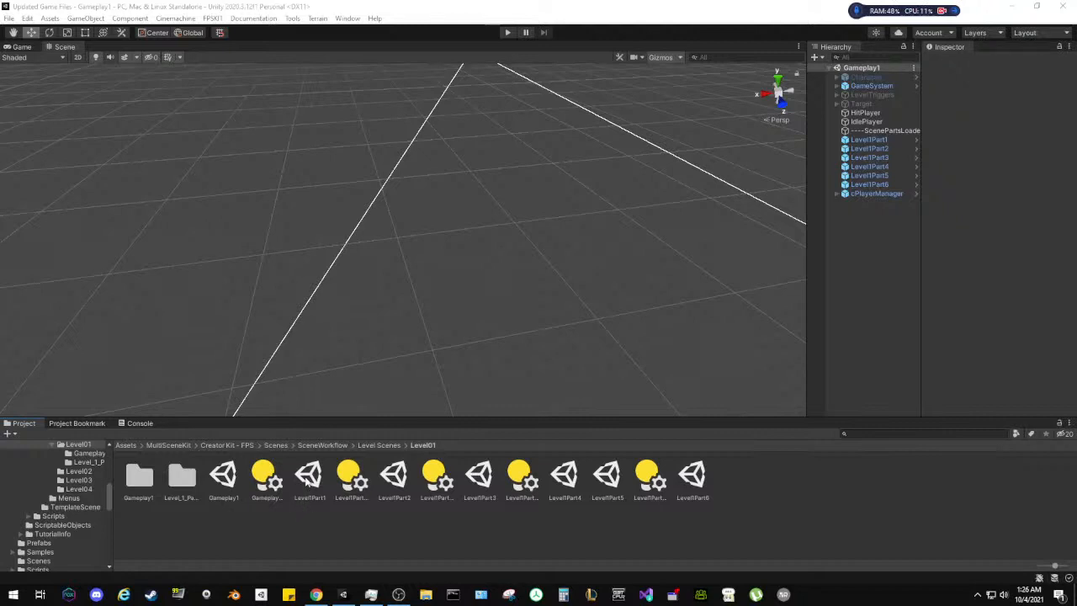
Load the scenes Level1Part1, Level1Part2, Level1Part3 and Level1Part4 alongside the open Gameplay1 scene
{"action": "left_click", "coordinate": [308, 476]}
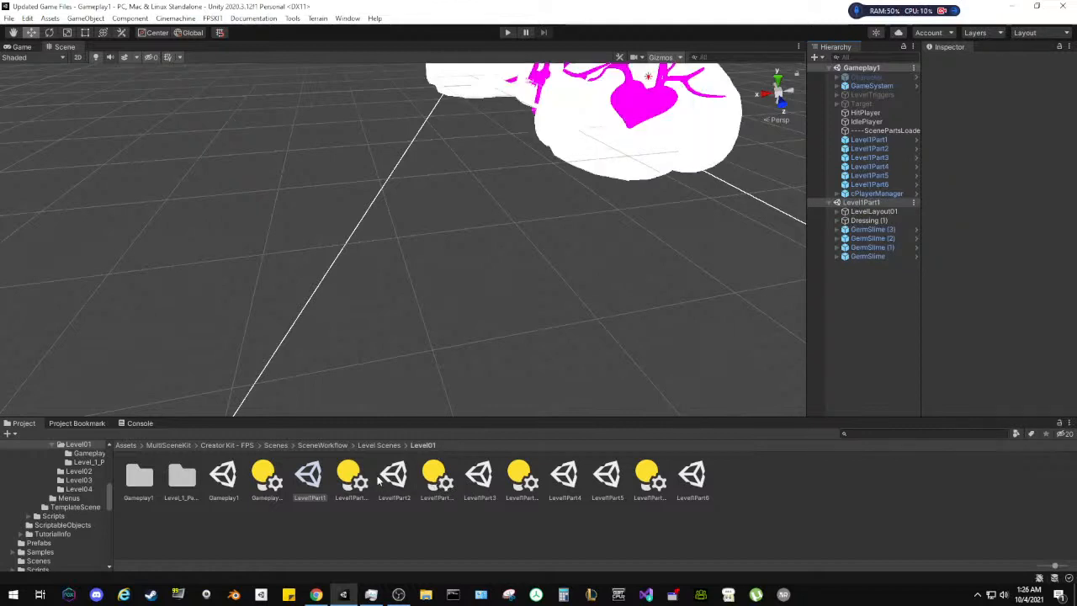
{"action": "left_click_drag", "start_coordinate": [392, 476], "coordinate": [880, 356]}
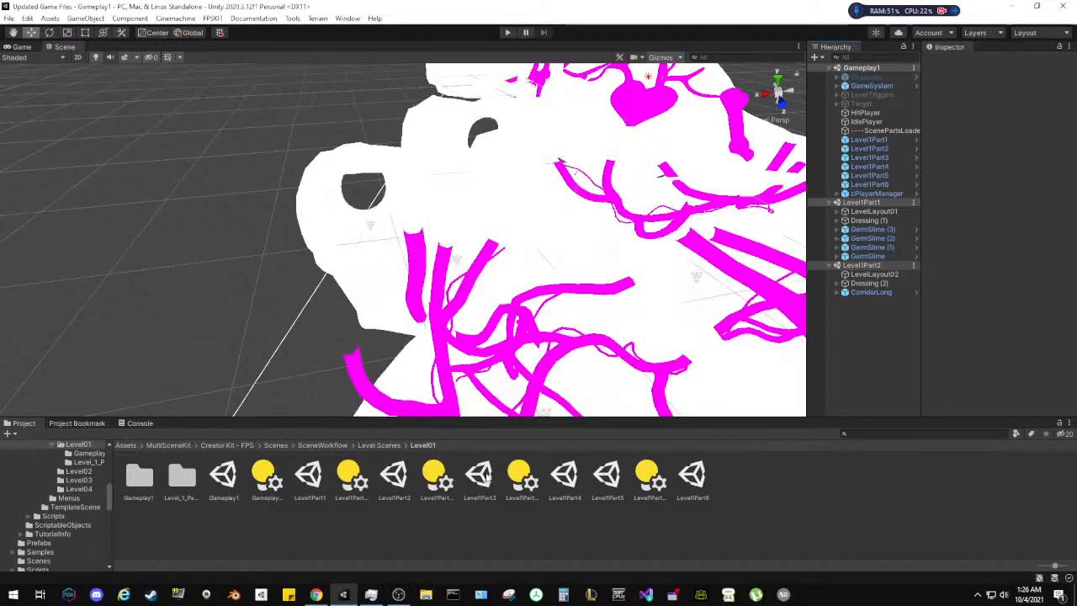
{"action": "left_click_drag", "start_coordinate": [480, 476], "coordinate": [911, 362]}
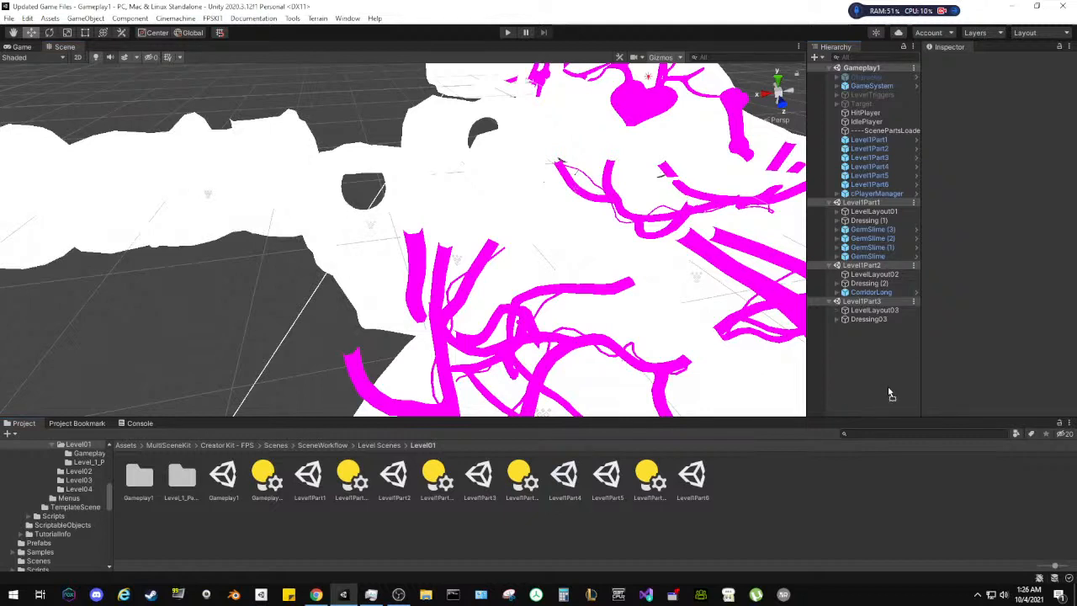
{"action": "left_click_drag", "start_coordinate": [891, 395], "coordinate": [891, 394]}
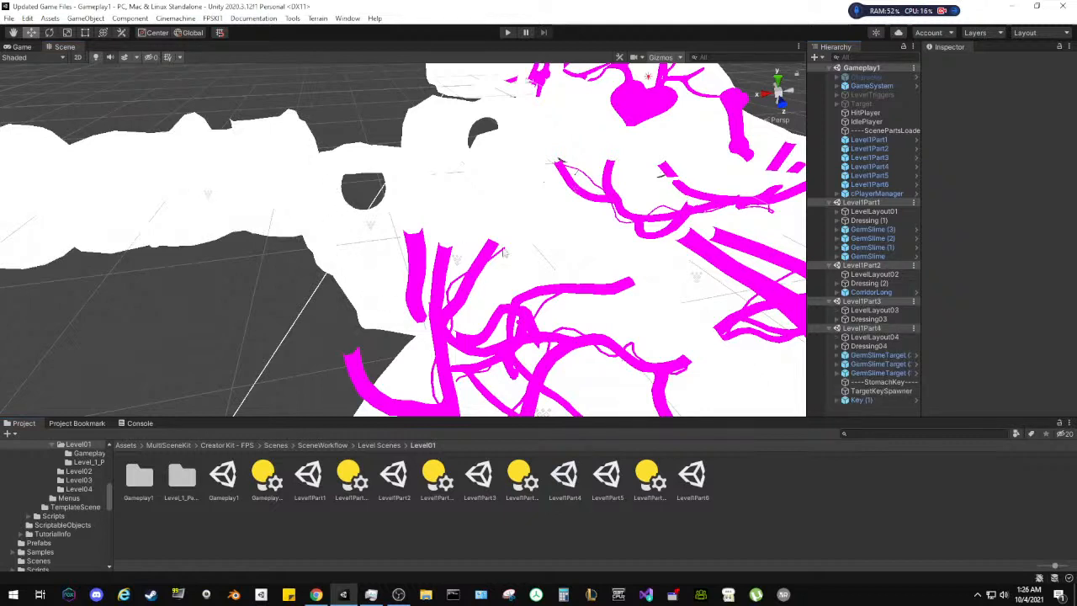
Remove the Level1Part4 scene from the hierarchy
{"action": "right_click_drag", "start_coordinate": [342, 239], "coordinate": [584, 294]}
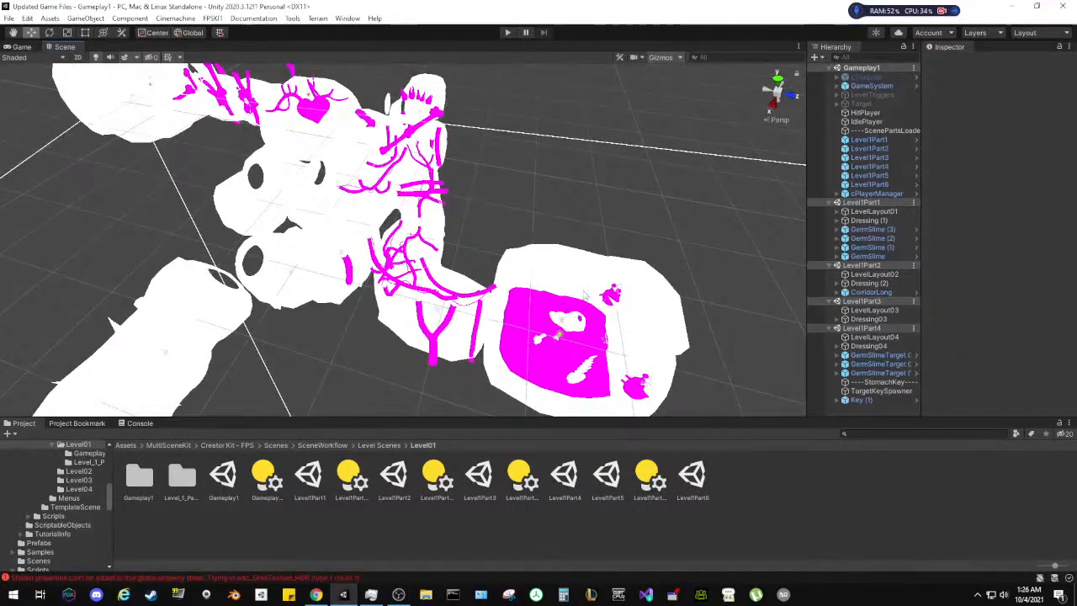
{"action": "right_click", "coordinate": [863, 329]}
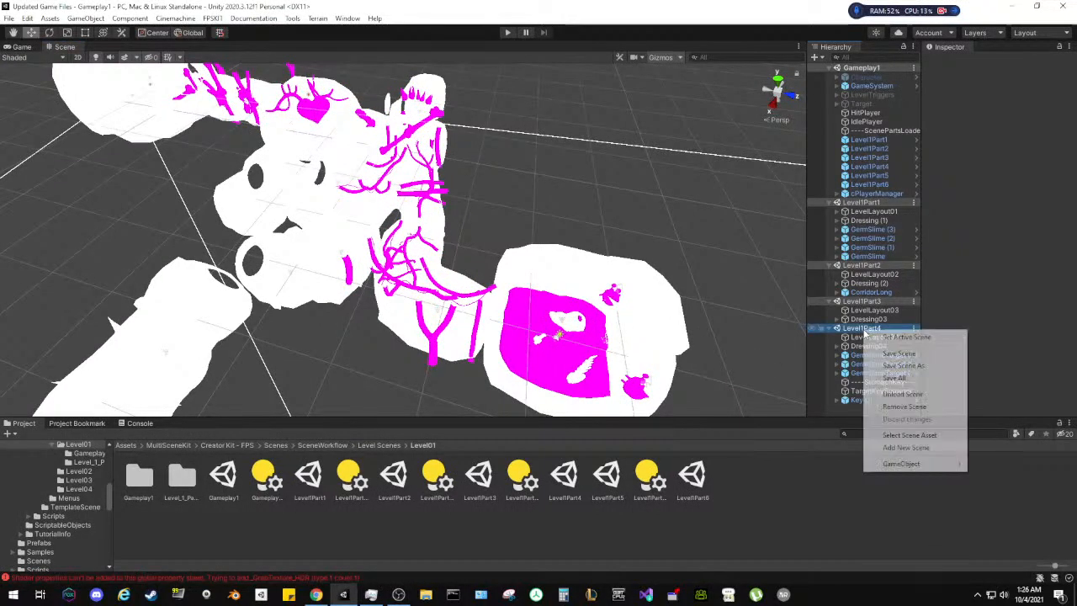
{"action": "left_click", "coordinate": [902, 407]}
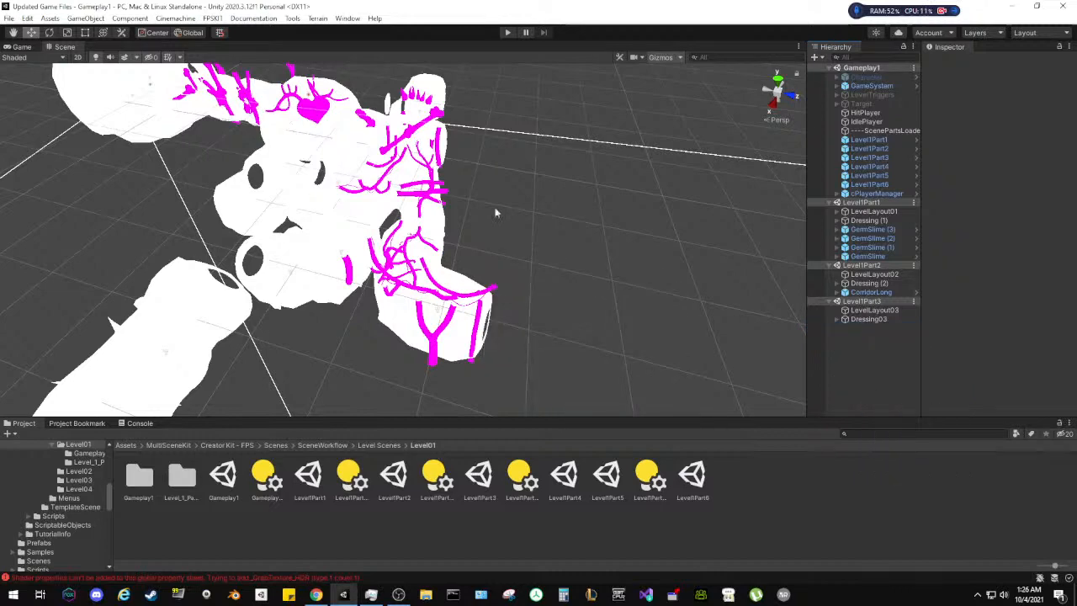
Turn on scene lighting in the Scene view
{"action": "left_click", "coordinate": [95, 56]}
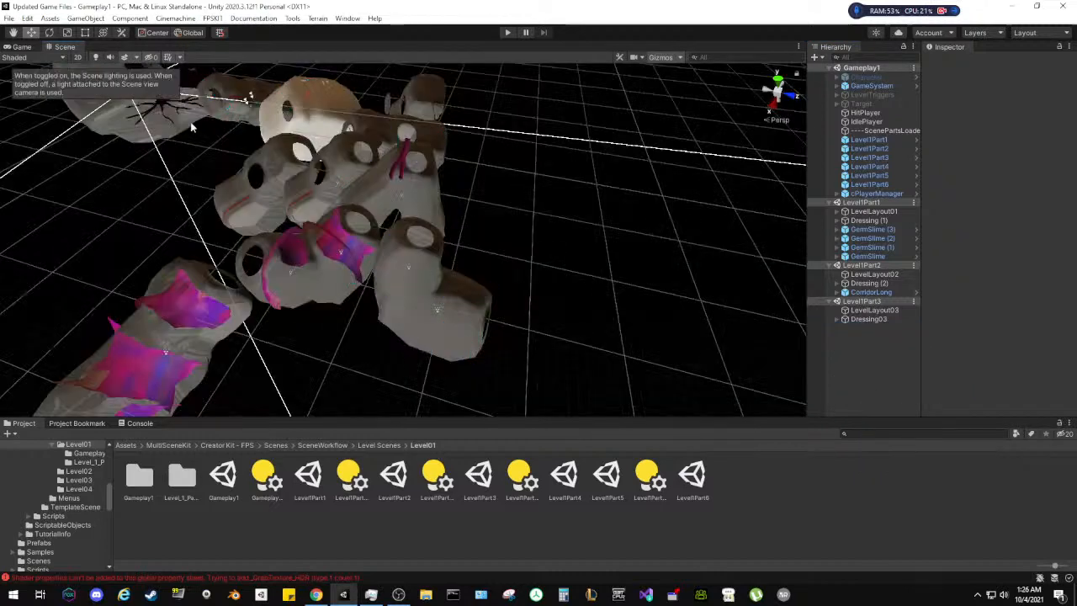
{"action": "right_click", "coordinate": [855, 345]}
{"action": "left_click", "coordinate": [852, 360]}
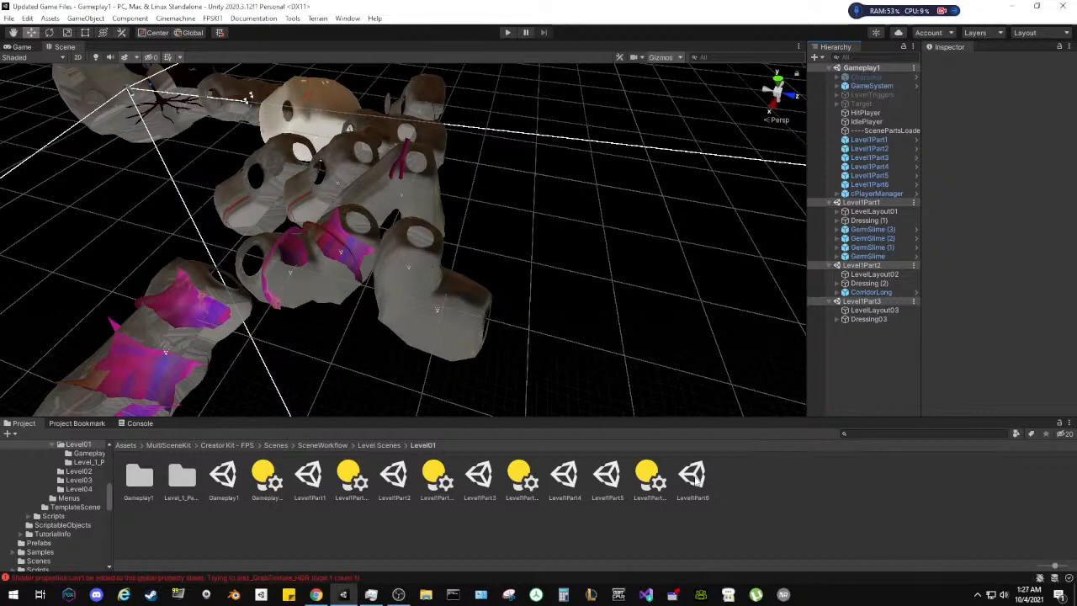
Examine the trigger box and Scene Part Loader settings of the Level1Part1, Level1Part2 and Level1Part3 loader objects in Gameplay1
{"action": "right_click_drag", "start_coordinate": [634, 303], "coordinate": [472, 245]}
{"action": "right_click_drag", "start_coordinate": [509, 244], "coordinate": [505, 247]}
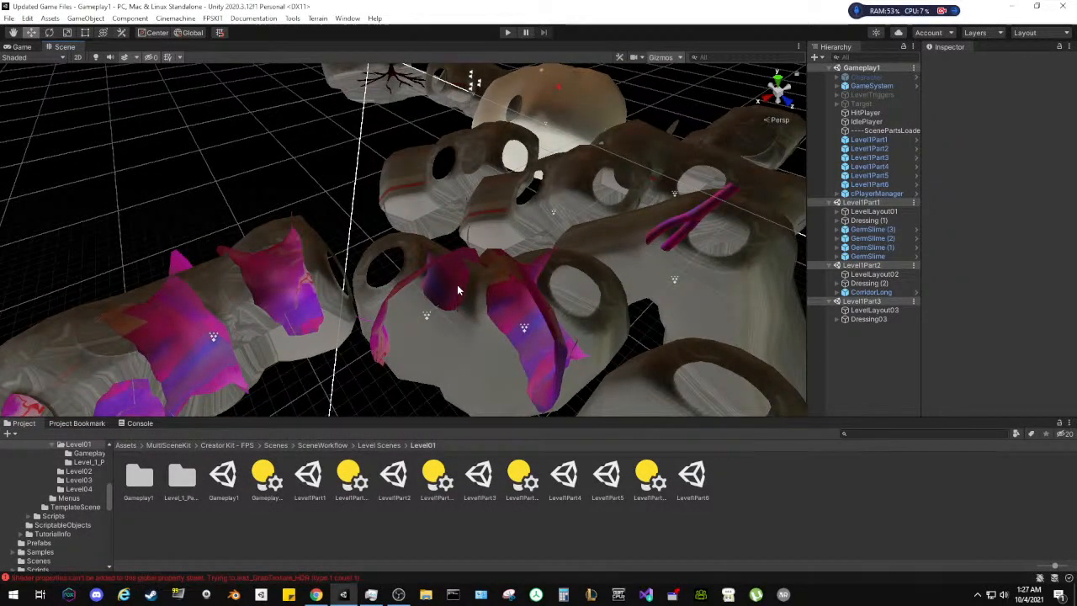
{"action": "left_click", "coordinate": [880, 141]}
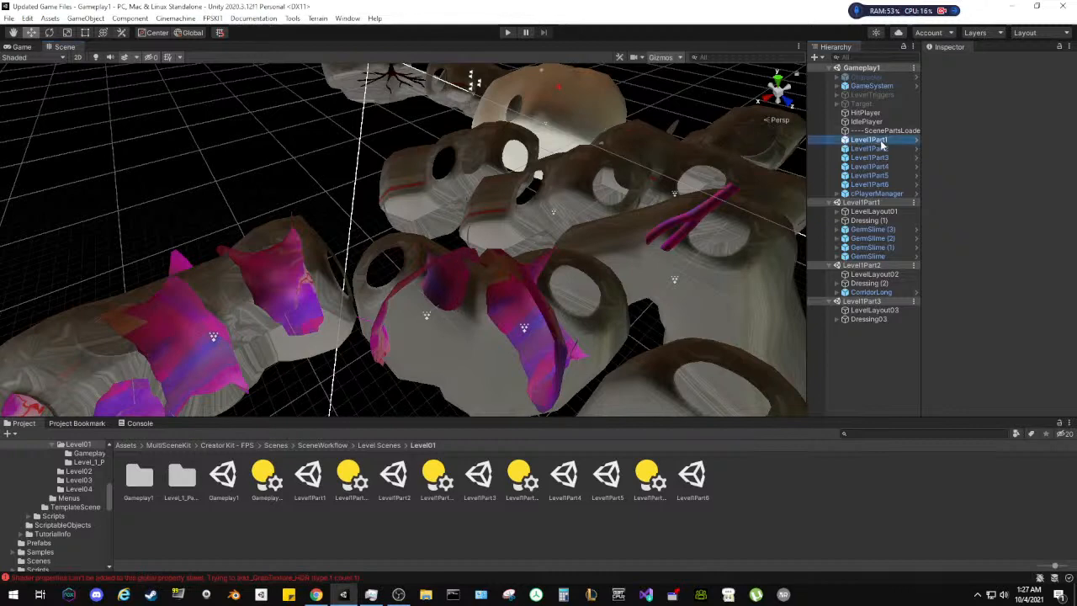
{"action": "left_click", "coordinate": [881, 150]}
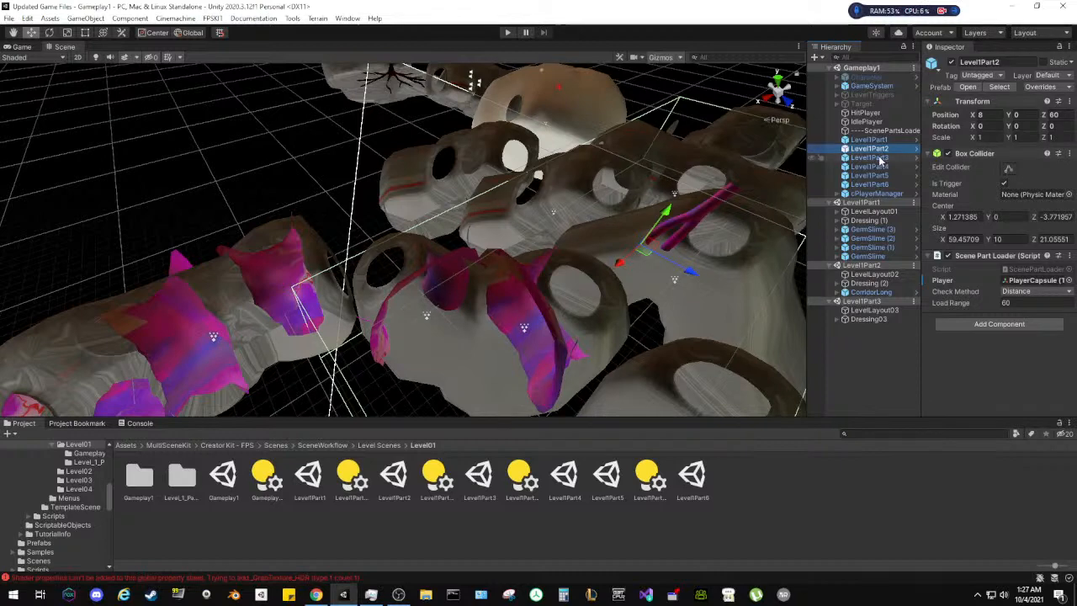
{"action": "left_click", "coordinate": [880, 159]}
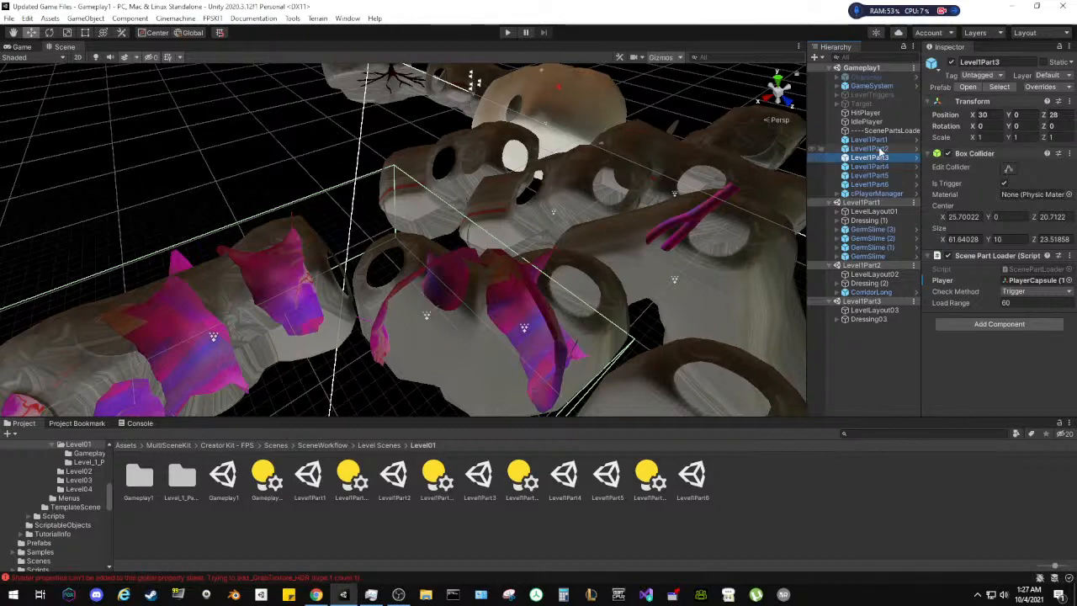
{"action": "left_click", "coordinate": [875, 149]}
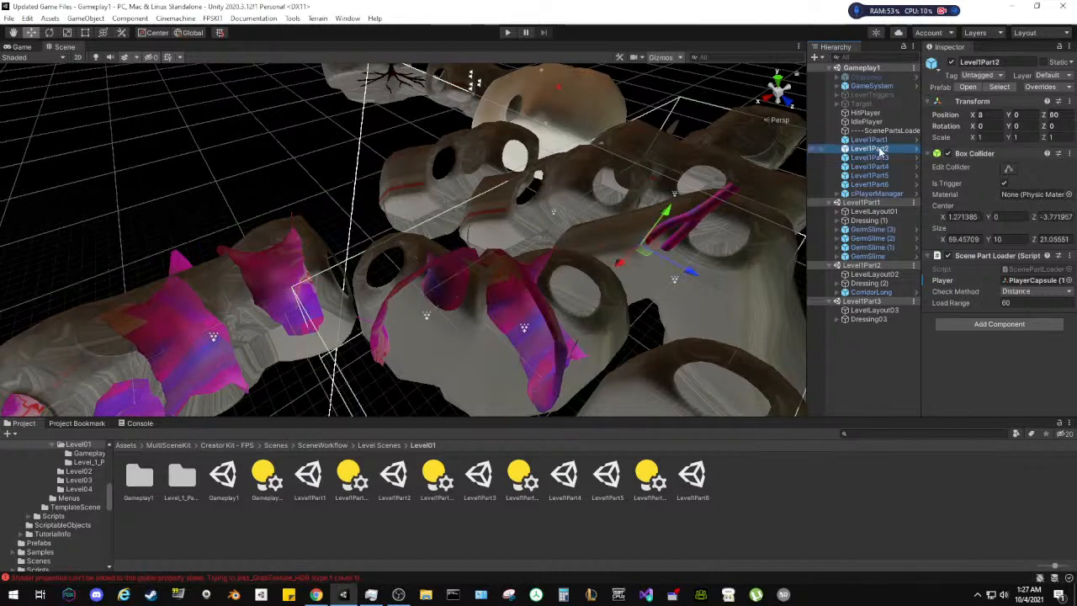
Locate the source prefab asset of the CorridorLong room in the Level1Part2 scene
{"action": "left_click", "coordinate": [455, 345]}
{"action": "left_click_drag", "start_coordinate": [470, 279], "coordinate": [541, 250], "text": "alt"}
{"action": "left_click", "coordinate": [471, 314]}
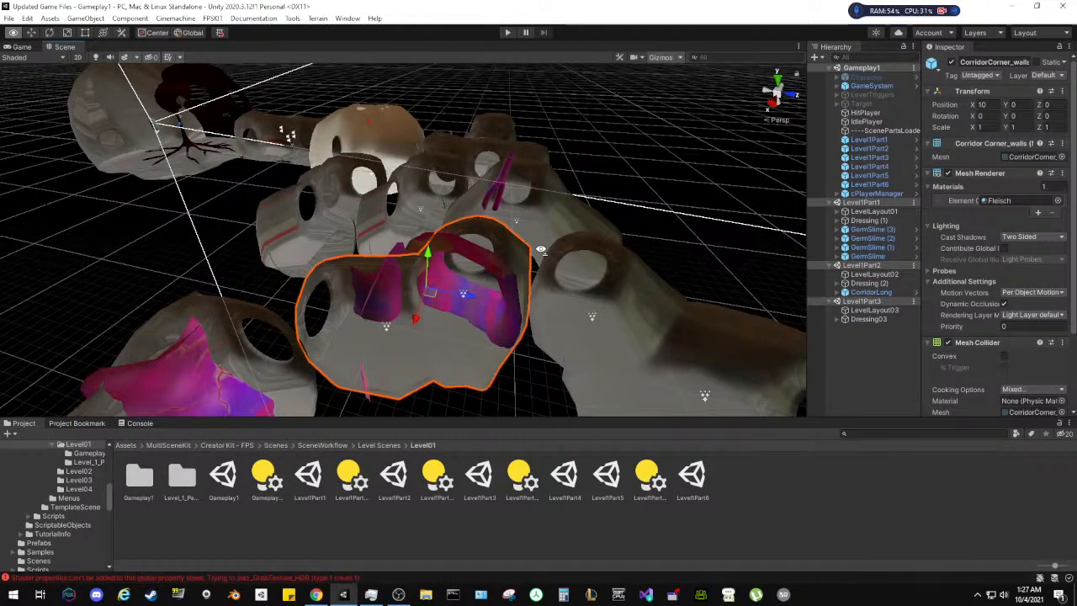
{"action": "left_click", "coordinate": [856, 293]}
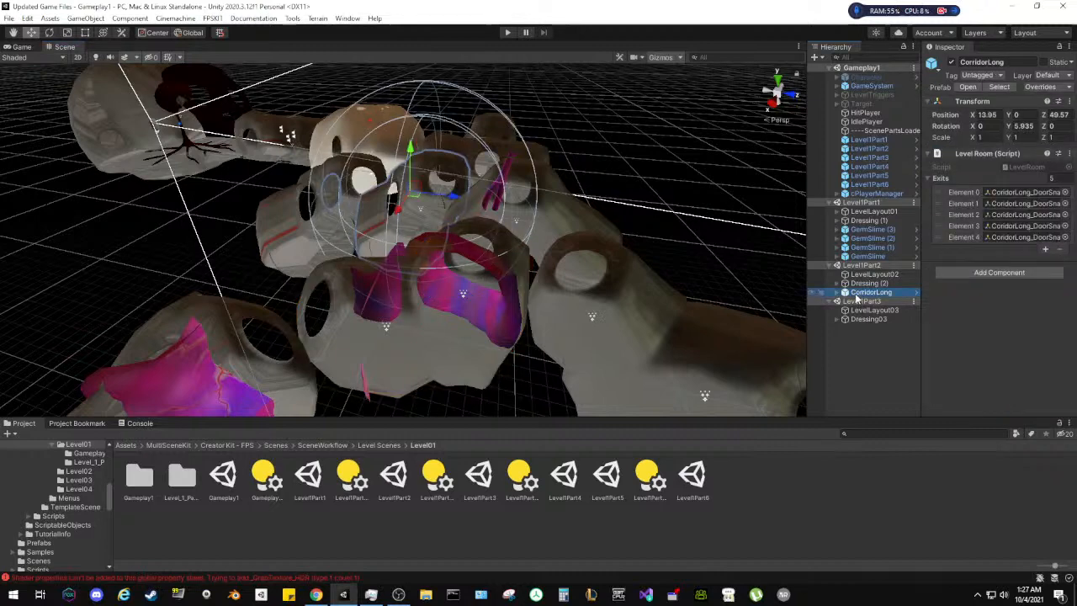
{"action": "right_click", "coordinate": [855, 295]}
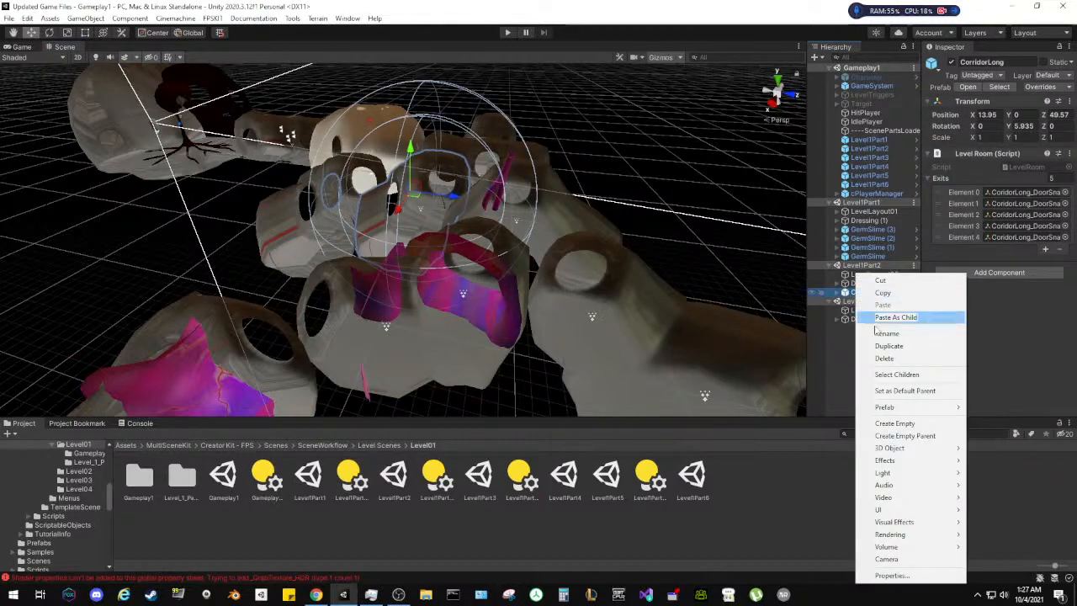
{"action": "mouse_move", "coordinate": [897, 407]}
{"action": "left_click", "coordinate": [808, 433]}
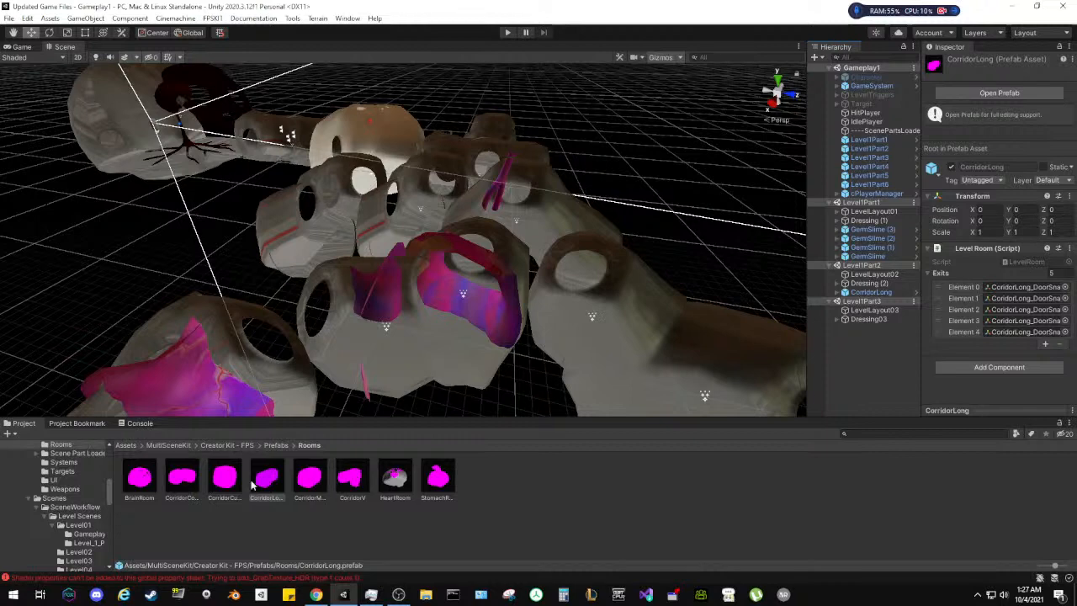
Try out the CorridorV room prefab in the scene near the existing corridors and delete it again
{"action": "left_click", "coordinate": [224, 483]}
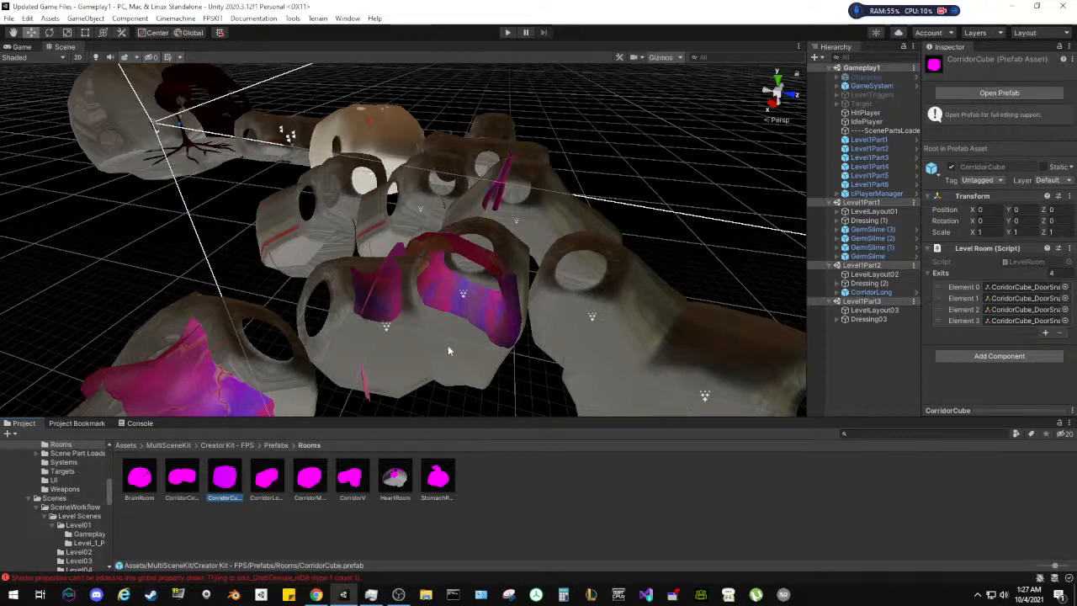
{"action": "left_click", "coordinate": [350, 479]}
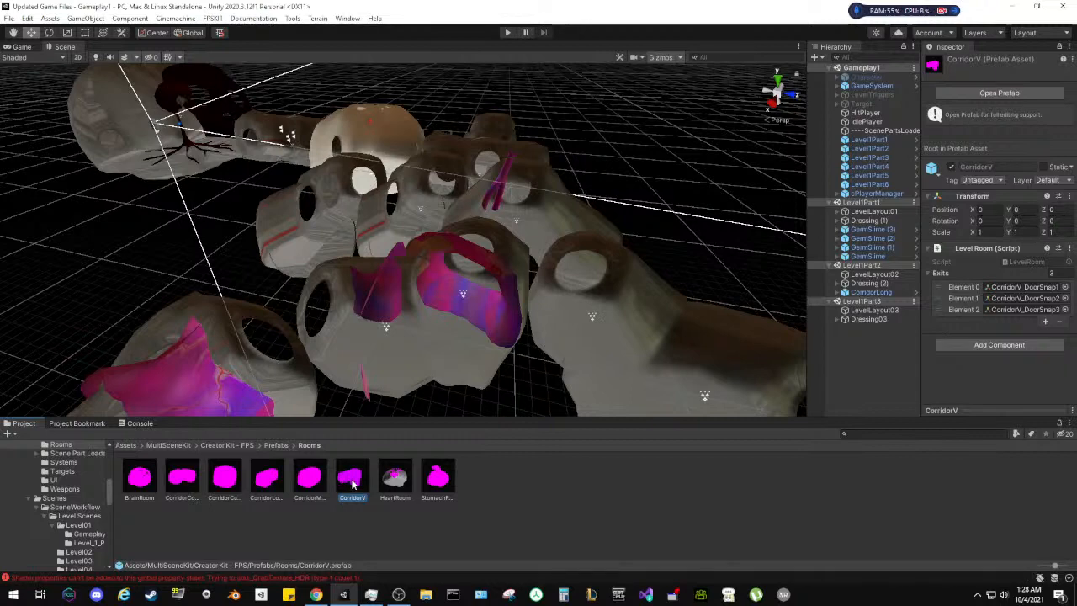
{"action": "left_click_drag", "start_coordinate": [350, 473], "coordinate": [273, 358]}
{"action": "right_click", "coordinate": [864, 86]}
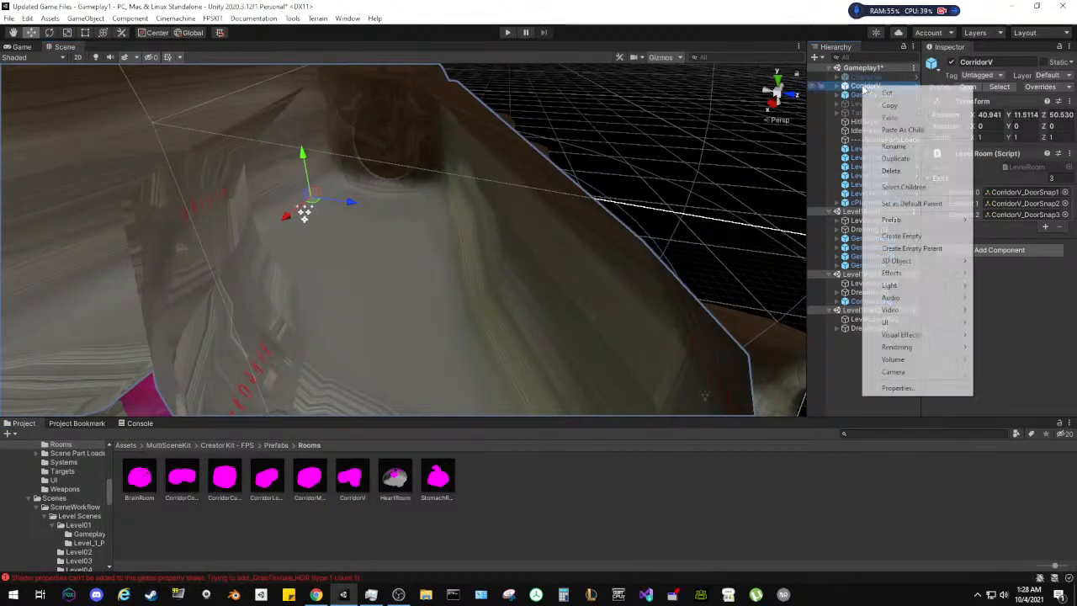
{"action": "left_click", "coordinate": [916, 173]}
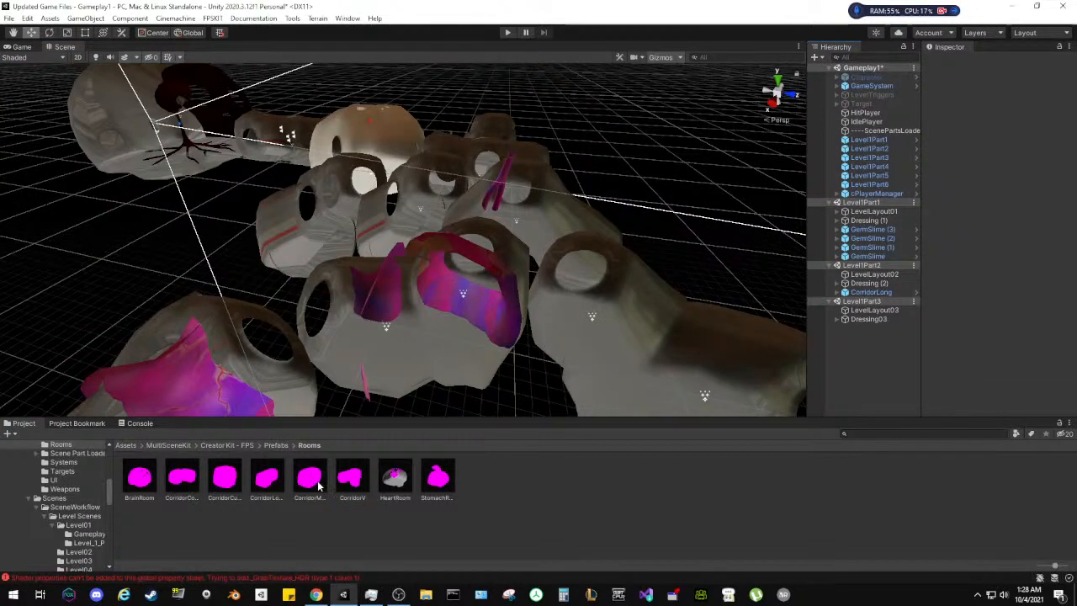
Try out the CorridorMedium room prefab beside the existing corridors and delete it again
{"action": "left_click_drag", "start_coordinate": [319, 485], "coordinate": [311, 355]}
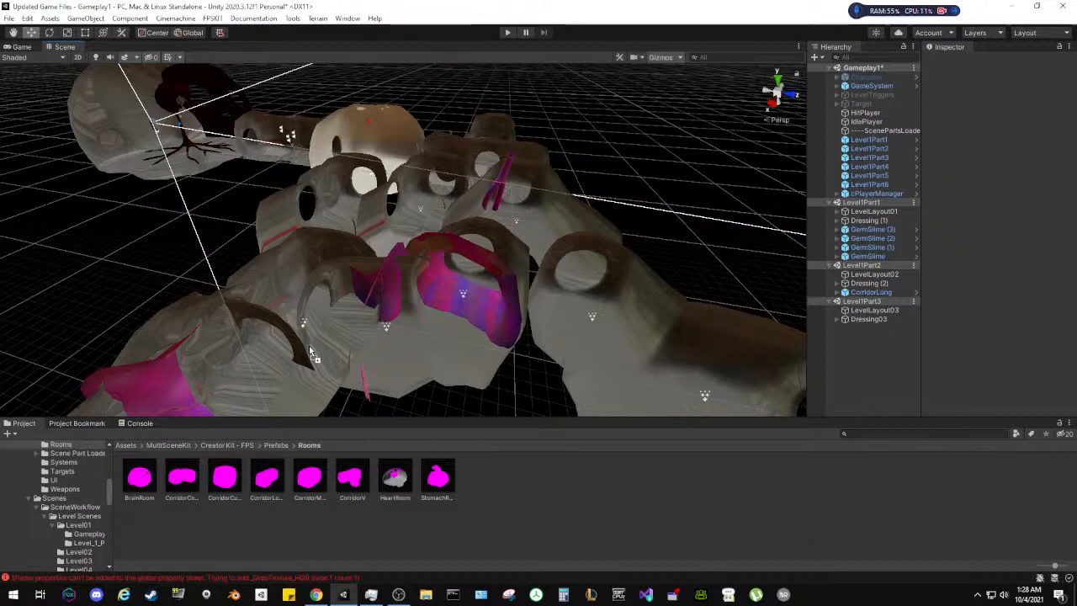
{"action": "left_click_drag", "start_coordinate": [310, 353], "coordinate": [317, 353]}
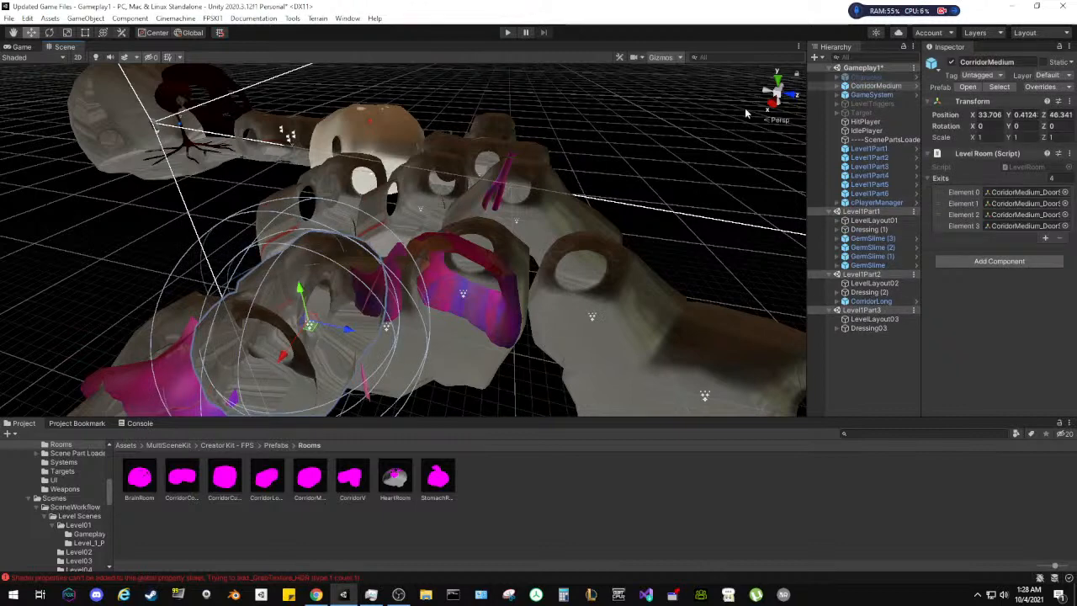
{"action": "right_click", "coordinate": [863, 86]}
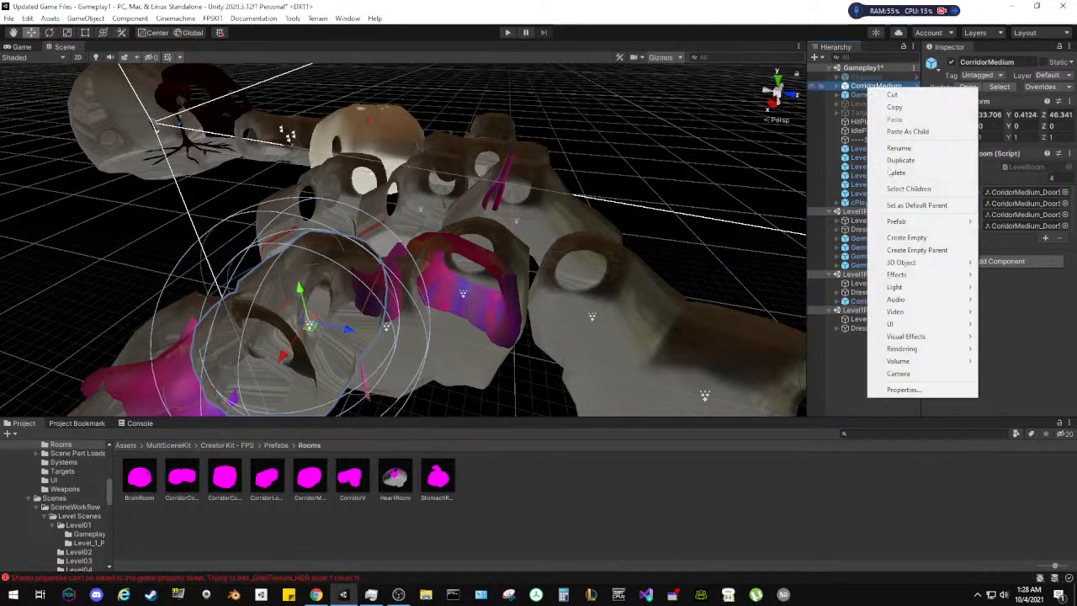
{"action": "left_click", "coordinate": [888, 177]}
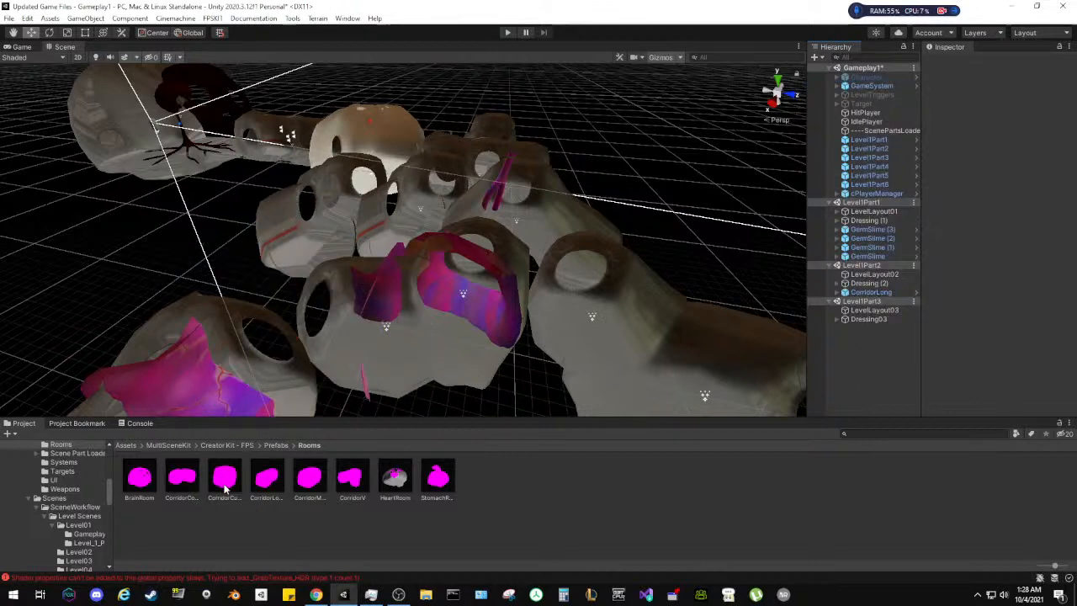
Place a CorridorCube room prefab next to the existing corridors and set its Y position to 0
{"action": "left_click_drag", "start_coordinate": [225, 484], "coordinate": [267, 322]}
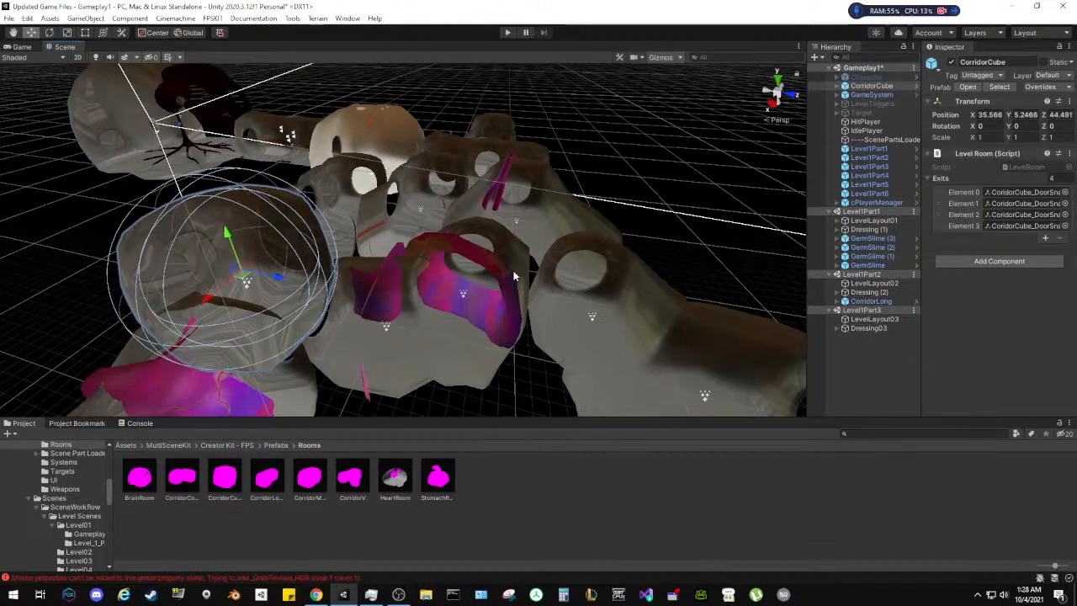
{"action": "left_click", "coordinate": [1026, 115]}
{"action": "type", "text": "0"}
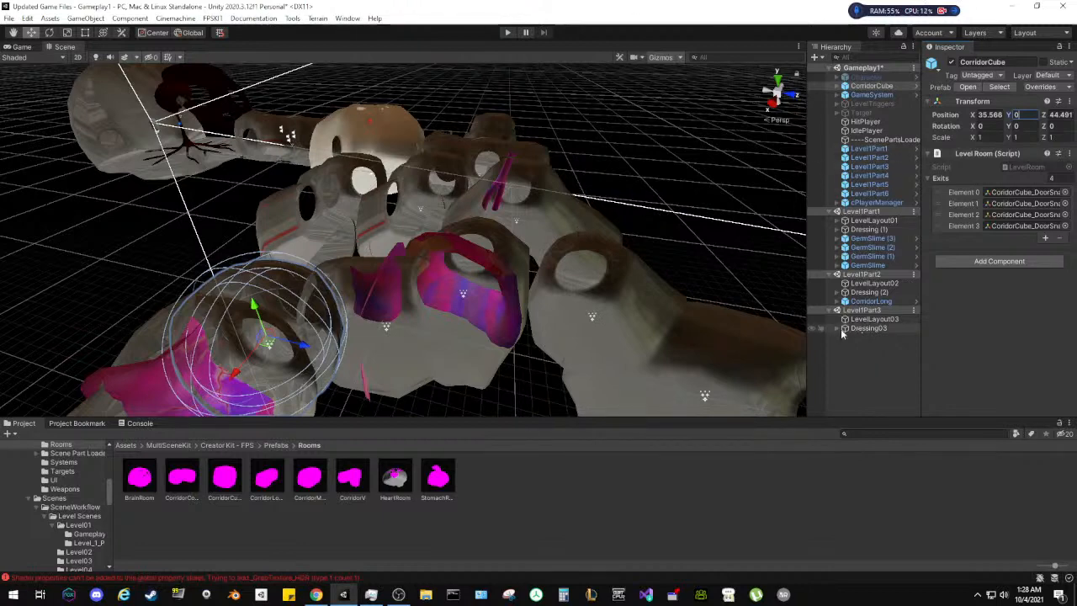
Move the CorridorCube room along the X axis to about 31.28, towards the neighbouring corridor's doorway
{"action": "right_click_drag", "start_coordinate": [340, 301], "coordinate": [585, 202]}
{"action": "key", "text": "w"}
{"action": "key", "text": "s"}
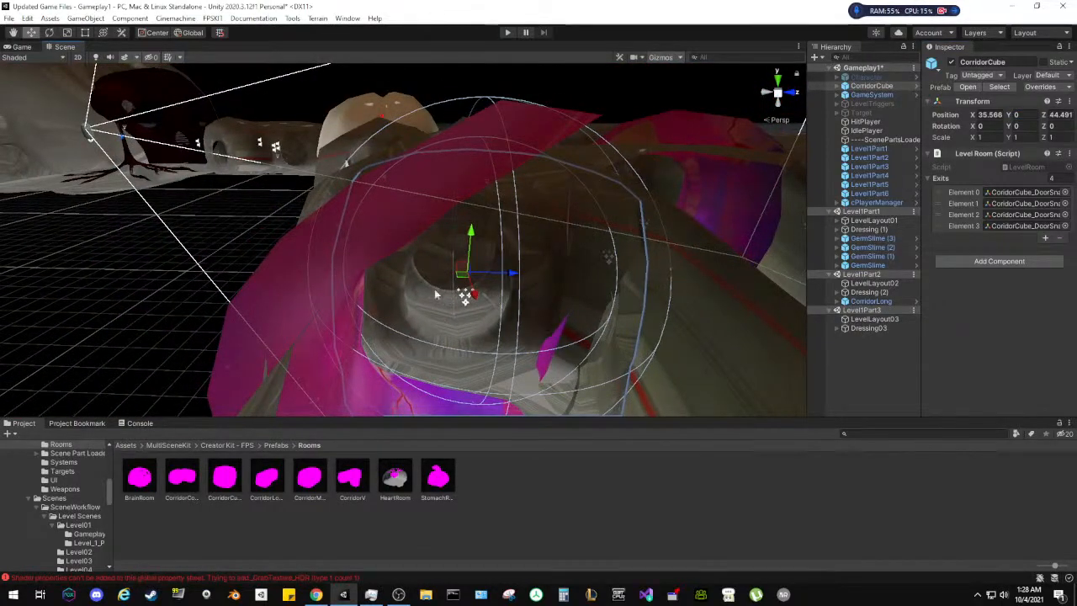
{"action": "right_click_drag", "start_coordinate": [370, 259], "coordinate": [580, 296]}
{"action": "key", "text": "a"}
{"action": "left_click_drag", "start_coordinate": [569, 303], "coordinate": [412, 300]}
{"action": "right_click_drag", "start_coordinate": [549, 220], "coordinate": [577, 233]}
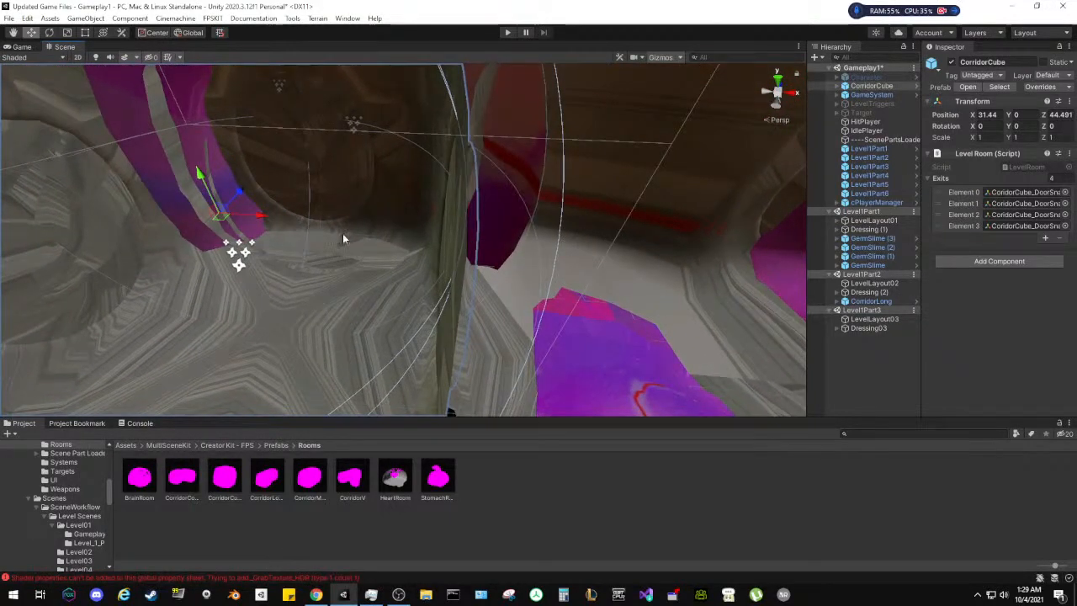
{"action": "mouse_move", "coordinate": [263, 221]}
{"action": "left_mouse_down"}
{"action": "mouse_move", "coordinate": [244, 216]}
{"action": "mouse_move", "coordinate": [252, 223]}
{"action": "left_mouse_up"}
Adjust the CorridorCube room's position to about X 32.08 and Z 41.95 against the adjoining corridor openings
{"action": "right_click_drag", "start_coordinate": [497, 233], "coordinate": [266, 180]}
{"action": "left_click_drag", "start_coordinate": [448, 139], "coordinate": [432, 137]}
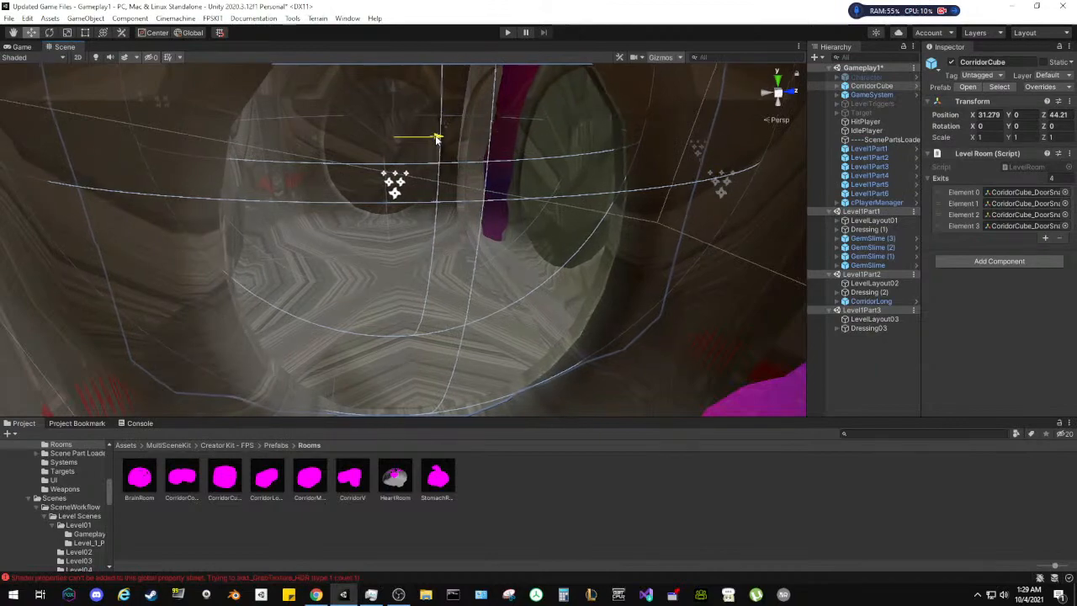
{"action": "right_click_drag", "start_coordinate": [433, 137], "coordinate": [321, 192]}
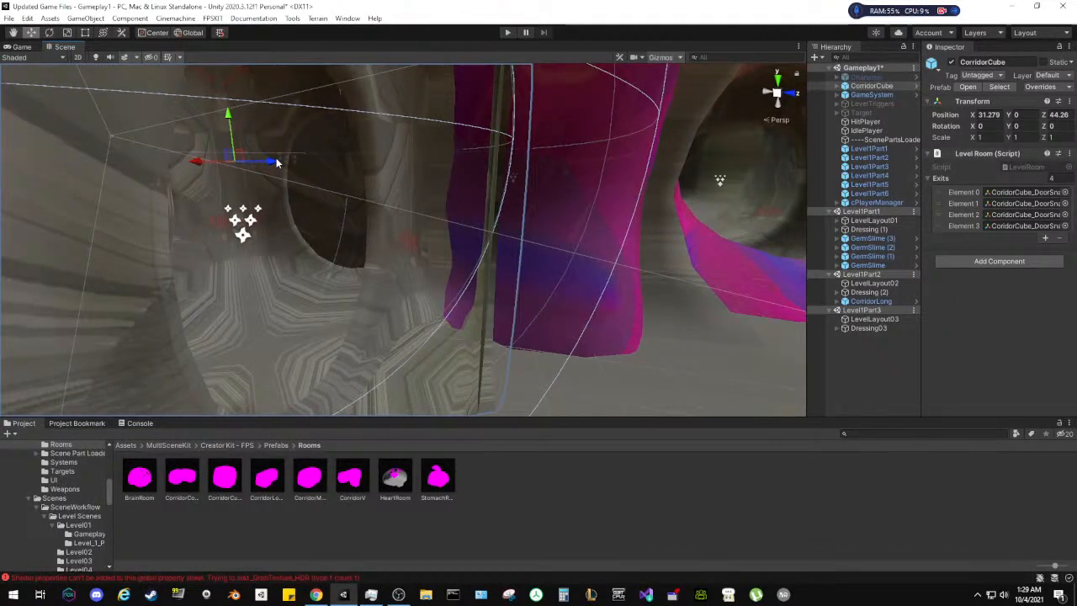
{"action": "left_click_drag", "start_coordinate": [277, 161], "coordinate": [170, 170]}
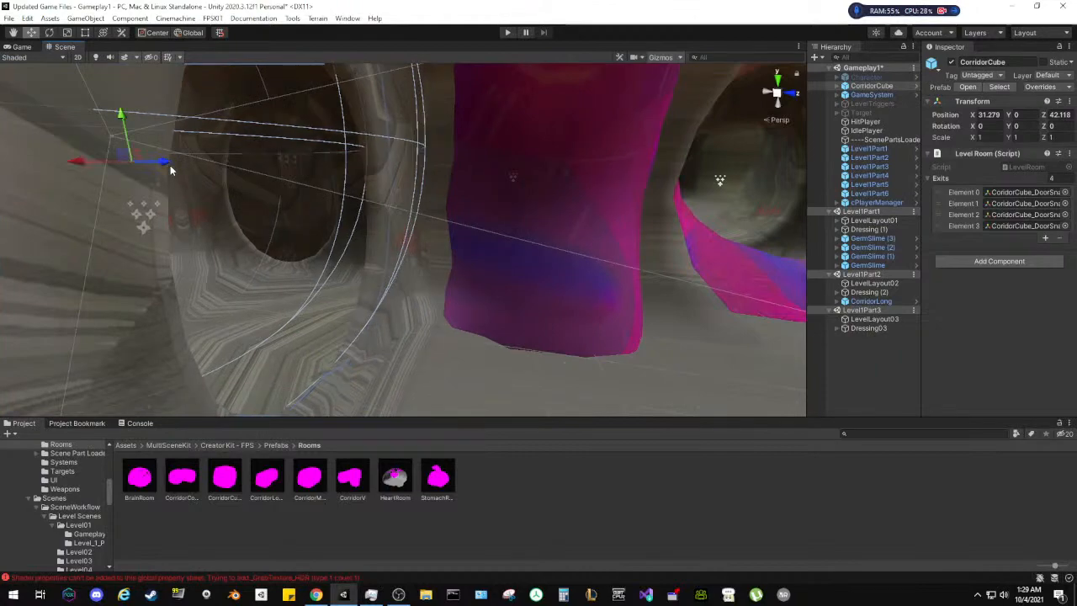
{"action": "right_click_drag", "start_coordinate": [170, 170], "coordinate": [207, 236]}
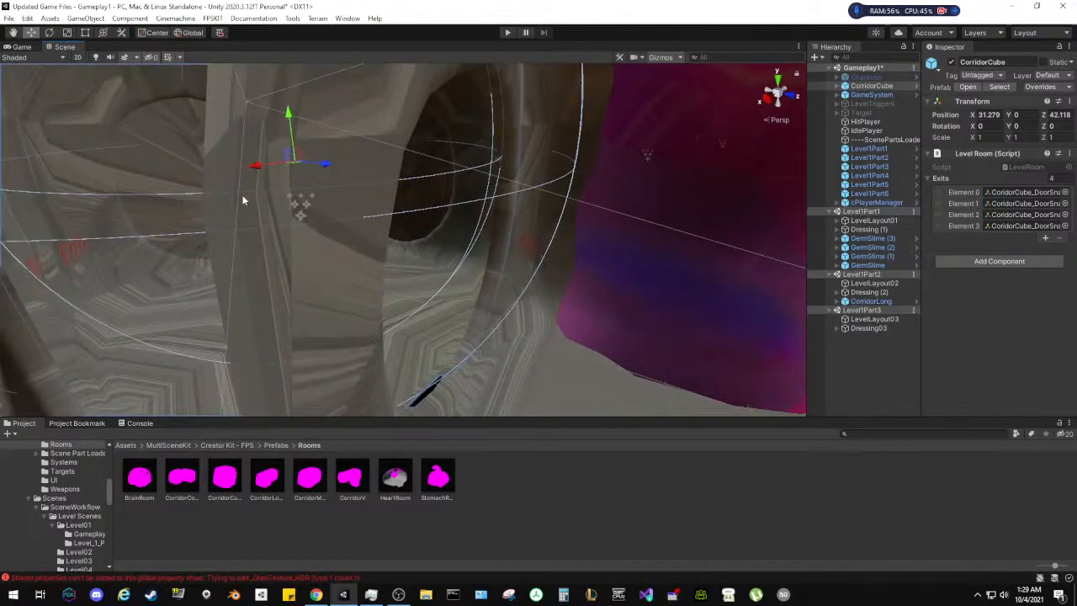
{"action": "mouse_move", "coordinate": [261, 174]}
{"action": "left_mouse_down"}
{"action": "mouse_move", "coordinate": [320, 173]}
{"action": "mouse_move", "coordinate": [240, 173]}
{"action": "mouse_move", "coordinate": [214, 191]}
{"action": "mouse_move", "coordinate": [281, 175]}
{"action": "left_mouse_up"}
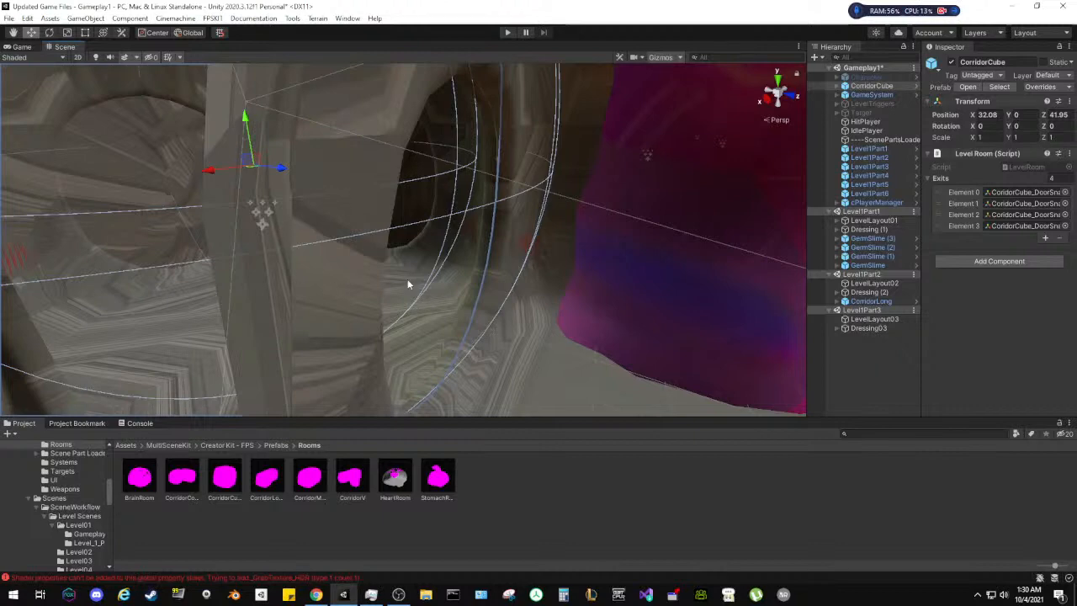
Move the CorridorCube room from the Gameplay1 scene into the Level1Part2 scene, between Dressing (2) and CorridorLong
{"action": "right_click_drag", "start_coordinate": [346, 311], "coordinate": [454, 249]}
{"action": "right_click_drag", "start_coordinate": [402, 254], "coordinate": [447, 272]}
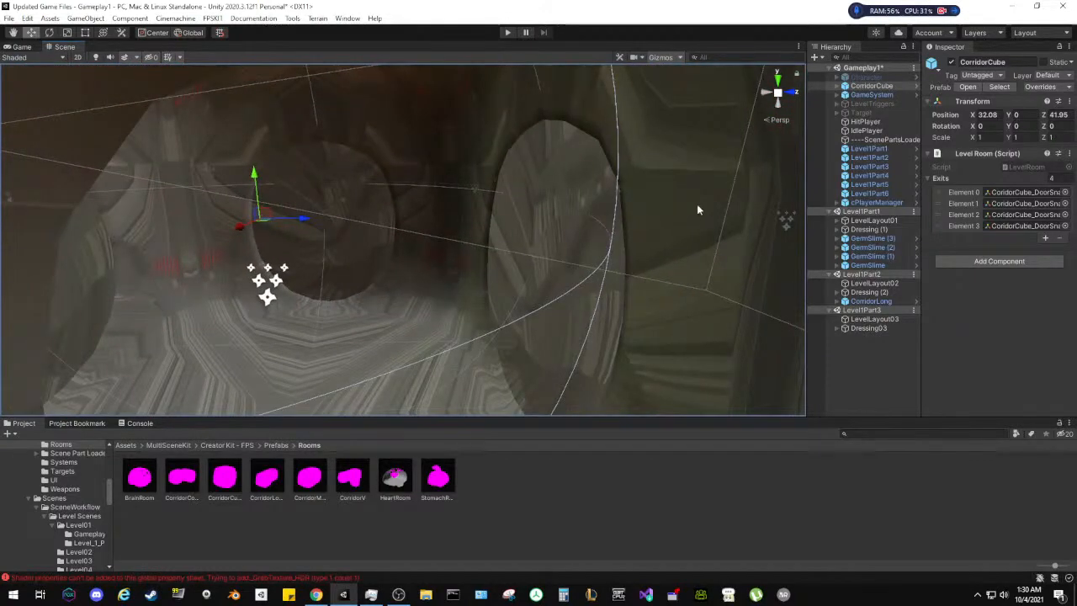
{"action": "left_click", "coordinate": [867, 87]}
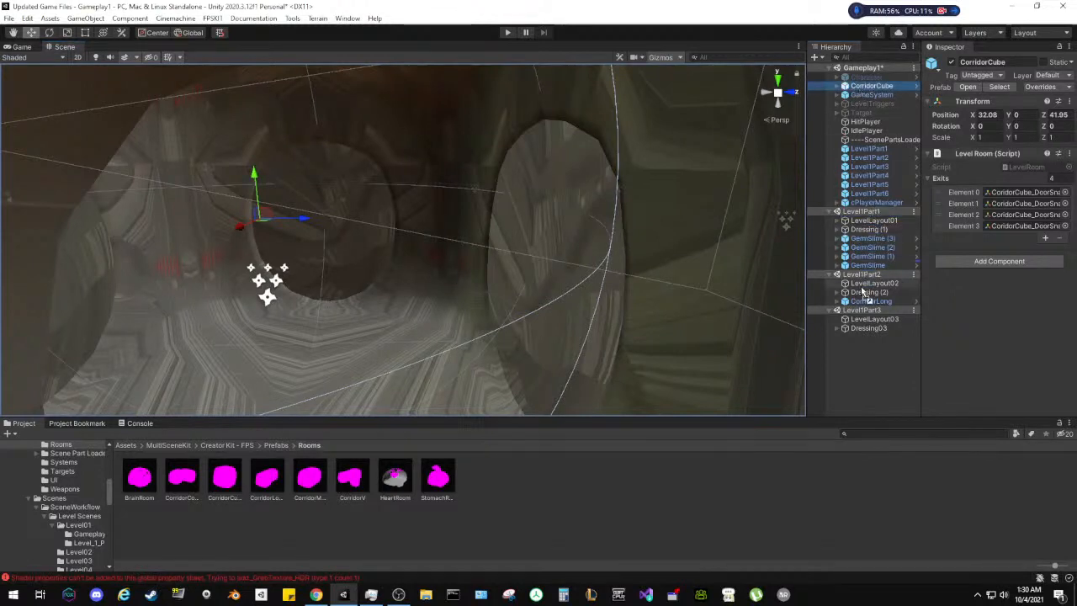
{"action": "left_click_drag", "start_coordinate": [862, 297], "coordinate": [863, 297]}
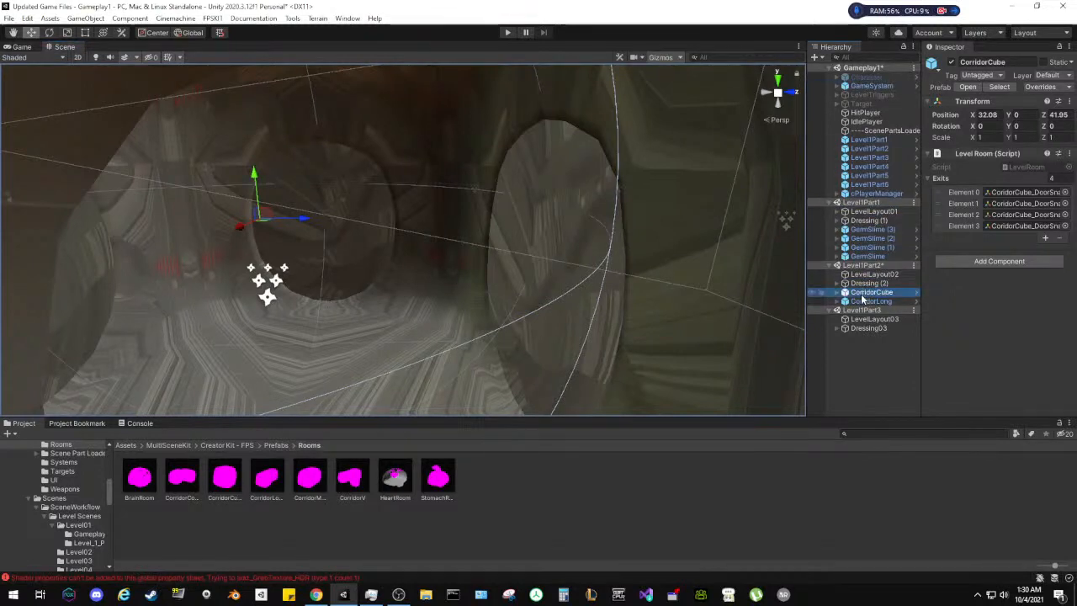
Try to delete the CorridorCube's first door snap object while the room is still a prefab instance
{"action": "left_click", "coordinate": [837, 292]}
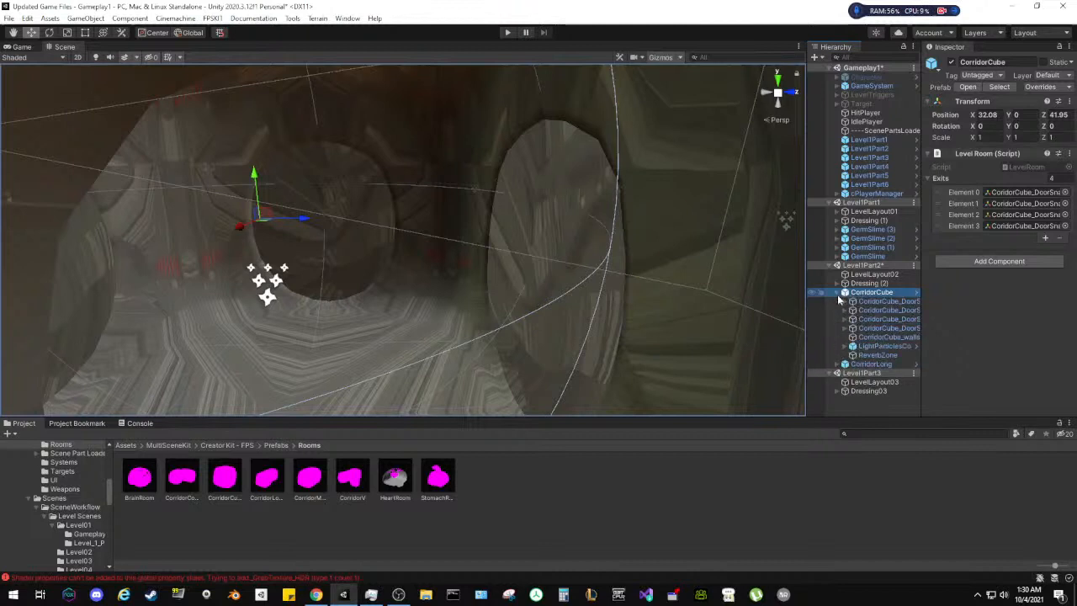
{"action": "left_click", "coordinate": [855, 301]}
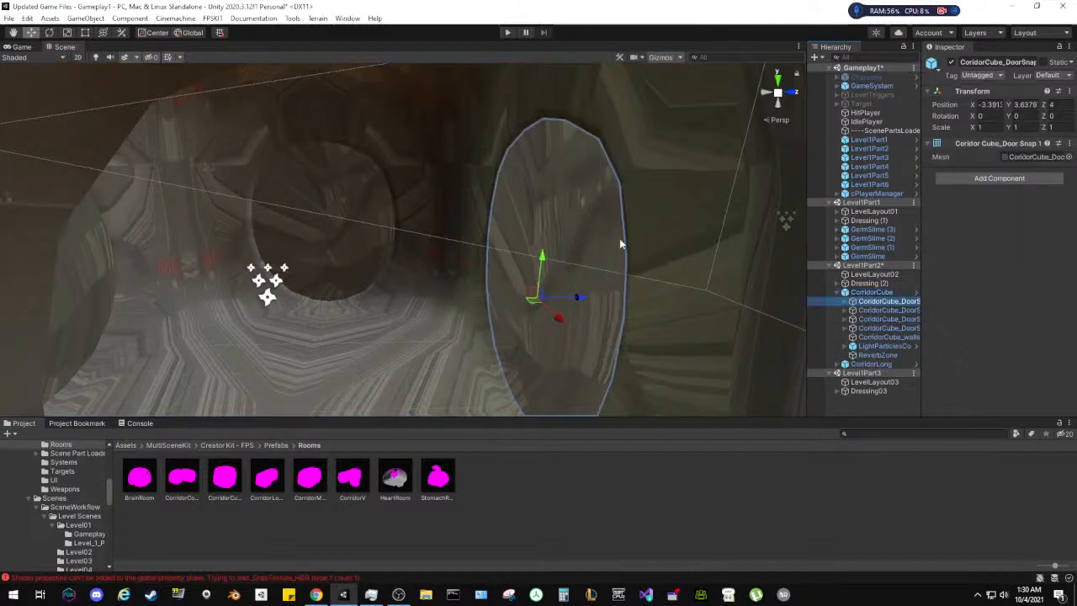
{"action": "right_click_drag", "start_coordinate": [616, 237], "coordinate": [598, 252]}
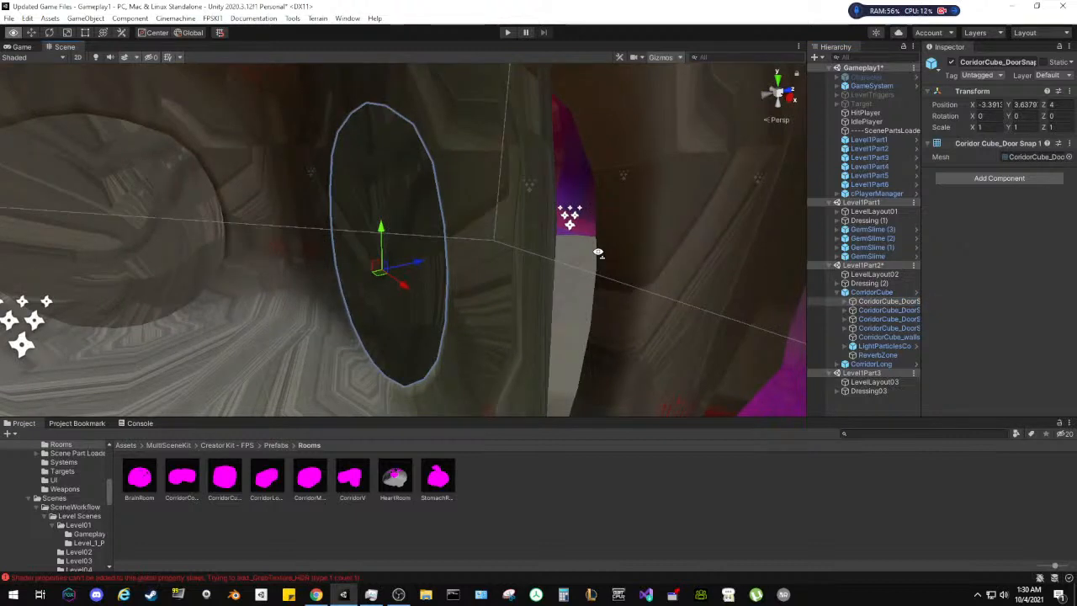
{"action": "left_click", "coordinate": [860, 303]}
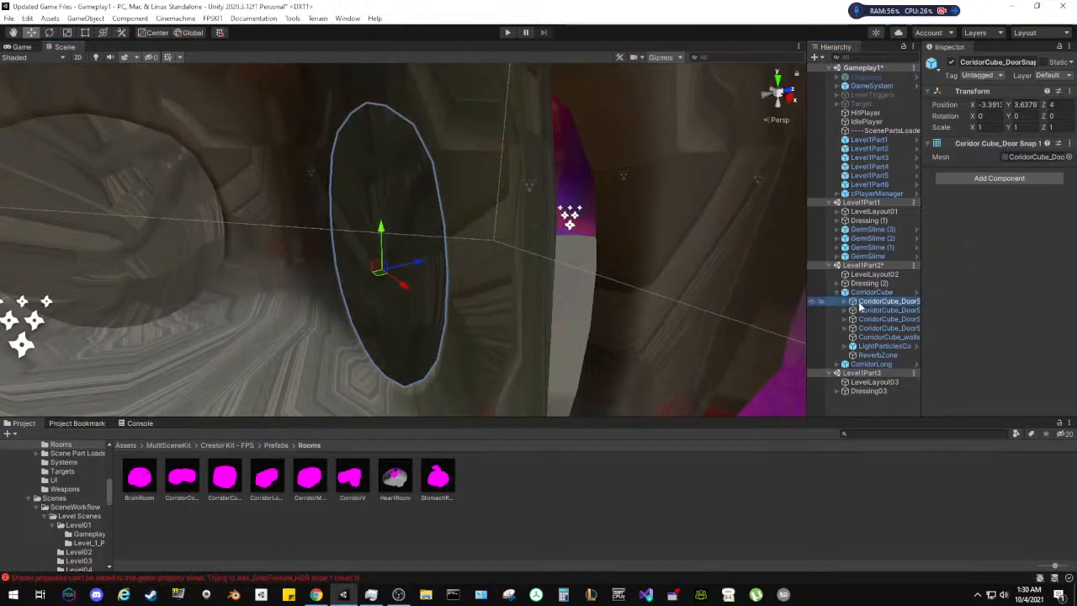
{"action": "right_click", "coordinate": [860, 307]}
{"action": "left_click", "coordinate": [886, 359]}
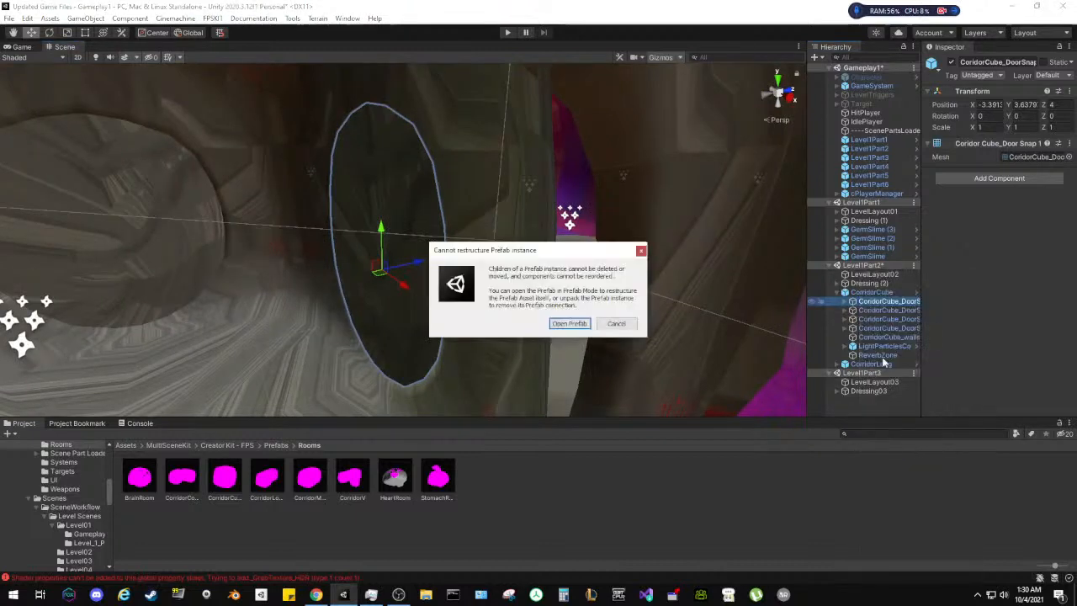
{"action": "left_click", "coordinate": [616, 324]}
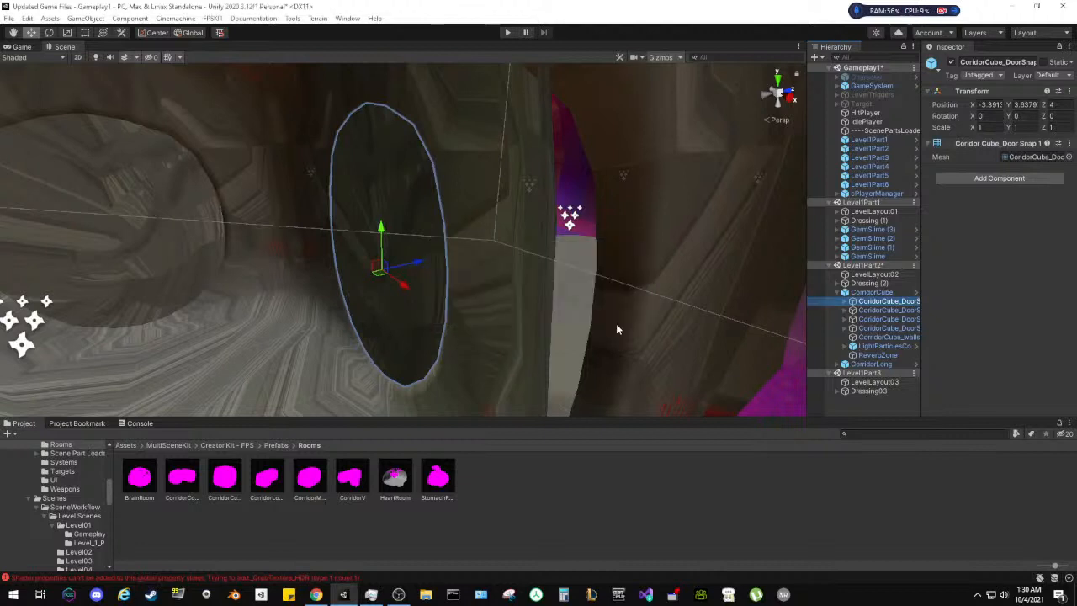
Unpack the CorridorCube prefab instance in the Level1Part2 scene
{"action": "right_click", "coordinate": [858, 292]}
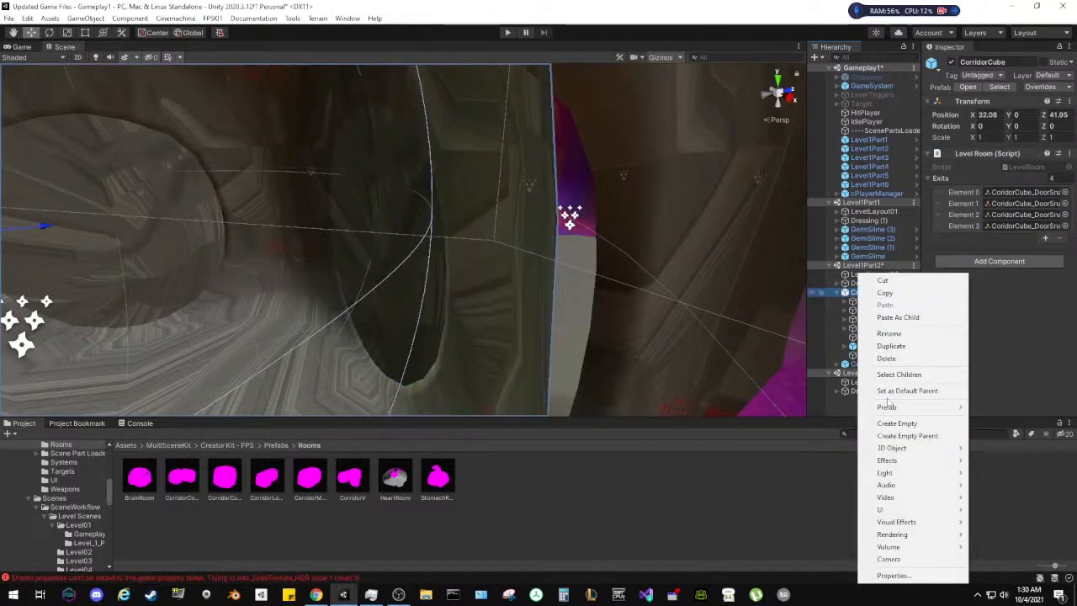
{"action": "mouse_move", "coordinate": [883, 409]}
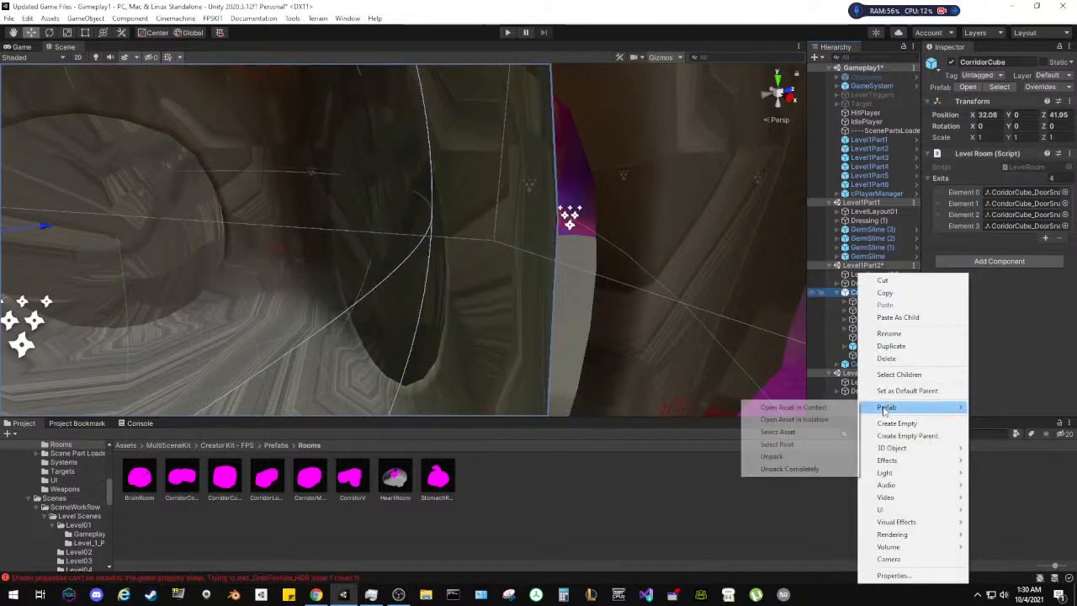
{"action": "left_click", "coordinate": [773, 457]}
Delete the CorridorCube's first door snap object to open the doorway towards the adjoining corridor
{"action": "left_click", "coordinate": [871, 311]}
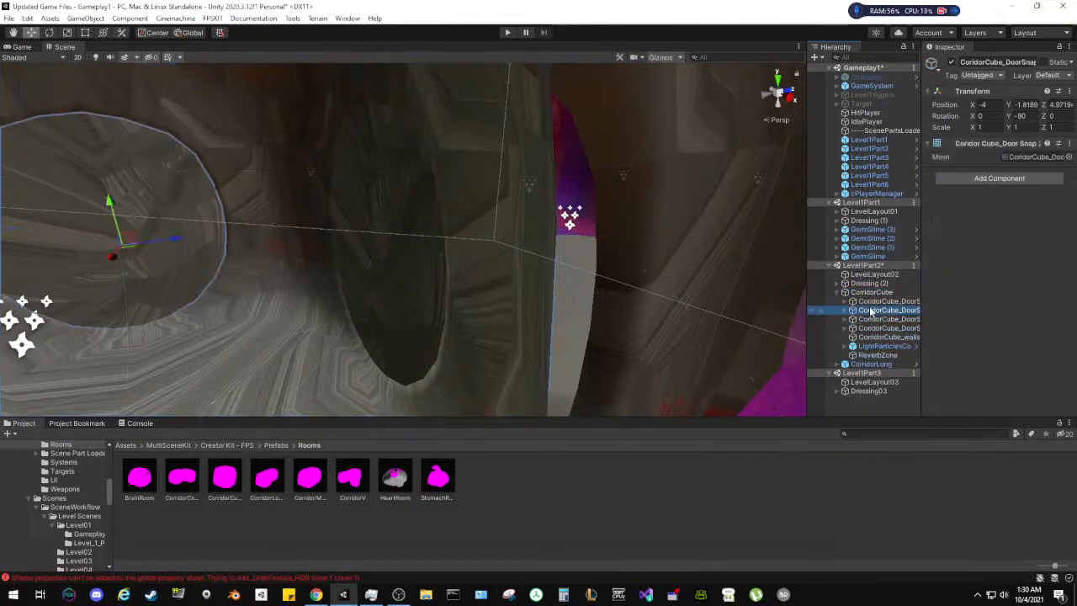
{"action": "left_click", "coordinate": [869, 302]}
{"action": "right_click", "coordinate": [871, 306]}
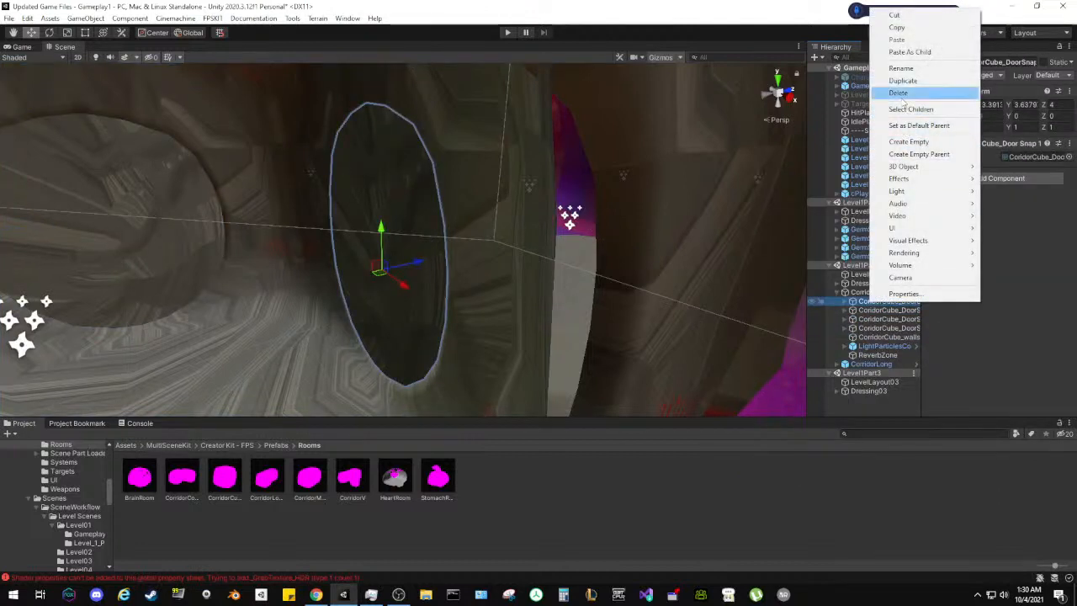
{"action": "left_click", "coordinate": [901, 98]}
Close the gap at the opened doorway by setting the CorridorCube's X position to 32.01
{"action": "key", "text": "w"}
{"action": "right_click_drag", "start_coordinate": [622, 215], "coordinate": [871, 229]}
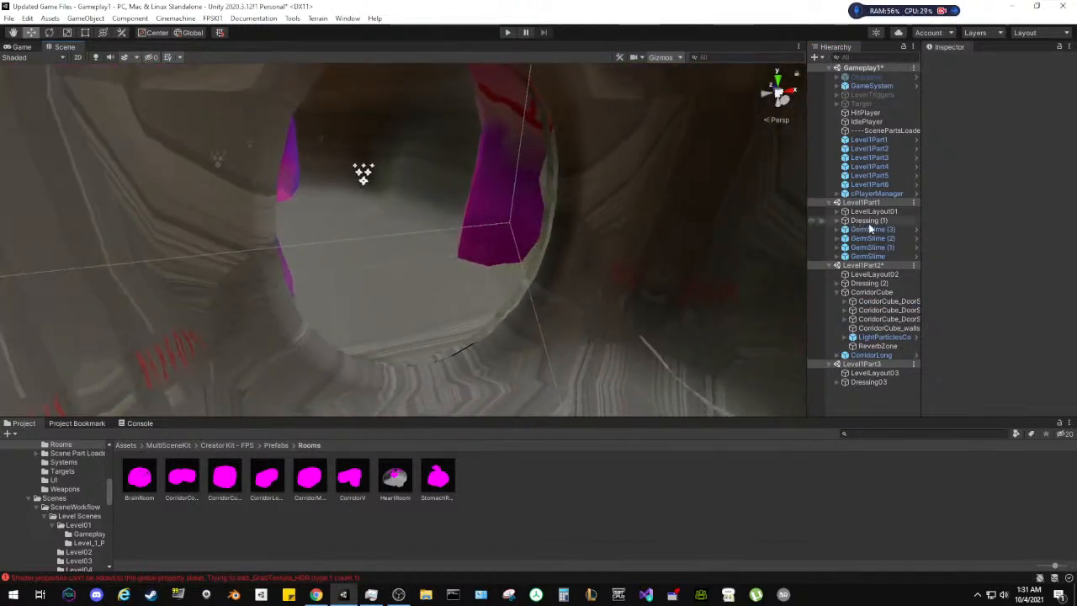
{"action": "left_click", "coordinate": [862, 293]}
{"action": "right_click_drag", "start_coordinate": [601, 303], "coordinate": [567, 274]}
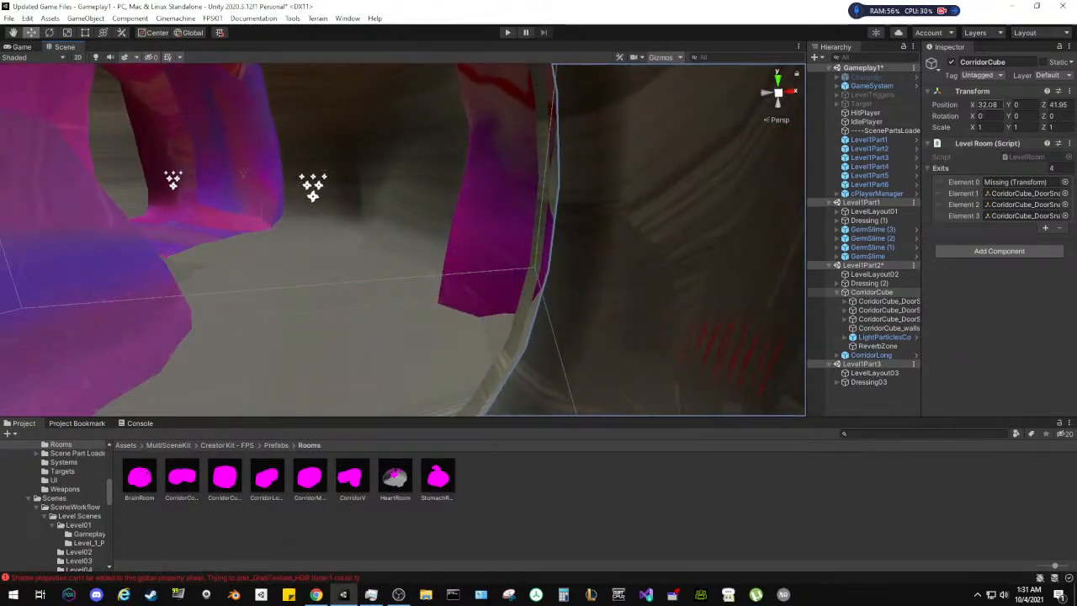
{"action": "left_click_drag", "start_coordinate": [975, 105], "coordinate": [971, 106]}
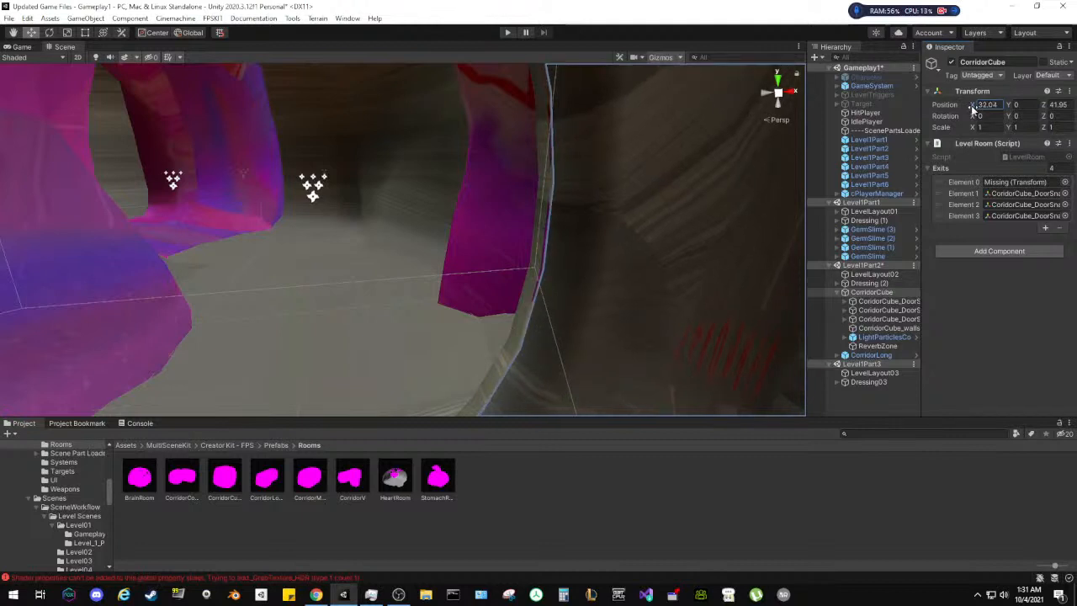
{"action": "right_click_drag", "start_coordinate": [518, 239], "coordinate": [544, 251]}
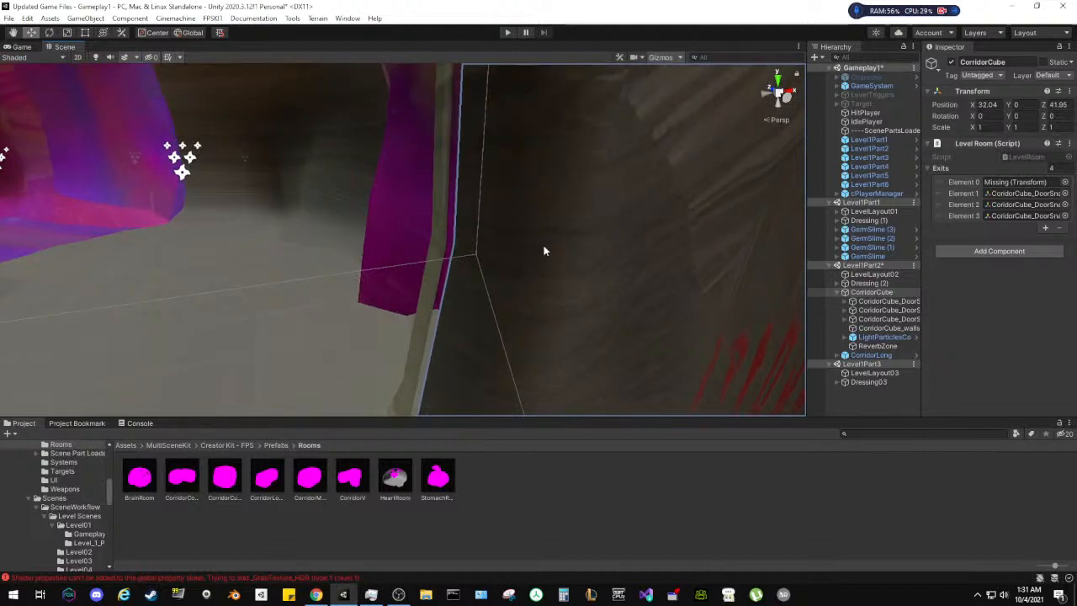
{"action": "left_click", "coordinate": [995, 106]}
{"action": "type", "text": "5"}
{"action": "key", "text": "BackSpace"}
{"action": "type", "text": "3"}
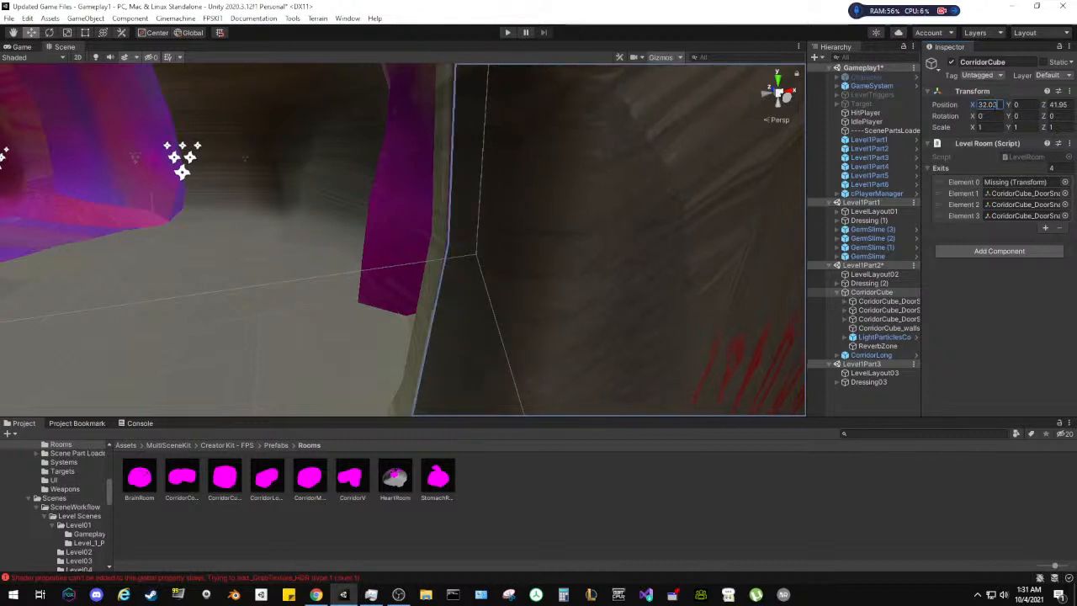
{"action": "key", "text": "BackSpace"}
{"action": "type", "text": "1"}
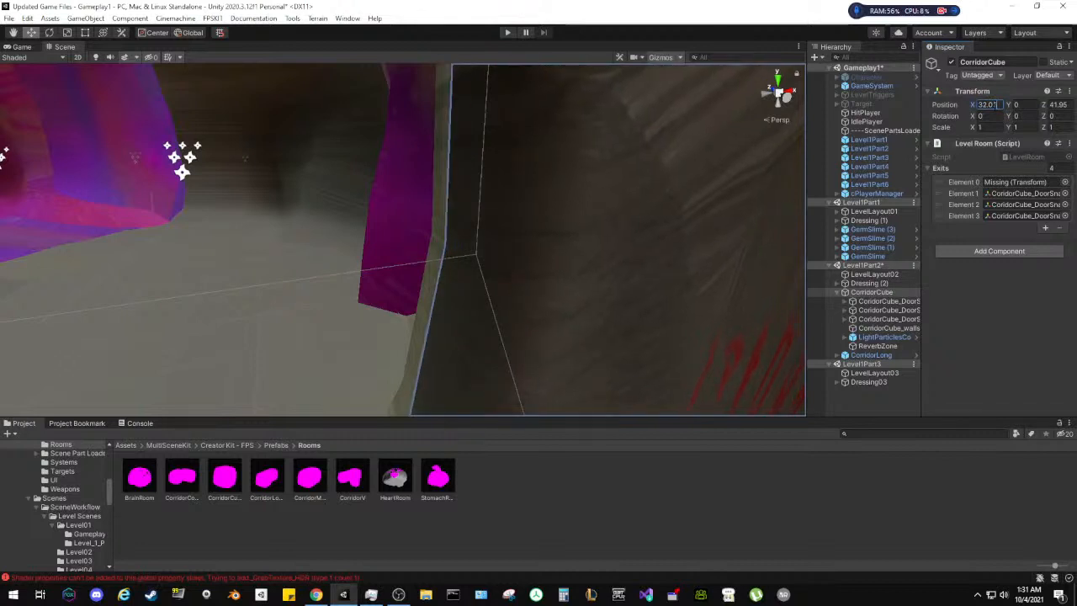
Collapse the CorridorCube's child objects and save the Level1Part2 scene
{"action": "right_click_drag", "start_coordinate": [793, 314], "coordinate": [590, 226]}
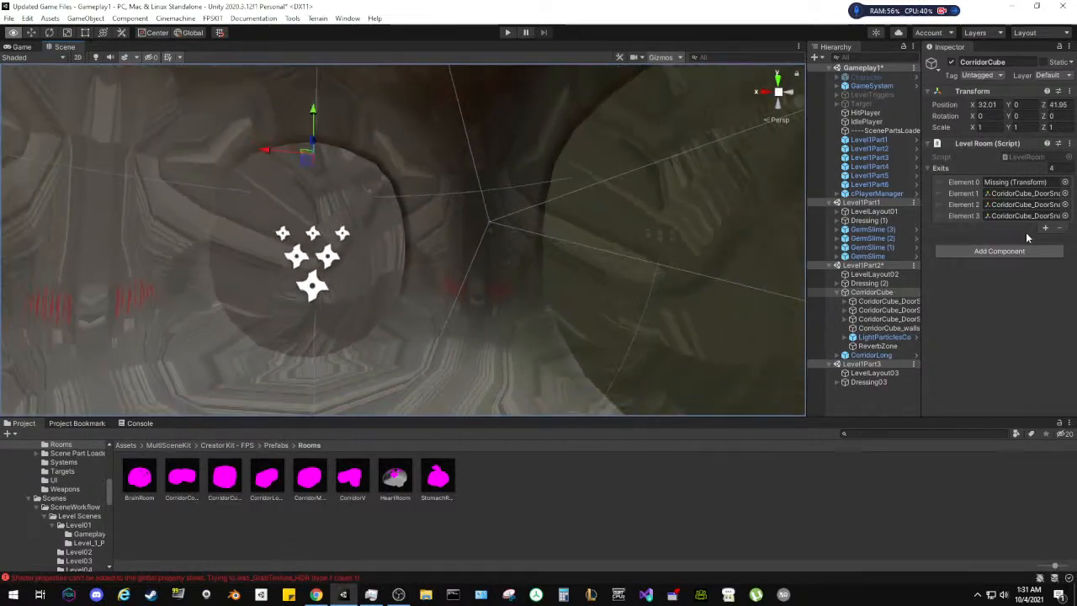
{"action": "right_click_drag", "start_coordinate": [1025, 233], "coordinate": [926, 315]}
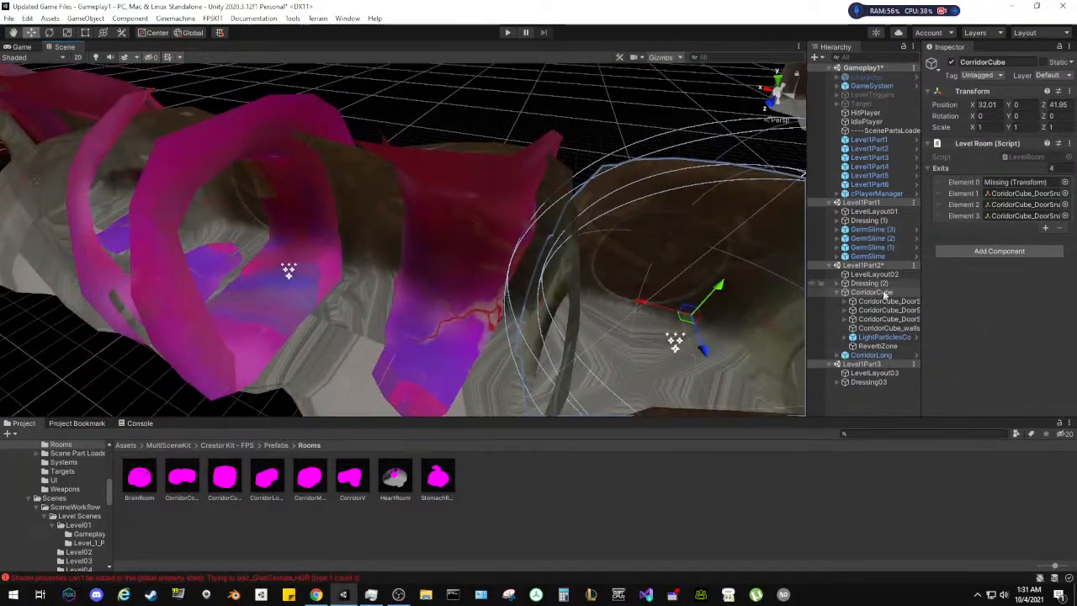
{"action": "left_click", "coordinate": [838, 297]}
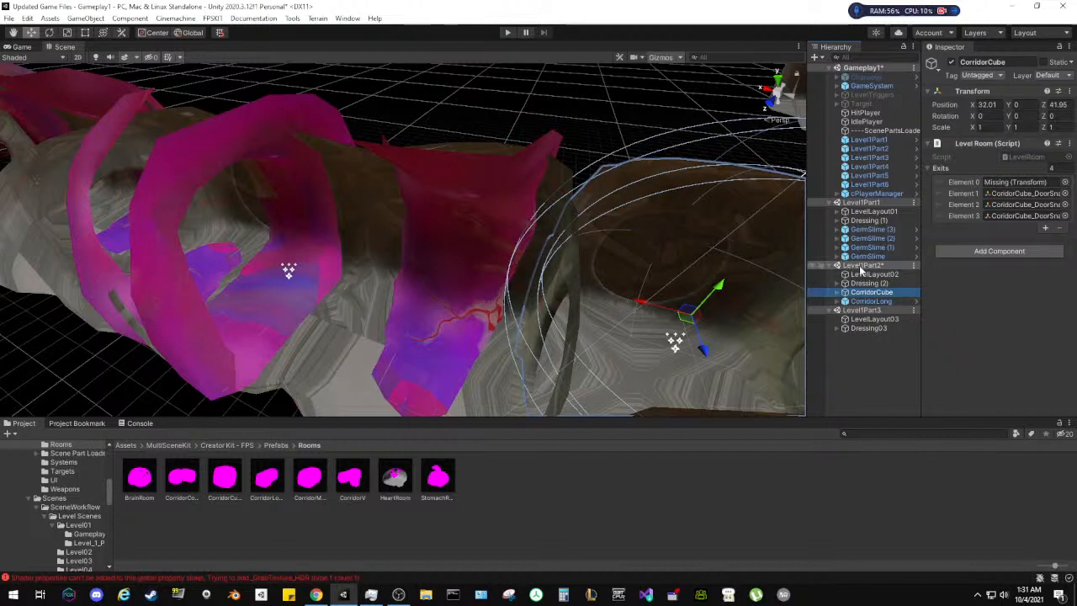
{"action": "right_click", "coordinate": [860, 267]}
{"action": "left_click", "coordinate": [887, 290]}
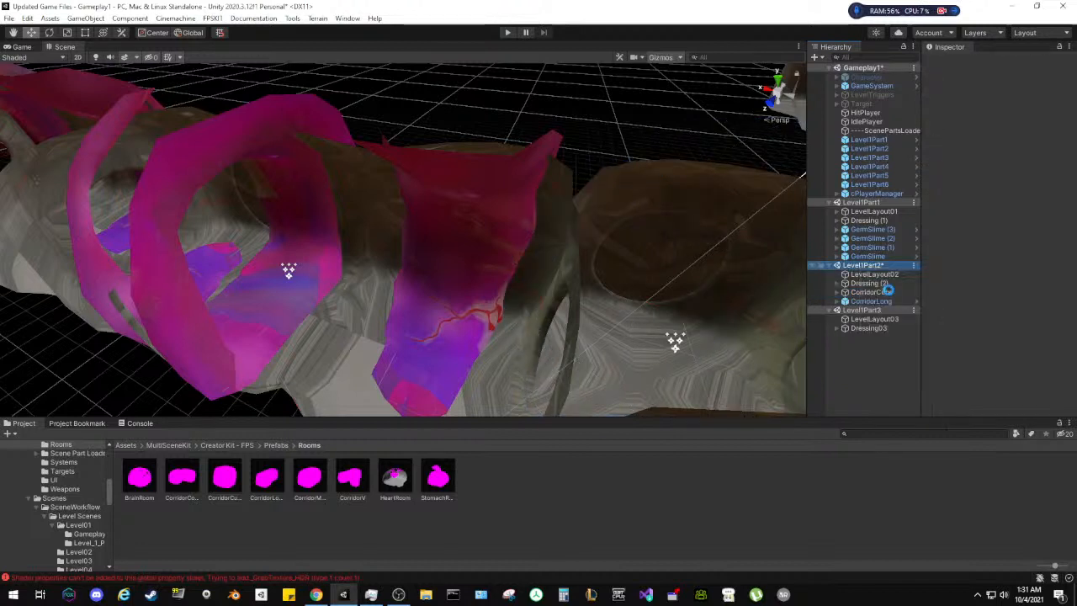
Select LevelLayout03 together with Dressing03 in the Level1Part3 scene
{"action": "left_click", "coordinate": [447, 257]}
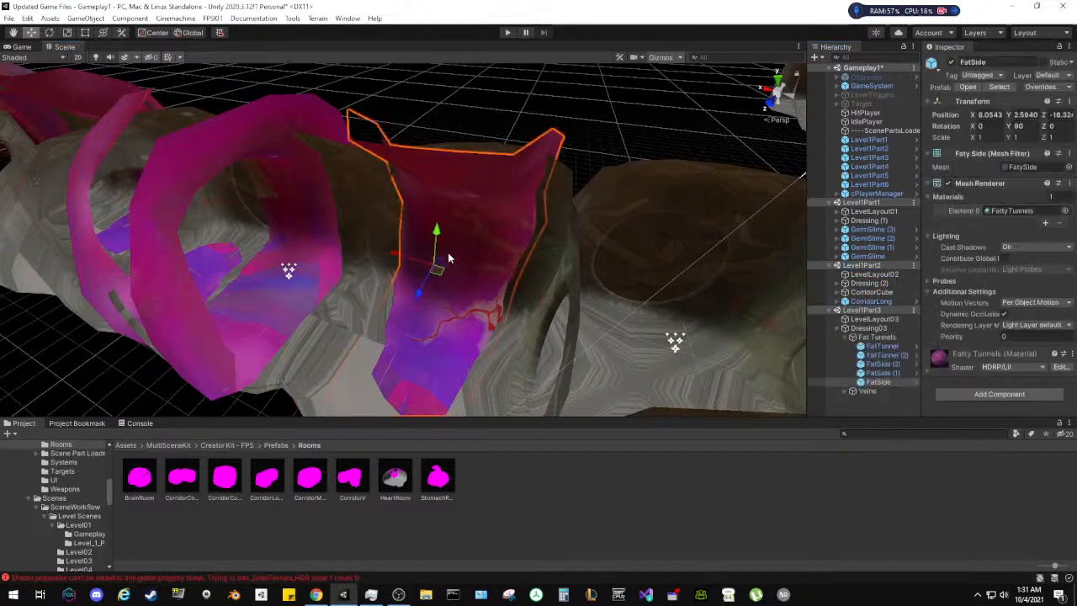
{"action": "left_click", "coordinate": [869, 338]}
{"action": "left_click", "coordinate": [850, 337]}
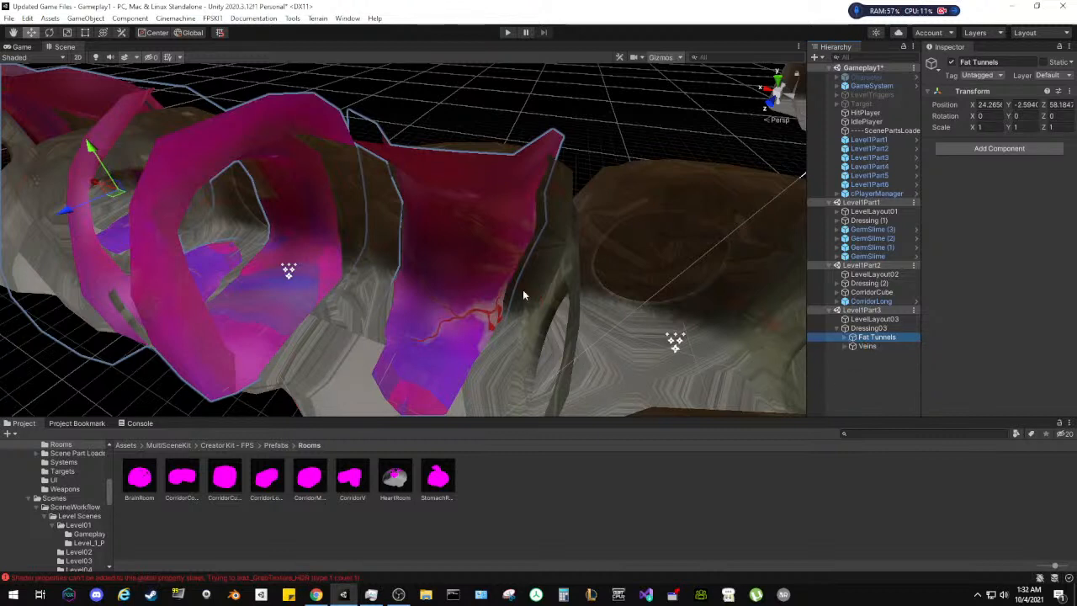
{"action": "left_click", "coordinate": [863, 329]}
{"action": "left_click", "coordinate": [865, 321]}
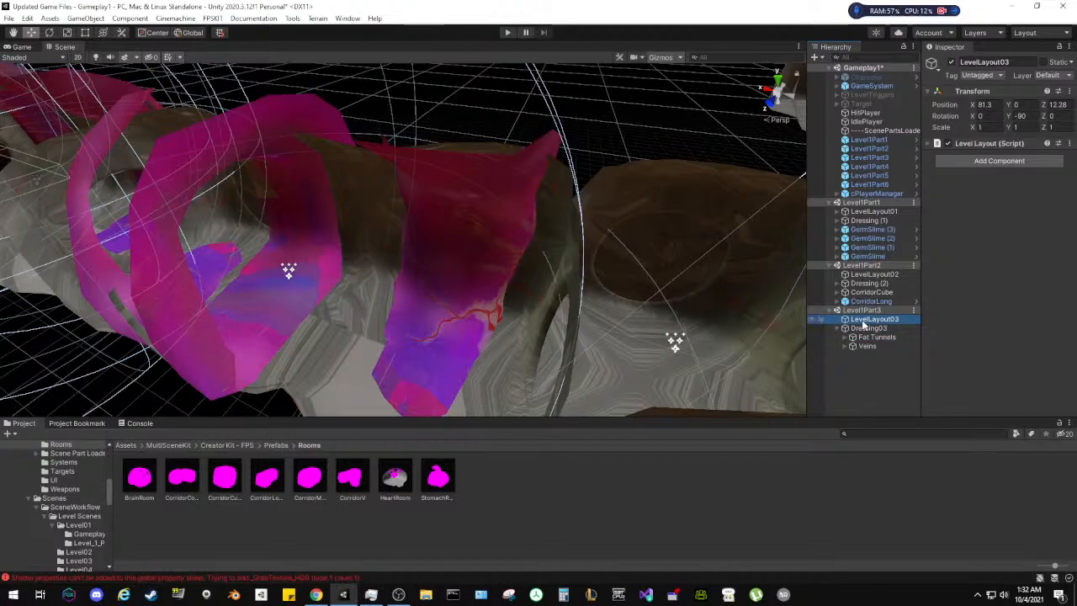
{"action": "left_click", "coordinate": [854, 329], "text": "ctrl"}
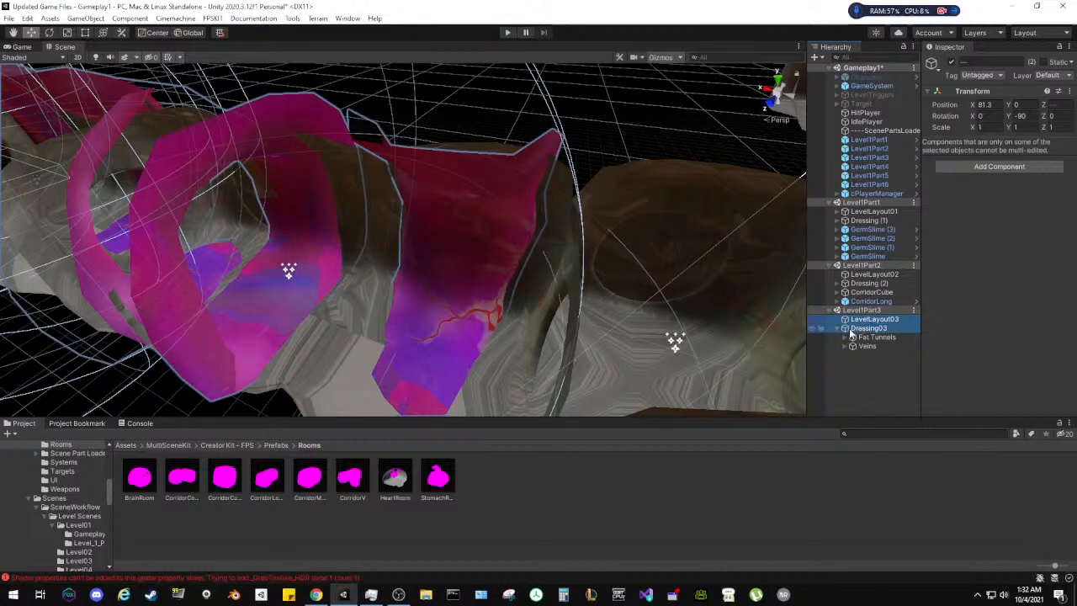
{"action": "left_click", "coordinate": [845, 329]}
Move LevelLayout03 and Dressing03 together along the X axis to 82.14 to fit the CorridorCube room
{"action": "left_click_drag", "start_coordinate": [605, 282], "coordinate": [461, 264], "text": "alt"}
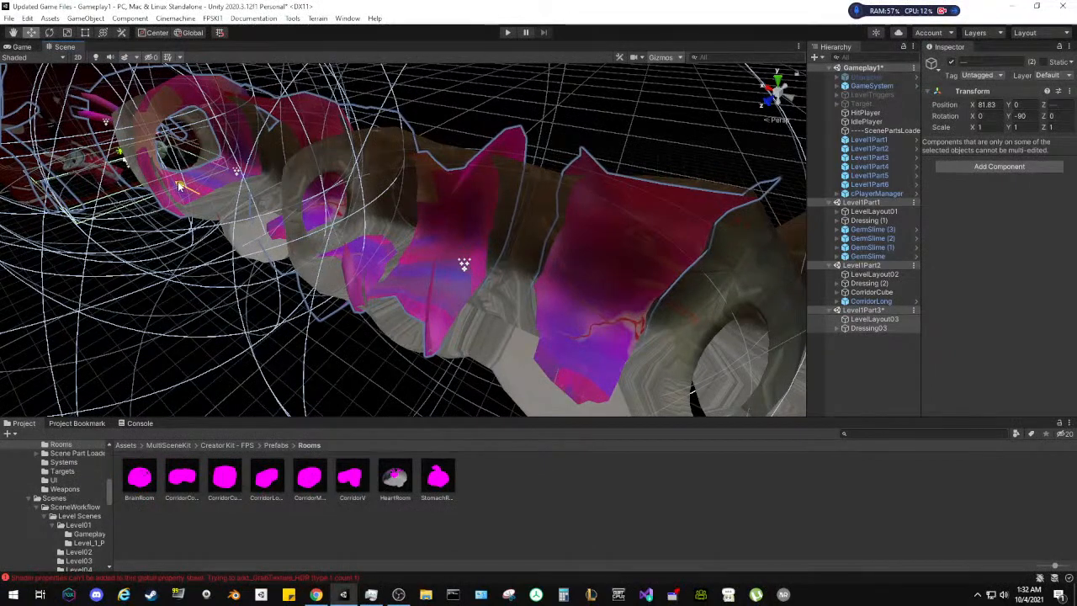
{"action": "key", "text": "ctrl+z"}
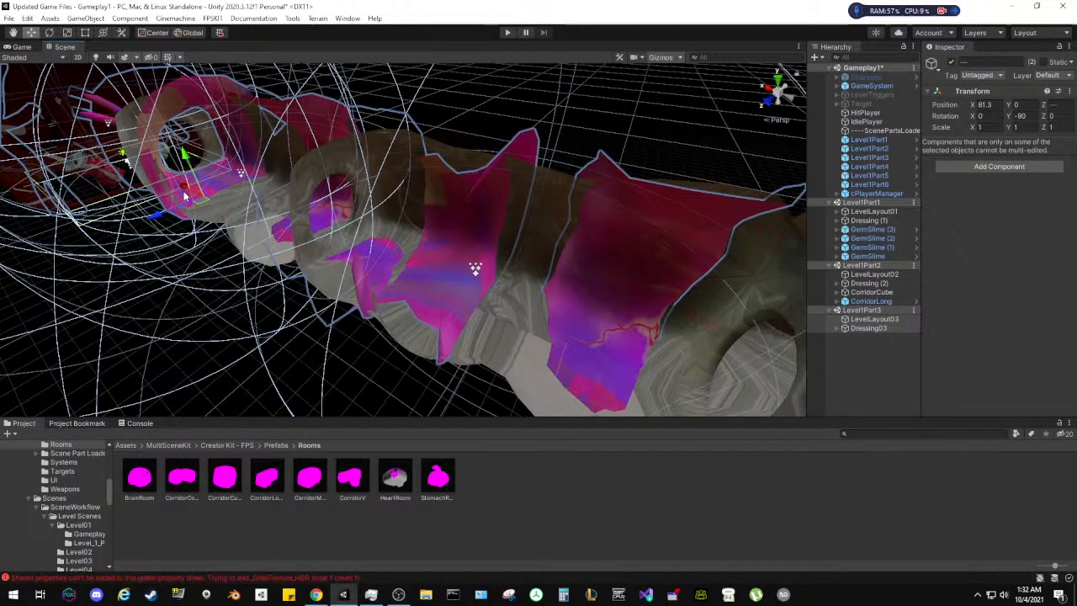
{"action": "left_click_drag", "start_coordinate": [476, 267], "coordinate": [496, 240]}
{"action": "left_click_drag", "start_coordinate": [200, 204], "coordinate": [379, 242]}
{"action": "key", "text": "w"}
{"action": "right_click_drag", "start_coordinate": [378, 242], "coordinate": [937, 254]}
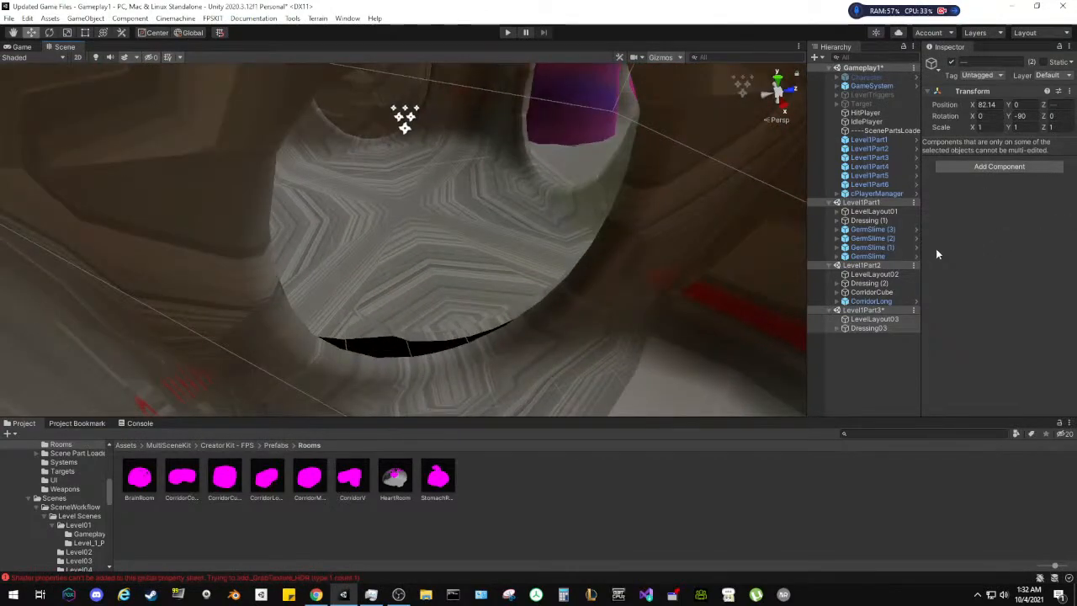
{"action": "left_click", "coordinate": [973, 105]}
{"action": "left_click_drag", "start_coordinate": [970, 105], "coordinate": [966, 105]}
{"action": "key", "text": "ctrl+z"}
Adjust the shared Z position of LevelLayout03 and Dressing03 to line up their corridor opening with the CorridorCube room
{"action": "left_click_drag", "start_coordinate": [1044, 107], "coordinate": [1049, 109]}
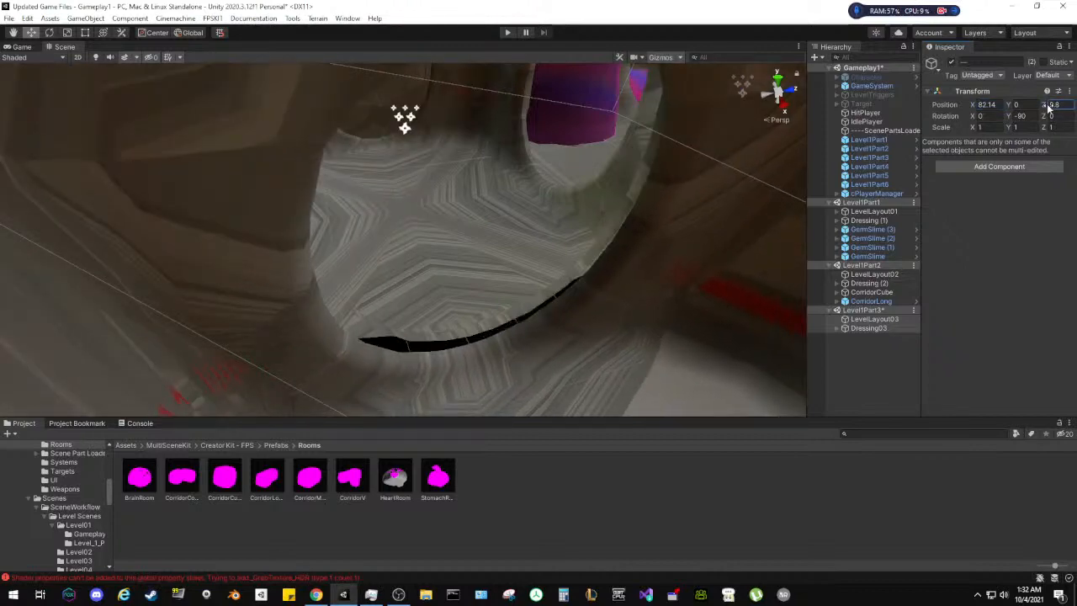
{"action": "right_click_drag", "start_coordinate": [741, 160], "coordinate": [846, 25]}
{"action": "key", "text": "w"}
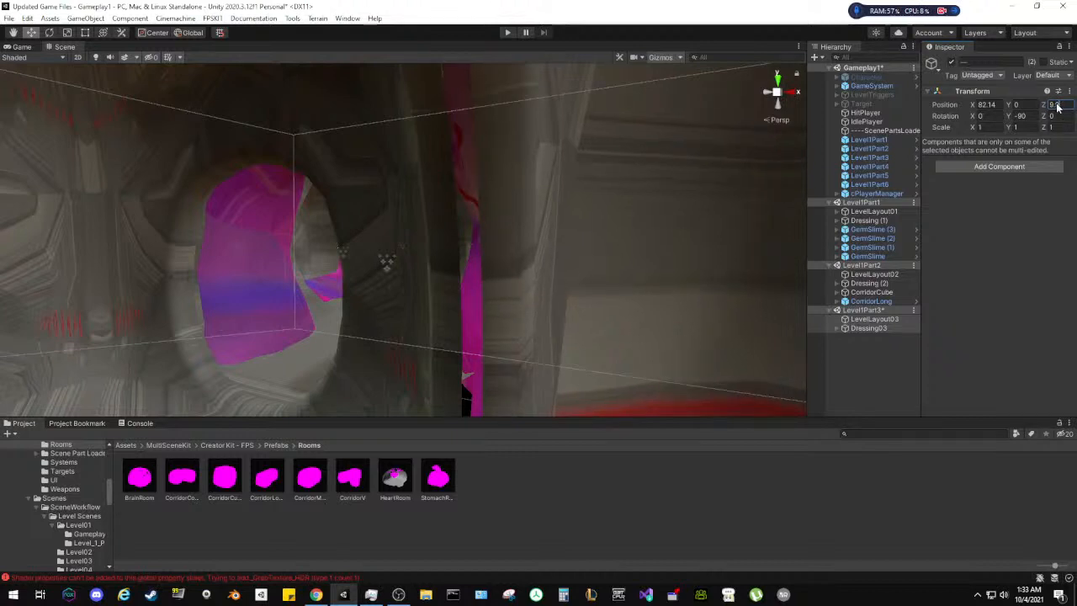
Delete the CorridorCube's fourth door snap object to open the doorway towards the Level1Part3 rooms
{"action": "right_click_drag", "start_coordinate": [651, 258], "coordinate": [731, 263]}
{"action": "left_click", "coordinate": [623, 327]}
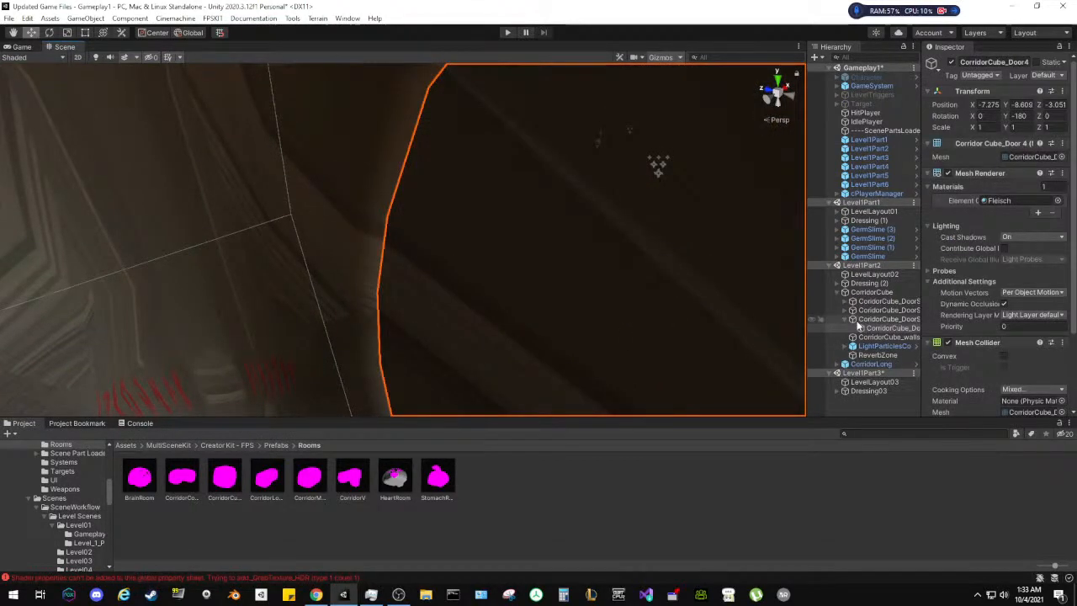
{"action": "left_click", "coordinate": [857, 322]}
{"action": "right_click", "coordinate": [857, 326]}
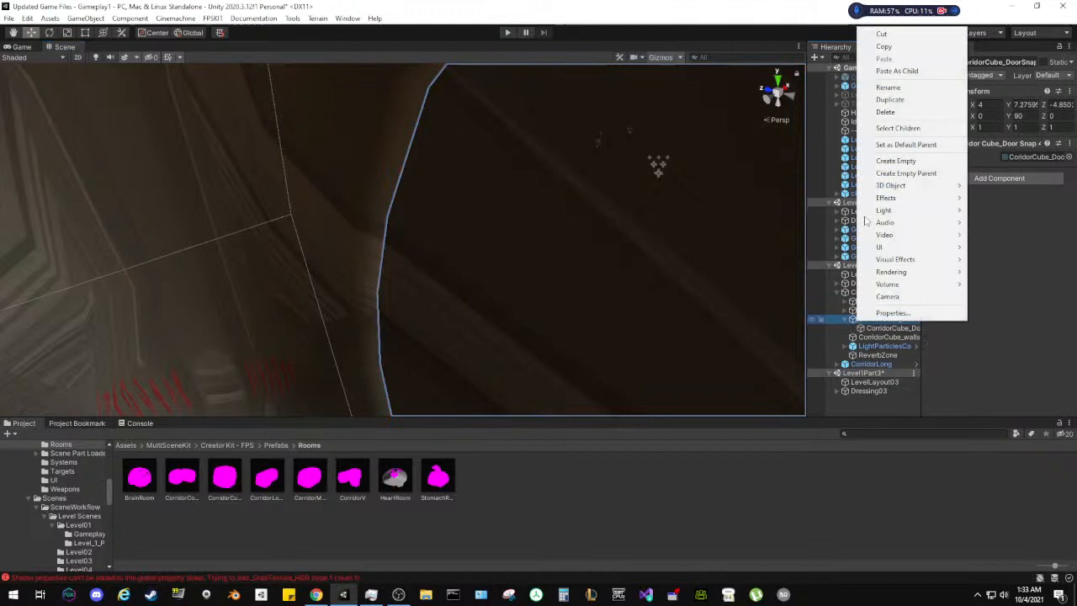
{"action": "left_click", "coordinate": [871, 111]}
{"action": "right_click_drag", "start_coordinate": [622, 244], "coordinate": [517, 260]}
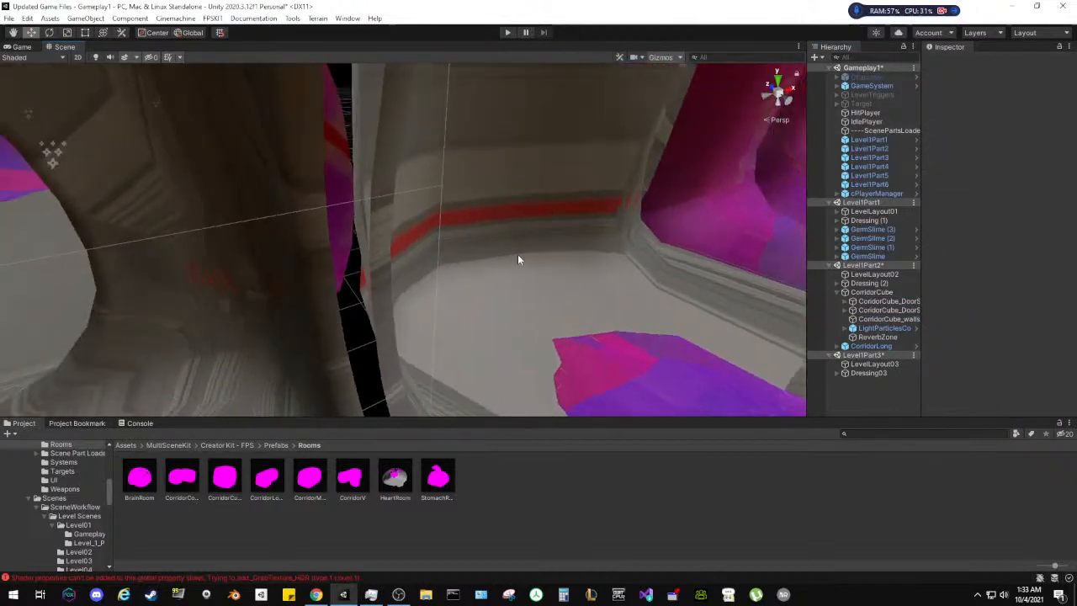
Check the doorway between the CorridorCube room and the Level1Part3 rooms and save the Level1Part2 scene
{"action": "left_click", "coordinate": [476, 217]}
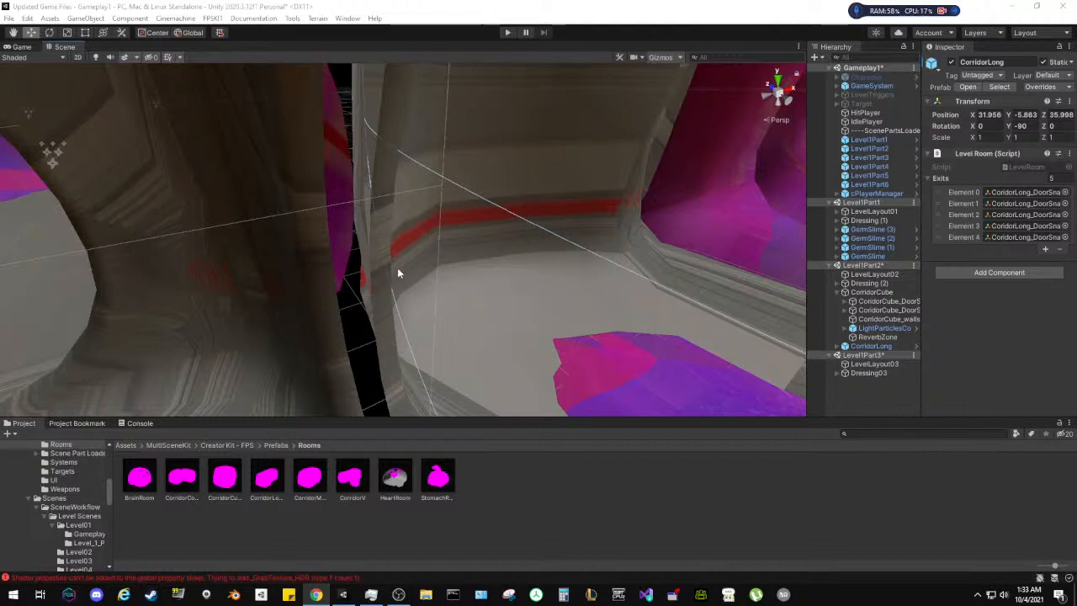
{"action": "right_click_drag", "start_coordinate": [398, 271], "coordinate": [451, 249]}
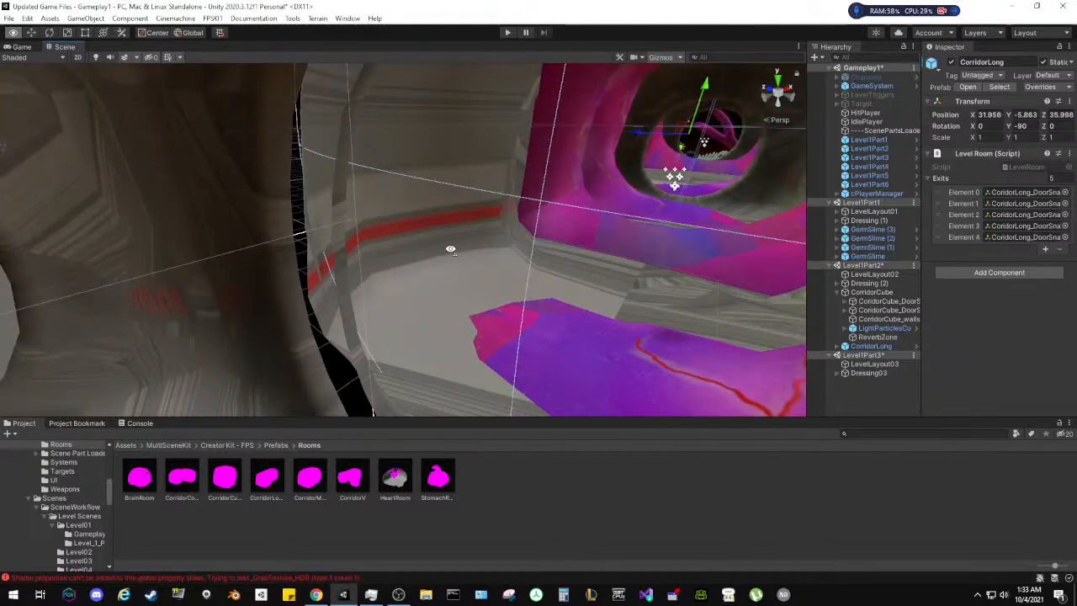
{"action": "mouse_move", "coordinate": [451, 249]}
{"action": "right_mouse_down"}
{"action": "mouse_move", "coordinate": [494, 232]}
{"action": "mouse_move", "coordinate": [467, 235]}
{"action": "mouse_move", "coordinate": [433, 199]}
{"action": "mouse_move", "coordinate": [435, 222]}
{"action": "mouse_move", "coordinate": [379, 231]}
{"action": "mouse_move", "coordinate": [202, 231]}
{"action": "mouse_move", "coordinate": [320, 185]}
{"action": "mouse_move", "coordinate": [362, 240]}
{"action": "mouse_move", "coordinate": [404, 238]}
{"action": "mouse_move", "coordinate": [438, 261]}
{"action": "right_mouse_up"}
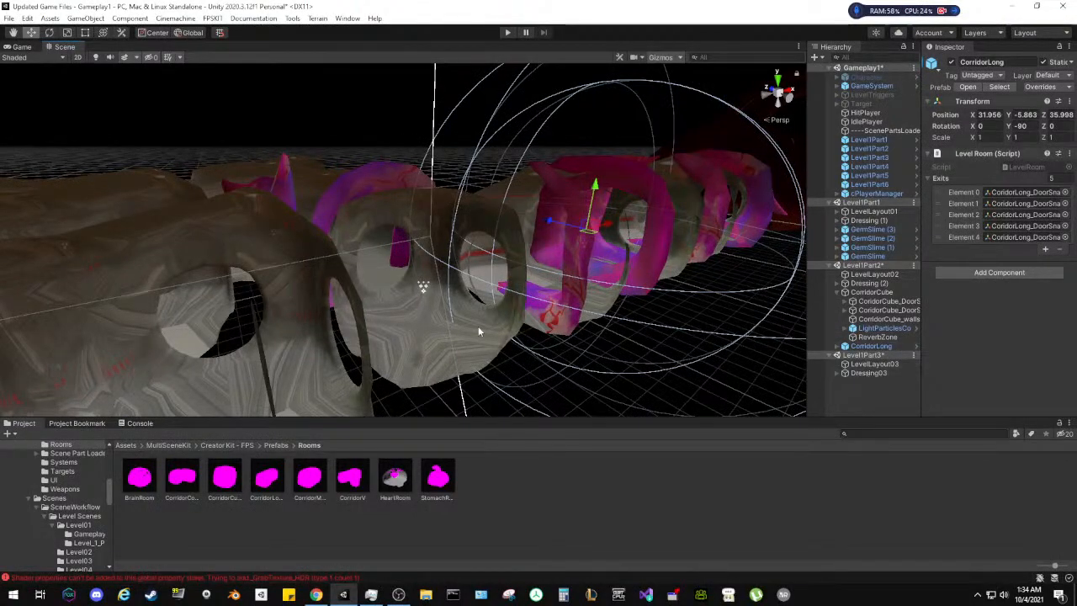
{"action": "right_click_drag", "start_coordinate": [478, 326], "coordinate": [546, 233]}
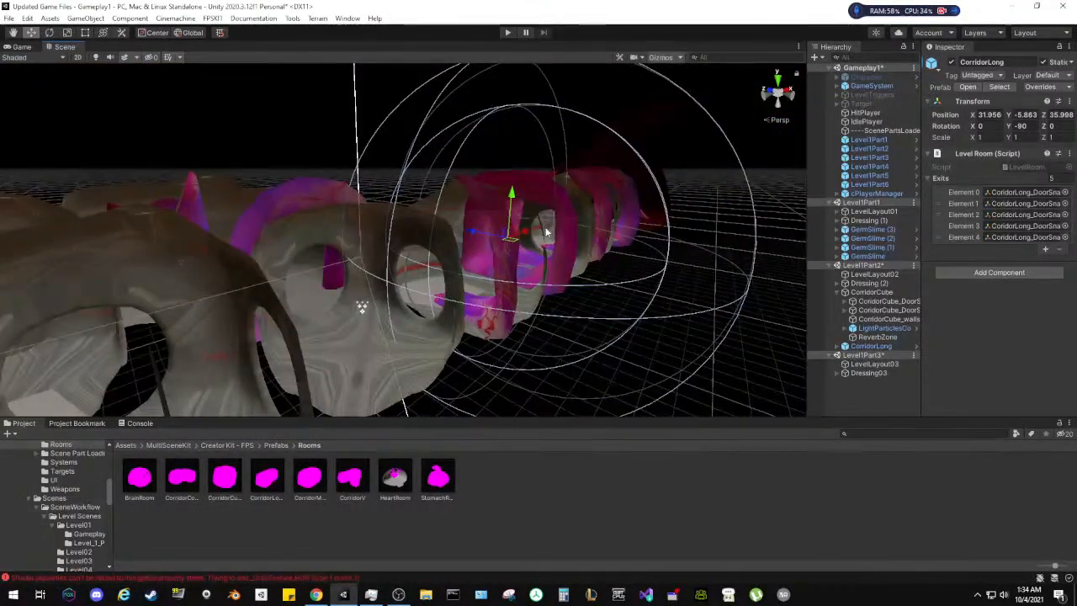
{"action": "left_click", "coordinate": [865, 266]}
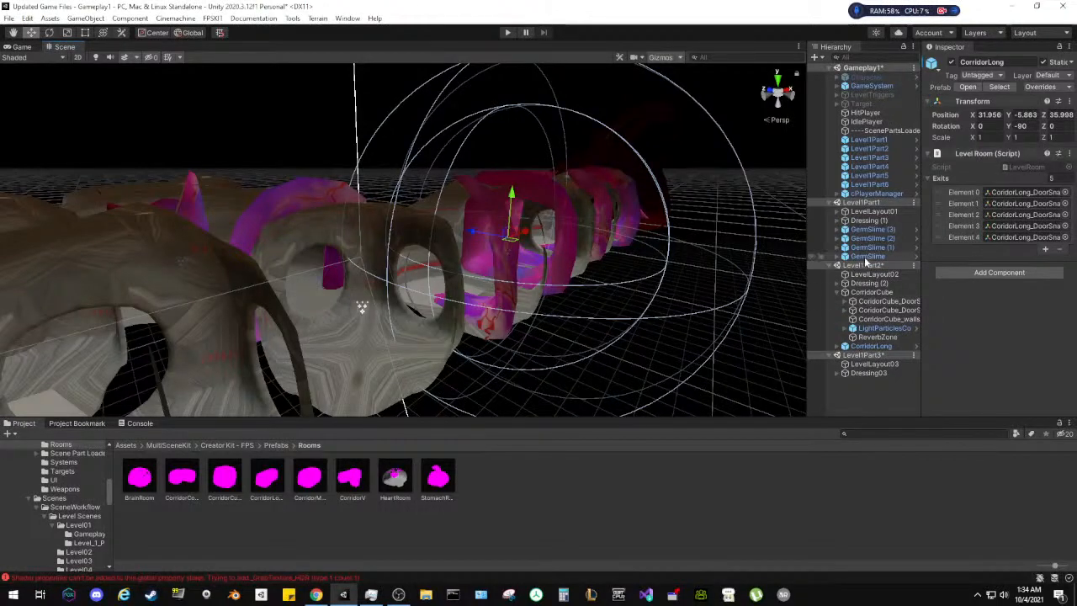
{"action": "right_click", "coordinate": [865, 267]}
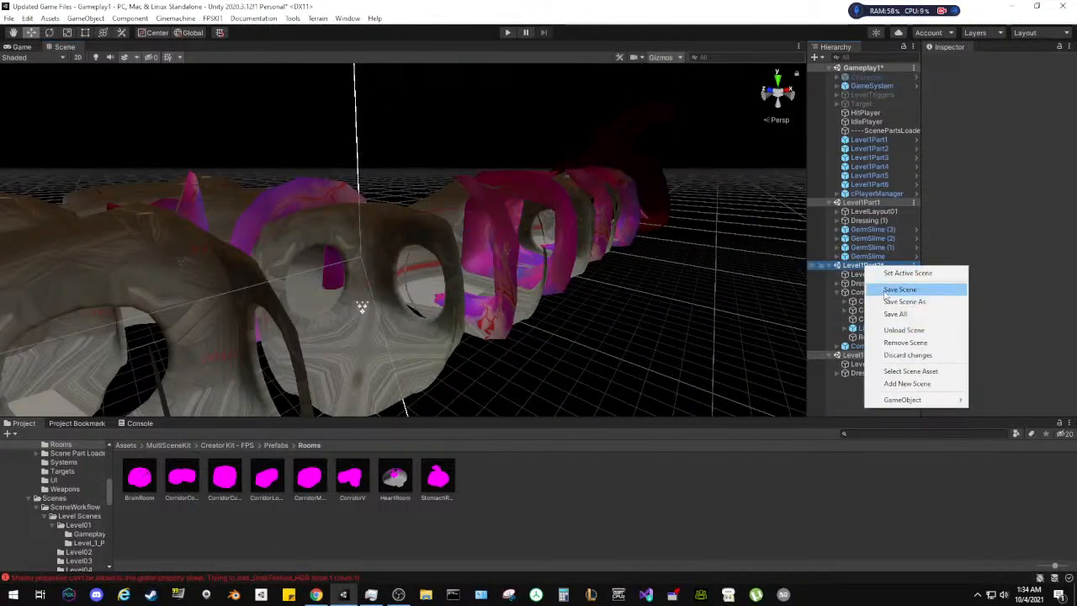
{"action": "left_click", "coordinate": [894, 288]}
Move LevelLayout03 and Dressing03 together along the Z axis to 9.92
{"action": "right_click_drag", "start_coordinate": [747, 309], "coordinate": [505, 302]}
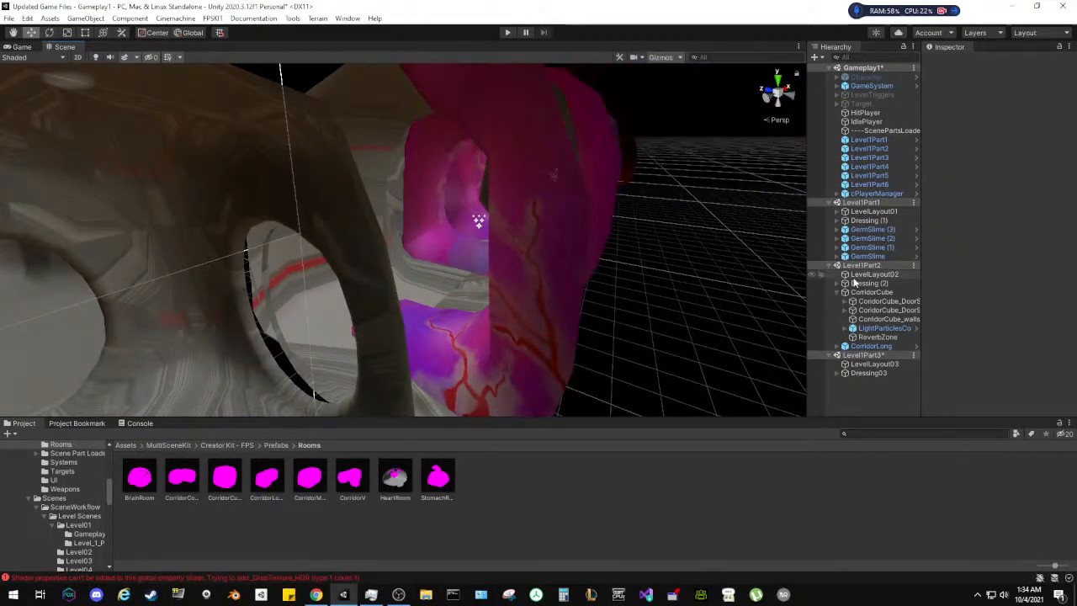
{"action": "left_click", "coordinate": [871, 365]}
{"action": "left_click", "coordinate": [868, 373], "text": "ctrl"}
{"action": "right_click_drag", "start_coordinate": [544, 216], "coordinate": [650, 274]}
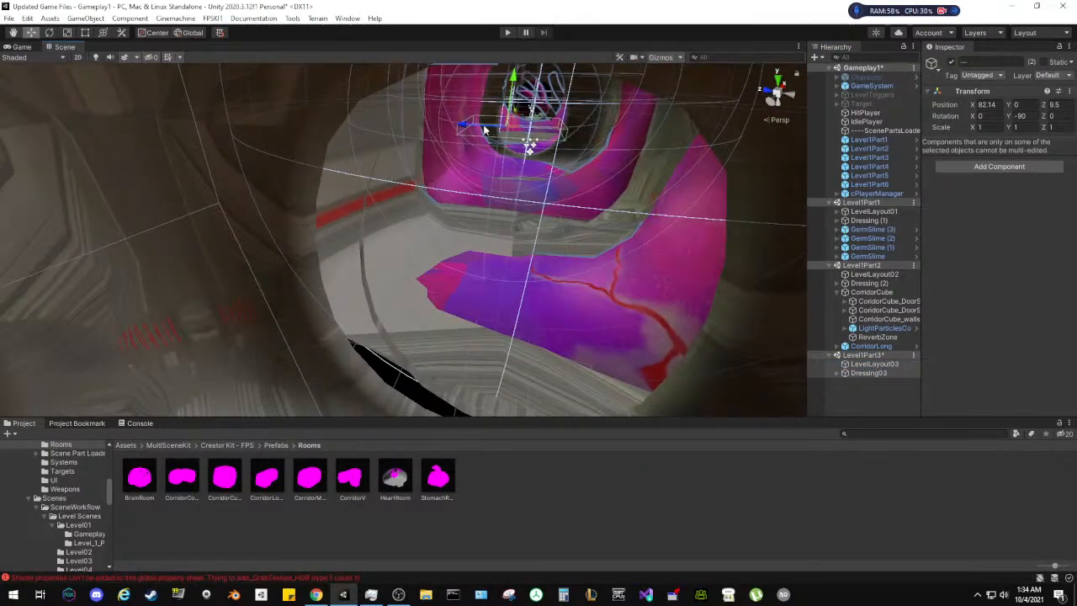
{"action": "mouse_move", "coordinate": [466, 129]}
{"action": "left_mouse_down"}
{"action": "mouse_move", "coordinate": [458, 124]}
{"action": "mouse_move", "coordinate": [465, 132]}
{"action": "left_mouse_up"}
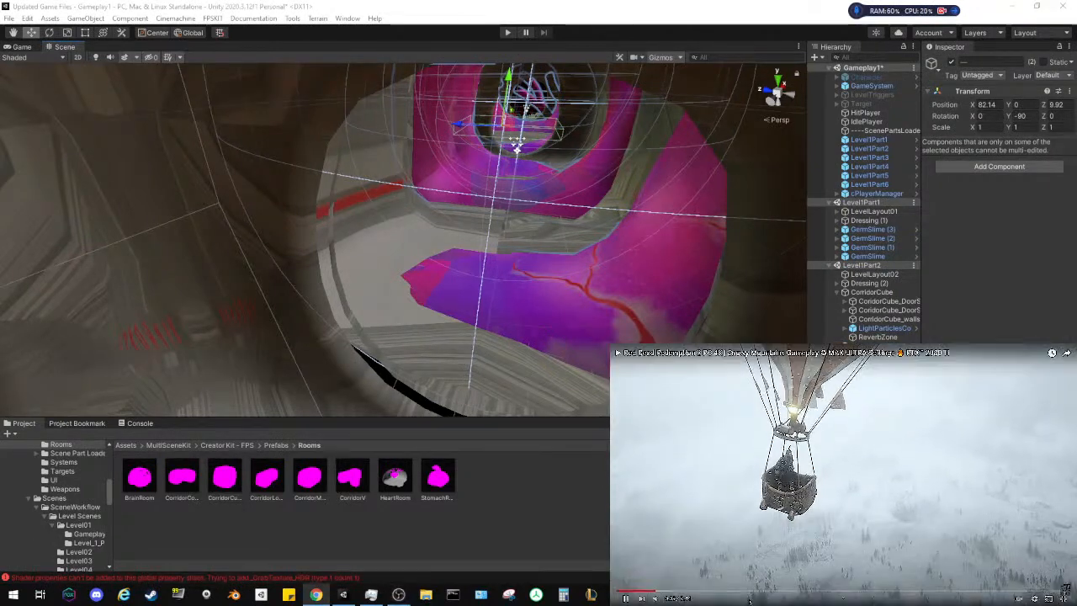
Try shared X positions between 82 and 81 for LevelLayout03 and Dressing03, including 81.9, 81.8 and 81.7, to close the doorway gap
{"action": "mouse_move", "coordinate": [748, 600]}
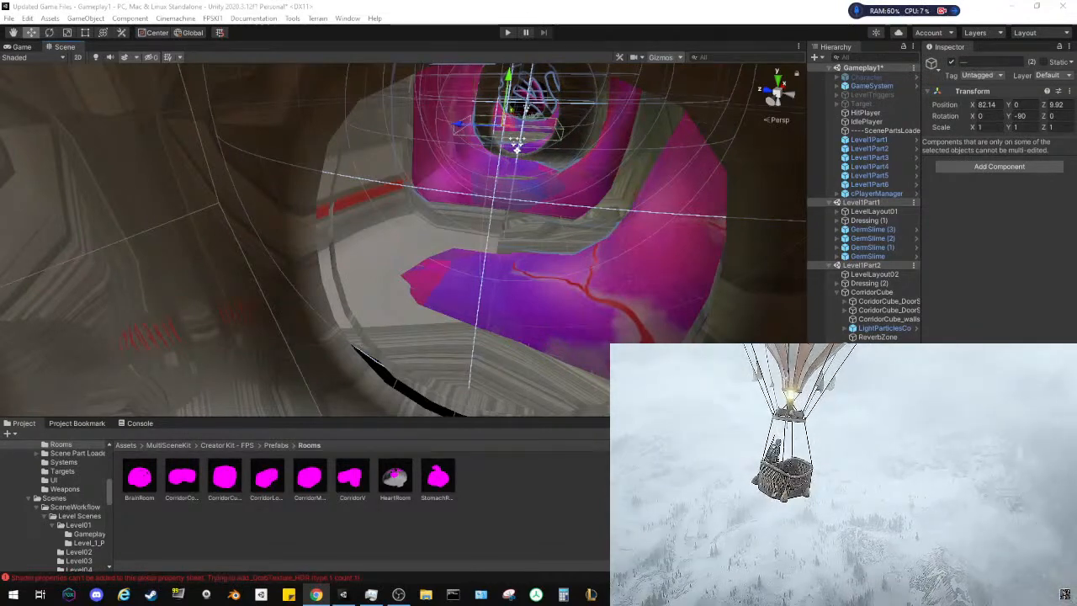
{"action": "mouse_move", "coordinate": [765, 564]}
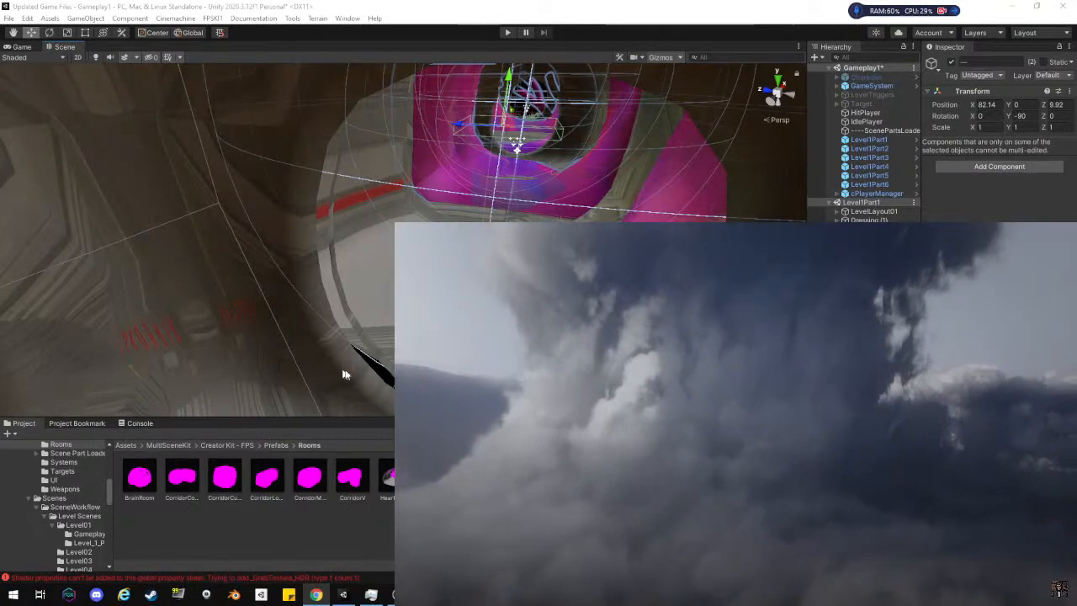
{"action": "right_click_drag", "start_coordinate": [343, 375], "coordinate": [222, 326]}
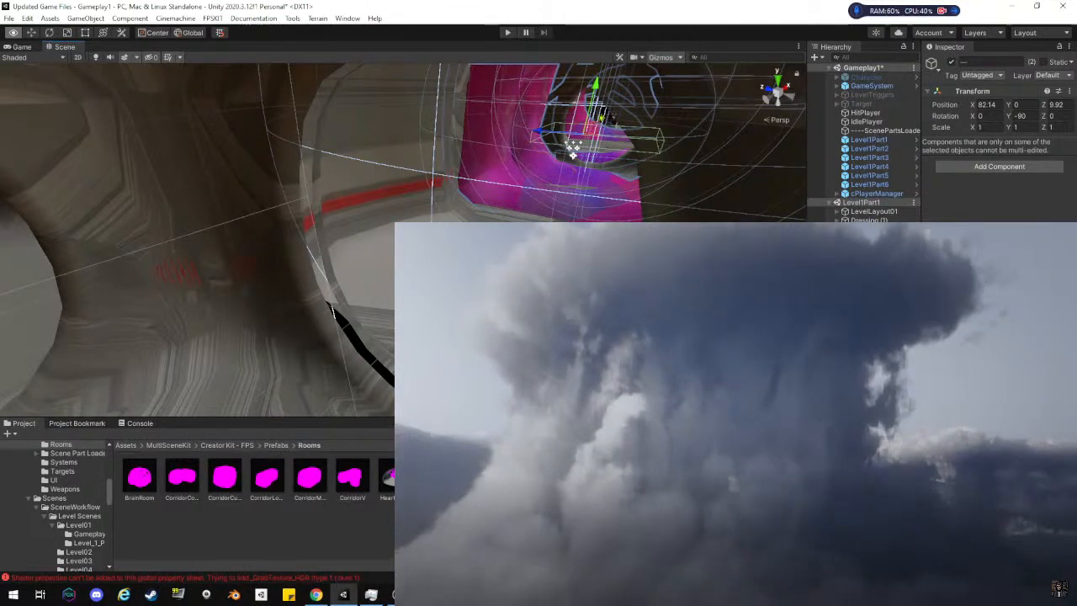
{"action": "right_click_drag", "start_coordinate": [363, 244], "coordinate": [360, 243]}
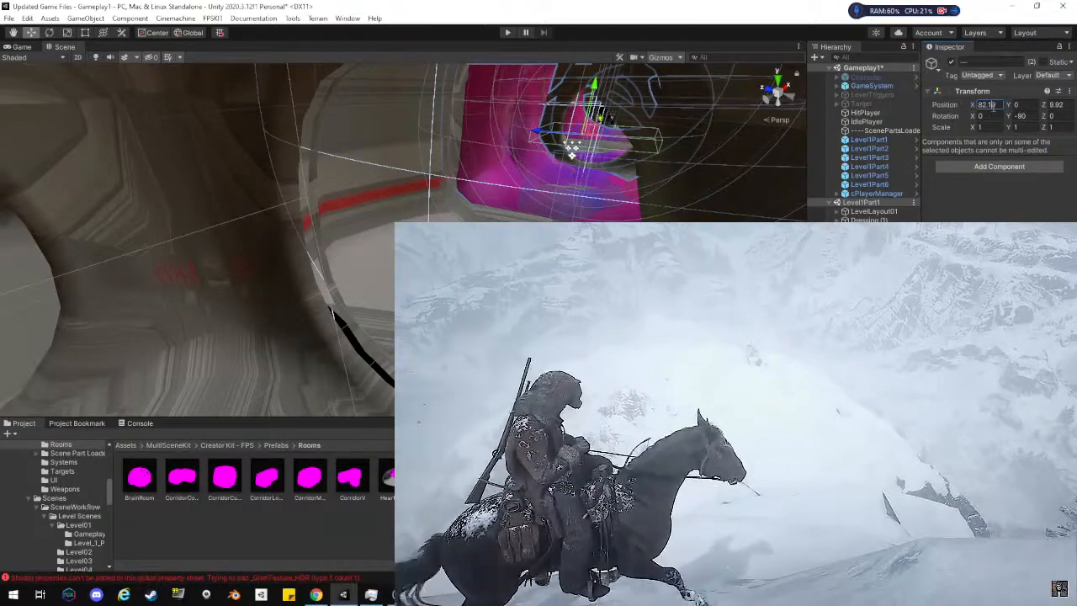
{"action": "type", "text": "82"}
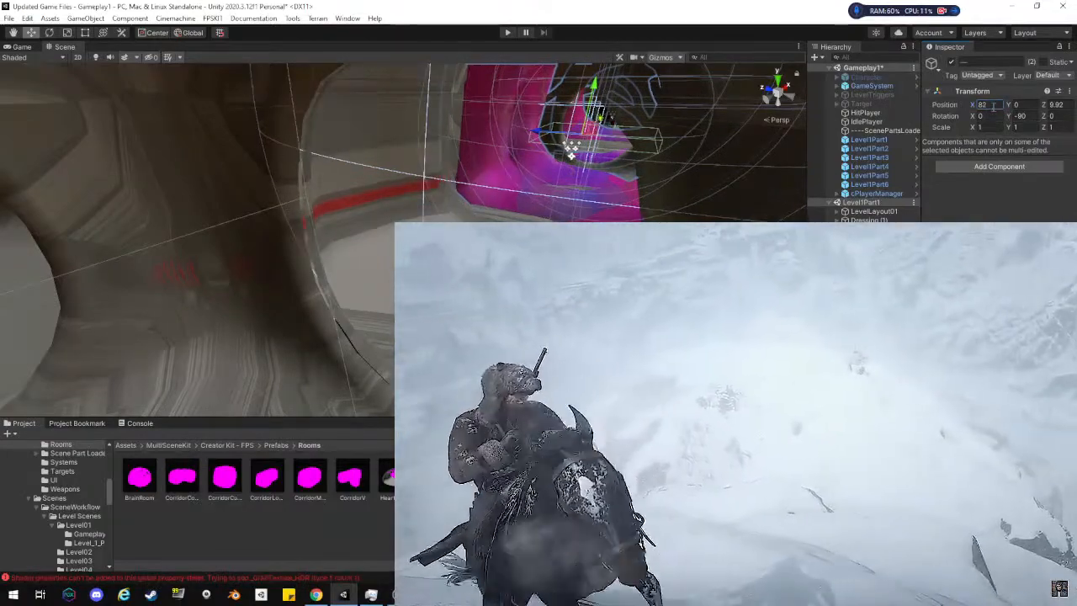
{"action": "key", "text": "Return"}
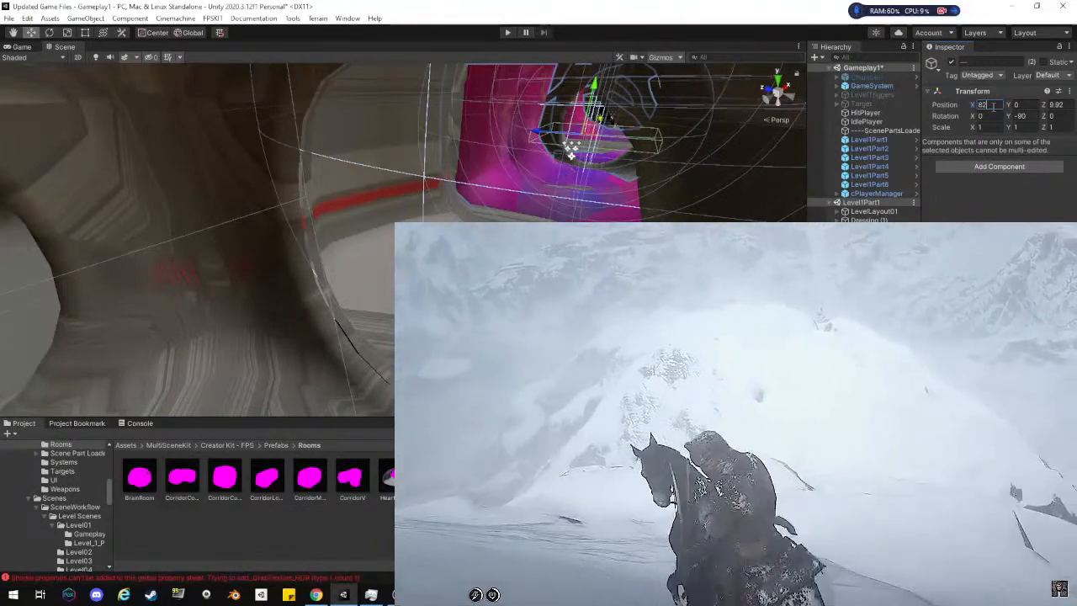
{"action": "type", "text": "8"}
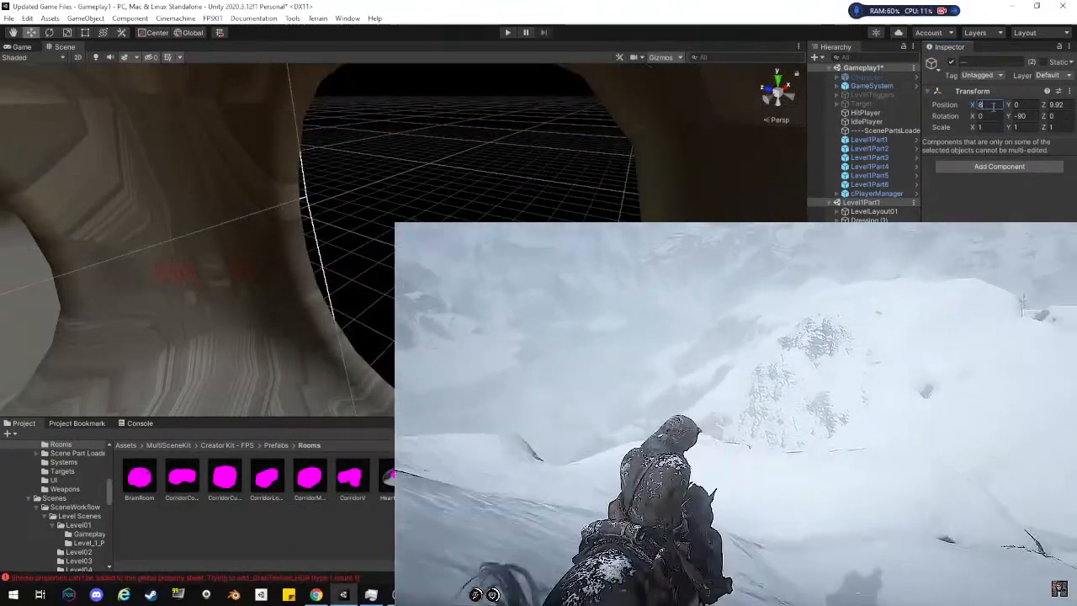
{"action": "type", "text": "1"}
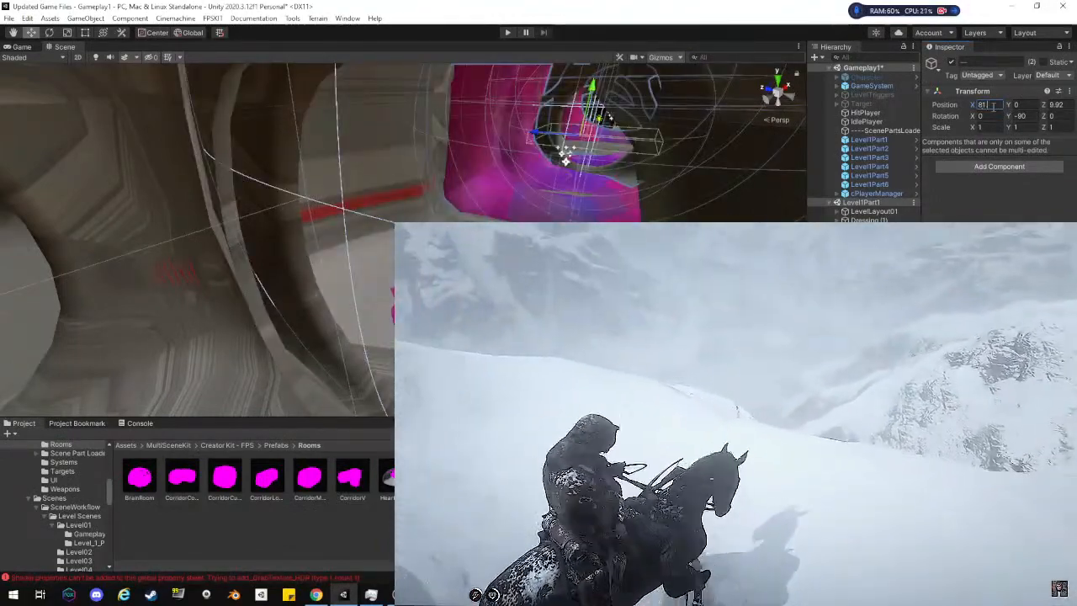
{"action": "type", "text": ".5"}
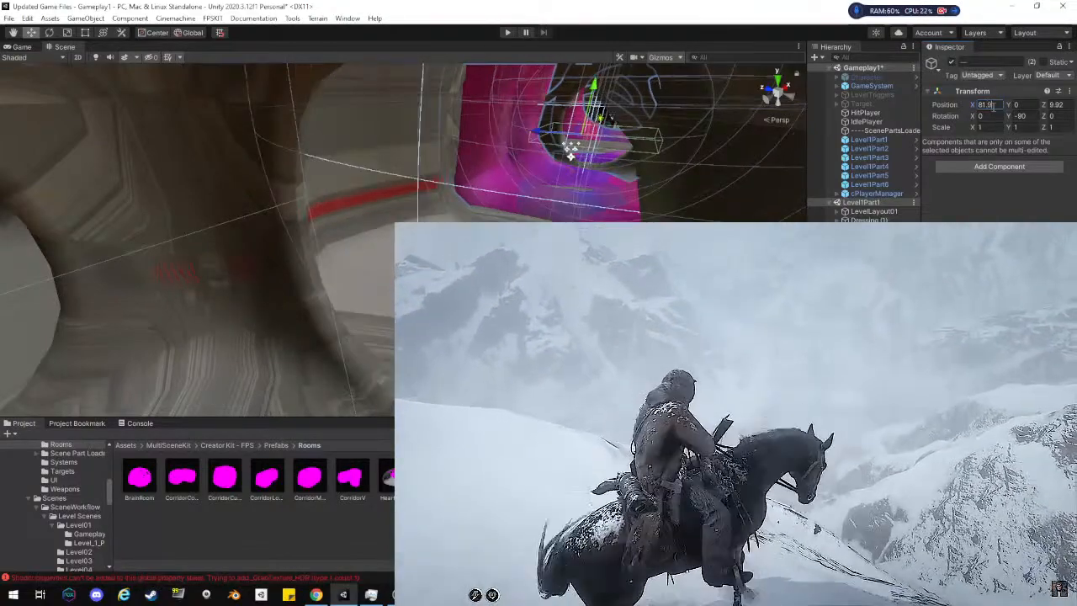
{"action": "key", "text": "BackSpace"}
{"action": "type", "text": "9"}
{"action": "key", "text": "BackSpace"}
{"action": "type", "text": "8"}
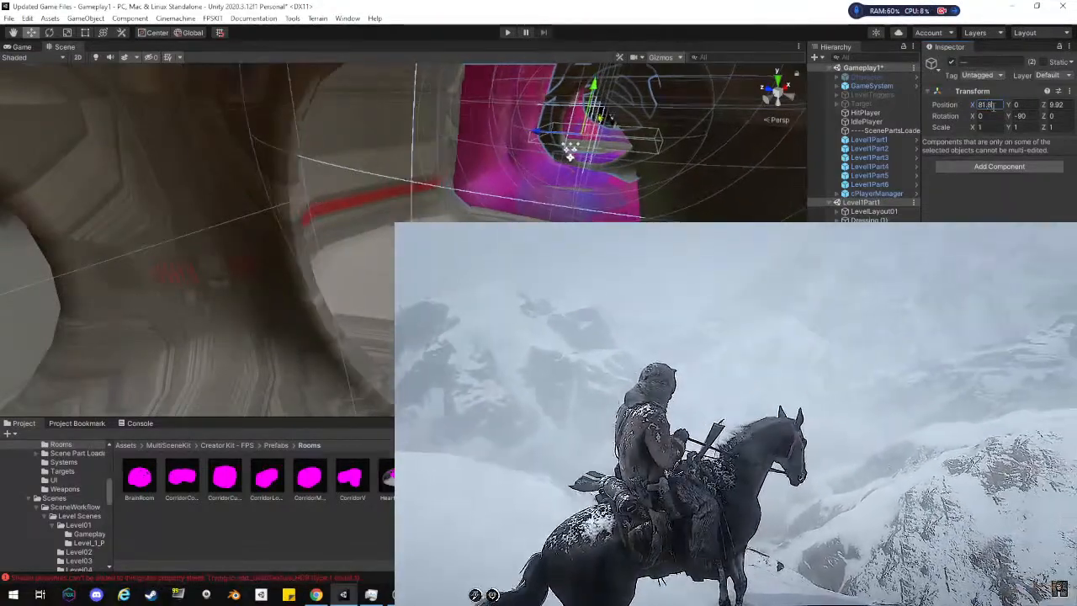
{"action": "key", "text": "BackSpace"}
{"action": "type", "text": "7"}
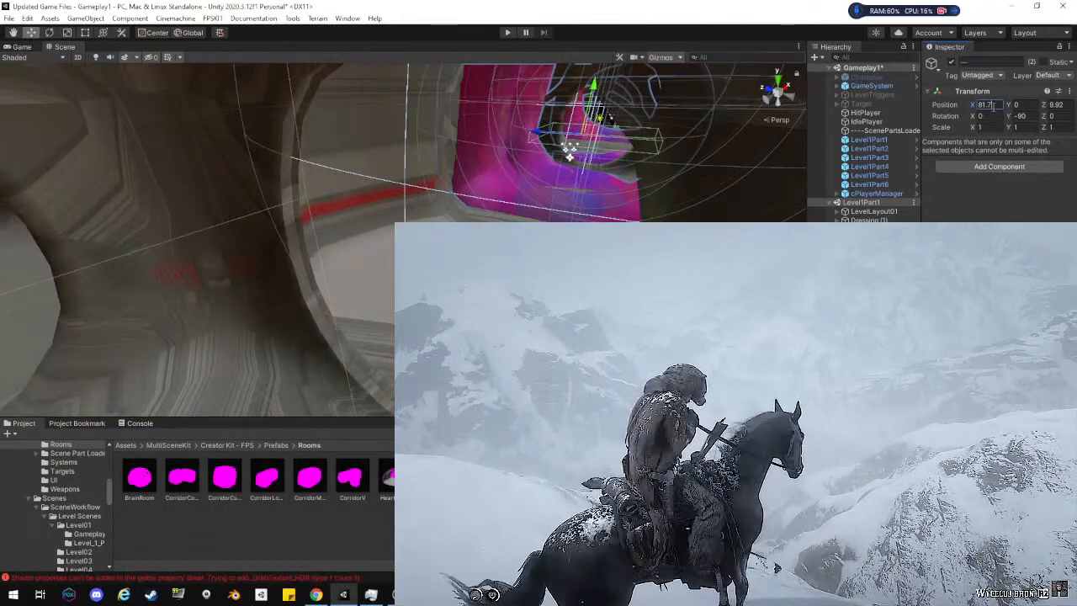
{"action": "key", "text": "BackSpace"}
{"action": "type", "text": "6"}
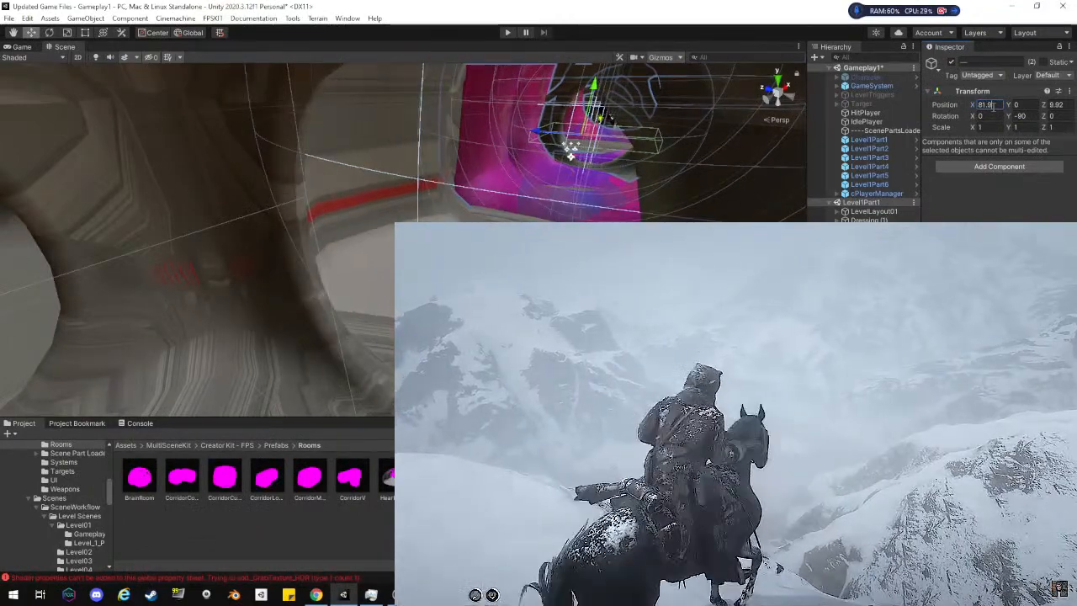
{"action": "key", "text": "BackSpace"}
{"action": "type", "text": "5"}
Fine-tune the shared X position of LevelLayout03 and Dressing03 to 81.98, checking the seam at the doorway floor
{"action": "right_click_drag", "start_coordinate": [579, 177], "coordinate": [646, 202]}
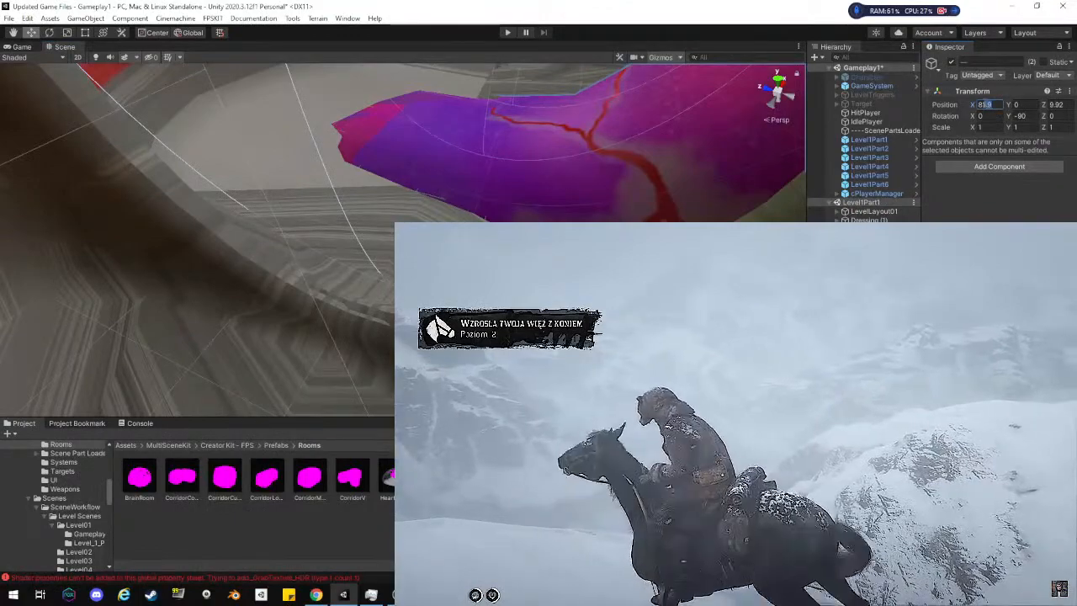
{"action": "left_click_drag", "start_coordinate": [992, 106], "coordinate": [984, 105]}
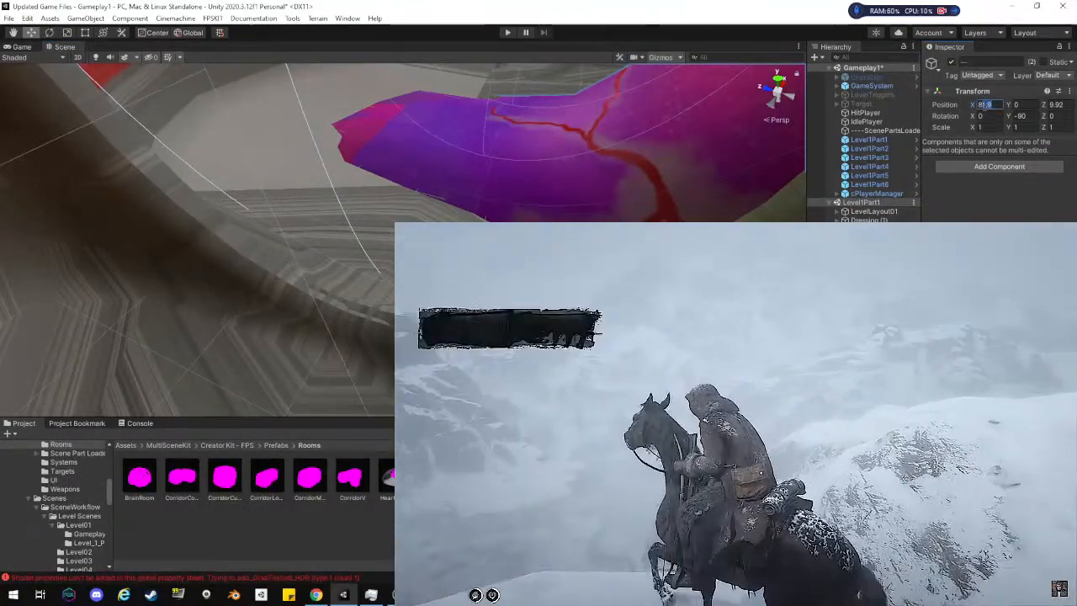
{"action": "type", "text": "2"}
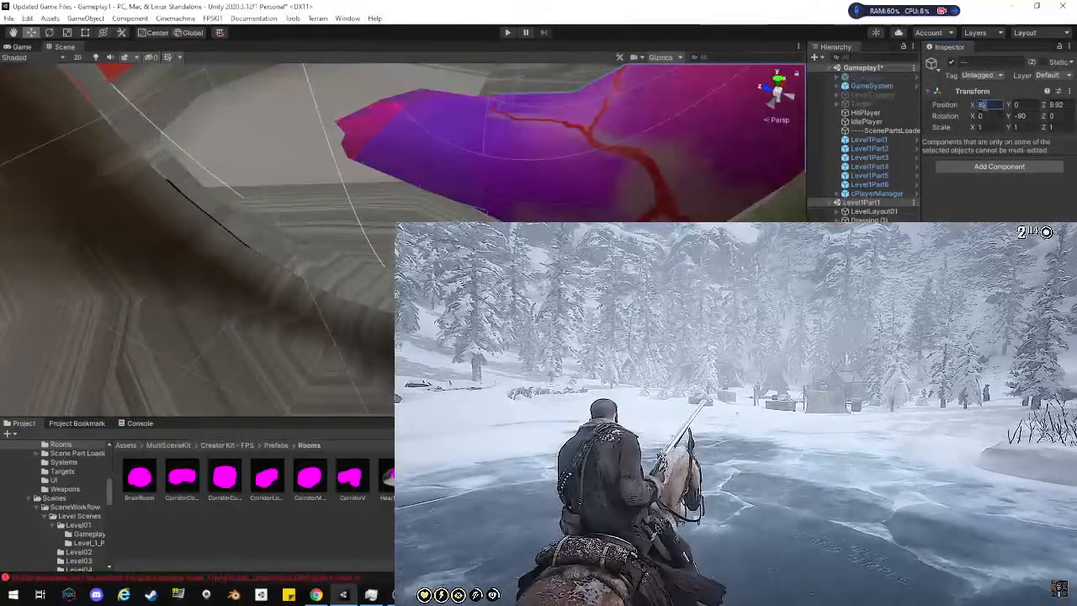
{"action": "type", "text": "1.95"}
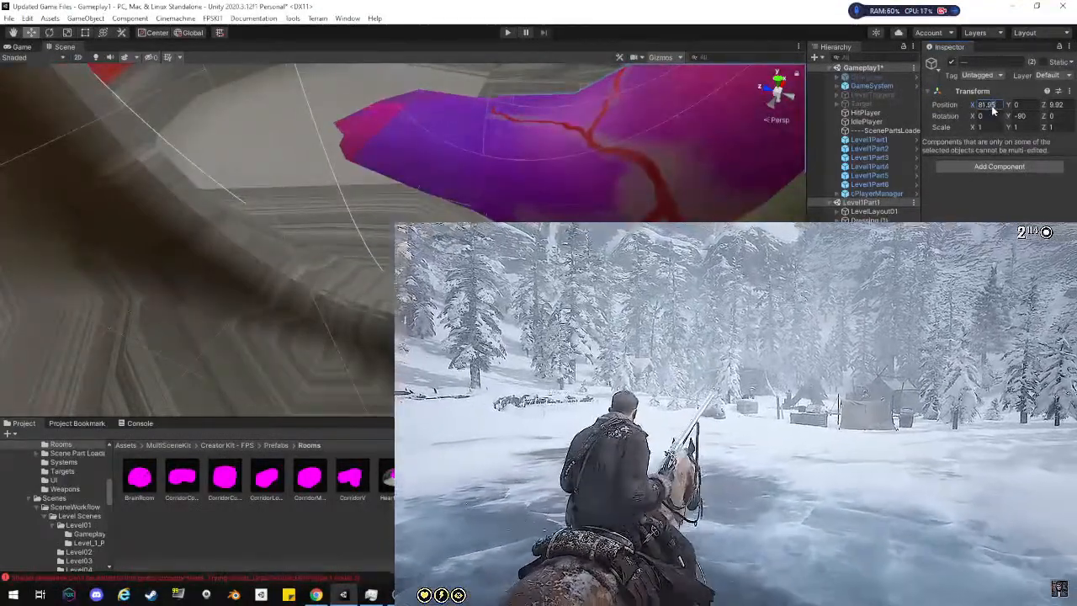
{"action": "type", "text": "8"}
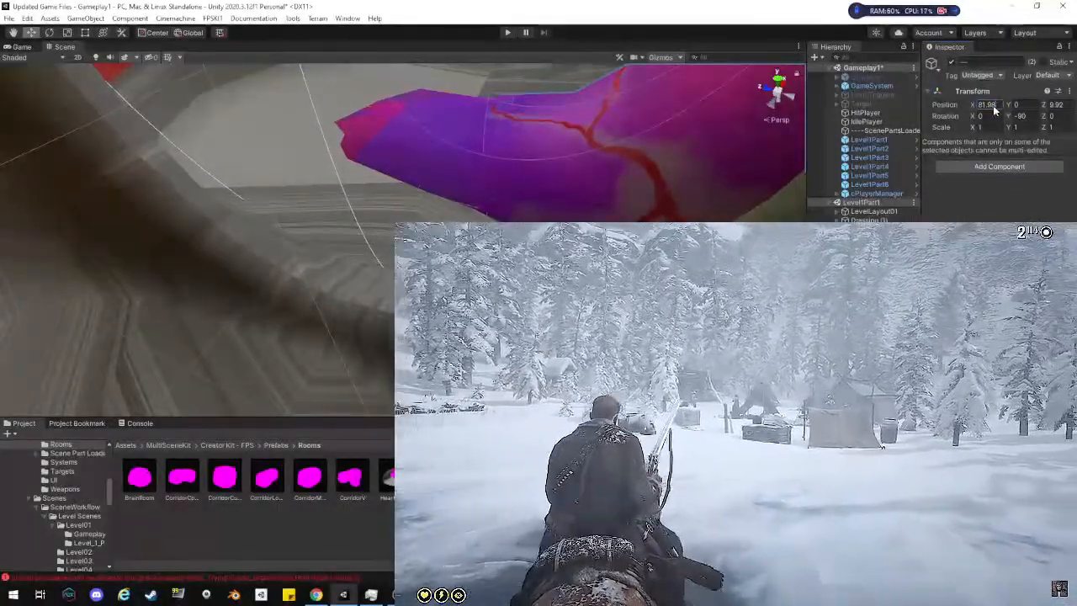
{"action": "type", "text": "9"}
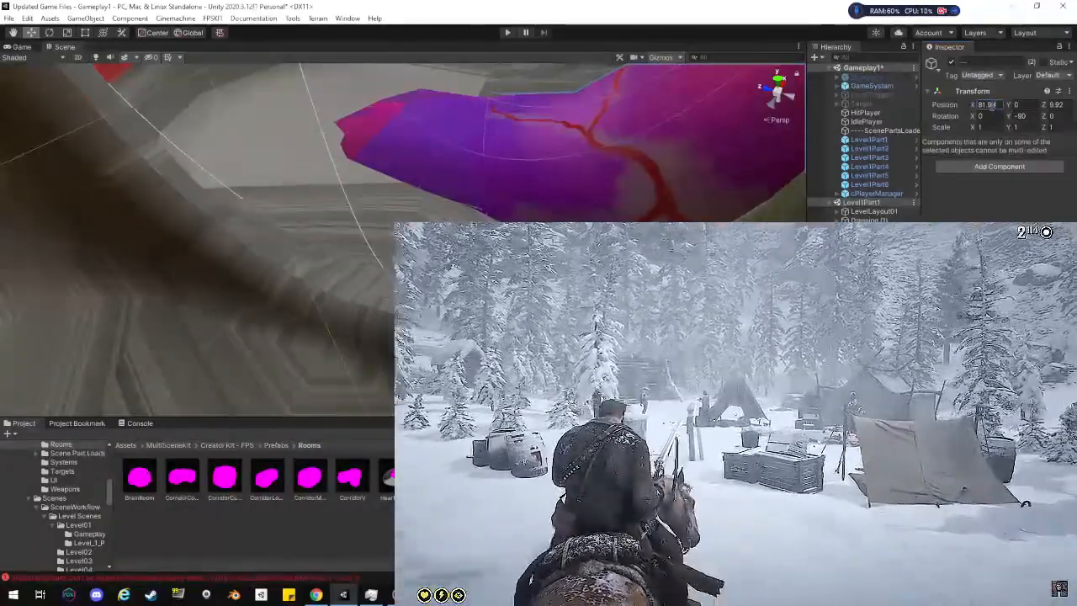
Look over the joined rooms from outside, deselect the layout objects and save the Gameplay1 scene
{"action": "right_click_drag", "start_coordinate": [620, 118], "coordinate": [575, 82]}
{"action": "right_click_drag", "start_coordinate": [575, 84], "coordinate": [565, 186]}
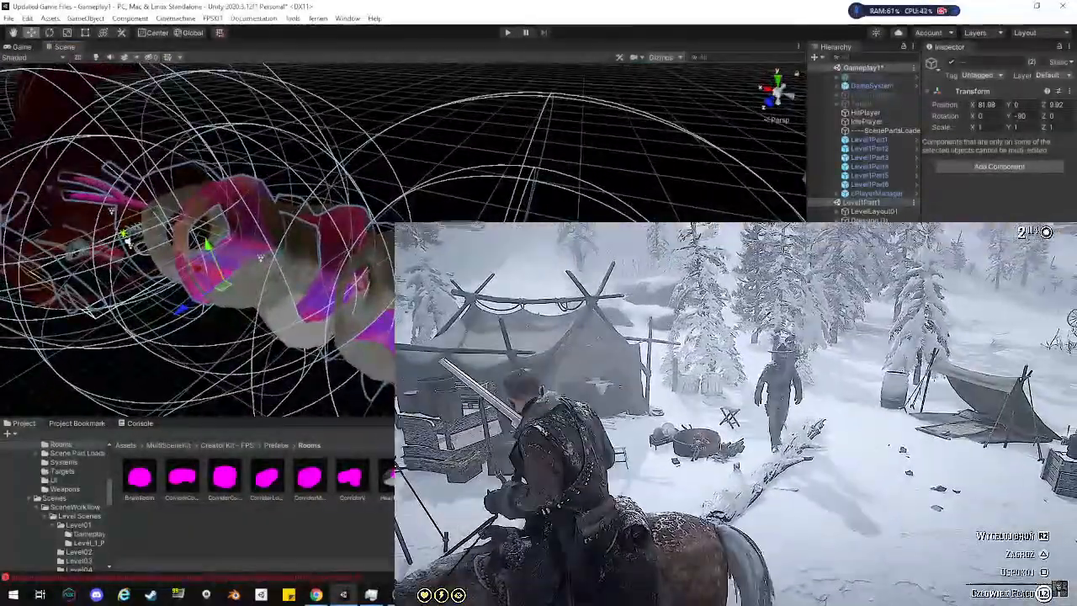
{"action": "left_click", "coordinate": [566, 185]}
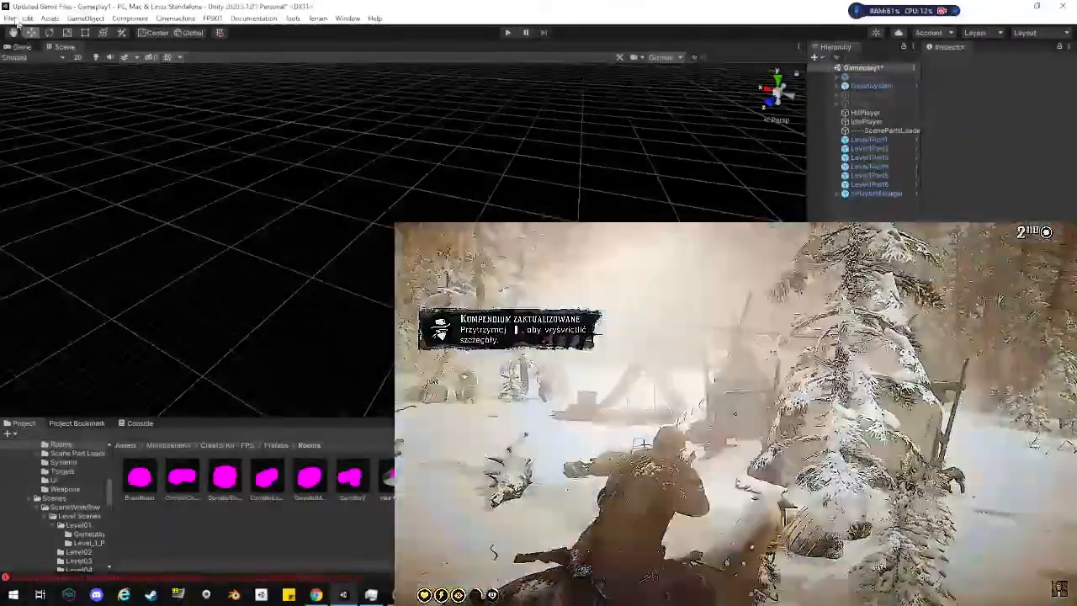
{"action": "left_click", "coordinate": [8, 17]}
{"action": "left_click", "coordinate": [23, 75]}
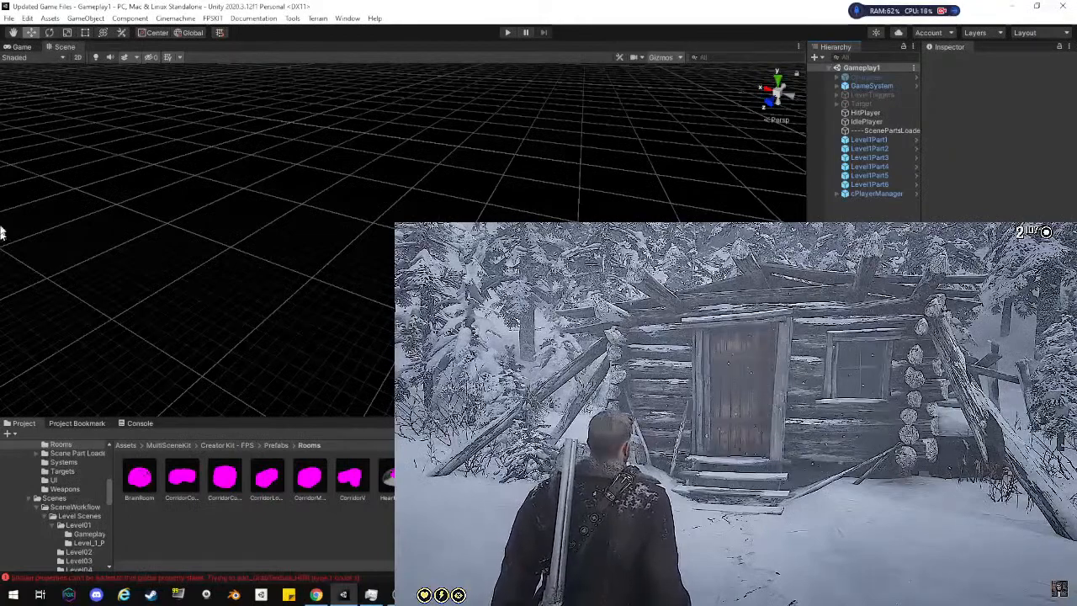
Open the MainMenu scene from the project bookmarks
{"action": "left_click", "coordinate": [82, 423]}
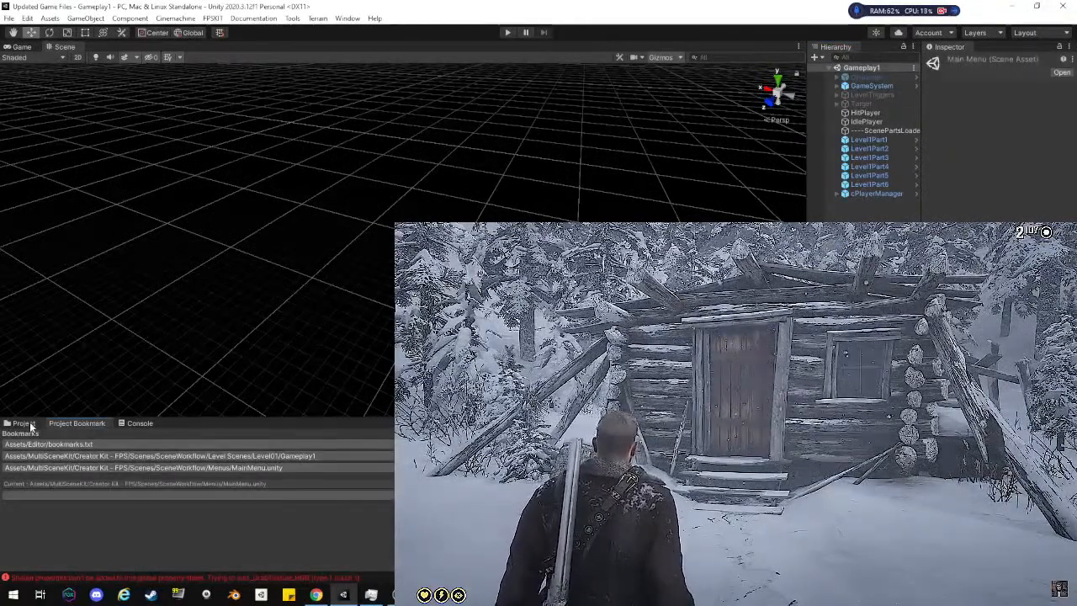
{"action": "left_click", "coordinate": [145, 468]}
{"action": "double_click", "coordinate": [139, 478]}
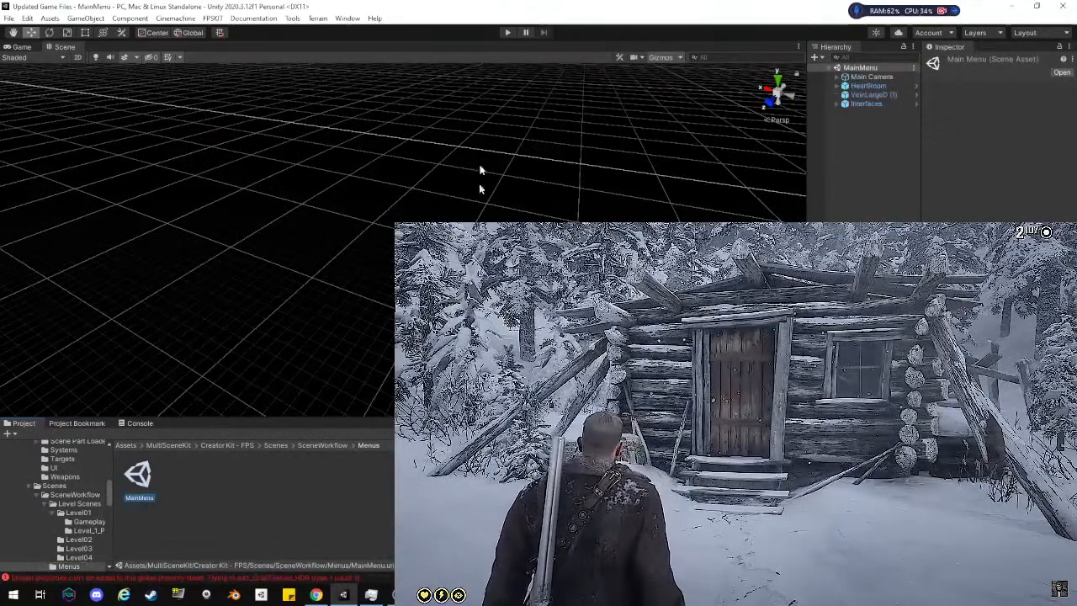
Run the MainMenu scene in the Game view and start the game to test the level
{"action": "left_click", "coordinate": [21, 47]}
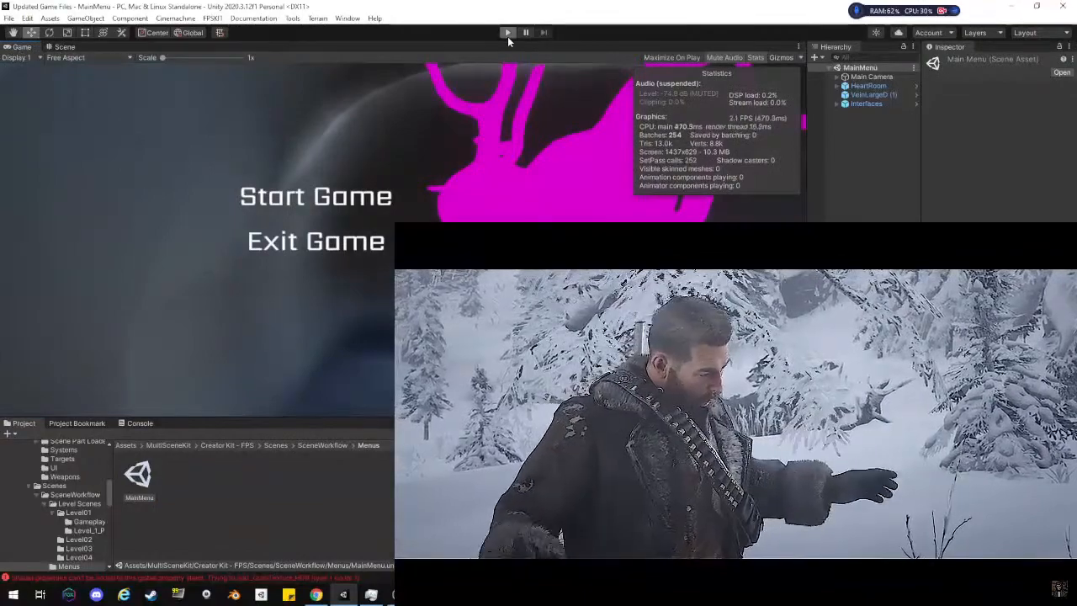
{"action": "left_click", "coordinate": [507, 32]}
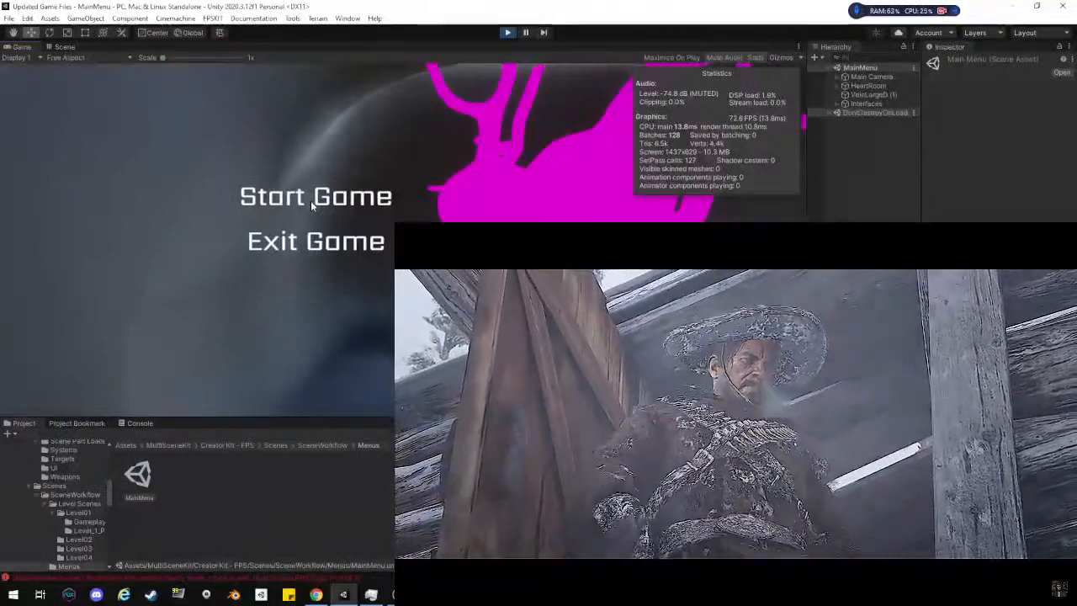
{"action": "left_click", "coordinate": [423, 196]}
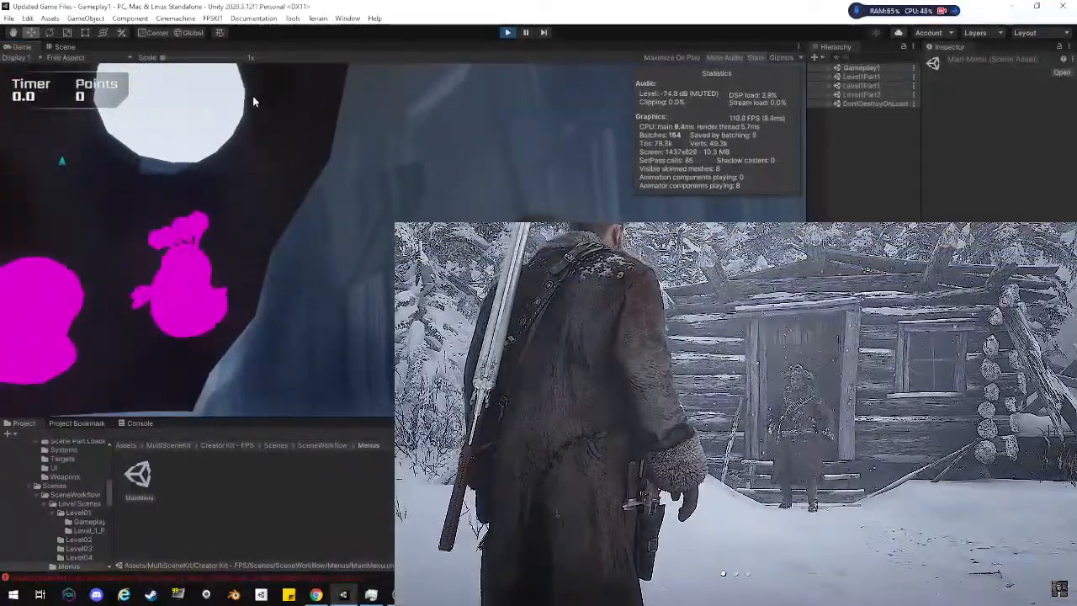
Back the player up, then detach the Scene view into a floating window and orbit it to look for the level during play
{"action": "key", "text": "s"}
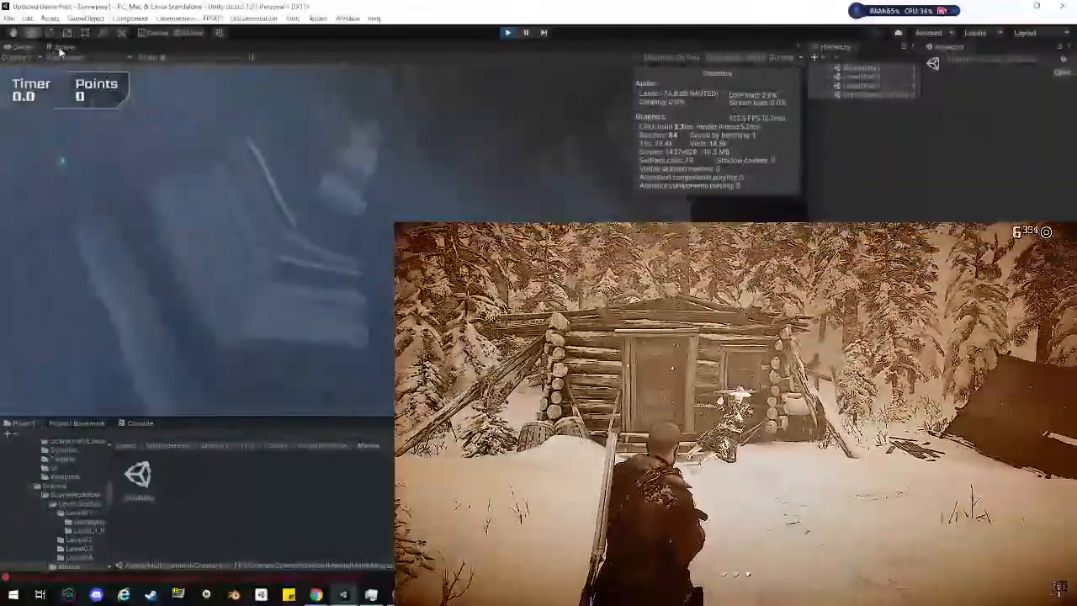
{"action": "left_click", "coordinate": [61, 47]}
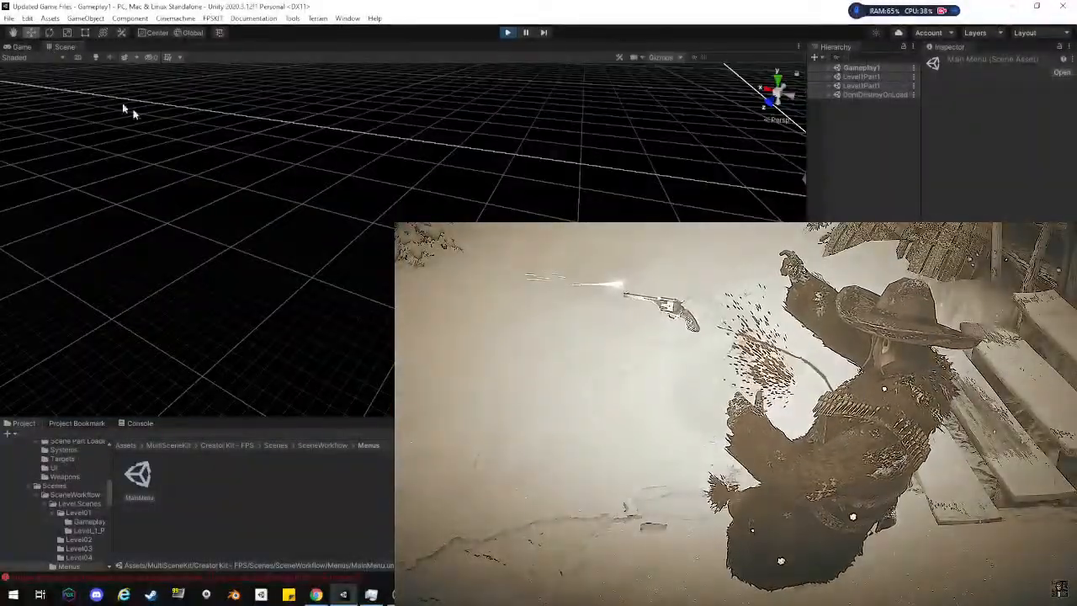
{"action": "left_click_drag", "start_coordinate": [65, 48], "coordinate": [332, 236]}
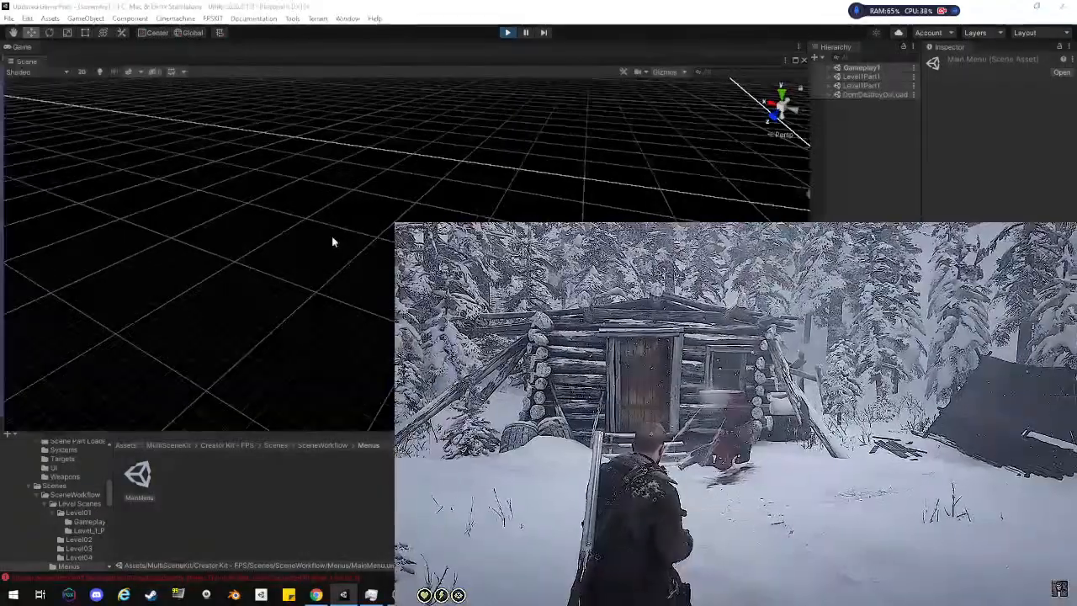
{"action": "left_click_drag", "start_coordinate": [308, 63], "coordinate": [322, 232]}
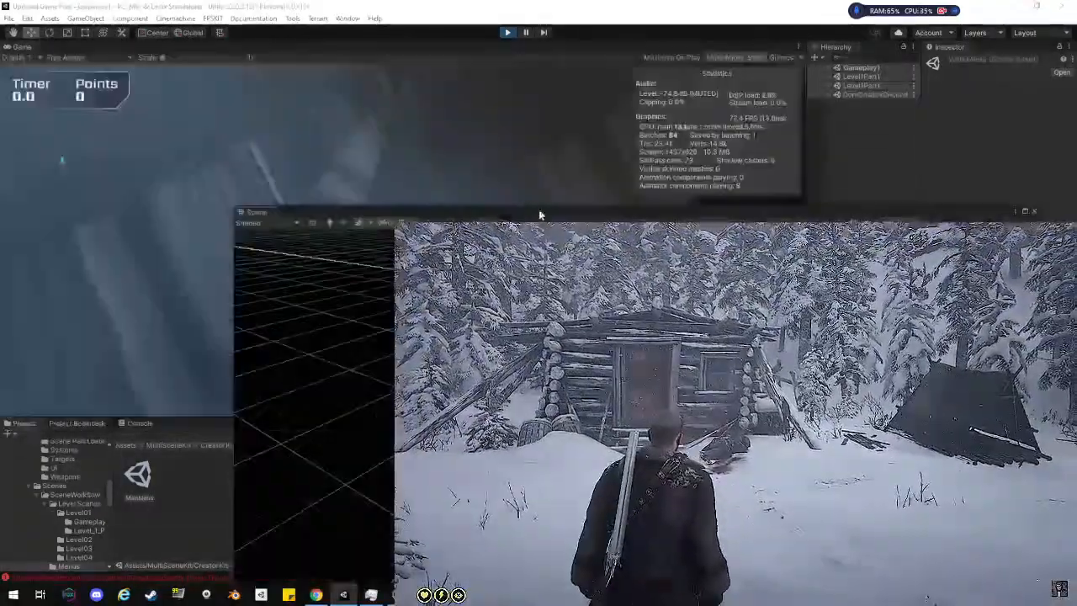
{"action": "right_click_drag", "start_coordinate": [522, 404], "coordinate": [567, 295]}
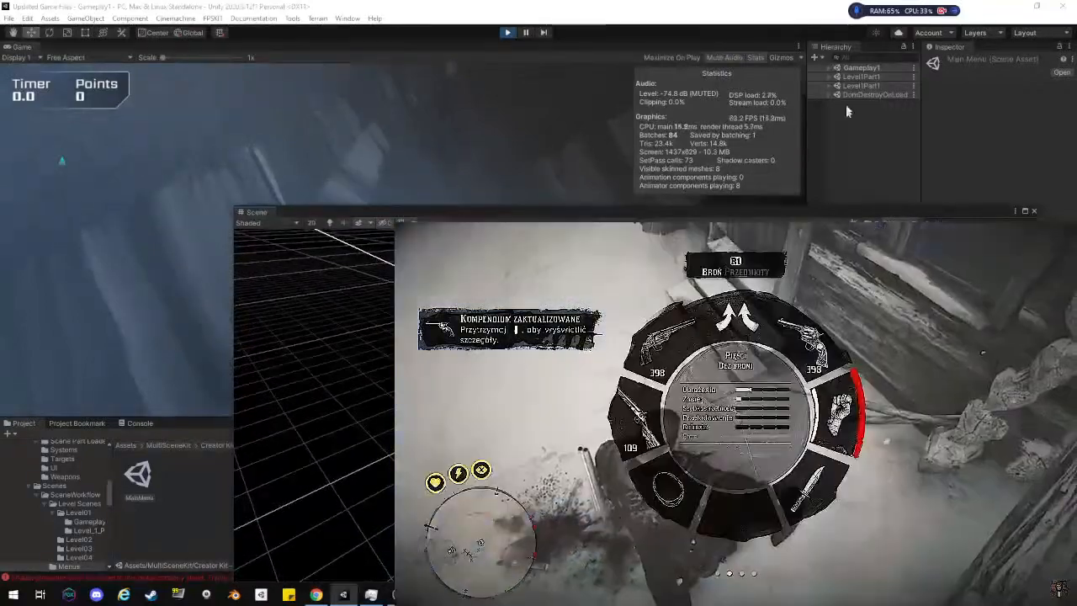
Expand Gameplay1 in the hierarchy and select the Level1Part1 through Level1Part6 objects to examine their trigger colliders in the running game
{"action": "left_click", "coordinate": [832, 70]}
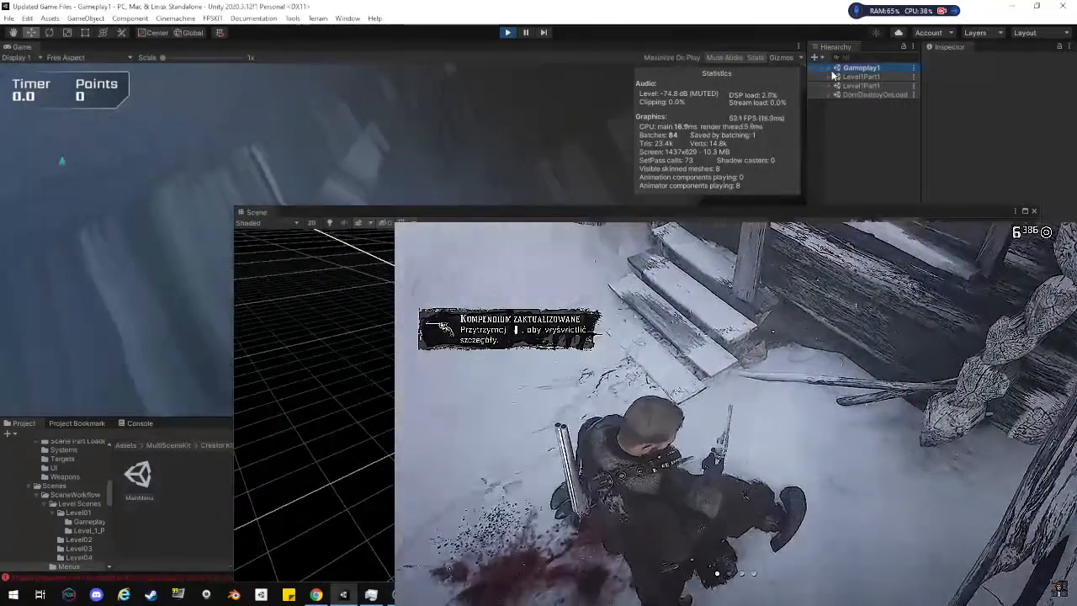
{"action": "left_click", "coordinate": [830, 68]}
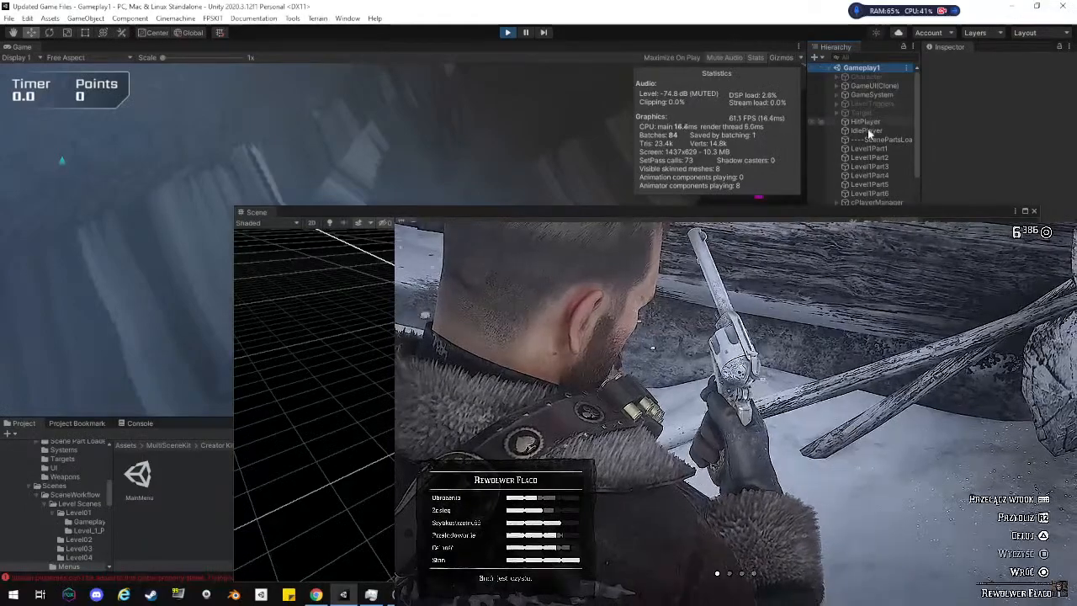
{"action": "left_click", "coordinate": [868, 149], "text": "shift"}
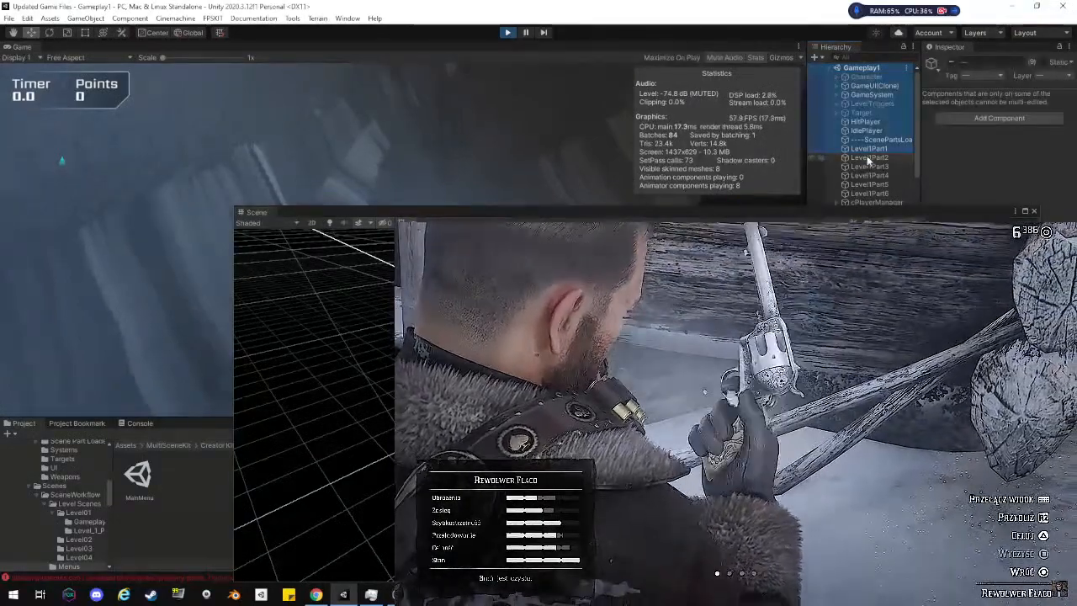
{"action": "left_click", "coordinate": [869, 158]}
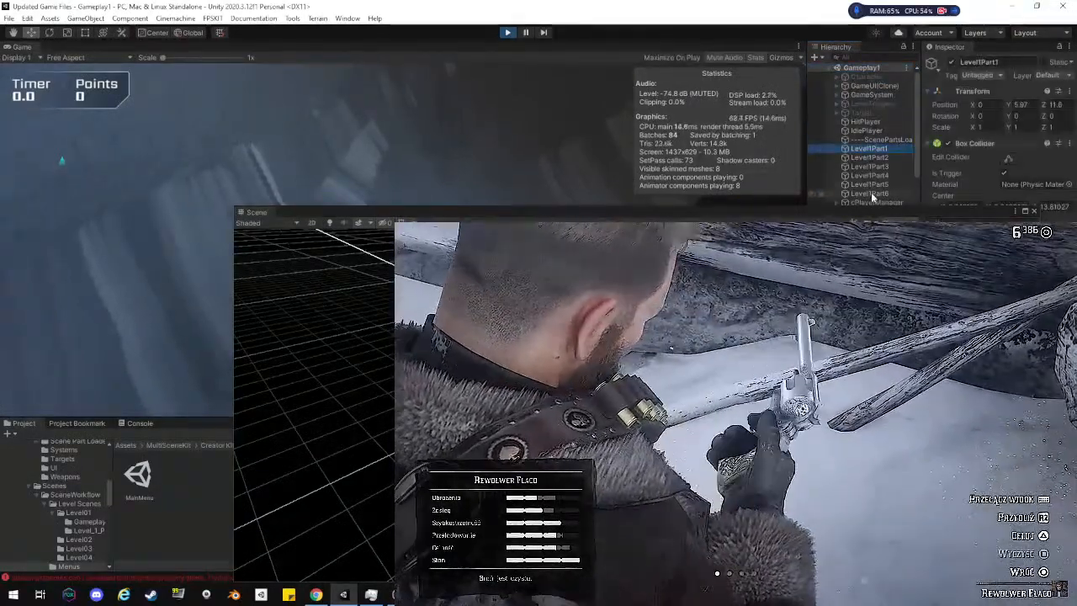
{"action": "left_click", "coordinate": [870, 194], "text": "shift"}
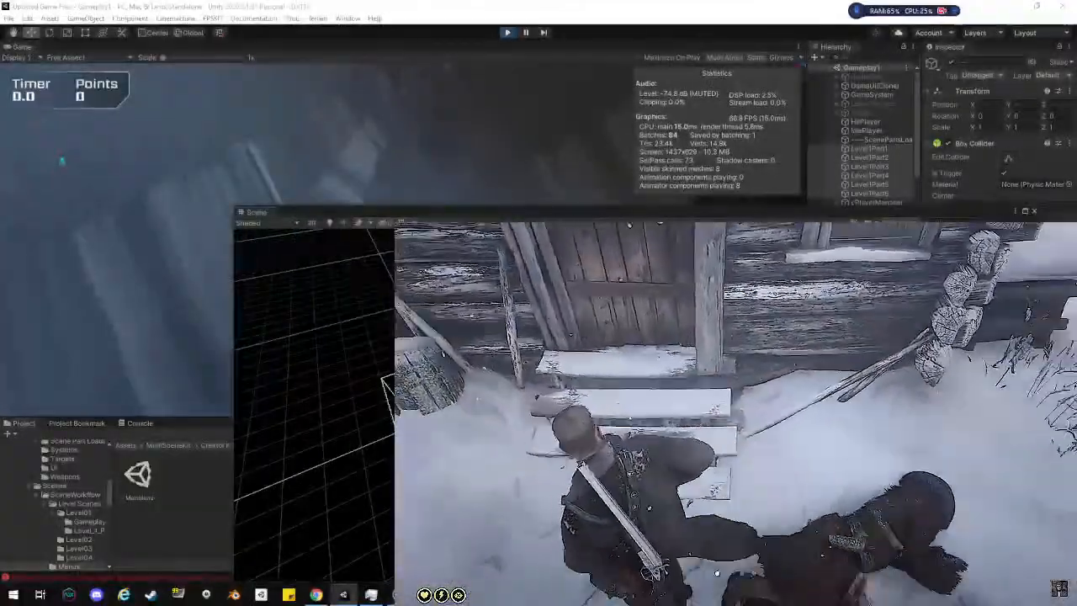
{"action": "left_click", "coordinate": [234, 206]}
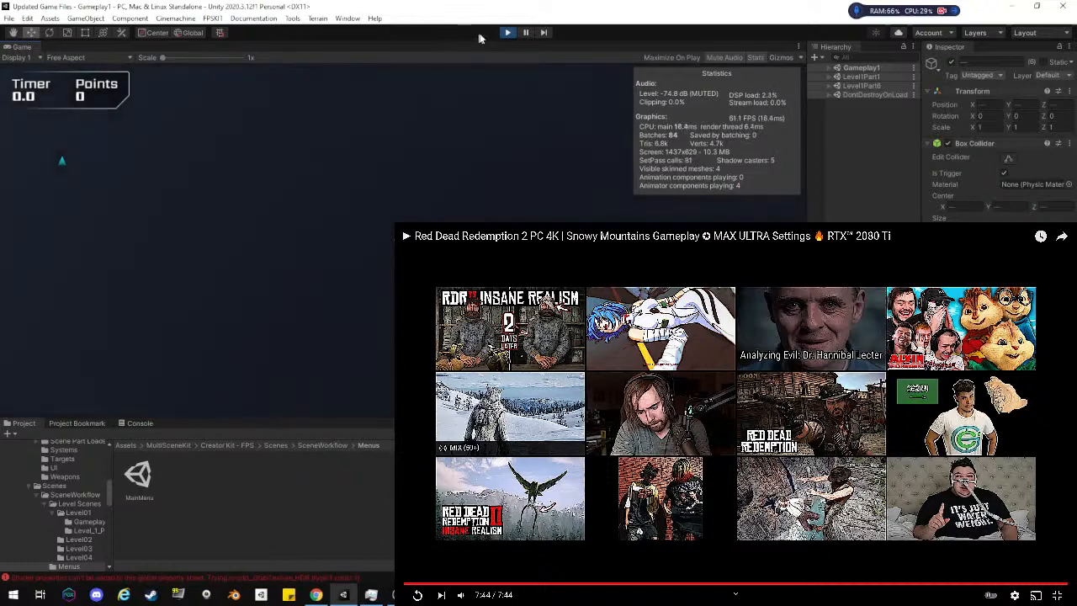
Stop the play test and dock the floating Scene view back beside the Game view
{"action": "left_click", "coordinate": [507, 33]}
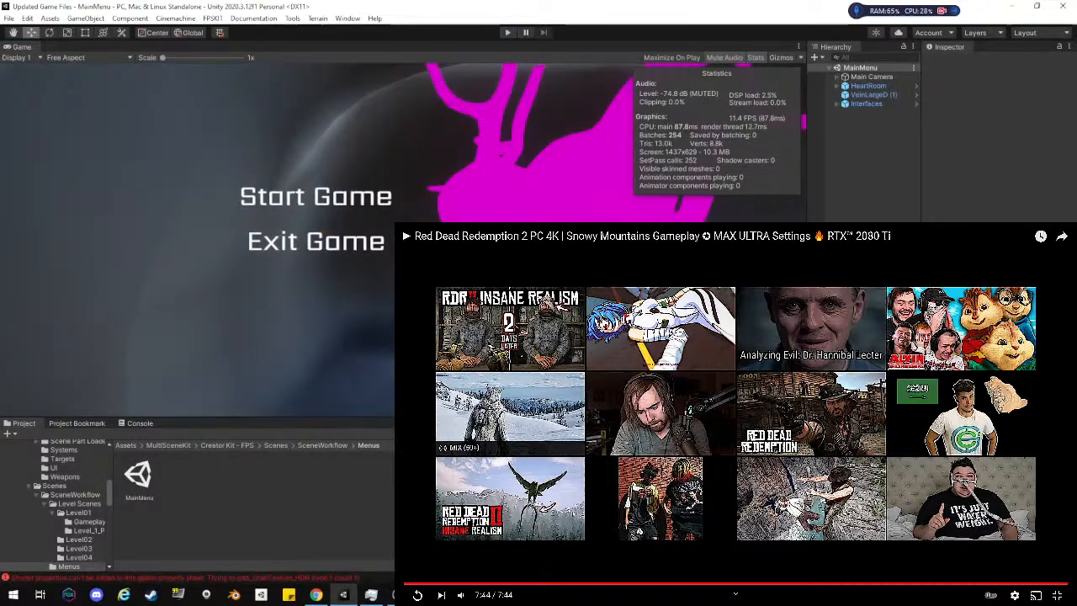
{"action": "left_click_drag", "start_coordinate": [589, 255], "coordinate": [269, 135]}
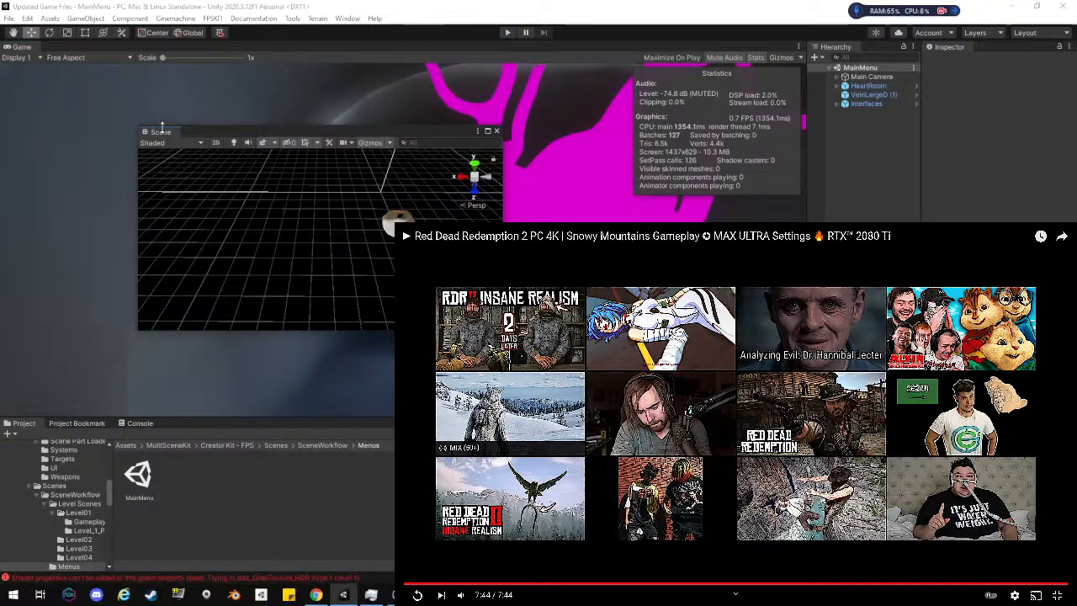
{"action": "left_click_drag", "start_coordinate": [156, 133], "coordinate": [47, 45]}
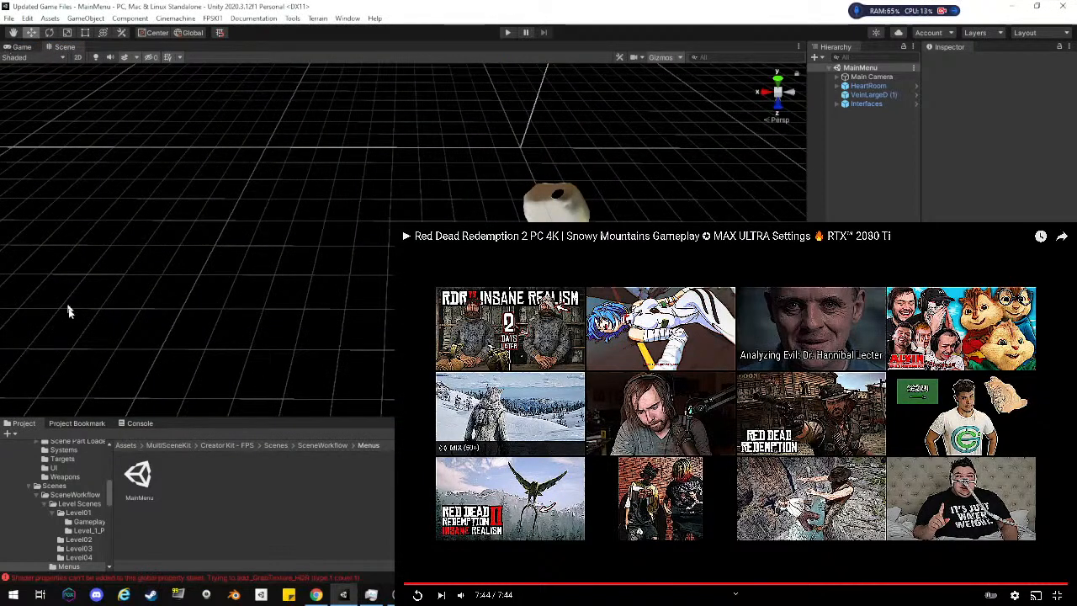
Go to the Level01 scene folder through the project bookmarks and open the Gameplay1 scene
{"action": "left_click", "coordinate": [99, 425]}
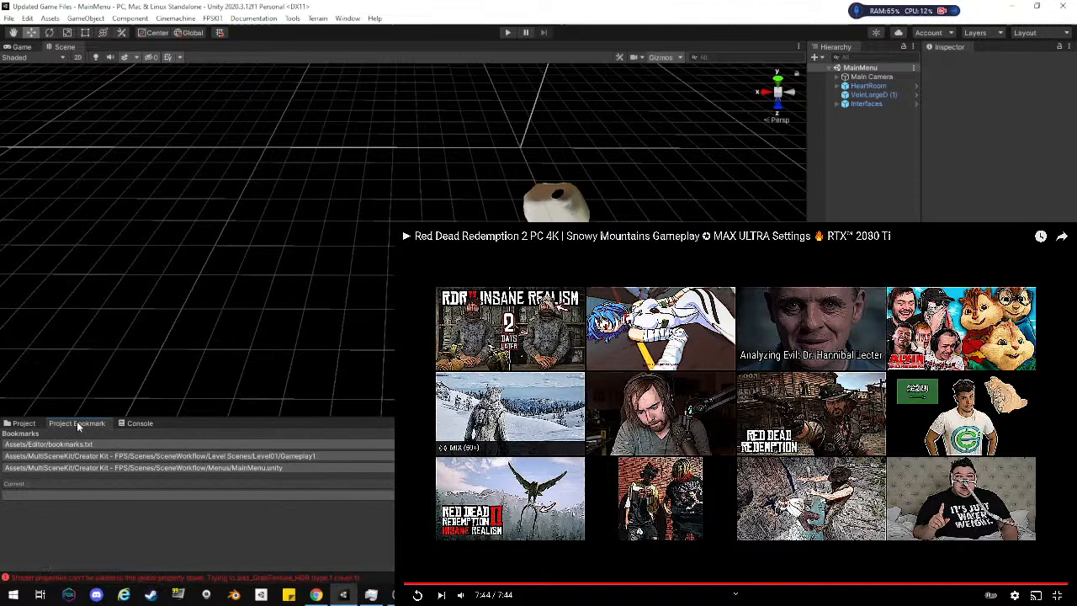
{"action": "left_click", "coordinate": [193, 460]}
{"action": "left_click", "coordinate": [133, 467]}
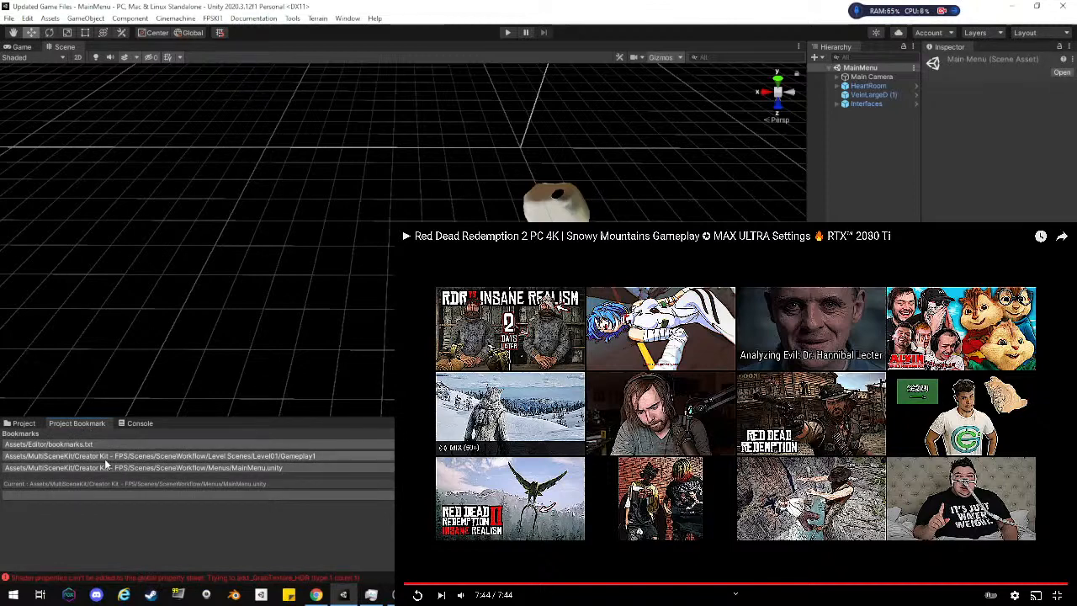
{"action": "left_click", "coordinate": [63, 456]}
{"action": "left_click", "coordinate": [12, 421]}
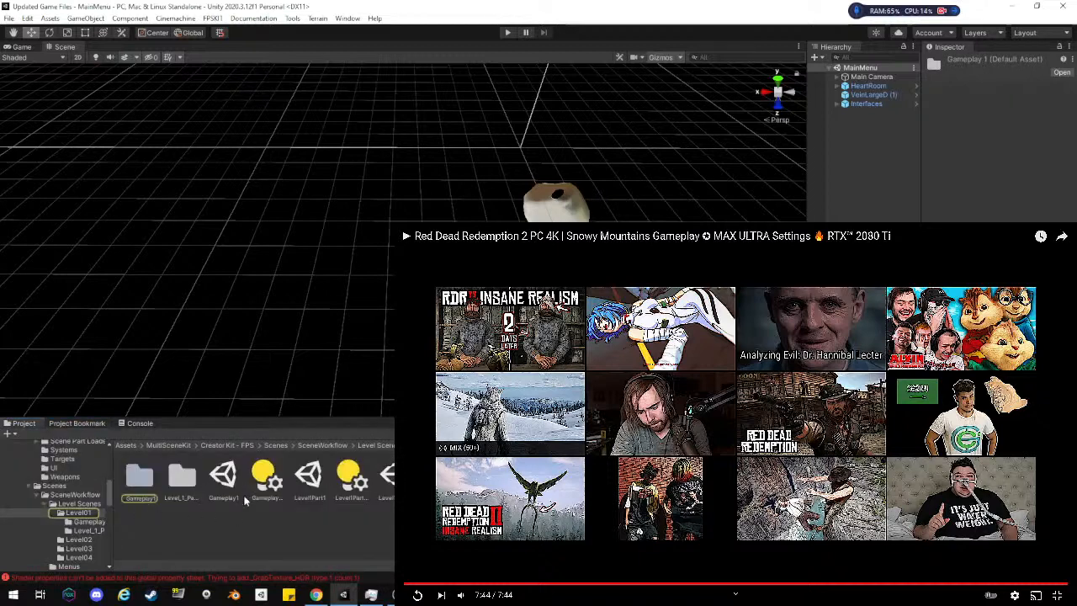
{"action": "double_click", "coordinate": [223, 476]}
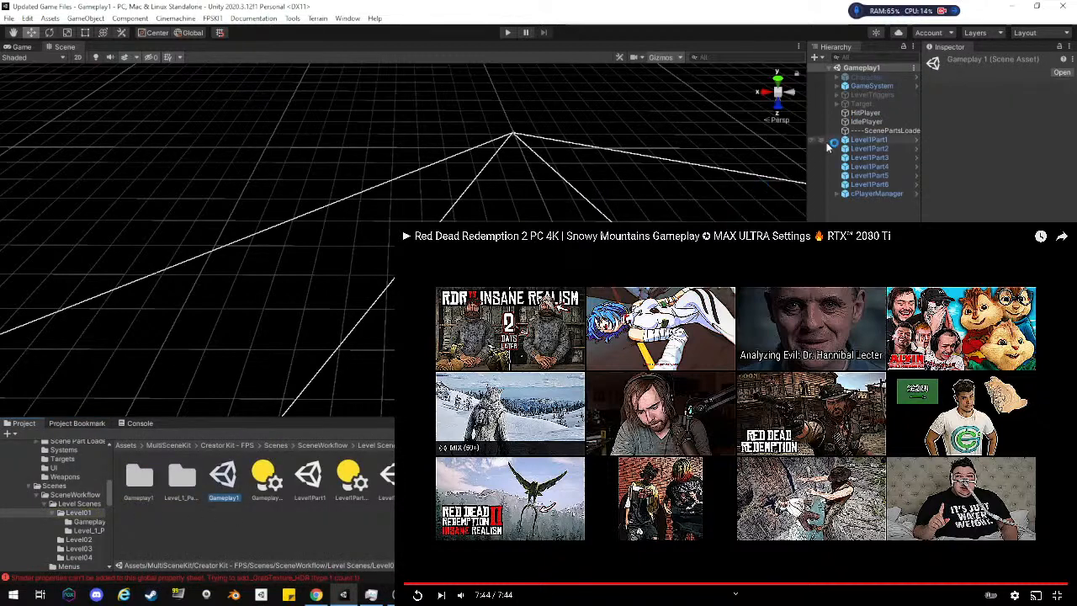
Select the Level1Part1 object and locate its source prefab in the Scene Part Loaders Level01 folder
{"action": "left_click", "coordinate": [848, 140]}
{"action": "right_click", "coordinate": [853, 142]}
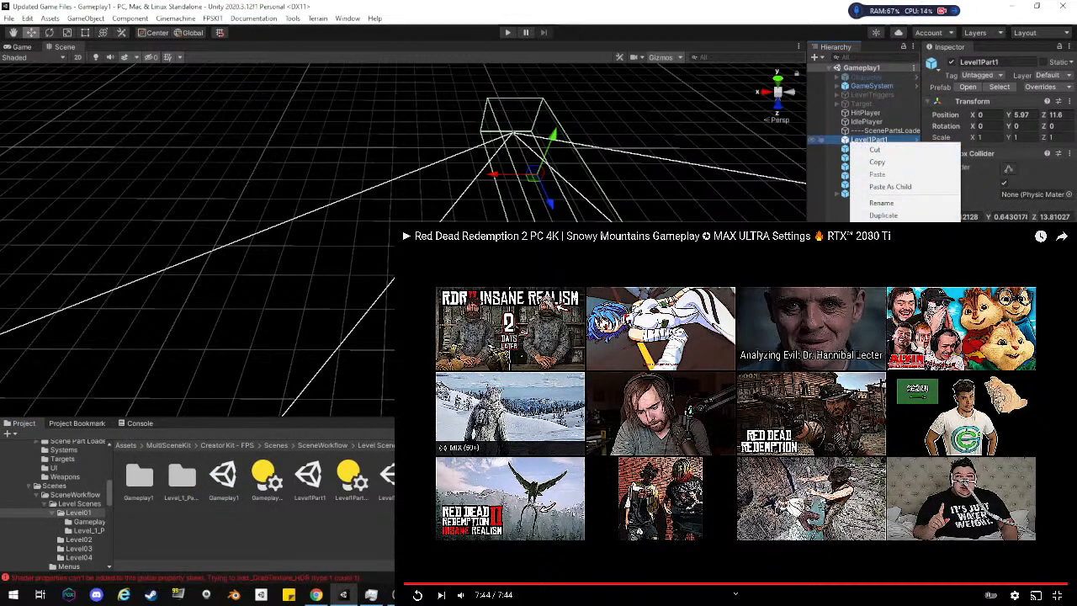
{"action": "left_click", "coordinate": [1000, 89]}
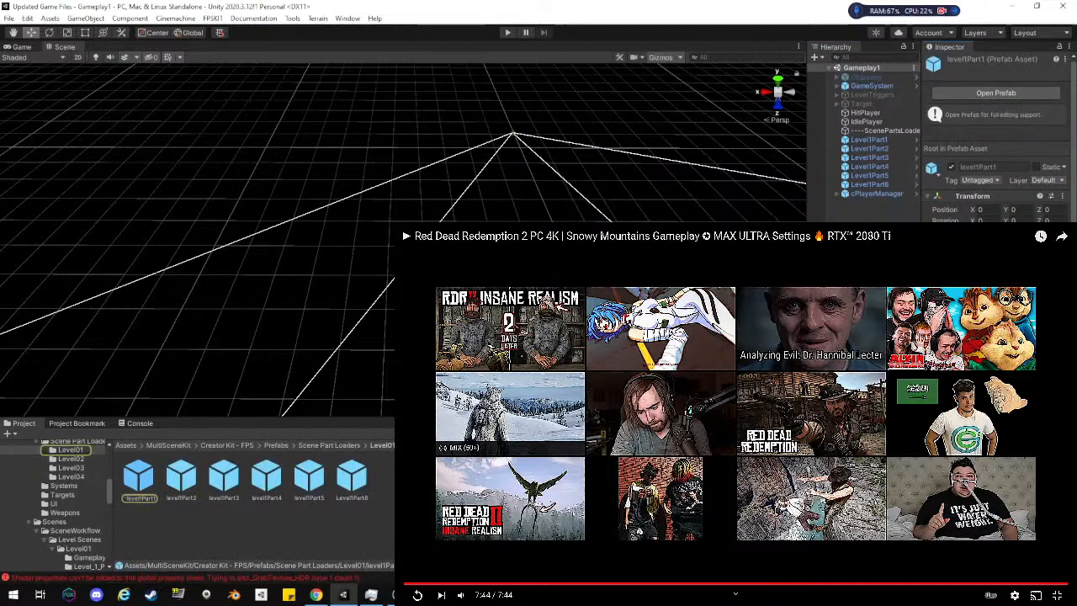
Switch to the YouTube browser window, leave full screen and look through the results for "red dead 2 snow environment"
{"action": "left_click", "coordinate": [1058, 594]}
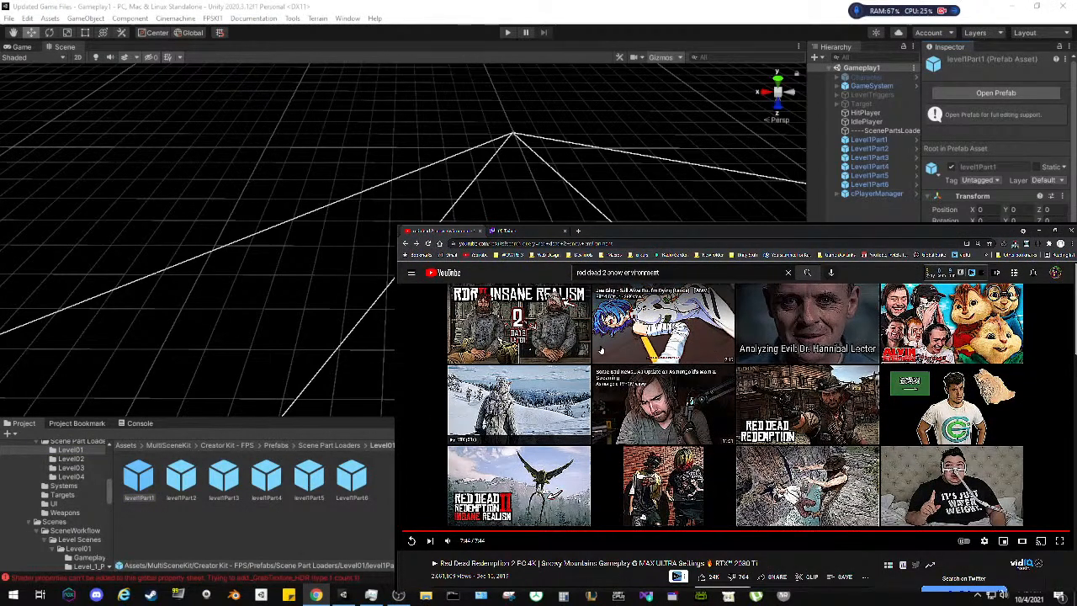
{"action": "scroll", "coordinate": [611, 446], "scroll_direction": "down", "scroll_amount": 1}
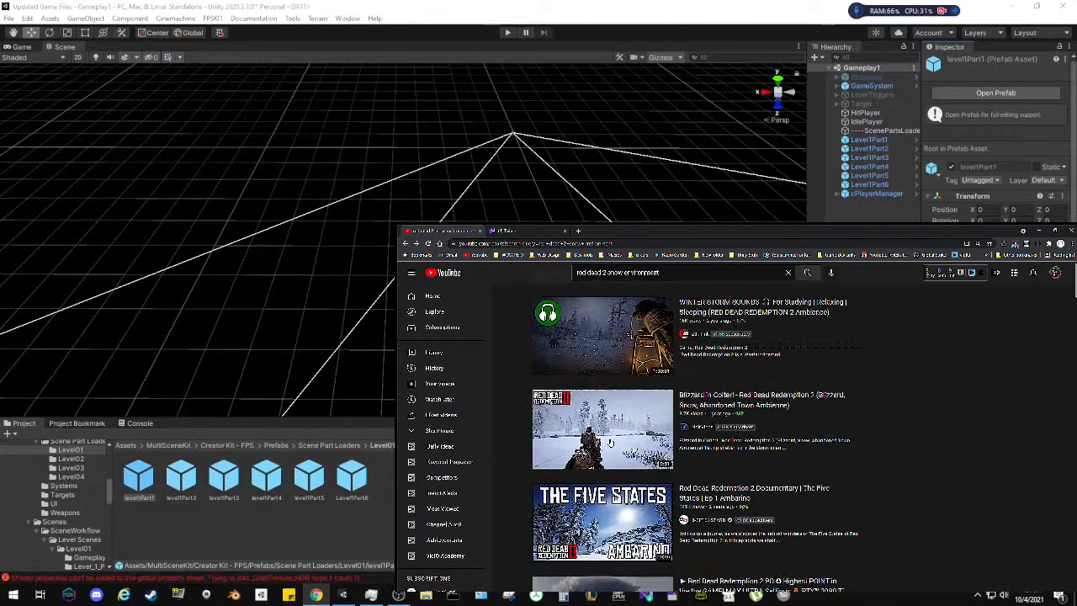
{"action": "scroll", "coordinate": [611, 438], "scroll_direction": "down", "scroll_amount": 1}
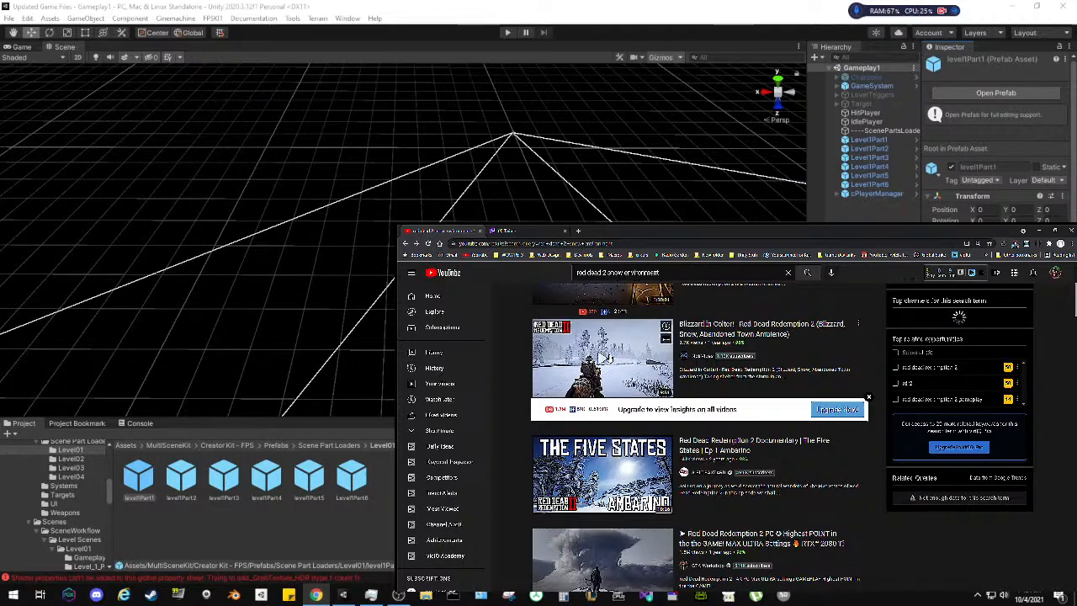
{"action": "scroll", "coordinate": [609, 357], "scroll_direction": "down", "scroll_amount": 1}
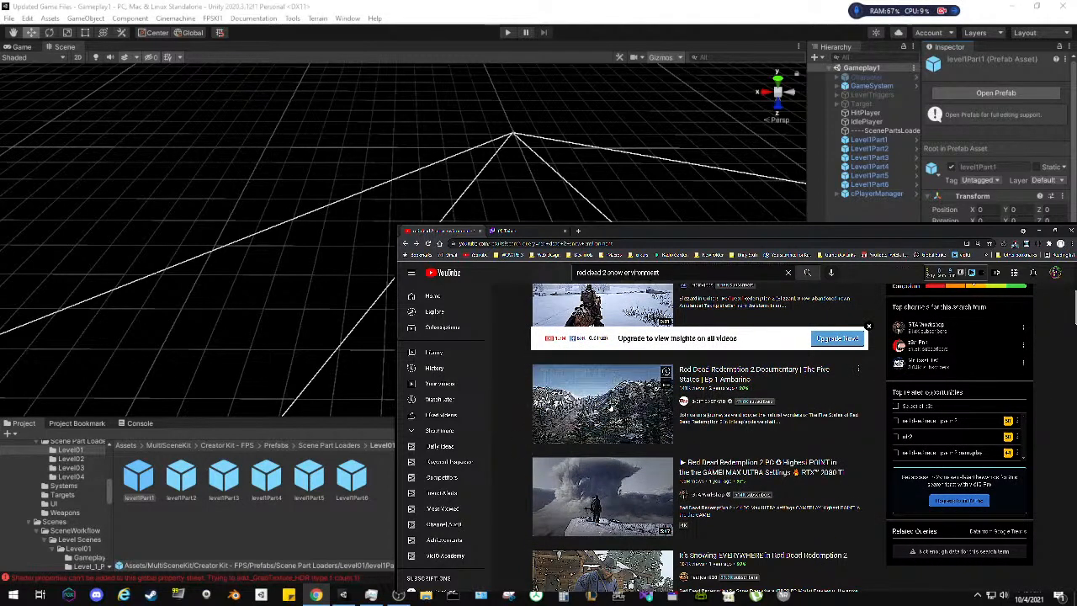
{"action": "scroll", "coordinate": [611, 407], "scroll_direction": "down", "scroll_amount": 2}
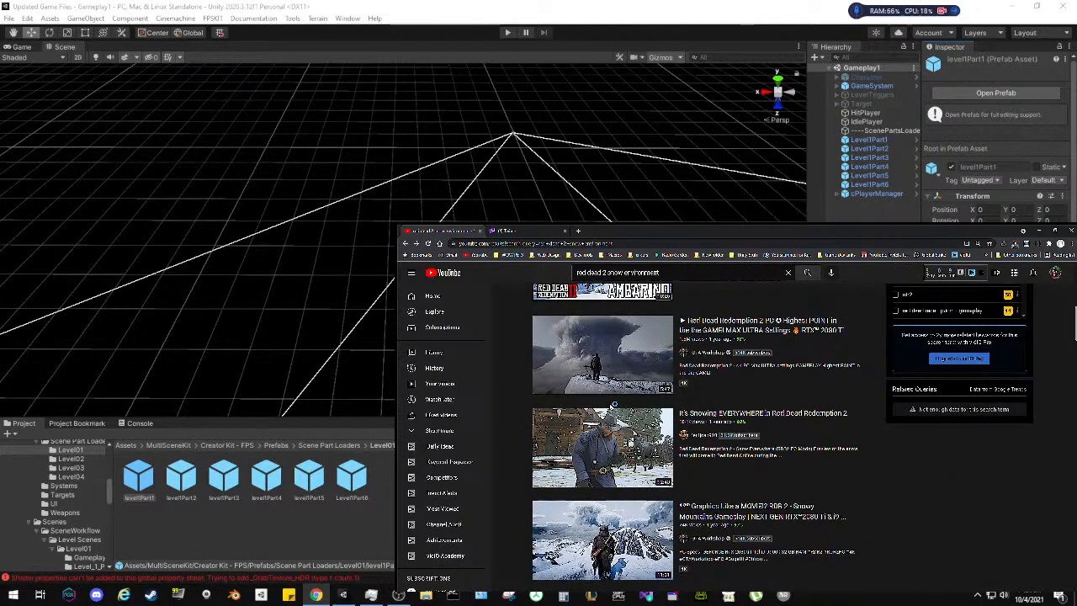
Search YouTube for "hdrp snow shader"
{"action": "left_click", "coordinate": [673, 272]}
{"action": "key", "text": "ctrl+a"}
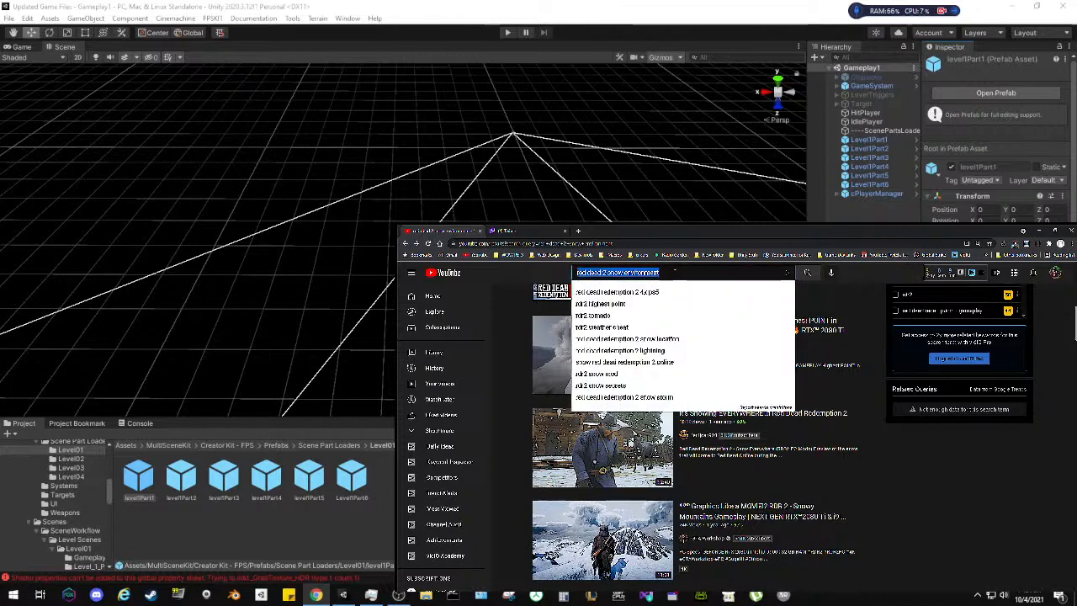
{"action": "type", "text": "hdrp s"}
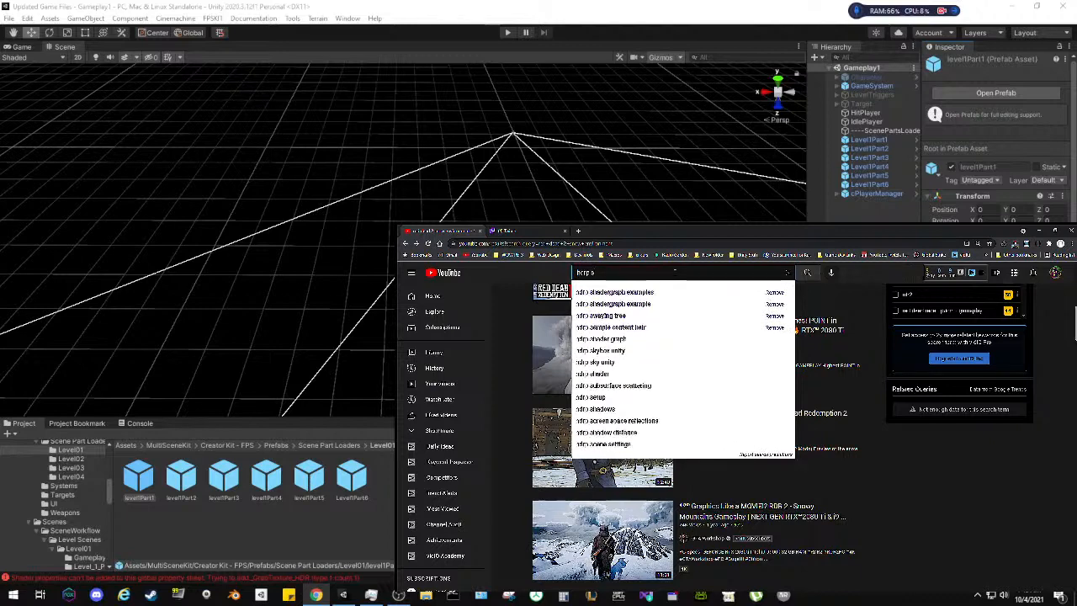
{"action": "type", "text": "now"}
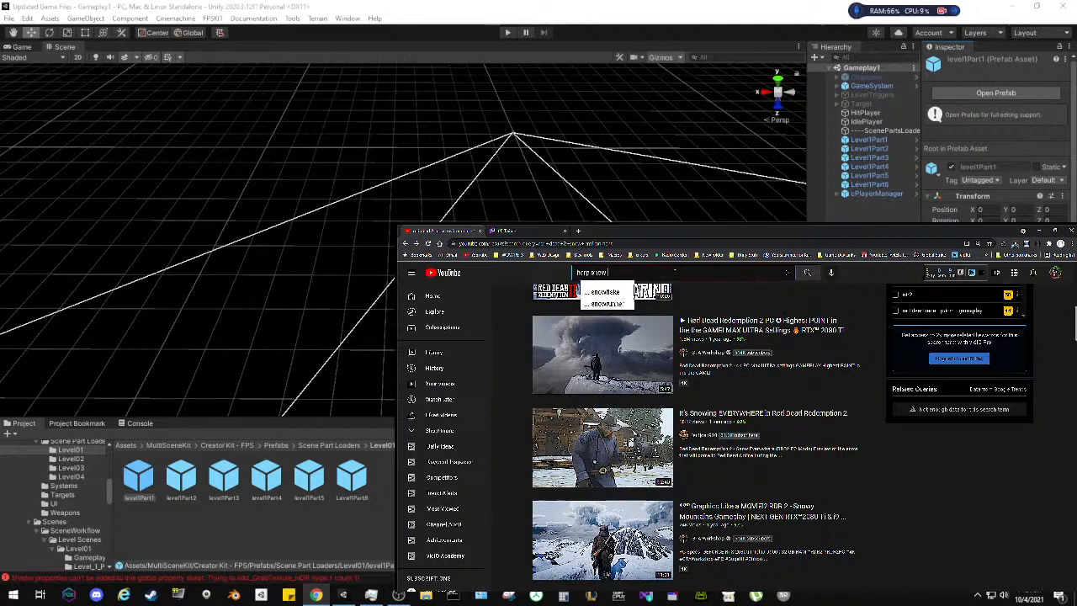
{"action": "type", "text": " shader"}
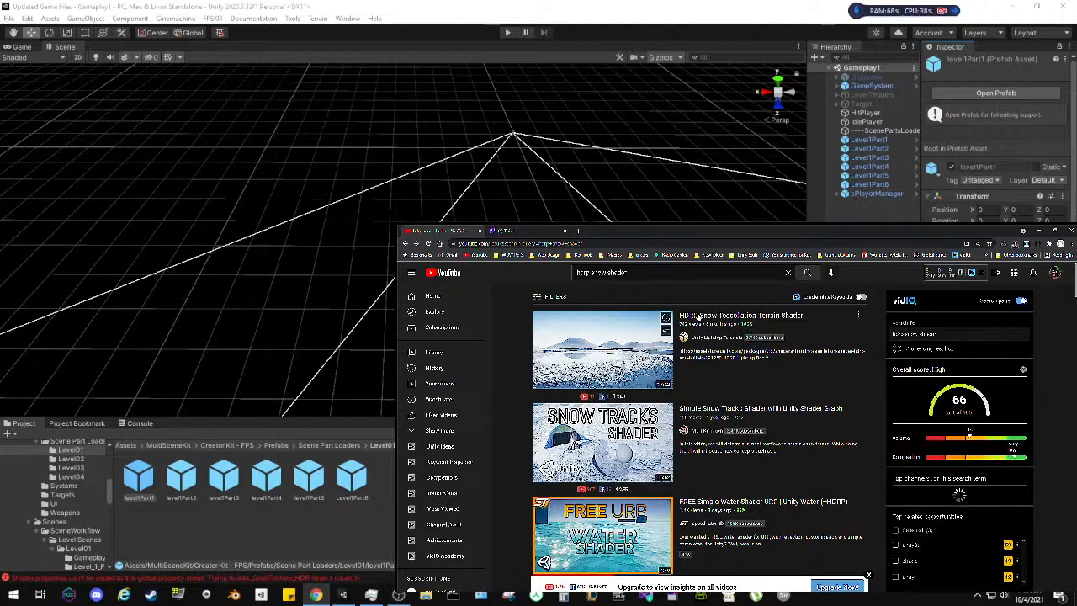
Open the video "Simple Snow Tracks Shader with Unity Shader Graph" from the results and skip ahead to the shader graph section
{"action": "mouse_move", "coordinate": [617, 330]}
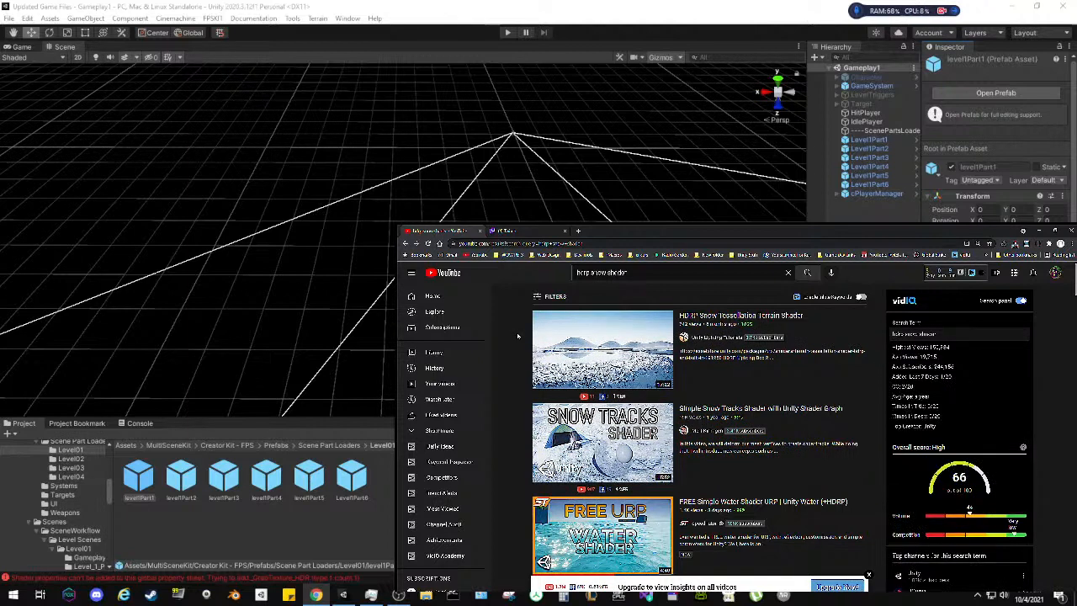
{"action": "scroll", "coordinate": [518, 336], "scroll_direction": "down", "scroll_amount": 2}
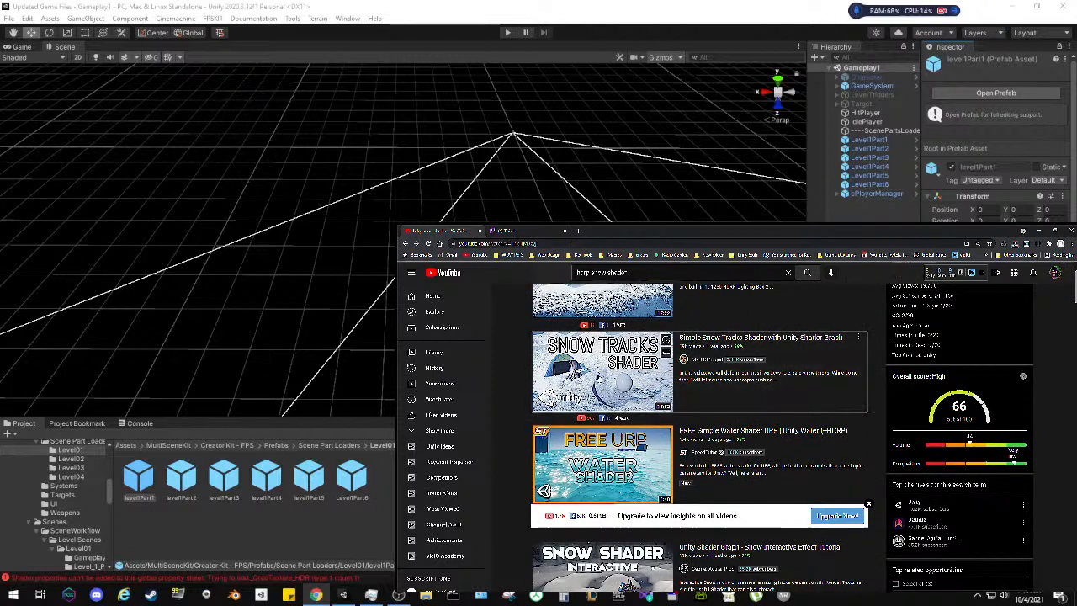
{"action": "left_click", "coordinate": [599, 379]}
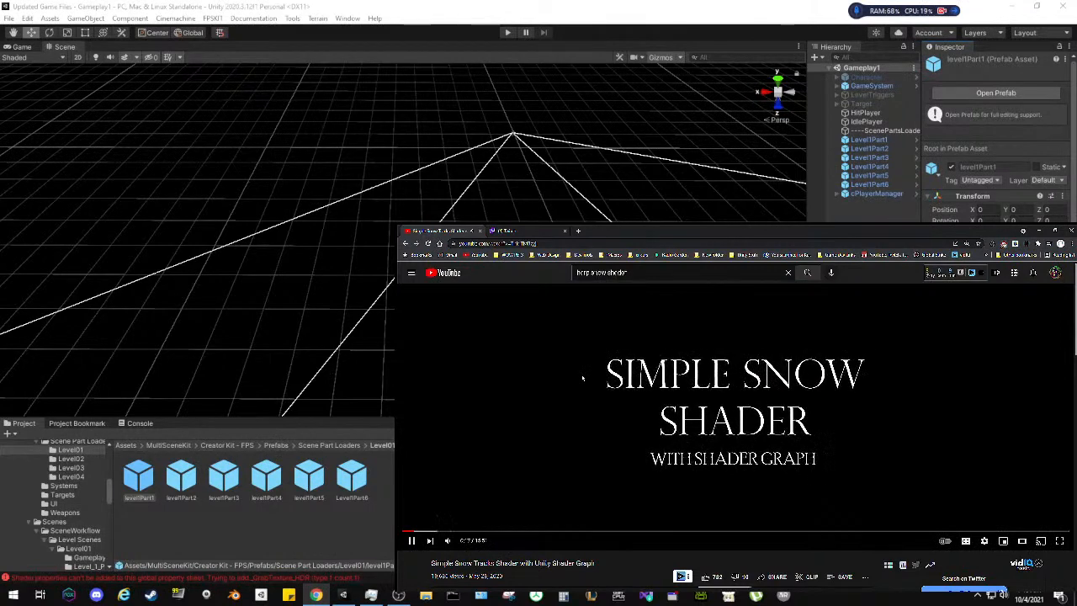
{"action": "left_click", "coordinate": [446, 531]}
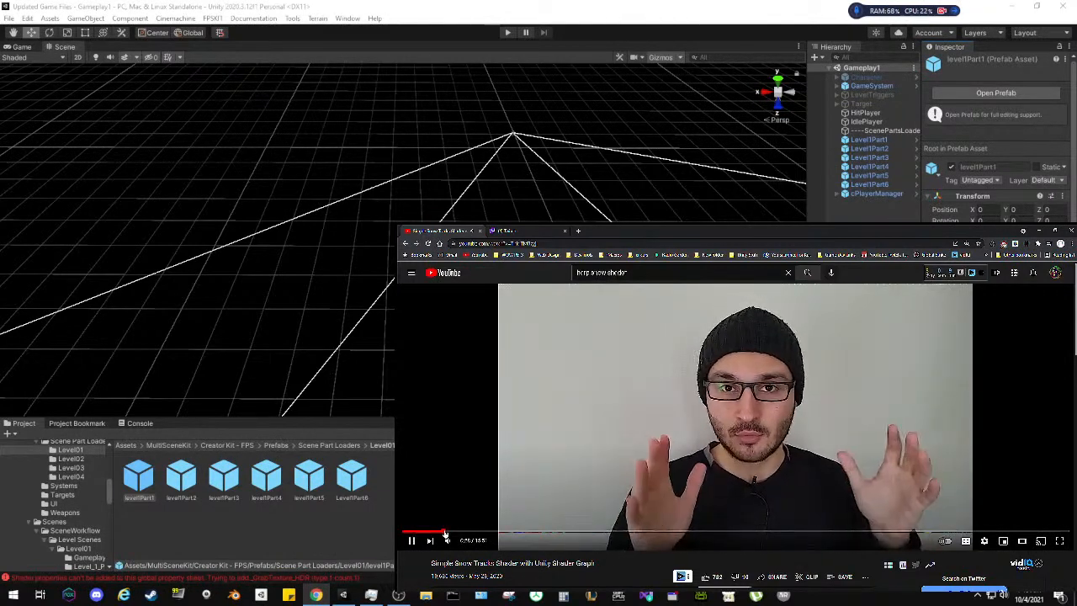
{"action": "left_click", "coordinate": [506, 533]}
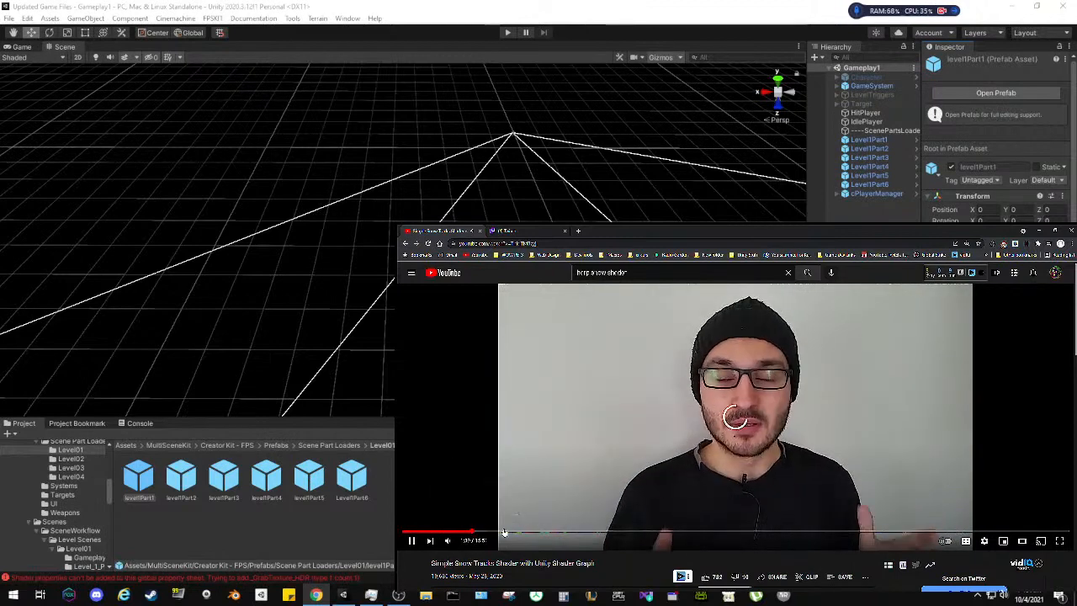
{"action": "left_click", "coordinate": [521, 533]}
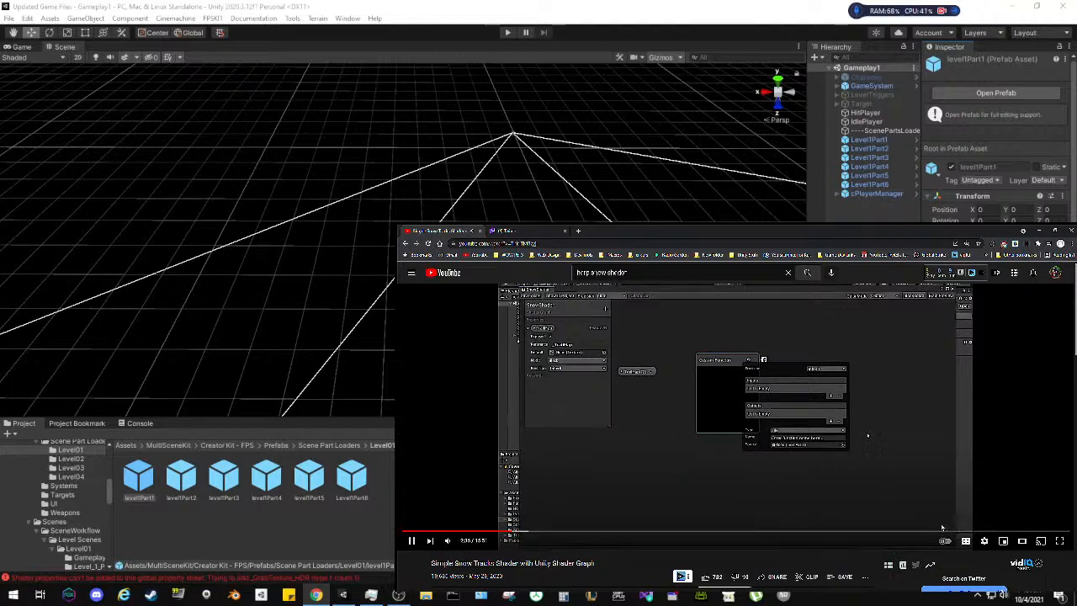
Skip ahead in the snow tracks video, expand its description and read through the comments
{"action": "left_click", "coordinate": [926, 532]}
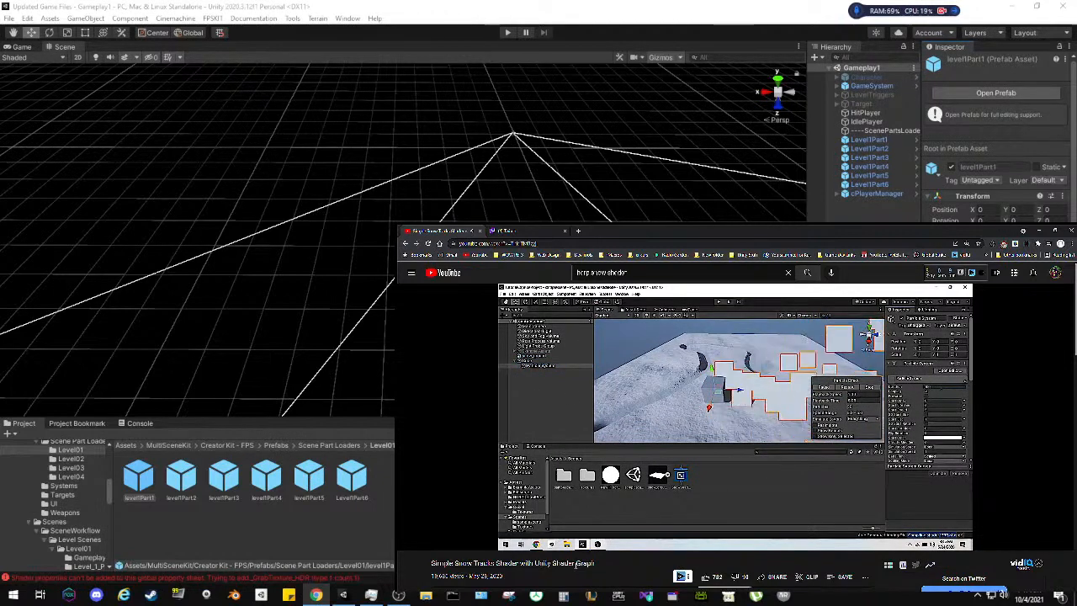
{"action": "scroll", "coordinate": [577, 563], "scroll_direction": "down", "scroll_amount": 3}
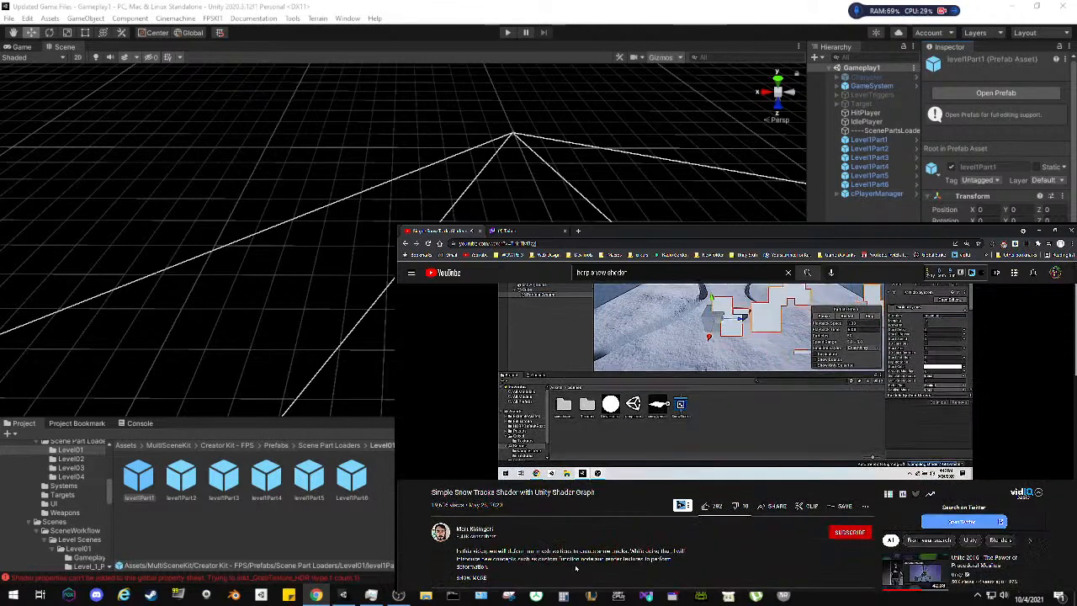
{"action": "left_click", "coordinate": [473, 542]}
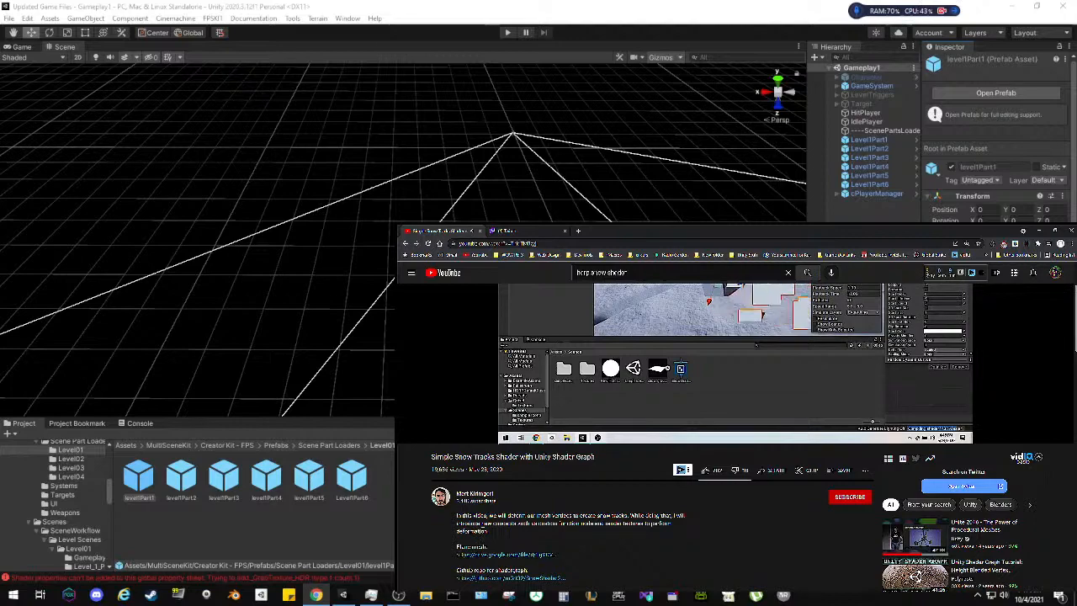
{"action": "scroll", "coordinate": [483, 533], "scroll_direction": "down", "scroll_amount": 2}
{"action": "scroll", "coordinate": [483, 533], "scroll_direction": "down", "scroll_amount": 3}
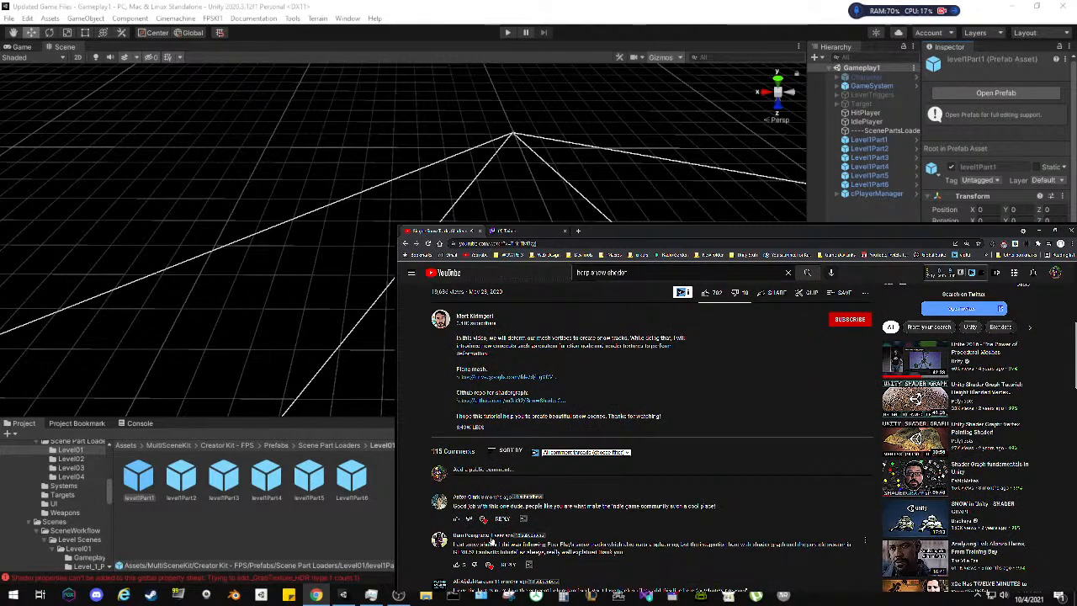
{"action": "scroll", "coordinate": [492, 547], "scroll_direction": "down", "scroll_amount": 1}
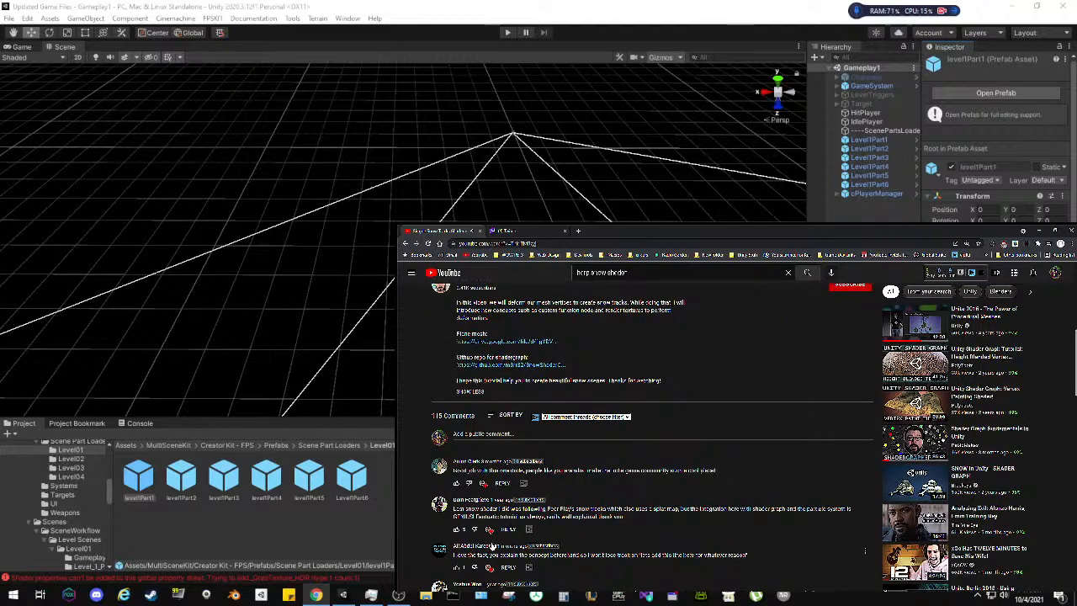
{"action": "scroll", "coordinate": [494, 554], "scroll_direction": "down", "scroll_amount": 5}
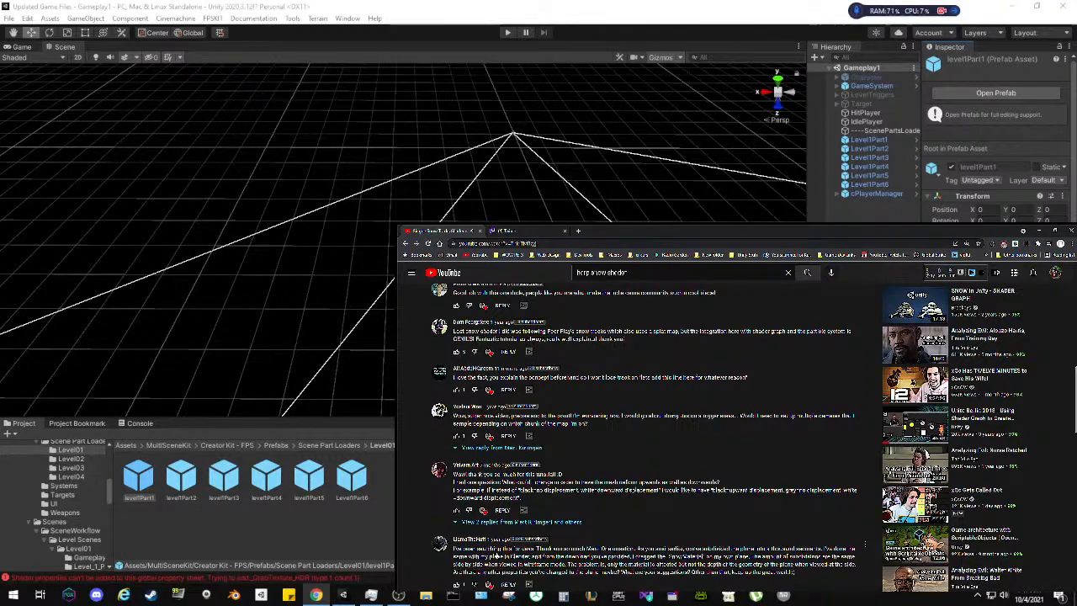
{"action": "scroll", "coordinate": [639, 420], "scroll_direction": "up", "scroll_amount": 10}
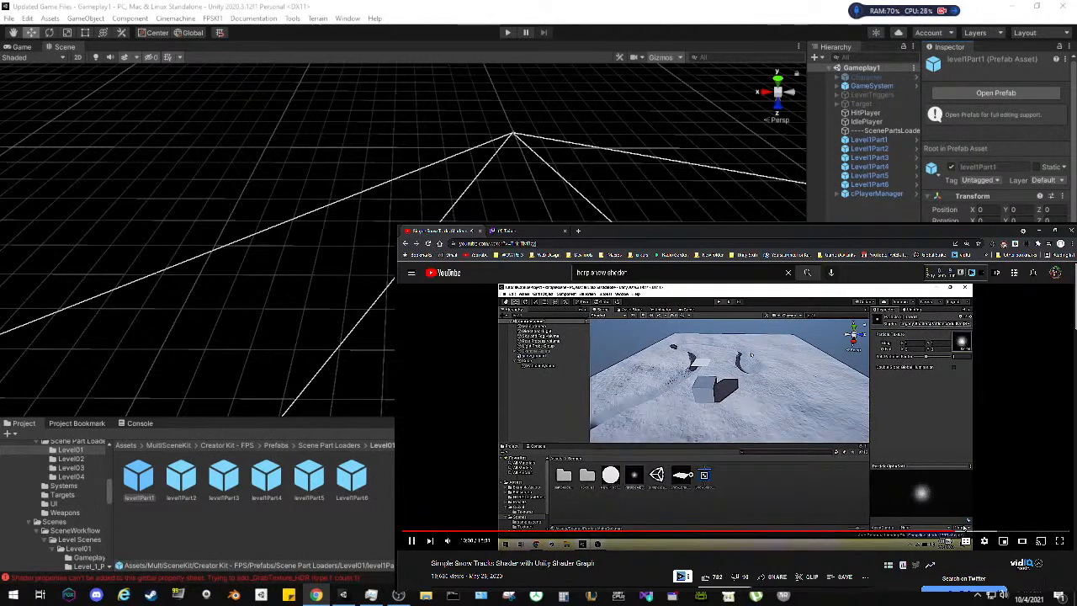
Skip through the final part of the snow tracks video to view the finished effect and its closing section
{"action": "left_click", "coordinate": [975, 532]}
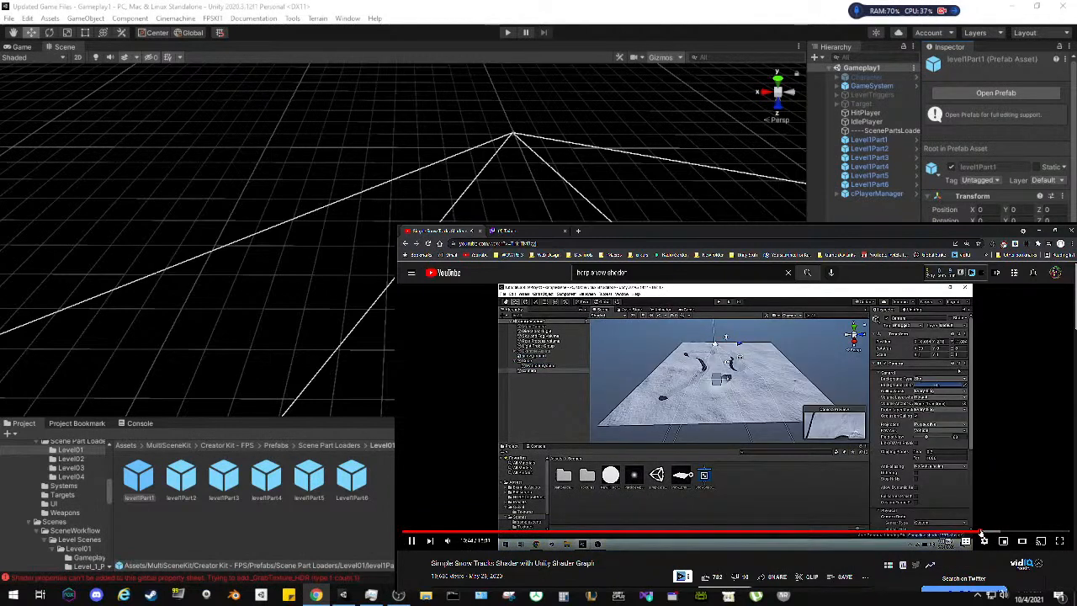
{"action": "left_click", "coordinate": [993, 531]}
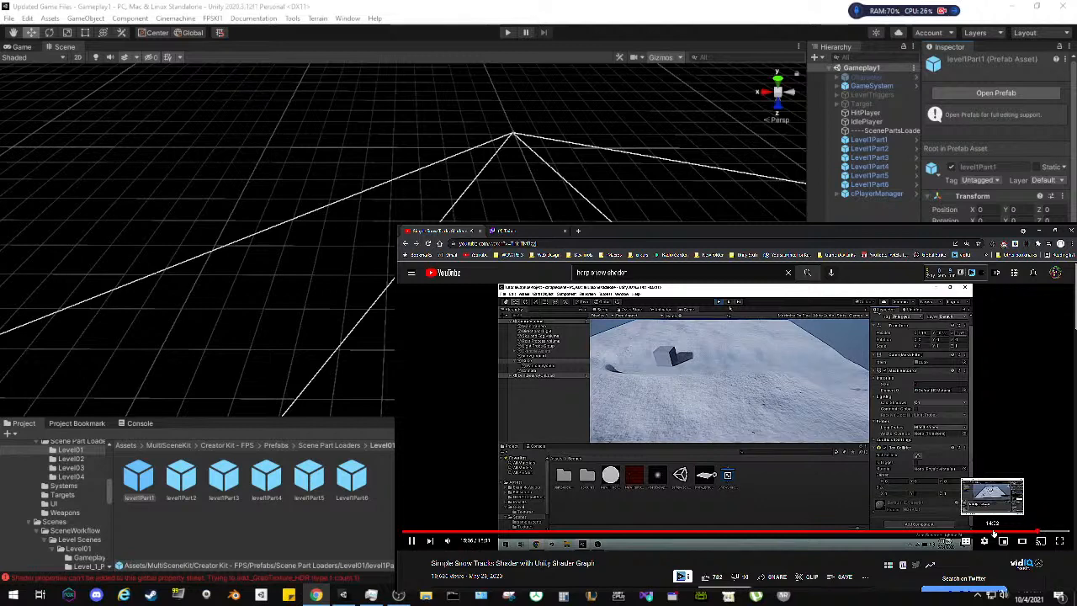
{"action": "left_click", "coordinate": [993, 528]}
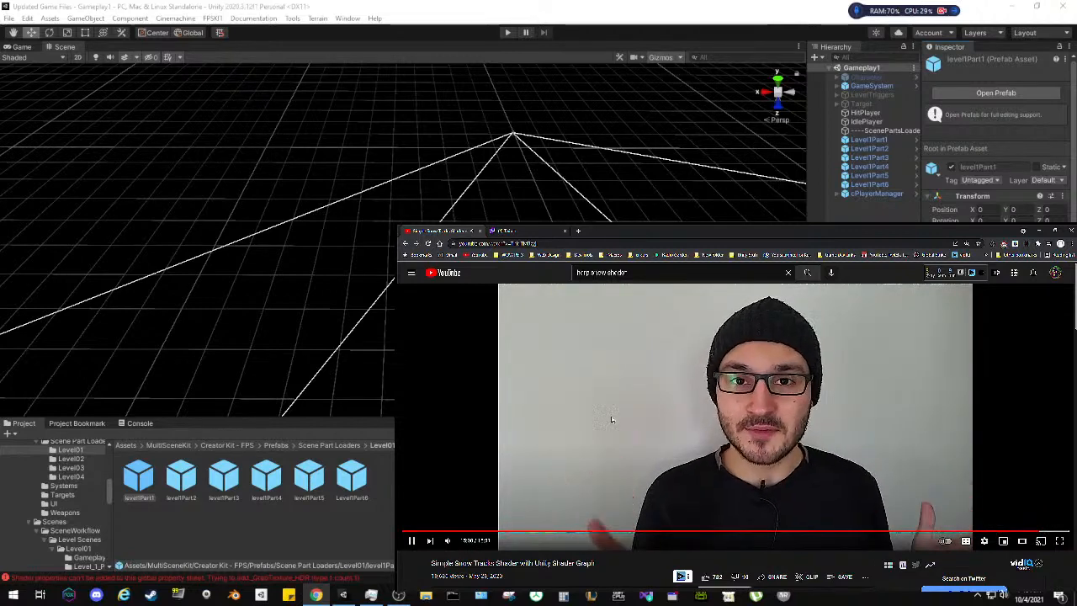
Check the SnowShaderGraph GitHub repository and the plane mesh download linked in the video description, closing each page after viewing it
{"action": "scroll", "coordinate": [609, 412], "scroll_direction": "down", "scroll_amount": 3}
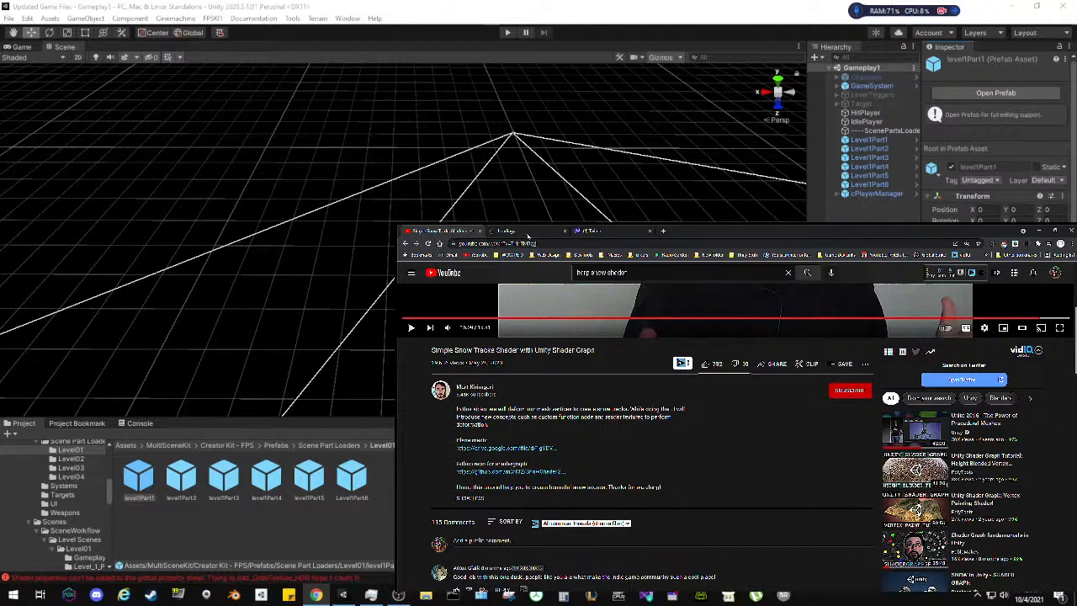
{"action": "left_click", "coordinate": [527, 234]}
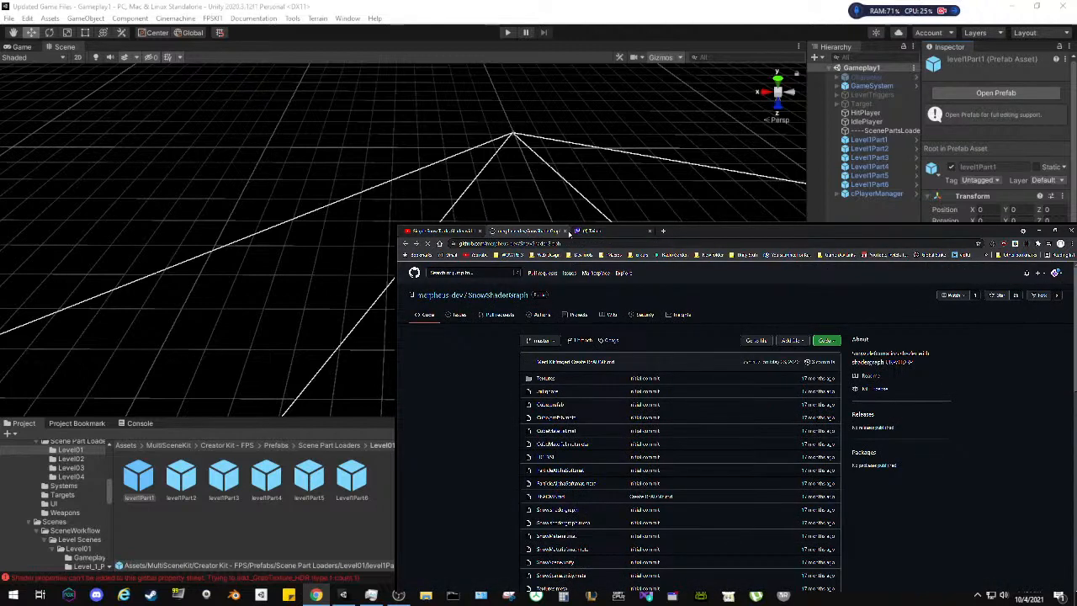
{"action": "left_click", "coordinate": [565, 231]}
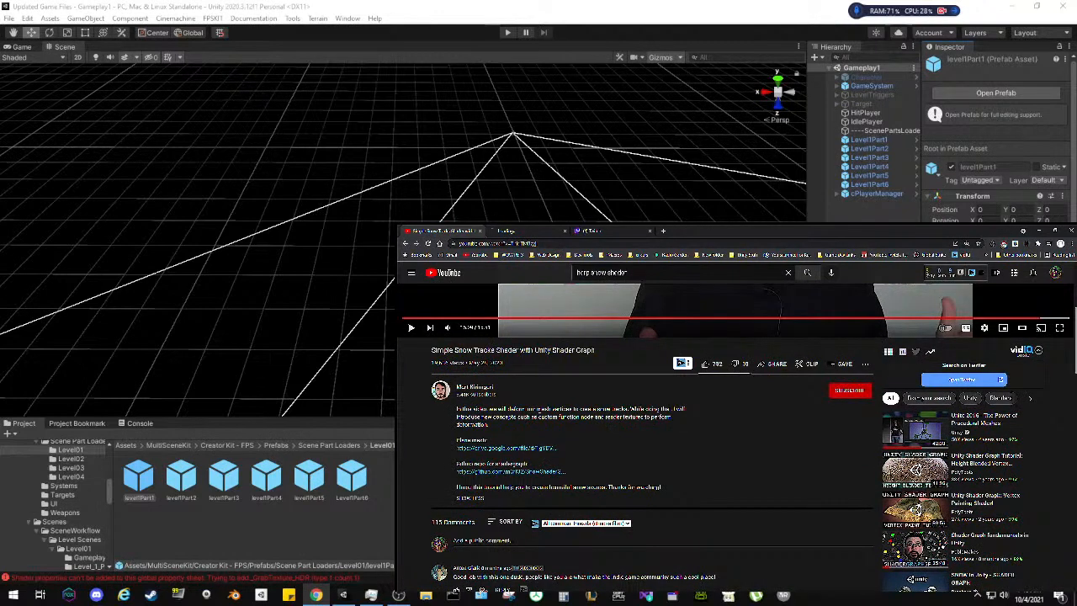
{"action": "scroll", "coordinate": [538, 410], "scroll_direction": "up", "scroll_amount": 3}
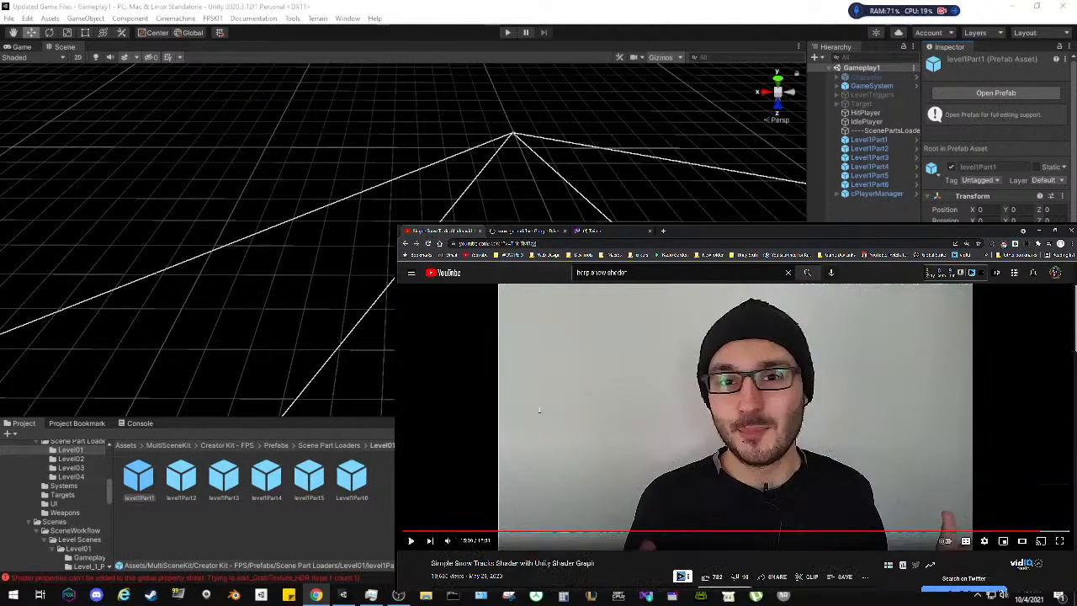
{"action": "left_click", "coordinate": [547, 233]}
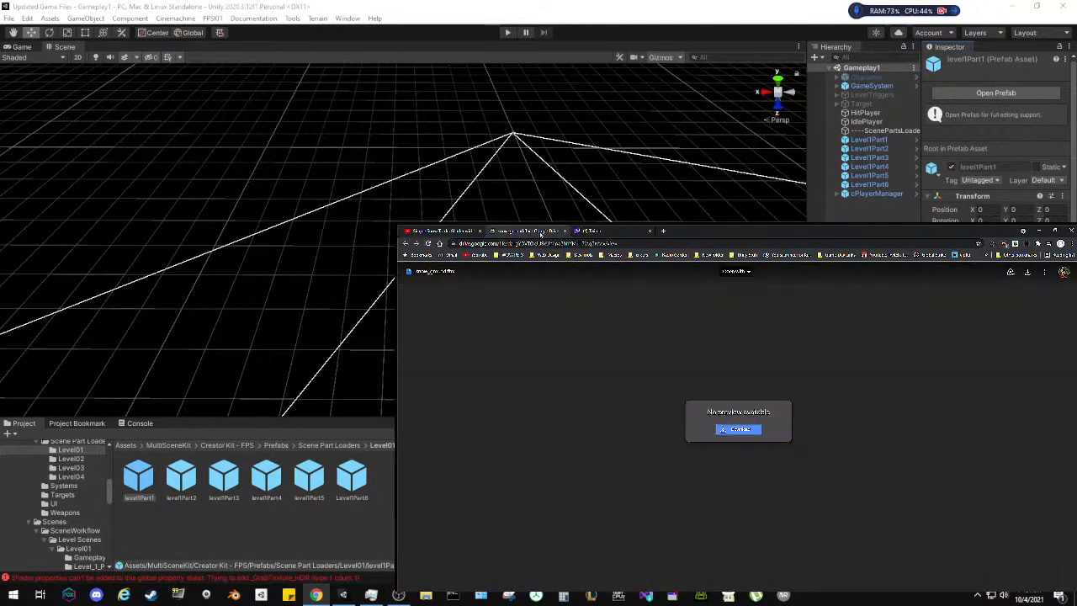
{"action": "left_click", "coordinate": [565, 230]}
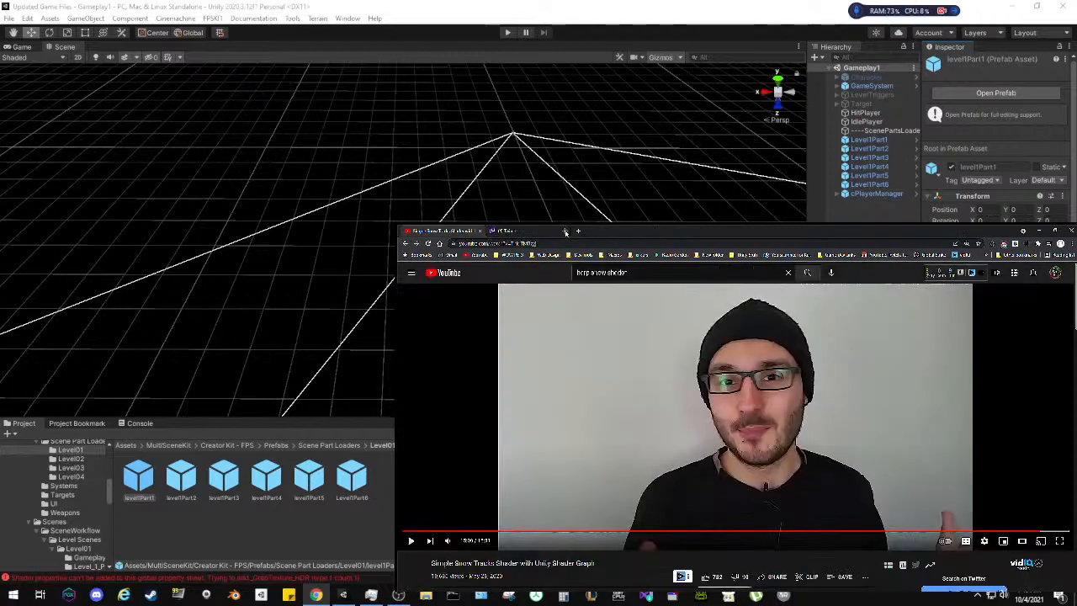
Look over the snow tracks video's comments and description again
{"action": "scroll", "coordinate": [636, 456], "scroll_direction": "down", "scroll_amount": 3}
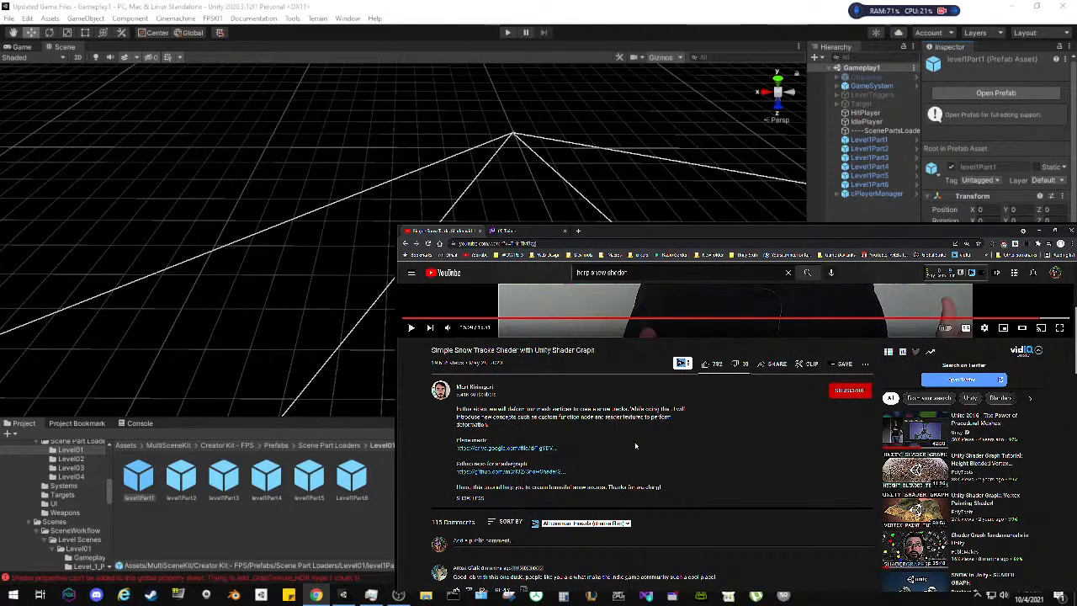
{"action": "scroll", "coordinate": [635, 446], "scroll_direction": "down", "scroll_amount": 10}
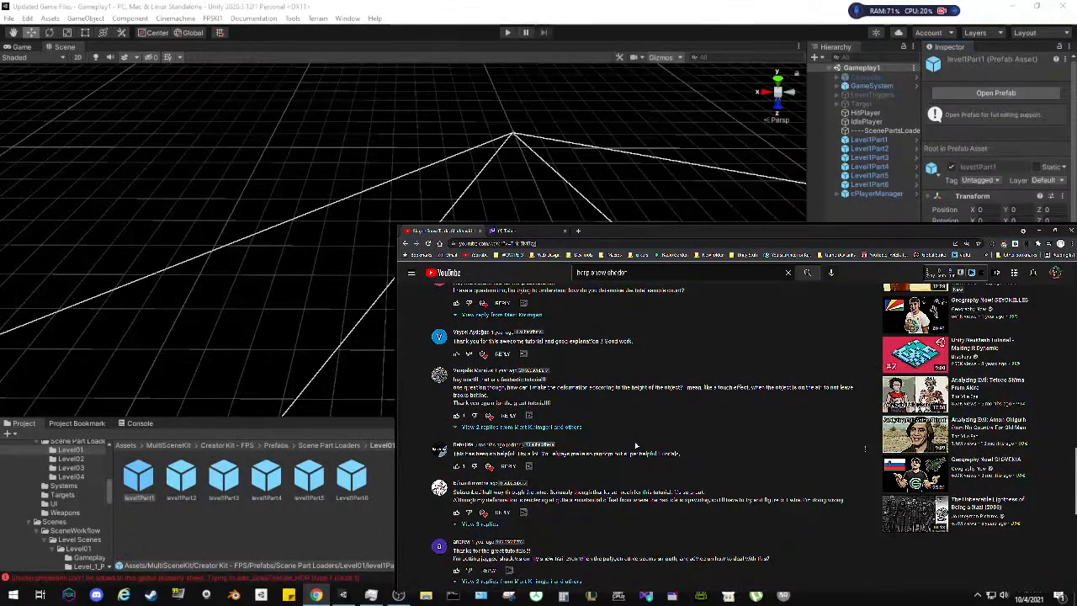
{"action": "scroll", "coordinate": [635, 446], "scroll_direction": "up", "scroll_amount": 5}
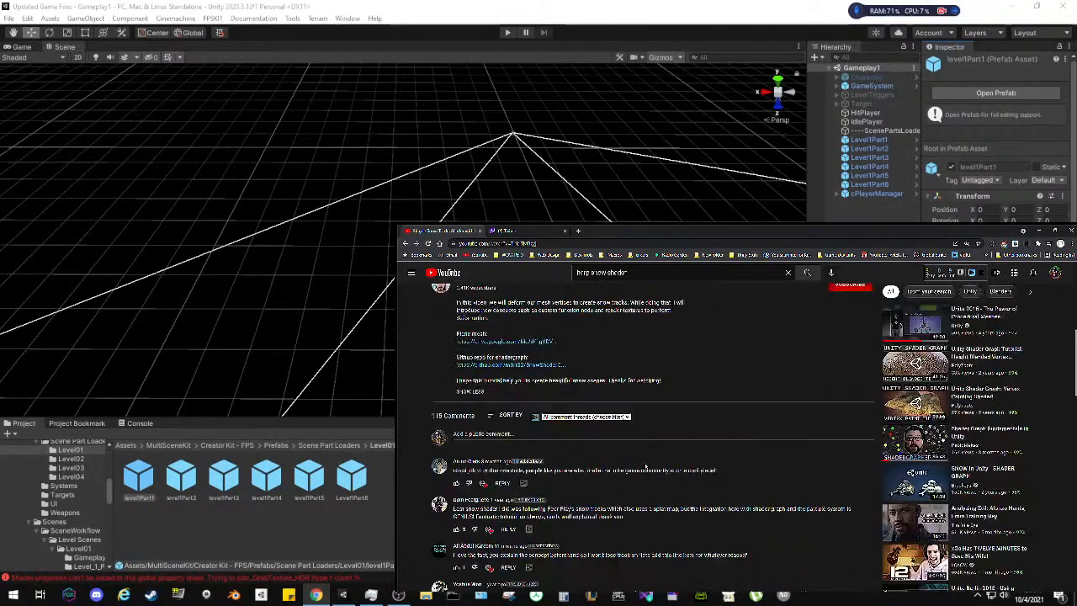
{"action": "scroll", "coordinate": [646, 465], "scroll_direction": "up", "scroll_amount": 5}
{"action": "scroll", "coordinate": [665, 467], "scroll_direction": "down", "scroll_amount": 4}
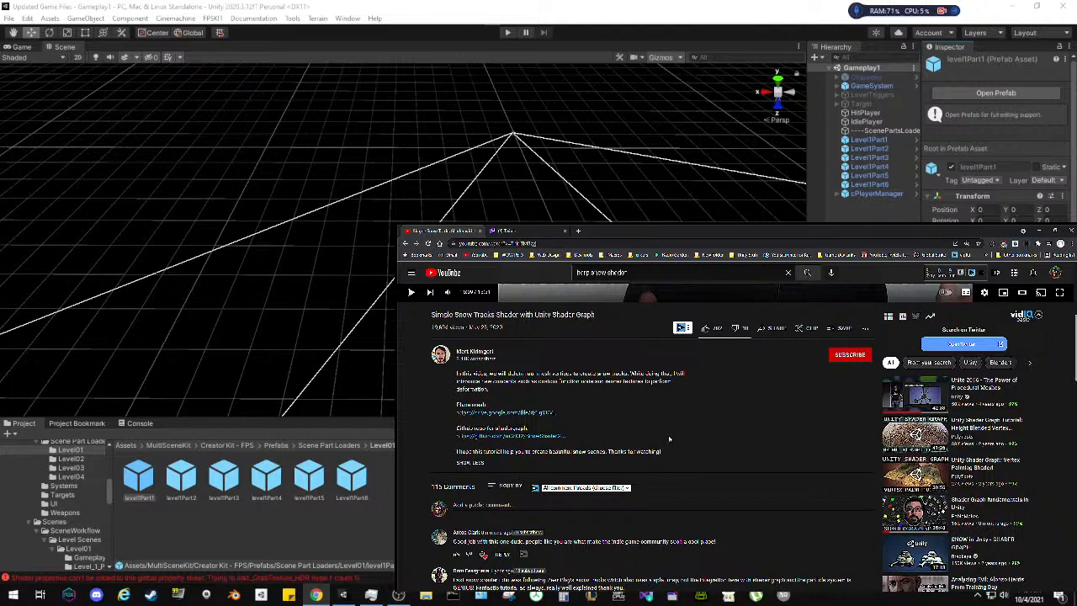
Return to the "hdrp snow shader" results, look through the snow videos and preview "Unity HDRP Interactive Snow Demo"
{"action": "key", "text": "alt+Left"}
{"action": "scroll", "coordinate": [589, 420], "scroll_direction": "down", "scroll_amount": 2}
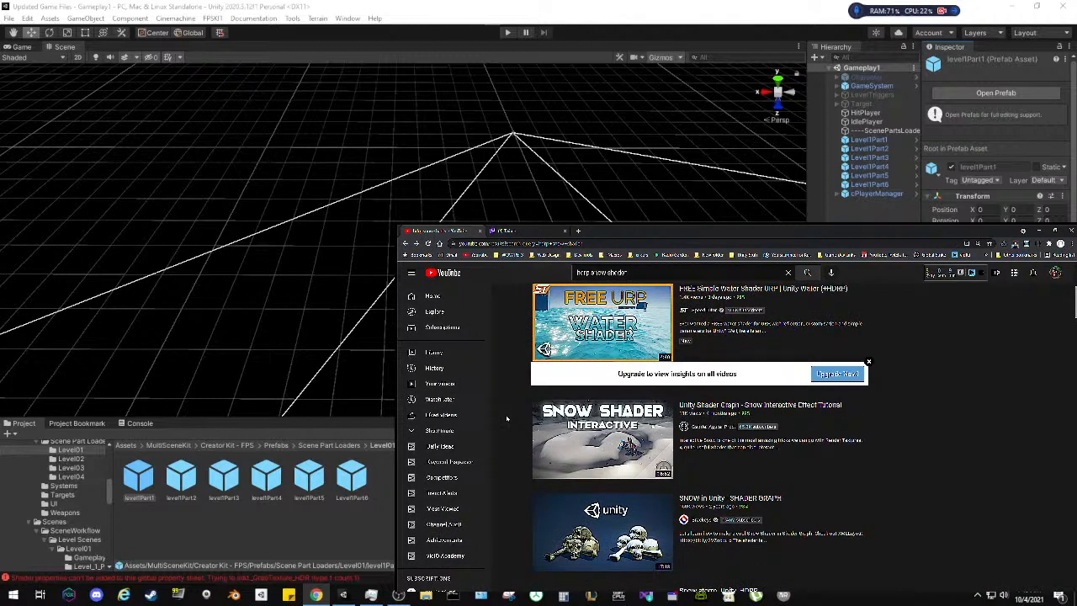
{"action": "scroll", "coordinate": [507, 419], "scroll_direction": "down", "scroll_amount": 2}
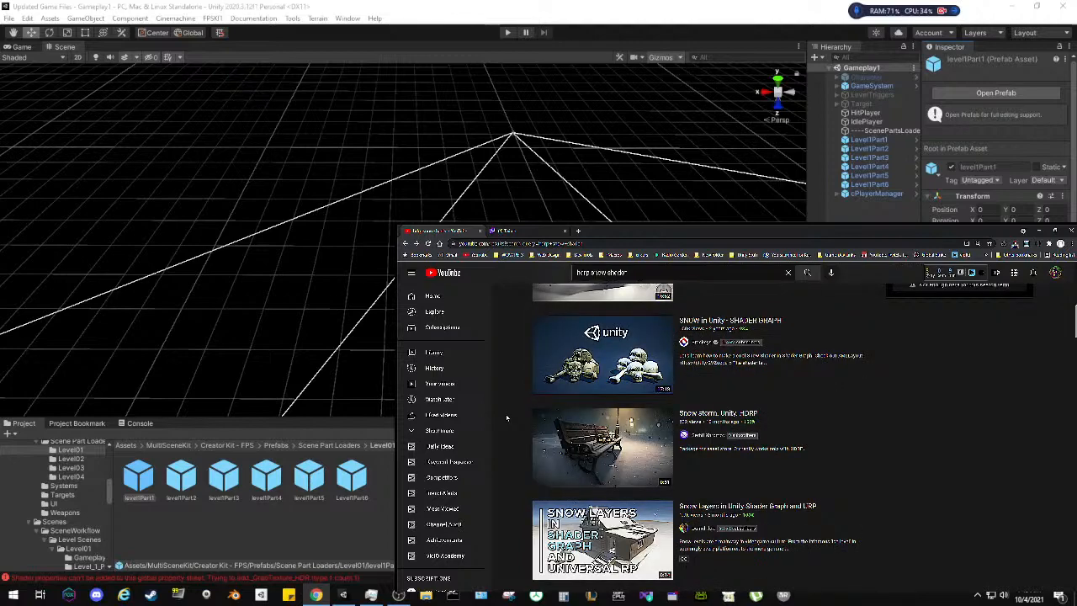
{"action": "scroll", "coordinate": [506, 418], "scroll_direction": "down", "scroll_amount": 2}
{"action": "scroll", "coordinate": [507, 418], "scroll_direction": "down", "scroll_amount": 2}
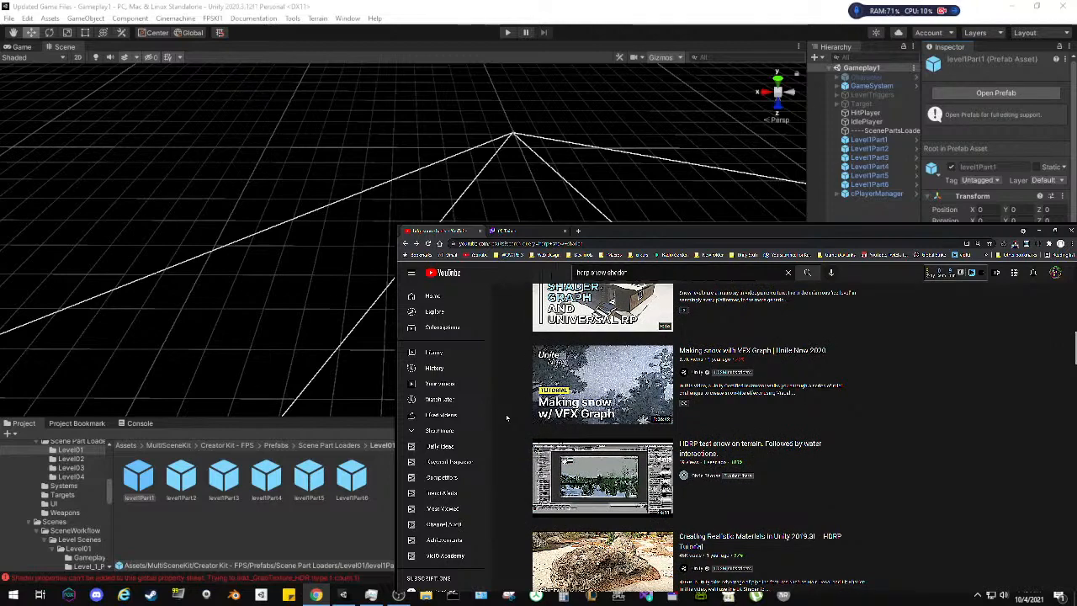
{"action": "scroll", "coordinate": [506, 418], "scroll_direction": "down", "scroll_amount": 2}
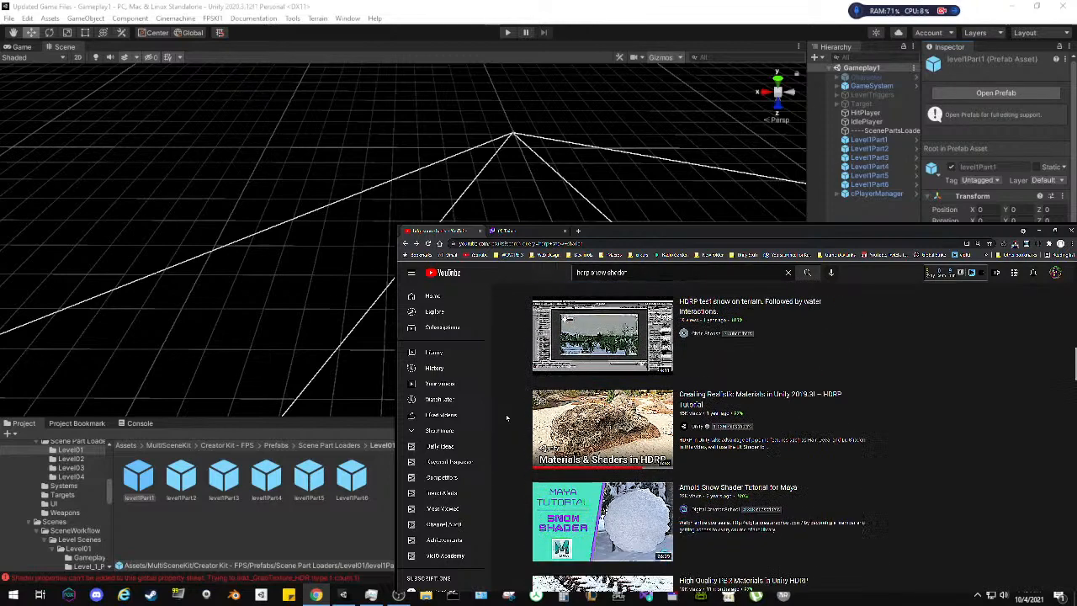
{"action": "scroll", "coordinate": [507, 419], "scroll_direction": "down", "scroll_amount": 2}
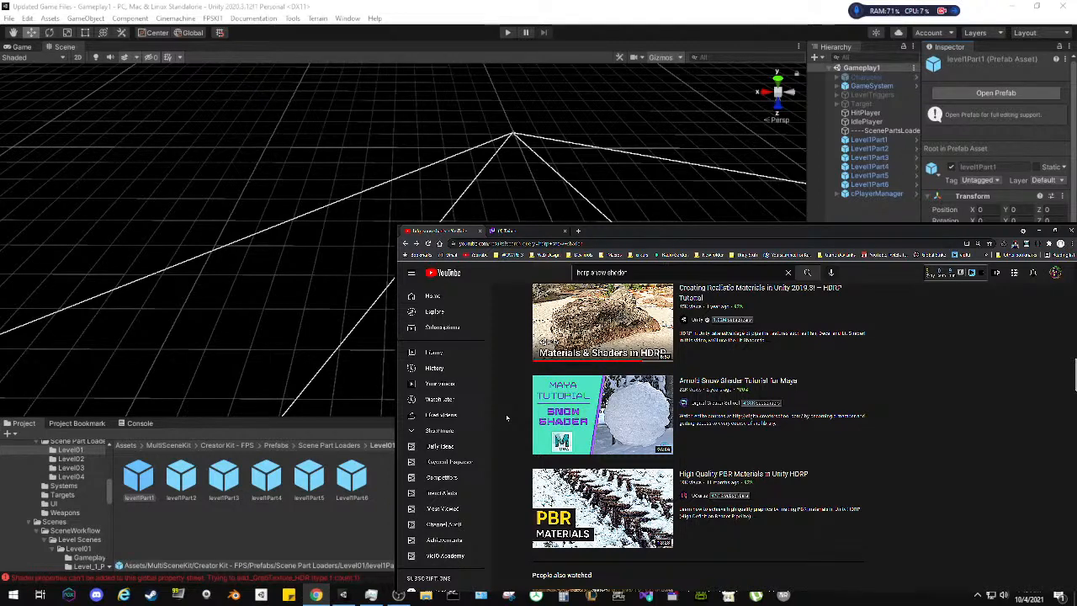
{"action": "scroll", "coordinate": [507, 418], "scroll_direction": "down", "scroll_amount": 1}
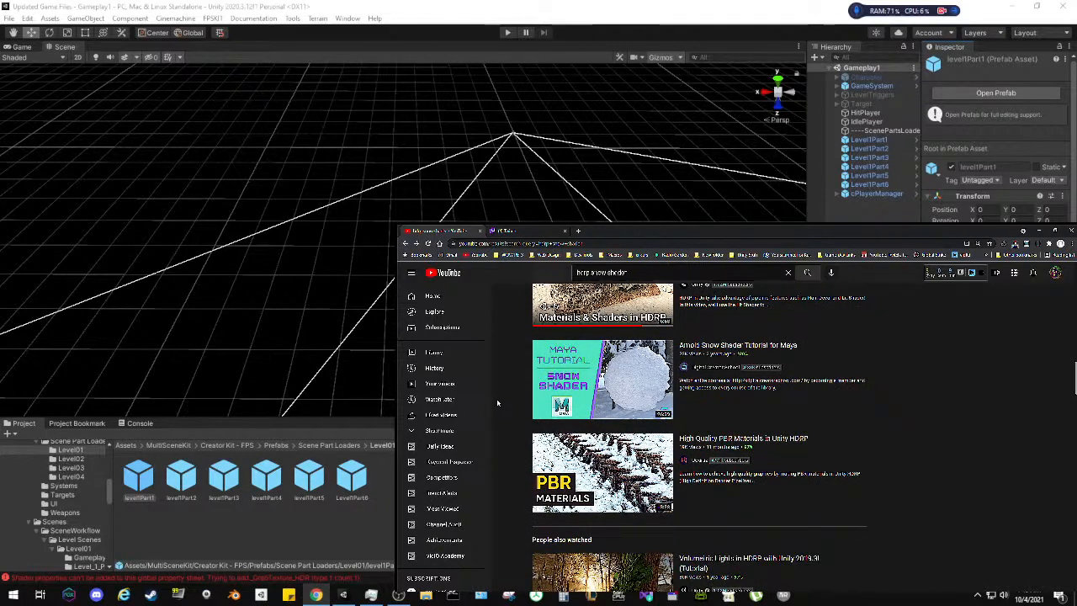
{"action": "scroll", "coordinate": [497, 403], "scroll_direction": "down", "scroll_amount": 2}
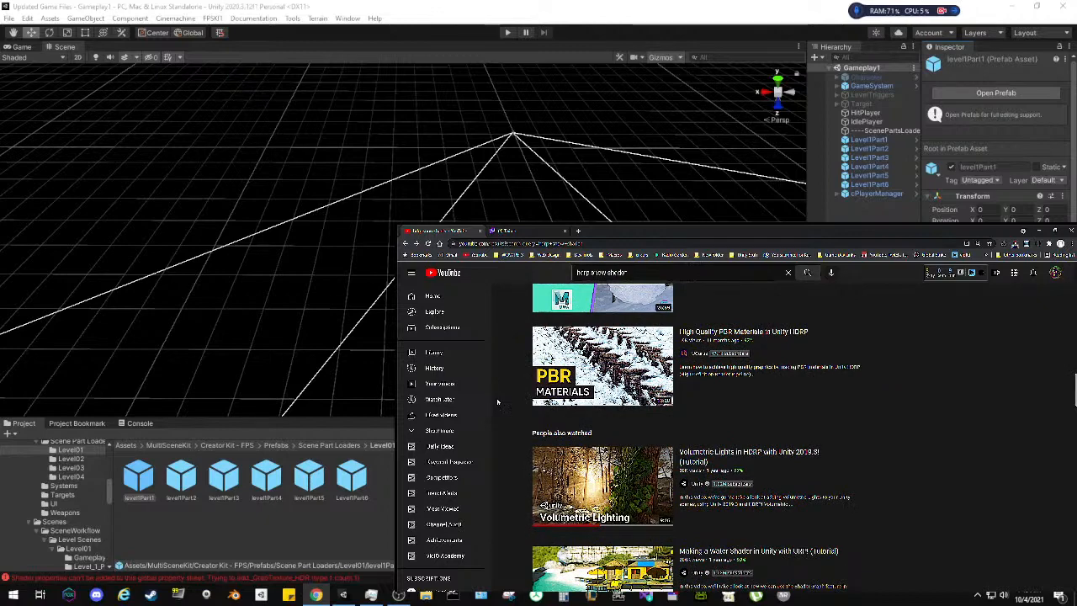
{"action": "scroll", "coordinate": [498, 402], "scroll_direction": "down", "scroll_amount": 3}
{"action": "scroll", "coordinate": [498, 400], "scroll_direction": "down", "scroll_amount": 5}
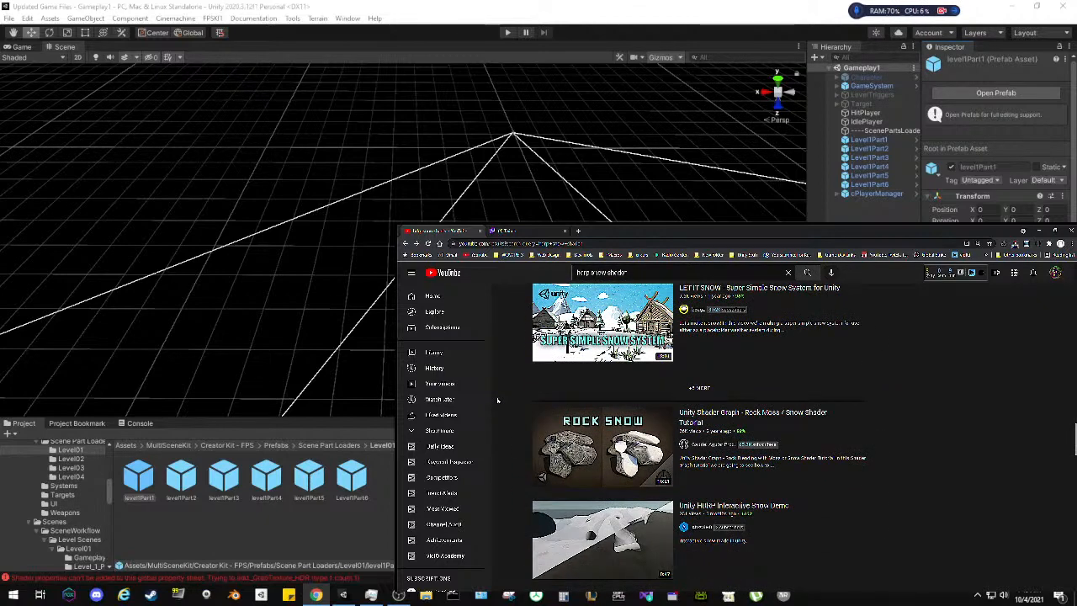
{"action": "scroll", "coordinate": [497, 400], "scroll_direction": "down", "scroll_amount": 2}
{"action": "mouse_move", "coordinate": [630, 412]}
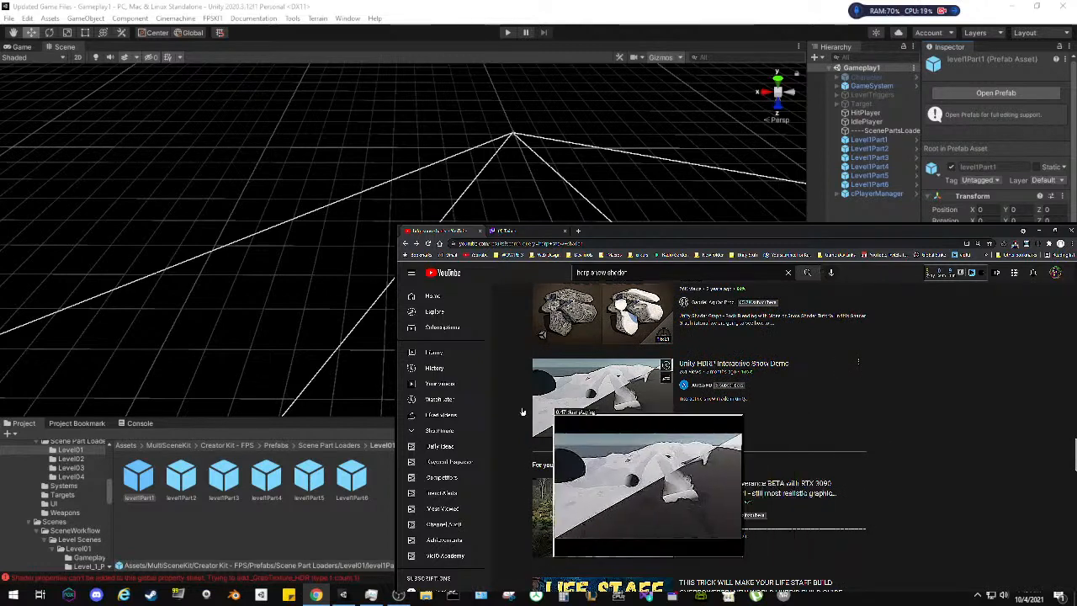
{"action": "mouse_move", "coordinate": [546, 421]}
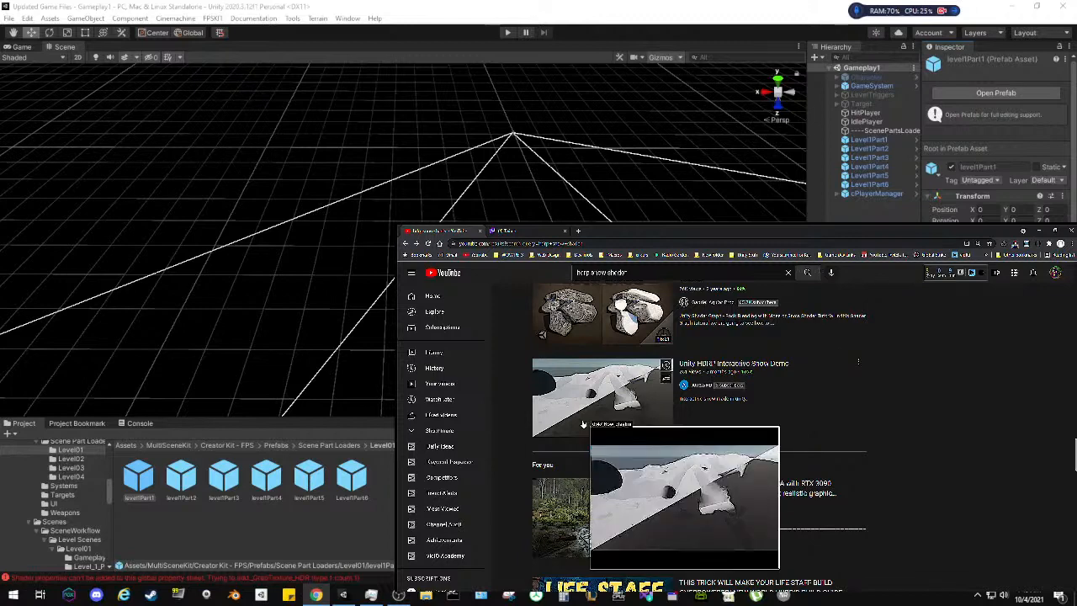
Examine the results listed below the interactive snow demo for other HDRP snow or shader videos
{"action": "scroll", "coordinate": [509, 421], "scroll_direction": "down", "scroll_amount": 3}
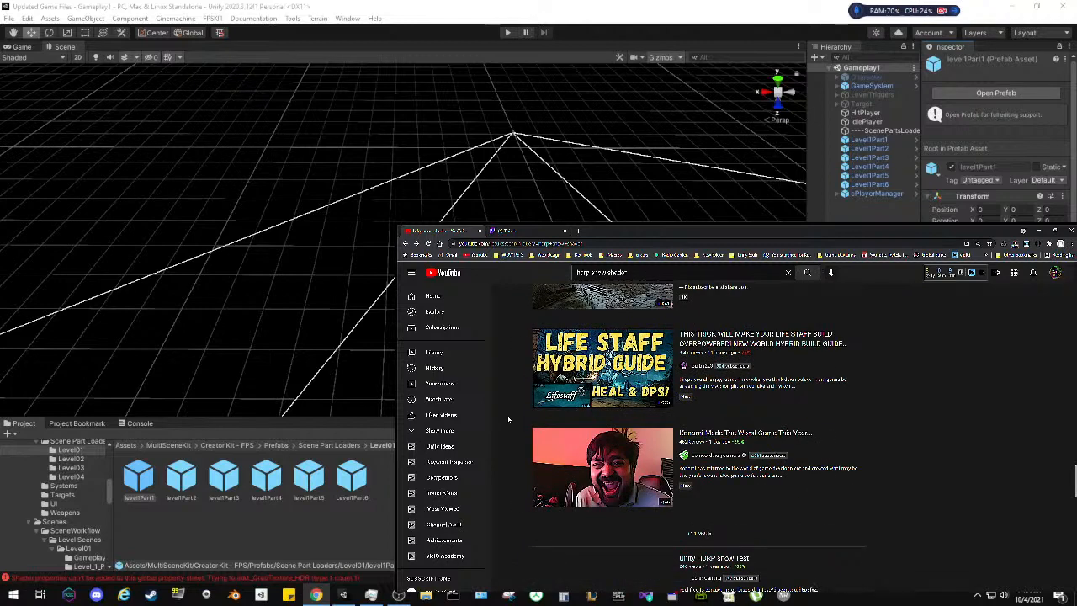
{"action": "scroll", "coordinate": [508, 419], "scroll_direction": "down", "scroll_amount": 2}
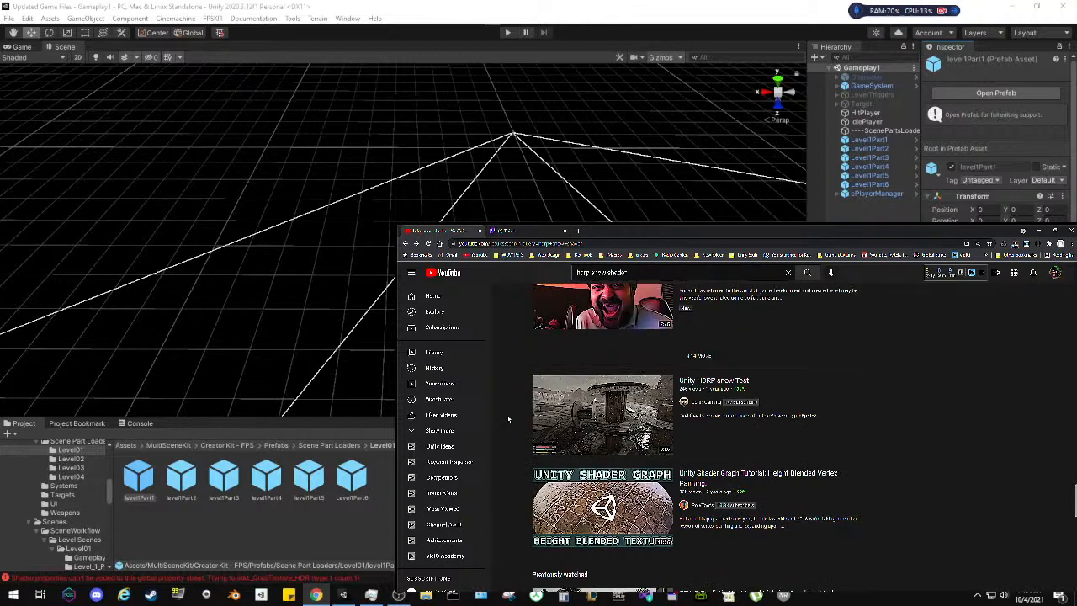
{"action": "scroll", "coordinate": [508, 418], "scroll_direction": "down", "scroll_amount": 2}
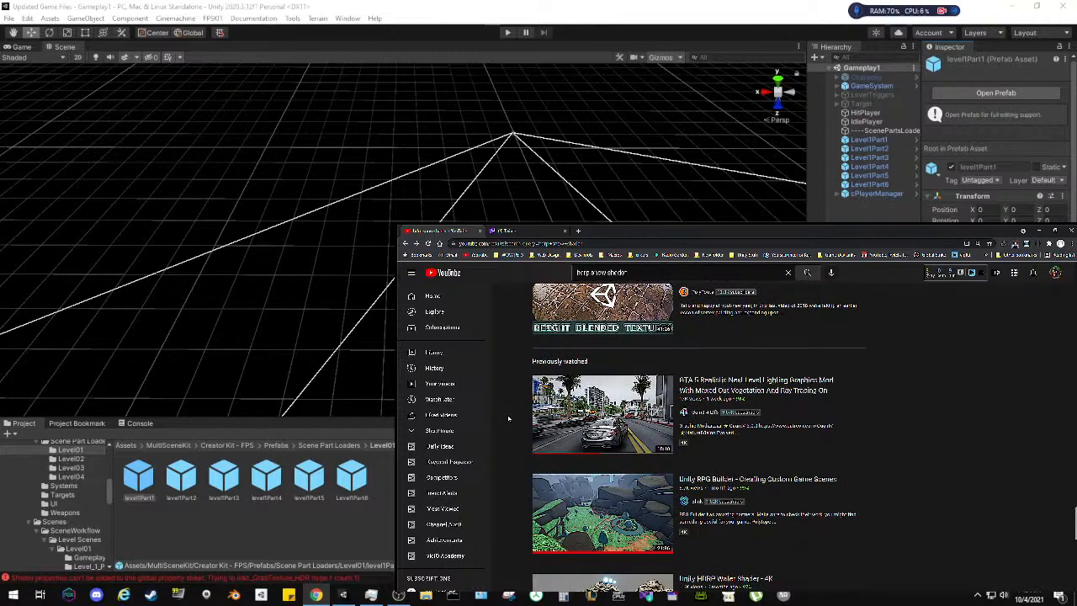
{"action": "scroll", "coordinate": [508, 418], "scroll_direction": "down", "scroll_amount": 6}
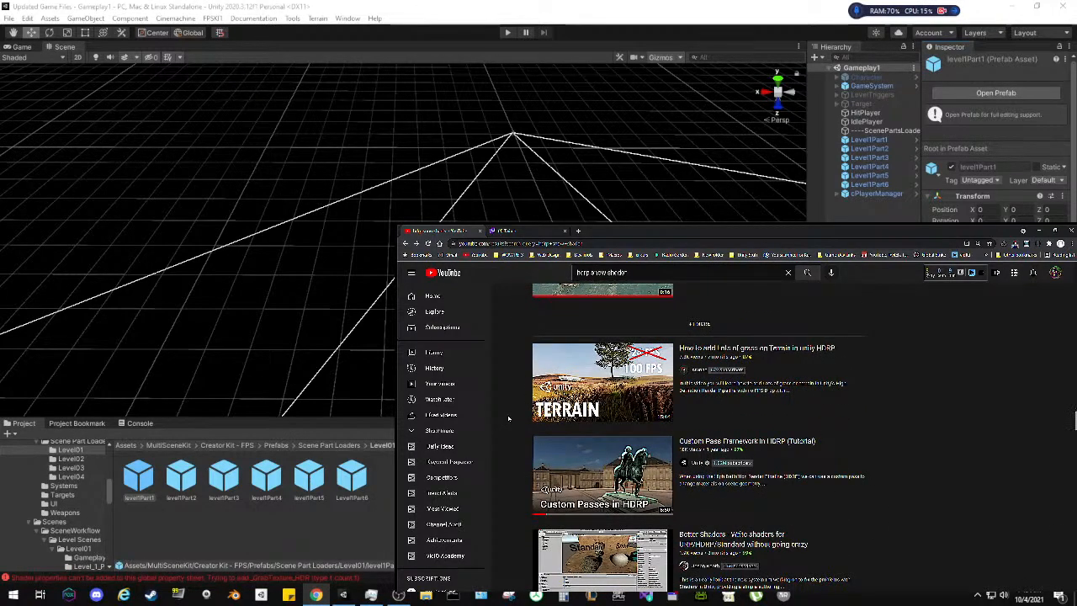
{"action": "scroll", "coordinate": [508, 418], "scroll_direction": "down", "scroll_amount": 2}
{"action": "scroll", "coordinate": [508, 419], "scroll_direction": "down", "scroll_amount": 2}
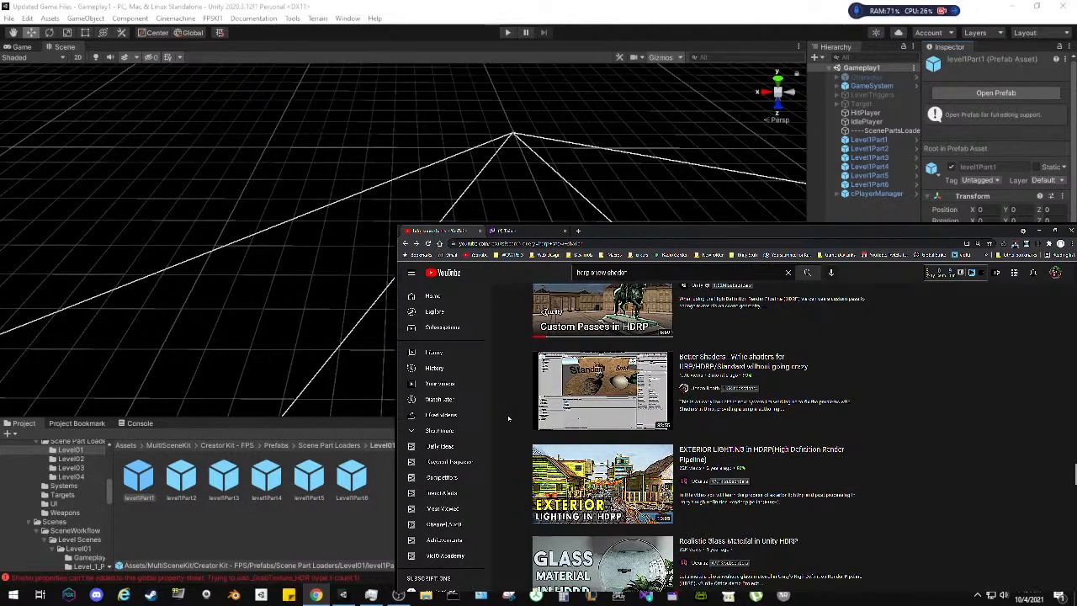
Look further down the "hdrp snow shader" results and check the Twitch stream manager before returning to them
{"action": "scroll", "coordinate": [509, 418], "scroll_direction": "down", "scroll_amount": 3}
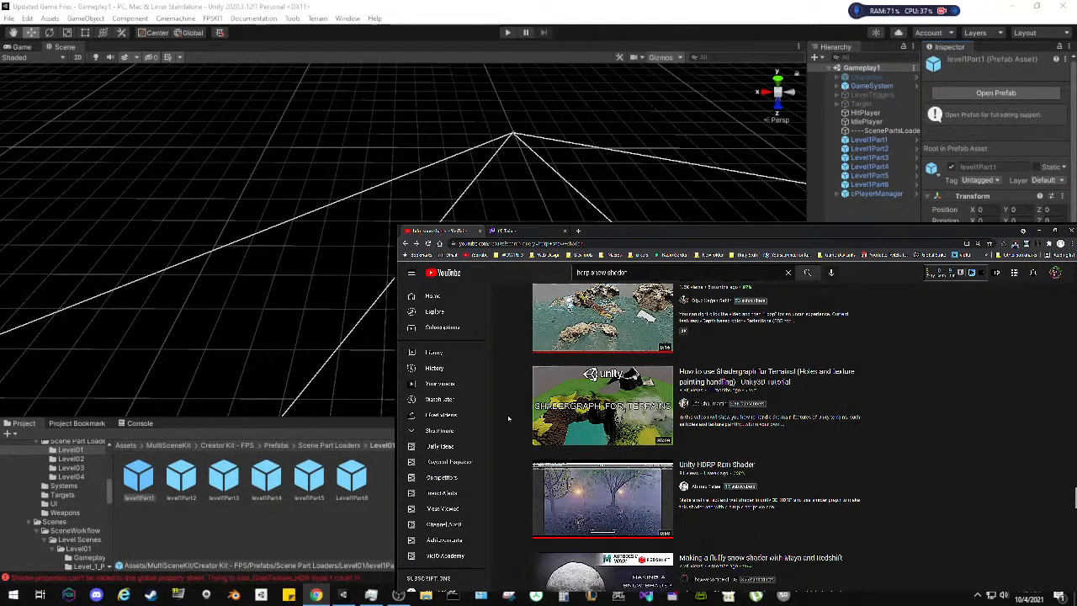
{"action": "scroll", "coordinate": [508, 418], "scroll_direction": "down", "scroll_amount": 2}
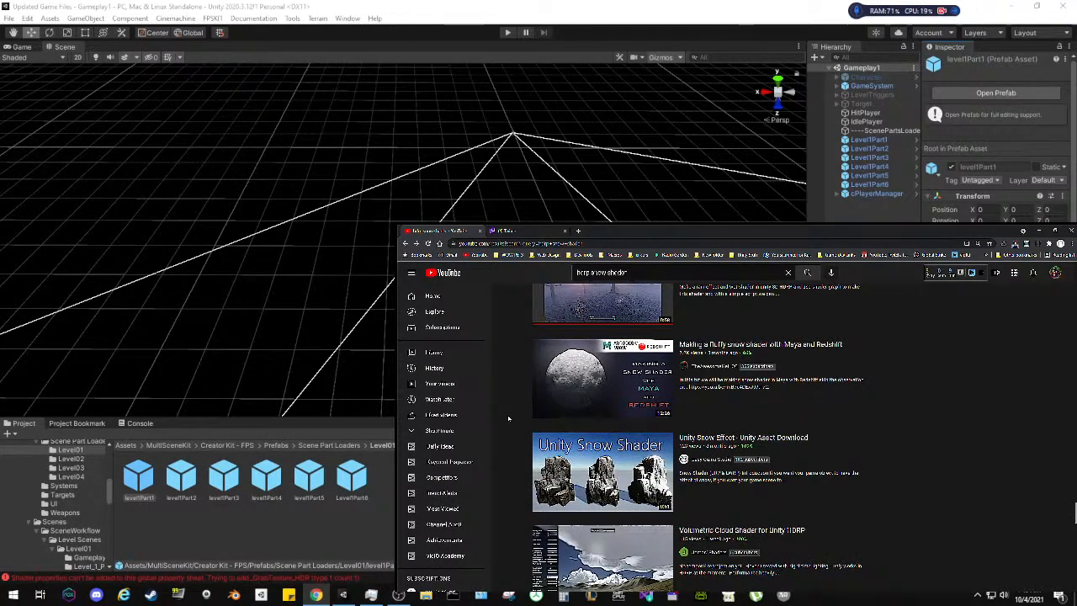
{"action": "scroll", "coordinate": [508, 418], "scroll_direction": "down", "scroll_amount": 1}
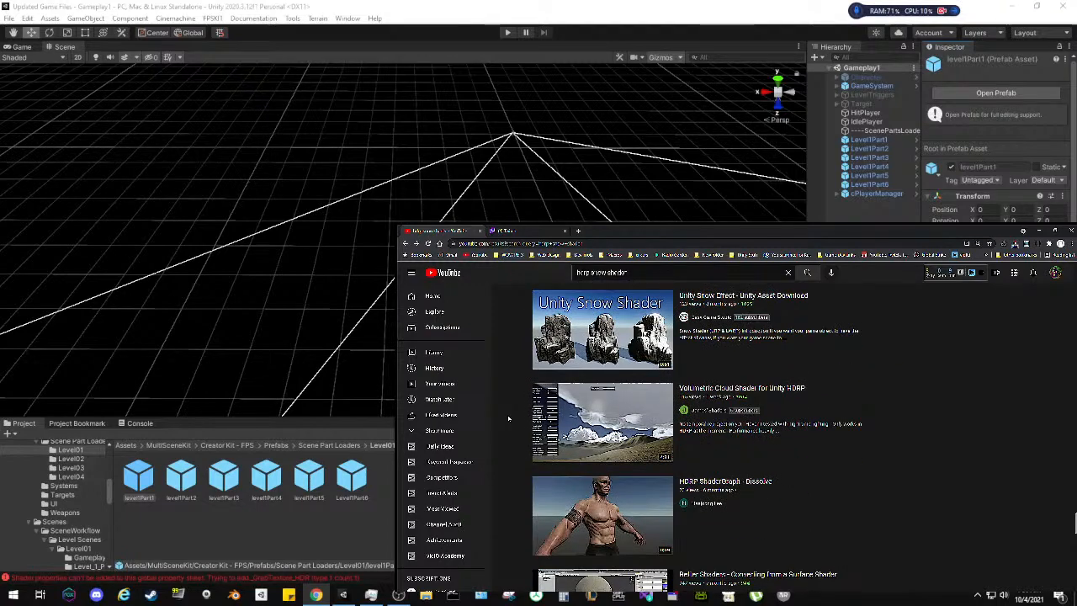
{"action": "scroll", "coordinate": [508, 418], "scroll_direction": "down", "scroll_amount": 4}
{"action": "scroll", "coordinate": [508, 418], "scroll_direction": "down", "scroll_amount": 5}
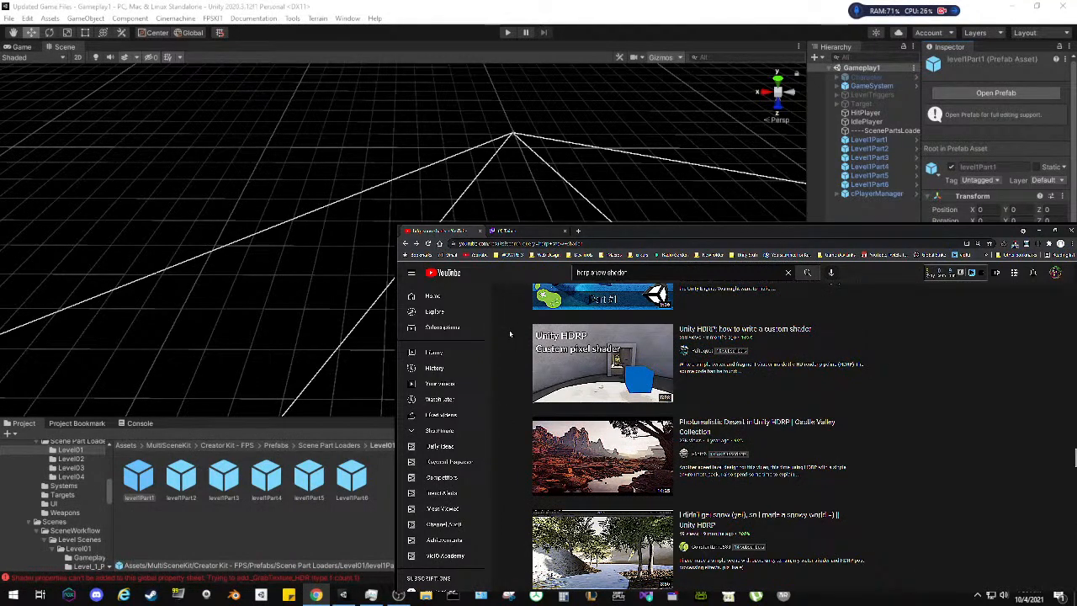
{"action": "left_click", "coordinate": [502, 230]}
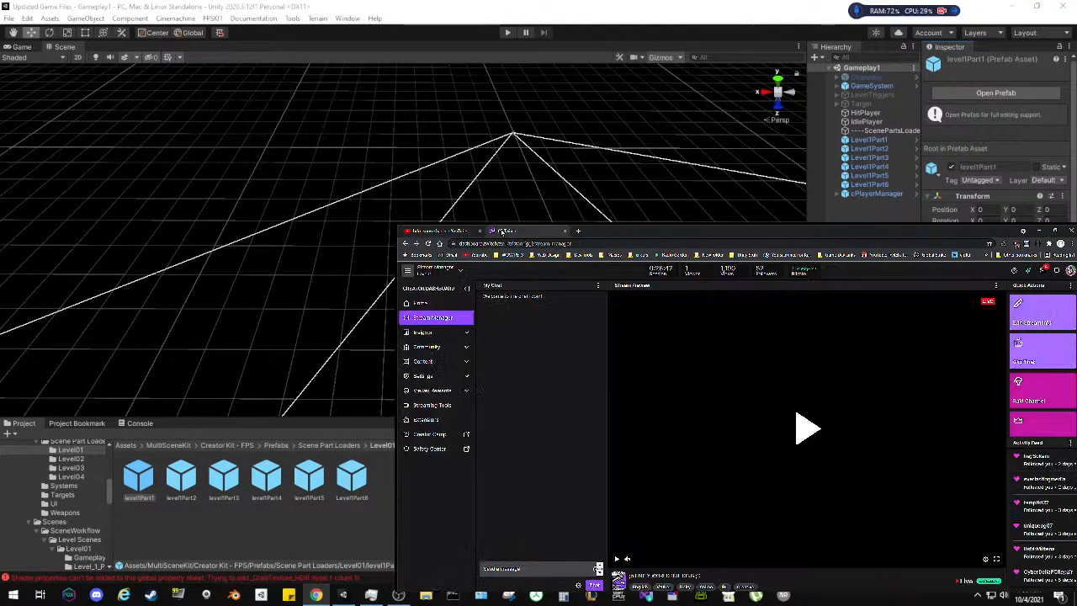
{"action": "left_click", "coordinate": [472, 231]}
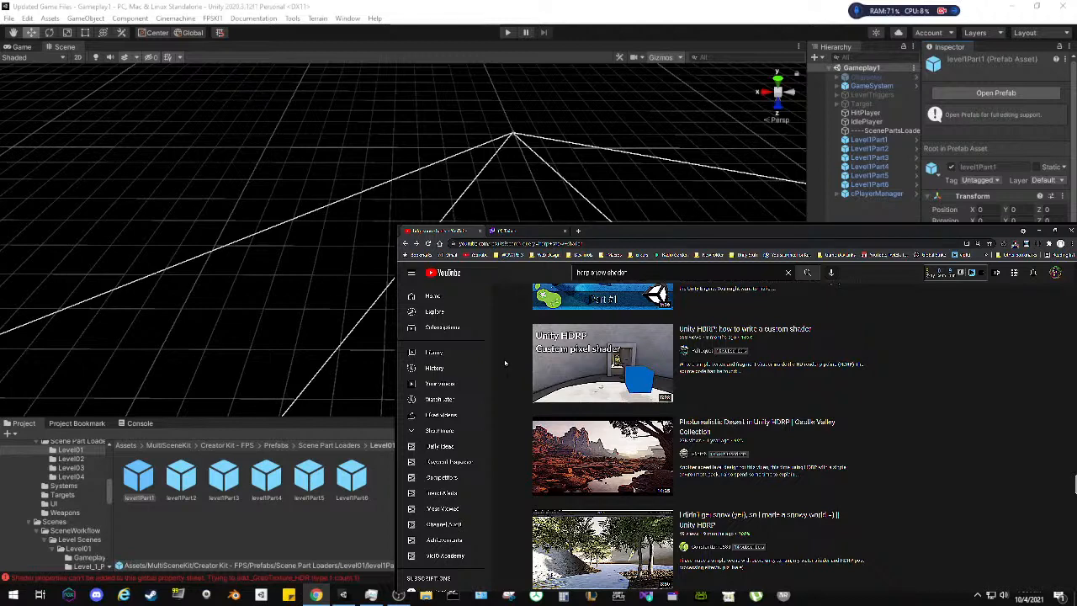
Preview "I didn't get snow (yet), so I made a snowy world" and examine the results below it for more HDRP snow shader videos
{"action": "scroll", "coordinate": [504, 362], "scroll_direction": "down", "scroll_amount": 2}
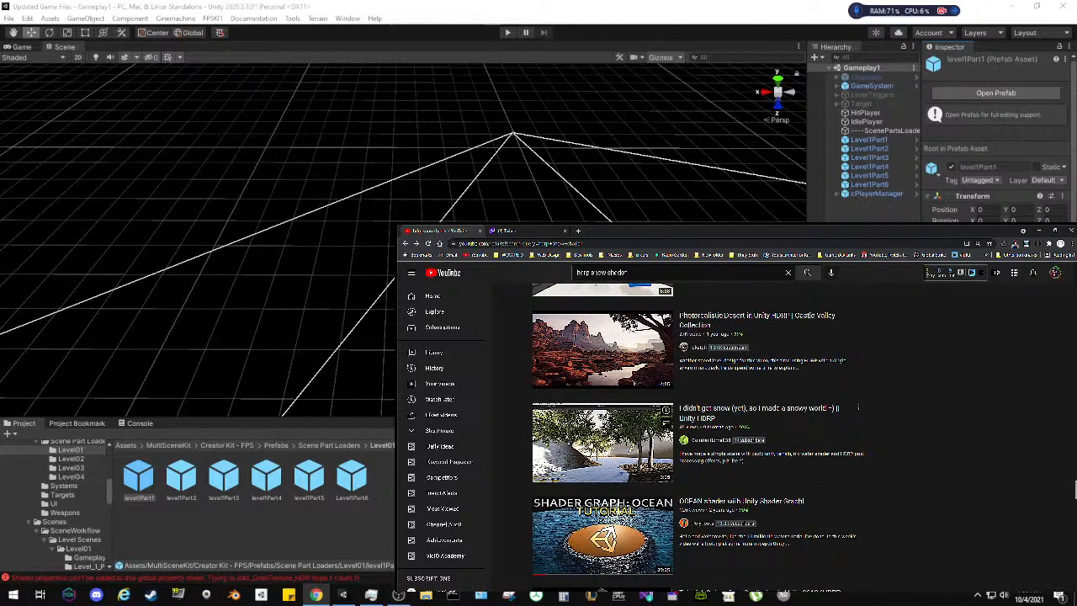
{"action": "mouse_move", "coordinate": [615, 438]}
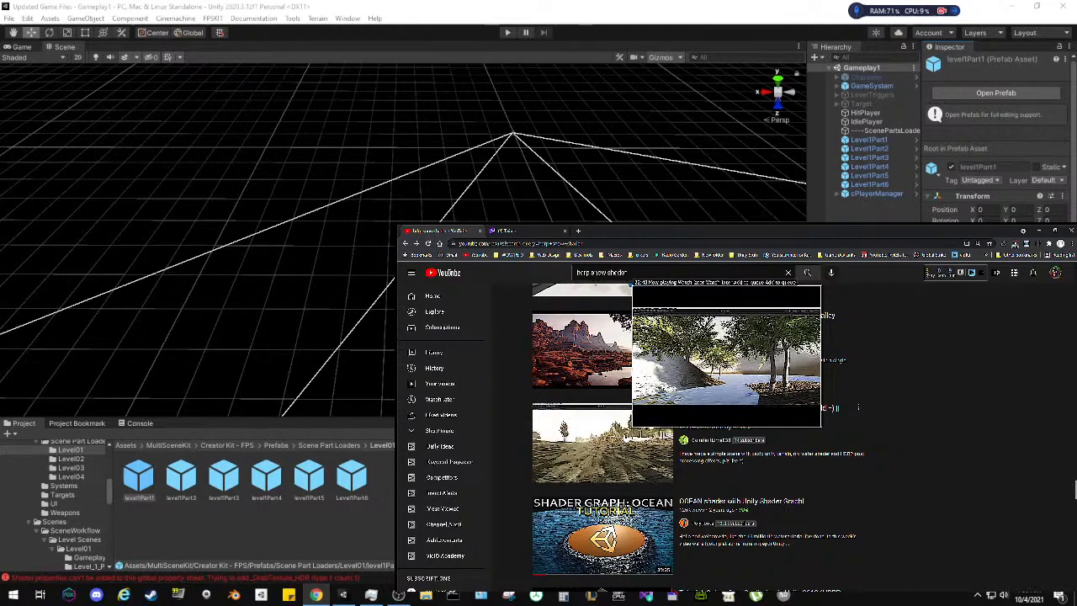
{"action": "scroll", "coordinate": [626, 439], "scroll_direction": "down", "scroll_amount": 3}
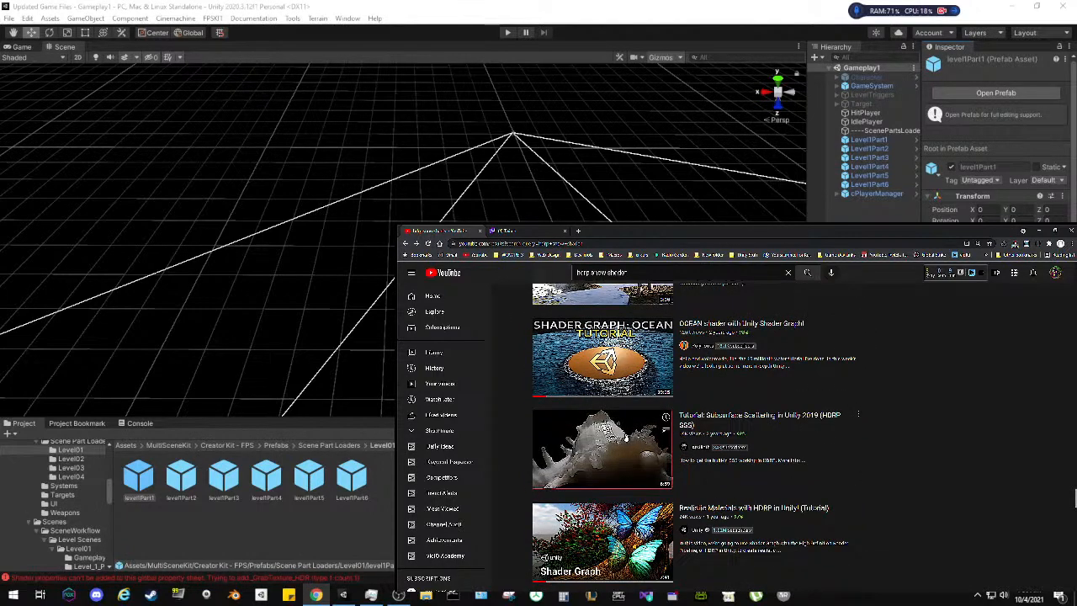
{"action": "scroll", "coordinate": [625, 438], "scroll_direction": "down", "scroll_amount": 3}
{"action": "scroll", "coordinate": [626, 438], "scroll_direction": "down", "scroll_amount": 3}
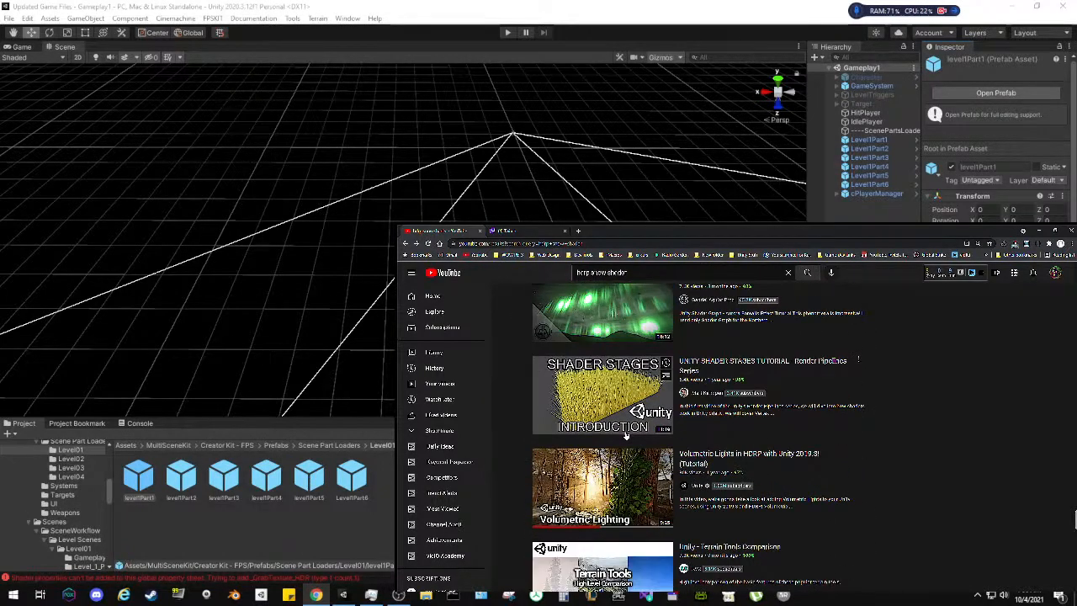
{"action": "scroll", "coordinate": [629, 439], "scroll_direction": "down", "scroll_amount": 3}
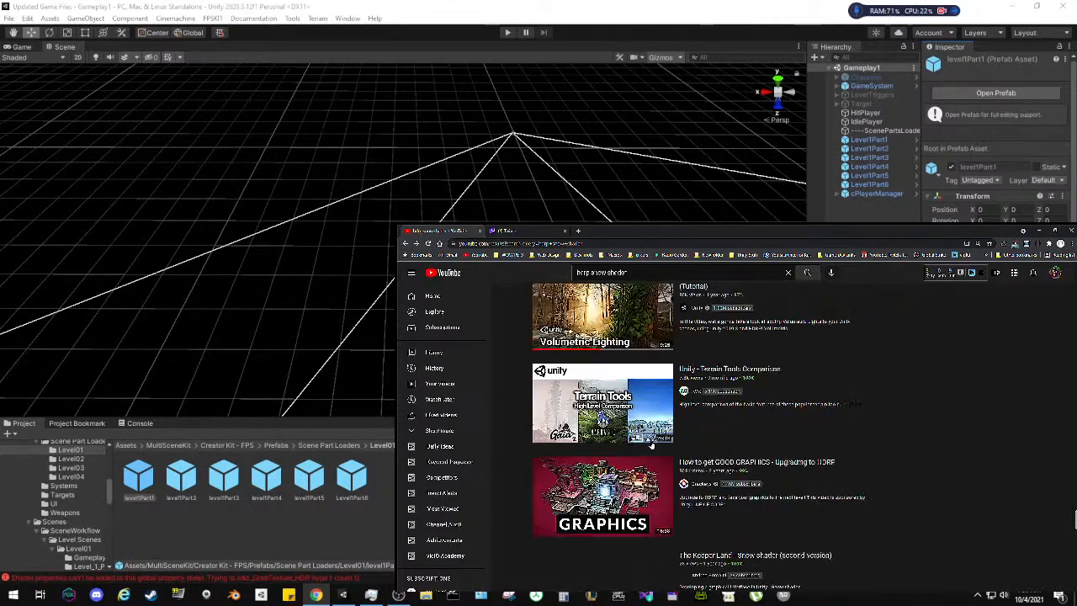
{"action": "scroll", "coordinate": [890, 460], "scroll_direction": "down", "scroll_amount": 3}
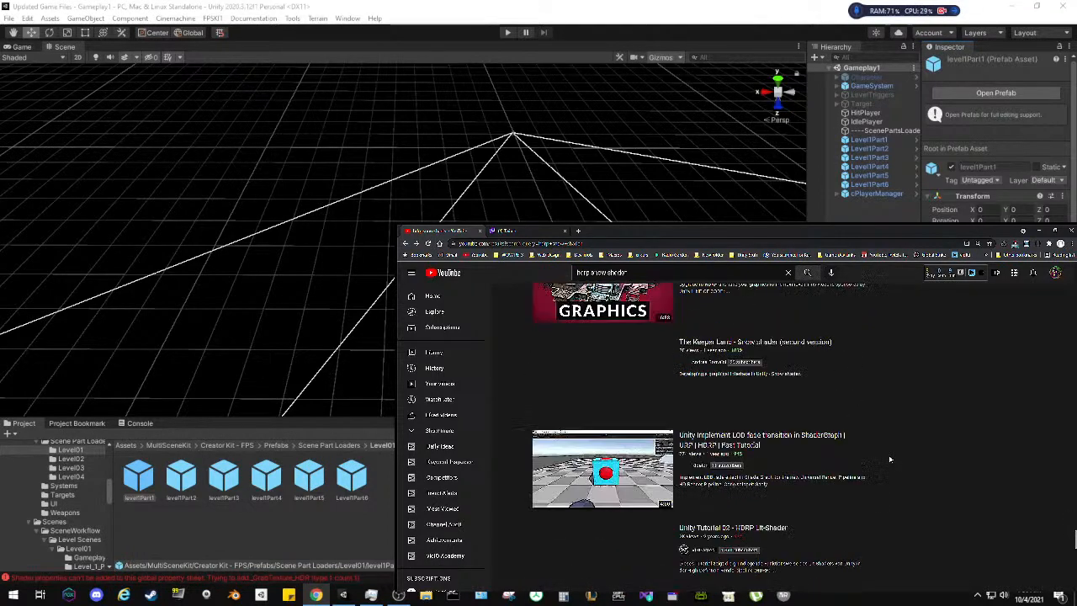
{"action": "scroll", "coordinate": [890, 460], "scroll_direction": "down", "scroll_amount": 2}
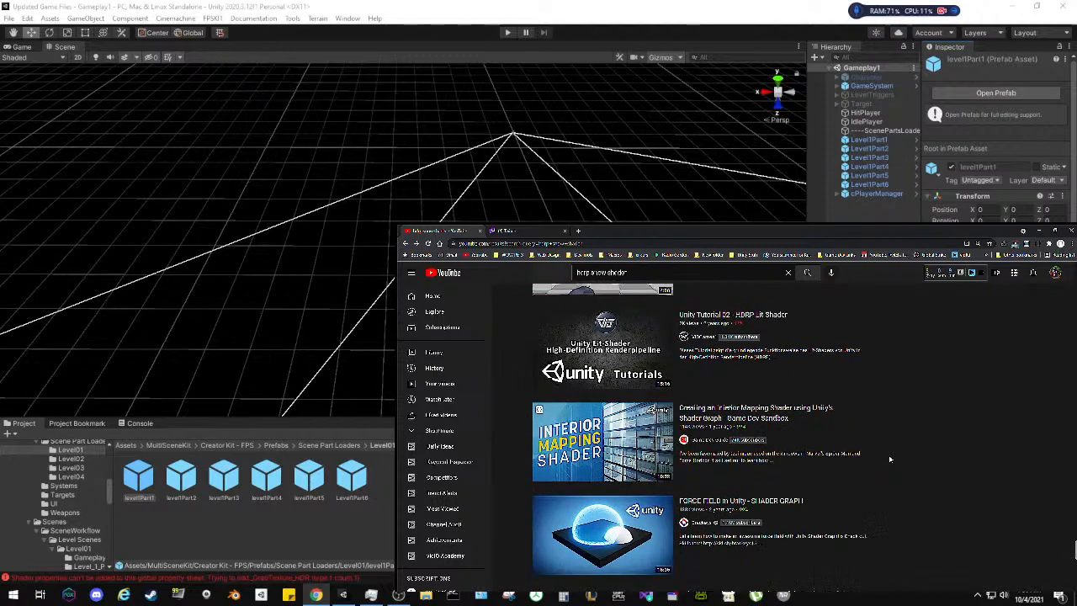
{"action": "scroll", "coordinate": [890, 459], "scroll_direction": "down", "scroll_amount": 2}
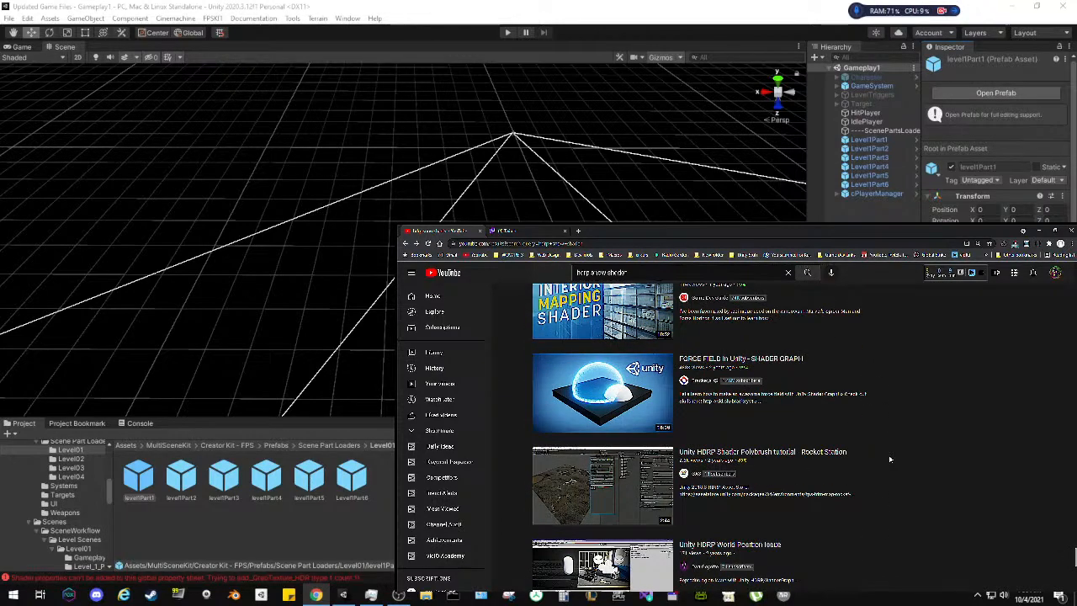
{"action": "scroll", "coordinate": [890, 460], "scroll_direction": "down", "scroll_amount": 5}
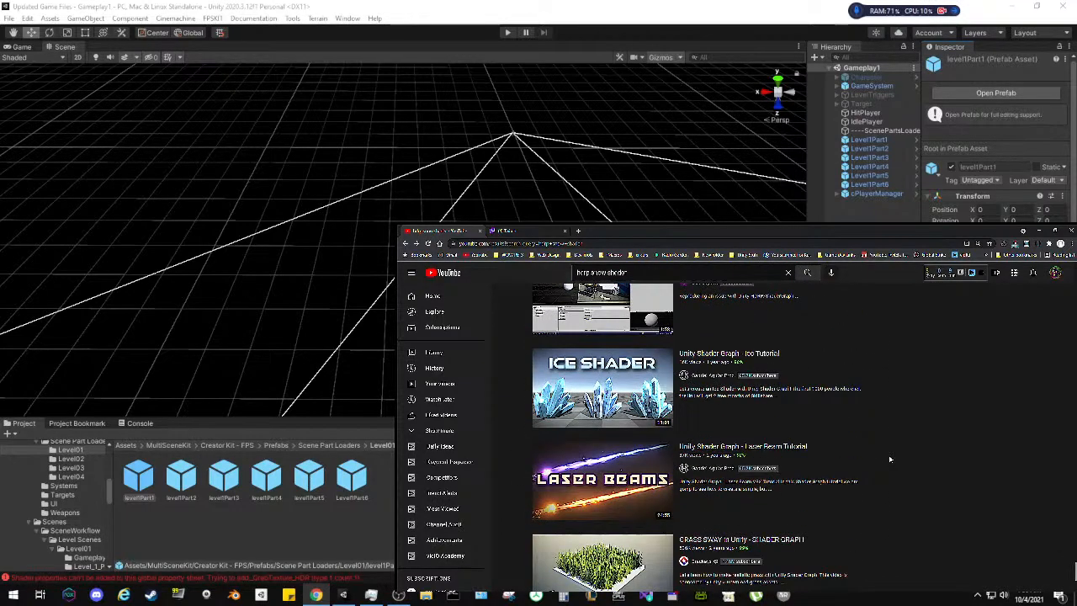
{"action": "scroll", "coordinate": [890, 459], "scroll_direction": "down", "scroll_amount": 1}
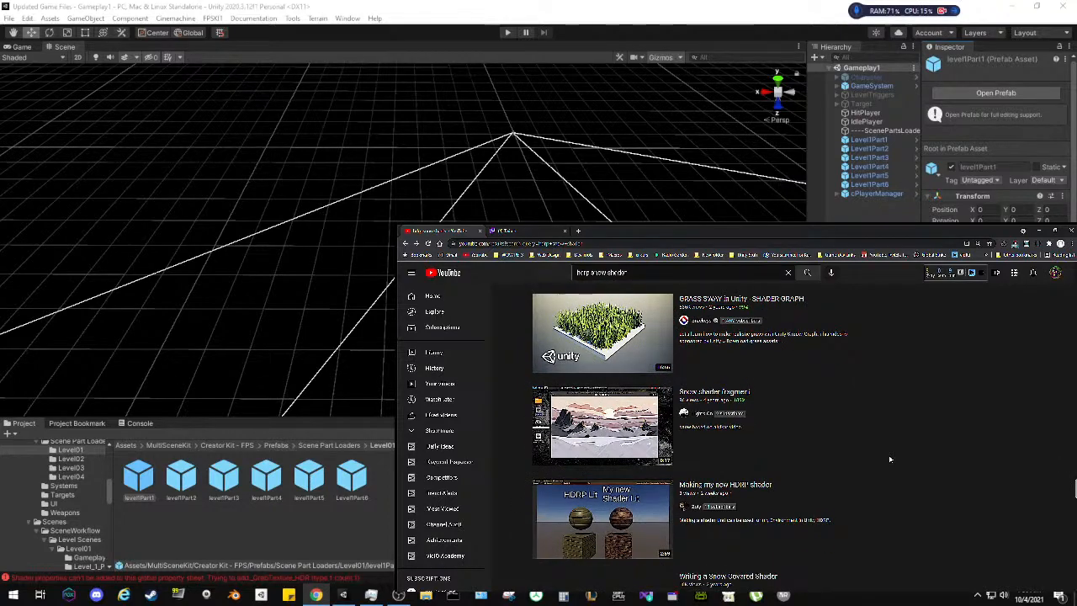
{"action": "scroll", "coordinate": [890, 459], "scroll_direction": "down", "scroll_amount": 1}
{"action": "scroll", "coordinate": [890, 459], "scroll_direction": "down", "scroll_amount": 2}
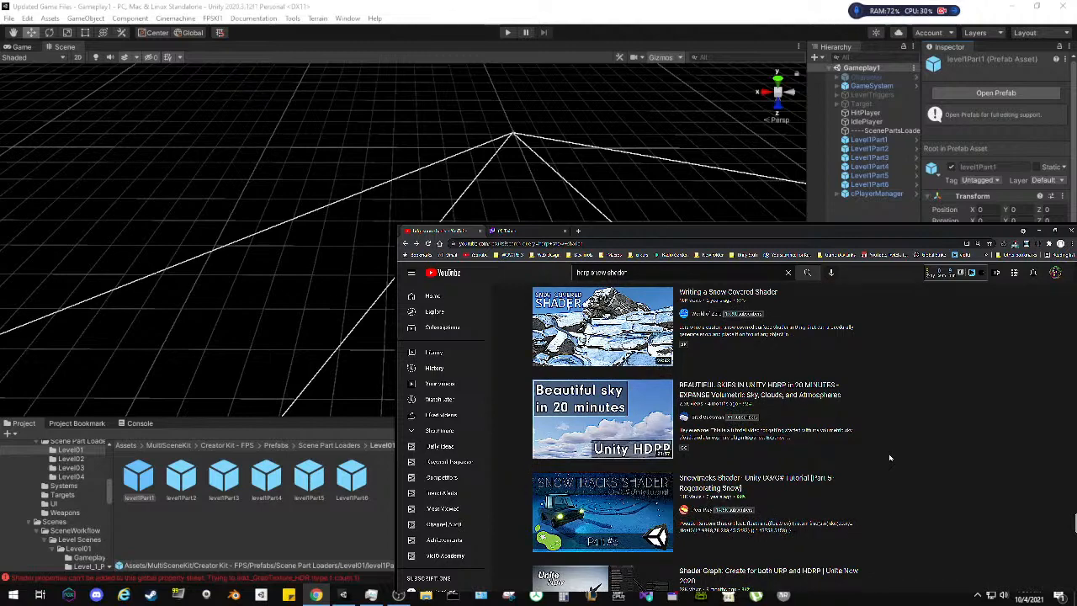
{"action": "scroll", "coordinate": [891, 458], "scroll_direction": "down", "scroll_amount": 2}
{"action": "scroll", "coordinate": [890, 458], "scroll_direction": "down", "scroll_amount": 2}
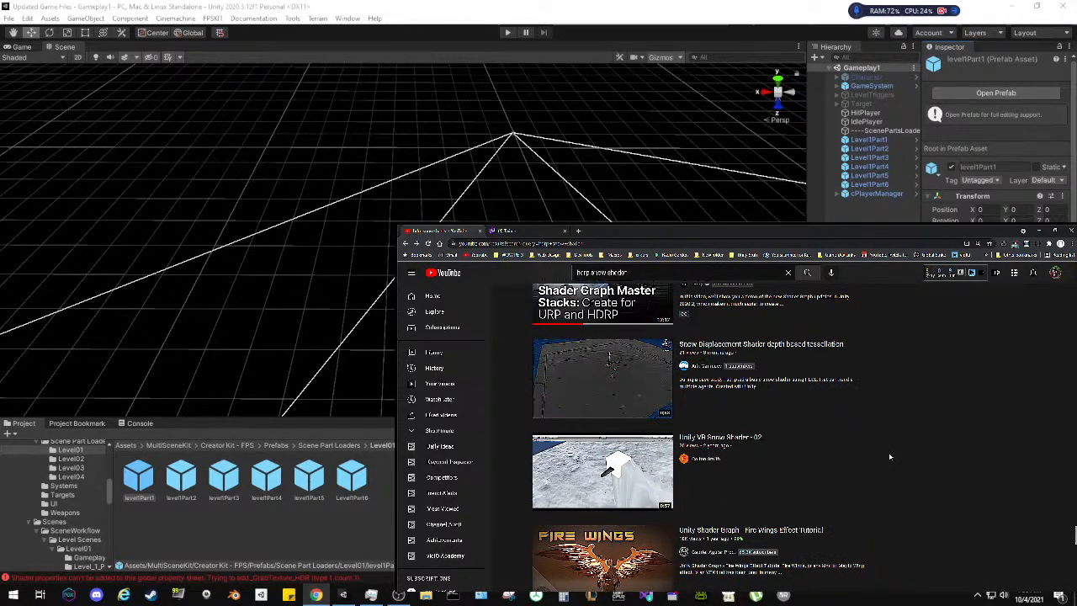
Go to the YouTube home feed, open "certified hood classics | Kitchen Nightmares" and look over its description and comments
{"action": "left_click", "coordinate": [439, 272]}
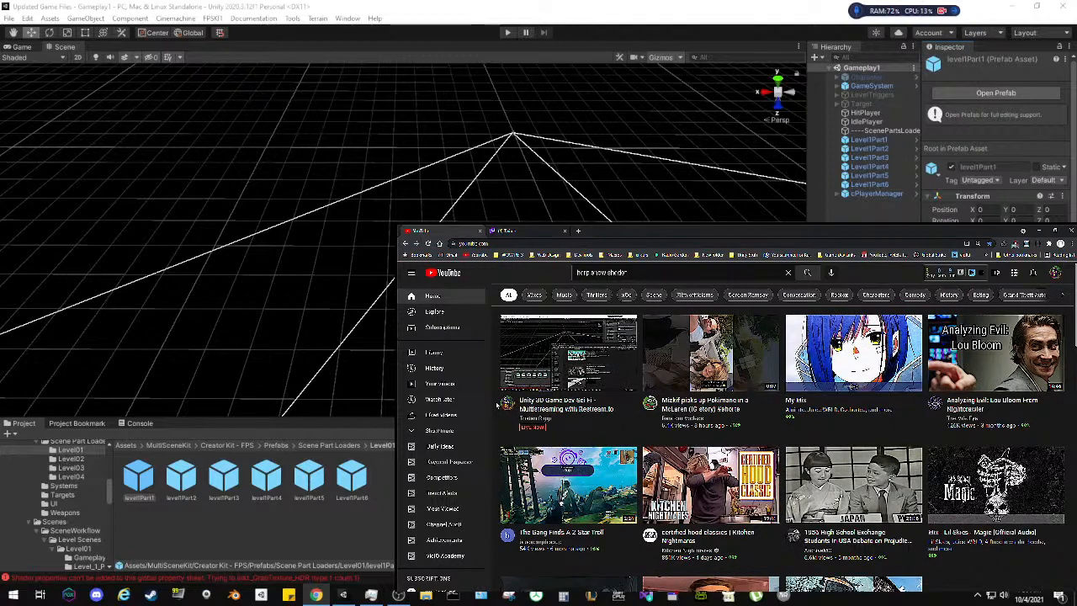
{"action": "scroll", "coordinate": [498, 405], "scroll_direction": "down", "scroll_amount": 3}
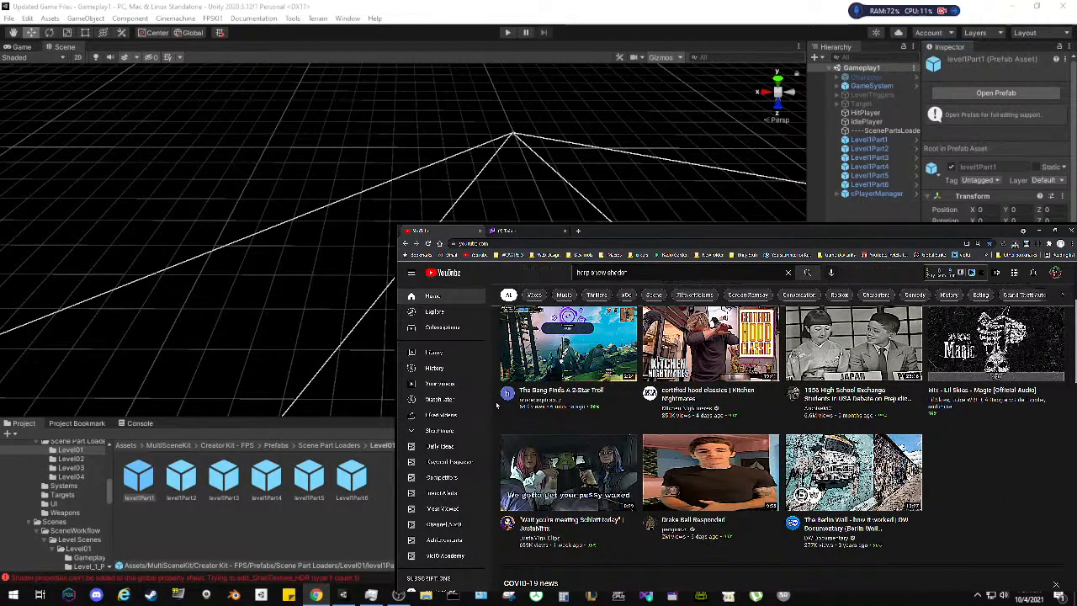
{"action": "left_click", "coordinate": [684, 400]}
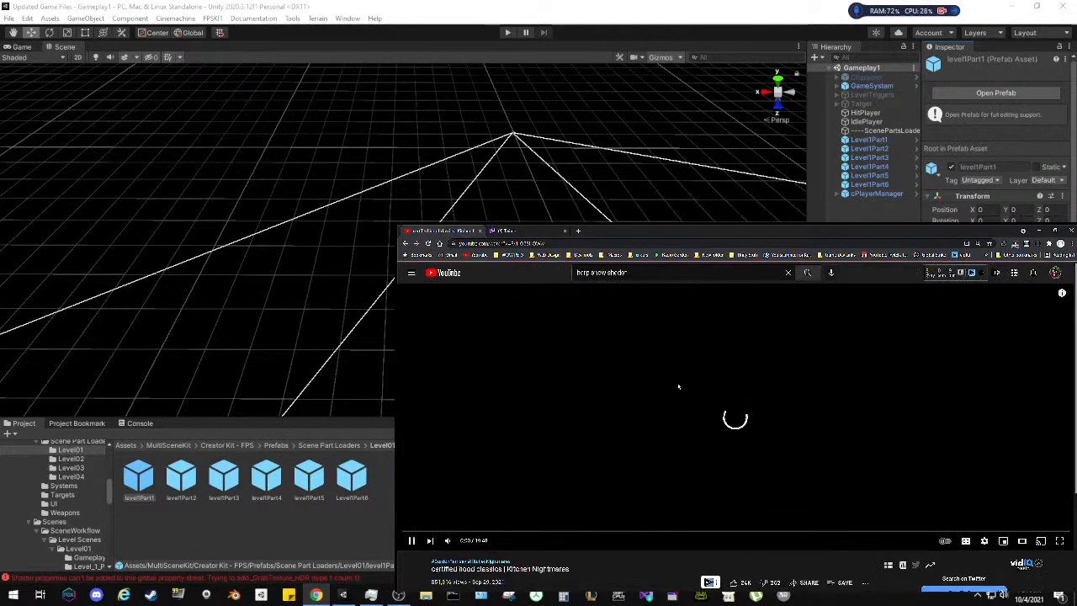
{"action": "scroll", "coordinate": [678, 386], "scroll_direction": "down", "scroll_amount": 3}
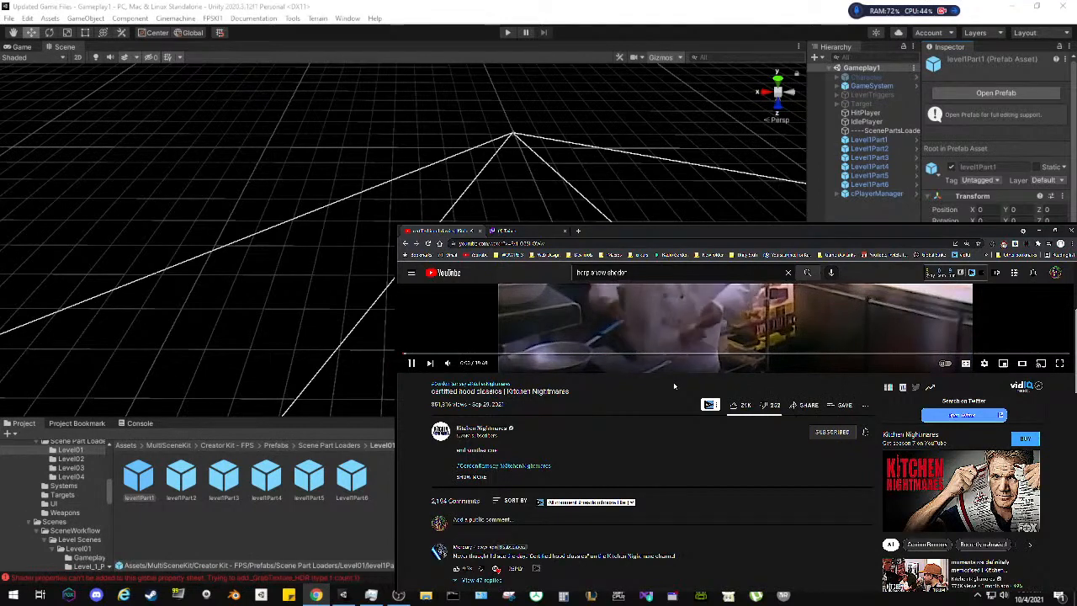
{"action": "scroll", "coordinate": [653, 434], "scroll_direction": "down", "scroll_amount": 2}
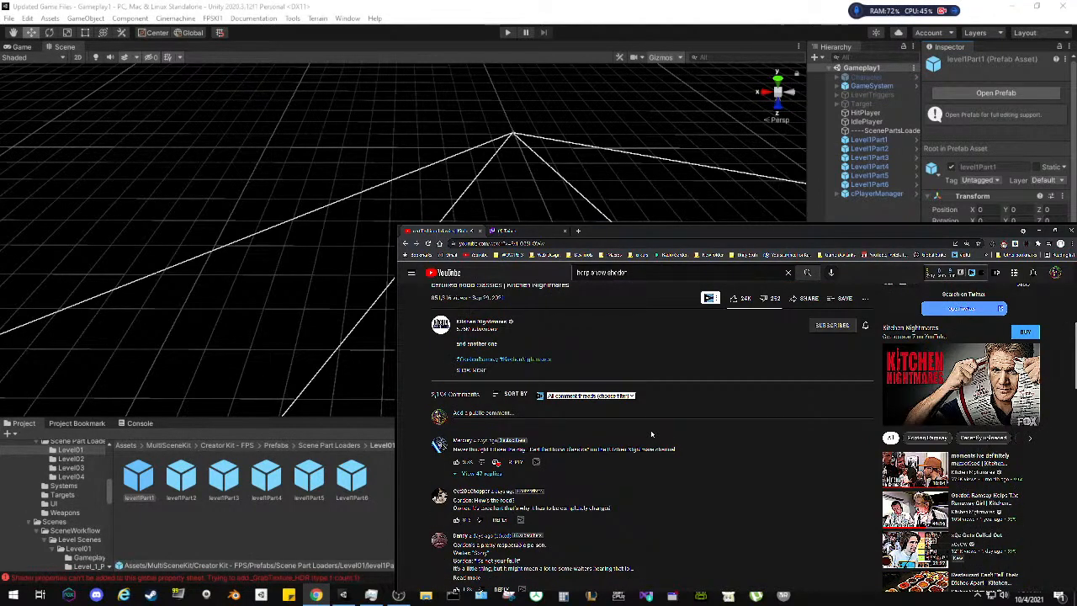
{"action": "scroll", "coordinate": [652, 434], "scroll_direction": "up", "scroll_amount": 3}
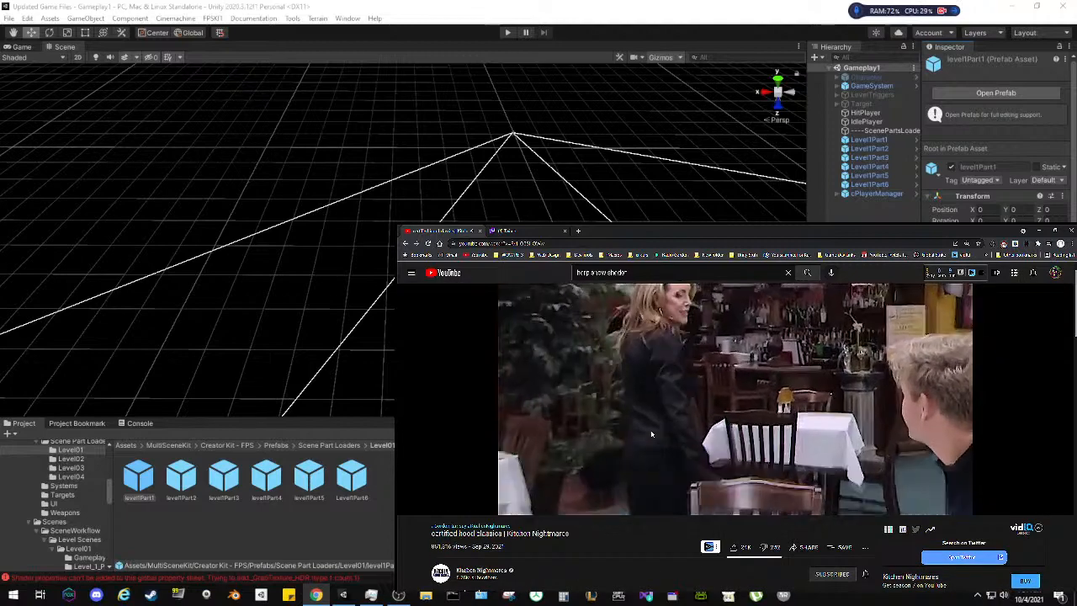
{"action": "scroll", "coordinate": [651, 434], "scroll_direction": "up", "scroll_amount": 1}
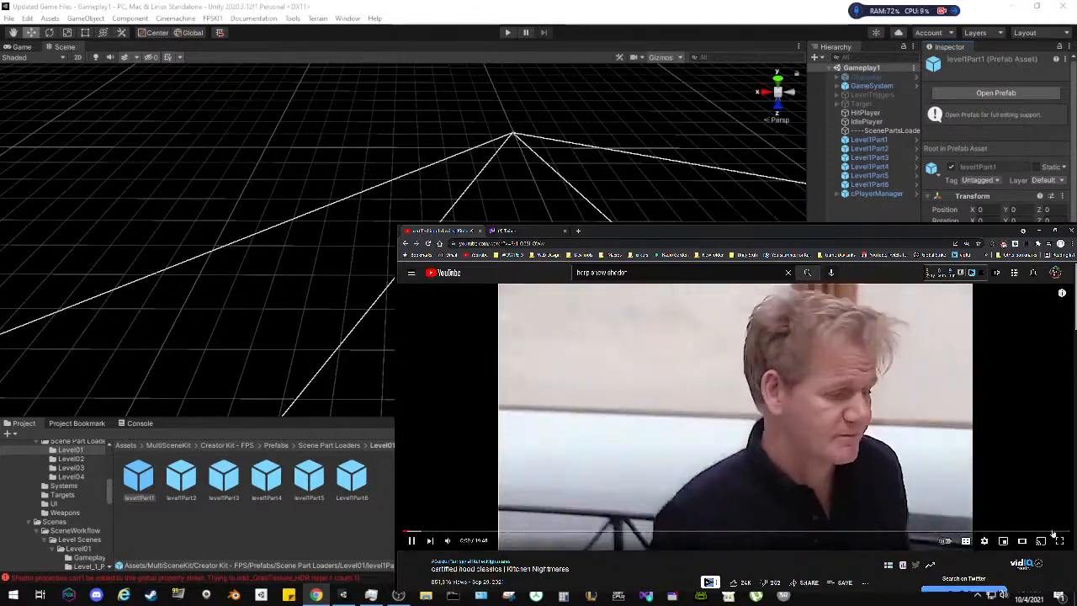
Play the Kitchen Nightmares video full screen with captions at 1080p quality, and shrink its window to uncover more of Unity
{"action": "left_click", "coordinate": [1059, 540]}
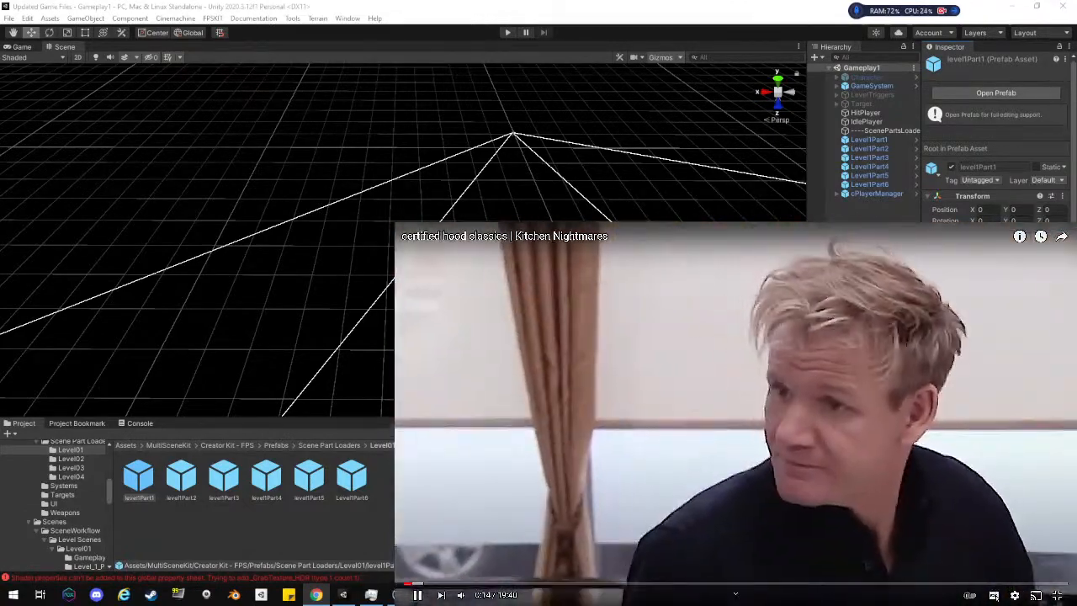
{"action": "key", "text": "c"}
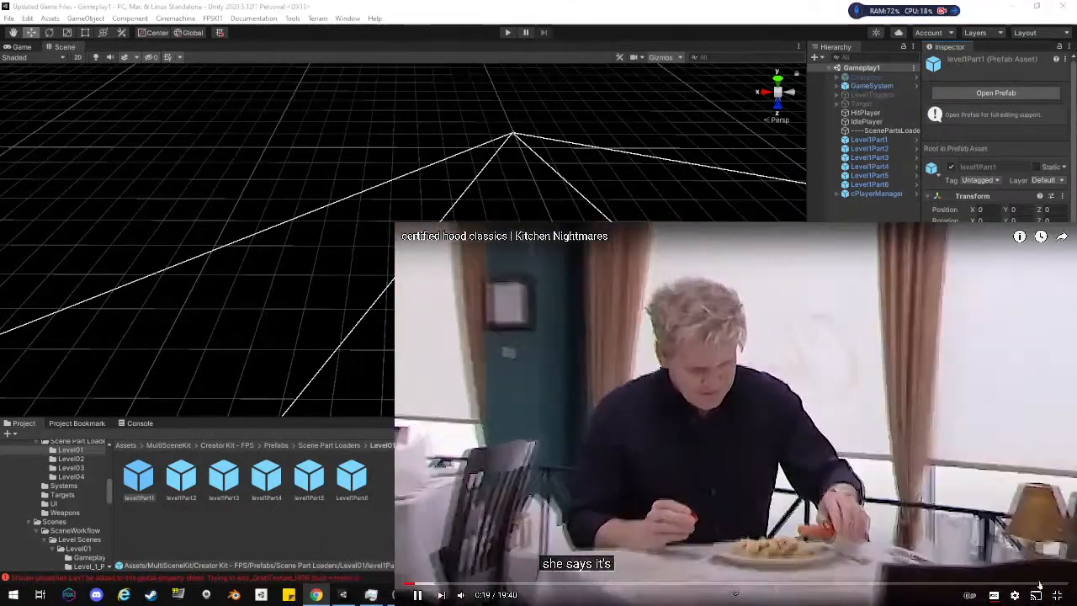
{"action": "left_click", "coordinate": [1014, 595]}
{"action": "left_click", "coordinate": [1020, 573]}
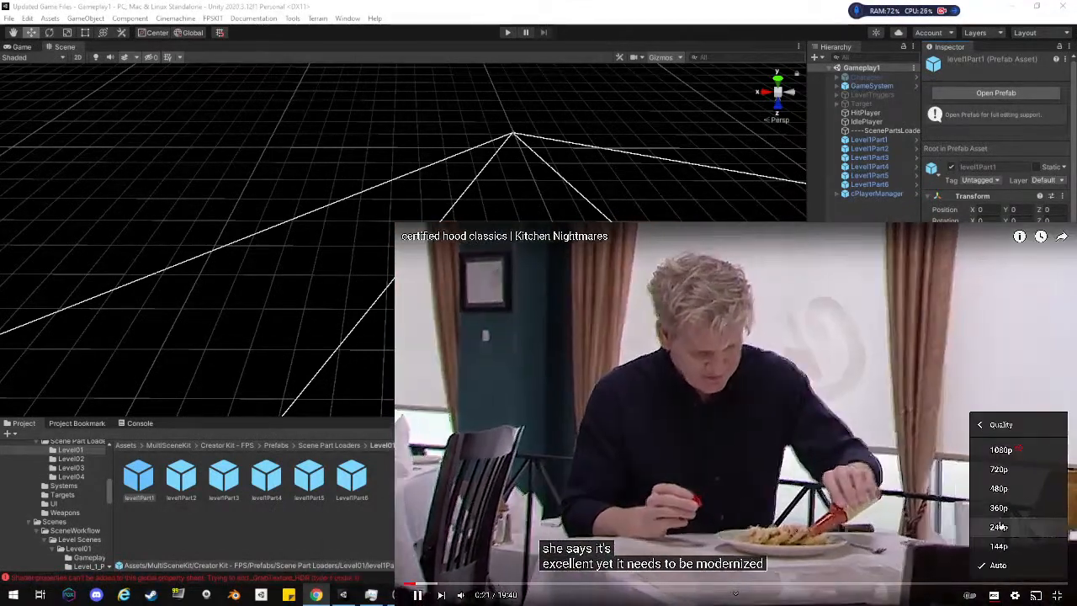
{"action": "left_click", "coordinate": [1006, 446]}
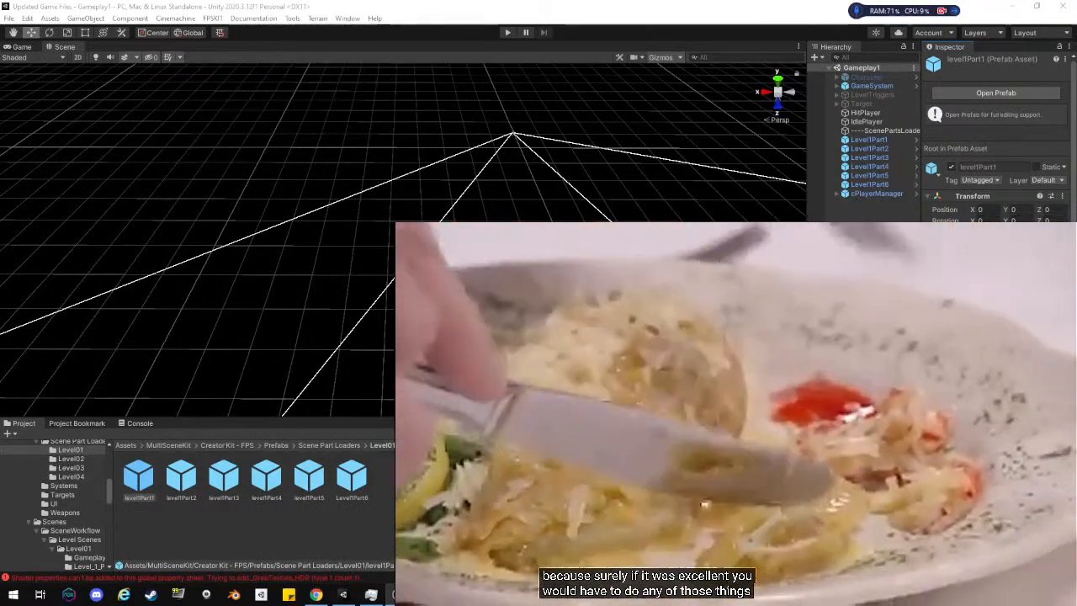
{"action": "left_click_drag", "start_coordinate": [396, 223], "coordinate": [550, 308]}
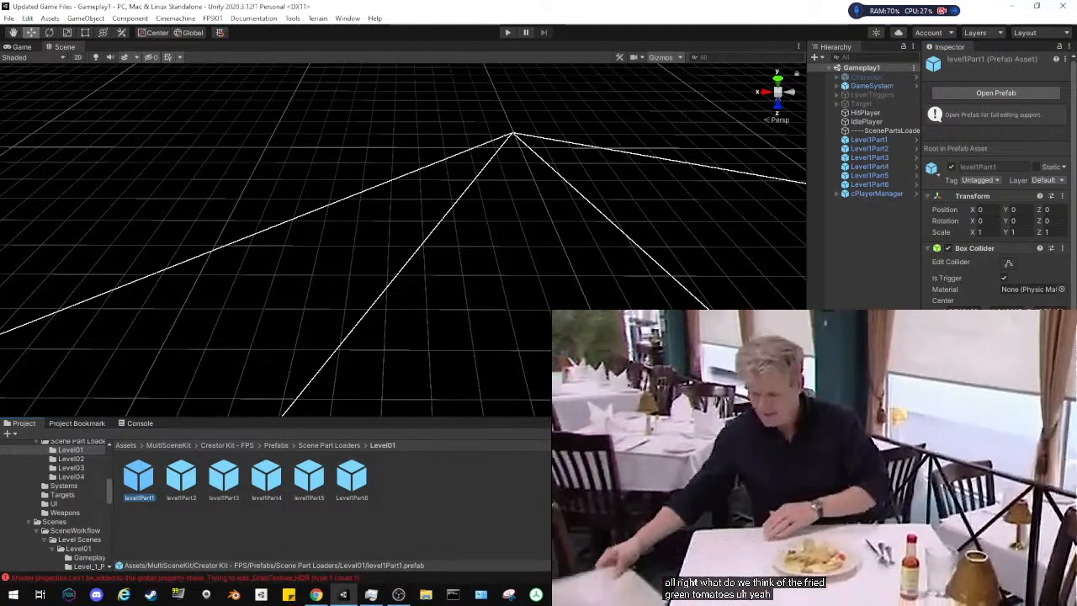
Update the six Level1Part prefab assets in the Level01 folder from their matching Level1Part1 to Level1Part6 objects in the Gameplay1 scene
{"action": "left_click", "coordinate": [867, 141]}
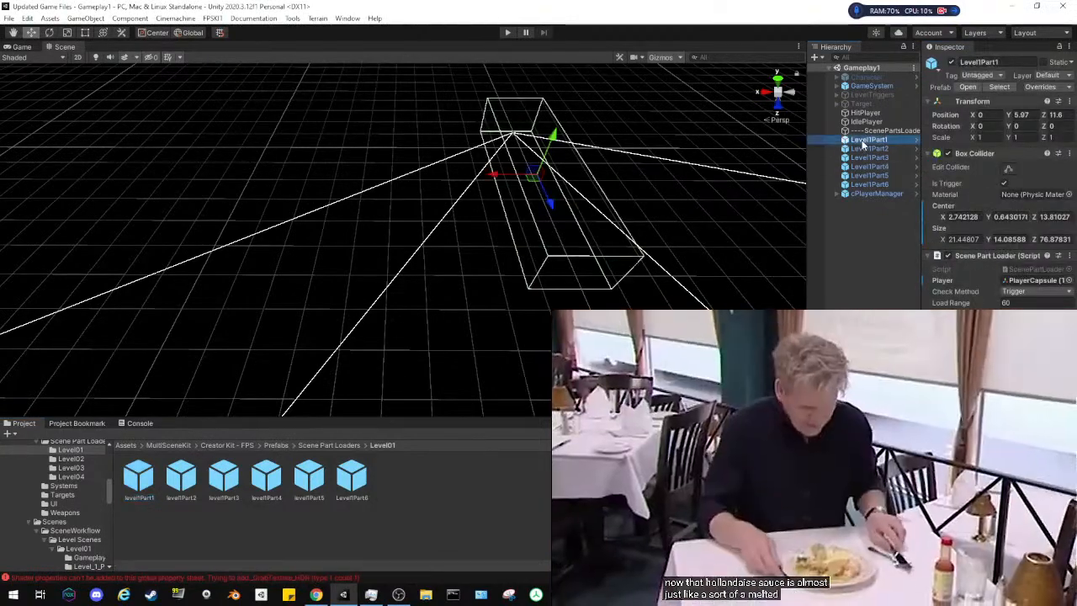
{"action": "left_click_drag", "start_coordinate": [861, 142], "coordinate": [137, 484]}
{"action": "left_click_drag", "start_coordinate": [868, 148], "coordinate": [172, 483]}
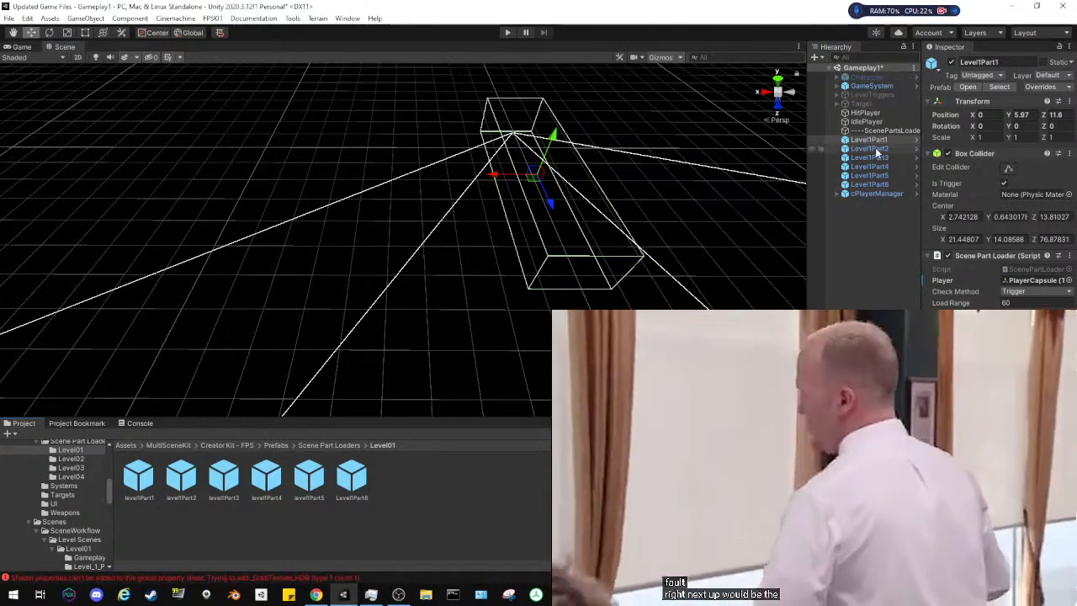
{"action": "left_click_drag", "start_coordinate": [872, 158], "coordinate": [222, 481]}
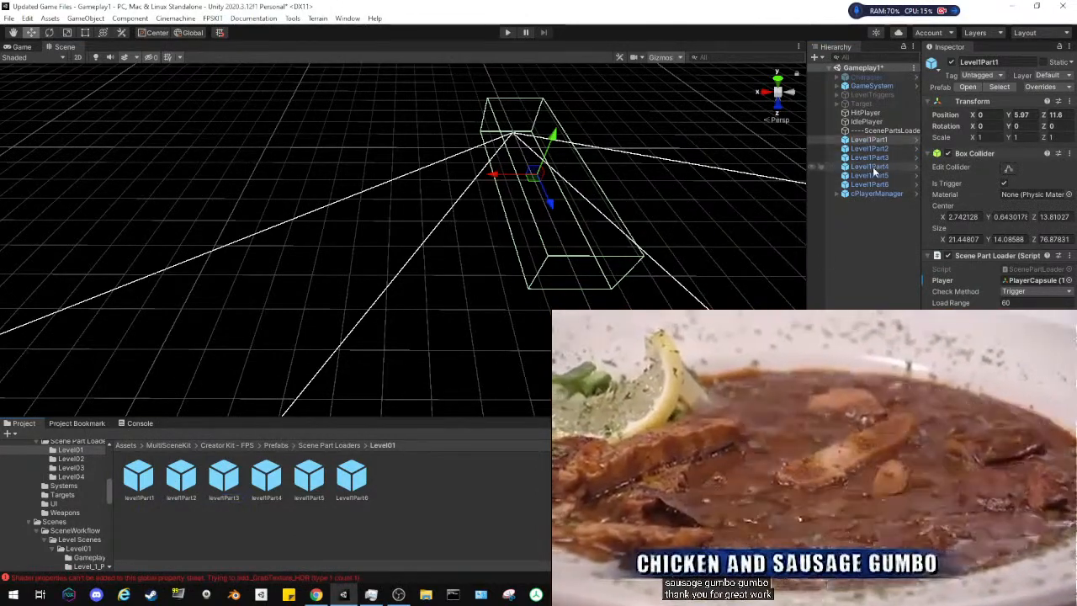
{"action": "left_click_drag", "start_coordinate": [869, 167], "coordinate": [271, 483]}
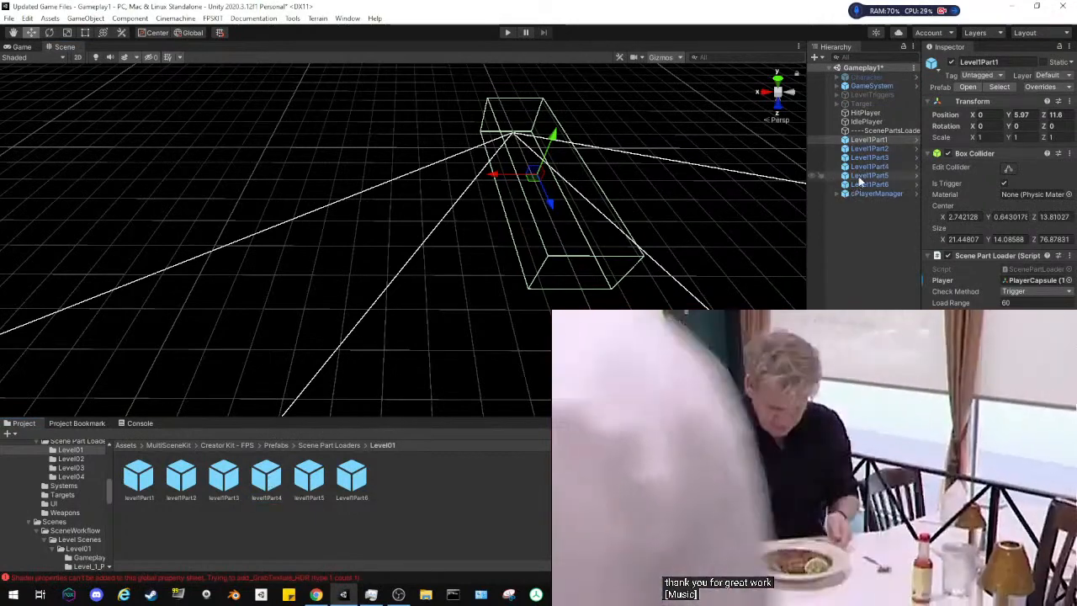
{"action": "left_click_drag", "start_coordinate": [861, 177], "coordinate": [316, 493]}
{"action": "left_click_drag", "start_coordinate": [870, 184], "coordinate": [344, 489]}
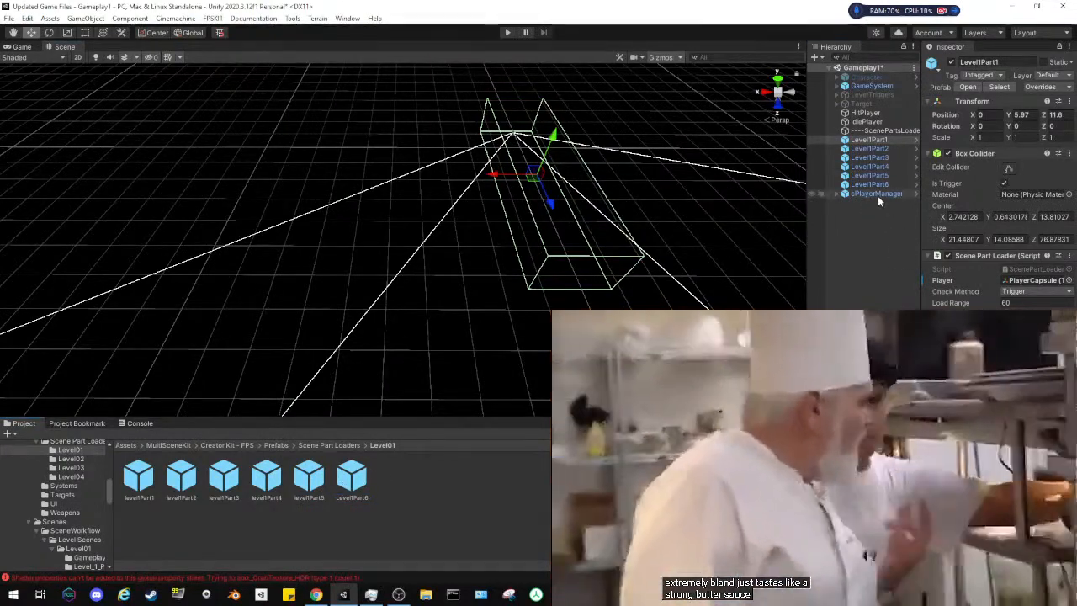
Look over cPlayerManager, GameSystem and the inactive Character's components, and delete the Character object from the Gameplay1 scene
{"action": "left_click", "coordinate": [878, 194]}
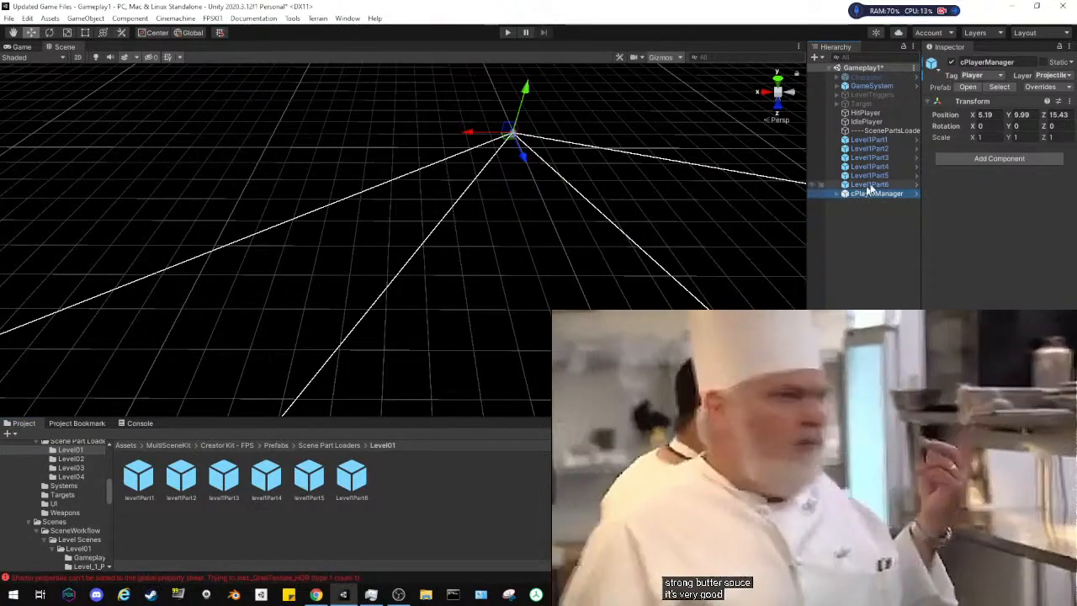
{"action": "left_click", "coordinate": [872, 86]}
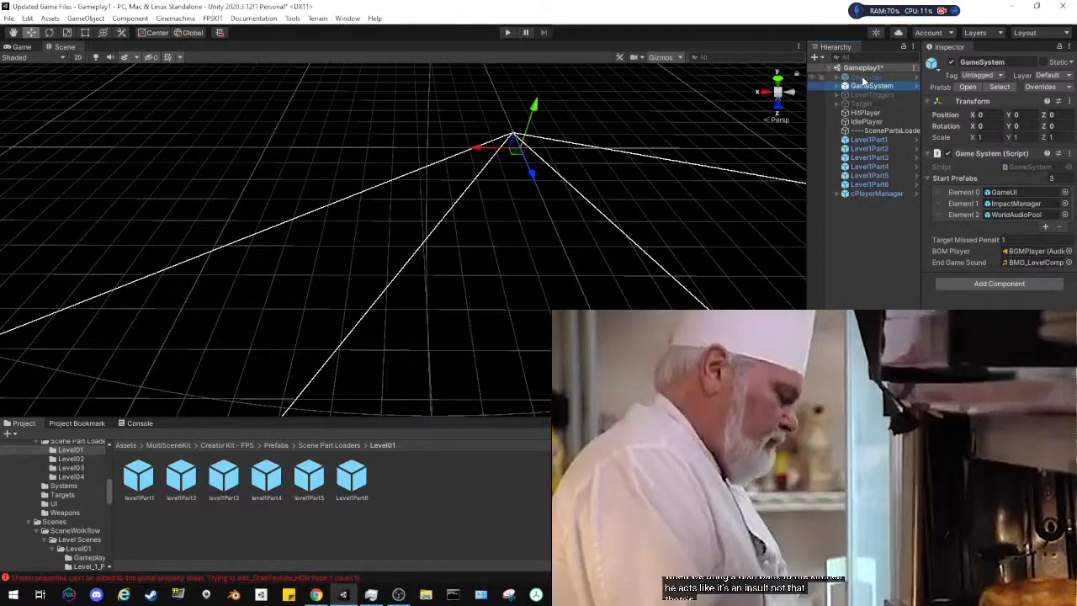
{"action": "left_click", "coordinate": [863, 77]}
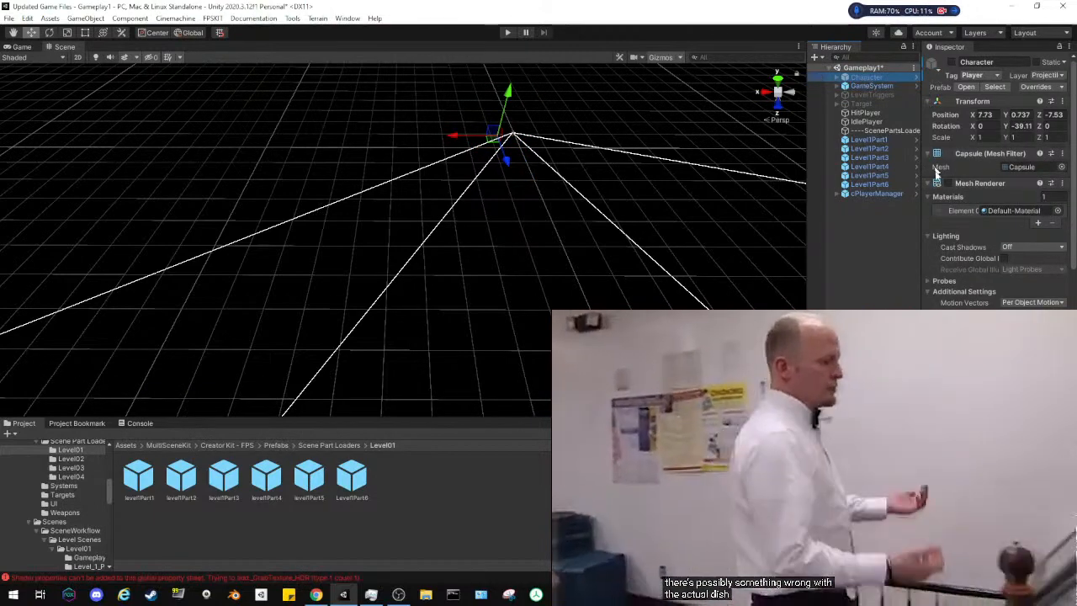
{"action": "scroll", "coordinate": [943, 253], "scroll_direction": "down", "scroll_amount": 5}
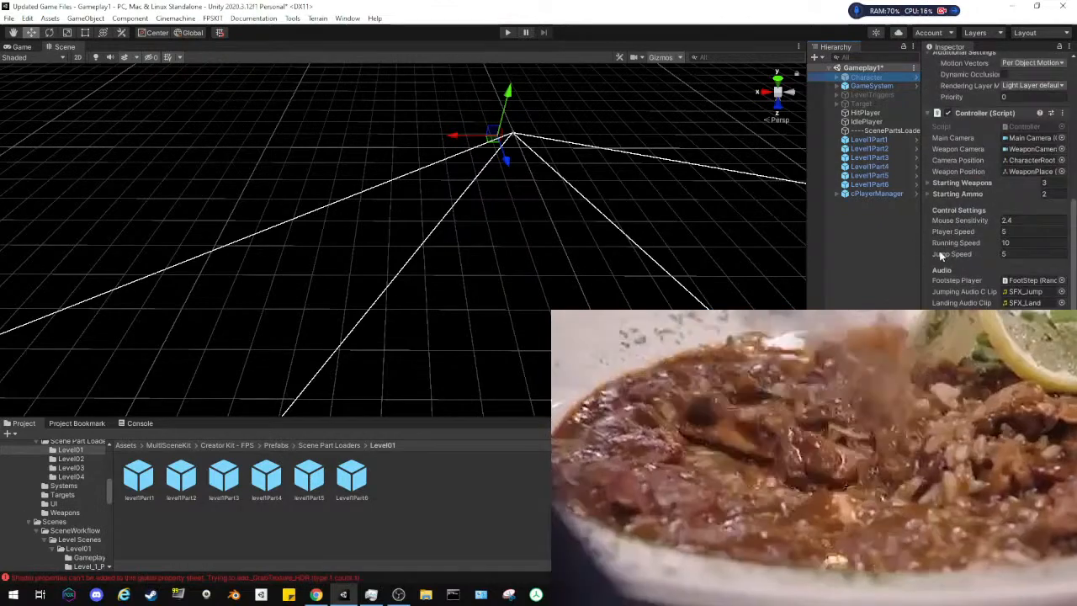
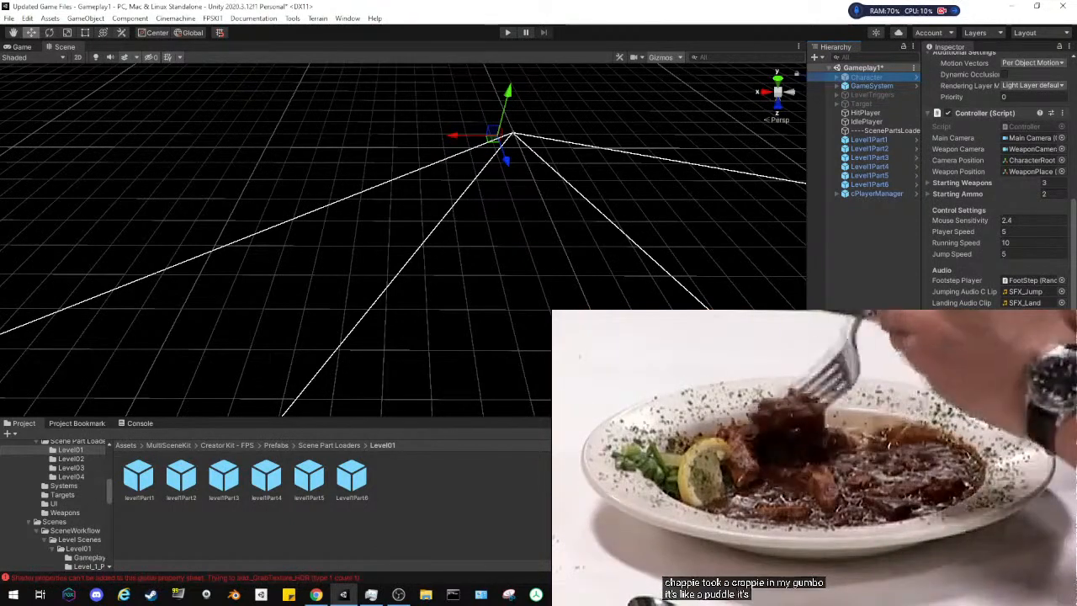
{"action": "scroll", "coordinate": [997, 176], "scroll_direction": "up", "scroll_amount": 1}
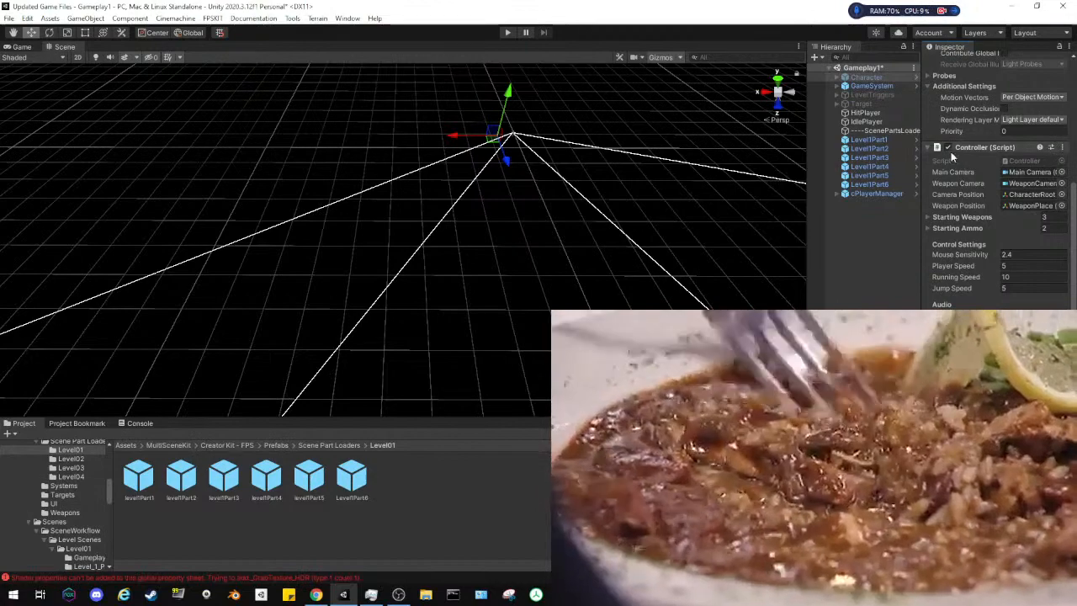
{"action": "scroll", "coordinate": [960, 181], "scroll_direction": "up", "scroll_amount": 6}
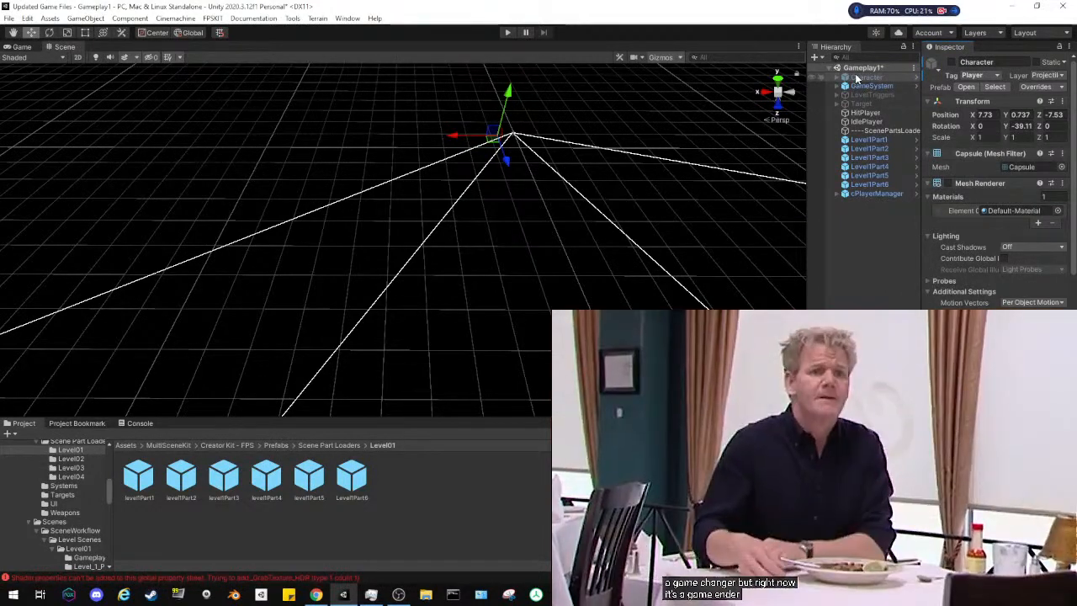
{"action": "left_click", "coordinate": [838, 77]}
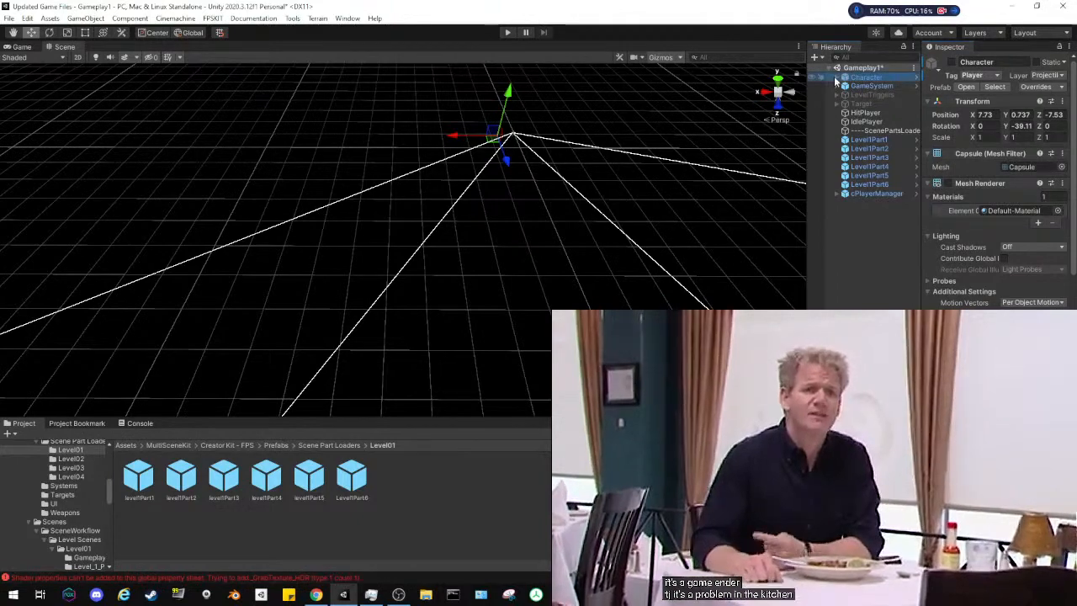
{"action": "right_click", "coordinate": [850, 81]}
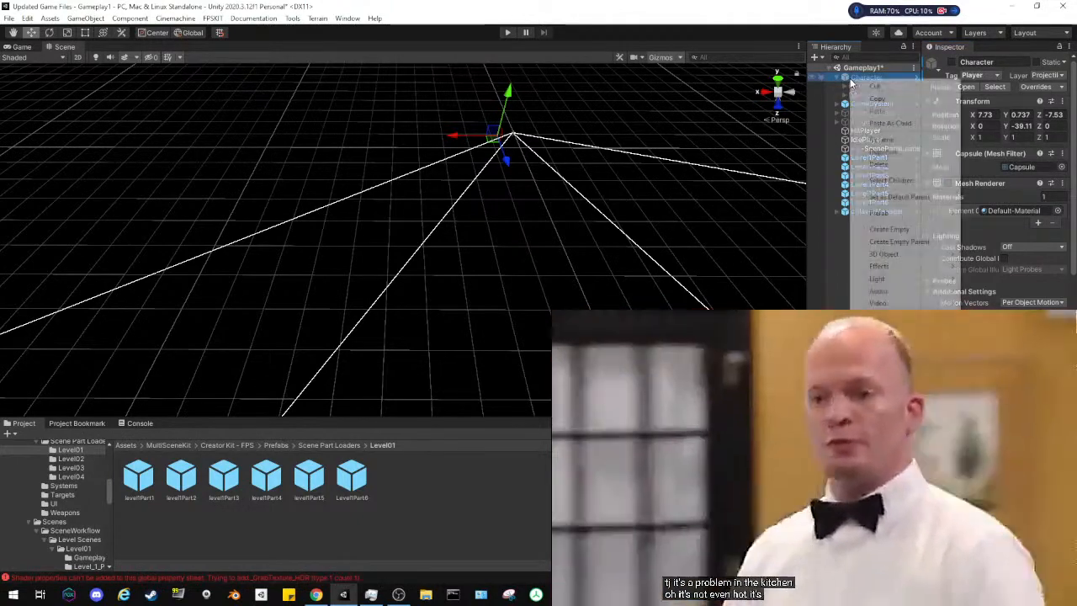
{"action": "left_click", "coordinate": [878, 162]}
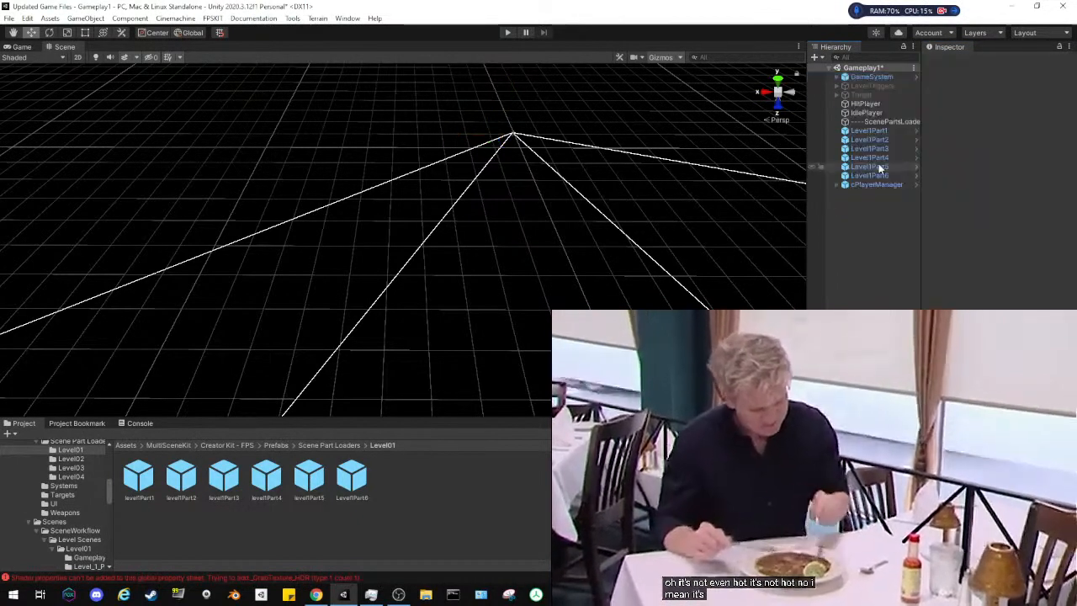
Check the inactive LevelTriggers object and delete it from the Gameplay1 scene
{"action": "left_click", "coordinate": [859, 86]}
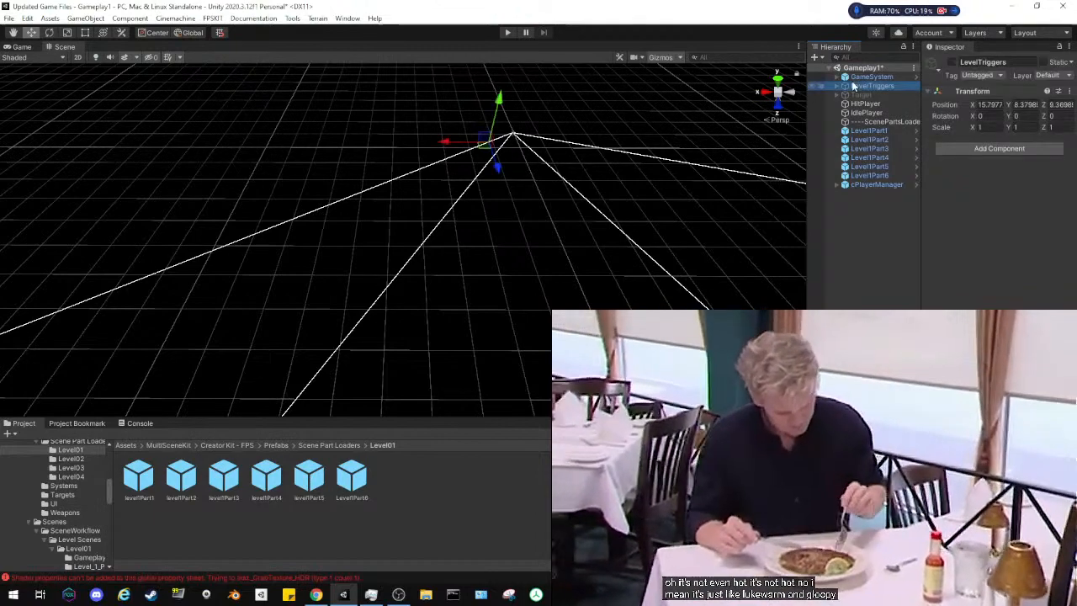
{"action": "left_click", "coordinate": [838, 87]}
{"action": "left_click", "coordinate": [838, 86]}
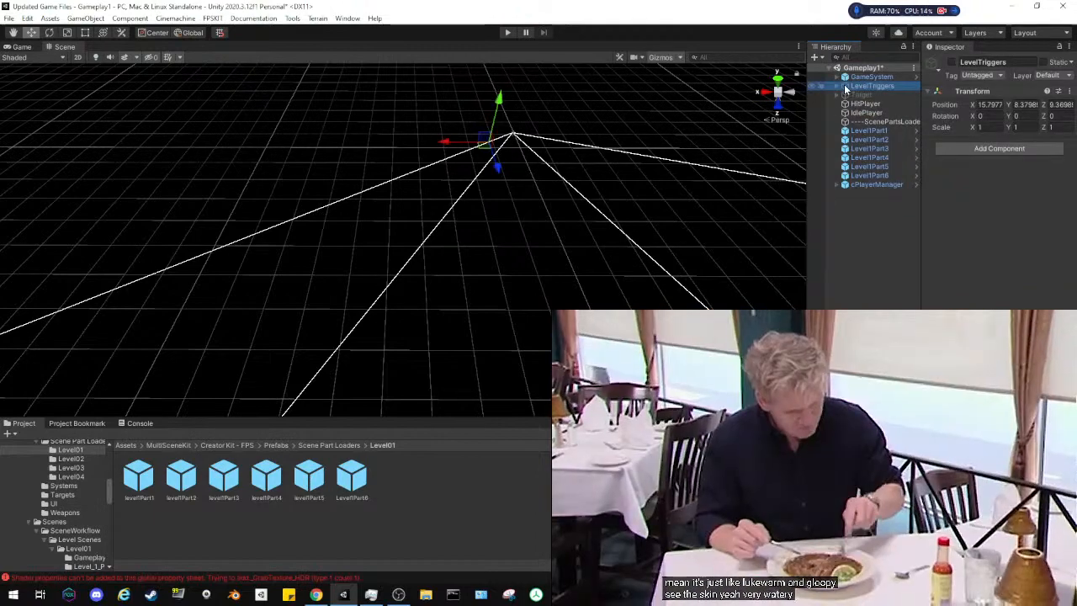
{"action": "right_click", "coordinate": [872, 85]}
{"action": "left_click", "coordinate": [878, 171]}
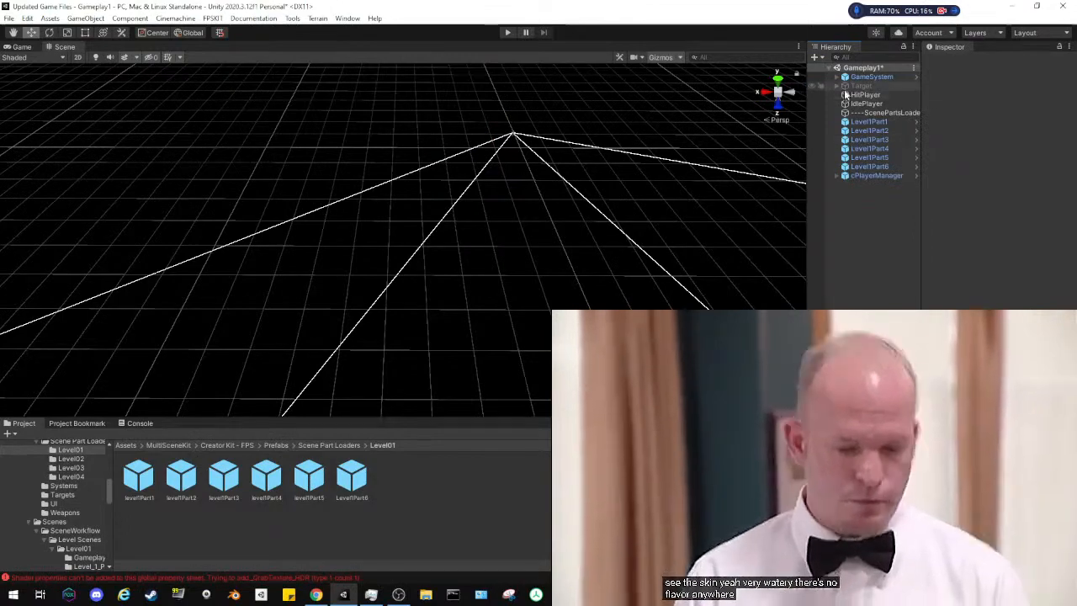
Examine the Spawner inside the Target object, reading the Element 0, 1 and 2 entries of its spawn events
{"action": "left_click", "coordinate": [841, 88]}
{"action": "left_click", "coordinate": [837, 87]}
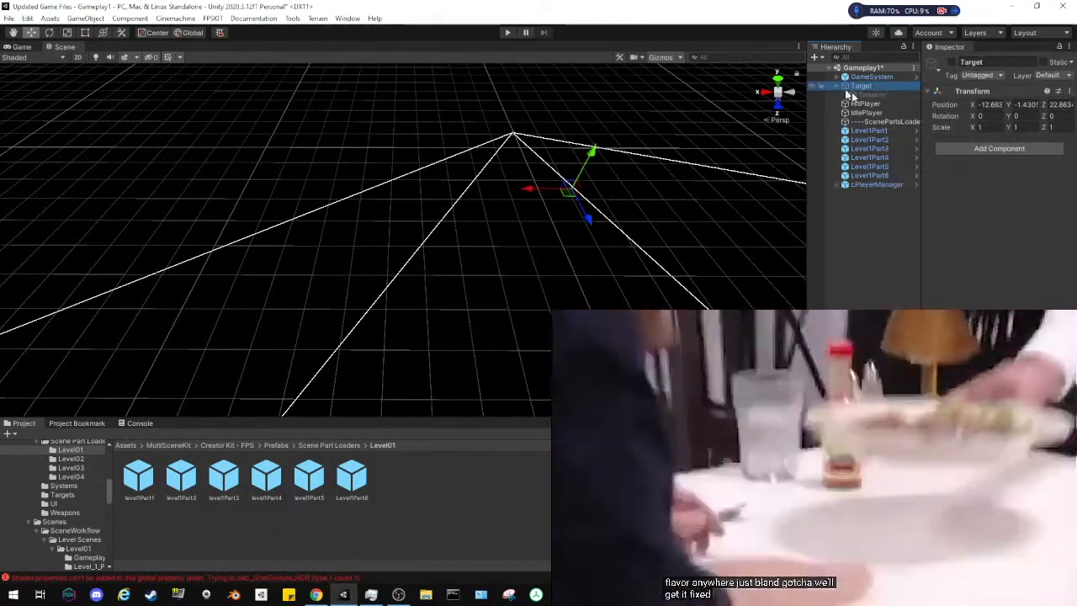
{"action": "left_click", "coordinate": [867, 94]}
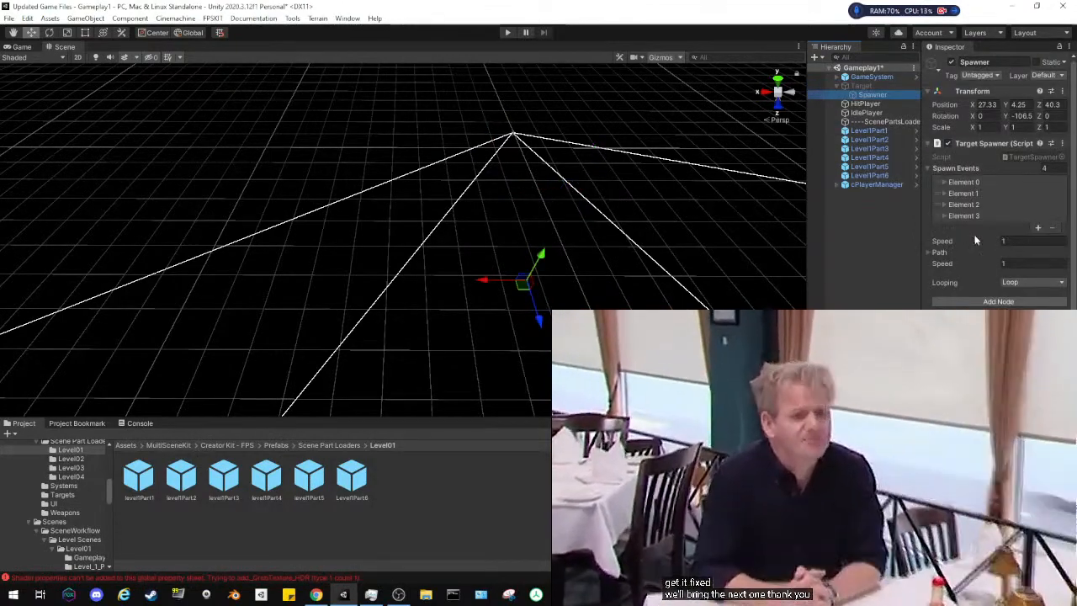
{"action": "left_click", "coordinate": [945, 183]}
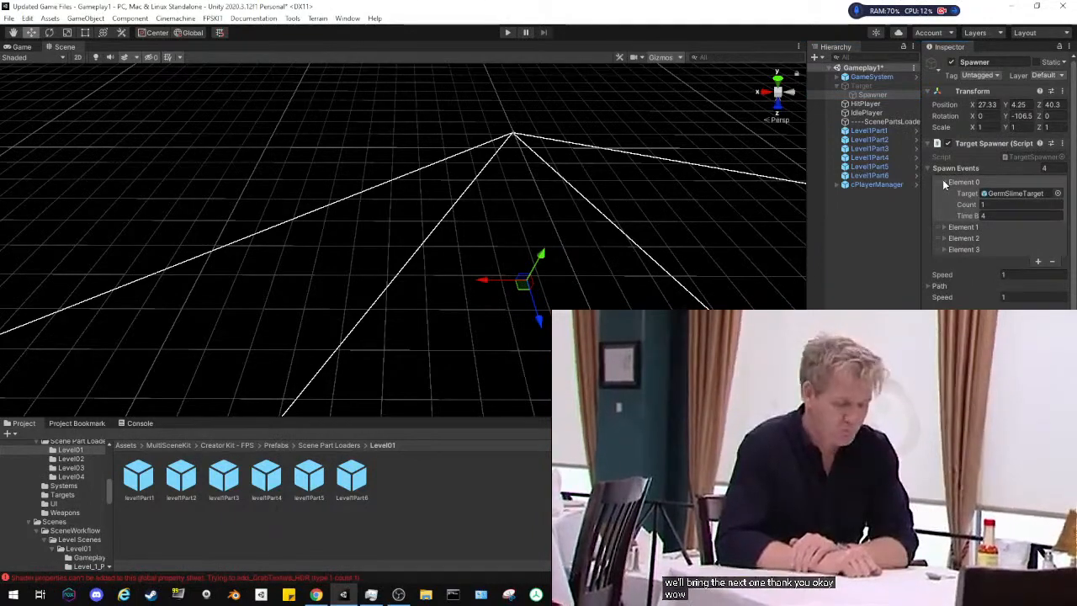
{"action": "left_click", "coordinate": [944, 182]}
{"action": "left_click", "coordinate": [944, 193]}
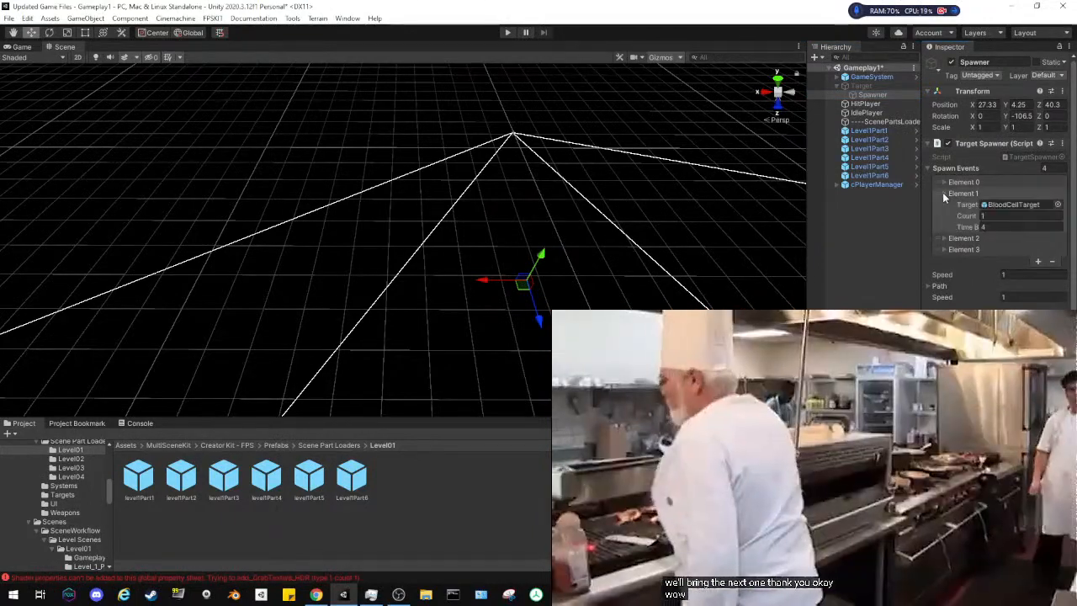
{"action": "left_click", "coordinate": [943, 194]}
{"action": "left_click", "coordinate": [943, 202]}
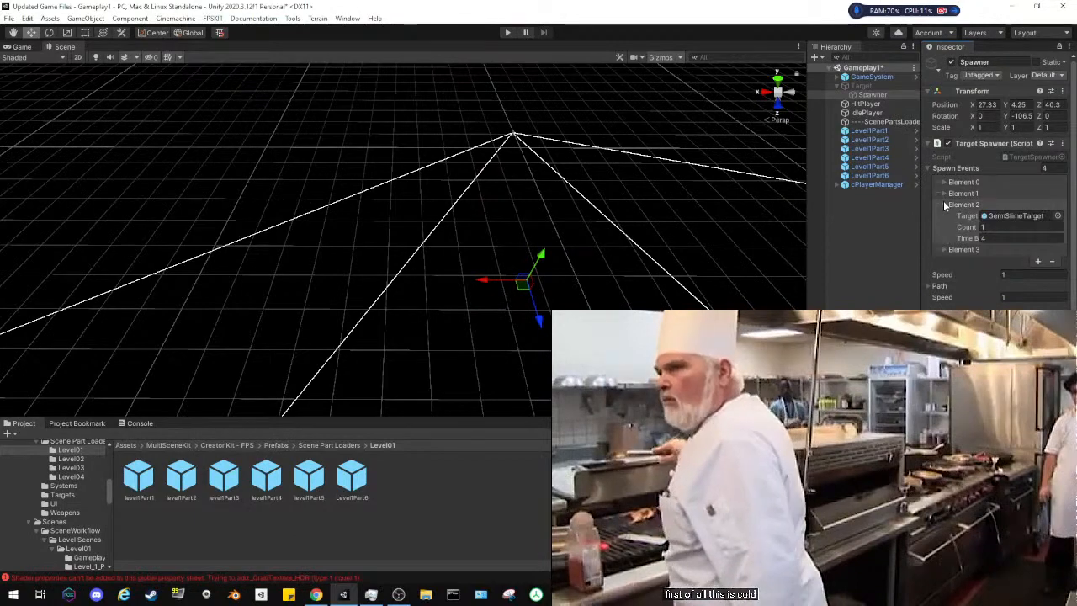
{"action": "left_click", "coordinate": [943, 204]}
{"action": "scroll", "coordinate": [944, 202], "scroll_direction": "down", "scroll_amount": 1}
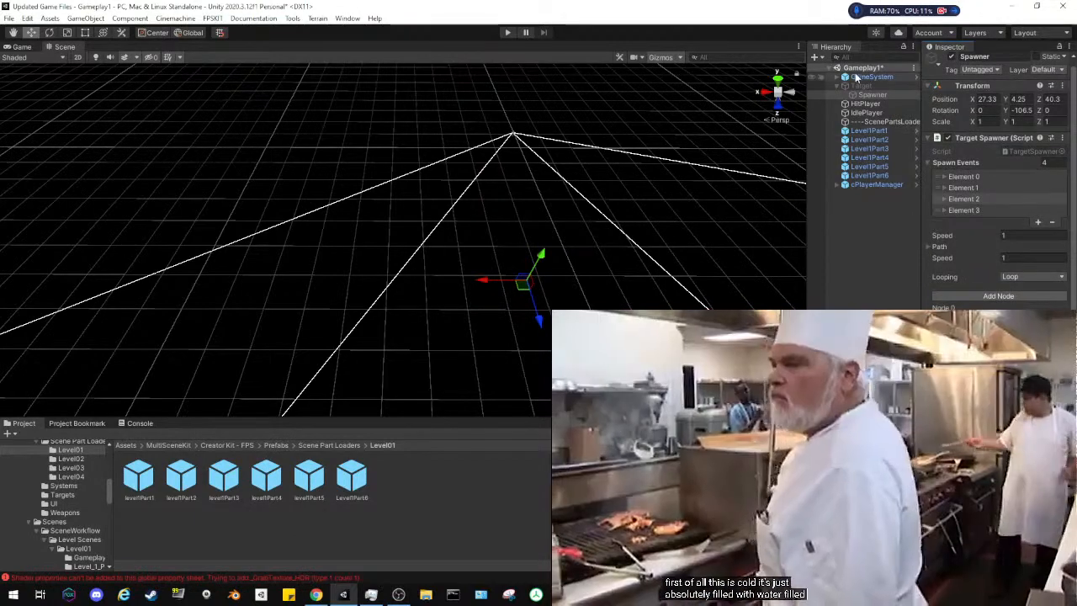
Delete the Target object together with its Spawner child from the Gameplay1 scene
{"action": "left_click", "coordinate": [860, 85]}
{"action": "right_click", "coordinate": [860, 86]}
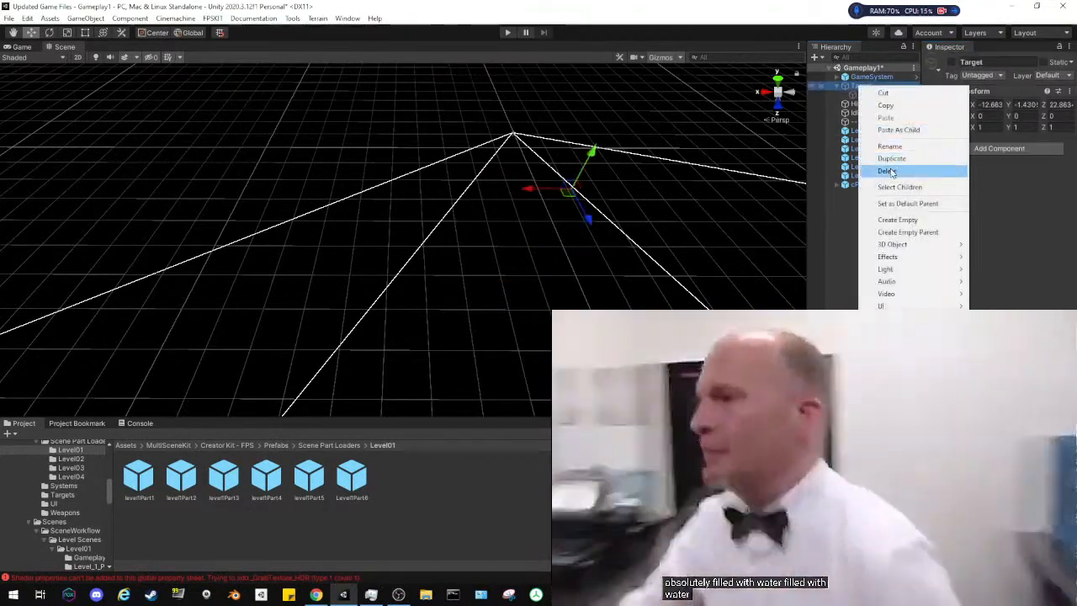
{"action": "left_click", "coordinate": [889, 171]}
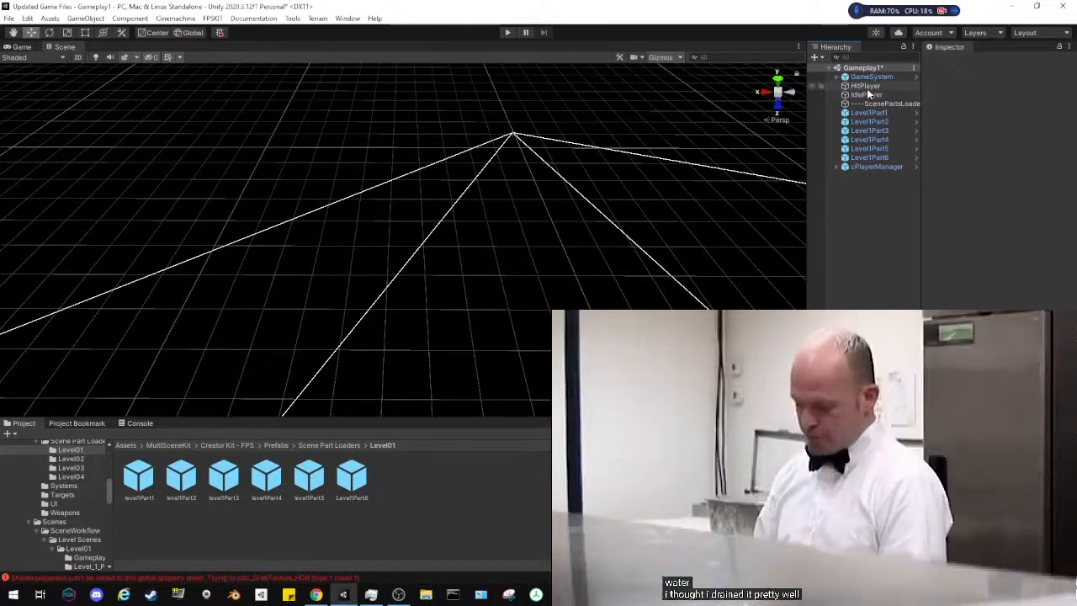
Check HitPlayer's audio source settings, and delete both the HitPlayer and IdlePlayer objects from the scene
{"action": "left_click", "coordinate": [867, 87]}
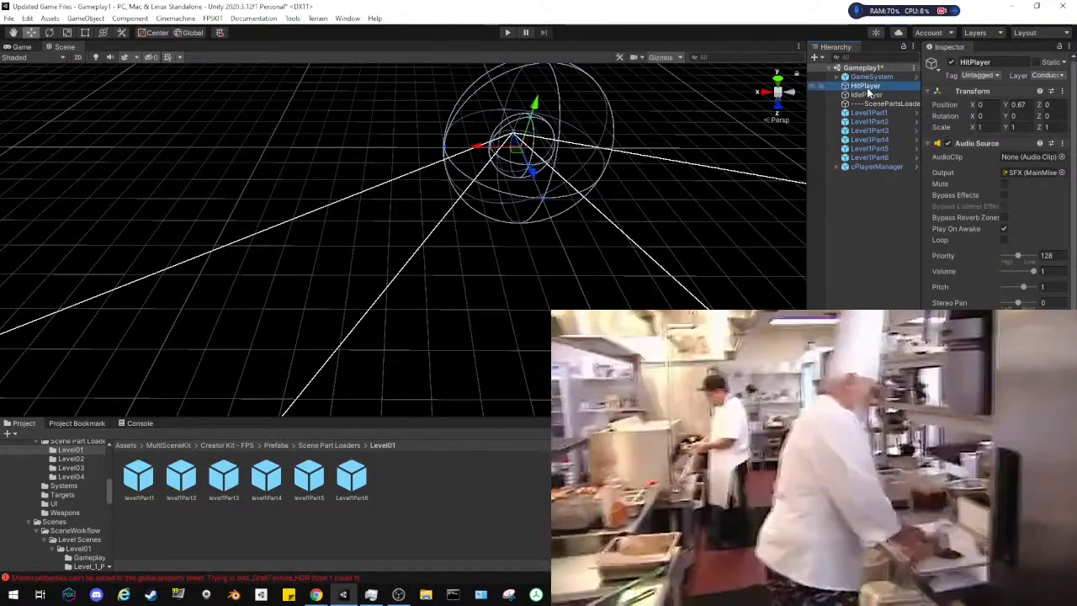
{"action": "scroll", "coordinate": [935, 225], "scroll_direction": "down", "scroll_amount": 2}
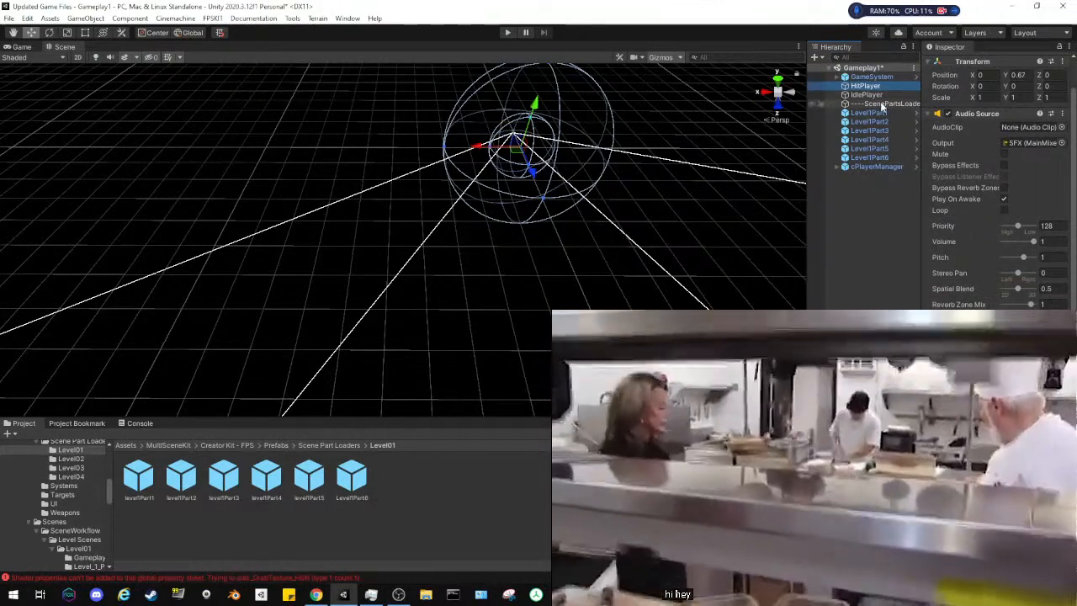
{"action": "left_click", "coordinate": [867, 94], "text": "ctrl"}
{"action": "right_click", "coordinate": [878, 97]}
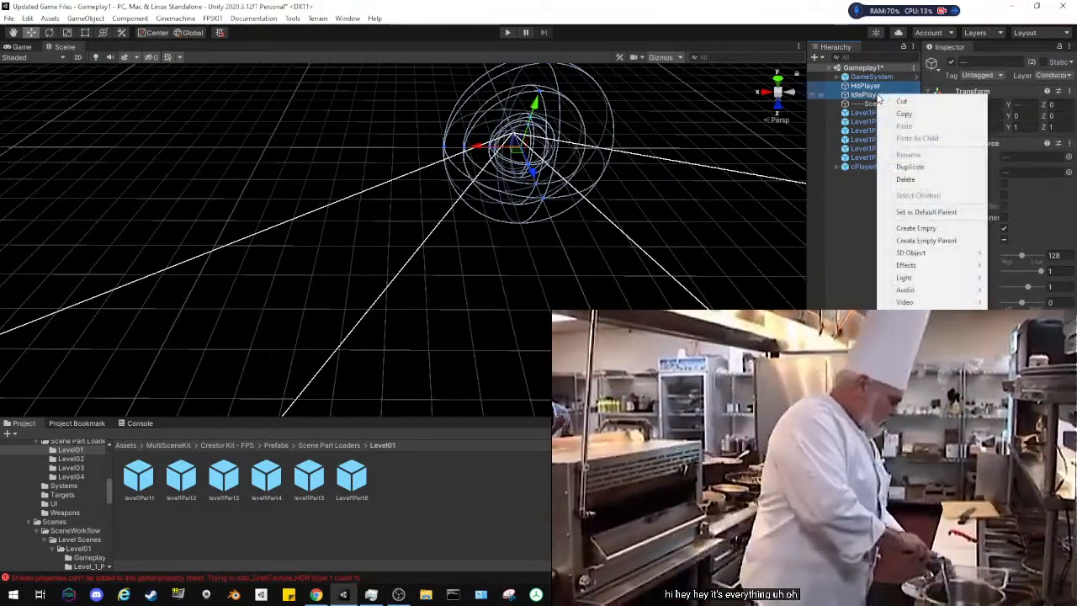
{"action": "left_click", "coordinate": [905, 180]}
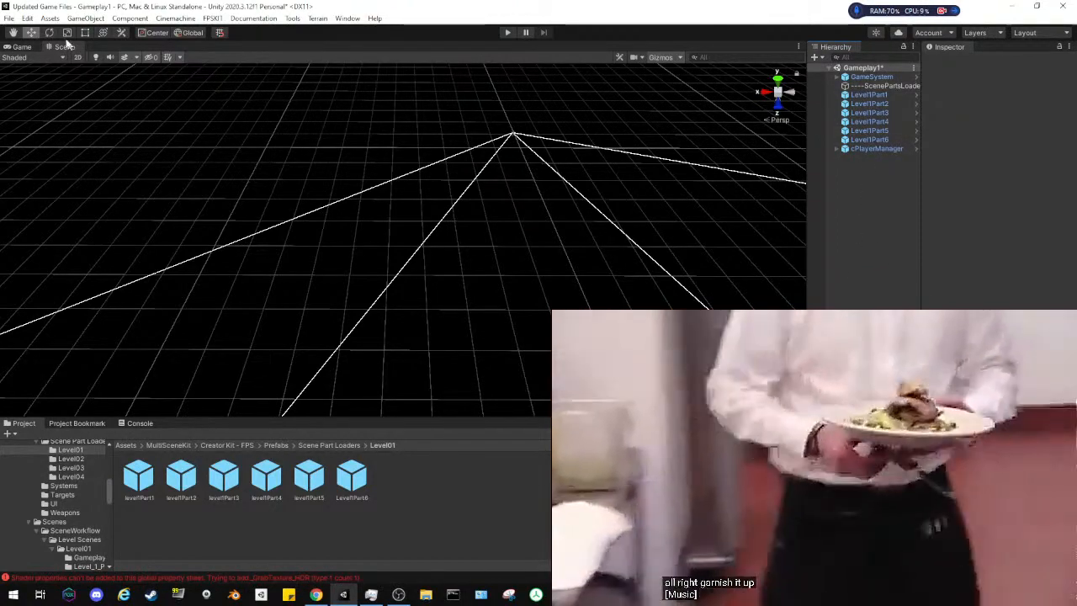
Review GameSystem's start prefabs and child objects, deactivate the GameSystem object, and save the Gameplay1 scene
{"action": "left_click", "coordinate": [873, 77]}
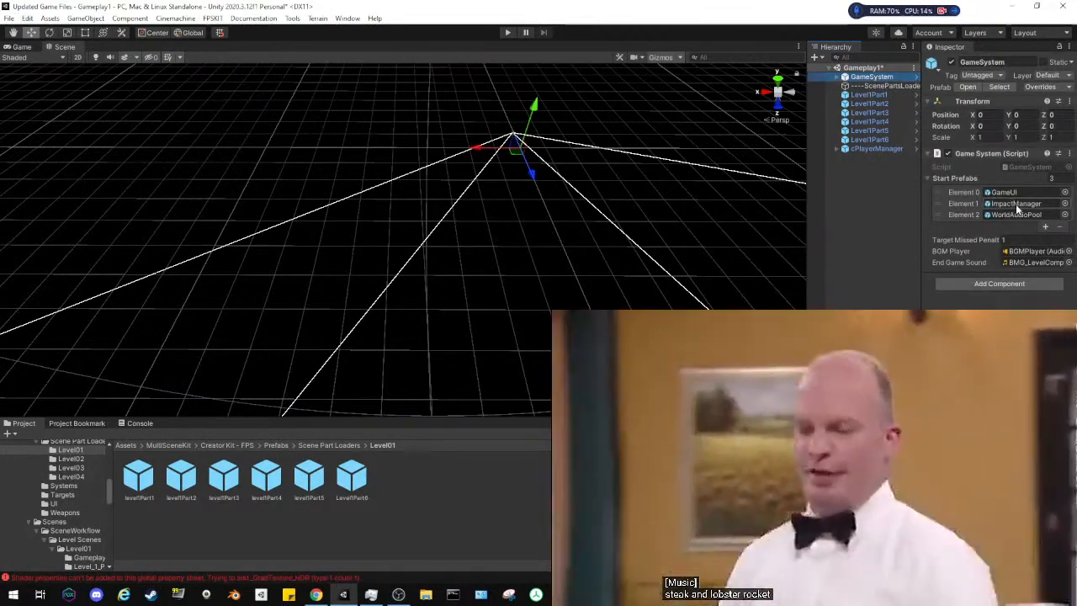
{"action": "left_click", "coordinate": [835, 77]}
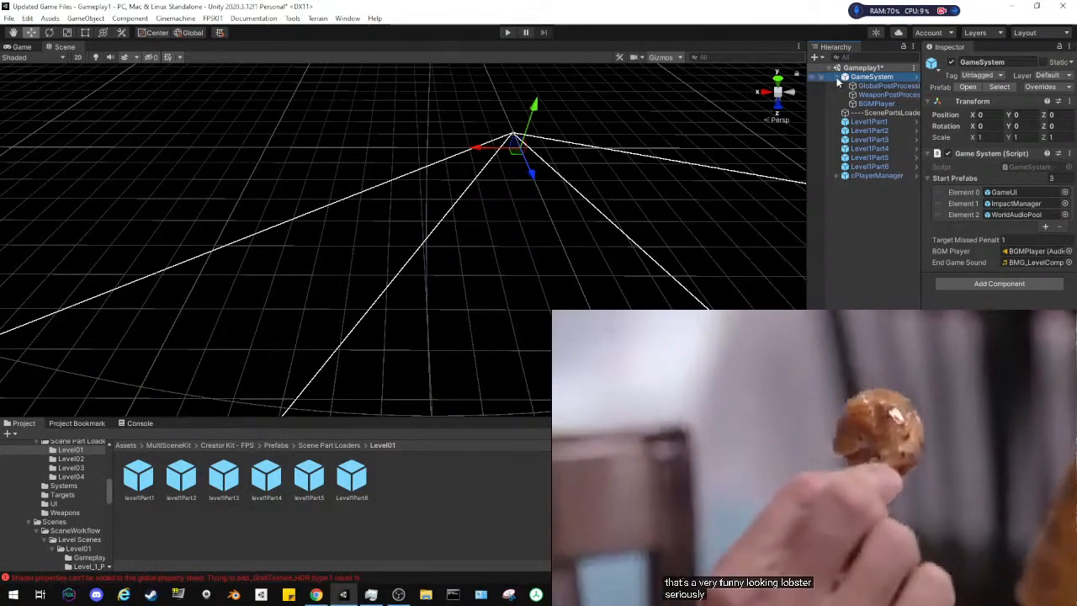
{"action": "left_click", "coordinate": [837, 77]}
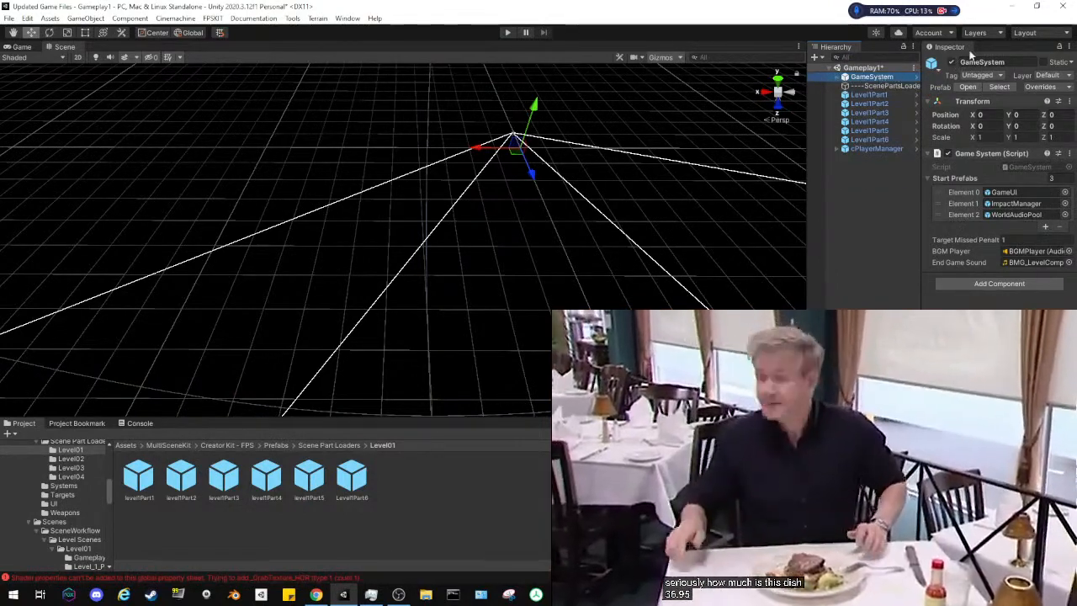
{"action": "left_click", "coordinate": [952, 63]}
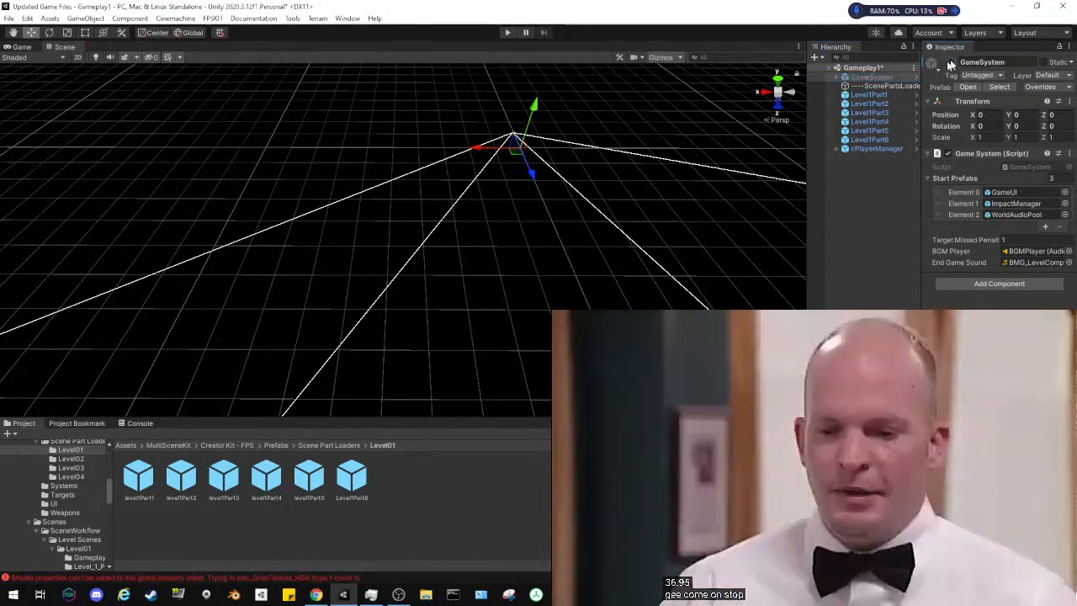
{"action": "left_click", "coordinate": [8, 17]}
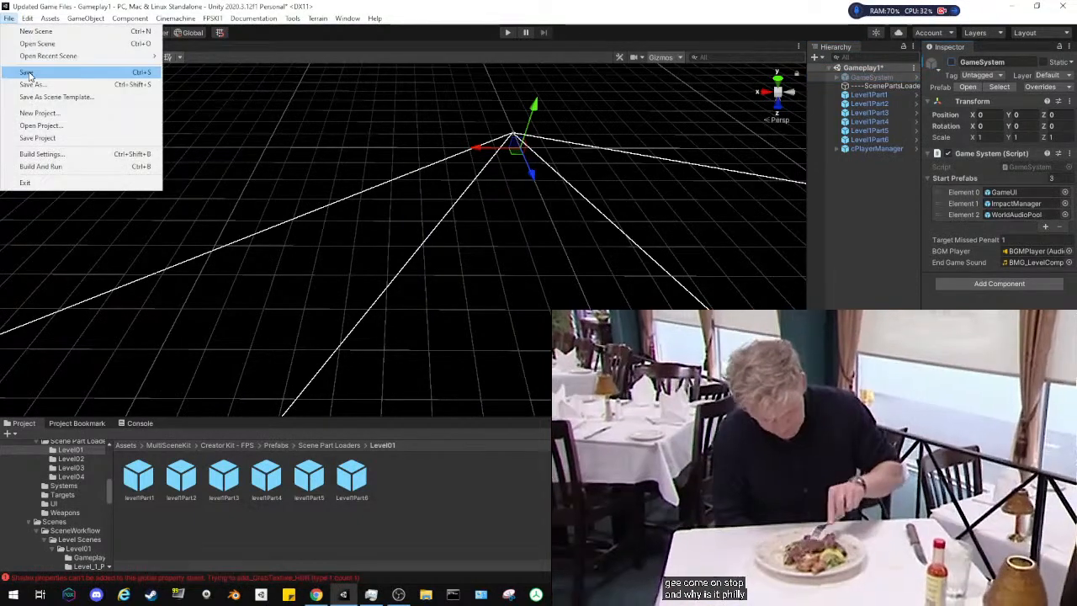
{"action": "left_click", "coordinate": [29, 75]}
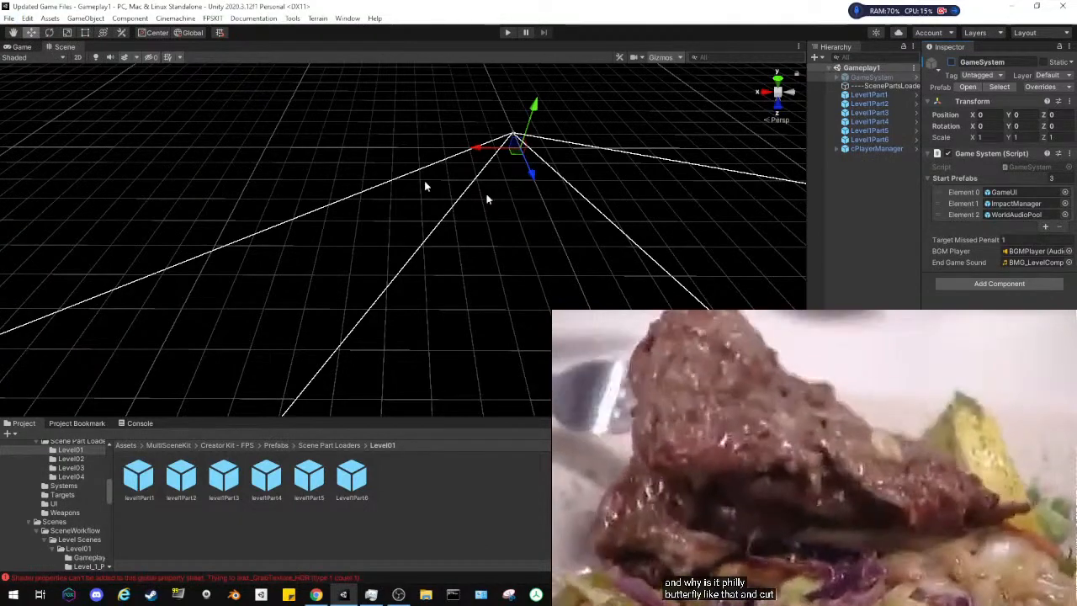
{"action": "left_click", "coordinate": [841, 236]}
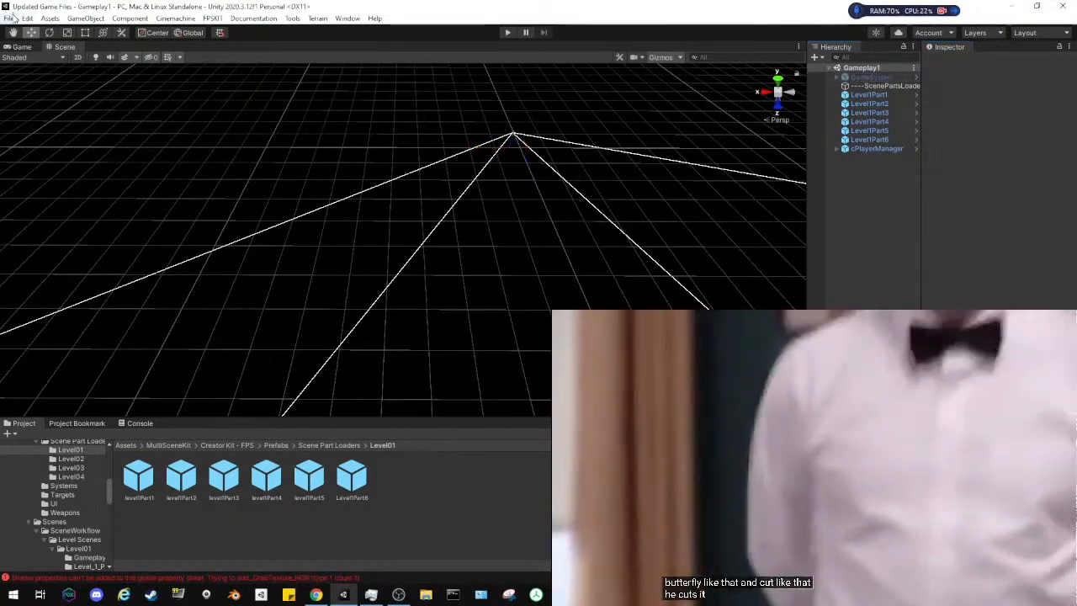
Open the Project Settings, and bring up the Console to view the logged shader property errors
{"action": "left_click", "coordinate": [9, 18]}
{"action": "mouse_move", "coordinate": [27, 18]}
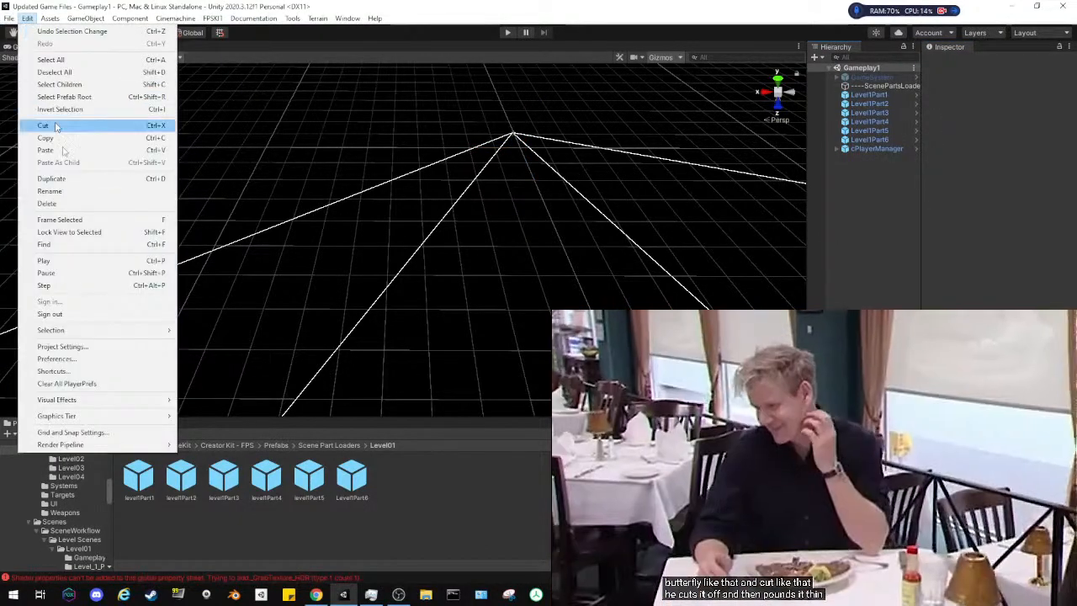
{"action": "left_click", "coordinate": [100, 350]}
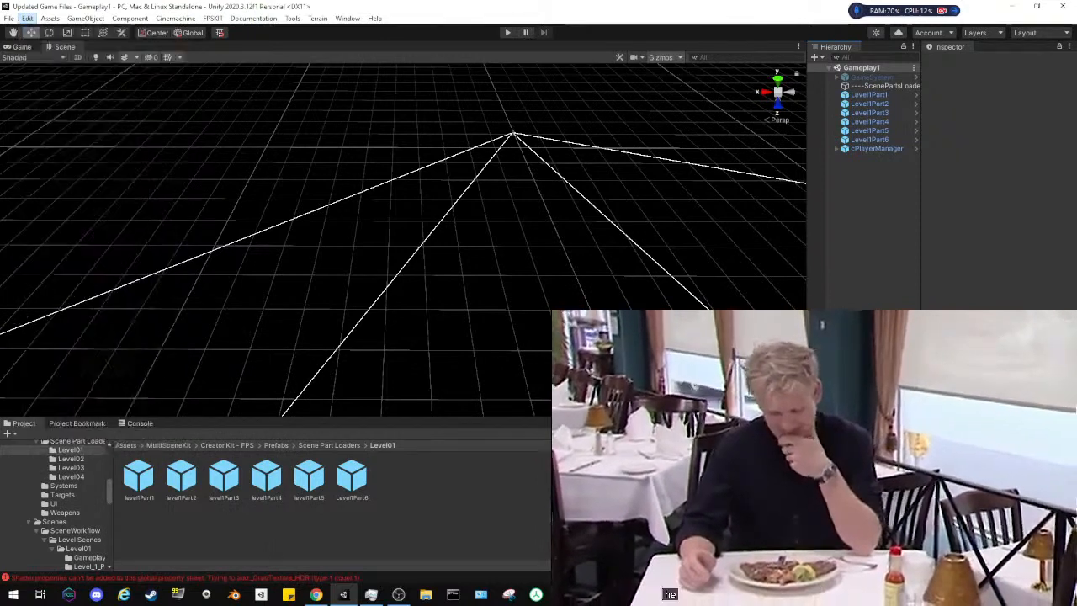
{"action": "left_click", "coordinate": [354, 577]}
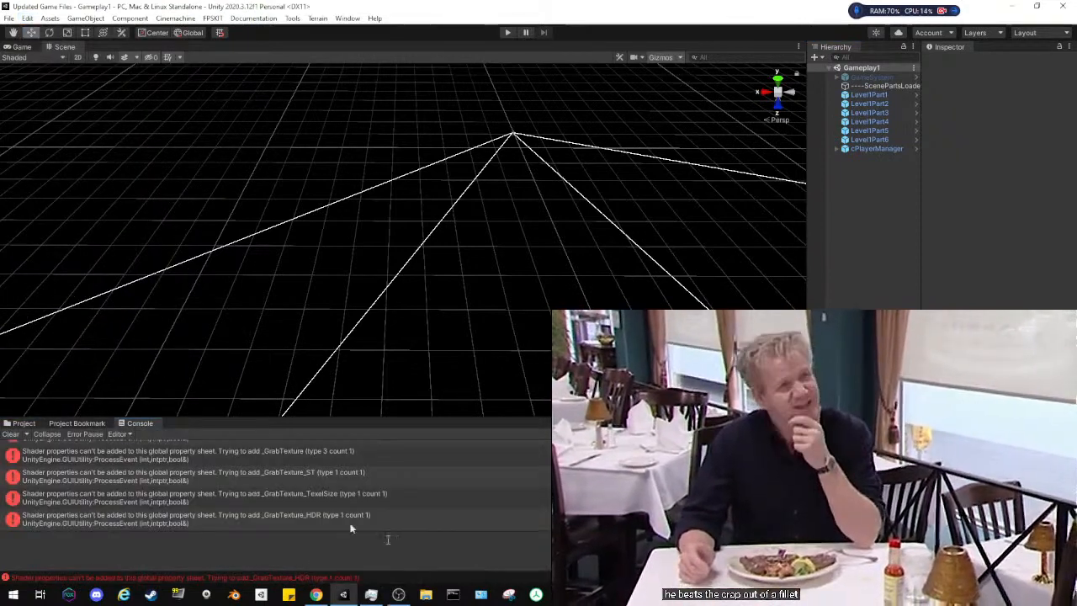
Clear the Console, select the Level1Part1 loader in the Gameplay1 scene, and switch off scene lighting in the Scene view
{"action": "left_click", "coordinate": [11, 434]}
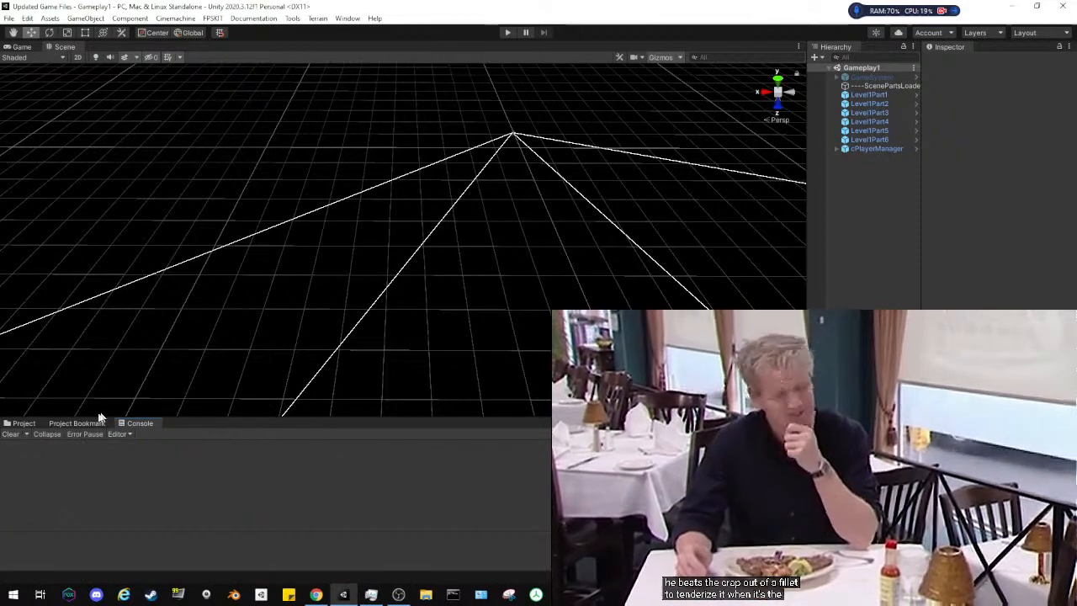
{"action": "left_click", "coordinate": [20, 423]}
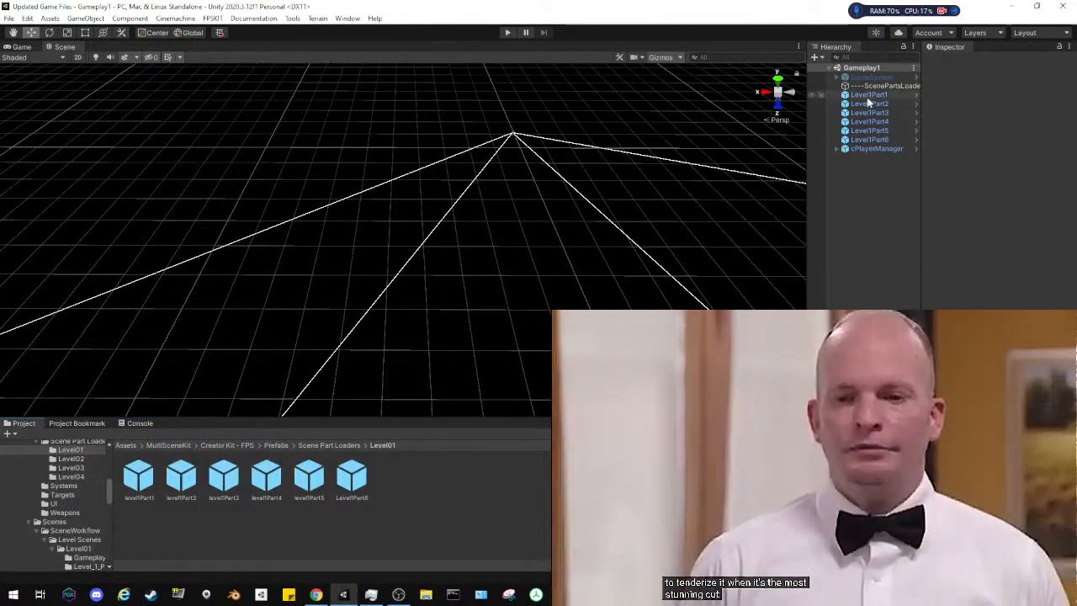
{"action": "left_click", "coordinate": [869, 96]}
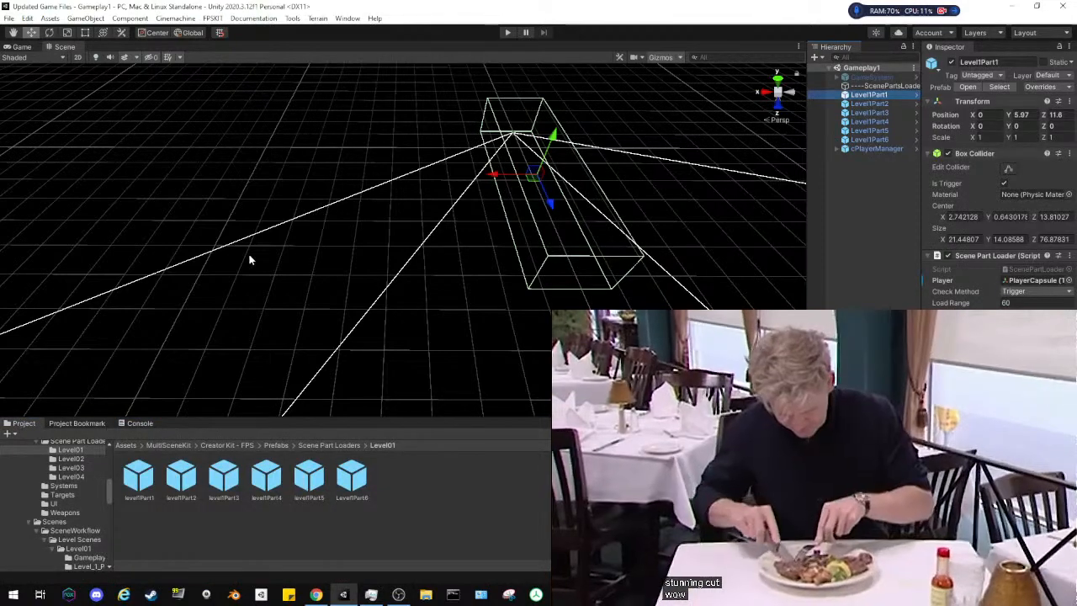
{"action": "right_click_drag", "start_coordinate": [247, 255], "coordinate": [538, 231]}
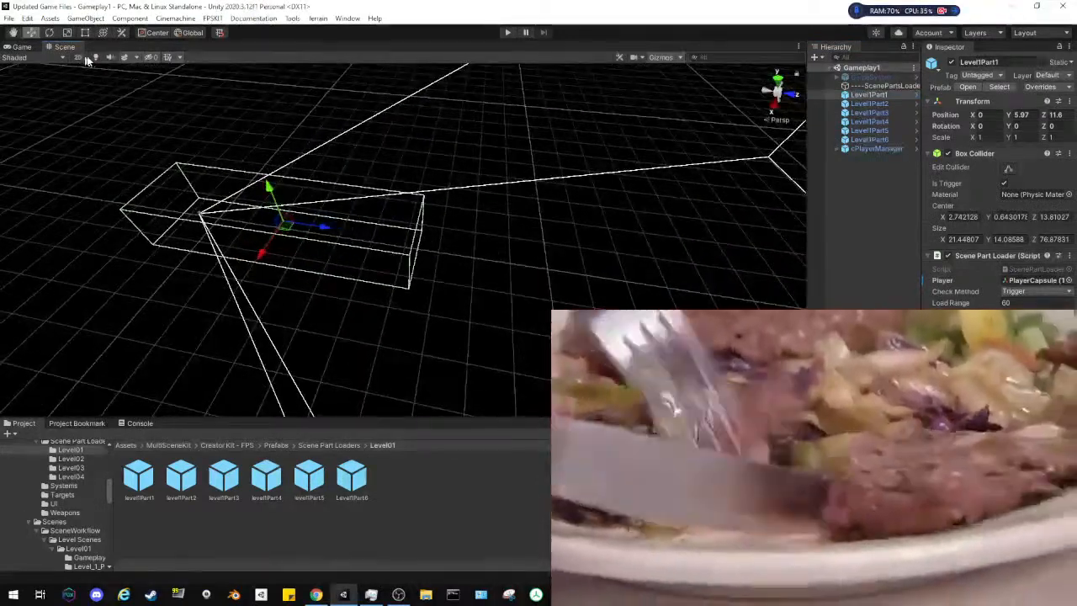
{"action": "left_click", "coordinate": [94, 58]}
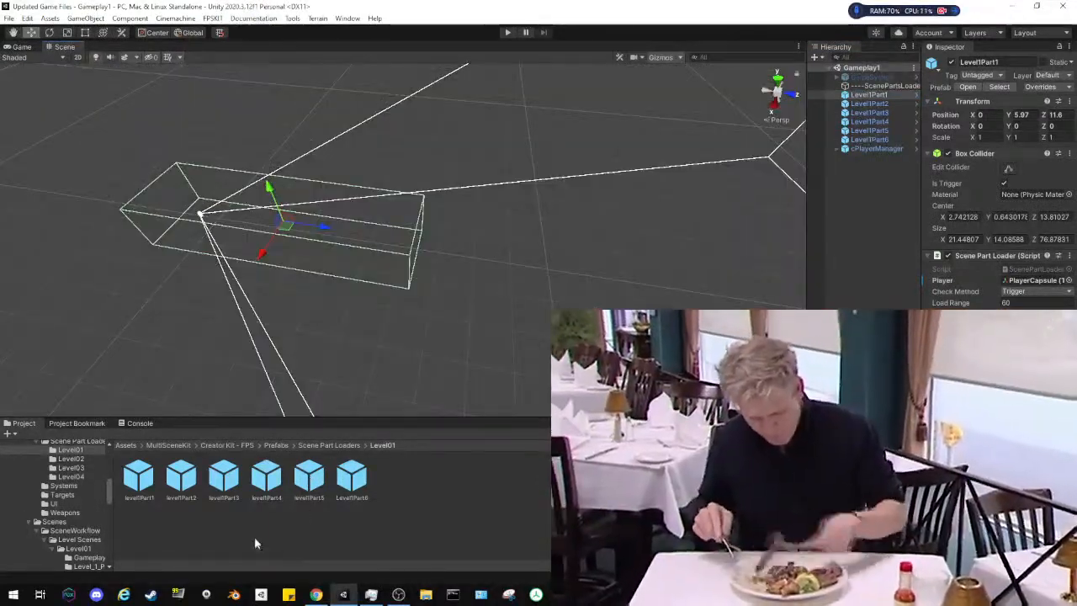
Browse the project assets to the Level01 folder under Scenes, SceneWorkflow, Level Scenes
{"action": "left_click", "coordinate": [336, 445]}
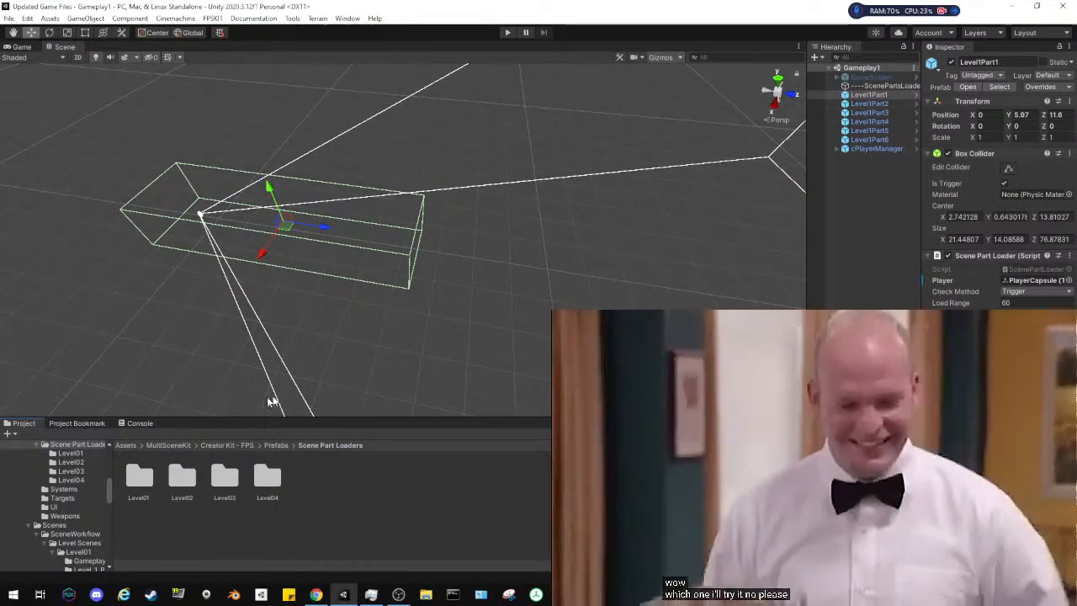
{"action": "left_click", "coordinate": [227, 446]}
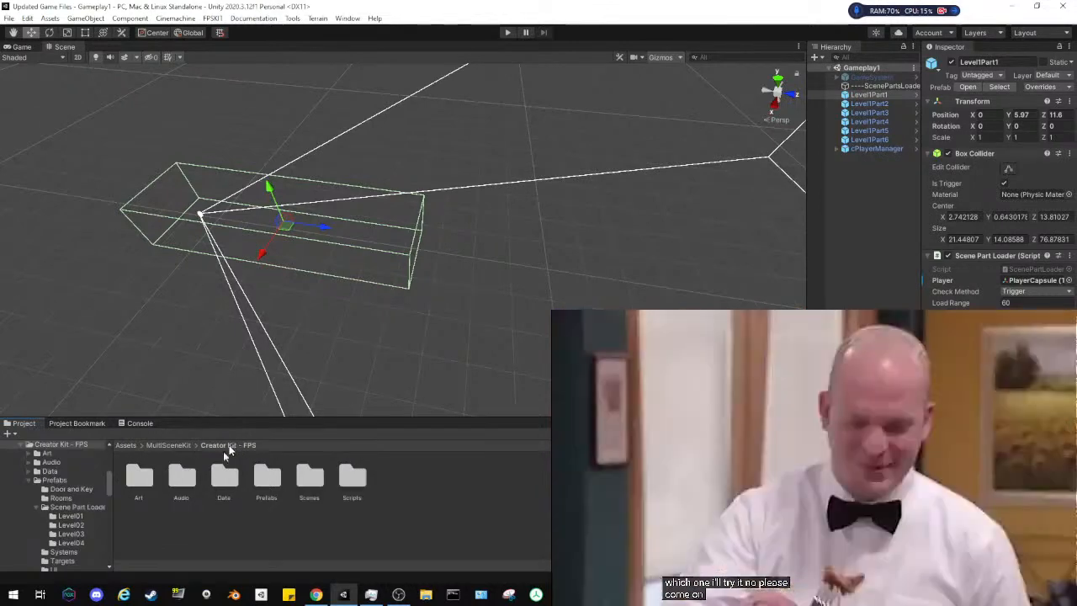
{"action": "double_click", "coordinate": [308, 477]}
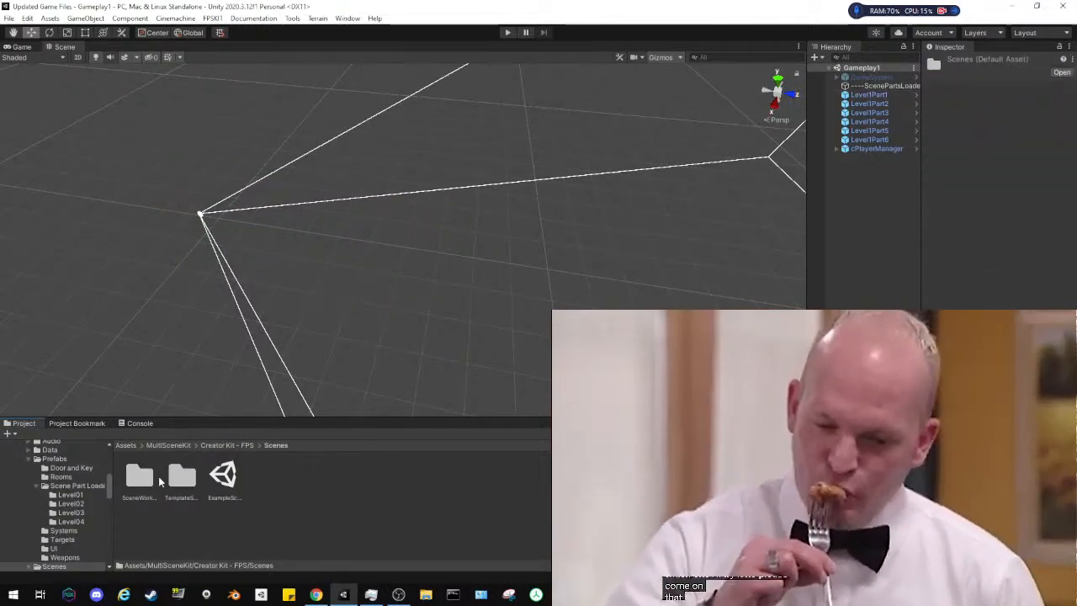
{"action": "double_click", "coordinate": [138, 478]}
{"action": "left_click", "coordinate": [136, 481]}
{"action": "double_click", "coordinate": [138, 478]}
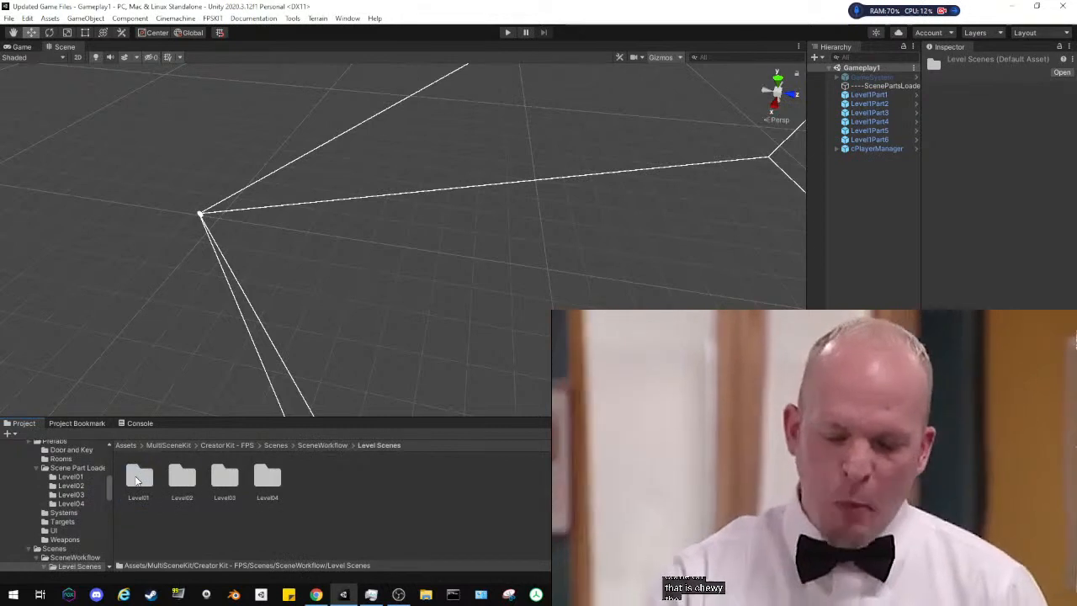
{"action": "double_click", "coordinate": [138, 477]}
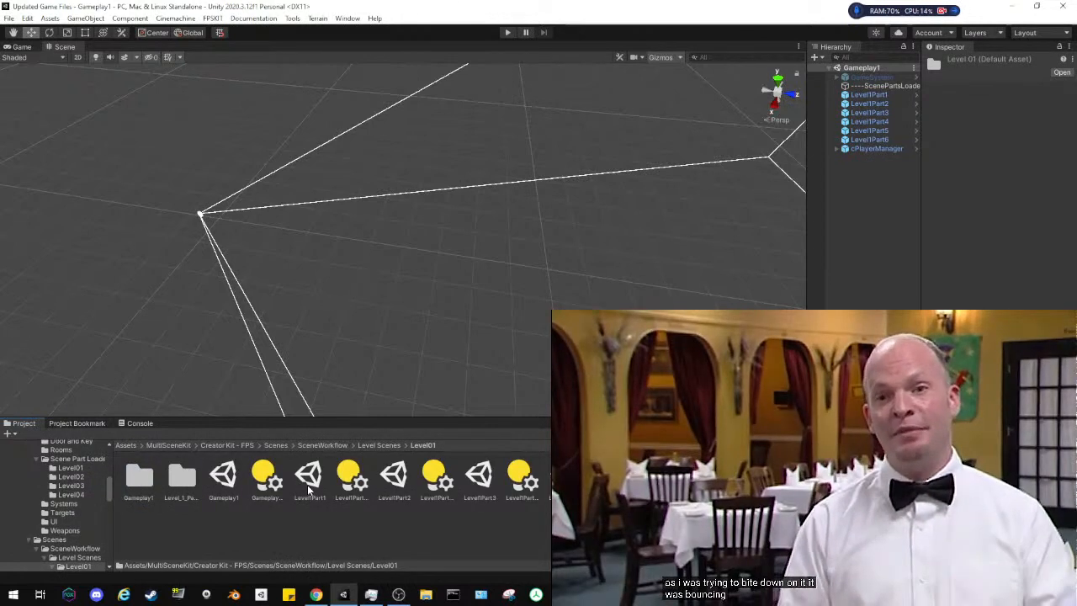
{"action": "left_click_drag", "start_coordinate": [310, 490], "coordinate": [871, 213]}
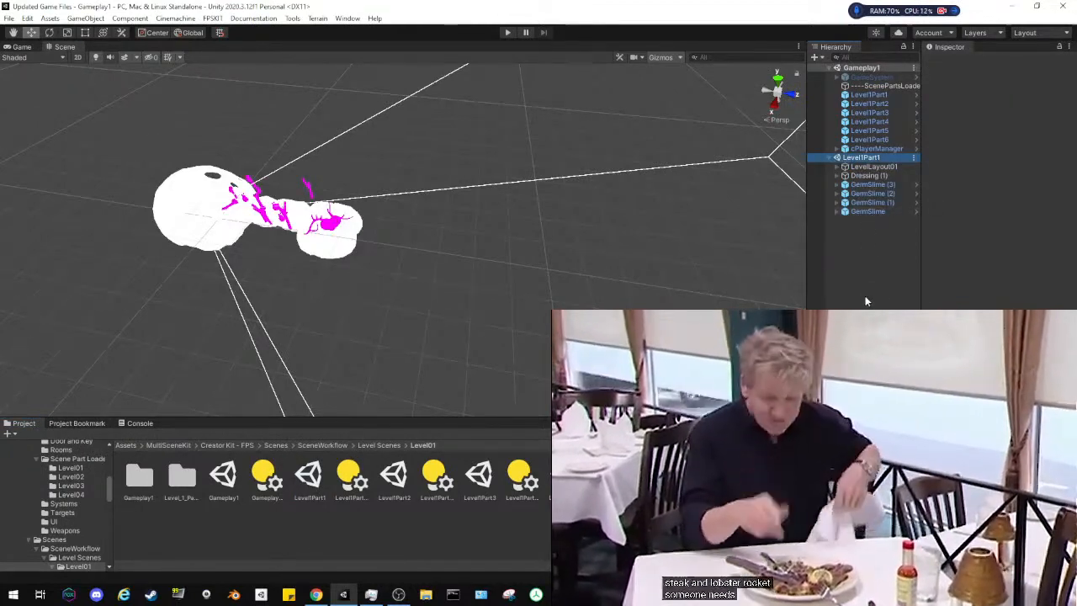
{"action": "right_click", "coordinate": [857, 160]}
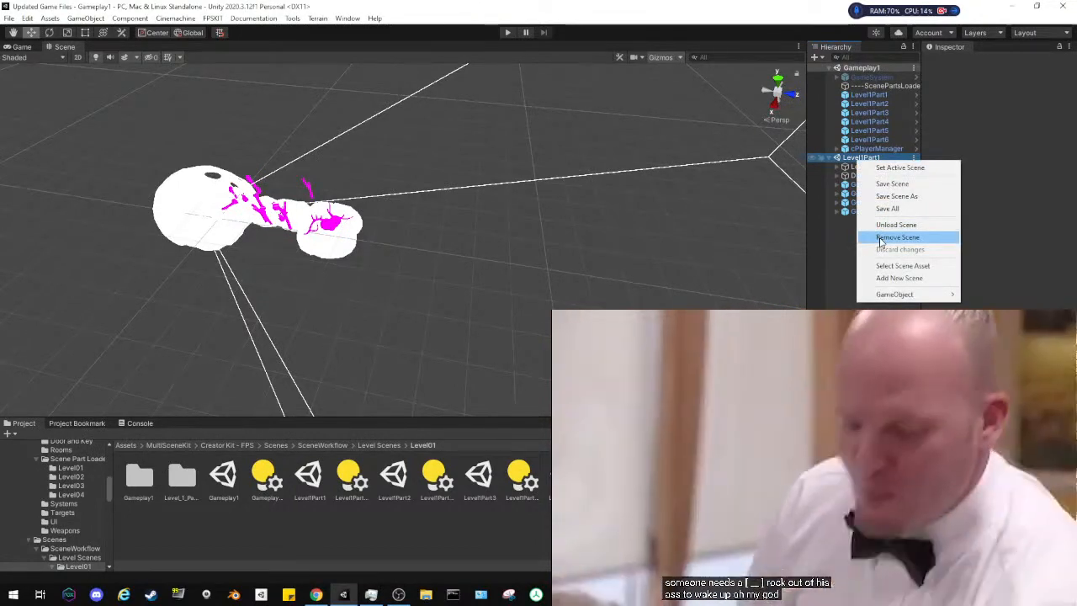
{"action": "left_click", "coordinate": [881, 239]}
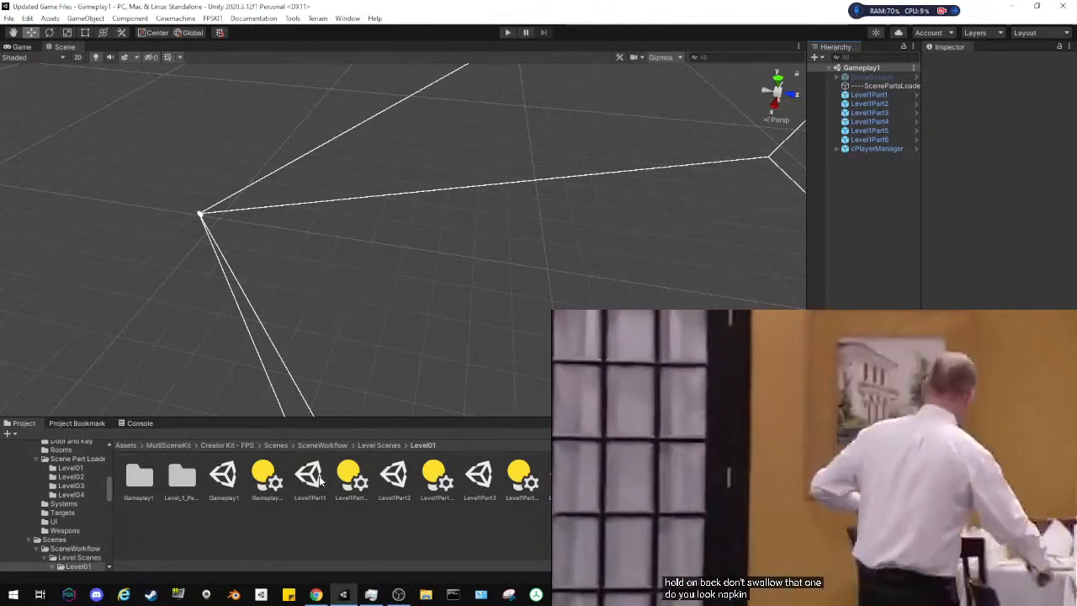
Open the Level1Part1 scene on its own and switch scene lighting on to view the room interior
{"action": "double_click", "coordinate": [320, 481]}
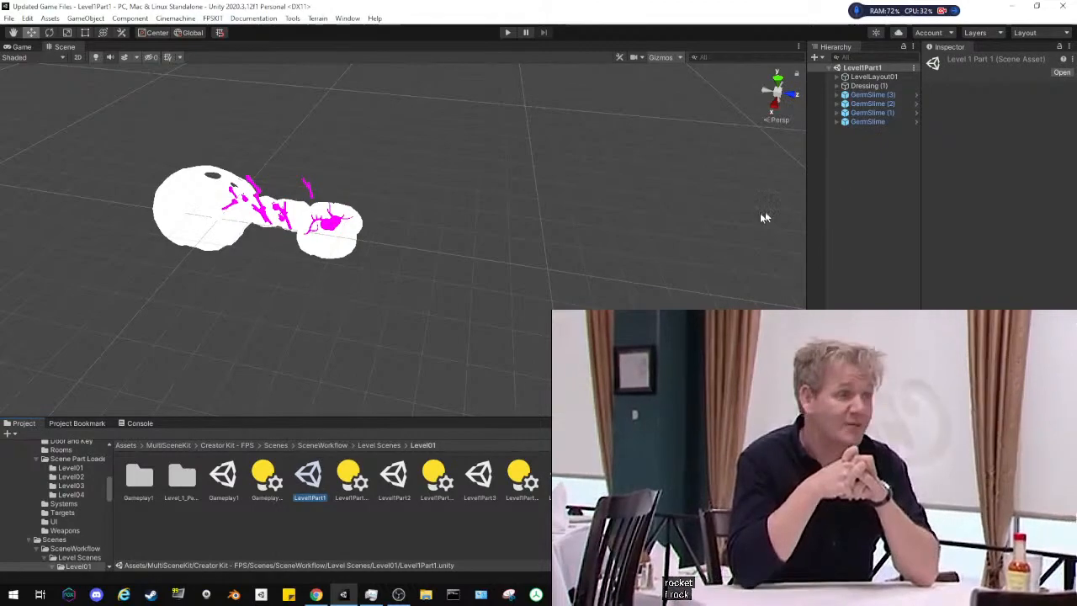
{"action": "left_click", "coordinate": [97, 58]}
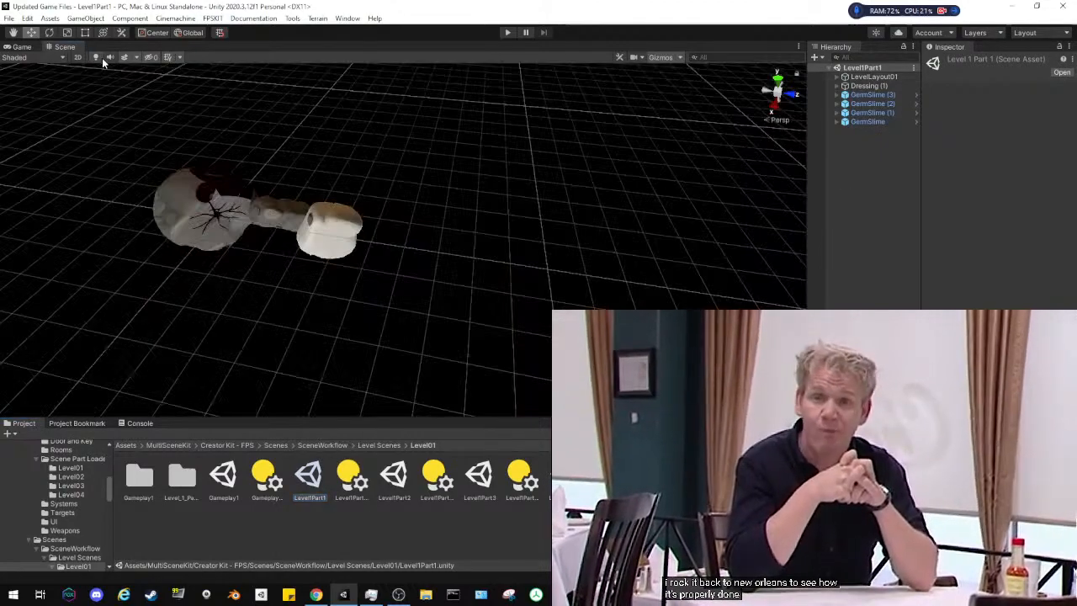
{"action": "right_click_drag", "start_coordinate": [354, 244], "coordinate": [412, 179]}
{"action": "key", "text": "w"}
Disable the Level Layout script on the LevelLayout01 object
{"action": "left_click", "coordinate": [858, 78]}
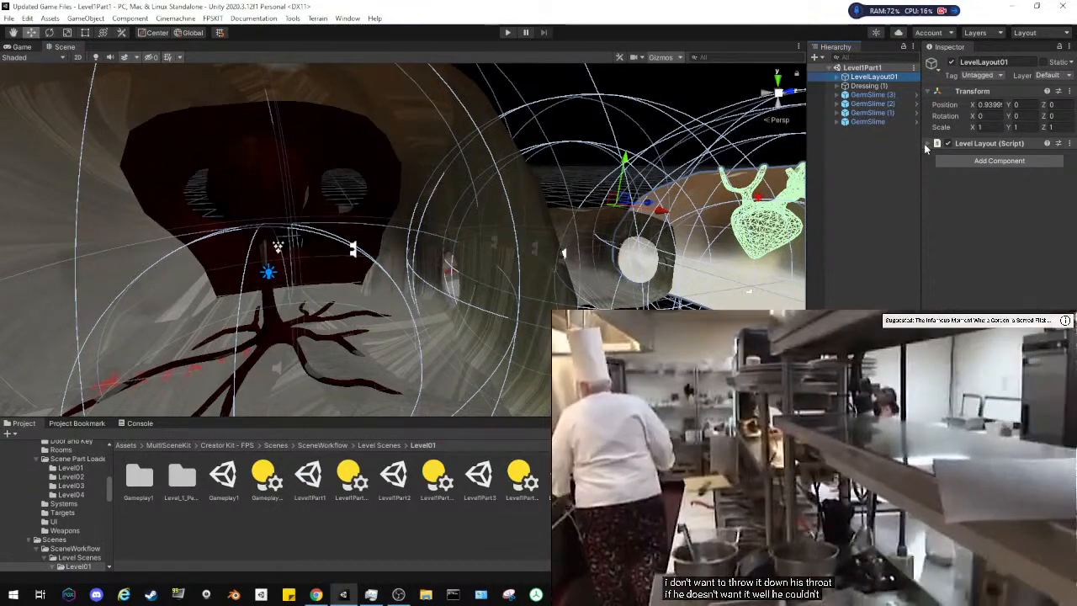
{"action": "left_click", "coordinate": [926, 144]}
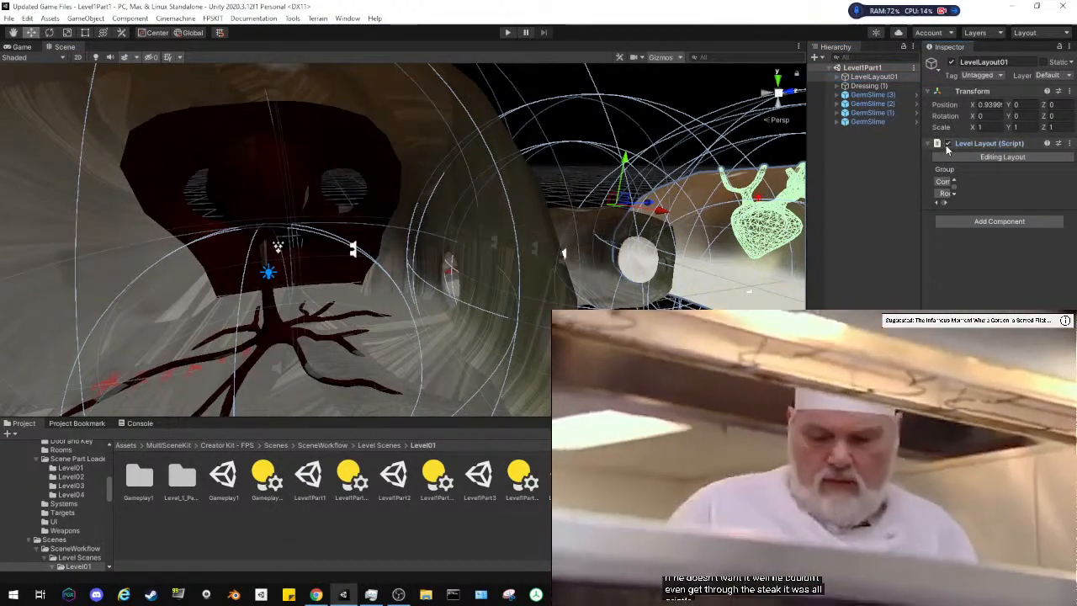
{"action": "left_click", "coordinate": [947, 144]}
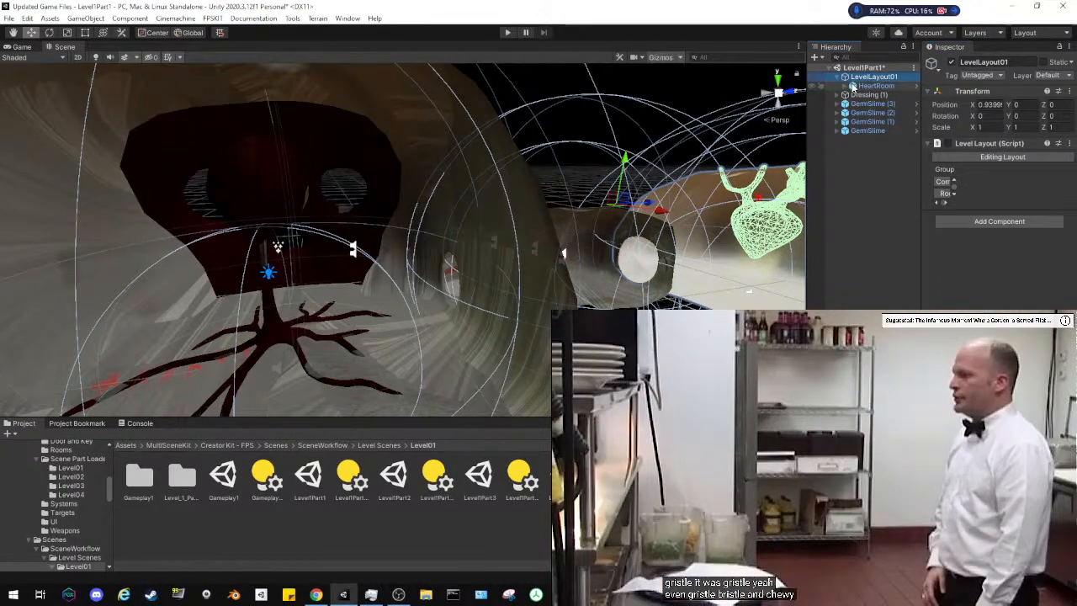
Select the LightParticles system inside HeartRoom and open the material assigned in its Renderer module
{"action": "left_click", "coordinate": [867, 85]}
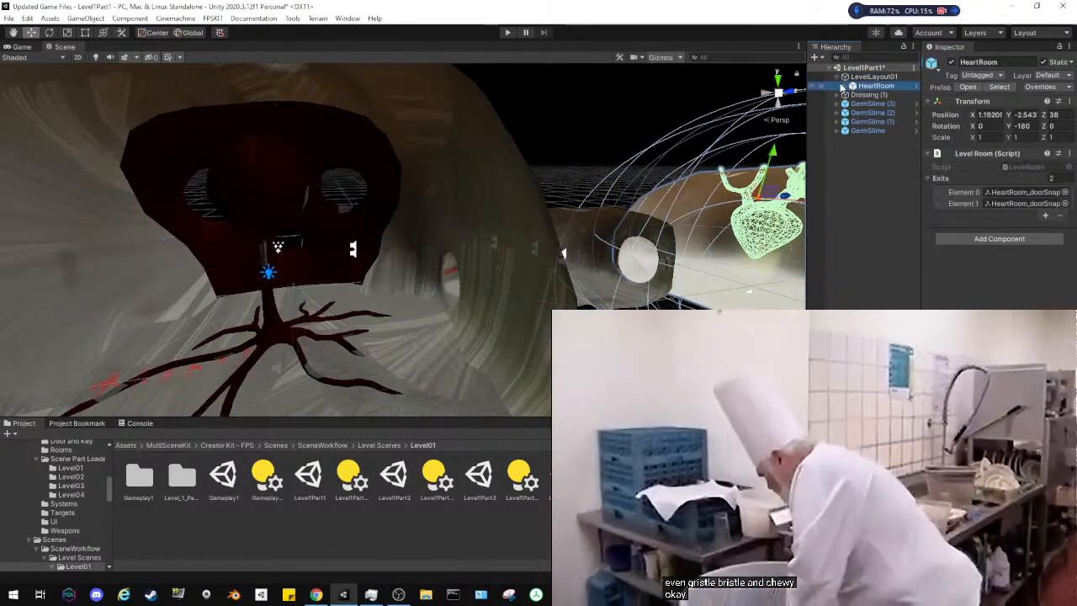
{"action": "left_click", "coordinate": [851, 87]}
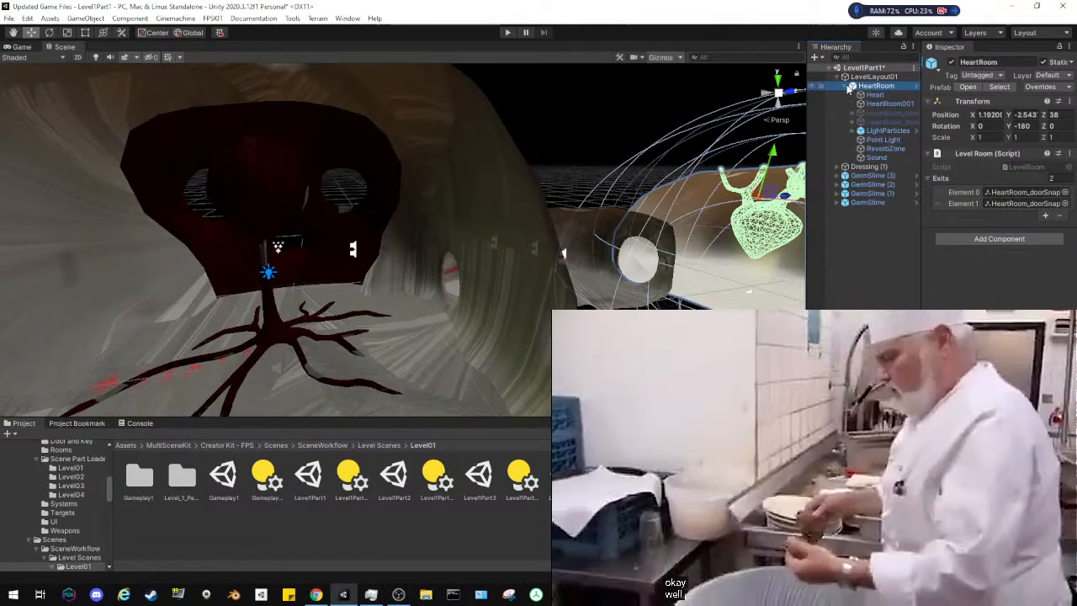
{"action": "left_click", "coordinate": [871, 130]}
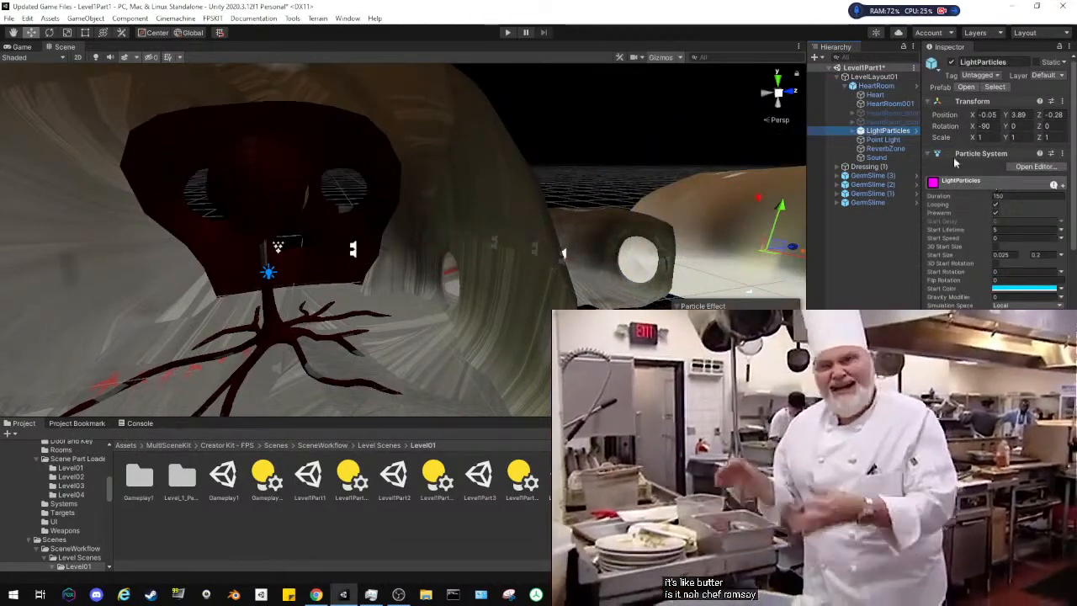
{"action": "right_click_drag", "start_coordinate": [418, 223], "coordinate": [555, 218]}
{"action": "key", "text": "w"}
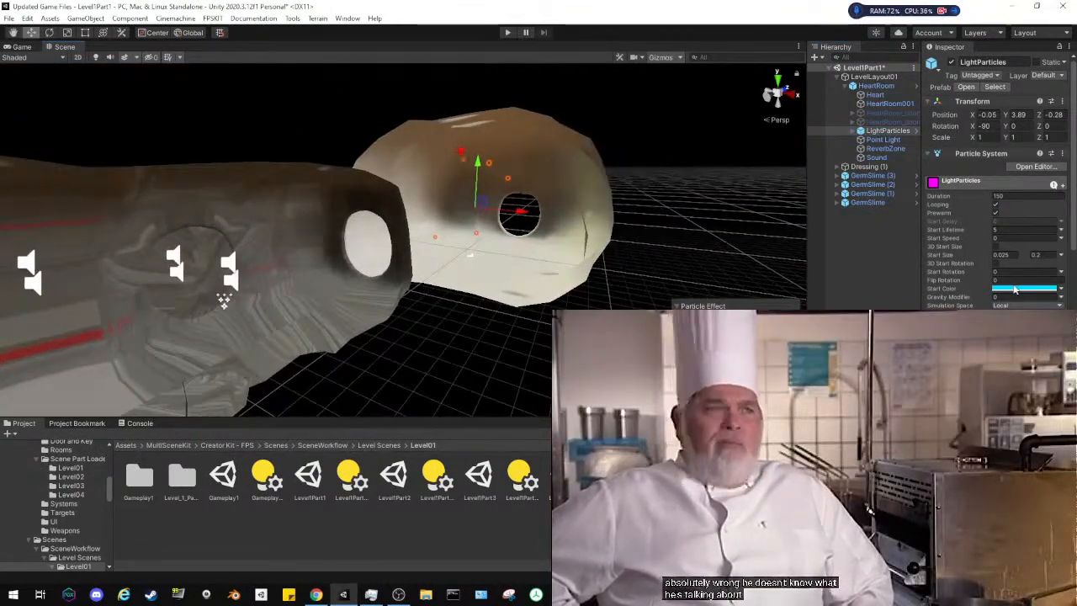
{"action": "scroll", "coordinate": [949, 227], "scroll_direction": "down", "scroll_amount": 5}
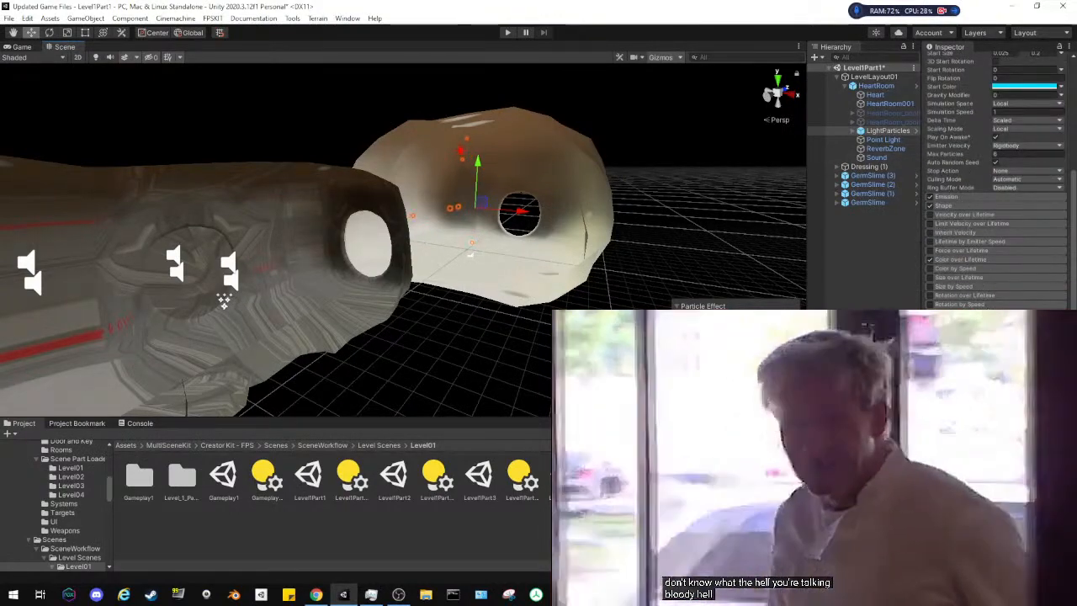
{"action": "scroll", "coordinate": [967, 181], "scroll_direction": "down", "scroll_amount": 6}
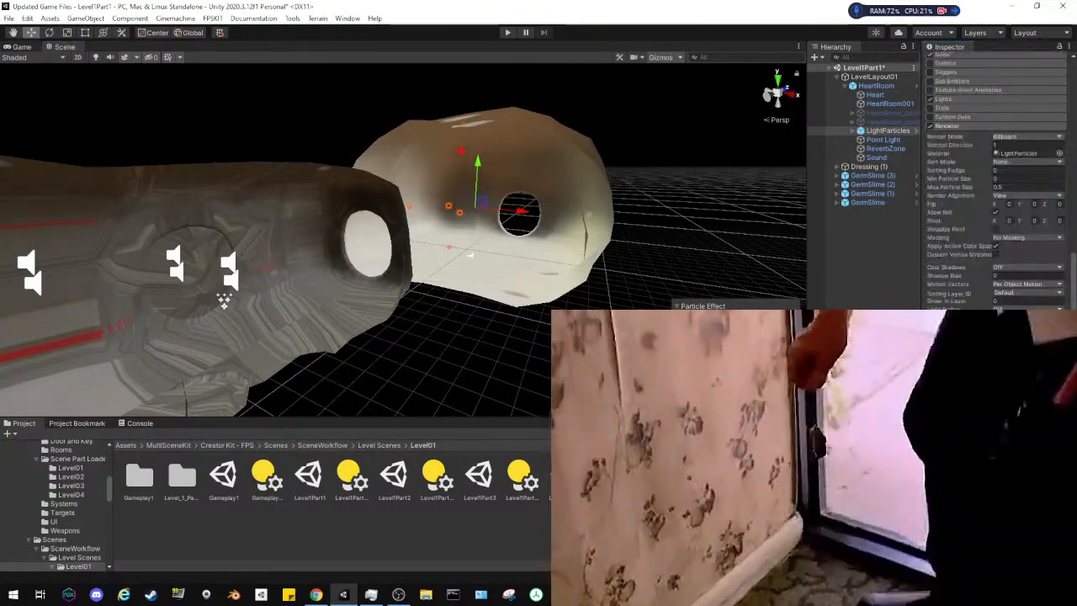
{"action": "left_click", "coordinate": [1019, 154]}
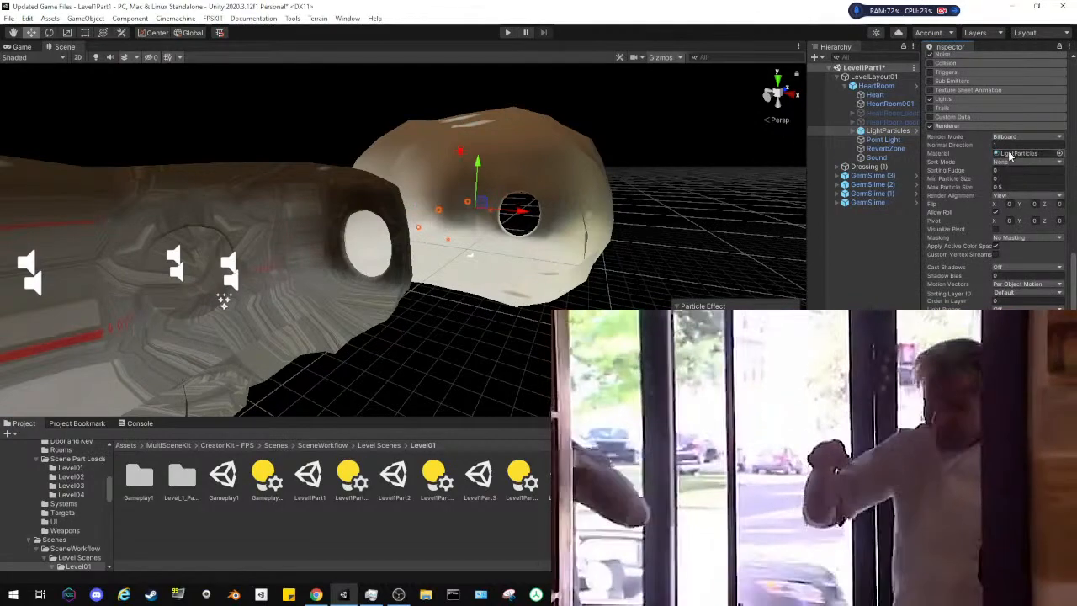
{"action": "double_click", "coordinate": [1014, 154]}
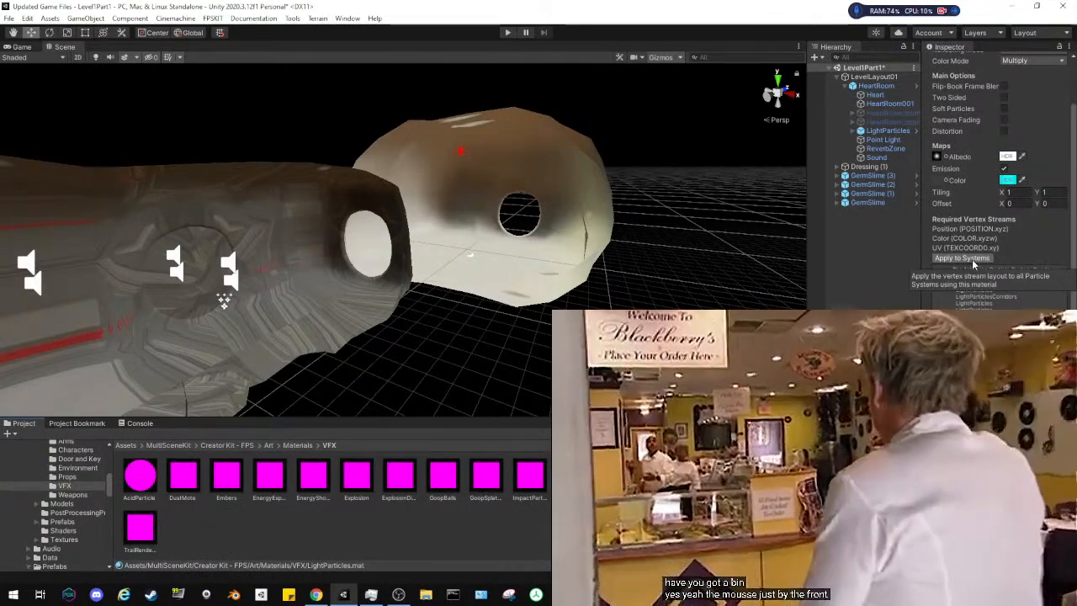
Change the Light Particles material's shader to Particle Dynamic Magic's VolumeLitParticlesPDM, searching the shaders for "part"
{"action": "scroll", "coordinate": [972, 259], "scroll_direction": "up", "scroll_amount": 2}
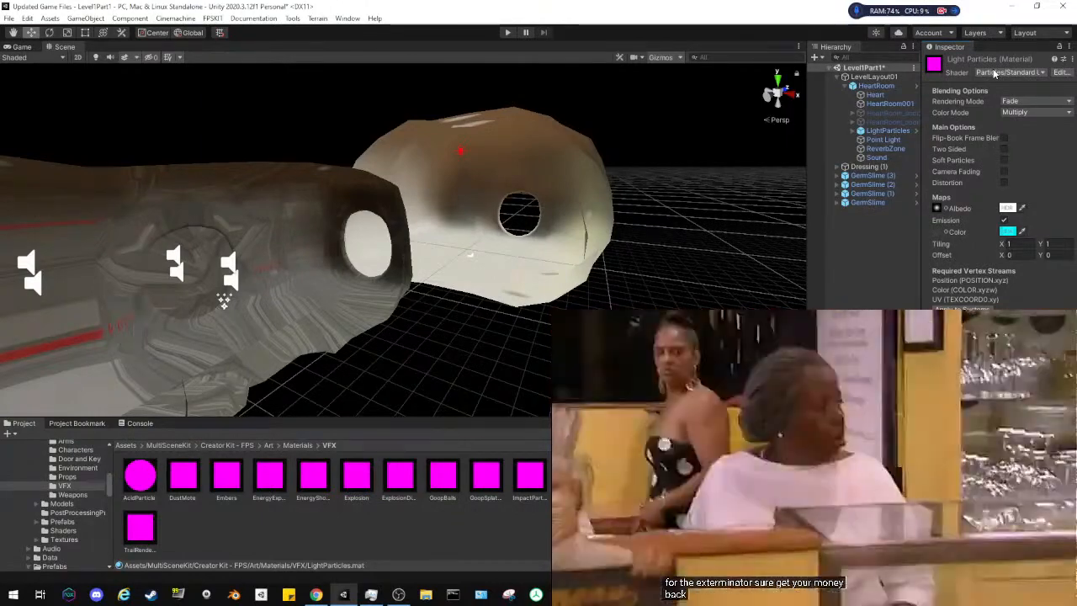
{"action": "left_click", "coordinate": [993, 74]}
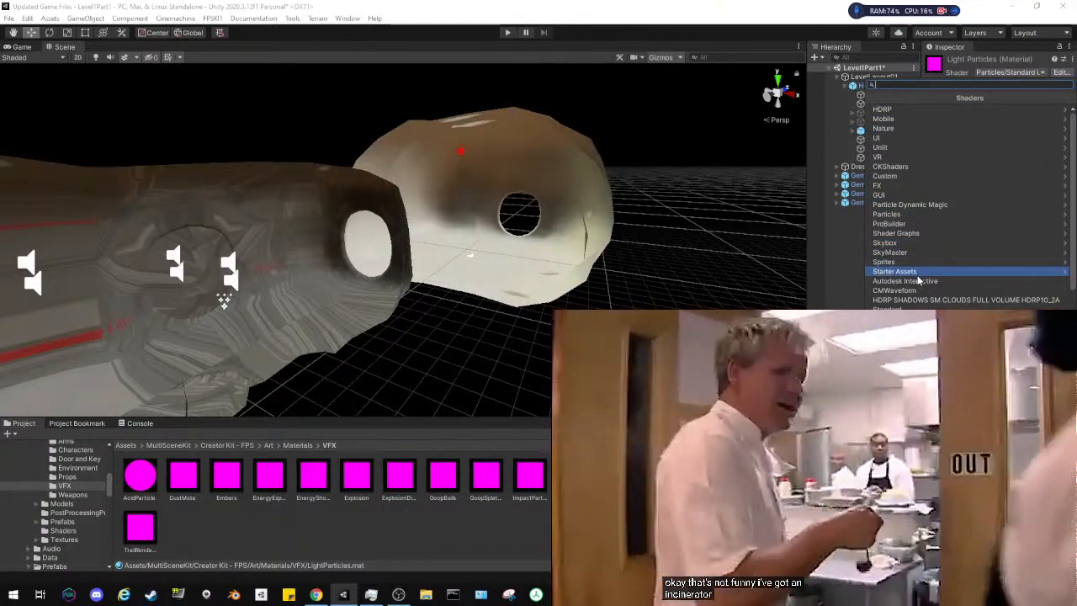
{"action": "scroll", "coordinate": [919, 273], "scroll_direction": "down", "scroll_amount": 1}
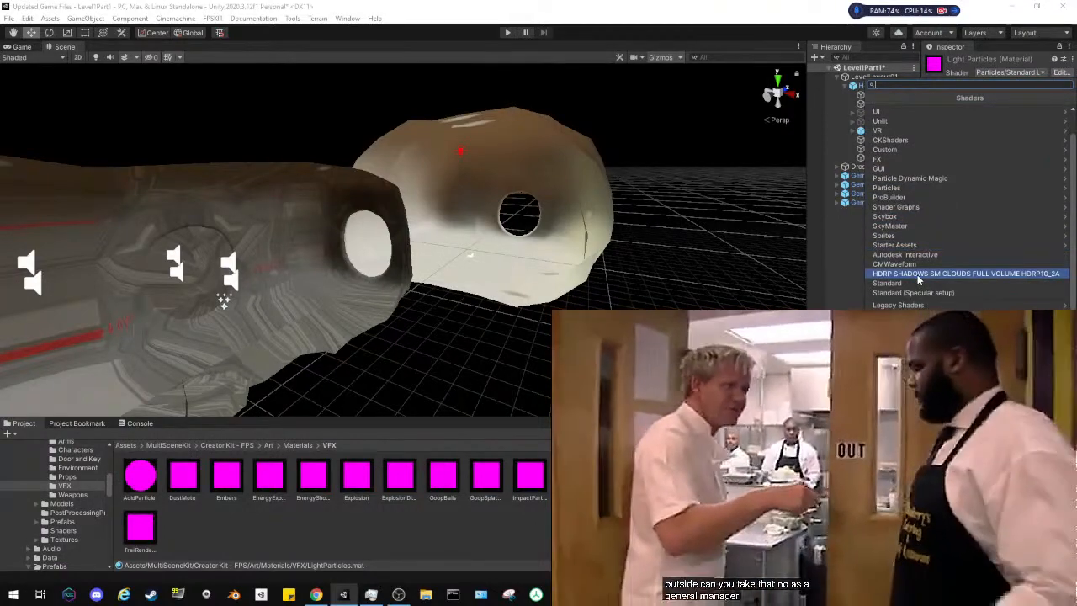
{"action": "type", "text": "part"}
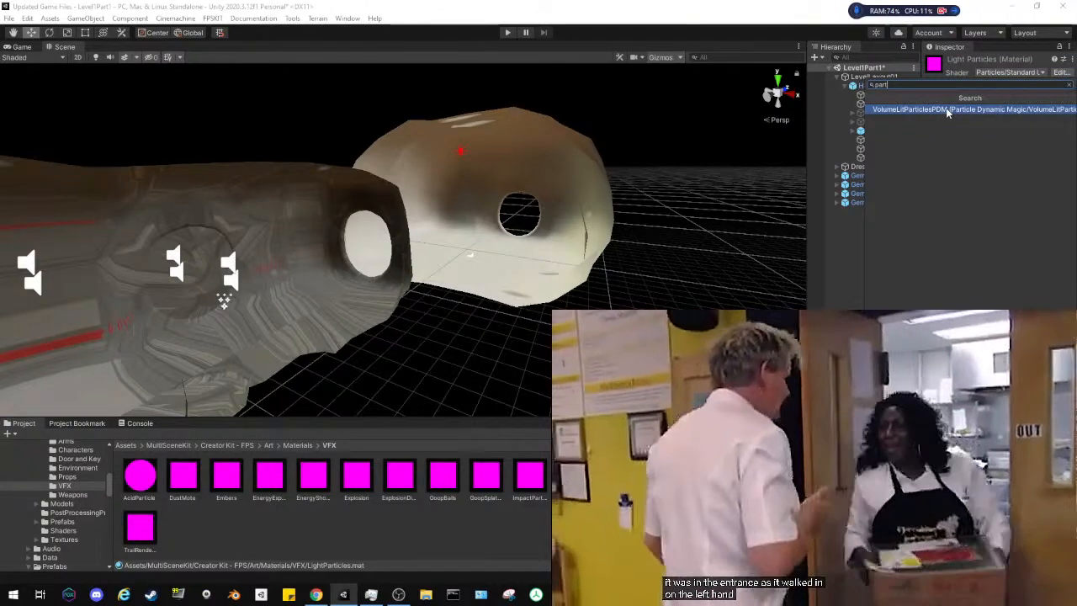
{"action": "left_click", "coordinate": [948, 110]}
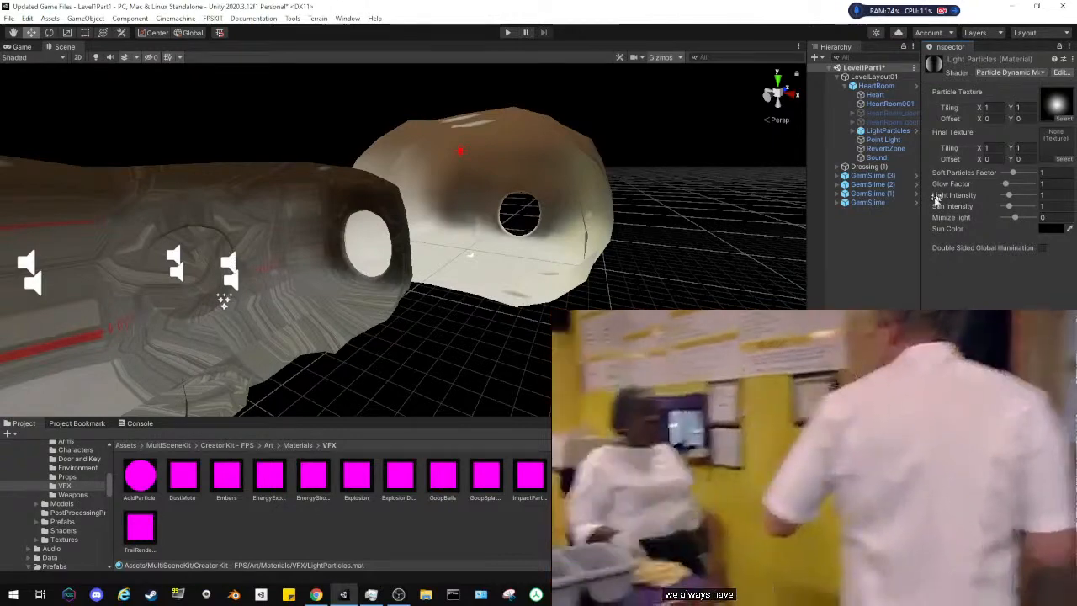
Select LightParticles again and examine its particles up close, both with scene lighting on and with it off
{"action": "right_click_drag", "start_coordinate": [522, 181], "coordinate": [639, 176]}
{"action": "left_click", "coordinate": [885, 130]}
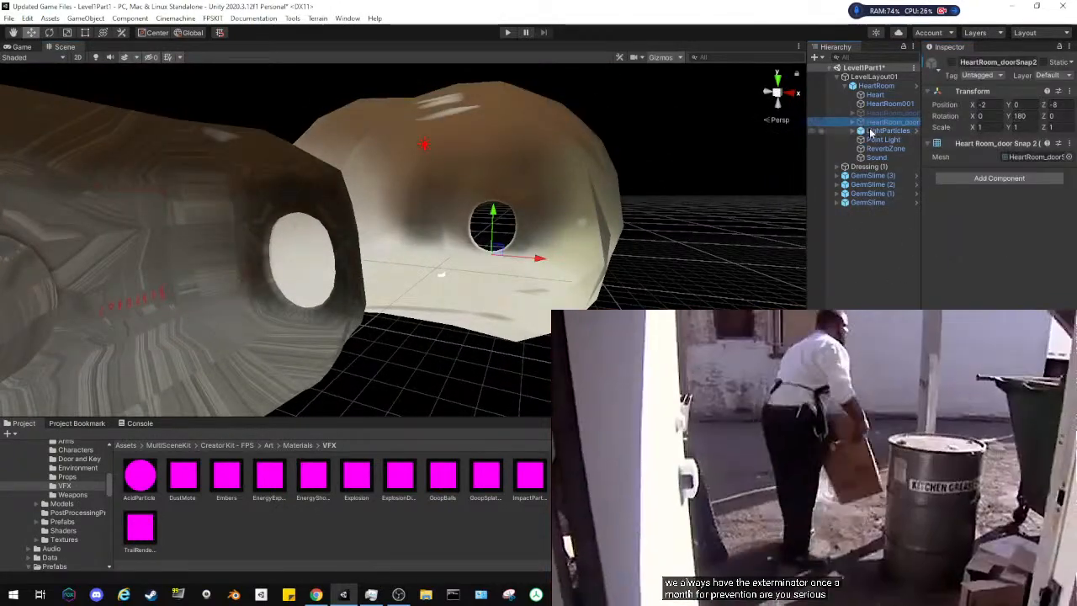
{"action": "scroll", "coordinate": [565, 224], "scroll_direction": "up", "scroll_amount": 8}
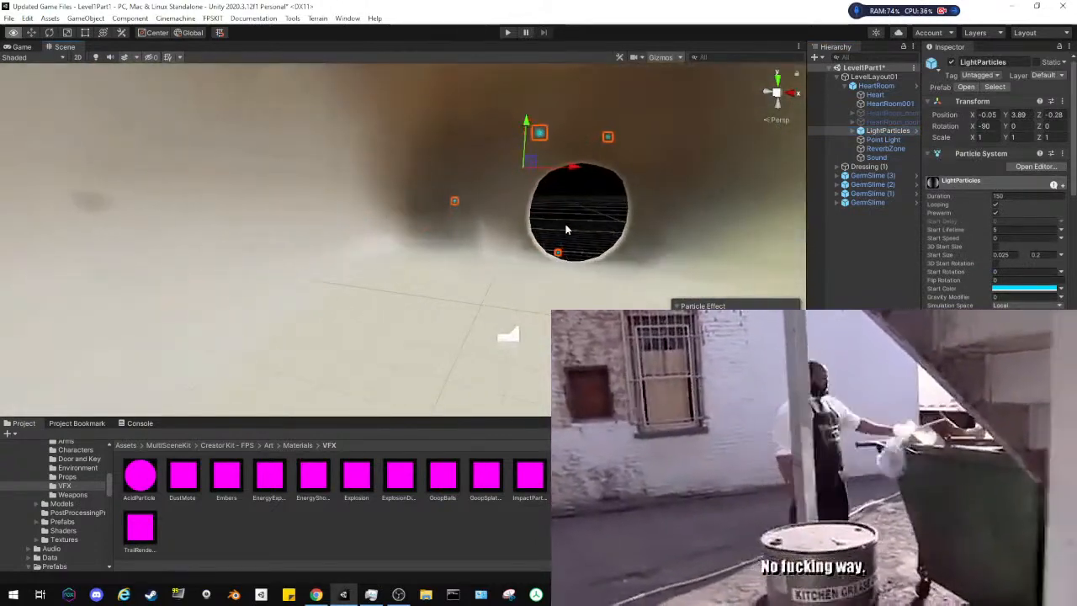
{"action": "right_click_drag", "start_coordinate": [566, 229], "coordinate": [662, 193]}
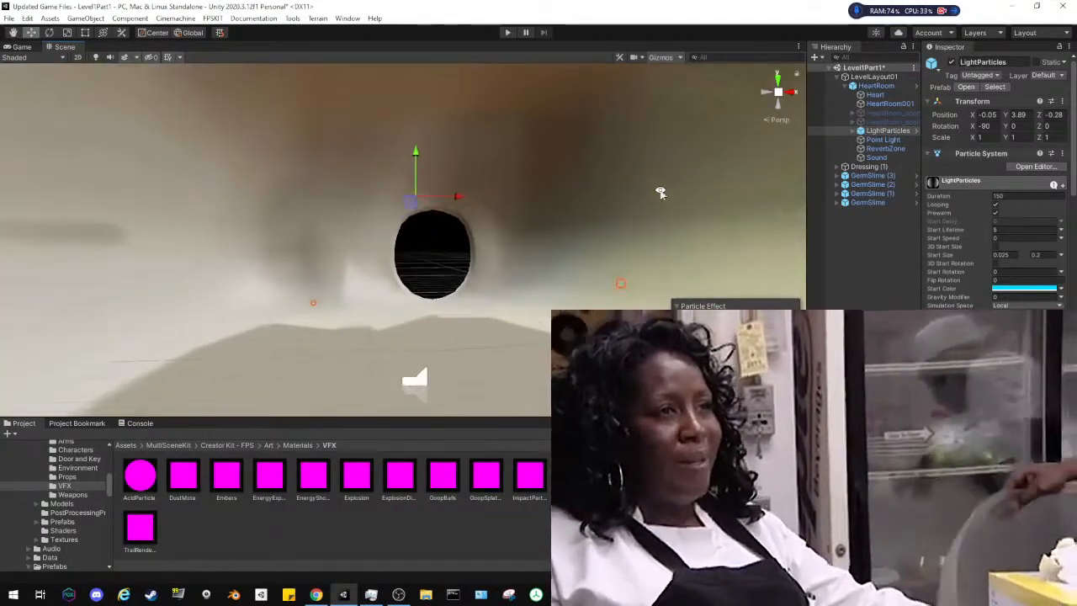
{"action": "left_click", "coordinate": [97, 57]}
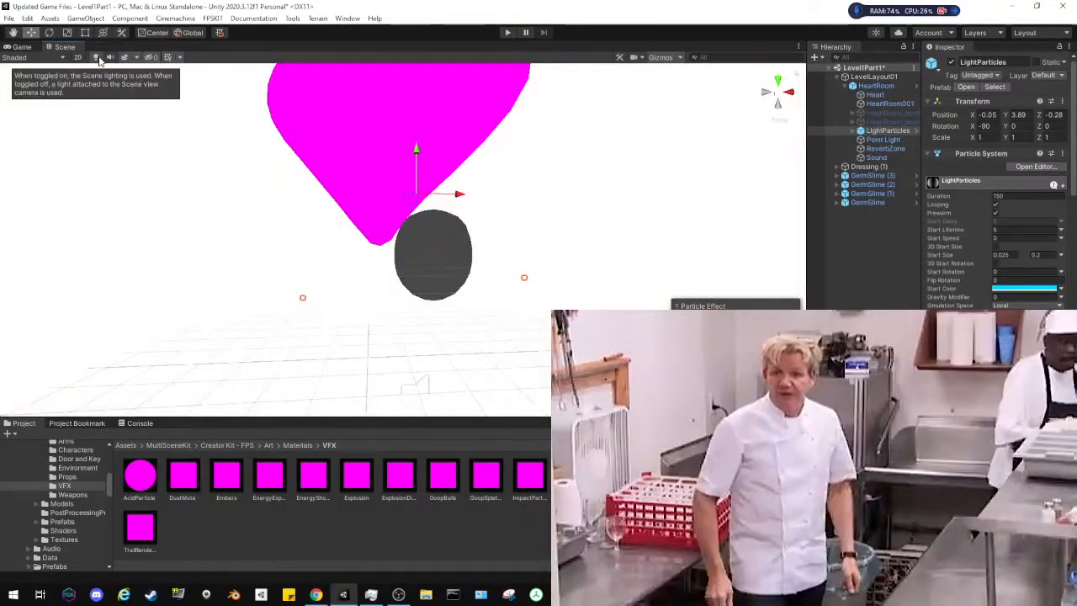
Turn the scene lighting back on and examine the heart room's interior around its opening
{"action": "left_click", "coordinate": [97, 57]}
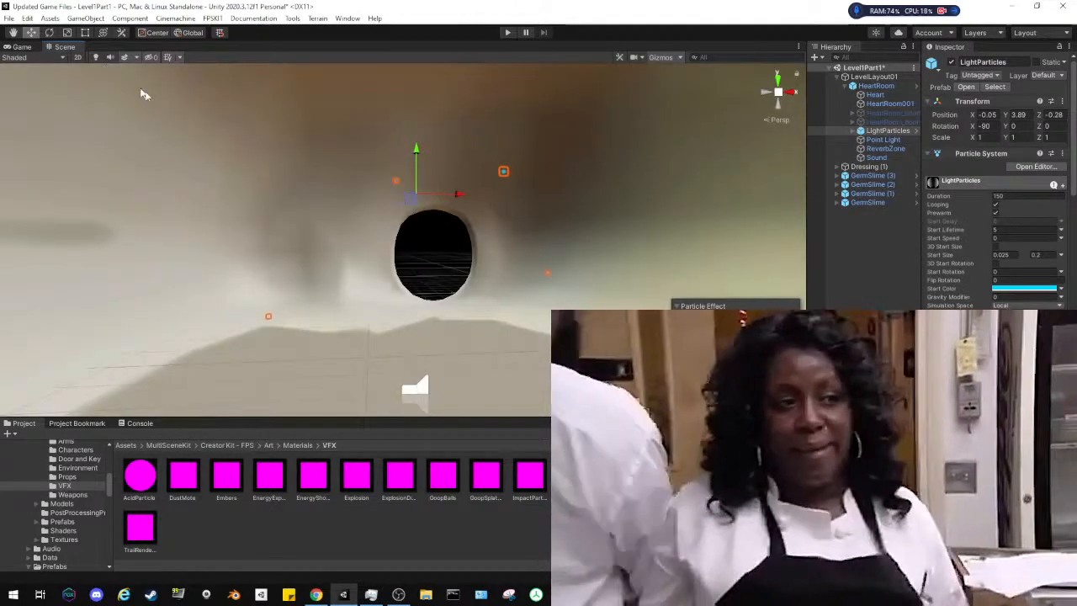
{"action": "right_click_drag", "start_coordinate": [590, 202], "coordinate": [579, 234]}
{"action": "key", "text": "w"}
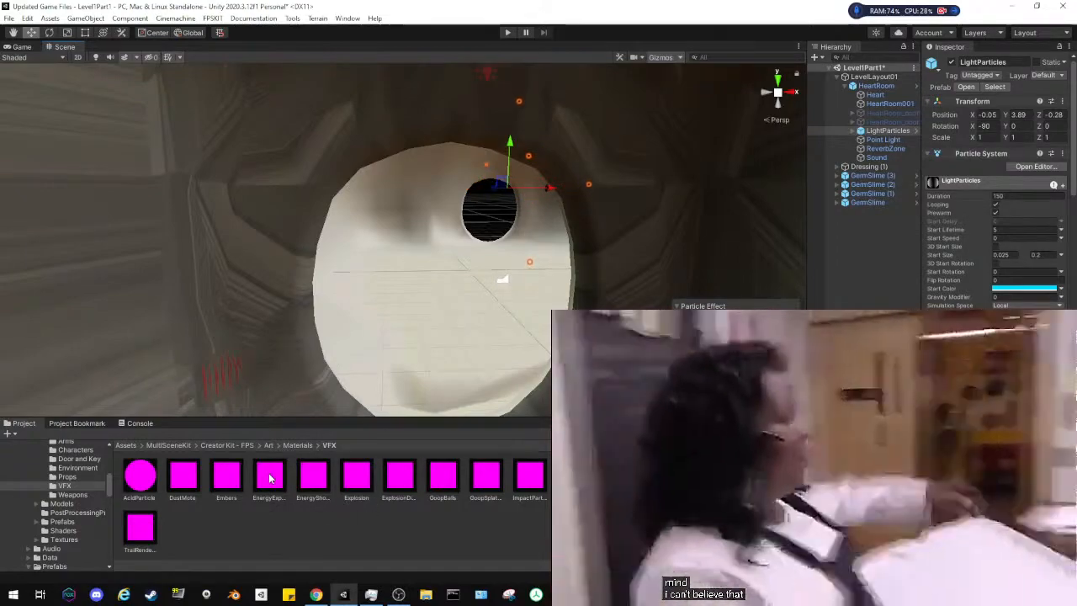
Inspect the settings of the EnergyExplosion, Embers, DustMote, Liquid and MuzzleFlash materials in the VFX folder
{"action": "left_click", "coordinate": [264, 478]}
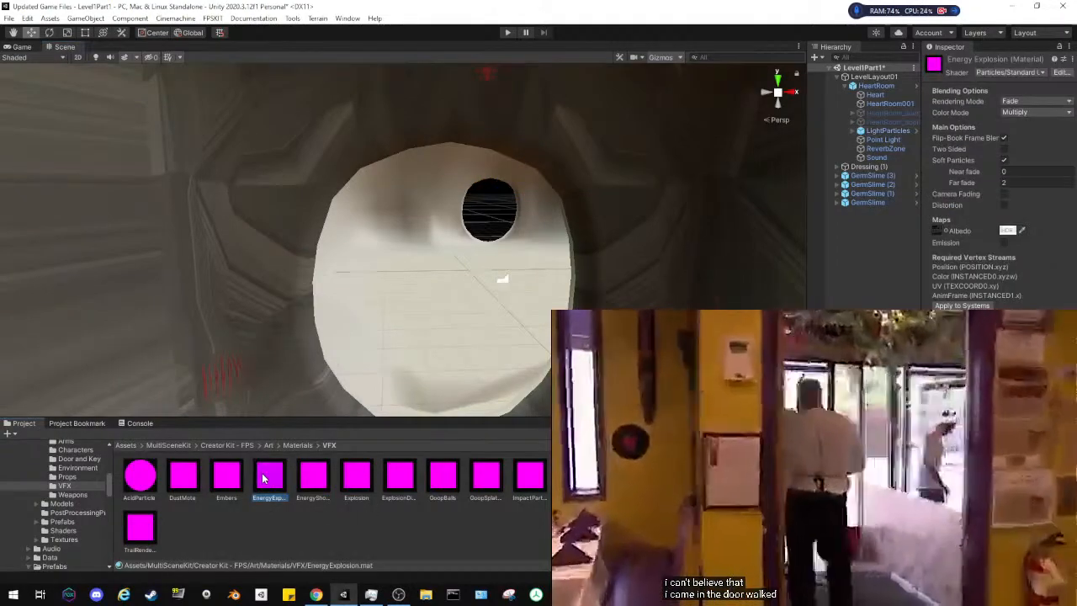
{"action": "left_click", "coordinate": [227, 477]}
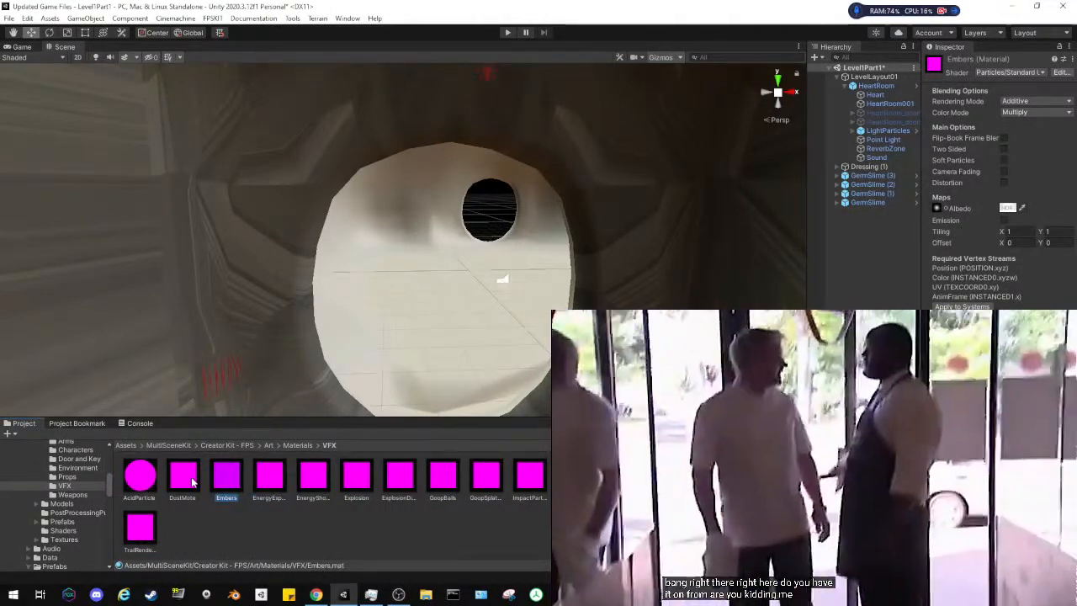
{"action": "left_click", "coordinate": [183, 477]}
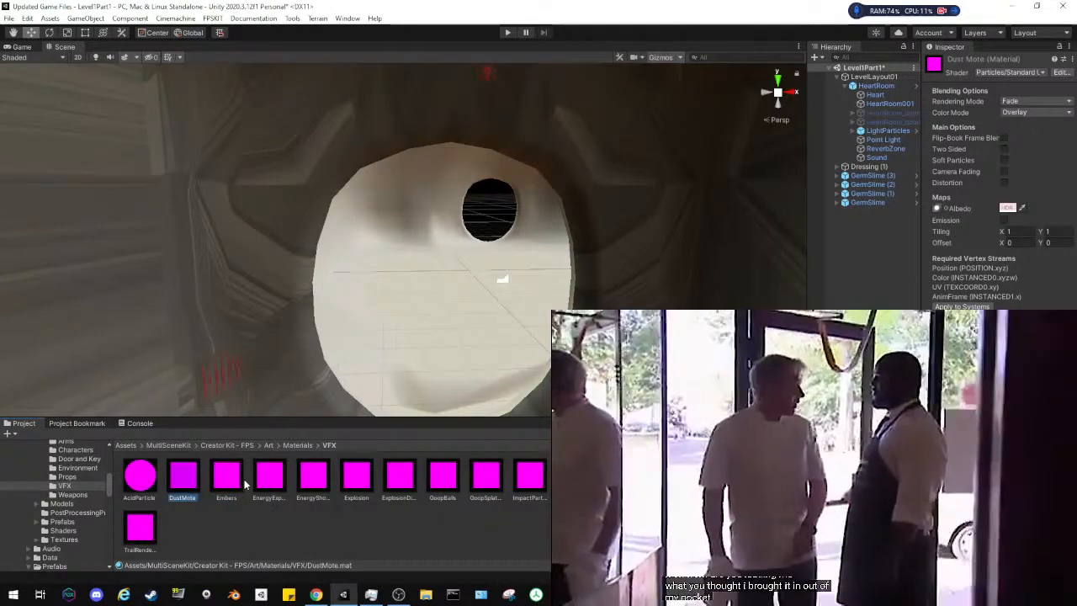
{"action": "left_click", "coordinate": [235, 479]}
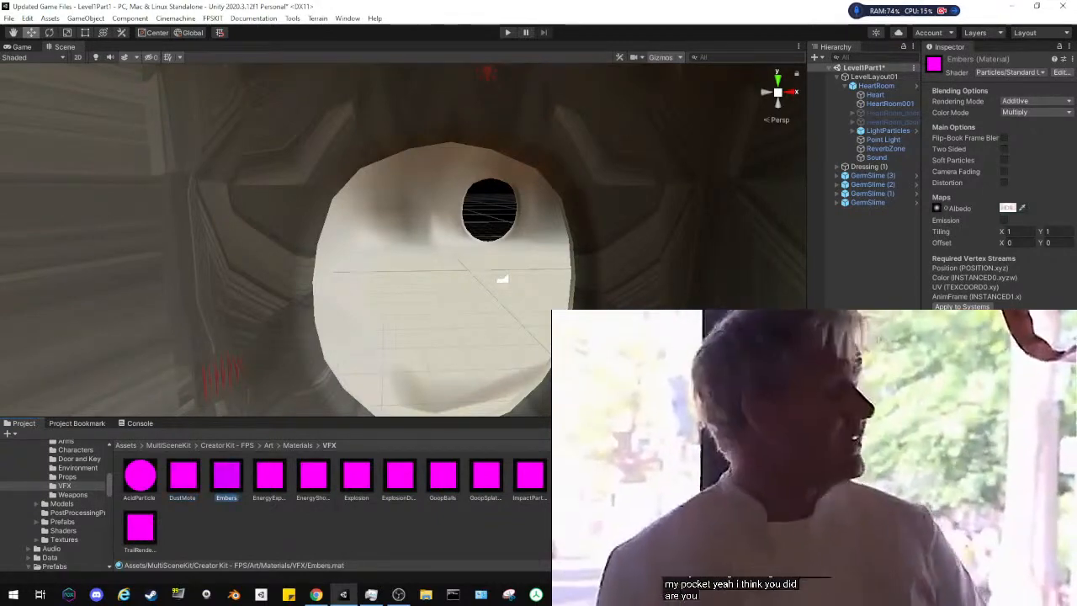
{"action": "left_click", "coordinate": [712, 600]}
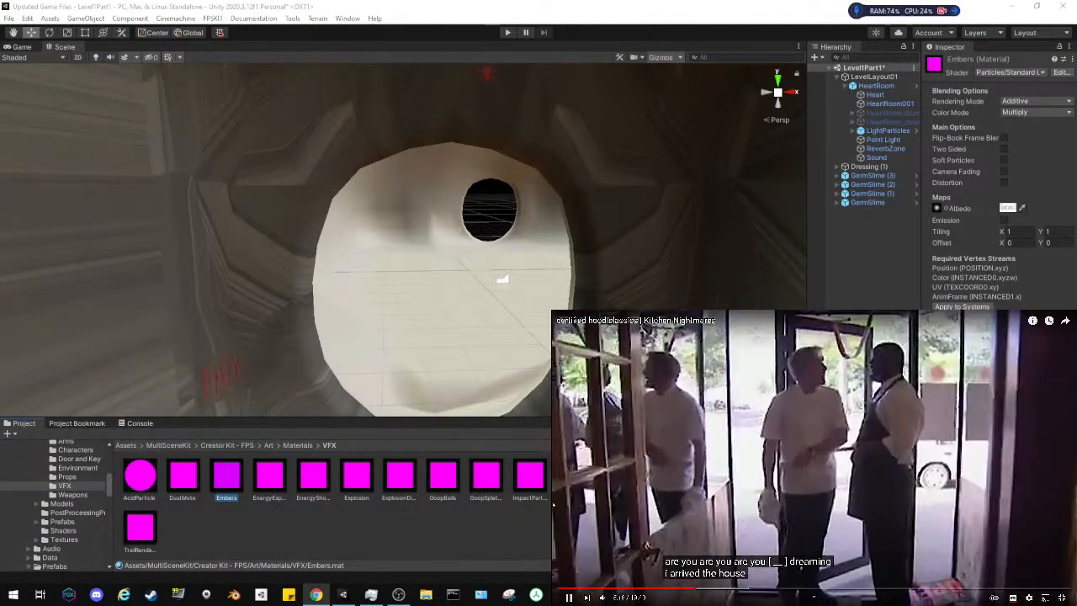
{"action": "left_click", "coordinate": [503, 279]}
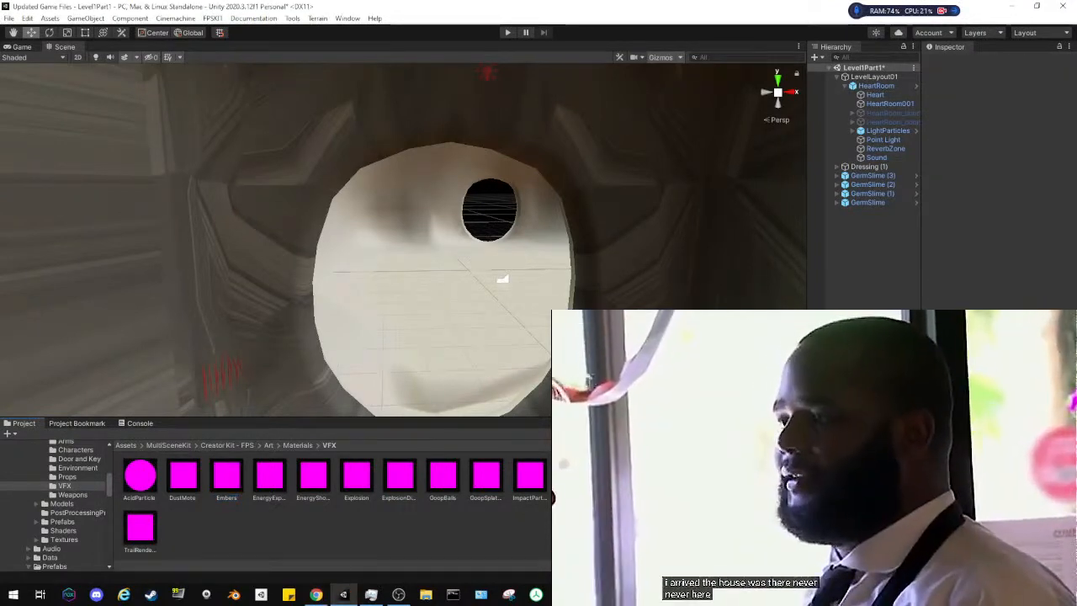
{"action": "left_click", "coordinate": [573, 477]}
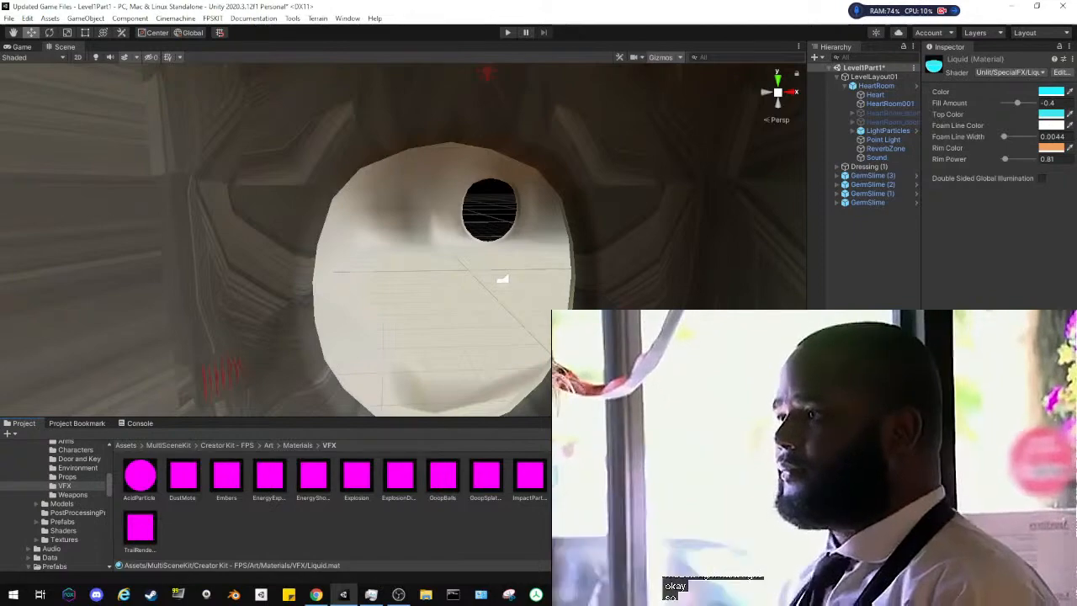
{"action": "left_click", "coordinate": [616, 476]}
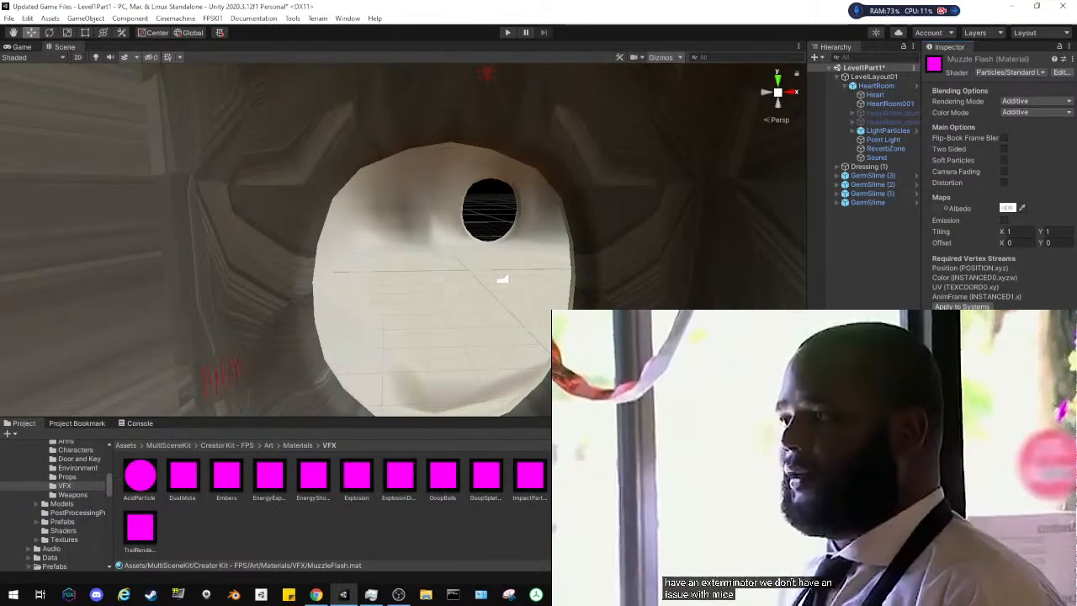
Delete the first 13 materials in the VFX folder, starting with AcidParticle
{"action": "left_click", "coordinate": [659, 476], "text": "ctrl"}
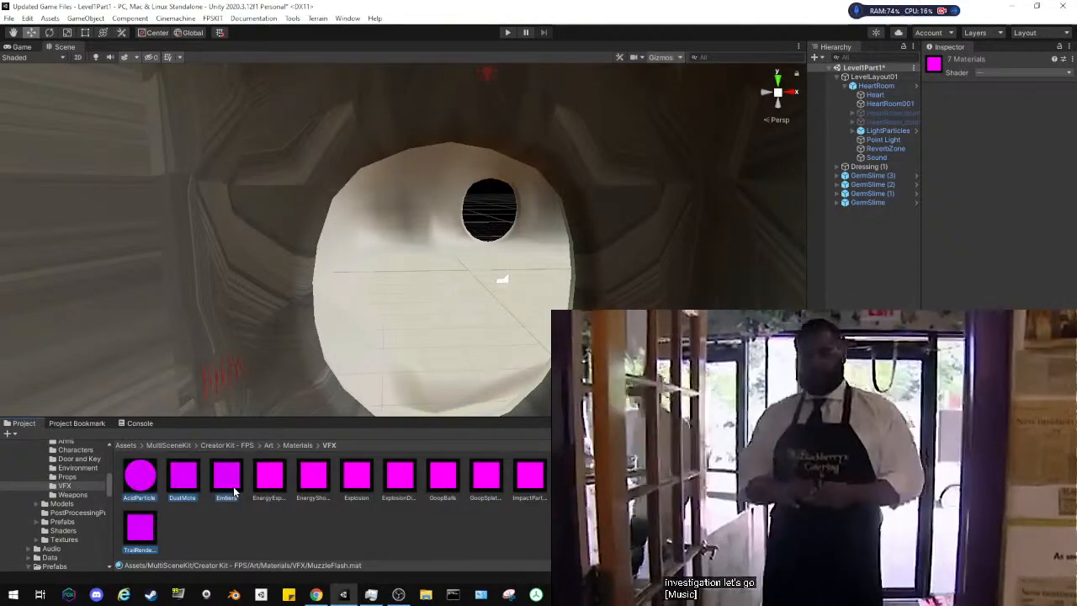
{"action": "left_click", "coordinate": [295, 491]}
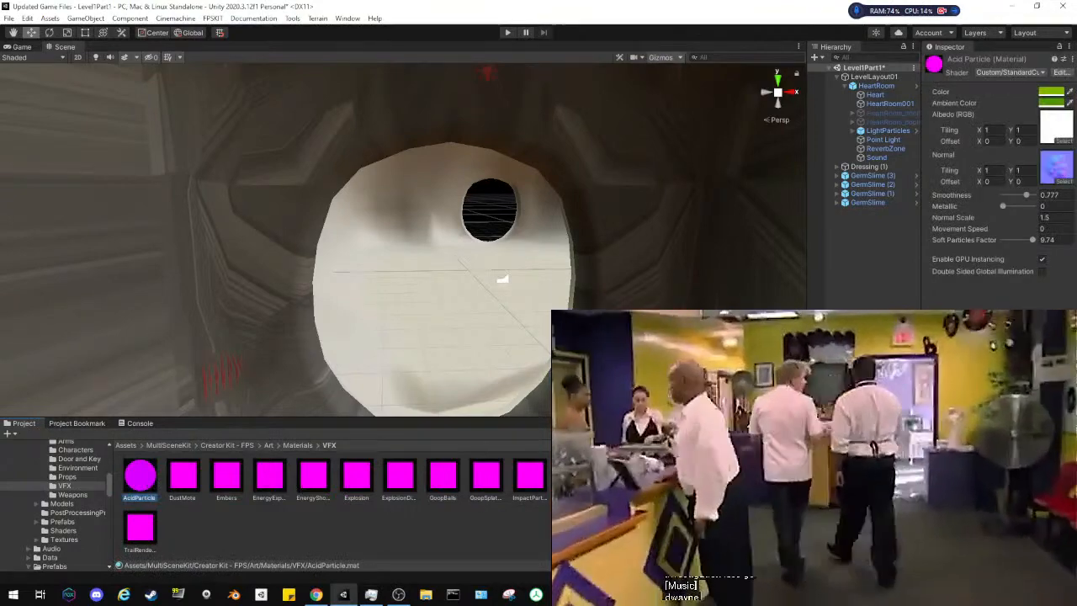
{"action": "key", "text": "ctrl+a"}
{"action": "right_click", "coordinate": [661, 165]}
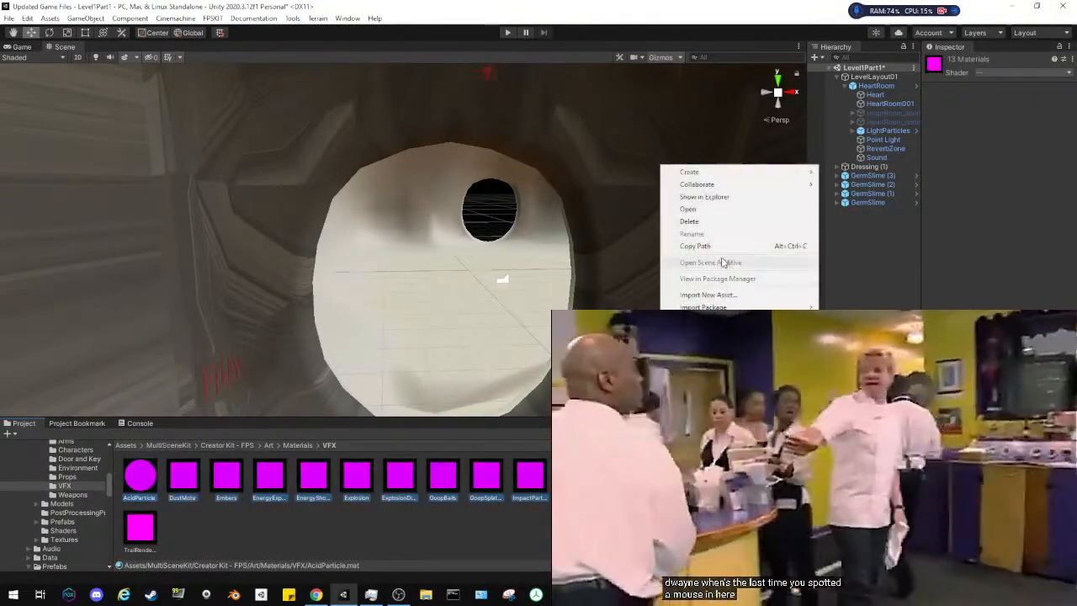
{"action": "left_click", "coordinate": [690, 222]}
{"action": "key", "text": "Return"}
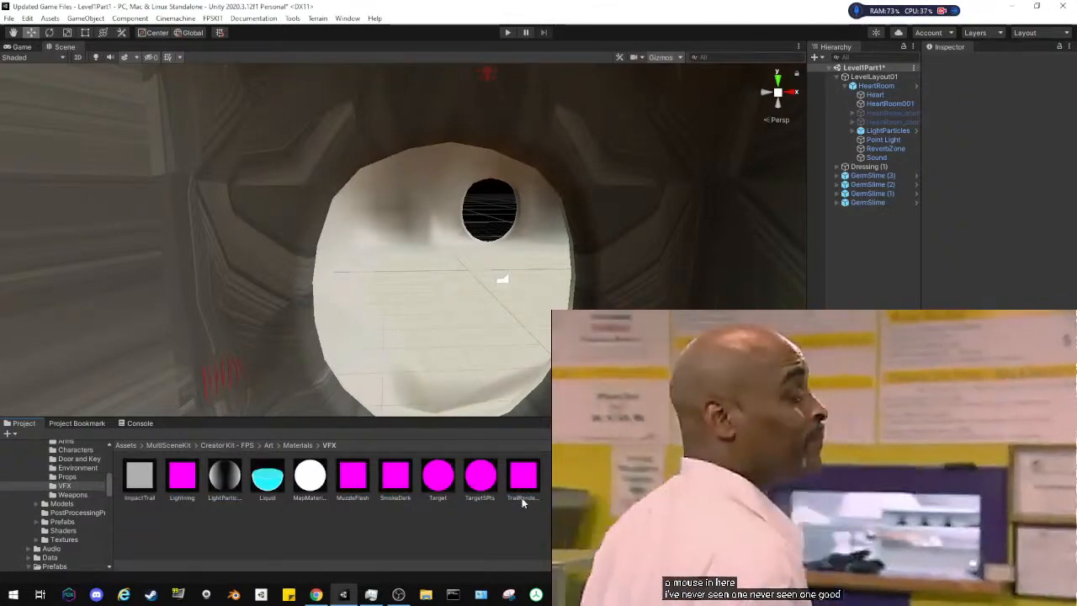
Delete the remaining pink VFX materials: MuzzleFlash, SmokeDark, both Target materials, TrailRenderer and Lightning
{"action": "left_click", "coordinate": [525, 480]}
{"action": "left_click", "coordinate": [359, 484], "text": "shift"}
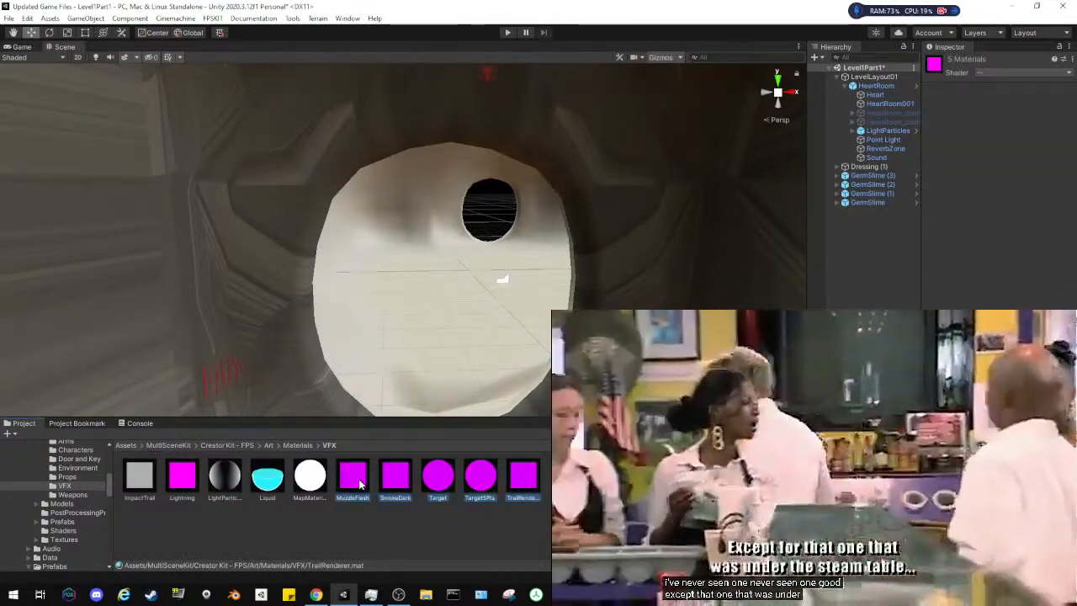
{"action": "right_click", "coordinate": [360, 483]}
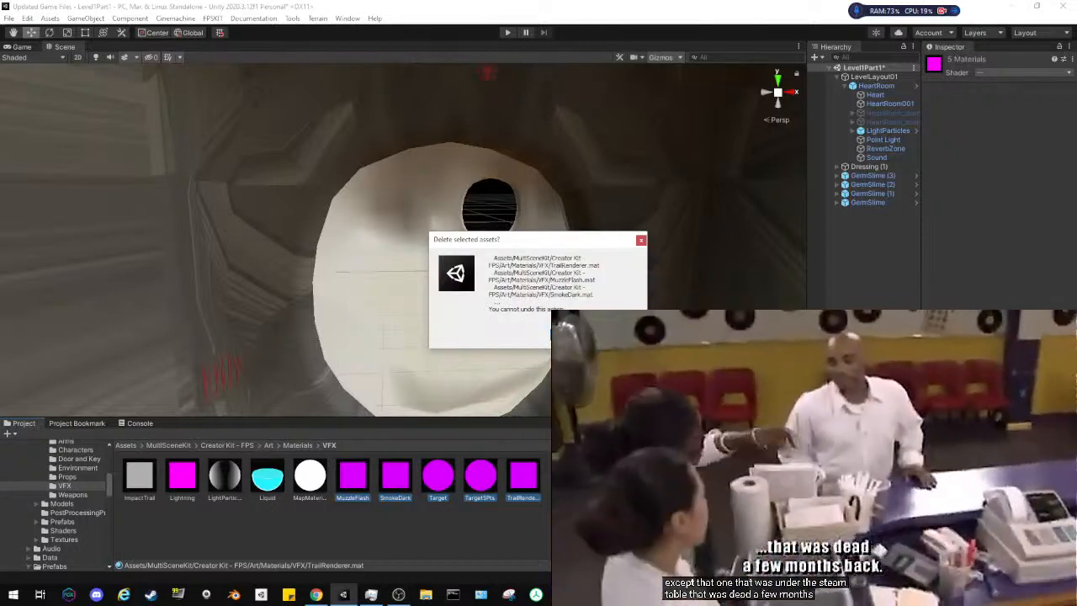
{"action": "left_click", "coordinate": [541, 336]}
{"action": "left_click", "coordinate": [184, 484]}
{"action": "right_click", "coordinate": [185, 487]}
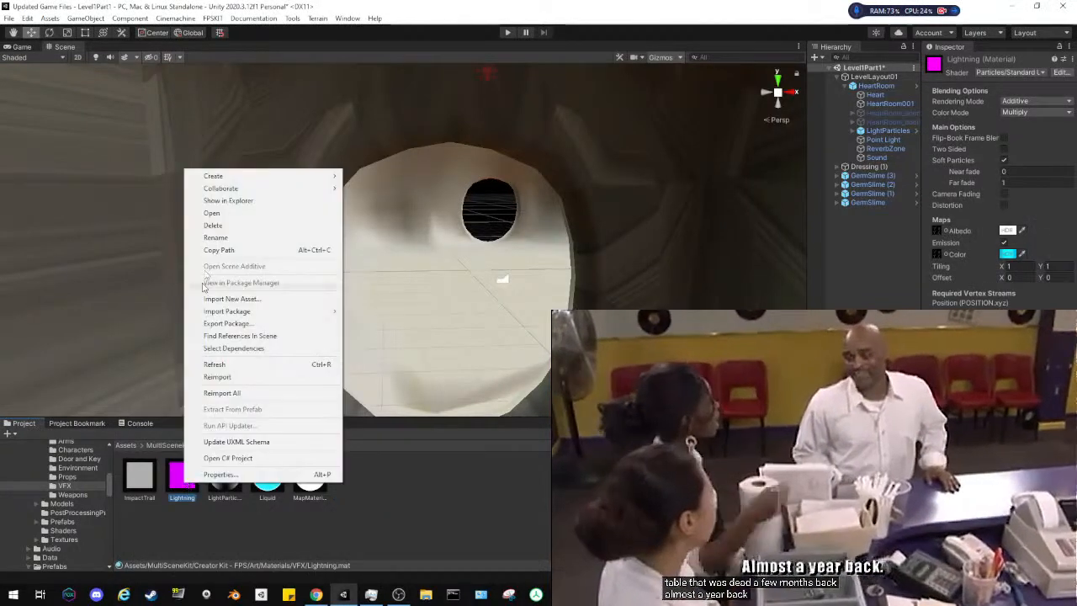
{"action": "left_click", "coordinate": [224, 224]}
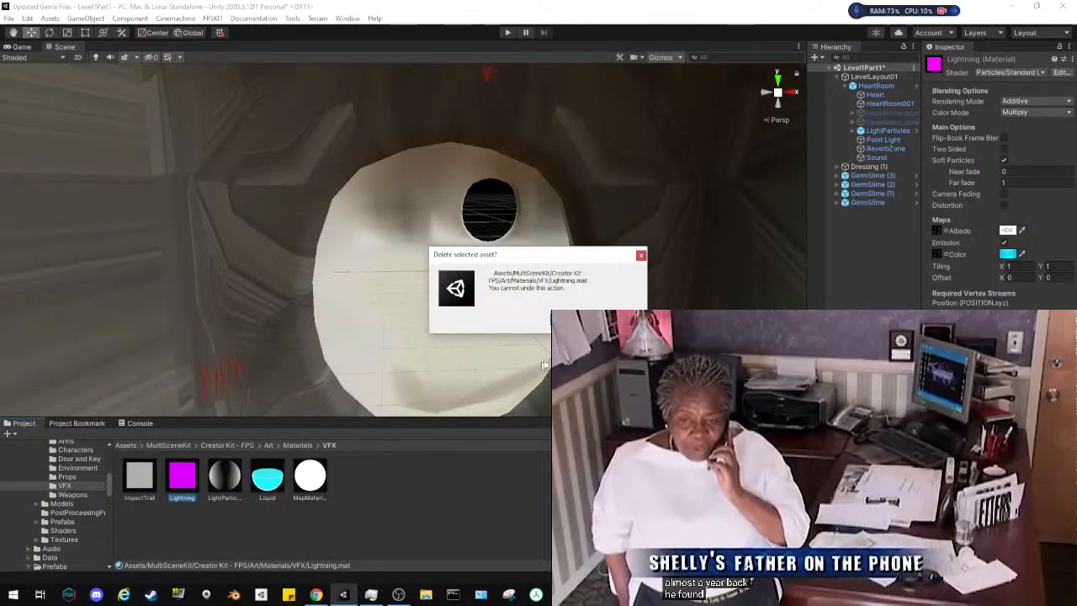
{"action": "left_click", "coordinate": [580, 321]}
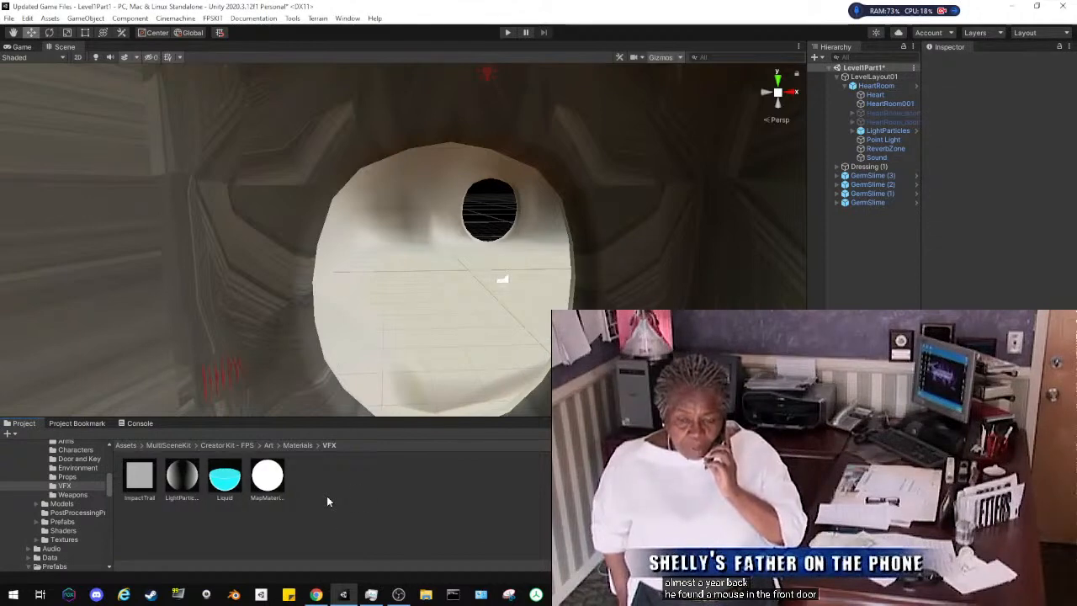
Check the MapMaterial, then select the HeartRoom001 mesh in the scene and locate its assigned material in the project
{"action": "left_click", "coordinate": [268, 480]}
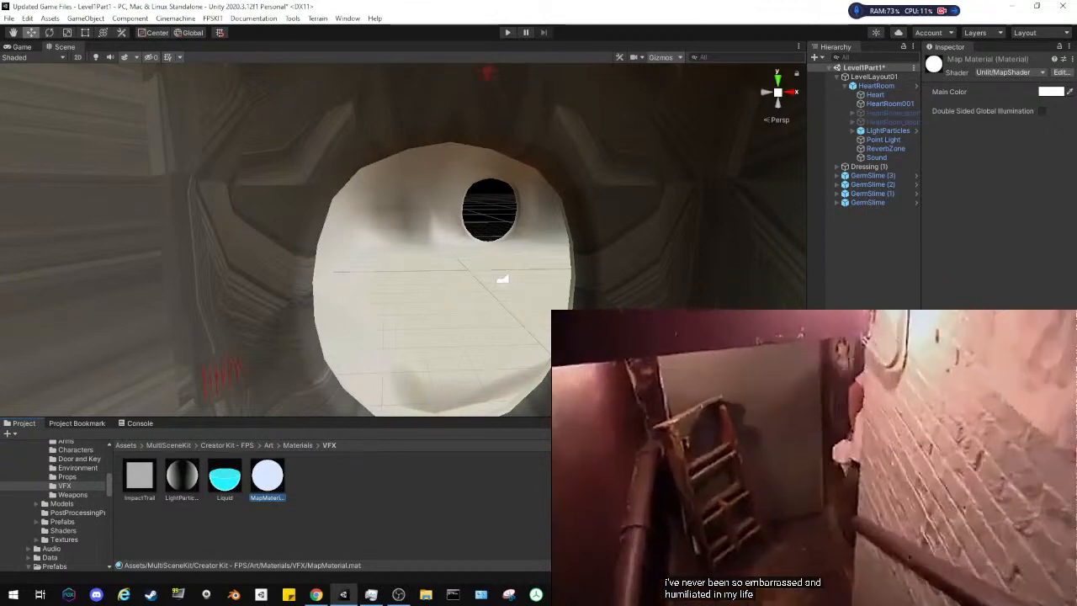
{"action": "right_click_drag", "start_coordinate": [565, 276], "coordinate": [561, 283]}
{"action": "left_click", "coordinate": [468, 278]}
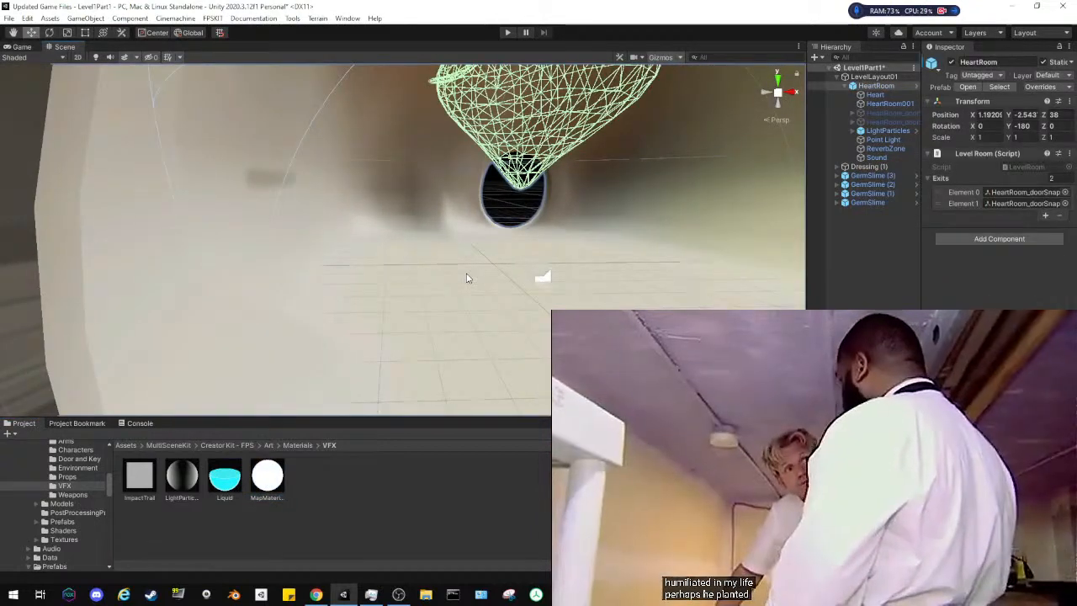
{"action": "left_click", "coordinate": [391, 276]}
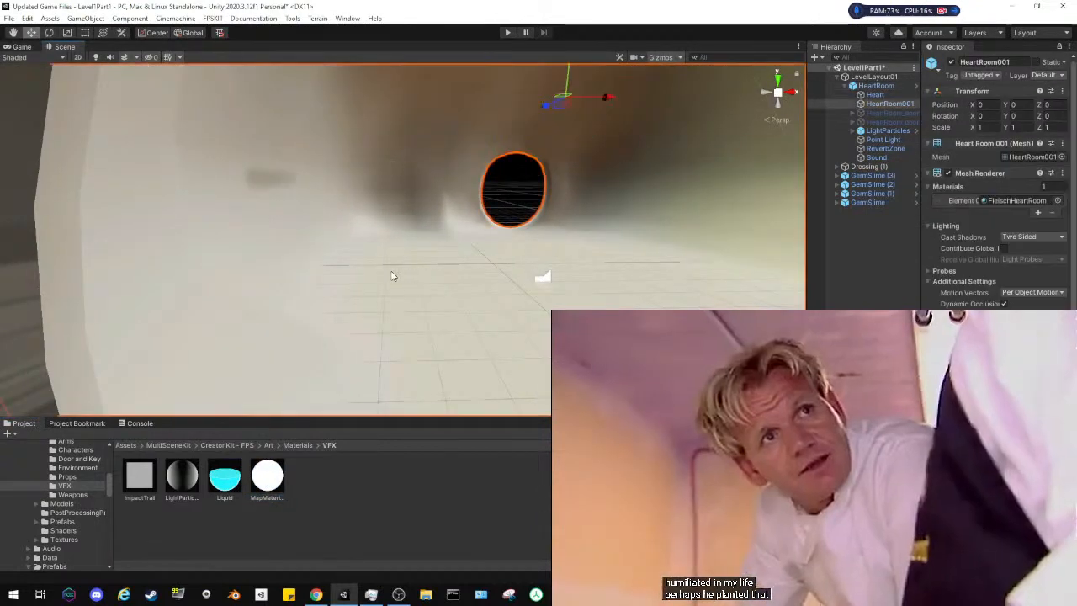
{"action": "left_click", "coordinate": [1018, 201]}
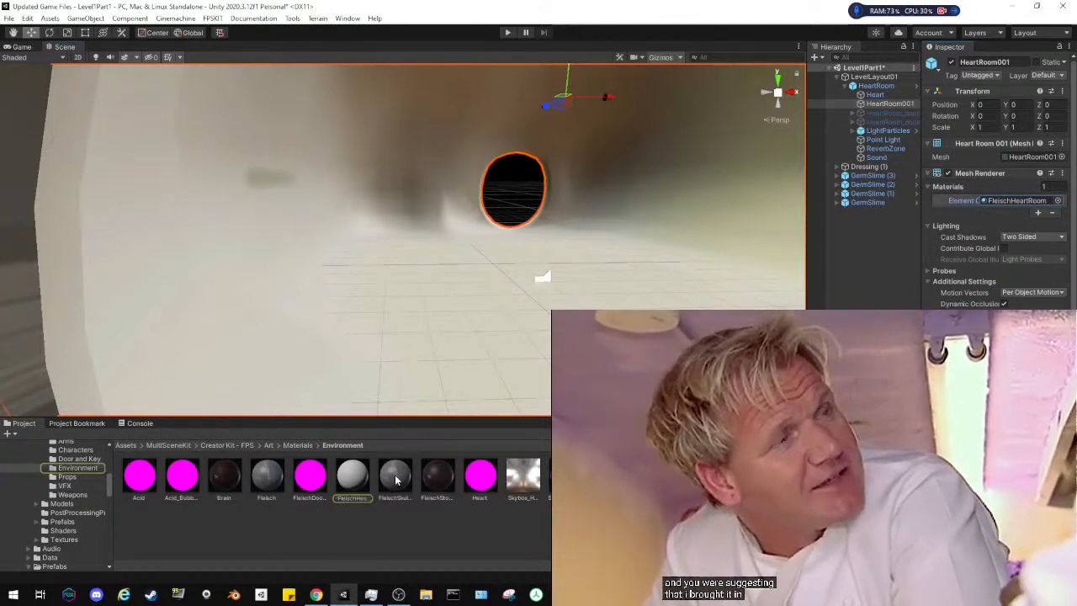
Try the StomachStuff material and then the Brain material on HeartRoom001's Mesh Renderer
{"action": "scroll", "coordinate": [978, 197], "scroll_direction": "down", "scroll_amount": 2}
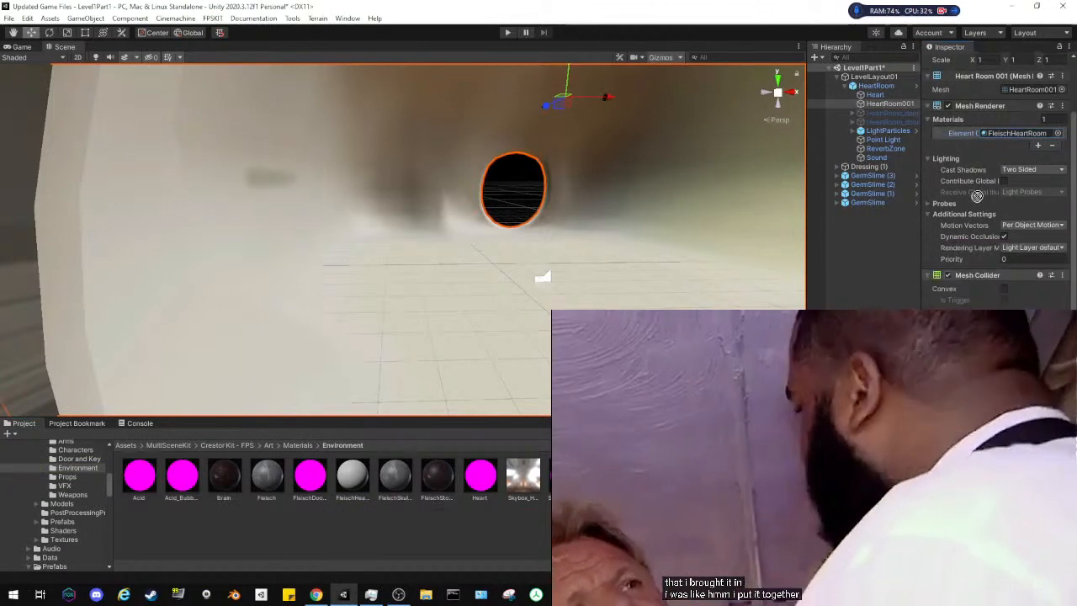
{"action": "left_click_drag", "start_coordinate": [608, 475], "coordinate": [1001, 133]}
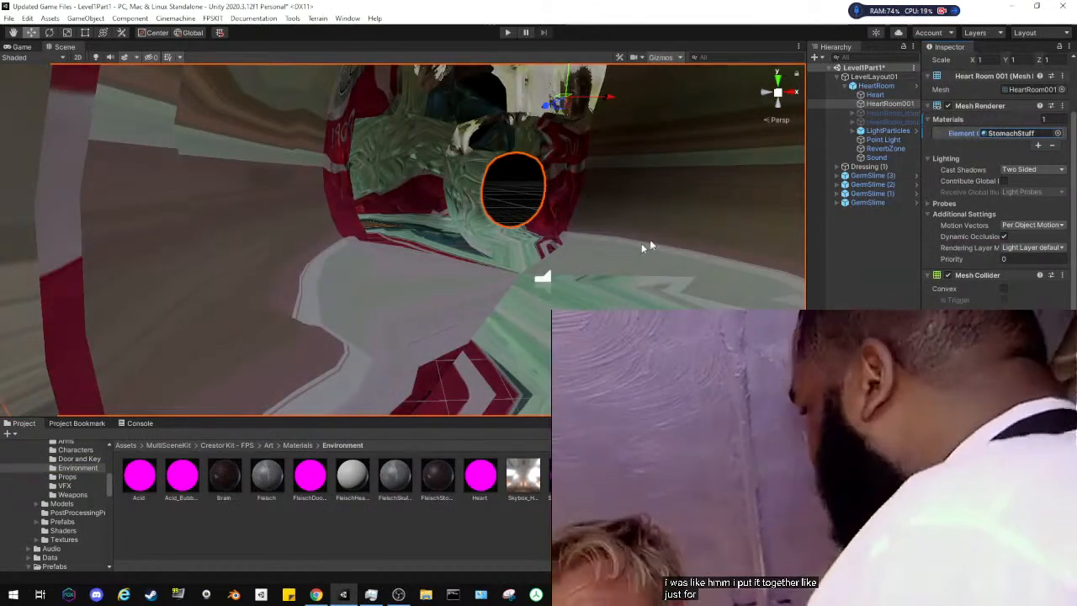
{"action": "mouse_move", "coordinate": [643, 243]}
{"action": "right_mouse_down"}
{"action": "mouse_move", "coordinate": [651, 209]}
{"action": "mouse_move", "coordinate": [627, 257]}
{"action": "right_mouse_up"}
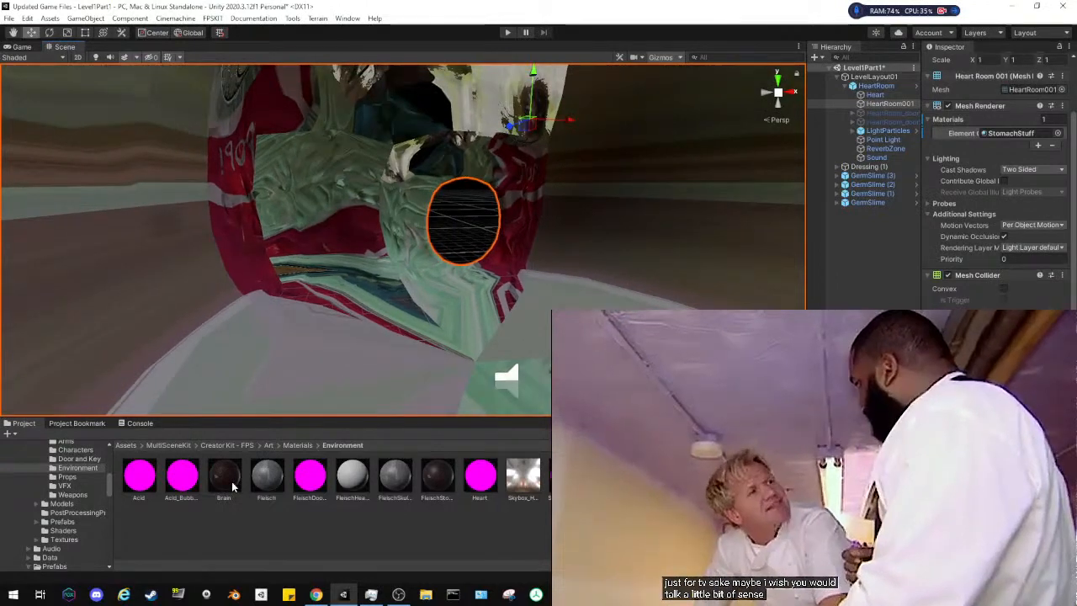
{"action": "left_click_drag", "start_coordinate": [224, 478], "coordinate": [1012, 141]}
Assign the Sand Dune material to HeartRoom001, searching the materials for "sand"
{"action": "left_click", "coordinate": [1057, 133]}
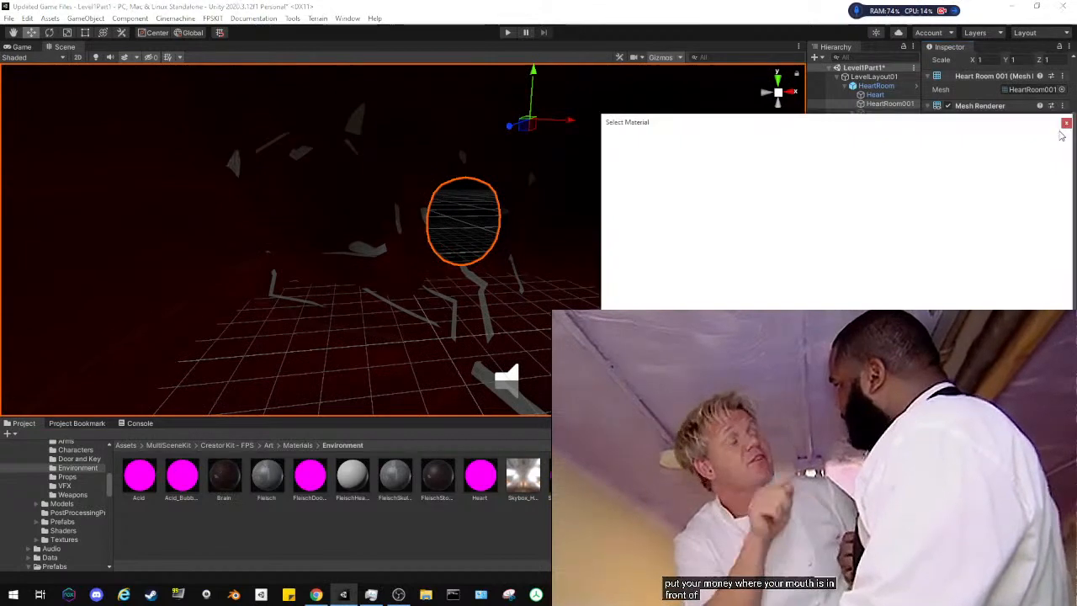
{"action": "type", "text": "sand"}
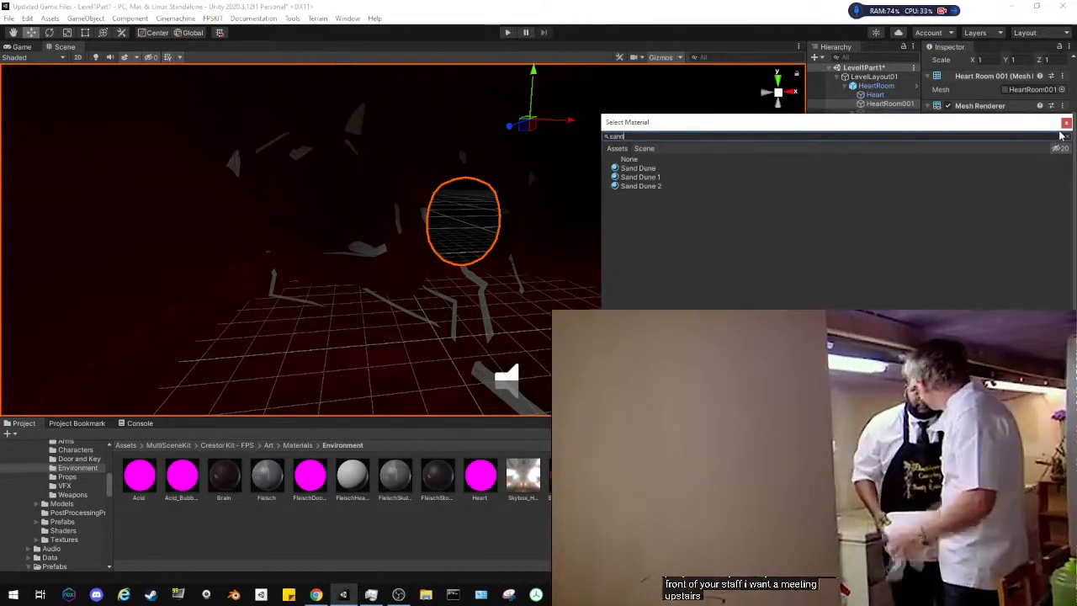
{"action": "left_click", "coordinate": [637, 169]}
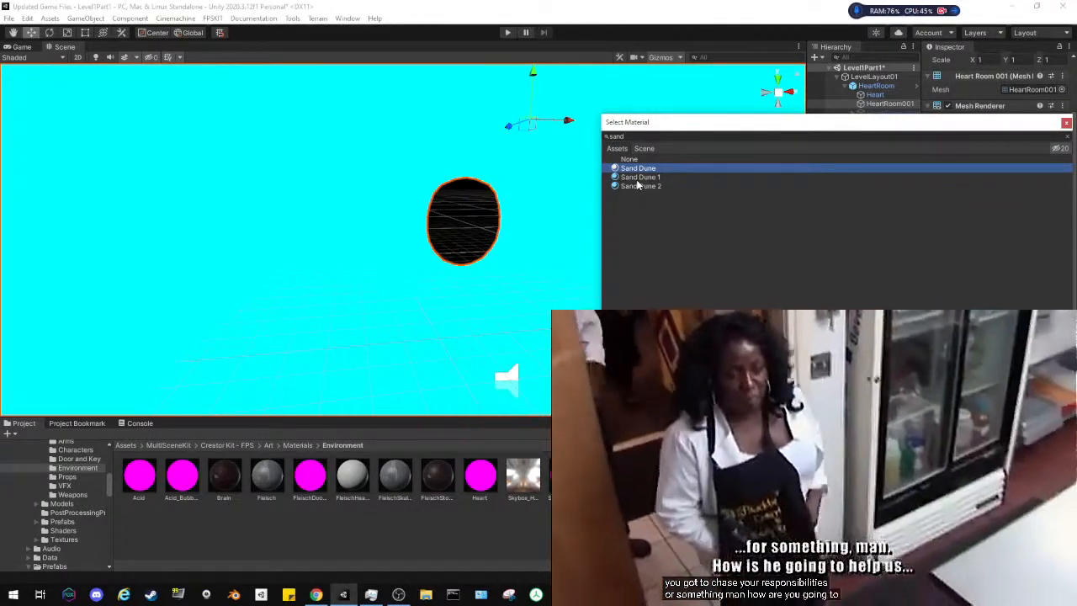
{"action": "left_click", "coordinate": [1066, 123]}
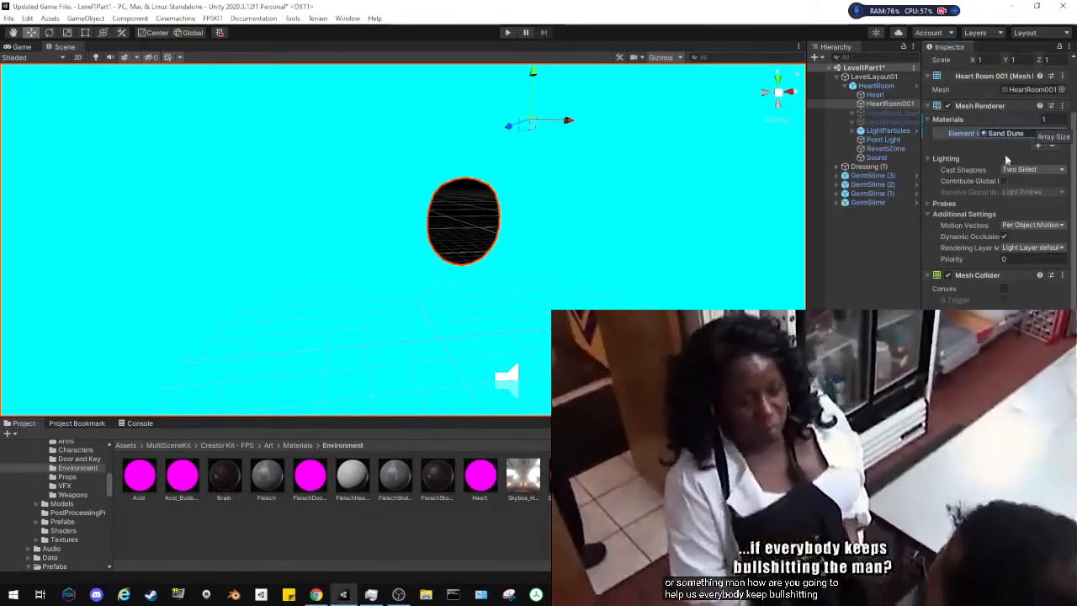
Locate the Sand Dune material in the project and examine how it looks on the heart room's walls
{"action": "left_click", "coordinate": [1001, 133]}
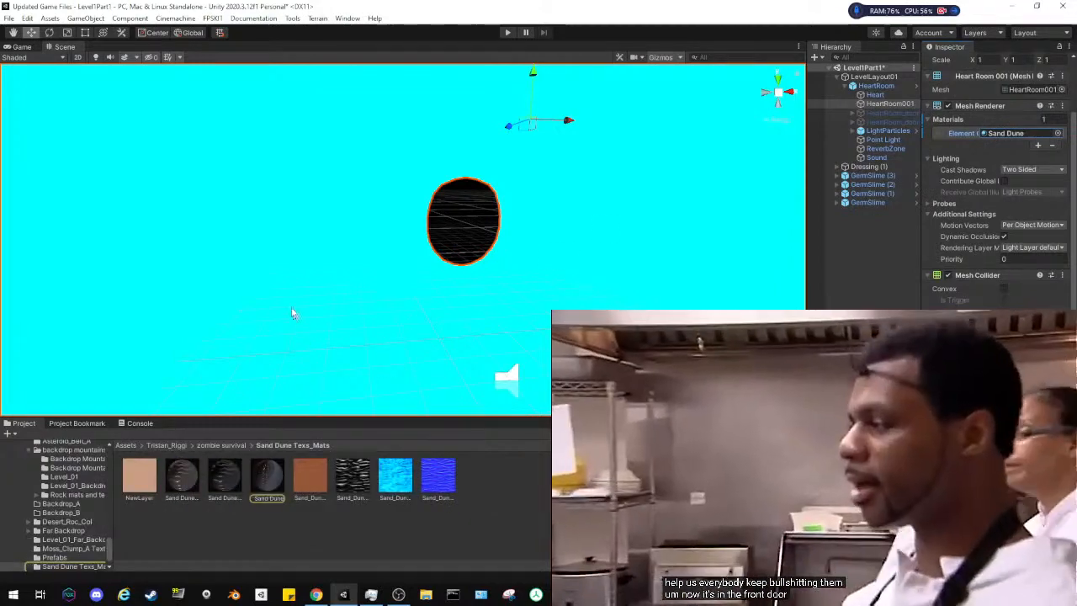
{"action": "right_click_drag", "start_coordinate": [292, 313], "coordinate": [552, 304]}
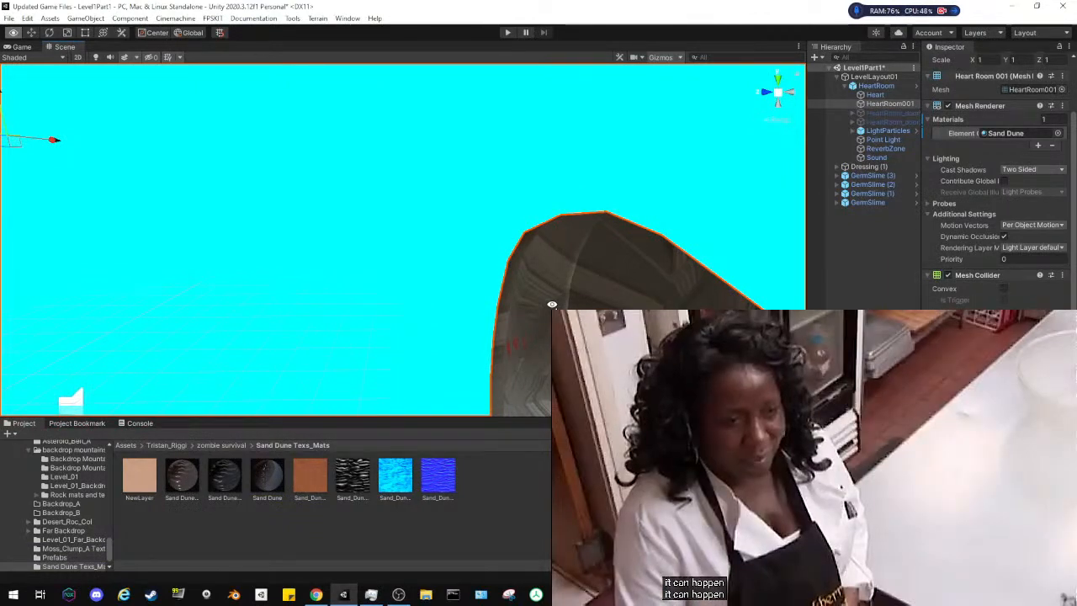
{"action": "right_click_drag", "start_coordinate": [552, 305], "coordinate": [326, 277]}
{"action": "key", "text": "w"}
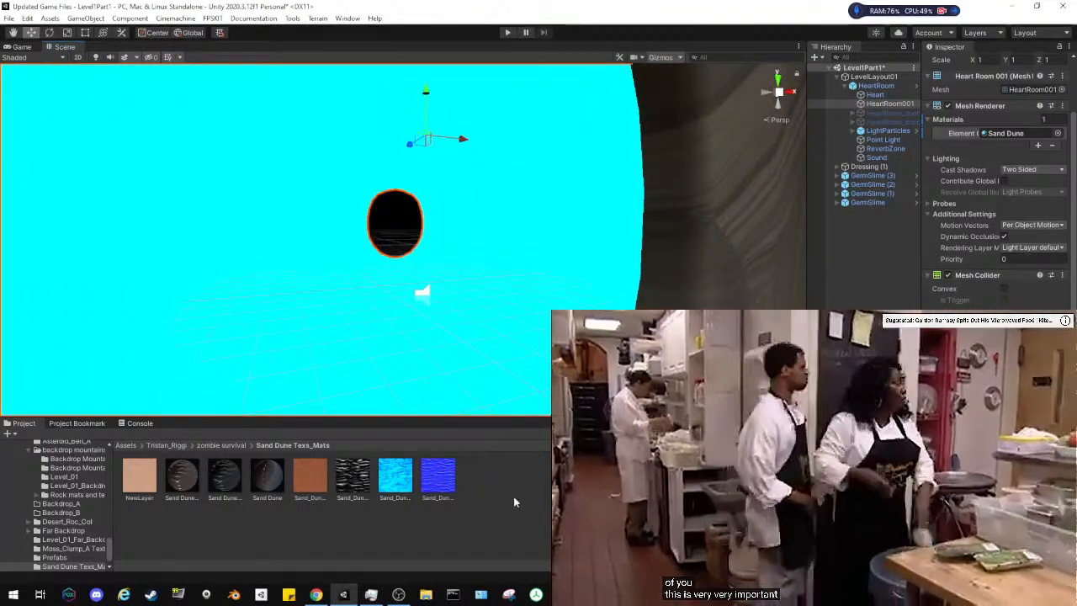
Rename the duplicated Sand Dune 3 material in the Sand Dune Texs_Mats folder to "Sand Dune 3 Interior"
{"action": "left_click", "coordinate": [184, 480]}
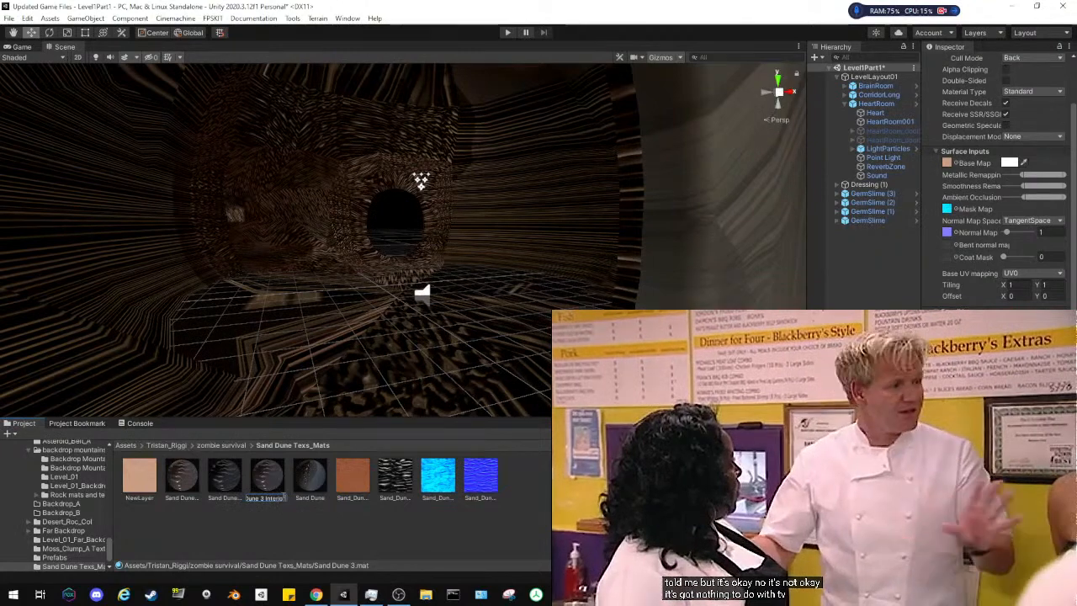
{"action": "key", "text": "Return"}
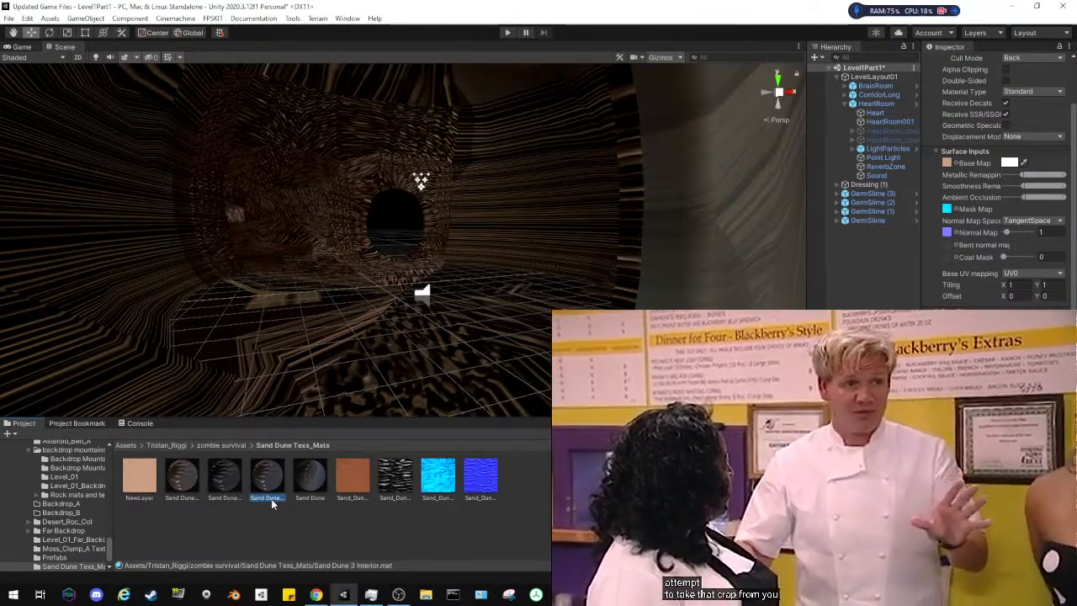
Rename the Sand Dune 3 Interior material to "Sand Dune 3 Cave Interior" and assign it to HeartRoom001's Mesh Renderer
{"action": "left_click", "coordinate": [271, 499]}
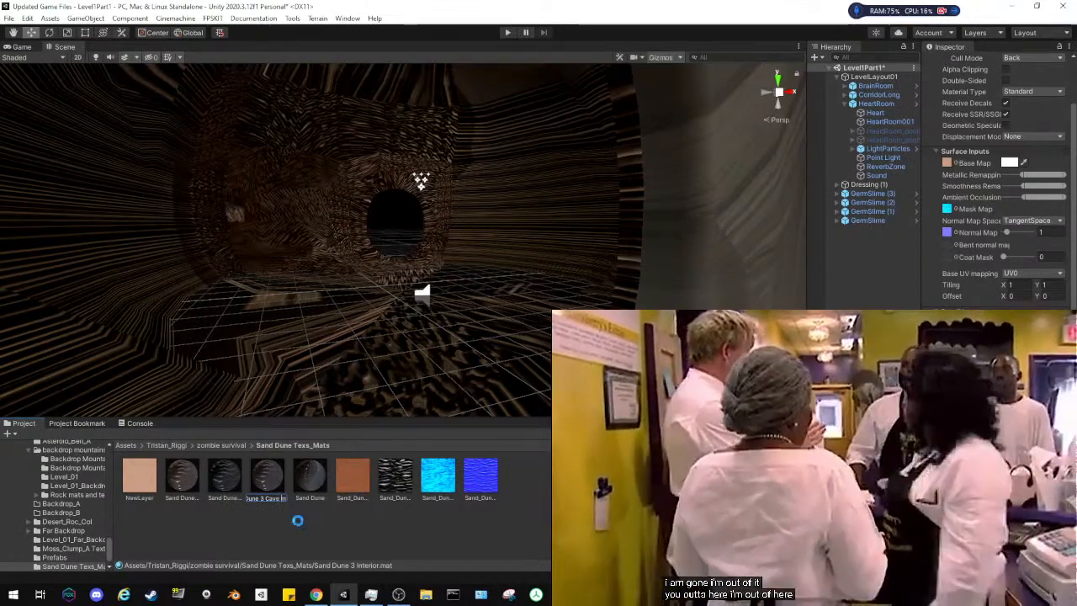
{"action": "key", "text": "Return"}
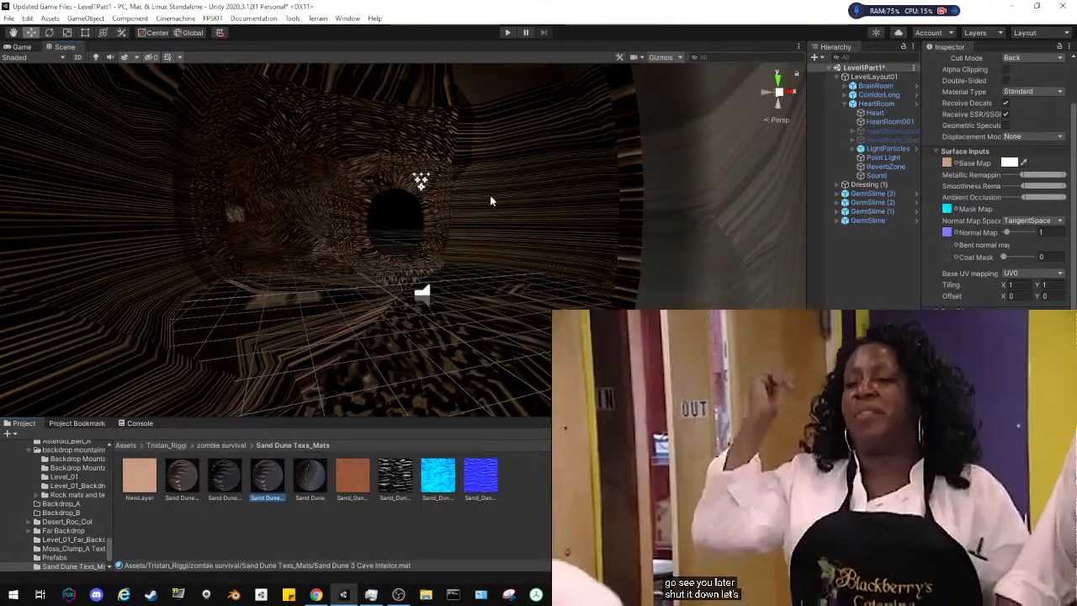
{"action": "left_click", "coordinate": [490, 195]}
{"action": "left_click", "coordinate": [551, 226]}
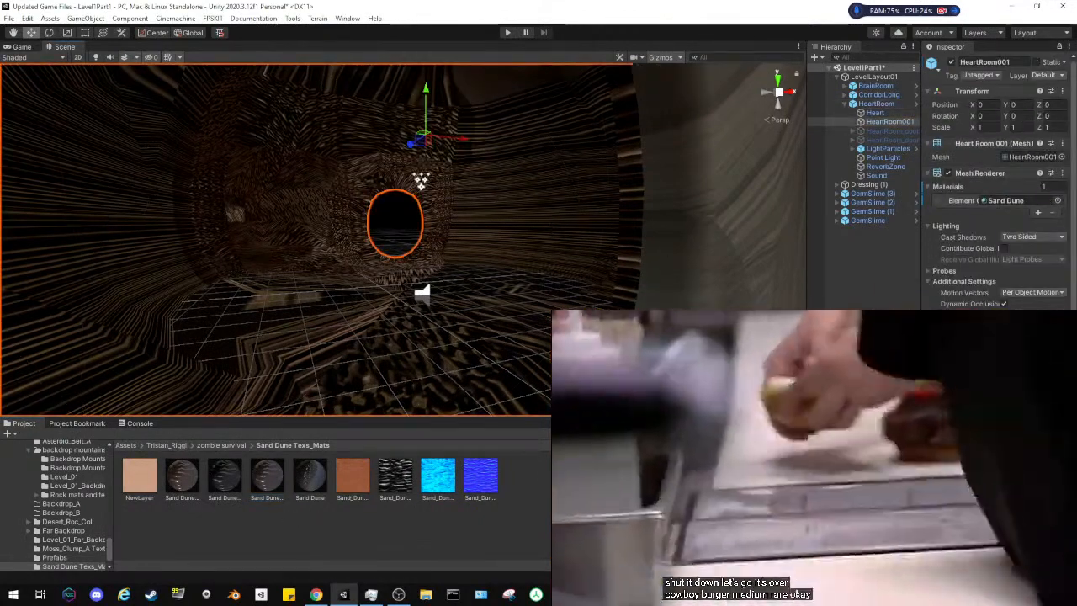
{"action": "scroll", "coordinate": [287, 482], "scroll_direction": "down", "scroll_amount": 4, "text": "ctrl"}
{"action": "left_click_drag", "start_coordinate": [195, 483], "coordinate": [1014, 204]}
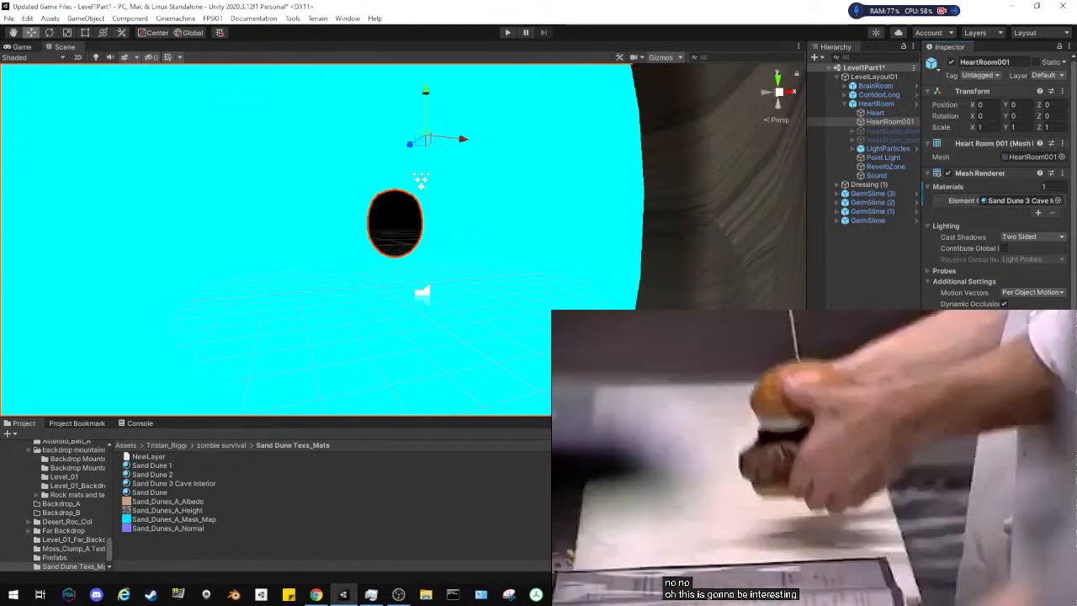
{"action": "scroll", "coordinate": [1001, 202], "scroll_direction": "down", "scroll_amount": 3}
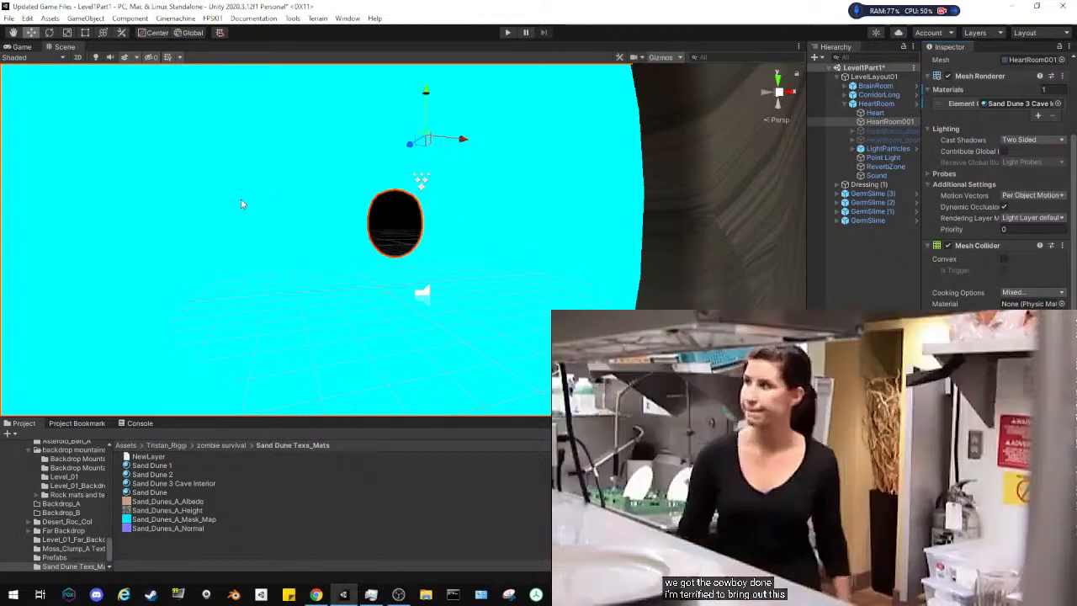
Select CorridorLong, locate the LevelRoom script attached to it in the project, and read through its code
{"action": "right_click_drag", "start_coordinate": [243, 205], "coordinate": [556, 235]}
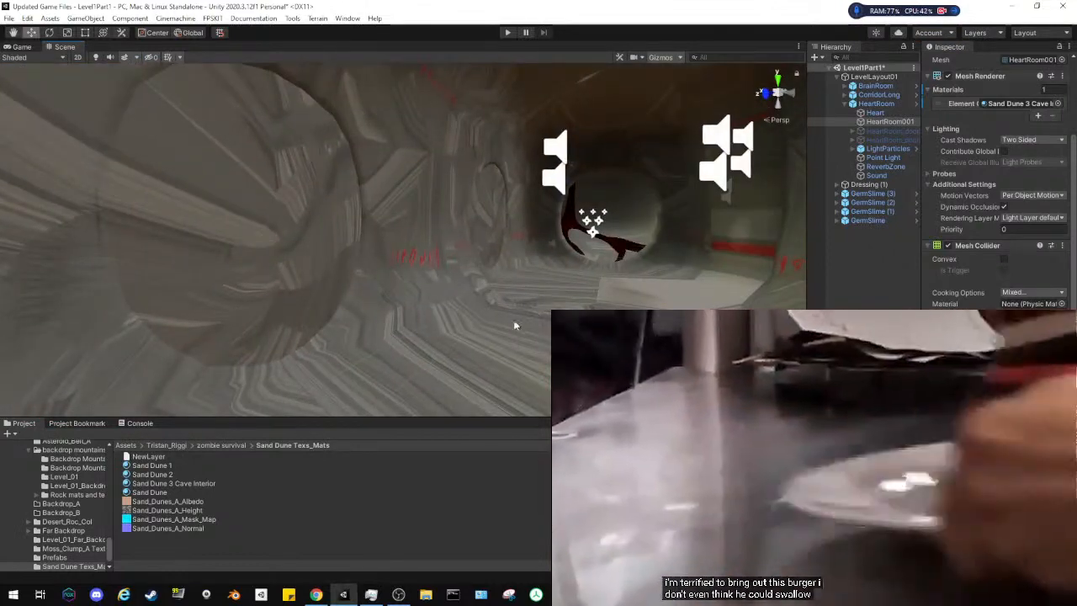
{"action": "left_click", "coordinate": [515, 325]}
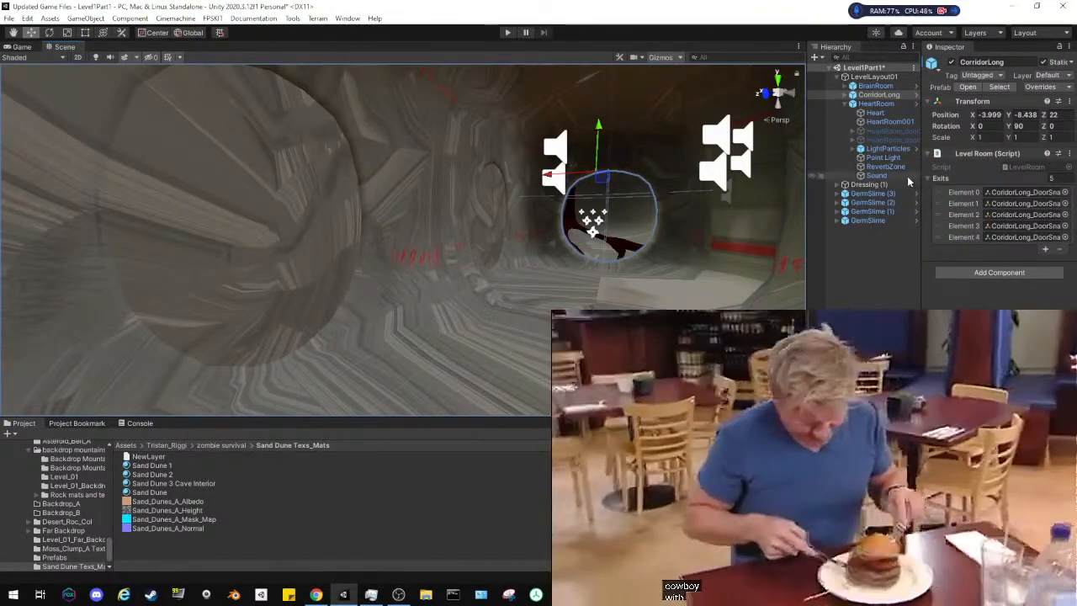
{"action": "left_click", "coordinate": [1022, 193]}
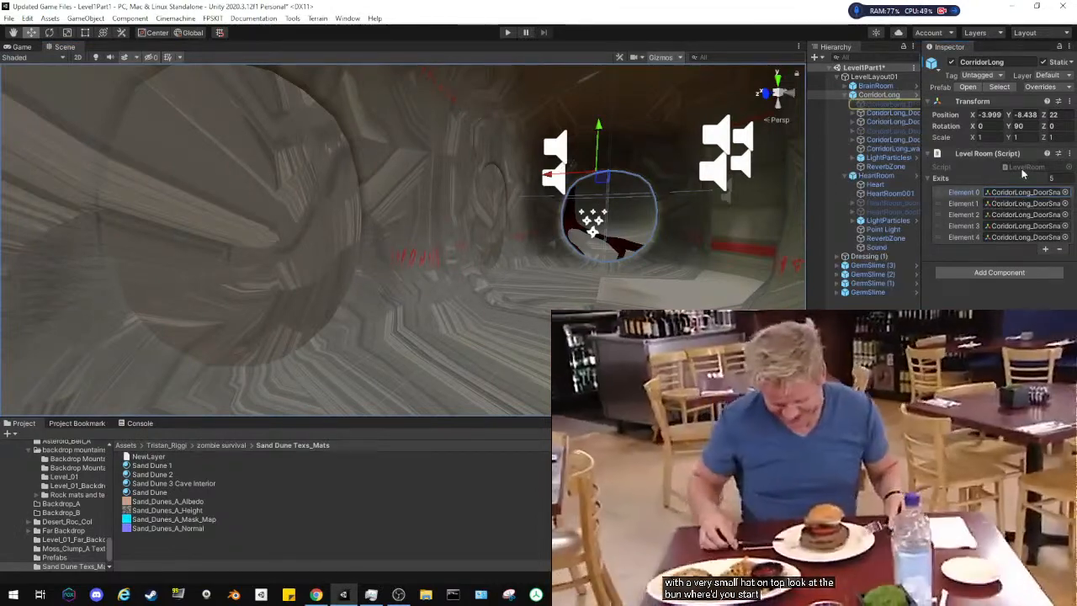
{"action": "left_click", "coordinate": [1025, 167]}
{"action": "left_click", "coordinate": [144, 465]}
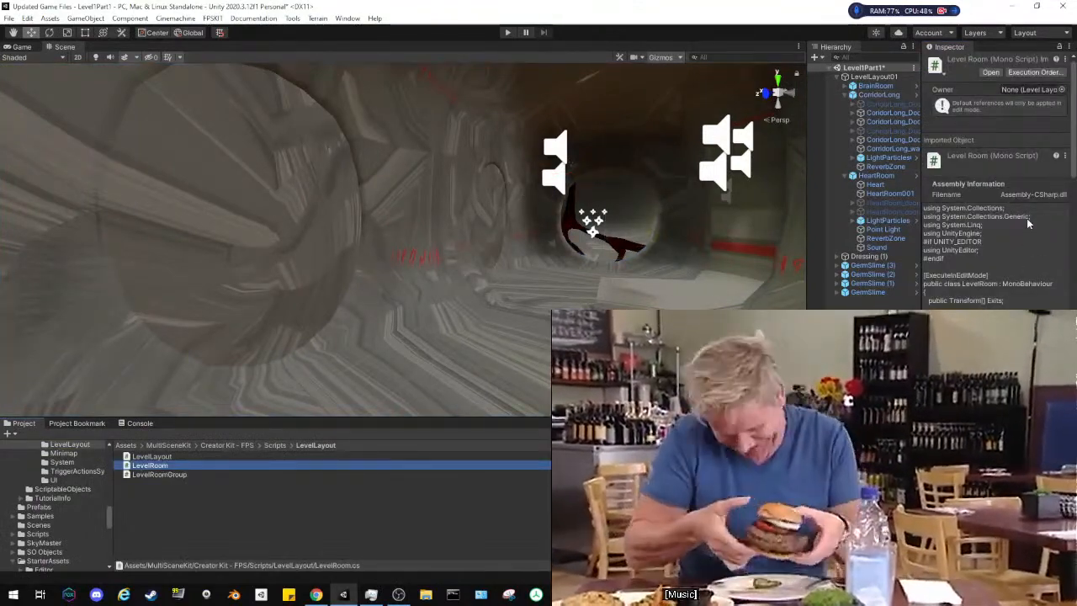
{"action": "scroll", "coordinate": [1026, 218], "scroll_direction": "down", "scroll_amount": 3}
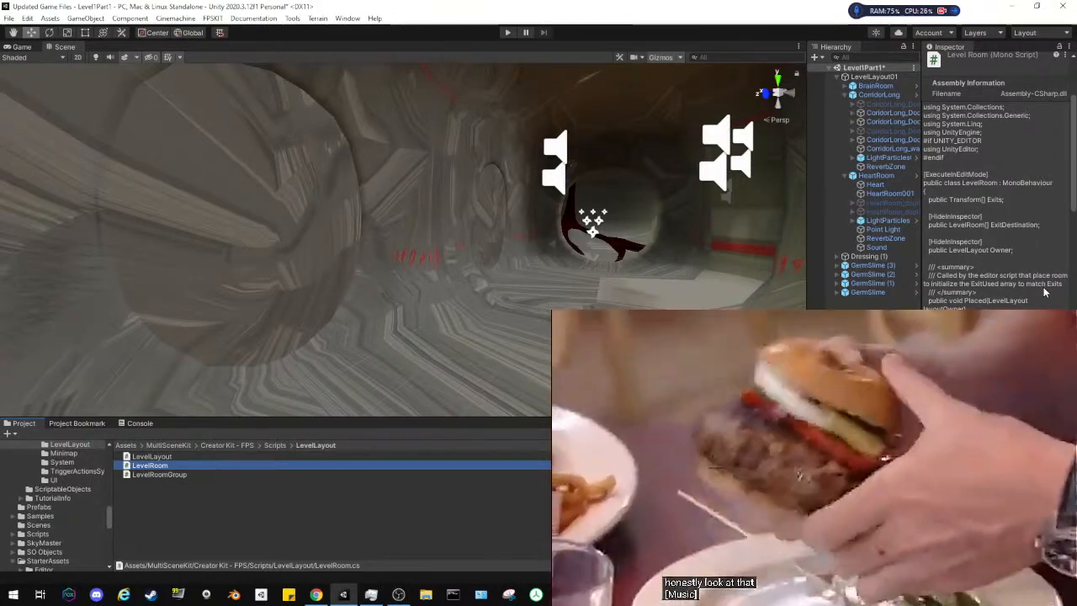
{"action": "scroll", "coordinate": [1043, 290], "scroll_direction": "down", "scroll_amount": 3}
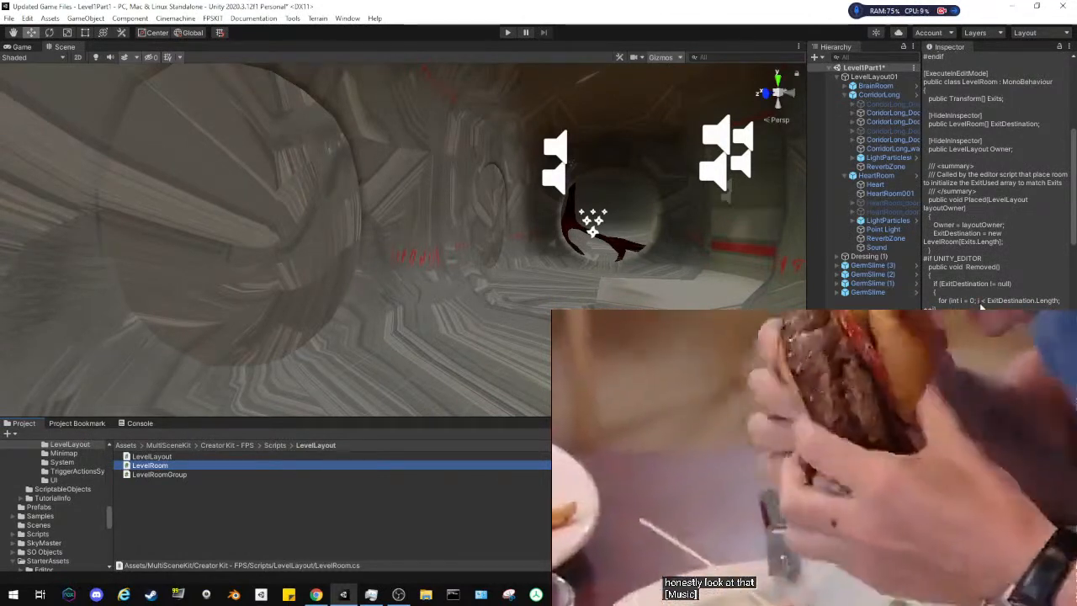
{"action": "scroll", "coordinate": [981, 307], "scroll_direction": "down", "scroll_amount": 3}
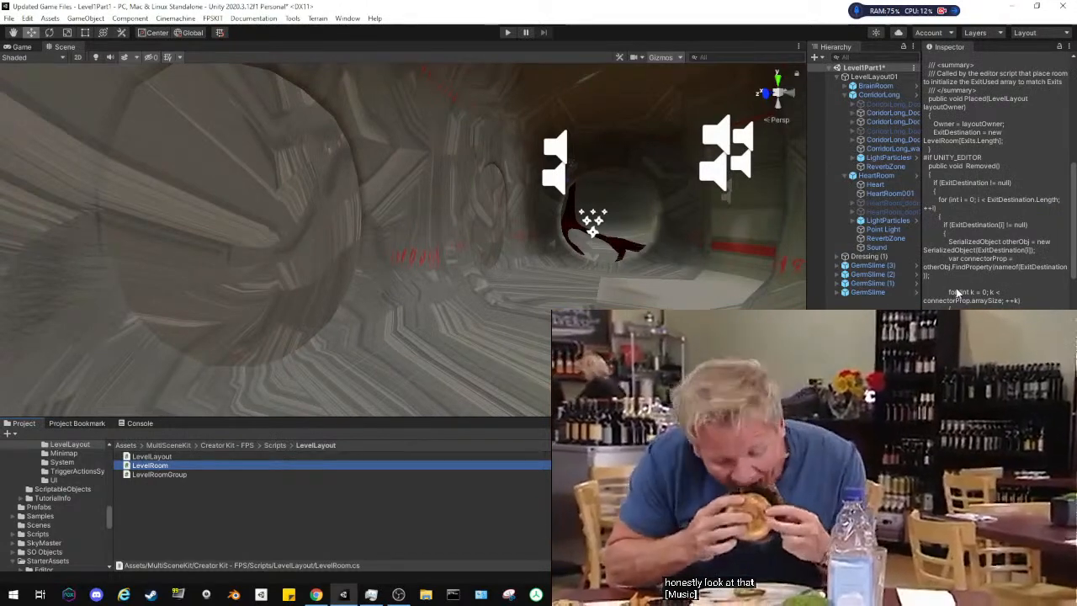
{"action": "scroll", "coordinate": [997, 181], "scroll_direction": "down", "scroll_amount": 3}
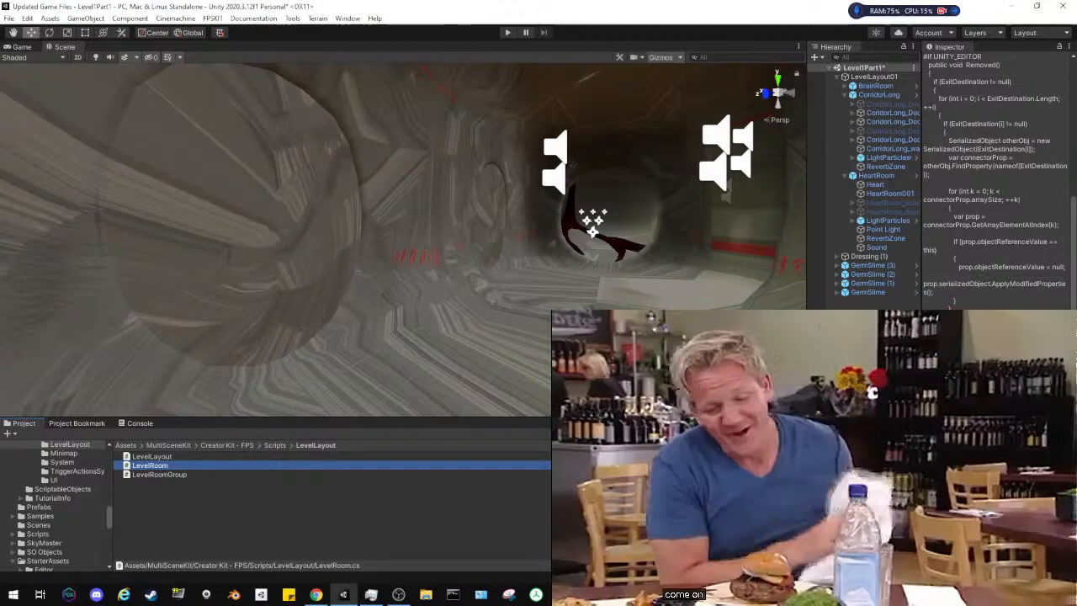
{"action": "scroll", "coordinate": [994, 181], "scroll_direction": "down", "scroll_amount": 3}
{"action": "scroll", "coordinate": [978, 308], "scroll_direction": "down", "scroll_amount": 3}
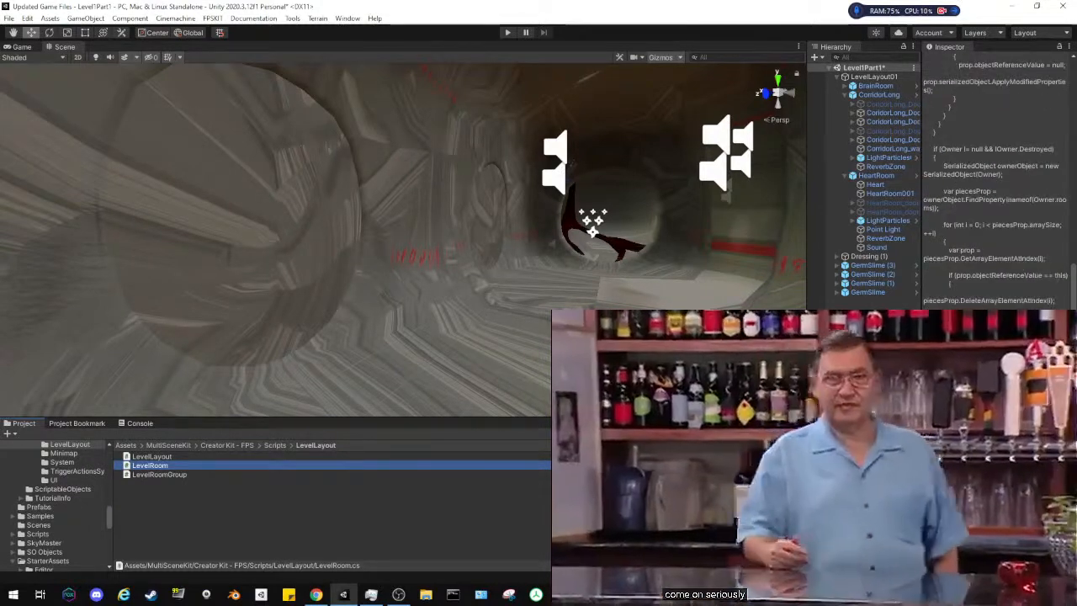
{"action": "scroll", "coordinate": [997, 181], "scroll_direction": "down", "scroll_amount": 1}
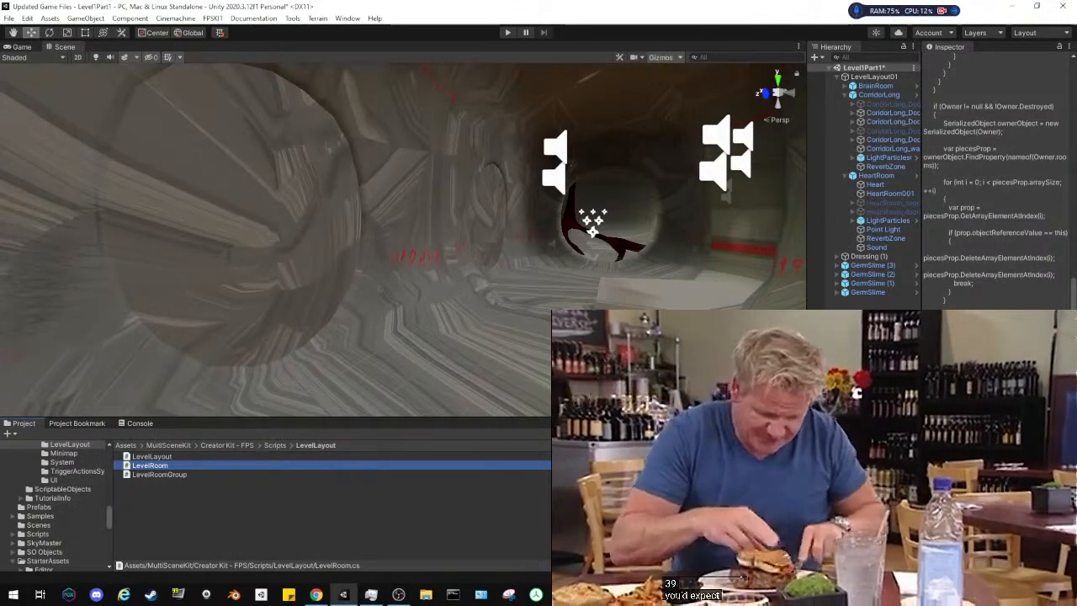
{"action": "key", "text": "shift+d"}
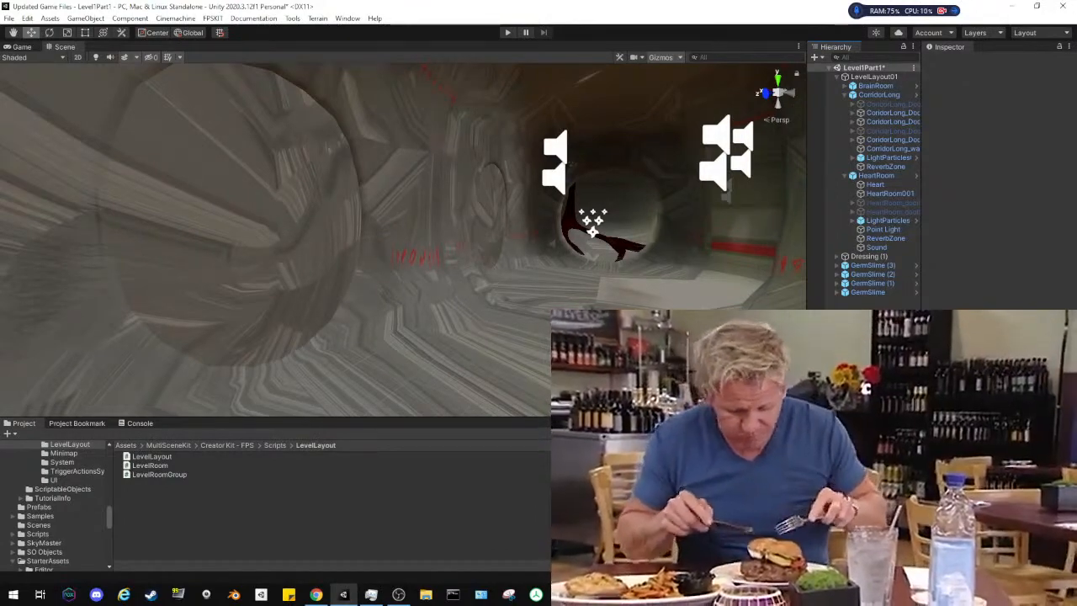
Frame CorridorLong in the scene and examine the surrounding corridor and heart room walls
{"action": "left_click", "coordinate": [468, 332]}
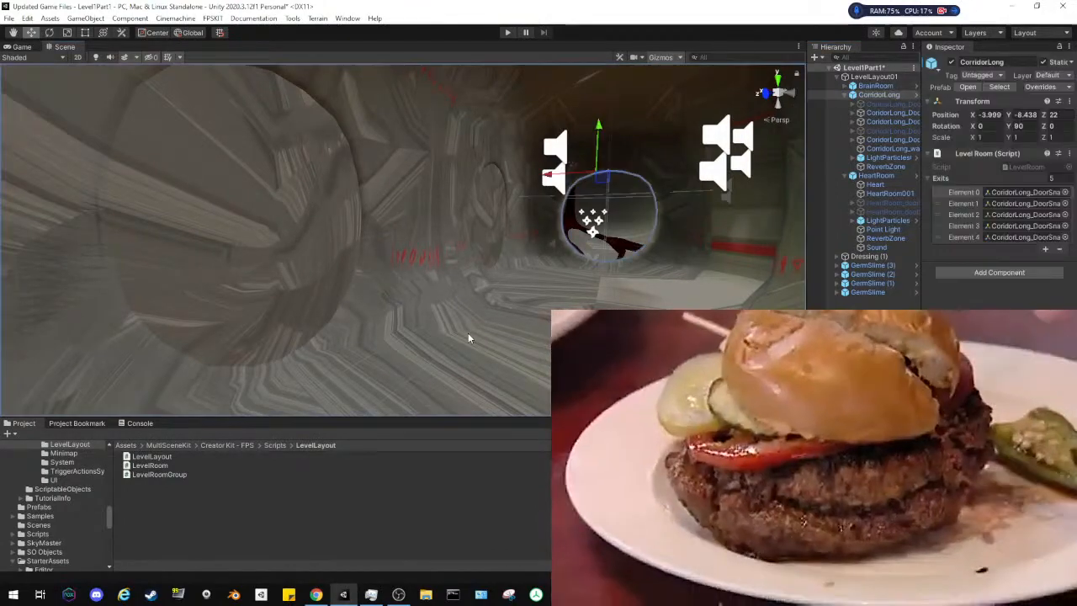
{"action": "key", "text": "f"}
{"action": "right_click_drag", "start_coordinate": [300, 308], "coordinate": [264, 350]}
{"action": "key", "text": "w"}
{"action": "key", "text": "a"}
{"action": "right_click_drag", "start_coordinate": [534, 344], "coordinate": [388, 214]}
Bring up the surface and detail inputs of HeartRoom001's material in a wider Inspector and save the scene
{"action": "left_click", "coordinate": [389, 214]}
{"action": "left_click", "coordinate": [341, 228]}
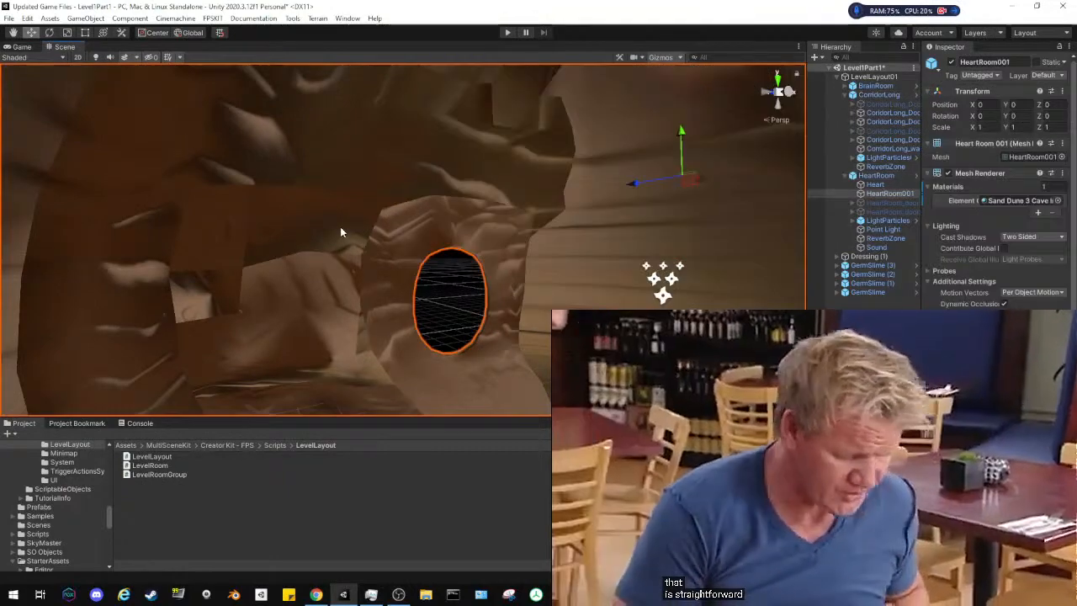
{"action": "scroll", "coordinate": [997, 186], "scroll_direction": "down", "scroll_amount": 3}
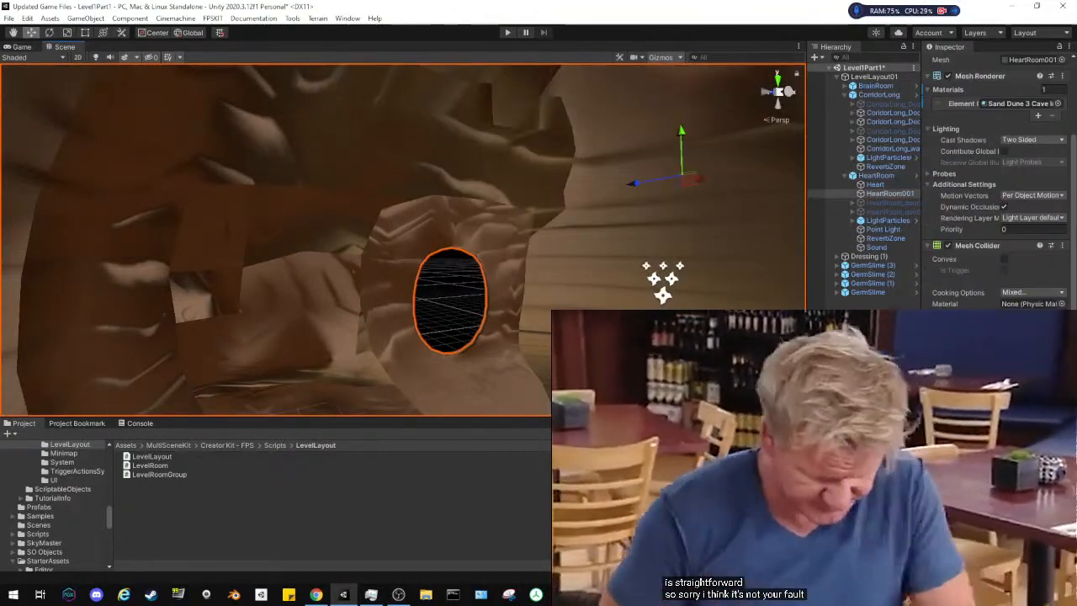
{"action": "scroll", "coordinate": [997, 186], "scroll_direction": "down", "scroll_amount": 5}
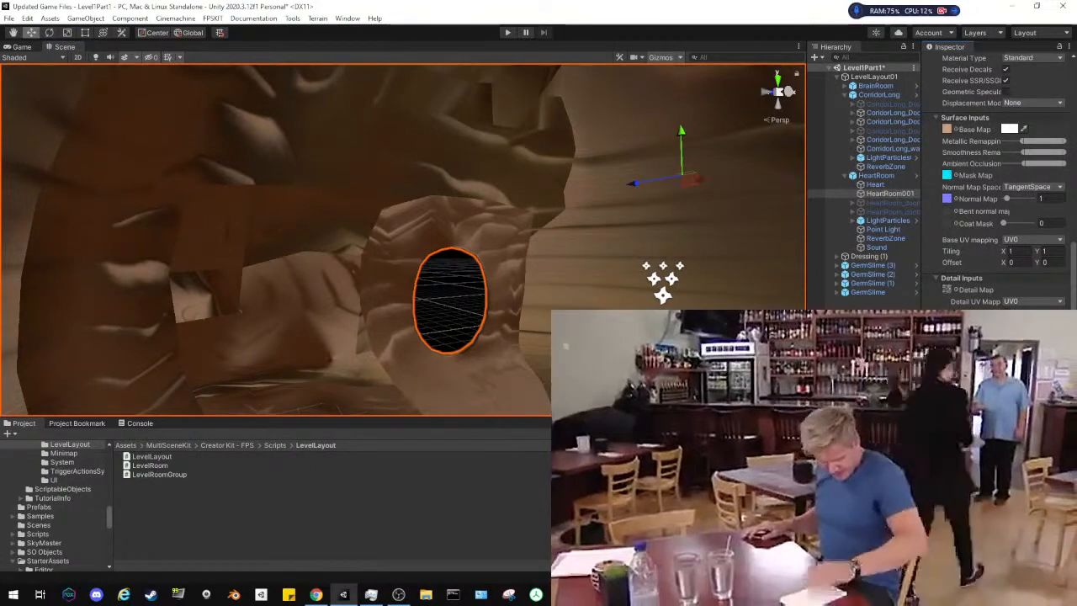
{"action": "left_click_drag", "start_coordinate": [921, 185], "coordinate": [895, 185]}
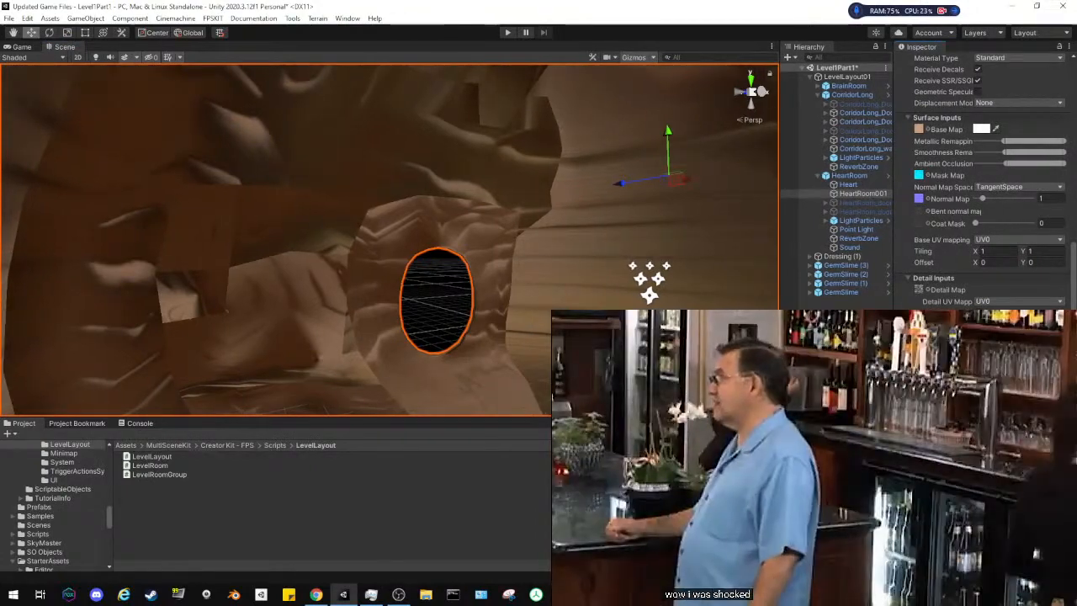
{"action": "mouse_move", "coordinate": [410, 252]}
{"action": "right_mouse_down"}
{"action": "mouse_move", "coordinate": [495, 301]}
{"action": "mouse_move", "coordinate": [580, 324]}
{"action": "mouse_move", "coordinate": [405, 252]}
{"action": "right_mouse_up"}
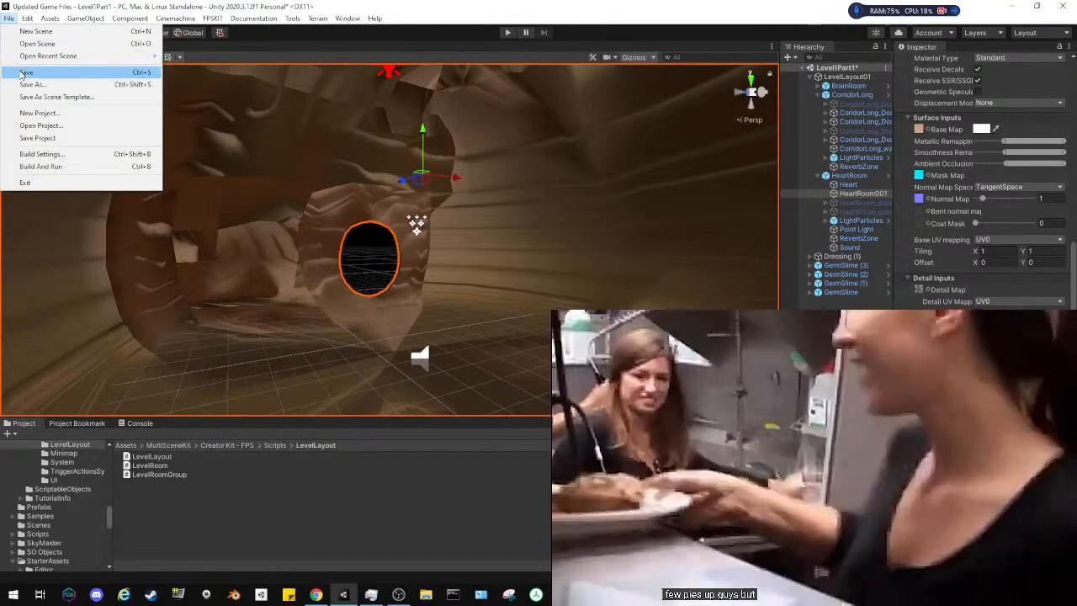
{"action": "key", "text": "Escape"}
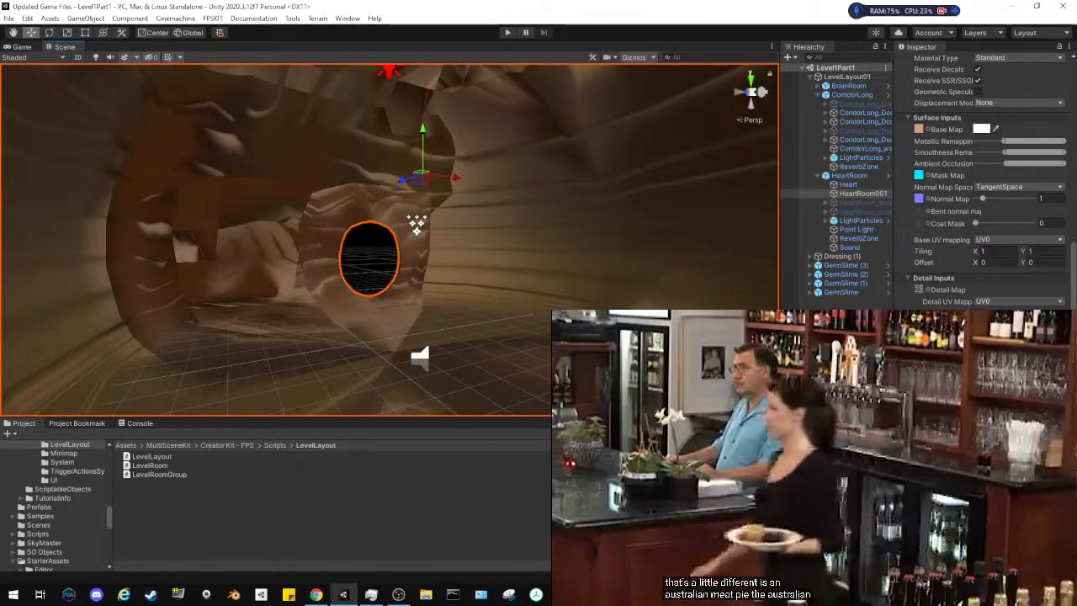
Try UV1 as the Detail UV mapping of HeartRoom001's material and set it back to UV0
{"action": "left_click", "coordinate": [1019, 301]}
{"action": "left_click", "coordinate": [1001, 325]}
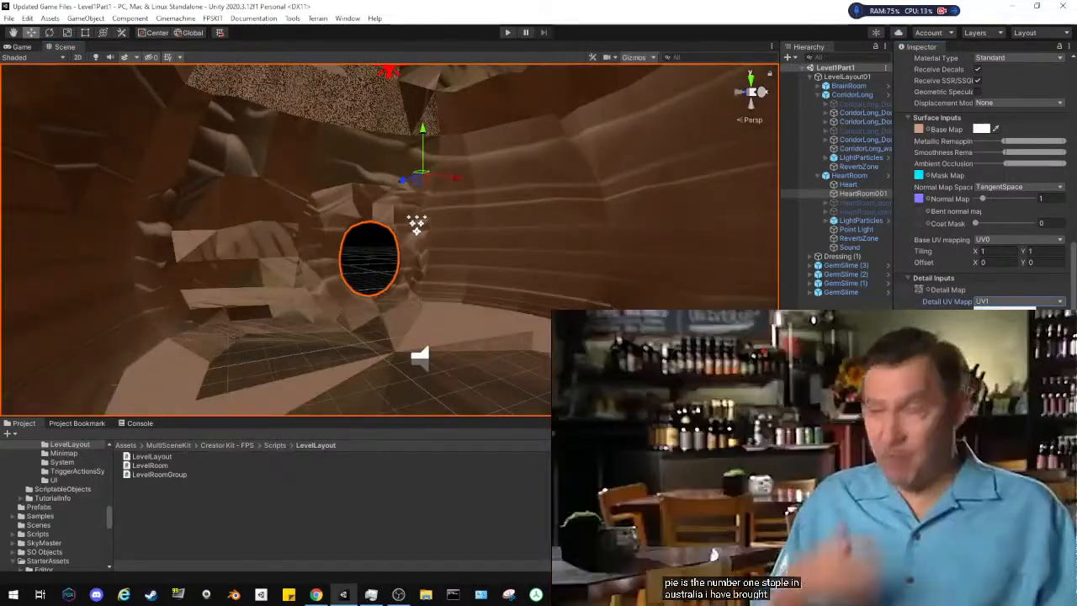
{"action": "left_click", "coordinate": [1010, 301]}
{"action": "left_click", "coordinate": [998, 335]}
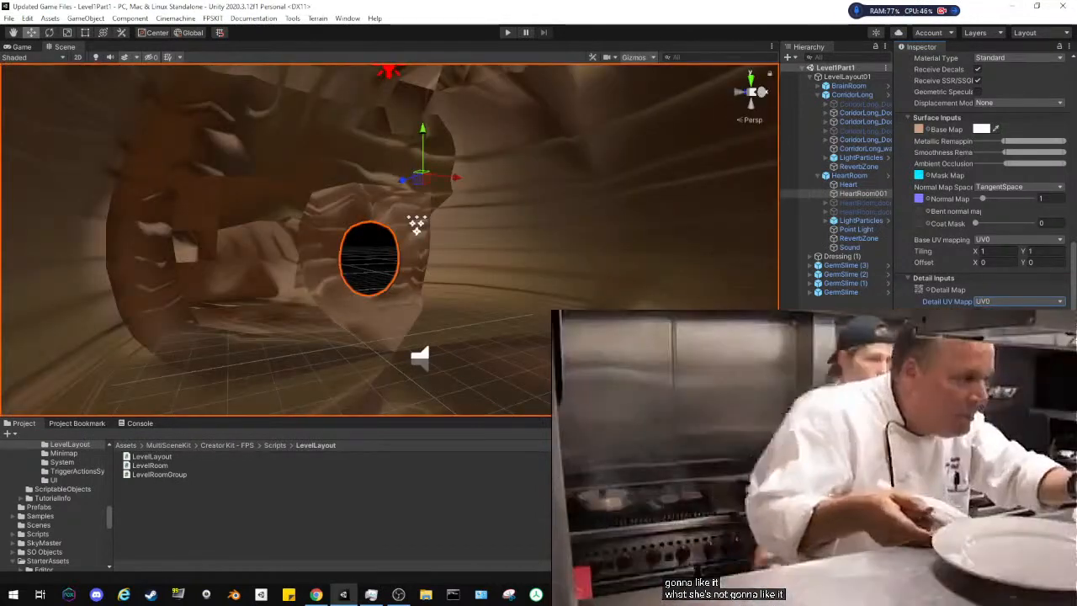
Try UV1 and Planar as the Base UV mapping of HeartRoom001's material and return it to UV0
{"action": "left_click", "coordinate": [990, 240]}
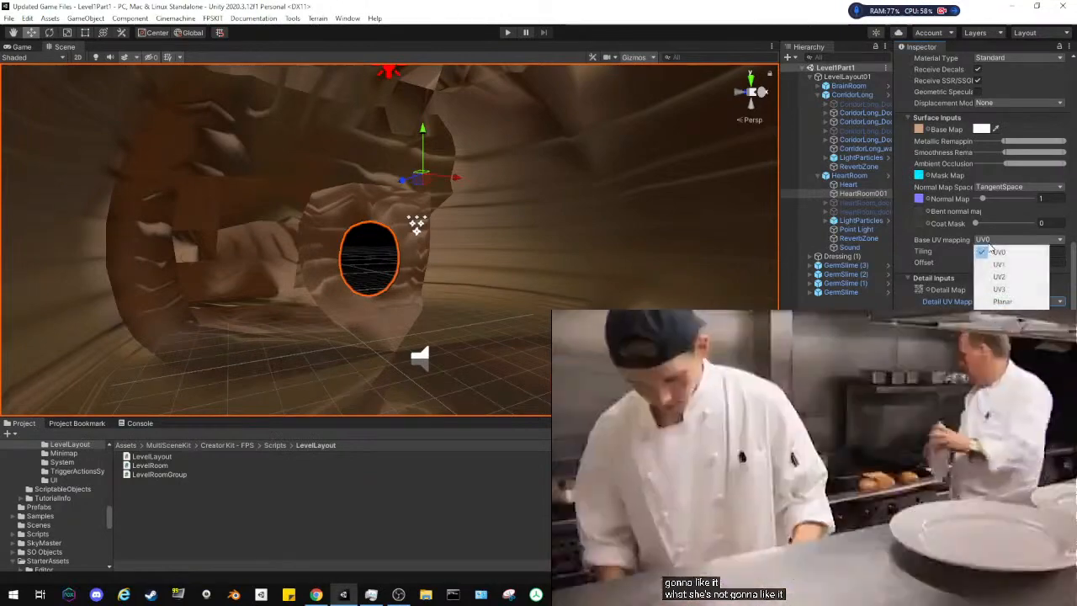
{"action": "left_click", "coordinate": [998, 265]}
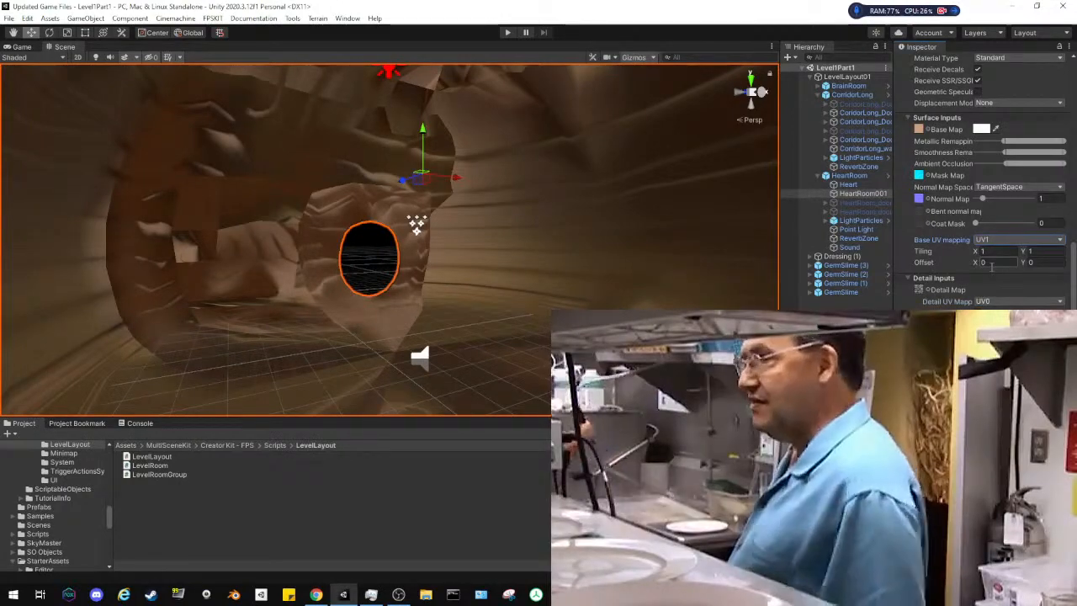
{"action": "left_click", "coordinate": [996, 243]}
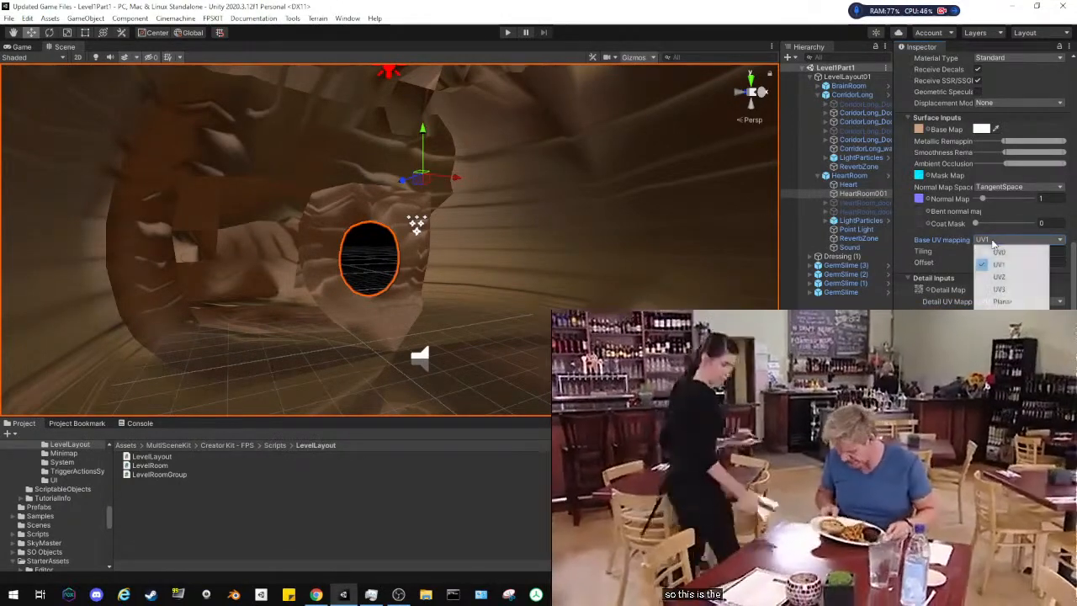
{"action": "left_click", "coordinate": [994, 300]}
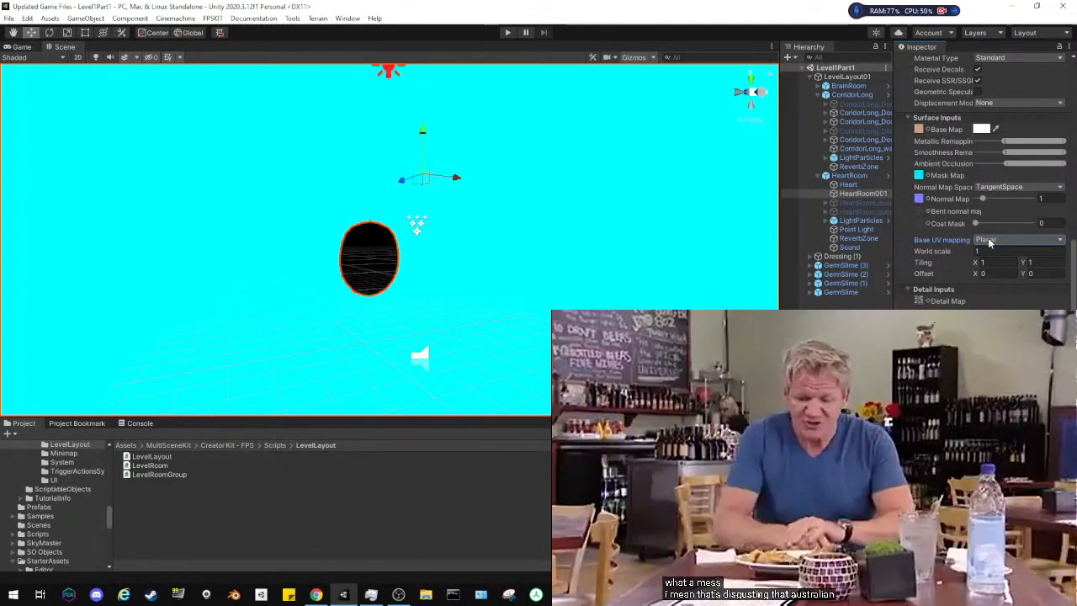
{"action": "left_click", "coordinate": [989, 241]}
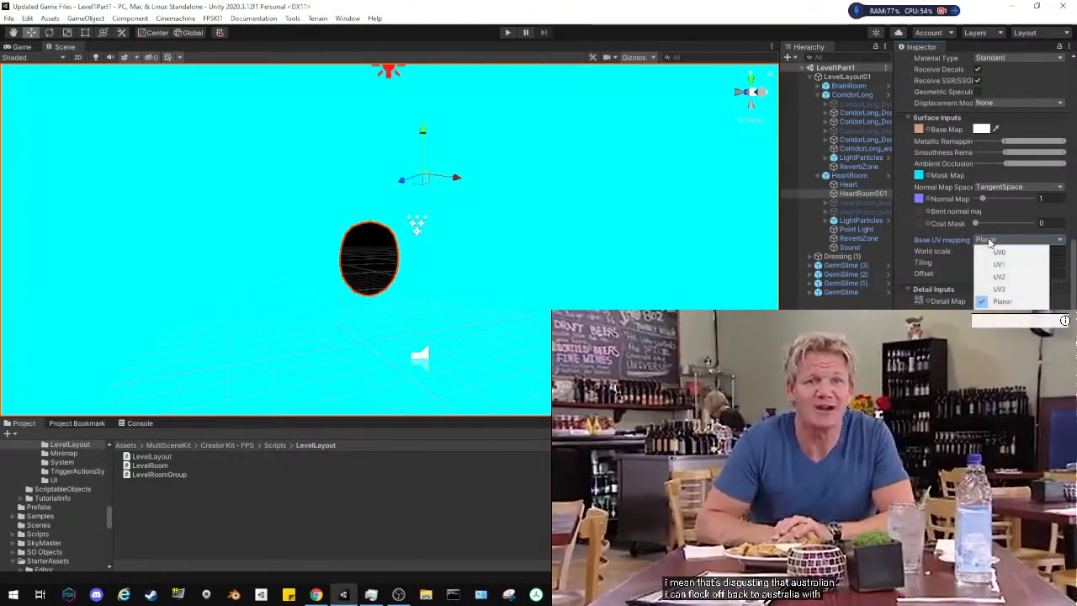
{"action": "left_click", "coordinate": [987, 253]}
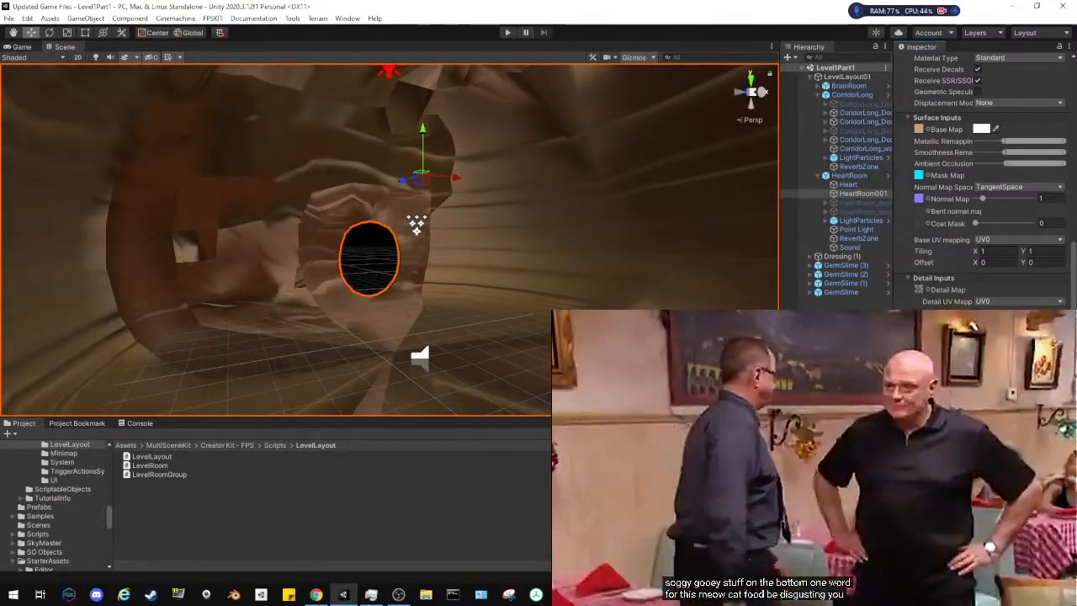
Try UV2 as the material's Detail UV mapping on the heart room's walls and restore UV0
{"action": "right_click_drag", "start_coordinate": [493, 264], "coordinate": [544, 266]}
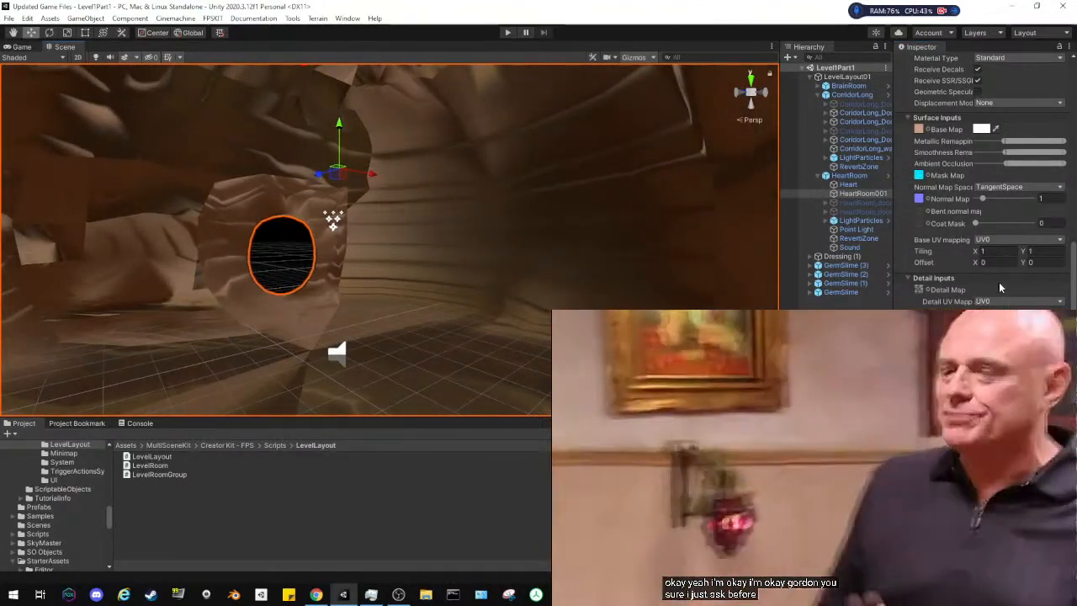
{"action": "left_click", "coordinate": [1004, 302]}
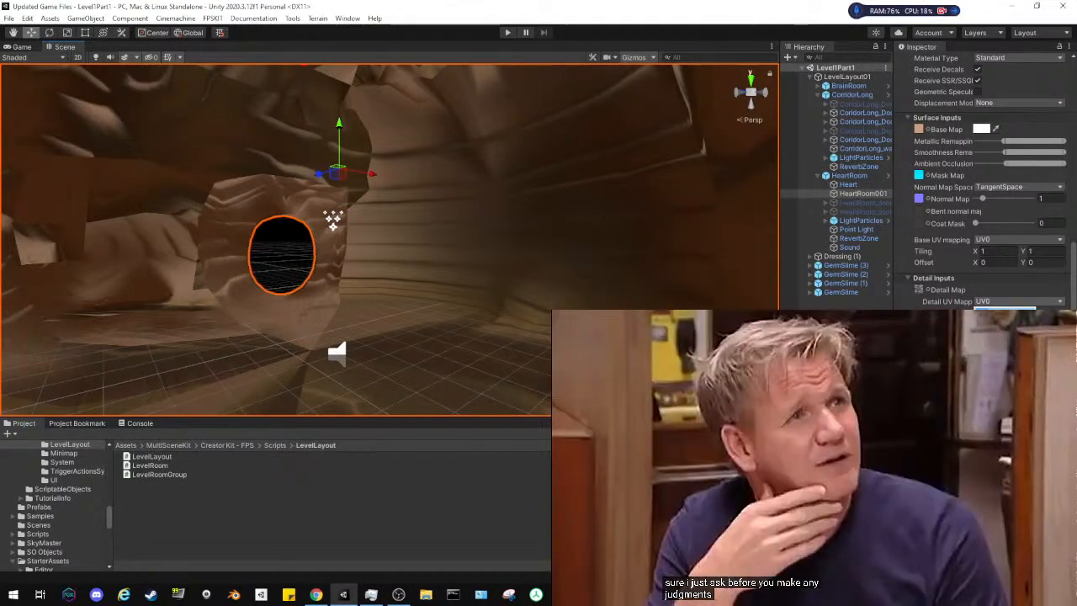
{"action": "left_click", "coordinate": [1001, 328]}
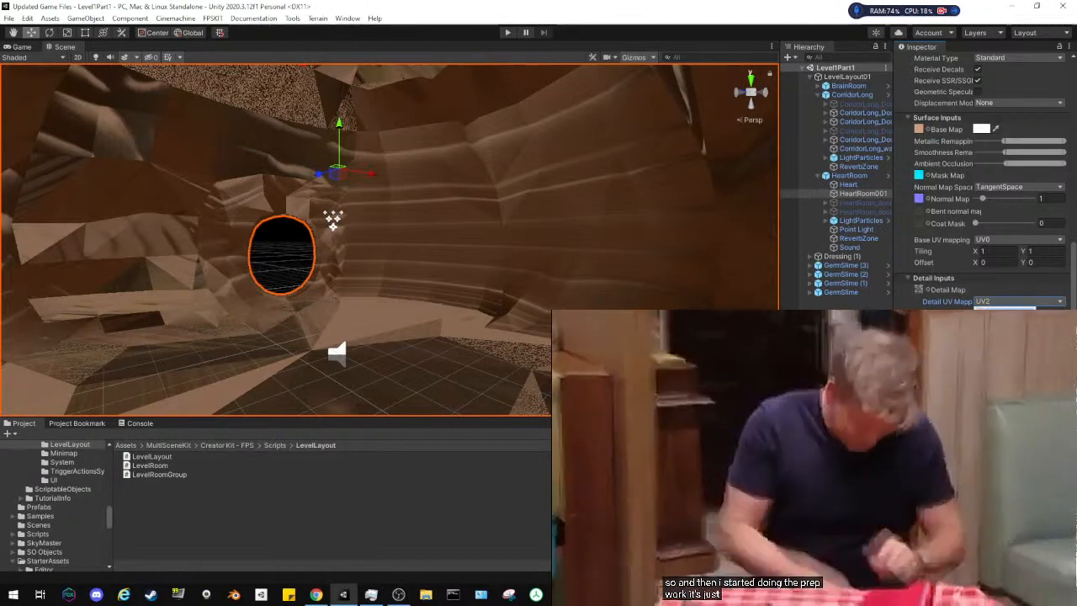
{"action": "left_click", "coordinate": [1006, 318]}
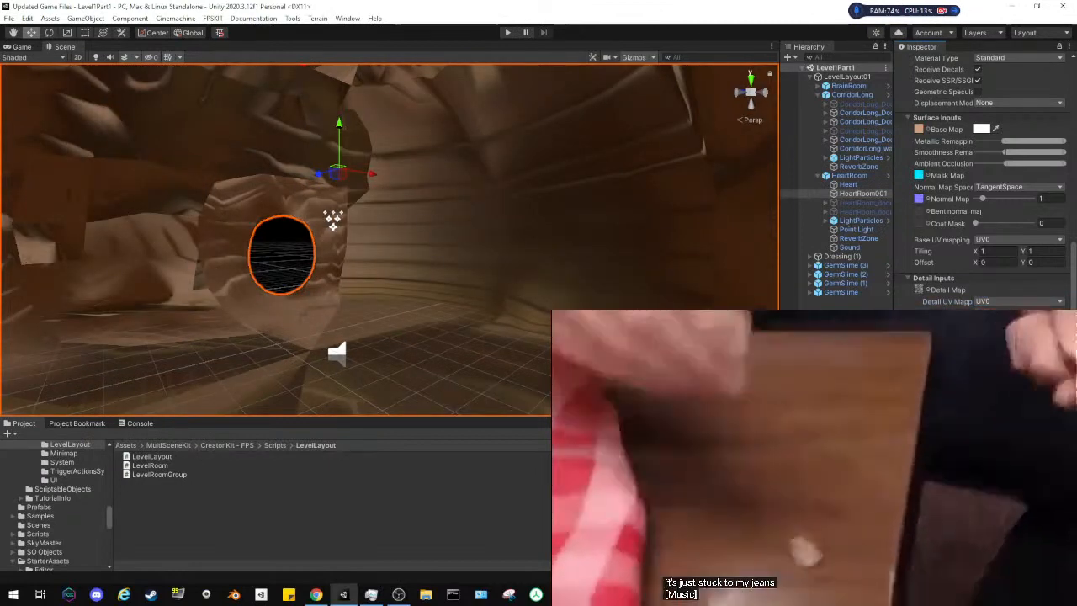
Try Double-Sided rendering on HeartRoom001's Sand Dune 3 Cave Interior material and switch it off again
{"action": "scroll", "coordinate": [984, 186], "scroll_direction": "down", "scroll_amount": 3}
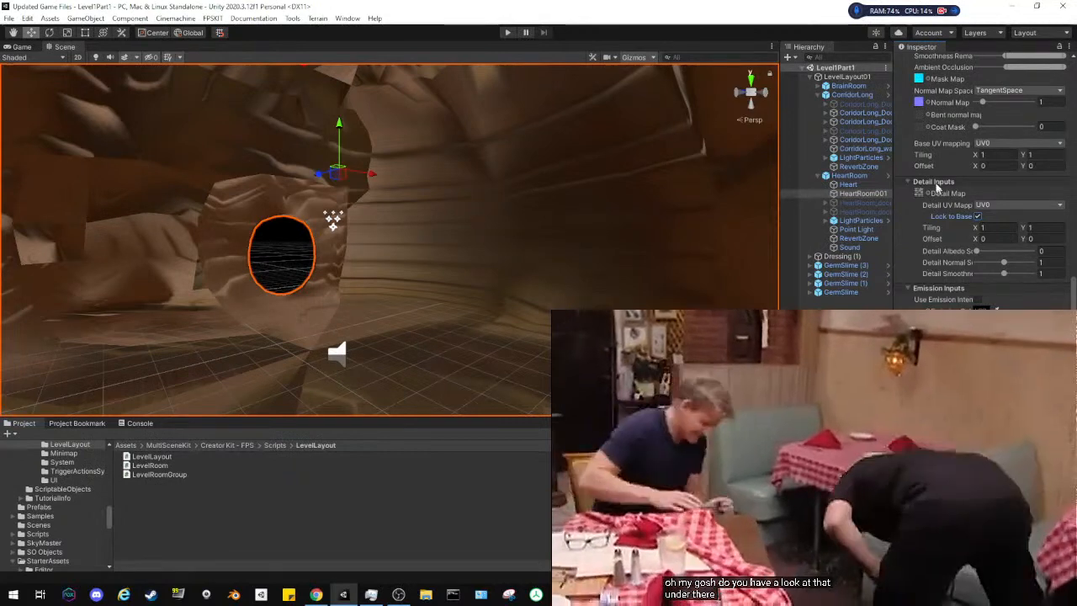
{"action": "scroll", "coordinate": [957, 241], "scroll_direction": "up", "scroll_amount": 3}
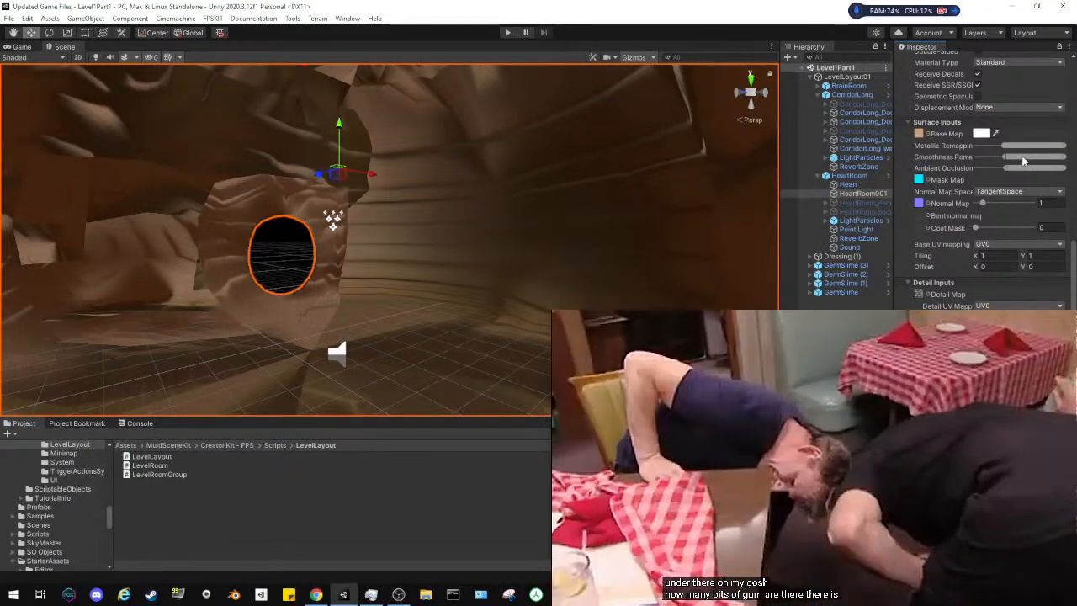
{"action": "scroll", "coordinate": [1008, 173], "scroll_direction": "up", "scroll_amount": 5}
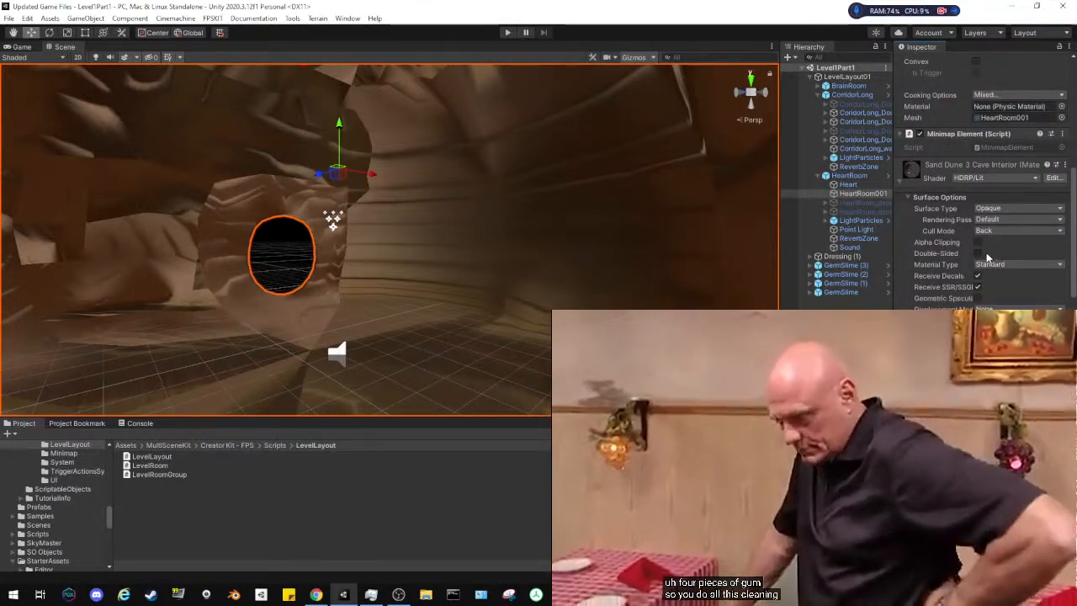
{"action": "left_click", "coordinate": [978, 253]}
{"action": "left_click", "coordinate": [978, 254]}
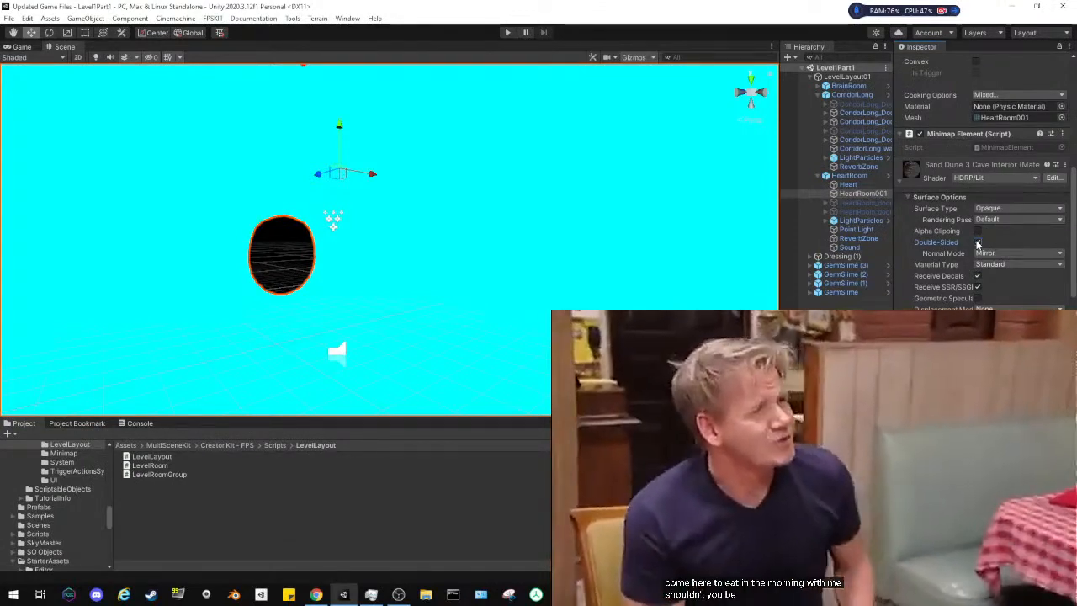
{"action": "left_click", "coordinate": [977, 242]}
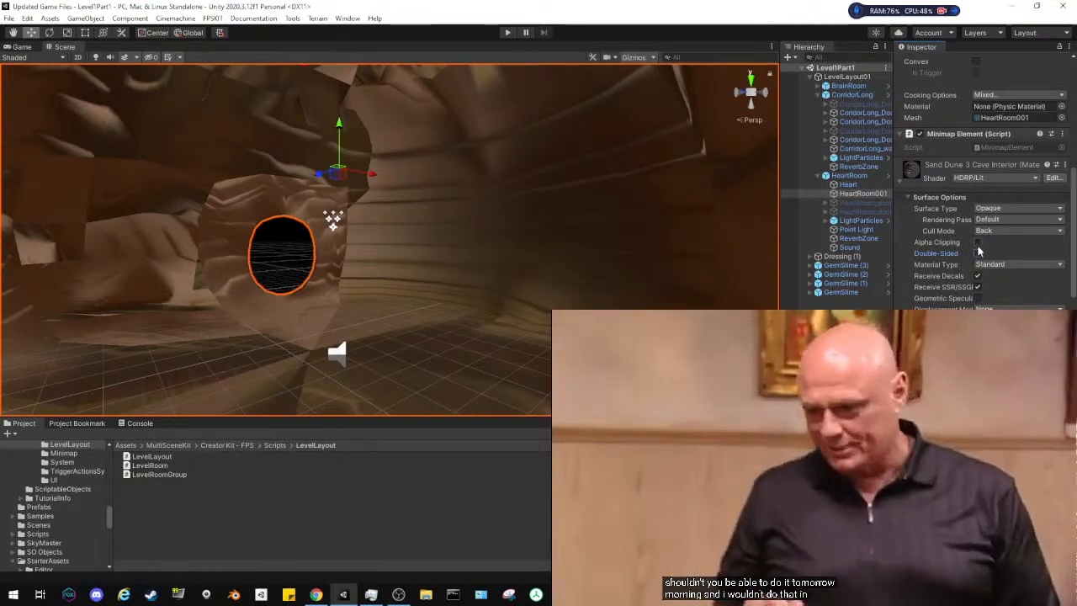
Check the Cull Mode choices of the heart room material, then try Alpha Clipping and disable it again
{"action": "left_click", "coordinate": [982, 232]}
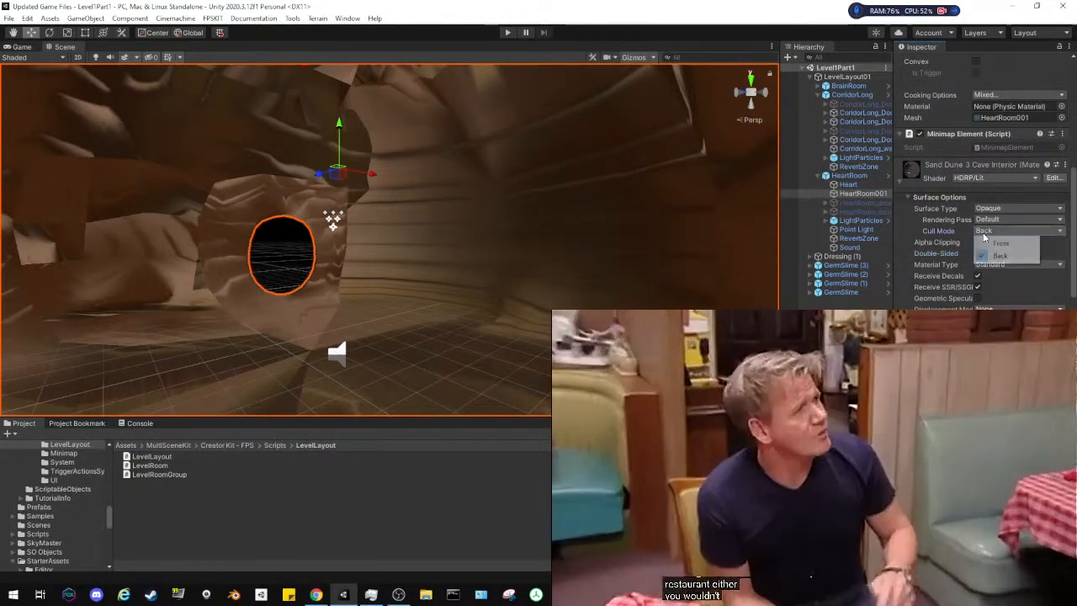
{"action": "left_click", "coordinate": [955, 236]}
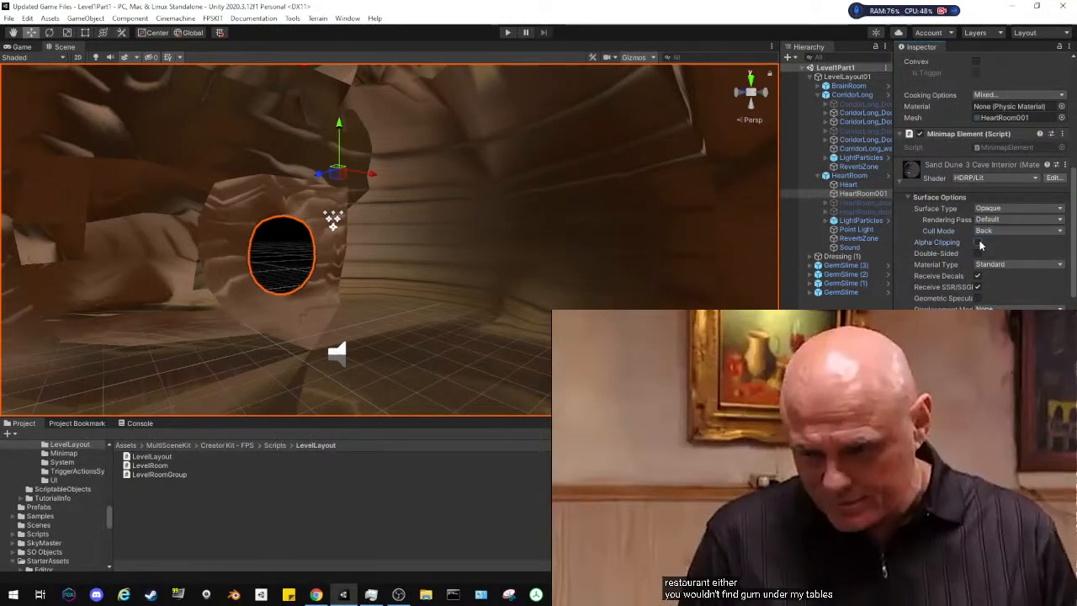
{"action": "left_click", "coordinate": [977, 242]}
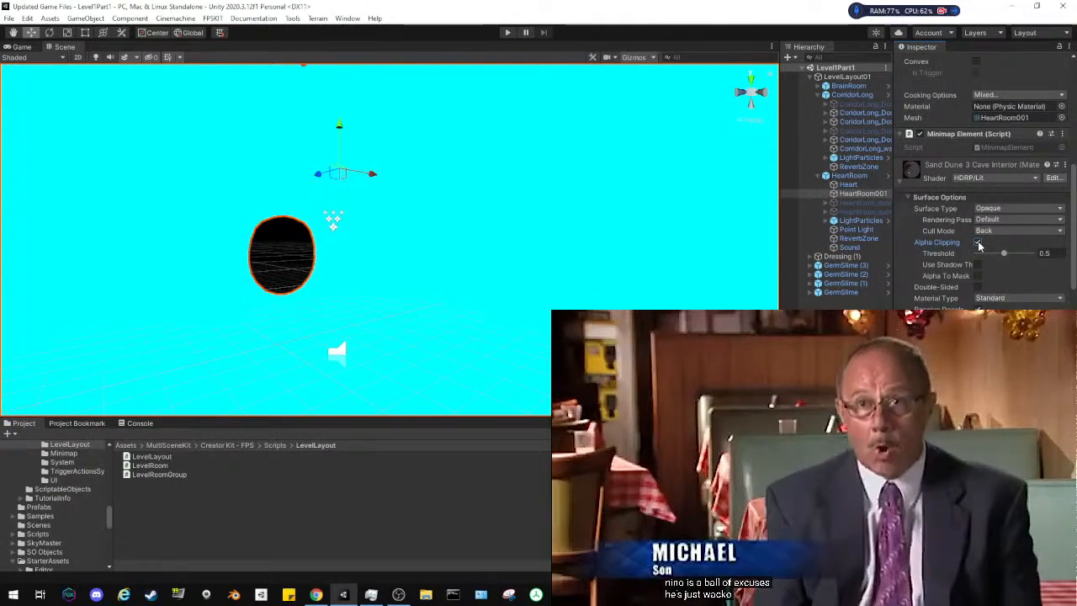
{"action": "left_click", "coordinate": [978, 243]}
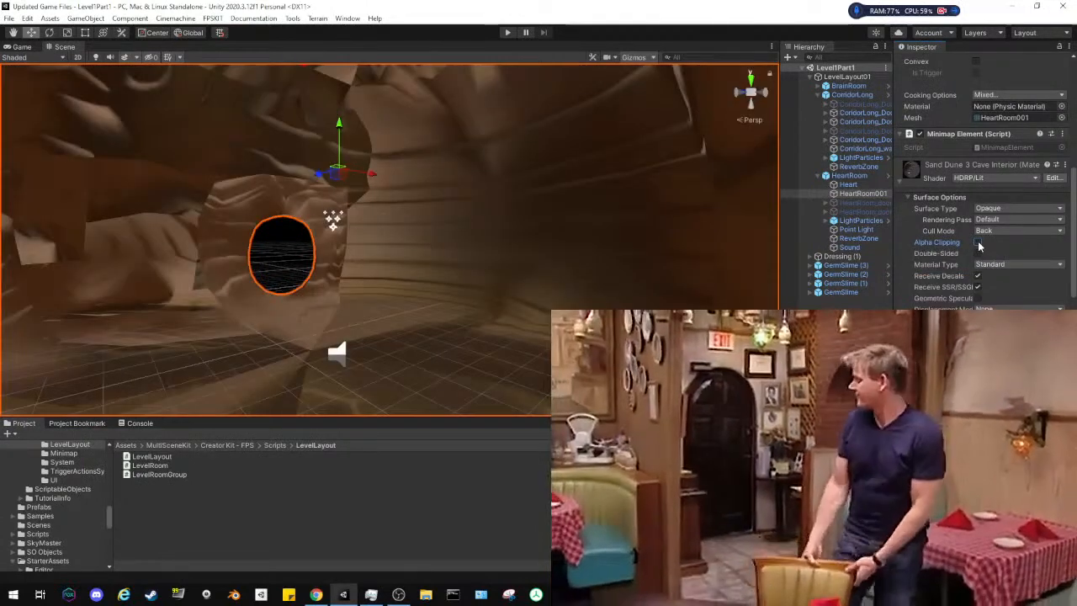
{"action": "left_click", "coordinate": [978, 243]}
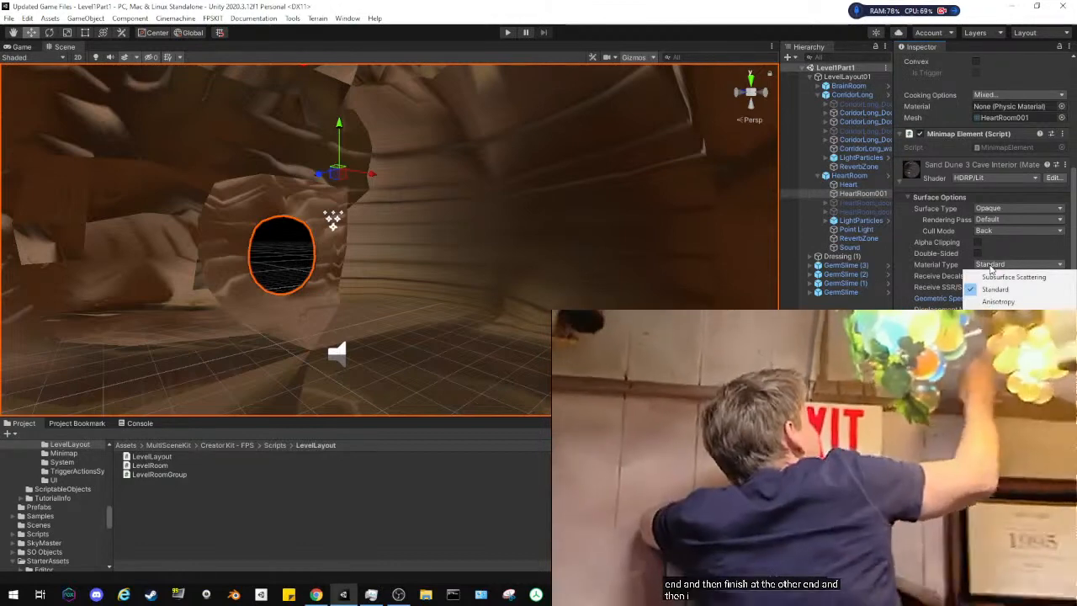
Enable Alpha Clipping on HeartRoom001's material and test Alpha To Mask, leaving that option off
{"action": "left_click", "coordinate": [991, 268]}
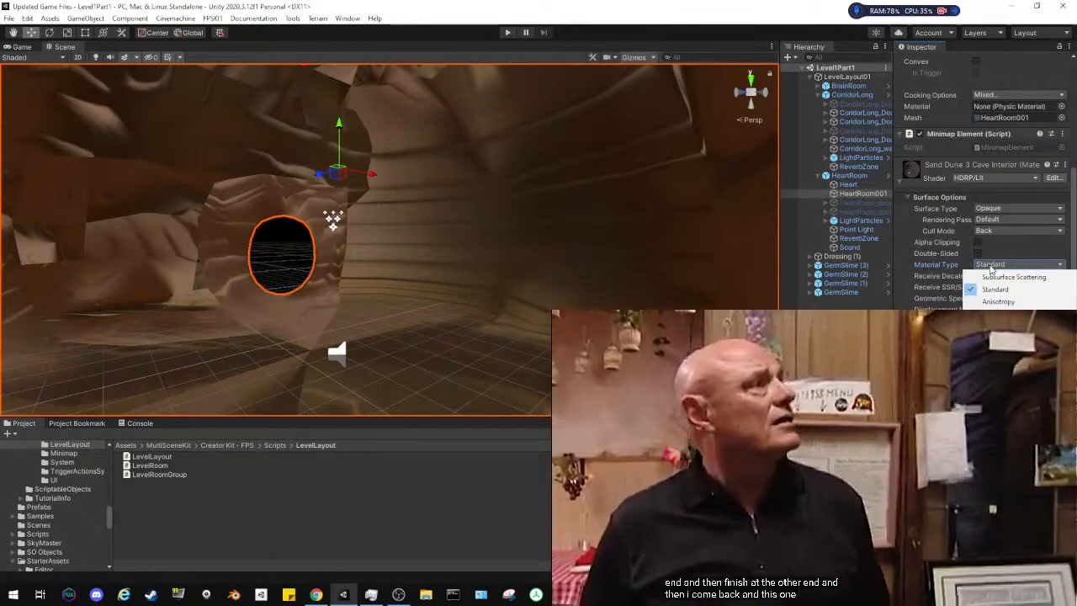
{"action": "left_click", "coordinate": [978, 243]}
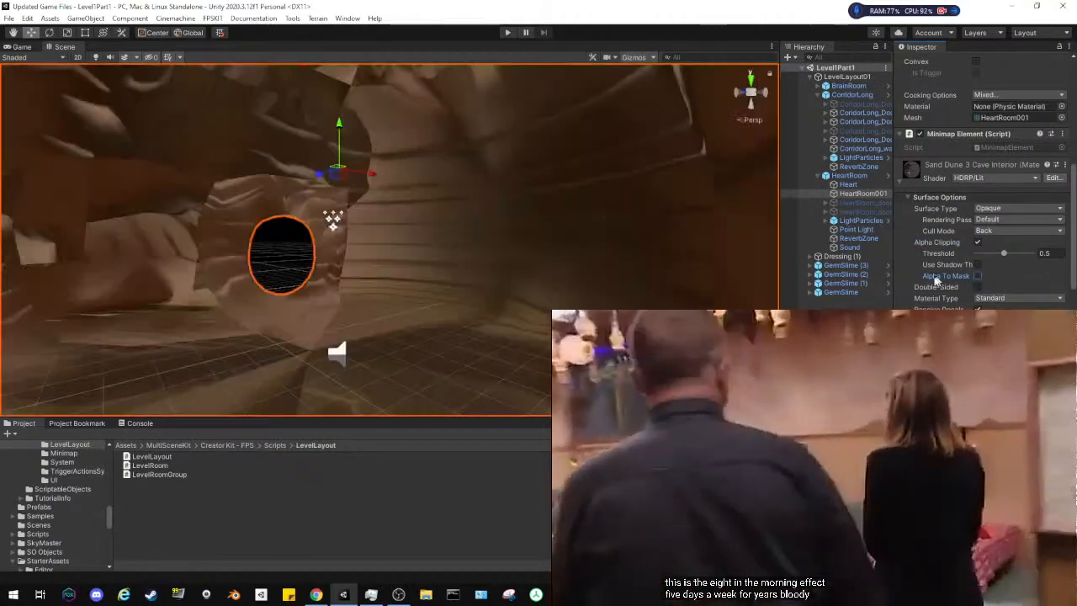
{"action": "left_click", "coordinate": [977, 276]}
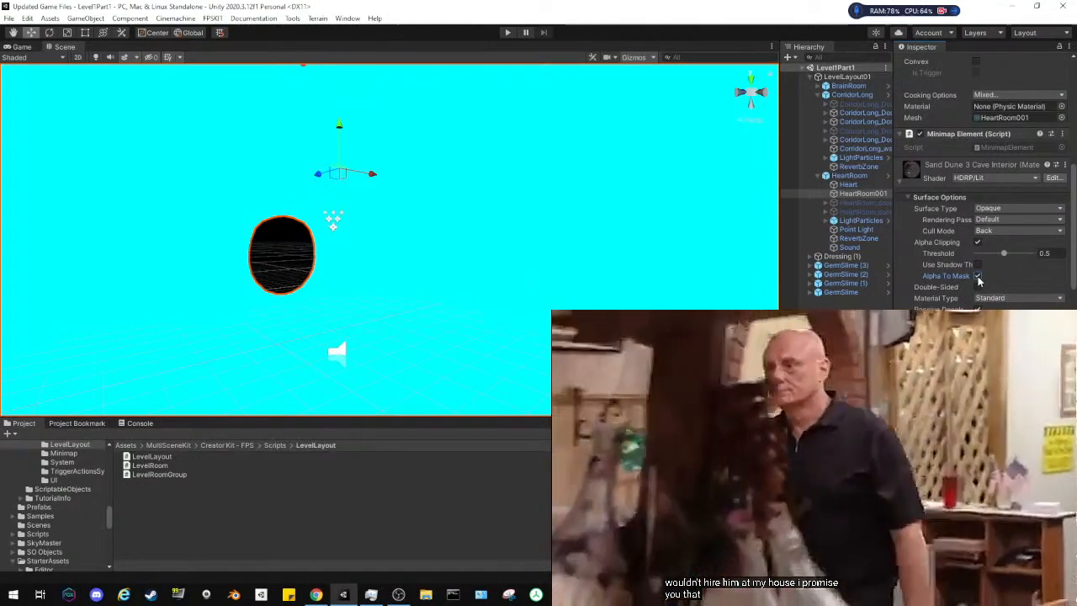
{"action": "left_click", "coordinate": [977, 277]}
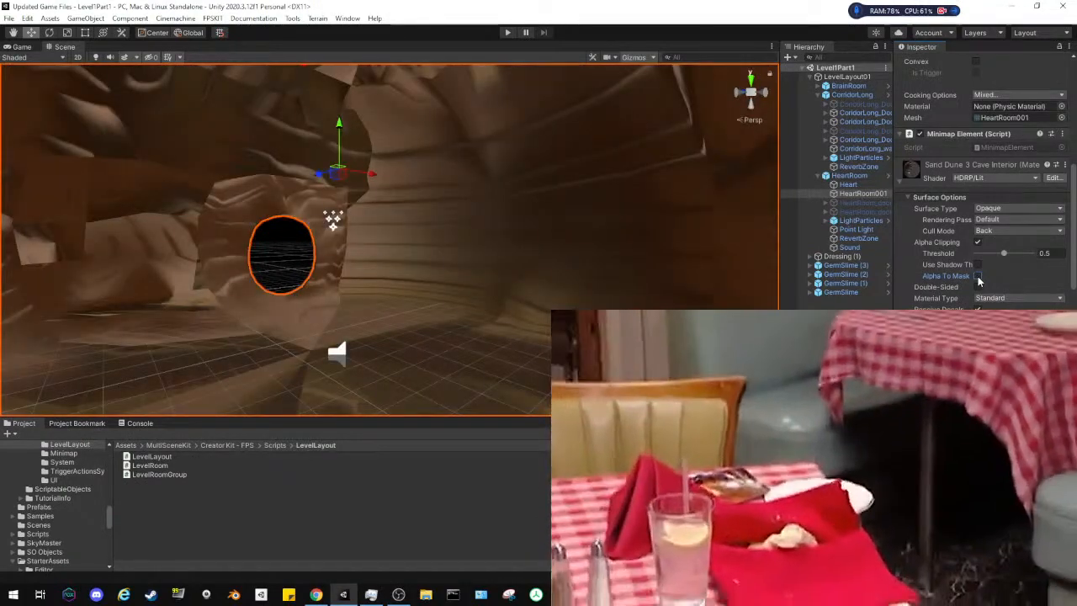
Try a Detail tiling of X -6.99 and Y -6.96 on the heart room walls and restore both to 1
{"action": "right_click_drag", "start_coordinate": [463, 293], "coordinate": [634, 279]}
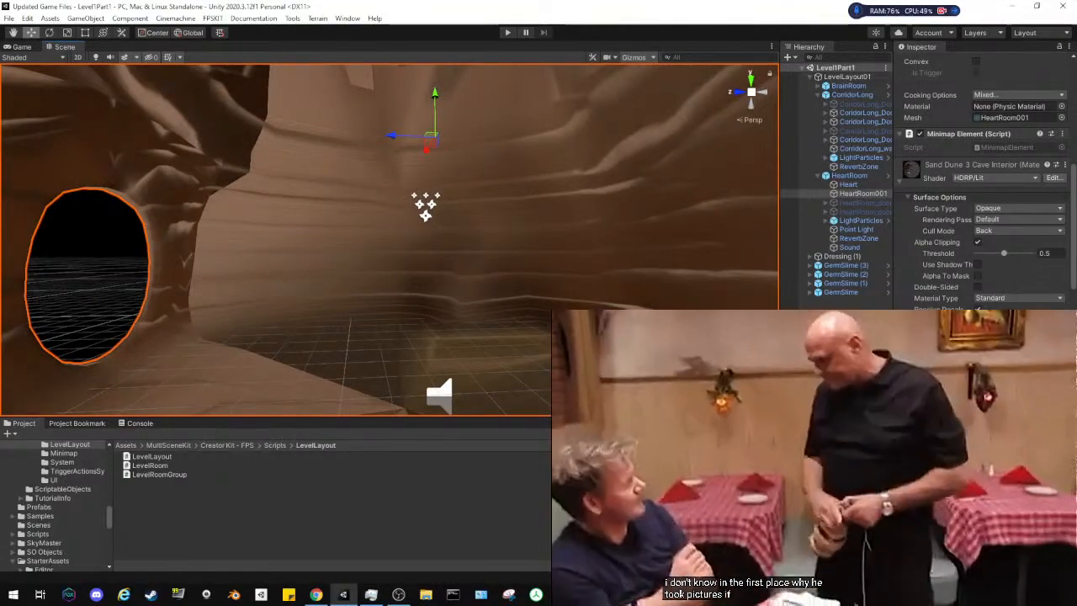
{"action": "scroll", "coordinate": [980, 176], "scroll_direction": "down", "scroll_amount": 5}
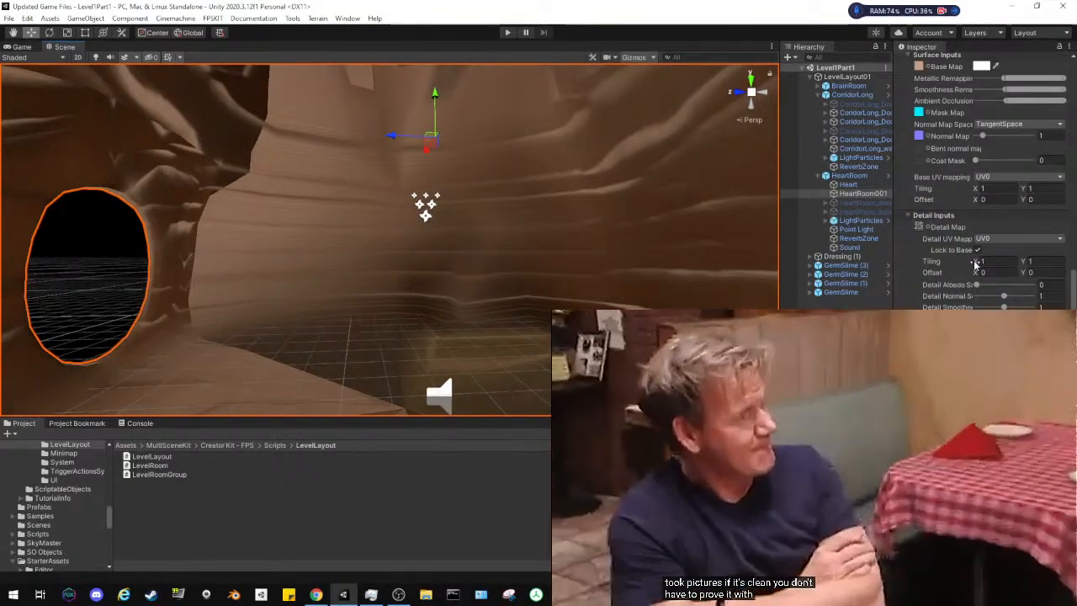
{"action": "left_click_drag", "start_coordinate": [976, 263], "coordinate": [968, 266]}
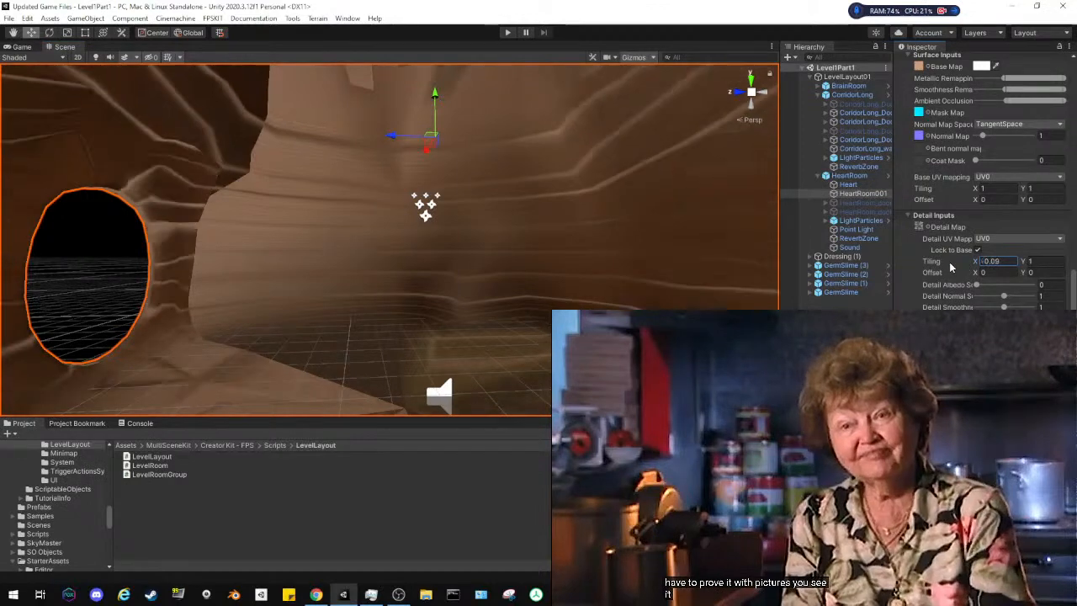
{"action": "left_click_drag", "start_coordinate": [951, 266], "coordinate": [843, 271]}
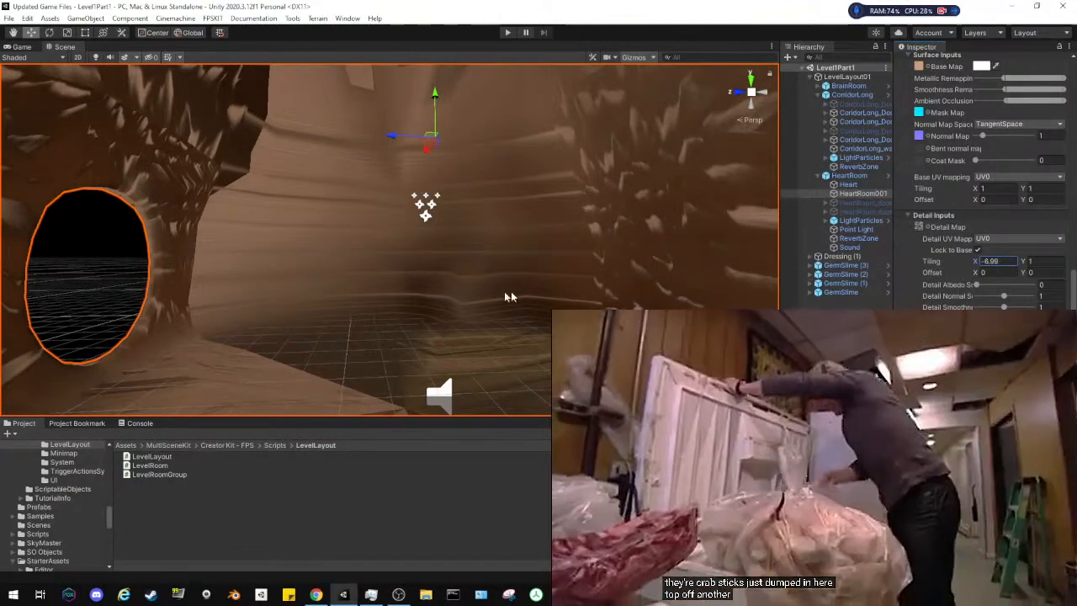
{"action": "left_click_drag", "start_coordinate": [1012, 264], "coordinate": [873, 275]}
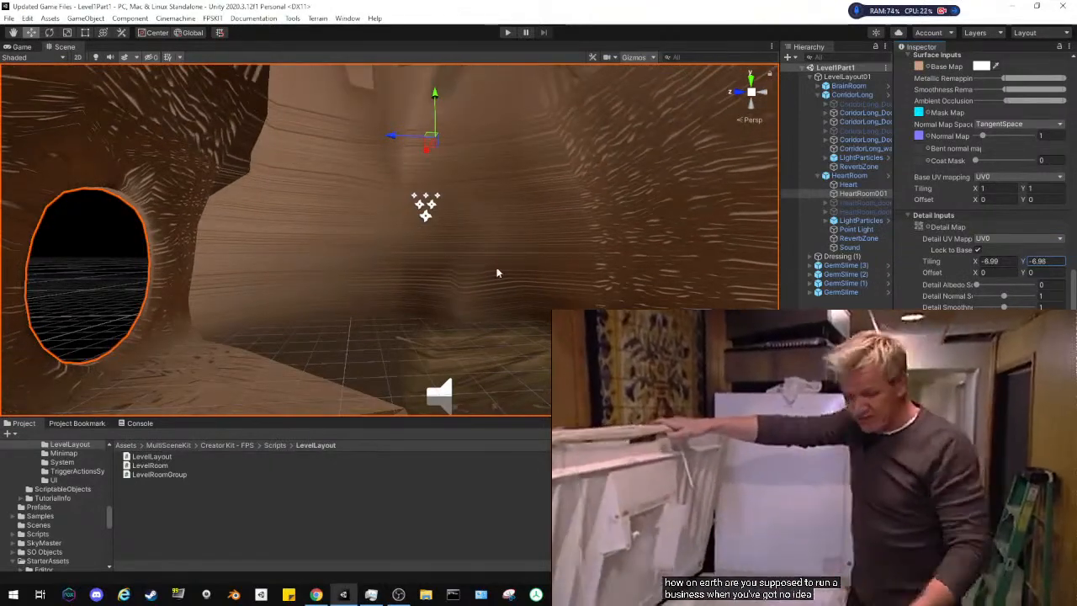
{"action": "right_click_drag", "start_coordinate": [496, 272], "coordinate": [2, 330]}
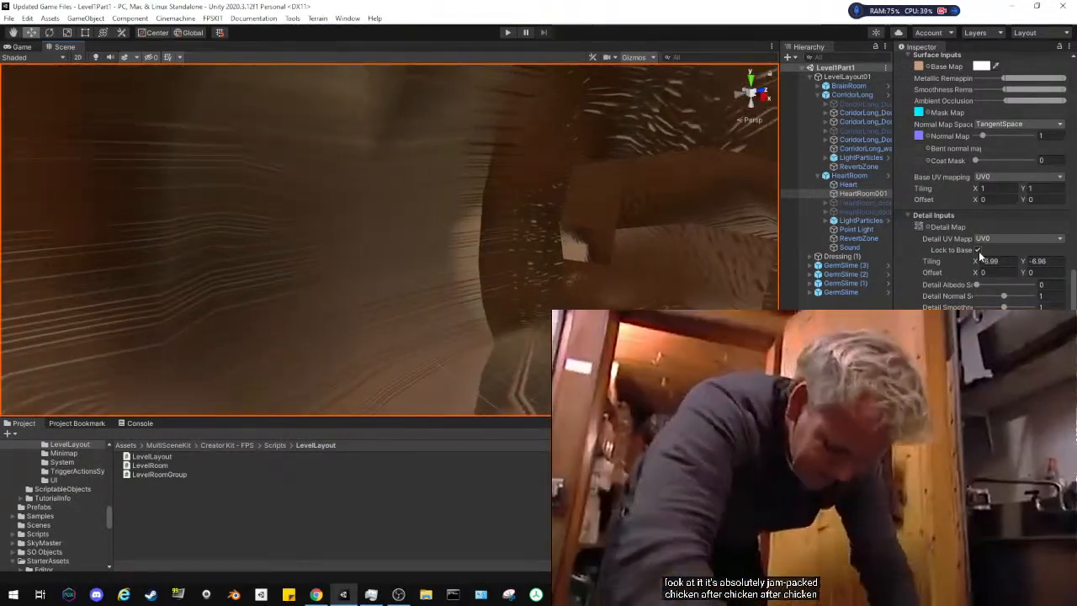
{"action": "left_click", "coordinate": [991, 261]}
{"action": "type", "text": "1"}
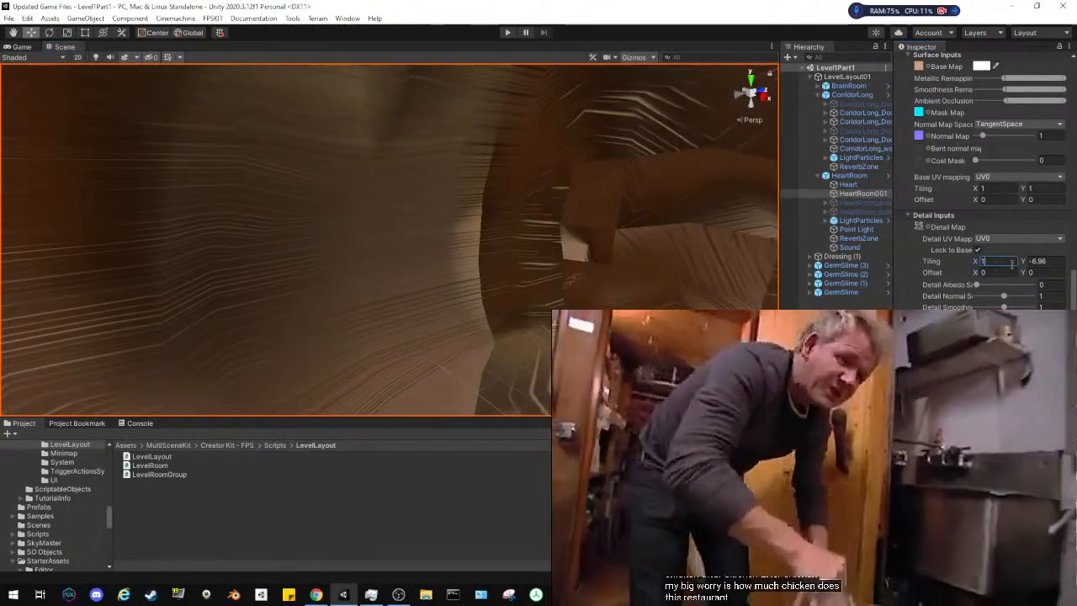
{"action": "type", "text": "1"}
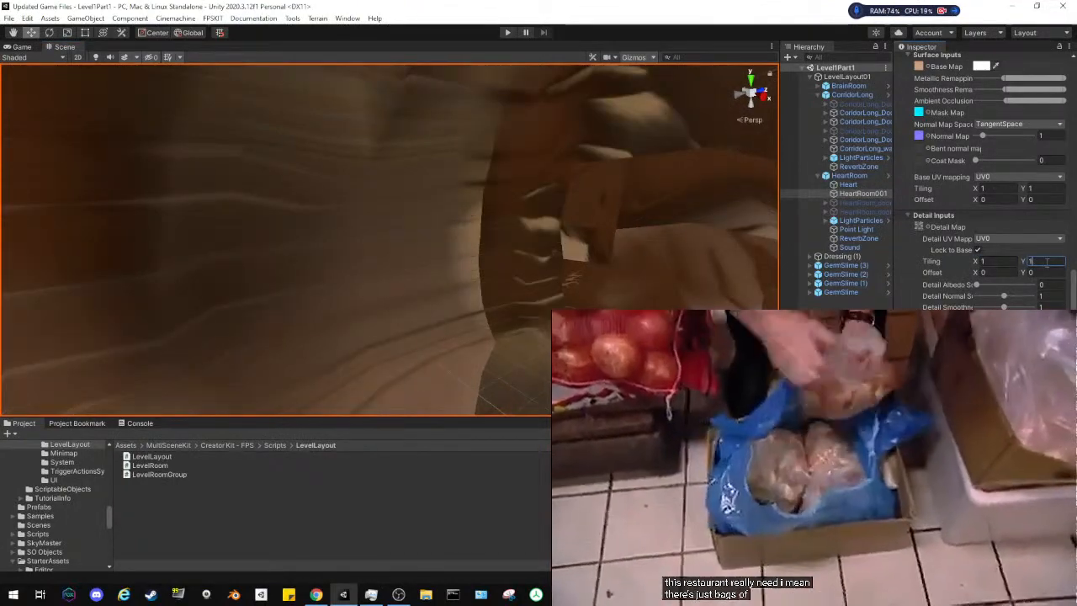
Try a Detail tiling of 2 in X and Y on HeartRoom001's material and return both to 1
{"action": "left_click", "coordinate": [994, 261]}
{"action": "type", "text": "2"}
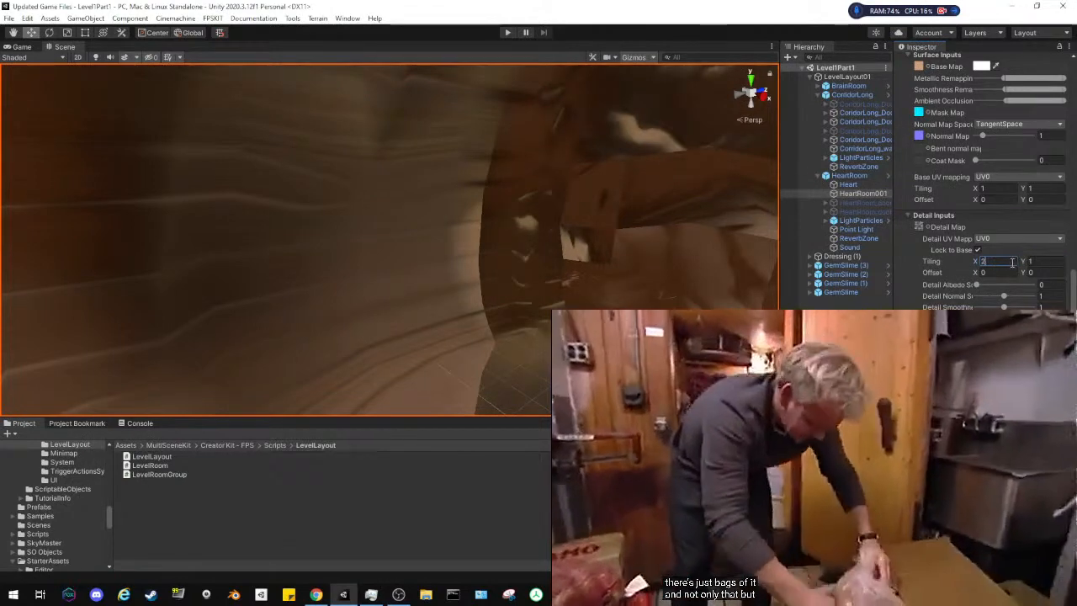
{"action": "left_click", "coordinate": [1045, 262]}
{"action": "type", "text": "2"}
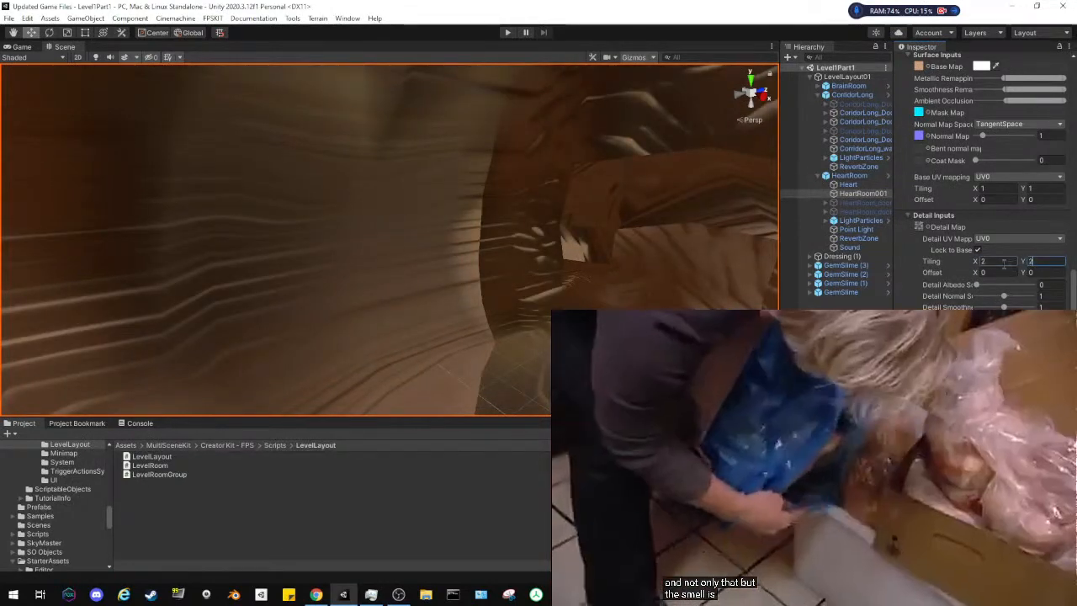
{"action": "type", "text": "1"}
{"action": "key", "text": "Tab"}
{"action": "type", "text": "1"}
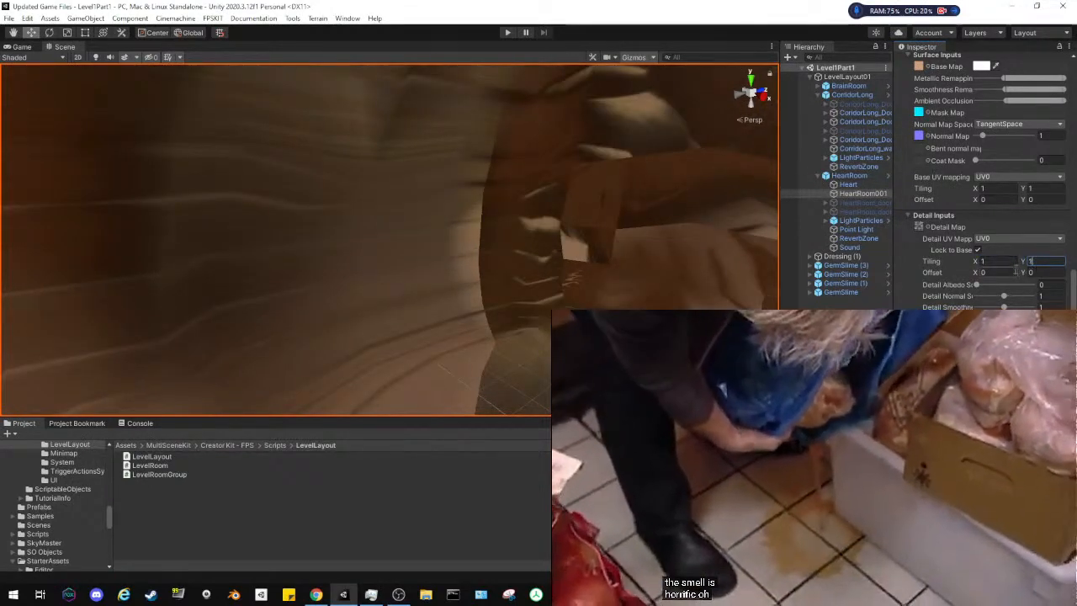
Try a Detail offset of X 2.11 and Y 1.81 on the heart room material and undo both changes
{"action": "left_click_drag", "start_coordinate": [988, 272], "coordinate": [1019, 272]}
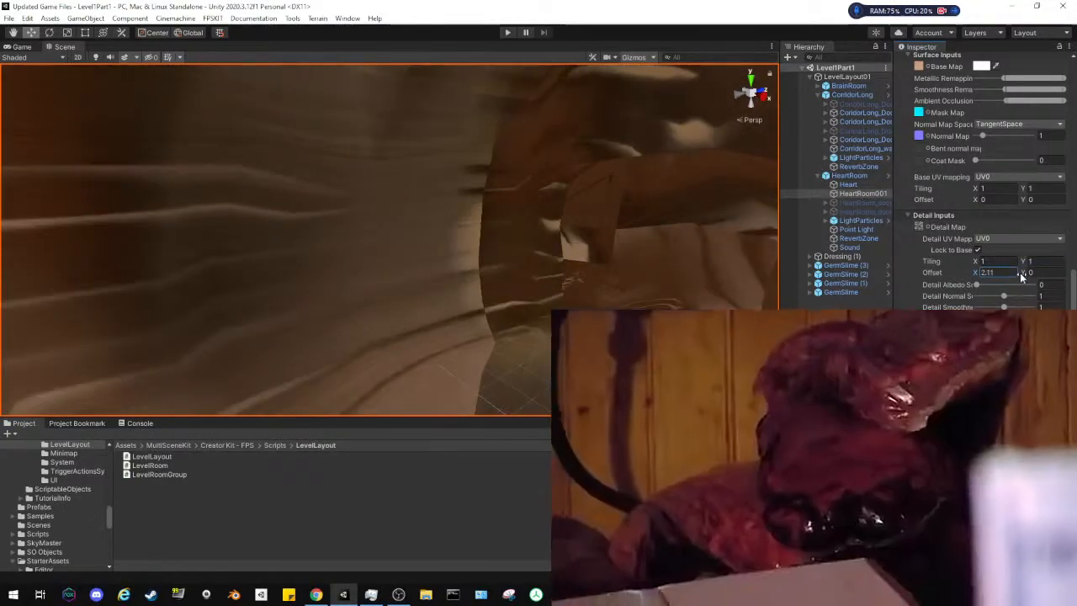
{"action": "right_click_drag", "start_coordinate": [516, 223], "coordinate": [807, 253]}
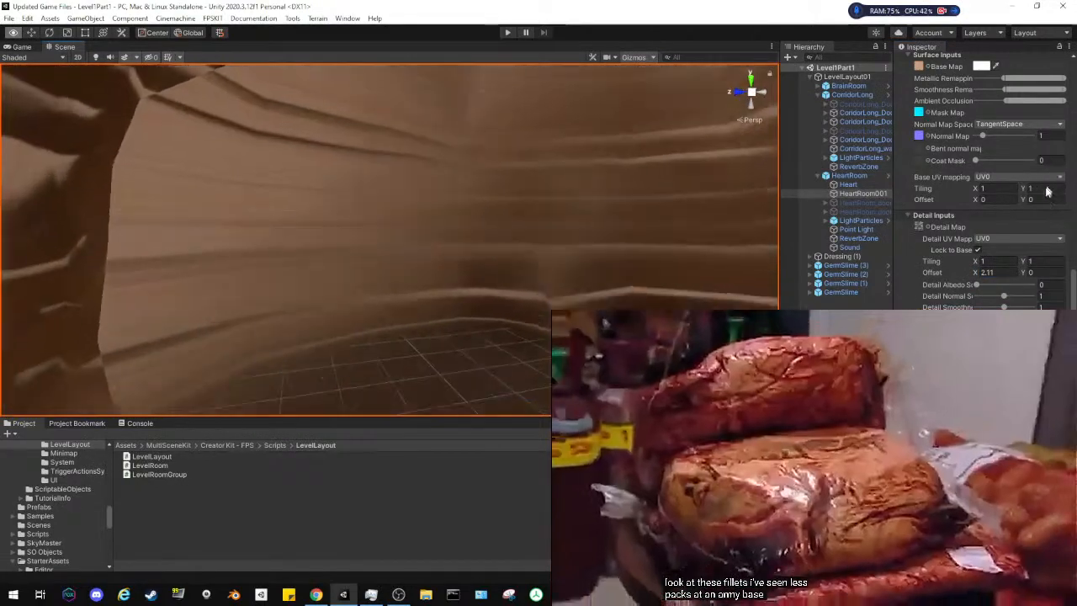
{"action": "left_click_drag", "start_coordinate": [1026, 275], "coordinate": [1056, 278]}
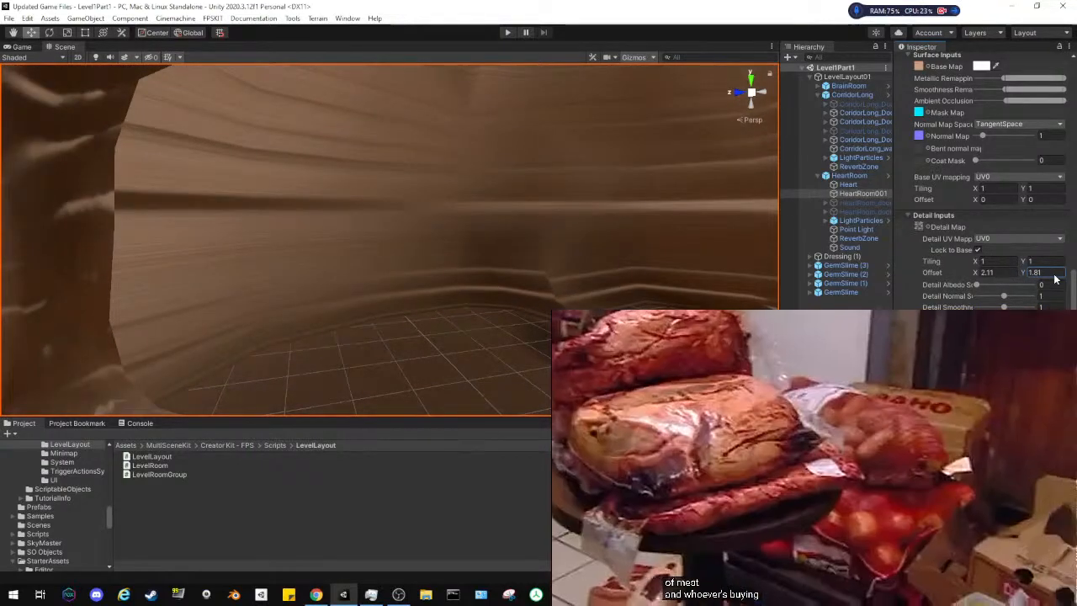
{"action": "key", "text": "ctrl+z"}
{"action": "key", "text": "ctrl+z"}
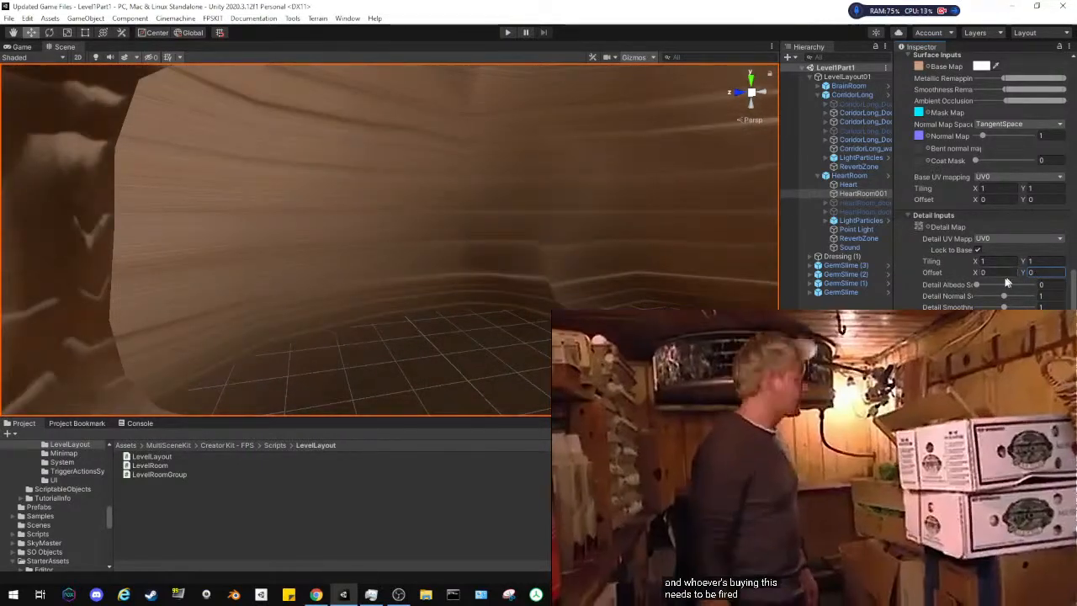
Inspect the heart room's walls around the doorway and reselect the HeartRoom001 mesh
{"action": "mouse_move", "coordinate": [976, 285]}
{"action": "left_mouse_down"}
{"action": "mouse_move", "coordinate": [1022, 284]}
{"action": "mouse_move", "coordinate": [967, 286]}
{"action": "left_mouse_up"}
{"action": "right_click_drag", "start_coordinate": [578, 281], "coordinate": [228, 268]}
{"action": "key", "text": "w"}
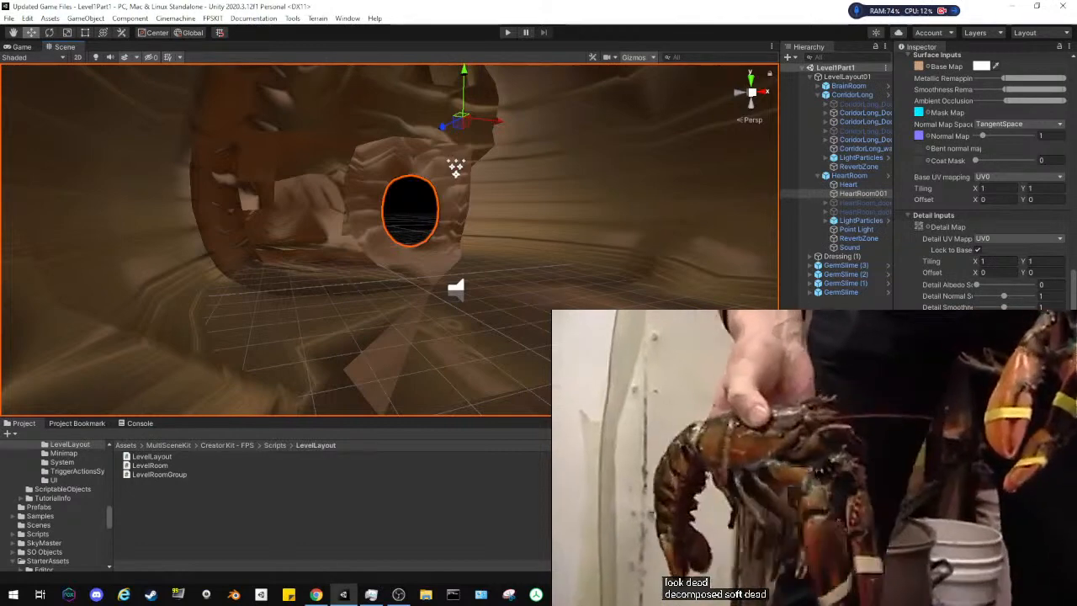
{"action": "left_click", "coordinate": [567, 239]}
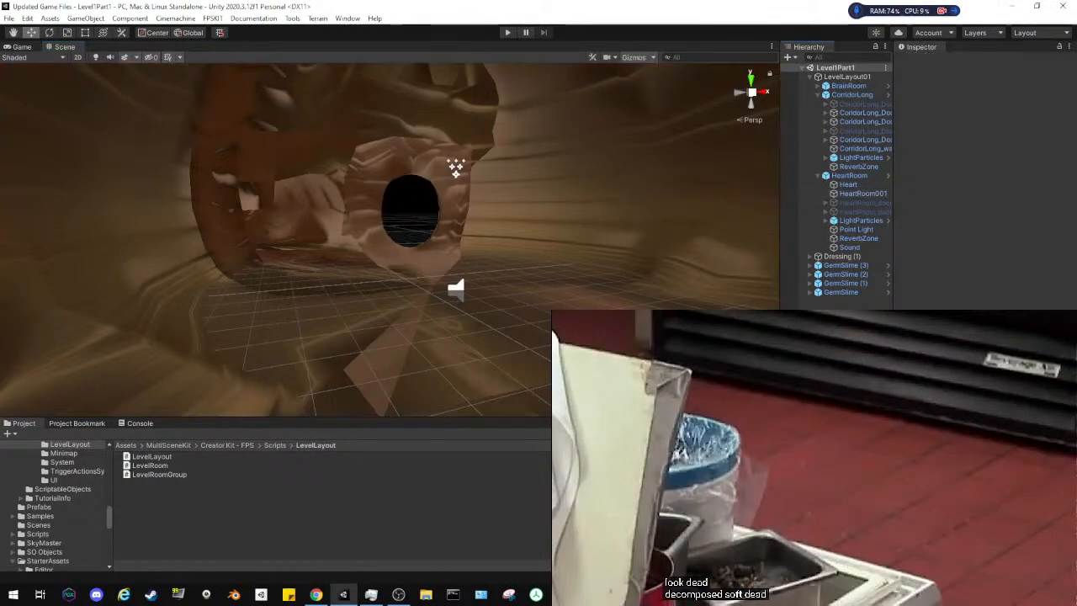
{"action": "left_click", "coordinate": [568, 244]}
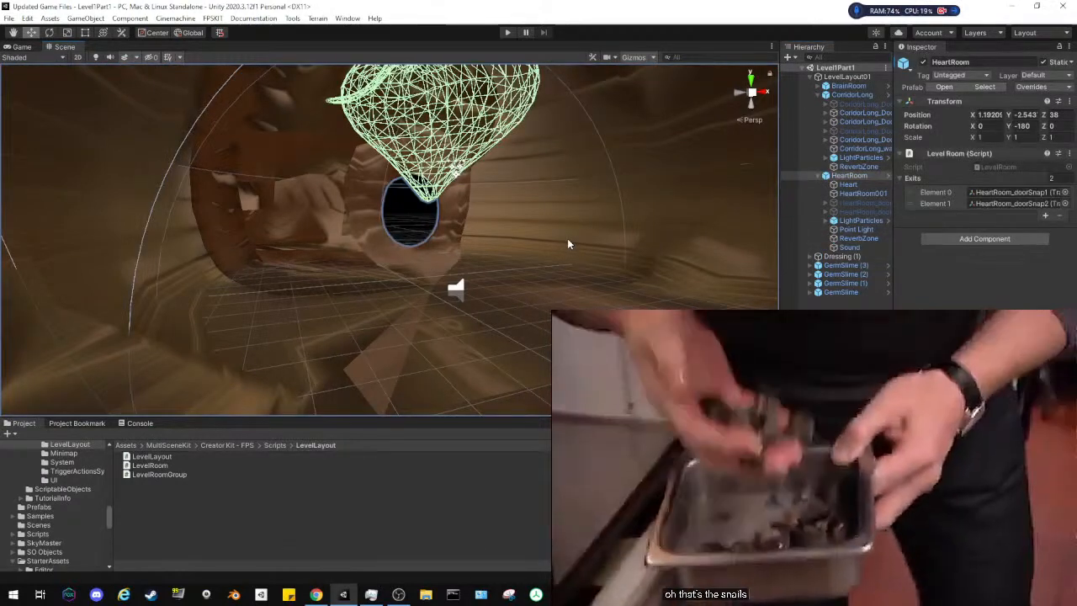
{"action": "left_click", "coordinate": [594, 271]}
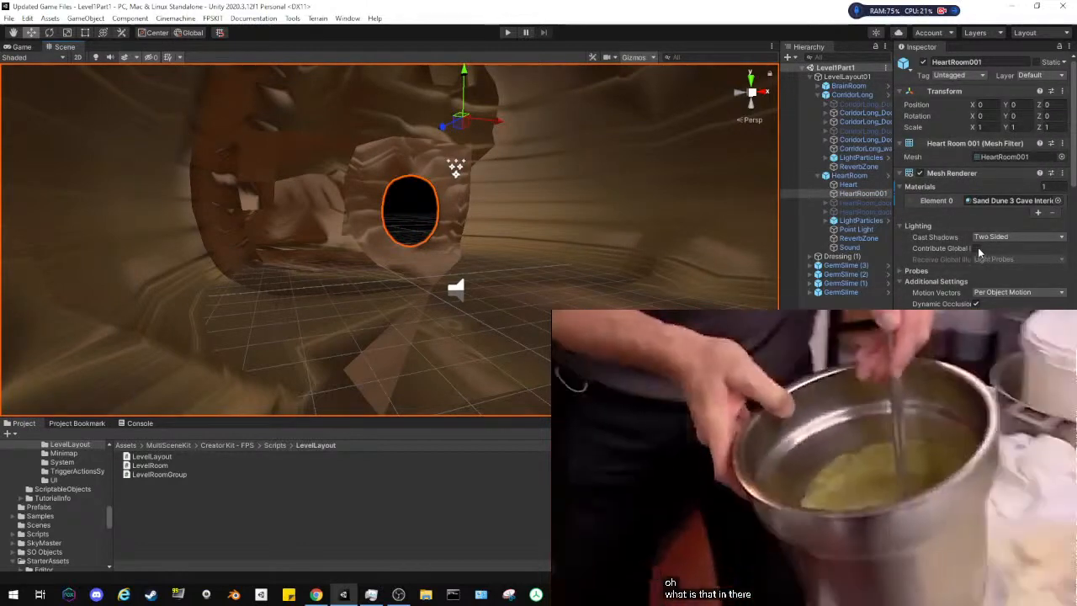
Review the Surface Type, Rendering Pass and Cull Mode choices in the material's surface options
{"action": "scroll", "coordinate": [942, 278], "scroll_direction": "down", "scroll_amount": 4}
{"action": "scroll", "coordinate": [926, 269], "scroll_direction": "down", "scroll_amount": 2}
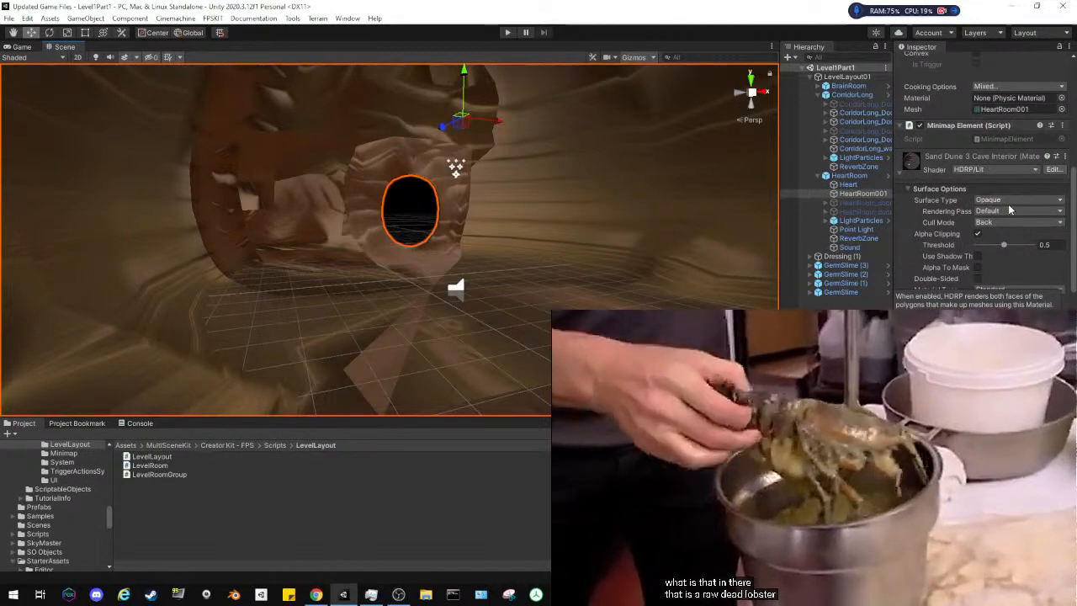
{"action": "left_click", "coordinate": [1009, 202]}
{"action": "left_click", "coordinate": [1009, 204]}
{"action": "left_click", "coordinate": [1009, 203]}
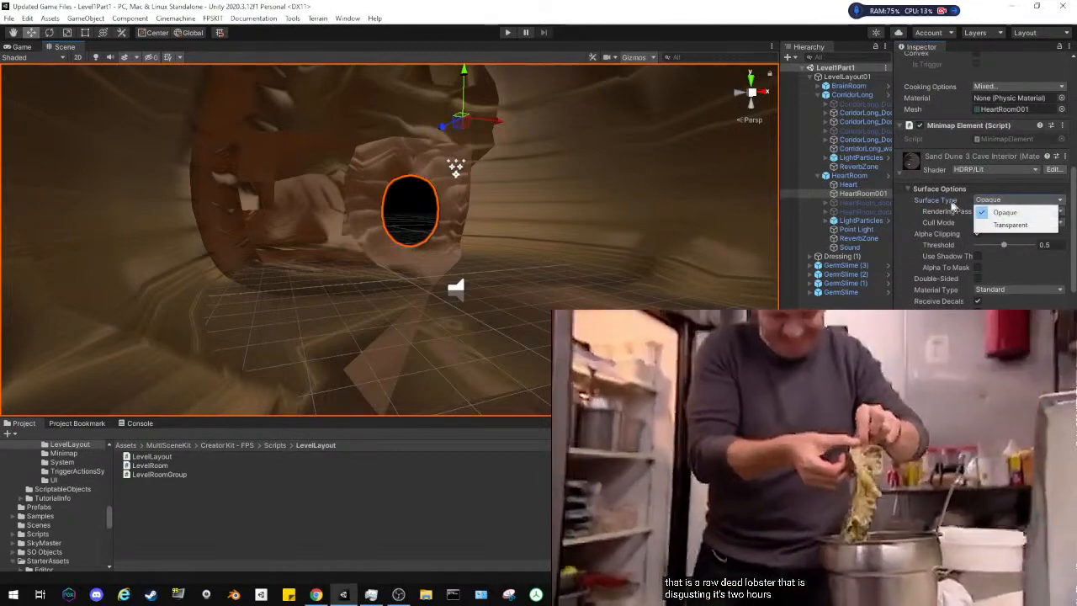
{"action": "left_click", "coordinate": [932, 202]}
{"action": "left_click", "coordinate": [1010, 211]}
{"action": "left_click", "coordinate": [915, 211]}
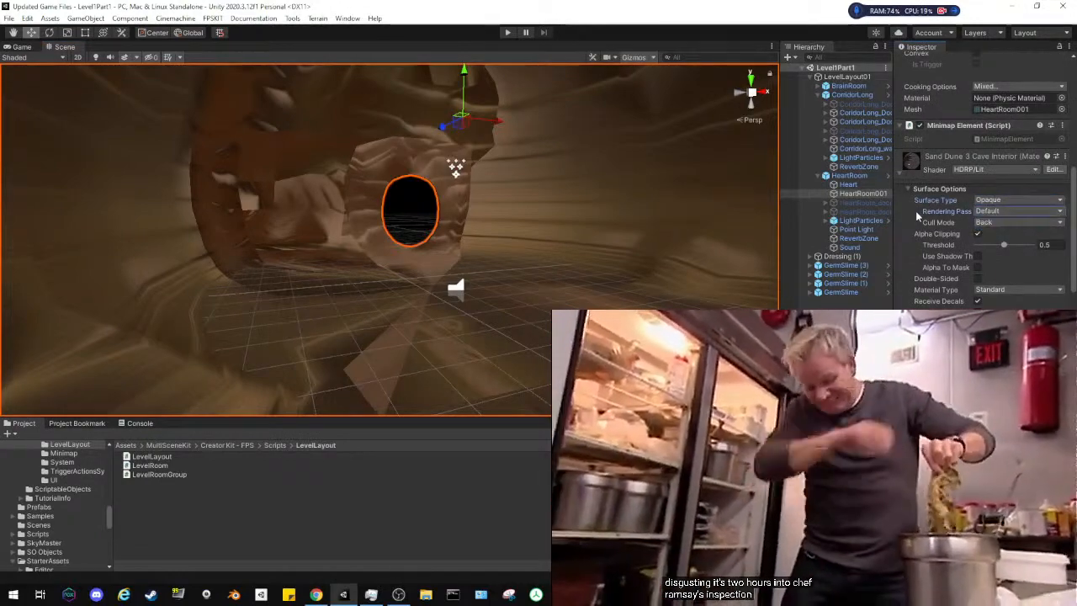
{"action": "left_click", "coordinate": [992, 222]}
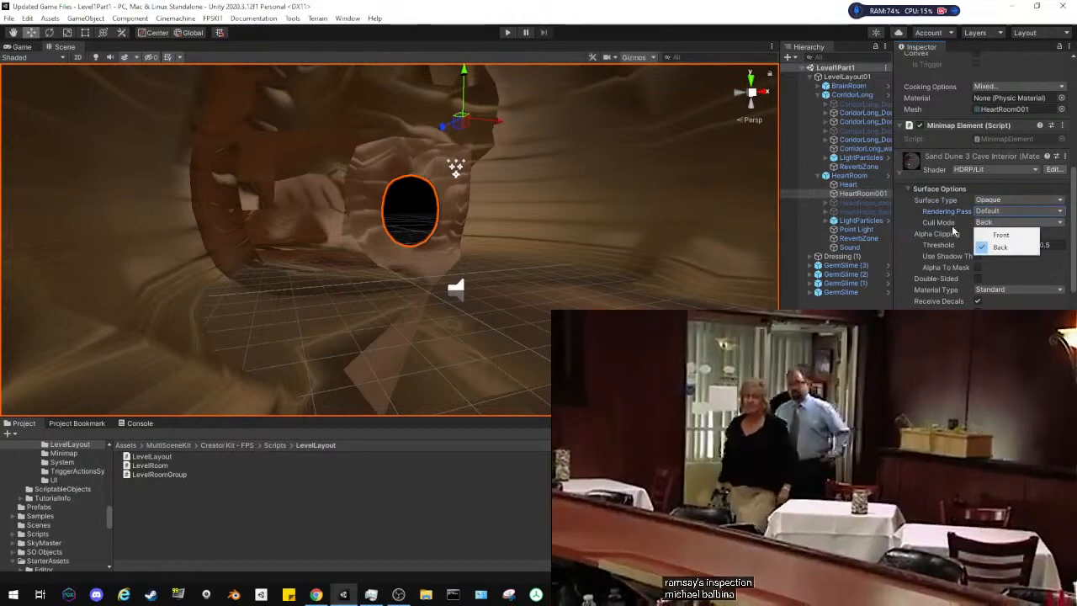
Set the Sand Dune 3 Cave Interior material's cull mode to Back and its alpha clipping threshold to 0.53
{"action": "left_click", "coordinate": [1000, 234]}
{"action": "left_click", "coordinate": [999, 248]}
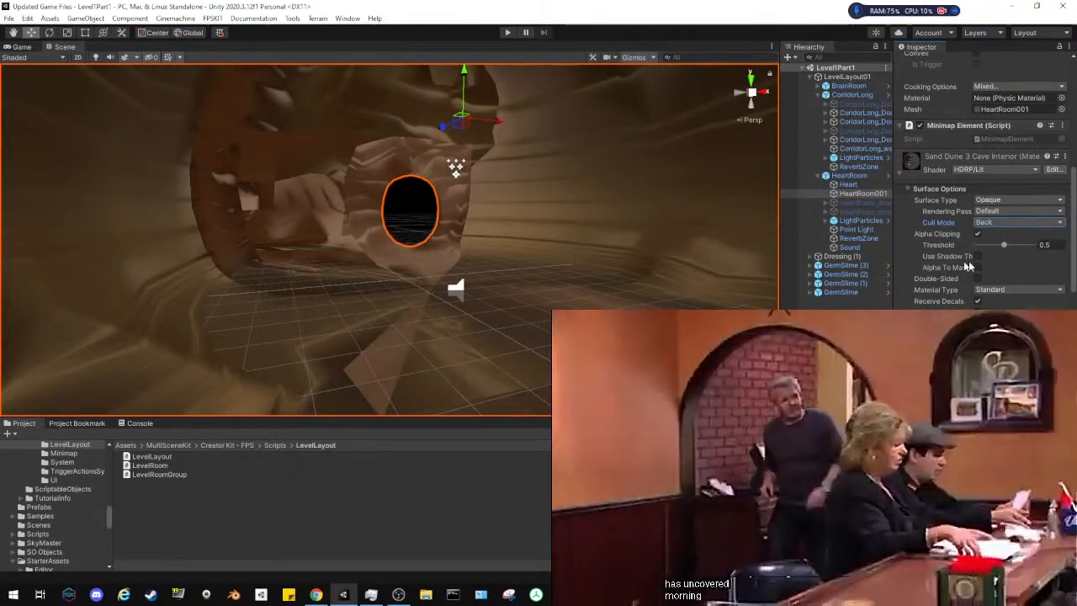
{"action": "left_click", "coordinate": [1004, 244]}
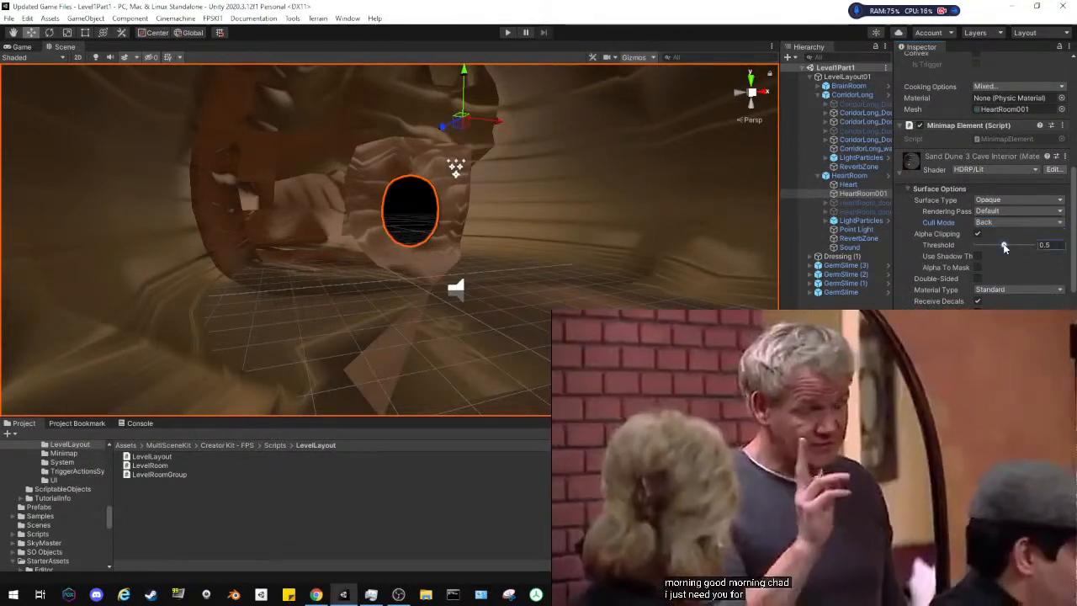
{"action": "left_click_drag", "start_coordinate": [994, 247], "coordinate": [1005, 247]}
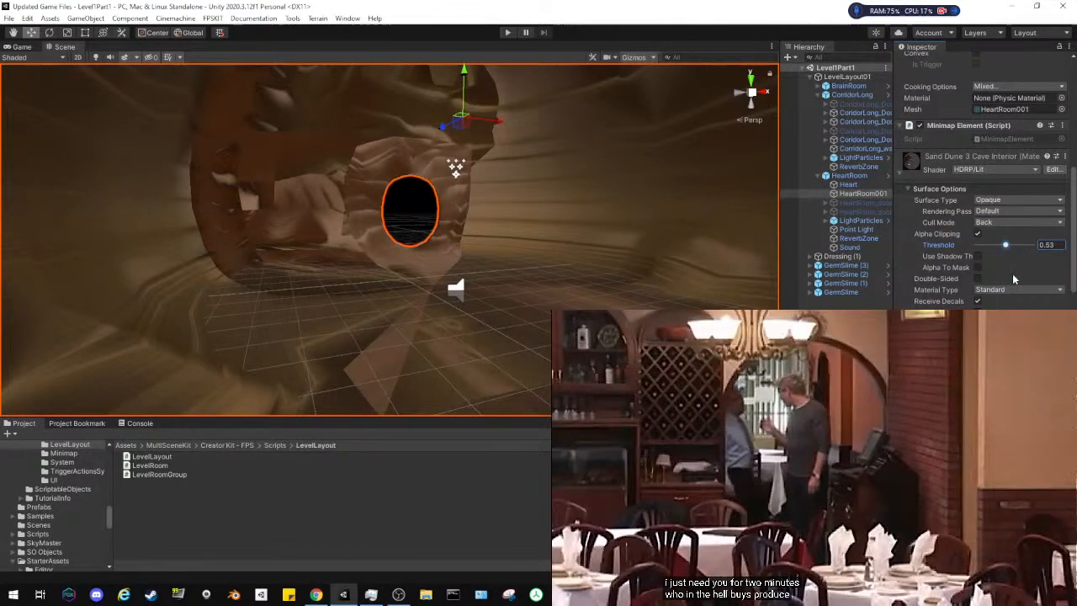
Narrow the cave interior material's Metallic Remapping range and shift it toward the upper end
{"action": "scroll", "coordinate": [1005, 246], "scroll_direction": "down", "scroll_amount": 6}
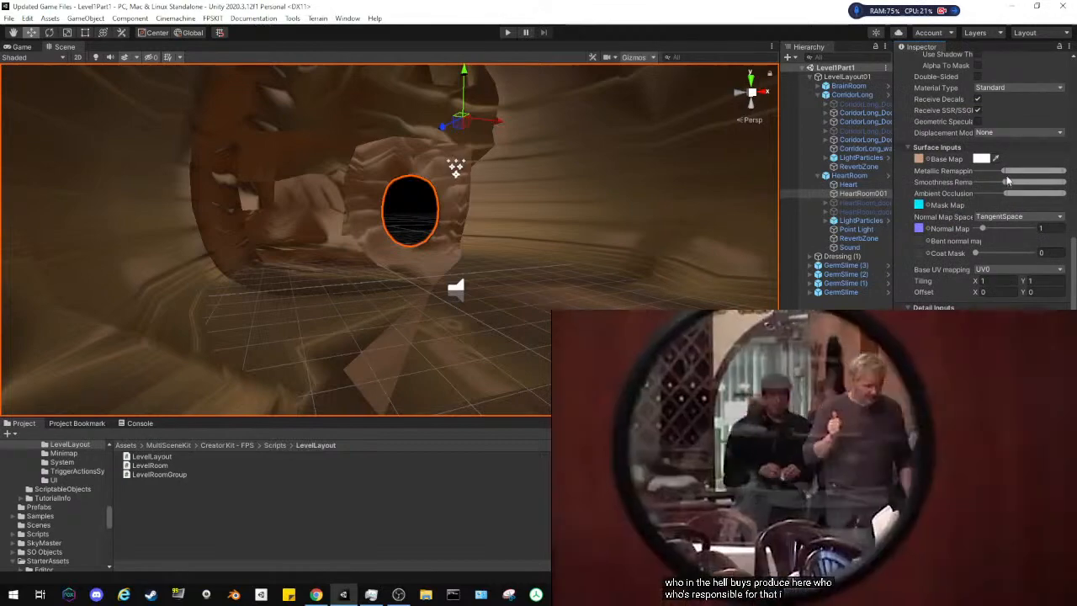
{"action": "left_click_drag", "start_coordinate": [1003, 172], "coordinate": [1002, 174]}
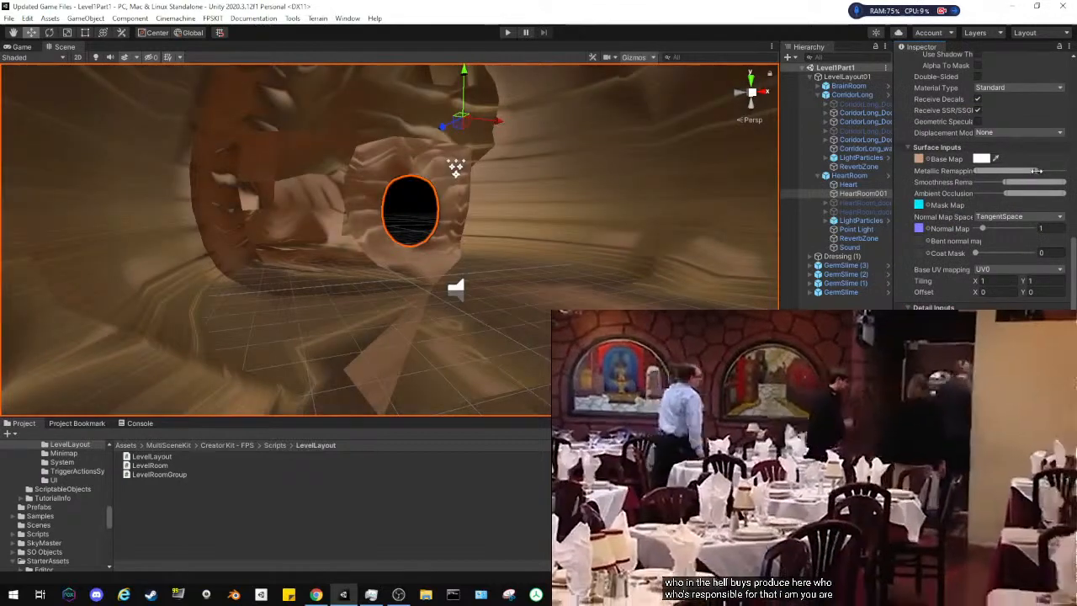
{"action": "mouse_move", "coordinate": [1038, 171]}
{"action": "left_mouse_down"}
{"action": "mouse_move", "coordinate": [983, 173]}
{"action": "mouse_move", "coordinate": [1047, 190]}
{"action": "left_mouse_up"}
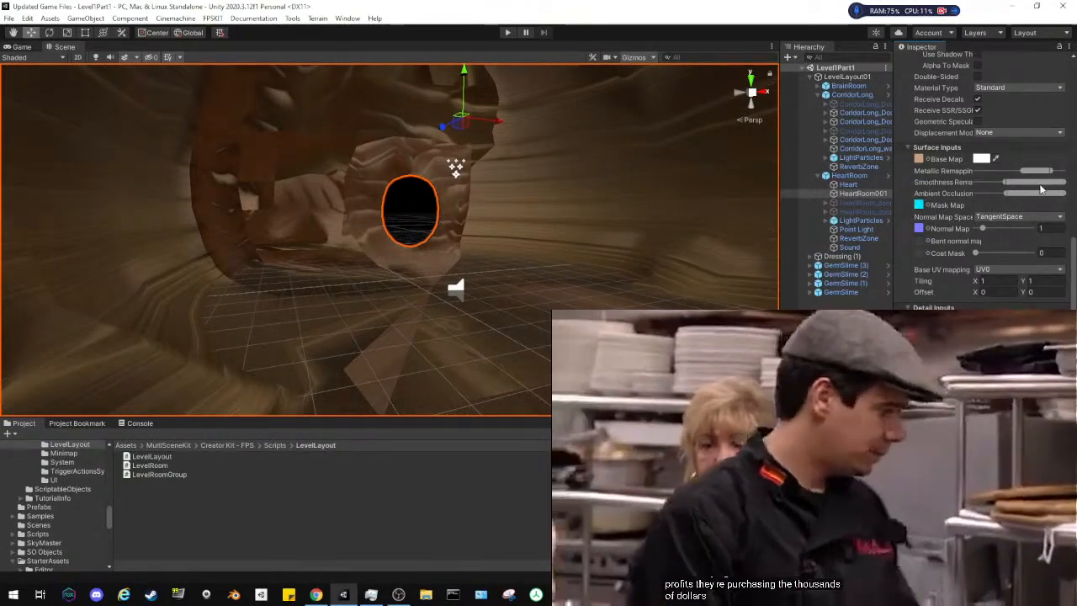
{"action": "left_click_drag", "start_coordinate": [1041, 189], "coordinate": [1050, 190]}
Try geometric specular anti-aliasing on the heart room's cave material and switch it back off
{"action": "right_click_drag", "start_coordinate": [572, 271], "coordinate": [617, 239]}
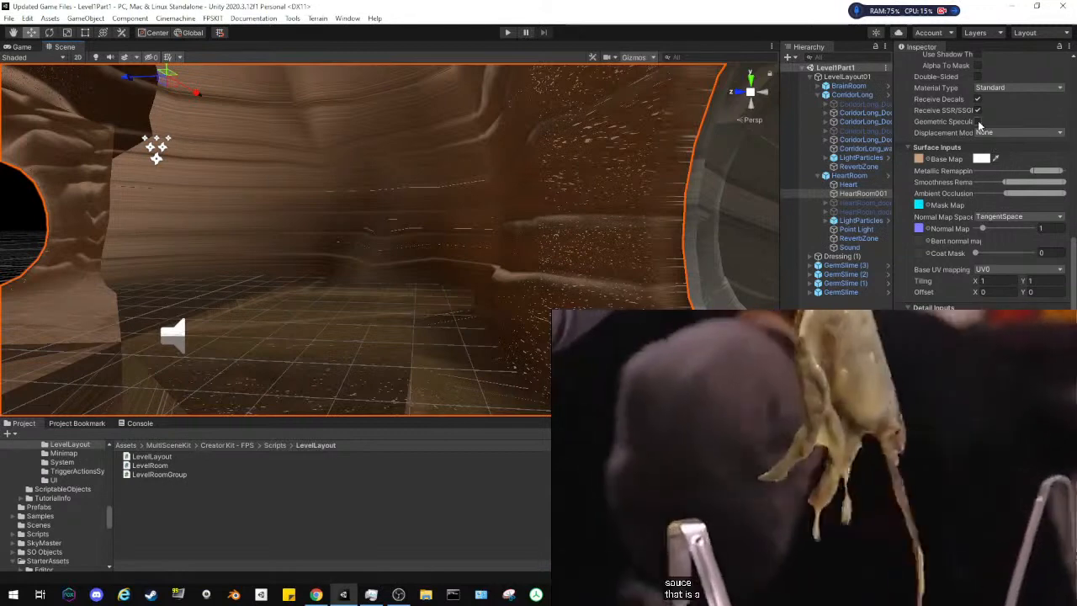
{"action": "left_click", "coordinate": [977, 122]}
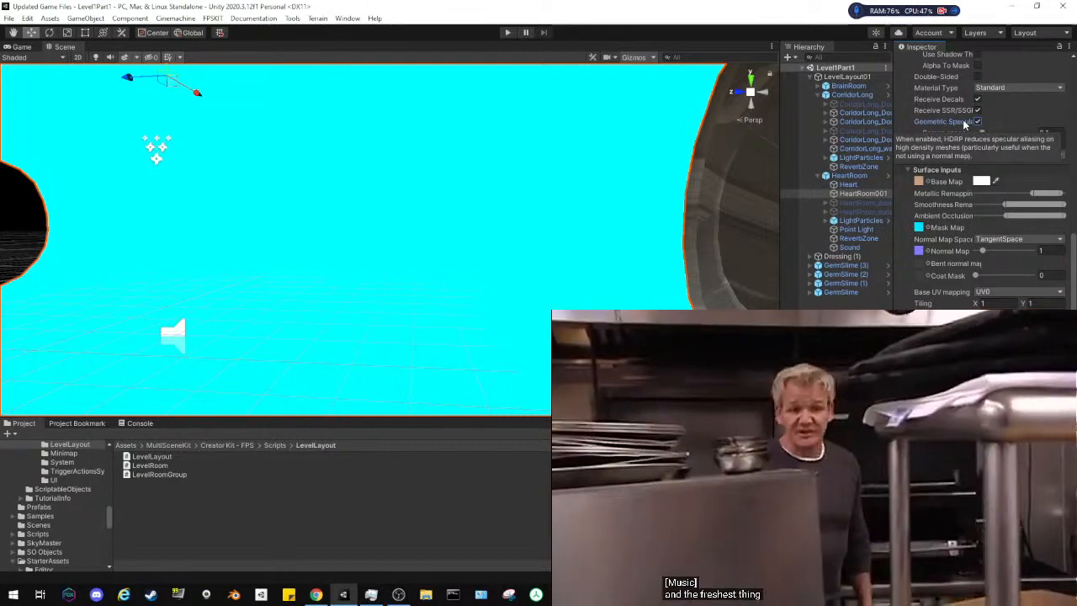
{"action": "left_click", "coordinate": [978, 122]}
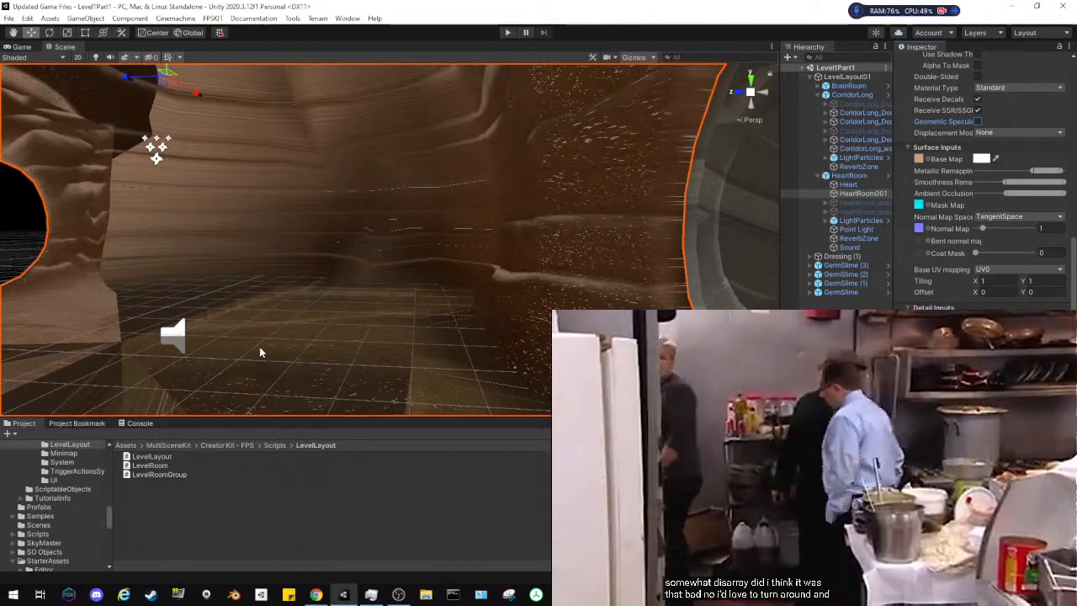
Examine the long corridor beyond the heart room's opening and locate the object assigned as its first exit, Element 0
{"action": "left_click_drag", "start_coordinate": [450, 312], "coordinate": [250, 274], "text": "alt"}
{"action": "right_click_drag", "start_coordinate": [250, 273], "coordinate": [271, 209]}
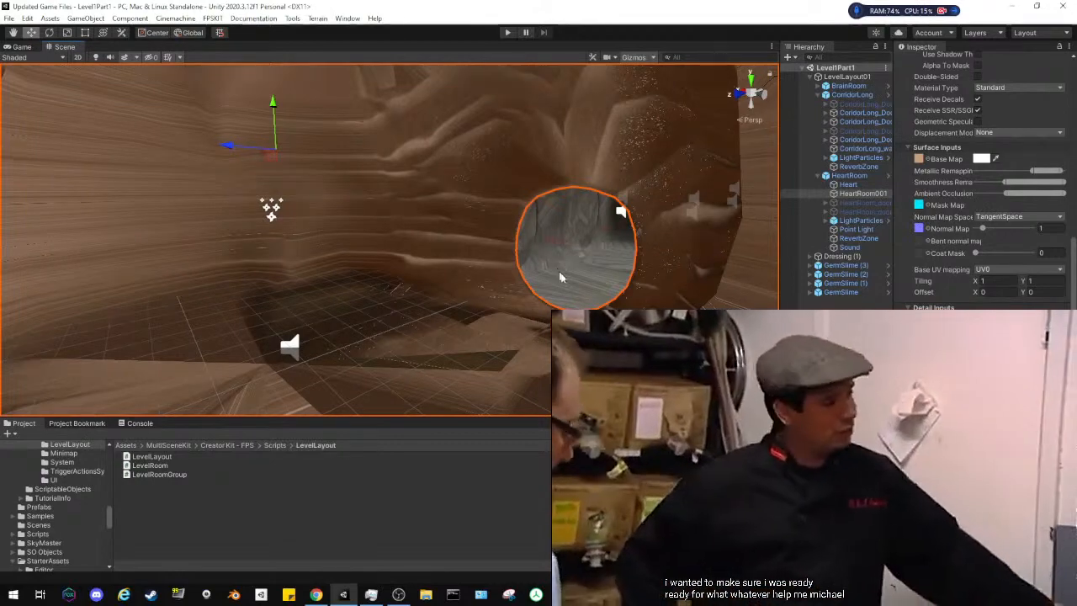
{"action": "left_click", "coordinate": [562, 277]}
{"action": "key", "text": "f"}
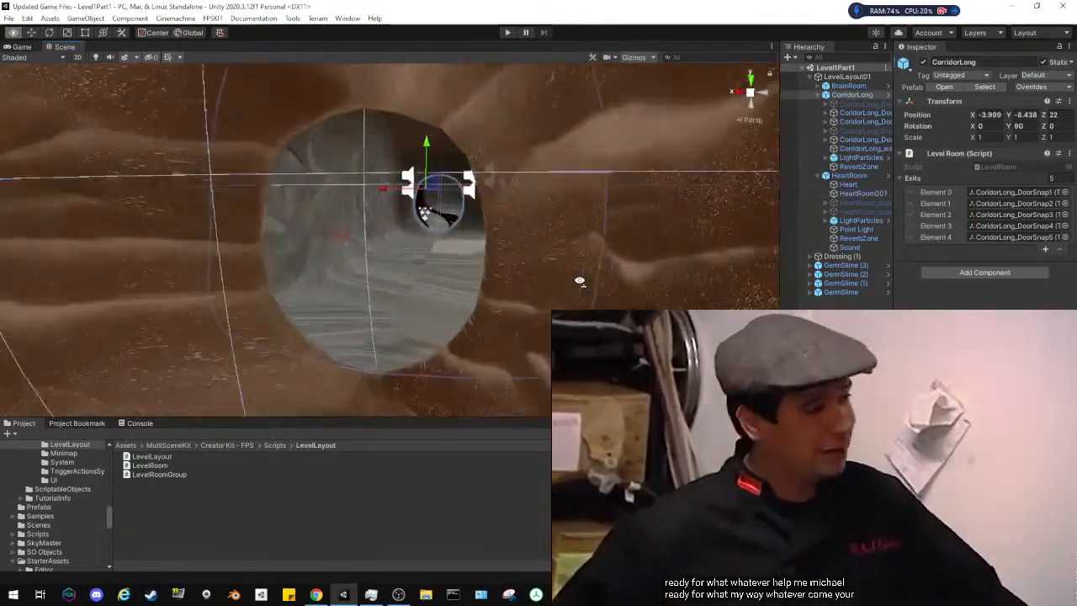
{"action": "key", "text": "w"}
{"action": "right_click_drag", "start_coordinate": [578, 280], "coordinate": [579, 281]}
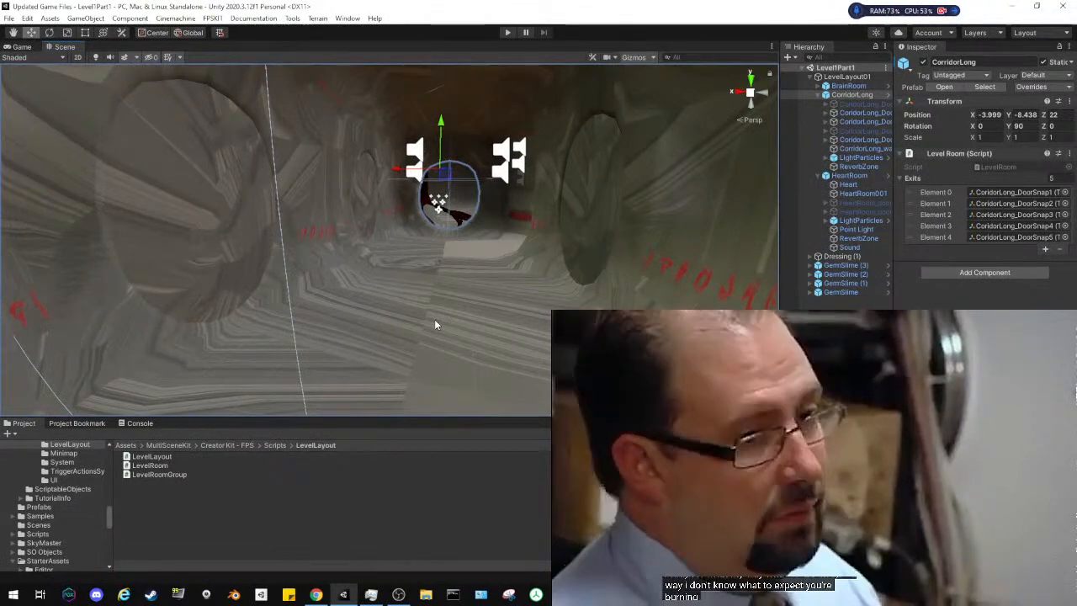
{"action": "left_click_drag", "start_coordinate": [854, 103], "coordinate": [1014, 196]}
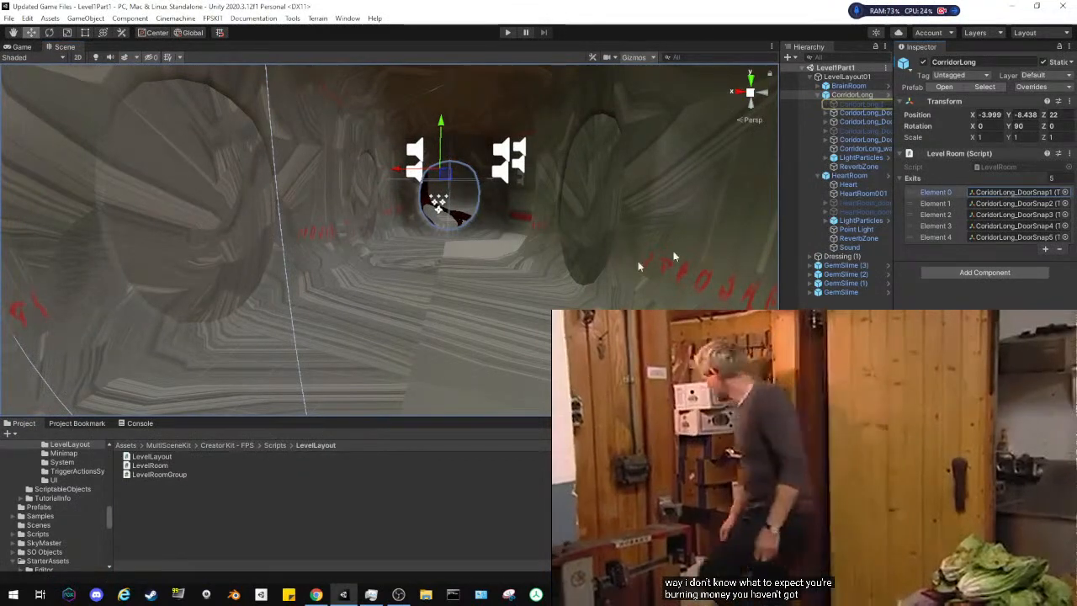
{"action": "left_click", "coordinate": [435, 339]}
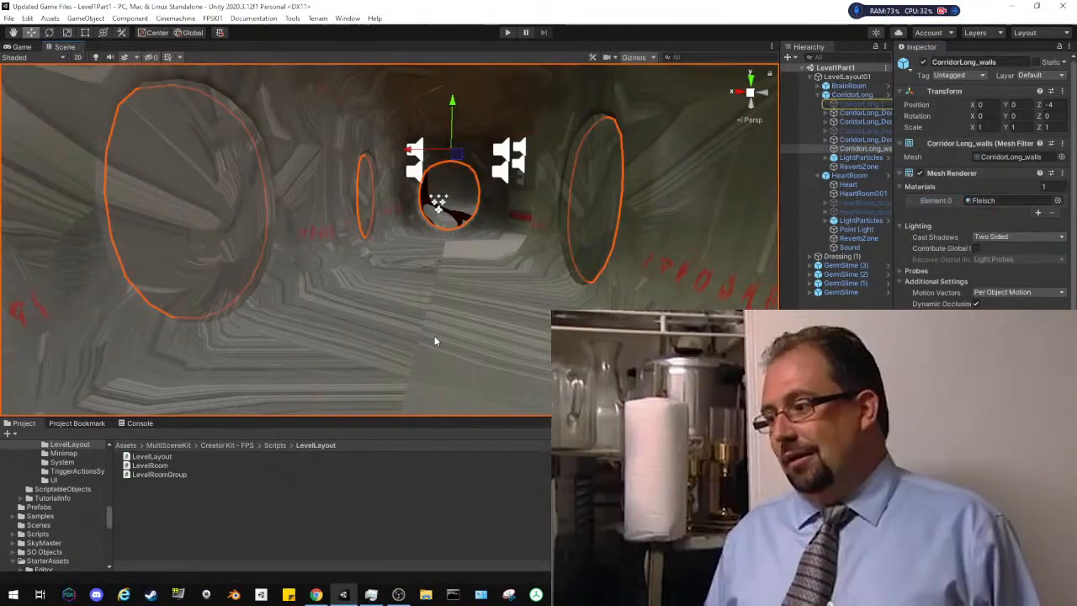
Try to delete CoridorLong_DoorSnap1 from the CorridorLong prefab instance after checking which doorway it covers
{"action": "left_click", "coordinate": [861, 104]}
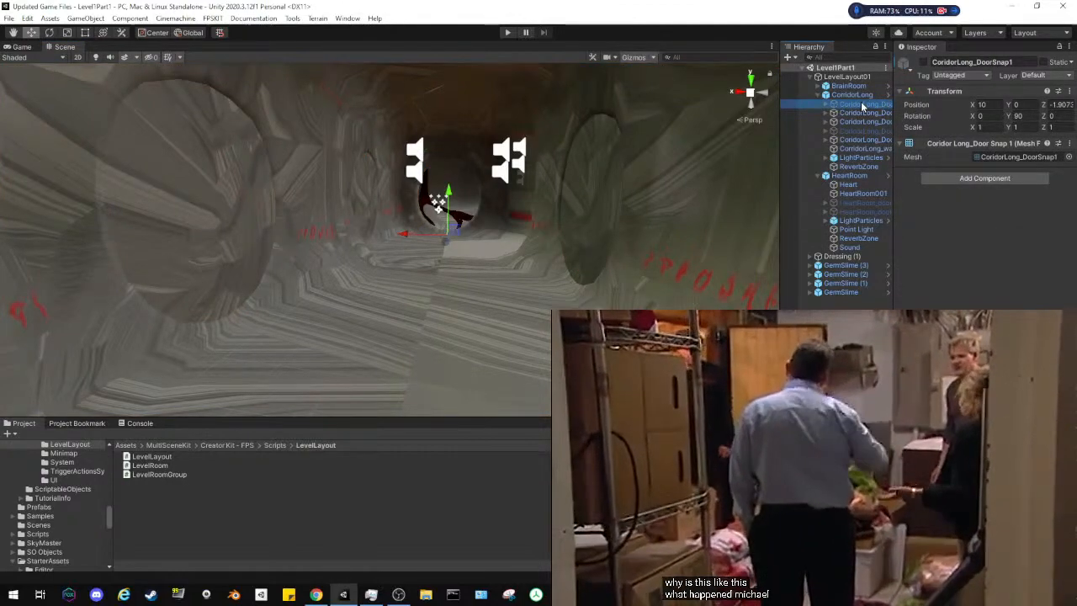
{"action": "double_click", "coordinate": [861, 102]}
{"action": "key", "text": "w"}
{"action": "right_click_drag", "start_coordinate": [574, 199], "coordinate": [559, 140]}
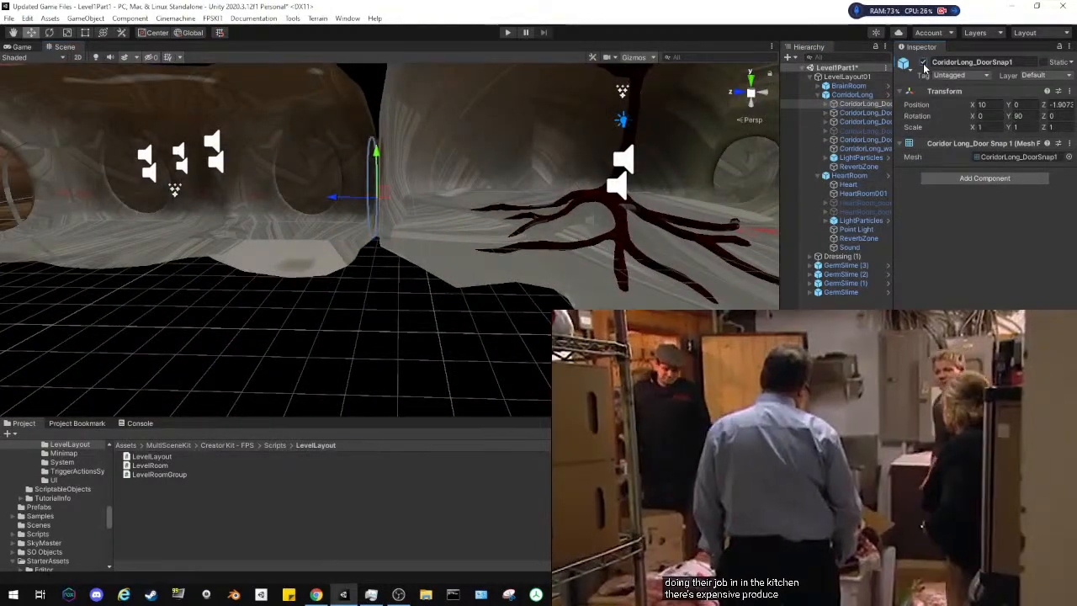
{"action": "right_click", "coordinate": [848, 104]}
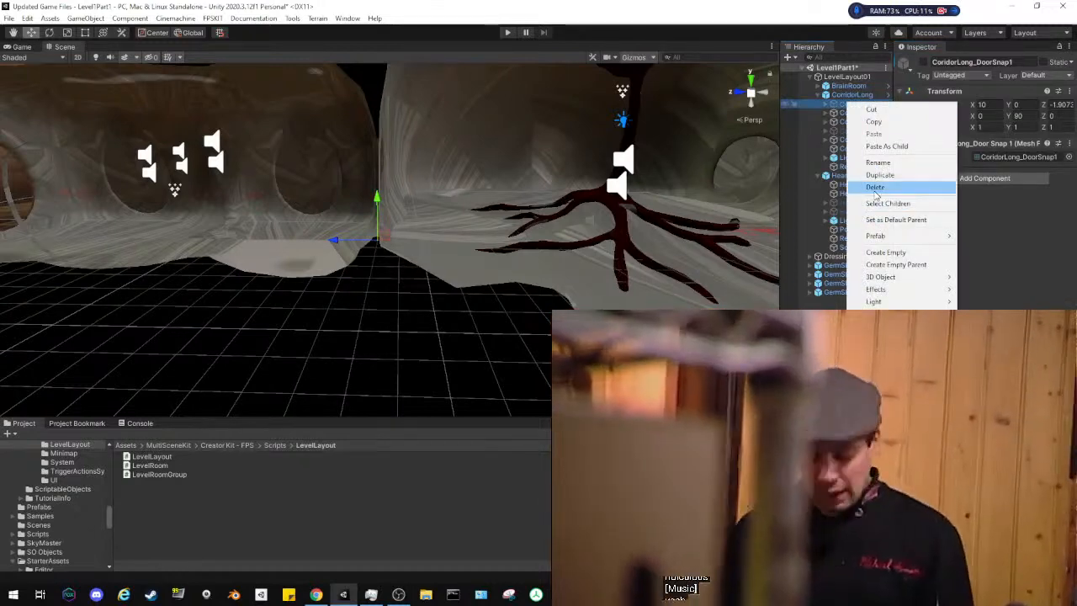
{"action": "left_click", "coordinate": [877, 187]}
{"action": "left_click", "coordinate": [599, 323]}
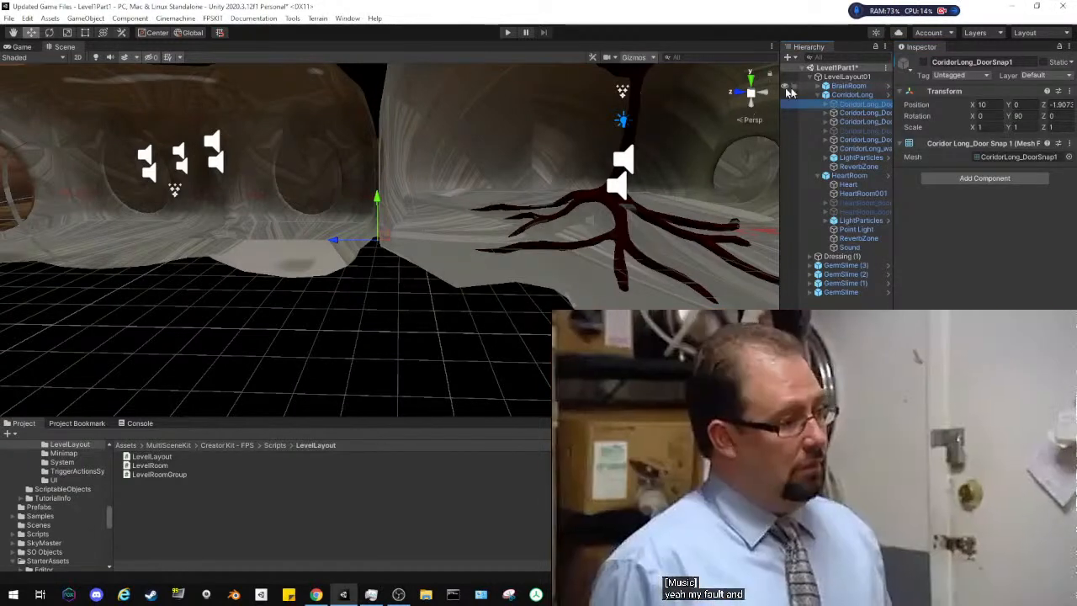
Unpack the CorridorLong prefab instance in the scene
{"action": "right_click", "coordinate": [852, 96]}
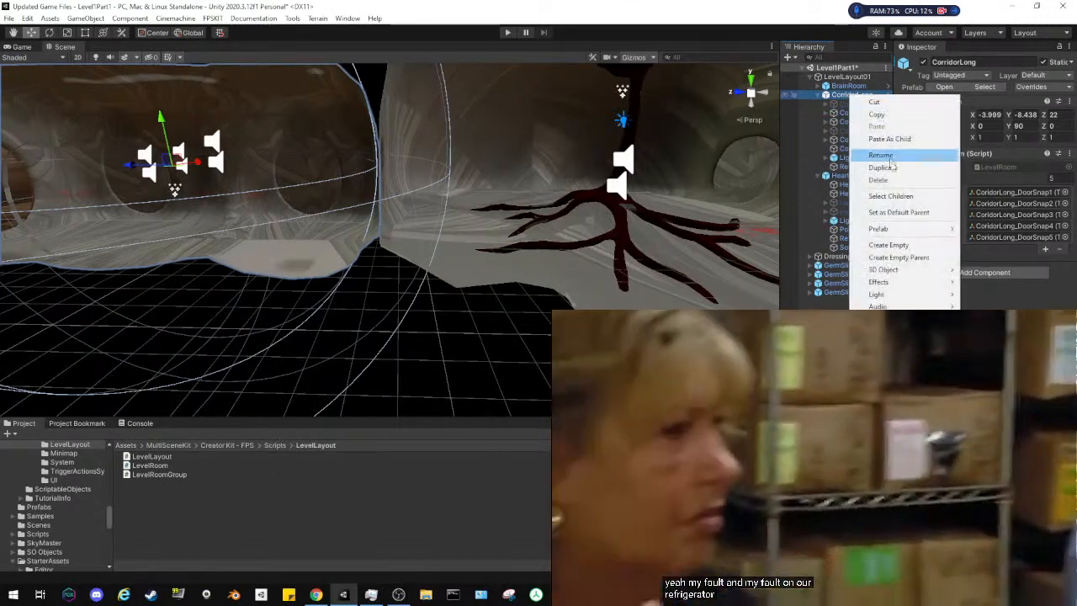
{"action": "mouse_move", "coordinate": [895, 231]}
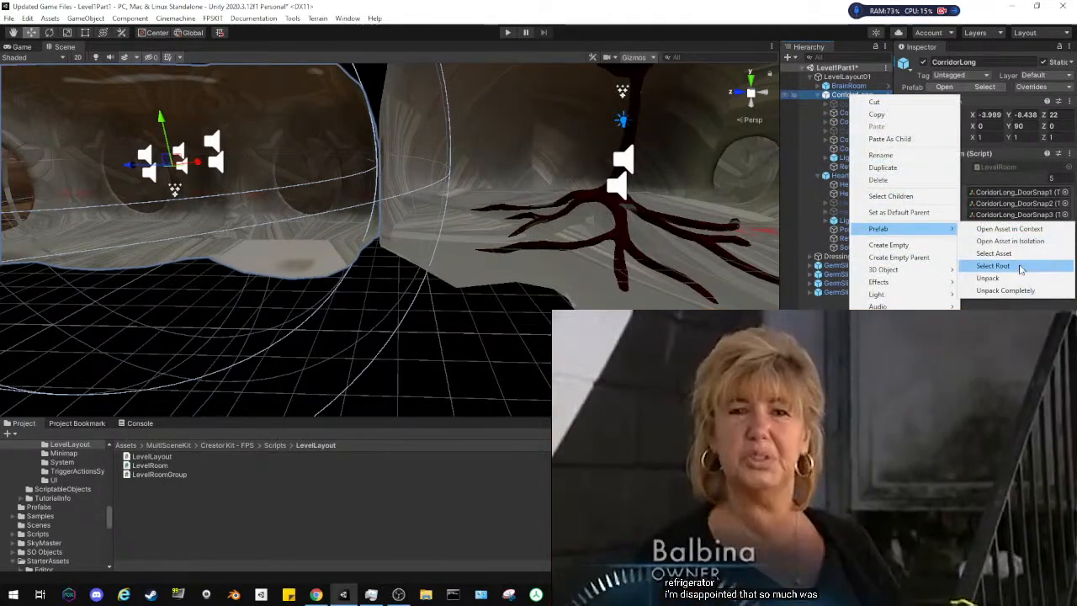
{"action": "left_click", "coordinate": [987, 277]}
Delete the two disabled door snap objects, the first and the fourth, from CorridorLong
{"action": "left_click", "coordinate": [862, 104]}
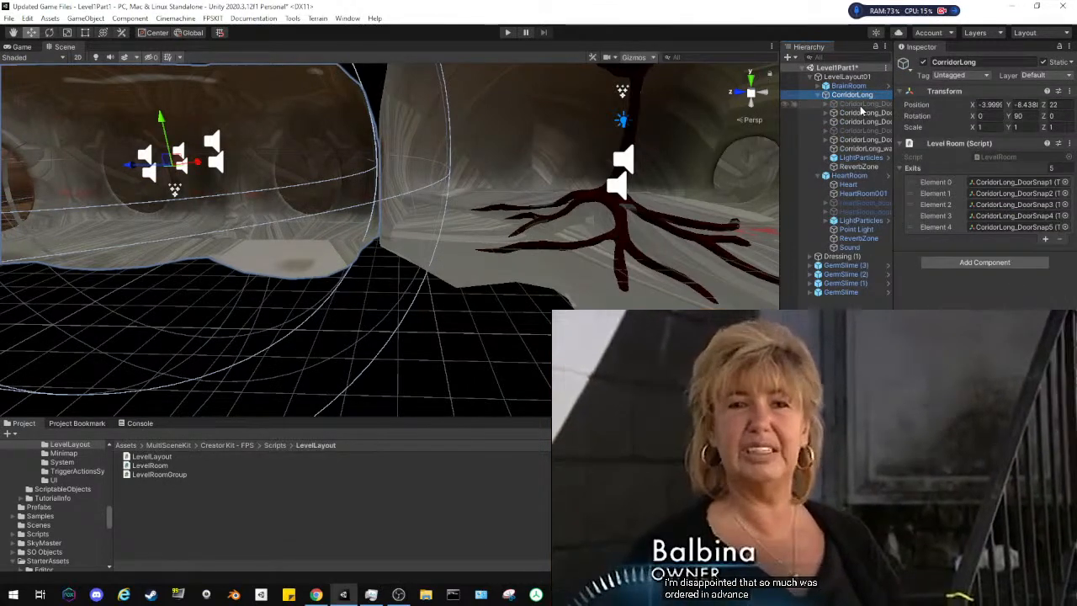
{"action": "left_click", "coordinate": [858, 131], "text": "ctrl"}
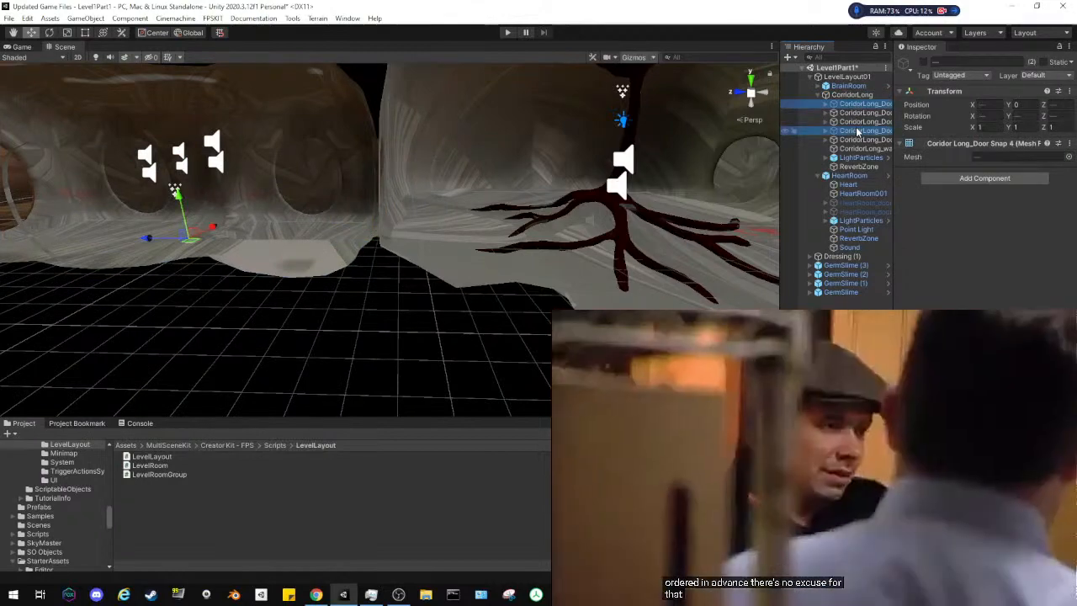
{"action": "right_click", "coordinate": [858, 131]}
{"action": "left_click", "coordinate": [879, 210]}
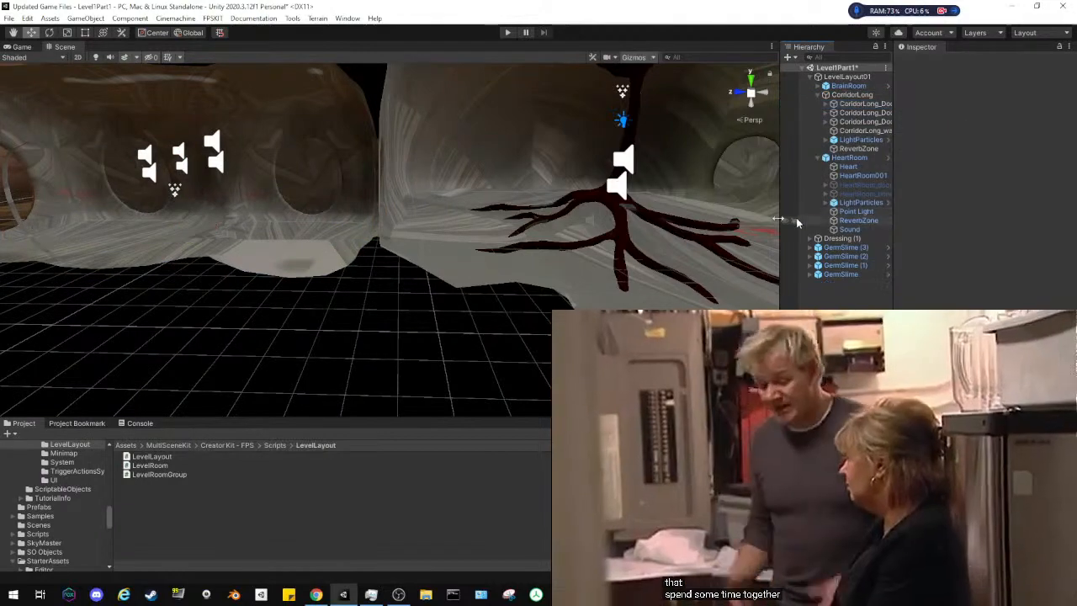
Assign the Sand Dune 3 Cave Interior material to the SkullRoom mesh inside BrainRoom
{"action": "left_click_drag", "start_coordinate": [387, 219], "coordinate": [484, 192], "text": "alt"}
{"action": "left_click", "coordinate": [484, 193]}
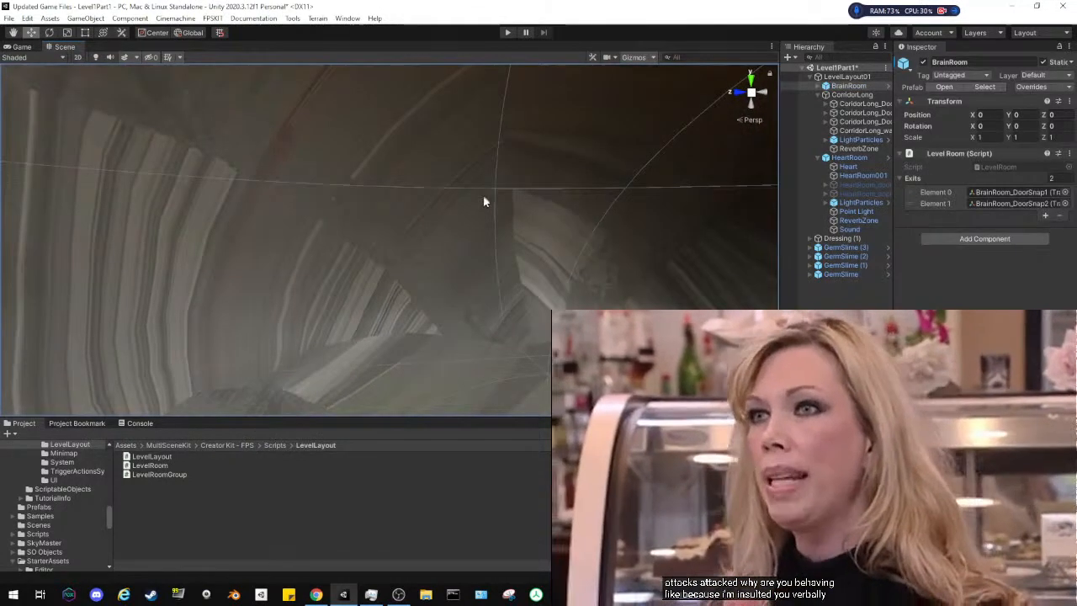
{"action": "left_click", "coordinate": [428, 264]}
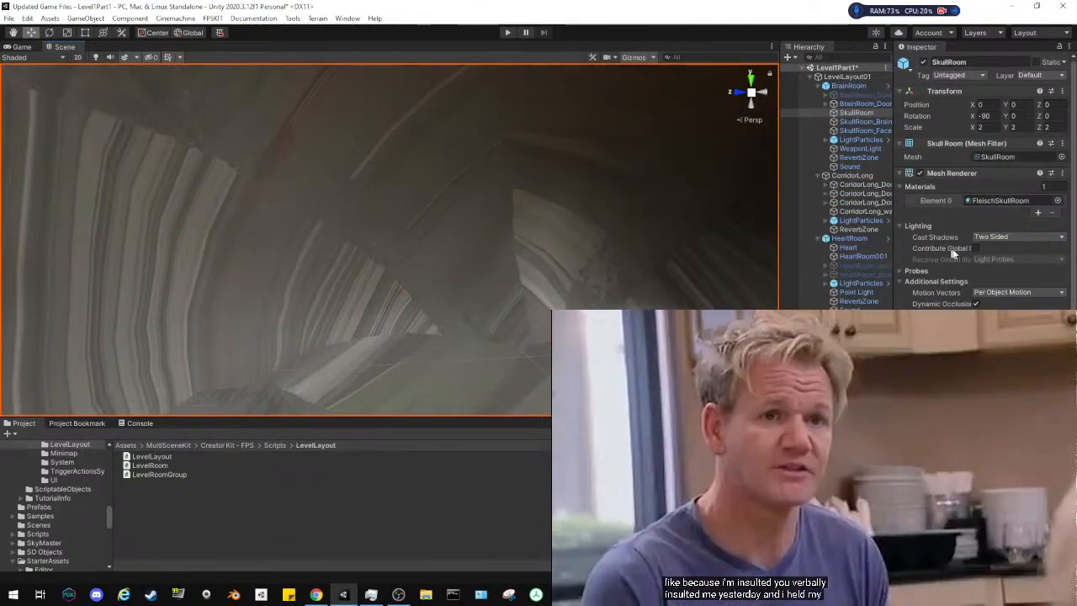
{"action": "scroll", "coordinate": [929, 255], "scroll_direction": "down", "scroll_amount": 3}
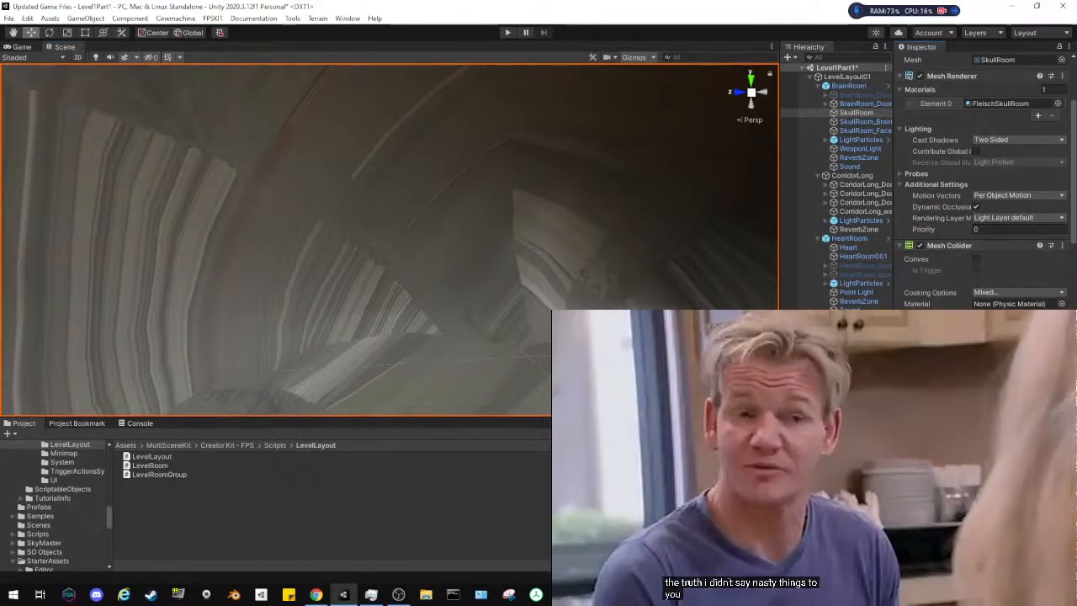
{"action": "scroll", "coordinate": [913, 240], "scroll_direction": "down", "scroll_amount": 5}
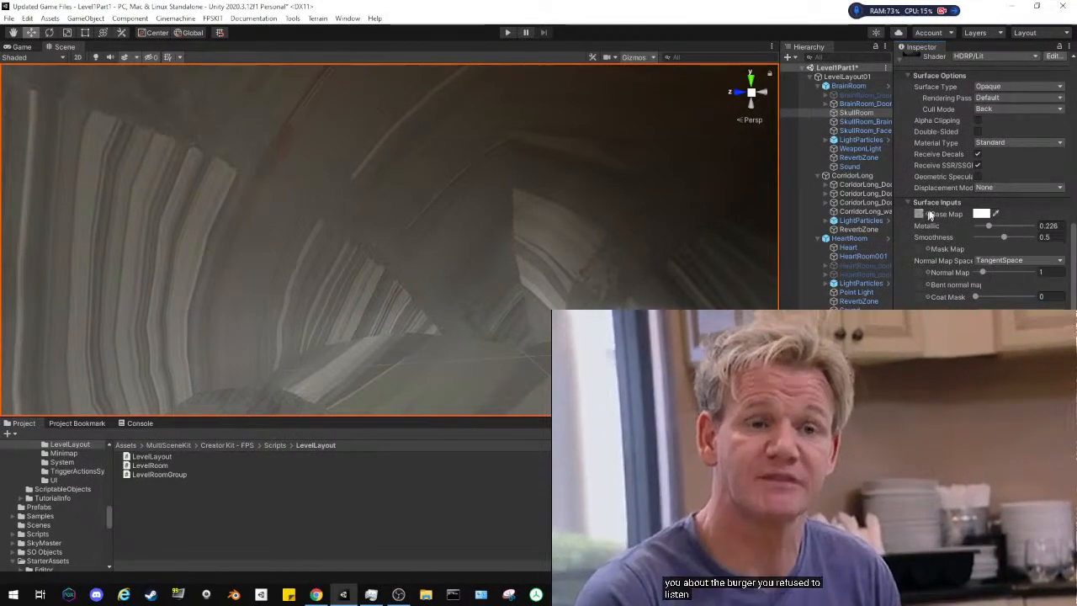
{"action": "scroll", "coordinate": [923, 235], "scroll_direction": "up", "scroll_amount": 4}
{"action": "scroll", "coordinate": [901, 262], "scroll_direction": "up", "scroll_amount": 3}
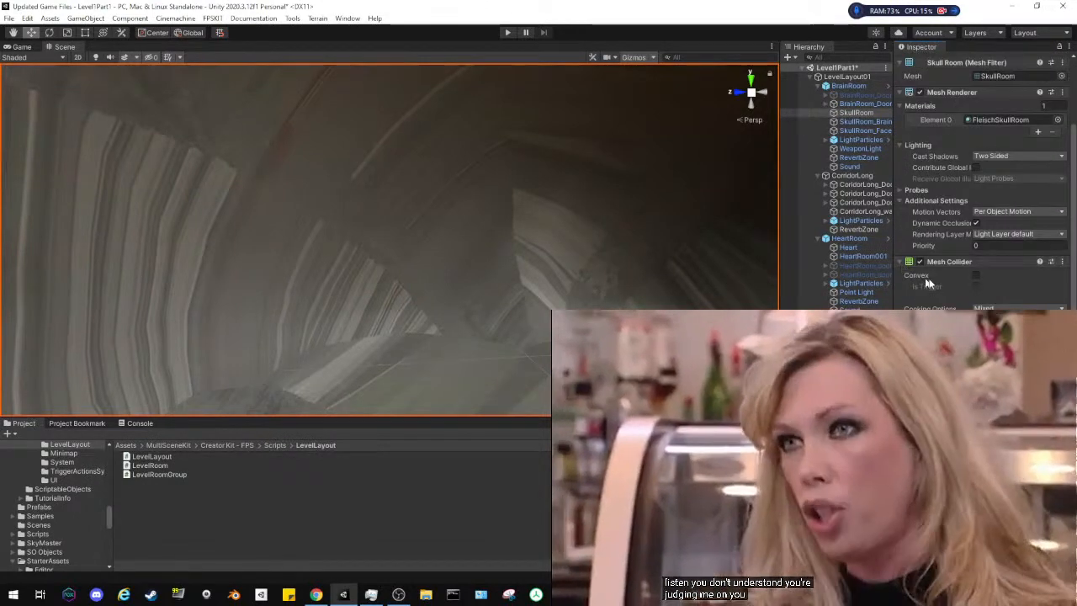
{"action": "left_click", "coordinate": [1058, 121]}
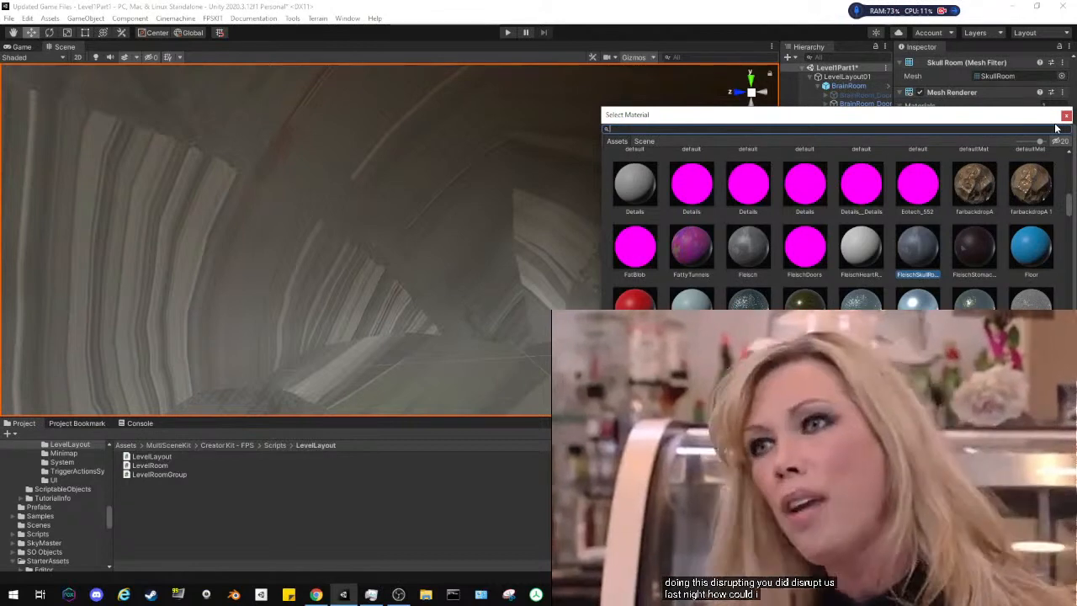
{"action": "type", "text": "sand"}
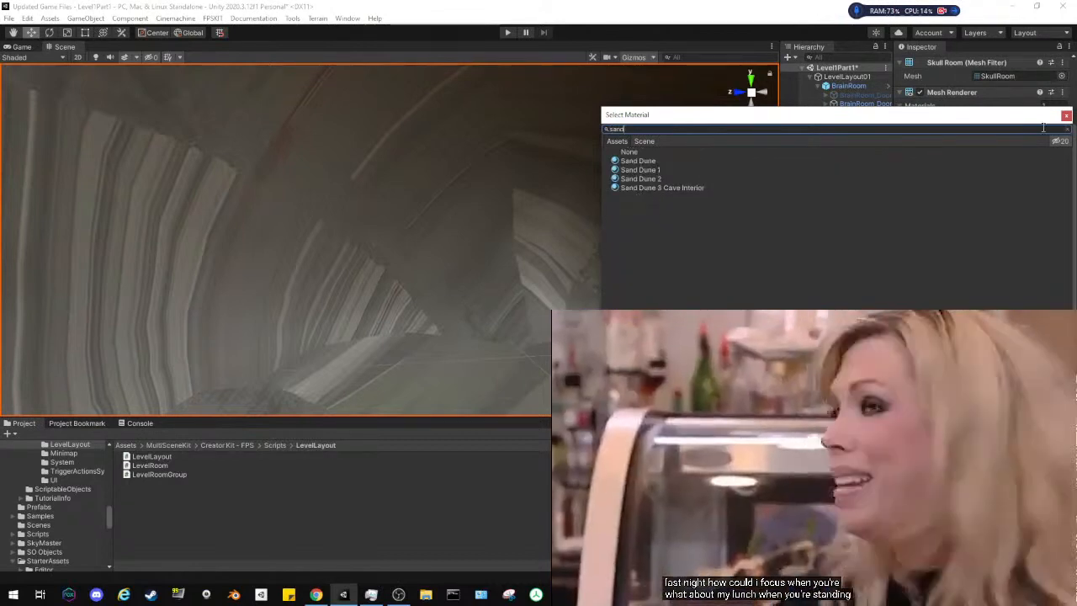
{"action": "left_click", "coordinate": [674, 187]}
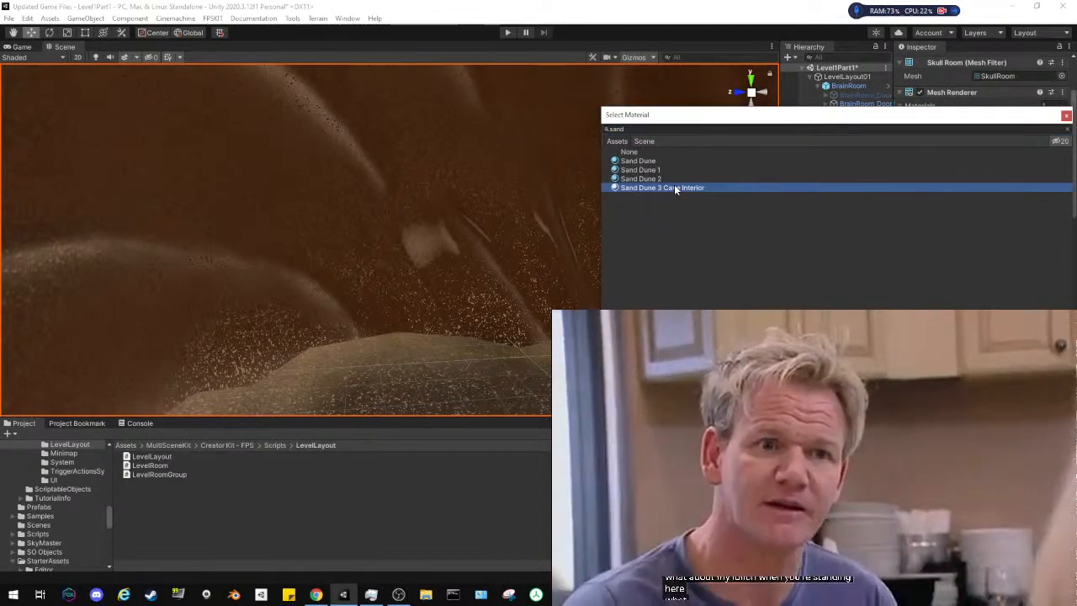
{"action": "left_click", "coordinate": [1066, 116]}
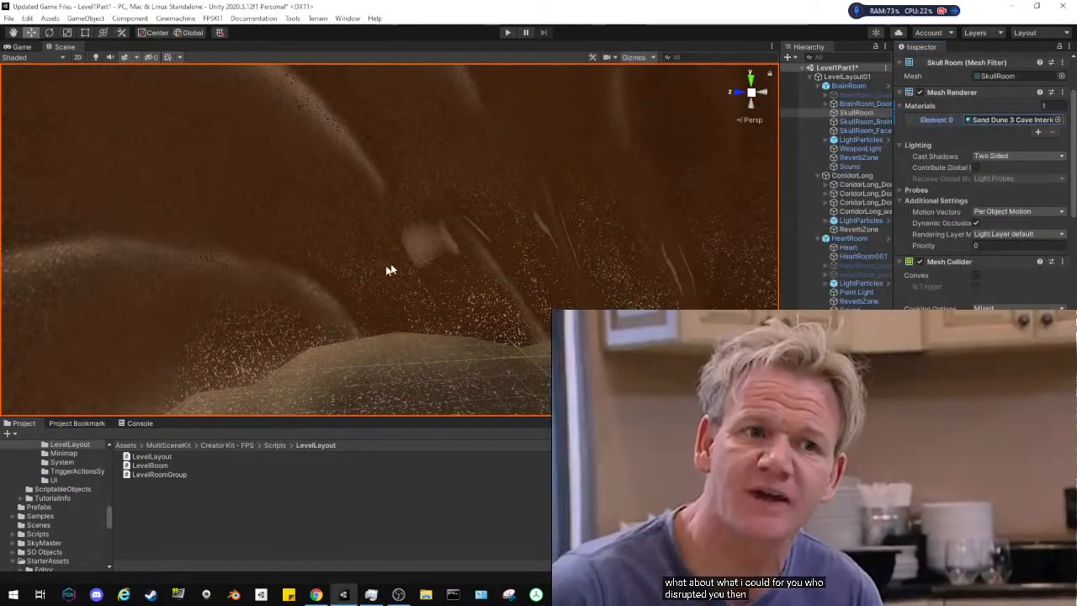
Slightly lower the metallic remapping range of the Sand Dune 3 Cave Interior material on the SkullRoom mesh
{"action": "right_click_drag", "start_coordinate": [392, 271], "coordinate": [967, 354]}
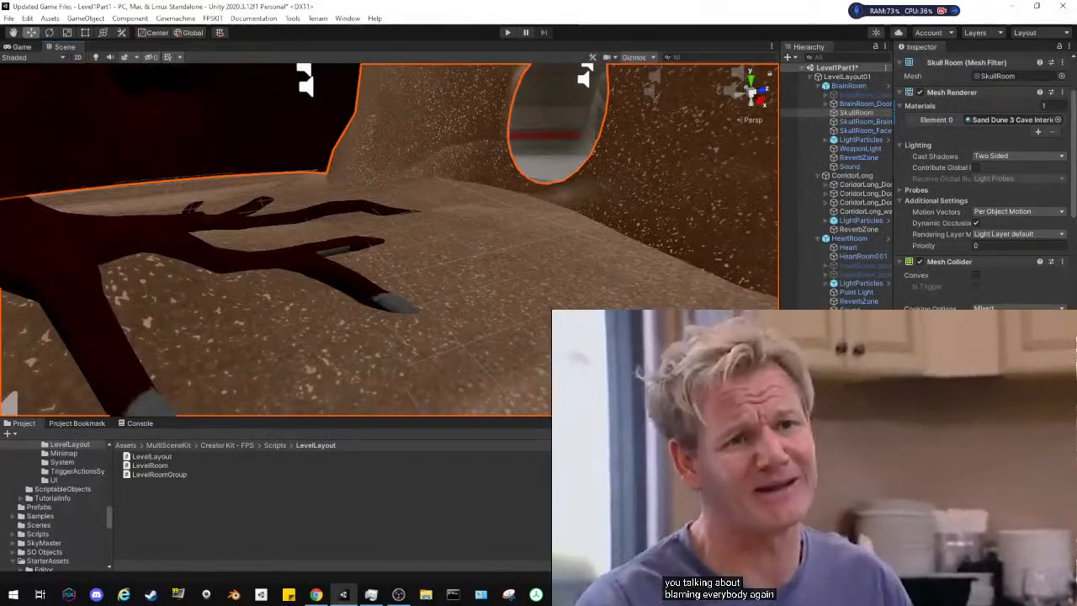
{"action": "right_click_drag", "start_coordinate": [432, 313], "coordinate": [633, 264]}
{"action": "scroll", "coordinate": [932, 310], "scroll_direction": "down", "scroll_amount": 6}
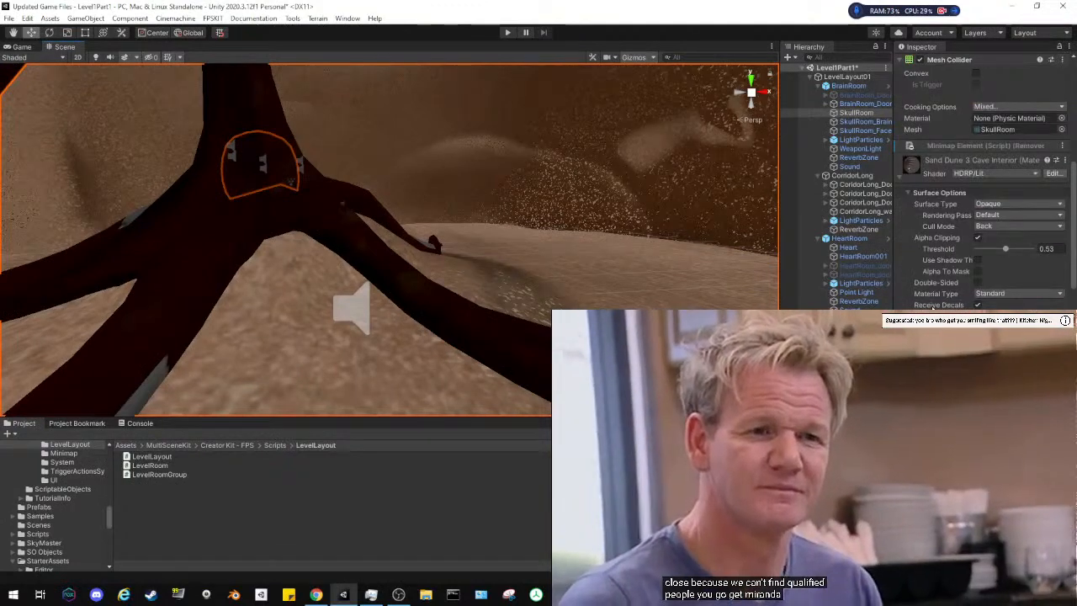
{"action": "scroll", "coordinate": [934, 286], "scroll_direction": "down", "scroll_amount": 3}
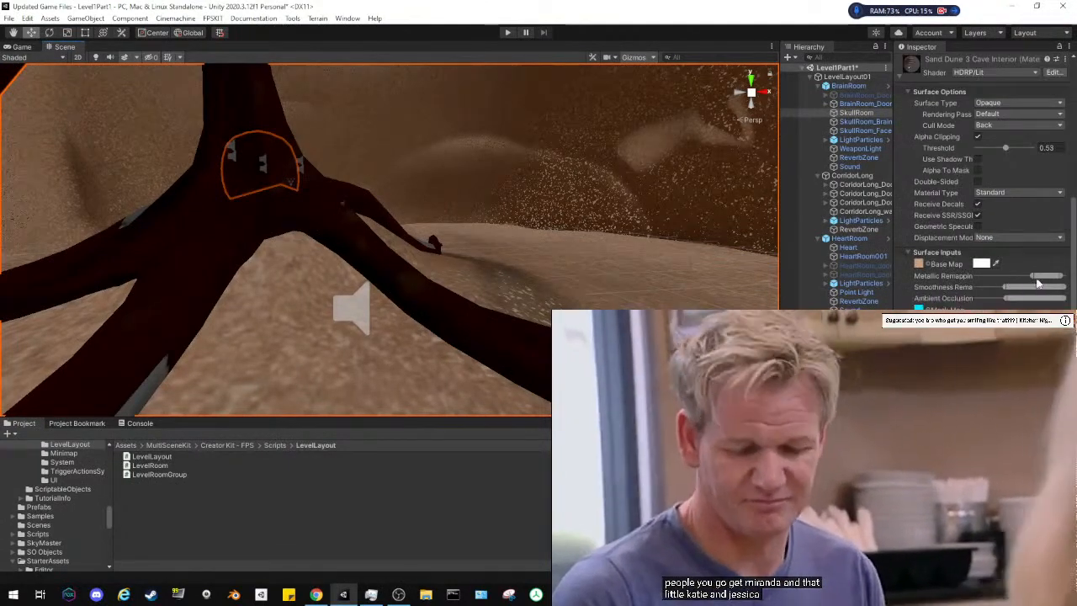
{"action": "left_click_drag", "start_coordinate": [1049, 281], "coordinate": [1026, 278]}
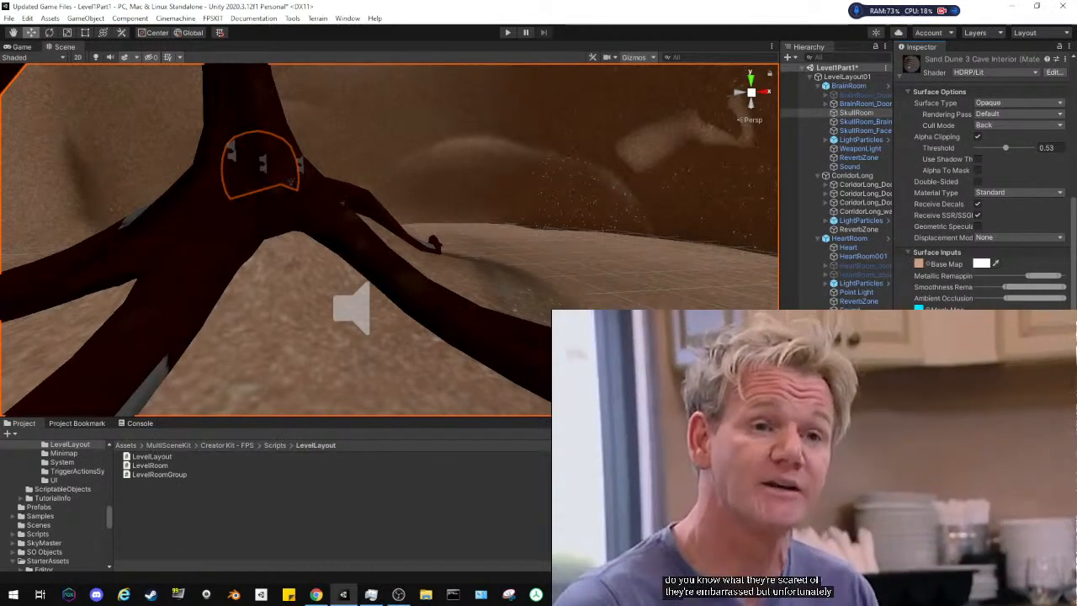
Set the base map X tiling of the Sand Dune 3 Cave Interior material to 0.47 and review the room walls
{"action": "scroll", "coordinate": [982, 178], "scroll_direction": "down", "scroll_amount": 3}
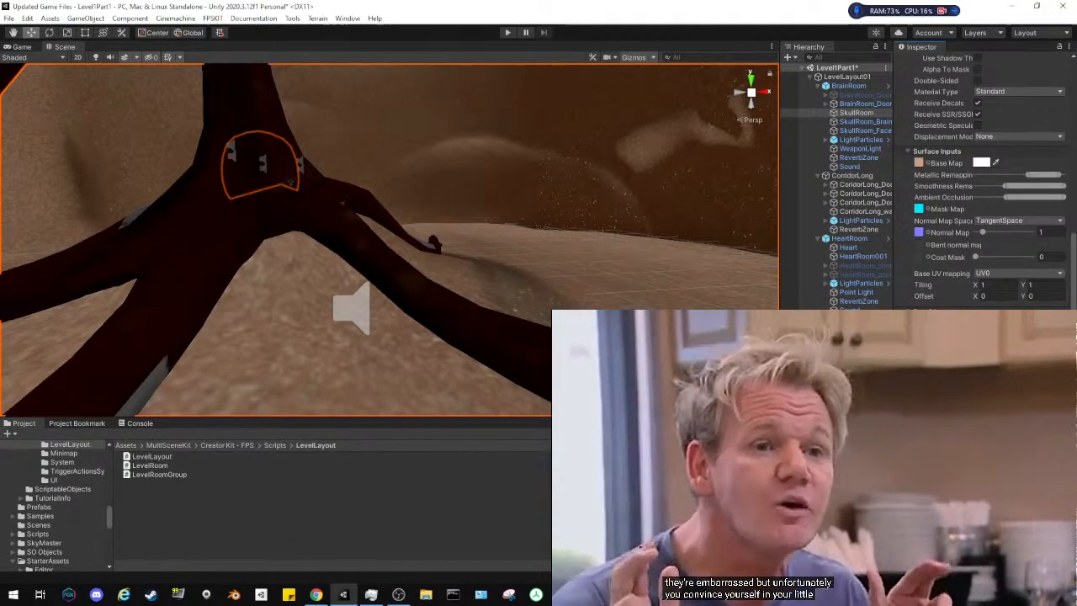
{"action": "left_click_drag", "start_coordinate": [976, 287], "coordinate": [967, 289]}
{"action": "right_click_drag", "start_coordinate": [497, 193], "coordinate": [608, 163]}
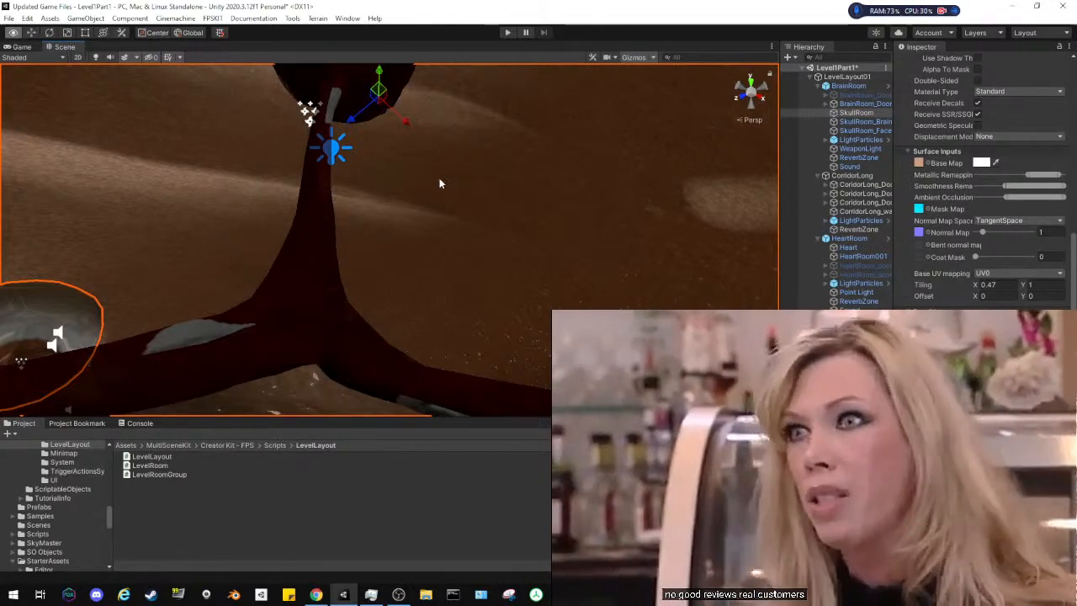
{"action": "right_click_drag", "start_coordinate": [441, 180], "coordinate": [222, 285]}
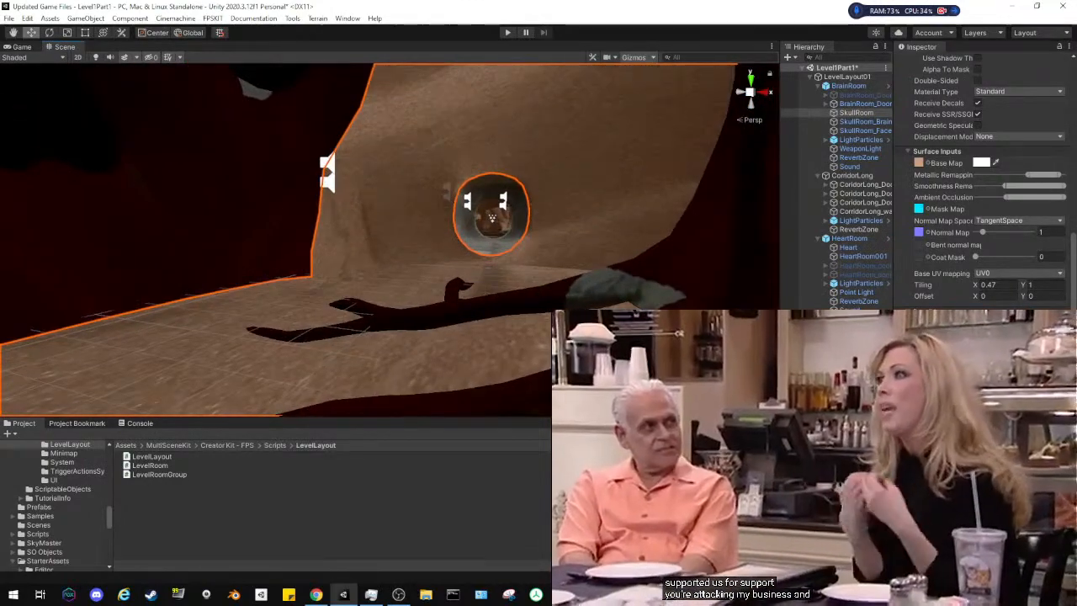
Deselect the SkullRoom mesh and save the Level1Part1 scene
{"action": "left_click", "coordinate": [835, 471]}
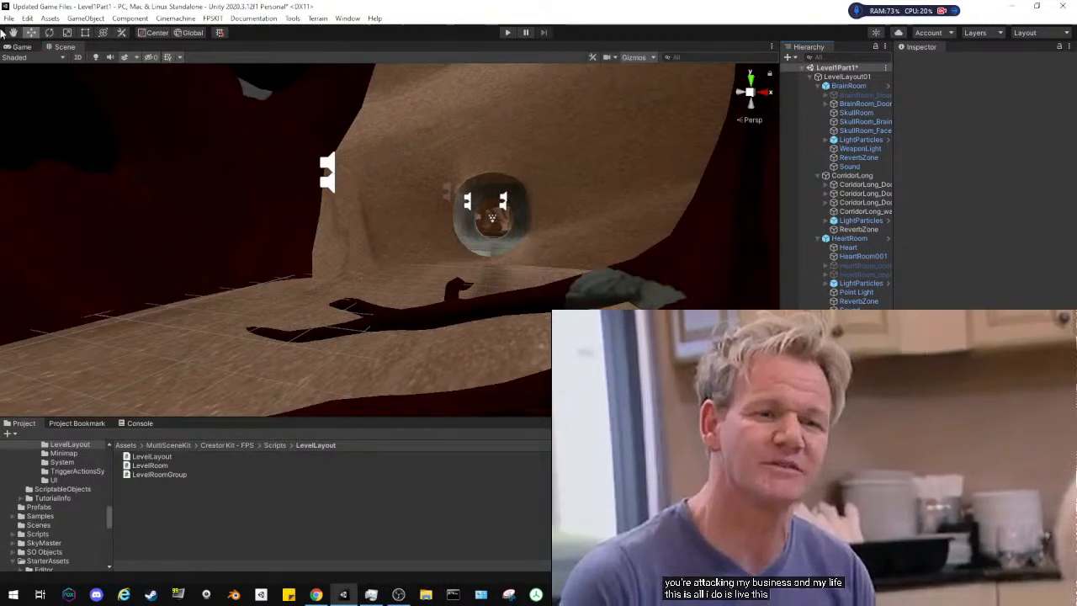
{"action": "left_click", "coordinate": [6, 18]}
{"action": "left_click", "coordinate": [25, 72]}
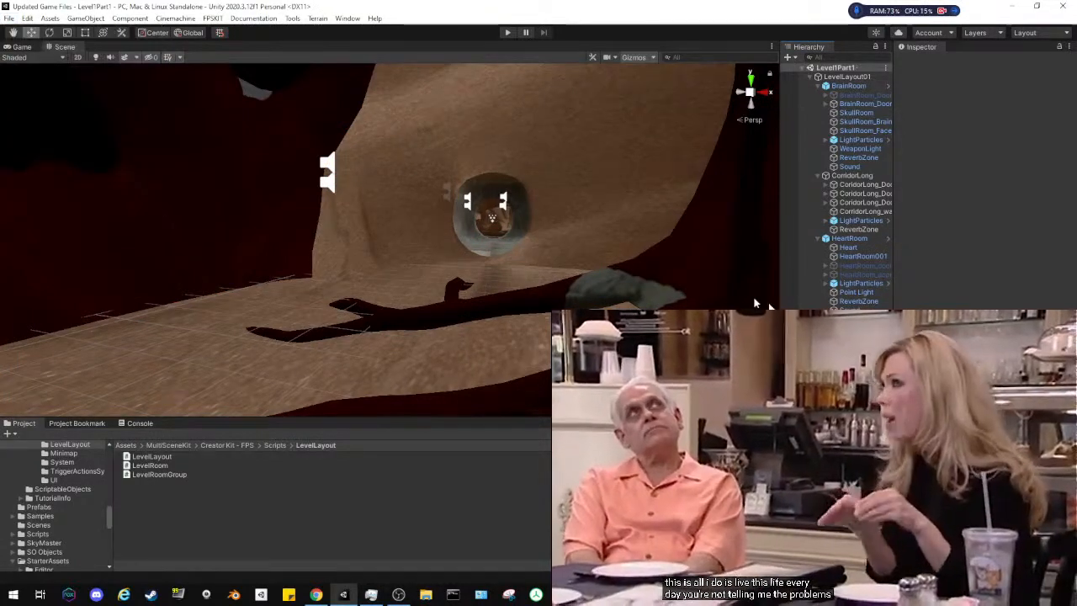
{"action": "right_click_drag", "start_coordinate": [493, 218], "coordinate": [618, 251]}
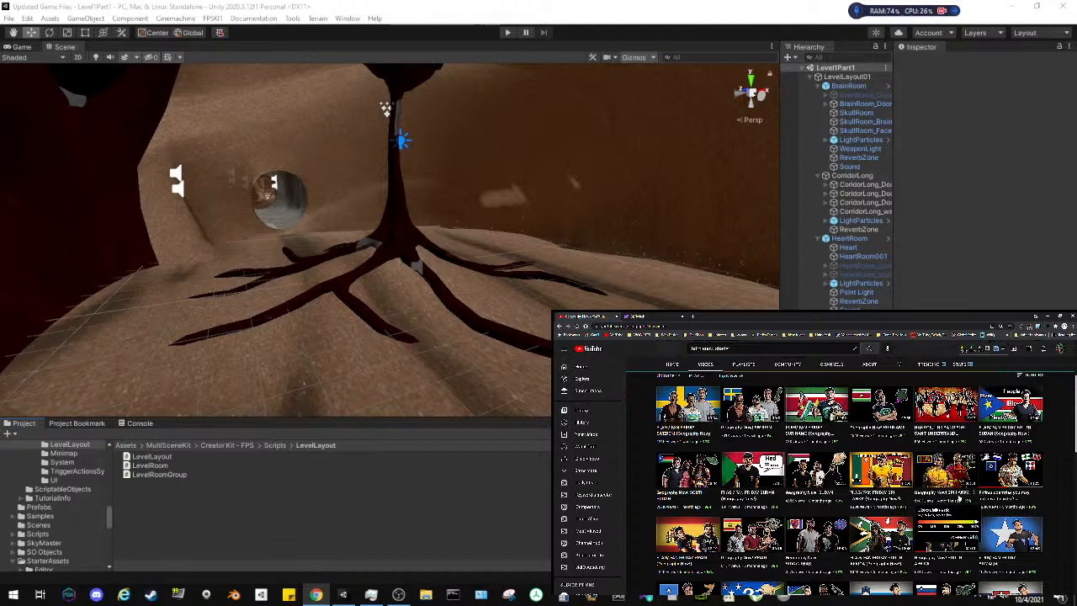
Play the Geography Now! SRI LANKA video full screen with captions in the YouTube browser window
{"action": "left_click", "coordinate": [959, 498]}
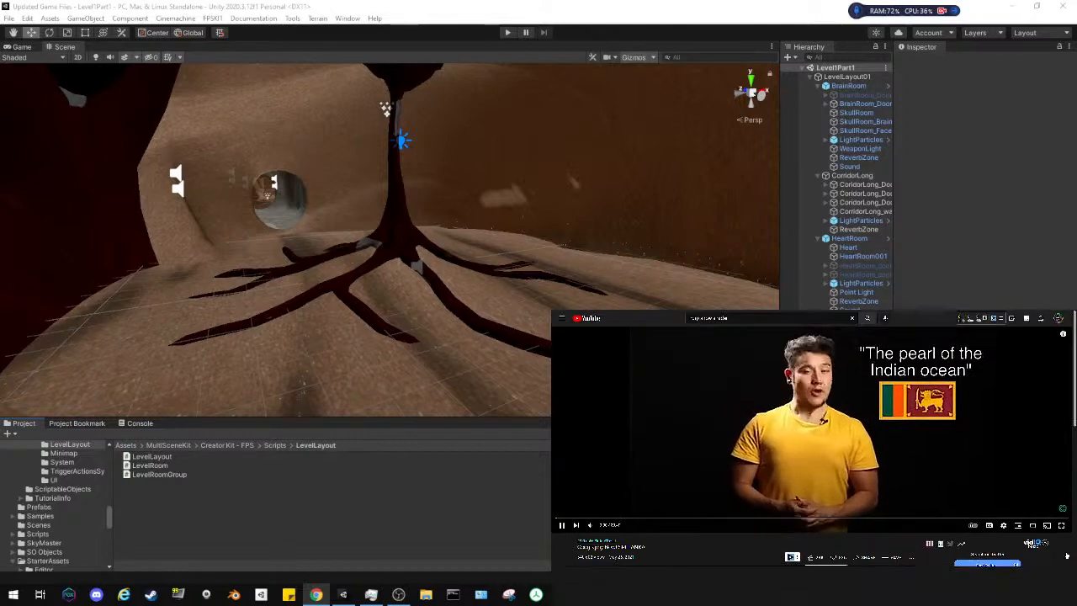
{"action": "key", "text": "f"}
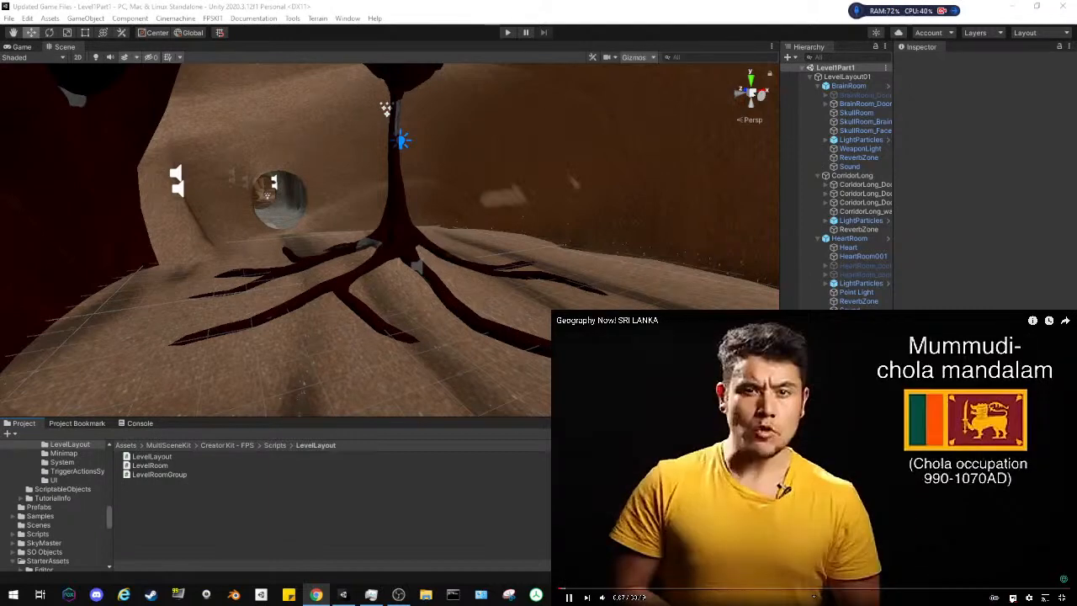
{"action": "key", "text": "c"}
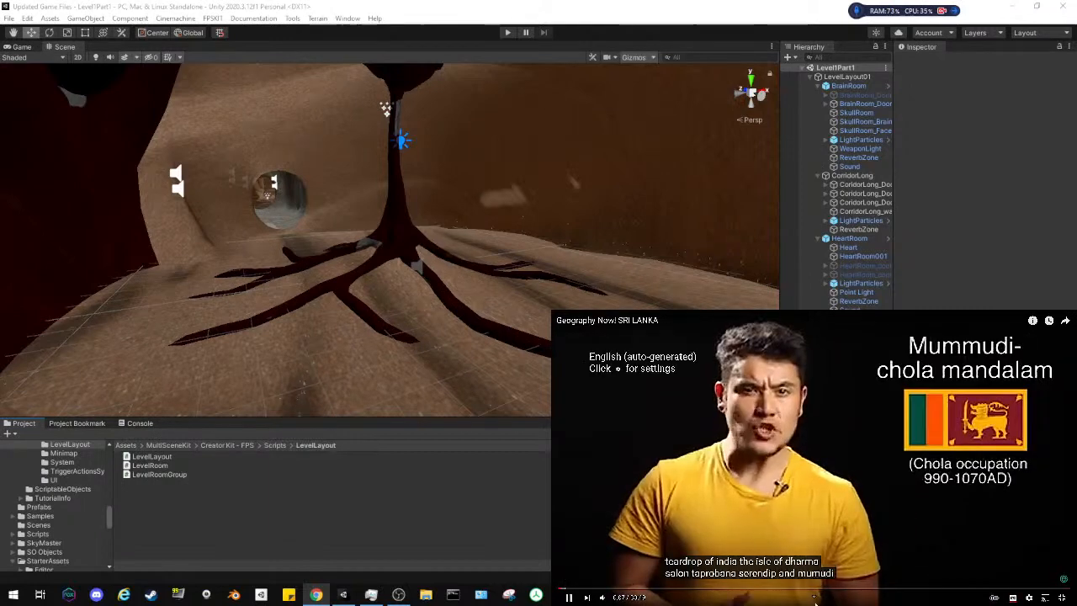
{"action": "left_click", "coordinate": [858, 11]}
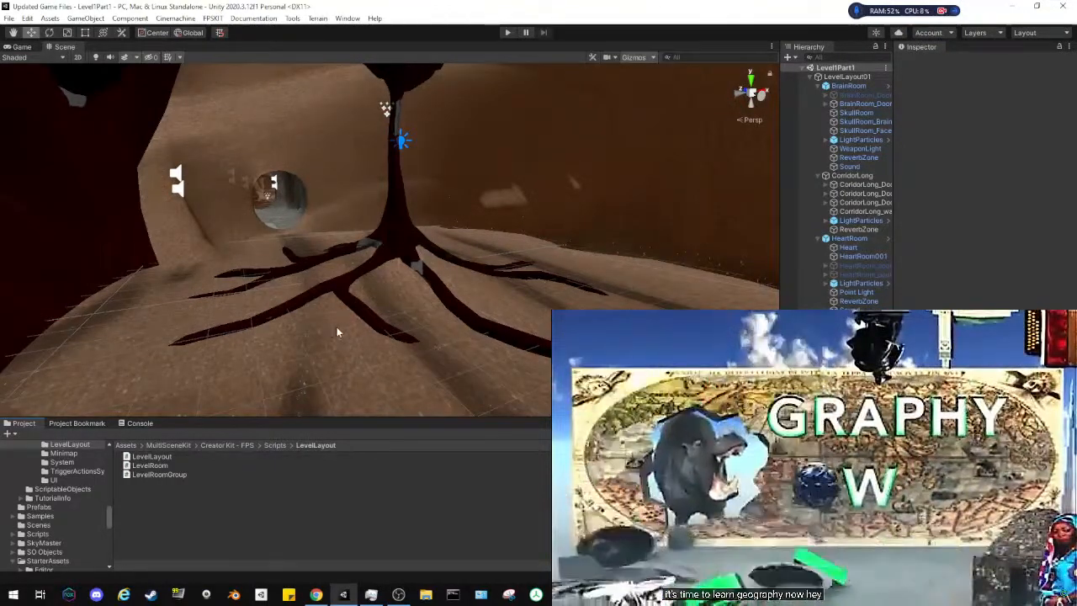
{"action": "right_click_drag", "start_coordinate": [305, 276], "coordinate": [421, 241]}
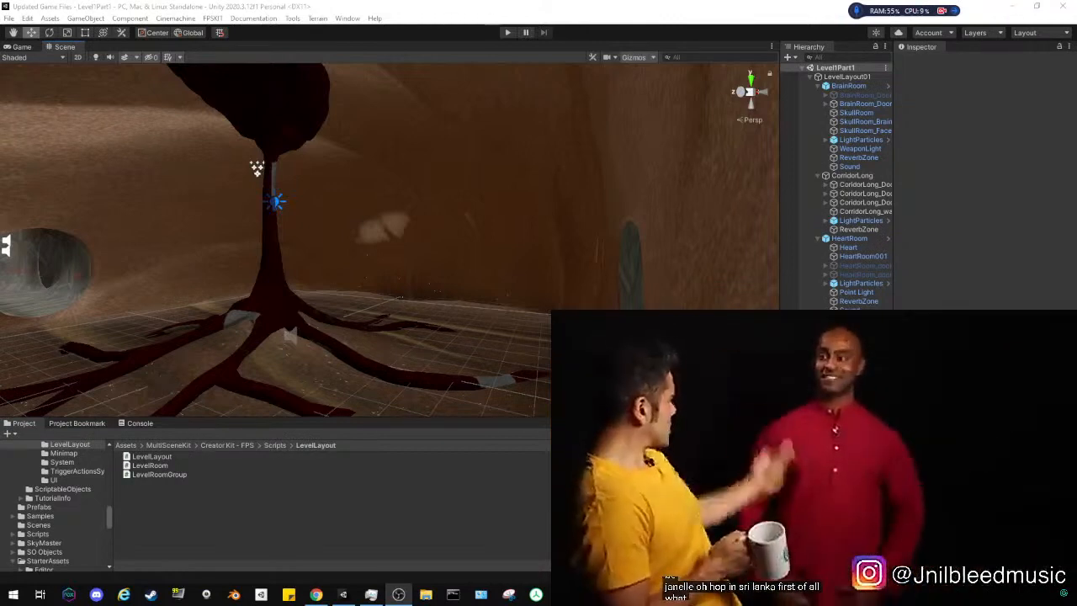
{"action": "left_click", "coordinate": [690, 446]}
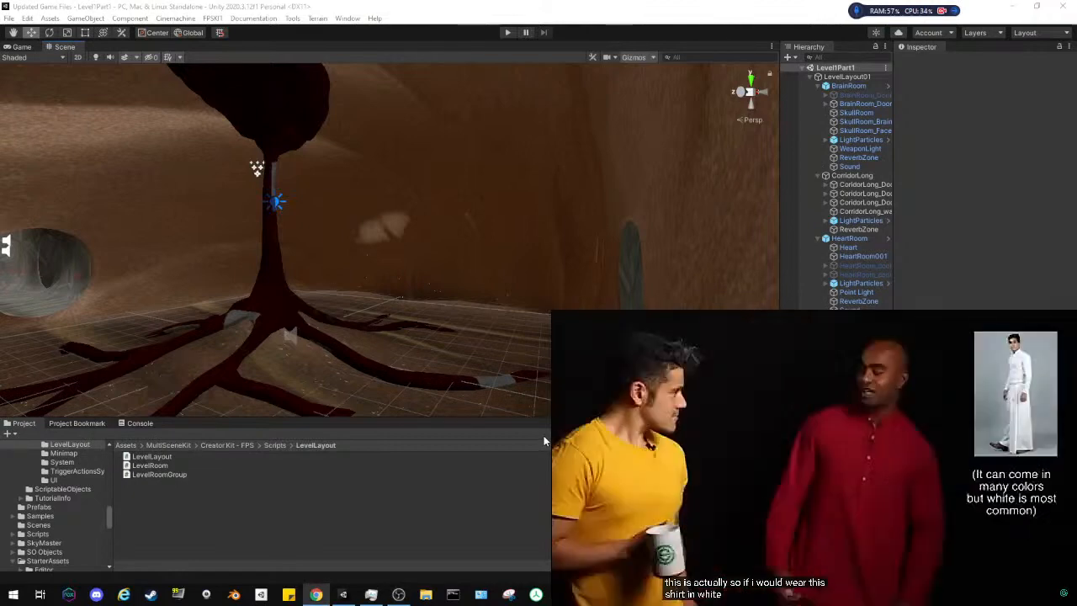
{"action": "left_click", "coordinate": [549, 428]}
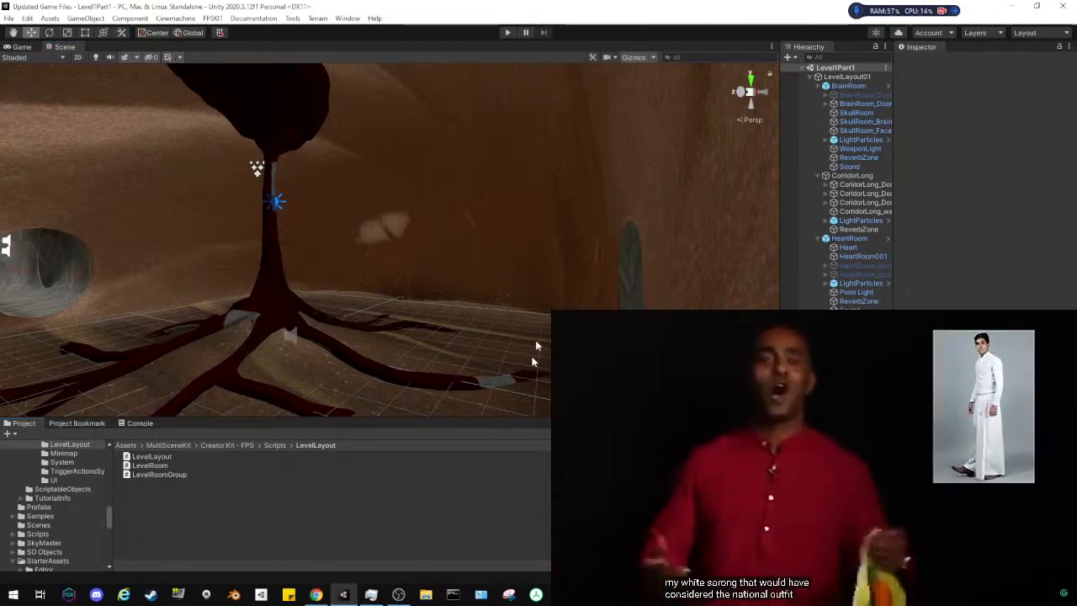
{"action": "right_click_drag", "start_coordinate": [536, 345], "coordinate": [315, 281]}
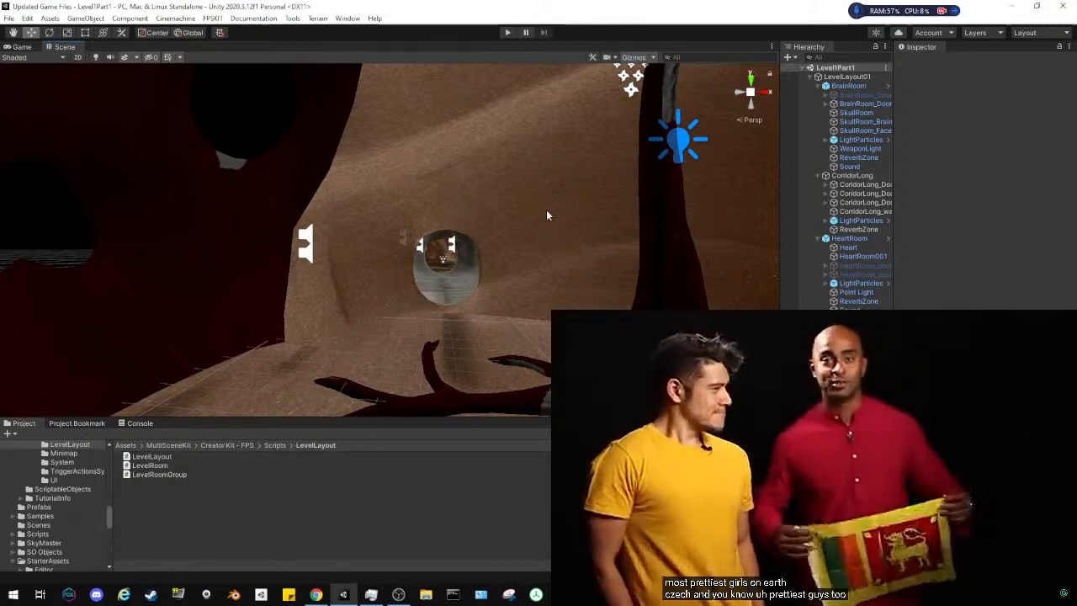
Set the Brain material's metallic to 0.18 and smoothness to 0.58 on the SkullRoom_Brain mesh
{"action": "right_click_drag", "start_coordinate": [547, 212], "coordinate": [375, 237]}
{"action": "left_click", "coordinate": [376, 242]}
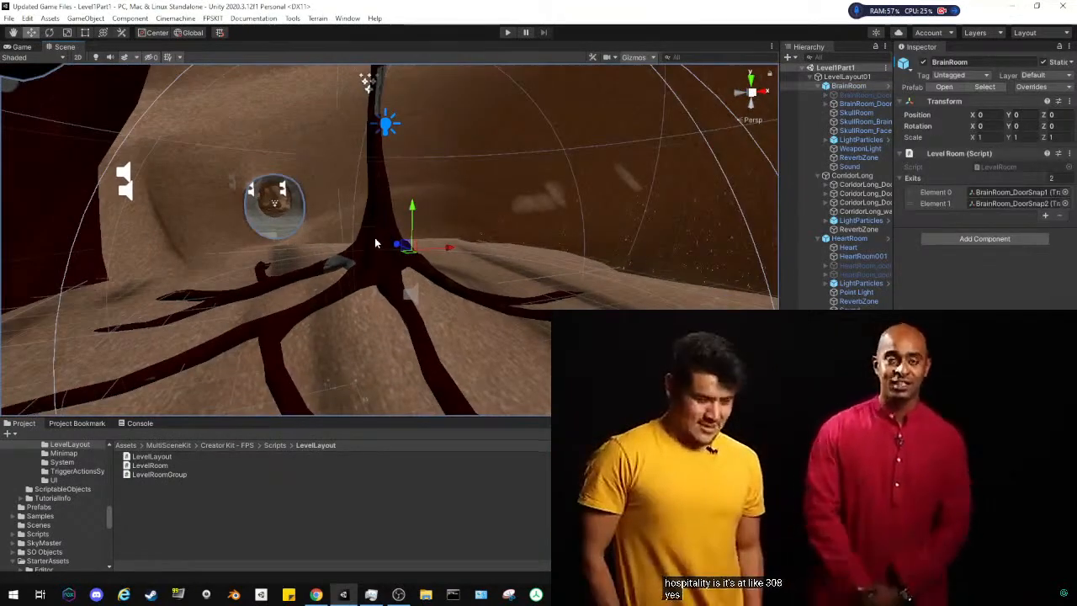
{"action": "left_click", "coordinate": [375, 243]}
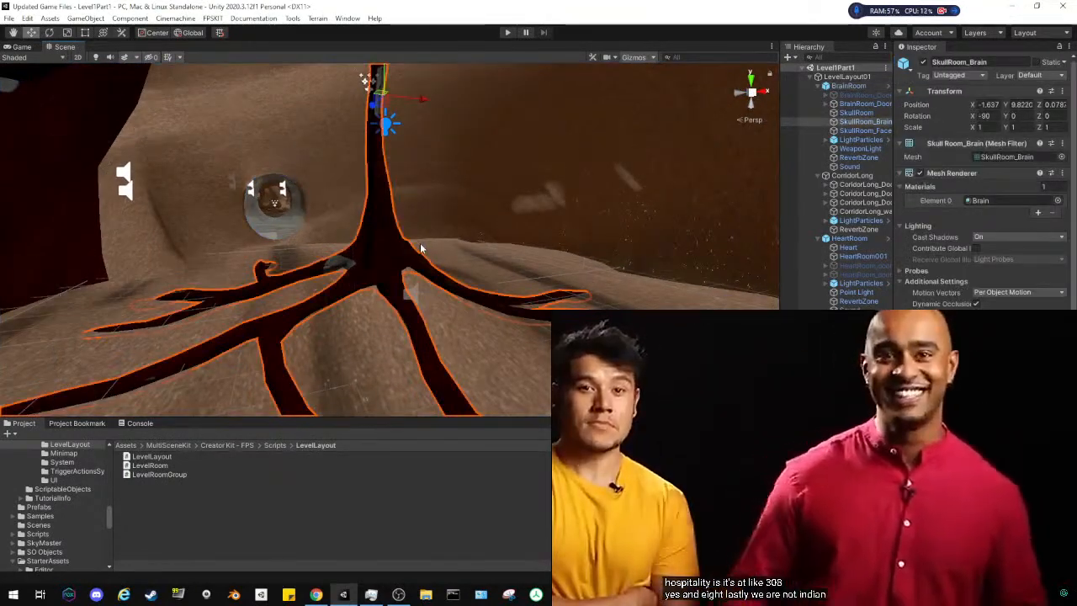
{"action": "scroll", "coordinate": [932, 249], "scroll_direction": "down", "scroll_amount": 2}
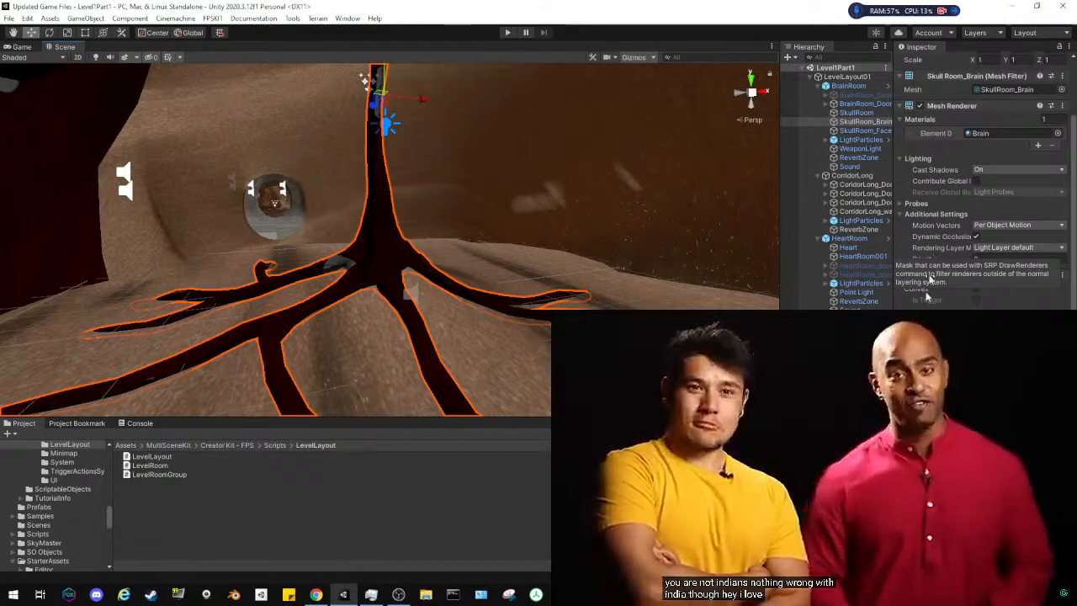
{"action": "scroll", "coordinate": [1029, 192], "scroll_direction": "down", "scroll_amount": 10}
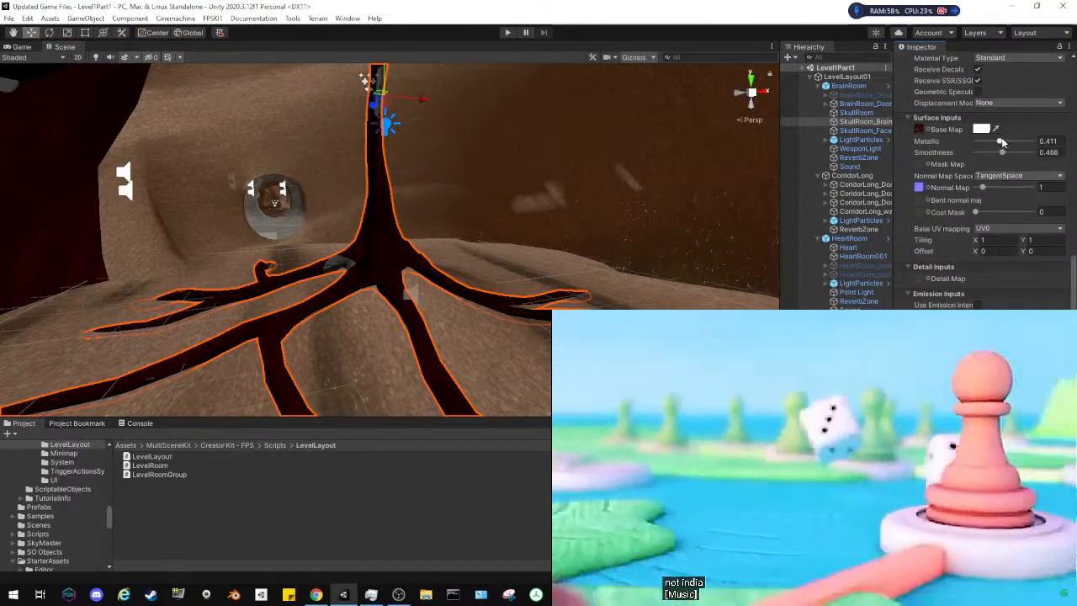
{"action": "mouse_move", "coordinate": [1002, 153]}
{"action": "left_mouse_down"}
{"action": "mouse_move", "coordinate": [1011, 159]}
{"action": "mouse_move", "coordinate": [987, 144]}
{"action": "left_mouse_up"}
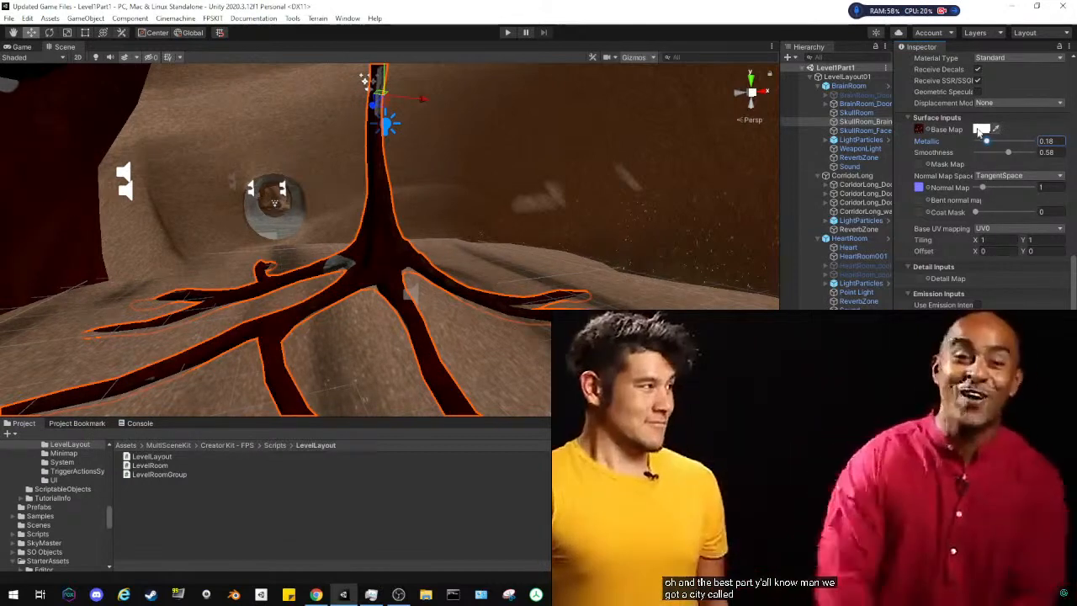
Try an X tiling of 1.3 on the Brain material
{"action": "left_click", "coordinate": [993, 241]}
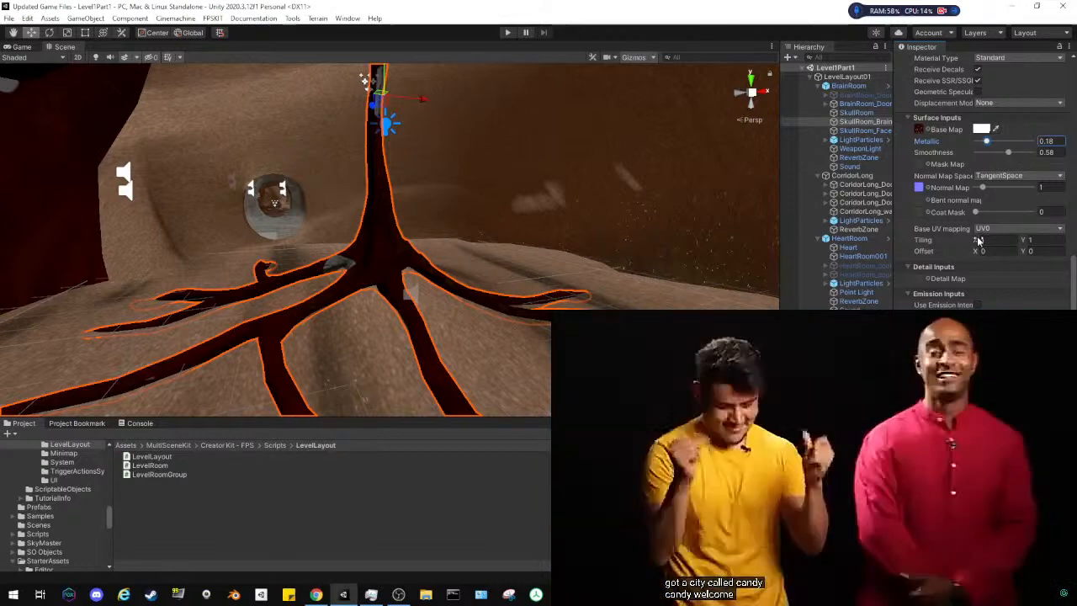
{"action": "type", "text": "1.6"}
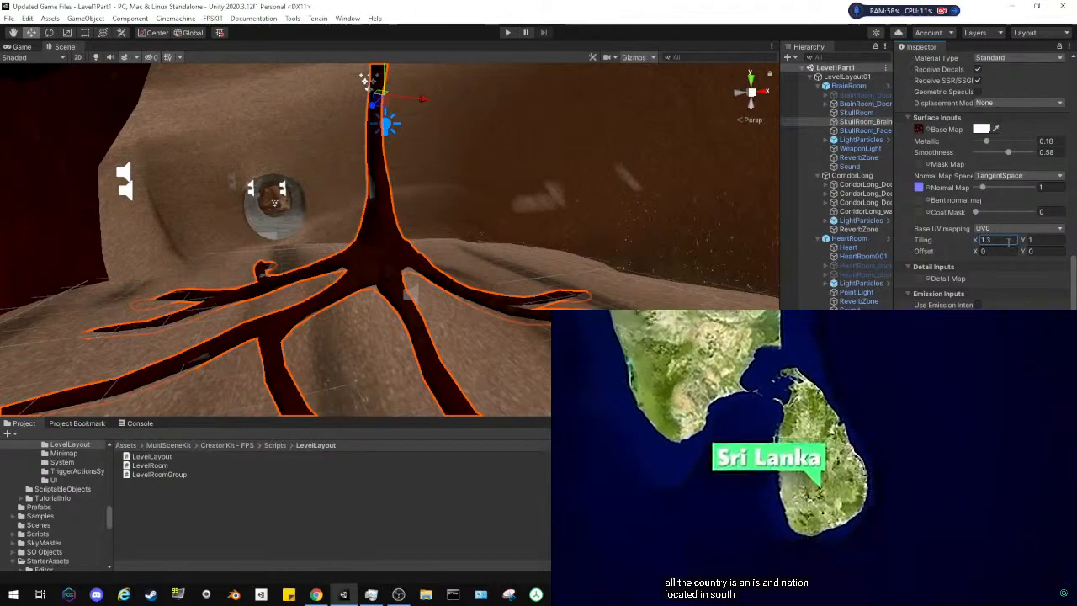
Reselect the SkullRoom_Brain mesh and set the Brain material's HDR emission color to light blue
{"action": "right_click_drag", "start_coordinate": [482, 214], "coordinate": [604, 229]}
{"action": "left_click", "coordinate": [323, 240]}
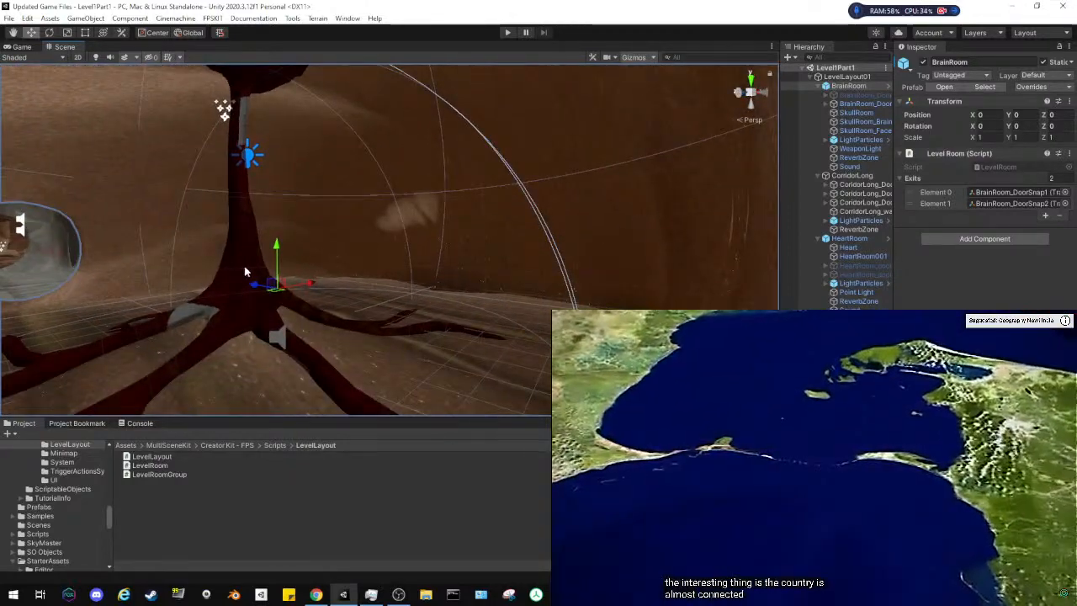
{"action": "left_click", "coordinate": [244, 265]}
{"action": "scroll", "coordinate": [943, 295], "scroll_direction": "down", "scroll_amount": 10}
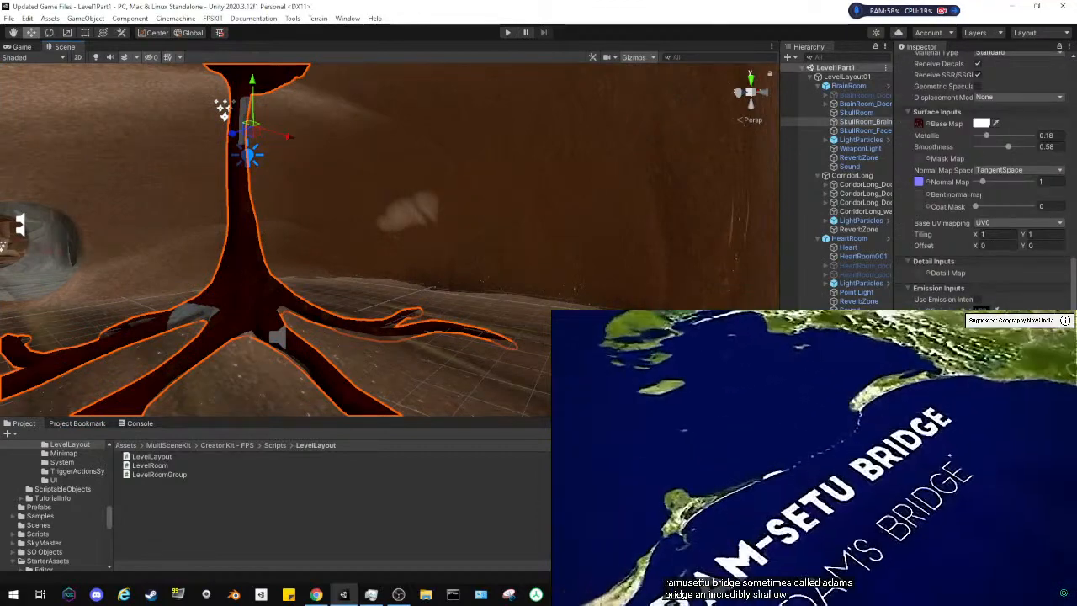
{"action": "left_click", "coordinate": [981, 309]}
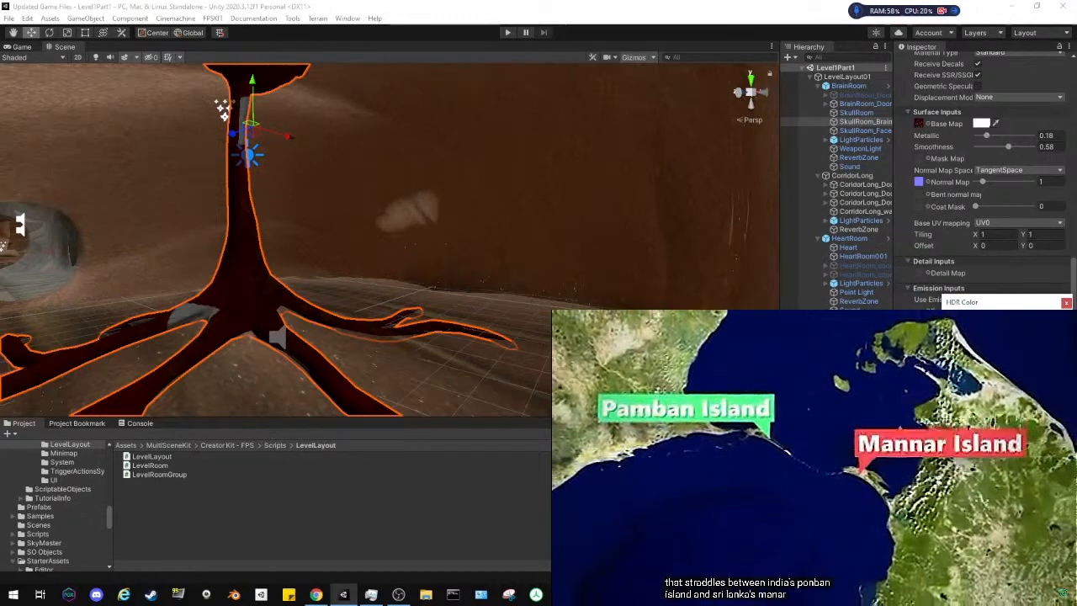
{"action": "left_click", "coordinate": [1070, 304]}
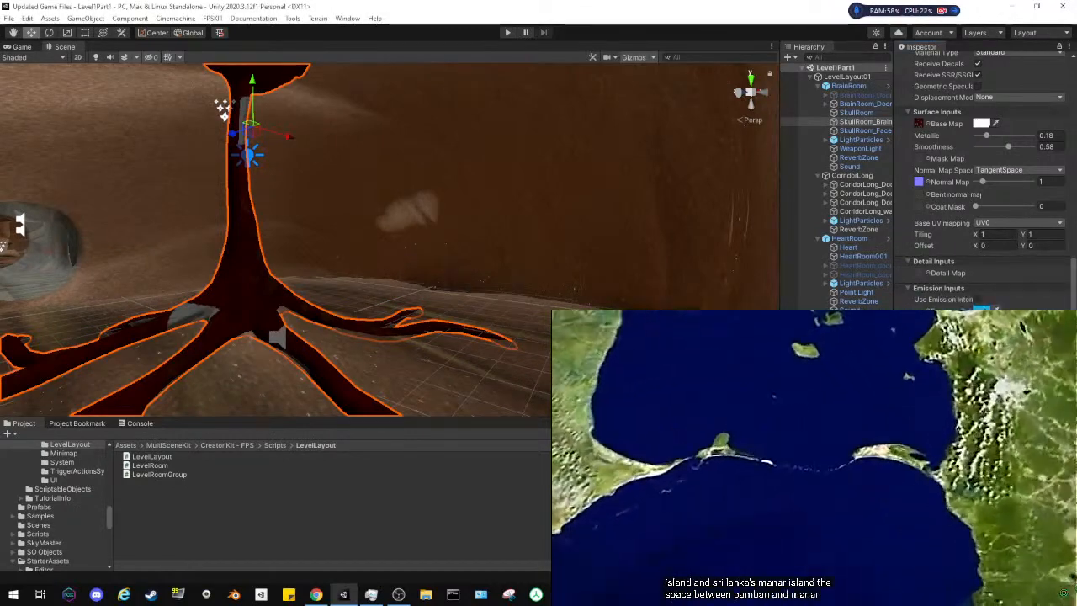
Use emission intensity on the Brain material and change its emissive color from black to blue
{"action": "scroll", "coordinate": [979, 308], "scroll_direction": "up", "scroll_amount": 1}
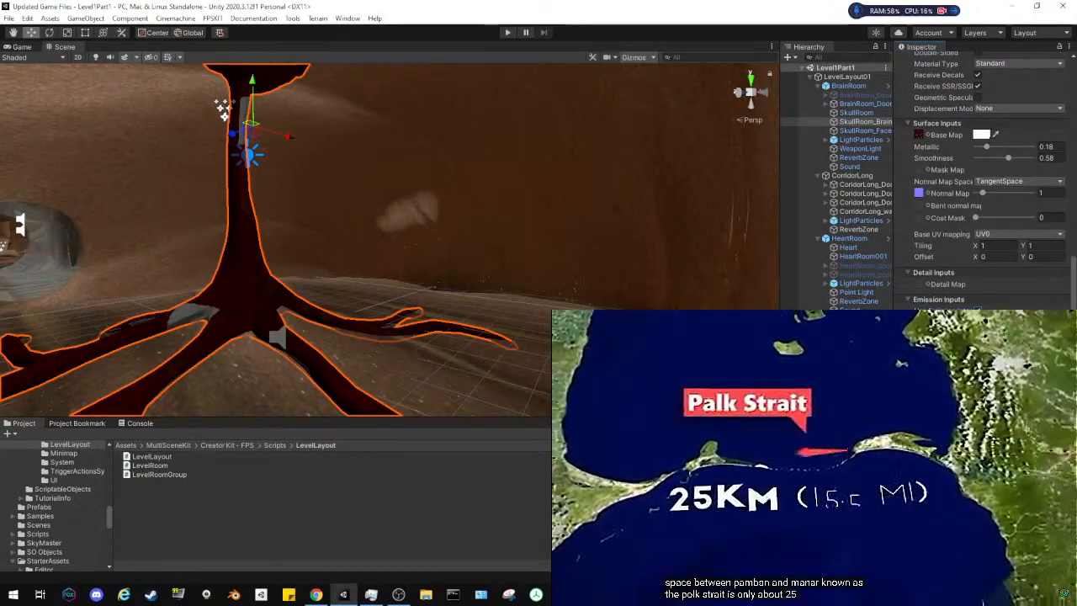
{"action": "left_click", "coordinate": [982, 321]}
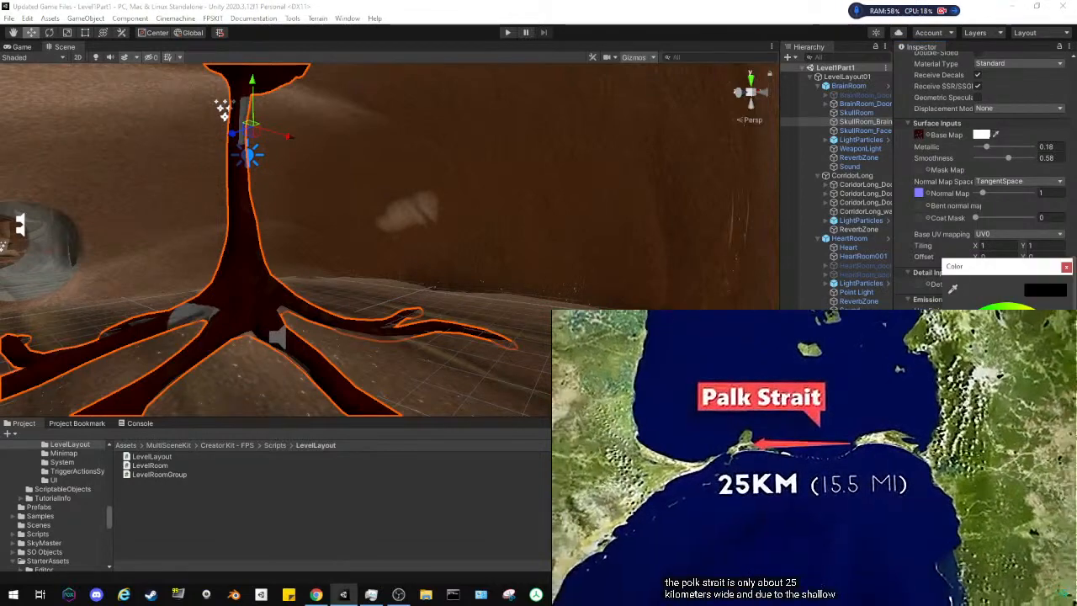
{"action": "left_click", "coordinate": [1034, 342]}
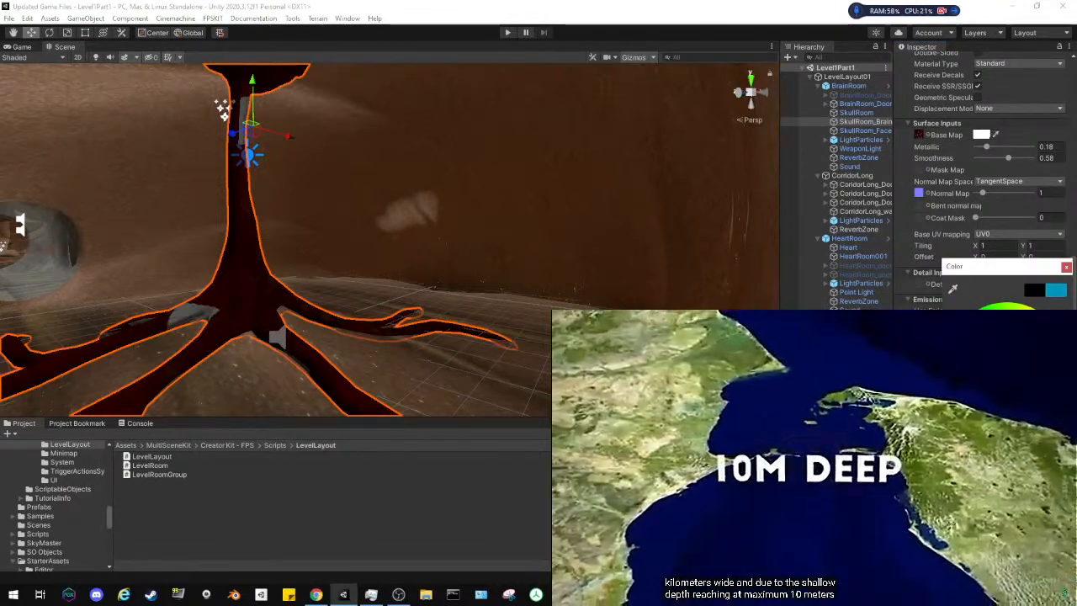
{"action": "left_click", "coordinate": [1067, 267]}
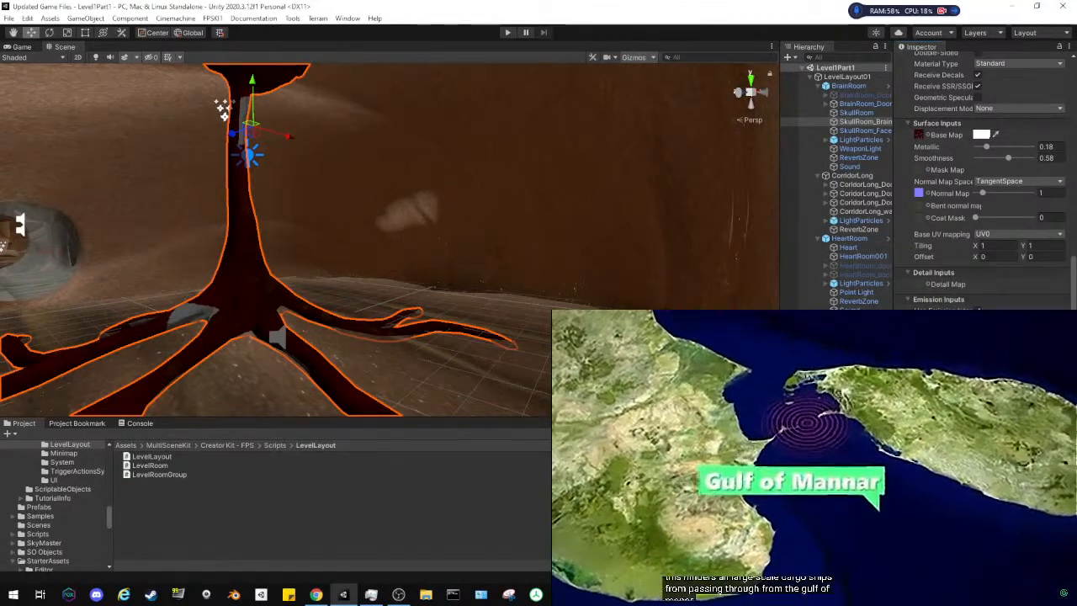
Inspect the root mesh from other angles and select the LightParticles object in BrainRoom
{"action": "right_click_drag", "start_coordinate": [607, 268], "coordinate": [370, 143]}
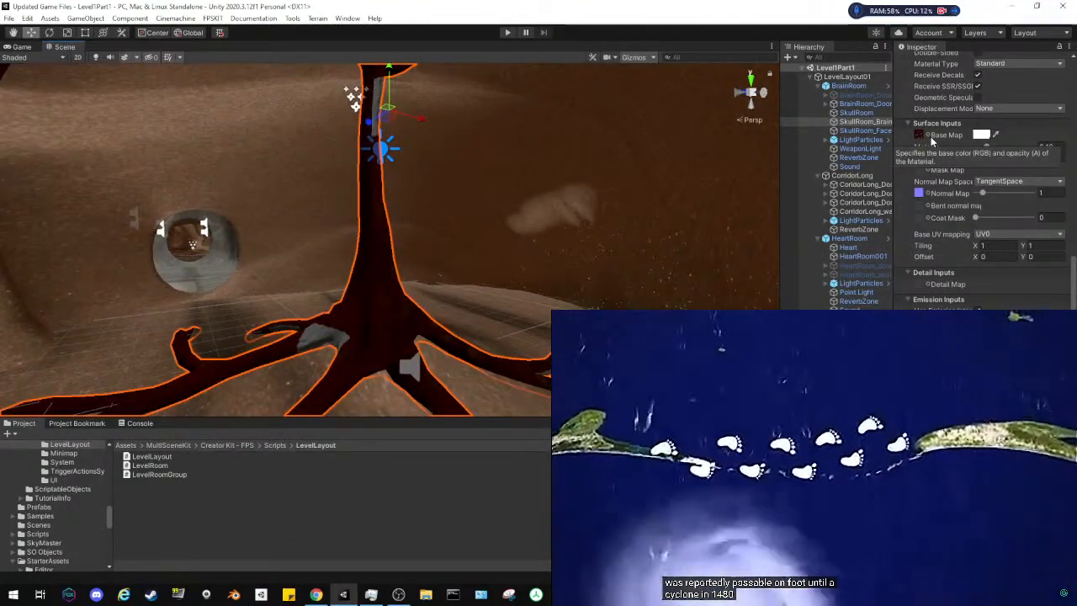
{"action": "mouse_move", "coordinate": [582, 233]}
{"action": "right_mouse_down"}
{"action": "mouse_move", "coordinate": [553, 236]}
{"action": "mouse_move", "coordinate": [577, 250]}
{"action": "mouse_move", "coordinate": [529, 212]}
{"action": "mouse_move", "coordinate": [547, 234]}
{"action": "mouse_move", "coordinate": [593, 231]}
{"action": "right_mouse_up"}
{"action": "left_click", "coordinate": [860, 141]}
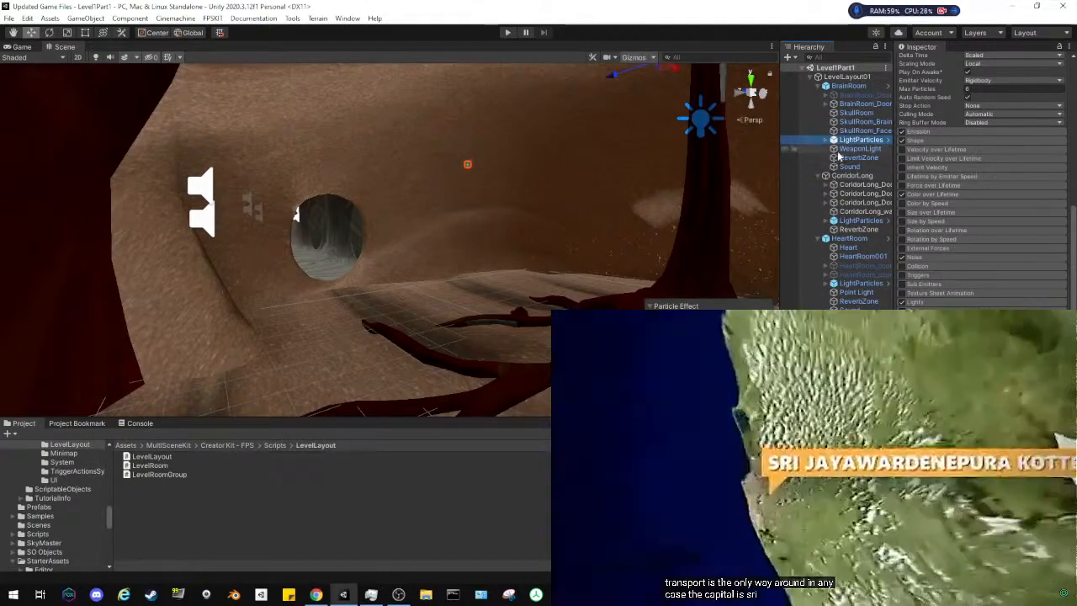
Try to delete the WeaponLight object from the BrainRoom prefab instance
{"action": "left_click", "coordinate": [838, 152]}
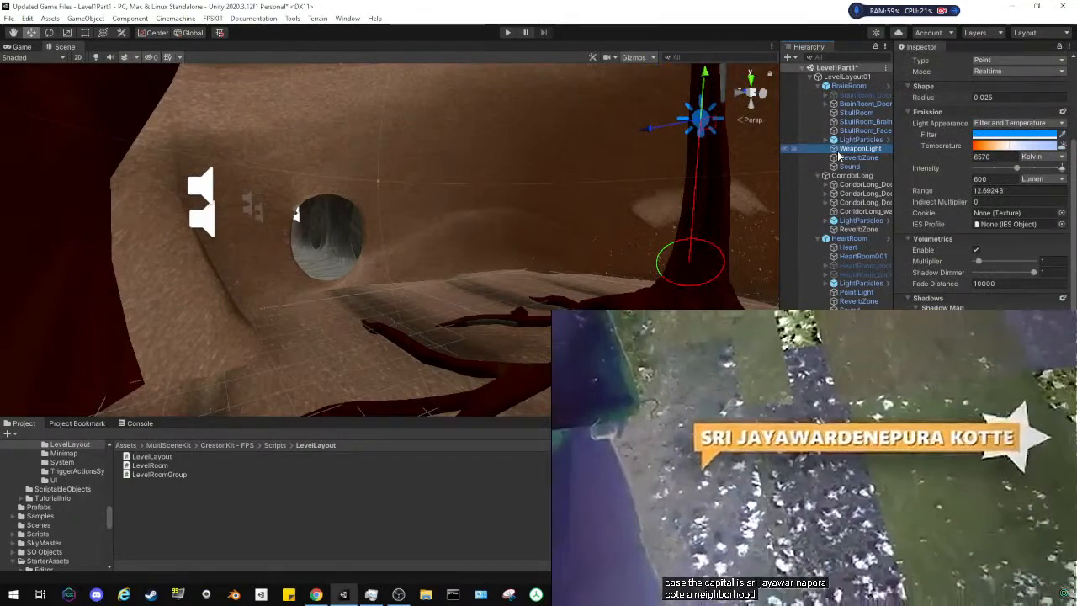
{"action": "right_click_drag", "start_coordinate": [539, 236], "coordinate": [719, 177]}
{"action": "key", "text": "s"}
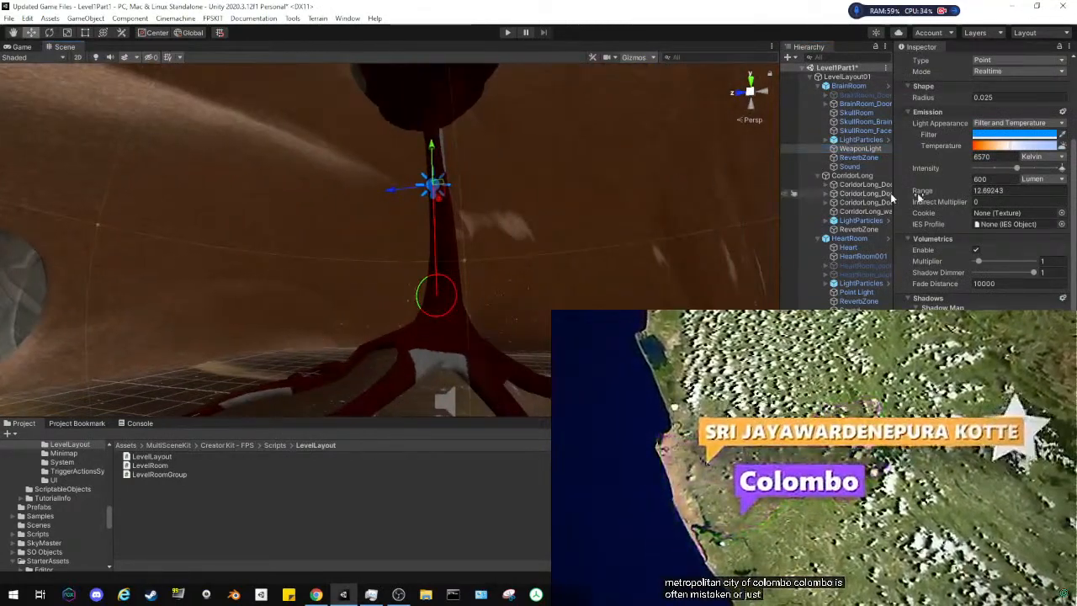
{"action": "scroll", "coordinate": [922, 196], "scroll_direction": "down", "scroll_amount": 1}
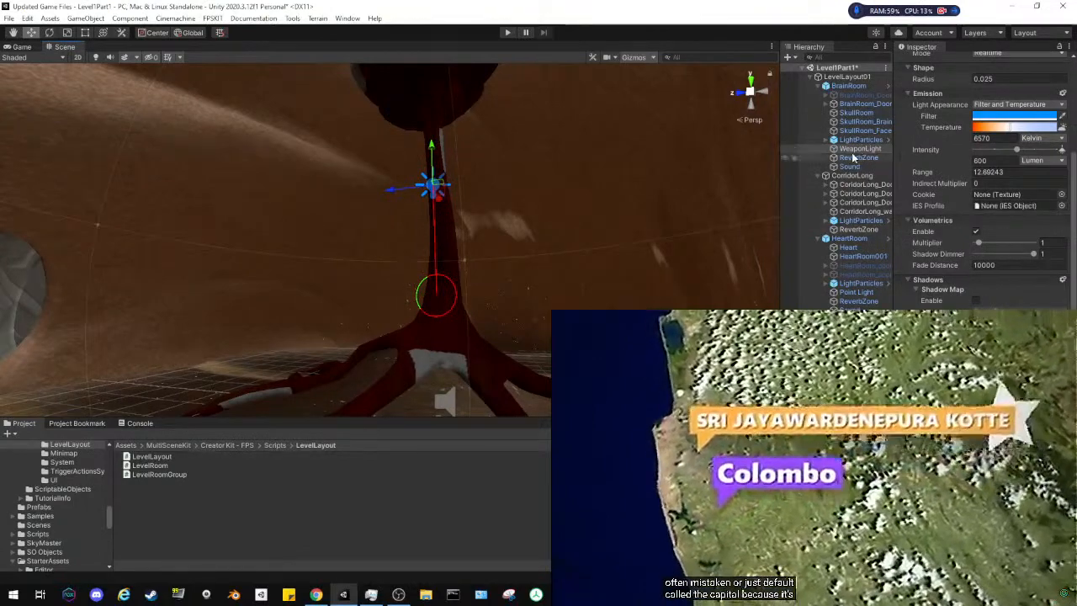
{"action": "right_click", "coordinate": [848, 150]}
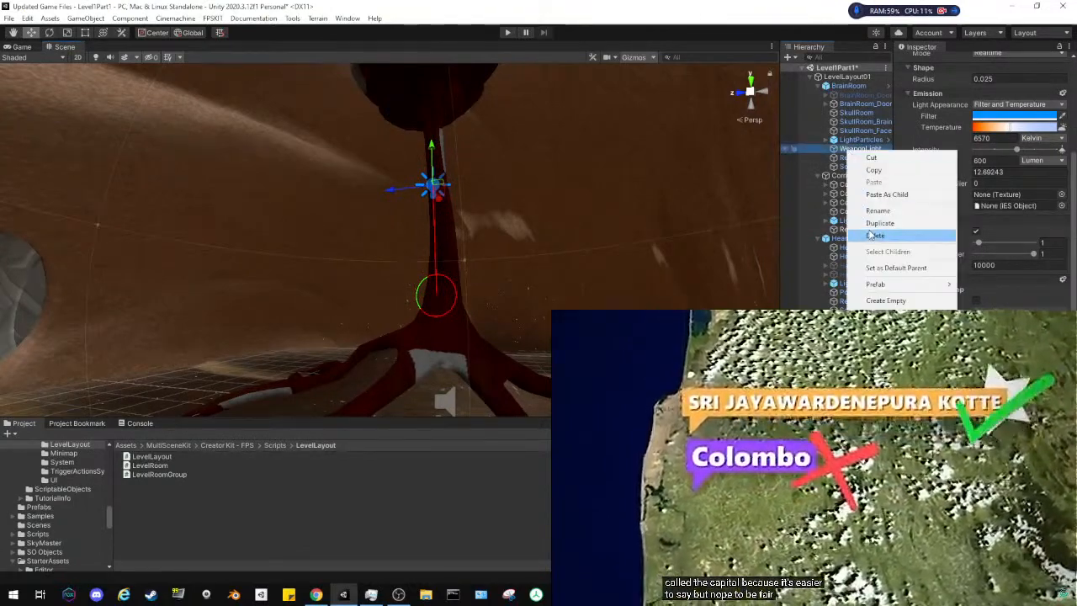
{"action": "left_click", "coordinate": [873, 236]}
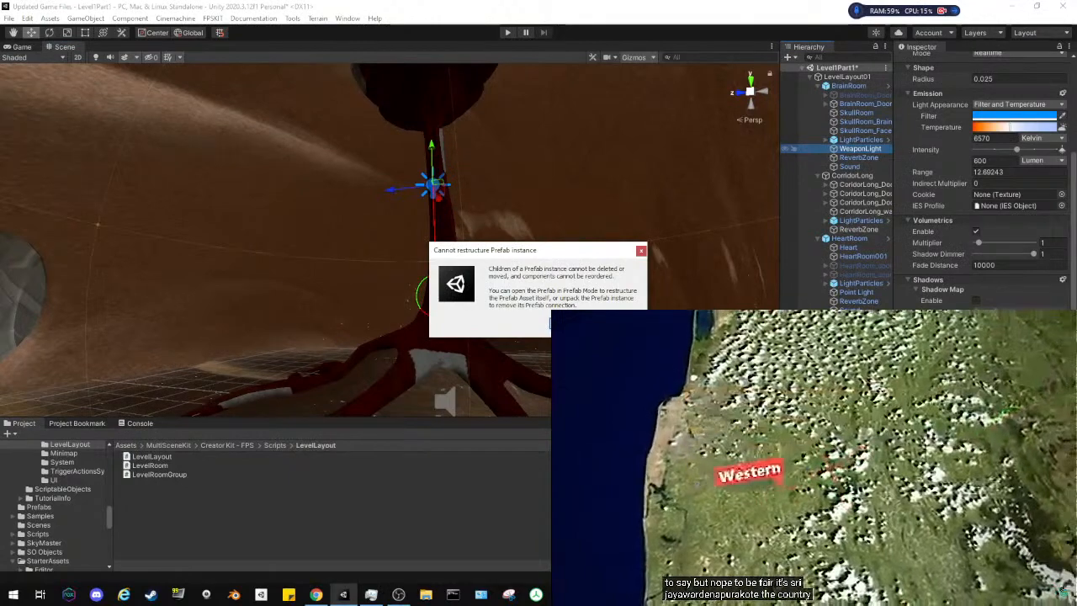
{"action": "left_click", "coordinate": [593, 323]}
Unpack the BrainRoom prefab instance so its child objects can be restructured
{"action": "left_click", "coordinate": [850, 87]}
{"action": "right_click", "coordinate": [852, 86]}
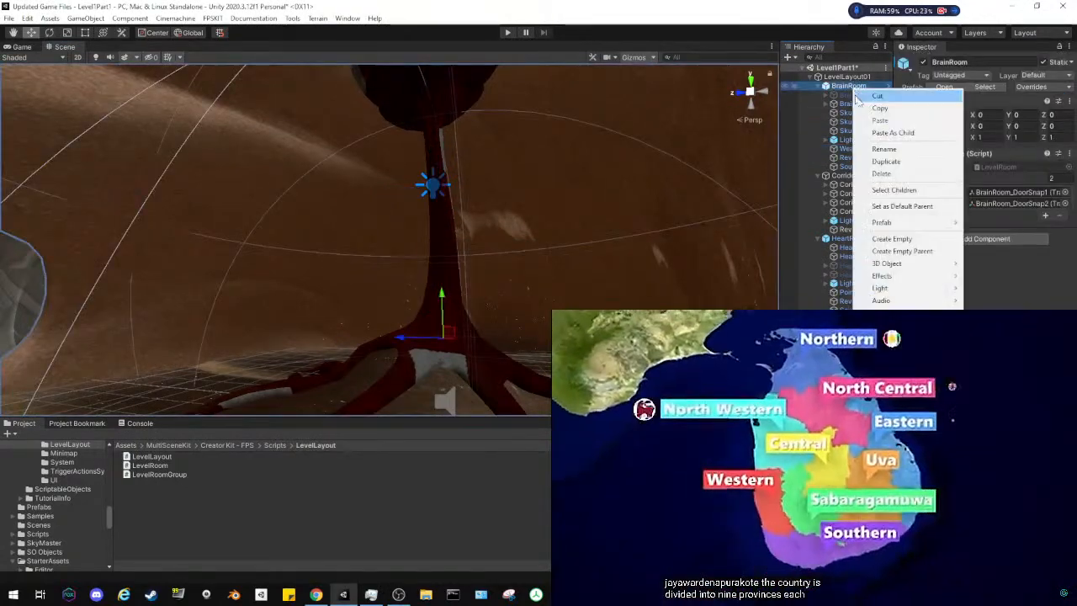
{"action": "mouse_move", "coordinate": [899, 224]}
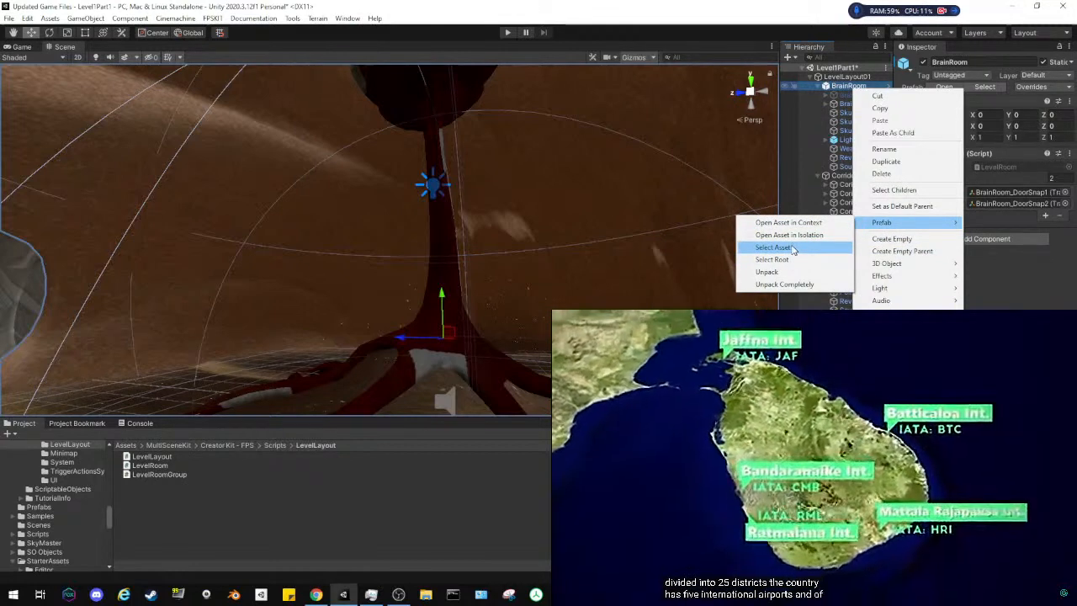
{"action": "left_click", "coordinate": [768, 271]}
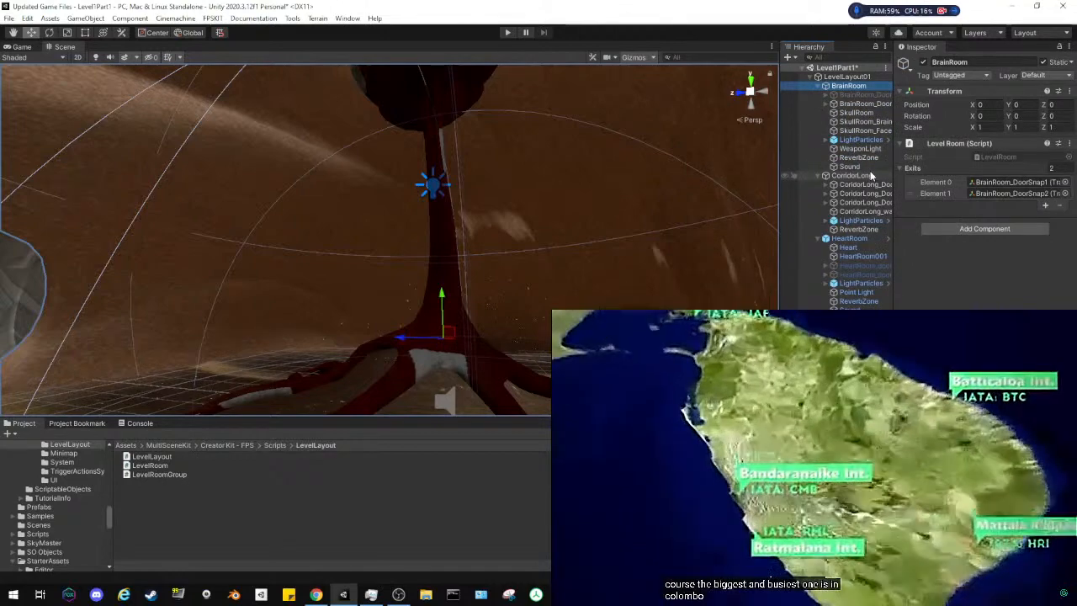
Review the component settings of BrainRoom's ReverbZone, Sound and WeaponLight objects
{"action": "left_click", "coordinate": [860, 159]}
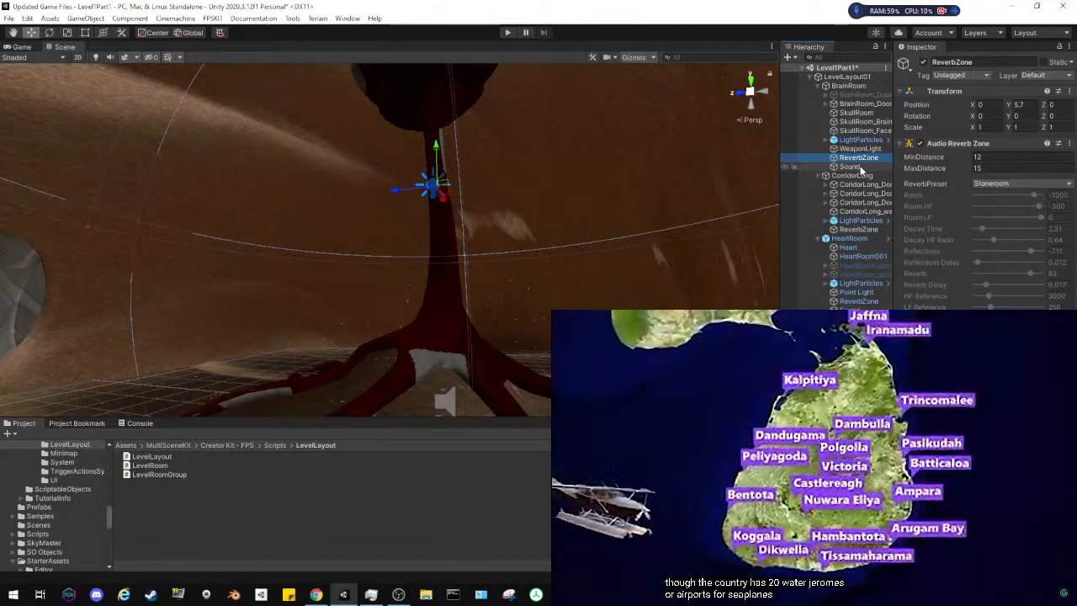
{"action": "left_click", "coordinate": [859, 167]}
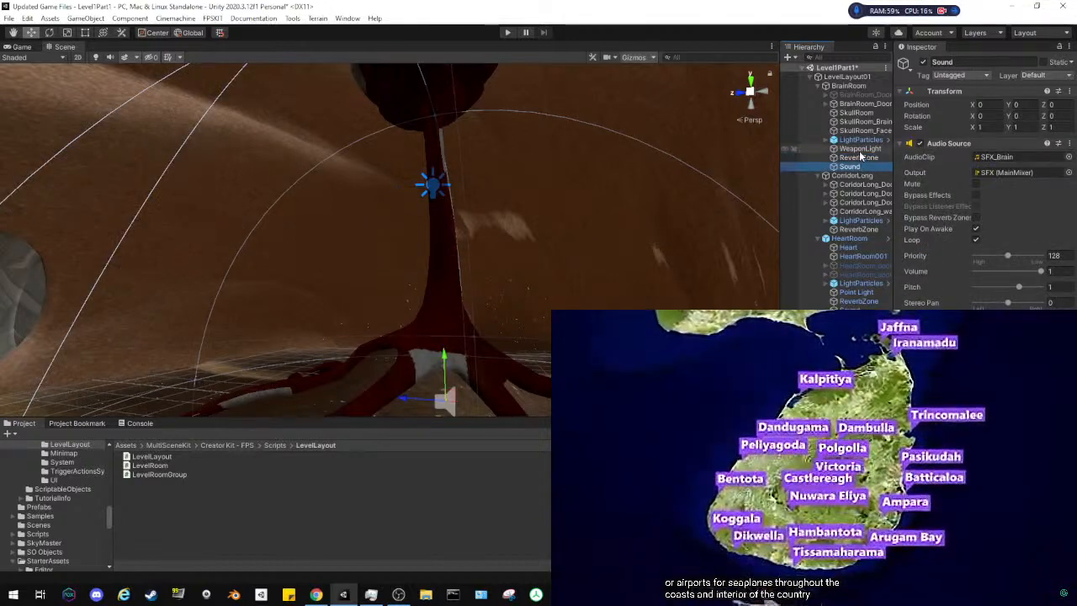
{"action": "left_click", "coordinate": [860, 149]}
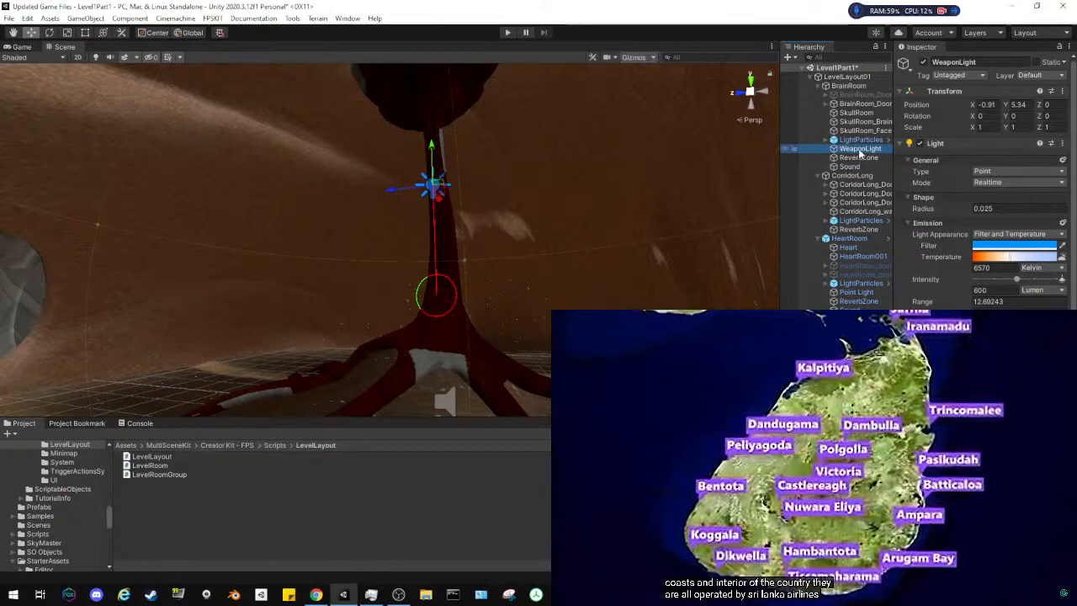
{"action": "right_click", "coordinate": [860, 151]}
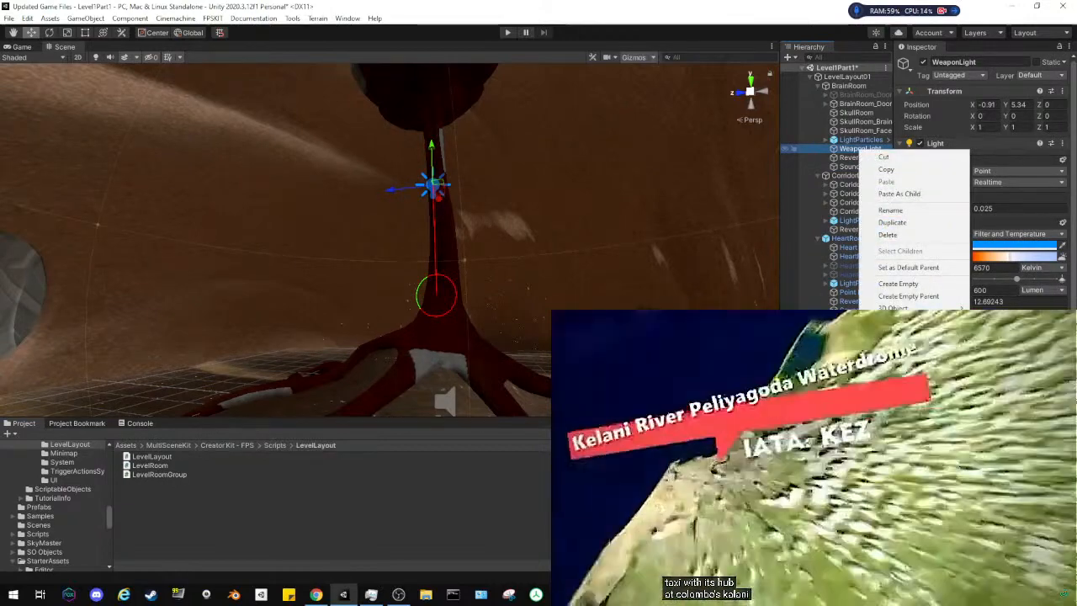
{"action": "left_click", "coordinate": [856, 234]}
Check the Brain material on SkullRoom_Brain, including its surface options and the texture choices for its base map
{"action": "left_click", "coordinate": [850, 131]}
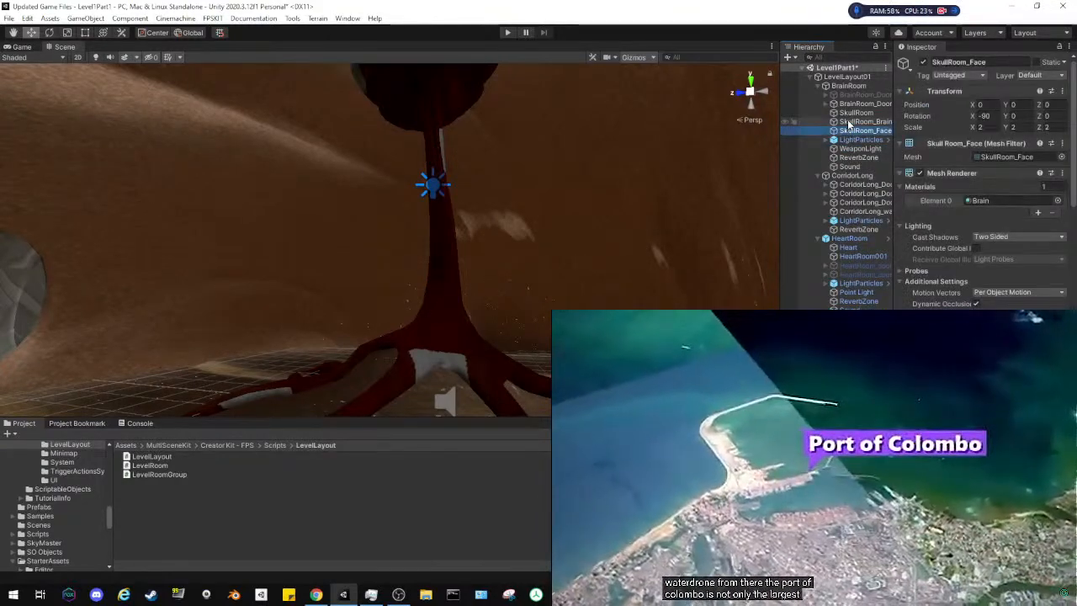
{"action": "left_click", "coordinate": [850, 123]}
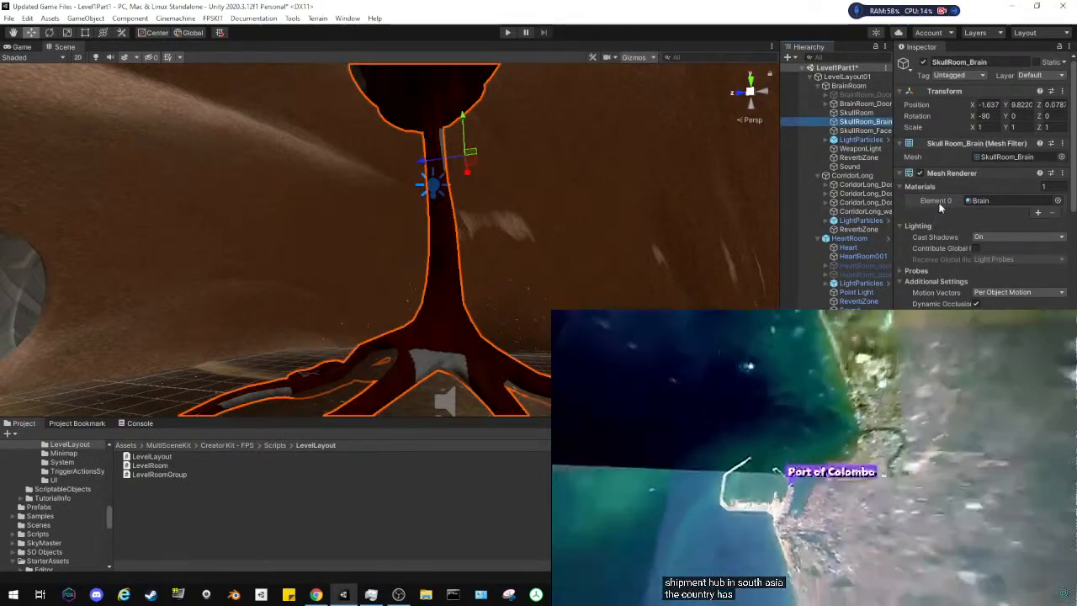
{"action": "scroll", "coordinate": [930, 290], "scroll_direction": "down", "scroll_amount": 5}
{"action": "scroll", "coordinate": [930, 289], "scroll_direction": "down", "scroll_amount": 3}
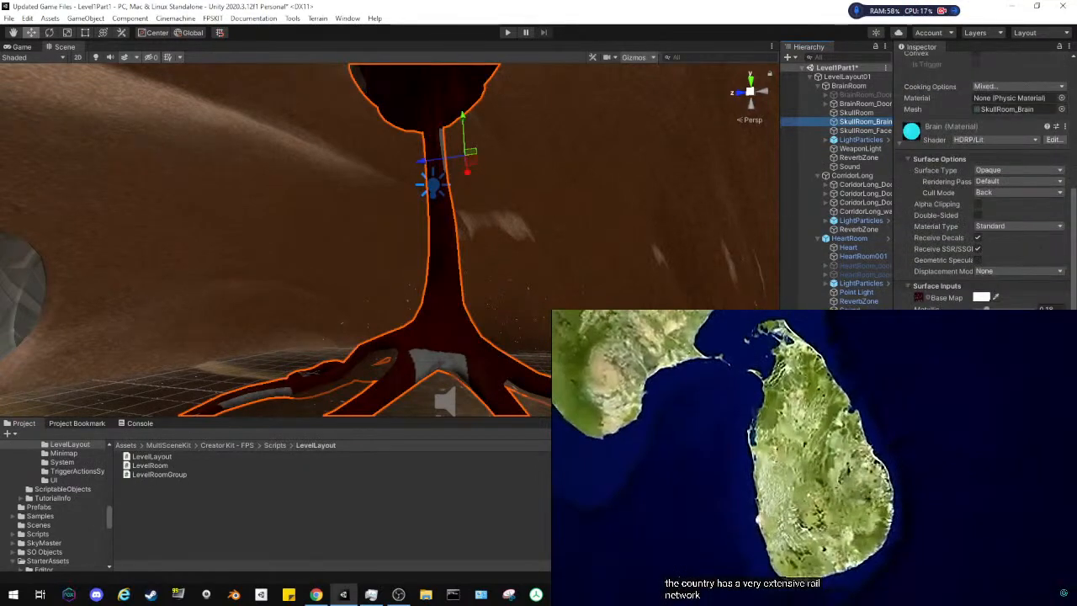
{"action": "left_click", "coordinate": [929, 302]}
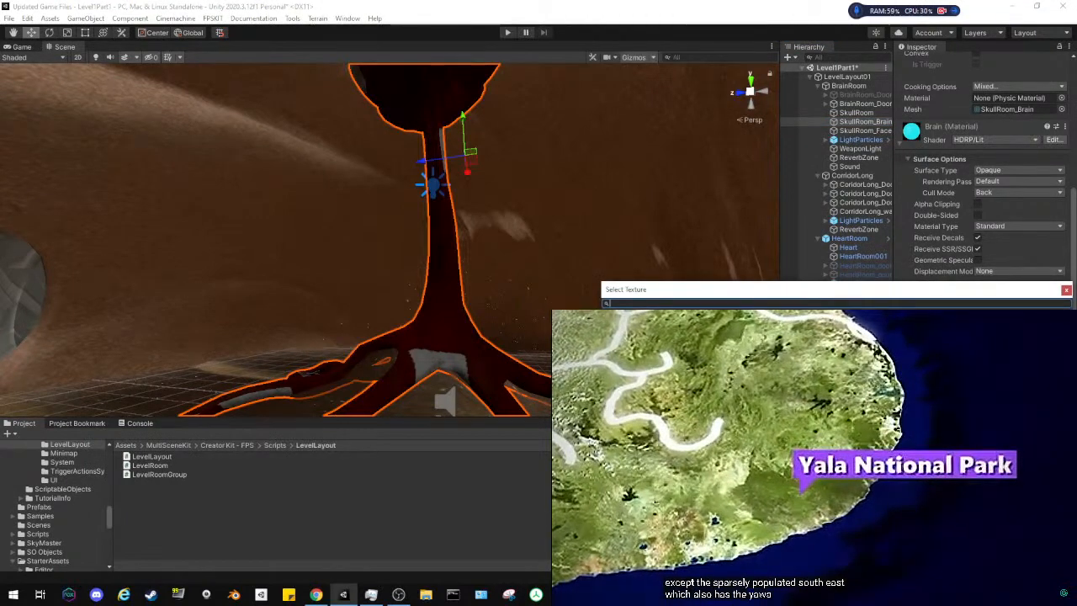
{"action": "left_click", "coordinate": [1067, 290]}
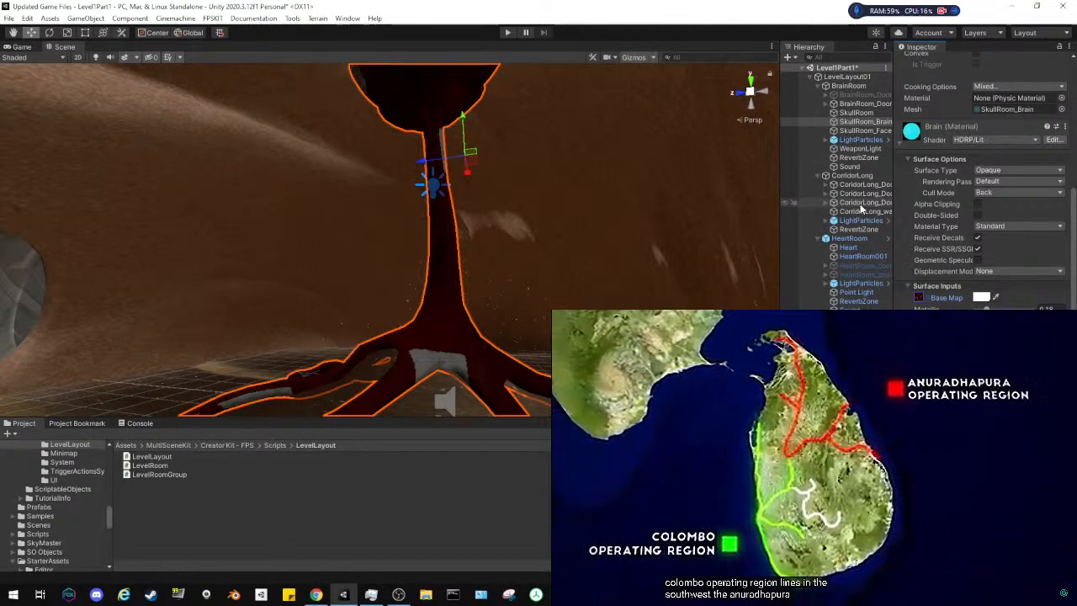
Reselect BrainRoom's WeaponLight and check its light mode options, keeping Realtime
{"action": "left_click", "coordinate": [862, 203]}
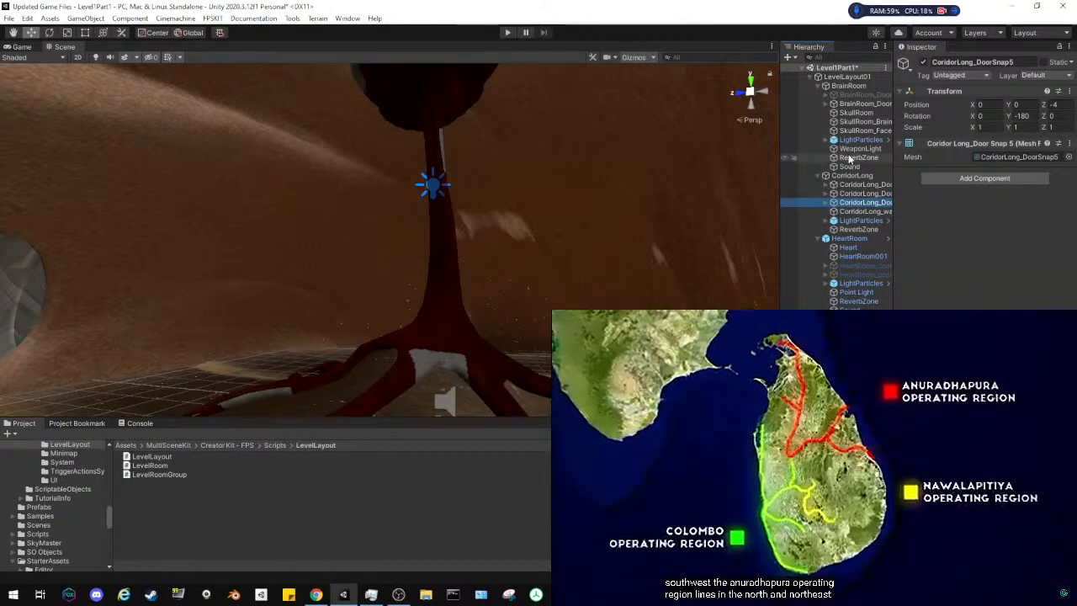
{"action": "left_click", "coordinate": [850, 159]}
{"action": "left_click", "coordinate": [855, 149]}
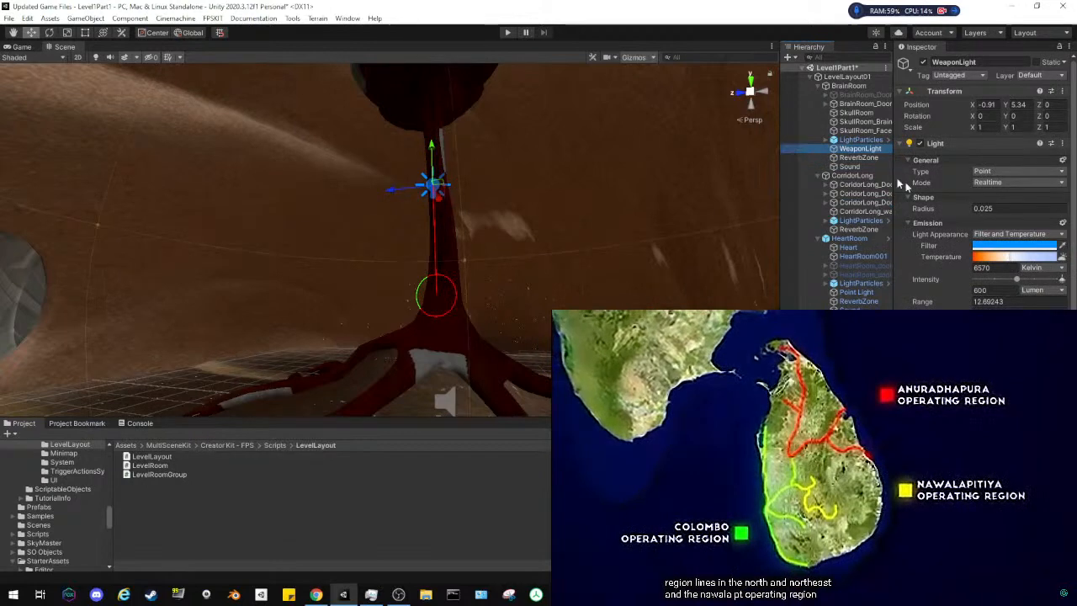
{"action": "left_click", "coordinate": [999, 182]}
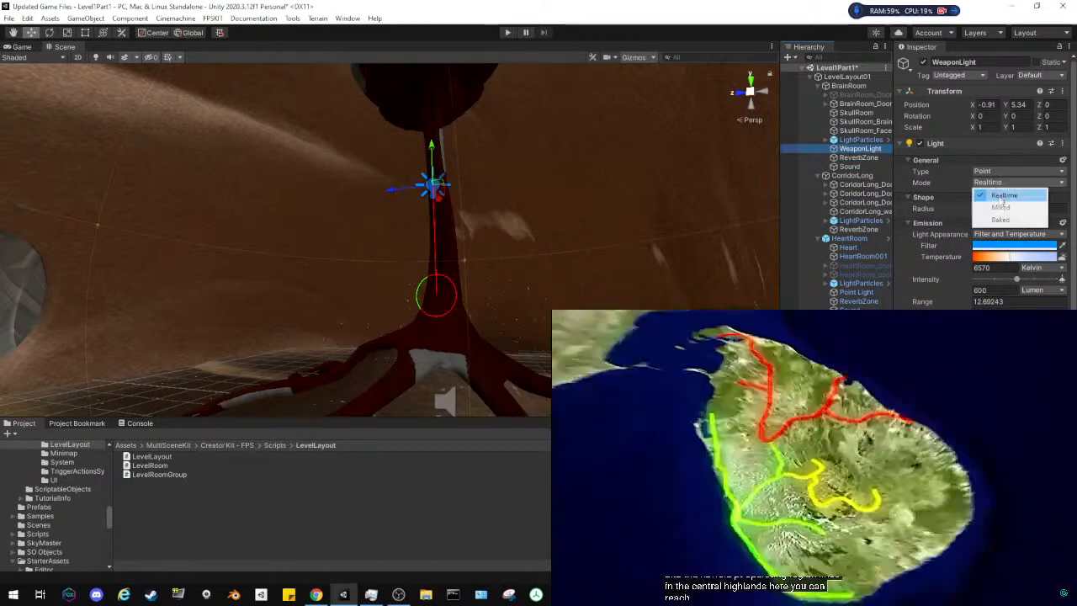
{"action": "left_click", "coordinate": [1001, 197]}
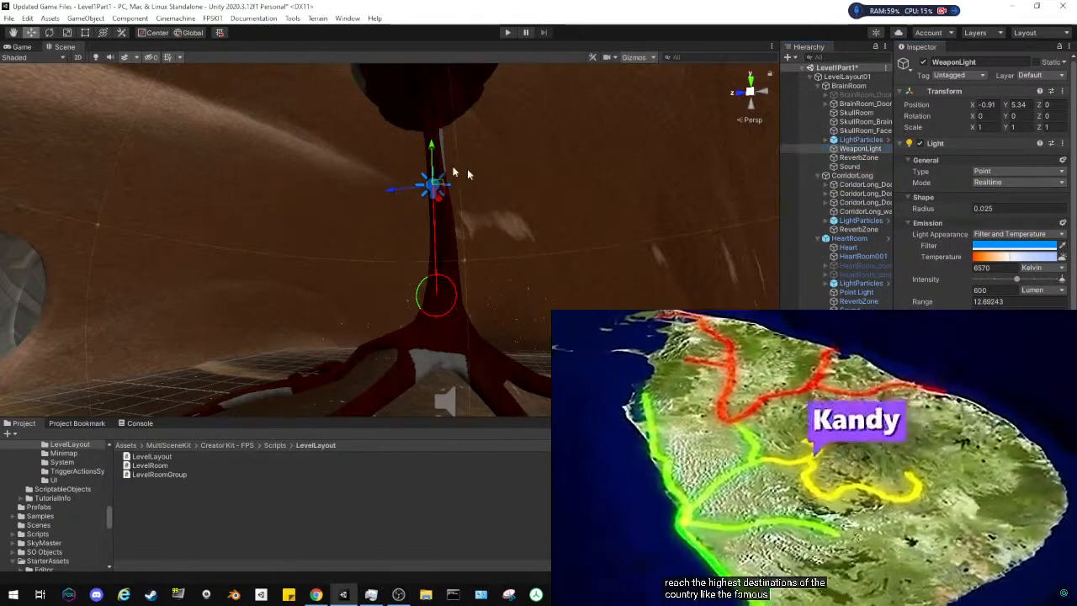
Save the Level1Part1 scene and clear the current selection
{"action": "left_click", "coordinate": [8, 17]}
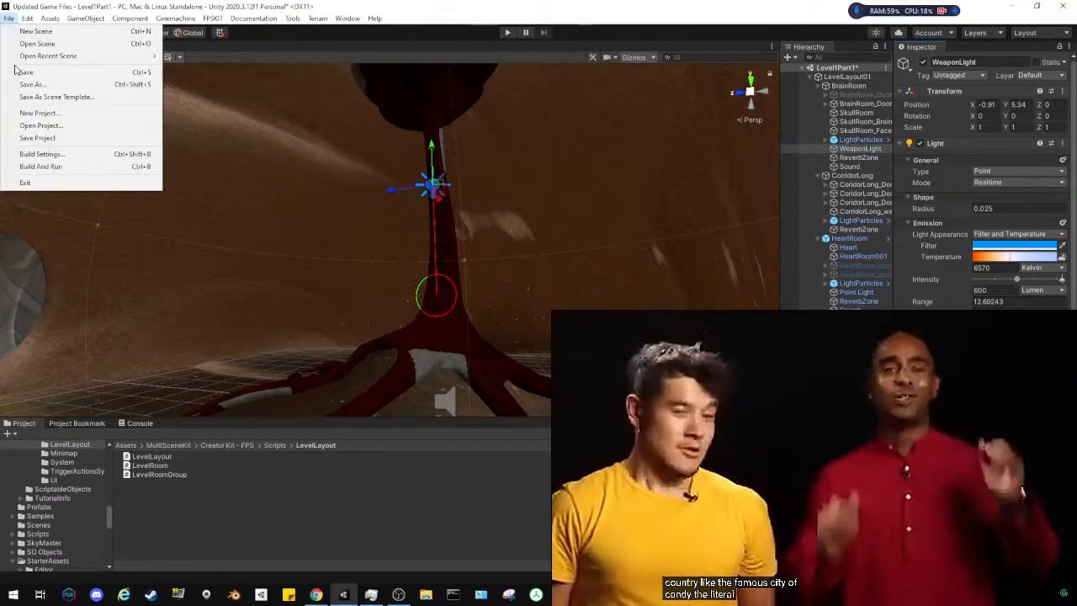
{"action": "left_click", "coordinate": [25, 71]}
{"action": "left_click", "coordinate": [617, 277]}
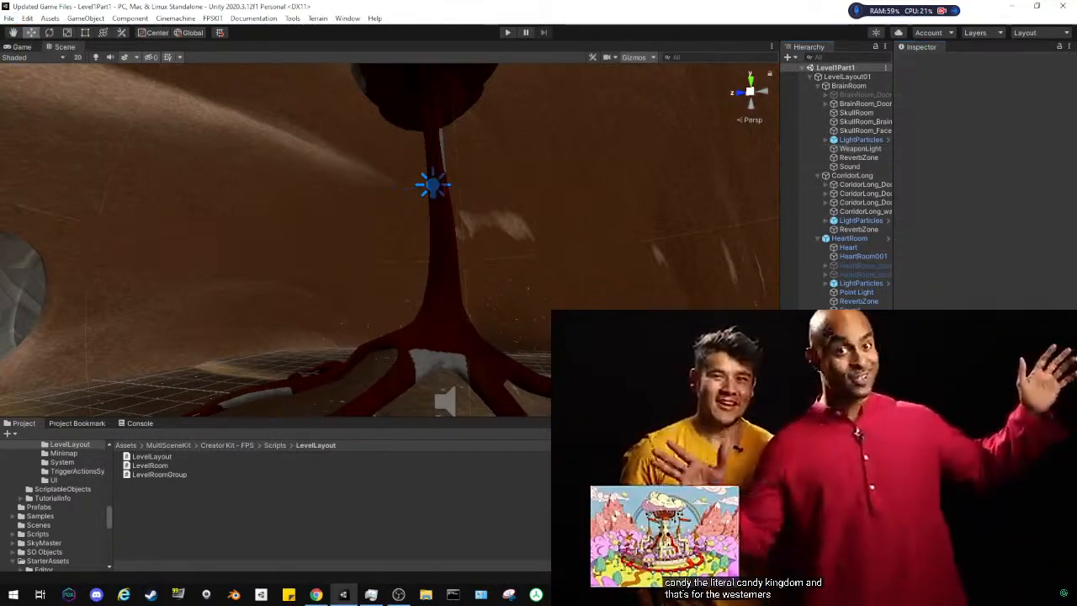
Select the GermSlime (3) enemy and move it along the X axis into the corridor, to about X -2.54
{"action": "left_click", "coordinate": [854, 379]}
{"action": "left_click", "coordinate": [857, 404]}
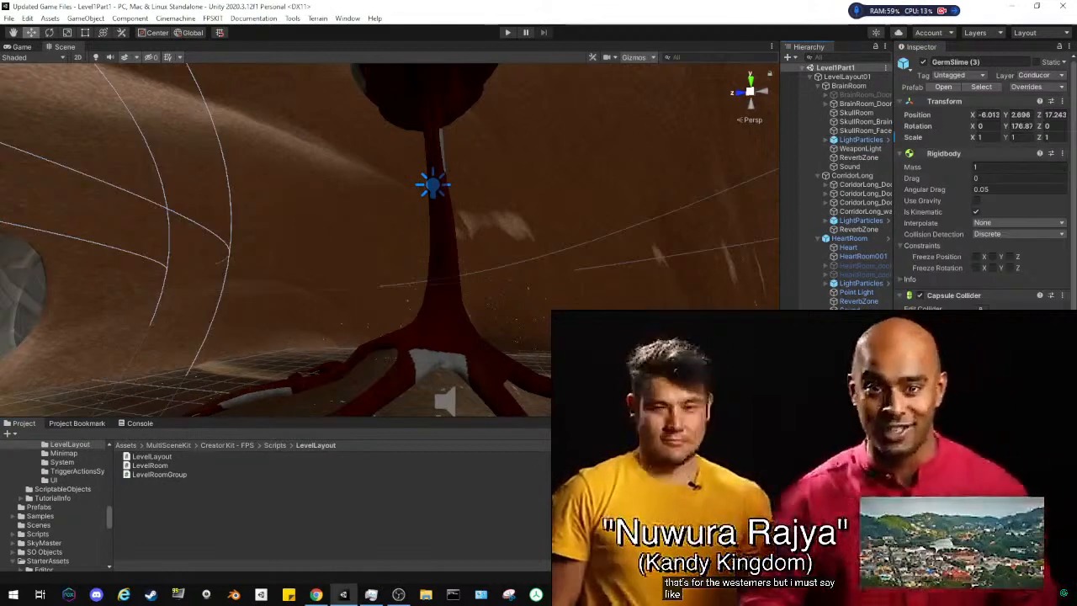
{"action": "scroll", "coordinate": [985, 185], "scroll_direction": "down", "scroll_amount": 3}
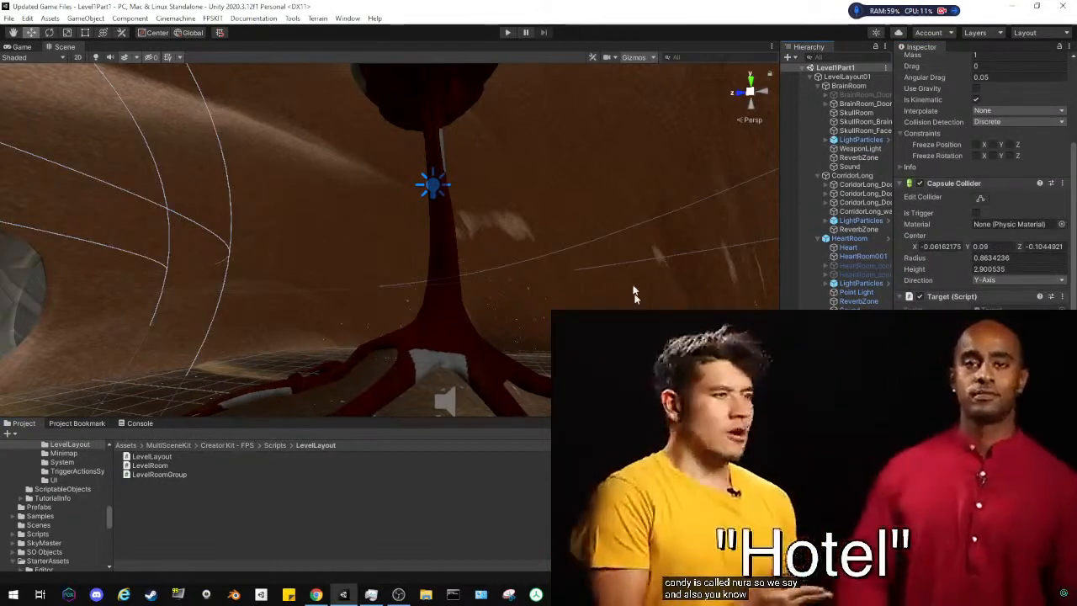
{"action": "key", "text": "f"}
{"action": "key", "text": "w"}
{"action": "right_click_drag", "start_coordinate": [427, 276], "coordinate": [372, 252]}
{"action": "key", "text": "s"}
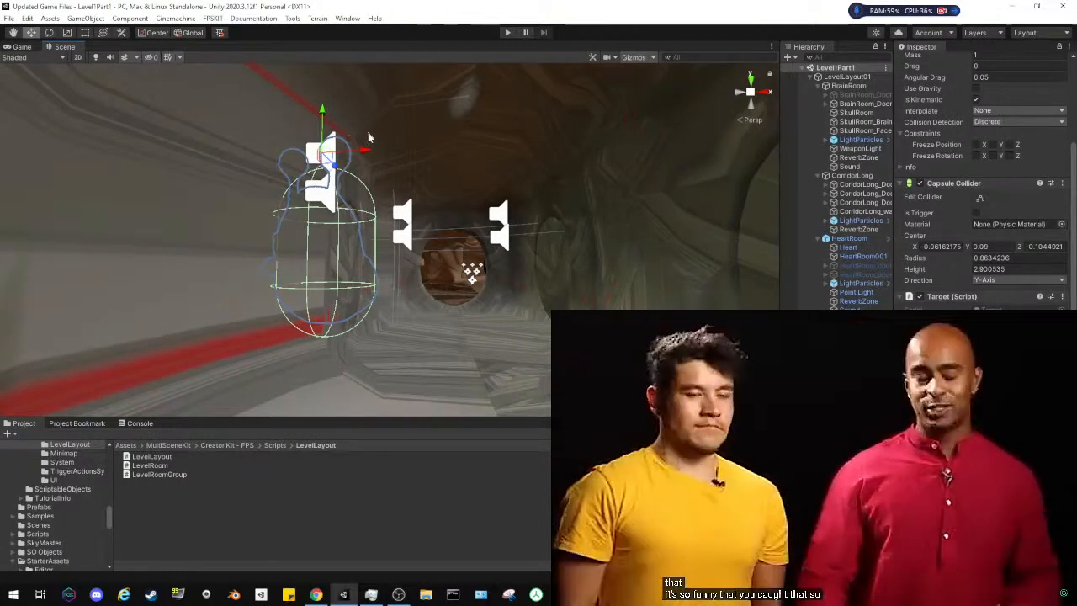
{"action": "left_click_drag", "start_coordinate": [364, 153], "coordinate": [577, 179]}
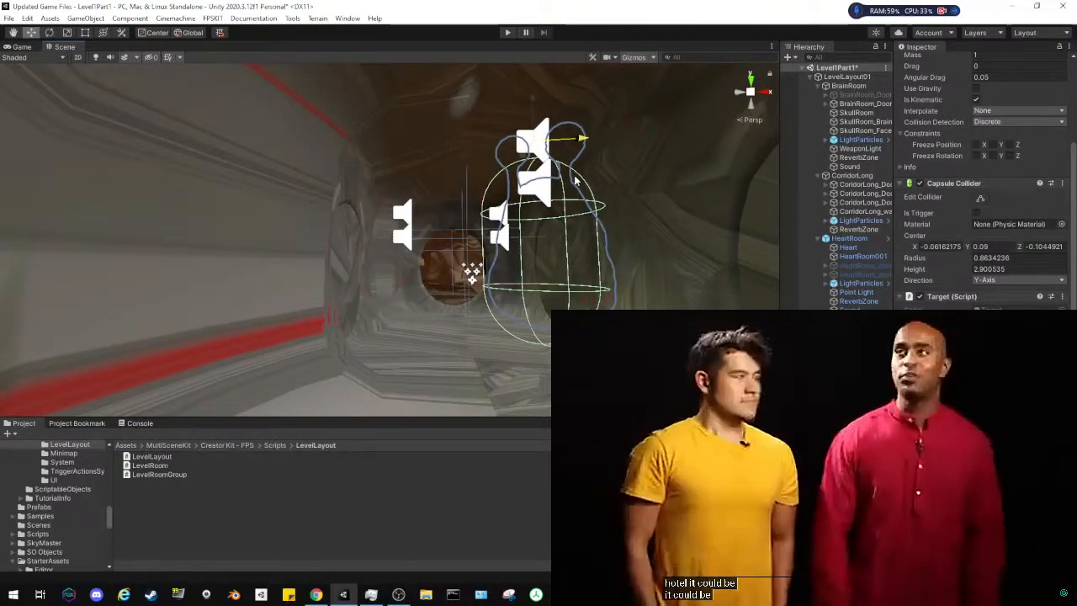
Examine GermSlime (3)'s transform and its child objects, plus the neighbouring GermSlime (1) and GermSlime enemies in the corridor
{"action": "scroll", "coordinate": [980, 177], "scroll_direction": "up", "scroll_amount": 3}
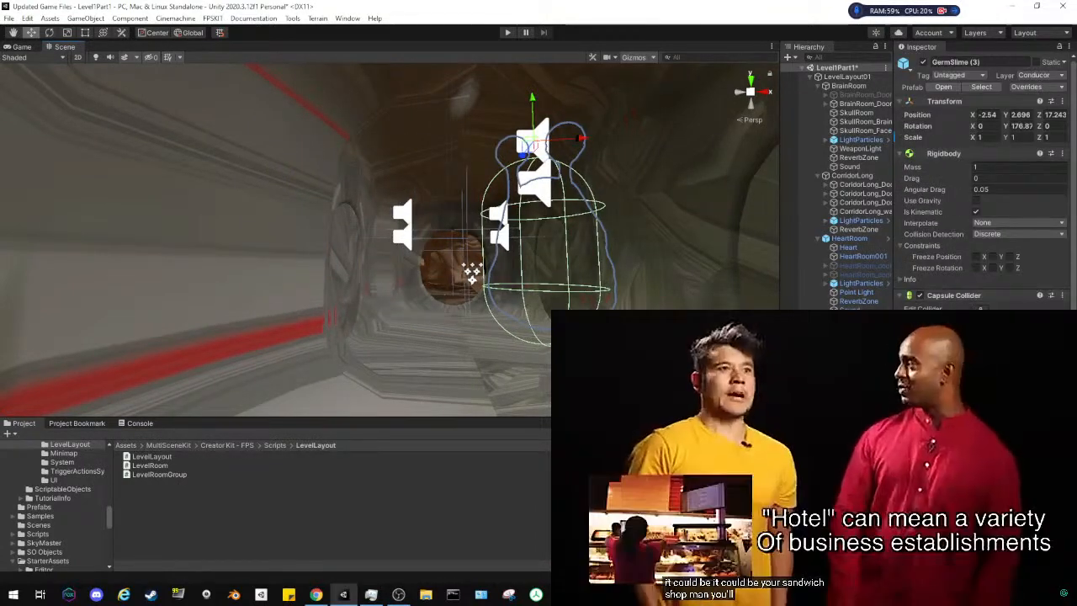
{"action": "left_click", "coordinate": [472, 269]}
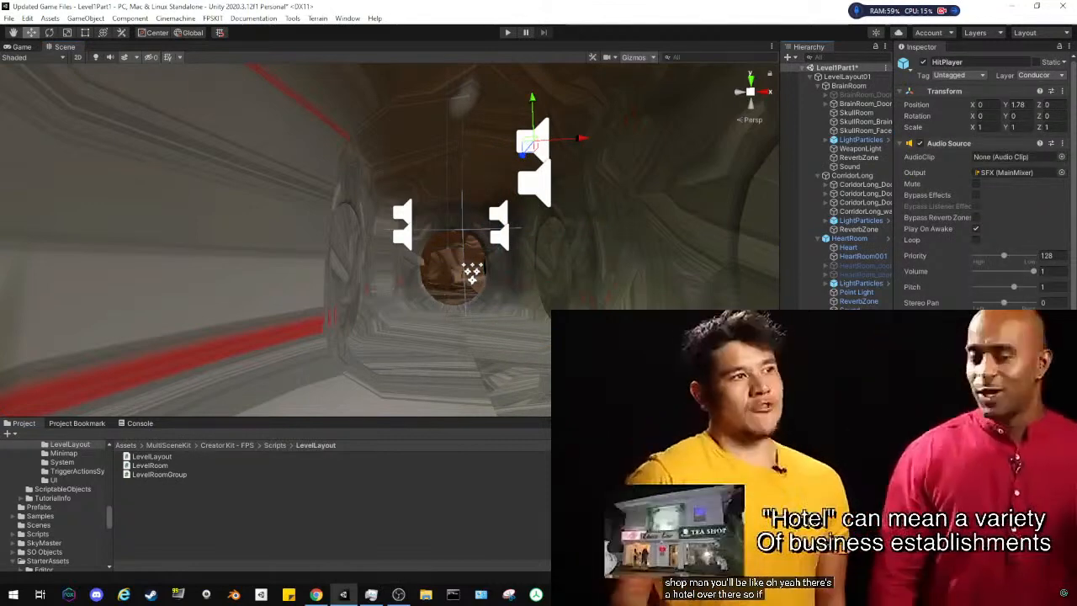
{"action": "left_click", "coordinate": [472, 269]}
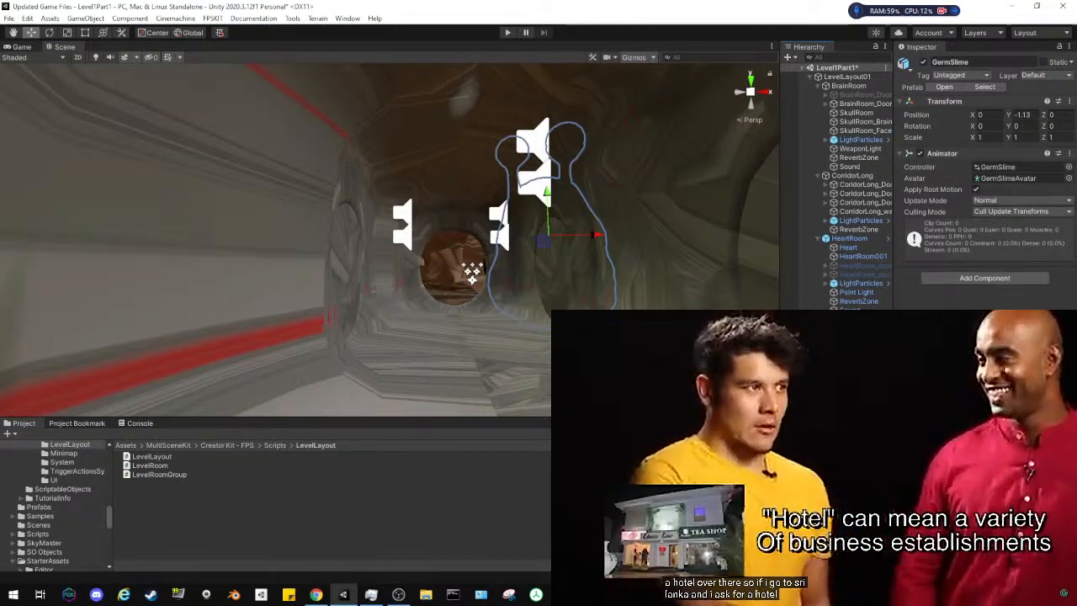
{"action": "left_click", "coordinate": [472, 269]}
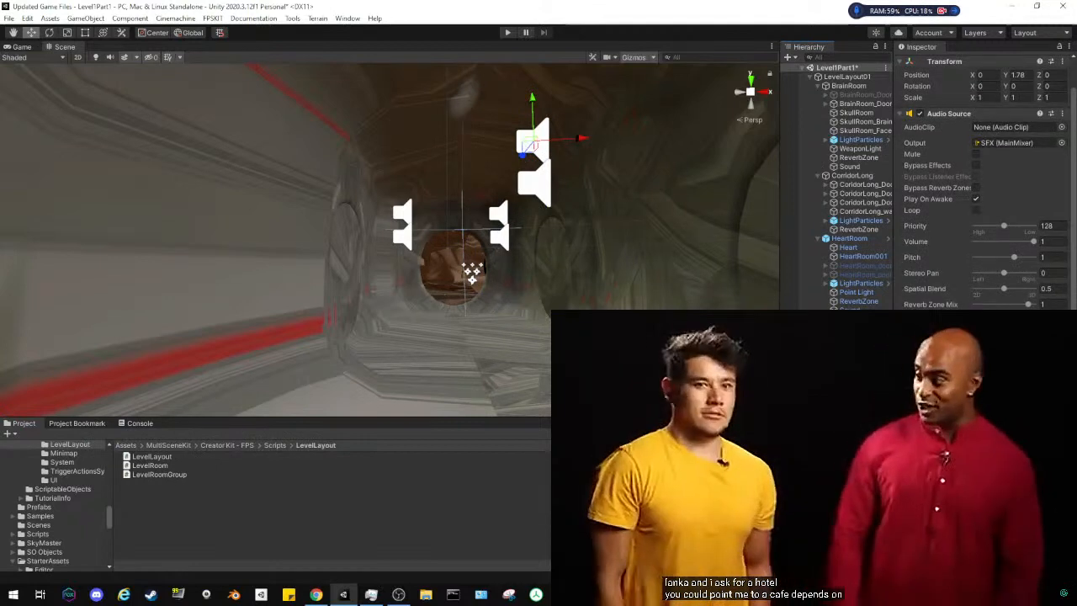
{"action": "left_click", "coordinate": [472, 269]}
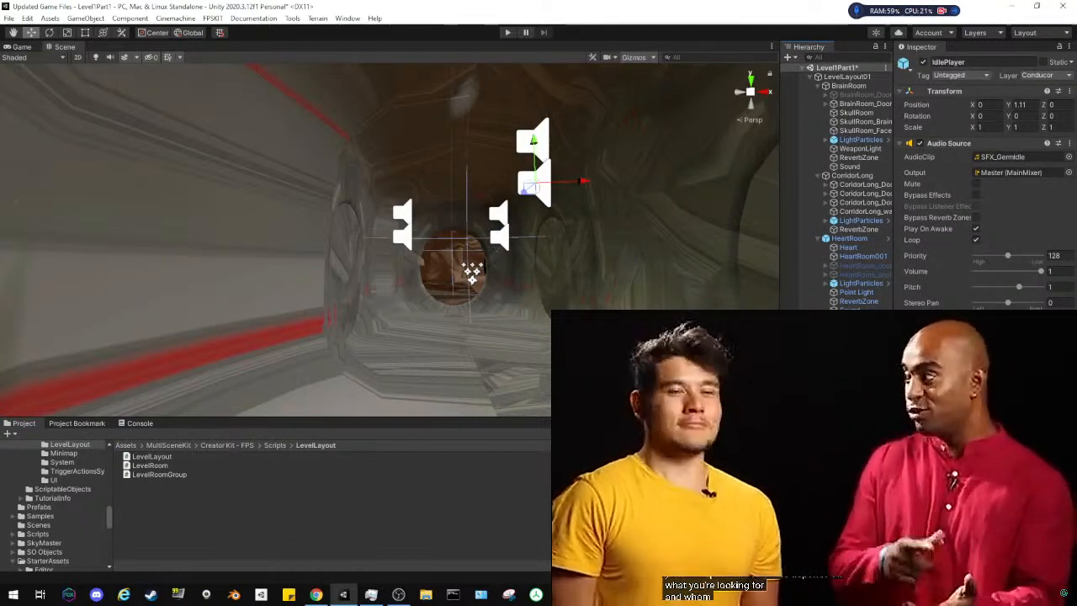
{"action": "left_click", "coordinate": [472, 269]}
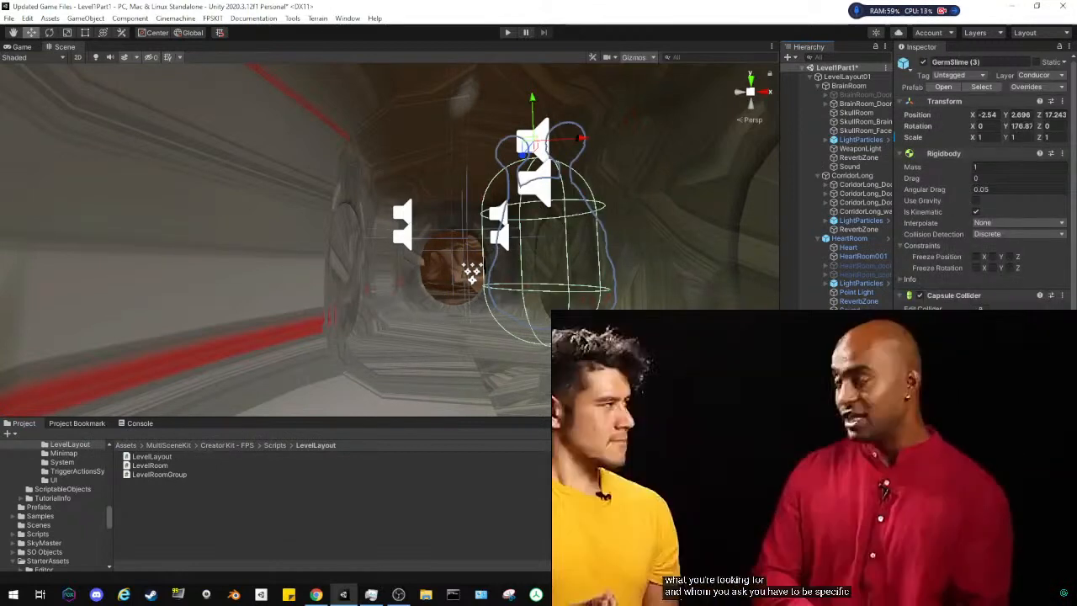
{"action": "left_click", "coordinate": [472, 269]}
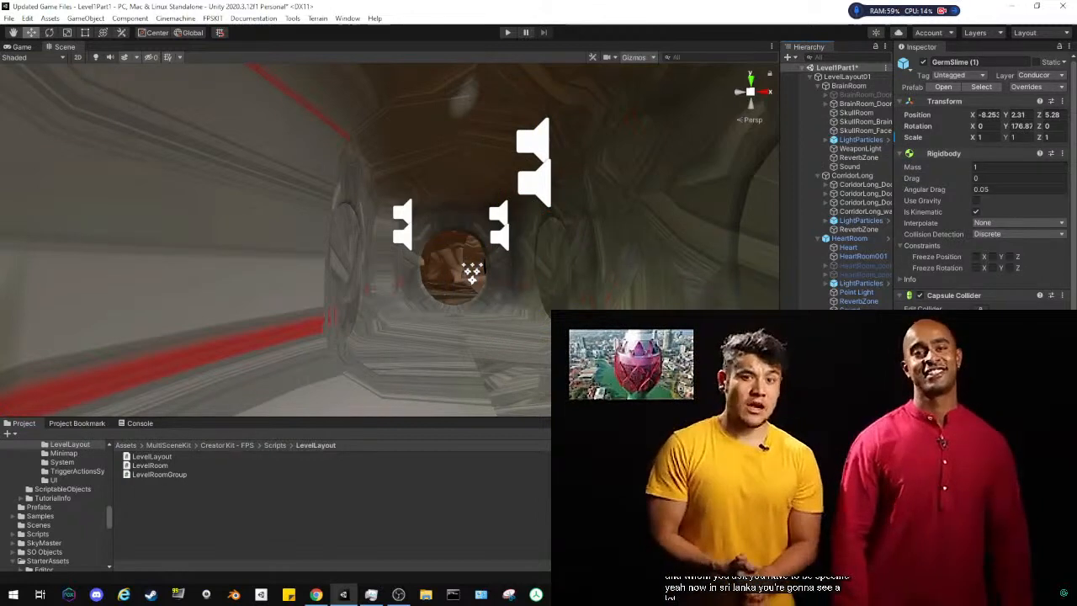
{"action": "left_click", "coordinate": [472, 269]}
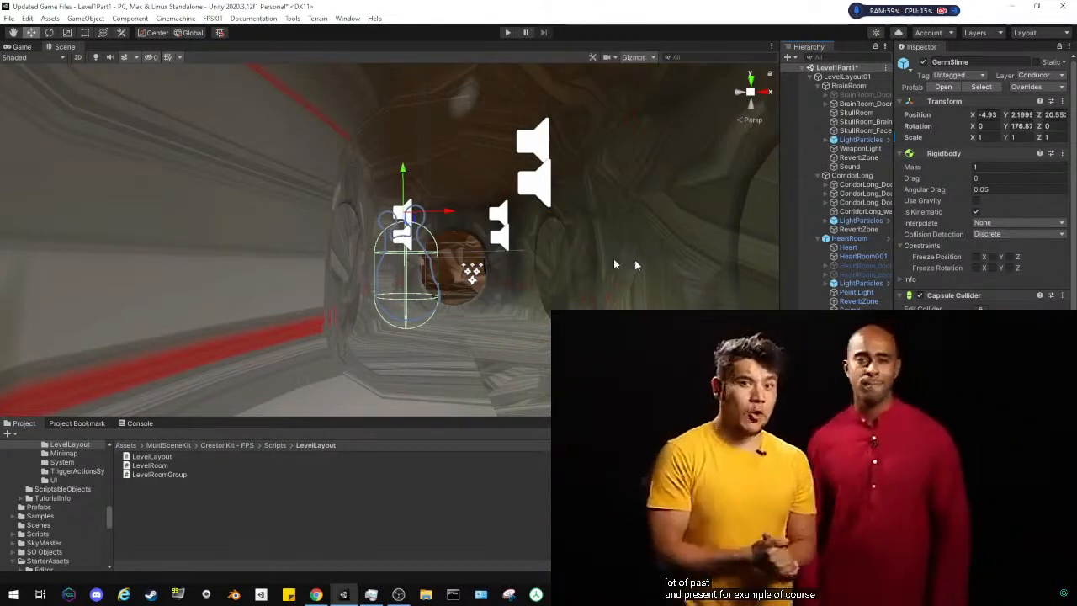
Examine the GermSlime enemy's components and child objects, down to the Skinned Mesh Renderer and Germ Blob material on its mesh
{"action": "right_click_drag", "start_coordinate": [614, 265], "coordinate": [565, 270]}
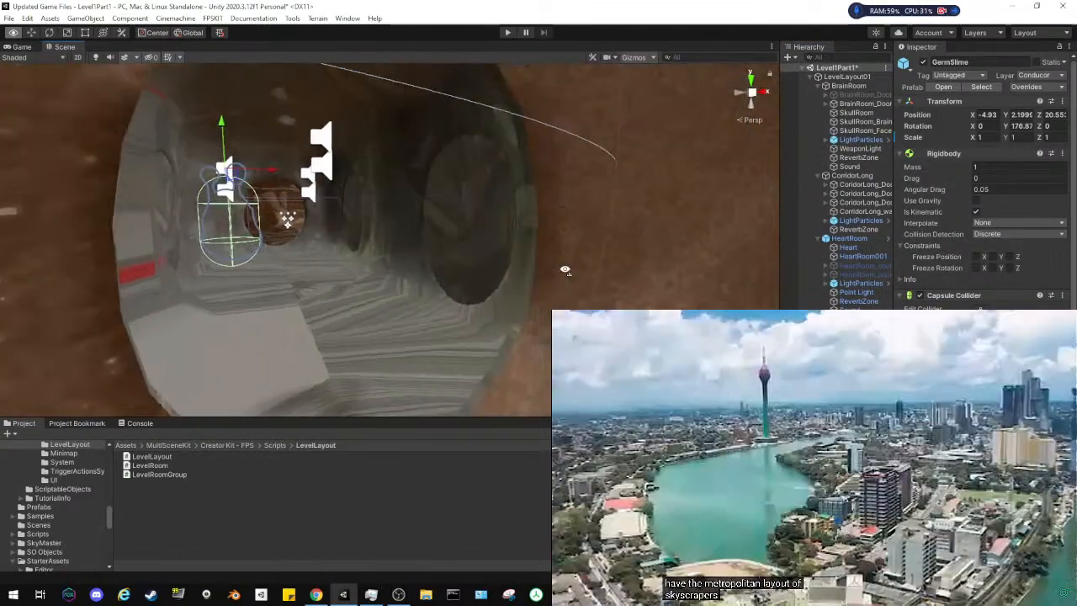
{"action": "scroll", "coordinate": [936, 300], "scroll_direction": "down", "scroll_amount": 3}
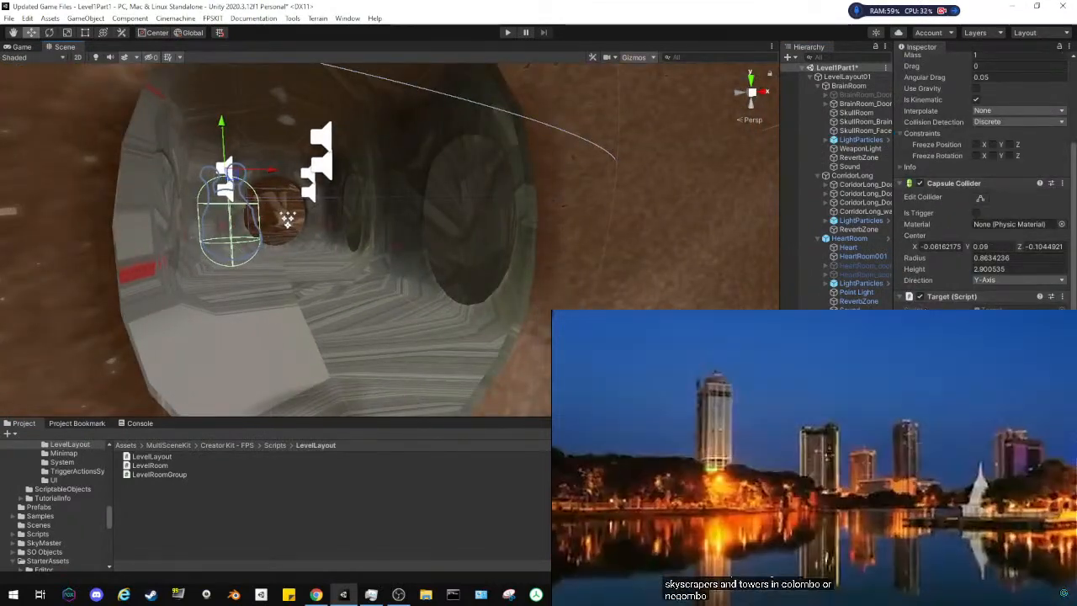
{"action": "left_click", "coordinate": [287, 220]}
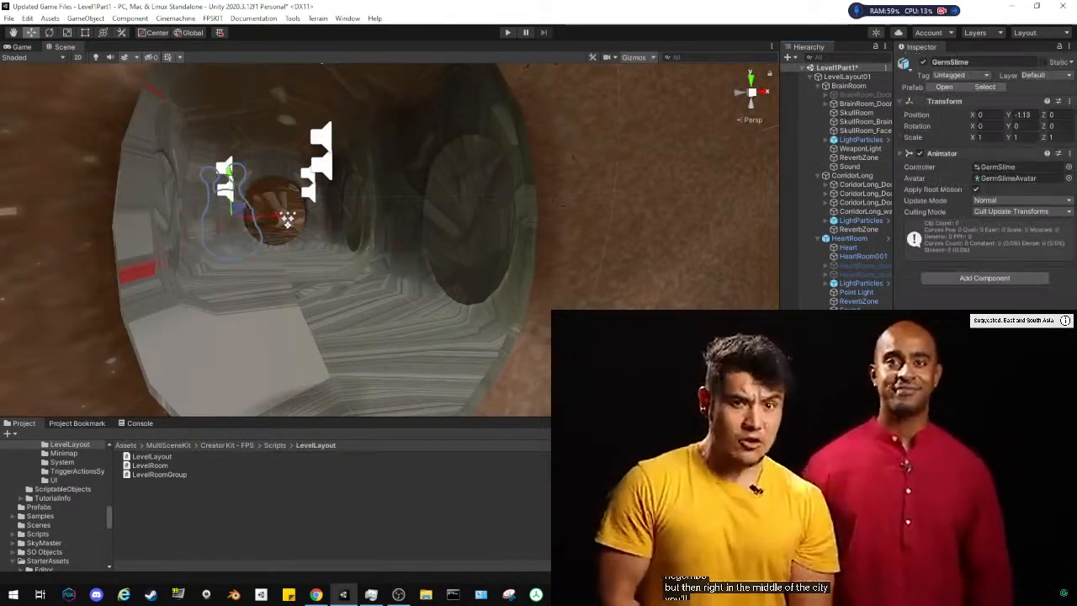
{"action": "left_click", "coordinate": [287, 220]}
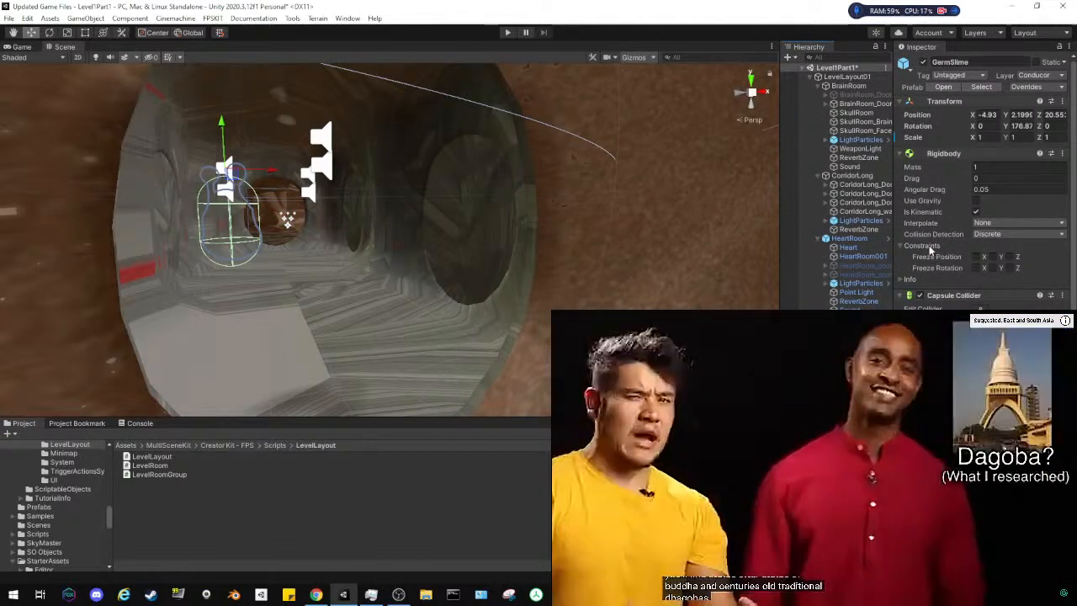
{"action": "scroll", "coordinate": [929, 245], "scroll_direction": "down", "scroll_amount": 3}
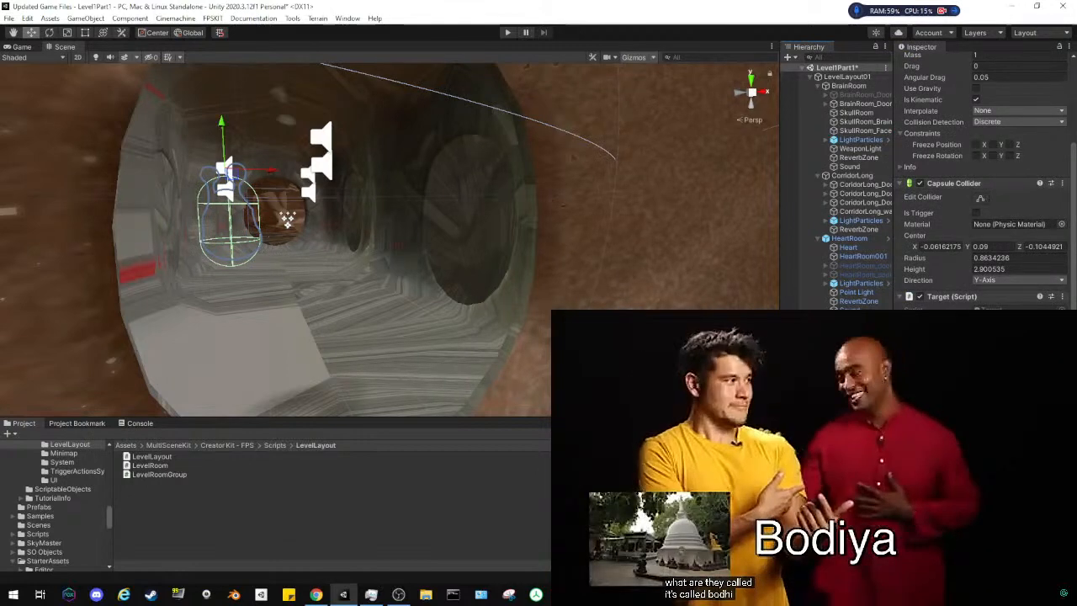
{"action": "left_click", "coordinate": [287, 220]}
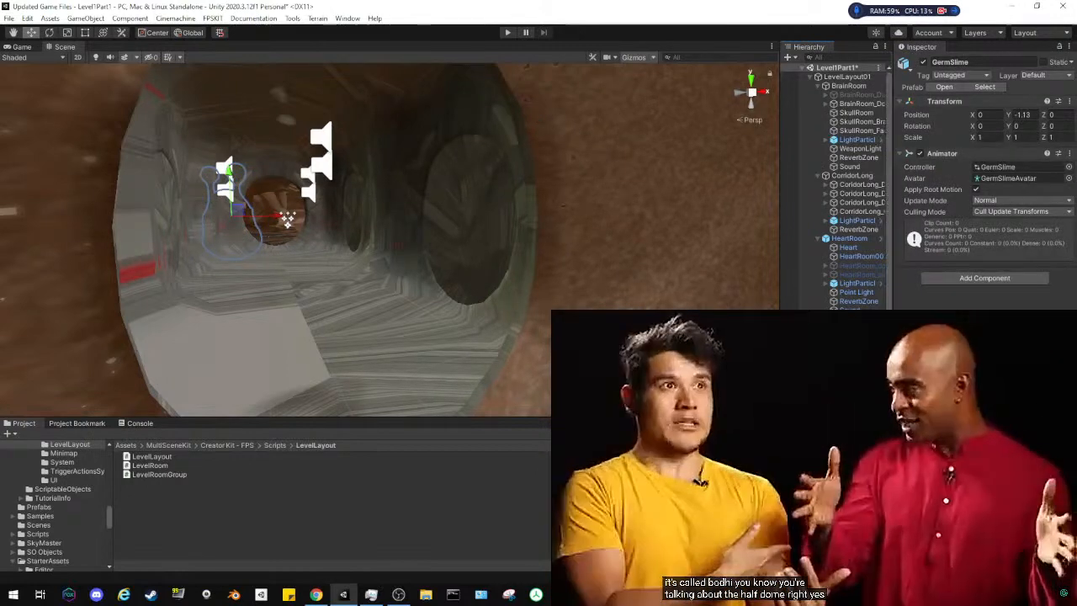
{"action": "left_click", "coordinate": [287, 221]}
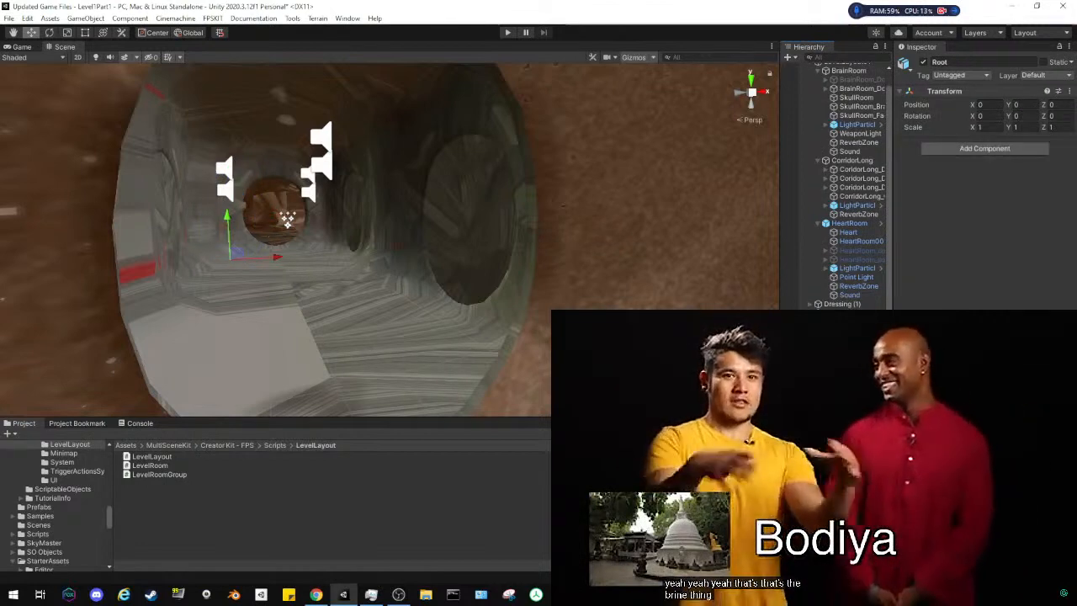
{"action": "left_click", "coordinate": [287, 221]}
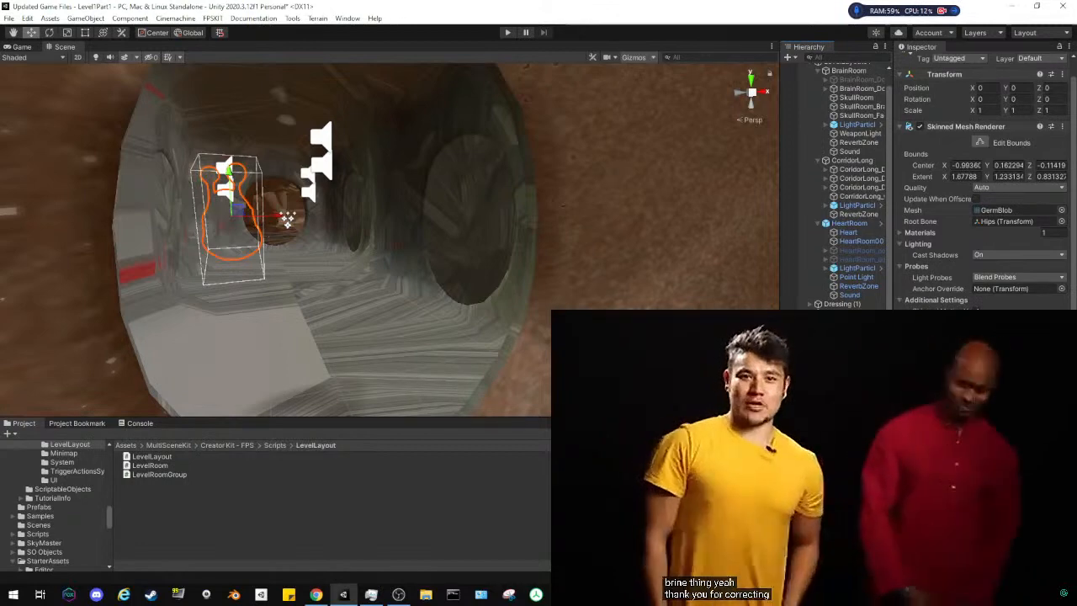
{"action": "scroll", "coordinate": [957, 234], "scroll_direction": "up", "scroll_amount": 3}
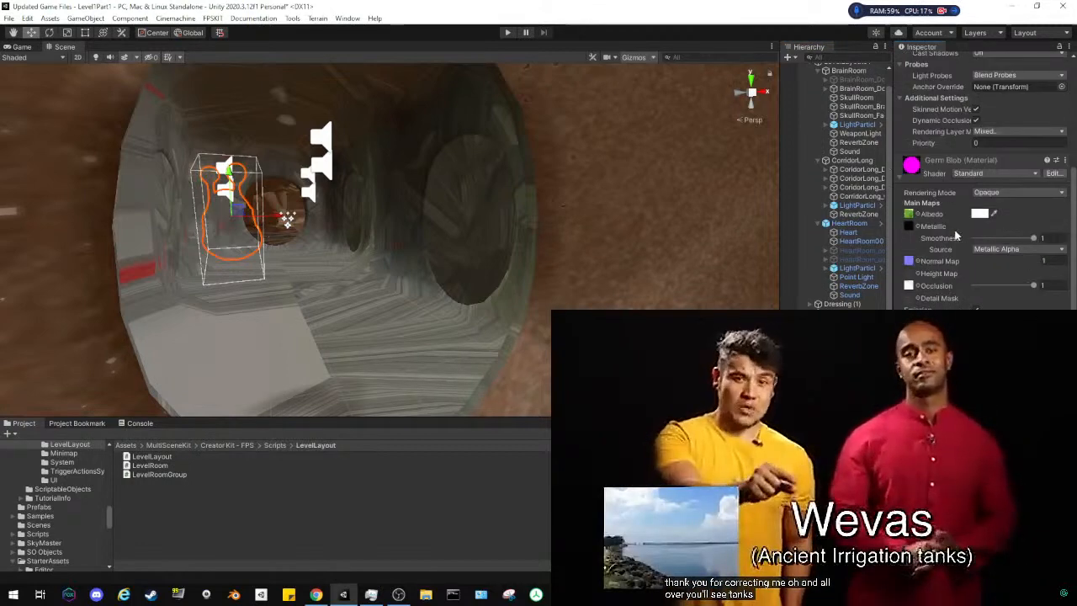
Locate the Germ Blob material's albedo texture, and select the GermBlob material asset in the project's Characters materials folder
{"action": "left_click", "coordinate": [908, 215]}
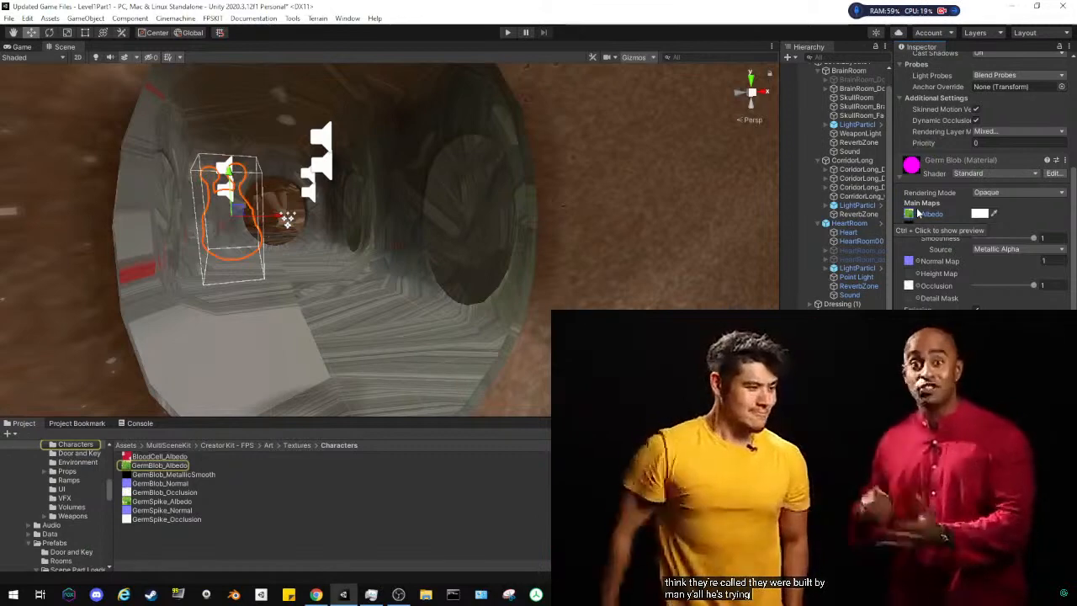
{"action": "left_click", "coordinate": [962, 174]}
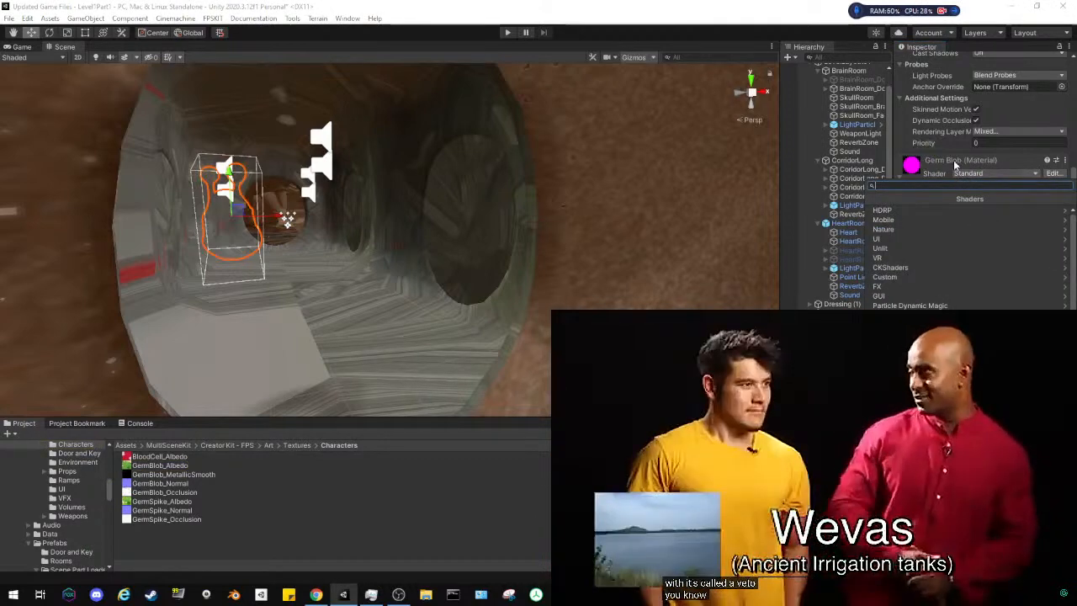
{"action": "right_click", "coordinate": [954, 160]}
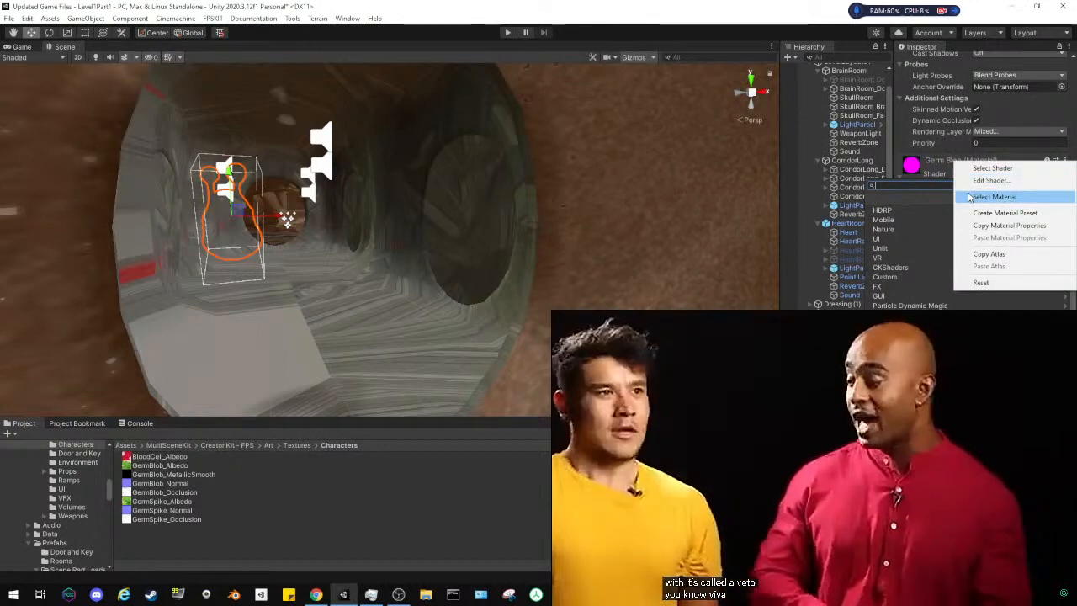
{"action": "left_click", "coordinate": [994, 196]}
{"action": "left_click", "coordinate": [133, 466]}
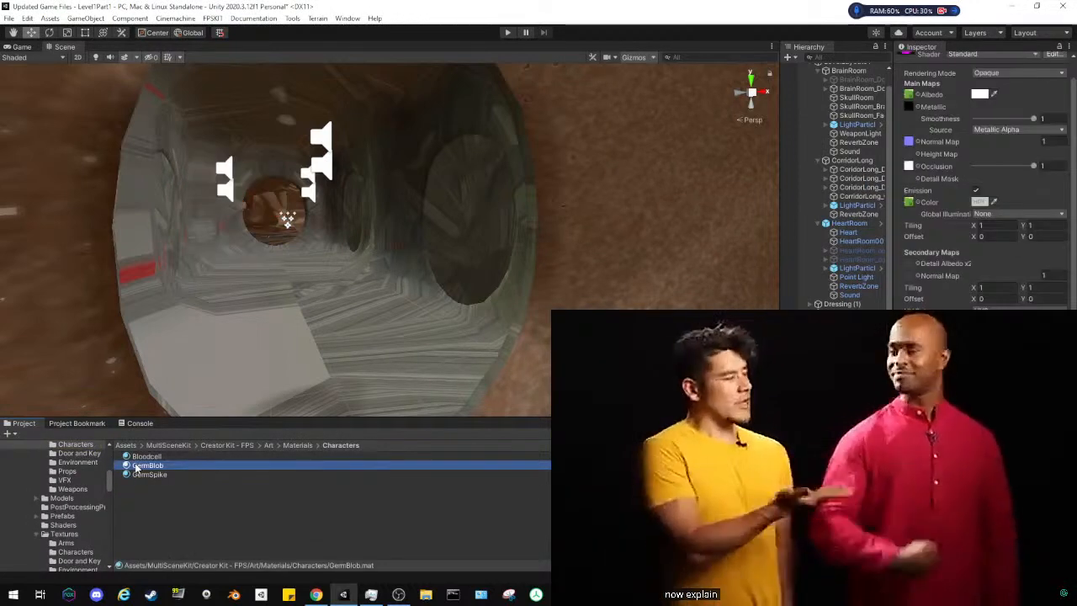
Upgrade the selected GermBlob material from the built-in pipeline to the HD Render Pipeline
{"action": "left_click", "coordinate": [27, 18]}
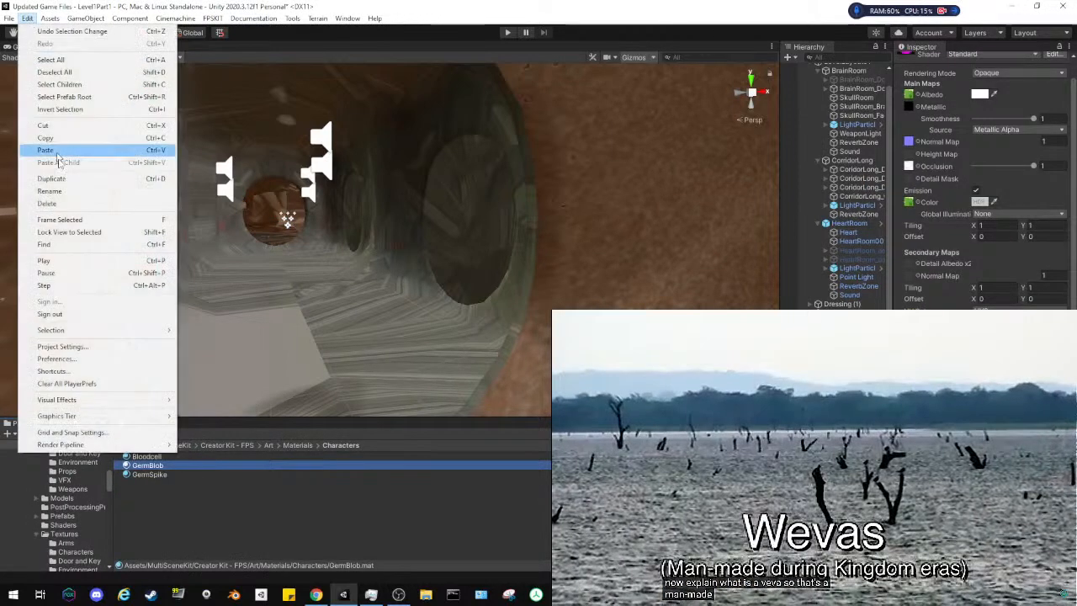
{"action": "mouse_move", "coordinate": [110, 421]}
{"action": "mouse_move", "coordinate": [85, 444]}
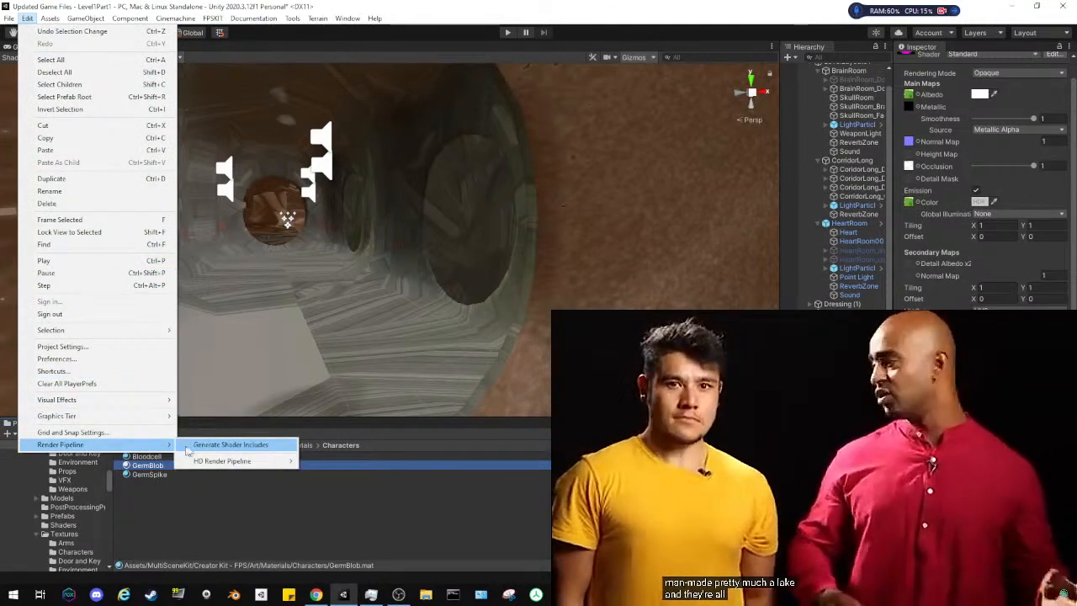
{"action": "mouse_move", "coordinate": [227, 460]}
{"action": "mouse_move", "coordinate": [386, 515]}
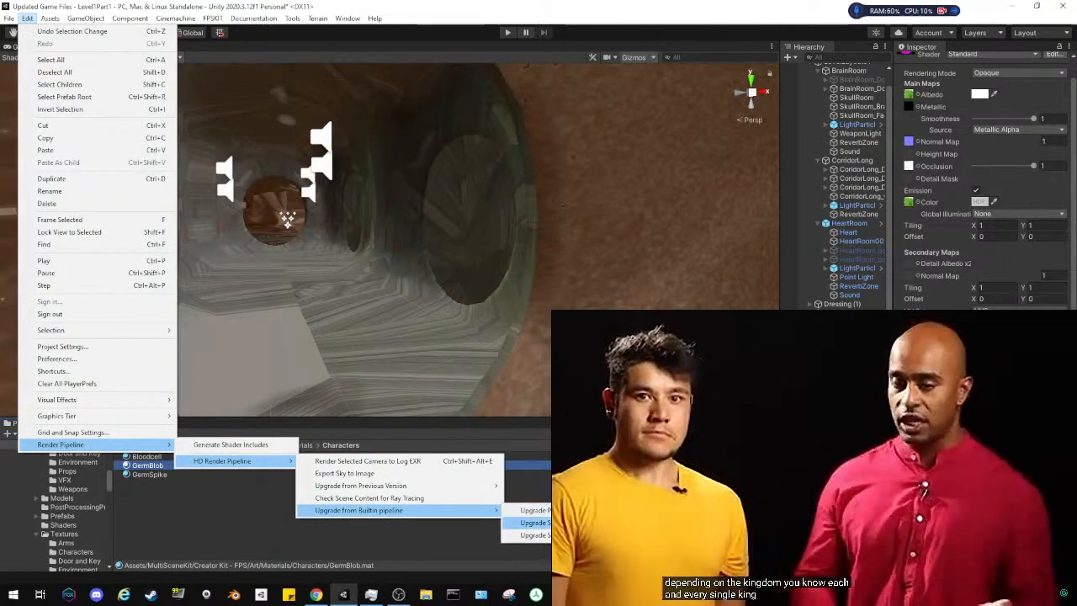
{"action": "left_click", "coordinate": [535, 523]}
{"action": "left_click", "coordinate": [569, 321]}
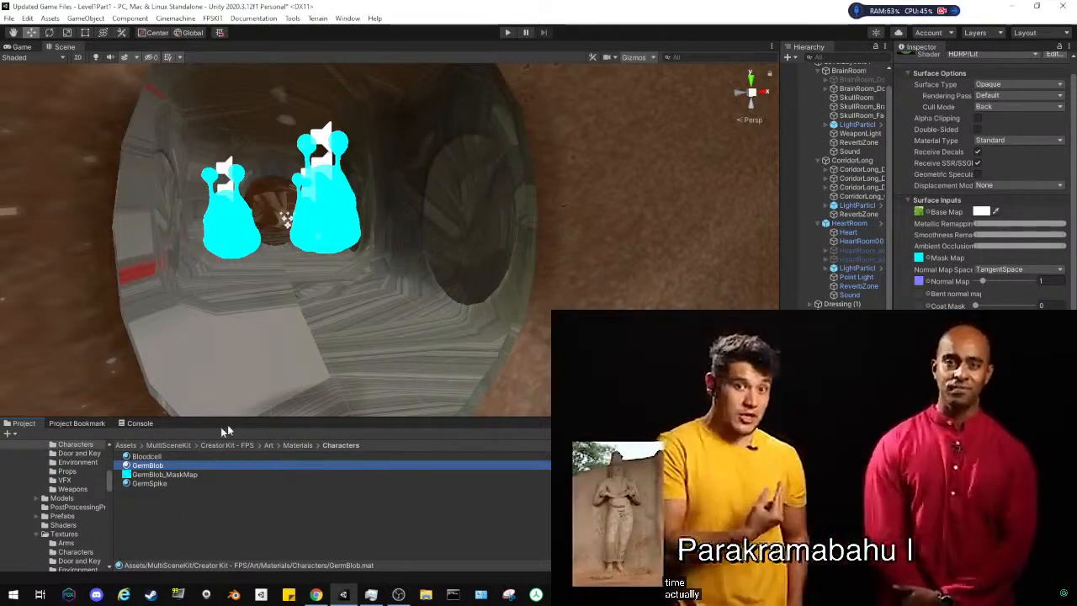
Select the Bloodcell and GermSpike materials together and upgrade them from the built-in pipeline to the HD Render Pipeline
{"action": "left_click", "coordinate": [147, 456]}
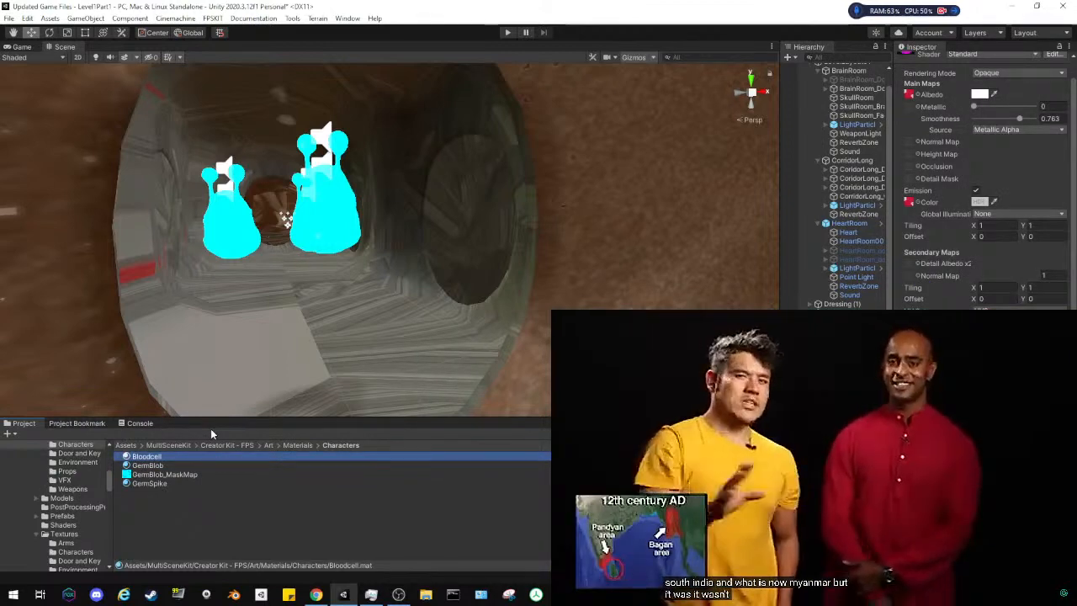
{"action": "left_click", "coordinate": [156, 485], "text": "ctrl"}
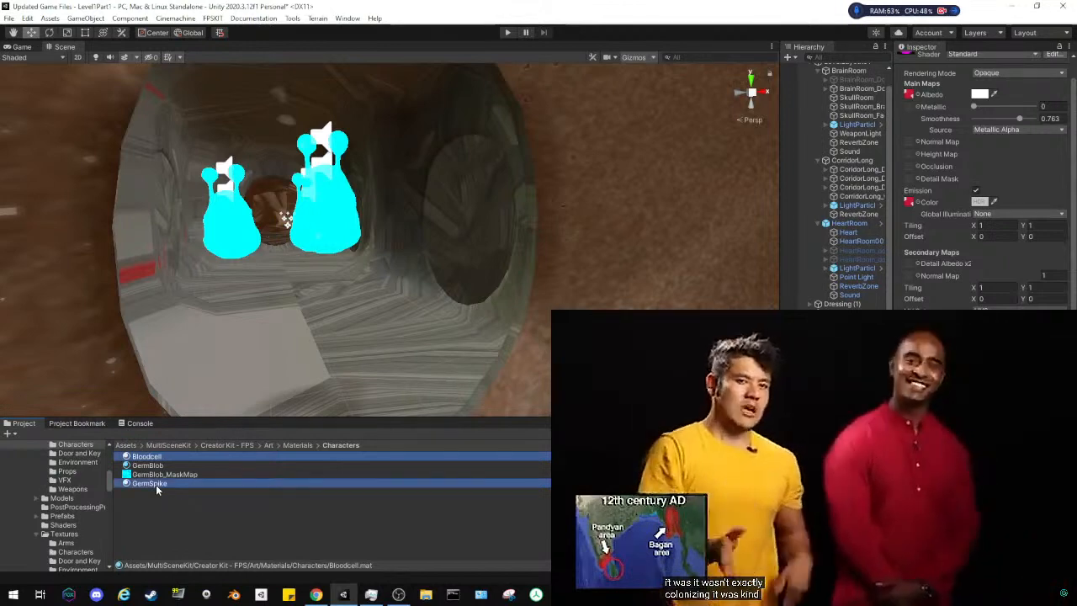
{"action": "left_click", "coordinate": [28, 18]}
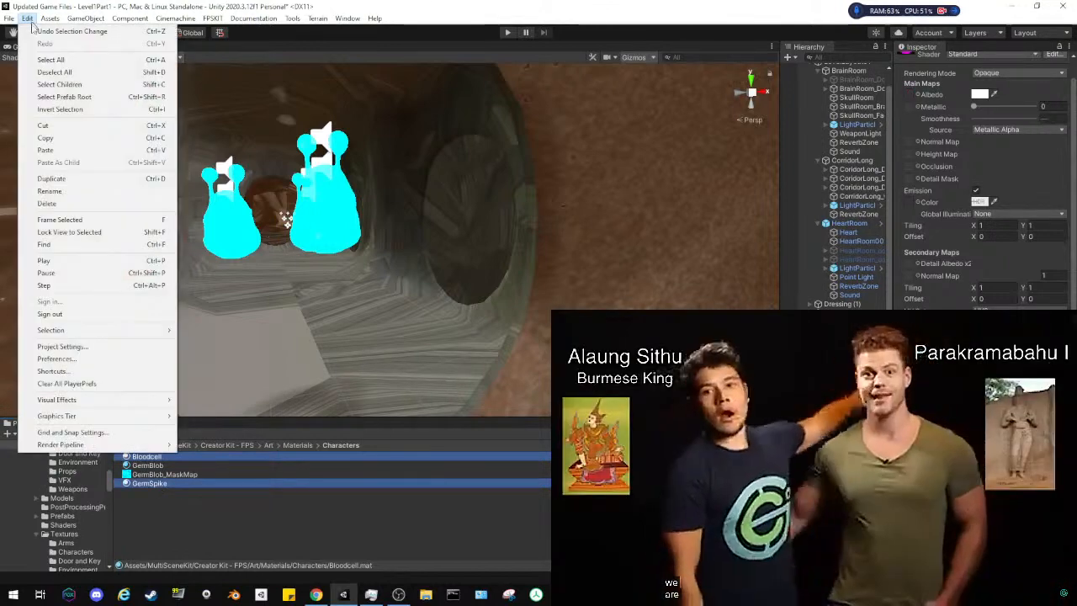
{"action": "mouse_move", "coordinate": [152, 445]}
{"action": "mouse_move", "coordinate": [274, 469]}
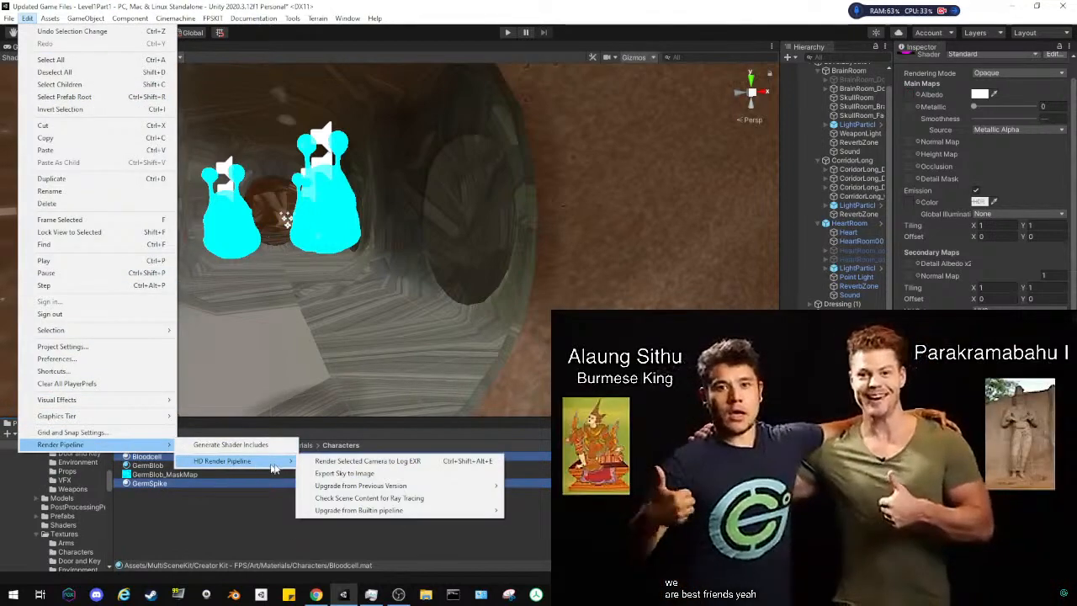
{"action": "mouse_move", "coordinate": [423, 510]}
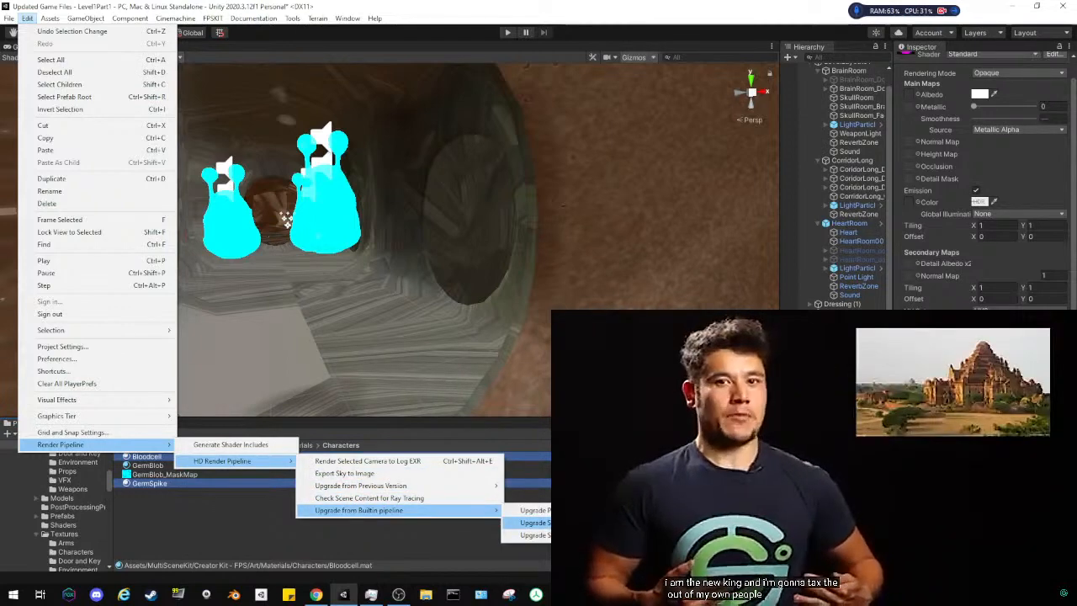
{"action": "left_click", "coordinate": [531, 523]}
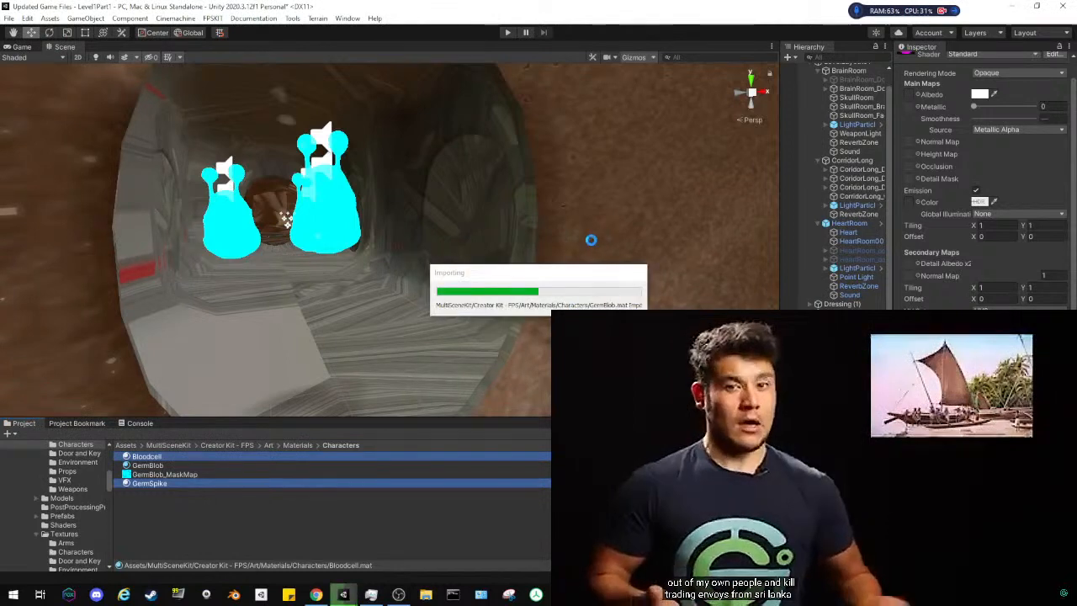
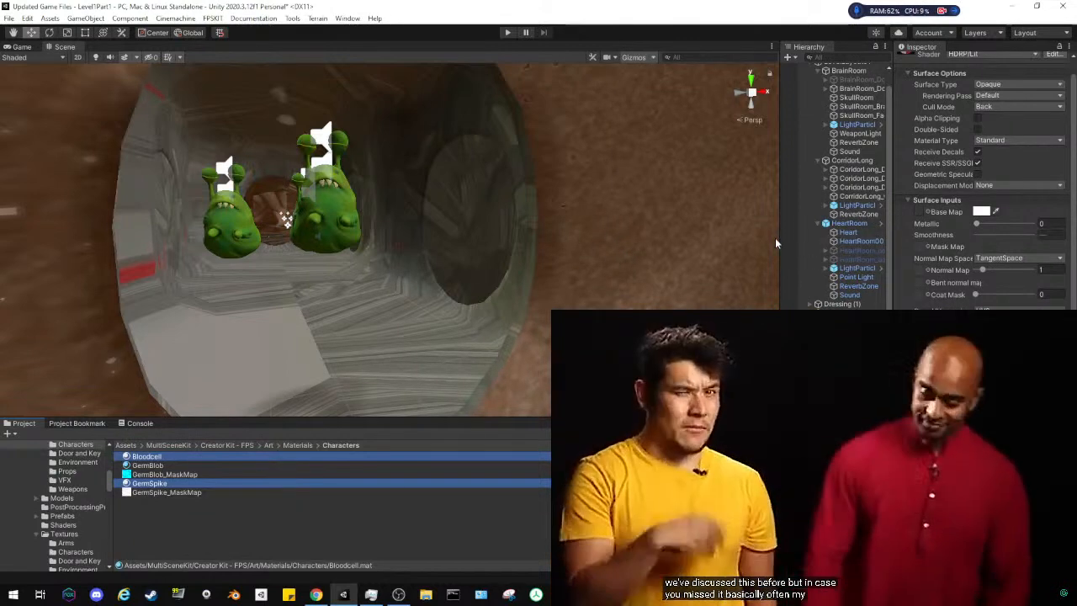
Widen the Hierarchy to show full object names, and check the material and renderer settings of CorridorLong_Door5 under CorridorLong_DoorSnap5
{"action": "left_click_drag", "start_coordinate": [776, 238], "coordinate": [697, 244]}
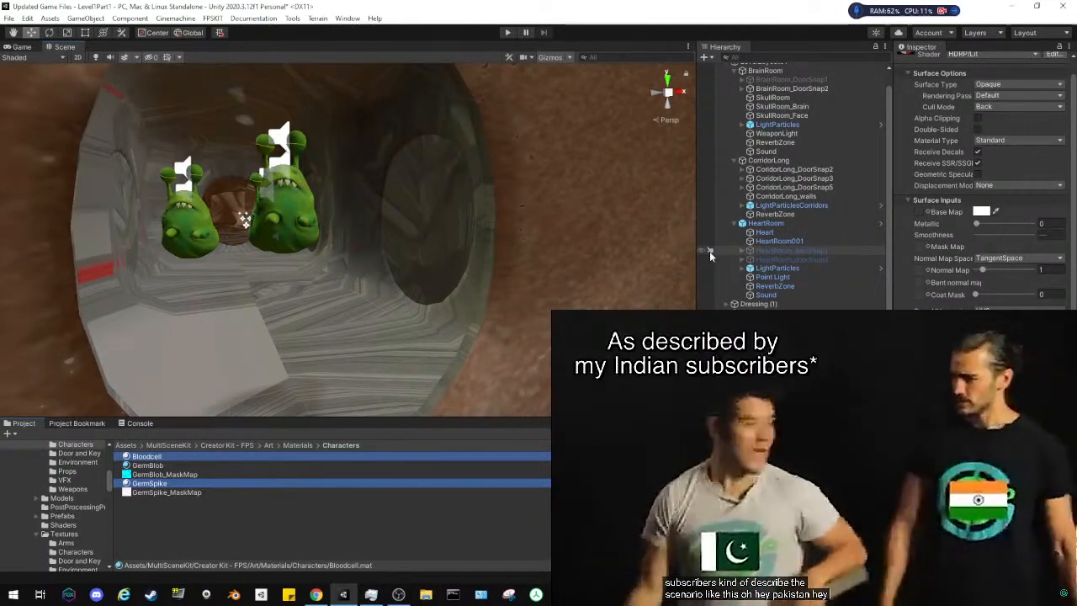
{"action": "left_click", "coordinate": [761, 187]}
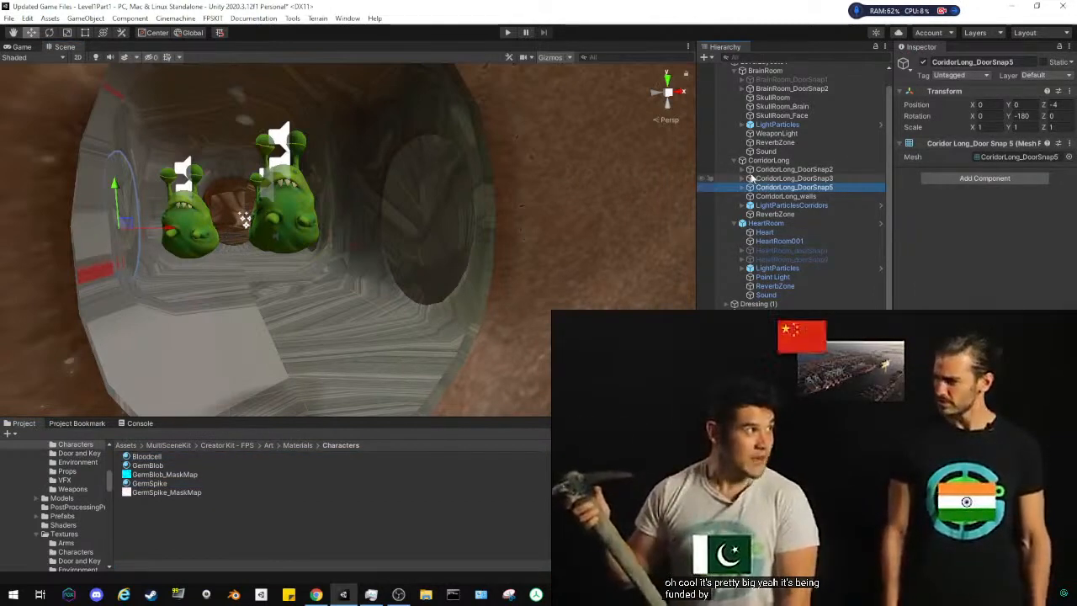
{"action": "left_click", "coordinate": [741, 187]}
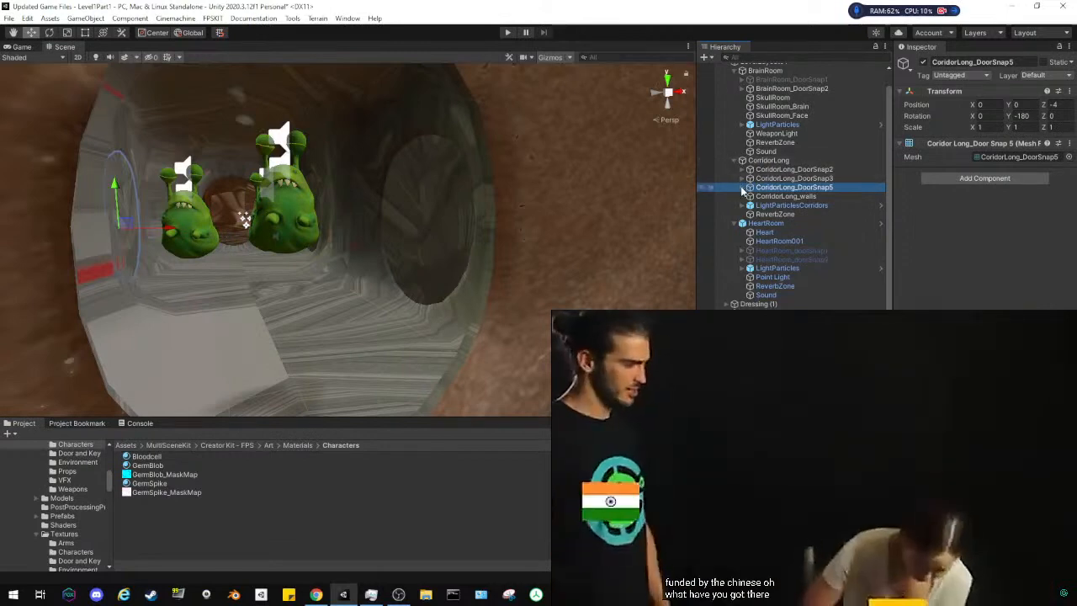
{"action": "left_click", "coordinate": [761, 196]}
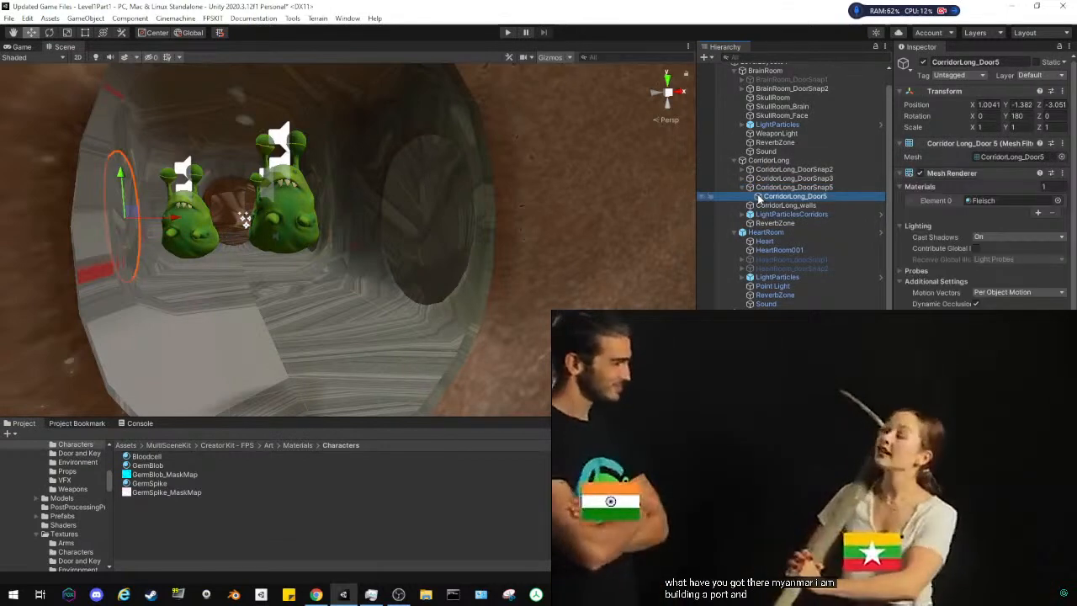
{"action": "scroll", "coordinate": [925, 207], "scroll_direction": "down", "scroll_amount": 3}
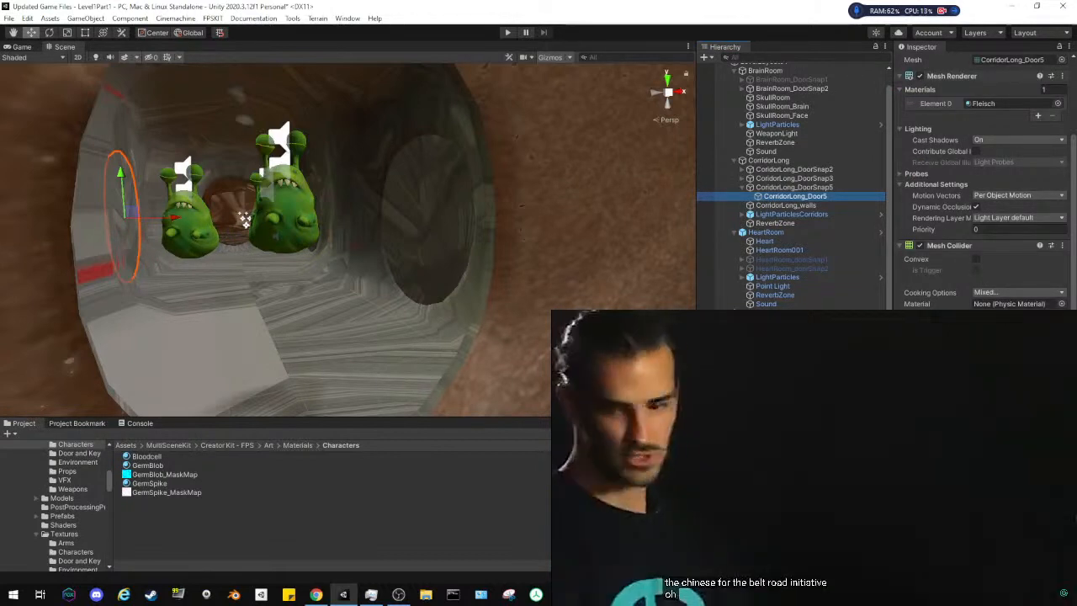
{"action": "scroll", "coordinate": [976, 185], "scroll_direction": "up", "scroll_amount": 2}
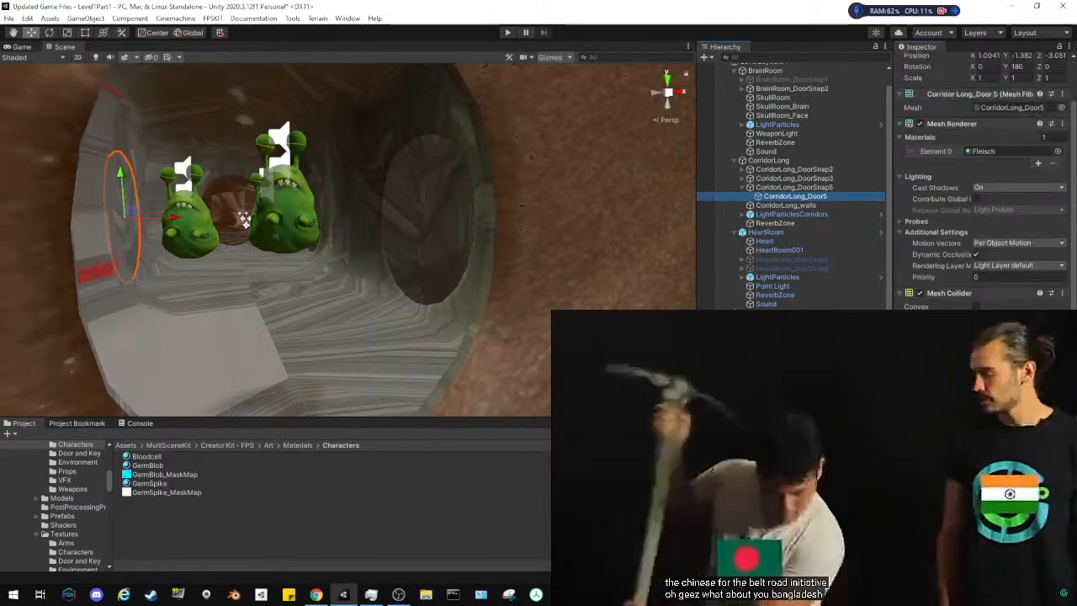
Check the materials and renderer settings of CorridorLong_walls, CorridorLong_Door3 and CorridorLong_Door2
{"action": "left_click", "coordinate": [779, 206]}
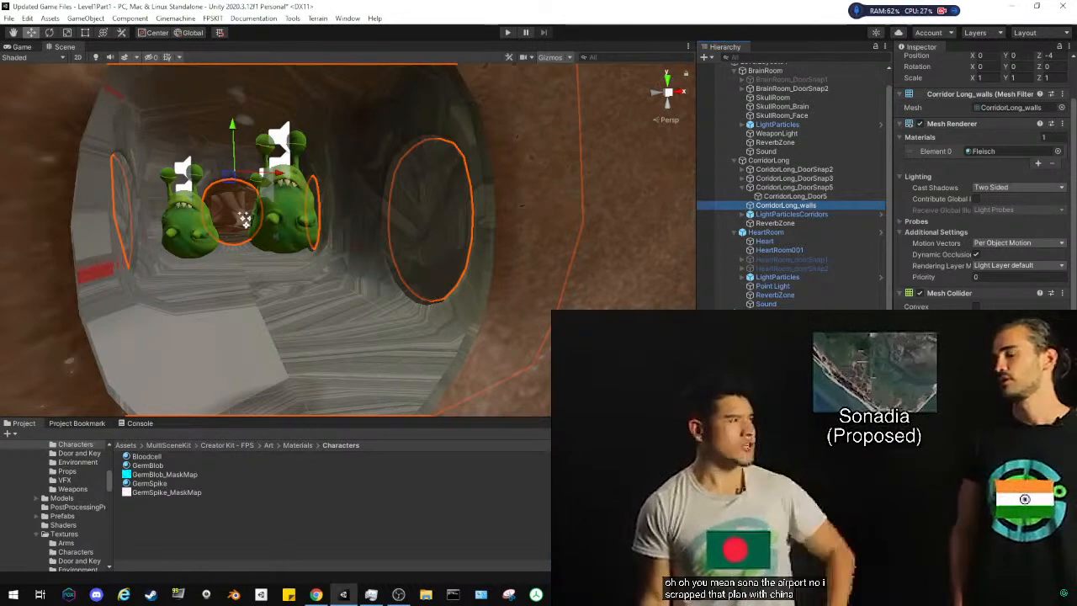
{"action": "left_click", "coordinate": [795, 188]}
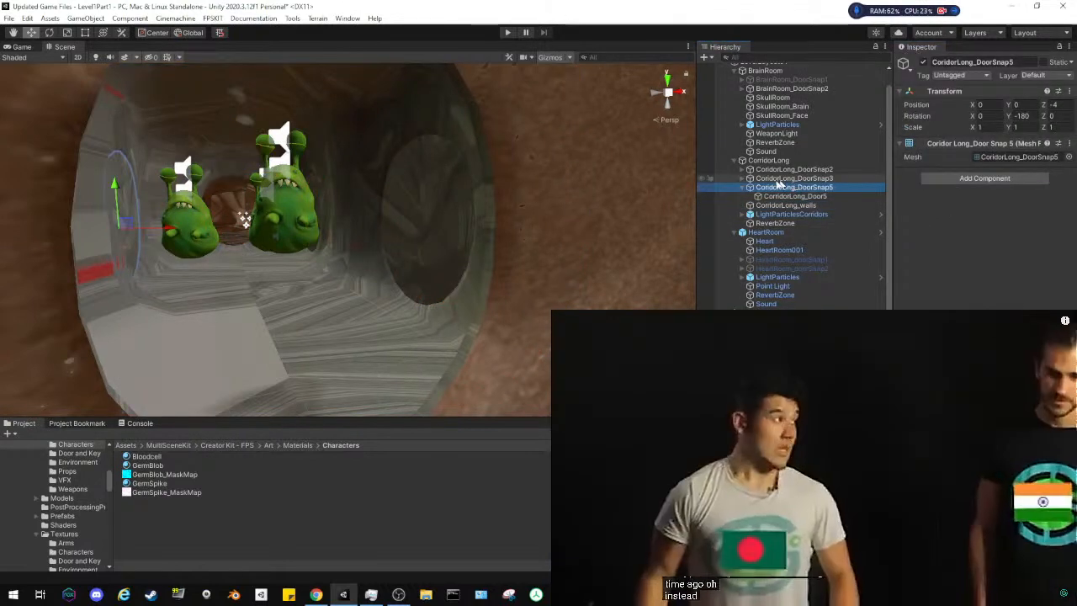
{"action": "left_click", "coordinate": [744, 178]}
{"action": "left_click", "coordinate": [761, 187]}
{"action": "scroll", "coordinate": [923, 300], "scroll_direction": "down", "scroll_amount": 3}
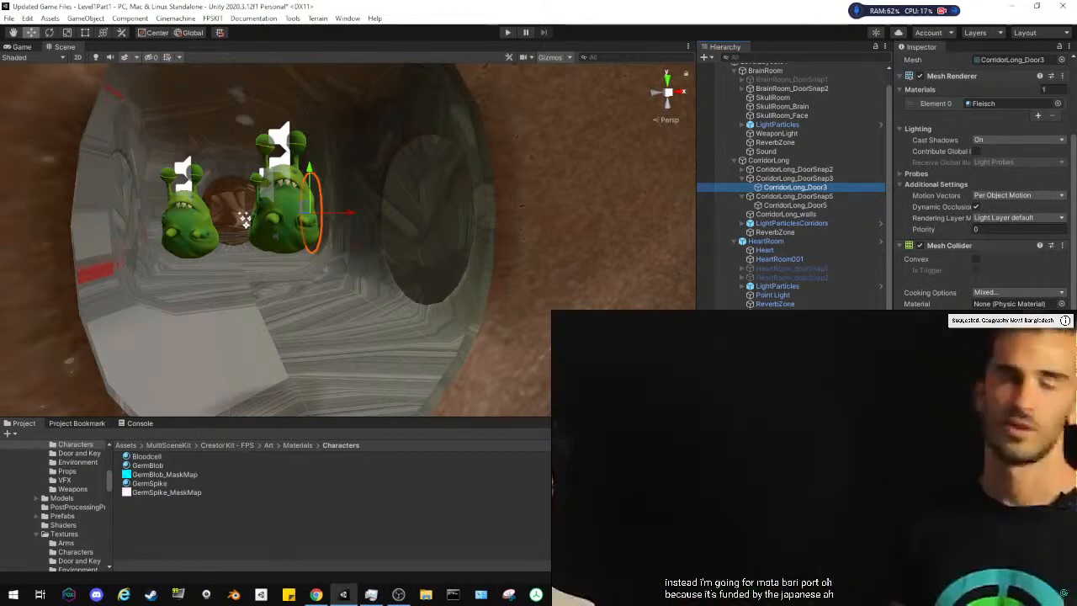
{"action": "scroll", "coordinate": [976, 252], "scroll_direction": "up", "scroll_amount": 2}
{"action": "left_click", "coordinate": [742, 169]}
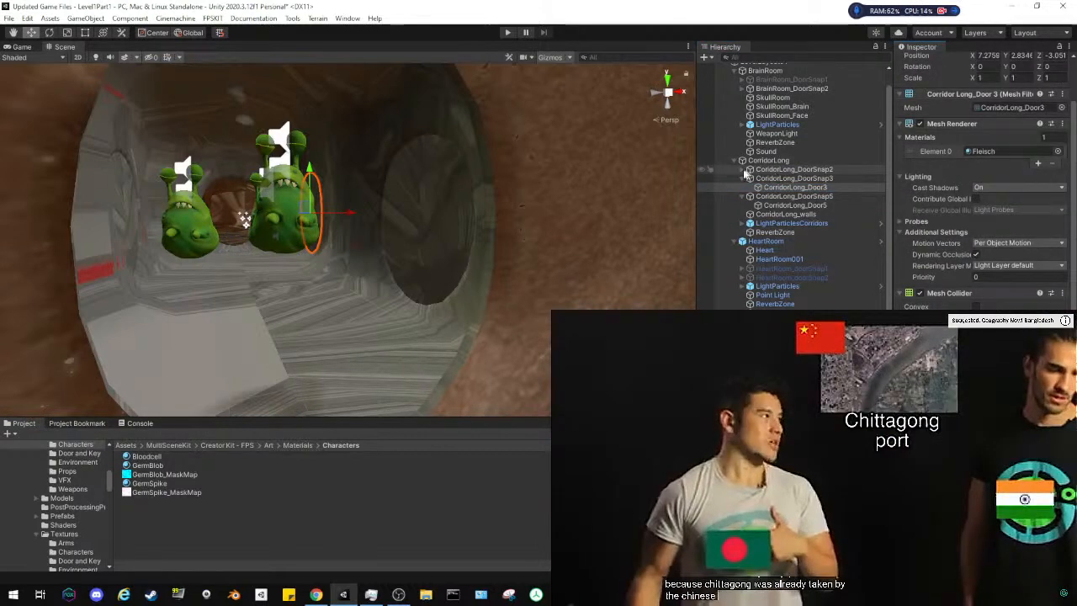
{"action": "left_click", "coordinate": [791, 178]}
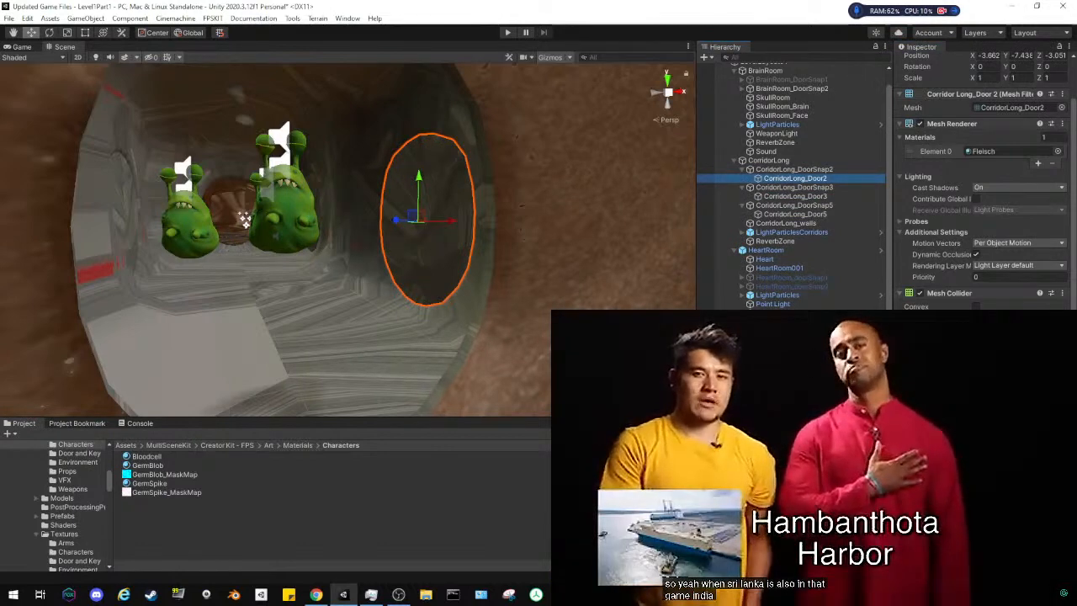
Save the scene and collapse the CorridorLong group in the scene hierarchy
{"action": "left_click", "coordinate": [9, 17]}
{"action": "left_click", "coordinate": [21, 73]}
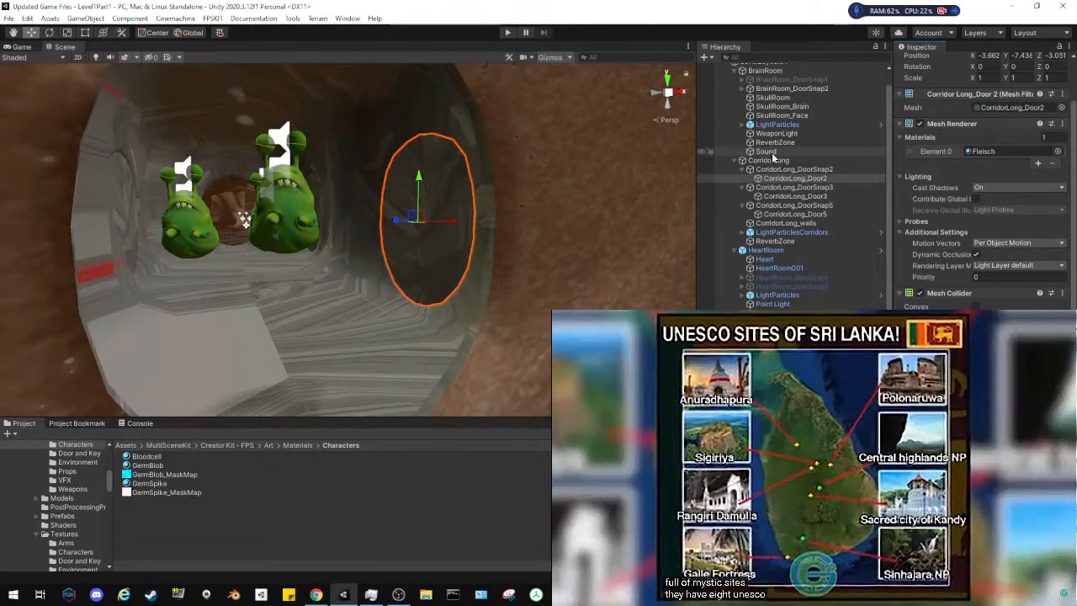
{"action": "left_click", "coordinate": [738, 162]}
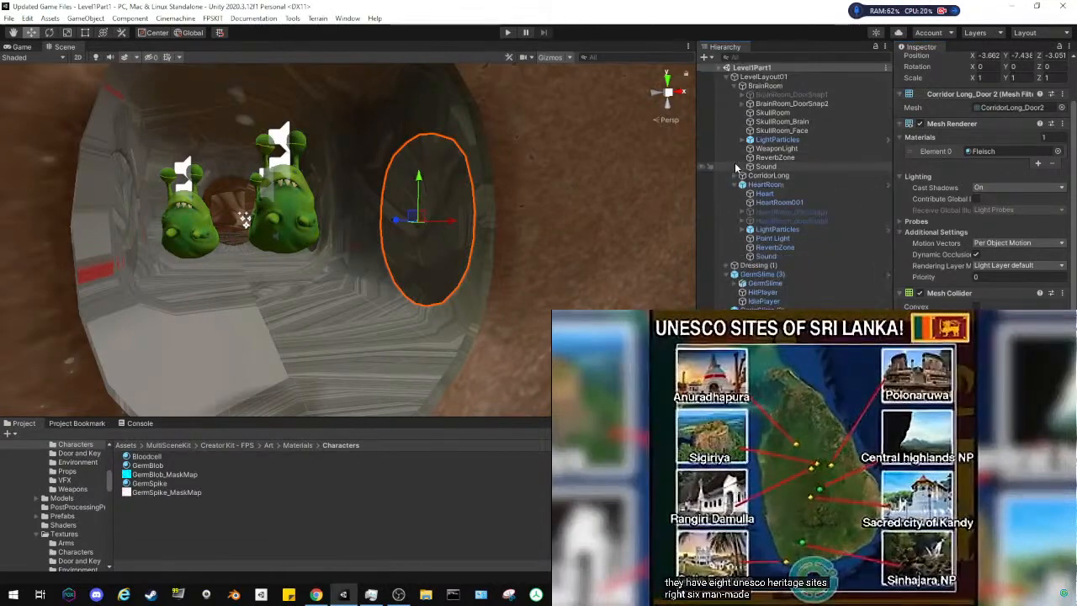
{"action": "left_click", "coordinate": [758, 303]}
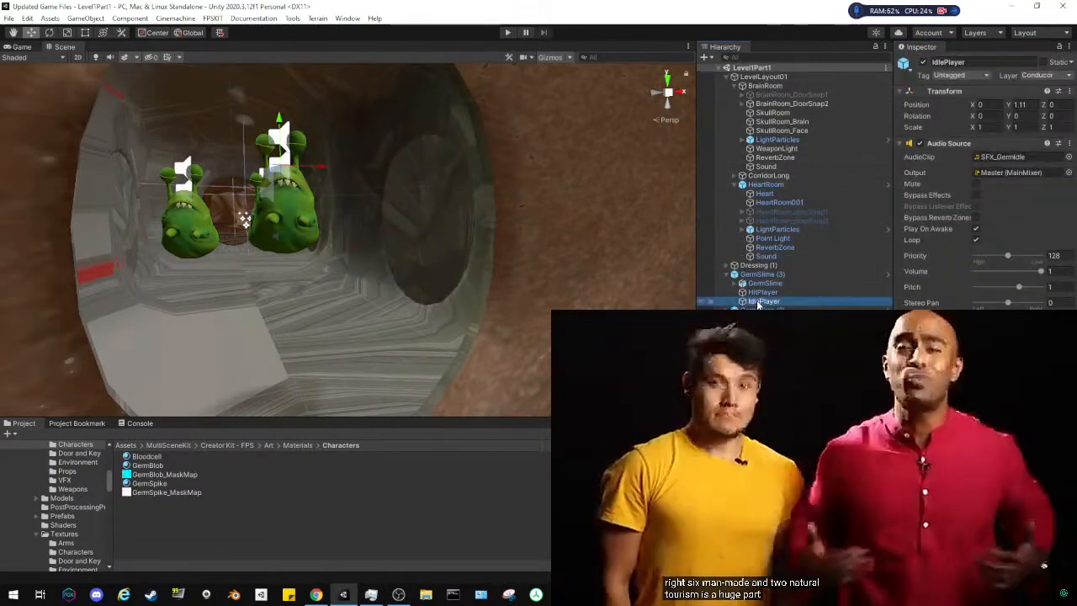
{"action": "left_click", "coordinate": [761, 446]}
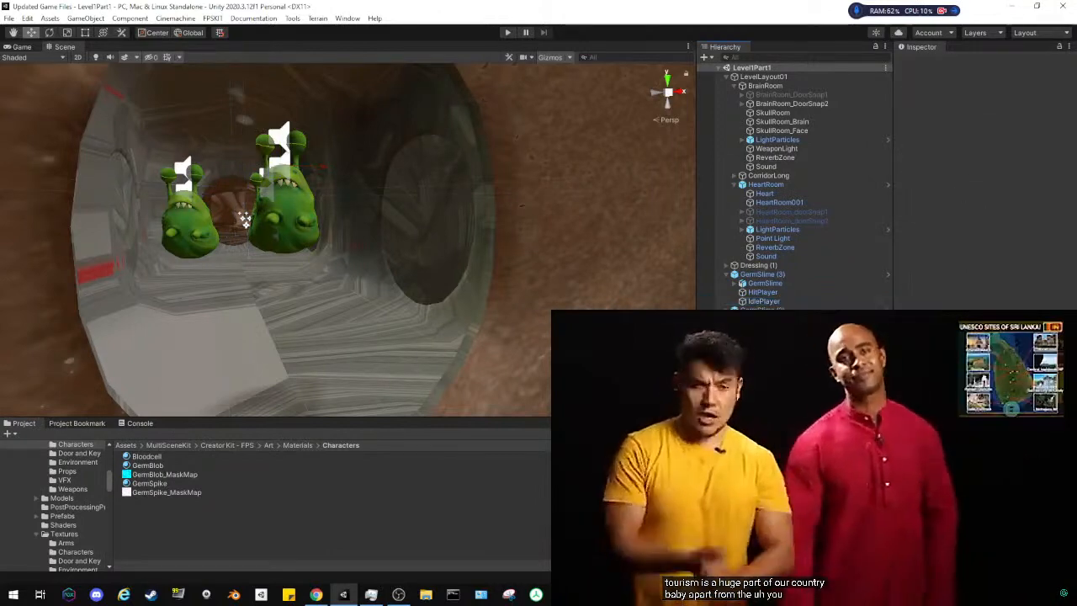
{"action": "left_click", "coordinate": [192, 225]}
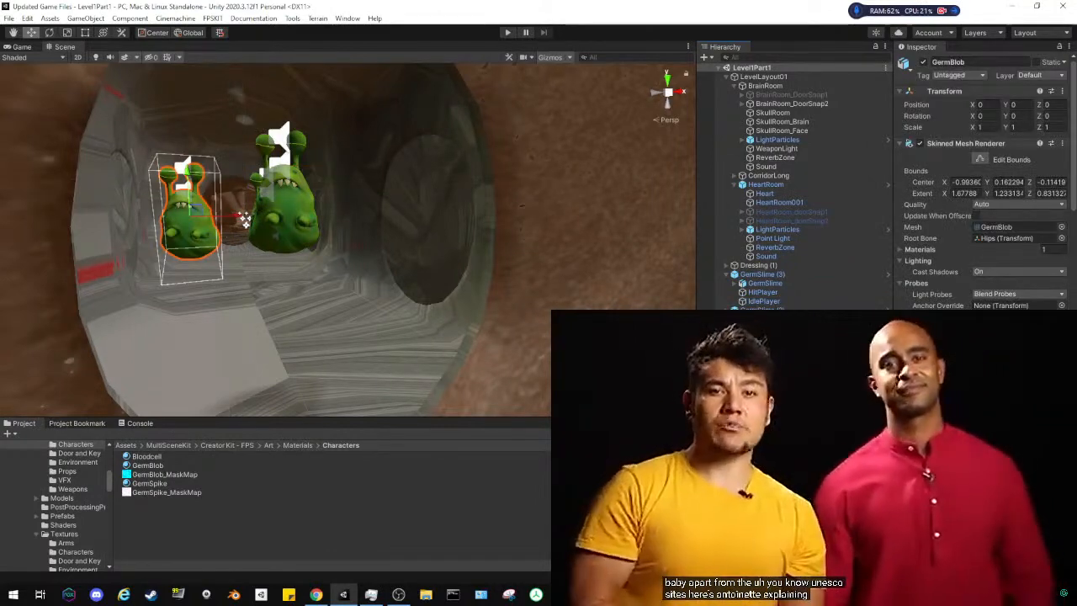
{"action": "left_click", "coordinate": [243, 219]}
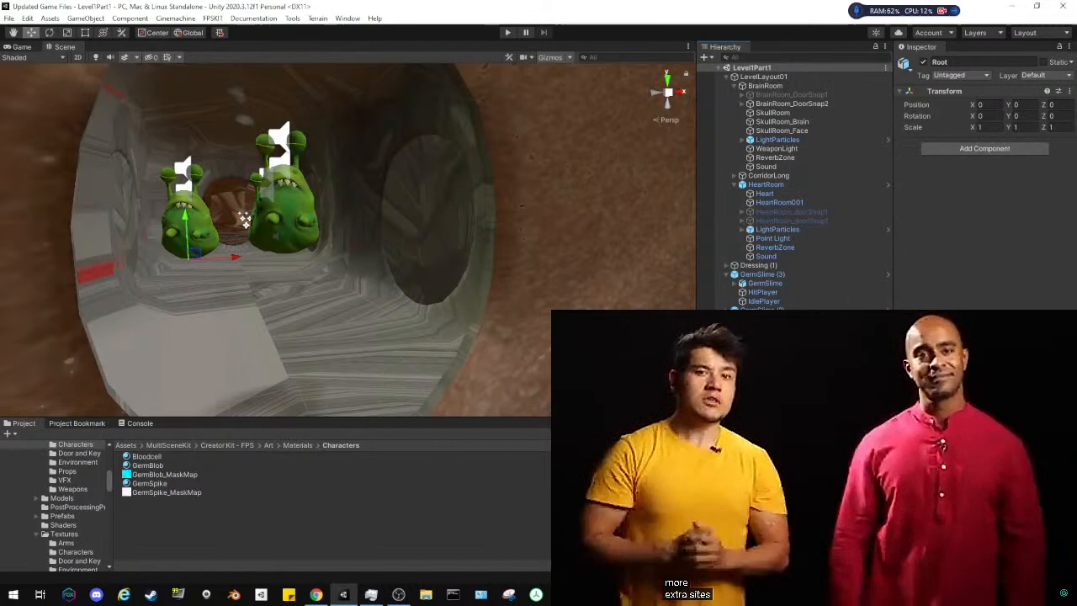
{"action": "left_click", "coordinate": [243, 220]}
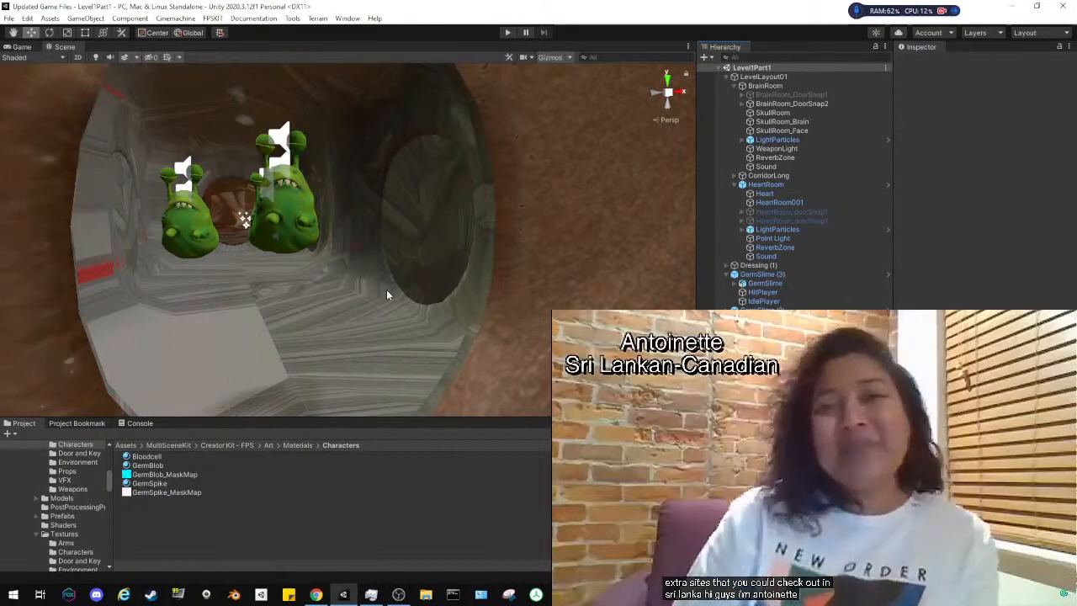
Replace the Fleisch material on CorridorLong_walls with the Sand Dune 3 Cave Interior material
{"action": "left_click", "coordinate": [383, 290]}
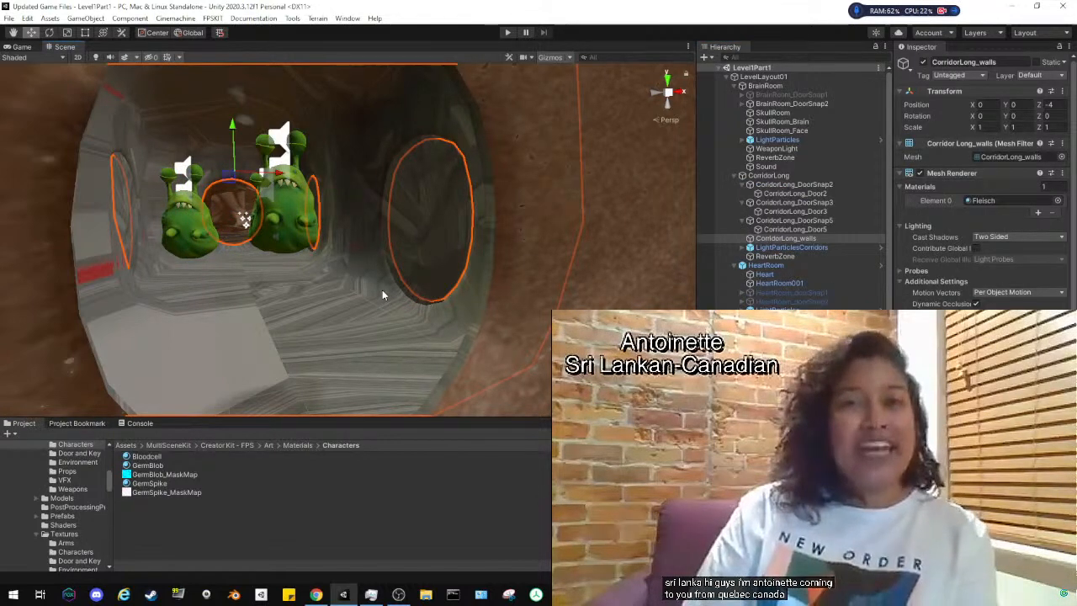
{"action": "scroll", "coordinate": [938, 299], "scroll_direction": "down", "scroll_amount": 2}
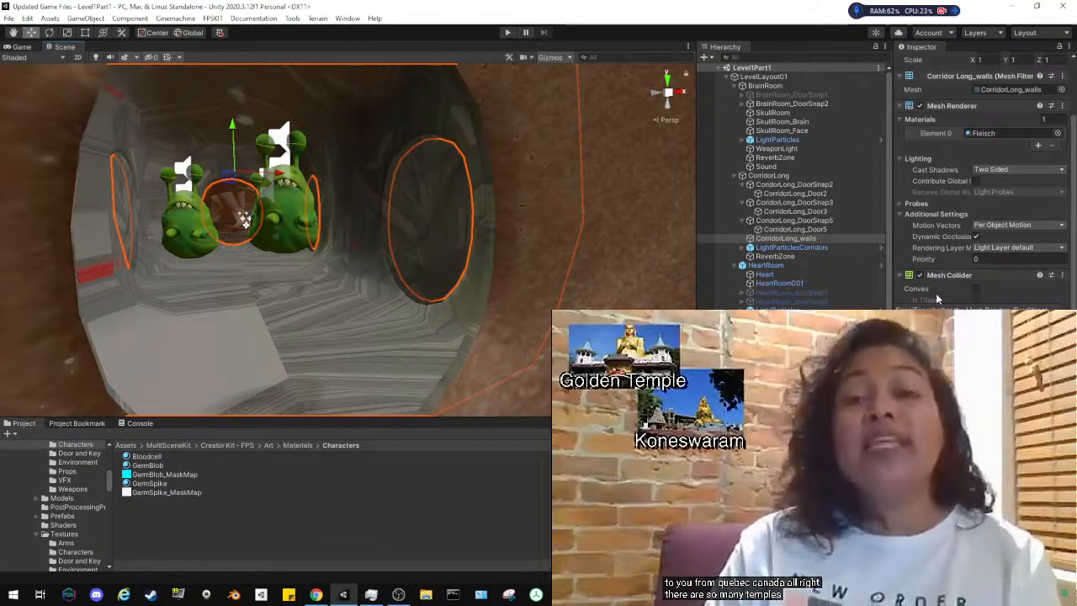
{"action": "left_click", "coordinate": [1057, 135]}
{"action": "type", "text": "sa"}
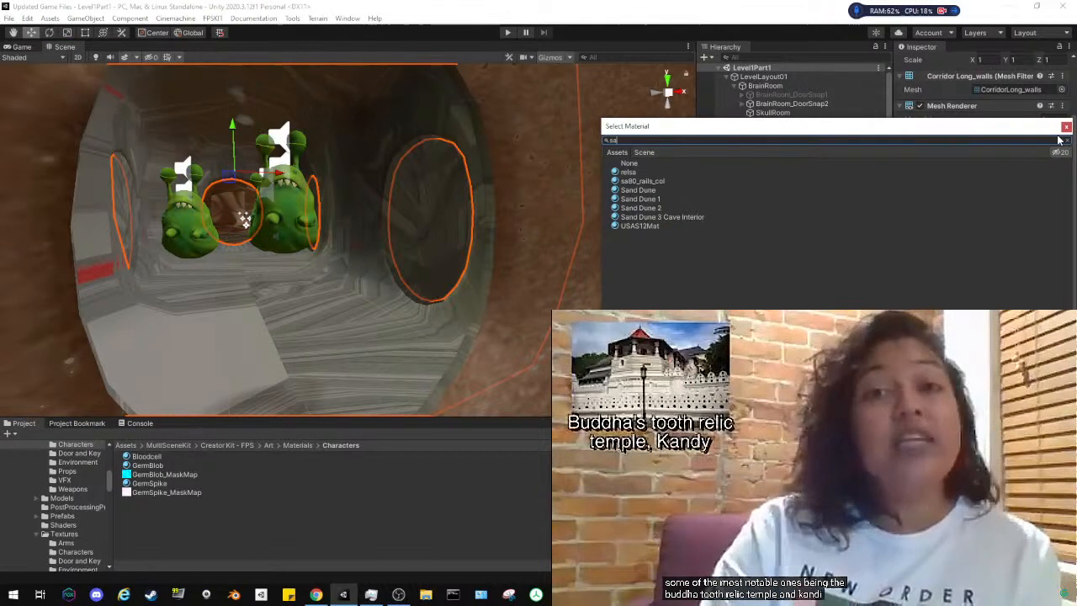
{"action": "left_click", "coordinate": [666, 217]}
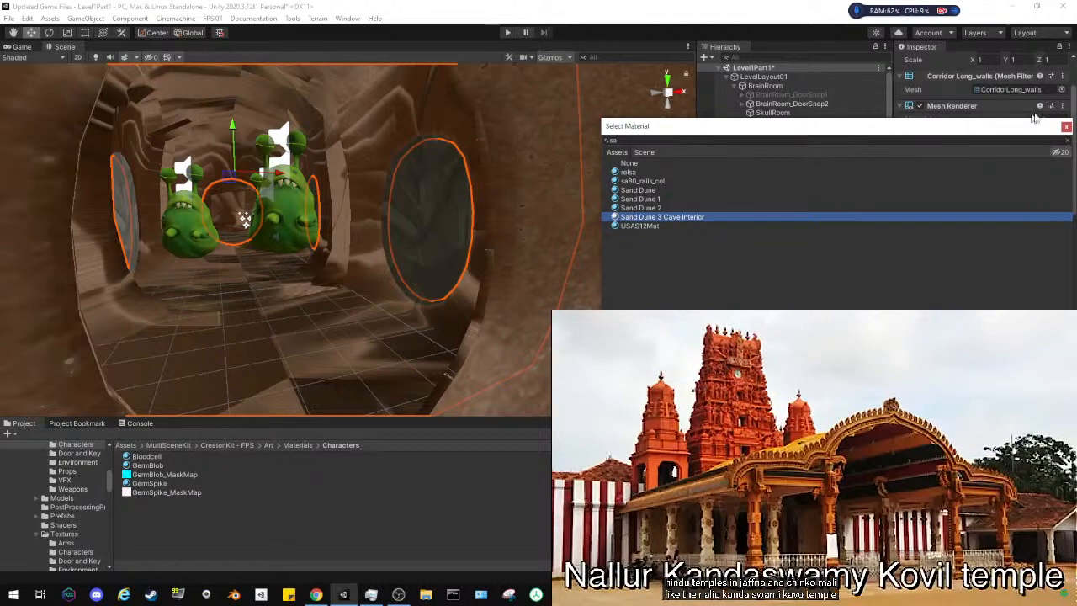
{"action": "left_click", "coordinate": [1066, 126]}
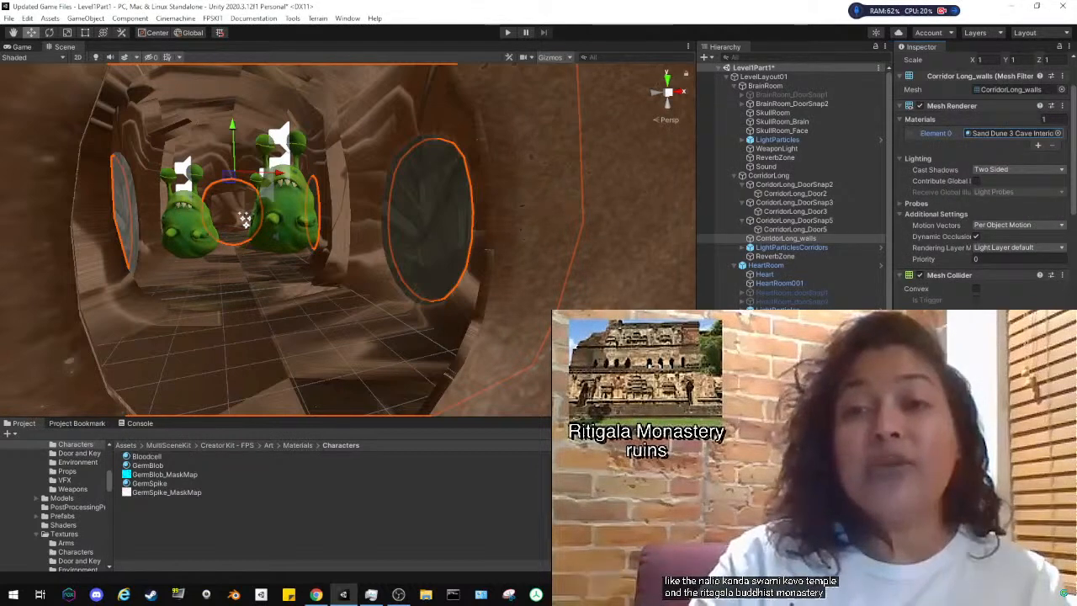
Duplicate the Sand Dune 3 Cave Interior material and assign the copy to CorridorLong_walls
{"action": "left_click", "coordinate": [995, 134]}
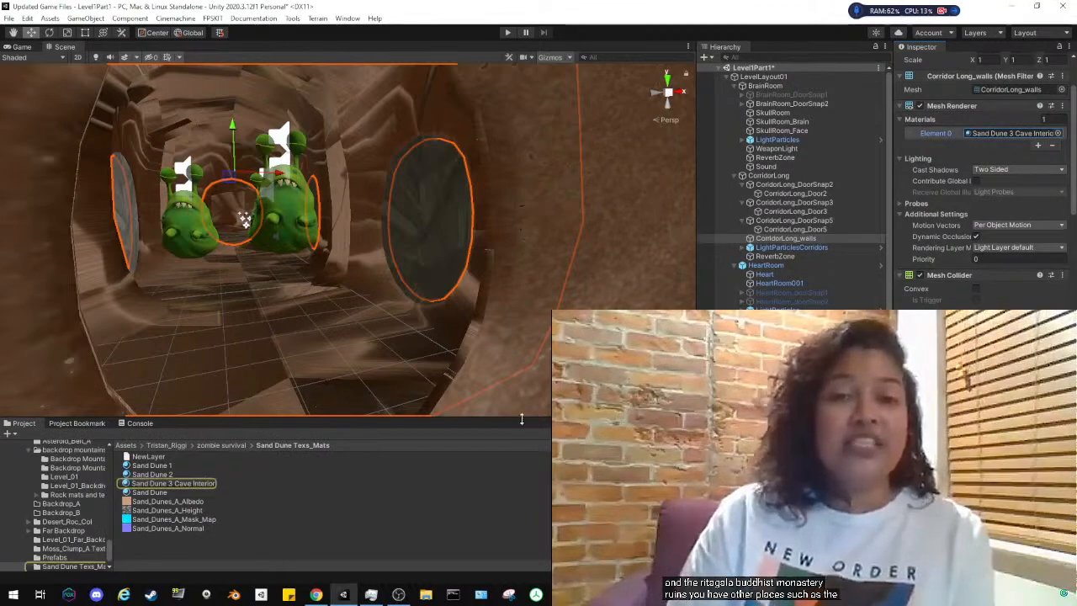
{"action": "left_click", "coordinate": [193, 484]}
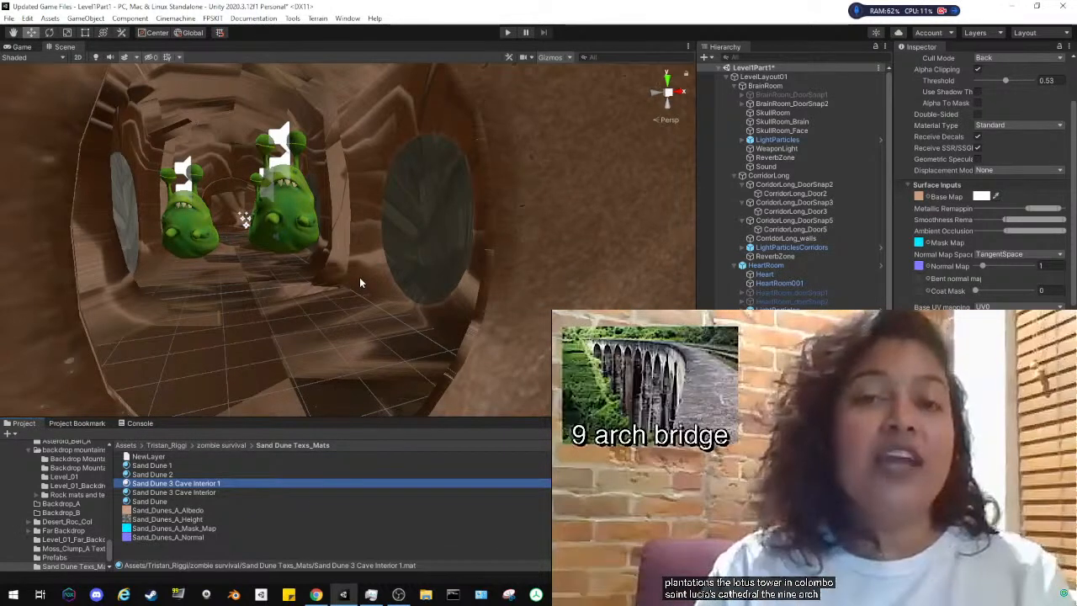
{"action": "left_click", "coordinate": [360, 277]}
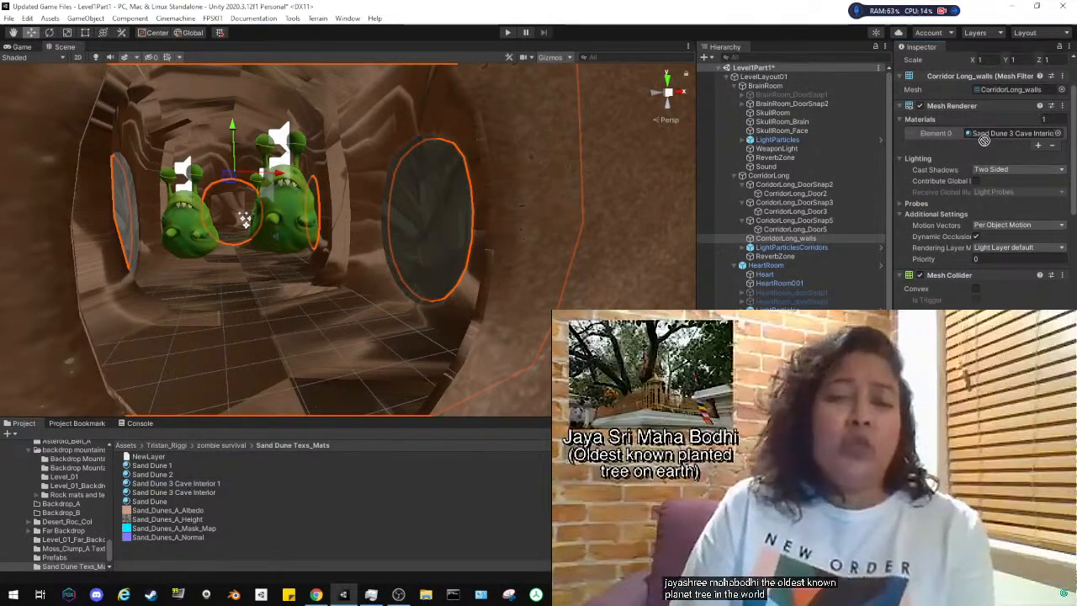
{"action": "left_click_drag", "start_coordinate": [984, 140], "coordinate": [987, 134]}
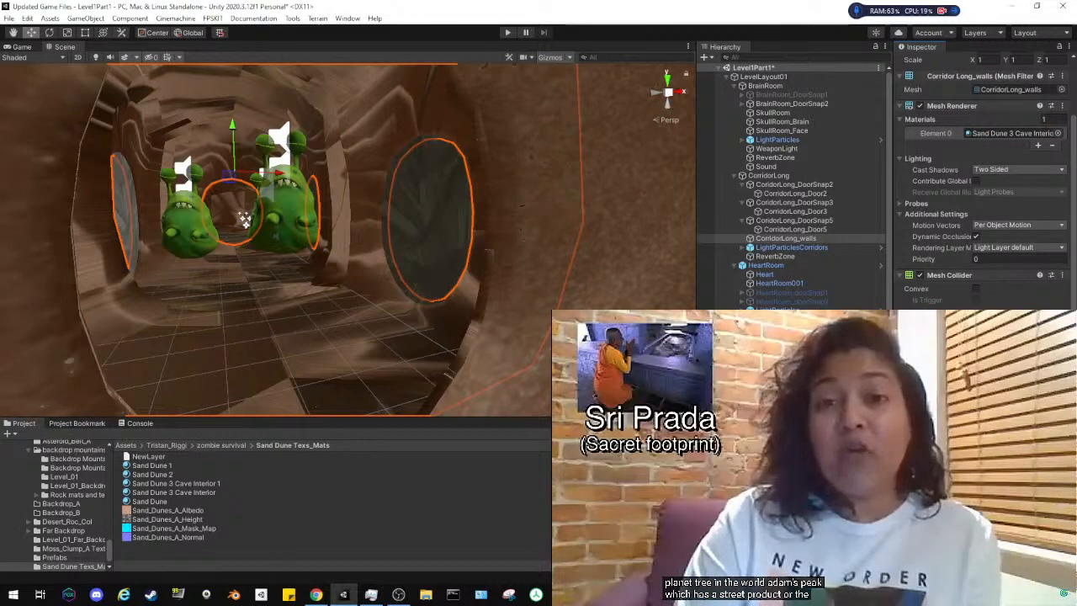
Try X tiling values of 0.5, 1 and about 8.73 on the corridor walls' material, ending back at 1
{"action": "scroll", "coordinate": [970, 299], "scroll_direction": "down", "scroll_amount": 10}
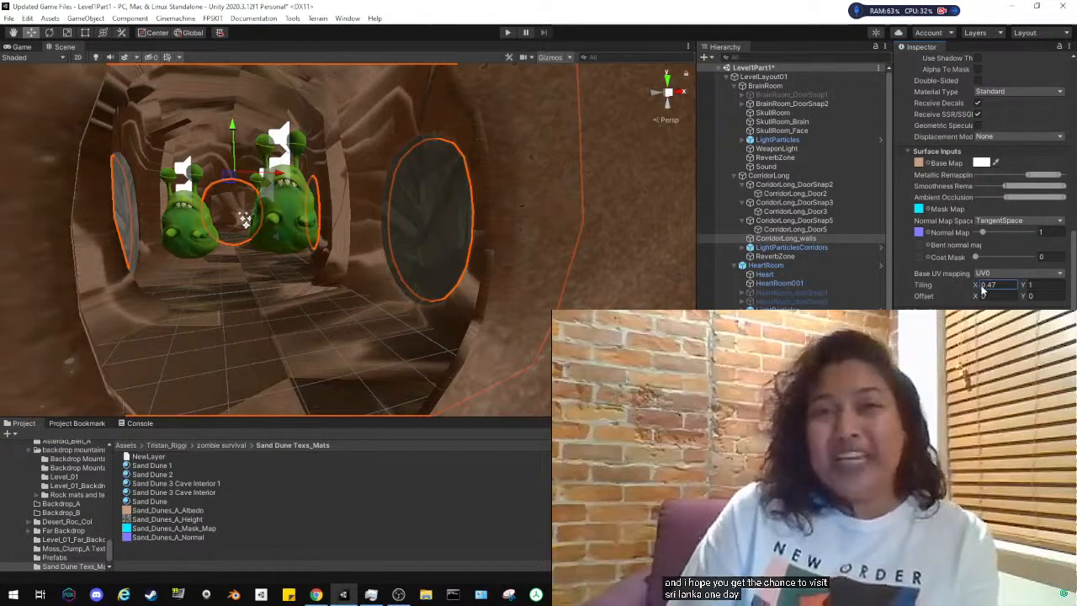
{"action": "type", "text": "0.5"}
{"action": "key", "text": "Return"}
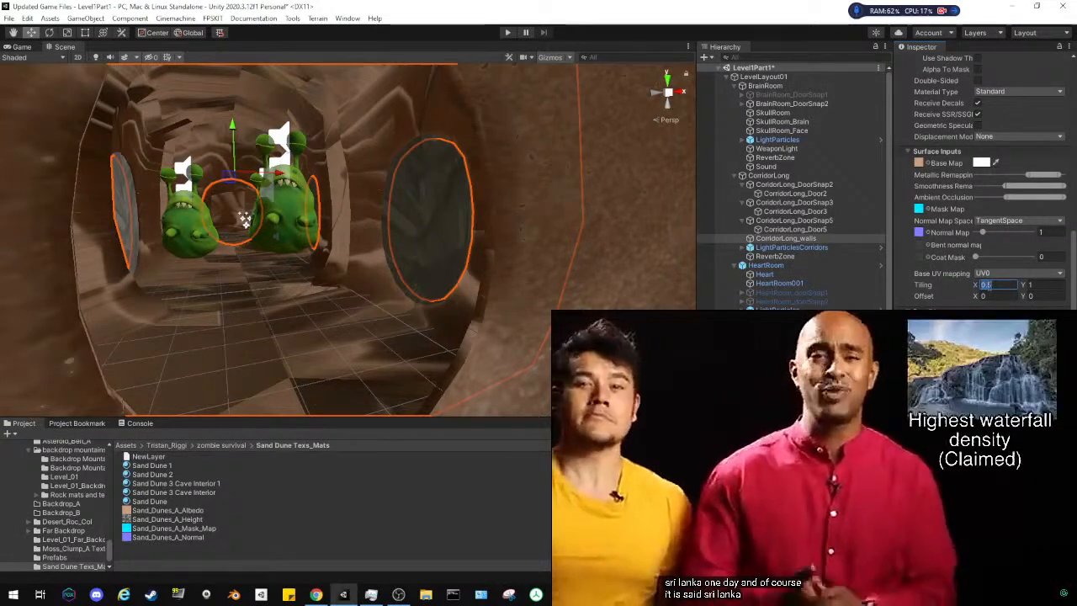
{"action": "type", "text": "1"}
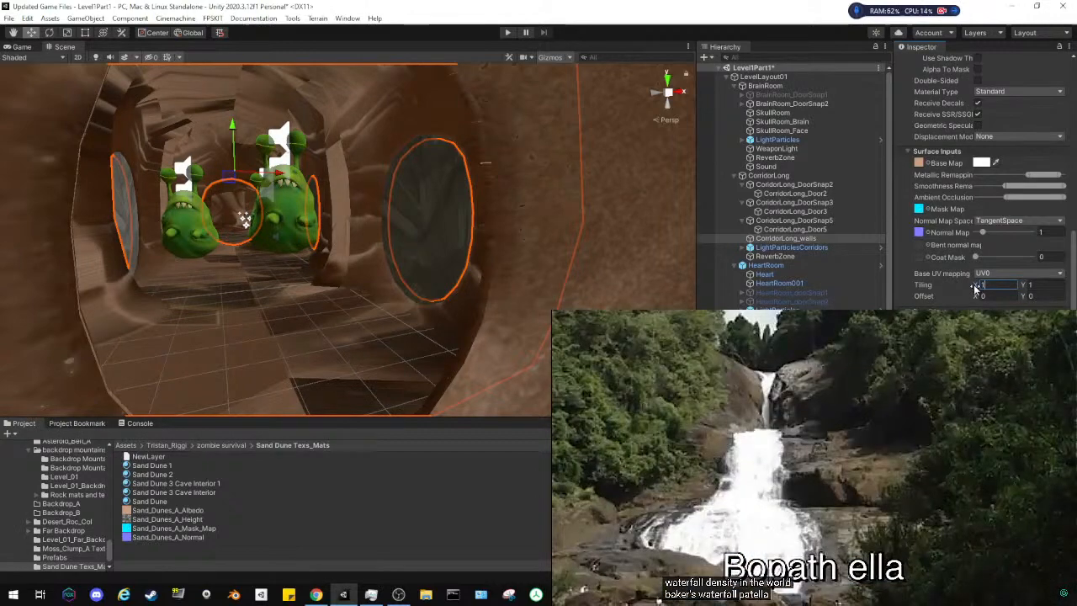
{"action": "left_click_drag", "start_coordinate": [976, 288], "coordinate": [55, 283]}
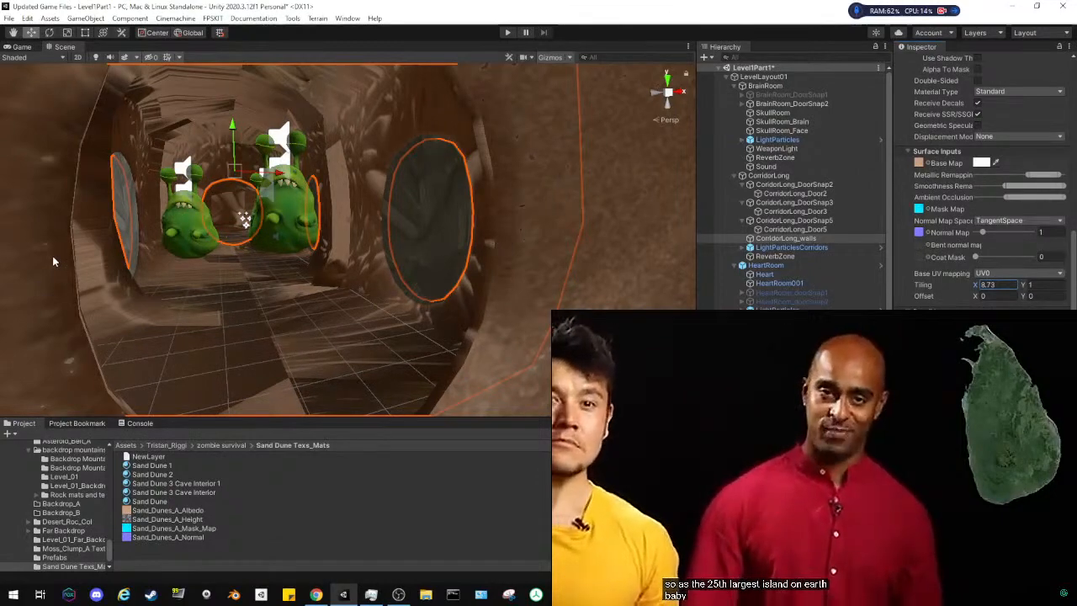
{"action": "type", "text": "1"}
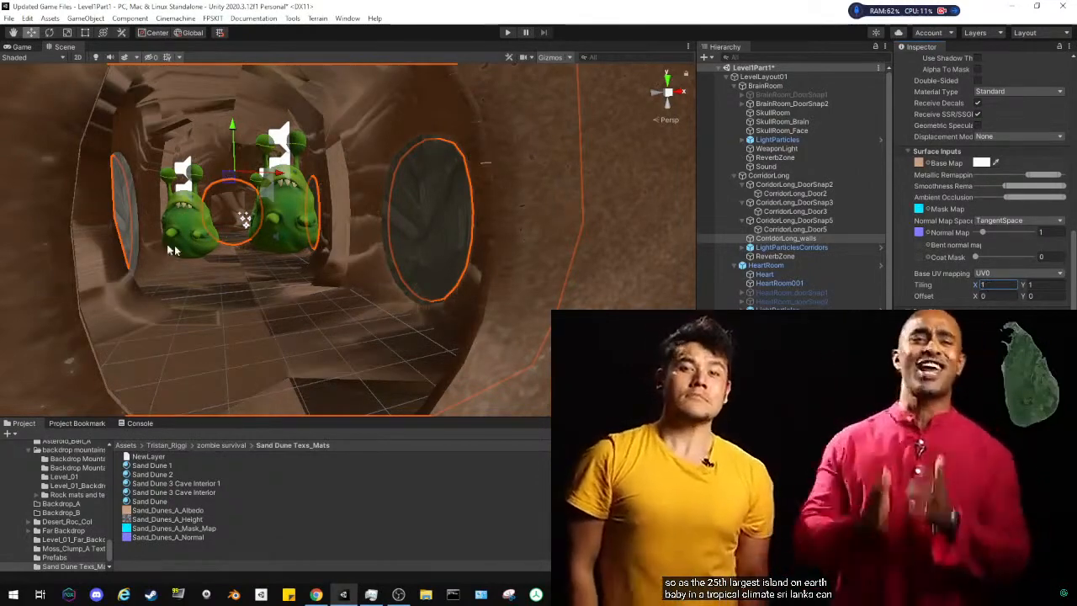
Set the corridor walls' material tiling to 5 in both X and Y after trying smaller X values
{"action": "key", "text": "w"}
{"action": "right_click_drag", "start_coordinate": [454, 255], "coordinate": [504, 268]}
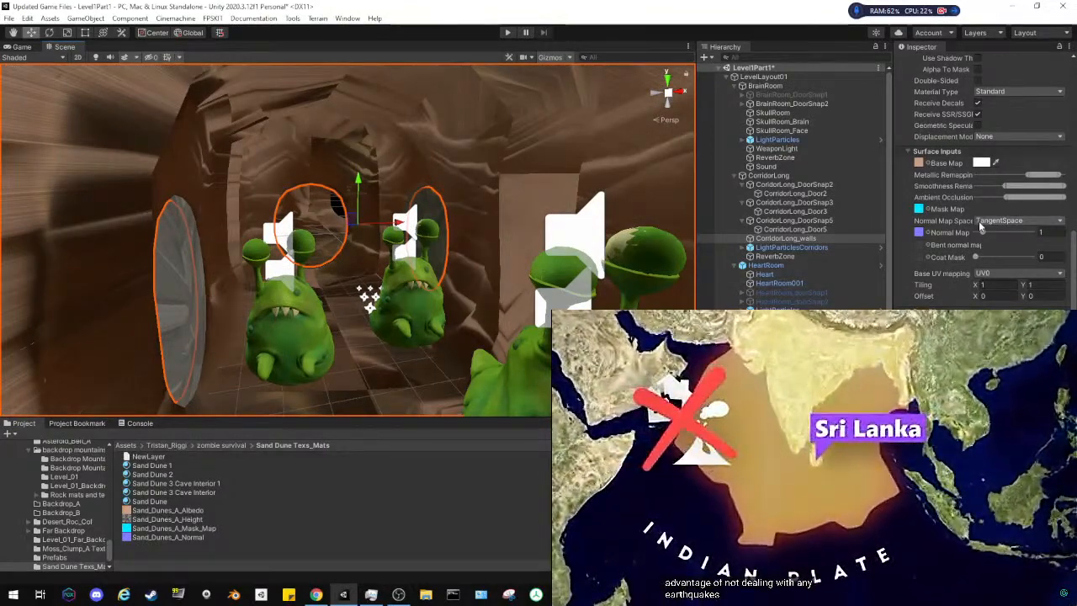
{"action": "left_click", "coordinate": [995, 284]}
{"action": "type", "text": "1.53"}
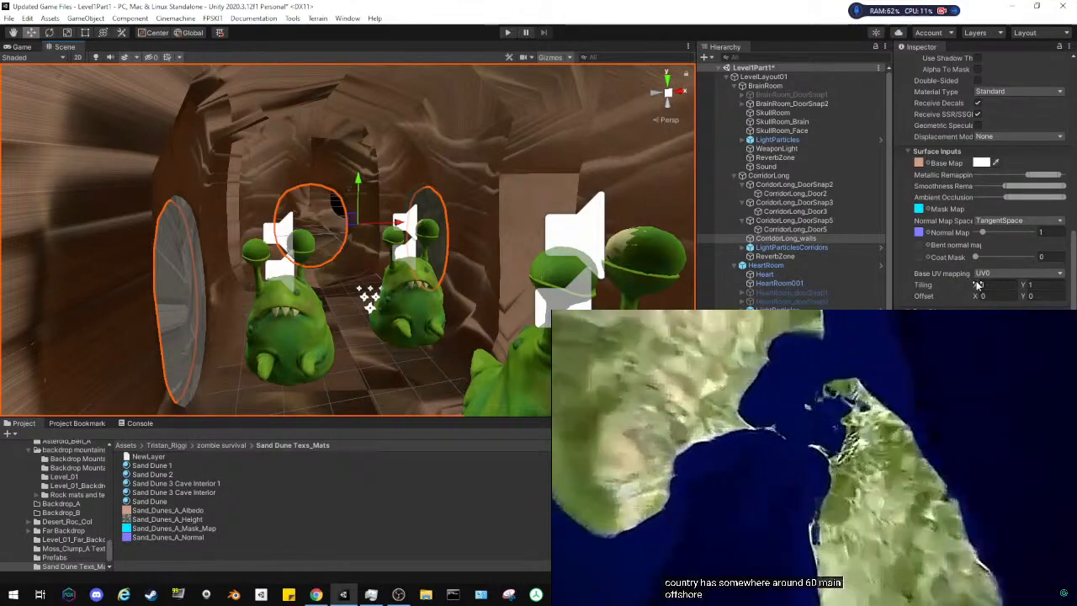
{"action": "left_click_drag", "start_coordinate": [989, 290], "coordinate": [1003, 290]}
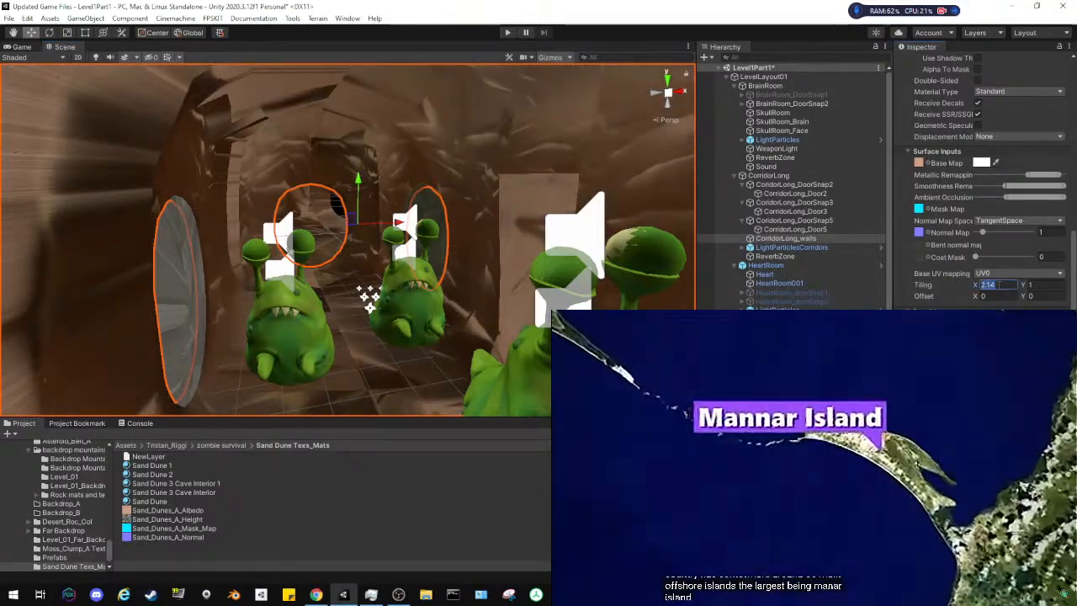
{"action": "type", "text": "5"}
{"action": "left_click", "coordinate": [1040, 286]}
{"action": "type", "text": "5"}
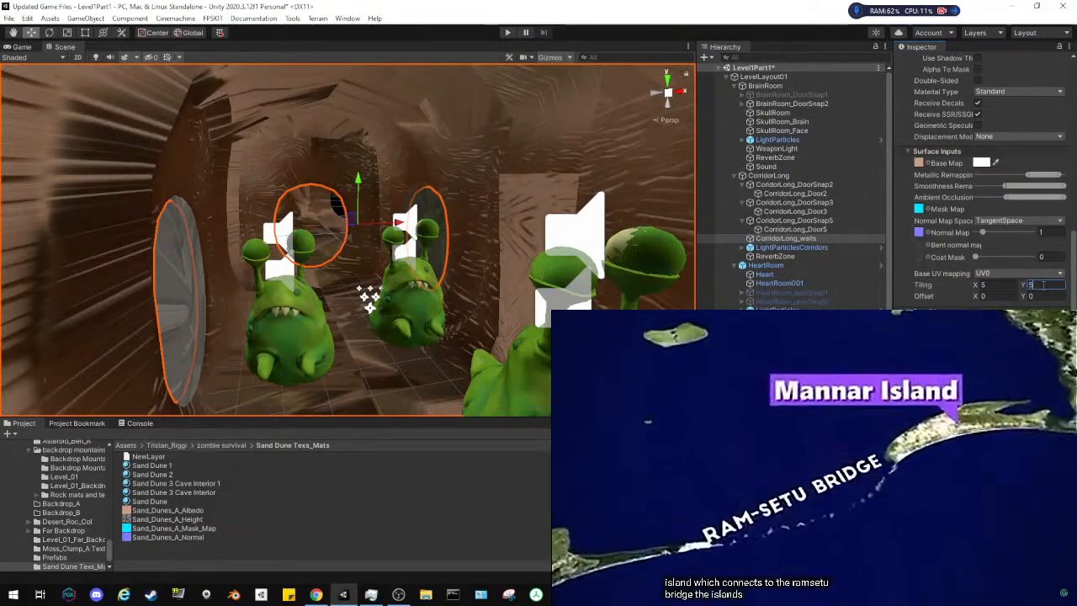
Inspect the retiled corridor and the adjoining brain room, and check the tiling of the SkullRoom material for comparison
{"action": "key", "text": "w"}
{"action": "right_click_drag", "start_coordinate": [383, 304], "coordinate": [275, 208]}
{"action": "right_click_drag", "start_coordinate": [307, 210], "coordinate": [445, 241]}
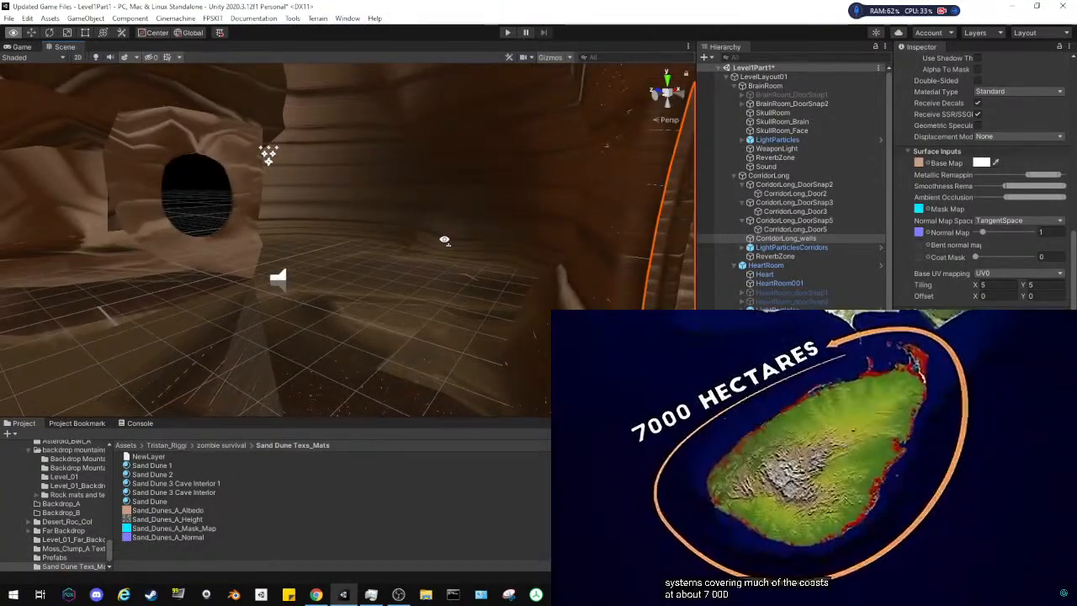
{"action": "key", "text": "w"}
{"action": "right_click_drag", "start_coordinate": [445, 241], "coordinate": [539, 252]}
{"action": "left_click", "coordinate": [460, 165]}
{"action": "left_click", "coordinate": [539, 257]}
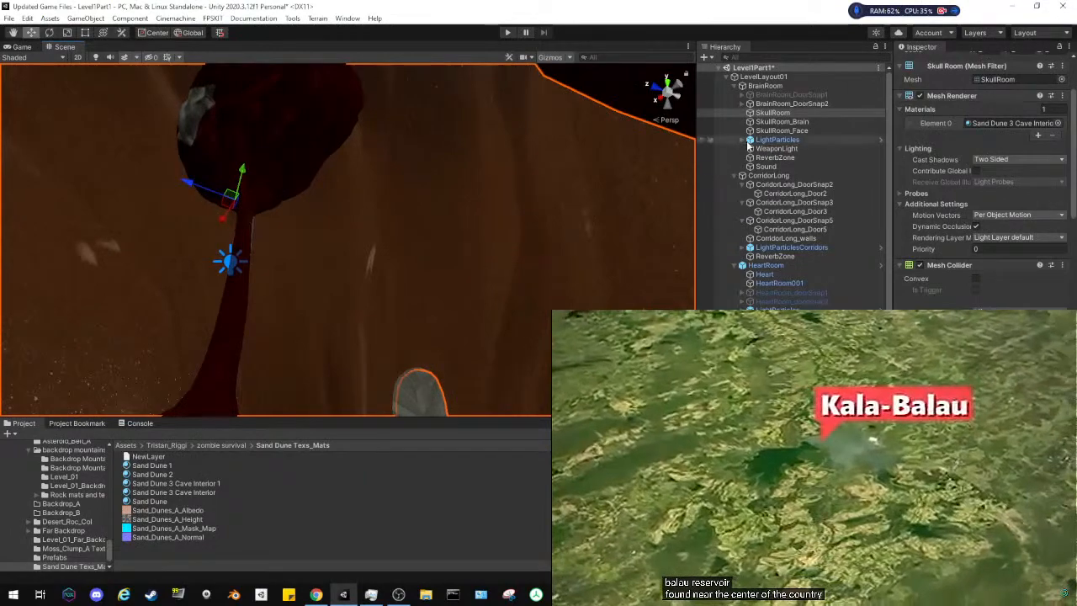
{"action": "left_click", "coordinate": [755, 123]}
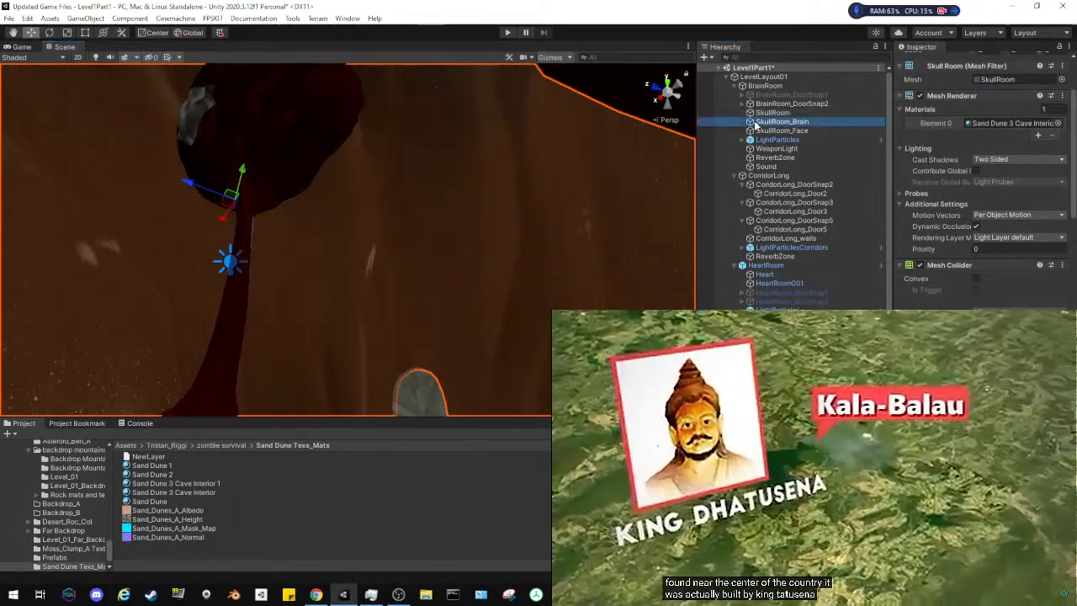
{"action": "key", "text": "Up"}
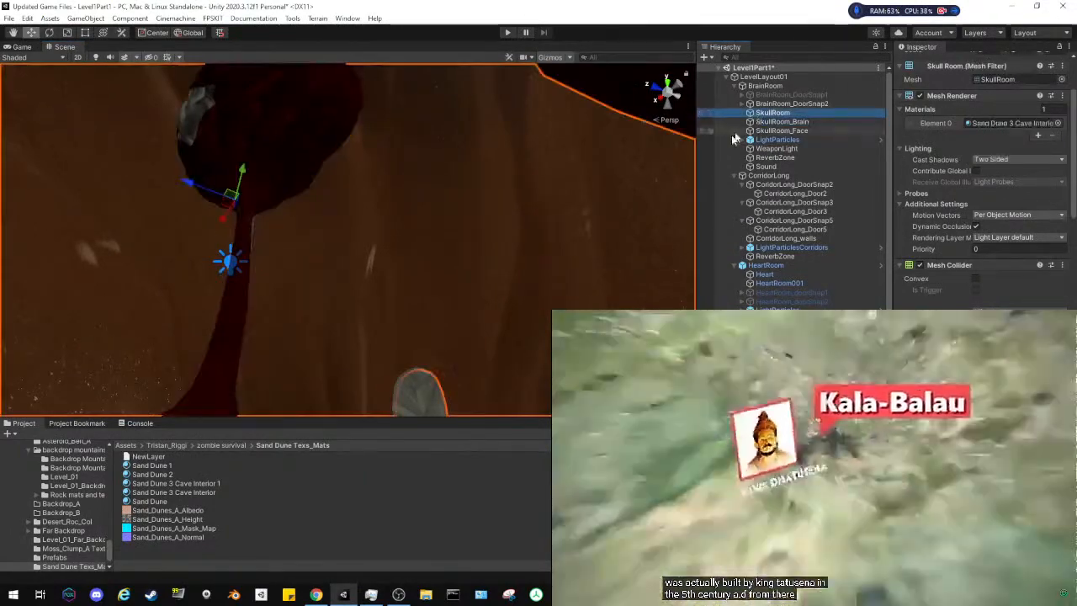
{"action": "scroll", "coordinate": [980, 202], "scroll_direction": "down", "scroll_amount": 10}
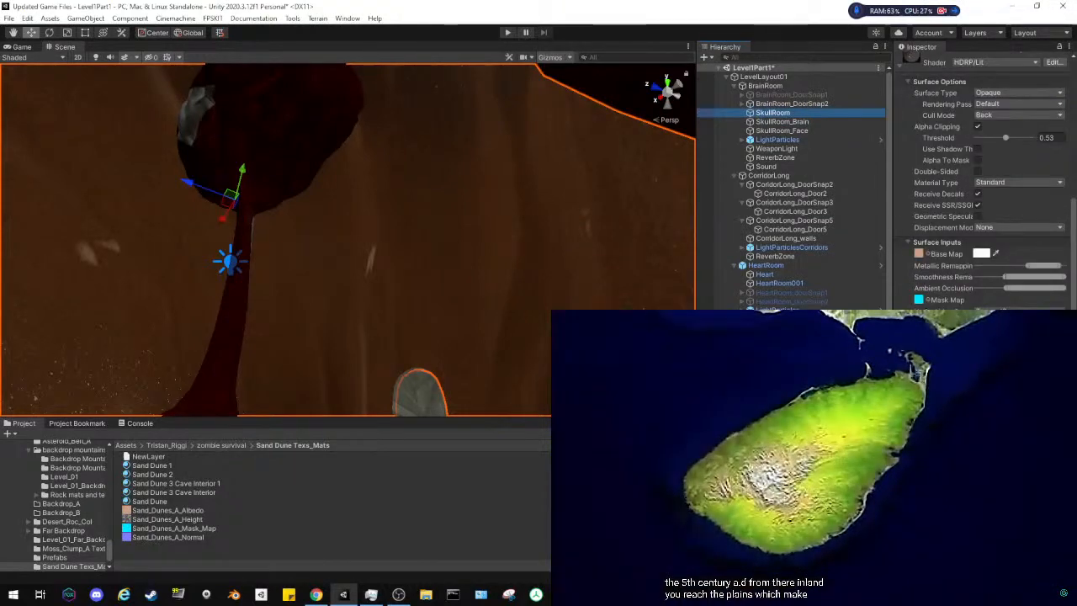
{"action": "scroll", "coordinate": [980, 202], "scroll_direction": "down", "scroll_amount": 3}
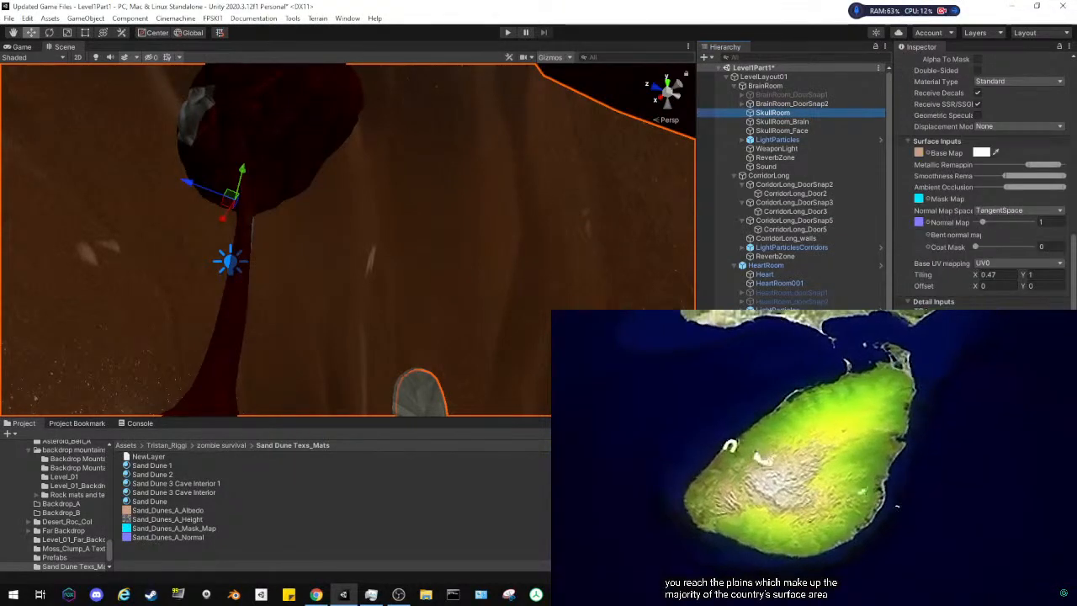
Examine how the CorridorLong_walls texture looks from inside the corridor and from the adjoining room
{"action": "right_click_drag", "start_coordinate": [493, 284], "coordinate": [345, 329]}
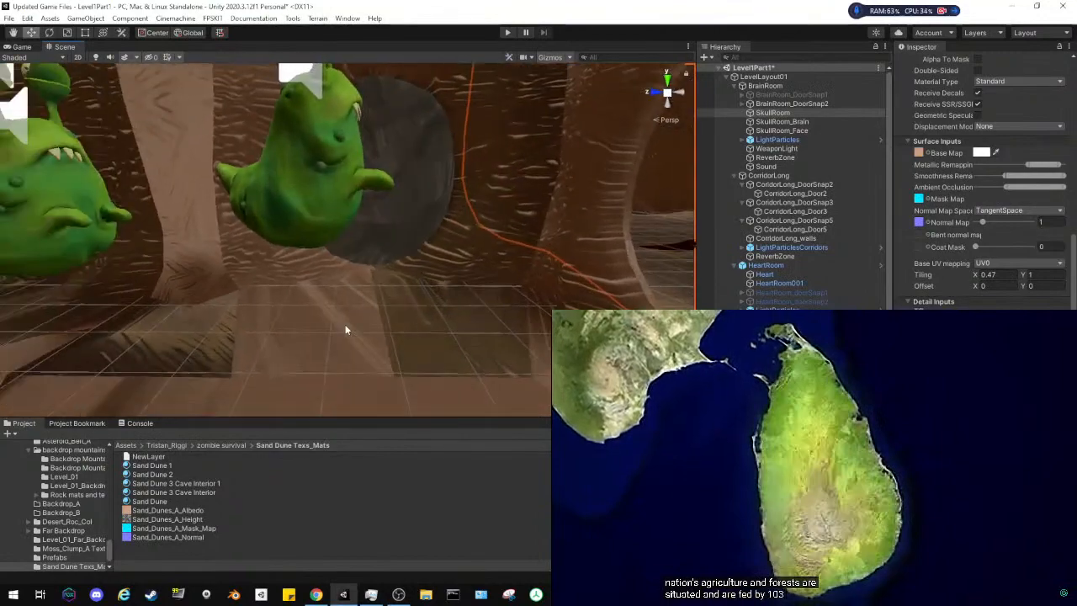
{"action": "left_click", "coordinate": [472, 277]}
{"action": "right_click_drag", "start_coordinate": [472, 277], "coordinate": [426, 272]}
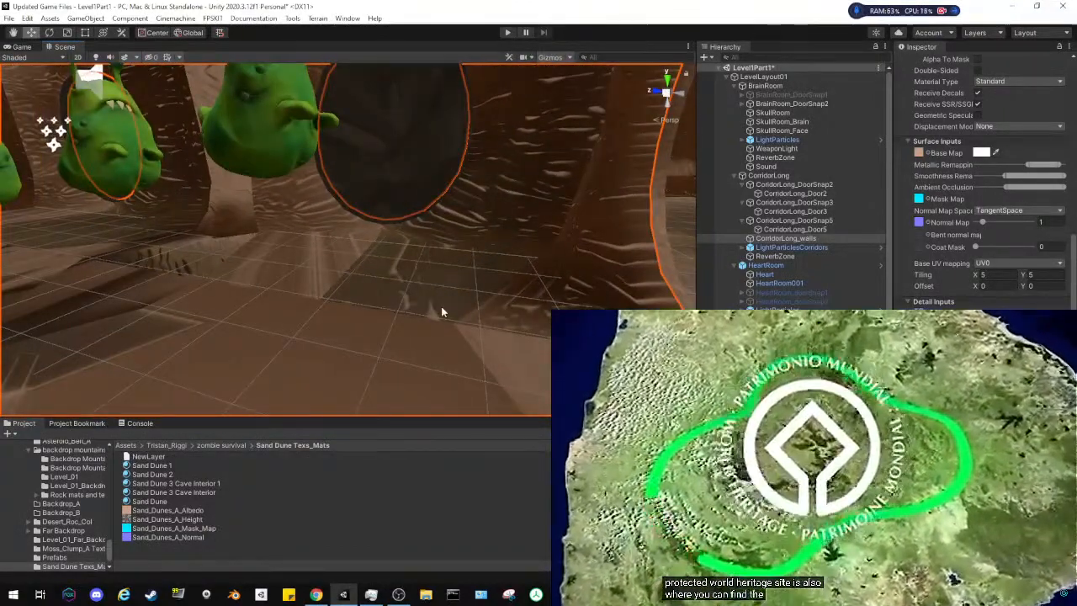
{"action": "right_click_drag", "start_coordinate": [539, 283], "coordinate": [883, 225]}
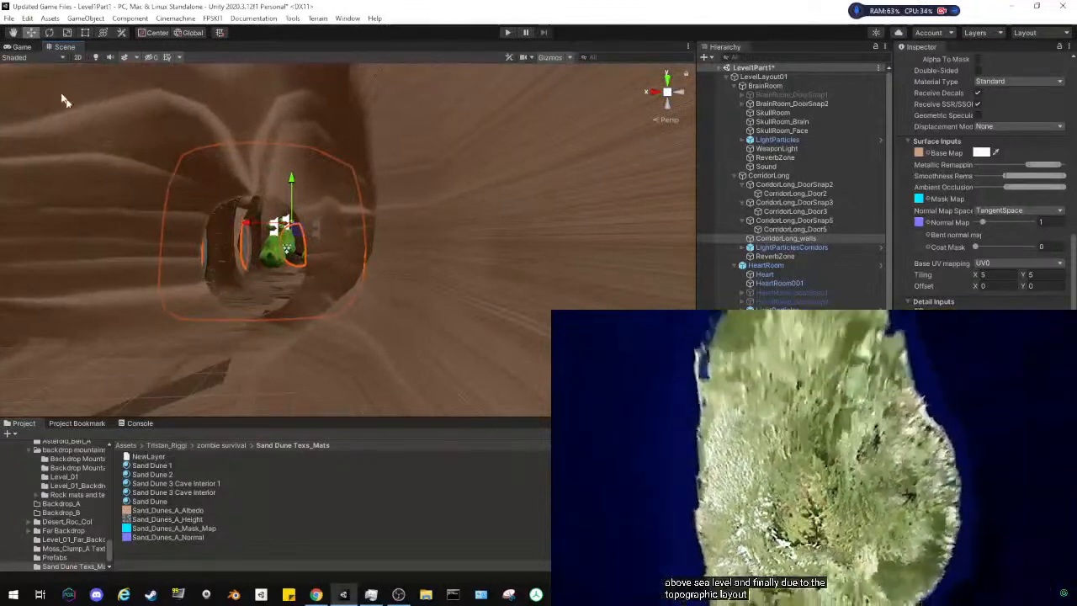
Save the Level1Part1 scene, collapse its object hierarchy and clear the current selection
{"action": "left_click", "coordinate": [7, 18]}
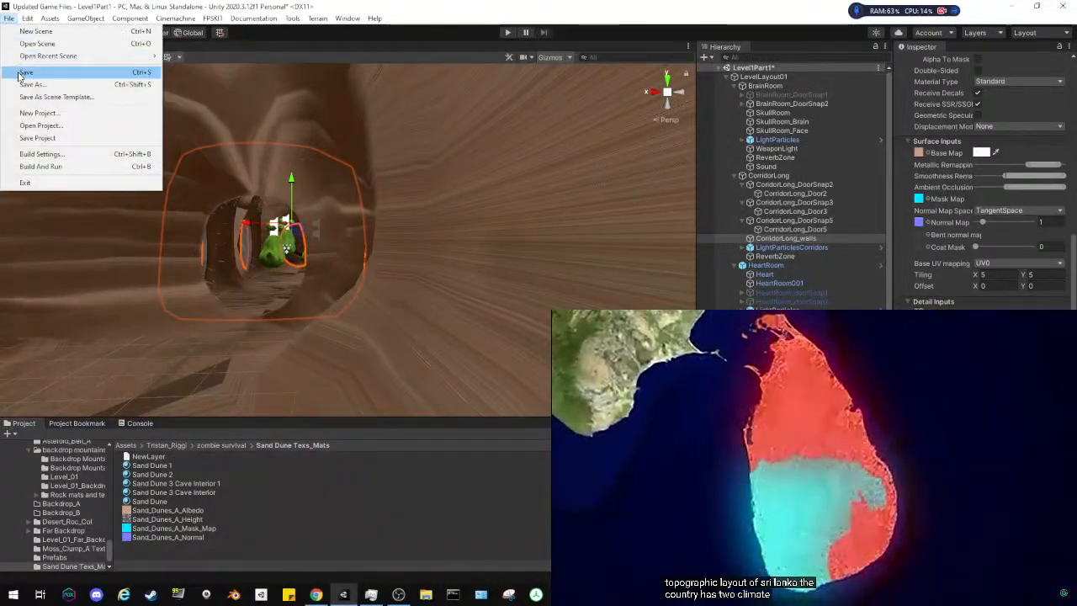
{"action": "left_click", "coordinate": [32, 81]}
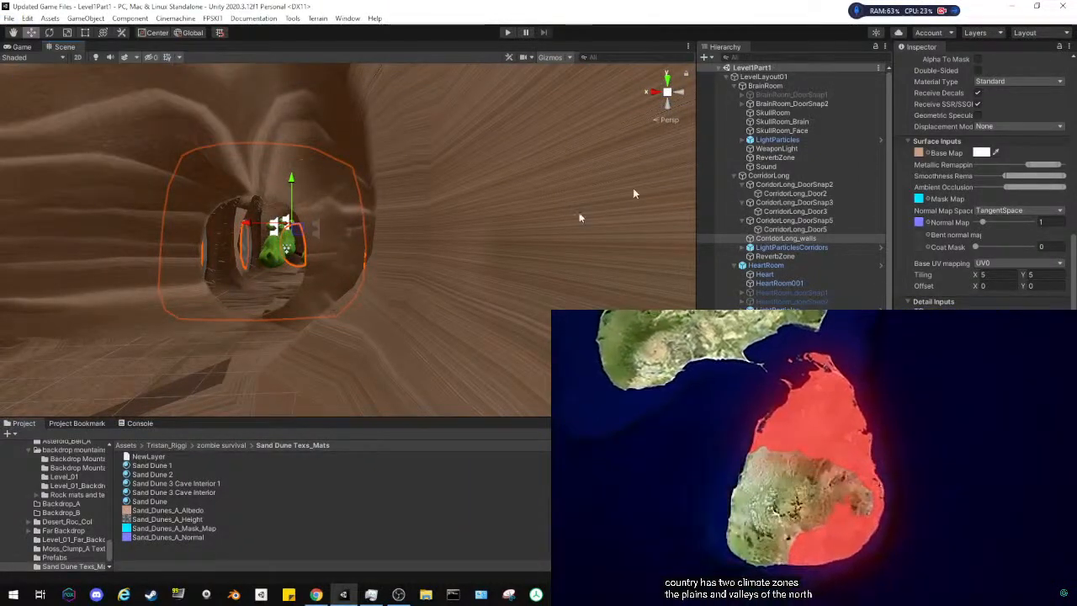
{"action": "left_click", "coordinate": [720, 68]}
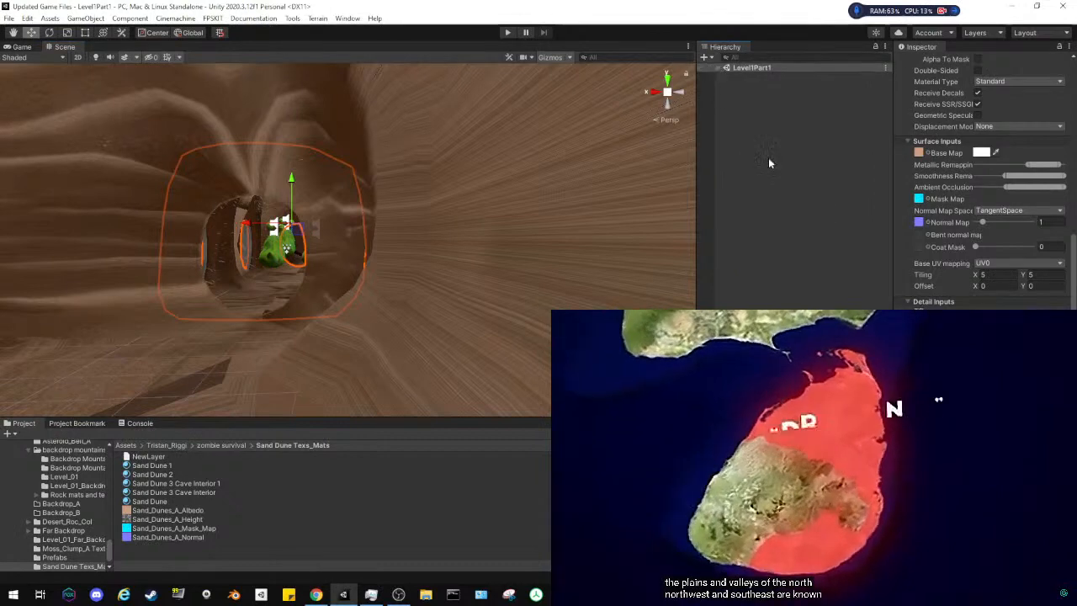
{"action": "left_click", "coordinate": [768, 157]}
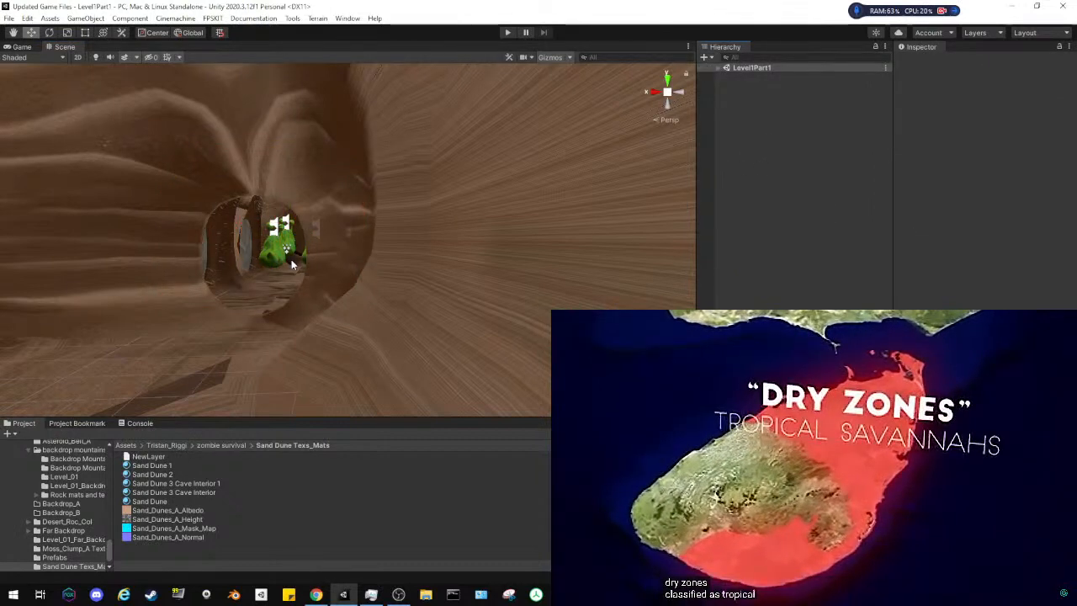
Select CorridorLong_Door3 and try the Sand Dune 3 Cave Interior and Sand Dune 3 Cave Interior 1 materials on it
{"action": "right_click_drag", "start_coordinate": [359, 255], "coordinate": [193, 265]}
{"action": "left_click", "coordinate": [194, 265]}
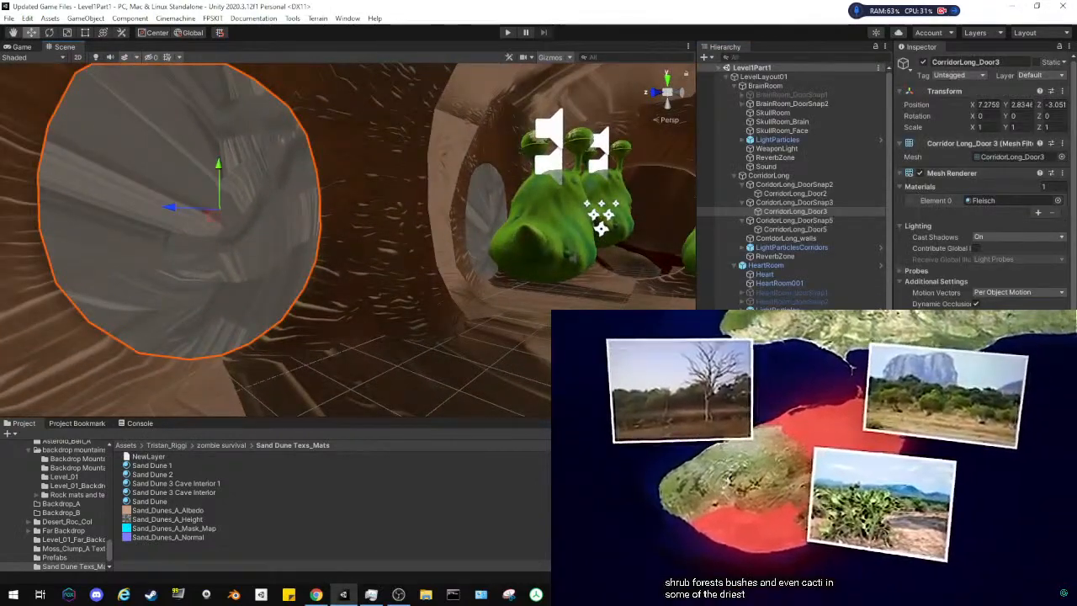
{"action": "left_click", "coordinate": [1060, 201]}
{"action": "type", "text": "san"}
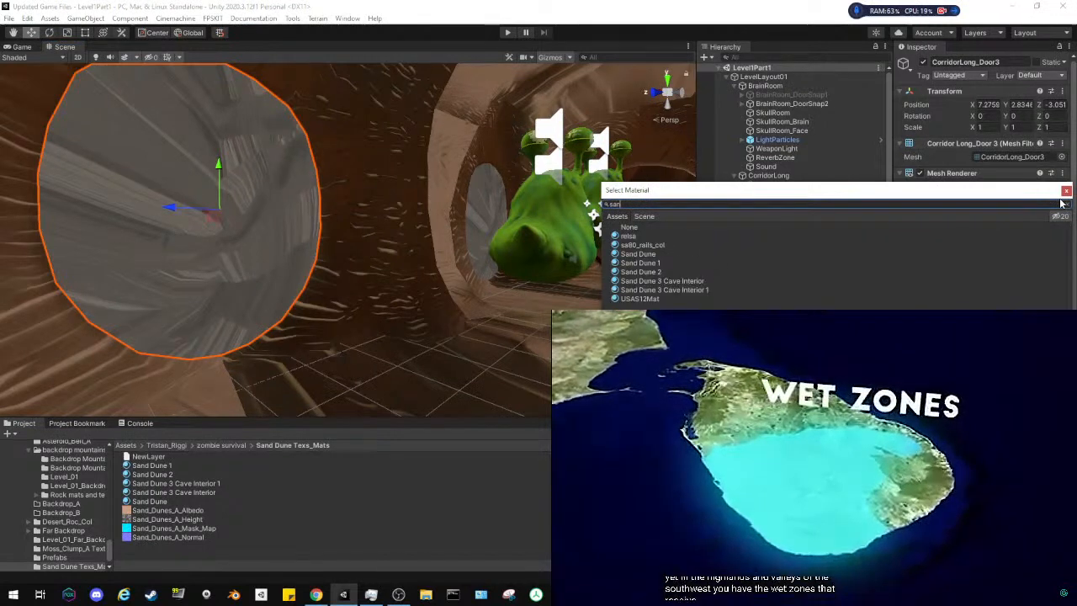
{"action": "left_click", "coordinate": [671, 263]}
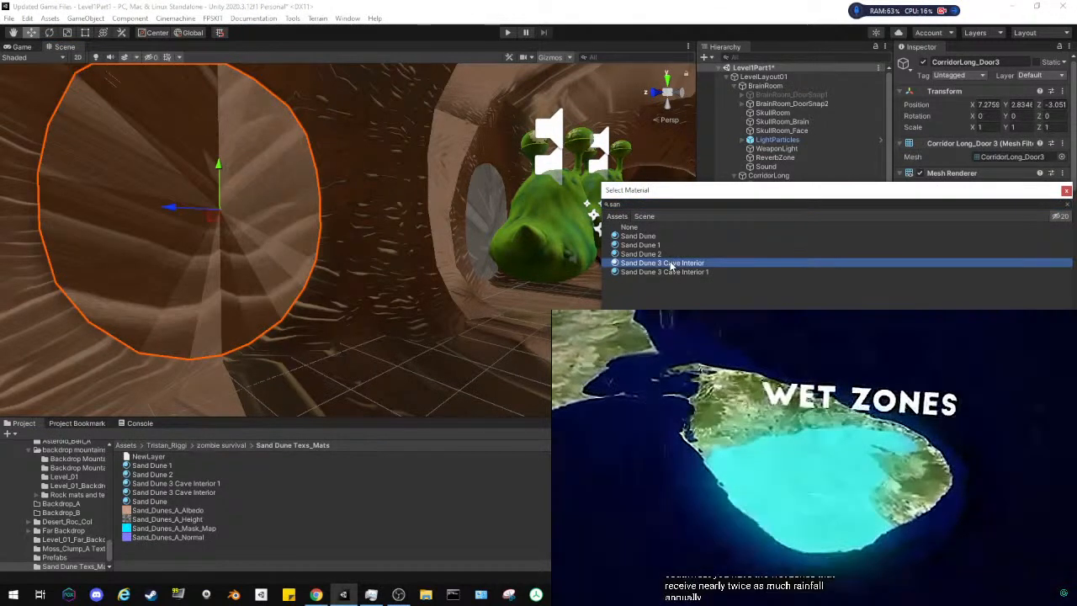
{"action": "left_click", "coordinate": [673, 272]}
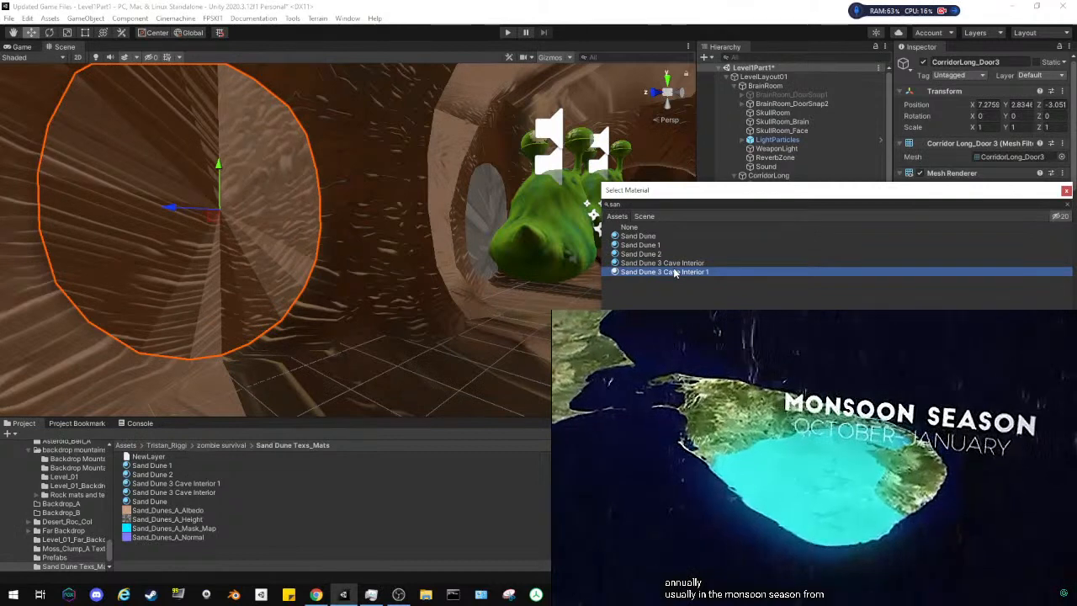
{"action": "left_click", "coordinate": [674, 263]}
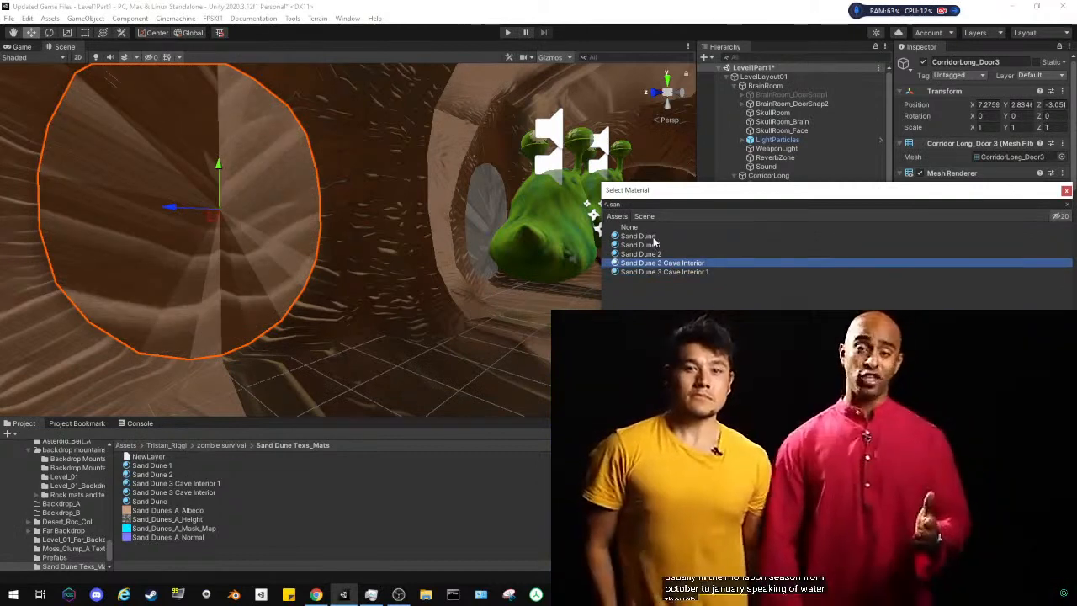
Try the Sand Dune, Sand Dune 1 and Sand Dune 2 materials on CorridorLong_Door3
{"action": "left_click", "coordinate": [648, 237]}
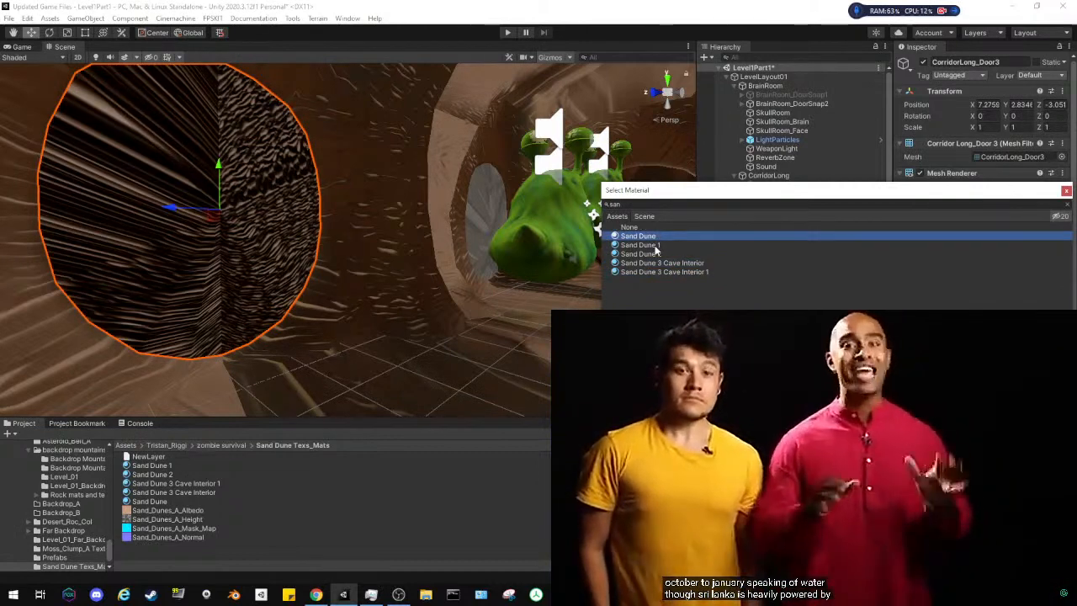
{"action": "left_click", "coordinate": [655, 246]}
{"action": "left_click", "coordinate": [655, 236]}
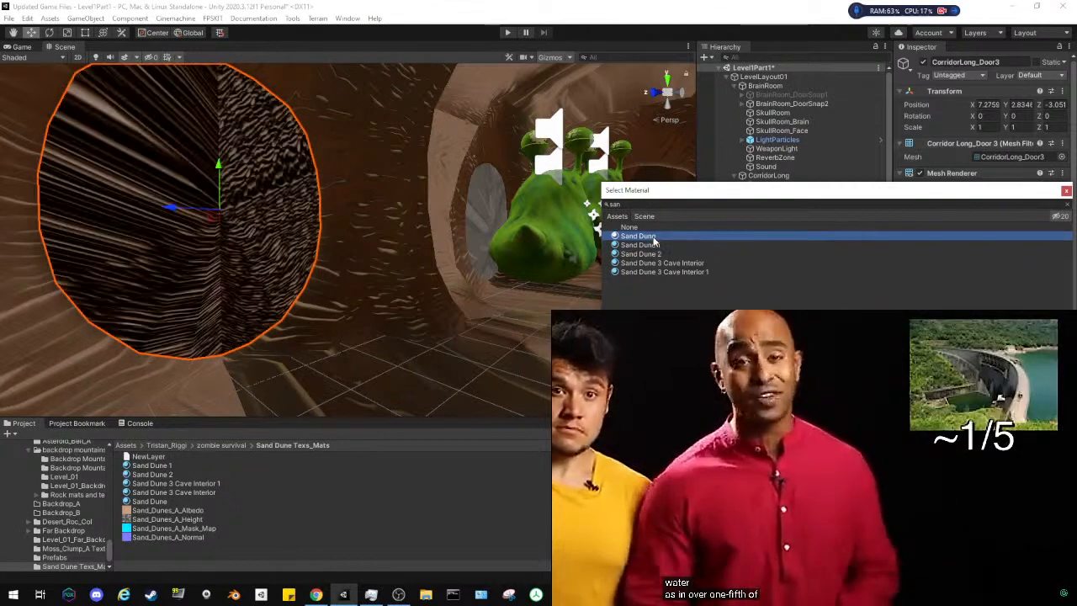
{"action": "left_click", "coordinate": [648, 254]}
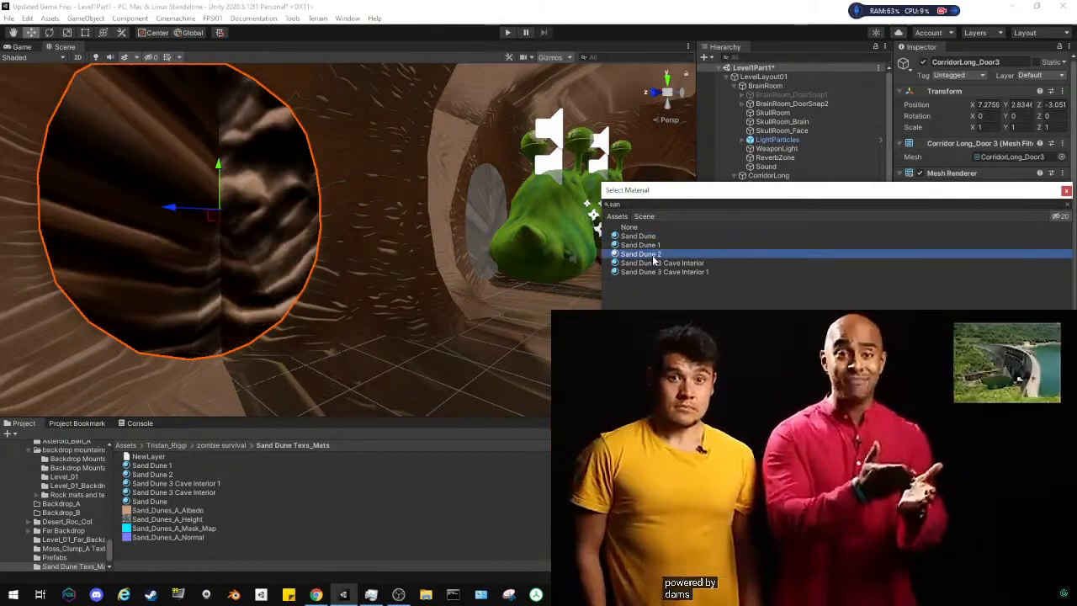
{"action": "left_click", "coordinate": [649, 236]}
{"action": "left_click", "coordinate": [650, 245]}
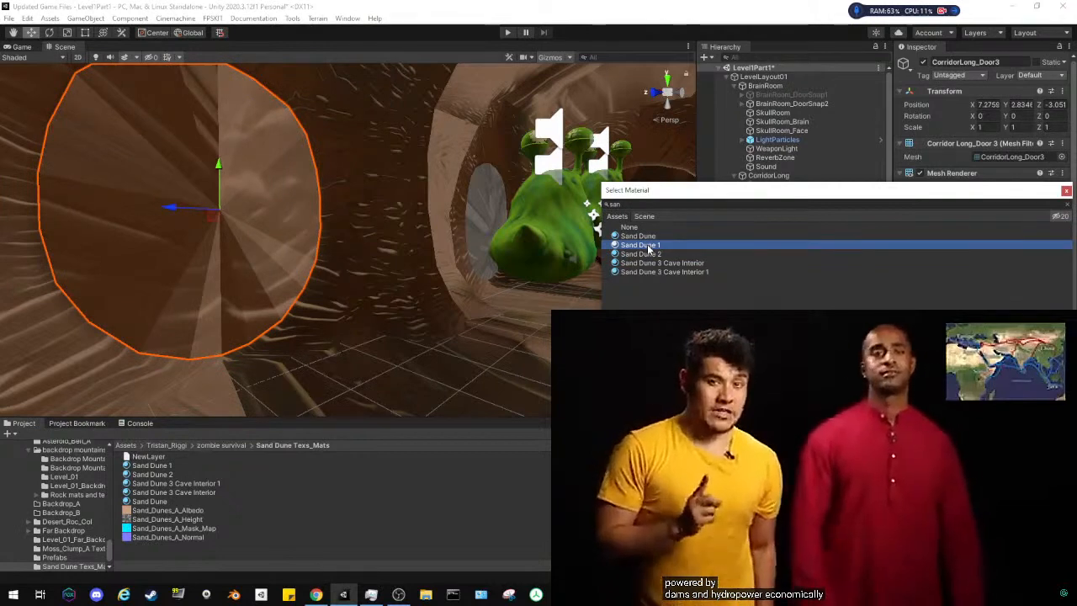
Assign Sand Dune 3 Cave Interior 1 to CorridorLong_Door3 after comparing it with Sand Dune 3 Cave Interior
{"action": "left_click", "coordinate": [661, 272]}
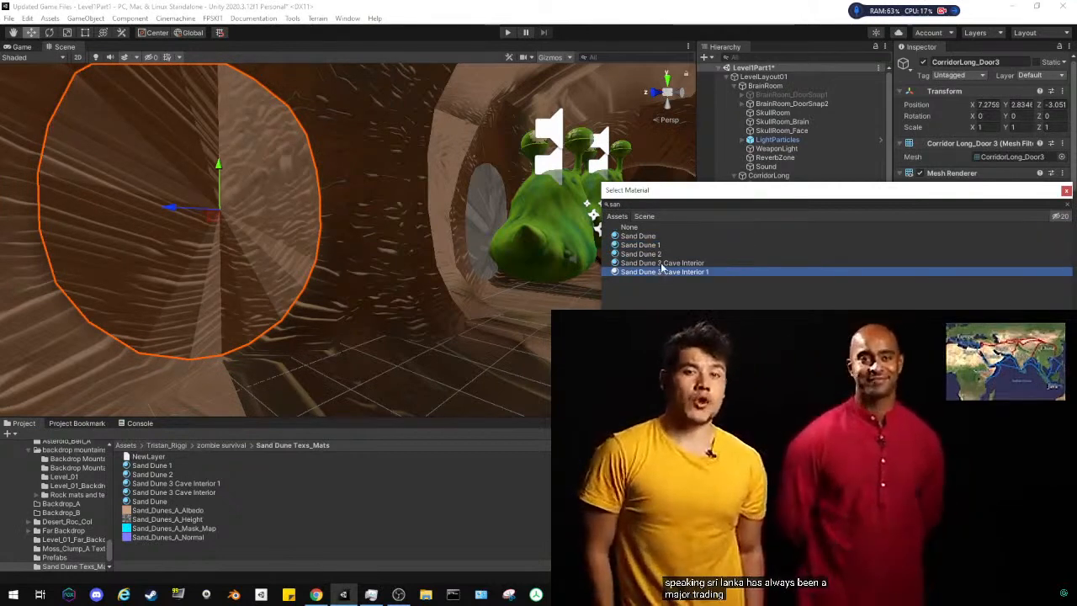
{"action": "left_click", "coordinate": [662, 264]}
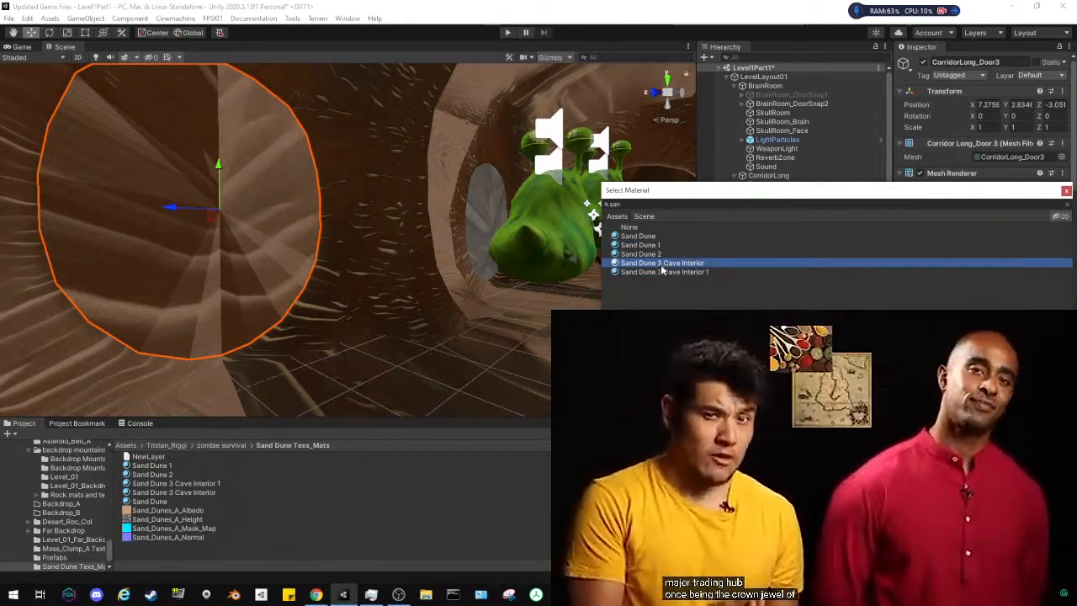
{"action": "left_click", "coordinate": [662, 272]}
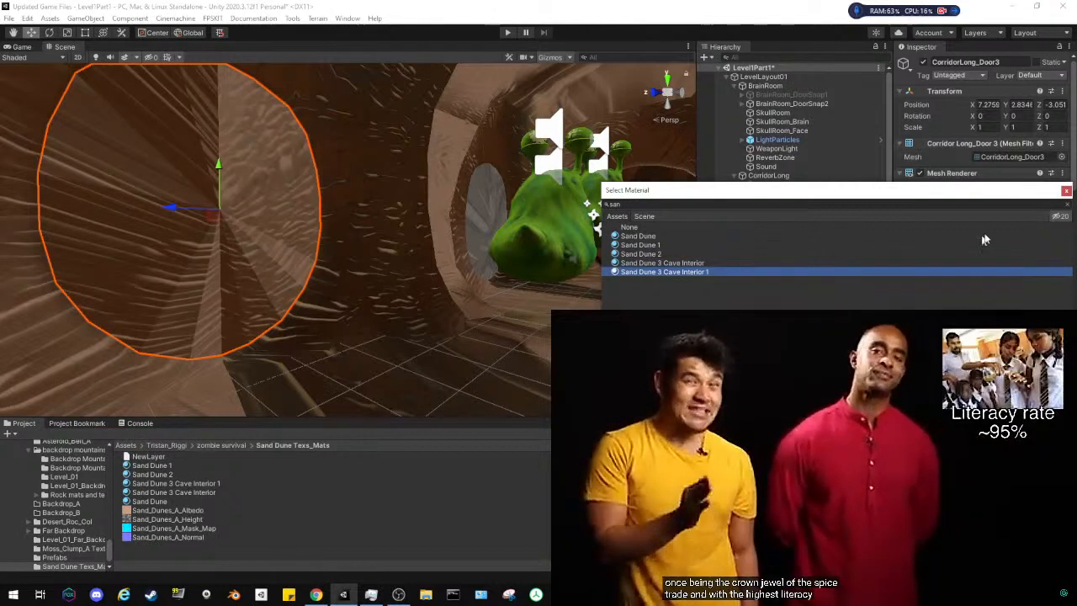
{"action": "left_click", "coordinate": [646, 264]}
{"action": "left_click", "coordinate": [666, 272]}
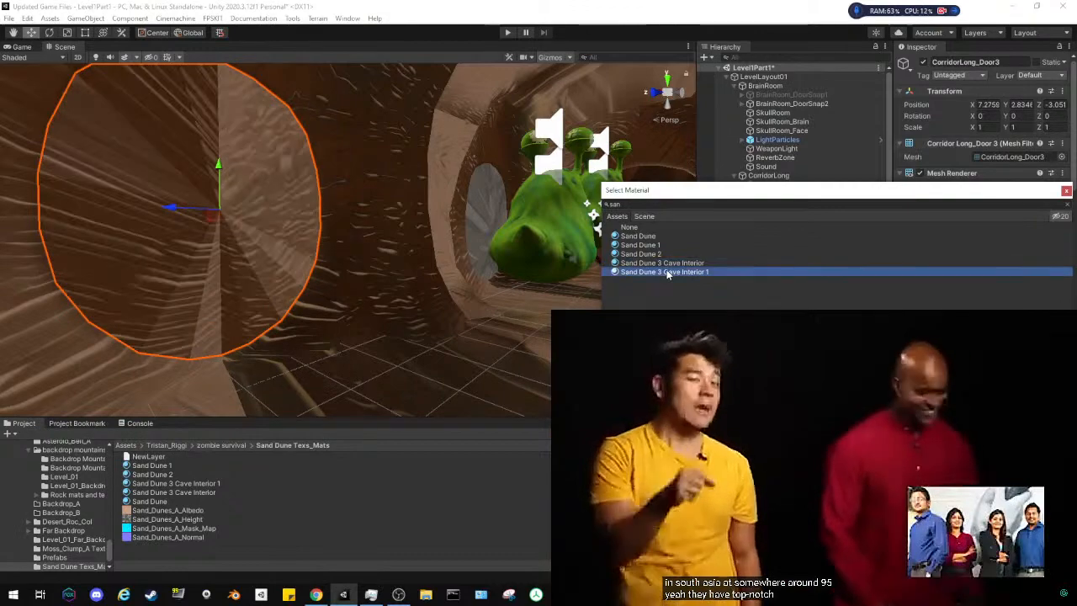
{"action": "left_click", "coordinate": [1065, 192]}
Assign Sand Dune 3 Cave Interior 1 to SkullRoom_Face after trying Sand Dune and Sand Dune 3 Cave Interior
{"action": "right_click_drag", "start_coordinate": [438, 211], "coordinate": [949, 226]}
{"action": "key", "text": "d"}
{"action": "key", "text": "w"}
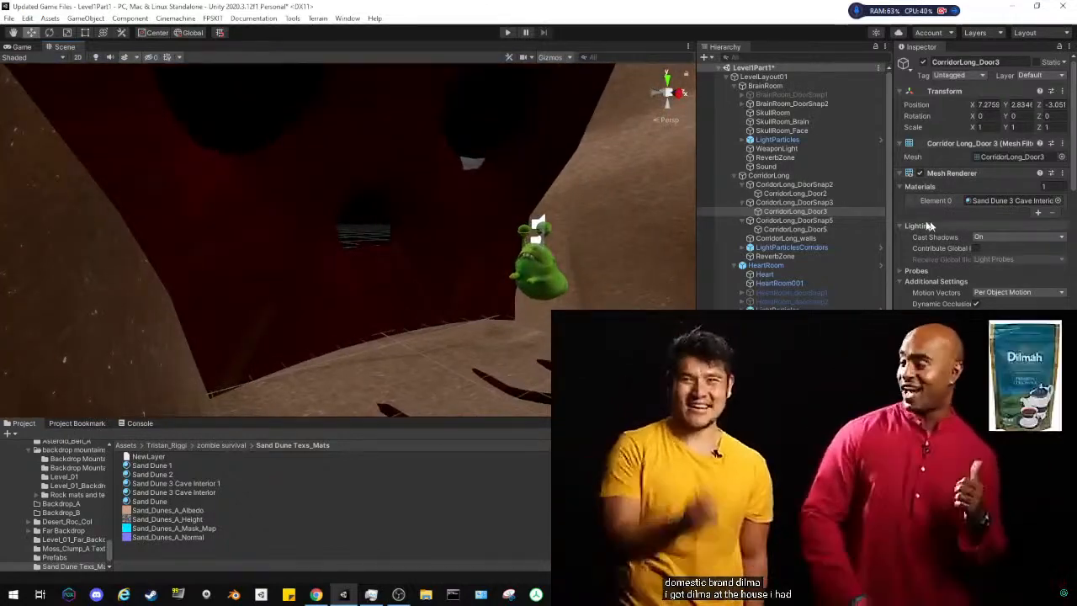
{"action": "right_click_drag", "start_coordinate": [253, 279], "coordinate": [210, 271]}
{"action": "left_click", "coordinate": [211, 271]}
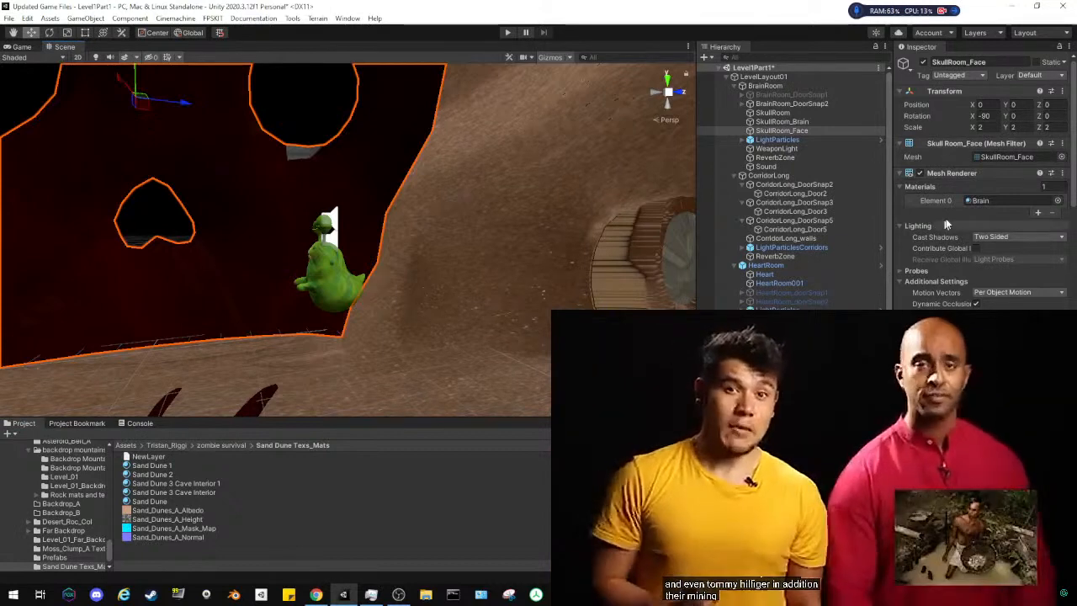
{"action": "left_click", "coordinate": [1057, 202]}
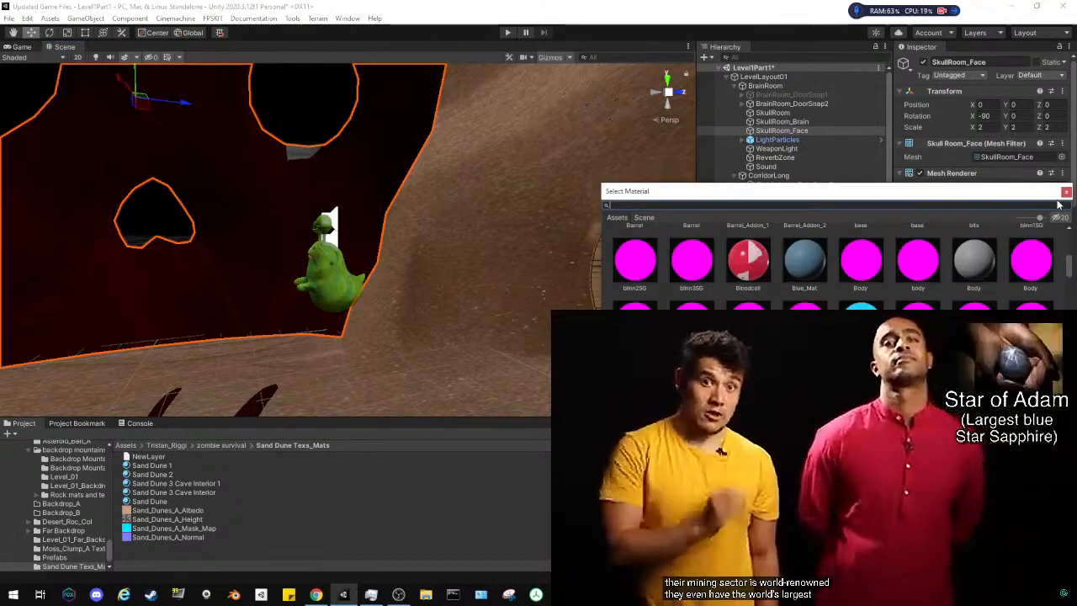
{"action": "type", "text": "san"}
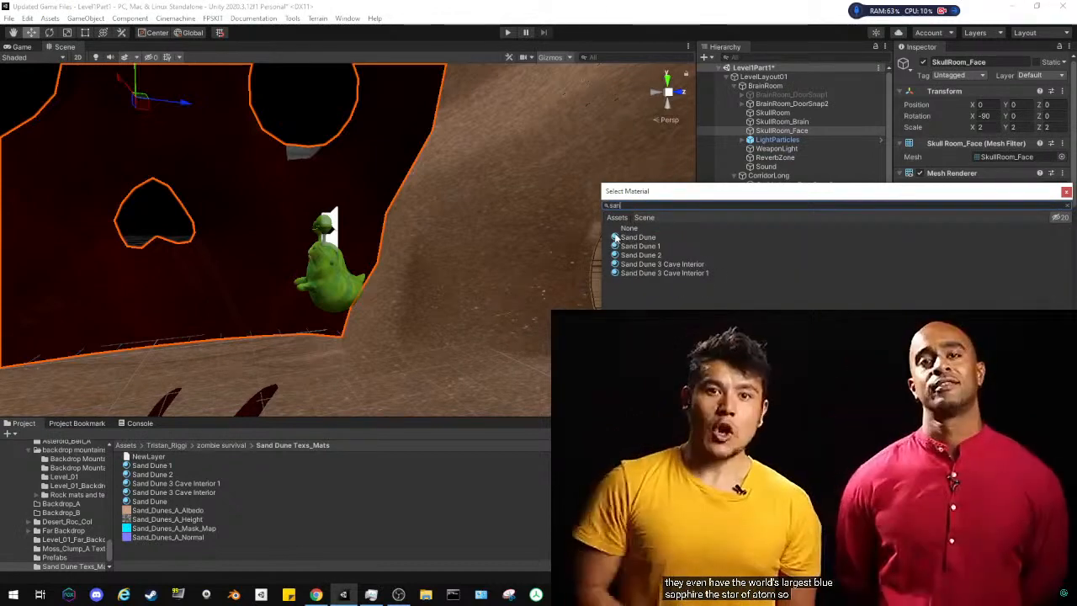
{"action": "left_click", "coordinate": [637, 238]}
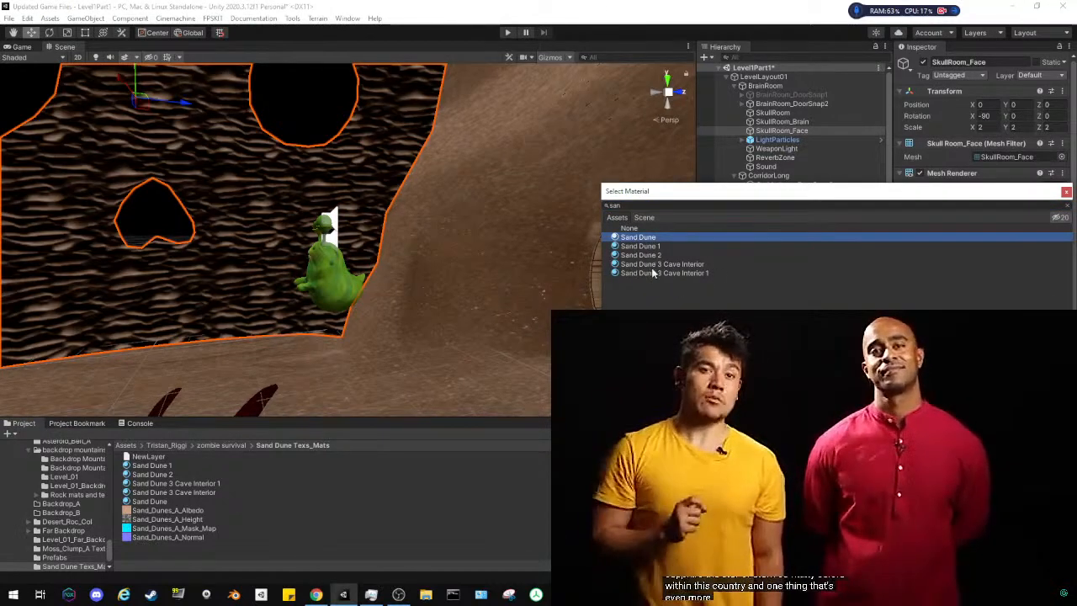
{"action": "left_click", "coordinate": [653, 273]}
{"action": "left_click", "coordinate": [653, 264]}
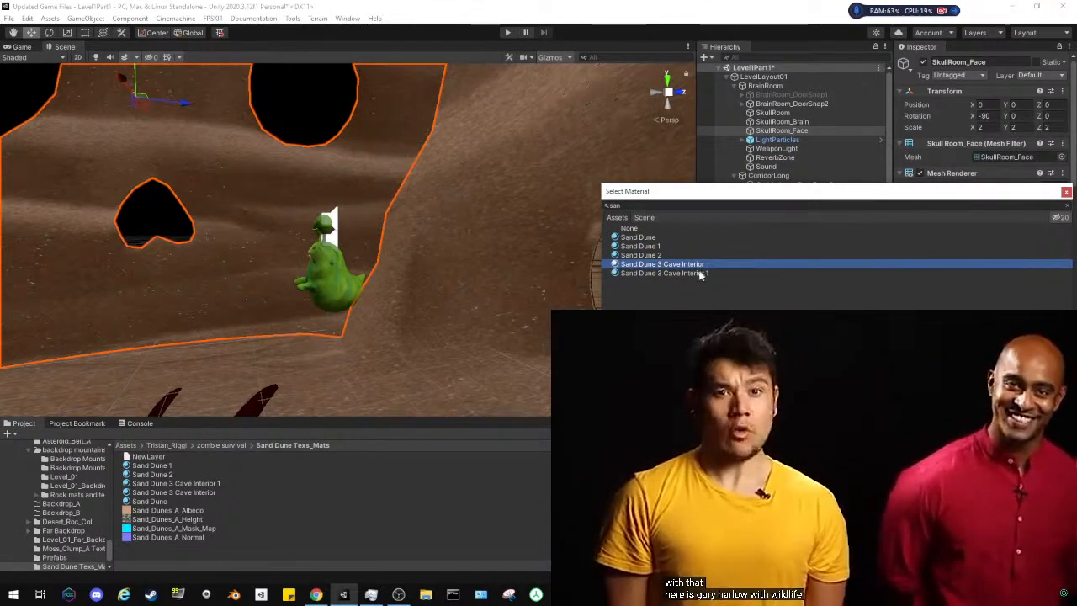
{"action": "left_click", "coordinate": [675, 273]}
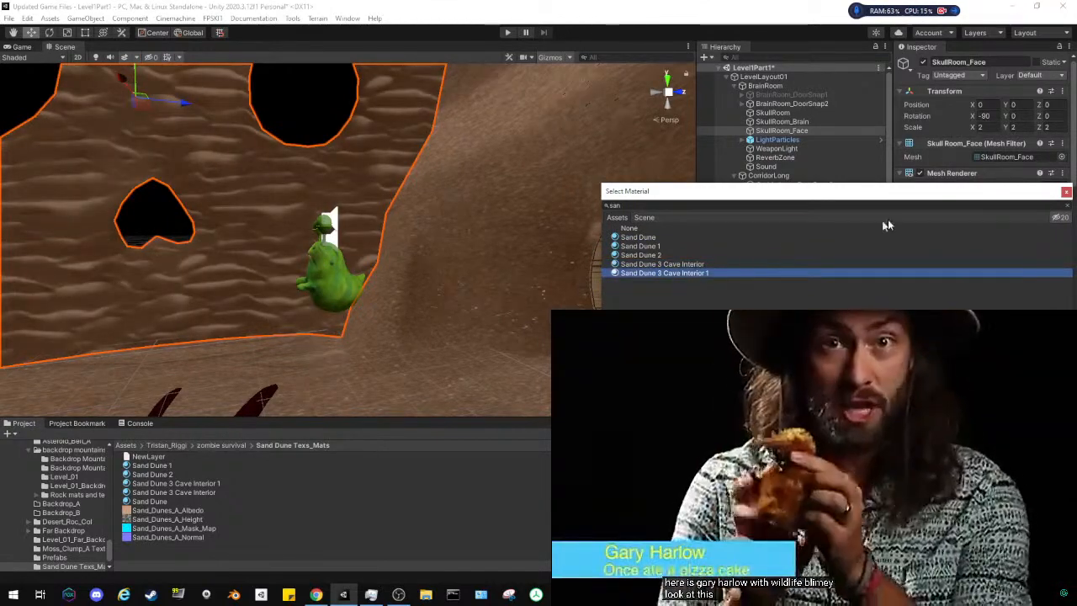
{"action": "left_click", "coordinate": [1066, 194]}
Assign the Sand Dune 3 Cave Interior 1 material to the BrainRoom_Door2 mesh
{"action": "right_click_drag", "start_coordinate": [420, 221], "coordinate": [130, 294]}
{"action": "left_click", "coordinate": [233, 548]}
{"action": "left_click", "coordinate": [276, 240]}
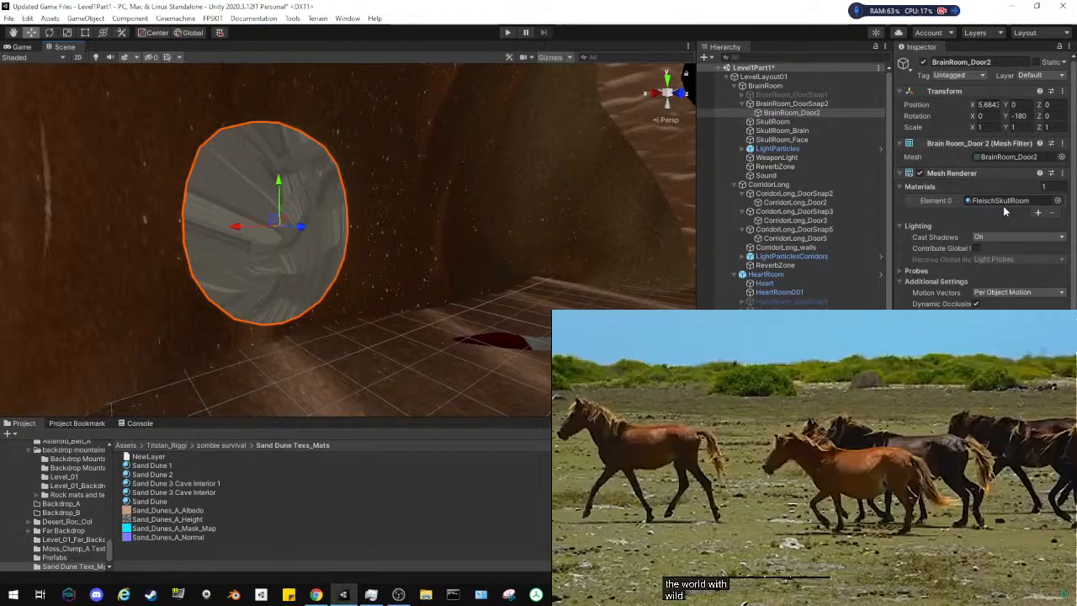
{"action": "left_click", "coordinate": [1058, 201]}
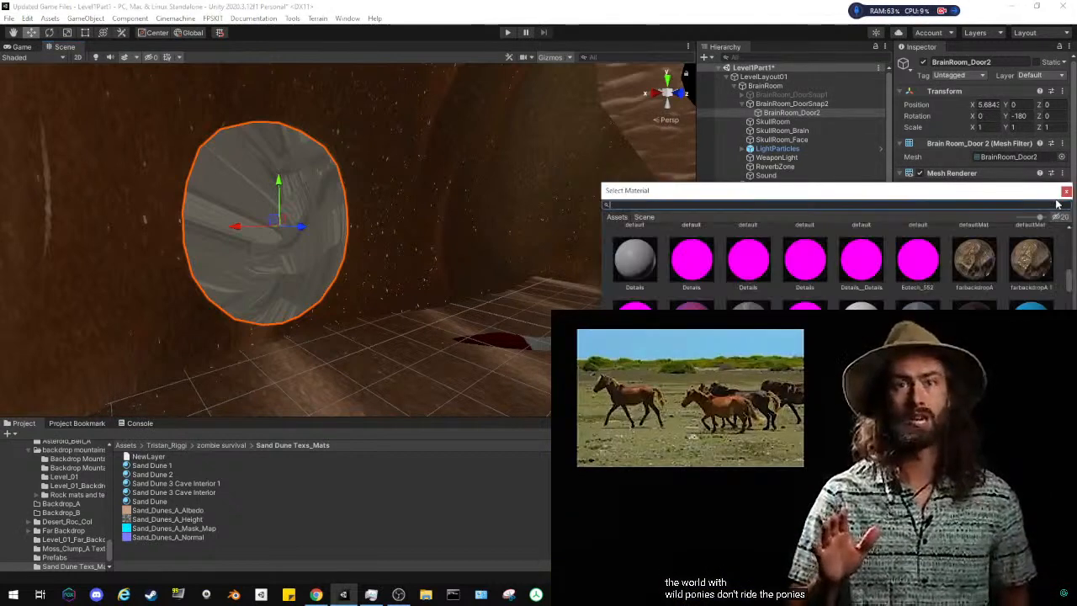
{"action": "type", "text": "sa"}
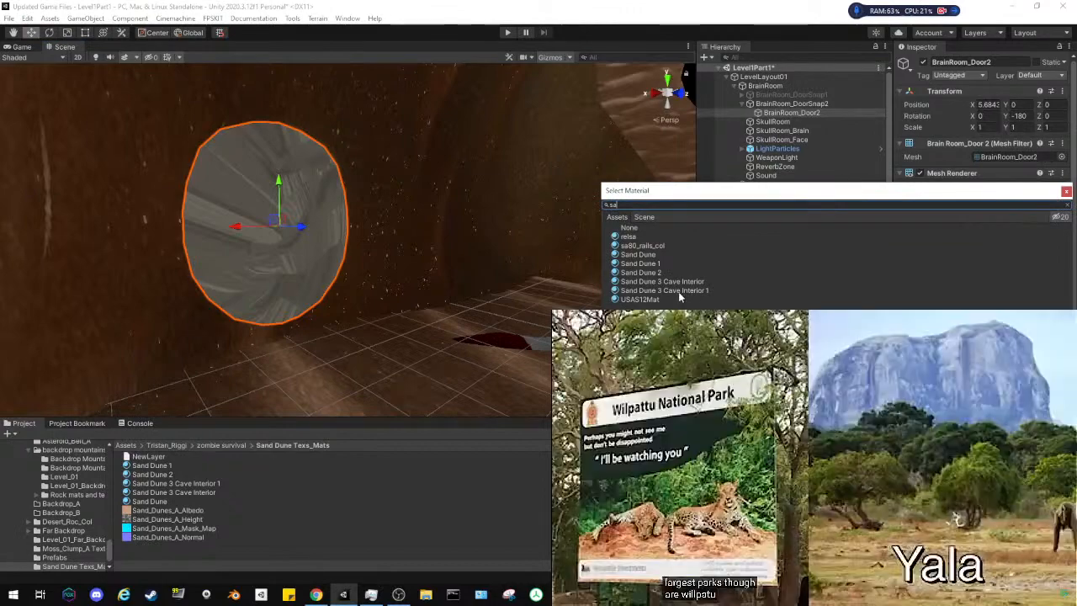
{"action": "left_click", "coordinate": [678, 291]}
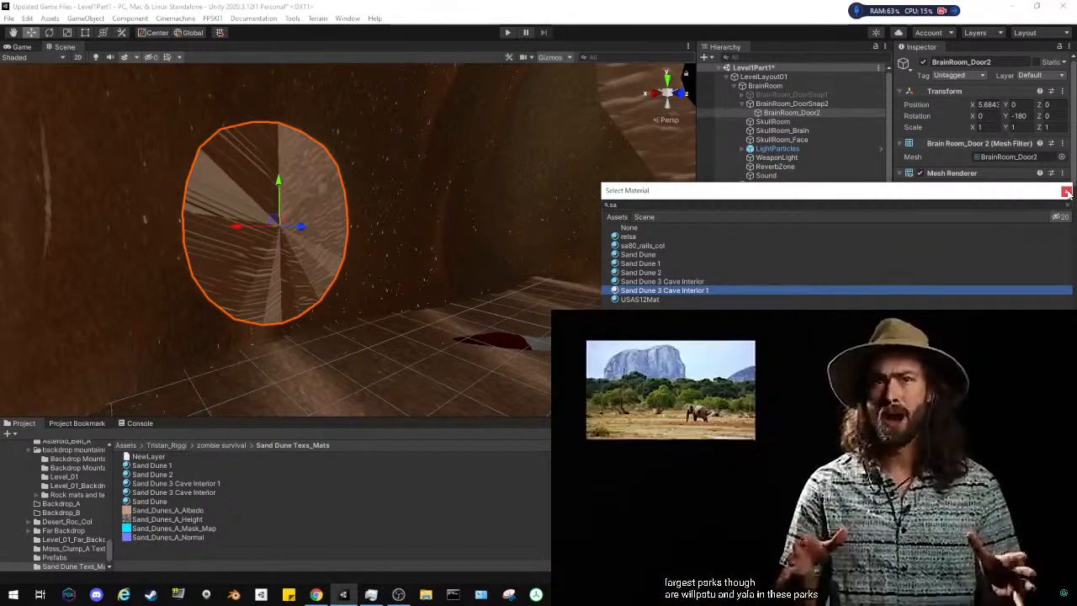
{"action": "left_click", "coordinate": [1067, 192]}
Assign the Sand Dune 3 Cave Interior 1 material to the CorridorLong_Door5 mesh
{"action": "right_click_drag", "start_coordinate": [354, 260], "coordinate": [443, 257]}
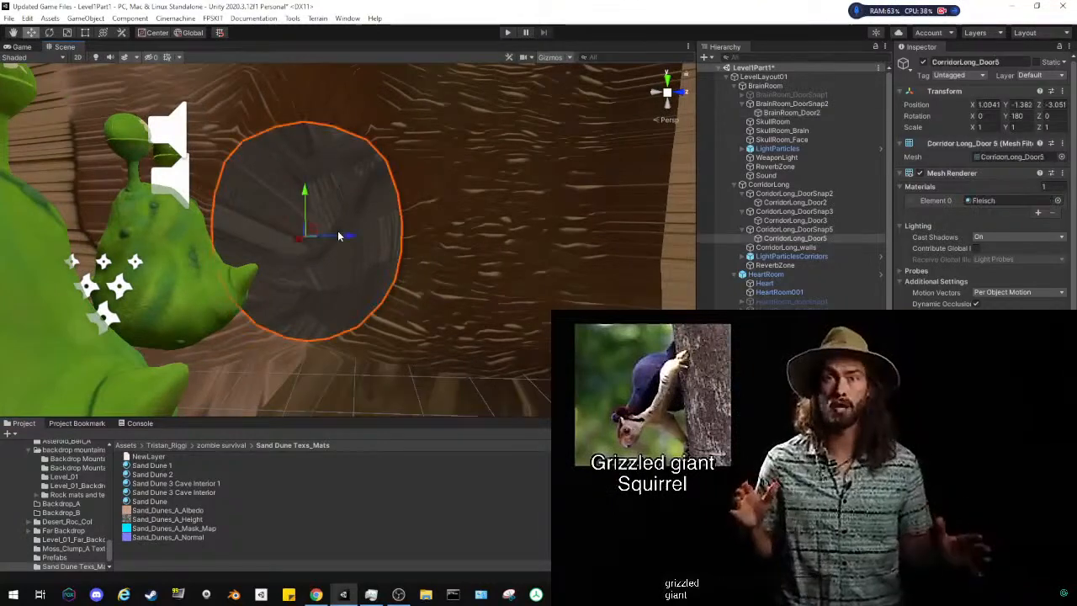
{"action": "left_click", "coordinate": [1058, 200]}
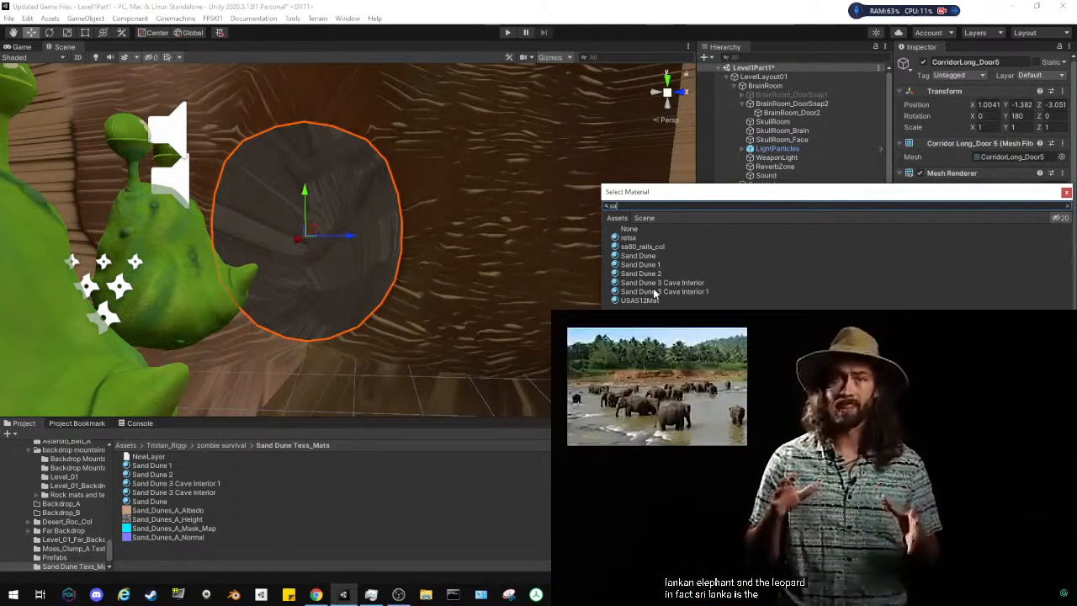
{"action": "left_click", "coordinate": [655, 292]}
{"action": "left_click", "coordinate": [1066, 192]}
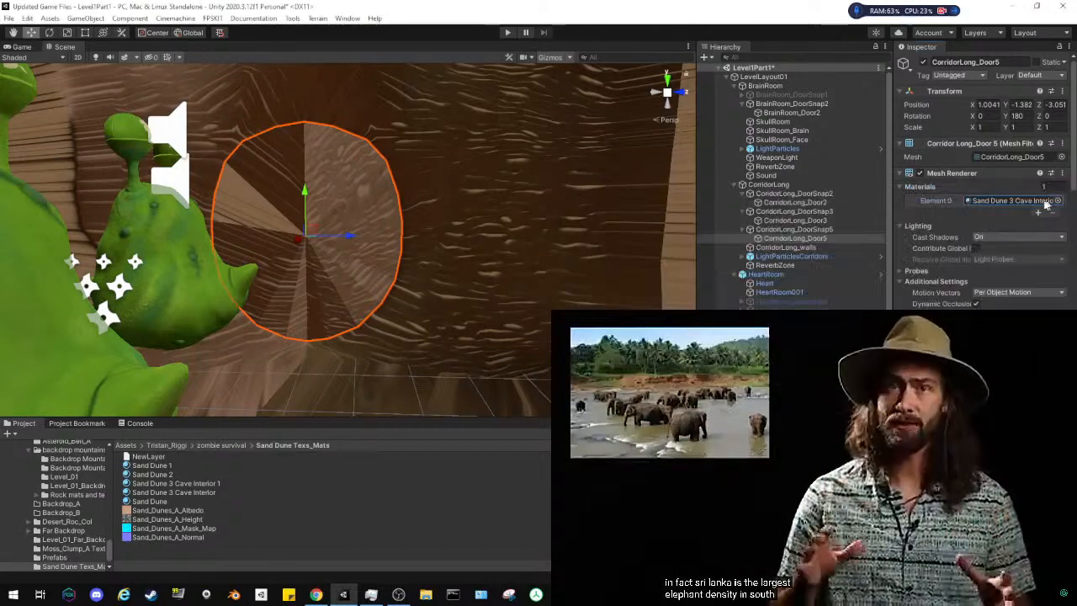
Save the Level1Part1 scene with the retextured doors and show the project bookmarks
{"action": "right_click_drag", "start_coordinate": [434, 264], "coordinate": [669, 266]}
{"action": "key", "text": "s"}
{"action": "key", "text": "w"}
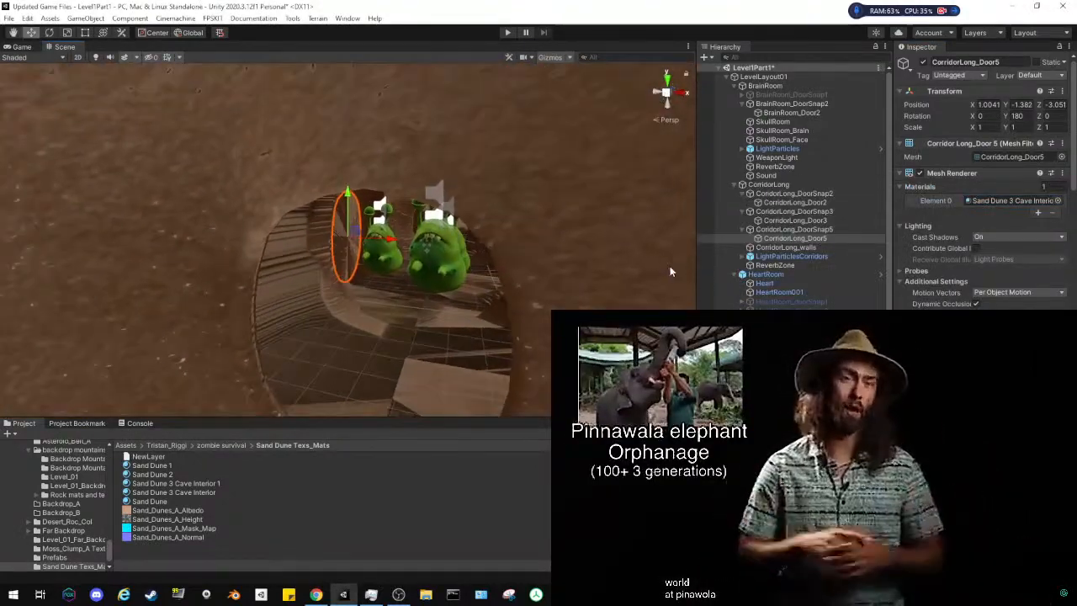
{"action": "left_click", "coordinate": [10, 18]}
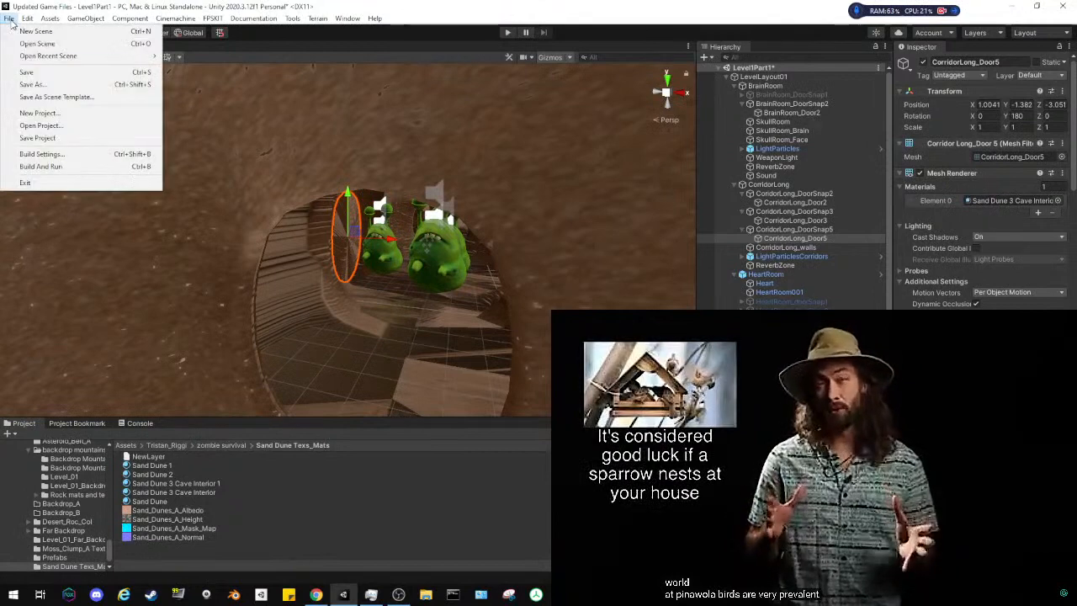
{"action": "left_click", "coordinate": [29, 74]}
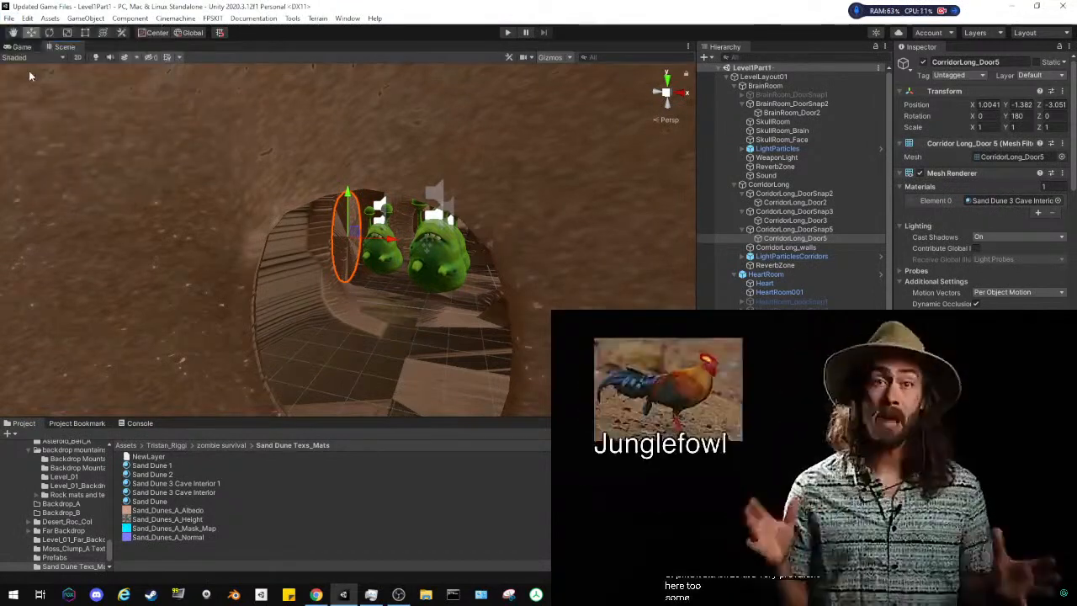
{"action": "left_click", "coordinate": [83, 424]}
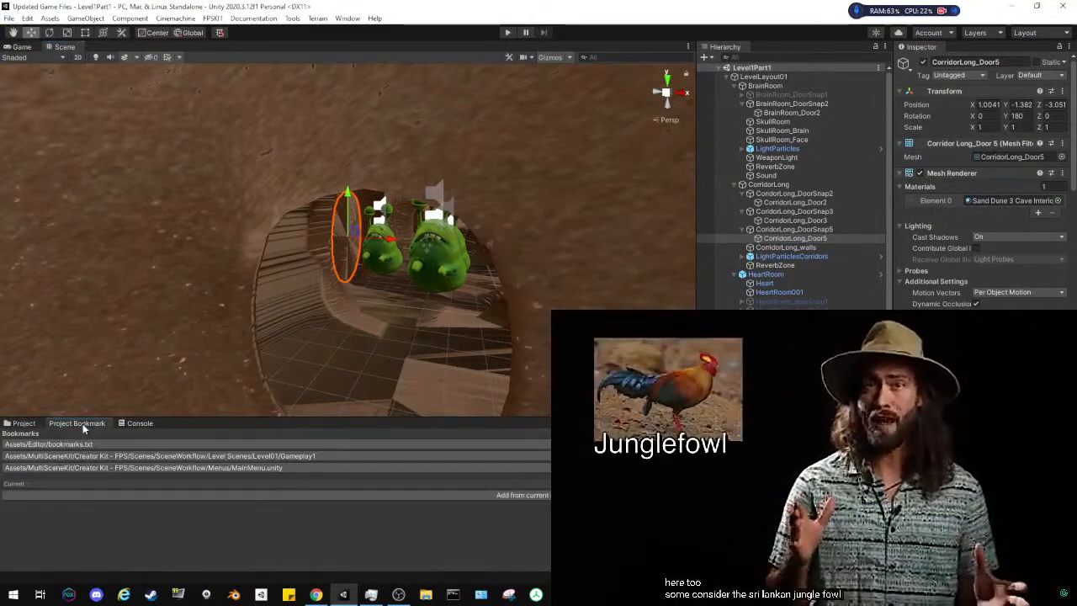
Open the bookmarked MainMenu scene from the SceneWorkflow Menus folder
{"action": "left_click", "coordinate": [138, 466]}
{"action": "left_click", "coordinate": [17, 426]}
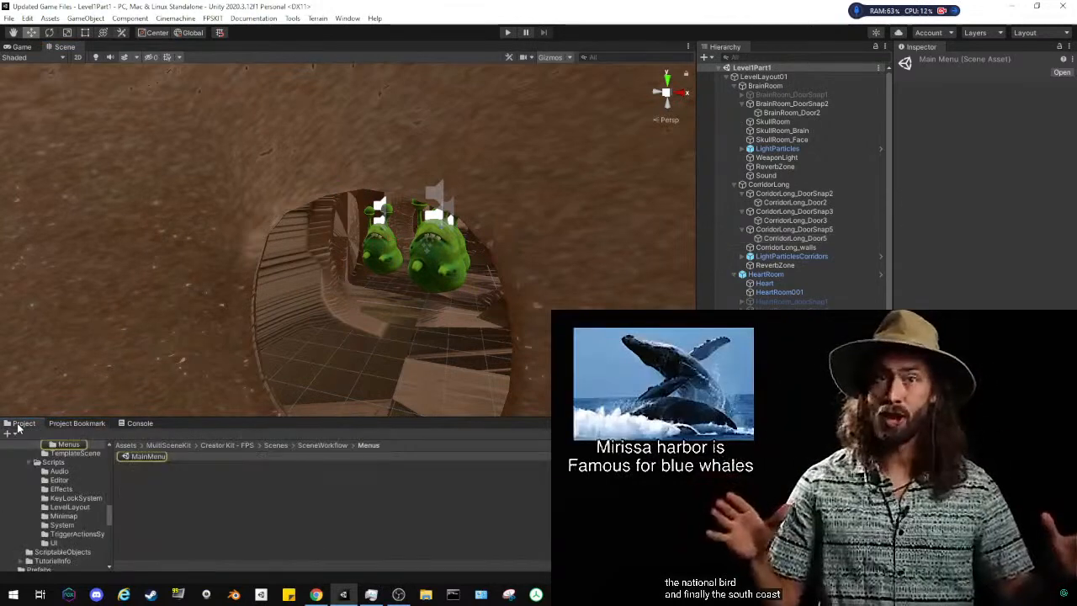
{"action": "double_click", "coordinate": [147, 457]}
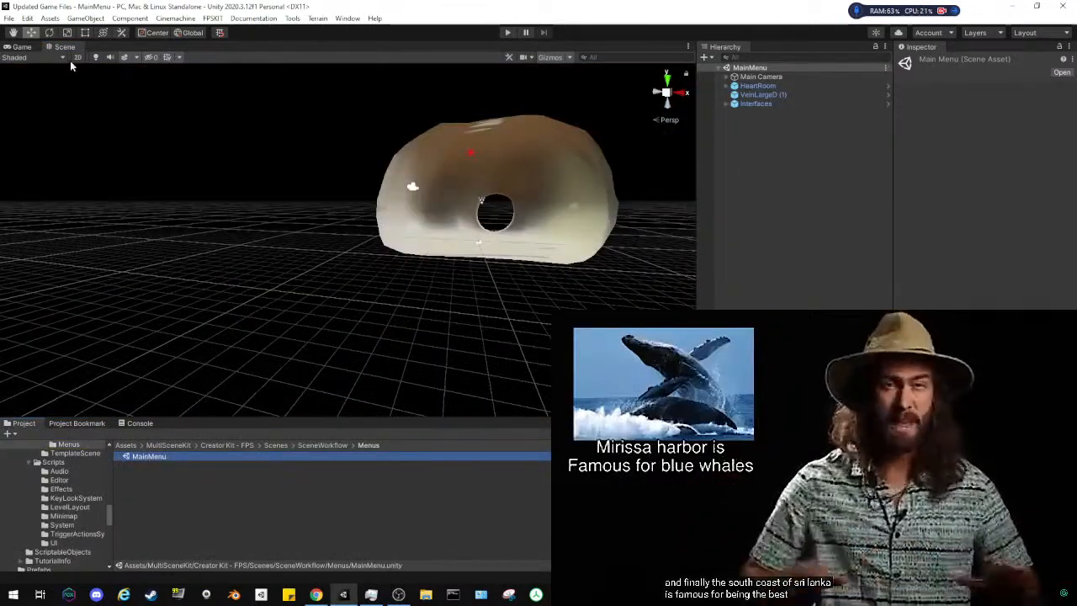
Playtest the game from the main menu by choosing Start Game, and stop play mode when done
{"action": "left_click", "coordinate": [506, 32]}
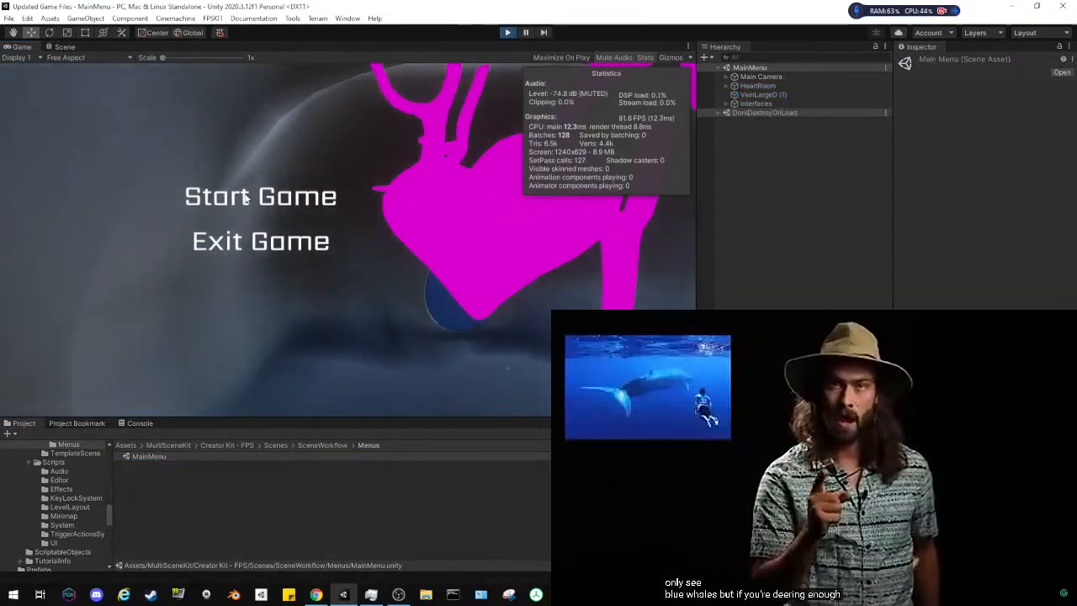
{"action": "left_click", "coordinate": [244, 197]}
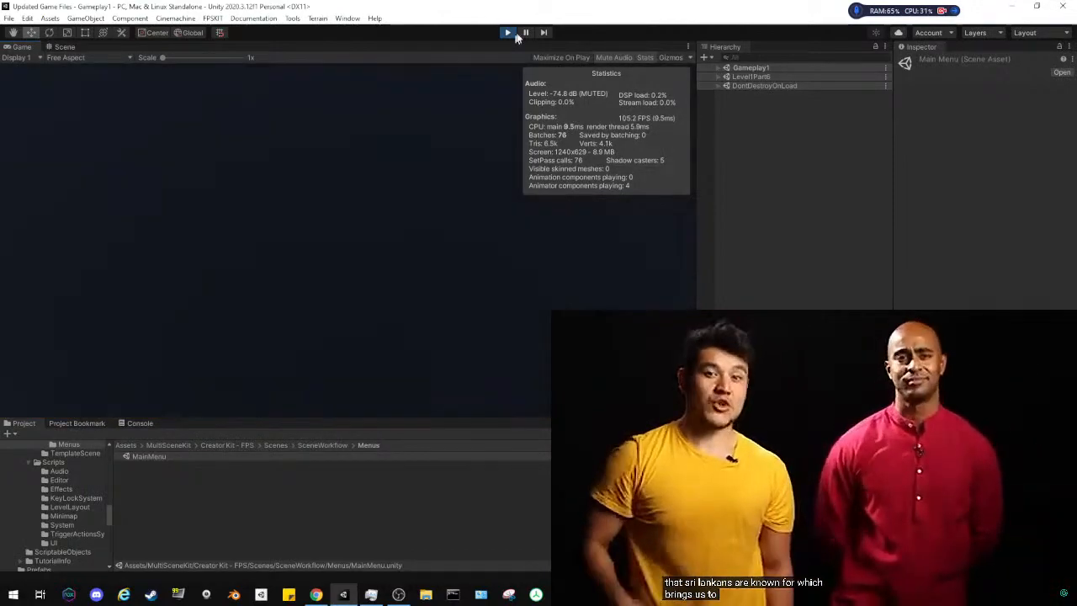
{"action": "left_click", "coordinate": [508, 33]}
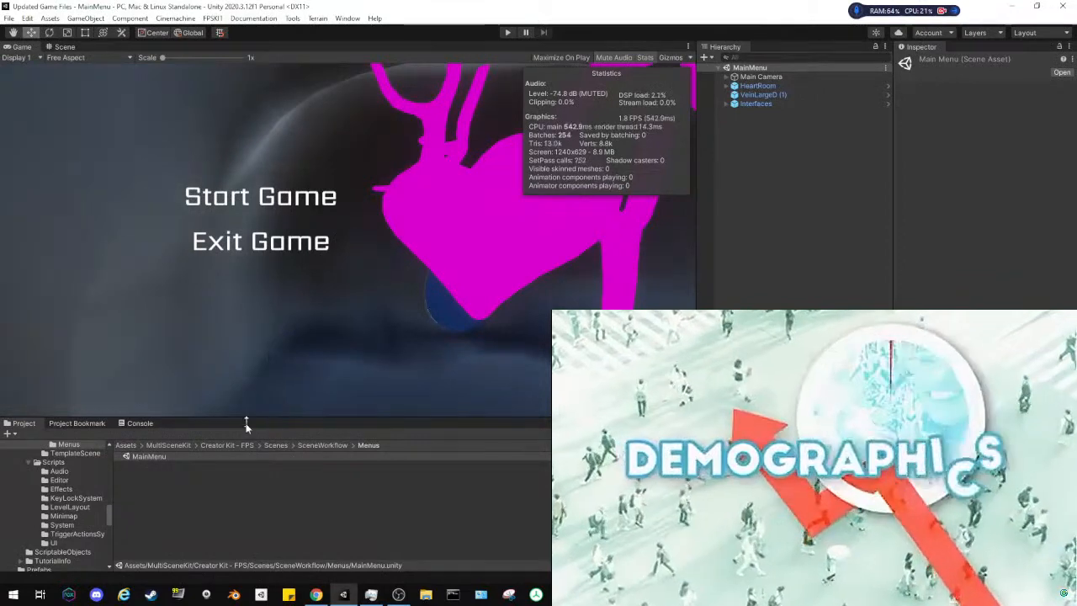
Check the project bookmarks and go up to the MultiSceneKit folder in the project assets
{"action": "left_click", "coordinate": [88, 425]}
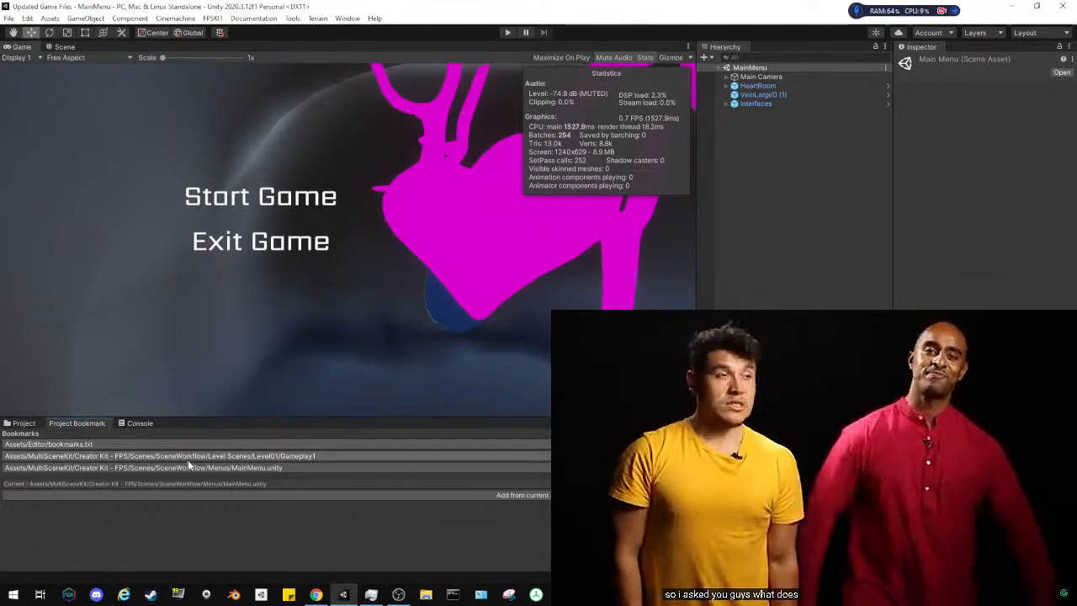
{"action": "left_click", "coordinate": [25, 425]}
{"action": "left_click", "coordinate": [208, 503]}
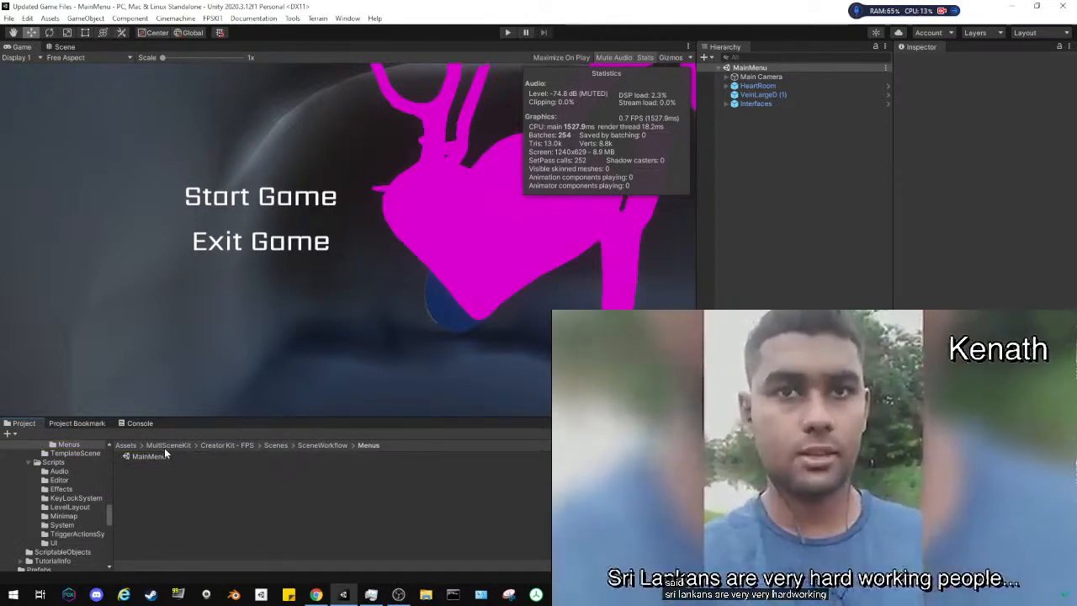
{"action": "left_click", "coordinate": [167, 447]}
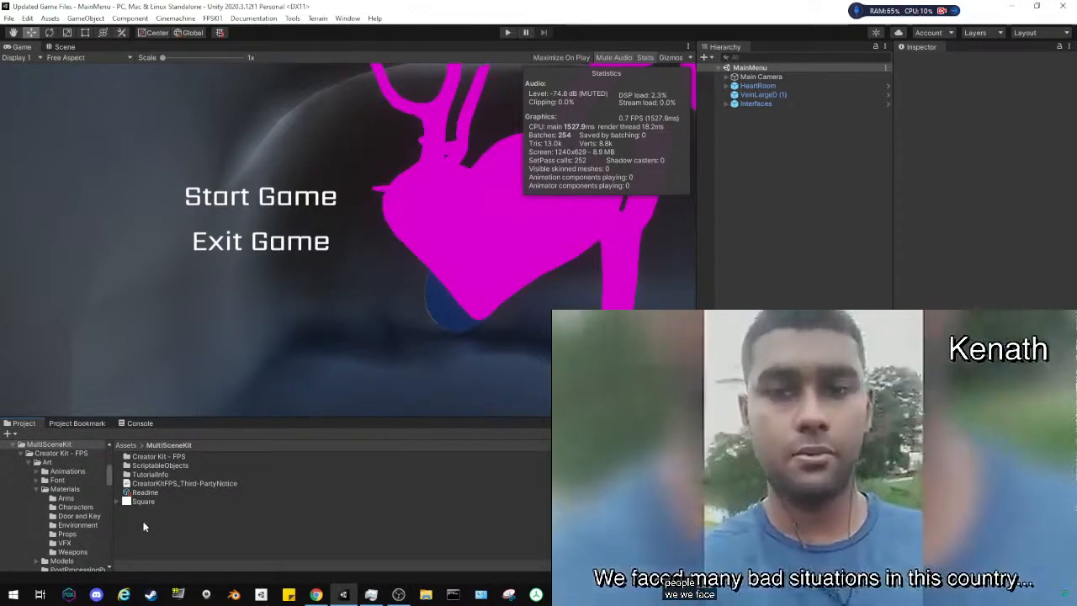
Look through the contents of the project update zip archive from File Explorer and close it
{"action": "left_click", "coordinate": [426, 594]}
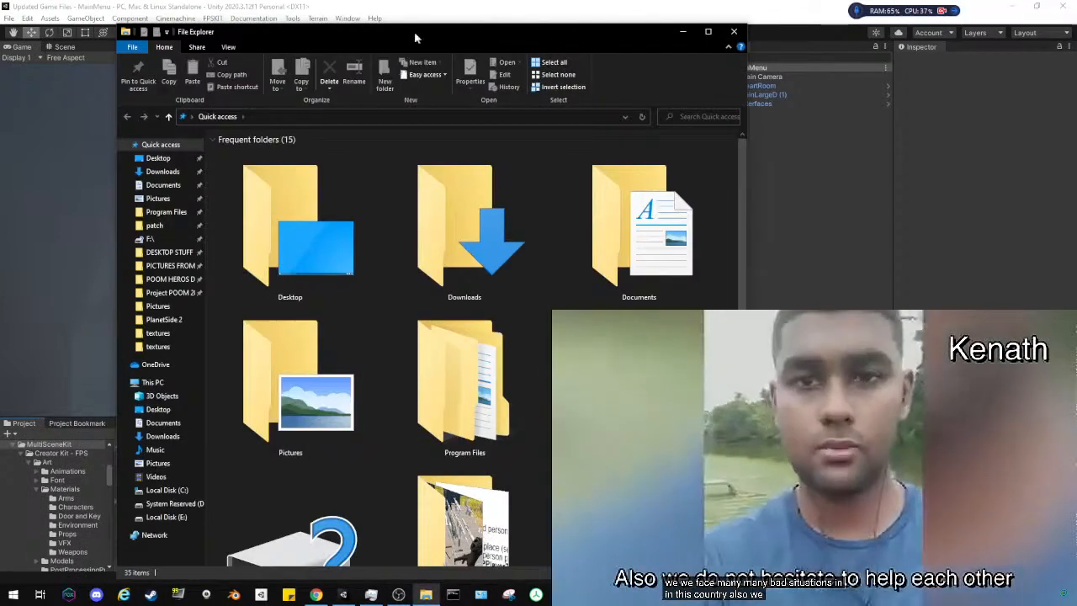
{"action": "left_click_drag", "start_coordinate": [385, 34], "coordinate": [1076, 169]}
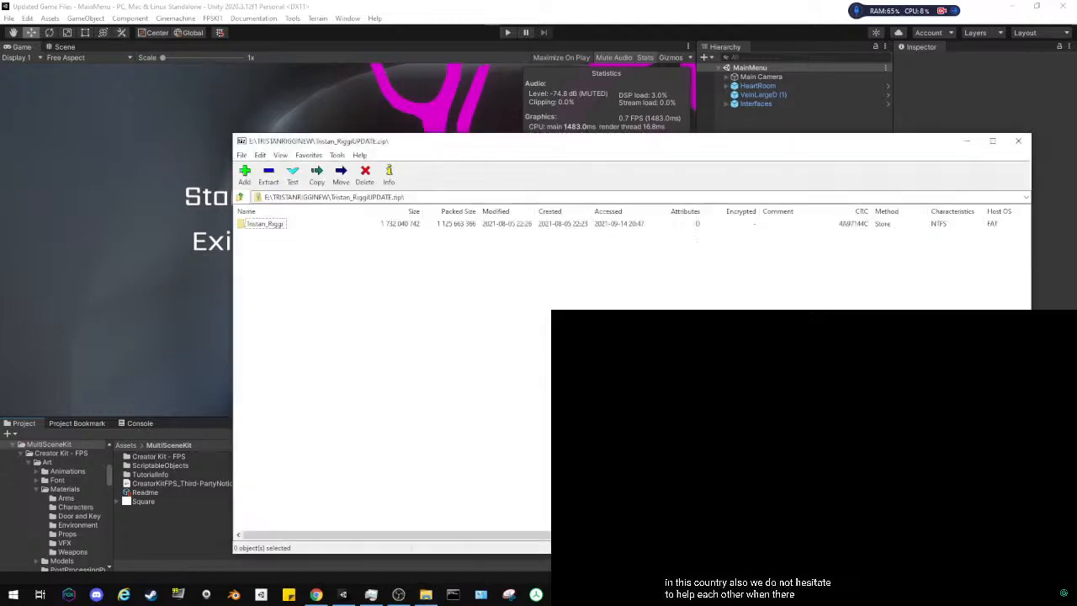
{"action": "double_click", "coordinate": [263, 224]}
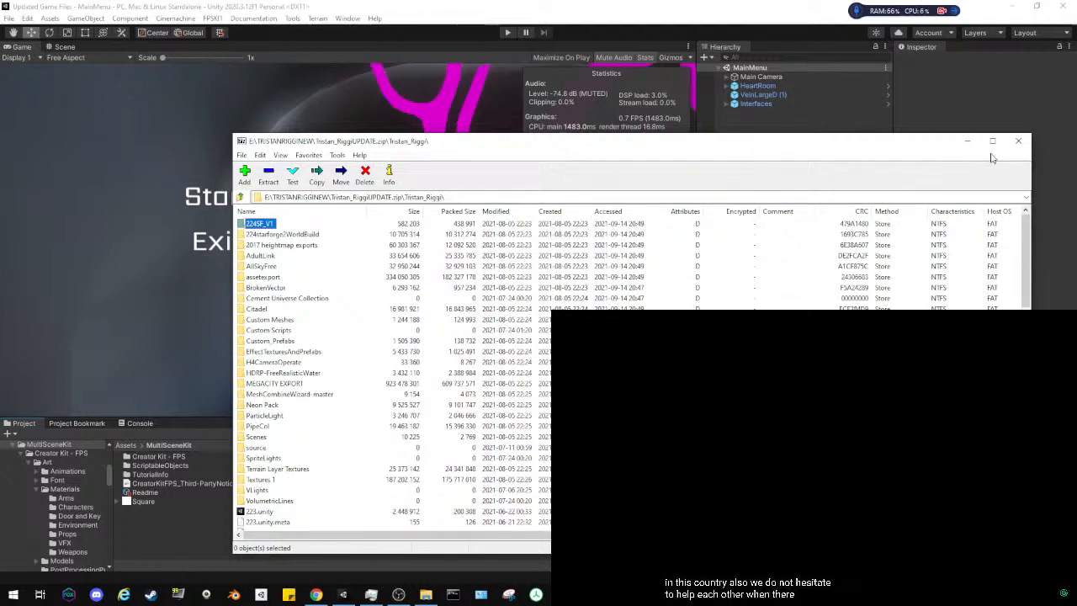
{"action": "left_click", "coordinate": [1015, 143]}
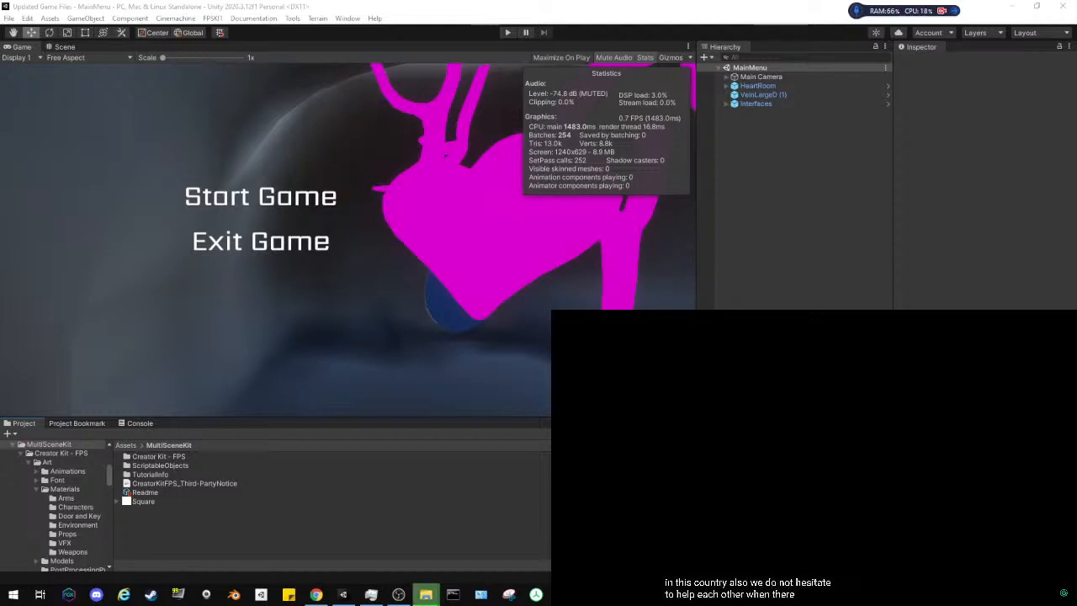
Reveal the MultiSceneKit folder in File Explorer, copy it, and put the file window away
{"action": "right_click", "coordinate": [177, 516]}
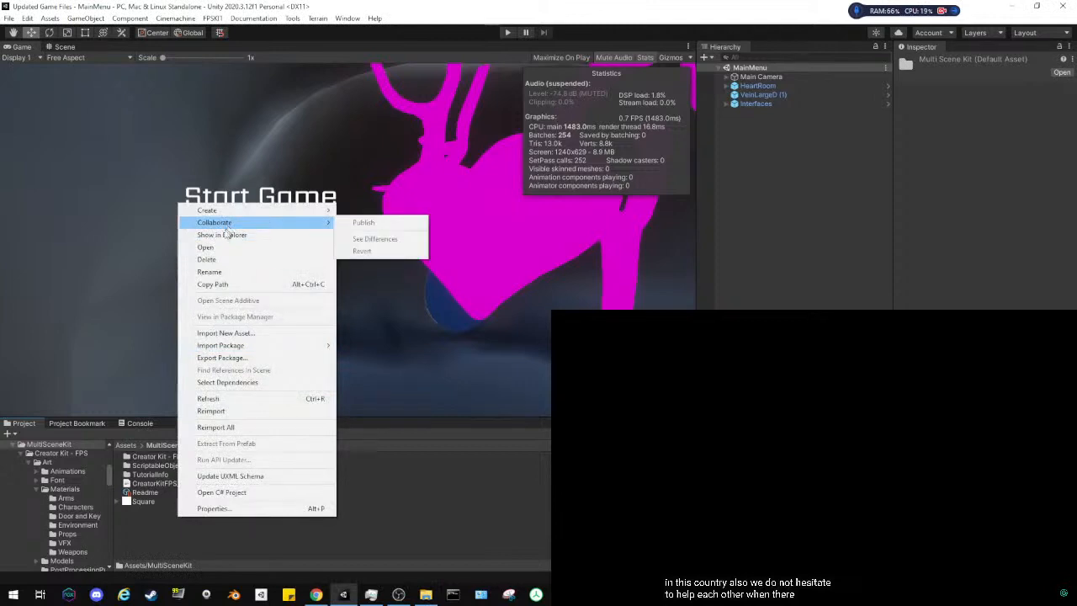
{"action": "left_click", "coordinate": [217, 235]}
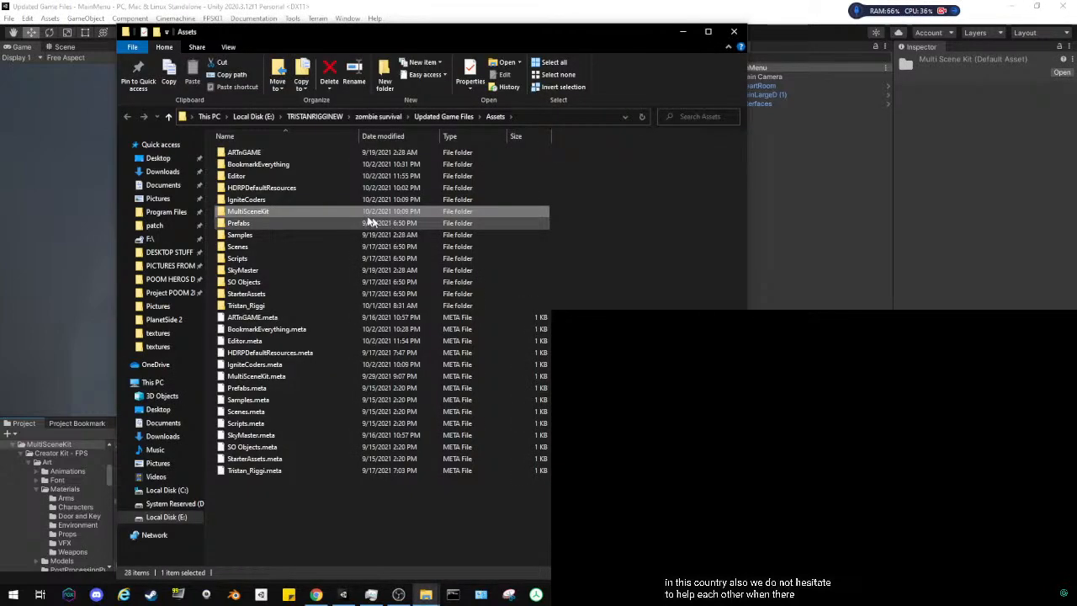
{"action": "right_click", "coordinate": [278, 209]}
{"action": "left_click", "coordinate": [179, 461]}
{"action": "left_click", "coordinate": [278, 527]}
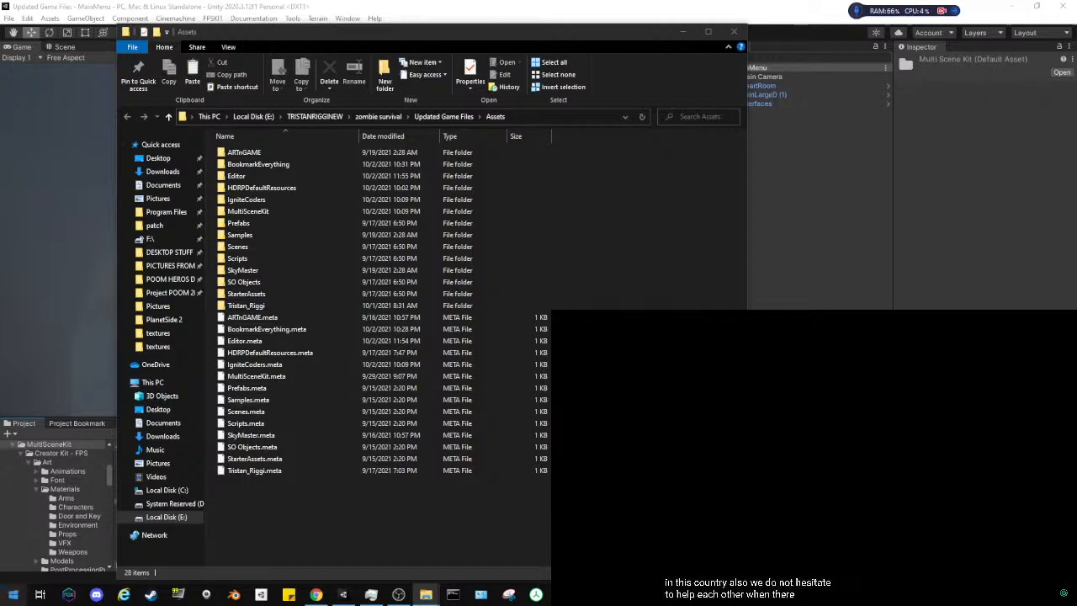
{"action": "left_click", "coordinate": [328, 498]}
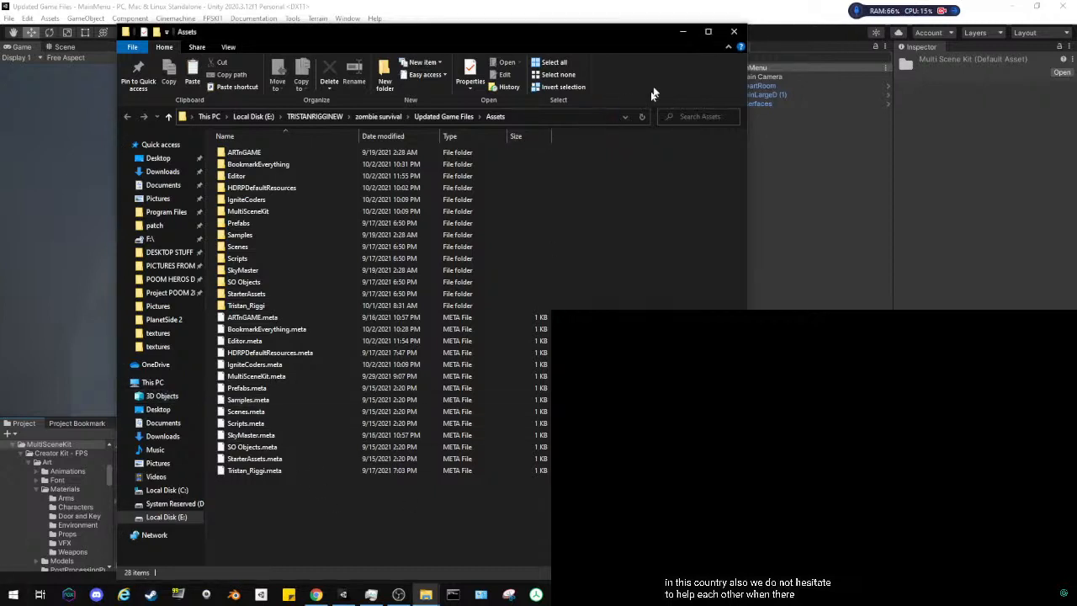
{"action": "left_click", "coordinate": [681, 31]}
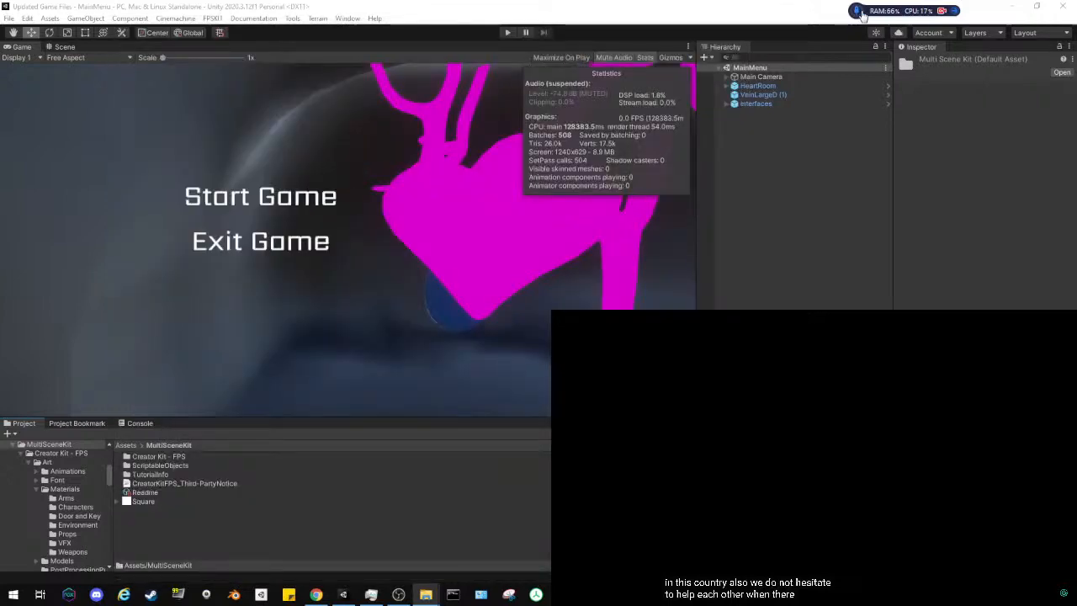
{"action": "left_click", "coordinate": [827, 182]}
{"action": "left_click", "coordinate": [1013, 6]}
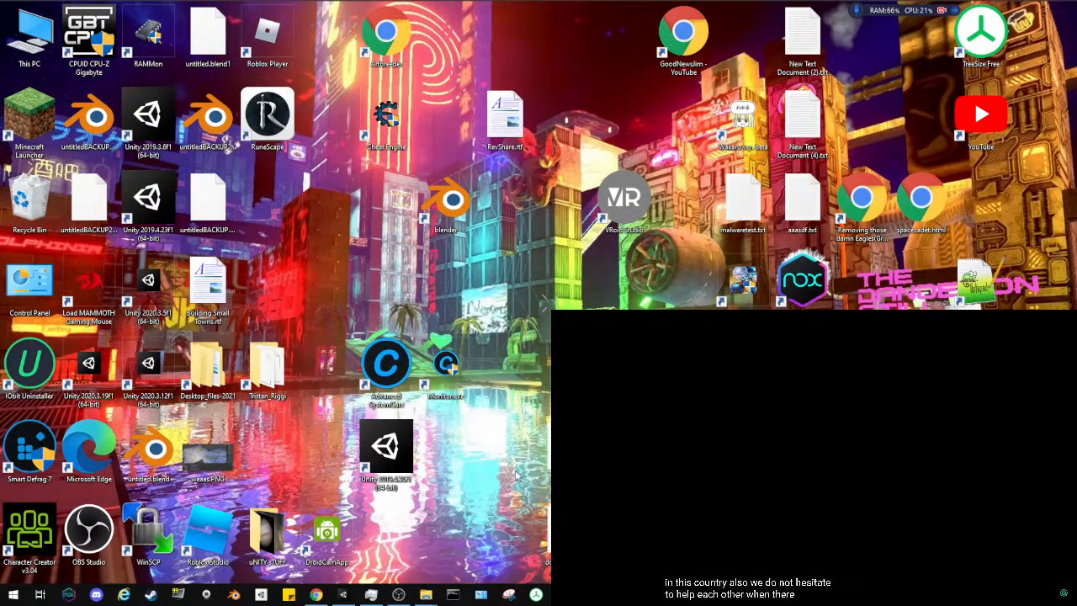
{"action": "mouse_move", "coordinate": [831, 400]}
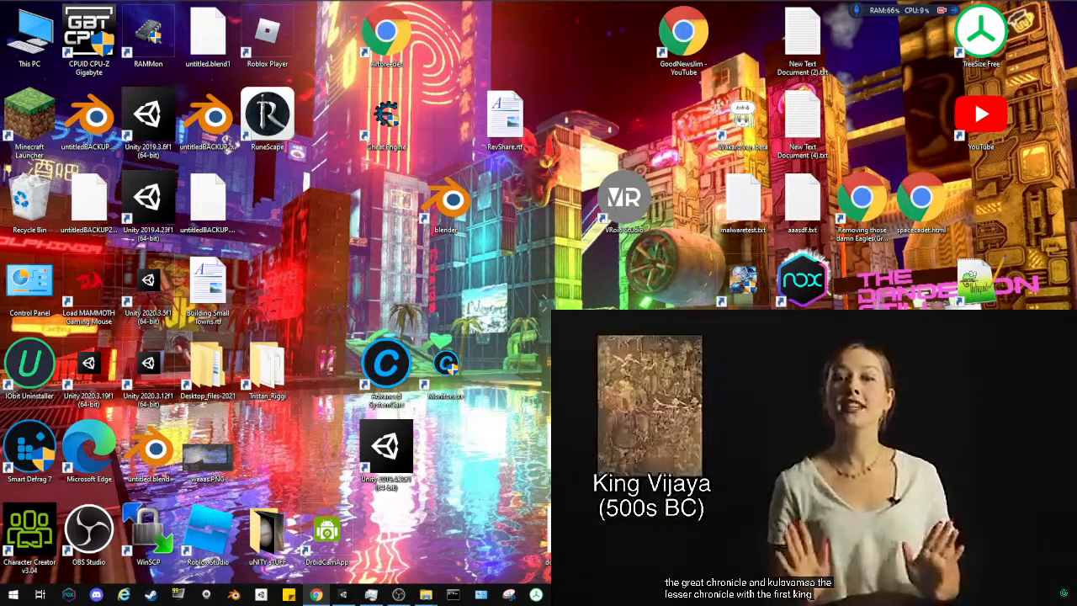
{"action": "mouse_move", "coordinate": [797, 538]}
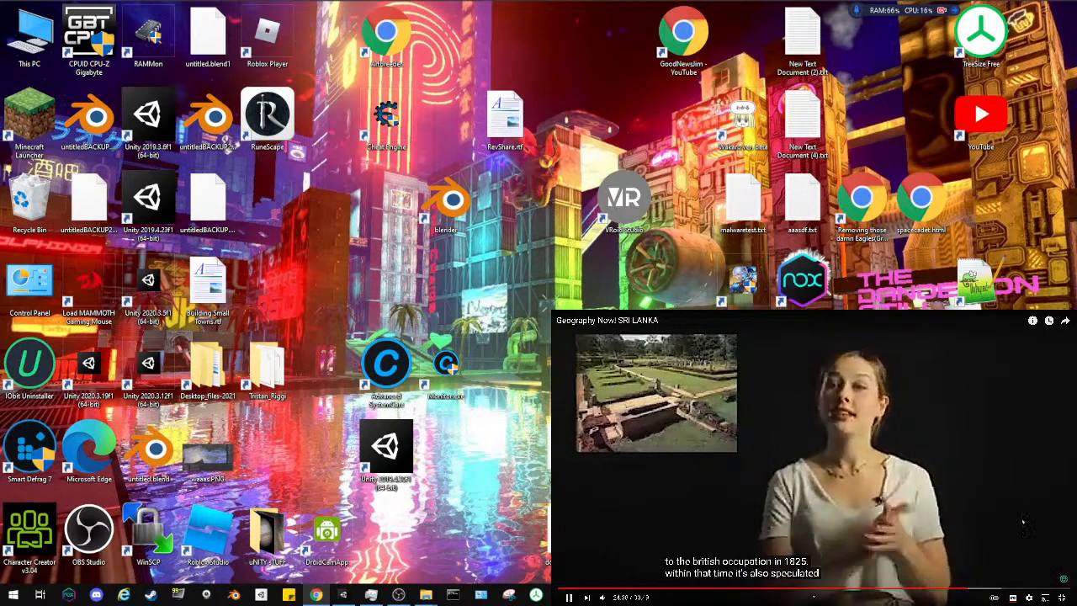
{"action": "left_click", "coordinate": [1028, 598]}
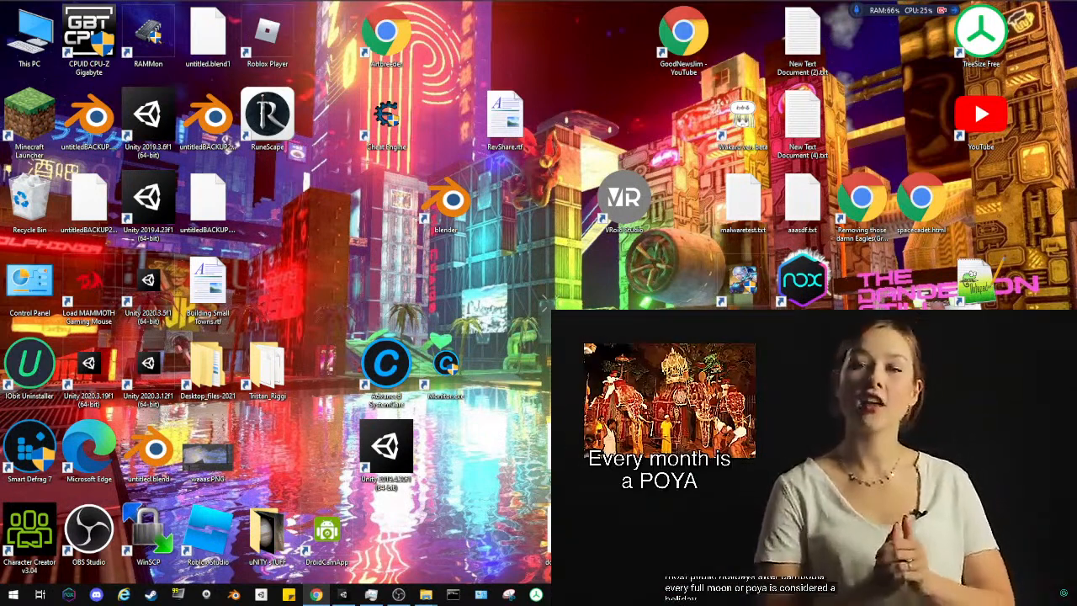
{"action": "mouse_move", "coordinate": [337, 594]}
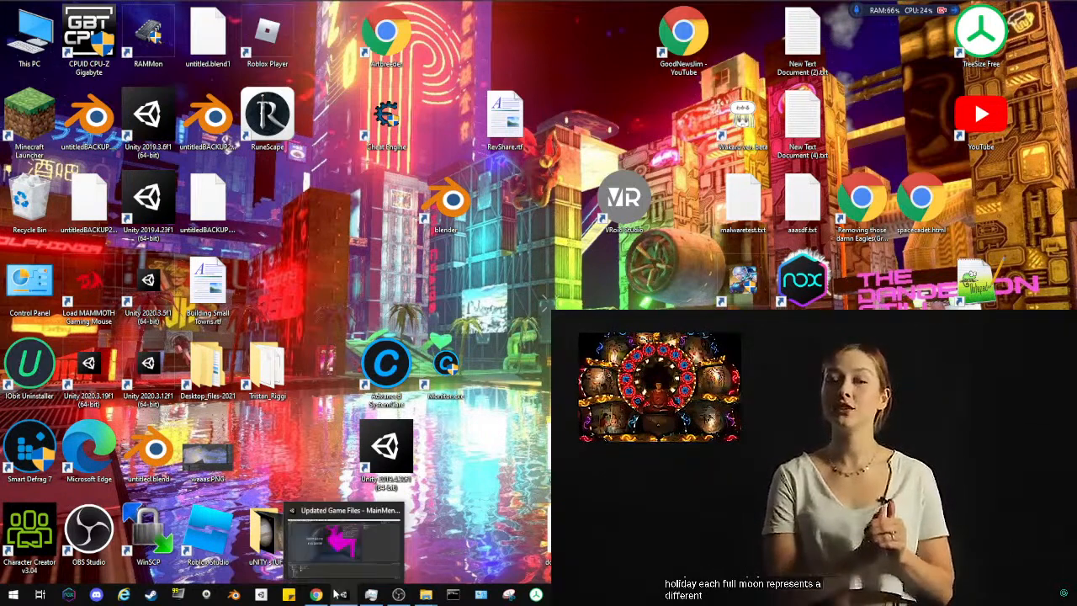
{"action": "left_click", "coordinate": [345, 543]}
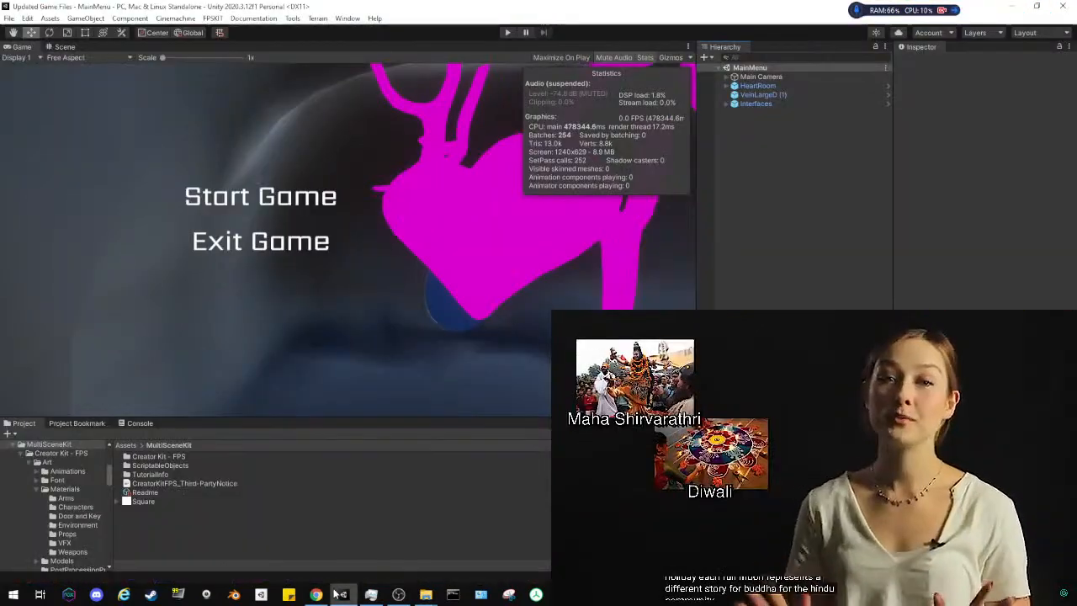
Open the Playground 1 scene from the Scenes folder of StarterAssets/FirstPersonController
{"action": "left_click", "coordinate": [126, 446]}
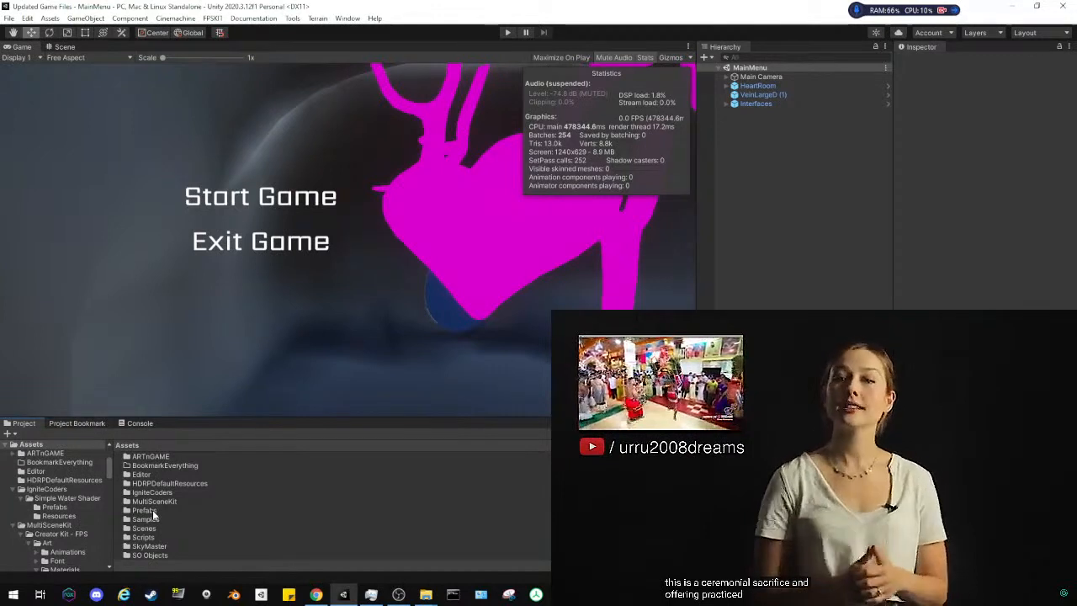
{"action": "double_click", "coordinate": [168, 545]}
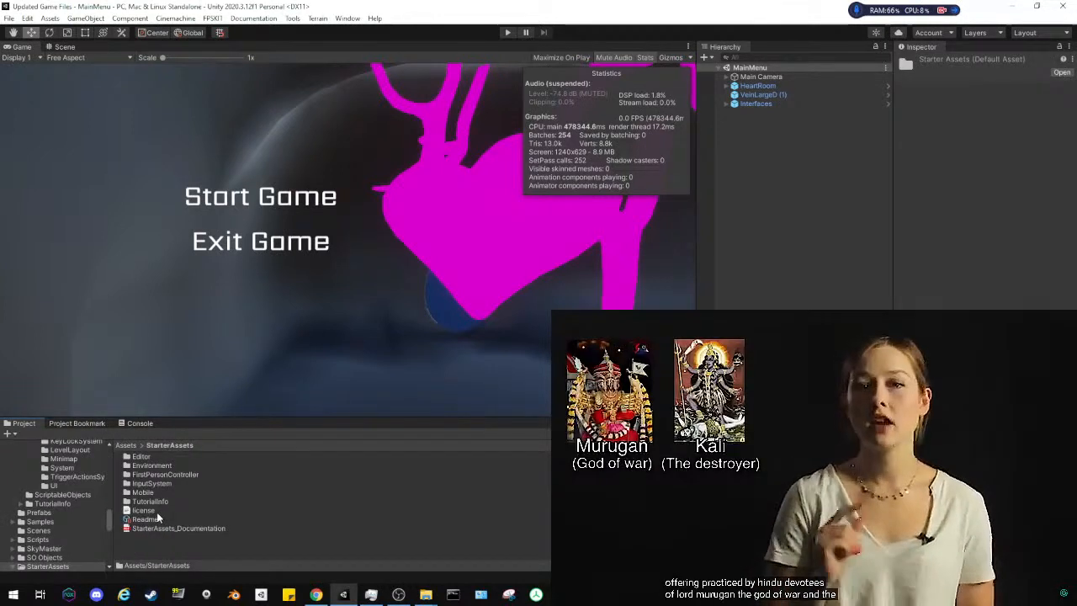
{"action": "double_click", "coordinate": [153, 476]}
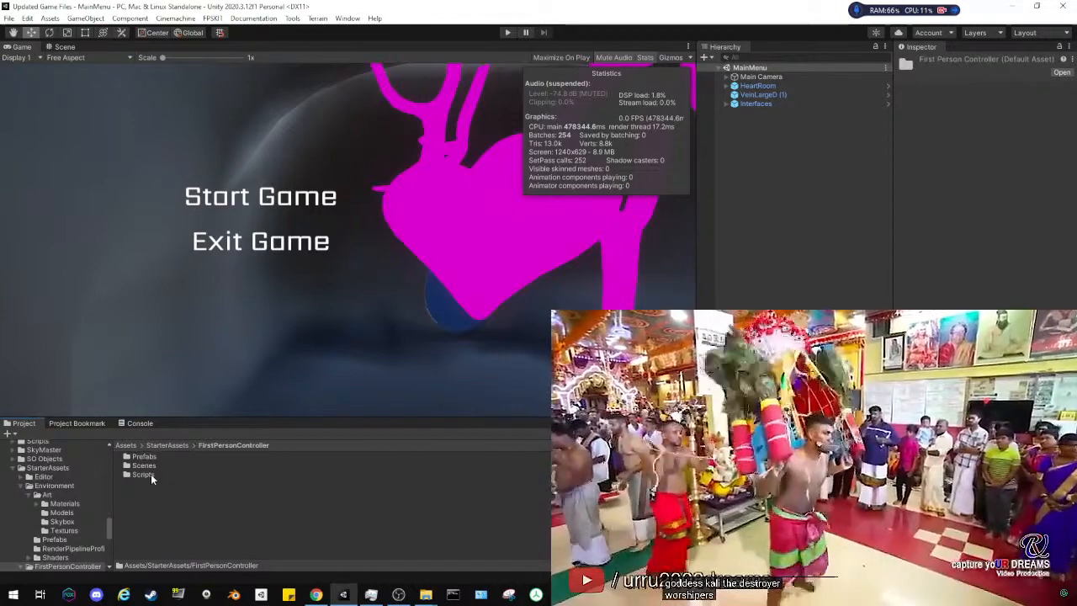
{"action": "double_click", "coordinate": [148, 466]}
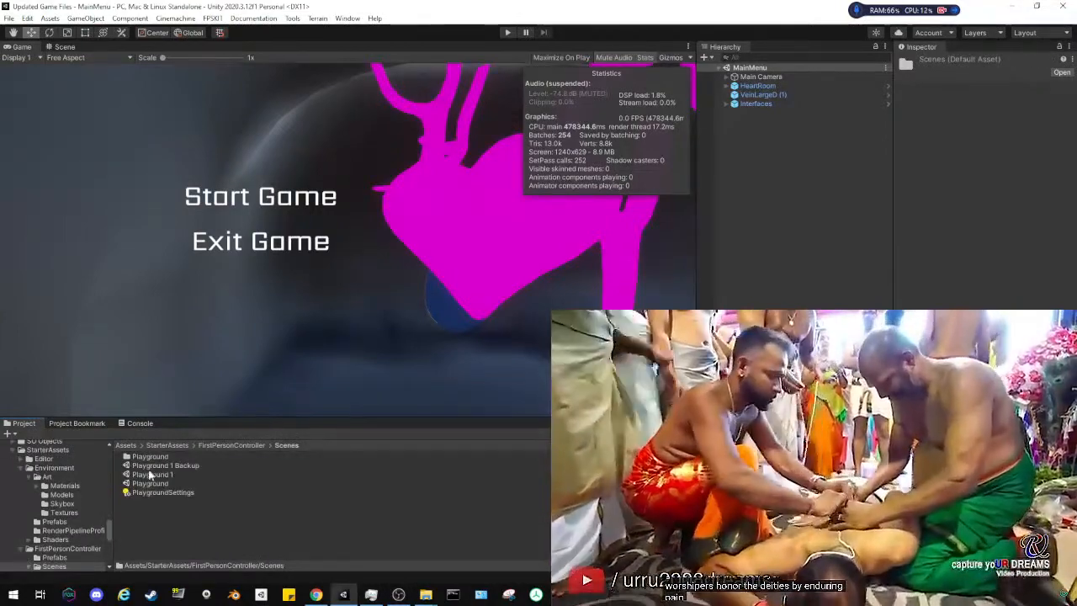
{"action": "left_click", "coordinate": [151, 474]}
{"action": "left_click", "coordinate": [77, 423]}
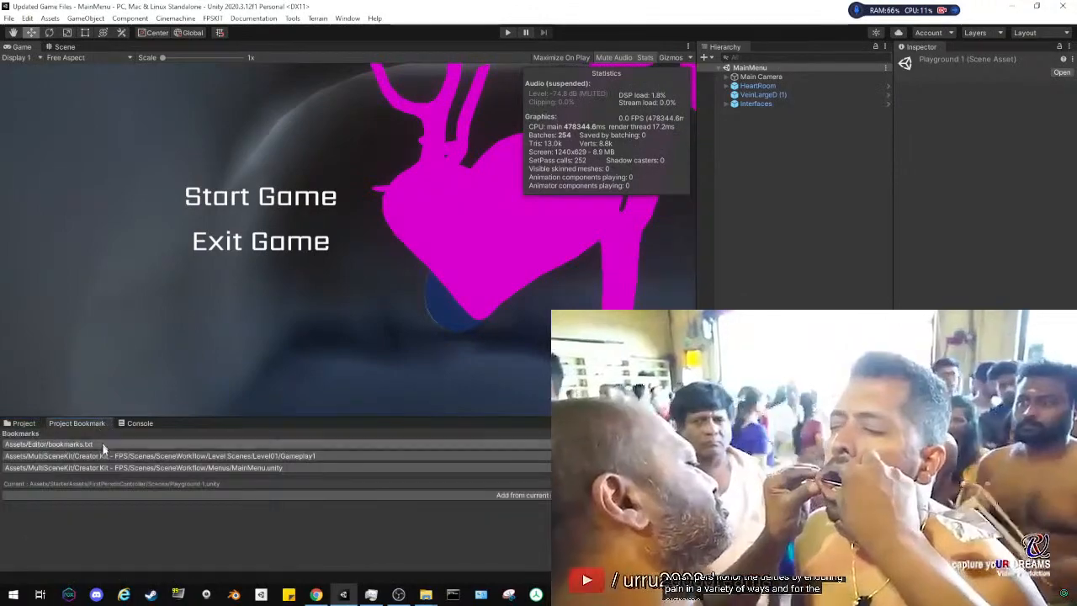
{"action": "left_click", "coordinate": [24, 425]}
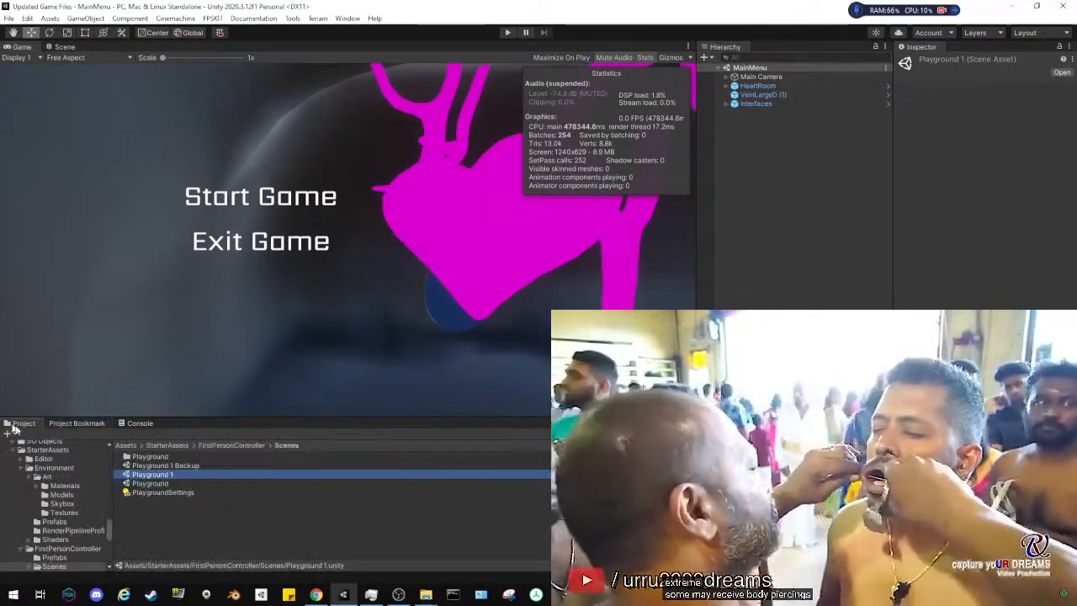
{"action": "double_click", "coordinate": [157, 476]}
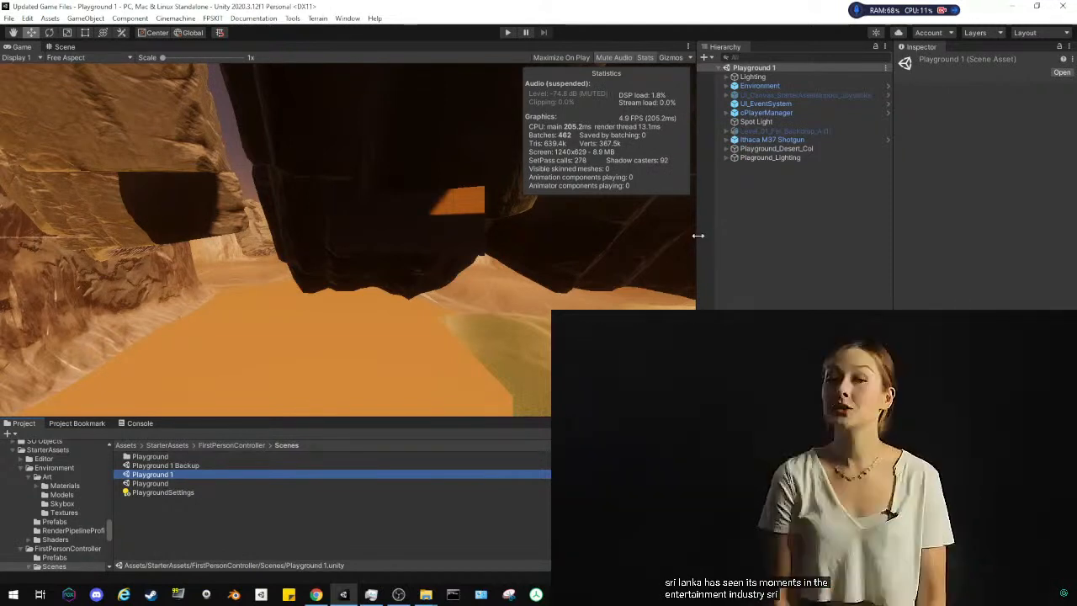
Enlarge the viewport by narrowing the Hierarchy and Inspector, and look around Playground 1 in the Scene view
{"action": "left_click_drag", "start_coordinate": [698, 235], "coordinate": [792, 235]}
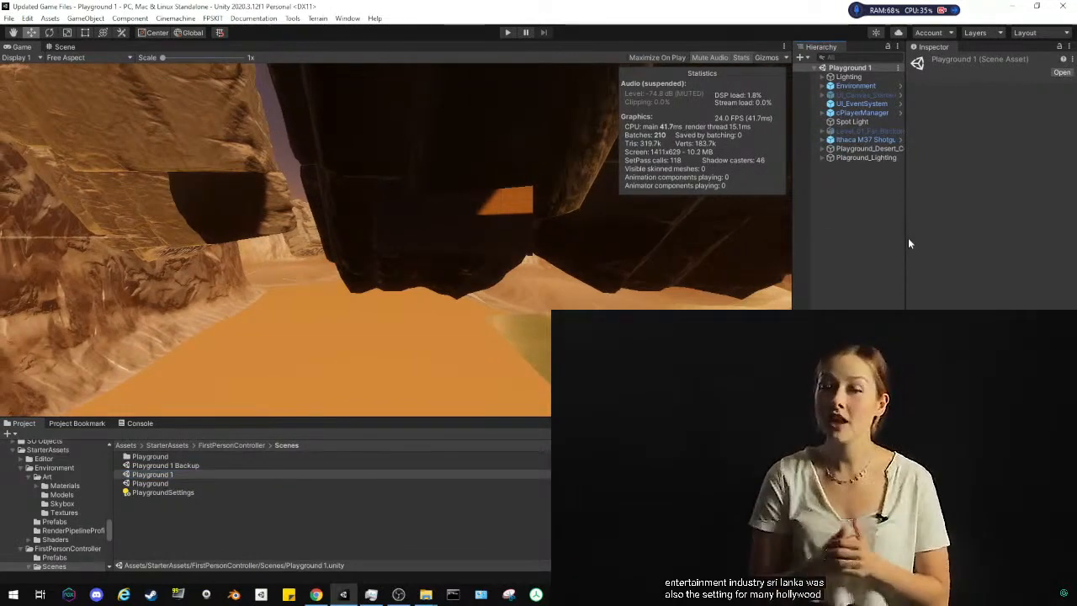
{"action": "left_click_drag", "start_coordinate": [909, 239], "coordinate": [977, 248]}
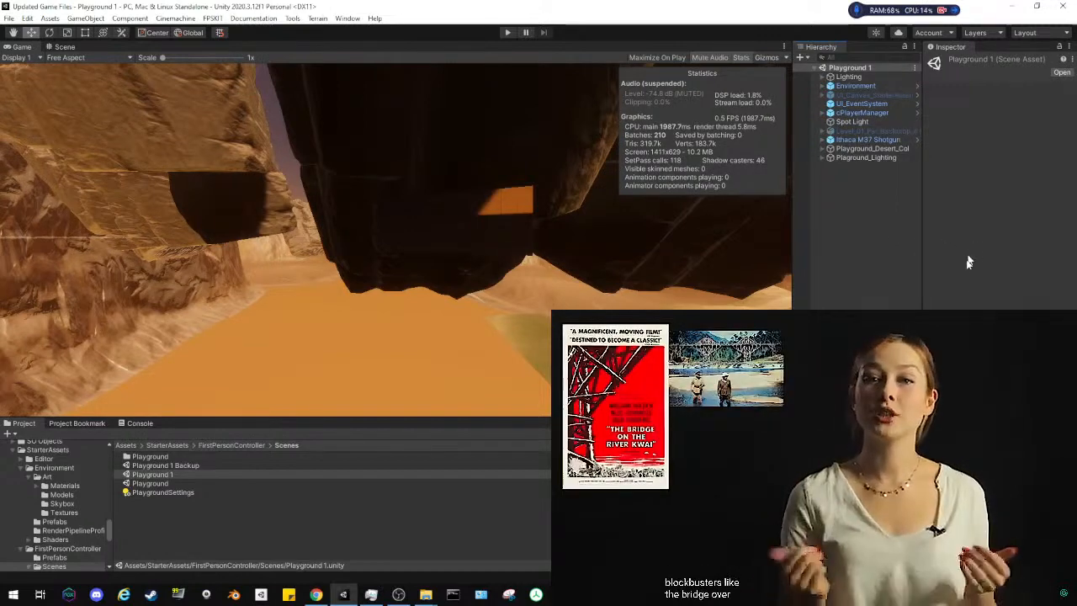
{"action": "left_click_drag", "start_coordinate": [794, 308], "coordinate": [811, 308]}
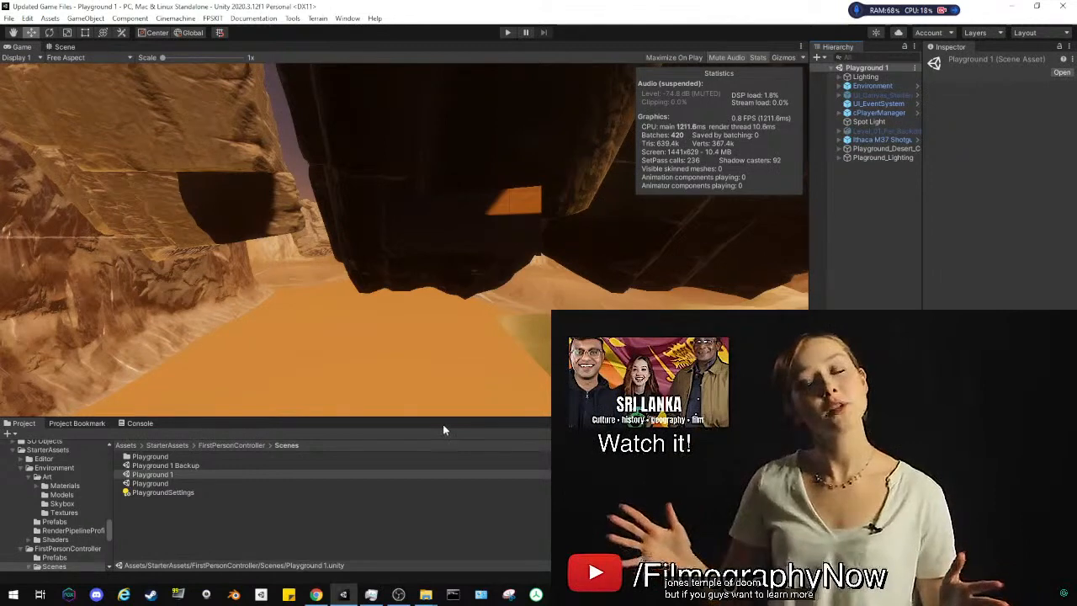
{"action": "left_click", "coordinate": [431, 423]}
{"action": "left_click_drag", "start_coordinate": [431, 424], "coordinate": [431, 425]}
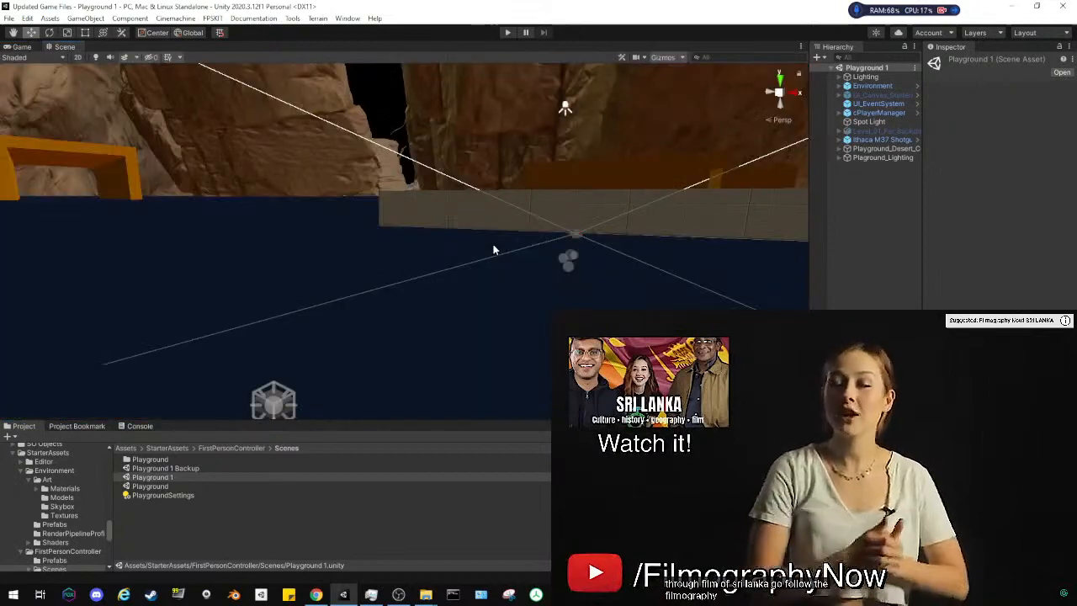
{"action": "right_click_drag", "start_coordinate": [494, 250], "coordinate": [410, 259]}
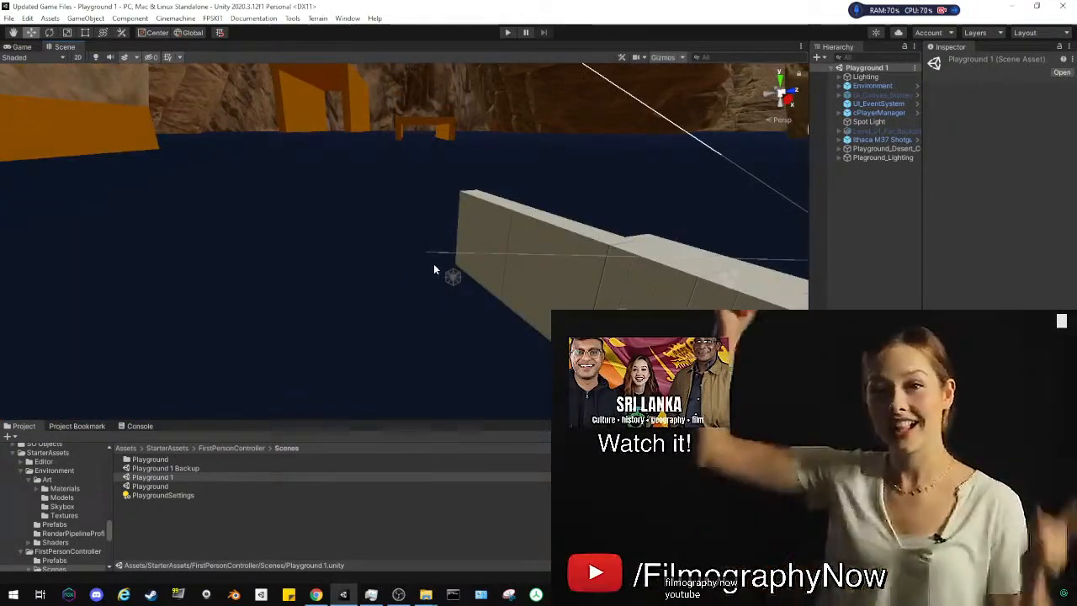
Zoom out in the Scene view to look at the entire Playground 1 landscape from a distance
{"action": "scroll", "coordinate": [433, 263], "scroll_direction": "down", "scroll_amount": 5}
{"action": "scroll", "coordinate": [447, 270], "scroll_direction": "down", "scroll_amount": 10}
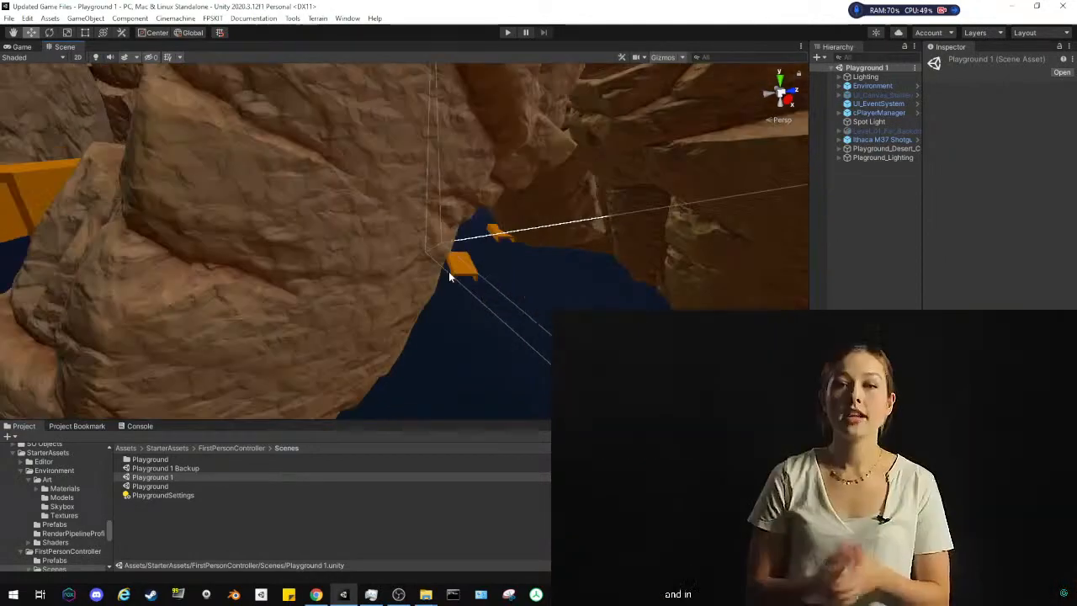
{"action": "scroll", "coordinate": [454, 273], "scroll_direction": "down", "scroll_amount": 10}
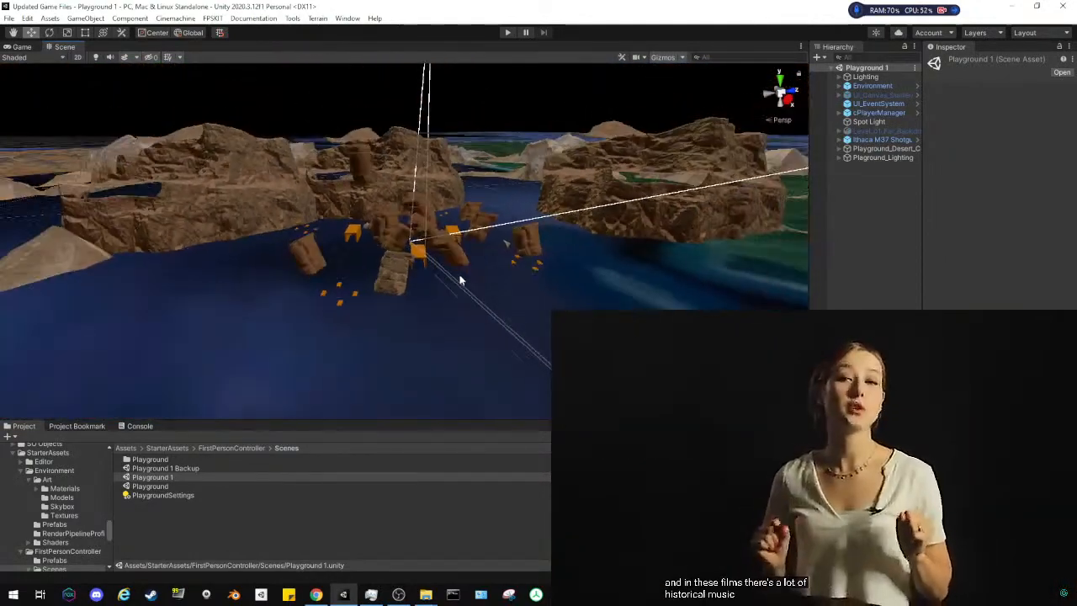
{"action": "scroll", "coordinate": [461, 273], "scroll_direction": "down", "scroll_amount": 8}
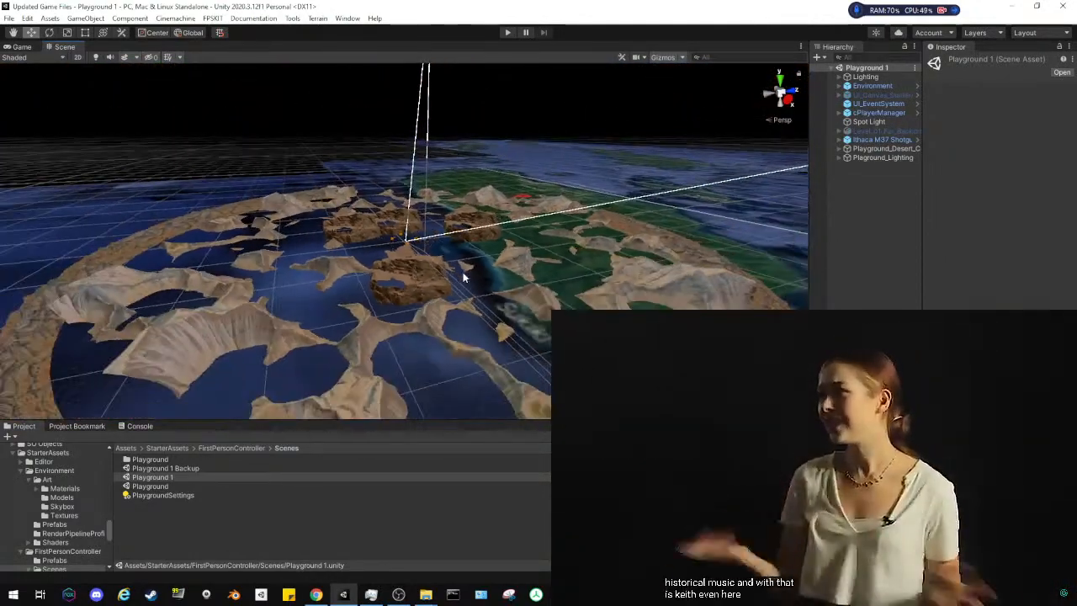
{"action": "scroll", "coordinate": [470, 270], "scroll_direction": "down", "scroll_amount": 4}
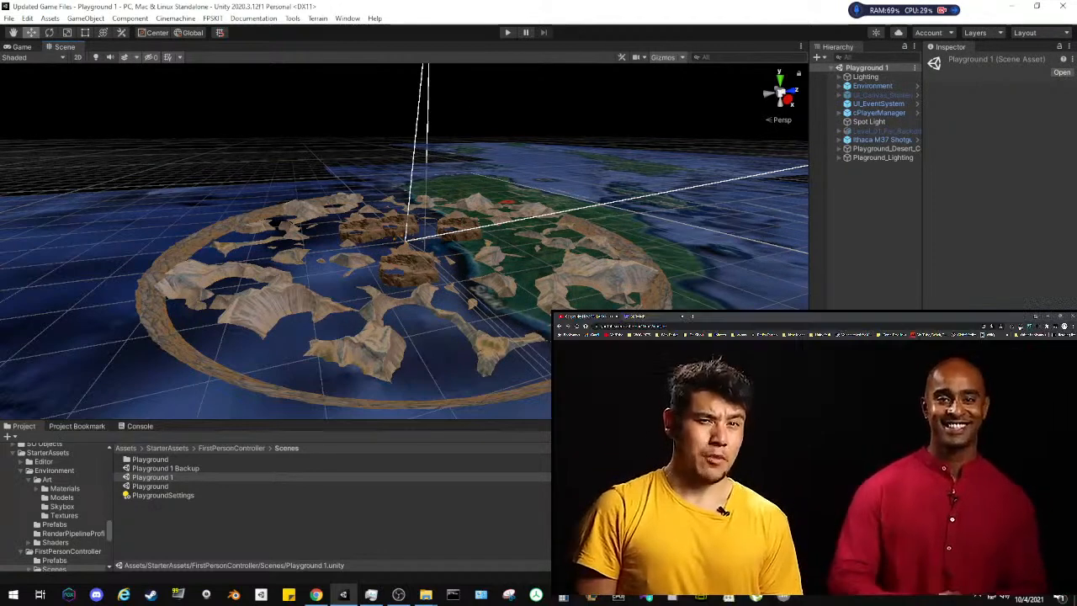
Switch to the Twitch Stream Manager, check the list of users in chat, close it, and return to Unity
{"action": "key", "text": "alt+Tab"}
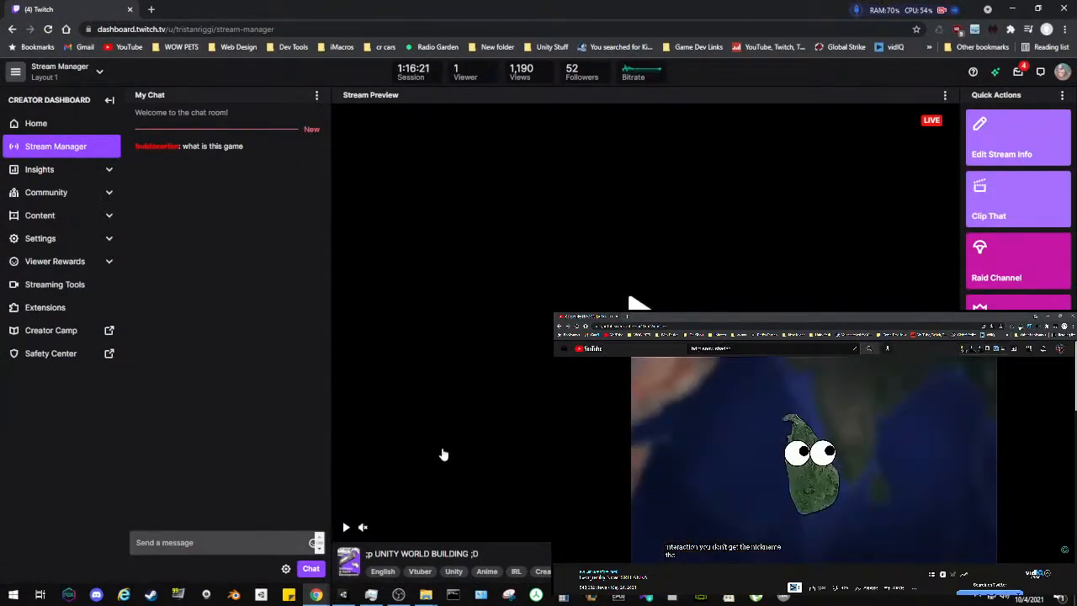
{"action": "left_click", "coordinate": [317, 95]}
{"action": "left_click", "coordinate": [252, 116]}
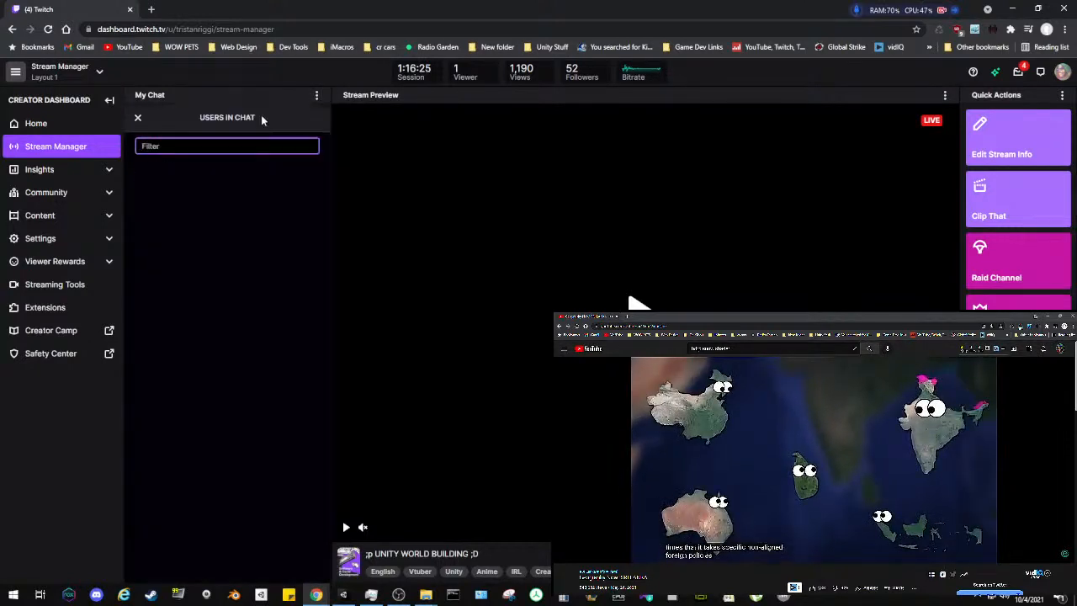
{"action": "left_click", "coordinate": [140, 118]}
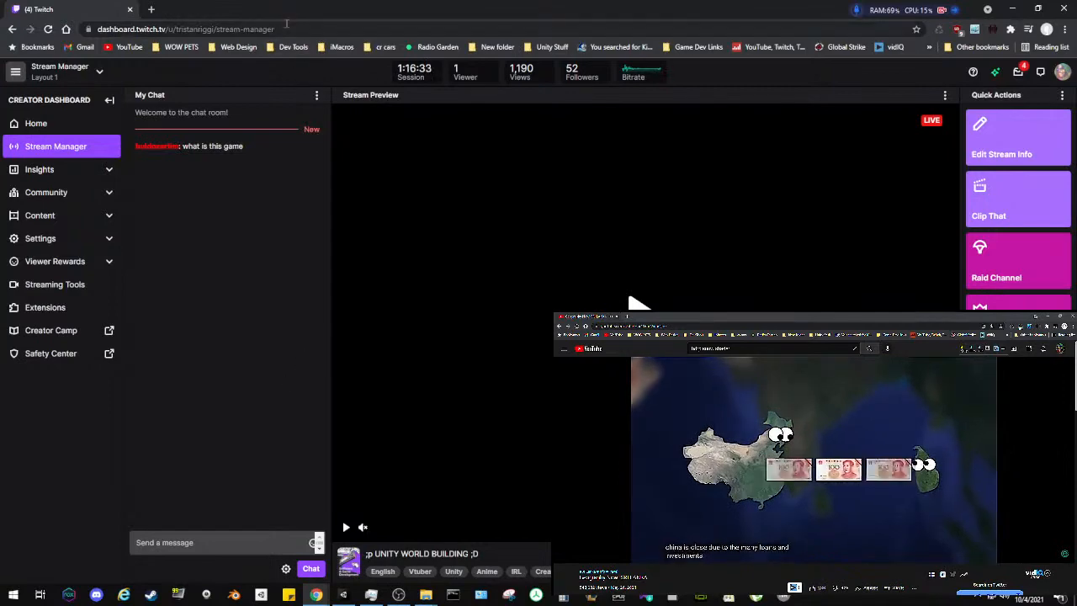
{"action": "key", "text": "alt+Tab"}
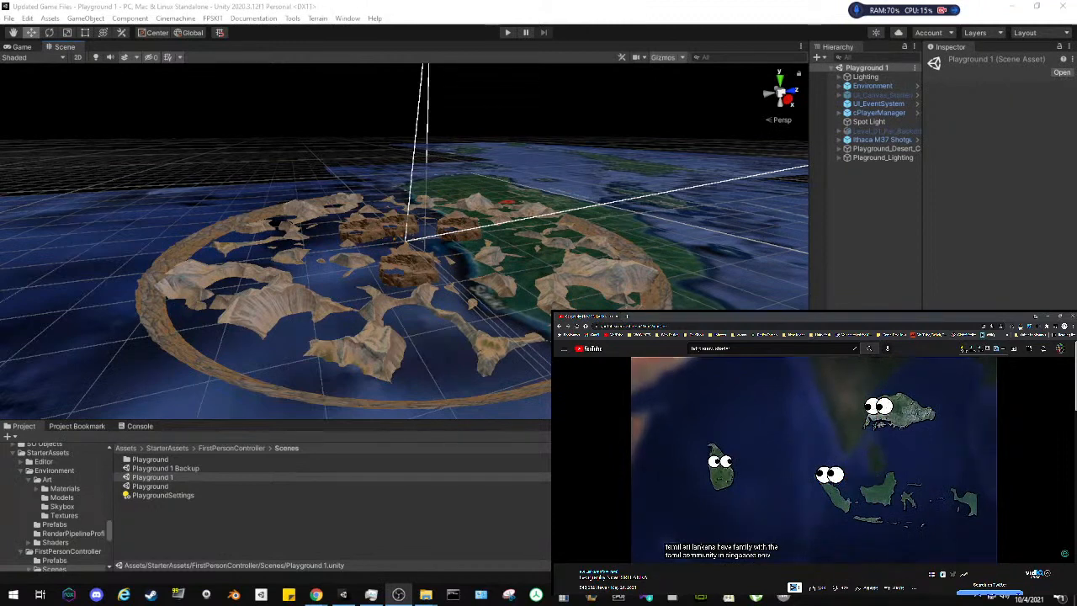
Turn off scene lighting in the Scene view and look across the islands
{"action": "left_click", "coordinate": [727, 585]}
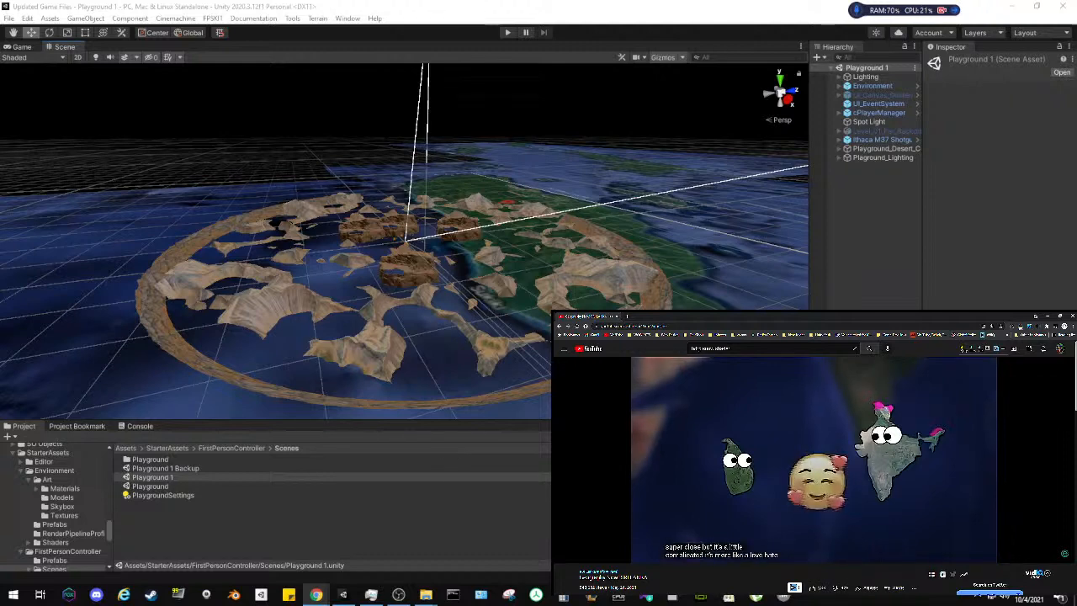
{"action": "left_click", "coordinate": [95, 56]}
{"action": "right_click_drag", "start_coordinate": [242, 225], "coordinate": [276, 230]}
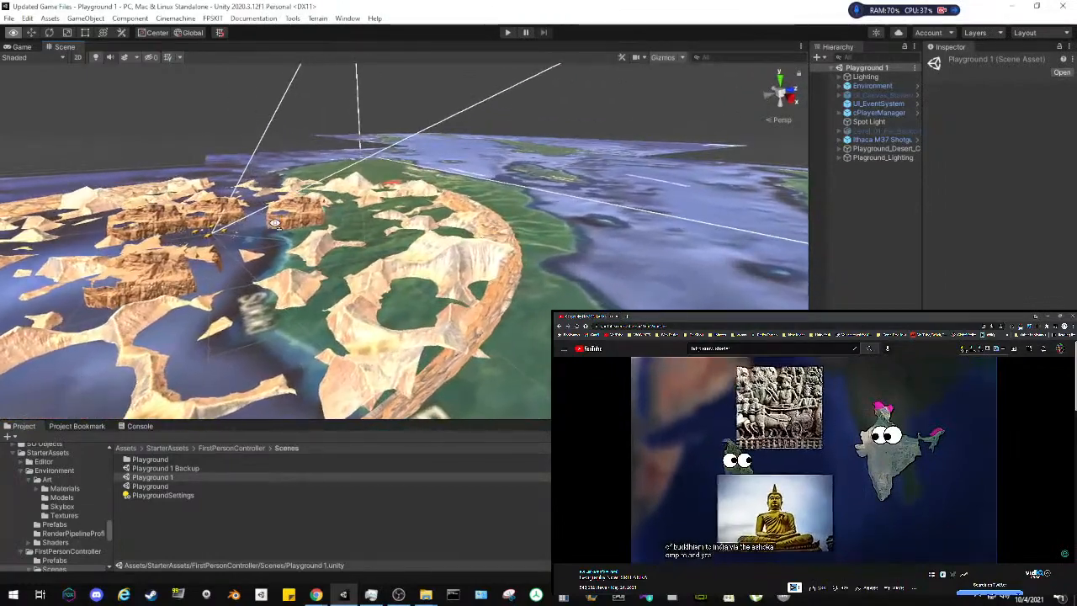
Expand the Playground_Desert group and its Soloman Islands object in the scene, and select Santa Isabel Island
{"action": "left_click", "coordinate": [860, 190]}
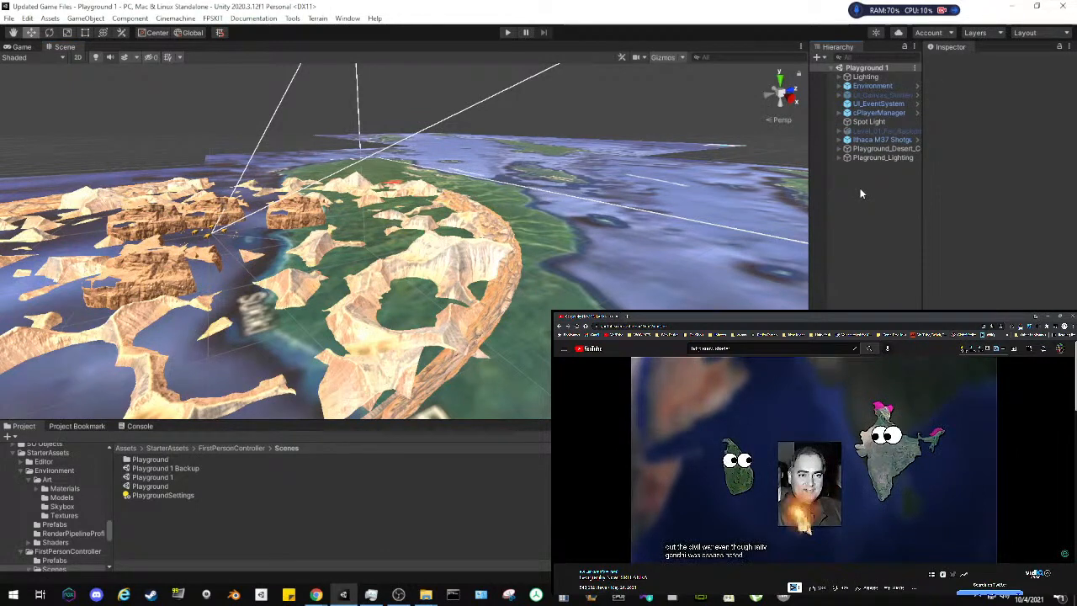
{"action": "left_click", "coordinate": [840, 149]}
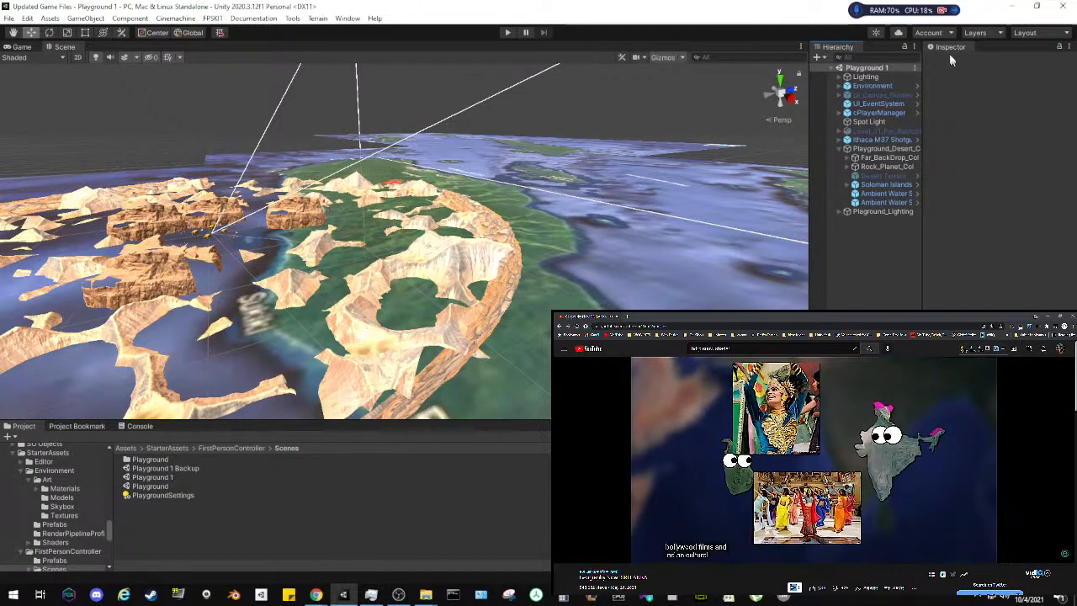
{"action": "left_click", "coordinate": [866, 185]}
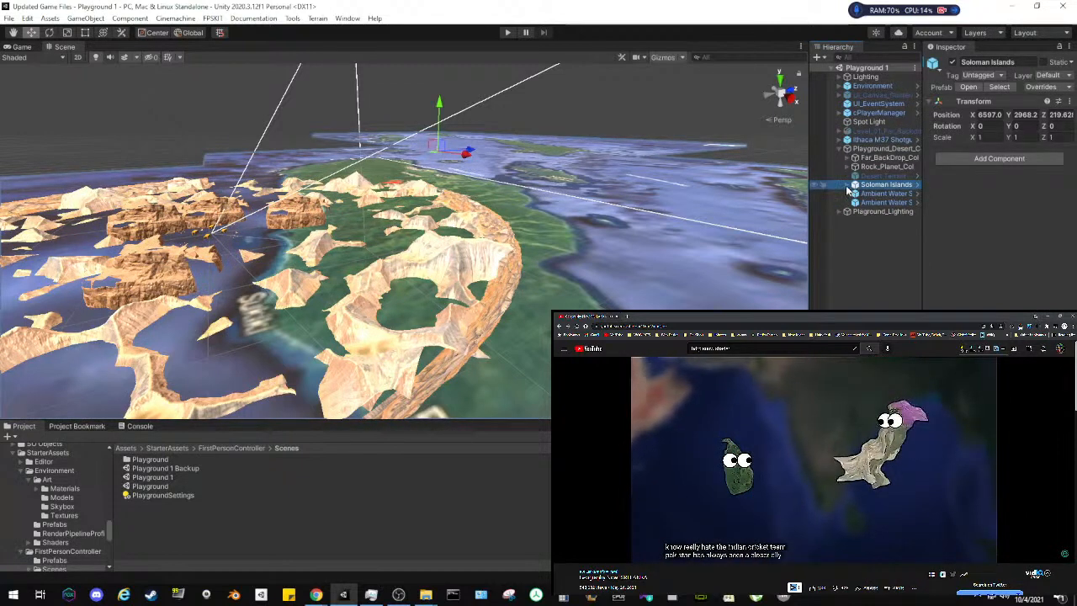
{"action": "left_click", "coordinate": [847, 186]}
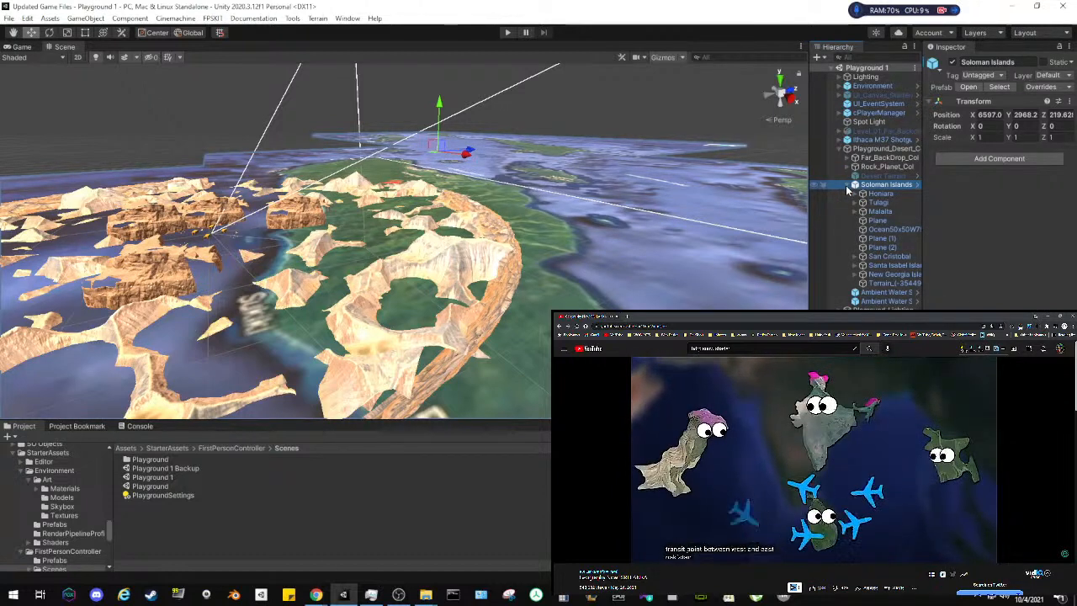
{"action": "left_click", "coordinate": [877, 266]}
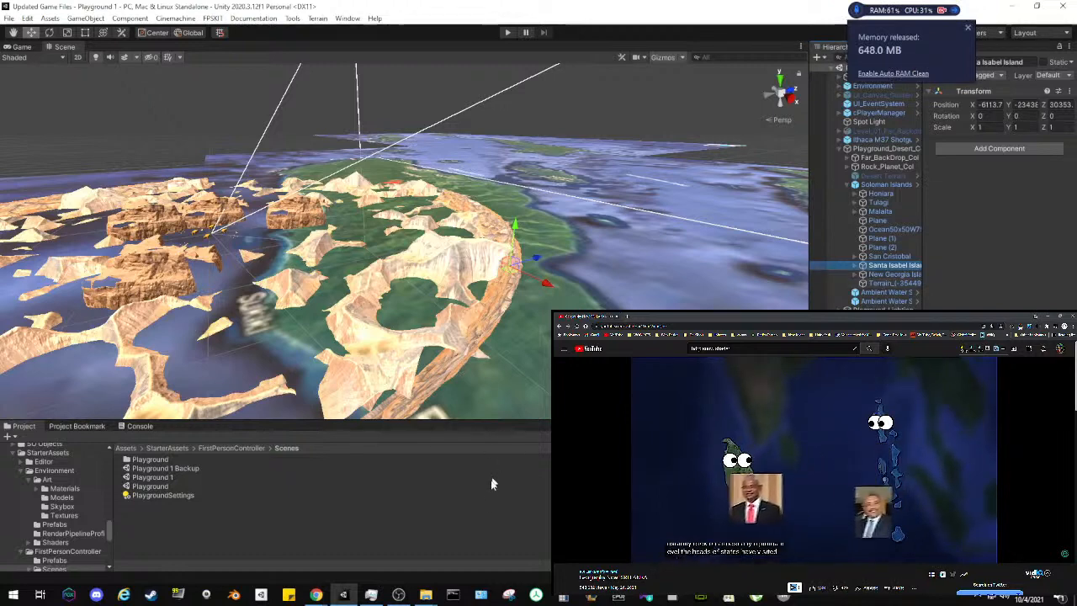
{"action": "mouse_move", "coordinate": [435, 593]}
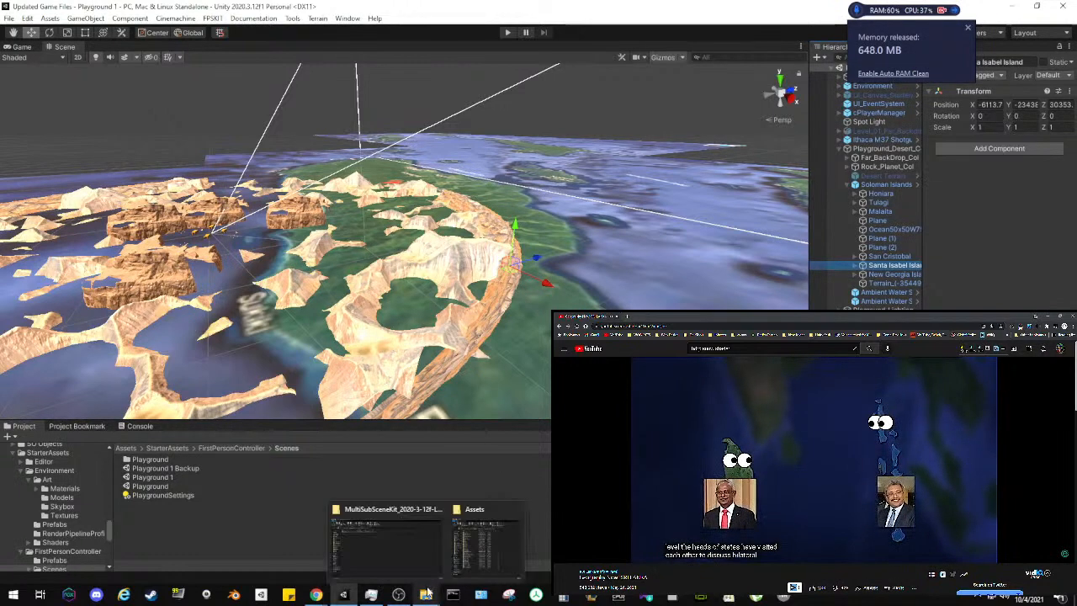
{"action": "left_click", "coordinate": [454, 511]}
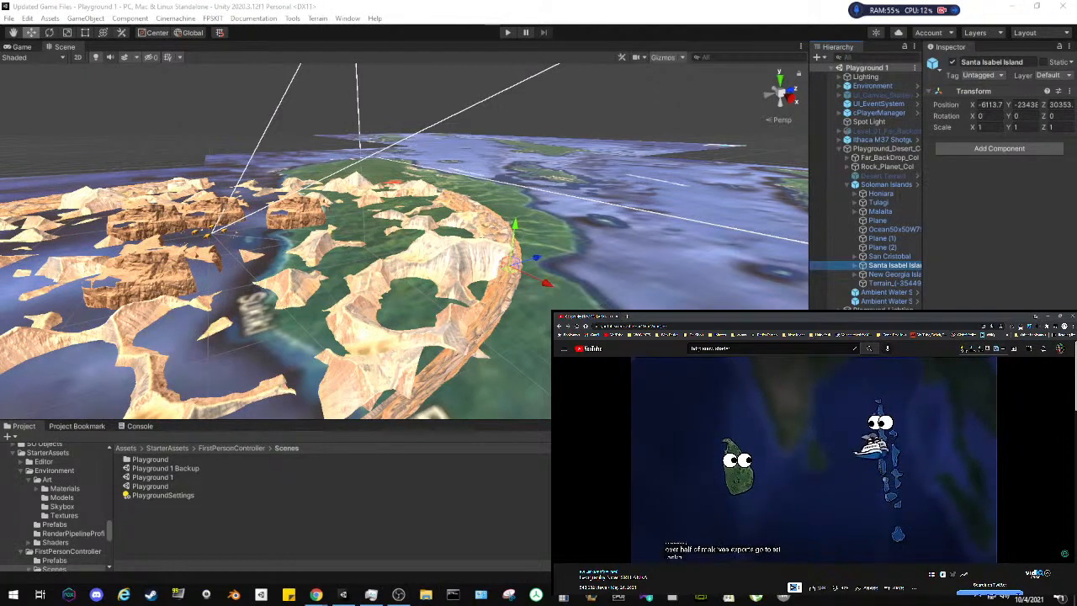
Inspect the Terrain and Terrain Collider components of the child terrains under Santa Isabel Island and San Cristobal
{"action": "left_click", "coordinate": [855, 266]}
{"action": "left_click", "coordinate": [880, 284]}
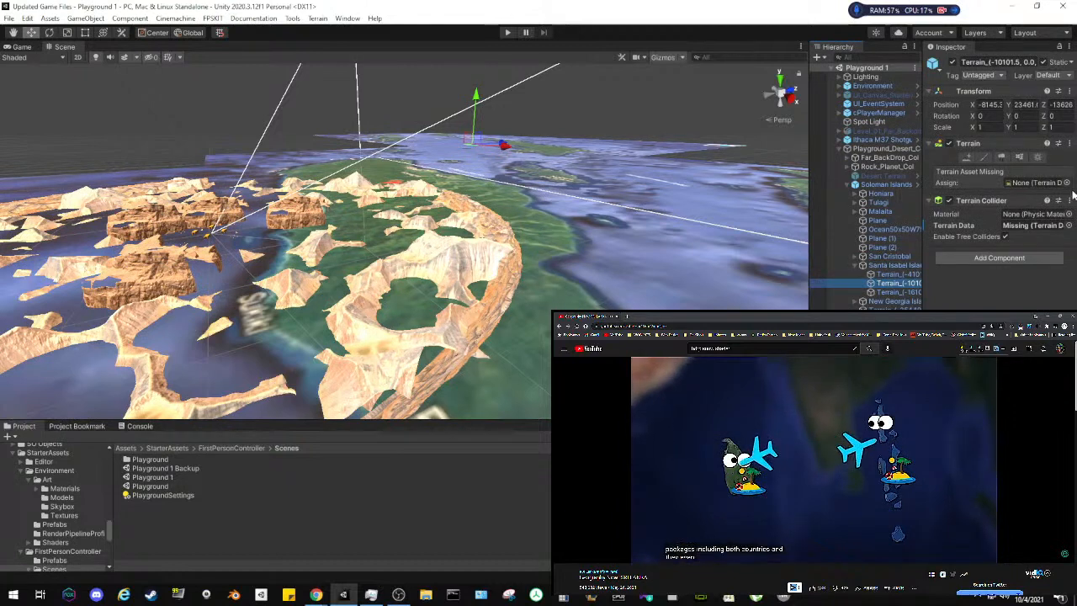
{"action": "left_click", "coordinate": [897, 274]}
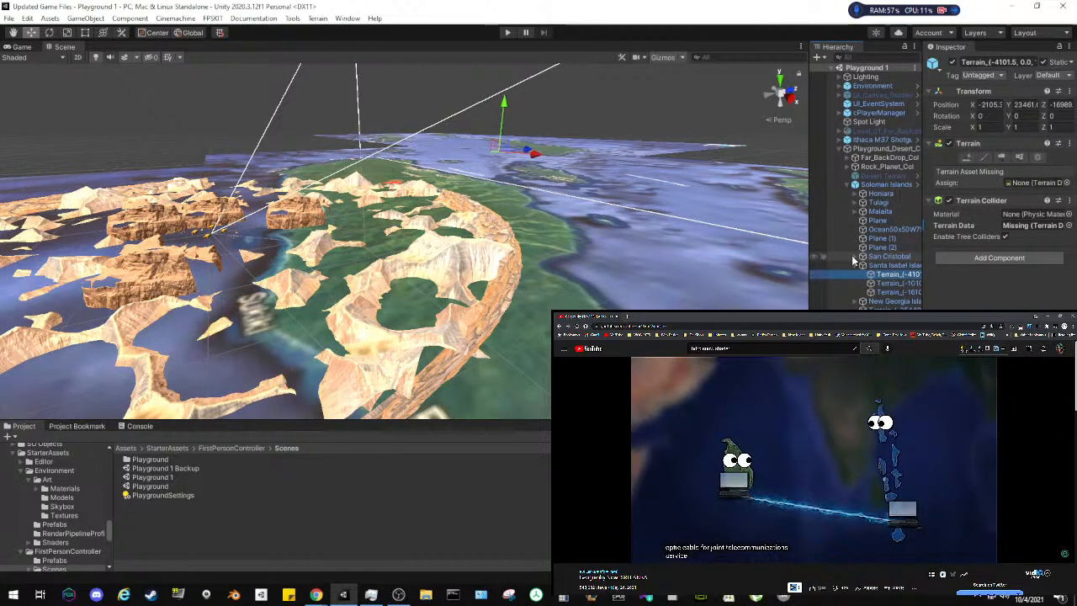
{"action": "left_click", "coordinate": [855, 257]}
{"action": "left_click", "coordinate": [874, 266]}
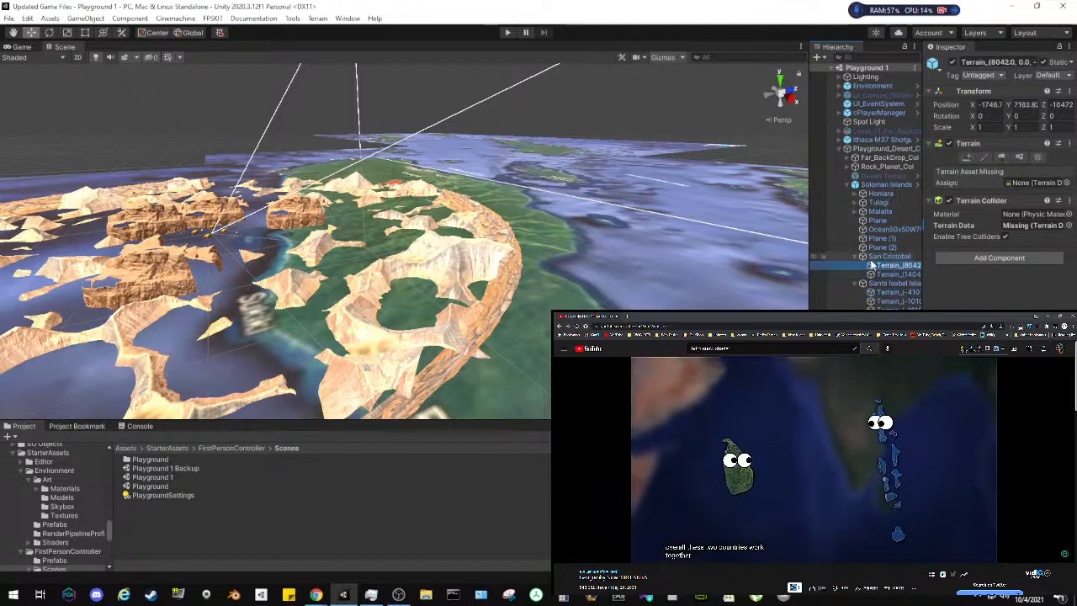
{"action": "left_click", "coordinate": [876, 274]}
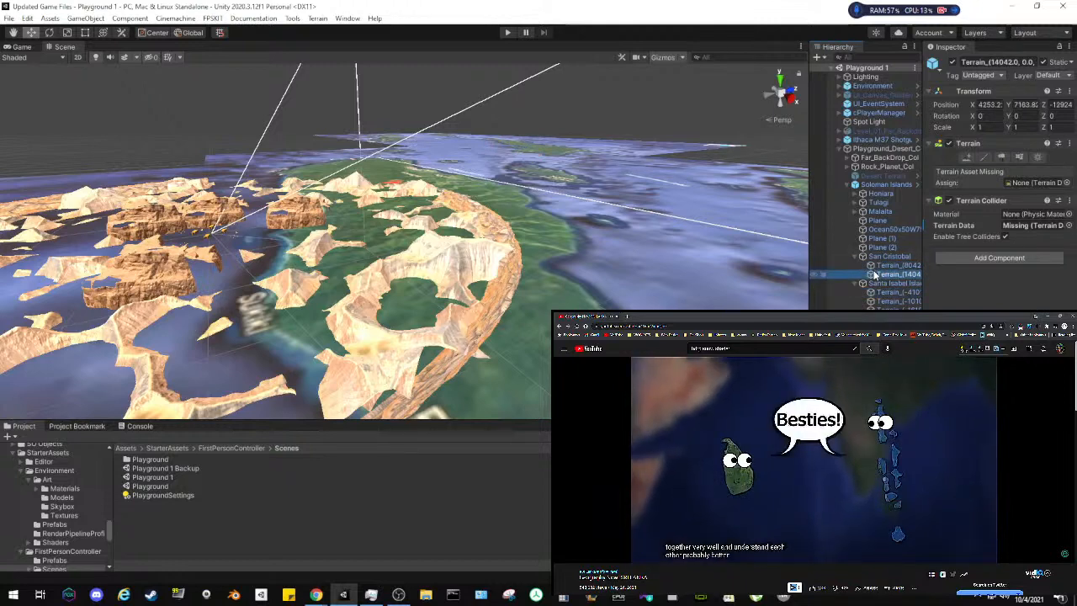
{"action": "left_click", "coordinate": [875, 265]}
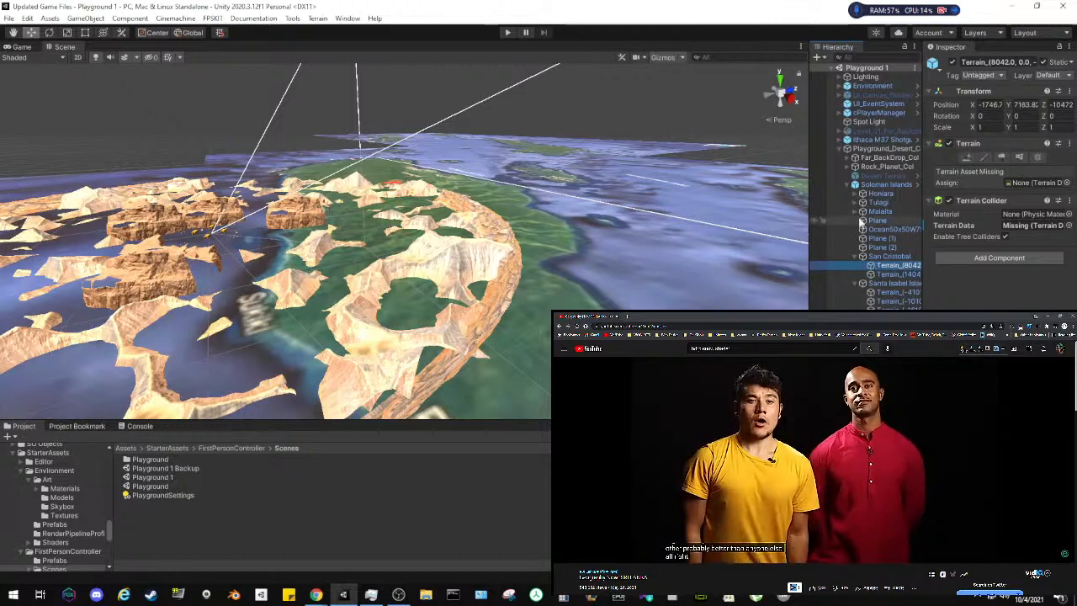
Inspect Malaita's child terrains and locate the third terrain's collider data asset in the project
{"action": "left_click", "coordinate": [855, 211]}
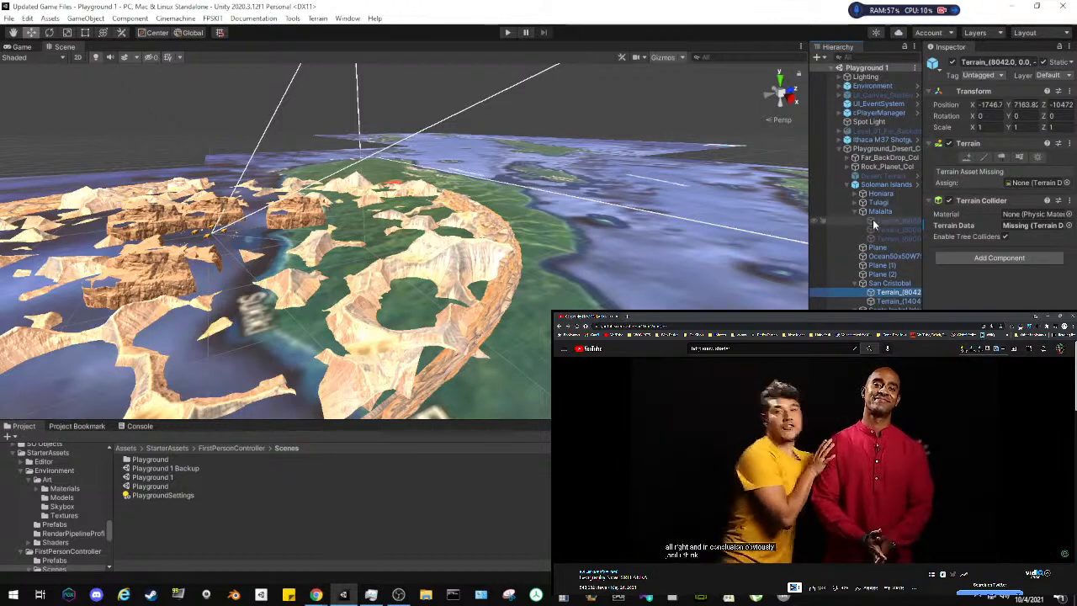
{"action": "left_click", "coordinate": [867, 221]}
{"action": "left_click", "coordinate": [878, 239]}
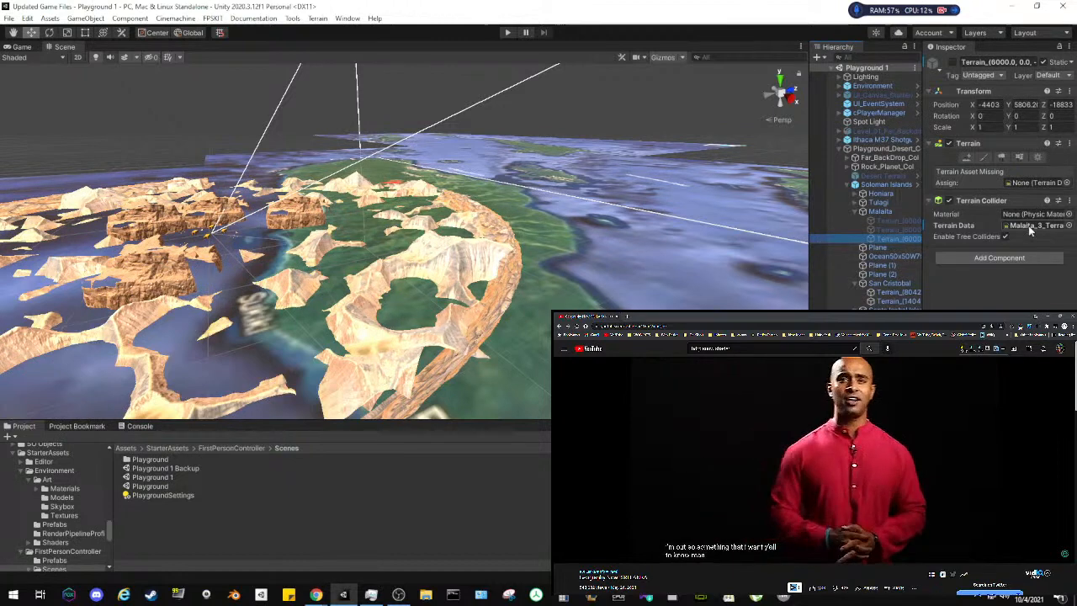
{"action": "left_click", "coordinate": [1028, 228]}
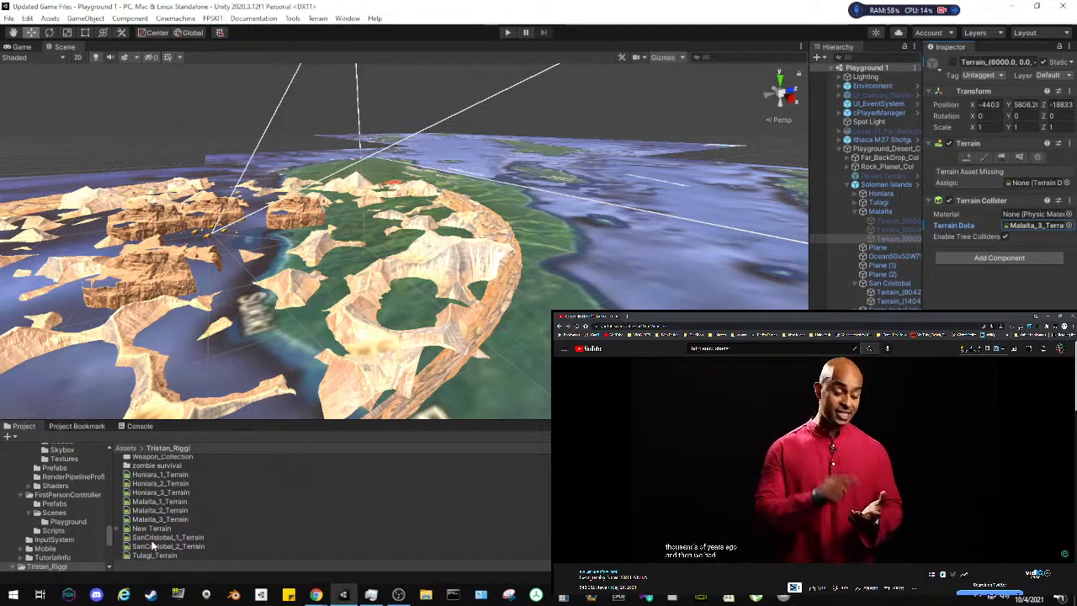
Compare the first San Cristobal terrain, the ocean object and the first plane with Malaita's second terrain
{"action": "left_click", "coordinate": [897, 293]}
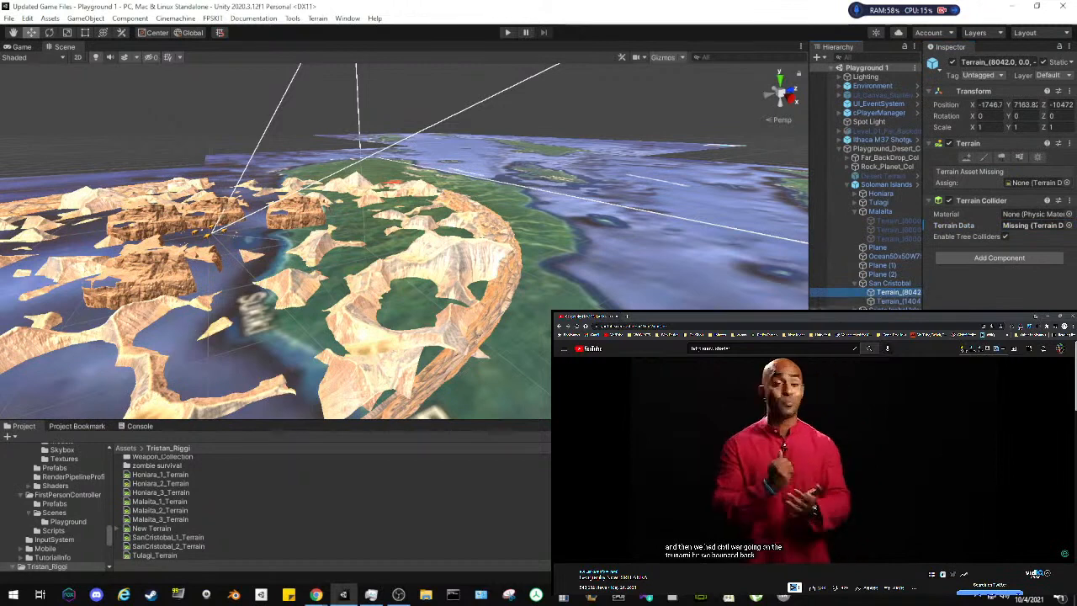
{"action": "left_click", "coordinate": [880, 256]}
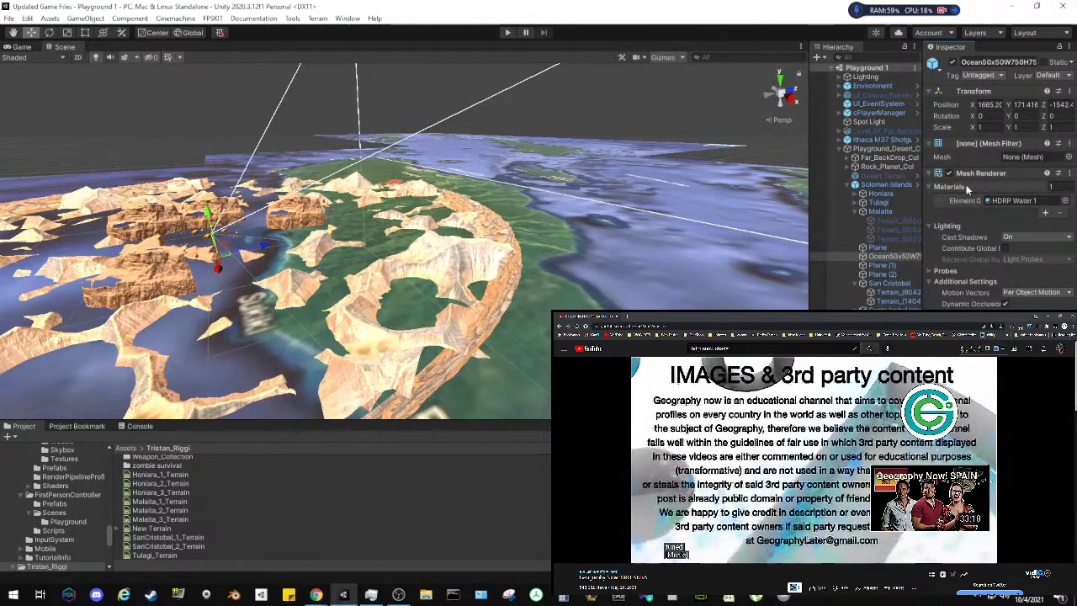
{"action": "left_click", "coordinate": [878, 248]}
{"action": "left_click", "coordinate": [891, 230]}
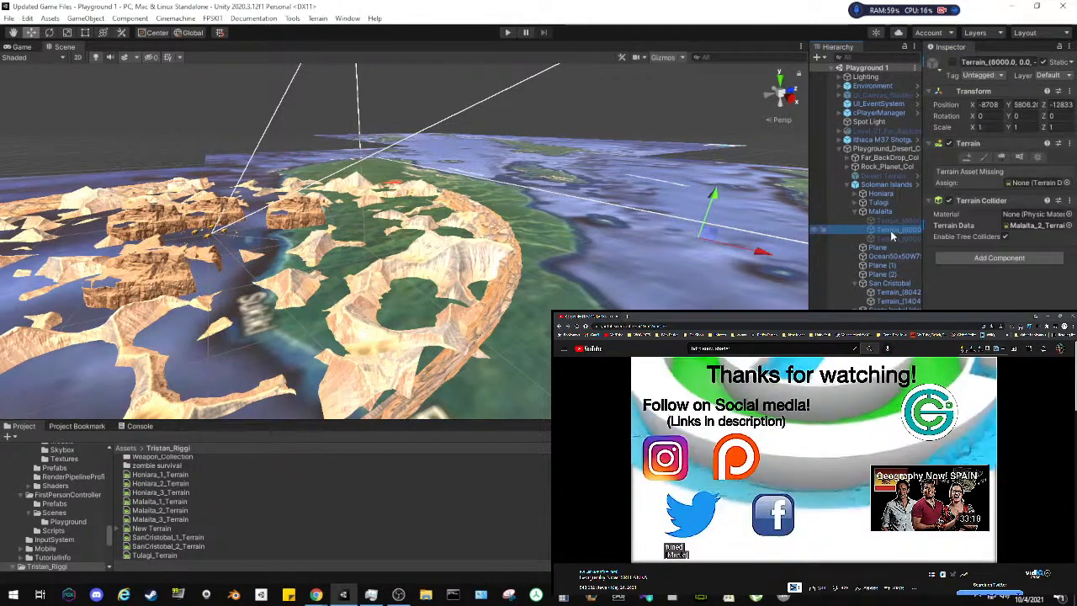
{"action": "right_click_drag", "start_coordinate": [496, 249], "coordinate": [499, 216]}
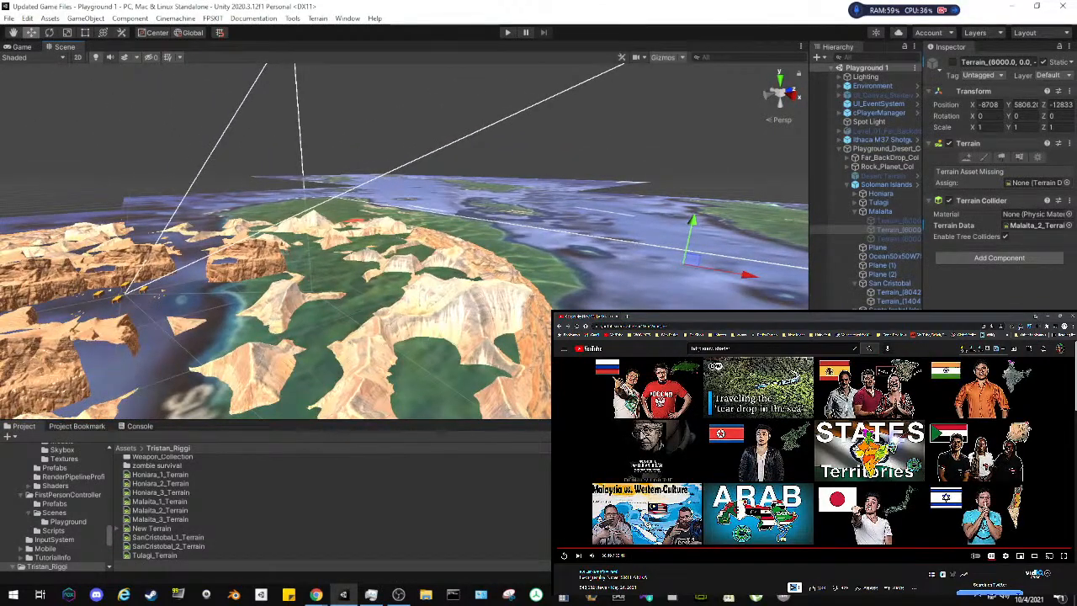
Start another YouTube video in the browser window and play it full screen
{"action": "left_click", "coordinate": [795, 569]}
{"action": "scroll", "coordinate": [846, 489], "scroll_direction": "down", "scroll_amount": 3}
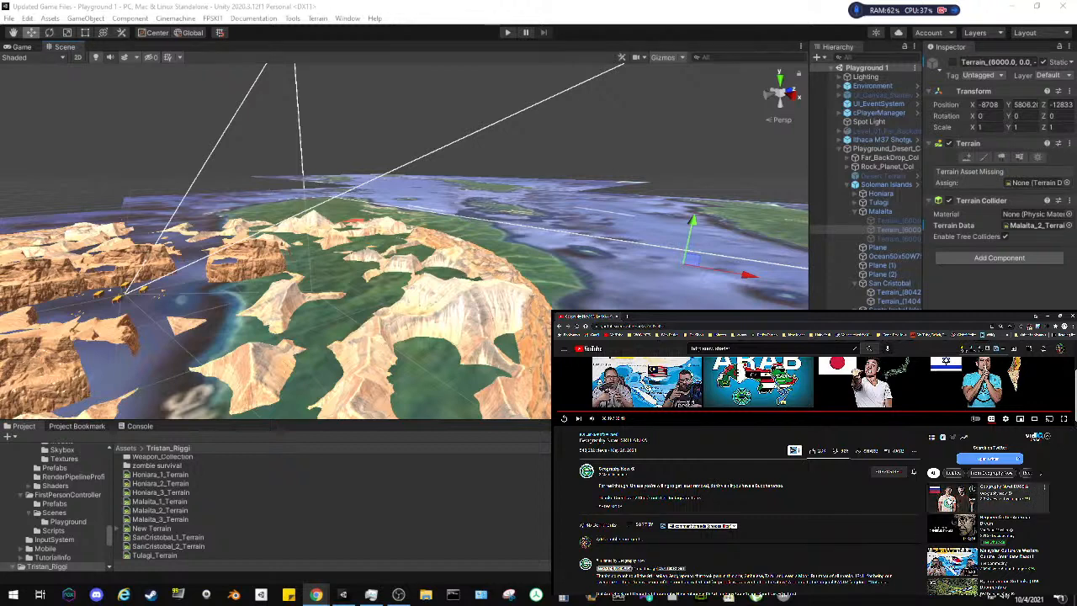
{"action": "scroll", "coordinate": [832, 523], "scroll_direction": "up", "scroll_amount": 3}
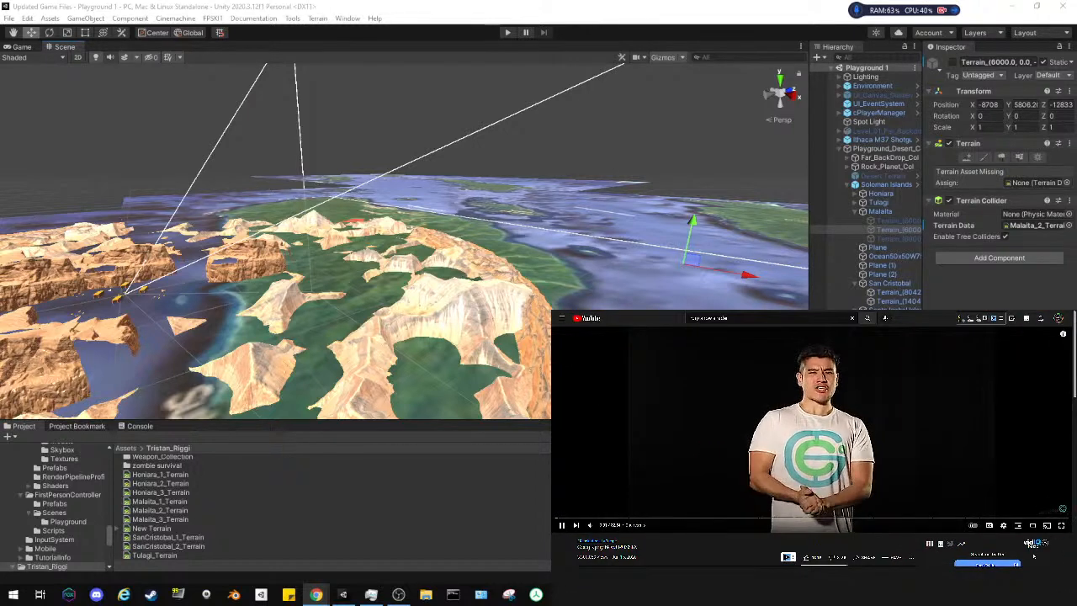
{"action": "key", "text": "f"}
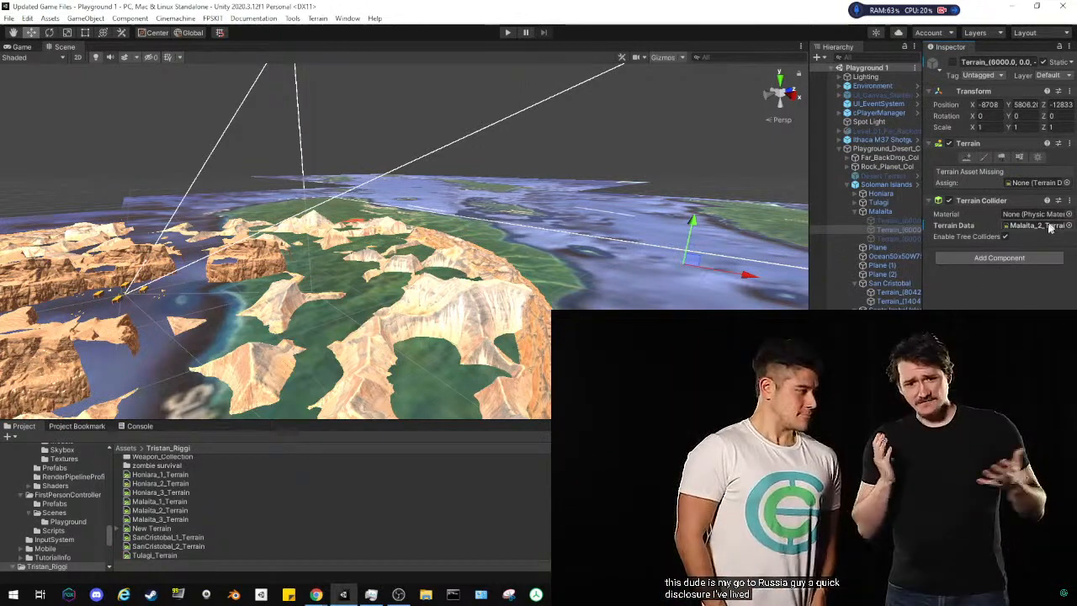
Locate the terrain data asset used by Malaita's second terrain and select Malaita_2_Terrain in the project
{"action": "left_click", "coordinate": [1034, 230]}
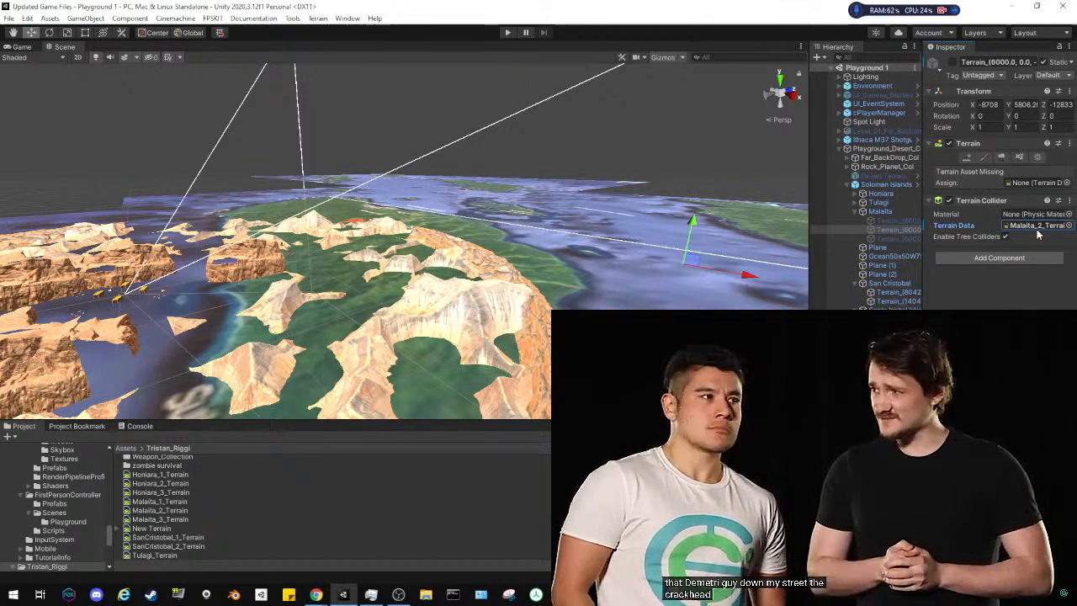
{"action": "left_click", "coordinate": [1037, 231]}
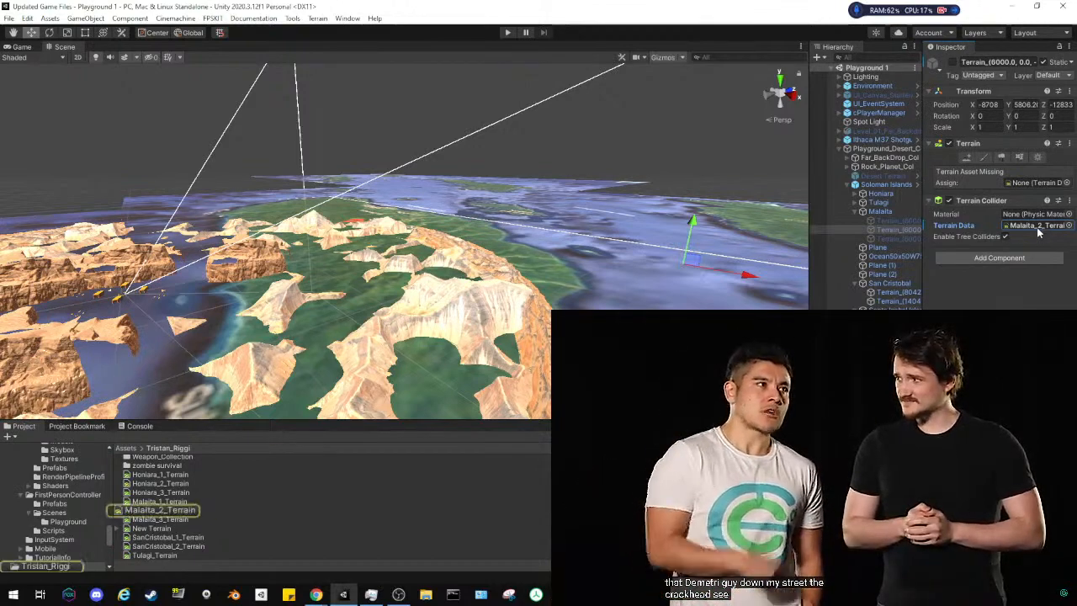
{"action": "left_click", "coordinate": [160, 510]}
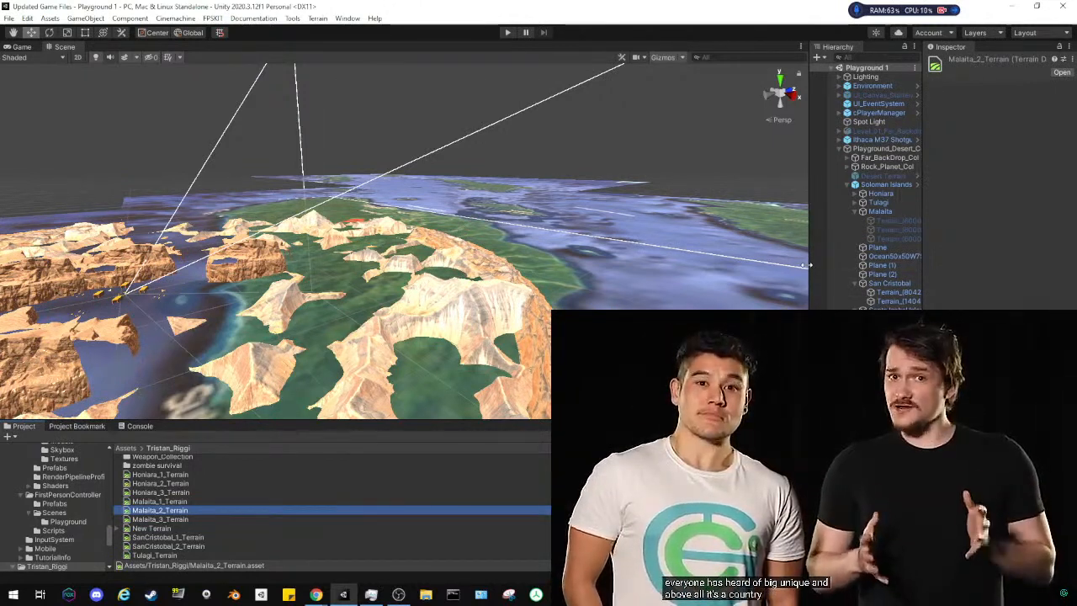
Assign SanCristobal_1_Terrain as the terrain data of both the collider and the terrain on San Cristobal's first terrain object
{"action": "left_click", "coordinate": [881, 228]}
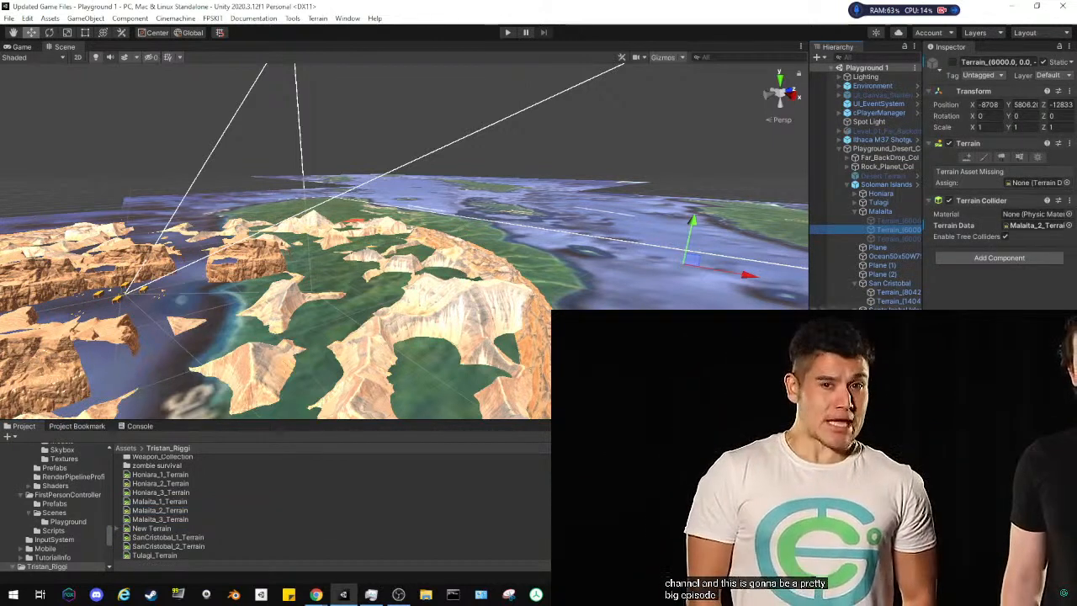
{"action": "left_click", "coordinate": [892, 300]}
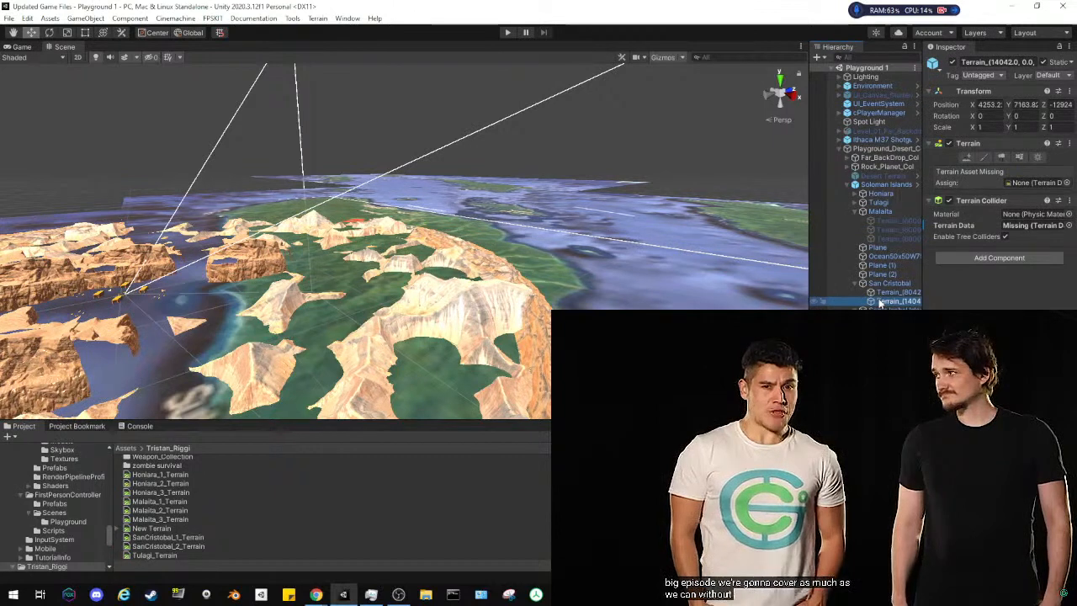
{"action": "left_click", "coordinate": [883, 293]}
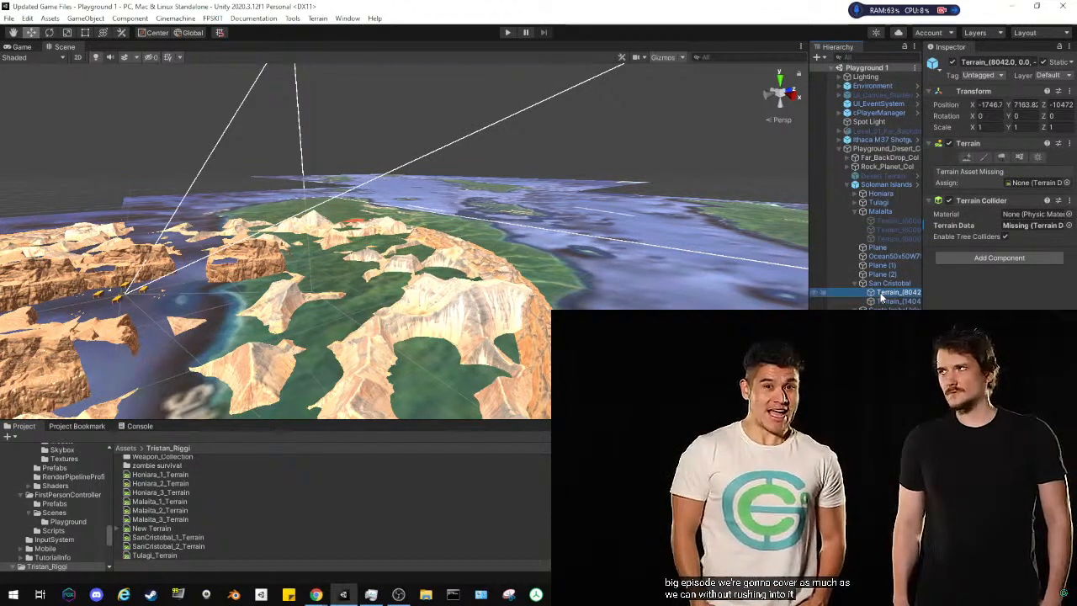
{"action": "left_click", "coordinate": [1068, 226]}
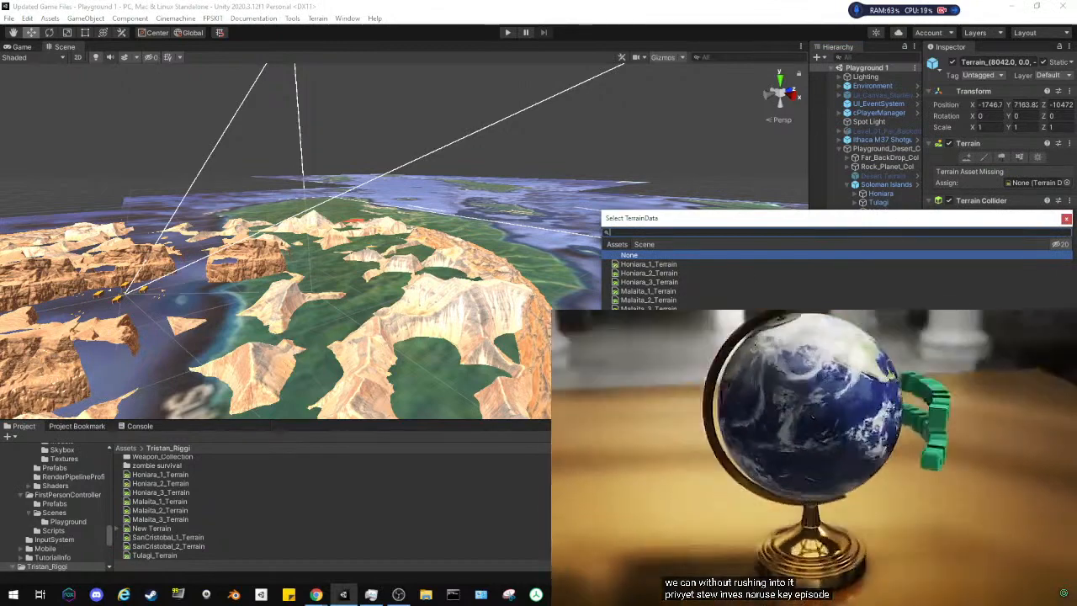
{"action": "left_click", "coordinate": [1065, 220]}
{"action": "left_click", "coordinate": [1068, 183]}
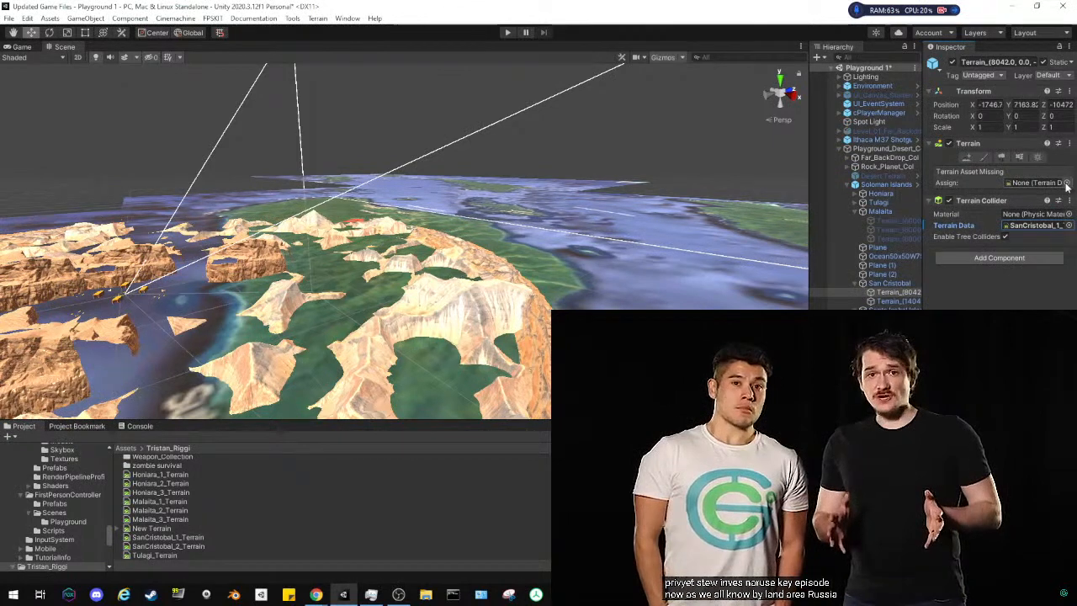
{"action": "left_click", "coordinate": [665, 310]}
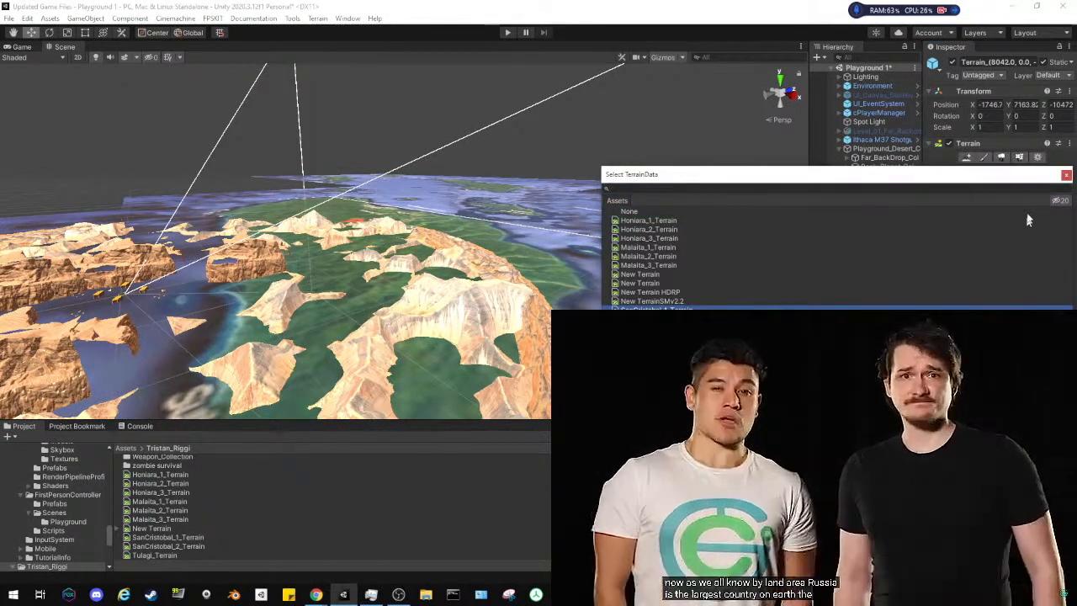
{"action": "left_click", "coordinate": [1066, 175]}
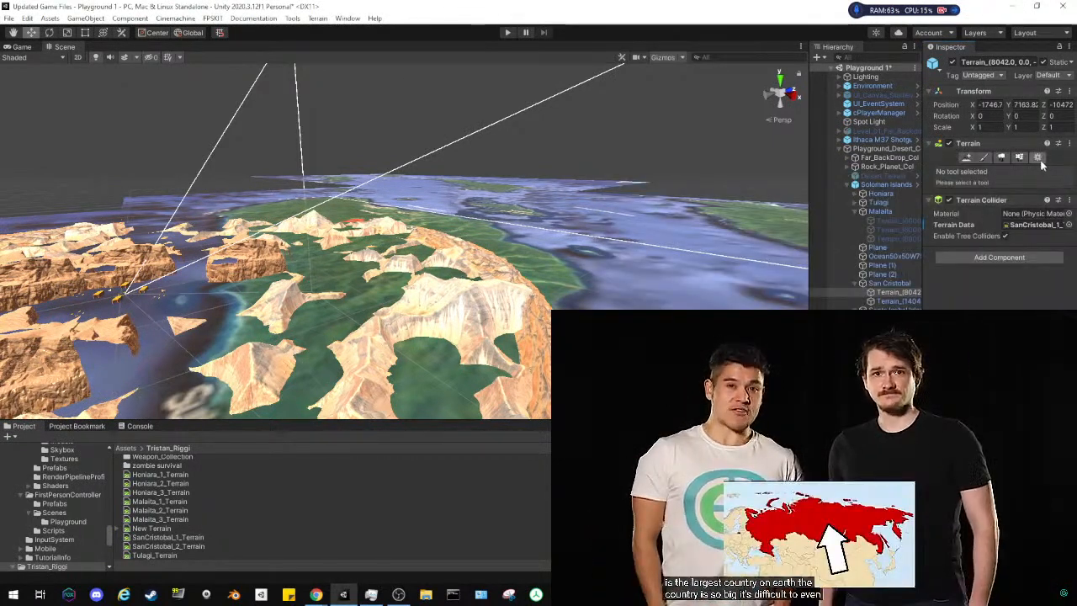
Set the first San Cristobal terrain's width and length to 6000 and frame it in the scene
{"action": "left_click", "coordinate": [1039, 158]}
{"action": "scroll", "coordinate": [999, 219], "scroll_direction": "down", "scroll_amount": 6}
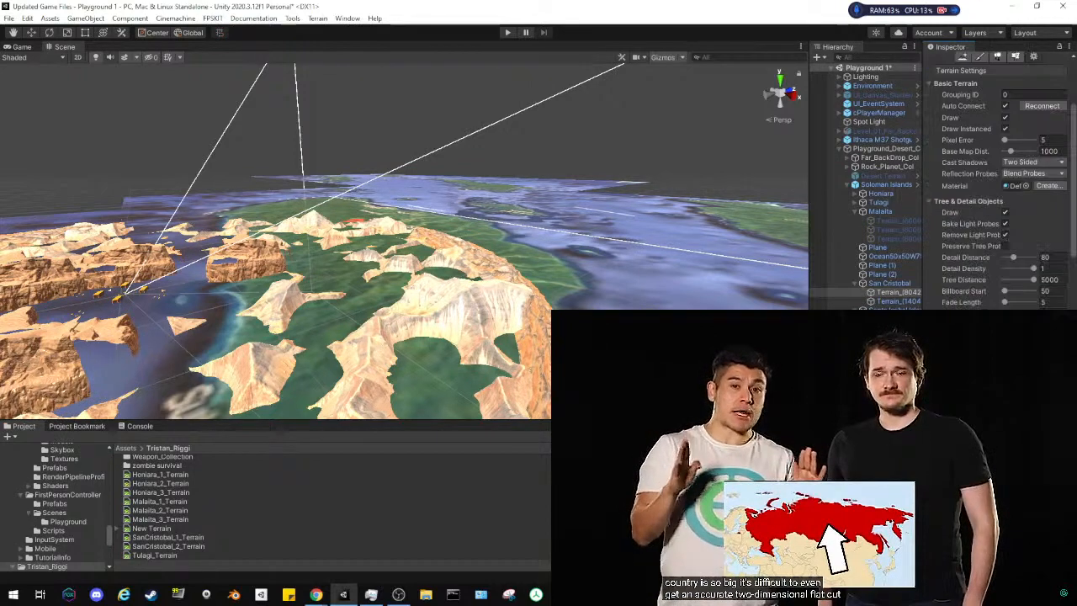
{"action": "right_click_drag", "start_coordinate": [665, 277], "coordinate": [839, 300]}
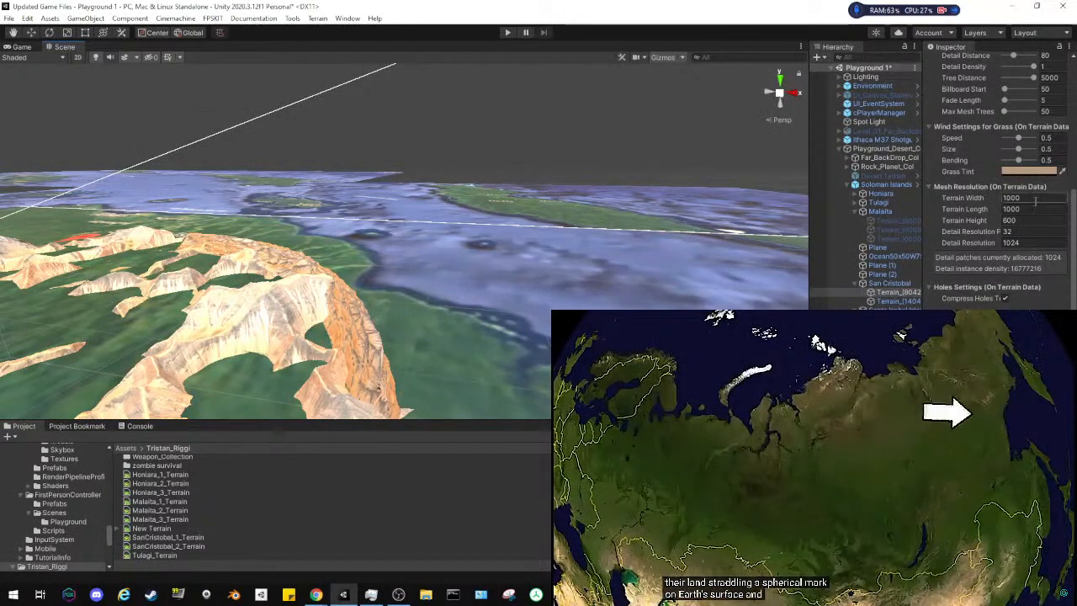
{"action": "left_click", "coordinate": [1008, 197]}
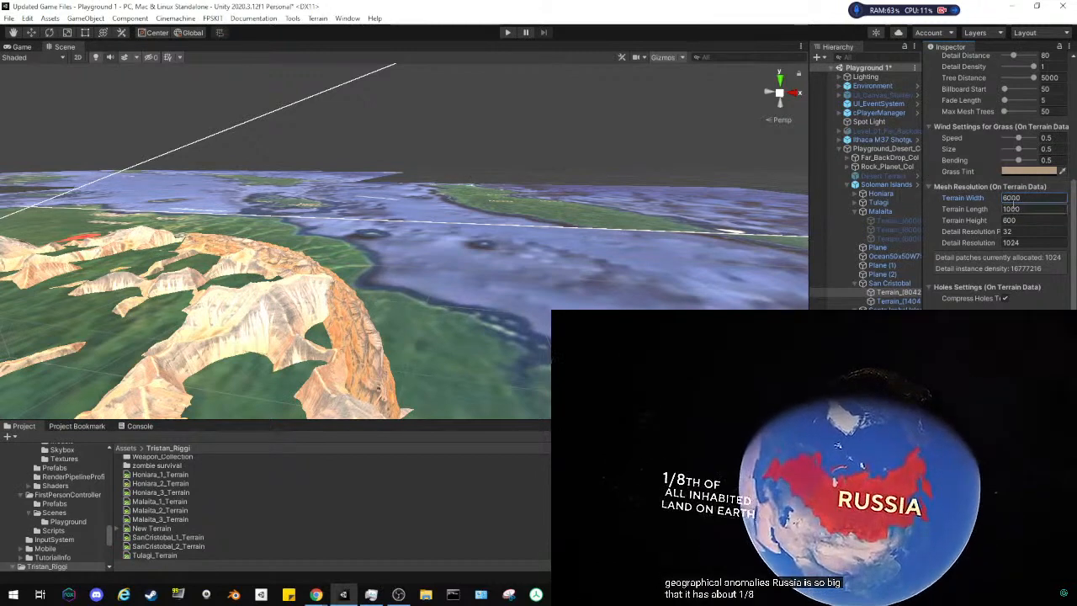
{"action": "left_click", "coordinate": [1009, 209]}
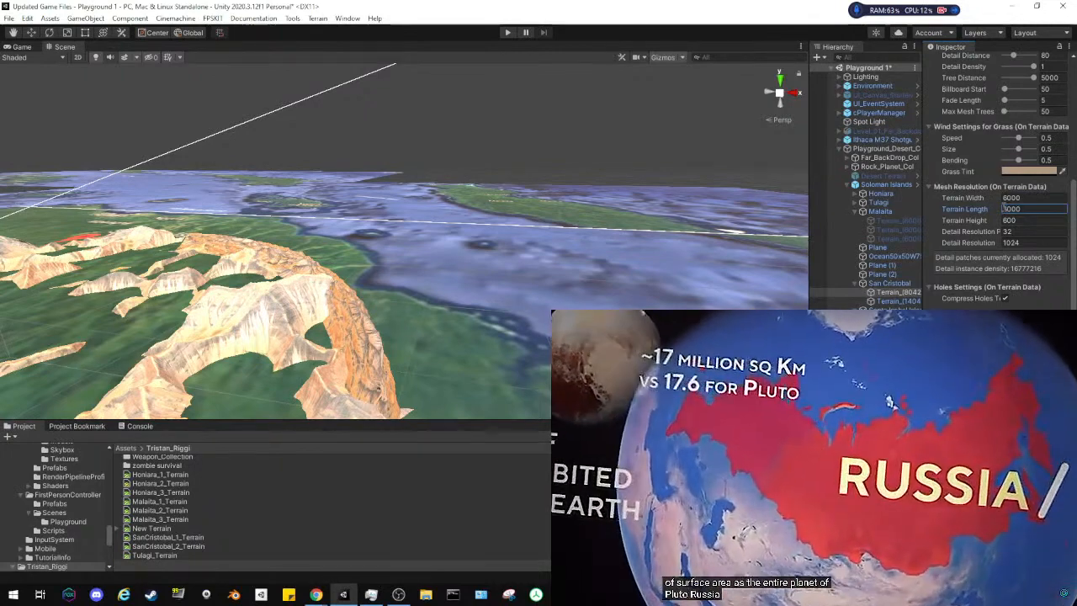
{"action": "type", "text": "8"}
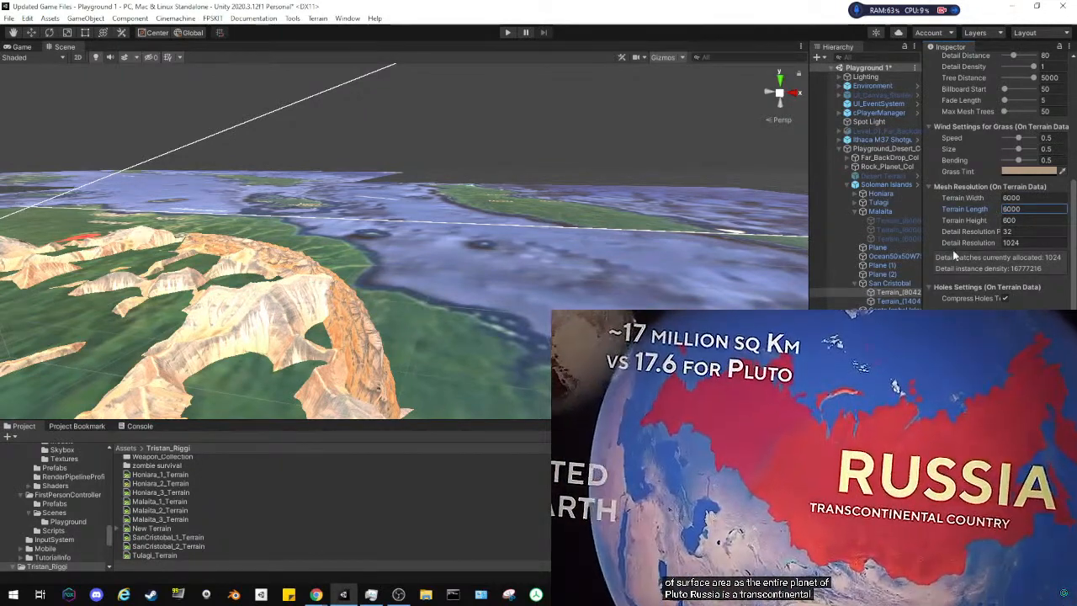
{"action": "key", "text": "Return"}
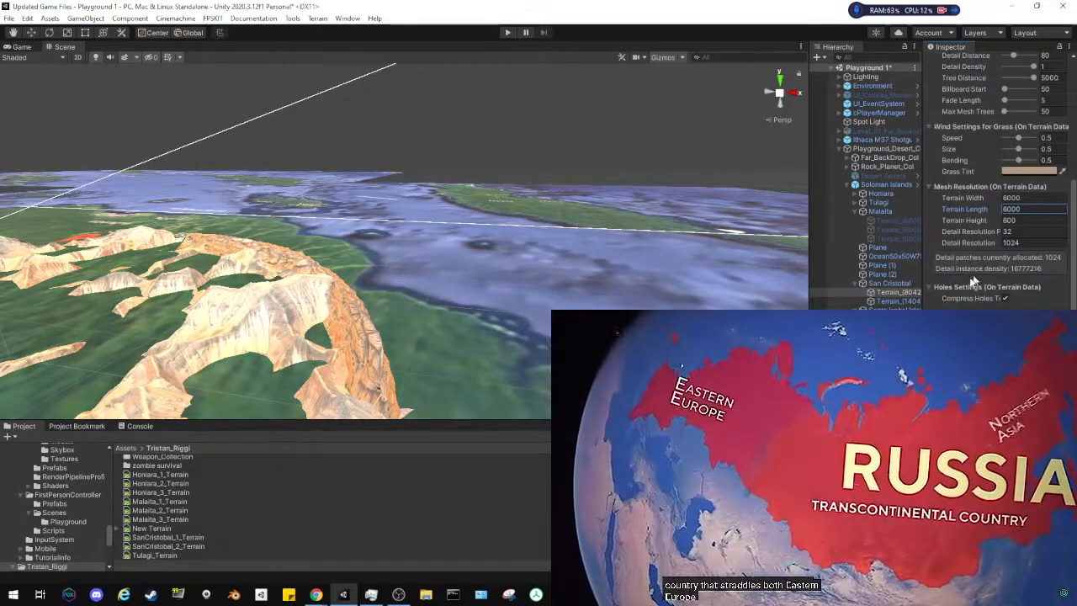
{"action": "double_click", "coordinate": [894, 293]}
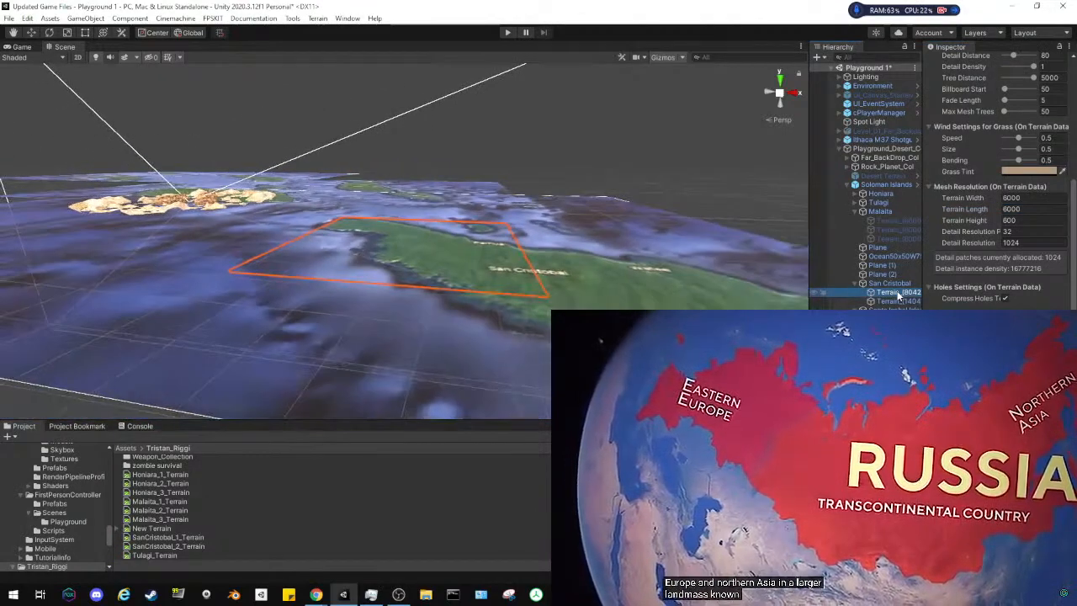
{"action": "right_click_drag", "start_coordinate": [566, 181], "coordinate": [764, 229]}
{"action": "middle_click_drag", "start_coordinate": [160, 192], "coordinate": [375, 212]}
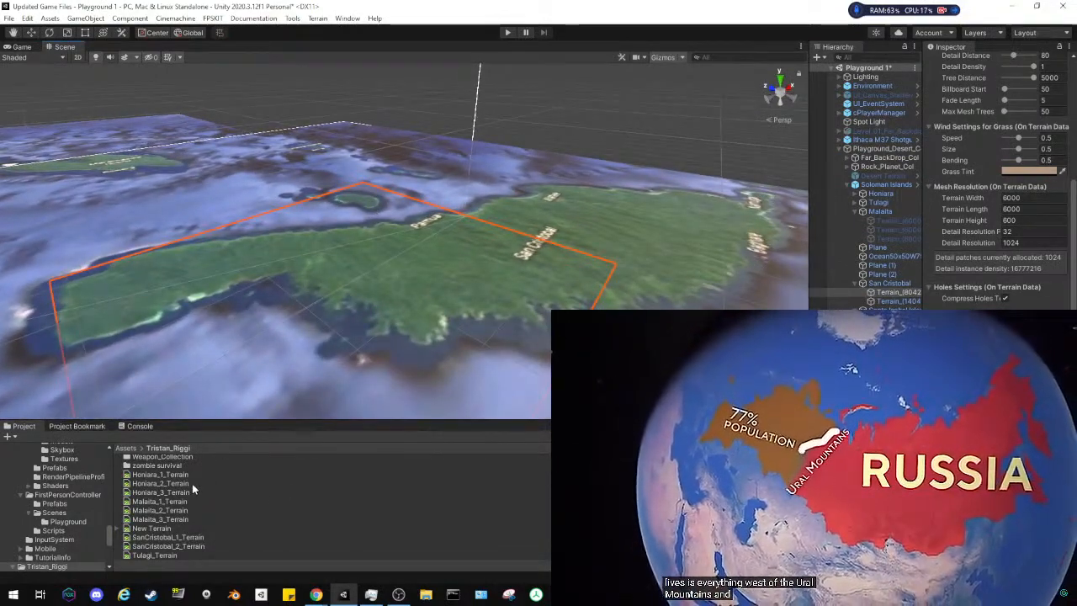
Look through the POOM TERRAIN folder, its nested POOM TERRAIN folder and the Terrain folder for the islands' height maps
{"action": "scroll", "coordinate": [194, 483], "scroll_direction": "up", "scroll_amount": 2}
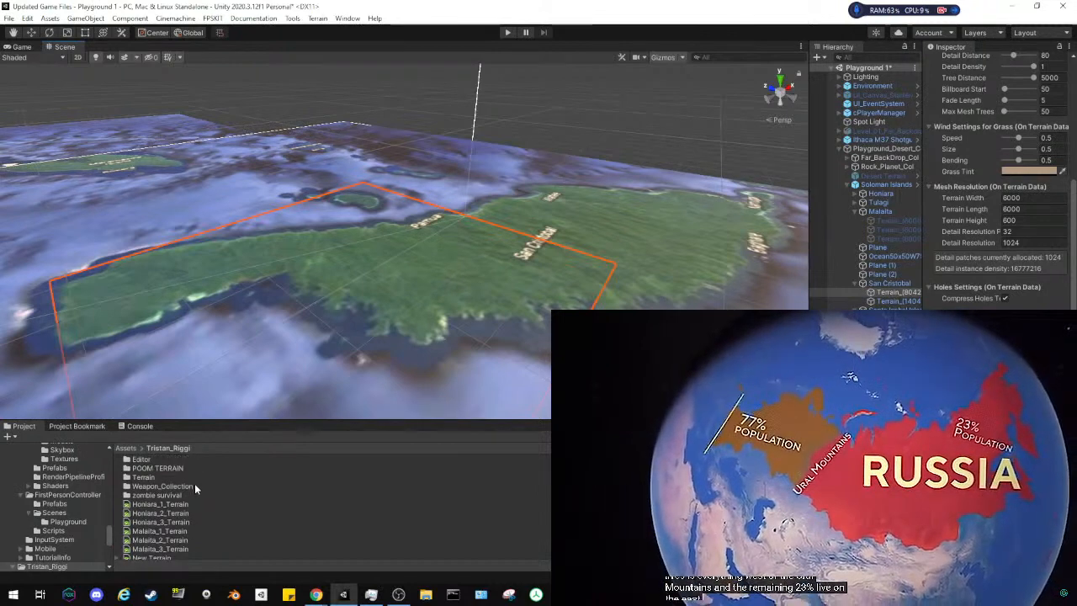
{"action": "double_click", "coordinate": [175, 468]}
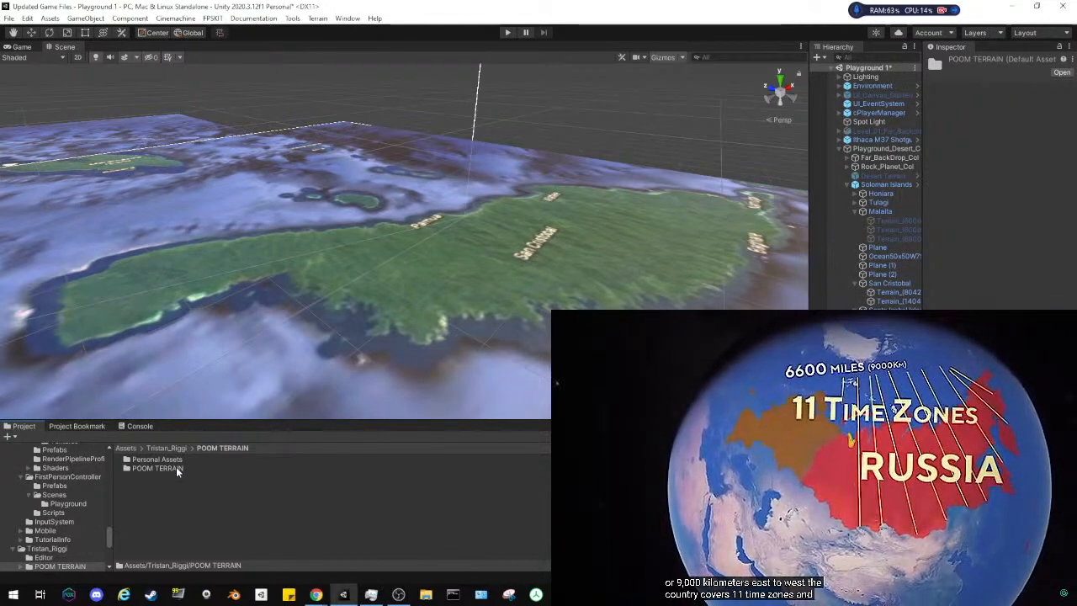
{"action": "double_click", "coordinate": [176, 468]}
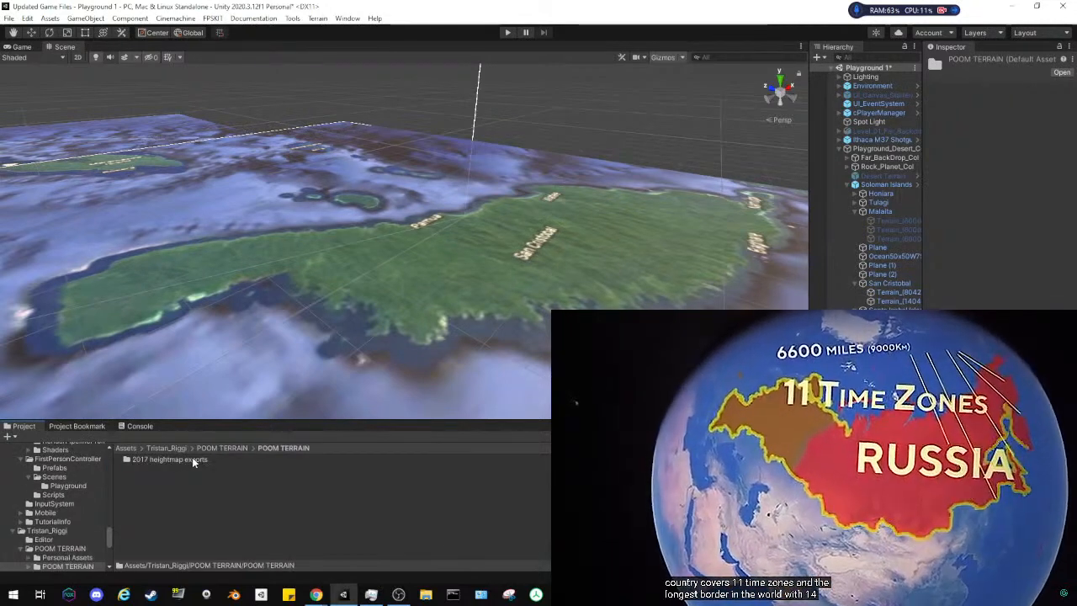
{"action": "left_click", "coordinate": [211, 448]}
{"action": "left_click", "coordinate": [173, 449]}
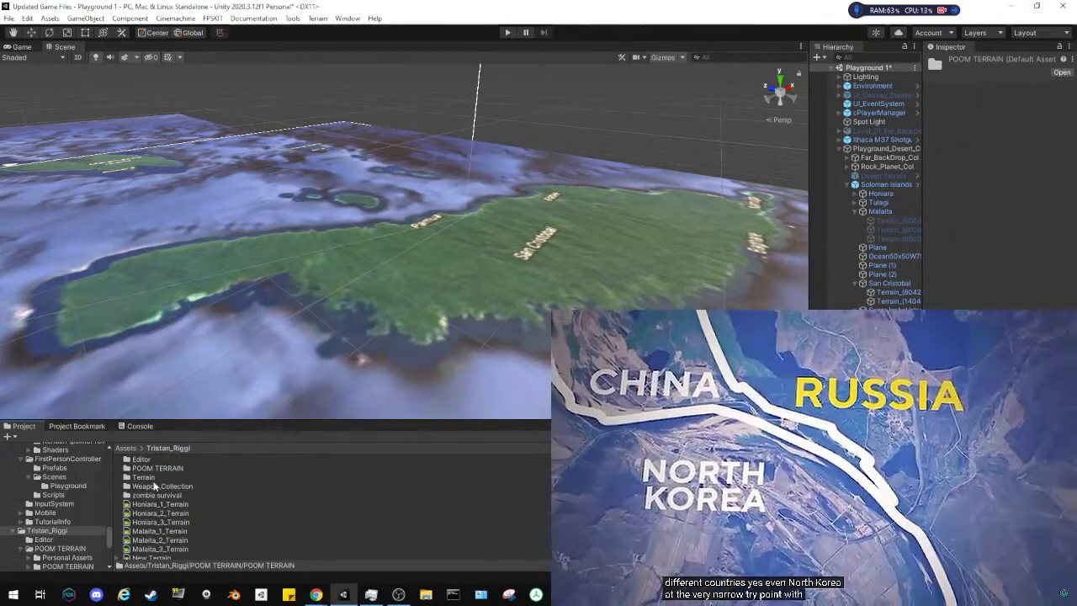
{"action": "double_click", "coordinate": [150, 477]}
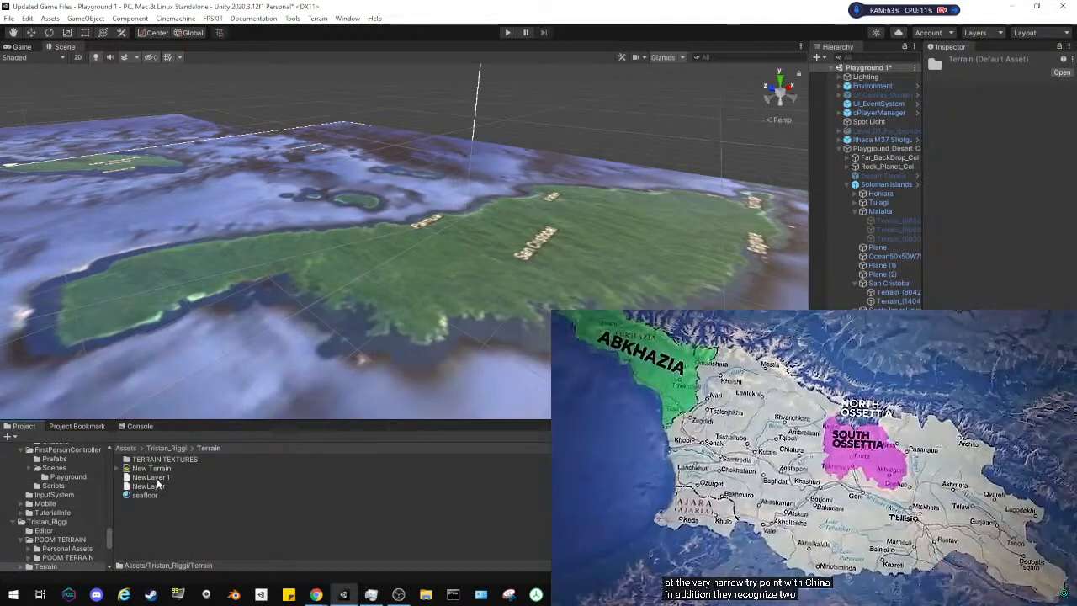
{"action": "left_click", "coordinate": [161, 449]}
Open the Personal Assets folder inside POOM TERRAIN, inspect the asdf texture and check the project bookmarks
{"action": "double_click", "coordinate": [161, 467]}
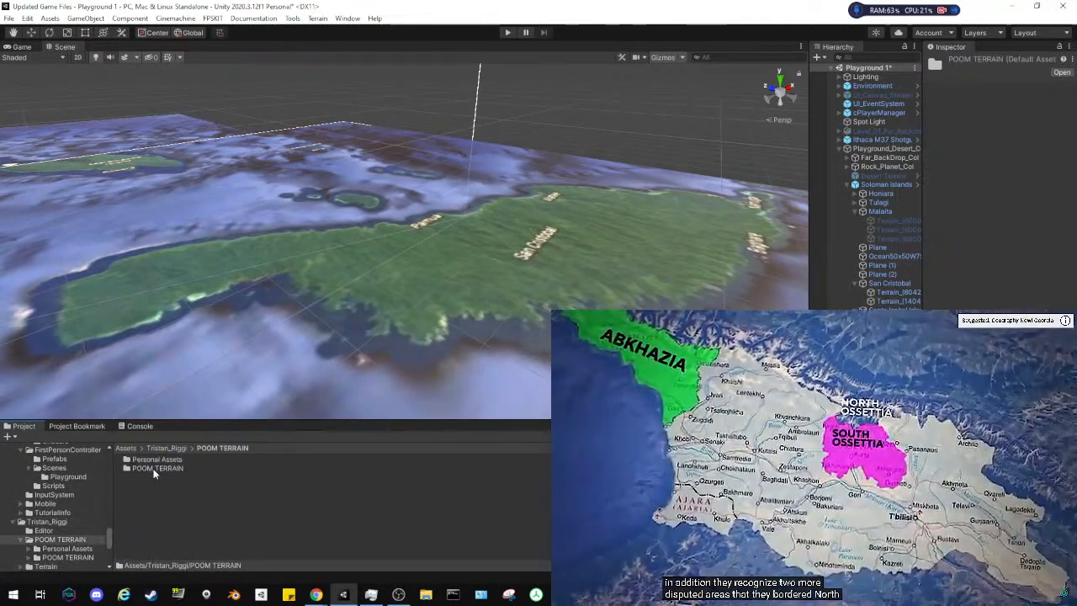
{"action": "double_click", "coordinate": [158, 461]}
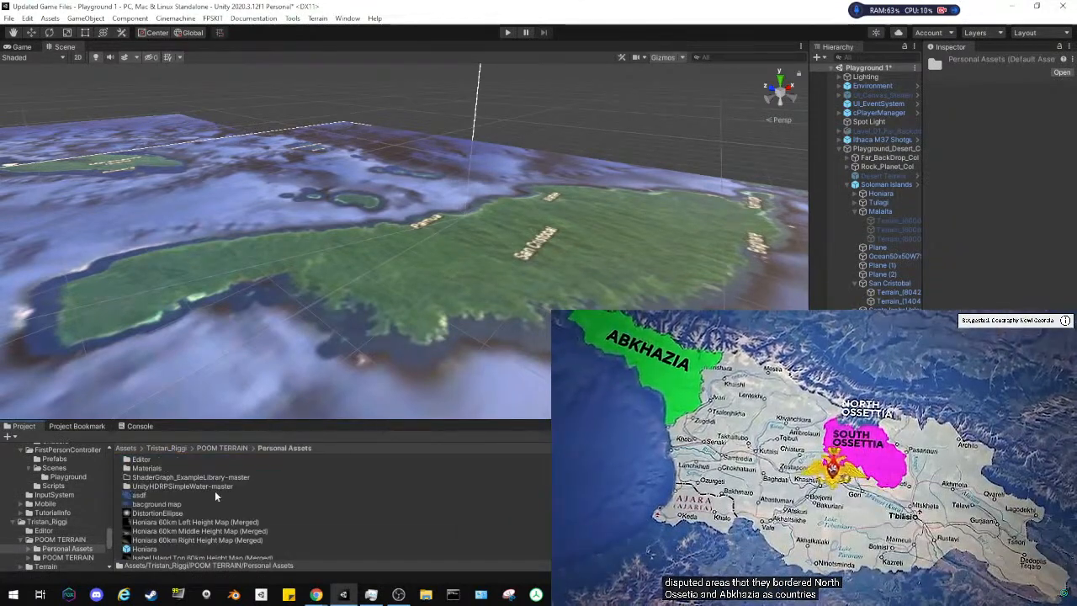
{"action": "left_click", "coordinate": [152, 495]}
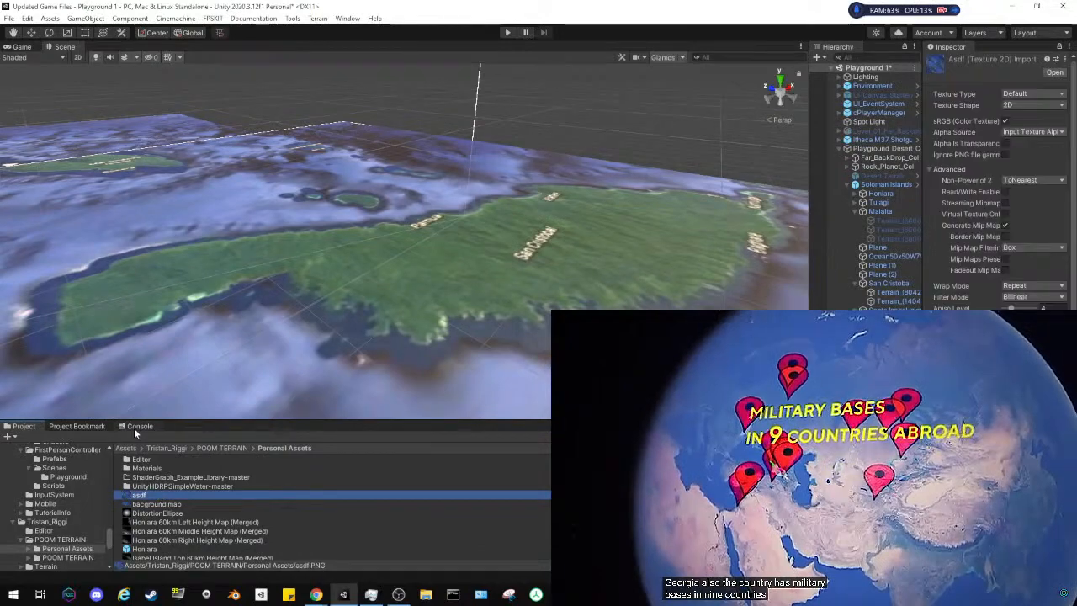
{"action": "left_click", "coordinate": [92, 427]}
{"action": "left_click", "coordinate": [184, 505]}
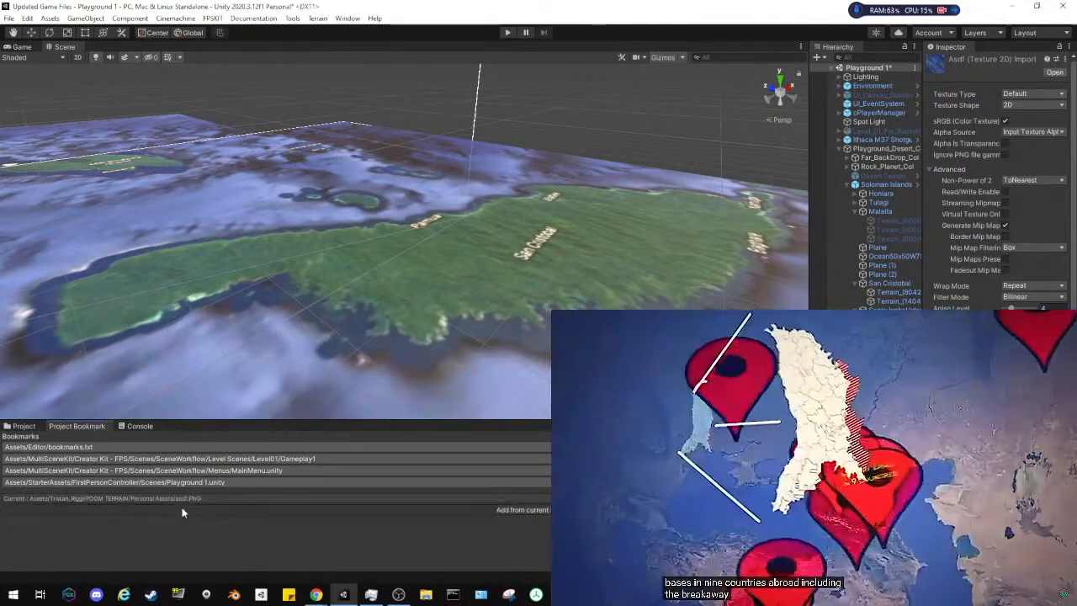
{"action": "left_click", "coordinate": [19, 428]}
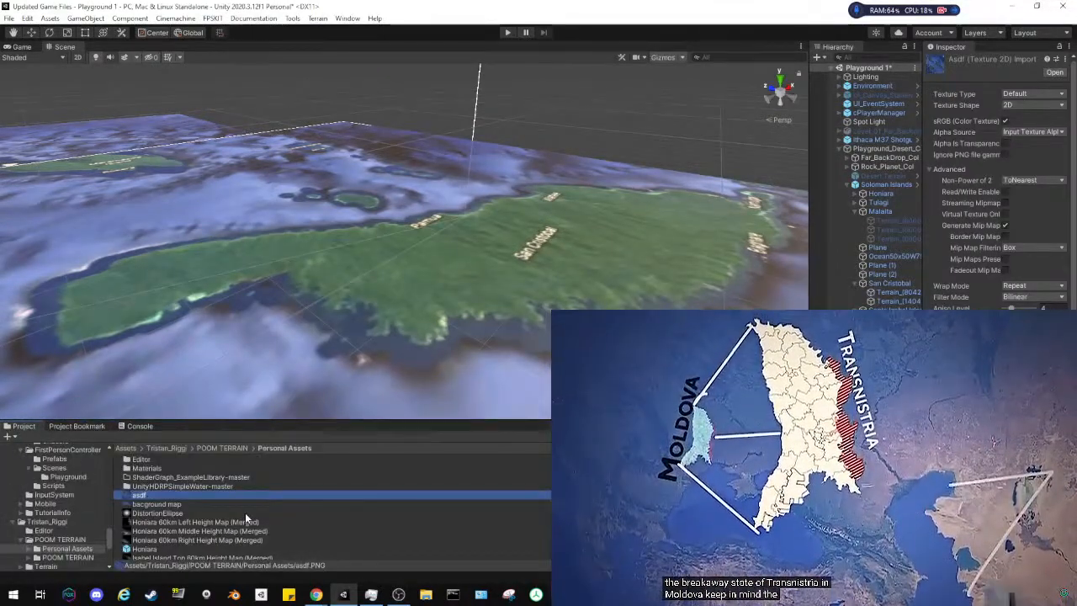
Find the San Cristobal height maps in Personal Assets and preview the San Cristobal Island 60km Bot Height Map
{"action": "scroll", "coordinate": [245, 512], "scroll_direction": "down", "scroll_amount": 2}
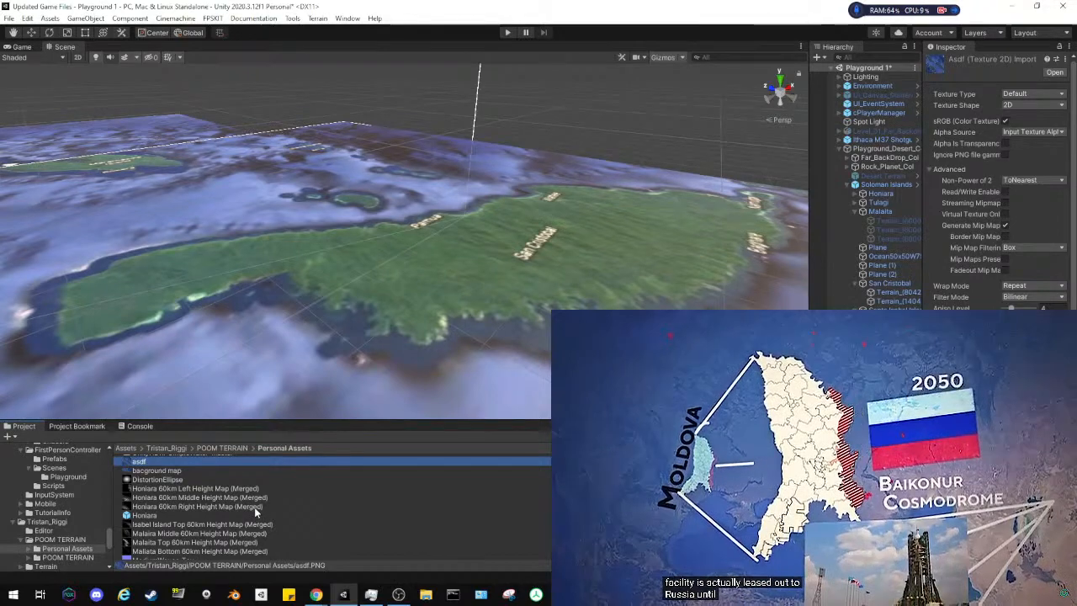
{"action": "scroll", "coordinate": [254, 509], "scroll_direction": "down", "scroll_amount": 2}
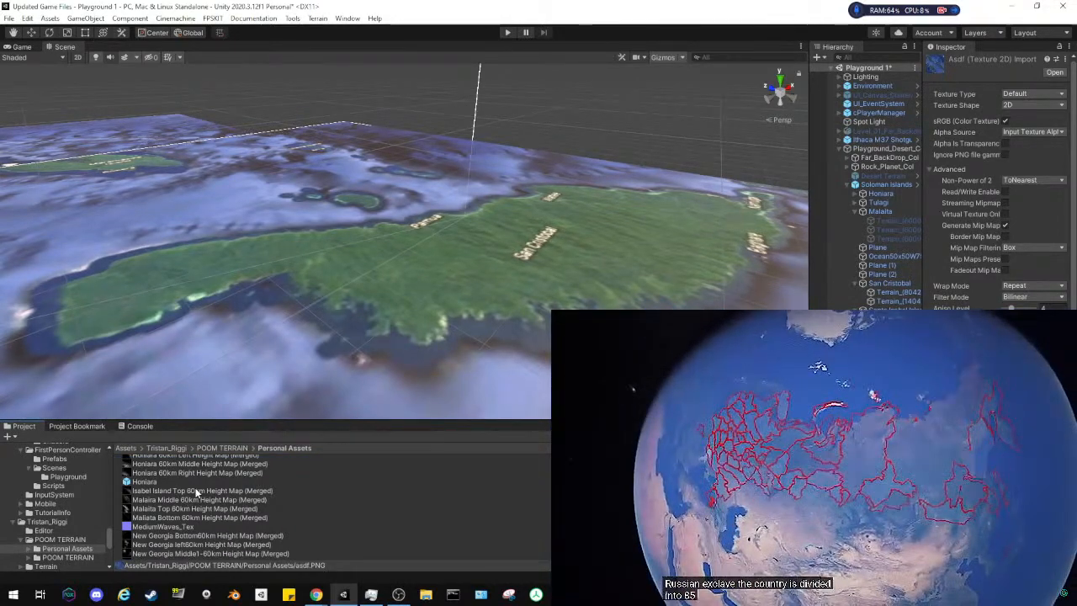
{"action": "left_click", "coordinate": [197, 492]}
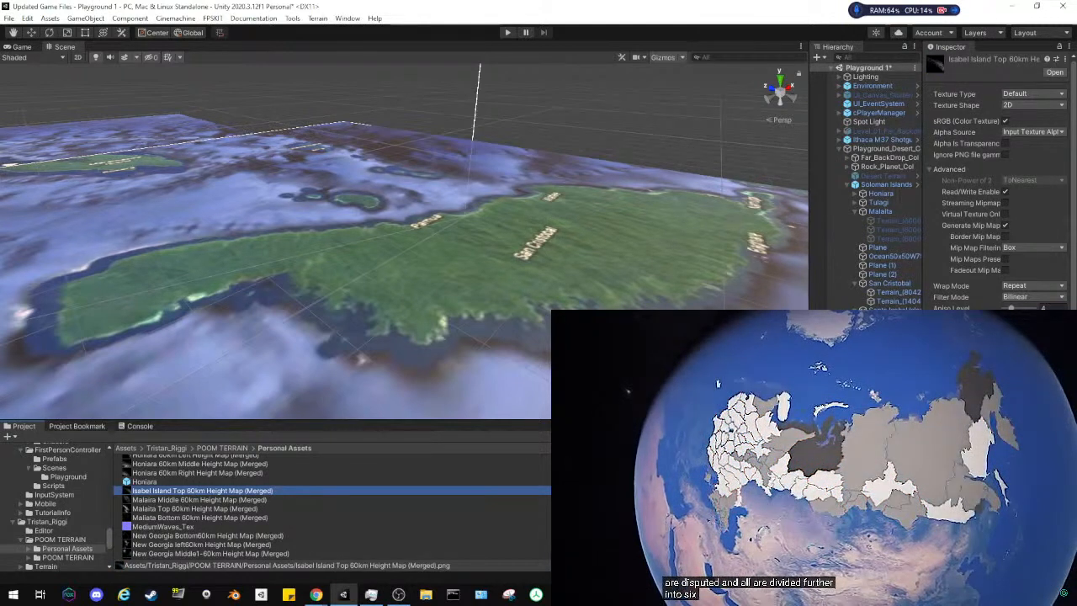
{"action": "left_click_drag", "start_coordinate": [808, 210], "coordinate": [791, 210]}
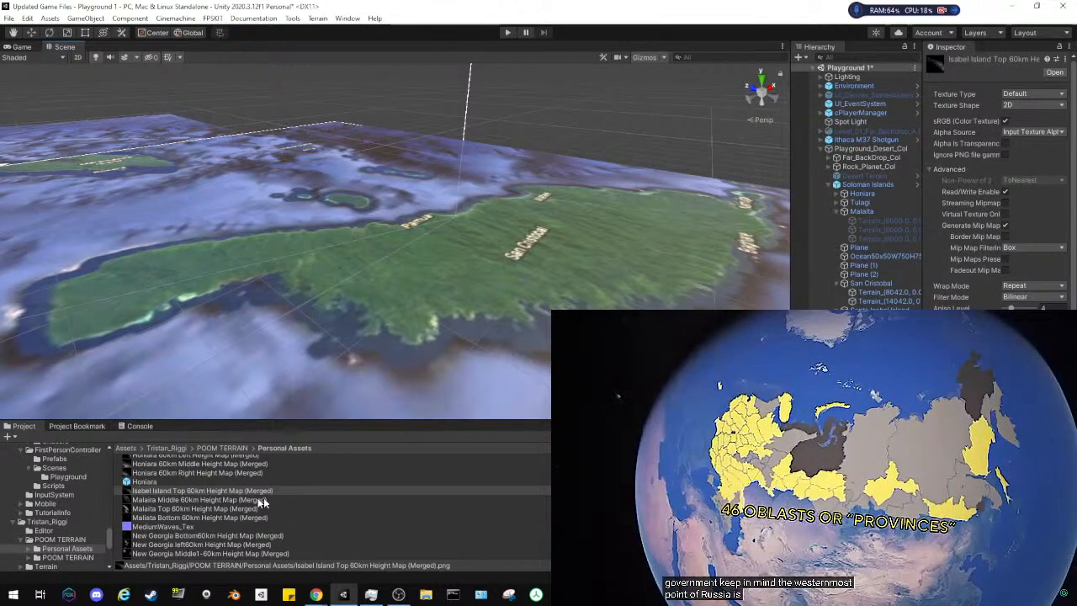
{"action": "scroll", "coordinate": [190, 531], "scroll_direction": "down", "scroll_amount": 5}
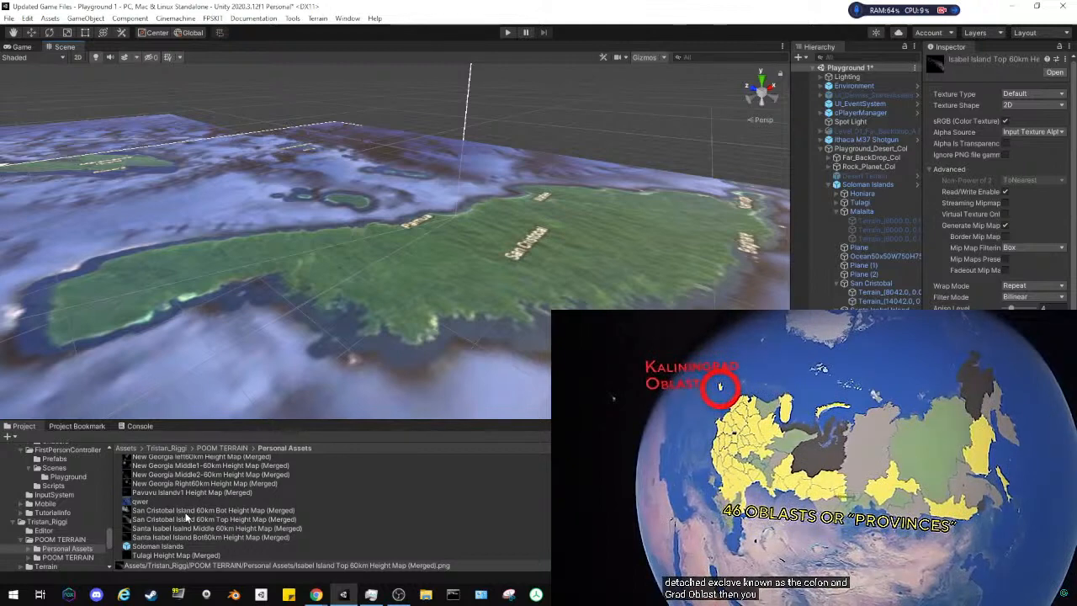
{"action": "left_click", "coordinate": [187, 511]}
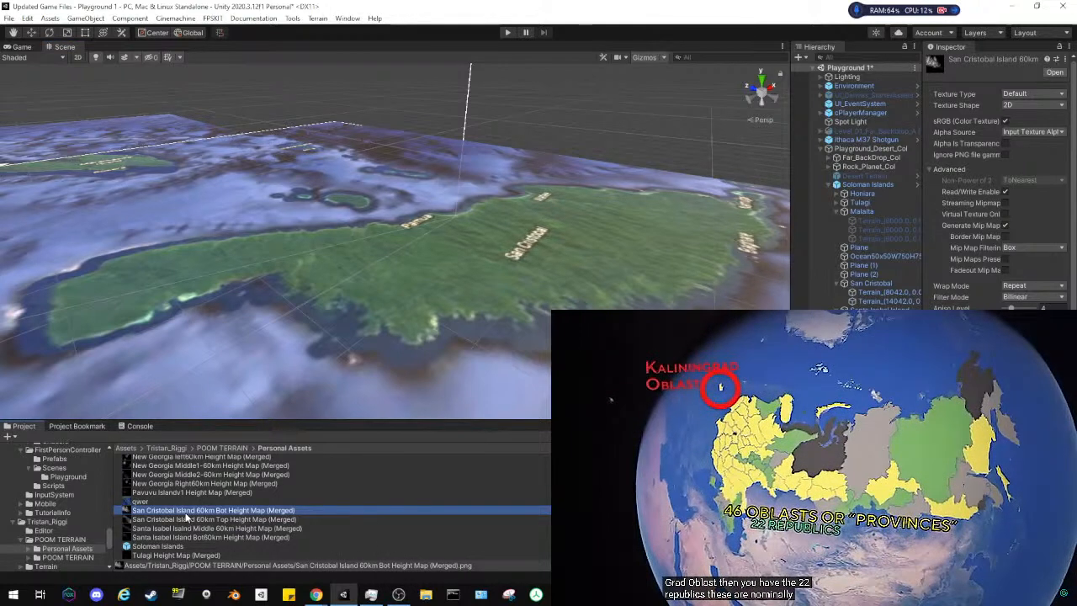
{"action": "scroll", "coordinate": [1001, 181], "scroll_direction": "down", "scroll_amount": 1}
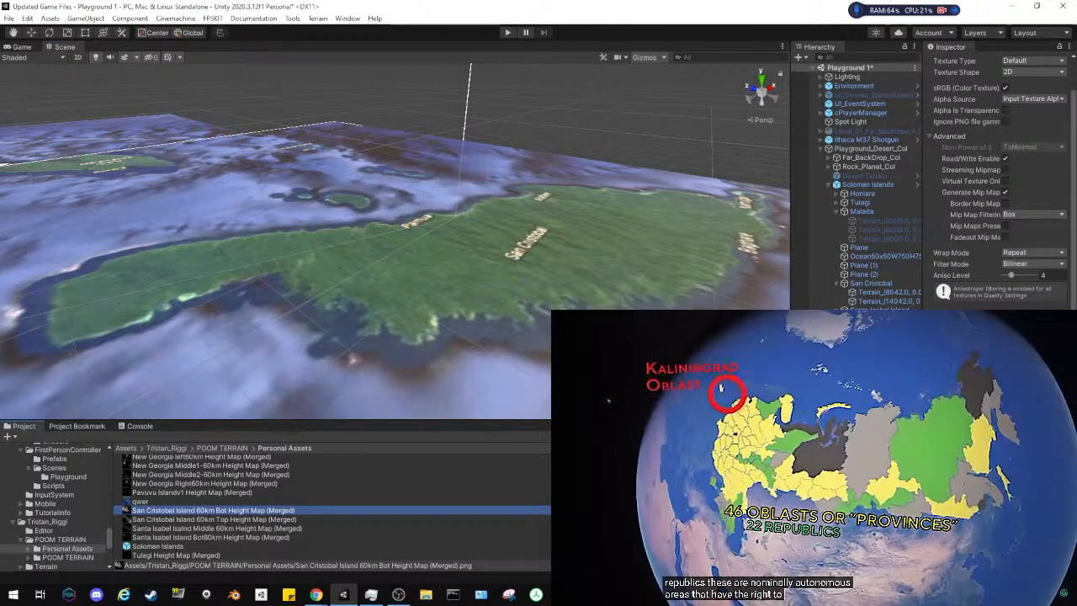
{"action": "left_click_drag", "start_coordinate": [1020, 308], "coordinate": [1021, 229]}
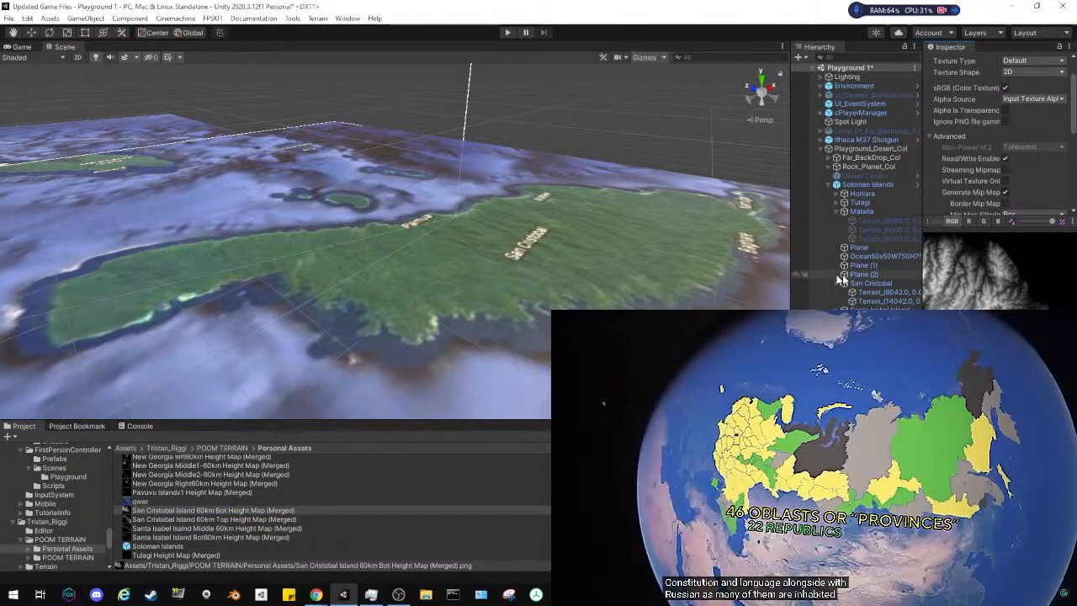
View the first San Cristobal terrain against the island map and preview the San Cristobal Island 60km Bot and Top height maps
{"action": "left_click", "coordinate": [876, 292]}
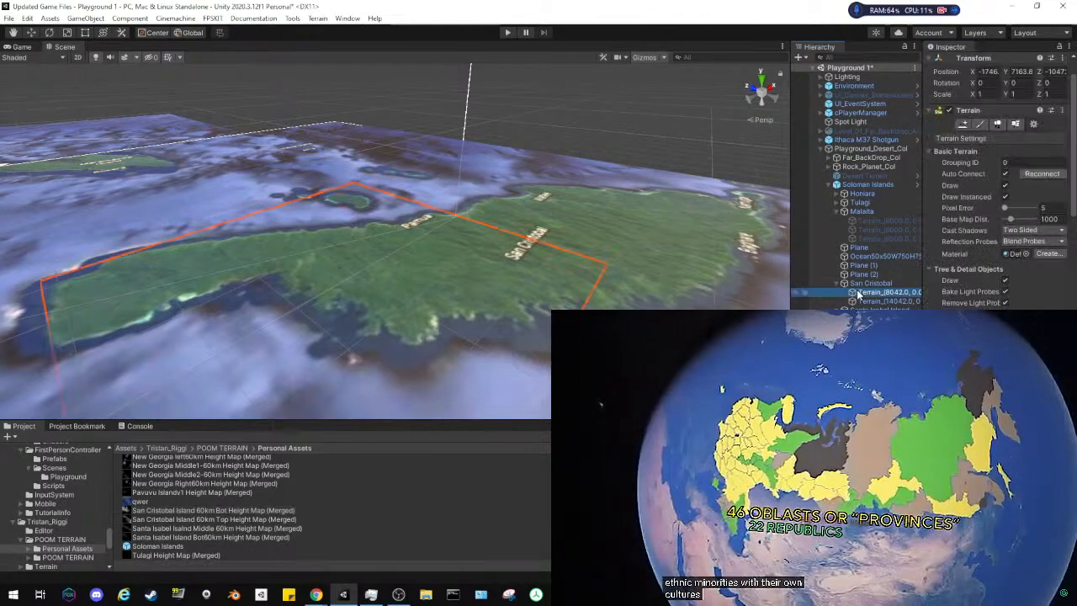
{"action": "right_click_drag", "start_coordinate": [505, 185], "coordinate": [421, 222]}
{"action": "scroll", "coordinate": [421, 222], "scroll_direction": "down", "scroll_amount": 3}
{"action": "middle_click_drag", "start_coordinate": [420, 226], "coordinate": [424, 248]}
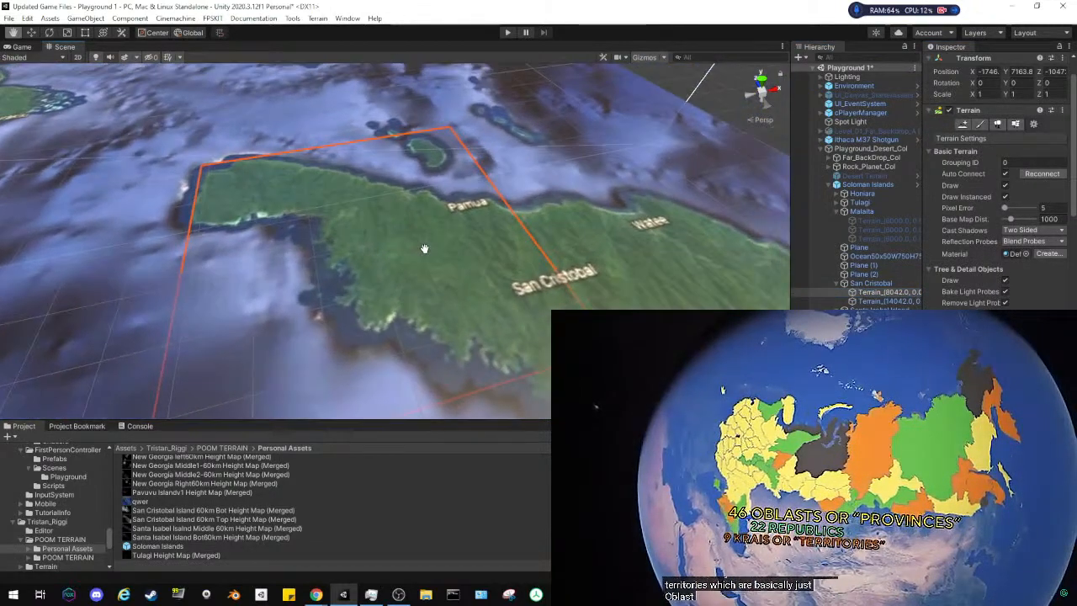
{"action": "left_click", "coordinate": [179, 511]}
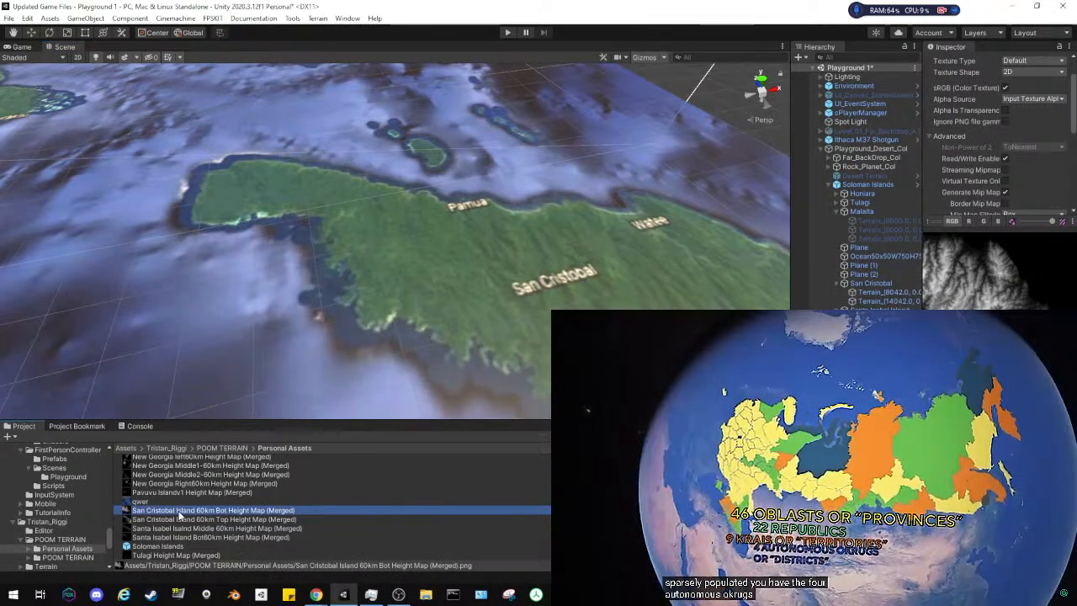
{"action": "left_click", "coordinate": [182, 520]}
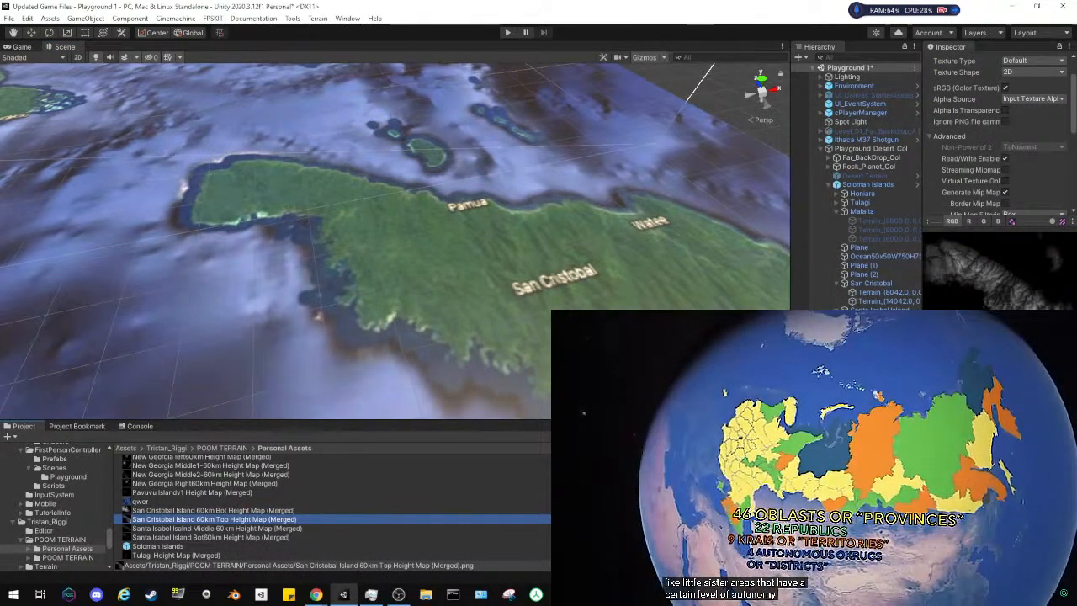
Filter the hierarchy by "ter", inspect the island terrains for missing terrain data, and clear the filter
{"action": "left_click", "coordinate": [865, 57]}
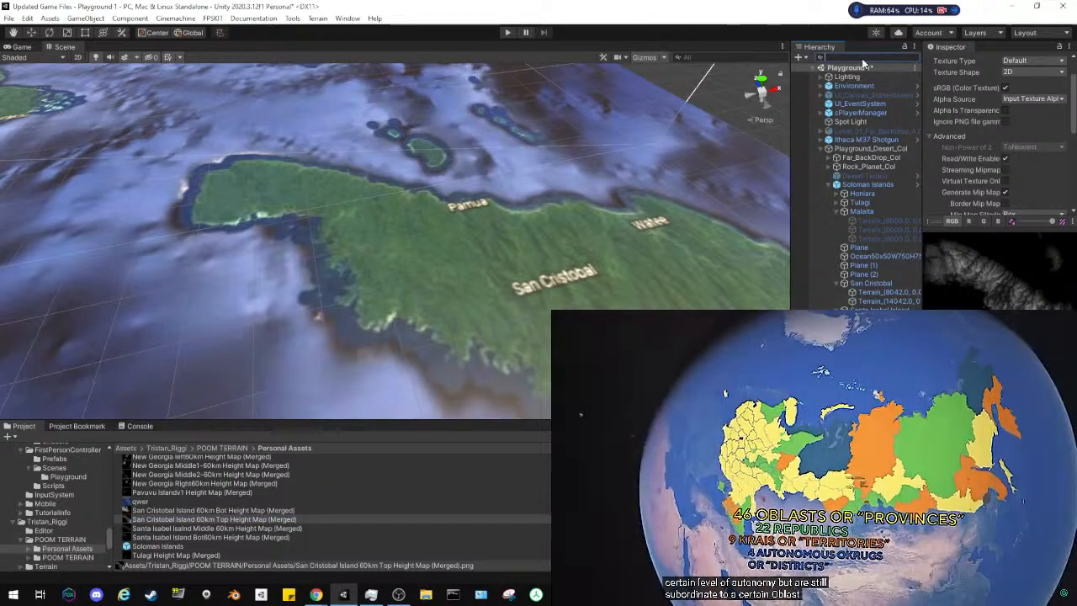
{"action": "type", "text": "ter"}
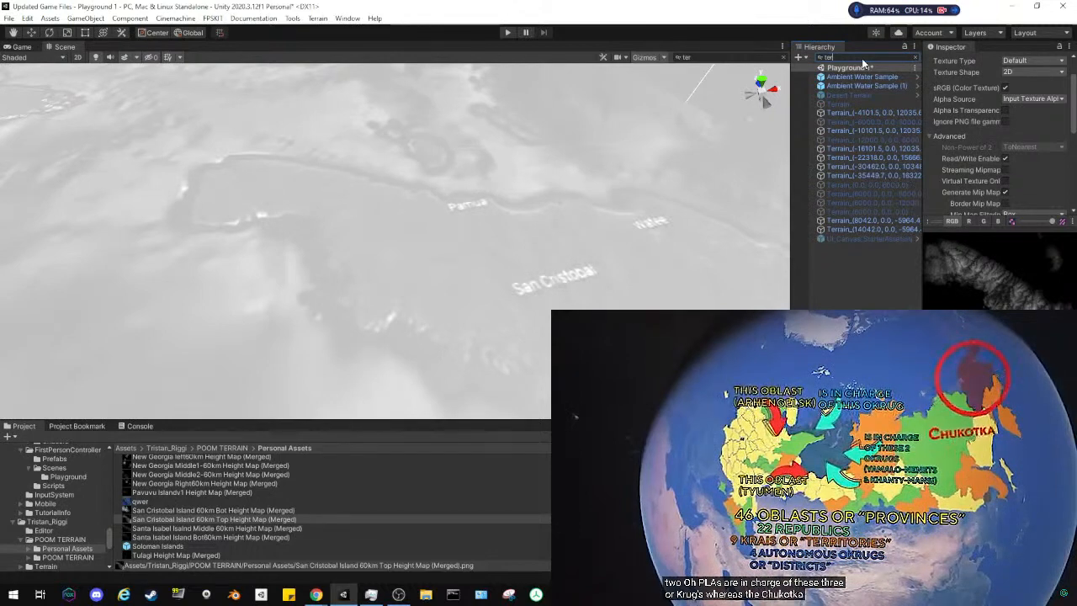
{"action": "left_click", "coordinate": [852, 115]}
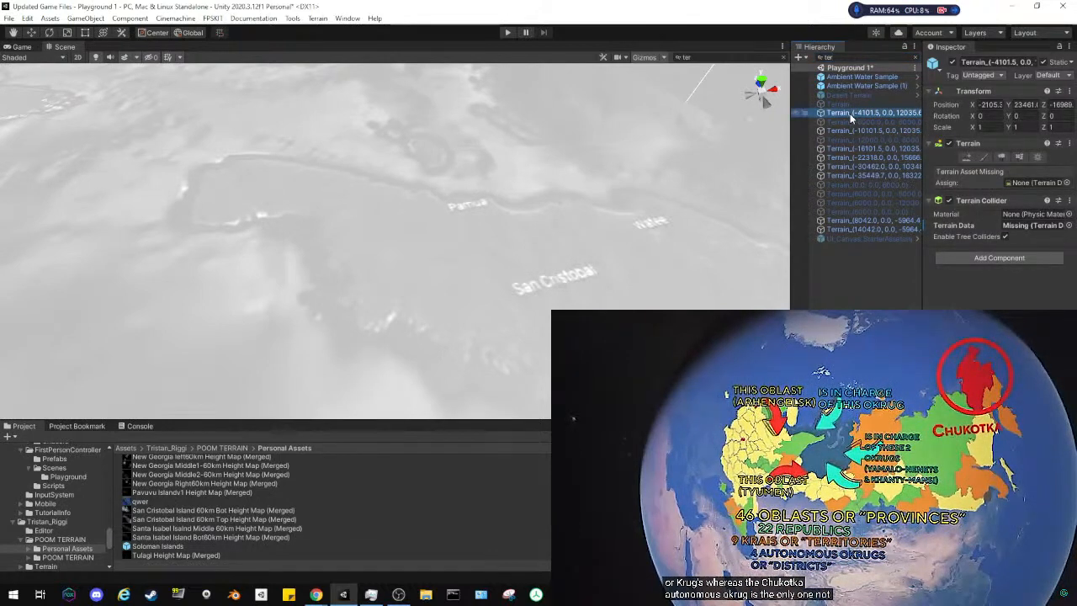
{"action": "left_click", "coordinate": [855, 156]}
{"action": "left_click", "coordinate": [857, 150]}
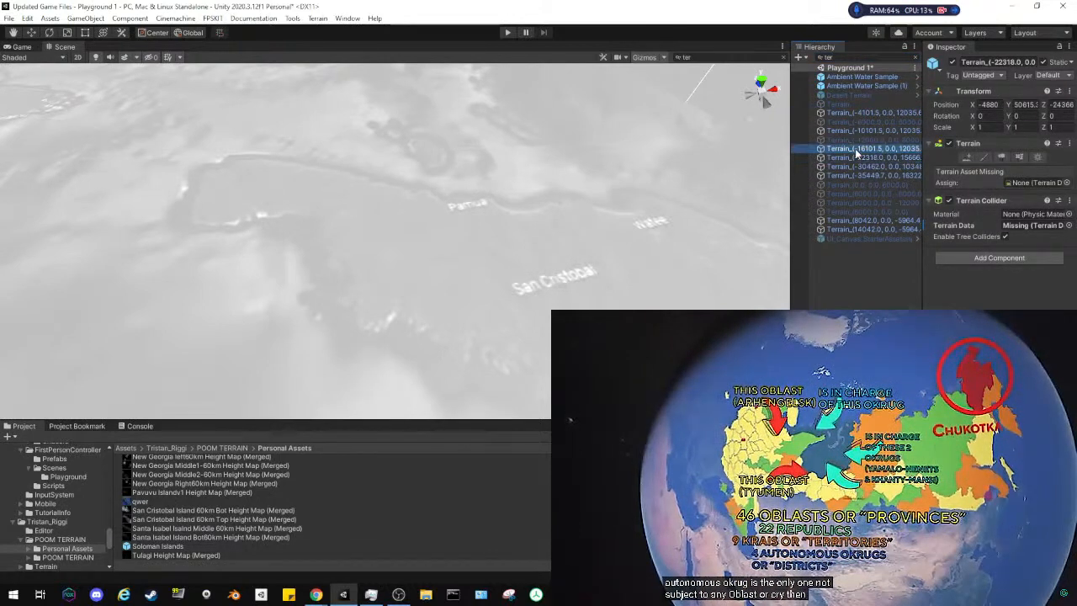
{"action": "left_click", "coordinate": [853, 130]}
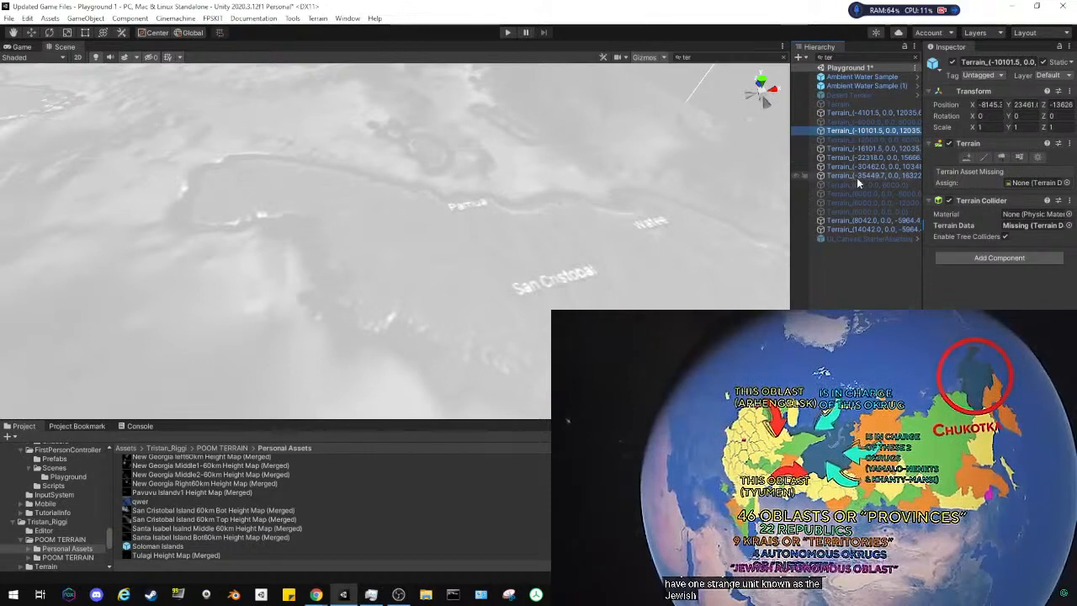
{"action": "left_click", "coordinate": [856, 174]}
{"action": "left_click", "coordinate": [857, 167]}
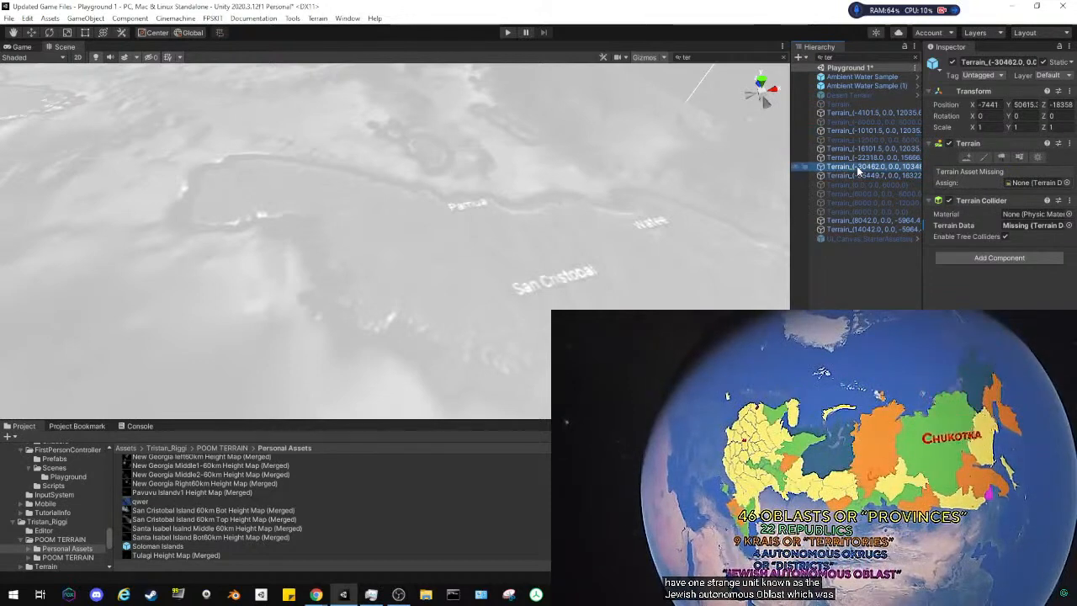
{"action": "left_click", "coordinate": [857, 222]}
{"action": "left_click", "coordinate": [857, 229]}
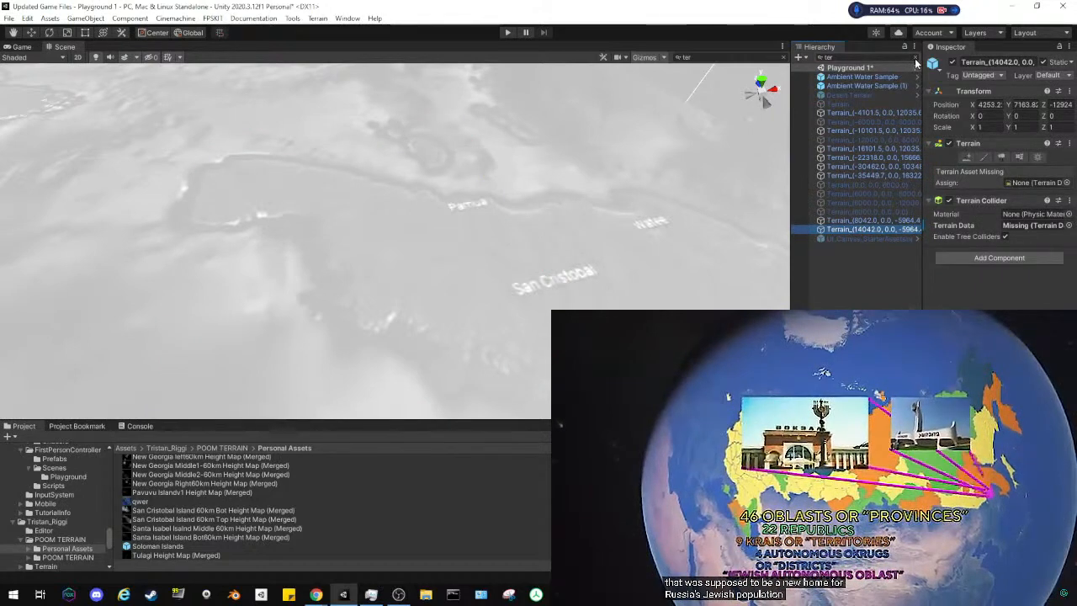
{"action": "left_click", "coordinate": [916, 59]}
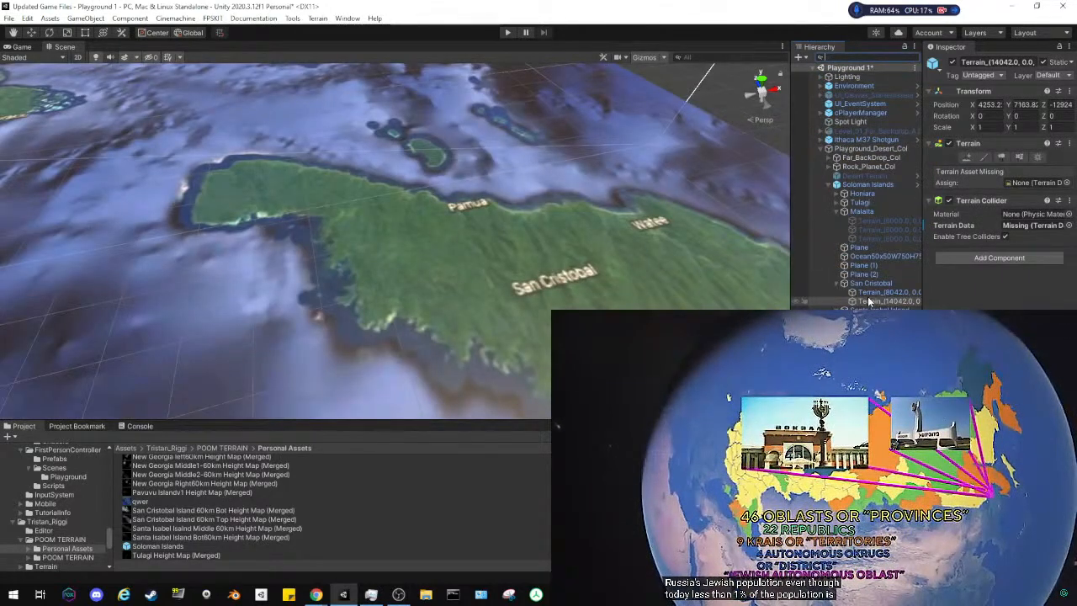
Check the first San Cristobal terrain's resolution settings and try applying the San Cristobal Island 60km Top Height Map with Heightmap From Texture
{"action": "left_click", "coordinate": [875, 292]}
{"action": "scroll", "coordinate": [946, 305], "scroll_direction": "down", "scroll_amount": 5}
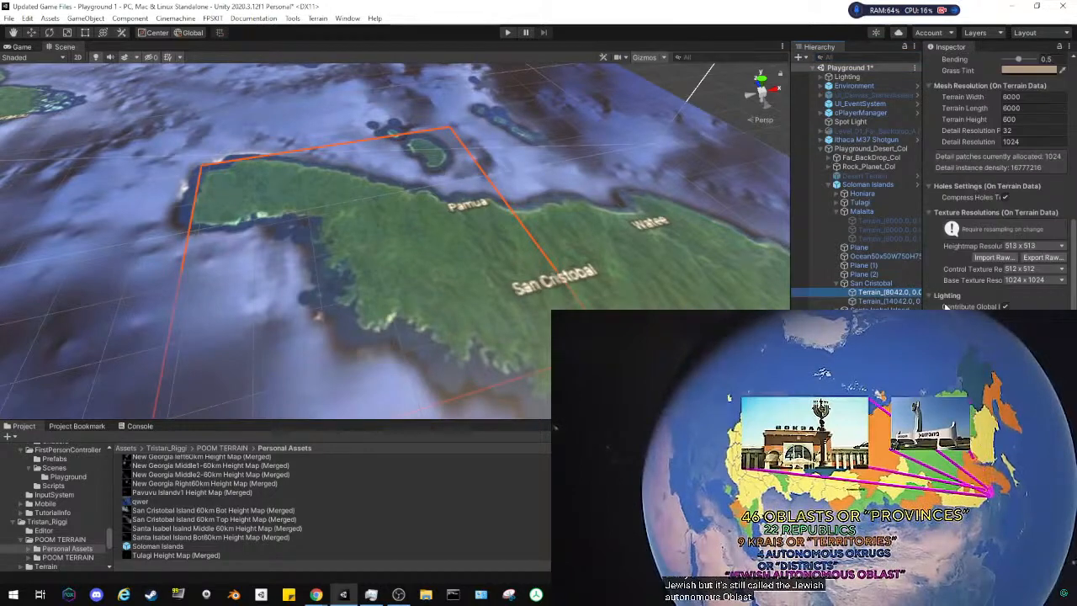
{"action": "scroll", "coordinate": [946, 306], "scroll_direction": "up", "scroll_amount": 5}
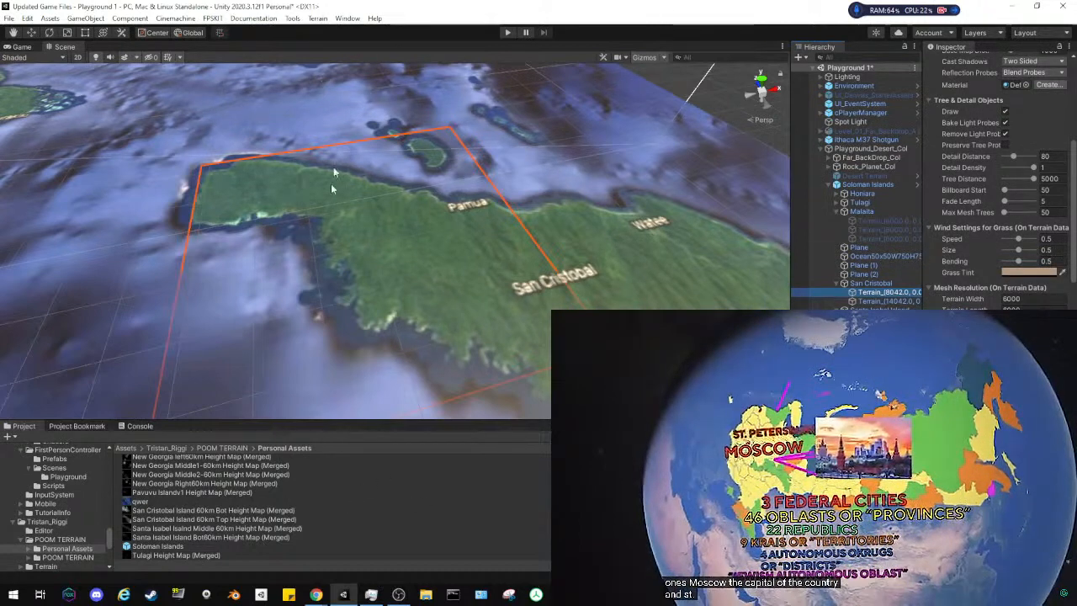
{"action": "left_click", "coordinate": [183, 520]}
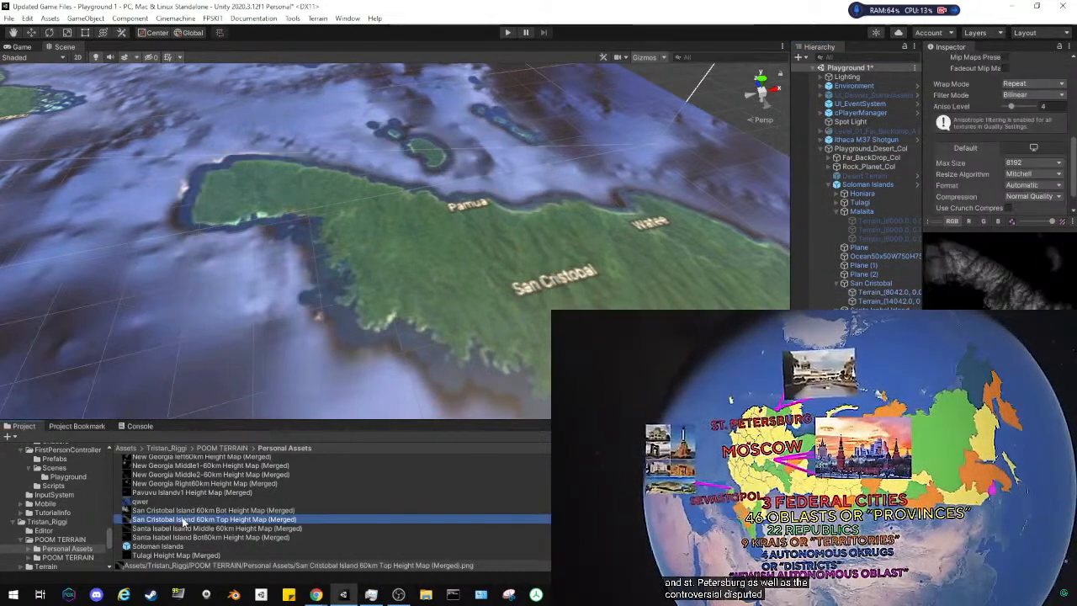
{"action": "left_click", "coordinate": [318, 19]}
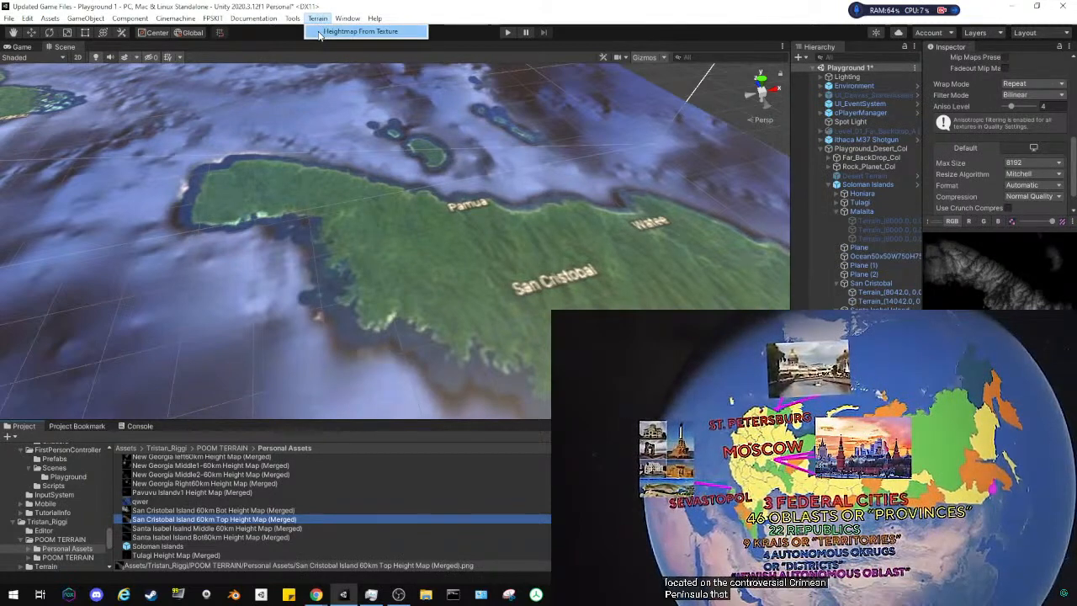
{"action": "left_click", "coordinate": [321, 32]}
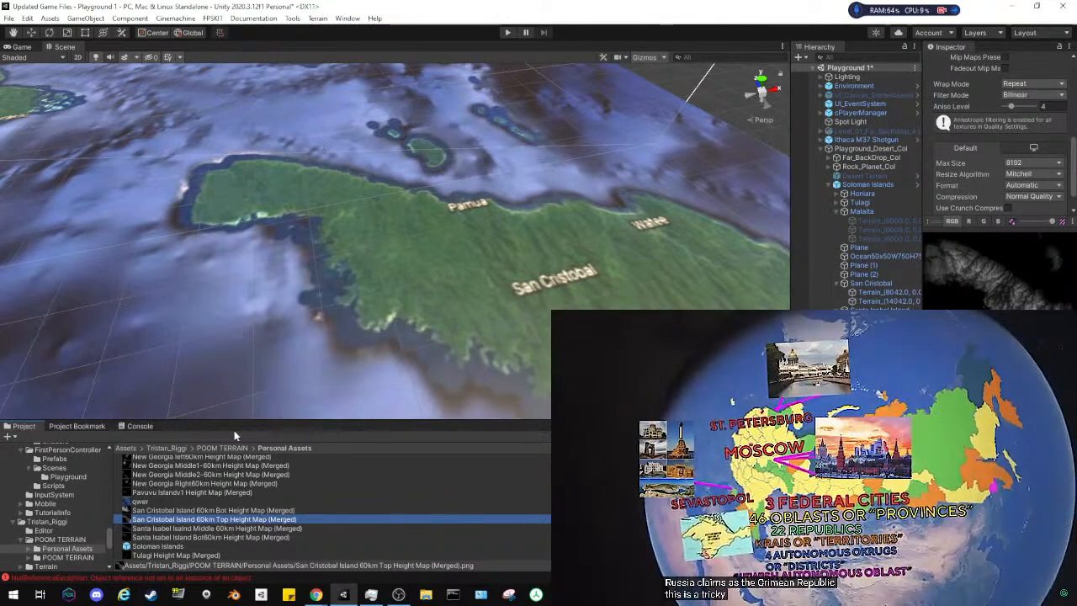
Inspect the HeightmapFromTexture error in the console and clear the log
{"action": "left_click", "coordinate": [140, 426]}
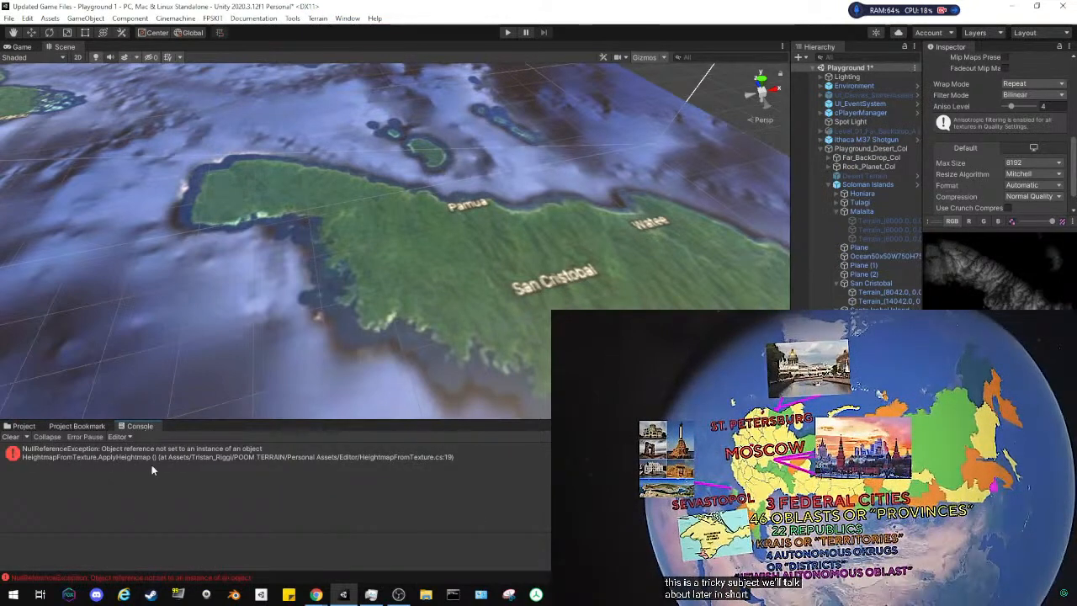
{"action": "left_click", "coordinate": [152, 458]}
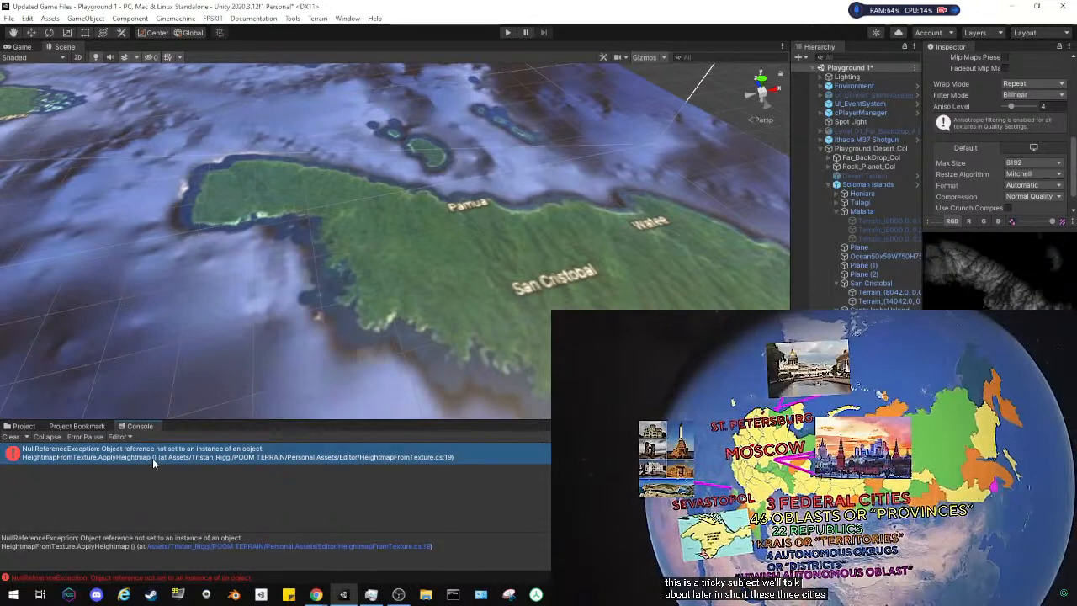
{"action": "left_click", "coordinate": [17, 436]}
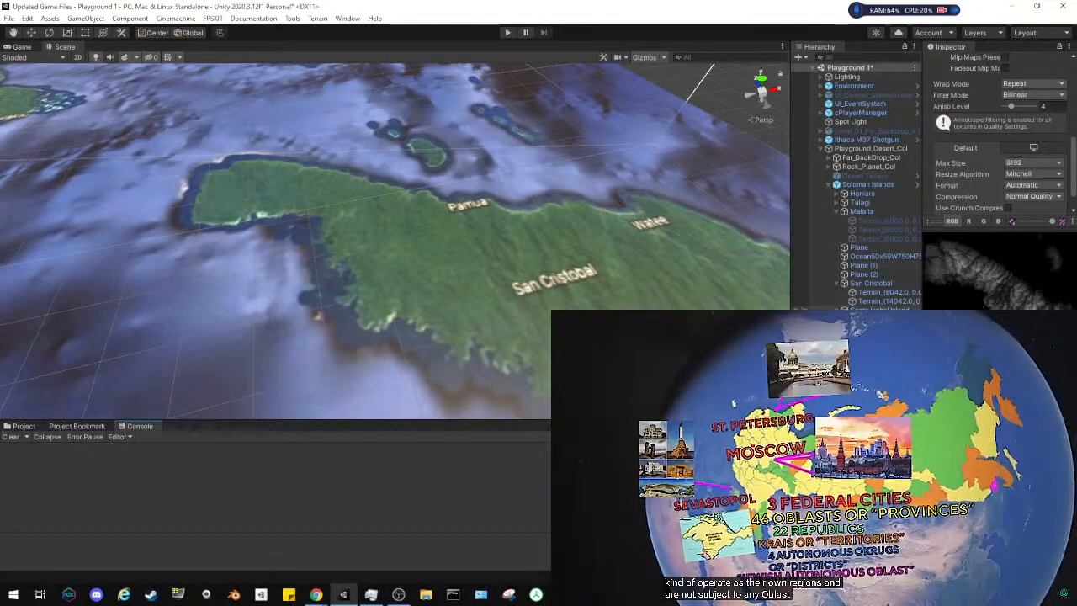
Compare the two San Cristobal terrains and view the first one's Paint Trees and Create Neighbor Terrains tools
{"action": "left_click", "coordinate": [876, 300]}
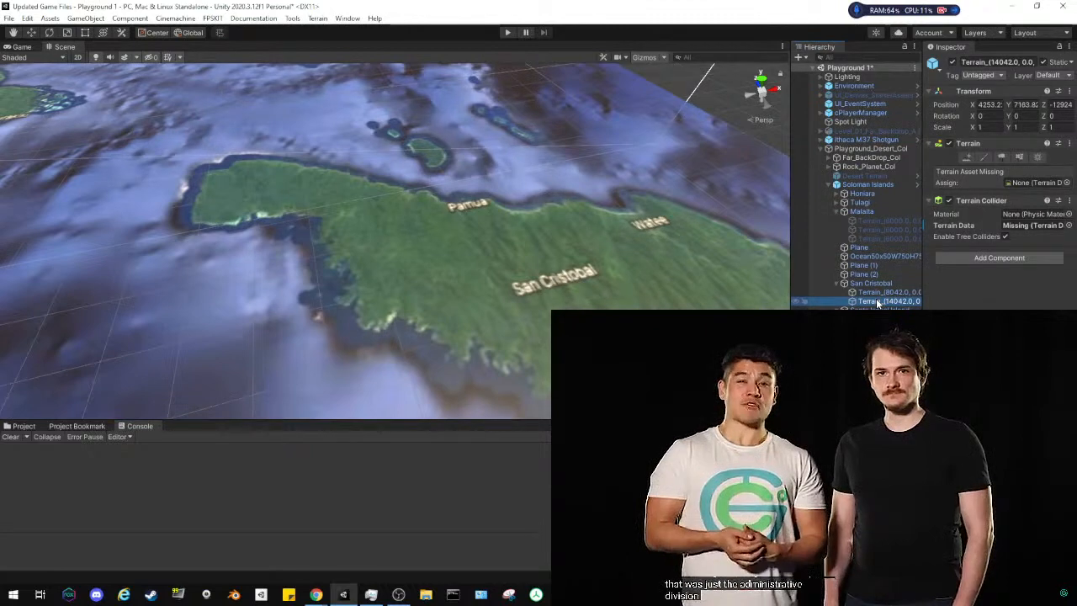
{"action": "left_click", "coordinate": [877, 293]}
{"action": "left_click", "coordinate": [1017, 158]}
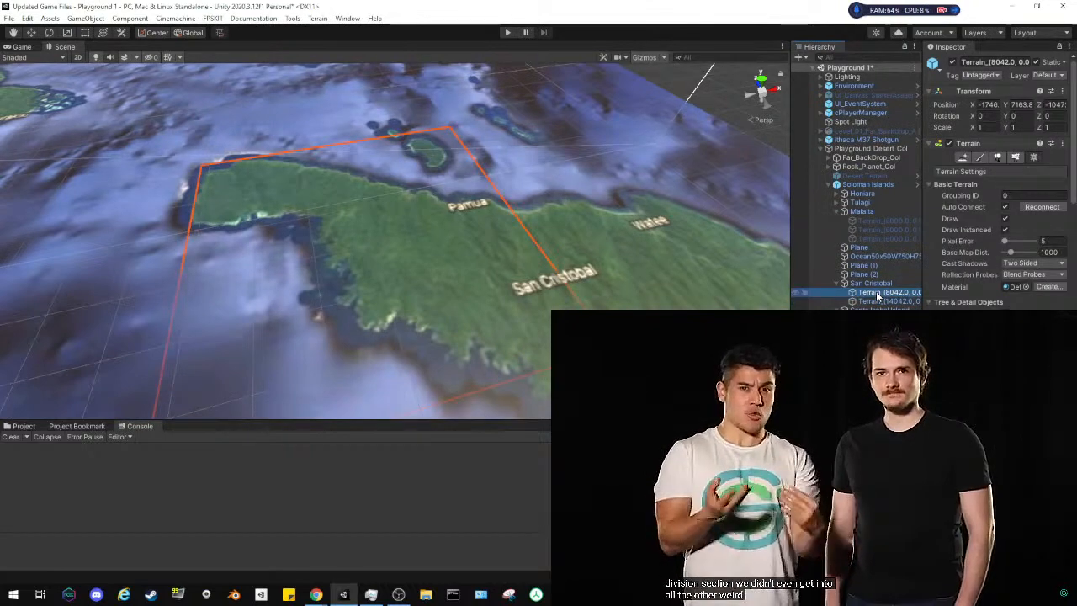
{"action": "left_click", "coordinate": [1010, 160]}
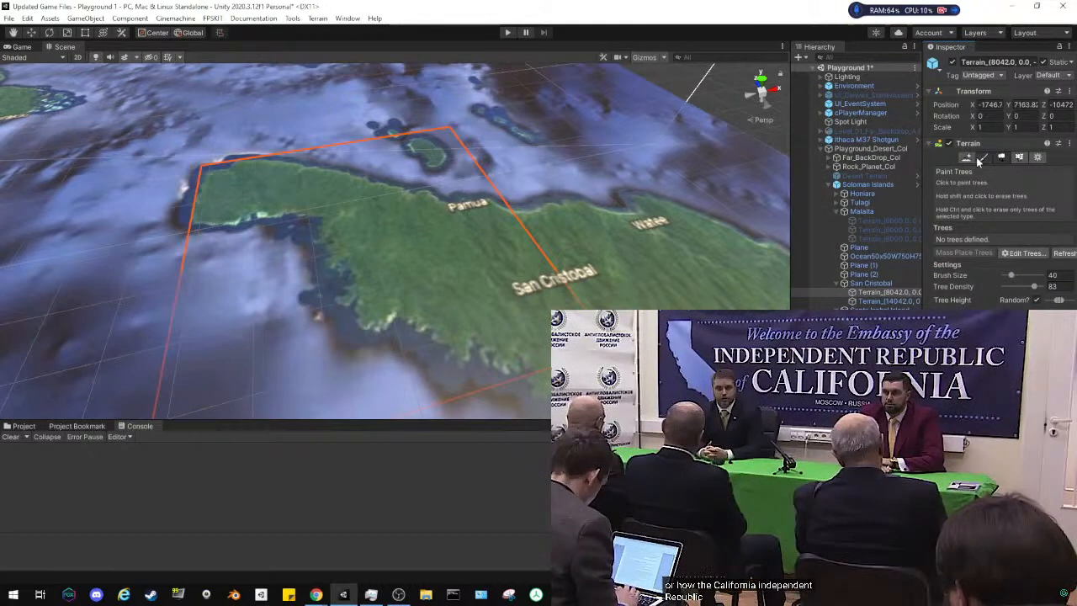
{"action": "left_click", "coordinate": [966, 158]}
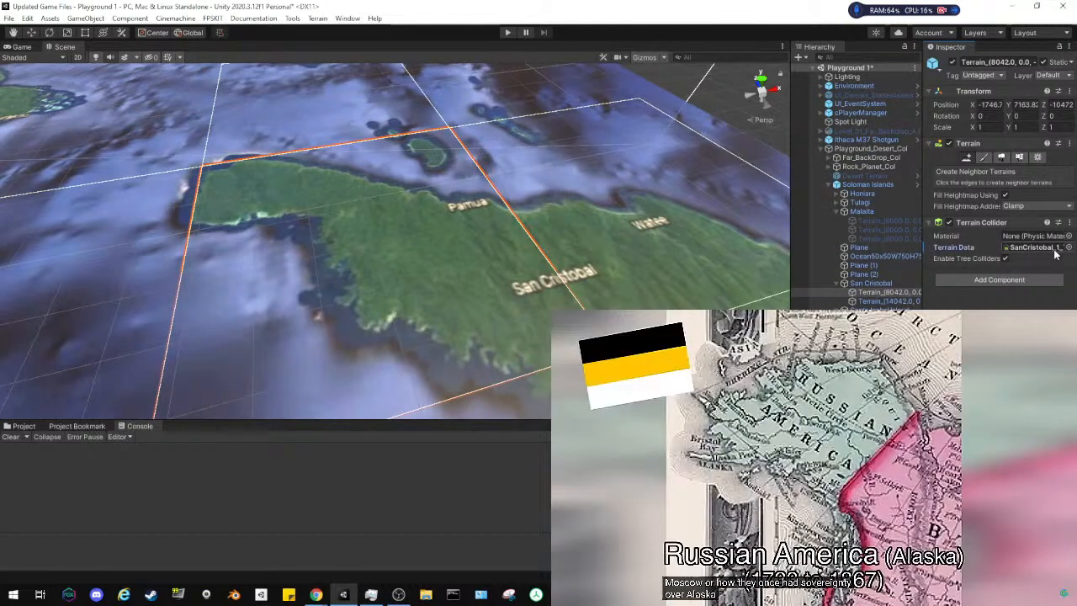
Examine the first San Cristobal terrain's Terrain Settings, including its mesh and texture resolutions
{"action": "left_click", "coordinate": [1039, 159]}
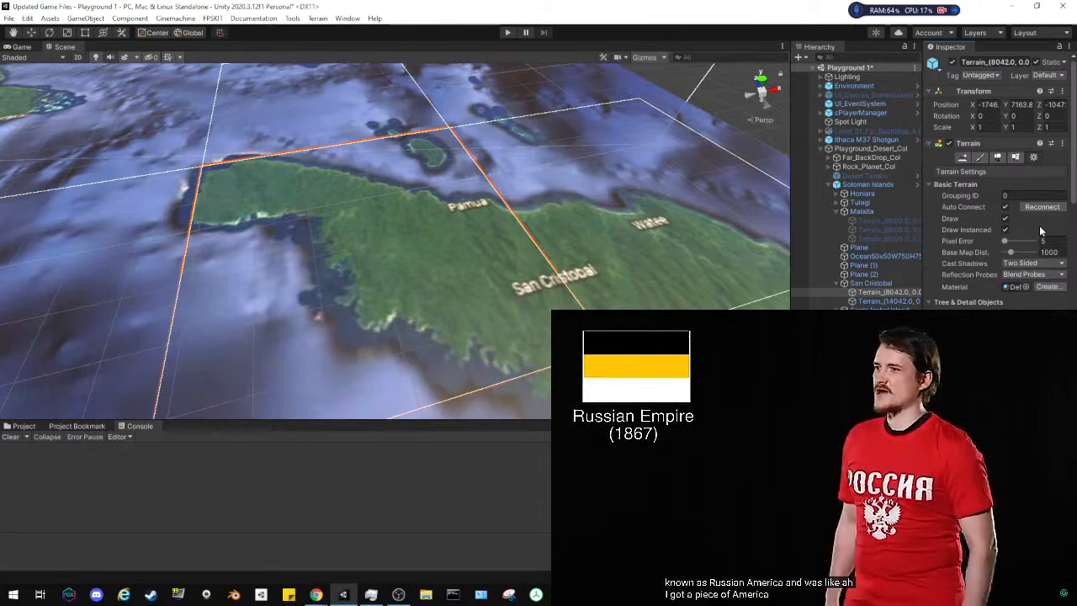
{"action": "scroll", "coordinate": [1051, 231], "scroll_direction": "down", "scroll_amount": 3}
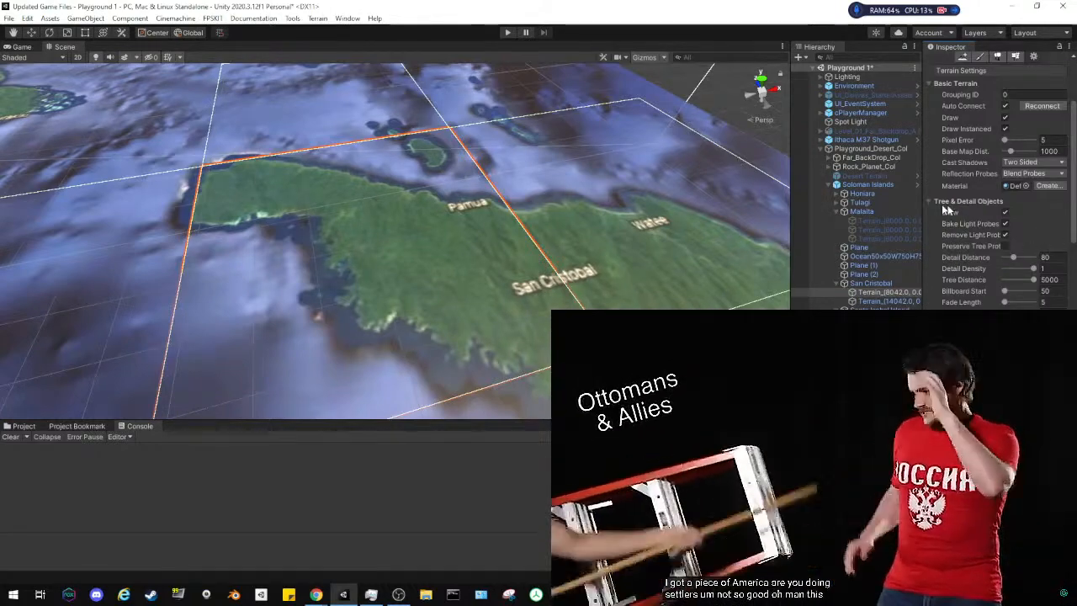
{"action": "scroll", "coordinate": [940, 234], "scroll_direction": "down", "scroll_amount": 3}
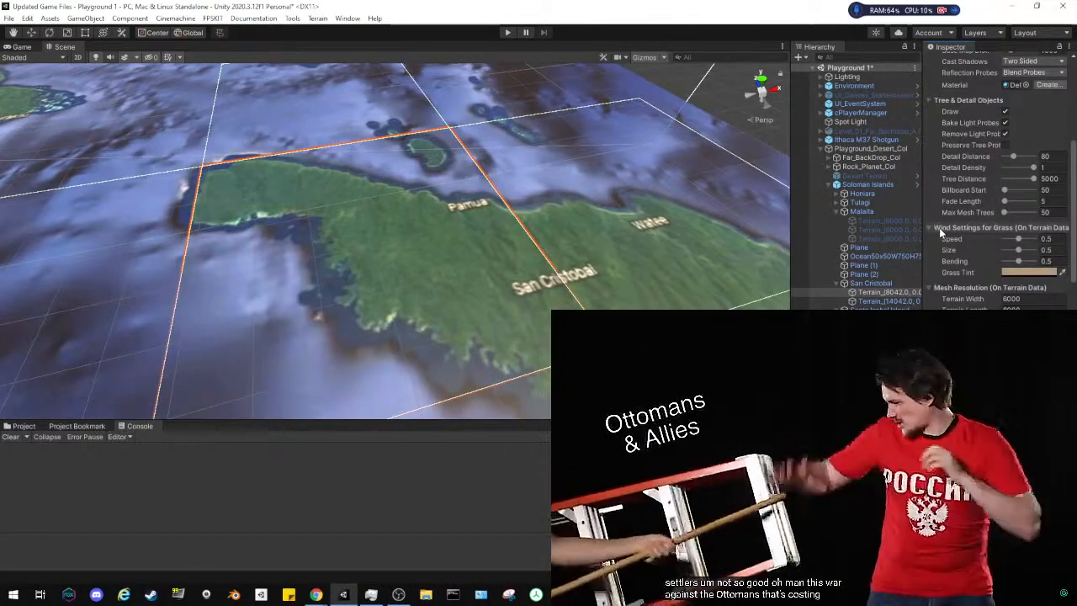
{"action": "scroll", "coordinate": [941, 244], "scroll_direction": "down", "scroll_amount": 3}
{"action": "scroll", "coordinate": [939, 243], "scroll_direction": "down", "scroll_amount": 3}
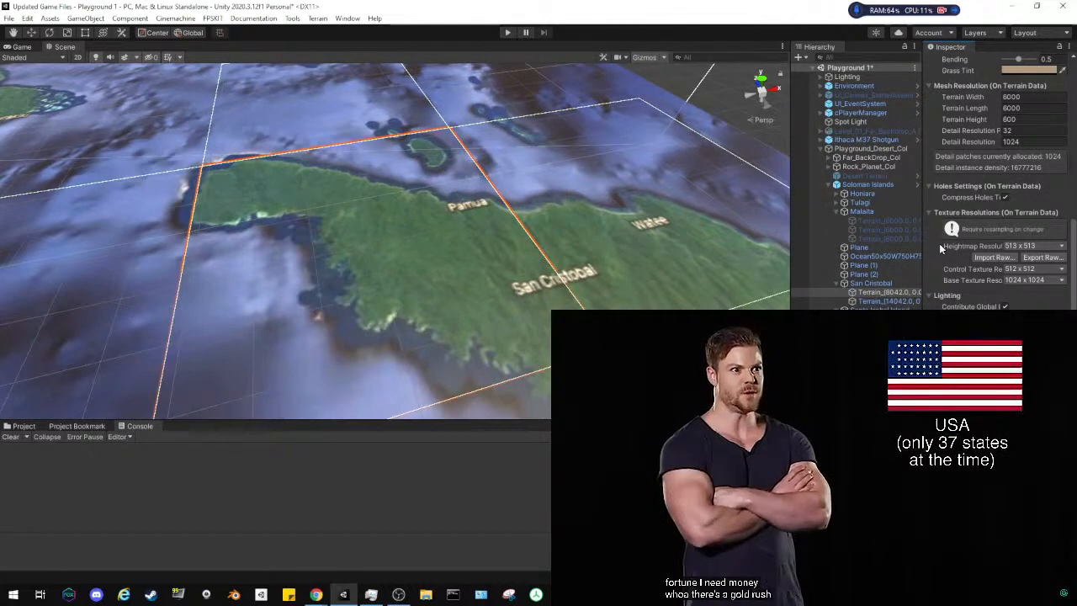
{"action": "scroll", "coordinate": [939, 243], "scroll_direction": "up", "scroll_amount": 10}
{"action": "scroll", "coordinate": [939, 244], "scroll_direction": "up", "scroll_amount": 3}
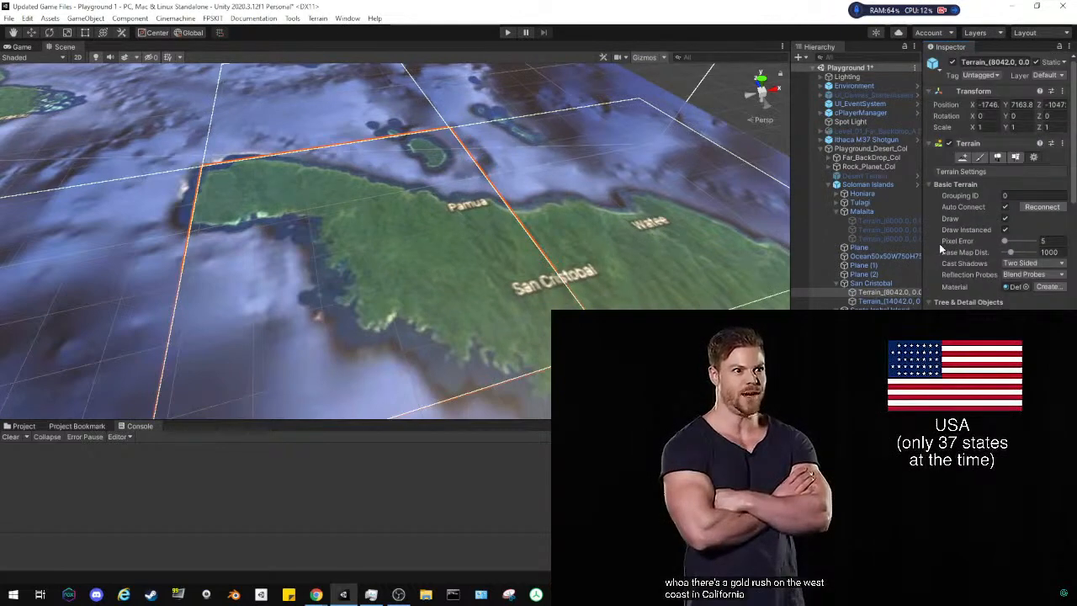
Return to the Personal Assets folder through the asdf bookmark and select the San Cristobal Island 60km Top Height Map
{"action": "left_click", "coordinate": [26, 427]}
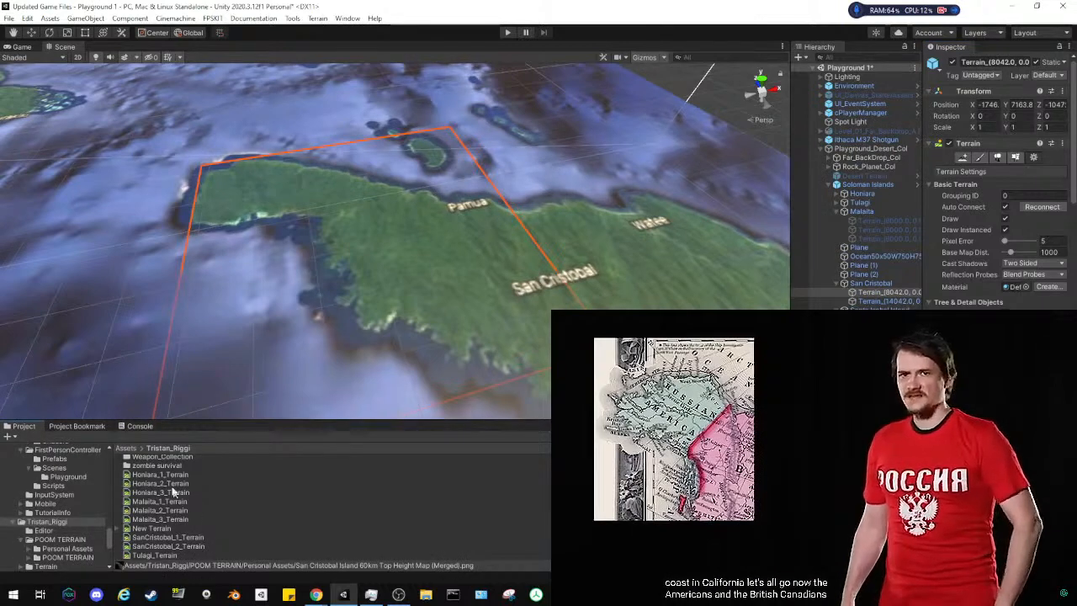
{"action": "left_click", "coordinate": [80, 426]}
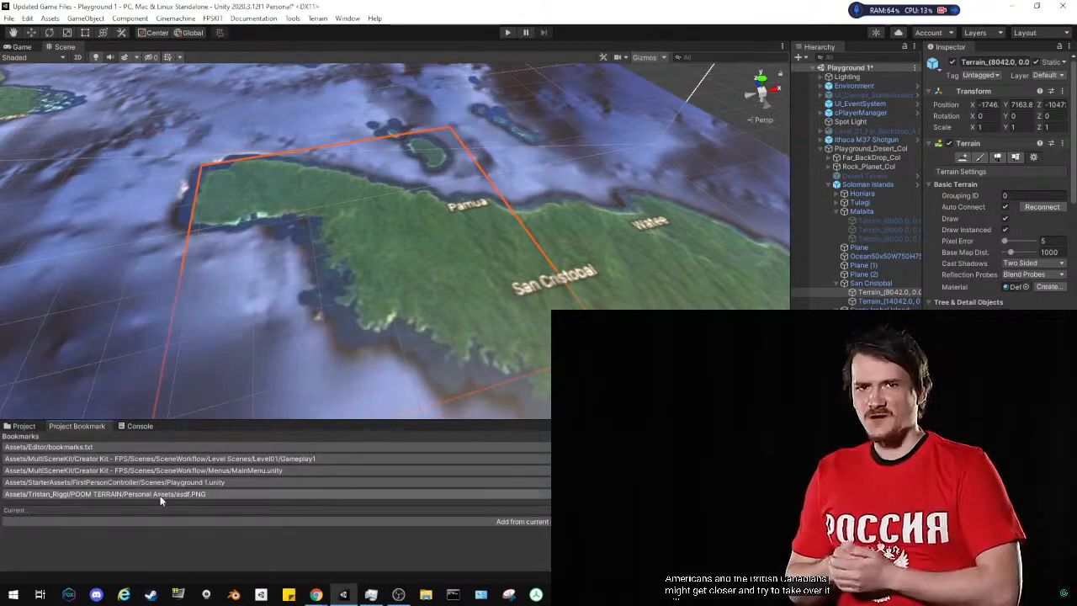
{"action": "double_click", "coordinate": [147, 495]}
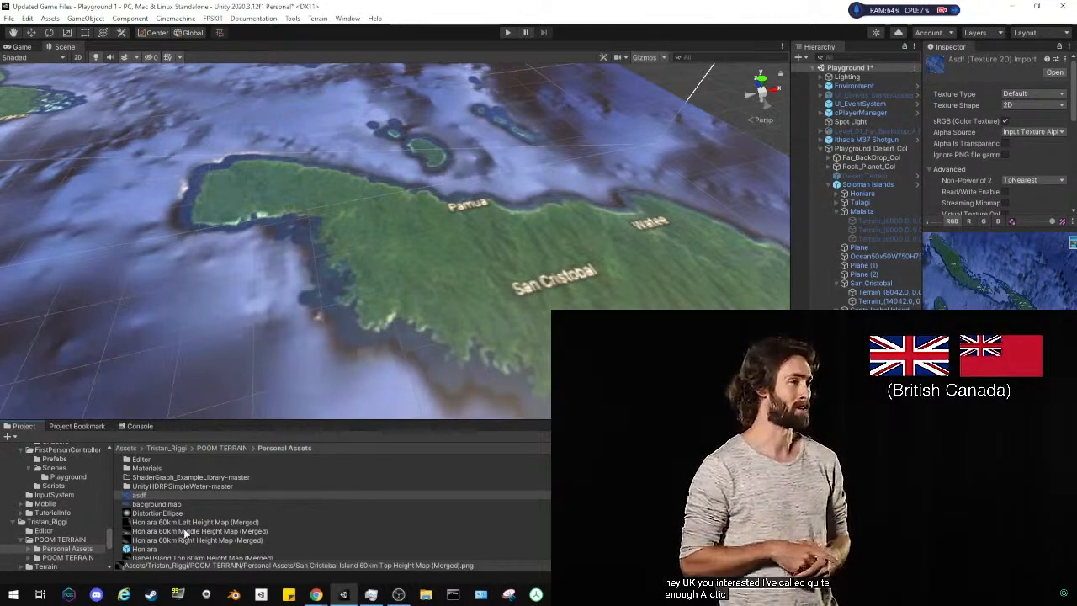
{"action": "scroll", "coordinate": [186, 533], "scroll_direction": "down", "scroll_amount": 3}
{"action": "scroll", "coordinate": [184, 518], "scroll_direction": "down", "scroll_amount": 3}
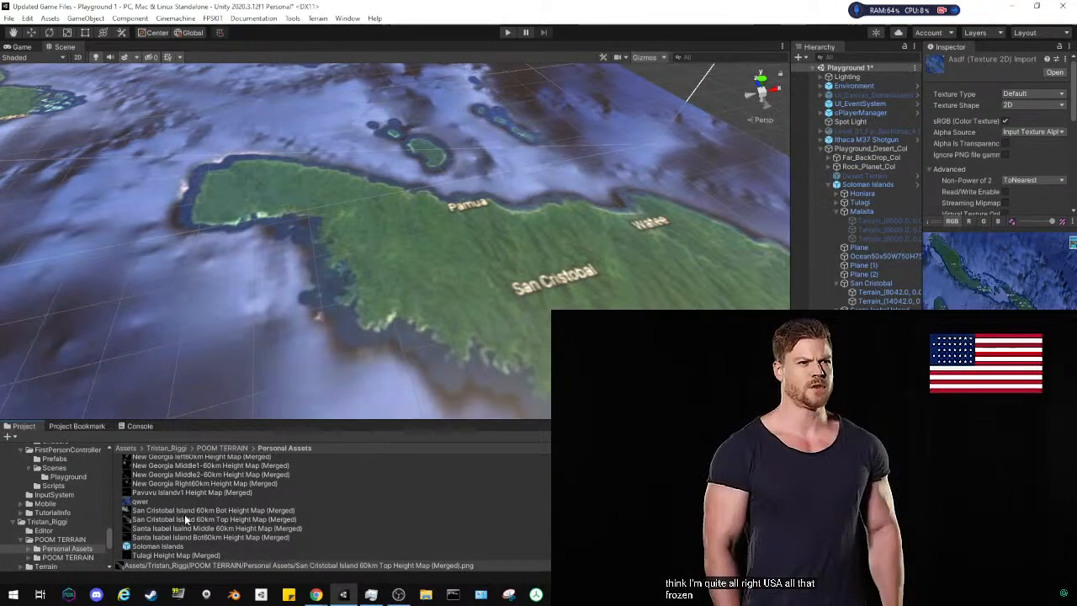
{"action": "left_click", "coordinate": [184, 520]}
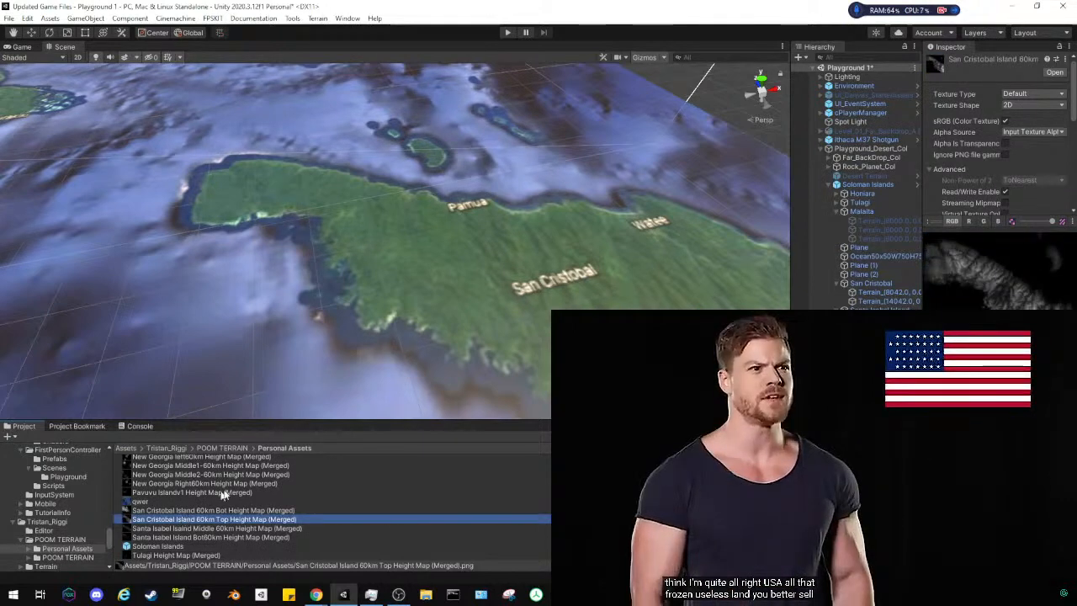
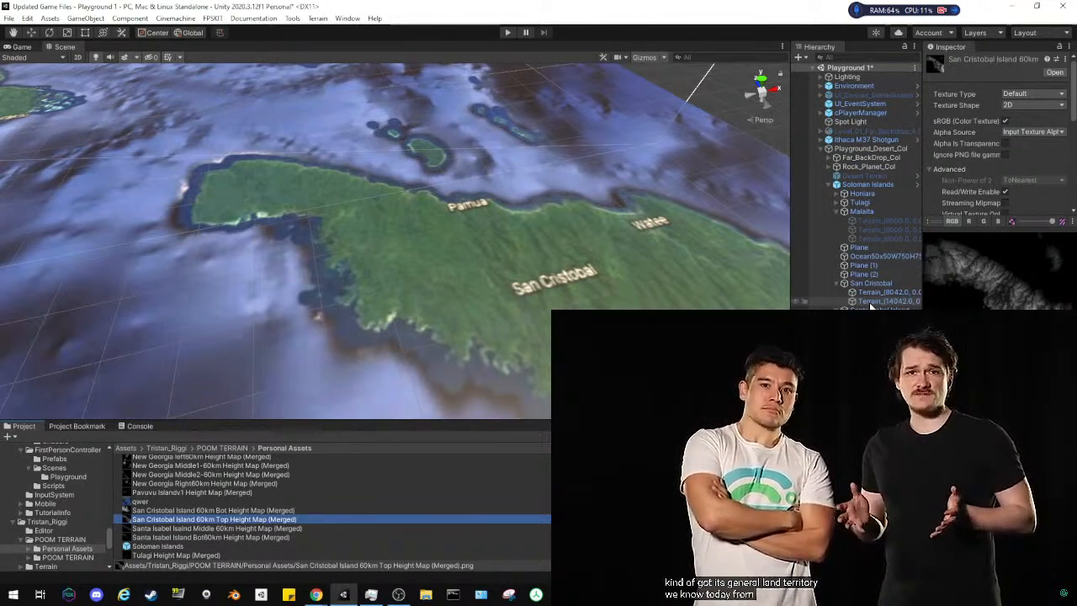
Try to apply the San Cristobal Island 60km Top Height Map to the first San Cristobal terrain with the heightmap-from-texture command
{"action": "left_click", "coordinate": [871, 293]}
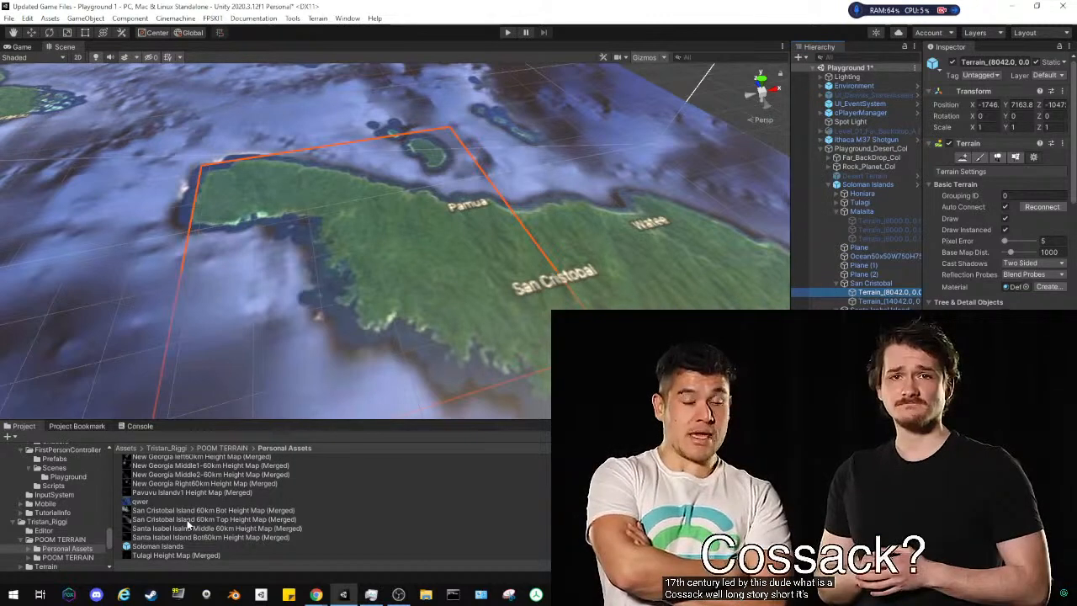
{"action": "left_click", "coordinate": [189, 520]}
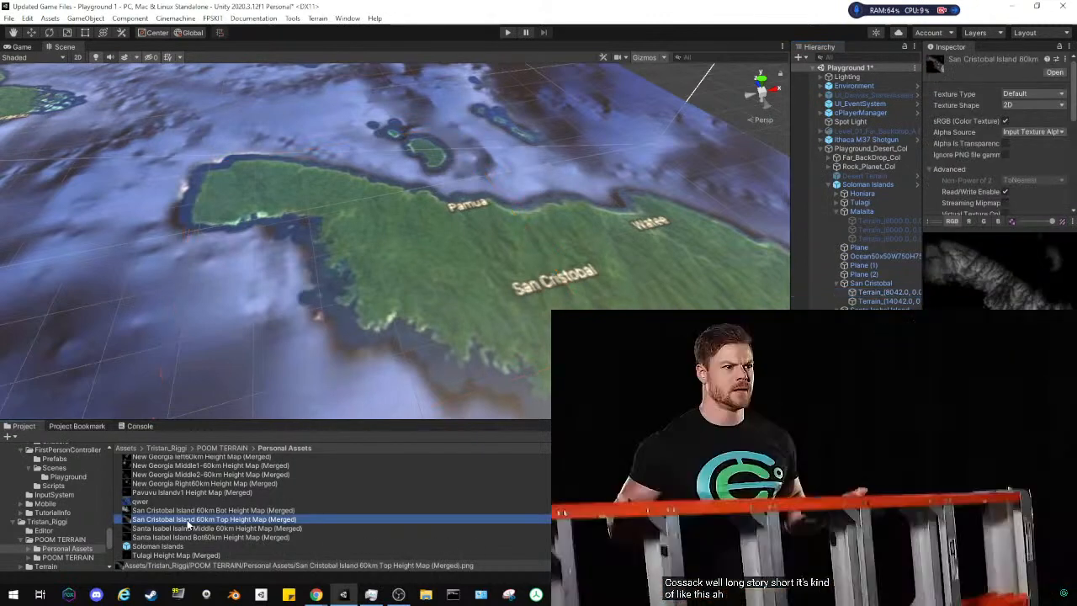
{"action": "left_click", "coordinate": [317, 18]}
{"action": "left_click", "coordinate": [351, 34]}
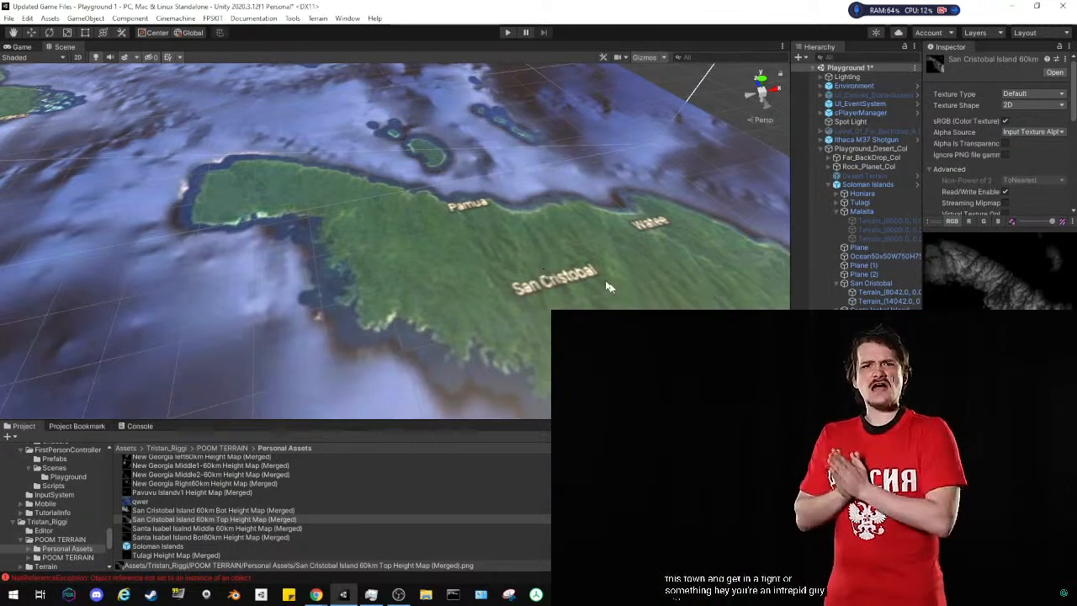
Collapse the San Cristobal group and deactivate the New Georgia Islands group in the scene
{"action": "left_click", "coordinate": [879, 365]}
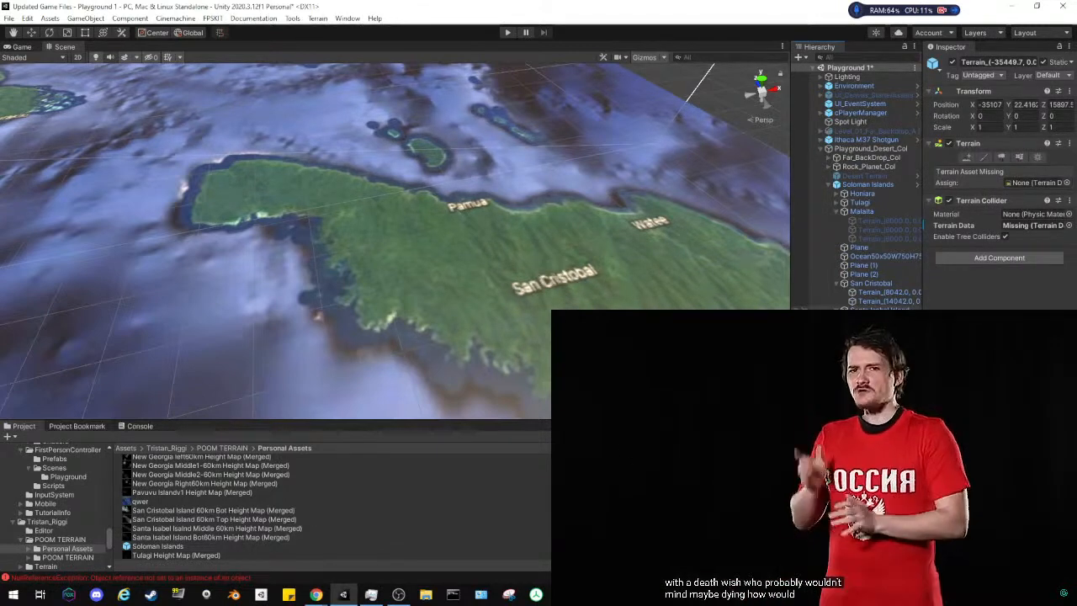
{"action": "left_click", "coordinate": [836, 283]}
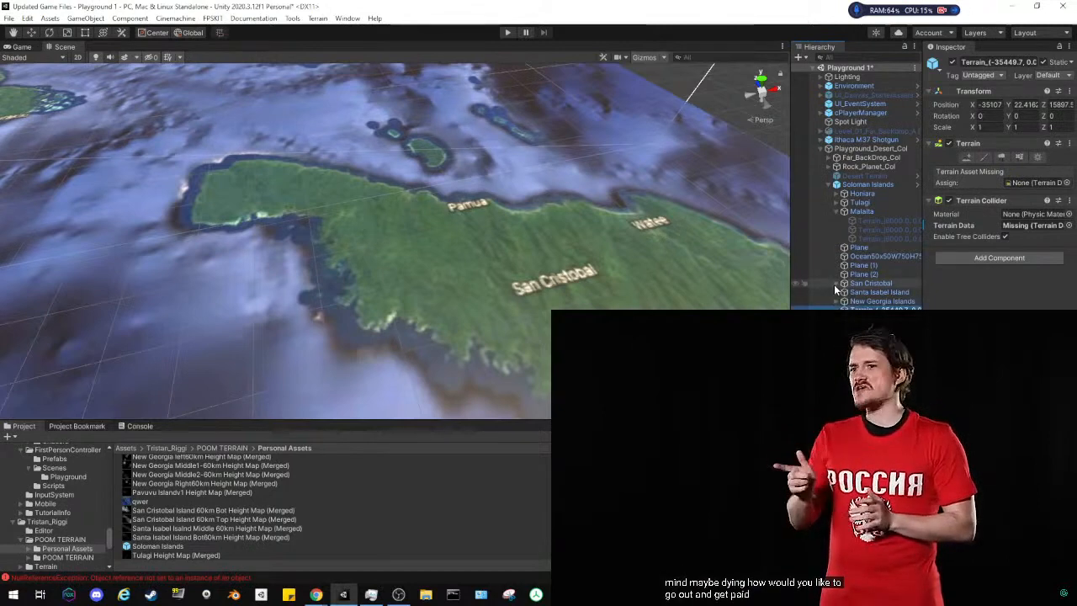
{"action": "left_click", "coordinate": [879, 302]}
{"action": "left_click", "coordinate": [954, 62]}
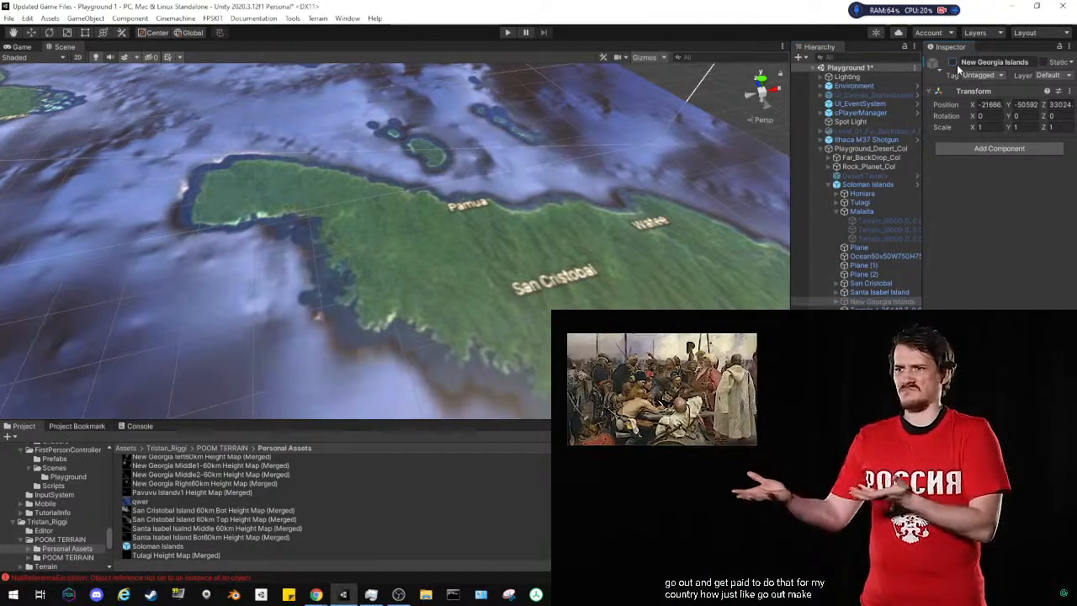
Look through the Environment and Greybox objects, and deactivate the Ithaca M37 Shotgun
{"action": "left_click", "coordinate": [822, 86]}
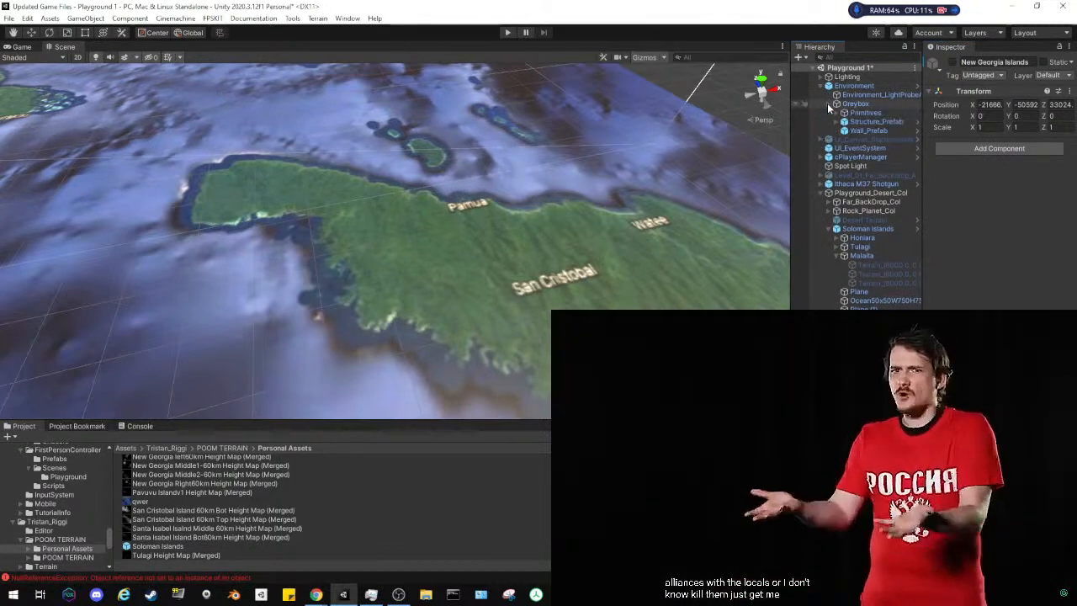
{"action": "left_click", "coordinate": [827, 103]}
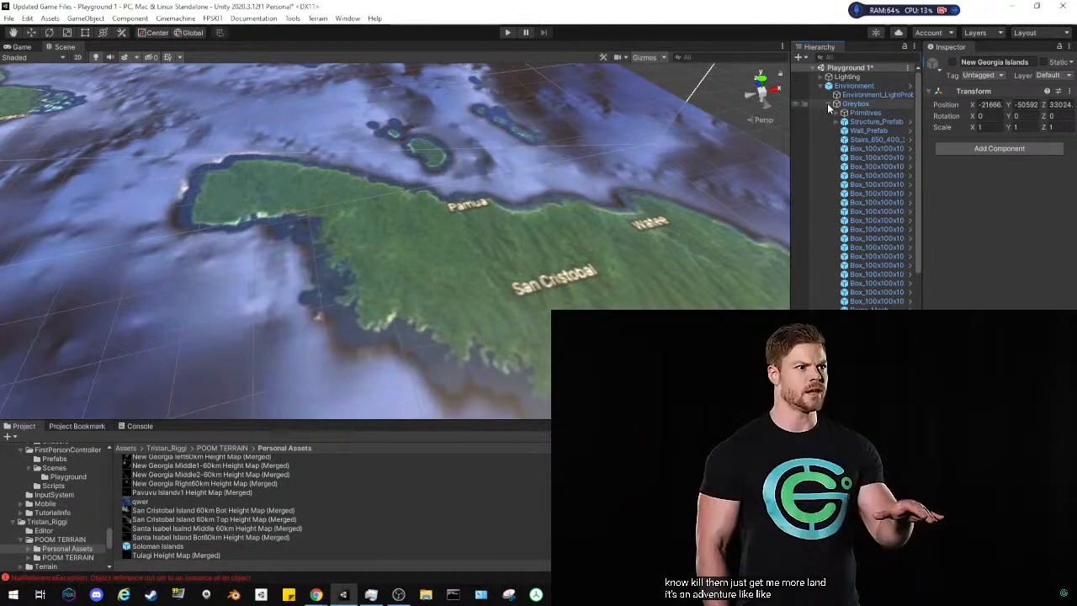
{"action": "left_click", "coordinate": [827, 102]}
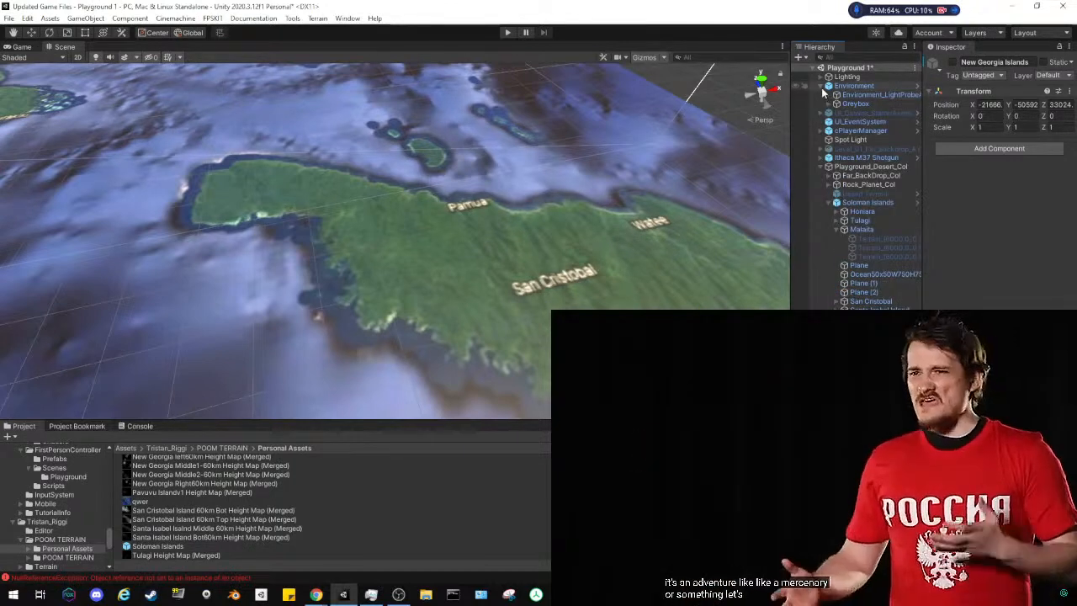
{"action": "left_click", "coordinate": [824, 87]}
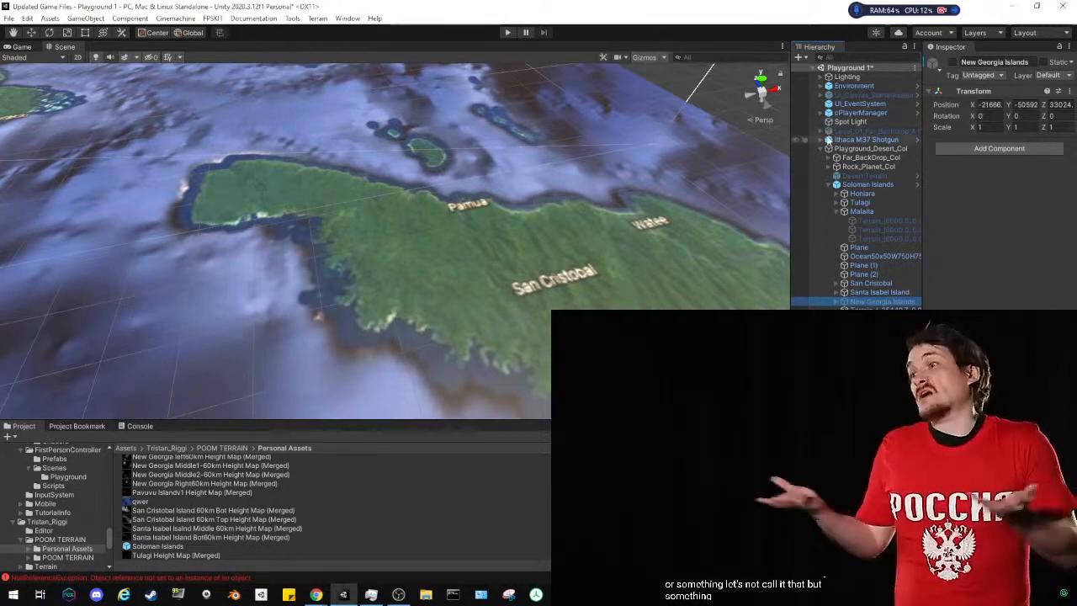
{"action": "left_click", "coordinate": [840, 141]}
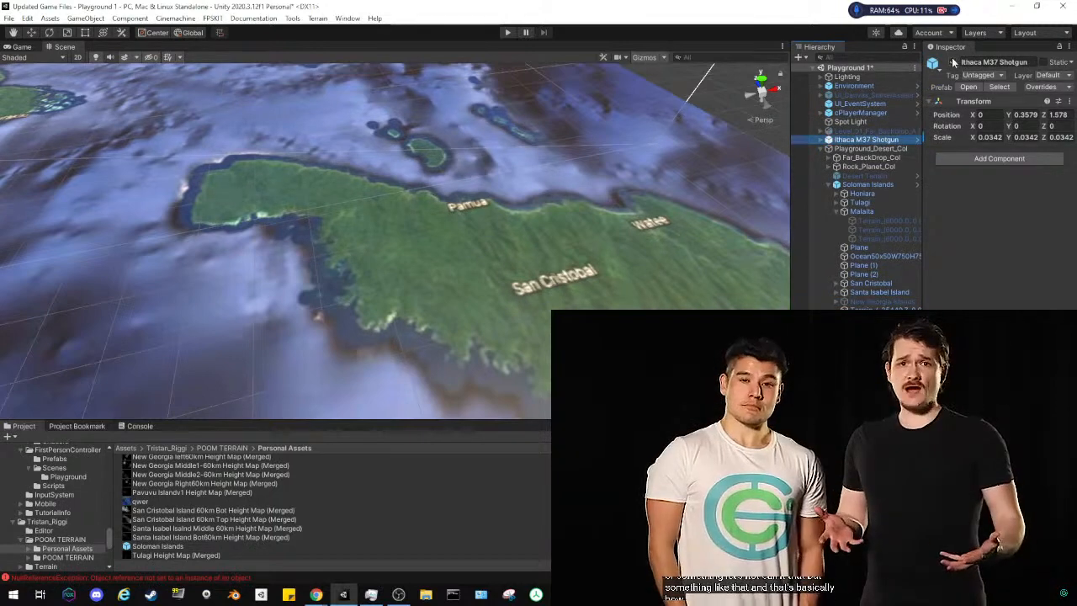
Check the child terrains of Honiara, Tulagi and Malaita, and deactivate these three island groups together
{"action": "left_click", "coordinate": [837, 194]}
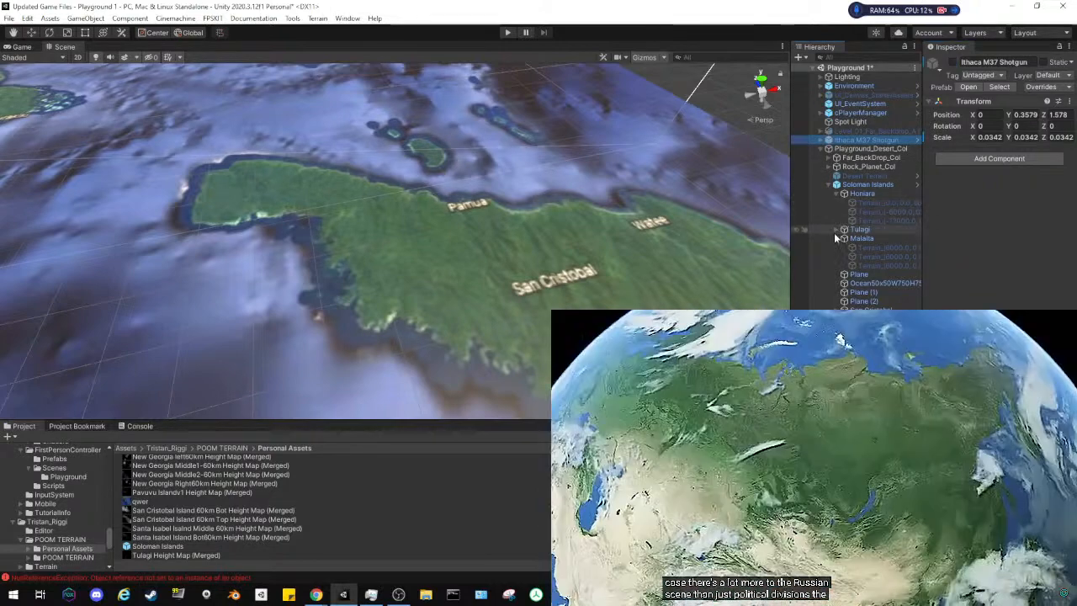
{"action": "left_click", "coordinate": [837, 230]}
{"action": "left_click", "coordinate": [838, 248]}
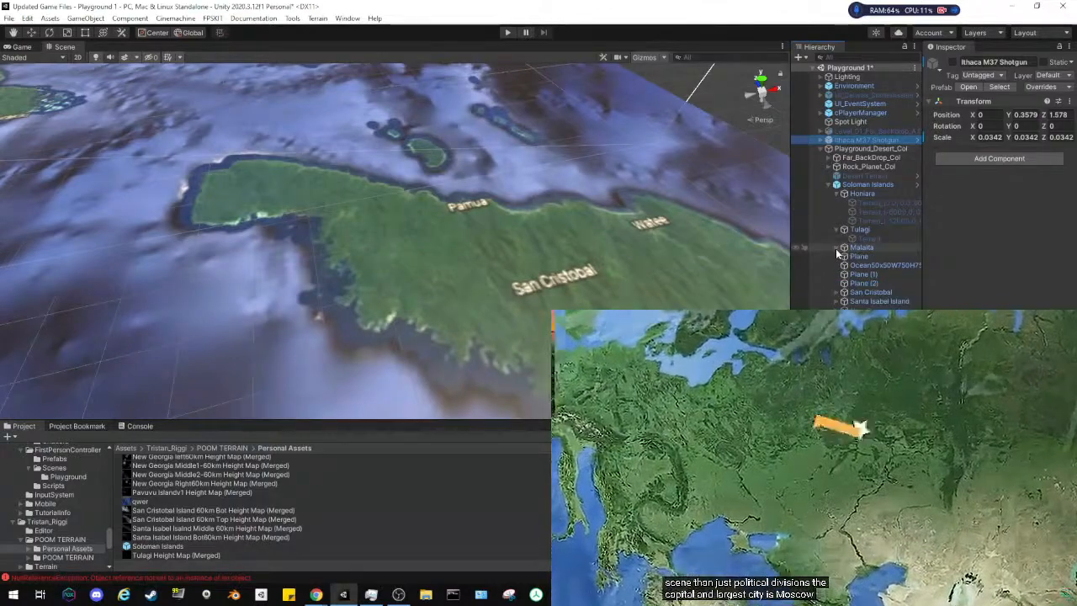
{"action": "left_click", "coordinate": [849, 257]}
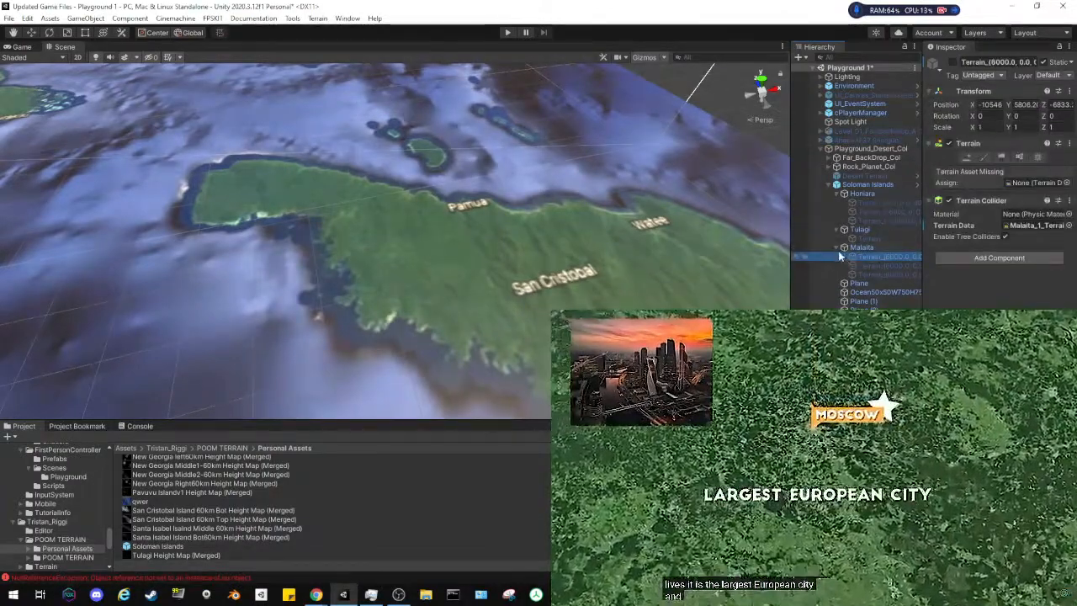
{"action": "left_click", "coordinate": [838, 248]}
{"action": "left_click", "coordinate": [837, 230]}
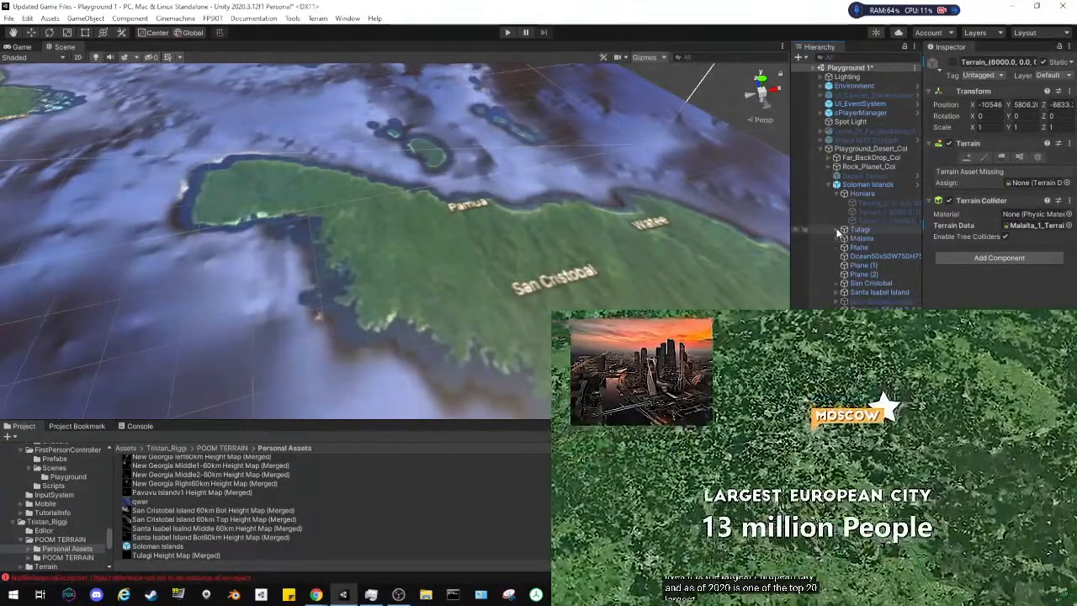
{"action": "left_click", "coordinate": [837, 195]}
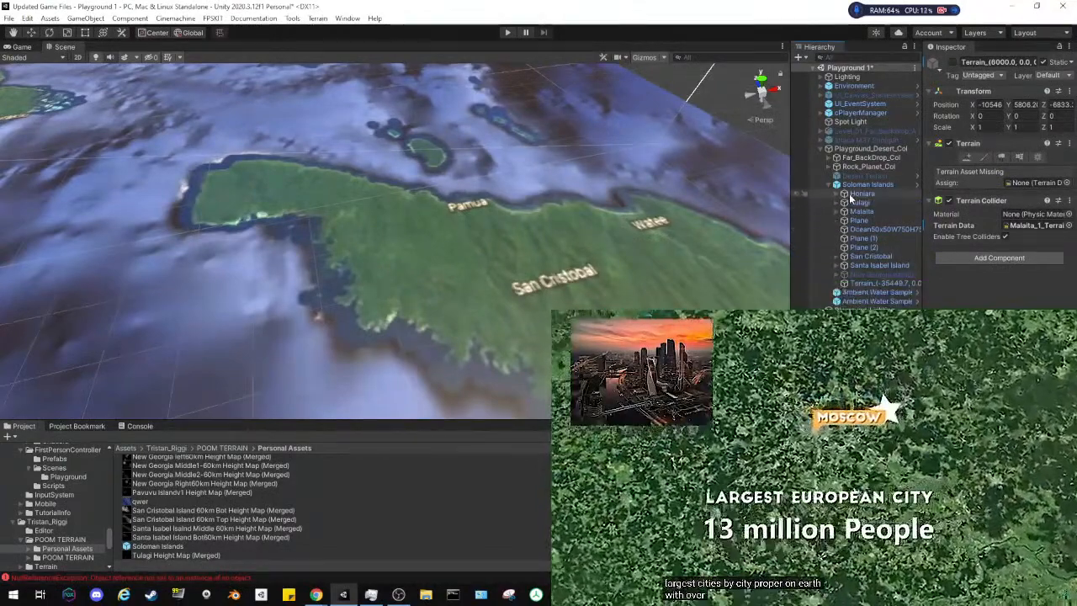
{"action": "left_click", "coordinate": [851, 197]}
{"action": "left_click", "coordinate": [859, 214], "text": "shift"}
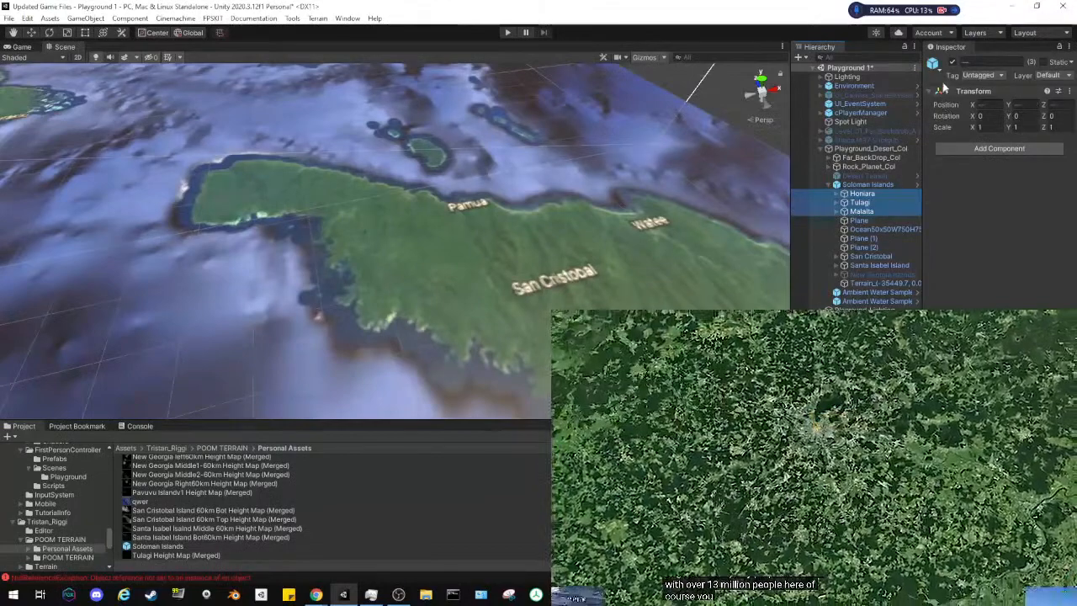
{"action": "left_click", "coordinate": [953, 62]}
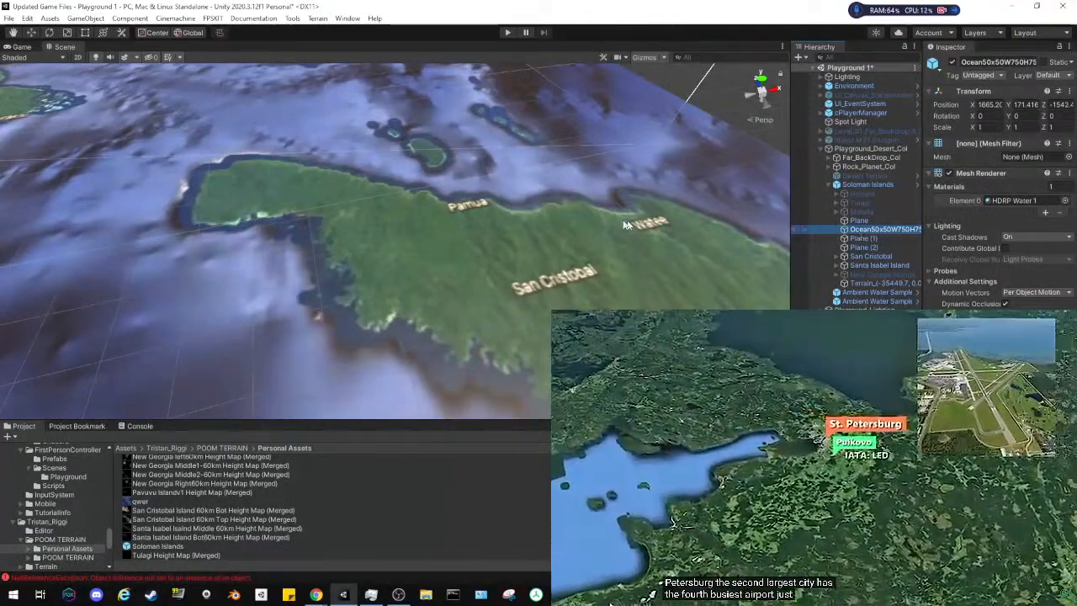
Try to delete the Ocean50x50 object from the Soloman Islands prefab instance
{"action": "right_click_drag", "start_coordinate": [627, 225], "coordinate": [447, 143]}
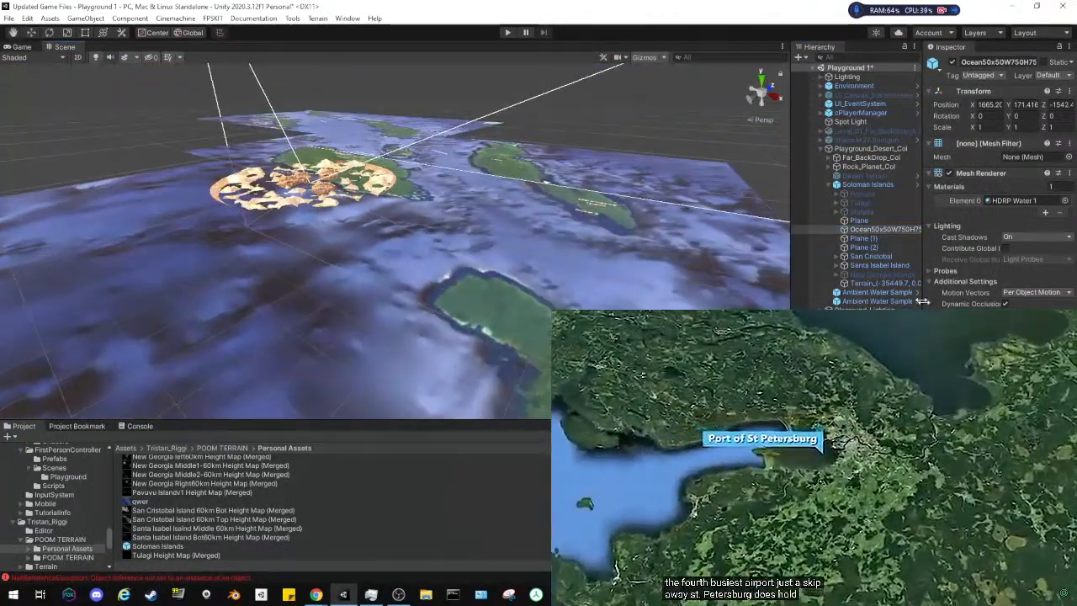
{"action": "right_click", "coordinate": [872, 232]}
{"action": "left_click", "coordinate": [860, 317]}
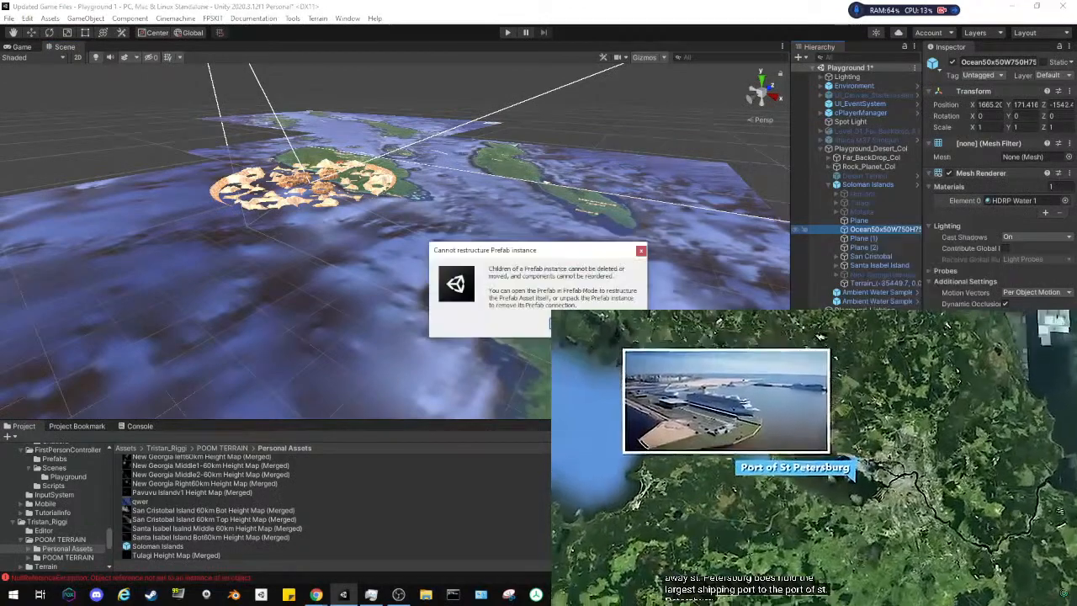
{"action": "left_click", "coordinate": [606, 324]}
Examine the components of Plane (2) and the first San Cristobal terrain's settings, from mesh and texture resolutions to lightmapping
{"action": "left_click", "coordinate": [863, 247]}
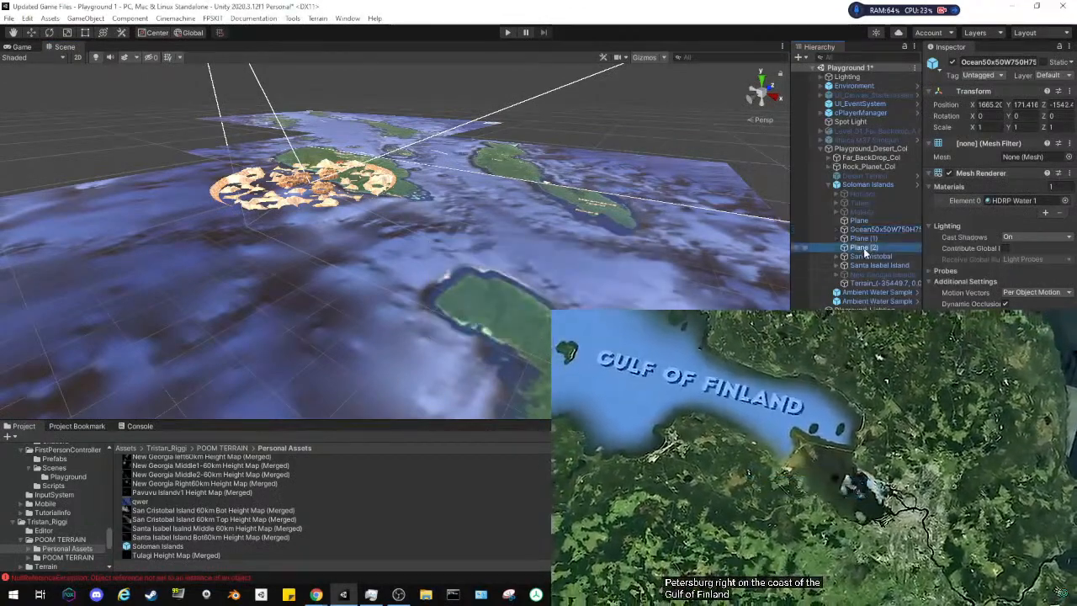
{"action": "scroll", "coordinate": [993, 210], "scroll_direction": "down", "scroll_amount": 2}
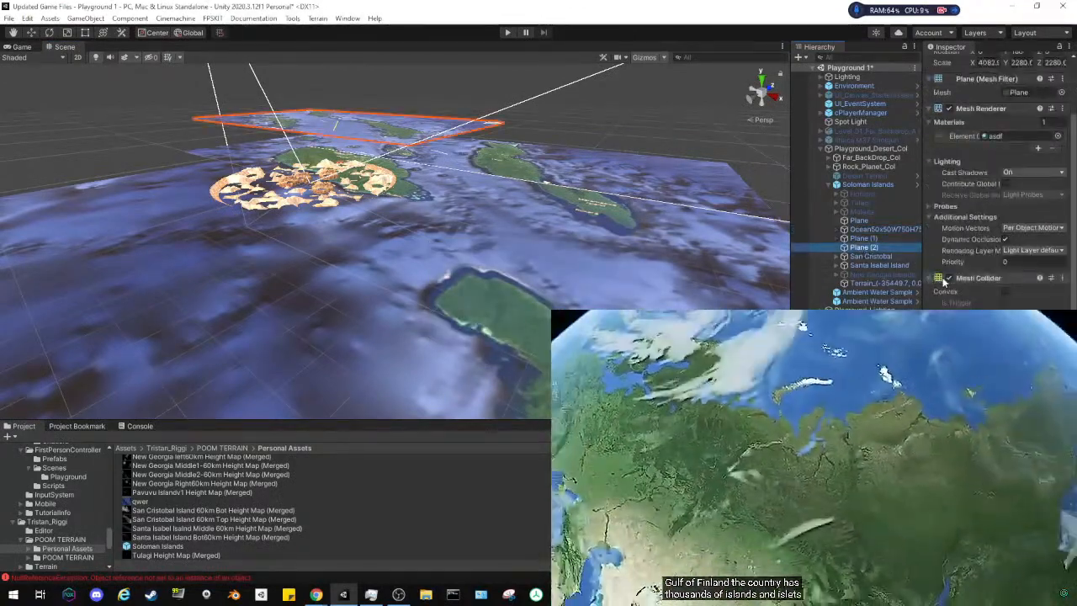
{"action": "left_click", "coordinate": [869, 257]}
{"action": "left_click", "coordinate": [845, 257]}
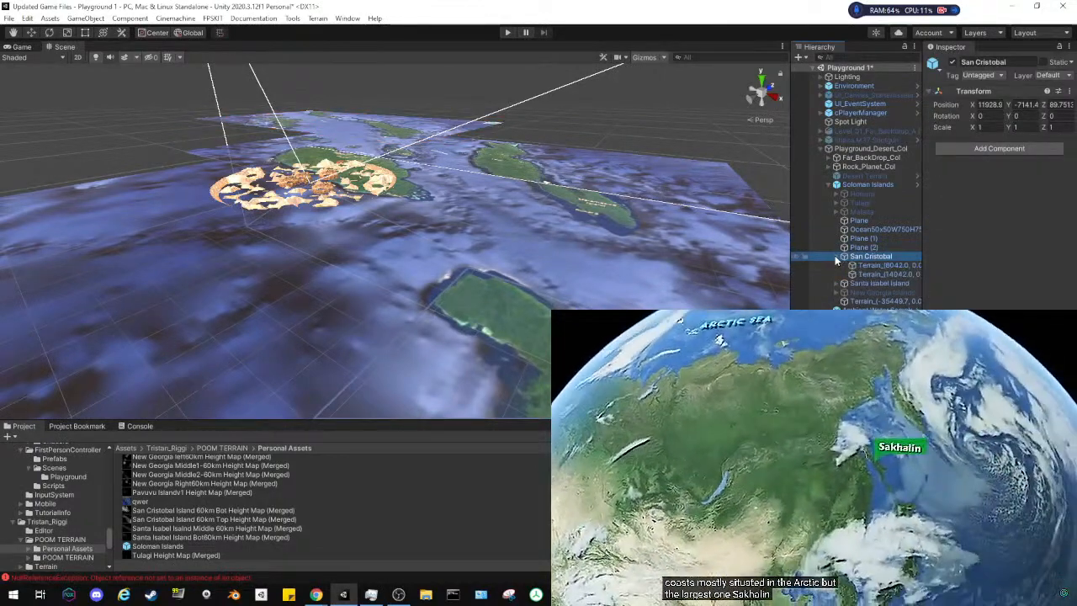
{"action": "left_click", "coordinate": [866, 266]}
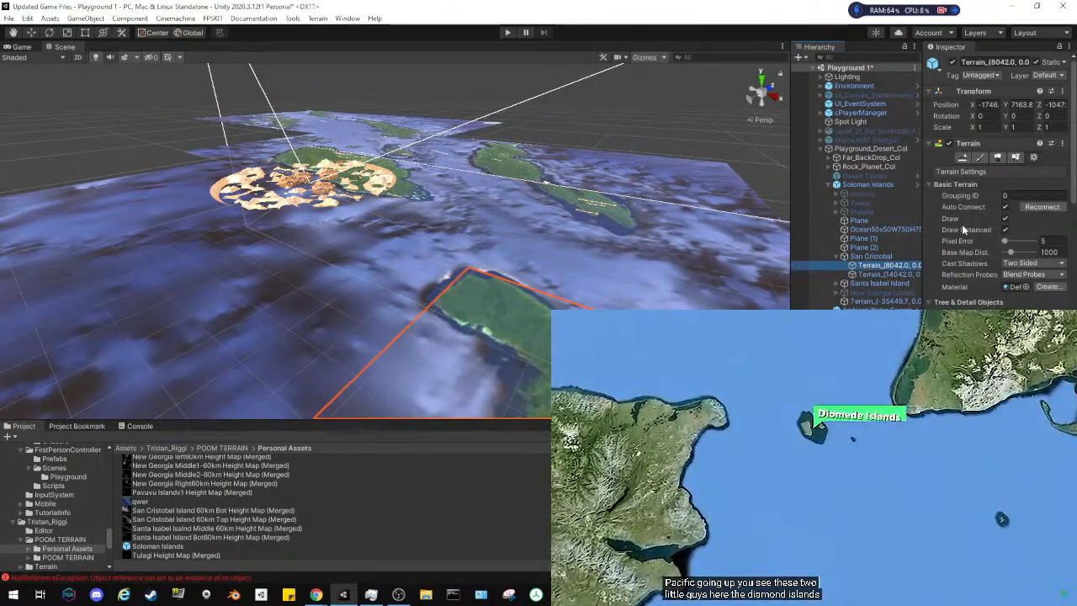
{"action": "scroll", "coordinate": [946, 229], "scroll_direction": "down", "scroll_amount": 5}
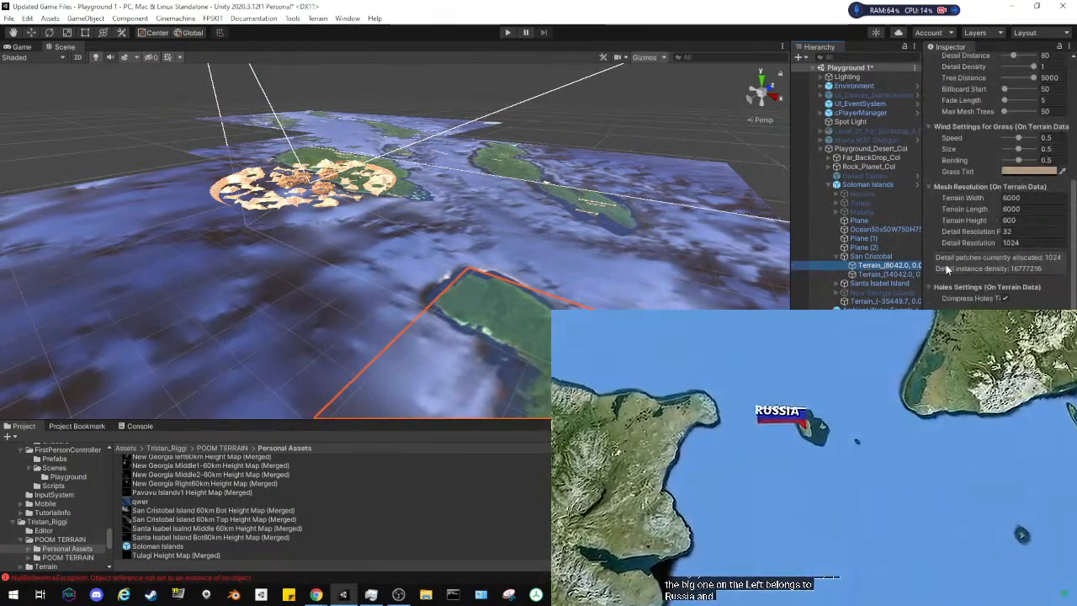
{"action": "scroll", "coordinate": [947, 269], "scroll_direction": "down", "scroll_amount": 3}
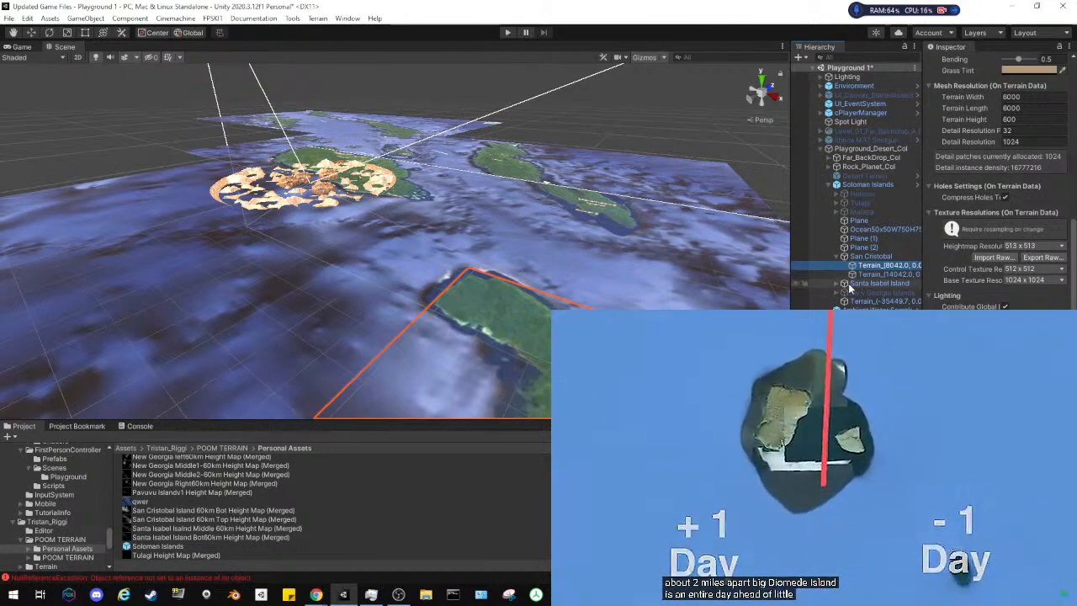
{"action": "scroll", "coordinate": [1001, 177], "scroll_direction": "down", "scroll_amount": 3}
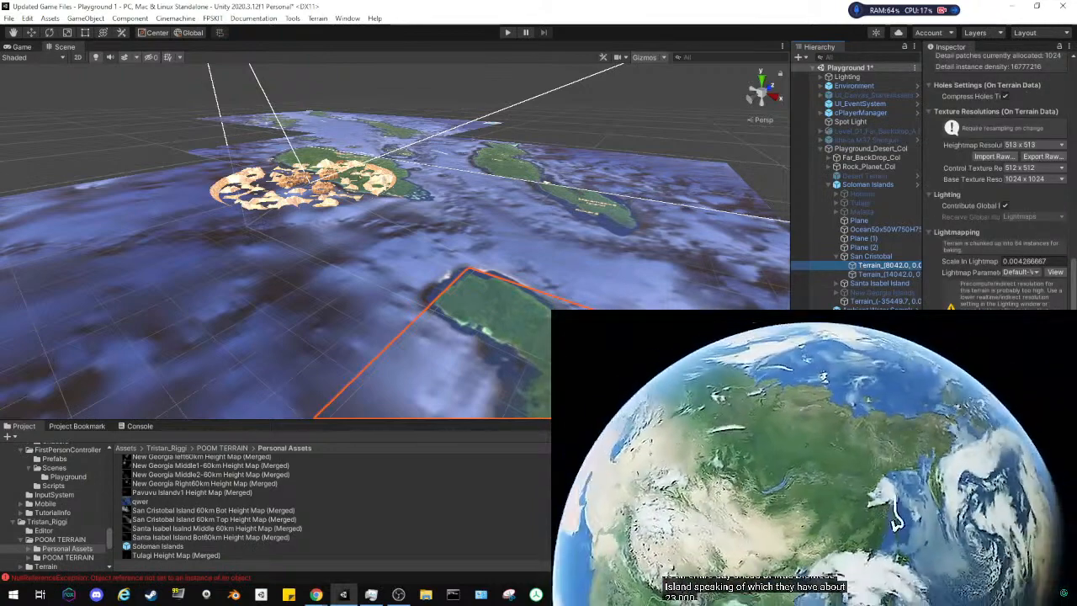
{"action": "scroll", "coordinate": [1001, 177], "scroll_direction": "down", "scroll_amount": 1}
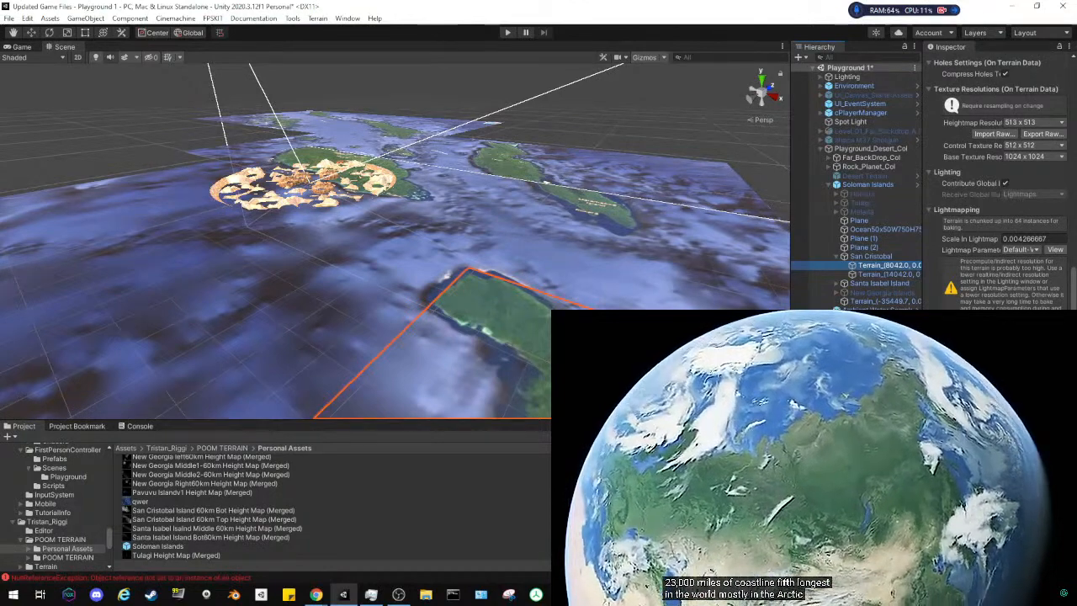
Deactivate the second San Cristobal terrain, the Santa Isabel Island group and the ungrouped terrain directly under Soloman Islands
{"action": "left_click", "coordinate": [840, 275]}
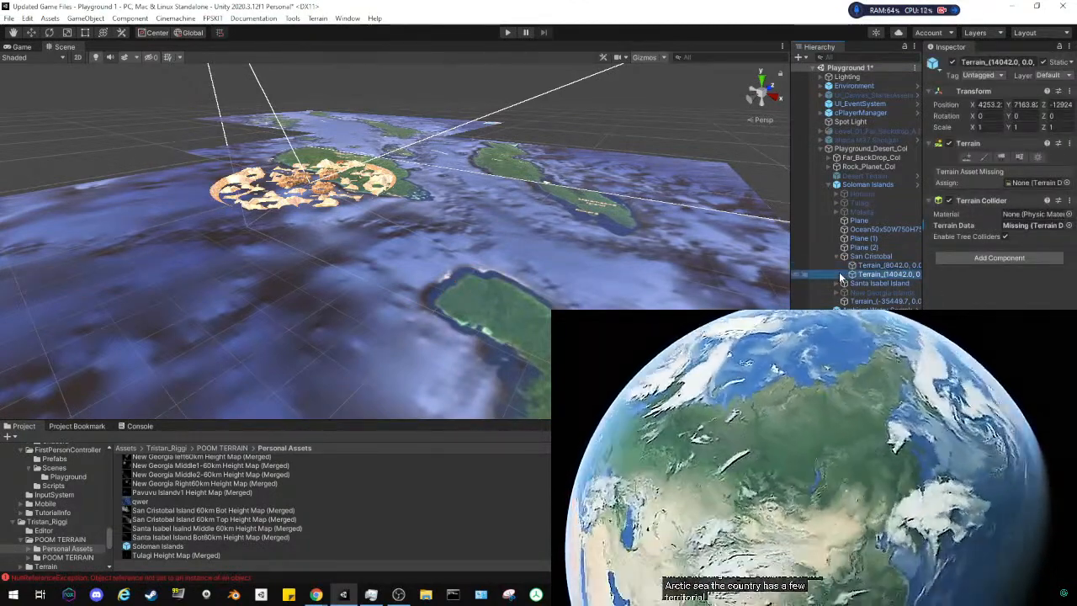
{"action": "left_click", "coordinate": [952, 62]}
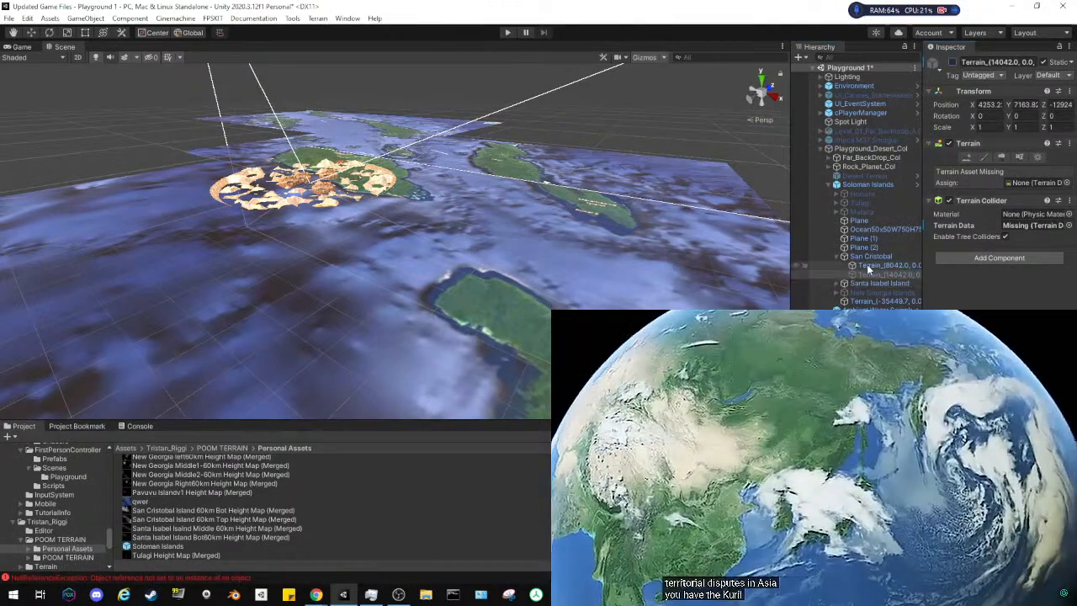
{"action": "left_click", "coordinate": [860, 286]}
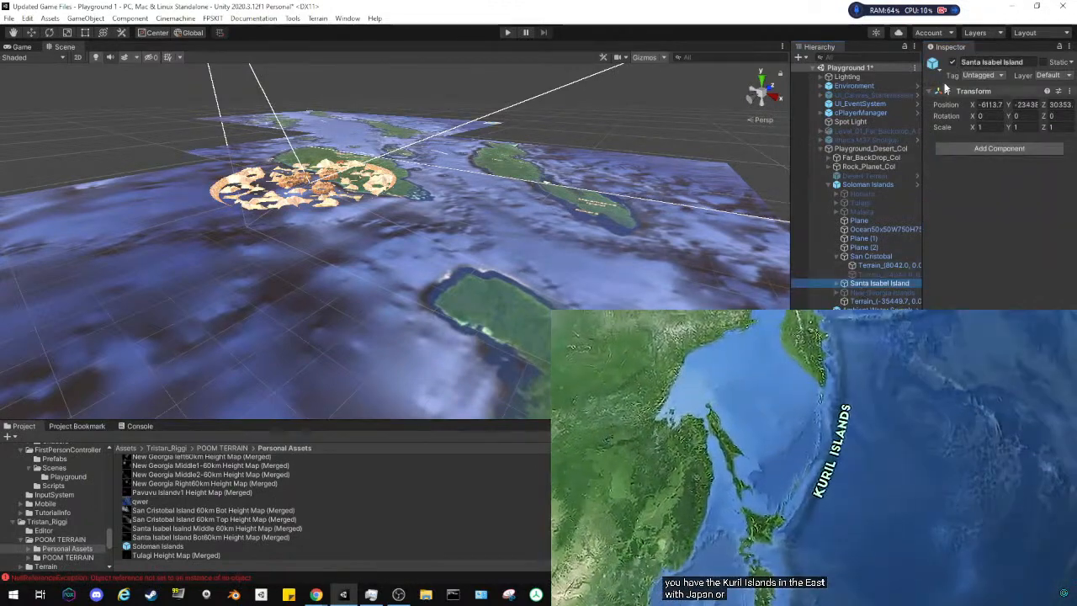
{"action": "left_click", "coordinate": [953, 62]}
{"action": "left_click", "coordinate": [884, 300]}
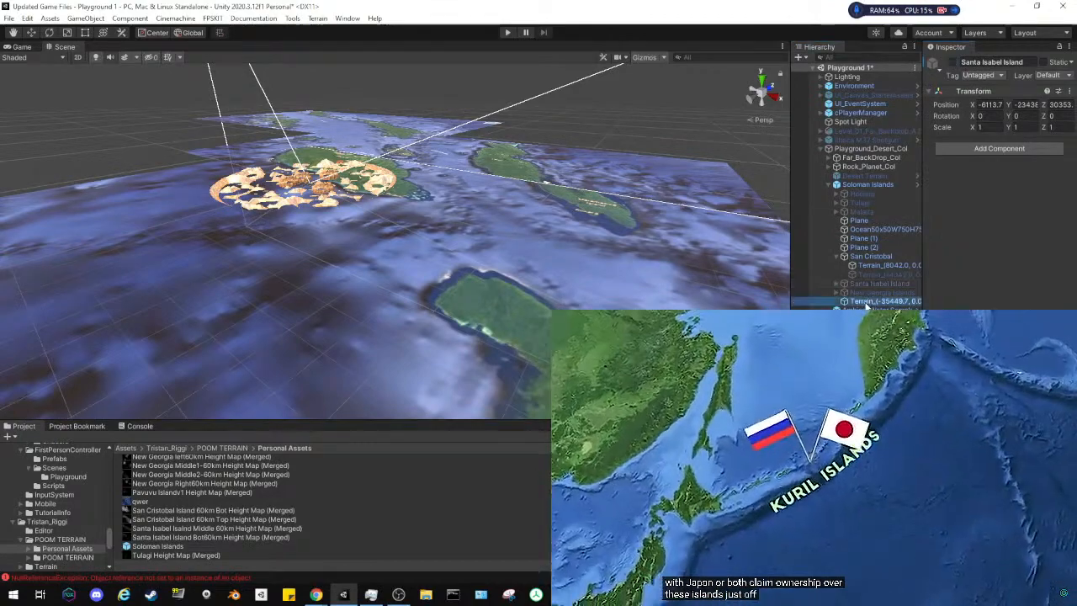
{"action": "left_click", "coordinate": [953, 62]}
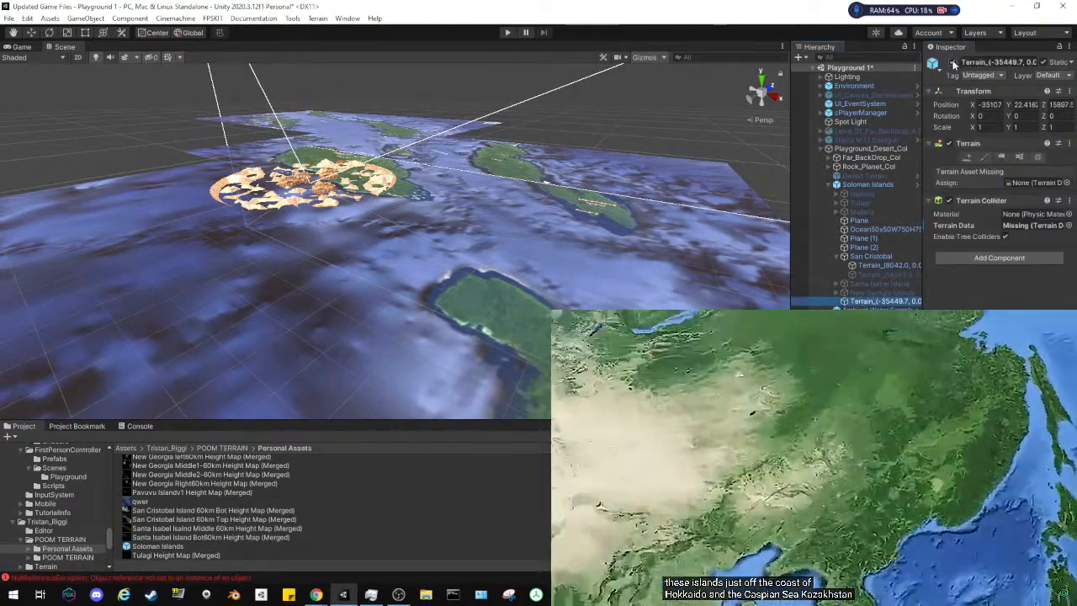
Select the first San Cristobal terrain and view the HeightmapFromTexture error in the console
{"action": "left_click", "coordinate": [876, 266]}
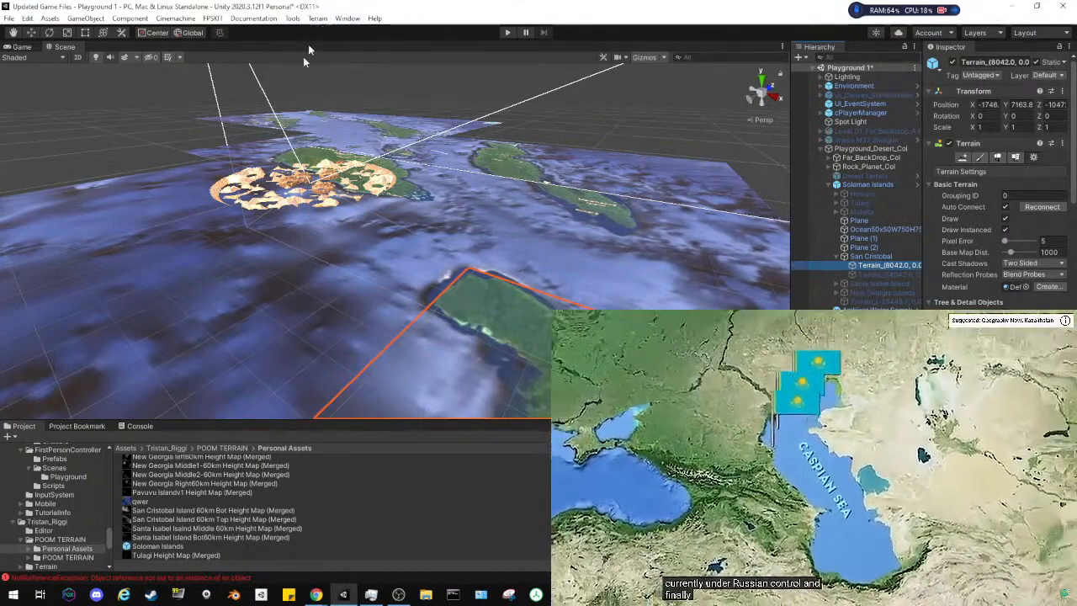
{"action": "left_click", "coordinate": [130, 426]}
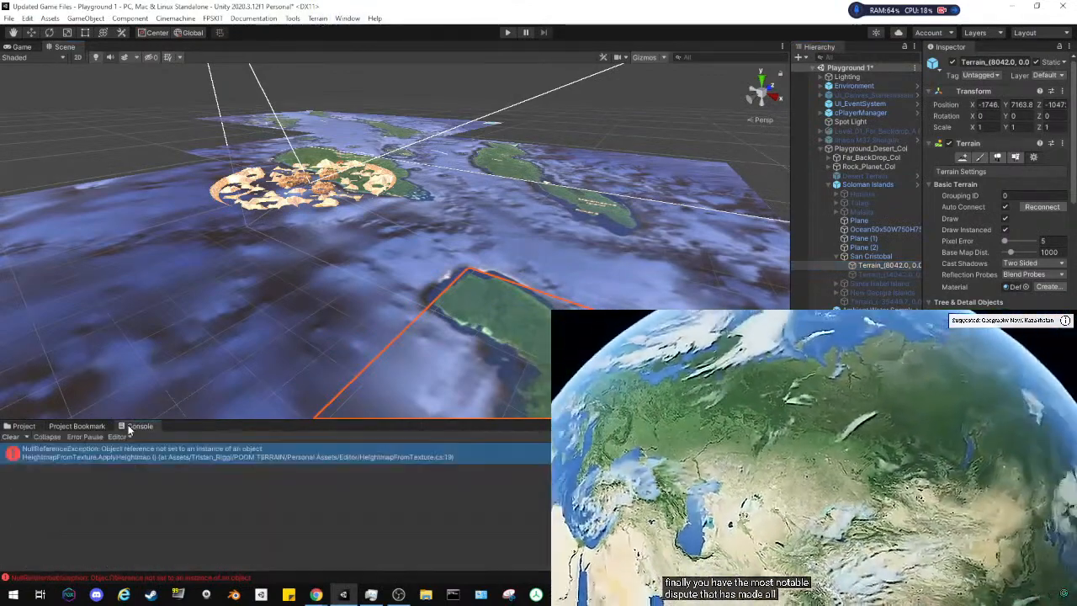
Clear the console and apply the San Cristobal Island 60km Top Height Map (Merged) to the active San Cristobal terrain
{"action": "left_click", "coordinate": [12, 437]}
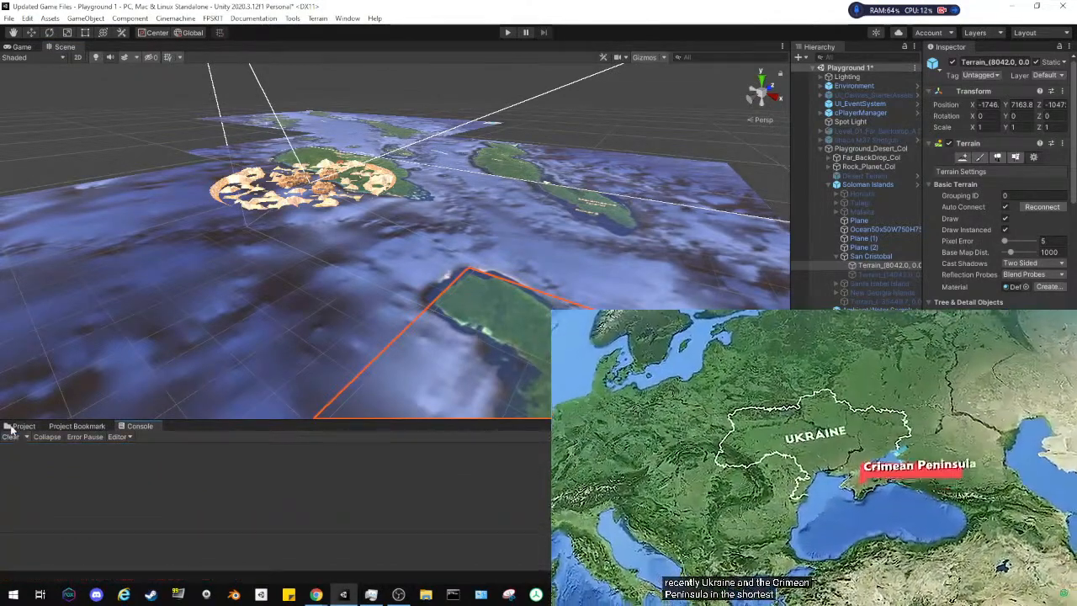
{"action": "left_click", "coordinate": [15, 427]}
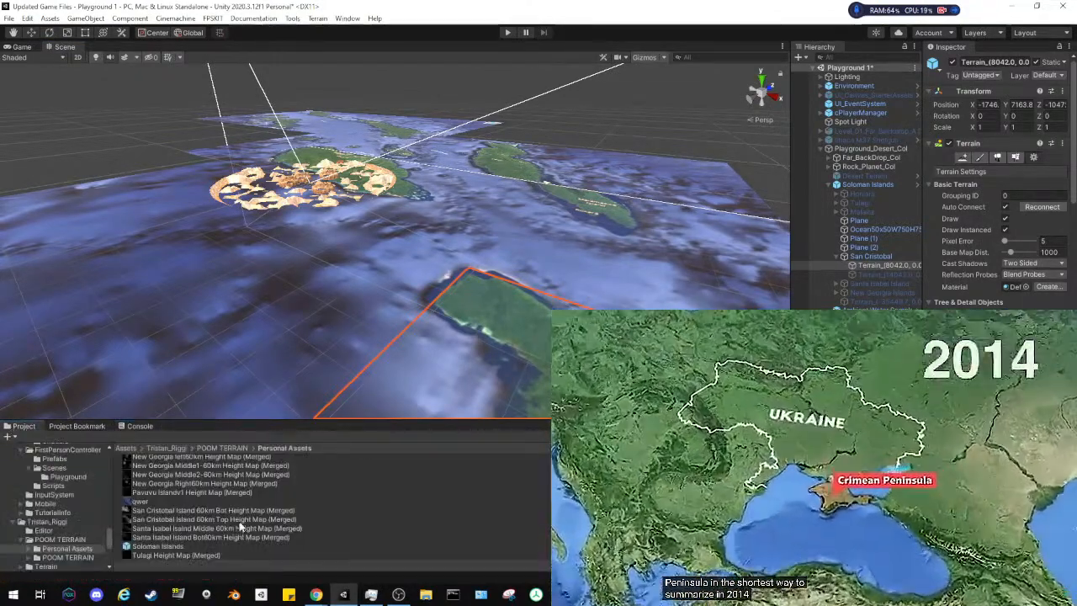
{"action": "left_click", "coordinate": [242, 520]}
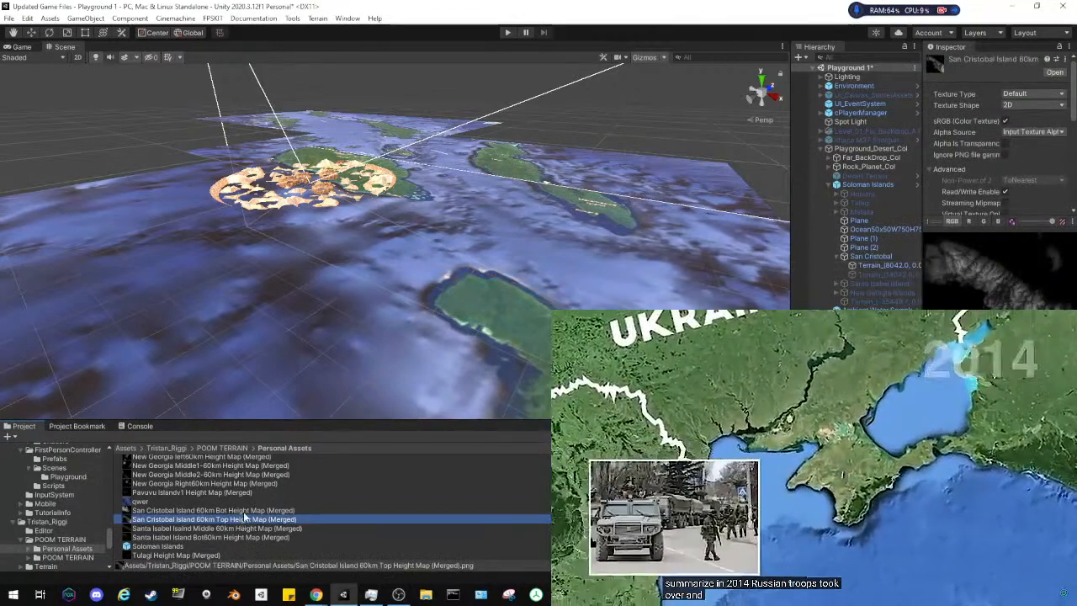
{"action": "key", "text": "Up"}
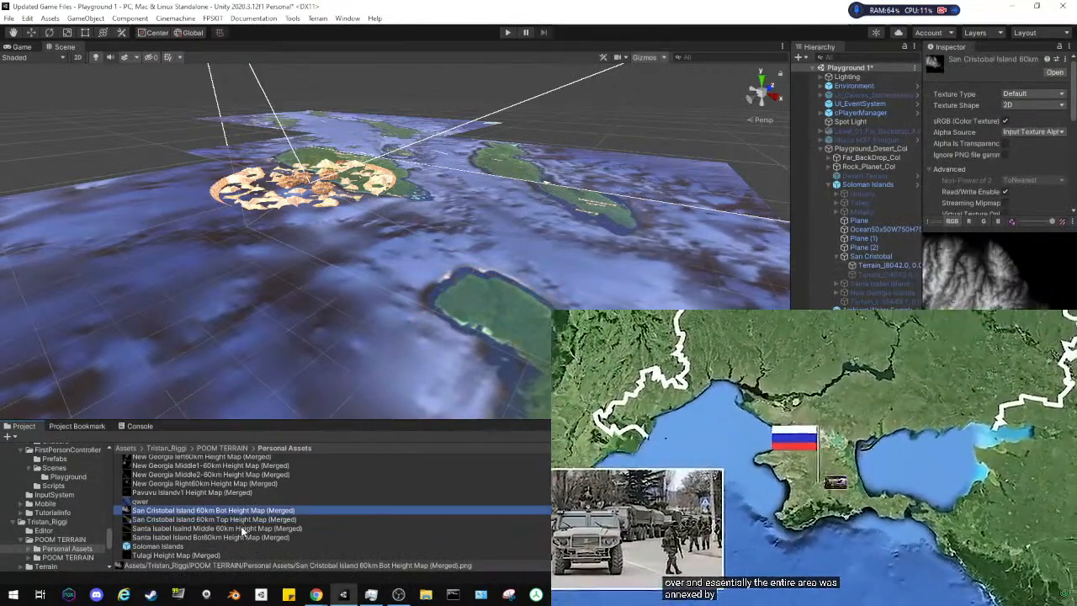
{"action": "key", "text": "Down"}
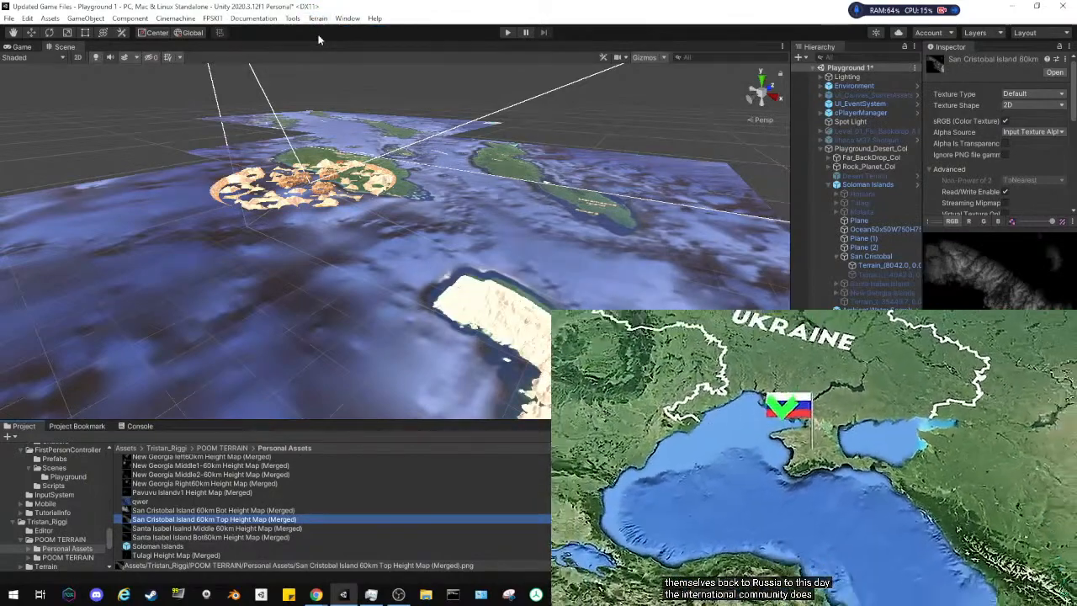
Save the Playground 1 scene and select the first San Cristobal terrain
{"action": "right_click_drag", "start_coordinate": [221, 275], "coordinate": [4, 10]}
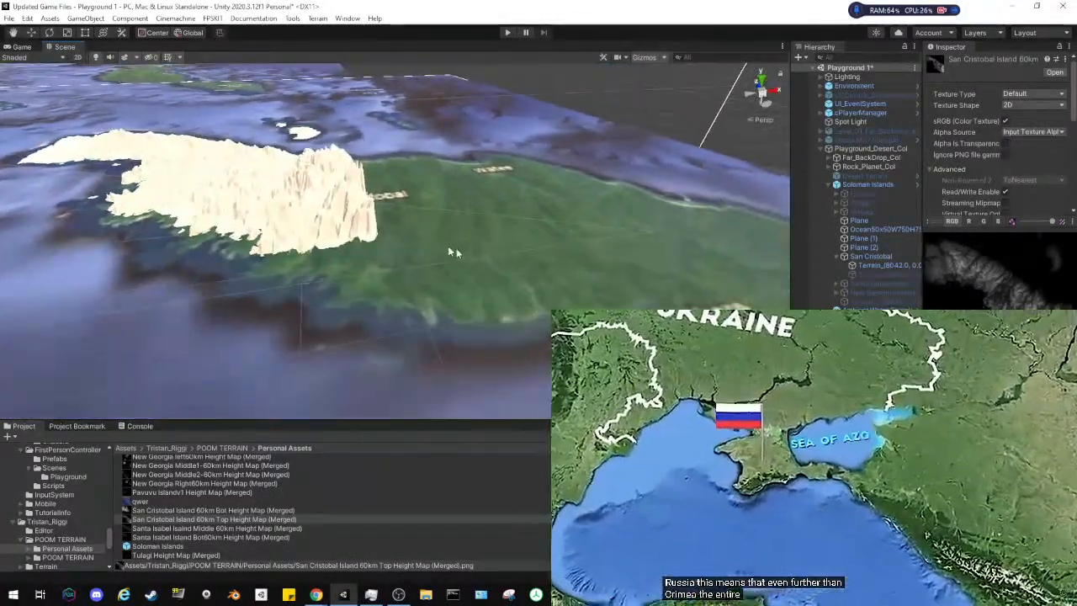
{"action": "left_click", "coordinate": [9, 17]}
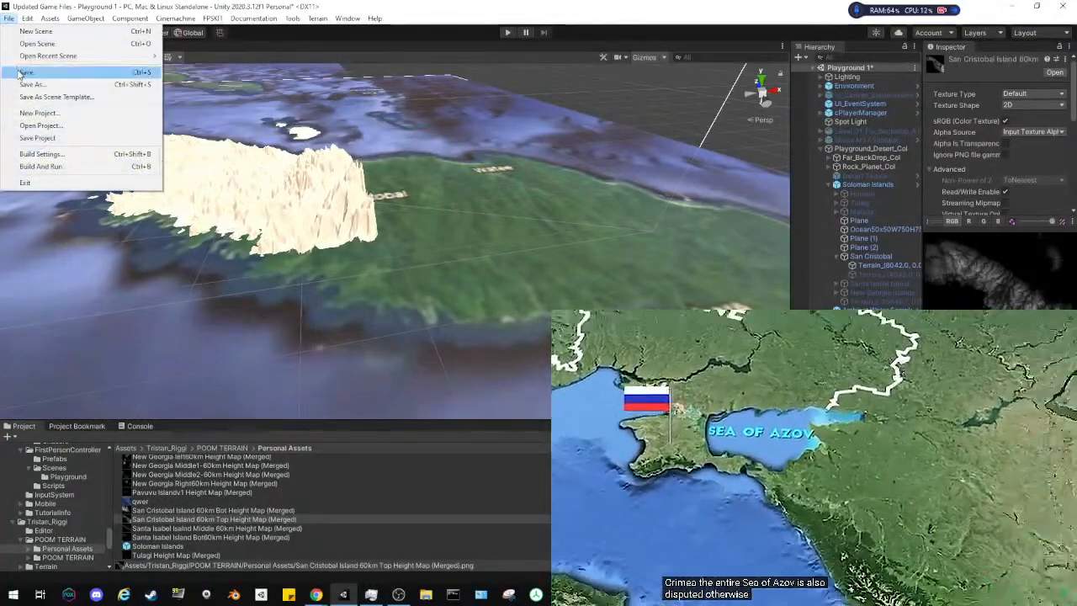
{"action": "left_click", "coordinate": [444, 149]}
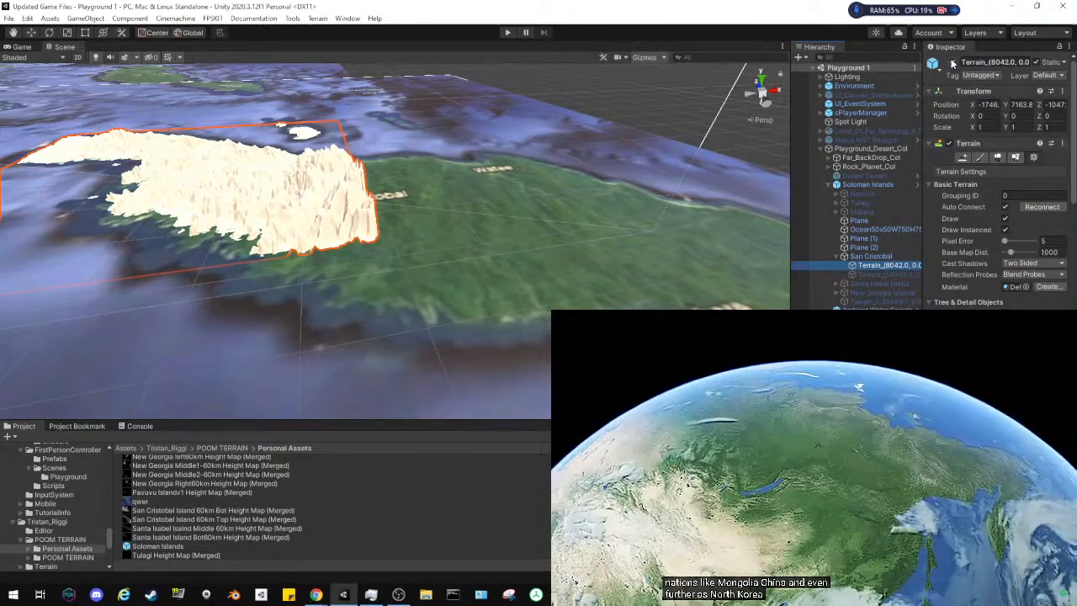
Deactivate the first San Cristobal terrain, Terrain_(8042.0, 0.0), and activate the second one, Terrain_(14042.0, 0.0)
{"action": "right_click_drag", "start_coordinate": [588, 298], "coordinate": [509, 241]}
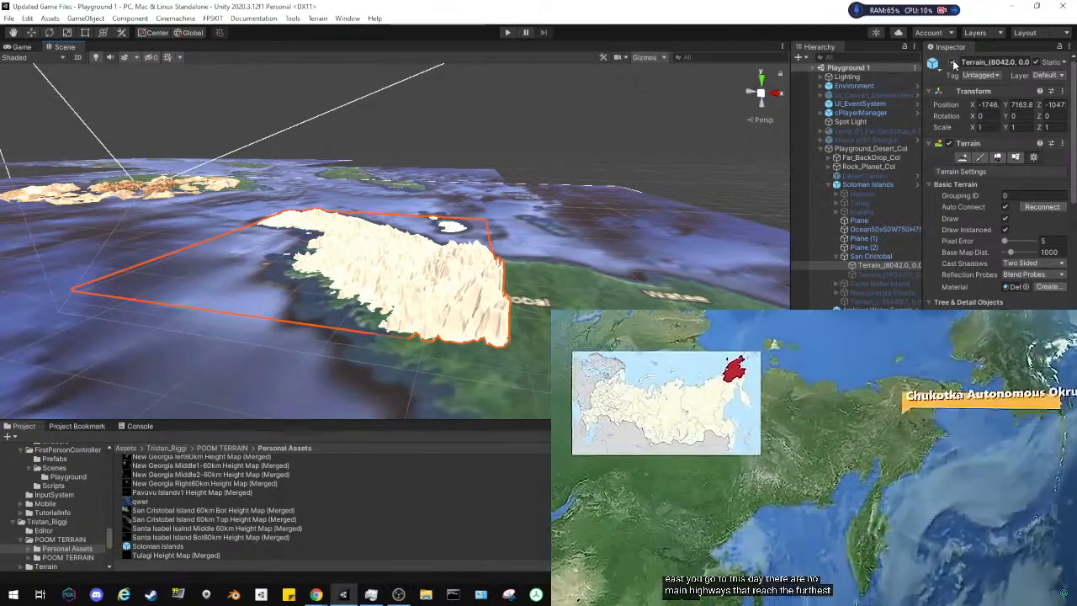
{"action": "left_click", "coordinate": [953, 61]}
{"action": "left_click", "coordinate": [872, 276]}
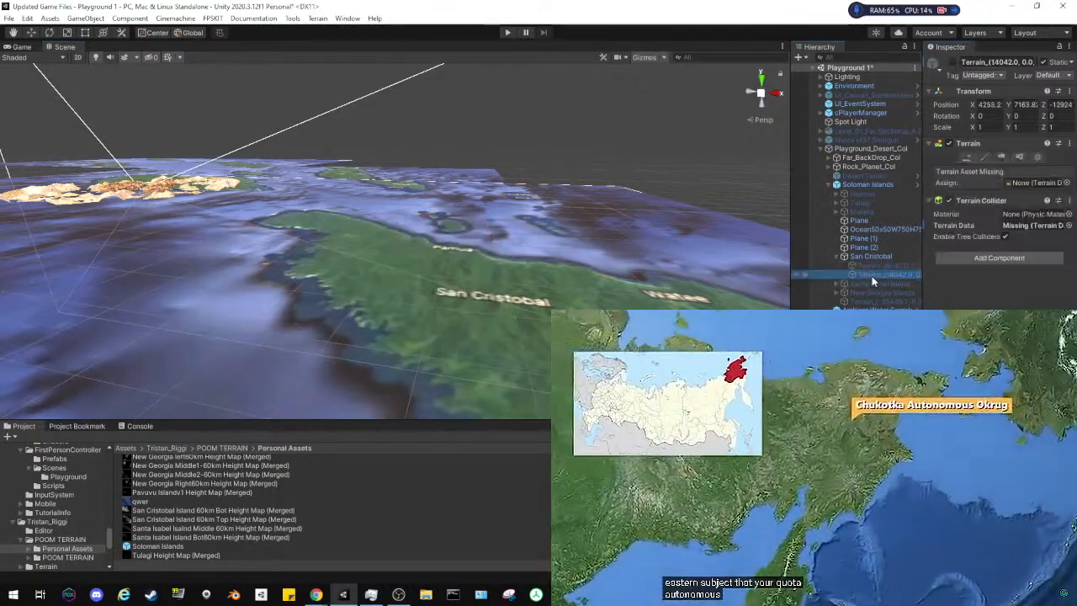
{"action": "left_click", "coordinate": [954, 63]}
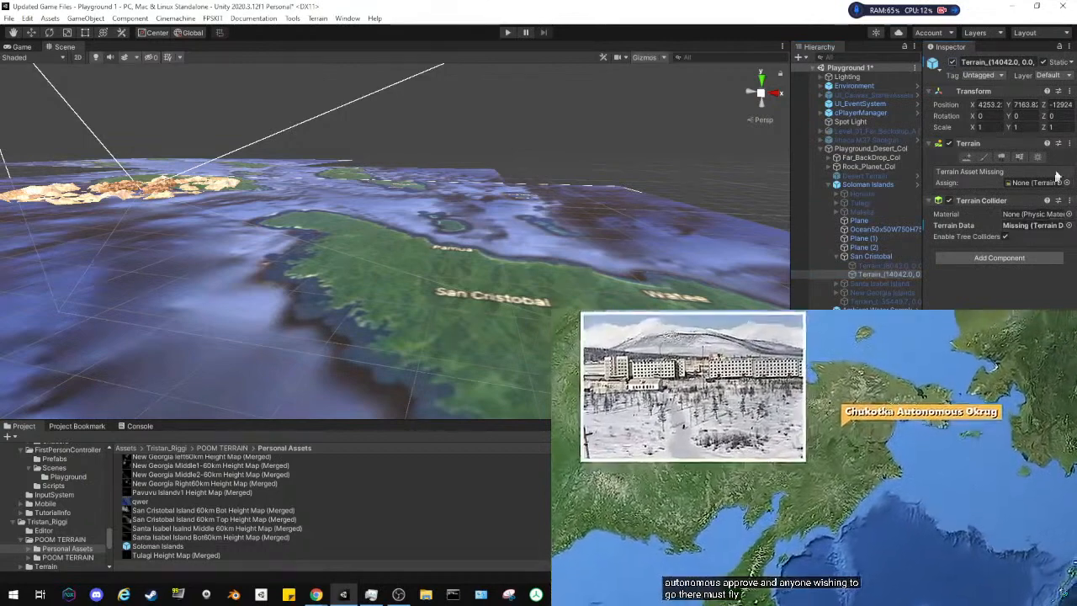
Assign a terrain data asset to the second San Cristobal terrain and set its terrain width and length to 6000
{"action": "left_click", "coordinate": [1066, 182]}
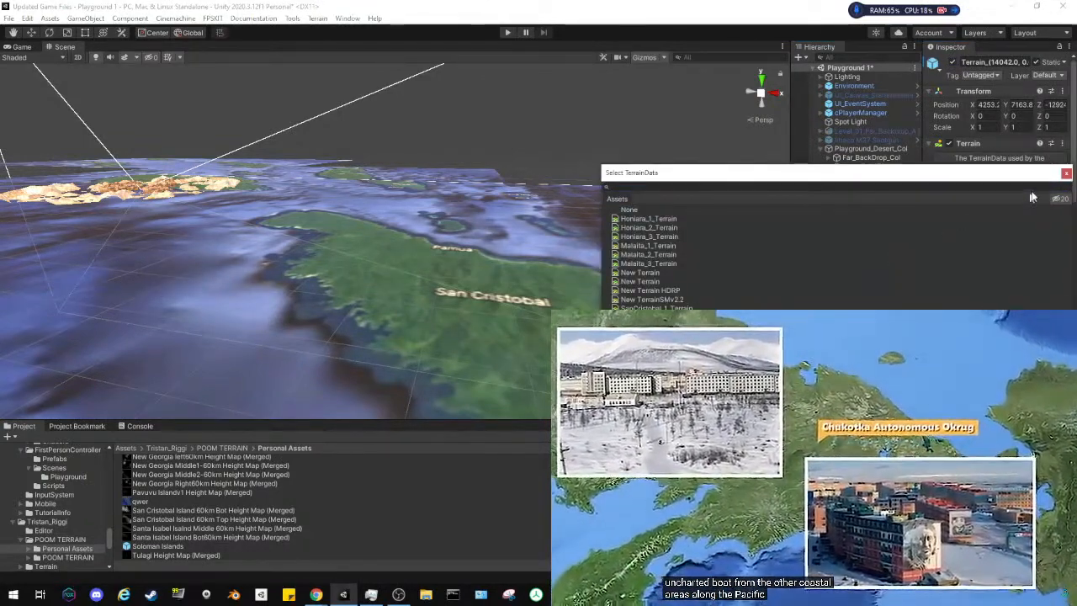
{"action": "left_click", "coordinate": [1066, 173]}
{"action": "left_click", "coordinate": [945, 214]}
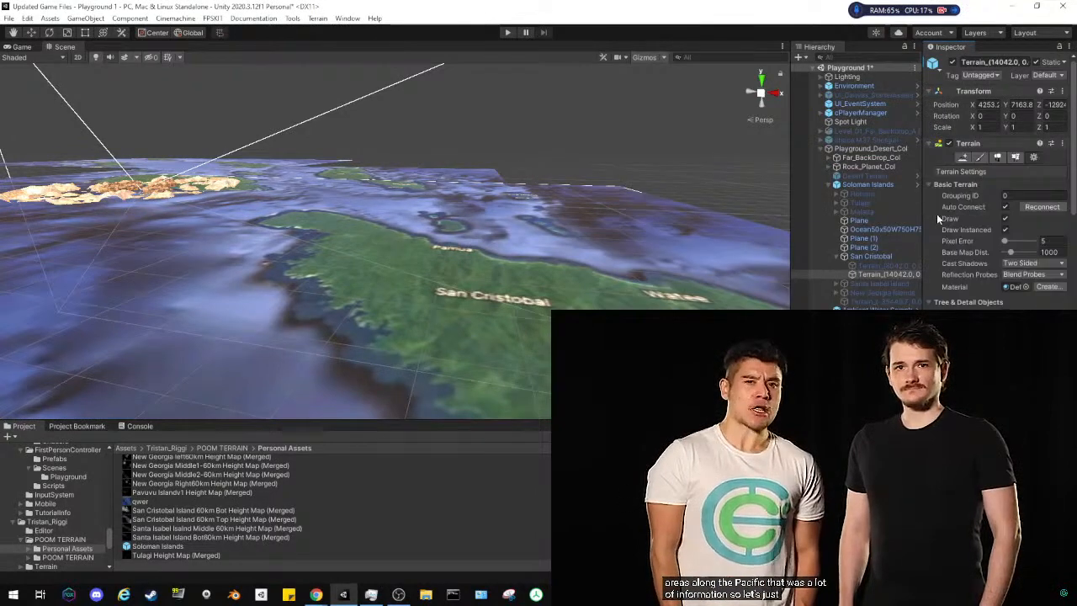
{"action": "scroll", "coordinate": [937, 214], "scroll_direction": "down", "scroll_amount": 5}
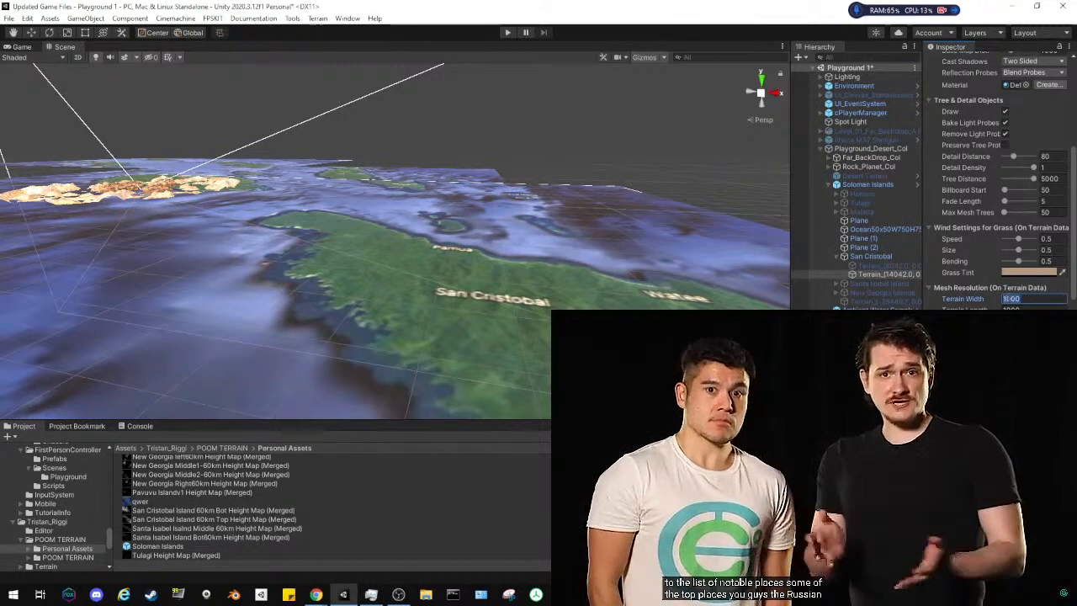
{"action": "type", "text": "6000"}
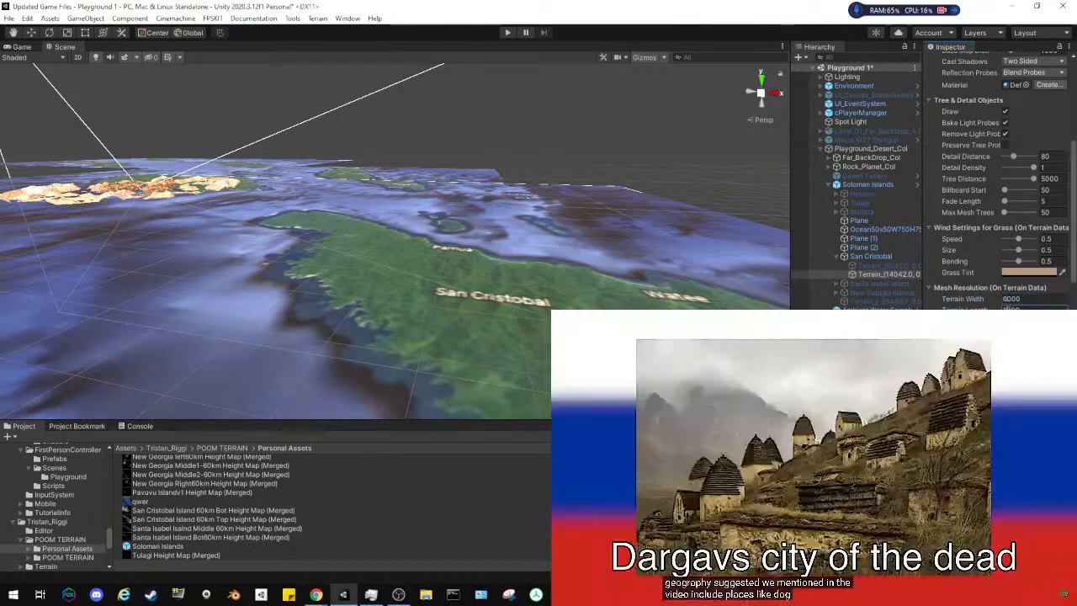
{"action": "key", "text": "Tab"}
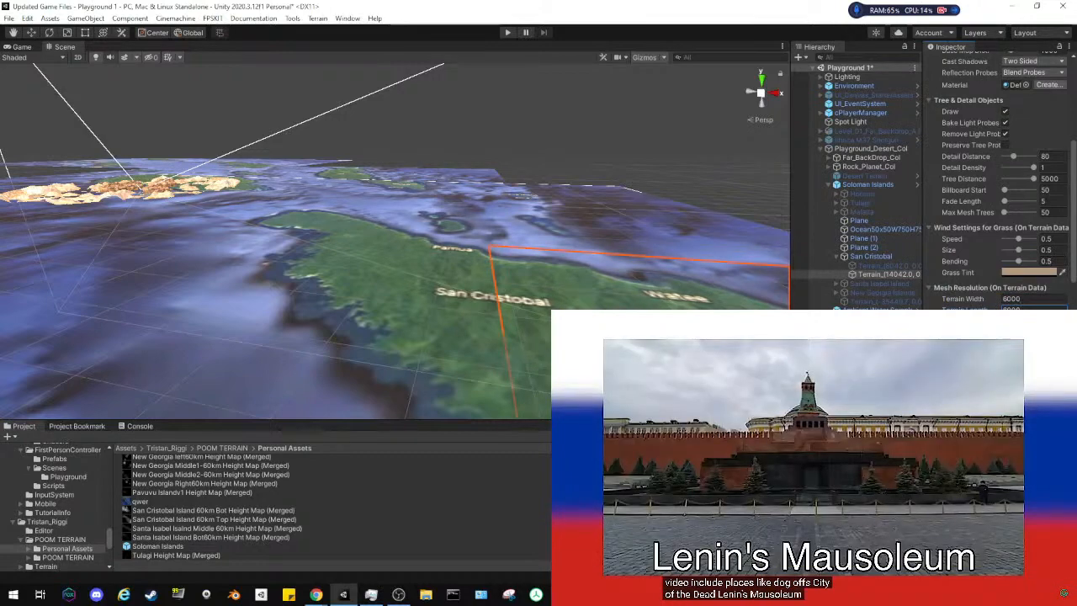
Generate the second San Cristobal terrain's relief from the San Cristobal Island 60km Bot Height Map texture using Heightmap From Texture
{"action": "right_click_drag", "start_coordinate": [421, 257], "coordinate": [553, 277]}
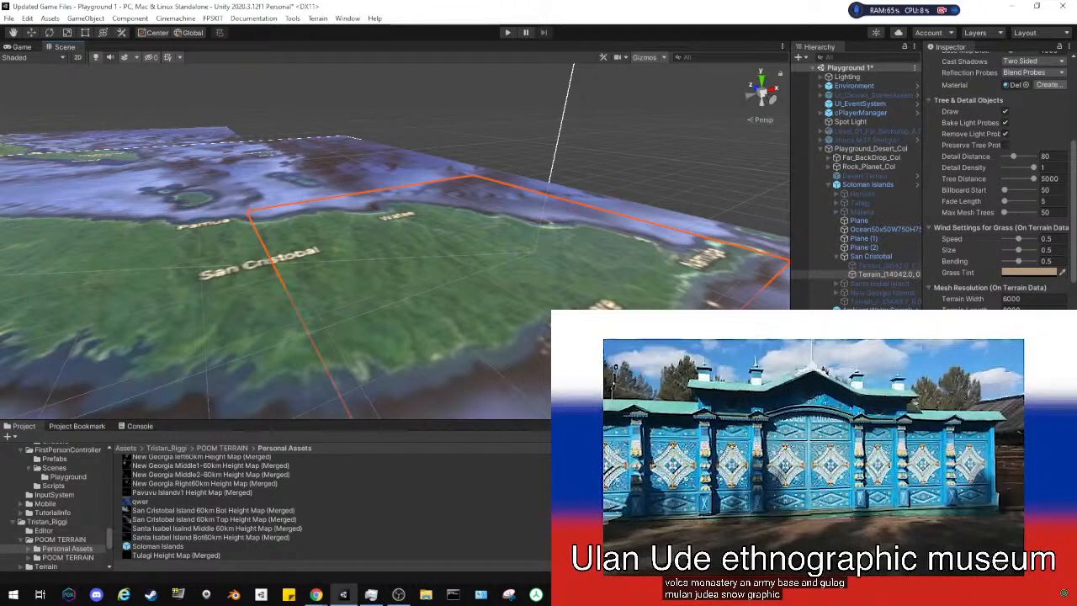
{"action": "scroll", "coordinate": [998, 177], "scroll_direction": "down", "scroll_amount": 3}
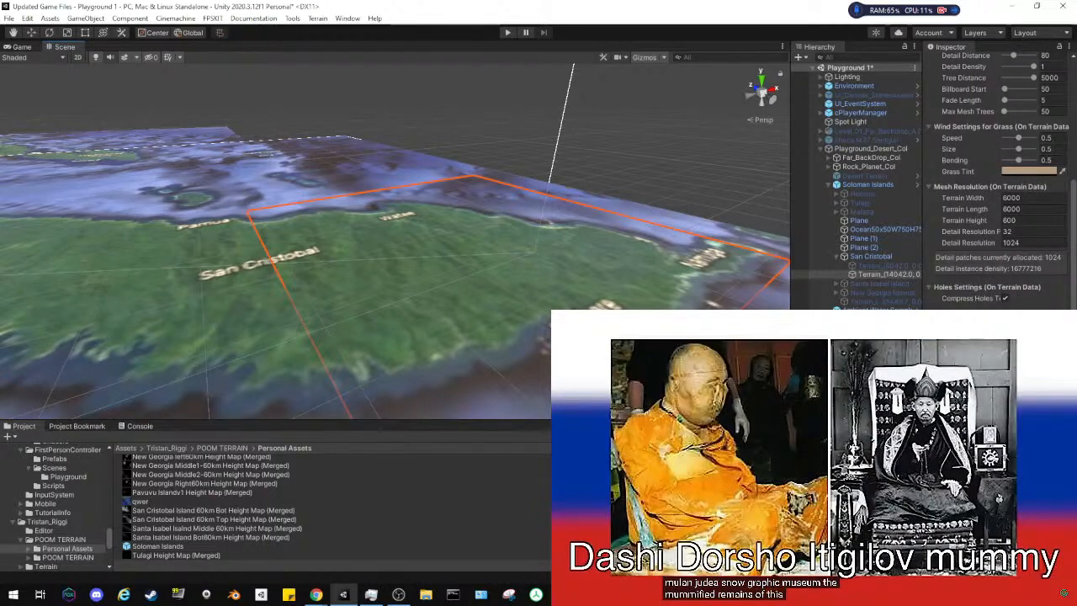
{"action": "scroll", "coordinate": [1001, 176], "scroll_direction": "down", "scroll_amount": 3}
{"action": "scroll", "coordinate": [1002, 177], "scroll_direction": "up", "scroll_amount": 8}
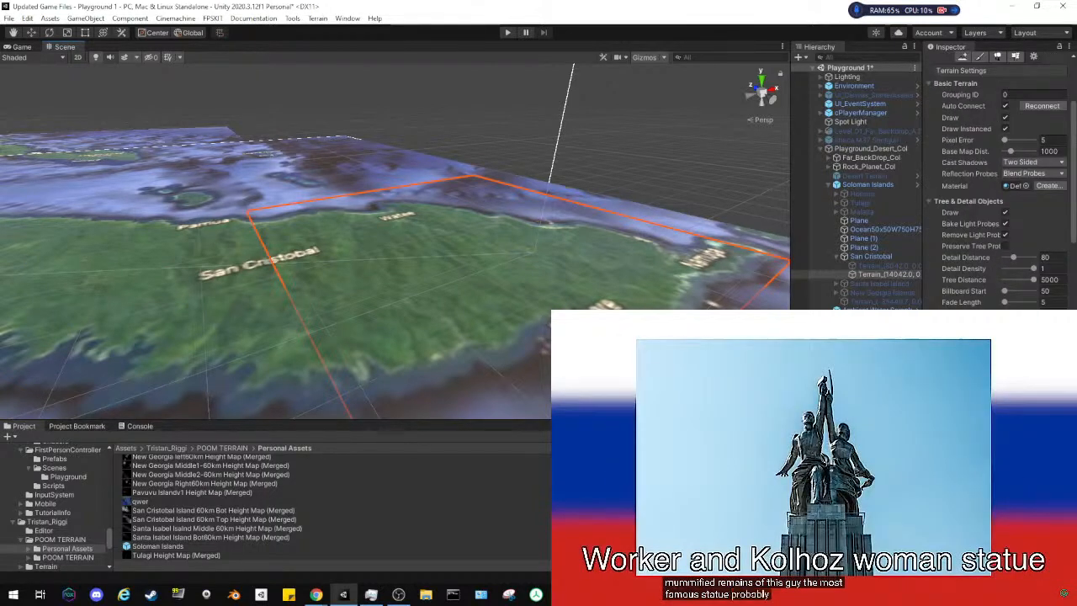
{"action": "scroll", "coordinate": [1001, 185], "scroll_direction": "up", "scroll_amount": 3}
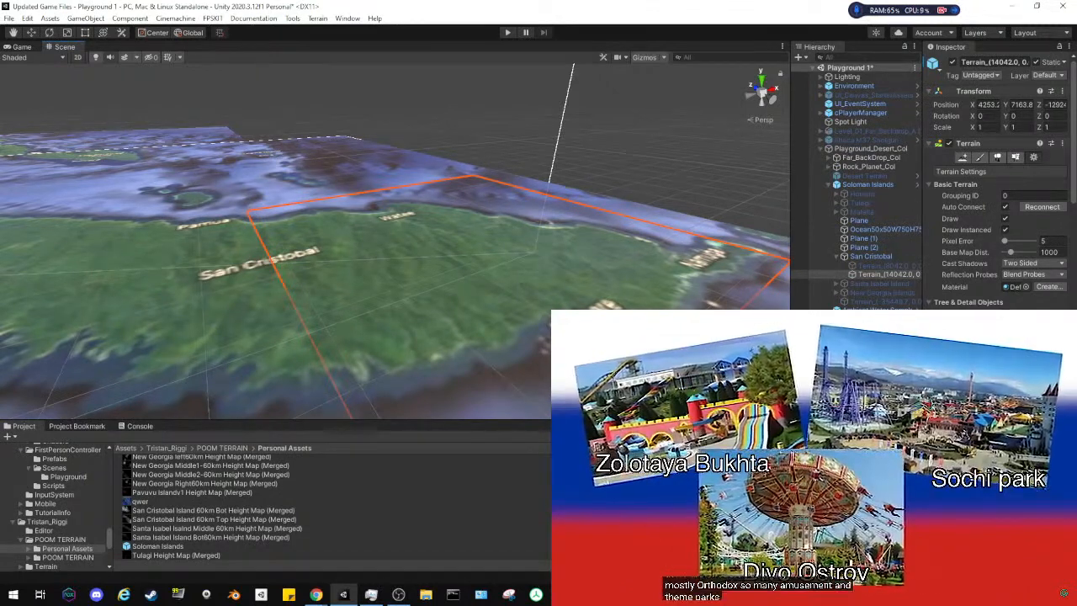
{"action": "scroll", "coordinate": [1001, 176], "scroll_direction": "down", "scroll_amount": 6}
{"action": "scroll", "coordinate": [1002, 177], "scroll_direction": "down", "scroll_amount": 3}
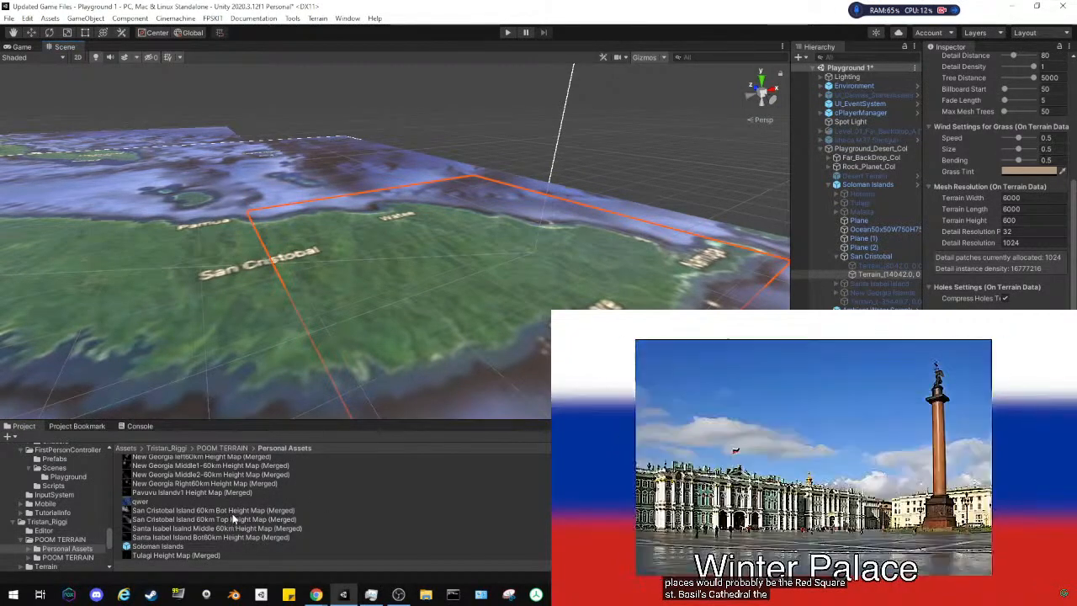
{"action": "left_click", "coordinate": [231, 511]}
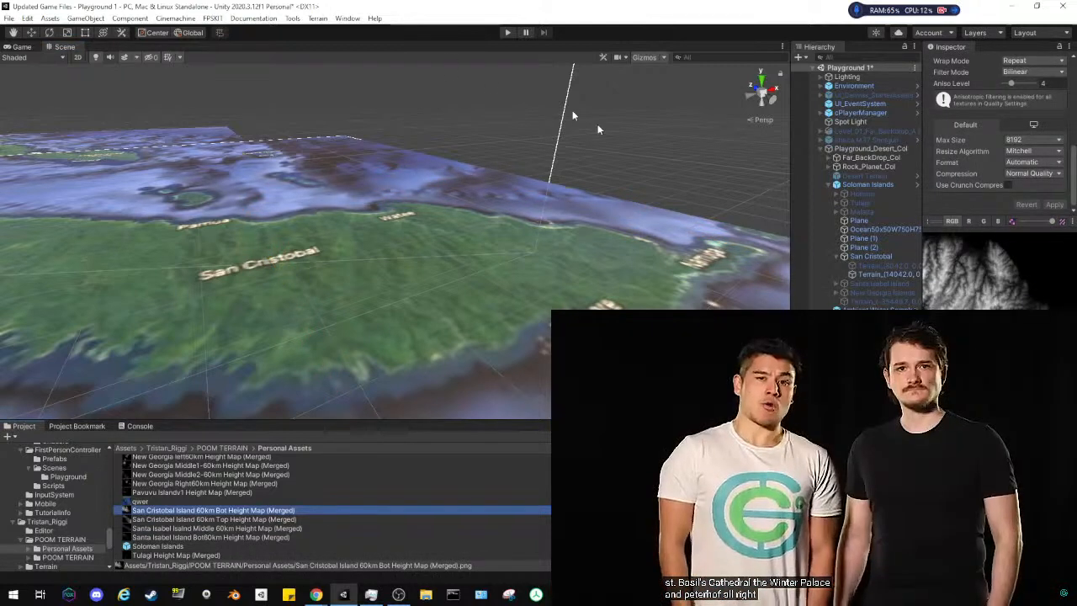
{"action": "left_click", "coordinate": [326, 19]}
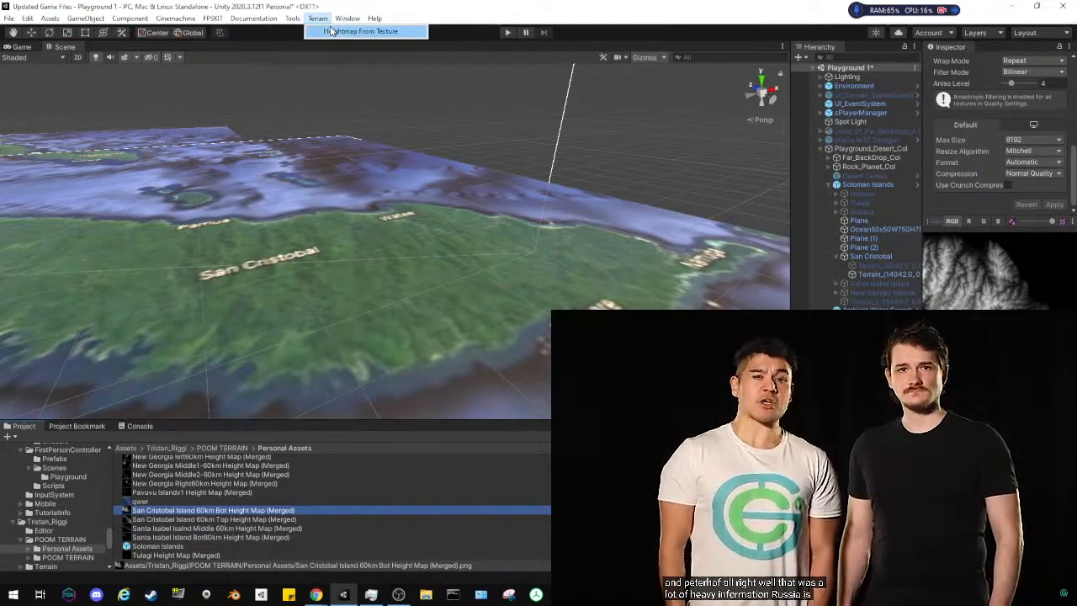
{"action": "left_click", "coordinate": [334, 31]}
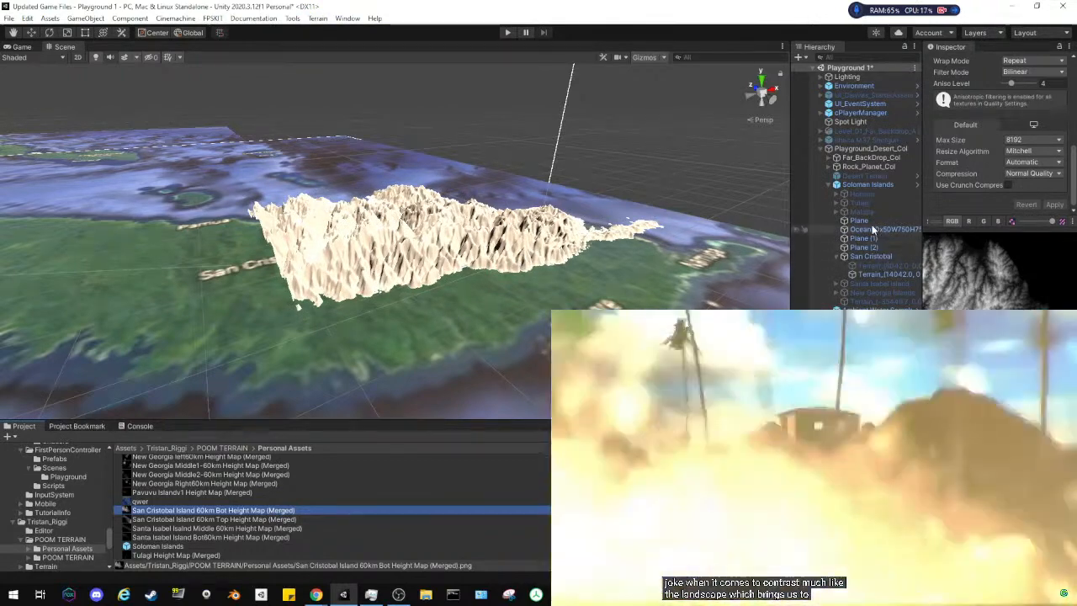
Deactivate the second San Cristobal terrain, Terrain_(14042.0, 0.0)
{"action": "left_click", "coordinate": [871, 273]}
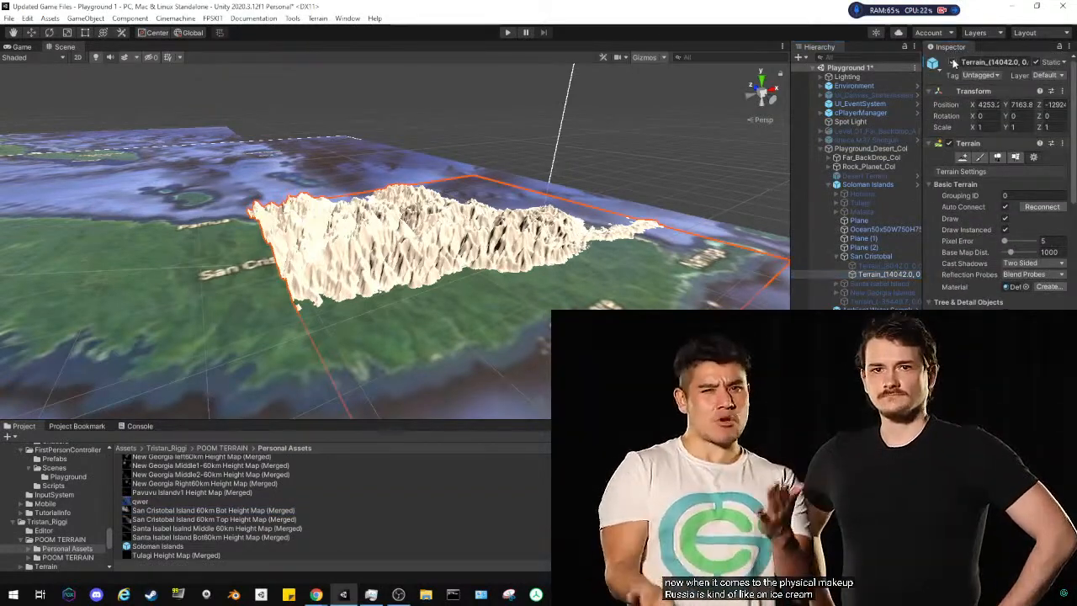
{"action": "left_click", "coordinate": [953, 63]}
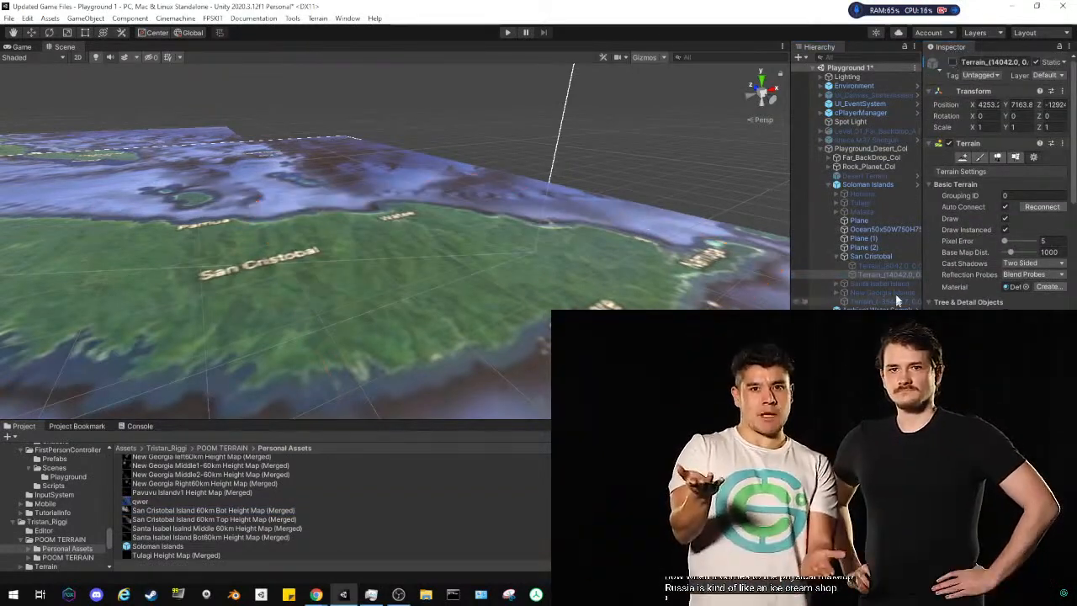
{"action": "left_click", "coordinate": [871, 255]}
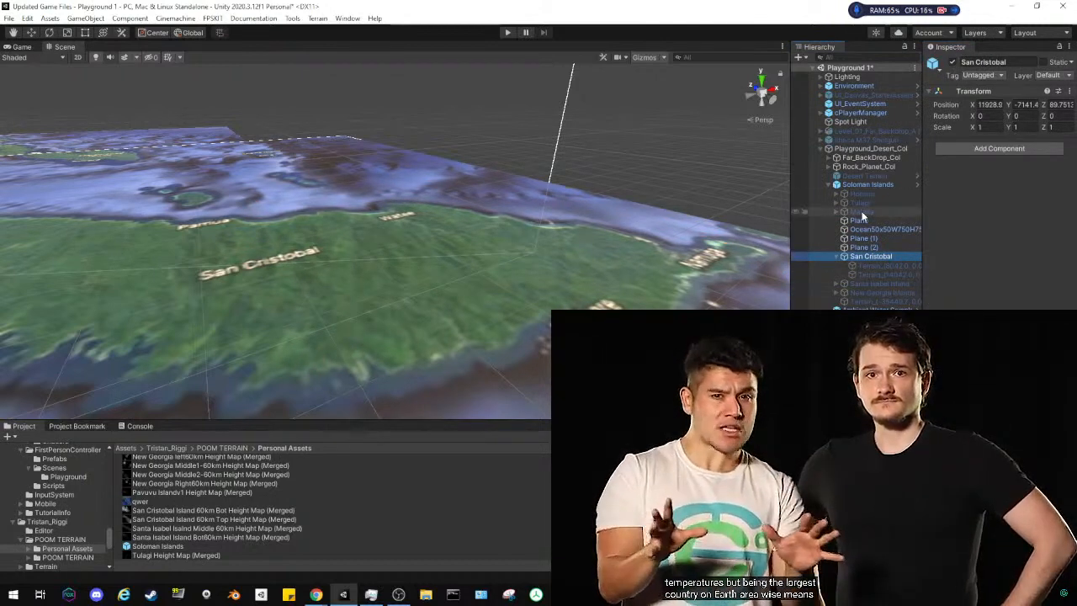
Expand the Santa Isabel Island group and select its first child terrain, Terrain_(-4101.5, 0.0), framing it in the scene
{"action": "left_click", "coordinate": [853, 284]}
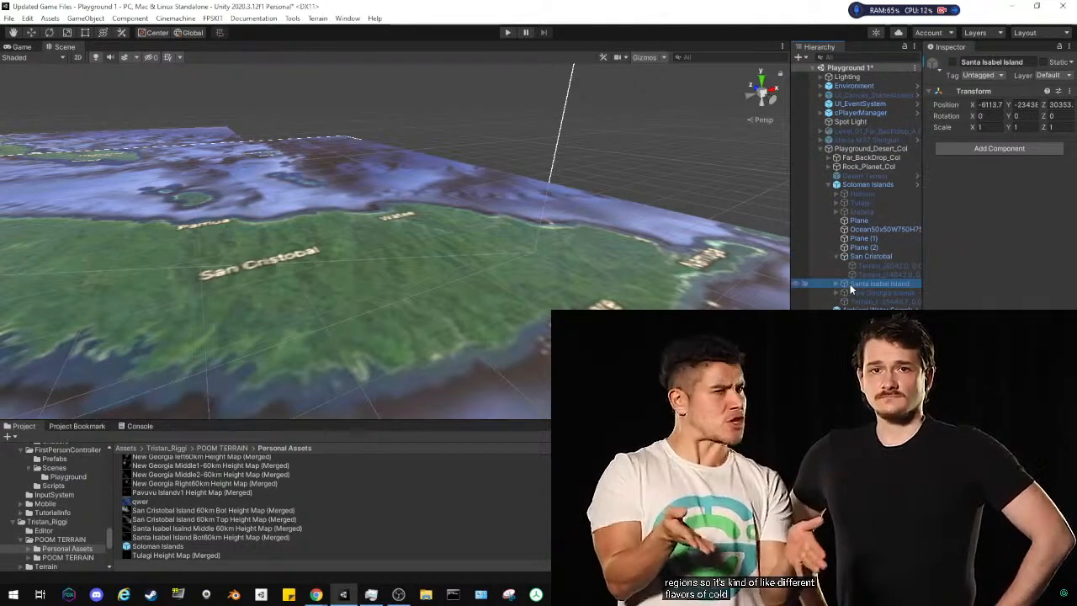
{"action": "double_click", "coordinate": [823, 284]}
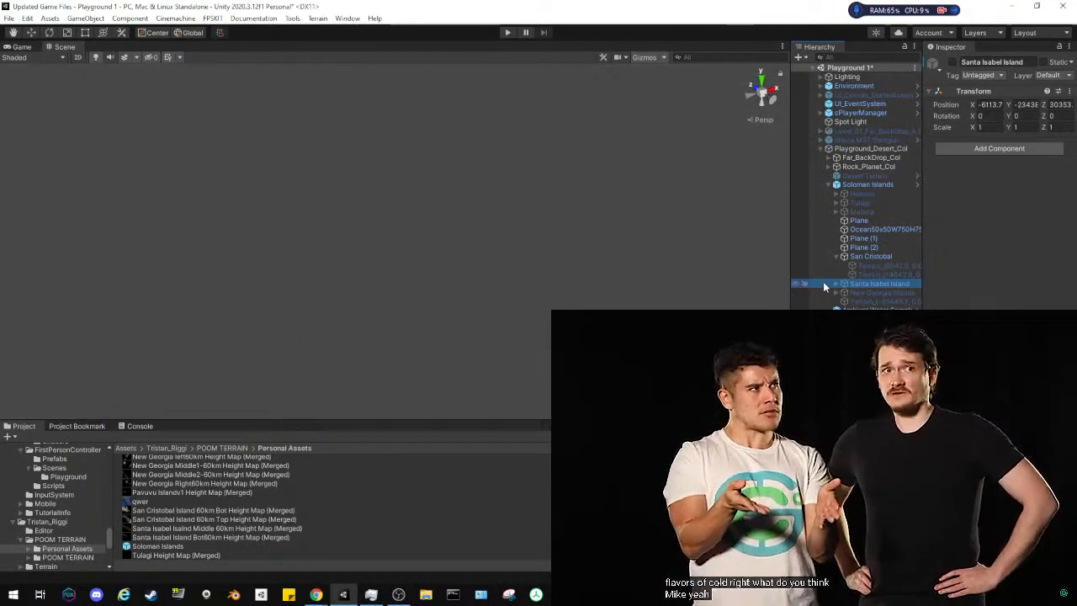
{"action": "left_click", "coordinate": [836, 284]}
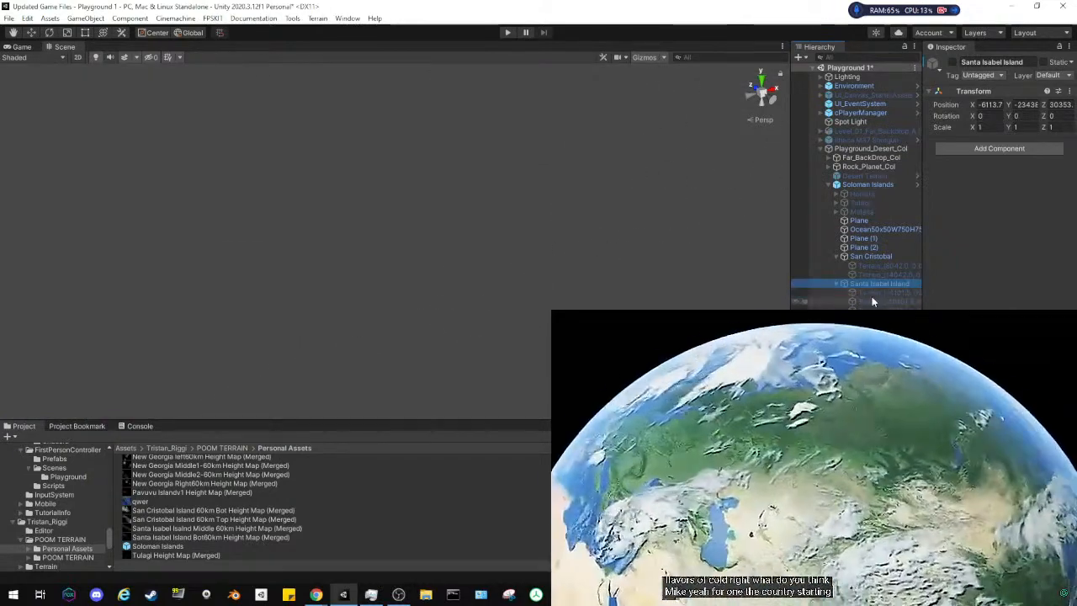
{"action": "left_click", "coordinate": [867, 301]}
{"action": "double_click", "coordinate": [862, 301]}
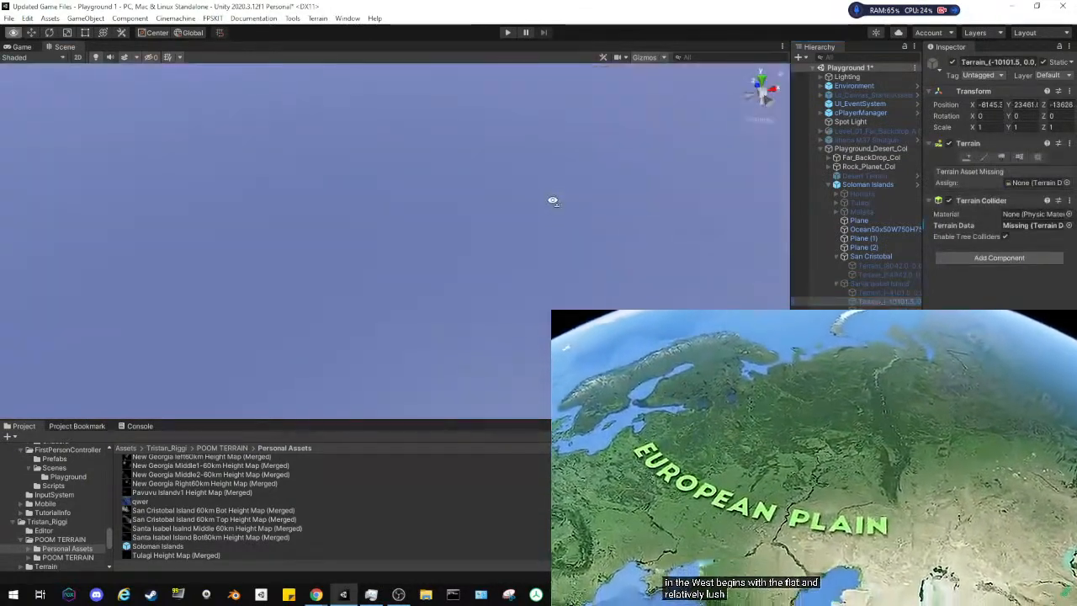
{"action": "double_click", "coordinate": [884, 292]}
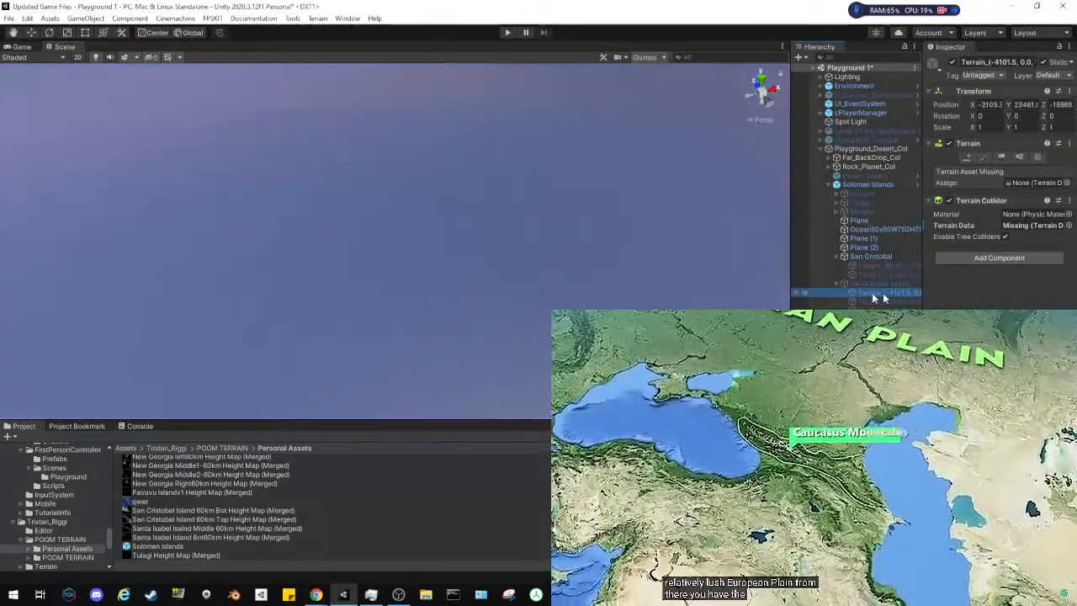
Examine Santa Isabel island on the map plane, from San Jorge along the island's full length
{"action": "scroll", "coordinate": [510, 278], "scroll_direction": "down", "scroll_amount": 10}
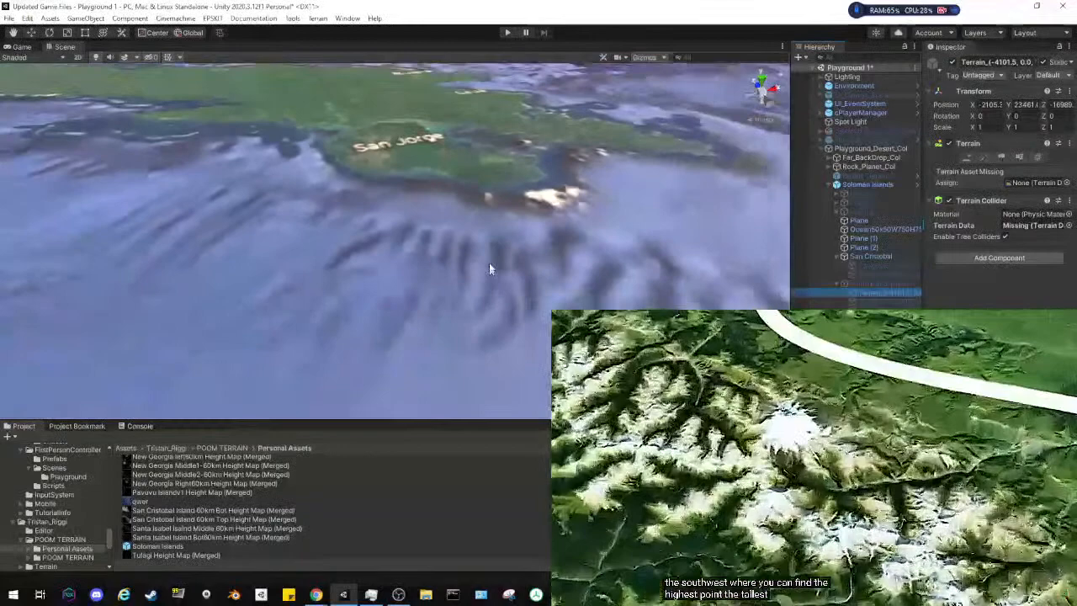
{"action": "right_click_drag", "start_coordinate": [490, 269], "coordinate": [414, 210]}
{"action": "scroll", "coordinate": [505, 199], "scroll_direction": "down", "scroll_amount": 4}
{"action": "right_click_drag", "start_coordinate": [540, 198], "coordinate": [484, 241]}
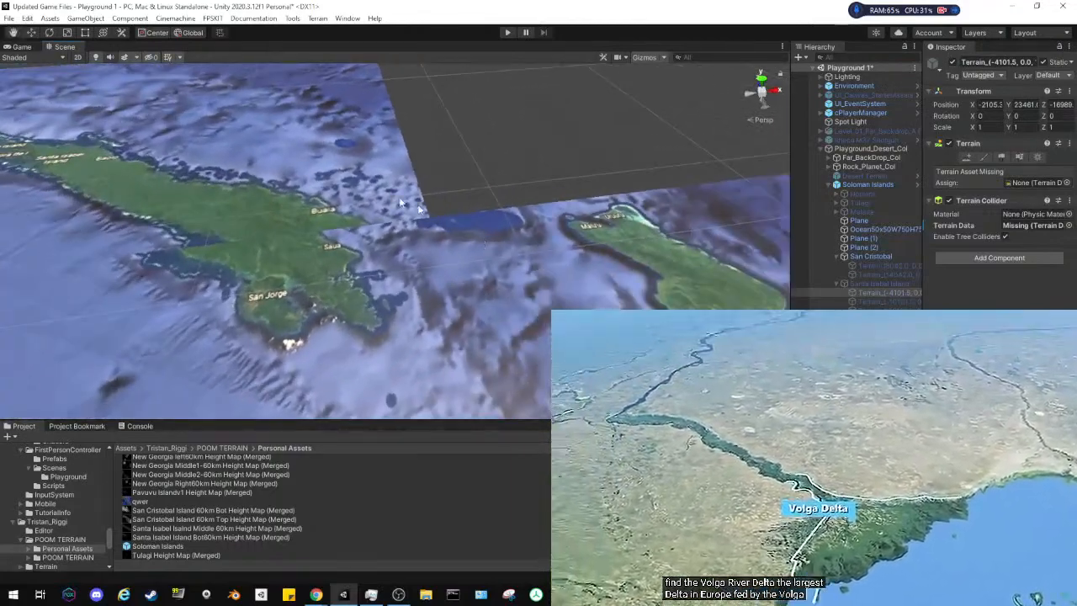
{"action": "middle_click_drag", "start_coordinate": [252, 168], "coordinate": [437, 161]}
{"action": "scroll", "coordinate": [437, 160], "scroll_direction": "down", "scroll_amount": 5}
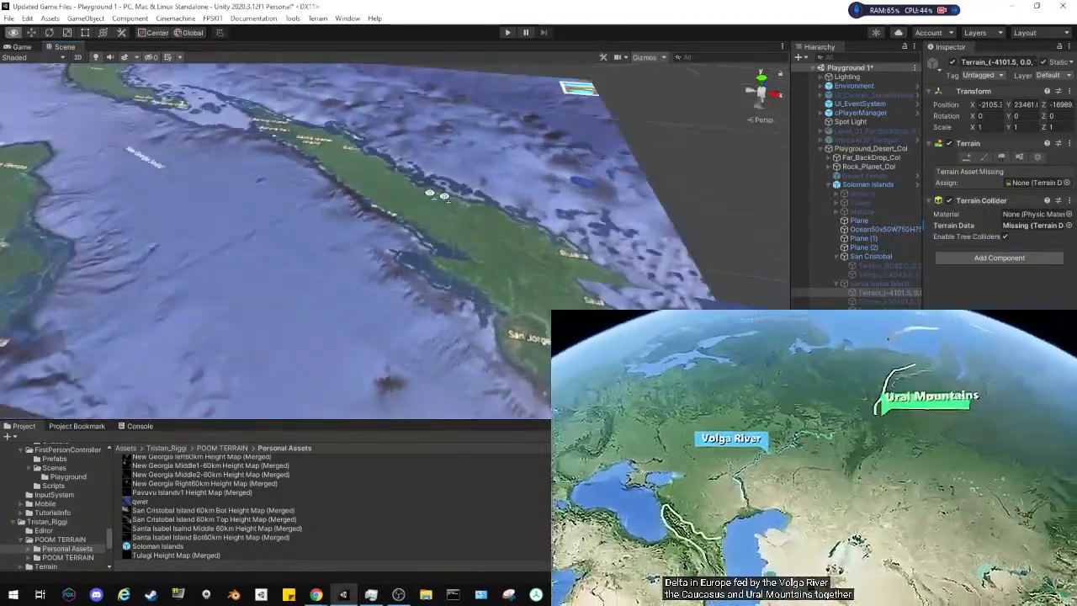
{"action": "scroll", "coordinate": [356, 176], "scroll_direction": "up", "scroll_amount": 4}
{"action": "right_click_drag", "start_coordinate": [495, 200], "coordinate": [507, 204]}
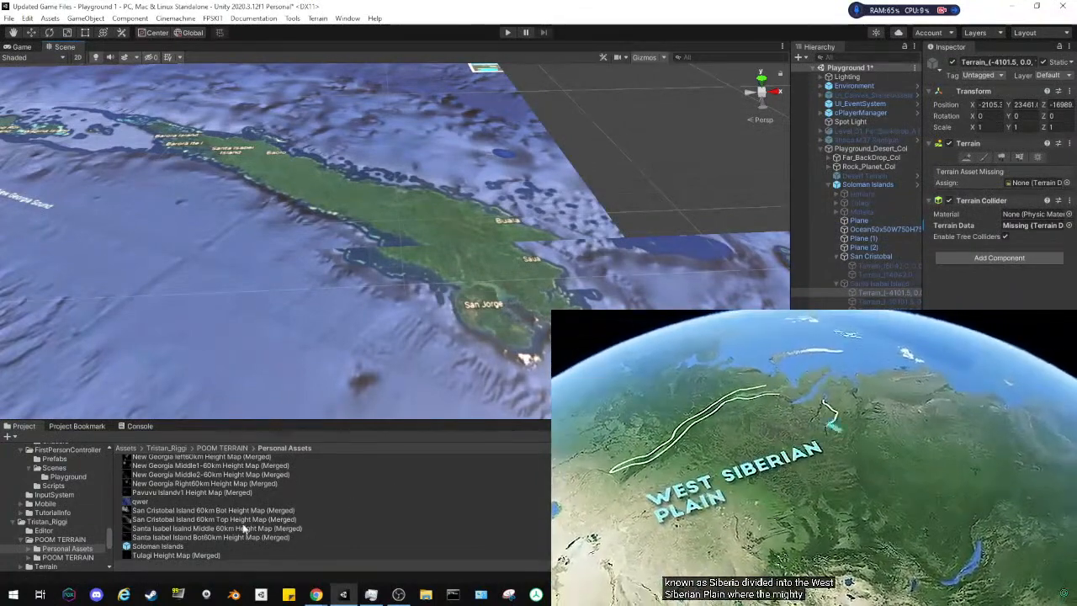
Rename the New Terrain data asset in the parent project folder as Santa_Isabel_1_Terrain
{"action": "left_click", "coordinate": [165, 448]}
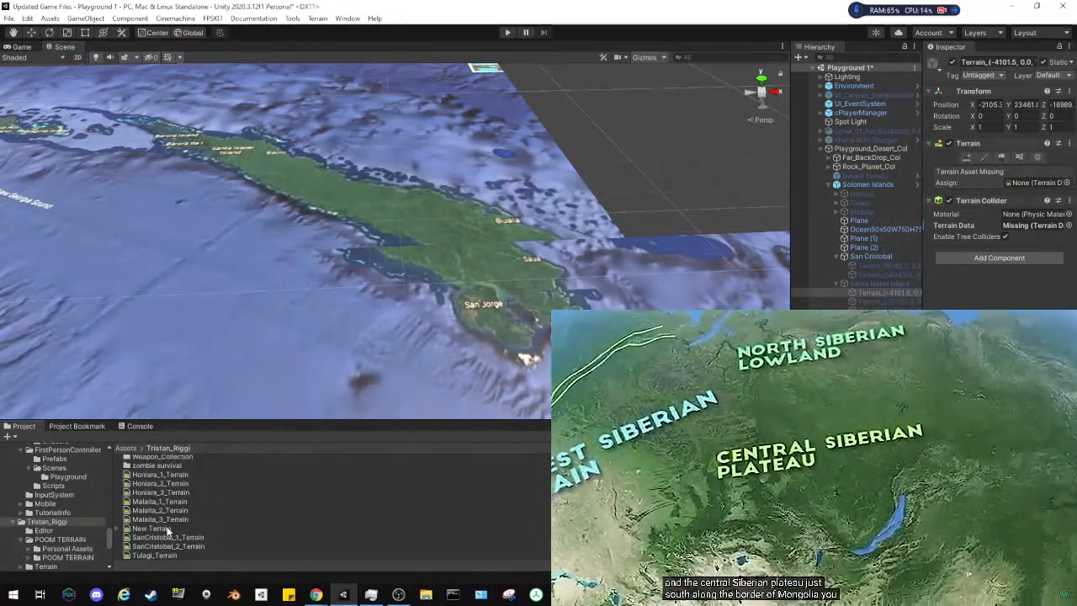
{"action": "left_click", "coordinate": [168, 528]}
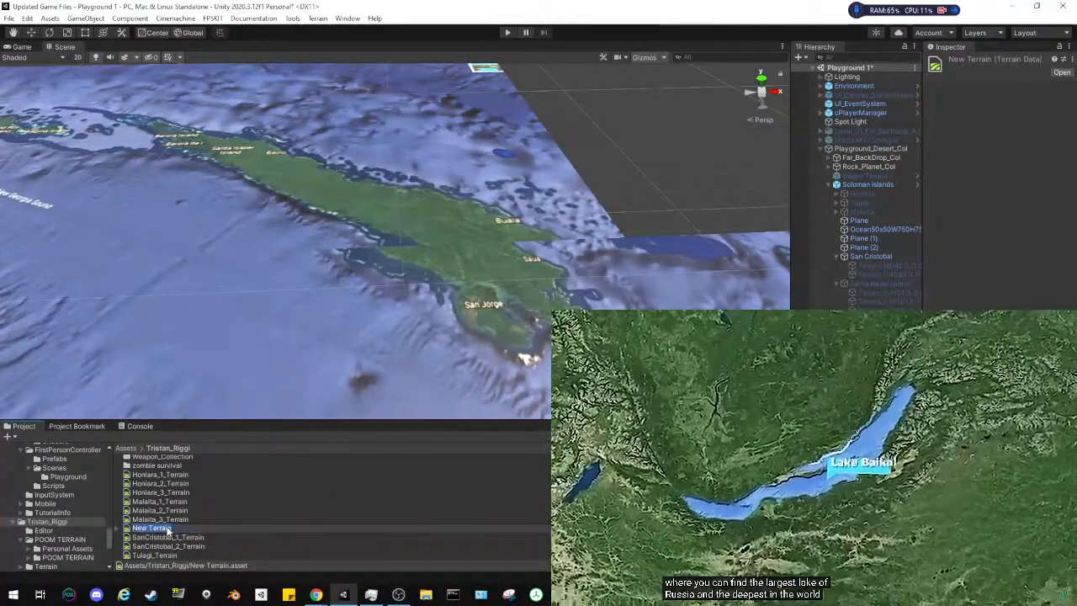
{"action": "left_click", "coordinate": [168, 529]}
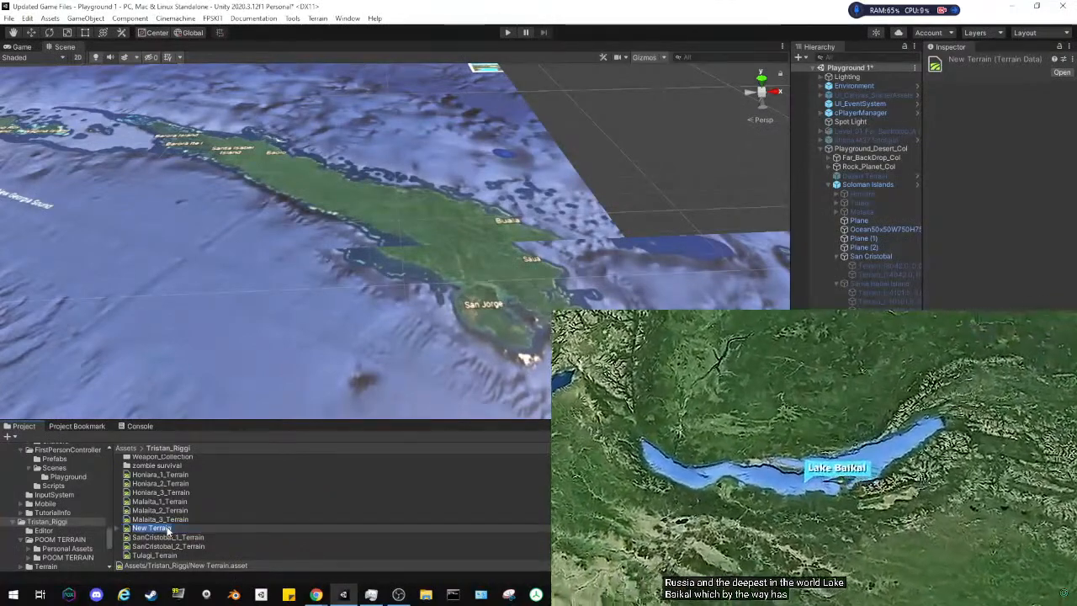
{"action": "type", "text": "Bai"}
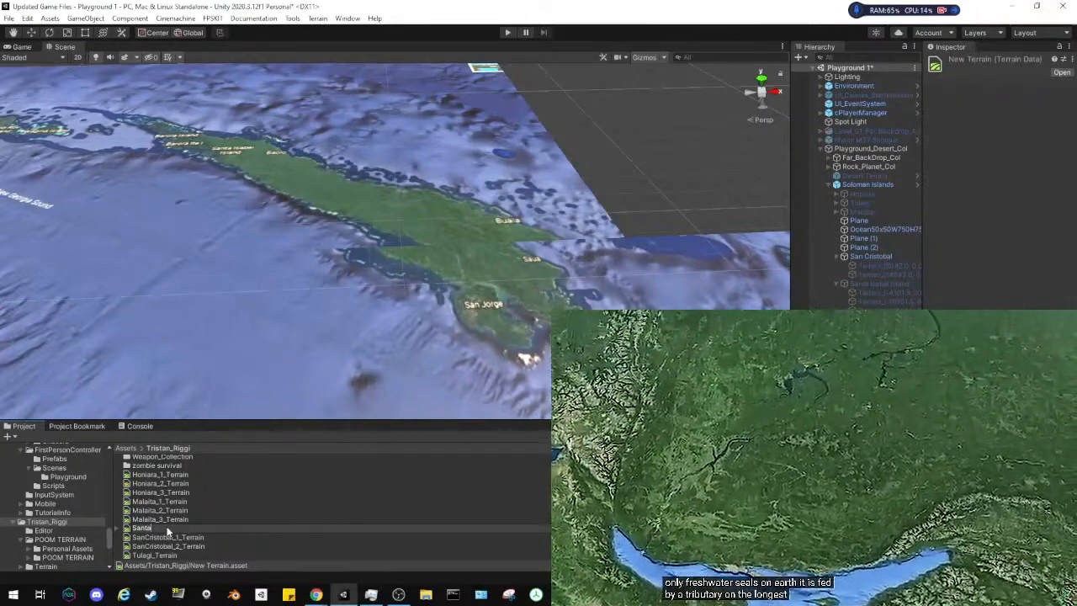
{"action": "type", "text": "_Isabel_1_T"}
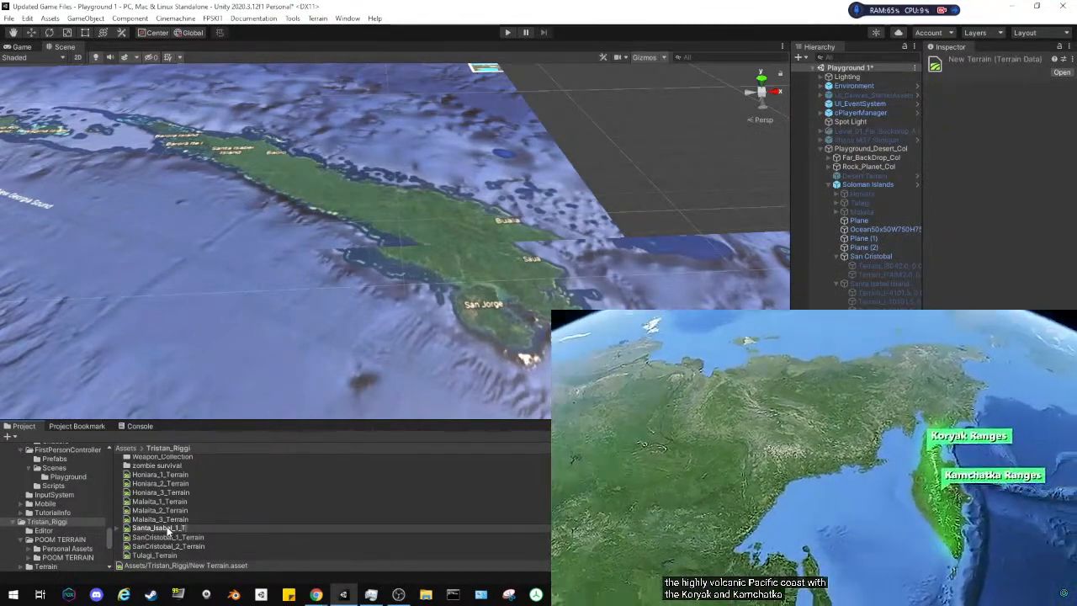
{"action": "type", "text": "errain"}
{"action": "key", "text": "Return"}
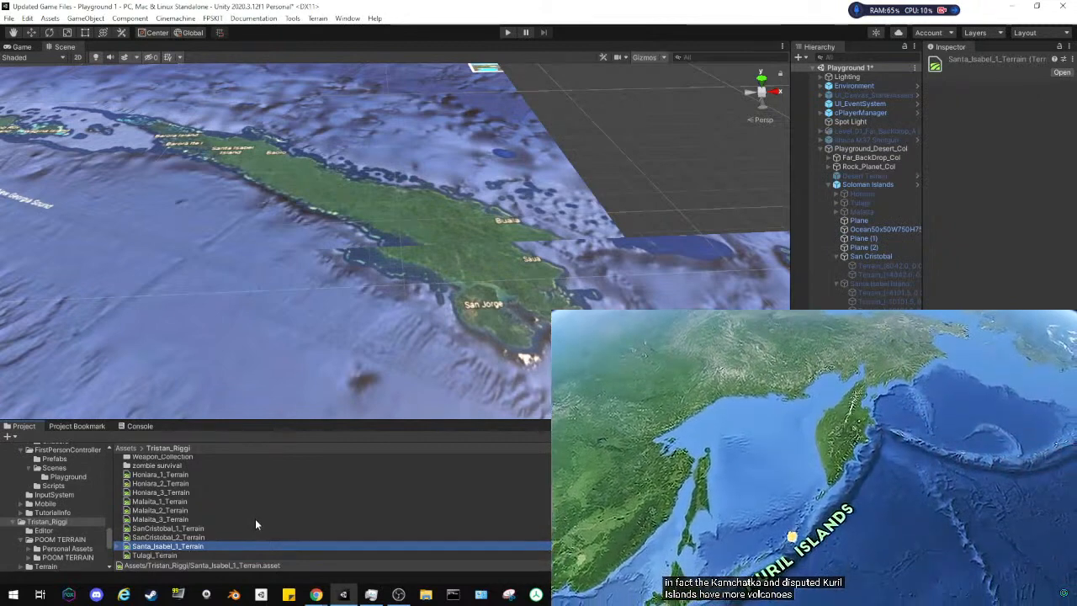
{"action": "left_click", "coordinate": [154, 548]}
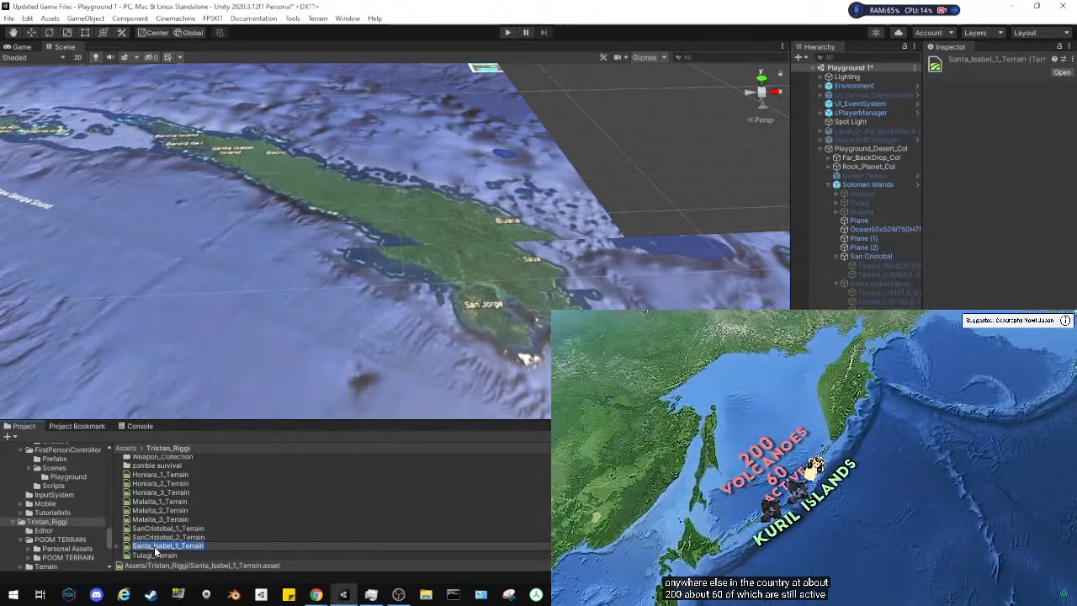
Rename the Santa_Isabel_1_Terrain data asset as SantaIsabel_1_Terrain to match the naming of the San Cristobal assets
{"action": "left_click", "coordinate": [229, 547]}
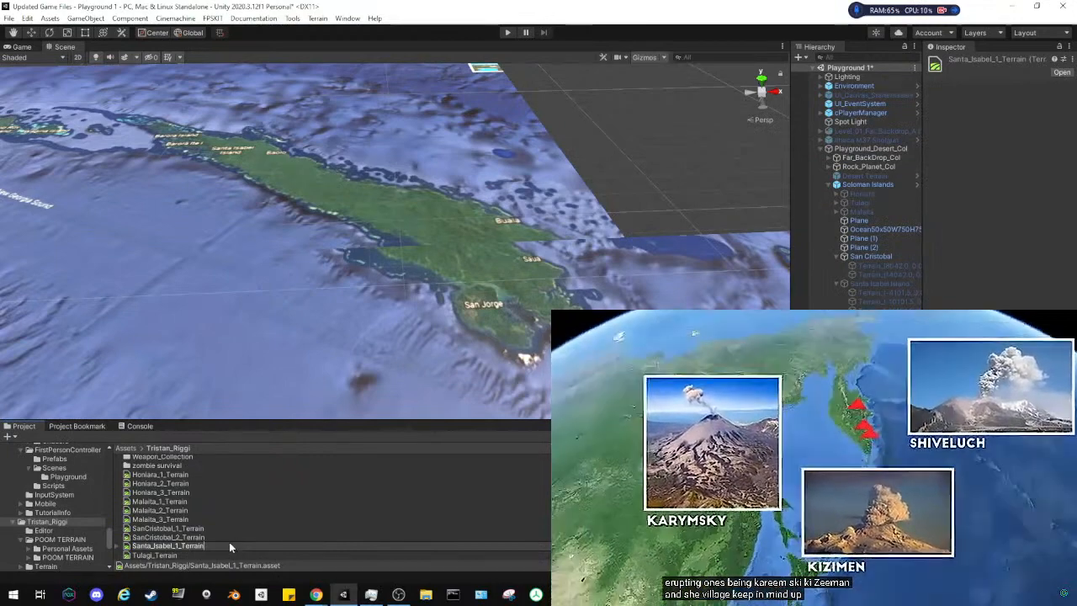
{"action": "left_click", "coordinate": [203, 538]}
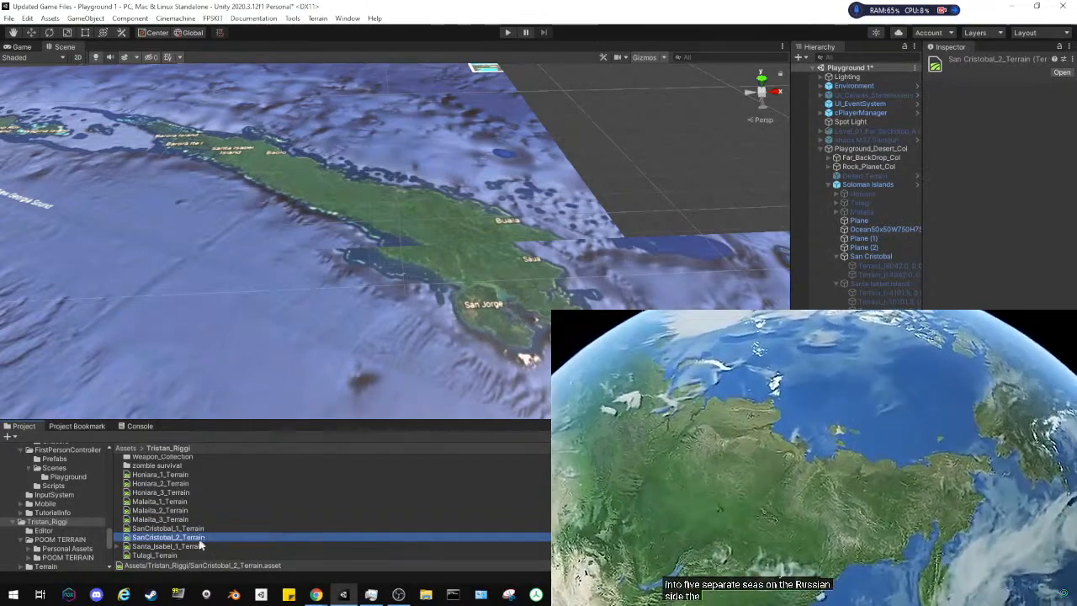
{"action": "left_click", "coordinate": [155, 547]}
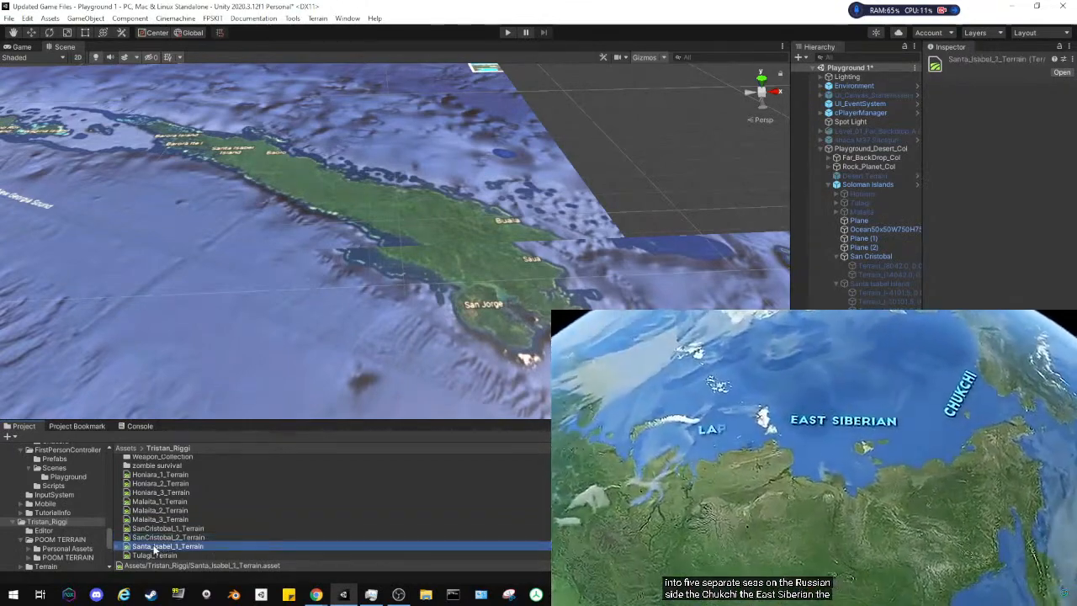
{"action": "left_click", "coordinate": [154, 547]}
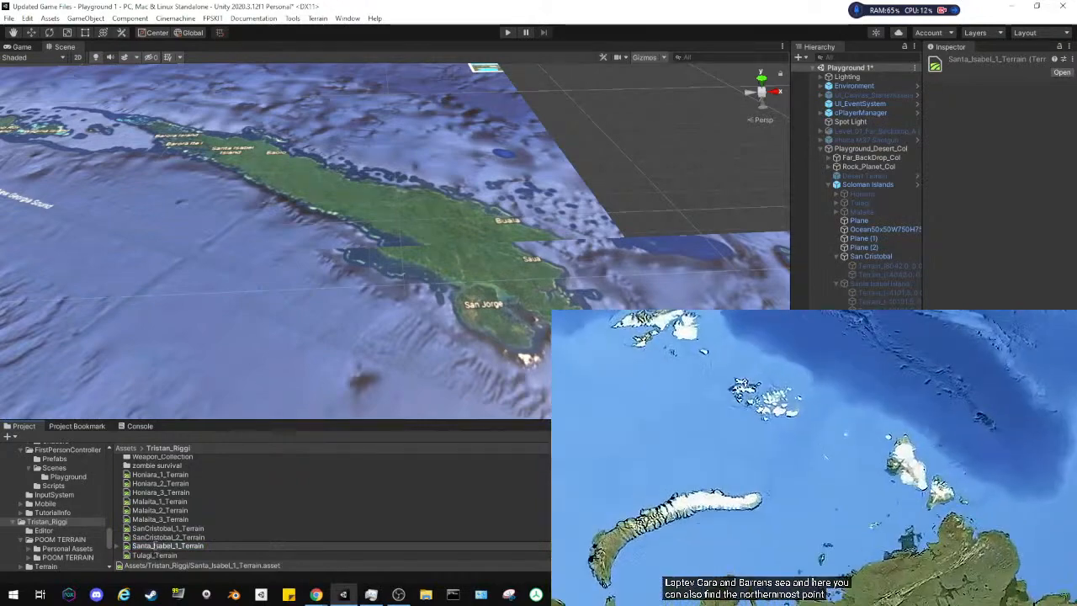
{"action": "key", "text": "BackSpace"}
{"action": "key", "text": "Return"}
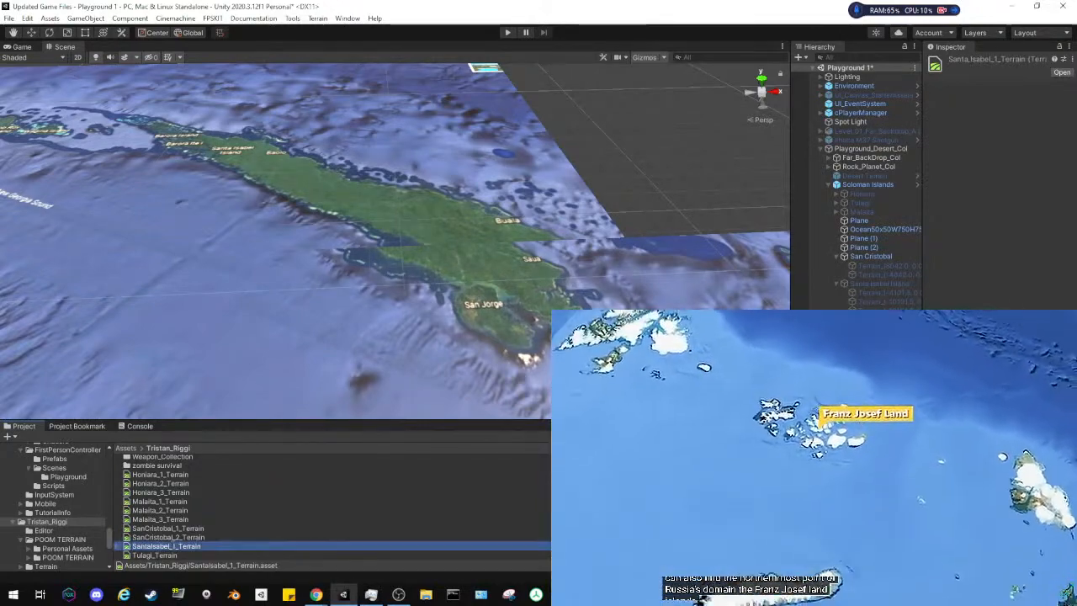
{"action": "left_click", "coordinate": [169, 528]}
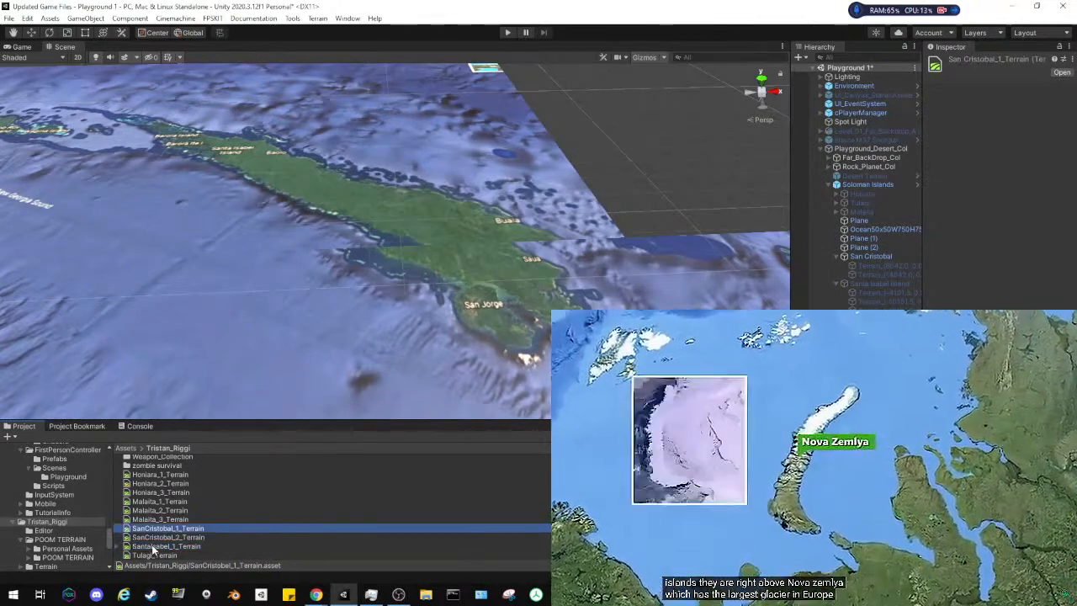
{"action": "left_click", "coordinate": [160, 546]}
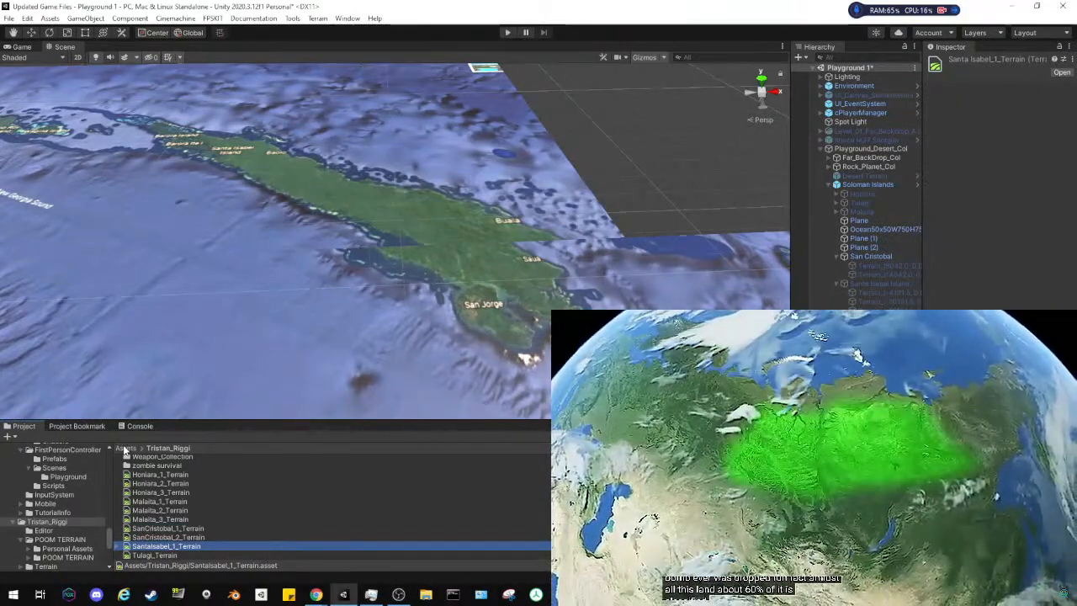
Create a new 3D Terrain object in the scene and locate its New Terrain data asset in the Assets folder
{"action": "left_click", "coordinate": [124, 450]}
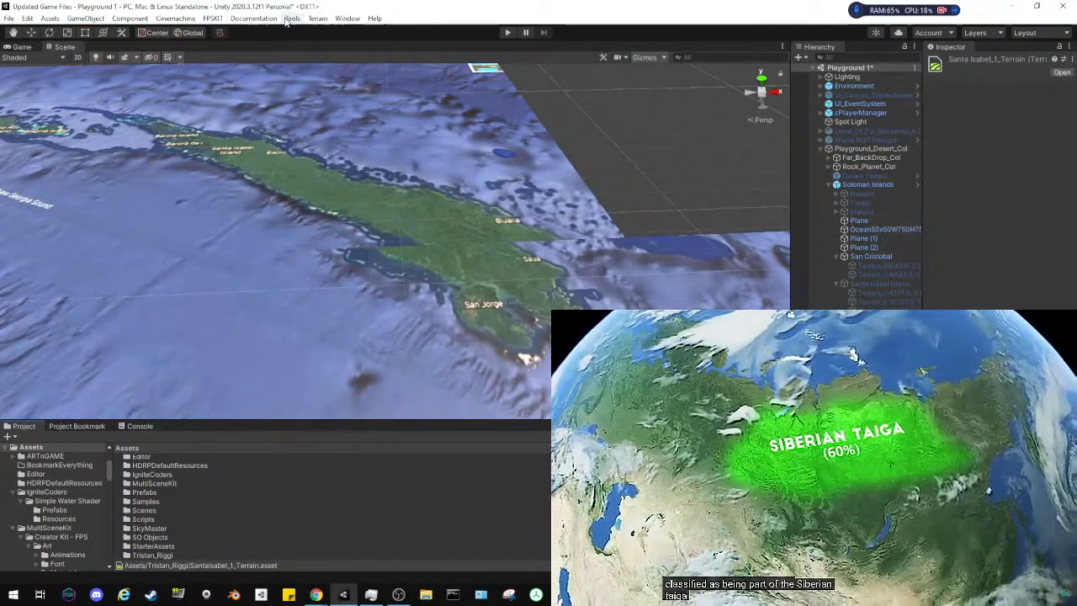
{"action": "left_click", "coordinate": [317, 18]}
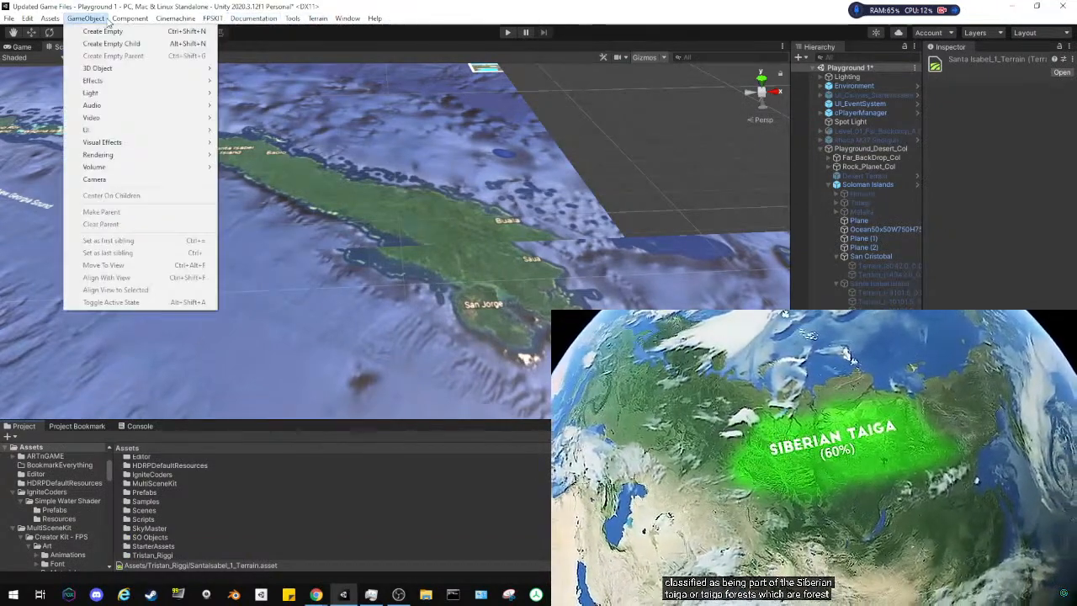
{"action": "mouse_move", "coordinate": [107, 68]}
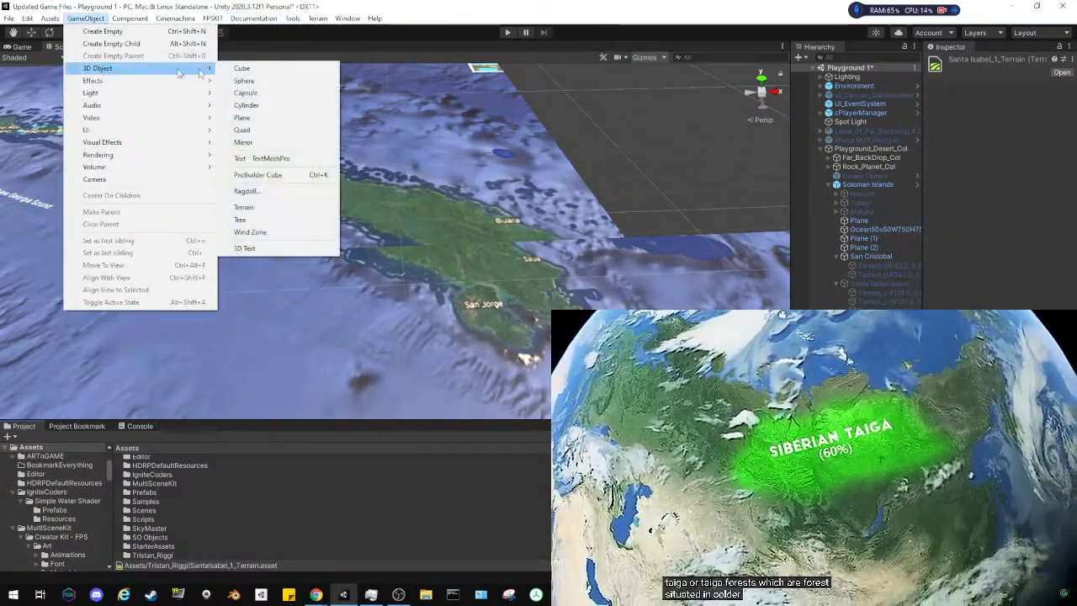
{"action": "left_click", "coordinate": [293, 212]}
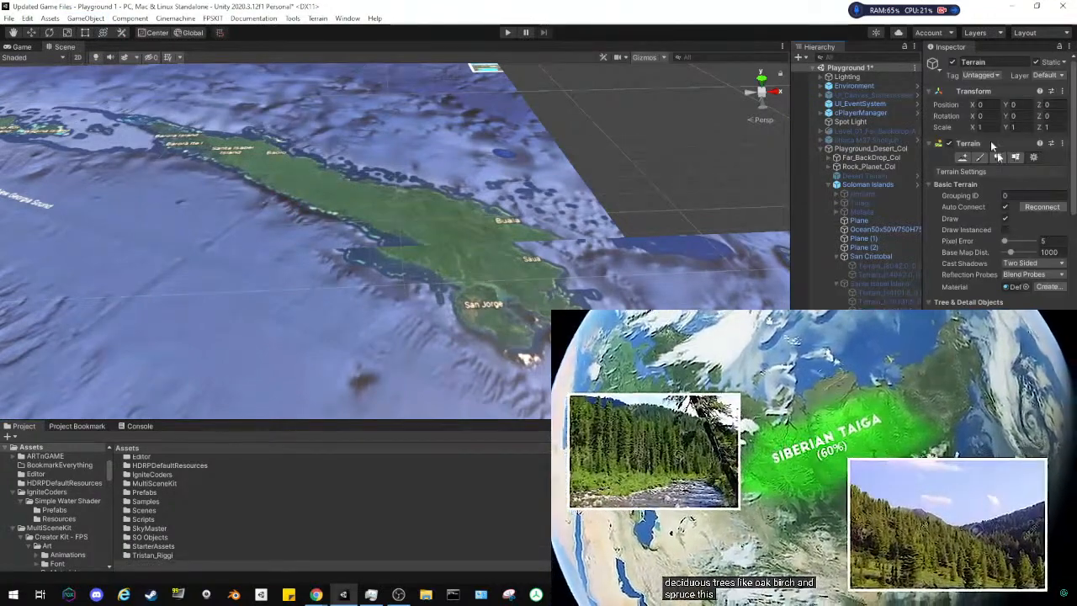
{"action": "left_click", "coordinate": [964, 157]}
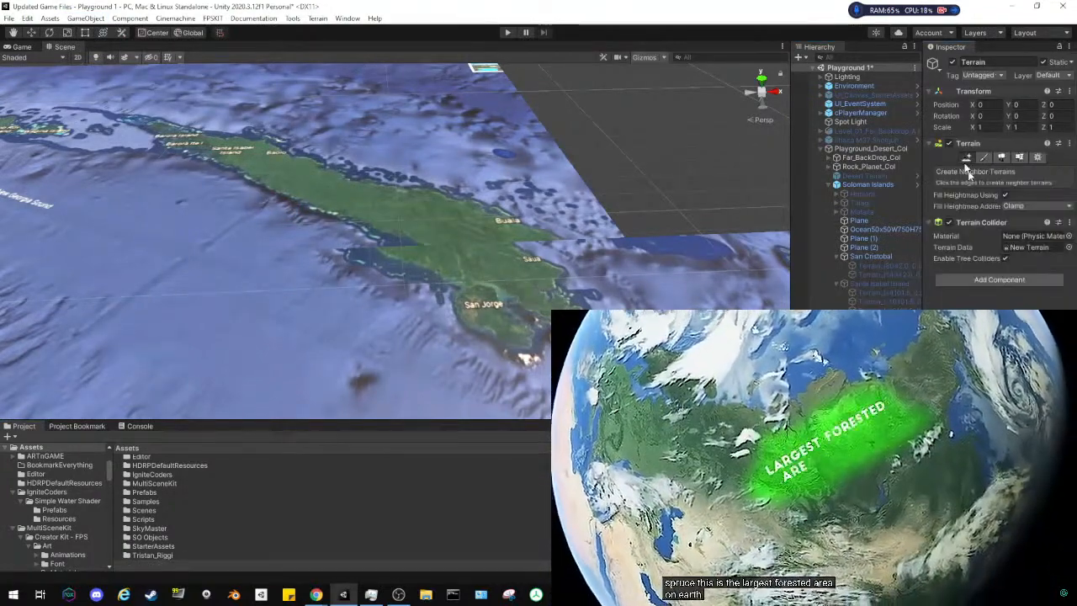
{"action": "left_click", "coordinate": [1069, 247]}
{"action": "key", "text": "Escape"}
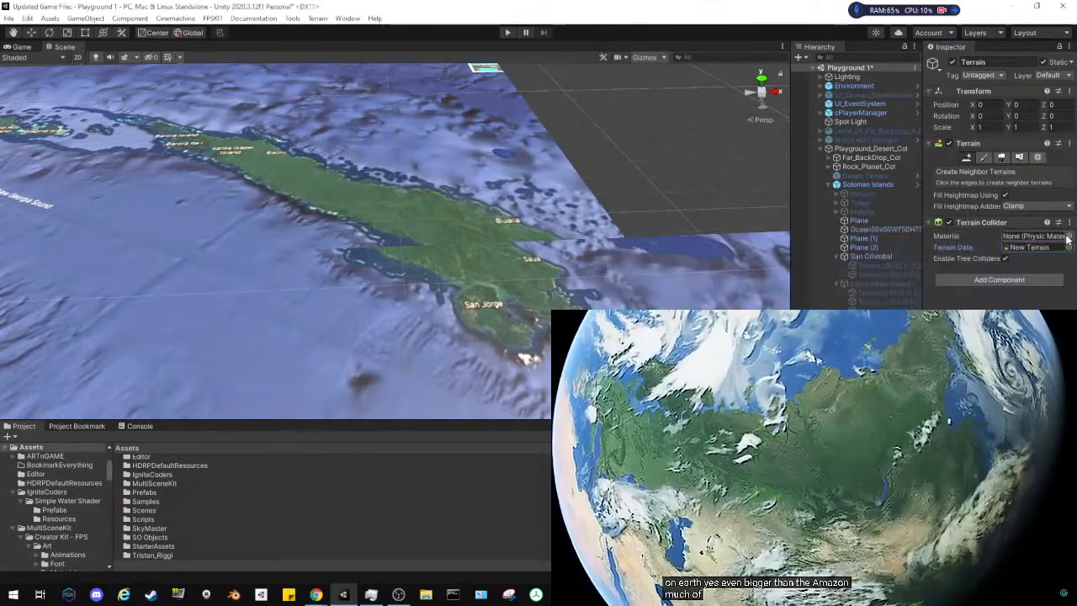
{"action": "left_click", "coordinate": [1039, 248]}
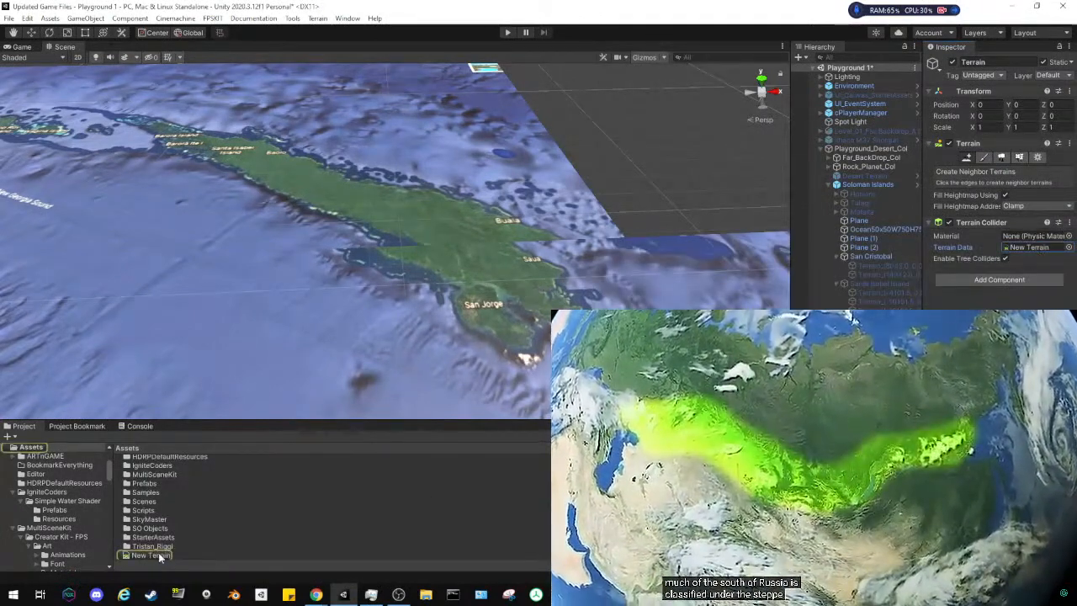
Rename the New Terrain data asset in the Assets folder as SantaIsabel_2_Terrain
{"action": "left_click", "coordinate": [158, 554]}
{"action": "left_click", "coordinate": [160, 556]}
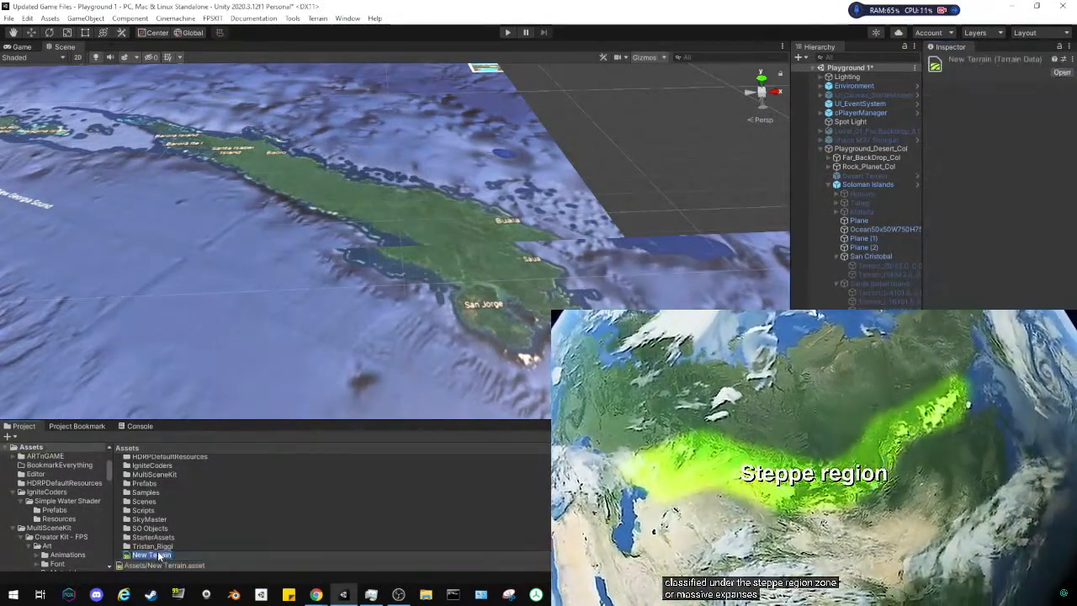
{"action": "type", "text": "SantaIs"}
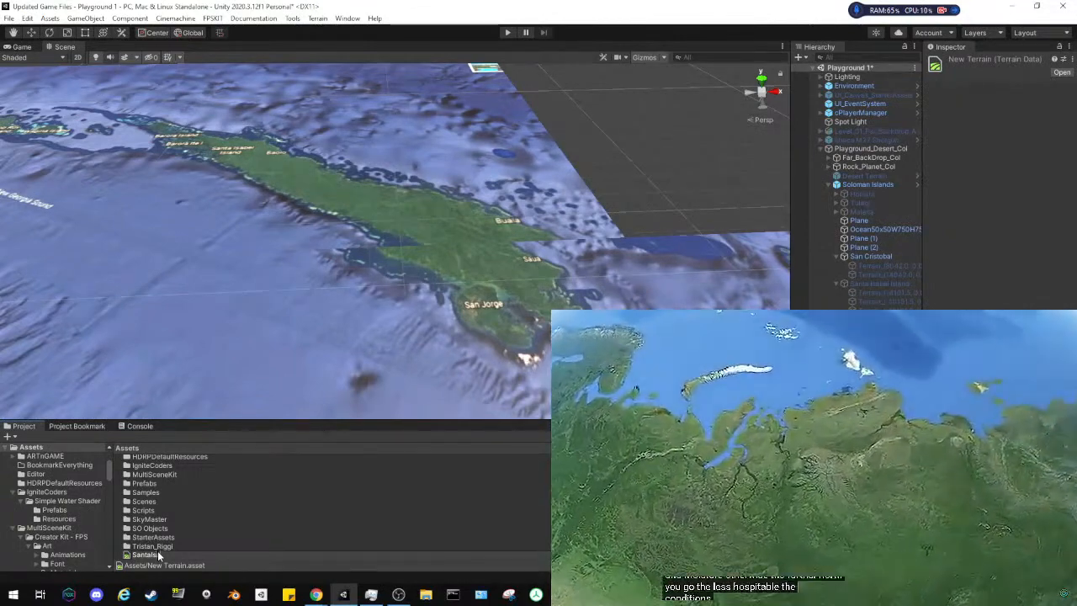
{"action": "type", "text": "abe"}
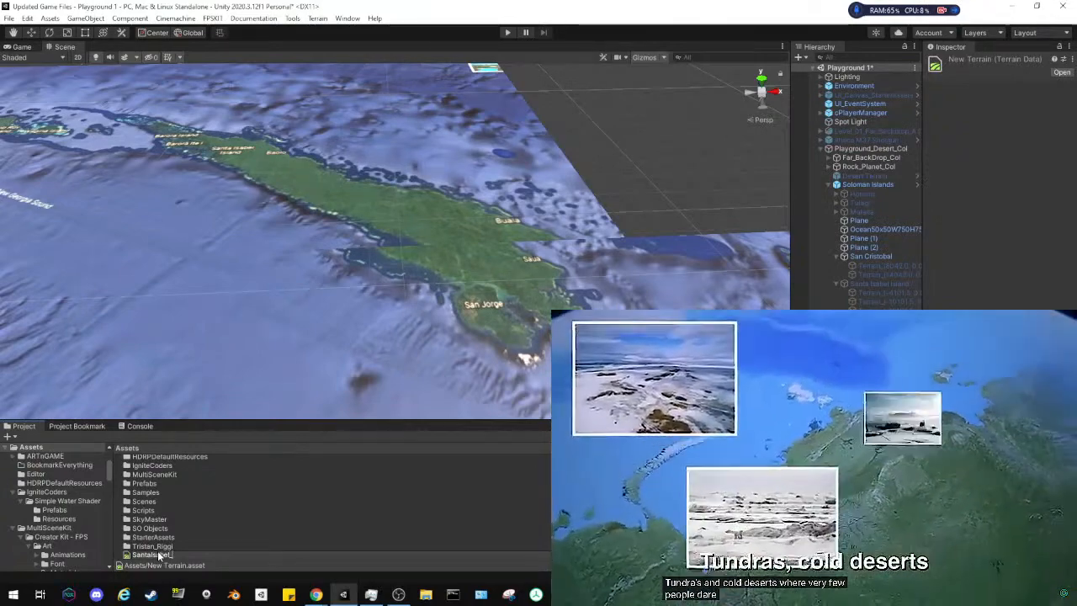
{"action": "type", "text": "l_2_Te"}
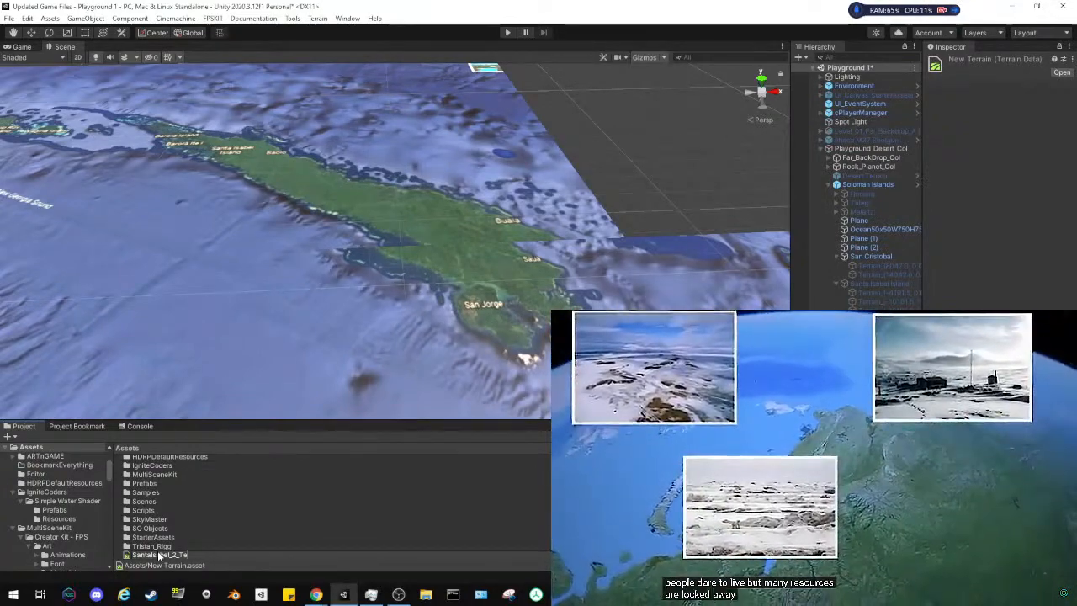
{"action": "type", "text": "rrain"}
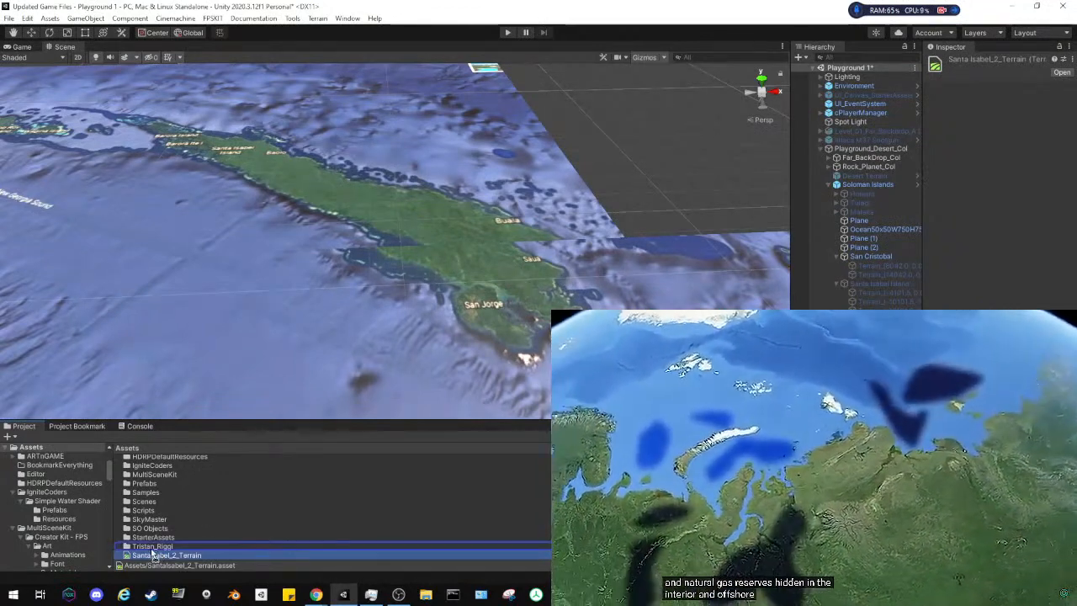
Move SantaIsabel_2_Terrain into the folder holding the other island terrain assets and delete the temporary Terrain object from the scene
{"action": "double_click", "coordinate": [151, 548]}
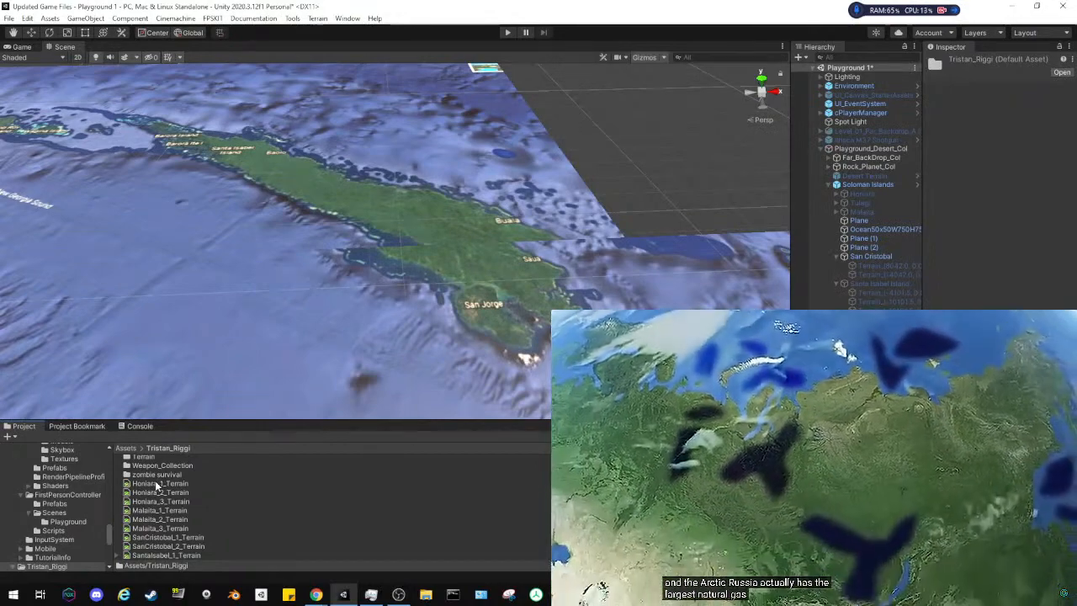
{"action": "scroll", "coordinate": [156, 485], "scroll_direction": "down", "scroll_amount": 1}
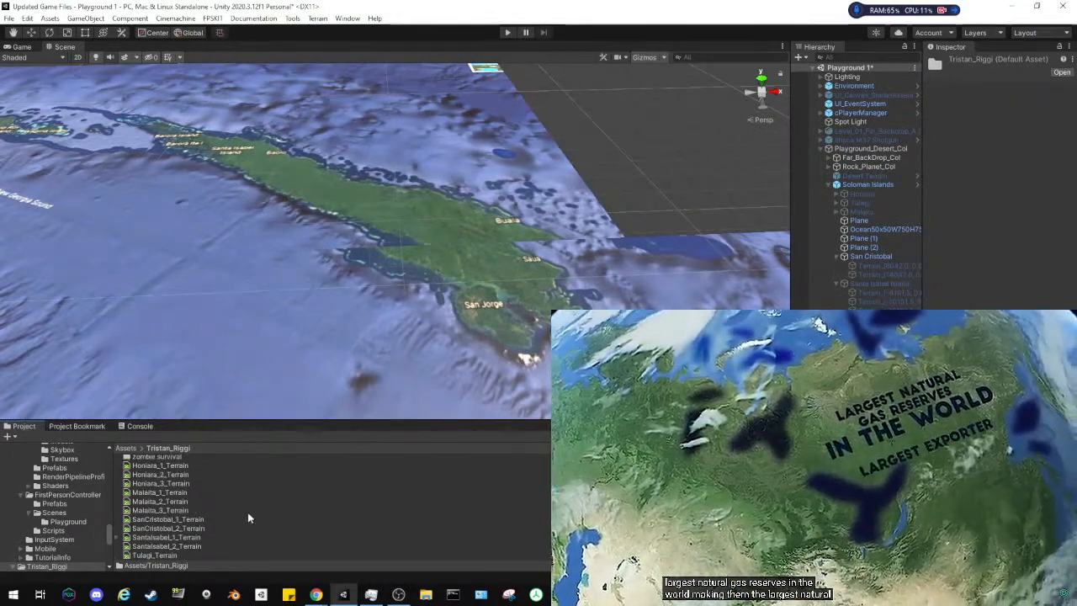
{"action": "scroll", "coordinate": [247, 512], "scroll_direction": "up", "scroll_amount": 2}
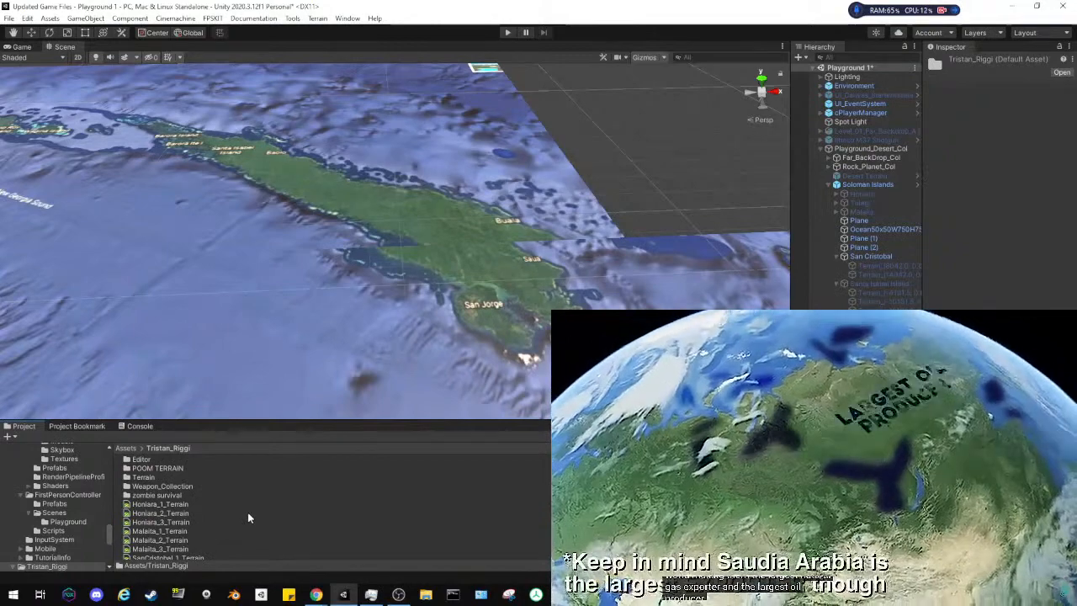
{"action": "scroll", "coordinate": [248, 518], "scroll_direction": "down", "scroll_amount": 2}
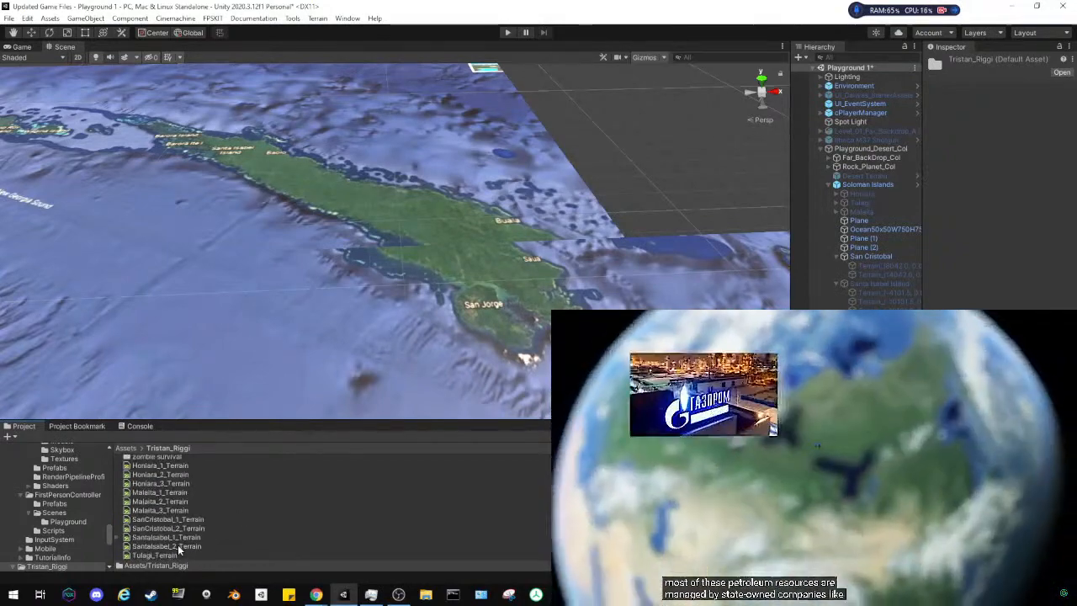
{"action": "right_click", "coordinate": [836, 360]}
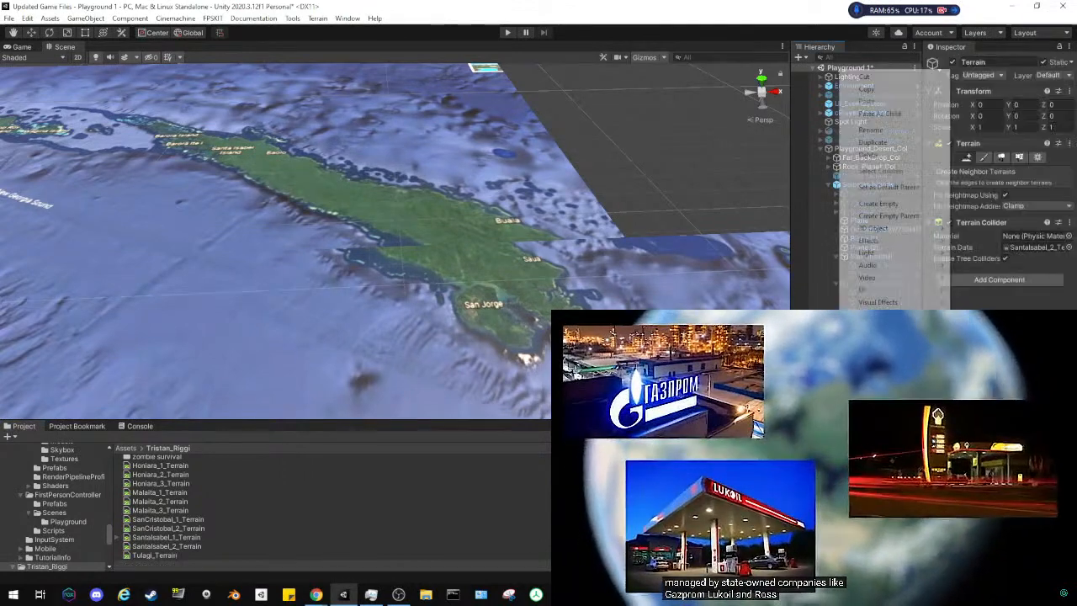
{"action": "left_click", "coordinate": [859, 155]}
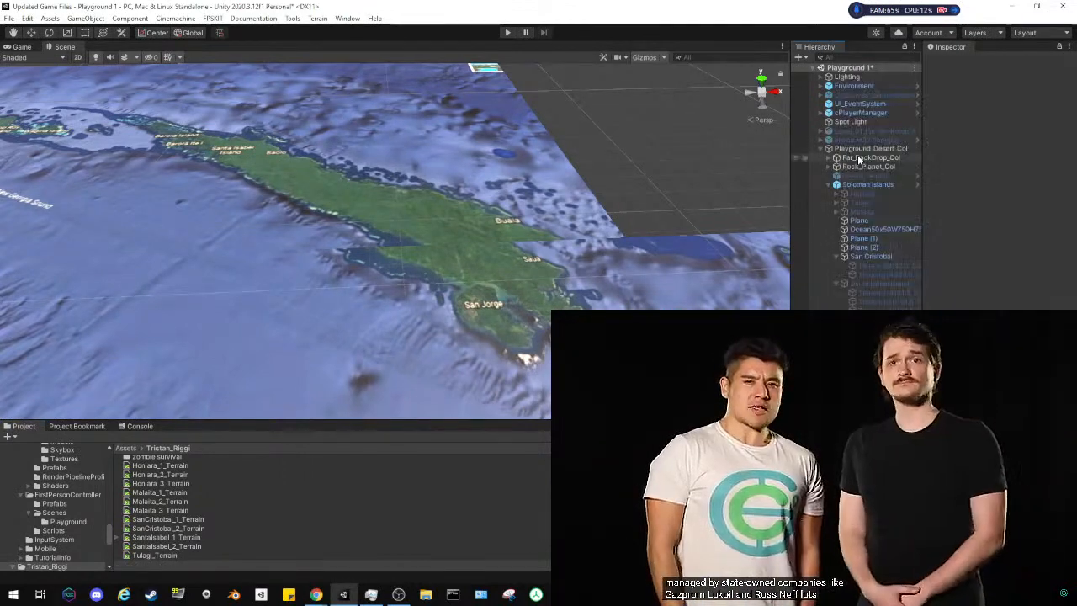
Activate the Santa Isabel Island group in the scene
{"action": "left_click", "coordinate": [863, 267]}
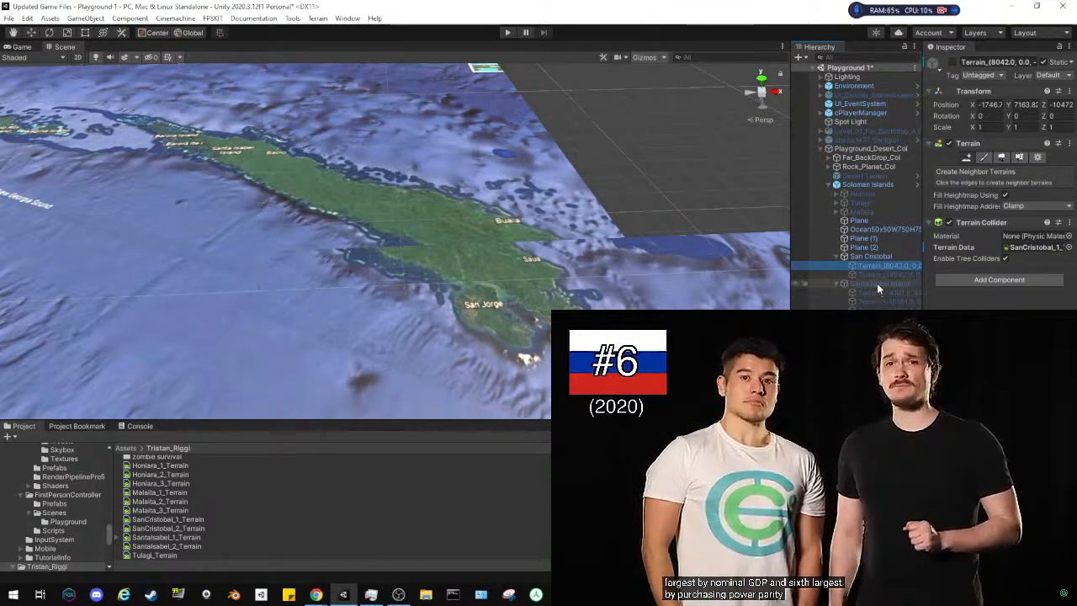
{"action": "left_click", "coordinate": [876, 284]}
{"action": "left_click", "coordinate": [953, 61]}
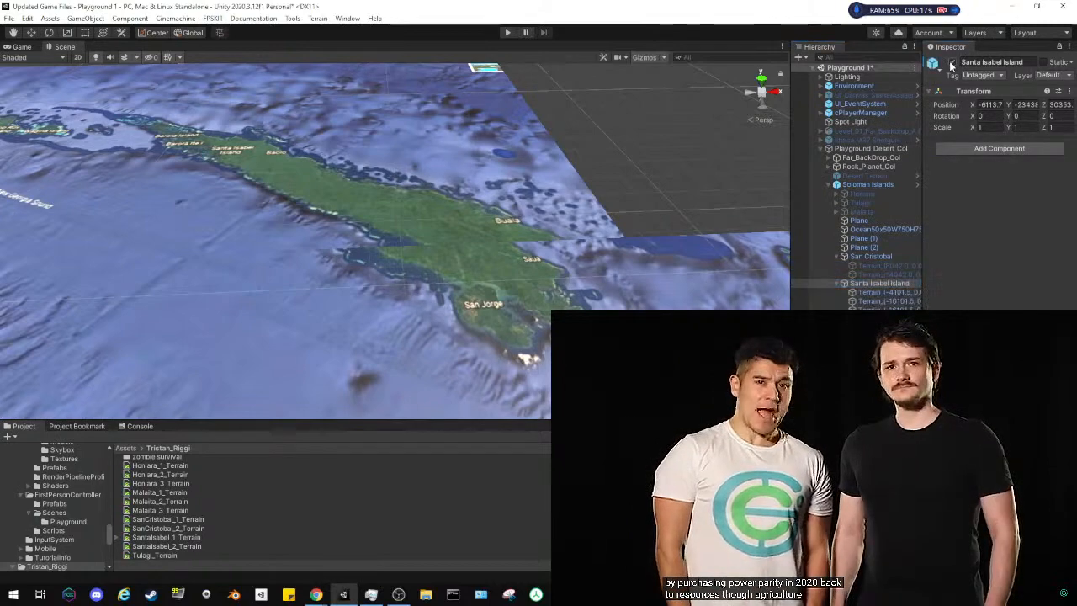
Assign the SantaIsabel_1_Terrain data to Santa Isabel's first child terrain, Terrain_(-4101.5, 0.0), and to its Terrain Collider
{"action": "left_click", "coordinate": [880, 293]}
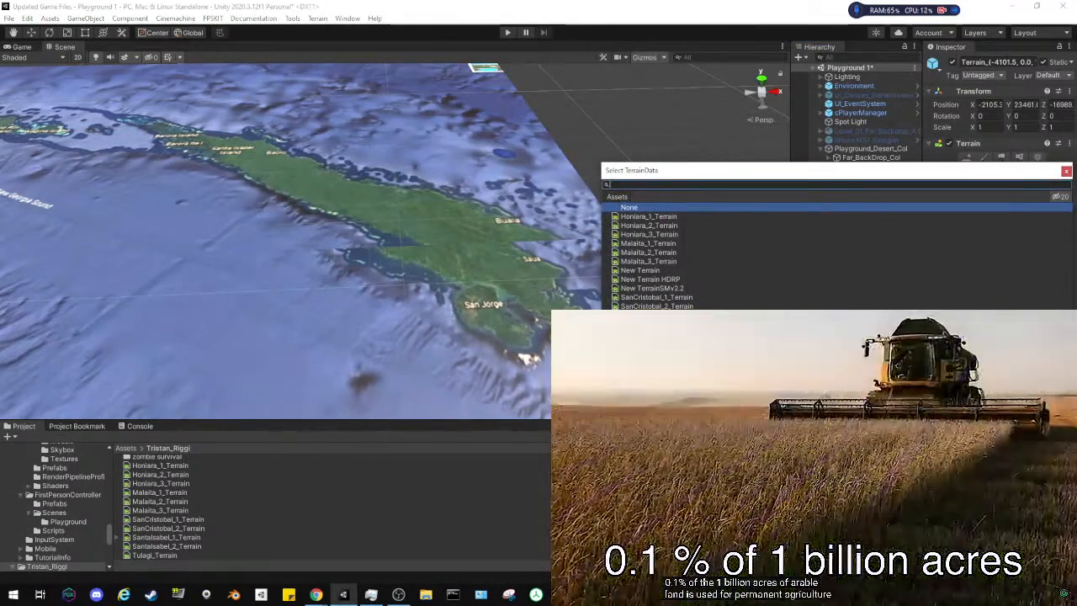
{"action": "left_click", "coordinate": [665, 316]}
{"action": "double_click", "coordinate": [665, 316]}
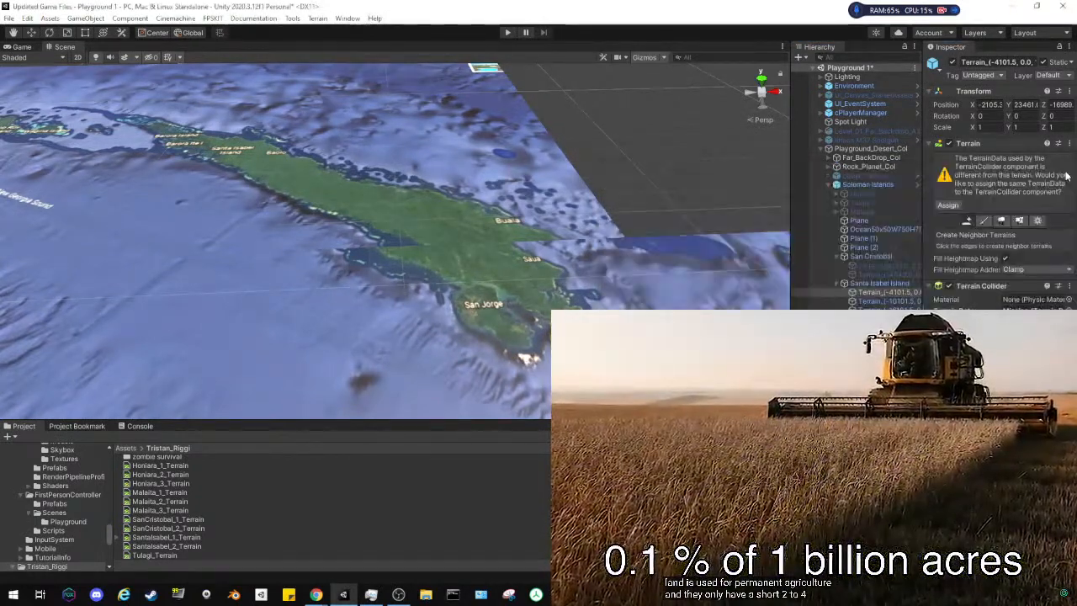
{"action": "left_click", "coordinate": [949, 205]}
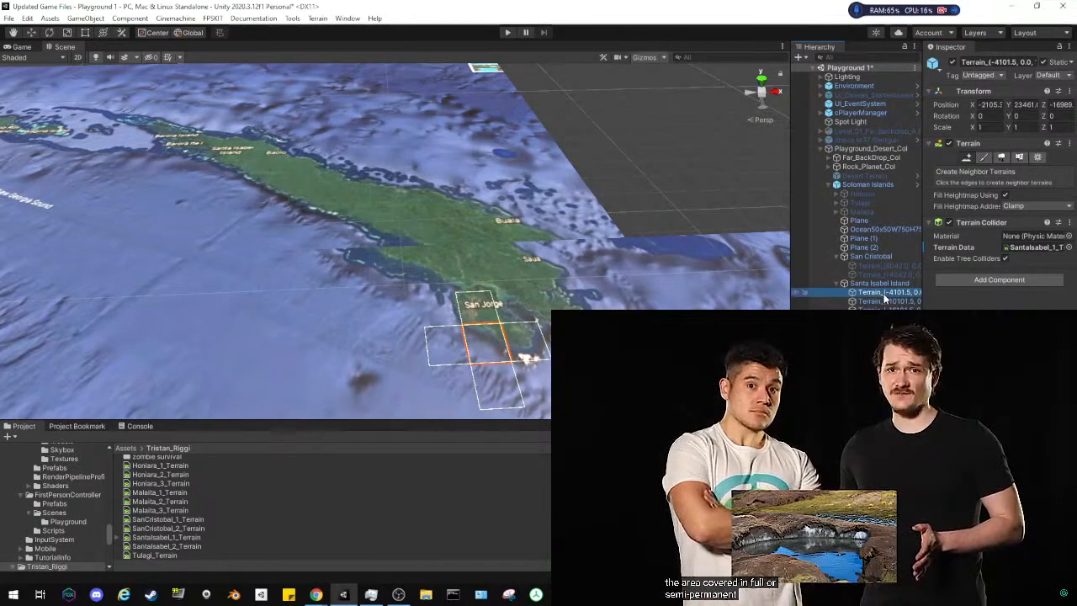
Set the terrain width and terrain length of Santa Isabel's first child terrain, Terrain_(-4101.5, 0.0), to 6000
{"action": "right_click_drag", "start_coordinate": [532, 179], "coordinate": [421, 228]}
{"action": "right_click_drag", "start_coordinate": [367, 279], "coordinate": [427, 215]}
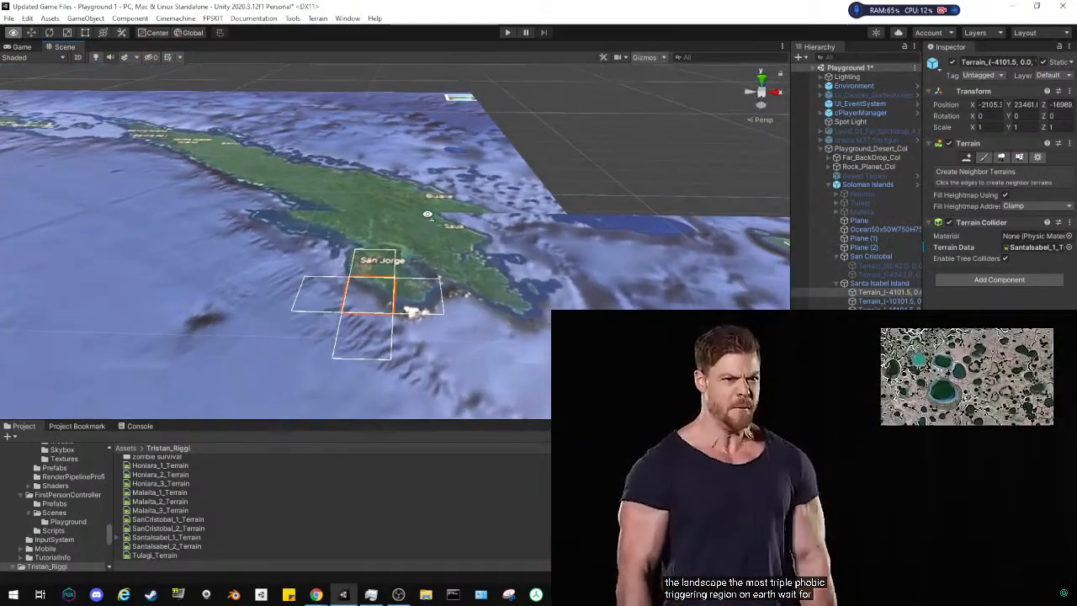
{"action": "left_click", "coordinate": [1037, 158]}
{"action": "scroll", "coordinate": [1018, 219], "scroll_direction": "down", "scroll_amount": 5}
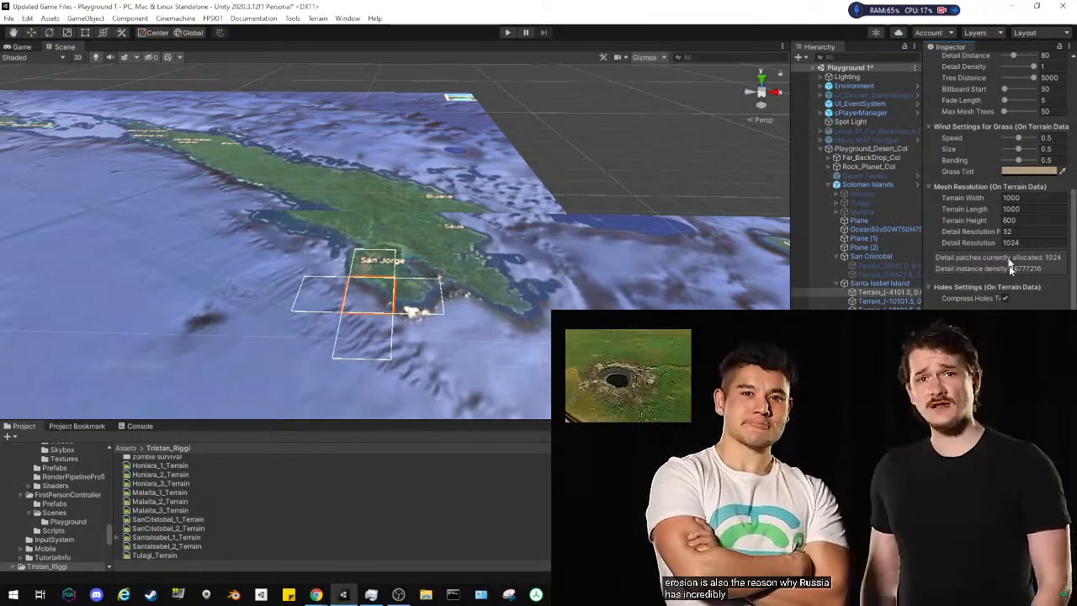
{"action": "left_click", "coordinate": [1016, 198]}
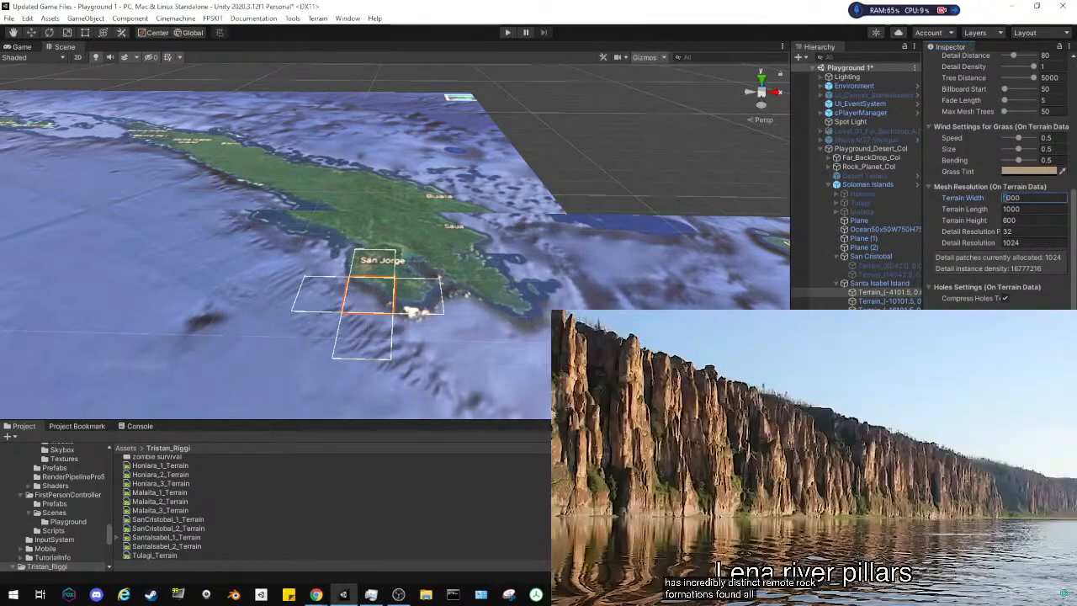
{"action": "type", "text": "6"}
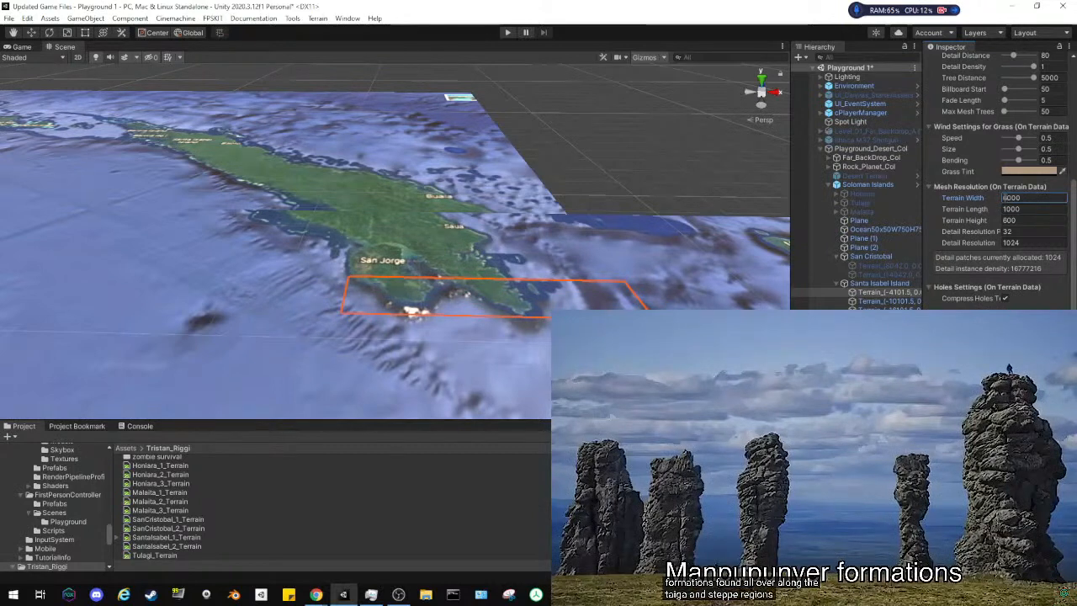
{"action": "left_click", "coordinate": [1009, 209]}
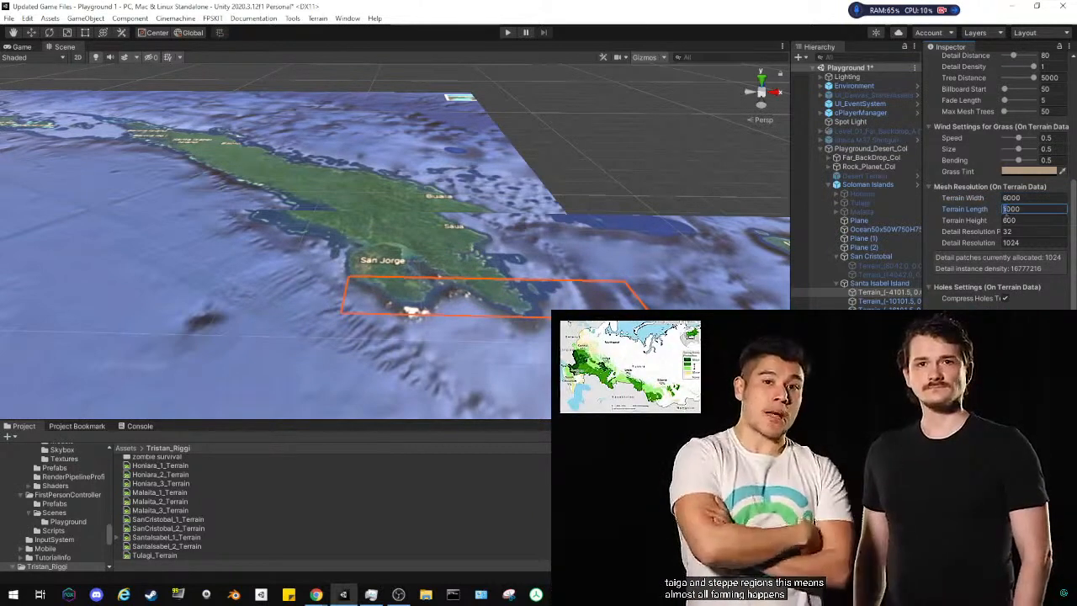
{"action": "type", "text": "6"}
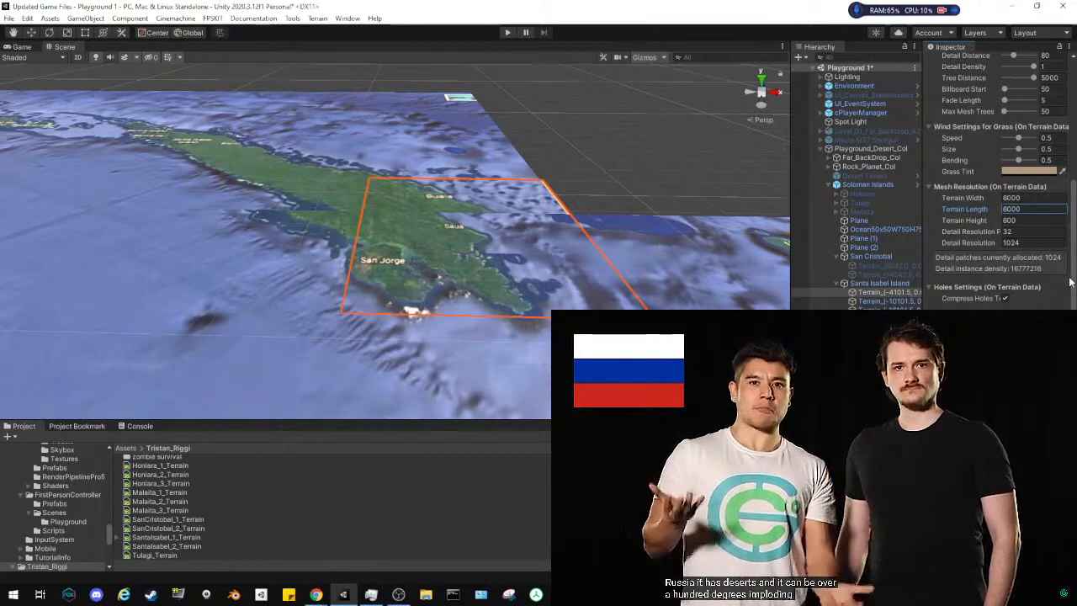
{"action": "mouse_move", "coordinate": [1062, 321]}
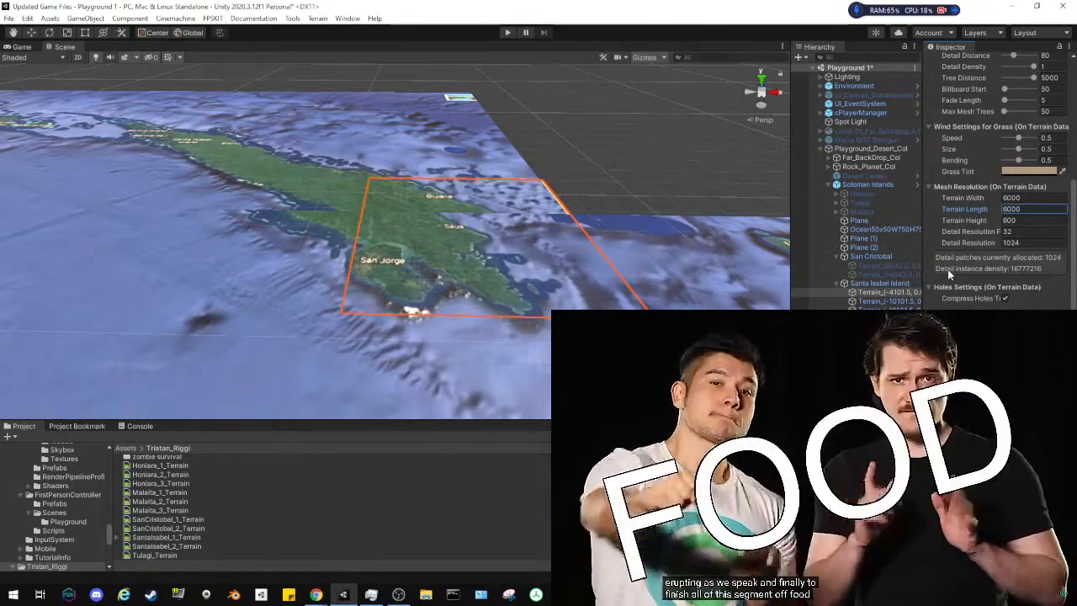
Go to the Personal Assets folder through the bookmarked asdf.PNG and select the Santa Isabel Island Bot60km Height Map (Merged) texture
{"action": "scroll", "coordinate": [946, 273], "scroll_direction": "up", "scroll_amount": 3}
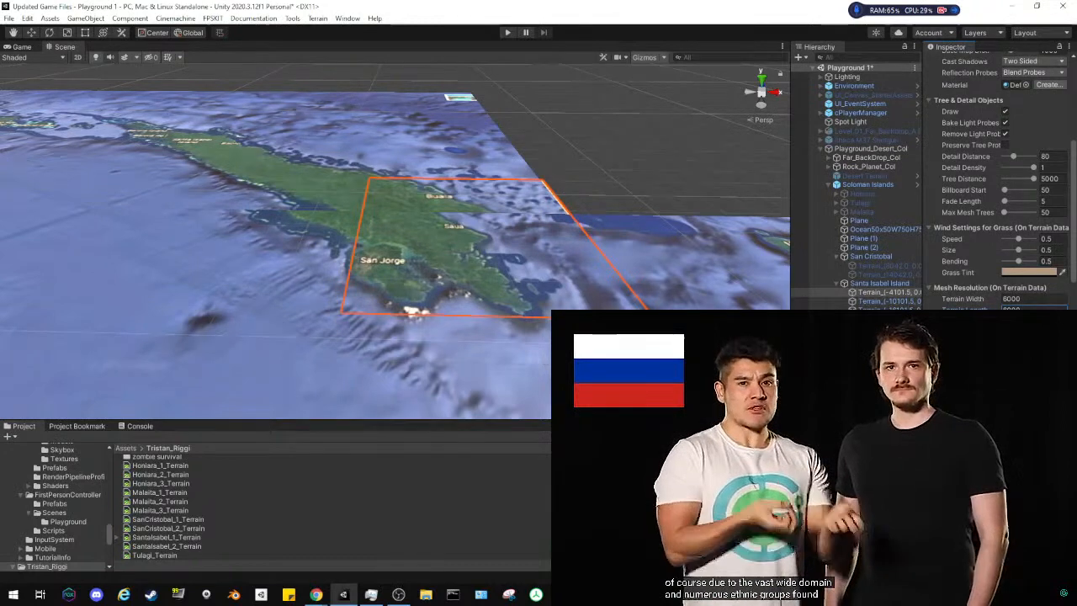
{"action": "scroll", "coordinate": [165, 500], "scroll_direction": "up", "scroll_amount": 2}
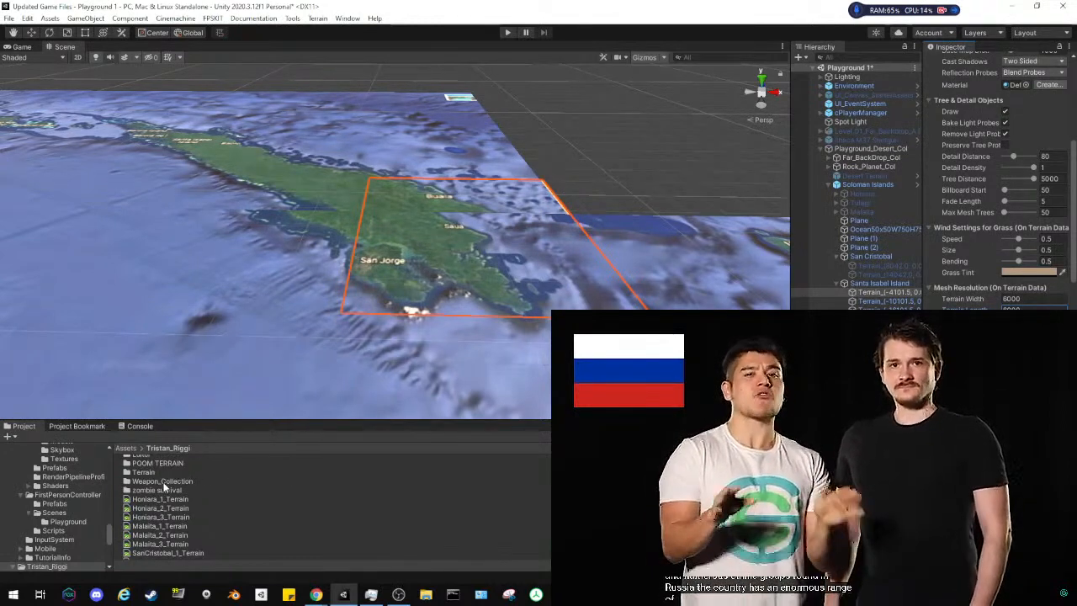
{"action": "left_click", "coordinate": [91, 427]}
{"action": "left_click", "coordinate": [164, 494]}
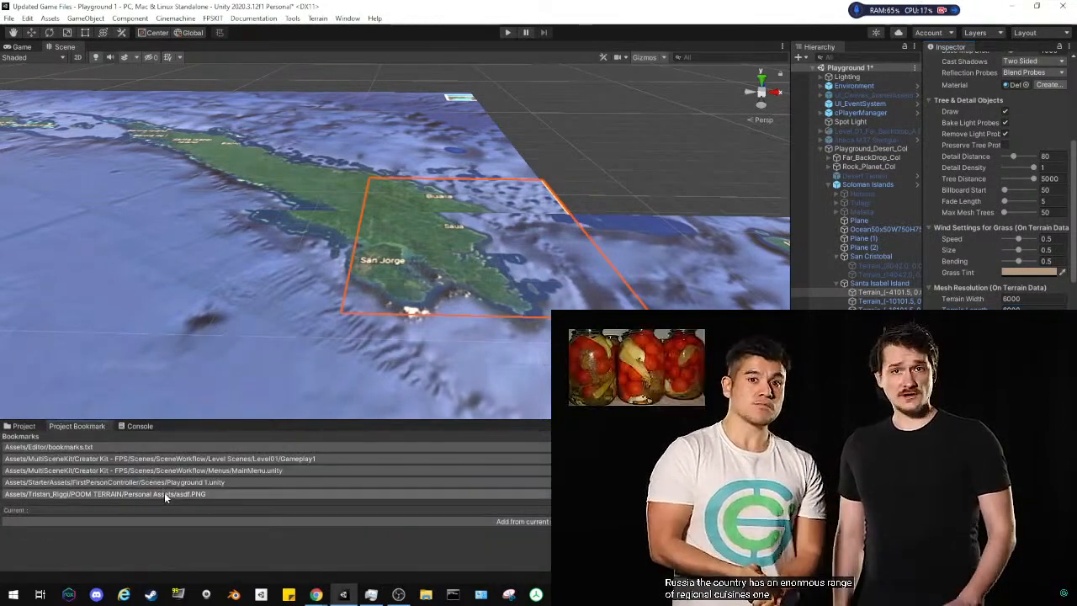
{"action": "left_click", "coordinate": [25, 427]}
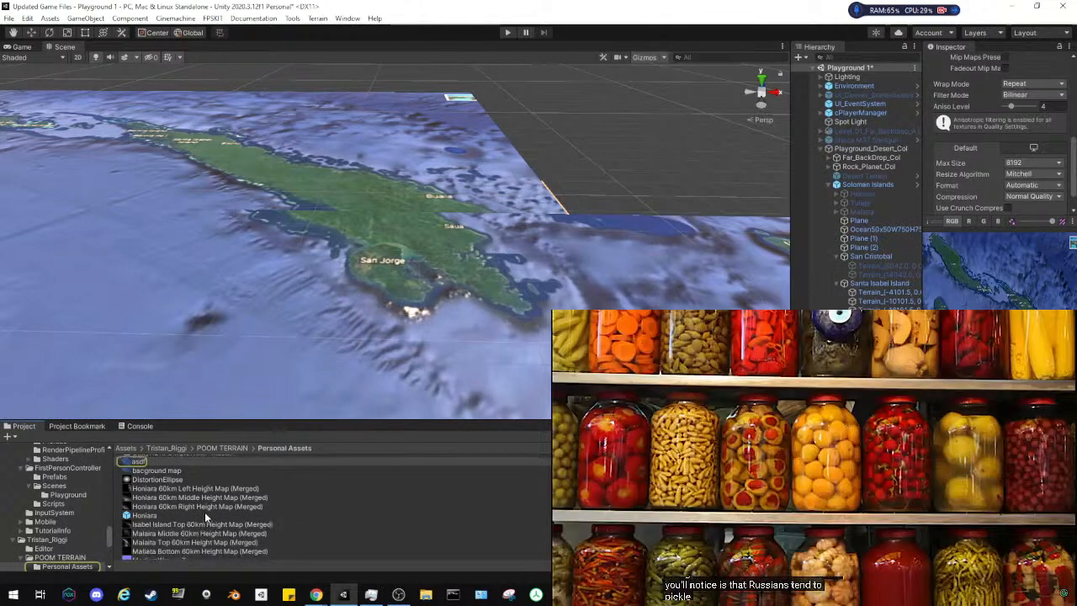
{"action": "scroll", "coordinate": [205, 512], "scroll_direction": "down", "scroll_amount": 4}
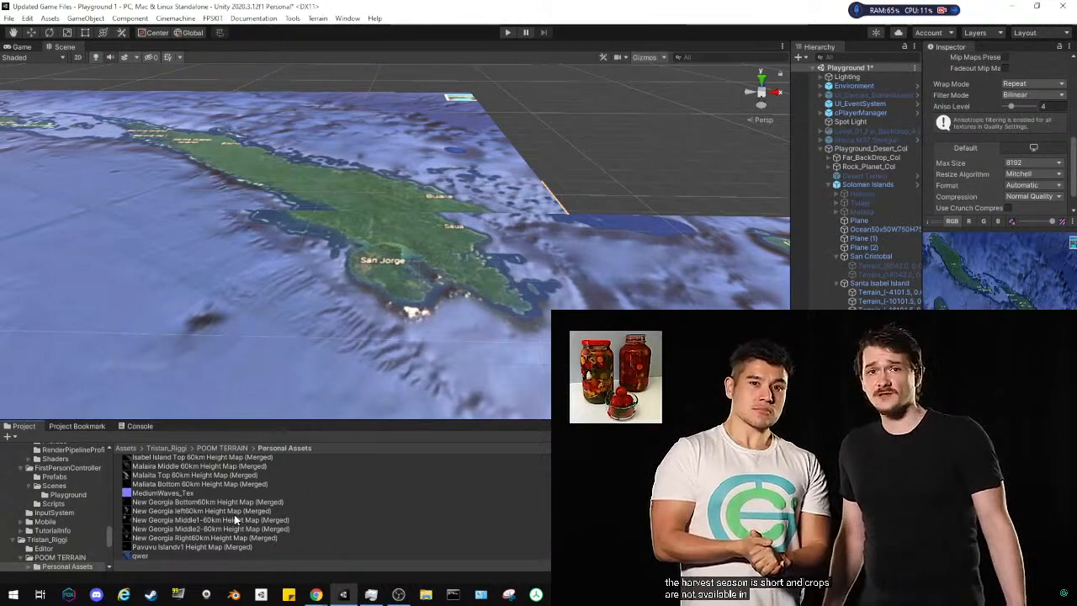
{"action": "scroll", "coordinate": [234, 515], "scroll_direction": "down", "scroll_amount": 1}
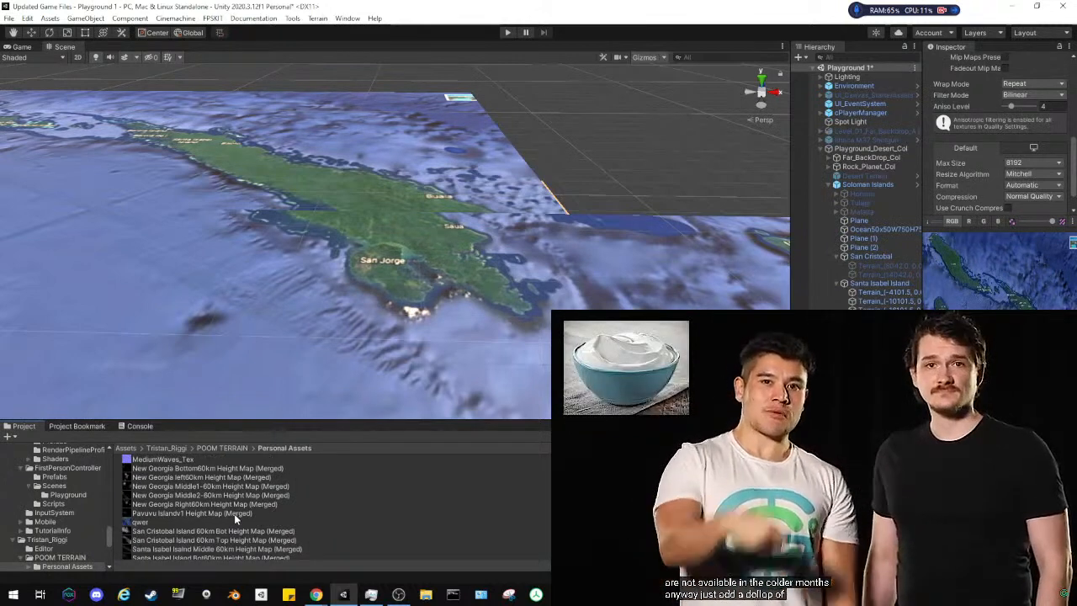
{"action": "scroll", "coordinate": [234, 515], "scroll_direction": "down", "scroll_amount": 1}
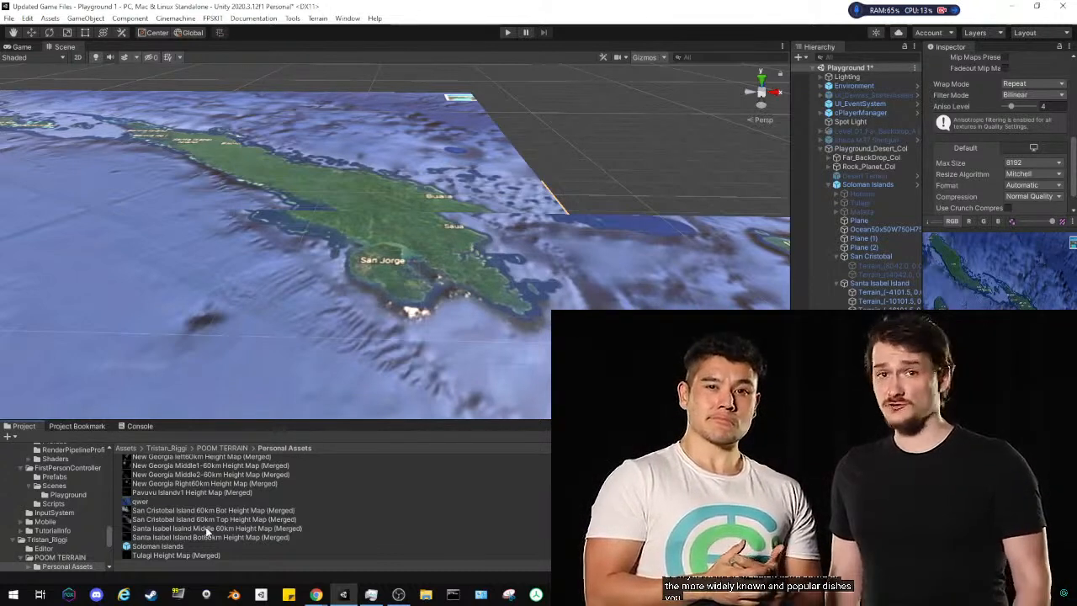
{"action": "left_click", "coordinate": [205, 537]}
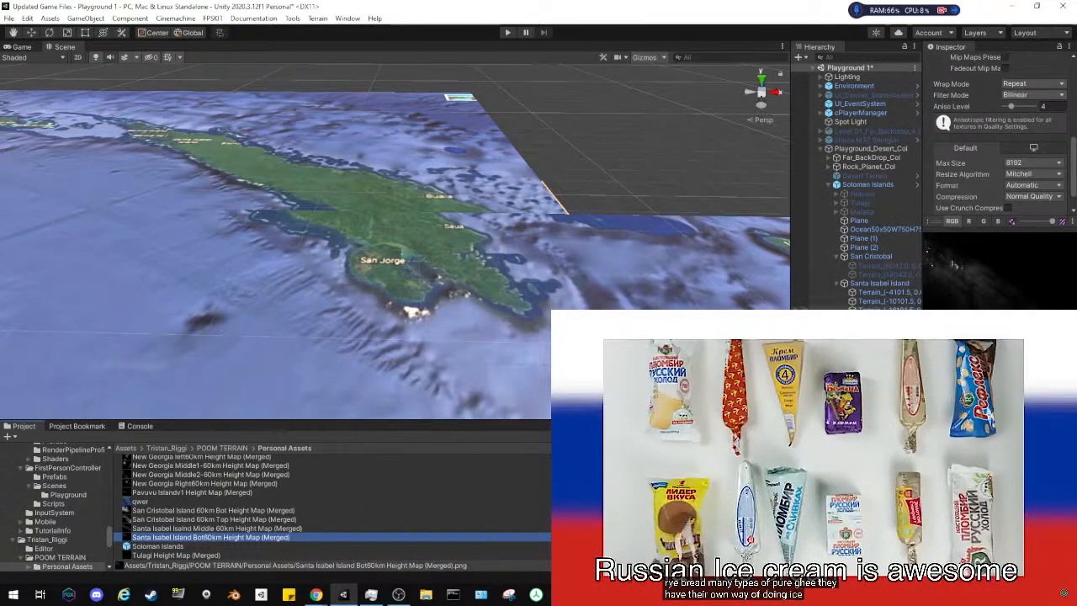
Deactivate Santa Isabel's second and third child terrains and select the first, Terrain_(-4101.5, 0.0)
{"action": "left_click", "coordinate": [850, 303]}
{"action": "left_click", "coordinate": [850, 308], "text": "shift"}
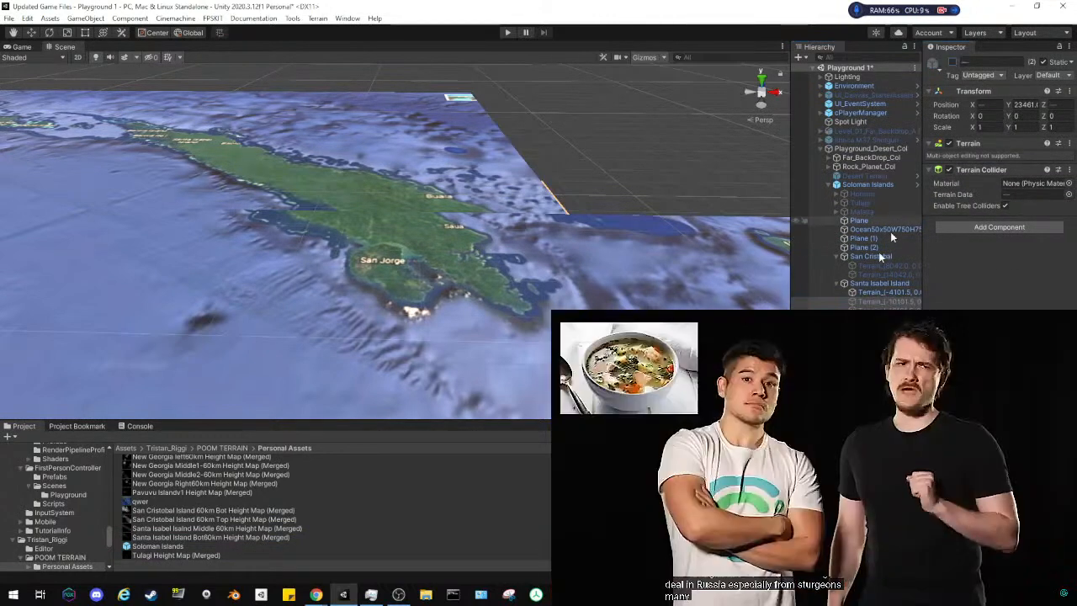
{"action": "left_click", "coordinate": [868, 294]}
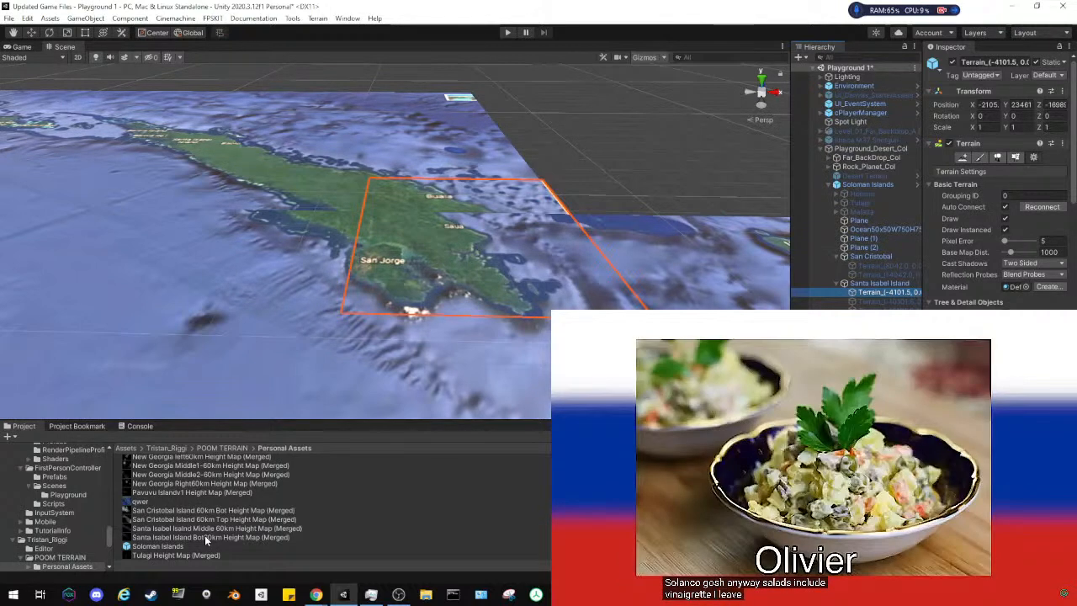
Apply the Santa Isabel Island Bot60km Height Map (Merged) texture as the heightmap of Santa Isabel's first child terrain, and deactivate that terrain
{"action": "left_click", "coordinate": [204, 536]}
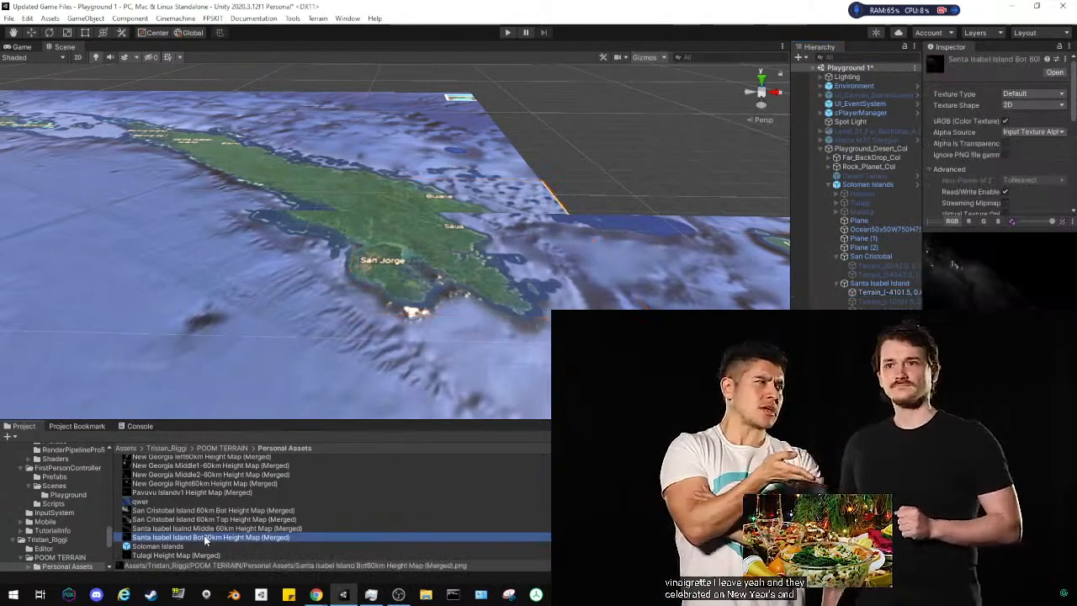
{"action": "left_click", "coordinate": [207, 528]}
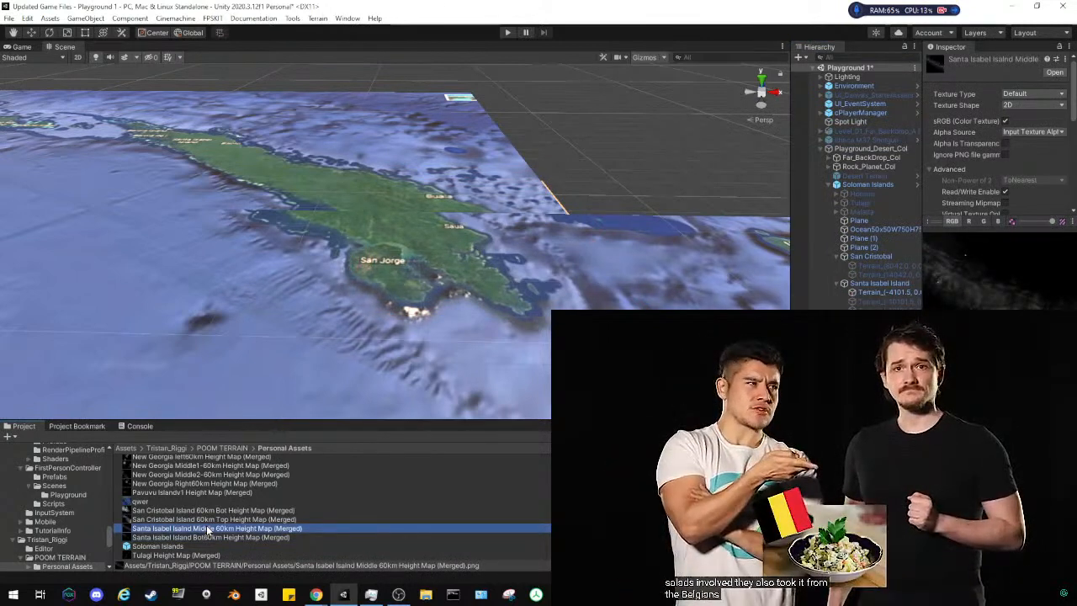
{"action": "left_click", "coordinate": [204, 537]}
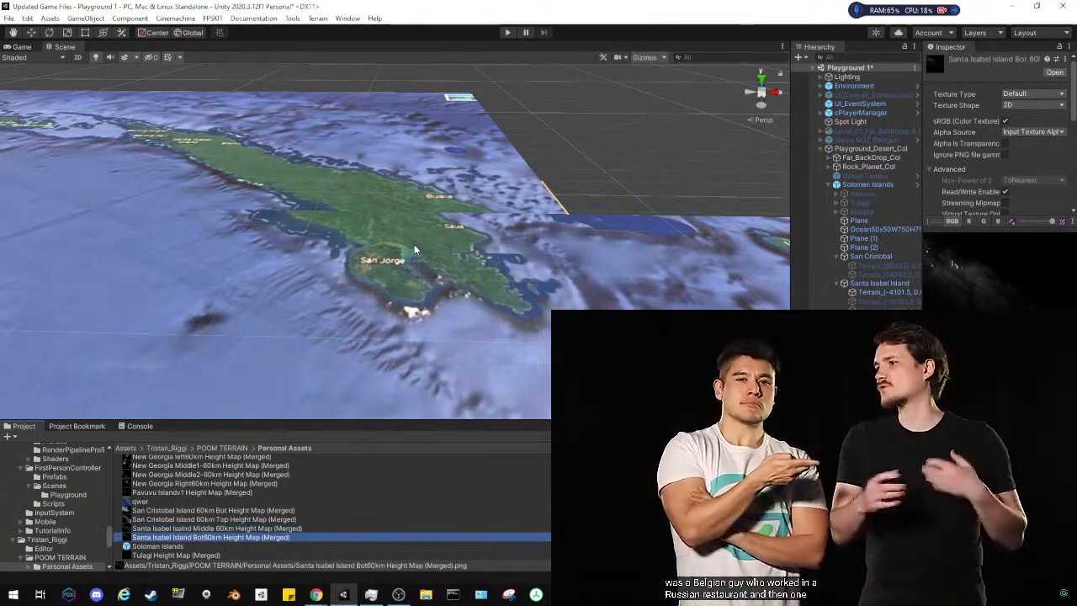
{"action": "left_click_drag", "start_coordinate": [414, 234], "coordinate": [456, 219], "text": "alt"}
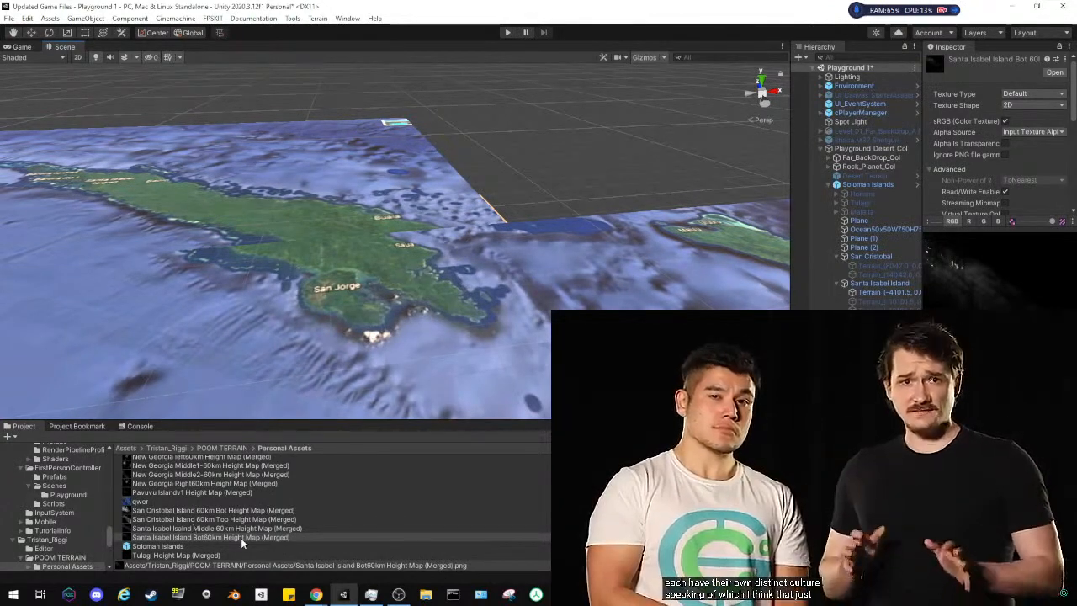
{"action": "left_click", "coordinate": [317, 17]}
{"action": "left_click", "coordinate": [336, 31]}
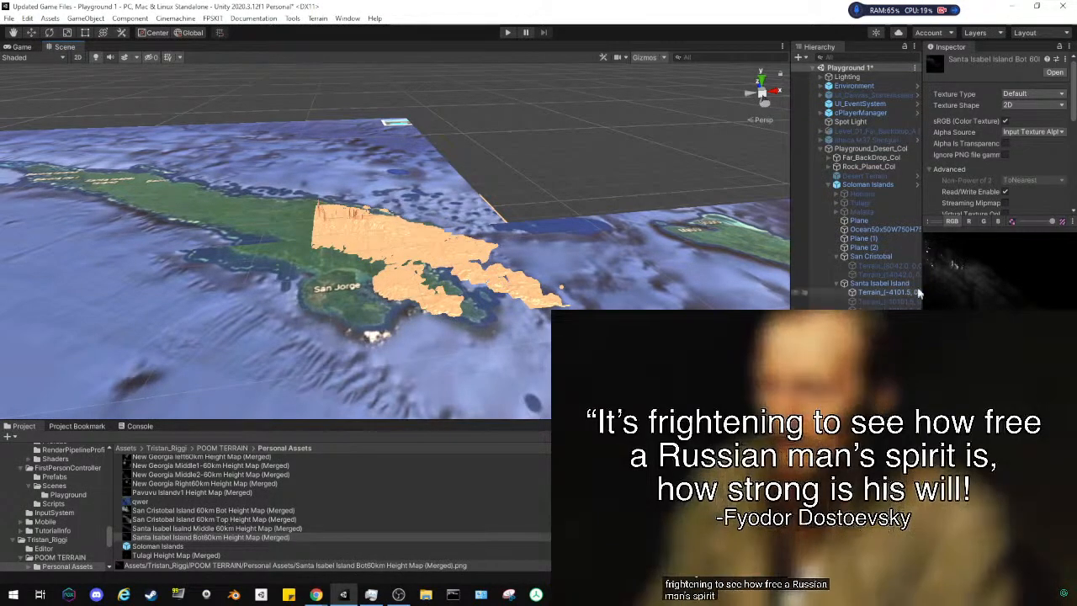
{"action": "left_click", "coordinate": [881, 291]}
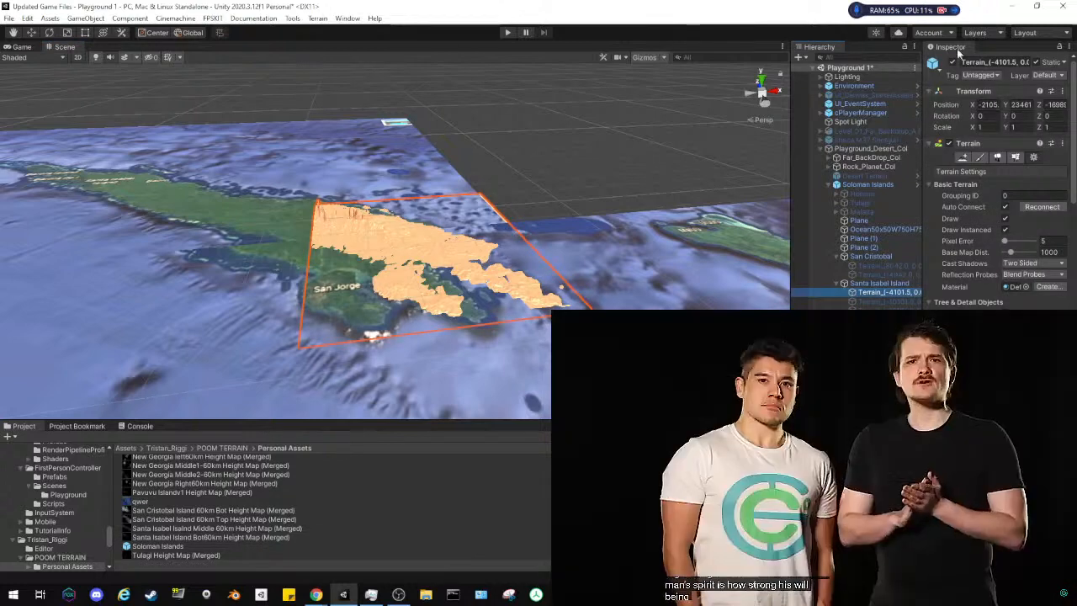
{"action": "left_click", "coordinate": [952, 62]}
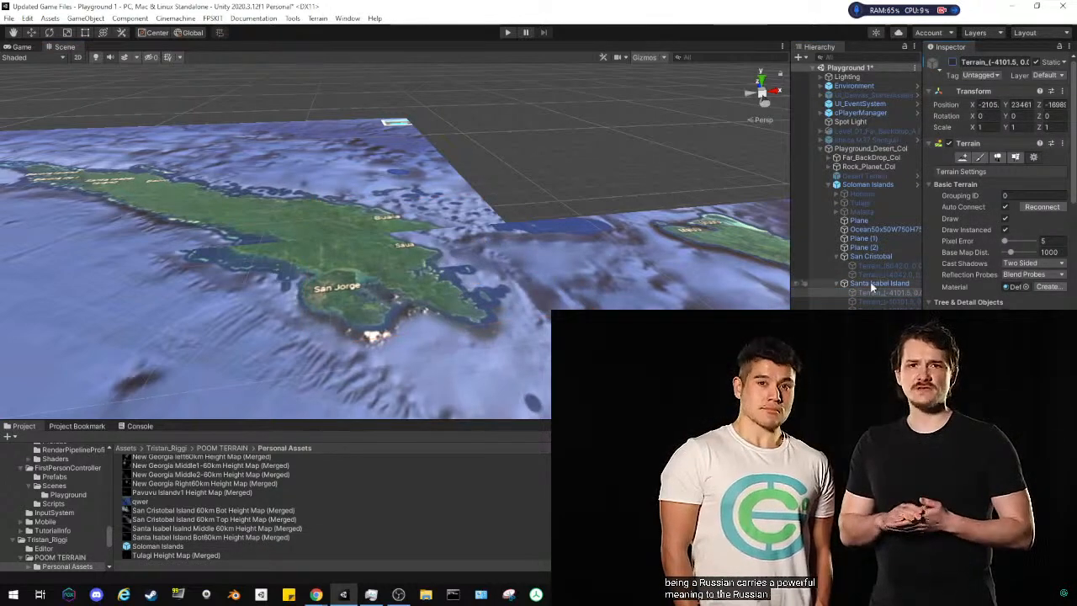
Assign the SantaIsabel_2_Terrain data to Santa Isabel's second child terrain, Terrain_(-10101.5, 0.0), and to its Terrain Collider
{"action": "left_click", "coordinate": [880, 301]}
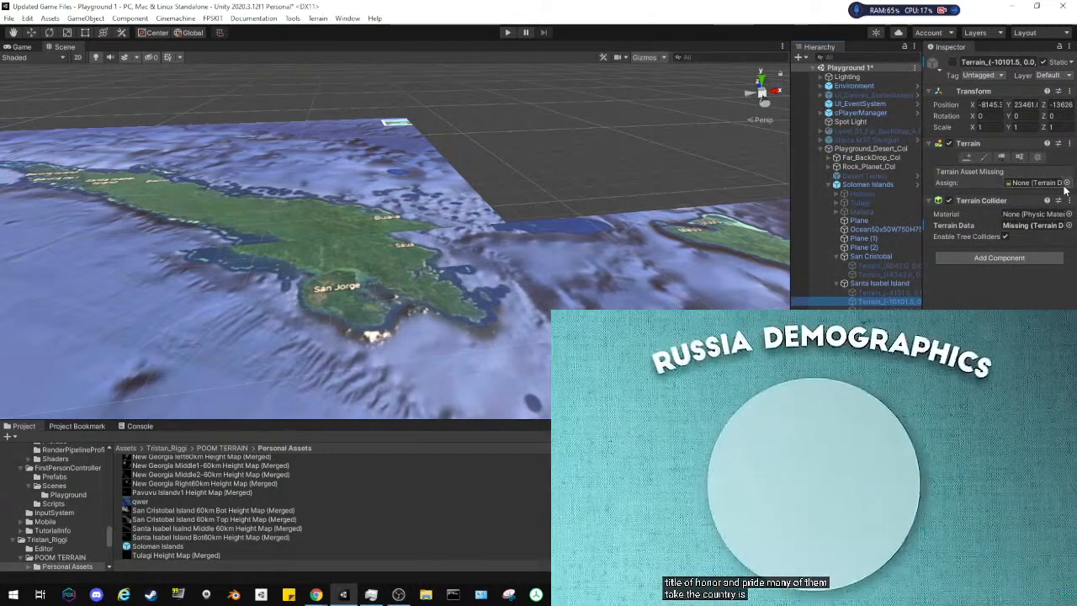
{"action": "left_click", "coordinate": [1065, 184]}
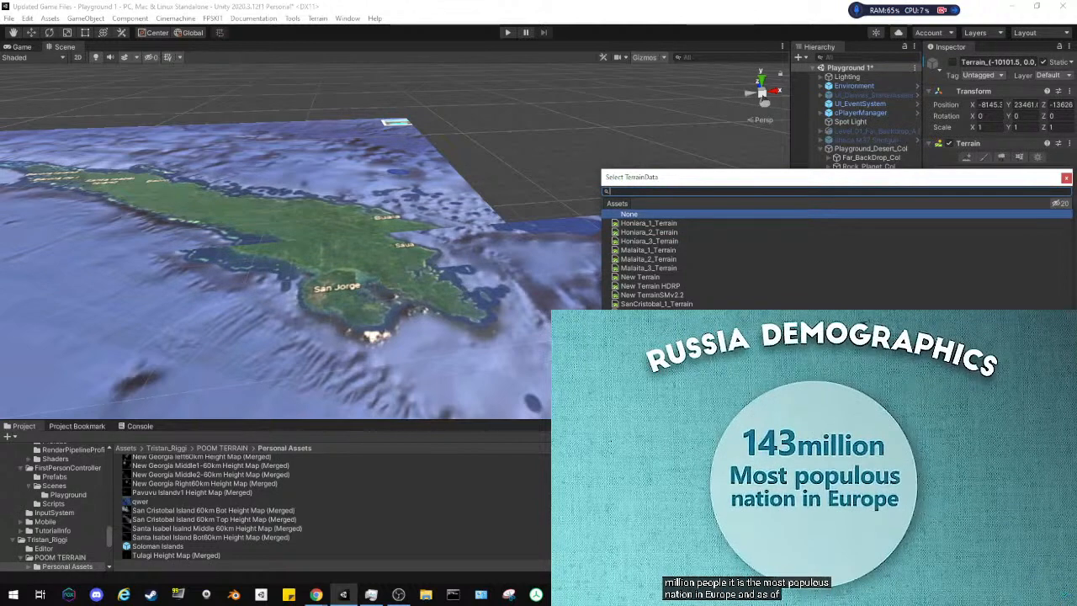
{"action": "left_click", "coordinate": [817, 236]}
{"action": "left_click", "coordinate": [1066, 178]}
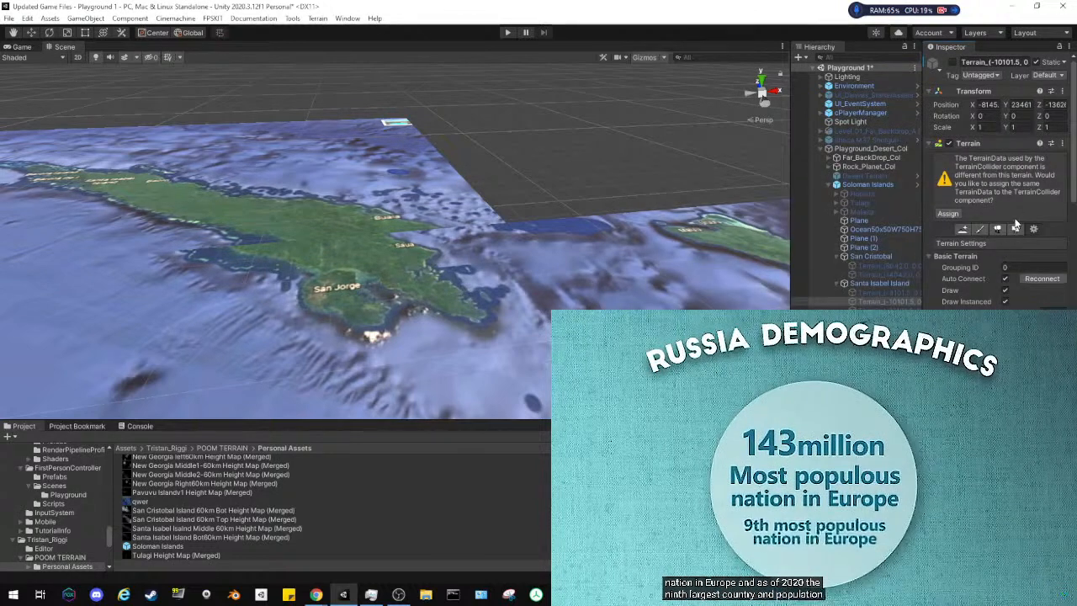
{"action": "left_click", "coordinate": [951, 213]}
Set the terrain width and terrain length of Santa Isabel's second child terrain, Terrain_(-10101.5, 0.0), to 6000
{"action": "scroll", "coordinate": [1001, 185], "scroll_direction": "down", "scroll_amount": 10}
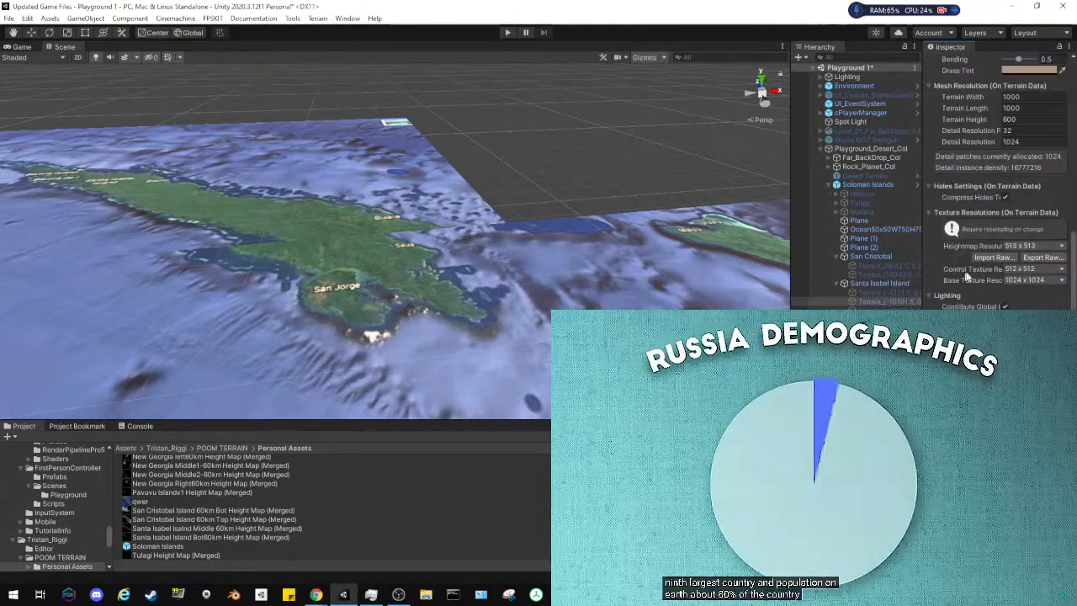
{"action": "left_click", "coordinate": [1010, 98]}
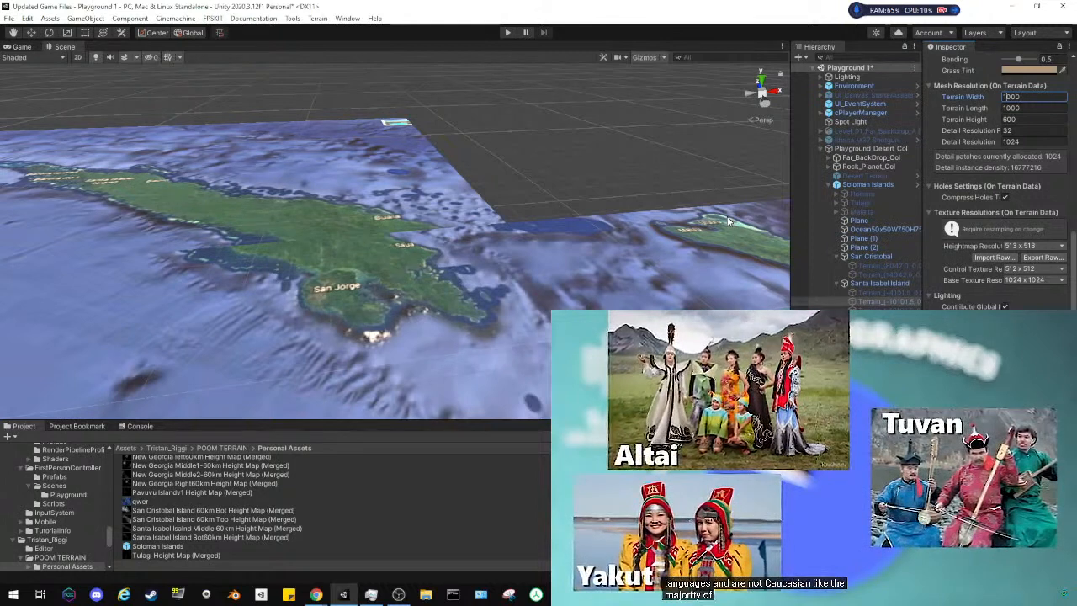
{"action": "key", "text": "BackSpace"}
{"action": "type", "text": "6"}
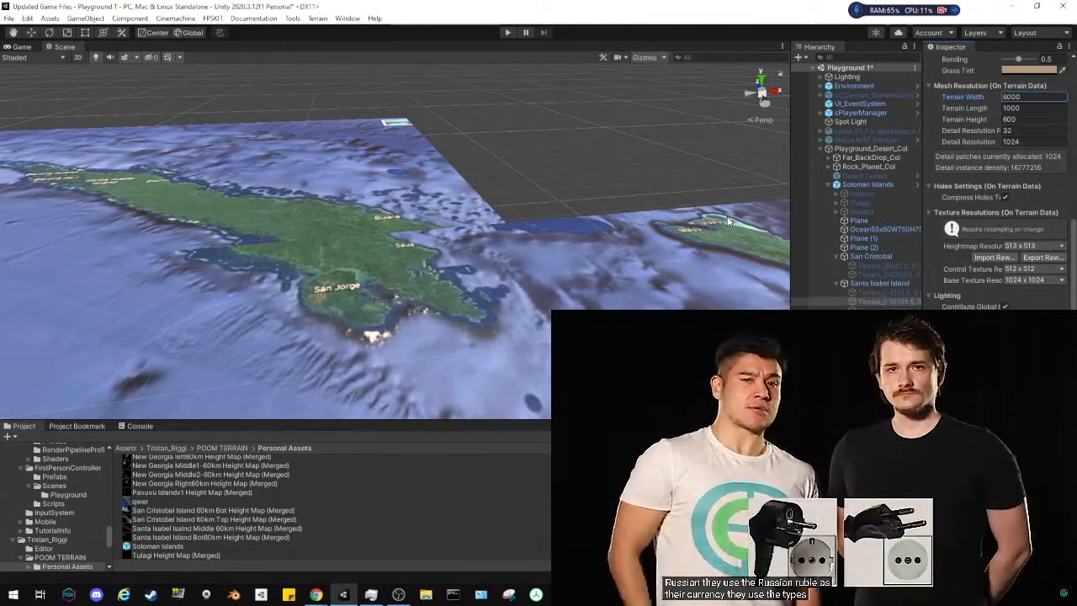
{"action": "left_click", "coordinate": [1003, 107]}
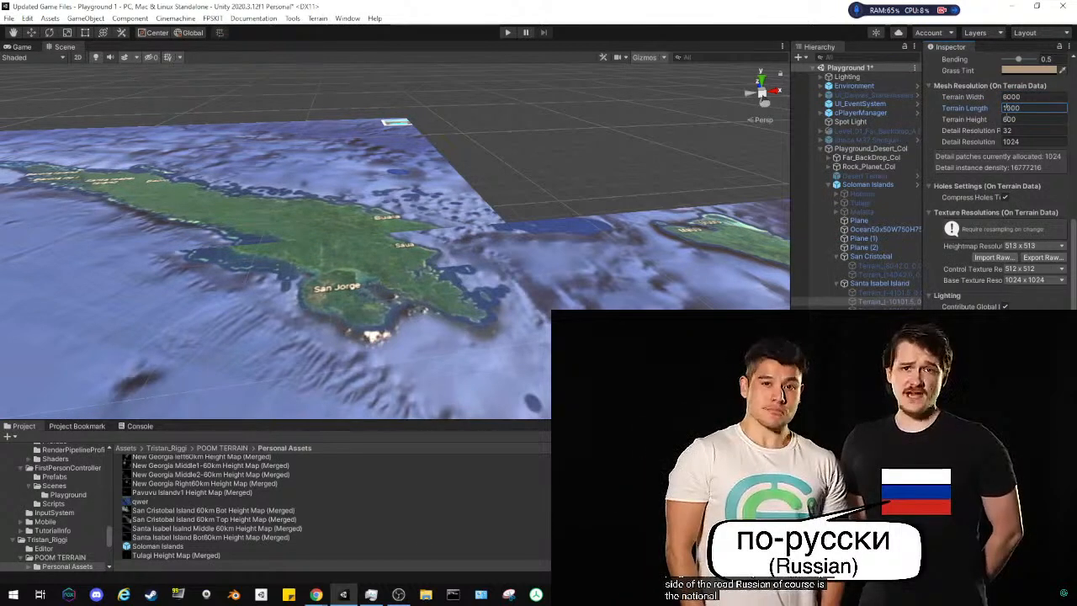
{"action": "key", "text": "BackSpace"}
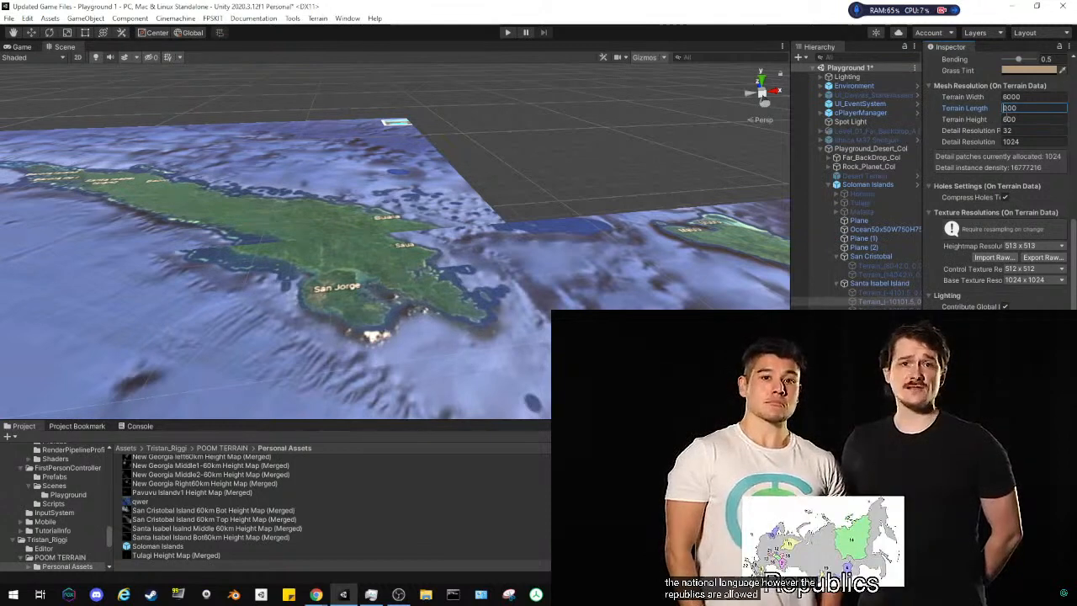
{"action": "type", "text": "8"}
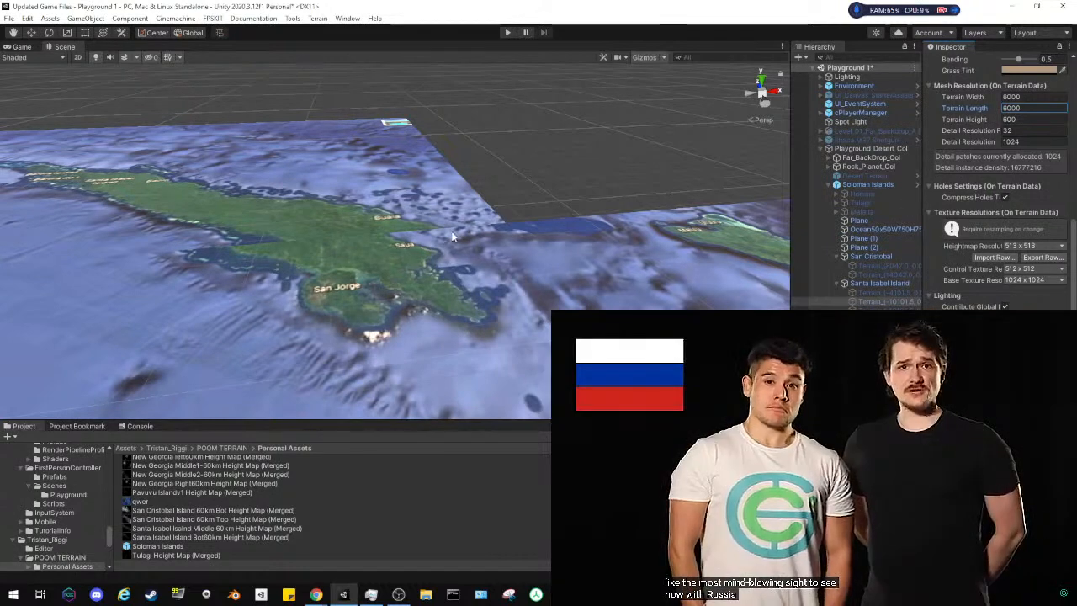
Activate Santa Isabel's second child terrain and apply the Santa Isabel Isalnd Middle 60km Height Map (Merged) texture as its heightmap
{"action": "left_click", "coordinate": [245, 538]}
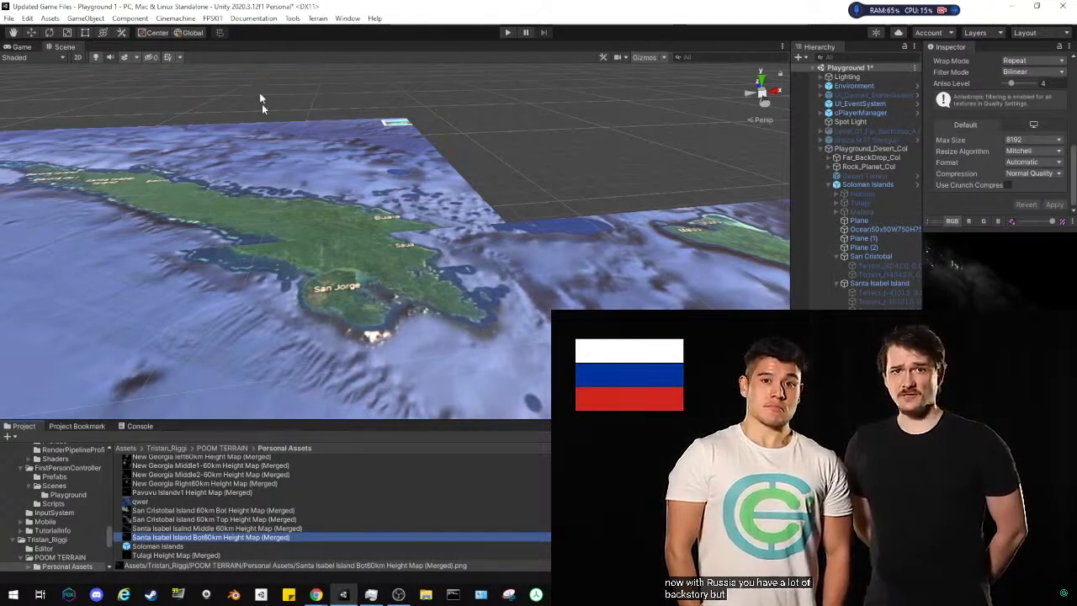
{"action": "left_click", "coordinate": [246, 527]}
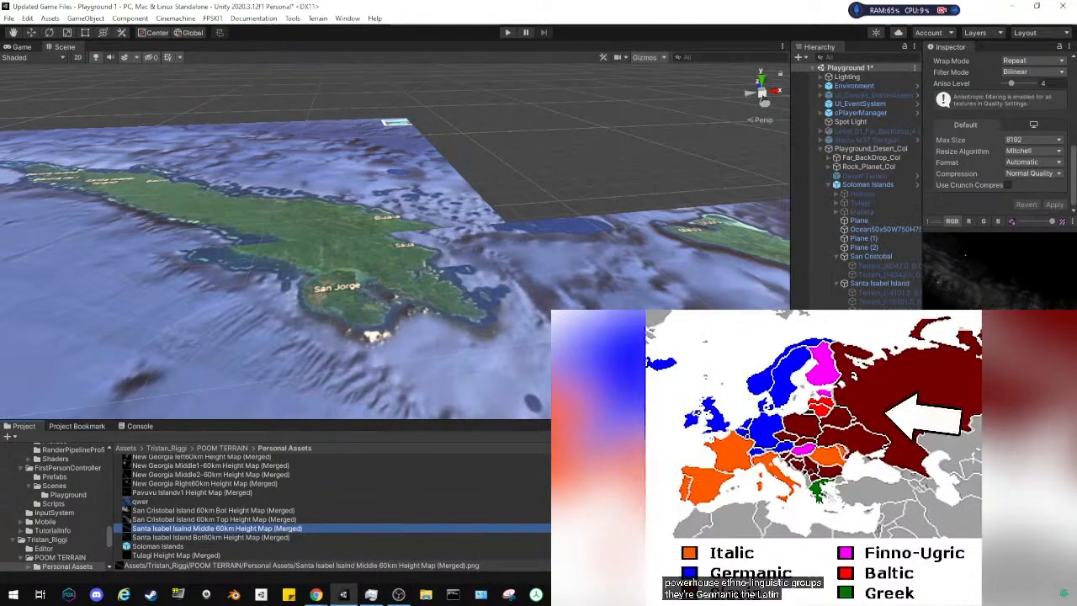
{"action": "left_click", "coordinate": [869, 301]}
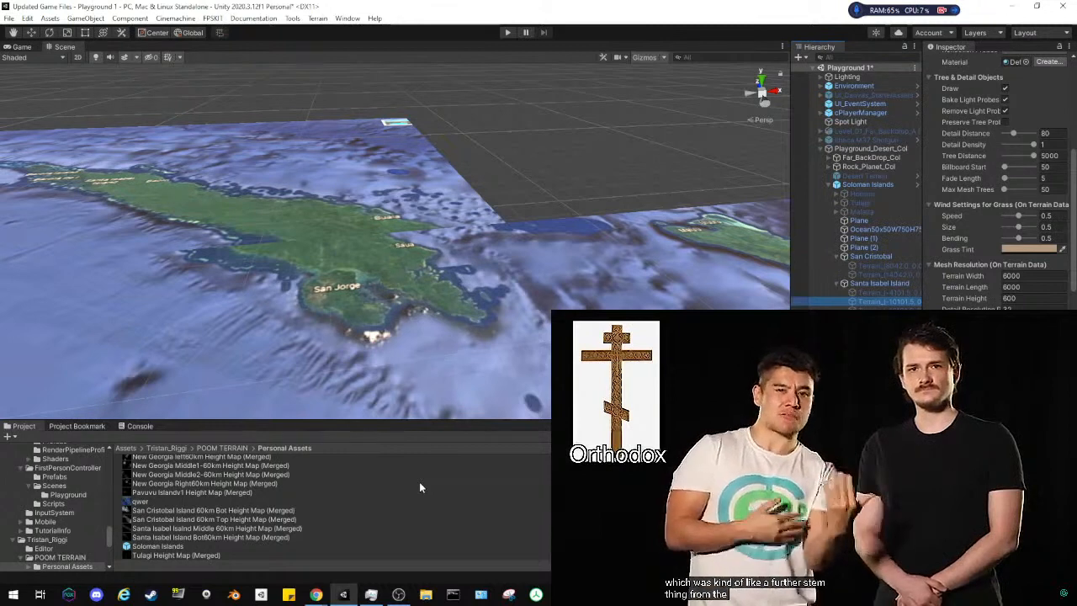
{"action": "scroll", "coordinate": [945, 175], "scroll_direction": "up", "scroll_amount": 5}
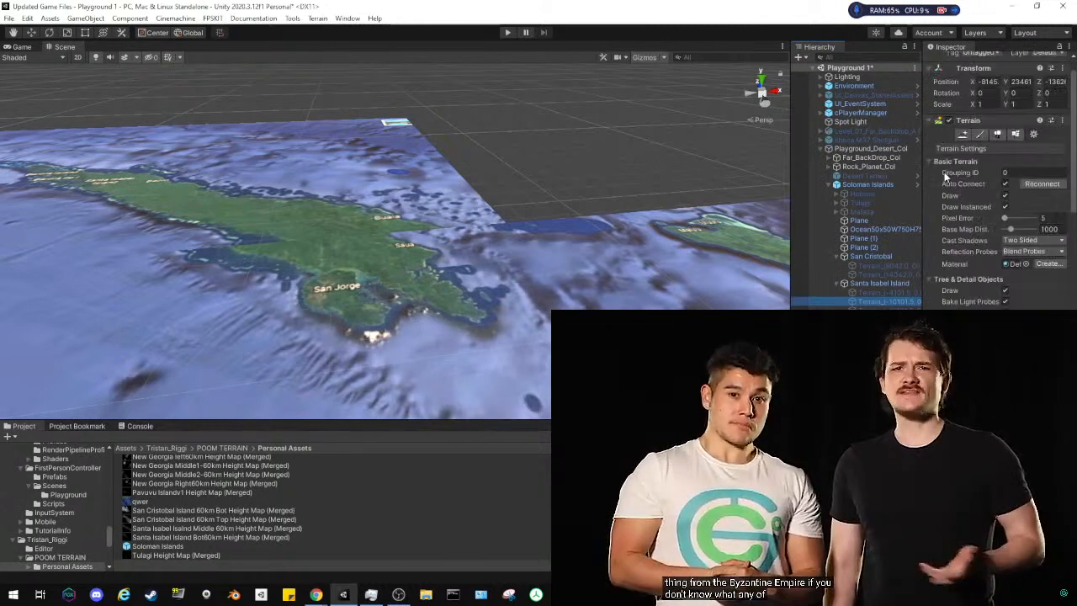
{"action": "scroll", "coordinate": [955, 89], "scroll_direction": "up", "scroll_amount": 2}
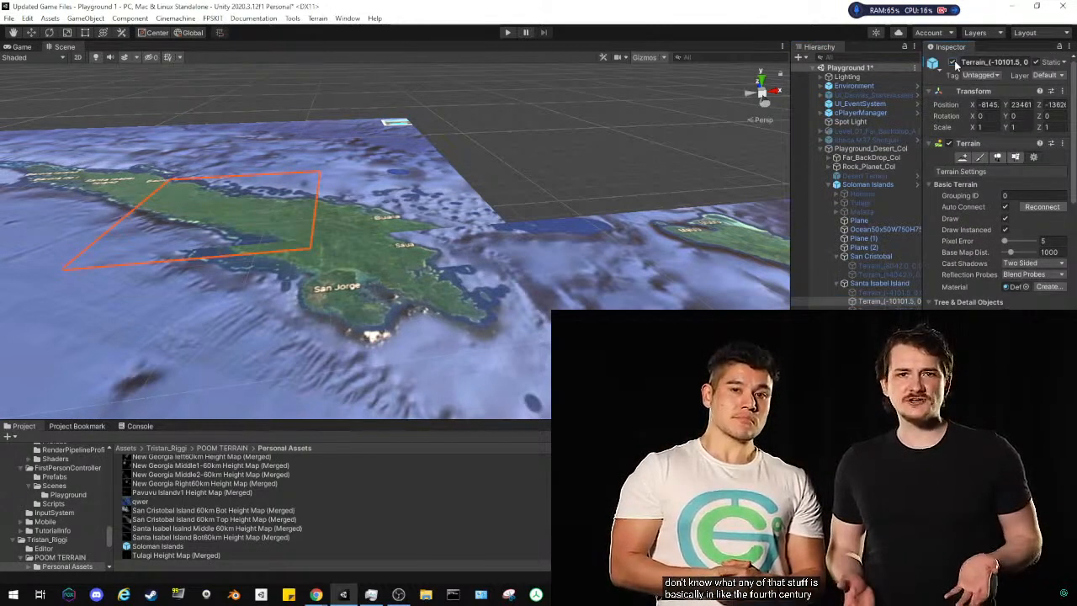
{"action": "scroll", "coordinate": [937, 285], "scroll_direction": "down", "scroll_amount": 3}
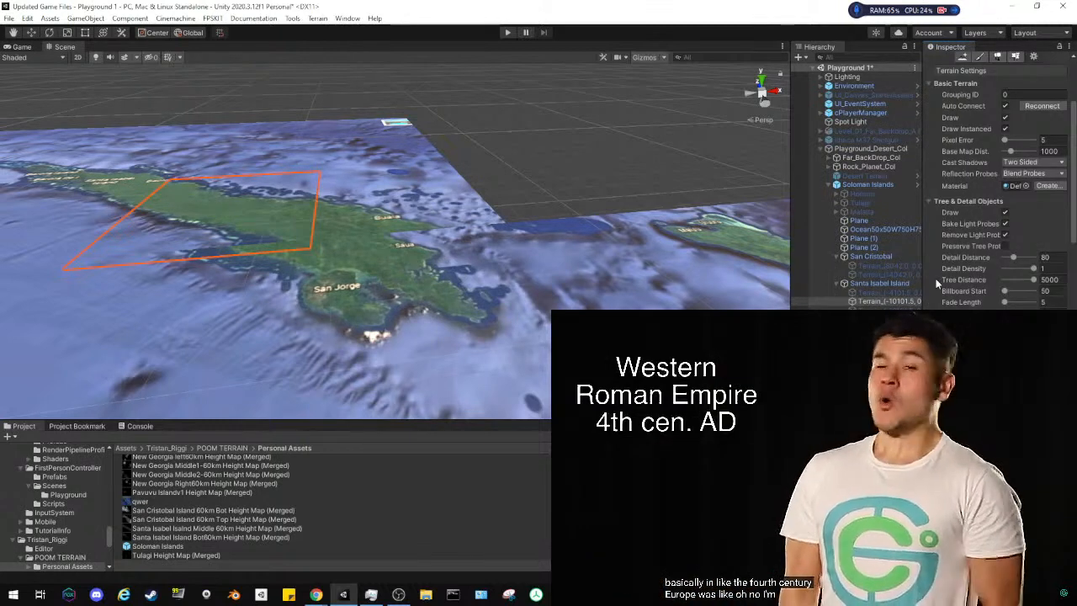
{"action": "left_click", "coordinate": [195, 528]}
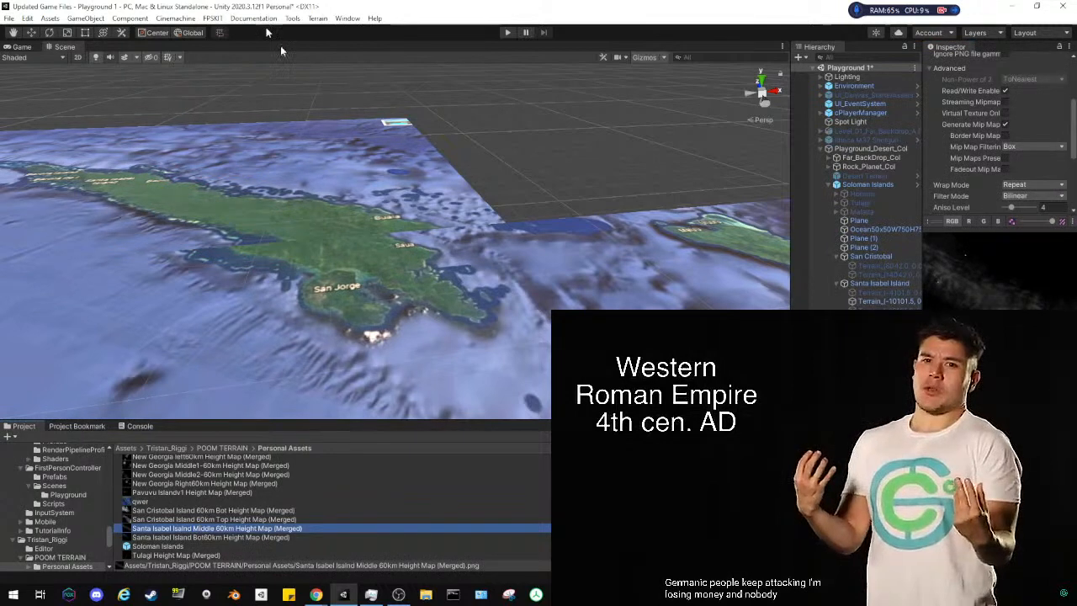
{"action": "left_click", "coordinate": [317, 17]}
{"action": "left_click", "coordinate": [328, 33]}
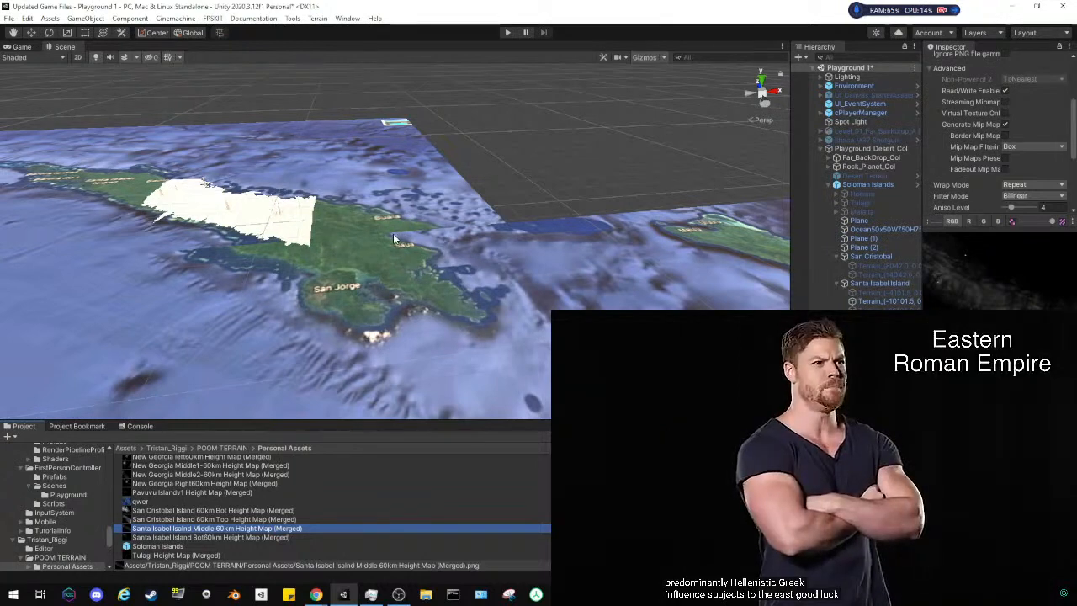
Preview the Isabel Island Top 60km Height Map (Merged) texture and deactivate Santa Isabel's second child terrain, Terrain_(-10101.5, 0.0)
{"action": "left_click_drag", "start_coordinate": [313, 296], "coordinate": [179, 293], "text": "alt"}
{"action": "middle_click_drag", "start_coordinate": [178, 293], "coordinate": [533, 292]}
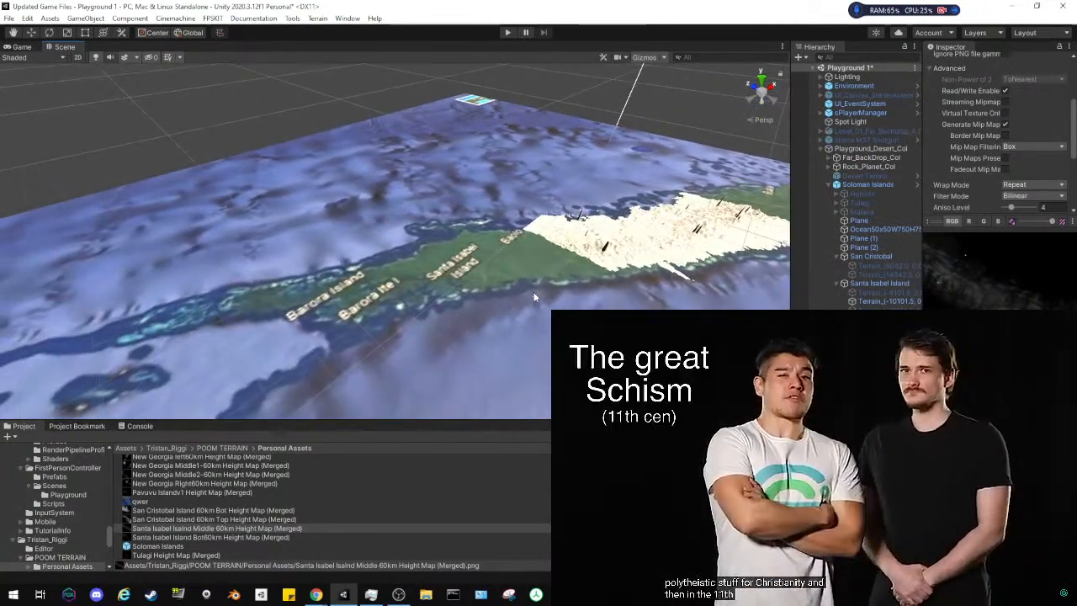
{"action": "left_click_drag", "start_coordinate": [577, 262], "coordinate": [520, 290], "text": "alt"}
{"action": "scroll", "coordinate": [263, 511], "scroll_direction": "up", "scroll_amount": 4}
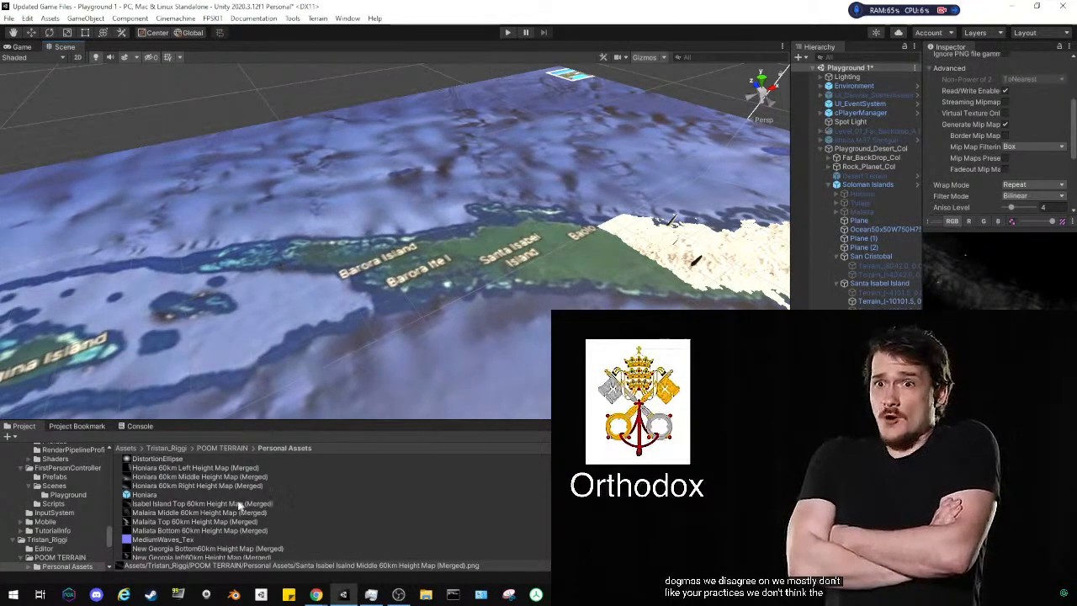
{"action": "left_click", "coordinate": [239, 504]}
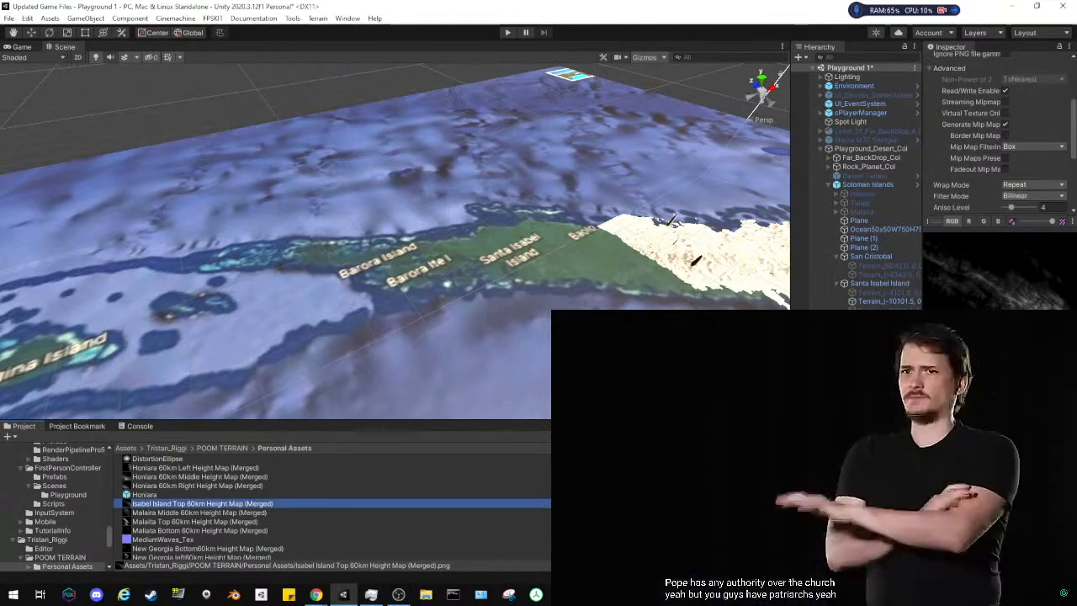
{"action": "left_click", "coordinate": [856, 302]}
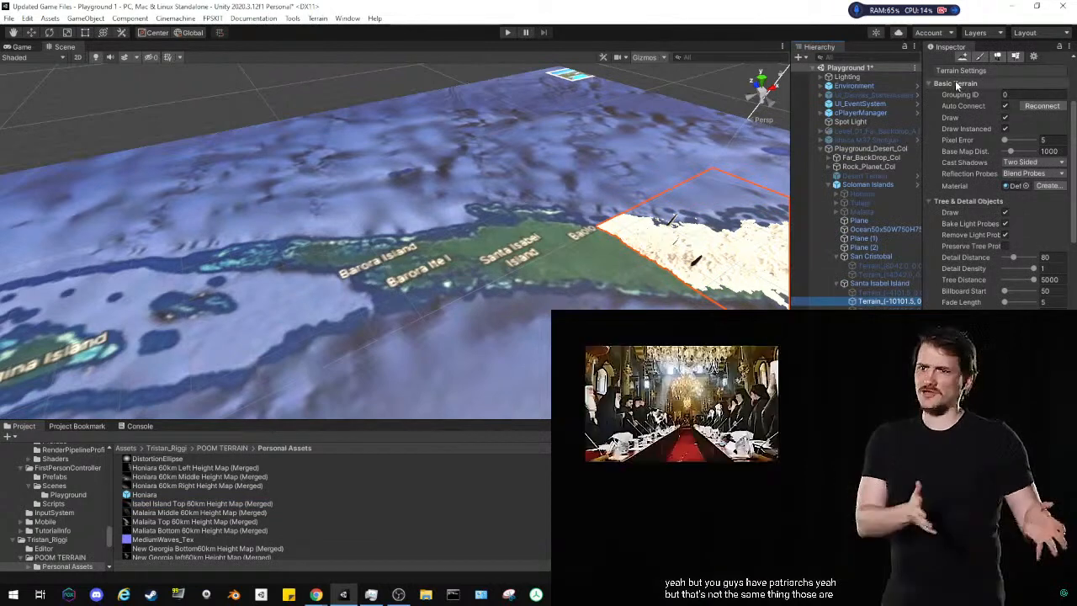
{"action": "left_click", "coordinate": [953, 64]}
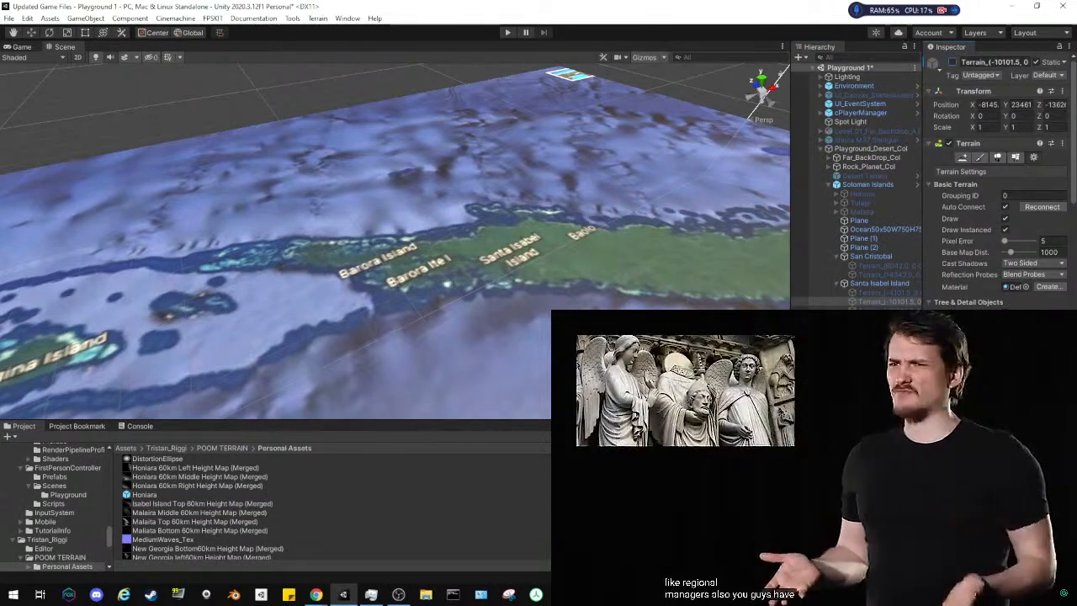
Select Santa Isabel's third child terrain, Terrain_(-16101.5, 0.0), and save the Playground 1 scene
{"action": "left_click", "coordinate": [884, 309]}
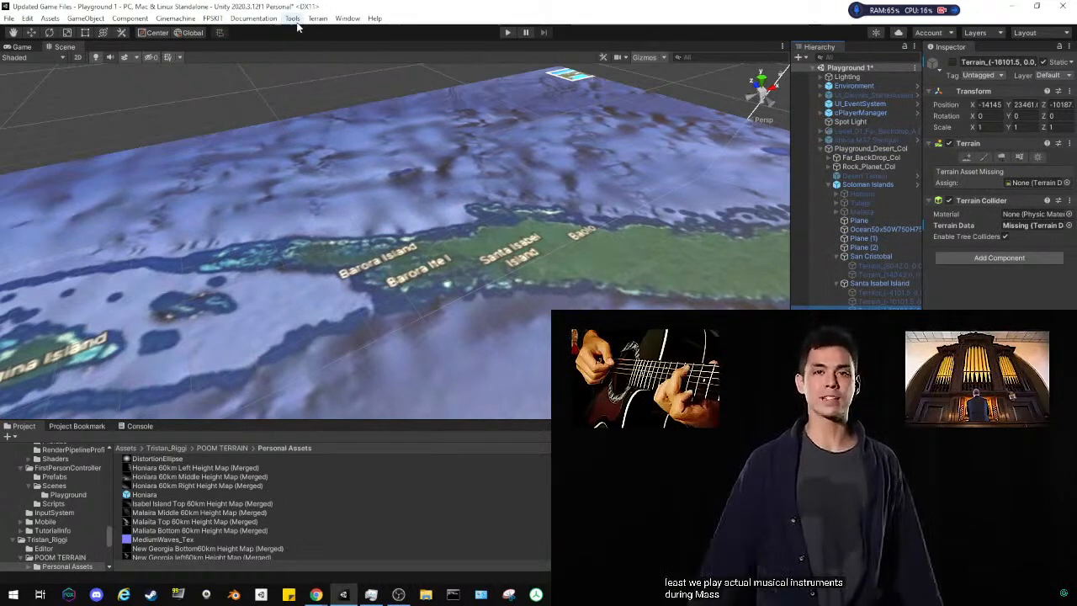
{"action": "left_click", "coordinate": [8, 17]}
{"action": "left_click", "coordinate": [31, 80]}
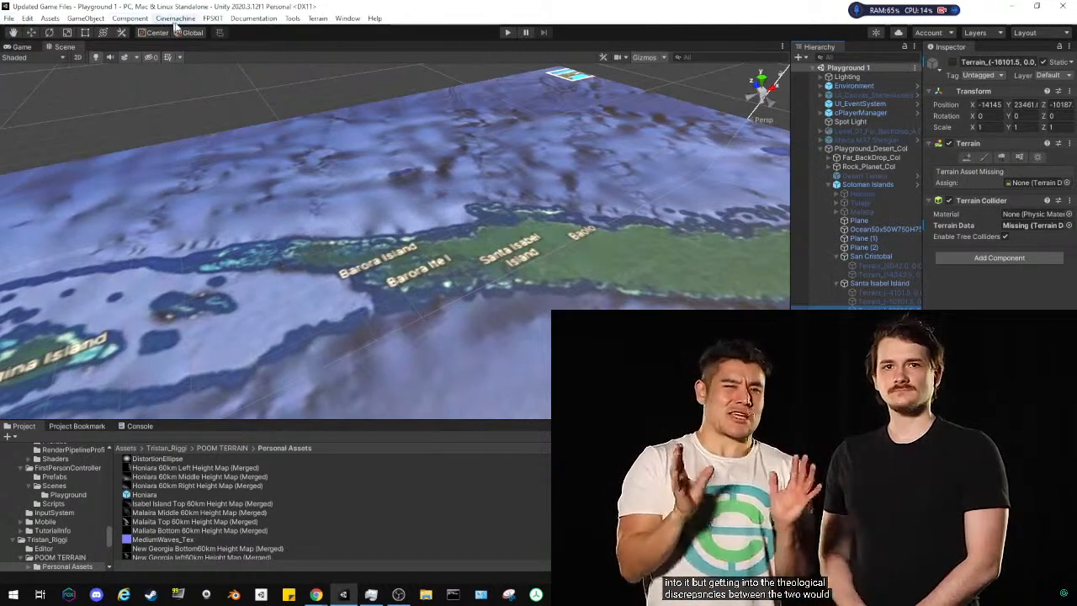
Create a new terrain object in the scene and locate the terrain data asset used by its Terrain Collider
{"action": "left_click", "coordinate": [85, 18]}
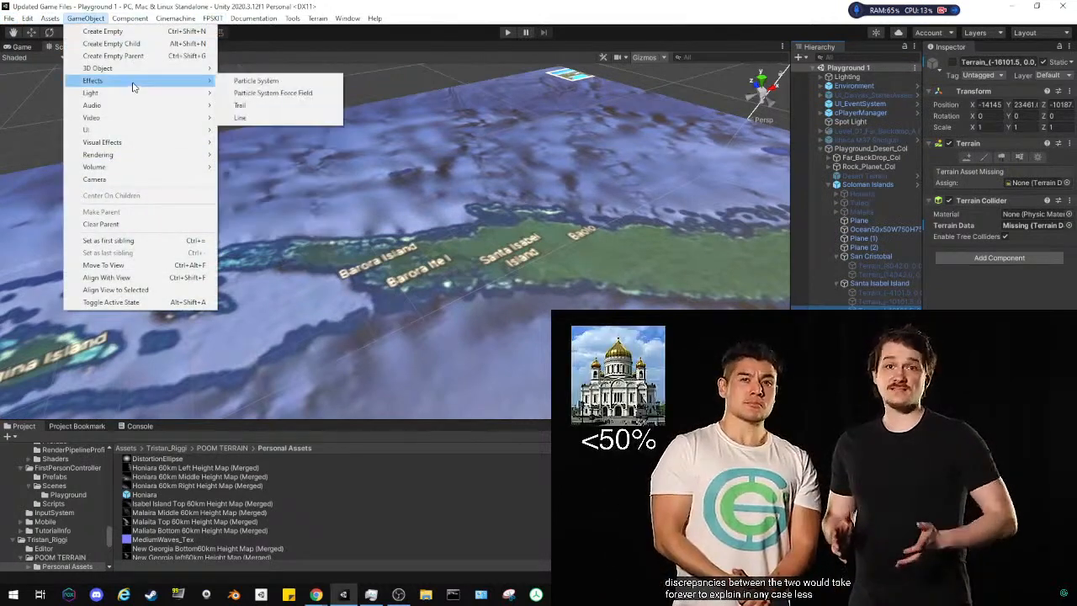
{"action": "mouse_move", "coordinate": [142, 71]}
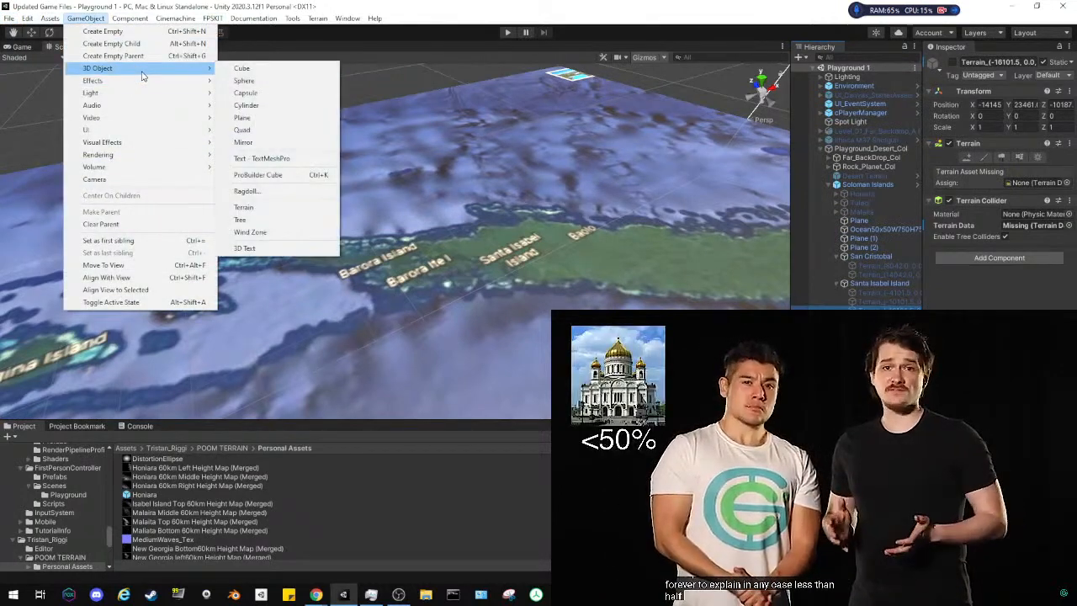
{"action": "left_click", "coordinate": [293, 212]}
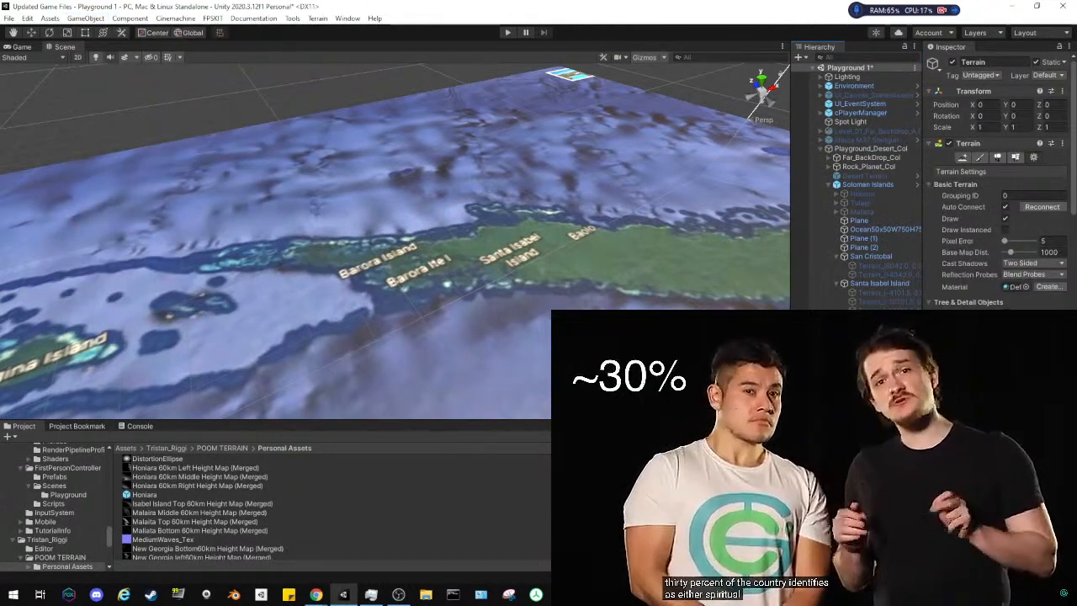
{"action": "key", "text": "Delete"}
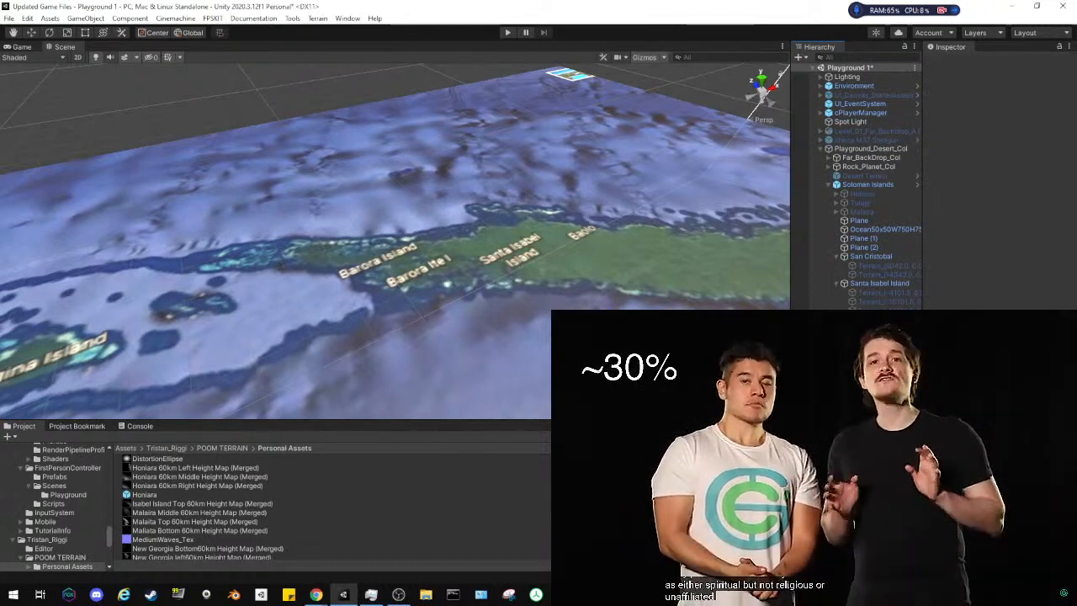
{"action": "key", "text": "ctrl+z"}
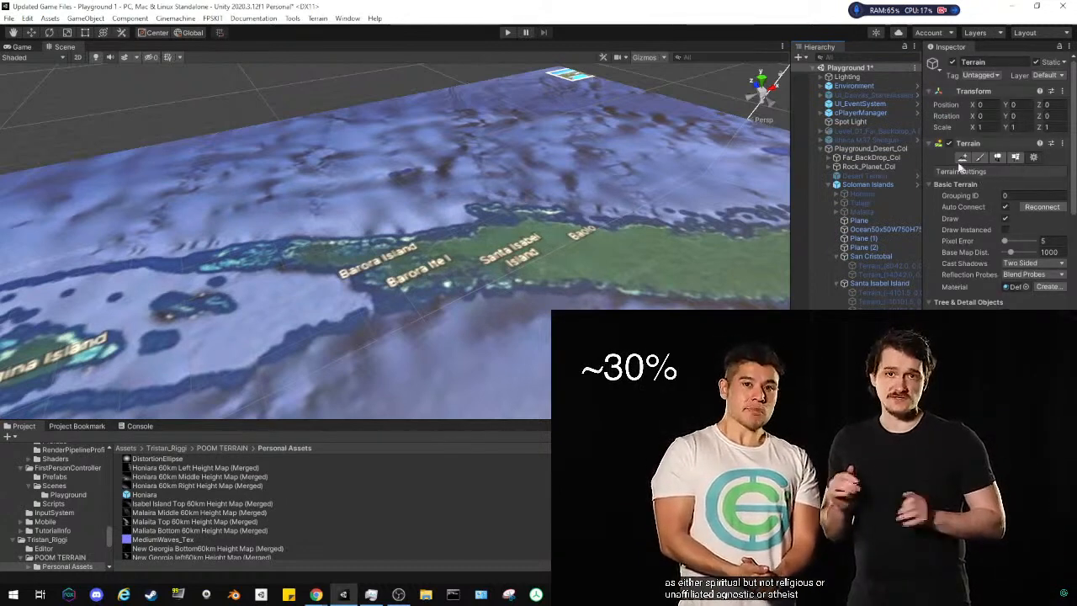
{"action": "left_click", "coordinate": [966, 158]}
{"action": "left_click", "coordinate": [1003, 247]}
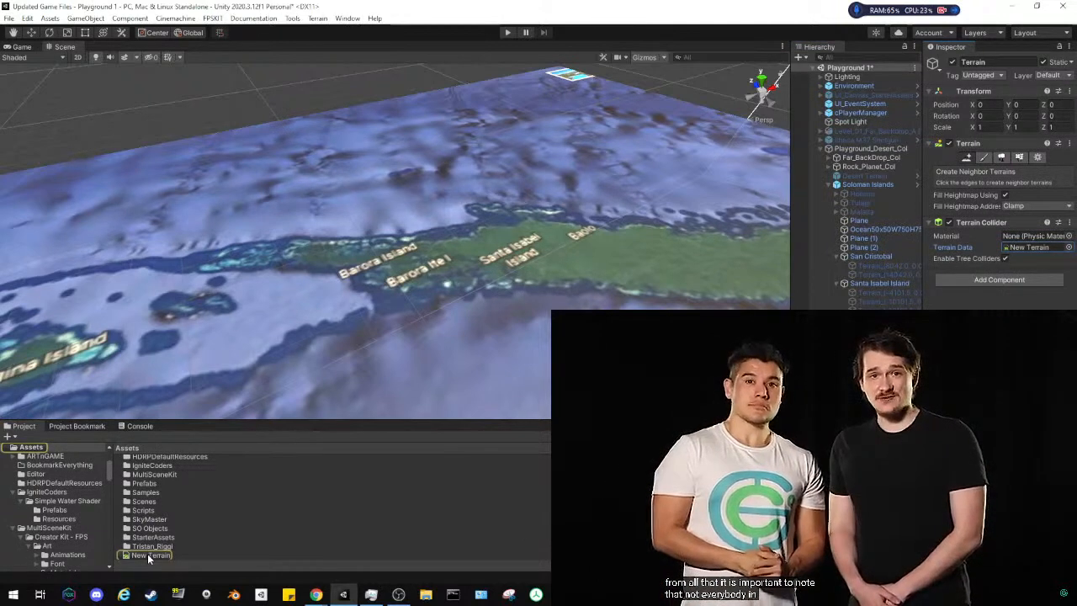
Rename the New Terrain data asset in the Assets folder to SantaIsabel_3_Terrain
{"action": "left_click", "coordinate": [148, 553]}
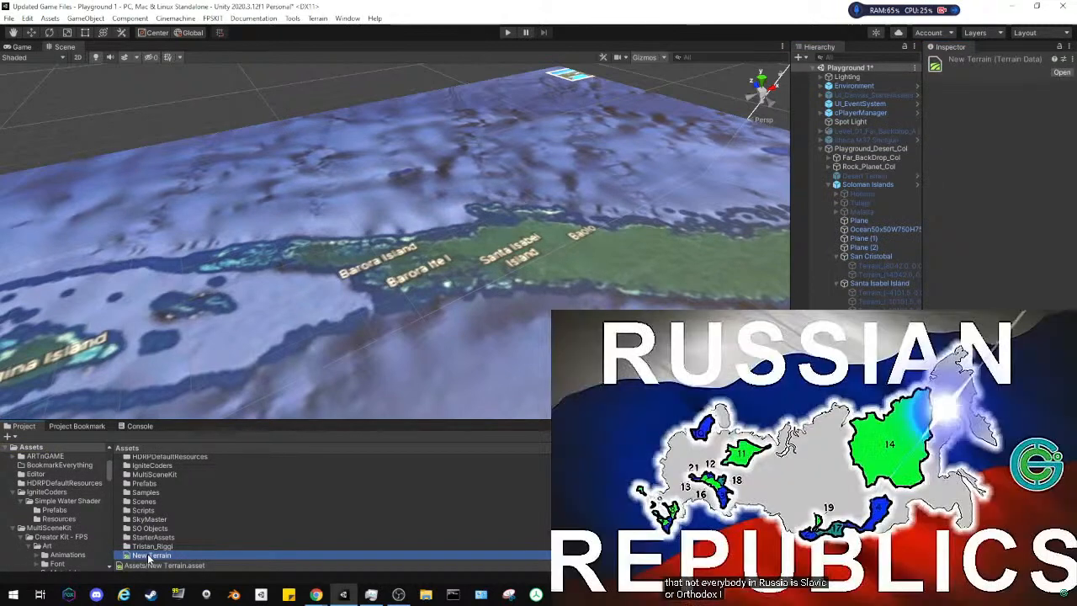
{"action": "left_click", "coordinate": [148, 555]}
{"action": "type", "text": "San"}
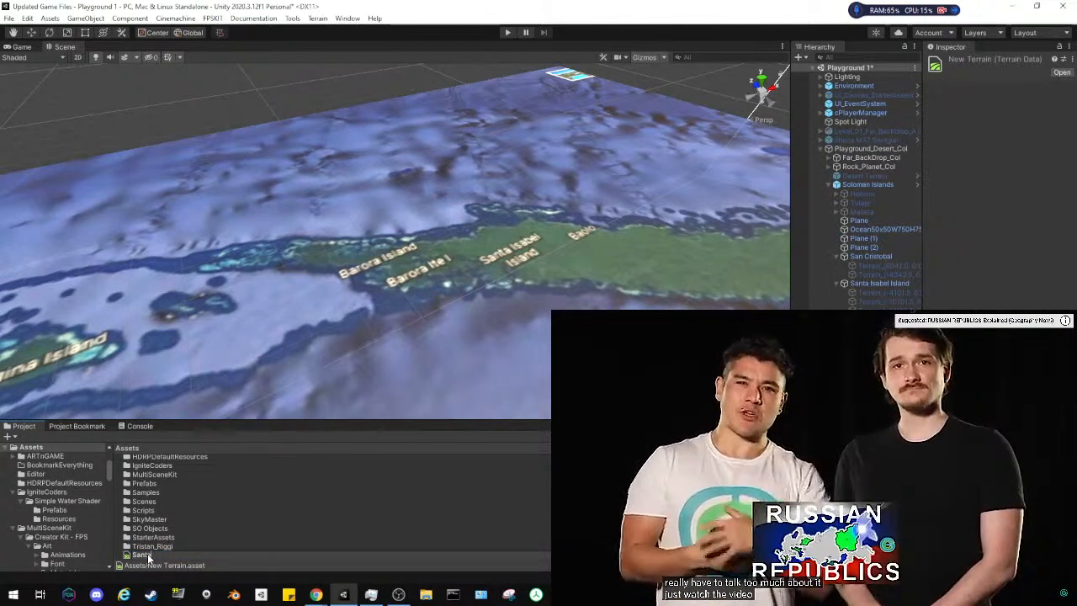
{"action": "type", "text": "taIsa"}
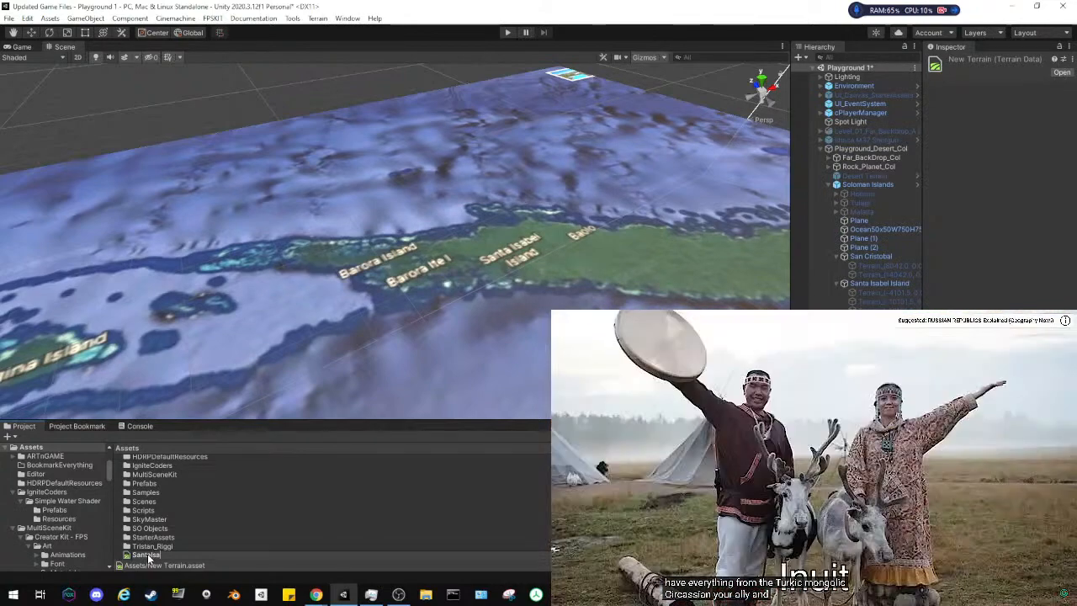
{"action": "type", "text": "bel_3"}
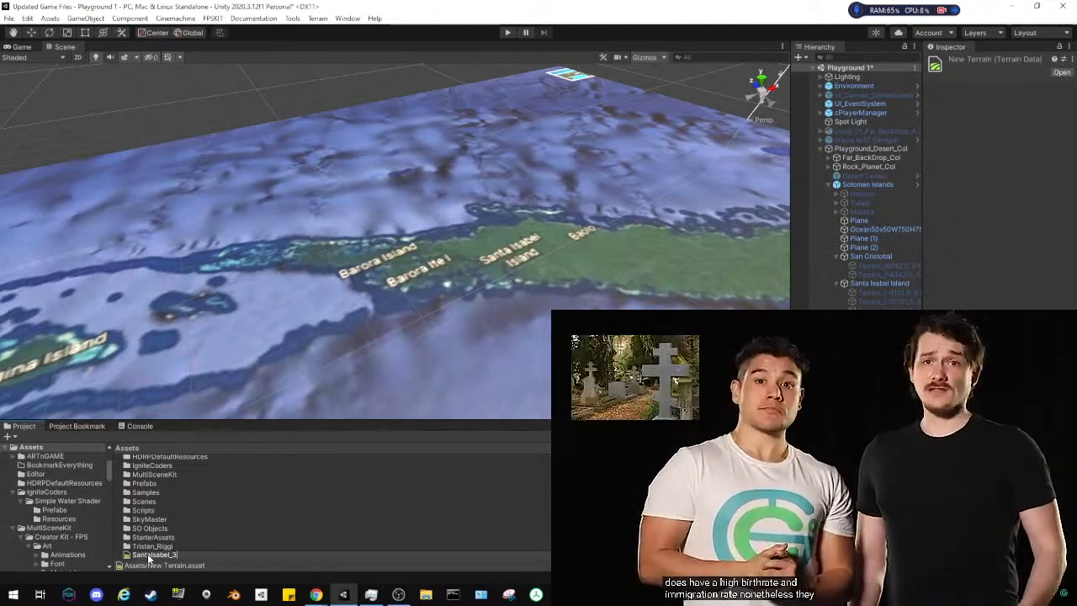
{"action": "type", "text": "_Terrain"}
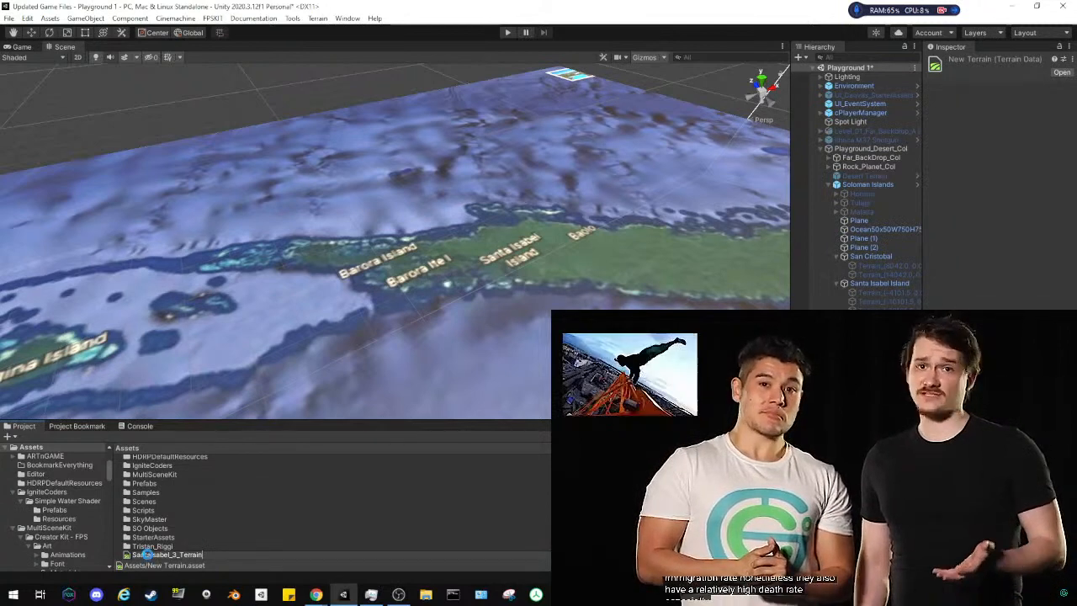
{"action": "key", "text": "Return"}
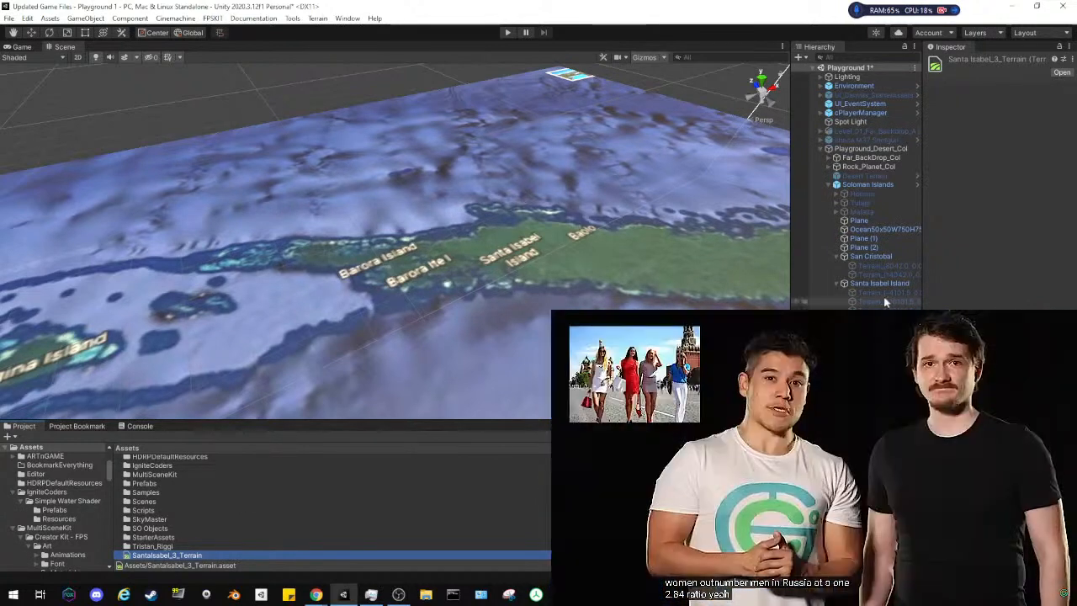
Activate Santa Isabel's third child terrain, Terrain_(-16101.5, 0.0), and assign the SantaIsabel_3_Terrain data to it and its Terrain Collider
{"action": "left_click", "coordinate": [872, 282]}
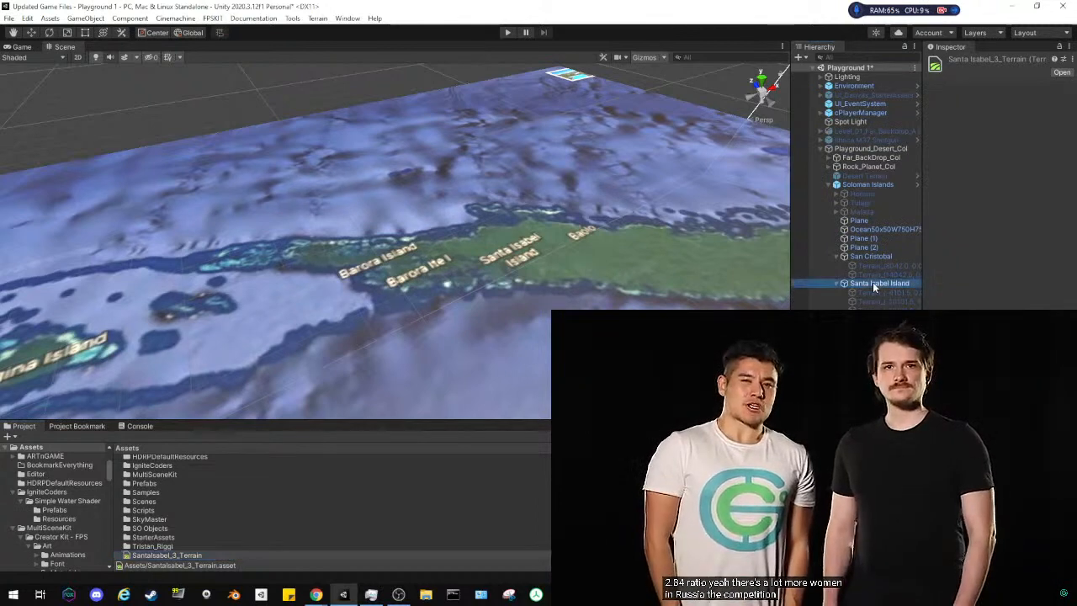
{"action": "left_click", "coordinate": [880, 301]}
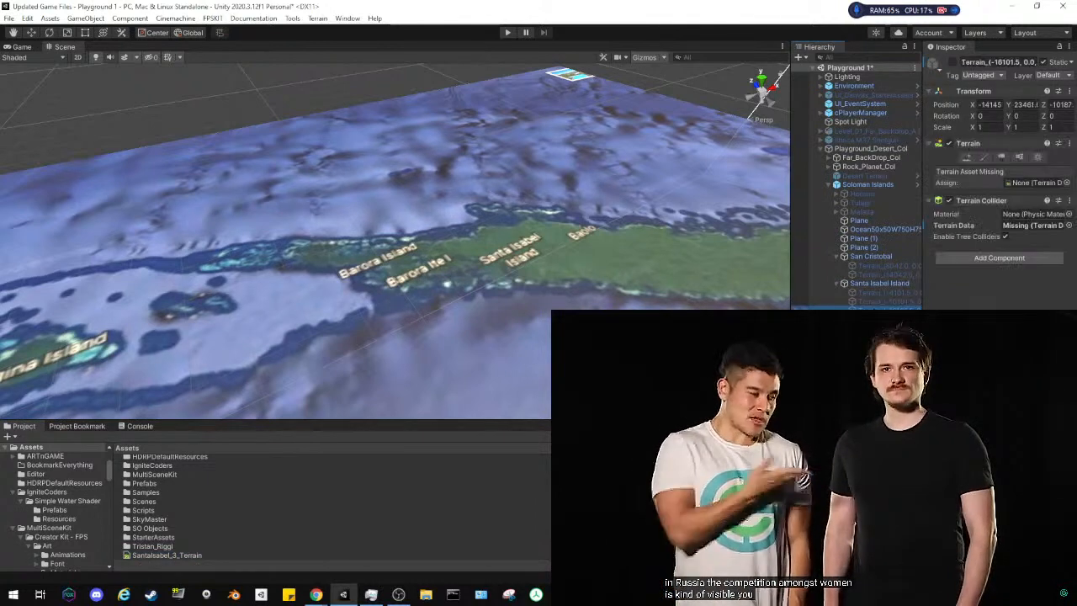
{"action": "left_click", "coordinate": [1066, 183]}
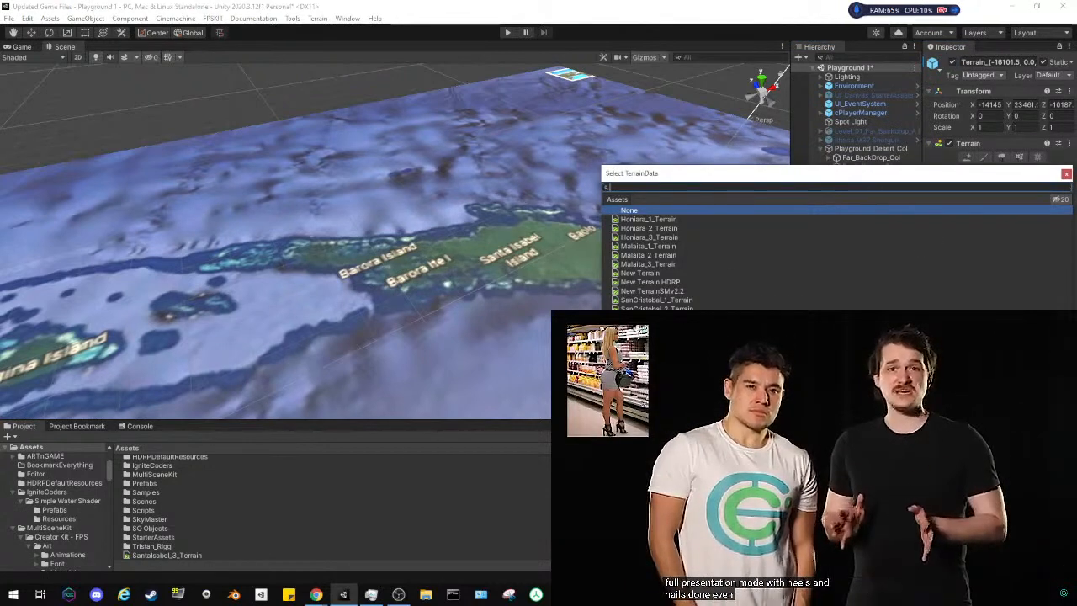
{"action": "left_click", "coordinate": [1066, 173]}
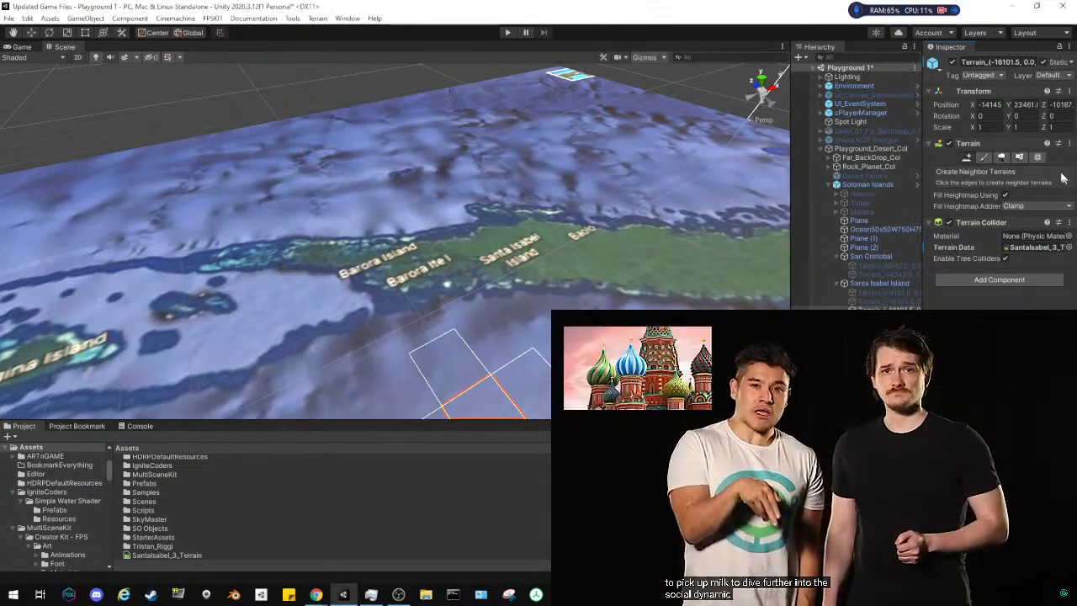
Set the terrain width and terrain length of Santa Isabel's third child terrain, Terrain_(-16101.5, 0.0), to 6000
{"action": "left_click", "coordinate": [1038, 159]}
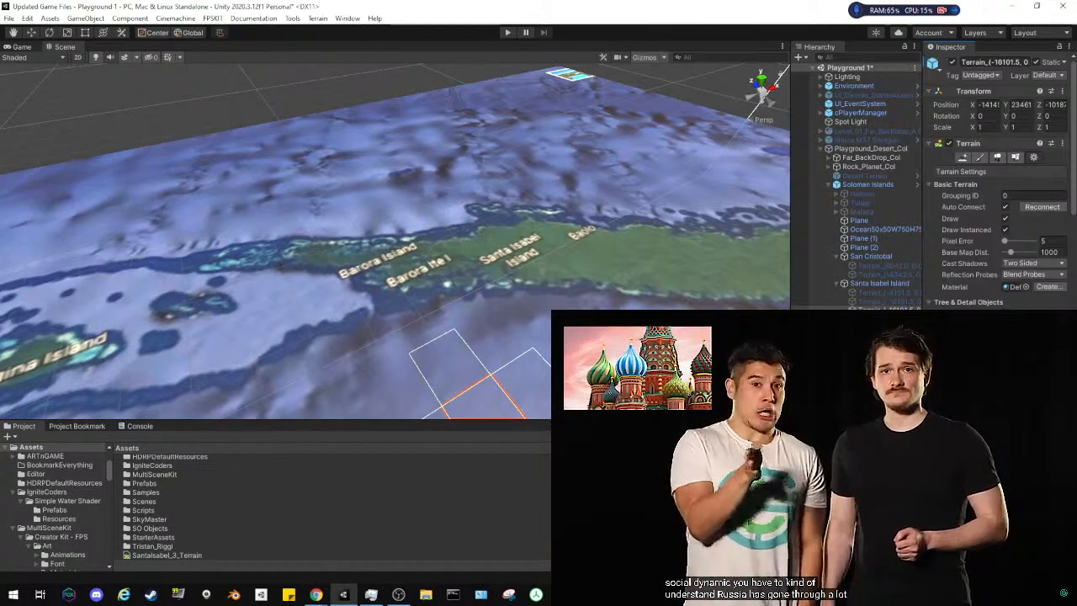
{"action": "scroll", "coordinate": [993, 160], "scroll_direction": "down", "scroll_amount": 5}
{"action": "left_click", "coordinate": [1006, 97]}
{"action": "type", "text": "8000"}
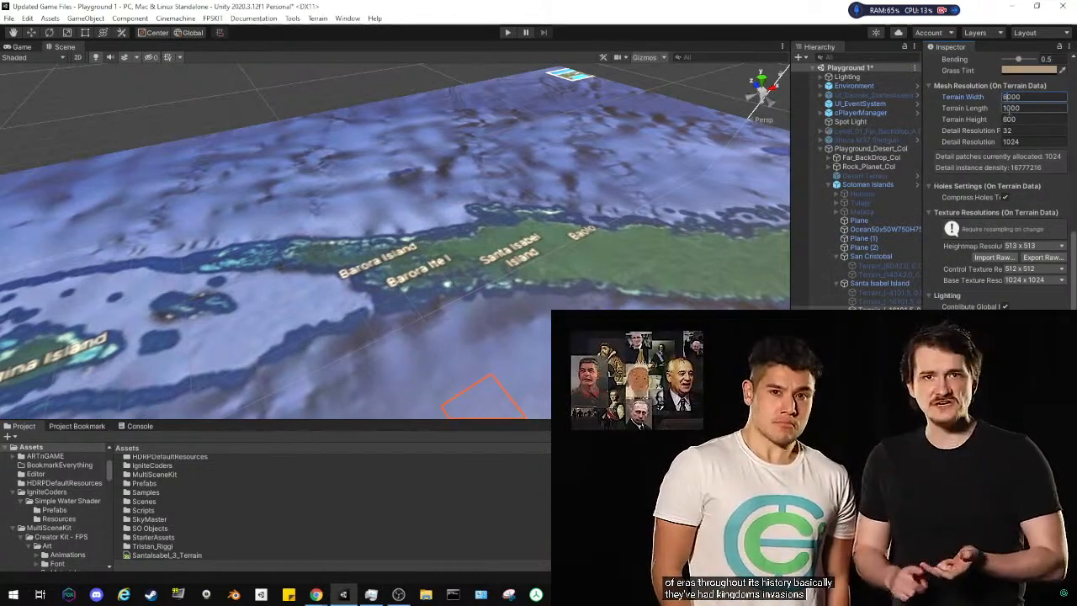
{"action": "left_click", "coordinate": [1010, 108]}
{"action": "type", "text": "8000"}
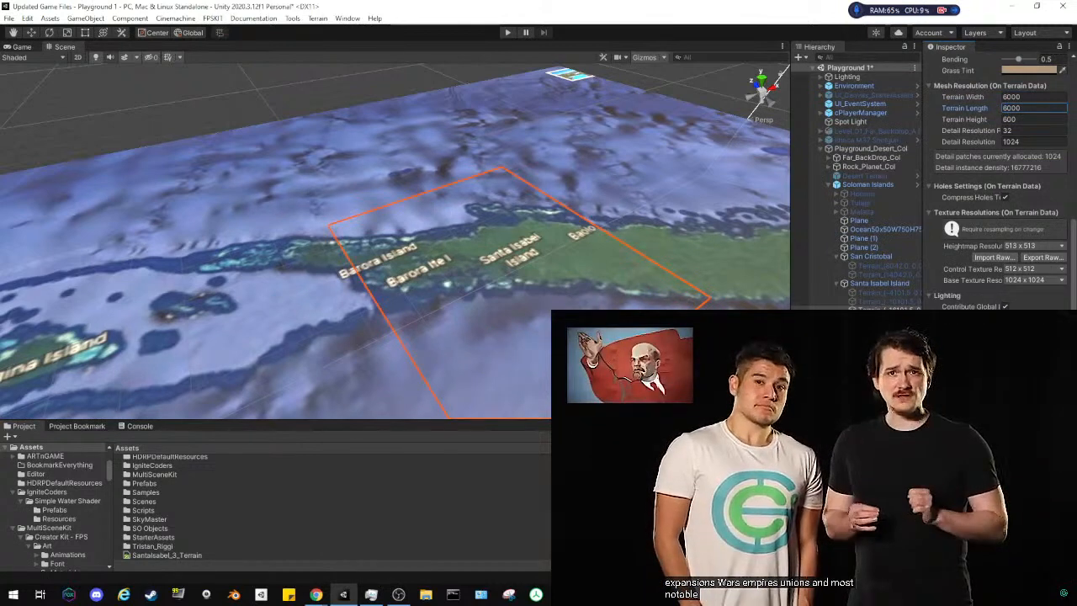
{"action": "scroll", "coordinate": [997, 185], "scroll_direction": "down", "scroll_amount": 3}
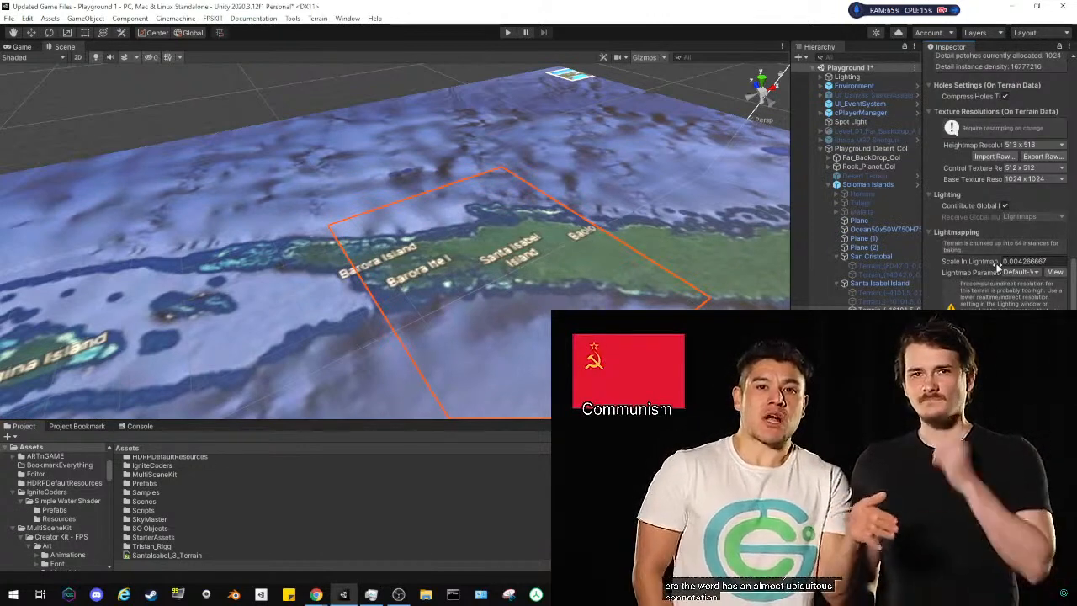
{"action": "scroll", "coordinate": [934, 231], "scroll_direction": "up", "scroll_amount": 6}
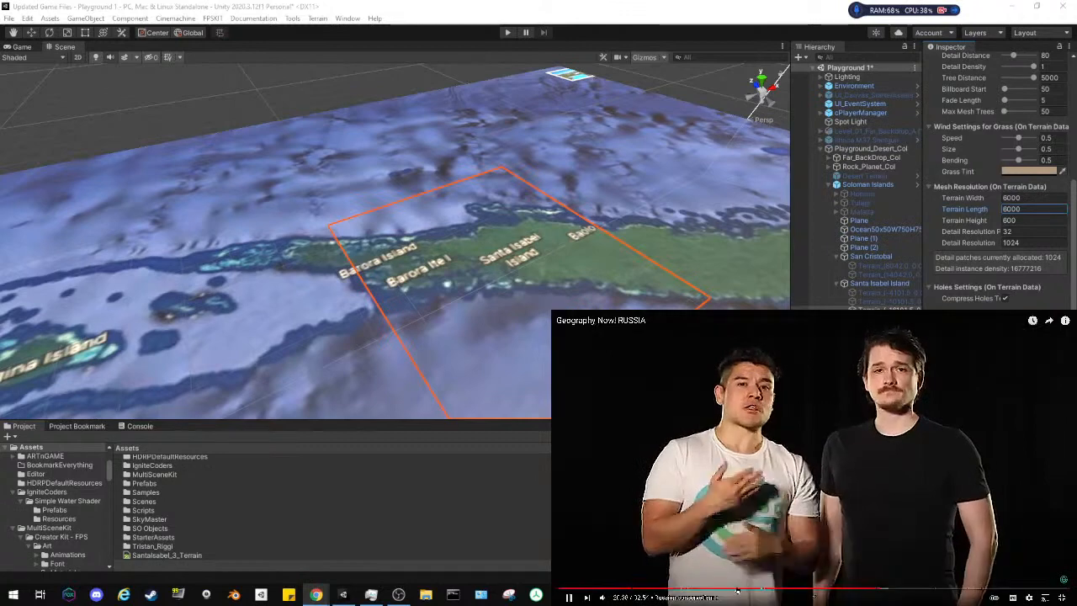
{"action": "key", "text": "super"}
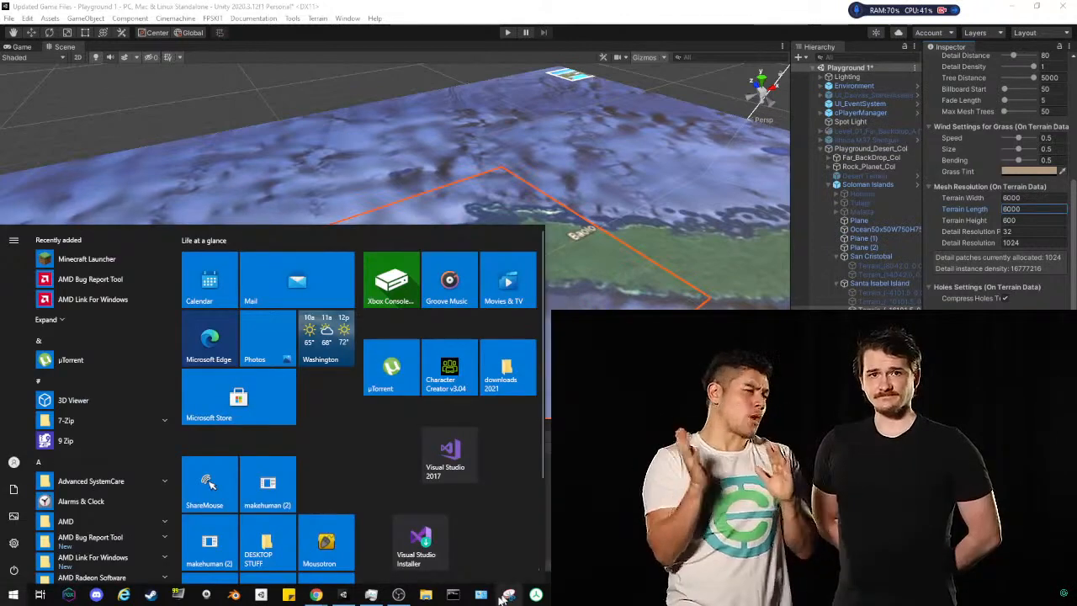
{"action": "left_click", "coordinate": [395, 595]}
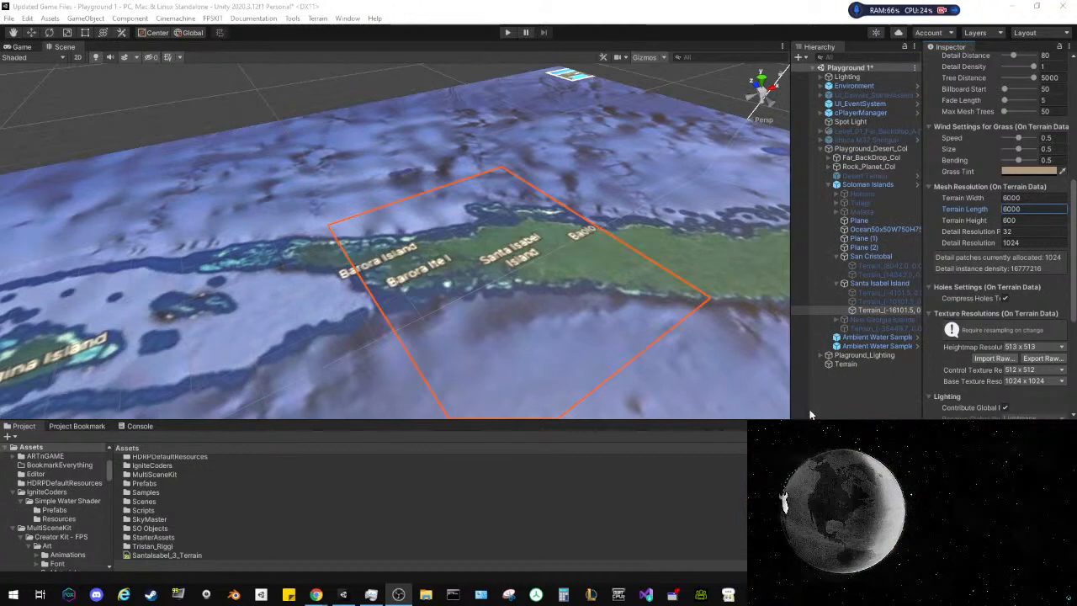
{"action": "key", "text": "alt+Tab"}
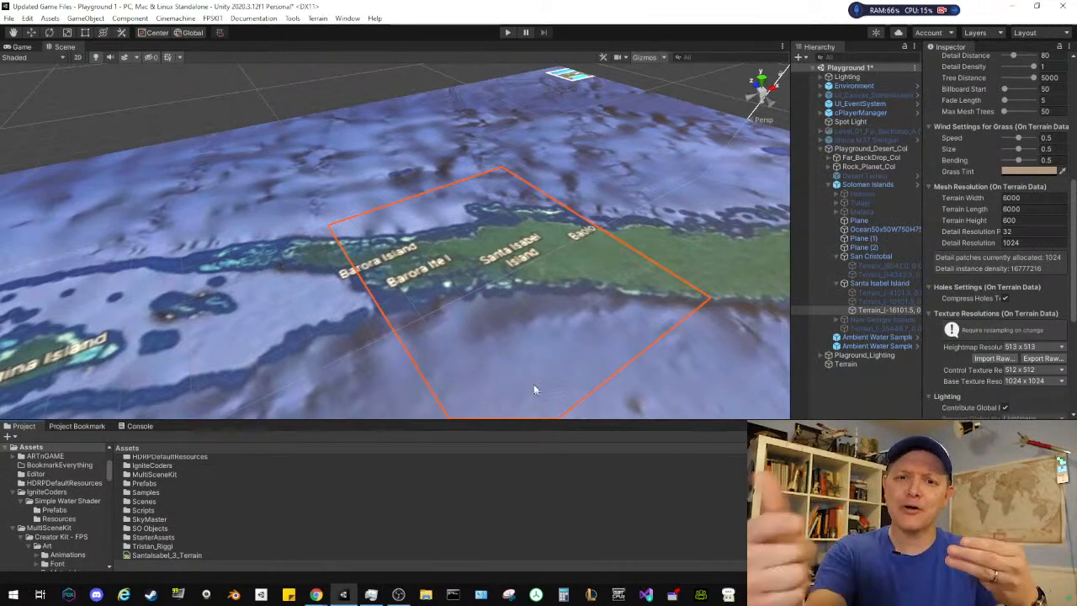
Review the mesh resolution, texture resolution and Terrain Collider settings of Santa Isabel's third child terrain, Terrain_(-16101.5, 0.0)
{"action": "left_click", "coordinate": [847, 391]}
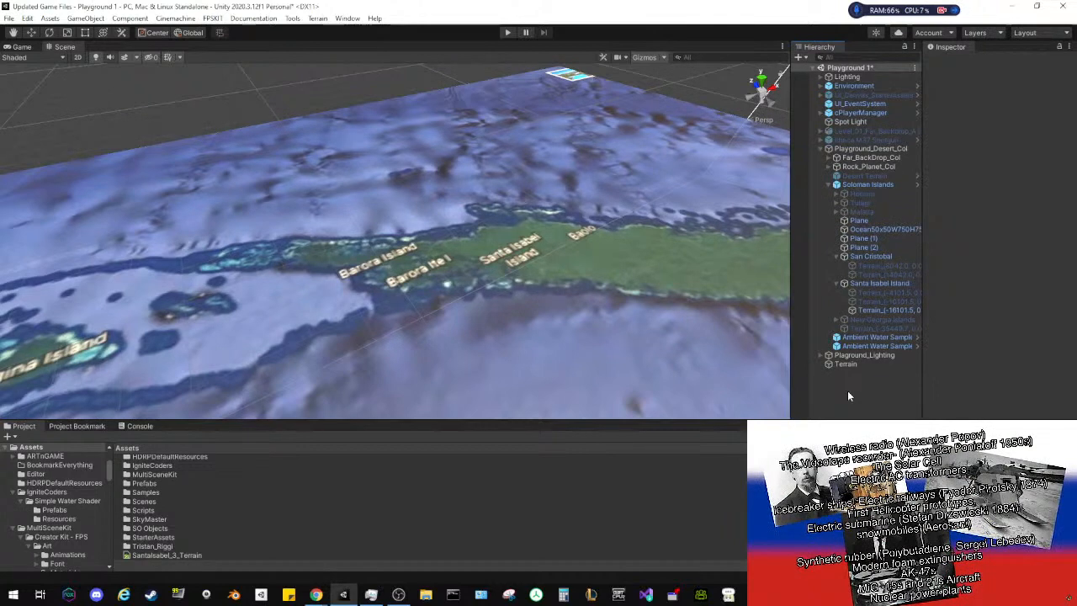
{"action": "left_click", "coordinate": [856, 315]}
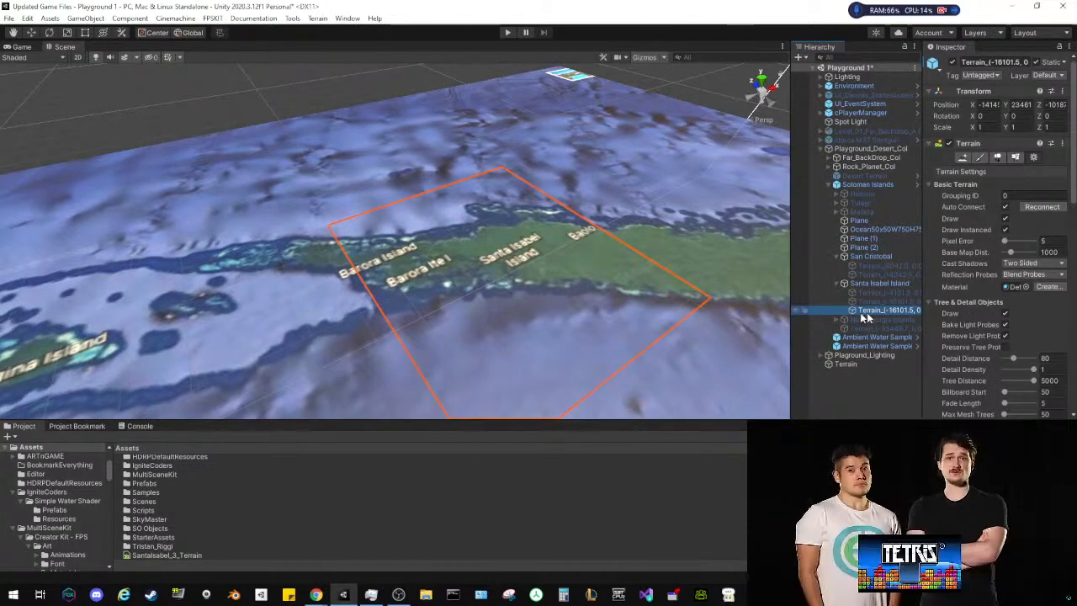
{"action": "scroll", "coordinate": [932, 320], "scroll_direction": "down", "scroll_amount": 3}
{"action": "scroll", "coordinate": [930, 320], "scroll_direction": "down", "scroll_amount": 4}
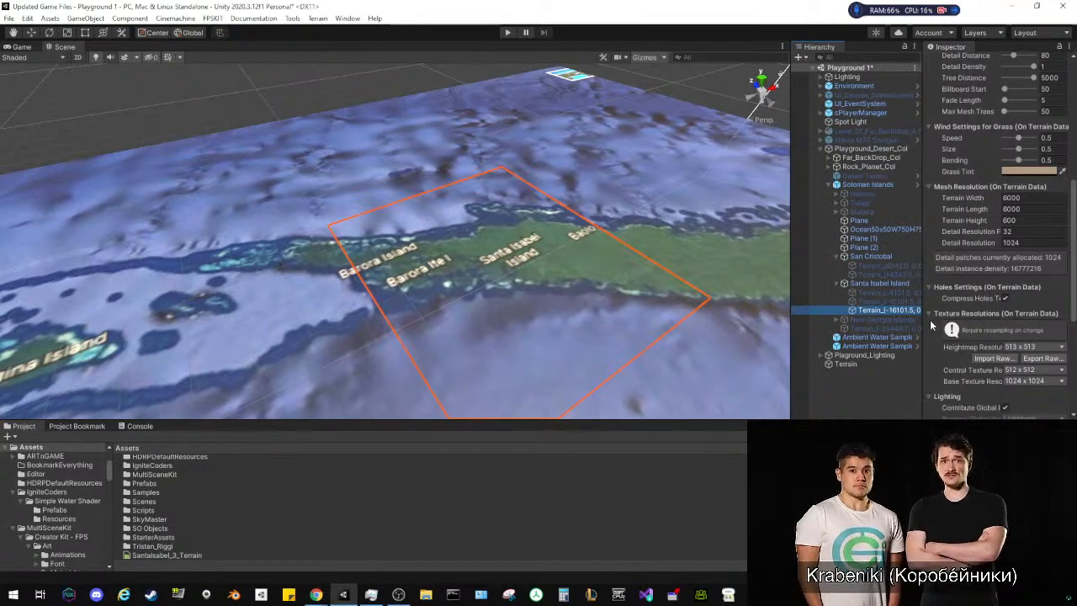
{"action": "scroll", "coordinate": [932, 326], "scroll_direction": "down", "scroll_amount": 4}
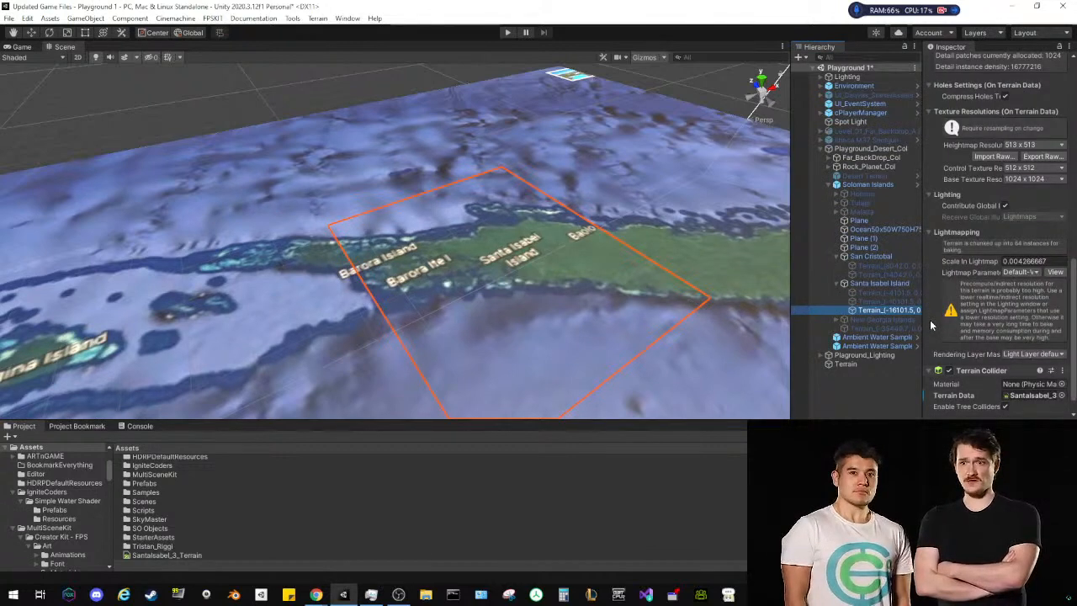
{"action": "scroll", "coordinate": [930, 320], "scroll_direction": "up", "scroll_amount": 10}
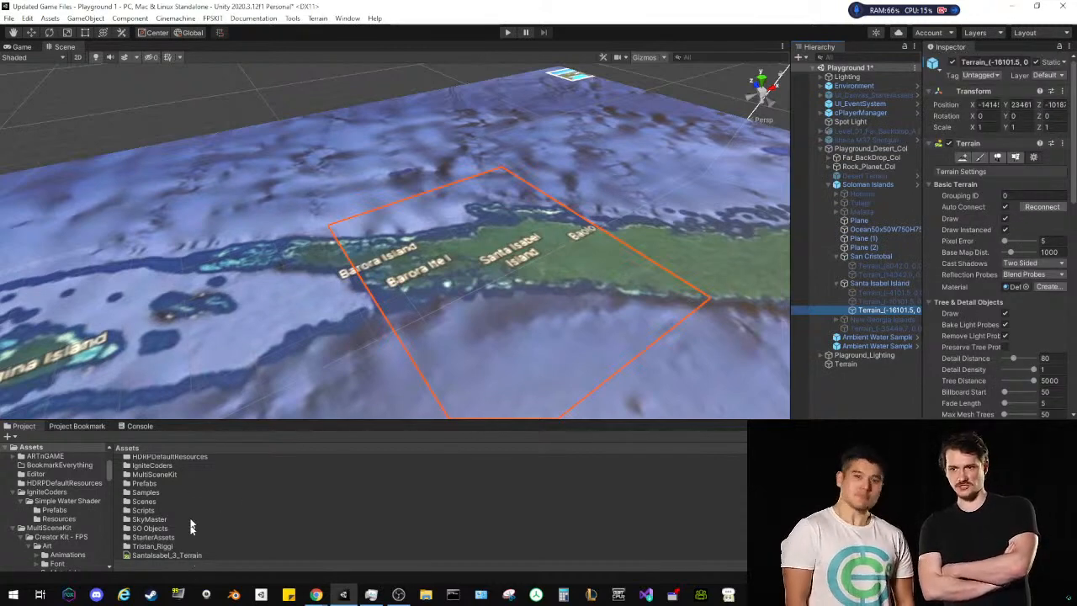
Apply the Isabel Island Top 60km Height Map (Merged) texture from Personal Assets as the heightmap of Santa Isabel's third child terrain
{"action": "left_click", "coordinate": [74, 426]}
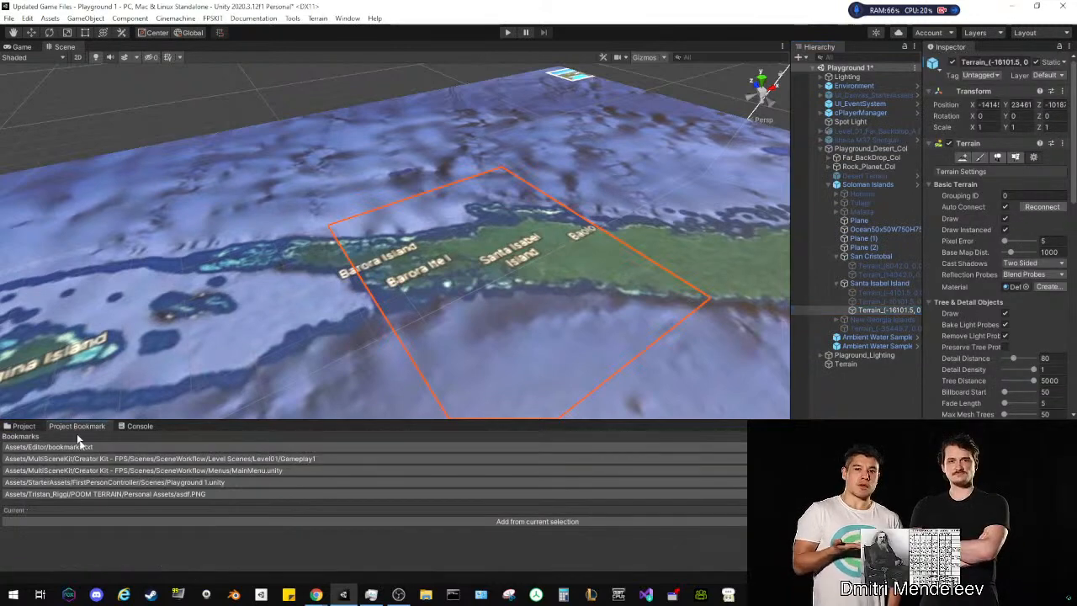
{"action": "left_click", "coordinate": [100, 495]}
{"action": "left_click", "coordinate": [24, 426]}
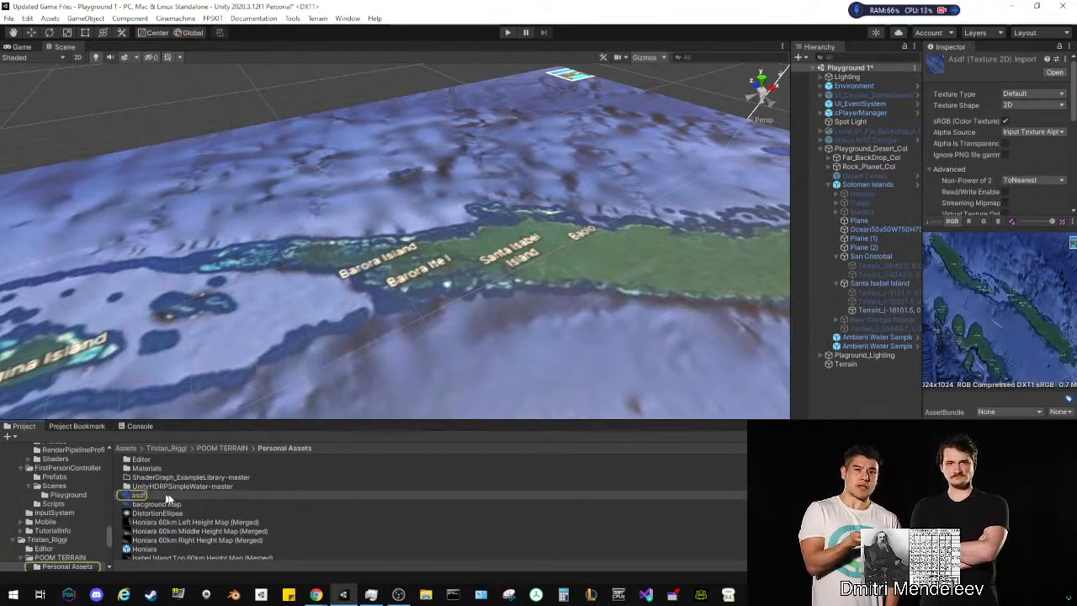
{"action": "scroll", "coordinate": [172, 498], "scroll_direction": "down", "scroll_amount": 2}
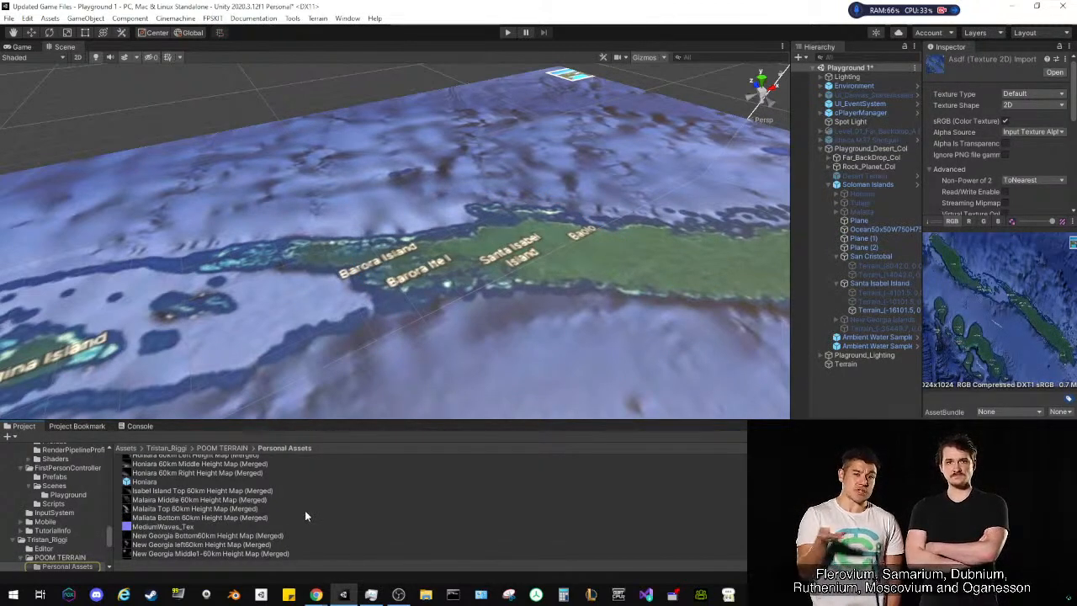
{"action": "scroll", "coordinate": [265, 526], "scroll_direction": "down", "scroll_amount": 3}
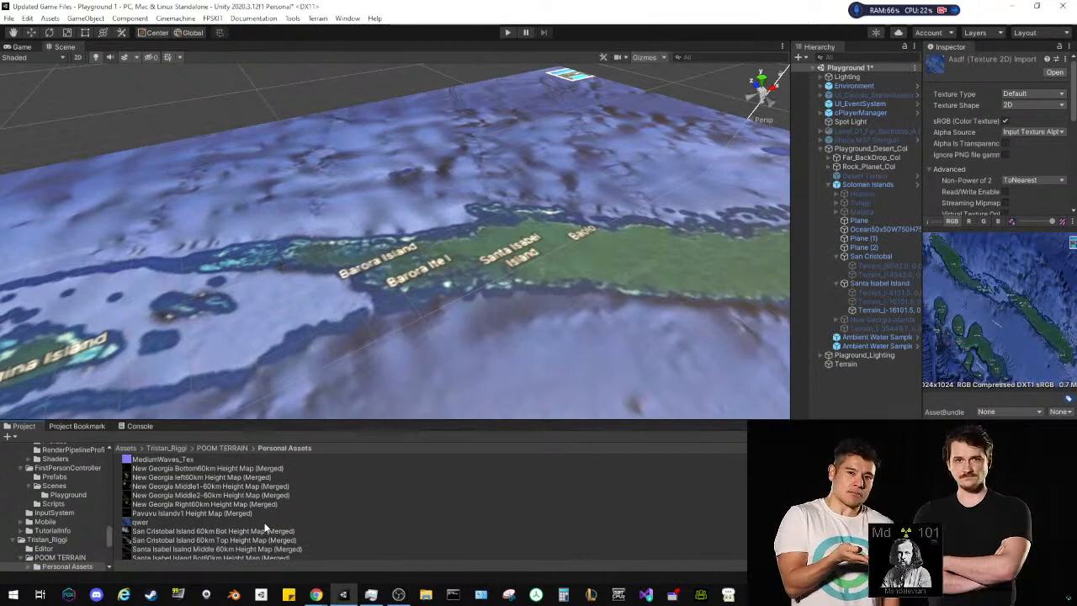
{"action": "scroll", "coordinate": [265, 527], "scroll_direction": "down", "scroll_amount": 1}
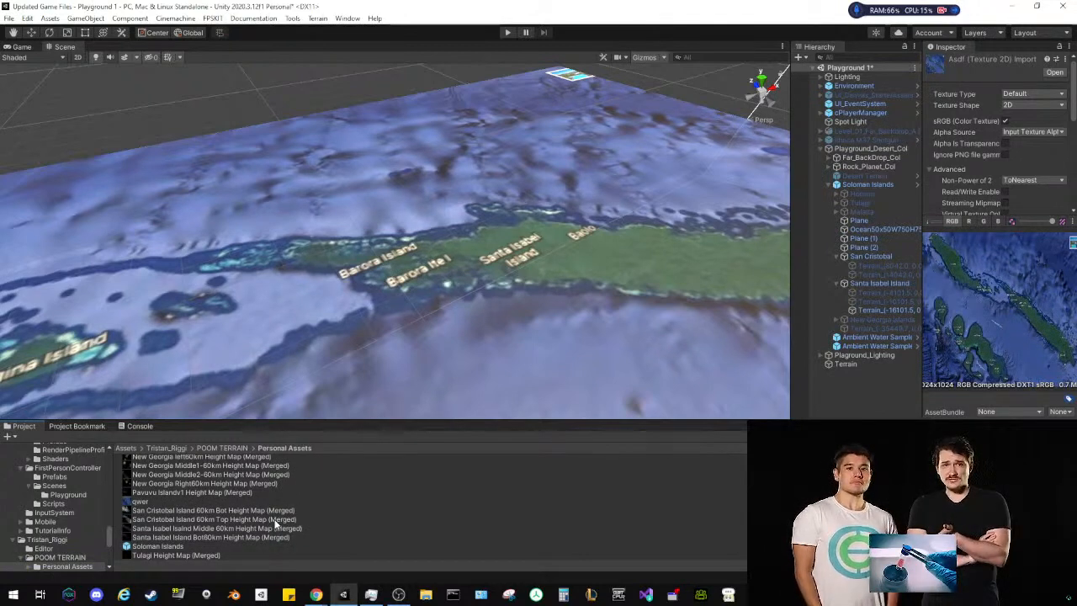
{"action": "scroll", "coordinate": [275, 523], "scroll_direction": "up", "scroll_amount": 4}
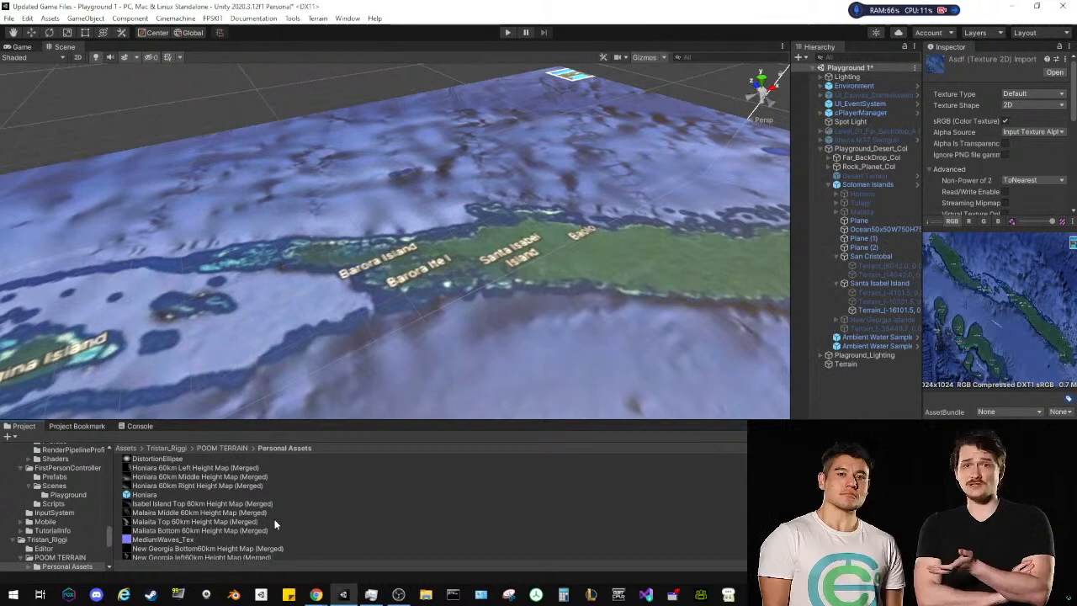
{"action": "left_click", "coordinate": [193, 505]}
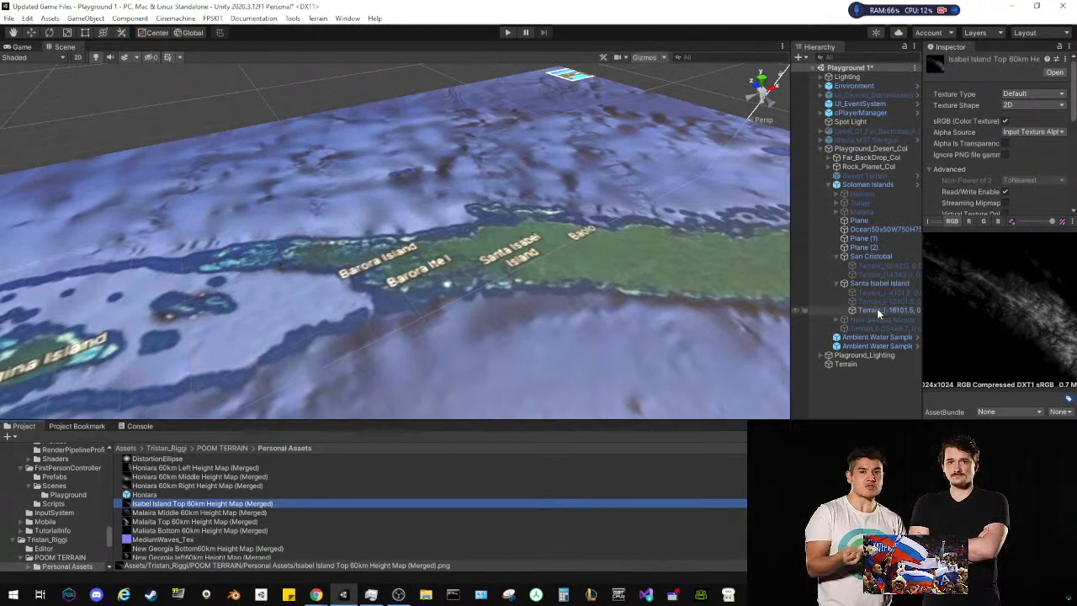
{"action": "left_click", "coordinate": [318, 19]}
{"action": "left_click", "coordinate": [324, 30]}
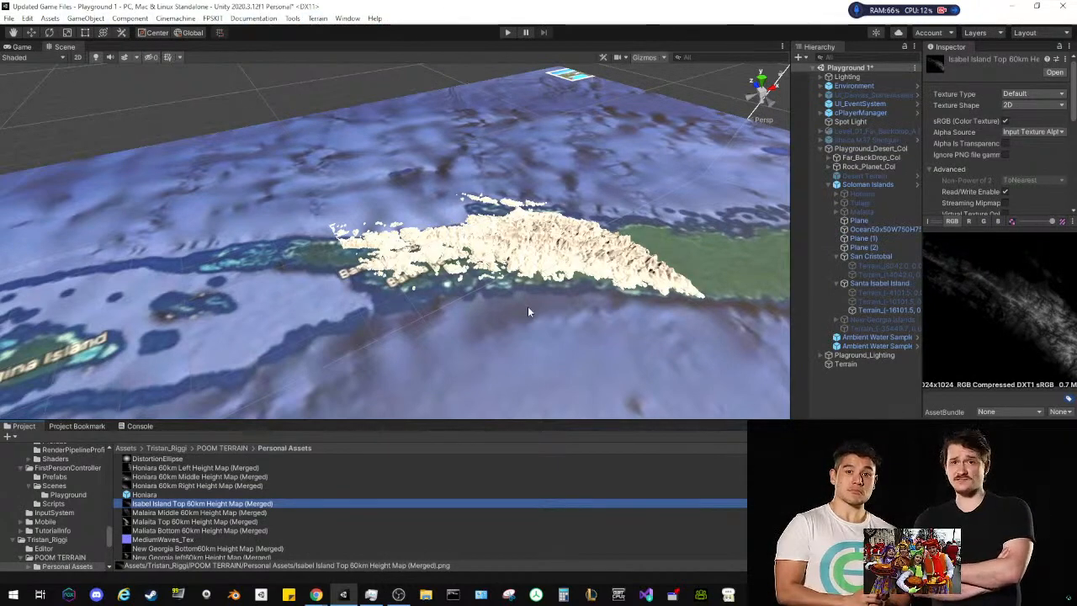
Inspect the new relief, deactivate Santa Isabel's third child terrain, and save the scene
{"action": "right_click_drag", "start_coordinate": [529, 313], "coordinate": [648, 315]}
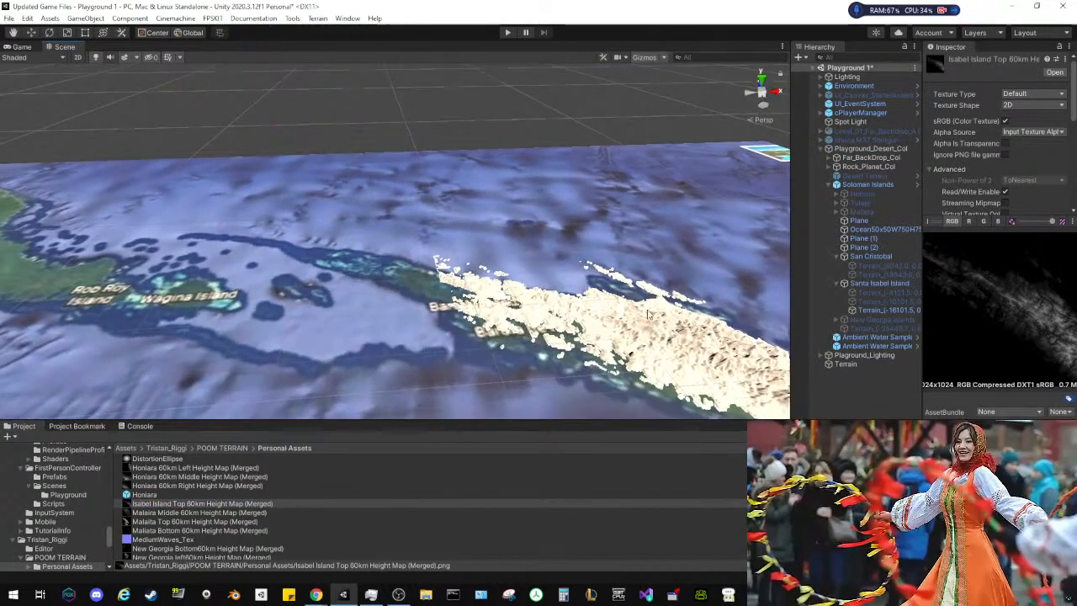
{"action": "middle_click_drag", "start_coordinate": [648, 315], "coordinate": [497, 240]}
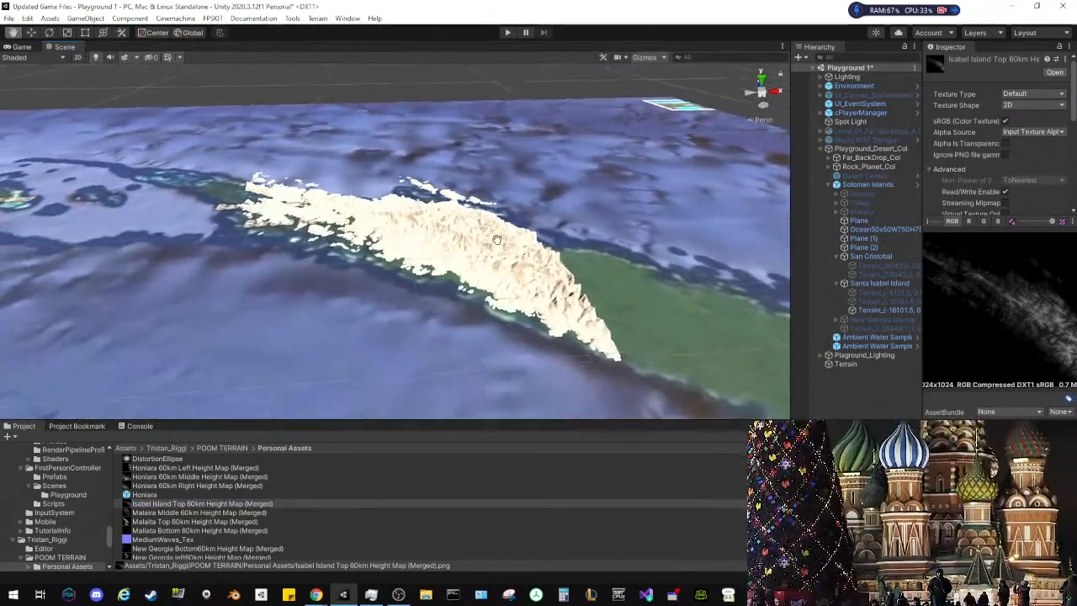
{"action": "right_click_drag", "start_coordinate": [496, 240], "coordinate": [584, 225]}
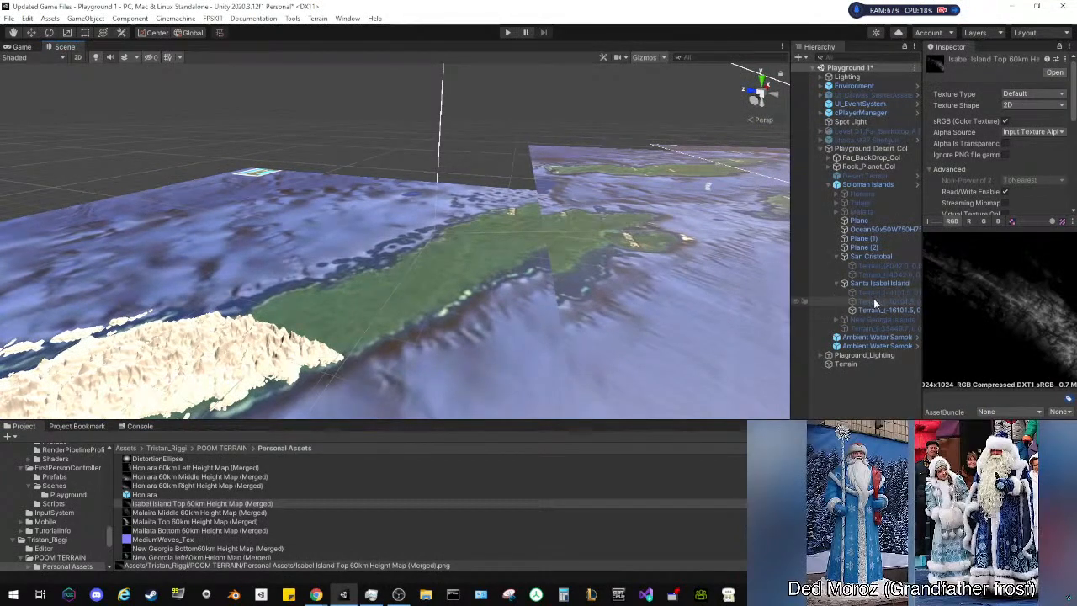
{"action": "left_click", "coordinate": [878, 309]}
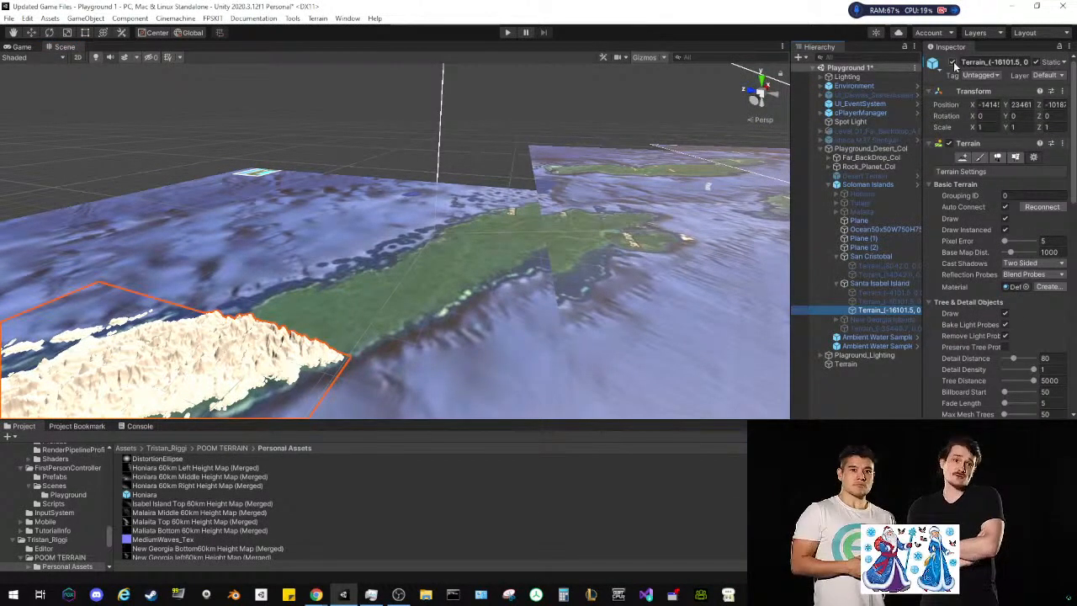
{"action": "left_click", "coordinate": [954, 61]}
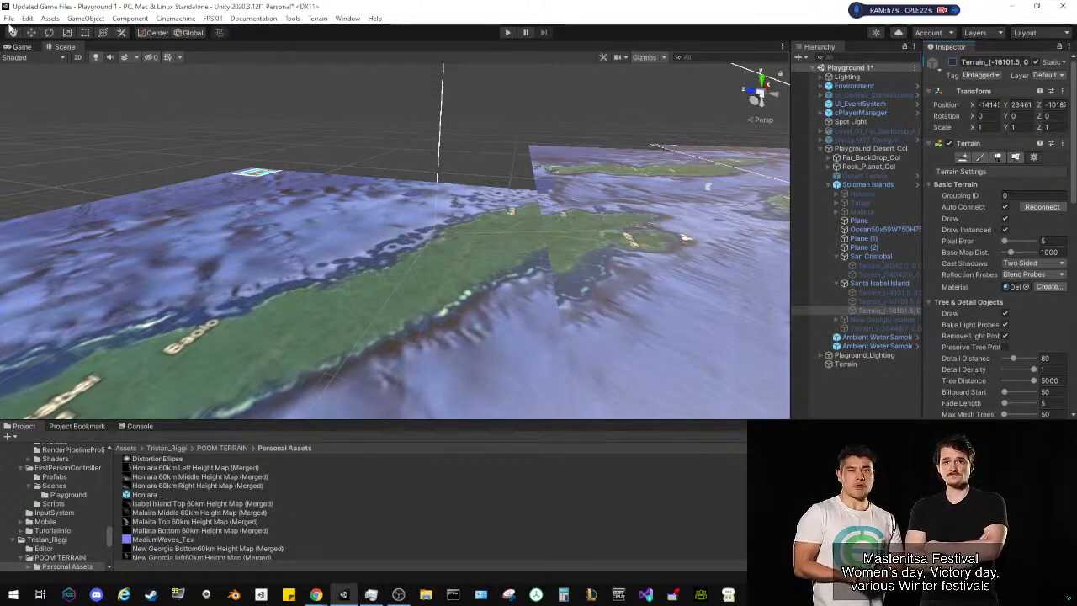
{"action": "left_click", "coordinate": [9, 18]}
{"action": "left_click", "coordinate": [28, 82]}
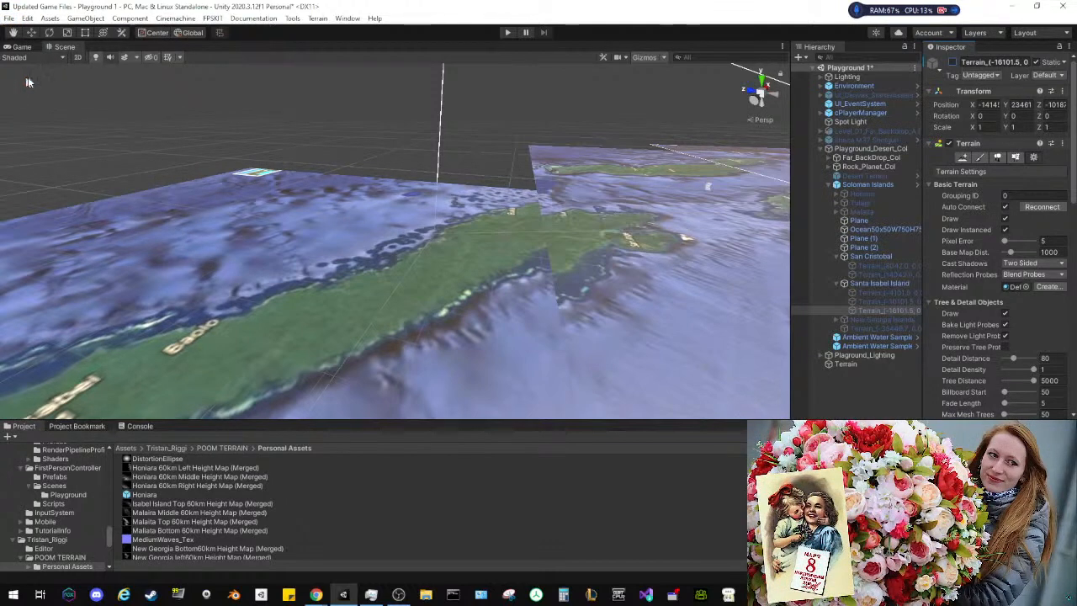
Expand and activate the New Georgia Islands group, and deactivate its second child terrain, Terrain_(-30462.0, 0.0)
{"action": "key", "text": "f"}
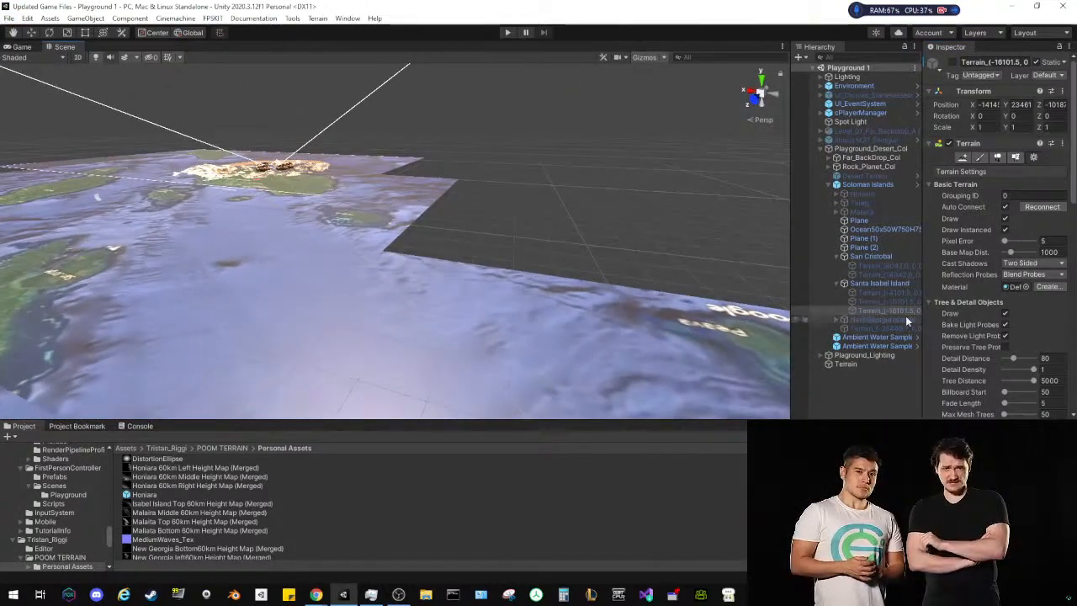
{"action": "left_click", "coordinate": [906, 320]}
{"action": "left_click", "coordinate": [836, 319]}
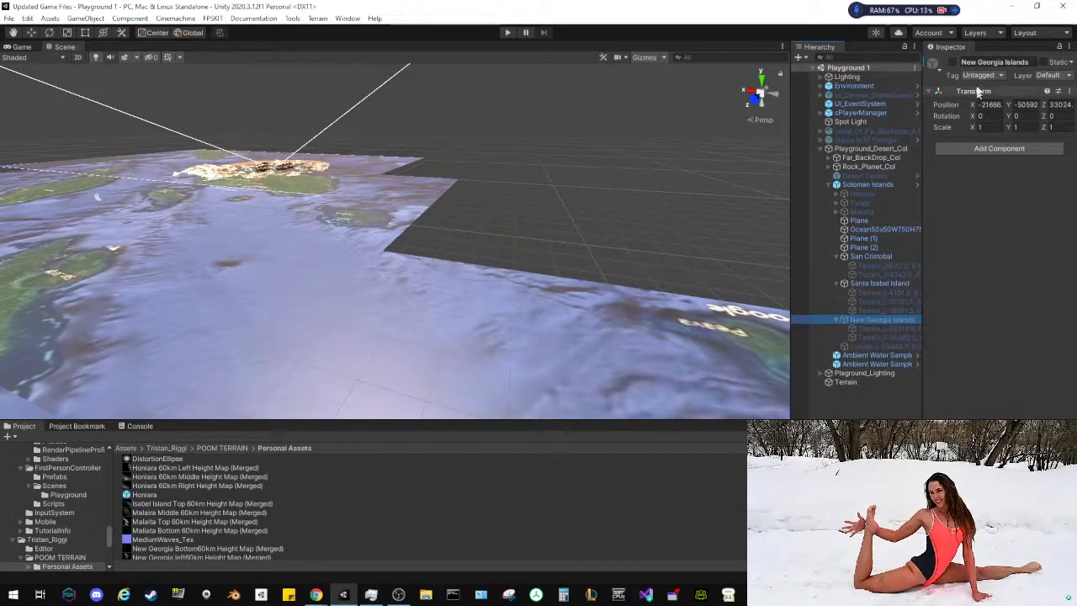
{"action": "left_click", "coordinate": [869, 328]}
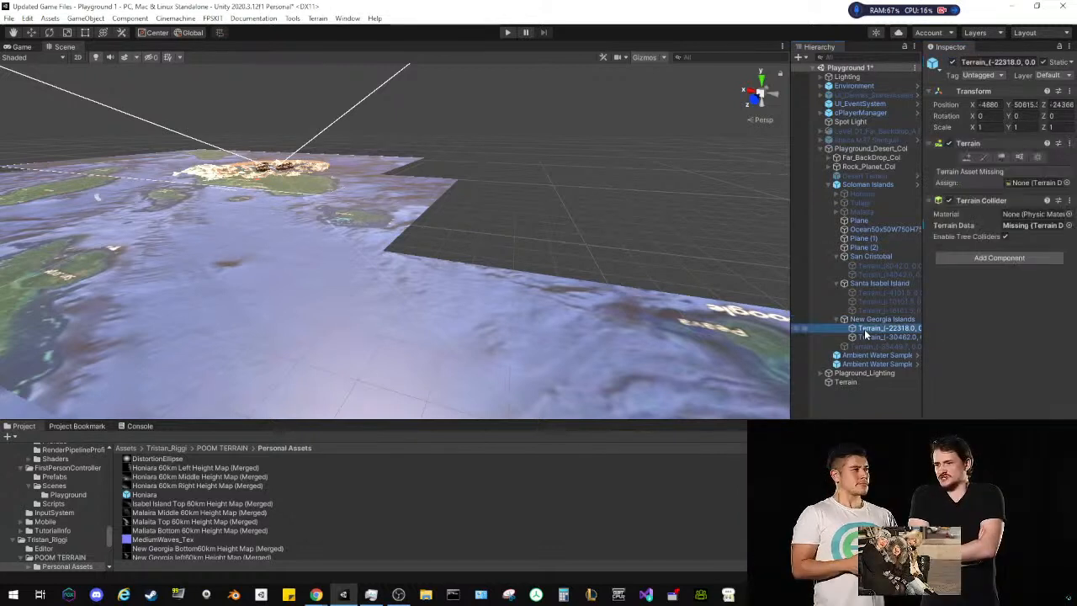
{"action": "left_click", "coordinate": [872, 337]}
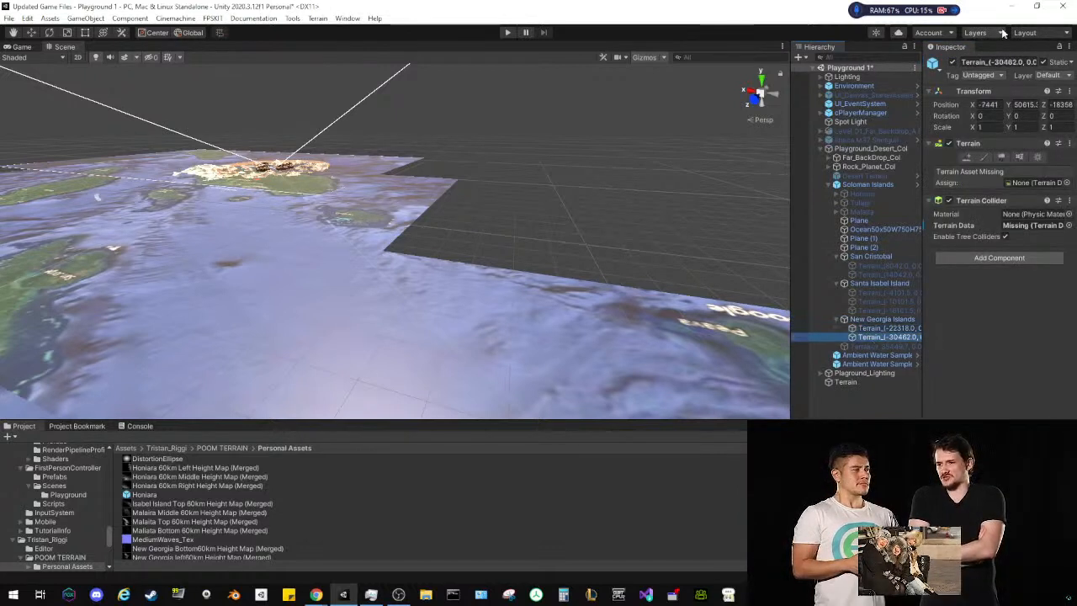
{"action": "left_click", "coordinate": [954, 71]}
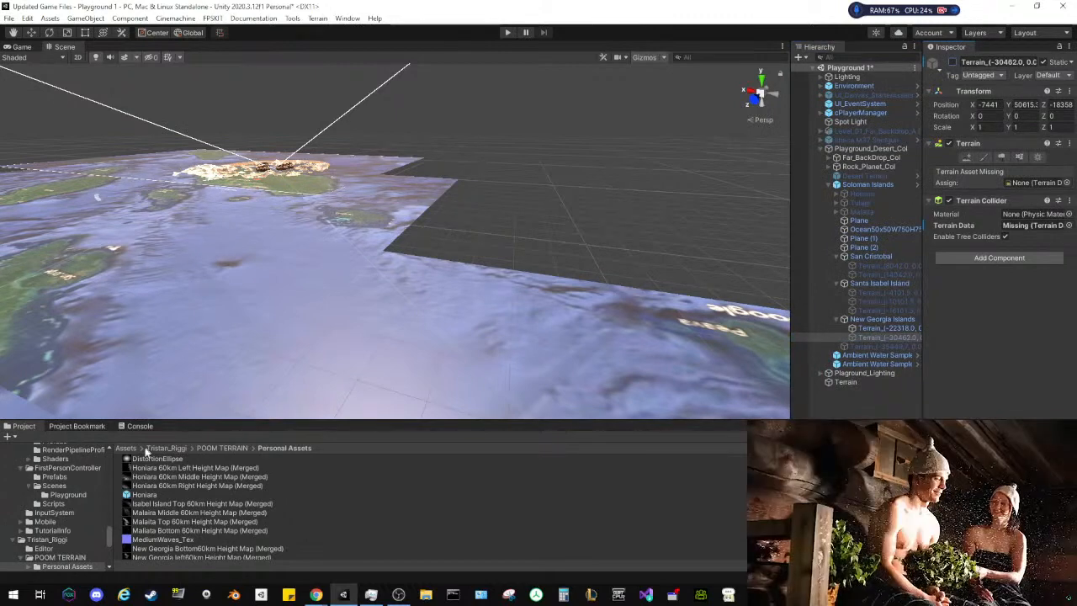
Return to the root Assets folder and create another new terrain object in the scene
{"action": "left_click", "coordinate": [127, 449]}
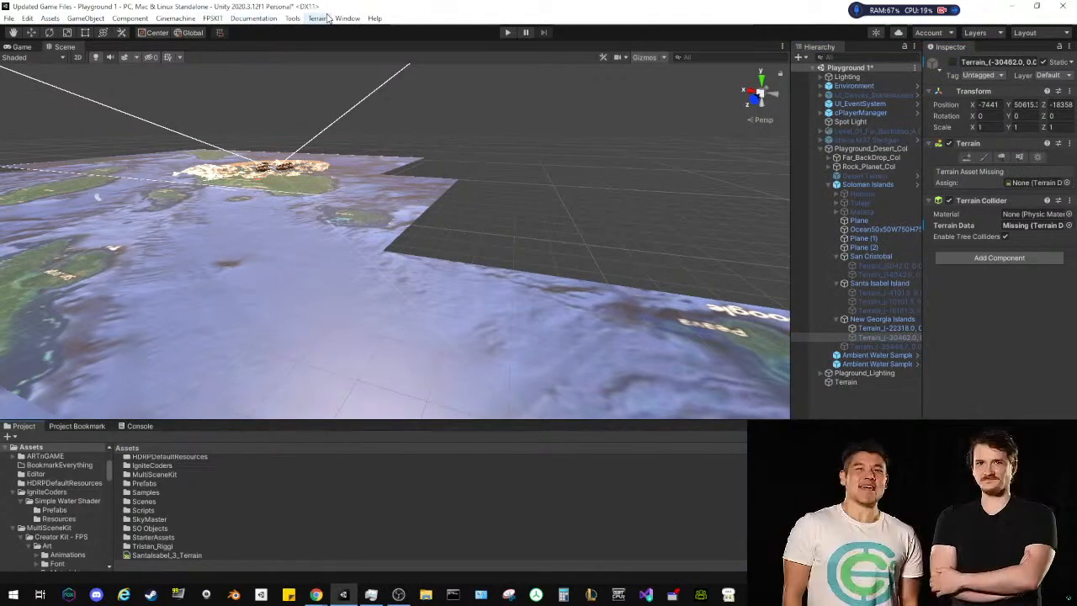
{"action": "left_click", "coordinate": [85, 18]}
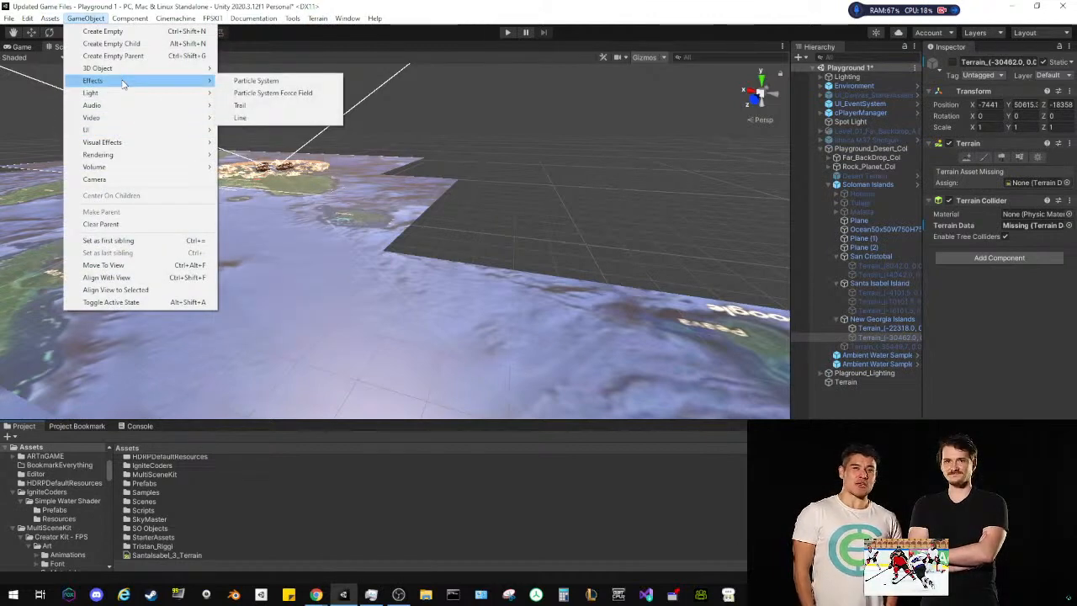
{"action": "mouse_move", "coordinate": [183, 67]}
{"action": "left_click", "coordinate": [244, 207]}
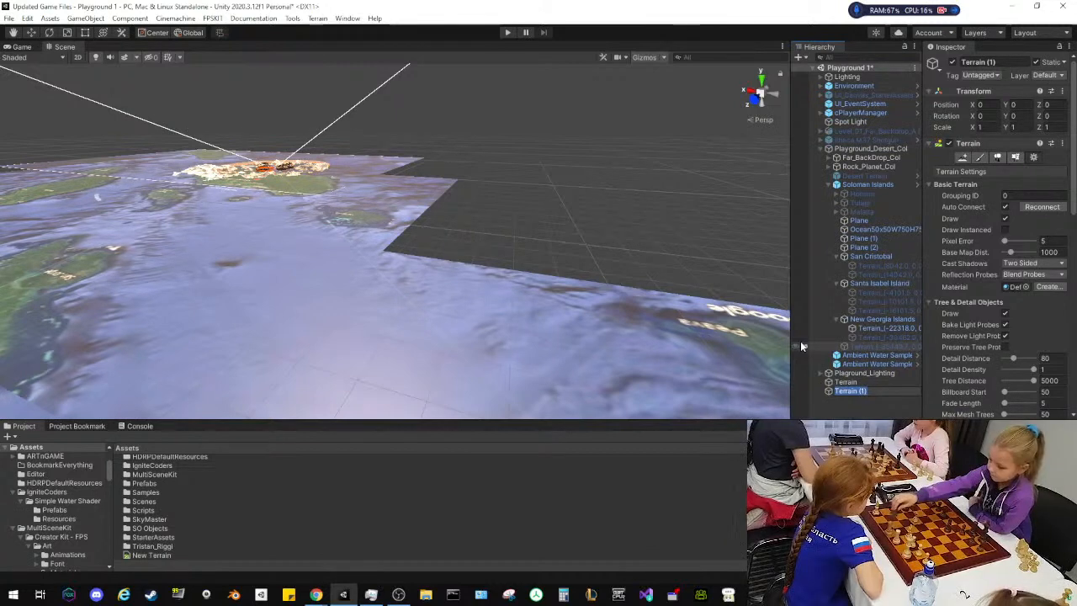
Select the two loose terrain objects, Terrain and Terrain (1), at the scene root and delete them
{"action": "left_click", "coordinate": [830, 393]}
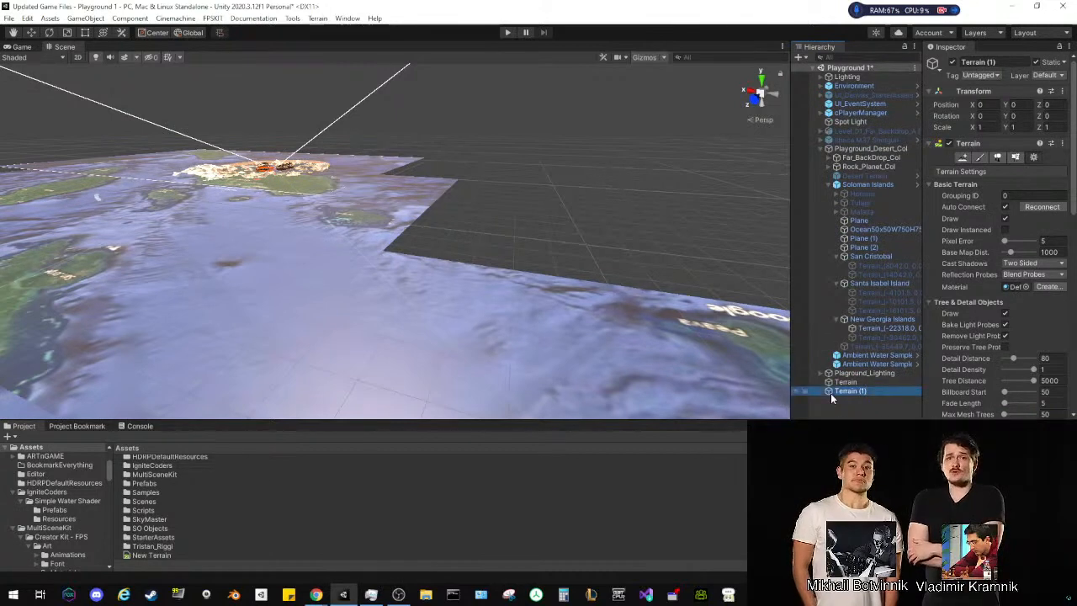
{"action": "key", "text": "Up"}
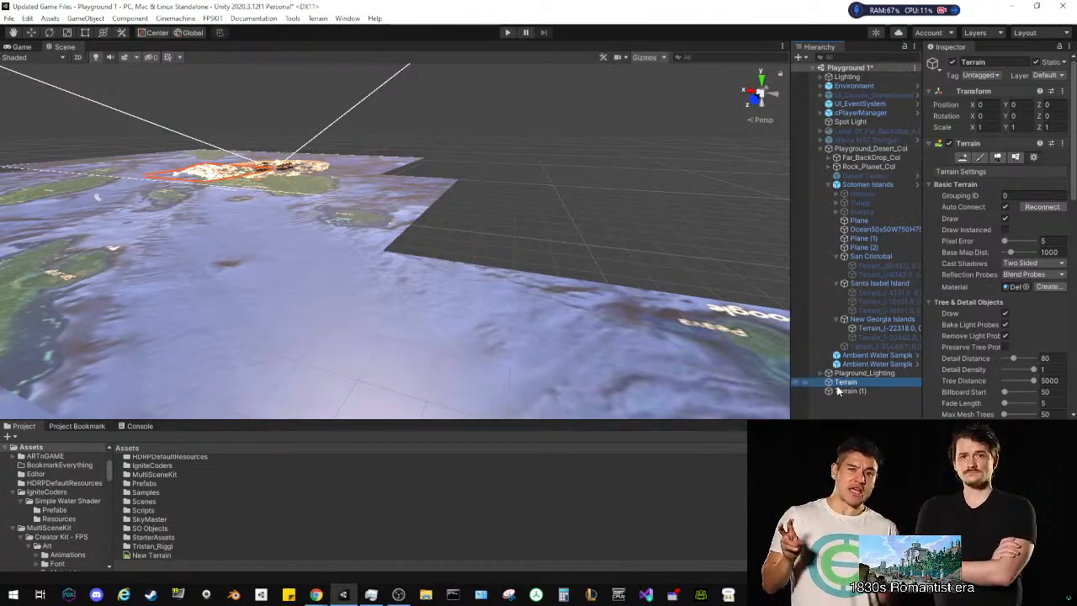
{"action": "key", "text": "f"}
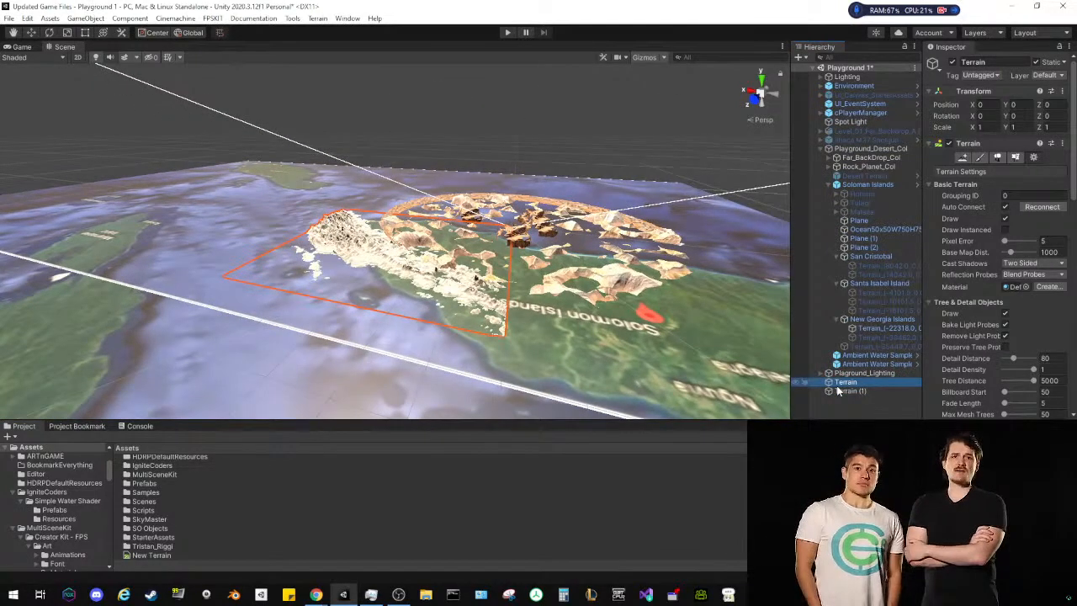
{"action": "left_click", "coordinate": [845, 392], "text": "ctrl"}
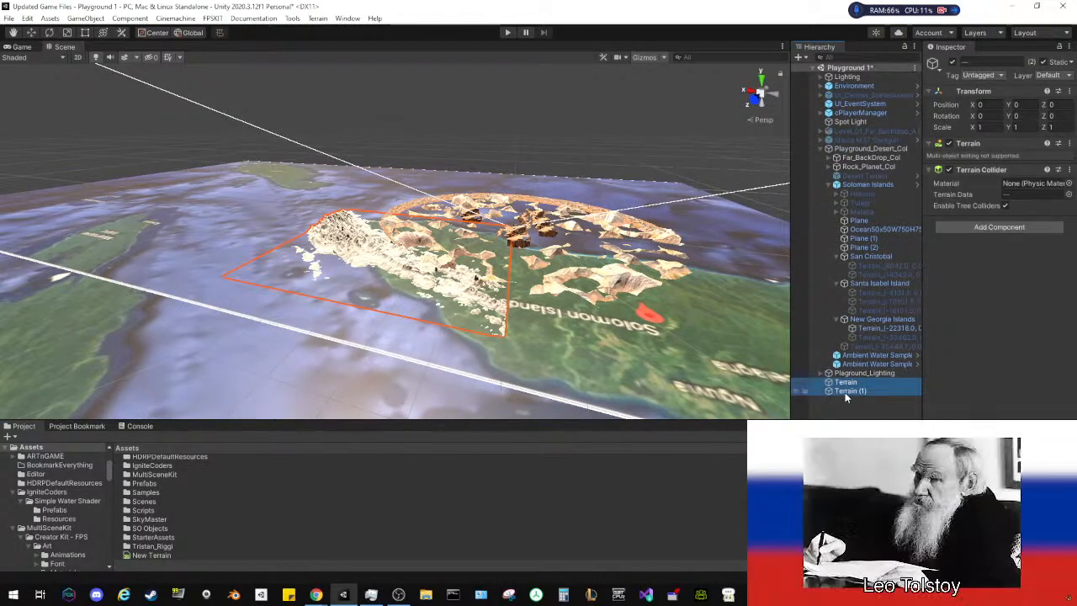
{"action": "right_click", "coordinate": [845, 392]}
{"action": "left_click", "coordinate": [874, 184]}
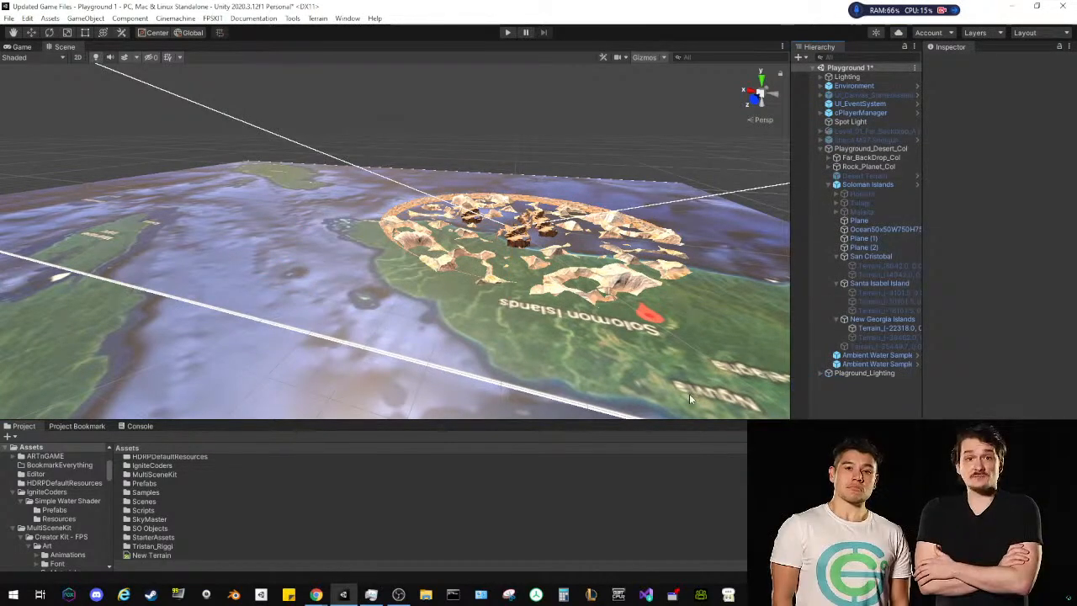
Select the first child terrain of the New Georgia Islands group and examine the New Georgia area of the map
{"action": "right_click_drag", "start_coordinate": [632, 258], "coordinate": [708, 246]}
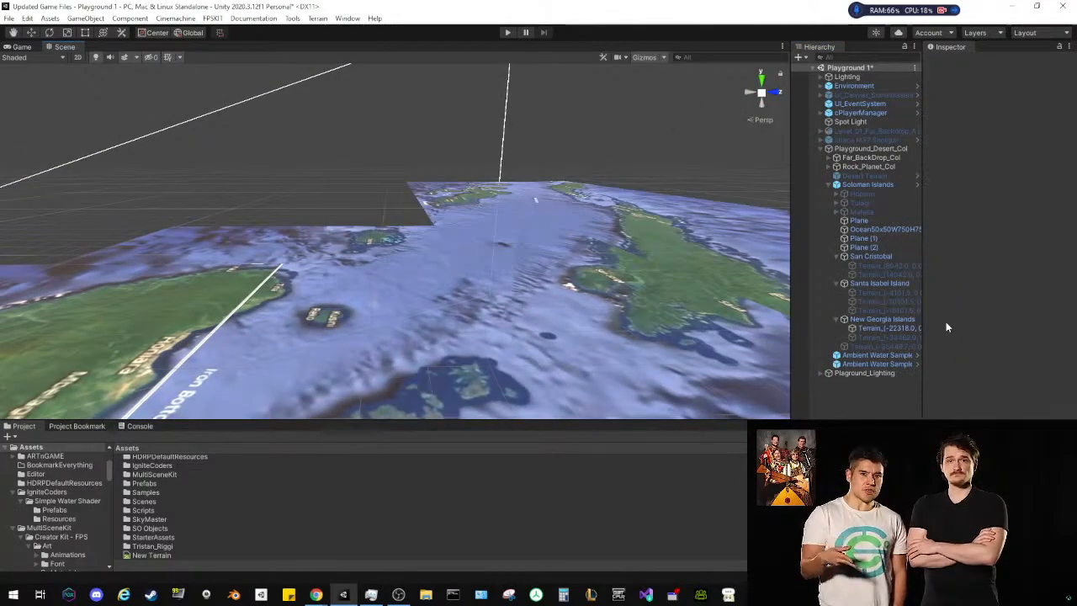
{"action": "double_click", "coordinate": [880, 337]}
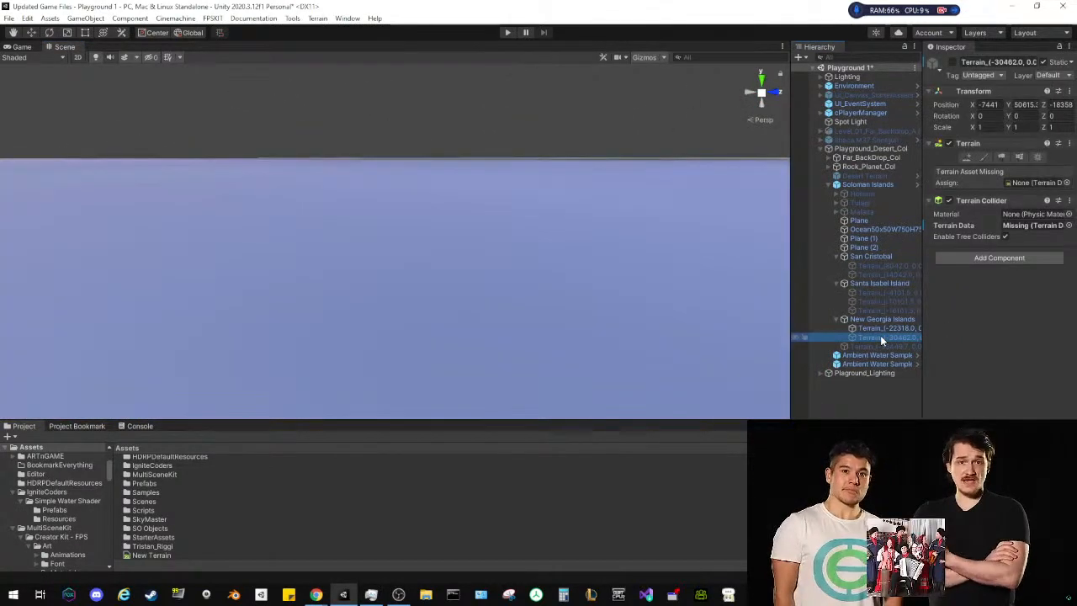
{"action": "left_click", "coordinate": [871, 328]}
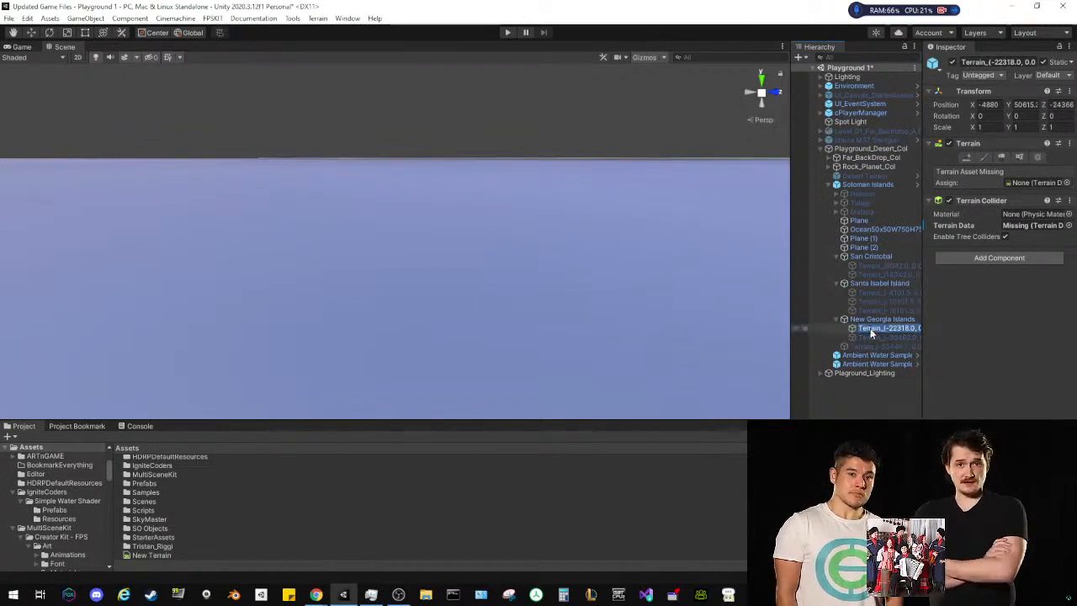
{"action": "right_click_drag", "start_coordinate": [572, 181], "coordinate": [461, 261]}
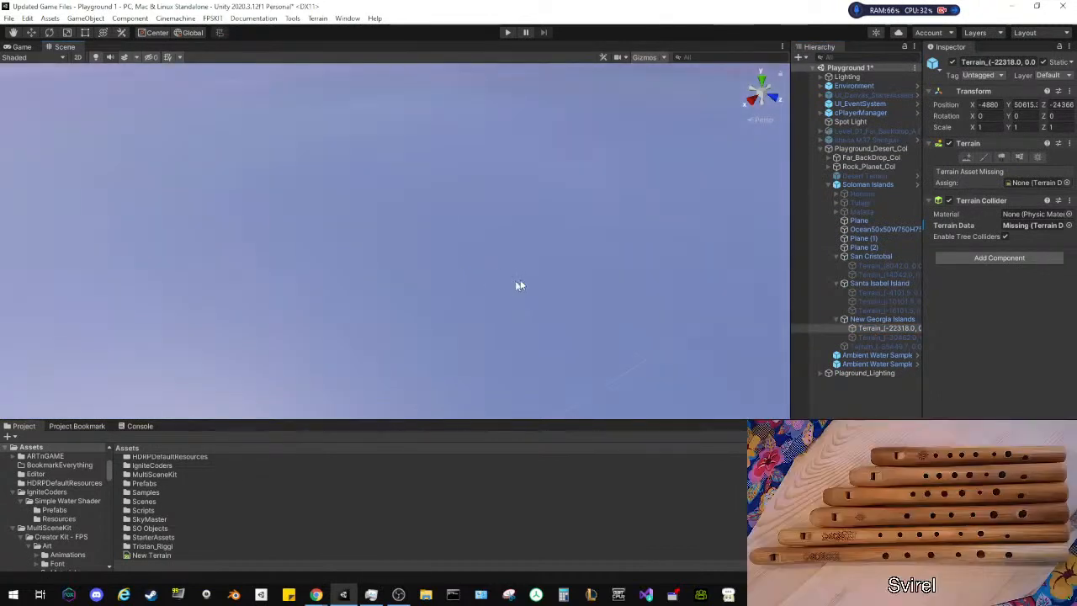
{"action": "right_click_drag", "start_coordinate": [519, 287], "coordinate": [501, 352]}
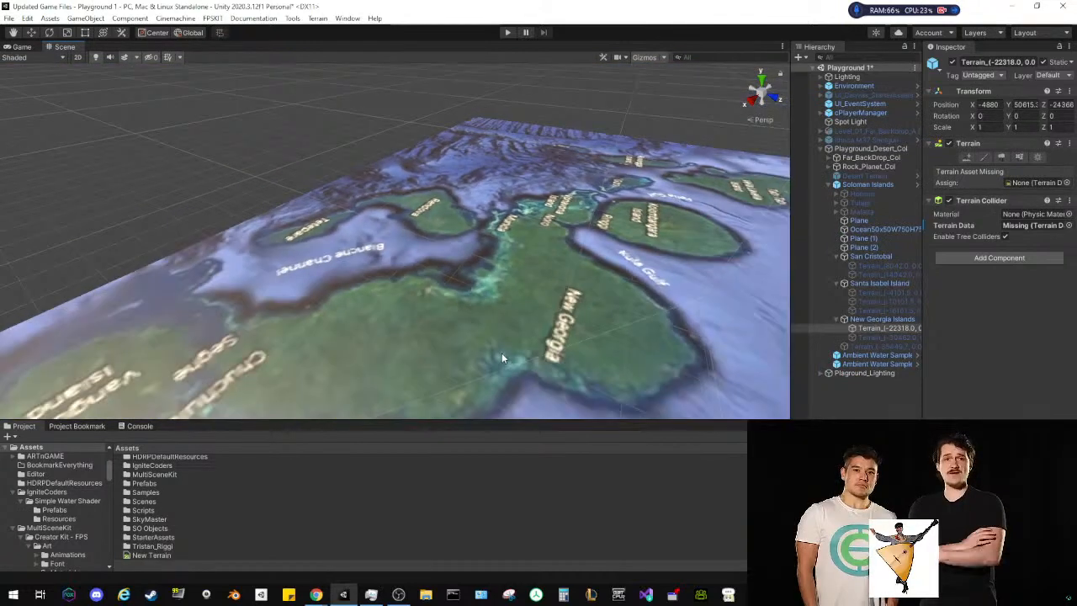
{"action": "scroll", "coordinate": [502, 349], "scroll_direction": "down", "scroll_amount": 2}
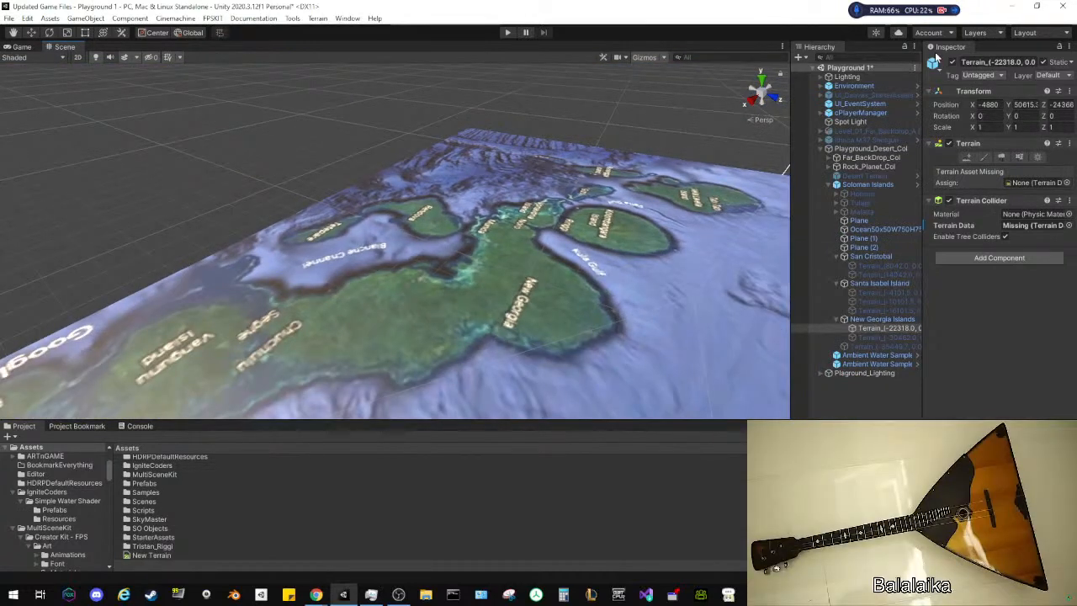
Dock the Inspector together with the Hierarchy and narrow their shared column to enlarge the scene view
{"action": "left_click_drag", "start_coordinate": [791, 227], "coordinate": [661, 227]}
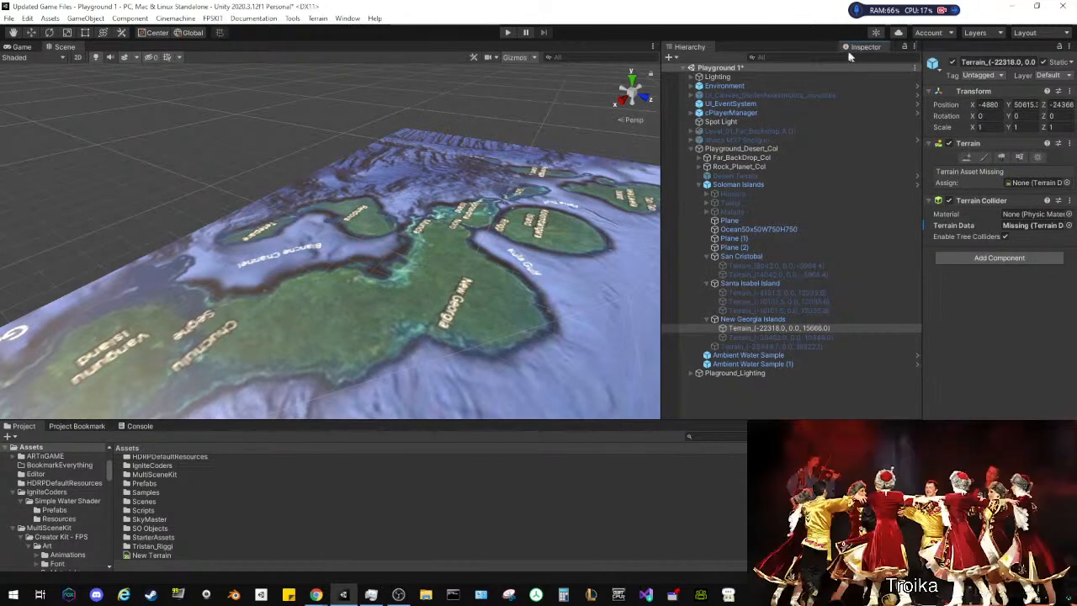
{"action": "left_click_drag", "start_coordinate": [949, 46], "coordinate": [804, 50]}
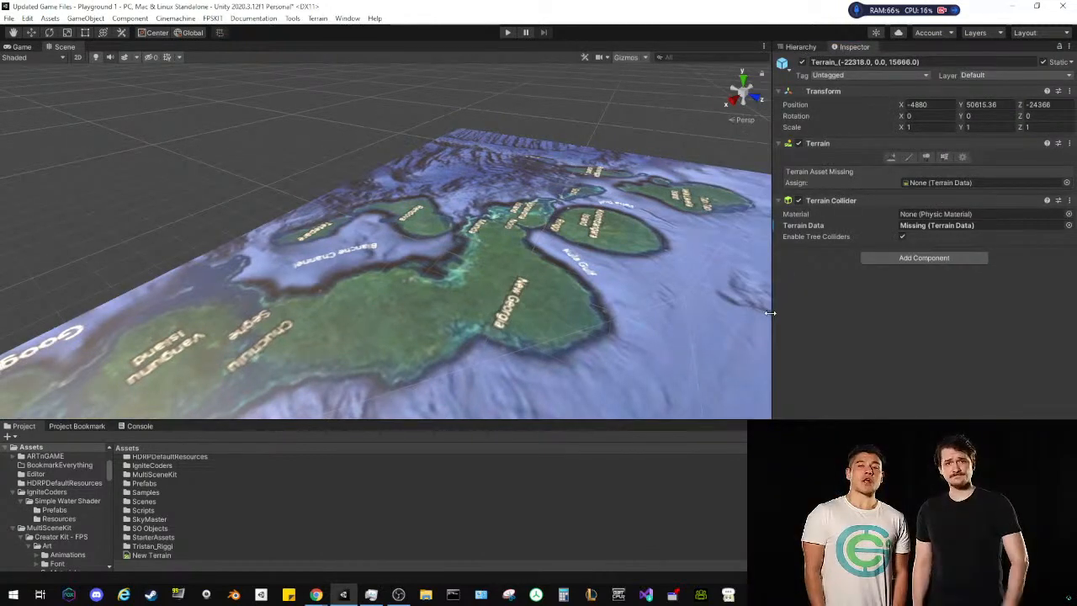
{"action": "left_click_drag", "start_coordinate": [772, 313], "coordinate": [873, 332]}
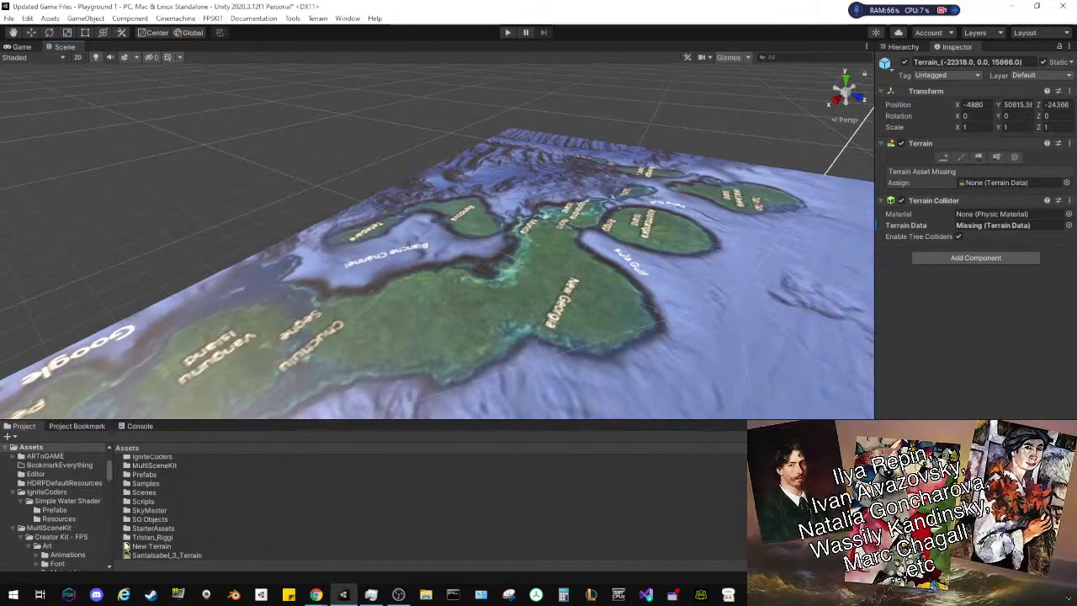
{"action": "left_click", "coordinate": [176, 546]}
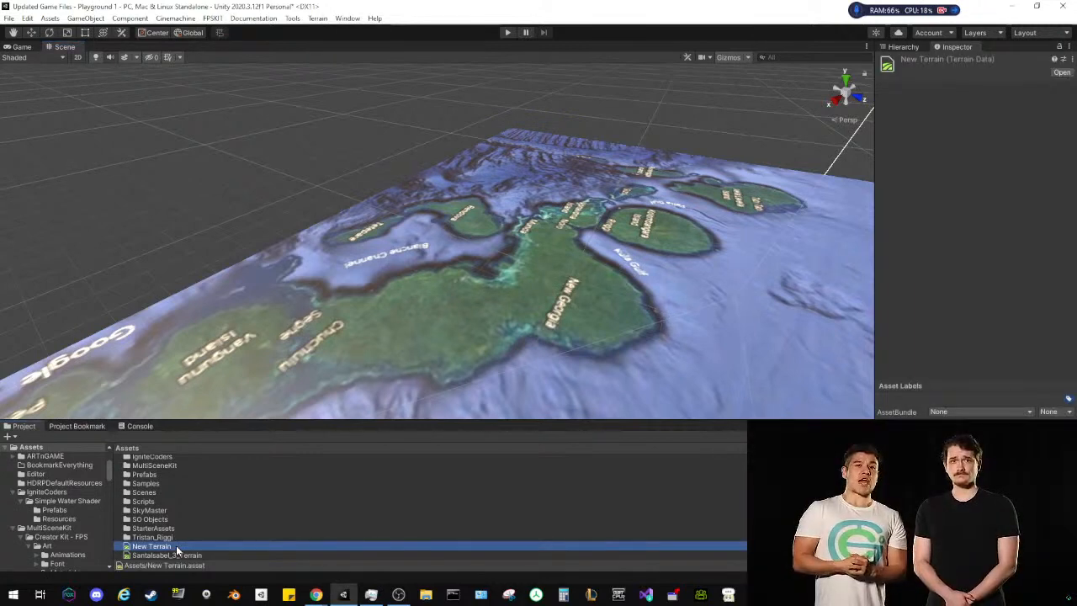
{"action": "left_click", "coordinate": [176, 545]}
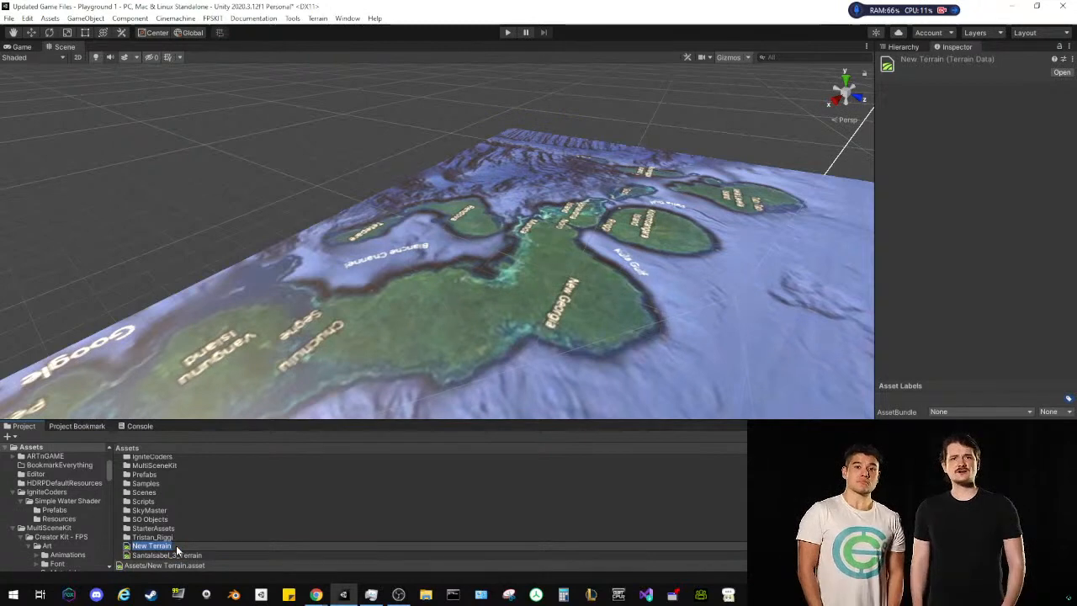
{"action": "left_click", "coordinate": [563, 299]}
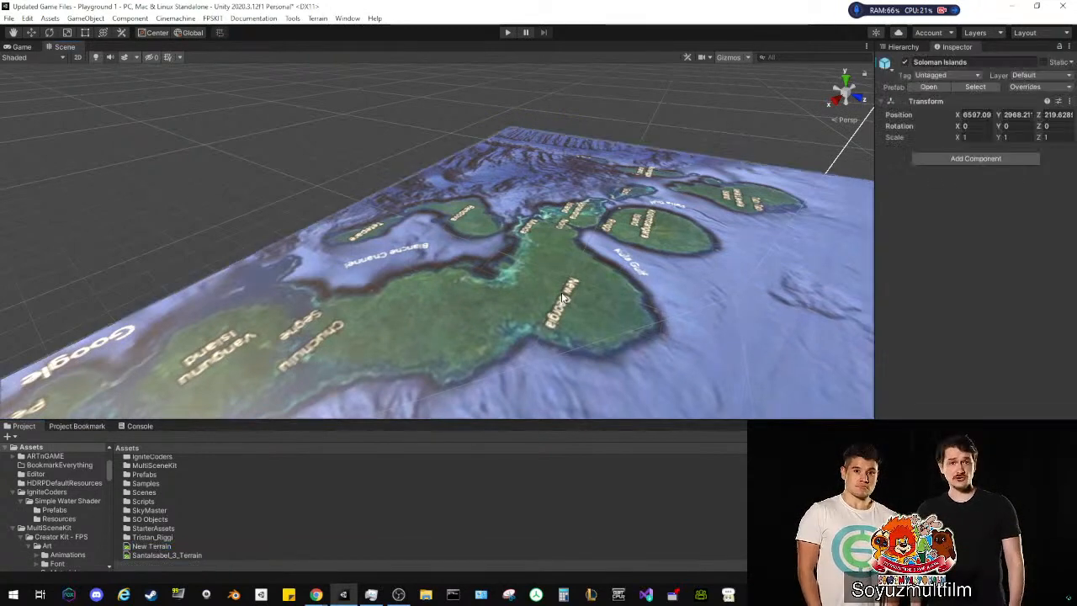
Reselect New Georgia's first child terrain, dock the Inspector beside the Project window, and widen the Project window
{"action": "left_click", "coordinate": [902, 47]}
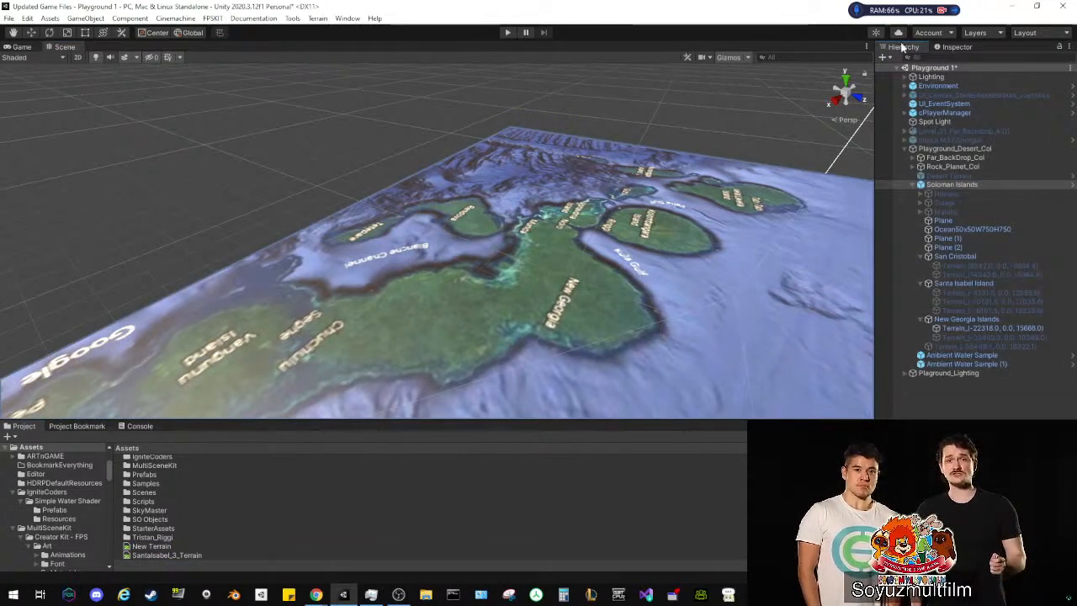
{"action": "left_click", "coordinate": [984, 330]}
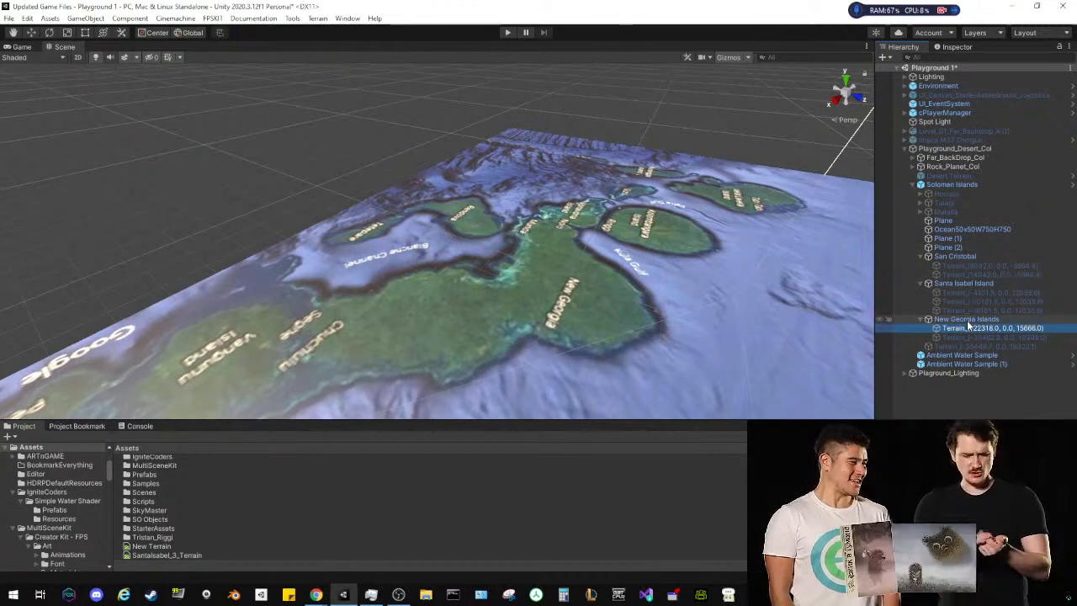
{"action": "left_click_drag", "start_coordinate": [942, 49], "coordinate": [1023, 505]}
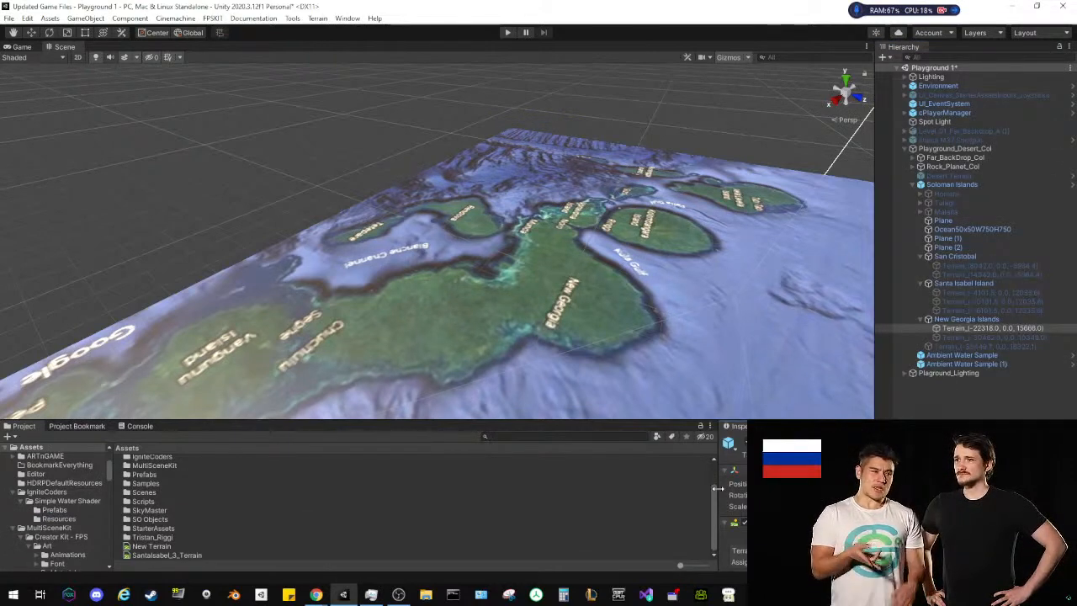
{"action": "left_click_drag", "start_coordinate": [718, 497], "coordinate": [870, 500]}
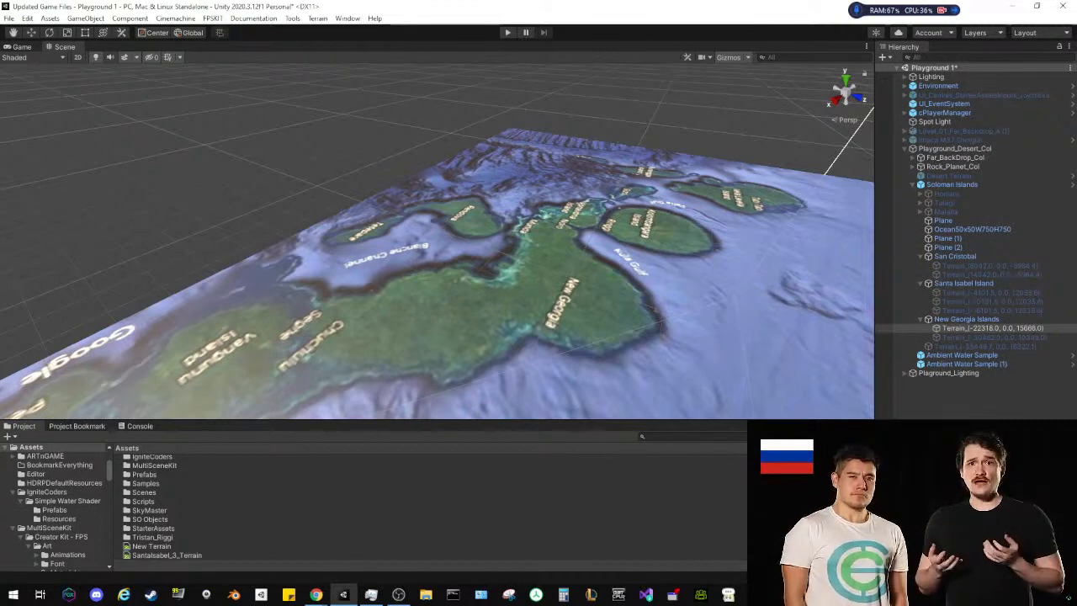
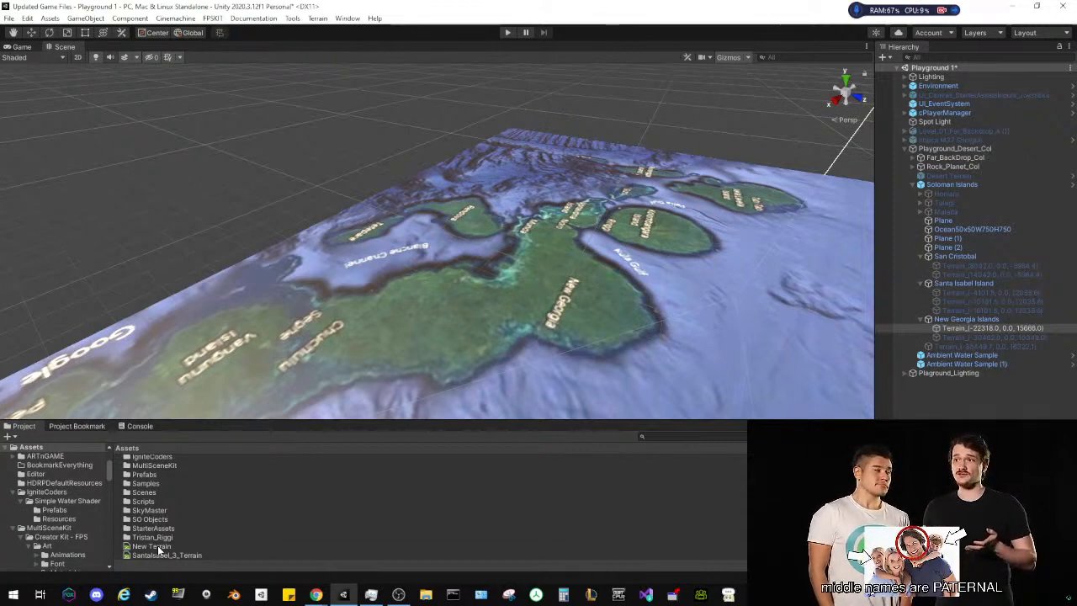
Rename the New Terrain data asset as NewGeorgia_1_Terrain
{"action": "left_click", "coordinate": [155, 547]}
{"action": "left_click", "coordinate": [156, 547]}
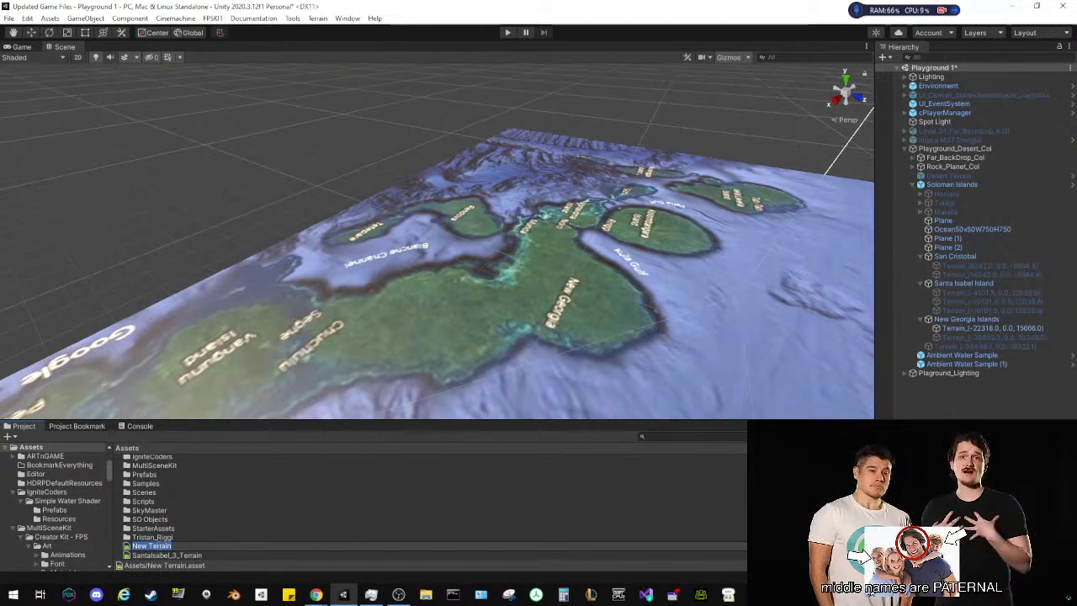
{"action": "type", "text": "NewGe"}
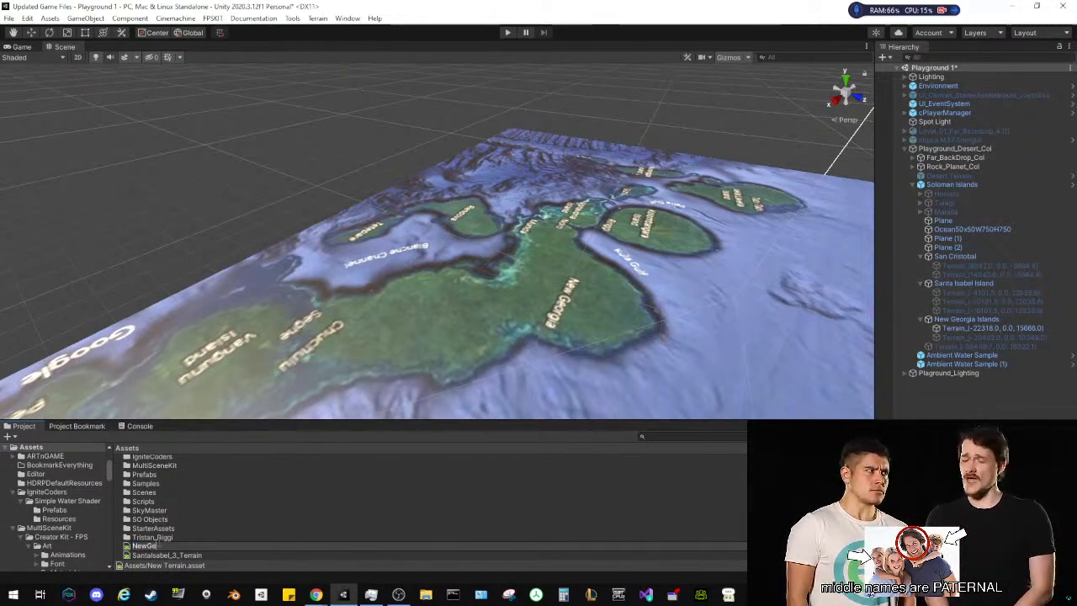
{"action": "type", "text": "orgi"}
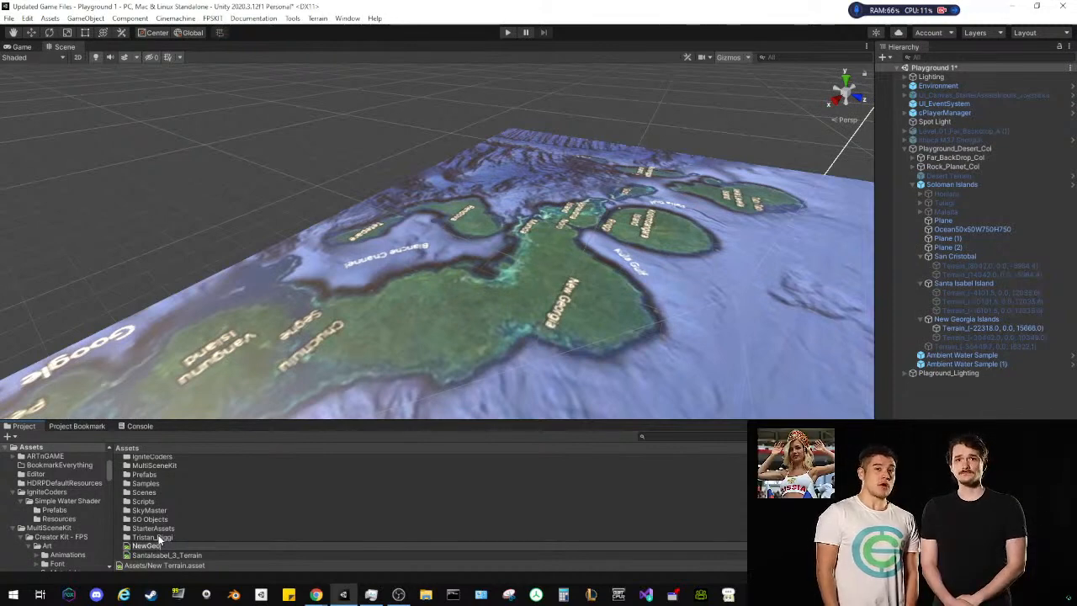
{"action": "type", "text": "a"}
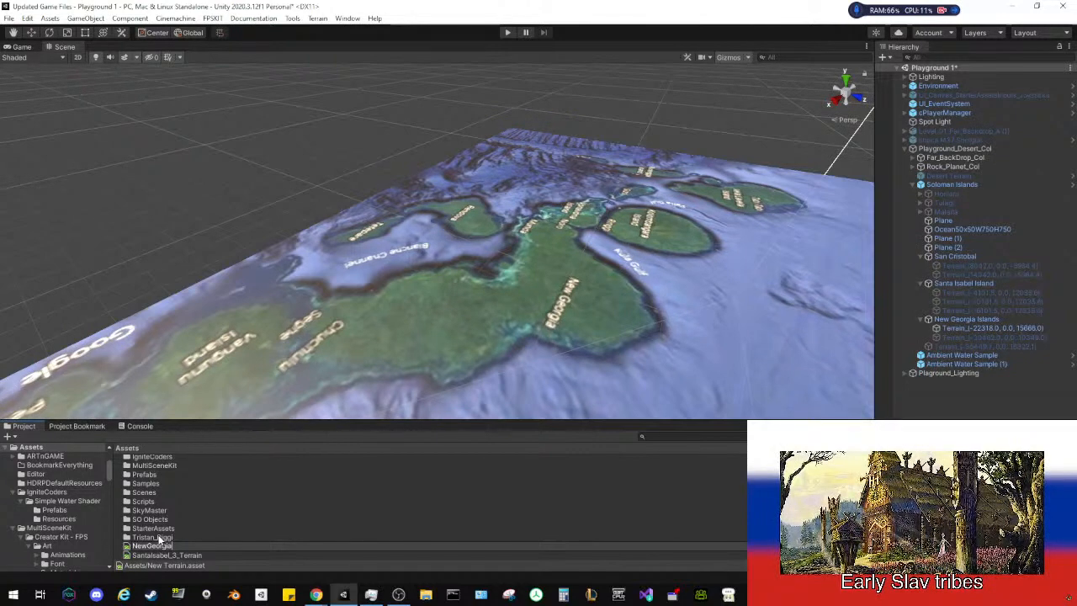
{"action": "type", "text": "_1_Terrain"}
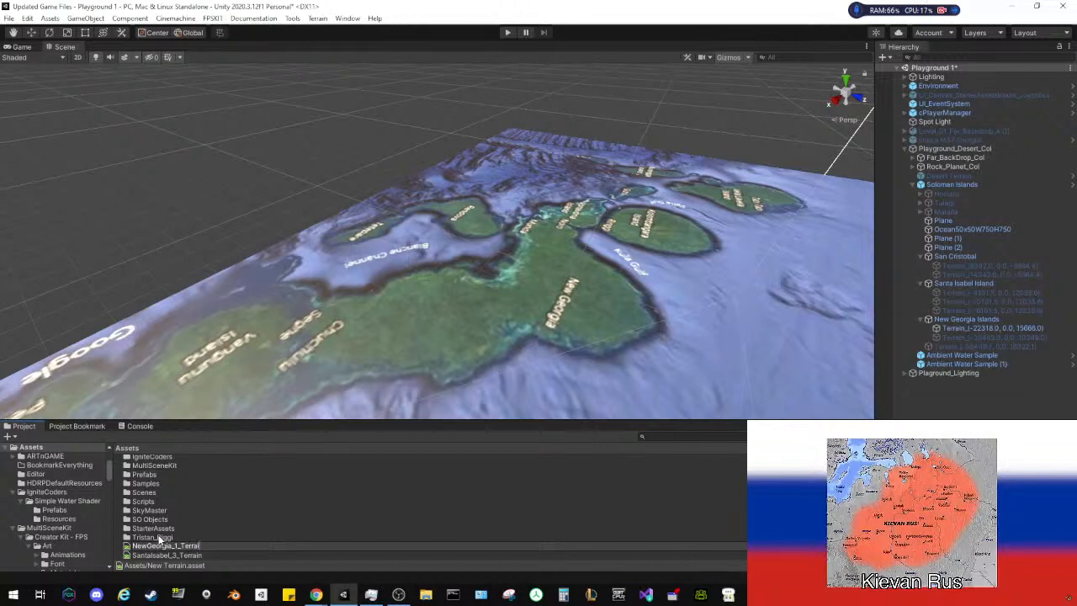
{"action": "key", "text": "Return"}
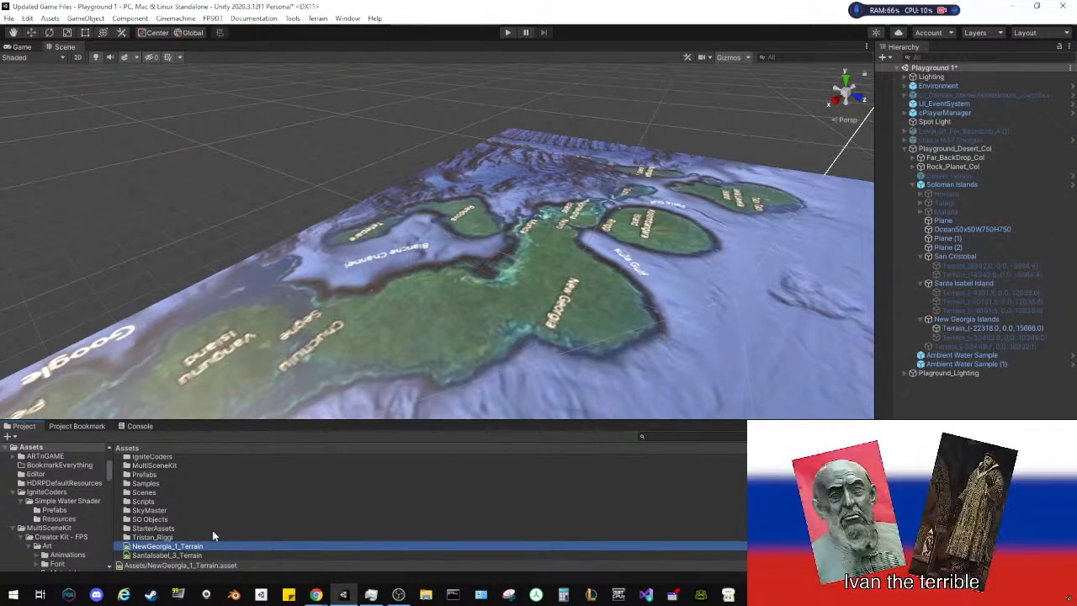
Create another 3D terrain object in the scene to generate a new terrain data asset
{"action": "left_click", "coordinate": [86, 18]}
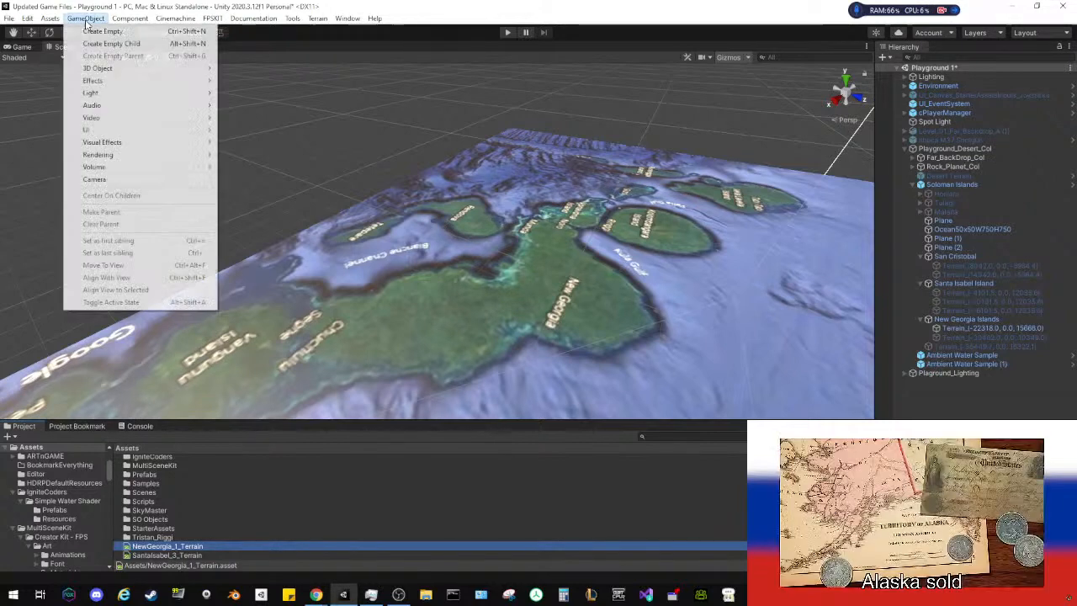
{"action": "mouse_move", "coordinate": [128, 168]}
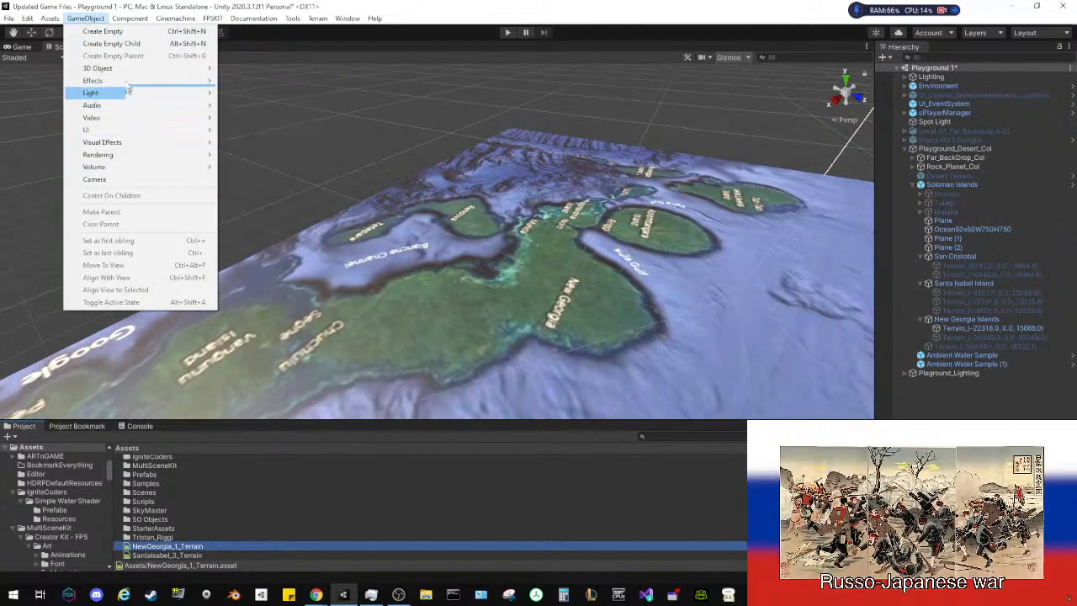
{"action": "mouse_move", "coordinate": [126, 68]}
{"action": "left_click", "coordinate": [245, 207]}
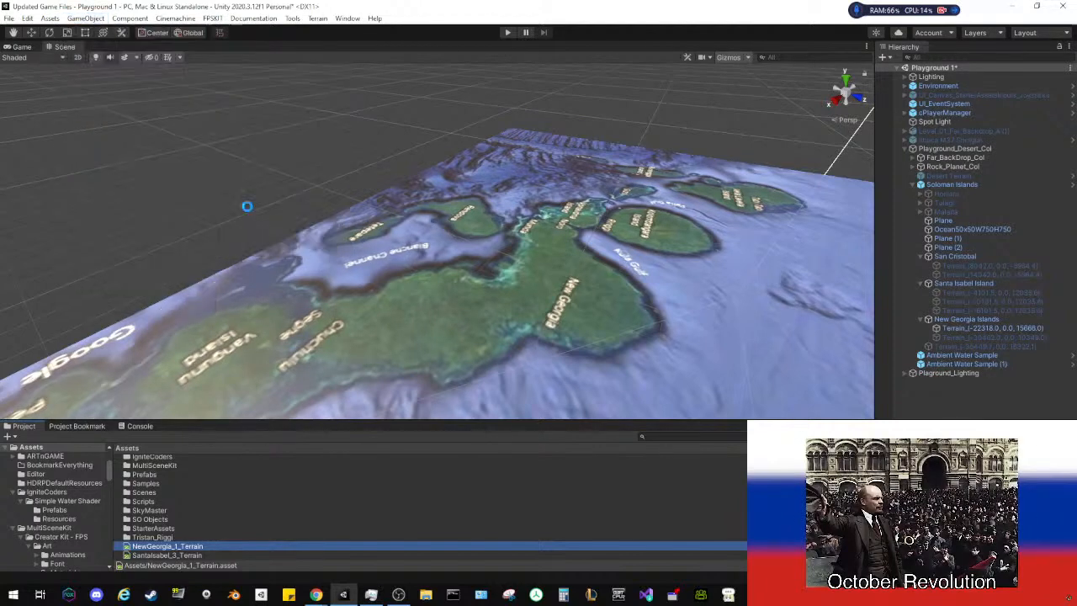
Rename the New Terrain data asset as NewGeorgia_2_Terrain
{"action": "left_click", "coordinate": [157, 547]}
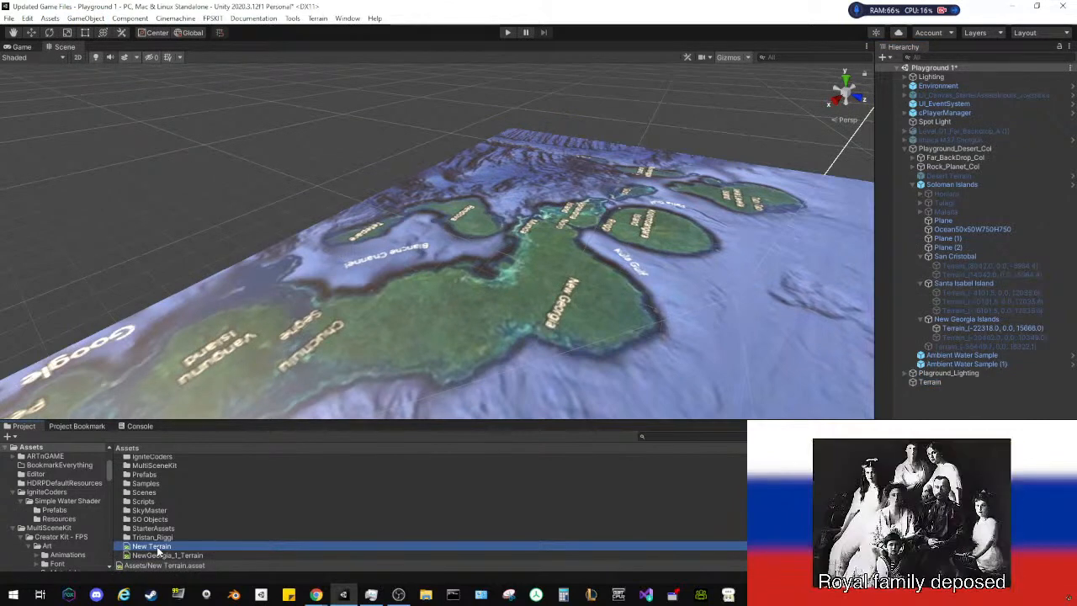
{"action": "type", "text": "New"}
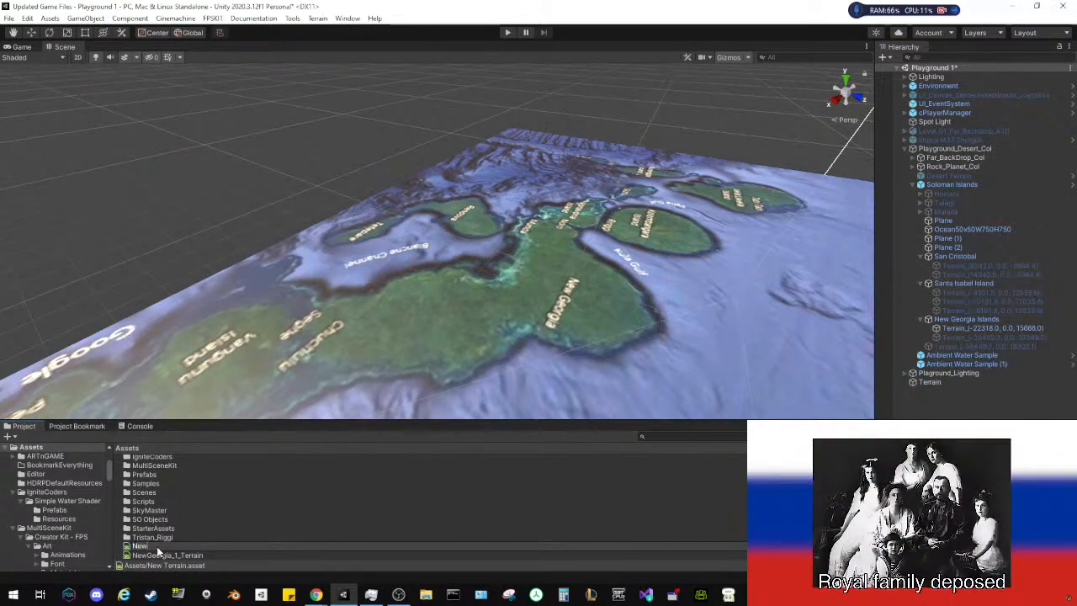
{"action": "type", "text": "Ge"}
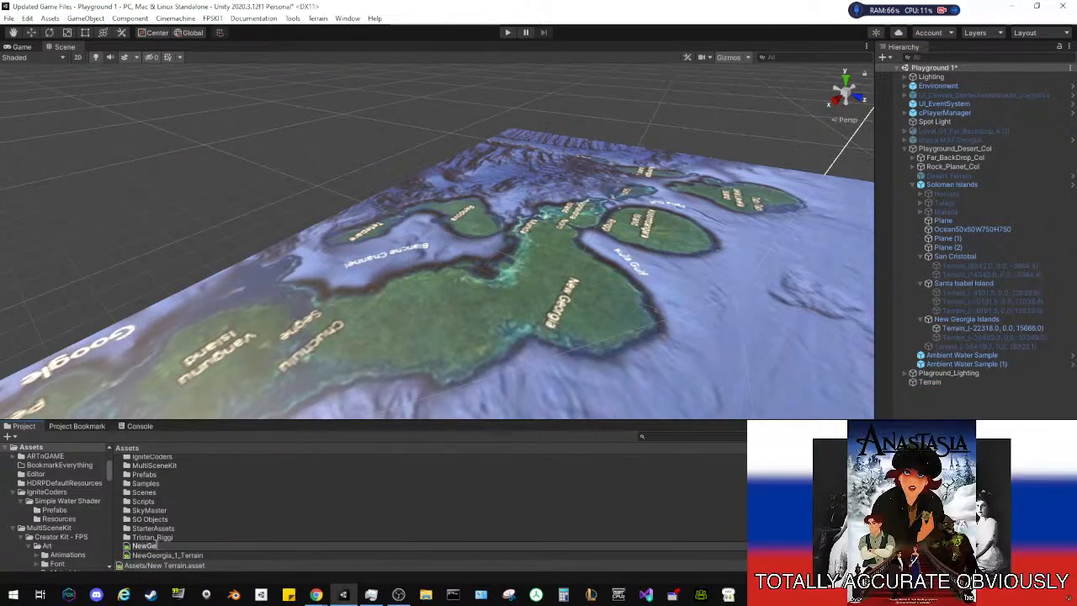
{"action": "type", "text": "orgia_"}
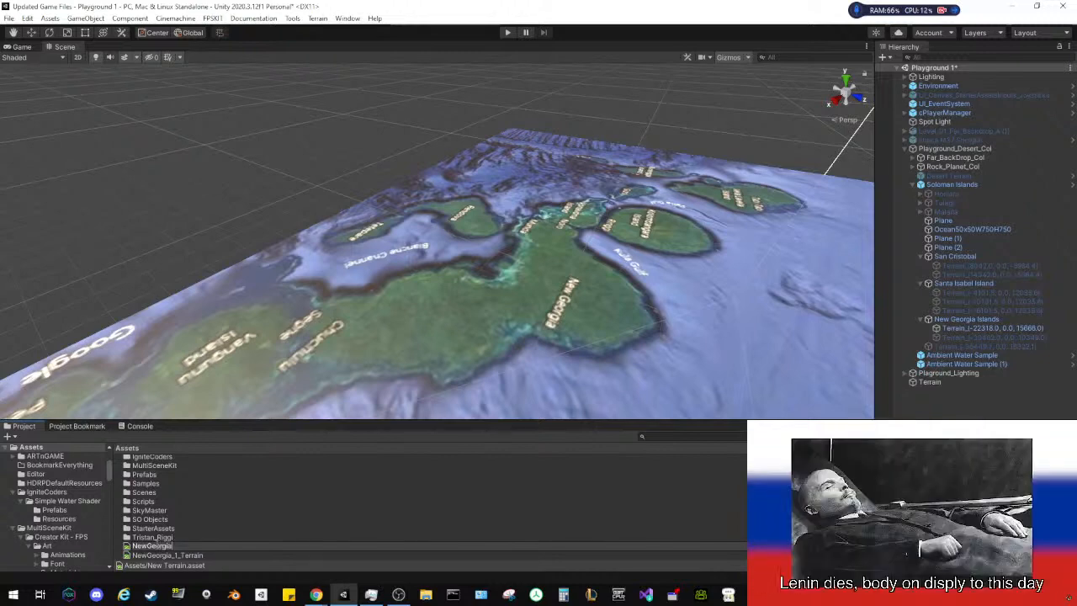
{"action": "type", "text": "2_Te"}
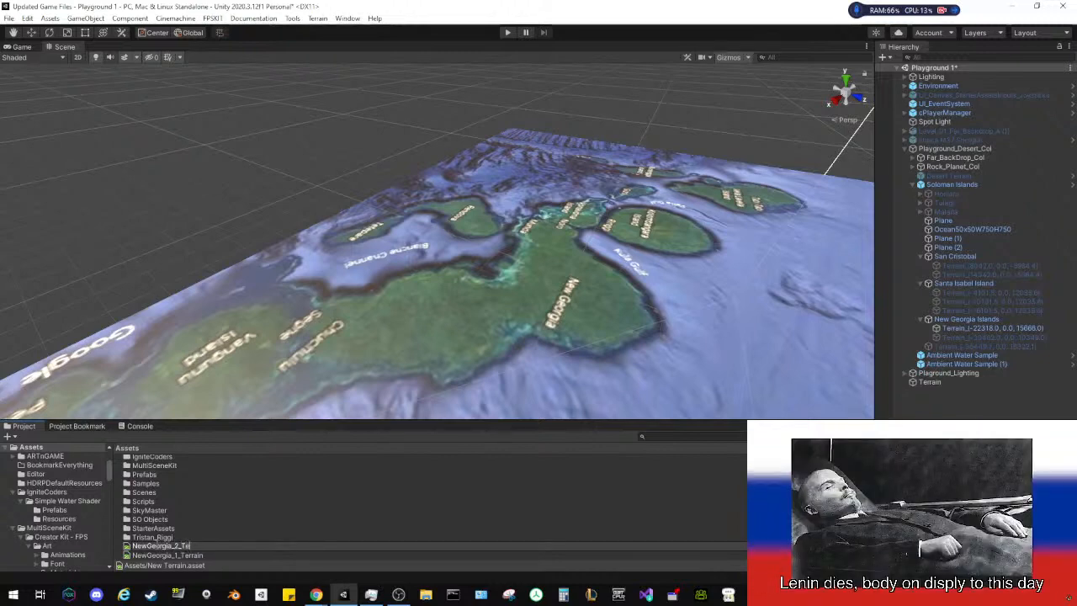
{"action": "type", "text": "rrain"}
{"action": "key", "text": "Return"}
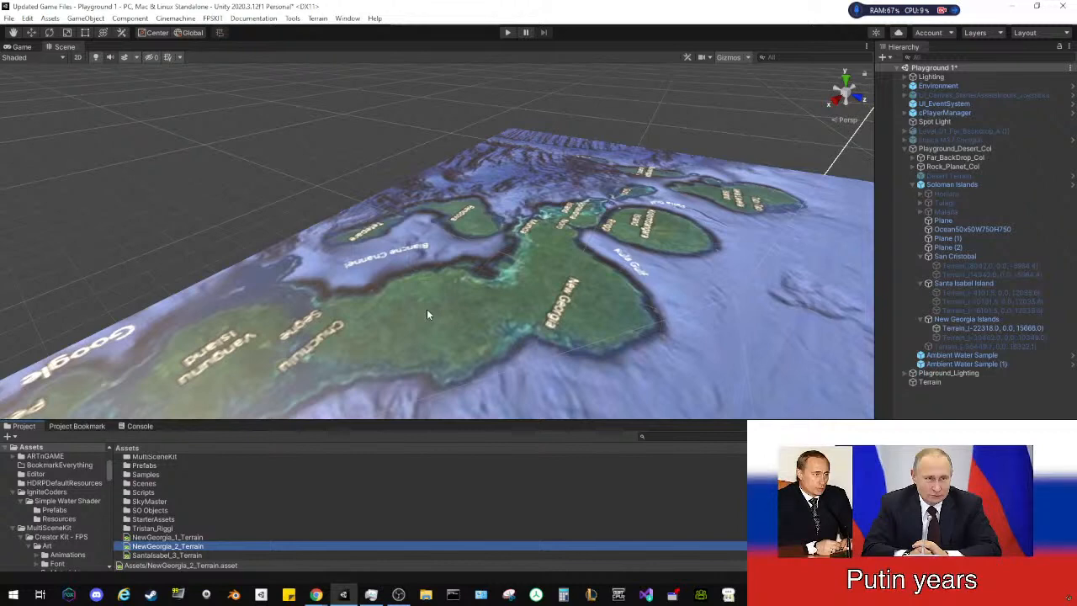
Delete the temporary Terrain object from the scene root
{"action": "left_click", "coordinate": [929, 383]}
{"action": "right_click", "coordinate": [930, 384]}
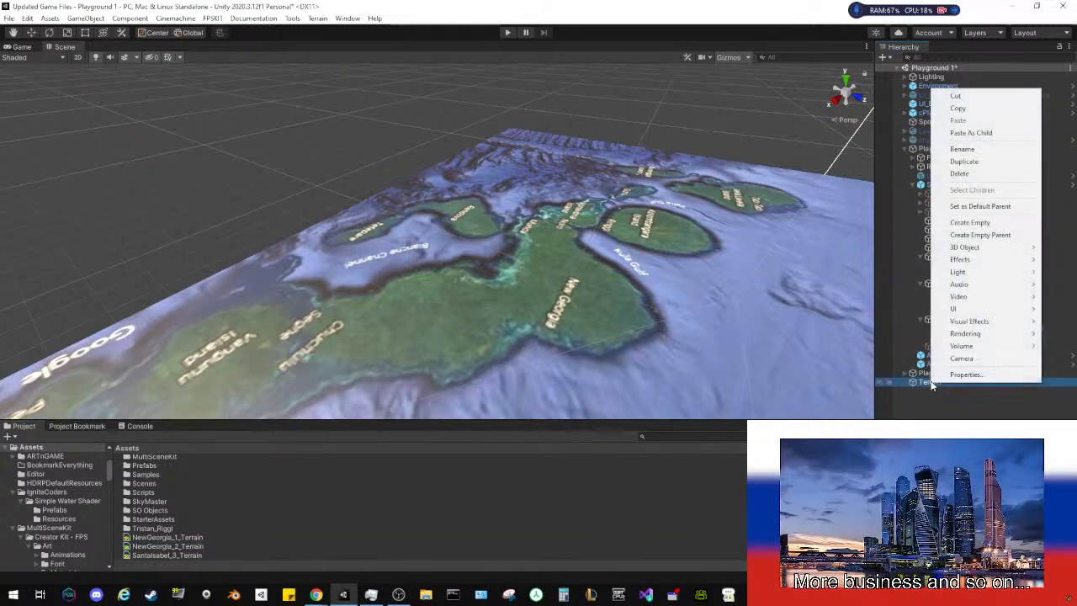
{"action": "left_click", "coordinate": [959, 173]}
Assign a terrain data asset to New Georgia's first child terrain and apply the same data to its Terrain Collider
{"action": "left_click", "coordinate": [960, 329]}
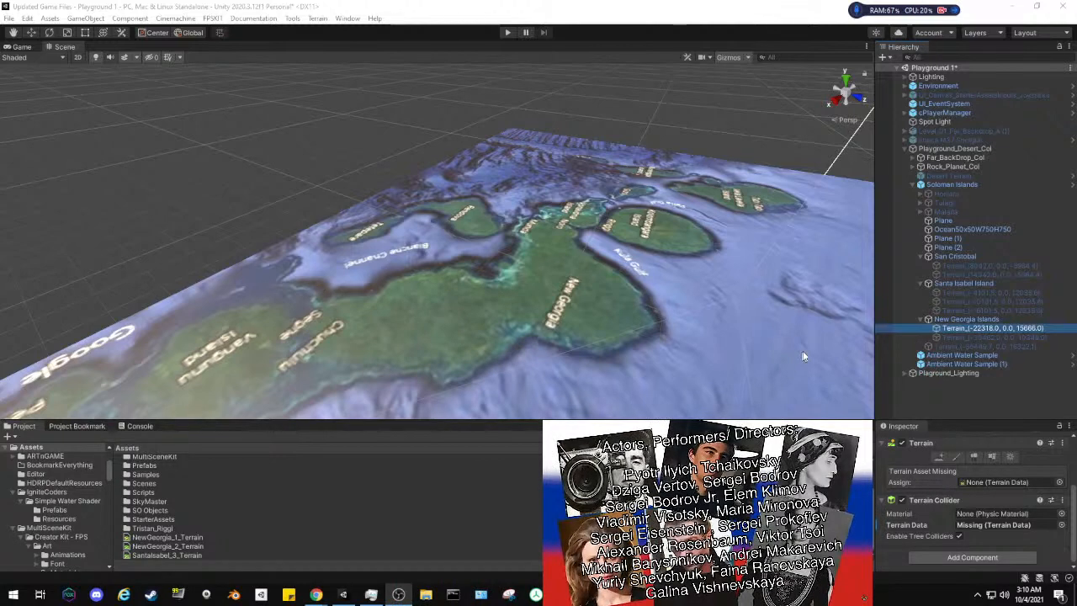
{"action": "left_click", "coordinate": [1060, 483]}
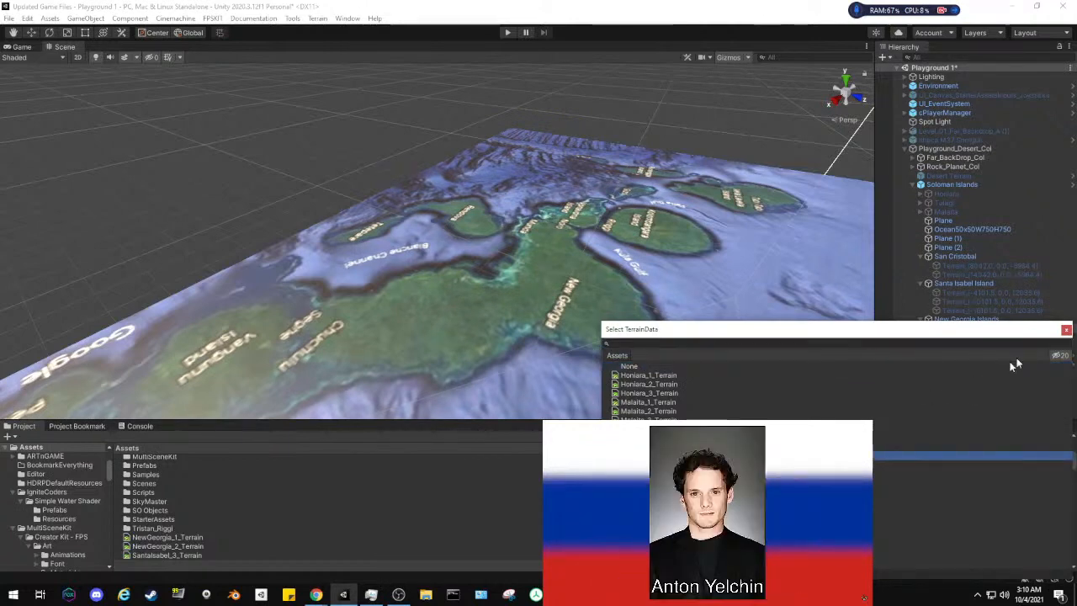
{"action": "left_click", "coordinate": [1064, 331]}
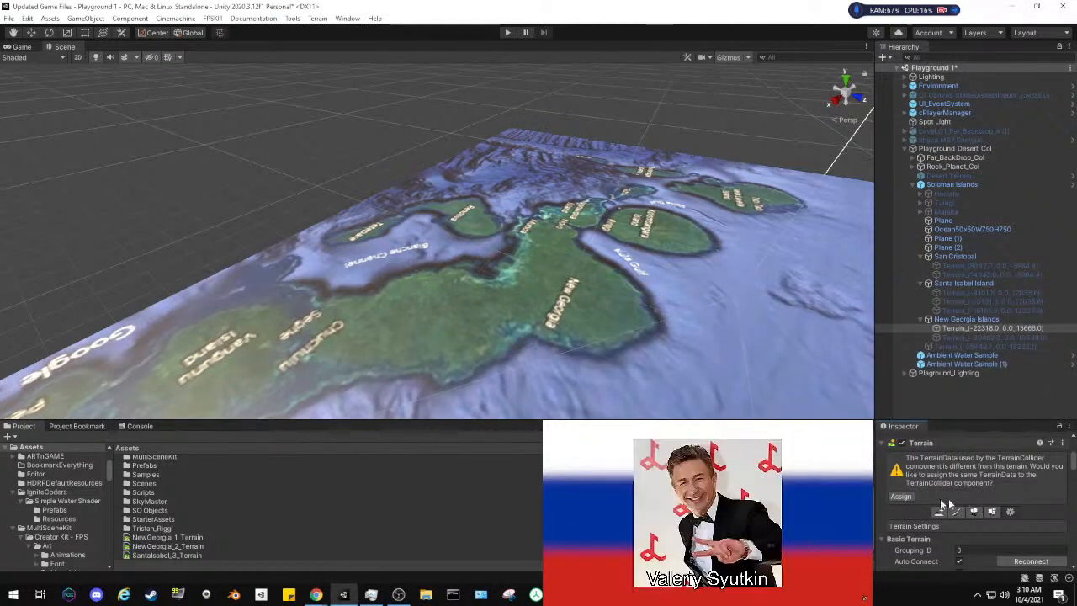
{"action": "left_click", "coordinate": [895, 497]}
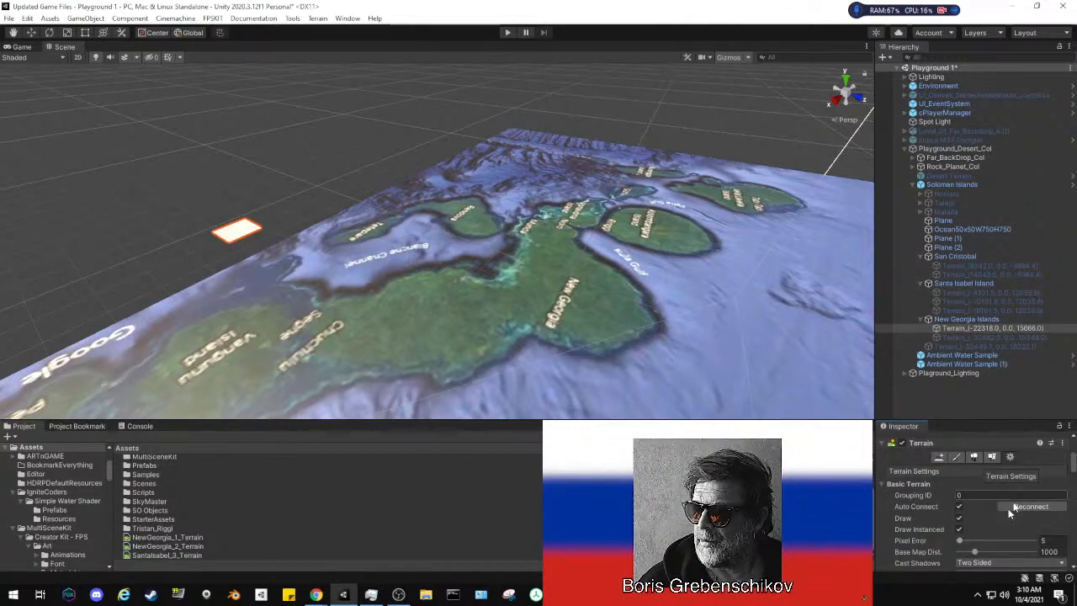
Set the terrain width and terrain length of New Georgia's first child terrain to 6000
{"action": "scroll", "coordinate": [889, 533], "scroll_direction": "down", "scroll_amount": 5}
{"action": "scroll", "coordinate": [889, 533], "scroll_direction": "down", "scroll_amount": 5}
{"action": "scroll", "coordinate": [888, 532], "scroll_direction": "up", "scroll_amount": 3}
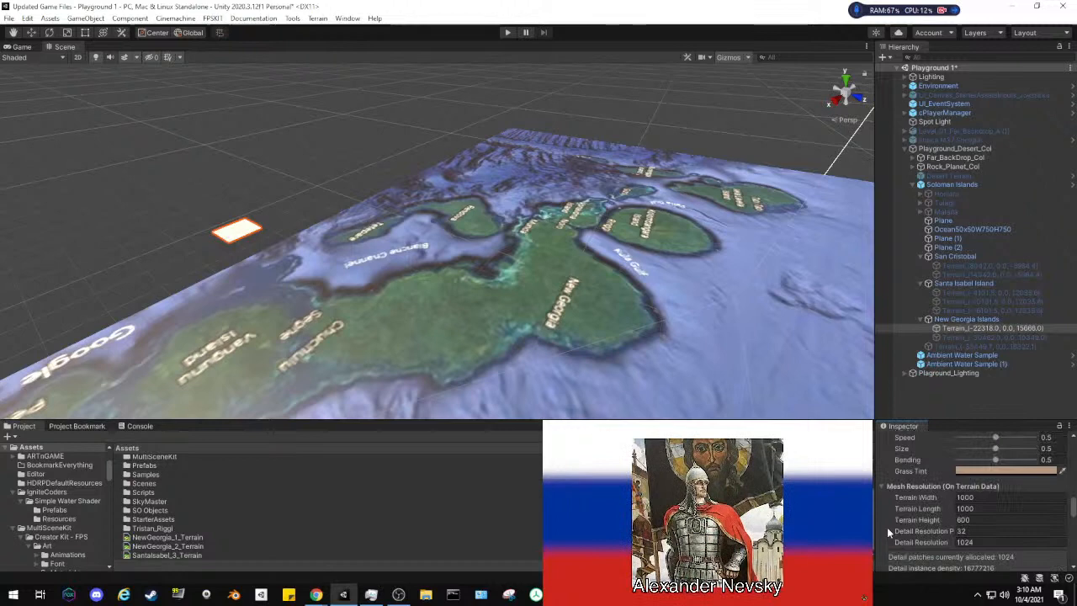
{"action": "left_click", "coordinate": [963, 498]}
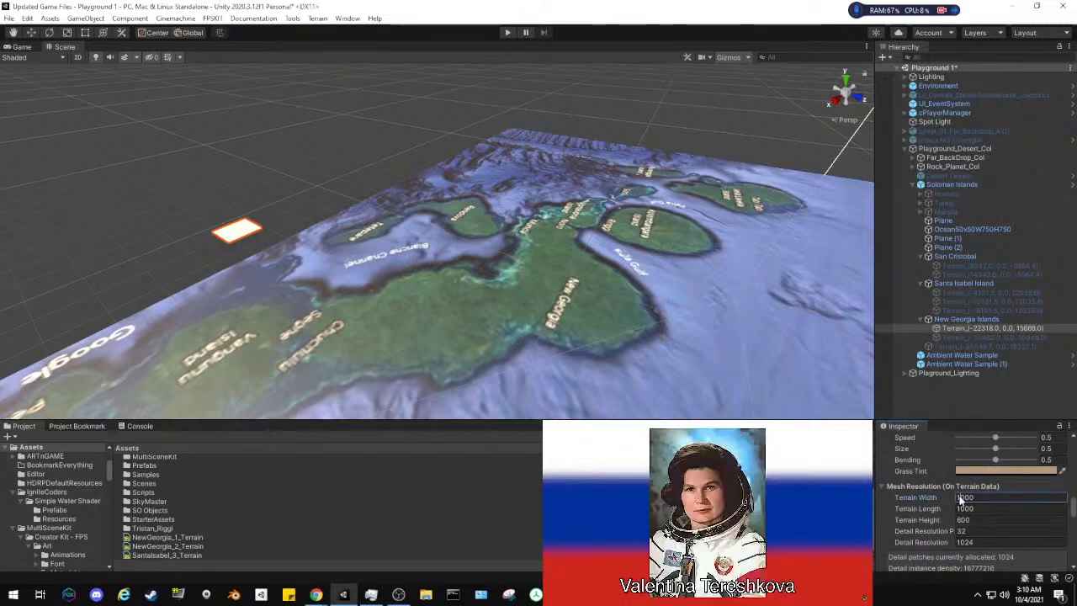
{"action": "type", "text": "6000"}
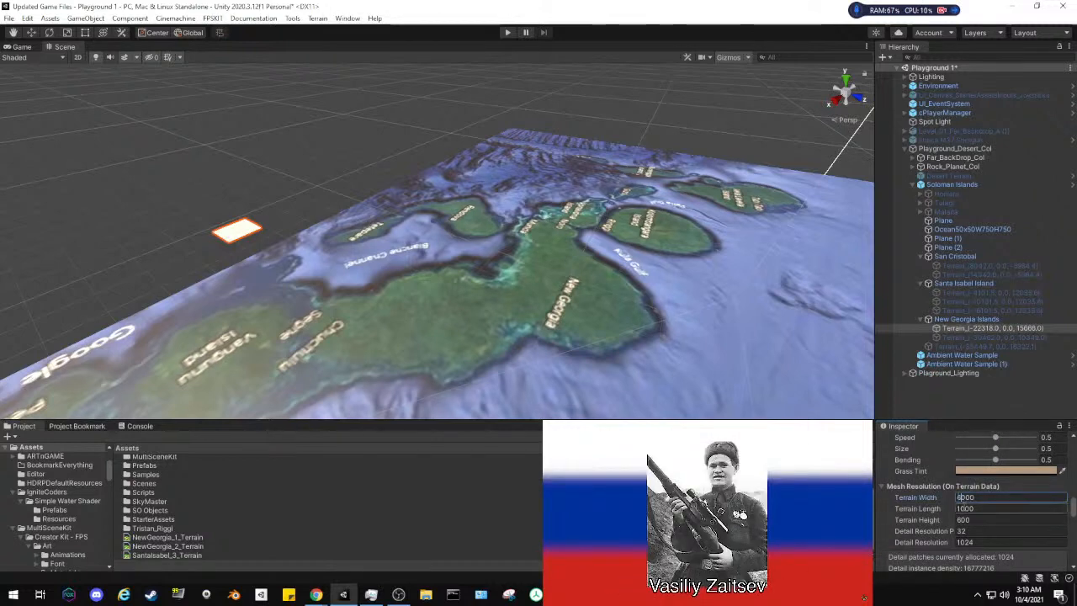
{"action": "key", "text": "Tab"}
{"action": "type", "text": "6000"}
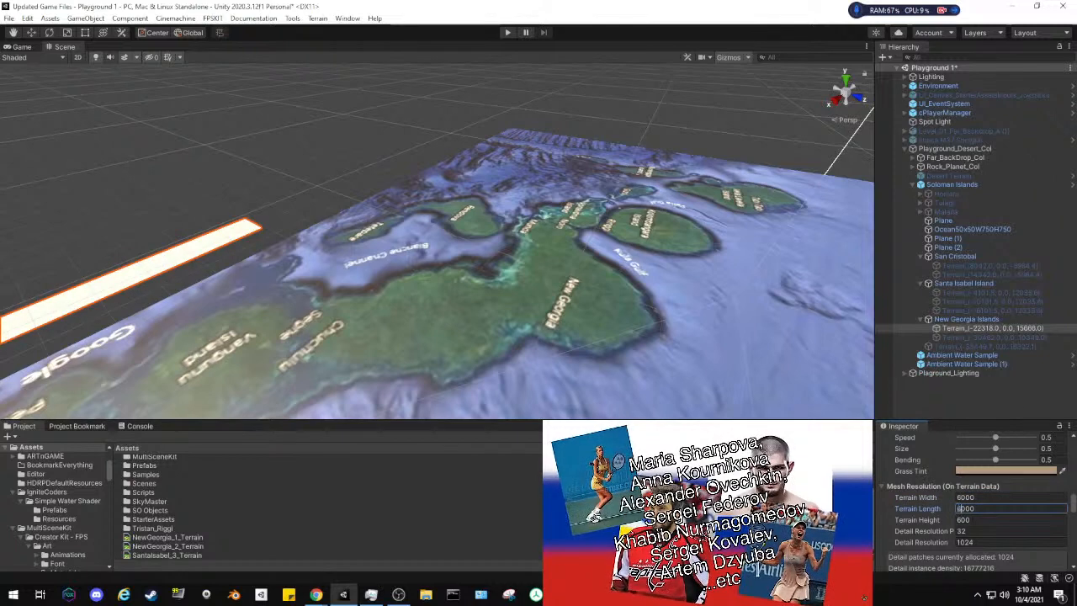
{"action": "key", "text": "Return"}
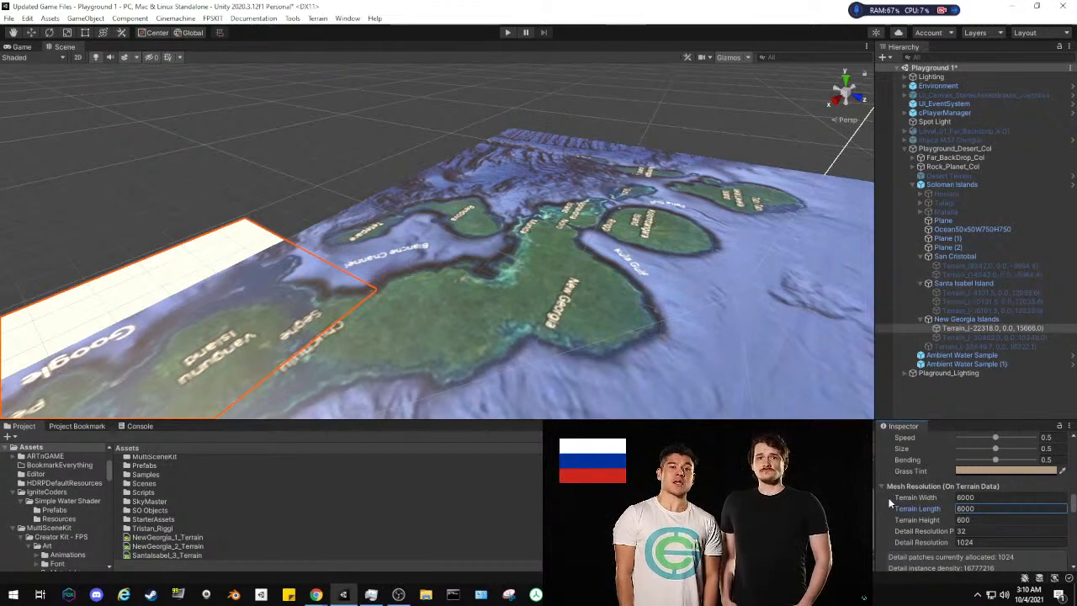
Examine the selected terrain's mesh resolution, texture resolution, grass wind and lighting settings
{"action": "scroll", "coordinate": [888, 497], "scroll_direction": "down", "scroll_amount": 5}
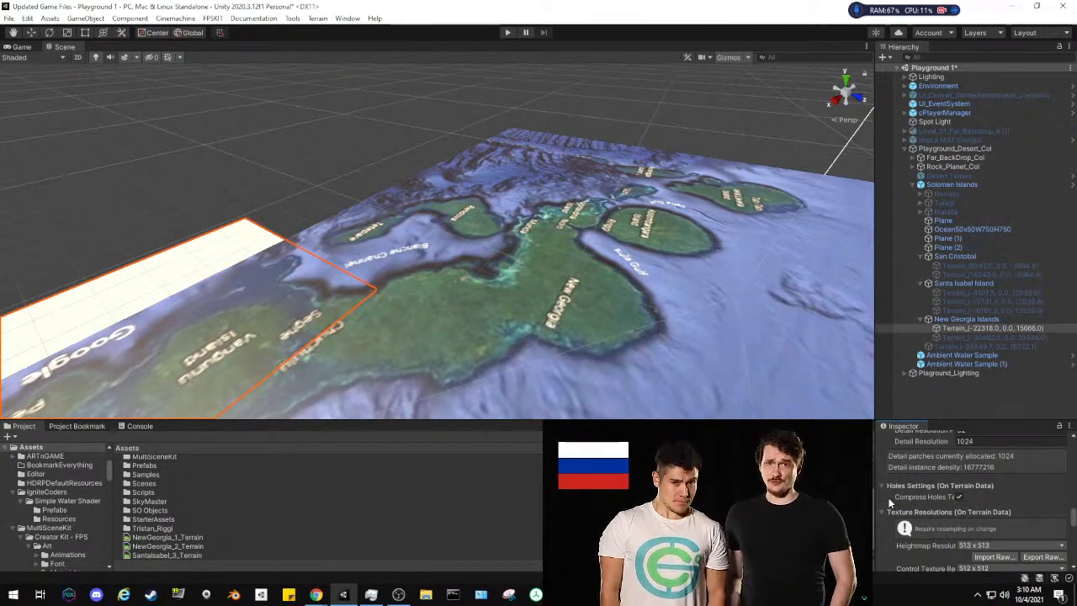
{"action": "scroll", "coordinate": [888, 497], "scroll_direction": "down", "scroll_amount": 3}
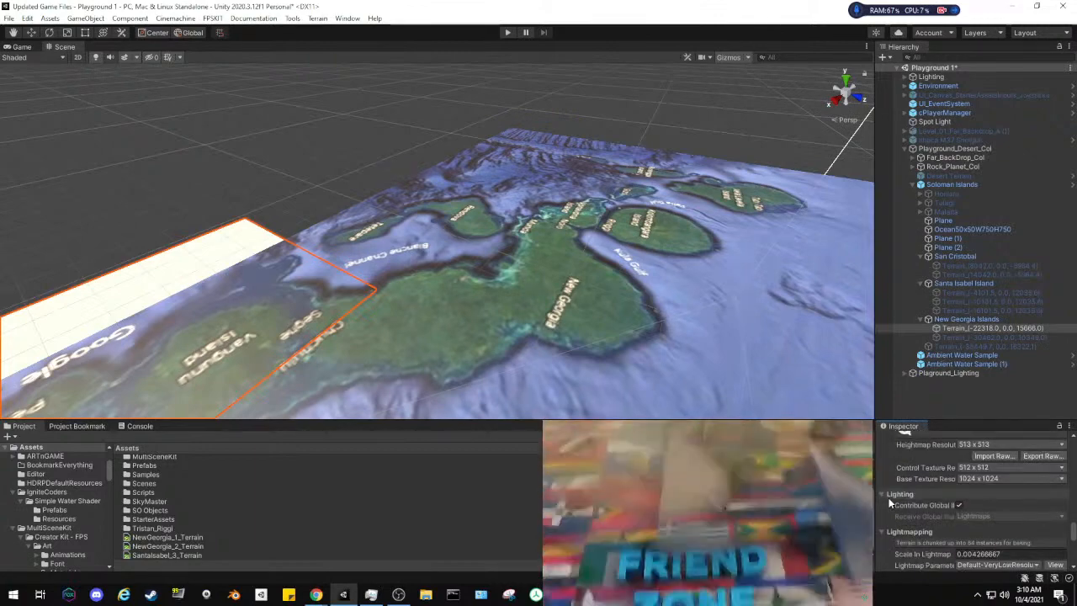
{"action": "scroll", "coordinate": [889, 502], "scroll_direction": "up", "scroll_amount": 8}
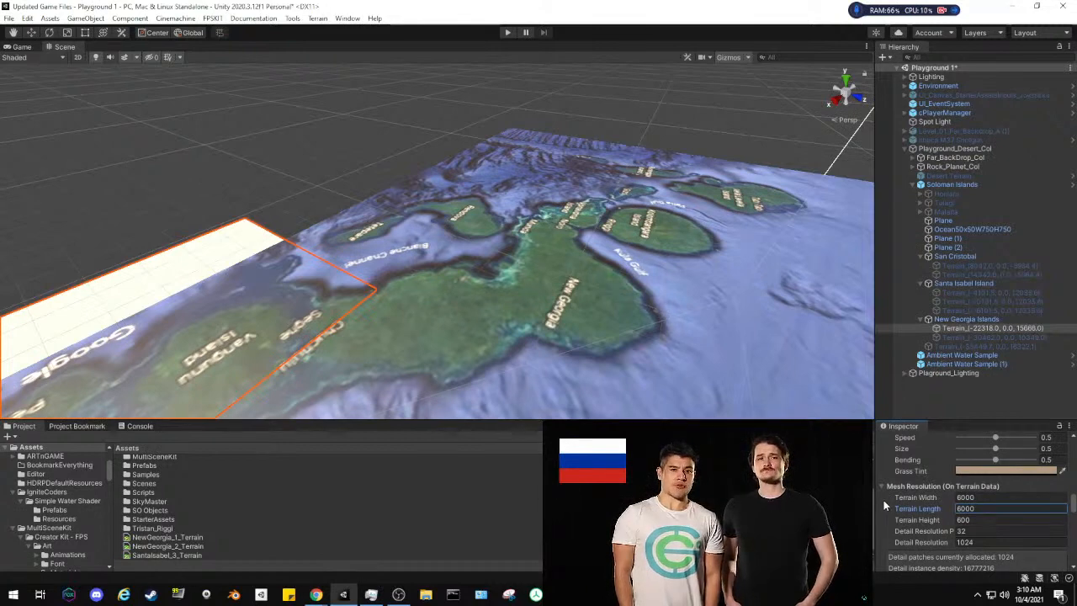
{"action": "scroll", "coordinate": [884, 500], "scroll_direction": "down", "scroll_amount": 2}
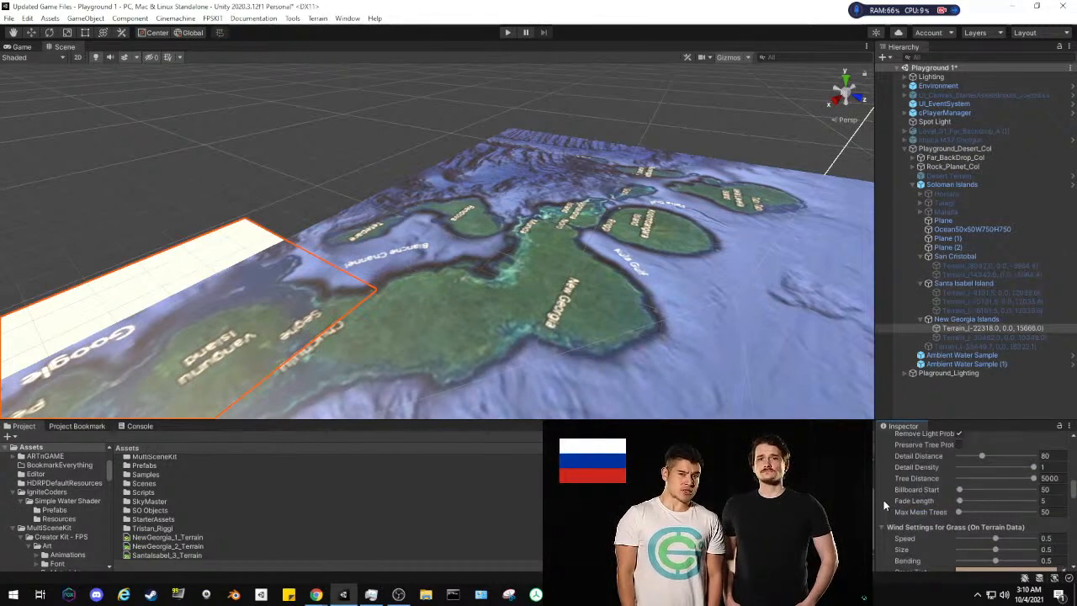
{"action": "scroll", "coordinate": [884, 500], "scroll_direction": "down", "scroll_amount": 3}
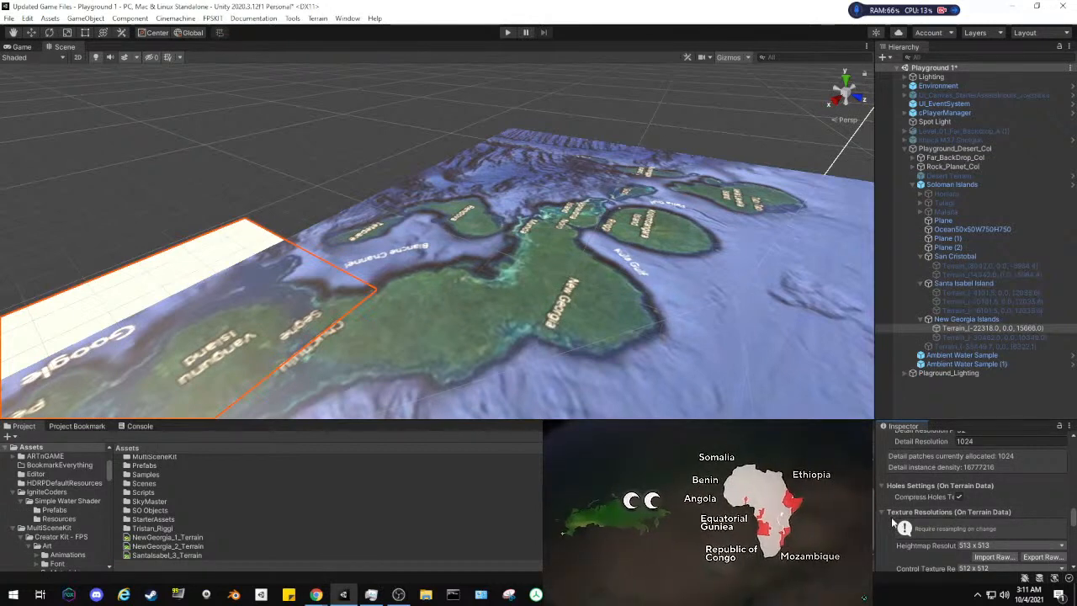
{"action": "scroll", "coordinate": [891, 517], "scroll_direction": "down", "scroll_amount": 3}
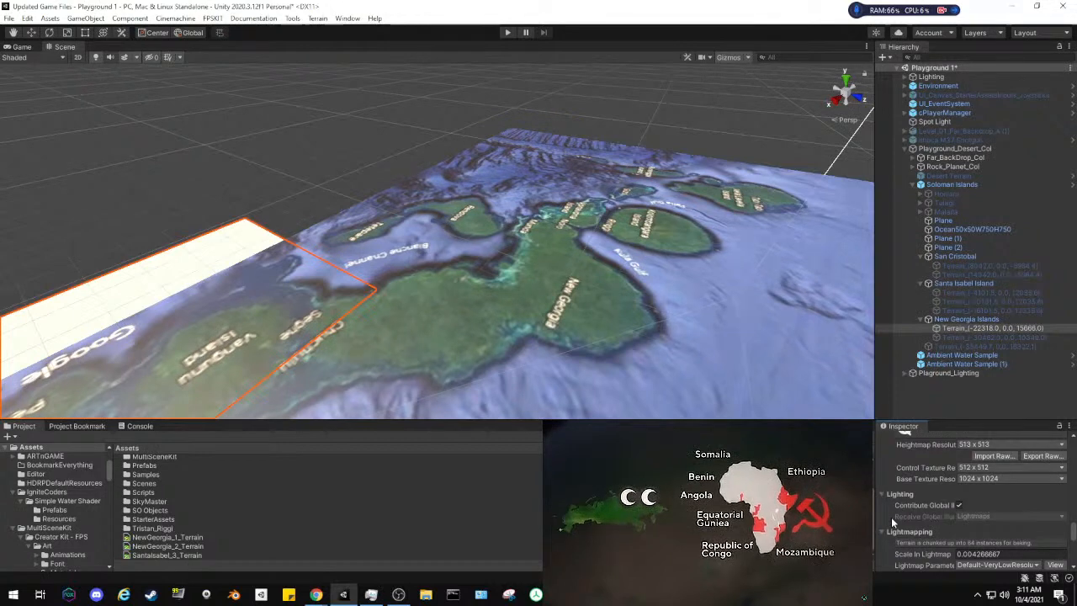
{"action": "scroll", "coordinate": [891, 516], "scroll_direction": "up", "scroll_amount": 5}
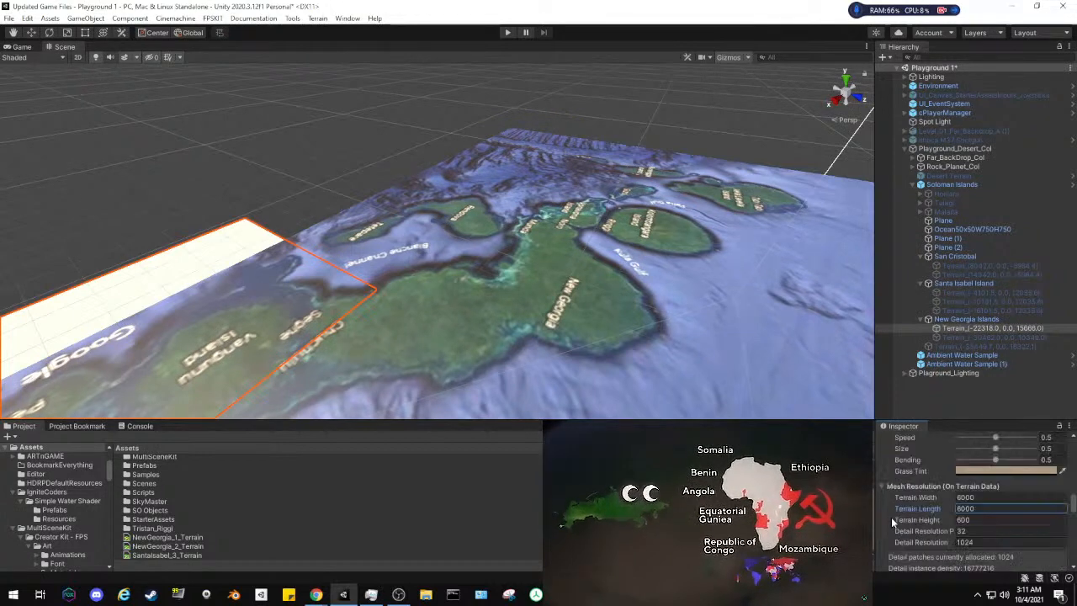
{"action": "scroll", "coordinate": [891, 517], "scroll_direction": "up", "scroll_amount": 10}
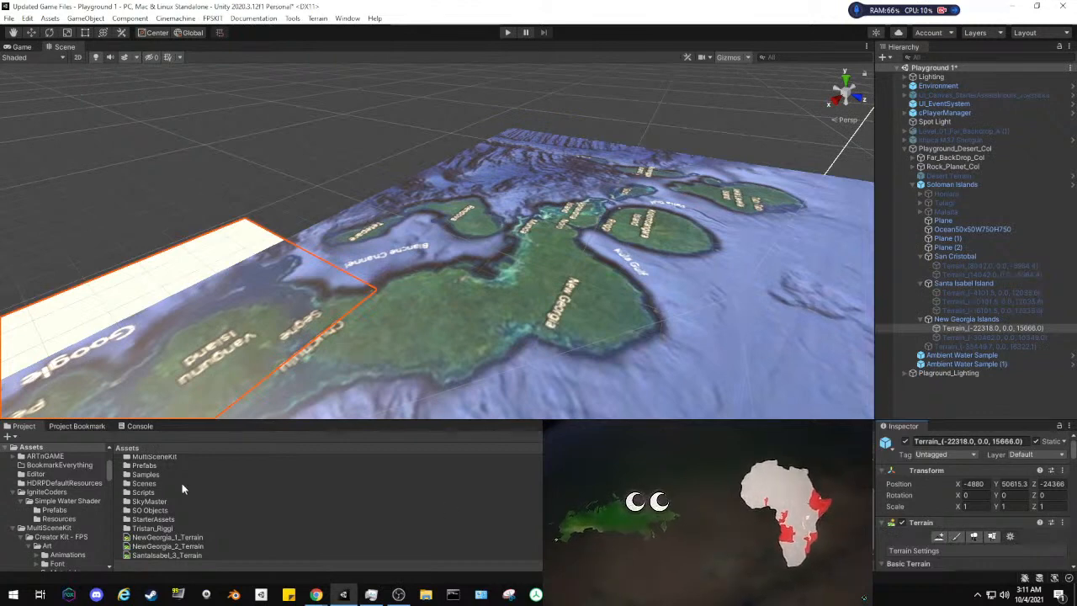
Go to the bookmarked Personal Assets folder and select the New Georgia Bottom60km Height Map (Merged) texture
{"action": "left_click", "coordinate": [69, 427]}
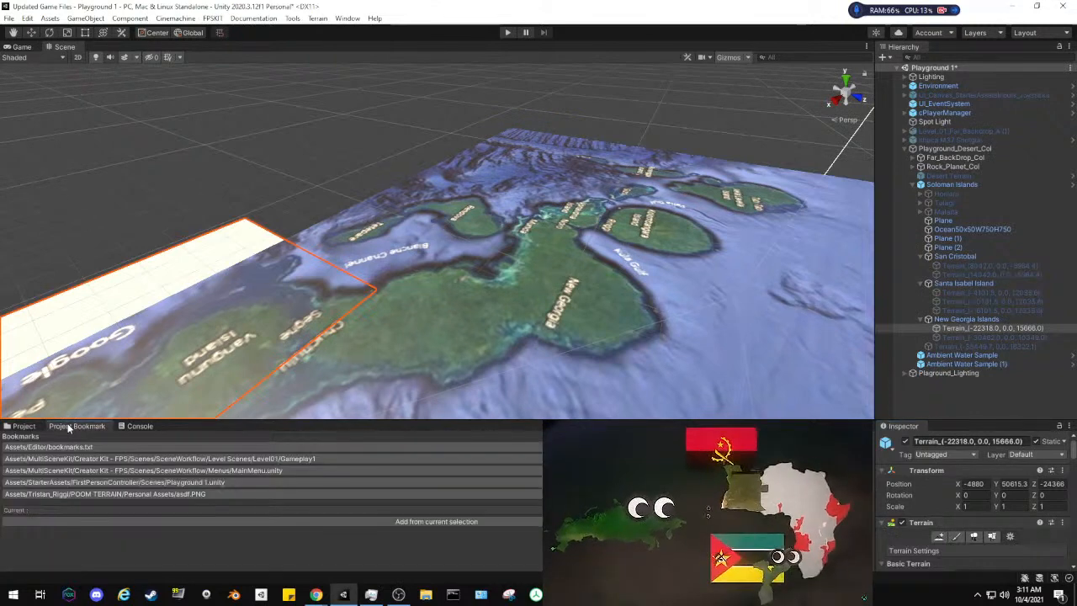
{"action": "left_click", "coordinate": [120, 494]}
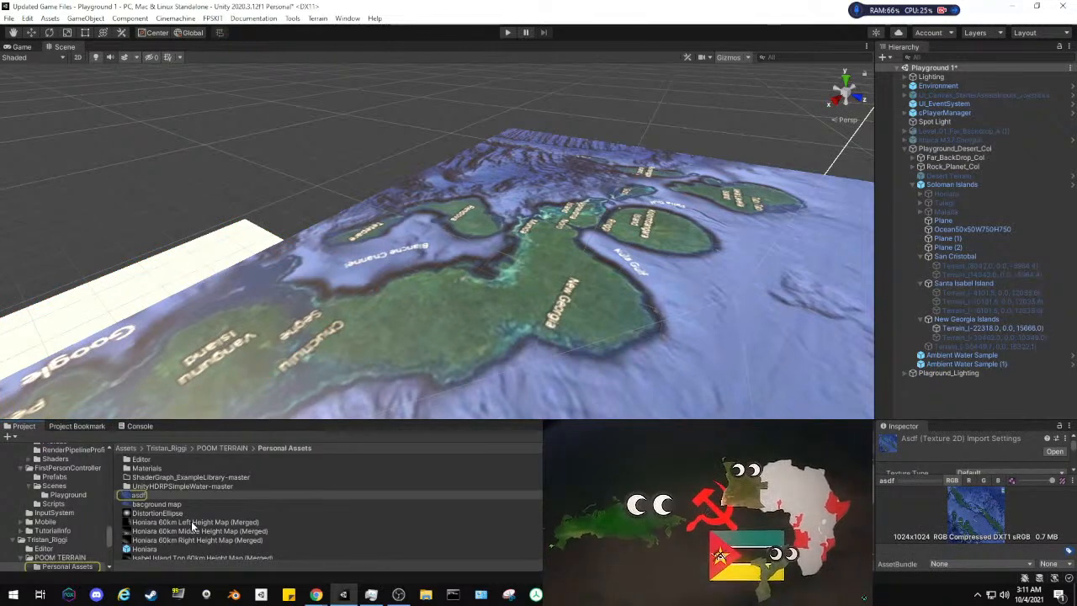
{"action": "scroll", "coordinate": [193, 527], "scroll_direction": "down", "scroll_amount": 2}
{"action": "scroll", "coordinate": [191, 521], "scroll_direction": "down", "scroll_amount": 3}
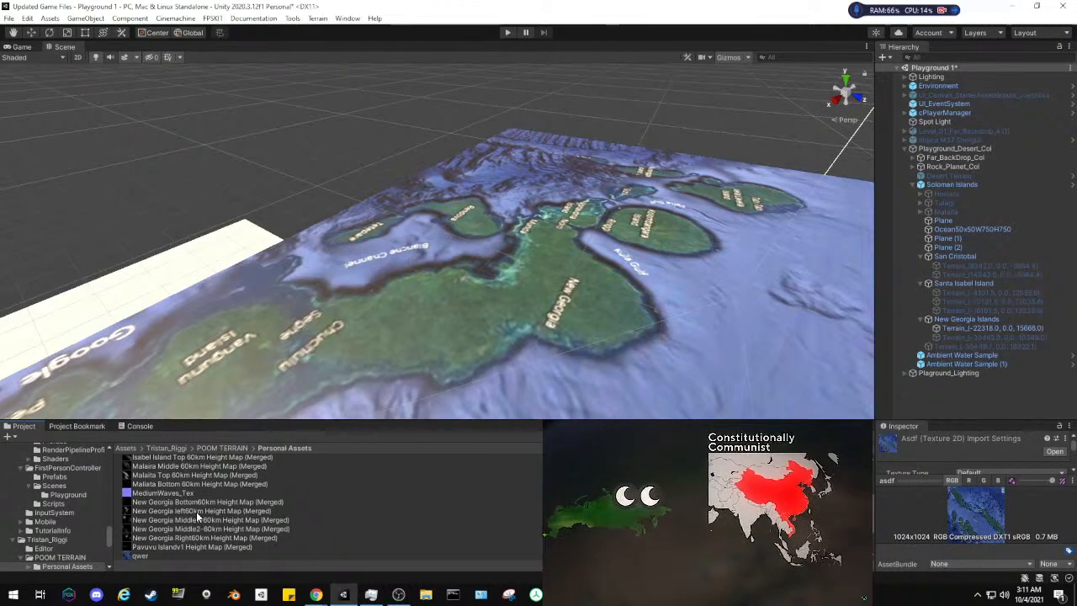
{"action": "left_click", "coordinate": [200, 503]}
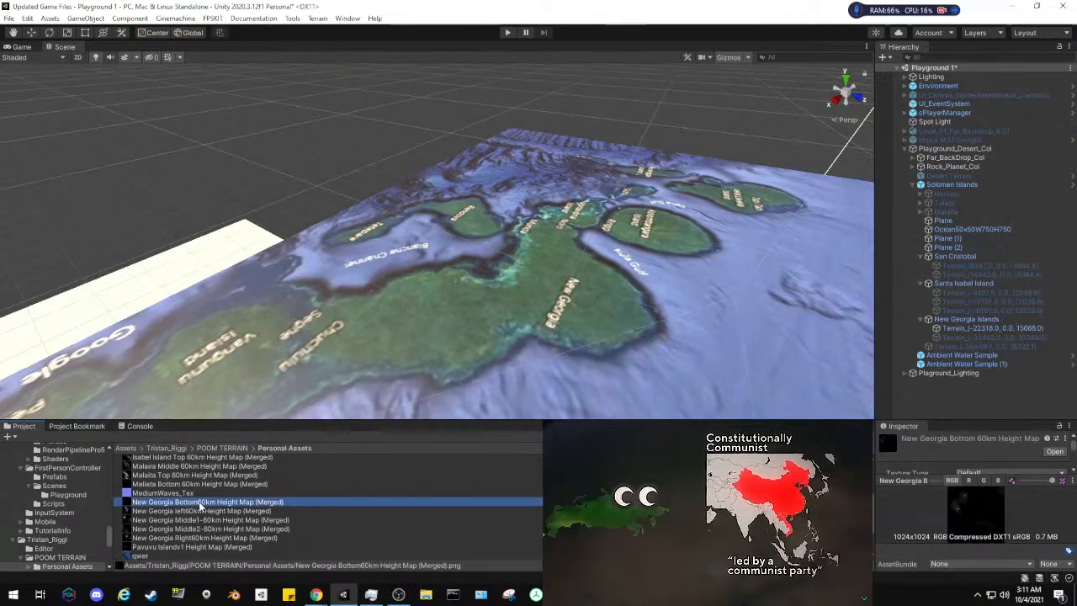
Dock the Inspector as a full-height column beside the Hierarchy and enlarge its preview of the New Georgia bottom height map
{"action": "left_click", "coordinate": [930, 478]}
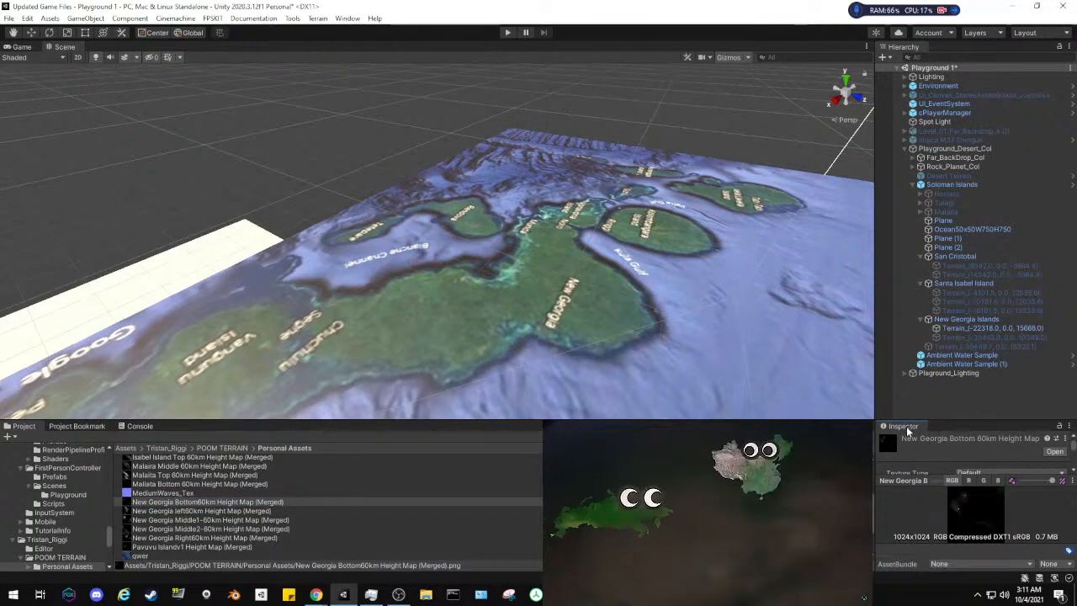
{"action": "left_click_drag", "start_coordinate": [907, 423], "coordinate": [913, 299]}
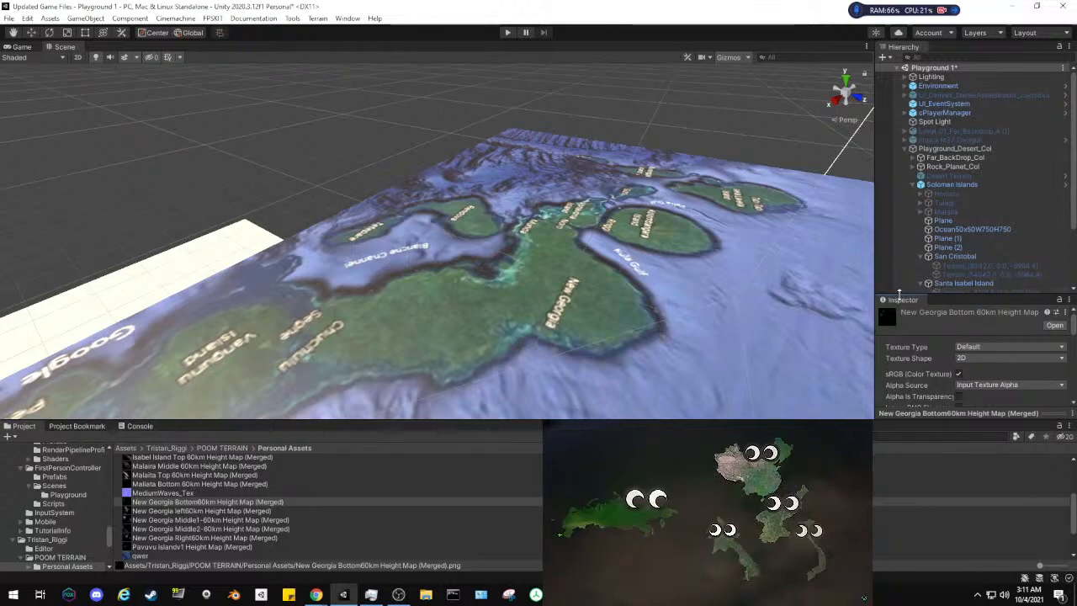
{"action": "left_click_drag", "start_coordinate": [902, 307], "coordinate": [1064, 168]}
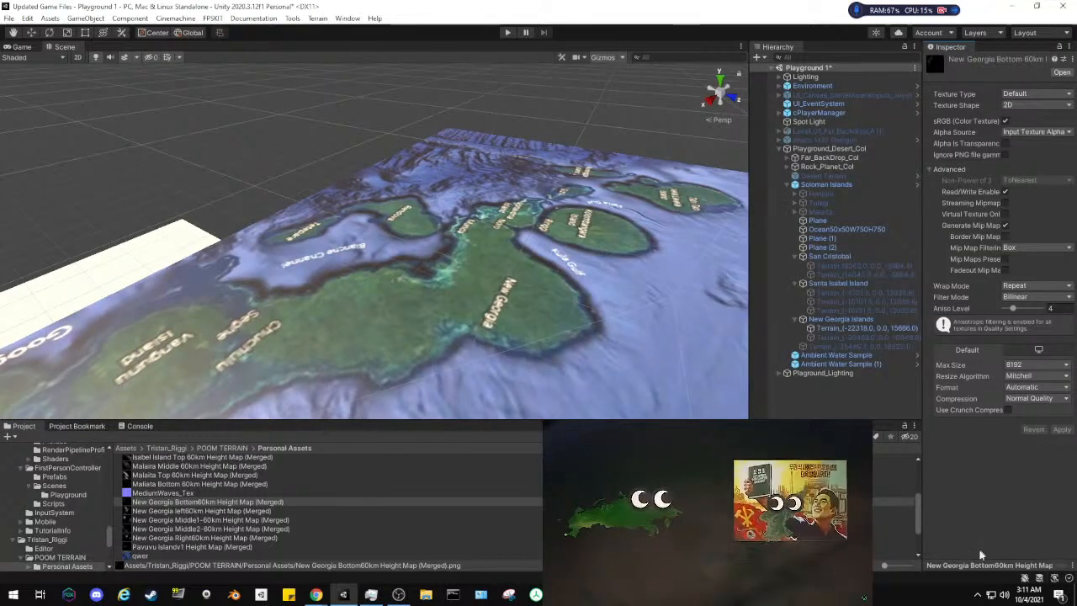
{"action": "left_click_drag", "start_coordinate": [1052, 564], "coordinate": [1051, 274]}
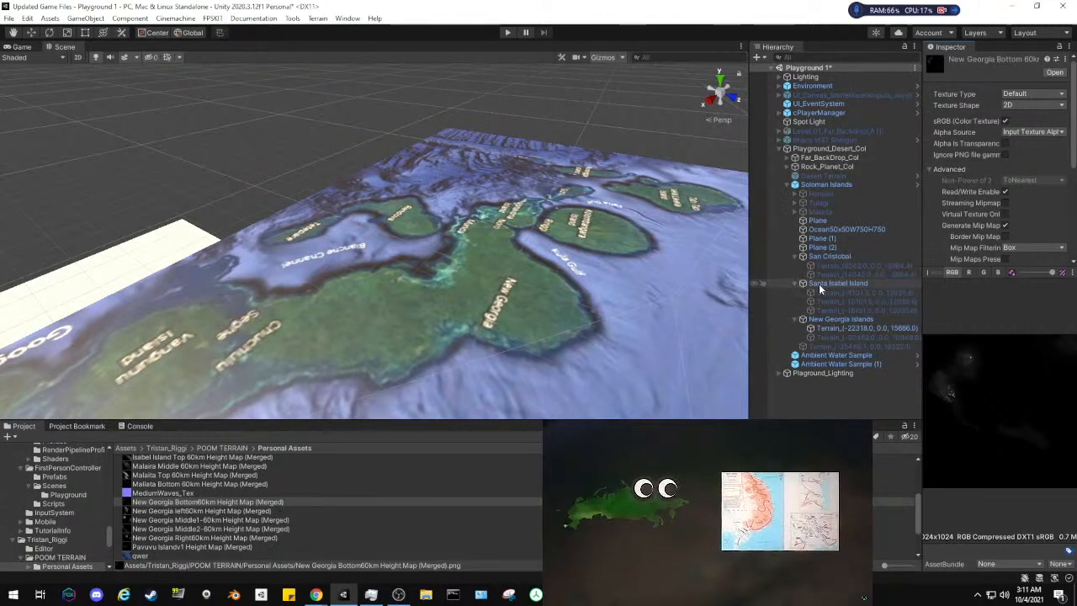
Reselect New Georgia's first child terrain and inspect the map area it covers around Vangunu Island
{"action": "left_click", "coordinate": [831, 328]}
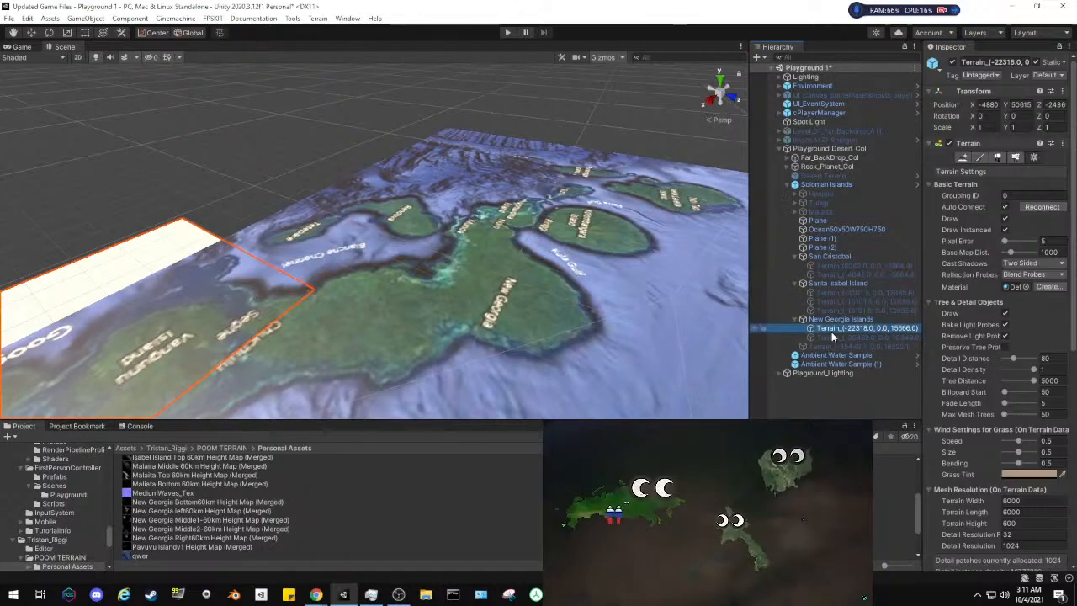
{"action": "right_click_drag", "start_coordinate": [414, 264], "coordinate": [357, 290]}
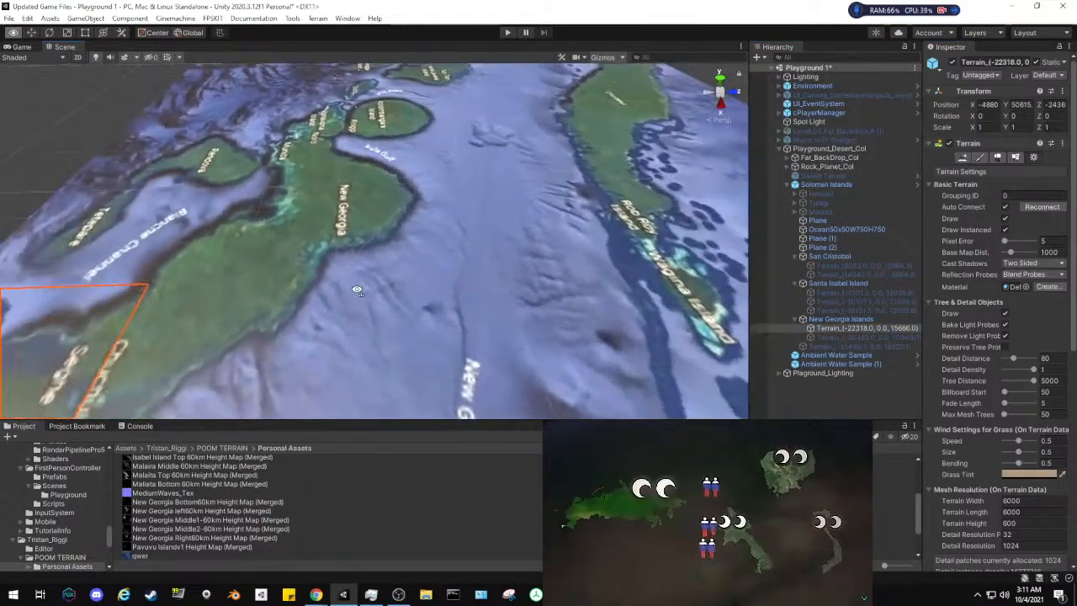
{"action": "right_click_drag", "start_coordinate": [122, 333], "coordinate": [488, 301]}
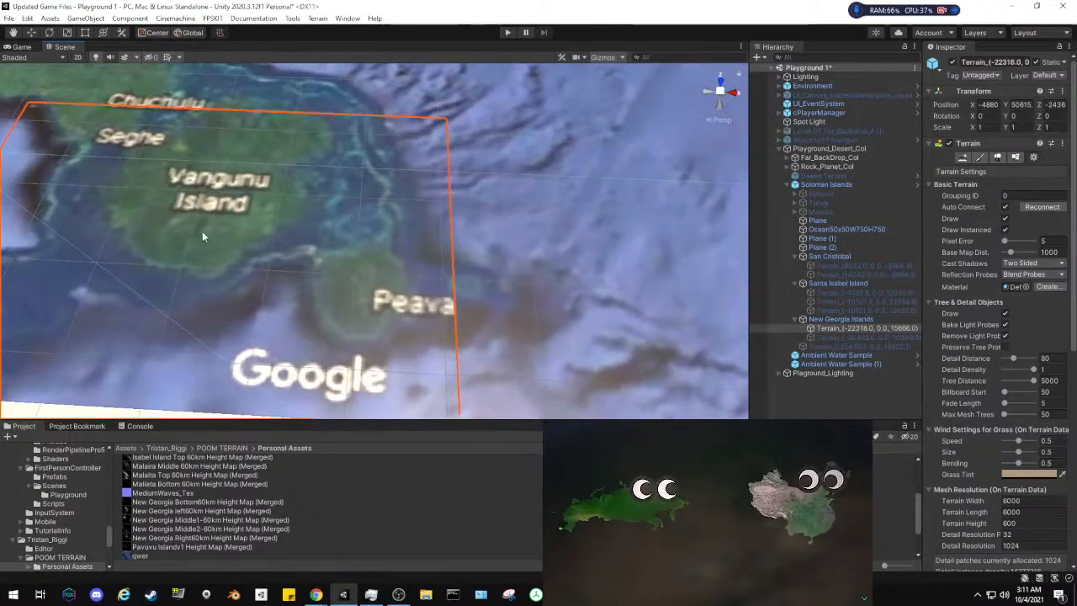
Examine the map around Vangunu Island and preview the New Georgia bottom, left, middle and right height maps one after another
{"action": "middle_click_drag", "start_coordinate": [202, 231], "coordinate": [325, 277]}
{"action": "right_click_drag", "start_coordinate": [306, 290], "coordinate": [301, 272]}
{"action": "scroll", "coordinate": [284, 255], "scroll_direction": "down", "scroll_amount": 3}
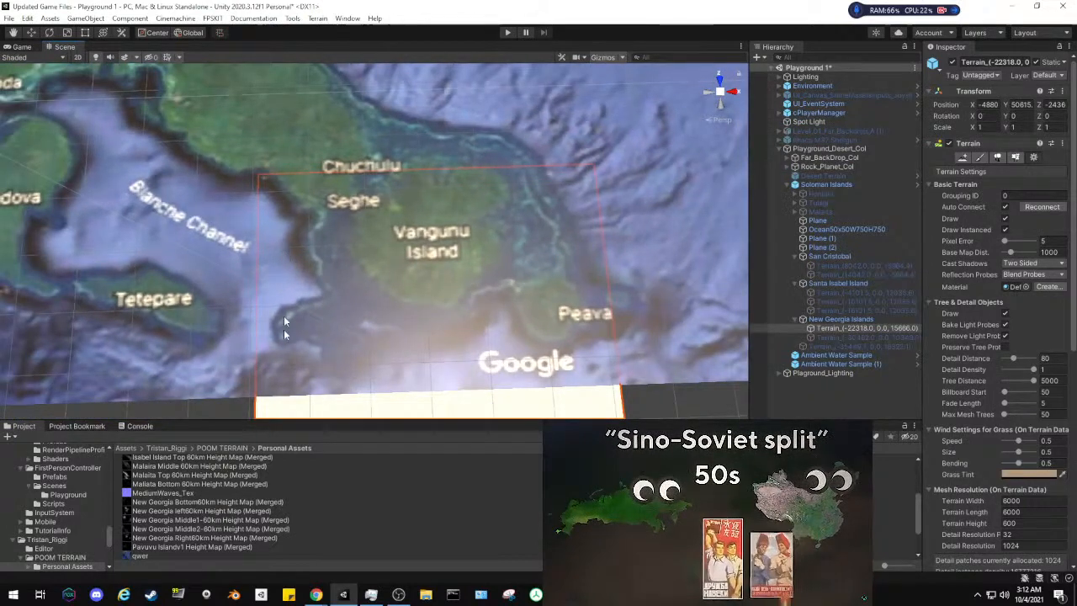
{"action": "left_click", "coordinate": [181, 503]}
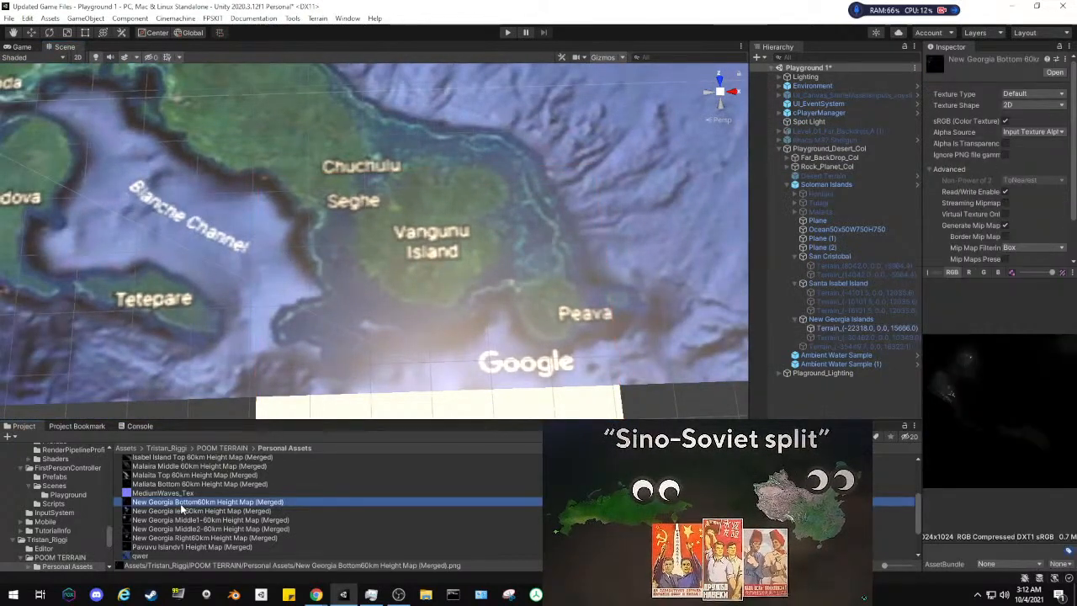
{"action": "left_click", "coordinate": [186, 510]}
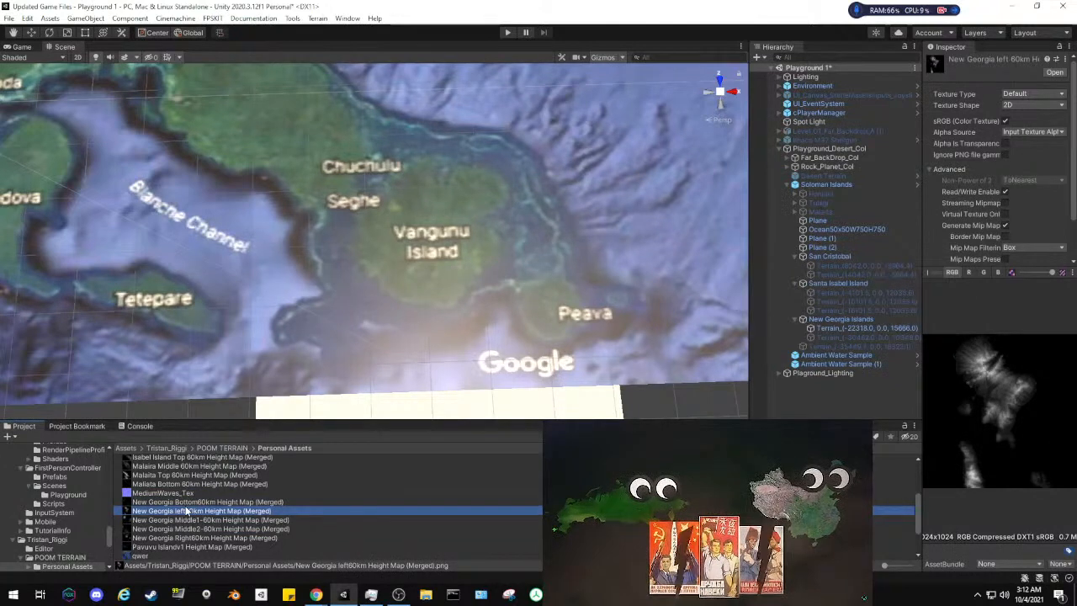
{"action": "key", "text": "Down"}
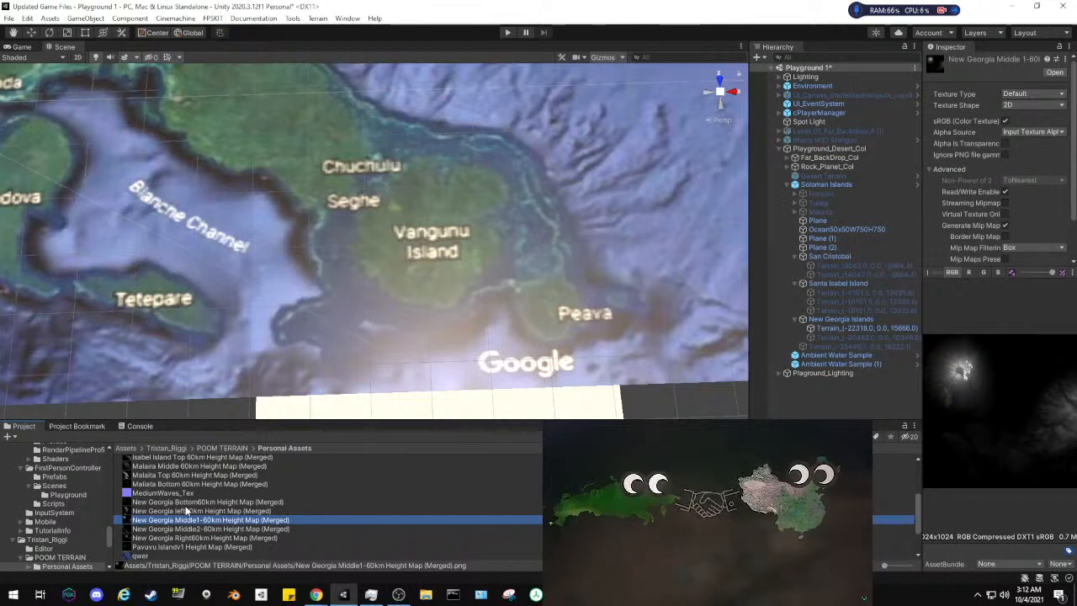
{"action": "key", "text": "Down"}
{"action": "key", "text": "Down"}
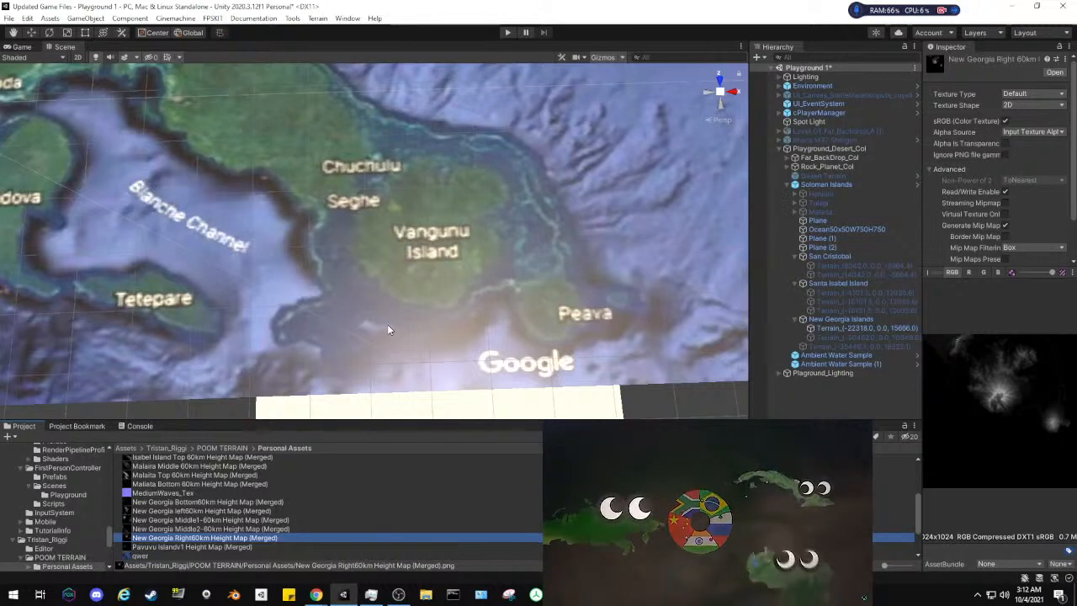
Preview the New Georgia Bottom60km Height Map (Merged) again and compare it with the islands from Ranongga and Rendova to Vangunu
{"action": "left_click", "coordinate": [273, 502]}
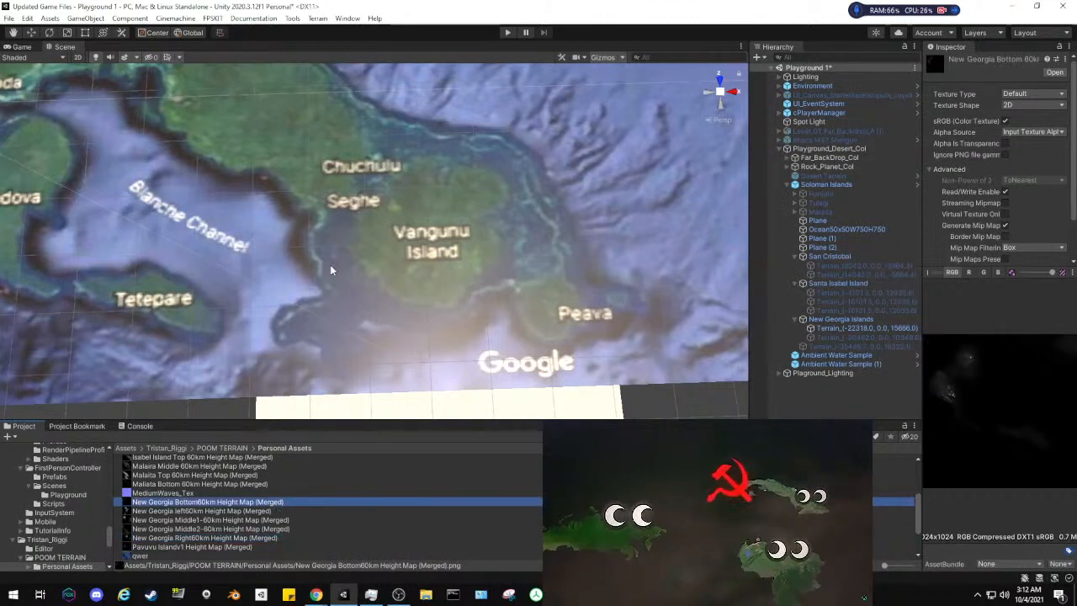
{"action": "right_click_drag", "start_coordinate": [130, 227], "coordinate": [356, 319]}
{"action": "middle_click_drag", "start_coordinate": [356, 319], "coordinate": [308, 287]}
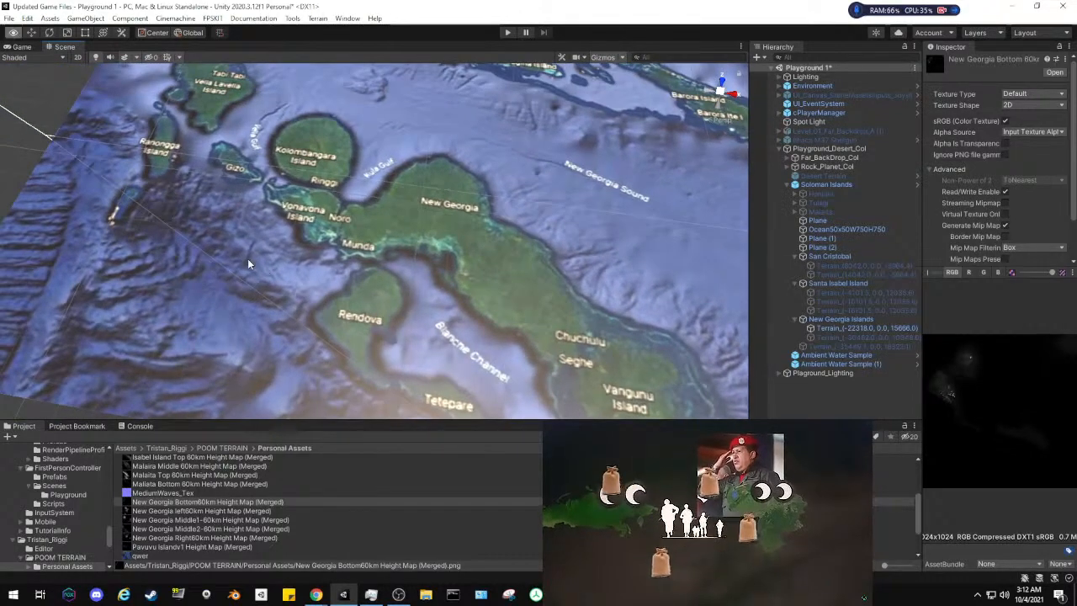
{"action": "right_click_drag", "start_coordinate": [249, 263], "coordinate": [269, 265]}
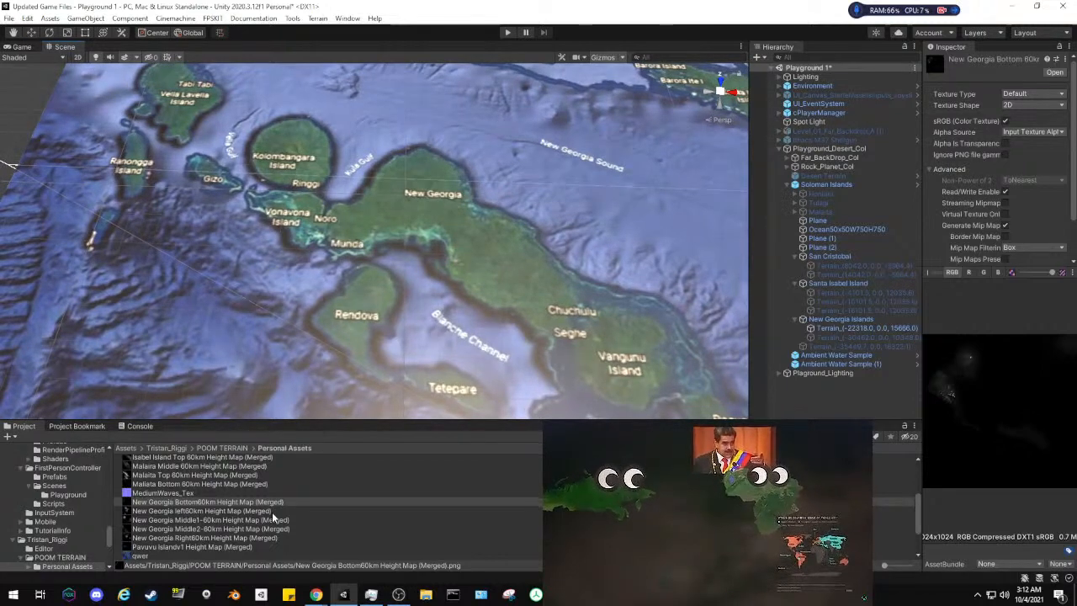
{"action": "middle_click_drag", "start_coordinate": [317, 303], "coordinate": [357, 265]}
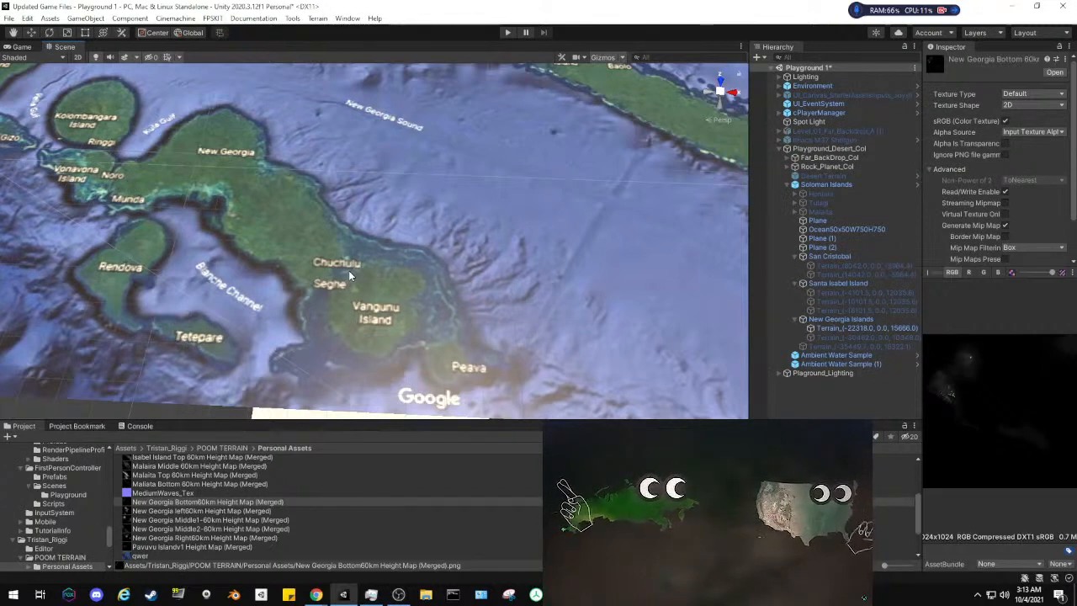
Check the first New Georgia terrain's coverage and generate its relief from the New Georgia Right60km Height Map (Merged) texture
{"action": "left_click", "coordinate": [846, 330]}
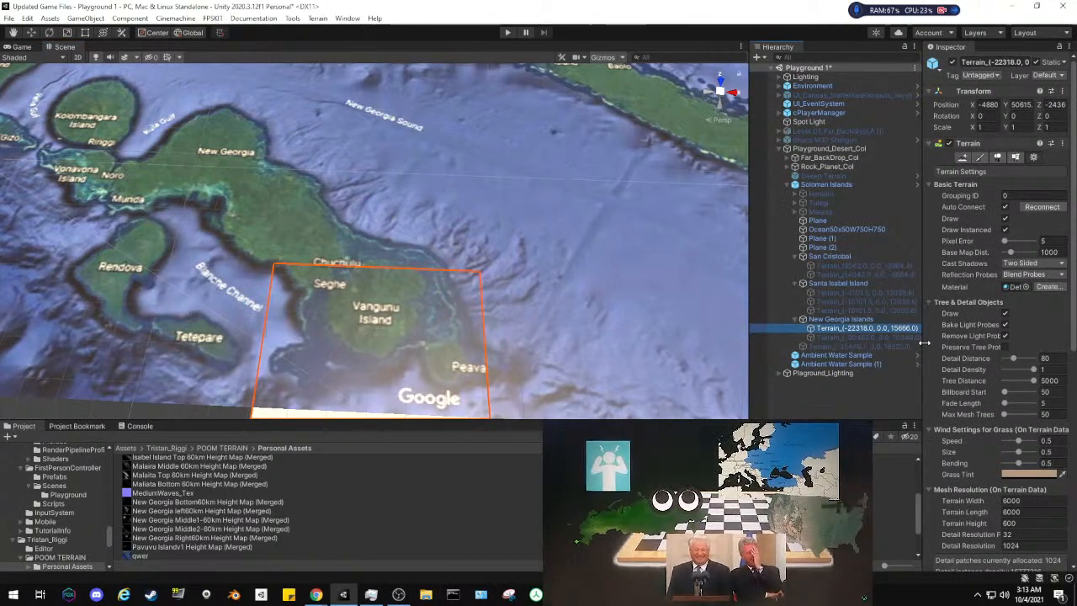
{"action": "left_click", "coordinate": [232, 503]}
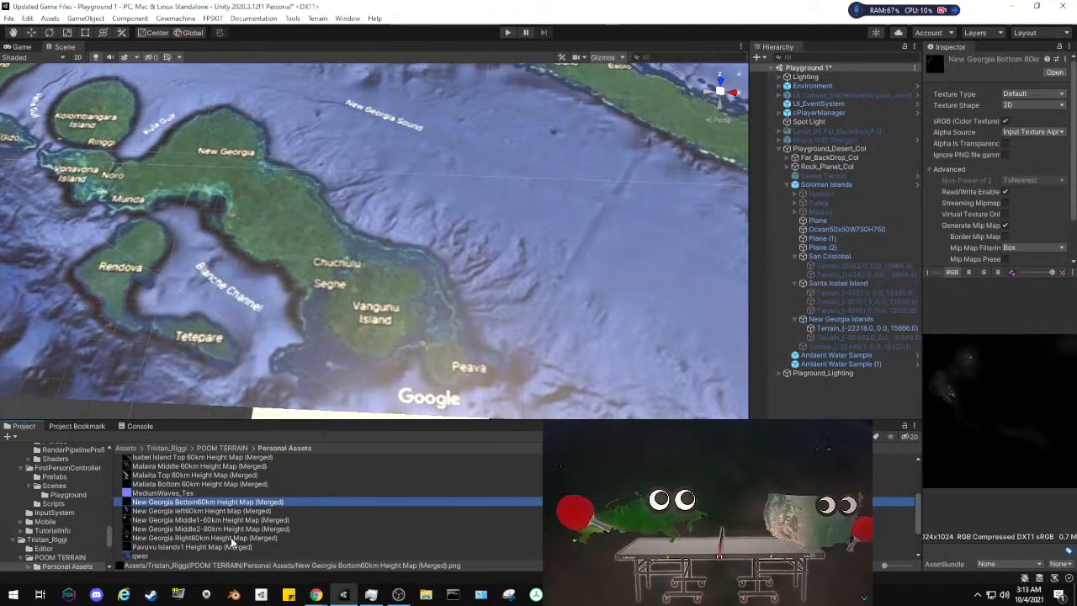
{"action": "left_click", "coordinate": [235, 538]}
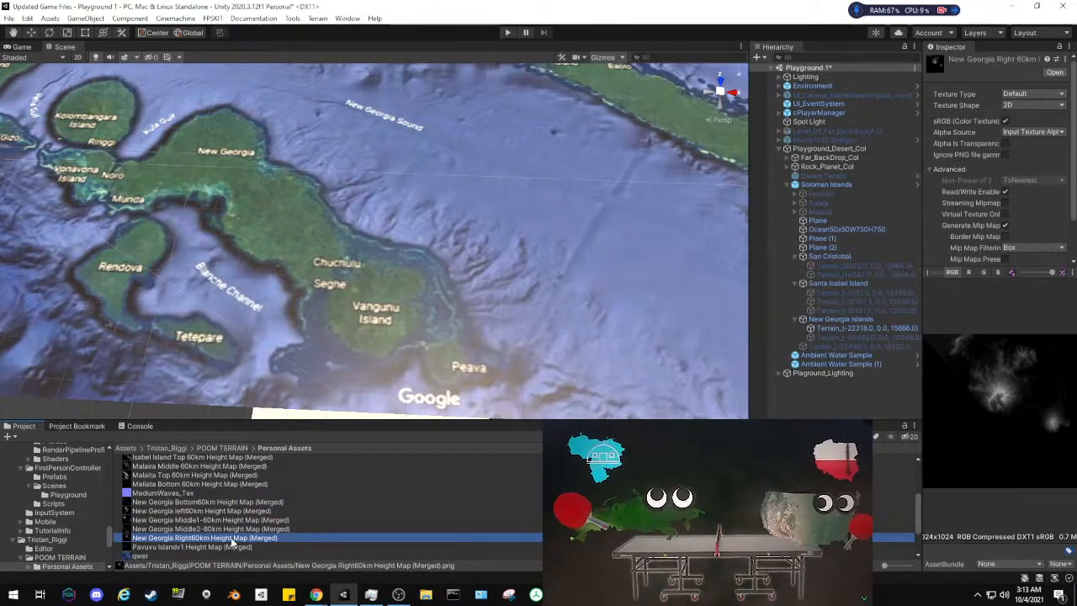
{"action": "left_click_drag", "start_coordinate": [118, 205], "coordinate": [340, 262]}
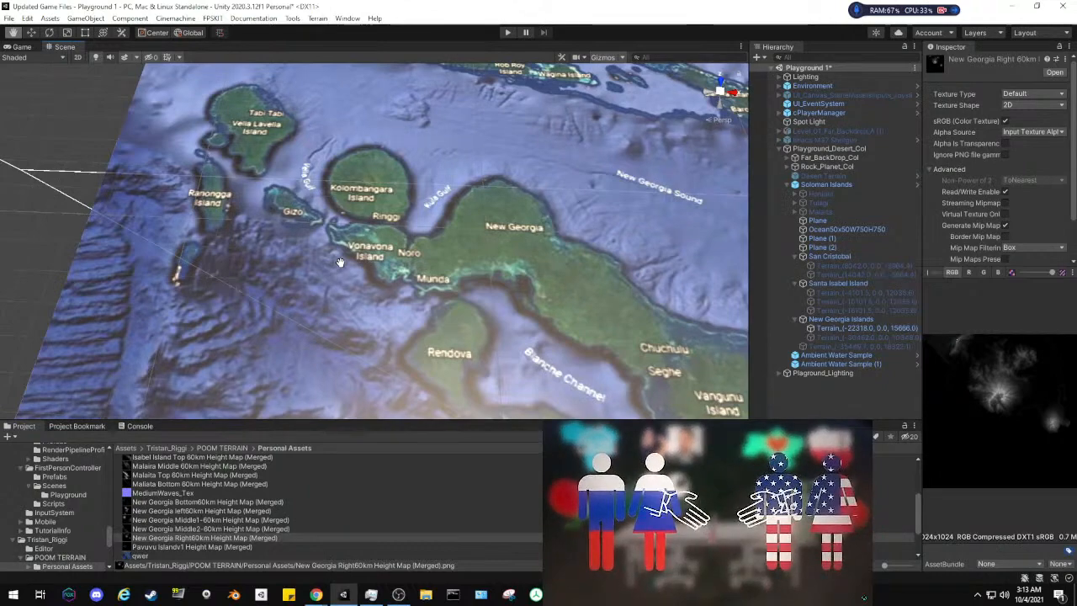
{"action": "left_click_drag", "start_coordinate": [340, 263], "coordinate": [134, 170]}
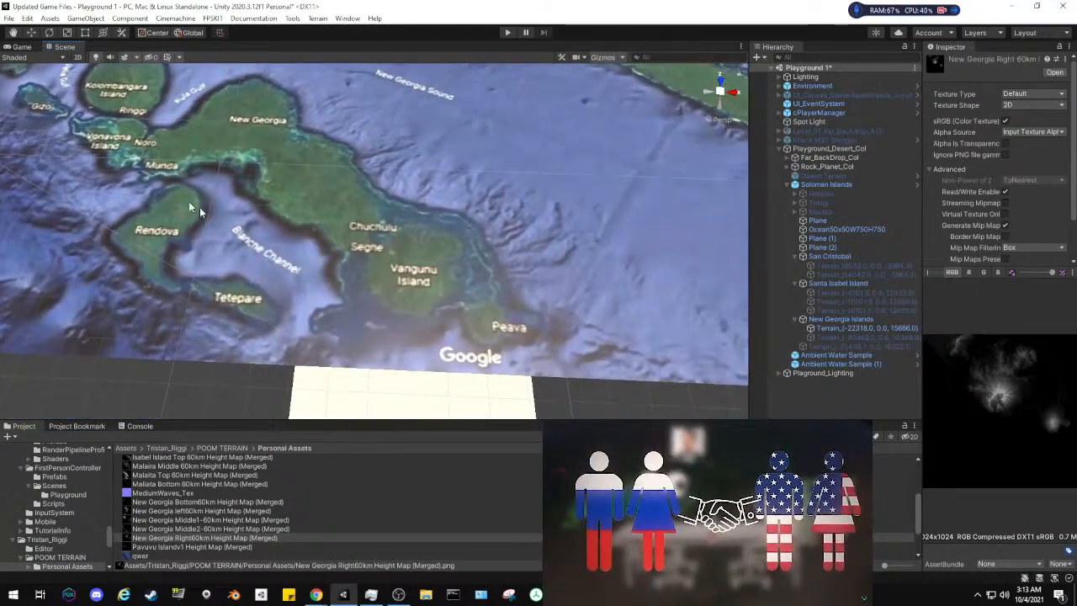
{"action": "middle_click_drag", "start_coordinate": [261, 240], "coordinate": [310, 266]}
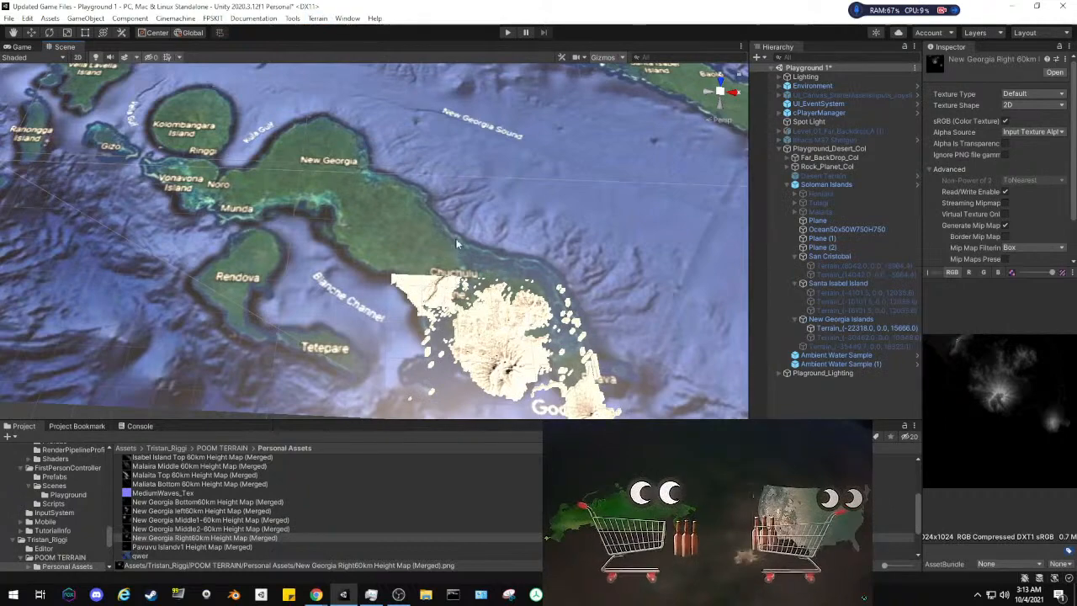
Inspect the generated relief around Vangunu Island and Peava from several angles, comparing it with the map coastline and the terrain's edges
{"action": "right_click_drag", "start_coordinate": [362, 269], "coordinate": [391, 234]}
{"action": "scroll", "coordinate": [391, 234], "scroll_direction": "down", "scroll_amount": 5}
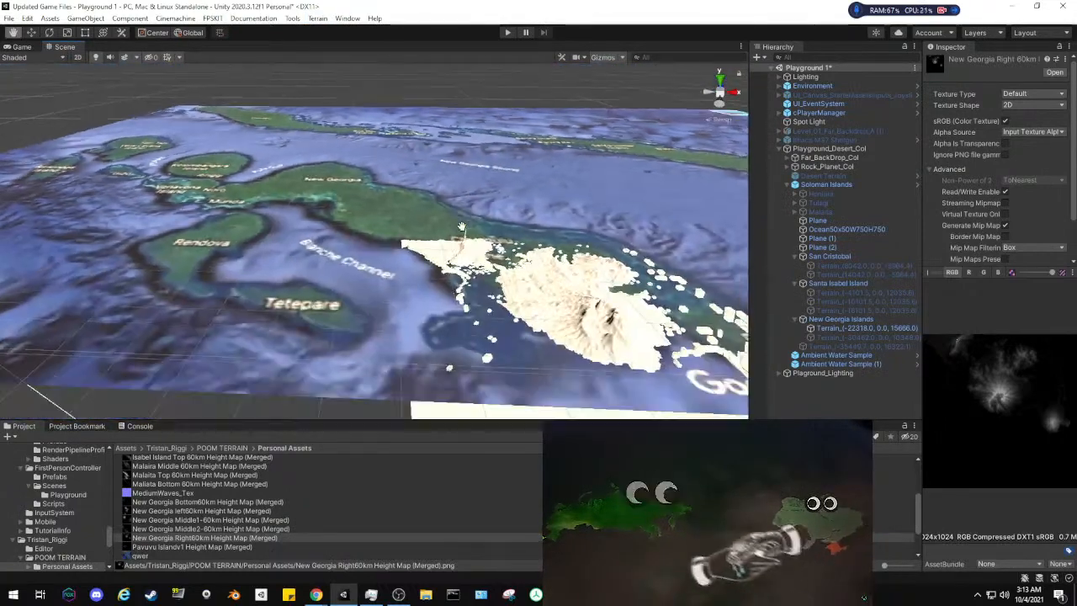
{"action": "left_click_drag", "start_coordinate": [462, 228], "coordinate": [358, 246]}
{"action": "scroll", "coordinate": [356, 247], "scroll_direction": "up", "scroll_amount": 8}
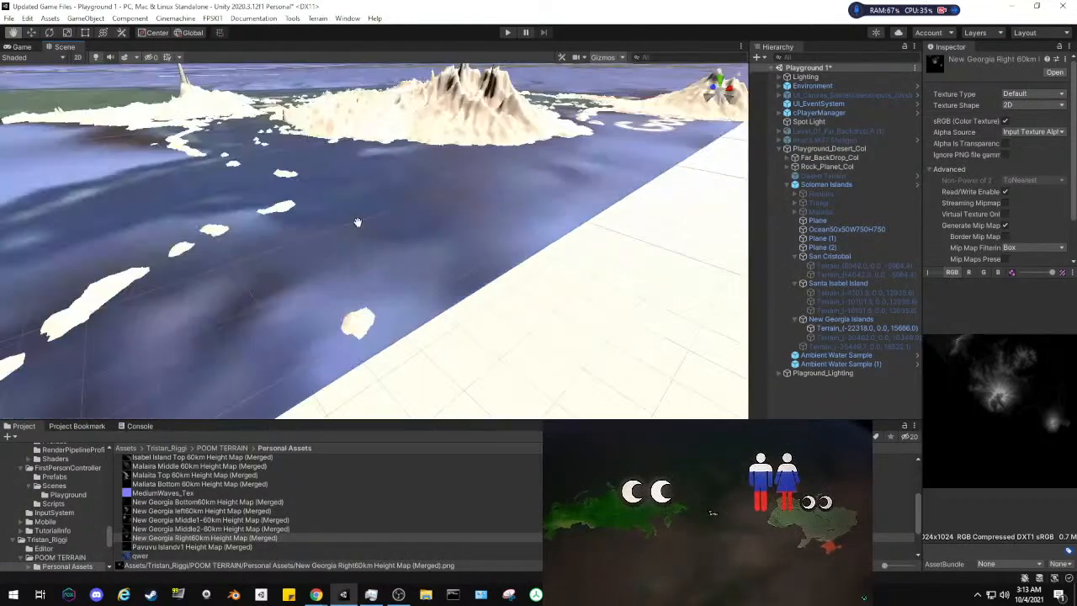
{"action": "right_click_drag", "start_coordinate": [358, 222], "coordinate": [388, 221]}
{"action": "scroll", "coordinate": [324, 229], "scroll_direction": "up", "scroll_amount": 6}
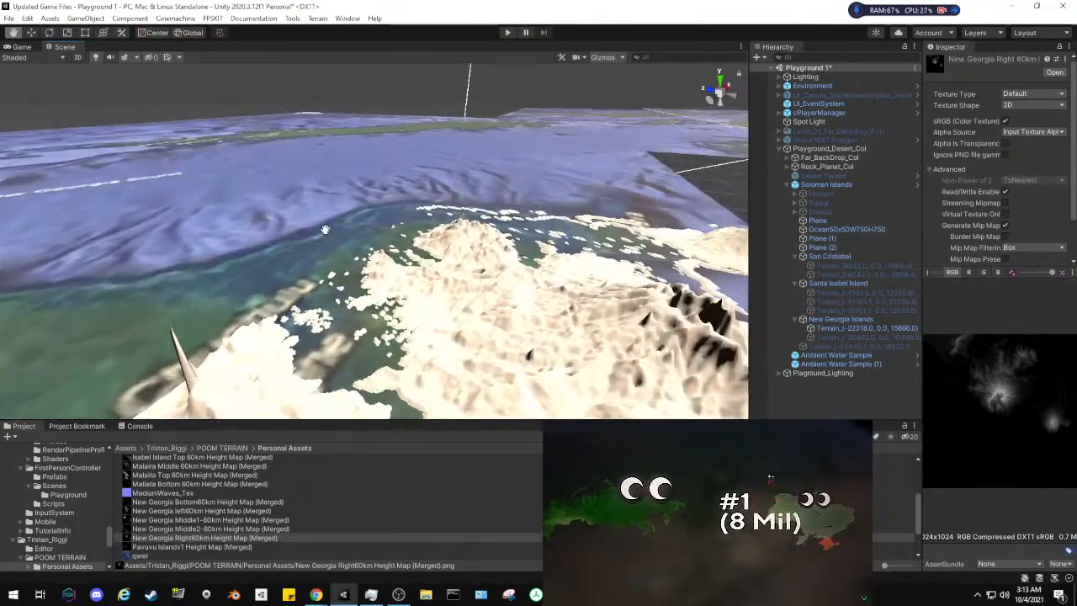
{"action": "middle_click_drag", "start_coordinate": [325, 229], "coordinate": [377, 253]}
{"action": "right_click_drag", "start_coordinate": [376, 246], "coordinate": [284, 269]}
{"action": "scroll", "coordinate": [284, 269], "scroll_direction": "down", "scroll_amount": 5}
{"action": "scroll", "coordinate": [284, 269], "scroll_direction": "down", "scroll_amount": 4}
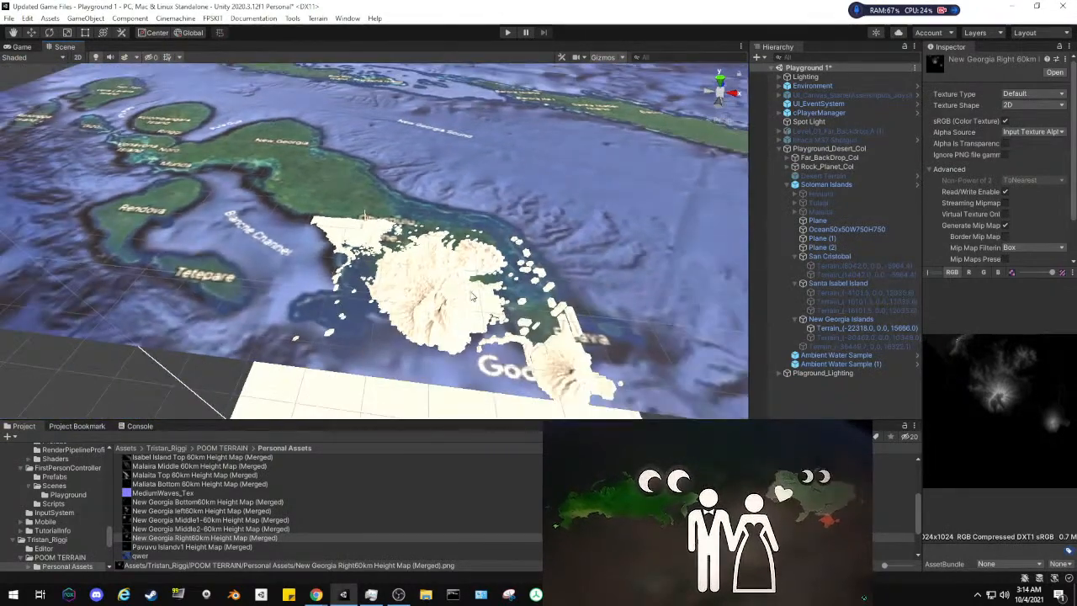
{"action": "middle_click_drag", "start_coordinate": [572, 358], "coordinate": [416, 247]}
{"action": "scroll", "coordinate": [416, 248], "scroll_direction": "up", "scroll_amount": 2}
{"action": "middle_click_drag", "start_coordinate": [395, 206], "coordinate": [429, 266]}
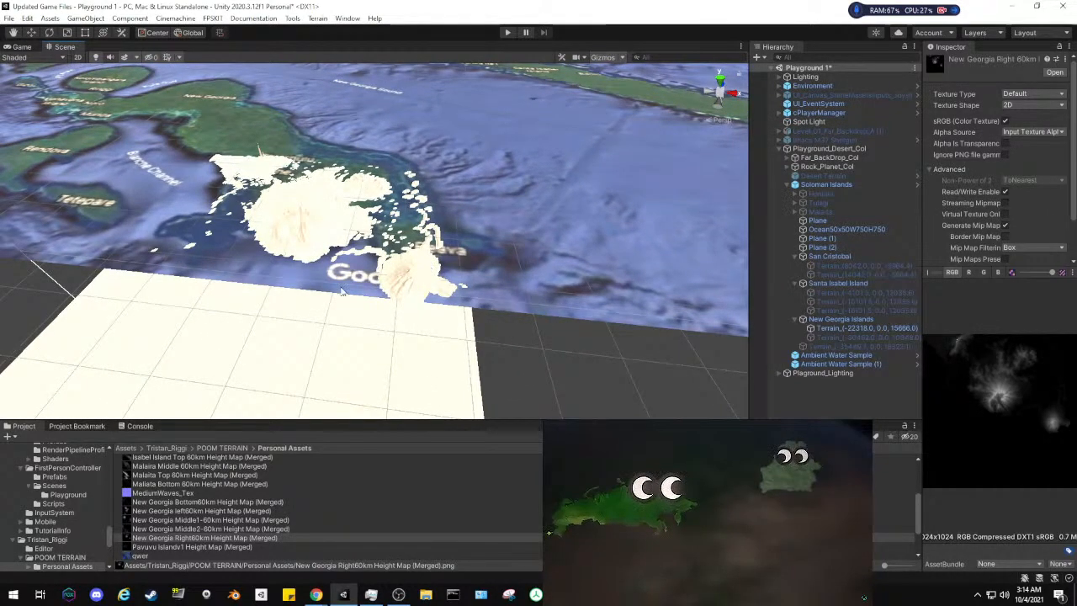
{"action": "middle_click_drag", "start_coordinate": [429, 266], "coordinate": [323, 280]}
{"action": "right_click_drag", "start_coordinate": [324, 280], "coordinate": [335, 303]}
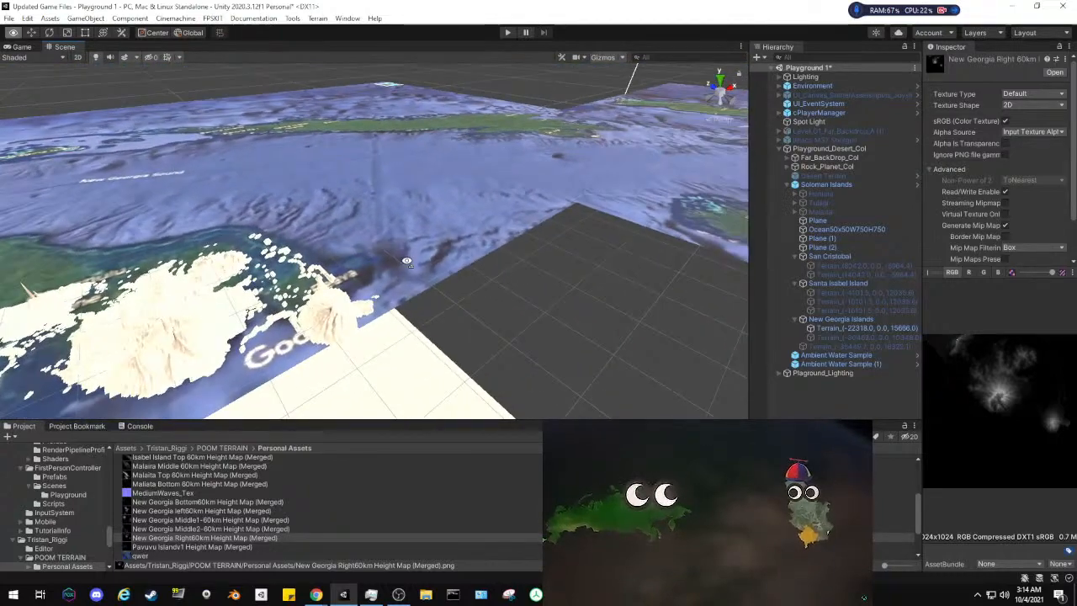
{"action": "middle_click_drag", "start_coordinate": [335, 303], "coordinate": [340, 297]}
{"action": "right_click_drag", "start_coordinate": [341, 297], "coordinate": [366, 296]}
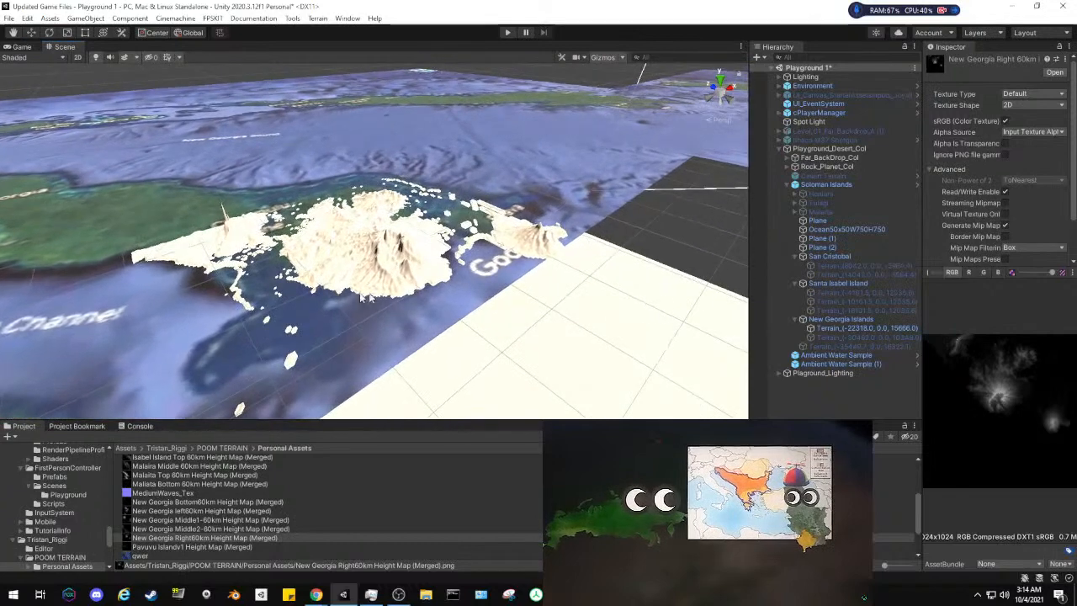
Deactivate New Georgia's first child terrain and activate its second child terrain
{"action": "left_click", "coordinate": [854, 331]}
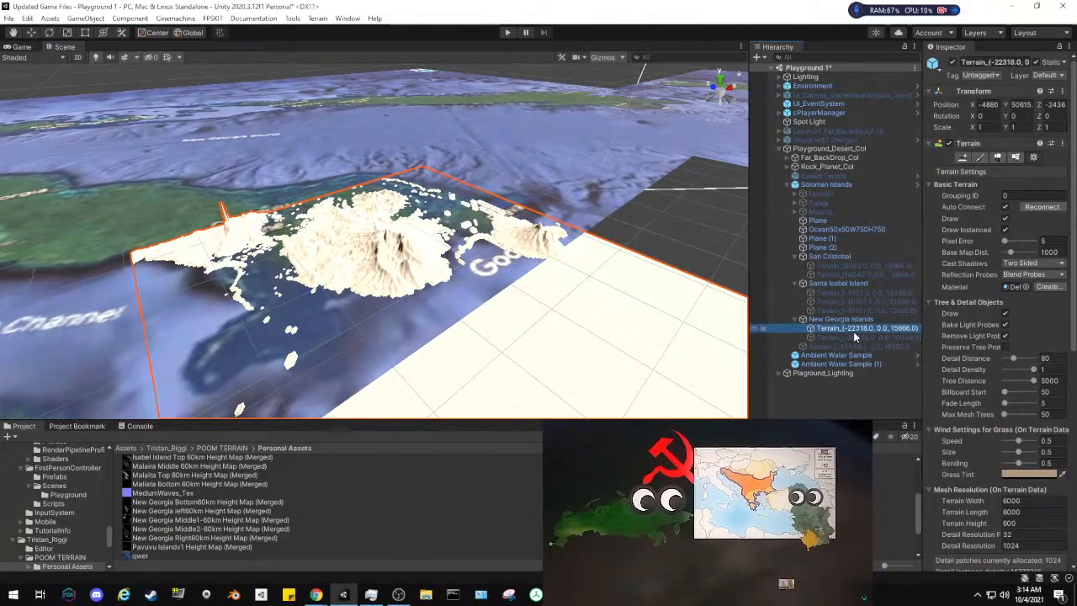
{"action": "left_click", "coordinate": [953, 63]}
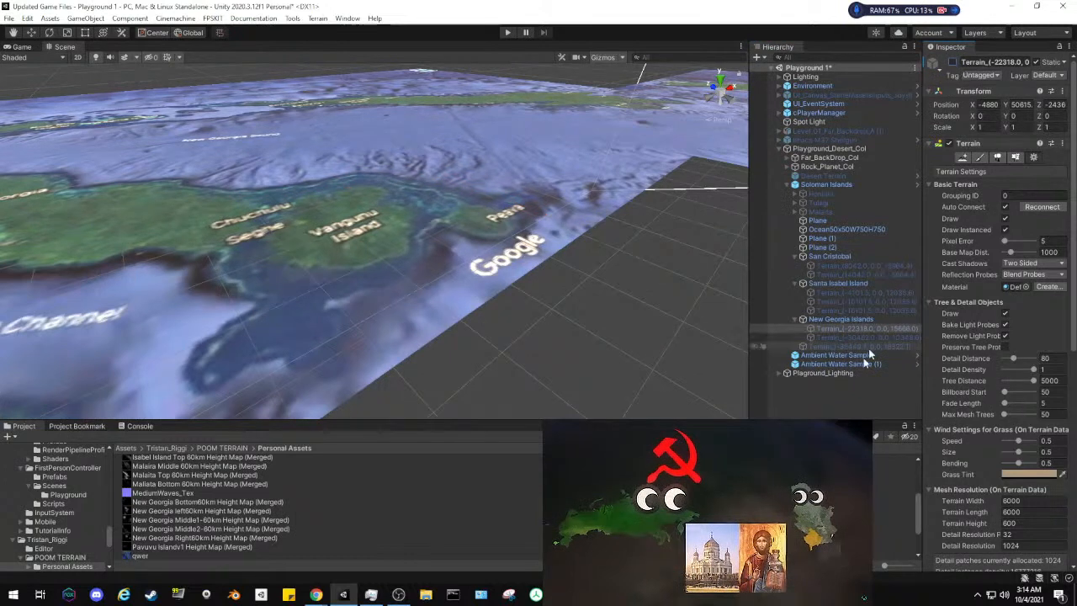
{"action": "left_click", "coordinate": [822, 337]}
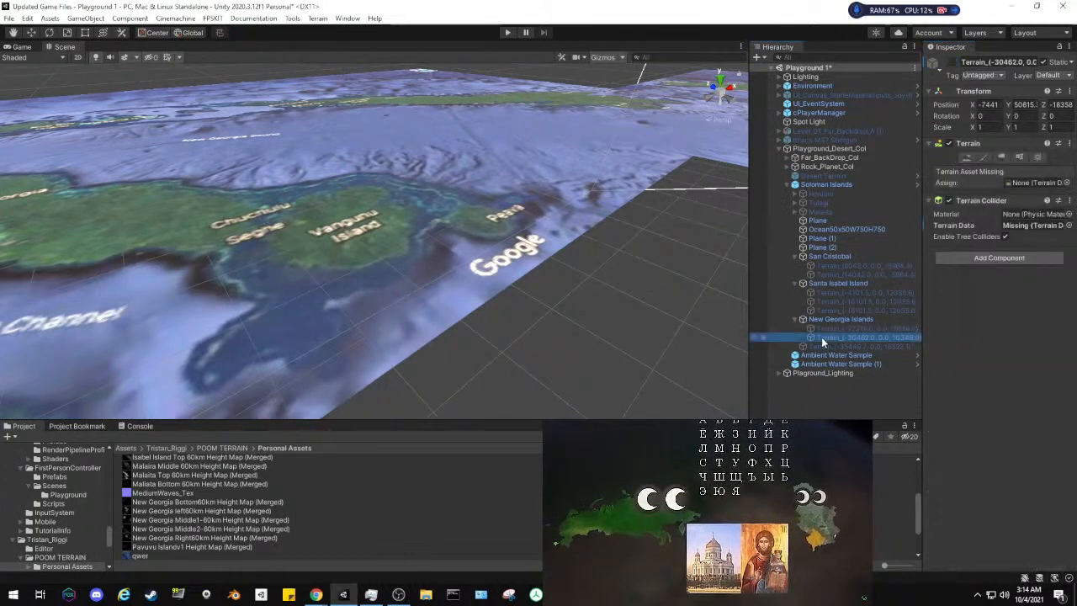
{"action": "left_click", "coordinate": [954, 63]}
{"action": "left_click", "coordinate": [954, 64]}
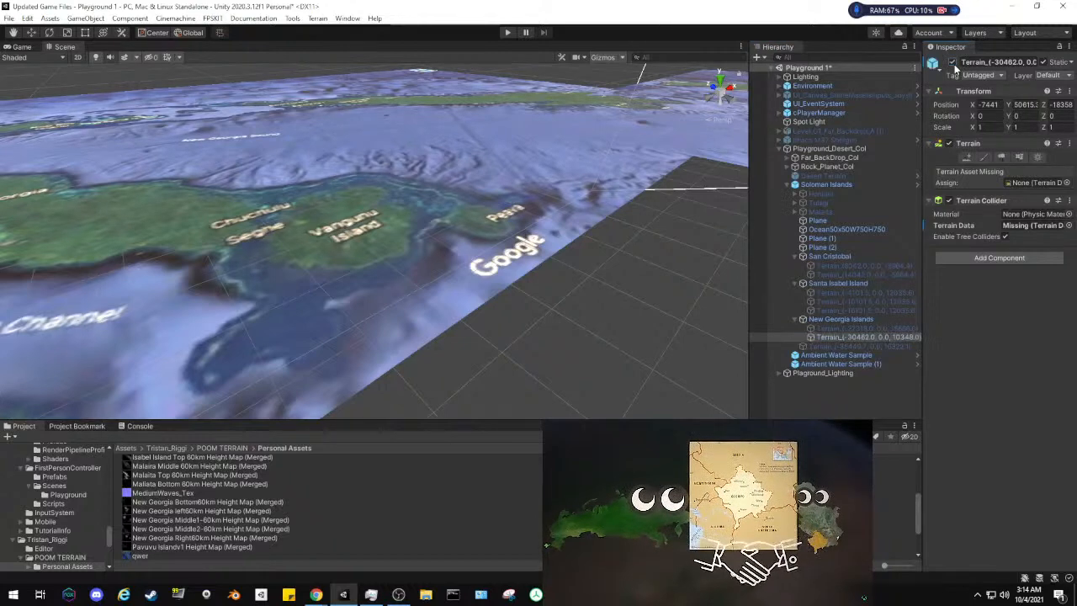
Assign the NewGeorgia_2_Terrain data asset to the second New Georgia terrain and to its Terrain Collider
{"action": "left_click", "coordinate": [1066, 183]}
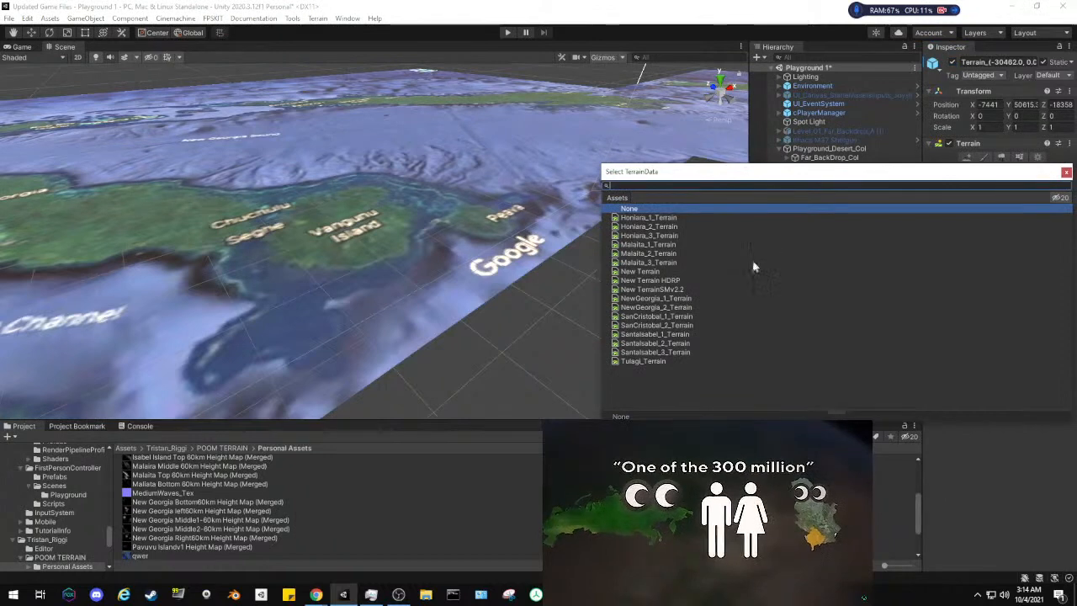
{"action": "left_click", "coordinate": [640, 308]}
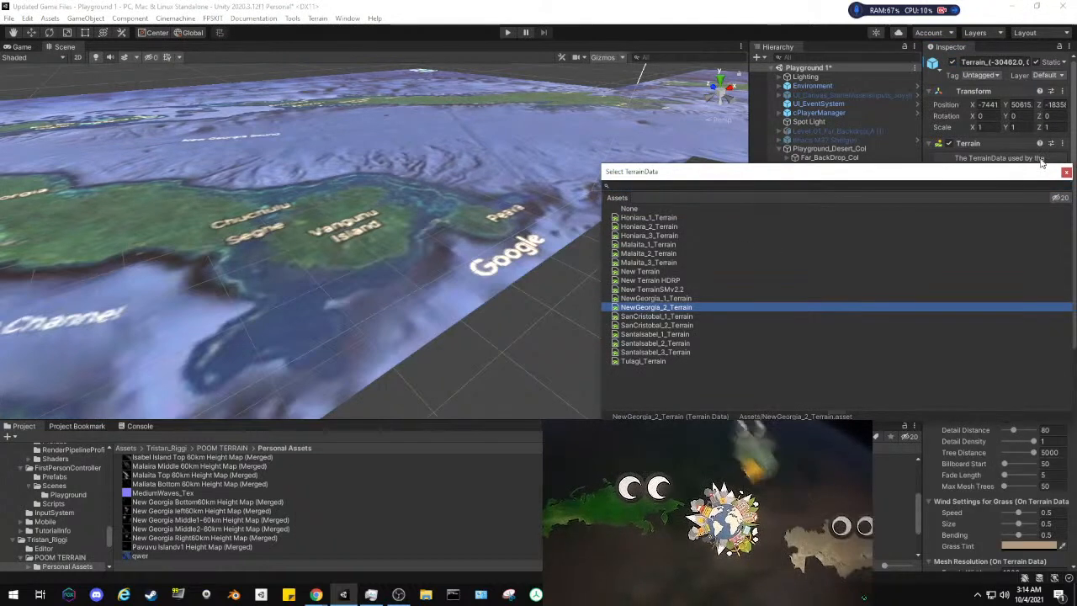
{"action": "left_click", "coordinate": [1066, 174]}
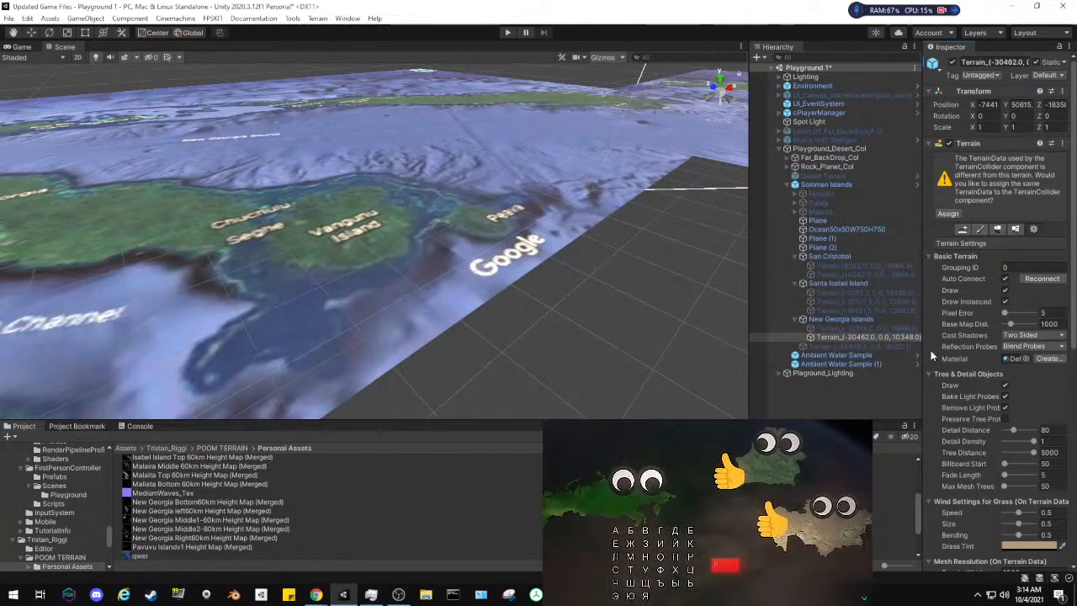
{"action": "left_click", "coordinate": [948, 214]}
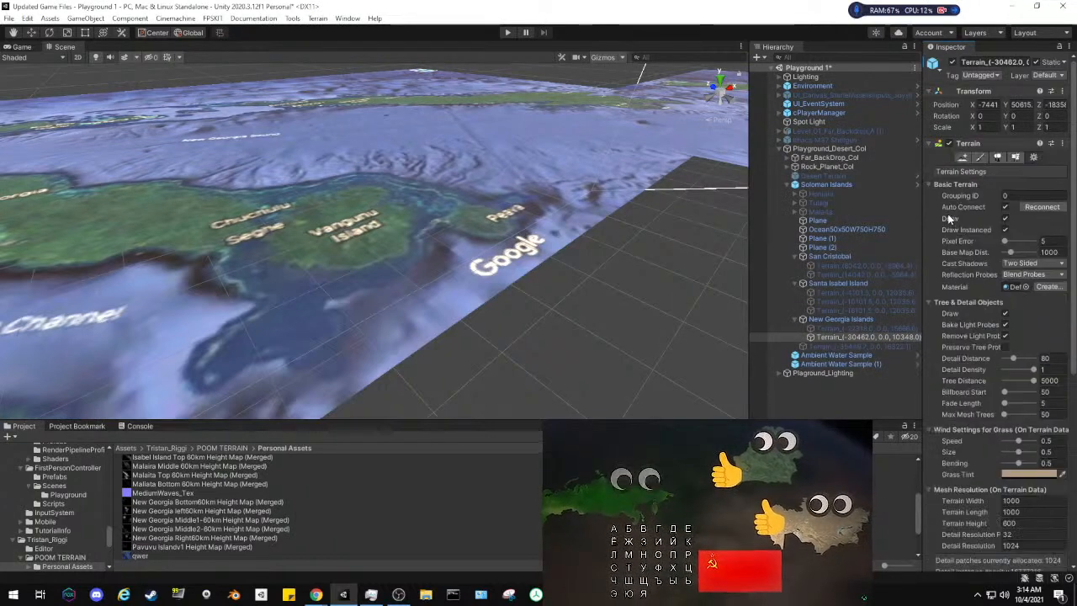
Set the second New Georgia terrain's width and length to 6000 each
{"action": "left_click", "coordinate": [1008, 500]}
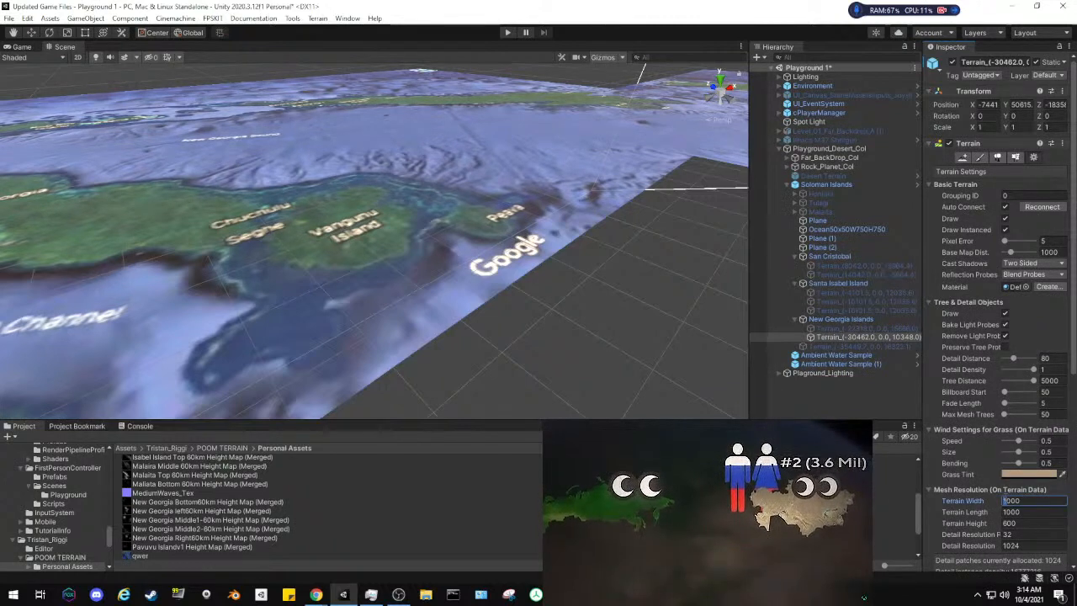
{"action": "type", "text": "6000"}
{"action": "key", "text": "Tab"}
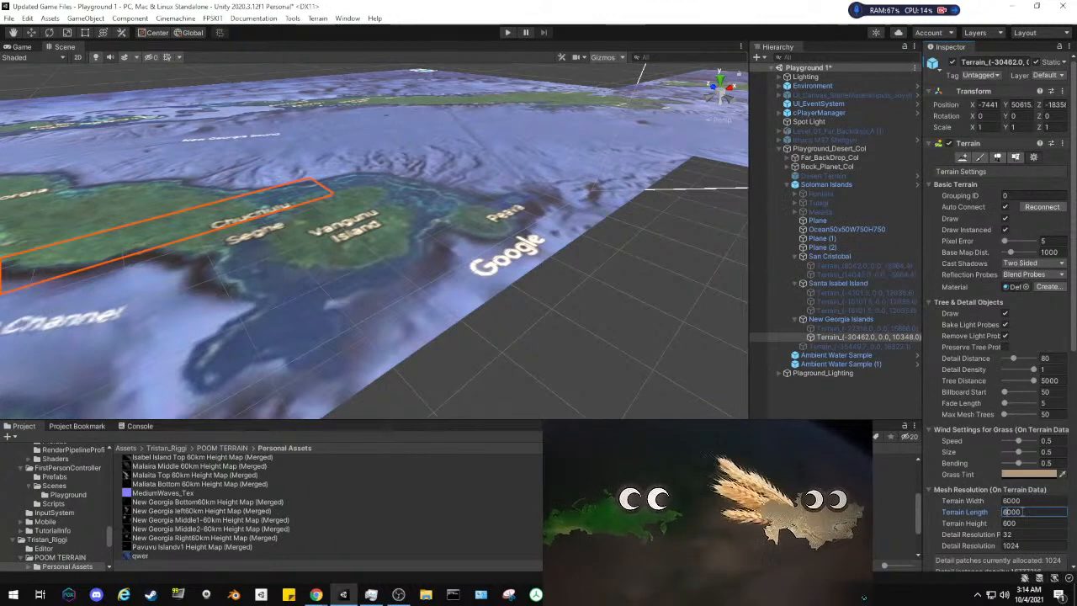
{"action": "type", "text": "6000"}
{"action": "key", "text": "Return"}
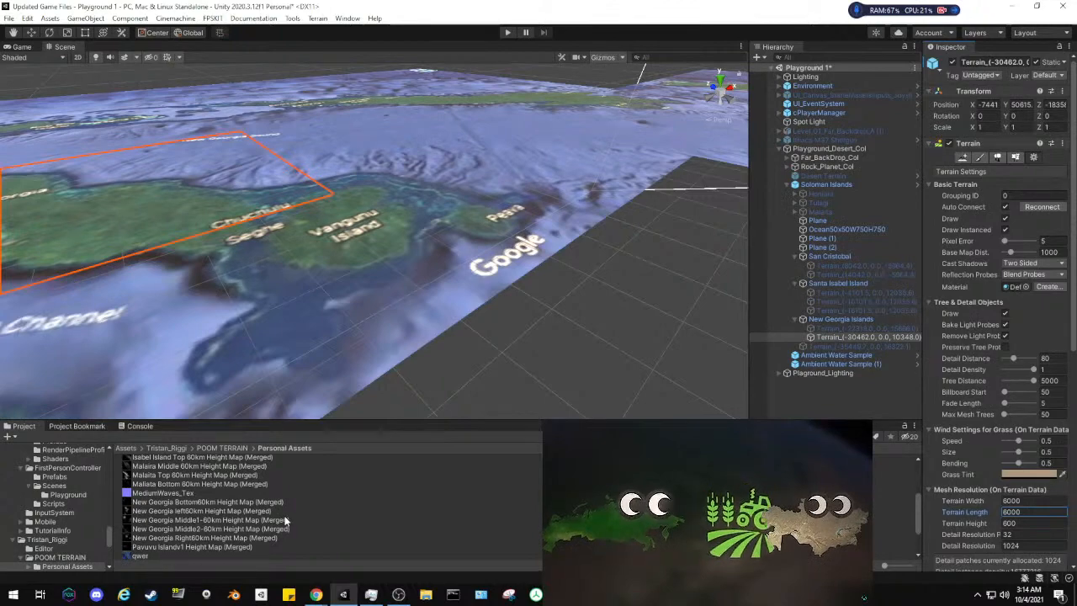
Compare the New Georgia left, Middle1 and Middle2 height maps, and try Middle1-60km on the second New Georgia terrain
{"action": "middle_click_drag", "start_coordinate": [175, 210], "coordinate": [247, 224]}
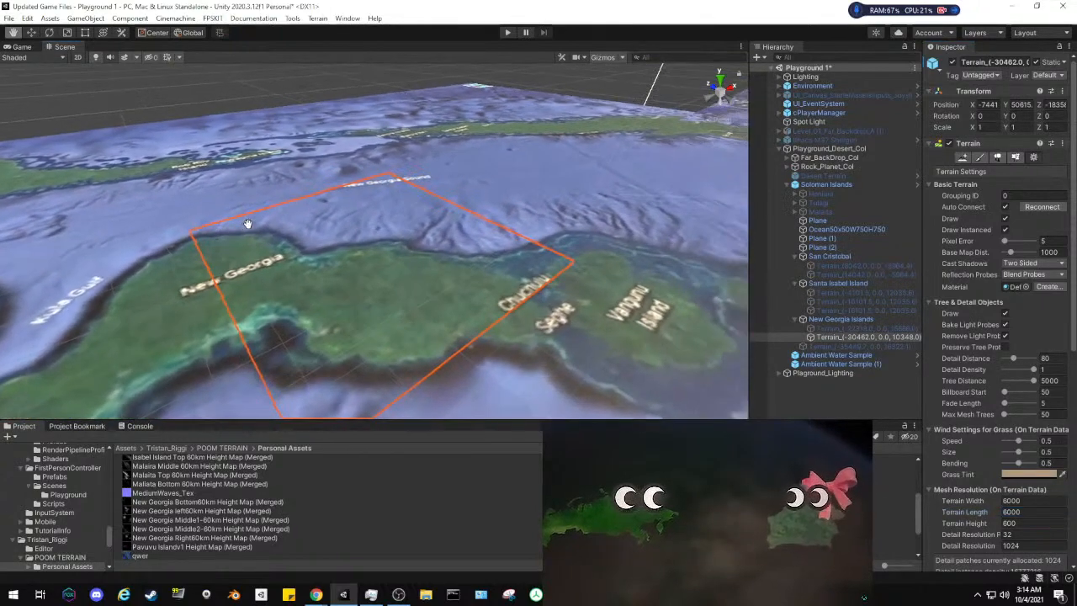
{"action": "left_click", "coordinate": [225, 520]}
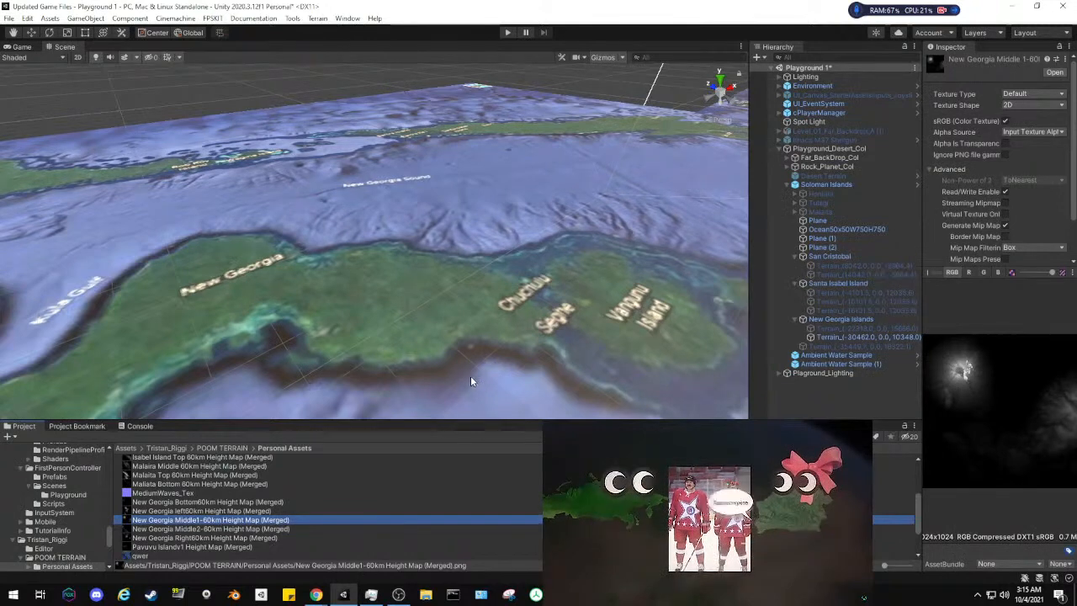
{"action": "left_click", "coordinate": [247, 530]}
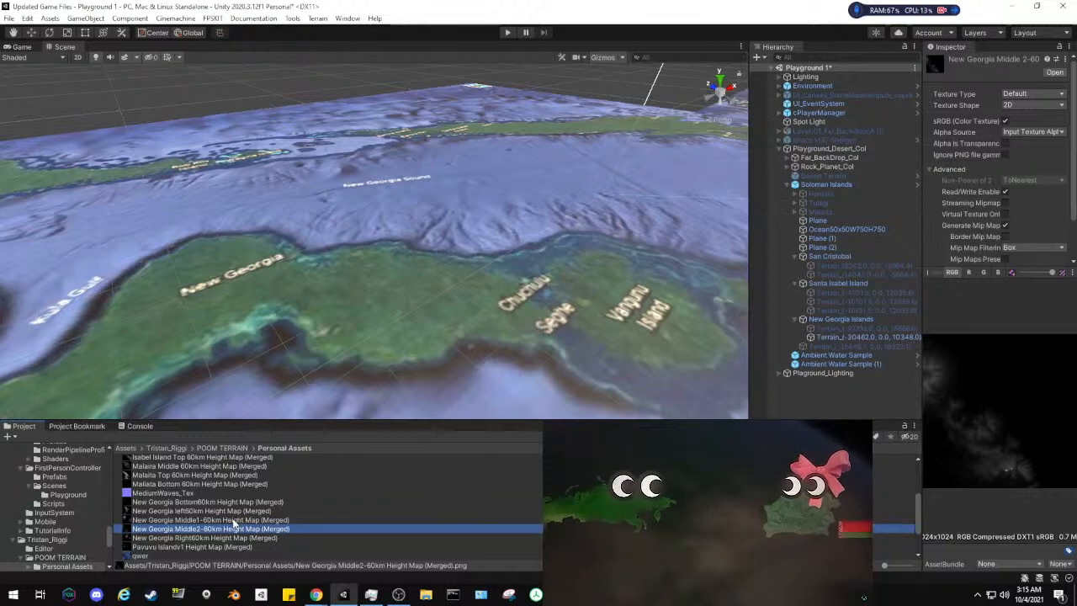
{"action": "left_click", "coordinate": [236, 512]}
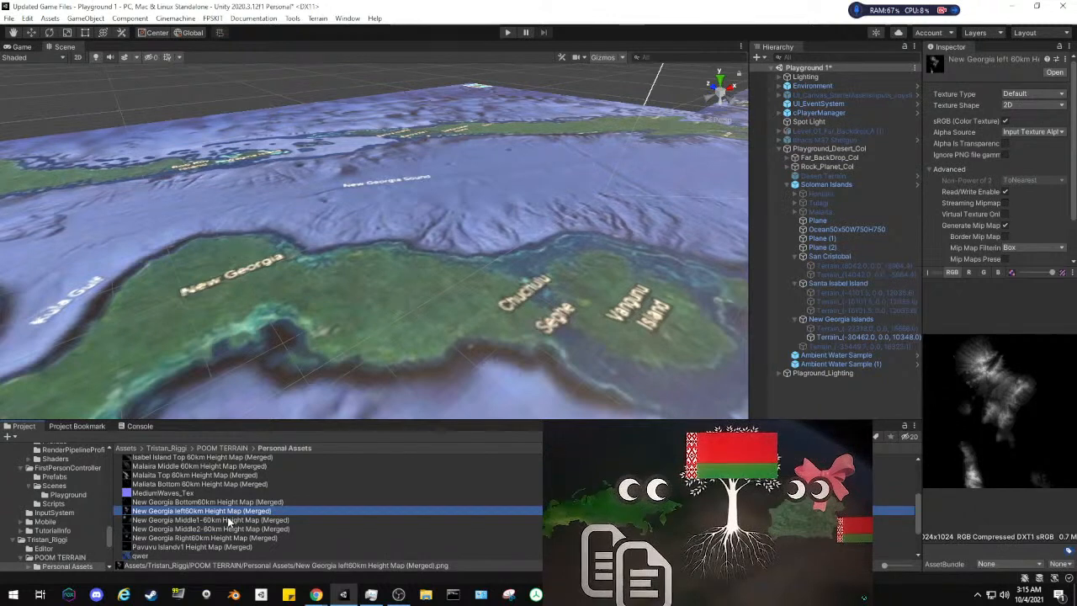
{"action": "left_click", "coordinate": [229, 520]}
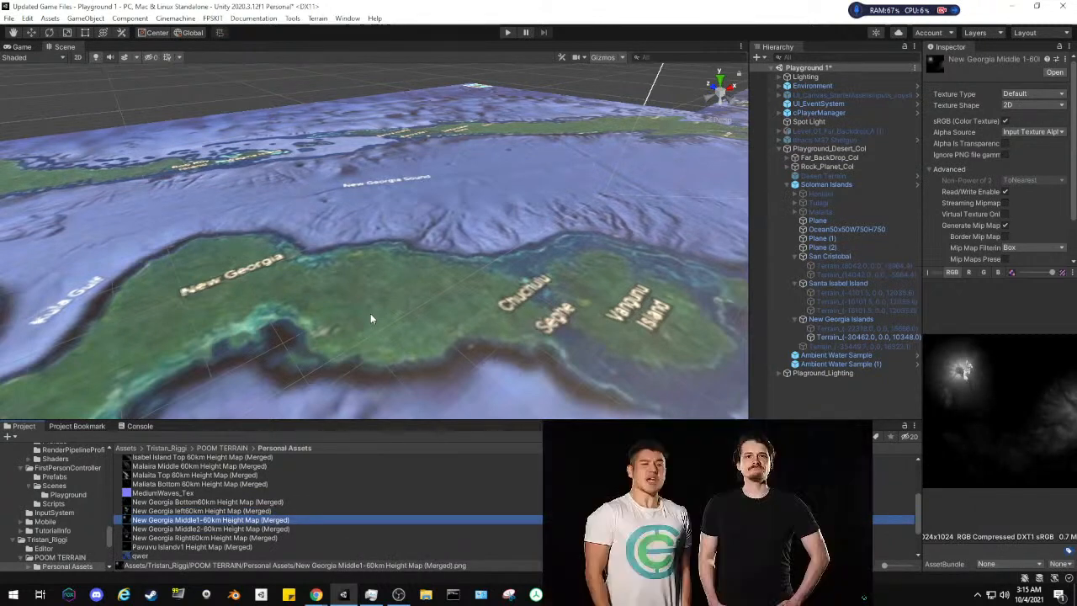
{"action": "mouse_move", "coordinate": [372, 314]}
{"action": "right_mouse_down"}
{"action": "mouse_move", "coordinate": [309, 360]}
{"action": "mouse_move", "coordinate": [381, 303]}
{"action": "mouse_move", "coordinate": [369, 309]}
{"action": "right_mouse_up"}
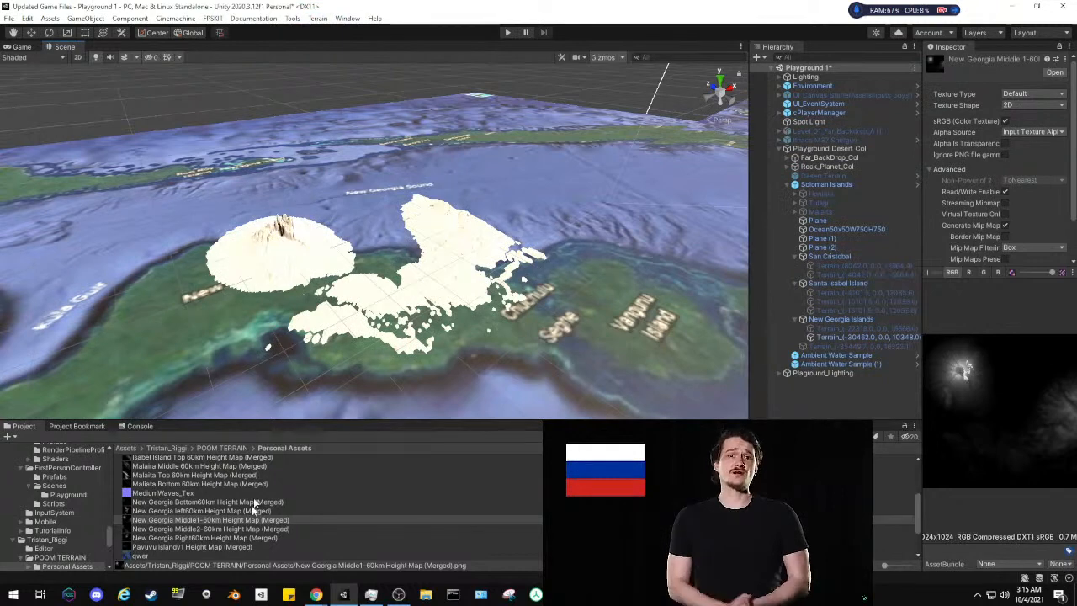
Apply the New Georgia Middle2-60km height map to the second New Georgia terrain and check its relief against the map
{"action": "left_click", "coordinate": [249, 528]}
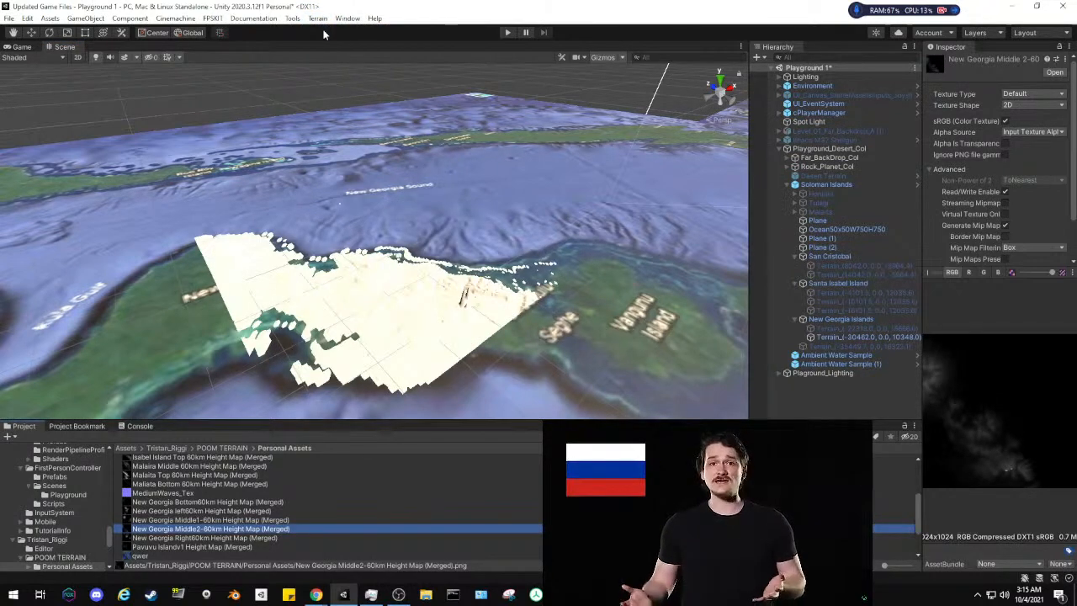
{"action": "right_click_drag", "start_coordinate": [455, 260], "coordinate": [370, 279]}
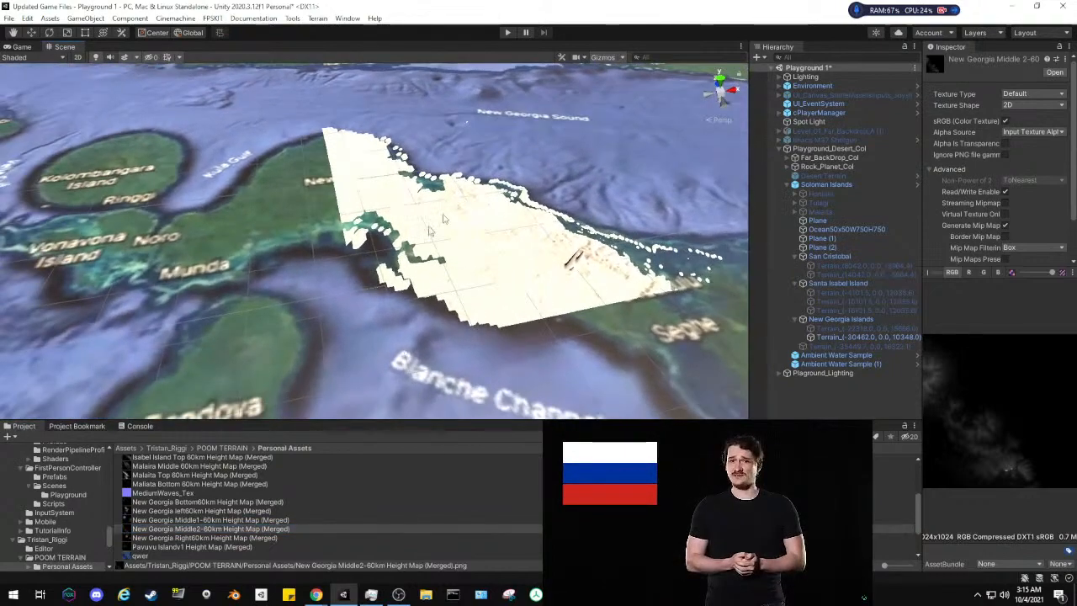
{"action": "middle_click_drag", "start_coordinate": [429, 229], "coordinate": [481, 179]}
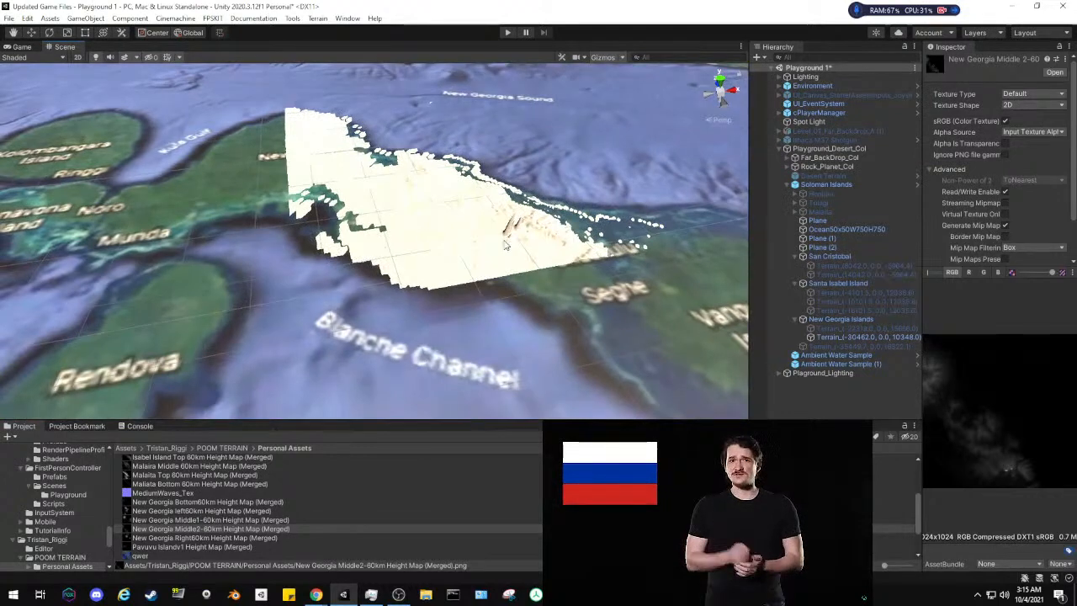
Deactivate the second New Georgia terrain, and activate Terrain_(-35449.7, 0.0, 16322.1) with the Move tool to locate it on the map
{"action": "left_click", "coordinate": [843, 339]}
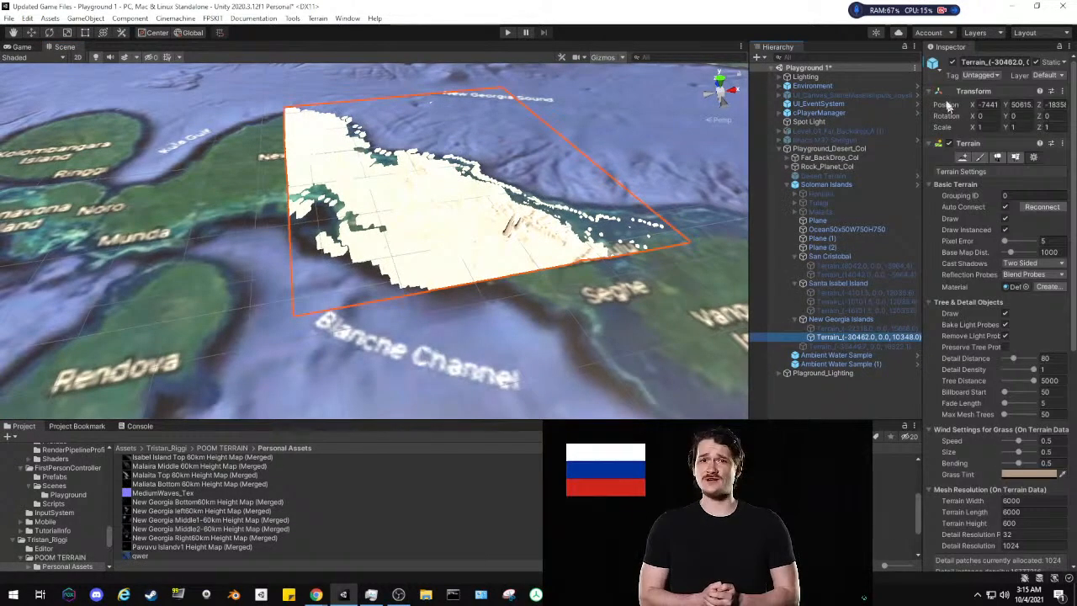
{"action": "left_click", "coordinate": [952, 63]}
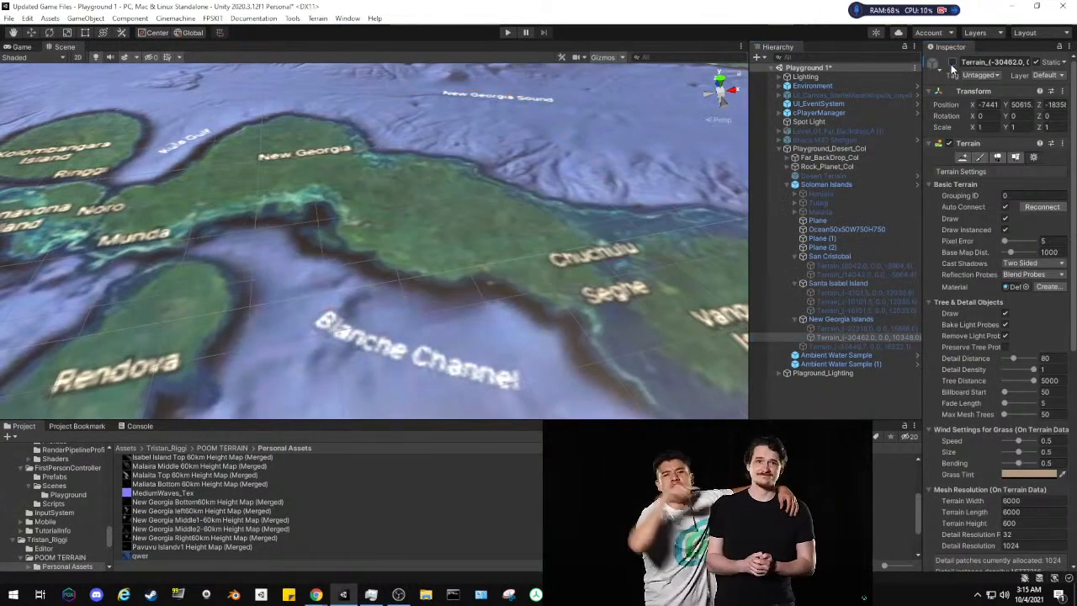
{"action": "left_click", "coordinate": [872, 346]}
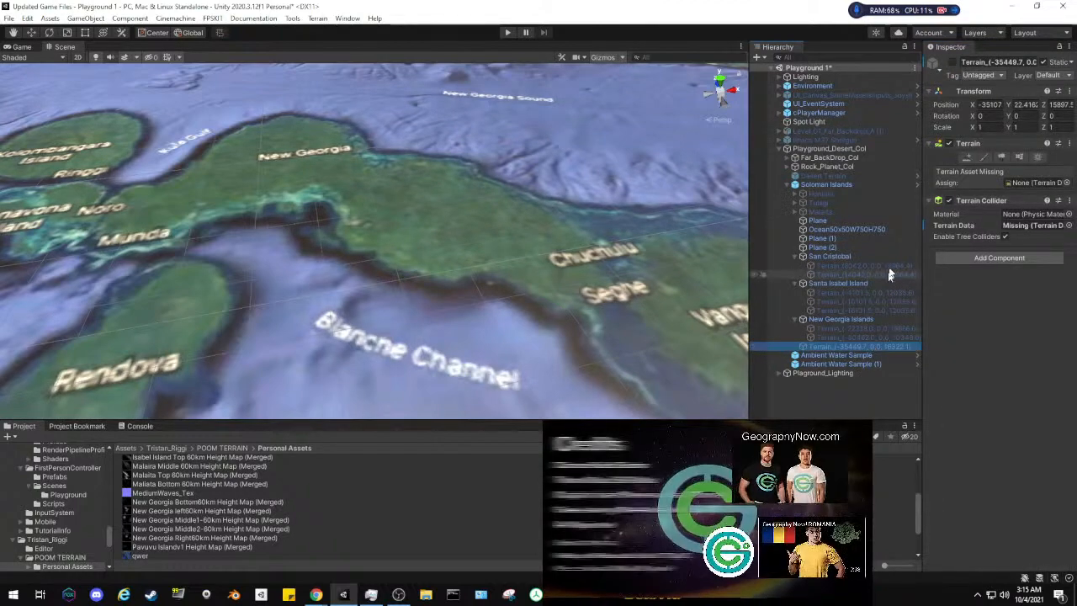
{"action": "left_click", "coordinate": [952, 63]}
{"action": "right_click_drag", "start_coordinate": [298, 270], "coordinate": [465, 281]}
{"action": "key", "text": "w"}
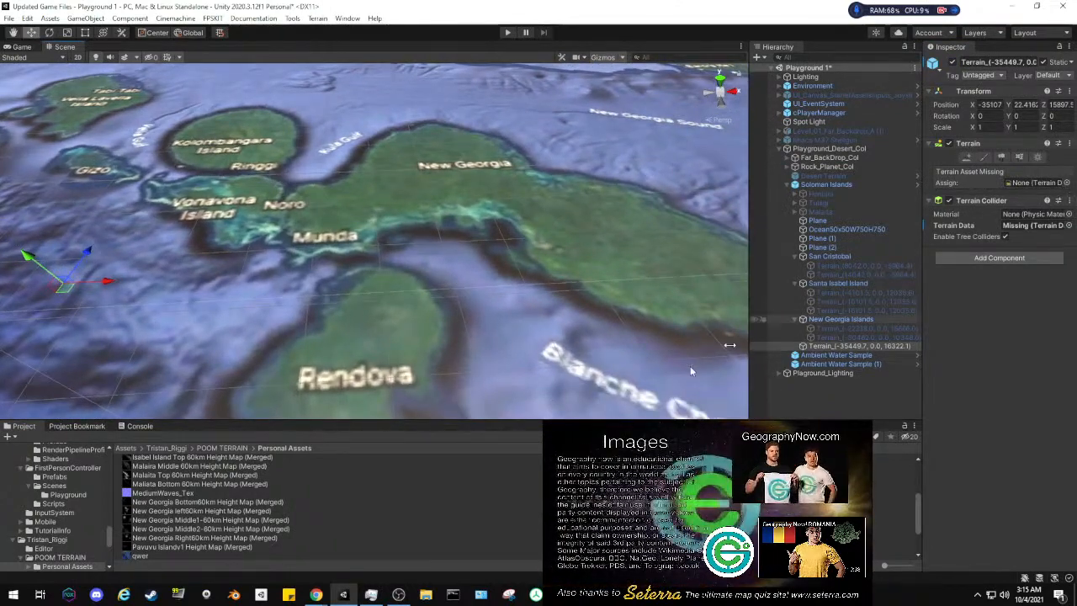
Return to the project's root Assets folder and save the Playground 1 scene
{"action": "scroll", "coordinate": [189, 517], "scroll_direction": "down", "scroll_amount": 3}
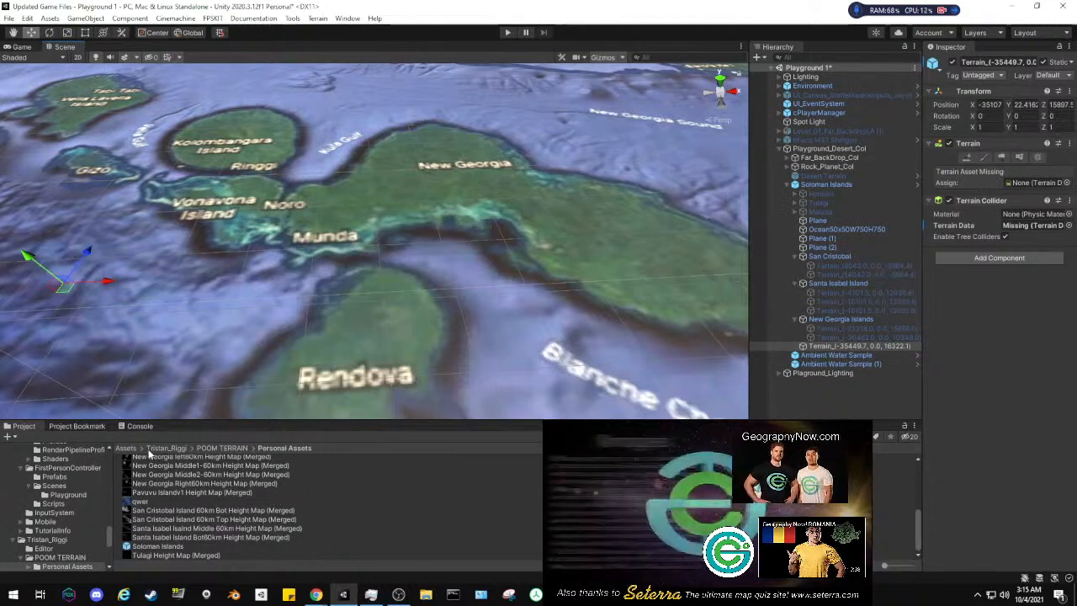
{"action": "left_click", "coordinate": [126, 448]}
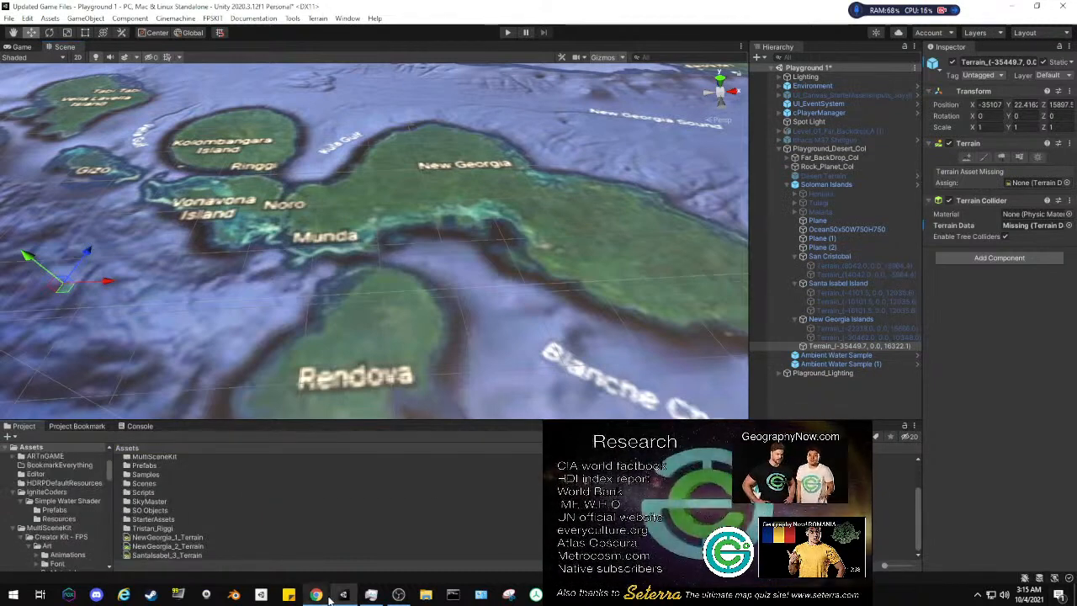
{"action": "left_click", "coordinate": [8, 17]}
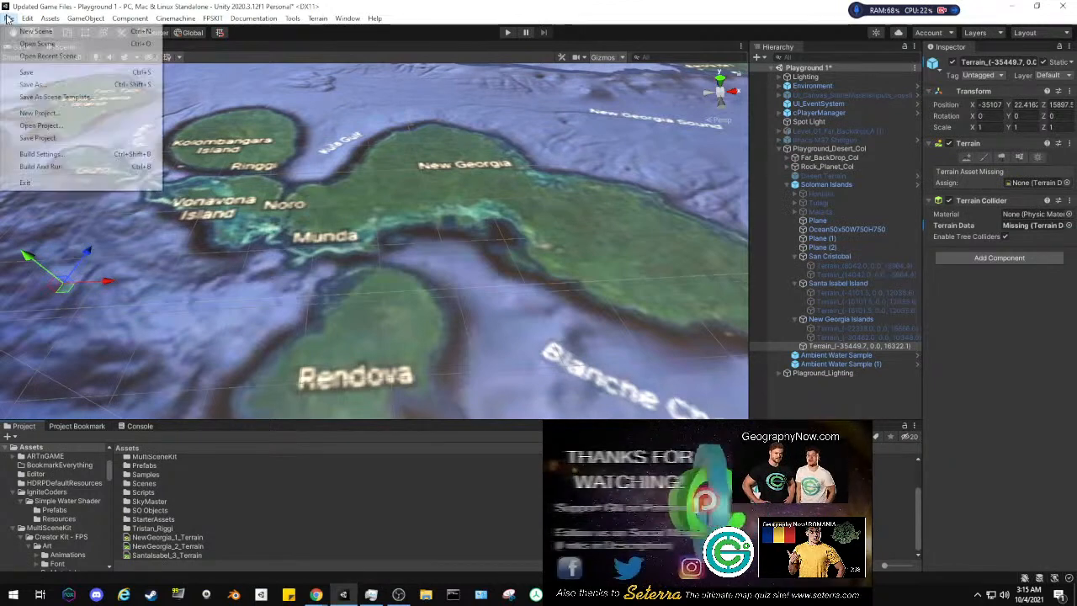
{"action": "left_click", "coordinate": [274, 343]}
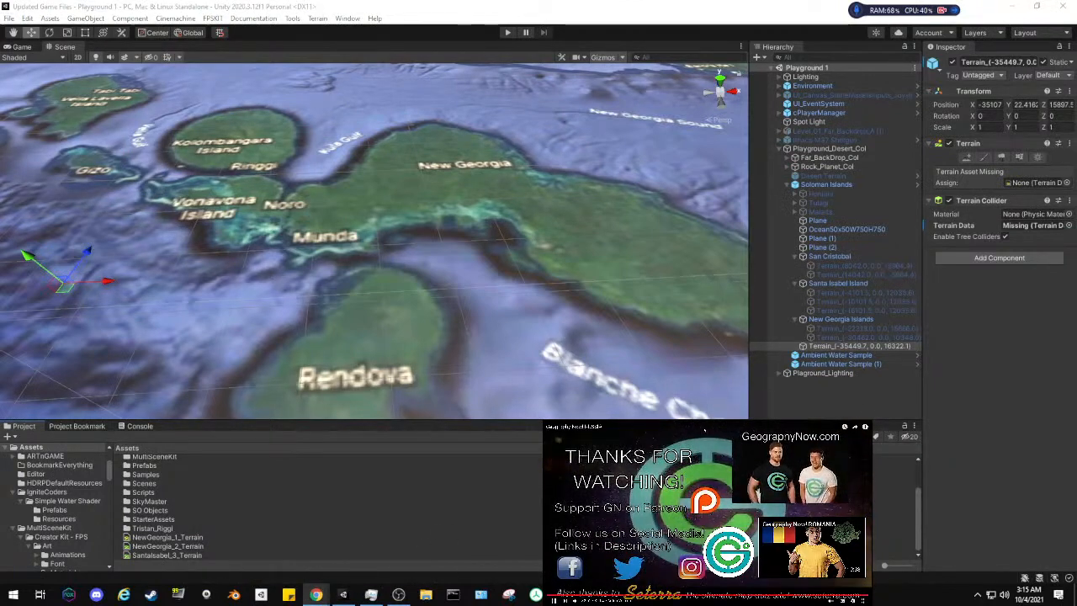
Switch to YouTube in Chrome and look through the finished video's comments and the home page recommendations
{"action": "scroll", "coordinate": [665, 541], "scroll_direction": "down", "scroll_amount": 5}
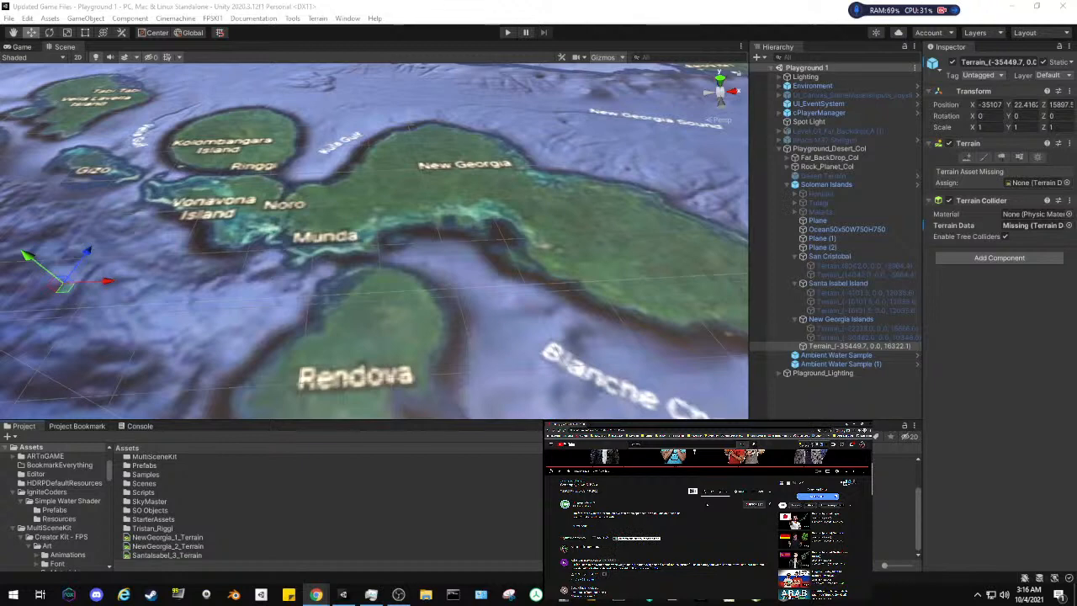
{"action": "scroll", "coordinate": [707, 505], "scroll_direction": "down", "scroll_amount": 2}
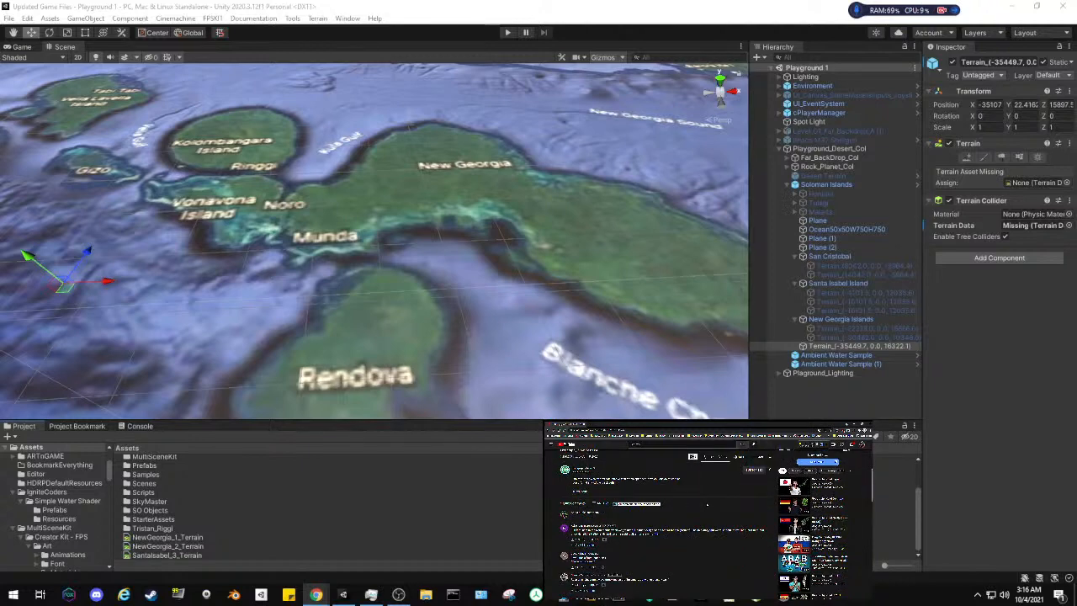
{"action": "scroll", "coordinate": [707, 505], "scroll_direction": "down", "scroll_amount": 1}
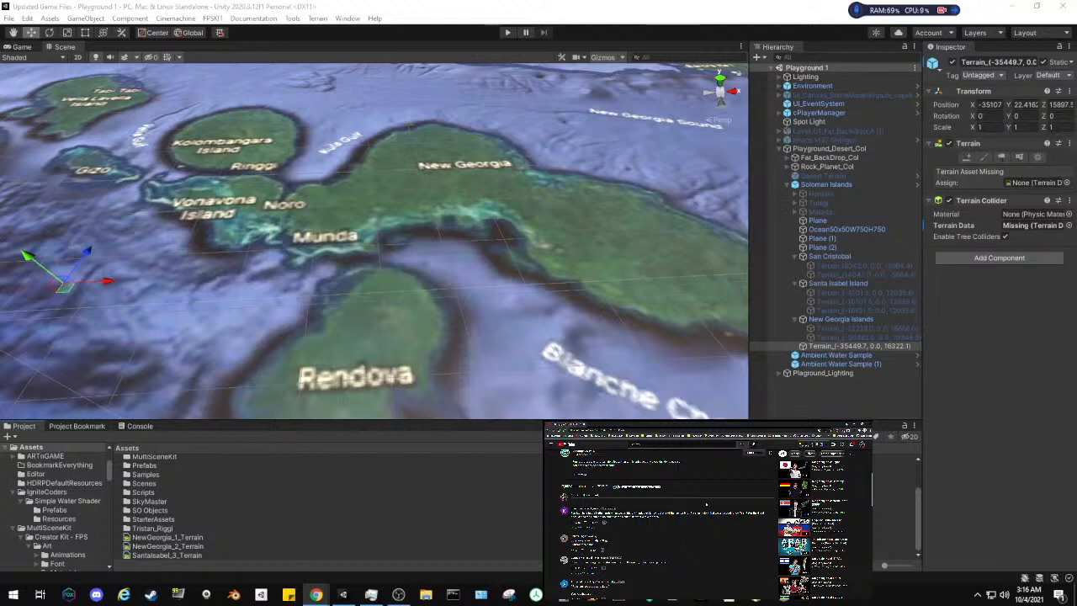
{"action": "scroll", "coordinate": [707, 504], "scroll_direction": "down", "scroll_amount": 2}
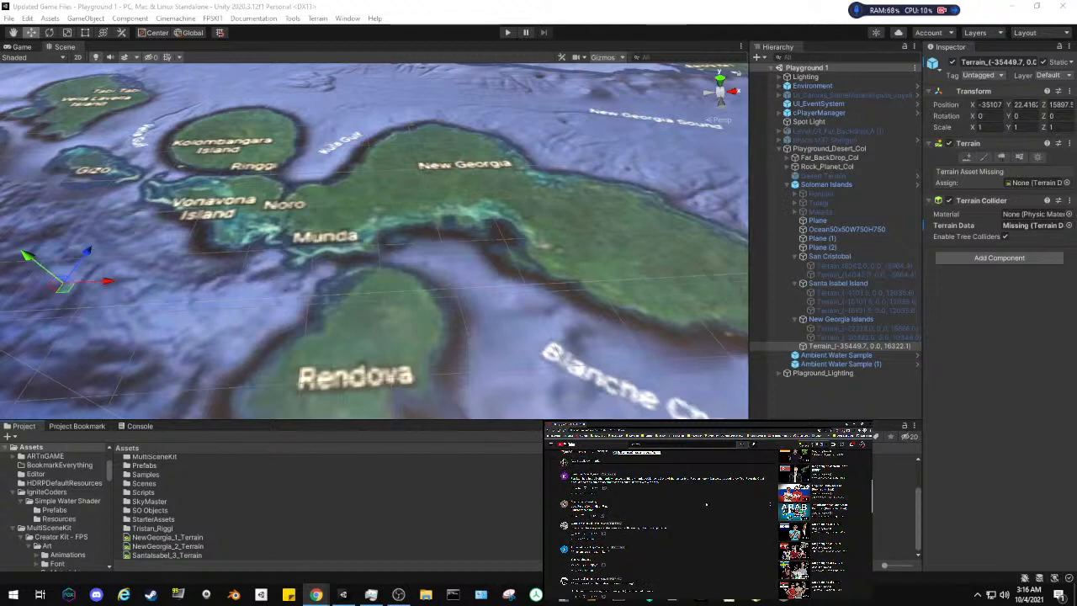
{"action": "scroll", "coordinate": [707, 505], "scroll_direction": "down", "scroll_amount": 2}
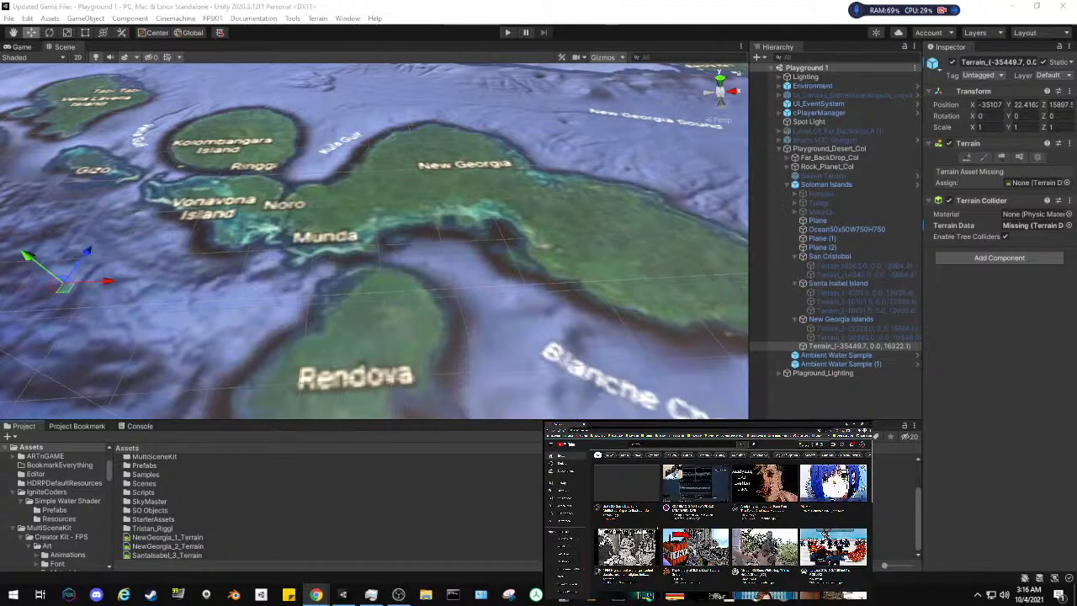
{"action": "scroll", "coordinate": [733, 526], "scroll_direction": "down", "scroll_amount": 1}
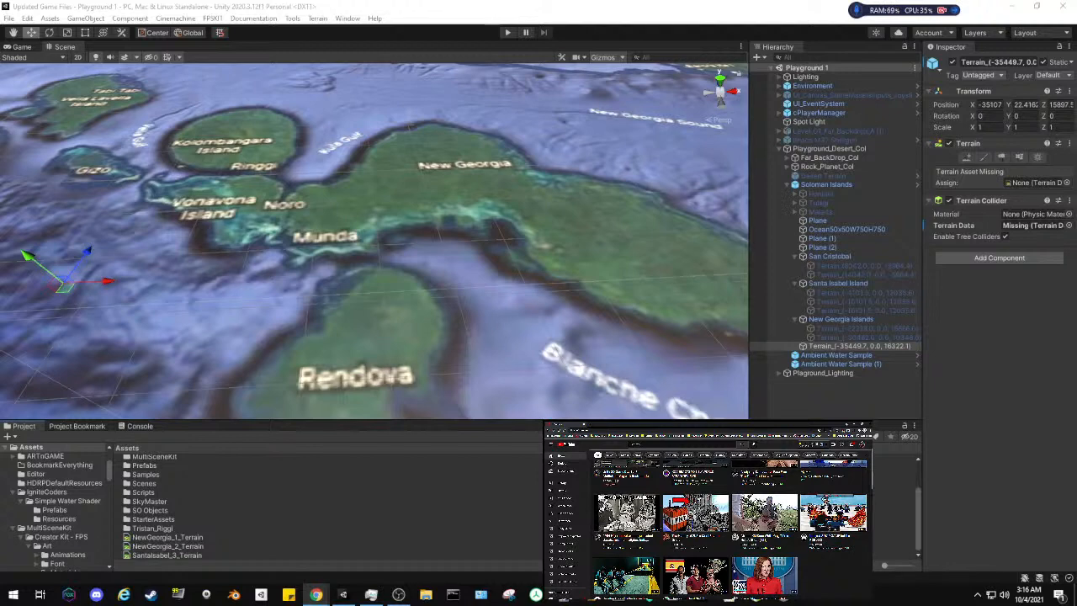
{"action": "scroll", "coordinate": [731, 528], "scroll_direction": "down", "scroll_amount": 1}
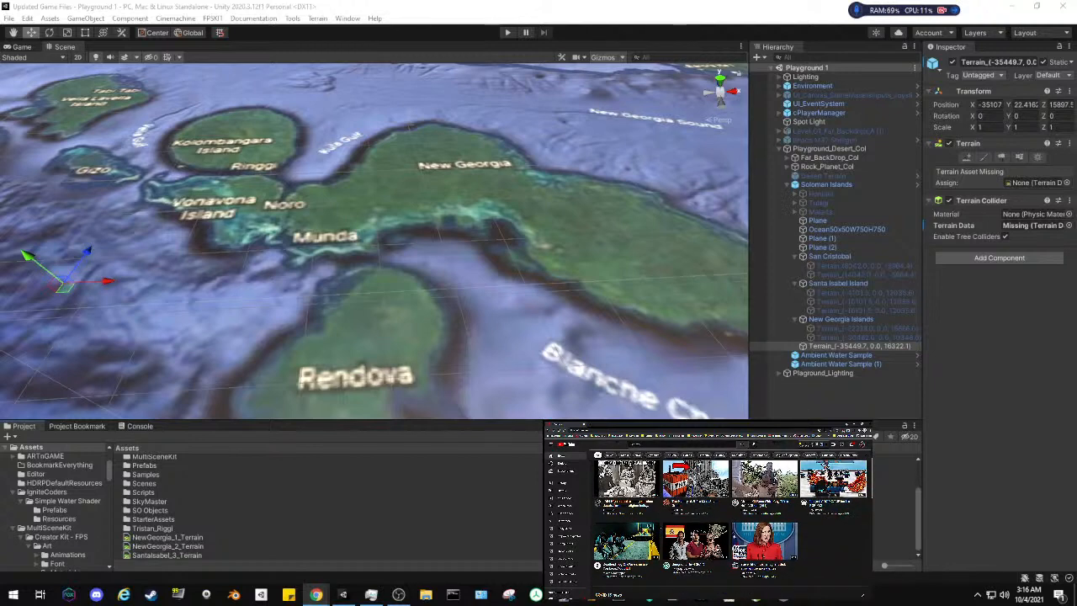
{"action": "scroll", "coordinate": [732, 528], "scroll_direction": "down", "scroll_amount": 2}
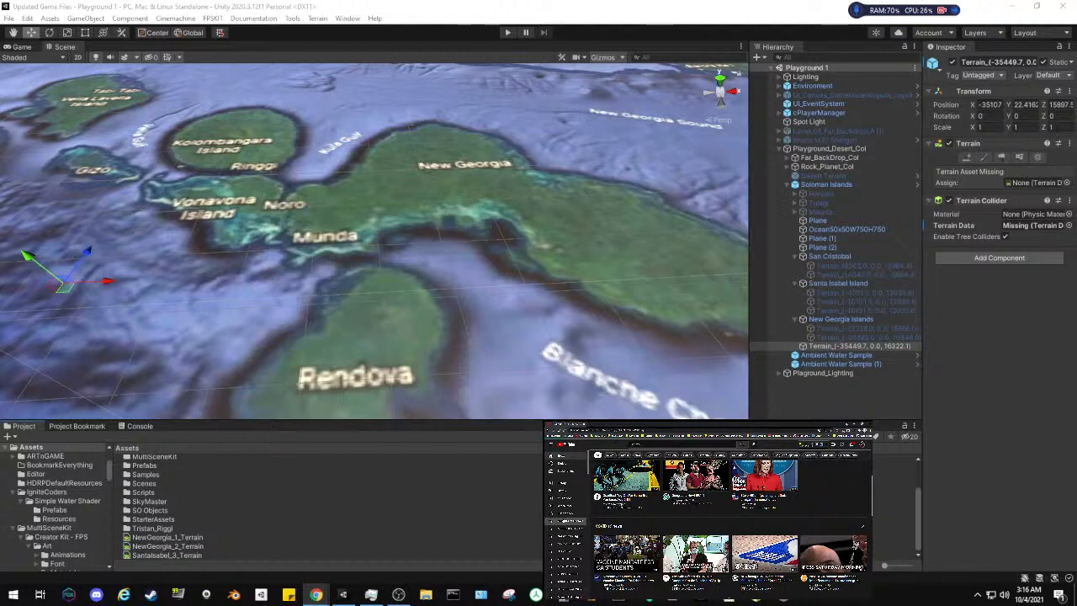
Open a YouTube playlist and look through its list for a video to watch
{"action": "left_click", "coordinate": [565, 520]}
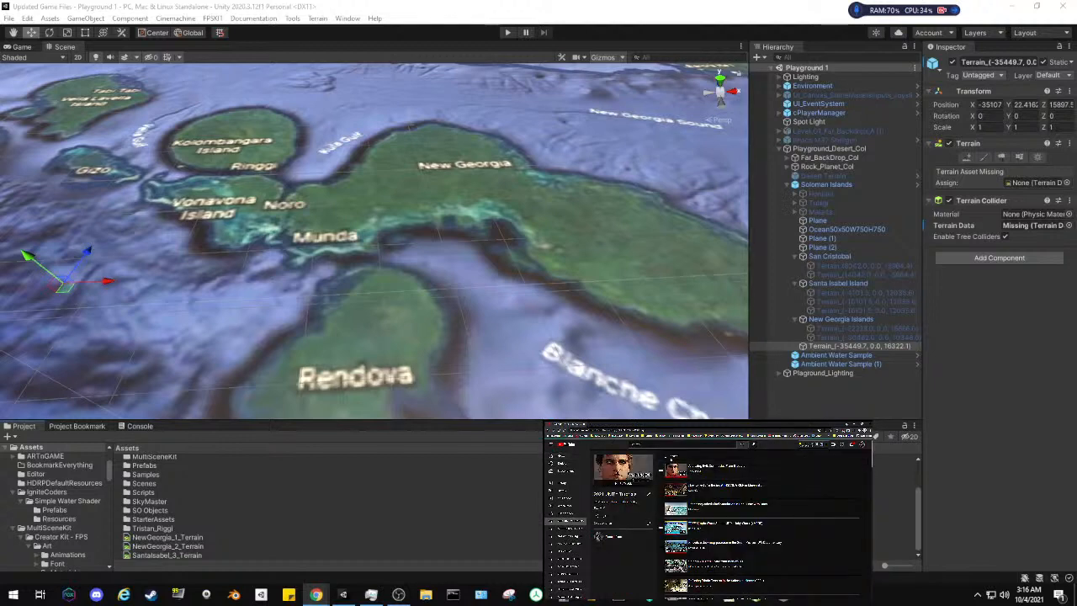
{"action": "scroll", "coordinate": [762, 522], "scroll_direction": "down", "scroll_amount": 3}
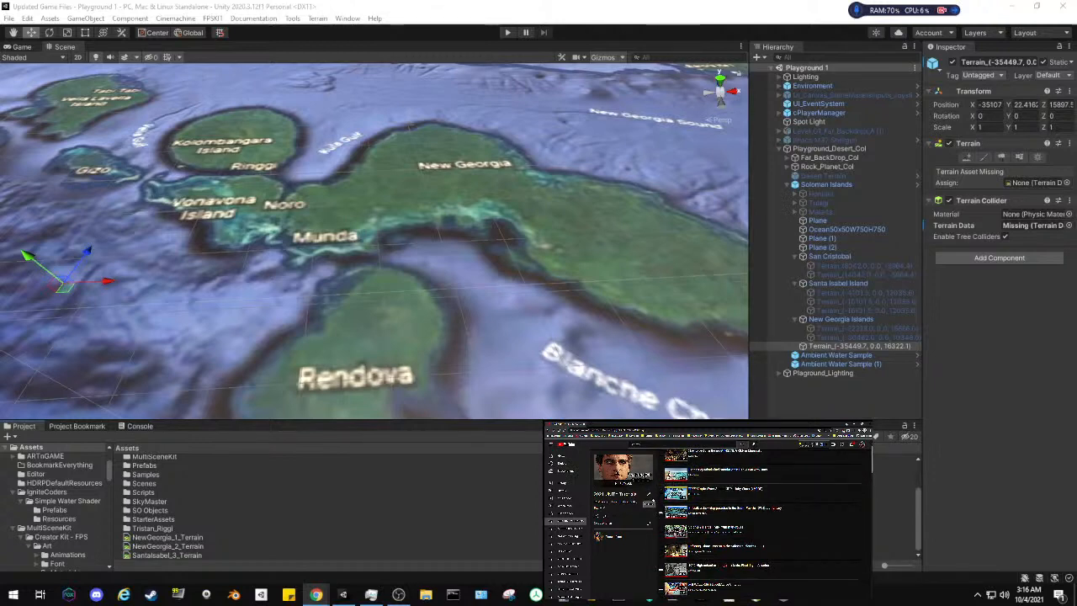
{"action": "scroll", "coordinate": [763, 514], "scroll_direction": "down", "scroll_amount": 1}
{"action": "scroll", "coordinate": [762, 514], "scroll_direction": "down", "scroll_amount": 2}
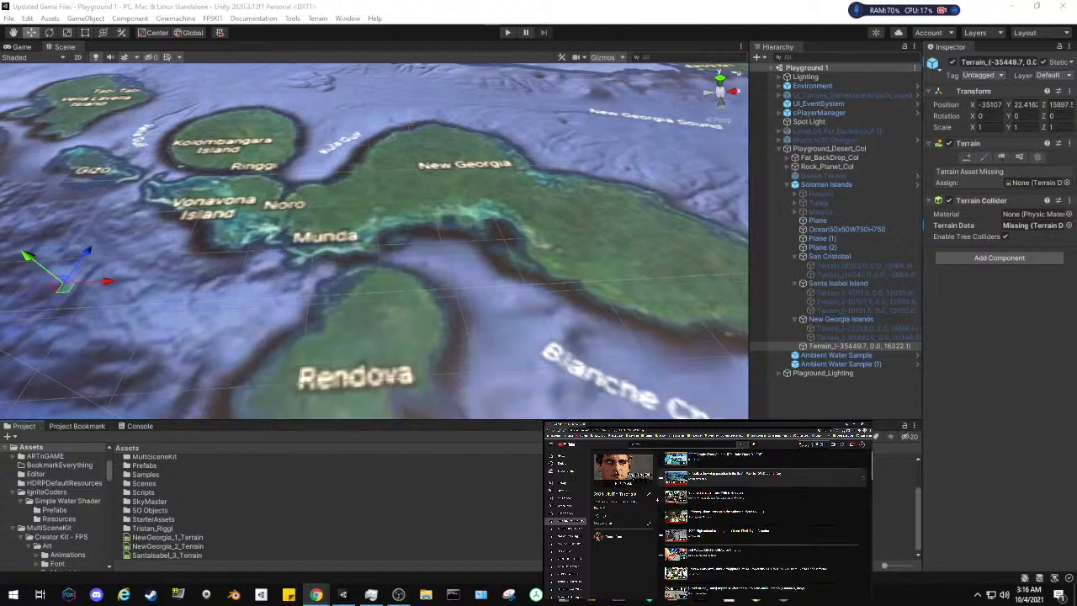
{"action": "scroll", "coordinate": [763, 514], "scroll_direction": "down", "scroll_amount": 1}
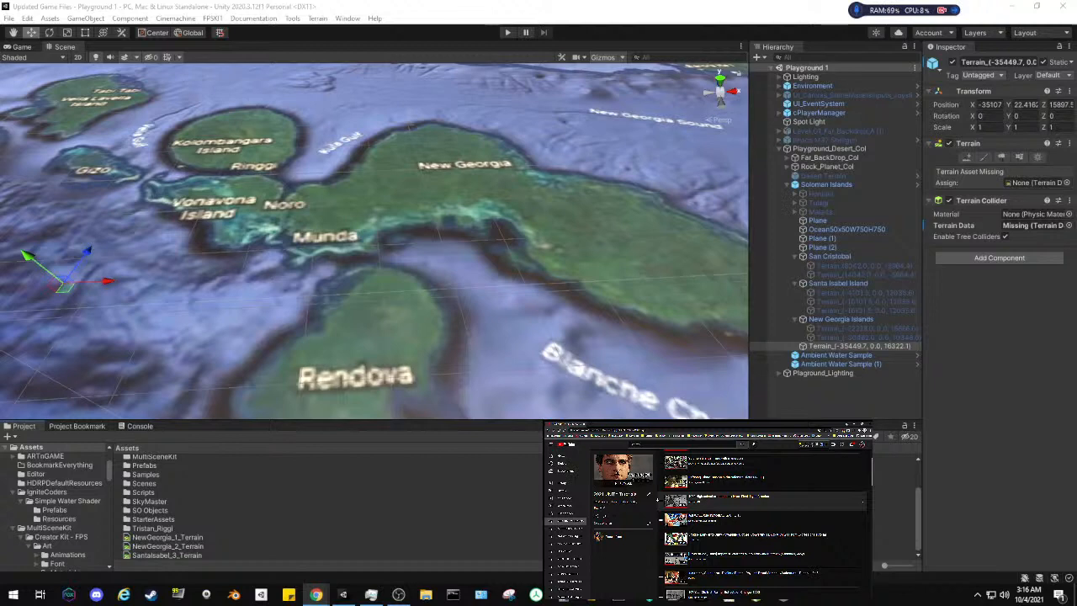
{"action": "scroll", "coordinate": [762, 513], "scroll_direction": "down", "scroll_amount": 2}
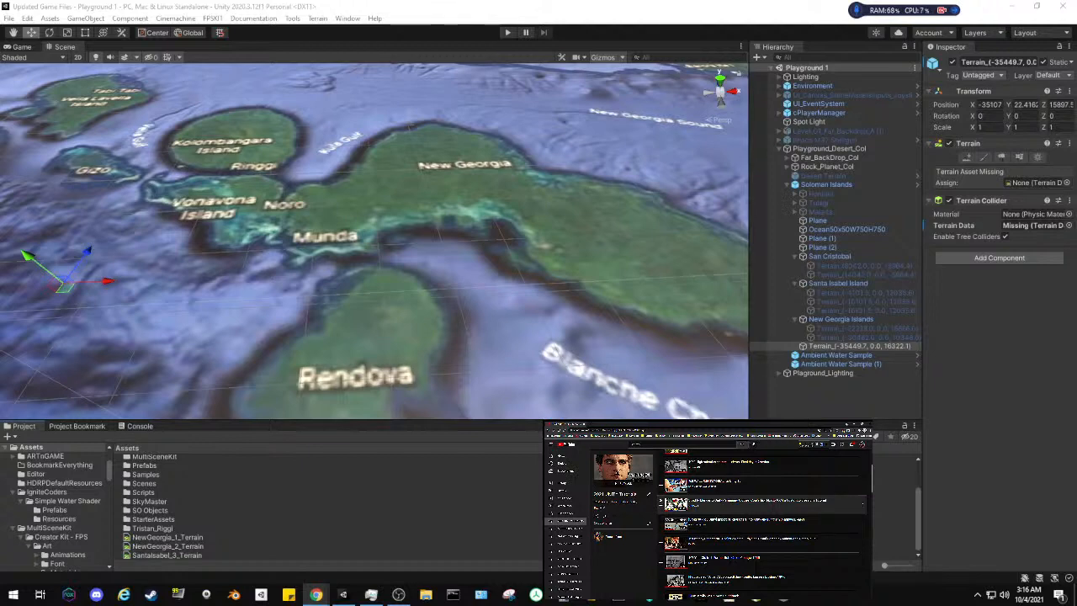
{"action": "scroll", "coordinate": [762, 514], "scroll_direction": "down", "scroll_amount": 2}
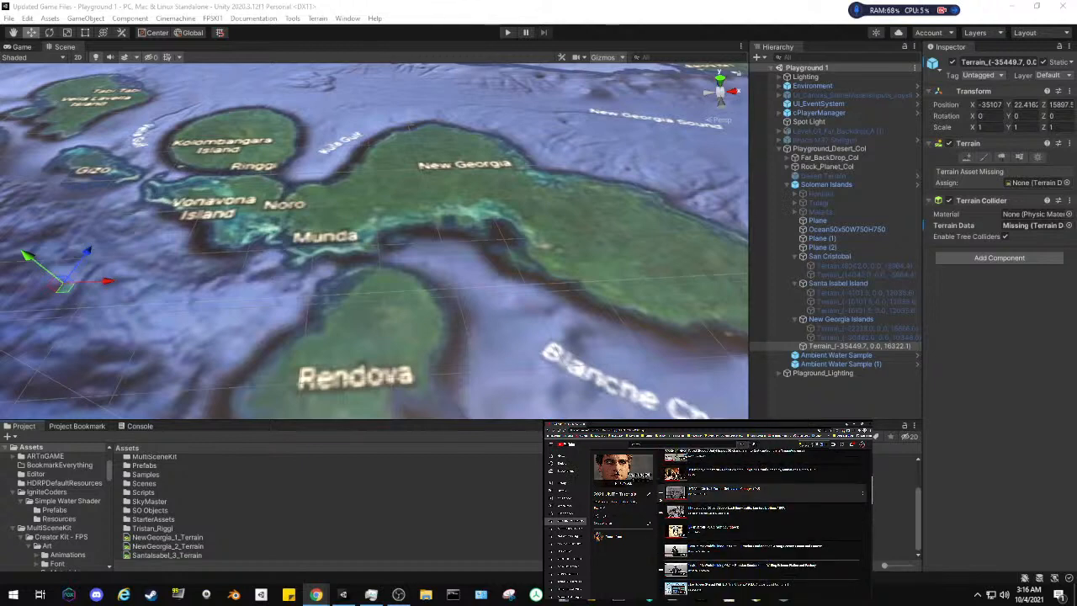
{"action": "scroll", "coordinate": [762, 513], "scroll_direction": "down", "scroll_amount": 1}
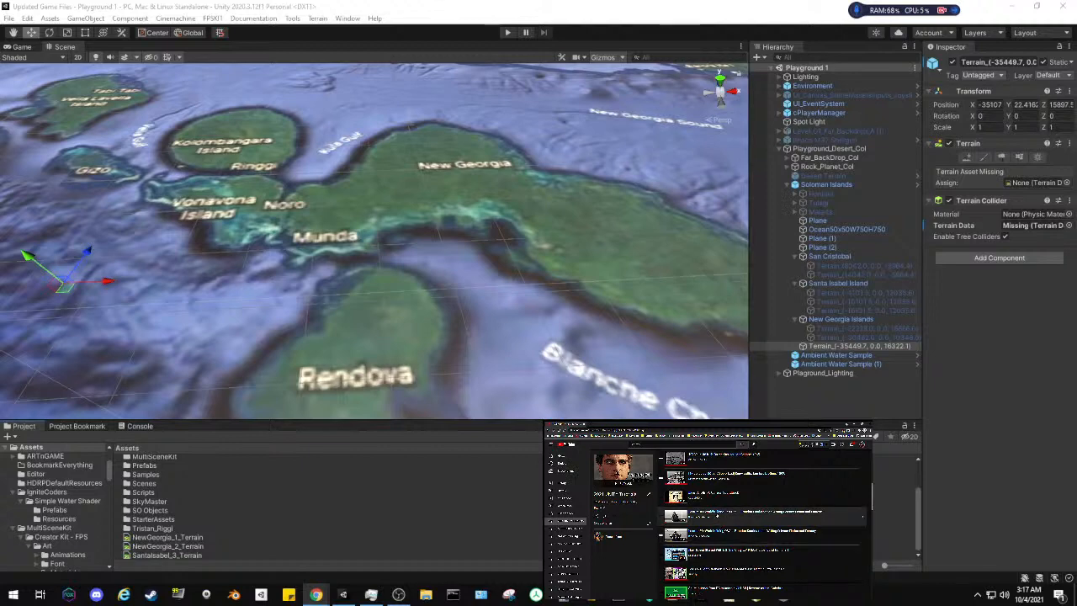
Open the playlist's Brandon Sanderson video on writing science fiction, and go from it to the videos on his channel
{"action": "left_click", "coordinate": [717, 513]}
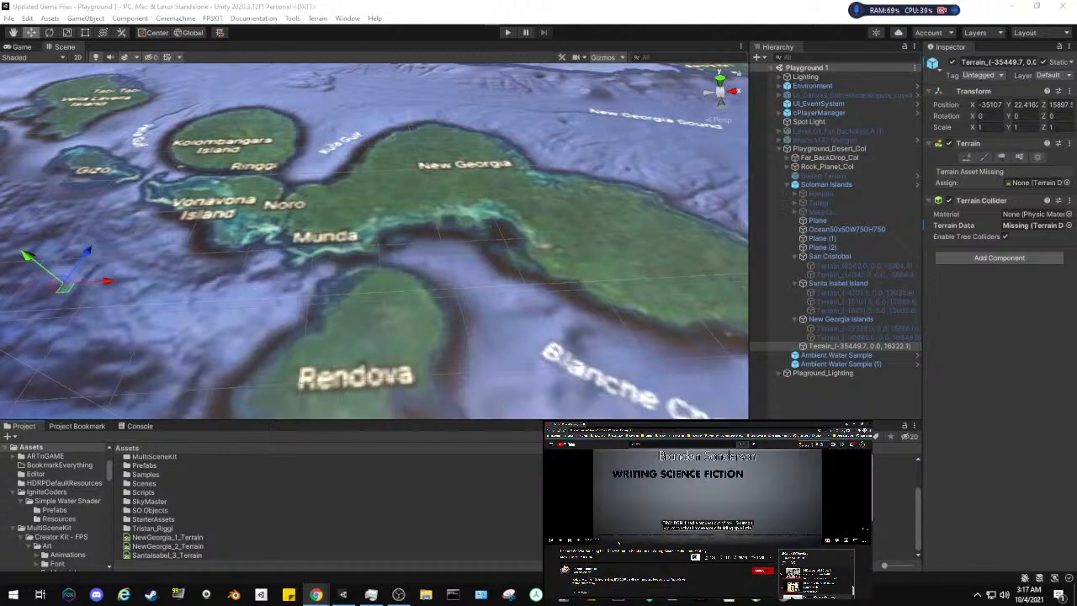
{"action": "left_click", "coordinate": [588, 569]}
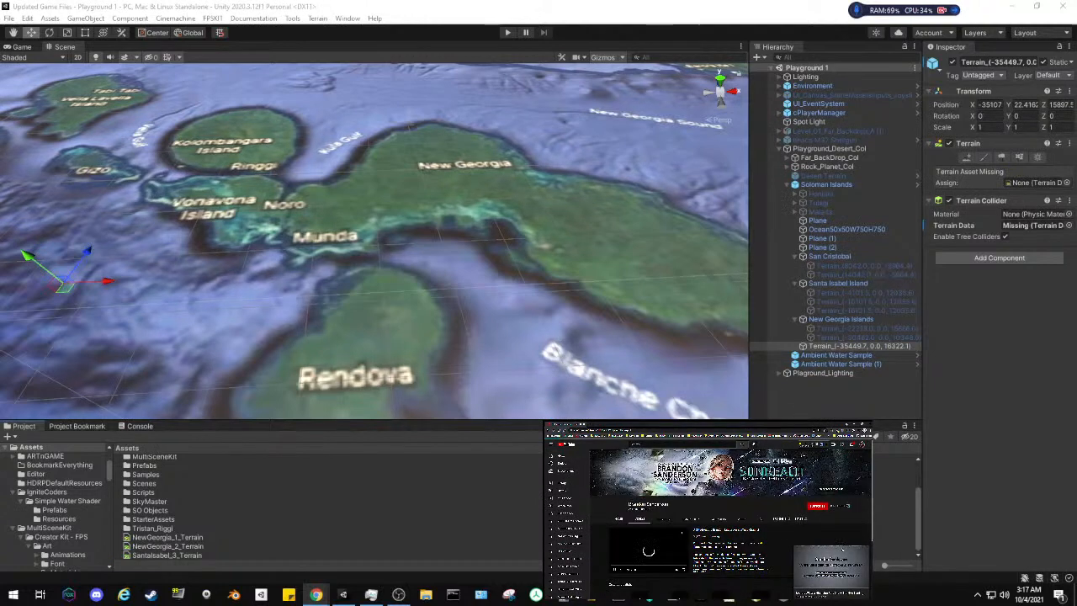
{"action": "left_click", "coordinate": [641, 519]}
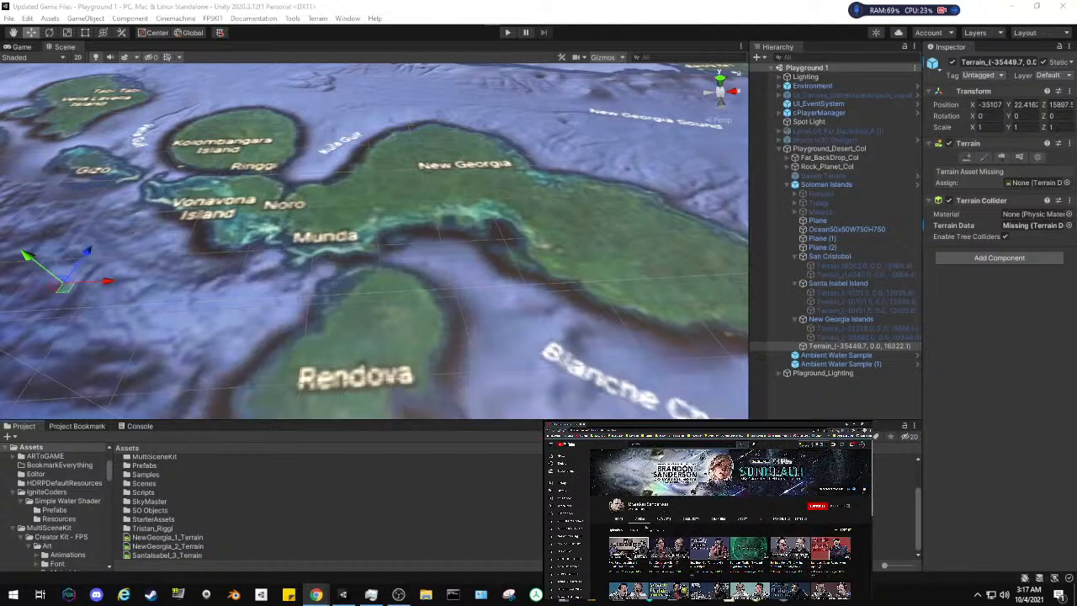
{"action": "scroll", "coordinate": [728, 514], "scroll_direction": "down", "scroll_amount": 5}
{"action": "scroll", "coordinate": [728, 514], "scroll_direction": "down", "scroll_amount": 3}
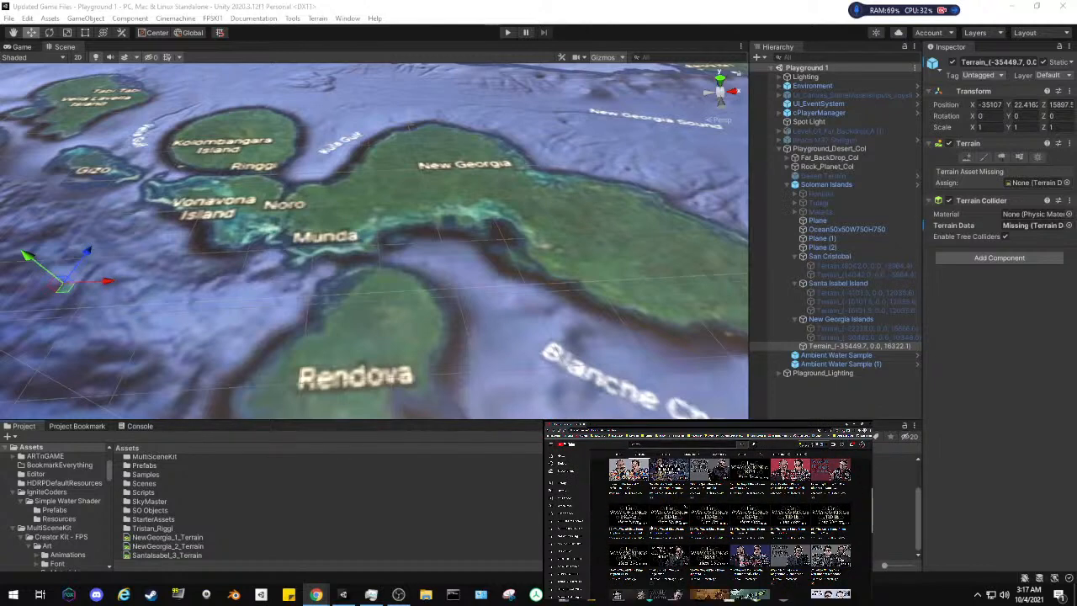
{"action": "mouse_move", "coordinate": [700, 488]}
{"action": "scroll", "coordinate": [731, 525], "scroll_direction": "up", "scroll_amount": 8}
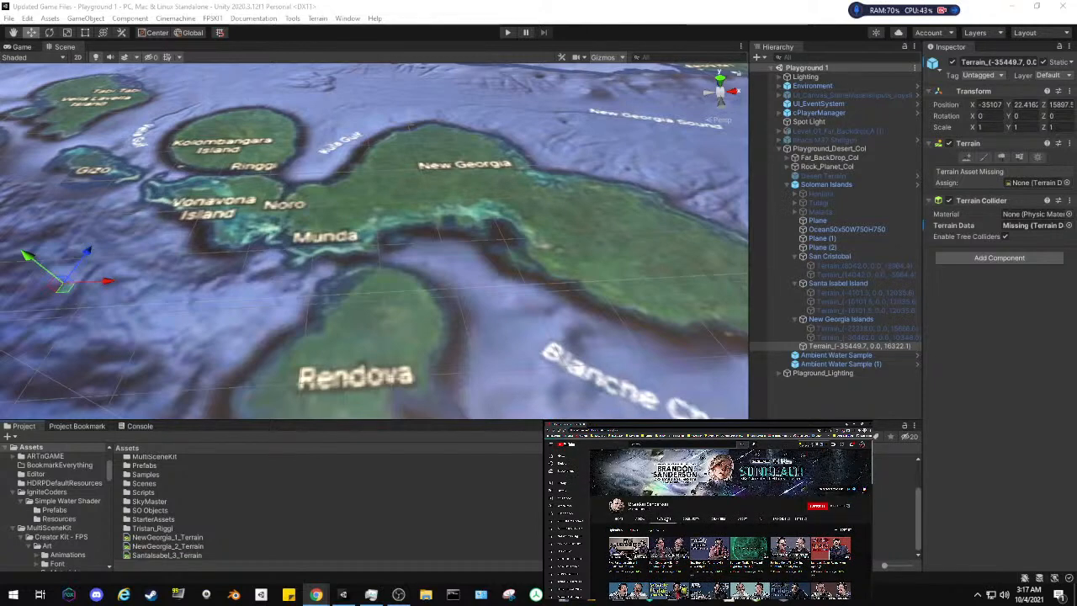
{"action": "left_click", "coordinate": [665, 519]}
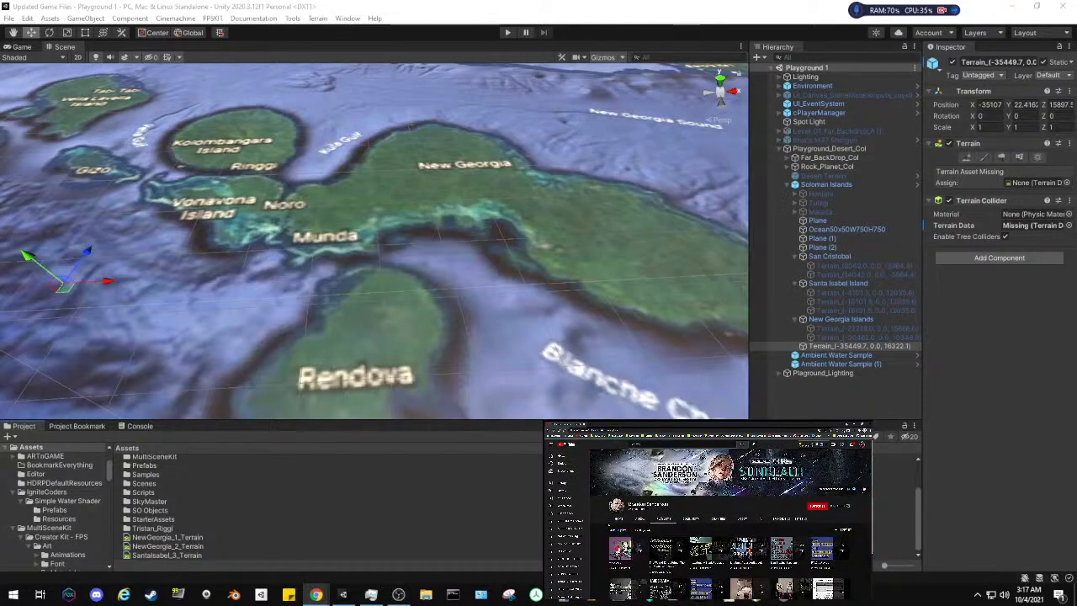
{"action": "scroll", "coordinate": [728, 513], "scroll_direction": "down", "scroll_amount": 2}
{"action": "scroll", "coordinate": [724, 521], "scroll_direction": "down", "scroll_amount": 2}
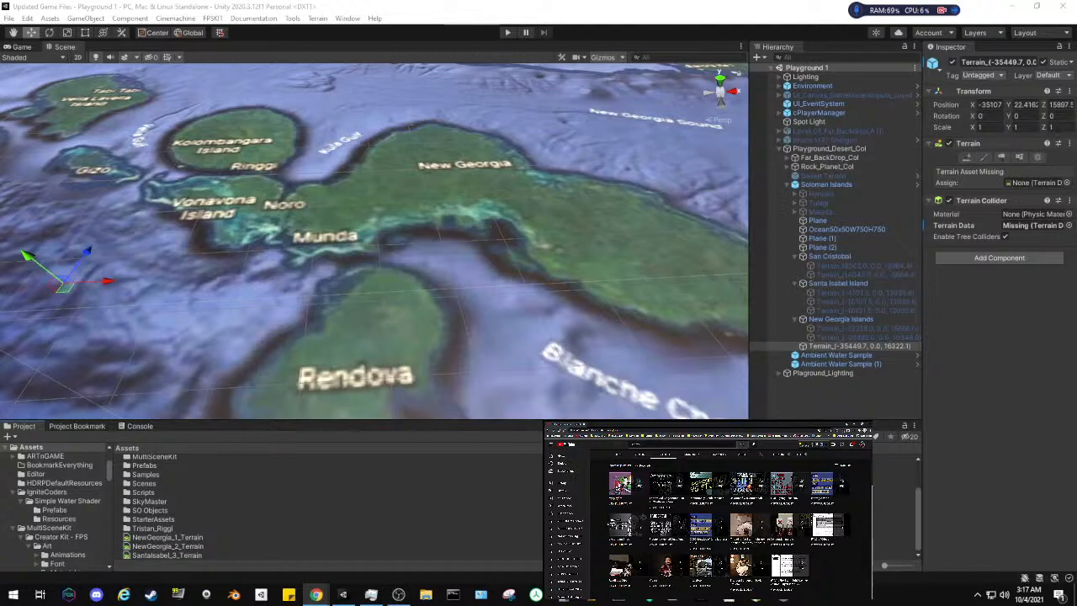
{"action": "scroll", "coordinate": [731, 522], "scroll_direction": "up", "scroll_amount": 3}
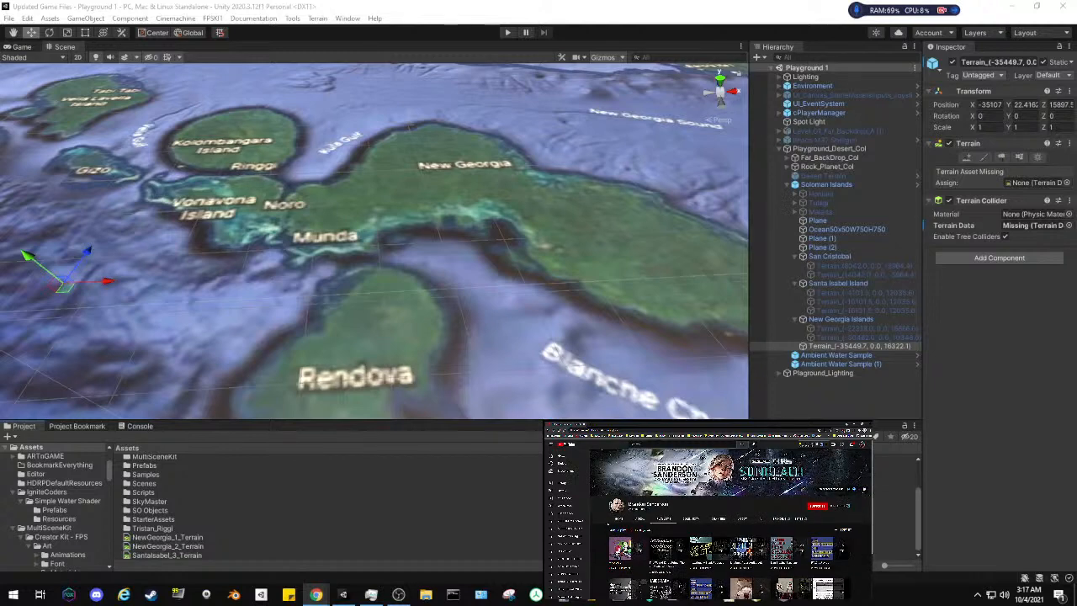
{"action": "scroll", "coordinate": [730, 522], "scroll_direction": "down", "scroll_amount": 3}
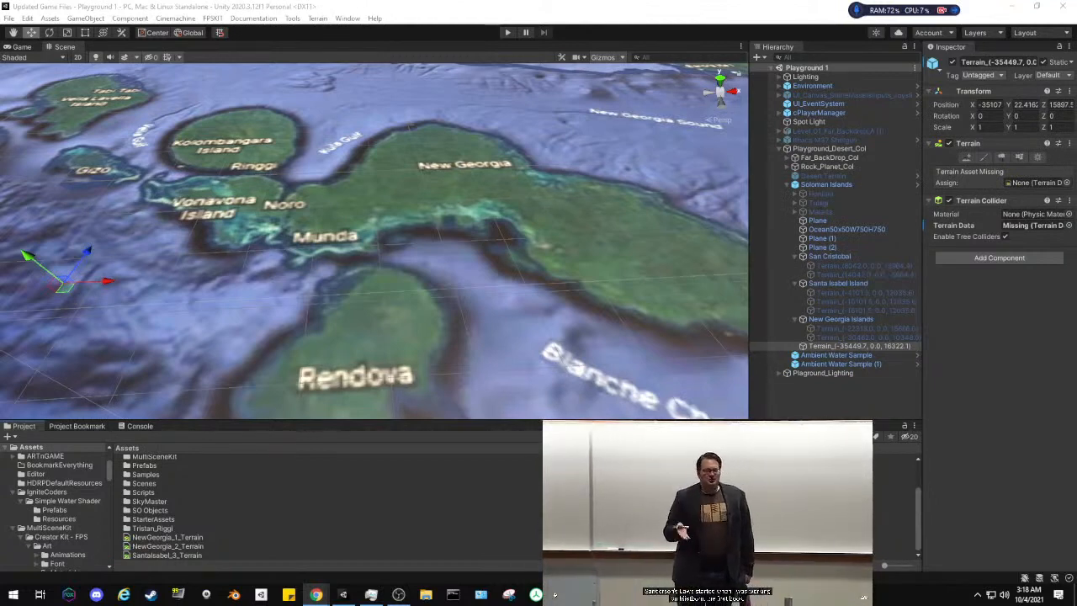
Skip ahead in the playing lecture video and switch back to the Unity editor
{"action": "mouse_move", "coordinate": [568, 598]}
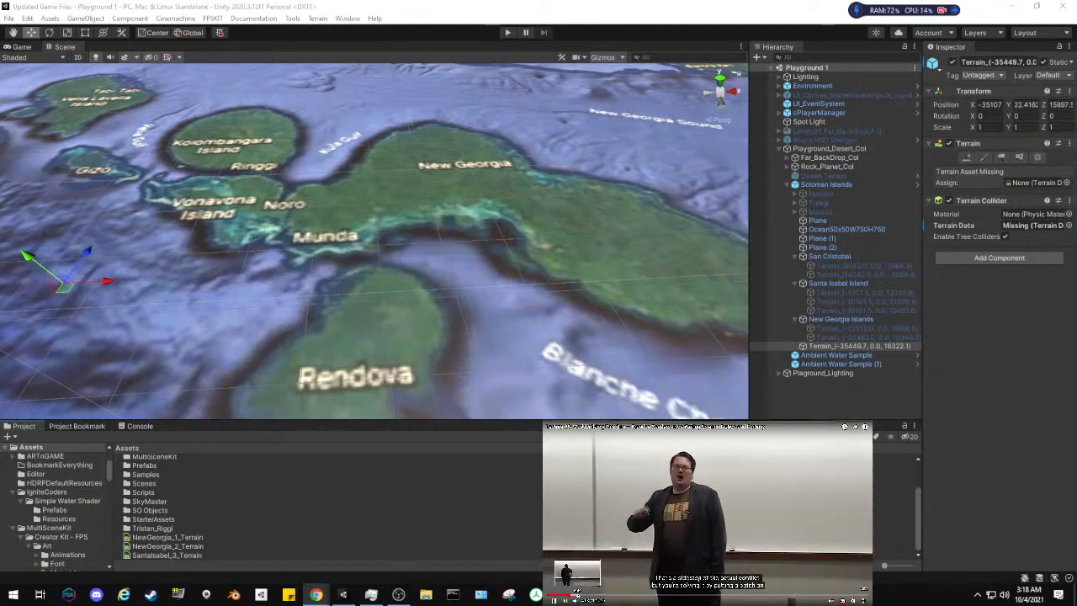
{"action": "left_click", "coordinate": [577, 595]}
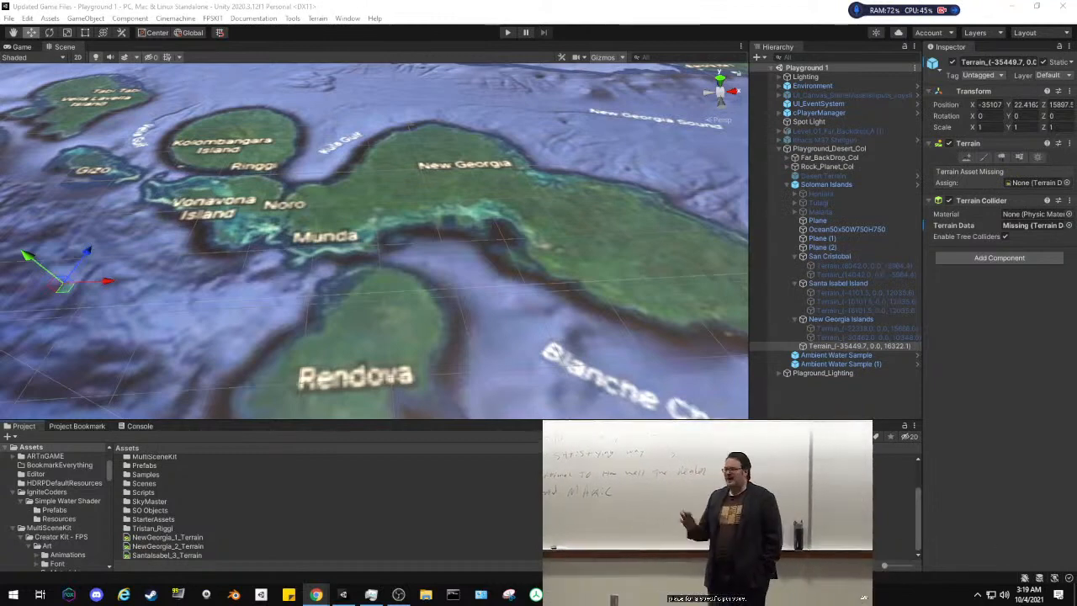
{"action": "left_click", "coordinate": [343, 595]}
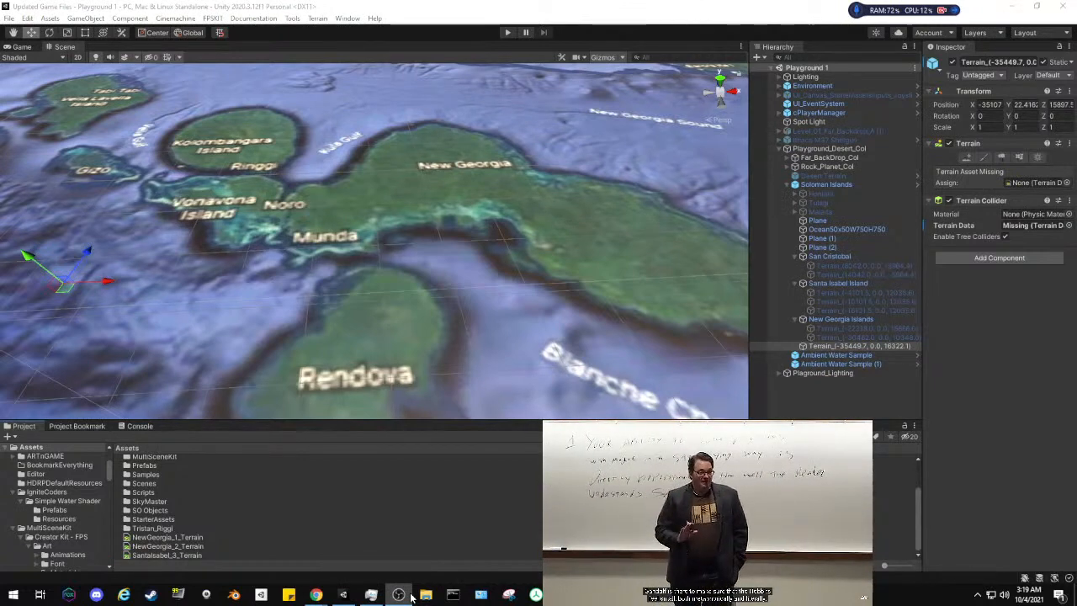
{"action": "mouse_move", "coordinate": [318, 597]}
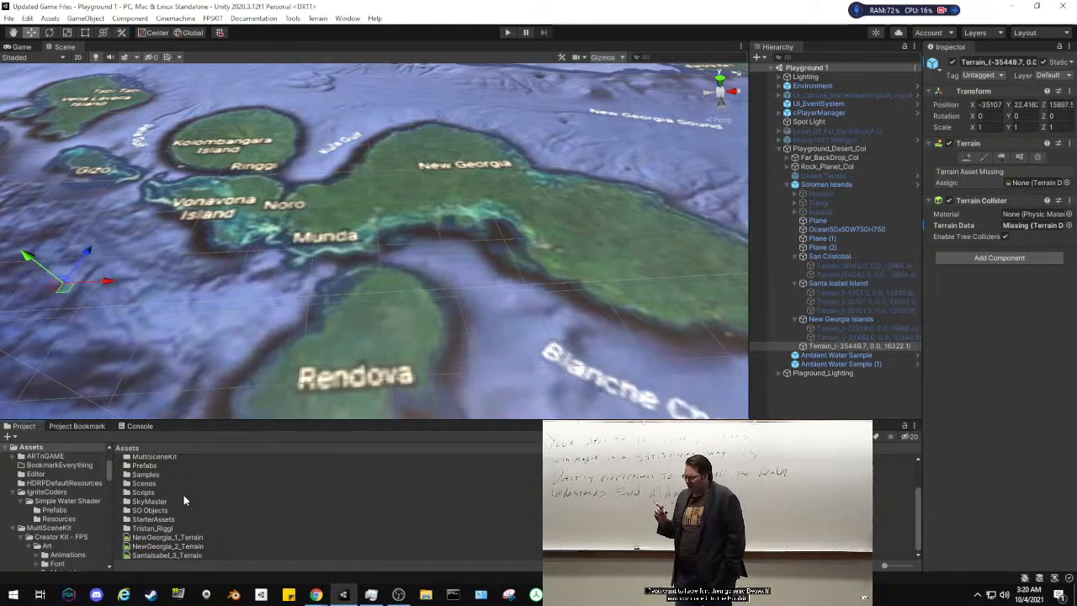
Add two new terrain objects to the scene to generate two fresh terrain data assets
{"action": "left_click", "coordinate": [186, 18]}
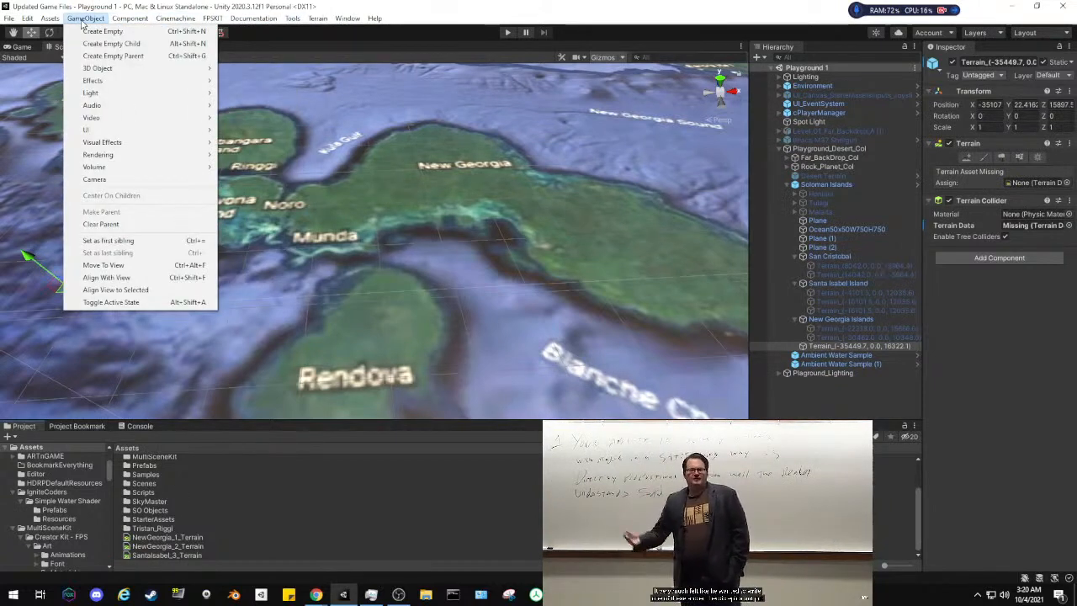
{"action": "mouse_move", "coordinate": [140, 69]}
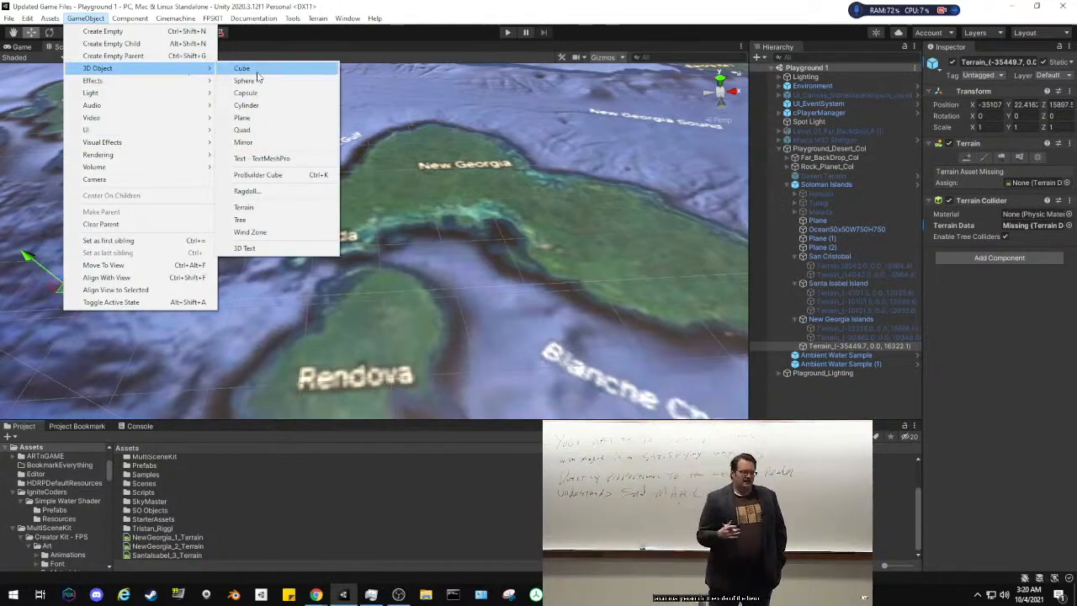
{"action": "left_click", "coordinate": [256, 207]}
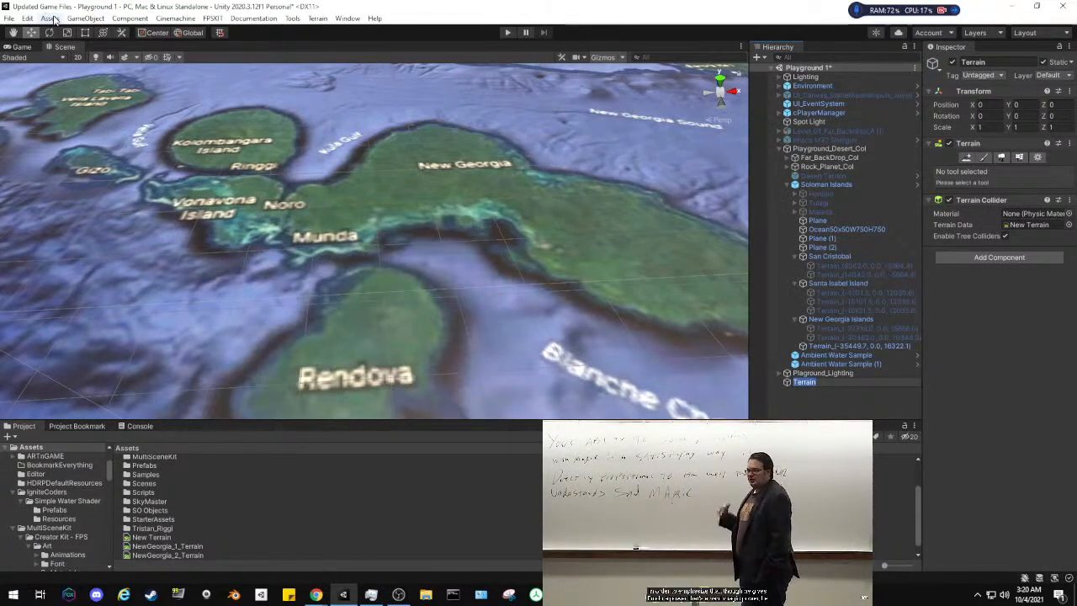
{"action": "left_click", "coordinate": [85, 18]}
{"action": "mouse_move", "coordinate": [109, 69]}
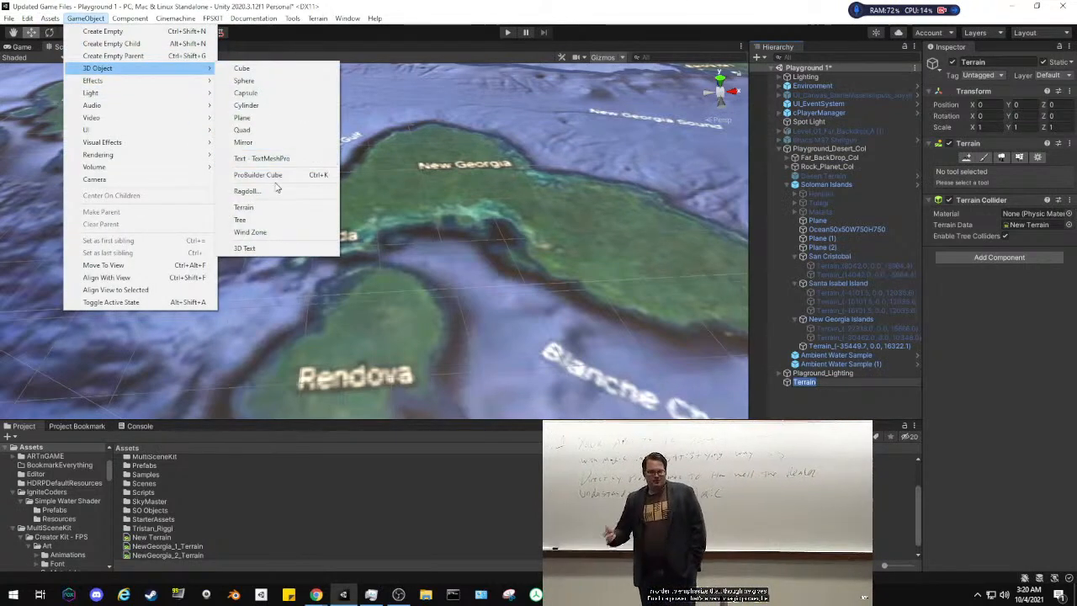
{"action": "left_click", "coordinate": [252, 208]}
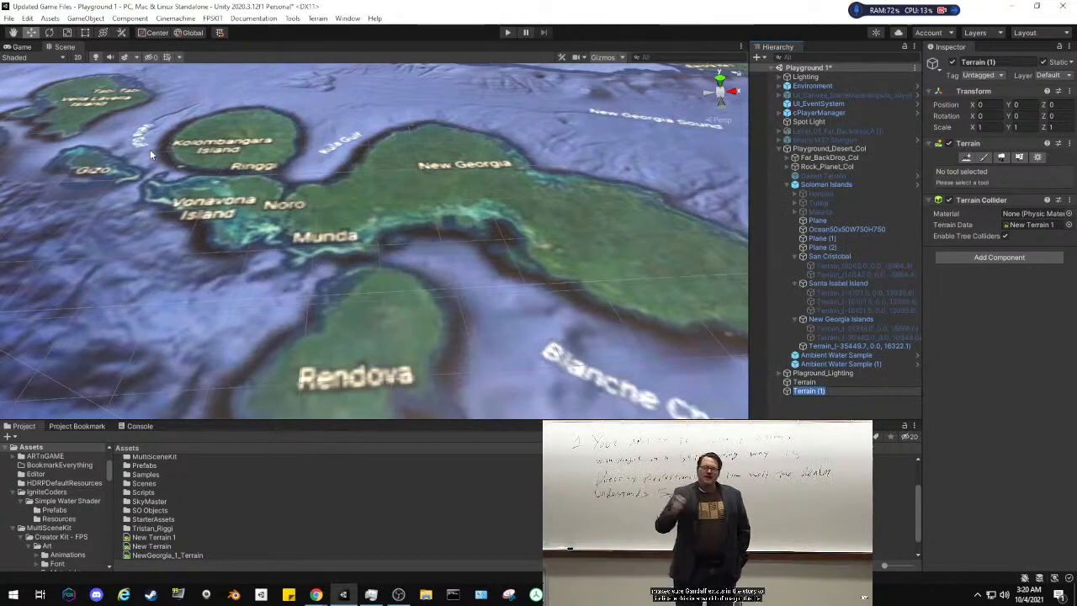
{"action": "left_click", "coordinate": [789, 391]}
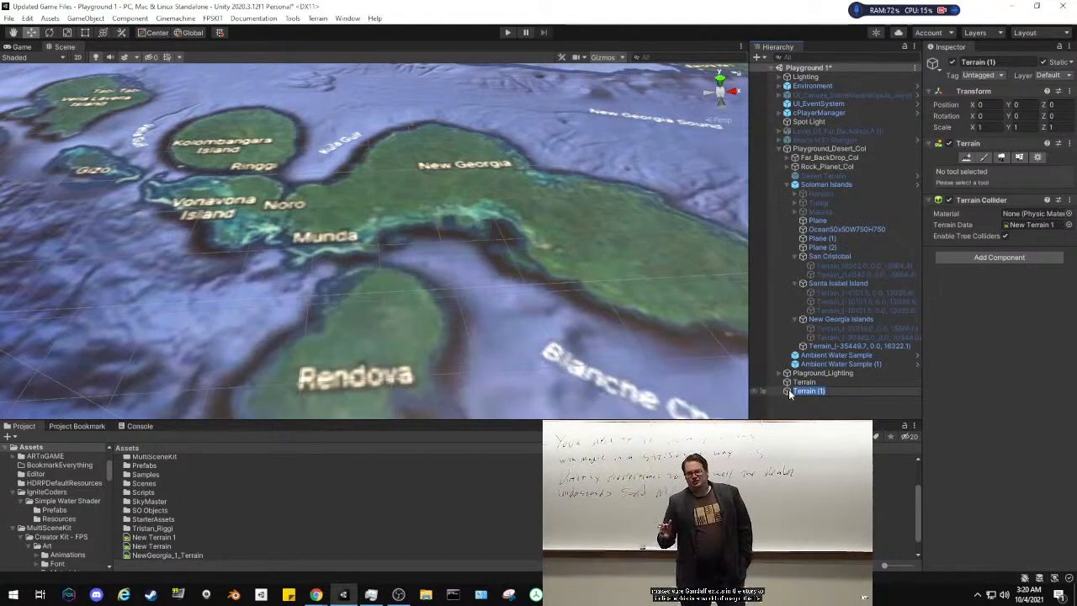
Rename the New Terrain data asset as NewGeorgia_3_Terrain
{"action": "left_click", "coordinate": [160, 547]}
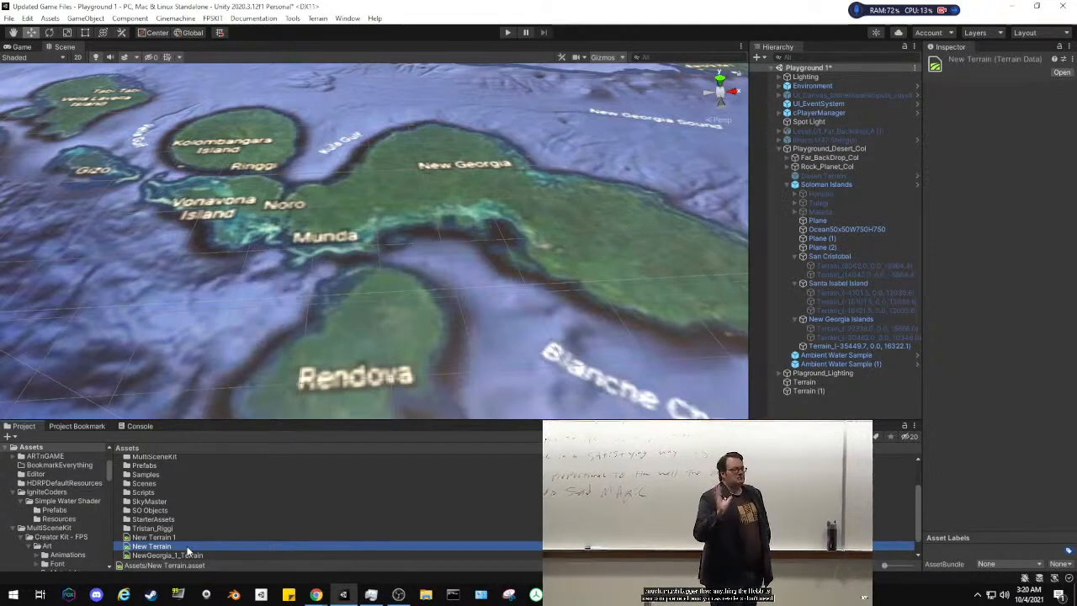
{"action": "left_click", "coordinate": [187, 547]}
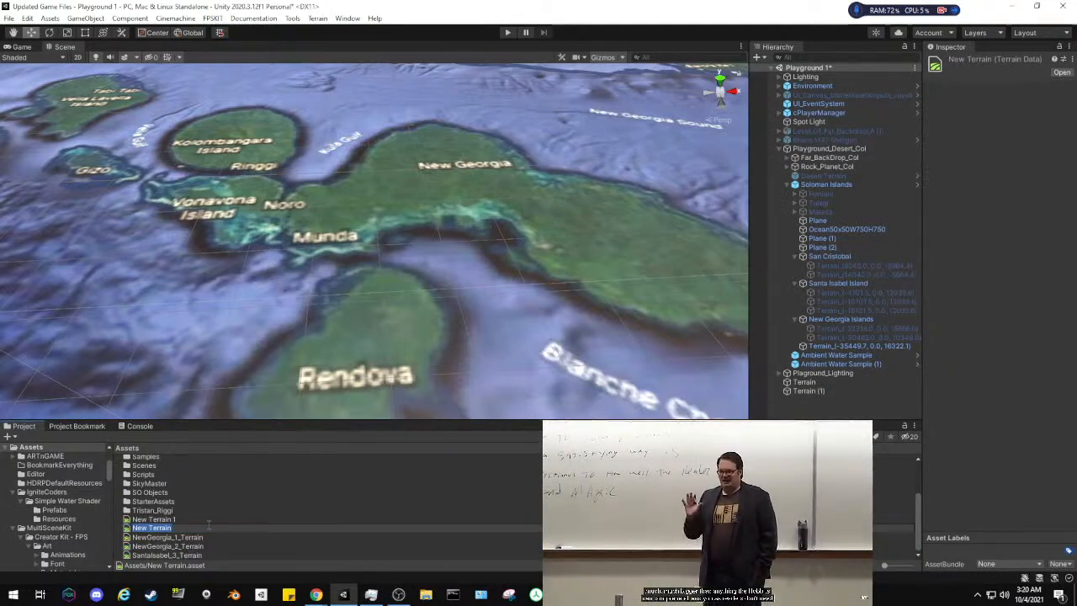
{"action": "type", "text": "NewGe"}
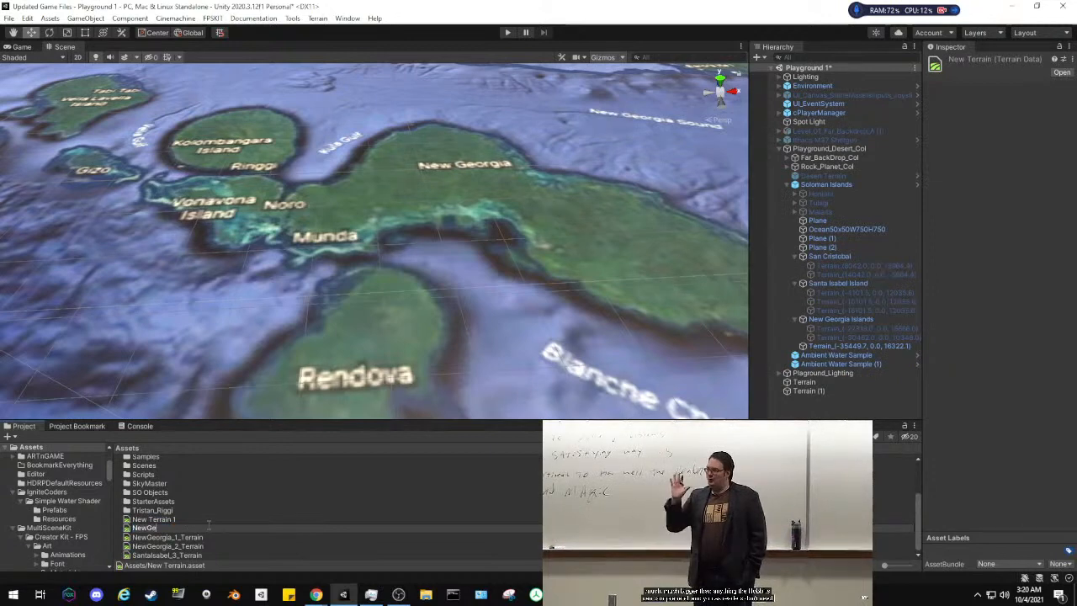
{"action": "type", "text": "orgia"}
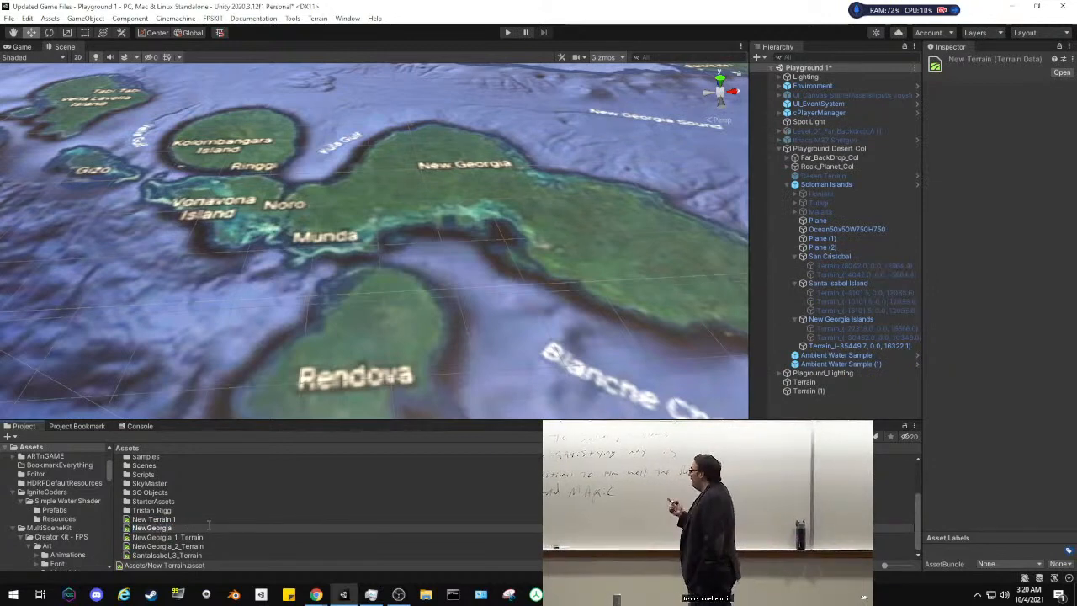
{"action": "type", "text": "_3_Terr"}
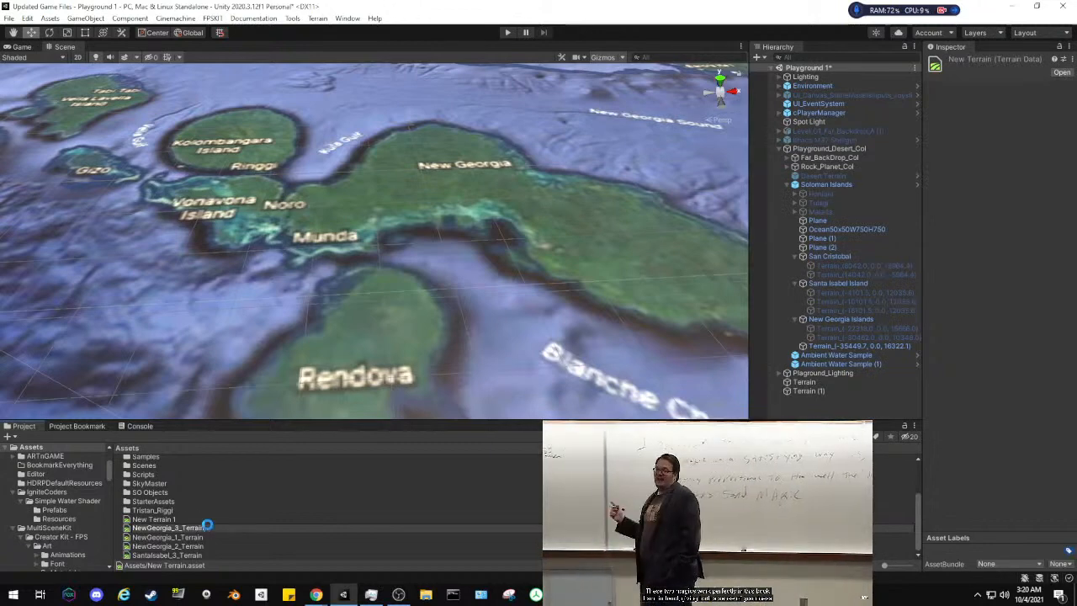
{"action": "type", "text": "ain"}
{"action": "key", "text": "Return"}
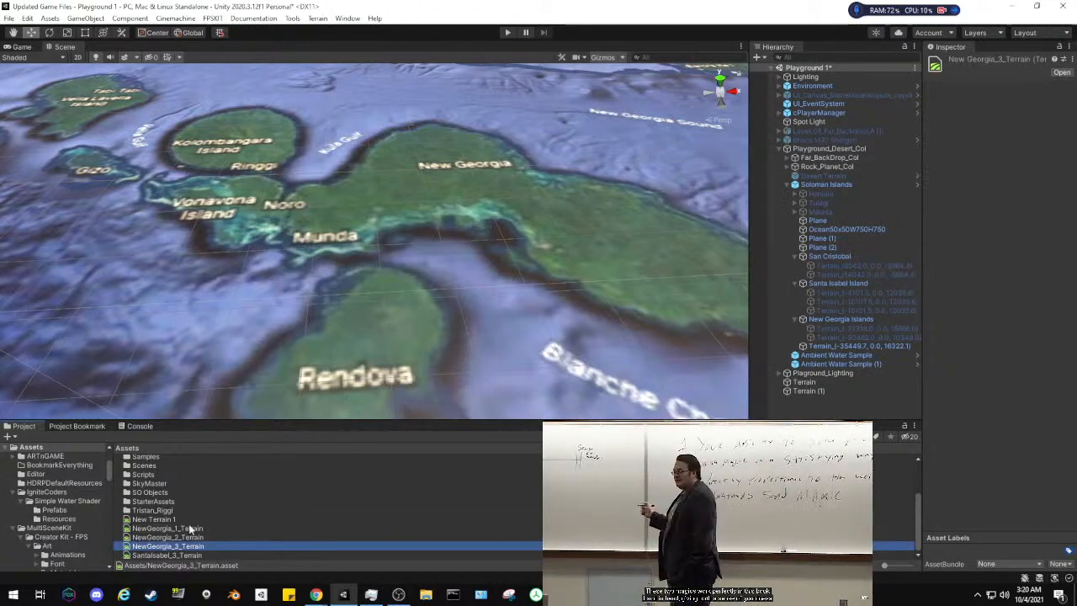
Rename the New Terrain 1 data asset as NewGeorgia_4_Terrain
{"action": "left_click", "coordinate": [189, 519]}
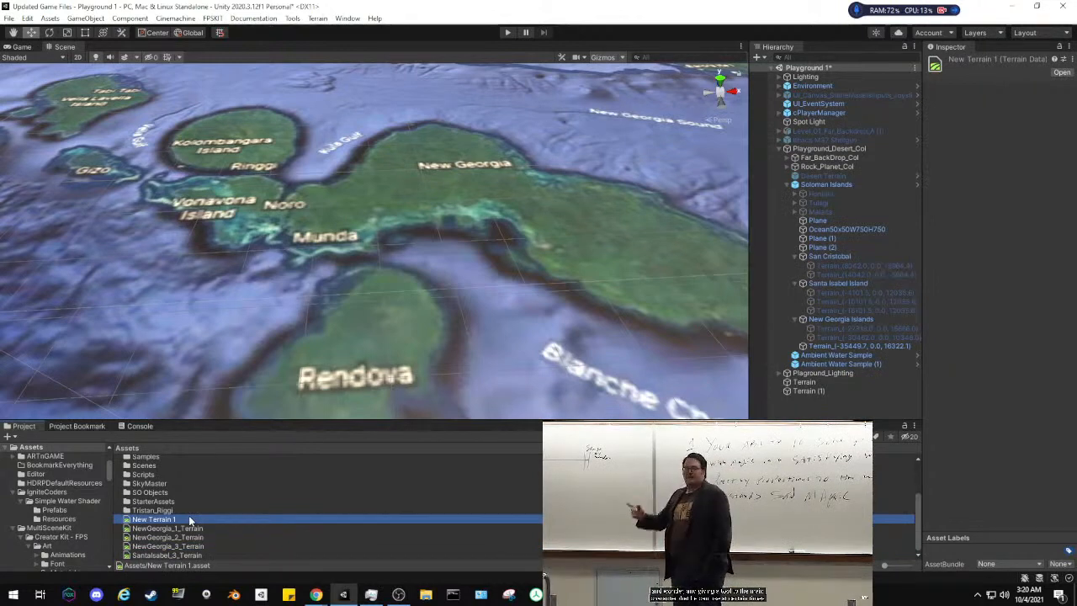
{"action": "key", "text": "F2"}
{"action": "type", "text": "New"}
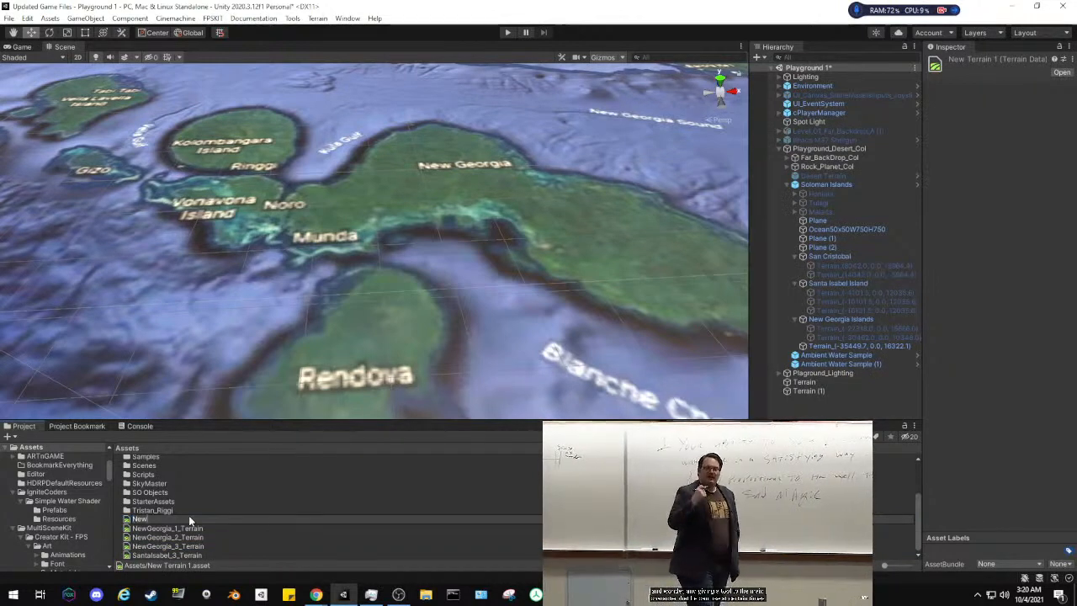
{"action": "type", "text": "Georgia_4"}
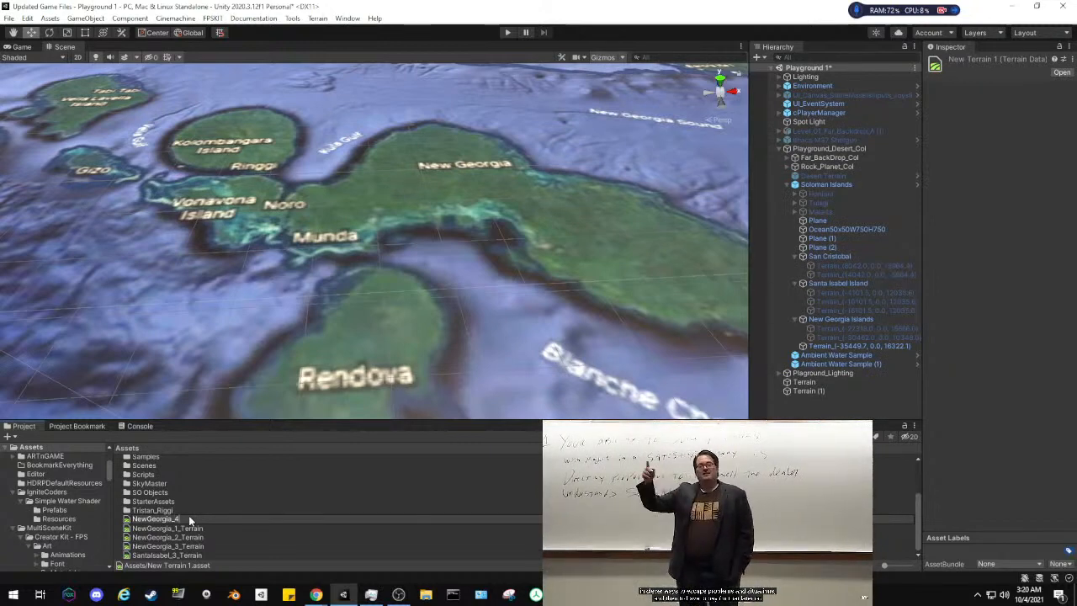
{"action": "type", "text": "_Ter"}
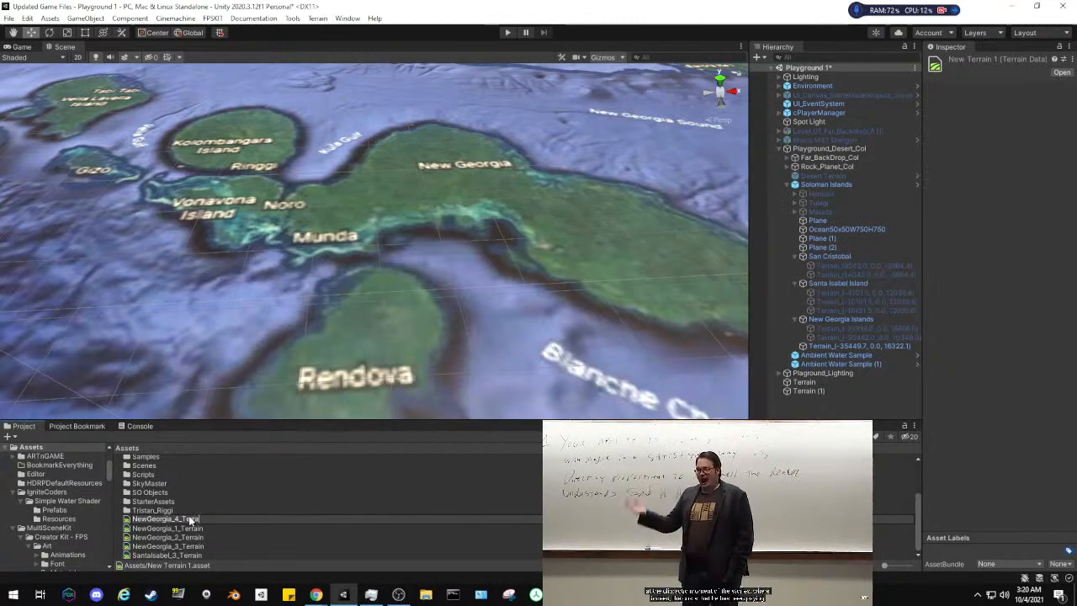
{"action": "type", "text": "rain"}
{"action": "key", "text": "Return"}
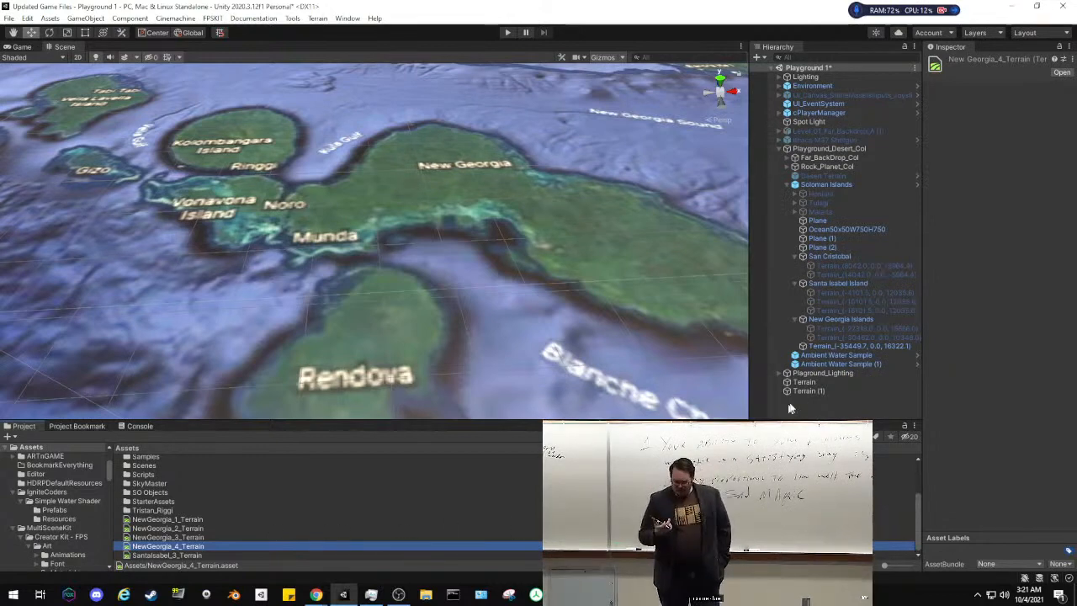
Delete the two placeholder objects Terrain and Terrain (1) from the scene, keeping their data assets
{"action": "left_click", "coordinate": [804, 383]}
{"action": "left_click", "coordinate": [809, 392], "text": "ctrl"}
{"action": "right_click", "coordinate": [808, 392]}
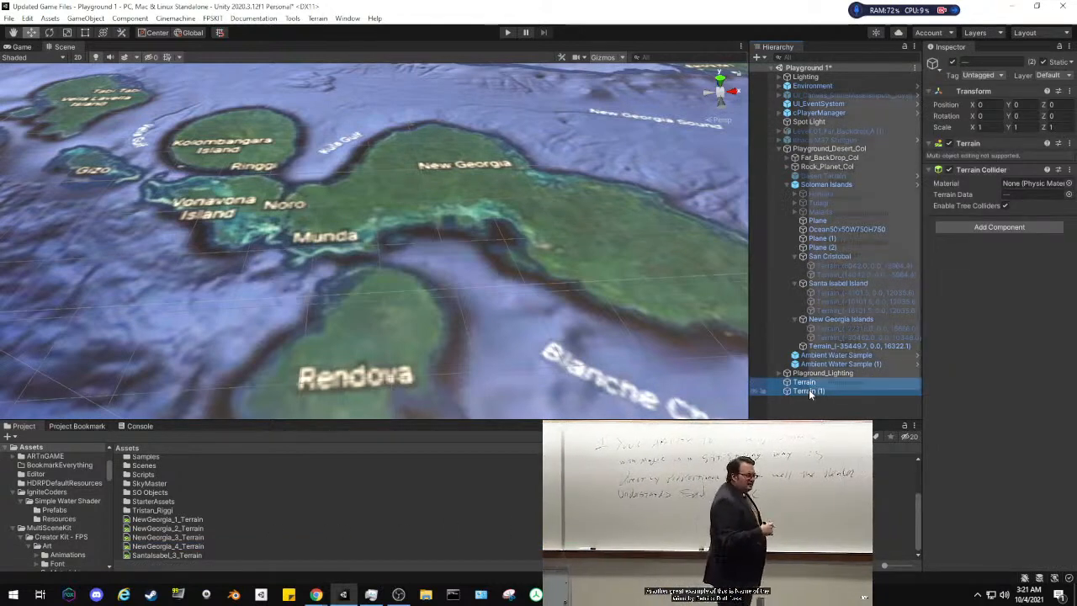
{"action": "left_click", "coordinate": [837, 202]}
{"action": "left_click", "coordinate": [848, 328]}
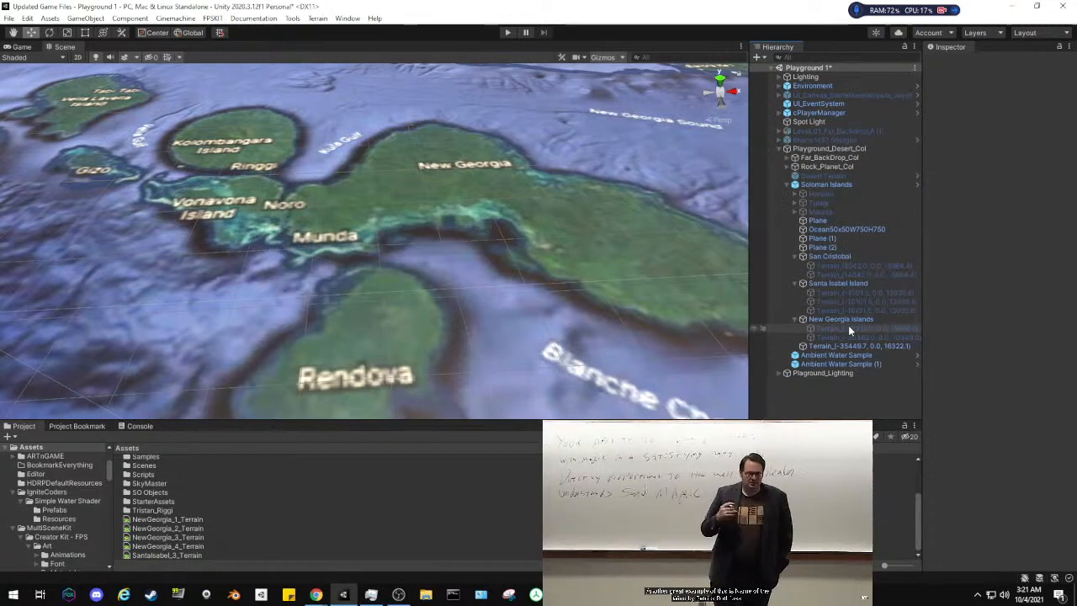
Assign NewGeorgia_3_Terrain to Terrain_(-35449.7, 0.0, 16322.1) and apply the same terrain data to its collider
{"action": "left_click", "coordinate": [849, 345]}
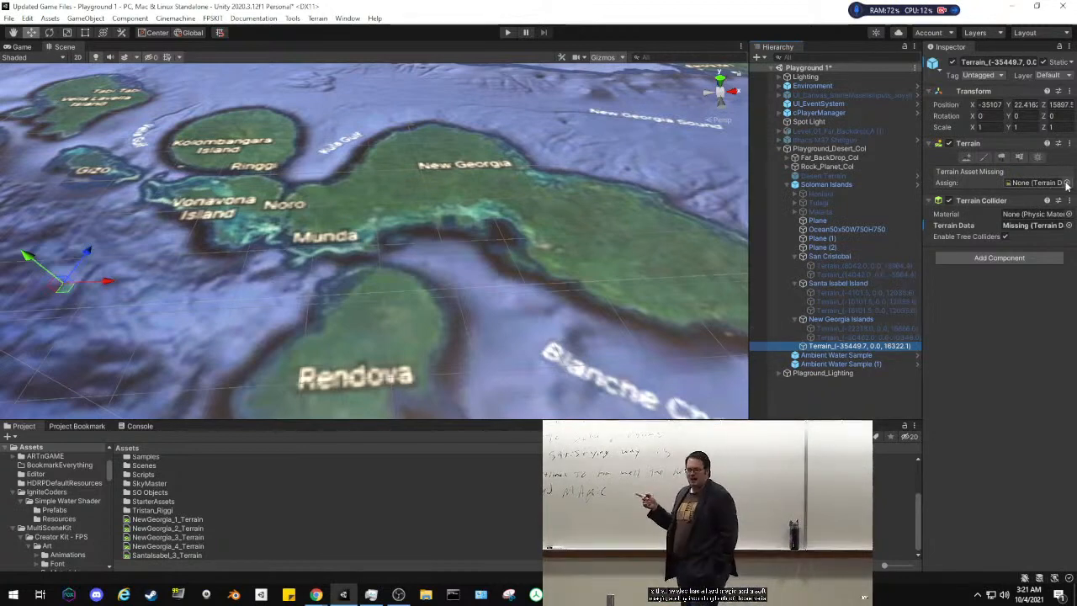
{"action": "left_click", "coordinate": [1066, 183]}
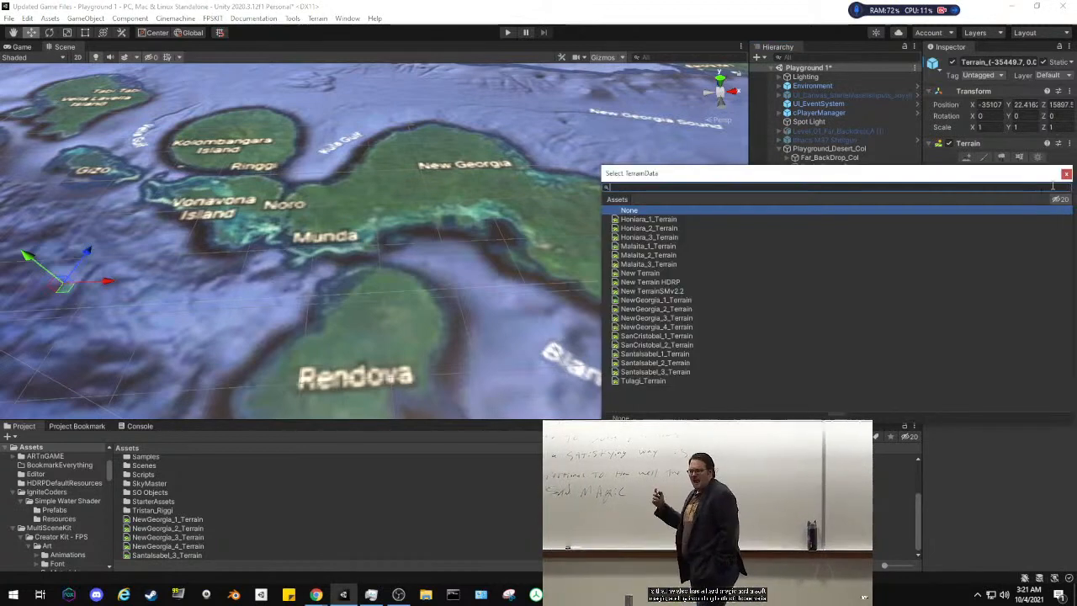
{"action": "left_click", "coordinate": [678, 318]}
{"action": "left_click", "coordinate": [1066, 174]}
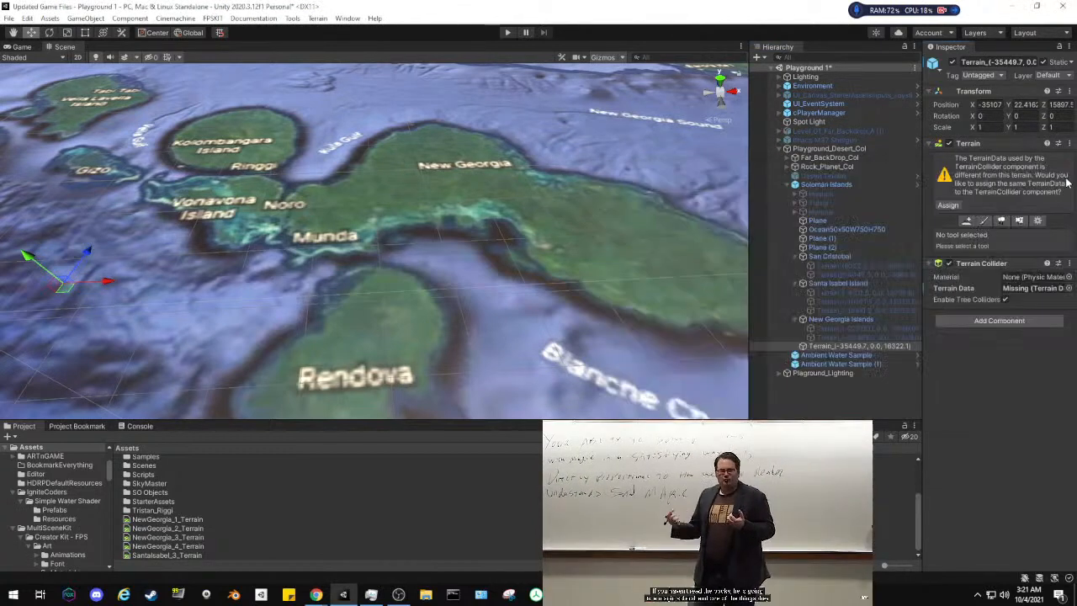
{"action": "left_click", "coordinate": [949, 205]}
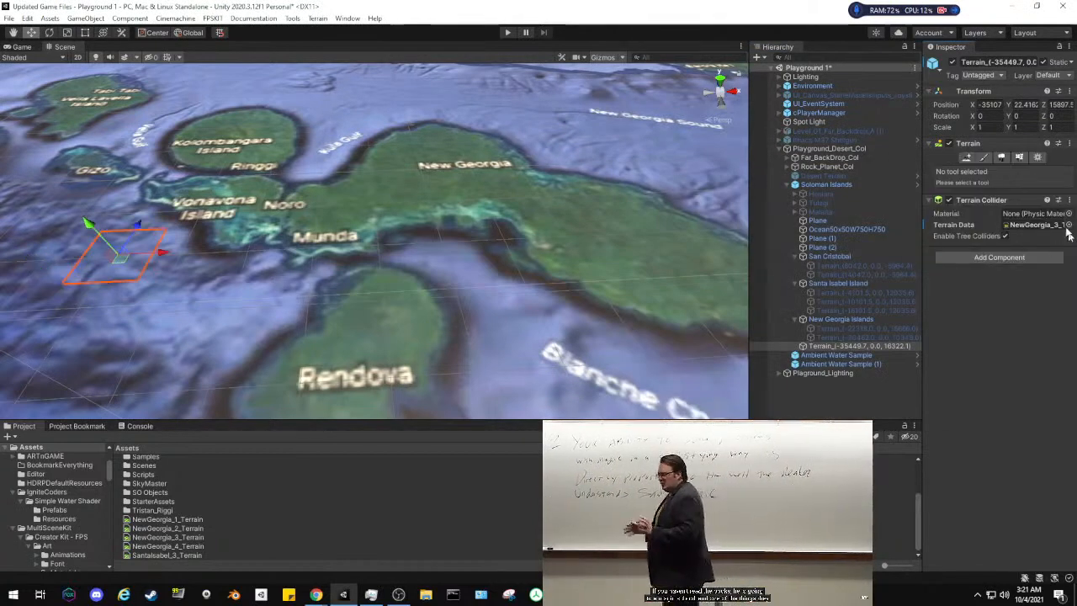
Set the mesh resolution of Terrain_(-35449.7, 0.0, 16322.1) to a terrain width of 6000 and a terrain length of 6000
{"action": "left_click", "coordinate": [1038, 158]}
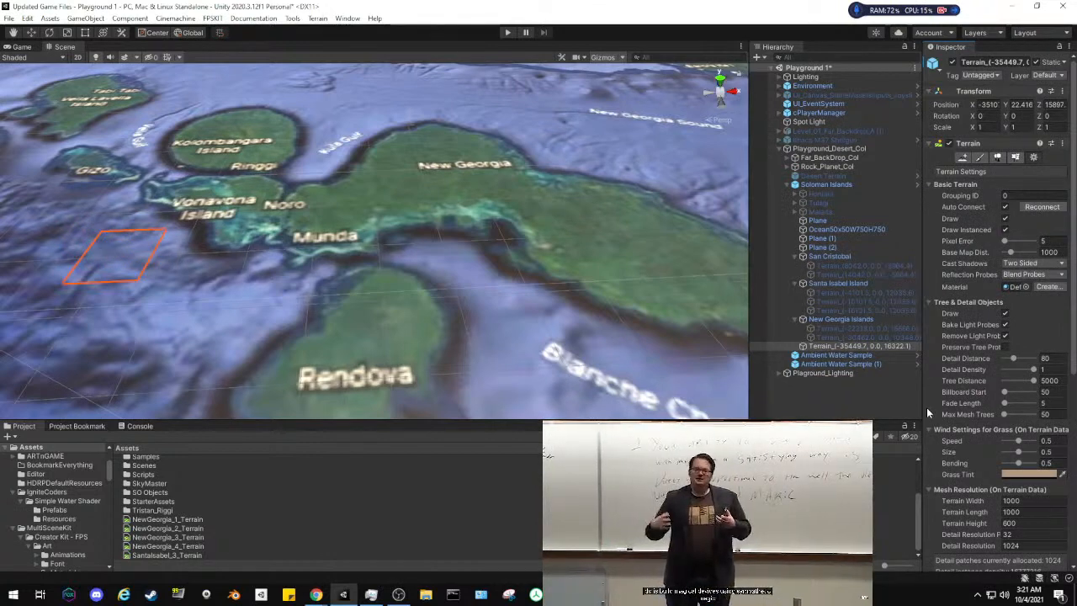
{"action": "scroll", "coordinate": [926, 408], "scroll_direction": "down", "scroll_amount": 5}
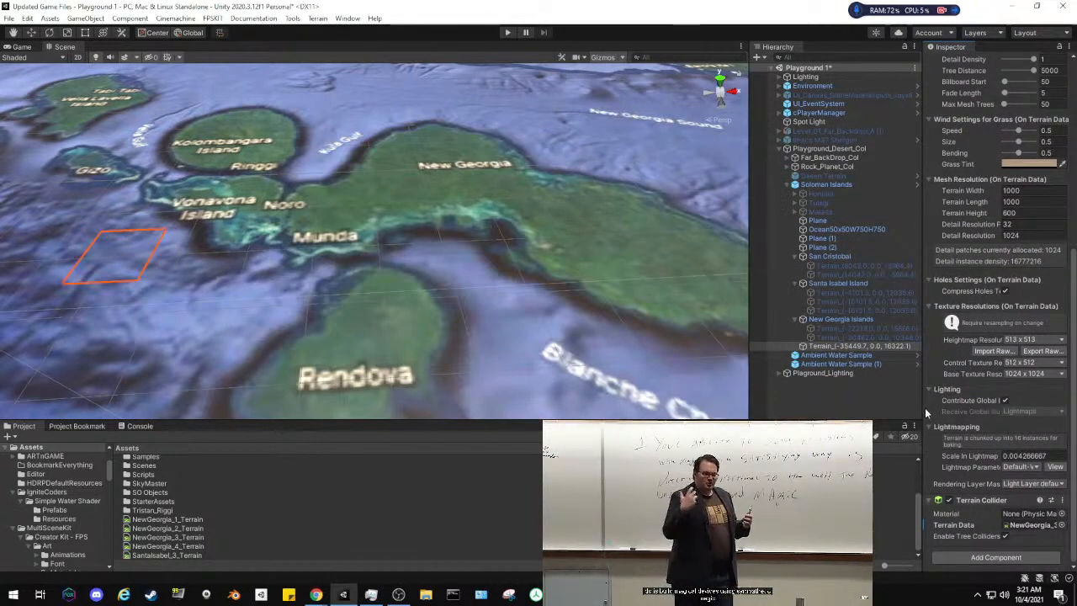
{"action": "left_click", "coordinate": [810, 346]}
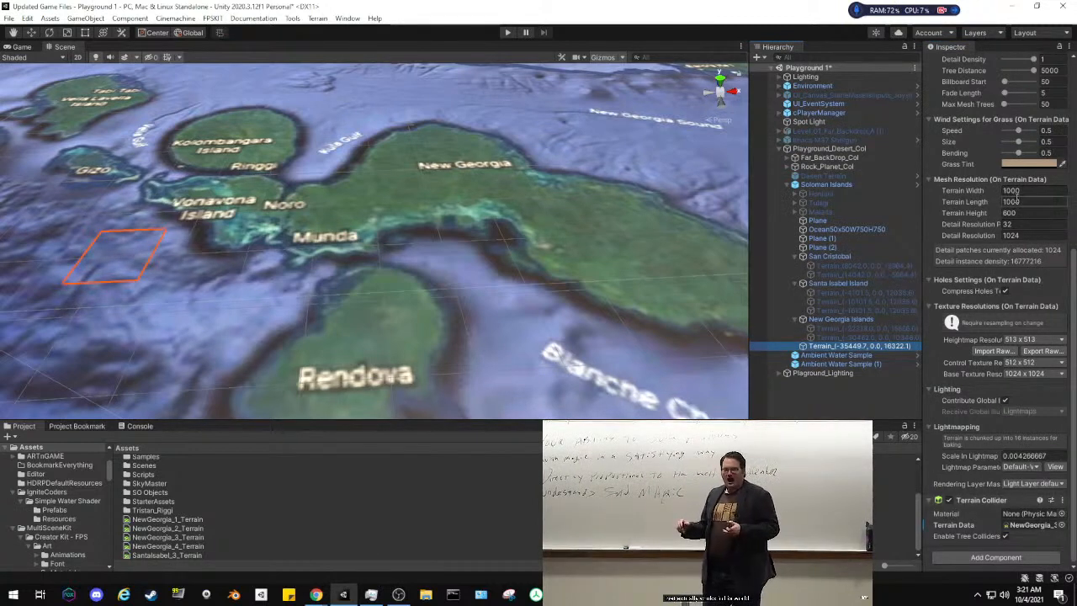
{"action": "left_click", "coordinate": [1023, 191]}
{"action": "left_click_drag", "start_coordinate": [1009, 190], "coordinate": [1004, 202]}
{"action": "type", "text": "6"}
{"action": "key", "text": "Return"}
{"action": "type", "text": "6"}
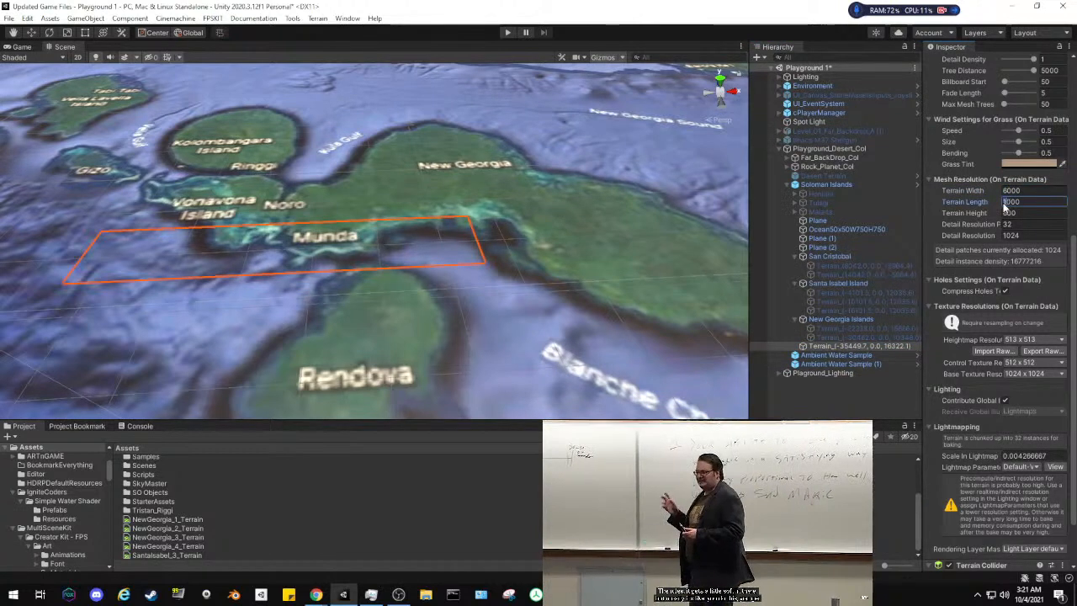
{"action": "key", "text": "Return"}
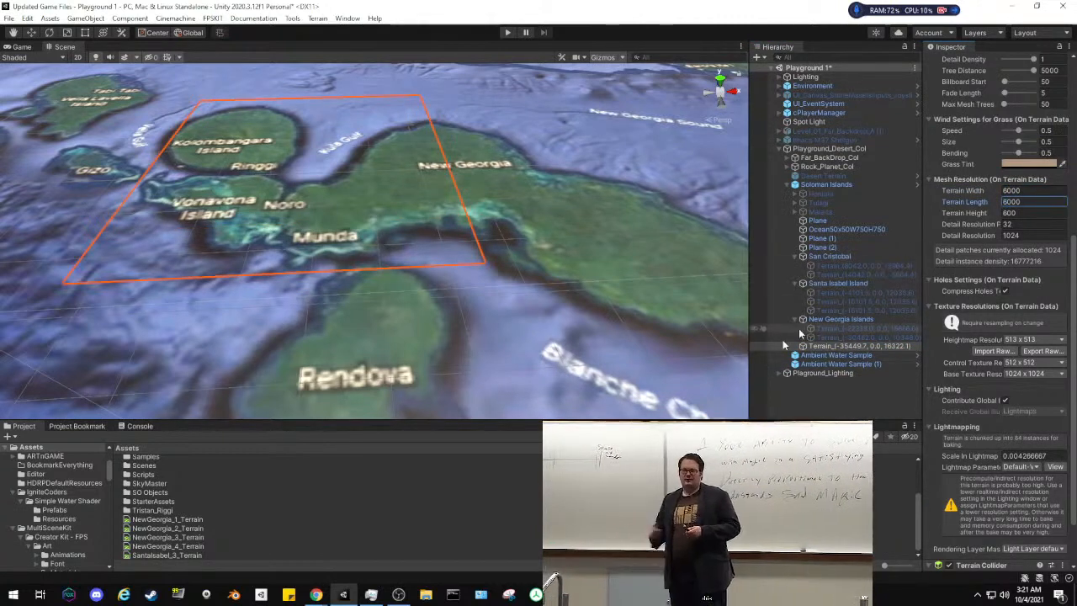
{"action": "left_click", "coordinate": [817, 347]}
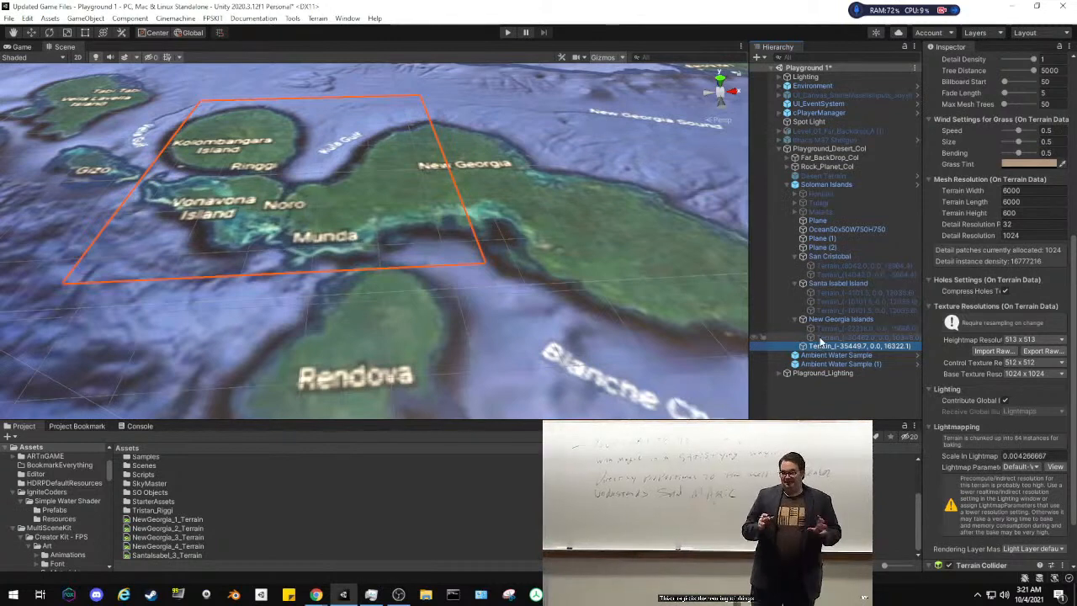
{"action": "left_click", "coordinate": [1000, 489]}
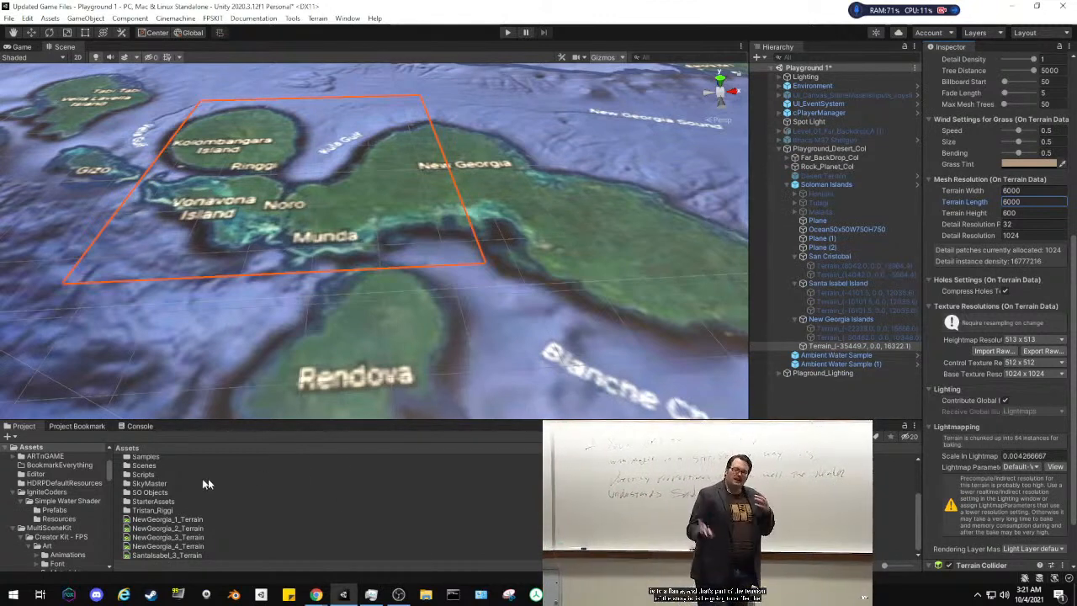
Move the five terrain data assets, NewGeorgia_1_Terrain to NewGeorgia_4_Terrain and SantaIsabel_3_Terrain, from Assets into the creator's personal folder
{"action": "left_click", "coordinate": [193, 521]}
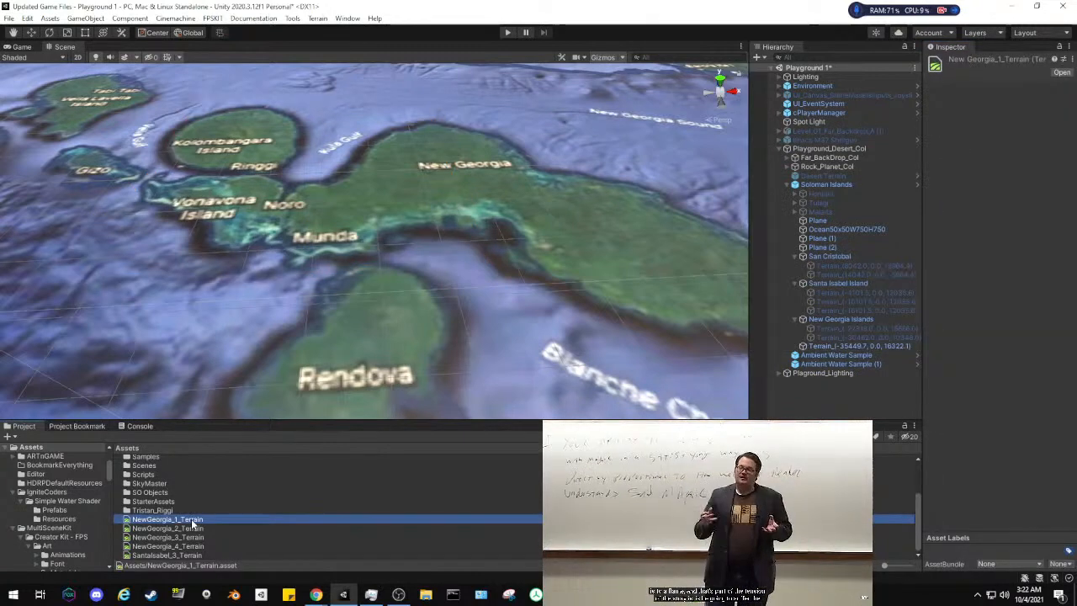
{"action": "left_click", "coordinate": [191, 555], "text": "shift"}
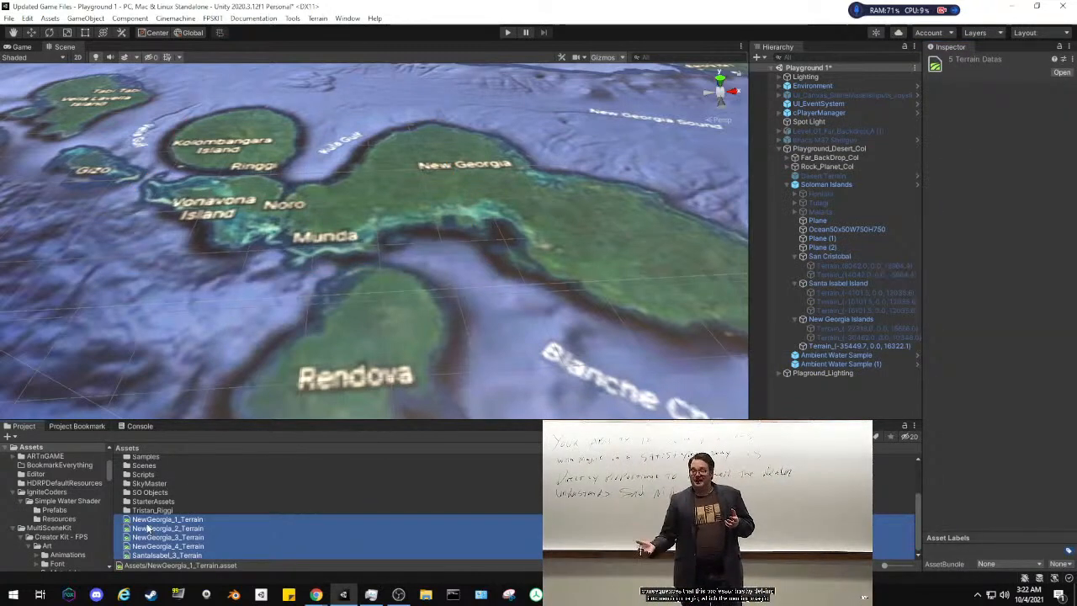
{"action": "scroll", "coordinate": [153, 514], "scroll_direction": "up", "scroll_amount": 2}
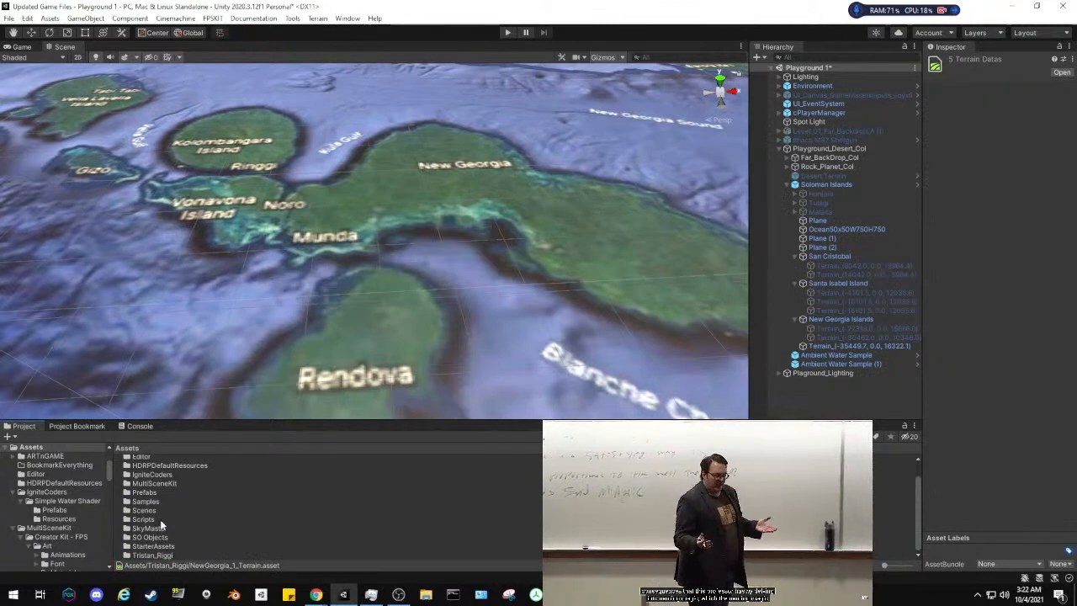
Open the Personal Assets folder through the bookmarked asdf.PNG and bring up the New Georgia height maps
{"action": "left_click", "coordinate": [74, 428]}
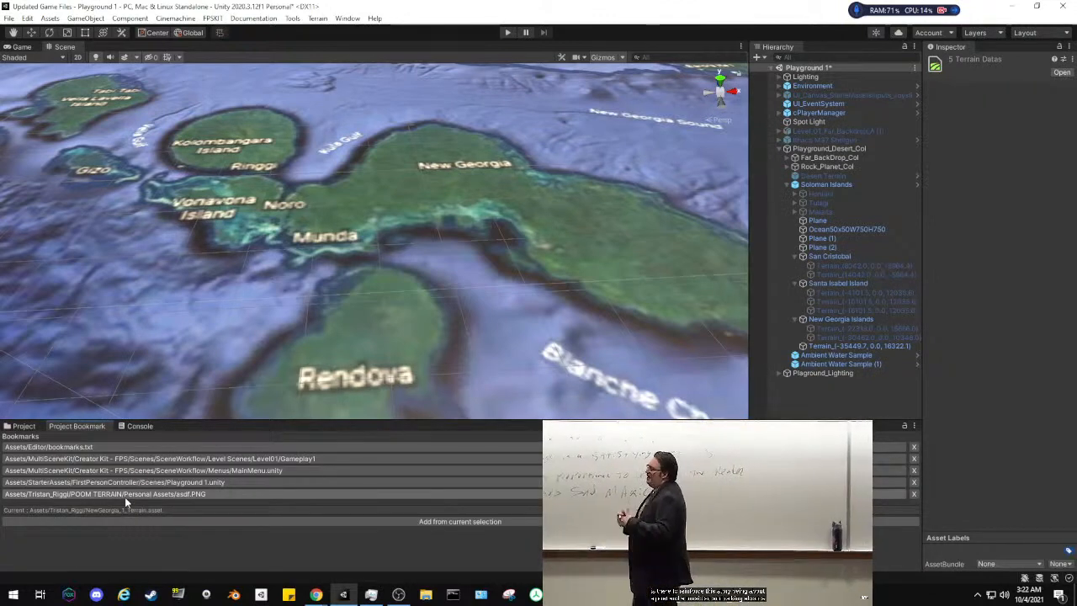
{"action": "left_click", "coordinate": [124, 495]}
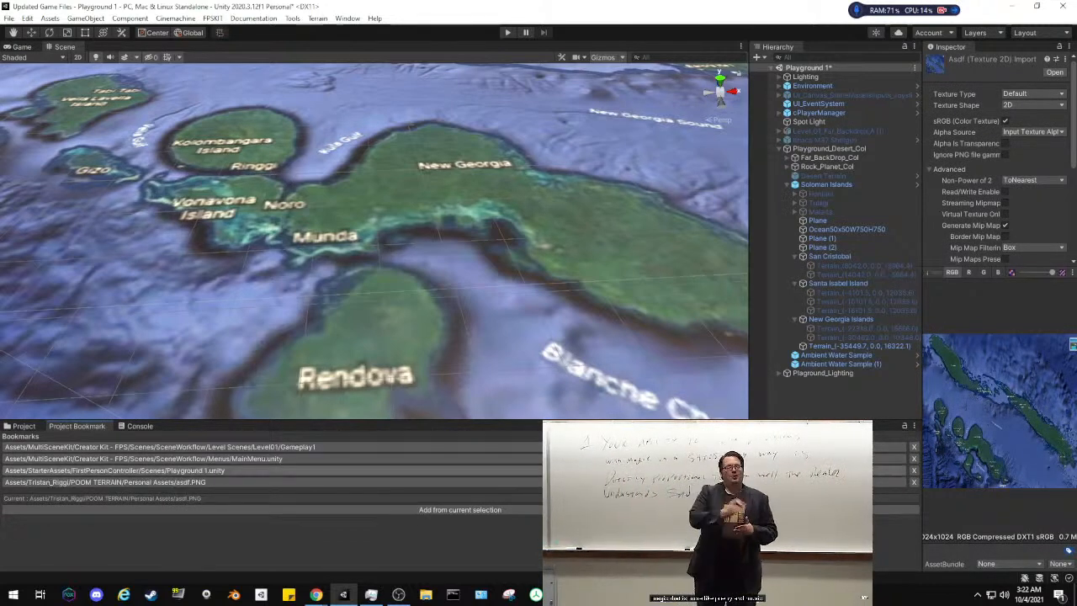
{"action": "left_click", "coordinate": [36, 427]}
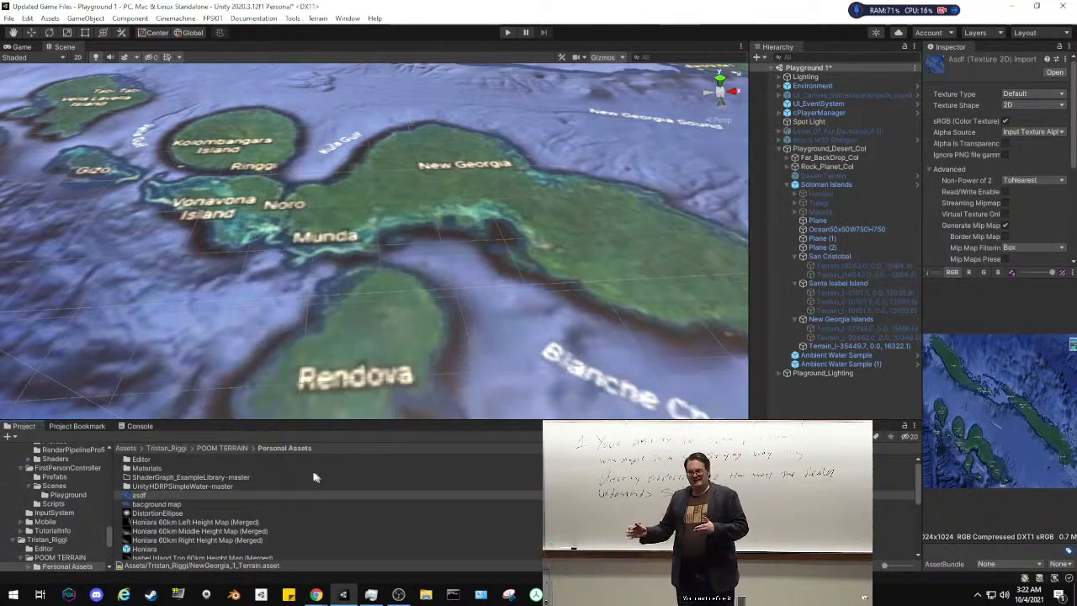
{"action": "scroll", "coordinate": [222, 494], "scroll_direction": "down", "scroll_amount": 1}
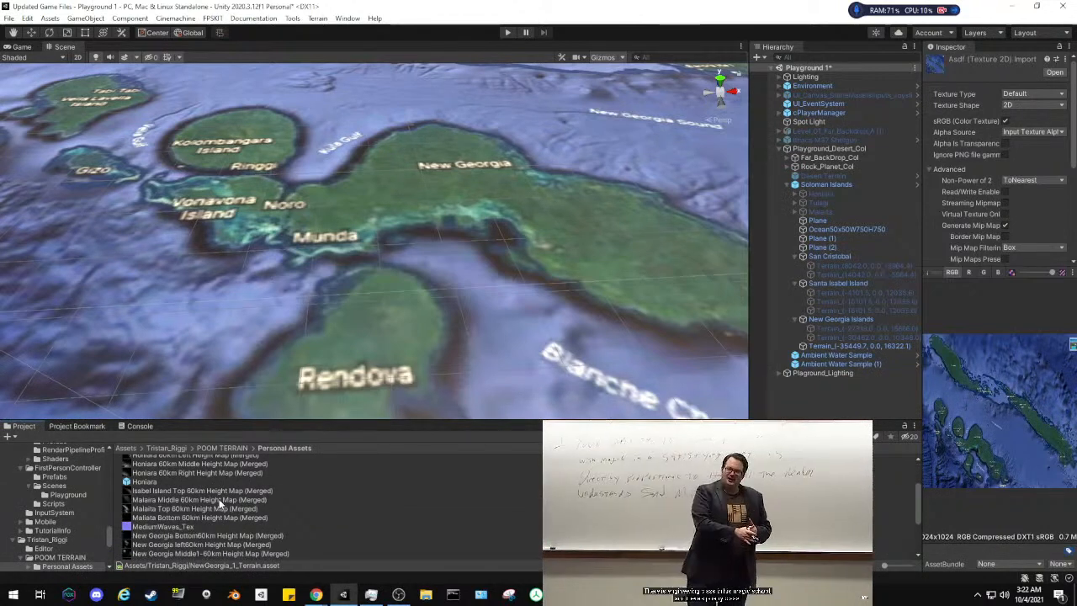
{"action": "scroll", "coordinate": [219, 501], "scroll_direction": "down", "scroll_amount": 1}
{"action": "scroll", "coordinate": [218, 498], "scroll_direction": "down", "scroll_amount": 4}
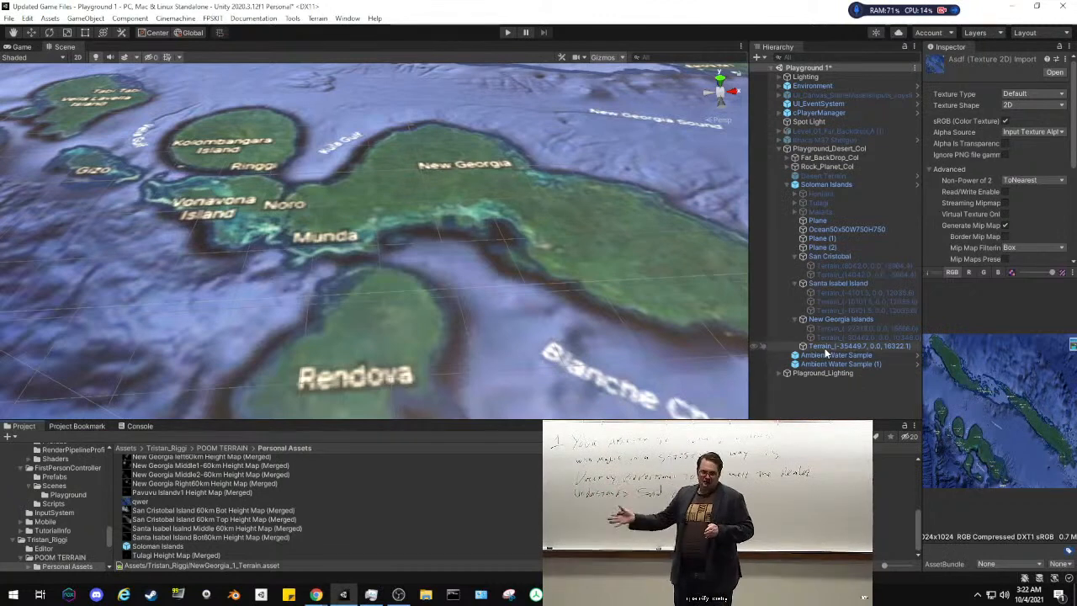
Apply New Georgia Middle1-60km Height Map (Merged) to Terrain_(-35449.7, 0.0, 16322.1) and save the scene
{"action": "left_click", "coordinate": [850, 346]}
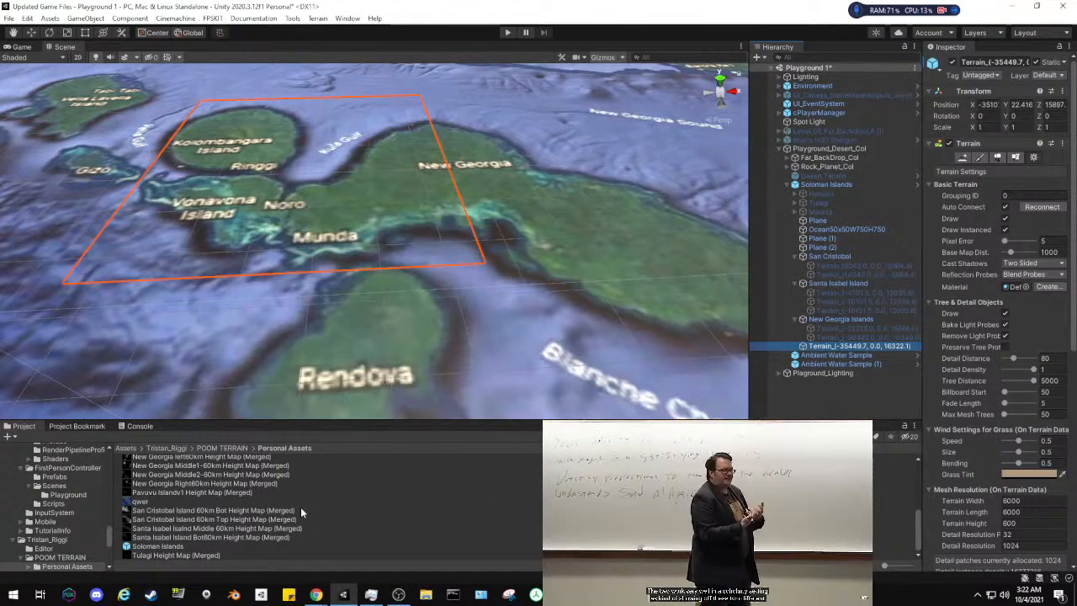
{"action": "left_click", "coordinate": [223, 467]}
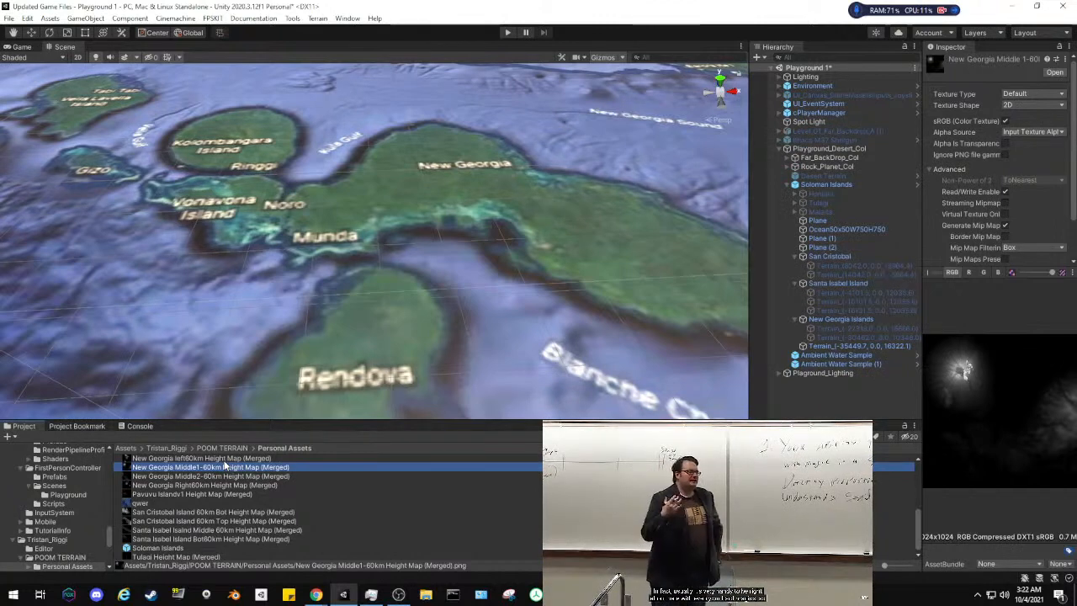
{"action": "scroll", "coordinate": [224, 462], "scroll_direction": "up", "scroll_amount": 1}
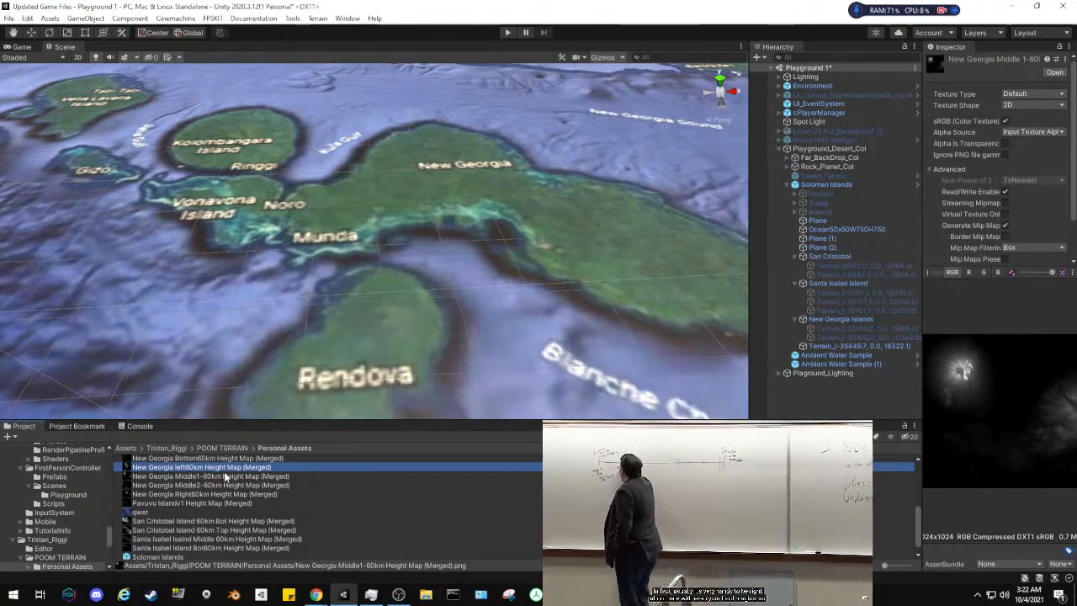
{"action": "left_click", "coordinate": [224, 467]}
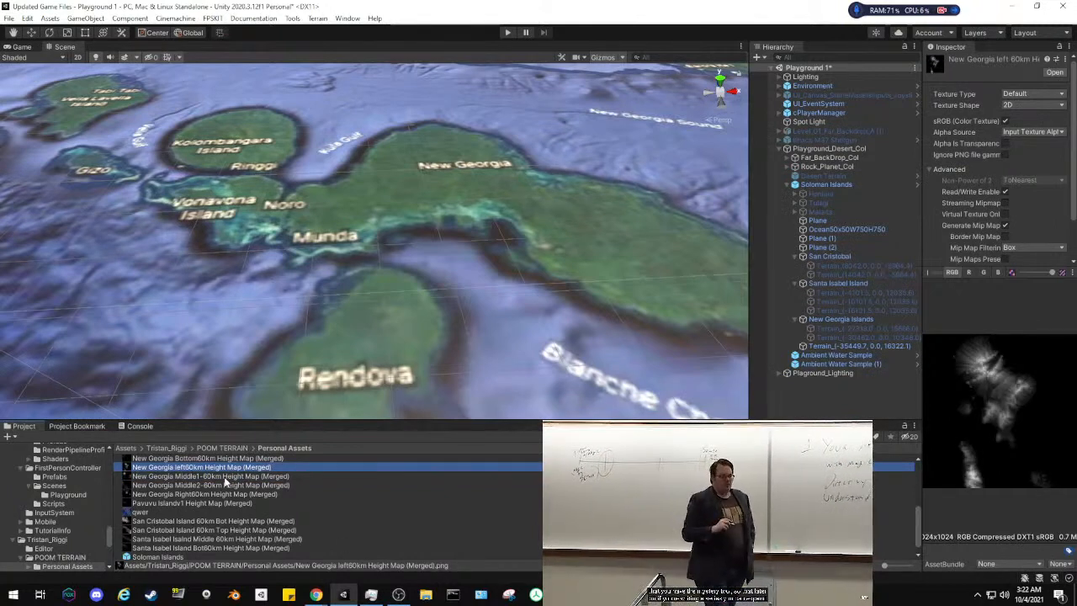
{"action": "left_click", "coordinate": [225, 477]}
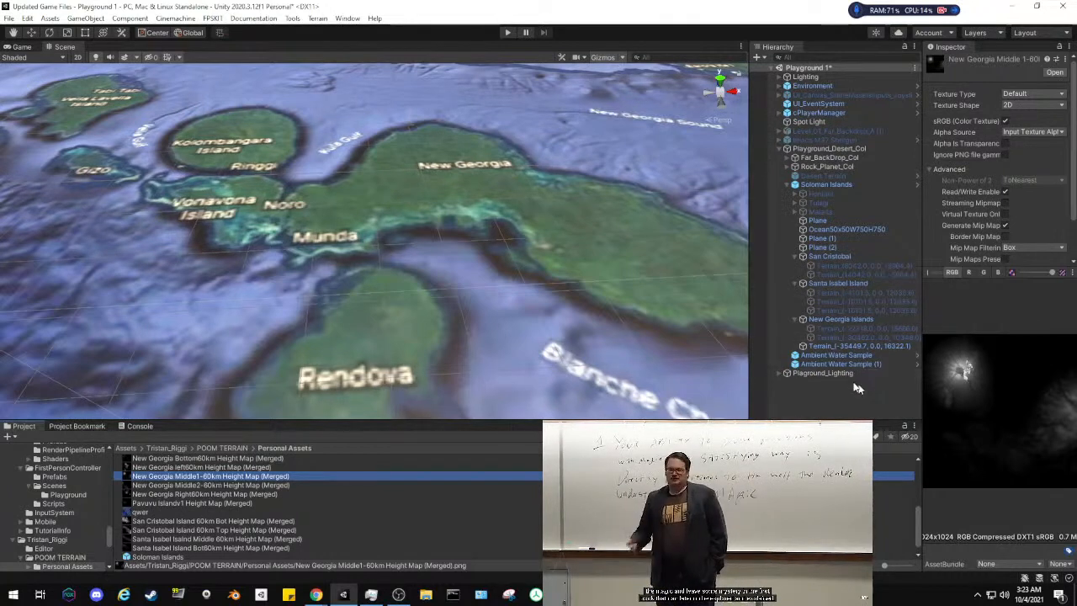
{"action": "left_click", "coordinate": [292, 18]}
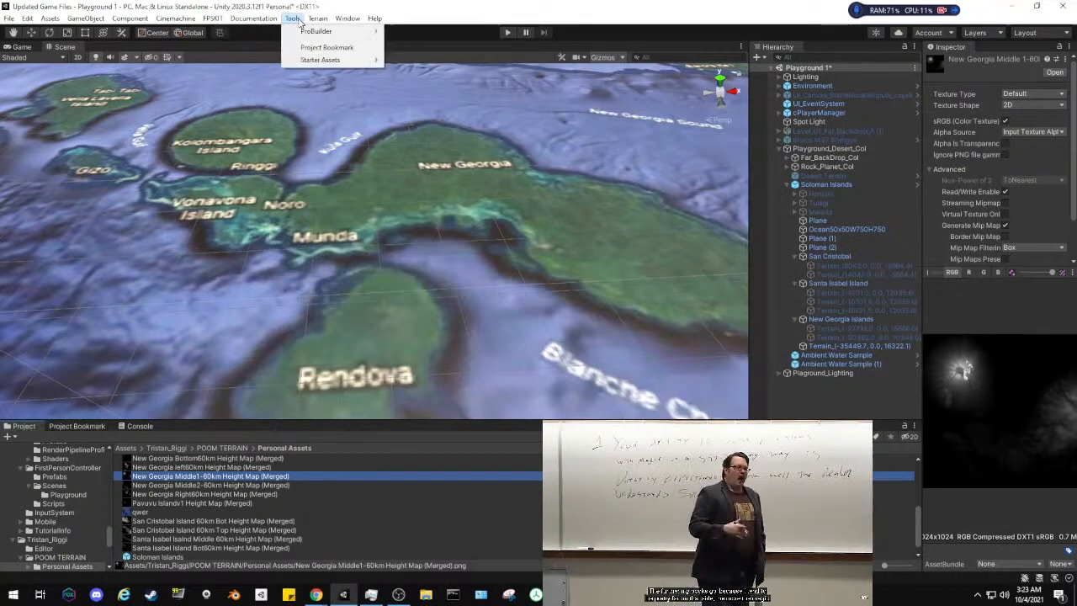
{"action": "left_click", "coordinate": [326, 40]}
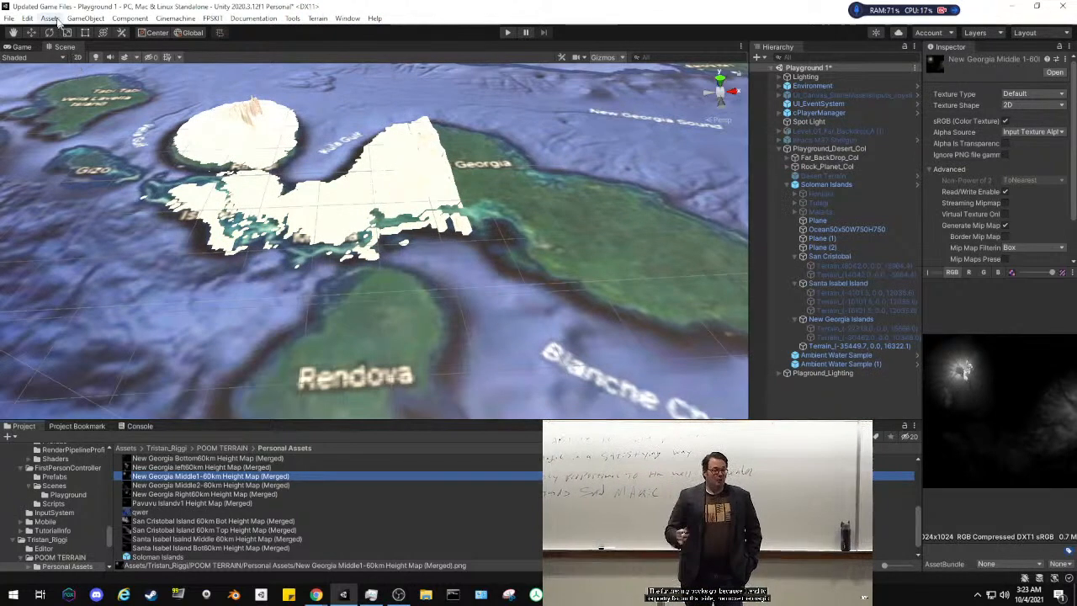
{"action": "left_click", "coordinate": [10, 18]}
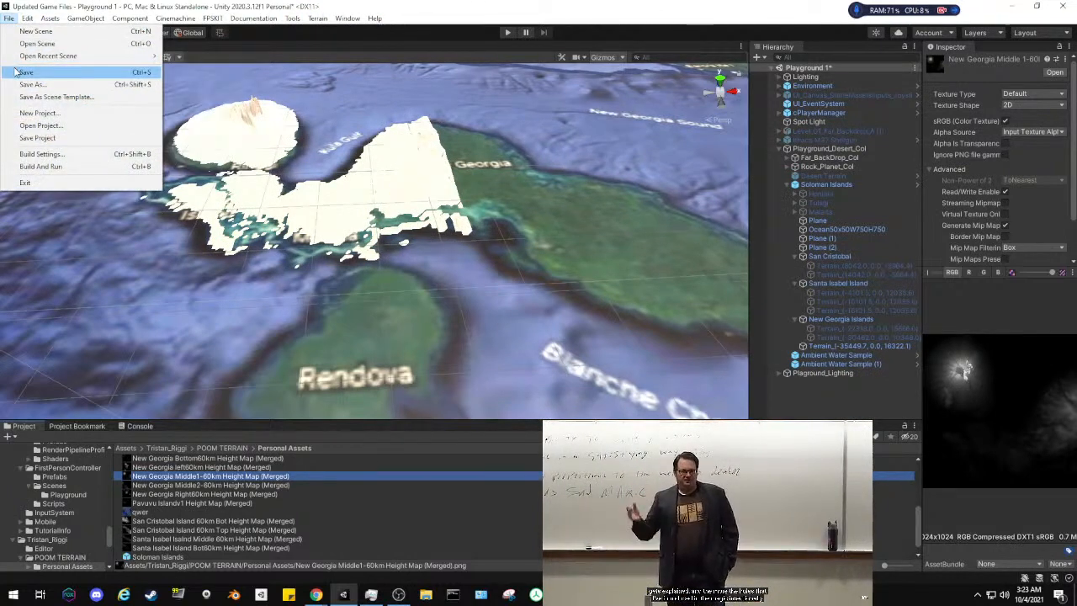
{"action": "left_click", "coordinate": [477, 240]}
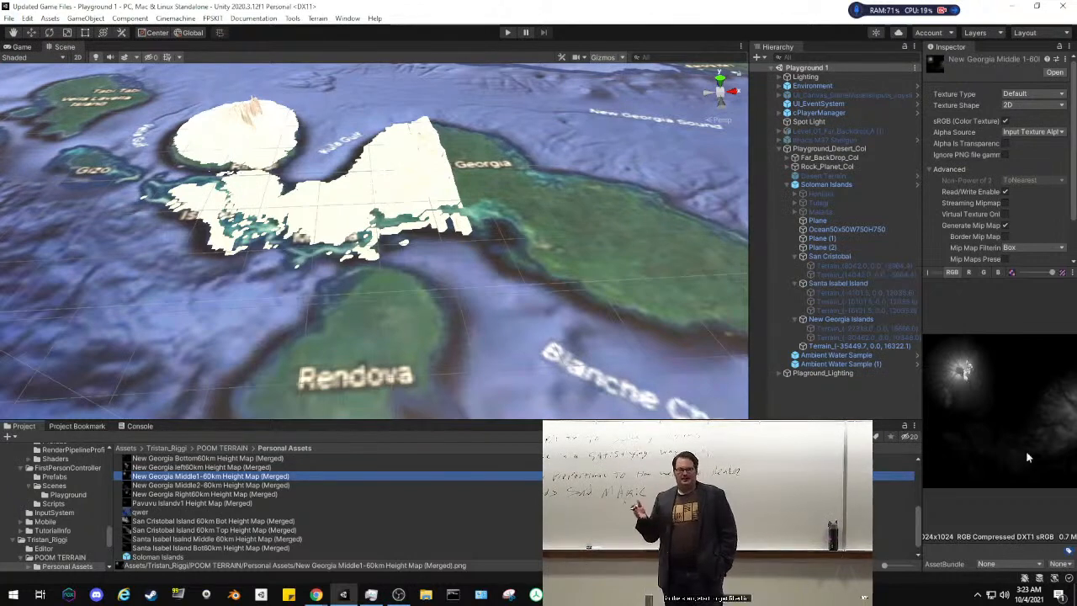
Try New Georgia left60km Height Map (Merged) on the terrain and compare its shape with the map image below
{"action": "mouse_move", "coordinate": [316, 595]}
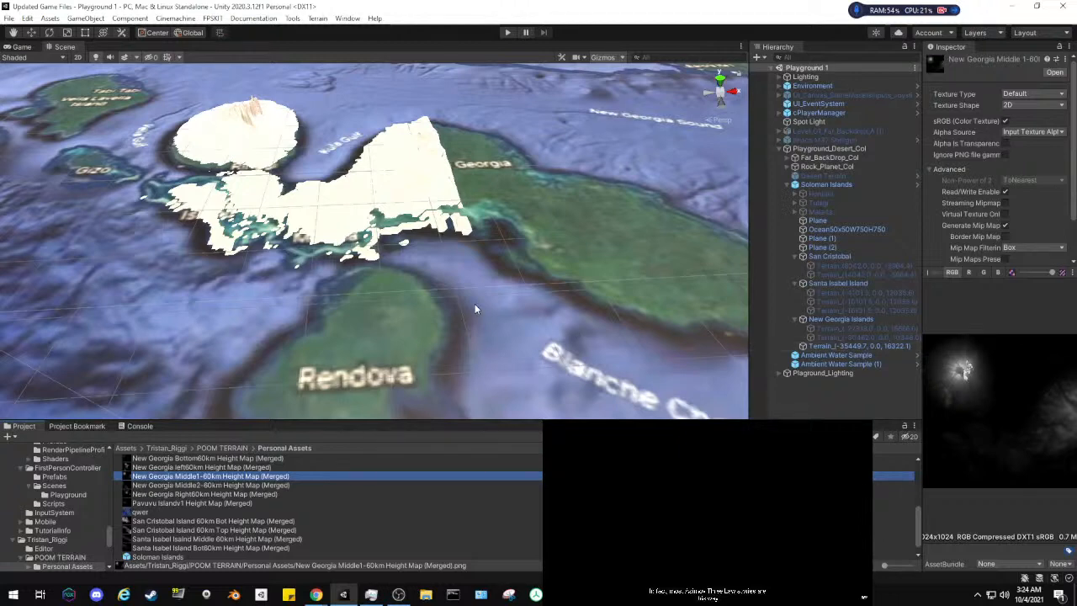
{"action": "left_click", "coordinate": [216, 467]}
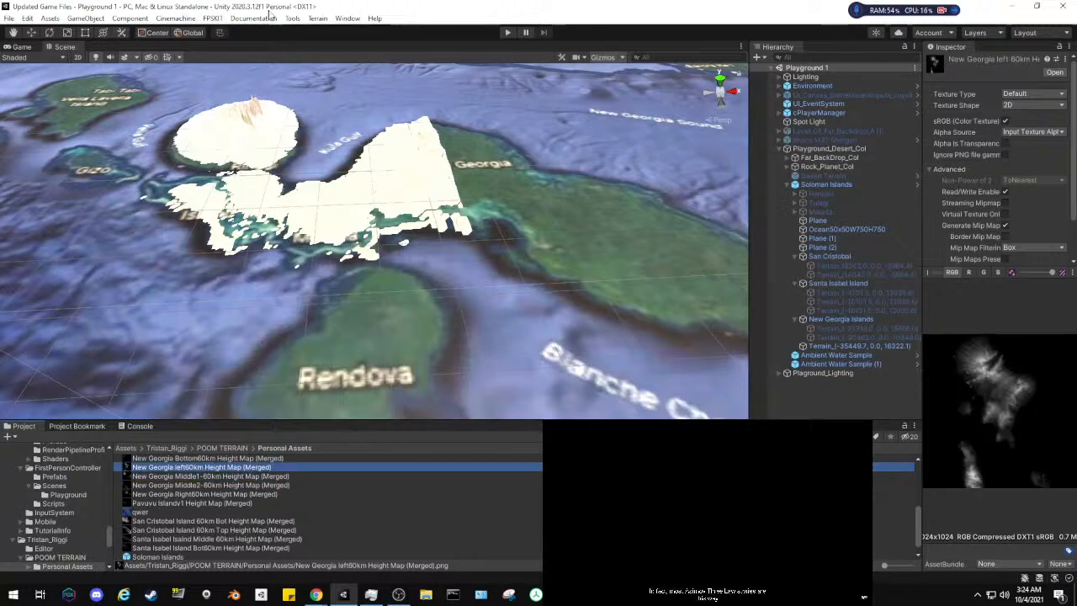
{"action": "left_click", "coordinate": [317, 18]}
{"action": "left_click", "coordinate": [314, 32]}
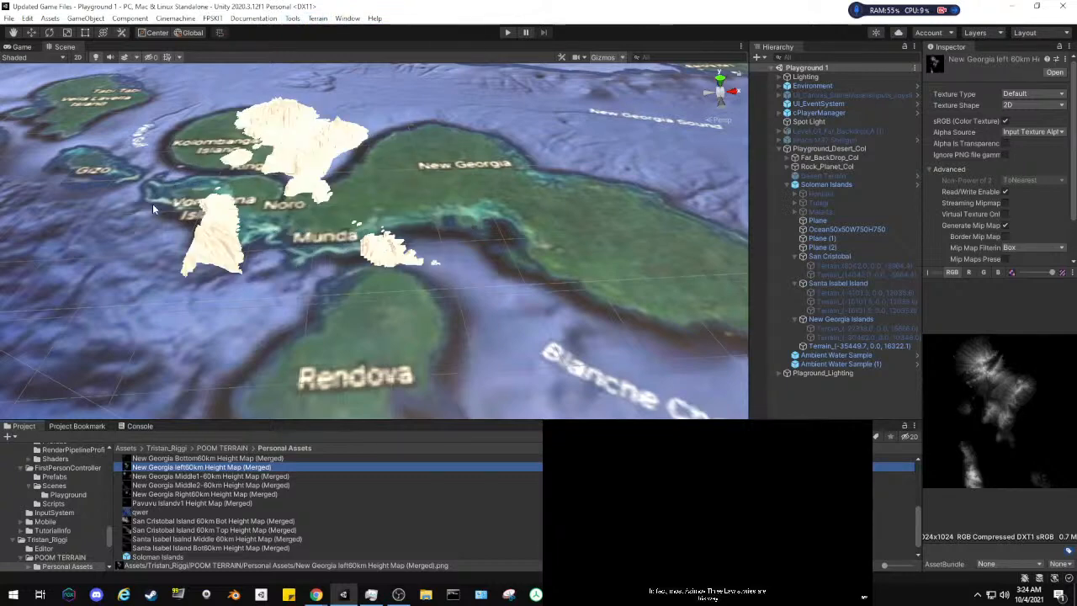
{"action": "middle_click_drag", "start_coordinate": [155, 209], "coordinate": [137, 234]}
{"action": "mouse_move", "coordinate": [137, 234]}
{"action": "left_mouse_down", "text": "alt"}
{"action": "mouse_move", "coordinate": [268, 371]}
{"action": "mouse_move", "coordinate": [134, 244]}
{"action": "left_mouse_up", "text": "alt"}
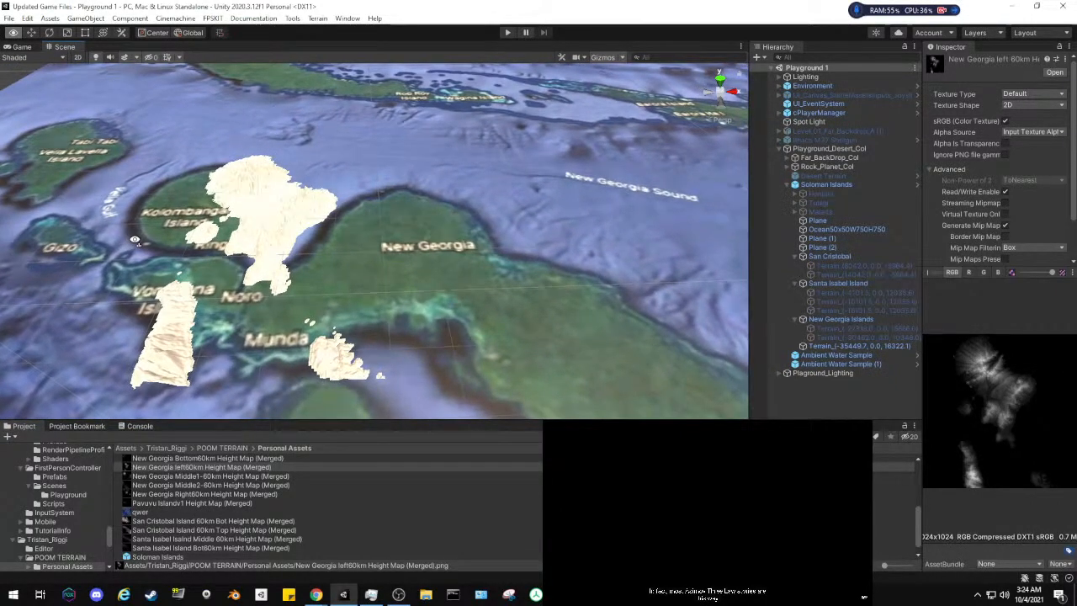
{"action": "middle_click_drag", "start_coordinate": [166, 300], "coordinate": [171, 272]}
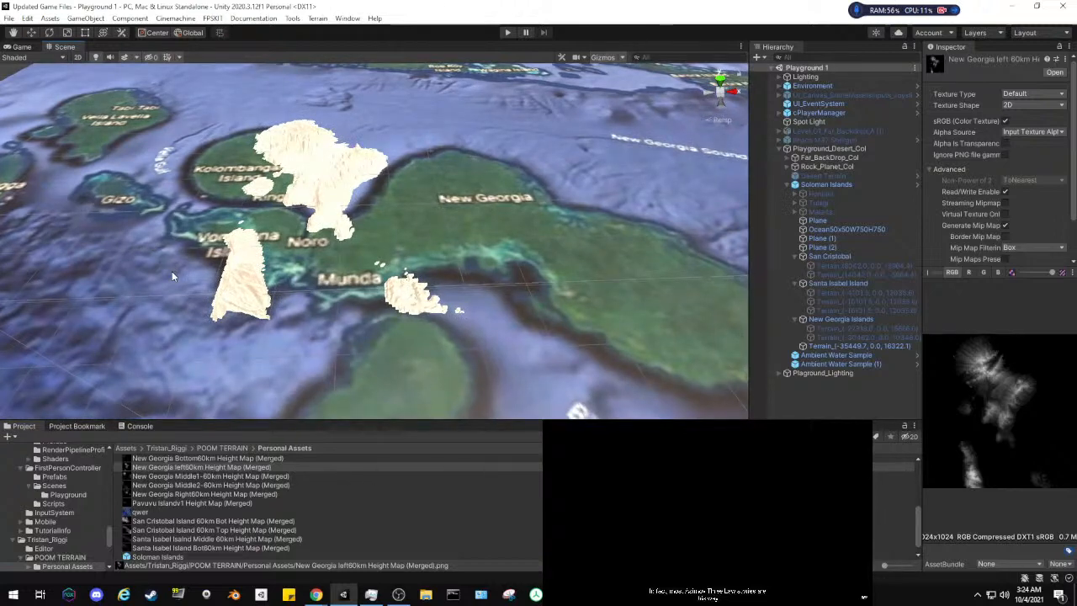
Reapply New Georgia Middle1-60km Height Map (Merged) to the terrain and check its fit over Kolombangara and New Georgia
{"action": "left_click", "coordinate": [207, 476]}
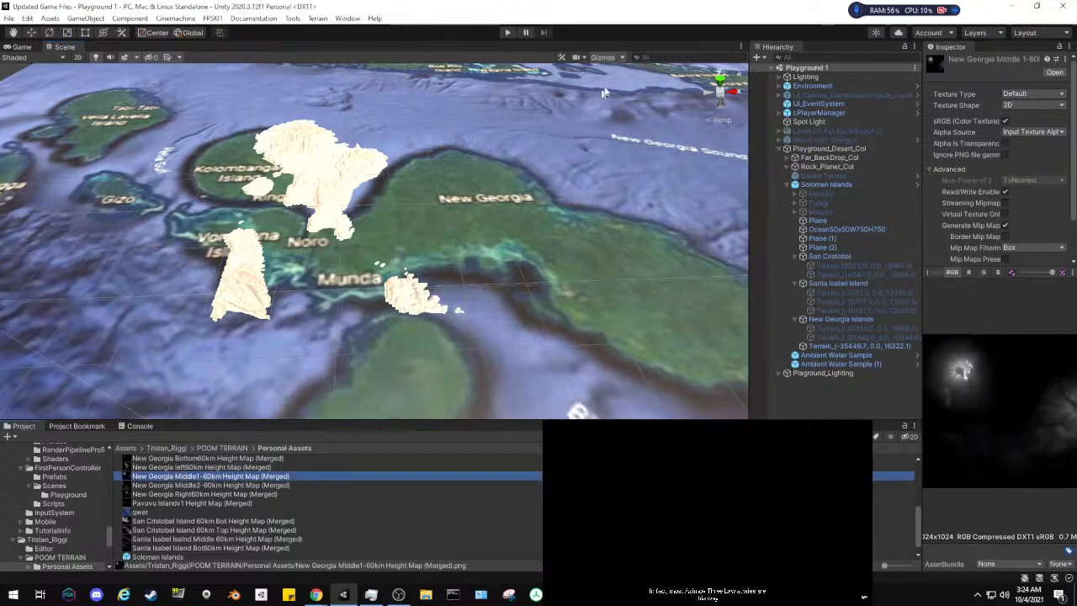
{"action": "left_click", "coordinate": [318, 18]}
{"action": "left_click", "coordinate": [321, 34]}
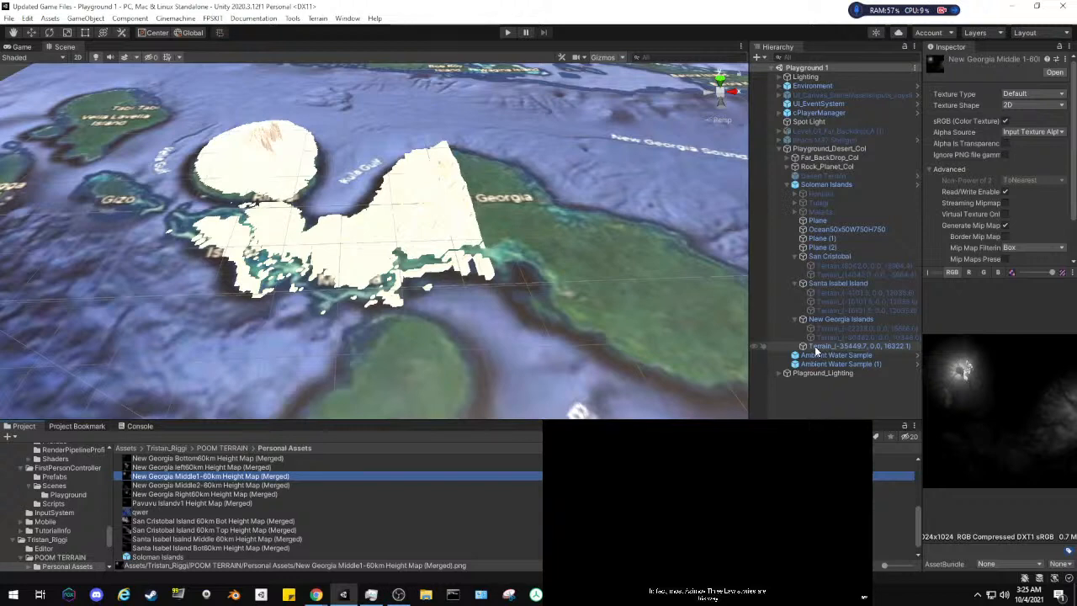
{"action": "mouse_move", "coordinate": [173, 250]}
{"action": "middle_mouse_down"}
{"action": "mouse_move", "coordinate": [250, 261]}
{"action": "mouse_move", "coordinate": [191, 244]}
{"action": "middle_mouse_up"}
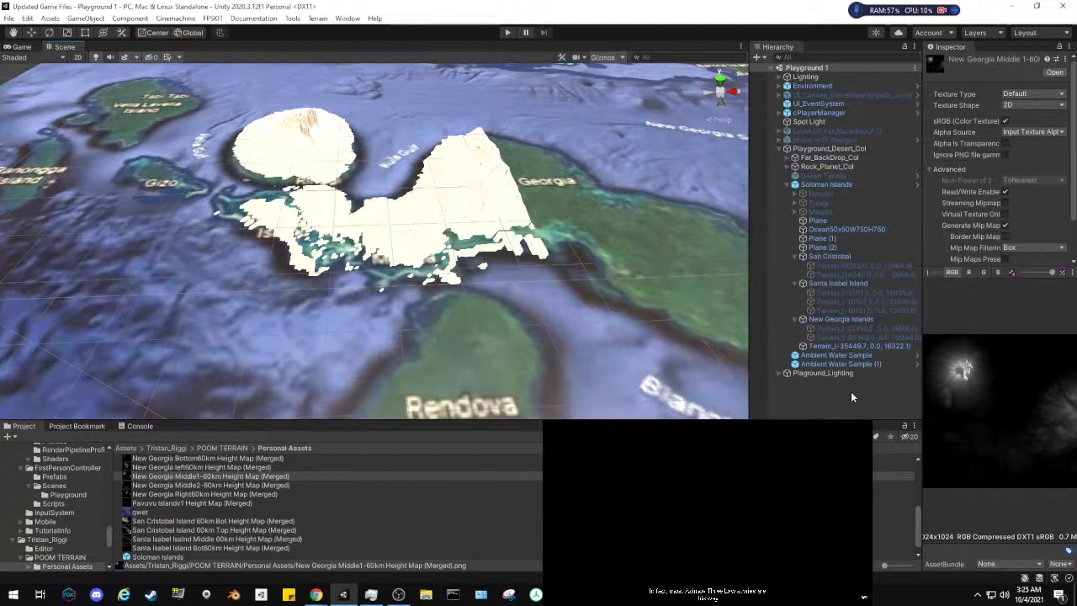
Clear the selection and save the Playground 1 scene
{"action": "left_click", "coordinate": [851, 392]}
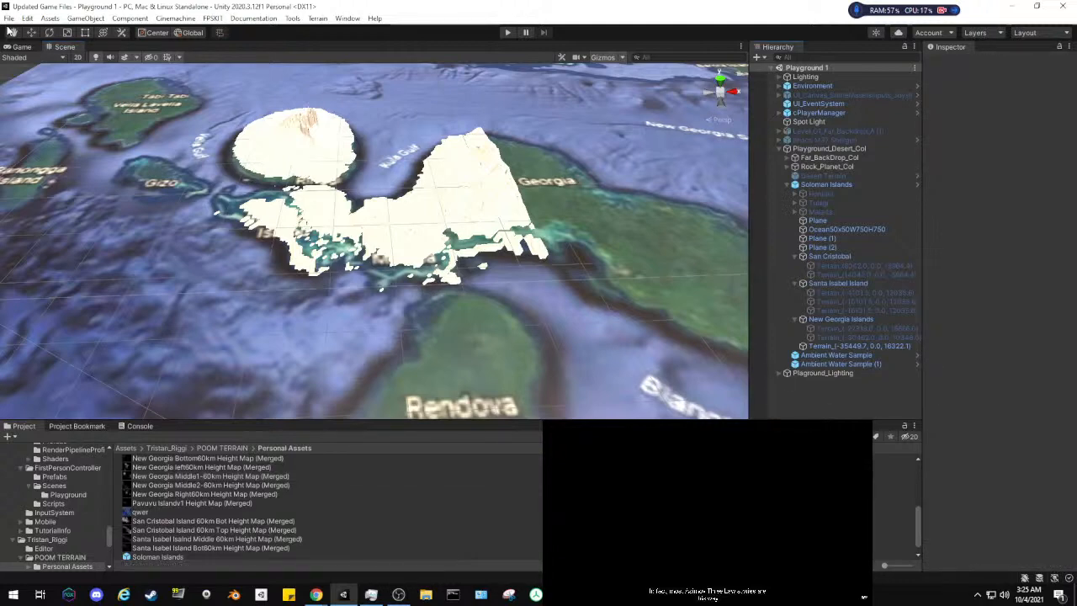
{"action": "left_click", "coordinate": [8, 18]}
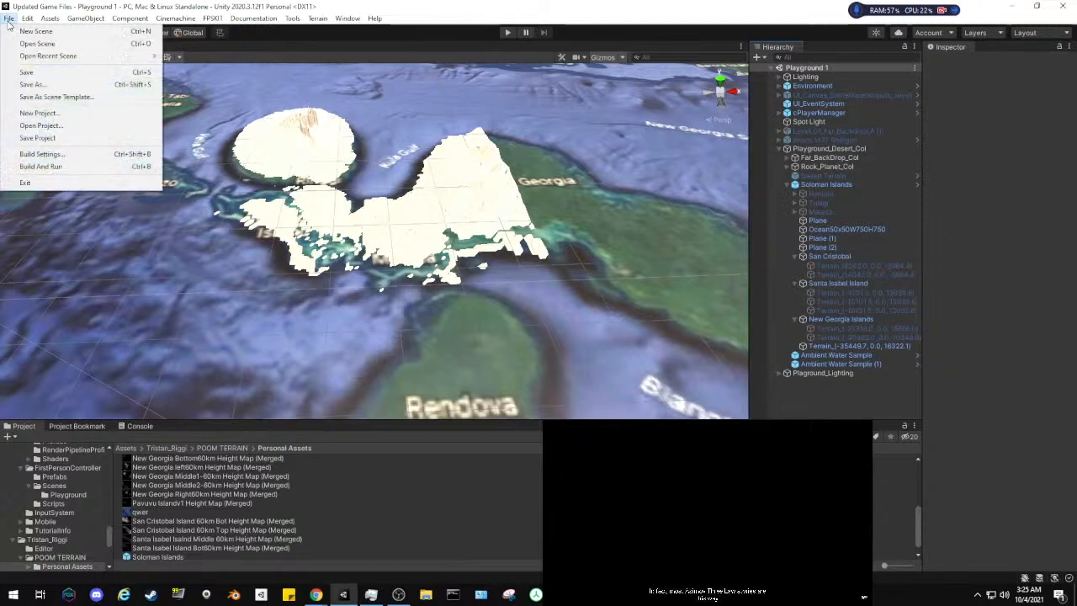
{"action": "left_click", "coordinate": [23, 74]}
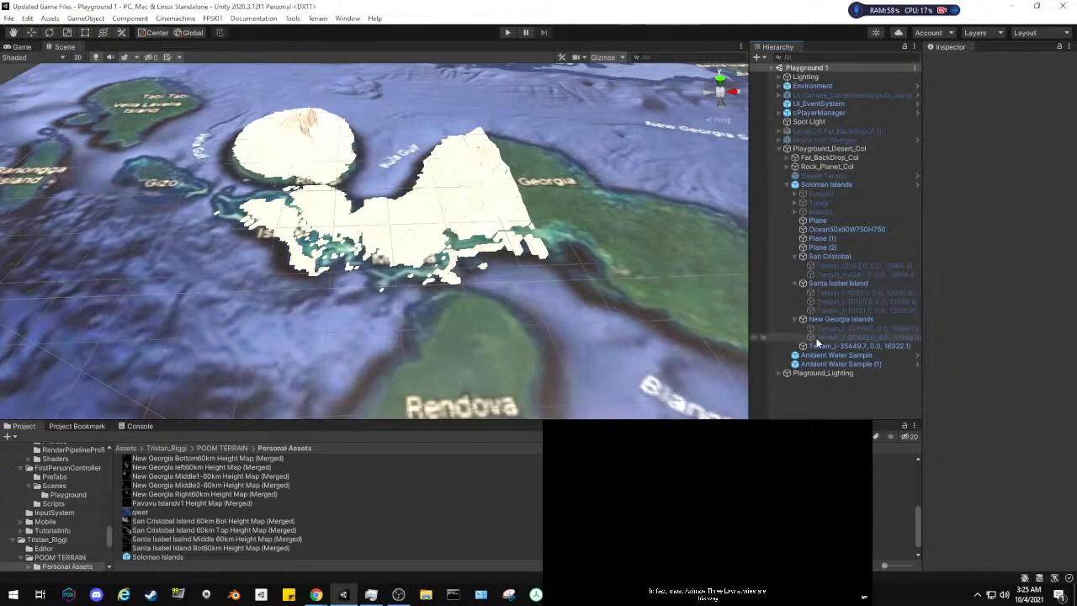
Deactivate Terrain_(-35449.7, 0.0, 16322.1) and activate both terrains under San Cristobal
{"action": "right_click_drag", "start_coordinate": [298, 310], "coordinate": [535, 239]}
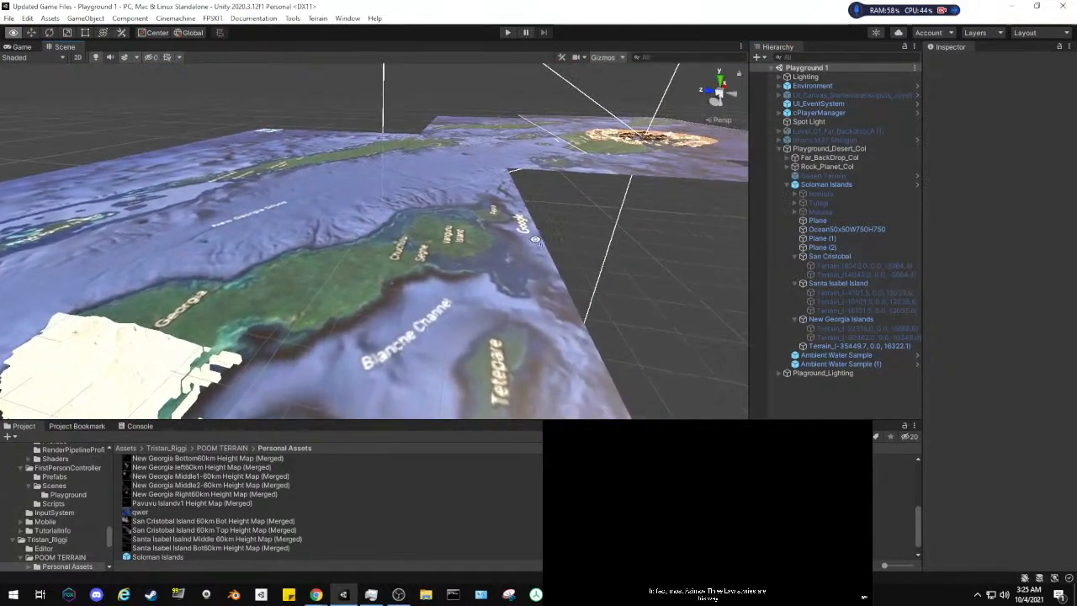
{"action": "left_click", "coordinate": [878, 347]}
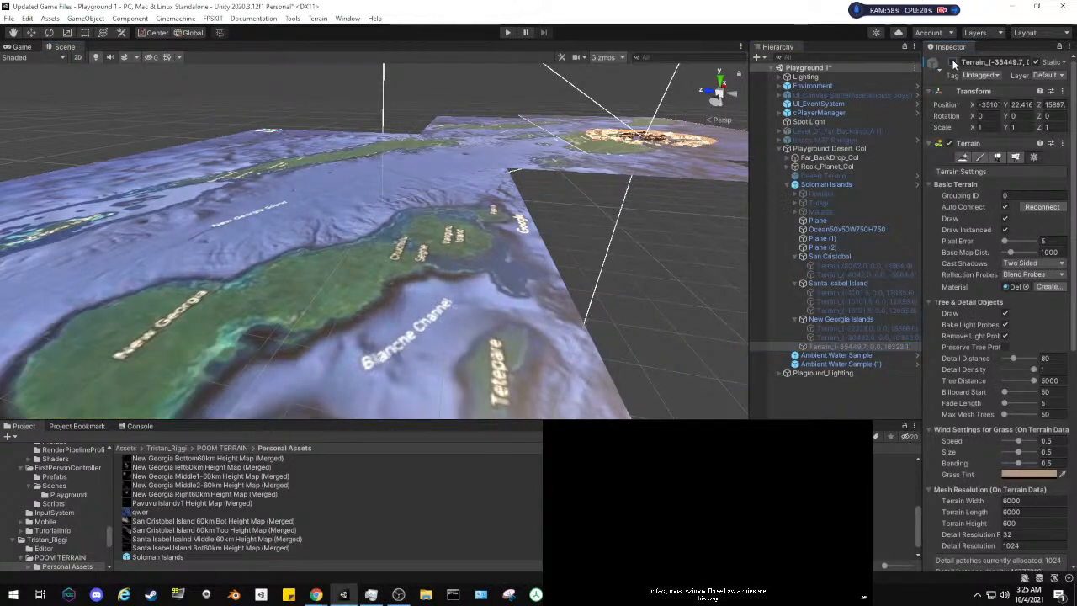
{"action": "left_click", "coordinate": [855, 267]}
{"action": "left_click", "coordinate": [853, 276], "text": "shift"}
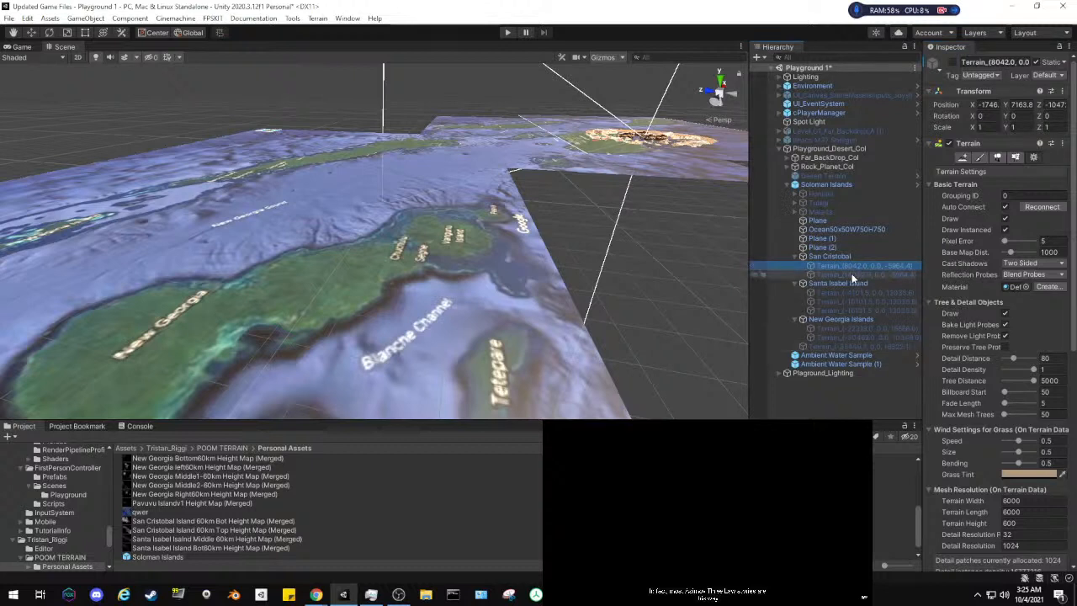
{"action": "left_click", "coordinate": [953, 62]}
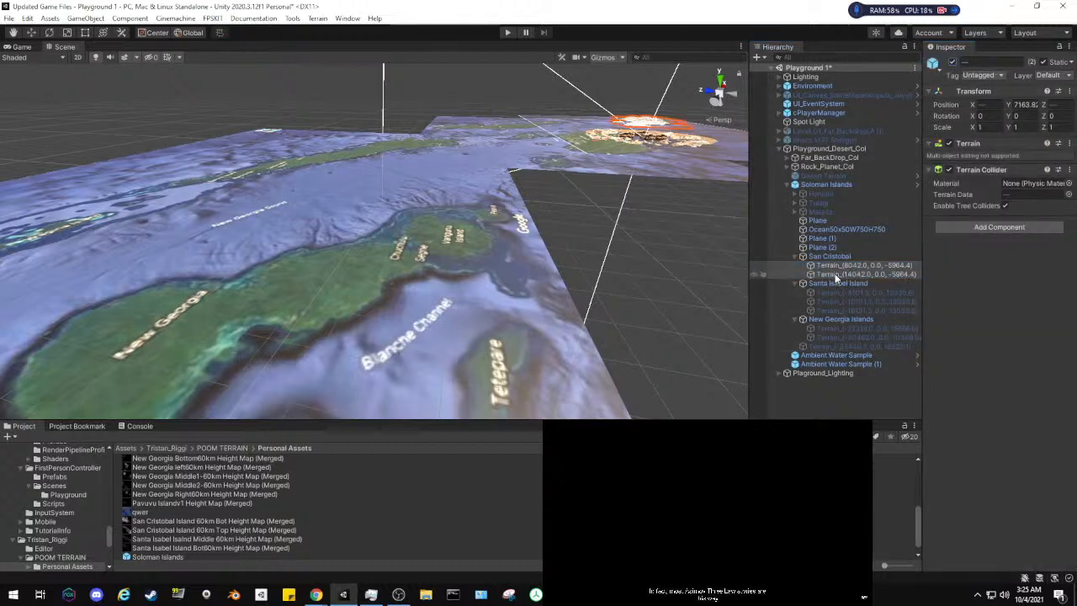
Focus on Terrain_(14042.0, 0.0, -5964.4), examine the San Cristobal terrains over the map image, and select their parent object
{"action": "left_click", "coordinate": [837, 276]}
{"action": "double_click", "coordinate": [836, 276]}
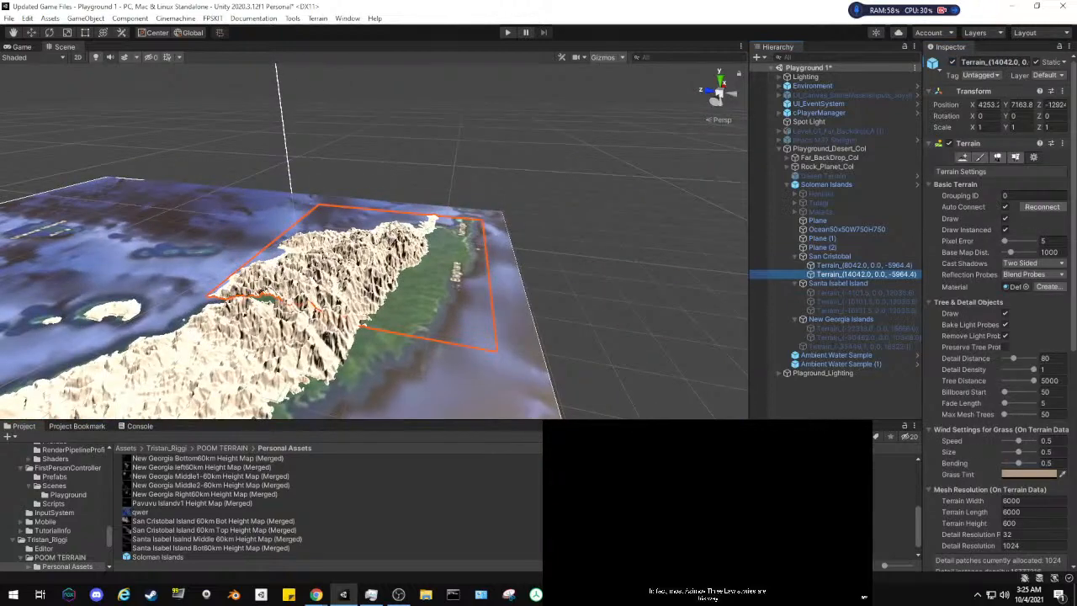
{"action": "right_click_drag", "start_coordinate": [318, 179], "coordinate": [221, 178]}
{"action": "key", "text": "f"}
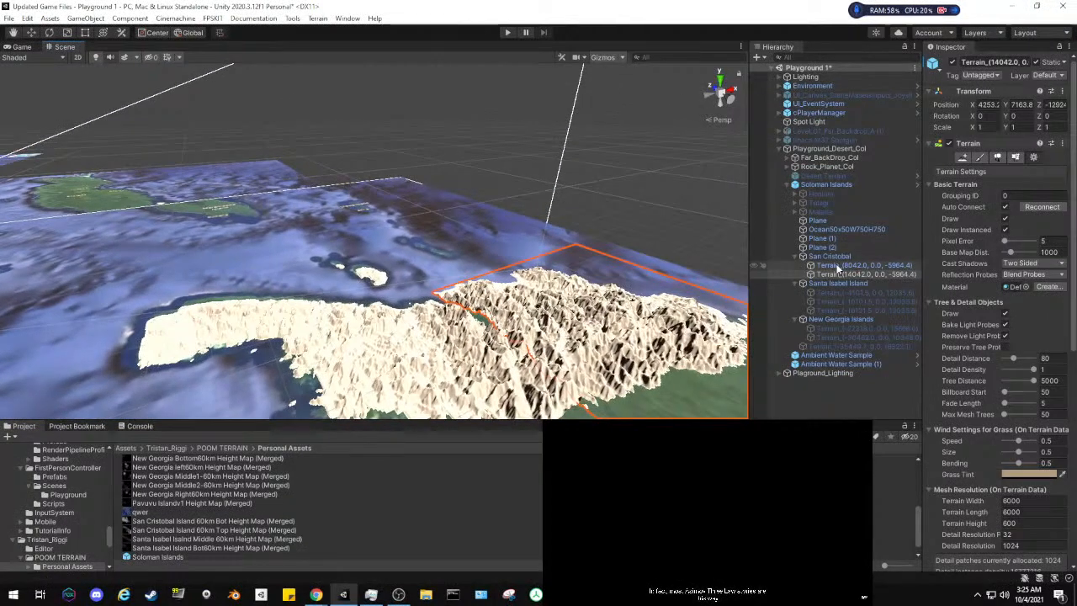
{"action": "left_click", "coordinate": [836, 257]}
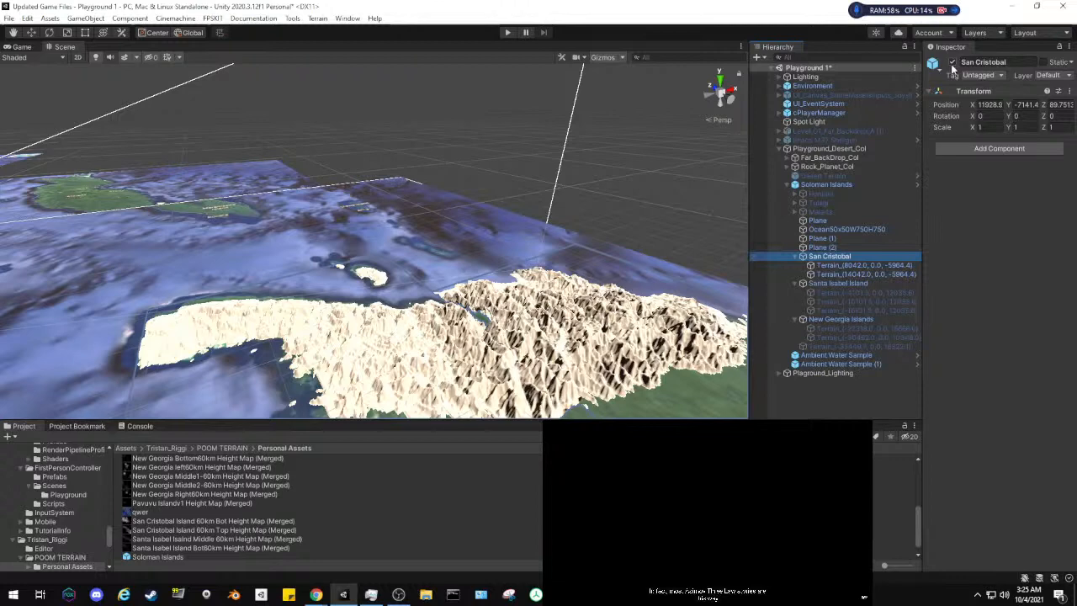
Activate the three terrains under Santa Isabel Island and select their parent object
{"action": "left_click", "coordinate": [823, 291]}
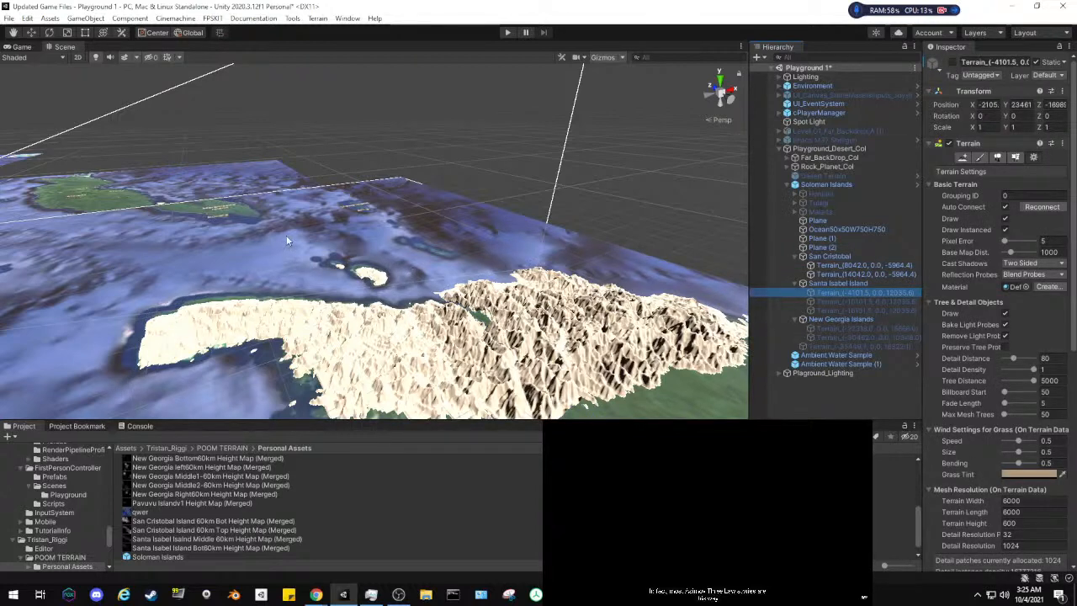
{"action": "middle_click_drag", "start_coordinate": [243, 228], "coordinate": [623, 264]}
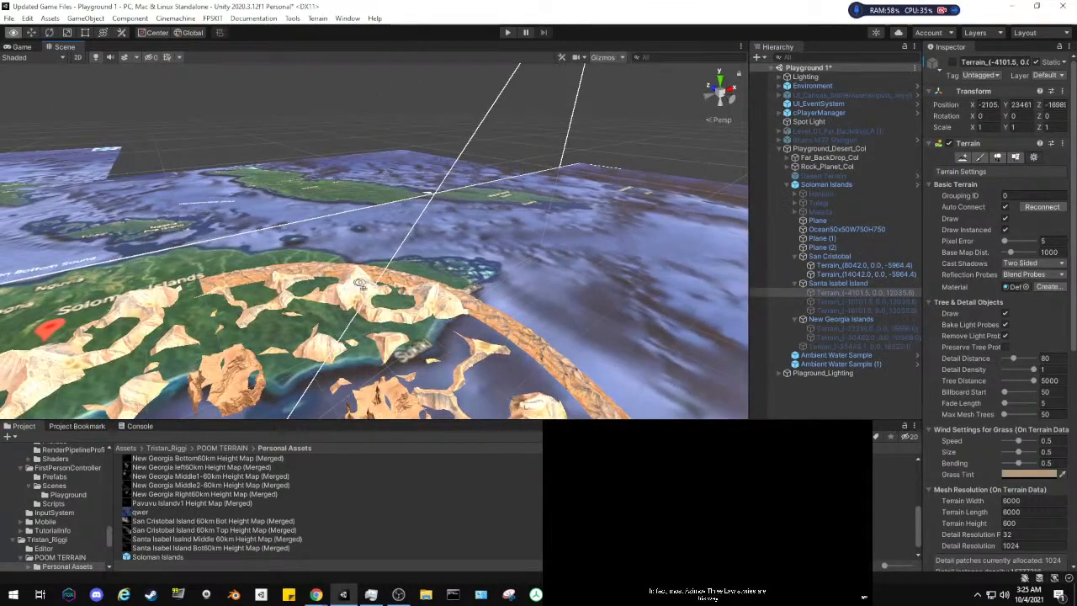
{"action": "scroll", "coordinate": [416, 286], "scroll_direction": "up", "scroll_amount": 3}
{"action": "middle_click_drag", "start_coordinate": [415, 287], "coordinate": [403, 243]}
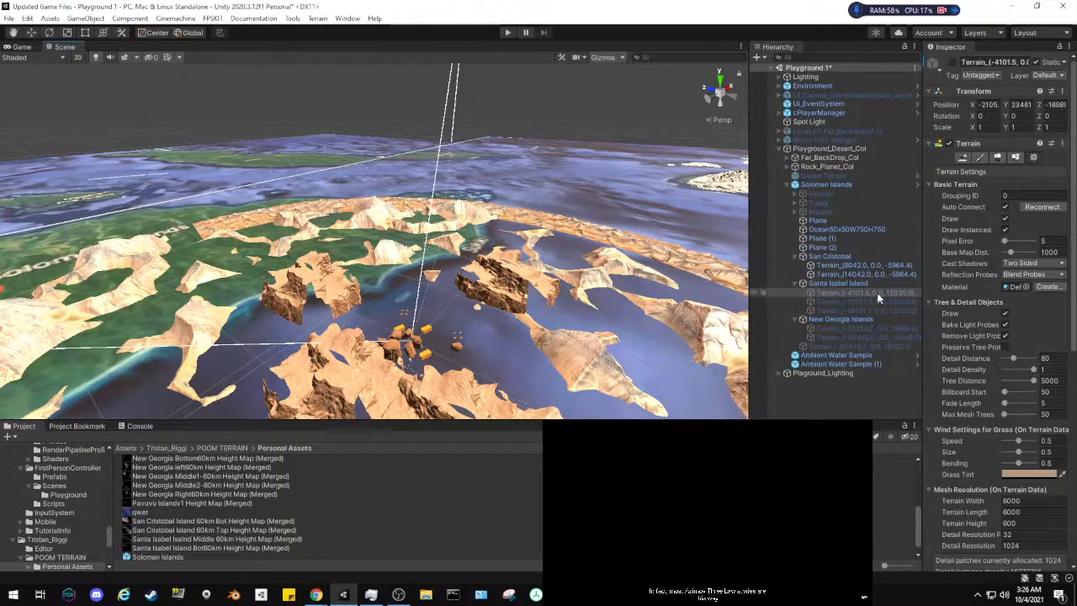
{"action": "right_click_drag", "start_coordinate": [472, 319], "coordinate": [422, 226]}
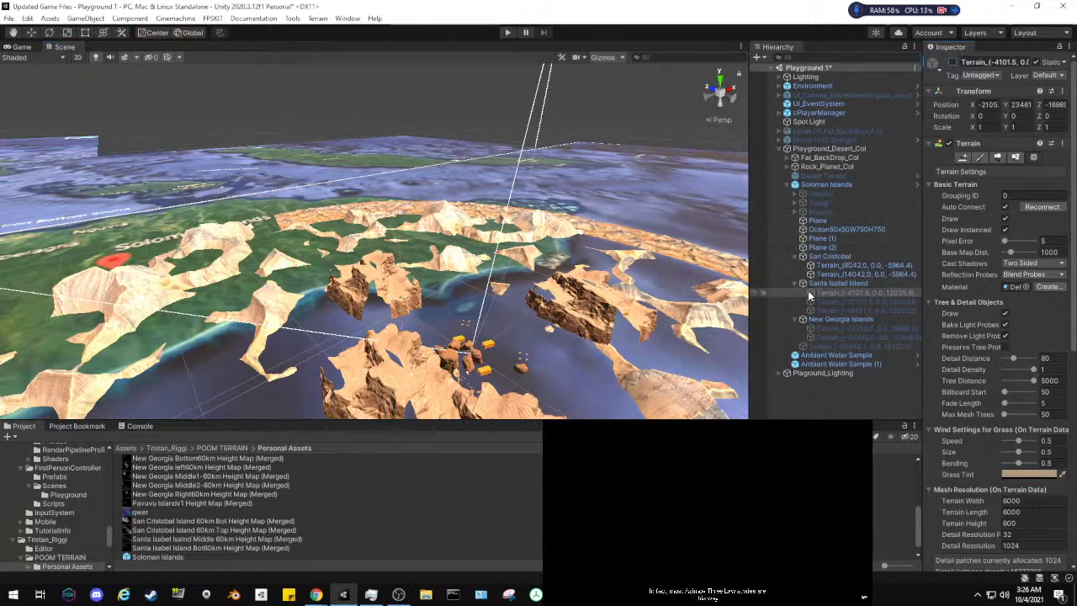
{"action": "left_click", "coordinate": [841, 310], "text": "shift"}
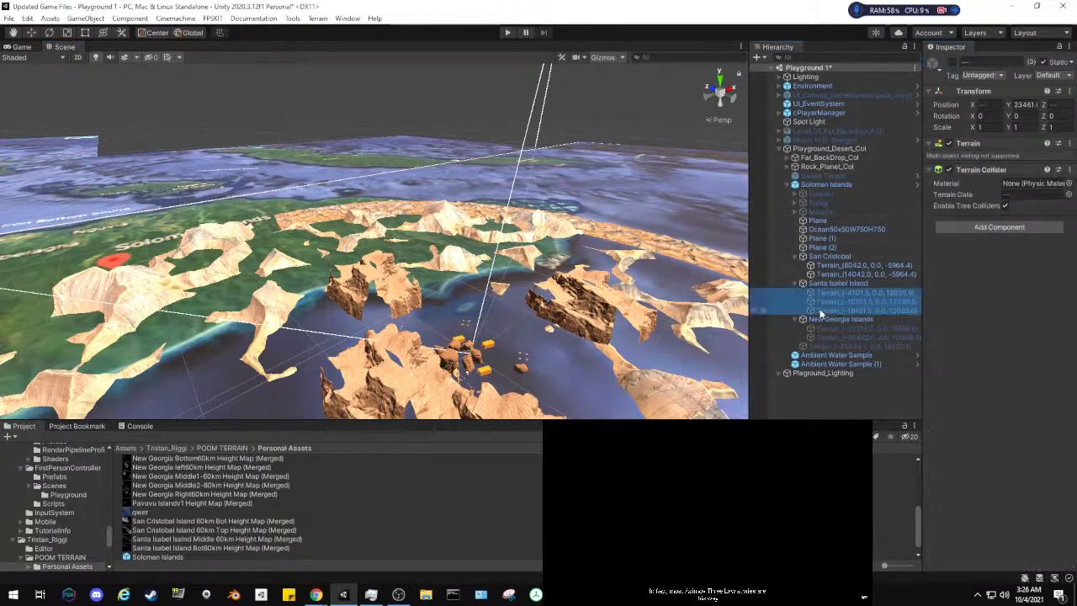
{"action": "left_click", "coordinate": [953, 61]}
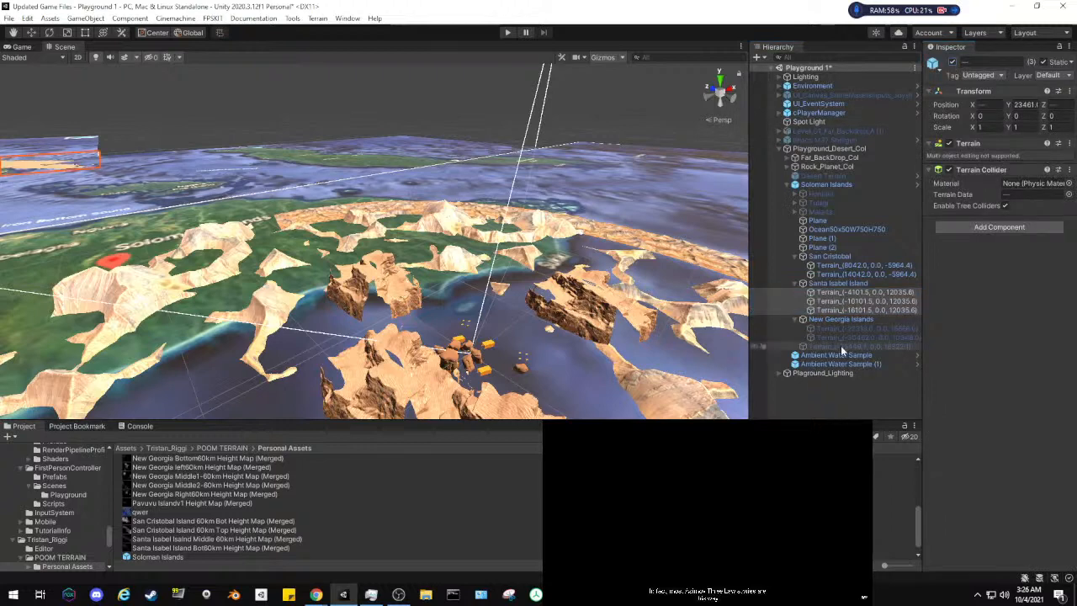
{"action": "left_click", "coordinate": [813, 393]}
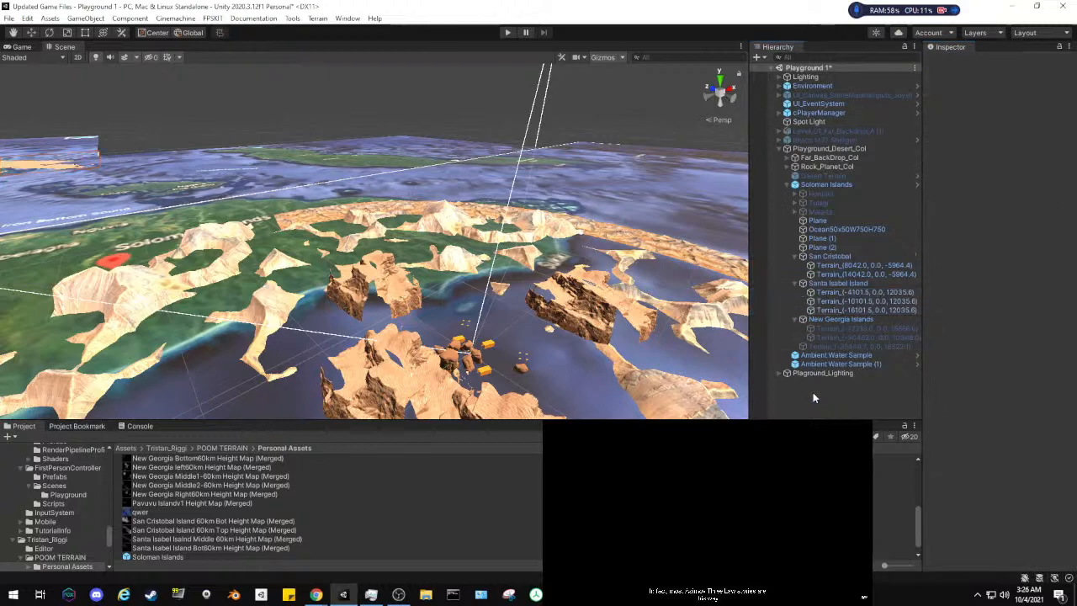
{"action": "right_click_drag", "start_coordinate": [424, 204], "coordinate": [353, 199]}
{"action": "left_click", "coordinate": [842, 283]}
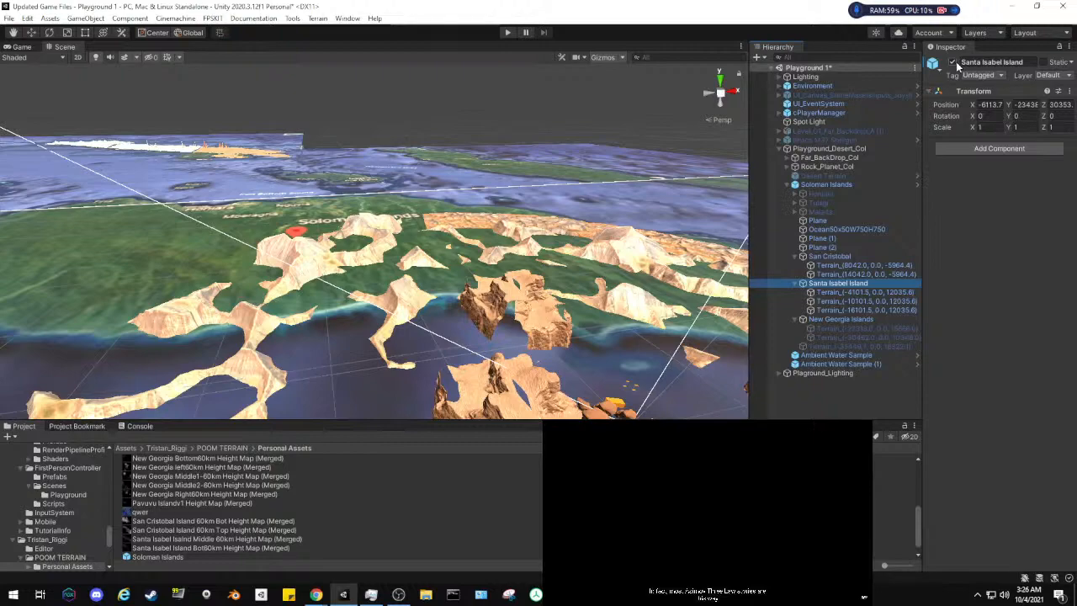
Activate the Honiara group and its three child terrains, and check the Honiara area of the map
{"action": "right_click_drag", "start_coordinate": [623, 190], "coordinate": [655, 186]}
{"action": "middle_click_drag", "start_coordinate": [254, 211], "coordinate": [279, 250]}
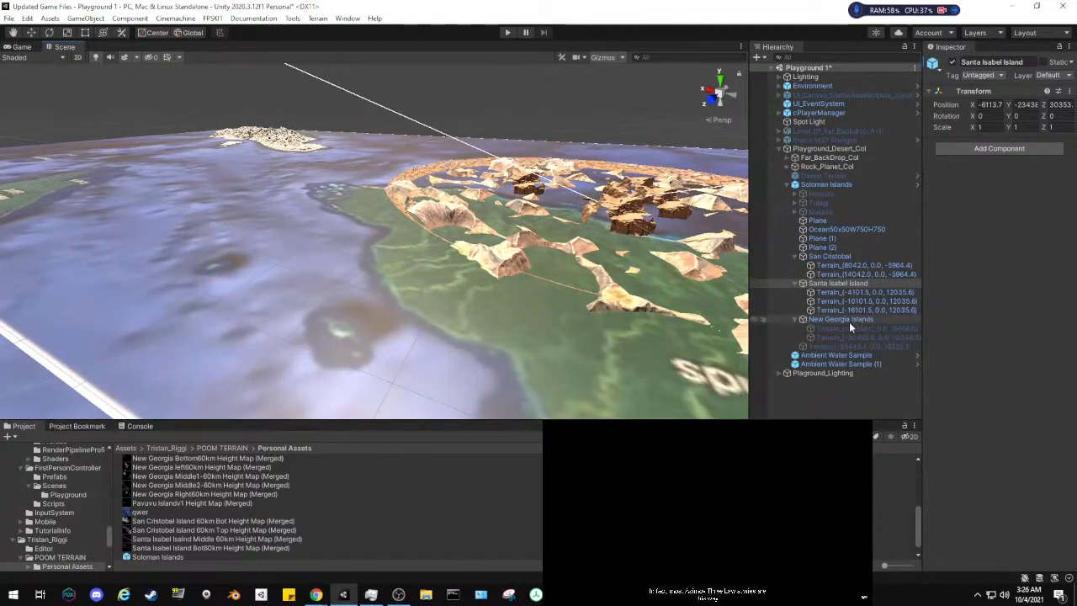
{"action": "left_click", "coordinate": [823, 195]}
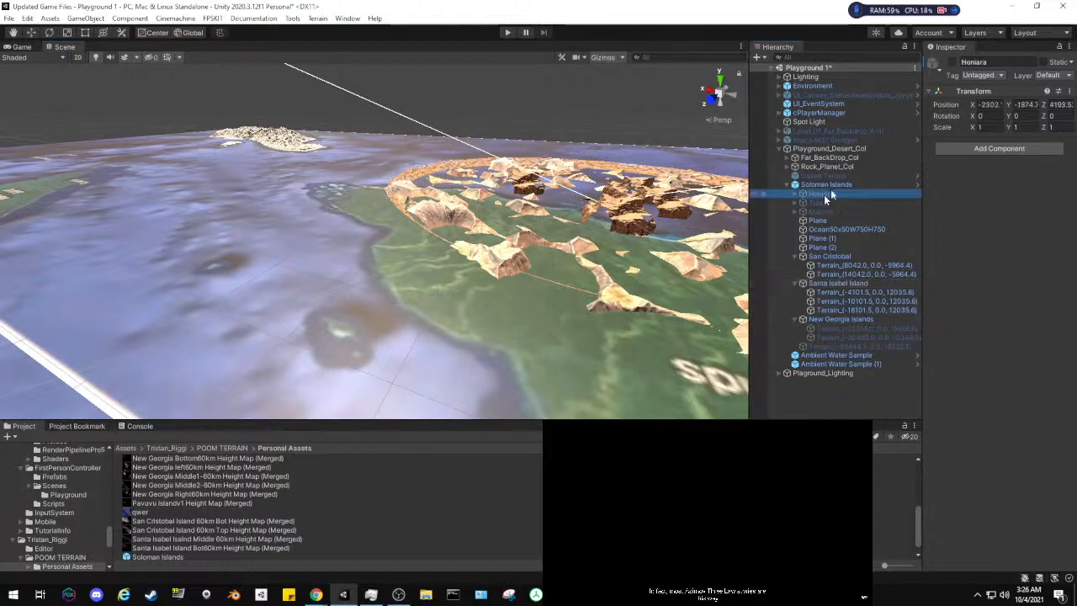
{"action": "left_click", "coordinate": [952, 62]}
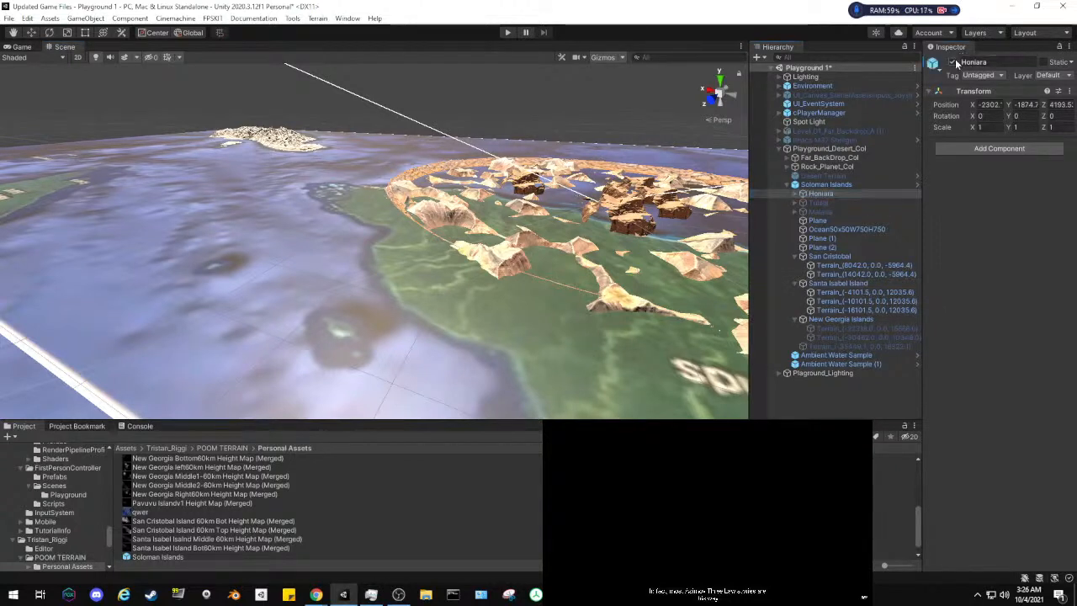
{"action": "left_click", "coordinate": [794, 194]}
{"action": "left_click", "coordinate": [822, 203]}
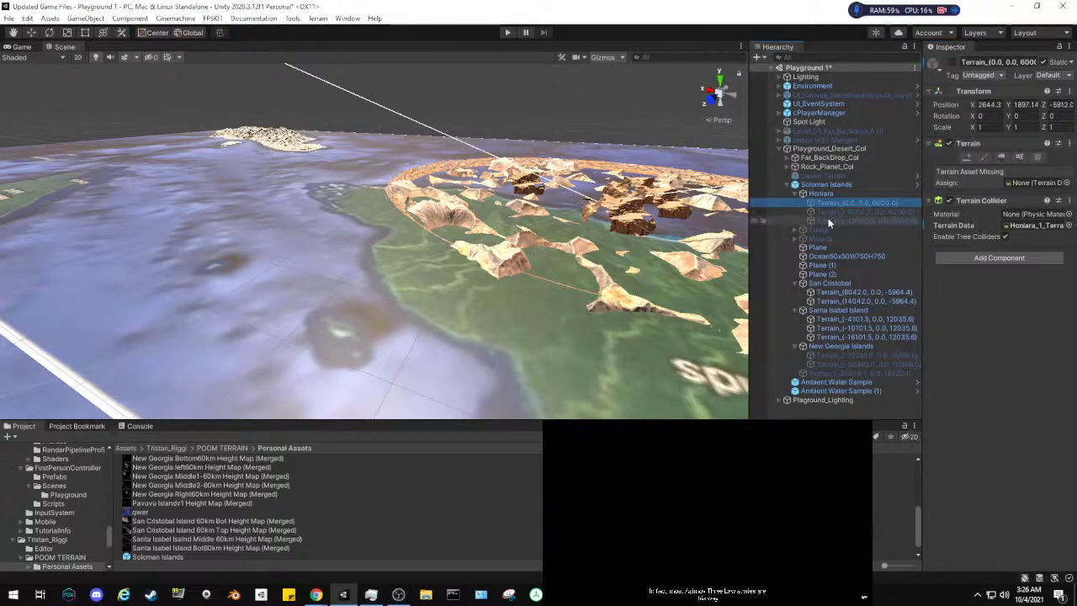
{"action": "left_click", "coordinate": [826, 220], "text": "shift"}
{"action": "left_click", "coordinate": [950, 63]}
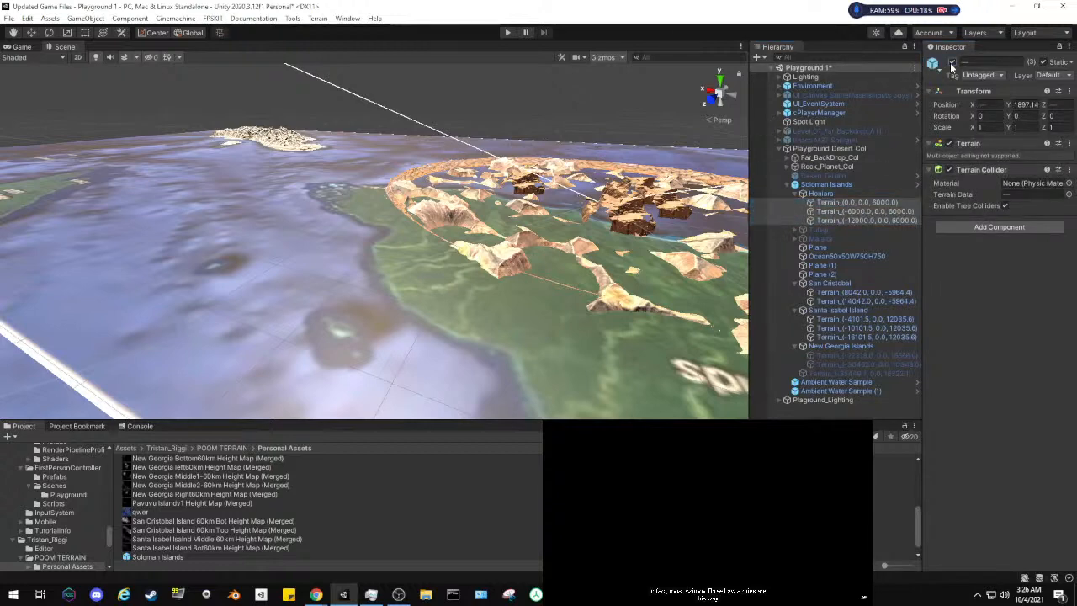
{"action": "right_click_drag", "start_coordinate": [451, 290], "coordinate": [437, 272]}
{"action": "scroll", "coordinate": [433, 259], "scroll_direction": "down", "scroll_amount": 10}
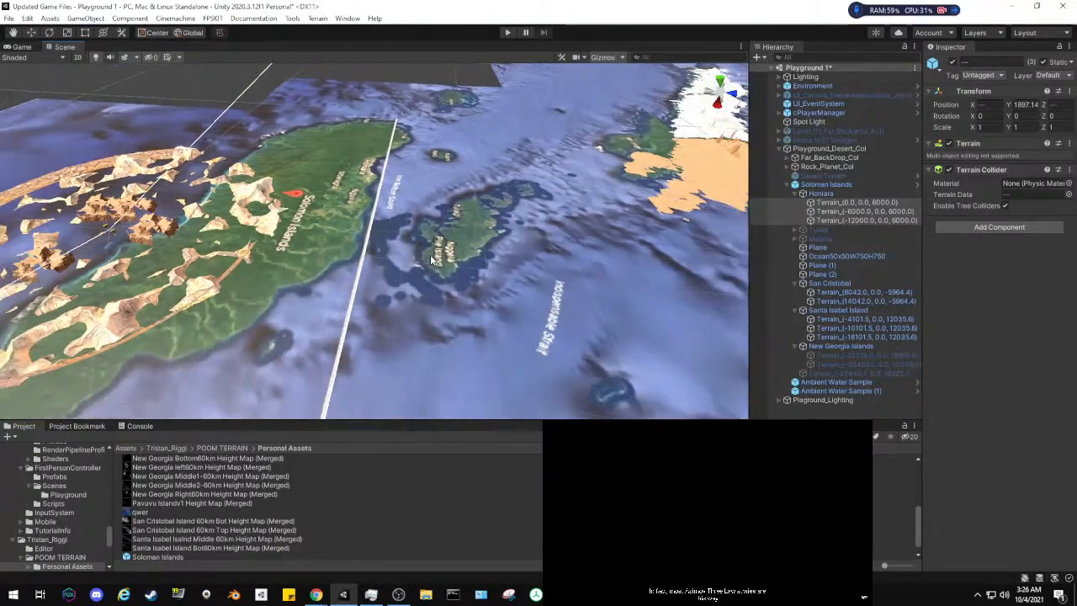
{"action": "middle_click_drag", "start_coordinate": [345, 251], "coordinate": [400, 248]}
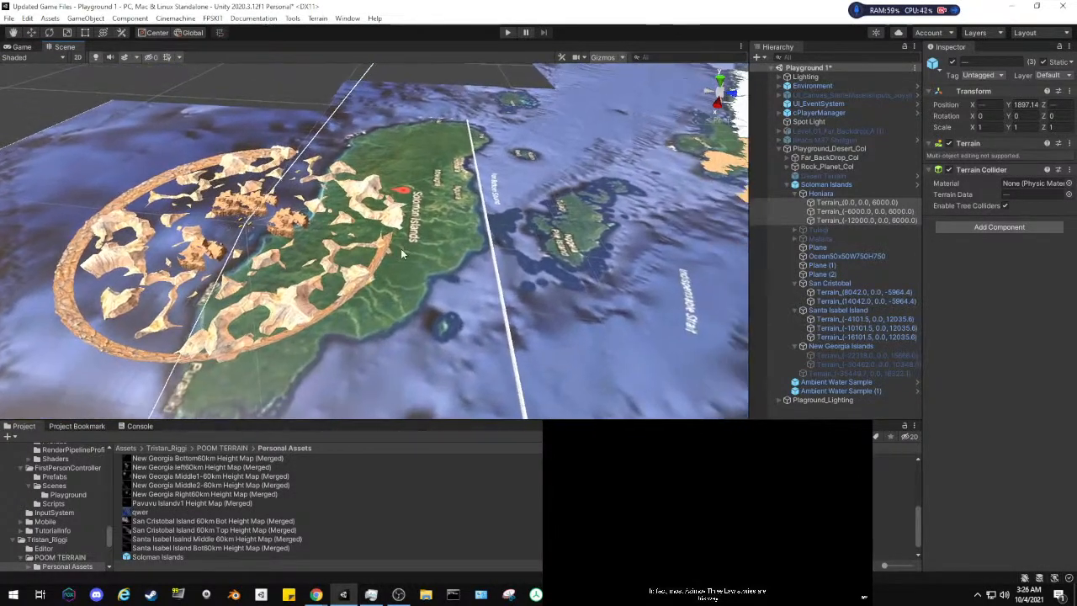
Assign the Honiara_2_Terrain data to the missing terrain asset of Honiara's Terrain_(-6000.0, 0.0, 6000.0)
{"action": "left_click", "coordinate": [829, 212]}
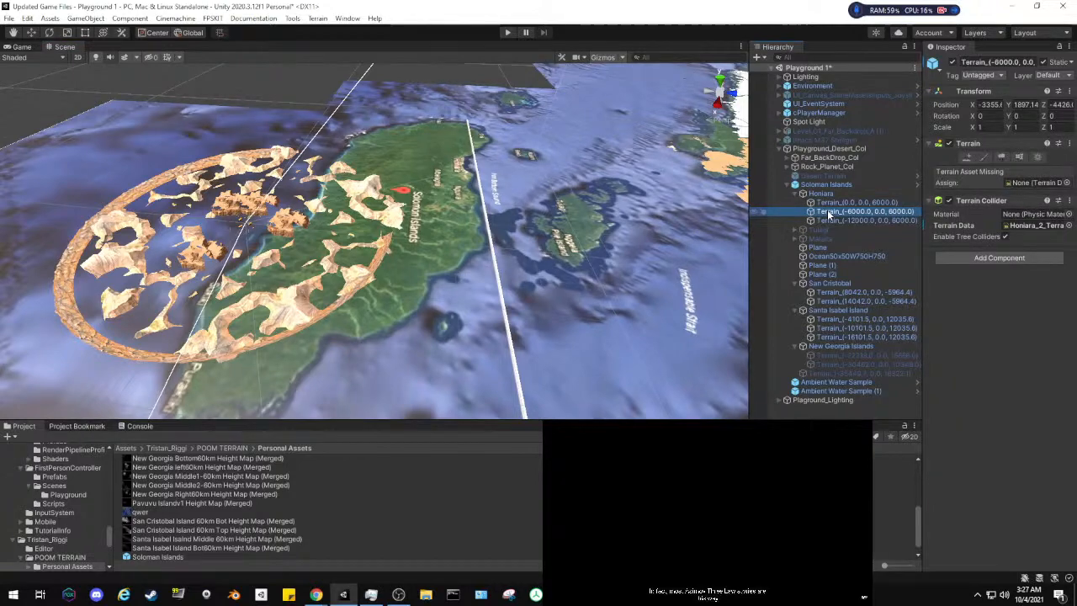
{"action": "right_click_drag", "start_coordinate": [440, 268], "coordinate": [845, 229]}
{"action": "right_click_drag", "start_coordinate": [128, 243], "coordinate": [541, 261]}
{"action": "right_click_drag", "start_coordinate": [367, 271], "coordinate": [686, 230]}
{"action": "mouse_move", "coordinate": [262, 301]}
{"action": "middle_mouse_down"}
{"action": "mouse_move", "coordinate": [380, 220]}
{"action": "mouse_move", "coordinate": [438, 199]}
{"action": "mouse_move", "coordinate": [202, 282]}
{"action": "middle_mouse_up"}
{"action": "left_click", "coordinate": [1066, 184]}
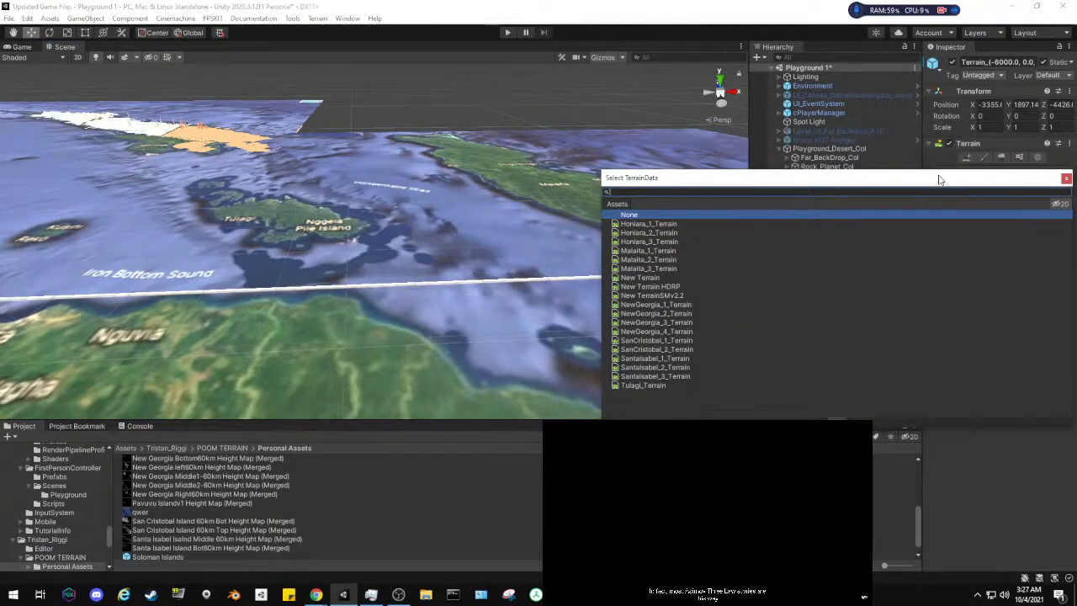
{"action": "left_click_drag", "start_coordinate": [940, 179], "coordinate": [695, 186]}
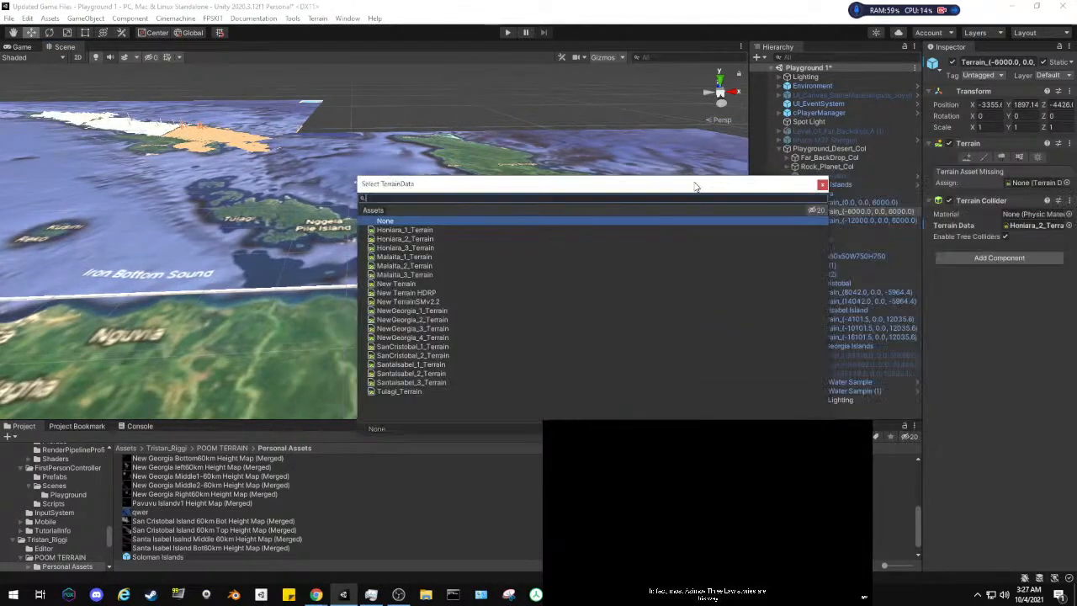
{"action": "left_click", "coordinate": [428, 240]}
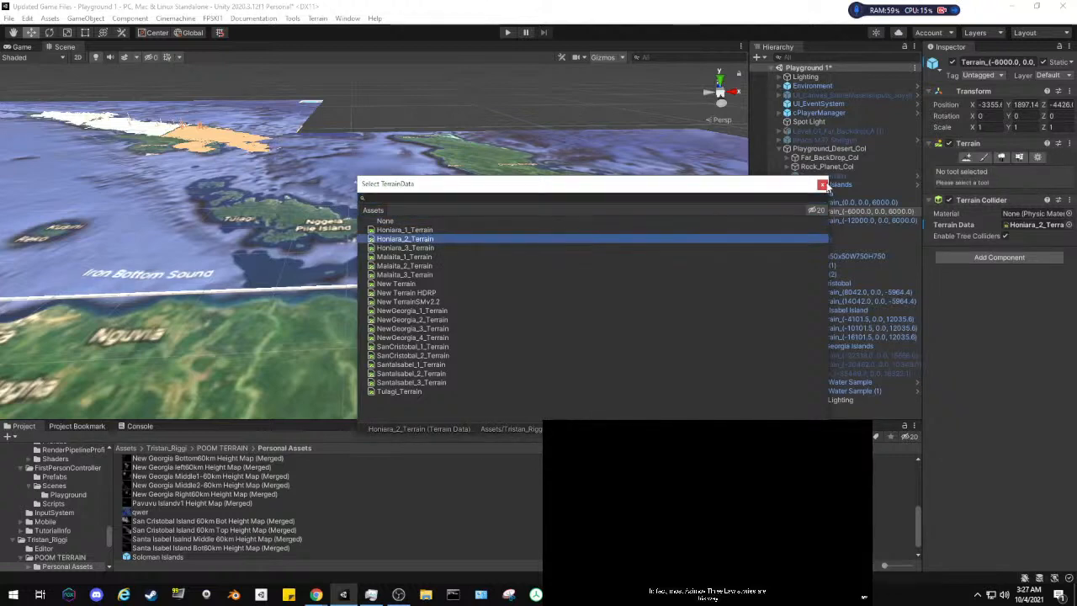
{"action": "left_click", "coordinate": [822, 185]}
Assign the Honiara_1_Terrain data to the missing terrain asset of Honiara's Terrain_(0.0, 0.0, 6000.0)
{"action": "right_click_drag", "start_coordinate": [437, 252], "coordinate": [539, 217]}
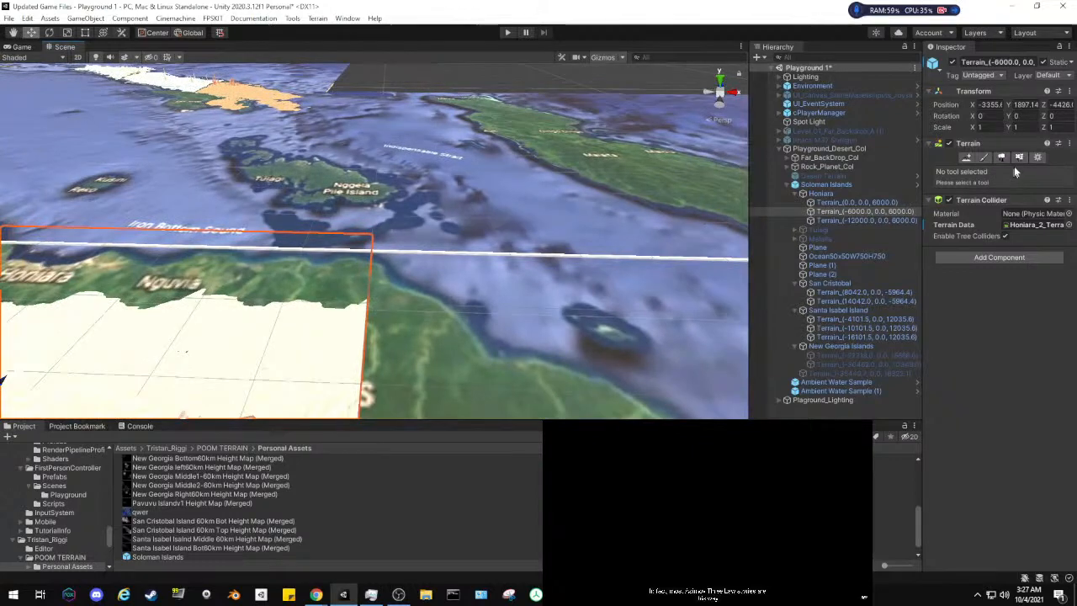
{"action": "left_click", "coordinate": [826, 202]}
{"action": "left_click", "coordinate": [1066, 182]}
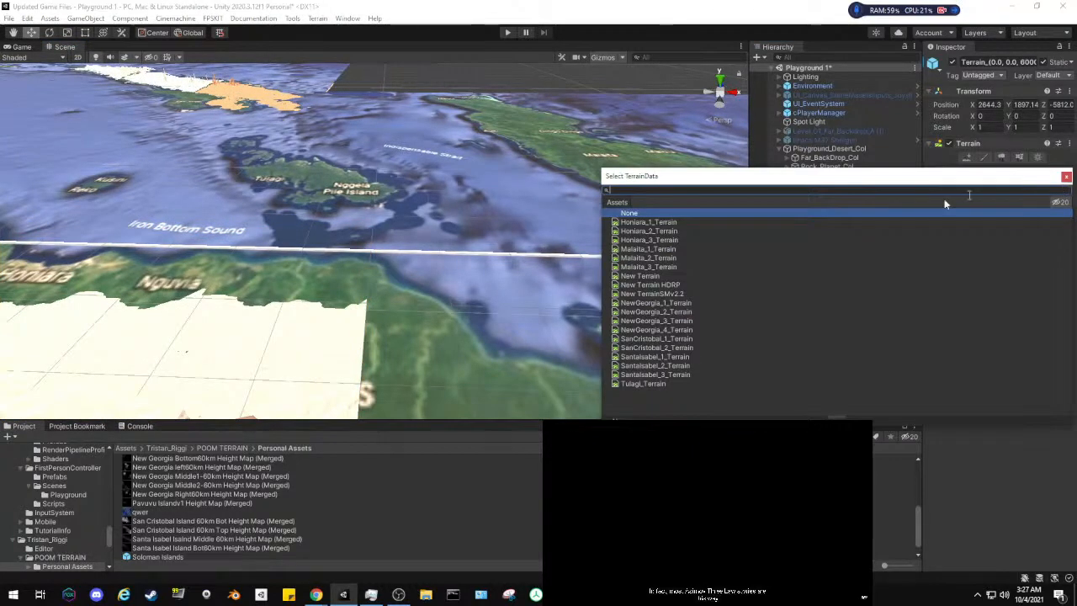
{"action": "left_click", "coordinate": [645, 222]}
{"action": "left_click", "coordinate": [1066, 178]}
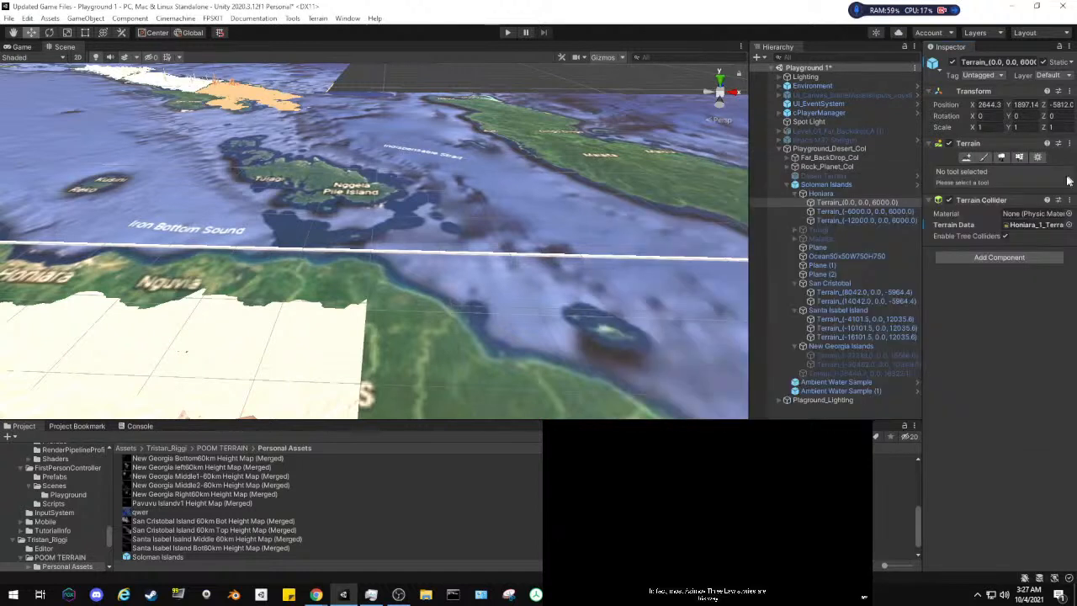
Assign the Honiara_3_Terrain data to the missing terrain asset of Honiara's Terrain_(-12000.0, 0.0, 6000.0)
{"action": "left_click", "coordinate": [827, 220]}
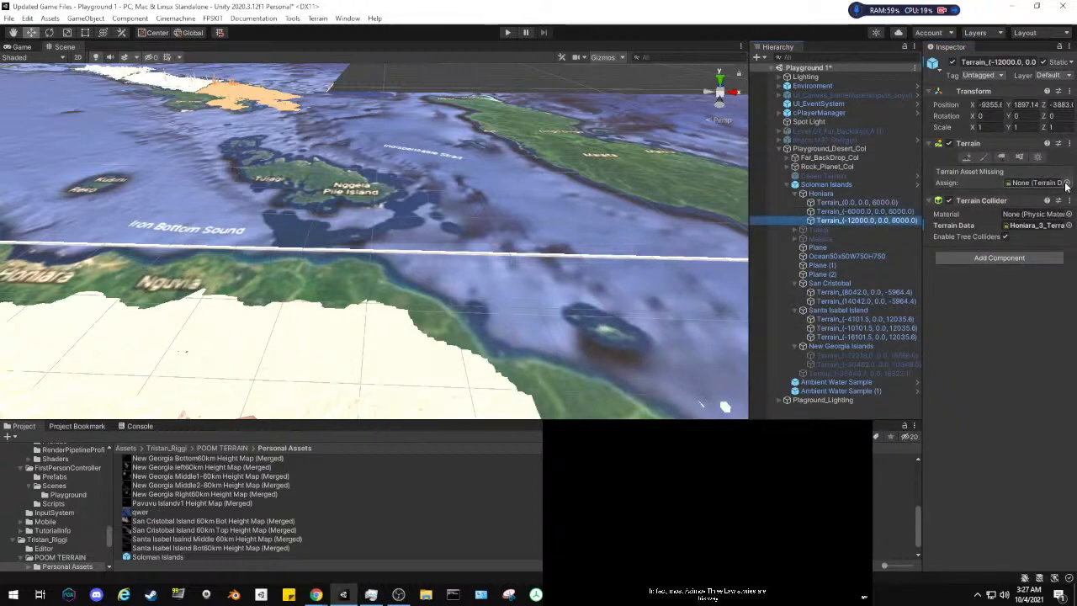
{"action": "left_click", "coordinate": [1066, 183]}
{"action": "left_click_drag", "start_coordinate": [1025, 178], "coordinate": [935, 172]}
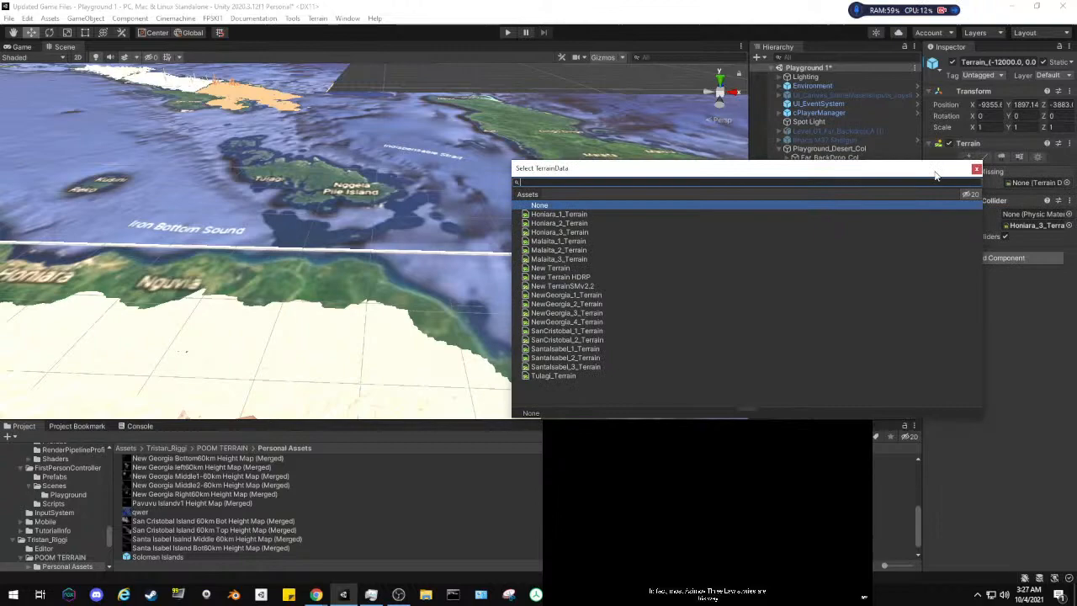
{"action": "left_click", "coordinate": [570, 232]}
{"action": "left_click", "coordinate": [975, 170]}
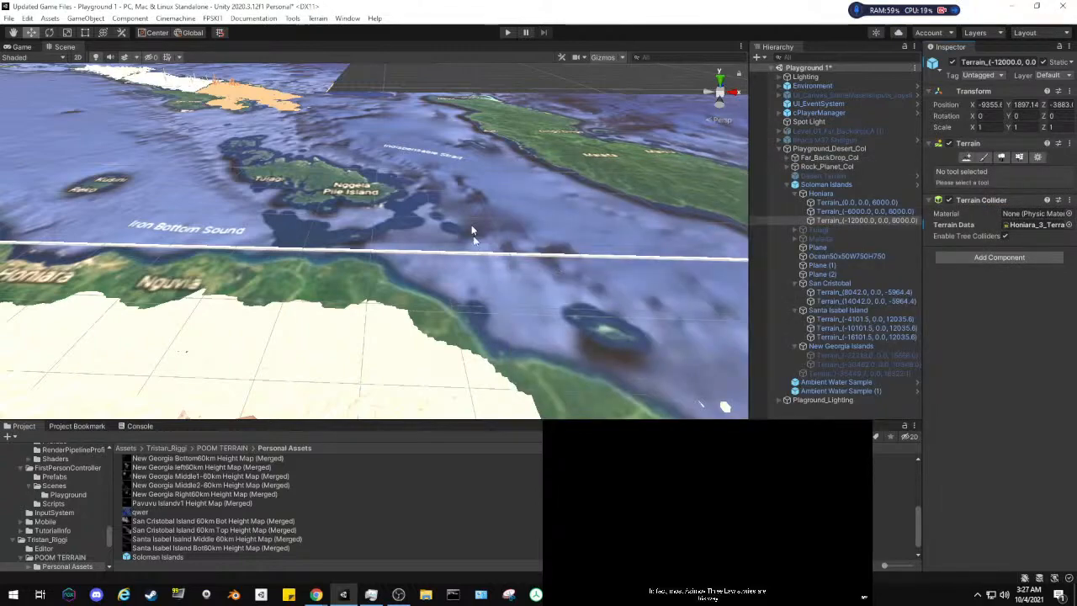
Deactivate the Santa Isabel Island group in the scene
{"action": "right_click_drag", "start_coordinate": [473, 233], "coordinate": [487, 155]}
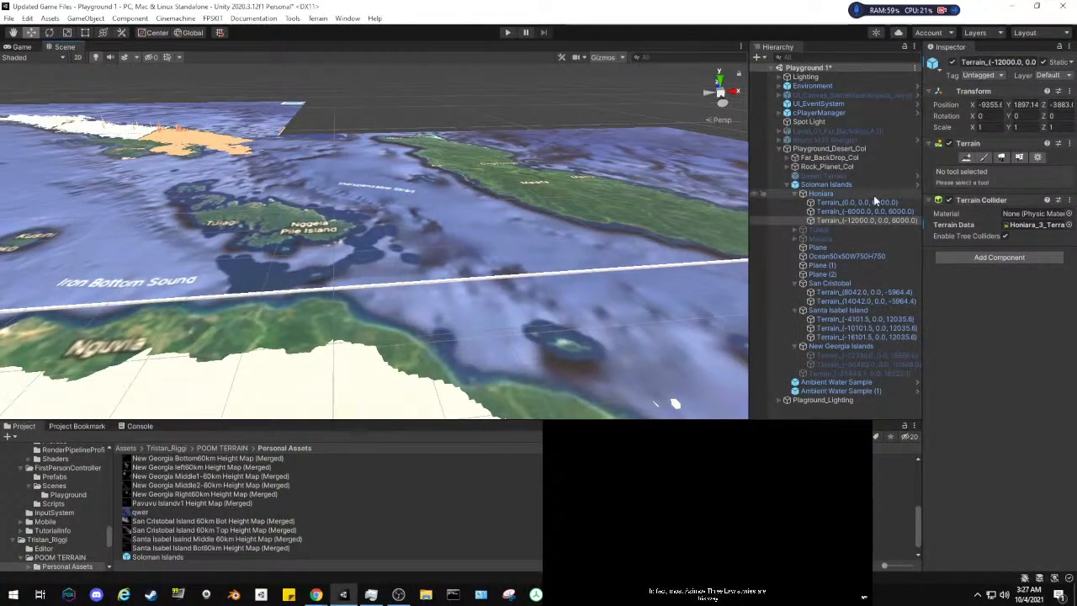
{"action": "double_click", "coordinate": [828, 308]}
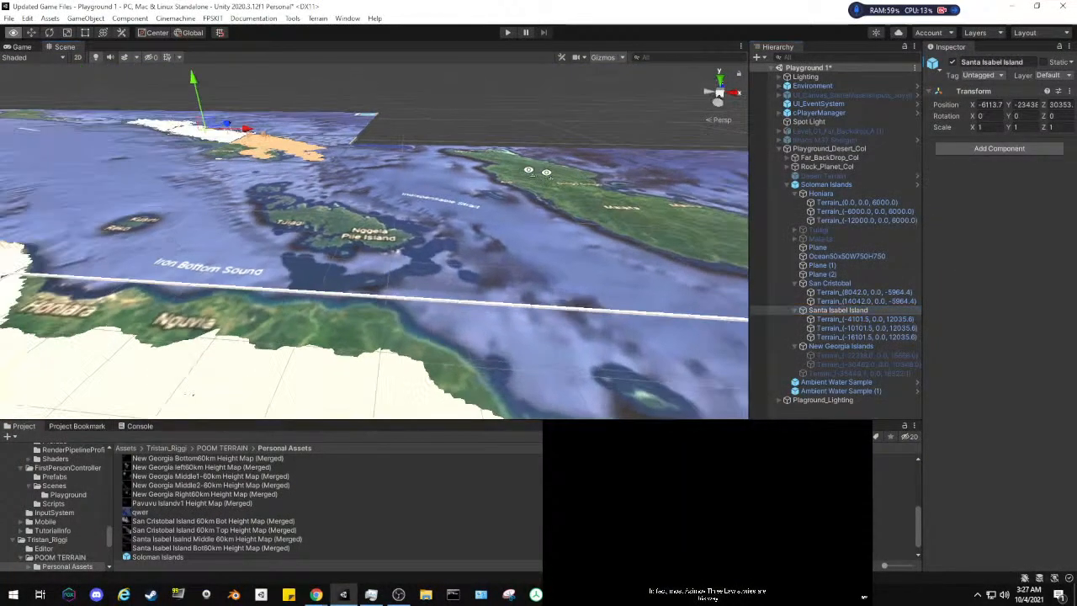
{"action": "left_click", "coordinate": [953, 63]}
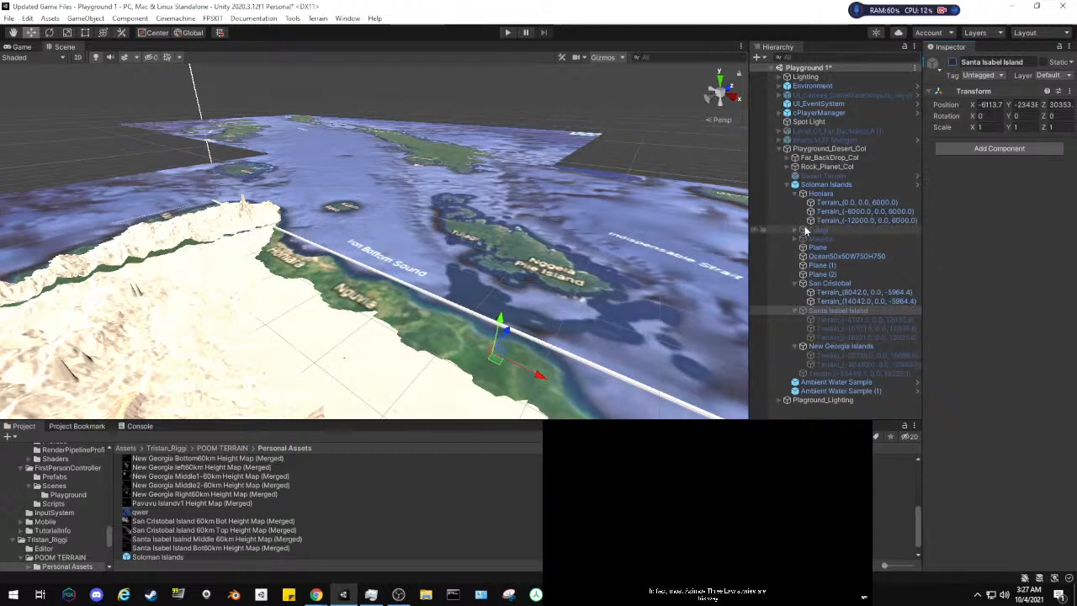
Assign the Tulagi_Terrain data to the missing terrain asset of the Terrain object inside the Tulagi group
{"action": "left_click", "coordinate": [823, 356]}
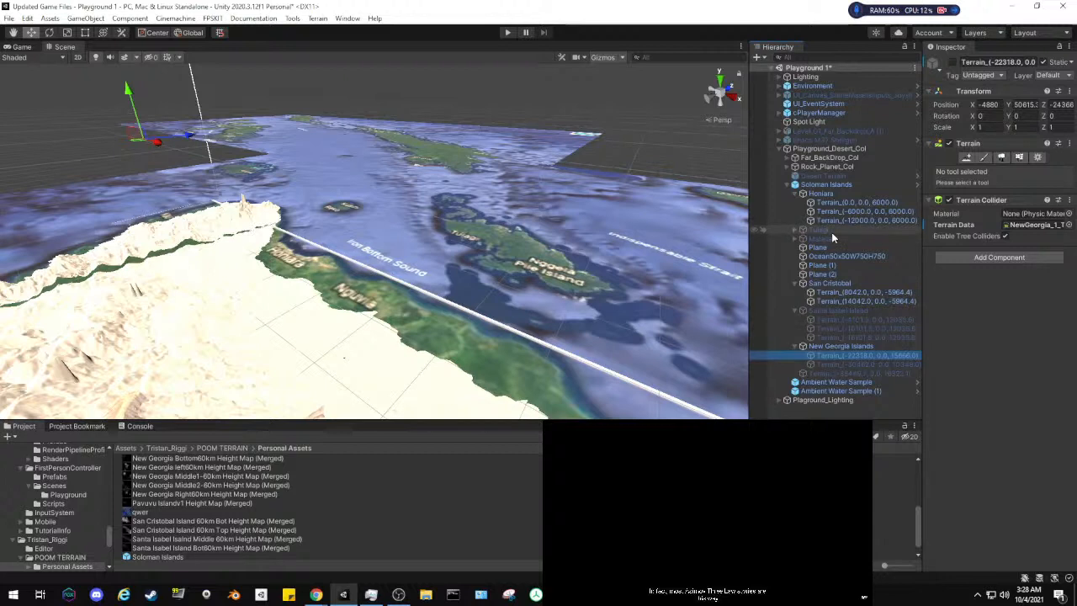
{"action": "left_click", "coordinate": [804, 231]}
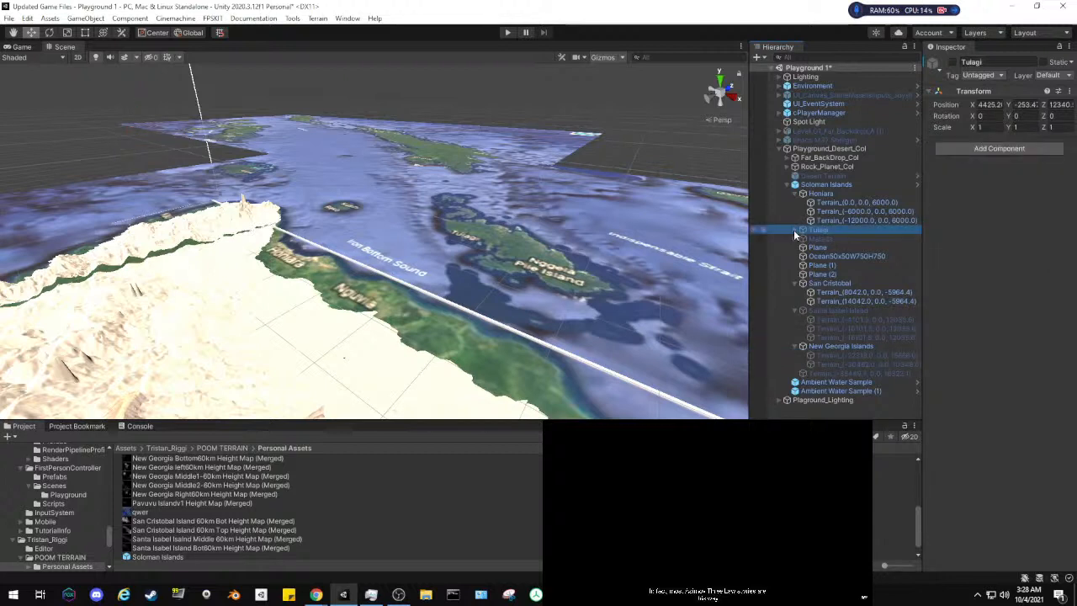
{"action": "left_click", "coordinate": [795, 230]}
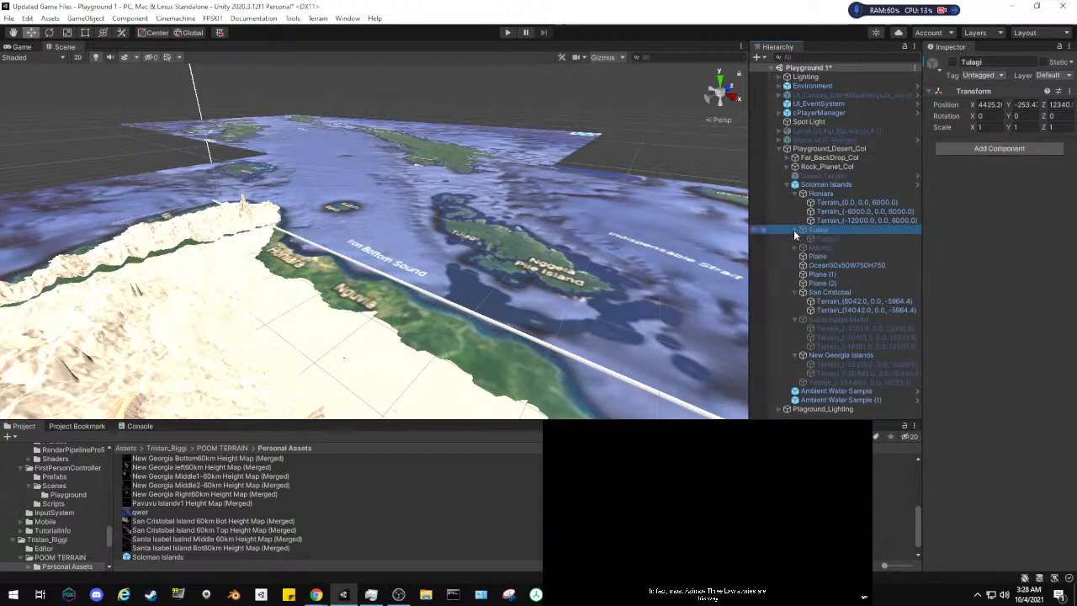
{"action": "left_click", "coordinate": [829, 239]}
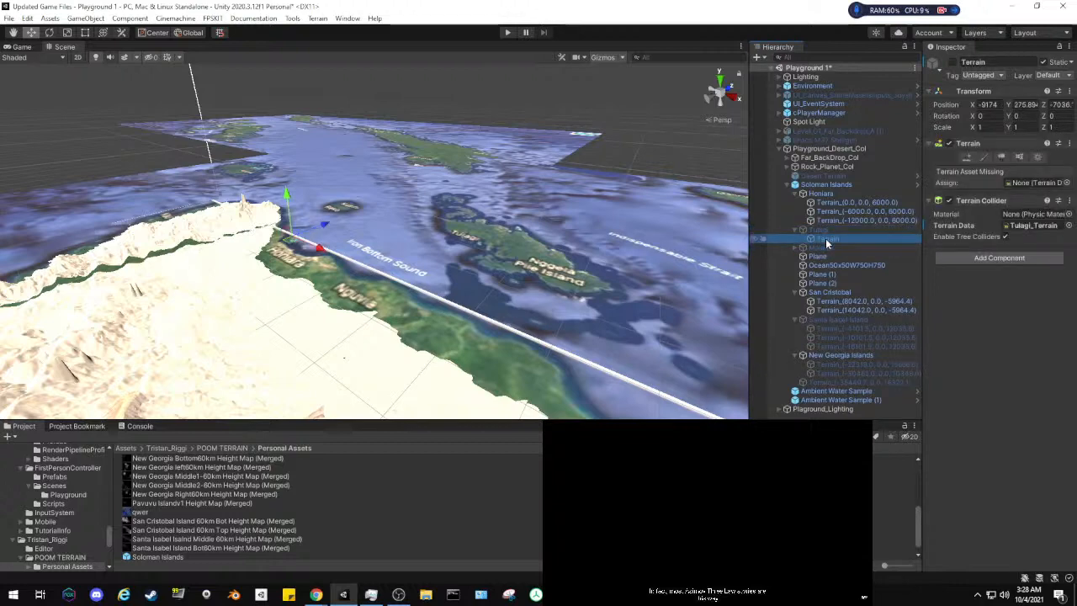
{"action": "left_click", "coordinate": [1066, 183]}
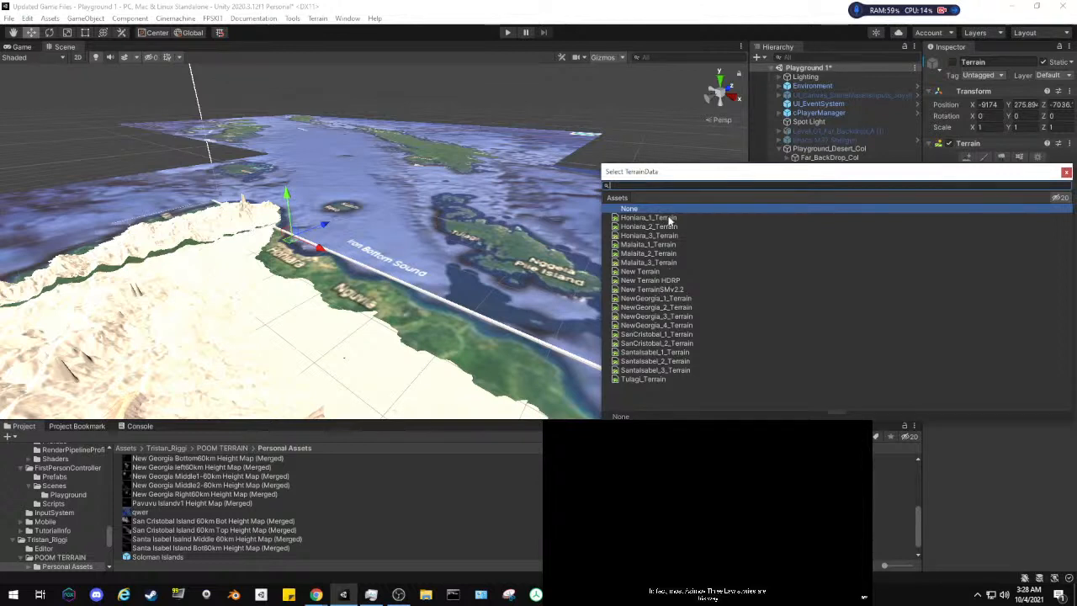
{"action": "left_click", "coordinate": [648, 379]}
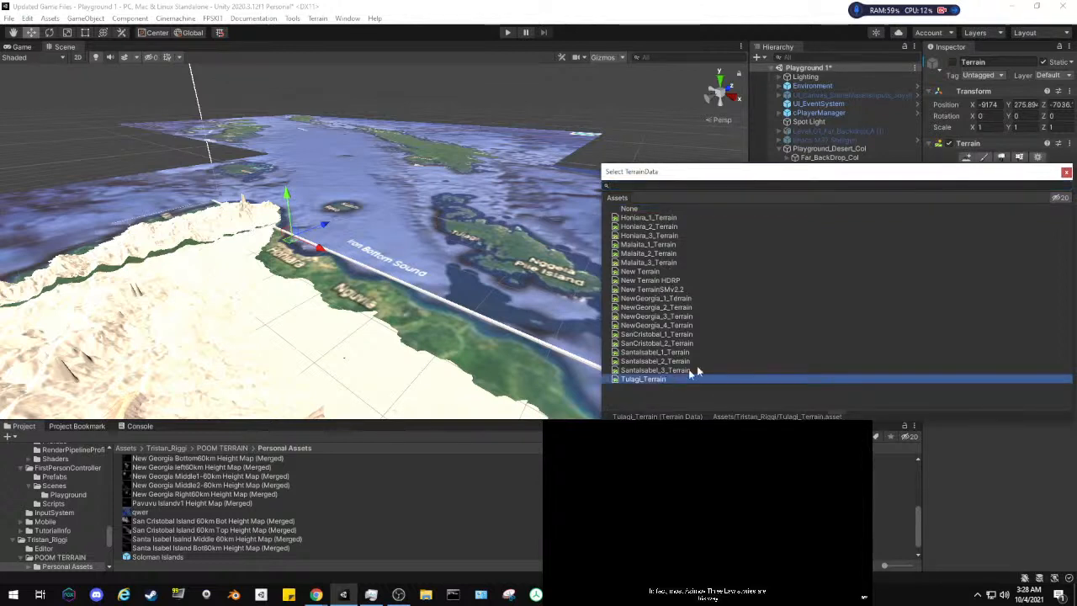
{"action": "left_click", "coordinate": [1065, 173]}
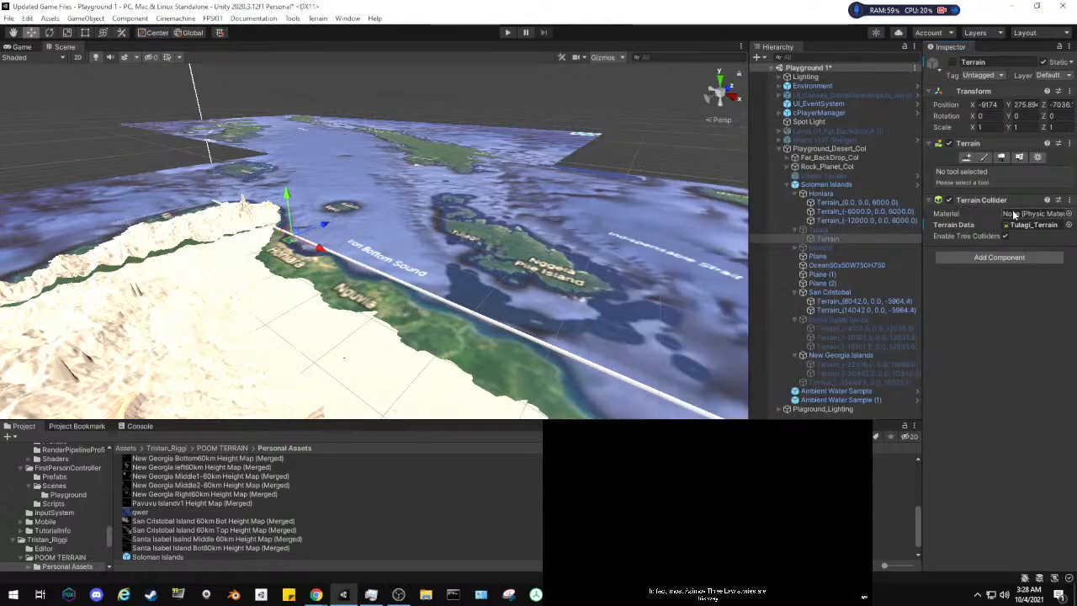
Activate the Tulagi group and its child Terrain object in the scene
{"action": "left_click", "coordinate": [1037, 158]}
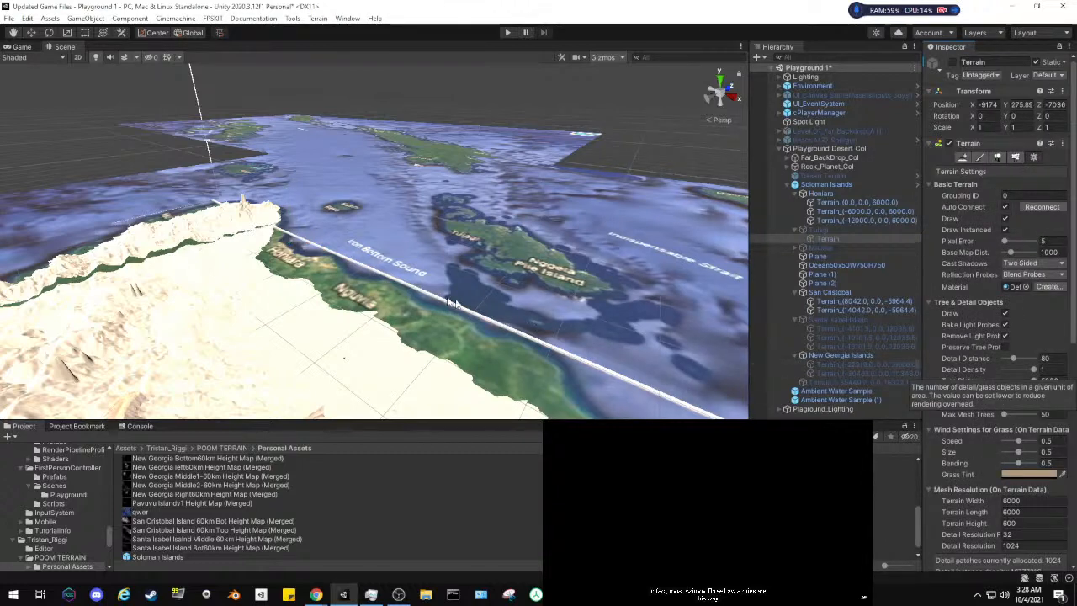
{"action": "right_click_drag", "start_coordinate": [329, 279], "coordinate": [452, 261]}
{"action": "key", "text": "w"}
{"action": "right_click_drag", "start_coordinate": [325, 265], "coordinate": [244, 290]}
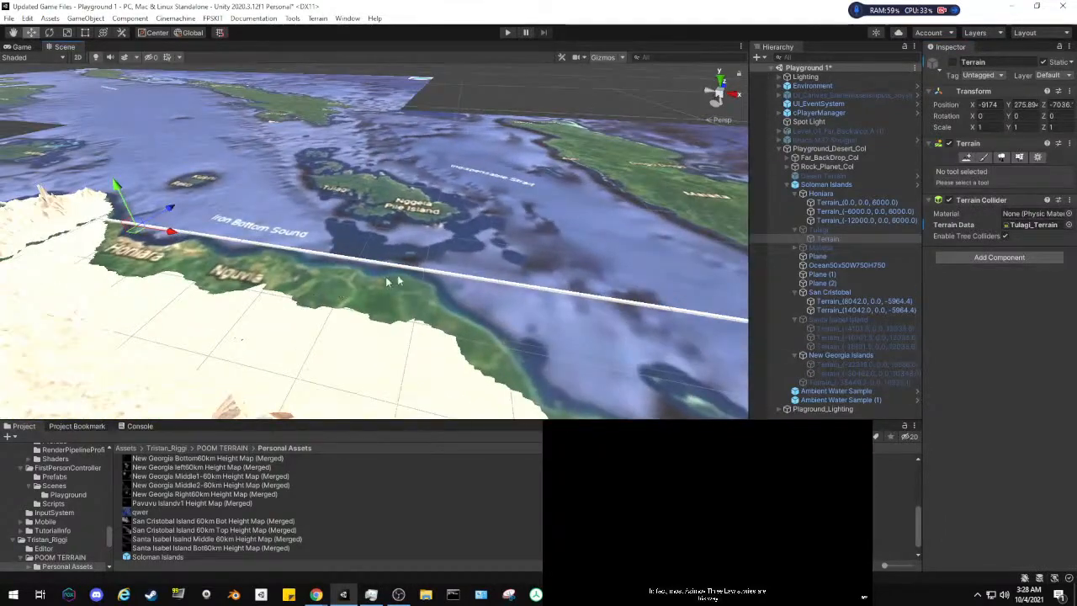
{"action": "left_click", "coordinate": [821, 230]}
{"action": "left_click", "coordinate": [953, 62]}
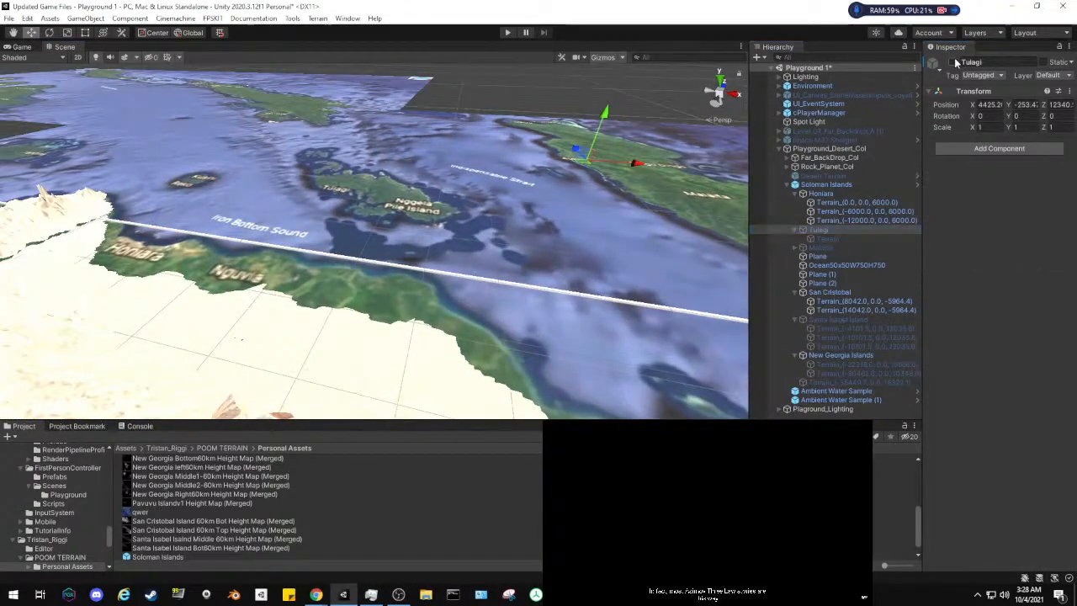
{"action": "left_click", "coordinate": [825, 239]}
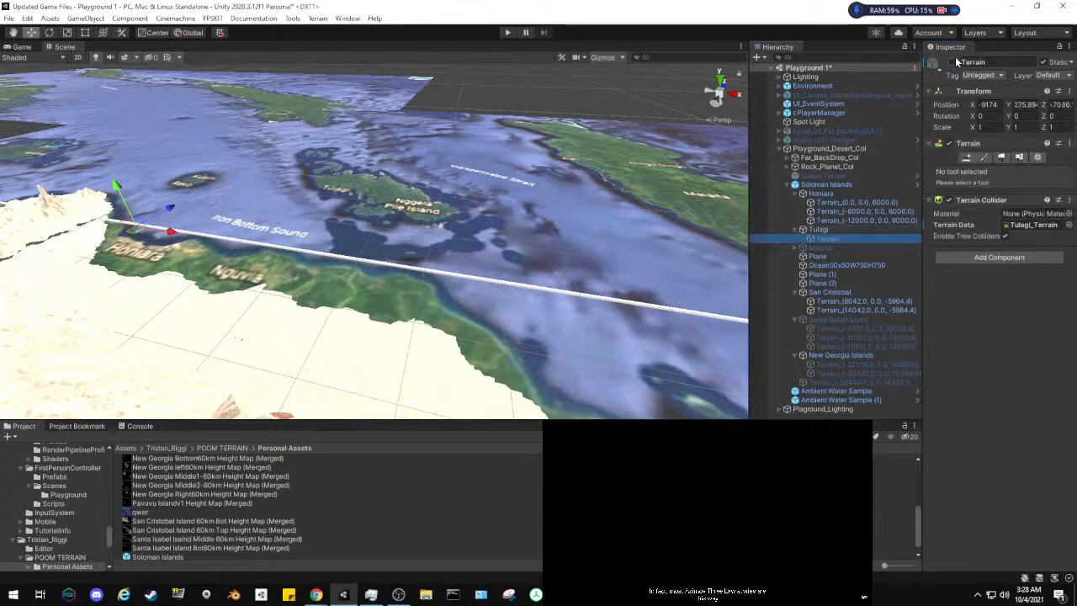
{"action": "left_click", "coordinate": [954, 62]}
Select Honiara's Terrain_(-6000.0, 0.0, 6000.0) in the scene and set its terrain painting mode to Paint Texture
{"action": "right_click_drag", "start_coordinate": [628, 211], "coordinate": [368, 255]}
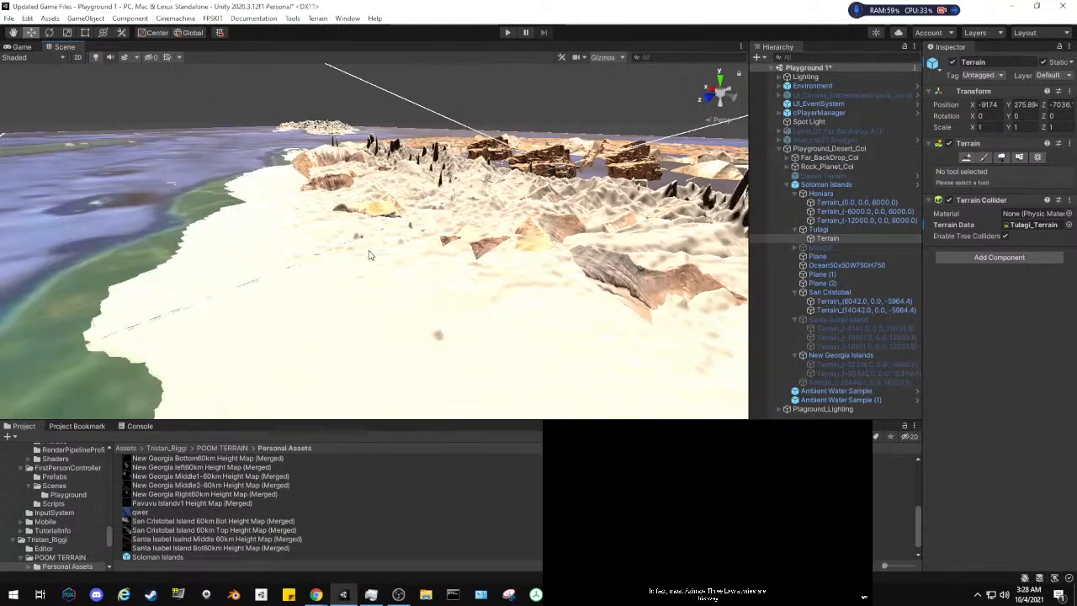
{"action": "left_click", "coordinate": [333, 285]}
{"action": "left_click", "coordinate": [334, 284]}
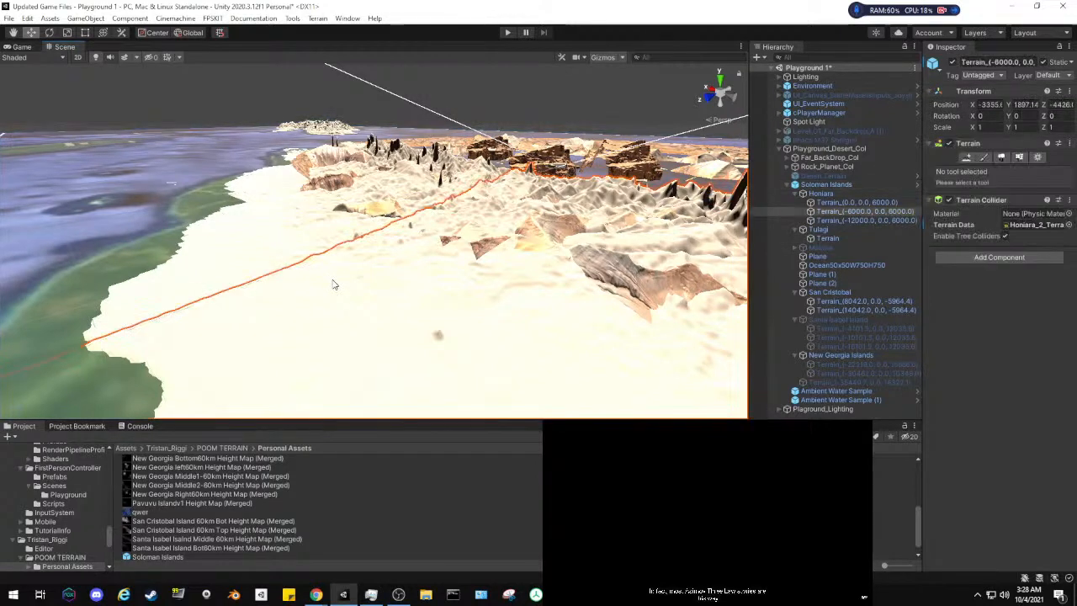
{"action": "left_click", "coordinate": [981, 164]}
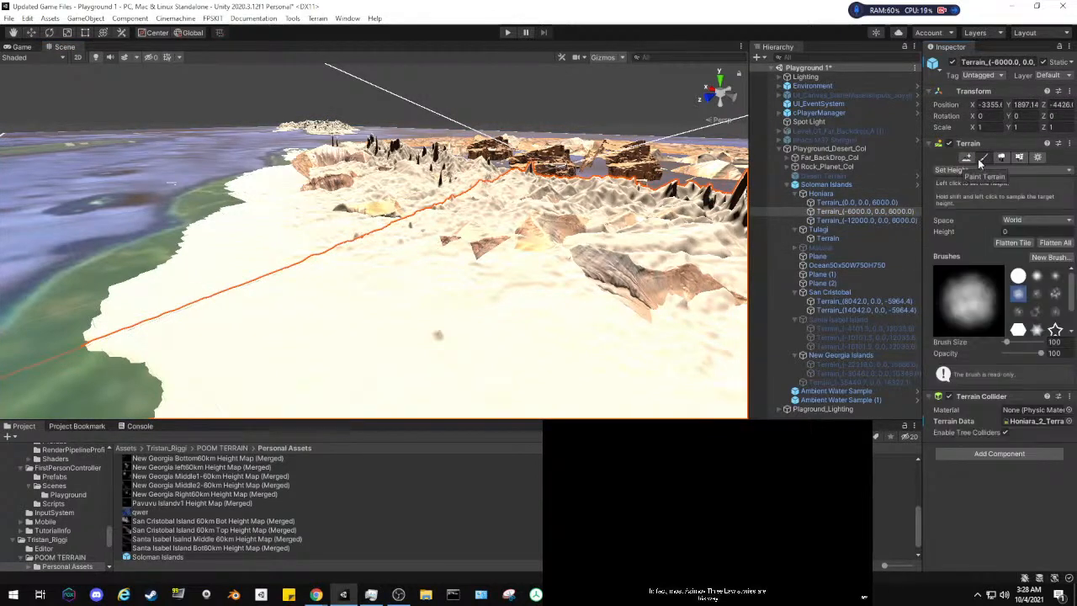
{"action": "left_click", "coordinate": [973, 162]}
{"action": "left_click", "coordinate": [984, 157]}
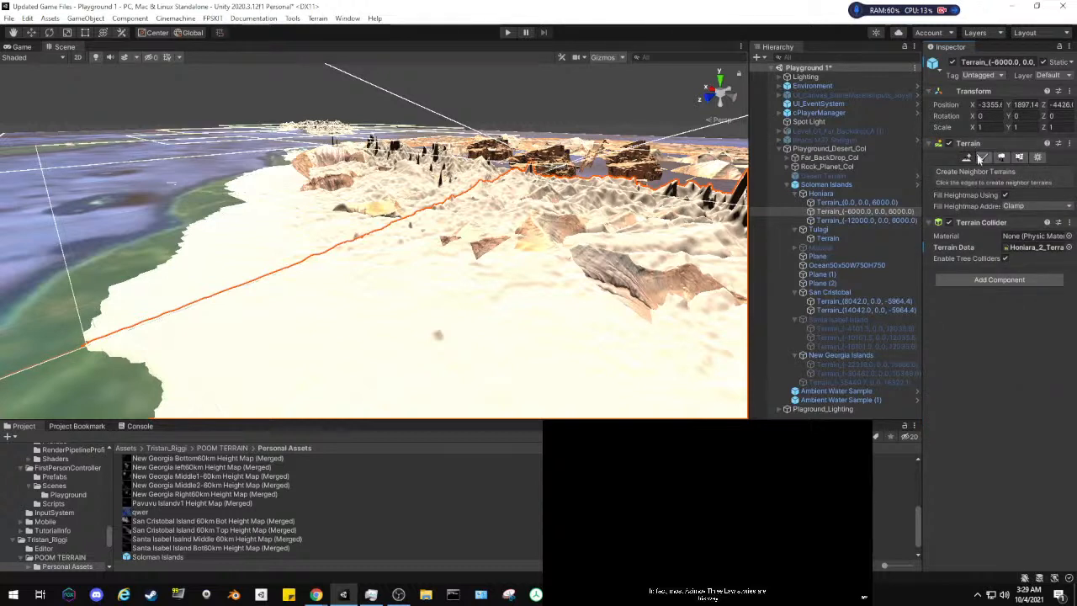
{"action": "left_click", "coordinate": [969, 171]}
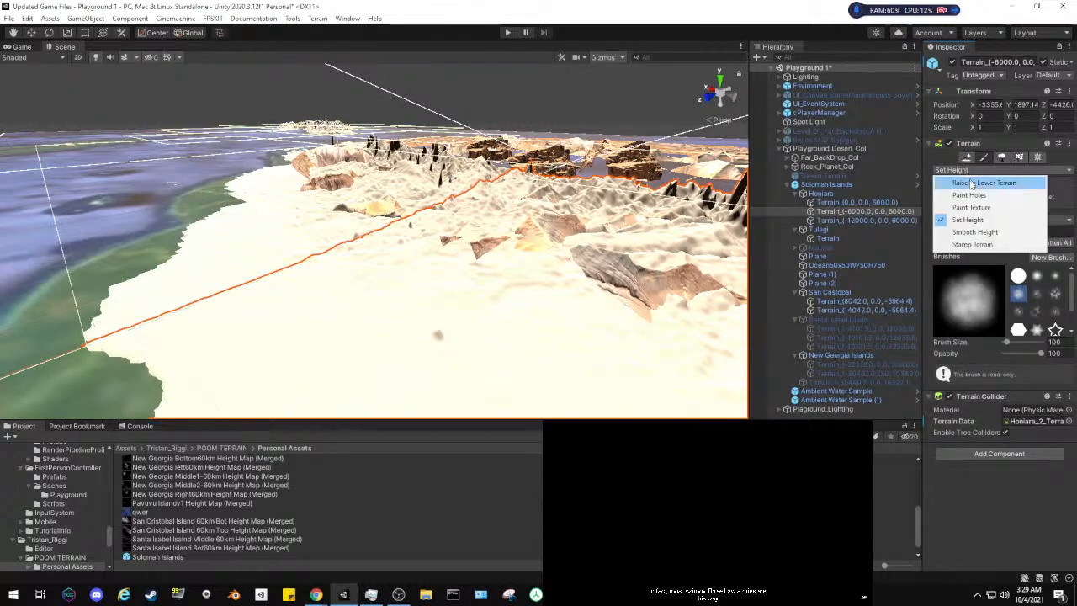
{"action": "left_click", "coordinate": [976, 206]}
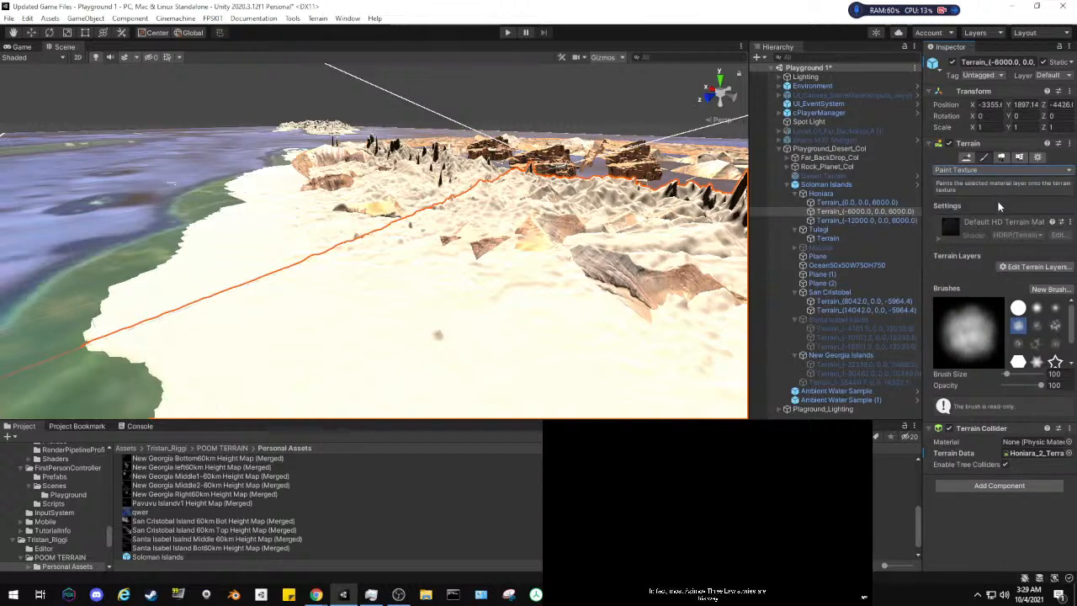
{"action": "left_click", "coordinate": [1030, 267]}
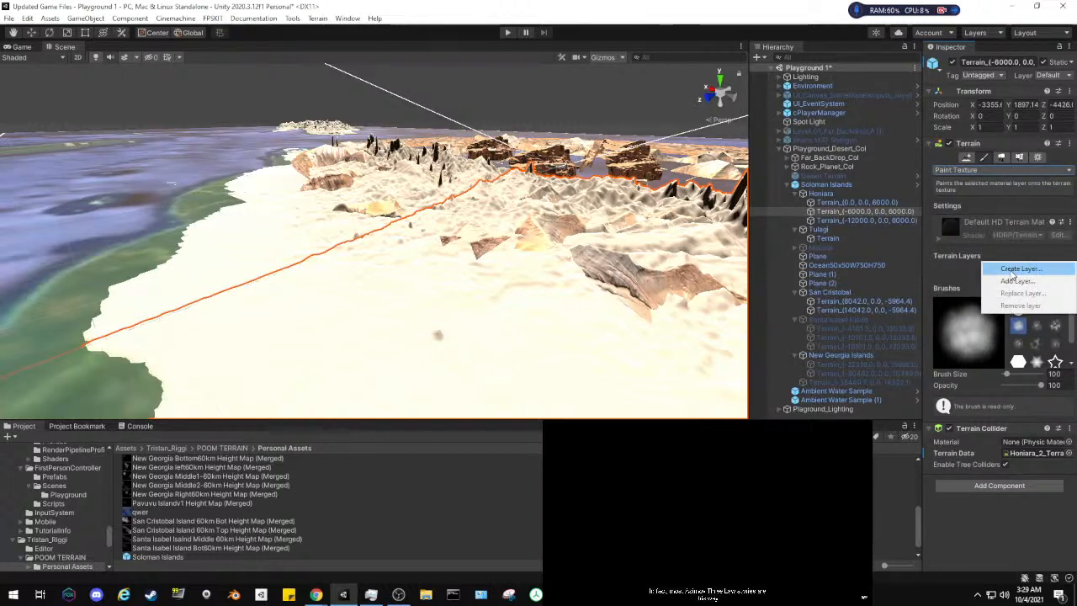
{"action": "left_click", "coordinate": [1013, 283]}
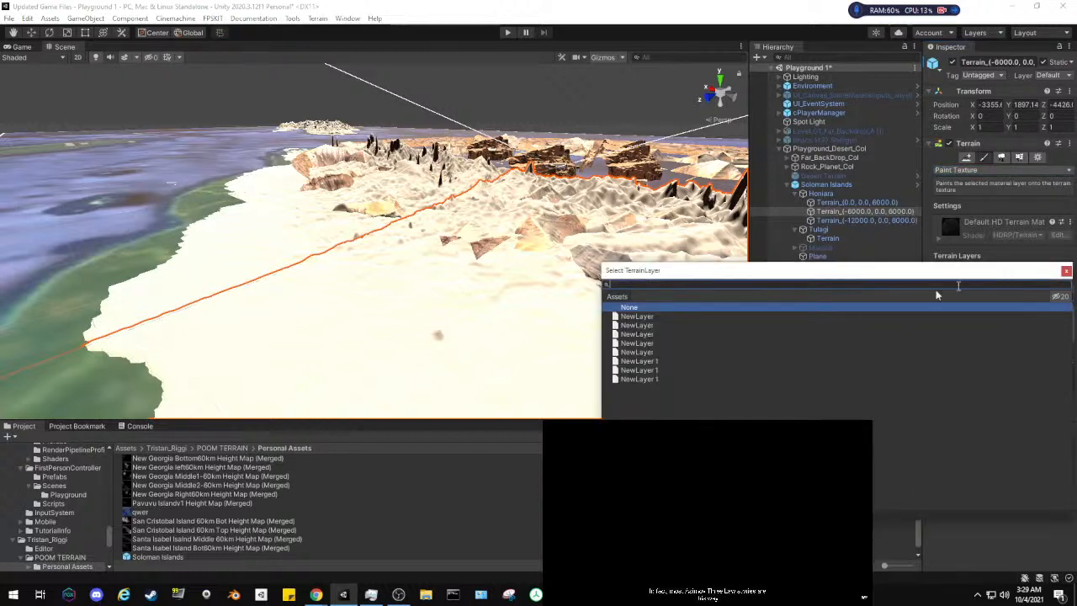
{"action": "left_click", "coordinate": [650, 320]}
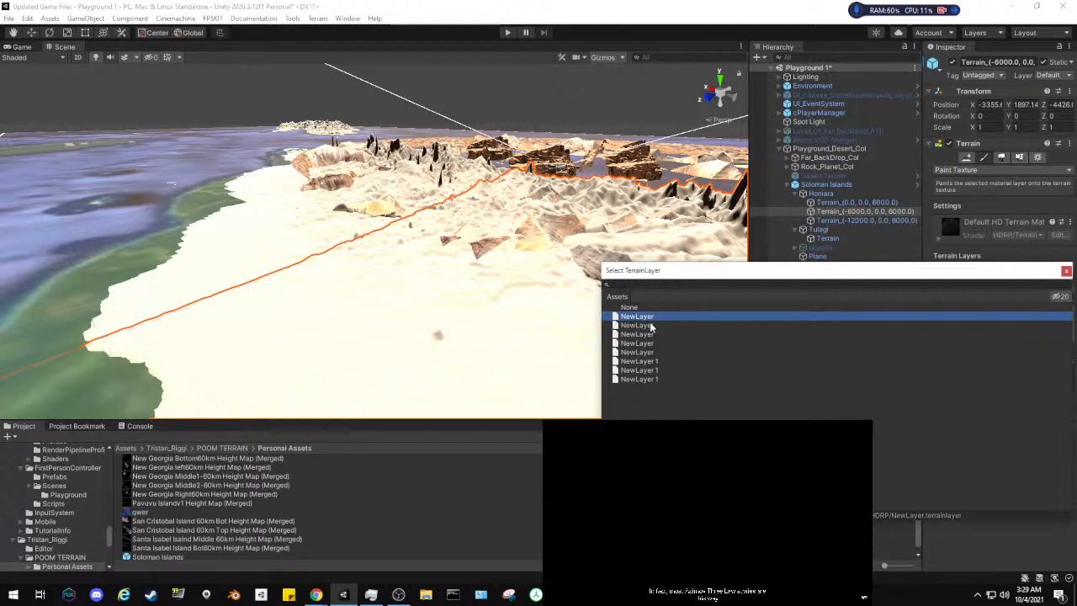
{"action": "left_click", "coordinate": [651, 326]}
{"action": "left_click", "coordinate": [657, 336]}
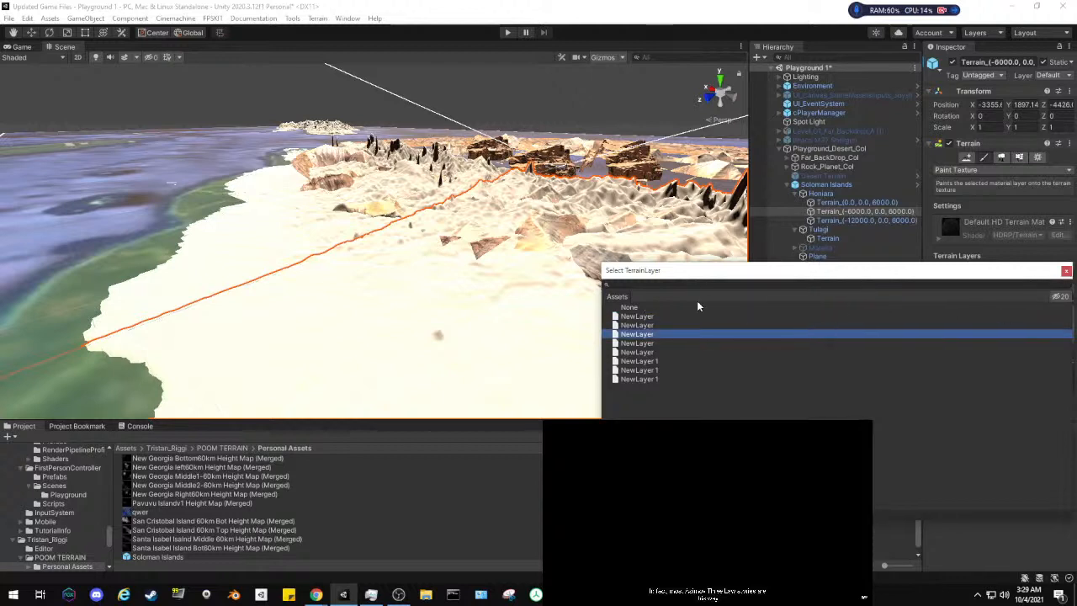
{"action": "left_click", "coordinate": [671, 308]}
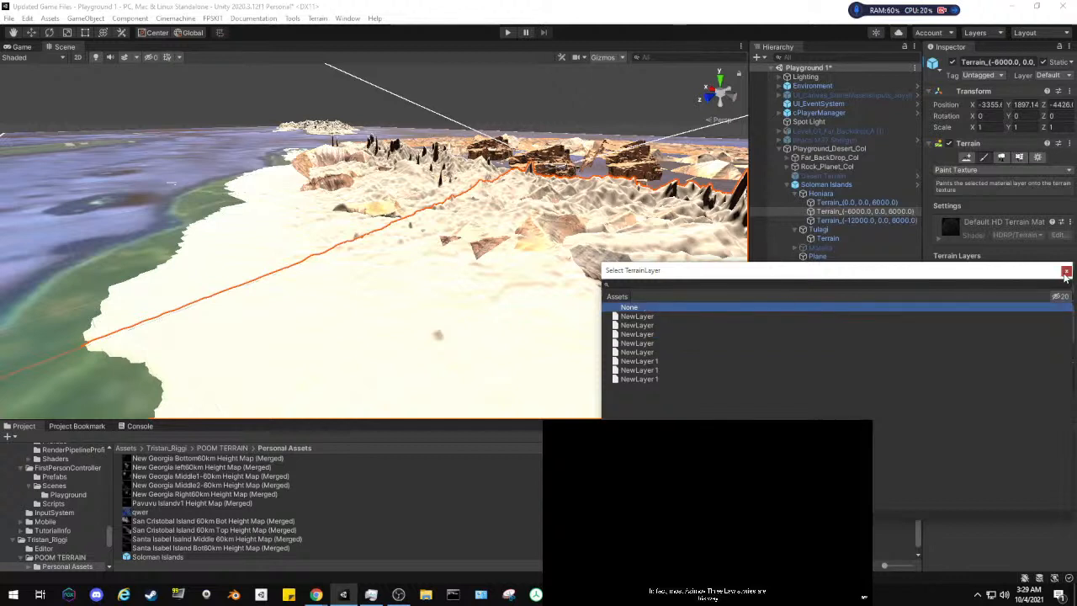
{"action": "left_click", "coordinate": [1065, 271]}
{"action": "left_click", "coordinate": [1042, 267]}
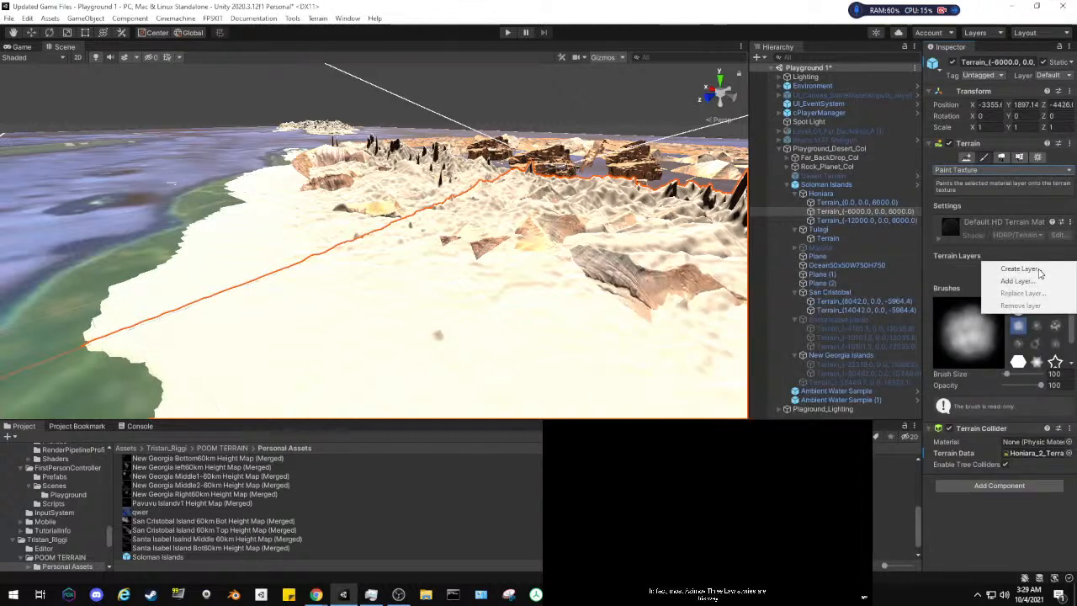
{"action": "left_click", "coordinate": [961, 260]}
Add the existing grassy NewLayer from the Terrain folder as a terrain layer on Honiara's Terrain_(-6000.0, 0.0, 6000.0)
{"action": "left_click", "coordinate": [1014, 270]}
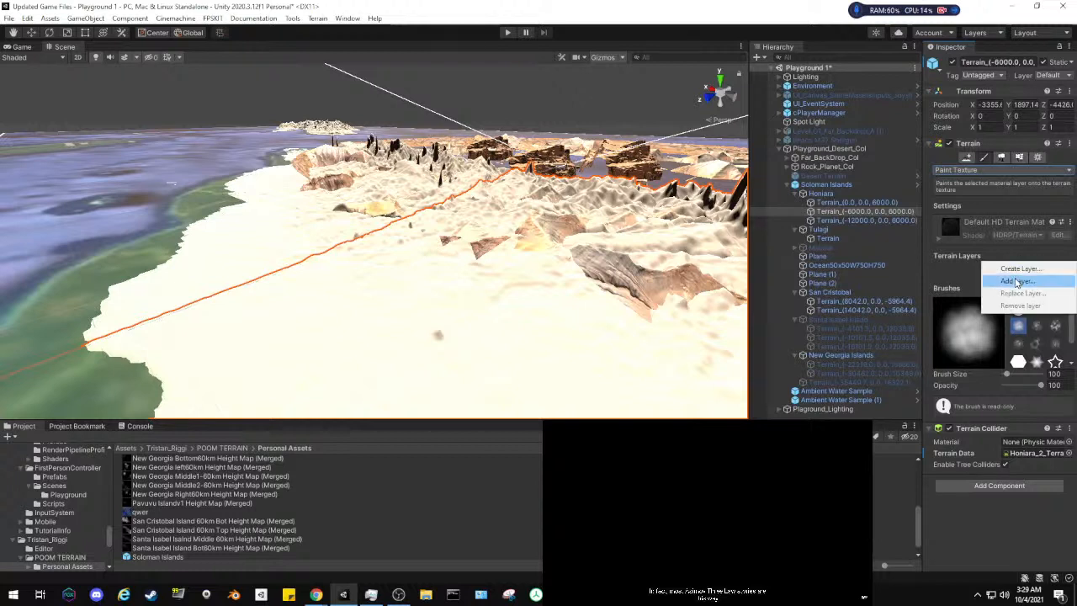
{"action": "left_click", "coordinate": [1010, 280]}
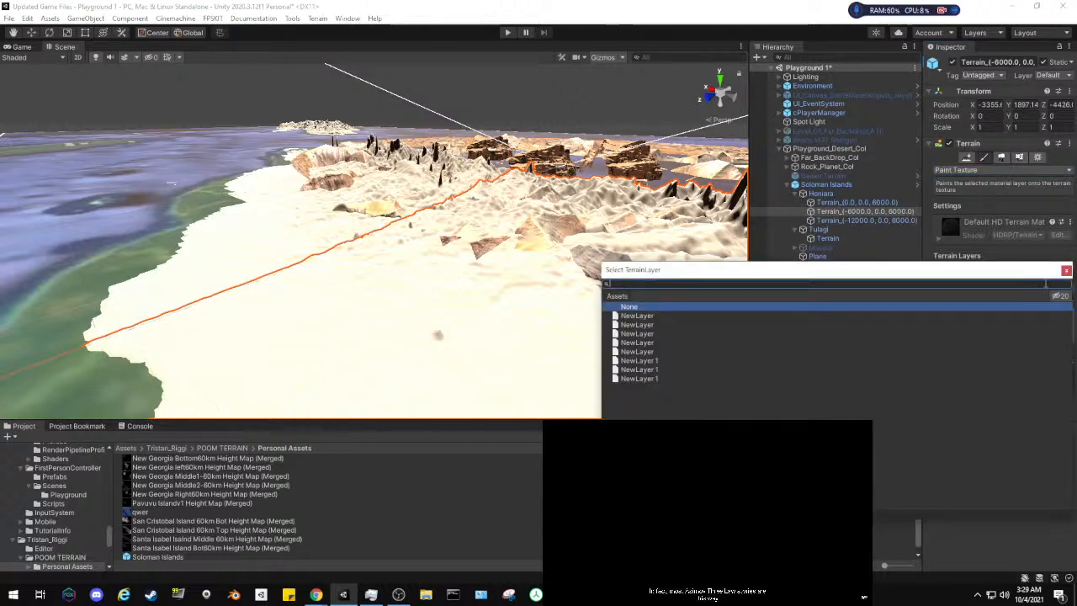
{"action": "left_click", "coordinate": [630, 327]}
{"action": "key", "text": "Up"}
{"action": "key", "text": "Up"}
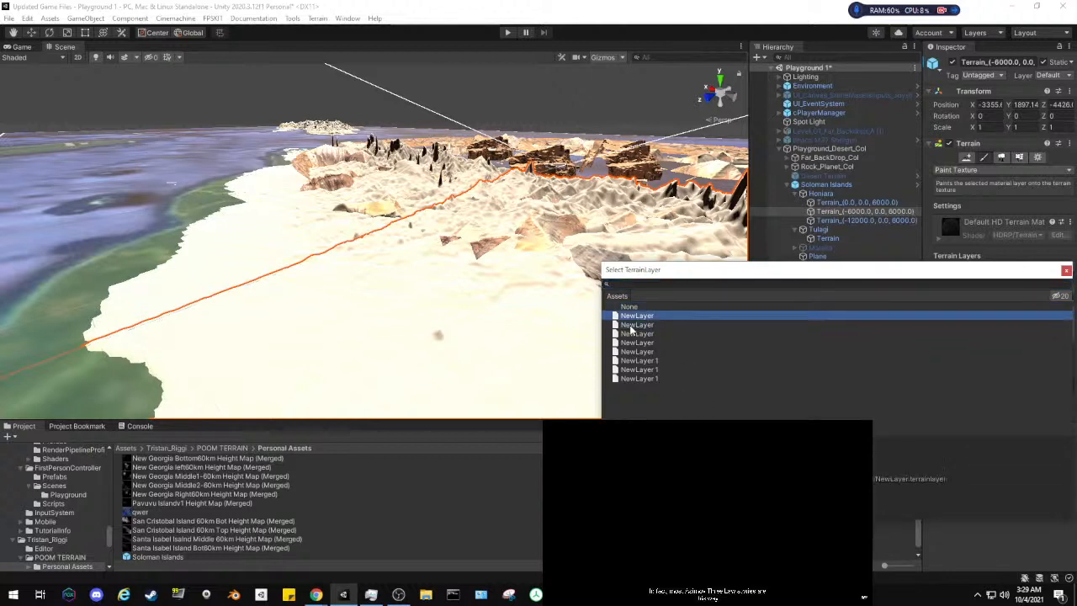
{"action": "key", "text": "Down"}
{"action": "key", "text": "Down"}
{"action": "key", "text": "Down"}
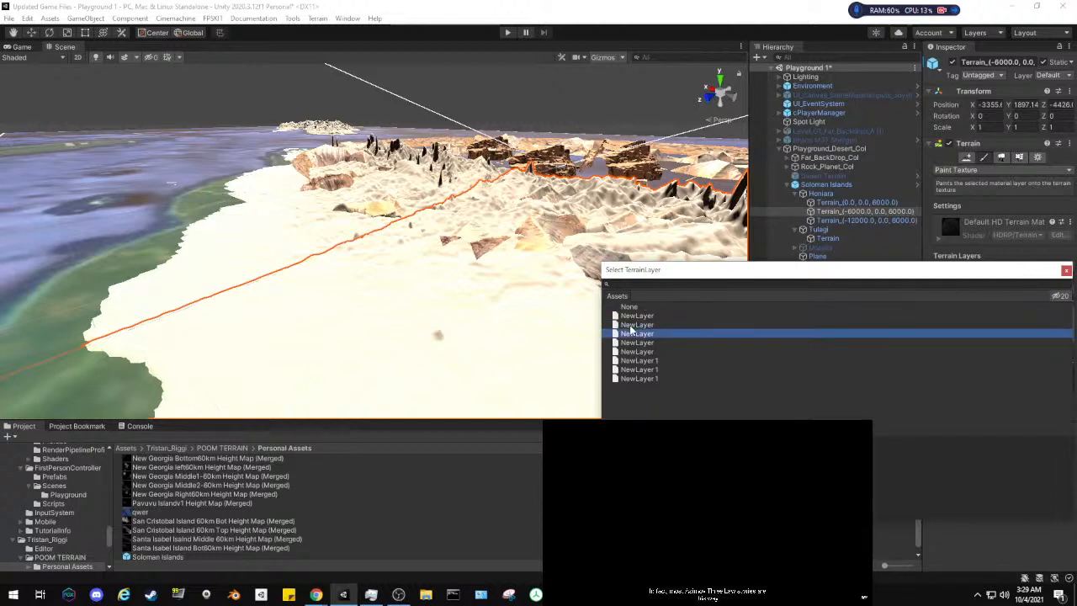
{"action": "key", "text": "Down"}
{"action": "key", "text": "Down"}
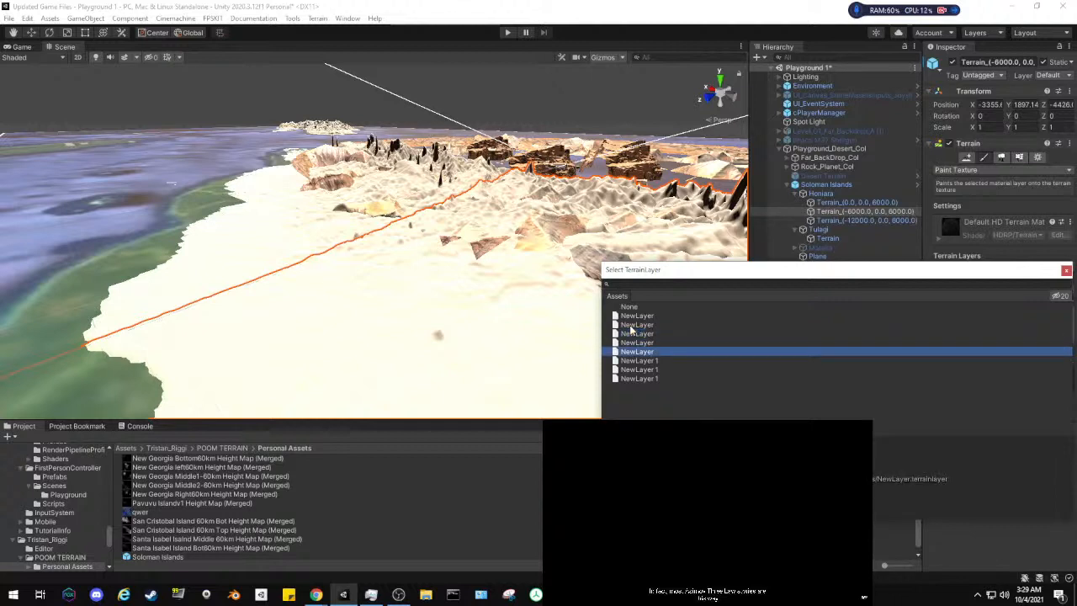
{"action": "key", "text": "Down"}
{"action": "key", "text": "Down"}
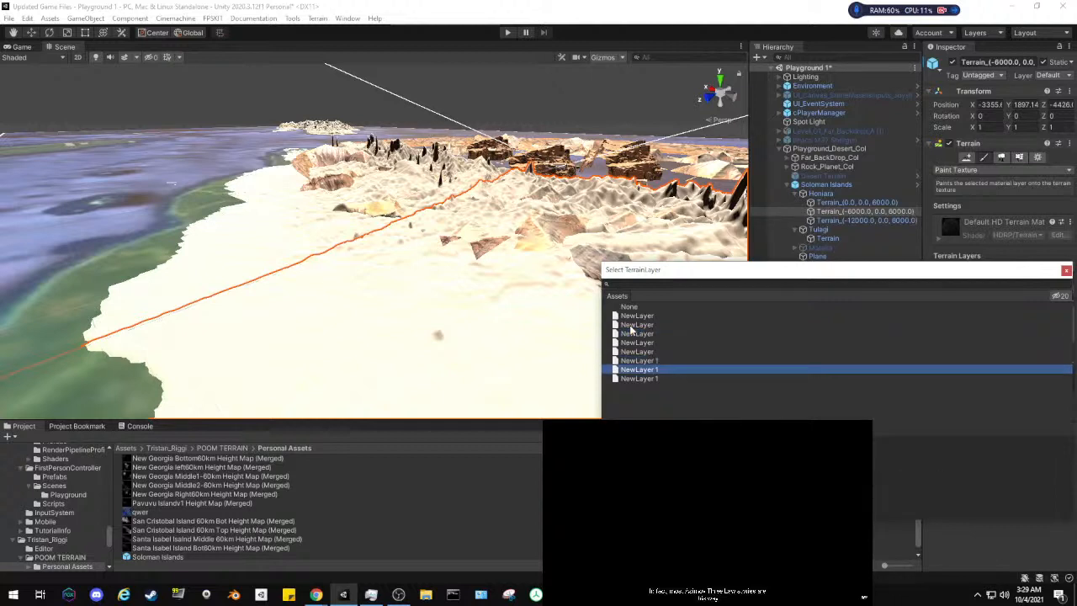
{"action": "key", "text": "Down"}
{"action": "key", "text": "Up"}
{"action": "key", "text": "Up"}
{"action": "key", "text": "Up"}
{"action": "key", "text": "Down"}
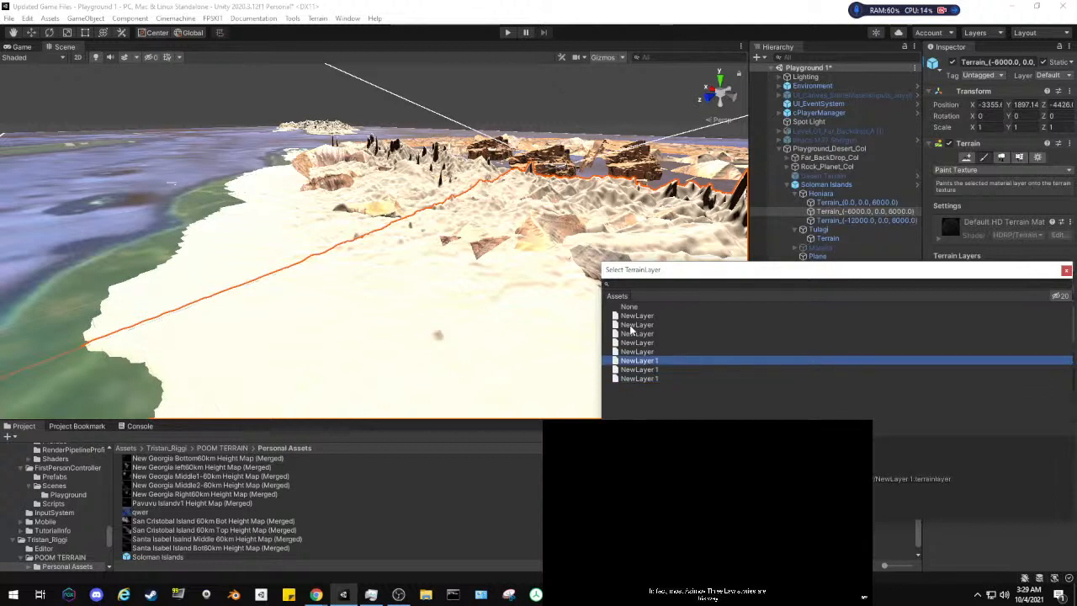
{"action": "key", "text": "Up"}
{"action": "key", "text": "Up"}
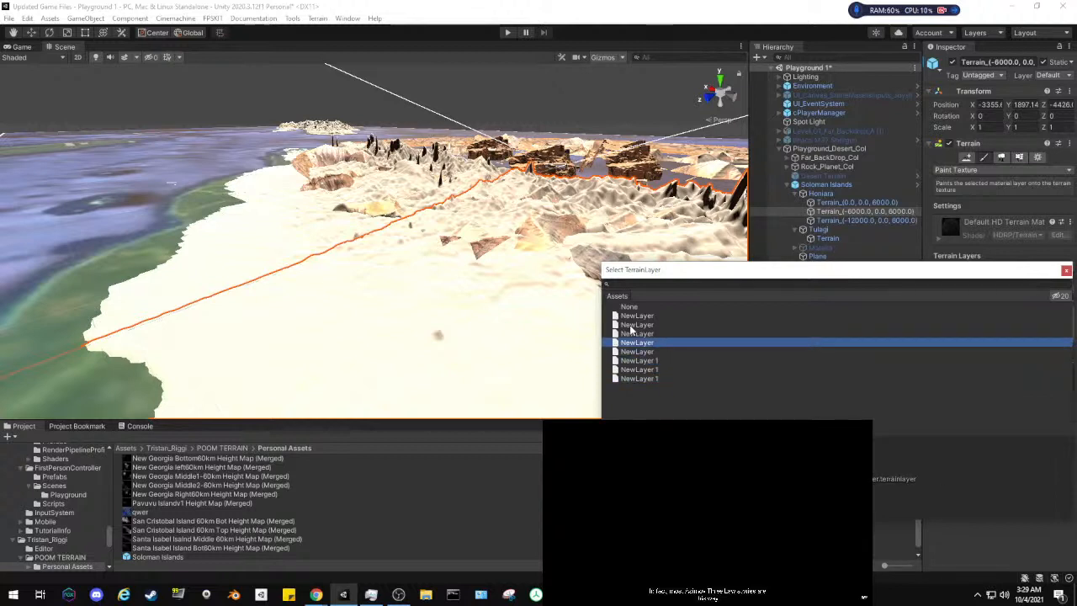
{"action": "key", "text": "Up"}
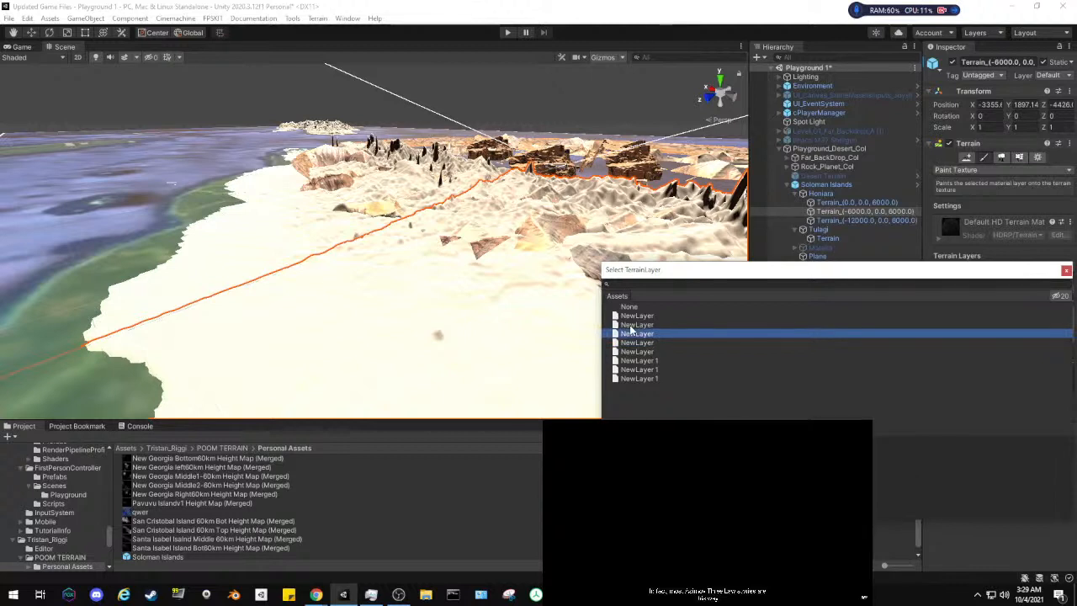
{"action": "key", "text": "Return"}
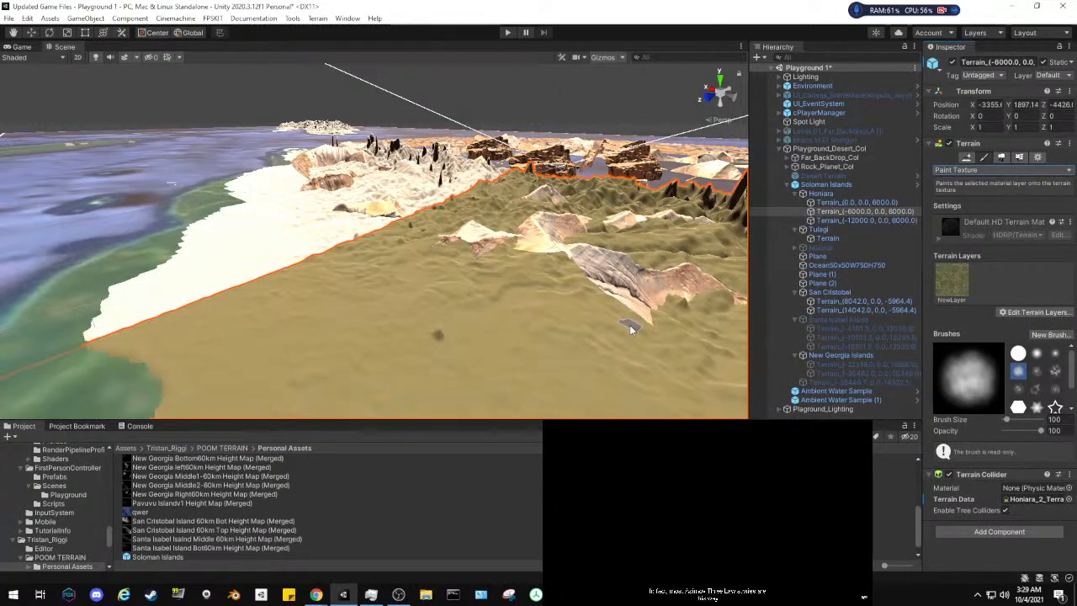
Locate the asset of the terrain layer just added and rename it as Grass
{"action": "left_click", "coordinate": [954, 283]}
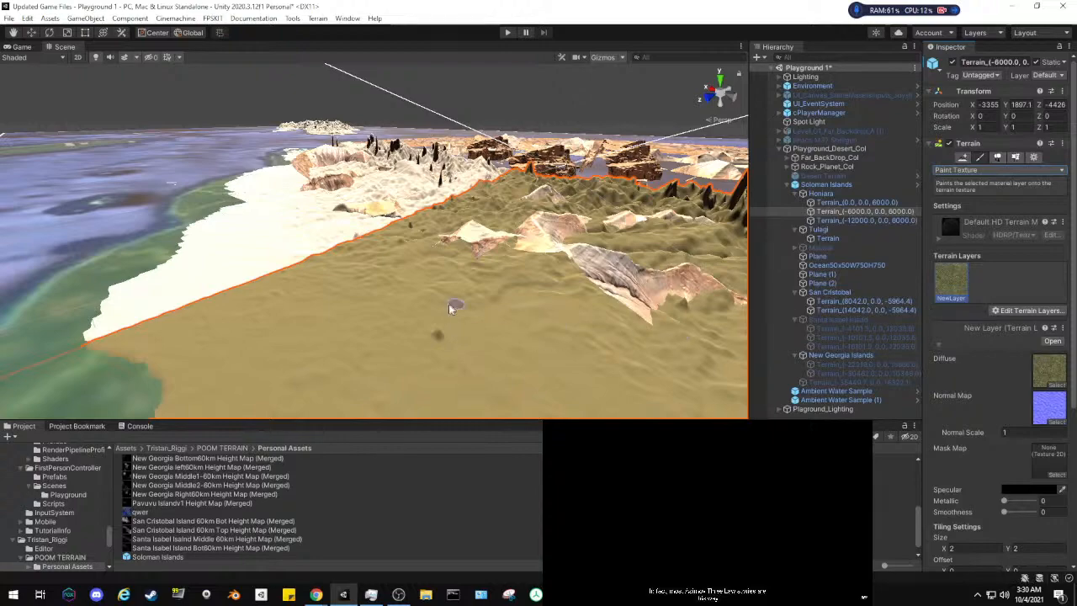
{"action": "left_click_drag", "start_coordinate": [440, 303], "coordinate": [319, 299], "text": "alt"}
{"action": "scroll", "coordinate": [311, 298], "scroll_direction": "up", "scroll_amount": 10}
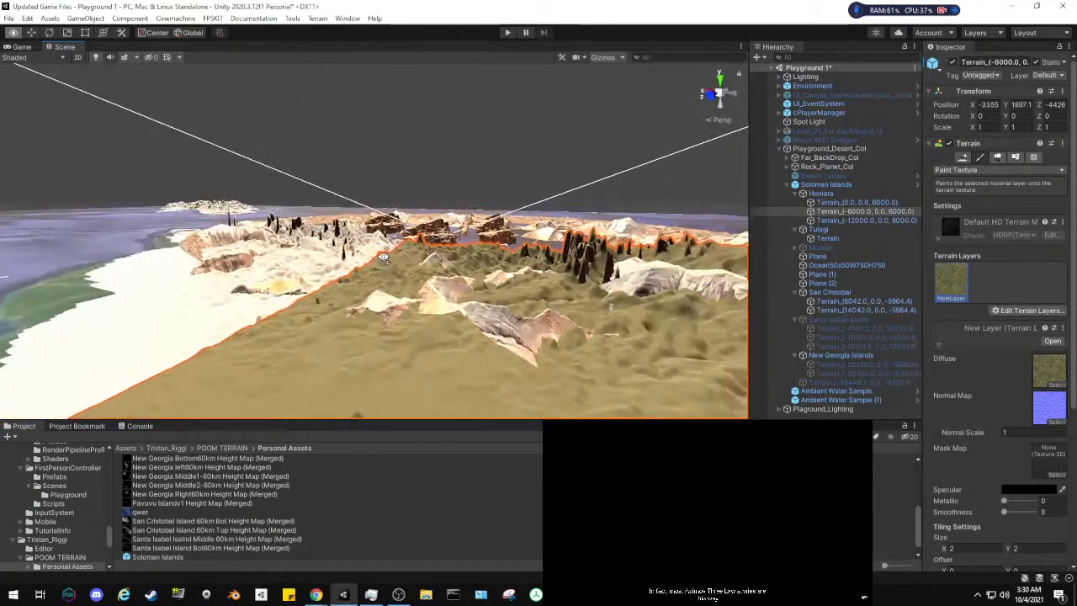
{"action": "scroll", "coordinate": [307, 298], "scroll_direction": "up", "scroll_amount": 10}
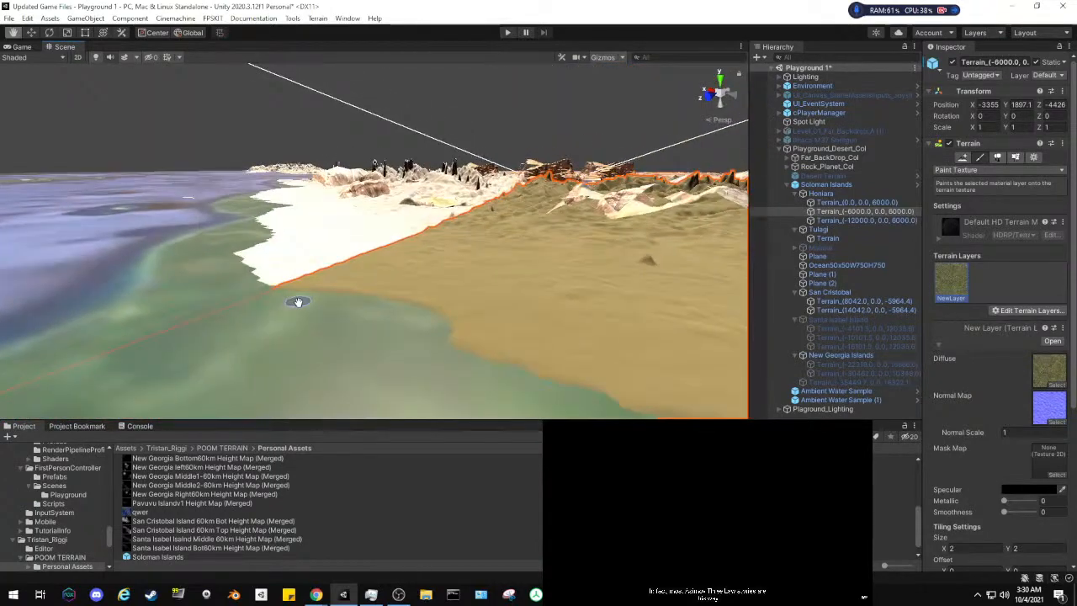
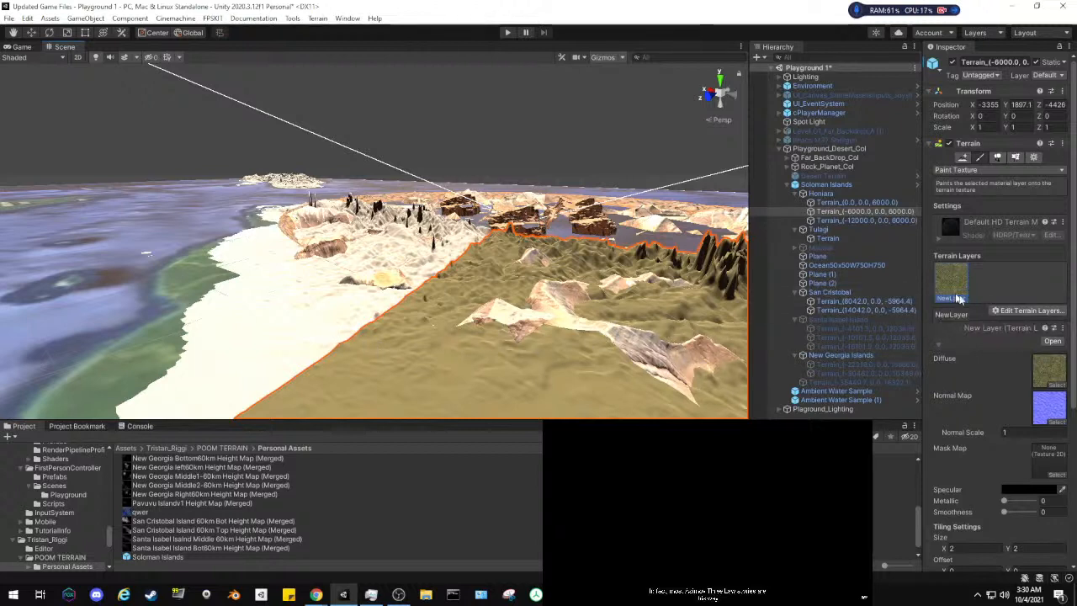
{"action": "left_click", "coordinate": [1047, 342]}
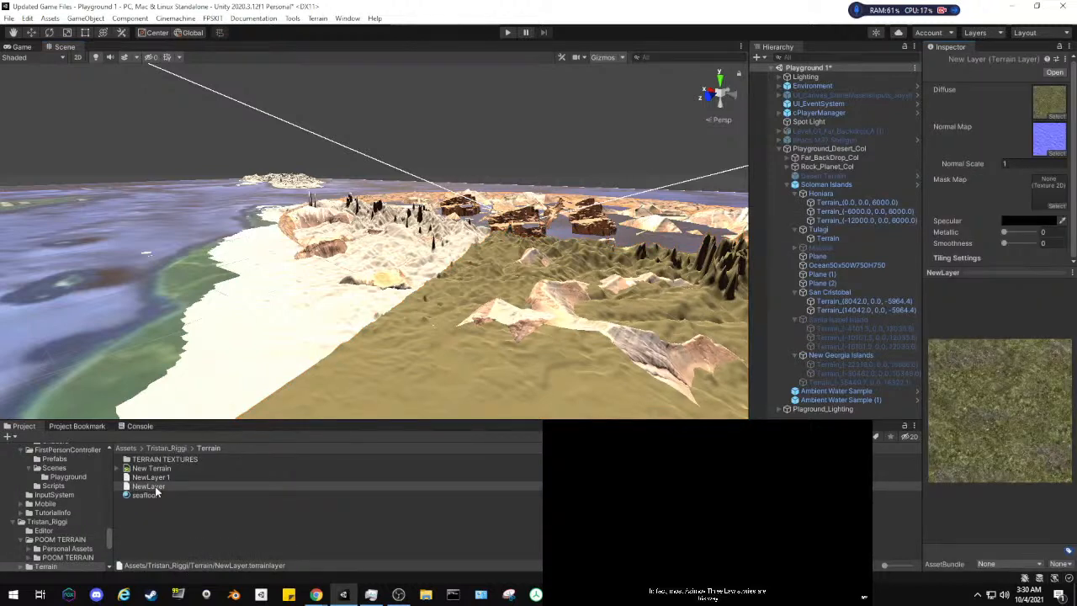
{"action": "left_click", "coordinate": [152, 487]}
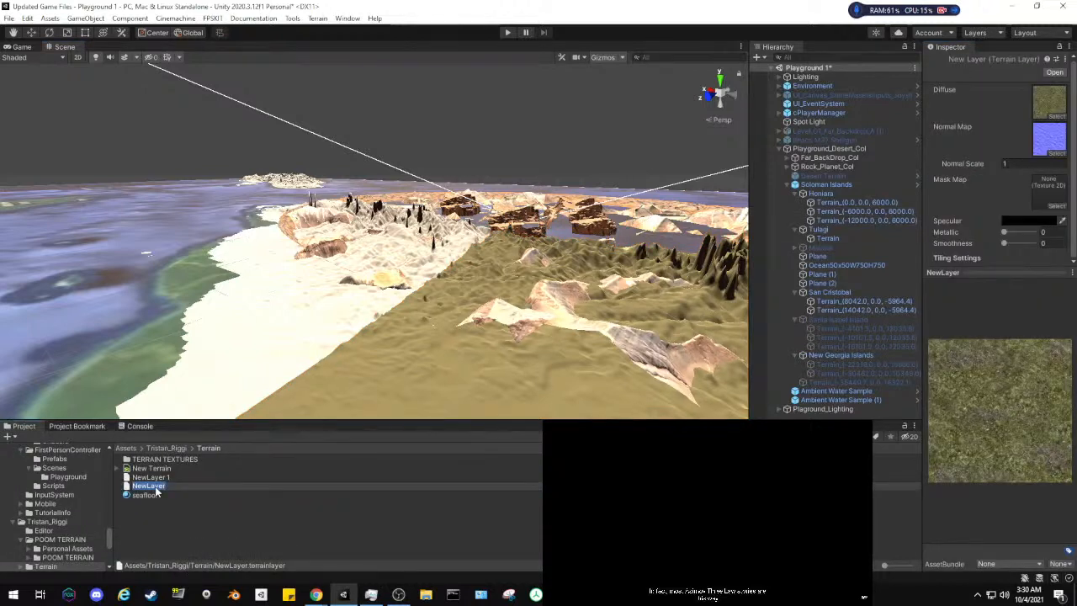
{"action": "type", "text": "Grass"}
{"action": "key", "text": "Return"}
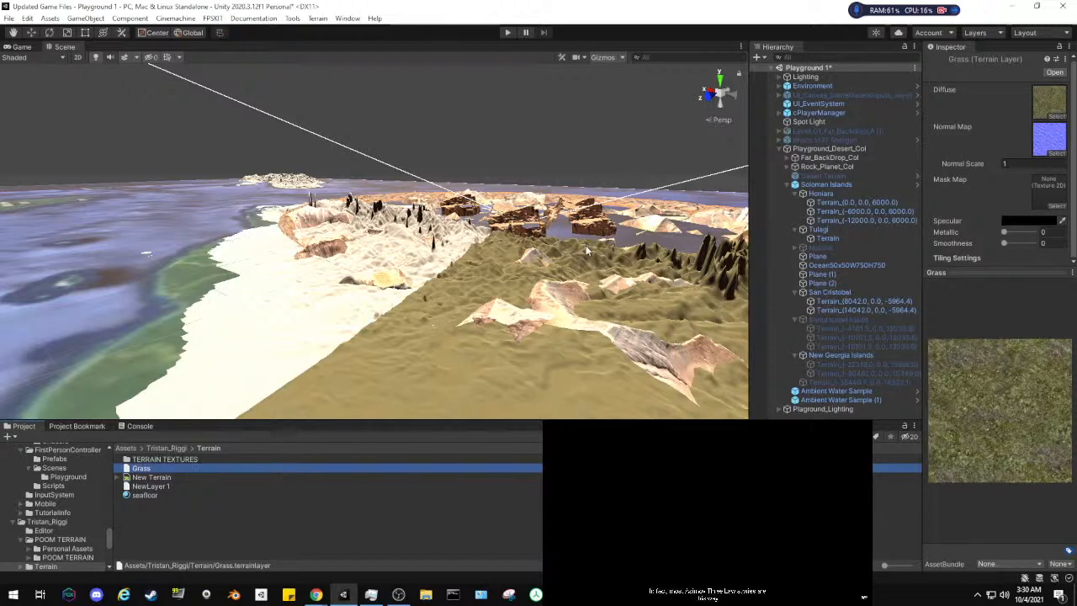
Add the Grass terrain layer to Honiara's neighbouring Terrain_(0.0, 0.0, 6000.0)
{"action": "key", "text": "w"}
{"action": "right_click_drag", "start_coordinate": [552, 286], "coordinate": [351, 297]}
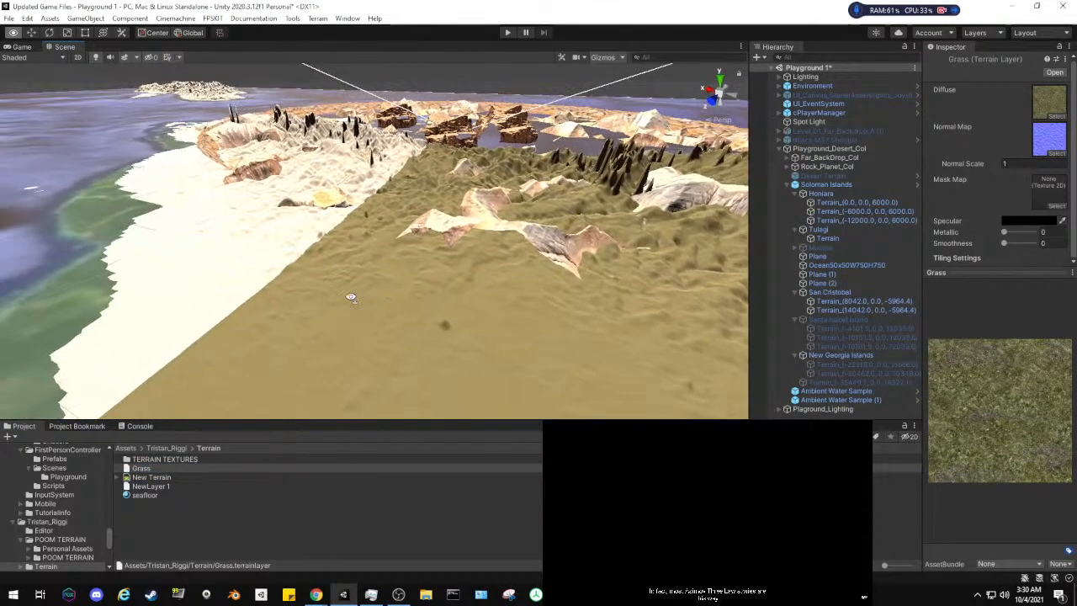
{"action": "left_click", "coordinate": [271, 263]}
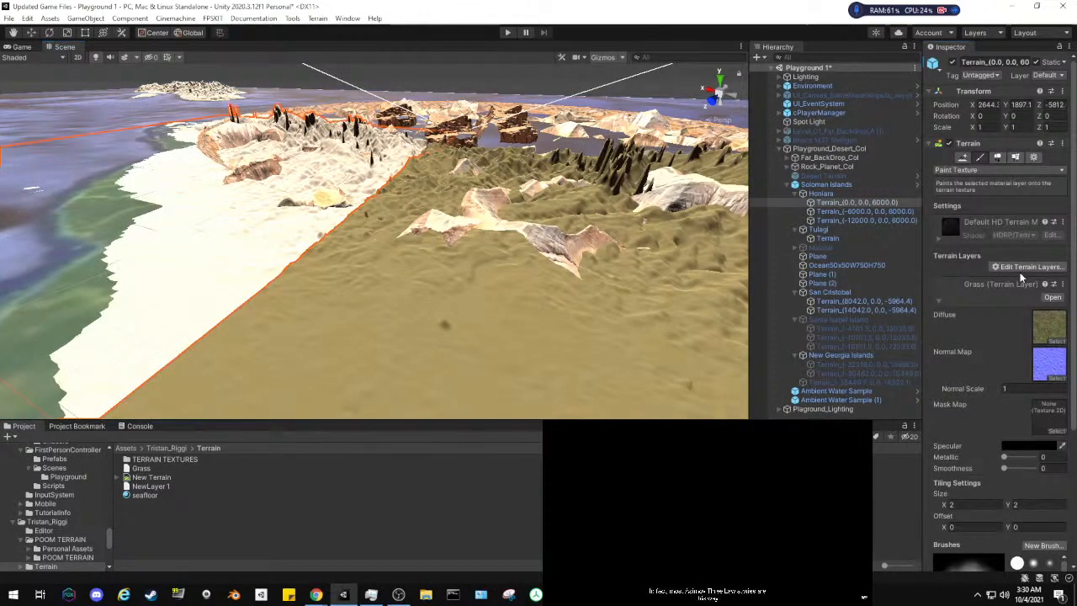
{"action": "left_click", "coordinate": [1014, 268]}
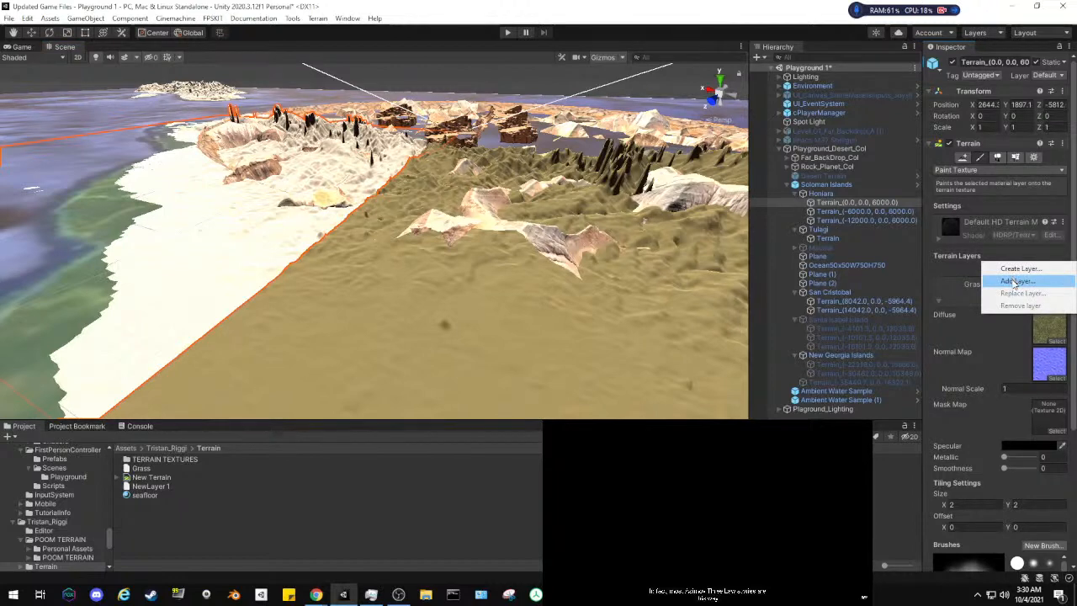
{"action": "left_click", "coordinate": [1015, 281]}
{"action": "left_click", "coordinate": [627, 317]}
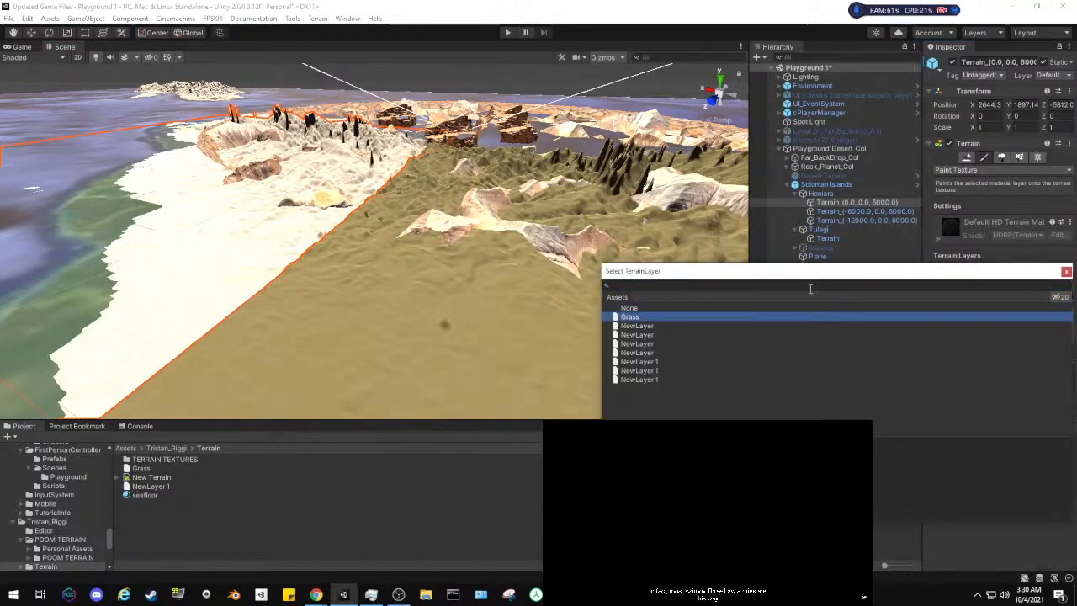
{"action": "left_click", "coordinate": [1066, 272]}
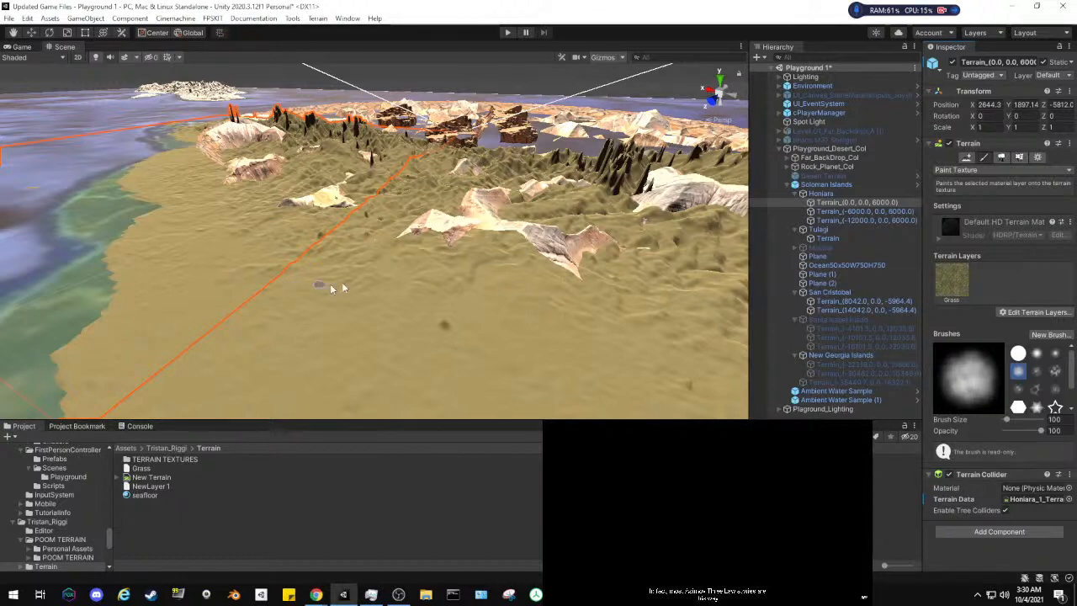
Select Honiara's Terrain_(-12000.0, 0.0, 6000.0) and bring its untextured surface into view in the scene
{"action": "right_click_drag", "start_coordinate": [331, 286], "coordinate": [160, 244]}
{"action": "right_click_drag", "start_coordinate": [337, 241], "coordinate": [438, 238]}
{"action": "middle_click_drag", "start_coordinate": [438, 238], "coordinate": [529, 227]}
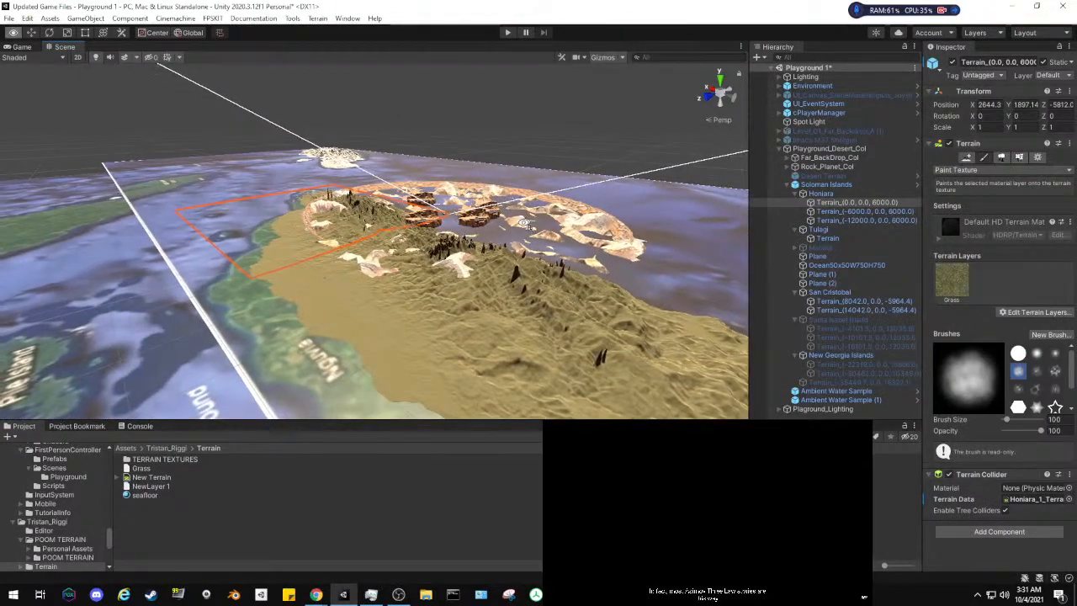
{"action": "right_click_drag", "start_coordinate": [529, 226], "coordinate": [435, 254]}
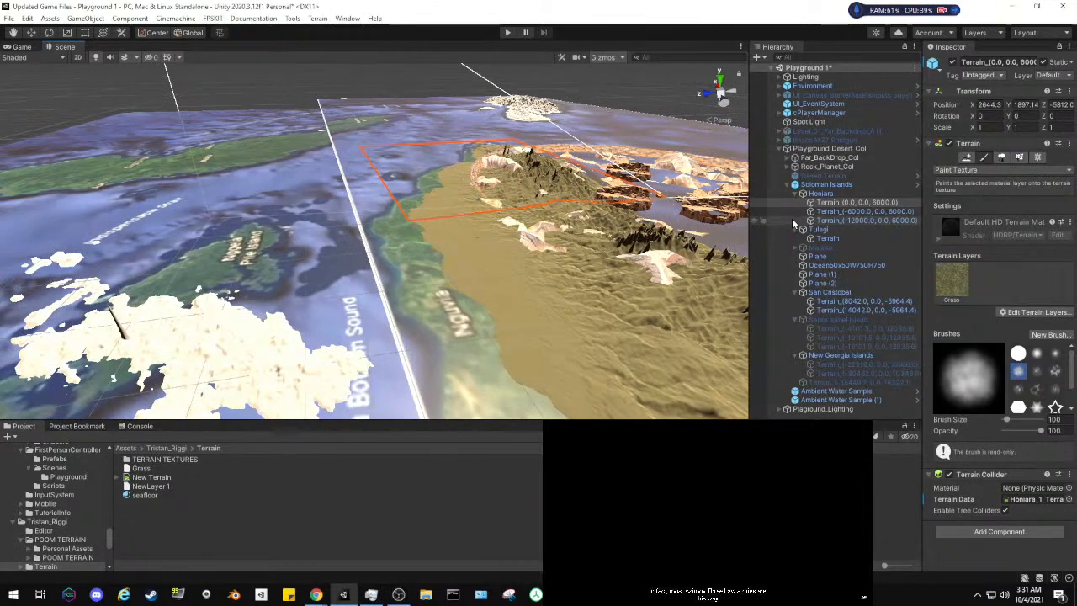
{"action": "left_click", "coordinate": [858, 221]}
{"action": "left_click_drag", "start_coordinate": [621, 242], "coordinate": [741, 236], "text": "alt"}
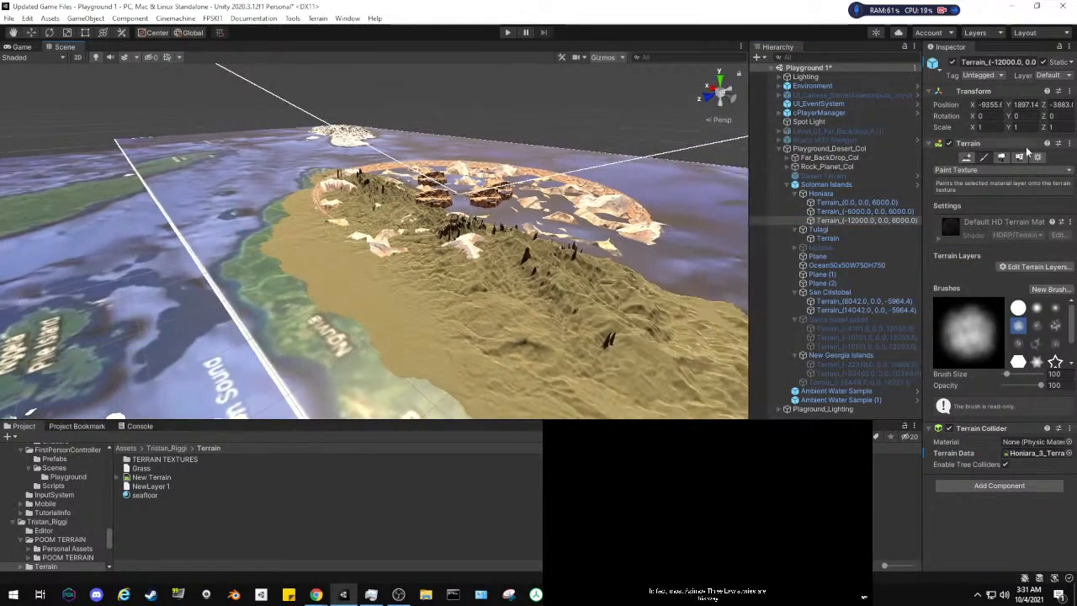
{"action": "left_click", "coordinate": [968, 158]}
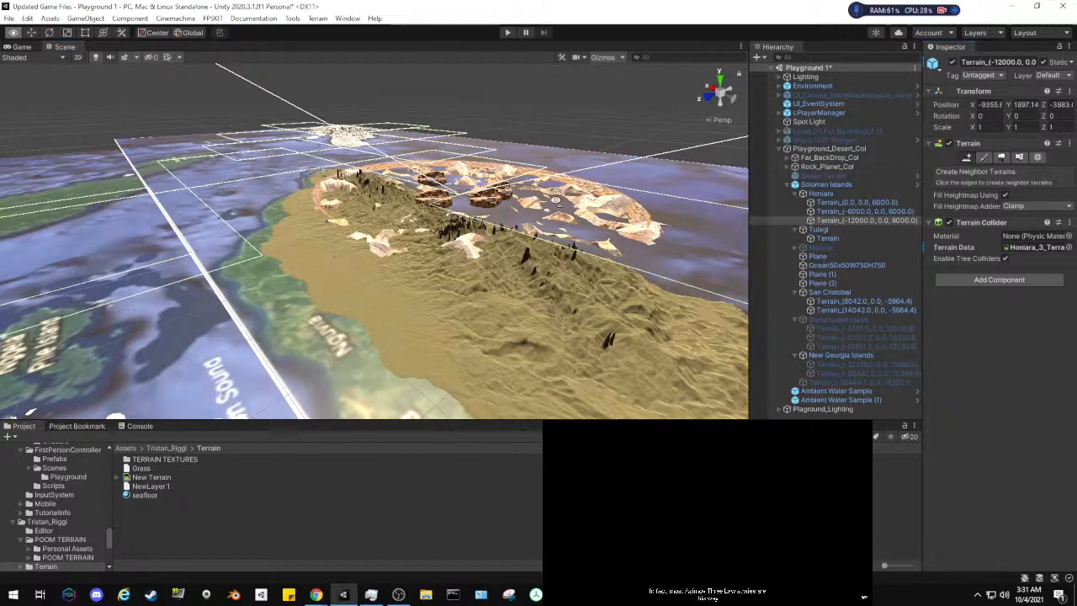
{"action": "left_click_drag", "start_coordinate": [560, 205], "coordinate": [488, 157], "text": "alt"}
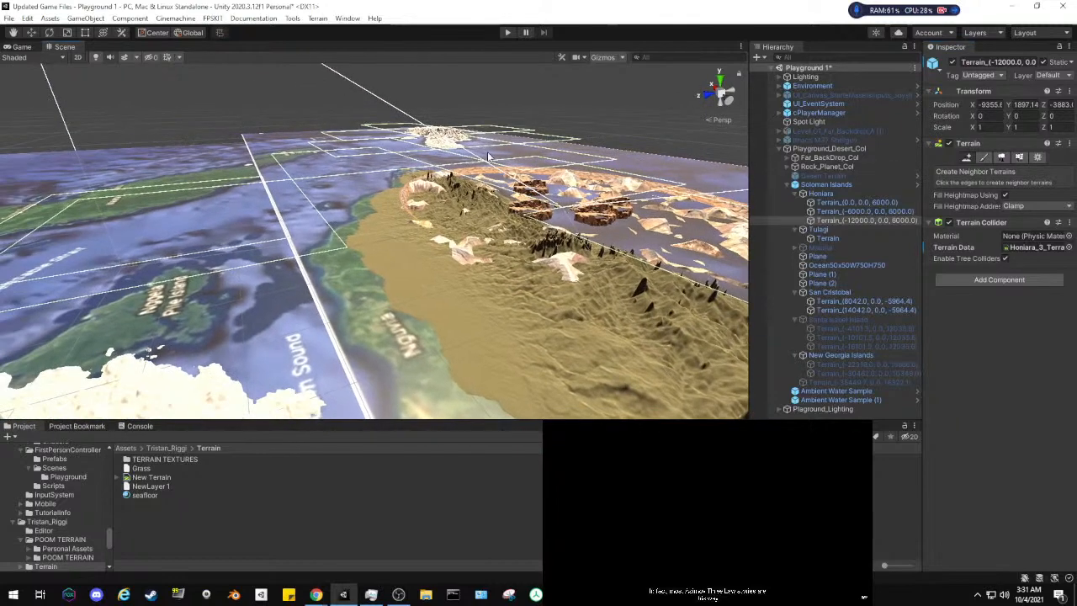
{"action": "double_click", "coordinate": [832, 221]}
{"action": "key", "text": "w"}
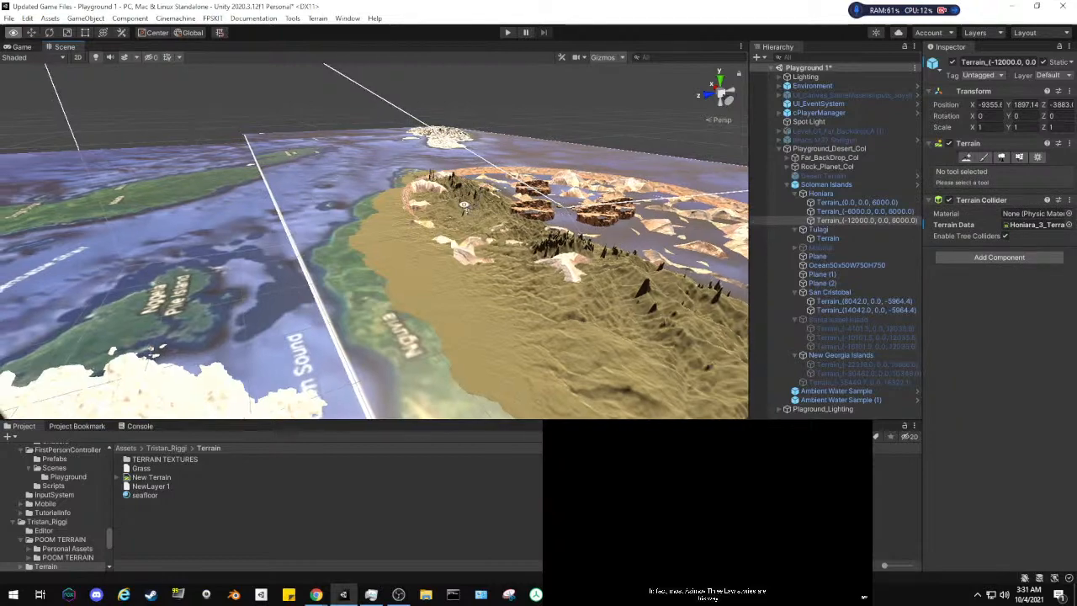
{"action": "left_click_drag", "start_coordinate": [379, 219], "coordinate": [319, 202], "text": "alt"}
{"action": "right_click_drag", "start_coordinate": [318, 202], "coordinate": [772, 269]}
Set Honiara's Terrain_(-12000.0, 0.0, 6000.0) to texture painting and add the Grass terrain layer to it
{"action": "left_click", "coordinate": [982, 158]}
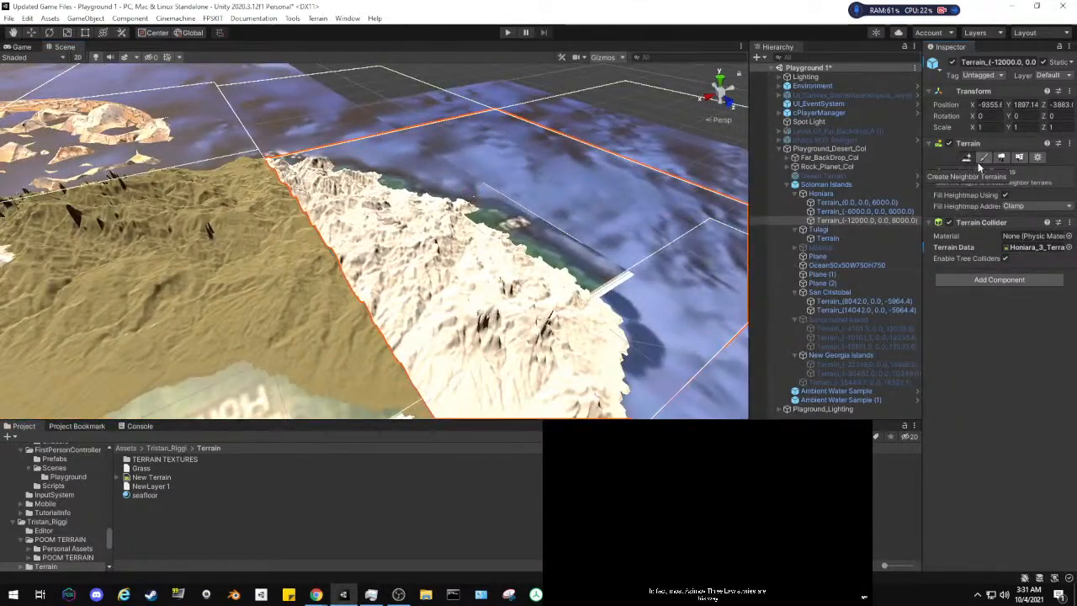
{"action": "left_click", "coordinate": [1020, 266]}
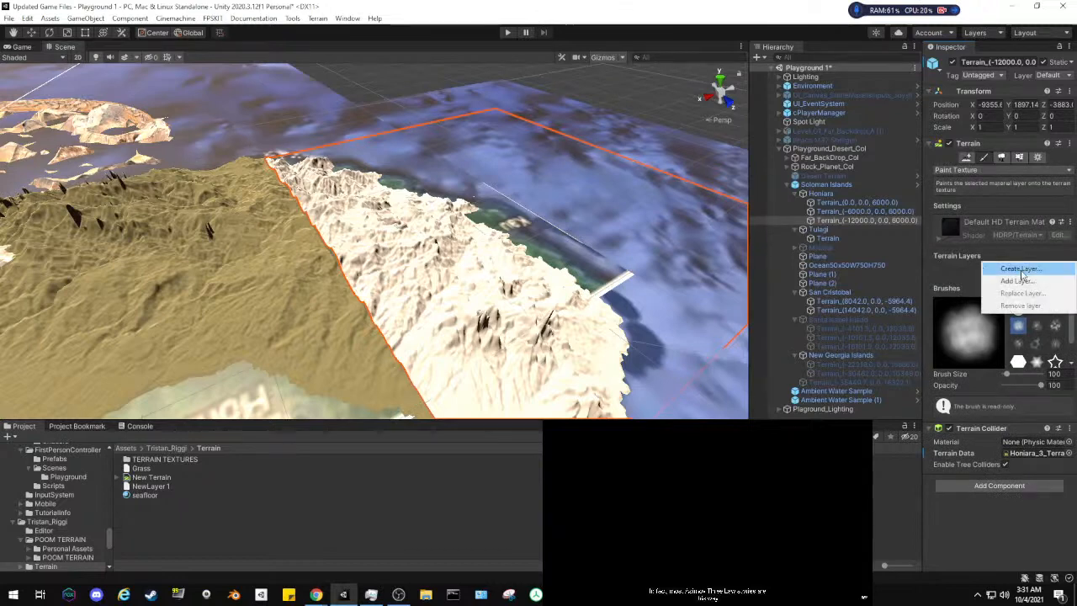
{"action": "left_click", "coordinate": [1019, 282]}
{"action": "left_click", "coordinate": [630, 315]}
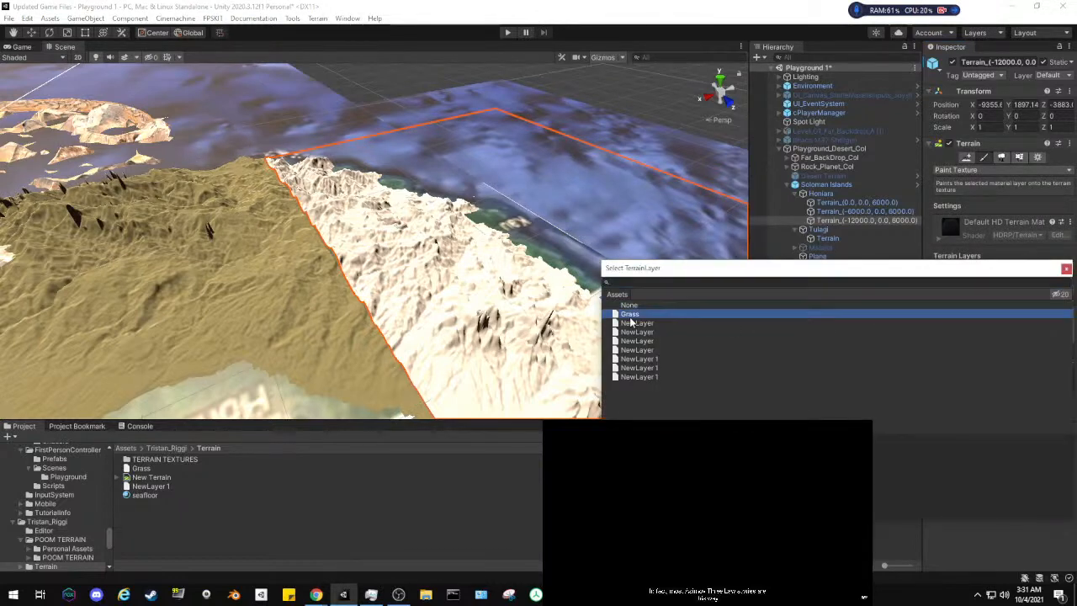
{"action": "left_click", "coordinate": [1066, 268]}
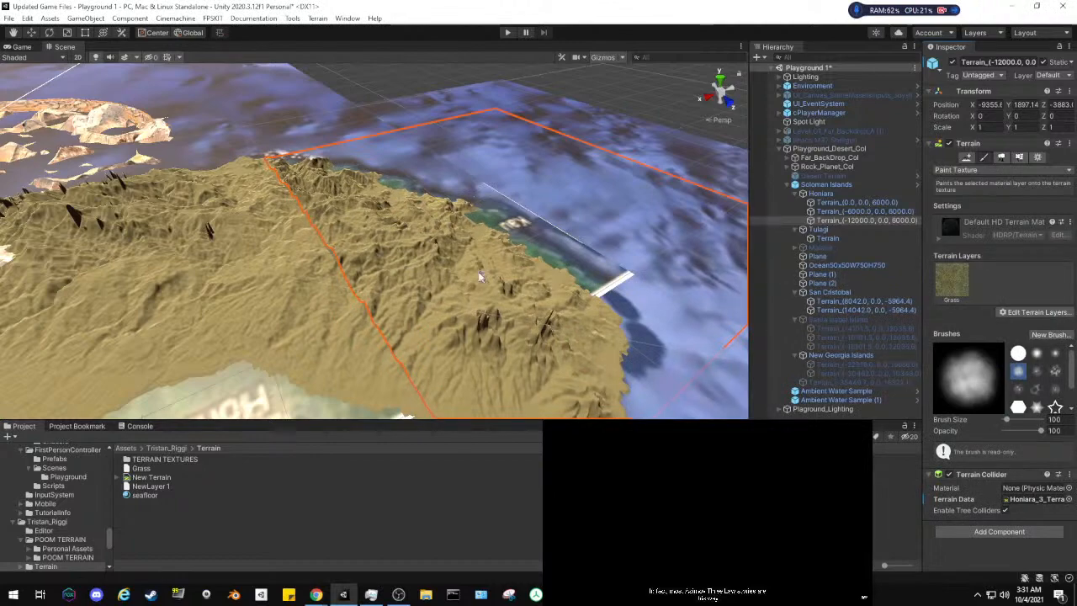
Examine the Honiara terrains with their Grass texture along the coast and inspect the nearby Tulagi terrain against the map
{"action": "right_click_drag", "start_coordinate": [364, 268], "coordinate": [365, 220]}
{"action": "middle_click_drag", "start_coordinate": [365, 221], "coordinate": [276, 250]}
{"action": "scroll", "coordinate": [276, 250], "scroll_direction": "down", "scroll_amount": 2}
{"action": "right_click_drag", "start_coordinate": [427, 208], "coordinate": [277, 197]}
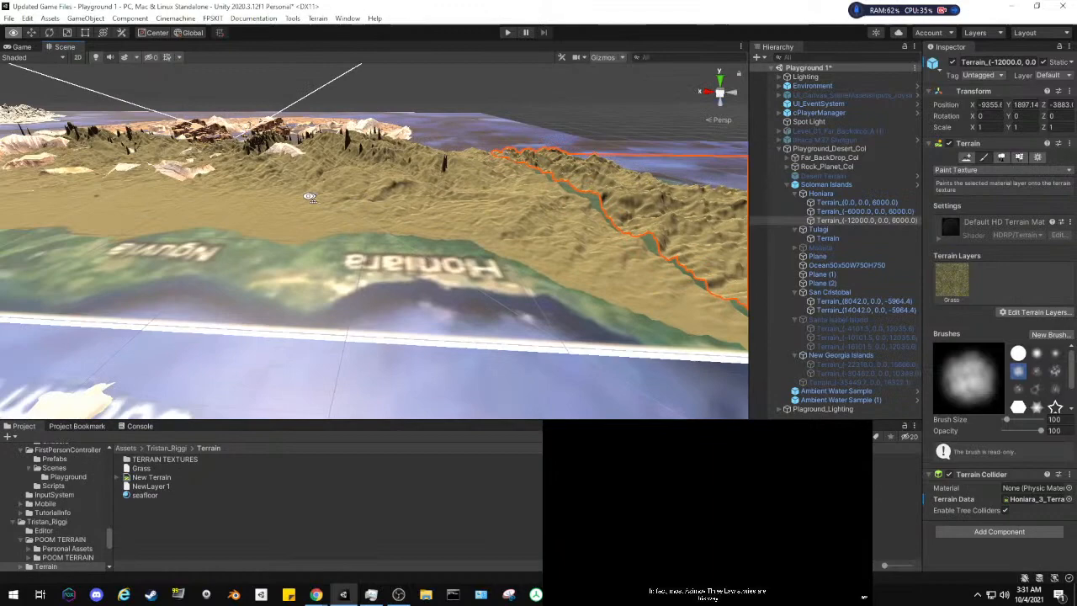
{"action": "middle_click_drag", "start_coordinate": [457, 197], "coordinate": [427, 188]}
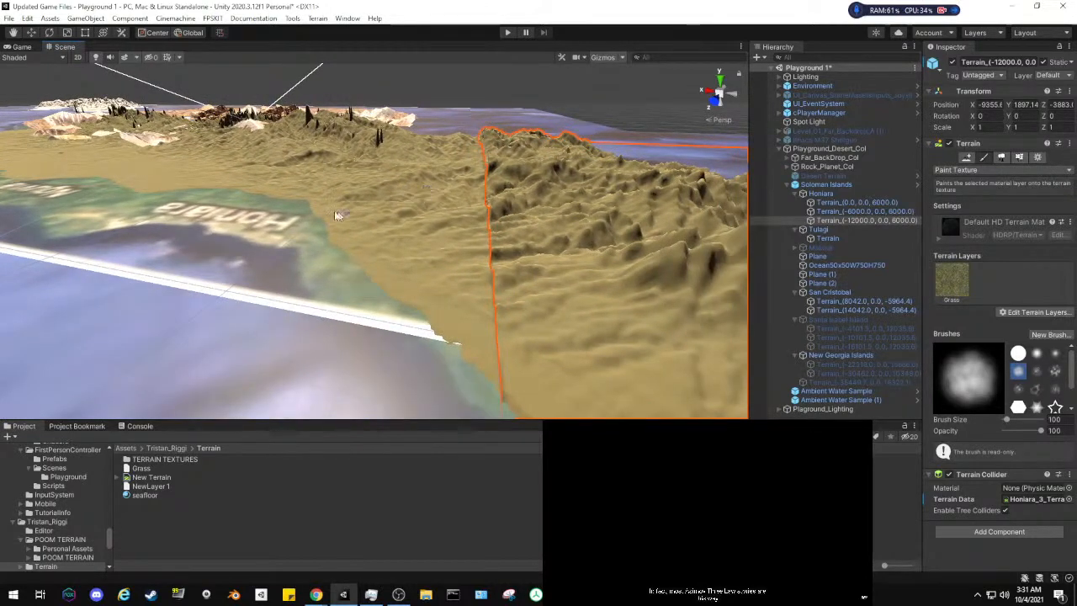
{"action": "mouse_move", "coordinate": [337, 215]}
{"action": "middle_mouse_down"}
{"action": "mouse_move", "coordinate": [253, 198]}
{"action": "mouse_move", "coordinate": [343, 213]}
{"action": "middle_mouse_up"}
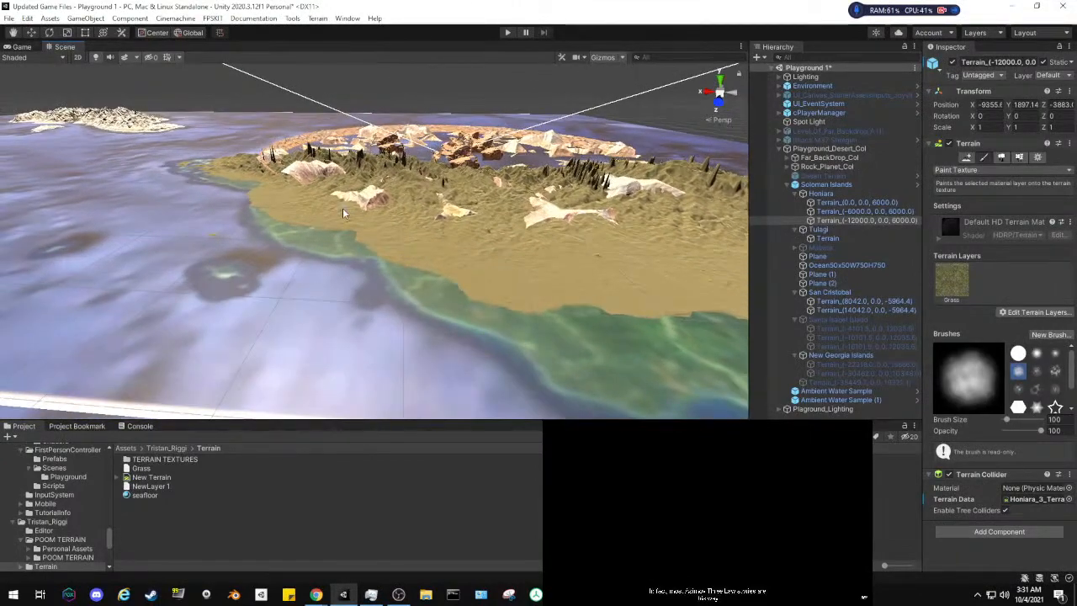
{"action": "right_click_drag", "start_coordinate": [475, 214], "coordinate": [505, 210]}
{"action": "right_click_drag", "start_coordinate": [434, 250], "coordinate": [446, 224]}
{"action": "middle_click_drag", "start_coordinate": [534, 253], "coordinate": [482, 241]}
{"action": "right_click_drag", "start_coordinate": [382, 246], "coordinate": [515, 279]}
{"action": "key", "text": "s"}
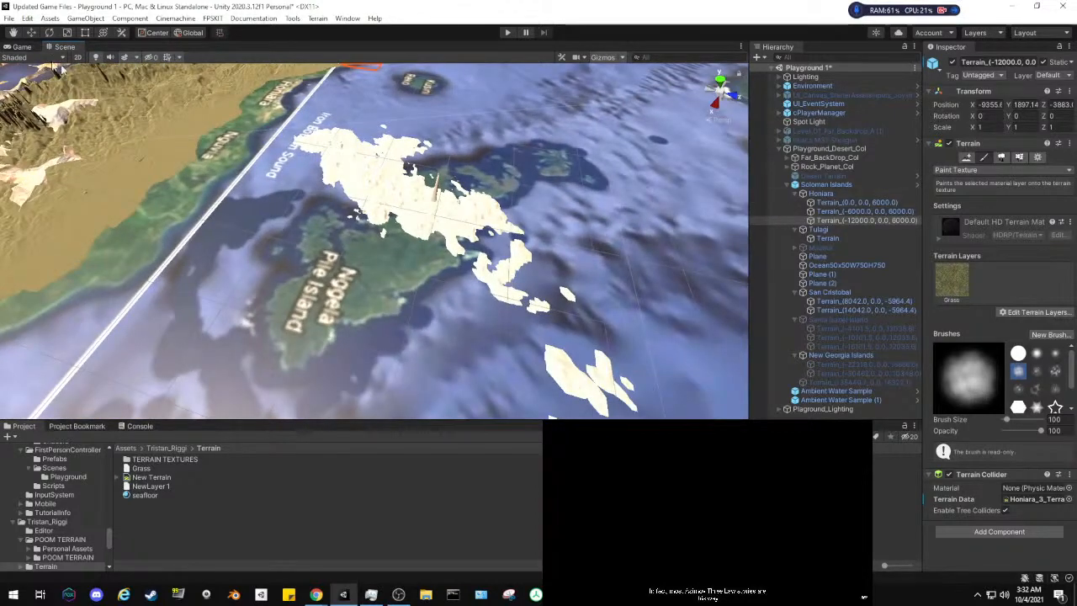
Save the Playground 1 scene
{"action": "left_click", "coordinate": [8, 17]}
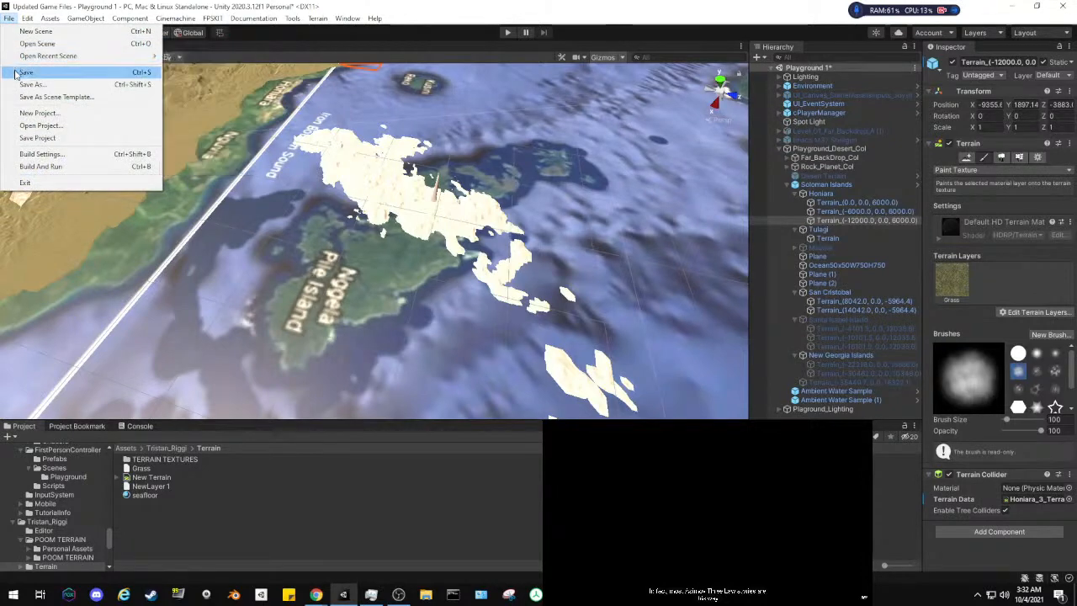
{"action": "left_click", "coordinate": [42, 72]}
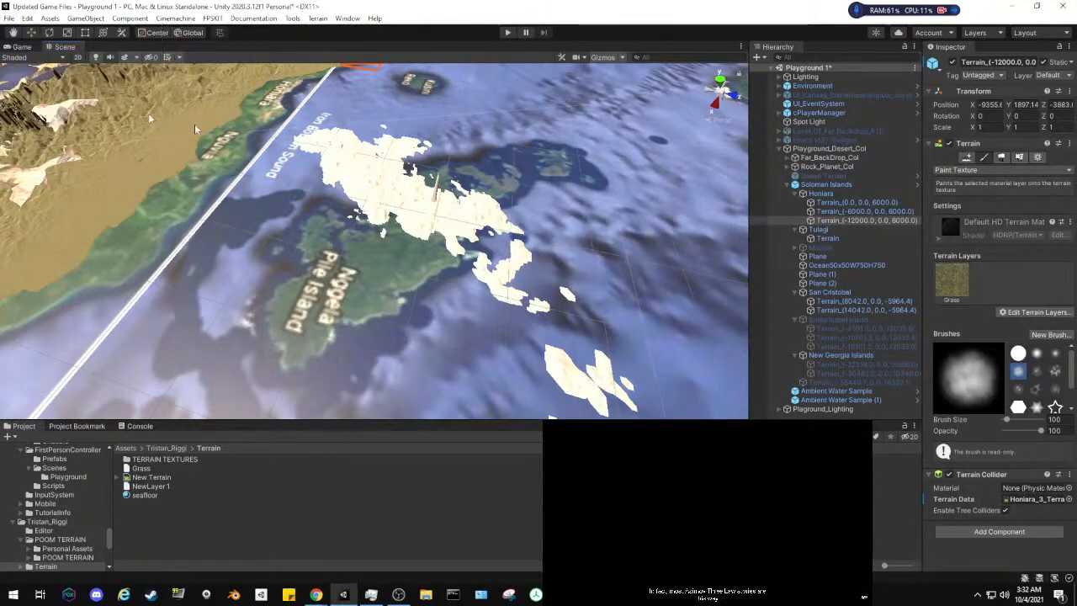
Try to rotate Tulagi's Terrain freehand about its vertical axis over the map, and undo the rotation
{"action": "left_click", "coordinate": [810, 230]}
{"action": "left_click", "coordinate": [812, 239]}
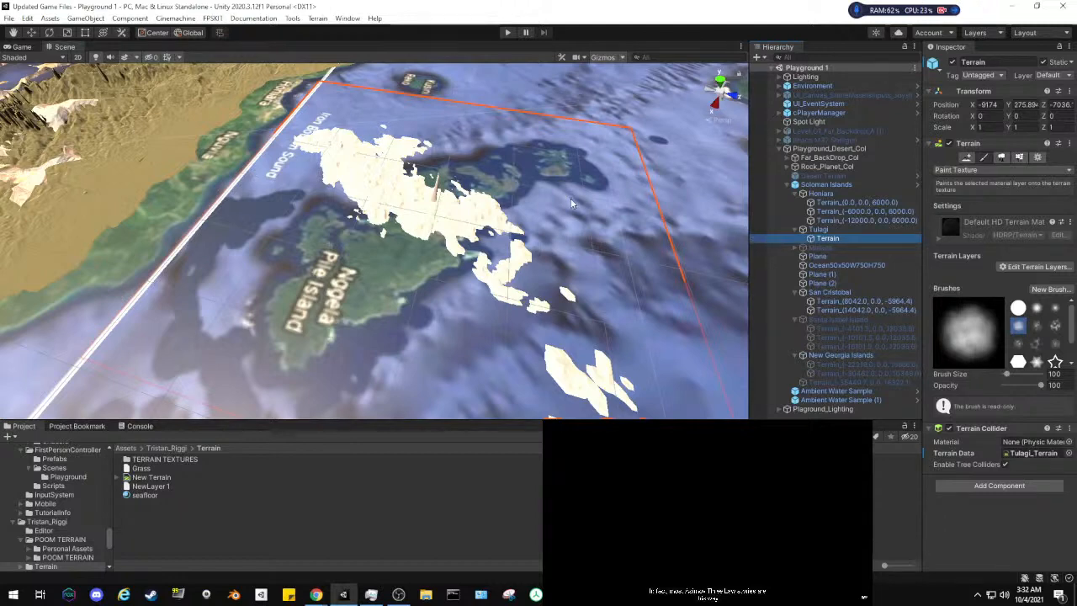
{"action": "left_click_drag", "start_coordinate": [570, 204], "coordinate": [346, 264], "text": "alt"}
{"action": "scroll", "coordinate": [445, 246], "scroll_direction": "down", "scroll_amount": 5}
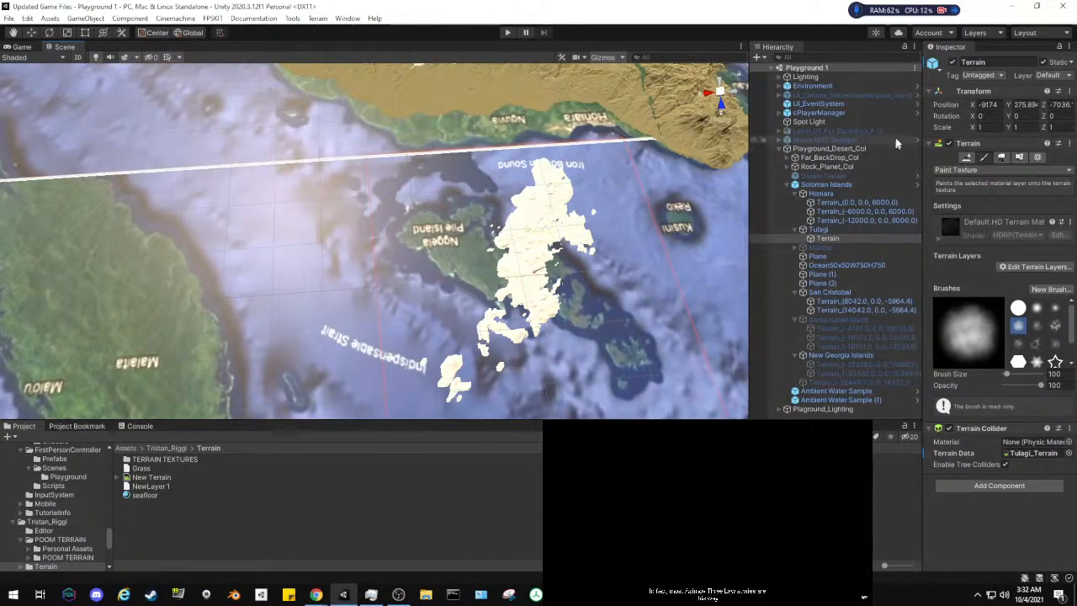
{"action": "key", "text": "e"}
{"action": "left_click_drag", "start_coordinate": [522, 310], "coordinate": [488, 307]}
{"action": "key", "text": "ctrl+z"}
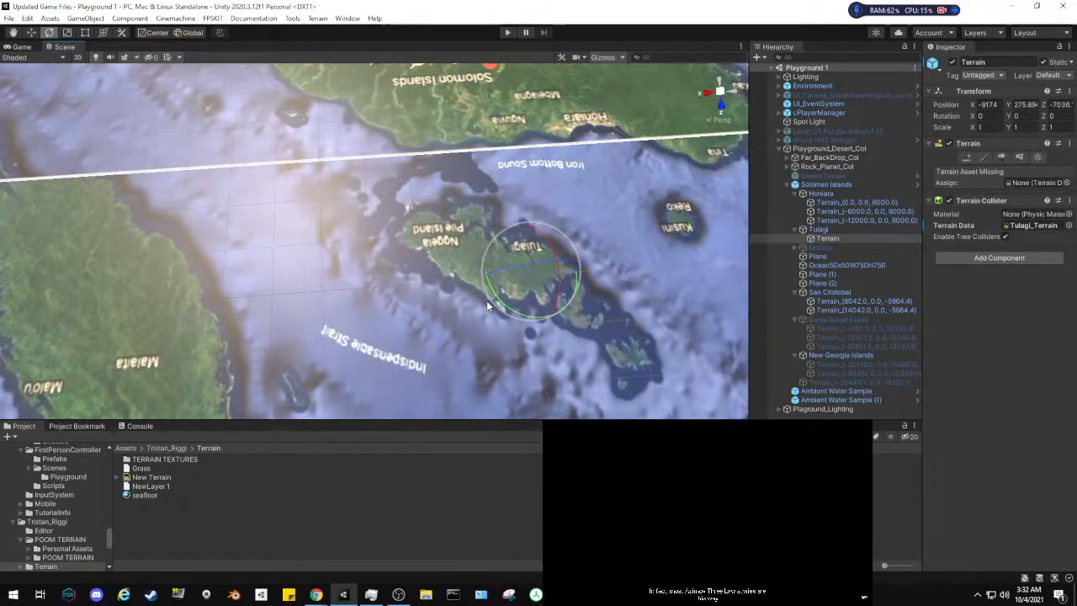
Assign the Tulagi_Terrain data asset to the Terrain component of Tulagi's Terrain
{"action": "right_click_drag", "start_coordinate": [486, 300], "coordinate": [570, 306]}
{"action": "key", "text": "w"}
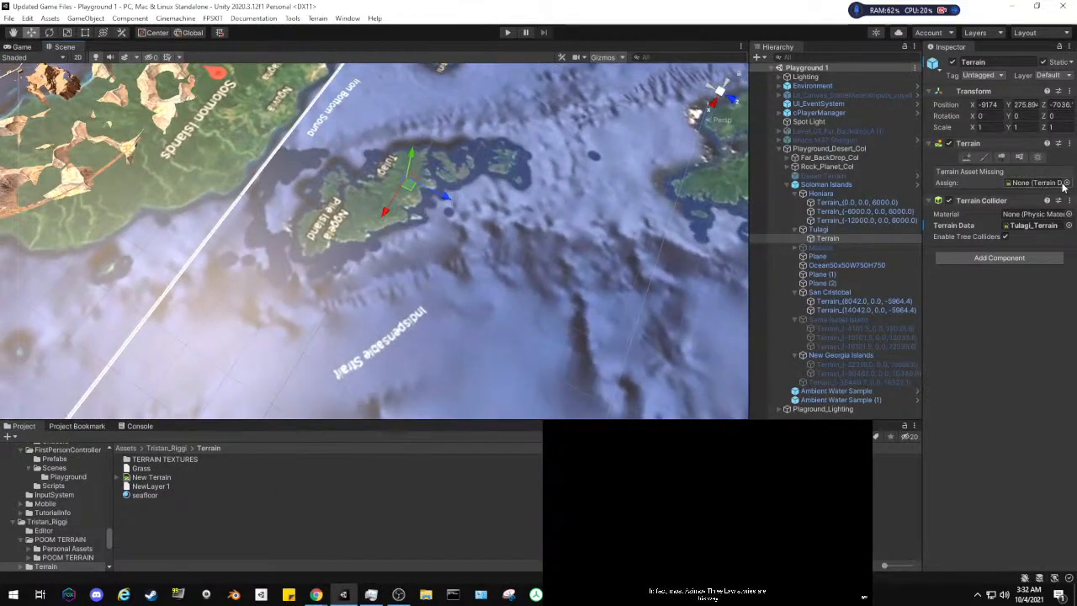
{"action": "left_click", "coordinate": [1066, 184]}
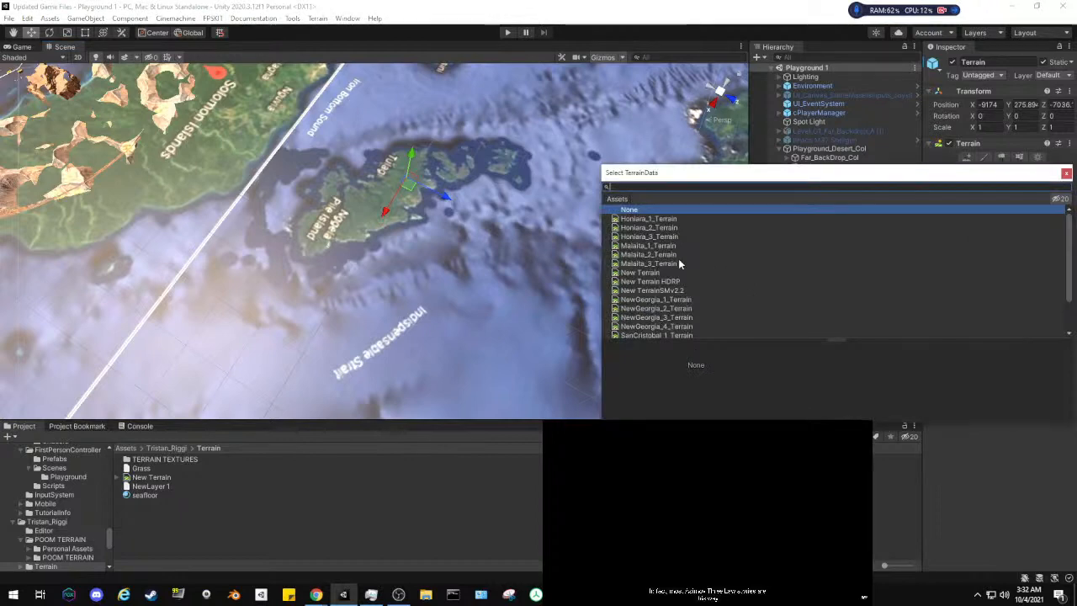
{"action": "scroll", "coordinate": [656, 288], "scroll_direction": "down", "scroll_amount": 2}
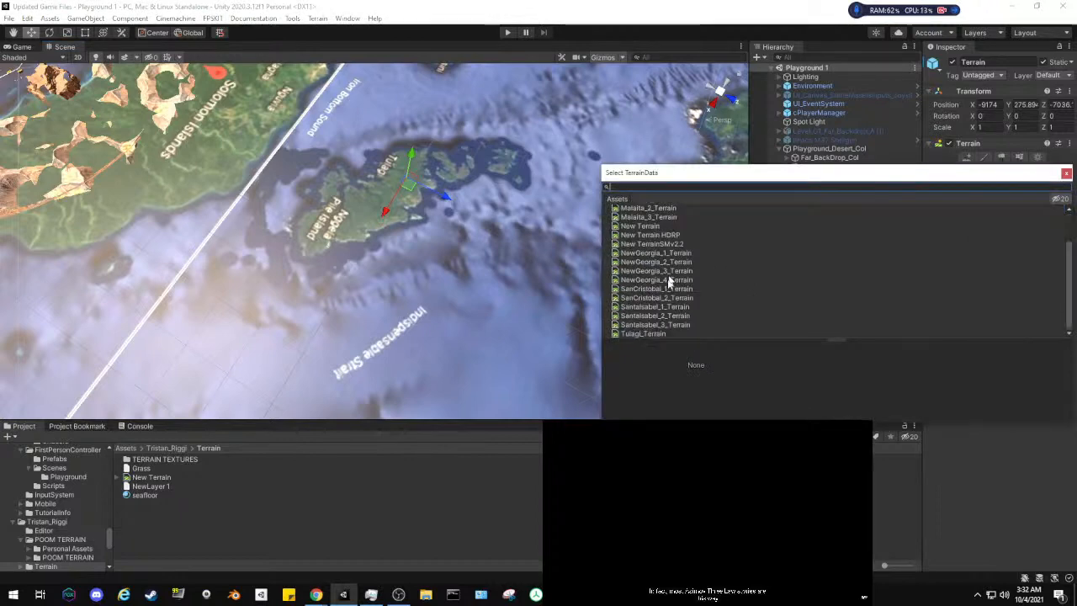
{"action": "left_click", "coordinate": [639, 334]}
{"action": "left_click", "coordinate": [1066, 174]}
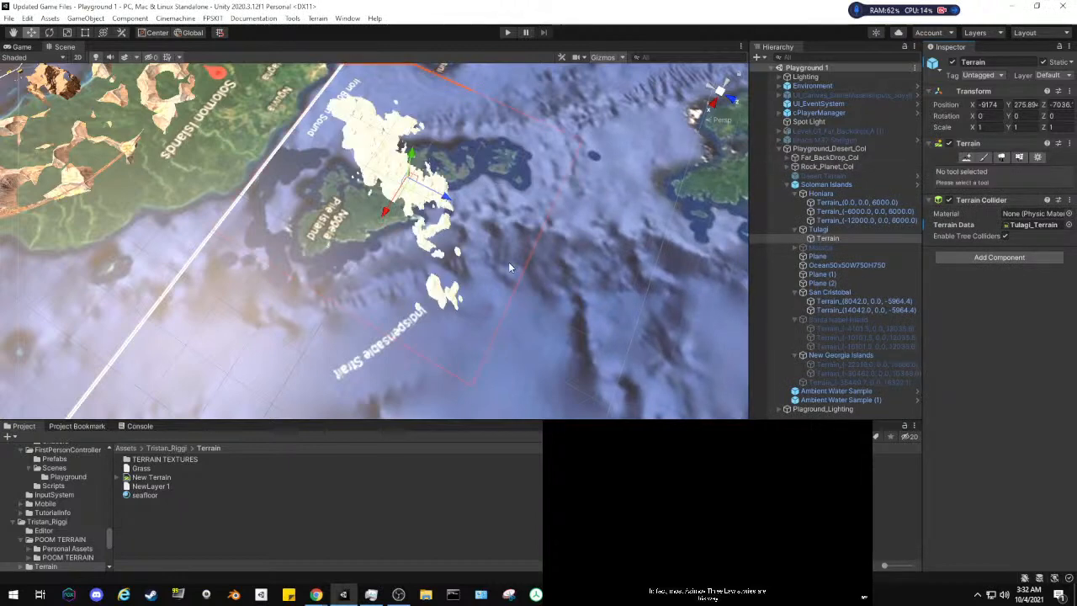
Switch the transform handles to pivot and local orientation and set the Y rotation of Tulagi's Terrain to 180
{"action": "right_click_drag", "start_coordinate": [547, 282], "coordinate": [364, 129]}
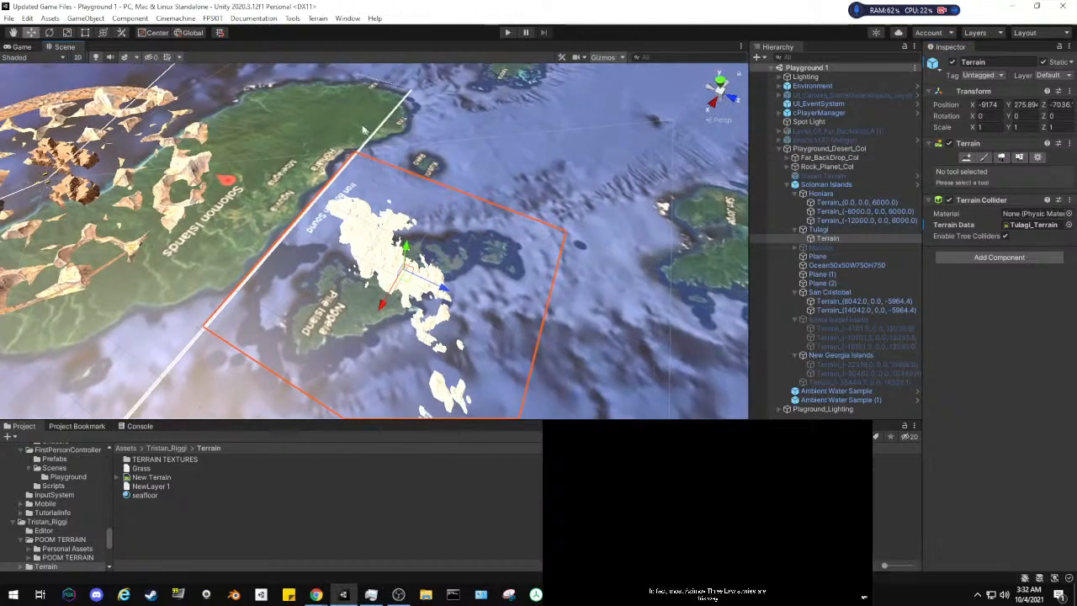
{"action": "left_click", "coordinate": [190, 32]}
{"action": "left_click", "coordinate": [164, 35]}
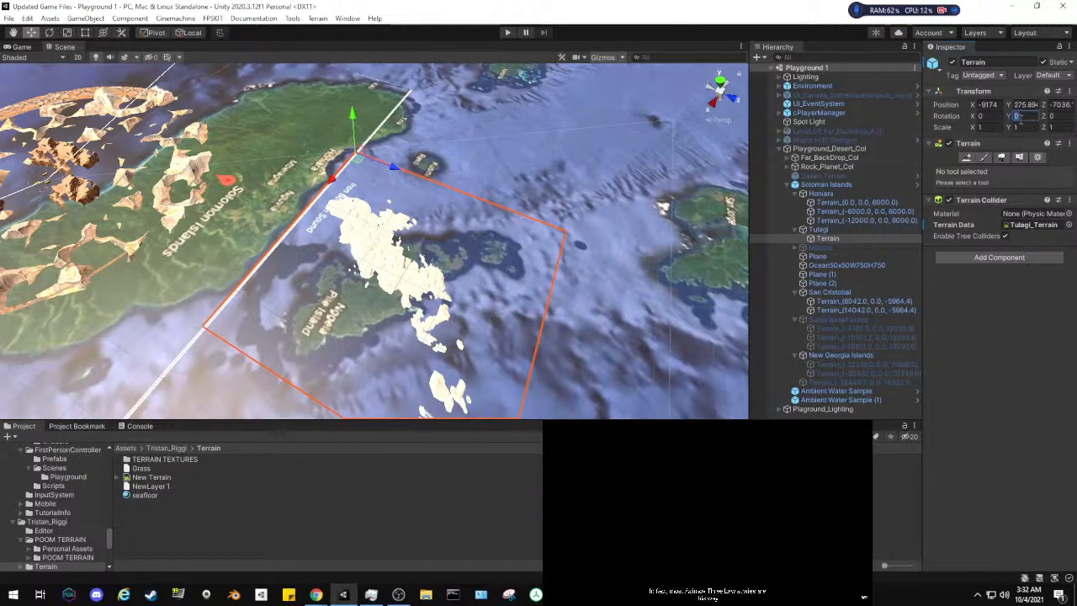
{"action": "type", "text": "180"}
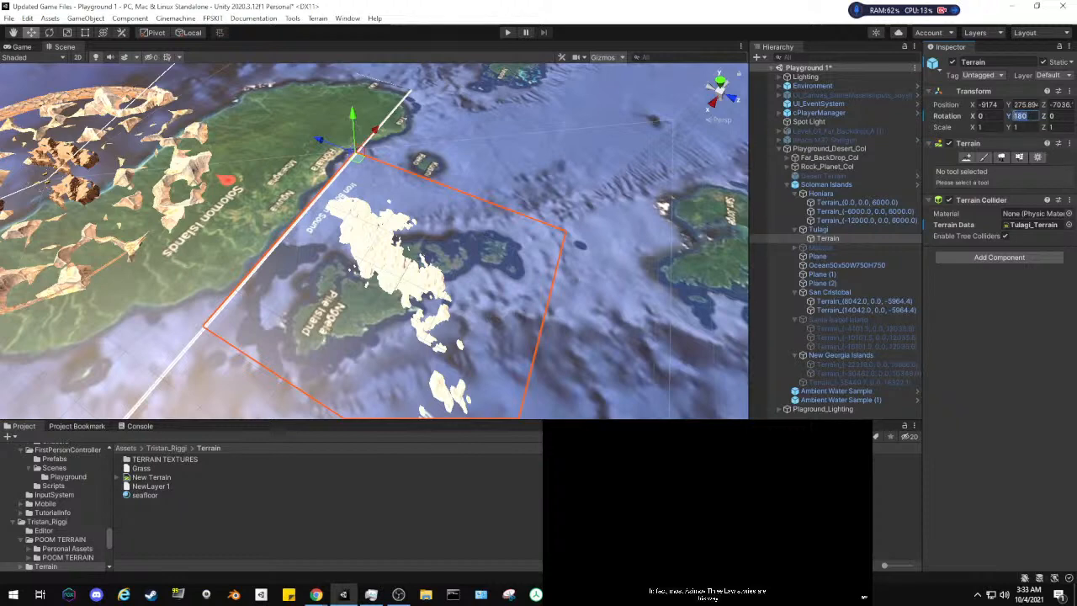
Try to rotate the parent Tulagi object about 12.8 degrees around Y with centered, global handles, and undo the rotation
{"action": "left_click", "coordinate": [818, 229]}
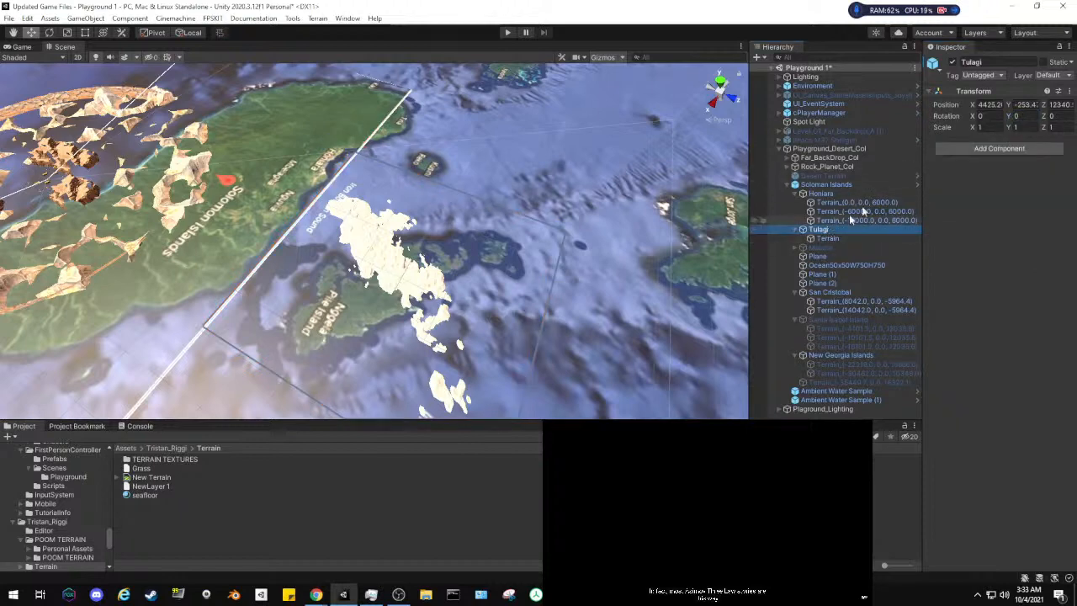
{"action": "scroll", "coordinate": [404, 257], "scroll_direction": "up", "scroll_amount": 3}
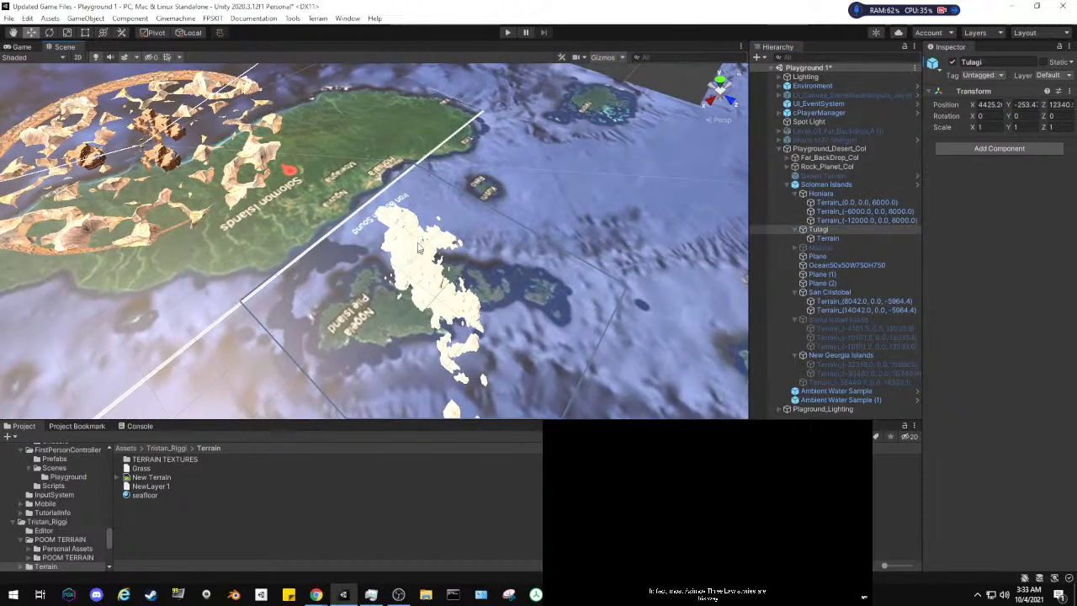
{"action": "scroll", "coordinate": [418, 248], "scroll_direction": "up", "scroll_amount": 3}
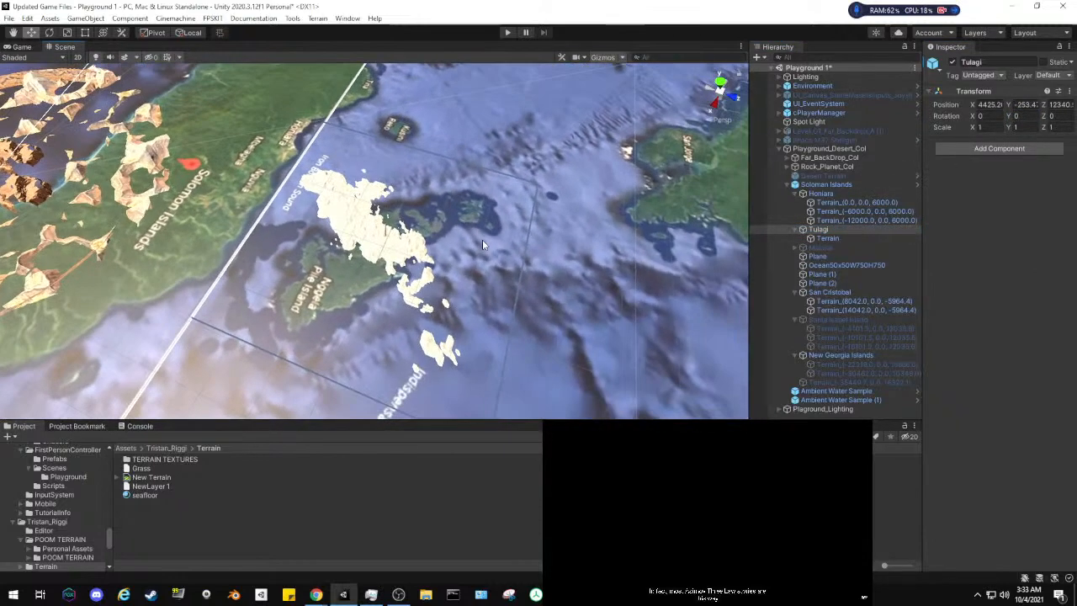
{"action": "left_click", "coordinate": [157, 33]}
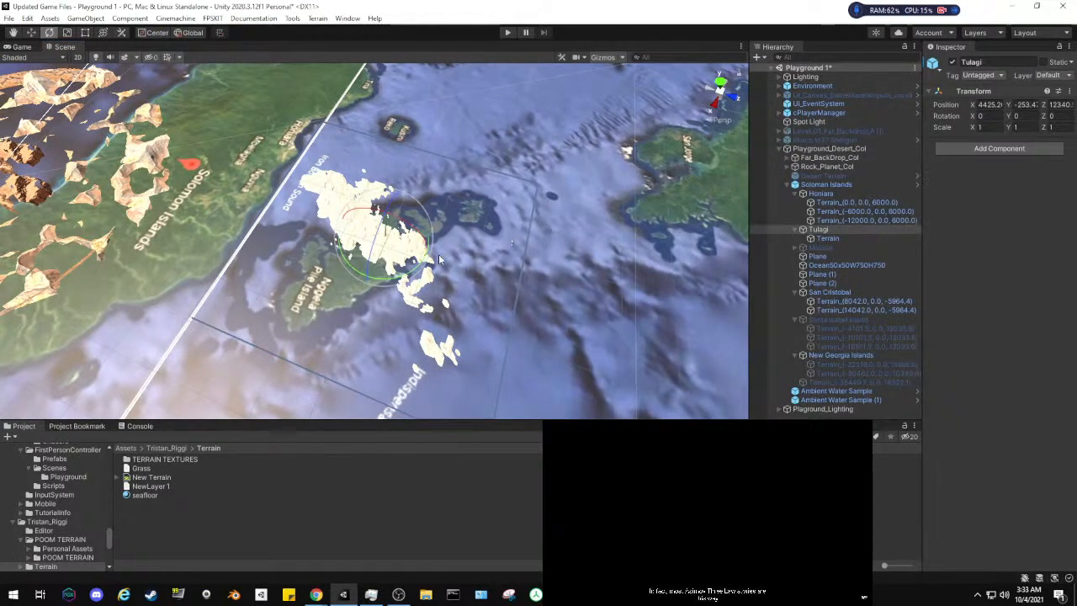
{"action": "left_click_drag", "start_coordinate": [383, 272], "coordinate": [382, 272]}
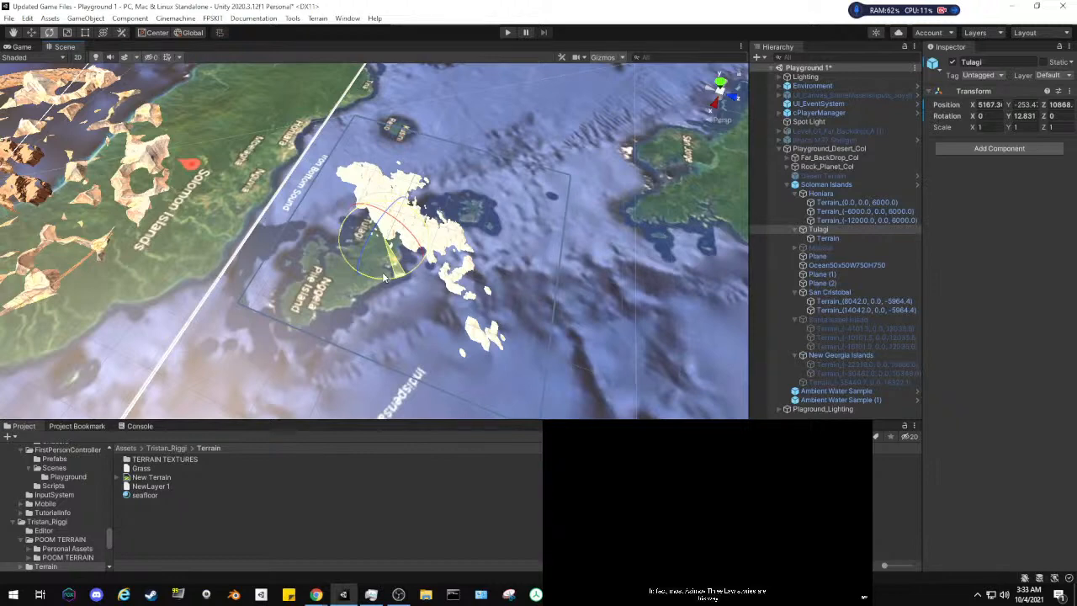
{"action": "key", "text": "ctrl+z"}
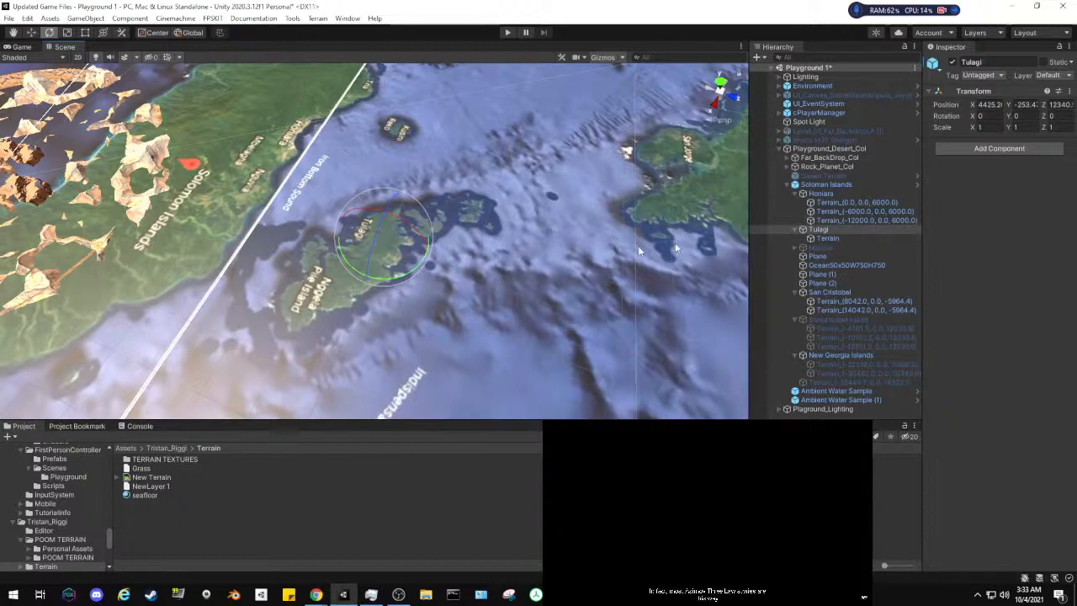
Assign the Tulagi_Terrain data asset to the Terrain component of Tulagi's Terrain again
{"action": "left_click", "coordinate": [864, 236]}
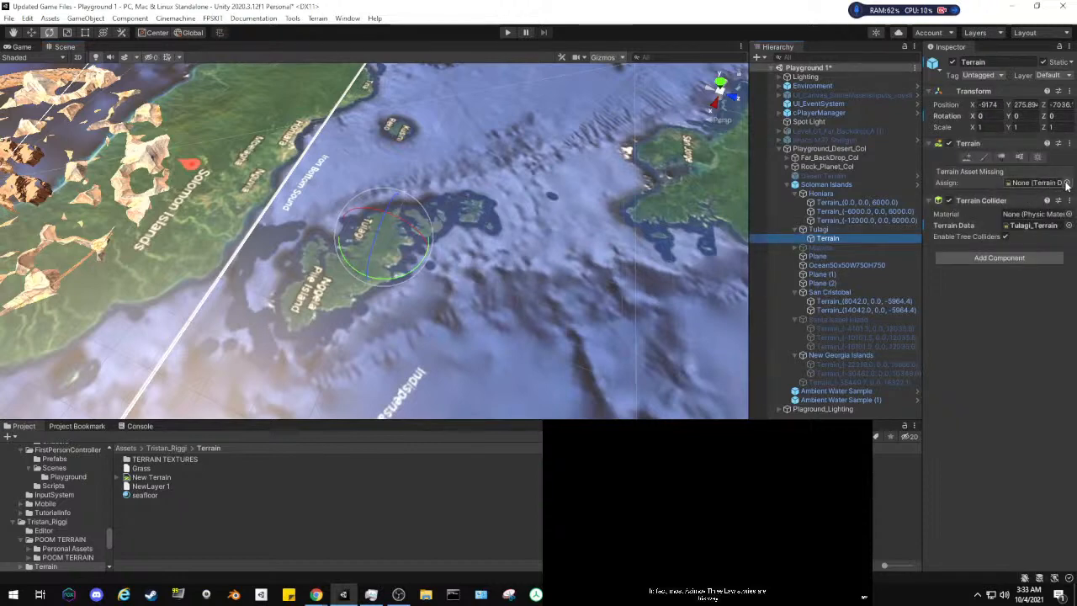
{"action": "left_click", "coordinate": [814, 229]}
{"action": "left_click", "coordinate": [828, 239]}
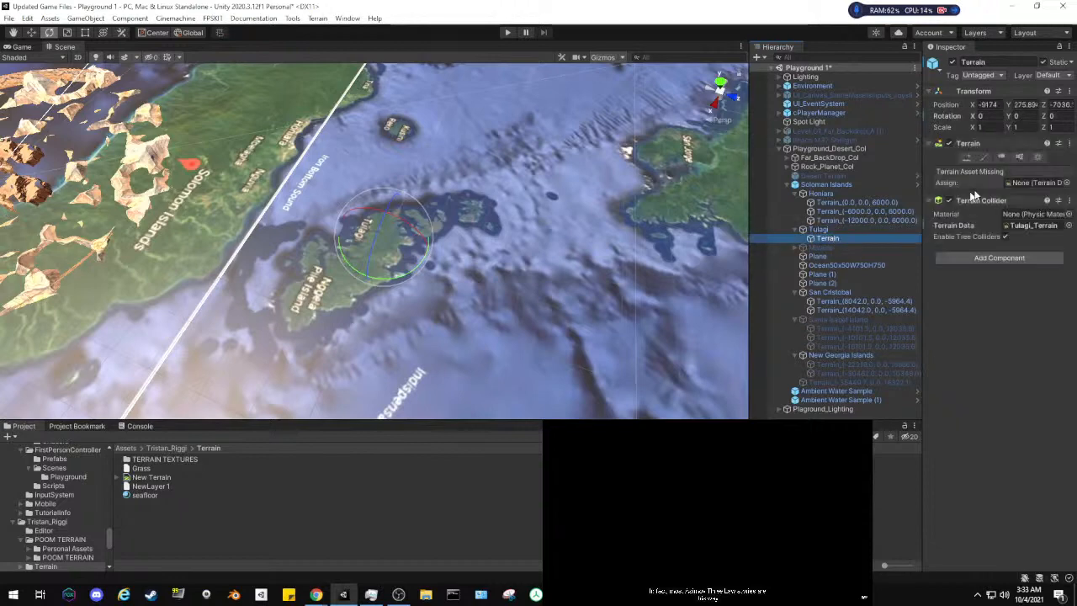
{"action": "left_click", "coordinate": [1068, 182]}
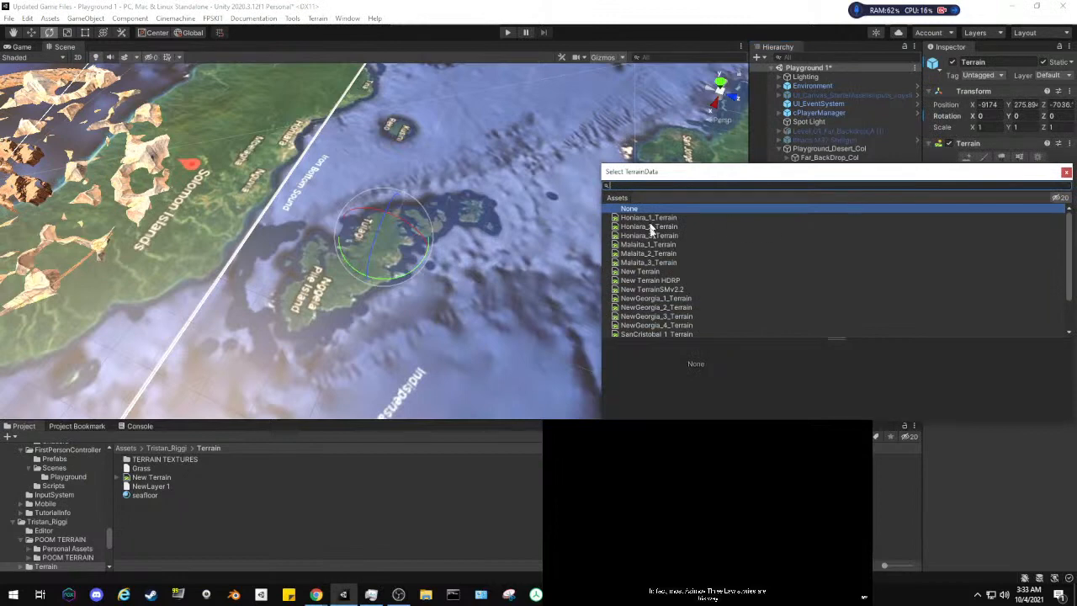
{"action": "scroll", "coordinate": [649, 278], "scroll_direction": "down", "scroll_amount": 2}
{"action": "left_click", "coordinate": [642, 333]}
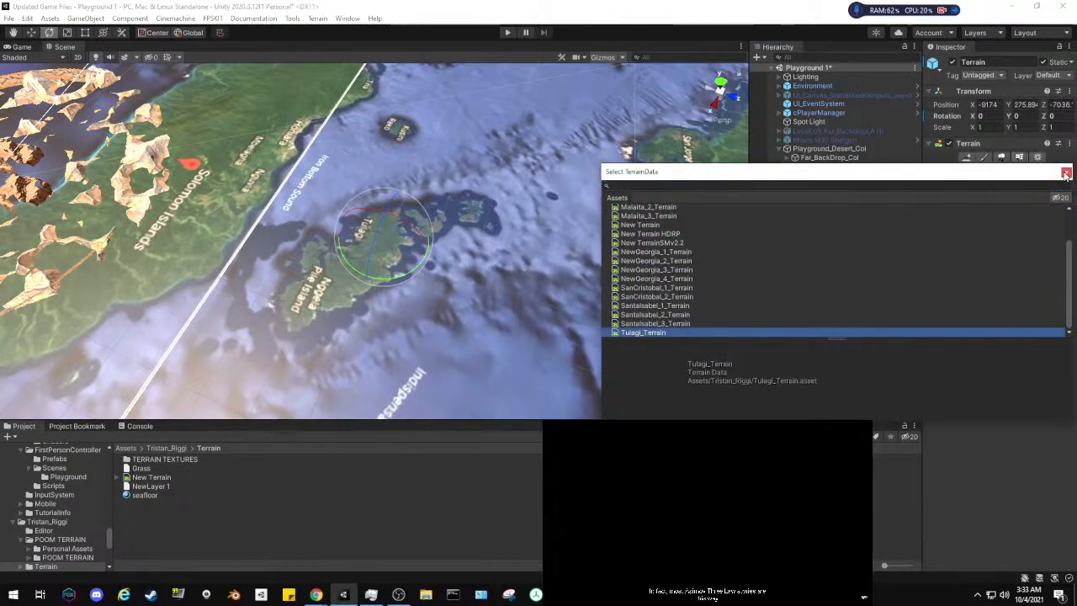
{"action": "left_click", "coordinate": [1066, 172]}
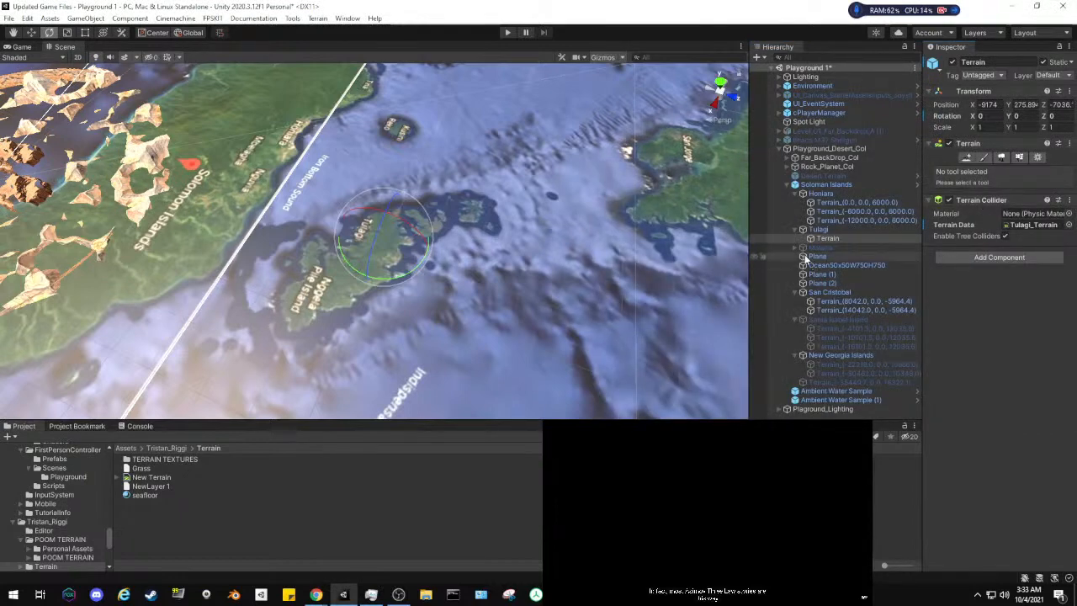
Examine the restored Tulagi terrain against the map and review its terrain settings, including mesh and texture resolutions
{"action": "double_click", "coordinate": [825, 238]}
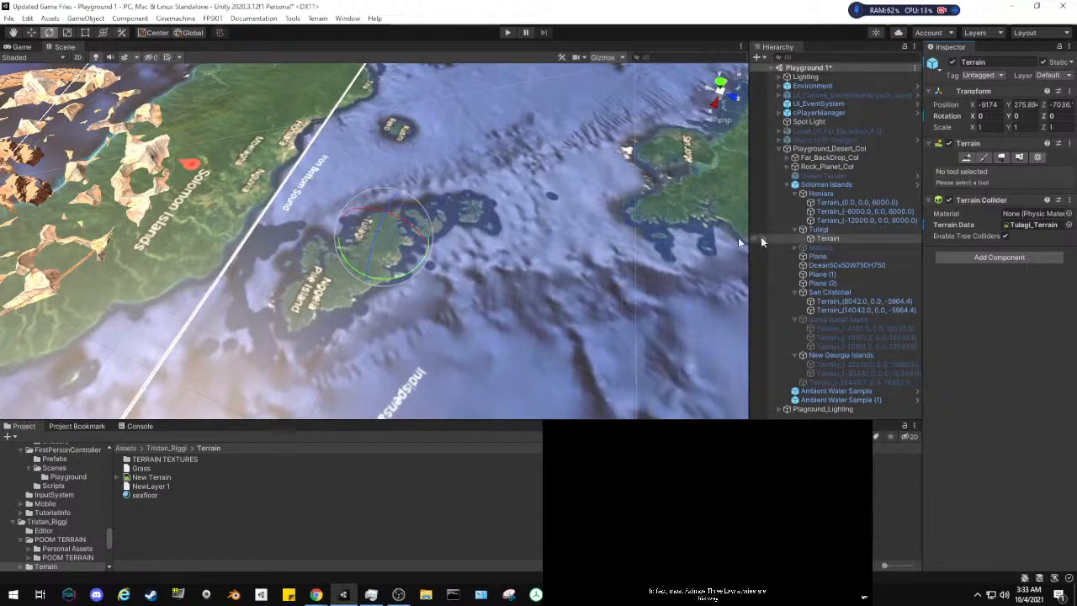
{"action": "left_click_drag", "start_coordinate": [547, 168], "coordinate": [336, 149], "text": "alt"}
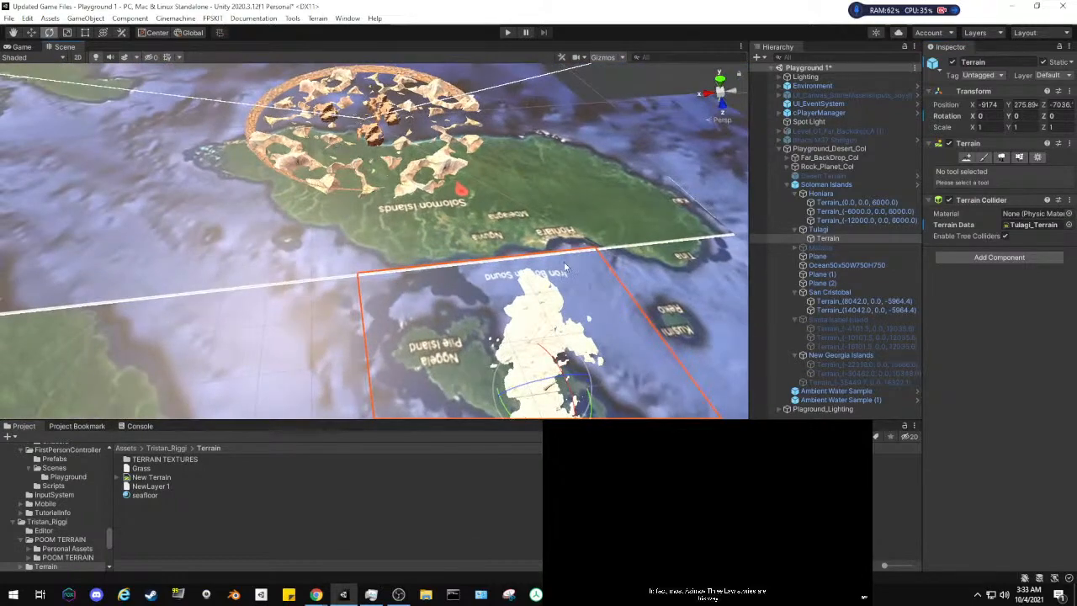
{"action": "middle_click_drag", "start_coordinate": [337, 149], "coordinate": [477, 207]}
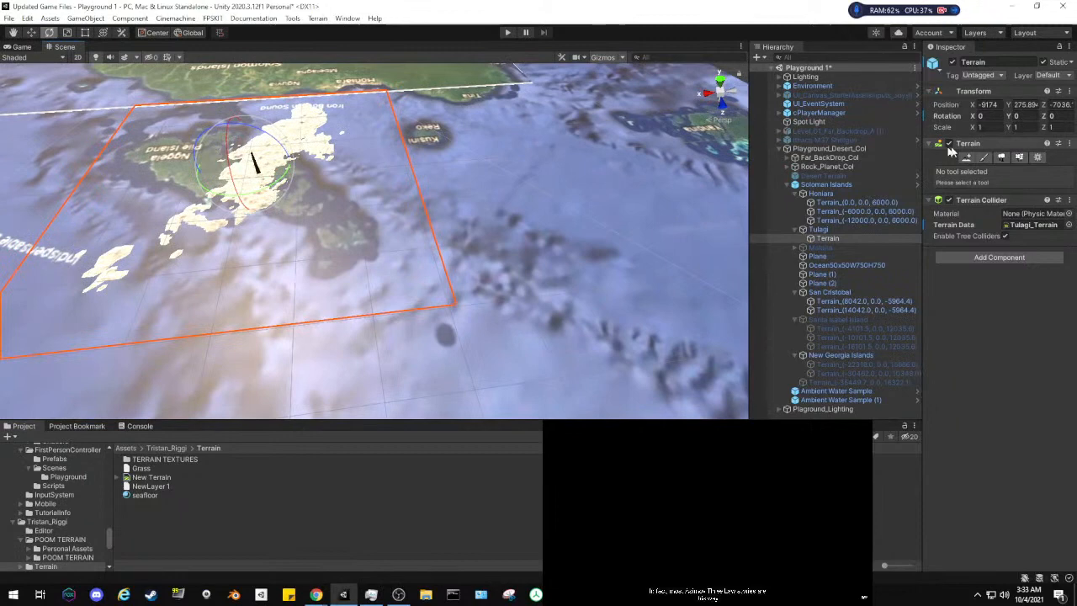
{"action": "left_click", "coordinate": [1037, 157]}
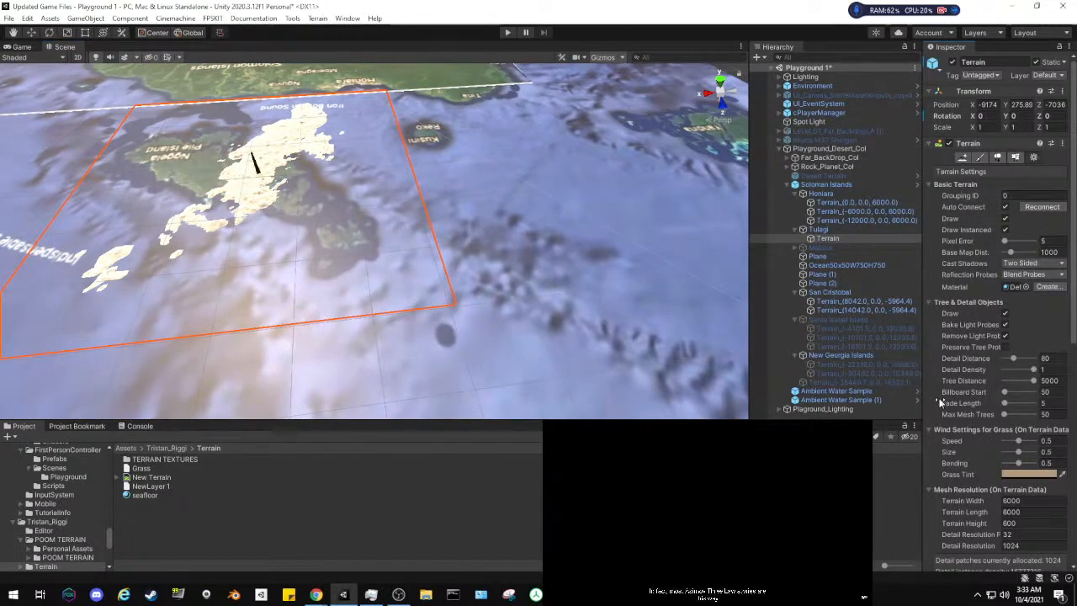
{"action": "scroll", "coordinate": [939, 400], "scroll_direction": "down", "scroll_amount": 6}
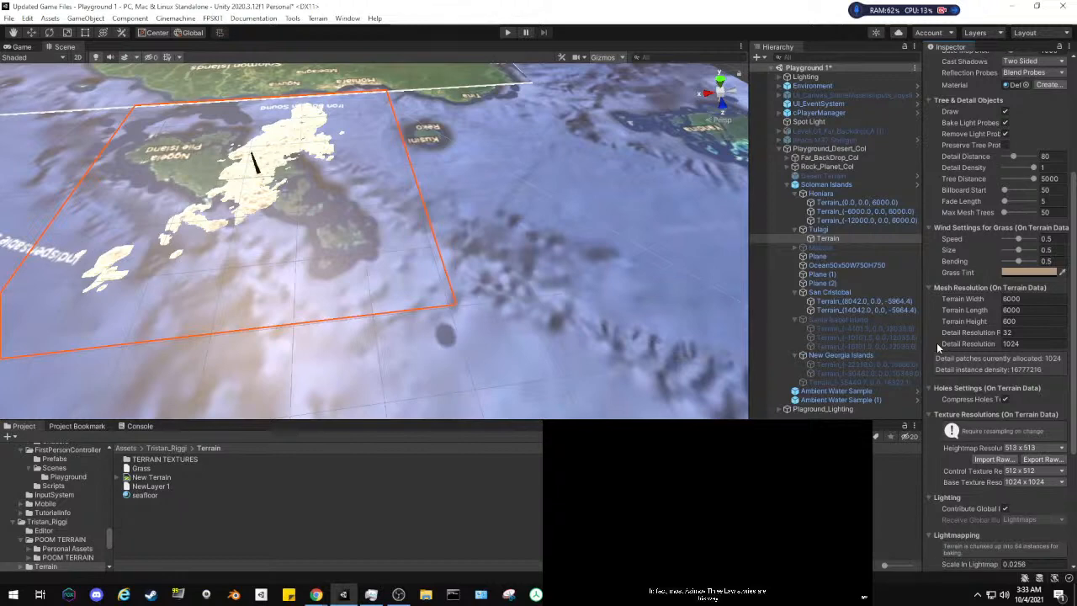
{"action": "scroll", "coordinate": [936, 343], "scroll_direction": "up", "scroll_amount": 6}
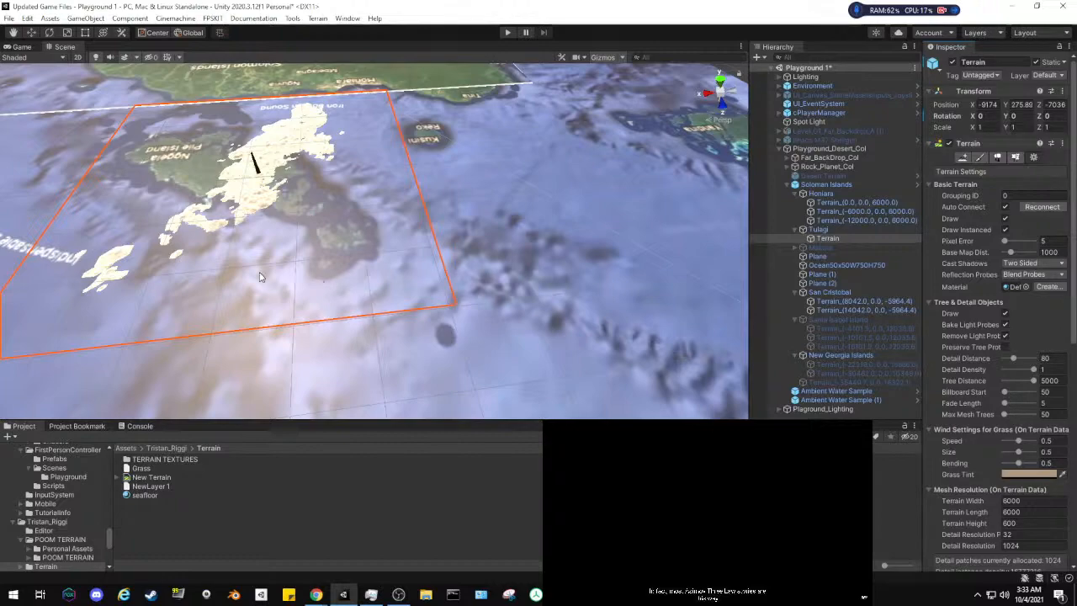
{"action": "right_click_drag", "start_coordinate": [369, 237], "coordinate": [424, 235]}
{"action": "middle_click_drag", "start_coordinate": [225, 239], "coordinate": [332, 170]}
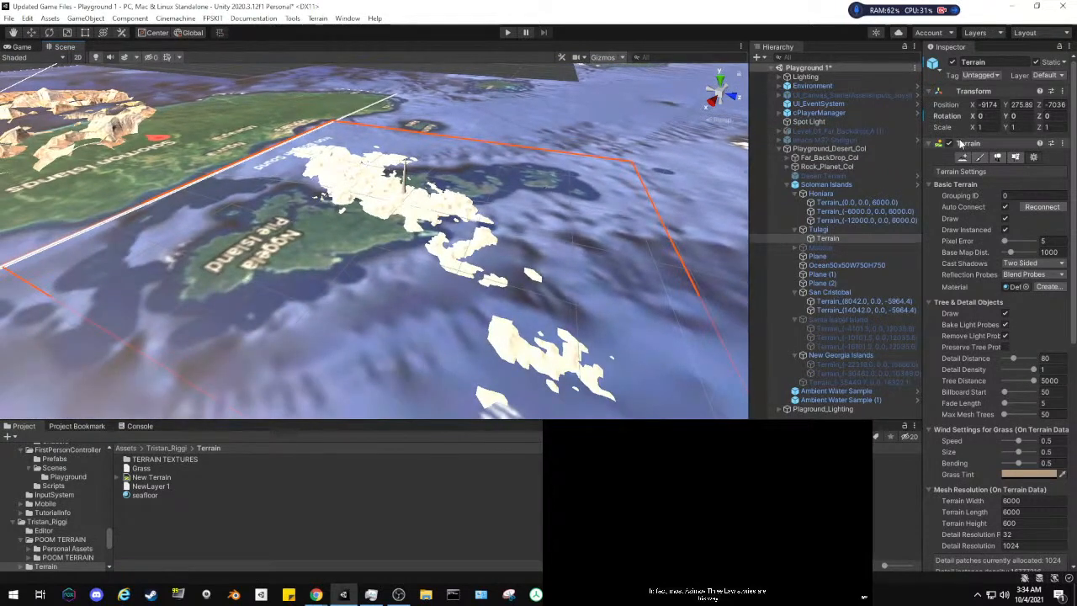
Add the existing Grass terrain layer to Tulagi's Terrain for texture painting
{"action": "left_click", "coordinate": [977, 158]}
{"action": "left_click", "coordinate": [1033, 267]}
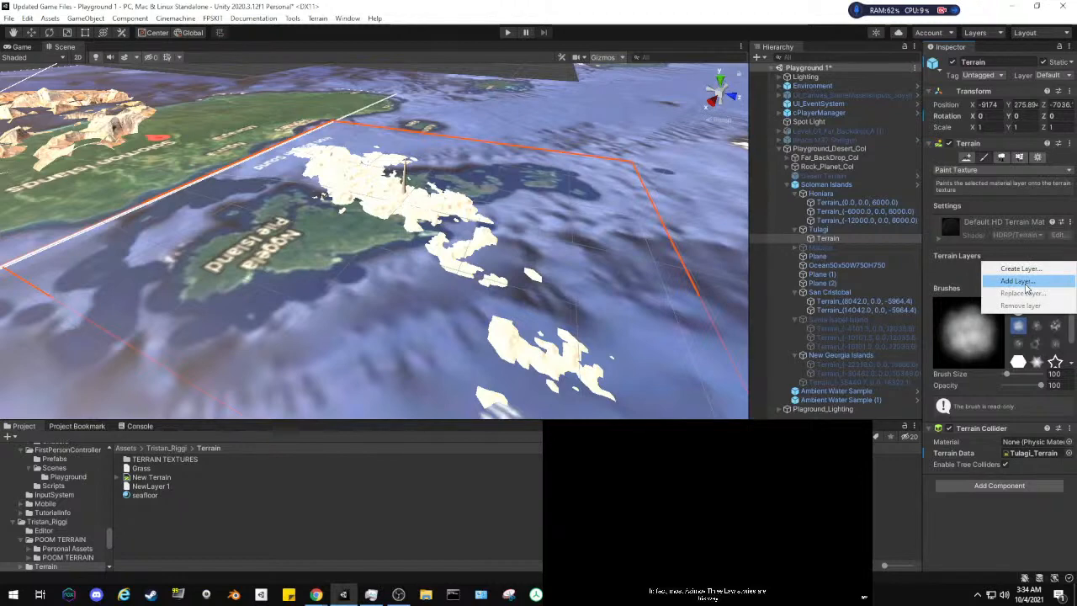
{"action": "left_click", "coordinate": [1019, 282]}
{"action": "left_click", "coordinate": [631, 322]}
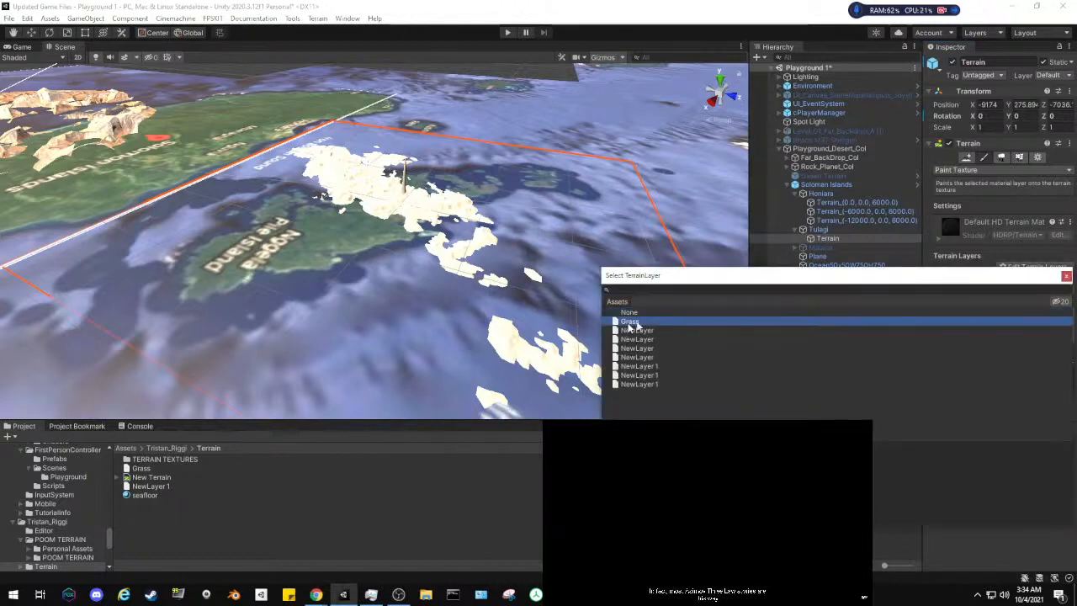
{"action": "left_click", "coordinate": [1067, 278]}
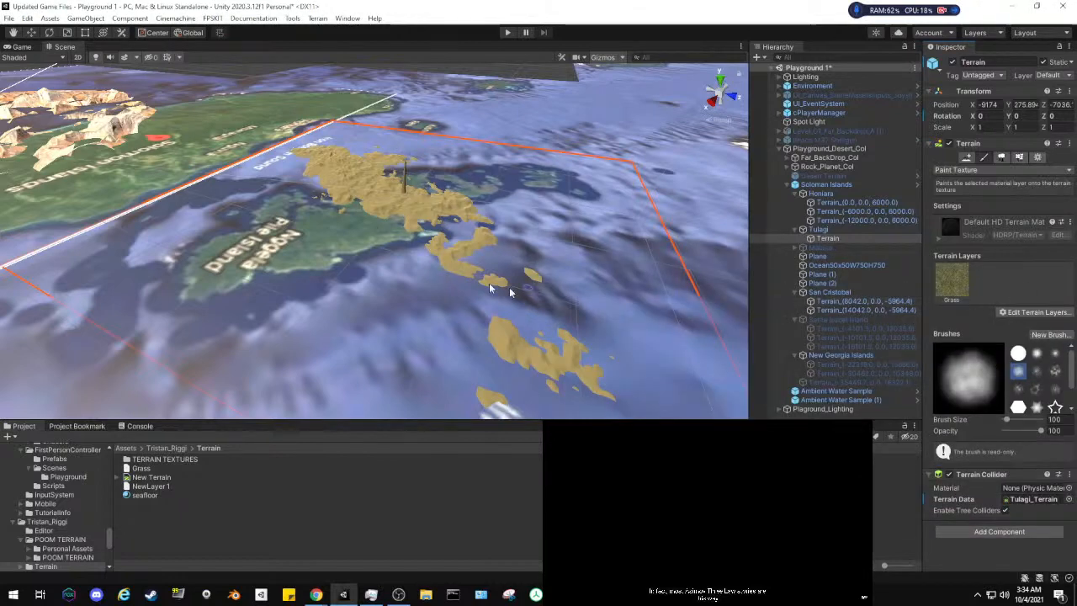
Check the terrain data assignments on the first Honiara, second Santa Isabel and first New Georgia terrains, briefly activating the New Georgia one
{"action": "mouse_move", "coordinate": [362, 210]}
{"action": "right_mouse_down"}
{"action": "mouse_move", "coordinate": [387, 180]}
{"action": "mouse_move", "coordinate": [334, 204]}
{"action": "mouse_move", "coordinate": [324, 232]}
{"action": "mouse_move", "coordinate": [190, 222]}
{"action": "right_mouse_up"}
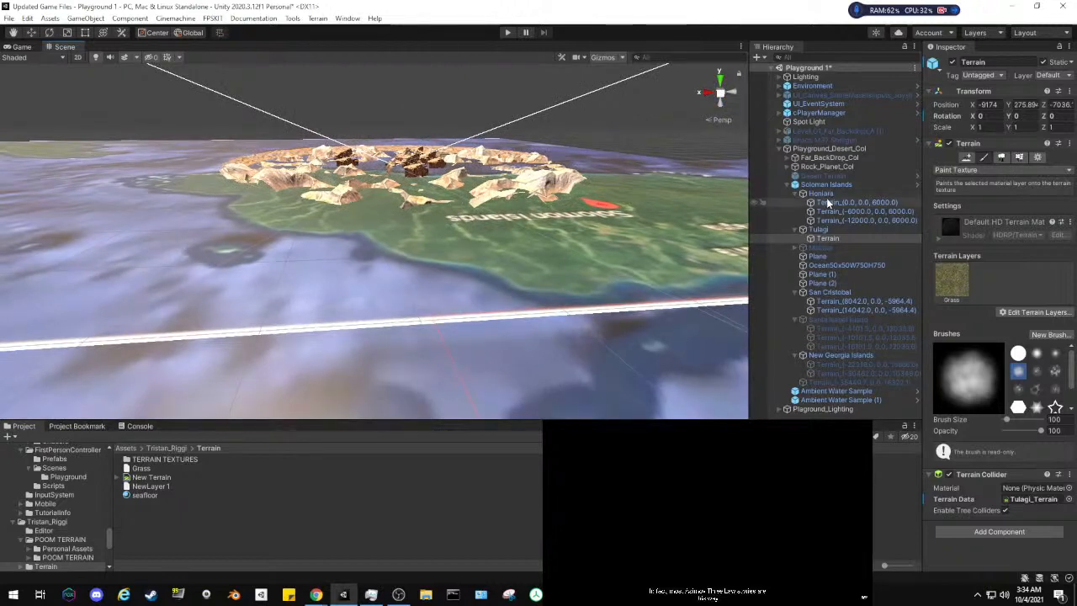
{"action": "left_click", "coordinate": [829, 203]}
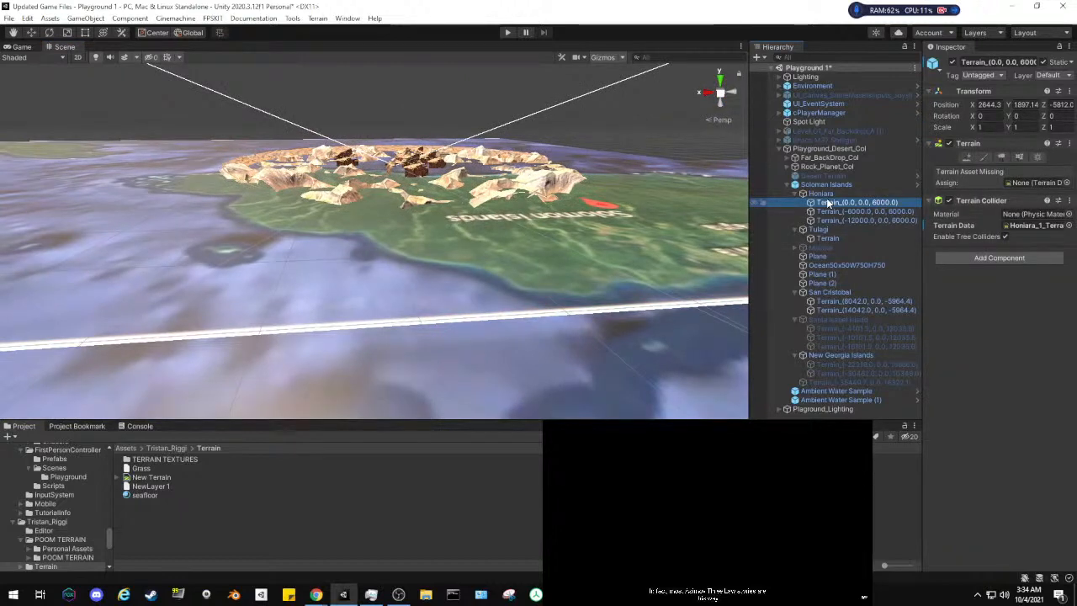
{"action": "left_click", "coordinate": [844, 337]}
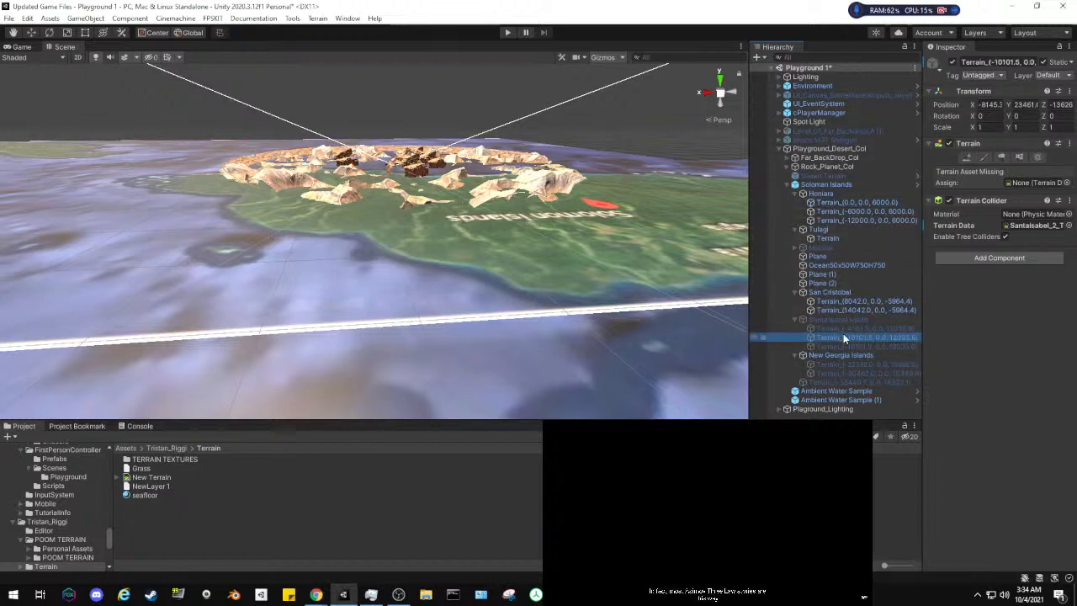
{"action": "left_click", "coordinate": [847, 363]}
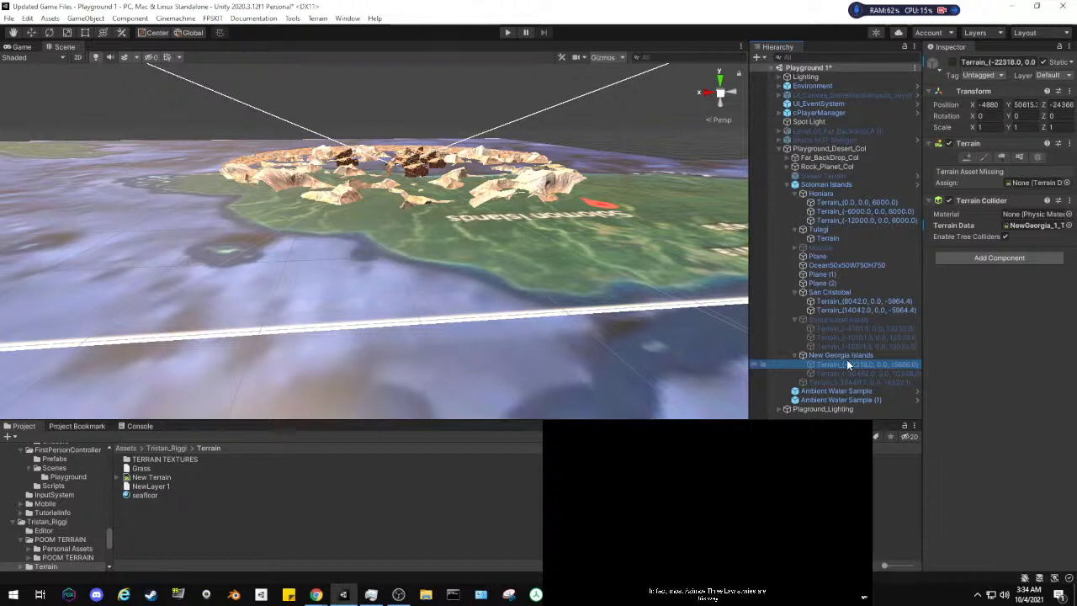
{"action": "left_click", "coordinate": [952, 64]}
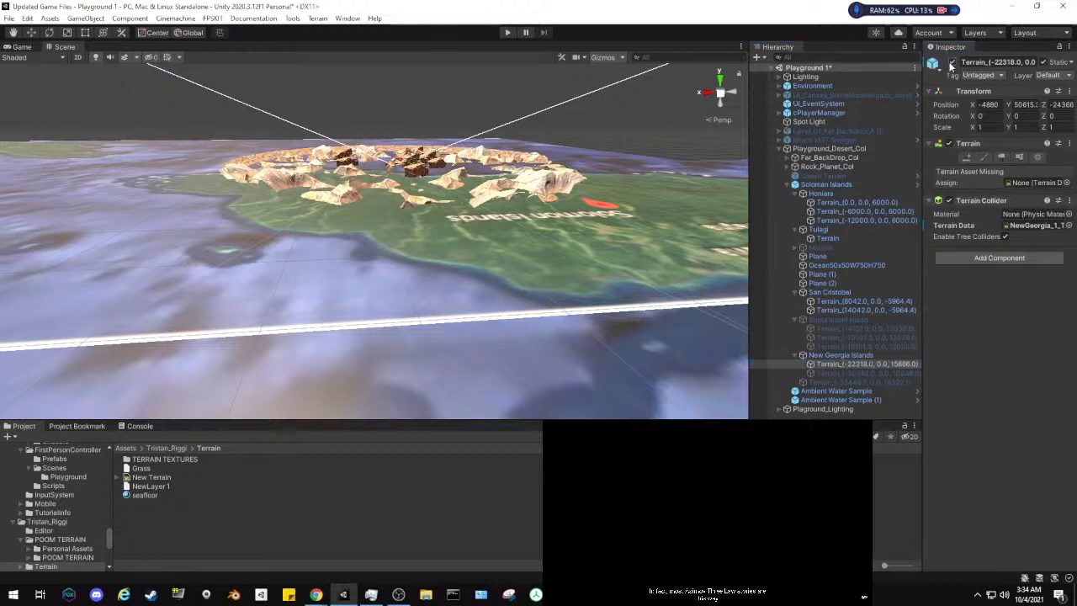
Locate the project asset referenced by the Terrain Collider of Honiara's Terrain_(0.0, 0.0, 6000.0)
{"action": "left_click", "coordinate": [834, 203]}
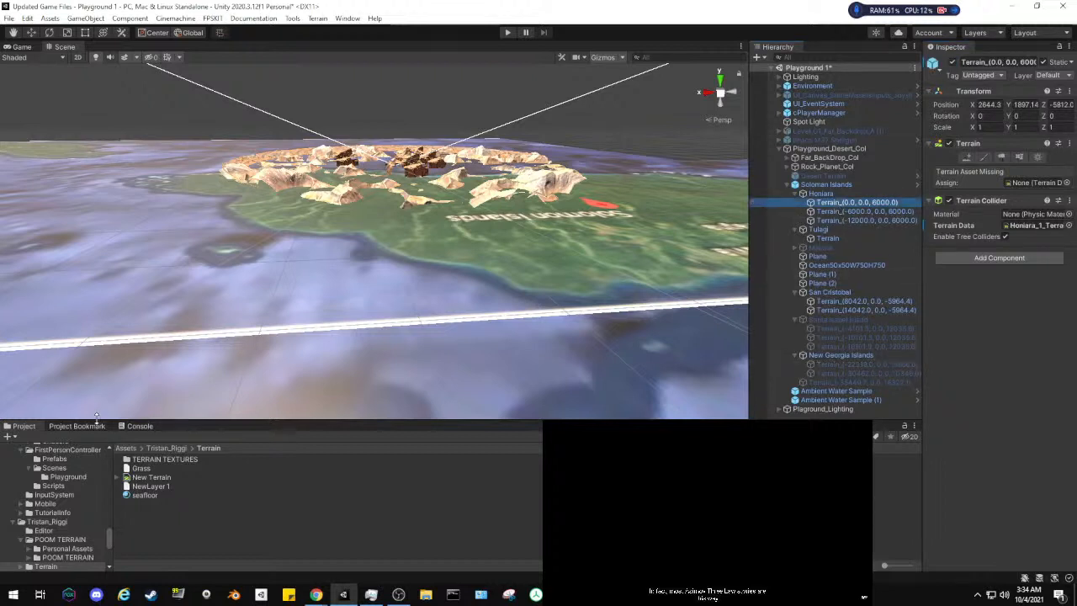
{"action": "left_click", "coordinate": [135, 427]}
{"action": "left_click", "coordinate": [15, 426]}
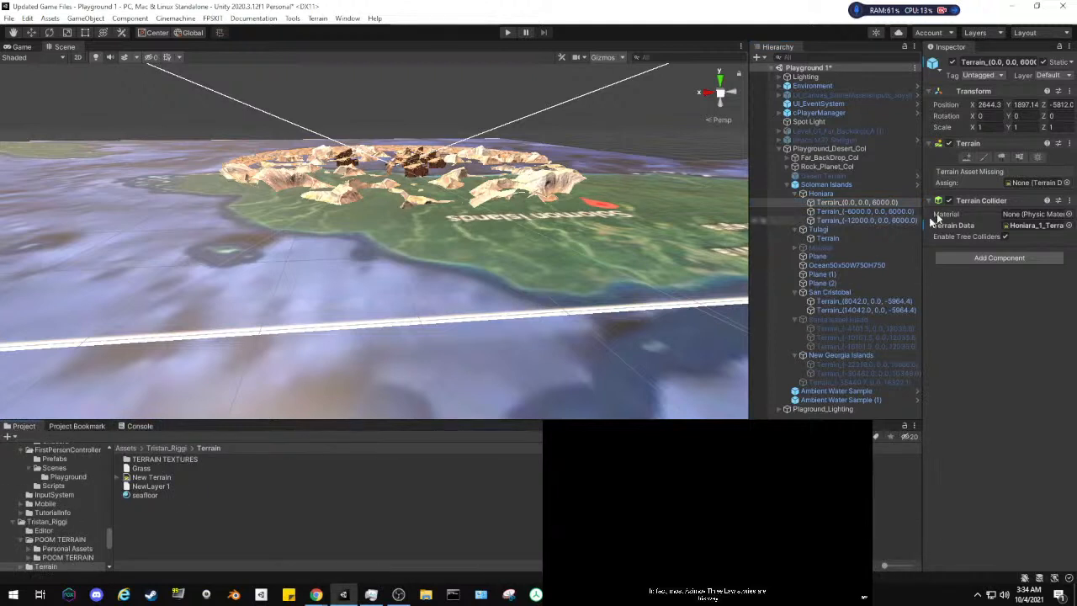
{"action": "left_click", "coordinate": [1061, 225]}
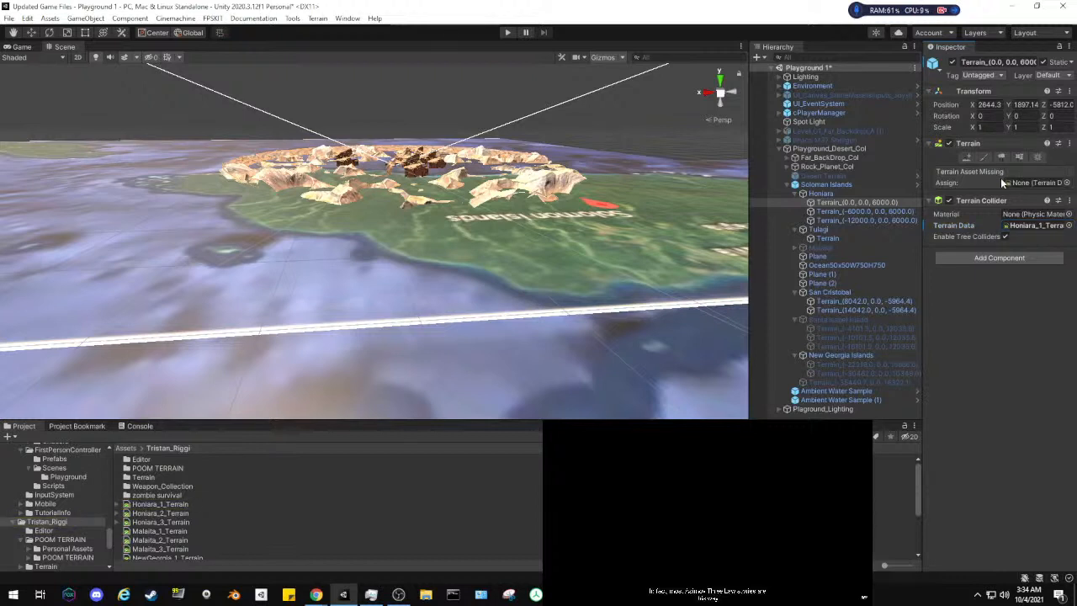
{"action": "left_click", "coordinate": [1029, 224]}
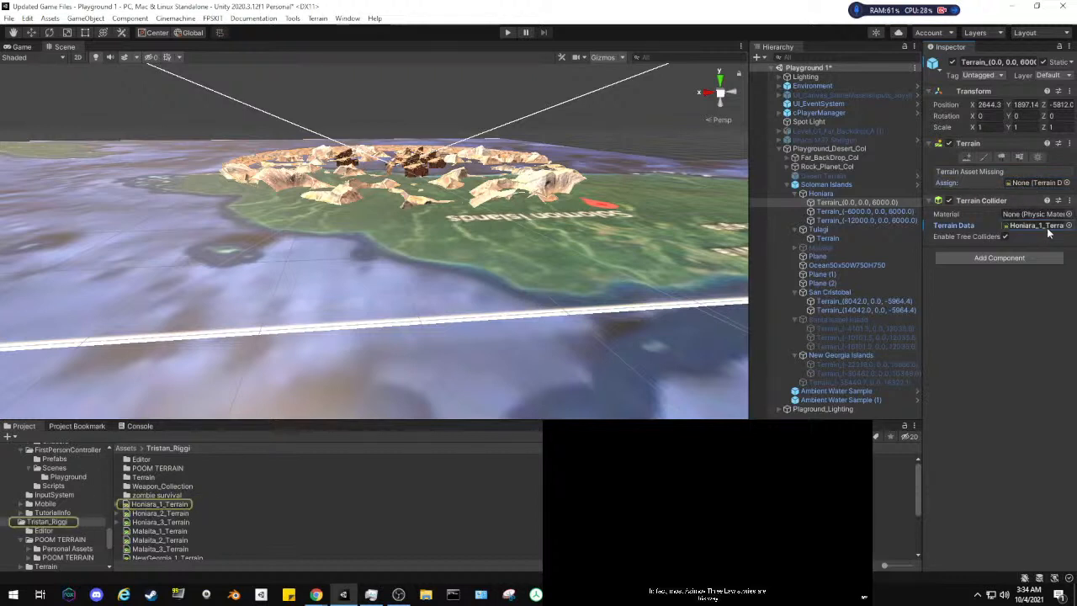
Select the parent Soloman Islands object and save the Playground 1 scene
{"action": "left_click", "coordinate": [820, 194]}
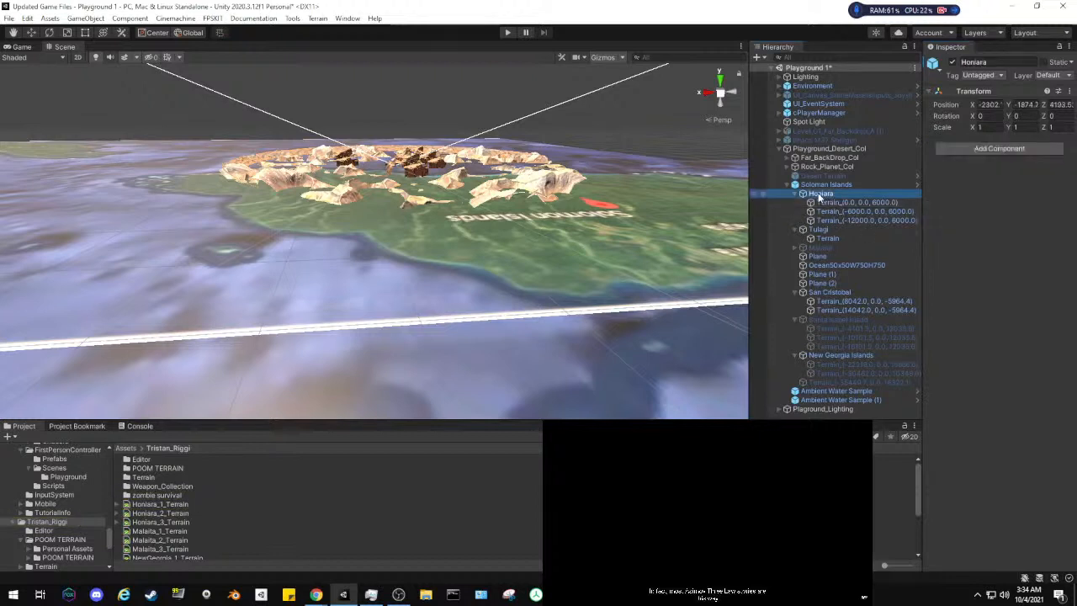
{"action": "left_click", "coordinate": [818, 185]}
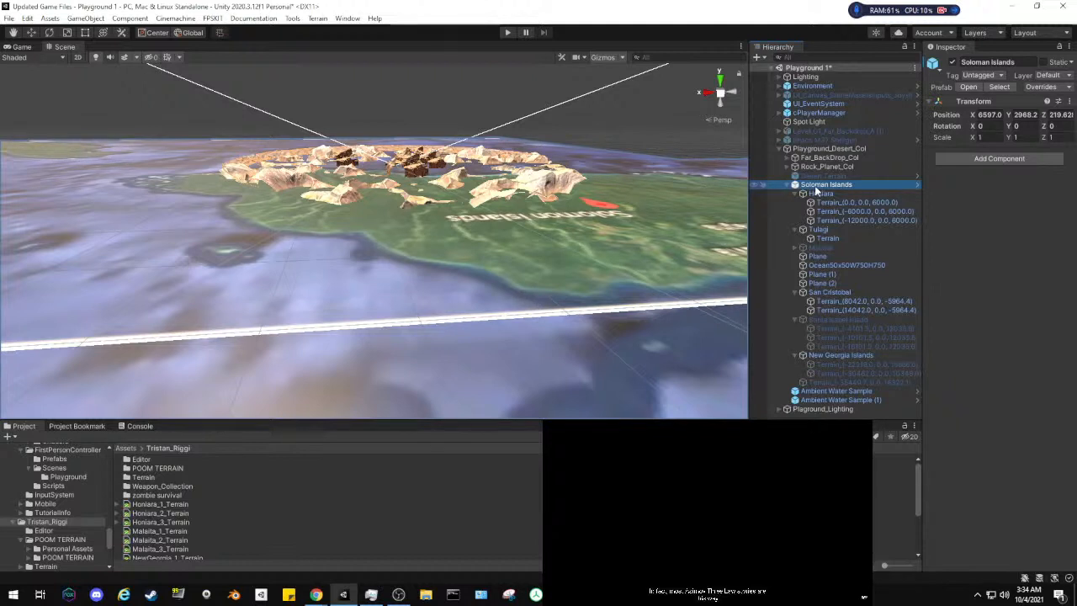
{"action": "left_click", "coordinate": [8, 18]}
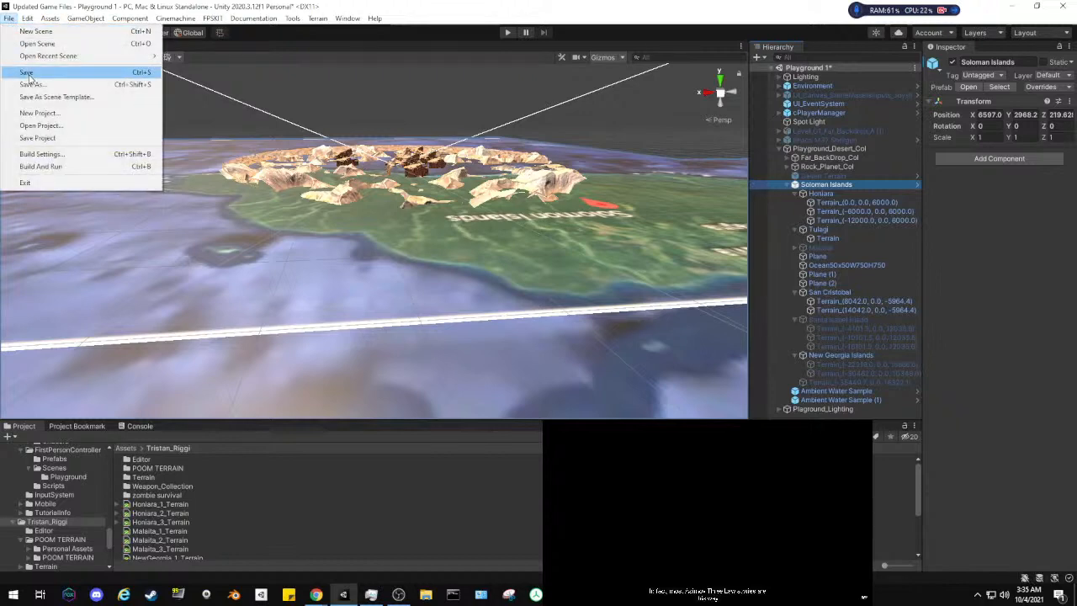
{"action": "left_click", "coordinate": [28, 74]}
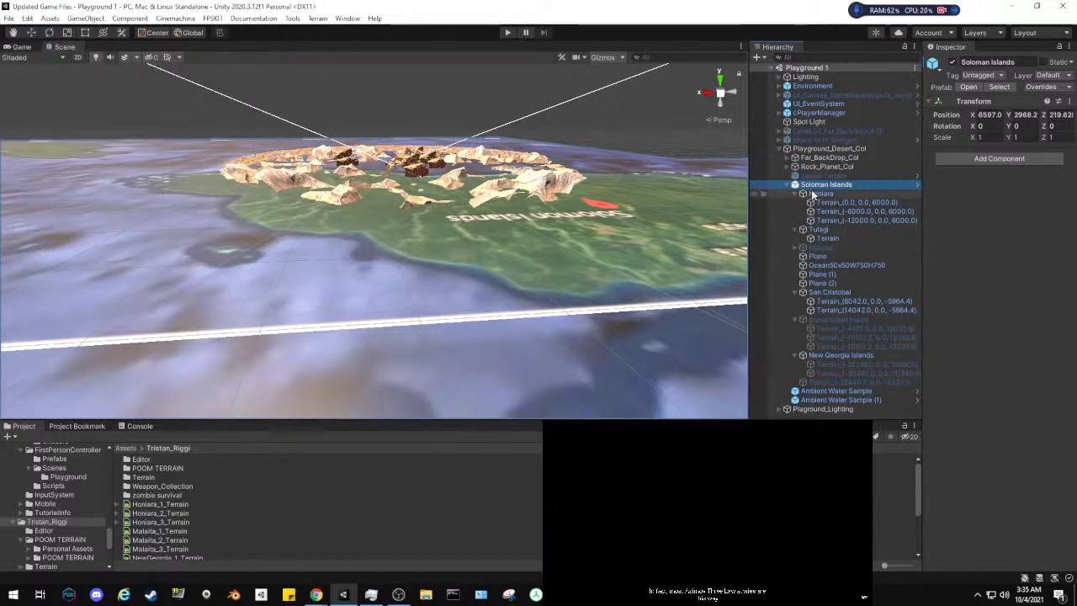
Set the Terrain Collider's Terrain Data to None on Honiara's Terrain_(0.0, 0.0, 6000.0)
{"action": "right_click_drag", "start_coordinate": [365, 221], "coordinate": [565, 201]}
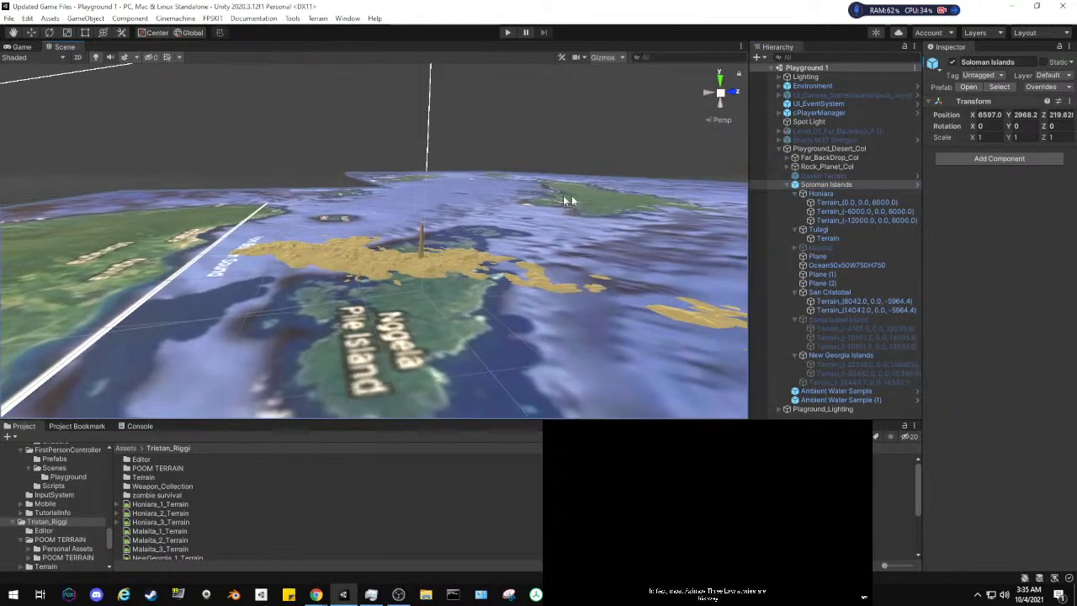
{"action": "middle_click_drag", "start_coordinate": [362, 216], "coordinate": [382, 211]}
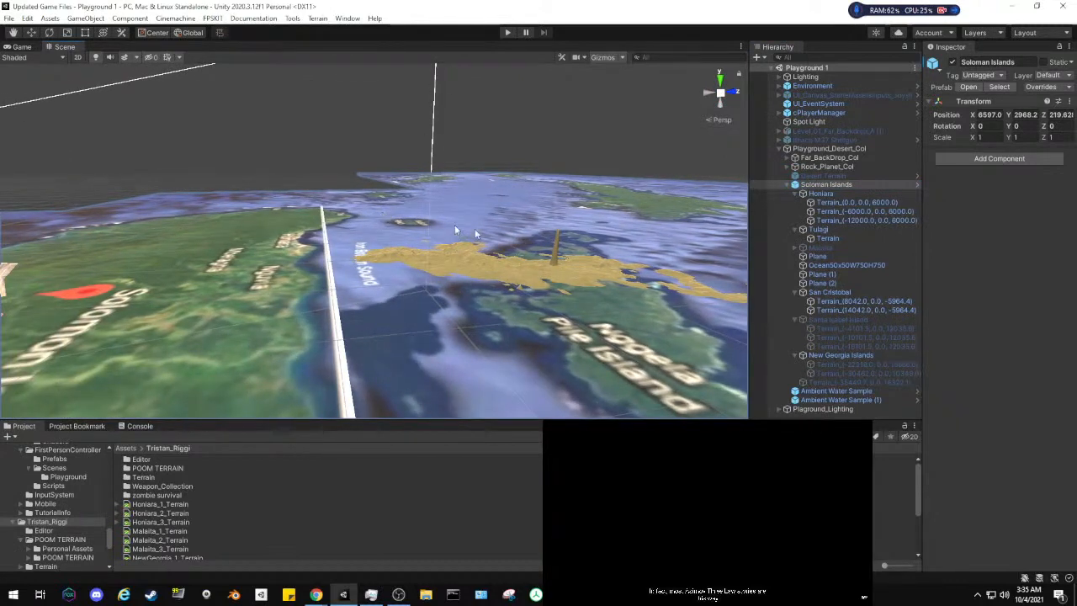
{"action": "right_click_drag", "start_coordinate": [454, 229], "coordinate": [544, 307]}
{"action": "scroll", "coordinate": [541, 295], "scroll_direction": "down", "scroll_amount": 5}
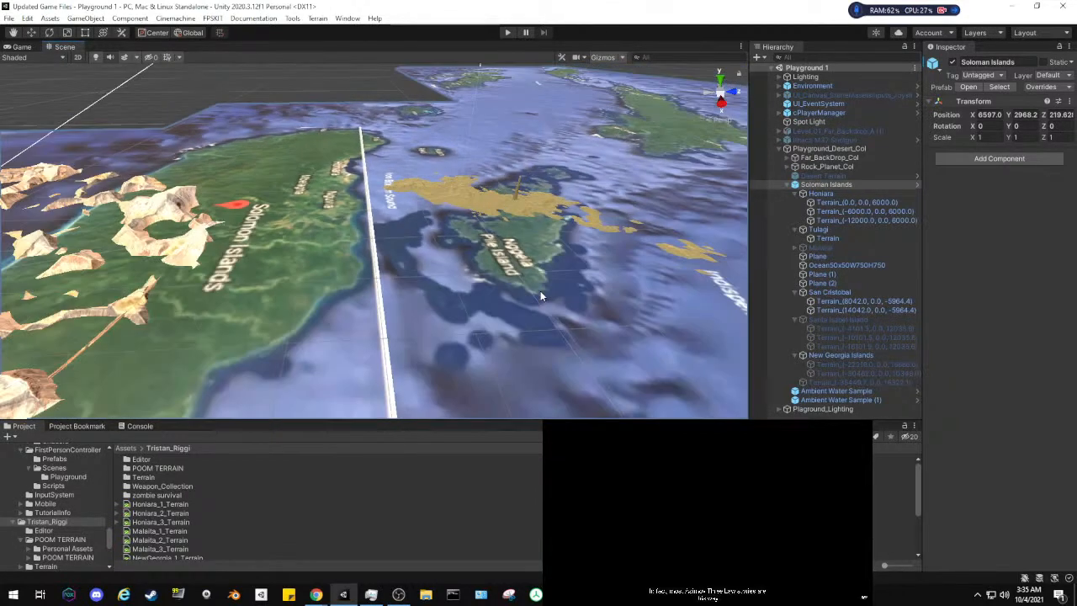
{"action": "mouse_move", "coordinate": [608, 248]}
{"action": "middle_mouse_down"}
{"action": "mouse_move", "coordinate": [574, 240]}
{"action": "mouse_move", "coordinate": [590, 249]}
{"action": "middle_mouse_up"}
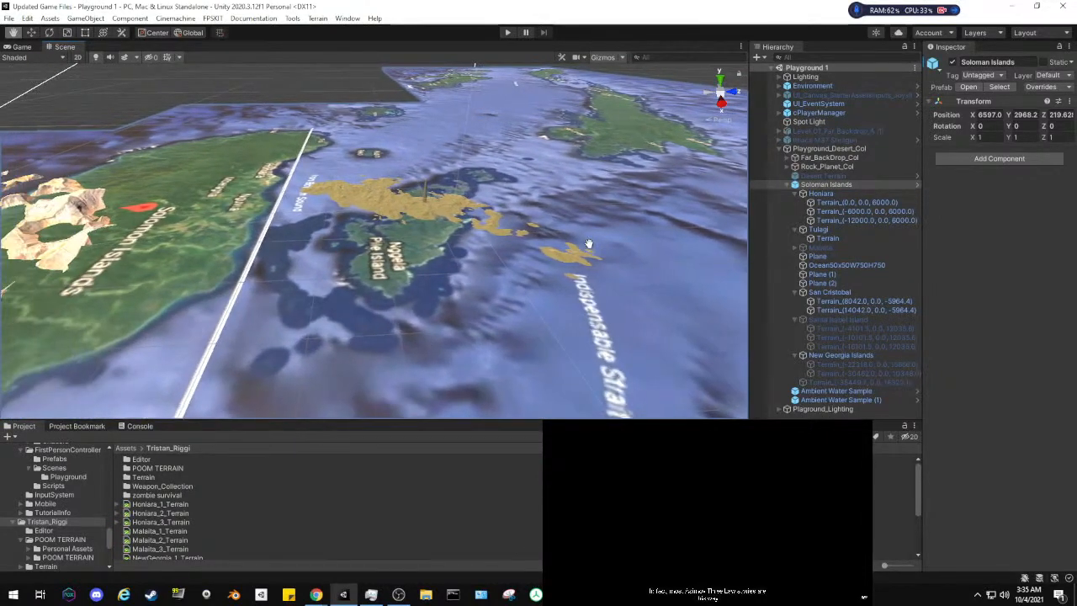
{"action": "left_click", "coordinate": [855, 203]}
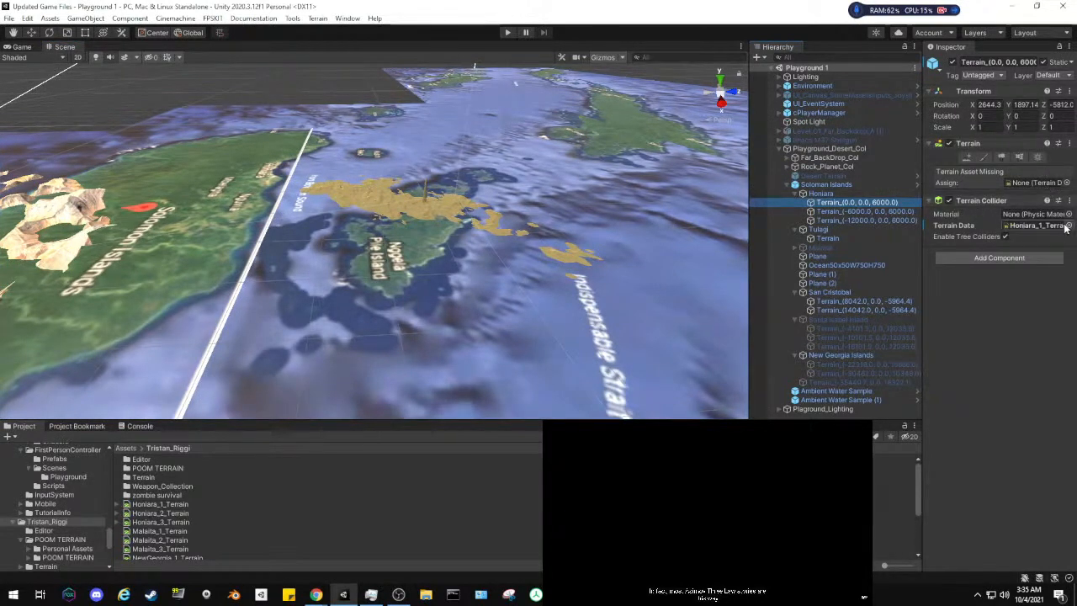
{"action": "left_click", "coordinate": [1068, 226]}
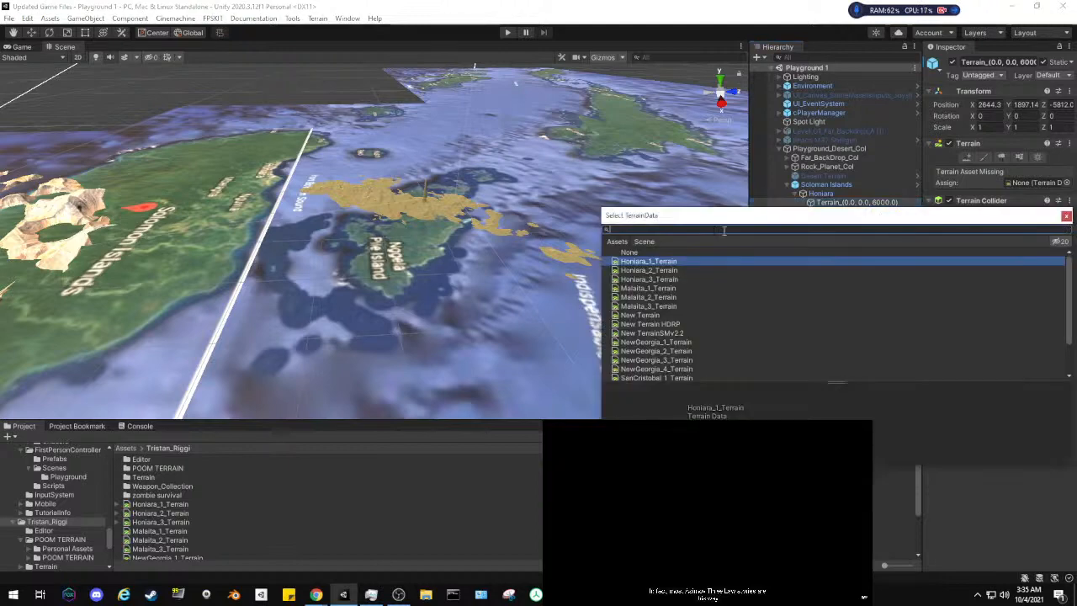
{"action": "left_click", "coordinate": [630, 252]}
{"action": "left_click", "coordinate": [1066, 217]}
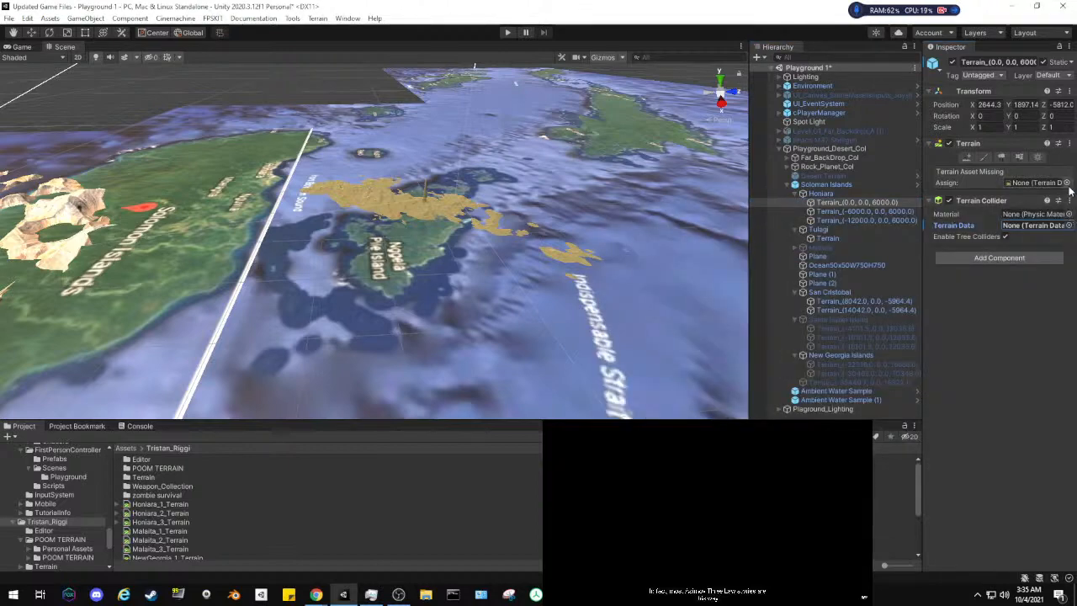
Assign Honiara_1_Terrain to the Terrain component of Honiara's Terrain_(0.0, 0.0, 6000.0) and apply the same data to its Terrain Collider
{"action": "left_click", "coordinate": [1068, 182]}
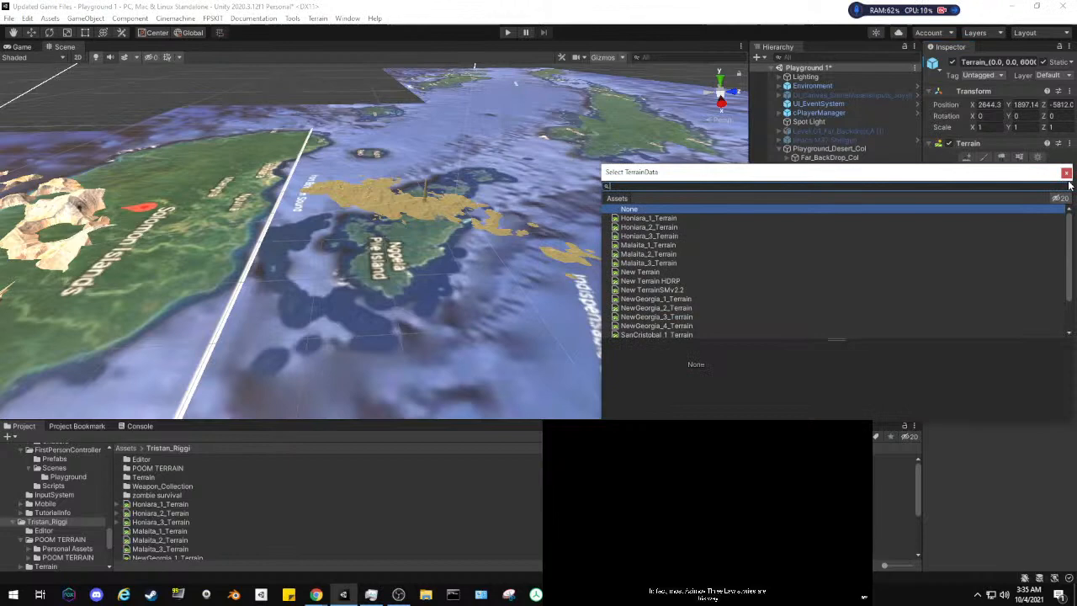
{"action": "left_click", "coordinate": [649, 220]}
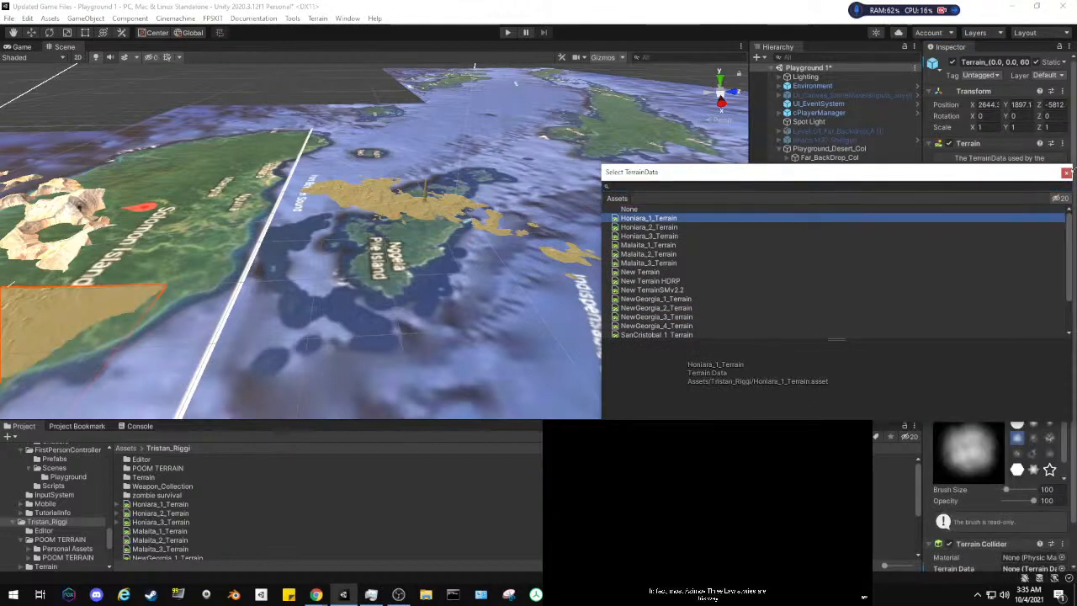
{"action": "left_click", "coordinate": [1066, 172]}
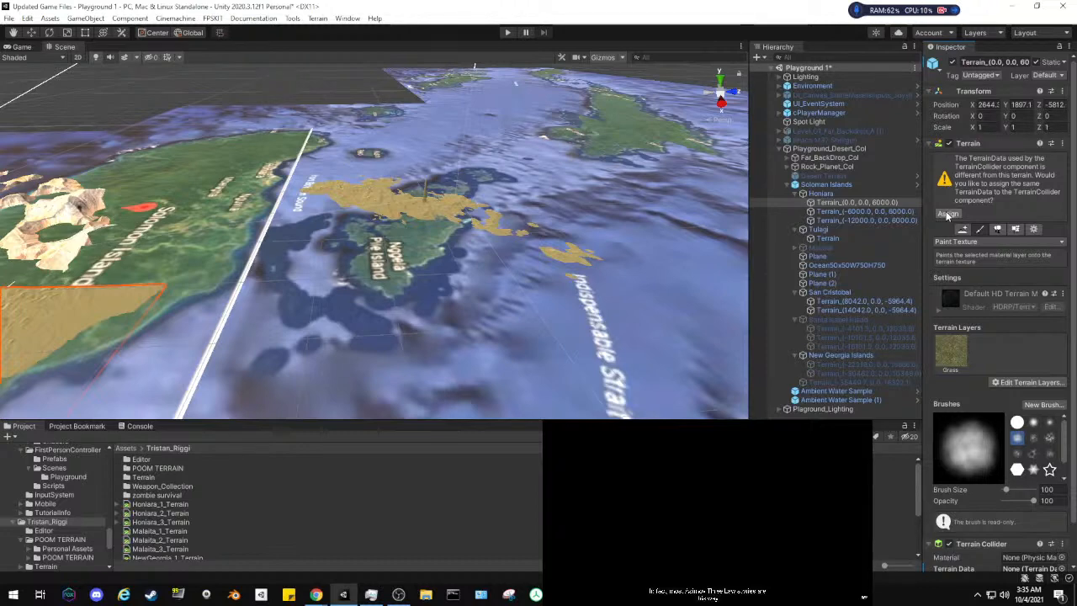
{"action": "left_click", "coordinate": [948, 215]}
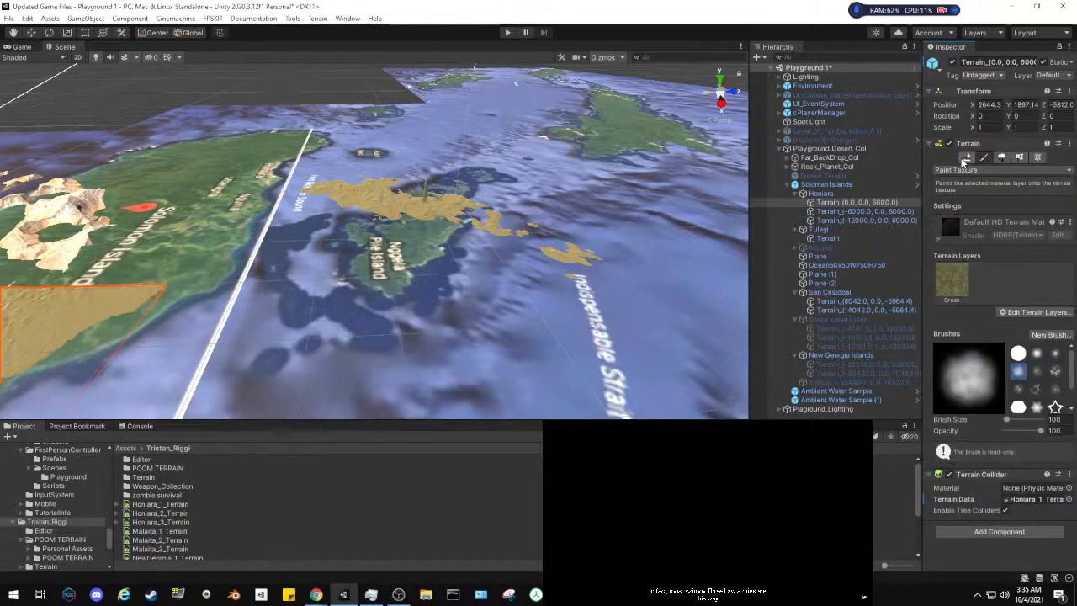
{"action": "left_click", "coordinate": [966, 159]}
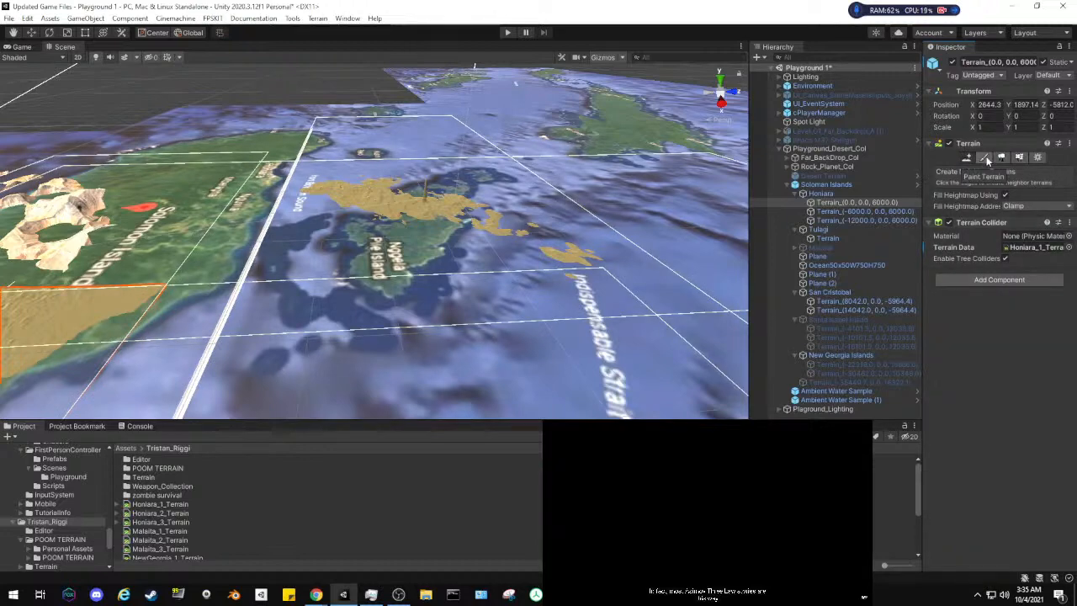
{"action": "left_click", "coordinate": [985, 158]}
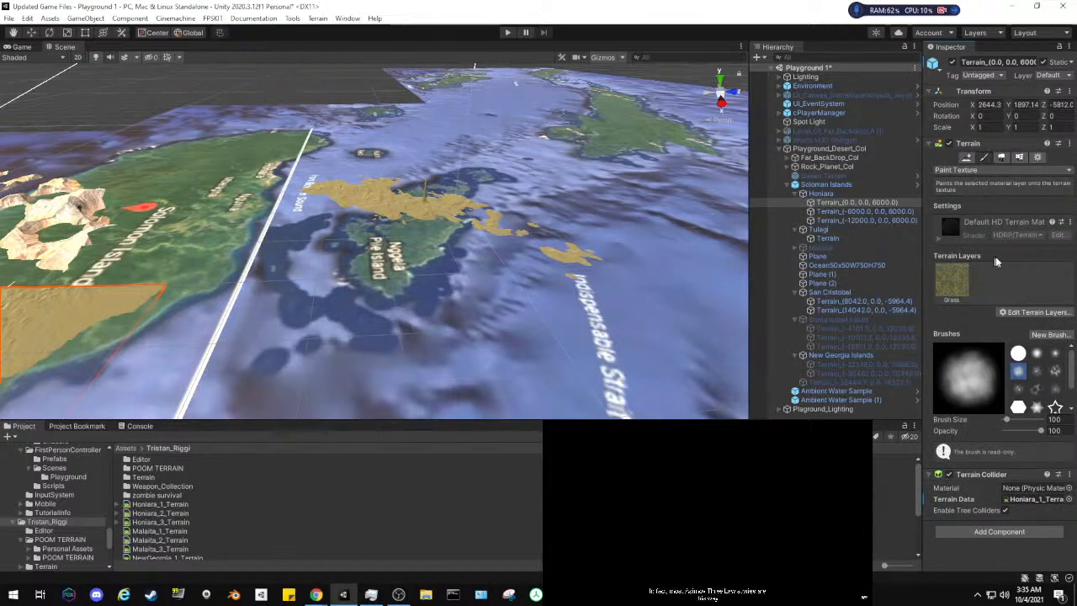
{"action": "left_click", "coordinate": [1002, 158]}
{"action": "left_click", "coordinate": [985, 158]}
Inspect the restored first Honiara terrain and compare its placement with the map and the neighbouring islands
{"action": "right_click_drag", "start_coordinate": [106, 313], "coordinate": [168, 205]}
{"action": "middle_click_drag", "start_coordinate": [518, 239], "coordinate": [480, 219]}
{"action": "scroll", "coordinate": [479, 220], "scroll_direction": "up", "scroll_amount": 4}
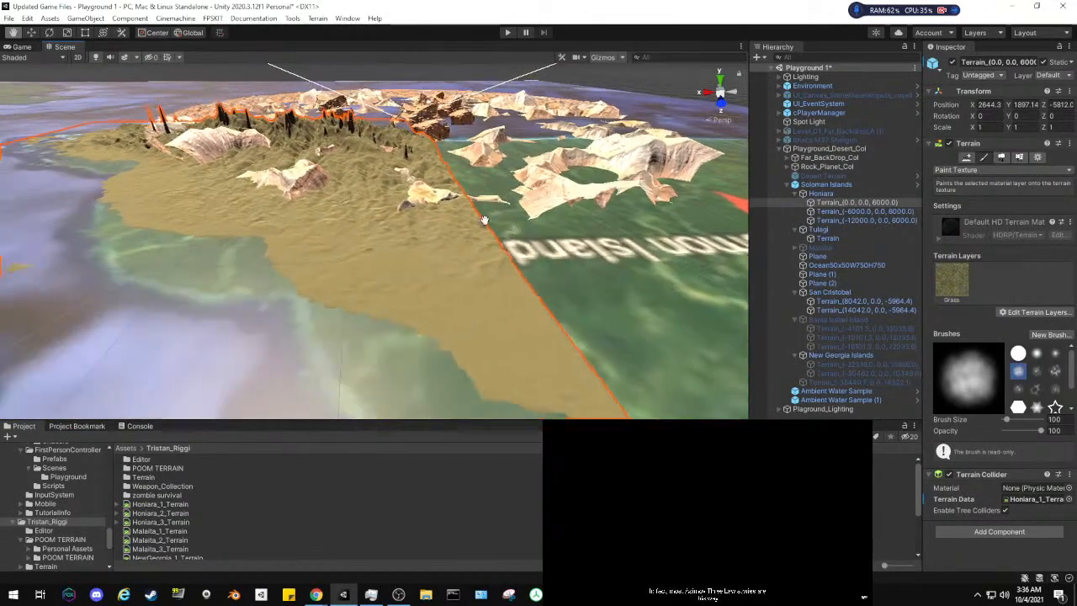
{"action": "scroll", "coordinate": [486, 220], "scroll_direction": "down", "scroll_amount": 3}
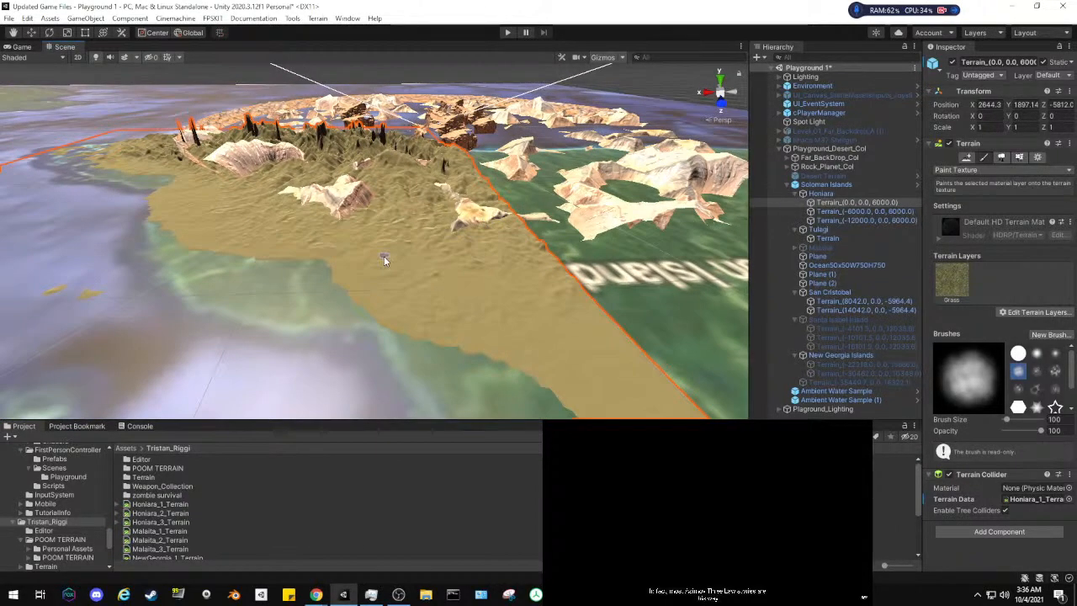
{"action": "scroll", "coordinate": [370, 236], "scroll_direction": "up", "scroll_amount": 3}
{"action": "right_click_drag", "start_coordinate": [369, 233], "coordinate": [602, 191]}
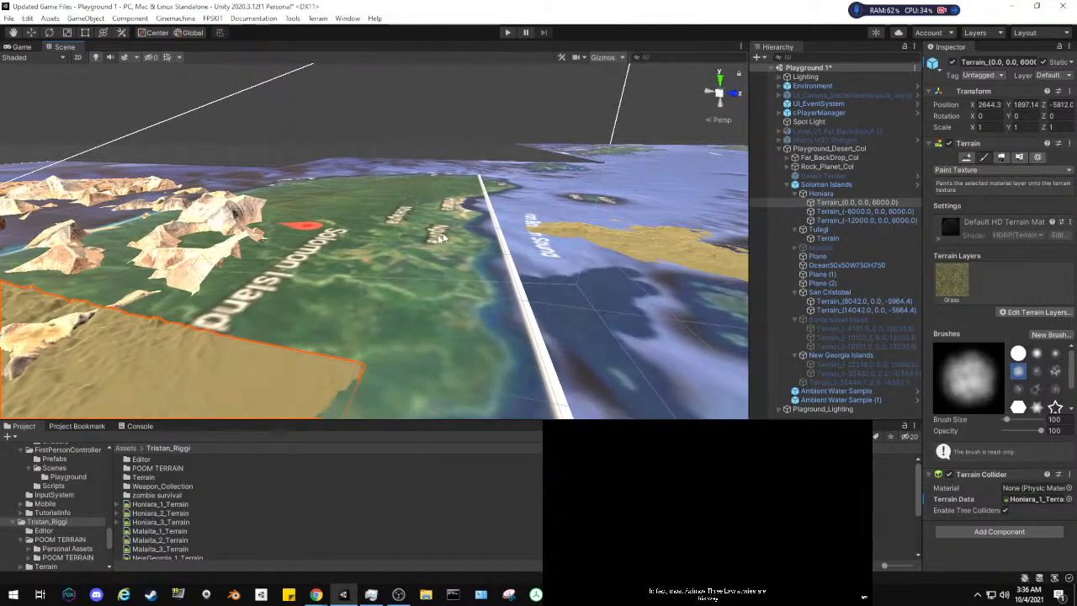
{"action": "key", "text": "Left"}
{"action": "key", "text": "Up"}
{"action": "key", "text": "Up"}
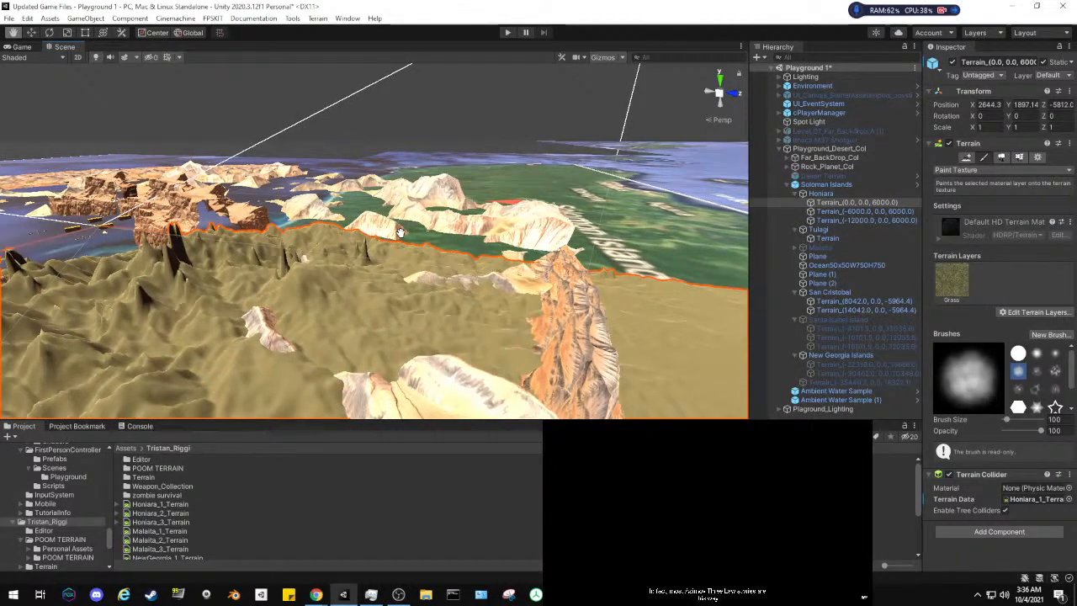
{"action": "key", "text": "Up"}
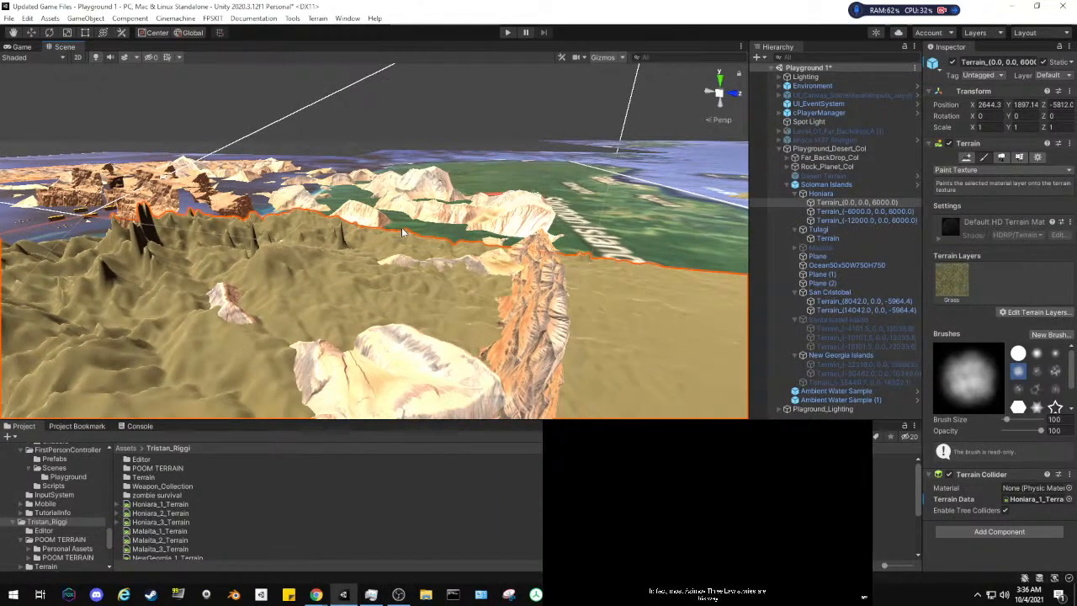
{"action": "key", "text": "Up"}
{"action": "key", "text": "Up"}
{"action": "key", "text": "Up"}
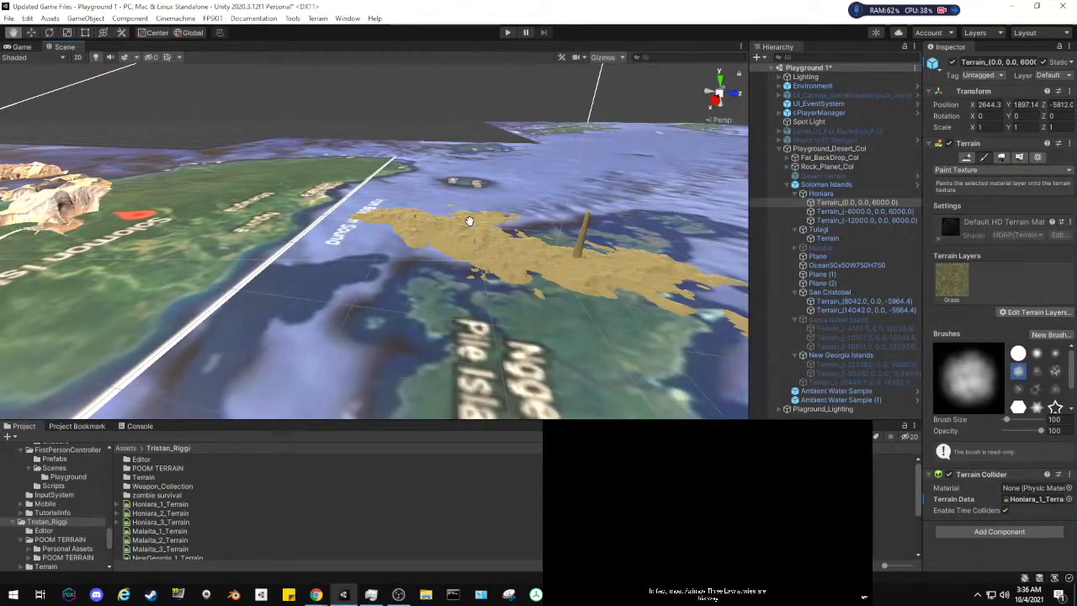
{"action": "key", "text": "Right"}
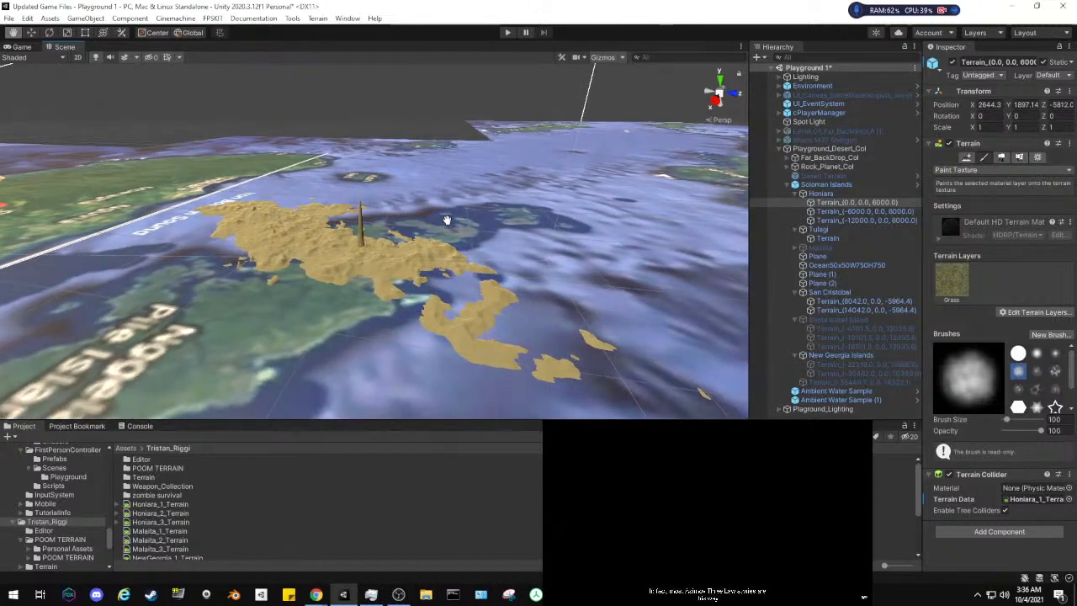
{"action": "key", "text": "Left"}
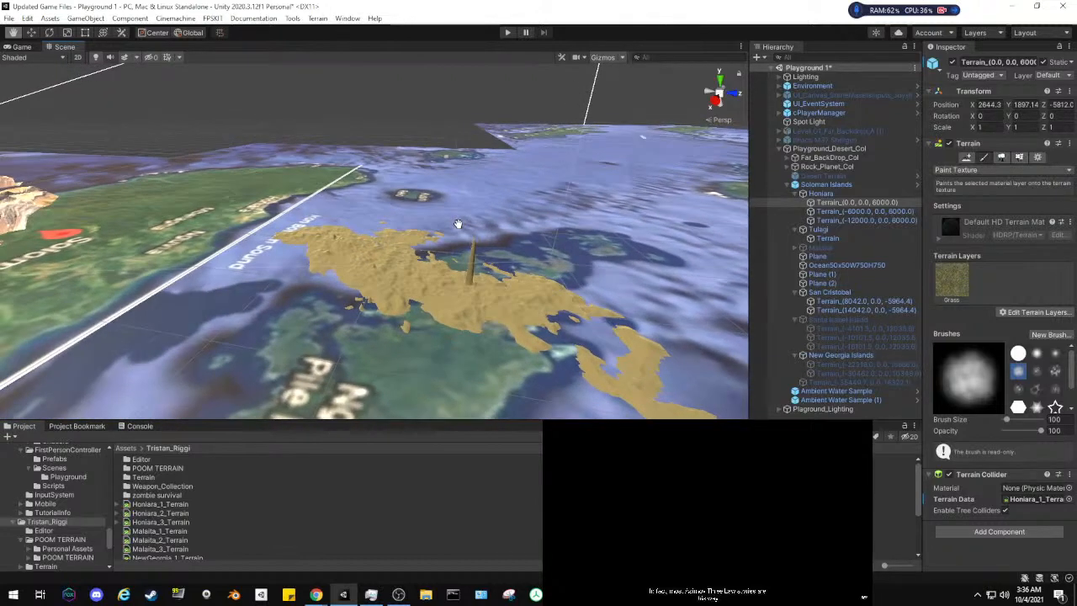
{"action": "key", "text": "Left"}
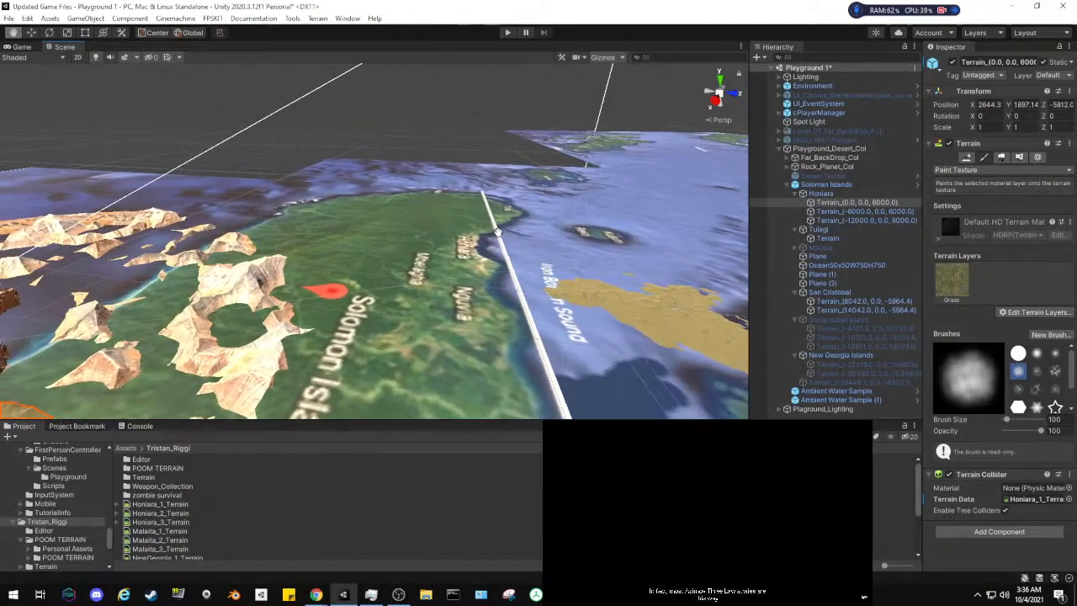
{"action": "key", "text": "Left"}
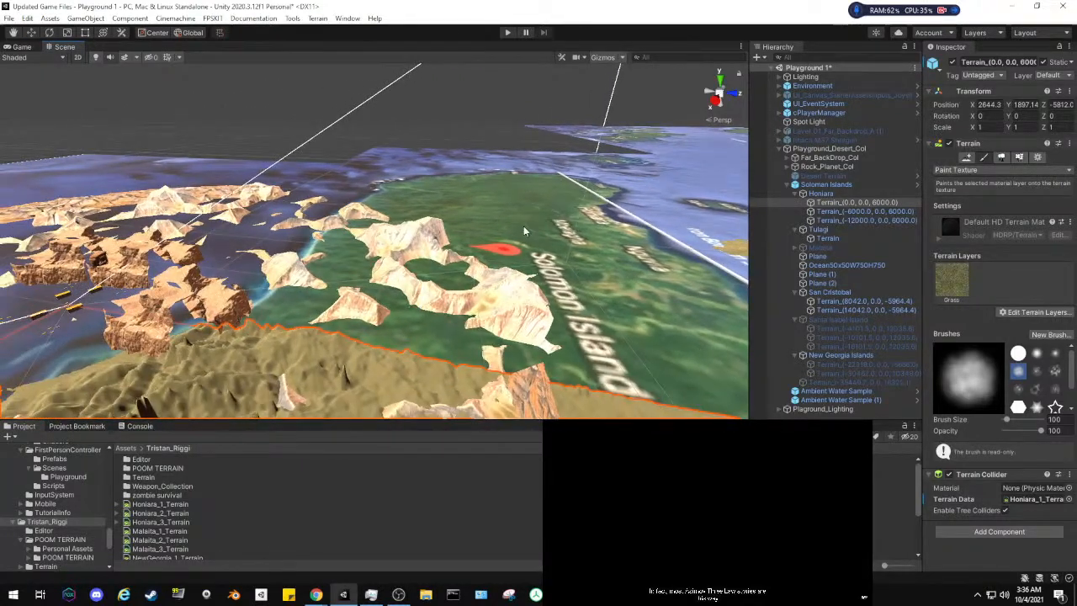
Set the Terrain Collider's Terrain Data to None on Honiara's Terrain_(-6000.0, 0.0, 6000.0)
{"action": "left_click", "coordinate": [862, 211]}
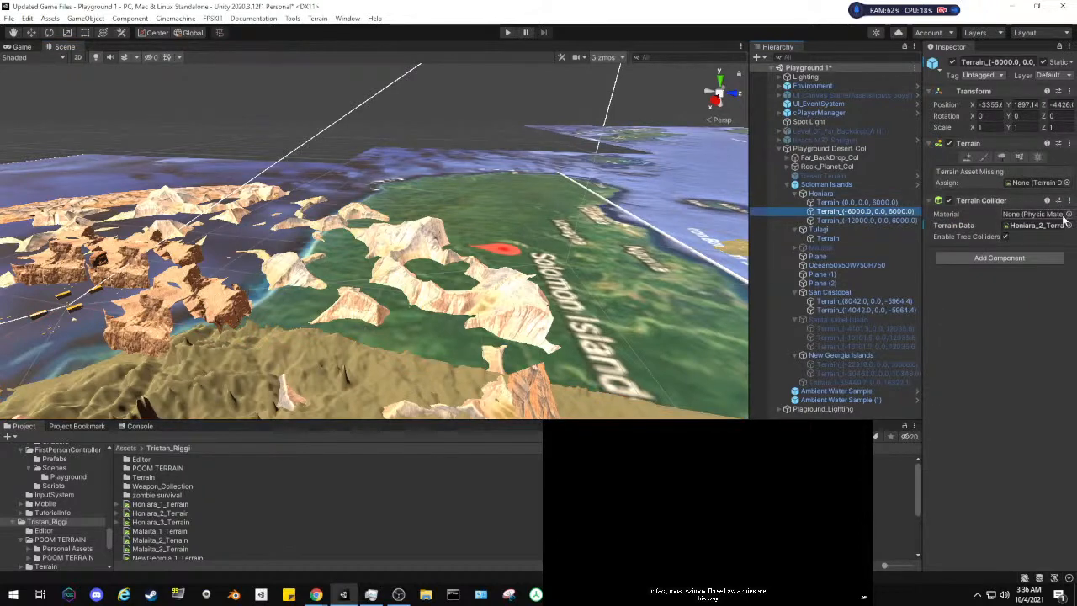
{"action": "left_click", "coordinate": [1068, 225]}
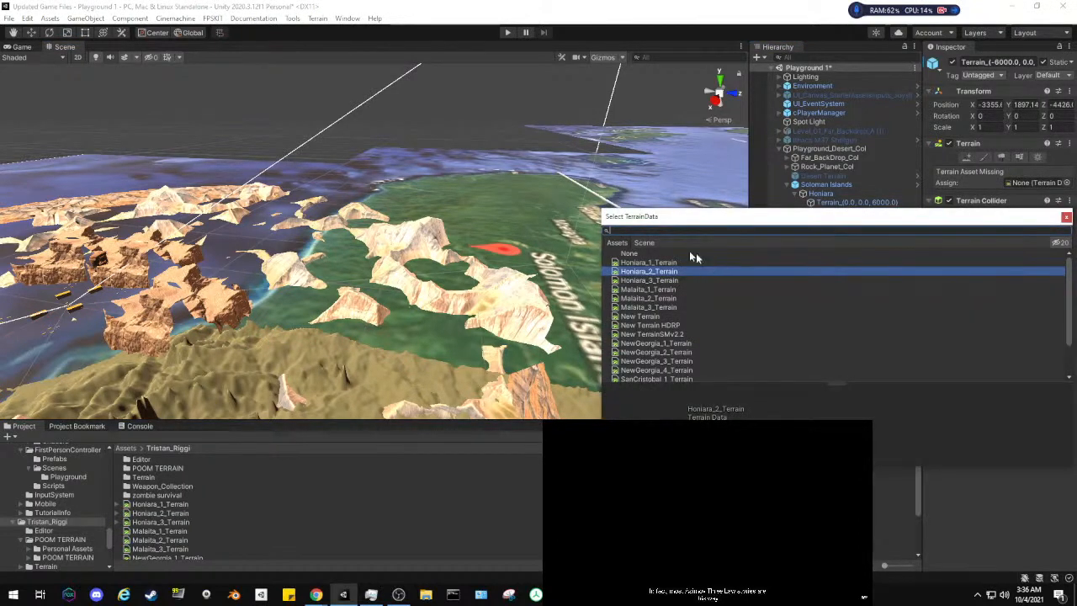
{"action": "left_click", "coordinate": [635, 253]}
{"action": "left_click", "coordinate": [1066, 218]}
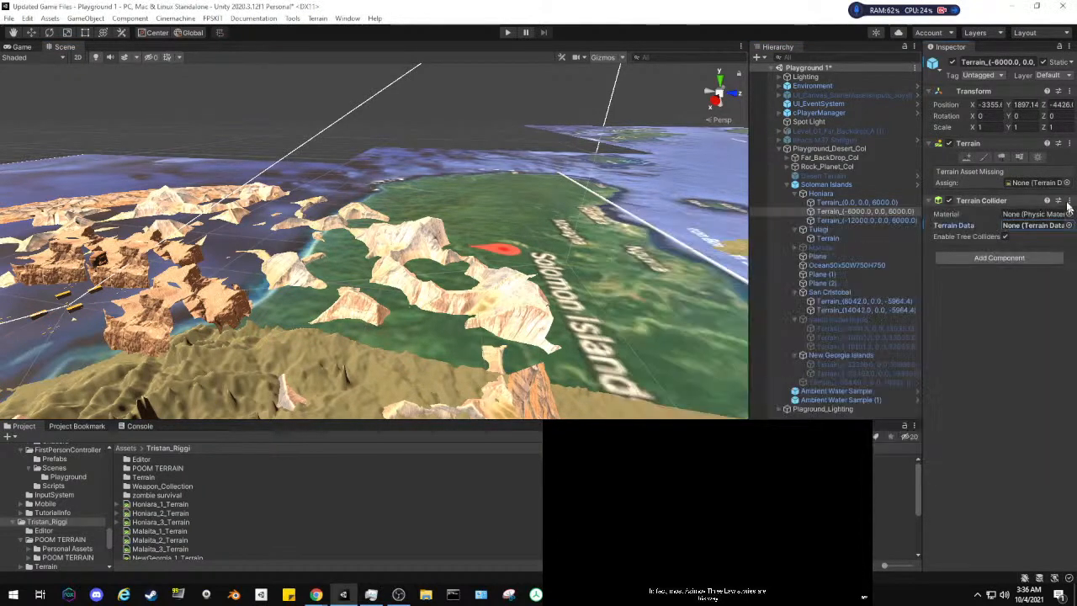
Assign Honiara_2_Terrain to the Terrain component of Honiara's Terrain_(-6000.0, 0.0, 6000.0)
{"action": "left_click", "coordinate": [1068, 226]}
{"action": "left_click", "coordinate": [626, 236]}
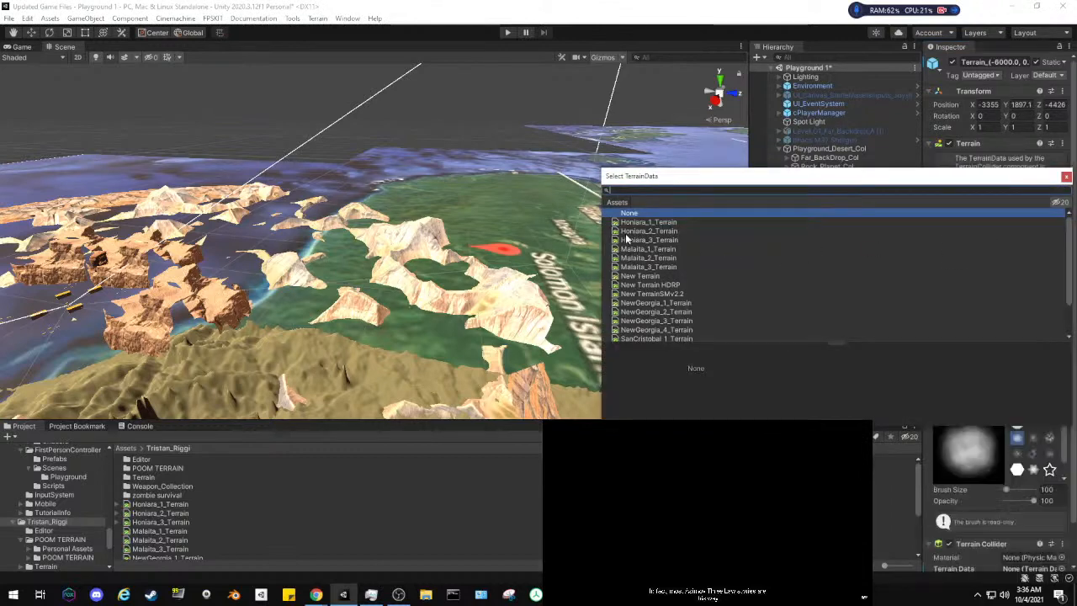
{"action": "left_click", "coordinate": [1067, 176]}
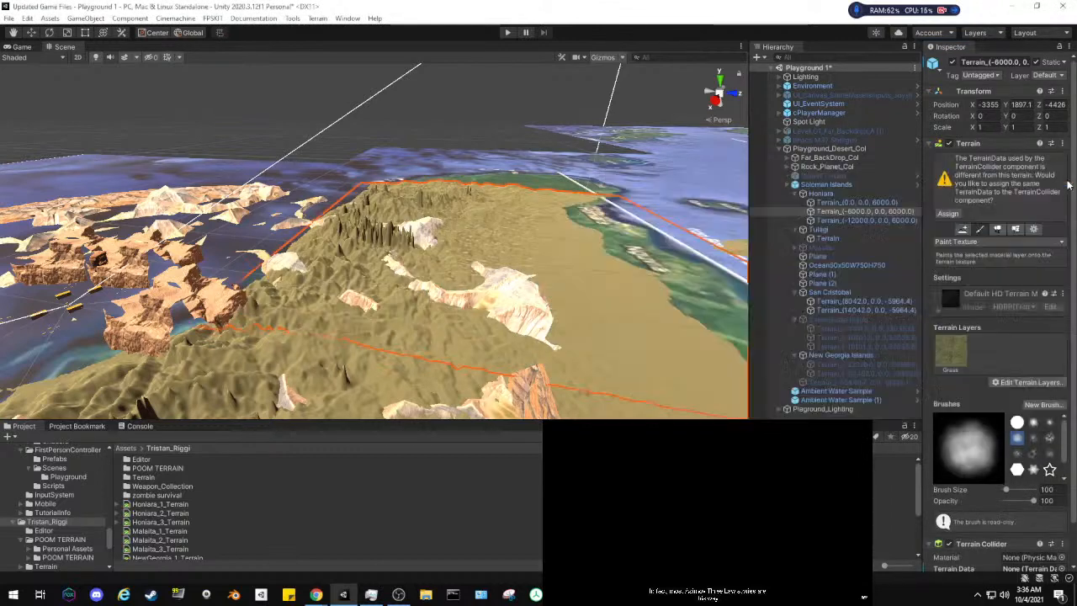
{"action": "left_click", "coordinate": [823, 220]}
{"action": "left_click", "coordinate": [823, 213]}
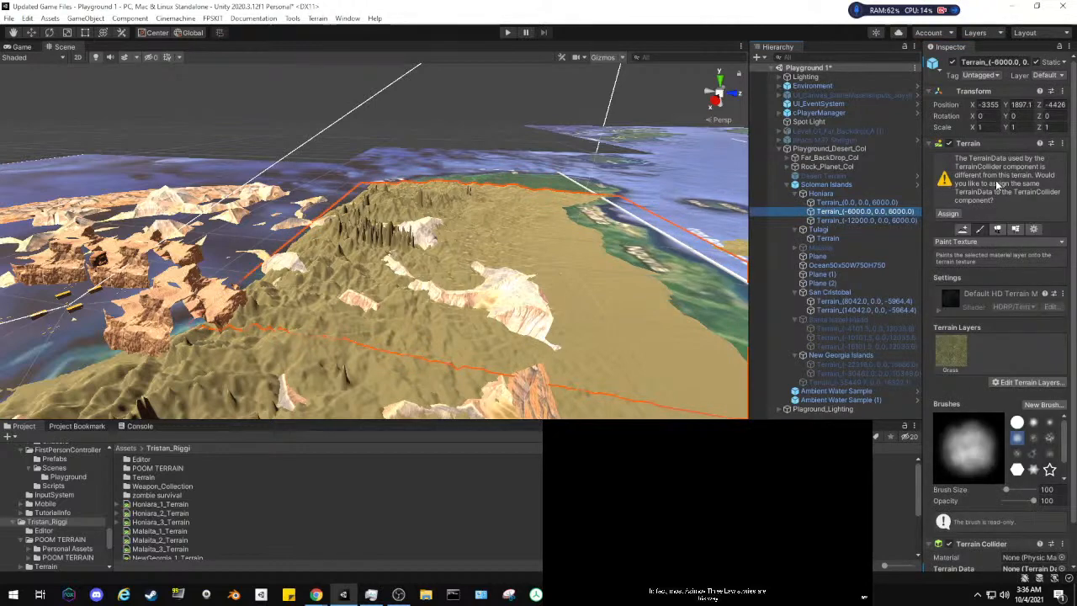
Set the Terrain Collider's Terrain Data to None on Honiara's Terrain_(-12000.0, 0.0, 6000.0)
{"action": "left_click", "coordinate": [832, 220]}
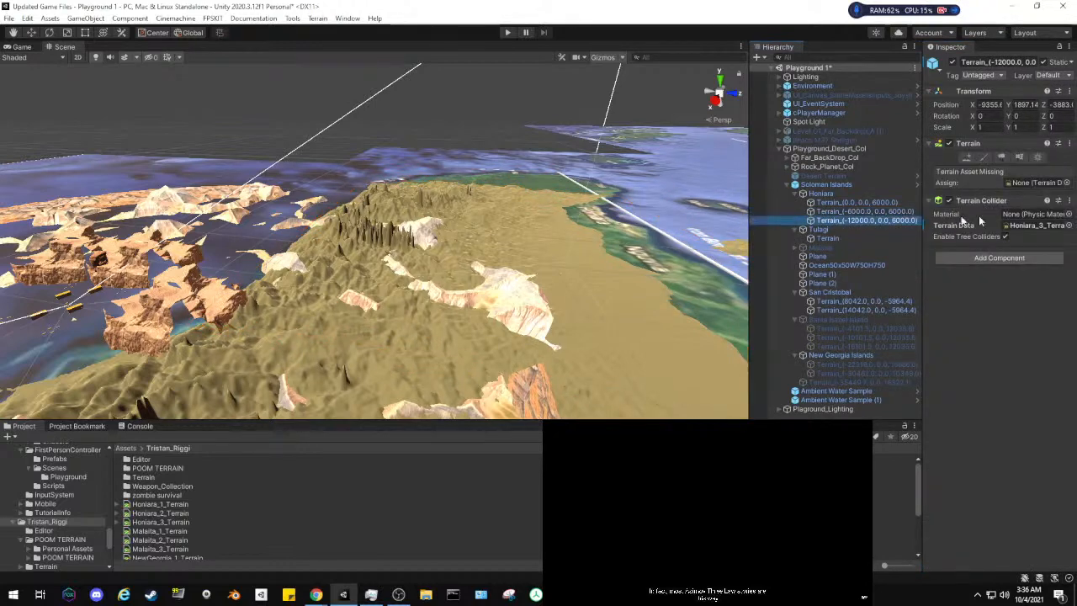
{"action": "left_click", "coordinate": [1067, 183]}
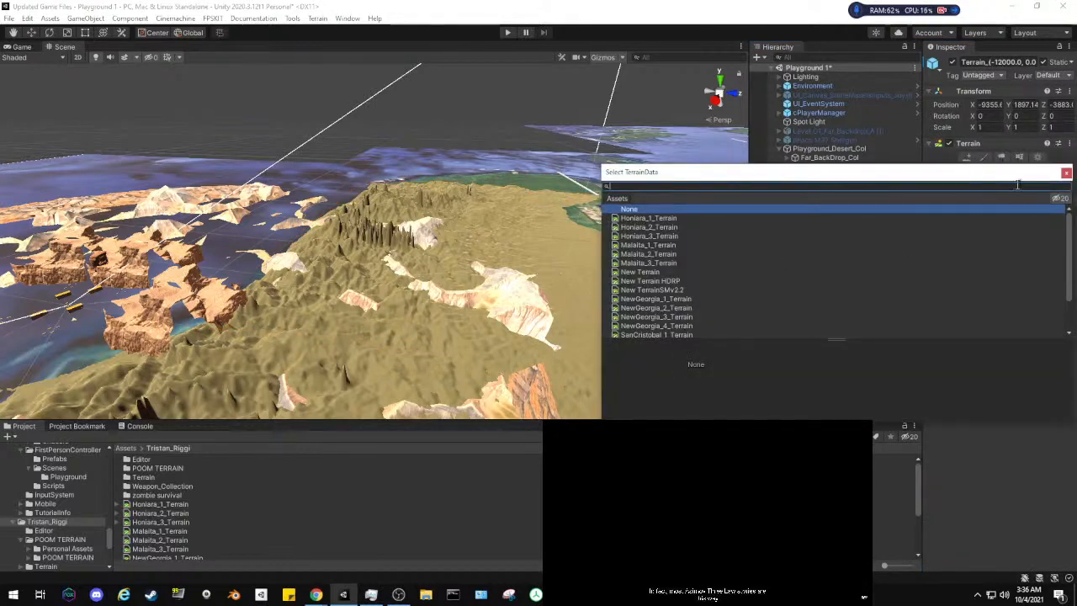
{"action": "left_click", "coordinate": [1067, 173]}
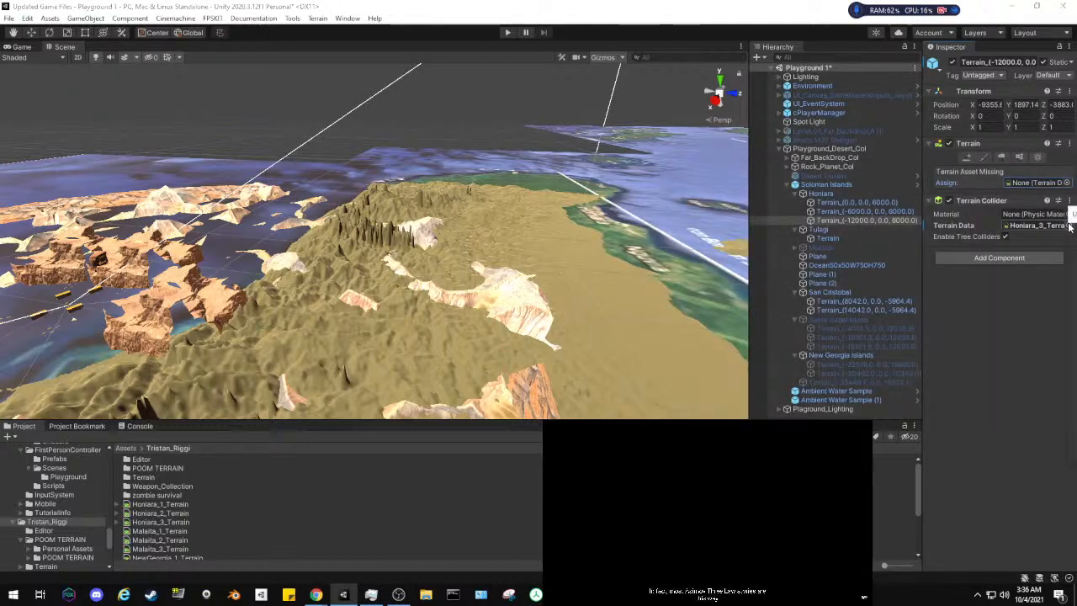
{"action": "left_click", "coordinate": [1066, 182]}
{"action": "left_click", "coordinate": [667, 251]}
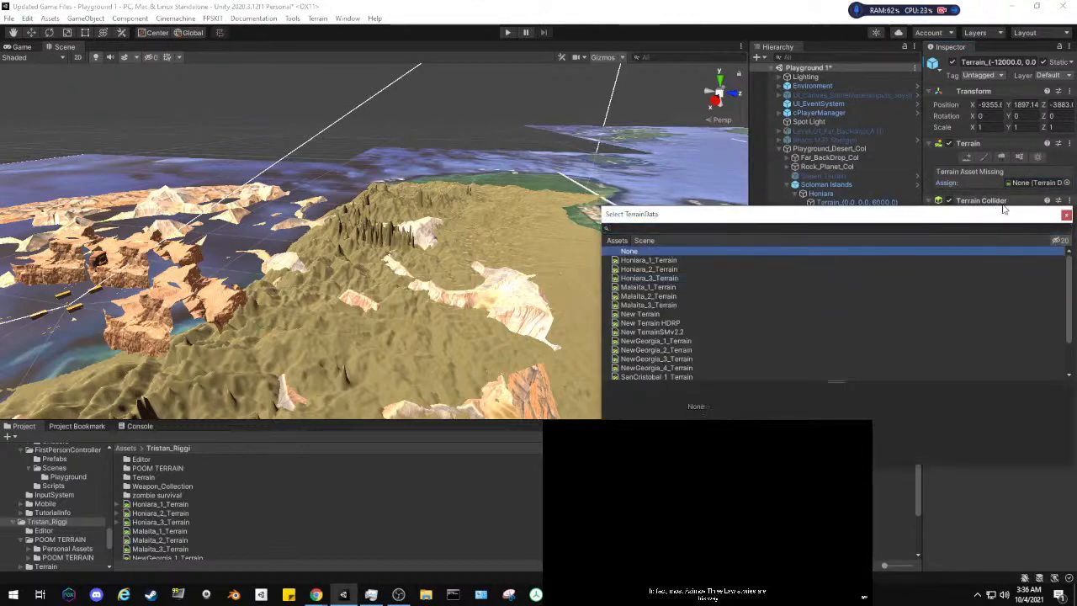
{"action": "left_click", "coordinate": [1066, 216]}
Assign Honiara_3_Terrain to the Terrain component of Honiara's Terrain_(-12000.0, 0.0, 6000.0) and to its Terrain Collider
{"action": "left_click", "coordinate": [1066, 182]}
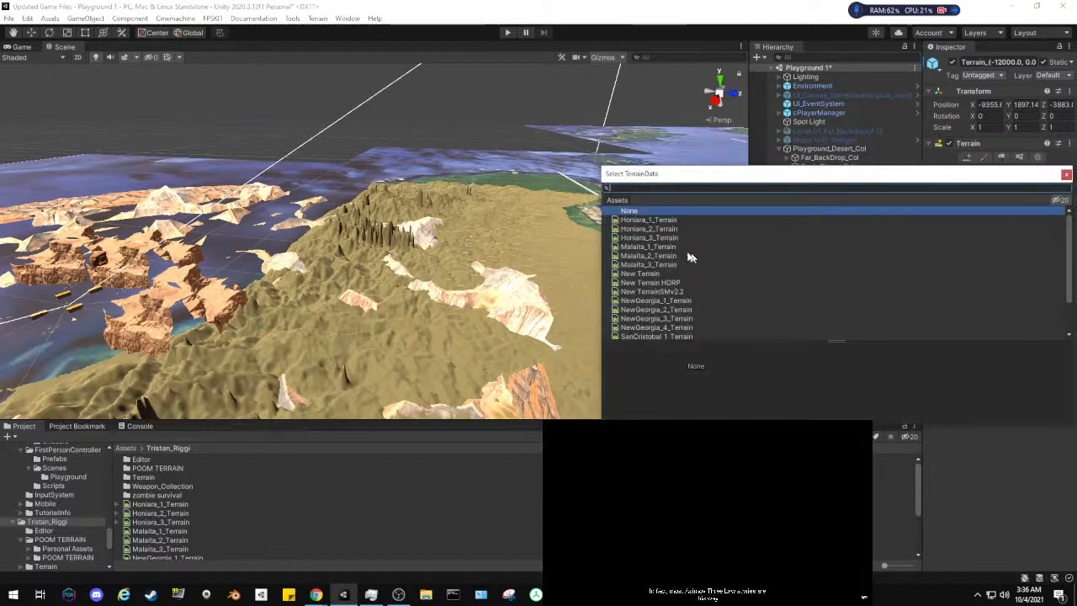
{"action": "left_click", "coordinate": [656, 236]}
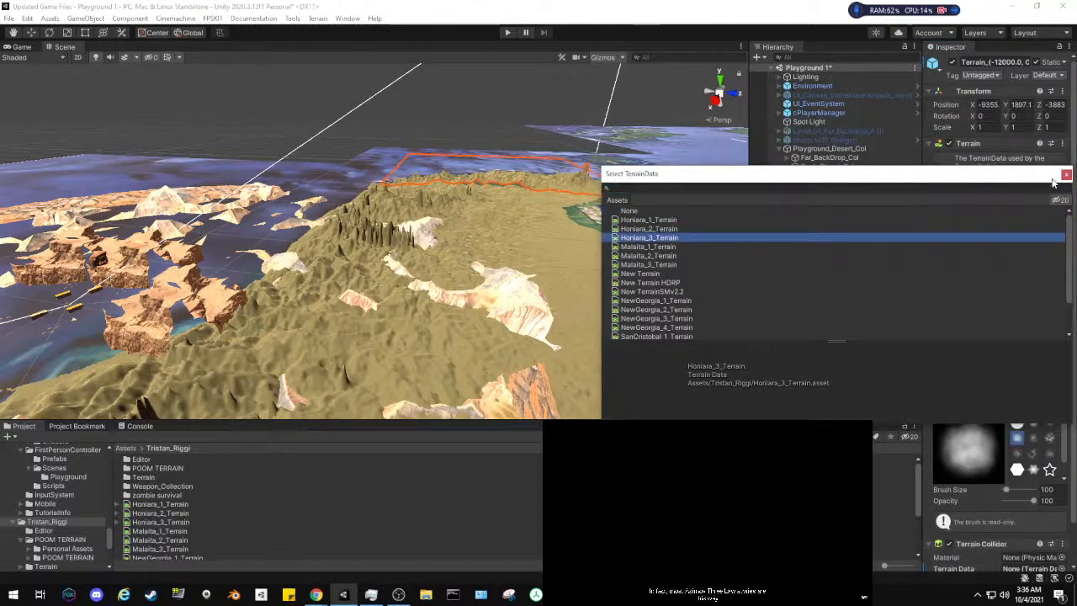
{"action": "left_click", "coordinate": [1066, 175]}
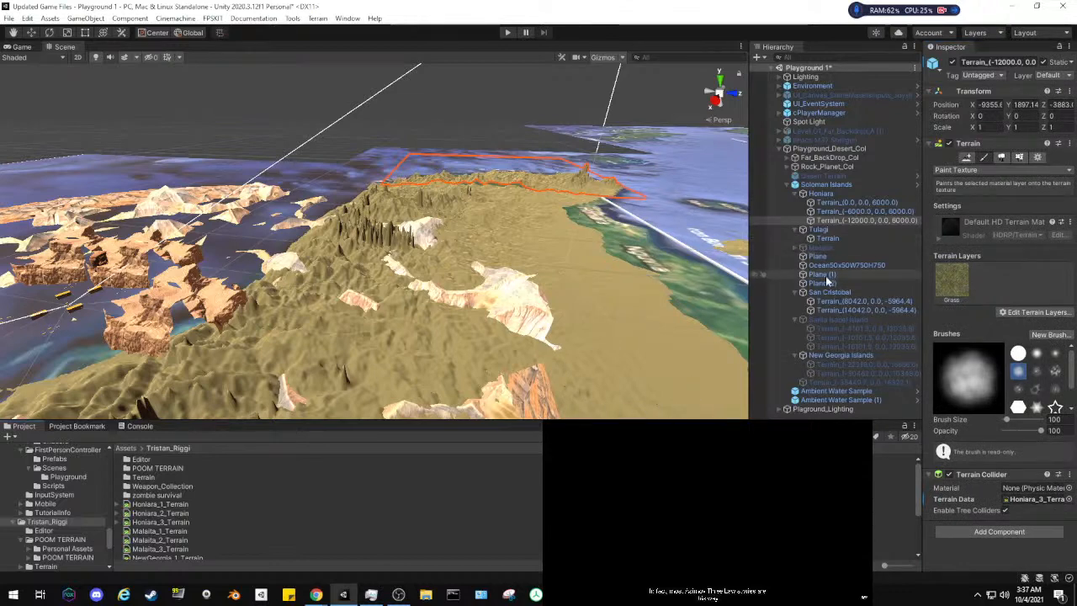
Check the data assignment of San Cristobal's Terrain_(8042.0, 0.0, -5964.4), select New Georgia Islands and save the scene
{"action": "left_click", "coordinate": [835, 303]}
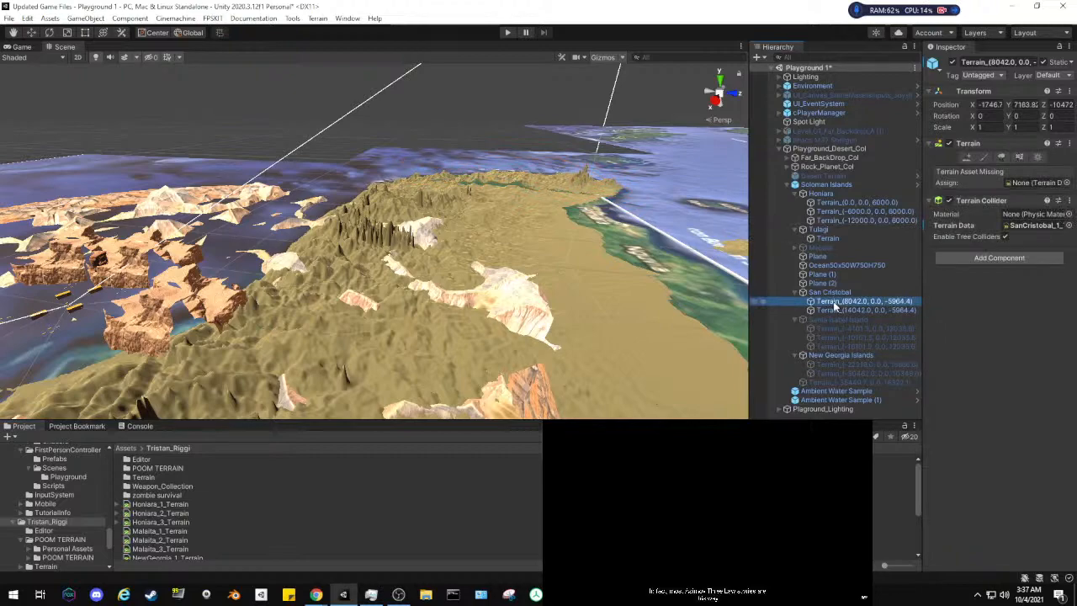
{"action": "right_click_drag", "start_coordinate": [385, 260], "coordinate": [1012, 240]}
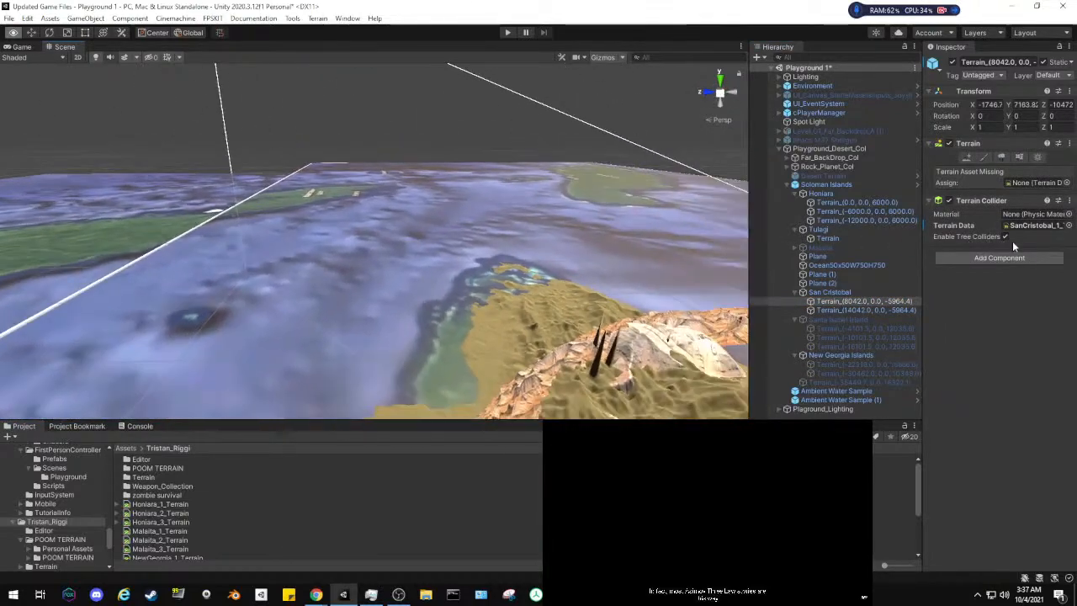
{"action": "left_click", "coordinate": [841, 356]}
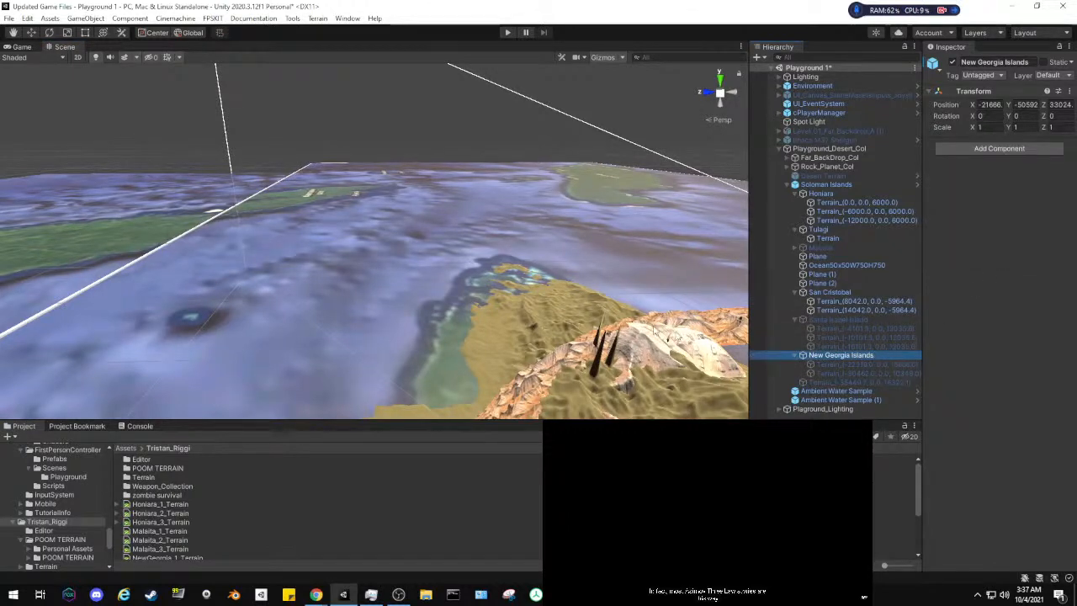
{"action": "left_click", "coordinate": [7, 18]}
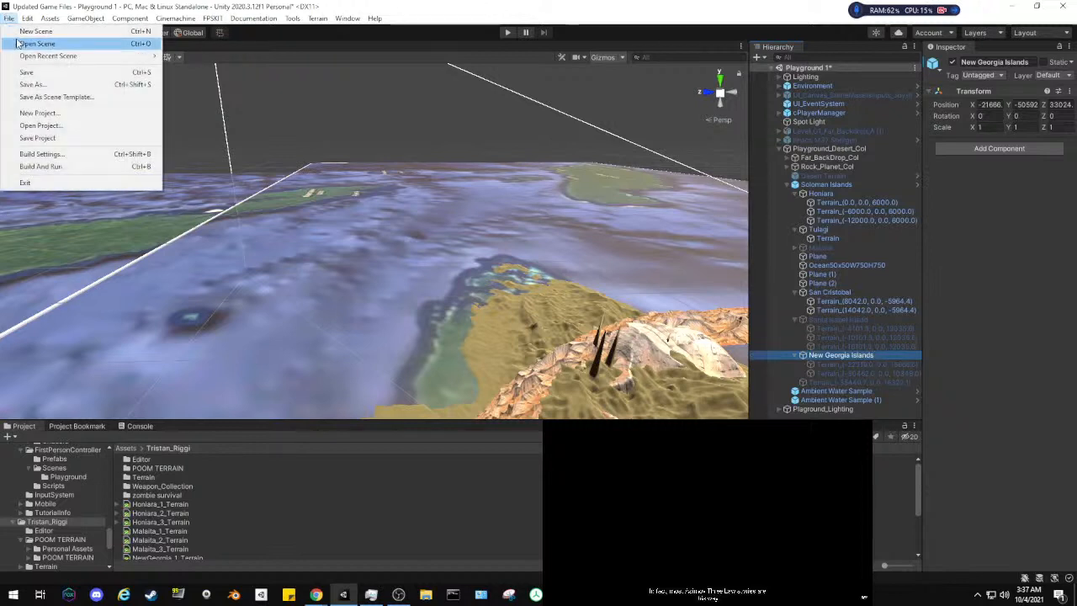
{"action": "left_click", "coordinate": [13, 79]}
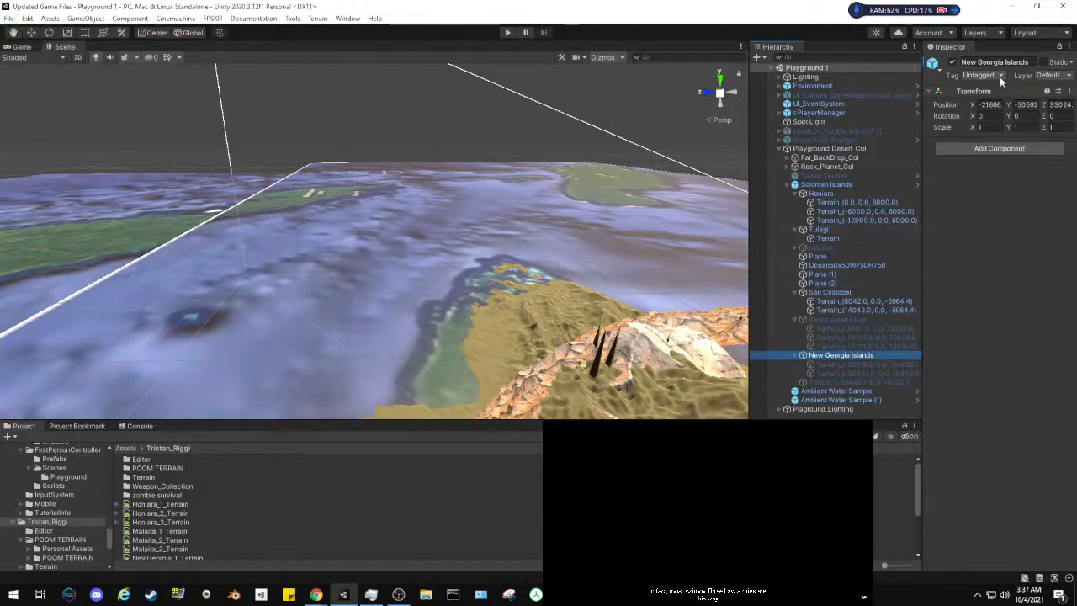
Activate both child terrains of New Georgia Islands and deactivate the New Georgia Islands parent object
{"action": "left_click", "coordinate": [837, 364]}
{"action": "left_click", "coordinate": [837, 374], "text": "shift"}
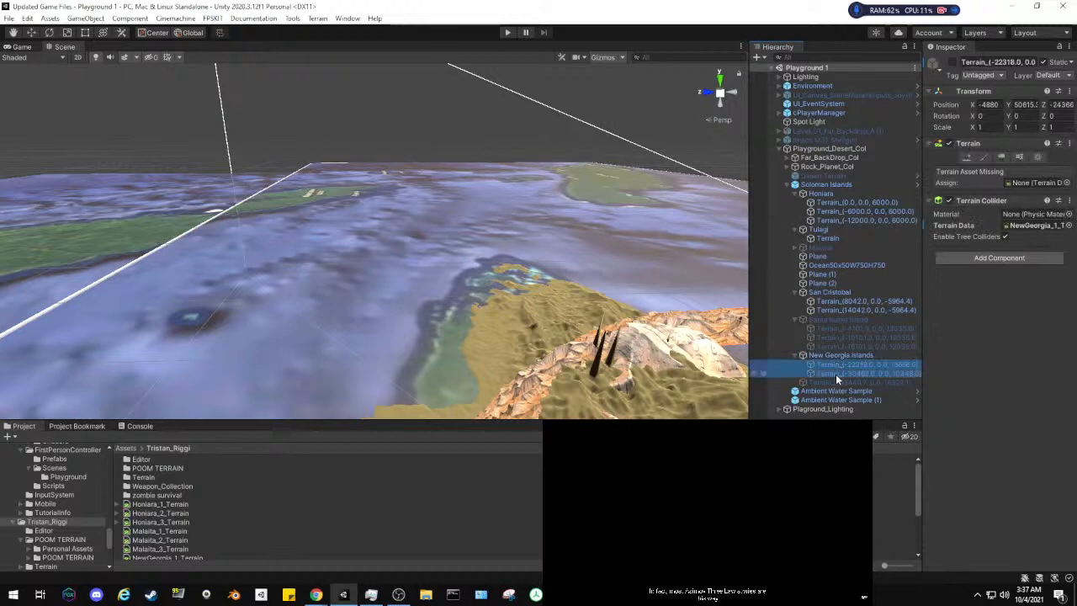
{"action": "left_click", "coordinate": [953, 65]}
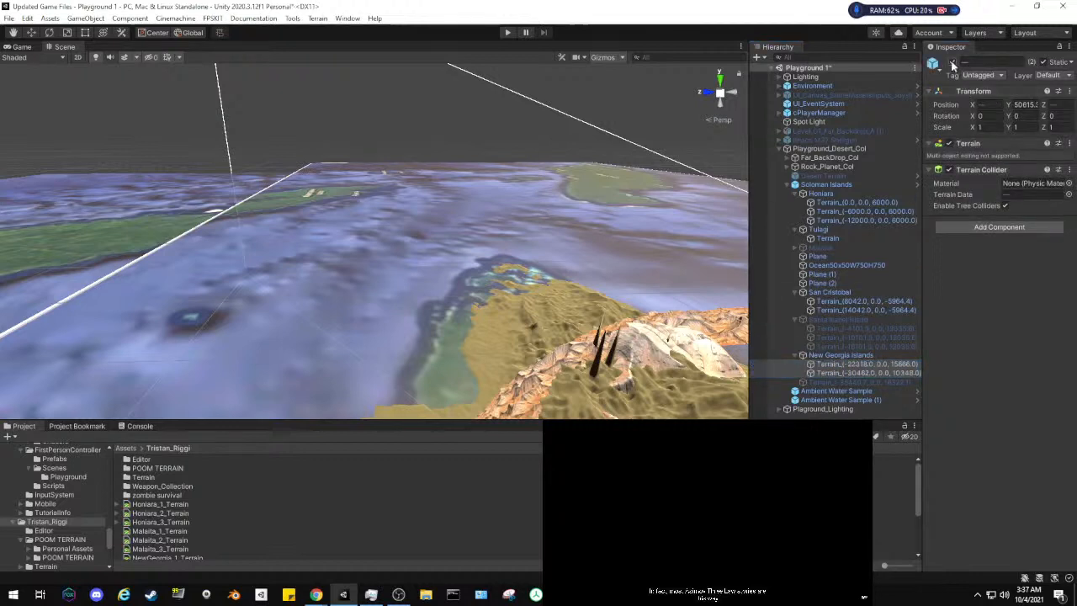
{"action": "left_click", "coordinate": [839, 356]}
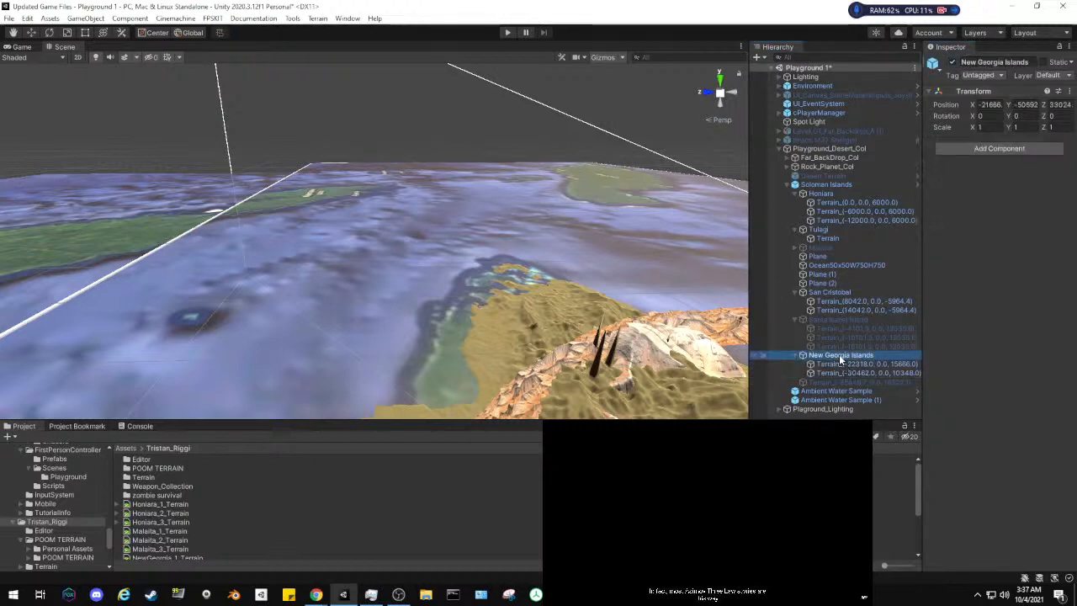
{"action": "left_click", "coordinate": [951, 63]}
Select the first Santa Isabel Island terrain and collapse the New Georgia Islands and Santa Isabel Island groups in the hierarchy
{"action": "left_click", "coordinate": [822, 328]}
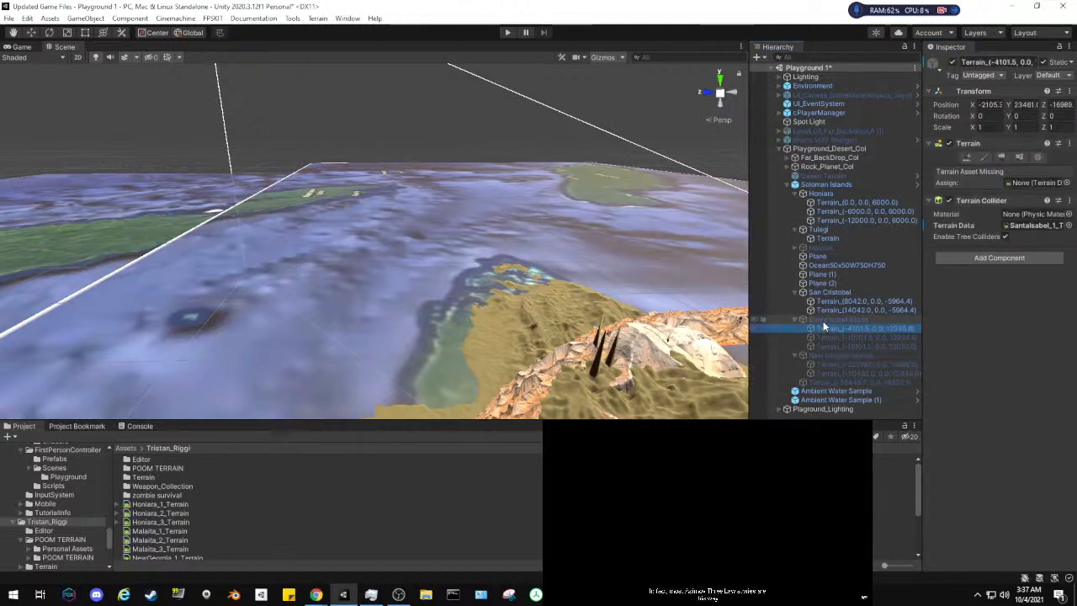
{"action": "left_click", "coordinate": [796, 357]}
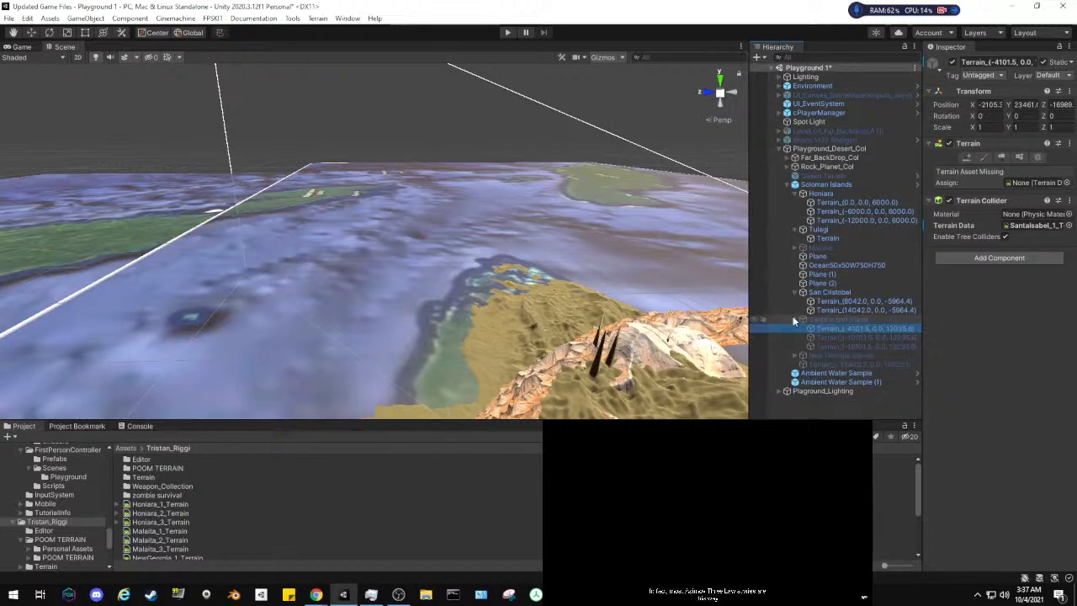
{"action": "left_click", "coordinate": [794, 320]}
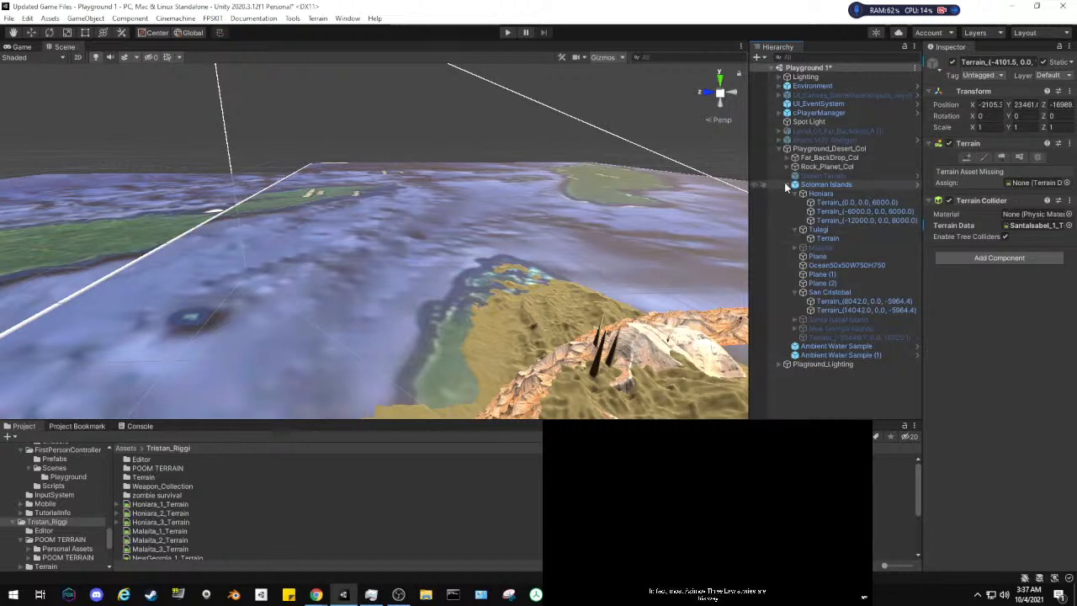
Try to delete the Ocean50x50W750H750 object from the Soloman Islands group, and deactivate it
{"action": "left_click", "coordinate": [819, 268]}
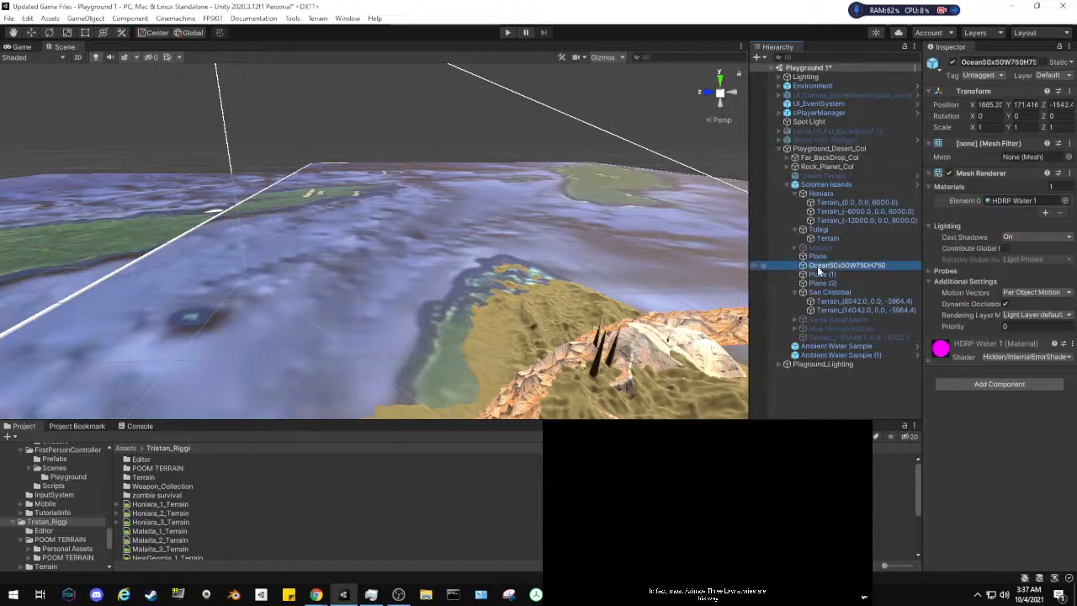
{"action": "right_click", "coordinate": [818, 270]}
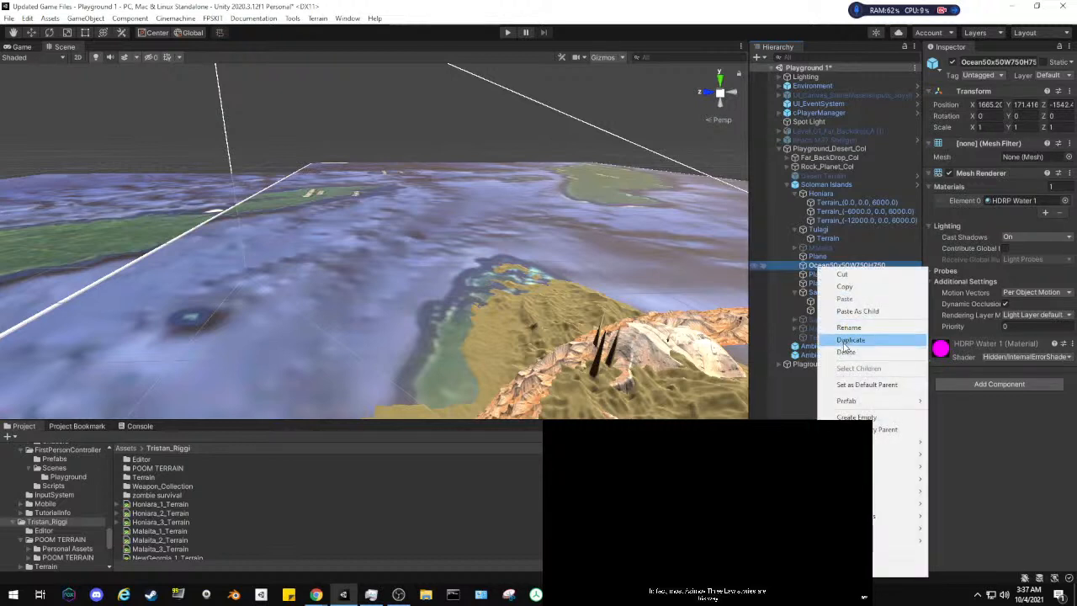
{"action": "left_click", "coordinate": [846, 352]}
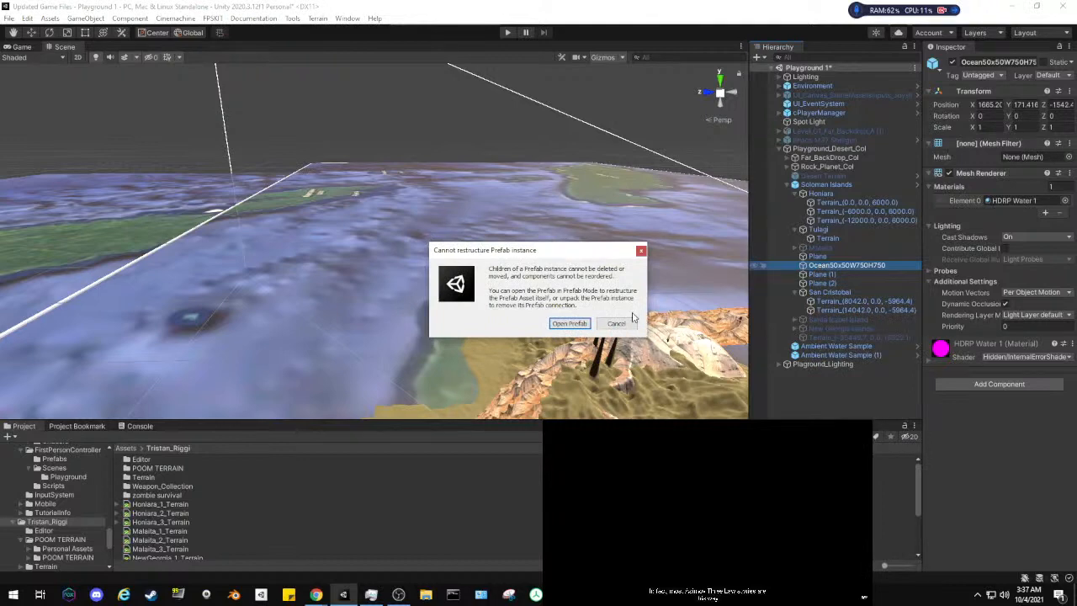
{"action": "left_click", "coordinate": [629, 324]}
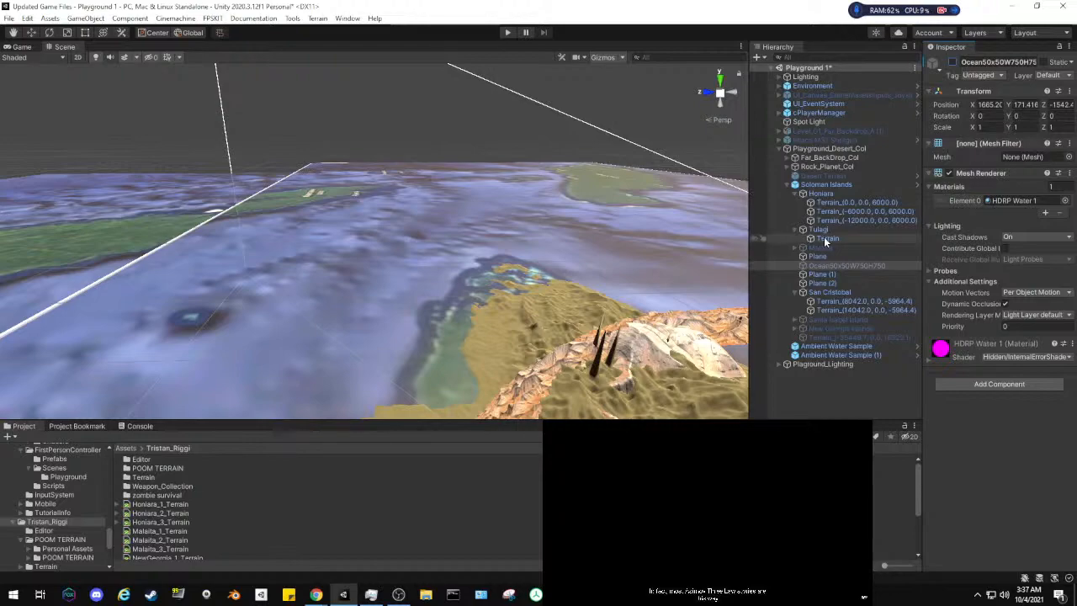
Smooth down the tall spikes on Honiara's Terrain_(-6000.0, 0.0, 6000.0) using Smooth Height with brush size 100, reducing the opacity to 53
{"action": "right_click_drag", "start_coordinate": [378, 282], "coordinate": [955, 280]}
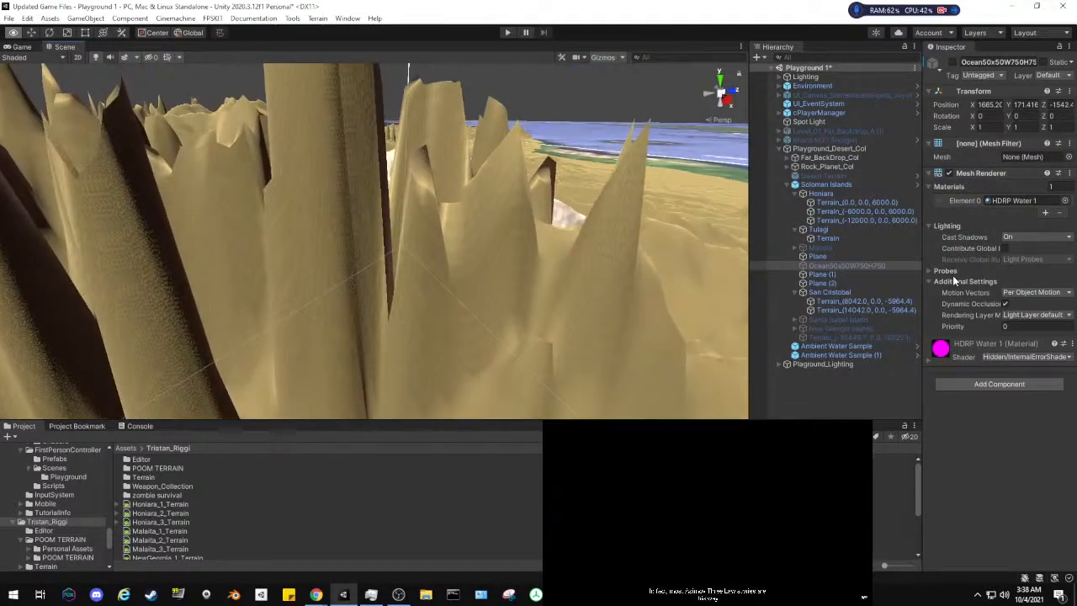
{"action": "left_click", "coordinate": [800, 415]}
{"action": "left_click", "coordinate": [538, 342]}
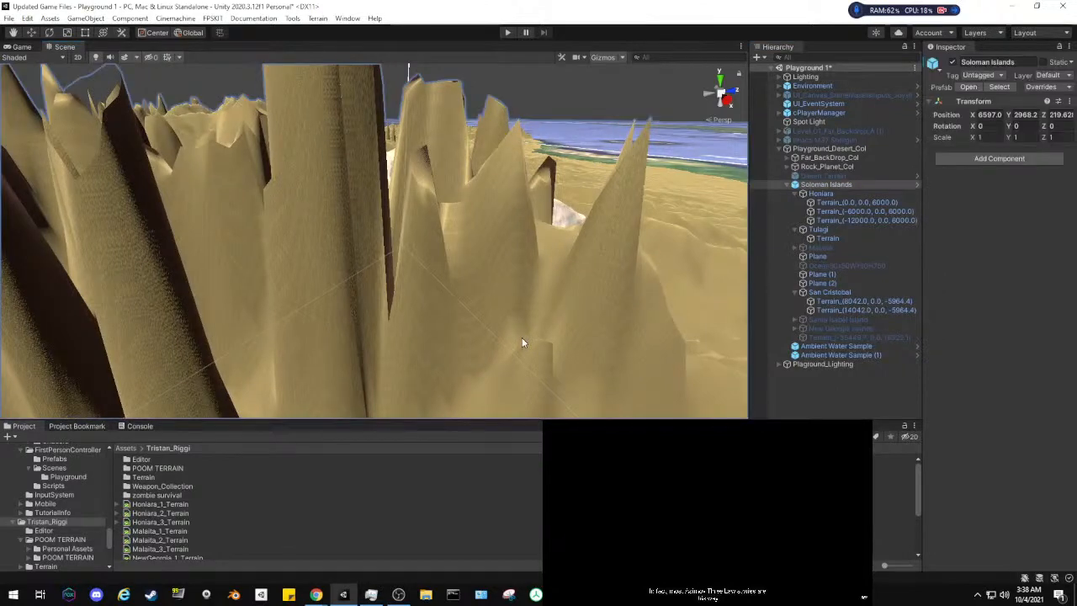
{"action": "right_click_drag", "start_coordinate": [529, 312], "coordinate": [544, 195]}
{"action": "left_click", "coordinate": [514, 309]}
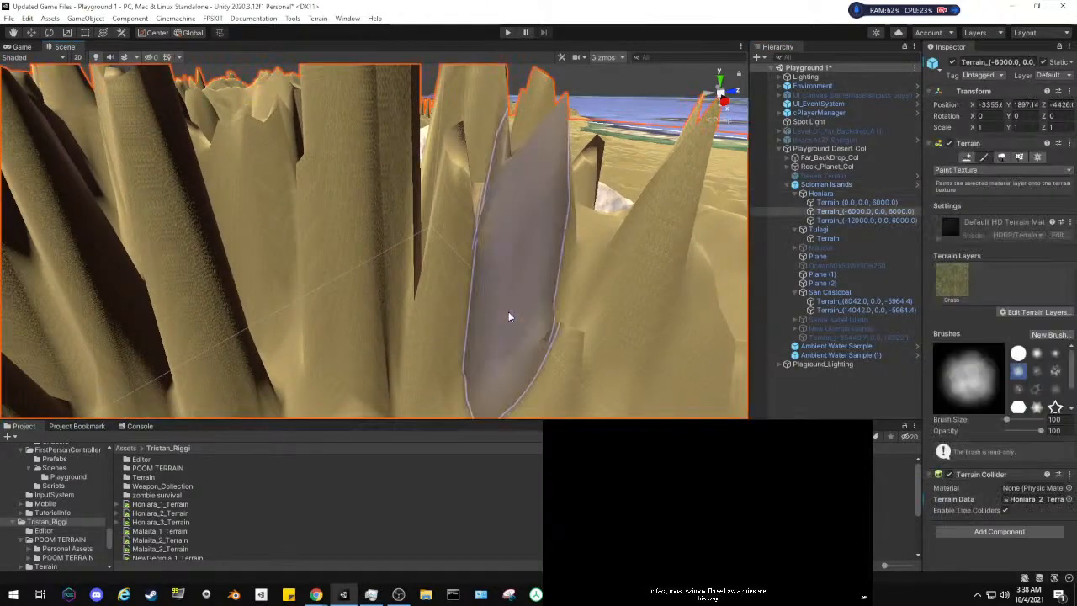
{"action": "right_click_drag", "start_coordinate": [510, 315], "coordinate": [394, 250]}
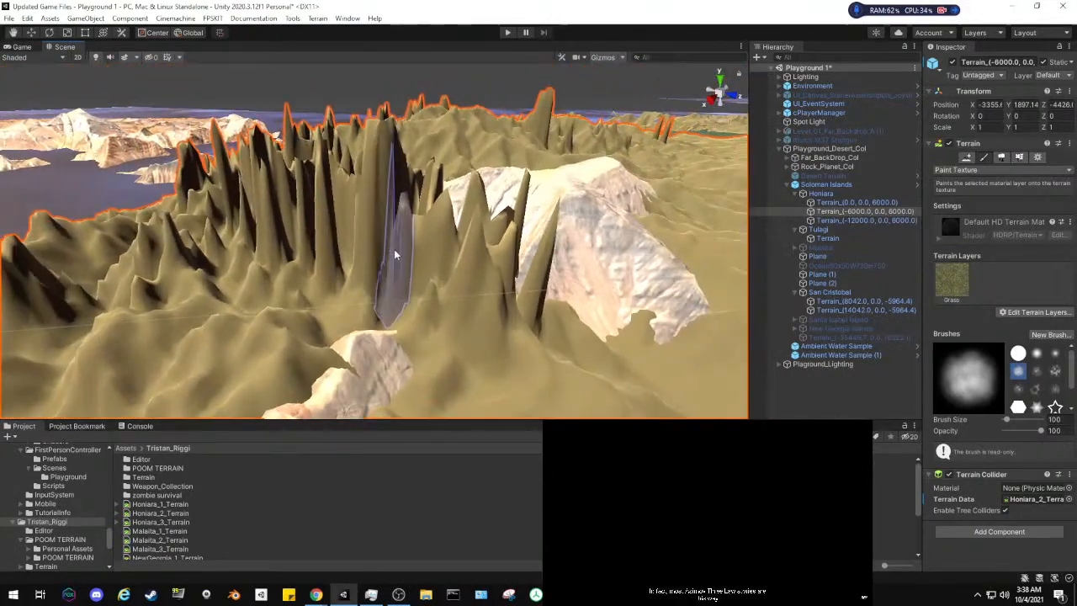
{"action": "left_click", "coordinate": [970, 169]}
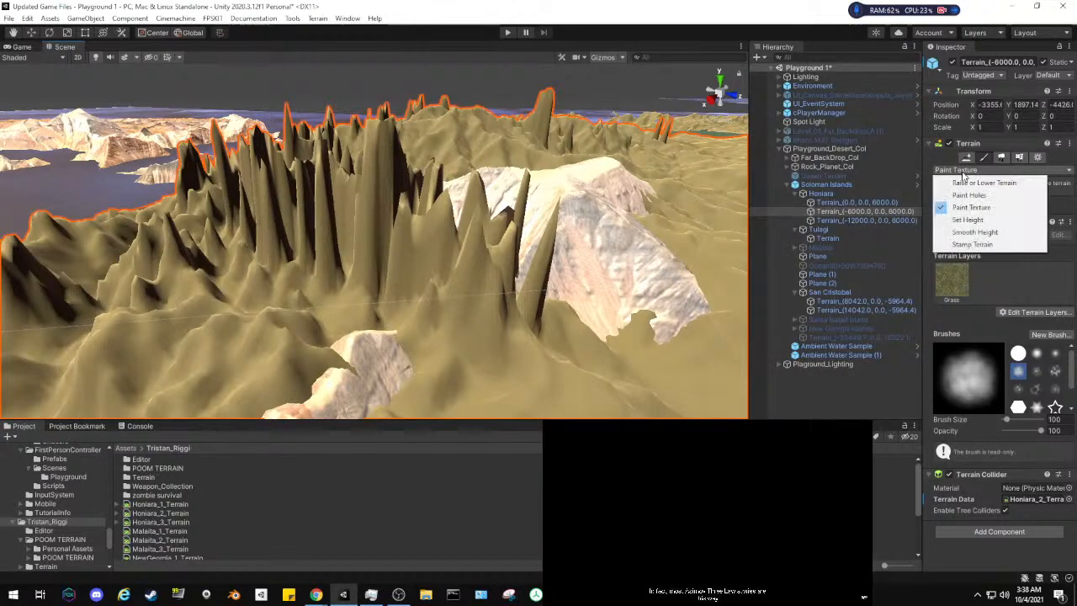
{"action": "left_click", "coordinate": [973, 233]}
{"action": "right_click_drag", "start_coordinate": [443, 232], "coordinate": [502, 233]}
{"action": "mouse_move", "coordinate": [394, 238]}
{"action": "middle_mouse_down"}
{"action": "mouse_move", "coordinate": [412, 238]}
{"action": "mouse_move", "coordinate": [399, 241]}
{"action": "middle_mouse_up"}
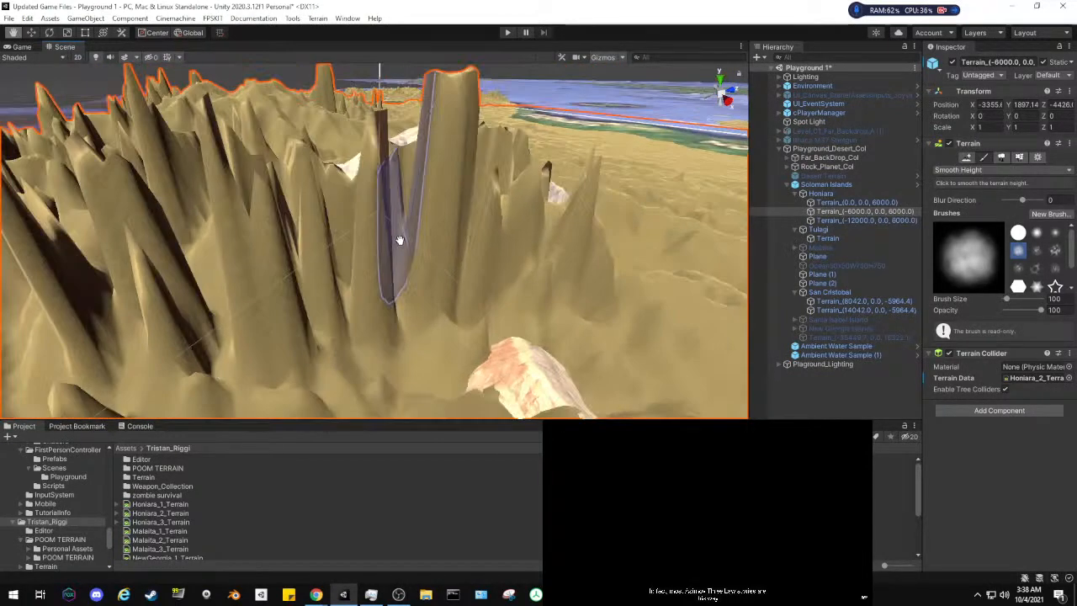
{"action": "mouse_move", "coordinate": [402, 240]}
{"action": "left_mouse_down"}
{"action": "mouse_move", "coordinate": [422, 249]}
{"action": "mouse_move", "coordinate": [307, 245]}
{"action": "mouse_move", "coordinate": [226, 211]}
{"action": "mouse_move", "coordinate": [248, 185]}
{"action": "mouse_move", "coordinate": [261, 191]}
{"action": "mouse_move", "coordinate": [252, 154]}
{"action": "mouse_move", "coordinate": [126, 190]}
{"action": "mouse_move", "coordinate": [17, 244]}
{"action": "left_mouse_up"}
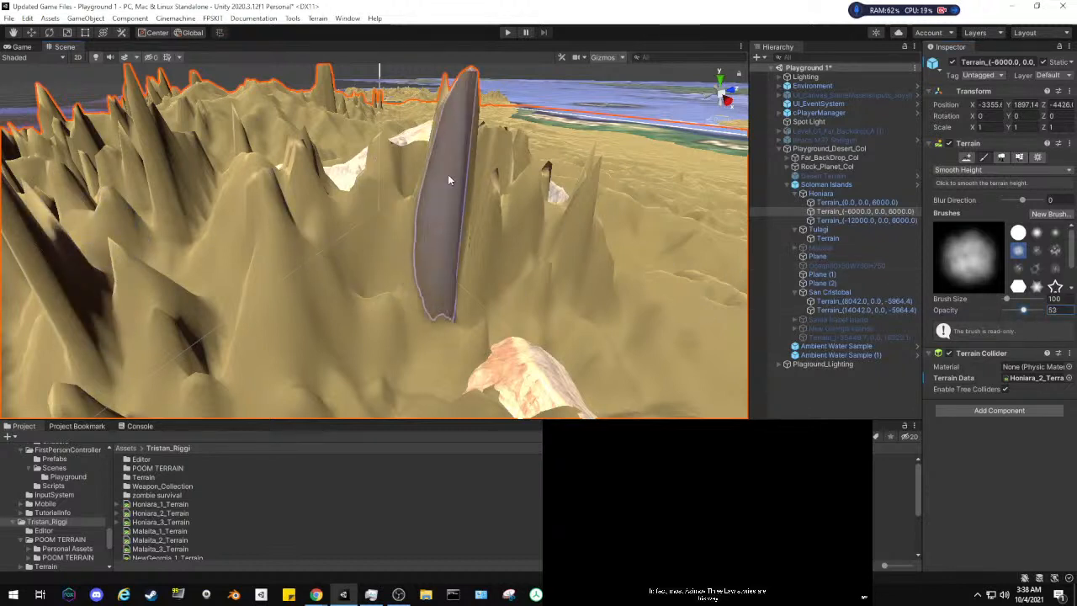
{"action": "mouse_move", "coordinate": [448, 174]}
{"action": "left_mouse_down"}
{"action": "mouse_move", "coordinate": [442, 104]}
{"action": "mouse_move", "coordinate": [471, 151]}
{"action": "mouse_move", "coordinate": [594, 186]}
{"action": "mouse_move", "coordinate": [492, 172]}
{"action": "mouse_move", "coordinate": [490, 195]}
{"action": "mouse_move", "coordinate": [441, 175]}
{"action": "mouse_move", "coordinate": [443, 163]}
{"action": "mouse_move", "coordinate": [285, 191]}
{"action": "mouse_move", "coordinate": [156, 278]}
{"action": "mouse_move", "coordinate": [126, 240]}
{"action": "mouse_move", "coordinate": [168, 168]}
{"action": "mouse_move", "coordinate": [125, 153]}
{"action": "mouse_move", "coordinate": [76, 177]}
{"action": "mouse_move", "coordinate": [60, 274]}
{"action": "mouse_move", "coordinate": [62, 245]}
{"action": "mouse_move", "coordinate": [72, 241]}
{"action": "left_mouse_up"}
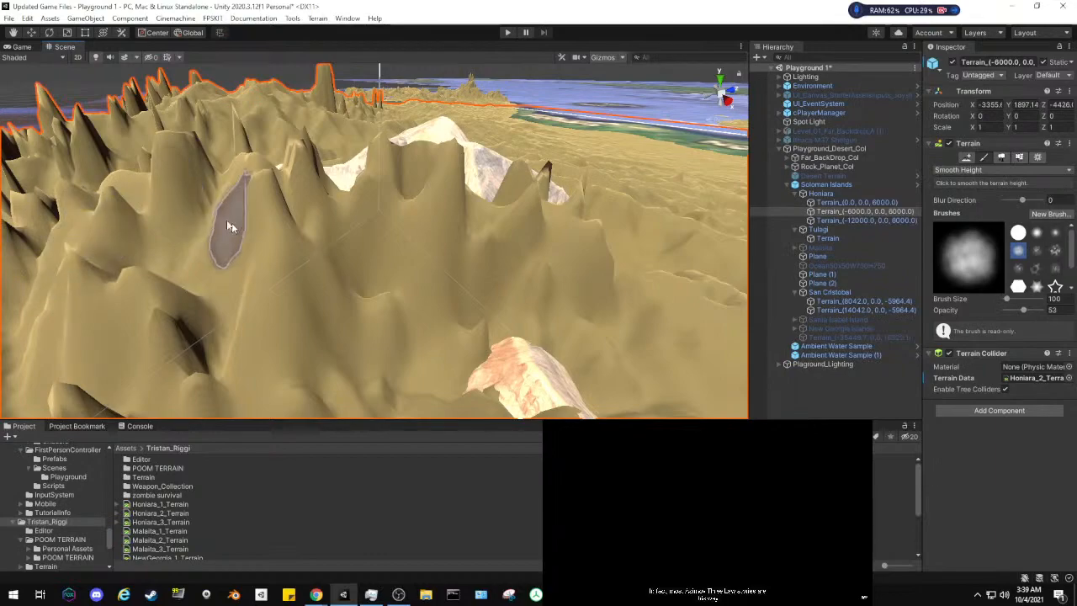
Deactivate the Tulagi object in the Soloman Islands group
{"action": "scroll", "coordinate": [216, 216], "scroll_direction": "down", "scroll_amount": 5}
{"action": "right_click_drag", "start_coordinate": [215, 217], "coordinate": [486, 169]}
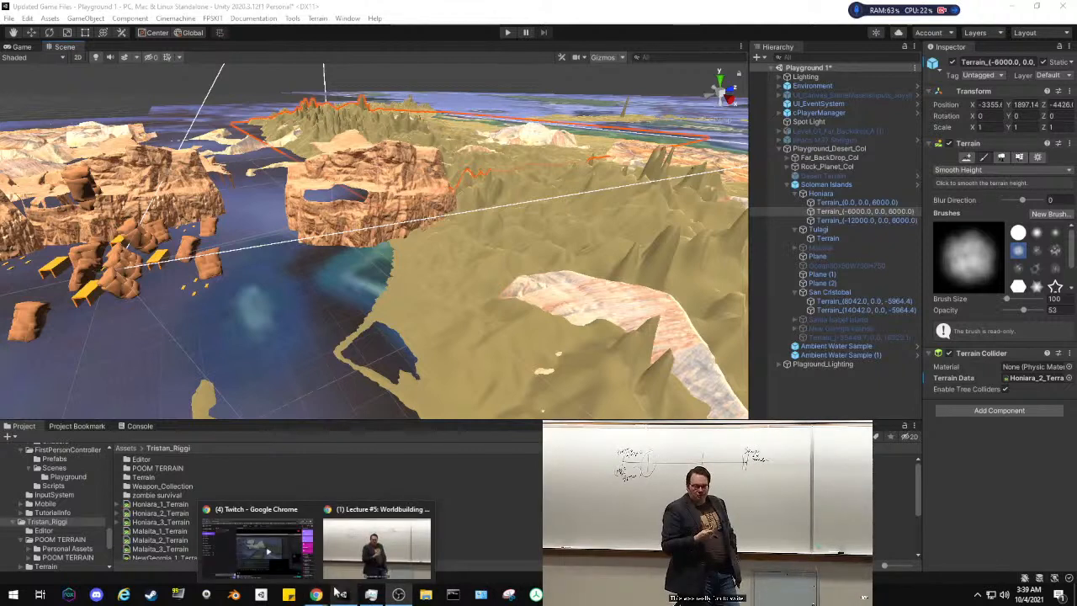
{"action": "mouse_move", "coordinate": [341, 591]}
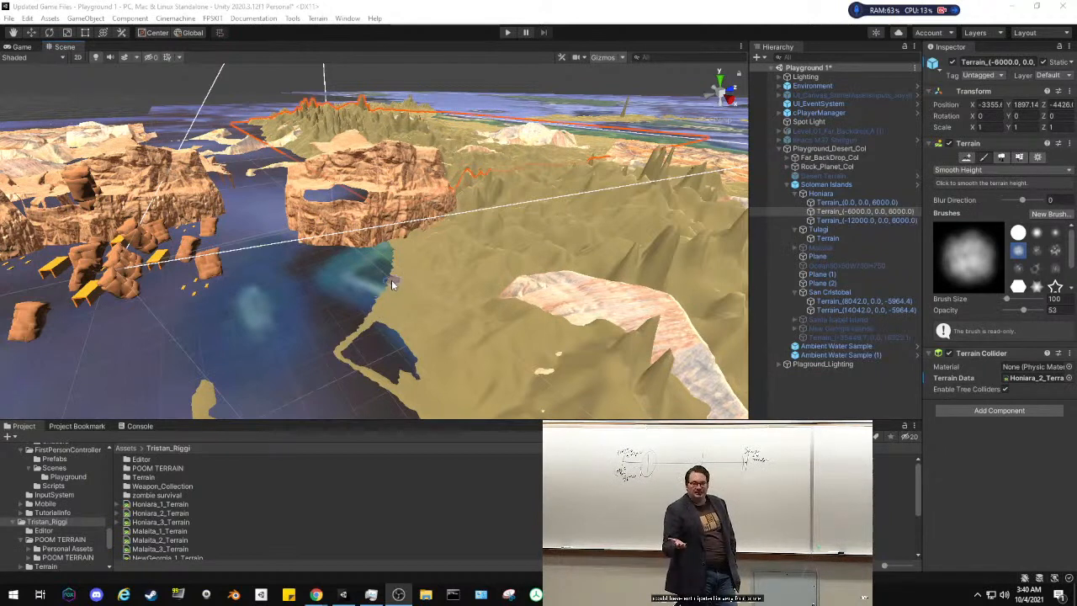
{"action": "left_click", "coordinate": [837, 230]}
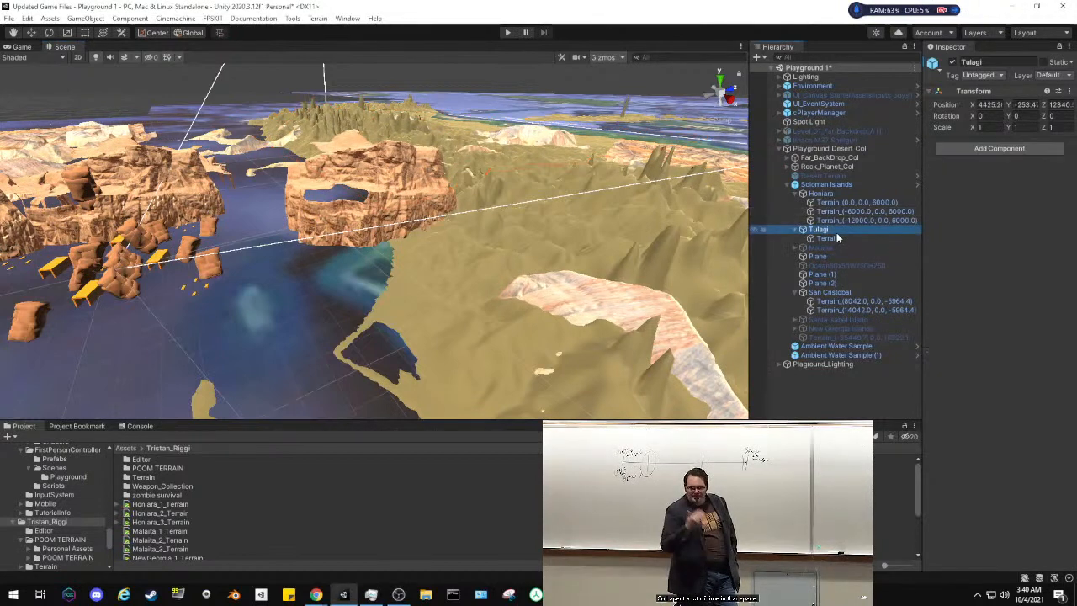
{"action": "left_click", "coordinate": [954, 63]}
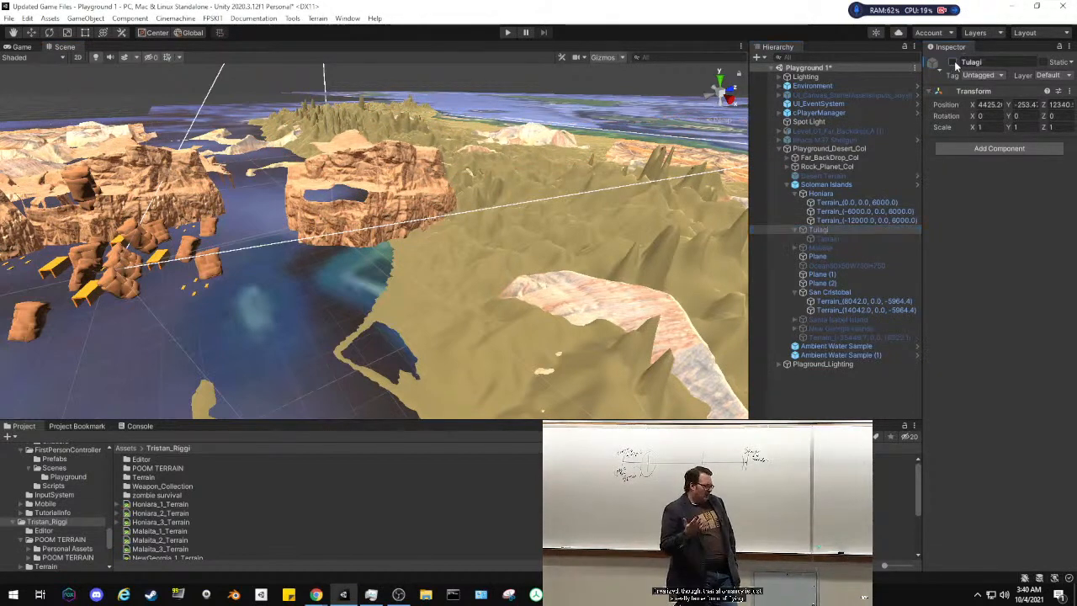
{"action": "left_click", "coordinate": [845, 257]}
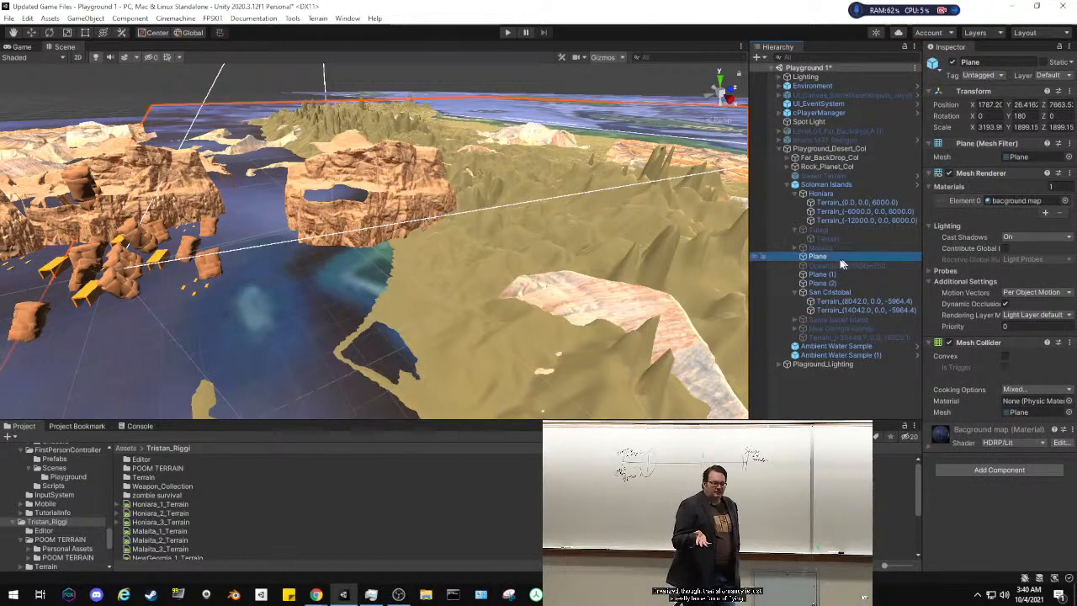
{"action": "left_click_drag", "start_coordinate": [840, 274], "coordinate": [839, 267]}
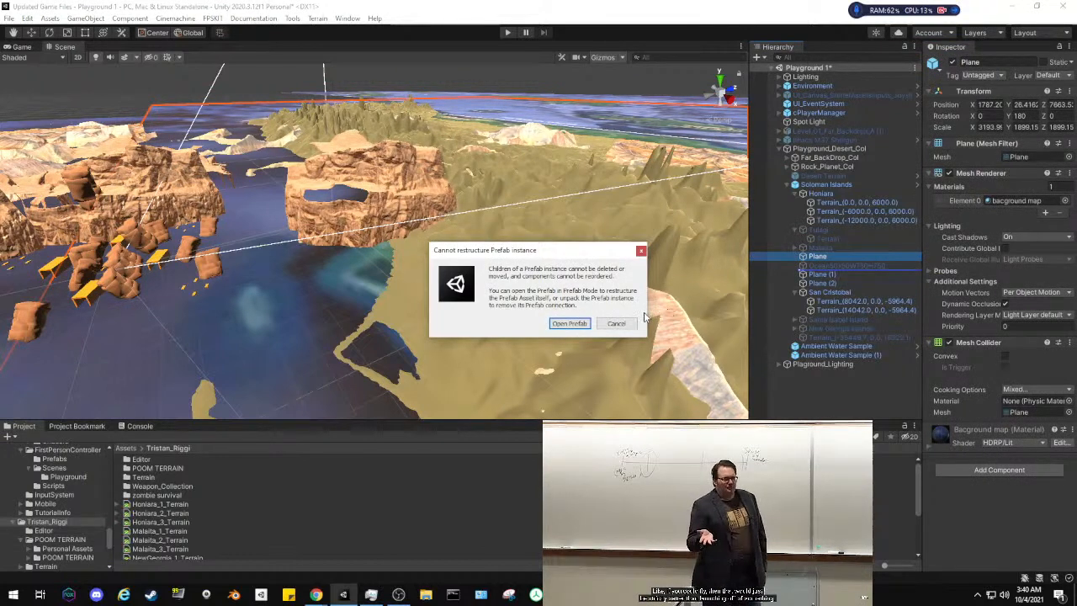
{"action": "left_click", "coordinate": [617, 324]}
Unpack the Soloman Islands prefab instance and move Plane below Ocean50x50W750H750 in the hierarchy
{"action": "right_click", "coordinate": [831, 186]}
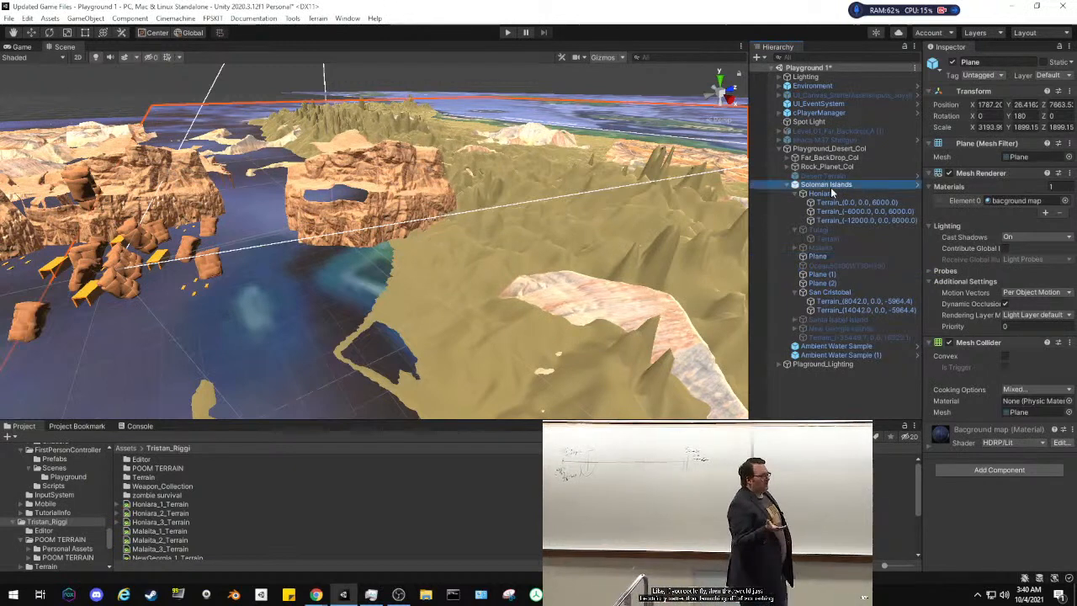
{"action": "mouse_move", "coordinate": [862, 412]}
{"action": "mouse_move", "coordinate": [883, 323]}
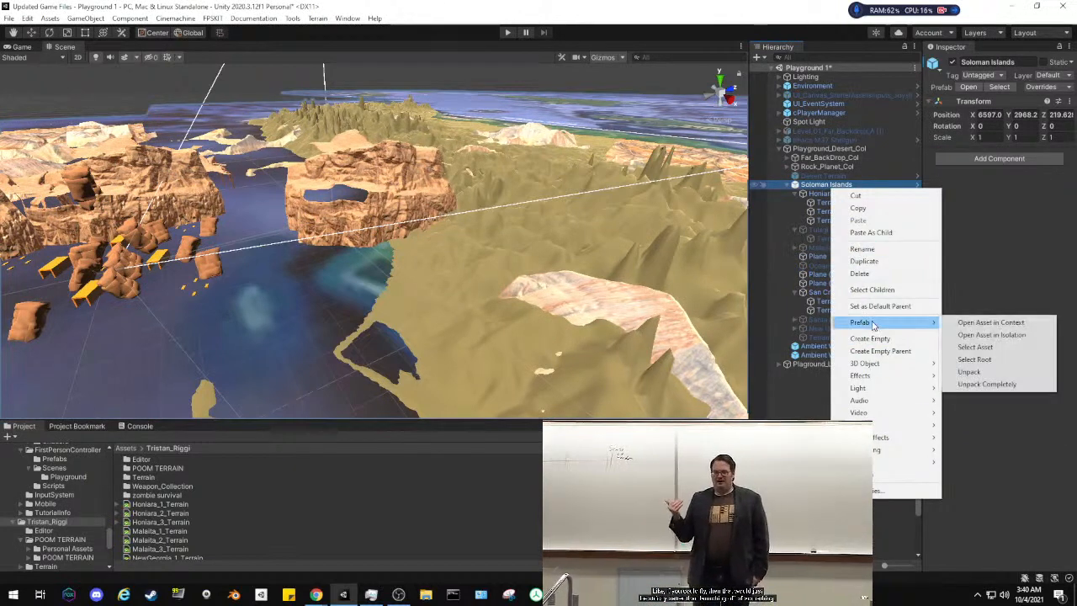
{"action": "left_click", "coordinate": [970, 374]}
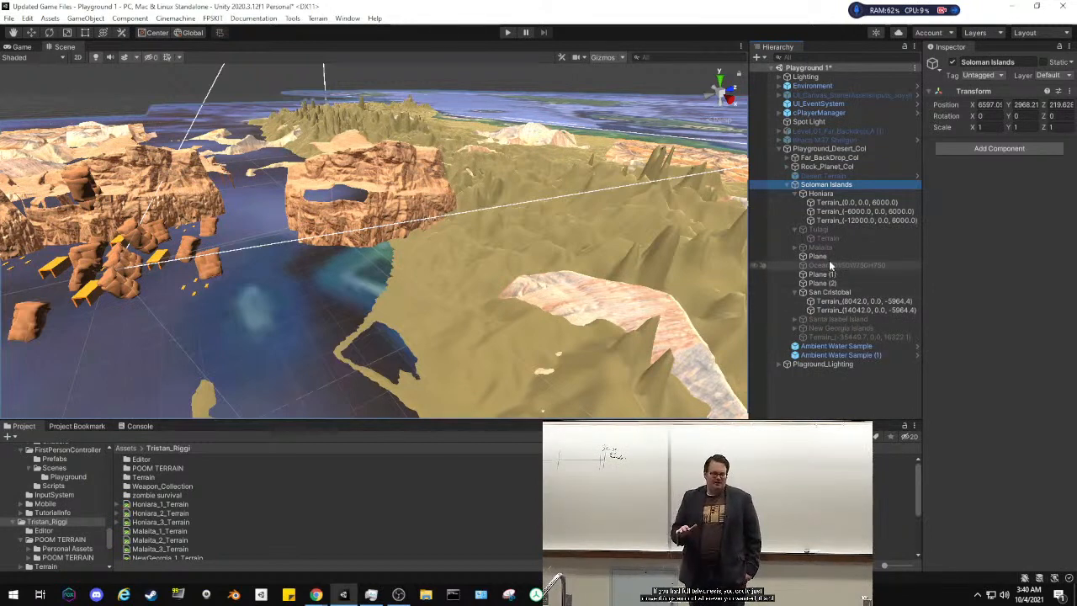
{"action": "left_click_drag", "start_coordinate": [820, 257], "coordinate": [823, 269]}
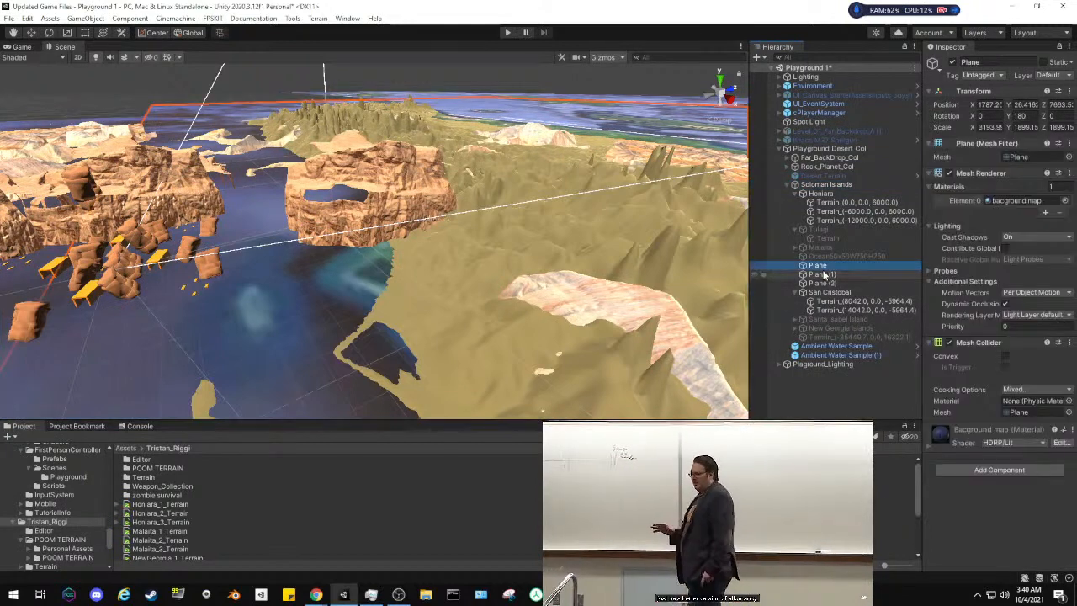
Delete the inactive Ocean50x50W750H750 object from the Soloman Islands group
{"action": "left_click", "coordinate": [826, 258]}
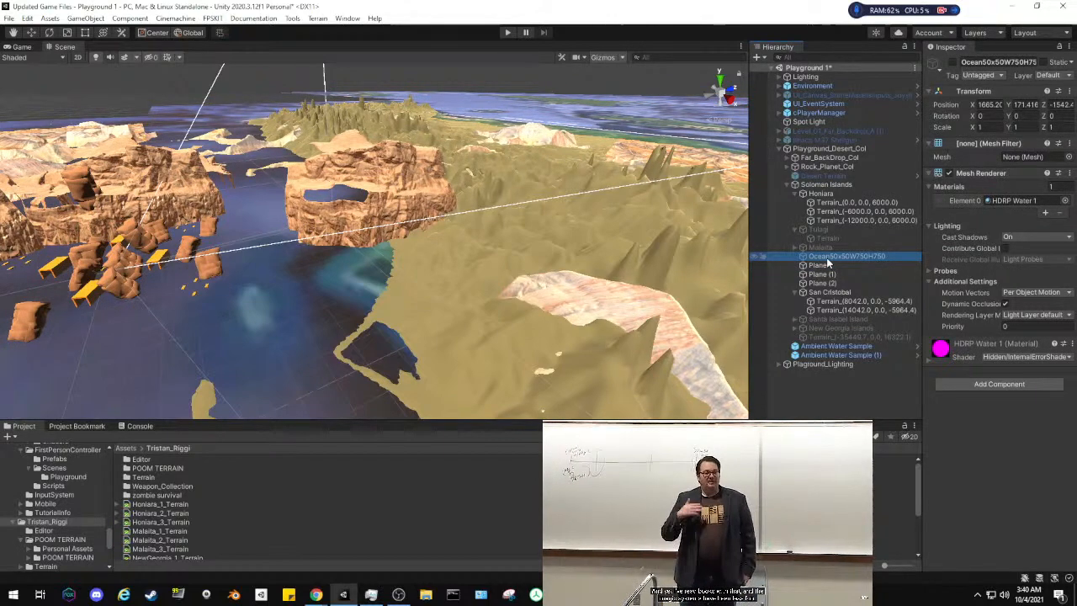
{"action": "key", "text": "w"}
{"action": "right_click_drag", "start_coordinate": [375, 173], "coordinate": [375, 190]}
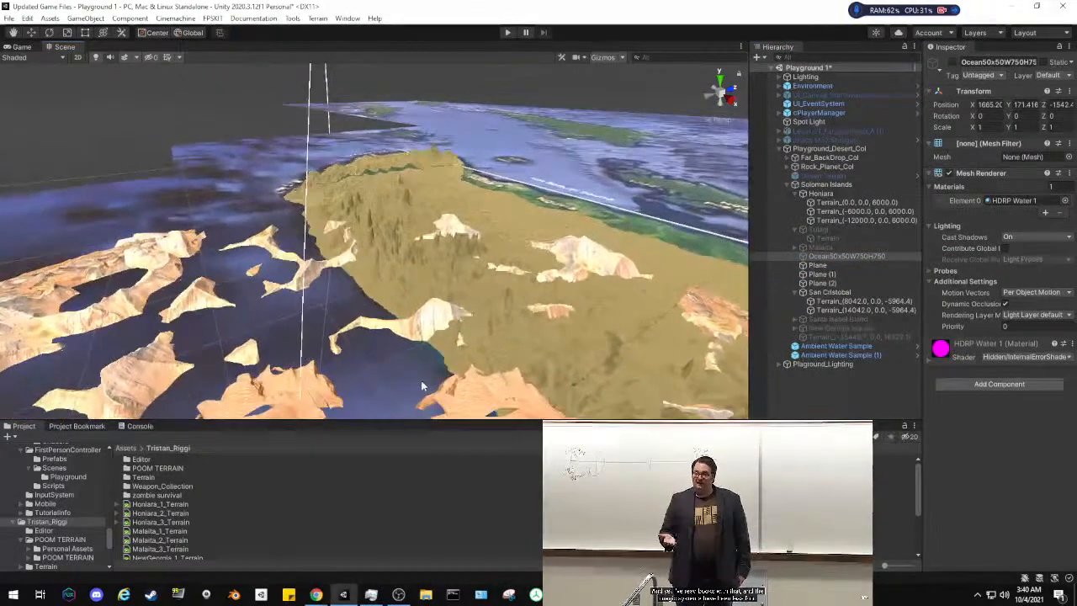
{"action": "right_click_drag", "start_coordinate": [577, 274], "coordinate": [547, 231]}
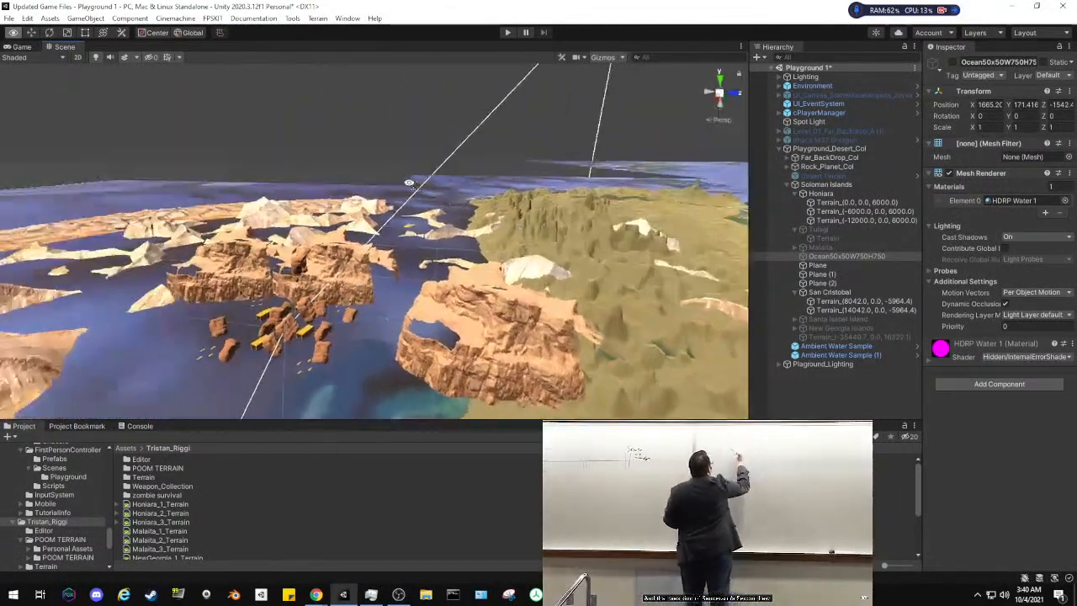
{"action": "right_click", "coordinate": [821, 256]}
{"action": "left_click", "coordinate": [849, 343]}
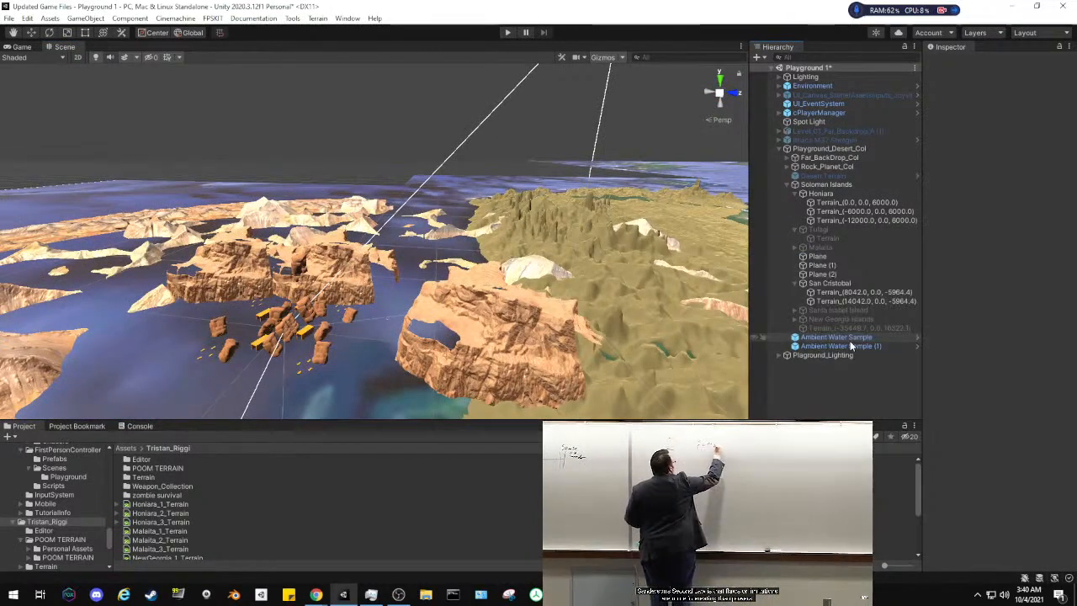
Select the background map Plane to check its extent, collapse the Soloman Islands group and clear the selection
{"action": "left_click", "coordinate": [816, 258]}
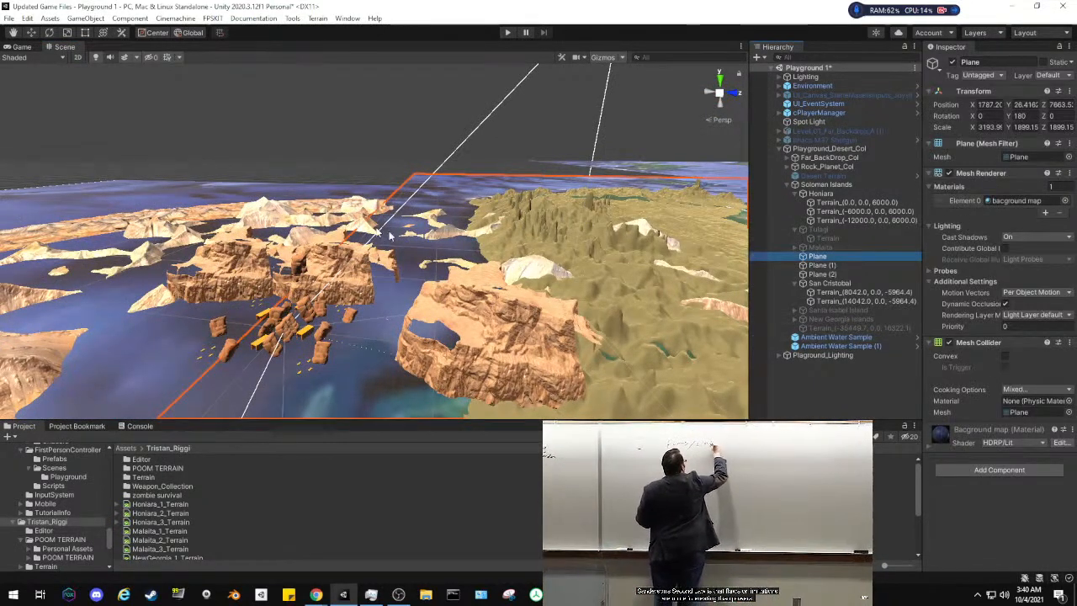
{"action": "middle_click_drag", "start_coordinate": [390, 236], "coordinate": [505, 176]}
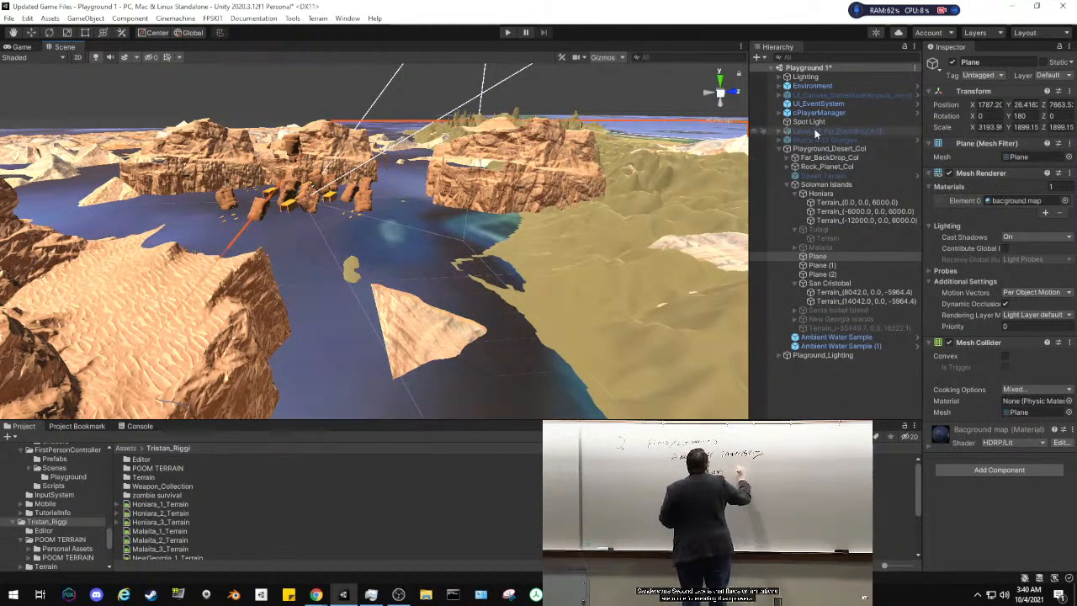
{"action": "left_click", "coordinate": [787, 185]}
{"action": "left_click", "coordinate": [846, 305]}
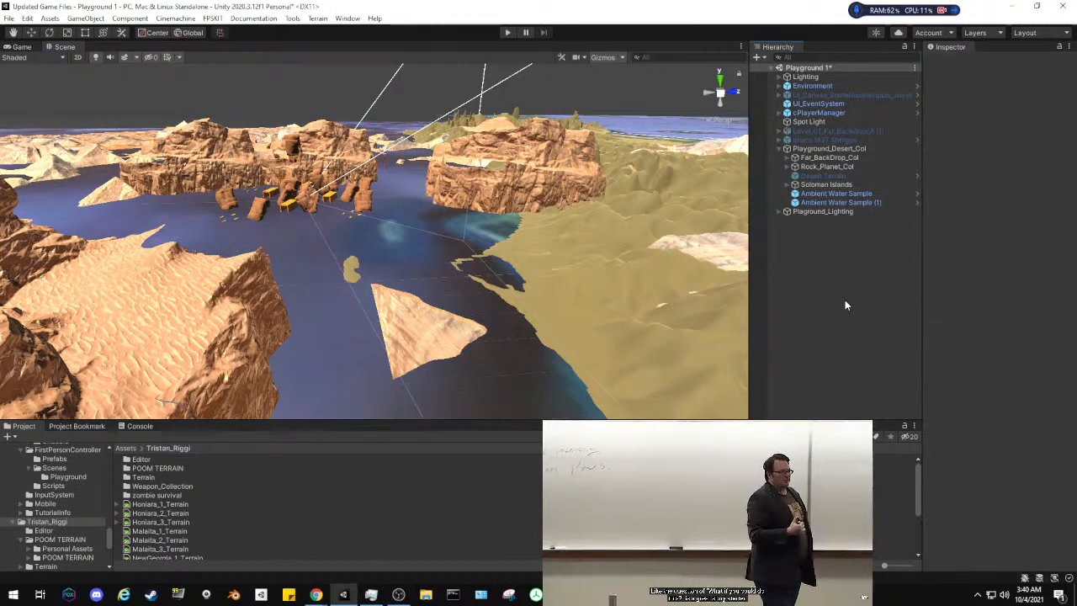
Save the scene and frame the Ambient Water Sample object in the scene view
{"action": "left_click", "coordinate": [8, 18]}
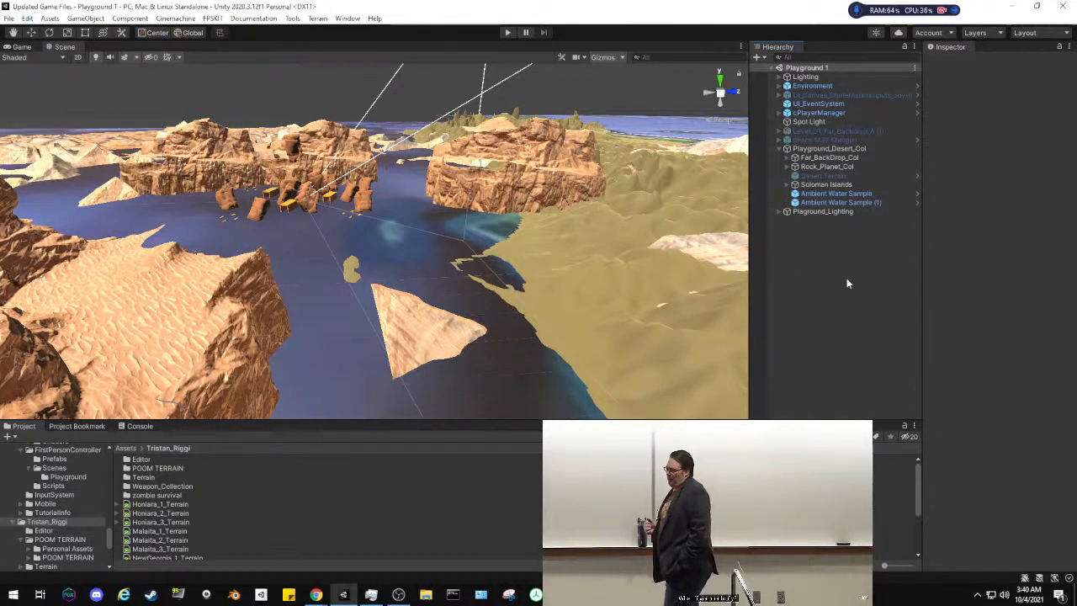
{"action": "left_click", "coordinate": [829, 195]}
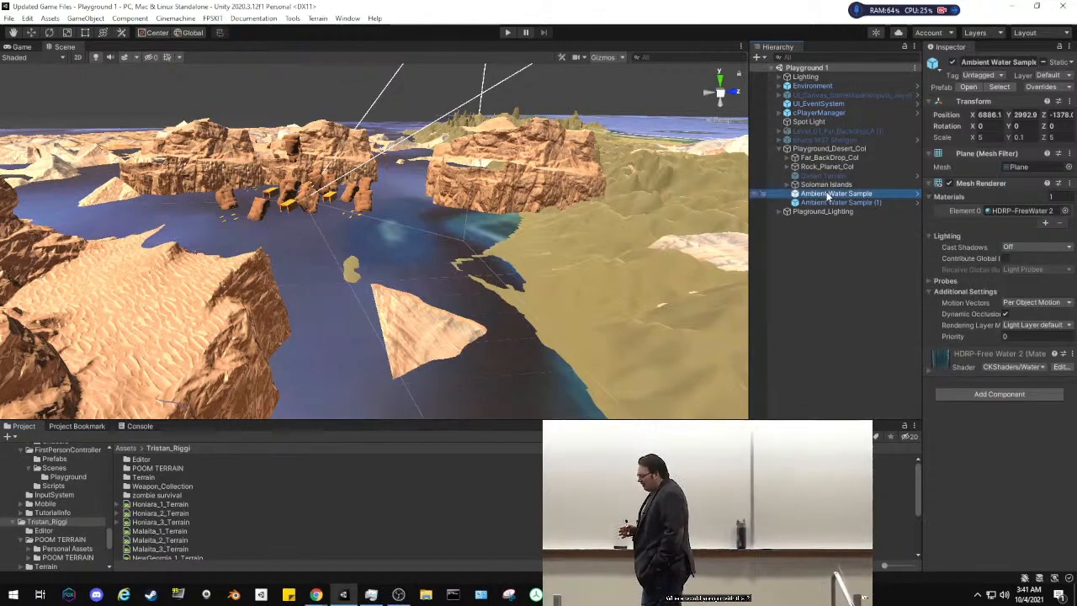
{"action": "double_click", "coordinate": [829, 194]}
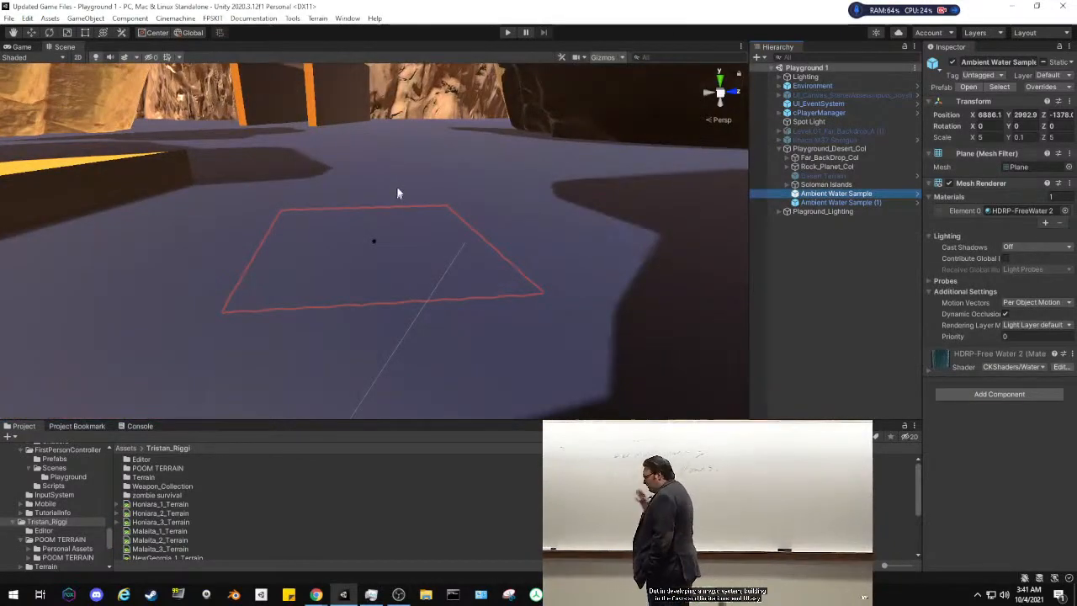
Expand the Soloman Islands group and deactivate its Plane, Plane (1) and Plane (2) objects
{"action": "left_click", "coordinate": [836, 185]}
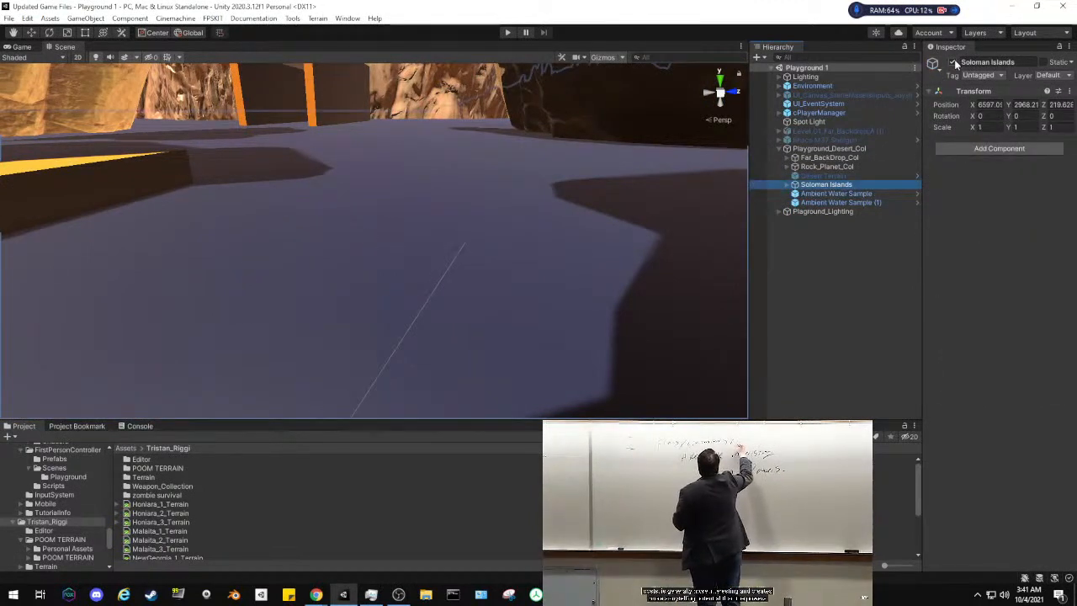
{"action": "left_click", "coordinate": [787, 184]}
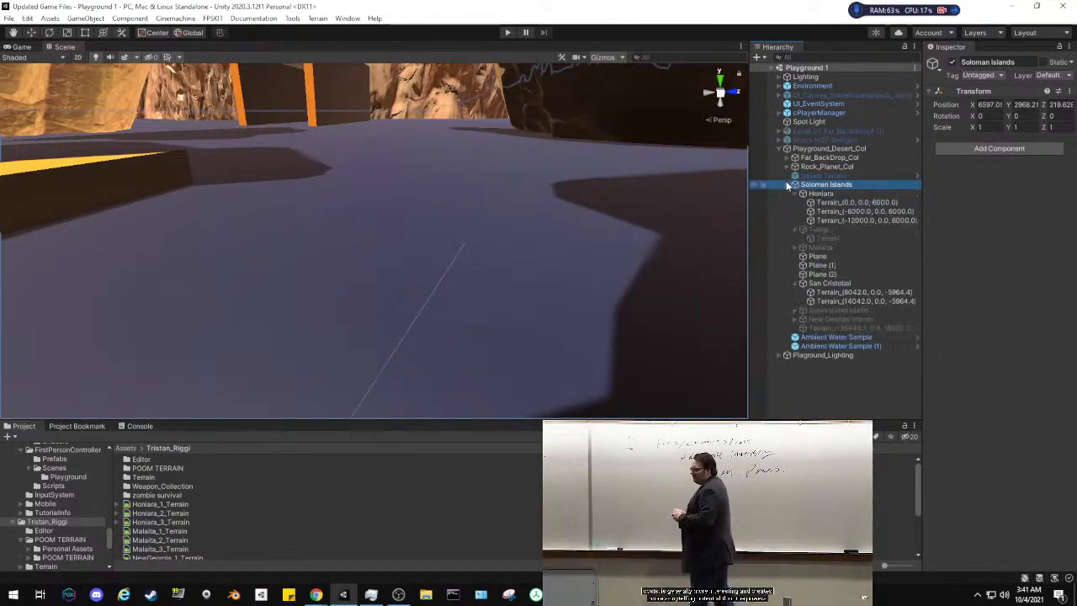
{"action": "left_click", "coordinate": [819, 256]}
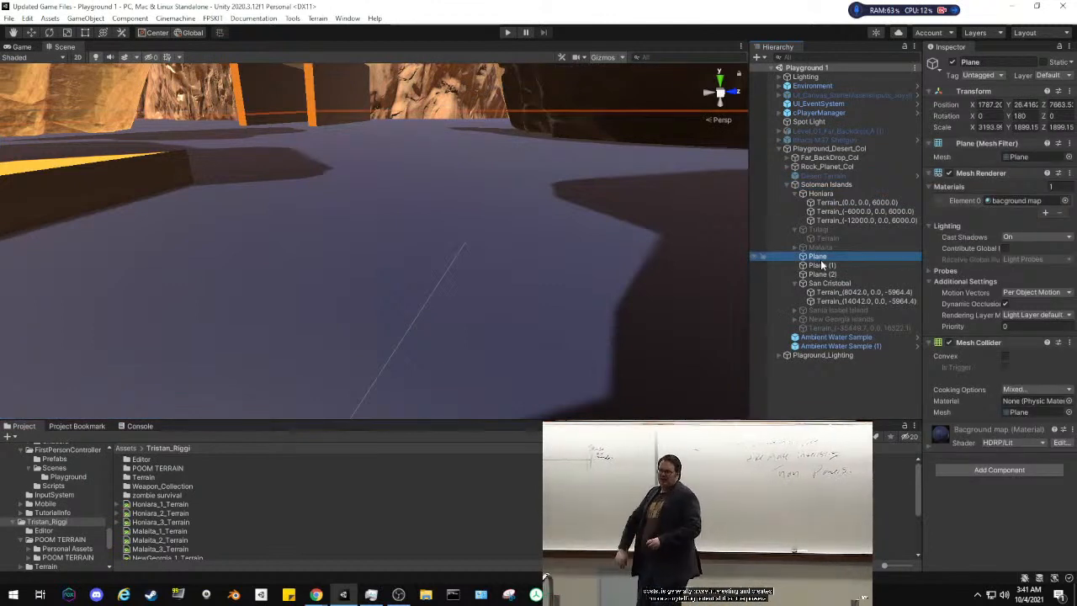
{"action": "left_click", "coordinate": [953, 61]}
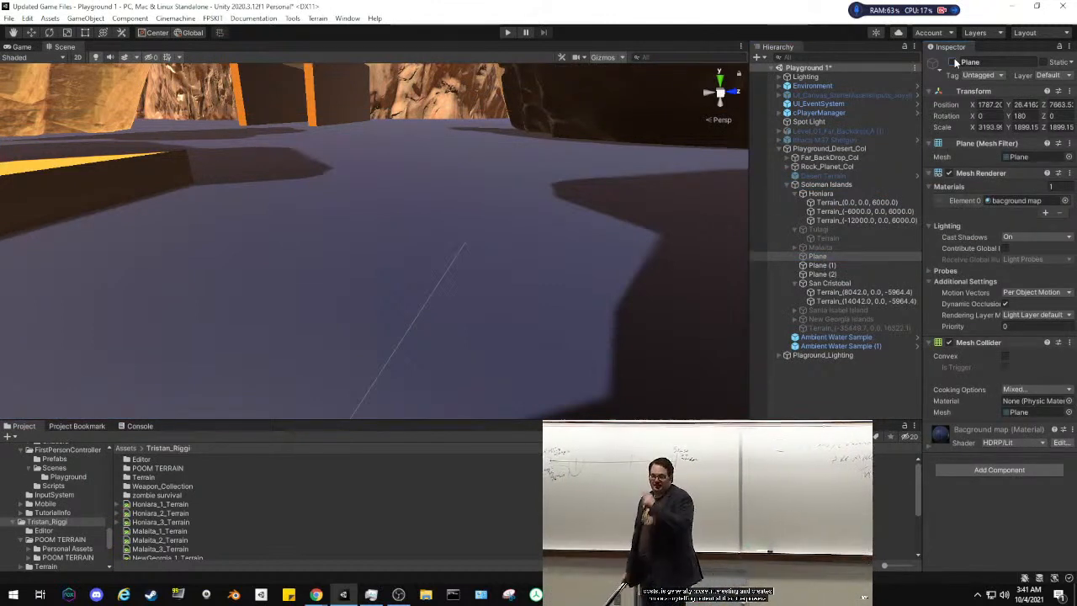
{"action": "left_click", "coordinate": [953, 61]}
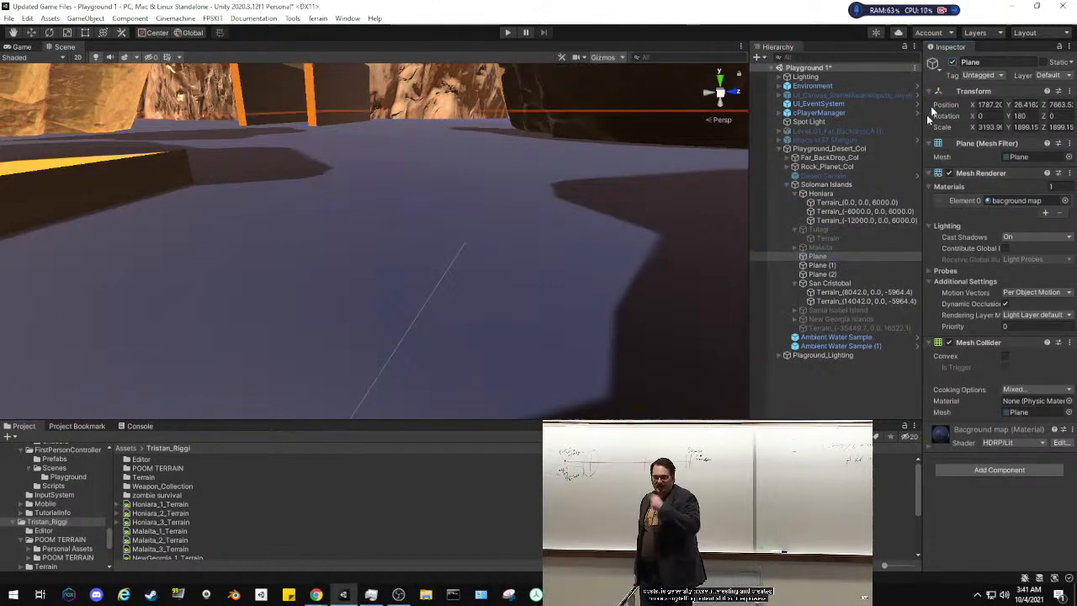
{"action": "left_click", "coordinate": [953, 61]}
{"action": "left_click", "coordinate": [823, 265]}
{"action": "left_click", "coordinate": [823, 274], "text": "shift"}
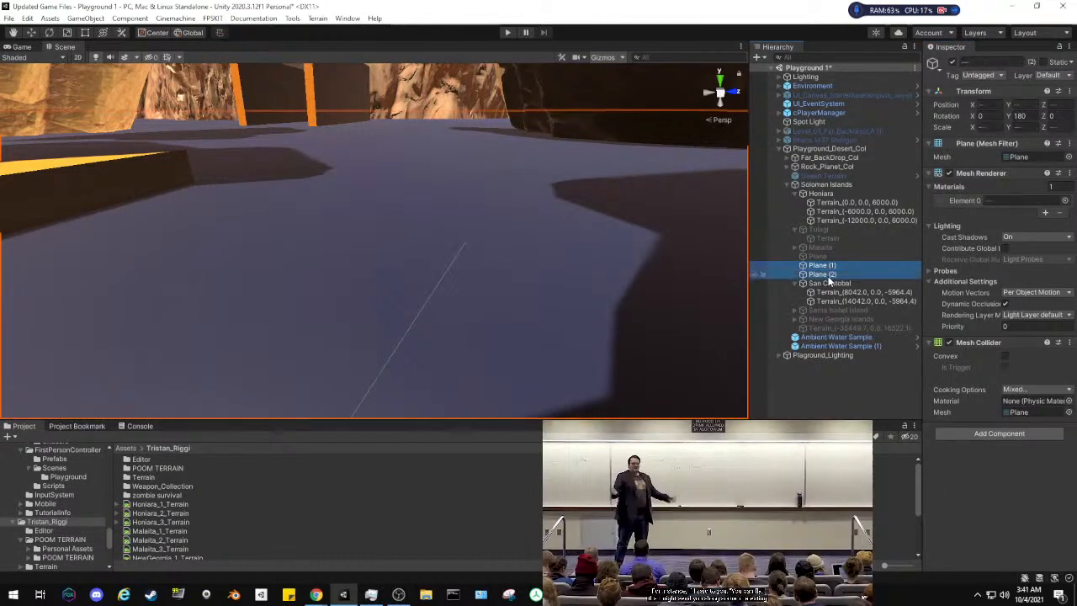
{"action": "left_click", "coordinate": [955, 62]}
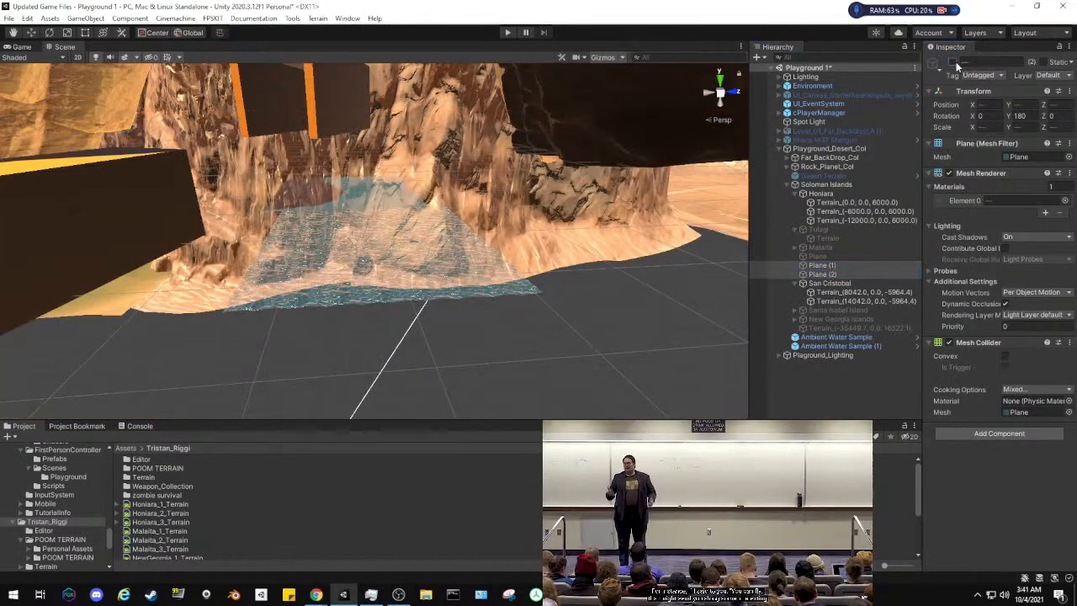
{"action": "left_click", "coordinate": [841, 395]}
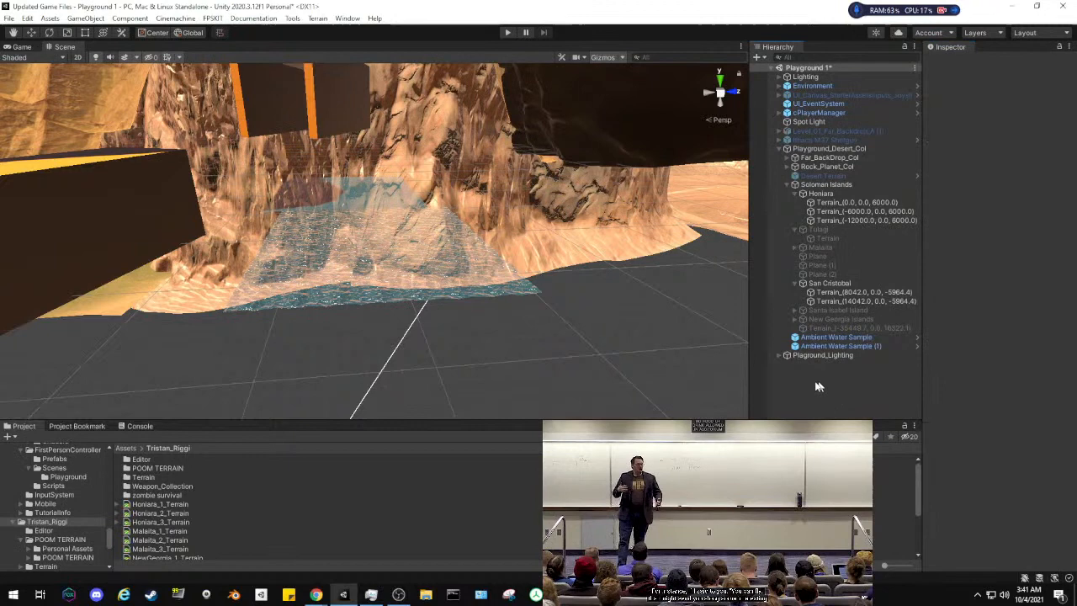
Reactivate Plane (1) in the Soloman Islands group
{"action": "right_click_drag", "start_coordinate": [516, 217], "coordinate": [592, 184]}
{"action": "key", "text": "s"}
{"action": "left_click", "coordinate": [825, 265]}
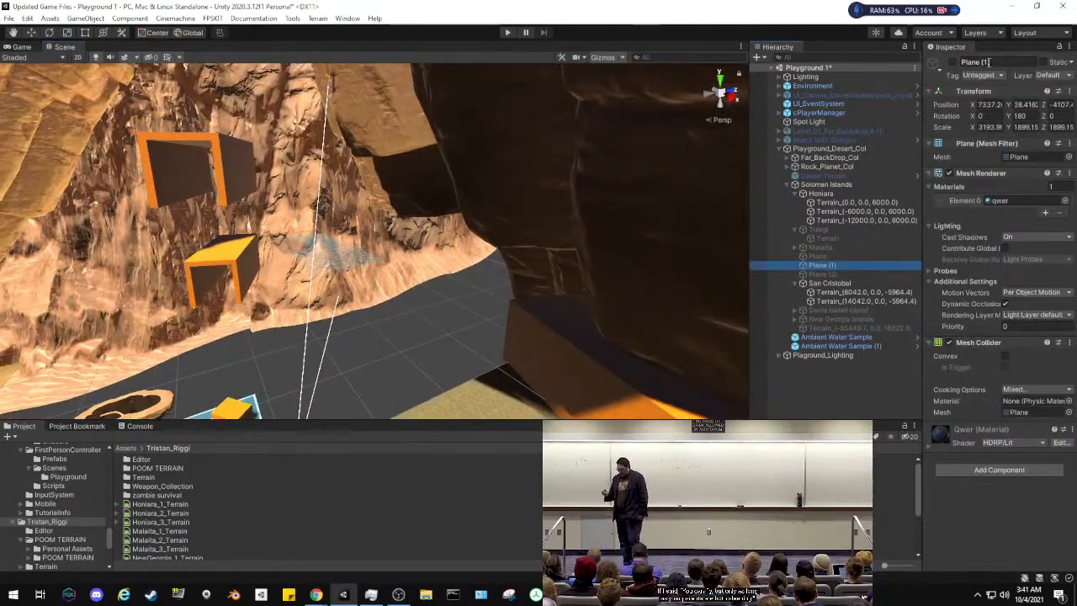
{"action": "left_click", "coordinate": [953, 63]}
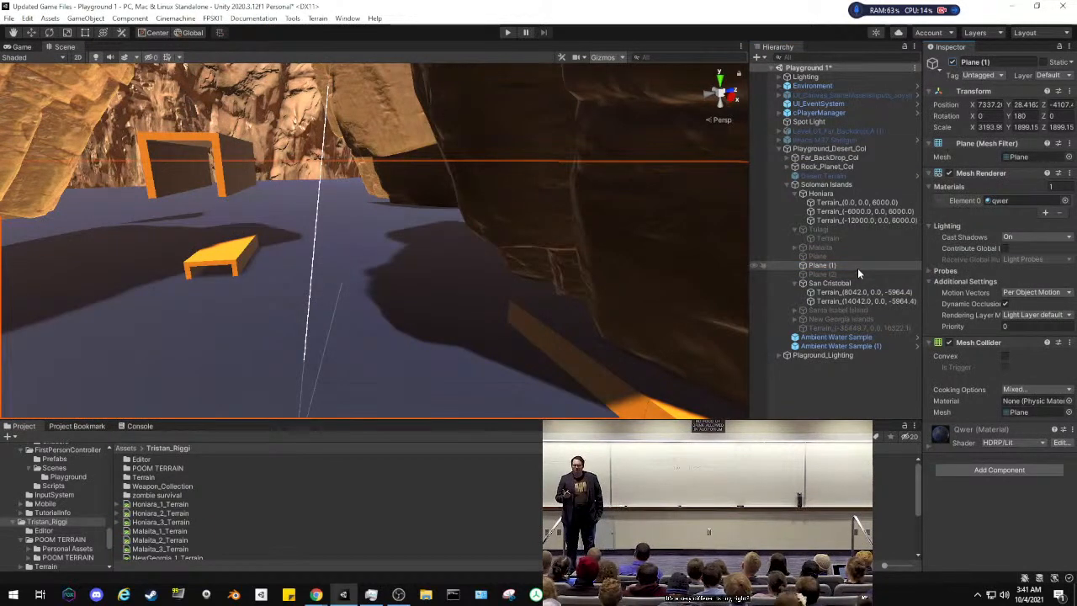
Raise Ambient Water Sample and Ambient Water Sample (1) together above the surface of Plane (1), and check them from close up
{"action": "left_click", "coordinate": [839, 337]}
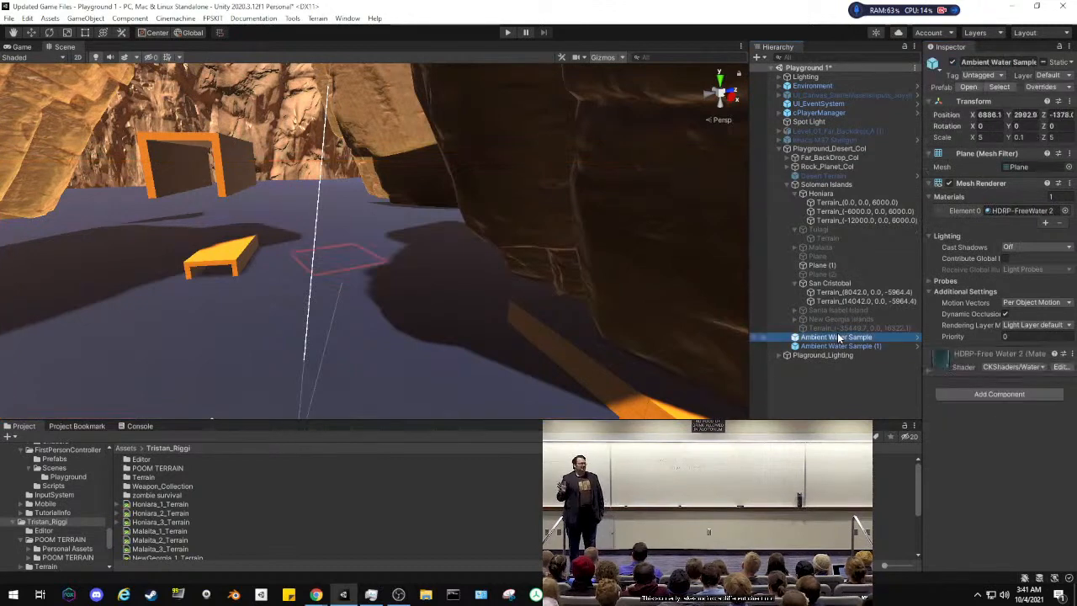
{"action": "left_click", "coordinate": [833, 346], "text": "shift"}
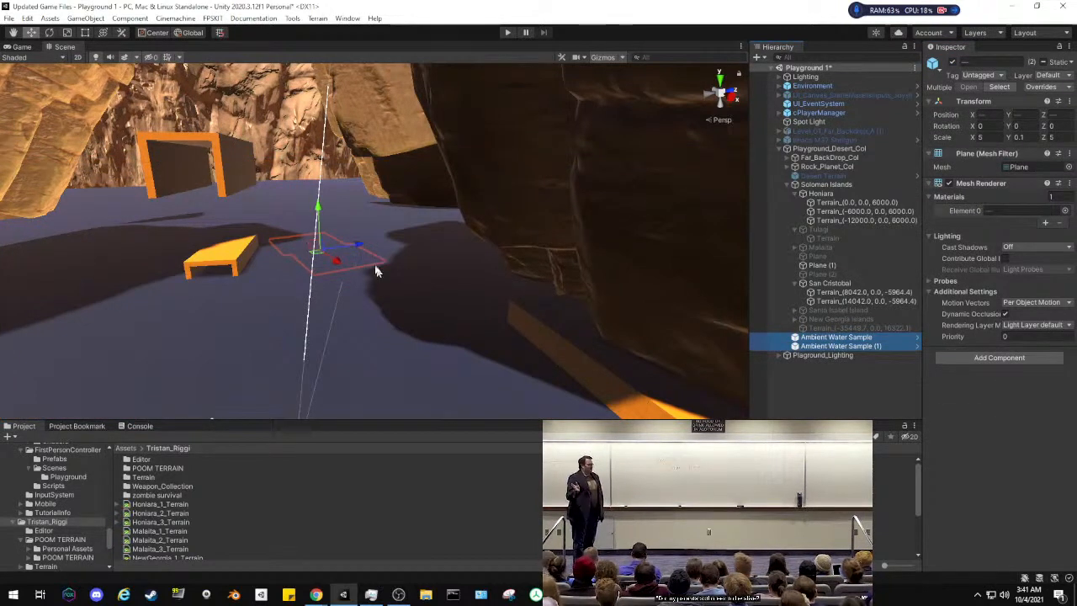
{"action": "left_click_drag", "start_coordinate": [319, 207], "coordinate": [320, 179]}
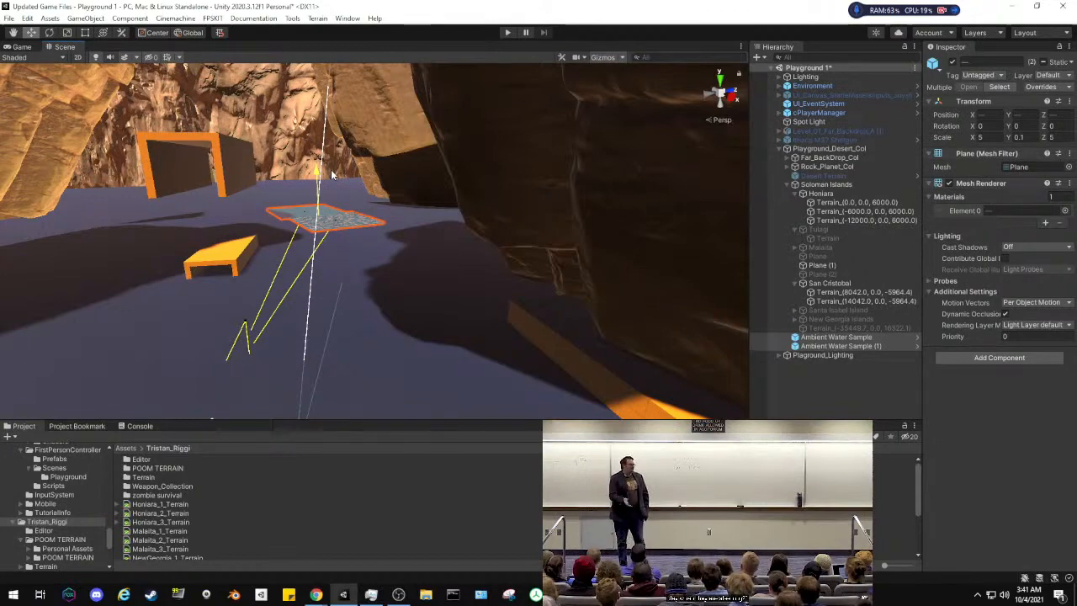
{"action": "right_click_drag", "start_coordinate": [481, 196], "coordinate": [378, 242]}
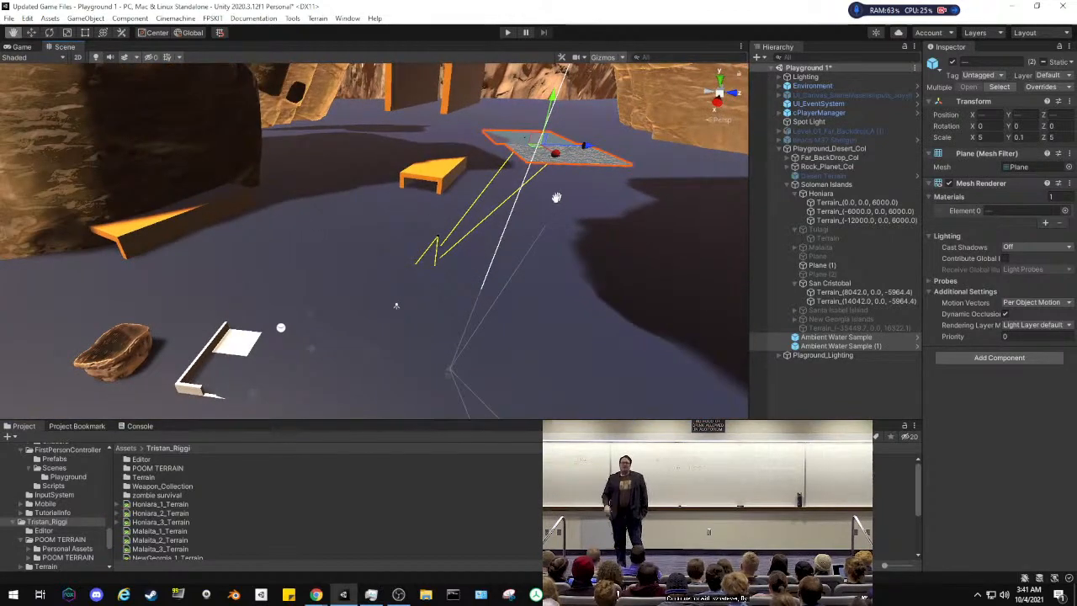
{"action": "right_click_drag", "start_coordinate": [556, 197], "coordinate": [632, 213]}
{"action": "key", "text": "s"}
{"action": "key", "text": "w"}
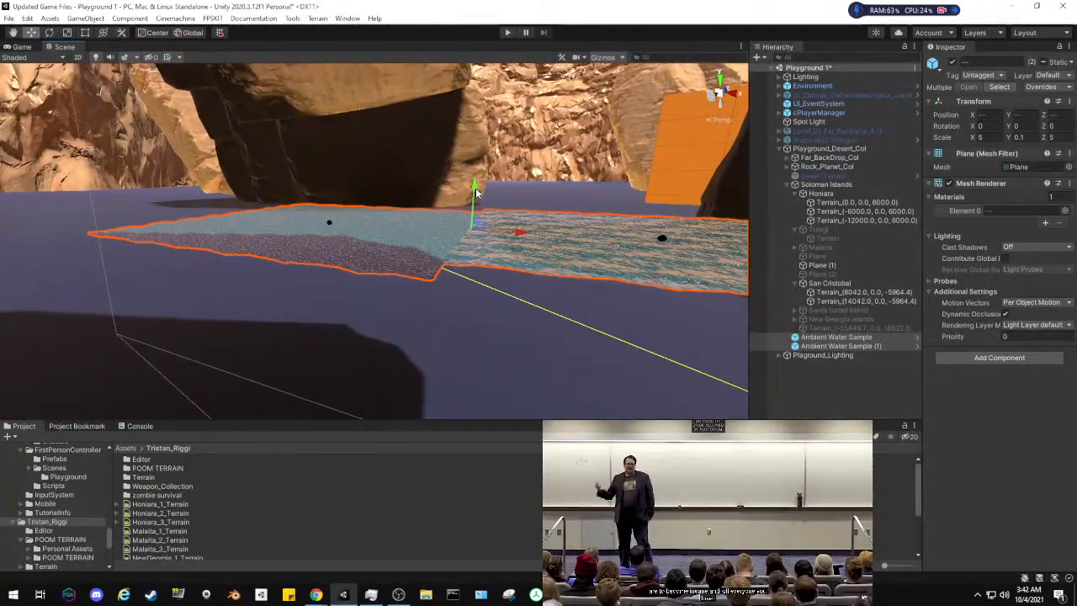
Lower both water samples to about Y 2996.7, shift them about 4 units along Z, and clear the selection
{"action": "left_click_drag", "start_coordinate": [476, 193], "coordinate": [481, 297]}
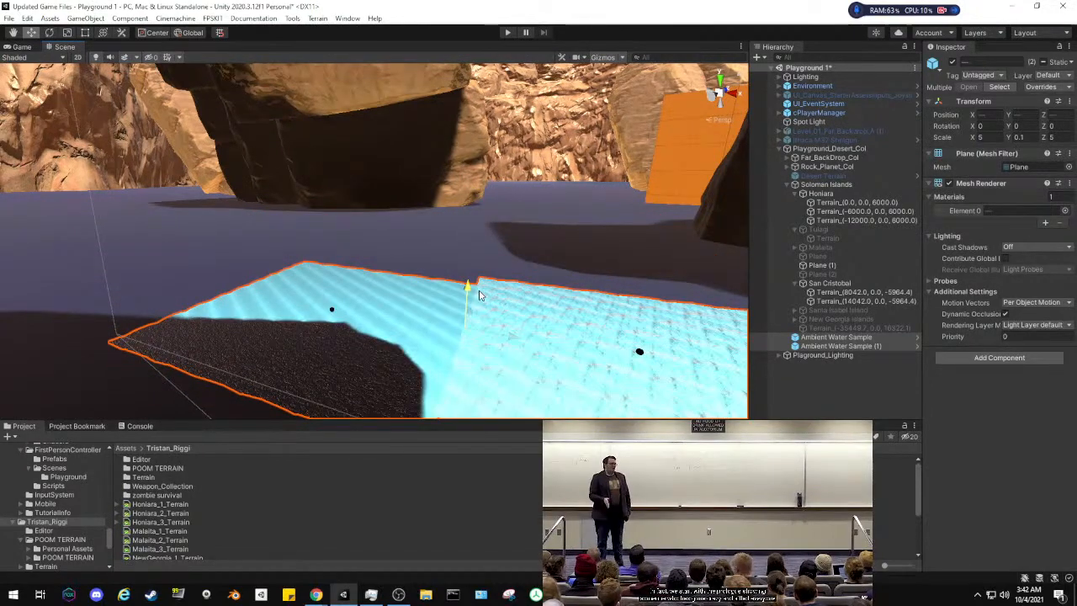
{"action": "right_click_drag", "start_coordinate": [478, 295], "coordinate": [373, 245]}
{"action": "left_click_drag", "start_coordinate": [367, 235], "coordinate": [410, 234]}
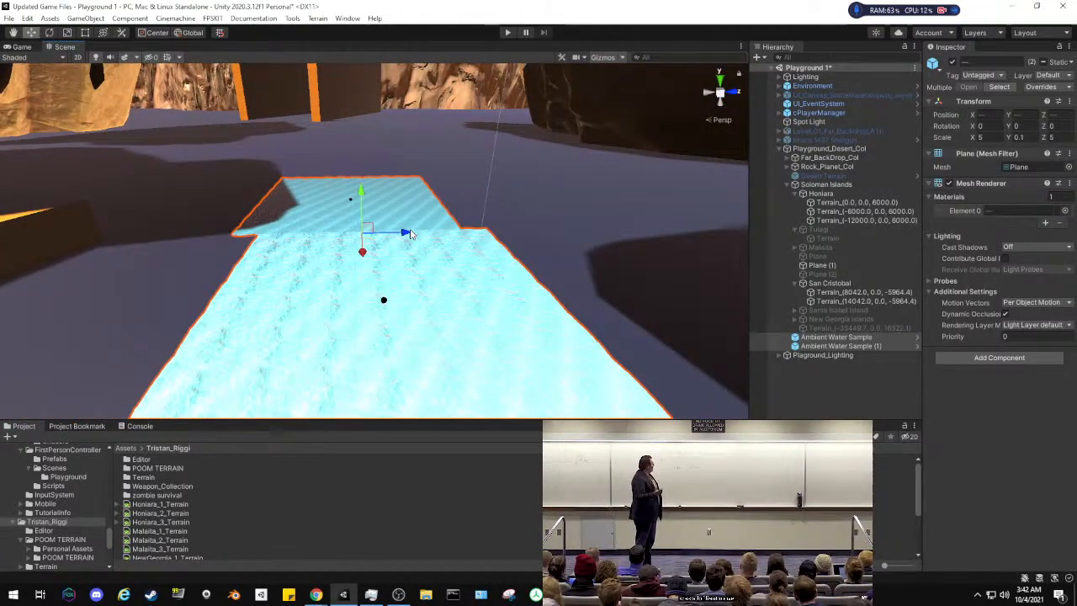
{"action": "left_click", "coordinate": [805, 374]}
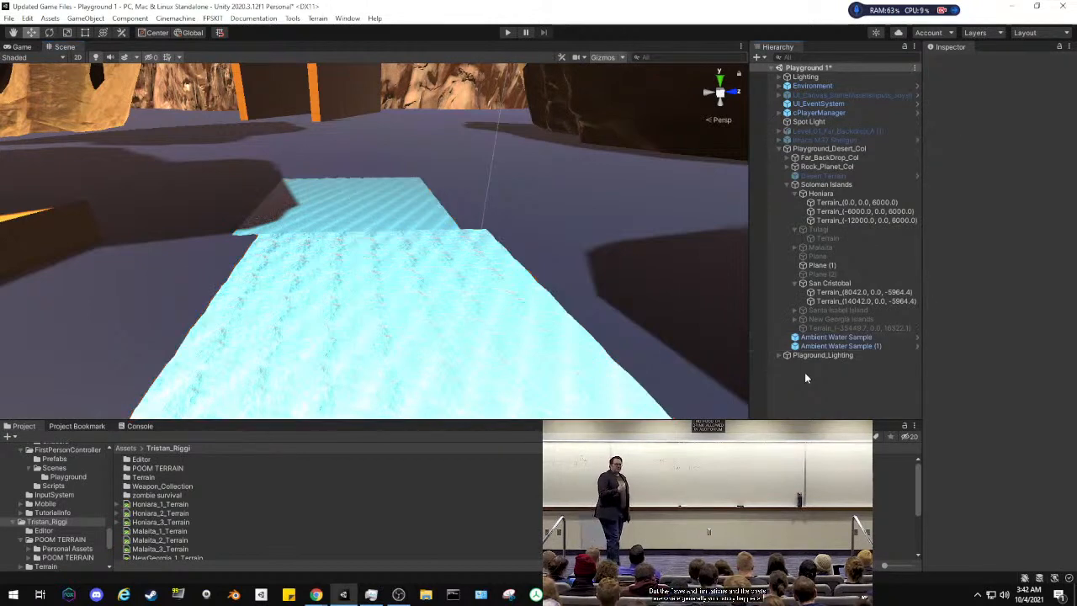
Activate Desert Terrain and deactivate Plane (1) to view the water samples over sand
{"action": "left_click", "coordinate": [847, 176]}
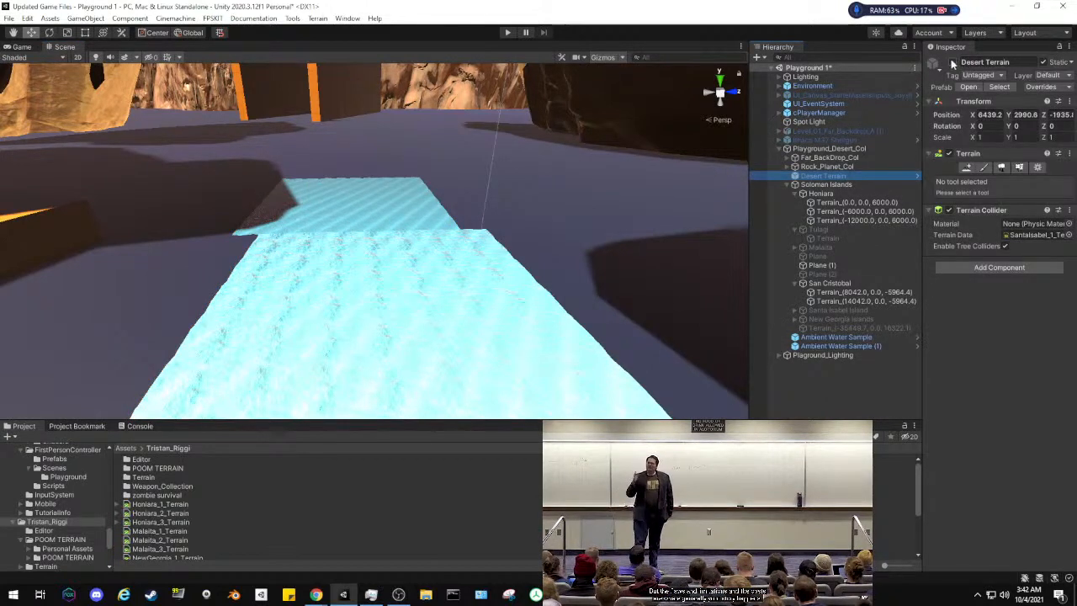
{"action": "left_click", "coordinate": [953, 64]}
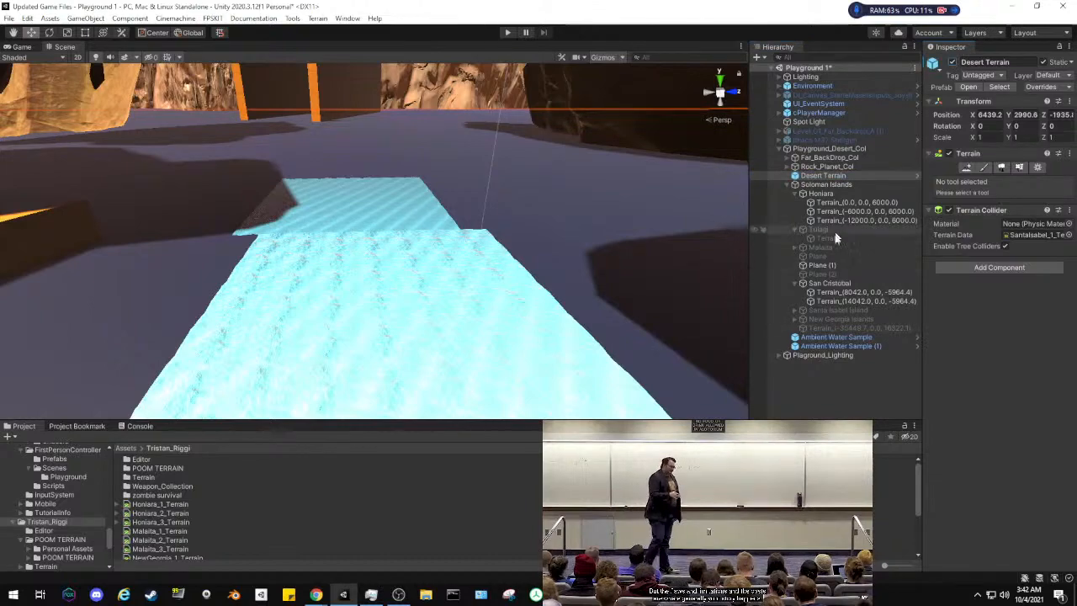
{"action": "left_click", "coordinate": [822, 265]}
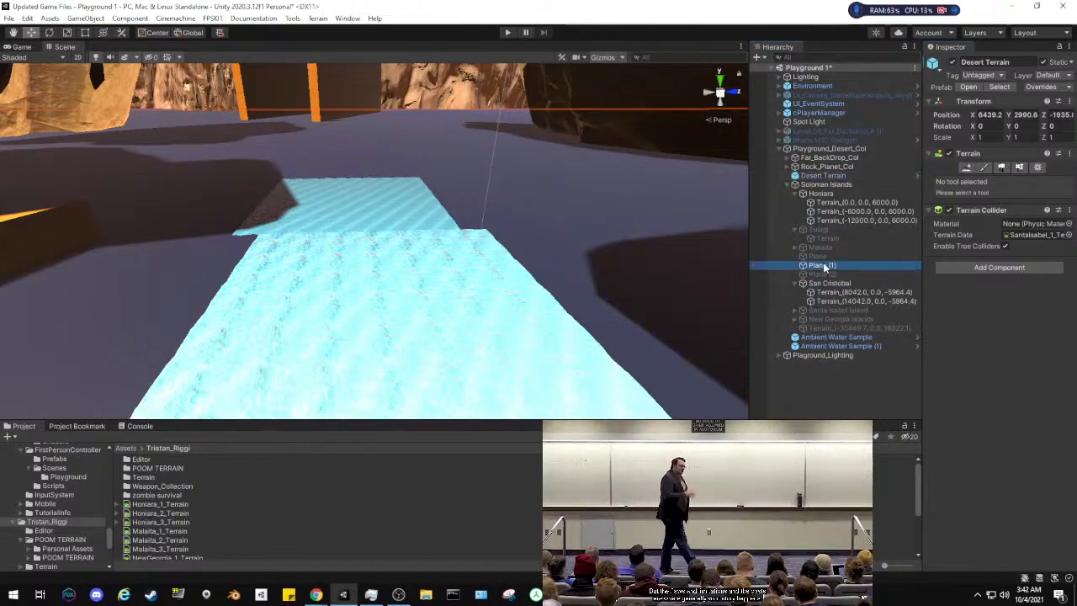
{"action": "left_click", "coordinate": [952, 62]}
{"action": "right_click_drag", "start_coordinate": [351, 197], "coordinate": [452, 213]}
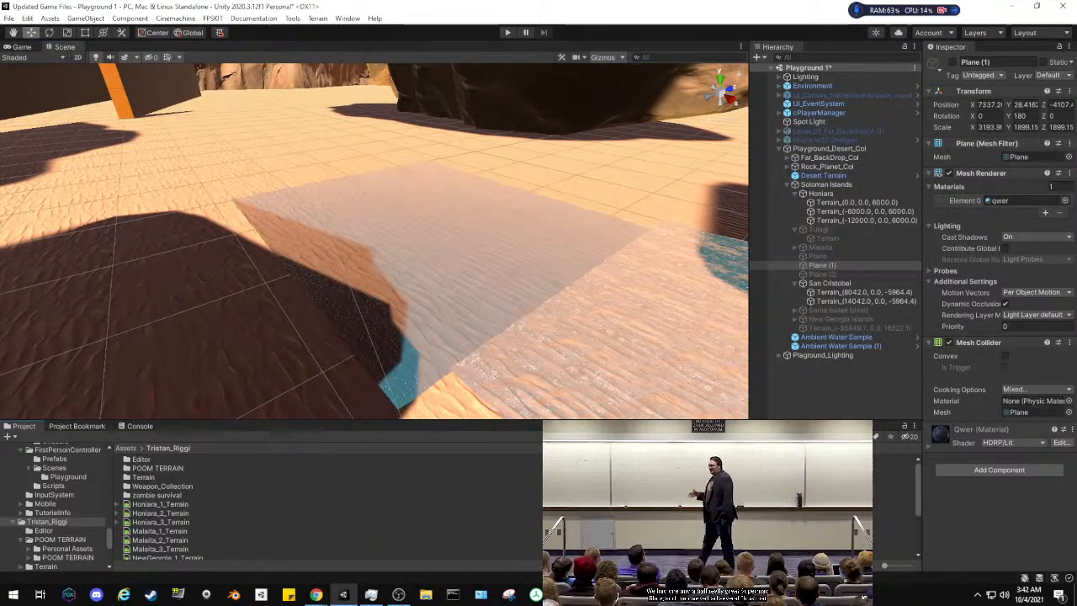
Search the project for water assets, and examine the WaterBlock_50m mesh preview and the WaterShader from its Resources folder
{"action": "type", "text": "t"}
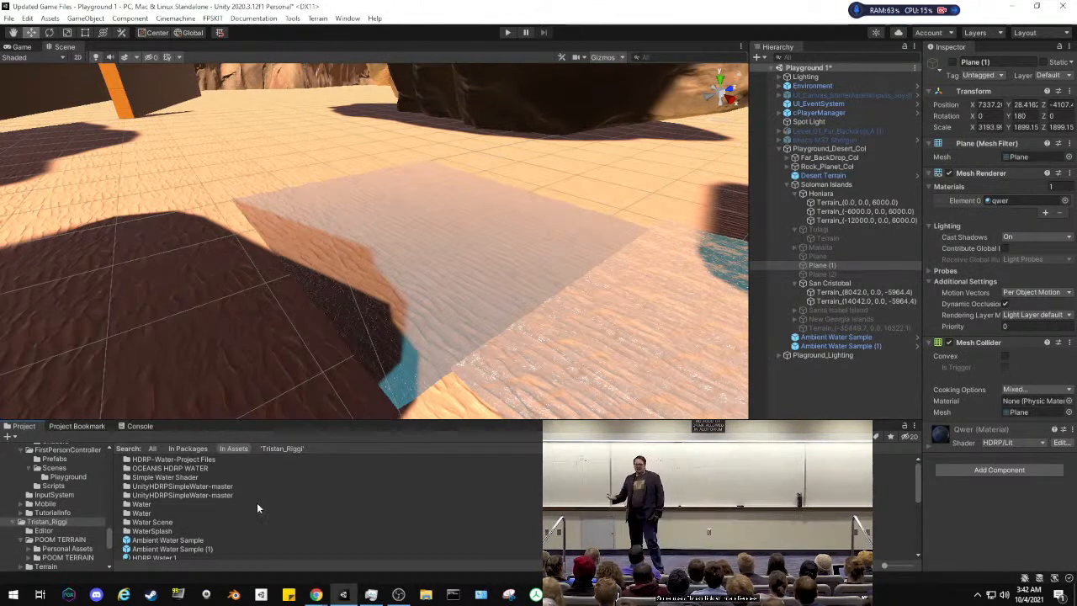
{"action": "scroll", "coordinate": [257, 503], "scroll_direction": "down", "scroll_amount": 5}
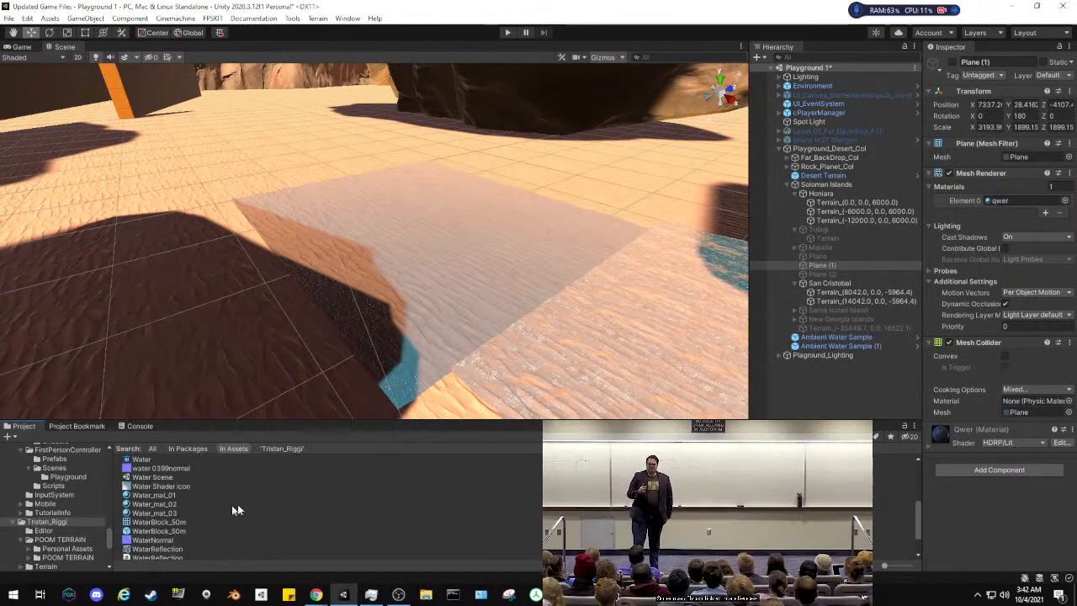
{"action": "left_click", "coordinate": [168, 522]}
{"action": "left_click", "coordinate": [984, 476]}
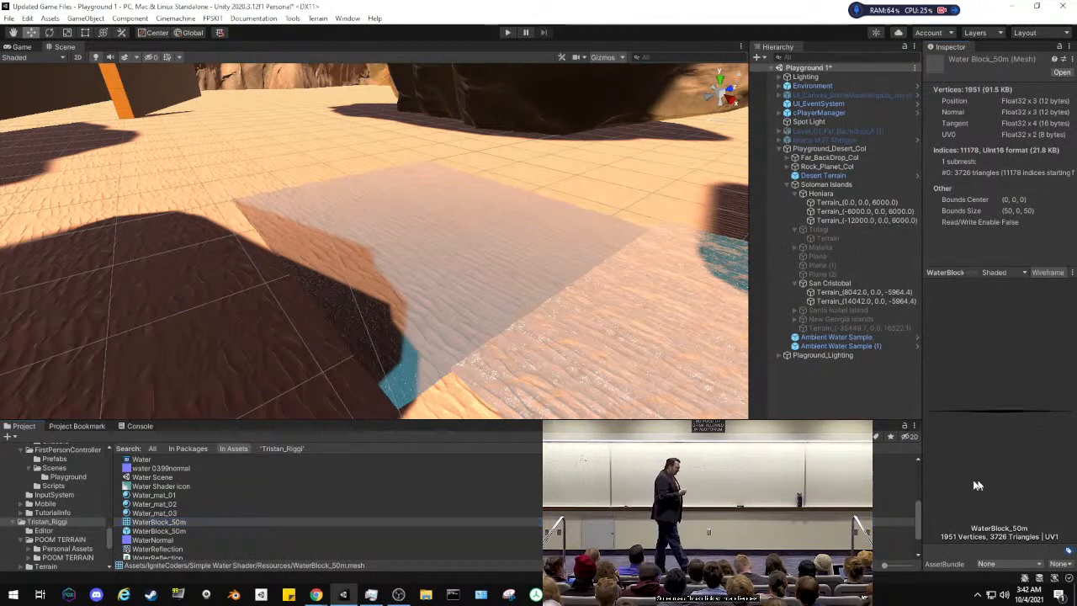
{"action": "left_click_drag", "start_coordinate": [966, 528], "coordinate": [961, 502]}
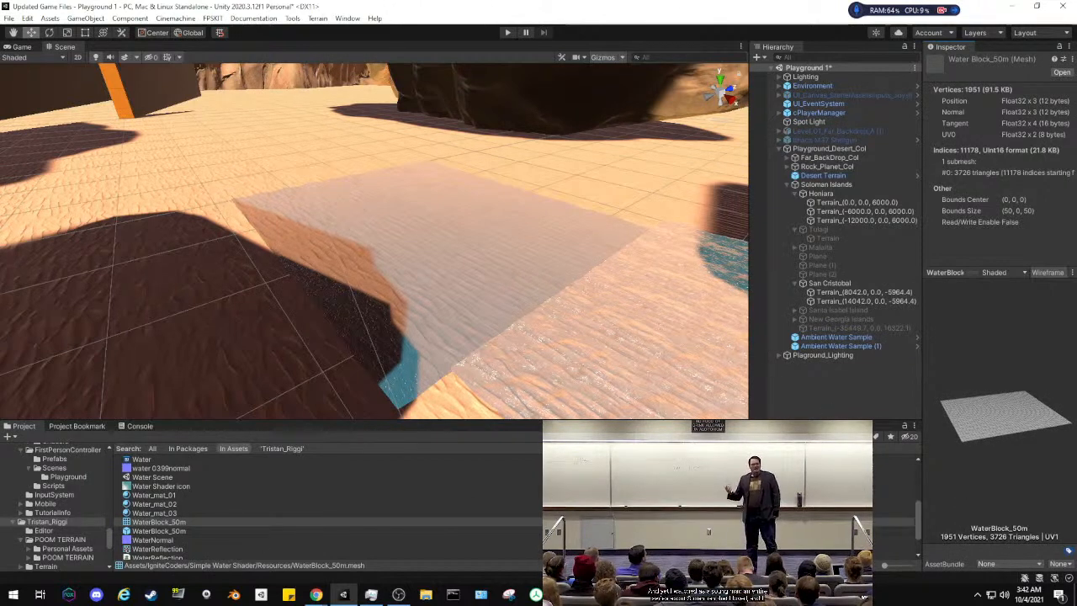
{"action": "key", "text": "Escape"}
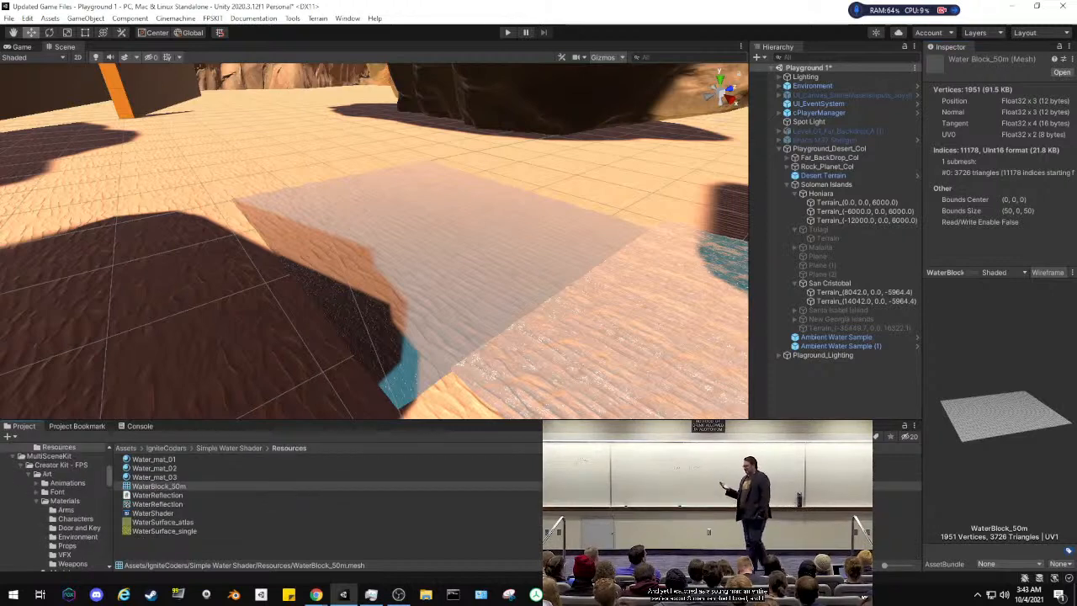
{"action": "left_click", "coordinate": [164, 515]}
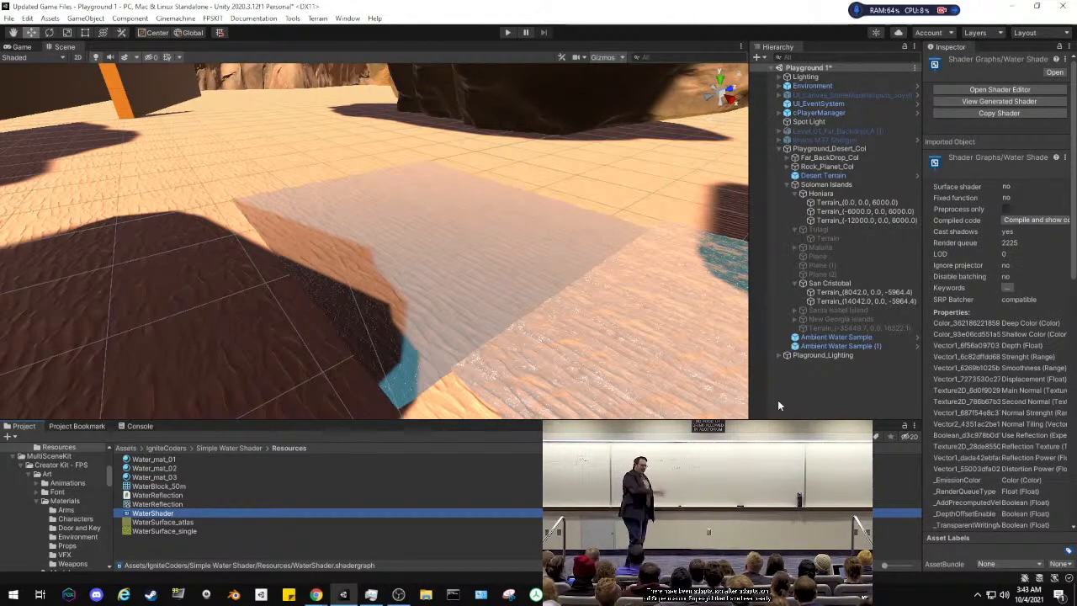
Select each ambient water sample in turn and examine the Ambient Water Sample surface on the sand from several angles
{"action": "left_click", "coordinate": [485, 281]}
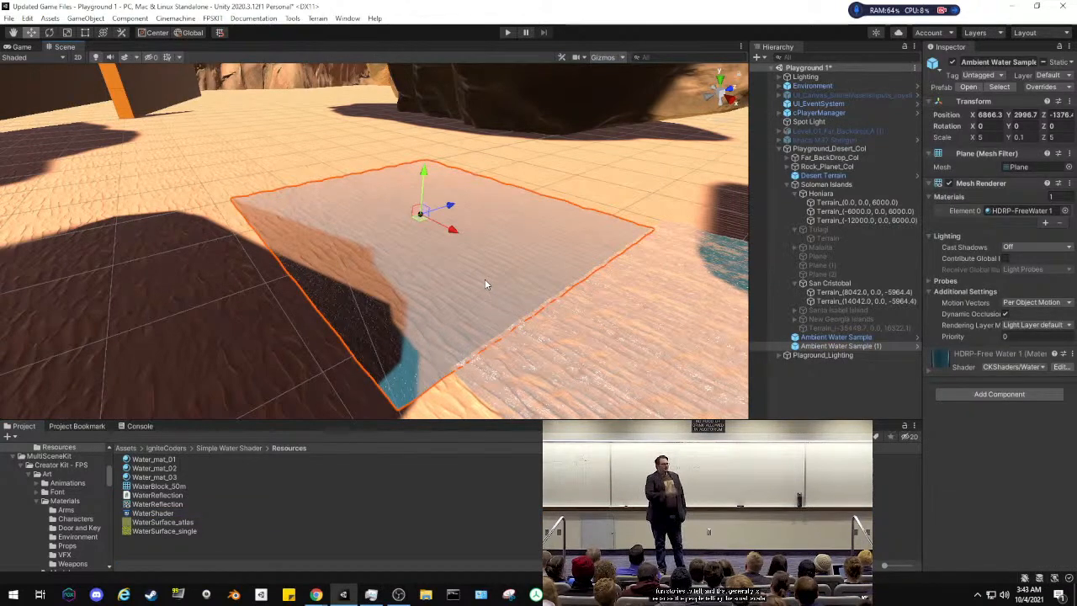
{"action": "left_click", "coordinate": [656, 360]}
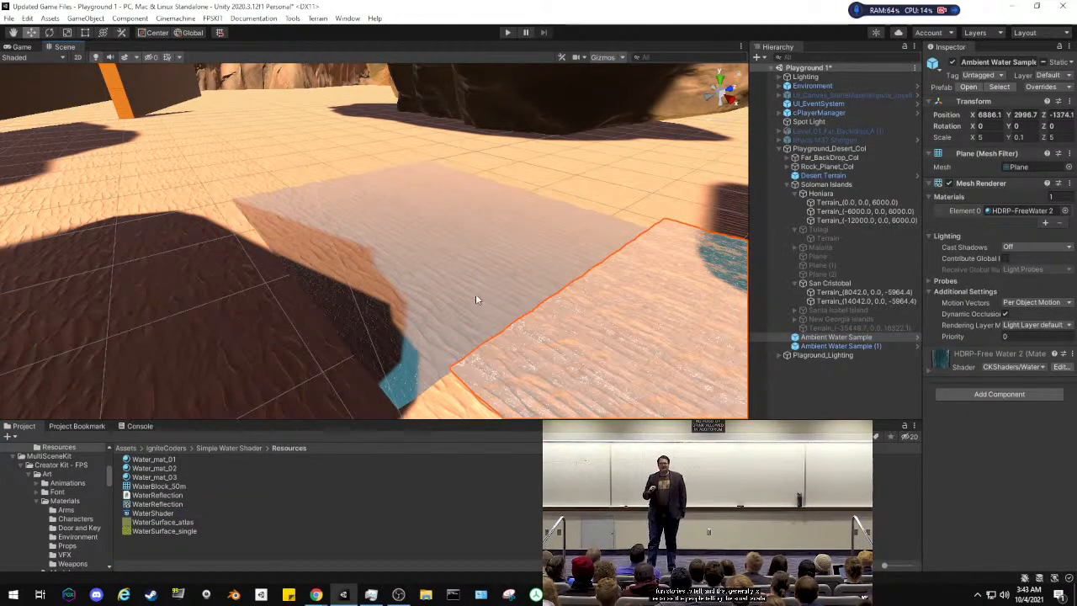
{"action": "key", "text": "f"}
{"action": "left_click_drag", "start_coordinate": [556, 294], "coordinate": [629, 287], "text": "alt"}
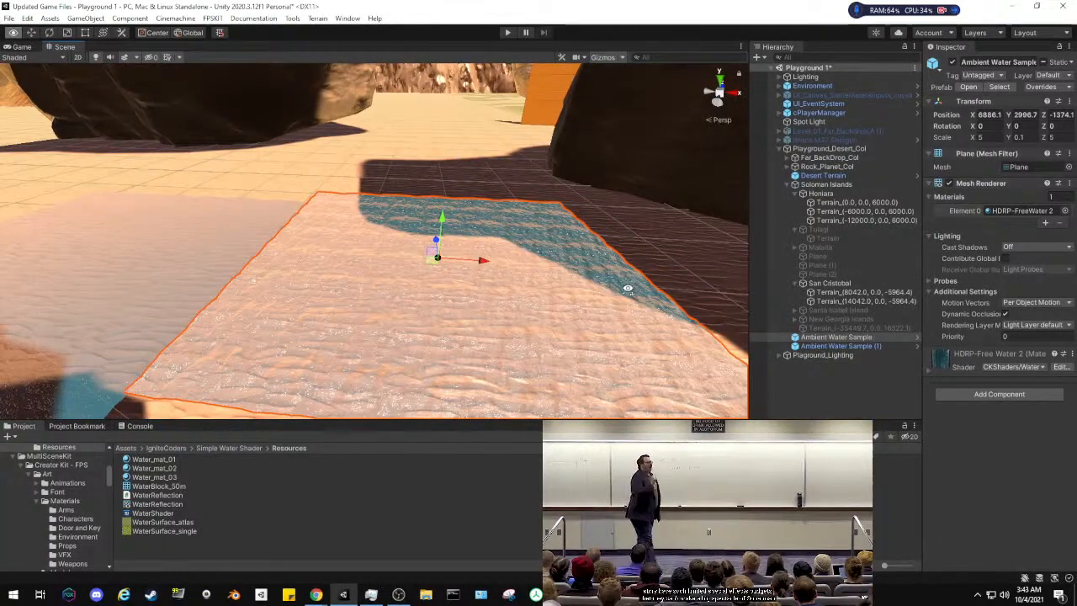
{"action": "left_click_drag", "start_coordinate": [628, 289], "coordinate": [352, 258], "text": "alt"}
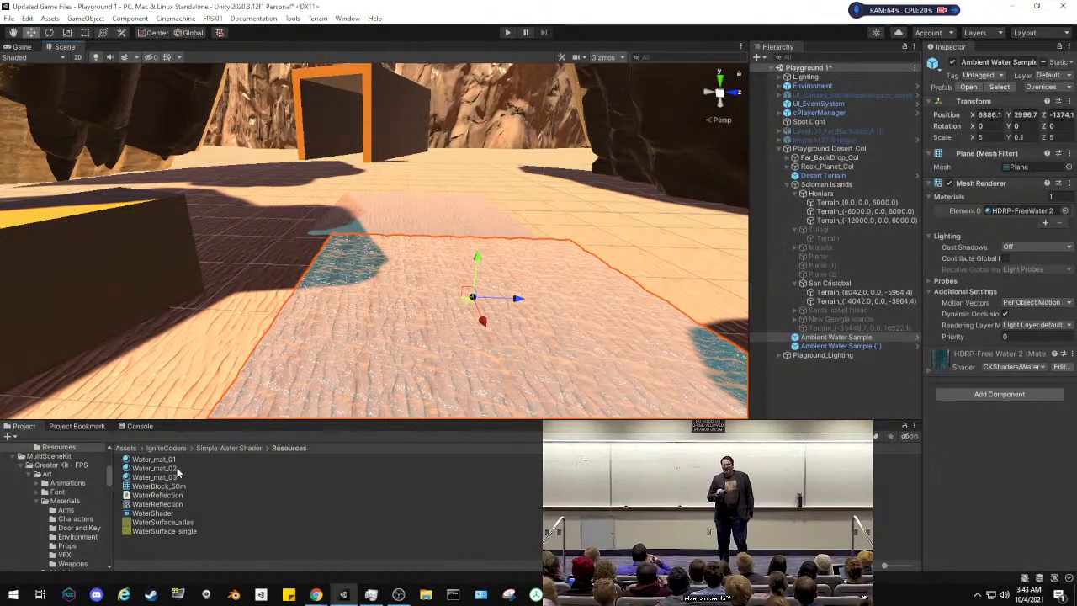
Examine the Water_mat_01 and Water_mat_02 materials and the WaterBlock_50m prefab of the Simple Water Shader package
{"action": "left_click", "coordinate": [154, 460]}
{"action": "left_click", "coordinate": [172, 468]}
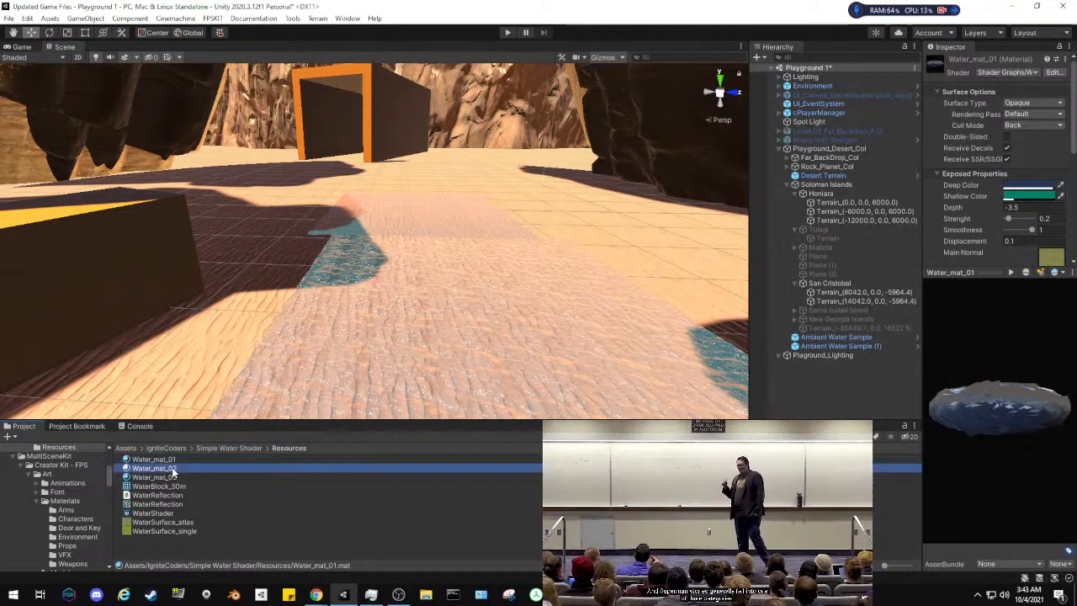
{"action": "left_click", "coordinate": [240, 448]}
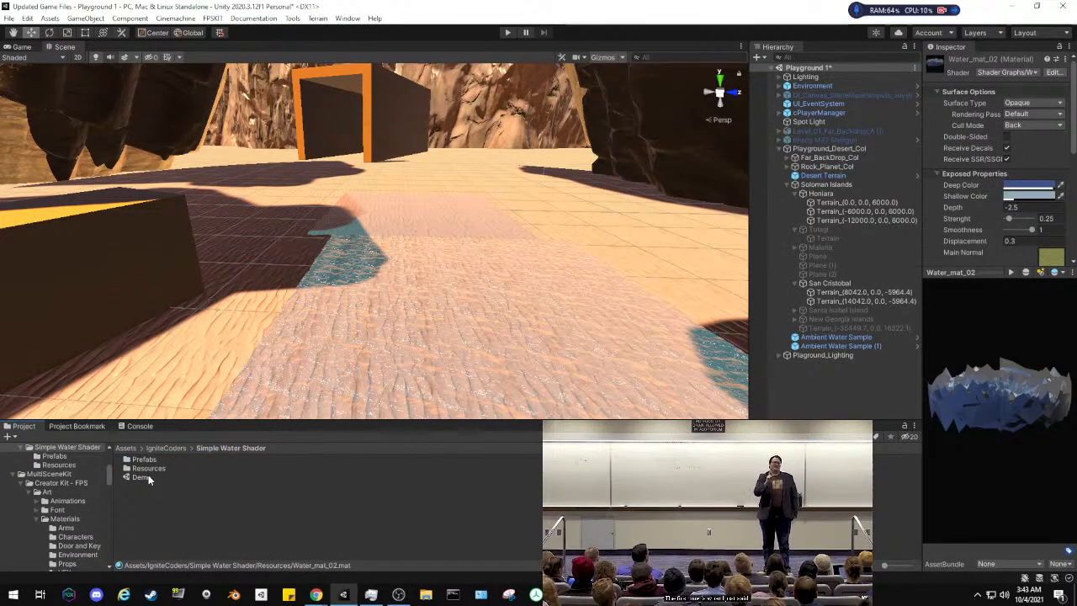
{"action": "double_click", "coordinate": [151, 461]}
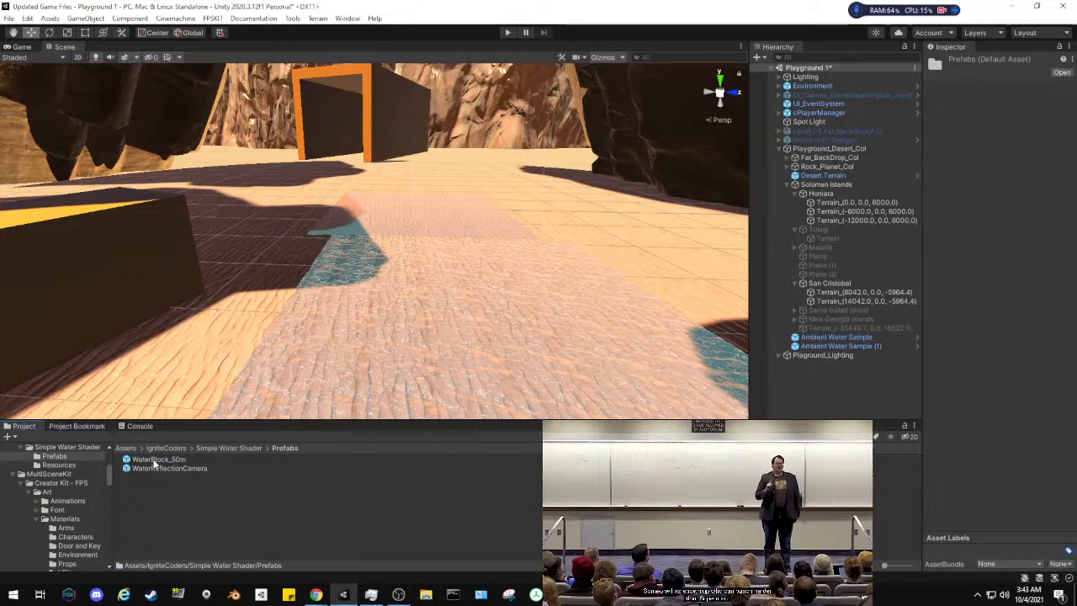
{"action": "left_click", "coordinate": [155, 460]}
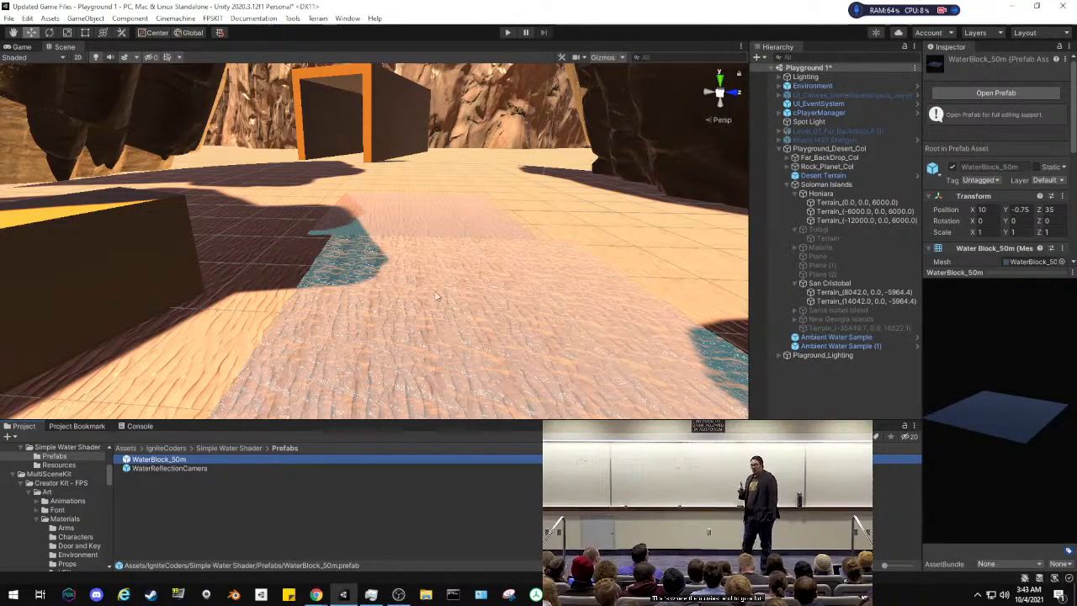
Add the WaterBlock_50m and WaterReflectionCamera prefabs to the scene root and raise them together, bringing the water block to Y 4.7
{"action": "right_click_drag", "start_coordinate": [436, 295], "coordinate": [612, 293]}
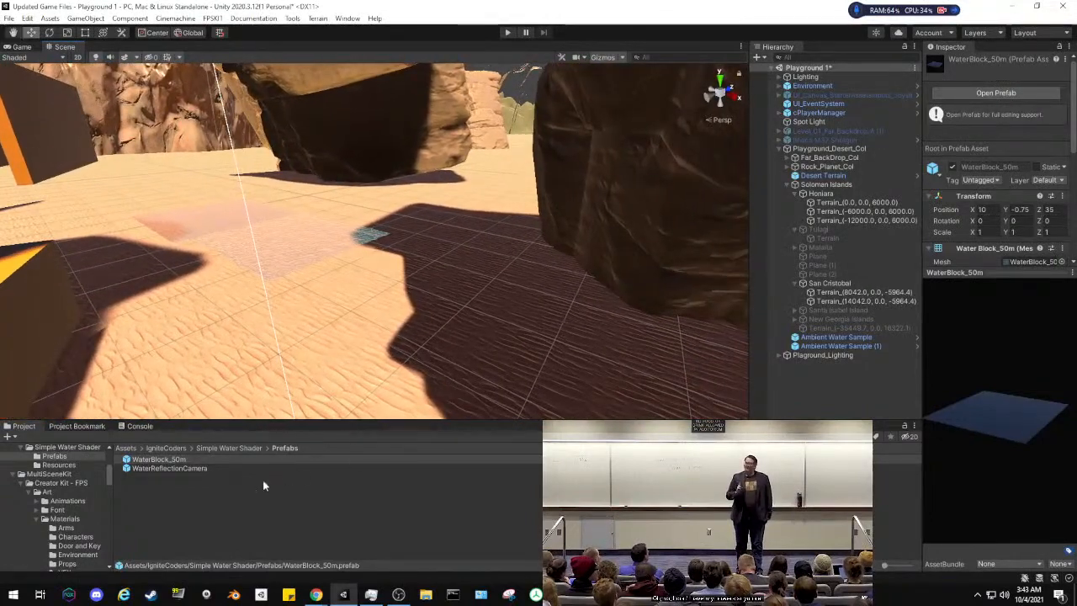
{"action": "left_click", "coordinate": [207, 467], "text": "shift"}
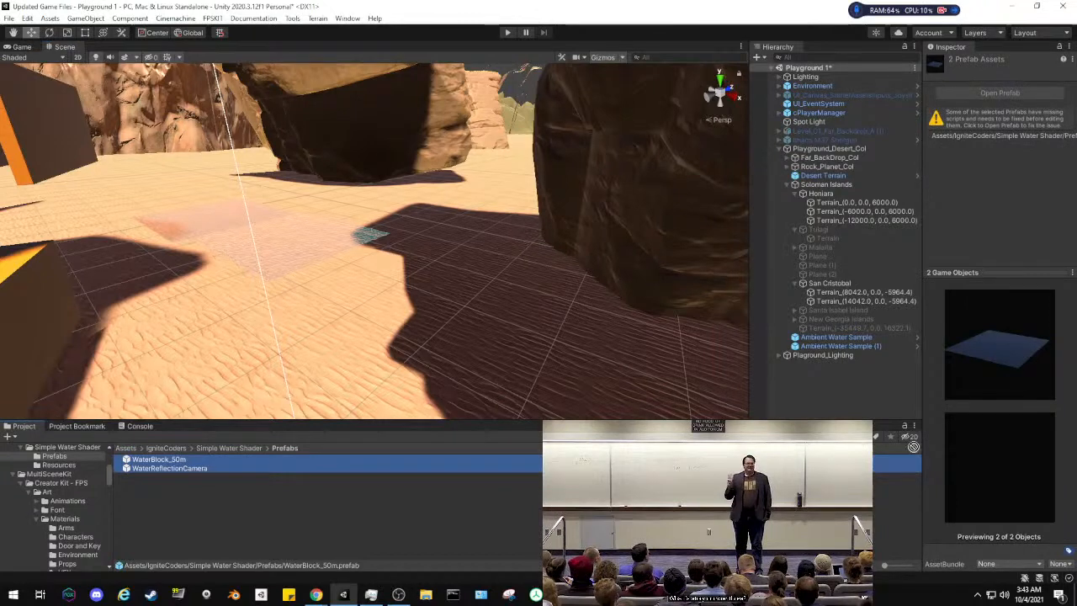
{"action": "left_click_drag", "start_coordinate": [913, 446], "coordinate": [800, 394]}
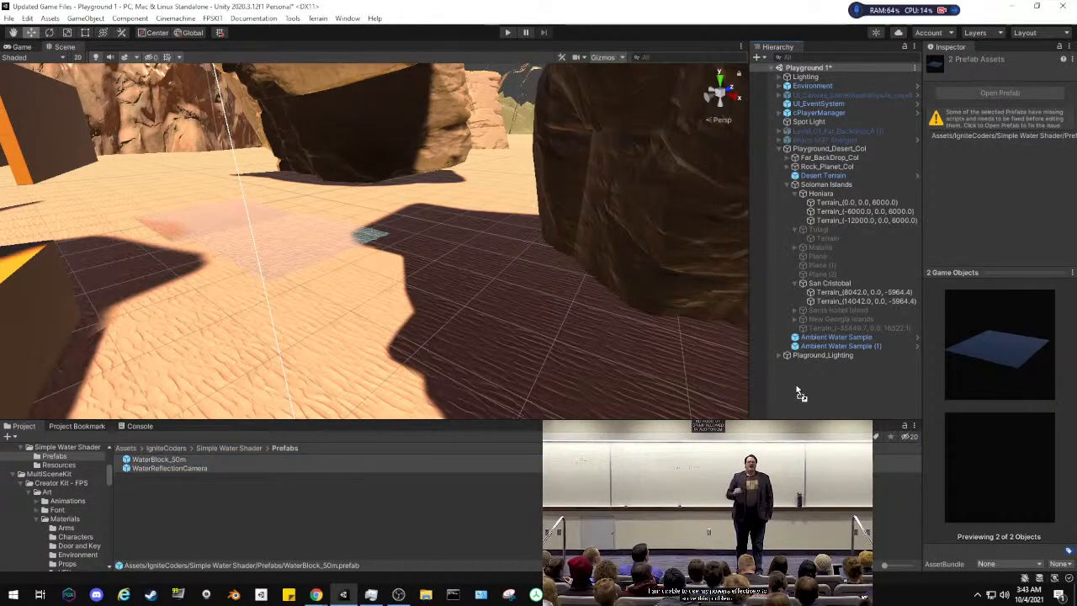
{"action": "left_click_drag", "start_coordinate": [800, 393], "coordinate": [798, 390]}
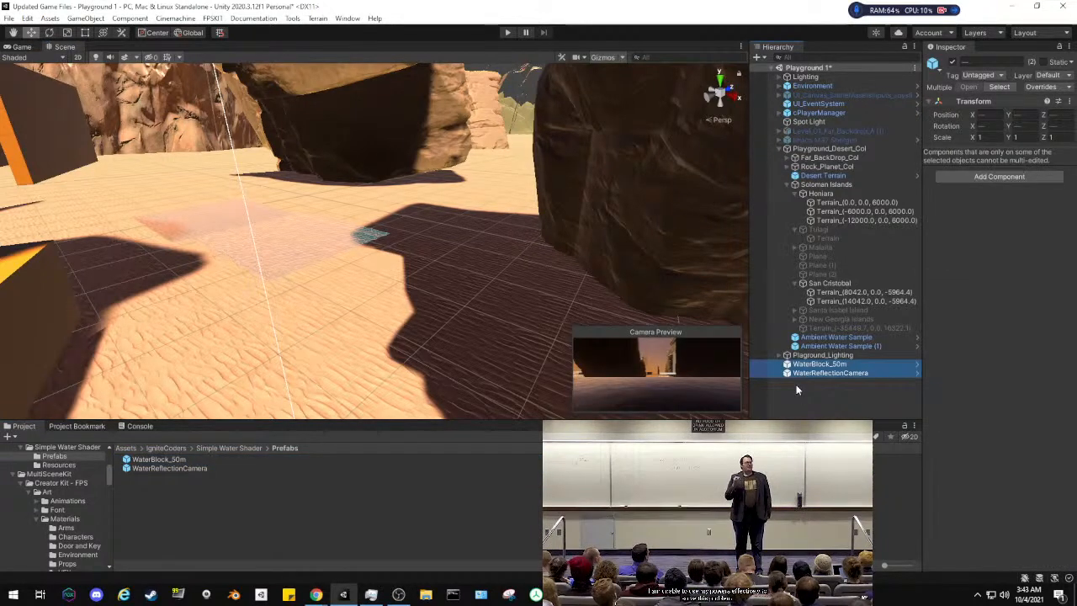
{"action": "key", "text": "f"}
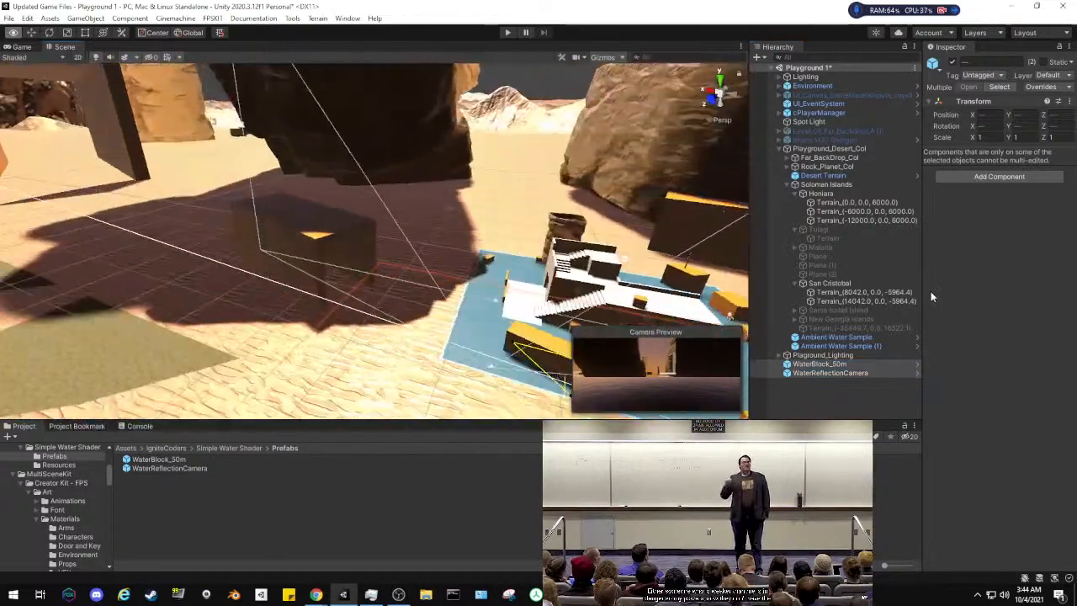
{"action": "left_click_drag", "start_coordinate": [931, 296], "coordinate": [468, 243], "text": "alt"}
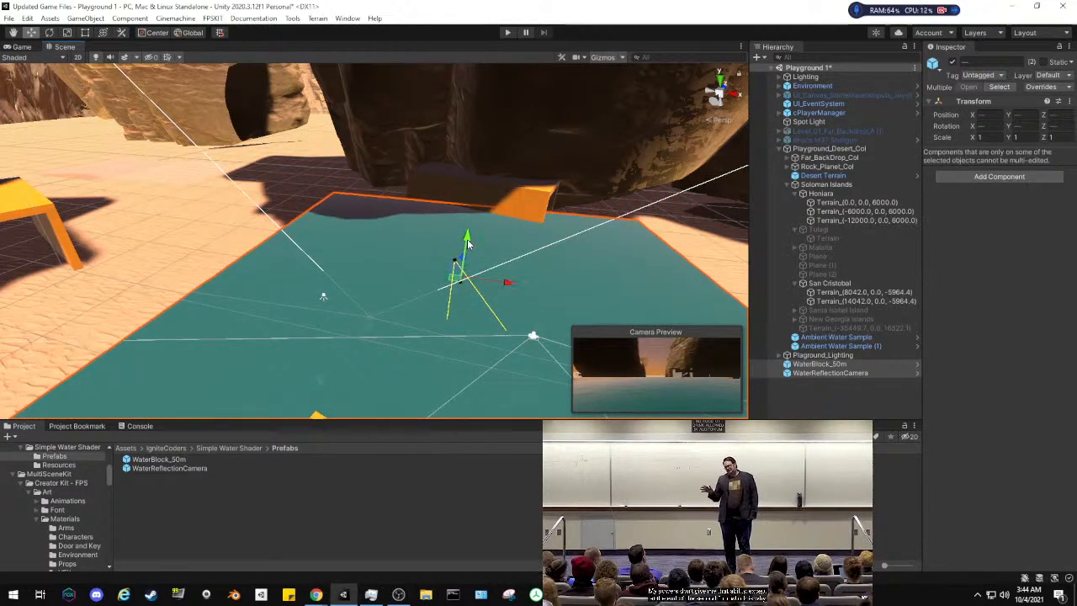
Rename the WaterBlock_50m object in the scene to WaterBlock_50mCustom and unpack its prefab
{"action": "left_click", "coordinate": [785, 384]}
{"action": "left_click", "coordinate": [810, 365]}
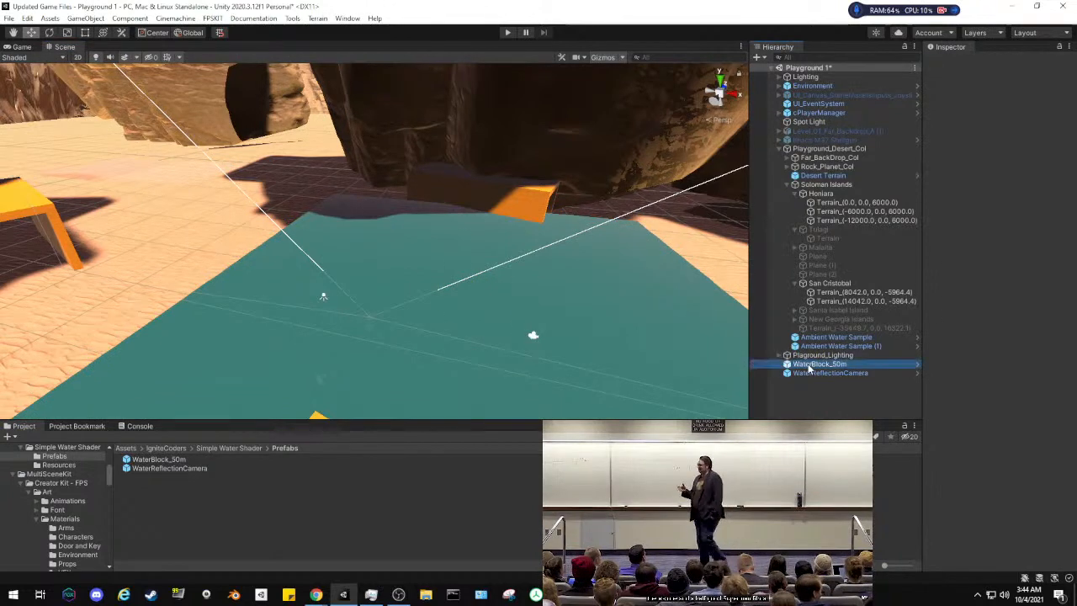
{"action": "left_click", "coordinate": [856, 367]}
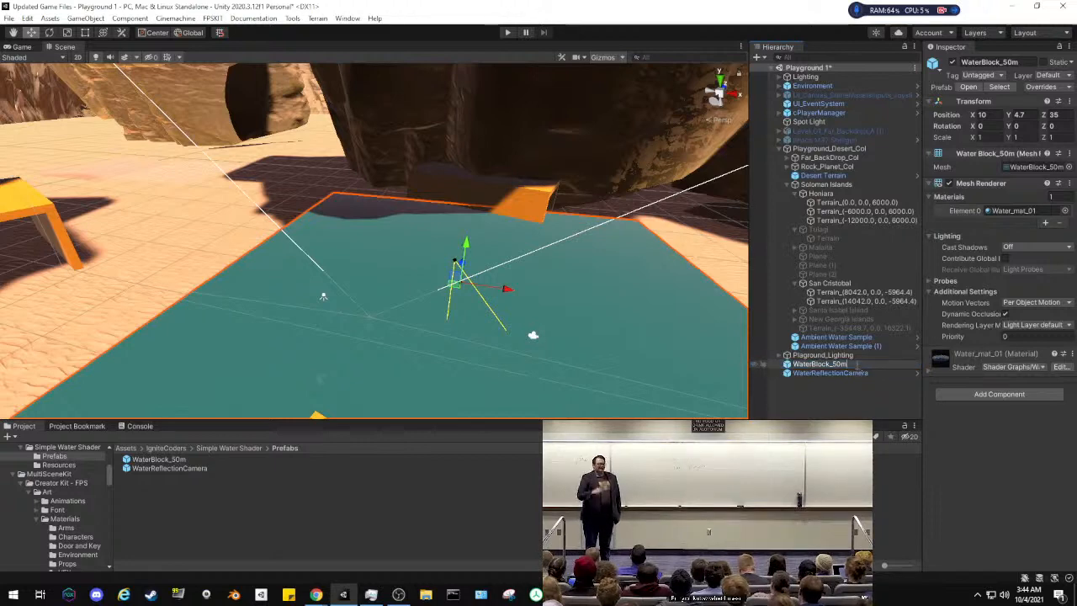
{"action": "type", "text": "Custom"}
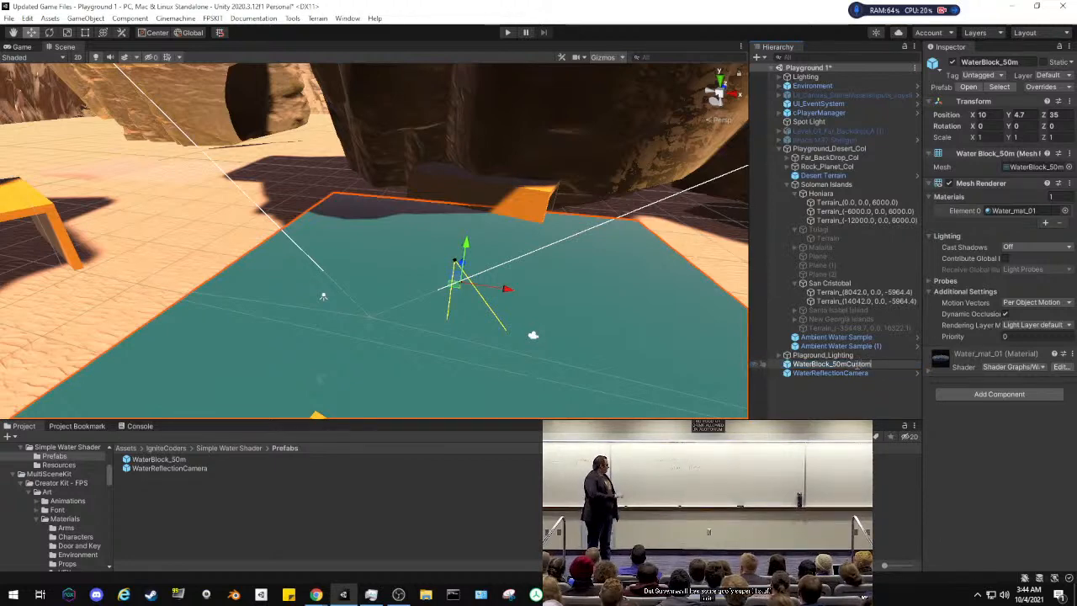
{"action": "key", "text": "Return"}
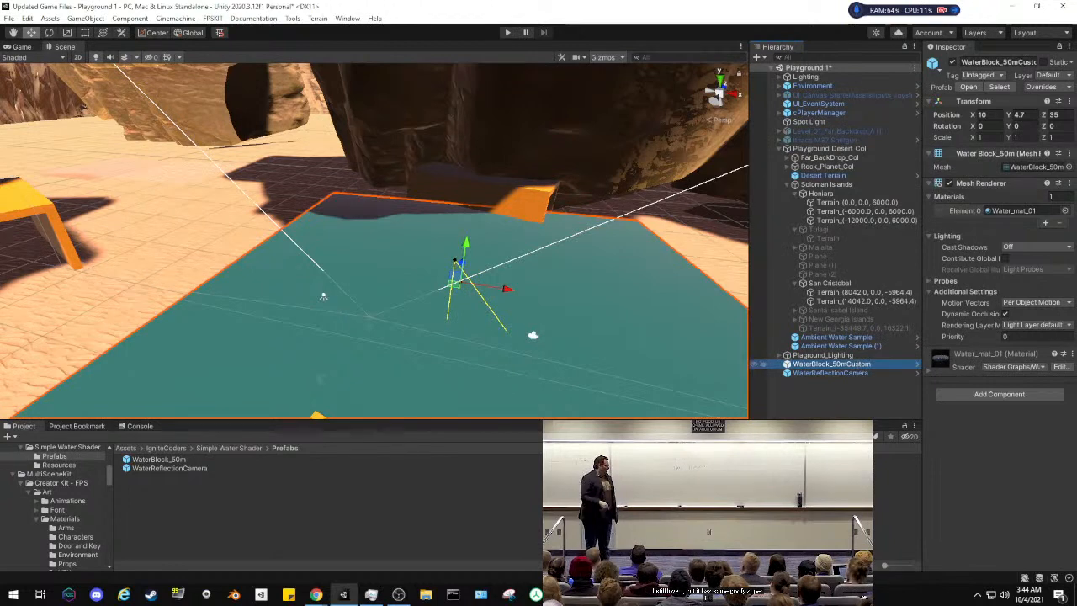
{"action": "right_click", "coordinate": [858, 368]}
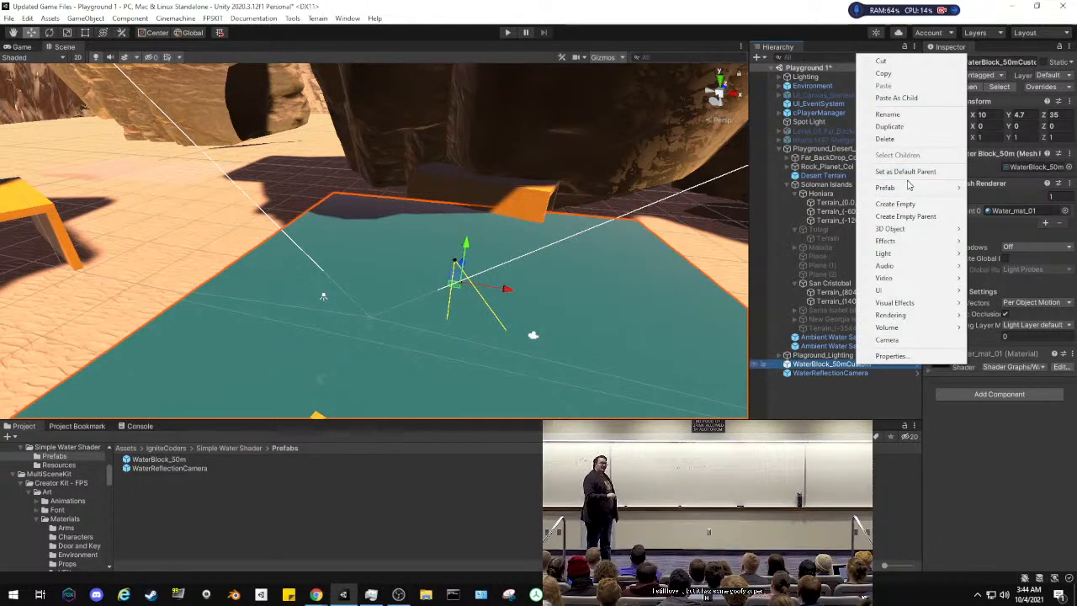
{"action": "mouse_move", "coordinate": [866, 191]}
{"action": "left_click", "coordinate": [770, 237]}
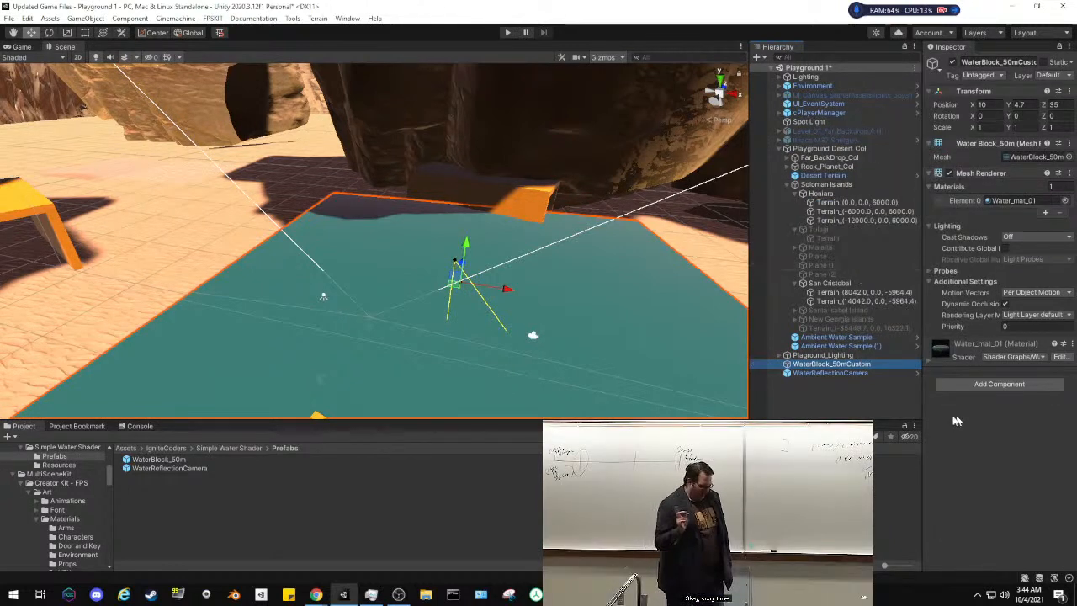
Expand the custom water block's Water_mat_01 material, locate its asset in the project, and examine its surface and exposed properties
{"action": "left_click", "coordinate": [950, 361]}
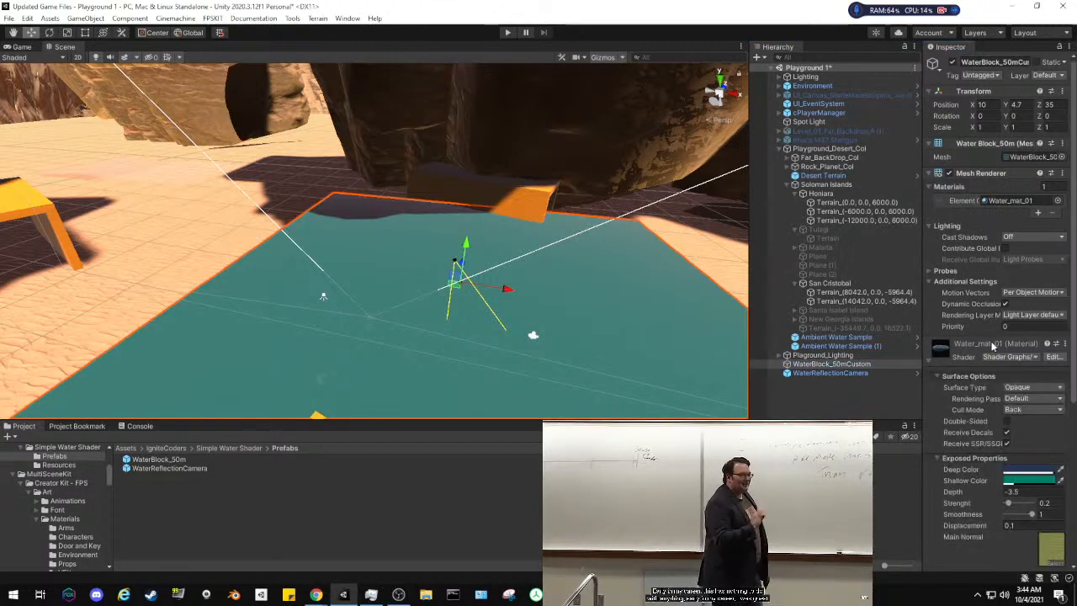
{"action": "left_click", "coordinate": [1025, 200]}
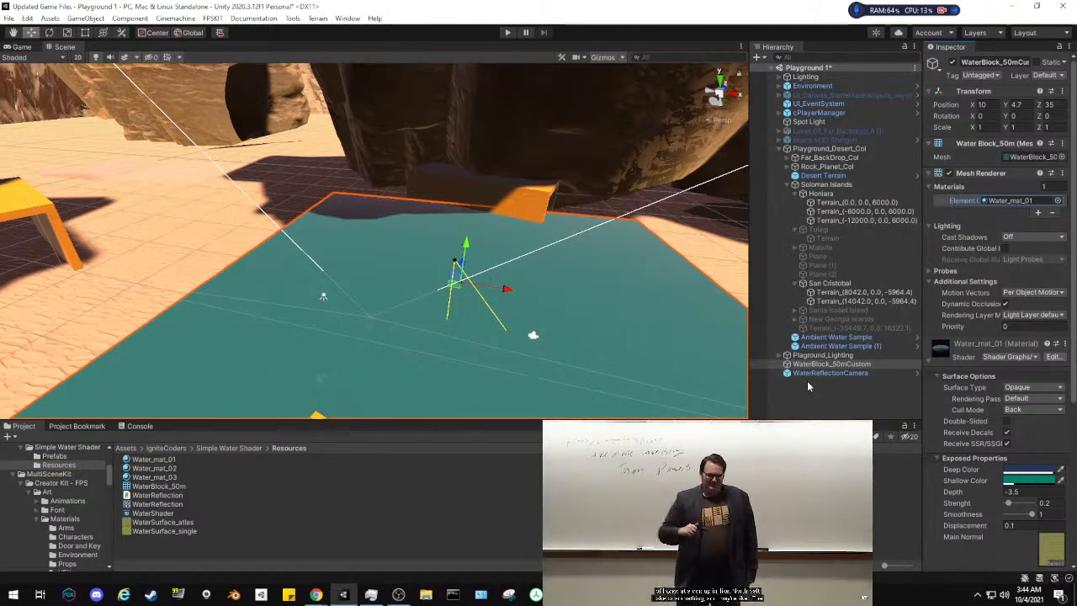
{"action": "scroll", "coordinate": [945, 404], "scroll_direction": "down", "scroll_amount": 3}
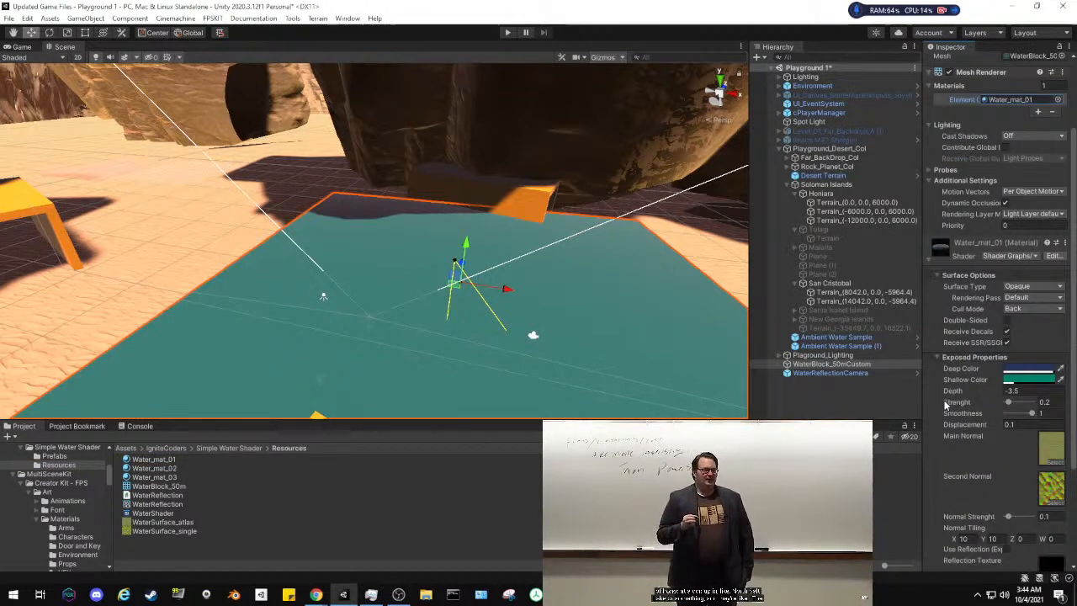
{"action": "scroll", "coordinate": [930, 410], "scroll_direction": "down", "scroll_amount": 3}
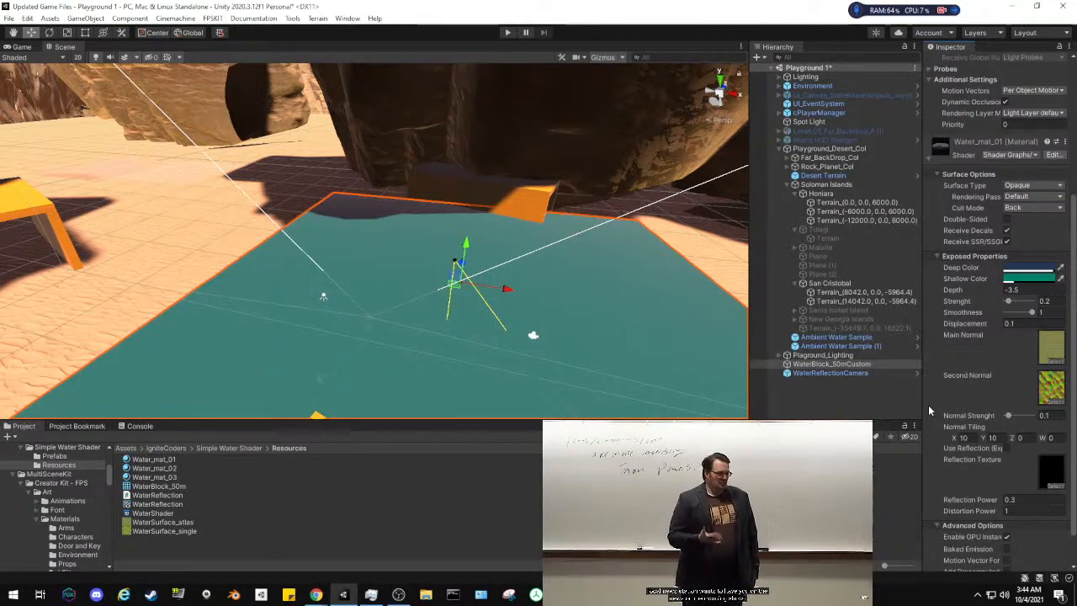
{"action": "scroll", "coordinate": [928, 404], "scroll_direction": "up", "scroll_amount": 6}
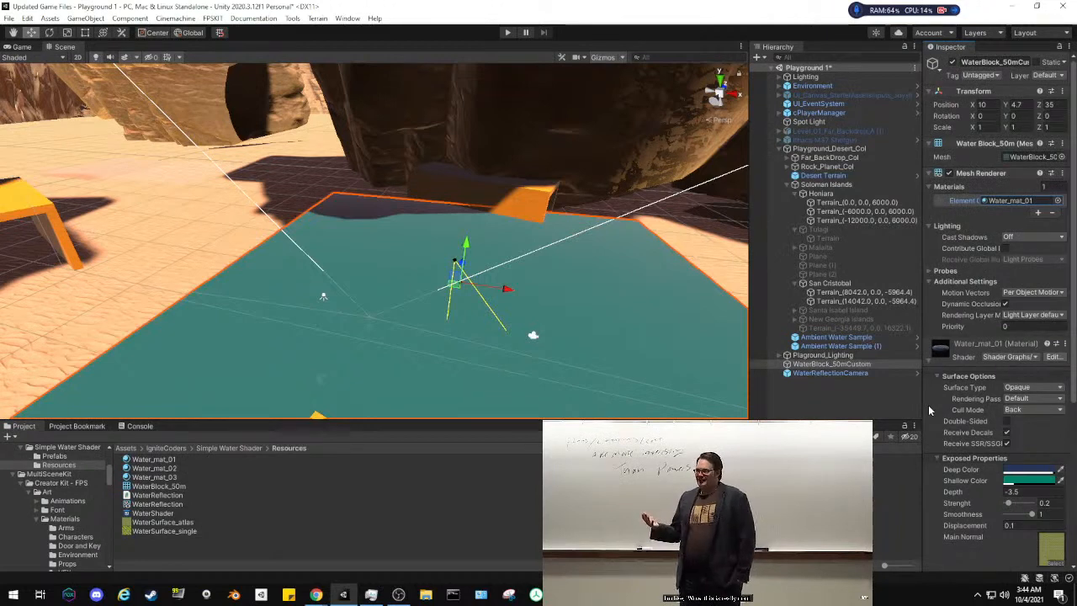
Clear the selection, save the scene, and open the WaterReflectionCamera prefab error in the console
{"action": "left_click", "coordinate": [845, 390]}
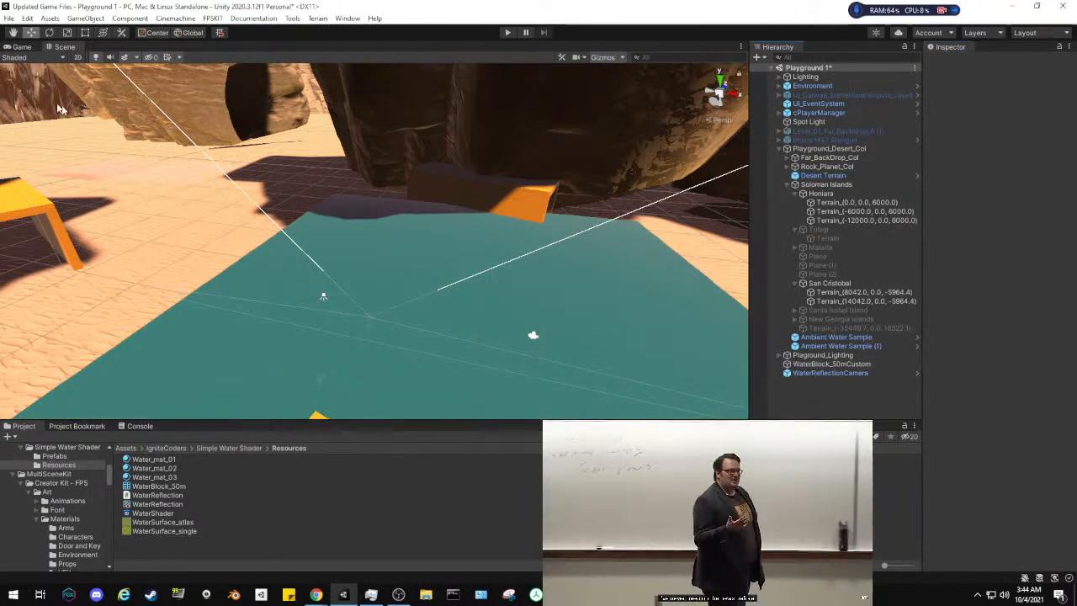
{"action": "left_click", "coordinate": [8, 18]}
{"action": "key", "text": "Escape"}
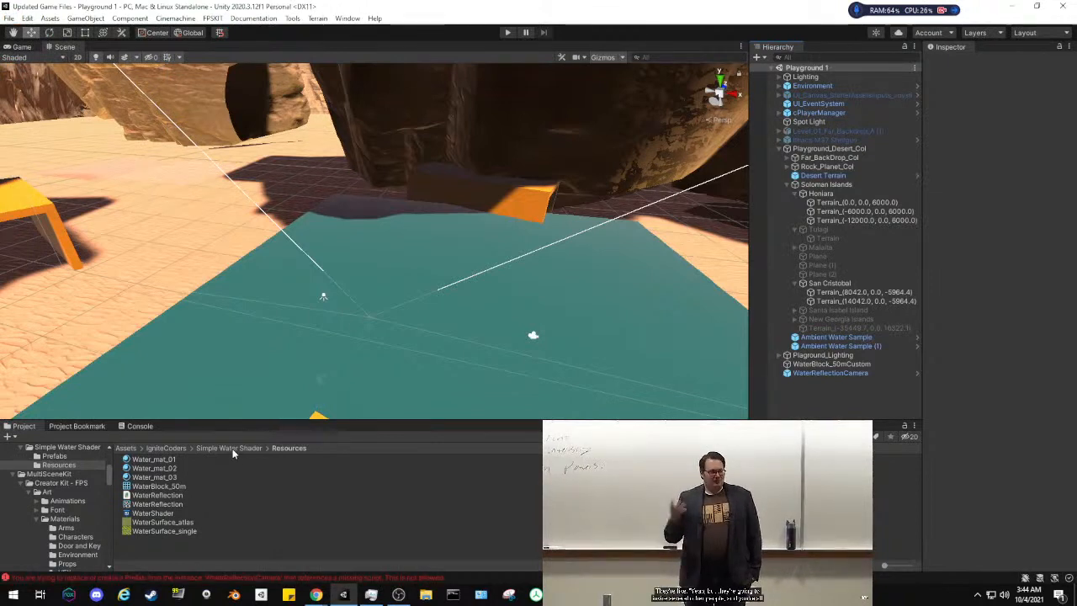
{"action": "left_click", "coordinate": [334, 579]}
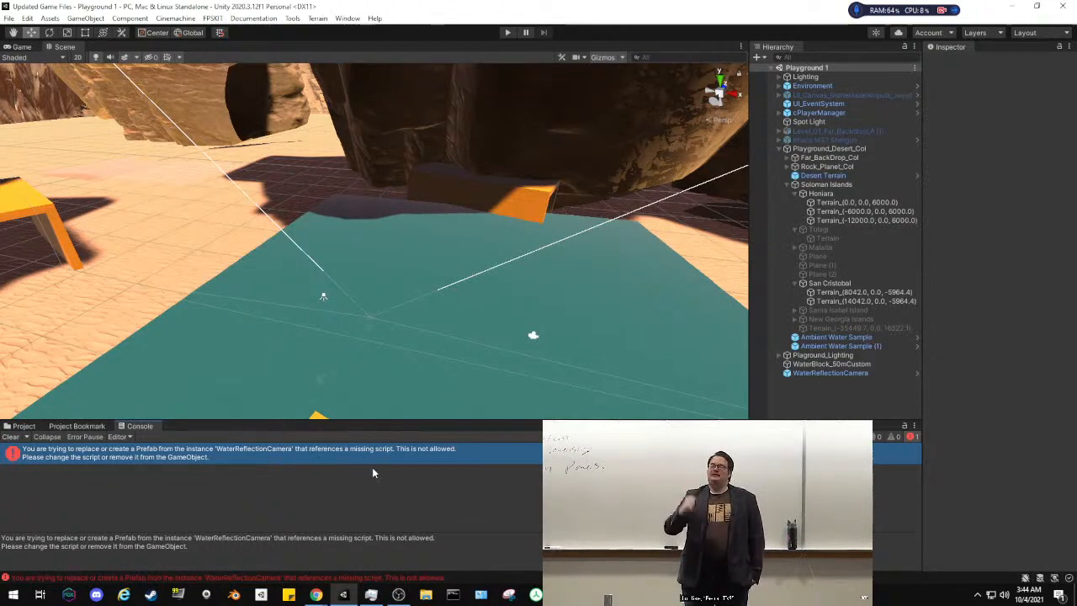
Remove the missing script component from WaterReflectionCamera and save the scene again
{"action": "left_click", "coordinate": [841, 373]}
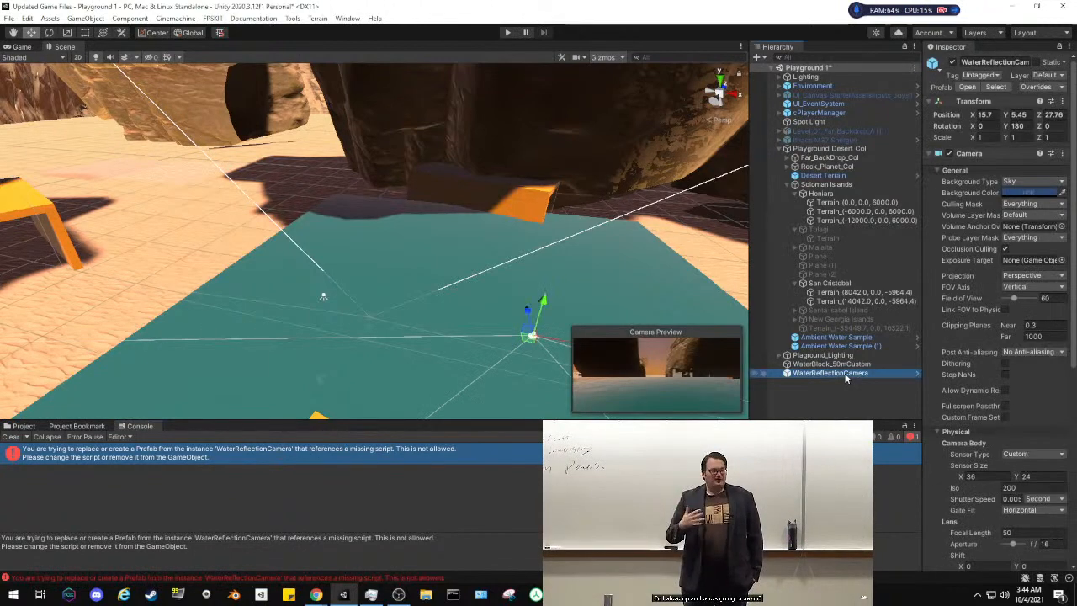
{"action": "scroll", "coordinate": [976, 410], "scroll_direction": "down", "scroll_amount": 5}
{"action": "right_click", "coordinate": [974, 403]}
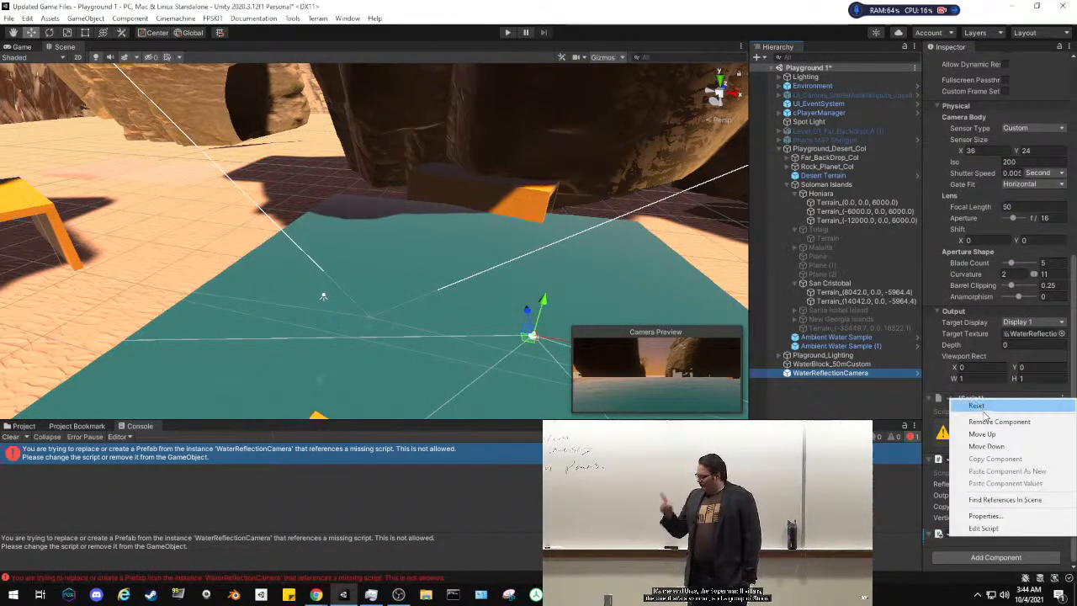
{"action": "left_click", "coordinate": [973, 421]}
{"action": "left_click", "coordinate": [795, 400]}
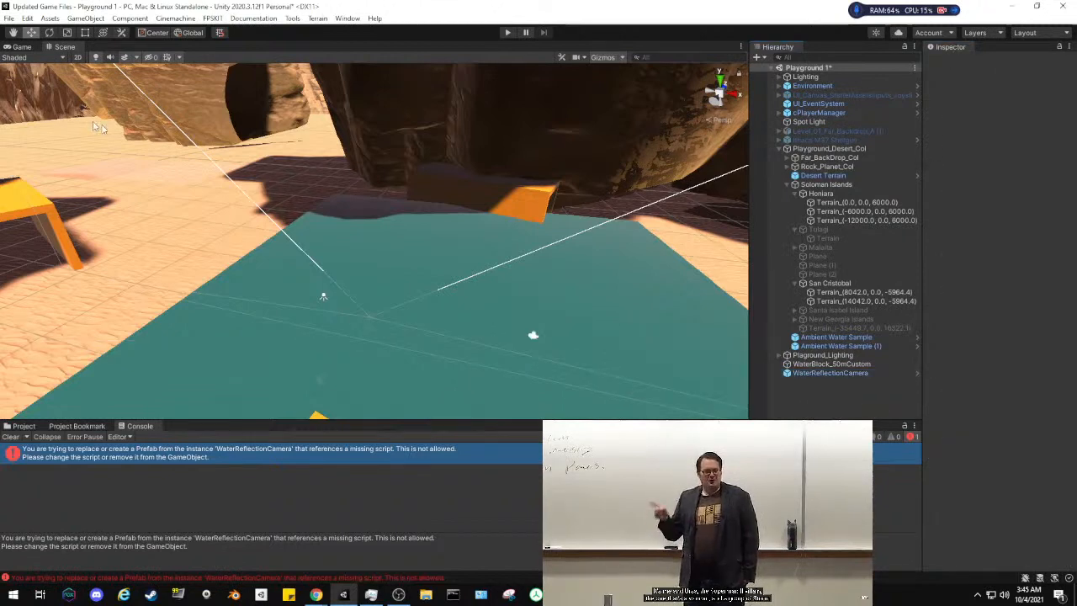
{"action": "left_click", "coordinate": [11, 24]}
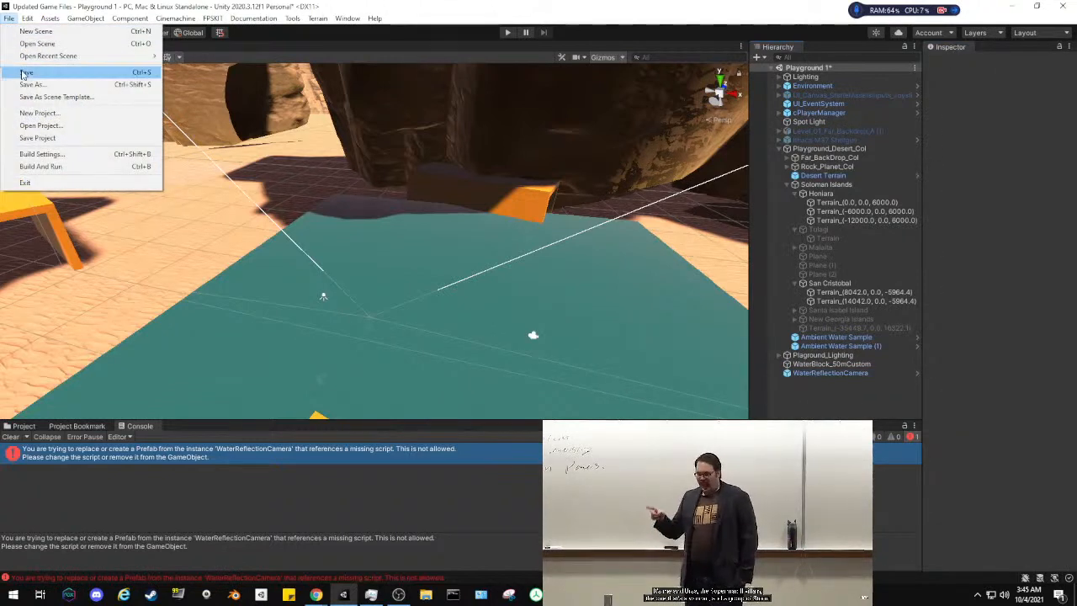
{"action": "left_click", "coordinate": [19, 74]}
Open the Demo scene from the Simple Water Shader folder and view its three example surfaces
{"action": "left_click", "coordinate": [12, 427]}
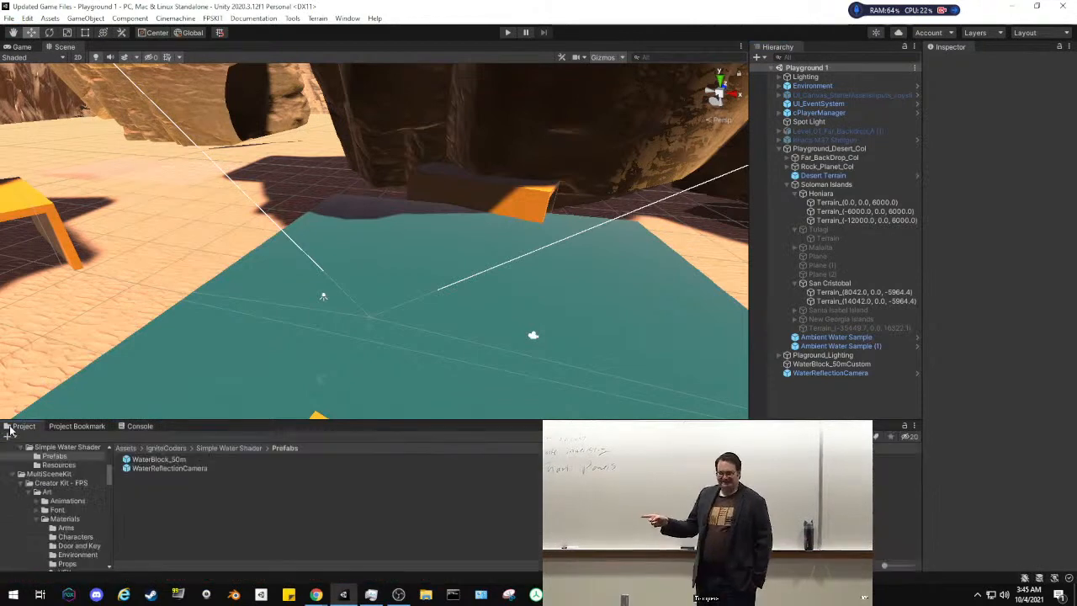
{"action": "left_click", "coordinate": [228, 450]}
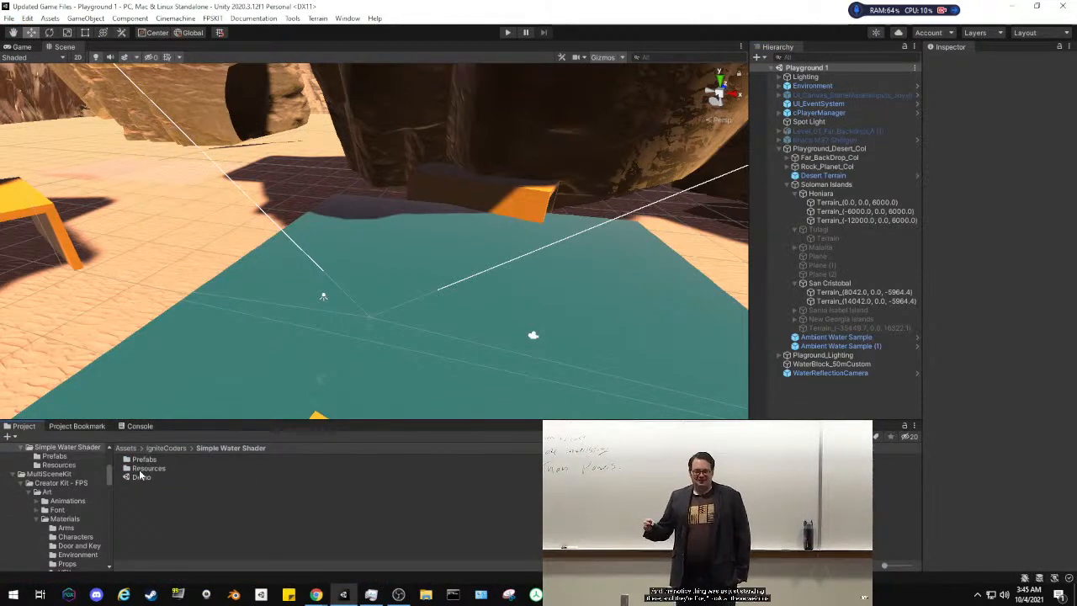
{"action": "double_click", "coordinate": [140, 476]}
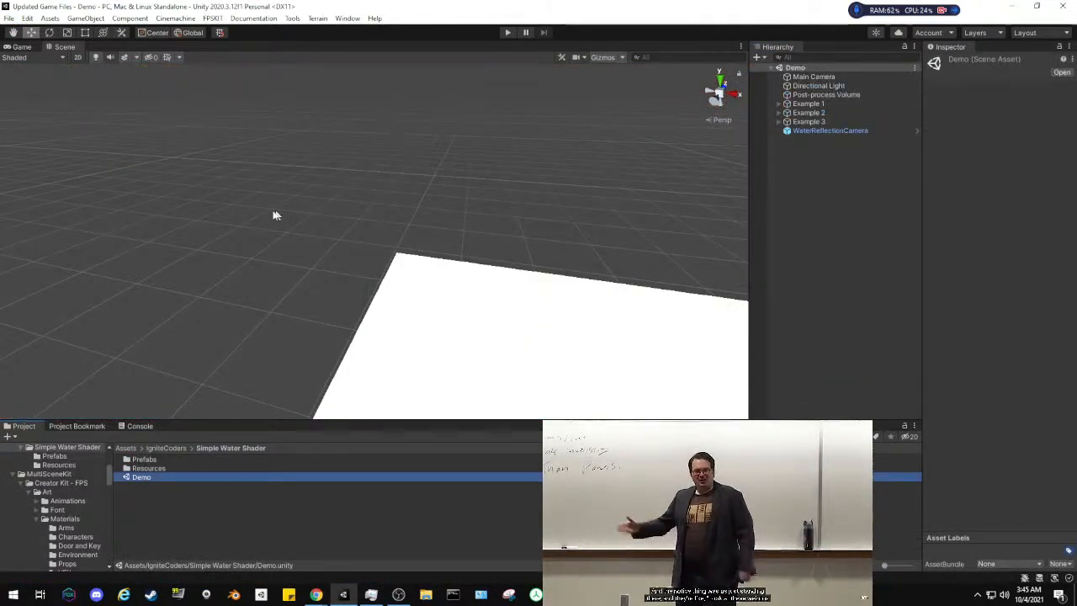
{"action": "right_click_drag", "start_coordinate": [276, 215], "coordinate": [416, 218]}
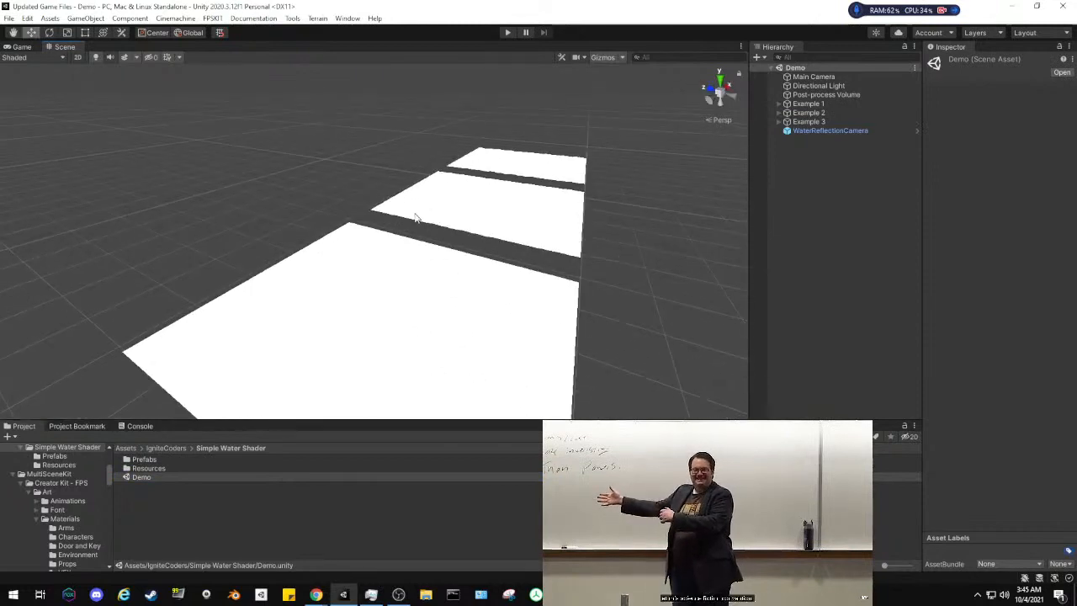
Examine the demo water in the Game view and inspect the Terrain object under Example 1
{"action": "left_click", "coordinate": [10, 47]}
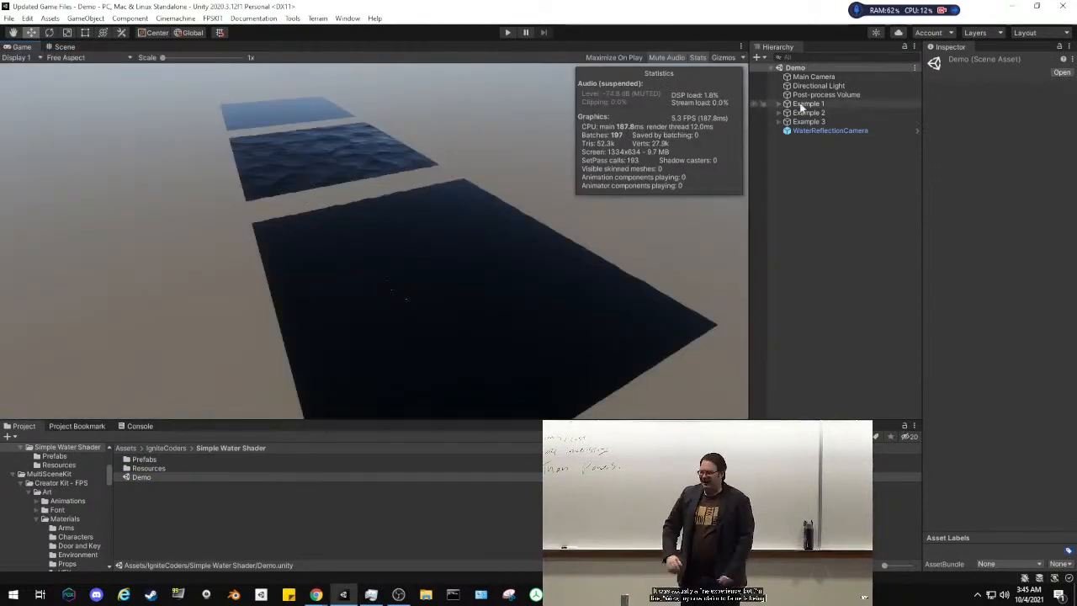
{"action": "left_click", "coordinate": [780, 106]}
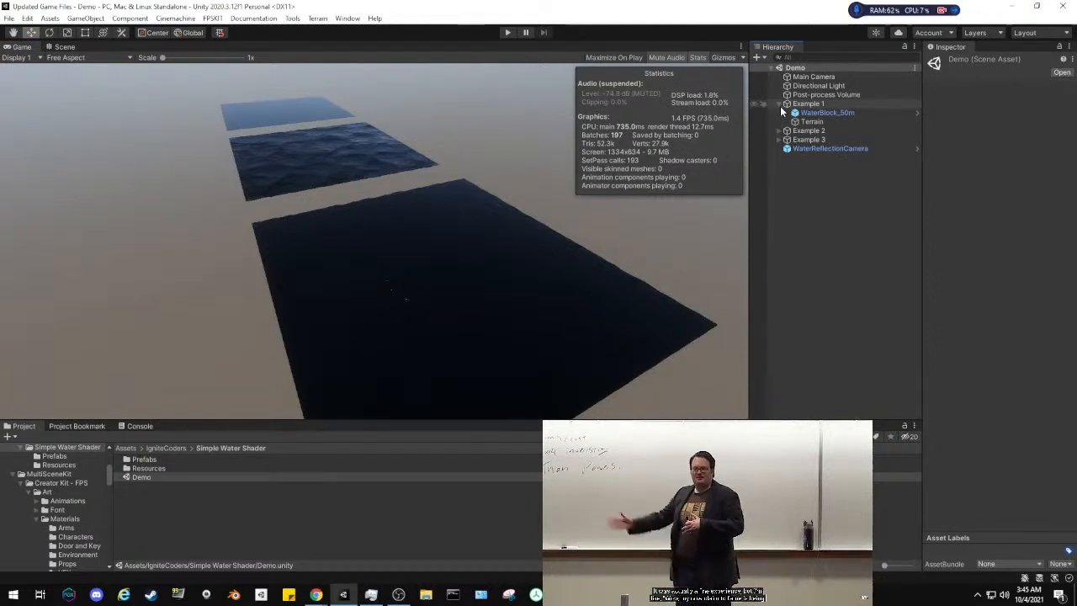
{"action": "left_click", "coordinate": [791, 122]}
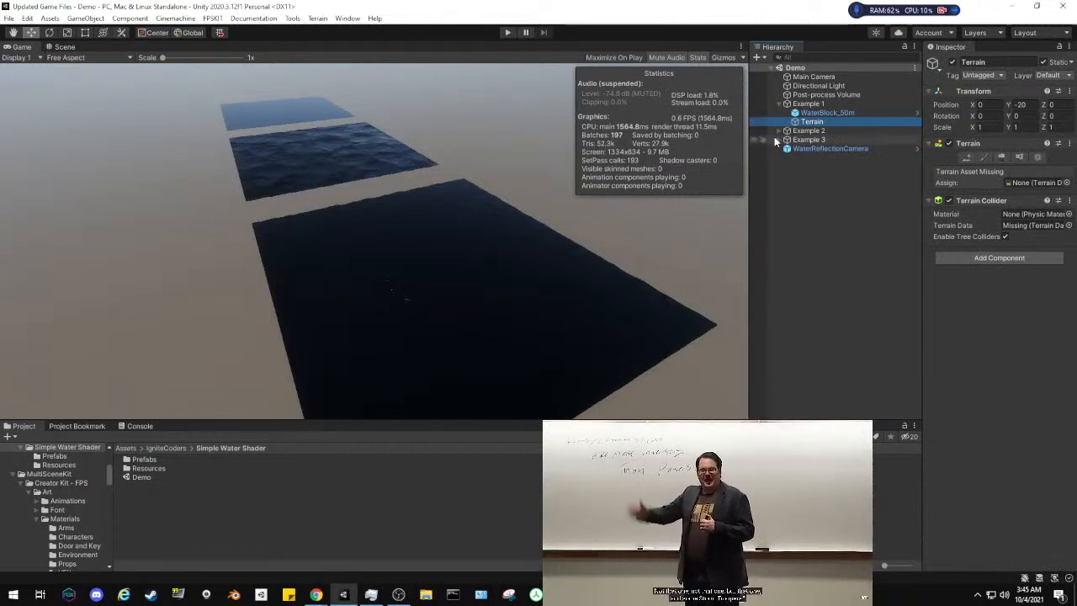
Delete the Terrain objects under Example 1, Example 2 and Example 3 in the Demo scene
{"action": "left_click", "coordinate": [779, 132]}
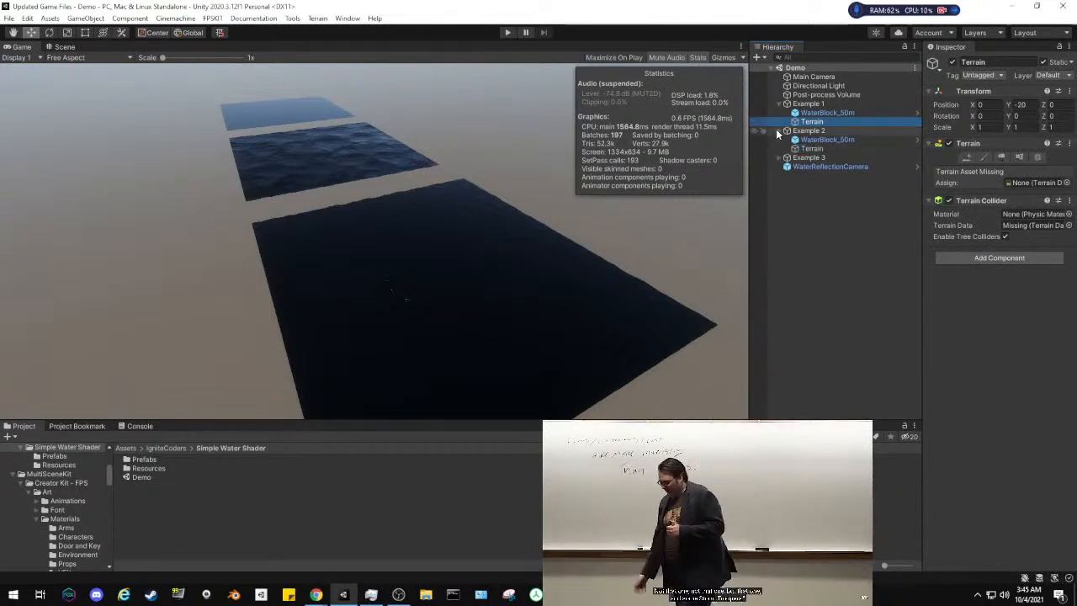
{"action": "left_click", "coordinate": [779, 157]}
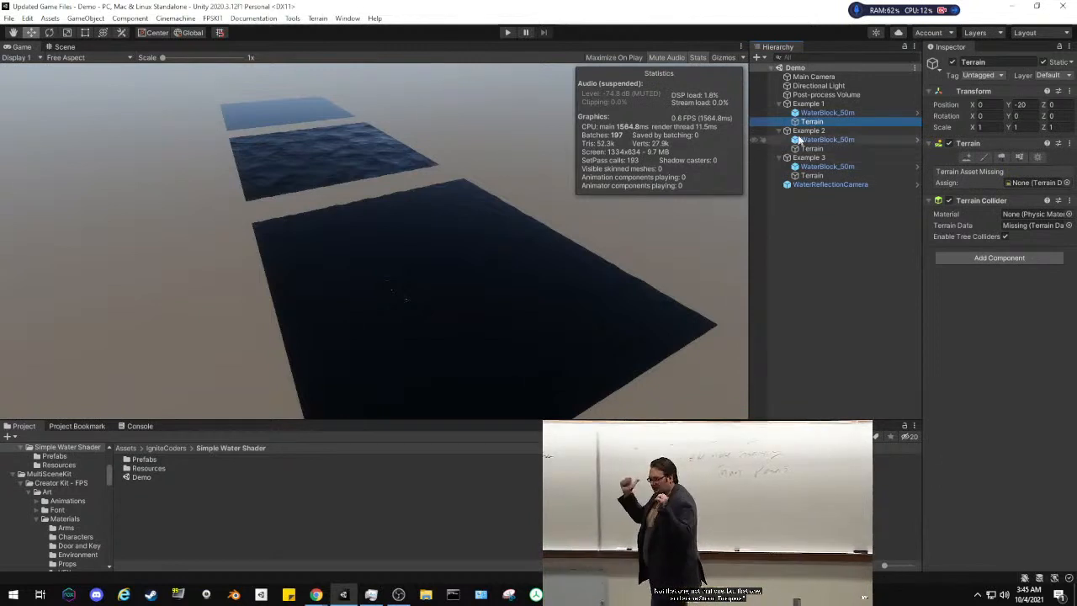
{"action": "left_click", "coordinate": [801, 139]}
{"action": "left_click", "coordinate": [806, 166]}
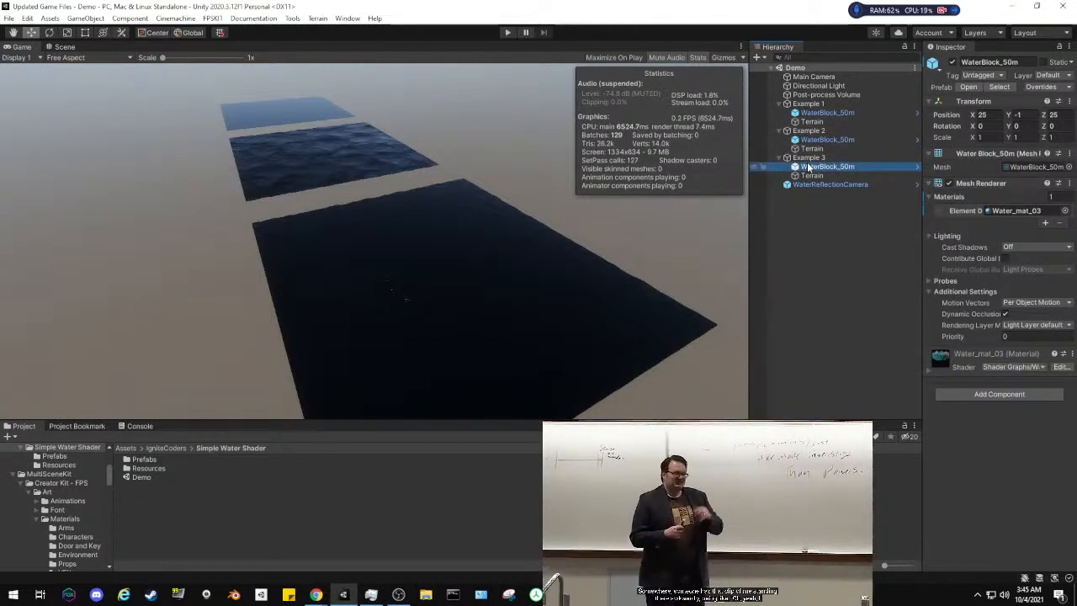
{"action": "left_click", "coordinate": [809, 175]}
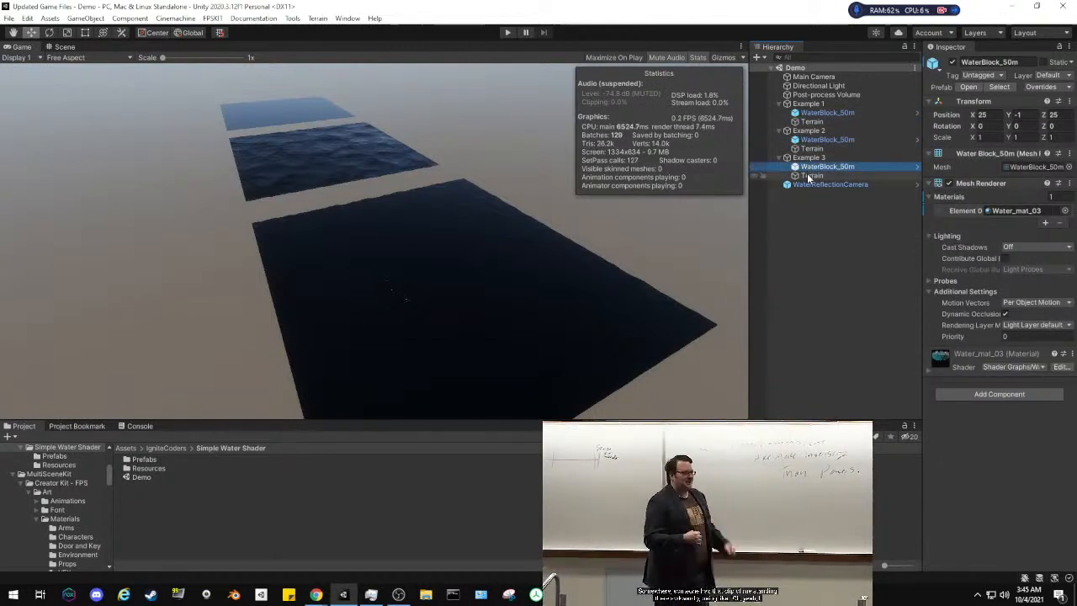
{"action": "left_click", "coordinate": [812, 148], "text": "ctrl"}
{"action": "left_click", "coordinate": [802, 125], "text": "ctrl"}
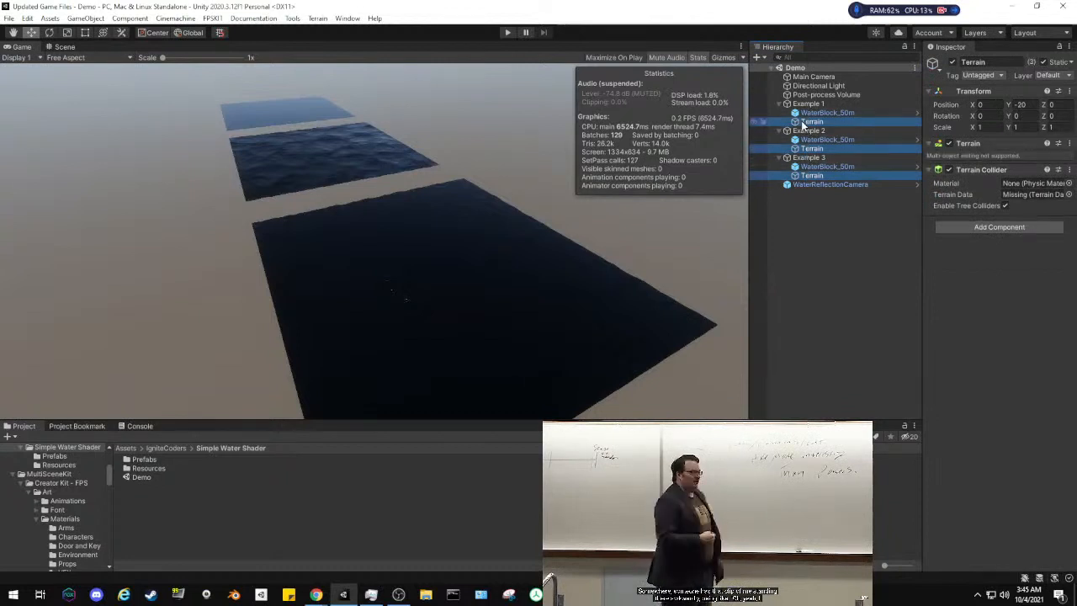
{"action": "right_click", "coordinate": [802, 126]}
{"action": "left_click", "coordinate": [825, 208]}
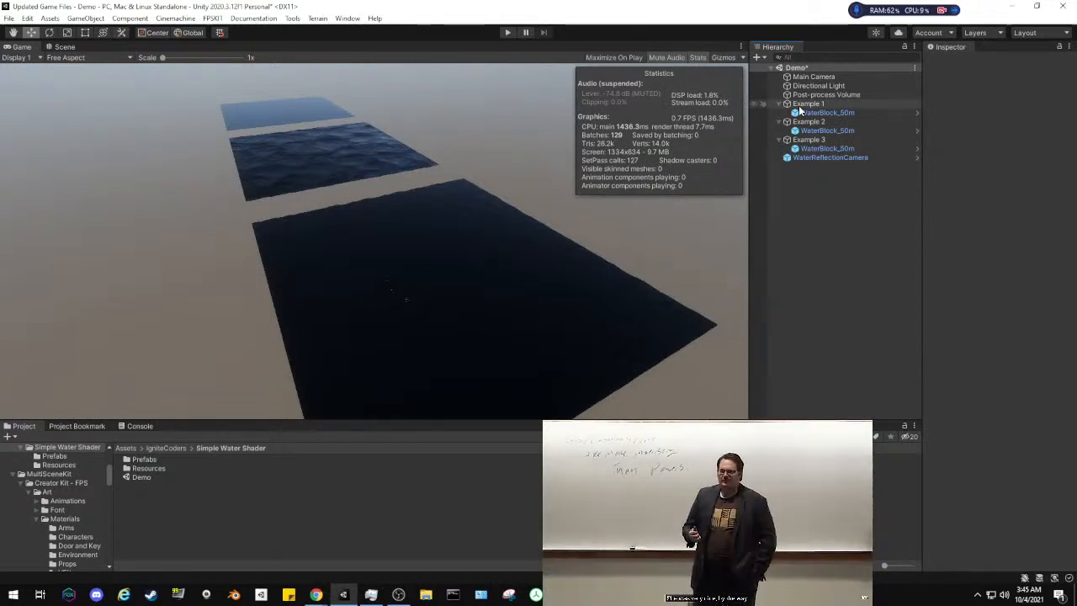
Undo the deletion of the three example terrains and delete them again
{"action": "left_click", "coordinate": [9, 18]}
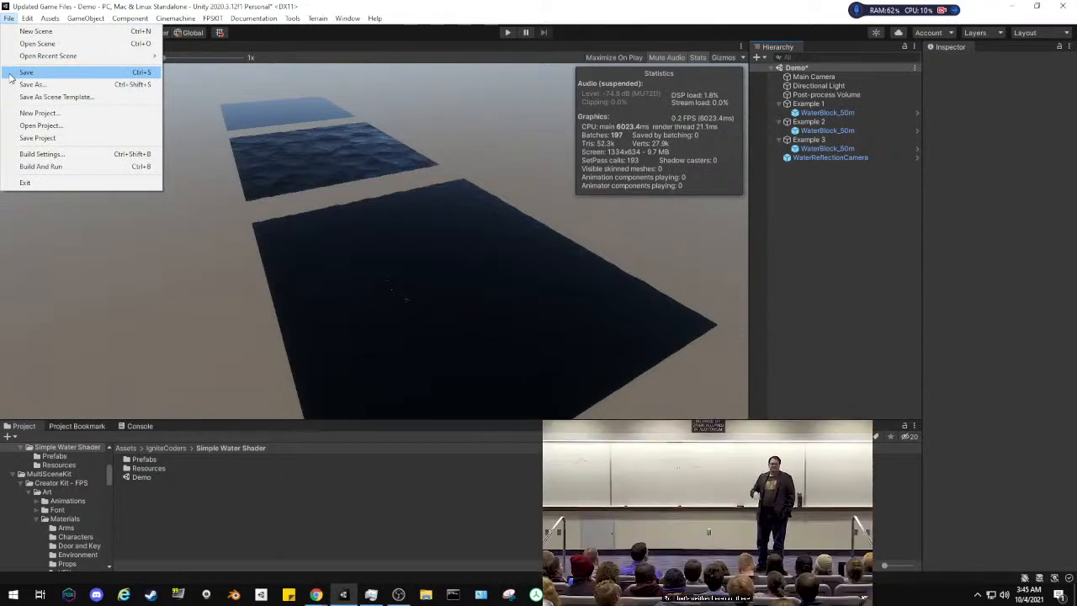
{"action": "left_click", "coordinate": [810, 225]}
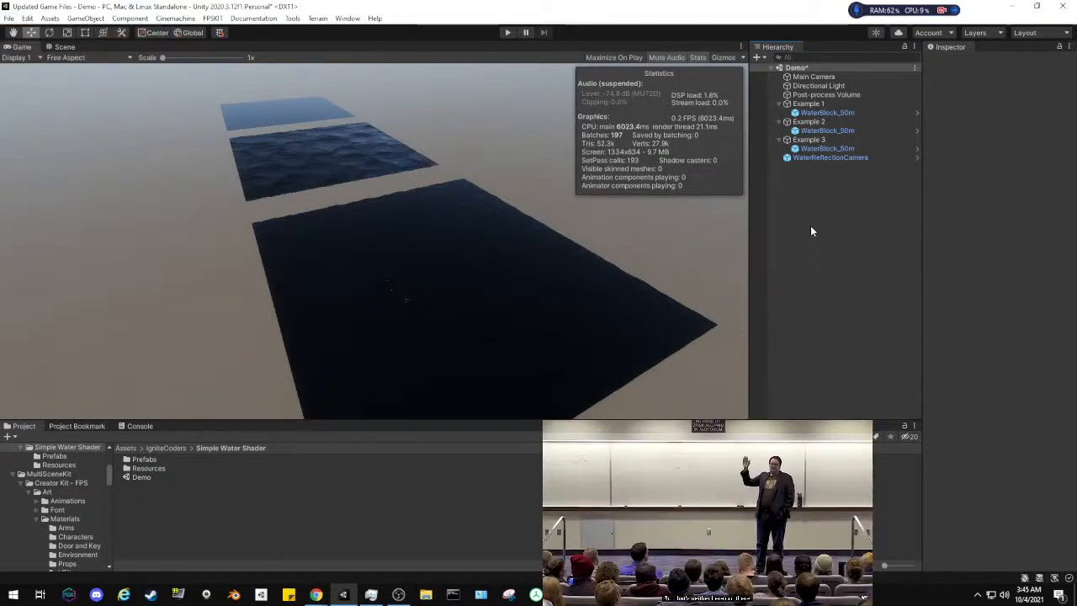
{"action": "key", "text": "ctrl+z"}
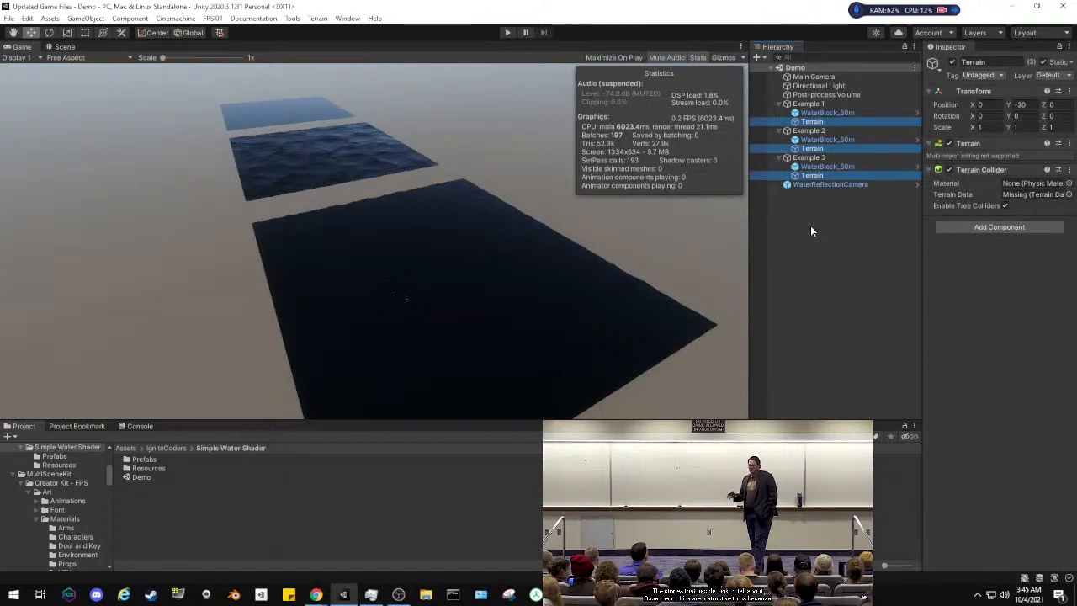
{"action": "right_click", "coordinate": [810, 174]}
{"action": "left_click", "coordinate": [843, 258]}
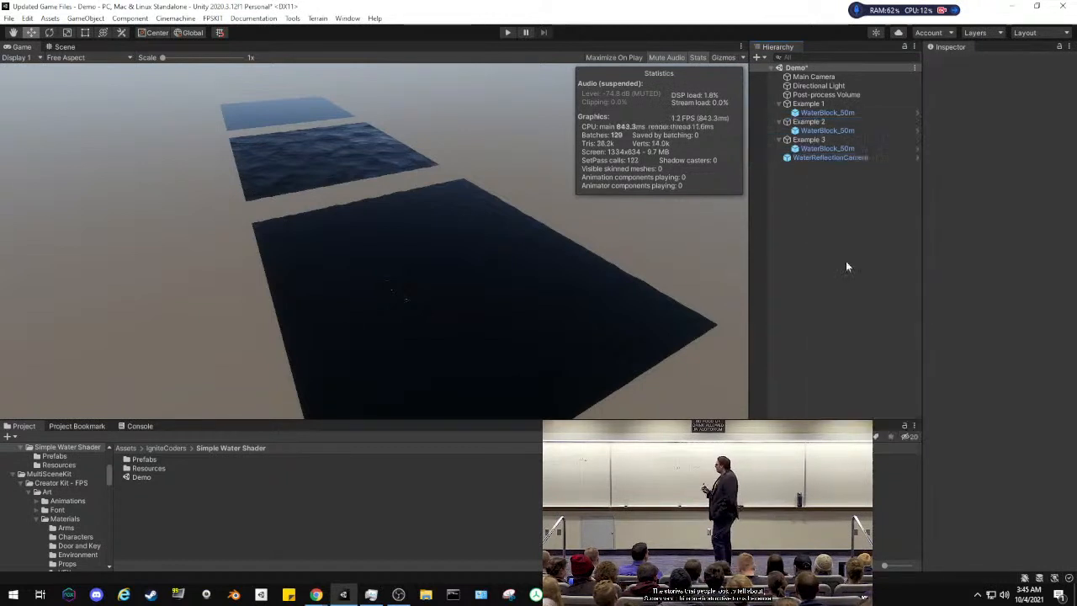
Save the Demo scene and create an empty object named Water_Demo_Col
{"action": "left_click", "coordinate": [4, 19]}
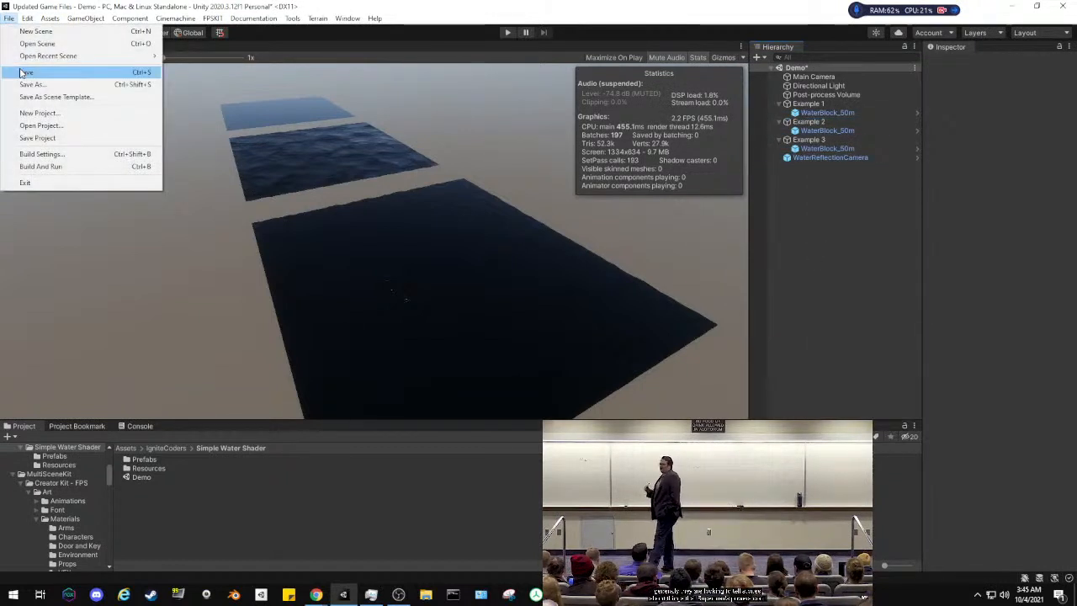
{"action": "left_click", "coordinate": [18, 73]}
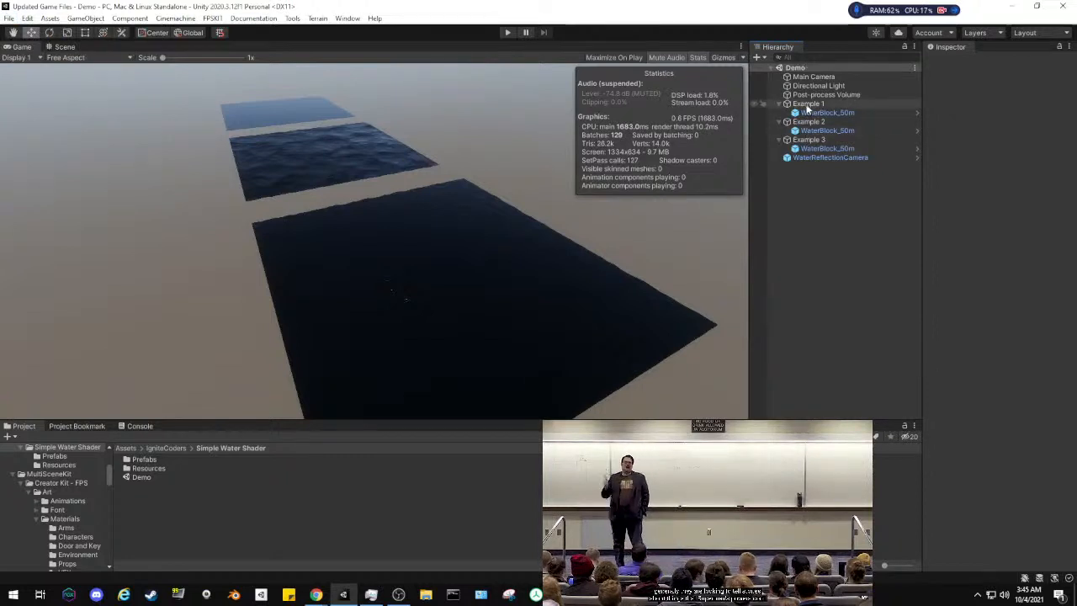
{"action": "right_click", "coordinate": [807, 213]}
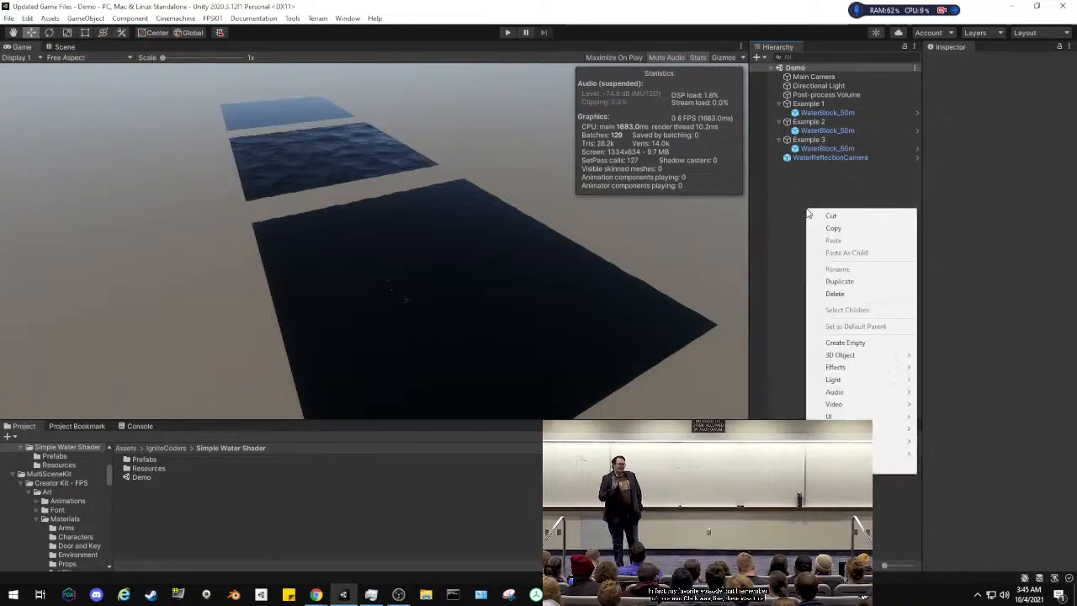
{"action": "left_click", "coordinate": [861, 345]}
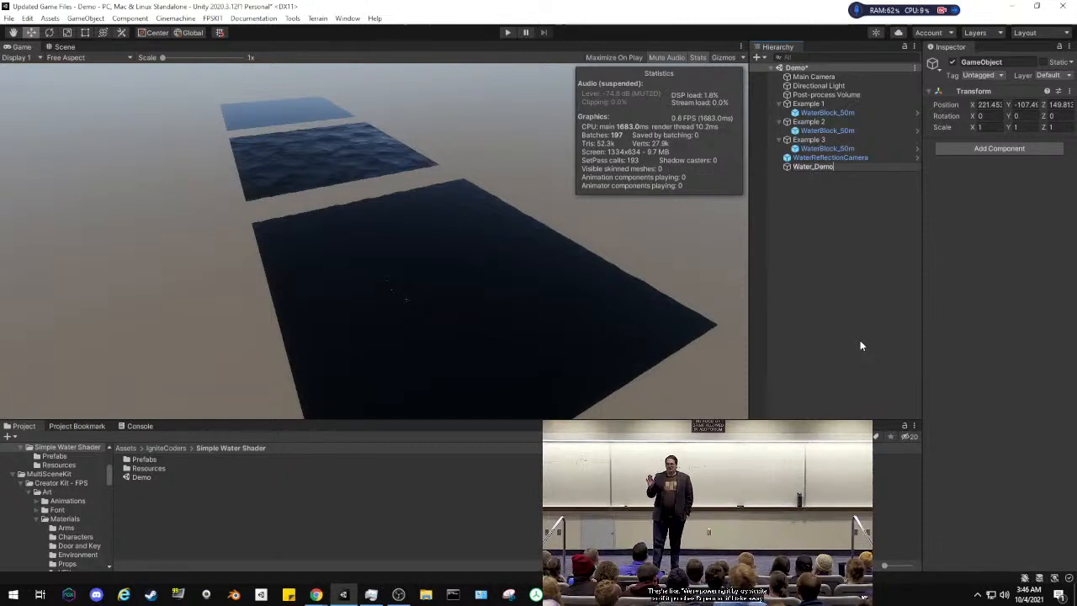
{"action": "type", "text": "Water_Demo_C"}
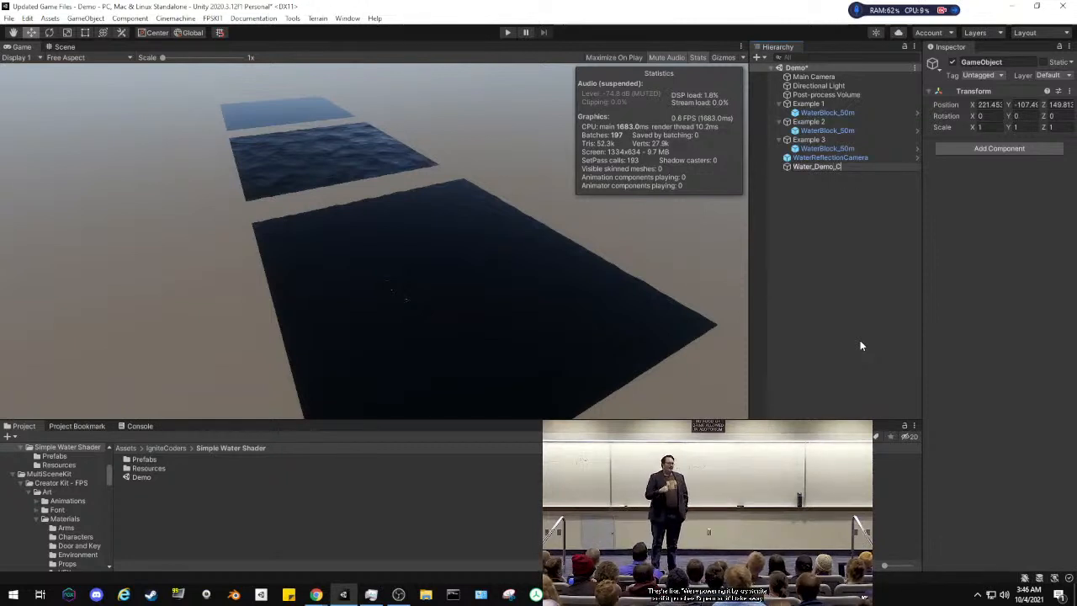
{"action": "type", "text": "ol"}
{"action": "key", "text": "Return"}
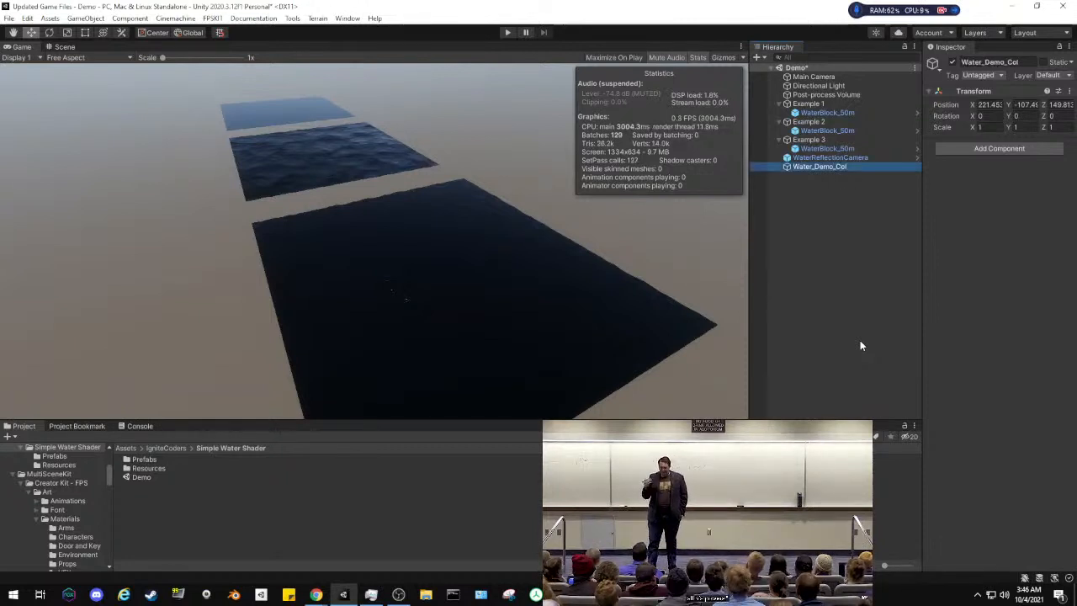
Make Example 1, Example 2, Example 3, their water blocks and WaterReflectionCamera children of Water_Demo_Col
{"action": "left_click", "coordinate": [806, 158]}
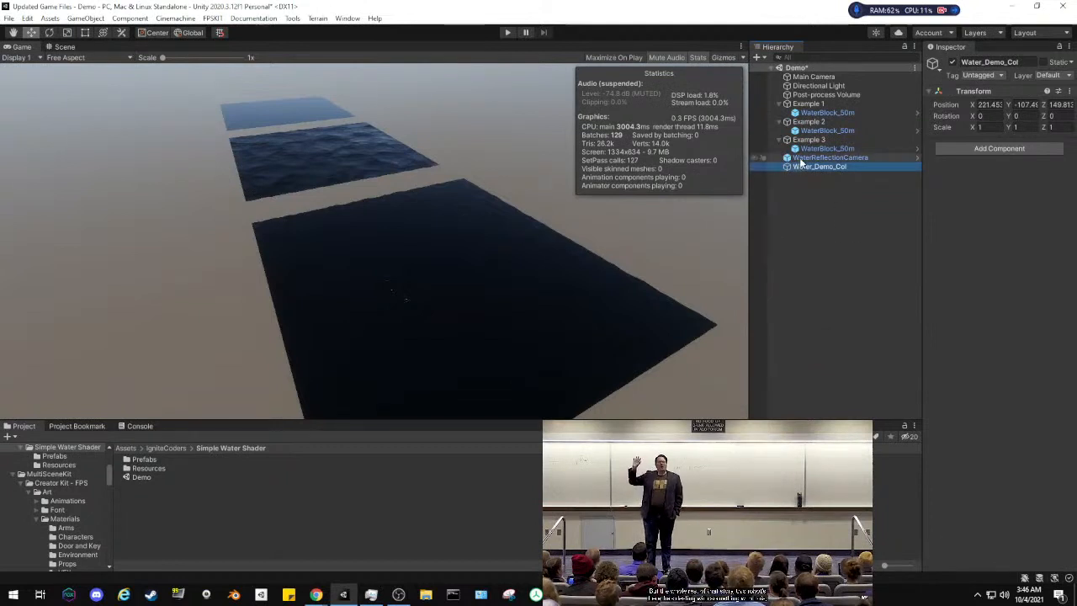
{"action": "left_click", "coordinate": [810, 105], "text": "shift"}
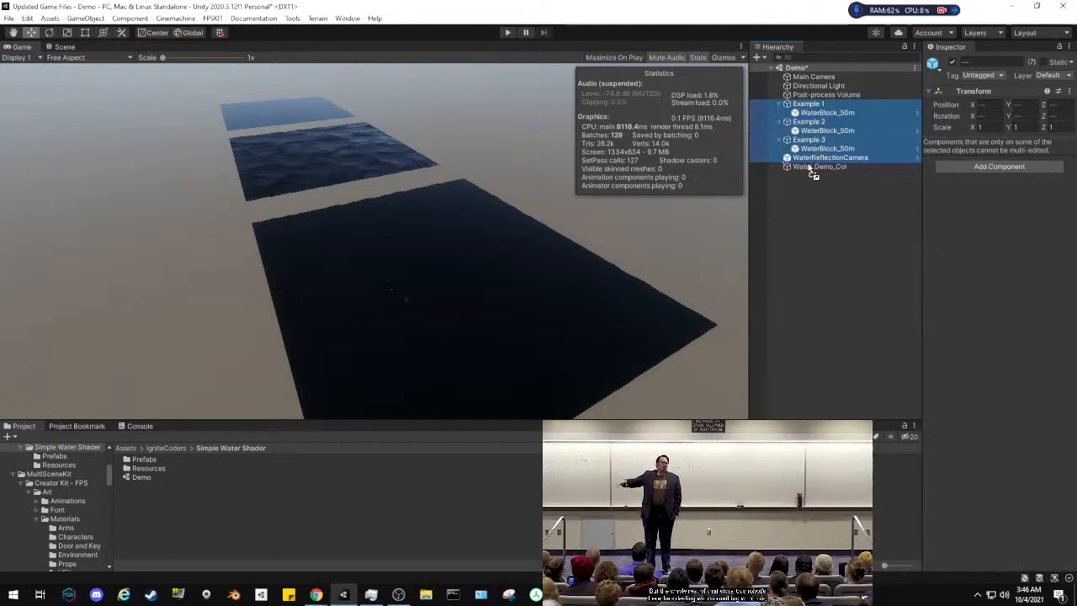
{"action": "left_click_drag", "start_coordinate": [808, 166], "coordinate": [810, 167]}
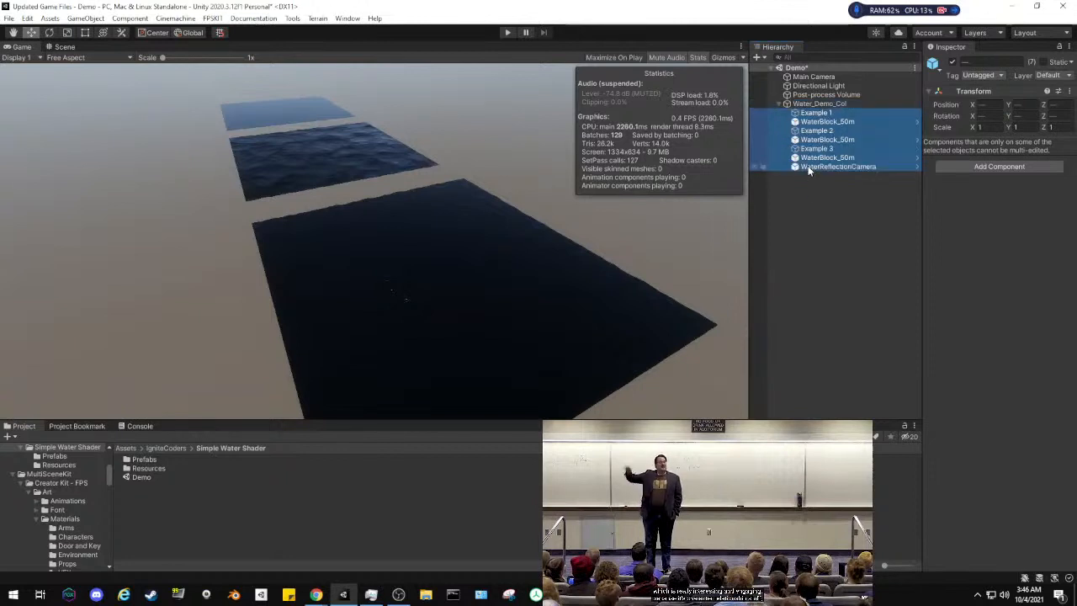
Inspect the Main Camera's components through to the end of the list and clear the selection
{"action": "left_click", "coordinate": [810, 77]}
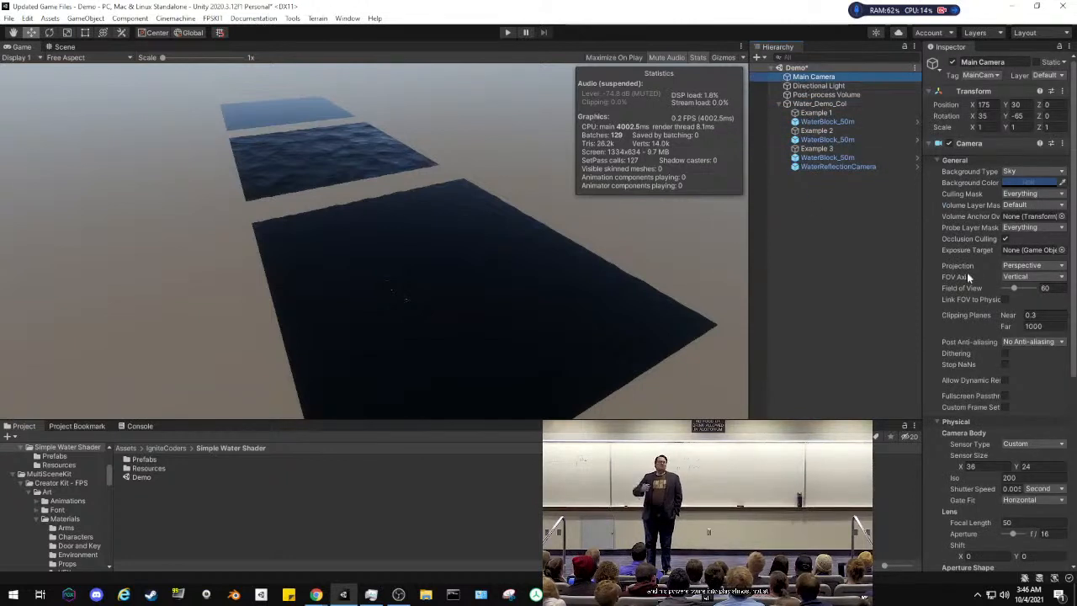
{"action": "scroll", "coordinate": [968, 274], "scroll_direction": "down", "scroll_amount": 5}
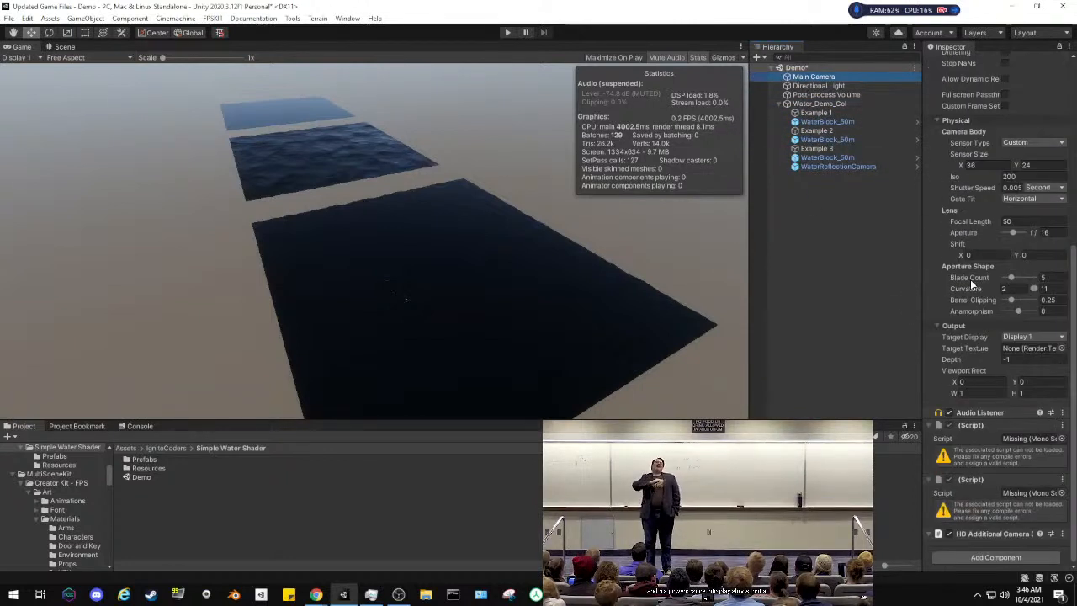
{"action": "left_click", "coordinate": [852, 231]}
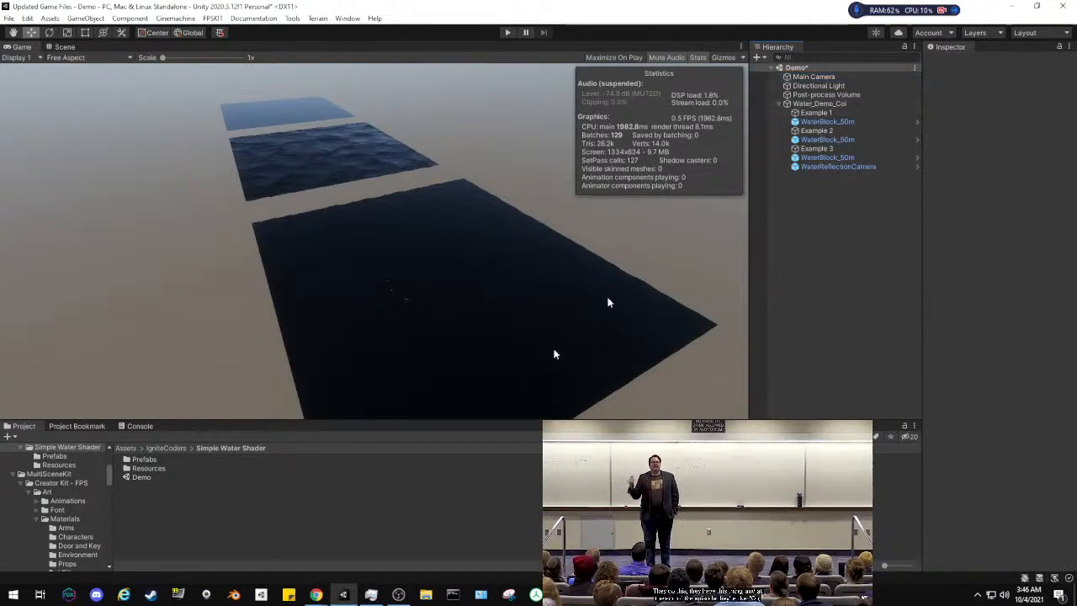
Open the Simple Water Shader Prefabs folder and try to save Water_Demo_Col there as a prefab
{"action": "double_click", "coordinate": [145, 460]}
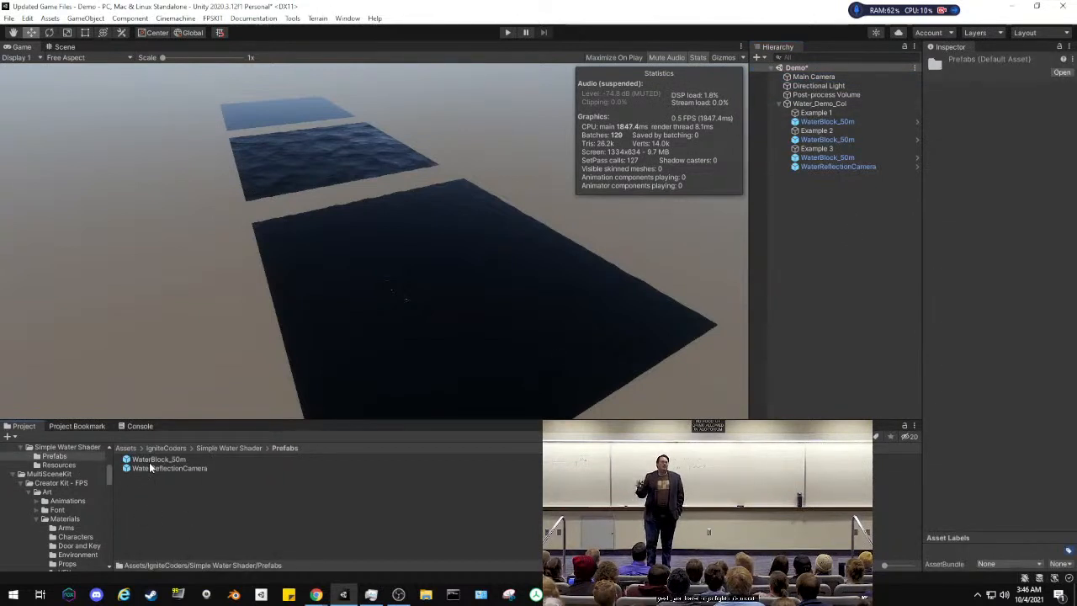
{"action": "left_click", "coordinate": [835, 283]}
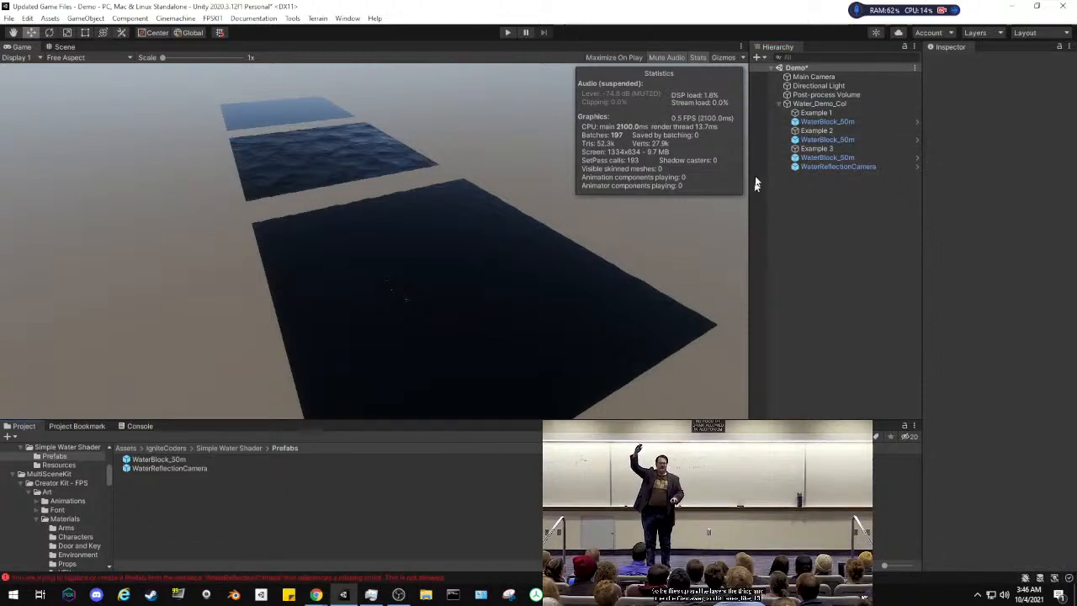
Inspect the example objects and the components and materials of the water blocks inside Water_Demo_Col
{"action": "left_click", "coordinate": [818, 130]}
{"action": "left_click", "coordinate": [827, 122]}
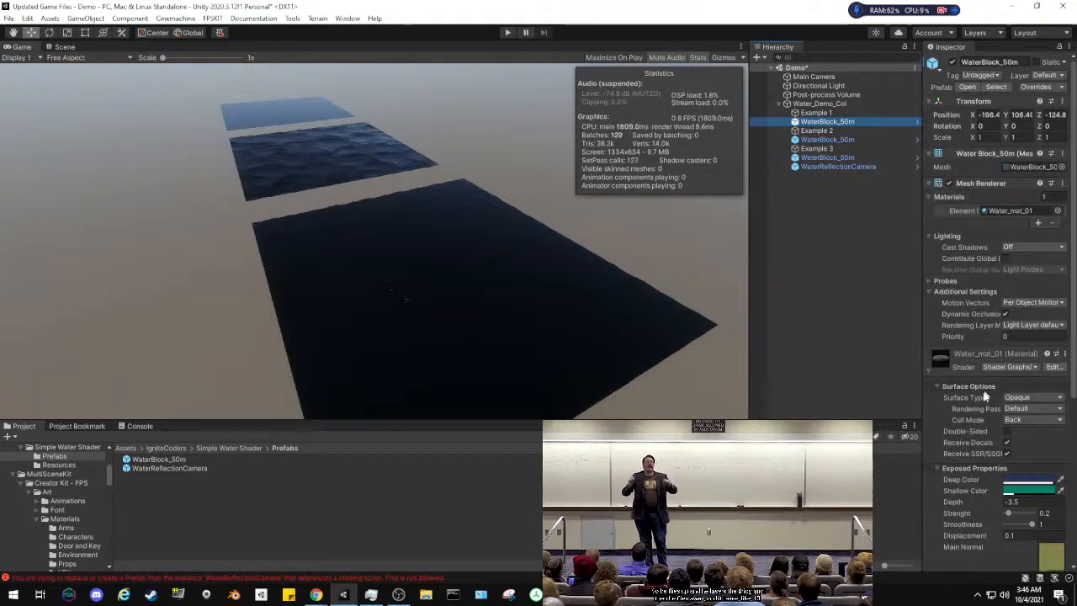
{"action": "scroll", "coordinate": [986, 395], "scroll_direction": "down", "scroll_amount": 6}
{"action": "scroll", "coordinate": [942, 446], "scroll_direction": "up", "scroll_amount": 6}
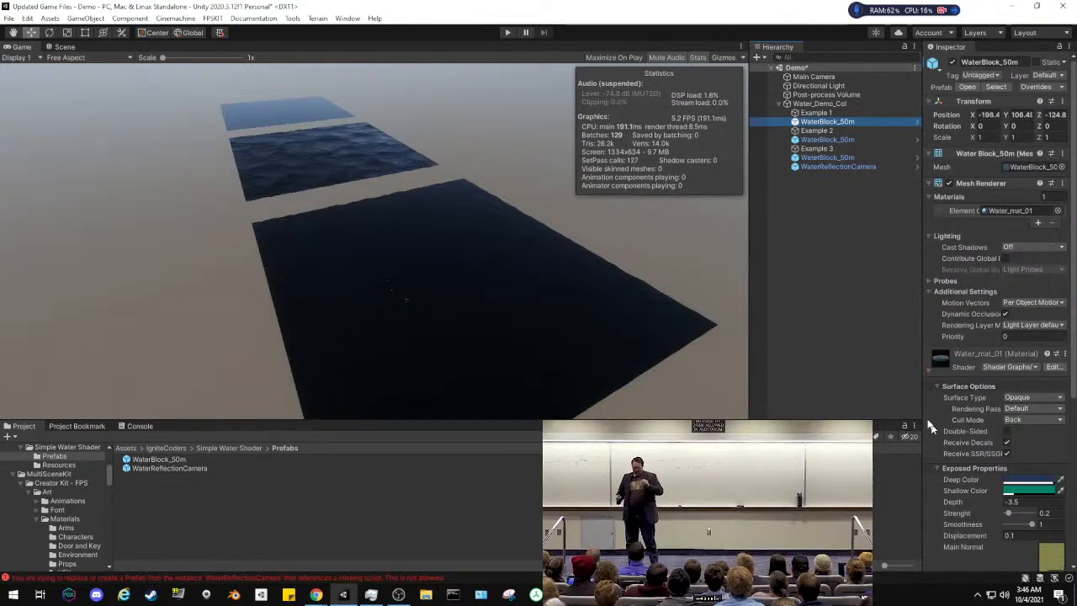
{"action": "left_click", "coordinate": [816, 130]}
{"action": "left_click", "coordinate": [816, 148]}
{"action": "left_click", "coordinate": [827, 158]}
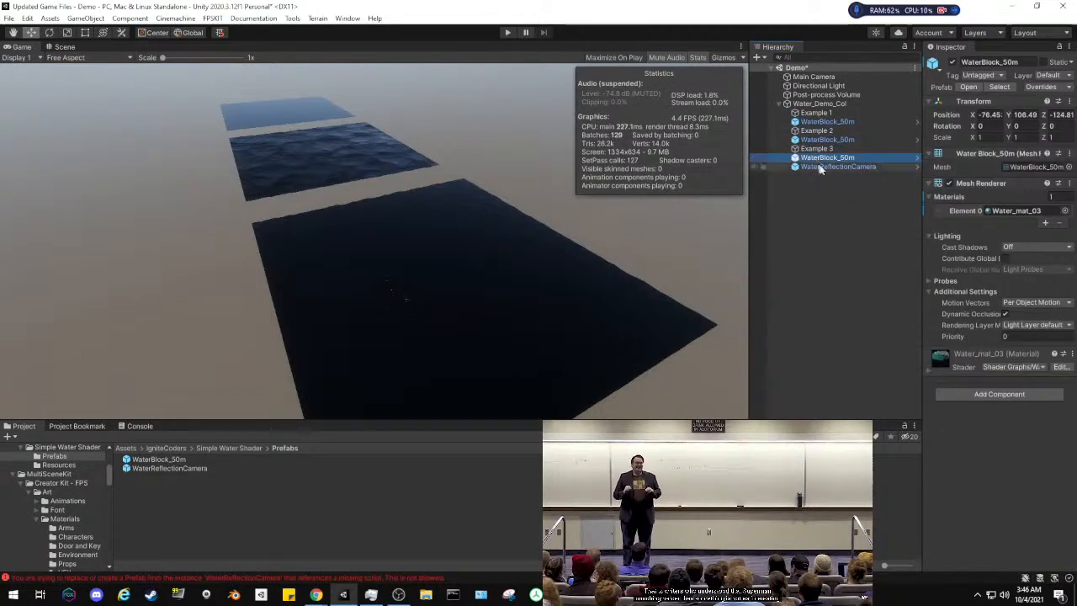
Remove the missing script component from WaterReflectionCamera inside Water_Demo_Col and save the scene
{"action": "left_click", "coordinate": [838, 166]}
{"action": "scroll", "coordinate": [941, 379], "scroll_direction": "down", "scroll_amount": 5}
{"action": "right_click", "coordinate": [982, 401]}
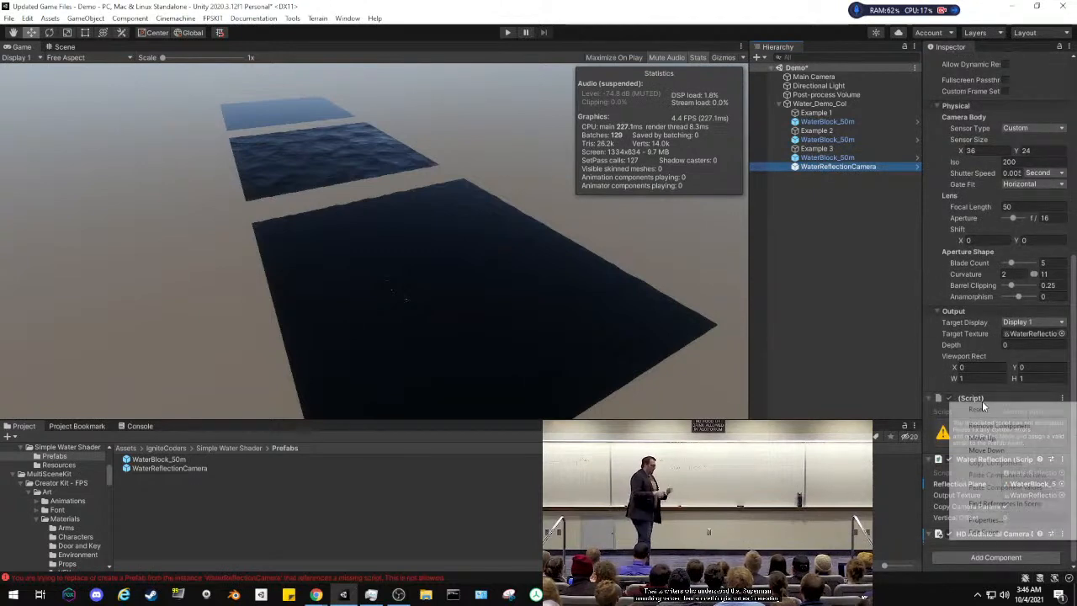
{"action": "left_click", "coordinate": [997, 425]}
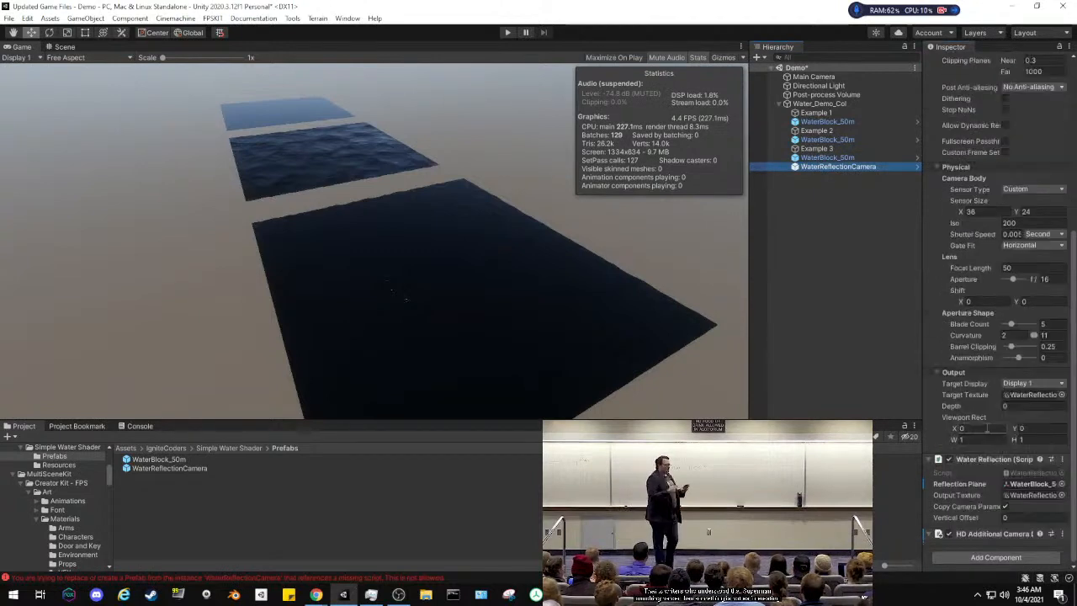
{"action": "left_click", "coordinate": [10, 18]}
{"action": "left_click", "coordinate": [22, 70]}
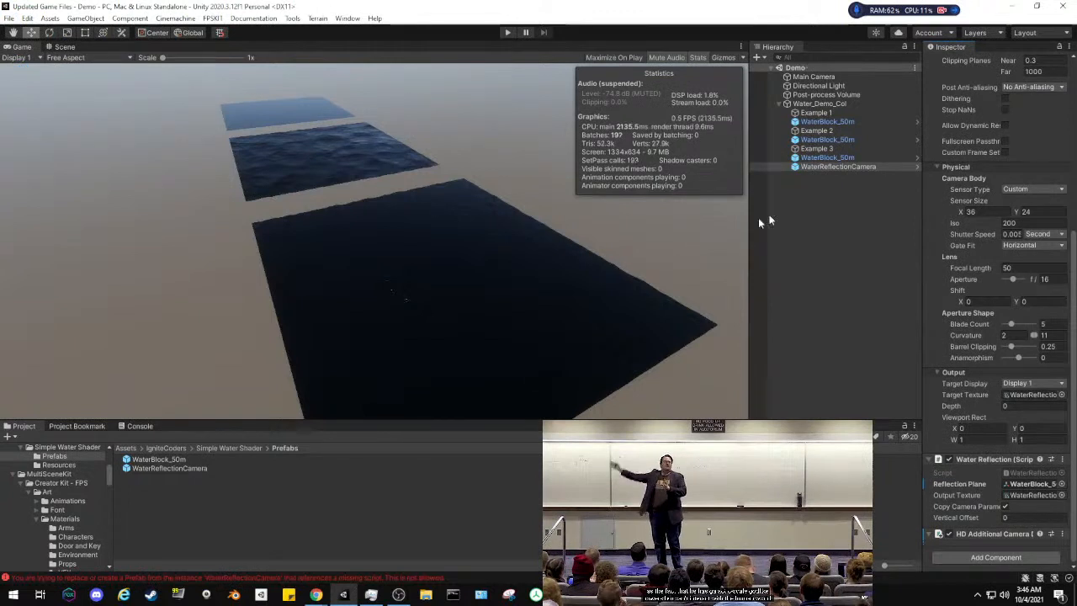
Create a prefab from Water_Demo_Col in the Simple Water Shader Prefabs folder and clear the selection
{"action": "left_click_drag", "start_coordinate": [796, 104], "coordinate": [262, 497]}
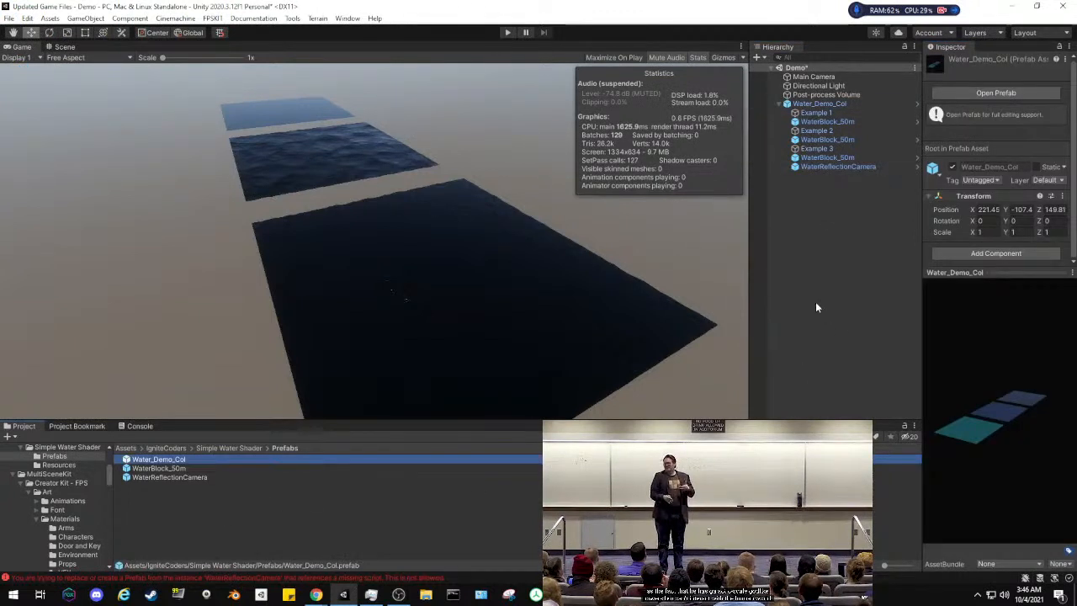
{"action": "left_click", "coordinate": [150, 504]}
Open the bookmarked Playground 1 scene, saving the modified Demo scene
{"action": "left_click", "coordinate": [79, 426]}
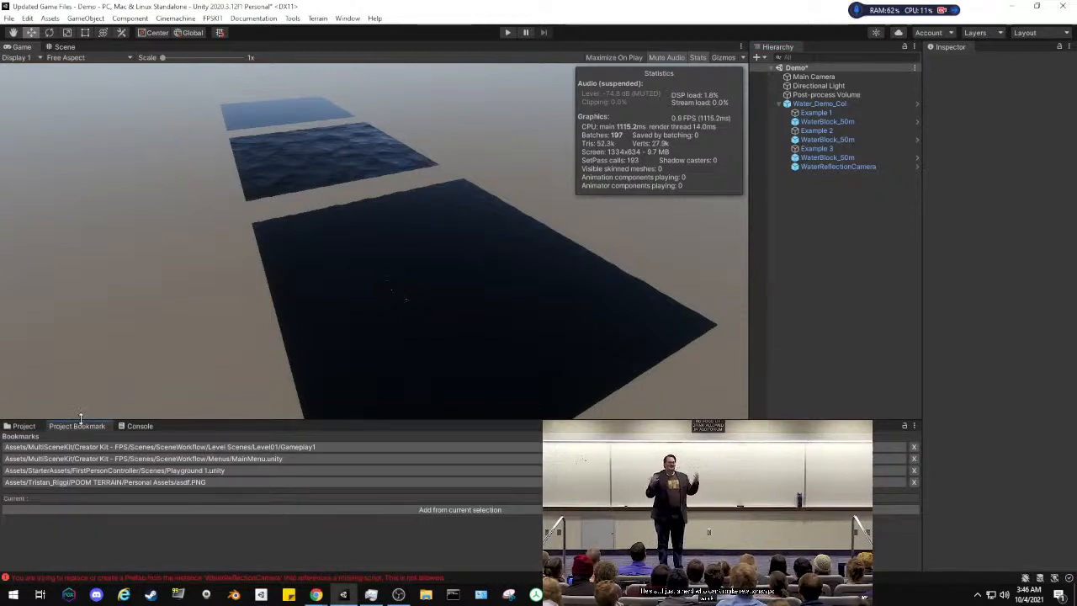
{"action": "left_click", "coordinate": [120, 484]}
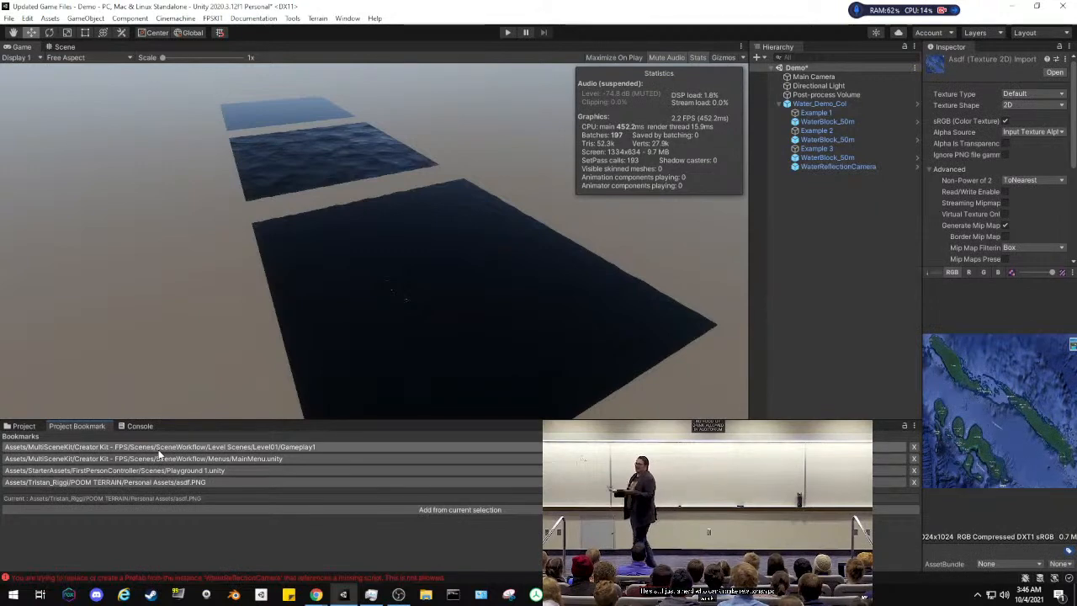
{"action": "left_click", "coordinate": [151, 471]}
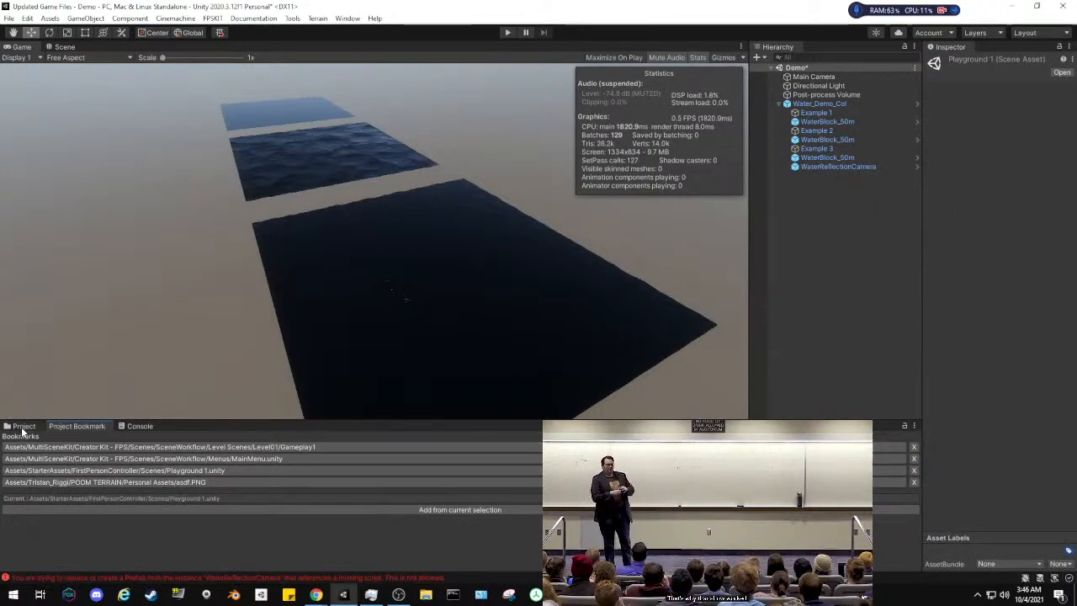
{"action": "double_click", "coordinate": [154, 476]}
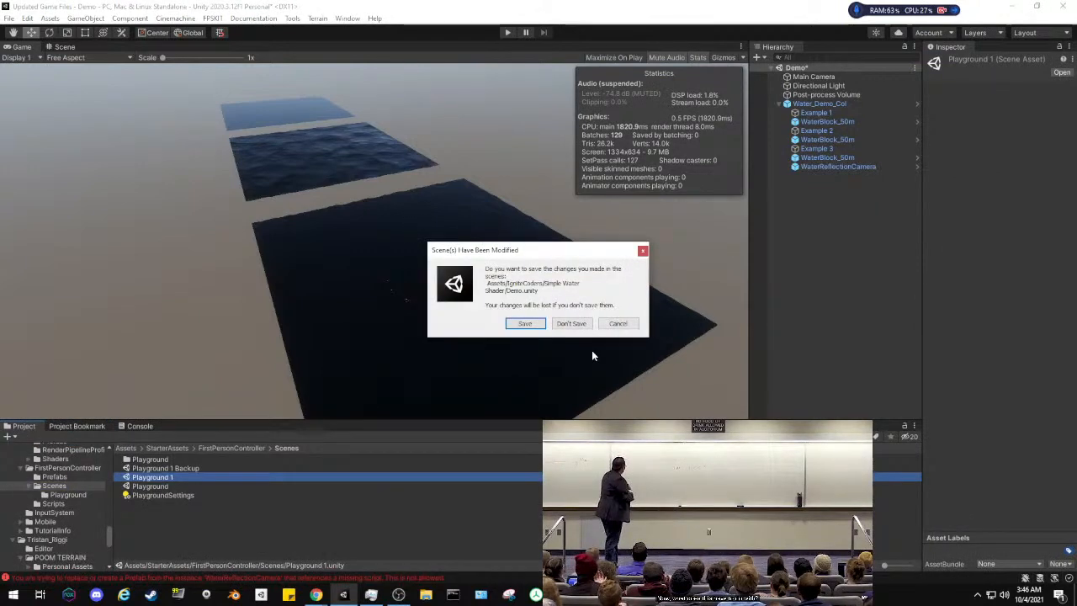
{"action": "left_click", "coordinate": [512, 322]}
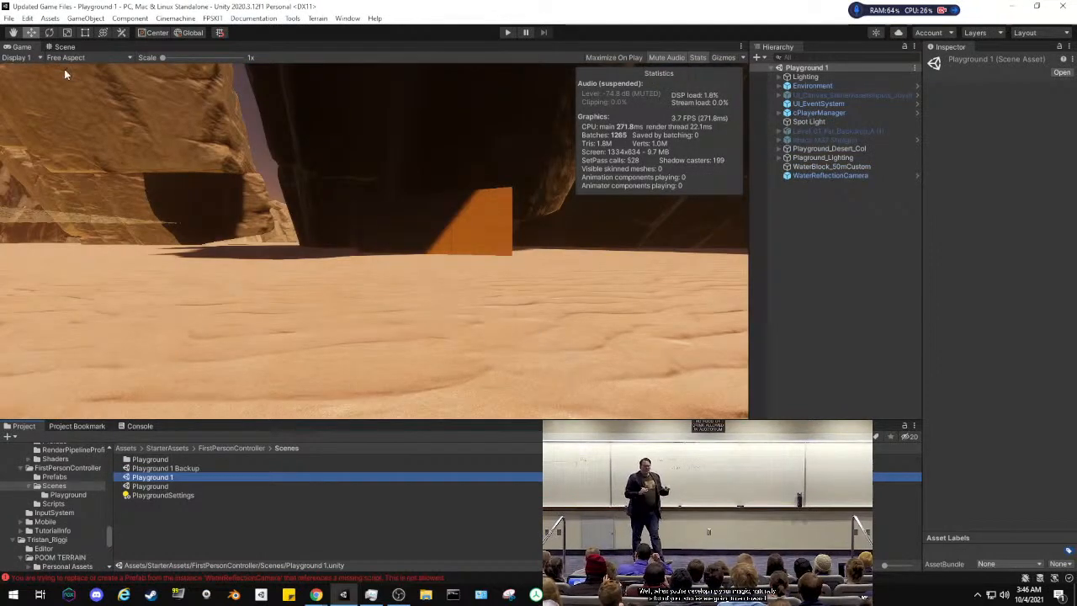
Delete WaterBlock_50mCustom and WaterReflectionCamera from the Playground 1 scene
{"action": "left_click", "coordinate": [71, 47]}
{"action": "right_click_drag", "start_coordinate": [328, 265], "coordinate": [884, 202]}
{"action": "left_click", "coordinate": [818, 174]}
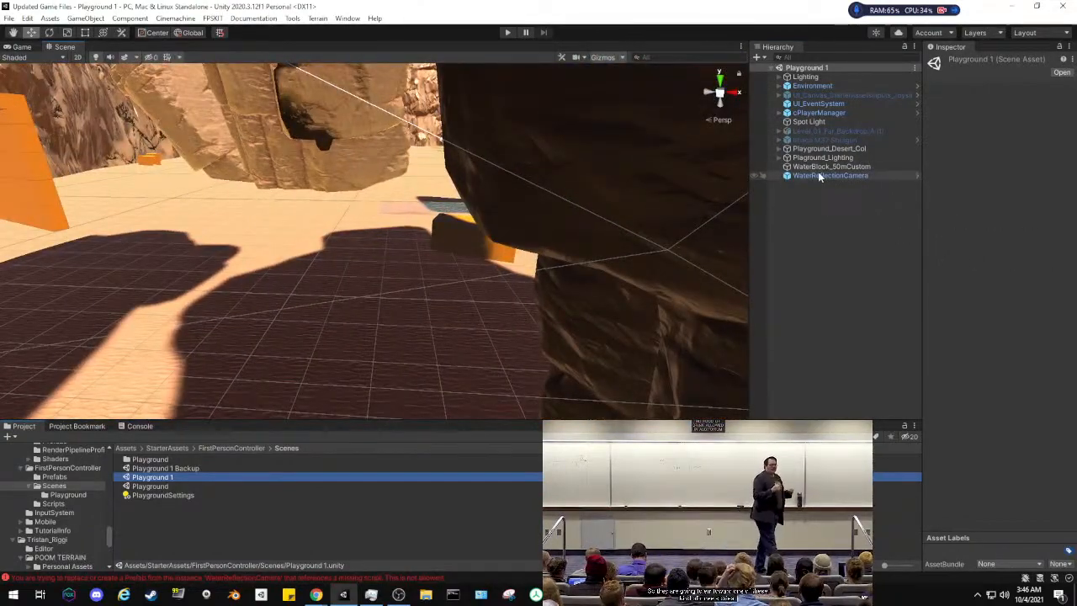
{"action": "left_click", "coordinate": [818, 167], "text": "ctrl"}
{"action": "right_click", "coordinate": [818, 167]}
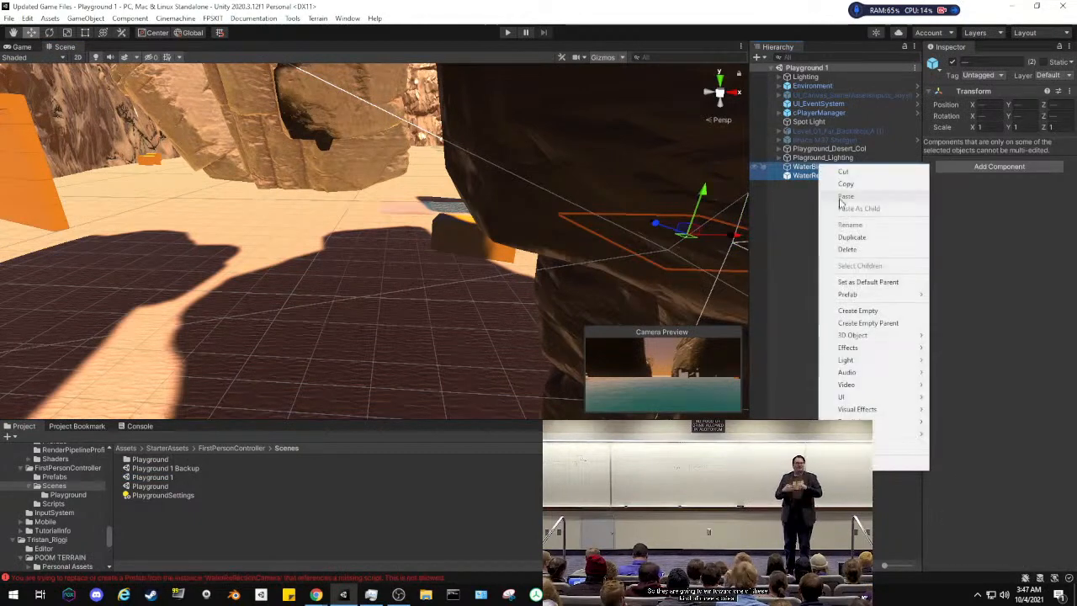
{"action": "left_click", "coordinate": [846, 239]}
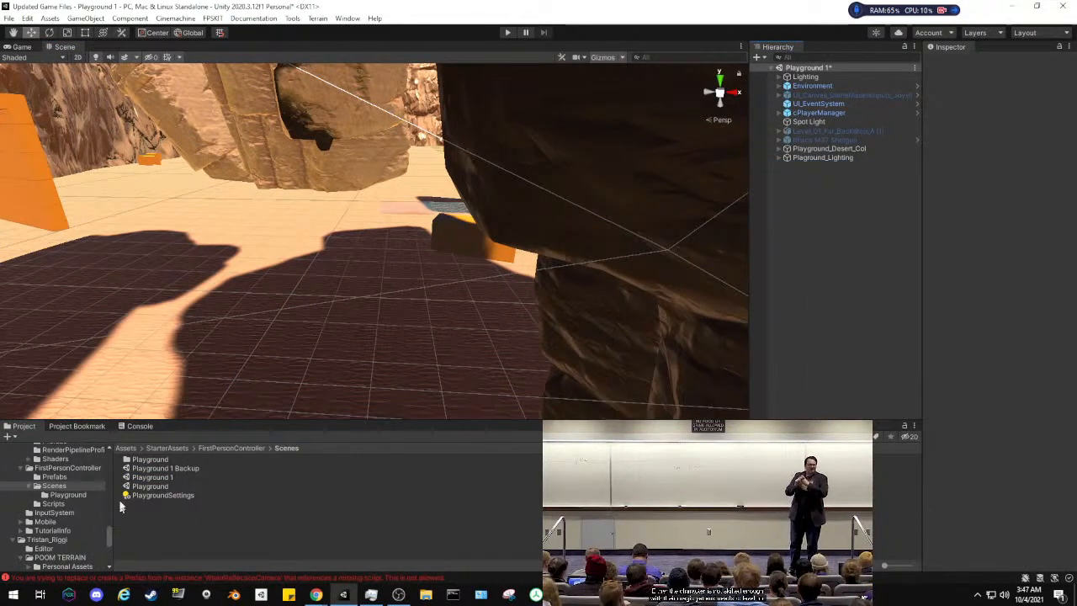
Add the Water_Demo_Col prefab from the Simple Water Shader Prefabs folder to the Playground 1 scene
{"action": "left_click", "coordinate": [128, 448]}
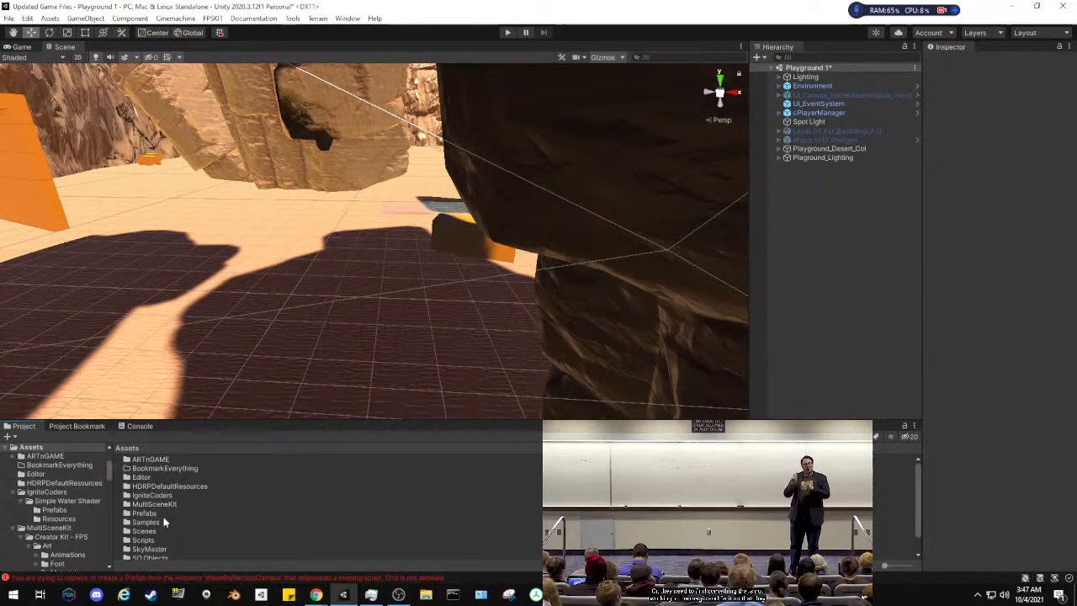
{"action": "scroll", "coordinate": [163, 535], "scroll_direction": "down", "scroll_amount": 1}
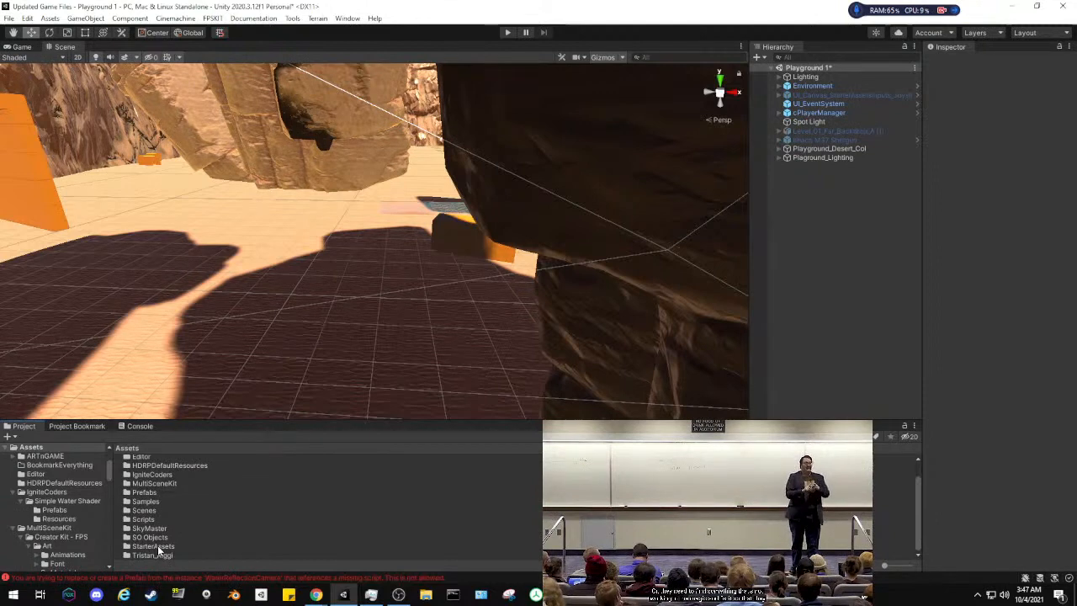
{"action": "double_click", "coordinate": [155, 476]}
{"action": "double_click", "coordinate": [153, 462]}
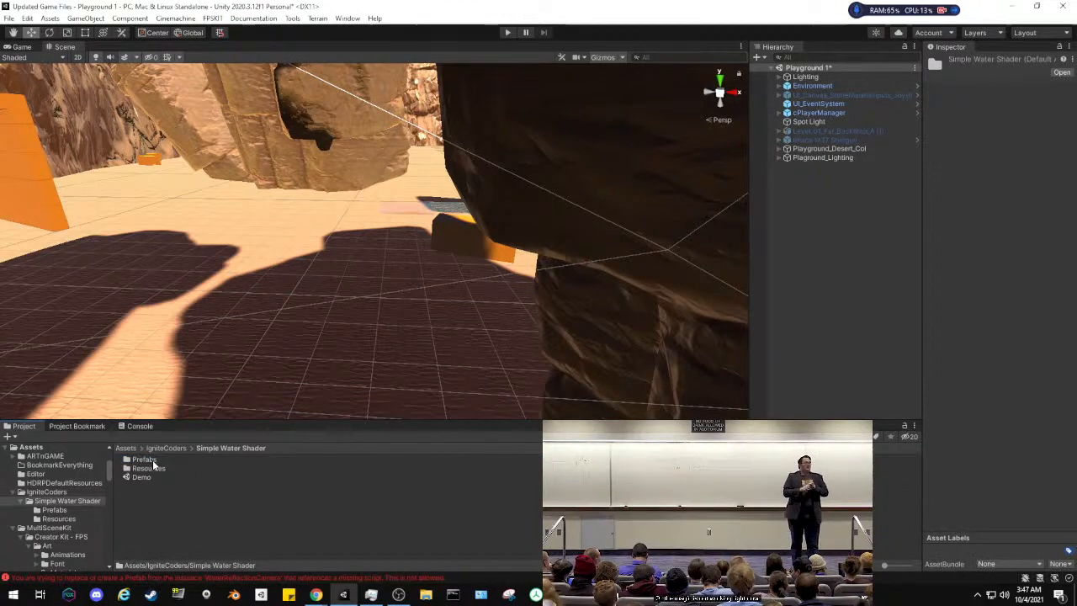
{"action": "double_click", "coordinate": [153, 462]}
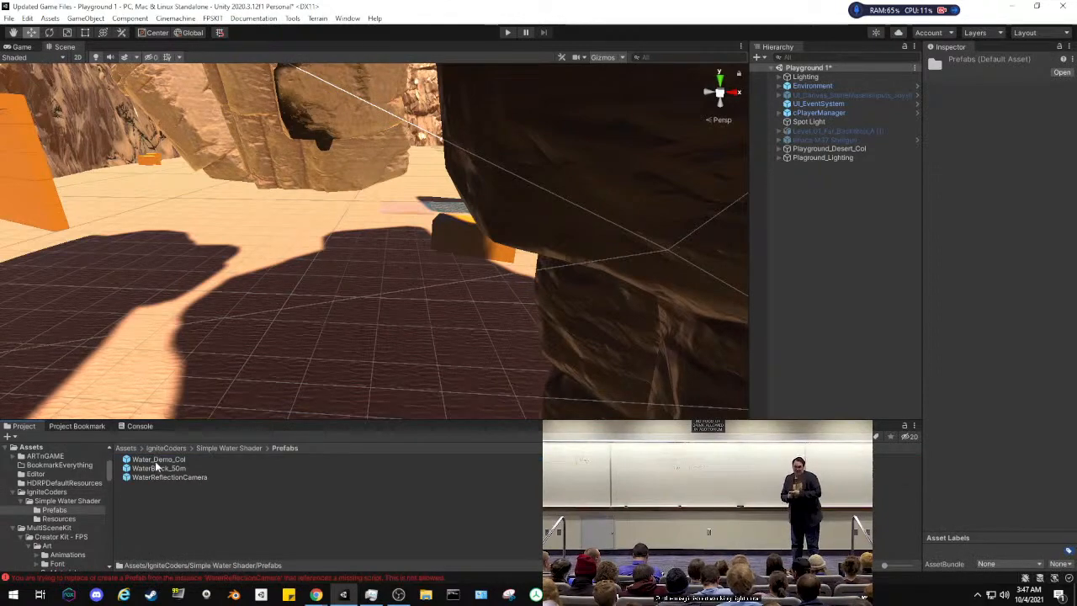
{"action": "left_click", "coordinate": [154, 461]}
{"action": "left_click_drag", "start_coordinate": [155, 463], "coordinate": [850, 277]}
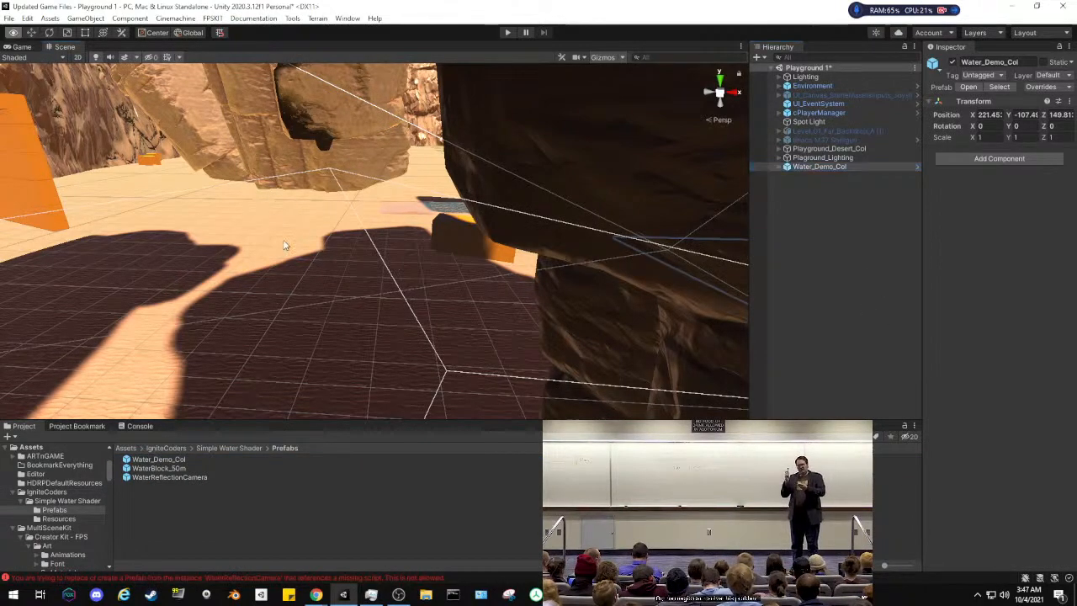
Raise Water_Demo_Col to Y position -99 and look over its water surfaces from several sides
{"action": "key", "text": "f"}
{"action": "left_click_drag", "start_coordinate": [550, 224], "coordinate": [493, 269], "text": "alt"}
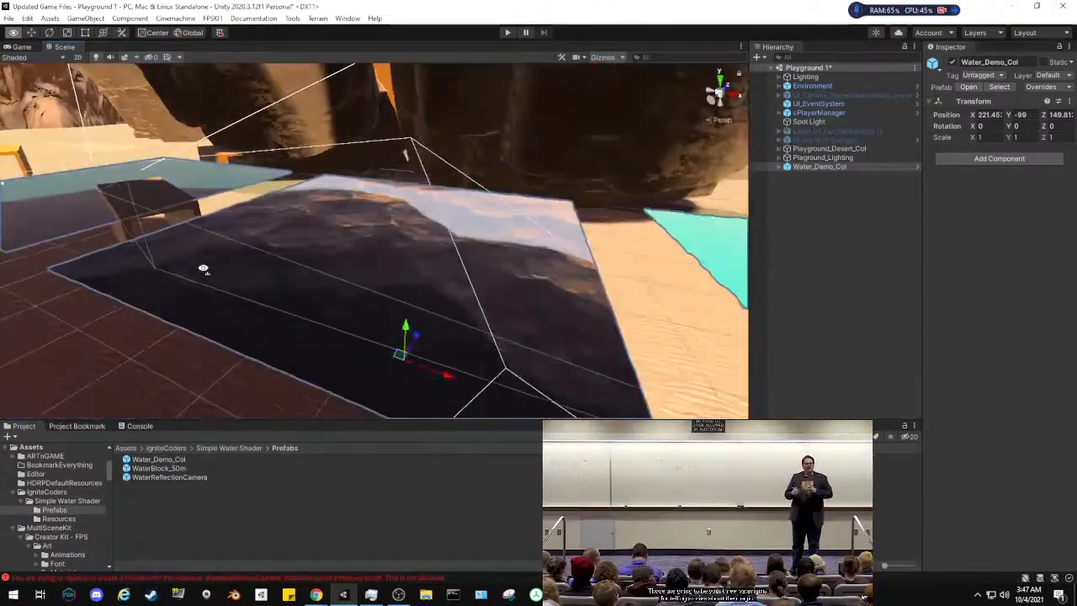
{"action": "left_click_drag", "start_coordinate": [196, 280], "coordinate": [754, 287], "text": "alt"}
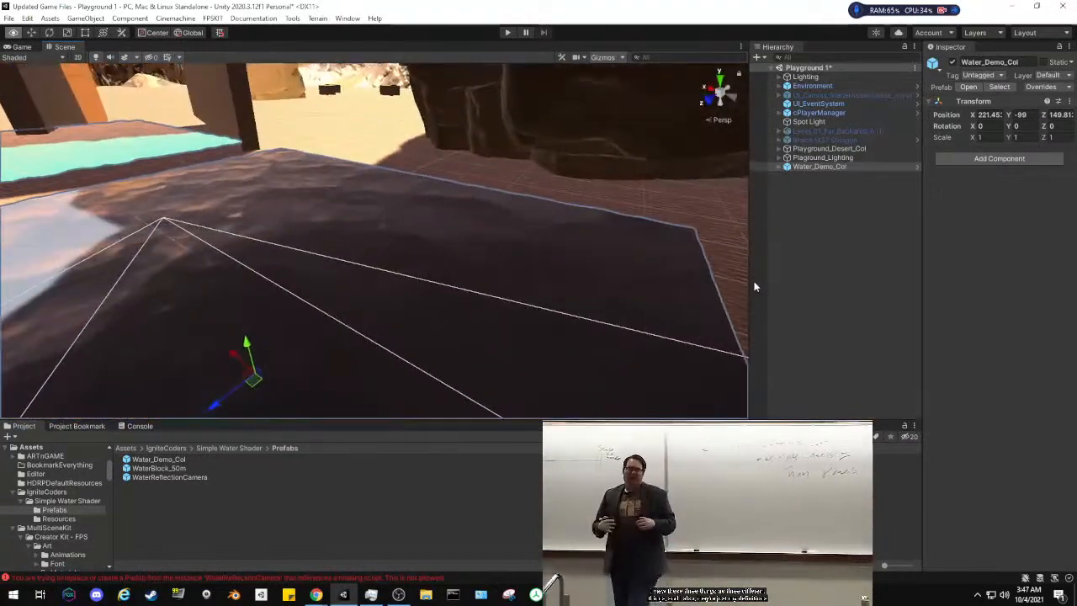
{"action": "key", "text": "f"}
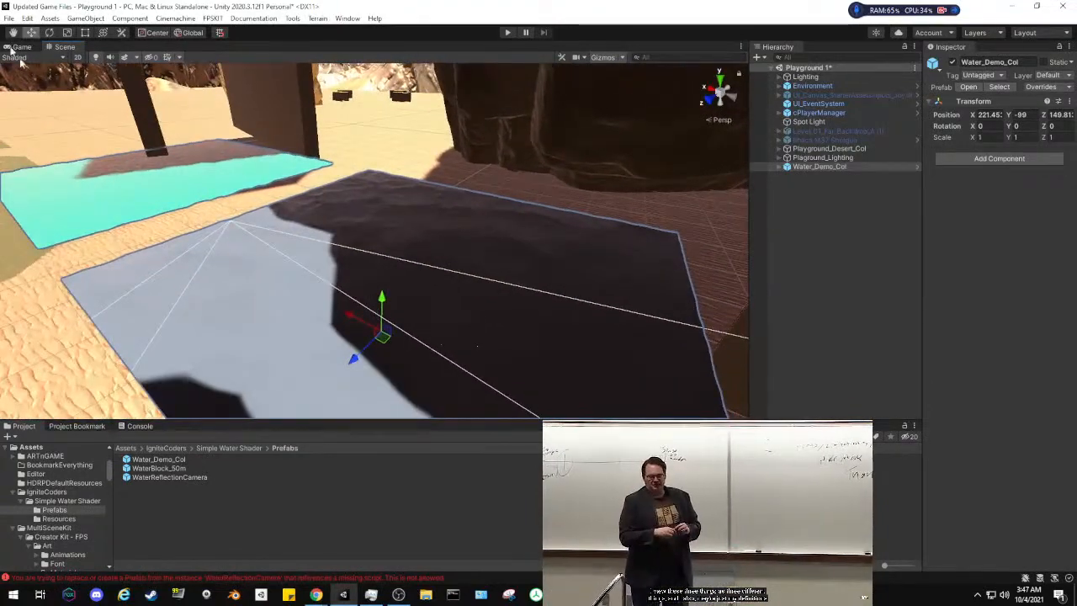
Open the project settings at the HDRP Default Settings
{"action": "left_click", "coordinate": [29, 18]}
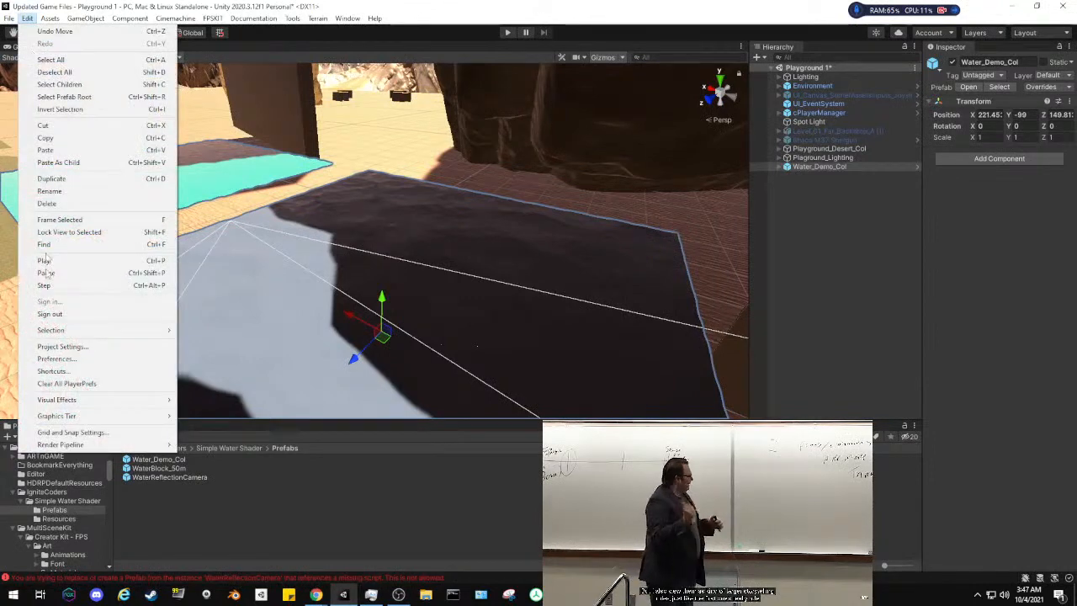
{"action": "left_click", "coordinate": [63, 346]}
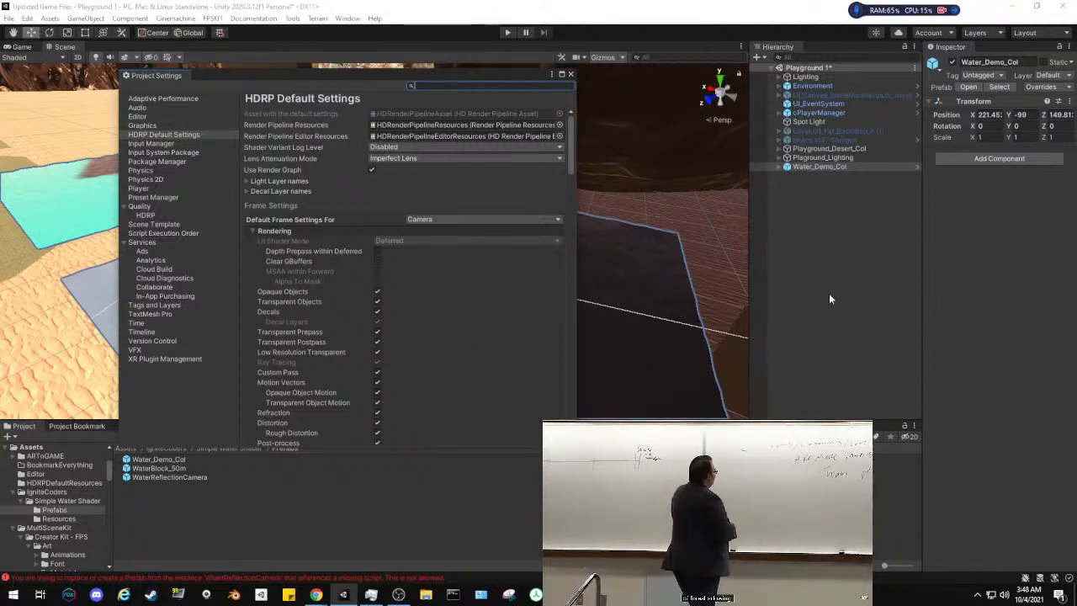
Inspect the camera and Water Reflection components of WaterReflectionCamera inside Water_Demo_Col, then clear the selection
{"action": "left_click", "coordinate": [825, 203]}
{"action": "left_click", "coordinate": [778, 166]}
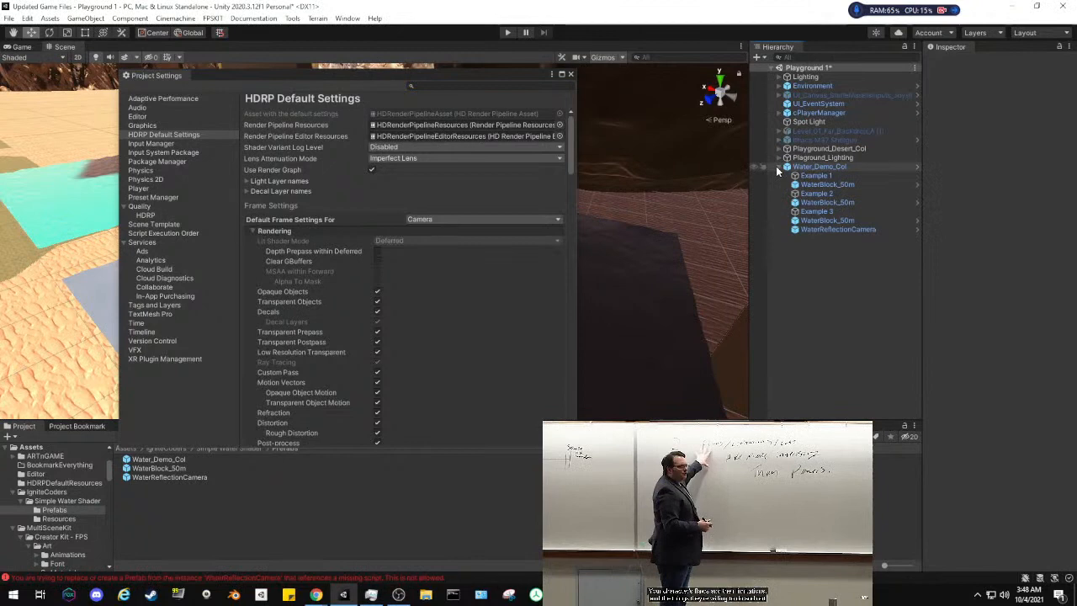
{"action": "left_click", "coordinate": [816, 229]}
{"action": "scroll", "coordinate": [1014, 394], "scroll_direction": "down", "scroll_amount": 5}
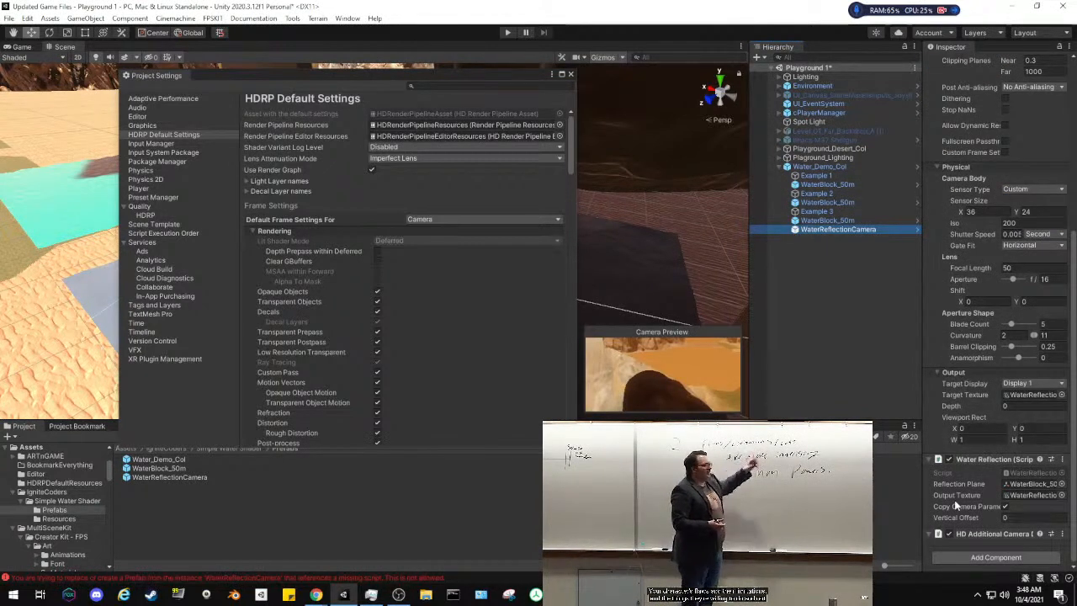
{"action": "scroll", "coordinate": [942, 480], "scroll_direction": "up", "scroll_amount": 4}
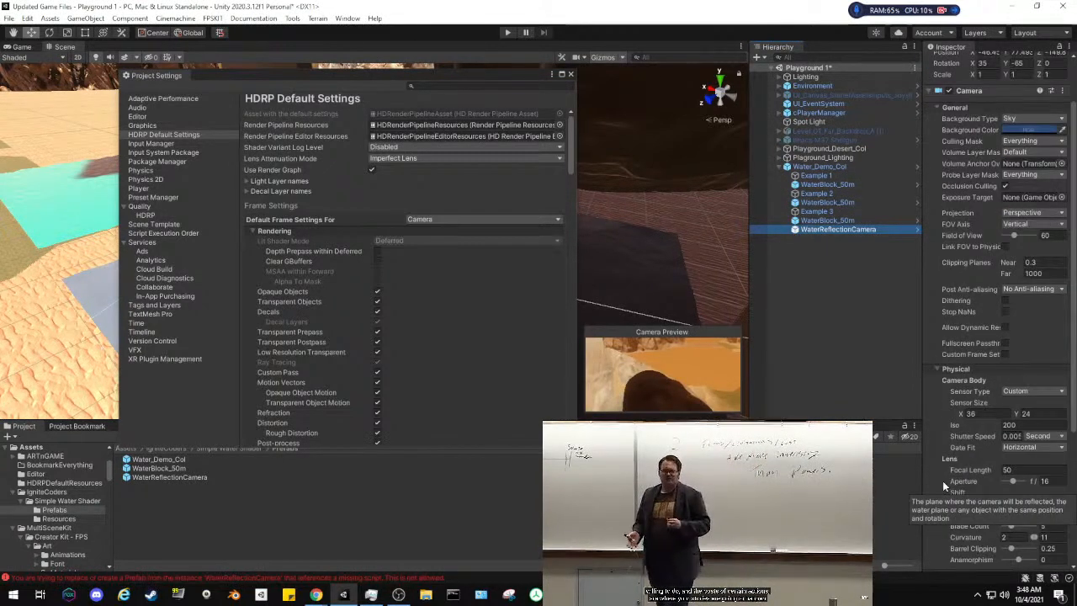
{"action": "left_click", "coordinate": [828, 221]}
{"action": "left_click", "coordinate": [828, 260]}
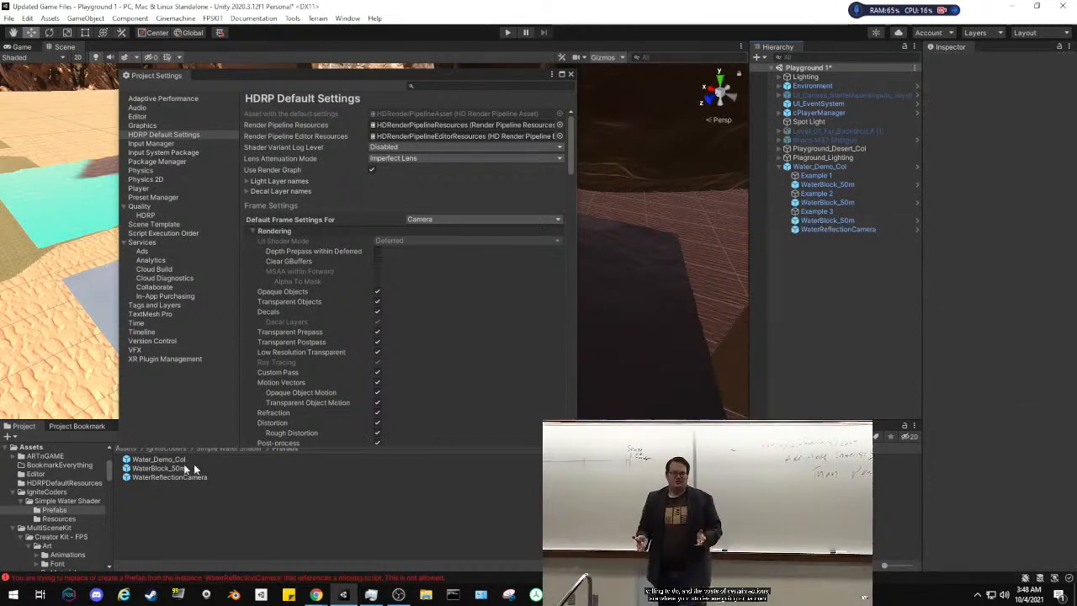
Reorder the docked views so Project Bookmark follows Console, and move the Project Settings window aside
{"action": "left_click", "coordinate": [61, 428]}
{"action": "mouse_move", "coordinate": [59, 428]}
{"action": "left_mouse_down"}
{"action": "mouse_move", "coordinate": [112, 427]}
{"action": "mouse_move", "coordinate": [76, 431]}
{"action": "left_mouse_up"}
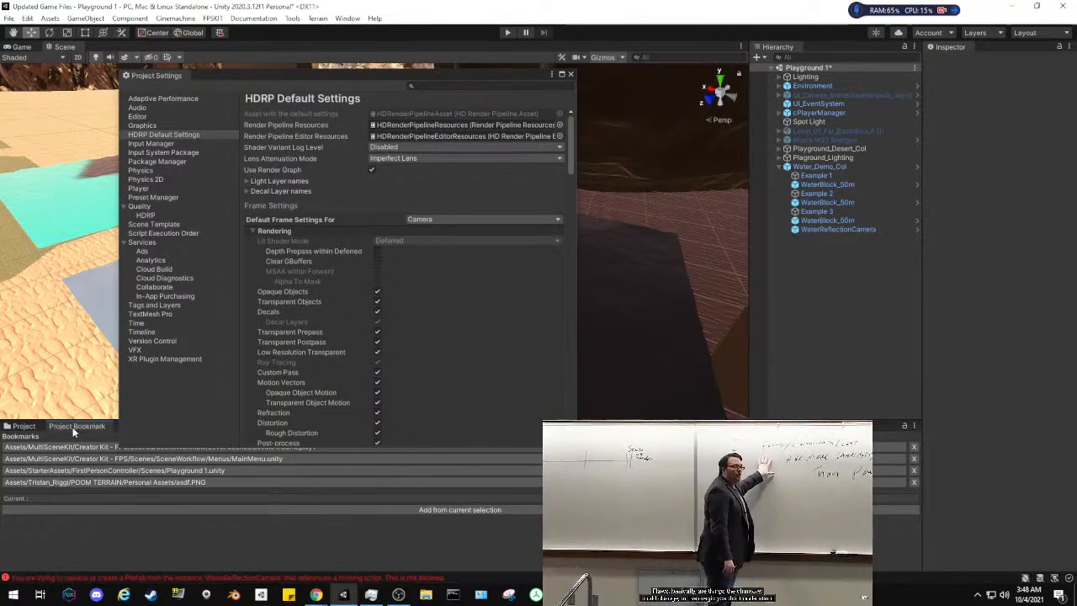
{"action": "left_click_drag", "start_coordinate": [352, 73], "coordinate": [605, 104]}
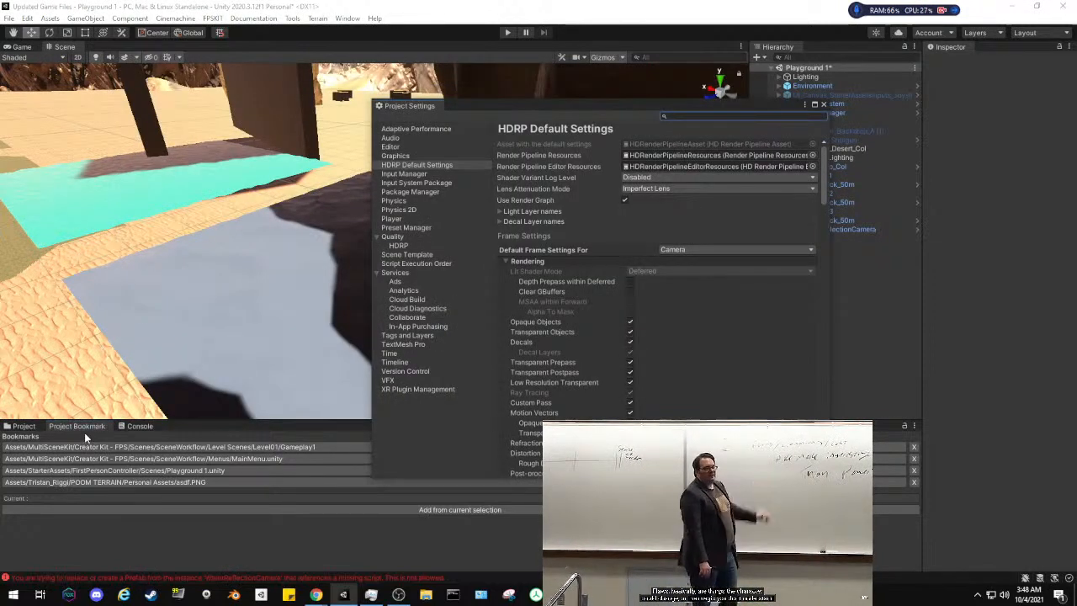
{"action": "left_click_drag", "start_coordinate": [81, 426], "coordinate": [139, 430]}
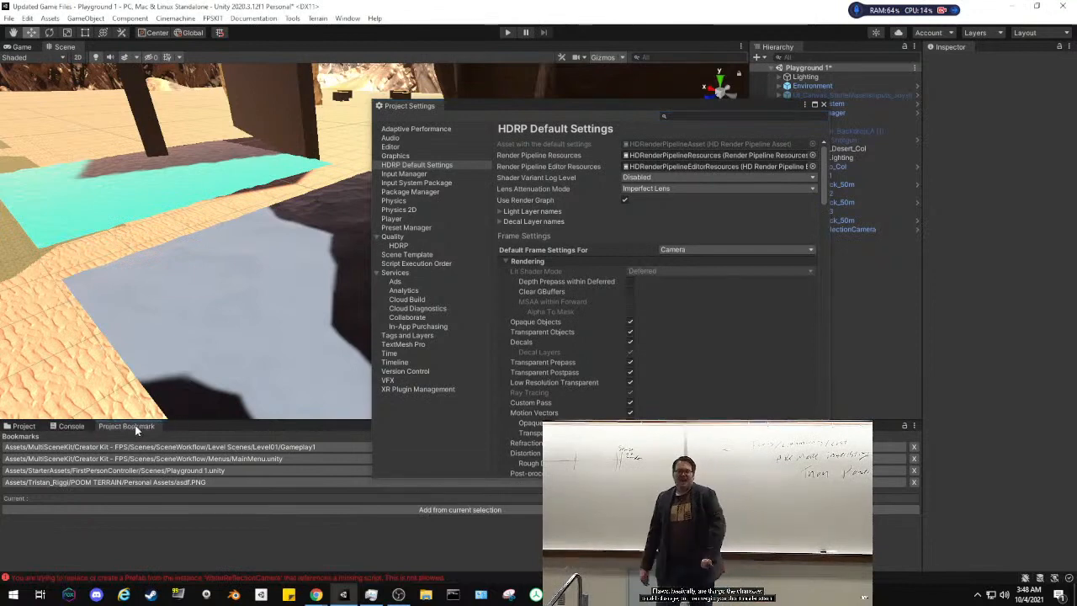
Clear all messages from the Console and return to the project files
{"action": "left_click", "coordinate": [67, 427]}
{"action": "left_click", "coordinate": [10, 437]}
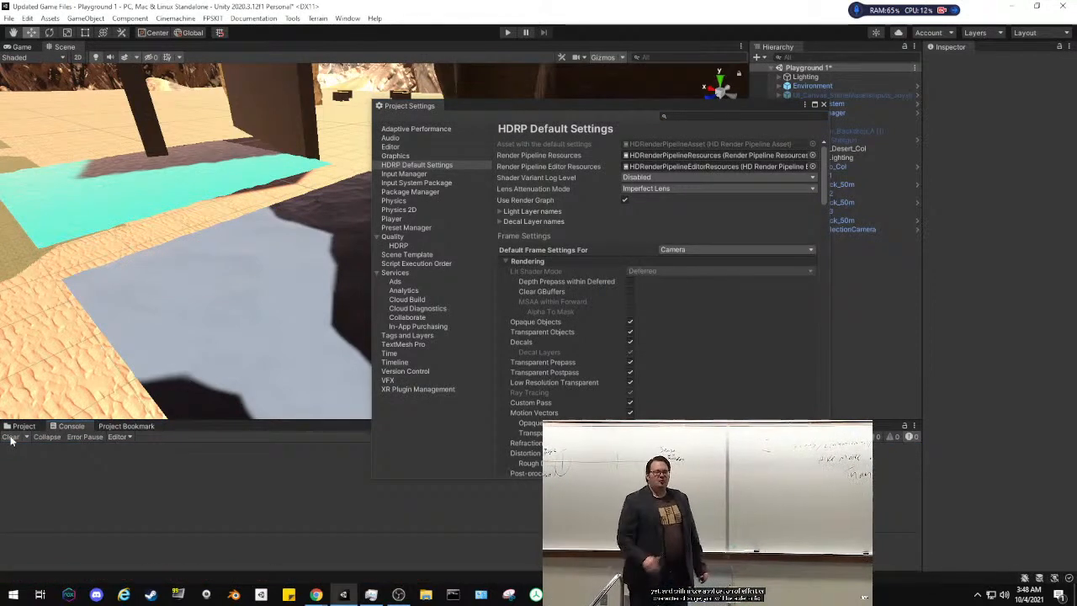
{"action": "left_click", "coordinate": [13, 428]}
Review the HDRP default frame and volume settings and disable Motion Blur in the default volume profile
{"action": "scroll", "coordinate": [505, 346], "scroll_direction": "down", "scroll_amount": 2}
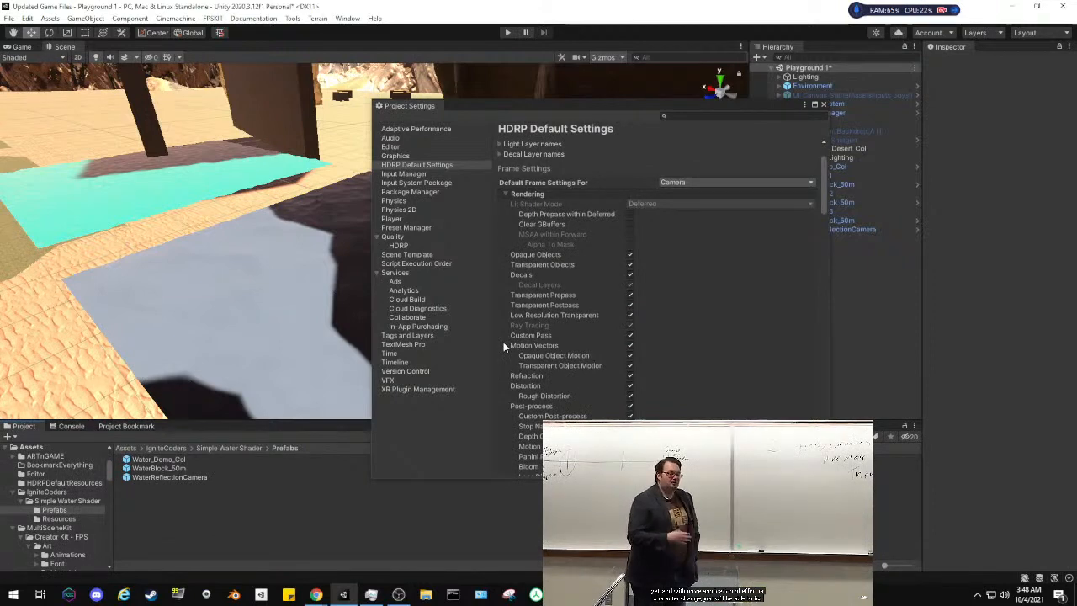
{"action": "scroll", "coordinate": [503, 342], "scroll_direction": "down", "scroll_amount": 1}
{"action": "scroll", "coordinate": [503, 342], "scroll_direction": "up", "scroll_amount": 1}
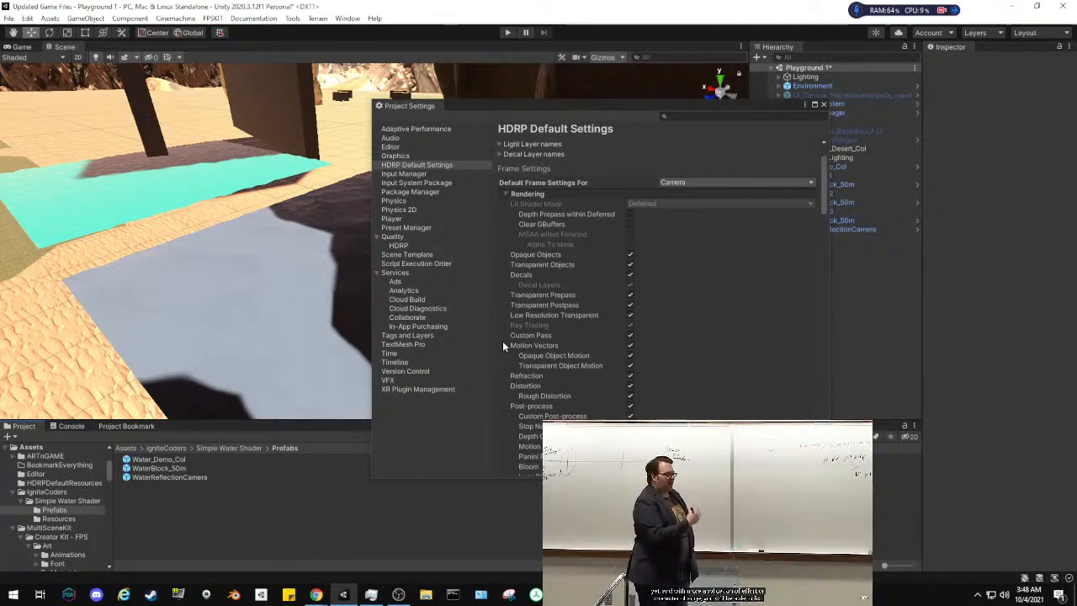
{"action": "scroll", "coordinate": [502, 341], "scroll_direction": "down", "scroll_amount": 3}
{"action": "scroll", "coordinate": [500, 345], "scroll_direction": "down", "scroll_amount": 2}
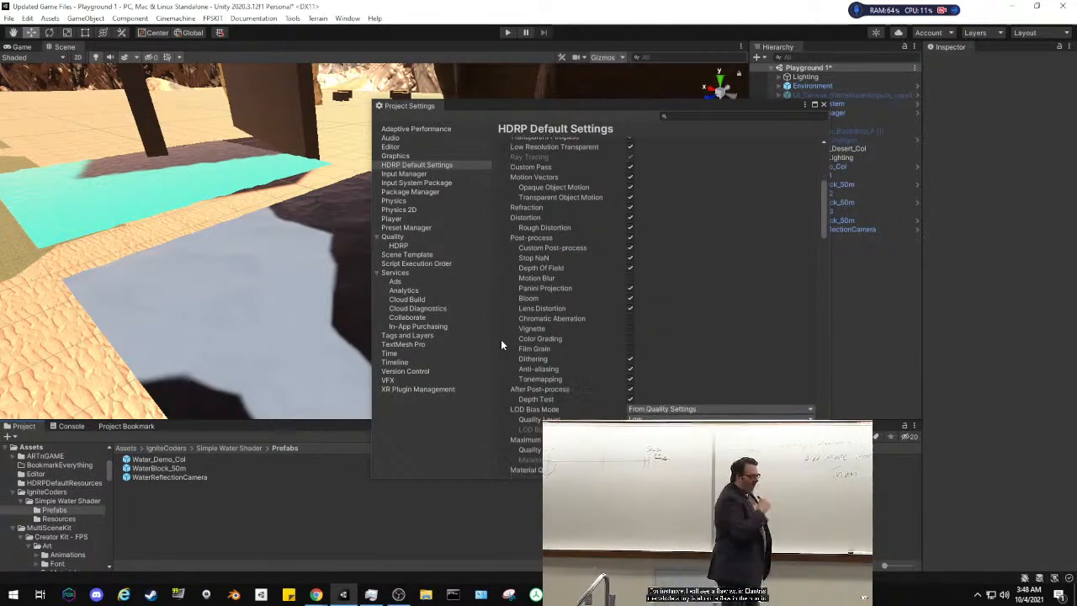
{"action": "scroll", "coordinate": [502, 345], "scroll_direction": "down", "scroll_amount": 6}
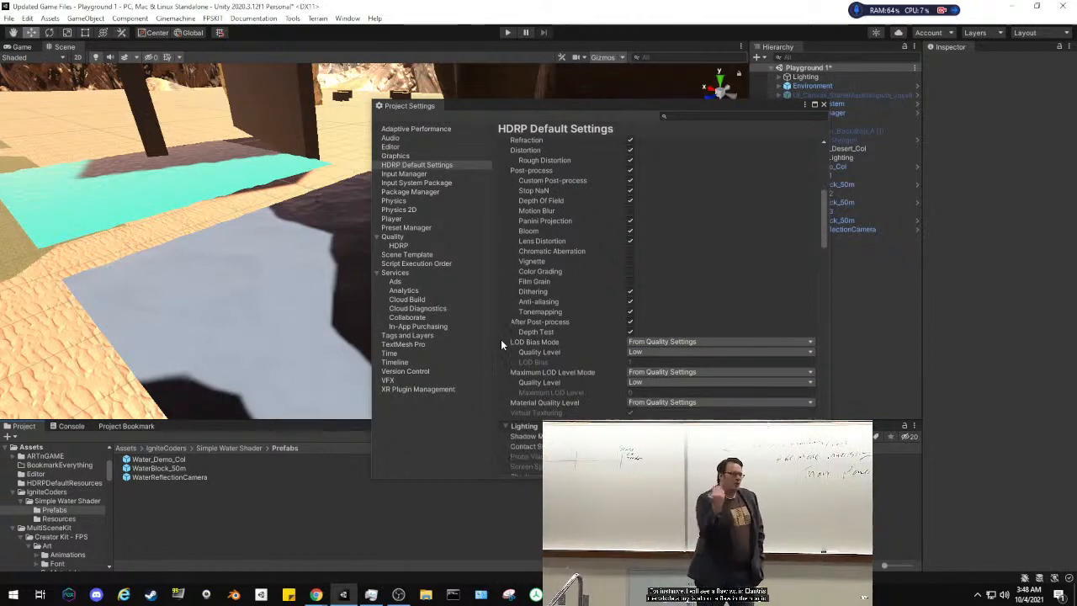
{"action": "scroll", "coordinate": [502, 345], "scroll_direction": "down", "scroll_amount": 2}
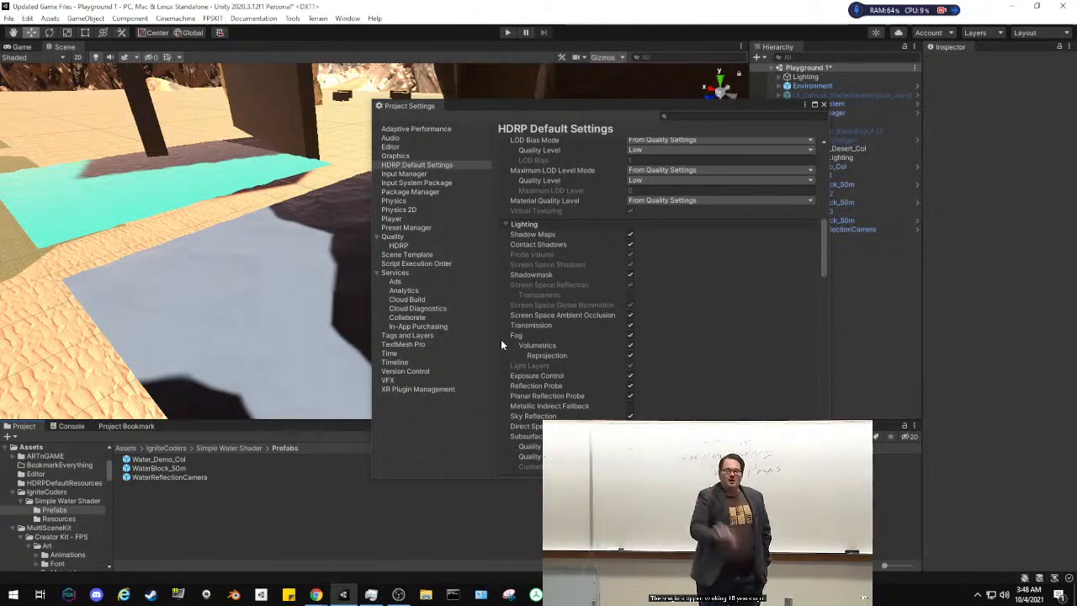
{"action": "scroll", "coordinate": [502, 345], "scroll_direction": "down", "scroll_amount": 8}
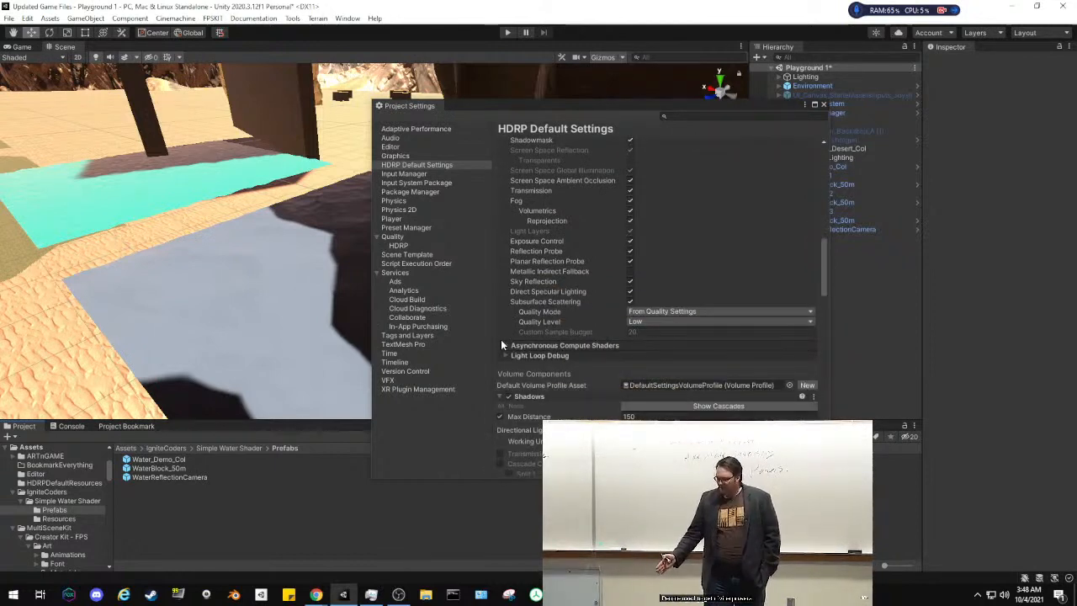
{"action": "scroll", "coordinate": [502, 343], "scroll_direction": "down", "scroll_amount": 4}
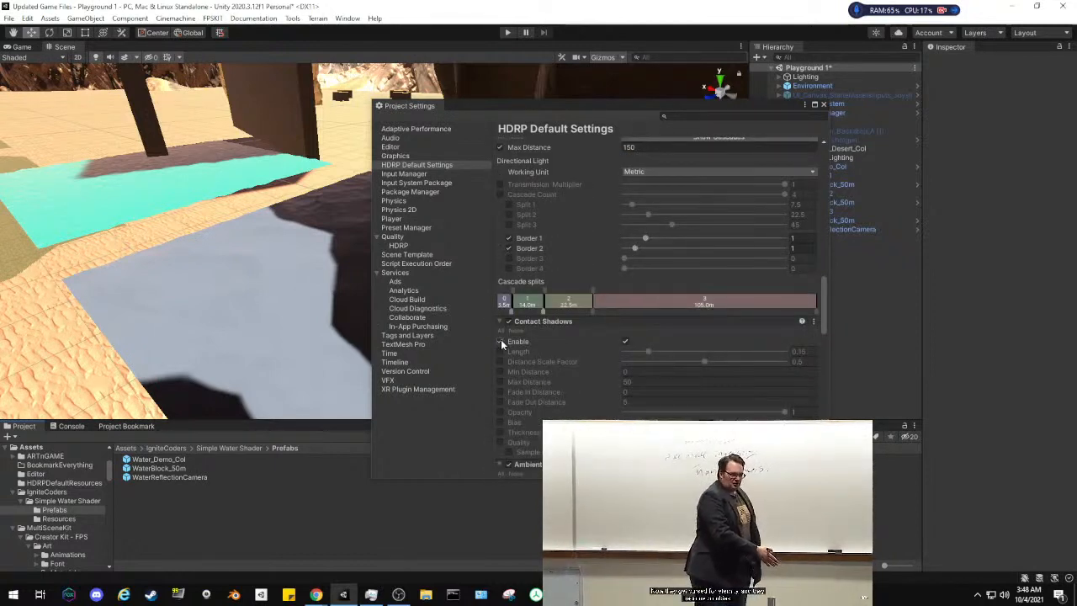
{"action": "scroll", "coordinate": [501, 341], "scroll_direction": "down", "scroll_amount": 10}
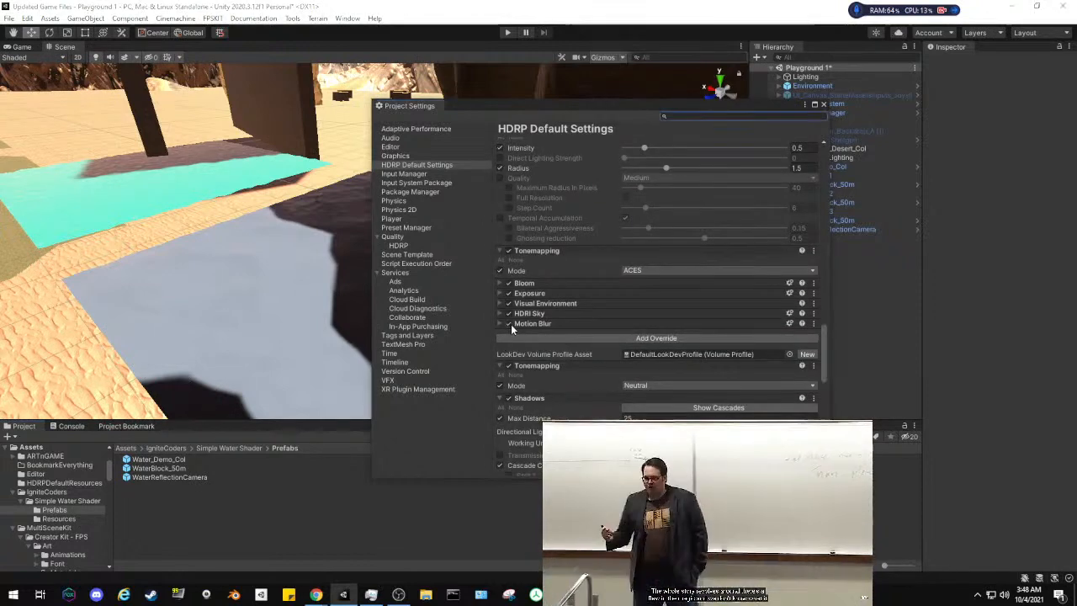
{"action": "scroll", "coordinate": [557, 329], "scroll_direction": "down", "scroll_amount": 5}
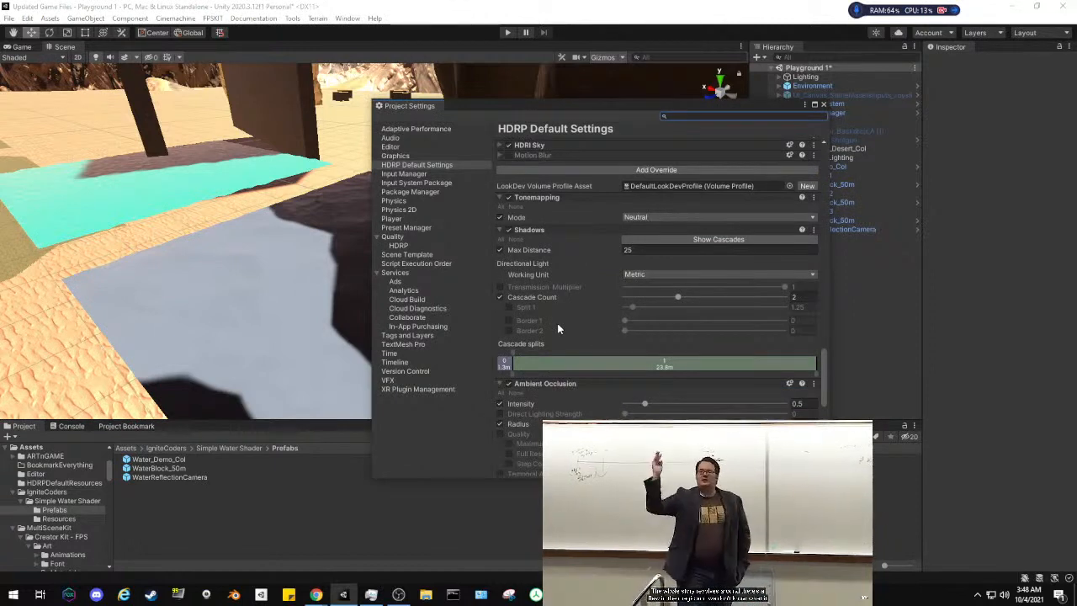
Review the HDRP default custom post process orders and the camera rendering frame settings, including Depth Prepass within Deferred
{"action": "scroll", "coordinate": [557, 326], "scroll_direction": "down", "scroll_amount": 15}
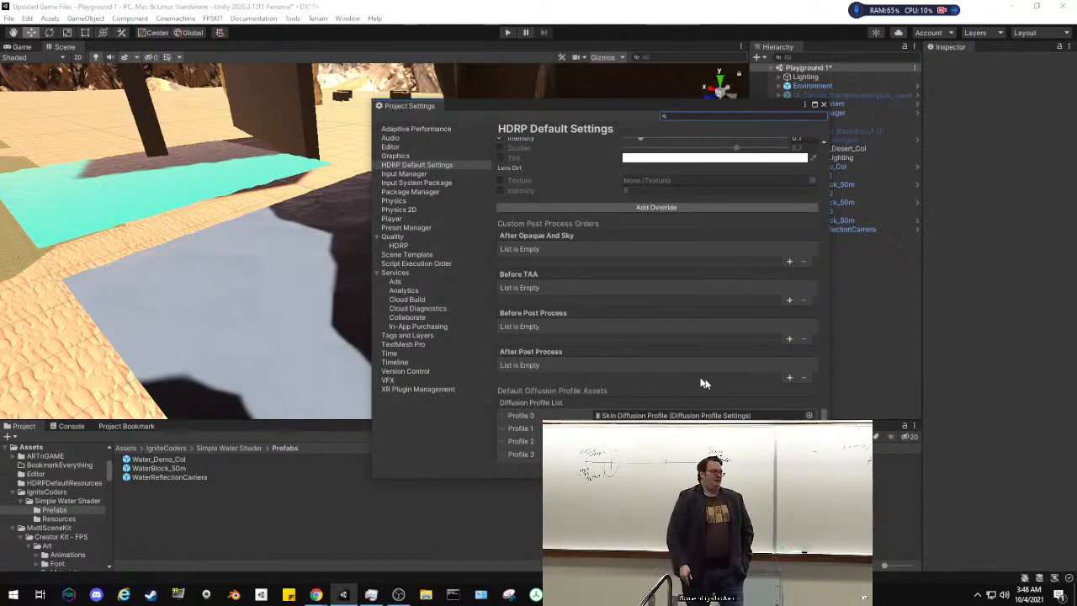
{"action": "left_click_drag", "start_coordinate": [826, 429], "coordinate": [817, 187]}
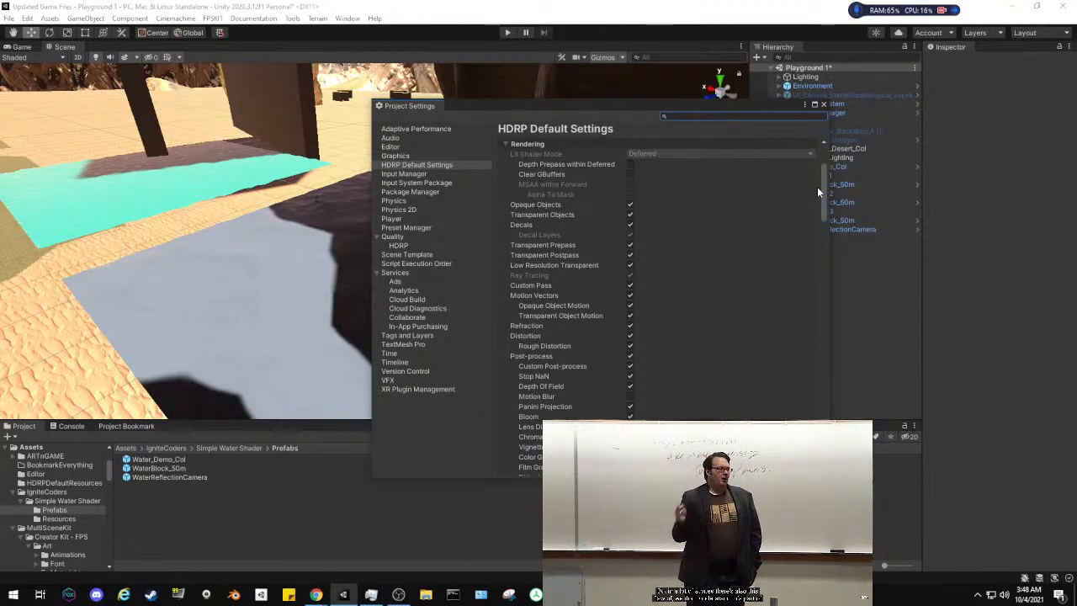
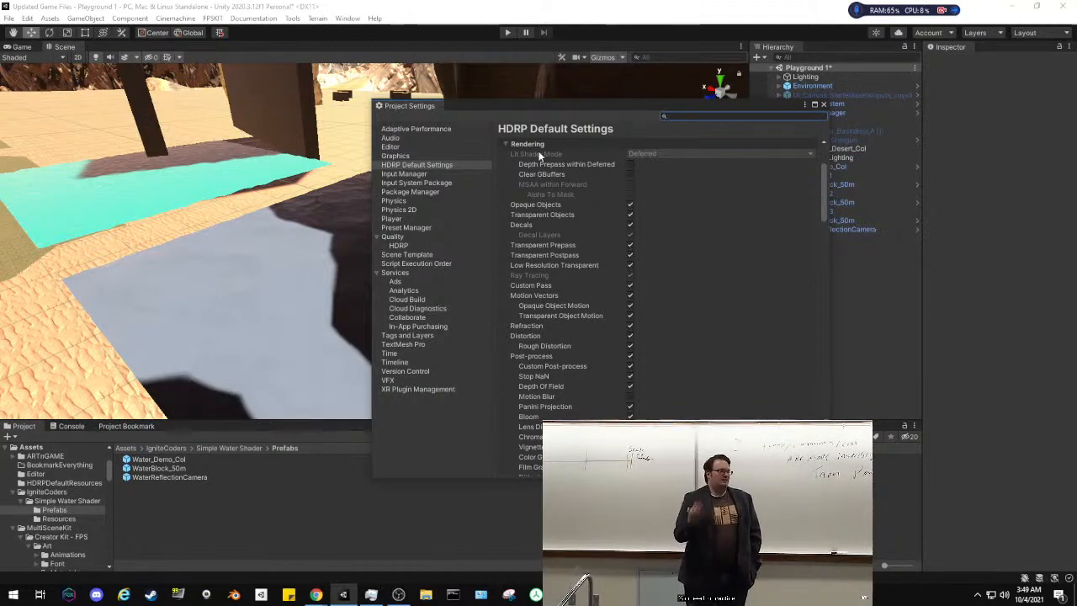
{"action": "mouse_move", "coordinate": [534, 166]}
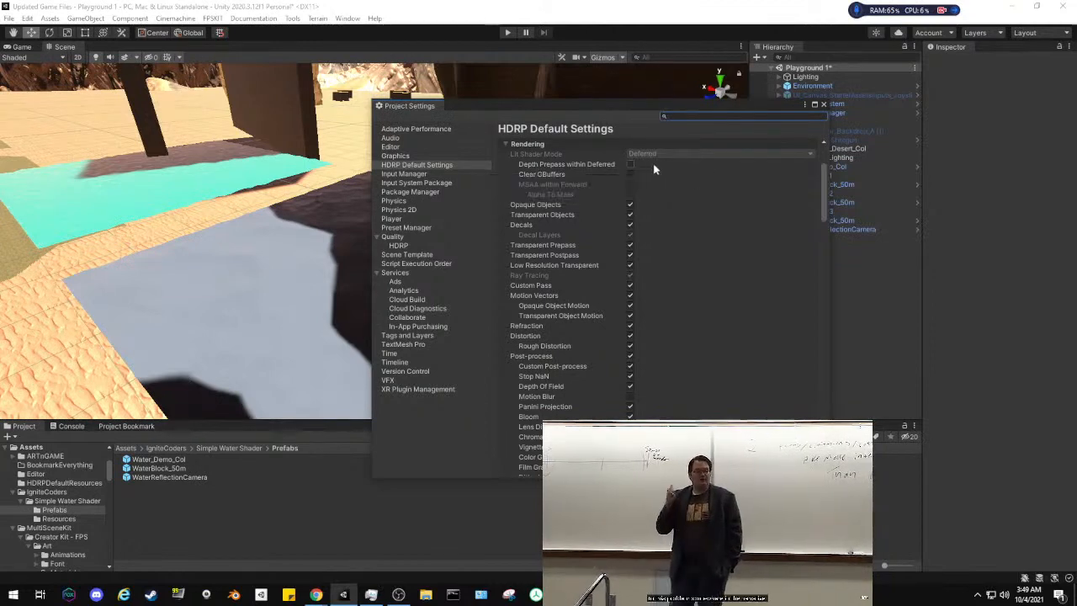
{"action": "left_click", "coordinate": [632, 165]}
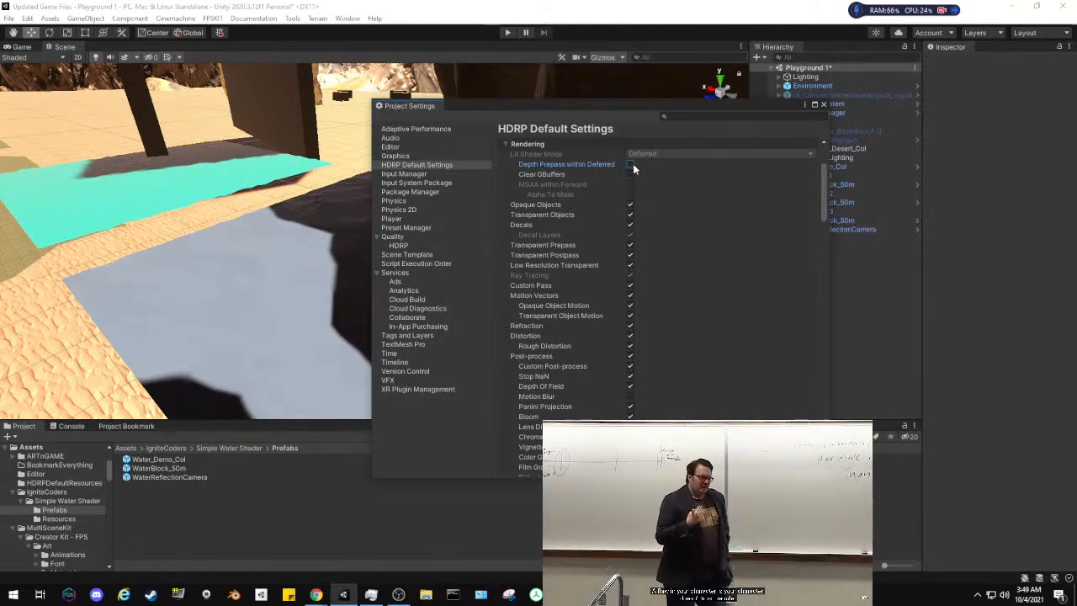
{"action": "scroll", "coordinate": [707, 217], "scroll_direction": "up", "scroll_amount": 3}
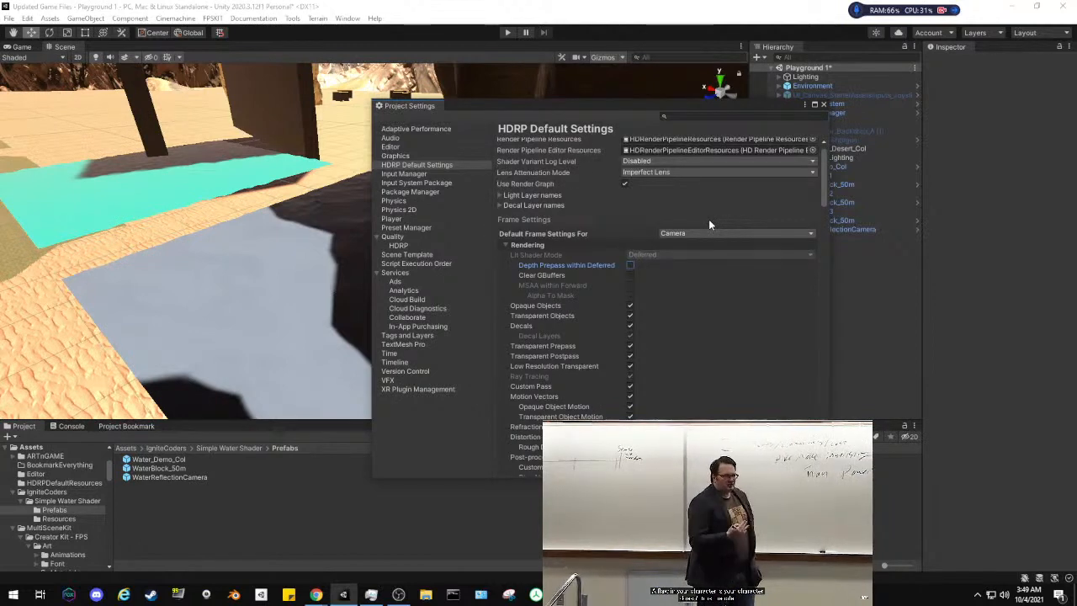
Look through the Graphics, Quality, Physics 2D, Physics and Player project settings for rendering options
{"action": "left_click", "coordinate": [402, 158]}
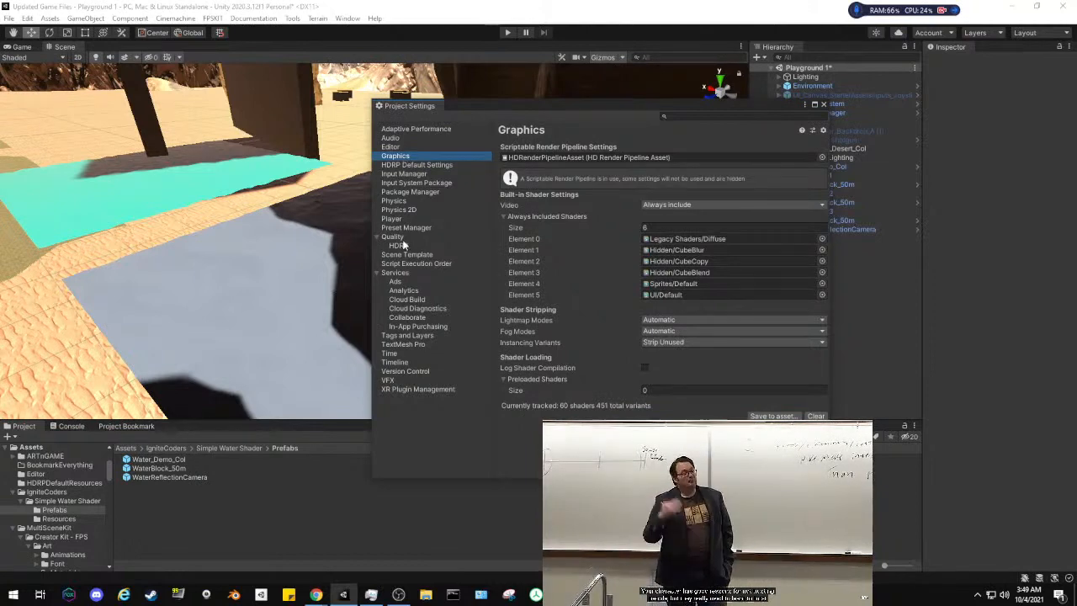
{"action": "left_click", "coordinate": [395, 237]}
{"action": "left_click", "coordinate": [401, 246]}
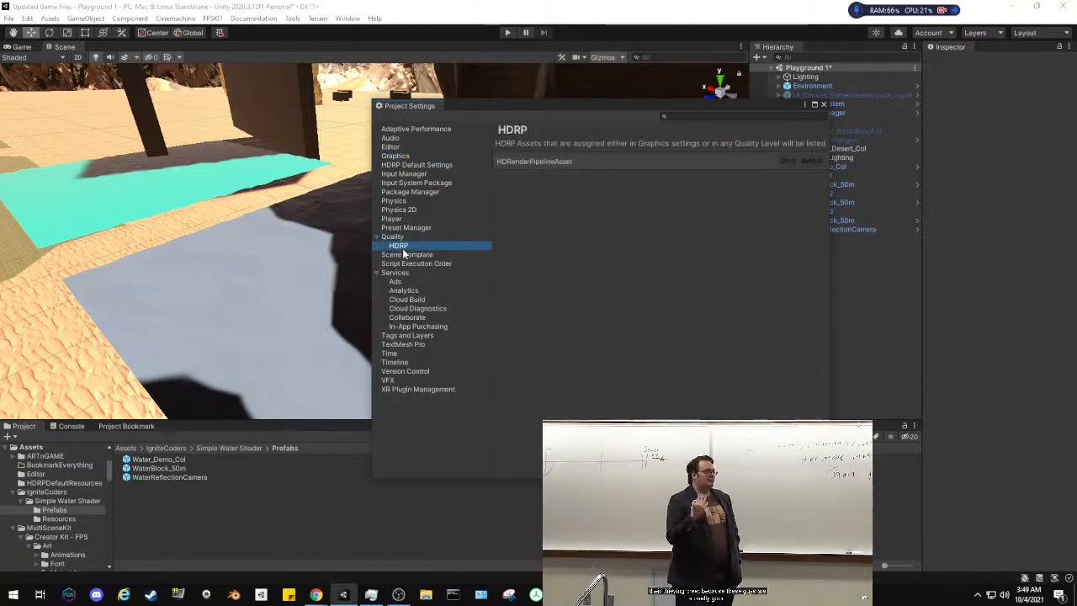
{"action": "left_click", "coordinate": [405, 239]}
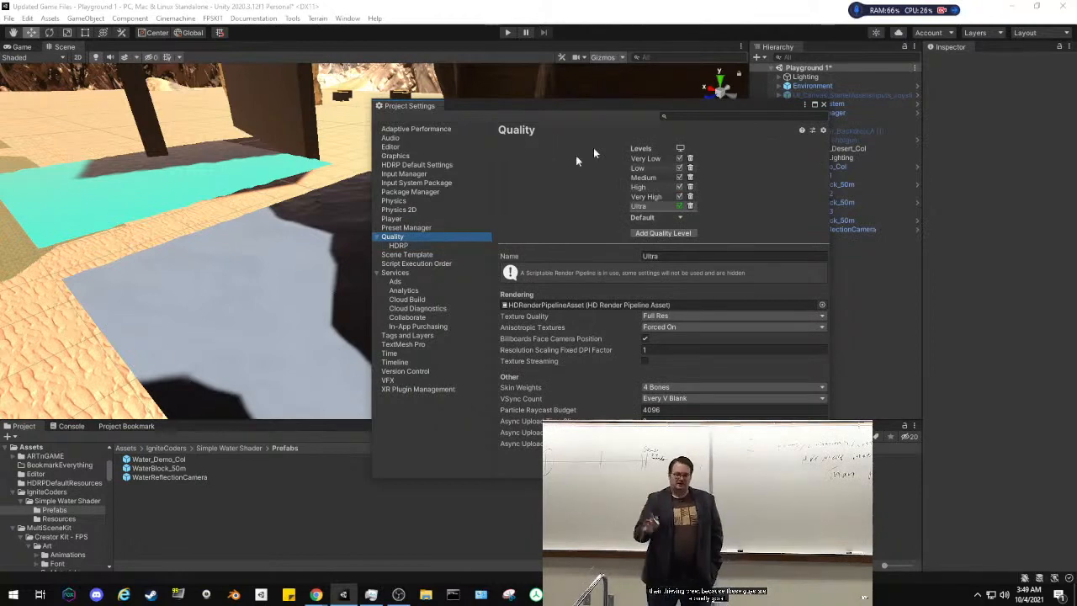
{"action": "left_click", "coordinate": [402, 210]}
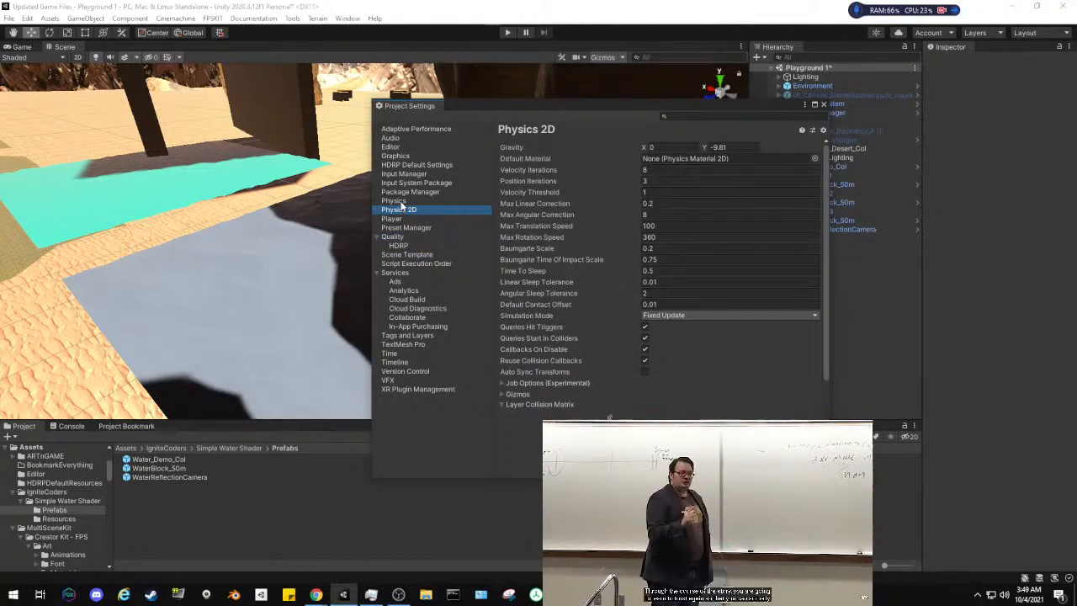
{"action": "left_click", "coordinate": [400, 201]}
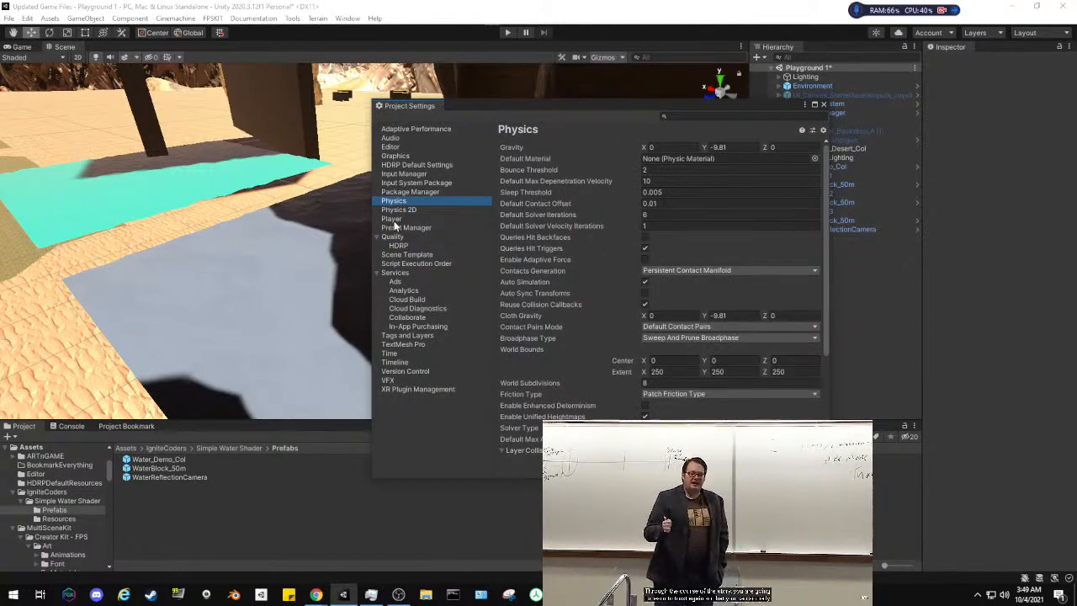
{"action": "left_click", "coordinate": [393, 220]}
{"action": "scroll", "coordinate": [509, 326], "scroll_direction": "down", "scroll_amount": 4}
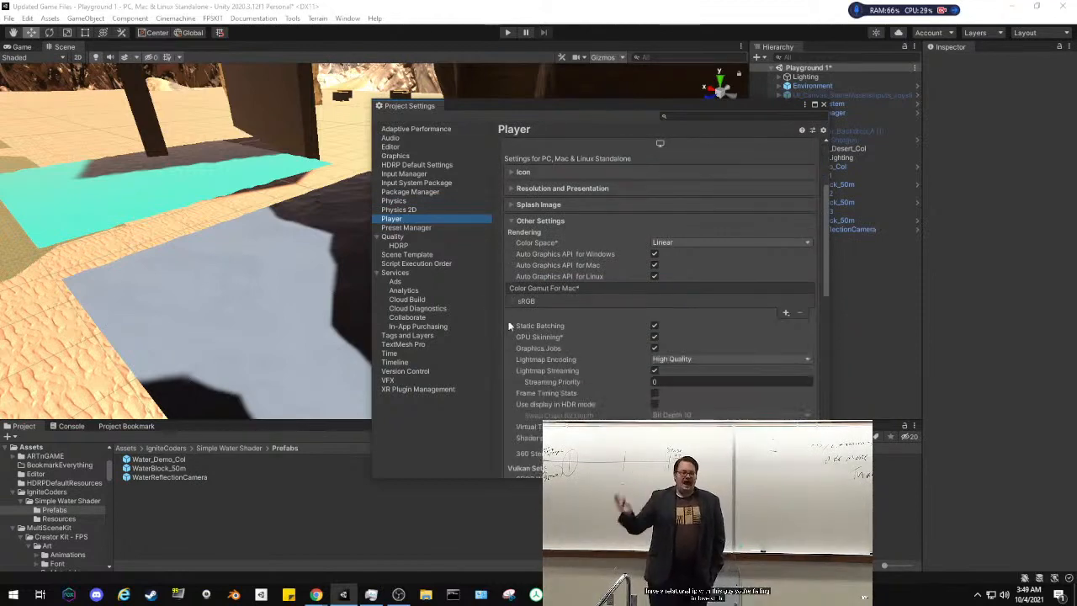
{"action": "scroll", "coordinate": [509, 325], "scroll_direction": "down", "scroll_amount": 10}
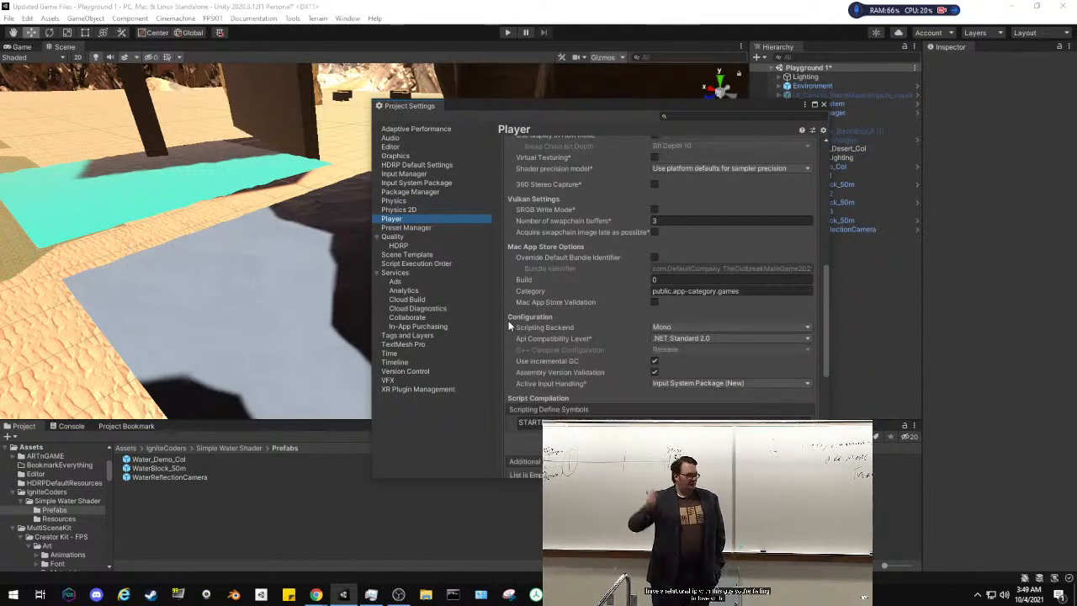
{"action": "scroll", "coordinate": [508, 321], "scroll_direction": "down", "scroll_amount": 4}
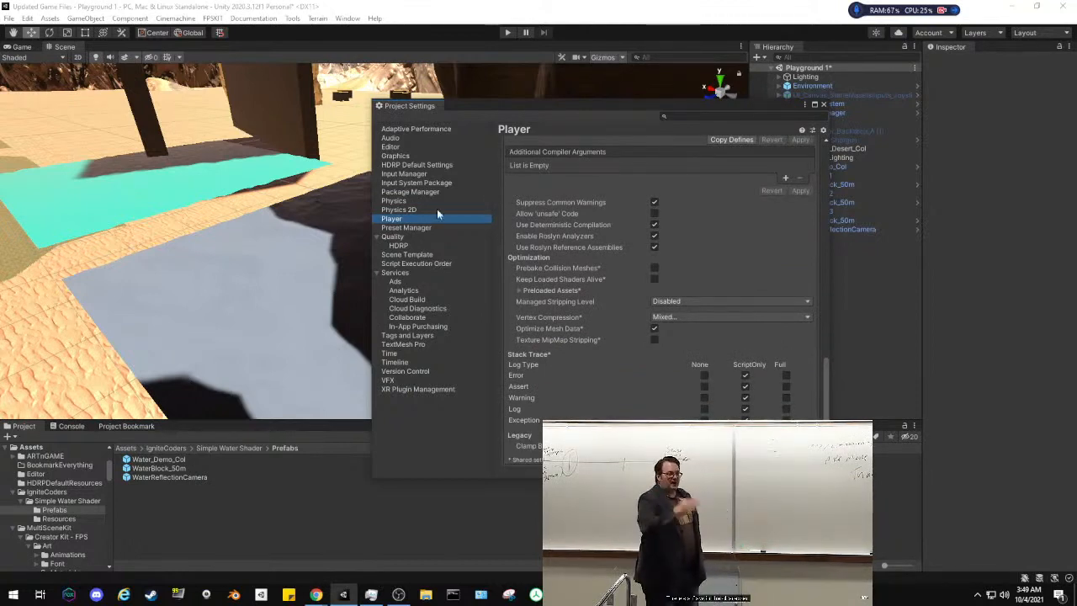
Locate the HDRenderPipelineAsset assigned in the Graphics settings, select it, and review its properties in a widened Inspector
{"action": "left_click", "coordinate": [393, 157]}
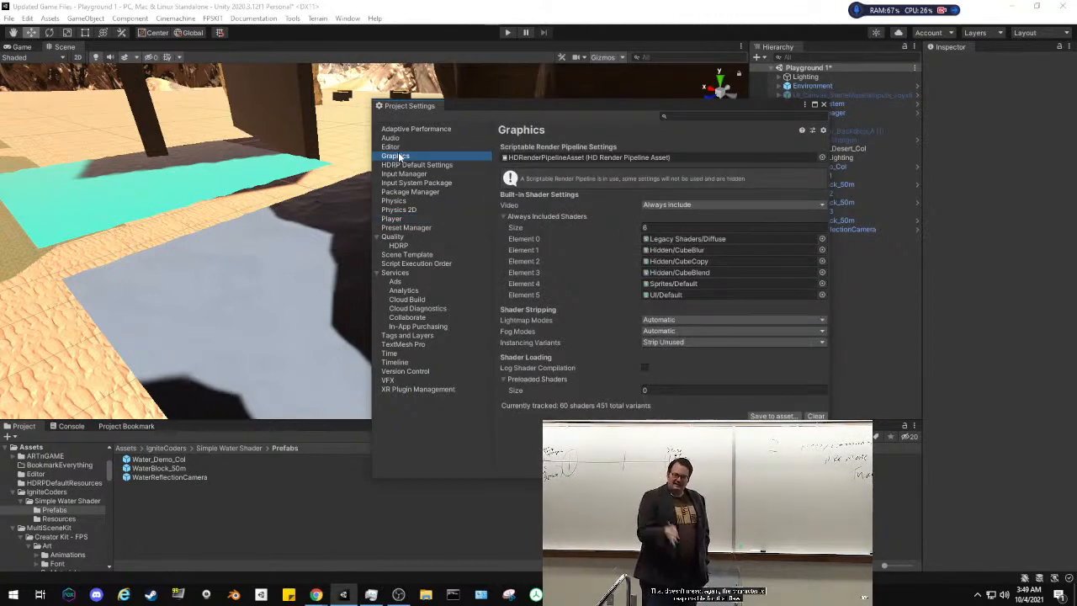
{"action": "left_click", "coordinate": [505, 158]}
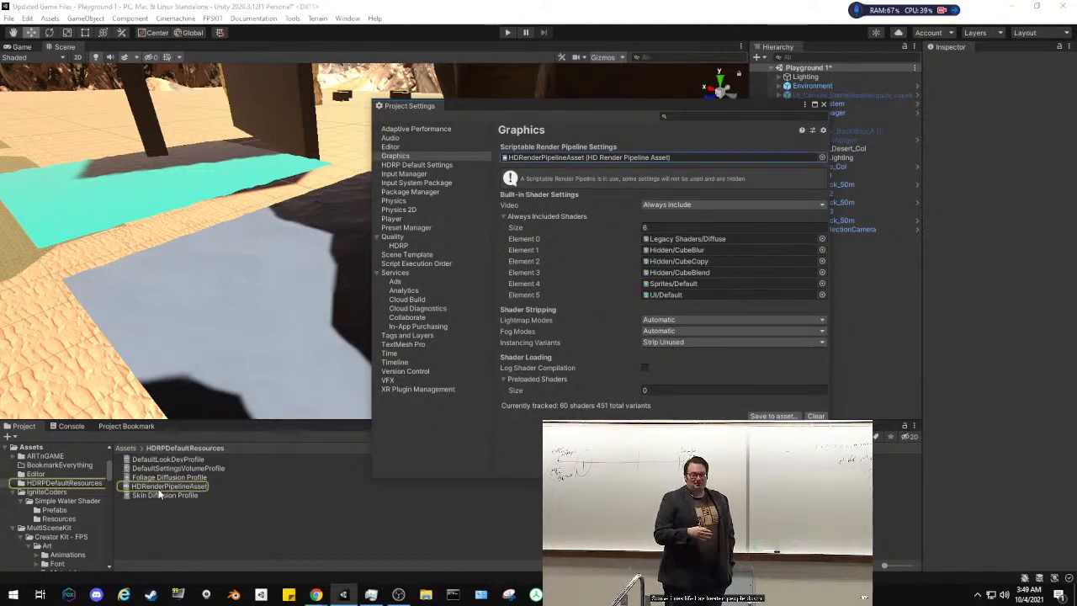
{"action": "left_click", "coordinate": [159, 489]}
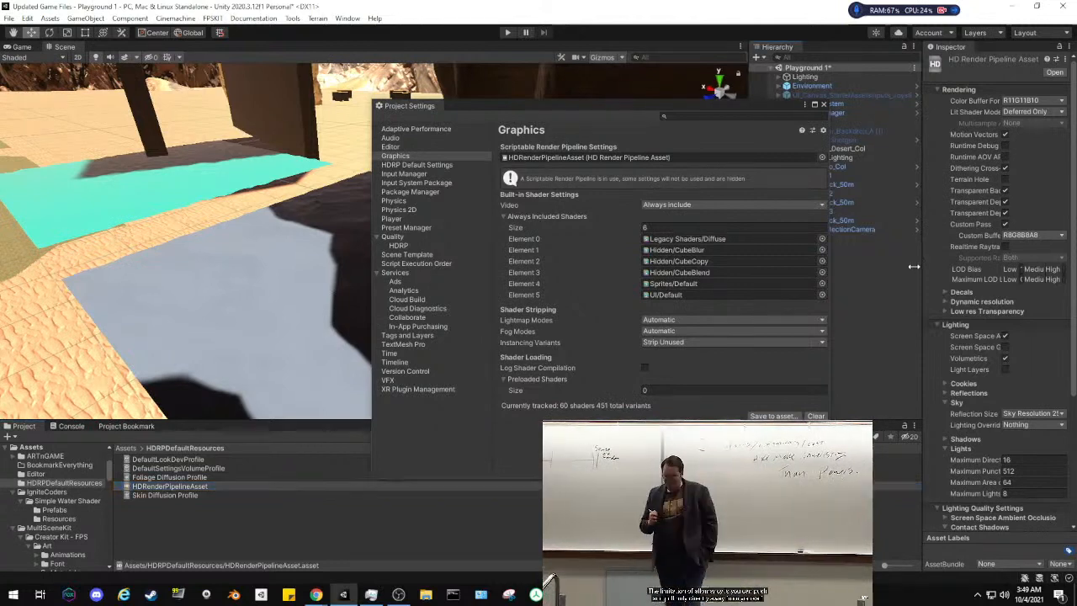
{"action": "left_click_drag", "start_coordinate": [919, 267], "coordinate": [844, 275]}
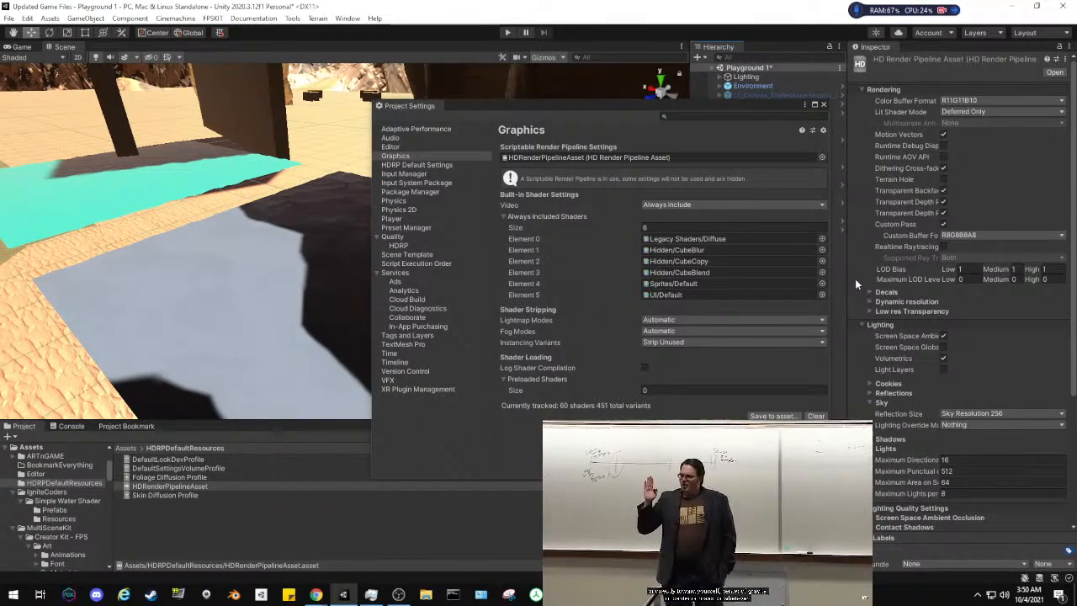
{"action": "scroll", "coordinate": [855, 279], "scroll_direction": "down", "scroll_amount": 5}
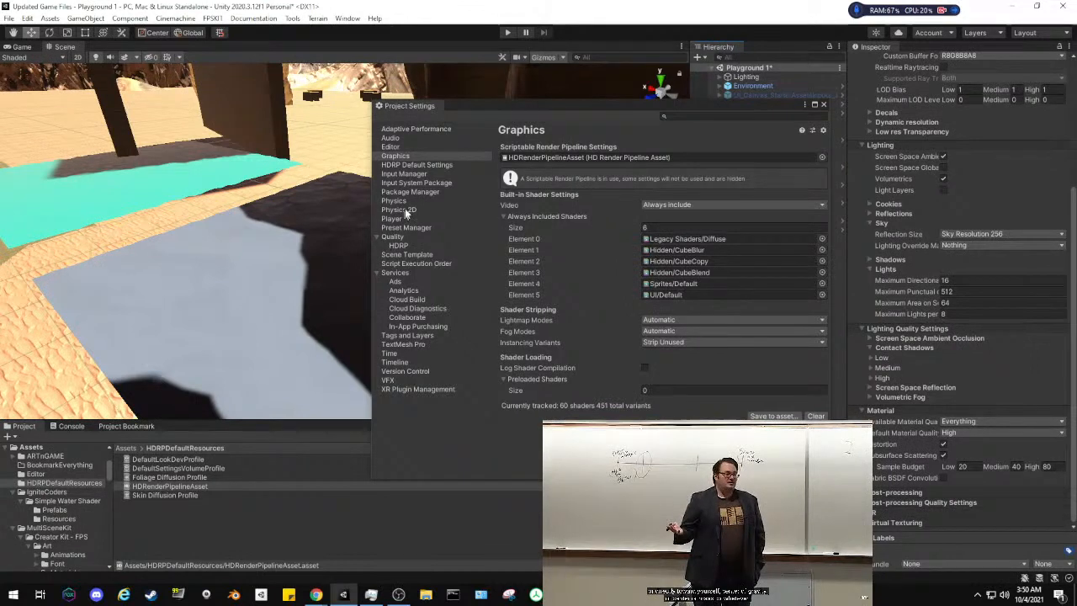
Enable Depth Prepass within Deferred in the HDRP default camera frame settings and close Project Settings
{"action": "left_click", "coordinate": [410, 166]}
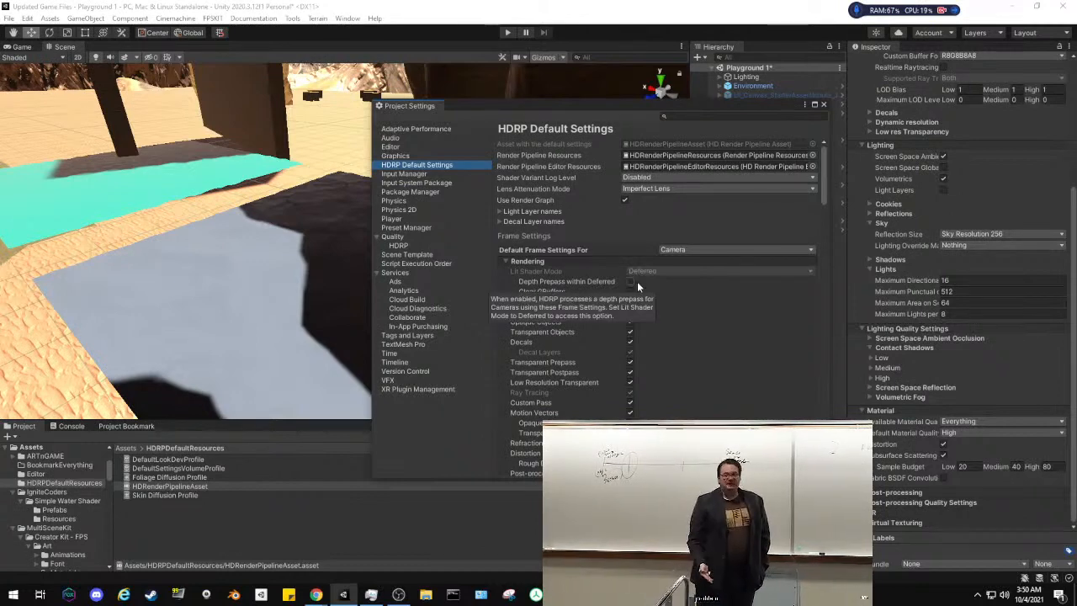
{"action": "mouse_move", "coordinate": [606, 287]}
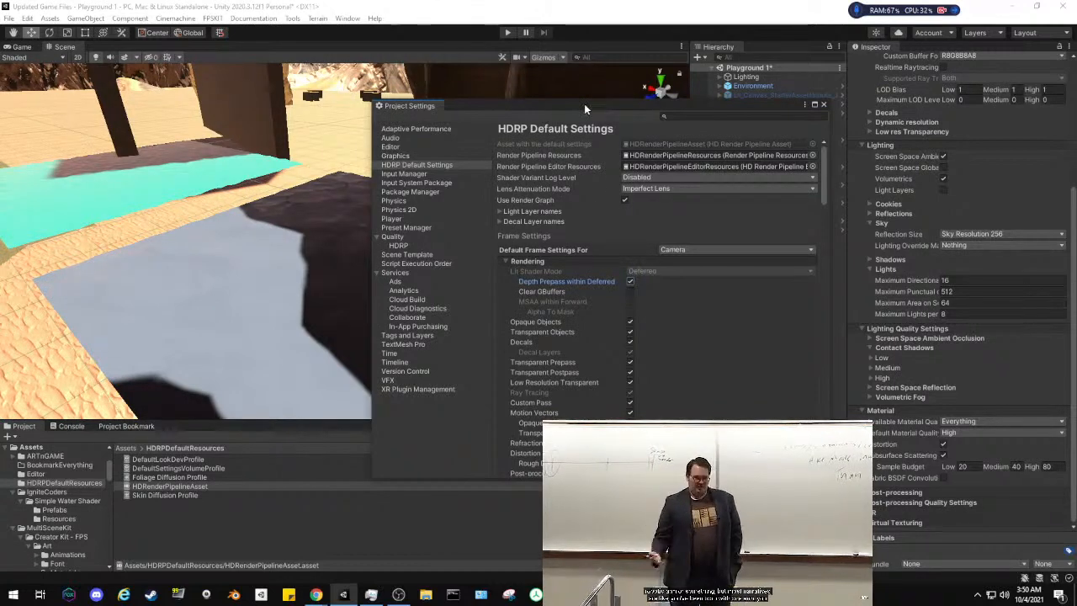
{"action": "left_click_drag", "start_coordinate": [587, 109], "coordinate": [818, 200]}
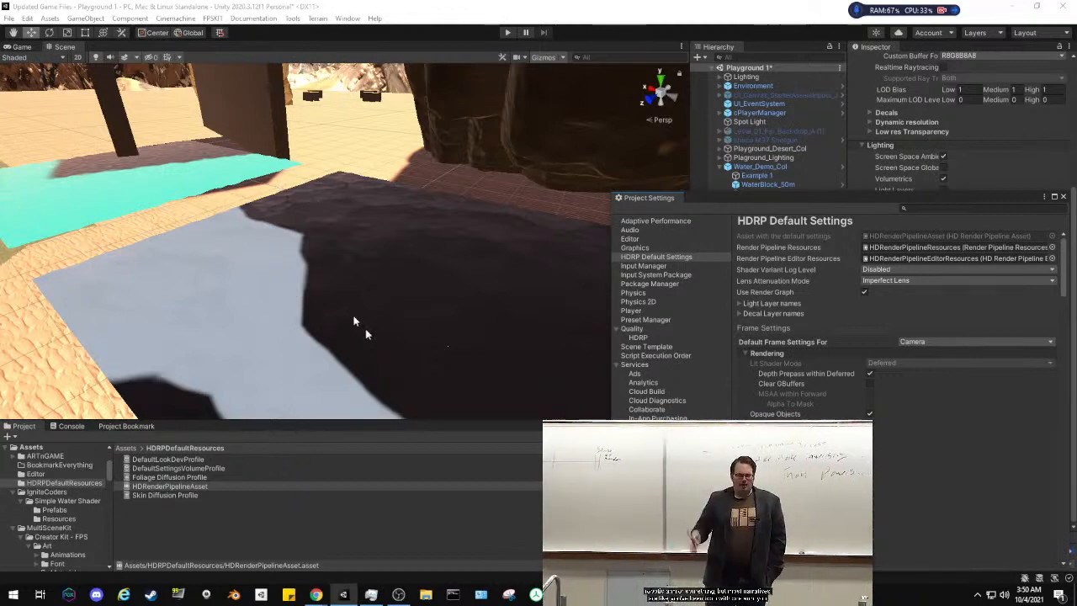
{"action": "left_click", "coordinate": [417, 421]}
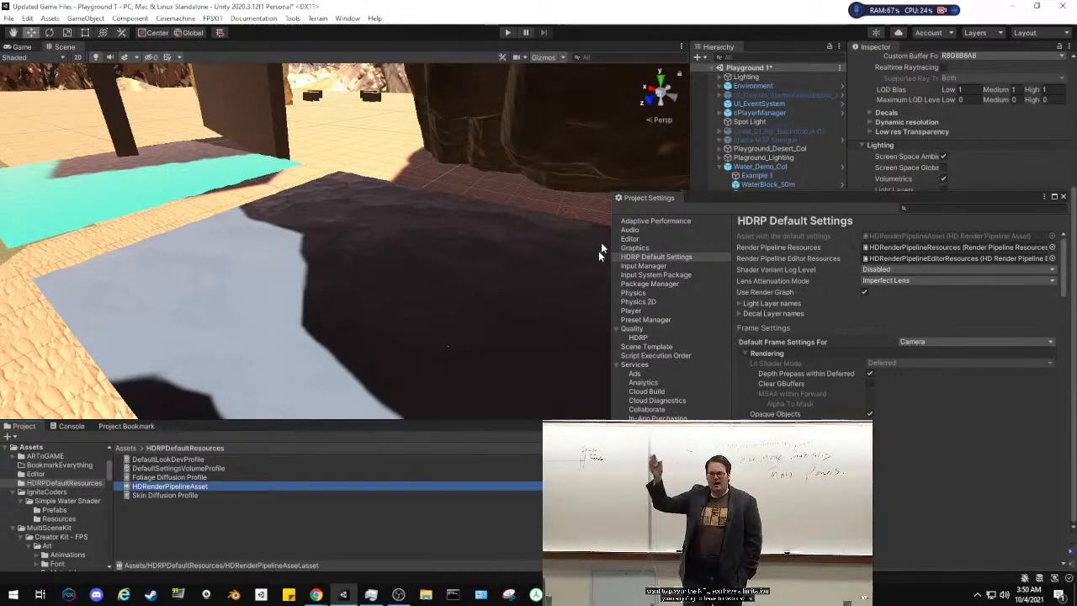
{"action": "left_click", "coordinate": [1062, 198]}
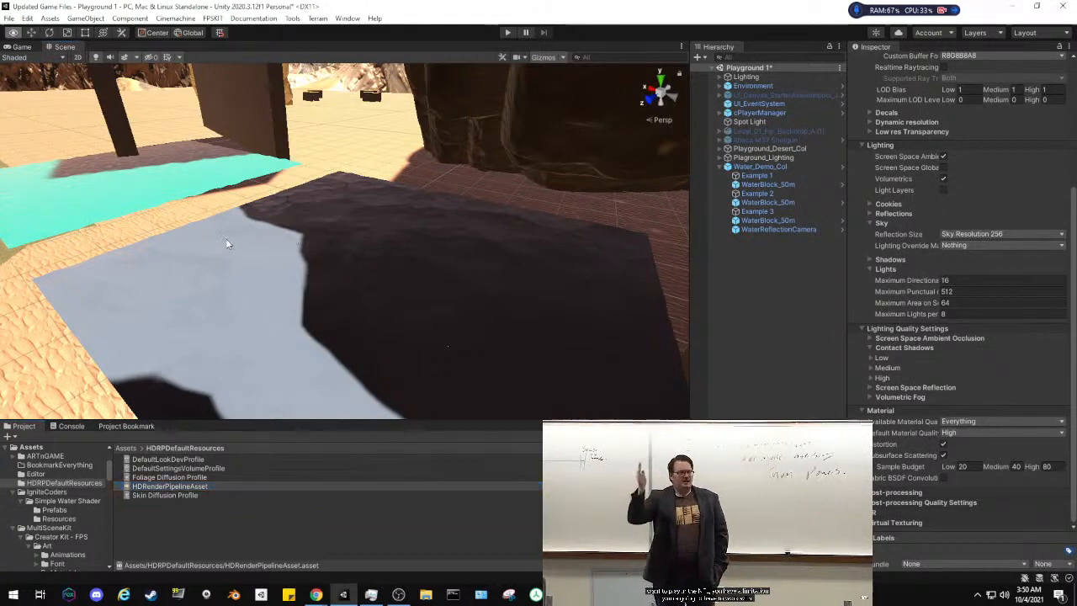
Move Water_Demo_Col across the playground and lower it to about X 154.79, Y -105.83, then view the surrounding rocks
{"action": "scroll", "coordinate": [227, 210], "scroll_direction": "down", "scroll_amount": 3}
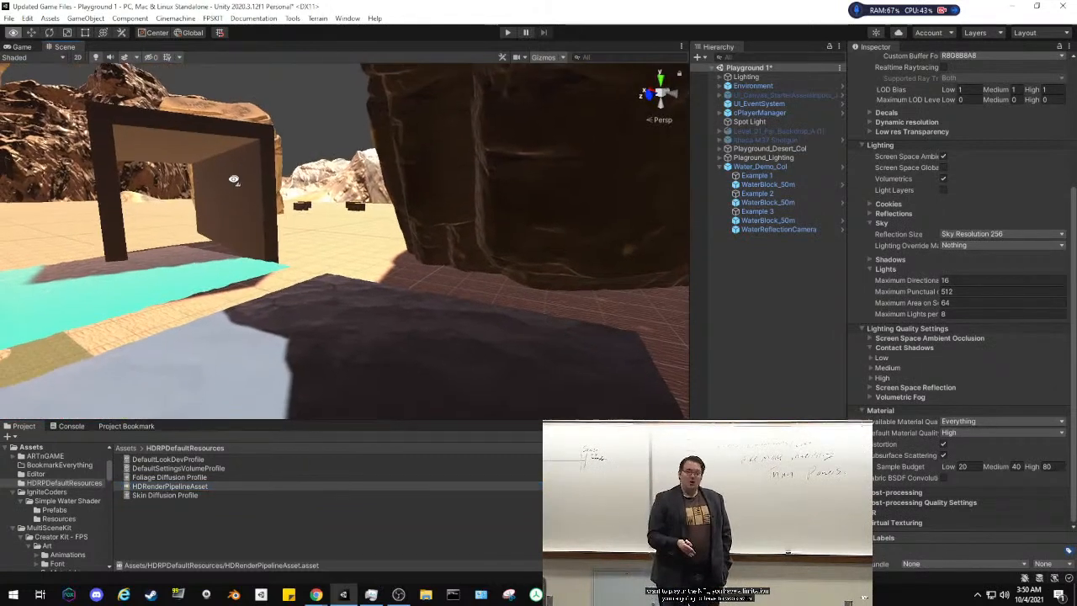
{"action": "left_click", "coordinate": [759, 168]}
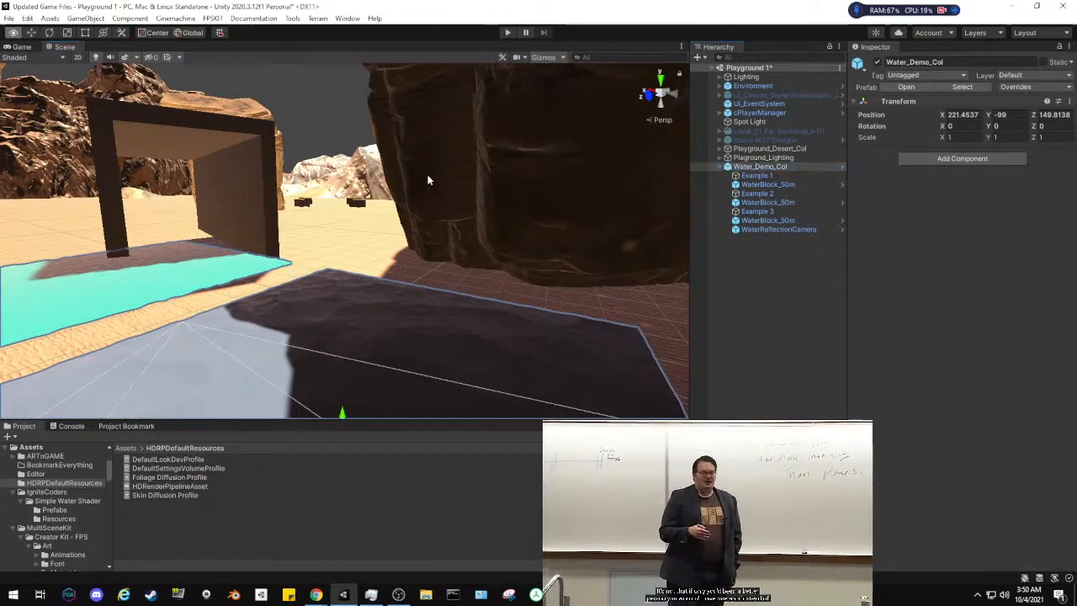
{"action": "right_click_drag", "start_coordinate": [427, 180], "coordinate": [322, 174]}
{"action": "left_click_drag", "start_coordinate": [322, 181], "coordinate": [334, 250]}
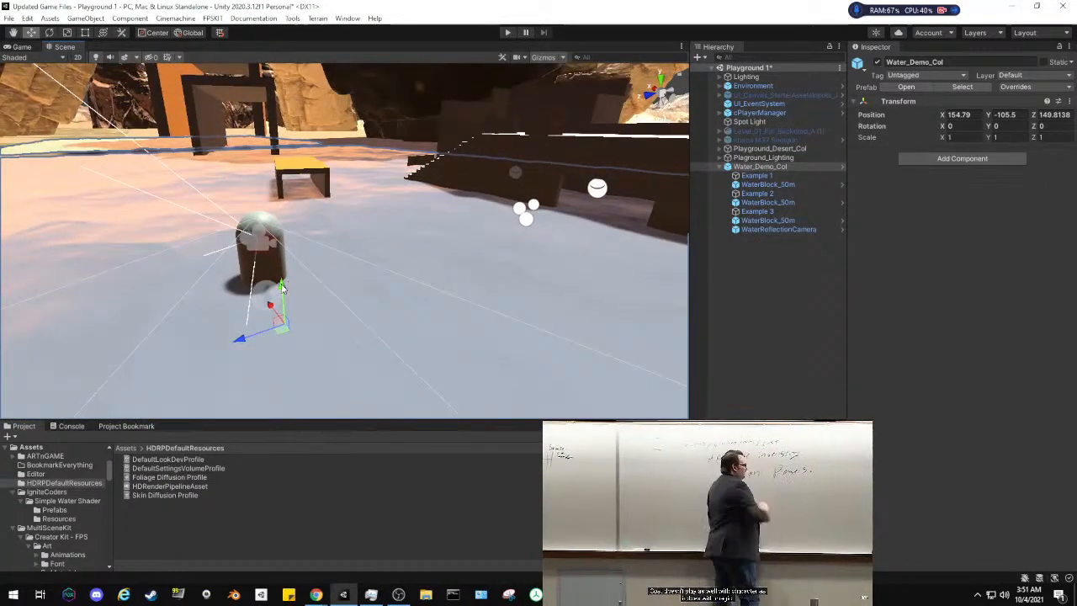
{"action": "left_click_drag", "start_coordinate": [282, 288], "coordinate": [284, 295]}
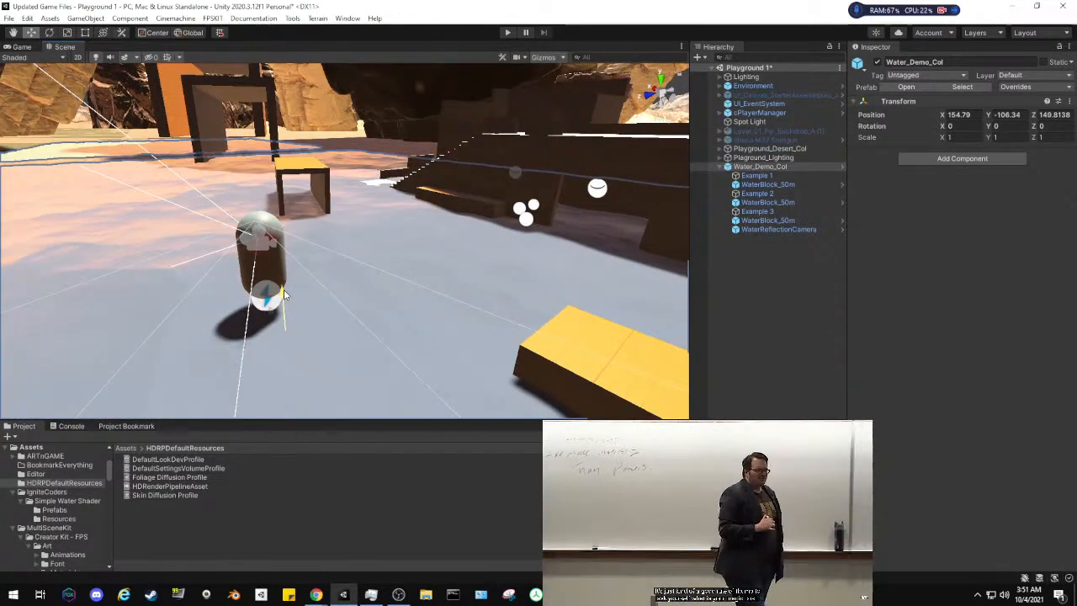
{"action": "right_click_drag", "start_coordinate": [331, 237], "coordinate": [451, 252]}
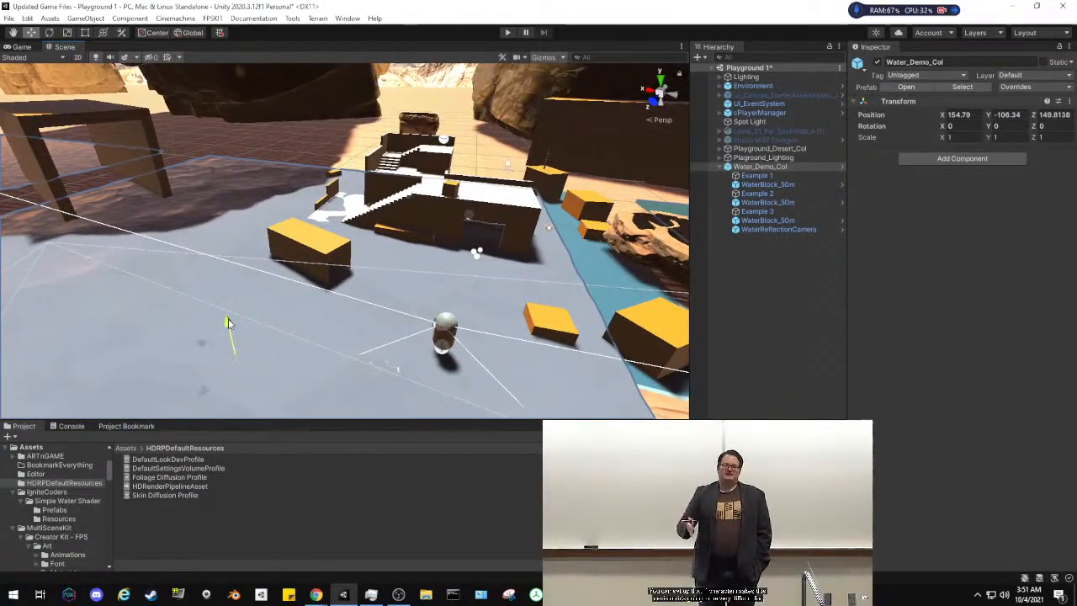
{"action": "right_click_drag", "start_coordinate": [227, 318], "coordinate": [161, 311]}
{"action": "right_click_drag", "start_coordinate": [413, 296], "coordinate": [701, 329]}
{"action": "right_click_drag", "start_coordinate": [843, 334], "coordinate": [972, 257]}
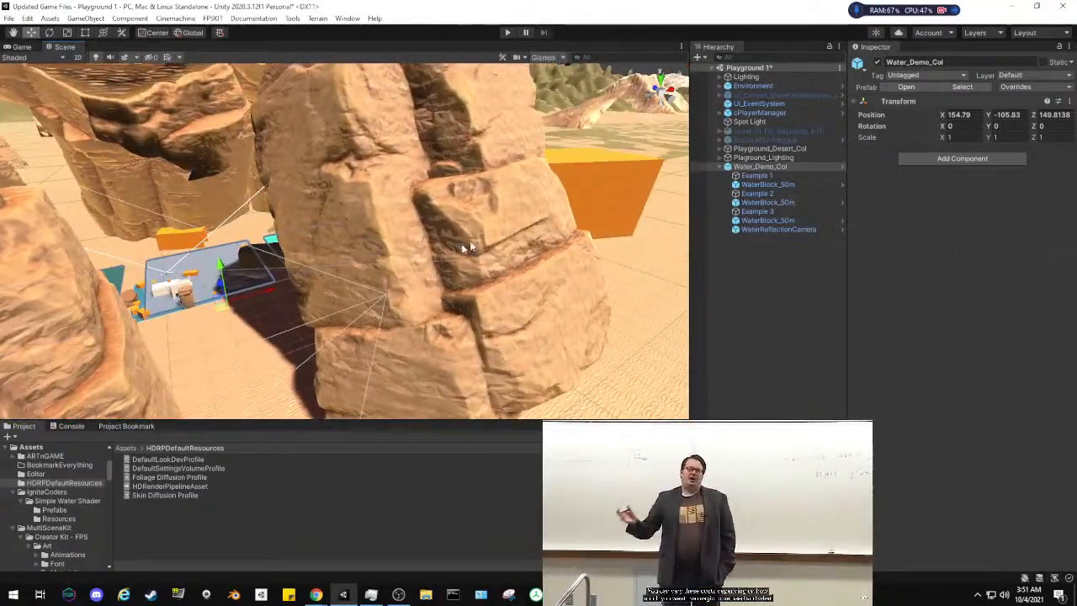
Rotate Rock_Planet_A (4) to about 66.46 degrees in Y and move it to about X 344.3, Z -40
{"action": "left_click", "coordinate": [434, 261]}
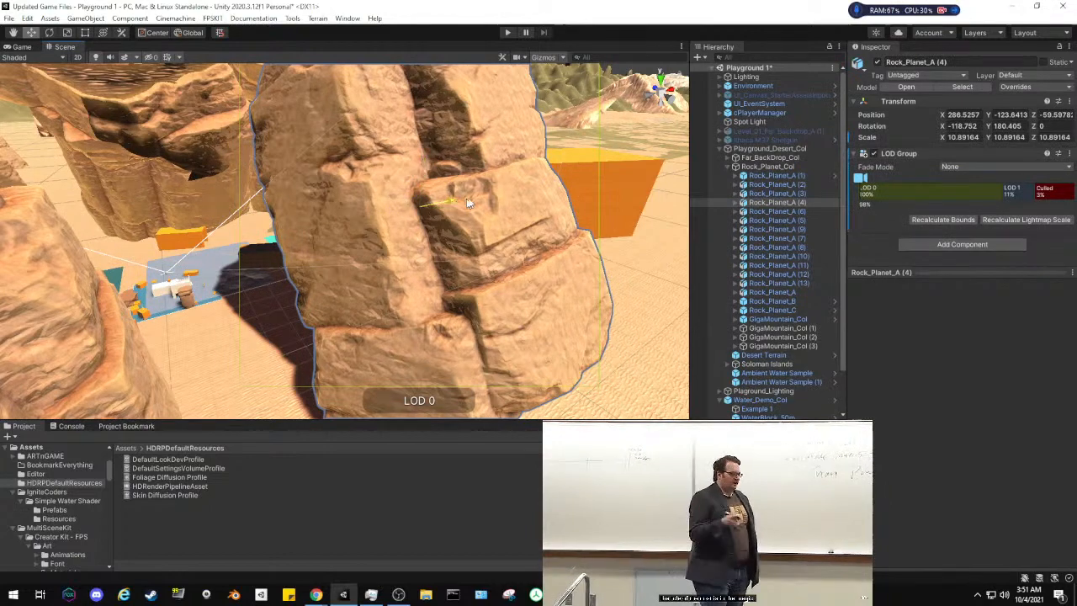
{"action": "left_click_drag", "start_coordinate": [469, 201], "coordinate": [665, 249]}
{"action": "key", "text": "e"}
{"action": "key", "text": "w"}
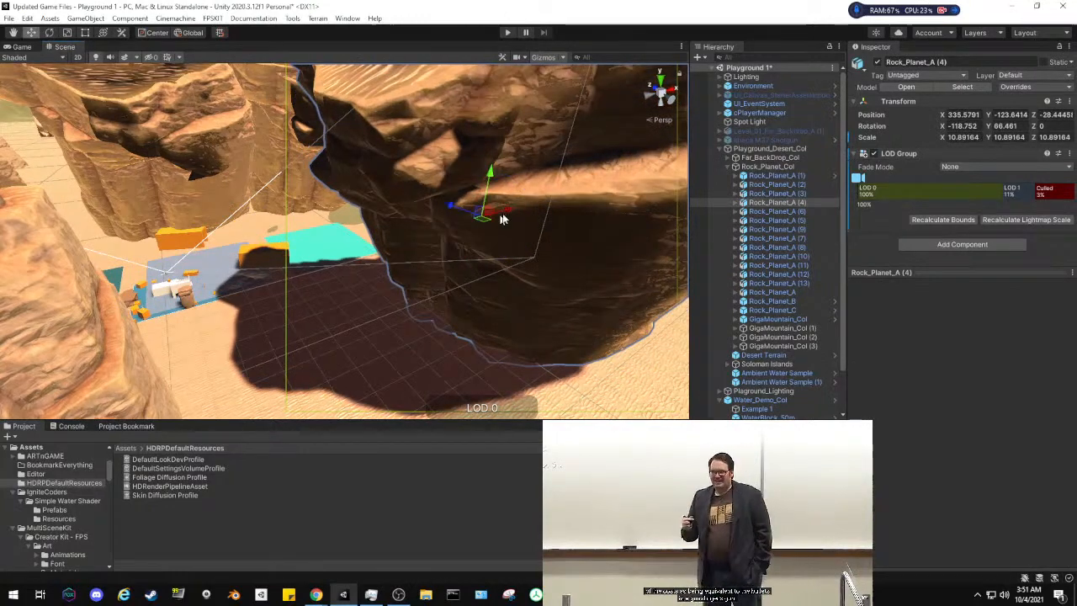
{"action": "mouse_move", "coordinate": [510, 213]}
{"action": "left_mouse_down"}
{"action": "mouse_move", "coordinate": [528, 213]}
{"action": "mouse_move", "coordinate": [479, 212]}
{"action": "mouse_move", "coordinate": [496, 228]}
{"action": "left_mouse_up"}
{"action": "key", "text": "w"}
{"action": "right_click_drag", "start_coordinate": [494, 223], "coordinate": [505, 254]}
{"action": "right_click_drag", "start_coordinate": [779, 300], "coordinate": [826, 156]}
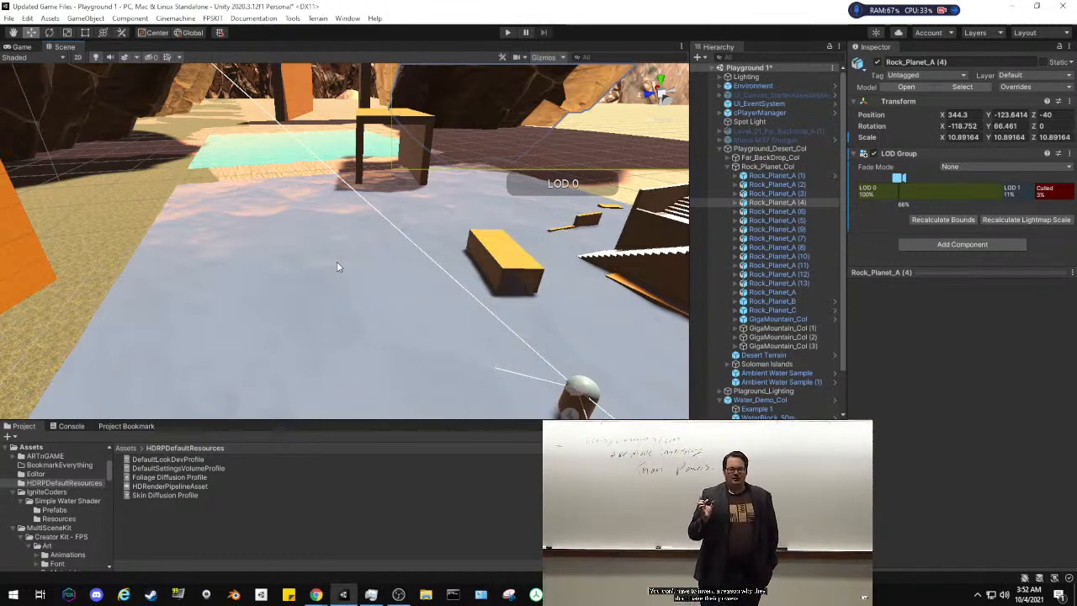
Delete both Ambient Water Sample objects from Playground_Desert_Col and view the remaining water around the playground
{"action": "left_click", "coordinate": [746, 374]}
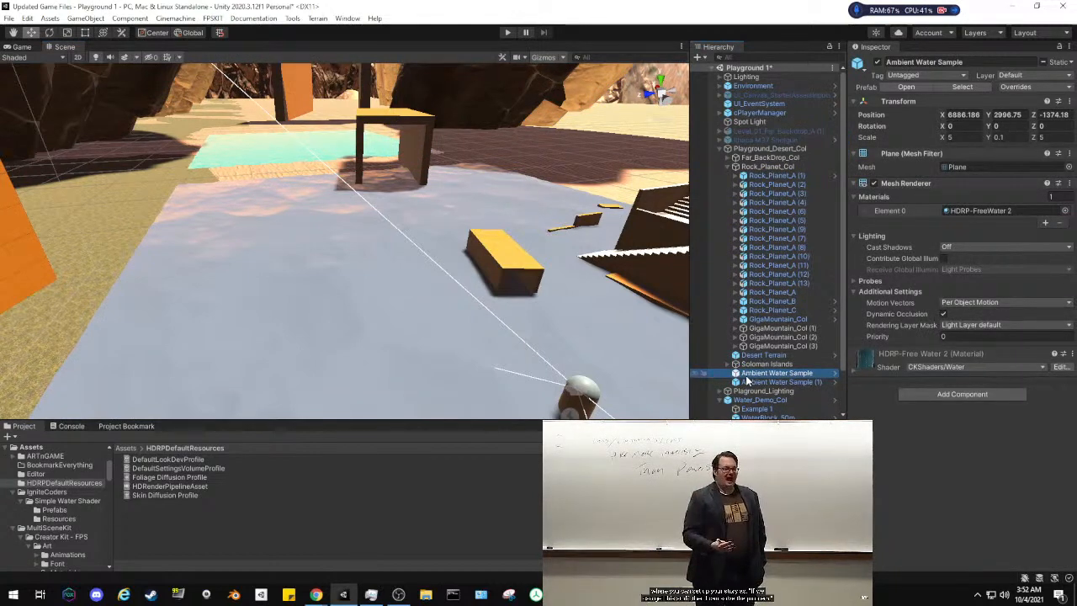
{"action": "left_click", "coordinate": [738, 383], "text": "ctrl"}
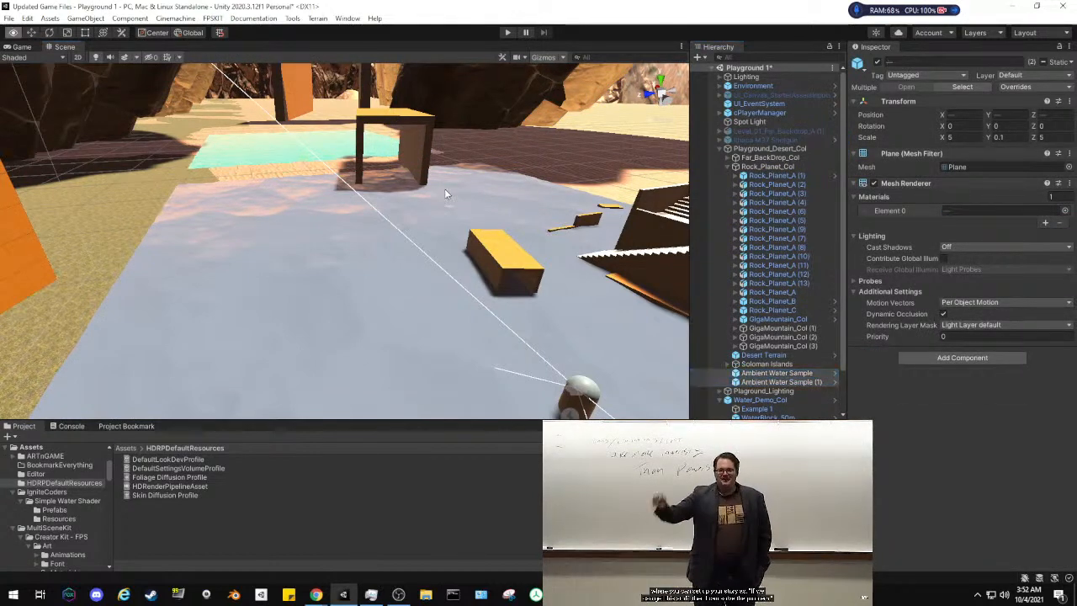
{"action": "right_click_drag", "start_coordinate": [446, 194], "coordinate": [380, 157]}
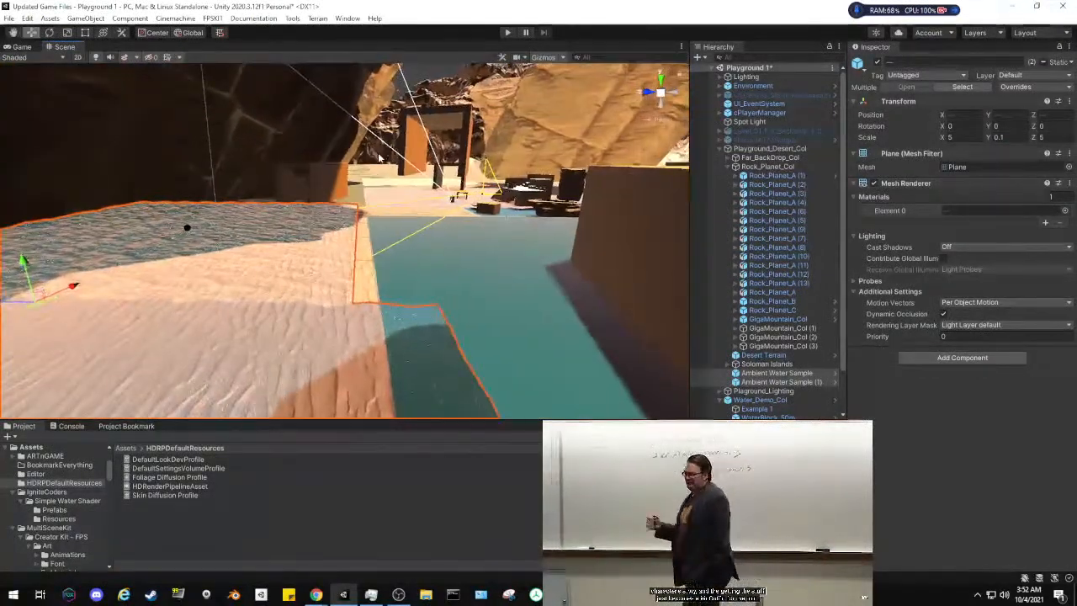
{"action": "right_click", "coordinate": [764, 380]}
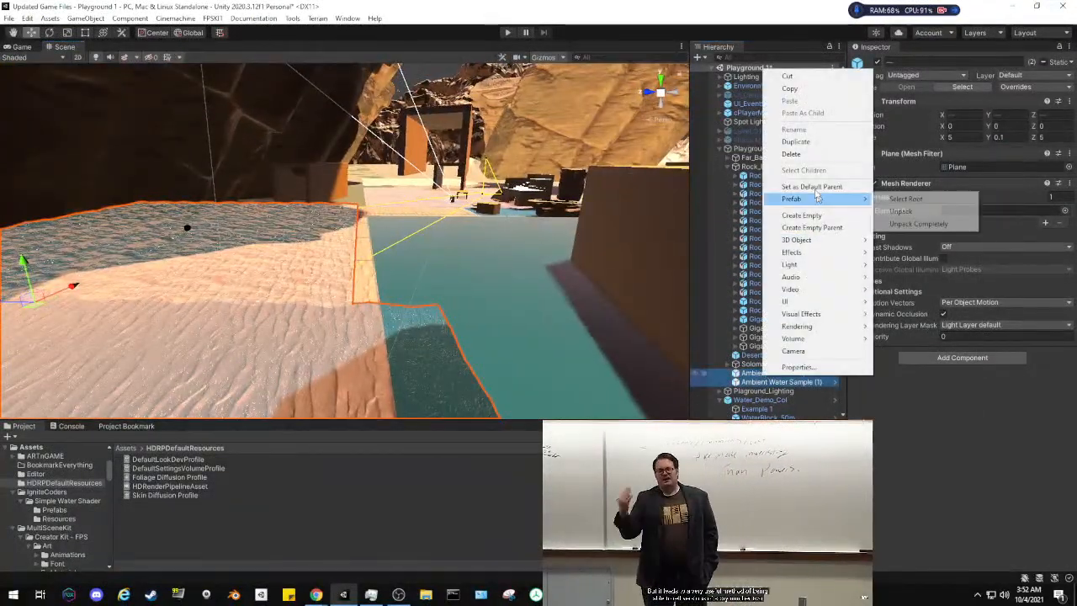
{"action": "left_click", "coordinate": [786, 149]}
{"action": "right_click_drag", "start_coordinate": [430, 236], "coordinate": [597, 288]}
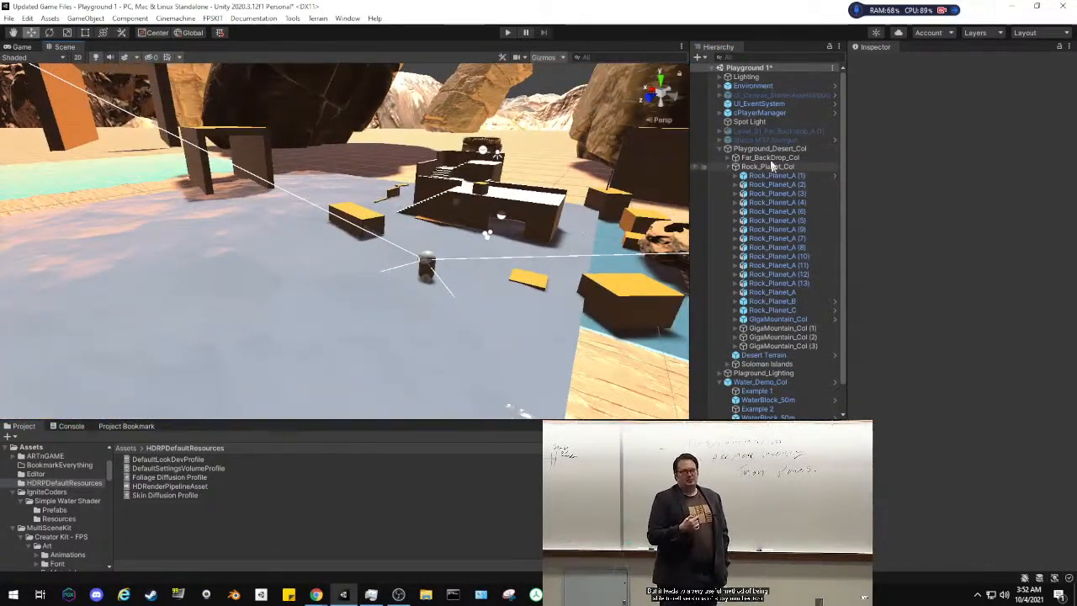
Collapse Playground_Desert_Col, select the WaterBlock_50m listed after Example 2, and review the surface options and exposed properties of Water_mat_02
{"action": "left_click", "coordinate": [722, 149]}
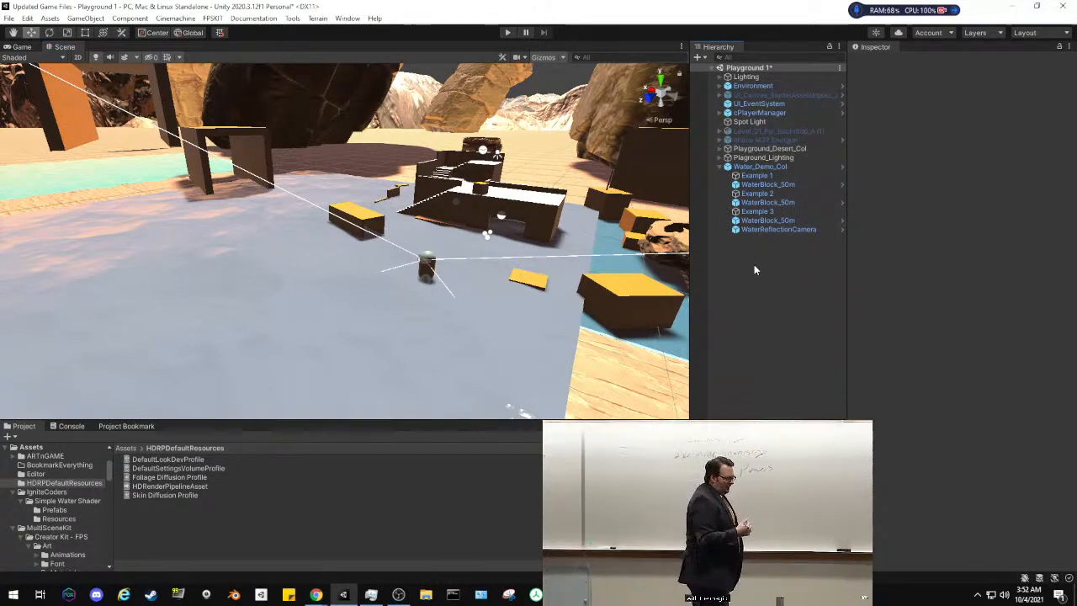
{"action": "left_click", "coordinate": [767, 220]}
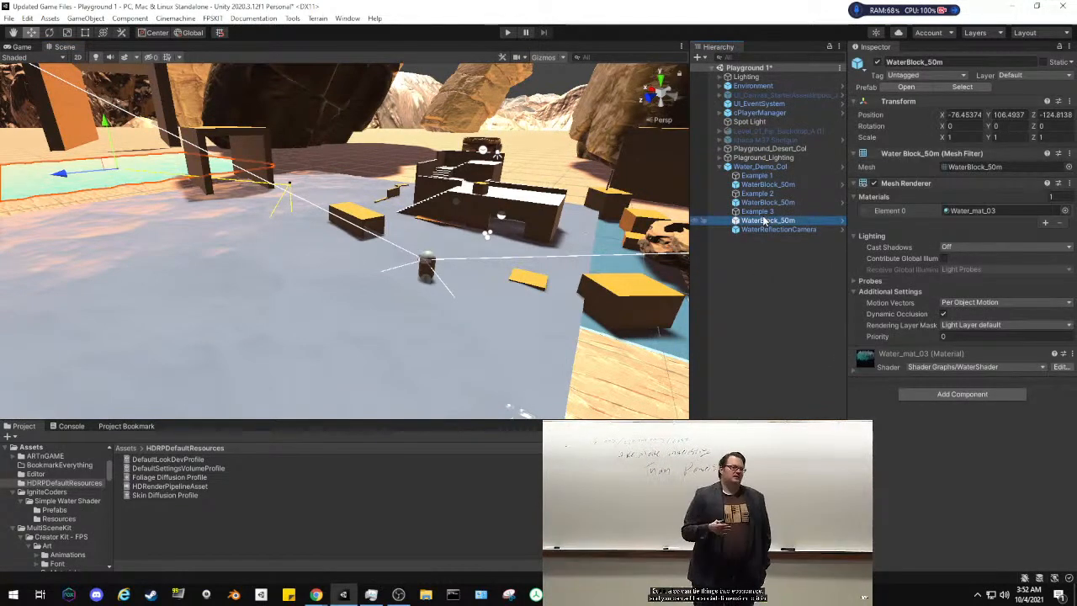
{"action": "left_click", "coordinate": [767, 203]}
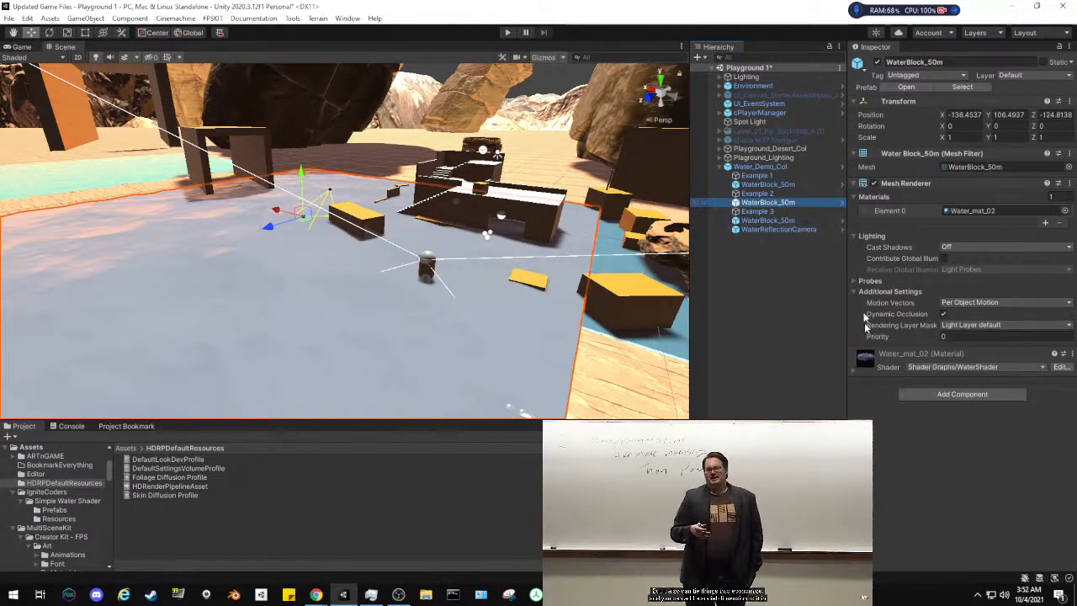
{"action": "left_click", "coordinate": [852, 366]}
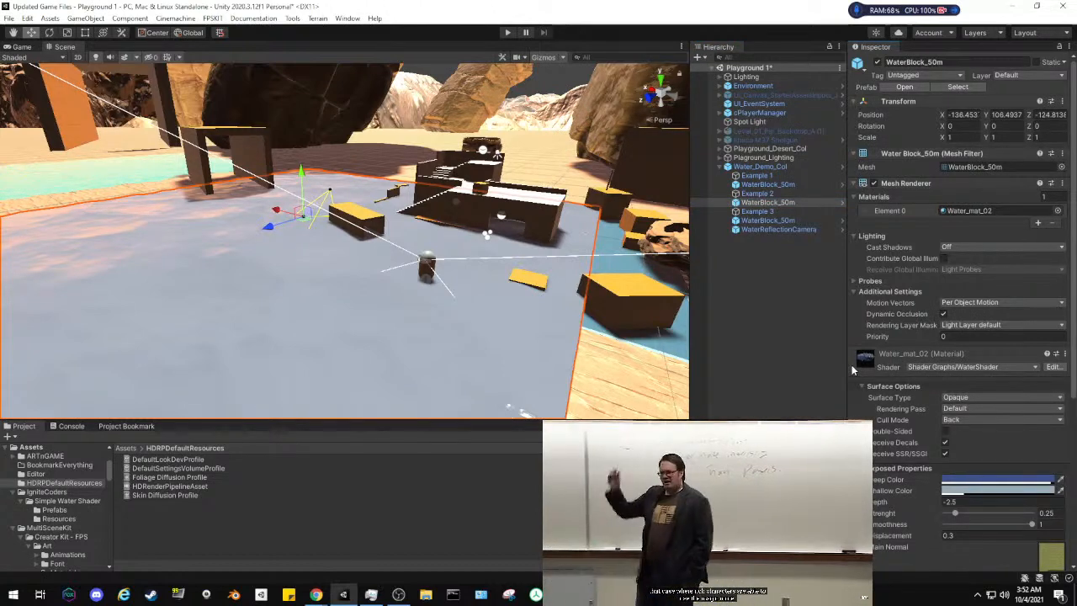
{"action": "left_click", "coordinate": [957, 408]}
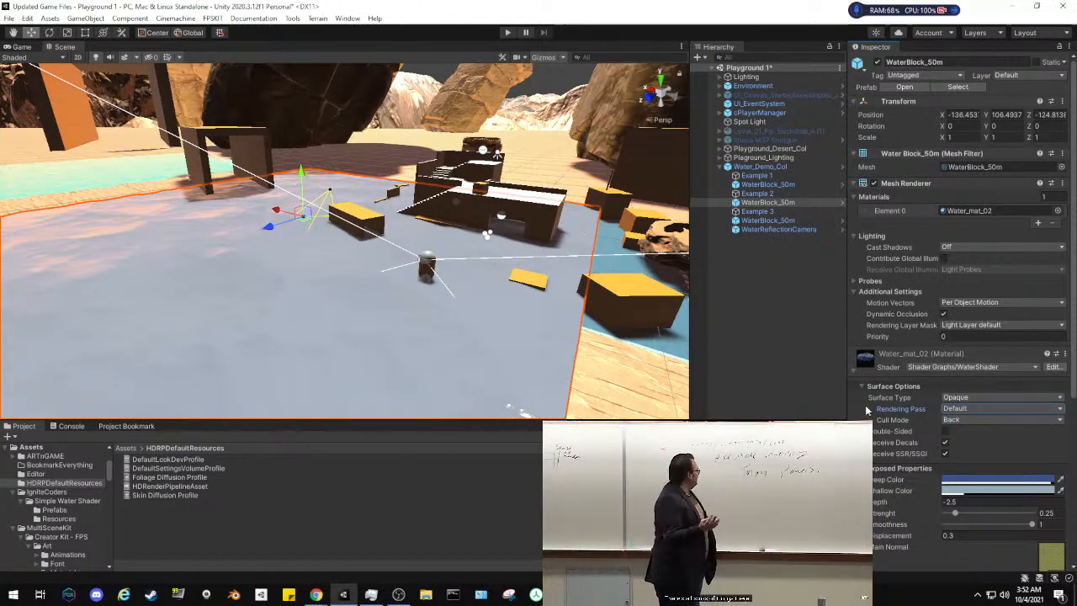
{"action": "scroll", "coordinate": [866, 410], "scroll_direction": "down", "scroll_amount": 3}
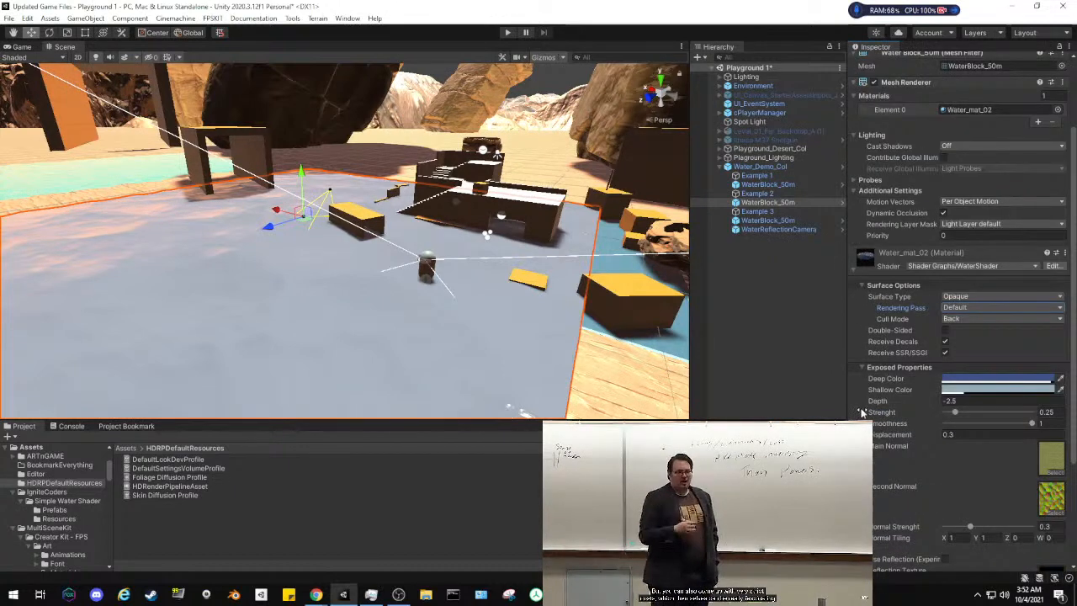
{"action": "scroll", "coordinate": [861, 412], "scroll_direction": "down", "scroll_amount": 4}
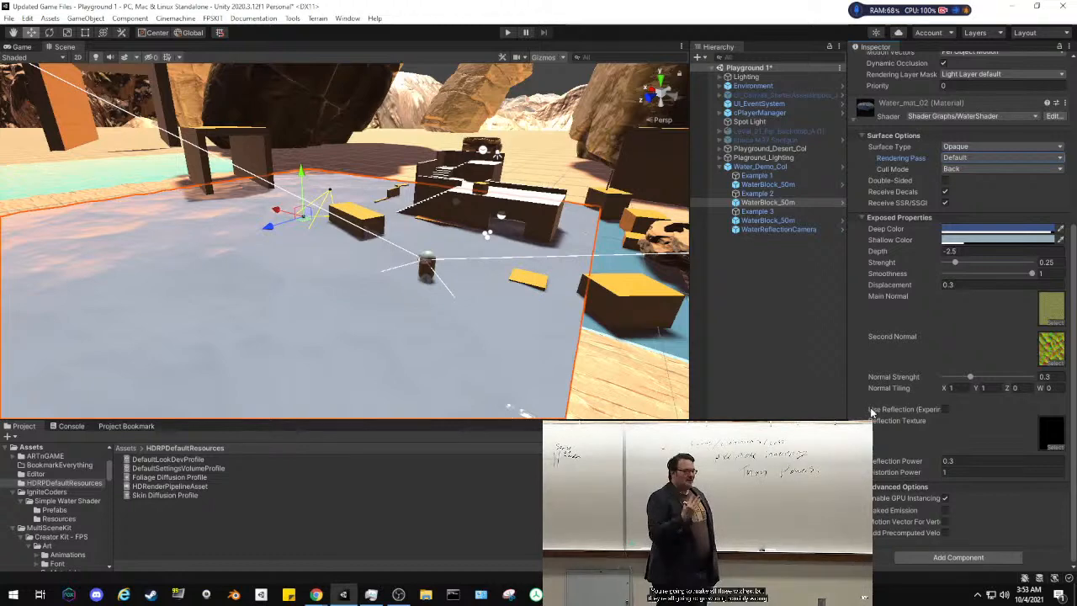
Try Use Reflection on Water_mat_02, inspect the water near the blocks, and turn the option back off
{"action": "left_click", "coordinate": [945, 410]}
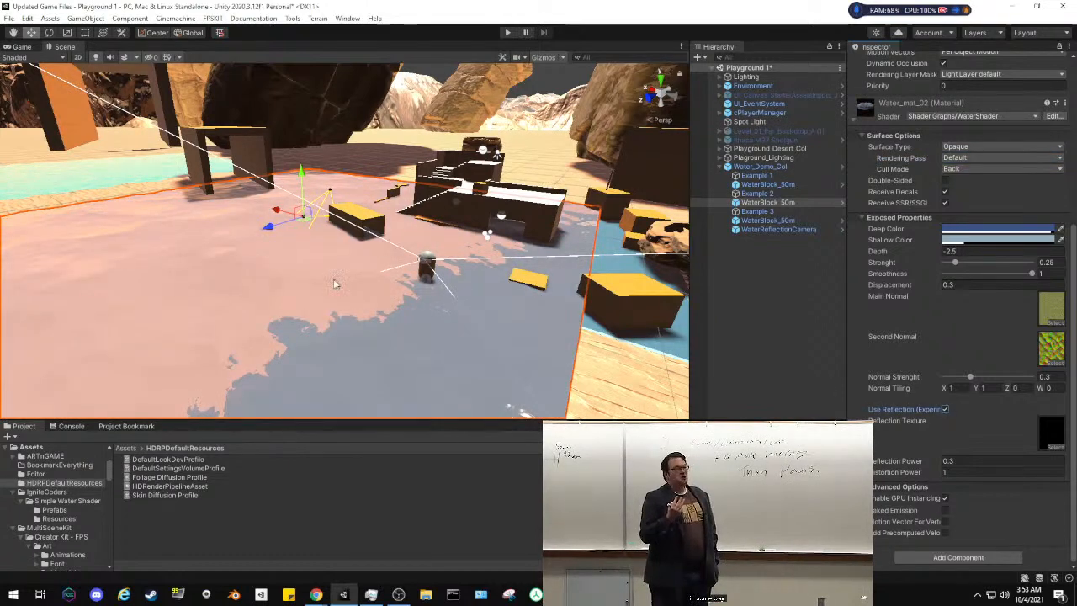
{"action": "right_click_drag", "start_coordinate": [334, 285], "coordinate": [440, 304]}
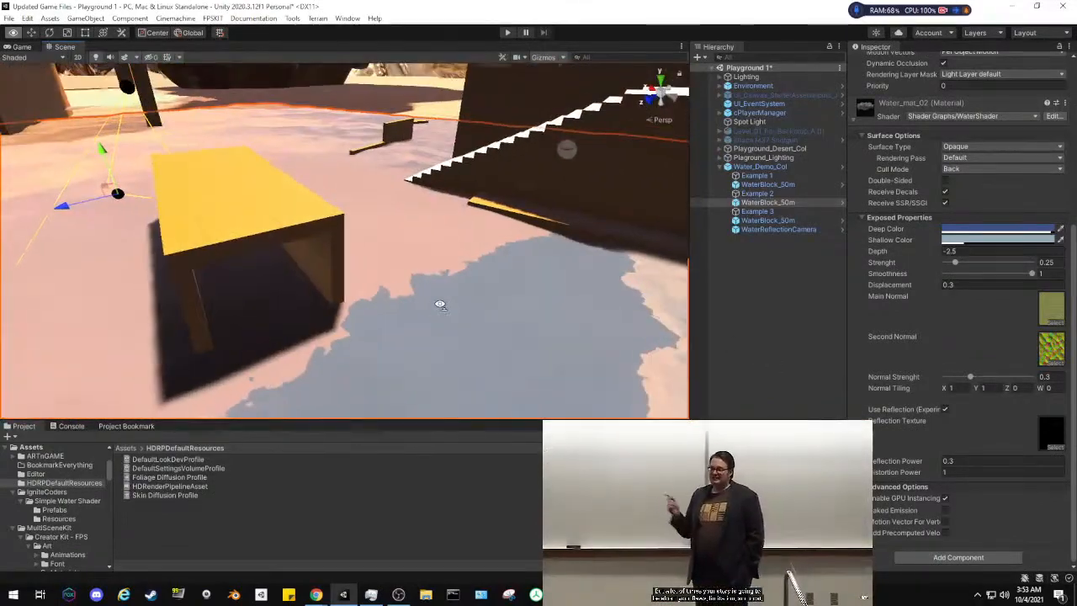
{"action": "left_click", "coordinate": [945, 410]}
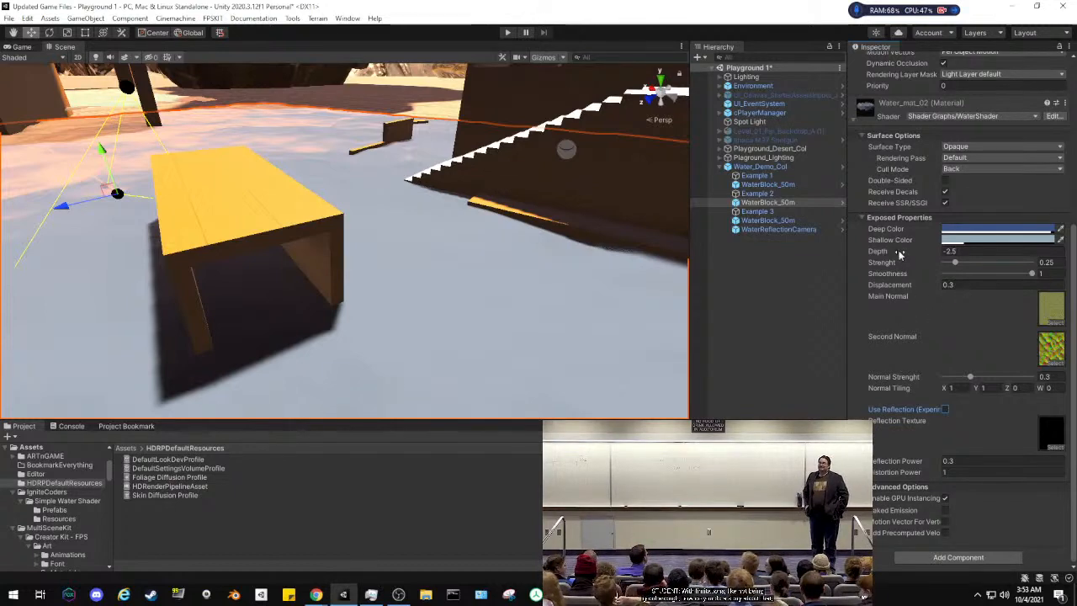
Set the Depth of Water_mat_02 to -4.43 and inspect the water around the blocks
{"action": "right_click_drag", "start_coordinate": [418, 271], "coordinate": [435, 254]}
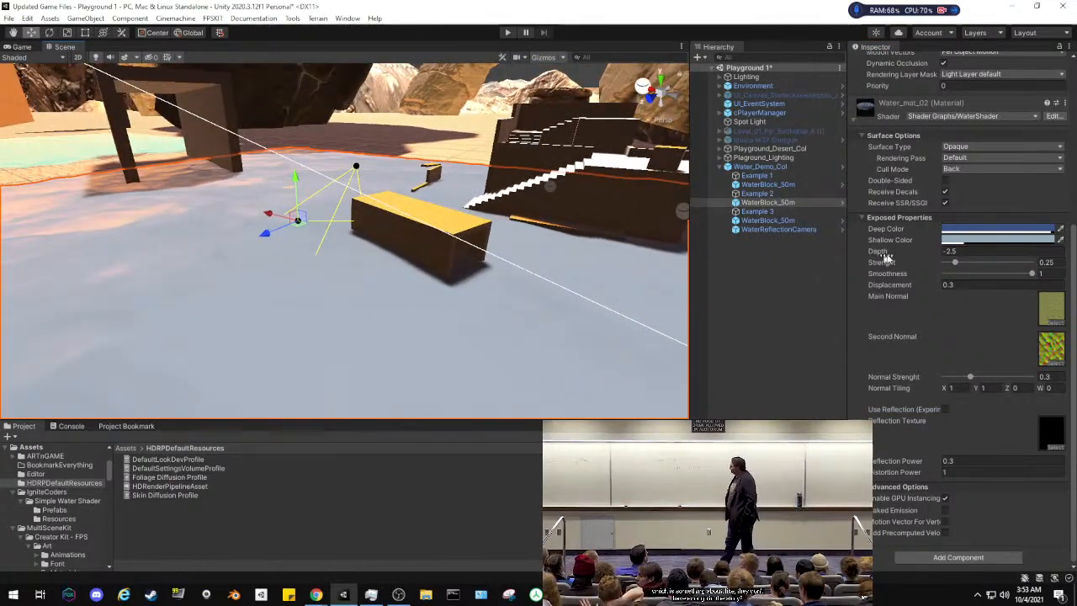
{"action": "left_click_drag", "start_coordinate": [907, 256], "coordinate": [881, 250]}
{"action": "left_click_drag", "start_coordinate": [878, 251], "coordinate": [876, 250]}
{"action": "right_click_drag", "start_coordinate": [344, 220], "coordinate": [378, 229]}
{"action": "right_click_drag", "start_coordinate": [808, 182], "coordinate": [841, 232]}
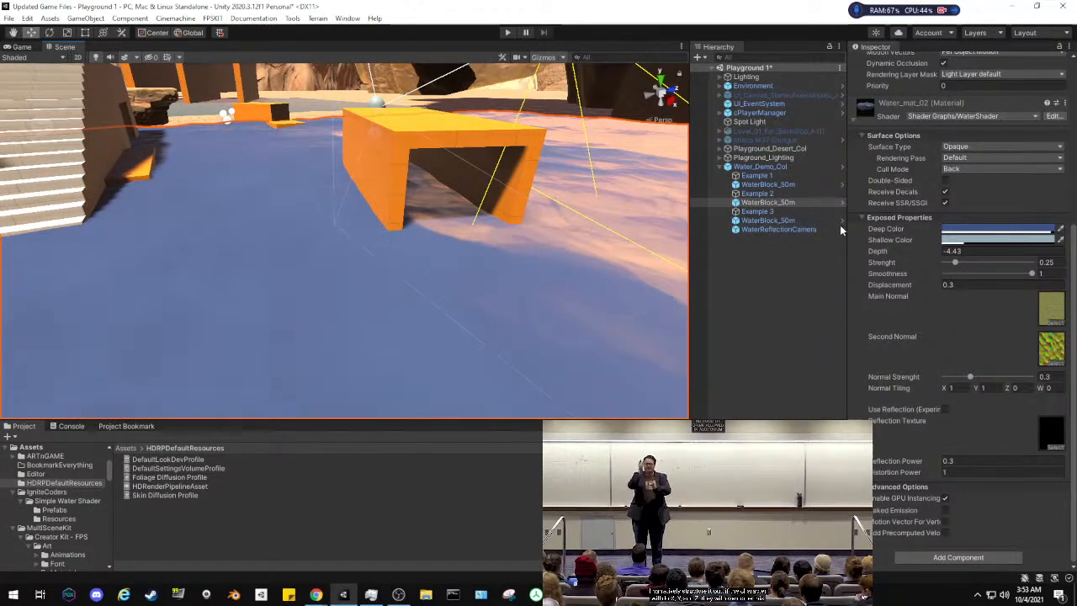
{"action": "mouse_move", "coordinate": [317, 592]}
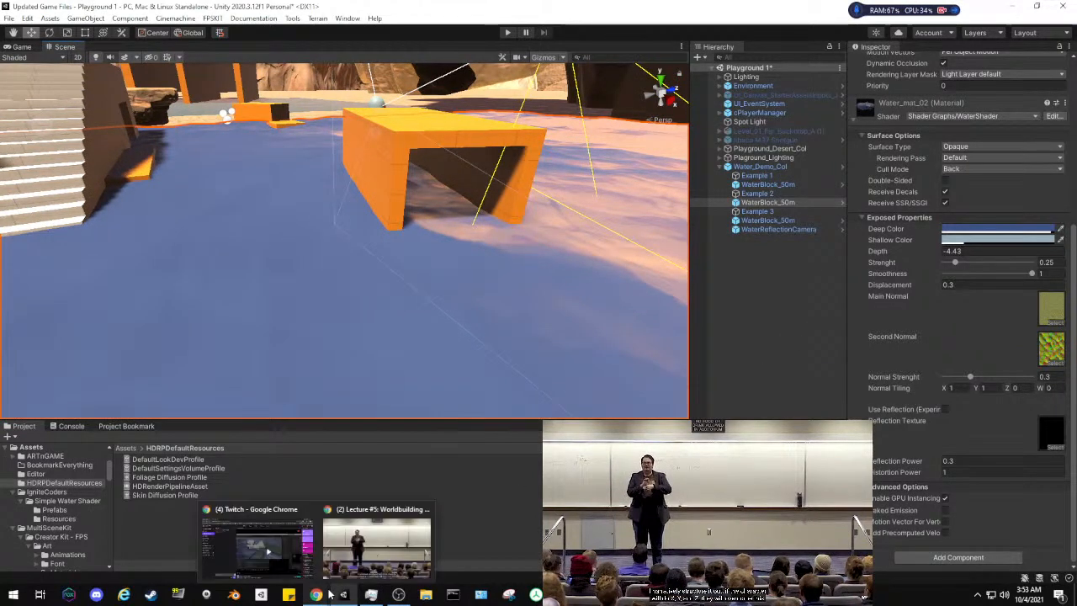
{"action": "left_click", "coordinate": [285, 553]}
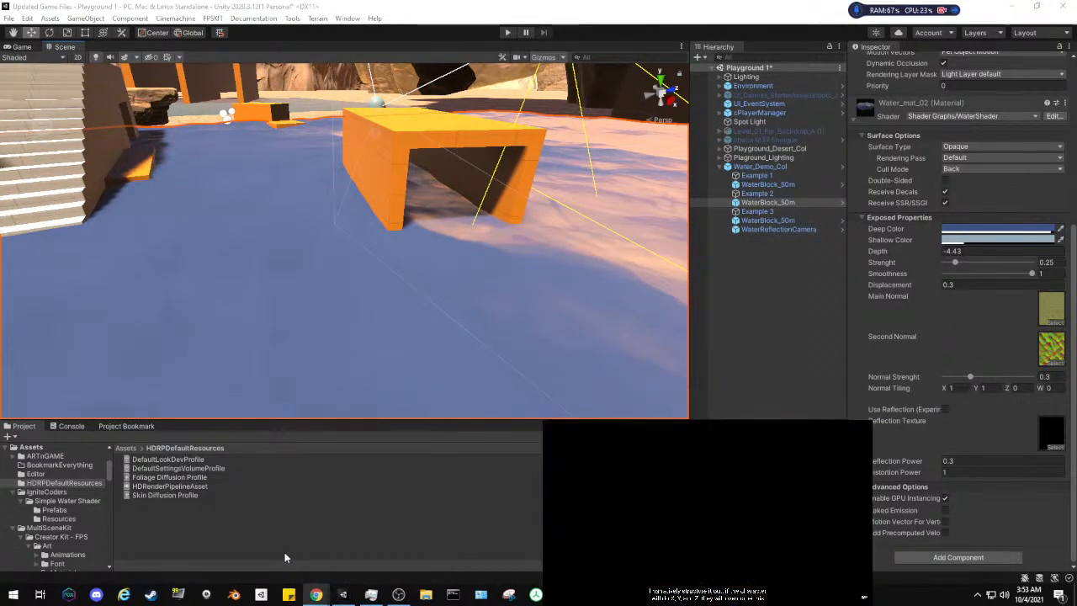
{"action": "mouse_move", "coordinate": [318, 595]}
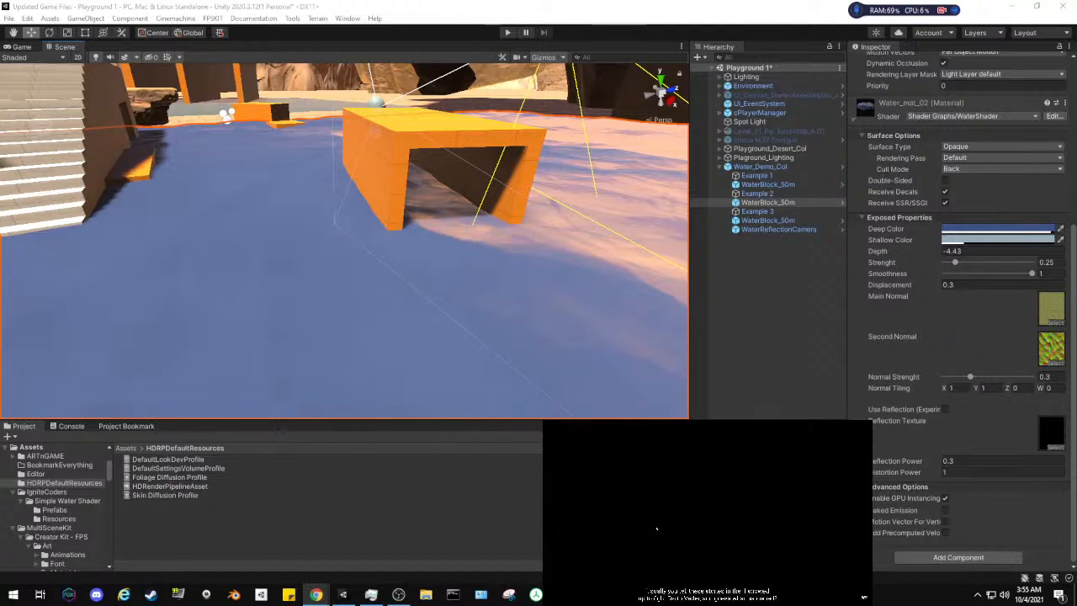
Open the HDRP Default Settings in Project Settings and review the default frame settings for Camera
{"action": "left_click", "coordinate": [8, 18]}
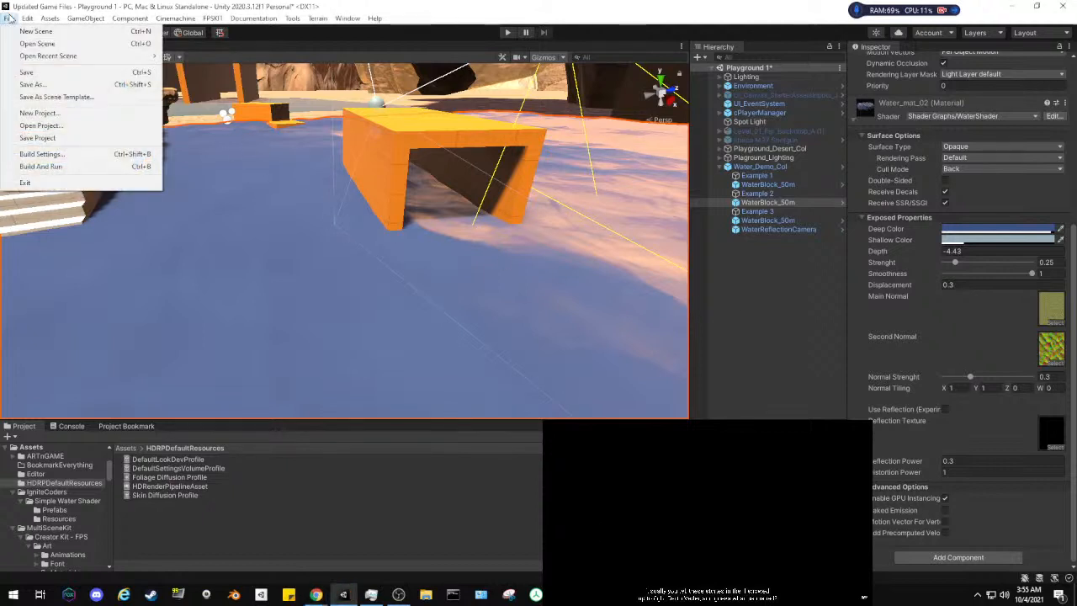
{"action": "mouse_move", "coordinate": [27, 18]}
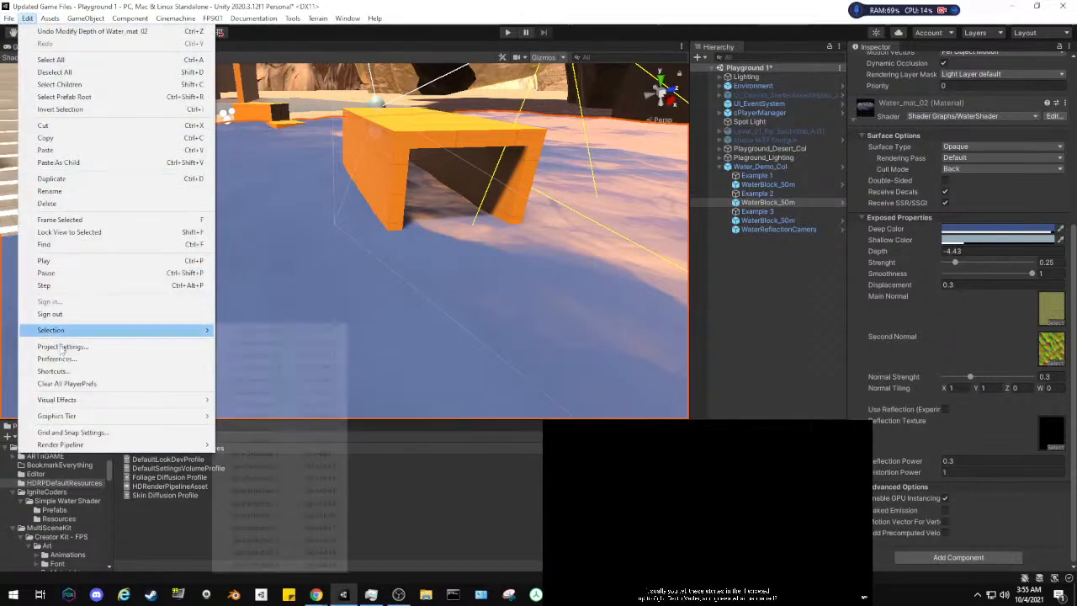
{"action": "left_click", "coordinate": [61, 347]}
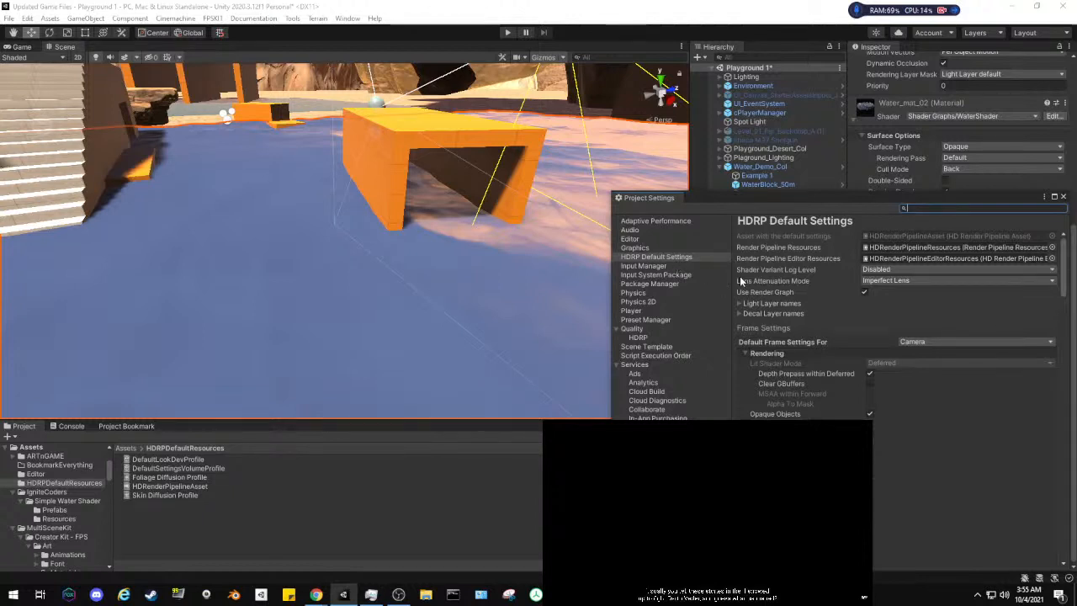
{"action": "left_click", "coordinate": [934, 342]}
{"action": "left_click", "coordinate": [870, 346]}
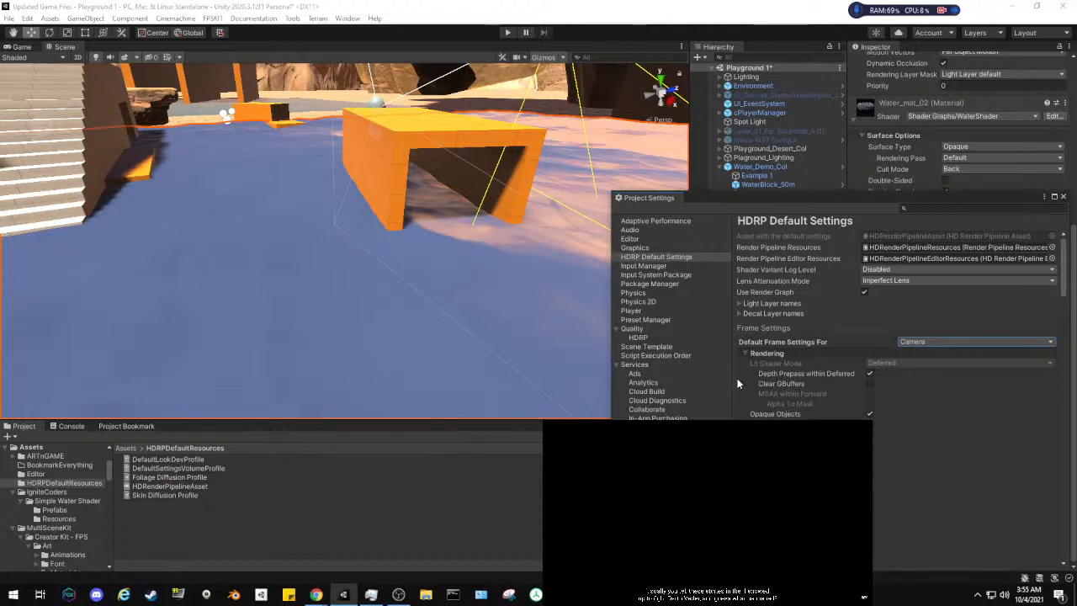
Review the Camera default frame settings for rendering and lighting in HDRP Default Settings, and close the project settings
{"action": "scroll", "coordinate": [737, 381], "scroll_direction": "down", "scroll_amount": 3}
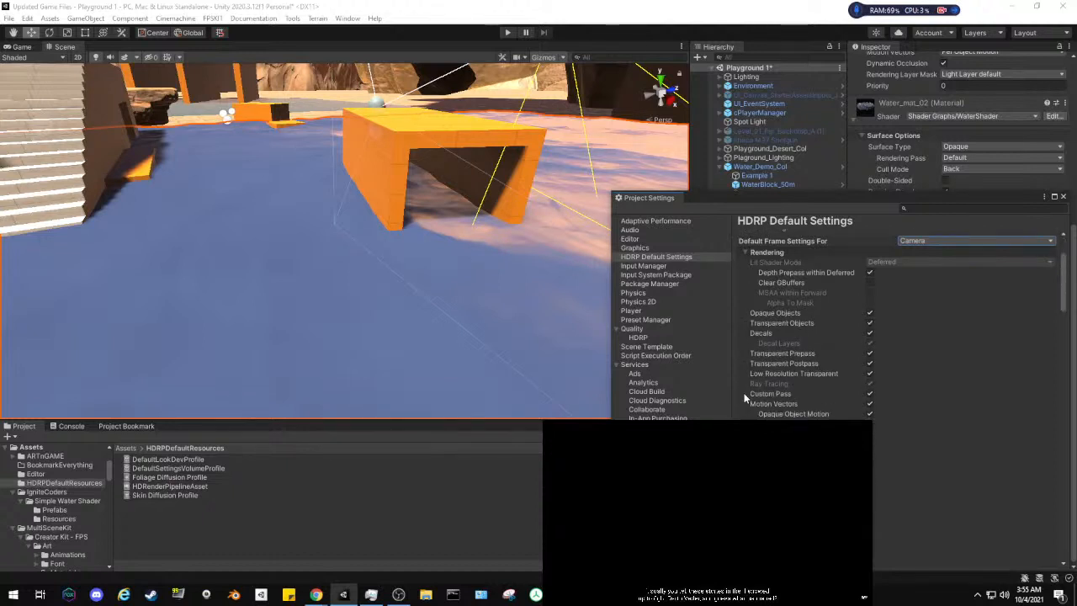
{"action": "scroll", "coordinate": [746, 398], "scroll_direction": "down", "scroll_amount": 3}
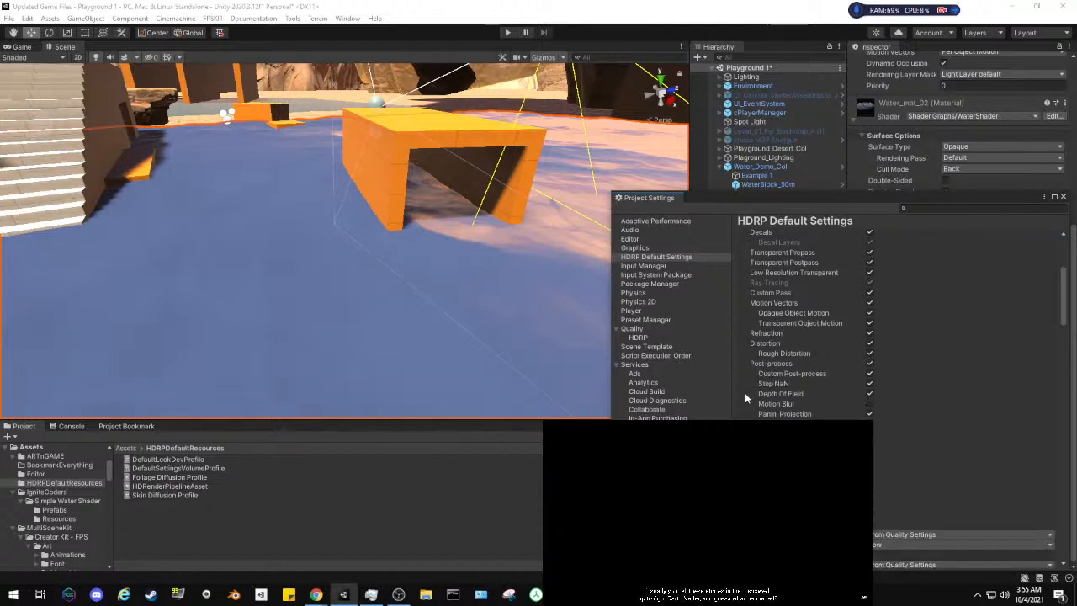
{"action": "scroll", "coordinate": [745, 392], "scroll_direction": "down", "scroll_amount": 2}
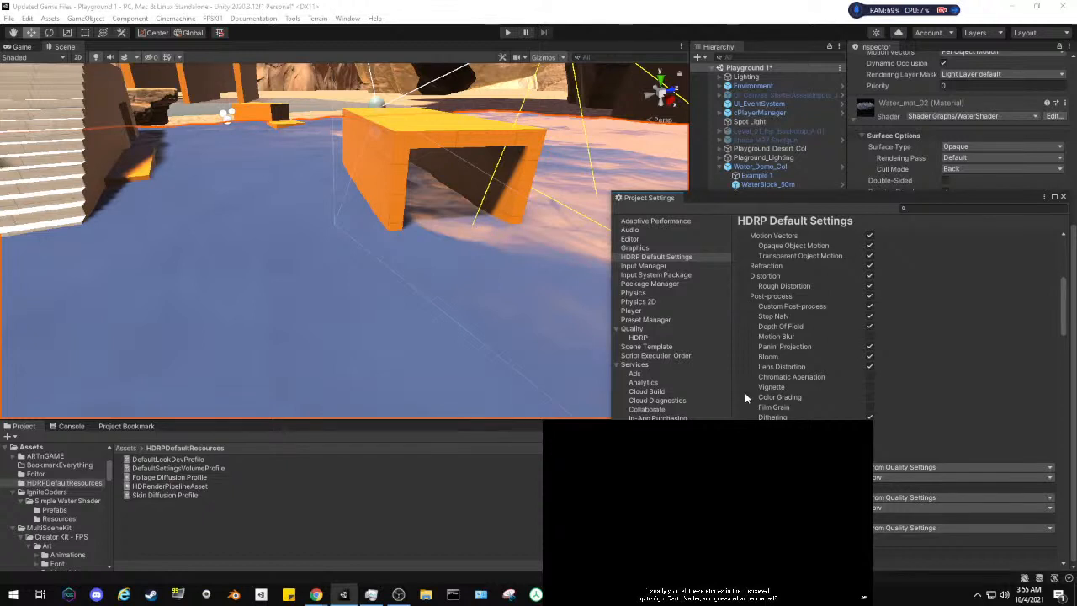
{"action": "scroll", "coordinate": [745, 392], "scroll_direction": "down", "scroll_amount": 3}
{"action": "scroll", "coordinate": [745, 392], "scroll_direction": "down", "scroll_amount": 3}
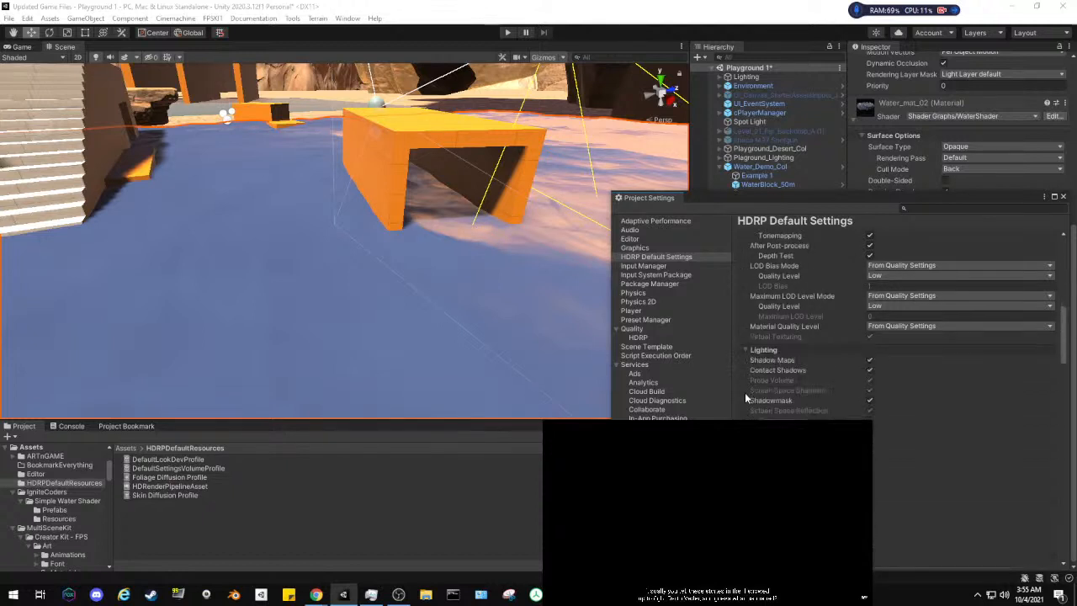
{"action": "scroll", "coordinate": [744, 392], "scroll_direction": "down", "scroll_amount": 4}
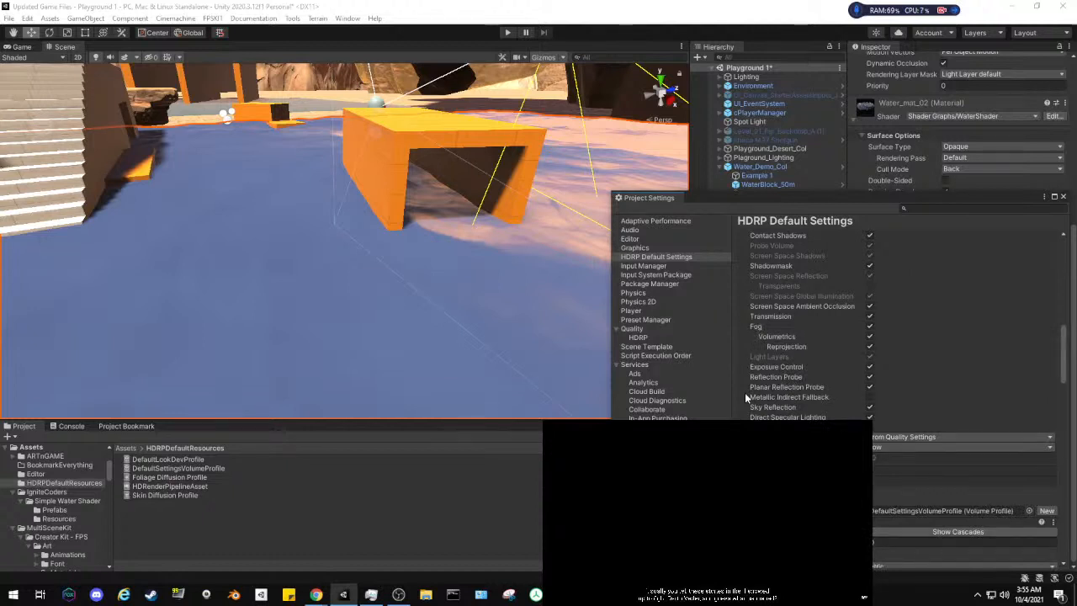
{"action": "scroll", "coordinate": [739, 389], "scroll_direction": "down", "scroll_amount": 4}
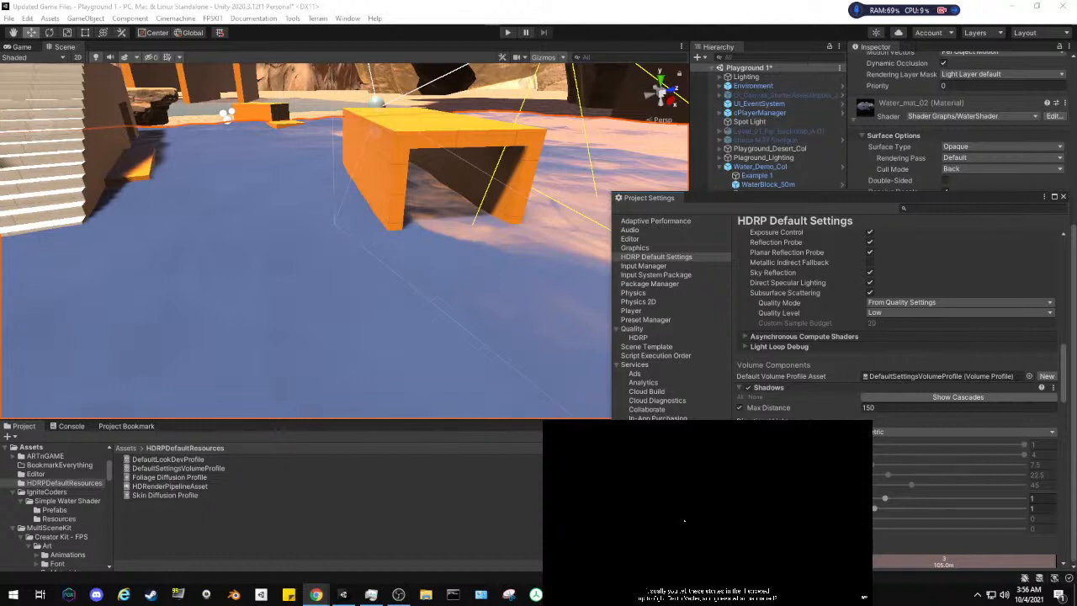
{"action": "left_click", "coordinate": [1062, 197]}
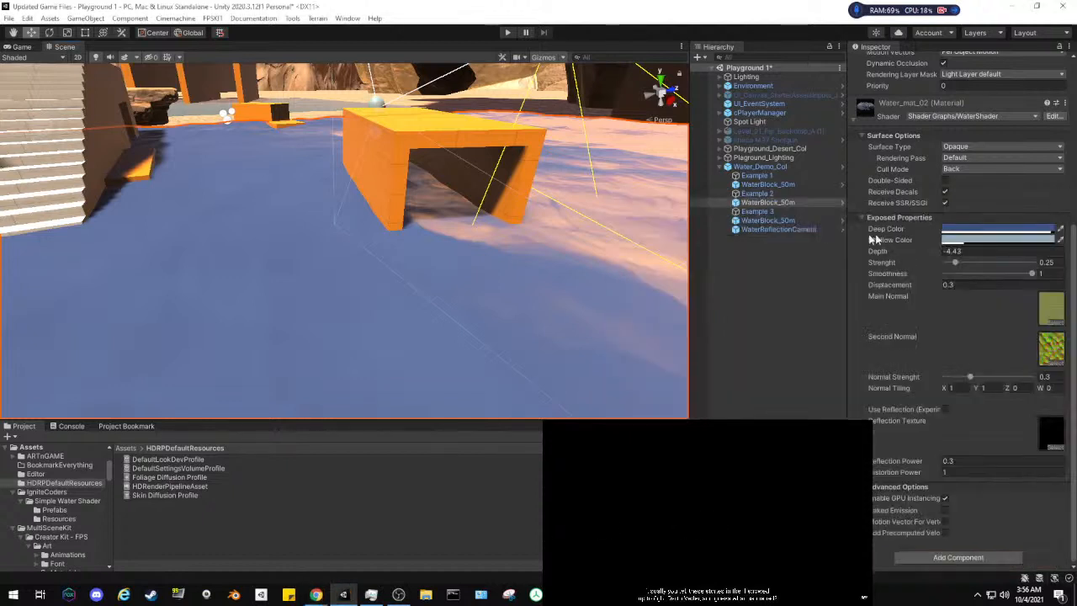
Open the WaterShader graph used by the Water_mat_02 material in the shader editor
{"action": "left_click", "coordinate": [958, 157]}
{"action": "left_click", "coordinate": [960, 158]}
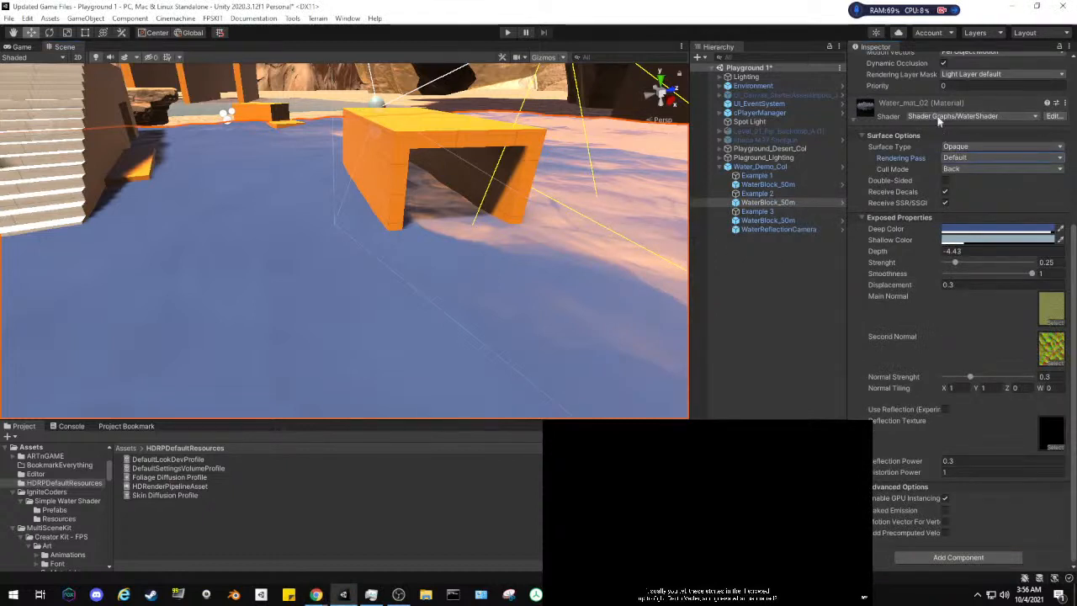
{"action": "left_click", "coordinate": [939, 118]}
{"action": "left_click", "coordinate": [964, 115]}
{"action": "left_click", "coordinate": [1052, 116]}
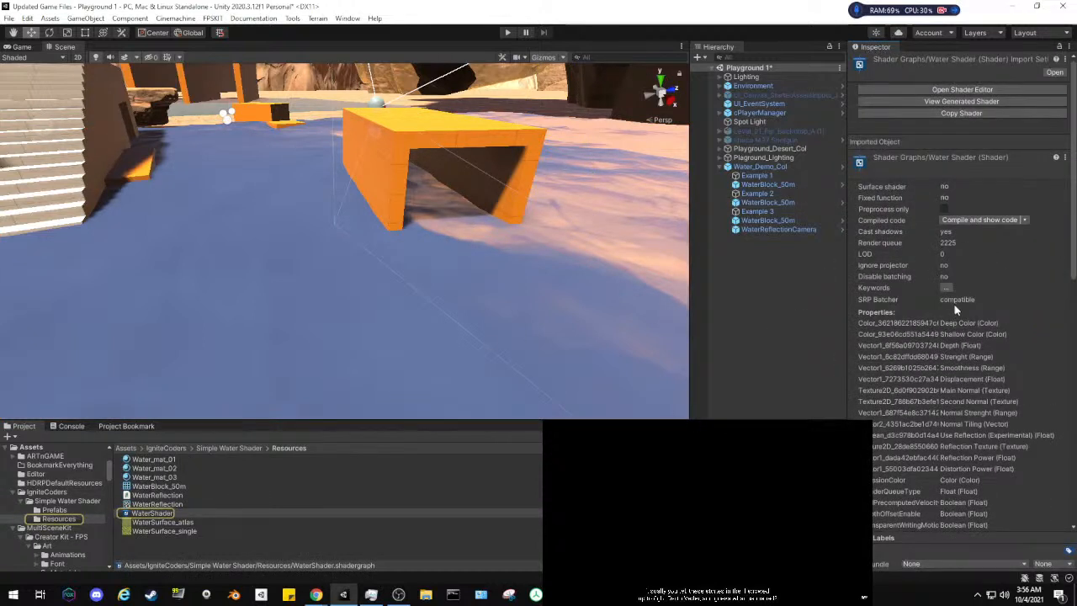
{"action": "left_click", "coordinate": [933, 91]}
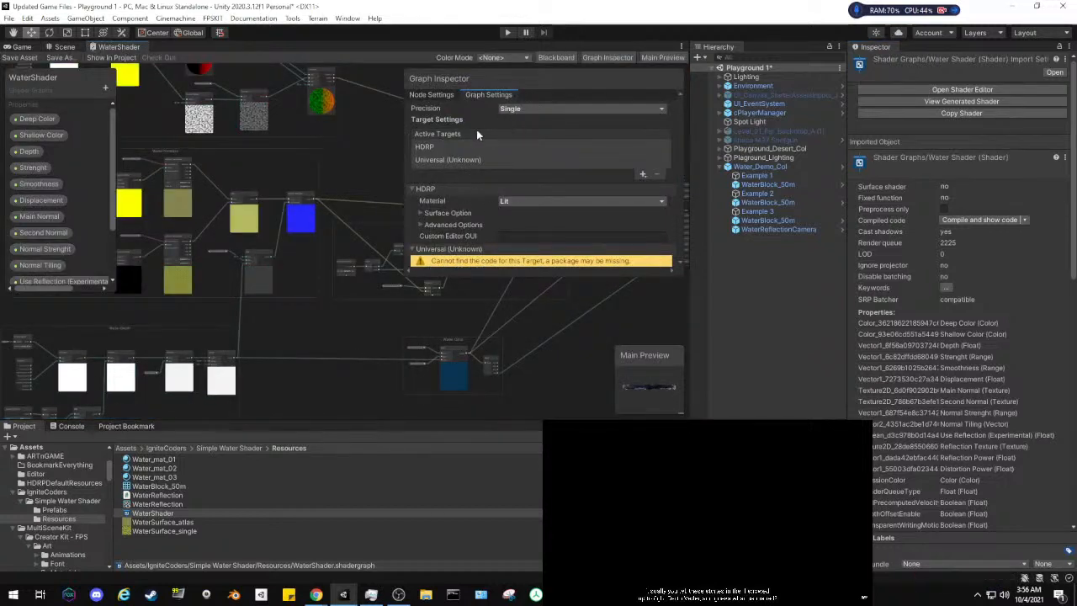
Enlarge the Graph Inspector and remove the Universal (Unknown) target from the water shader's active targets
{"action": "left_click", "coordinate": [438, 149]}
{"action": "left_click", "coordinate": [446, 159]}
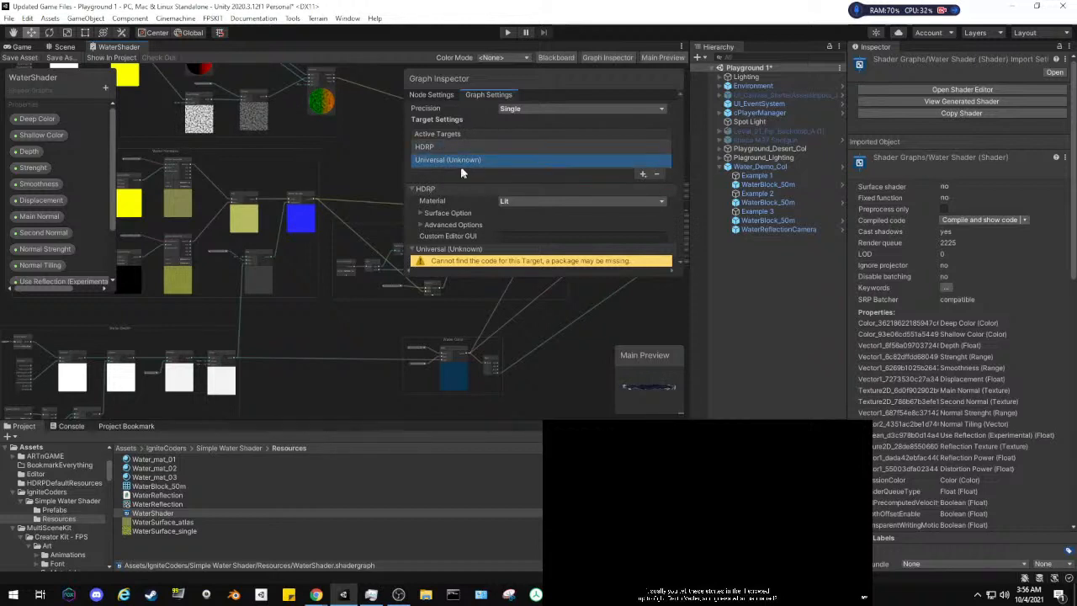
{"action": "left_click", "coordinate": [545, 201]}
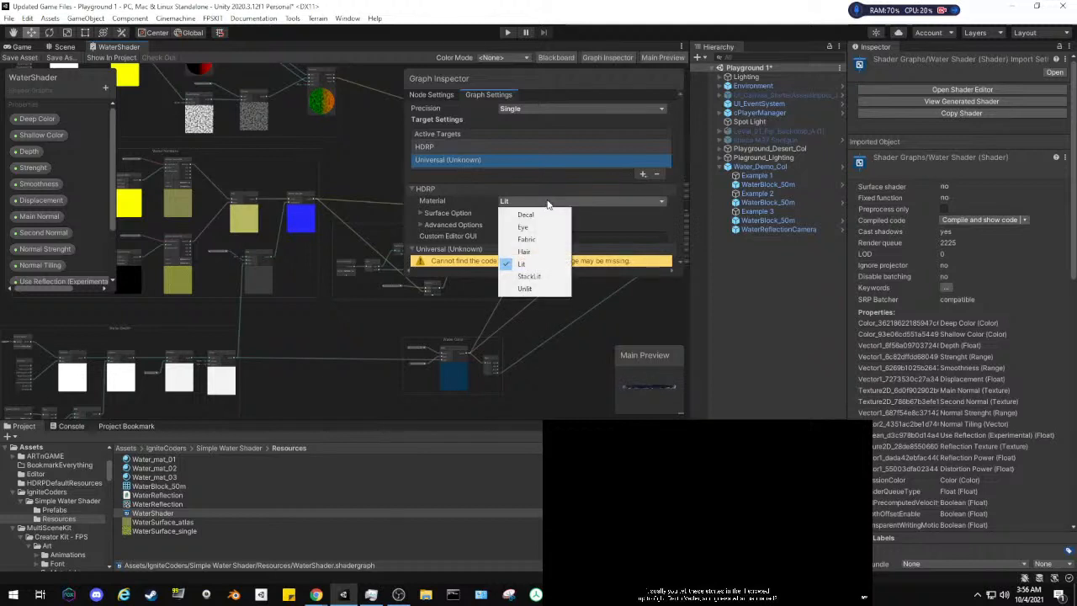
{"action": "left_click", "coordinate": [467, 199]}
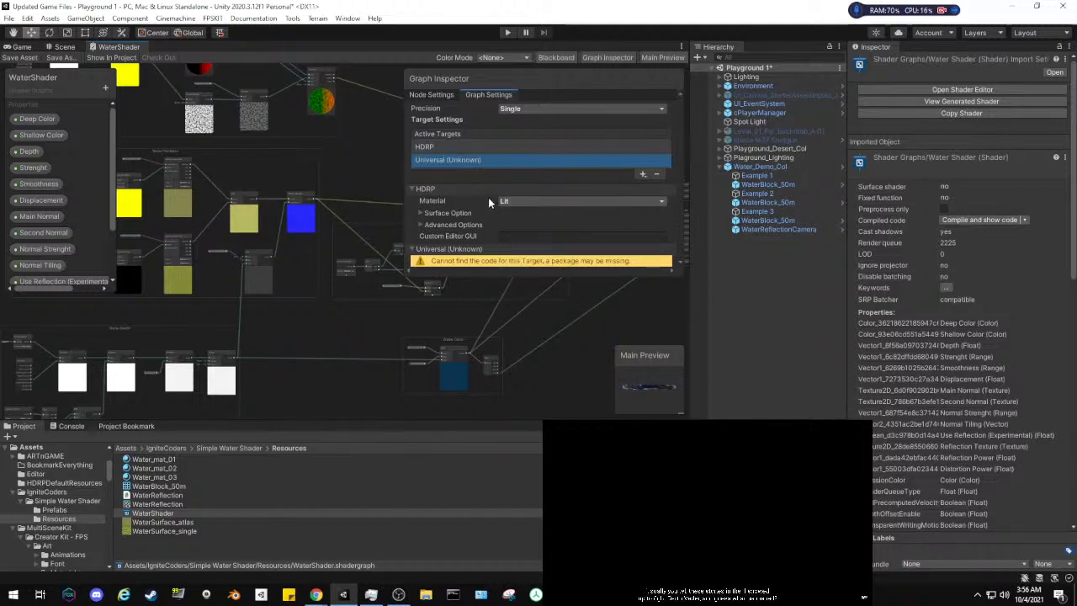
{"action": "left_click_drag", "start_coordinate": [678, 274], "coordinate": [661, 404]}
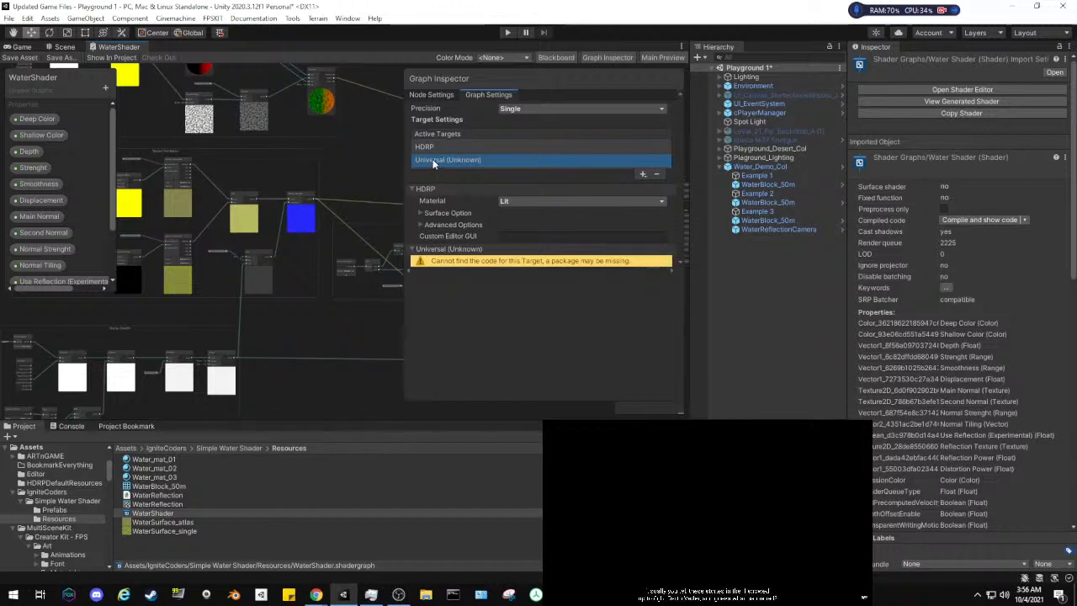
{"action": "left_click", "coordinate": [657, 175]}
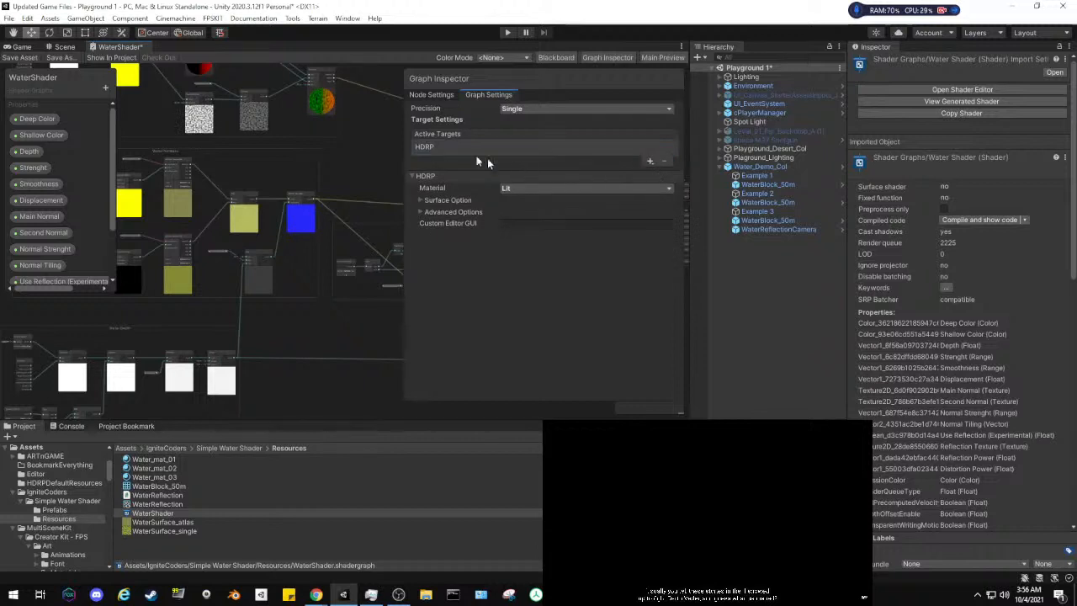
Enable Depth Offset in the water shader's HDRP surface options and check the water in the scene
{"action": "left_click", "coordinate": [420, 200]}
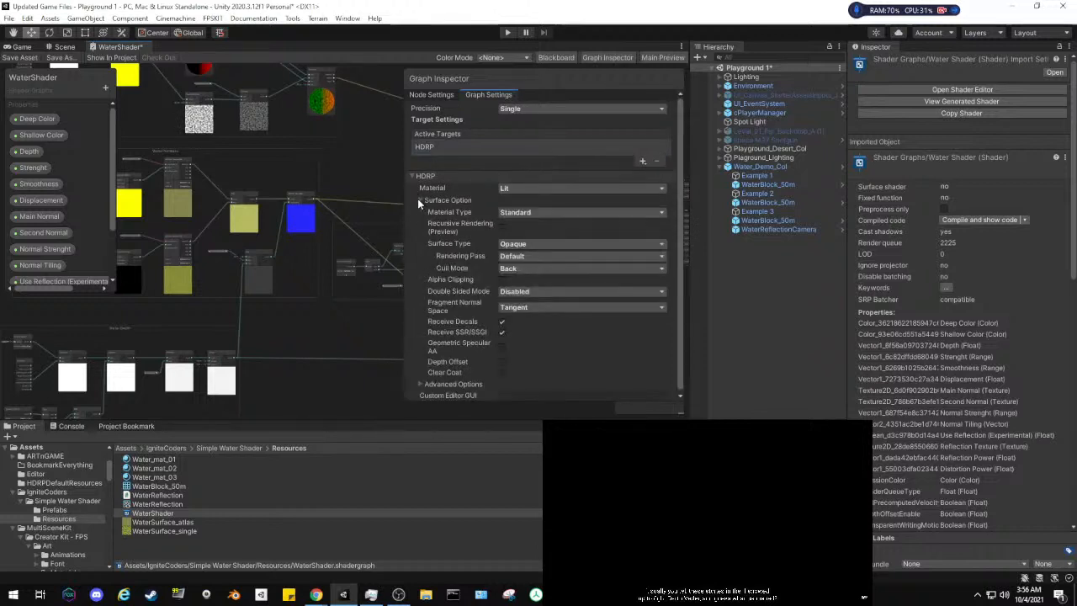
{"action": "left_click", "coordinate": [524, 213]}
{"action": "left_click", "coordinate": [483, 216]}
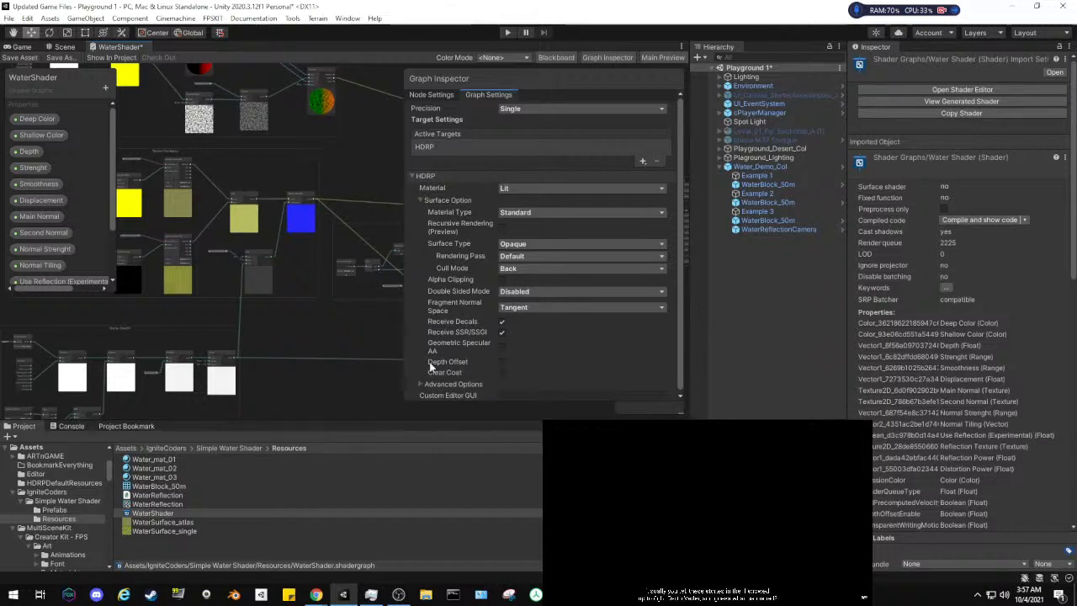
{"action": "left_click", "coordinate": [502, 363]}
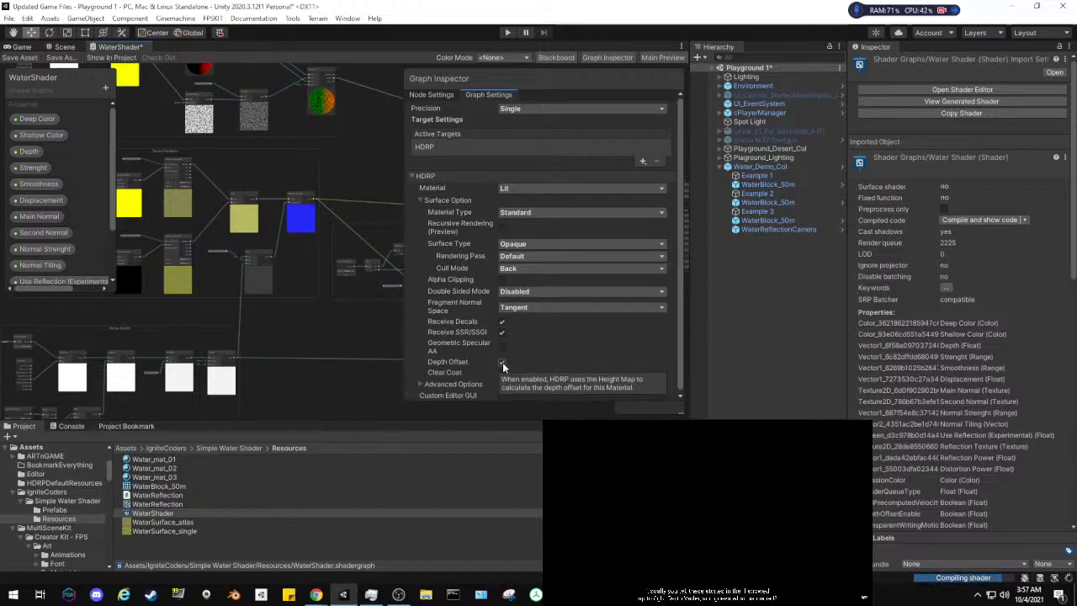
{"action": "left_click", "coordinate": [64, 47]}
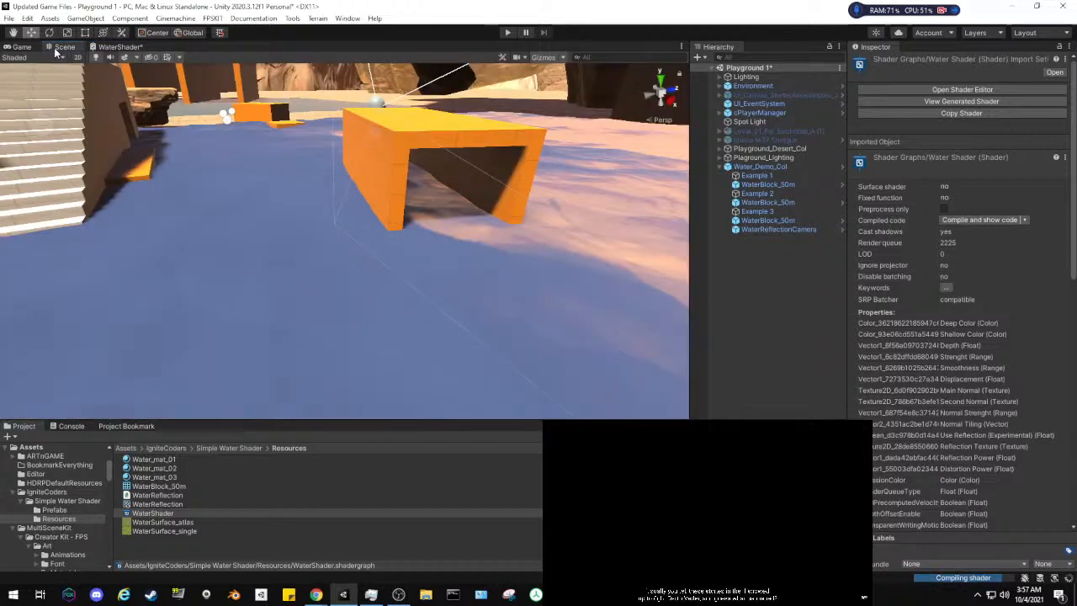
{"action": "left_click", "coordinate": [100, 48]}
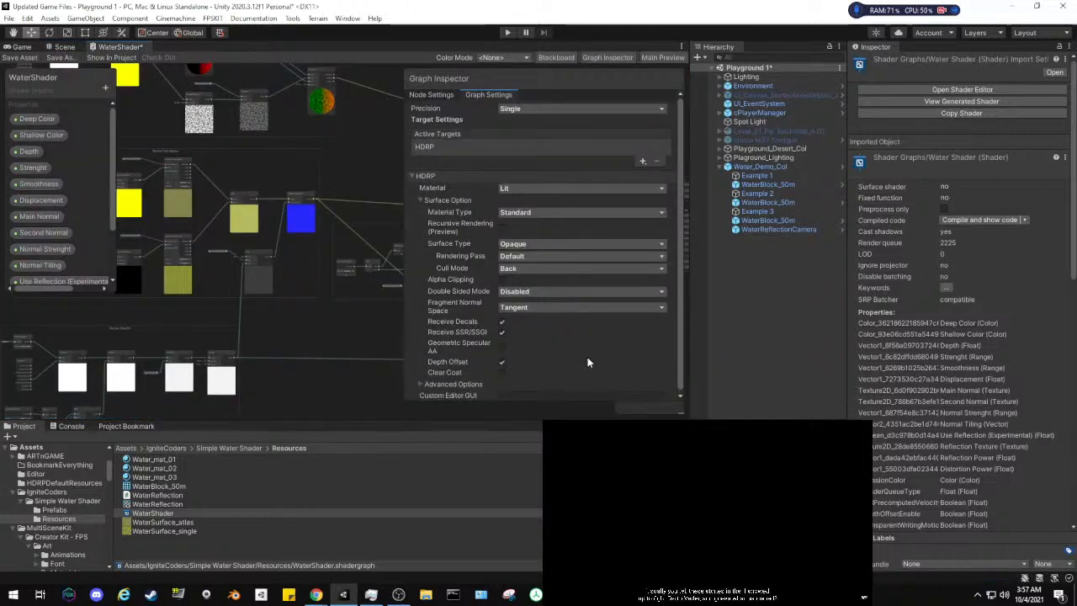
Inspect the HDRP advanced options of the water shader graph
{"action": "scroll", "coordinate": [419, 382], "scroll_direction": "down", "scroll_amount": 2}
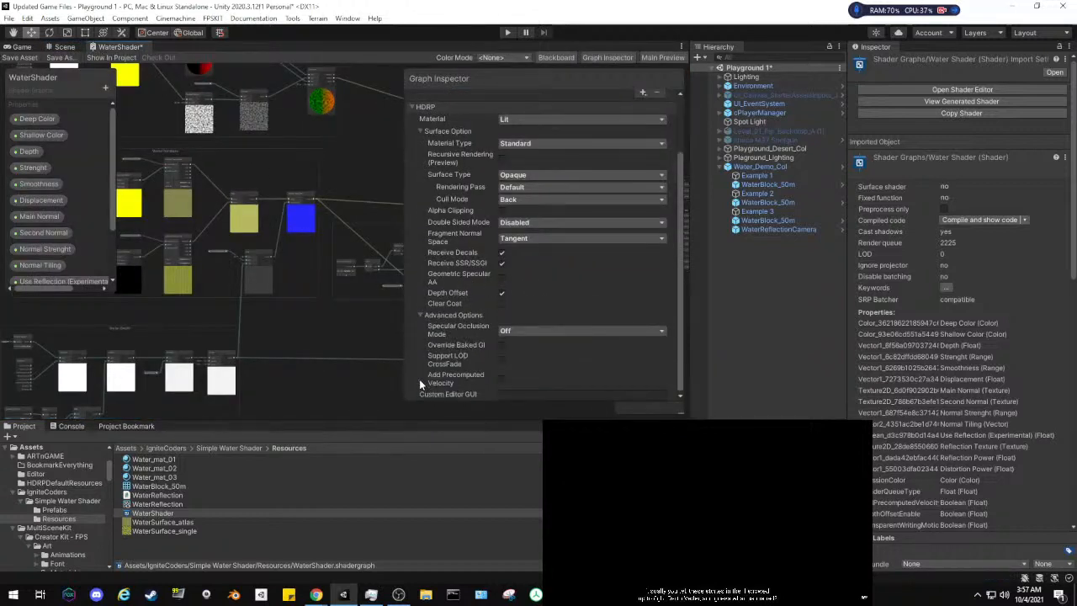
{"action": "left_click", "coordinate": [420, 314]}
{"action": "left_click", "coordinate": [419, 314]}
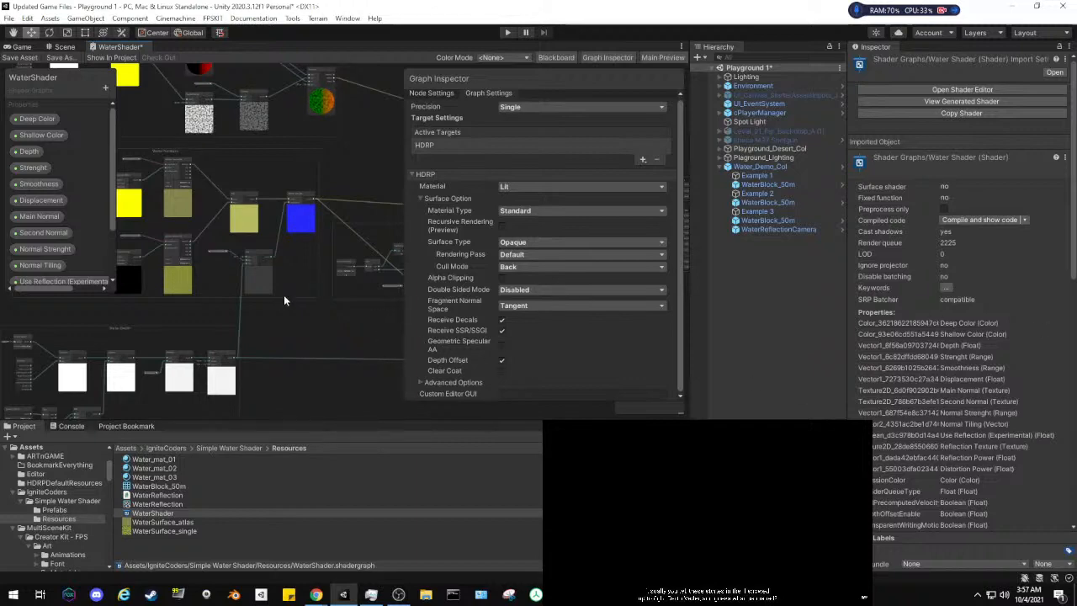
Switch to Chrome and search YouTube for "water shader hdrp" in a new tab
{"action": "left_click", "coordinate": [317, 594]}
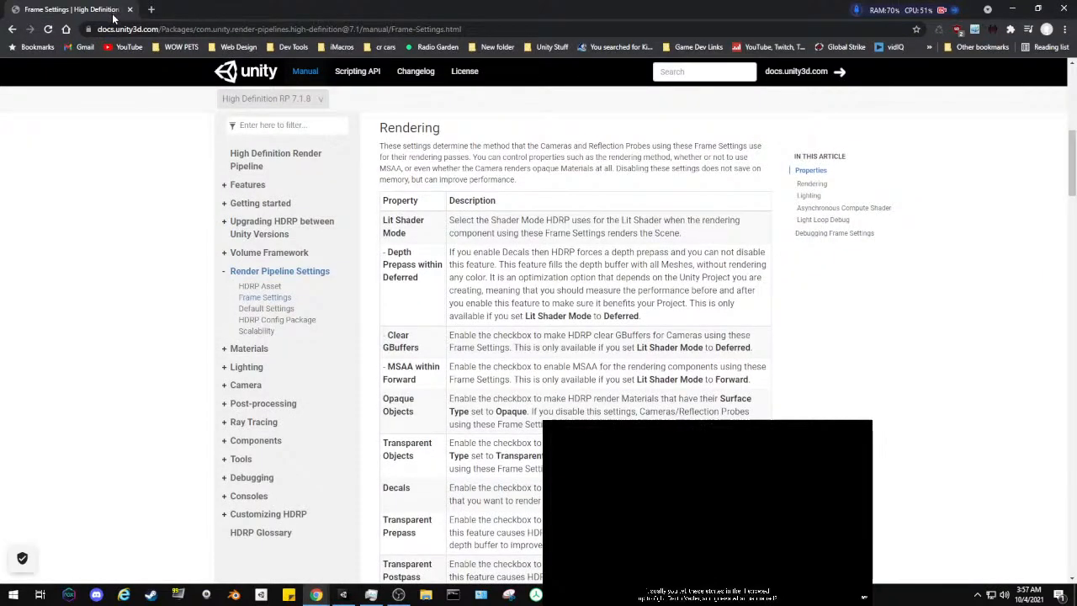
{"action": "left_click", "coordinate": [150, 9]}
{"action": "type", "text": "youtube.com"}
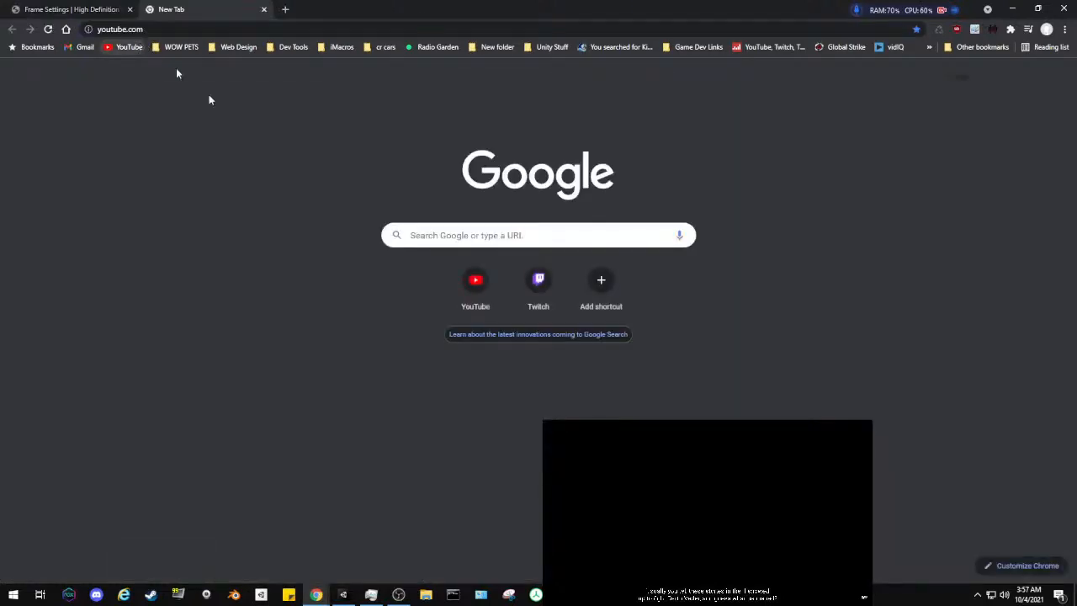
{"action": "key", "text": "Return"}
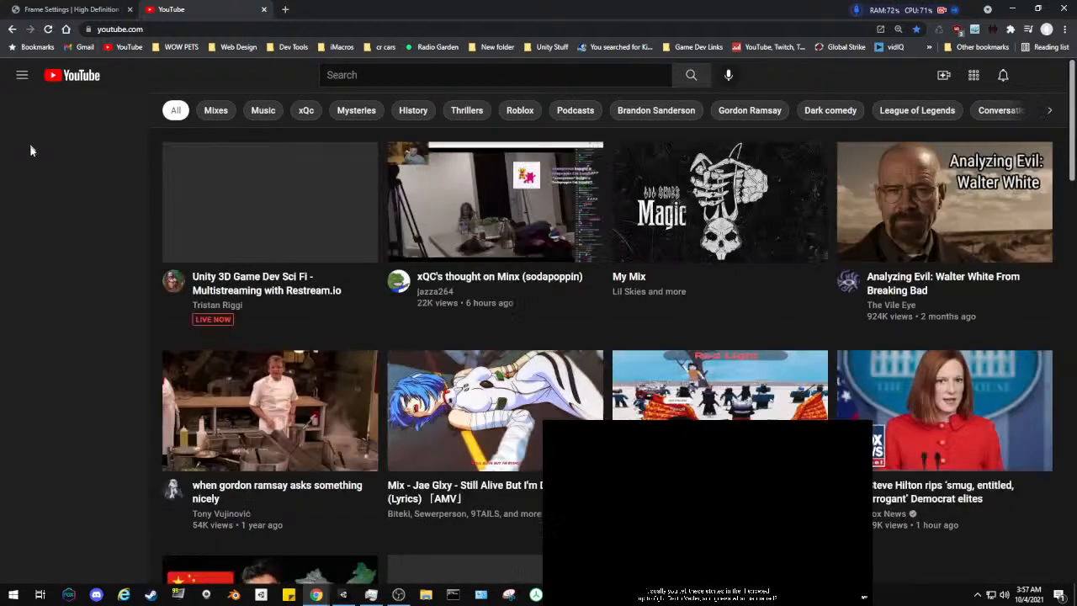
{"action": "left_click", "coordinate": [366, 74]}
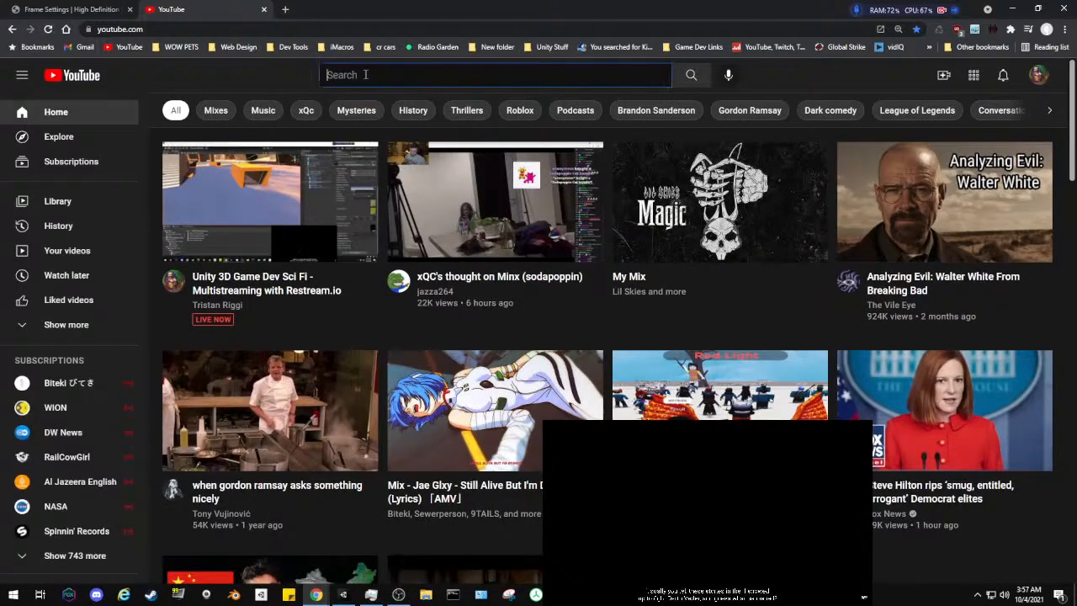
{"action": "type", "text": "water s"}
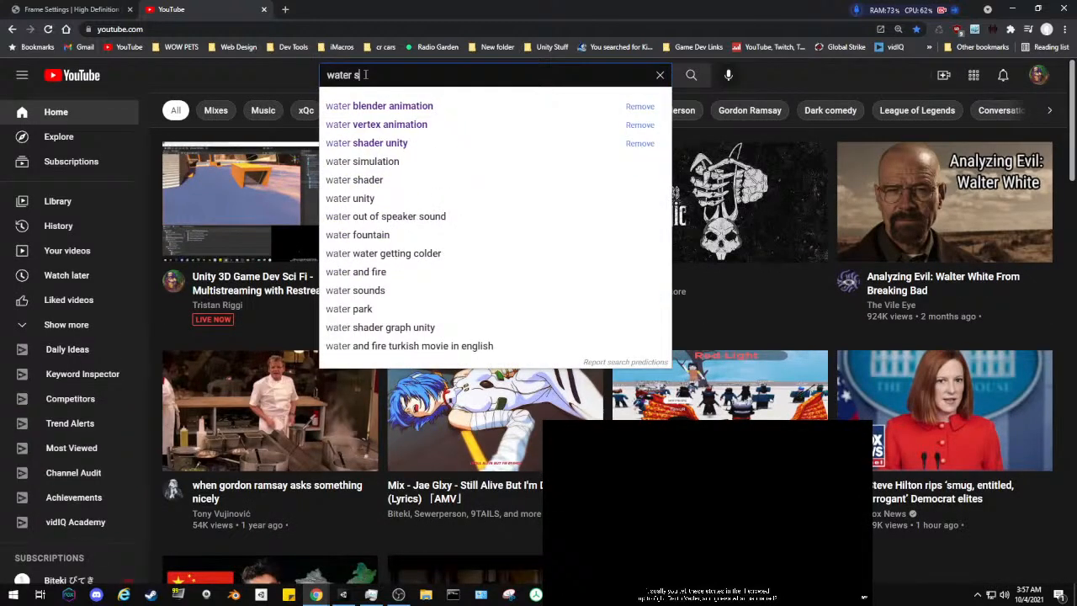
{"action": "type", "text": "hadfer hdr"}
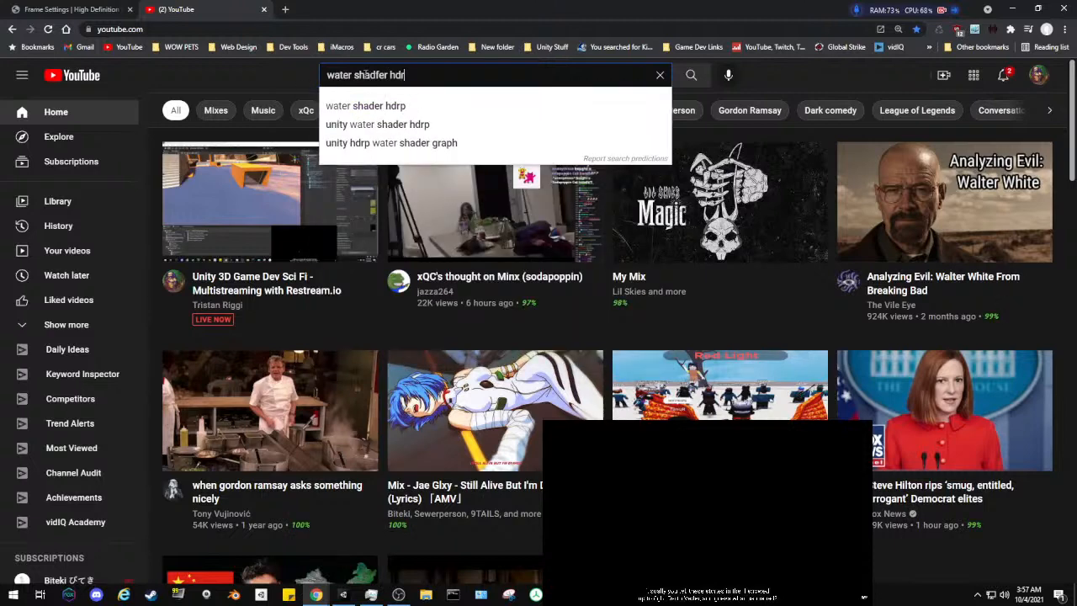
{"action": "left_click", "coordinate": [373, 108]}
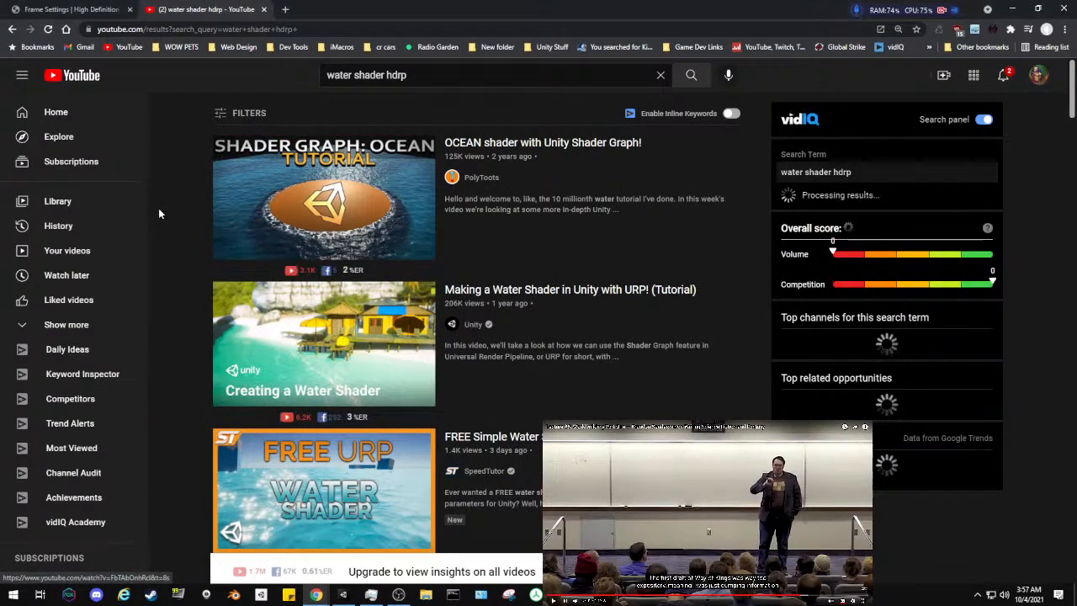
Watch the video "FREE Simple Water Shader URP | Unity Water (+HDRP)" full screen at a different playback quality, starting near its beginning
{"action": "scroll", "coordinate": [158, 208], "scroll_direction": "down", "scroll_amount": 3}
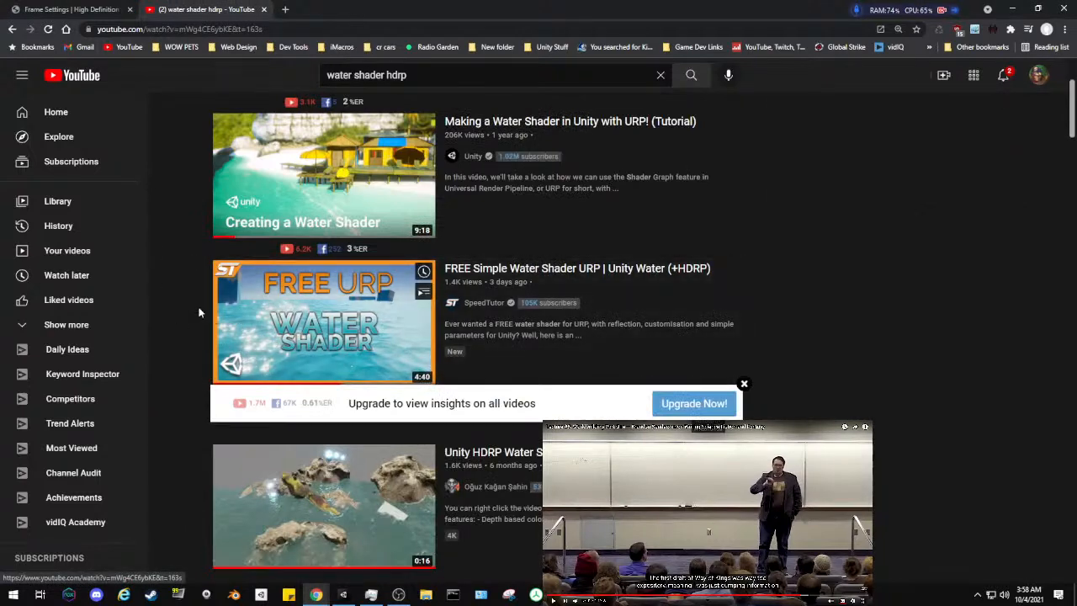
{"action": "left_click", "coordinate": [239, 321]}
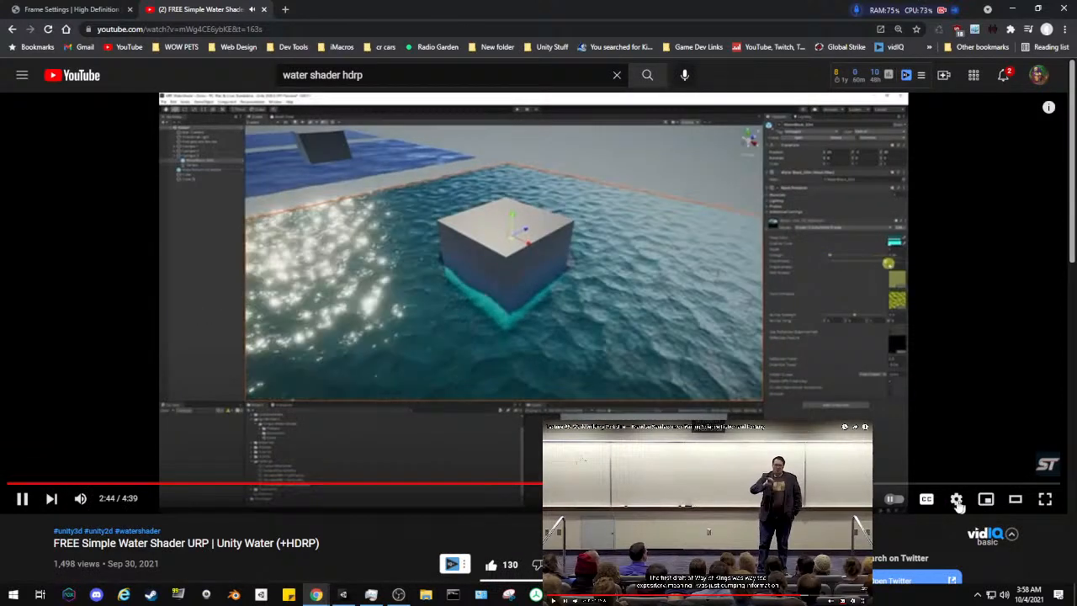
{"action": "left_click", "coordinate": [956, 499]}
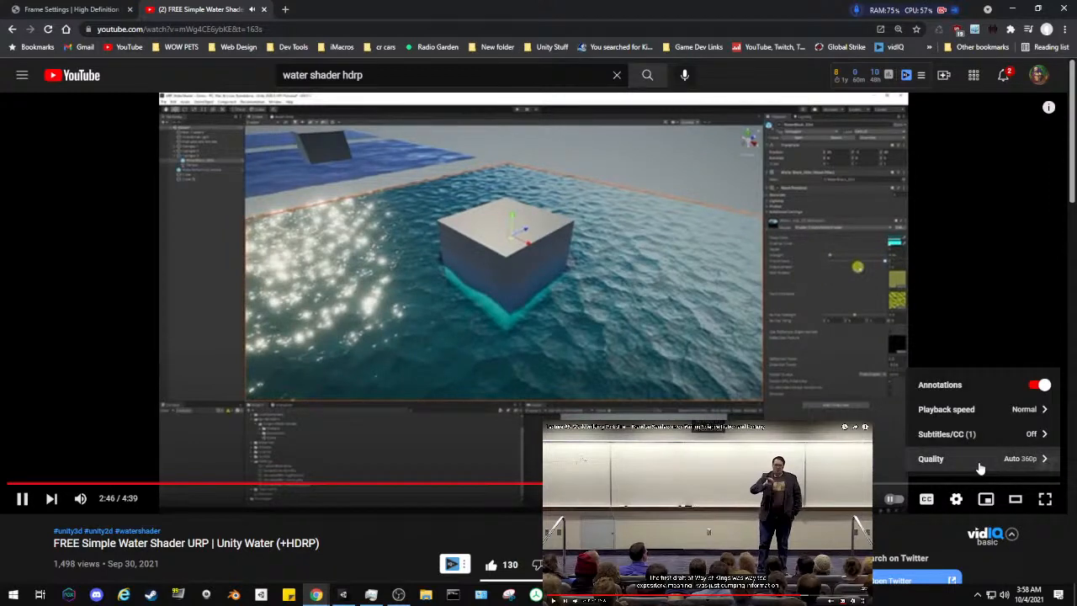
{"action": "left_click", "coordinate": [968, 459]}
{"action": "left_click", "coordinate": [940, 335]}
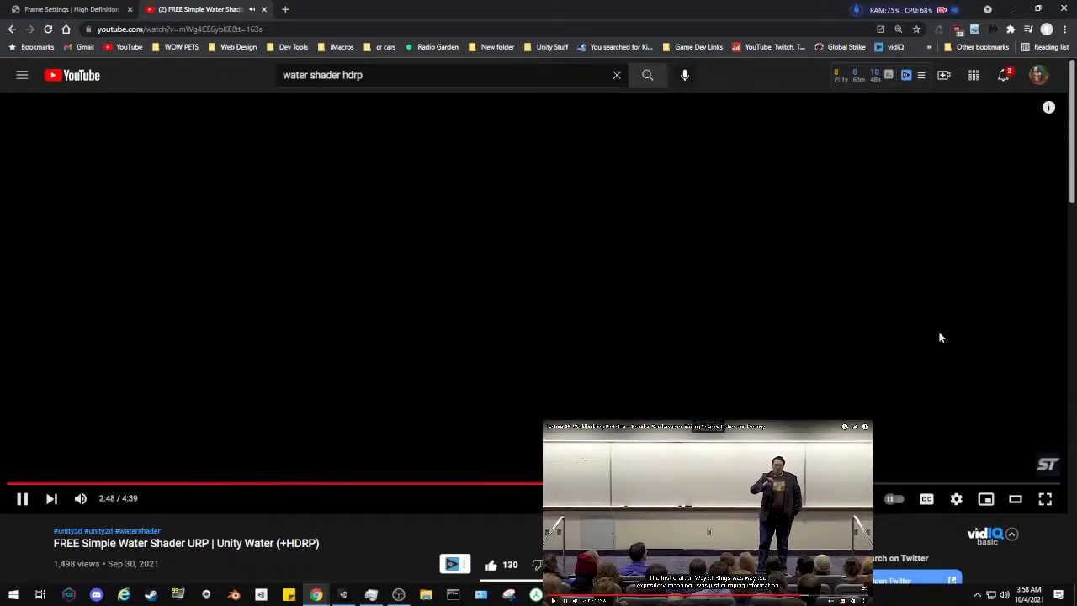
{"action": "left_click", "coordinate": [1046, 500]}
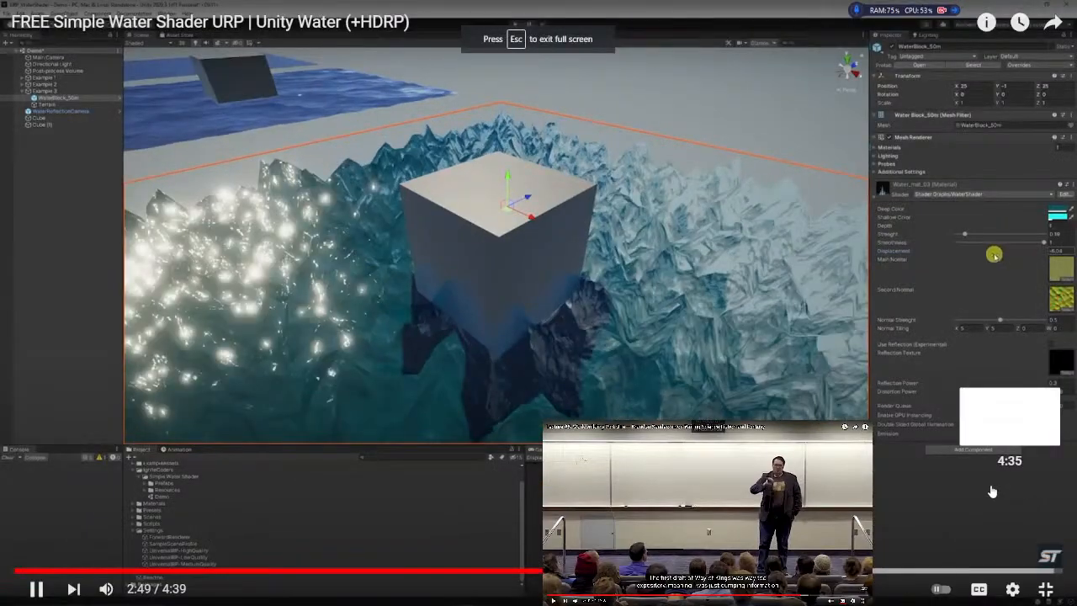
{"action": "left_click", "coordinate": [144, 572]}
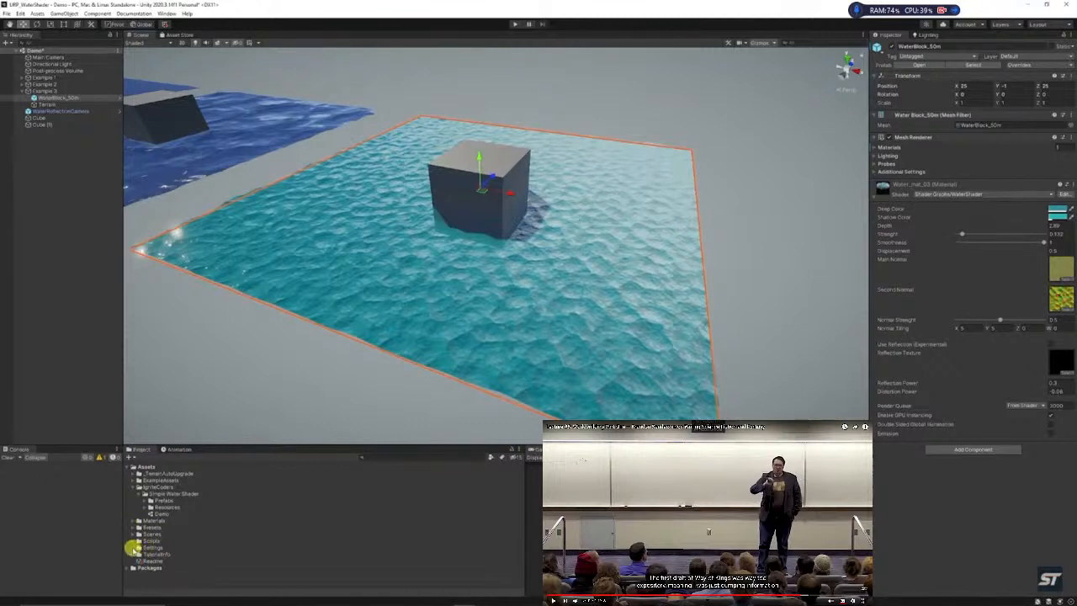
Watch the tutorial up to its render pipeline asset settings, pause it at 1:39, and leave full screen
{"action": "left_click", "coordinate": [136, 548]}
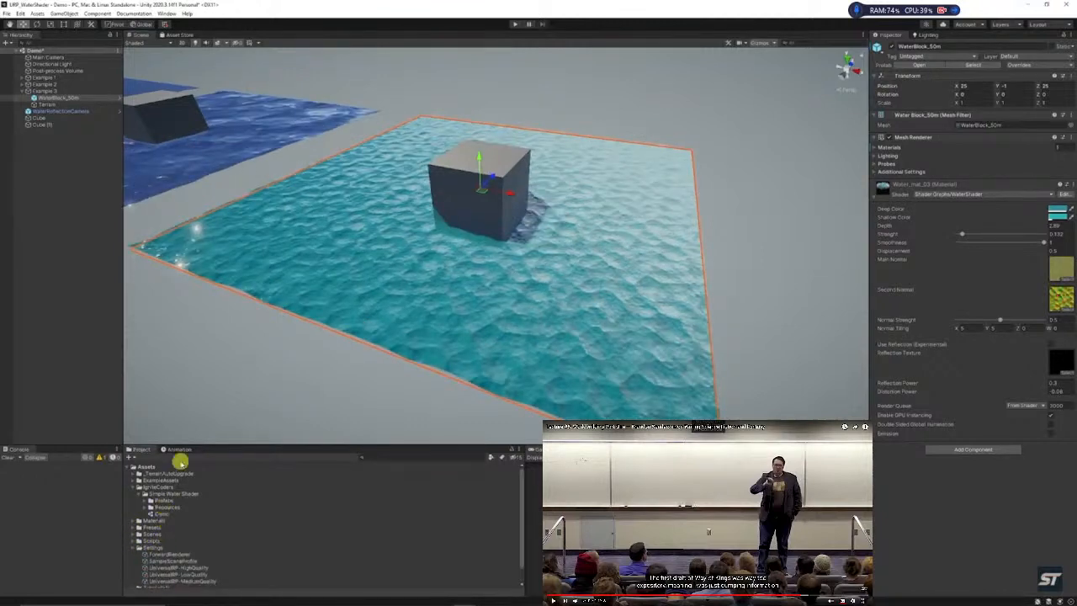
{"action": "scroll", "coordinate": [173, 520], "scroll_direction": "down", "scroll_amount": 1}
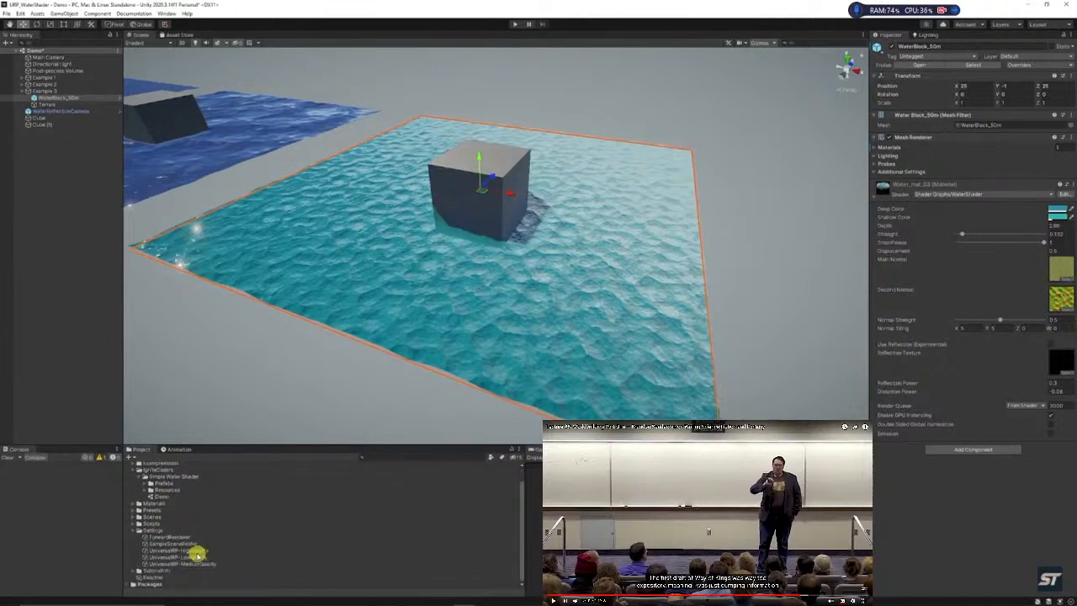
{"action": "left_click", "coordinate": [177, 551]}
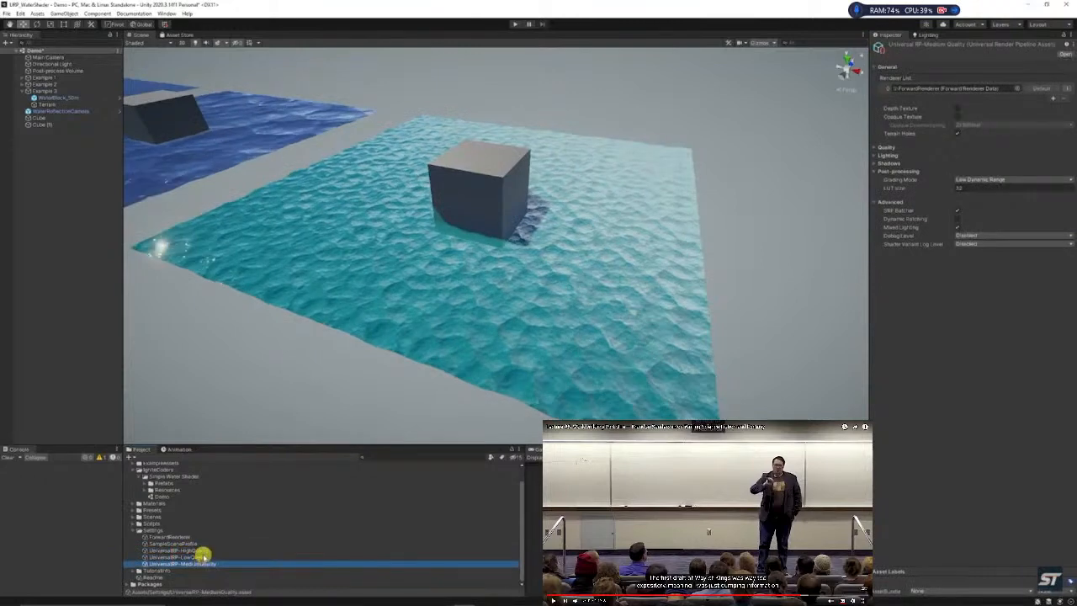
{"action": "left_click", "coordinate": [801, 188]}
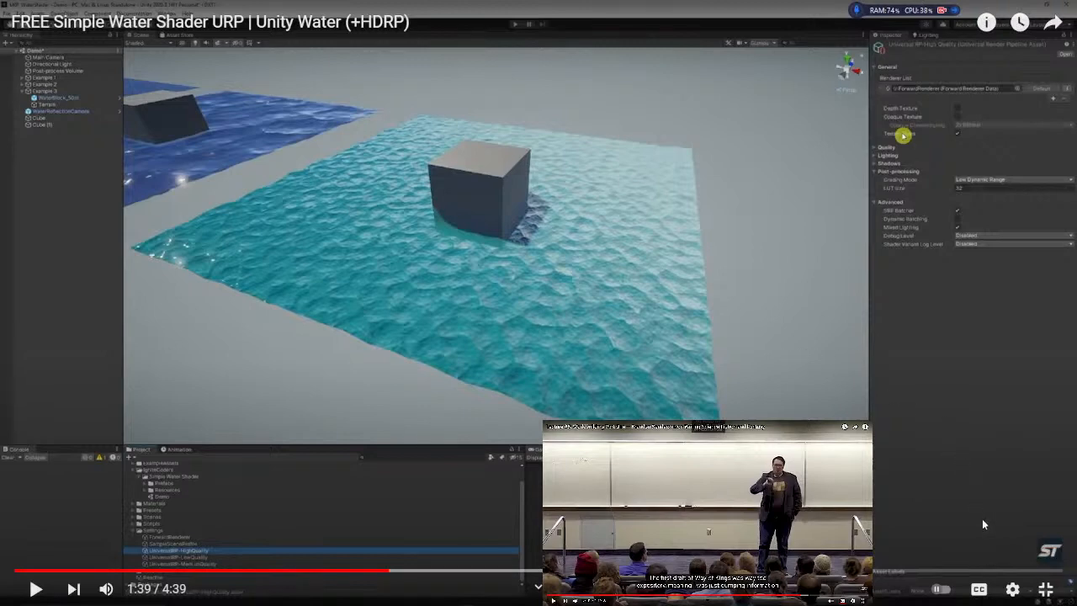
{"action": "left_click", "coordinate": [1045, 589]}
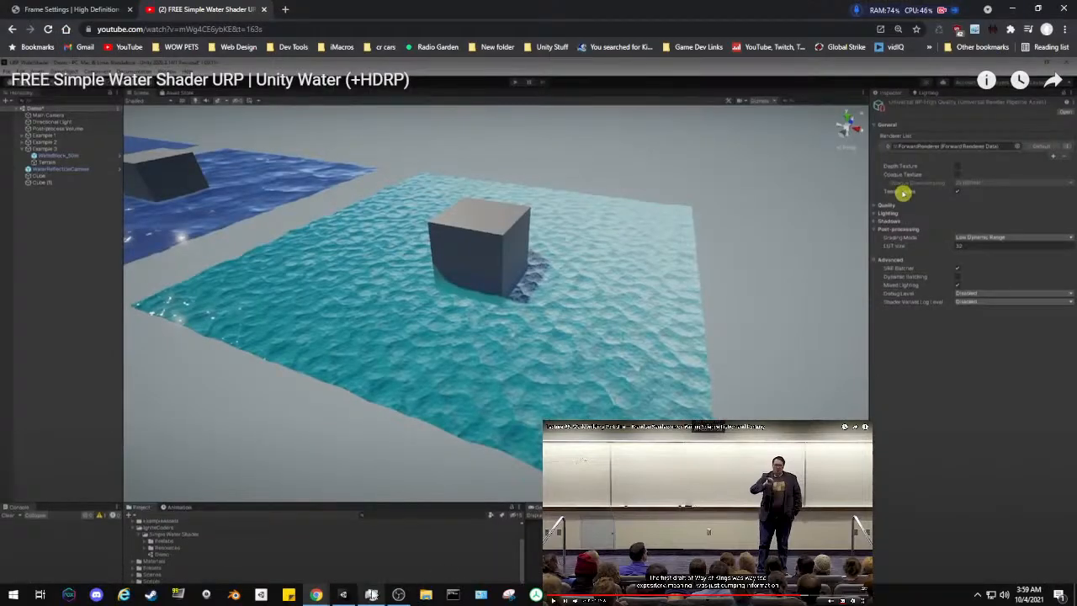
Switch to Unity and show the settings of HDRenderPipelineAsset from the HDRPDefaultResources folder
{"action": "mouse_move", "coordinate": [343, 594]}
{"action": "left_click", "coordinate": [343, 538]}
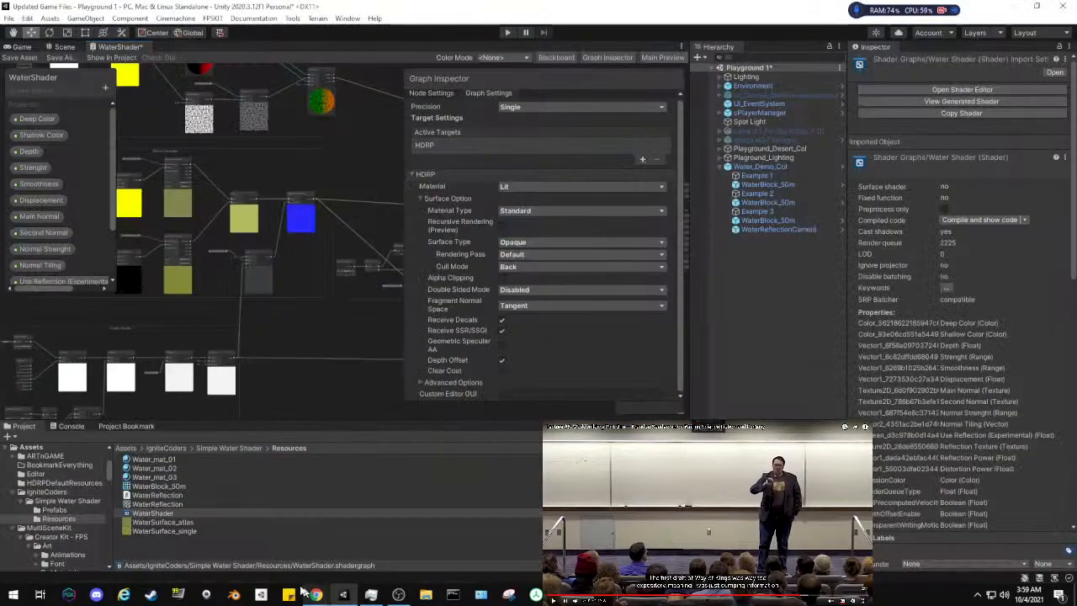
{"action": "left_click", "coordinate": [126, 449]}
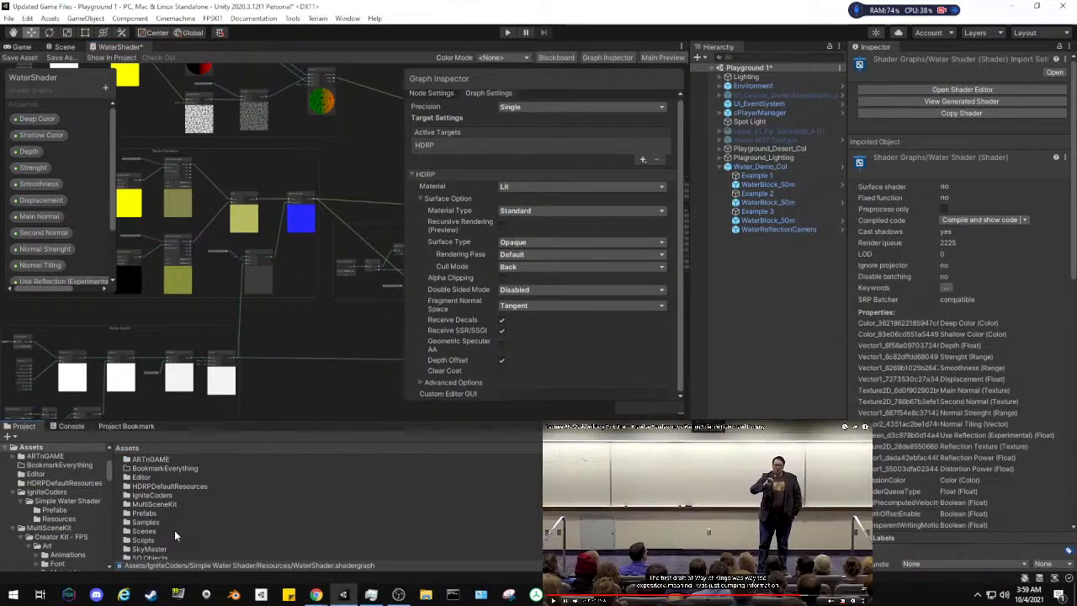
{"action": "scroll", "coordinate": [174, 530], "scroll_direction": "down", "scroll_amount": 1}
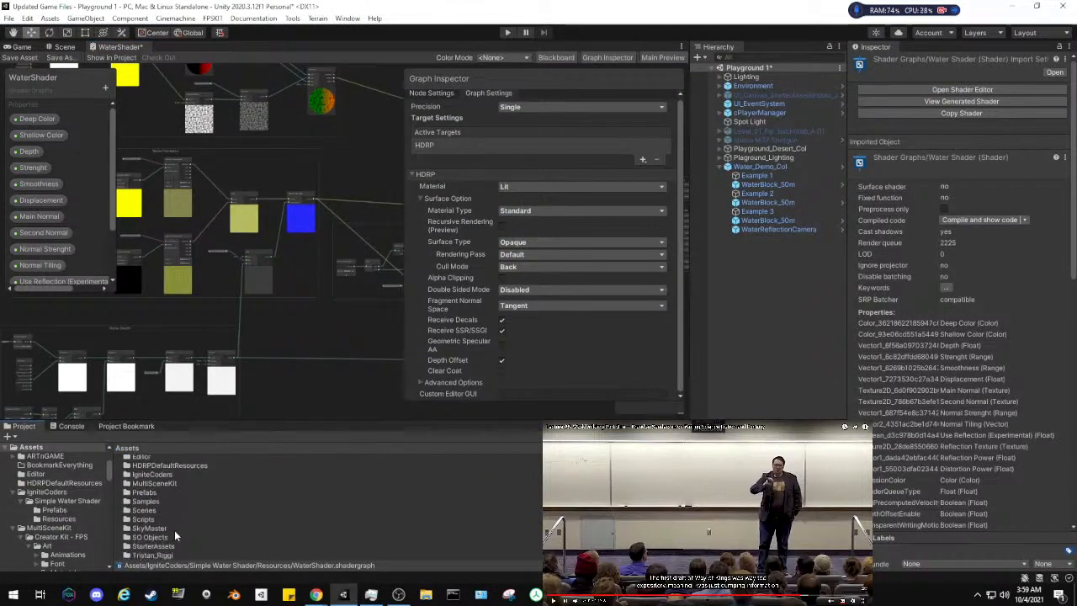
{"action": "double_click", "coordinate": [163, 463]}
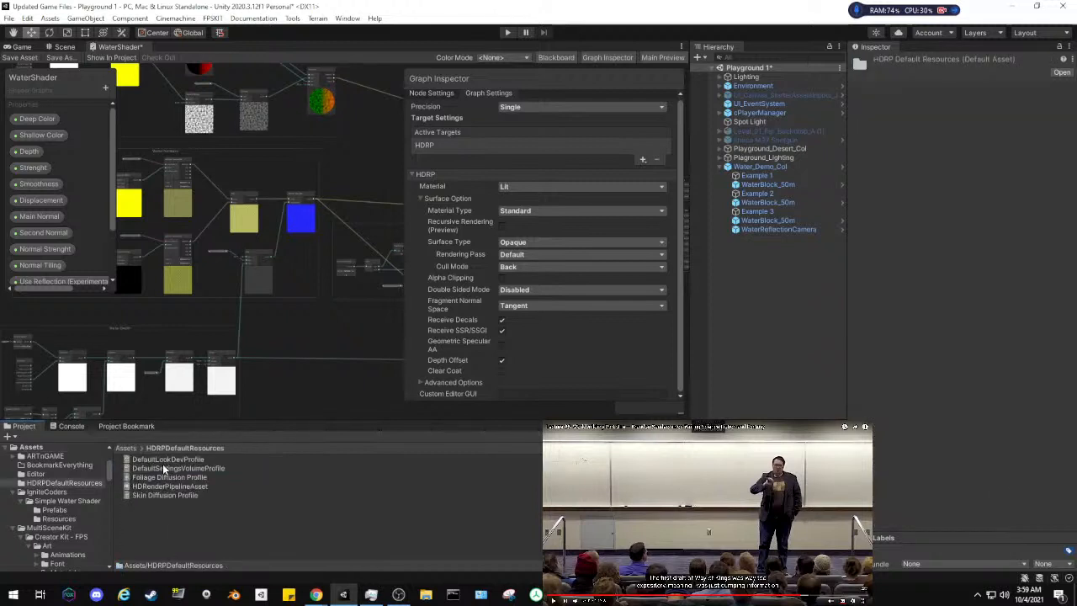
{"action": "left_click", "coordinate": [166, 486]}
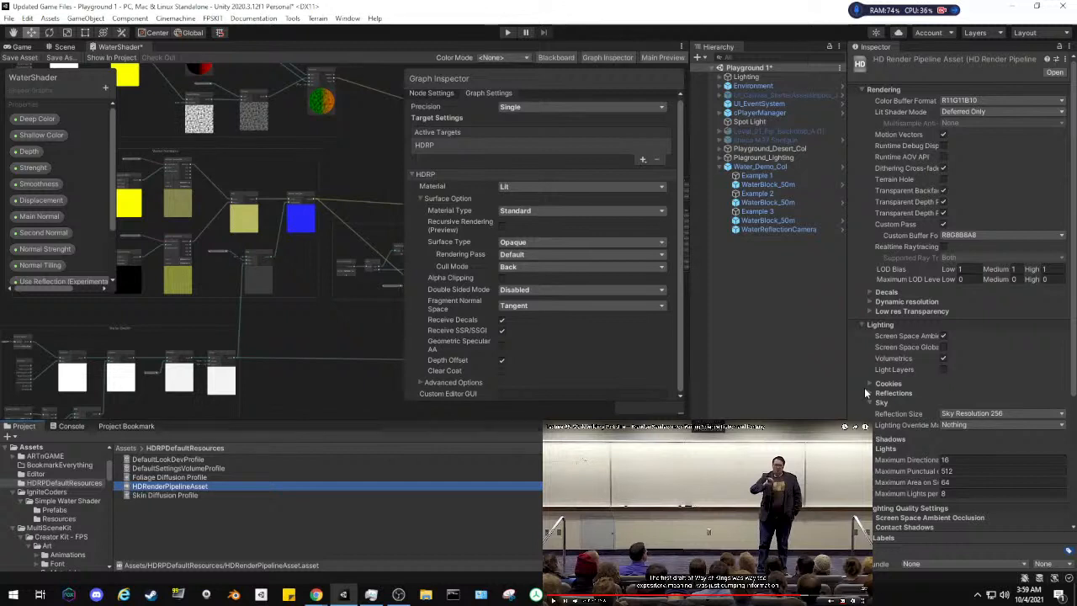
Disable Depth Offset in the water shader's surface options and review the HD Render Pipeline asset's lighting, material and post-processing settings
{"action": "left_click", "coordinate": [502, 331]}
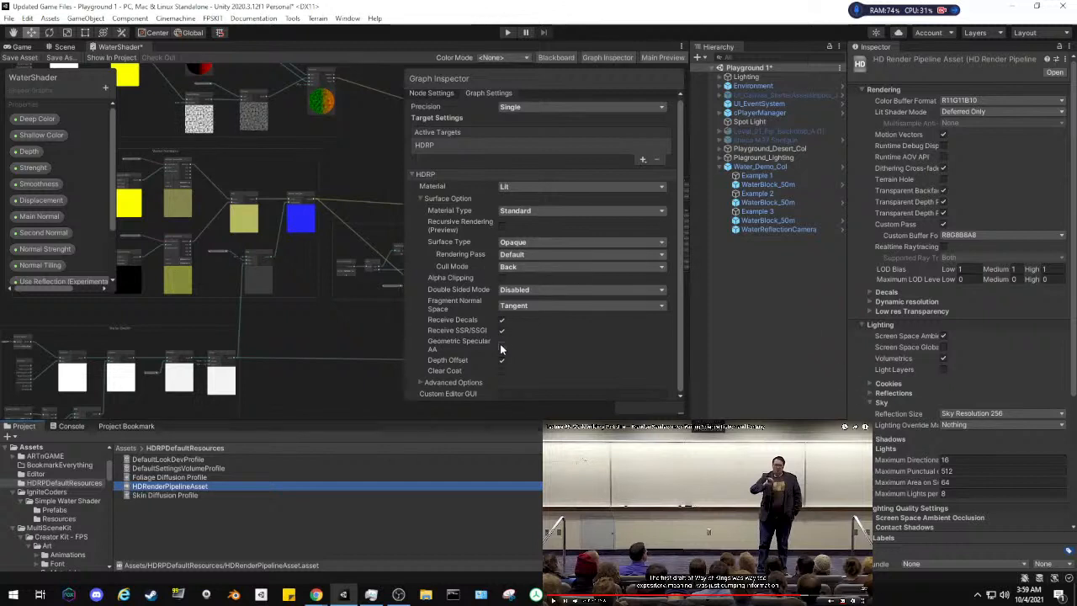
{"action": "left_click", "coordinate": [501, 362]}
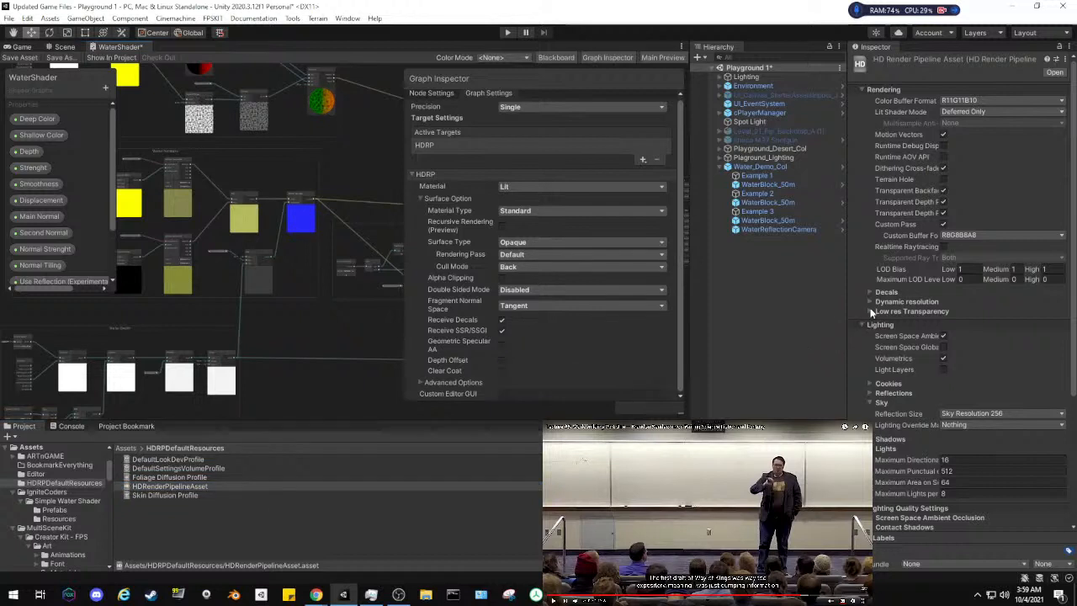
{"action": "scroll", "coordinate": [872, 313], "scroll_direction": "down", "scroll_amount": 4}
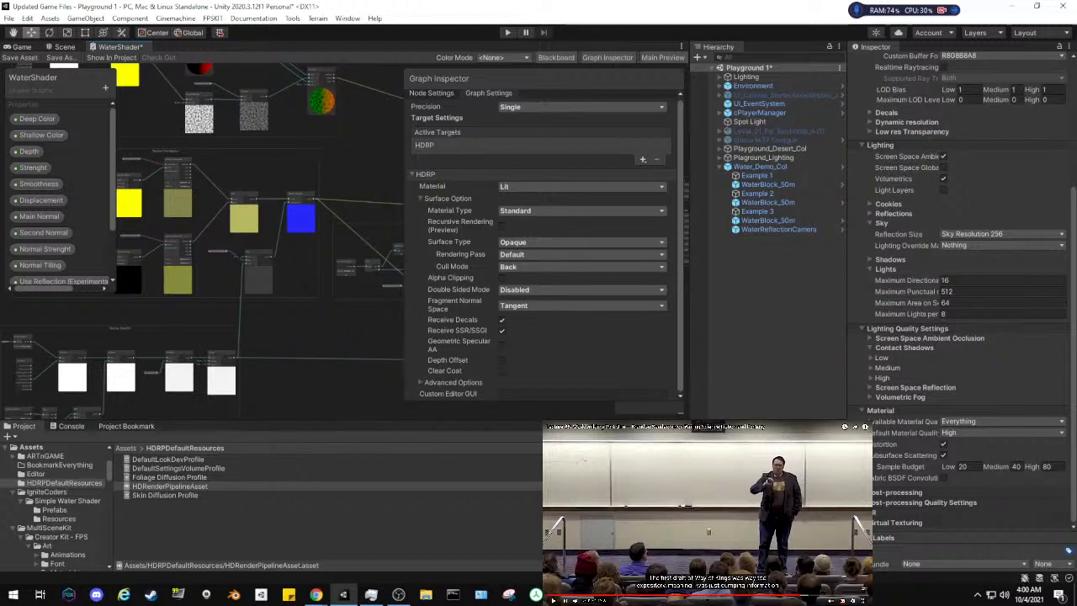
{"action": "scroll", "coordinate": [963, 290], "scroll_direction": "down", "scroll_amount": 2}
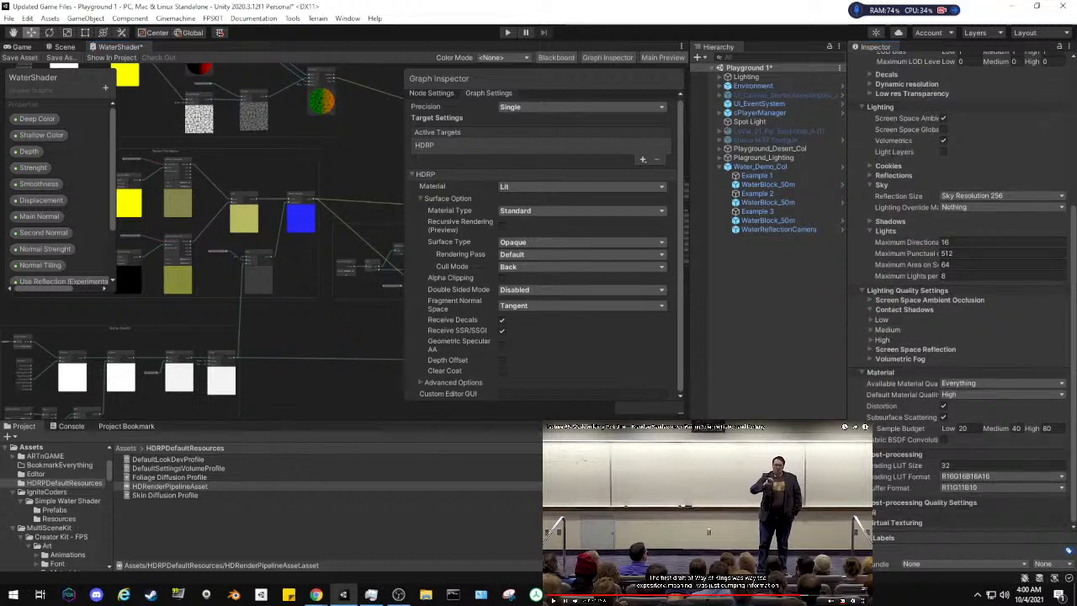
{"action": "scroll", "coordinate": [962, 289], "scroll_direction": "down", "scroll_amount": 3}
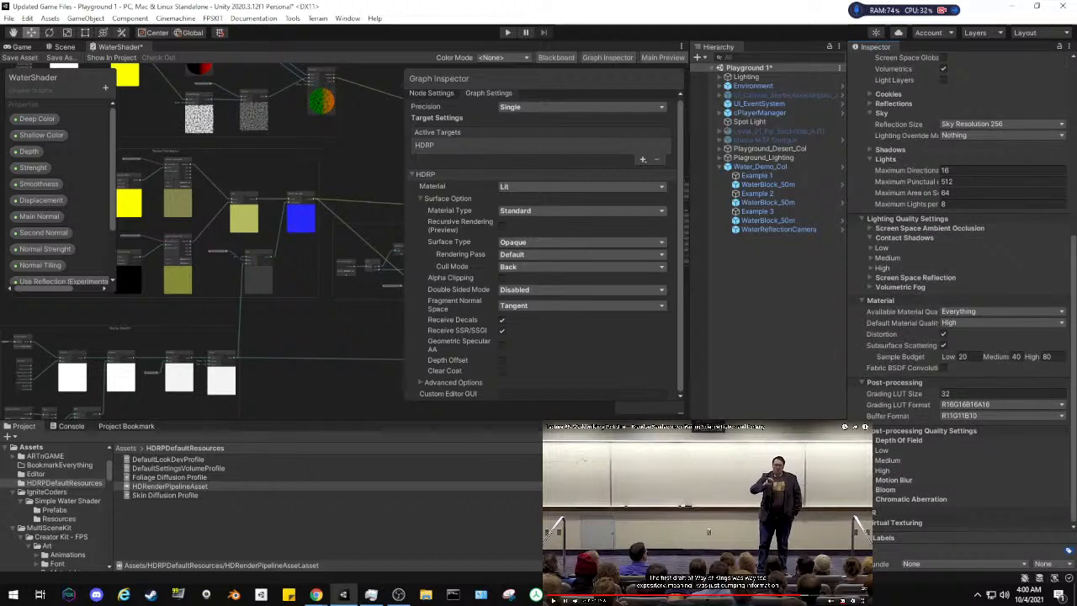
{"action": "scroll", "coordinate": [860, 413], "scroll_direction": "up", "scroll_amount": 3}
{"action": "scroll", "coordinate": [963, 290], "scroll_direction": "up", "scroll_amount": 2}
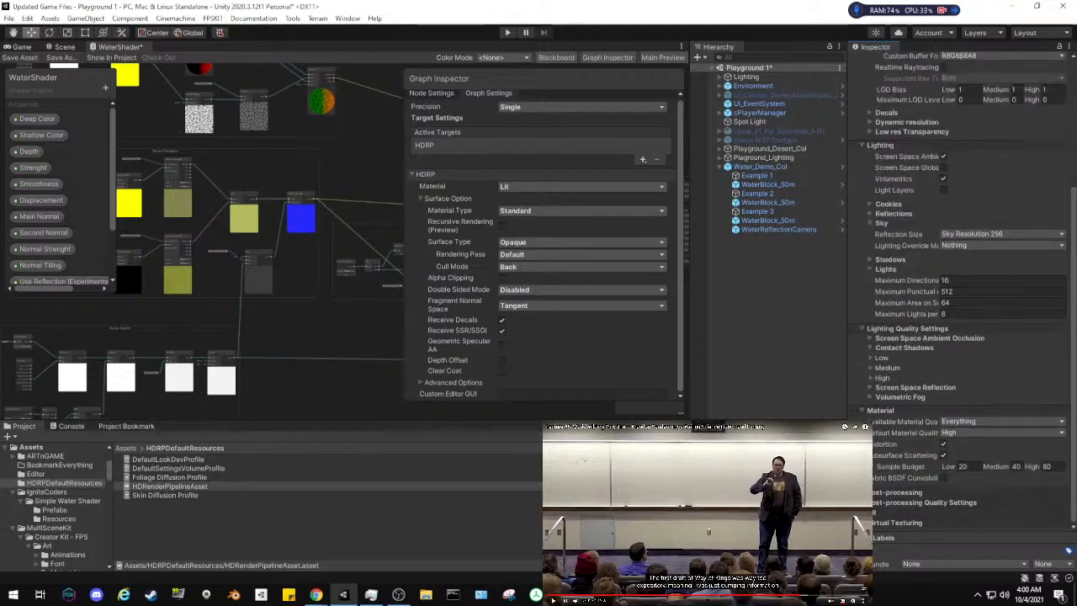
Inspect the render pipeline resource assets assigned in the project's HDRP Default Settings, and view the Graphics settings
{"action": "left_click", "coordinate": [28, 17]}
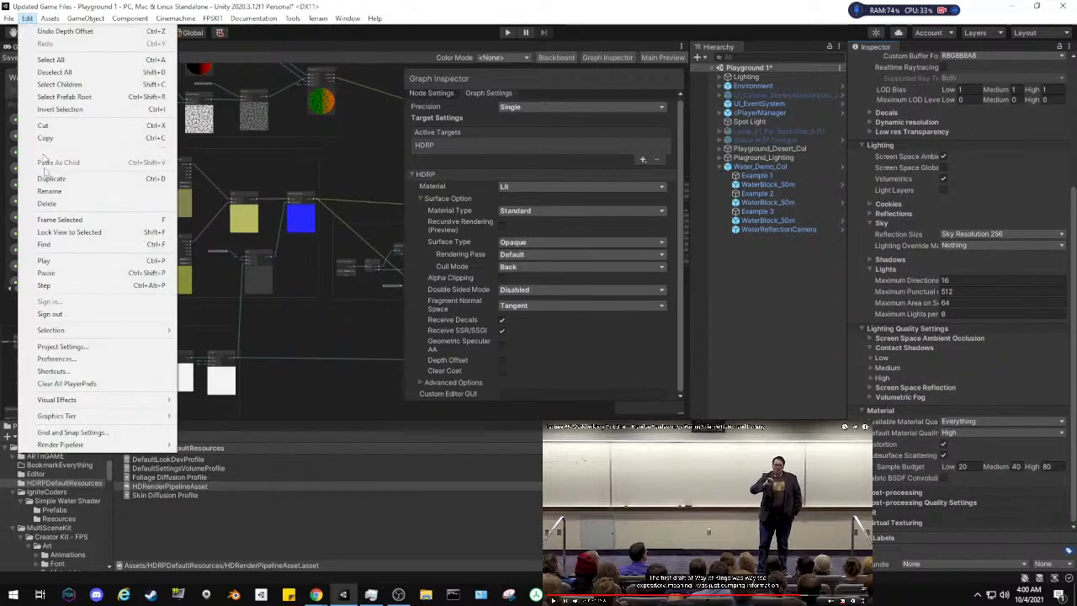
{"action": "left_click", "coordinate": [56, 346]}
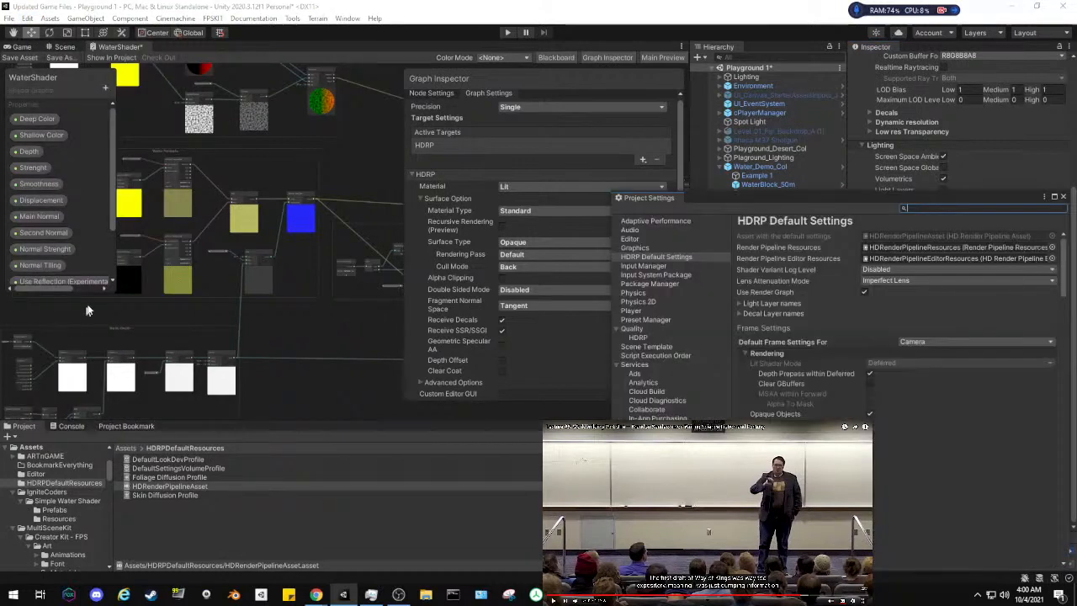
{"action": "left_click", "coordinate": [940, 248]}
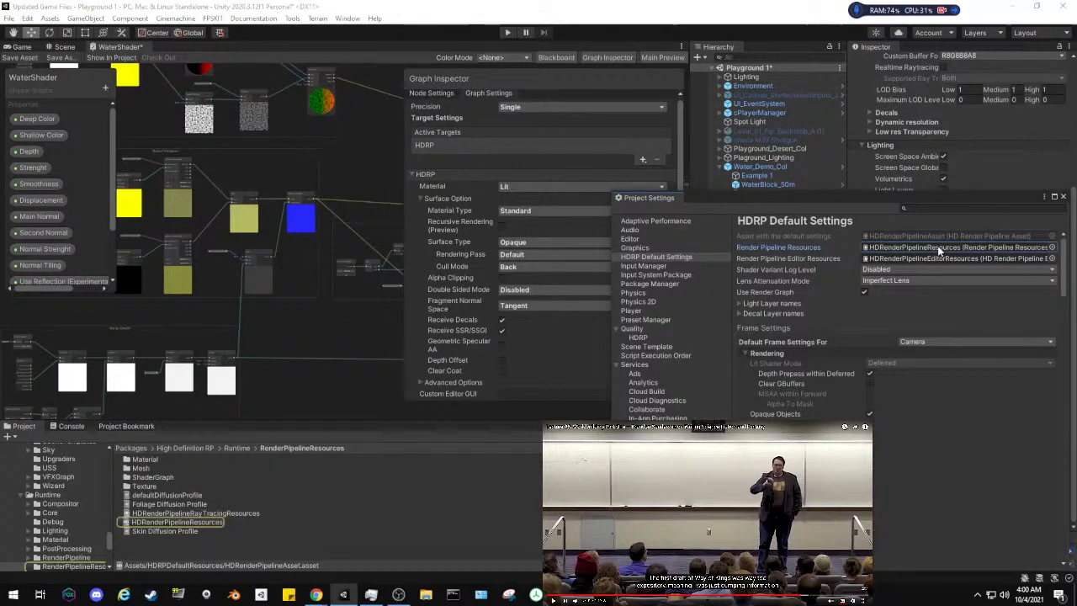
{"action": "left_click", "coordinate": [181, 523]}
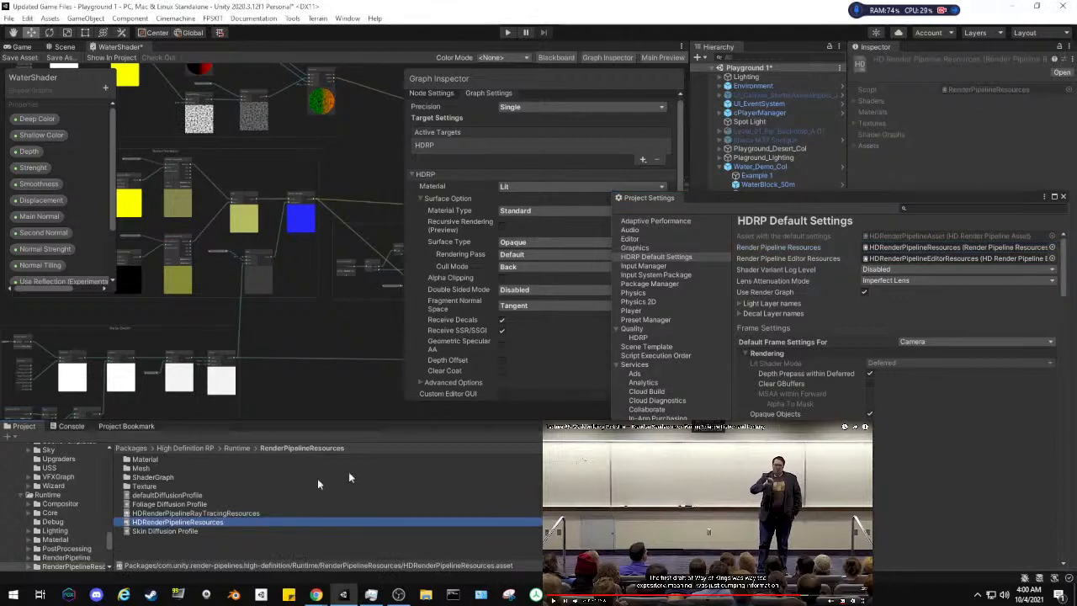
{"action": "left_click", "coordinate": [930, 259]}
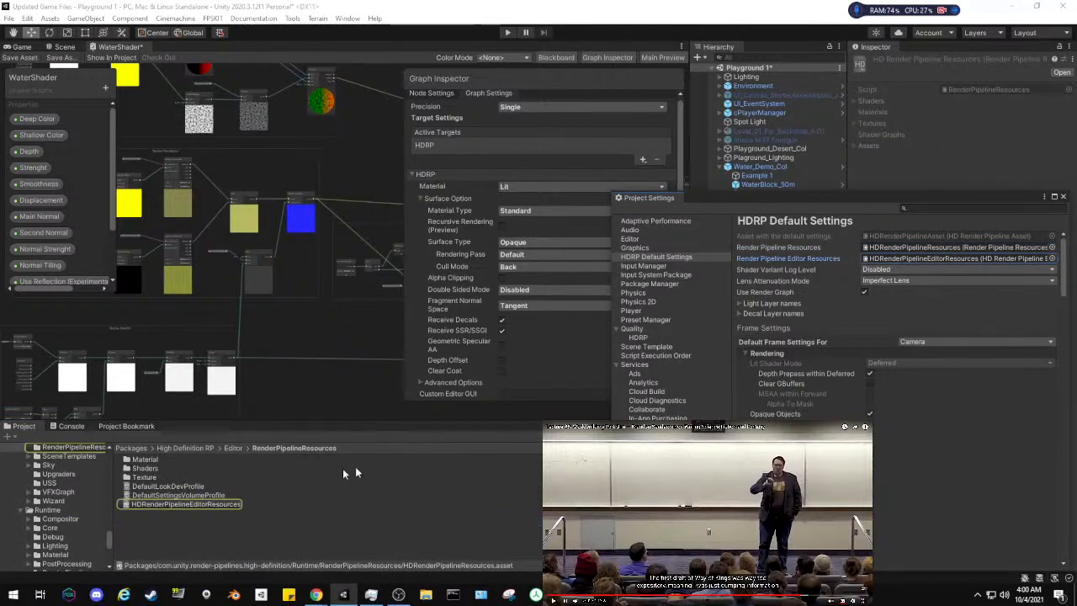
{"action": "left_click", "coordinate": [215, 505]}
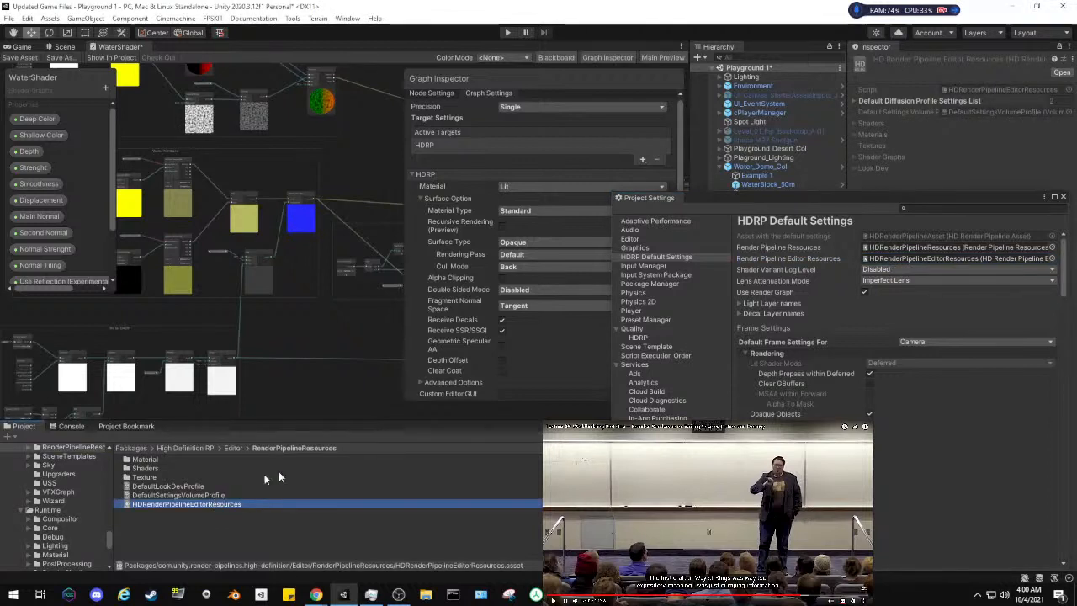
{"action": "left_click", "coordinate": [666, 240]}
{"action": "left_click", "coordinate": [662, 249]}
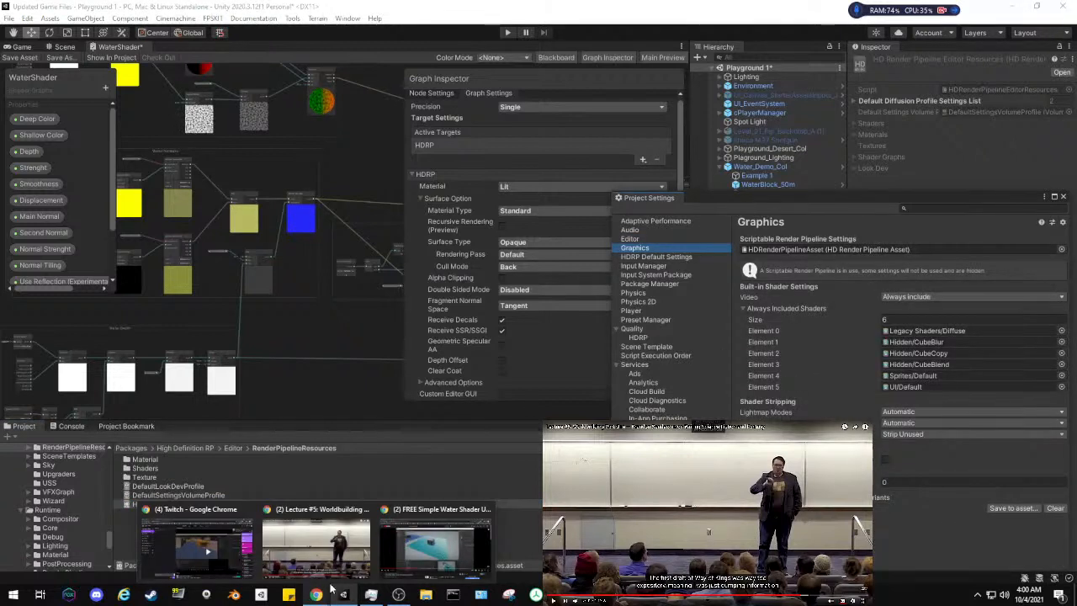
Look through the Editor/RenderPipeline folder of the High Definition RP package, and return to the project's Assets folder
{"action": "left_click", "coordinate": [175, 449]}
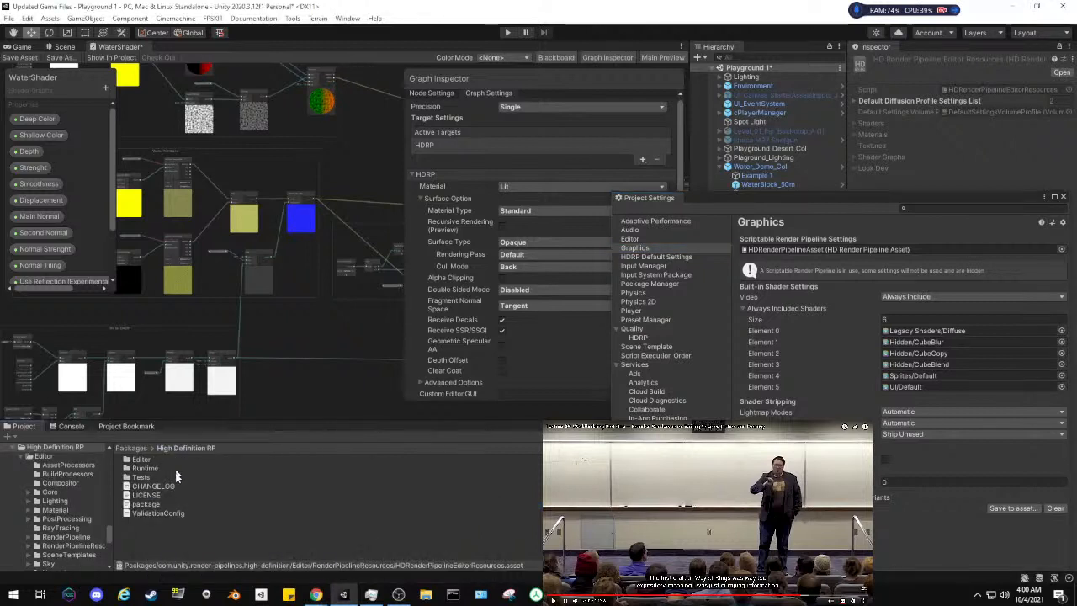
{"action": "double_click", "coordinate": [146, 460]}
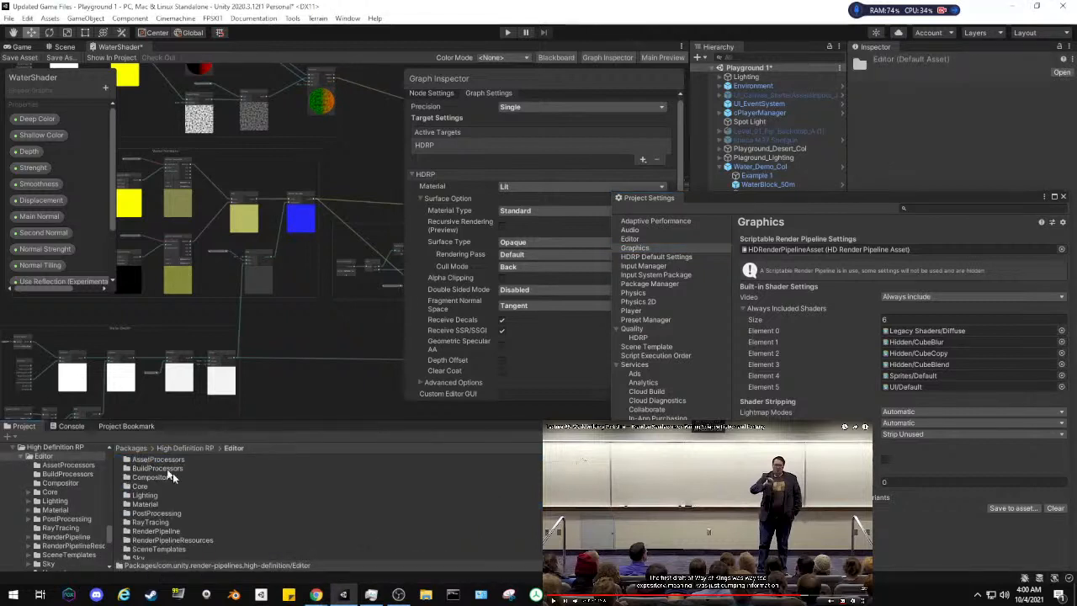
{"action": "double_click", "coordinate": [184, 530]}
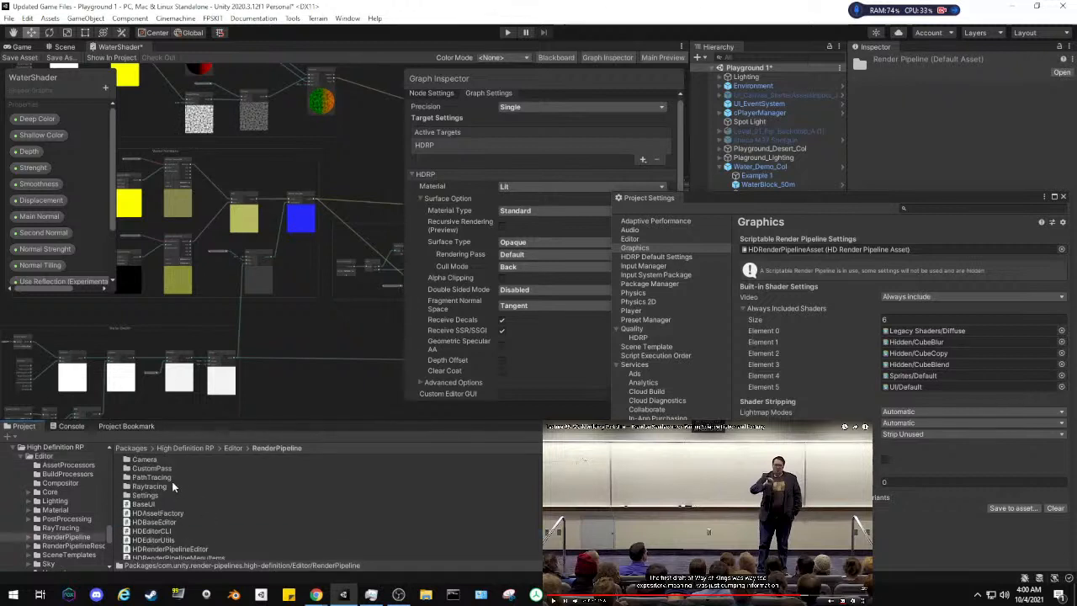
{"action": "scroll", "coordinate": [172, 481], "scroll_direction": "down", "scroll_amount": 3}
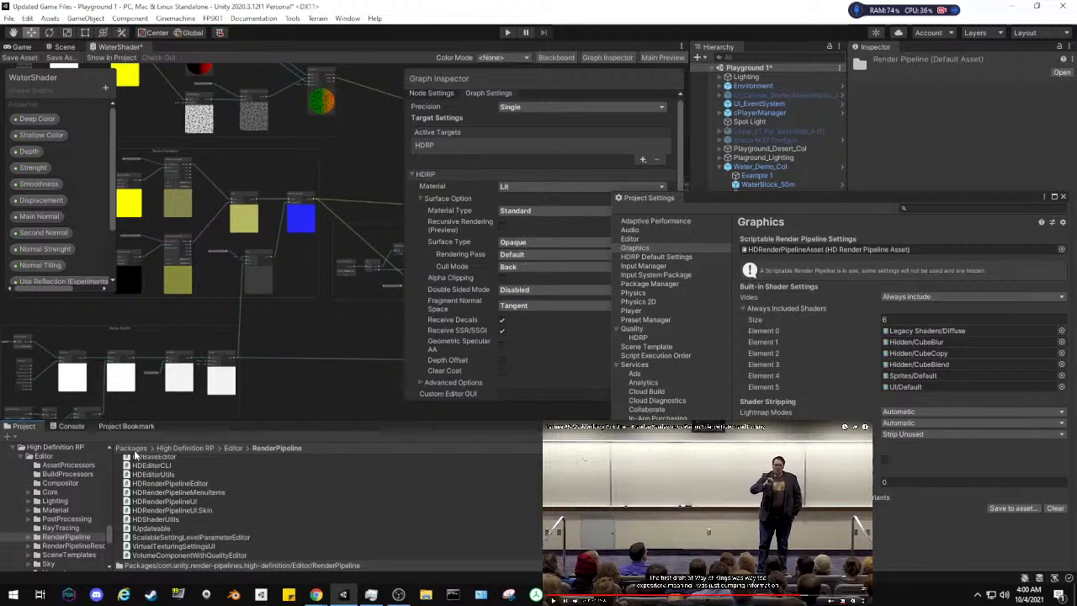
{"action": "scroll", "coordinate": [42, 459], "scroll_direction": "up", "scroll_amount": 10}
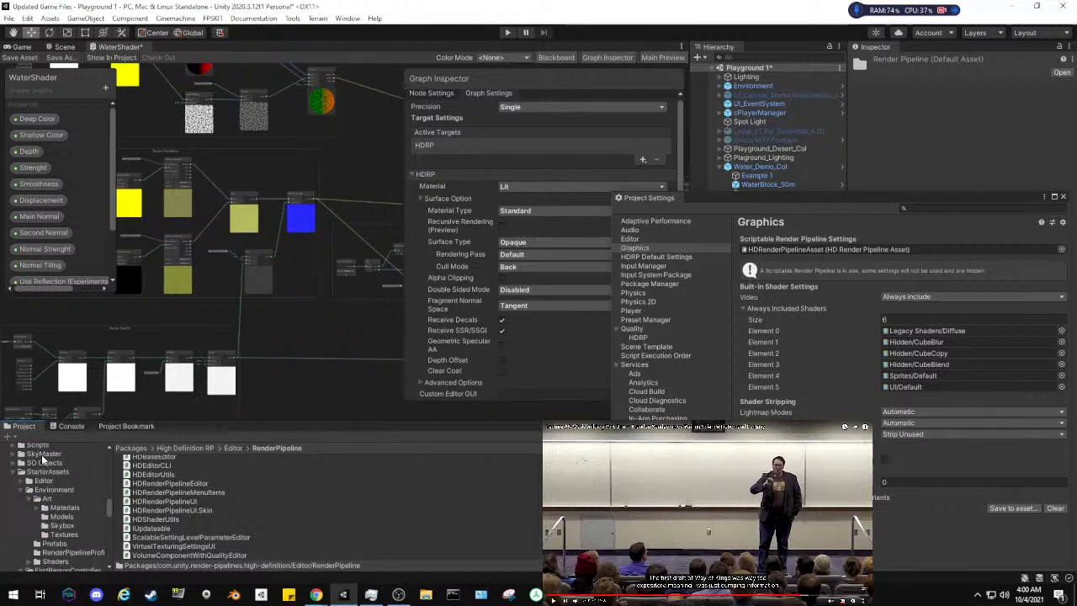
{"action": "scroll", "coordinate": [42, 459], "scroll_direction": "down", "scroll_amount": 5}
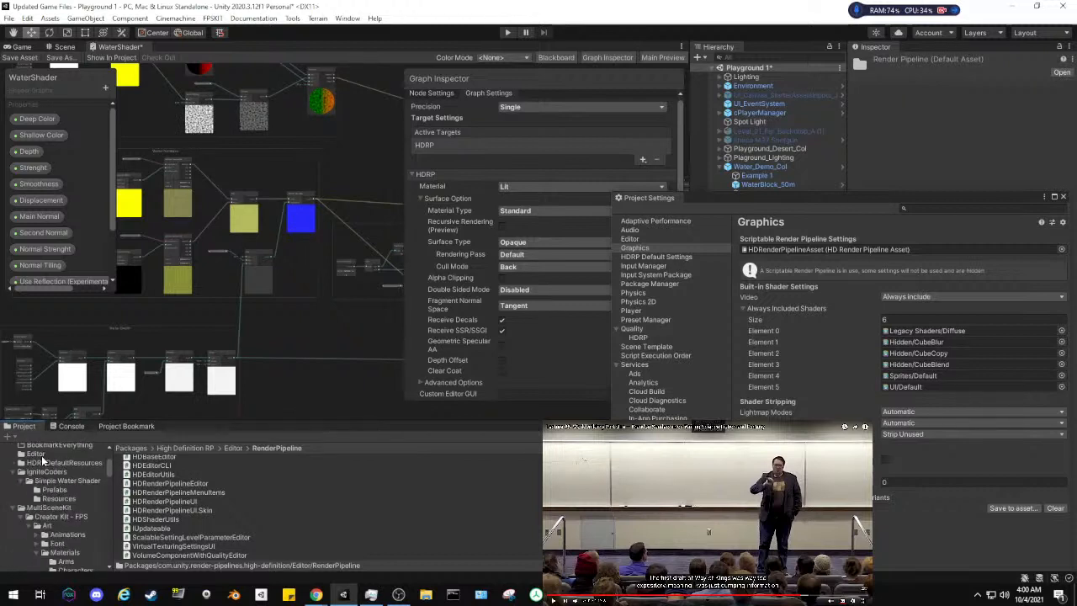
{"action": "scroll", "coordinate": [42, 472], "scroll_direction": "up", "scroll_amount": 10}
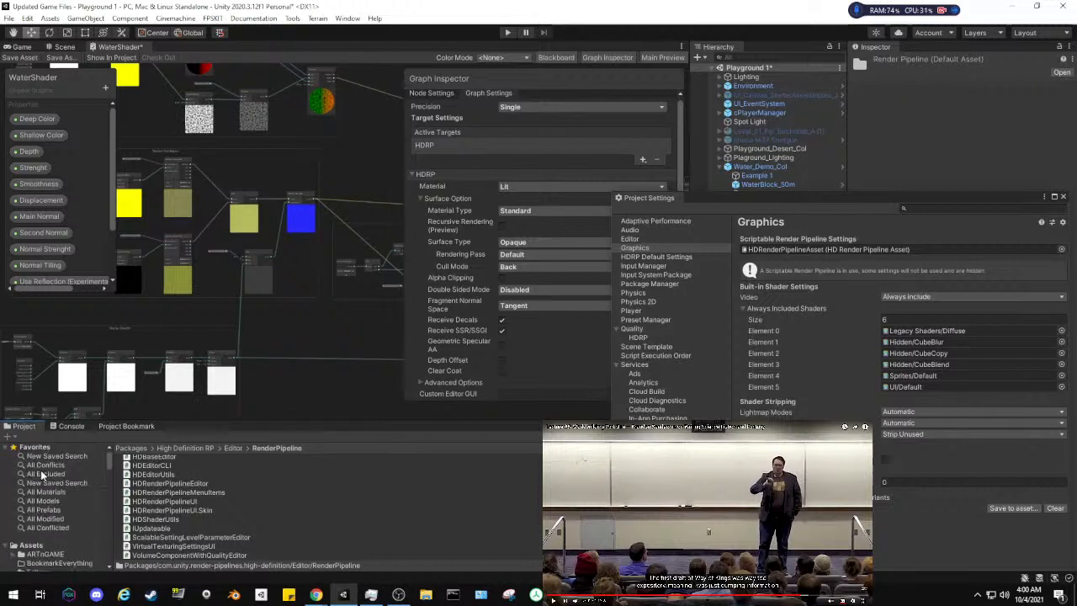
{"action": "left_click", "coordinate": [33, 546]}
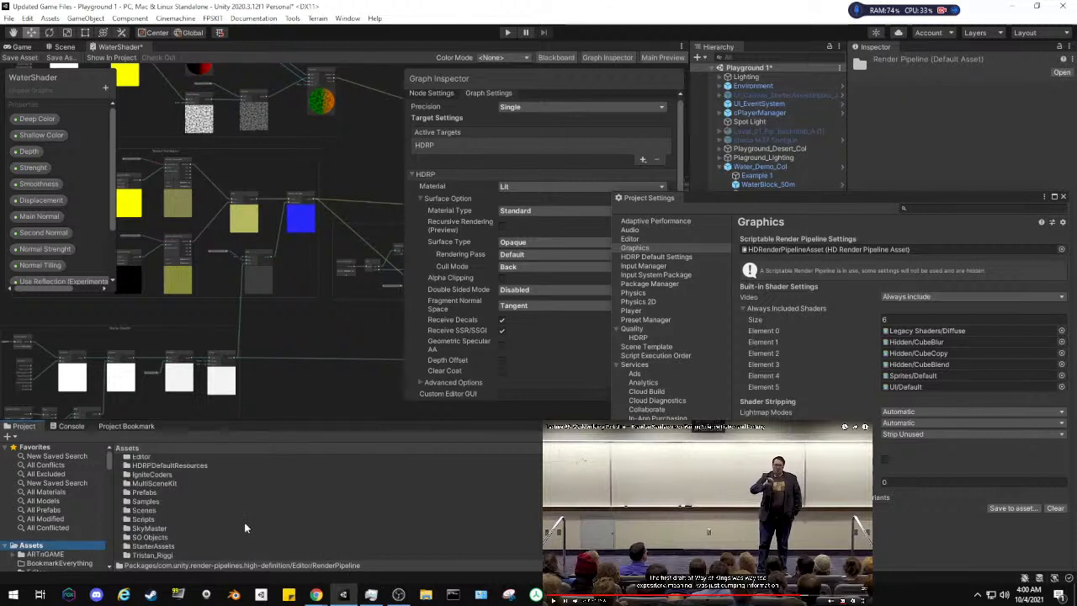
{"action": "scroll", "coordinate": [222, 498], "scroll_direction": "up", "scroll_amount": 2}
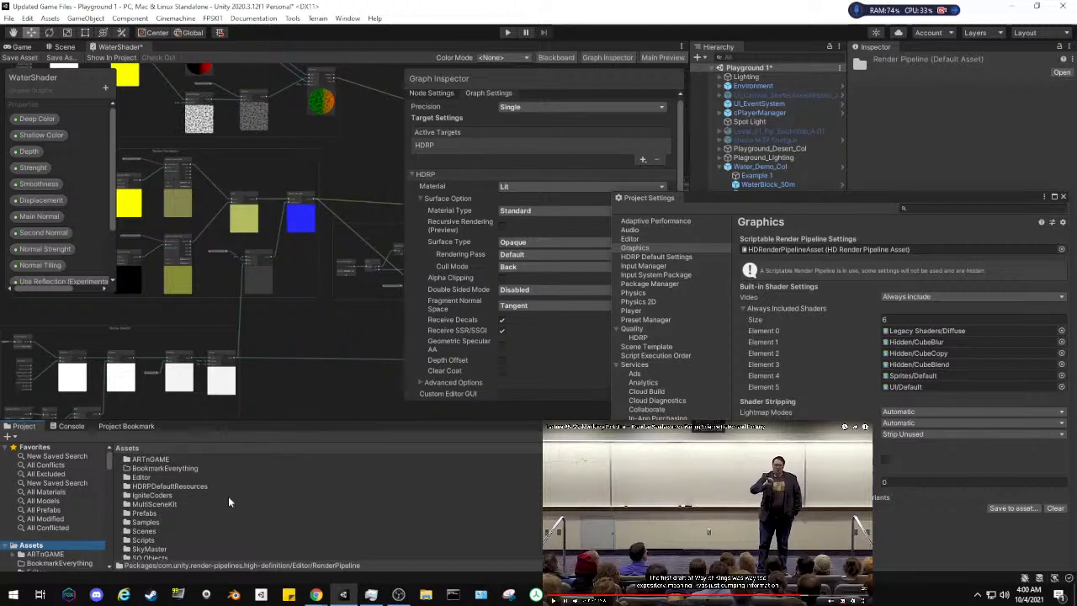
Switch to Chrome and show the paused water shader tutorial full screen again
{"action": "mouse_move", "coordinate": [319, 596]}
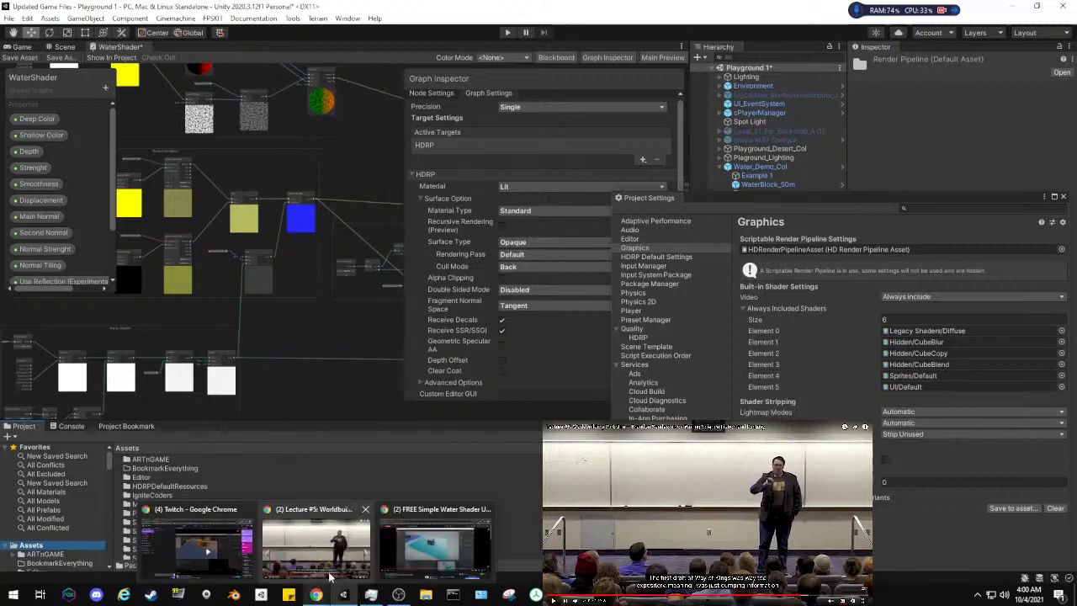
{"action": "left_click", "coordinate": [382, 547]}
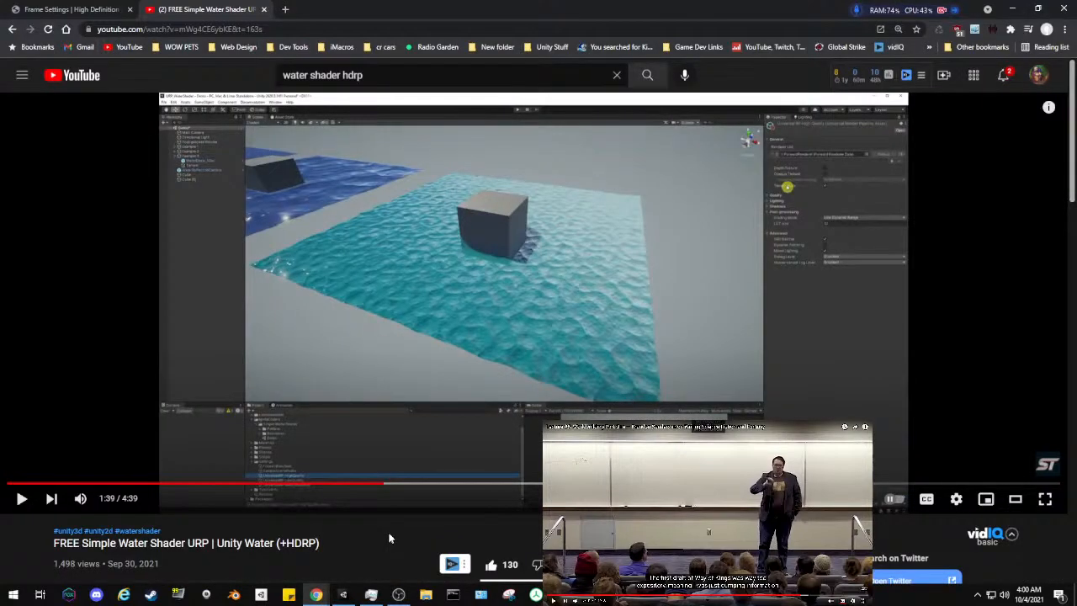
{"action": "left_click", "coordinate": [1056, 512]}
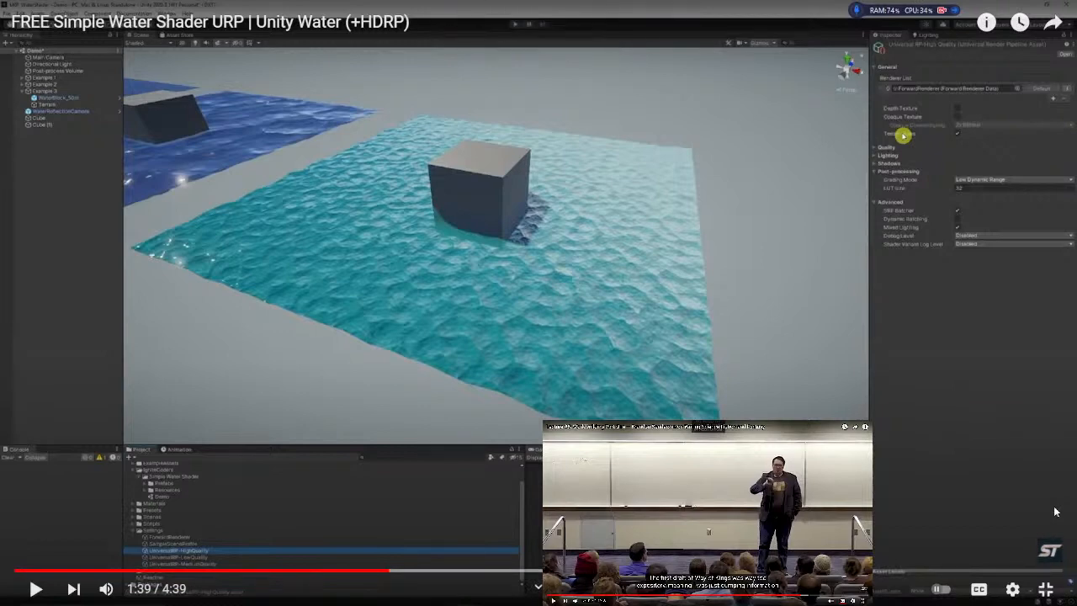
Switch to Unity, view the project's Quality settings, and select the HDRenderPipelineAsset assigned to the Ultra level
{"action": "left_click", "coordinate": [1045, 589]}
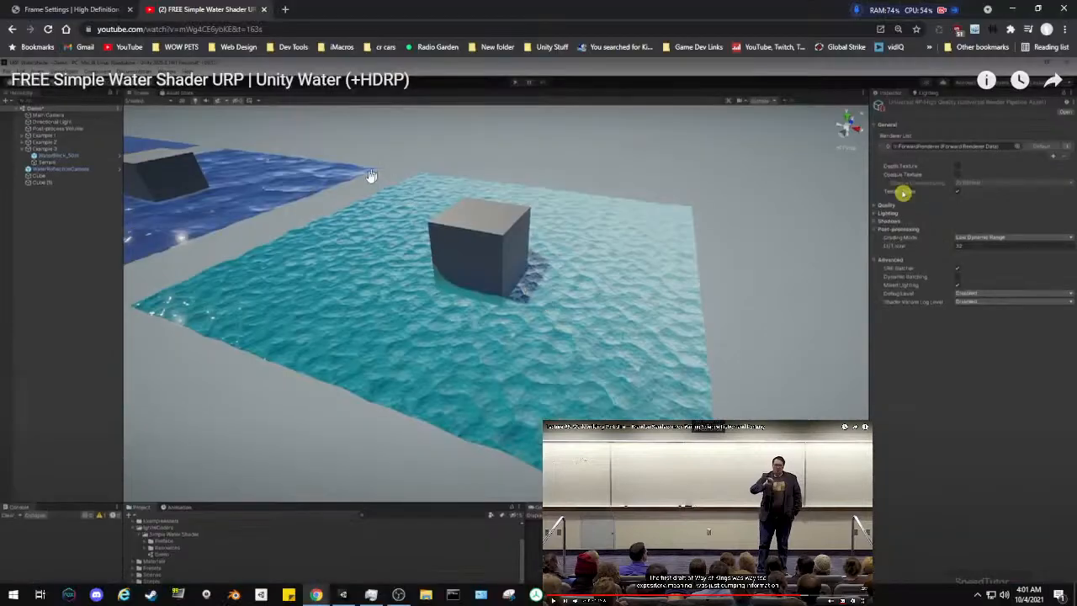
{"action": "left_click", "coordinate": [343, 594]}
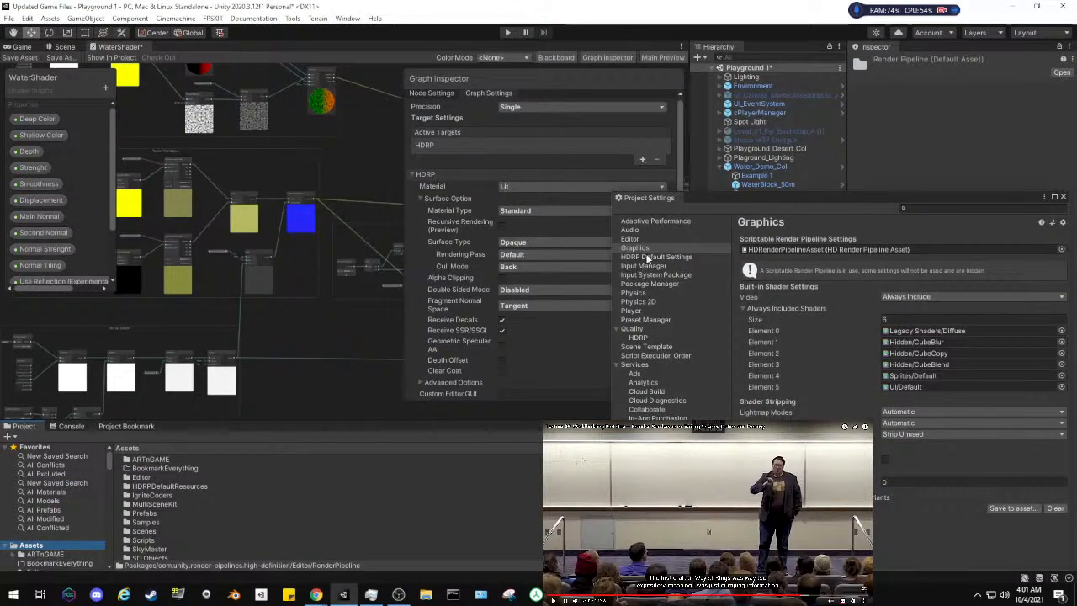
{"action": "left_click", "coordinate": [642, 329]}
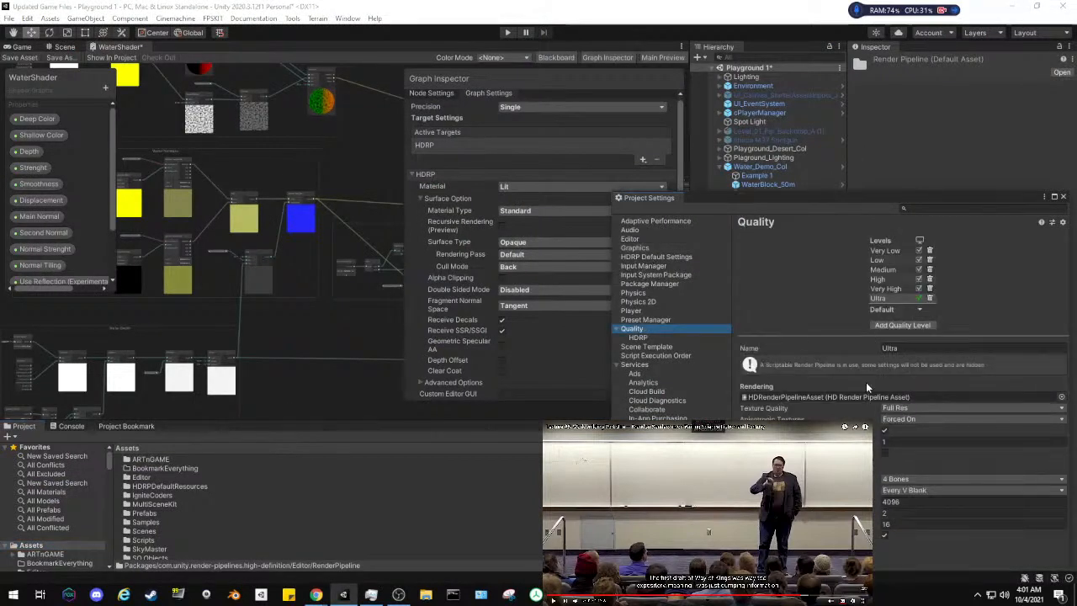
{"action": "left_click", "coordinate": [836, 398]}
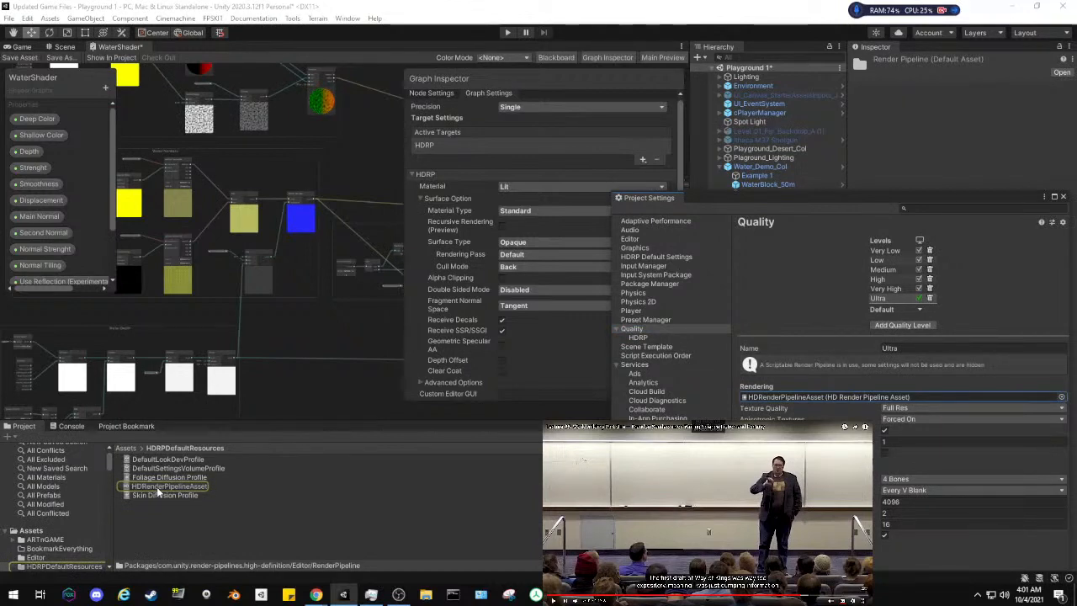
{"action": "left_click", "coordinate": [160, 487]}
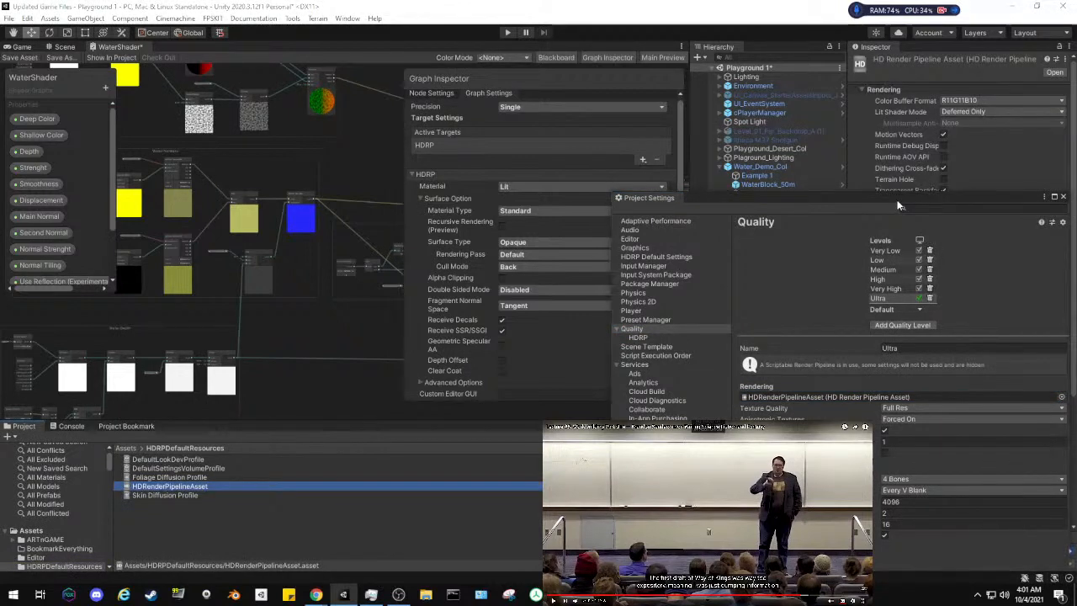
Move the Project Settings window clear of the Inspector, widen the Inspector, and review the pipeline asset's Decals, Dynamic resolution and Lighting sections
{"action": "left_click_drag", "start_coordinate": [899, 207], "coordinate": [421, 61]}
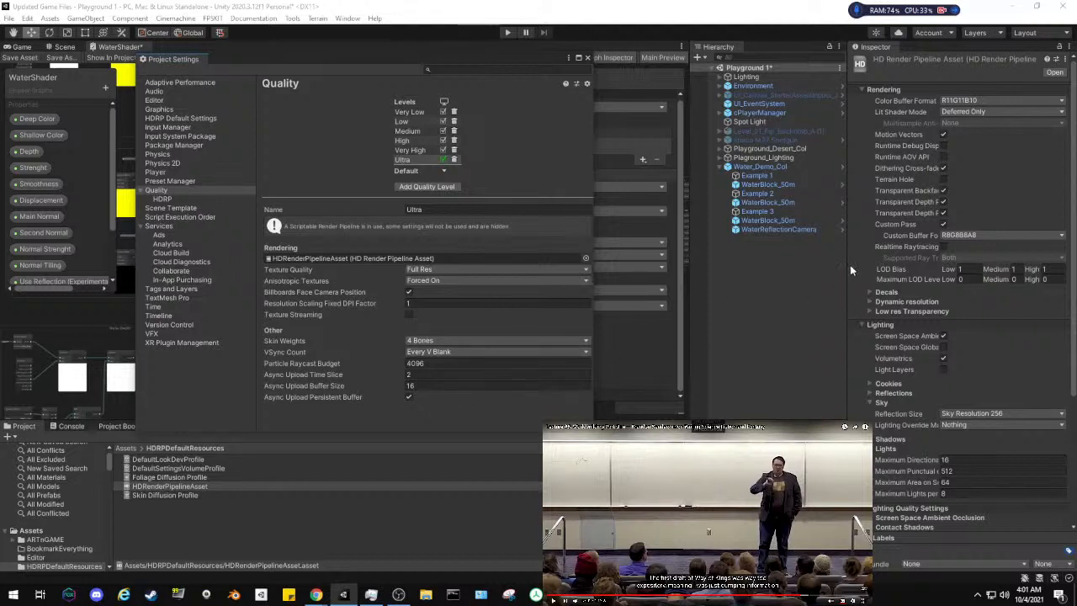
{"action": "left_click_drag", "start_coordinate": [850, 265], "coordinate": [739, 258]}
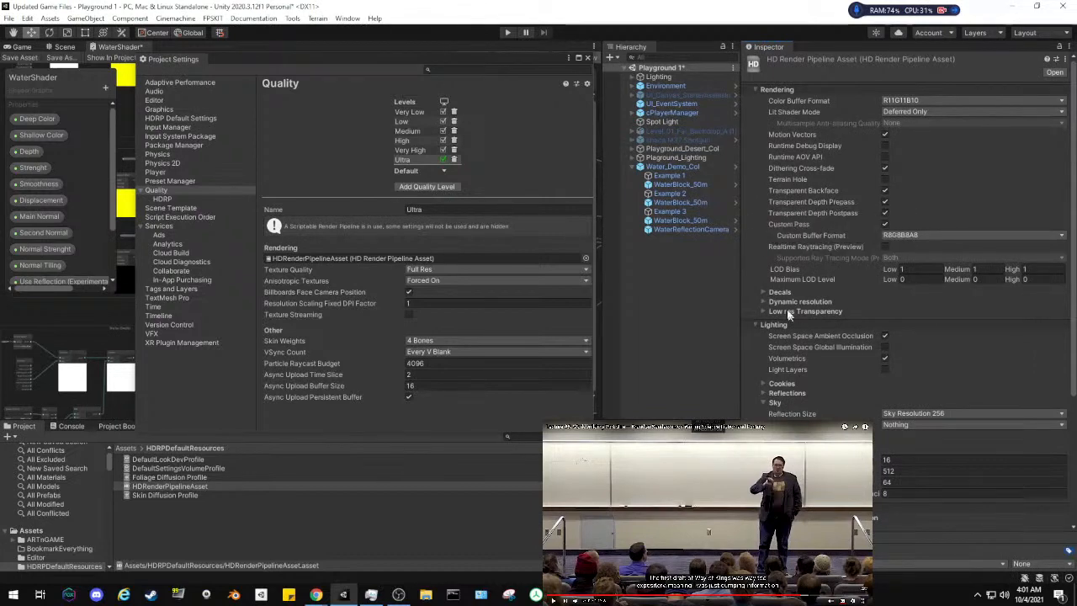
{"action": "mouse_move", "coordinate": [822, 202]}
{"action": "left_click", "coordinate": [763, 300]}
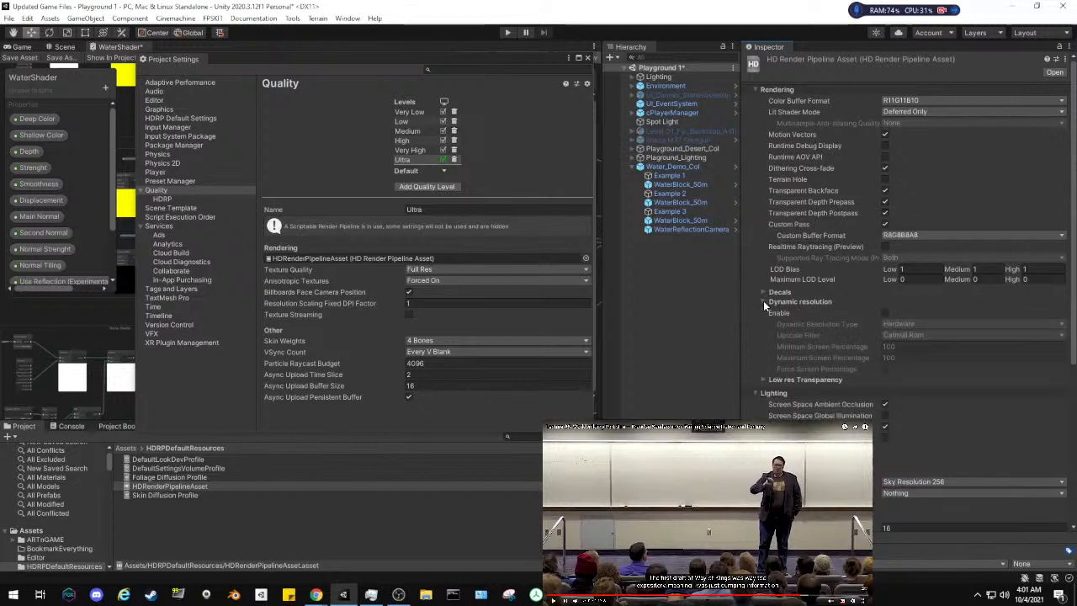
{"action": "left_click", "coordinate": [763, 300]}
{"action": "left_click", "coordinate": [763, 293]}
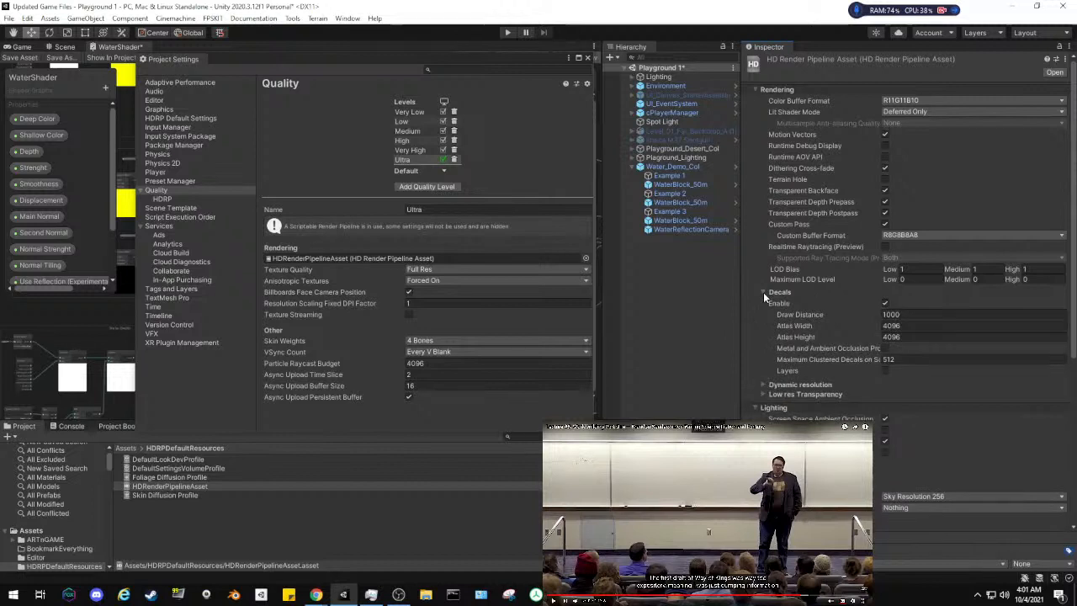
{"action": "left_click", "coordinate": [764, 293]}
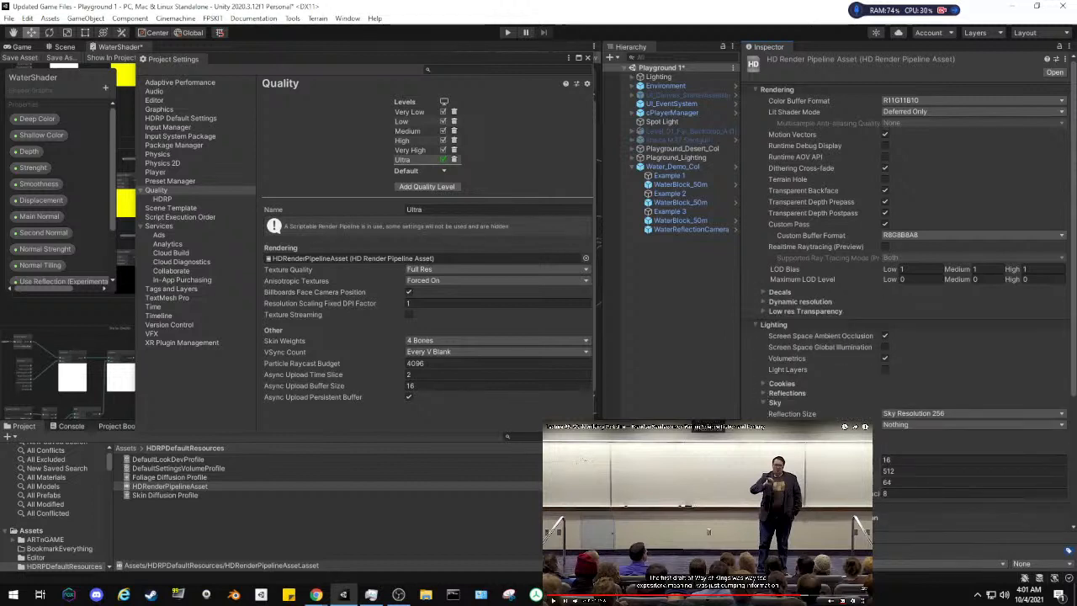
{"action": "left_click", "coordinate": [764, 436]}
{"action": "left_click", "coordinate": [764, 435]}
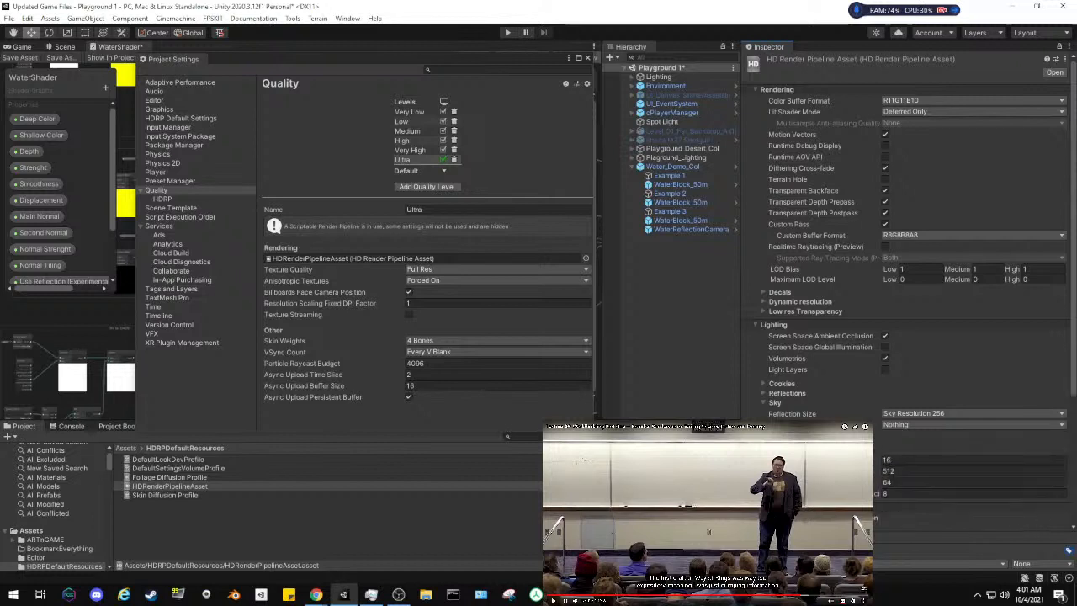
{"action": "left_click", "coordinate": [765, 403]}
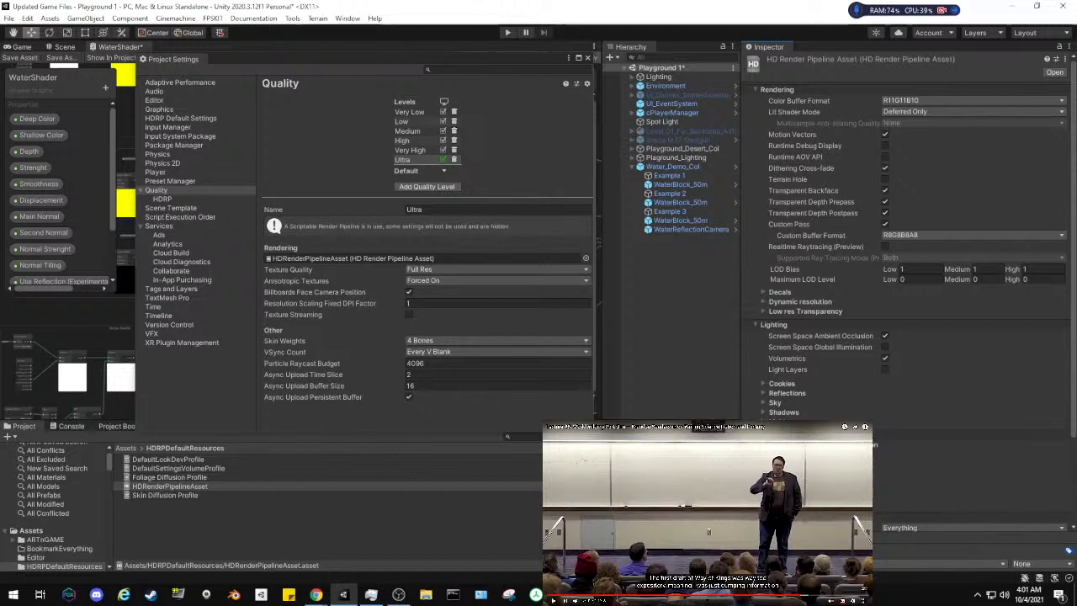
{"action": "left_click", "coordinate": [757, 435]}
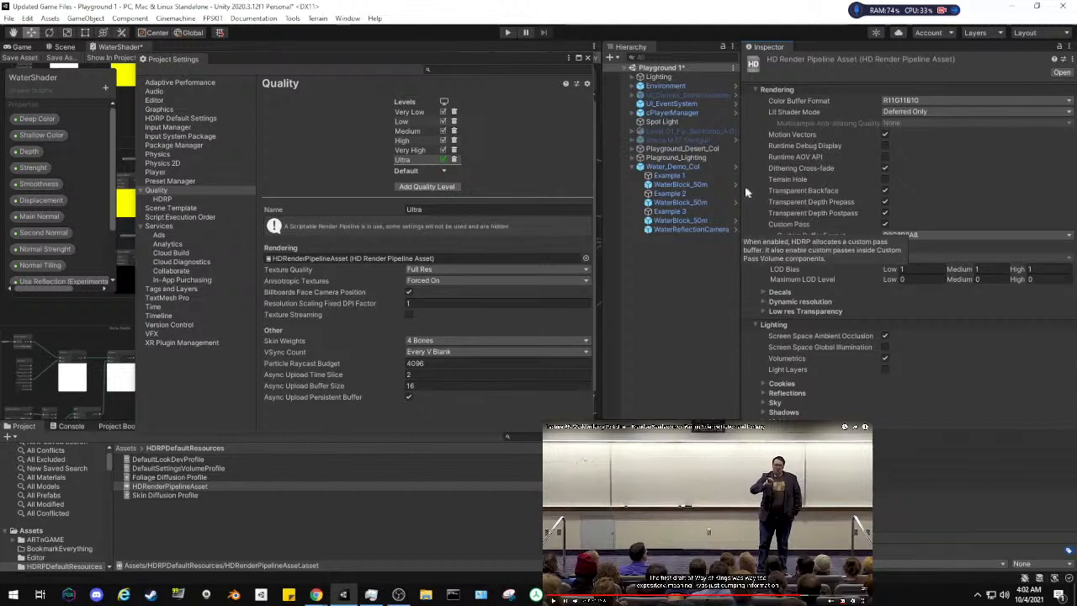
Check the asset's Color Buffer Format and Lit Shader Mode options, and toggle Transparent Depth Prepass off and back on
{"action": "left_click", "coordinate": [897, 102]}
{"action": "left_click", "coordinate": [896, 103]}
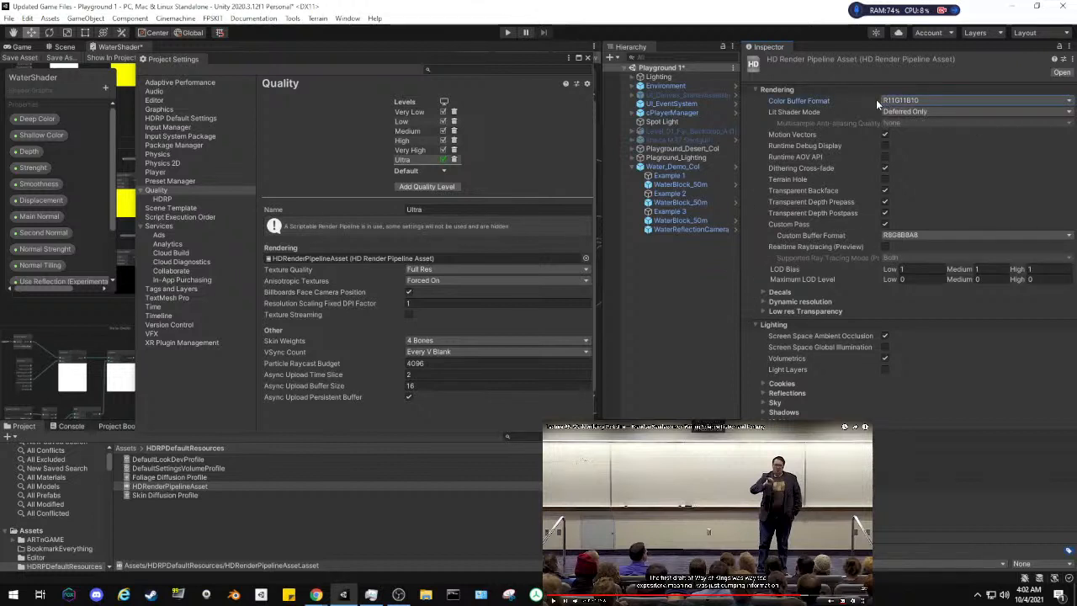
{"action": "left_click", "coordinate": [907, 114]}
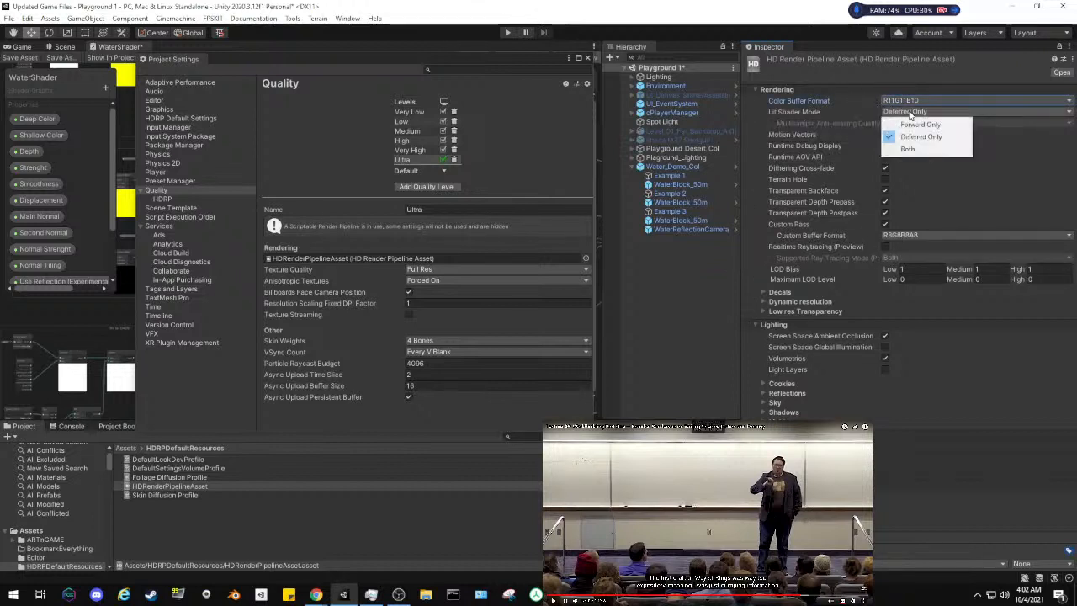
{"action": "left_click", "coordinate": [858, 112]}
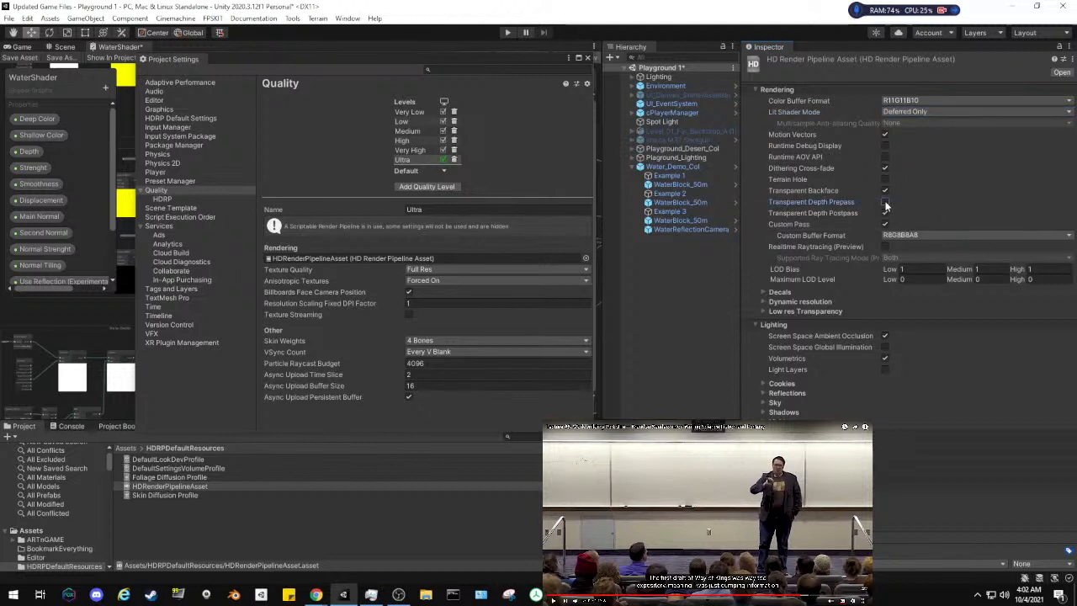
{"action": "left_click", "coordinate": [885, 202]}
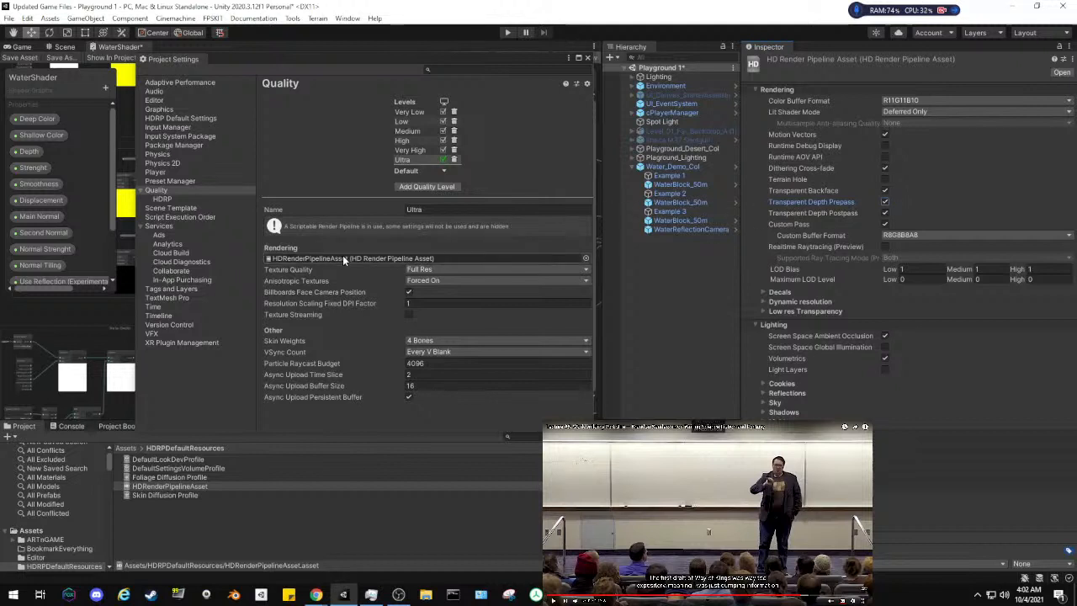
Switch to the water shader tutorial in Chrome and rewatch the render pipeline asset part full screen from 1:31 to 1:46
{"action": "mouse_move", "coordinate": [316, 594]}
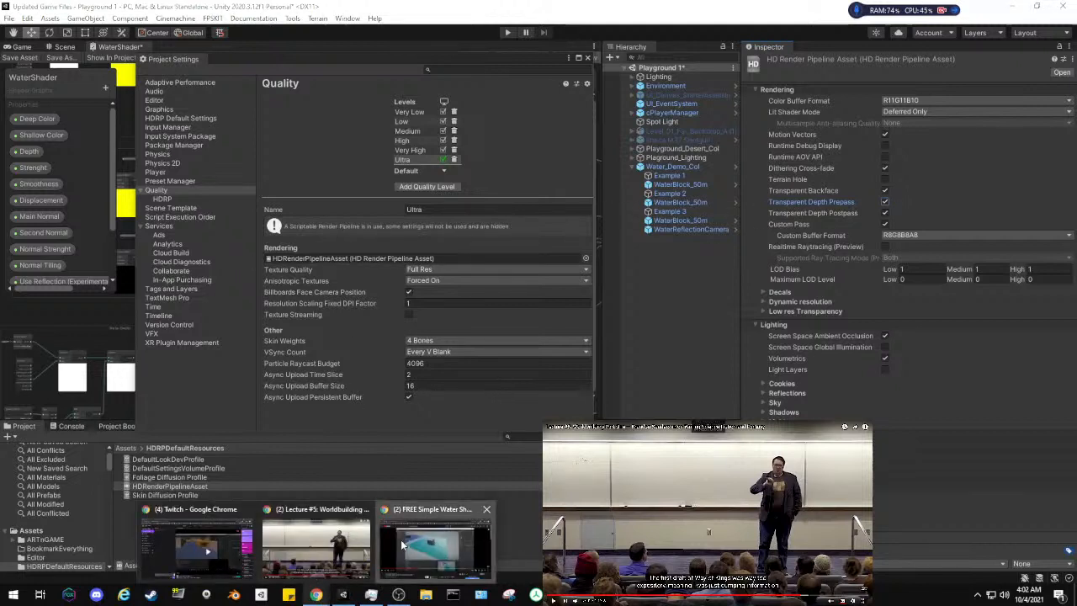
{"action": "left_click", "coordinate": [435, 547]}
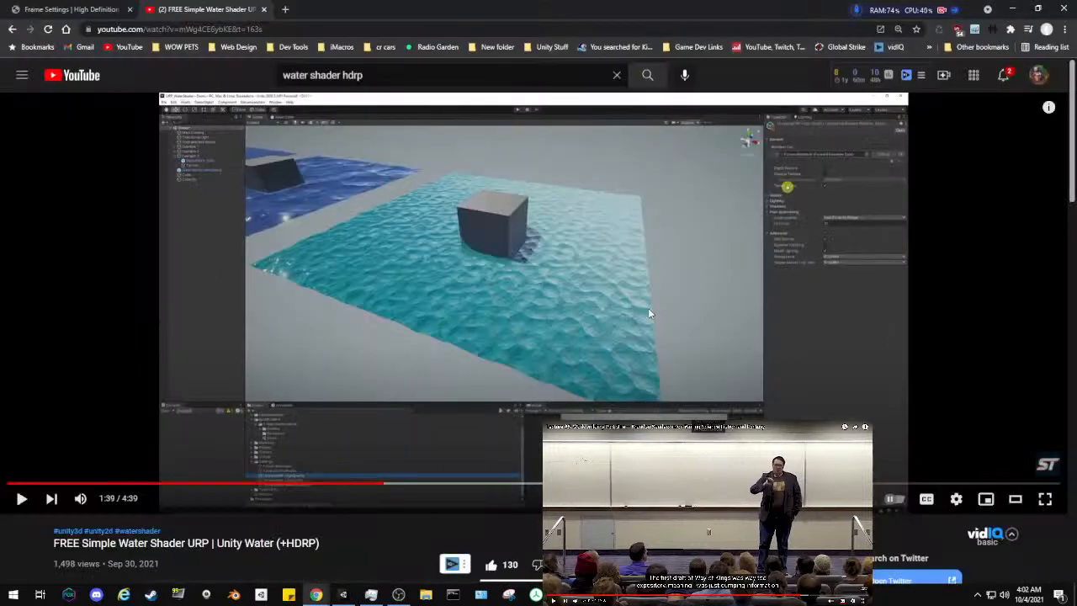
{"action": "left_click", "coordinate": [1045, 498]}
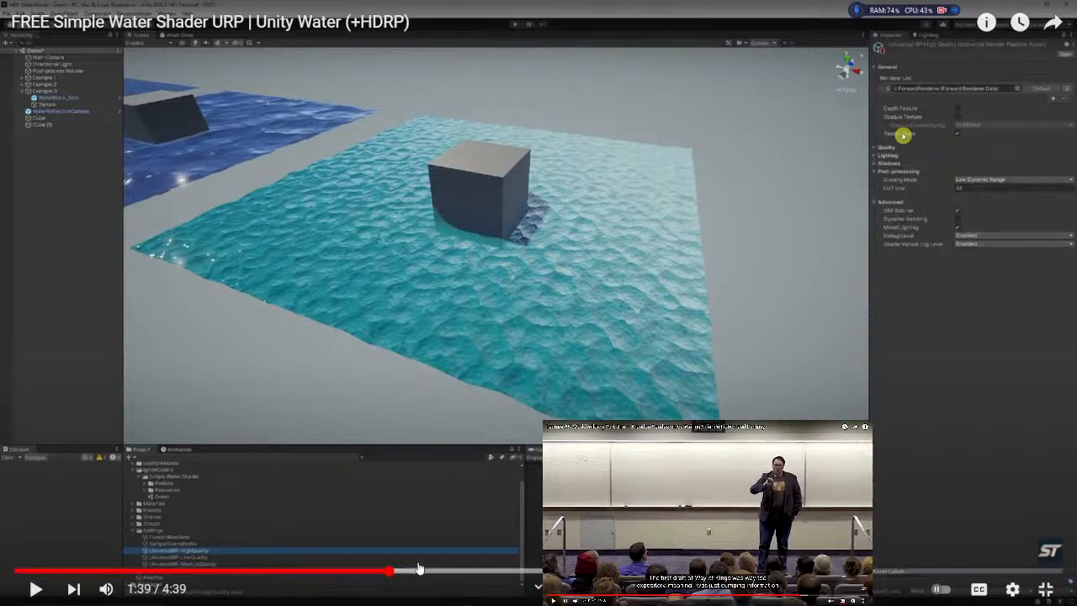
{"action": "left_click", "coordinate": [358, 573]}
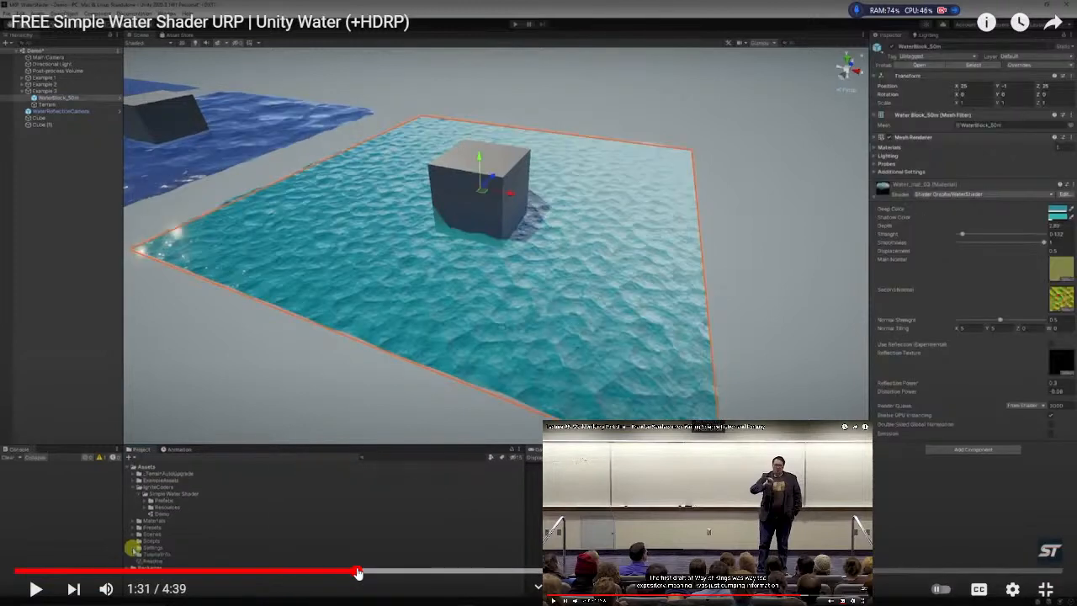
{"action": "left_click", "coordinate": [464, 493]}
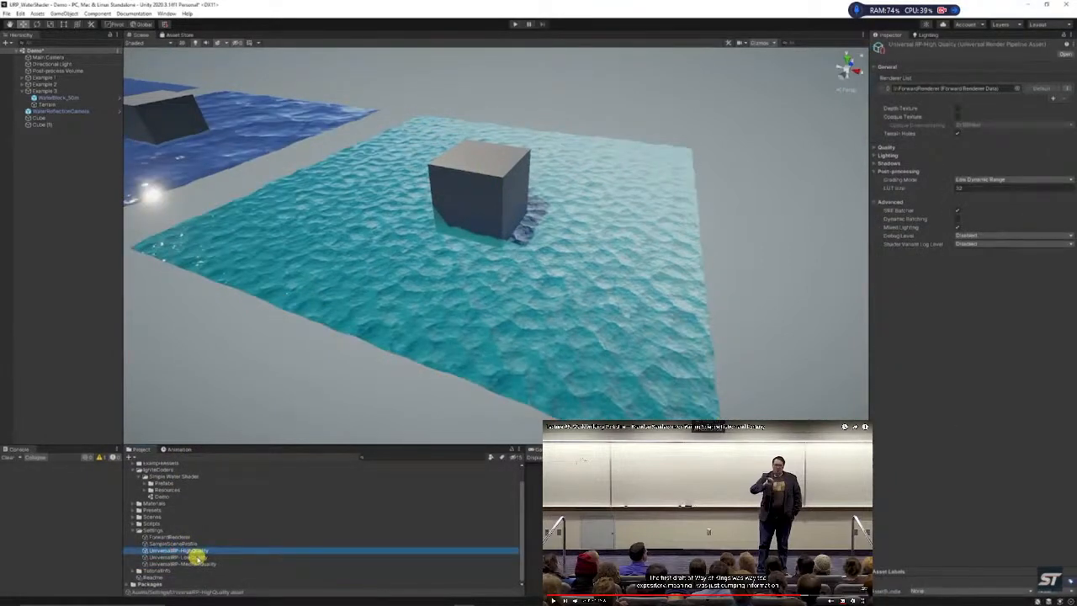
{"action": "mouse_move", "coordinate": [463, 493]}
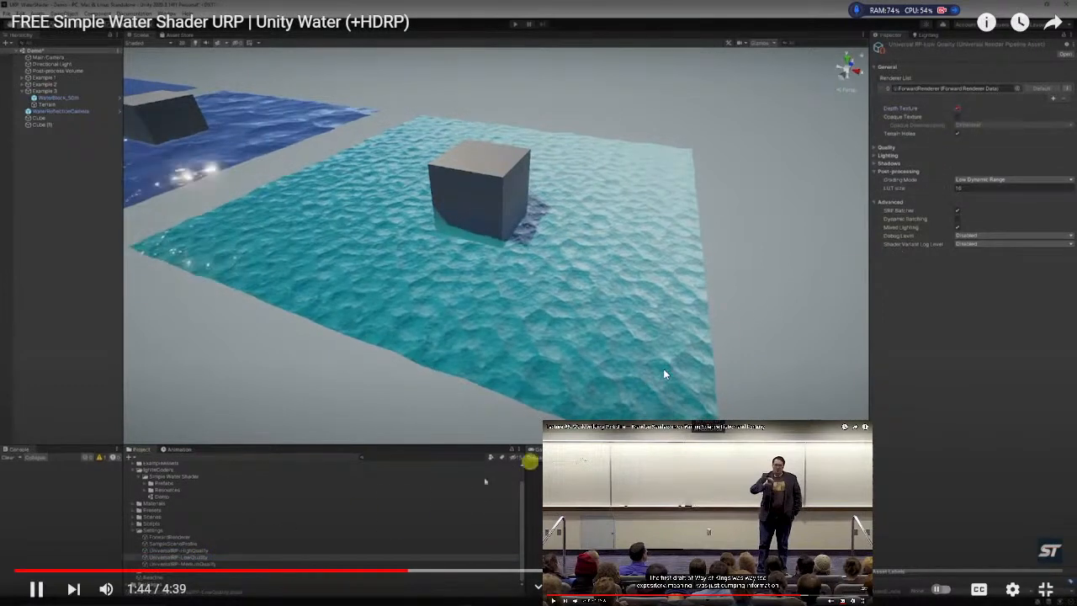
{"action": "key", "text": "space"}
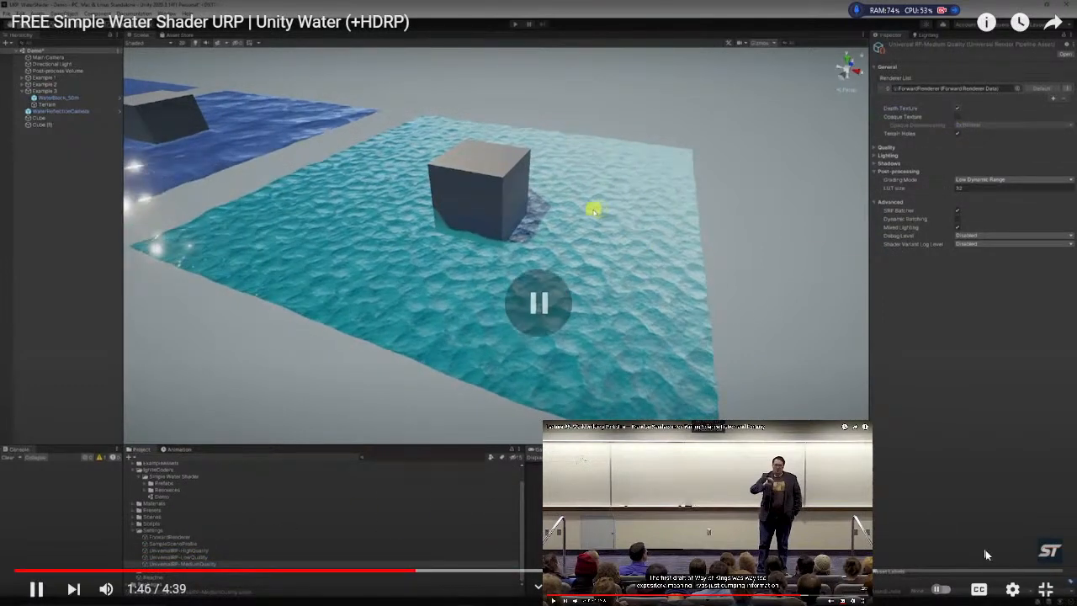
{"action": "left_click", "coordinate": [1042, 589]}
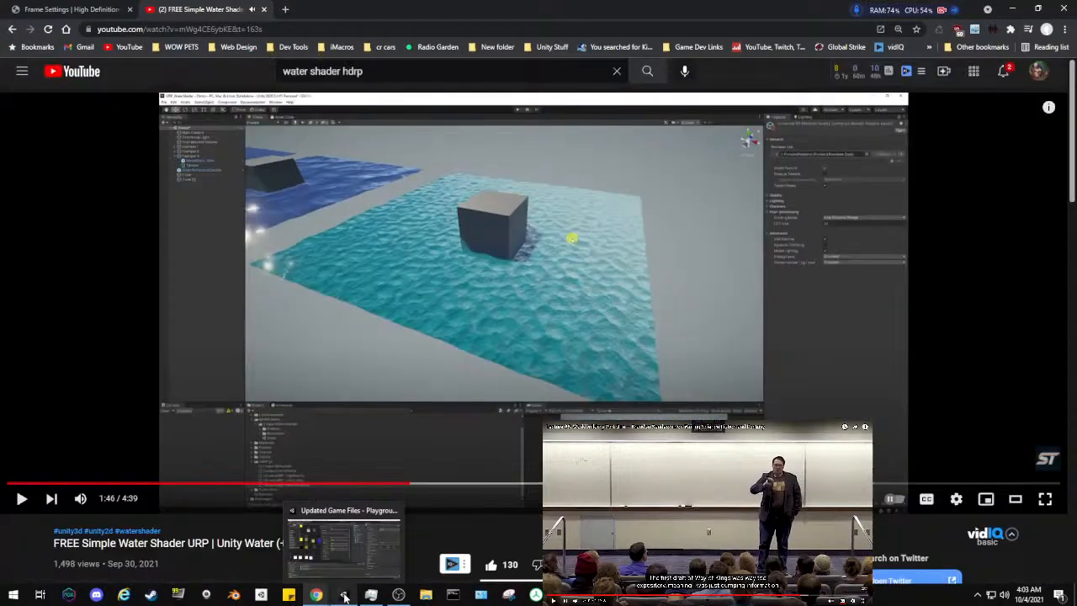
Return to Unity, compare the settings of the project's quality levels ending on Ultra, and reselect HDRenderPipelineAsset in the HDRPDefaultResources folder
{"action": "left_click", "coordinate": [344, 596]}
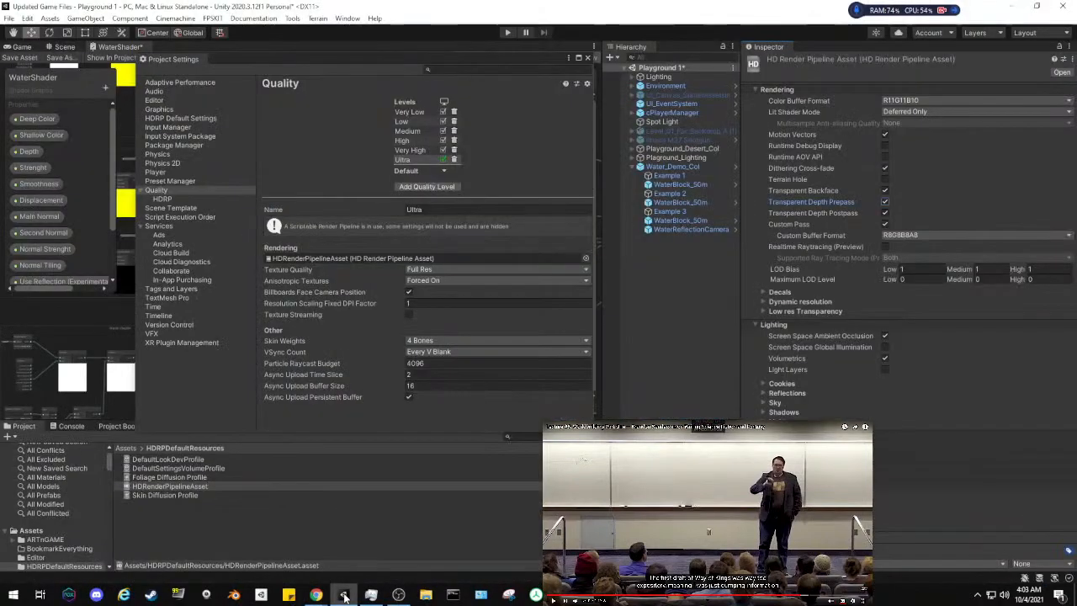
{"action": "left_click", "coordinate": [404, 142]}
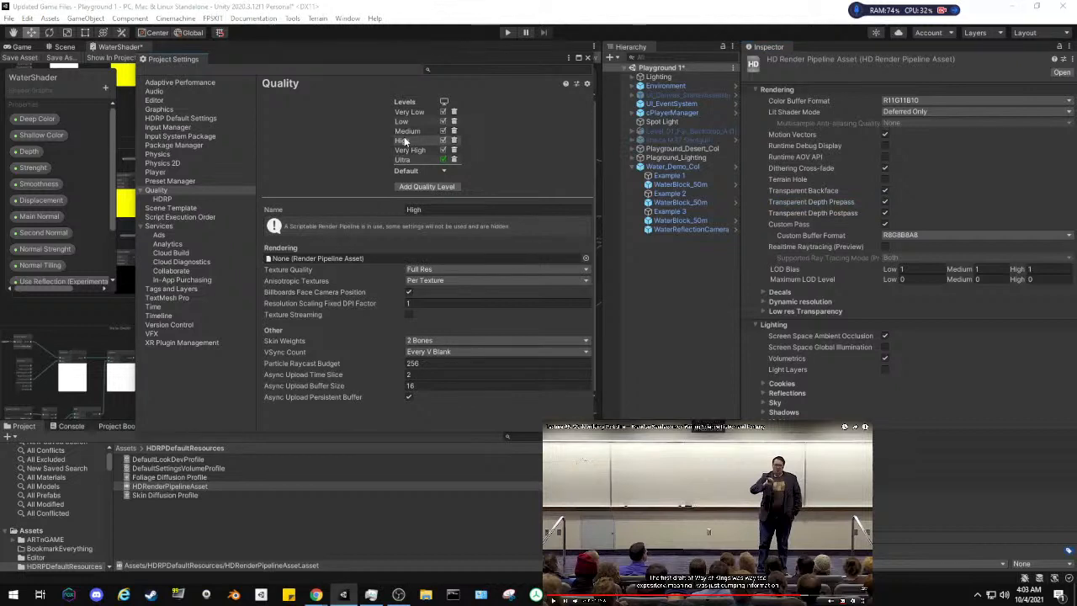
{"action": "left_click", "coordinate": [411, 150]}
{"action": "left_click", "coordinate": [413, 162]}
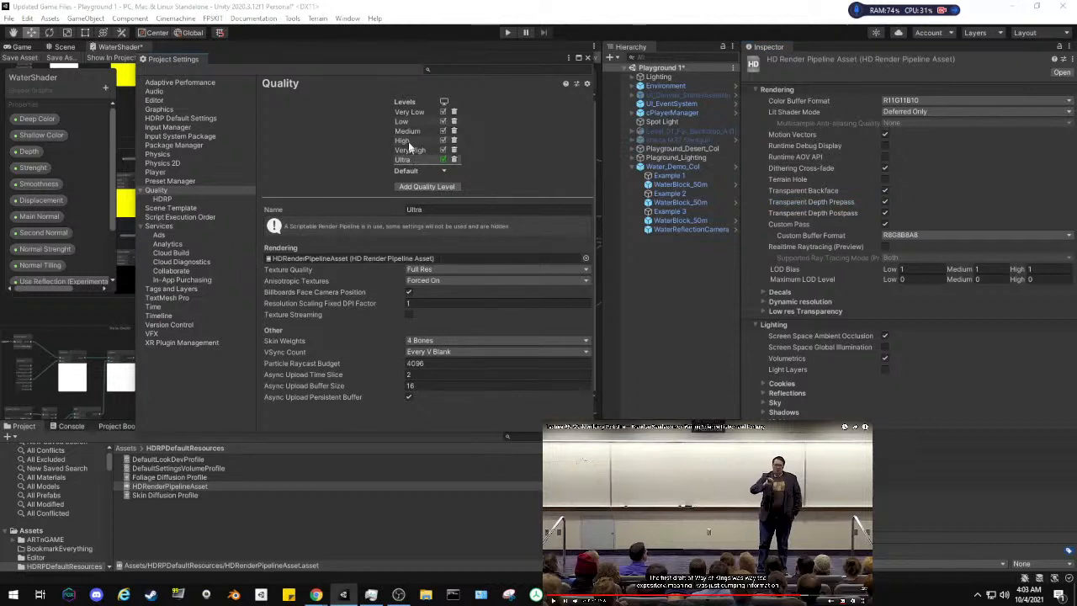
{"action": "left_click", "coordinate": [403, 118]}
{"action": "left_click", "coordinate": [403, 110]}
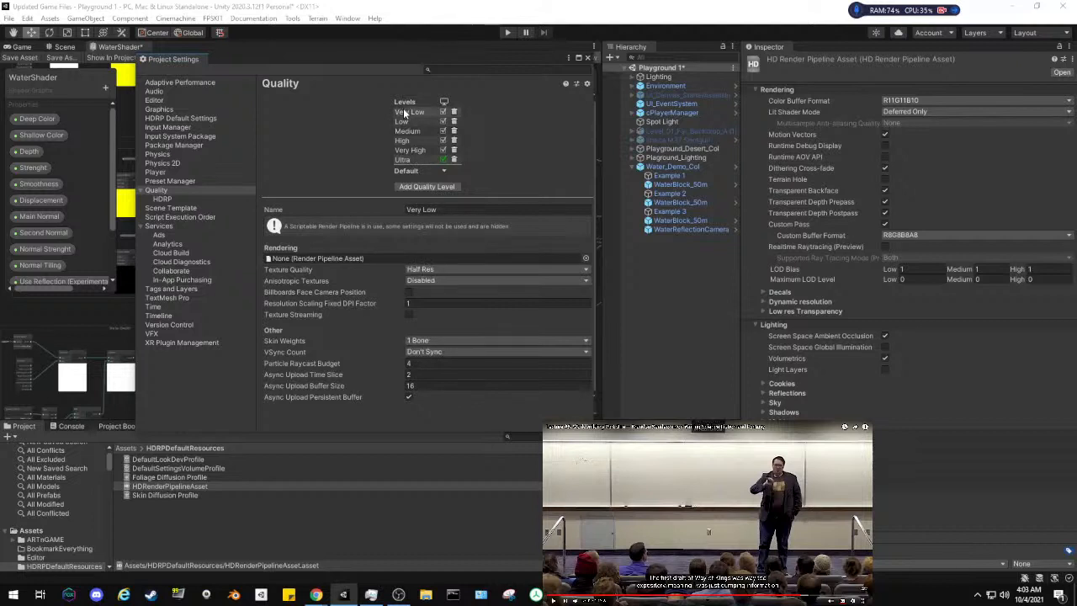
{"action": "left_click", "coordinate": [410, 159]}
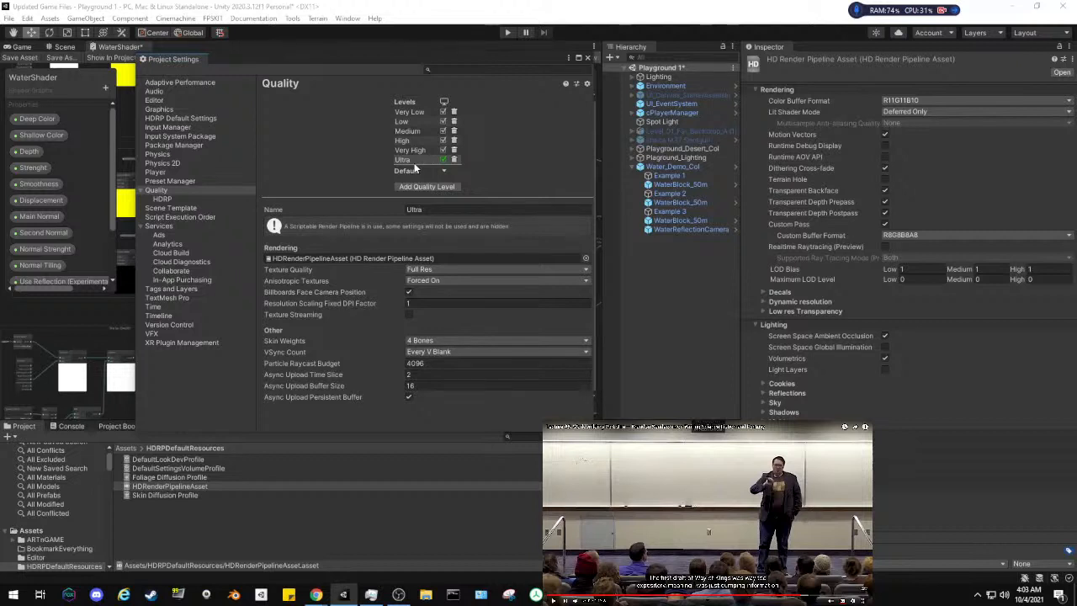
{"action": "left_click", "coordinate": [206, 484]}
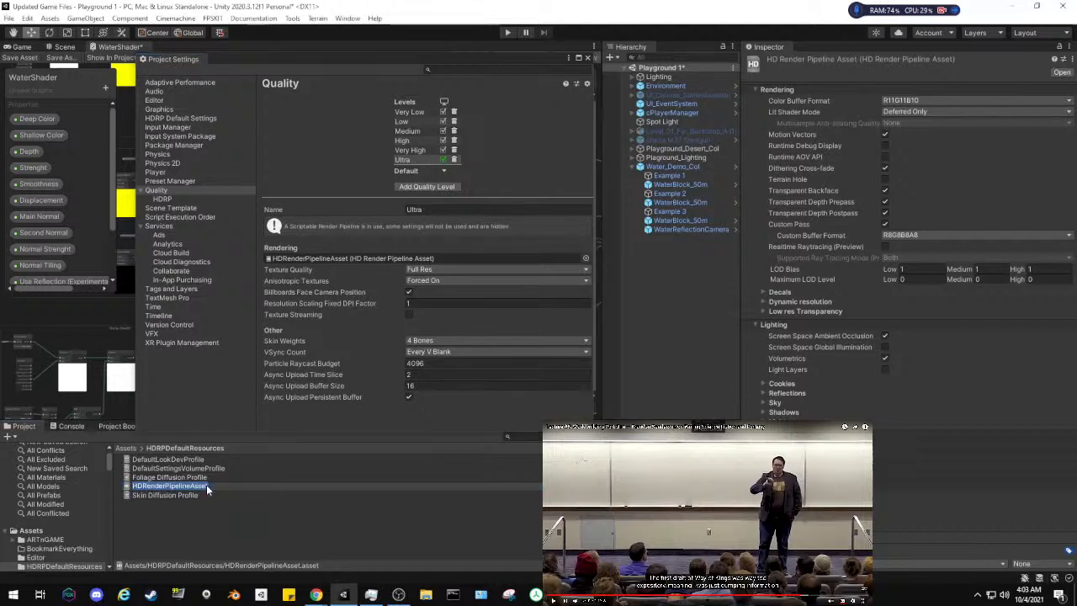
{"action": "left_click", "coordinate": [117, 488]}
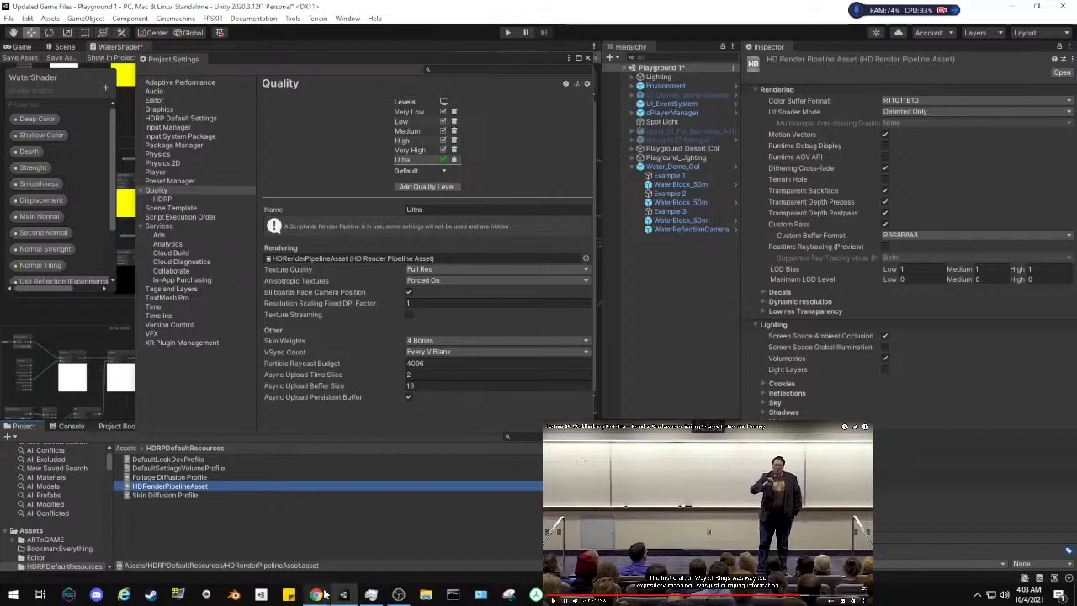
Switch back to Chrome and continue watching the tutorial full screen through the water material and submerged cube demonstration
{"action": "mouse_move", "coordinate": [316, 594]}
{"action": "left_click", "coordinate": [429, 547]}
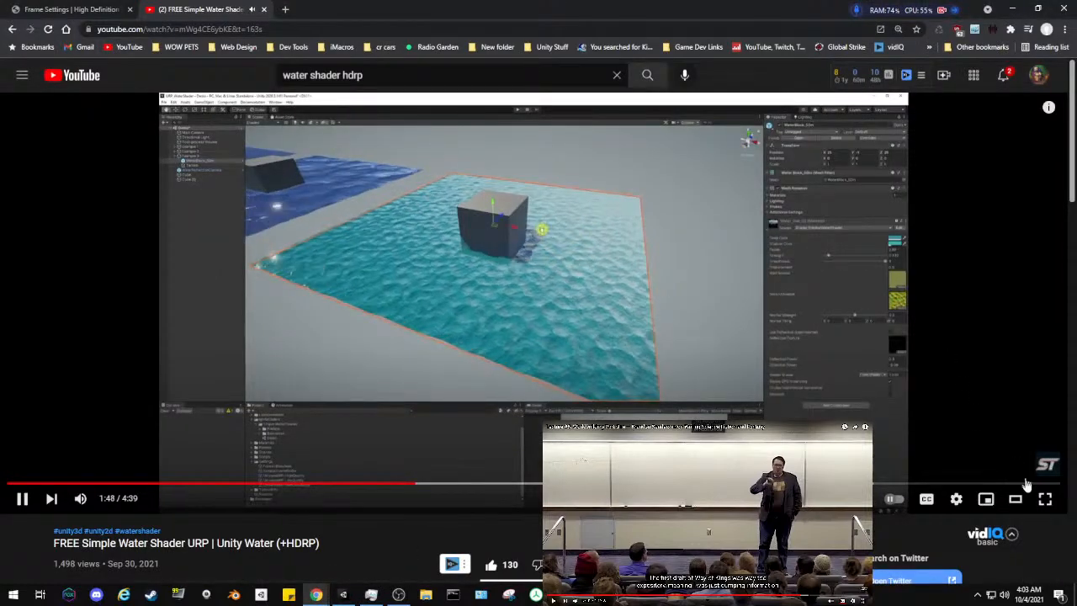
{"action": "left_click", "coordinate": [1045, 498]}
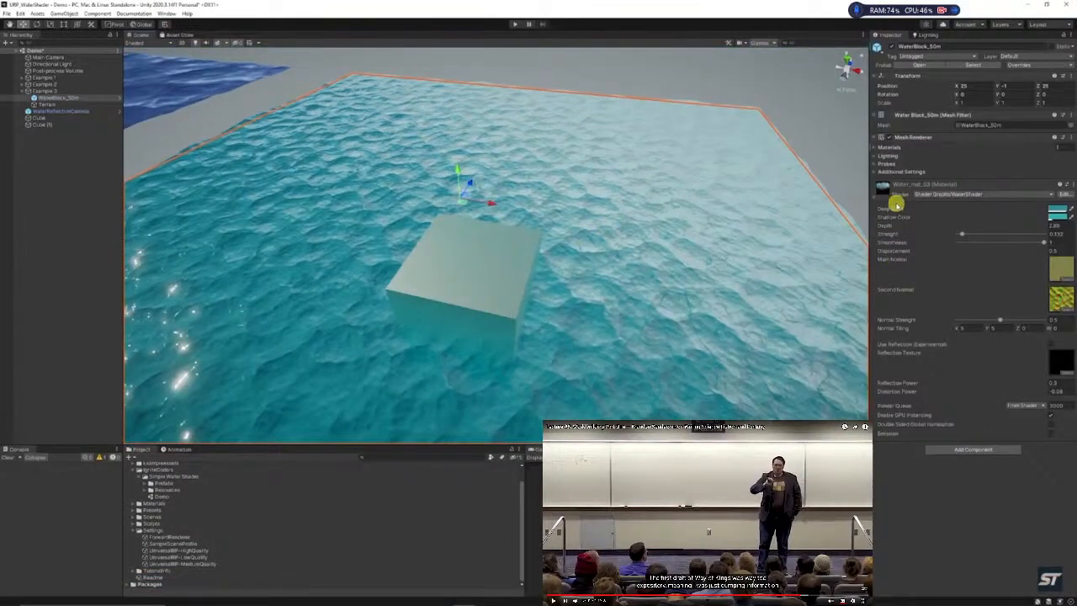
{"action": "mouse_move", "coordinate": [1021, 271]}
{"action": "left_mouse_down"}
{"action": "mouse_move", "coordinate": [1029, 263]}
{"action": "mouse_move", "coordinate": [1036, 281]}
{"action": "mouse_move", "coordinate": [1016, 267]}
{"action": "left_mouse_up"}
{"action": "left_click", "coordinate": [1030, 217]}
{"action": "left_click_drag", "start_coordinate": [675, 309], "coordinate": [642, 260], "text": "alt"}
{"action": "left_click", "coordinate": [498, 298]}
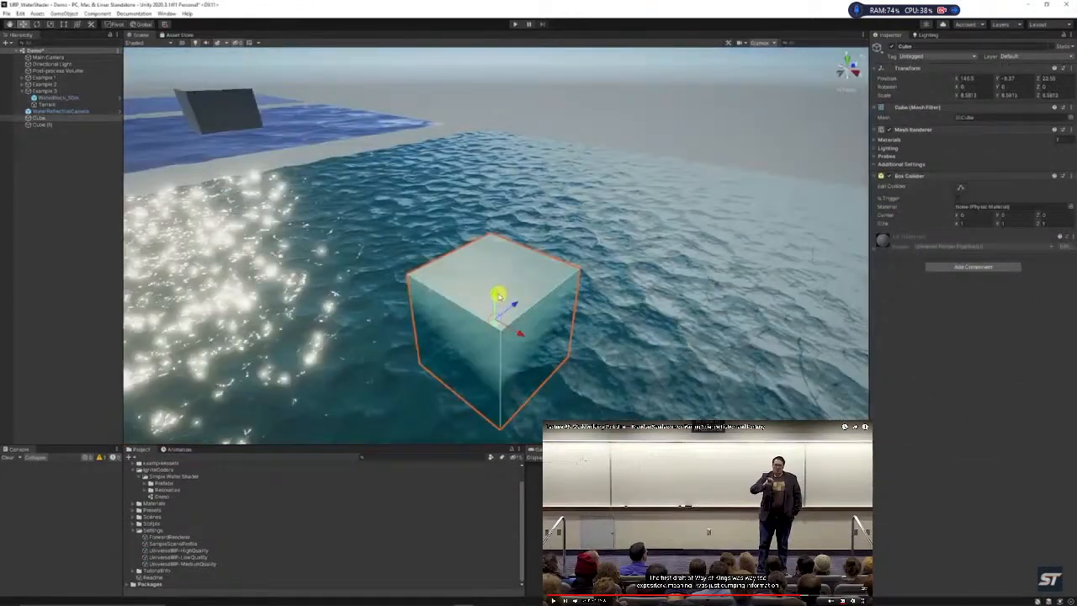
Pause the tutorial video at 2:15, leave full screen and minimize Chrome to return to Unity
{"action": "left_click_drag", "start_coordinate": [498, 294], "coordinate": [538, 201]}
{"action": "left_click", "coordinate": [631, 180]}
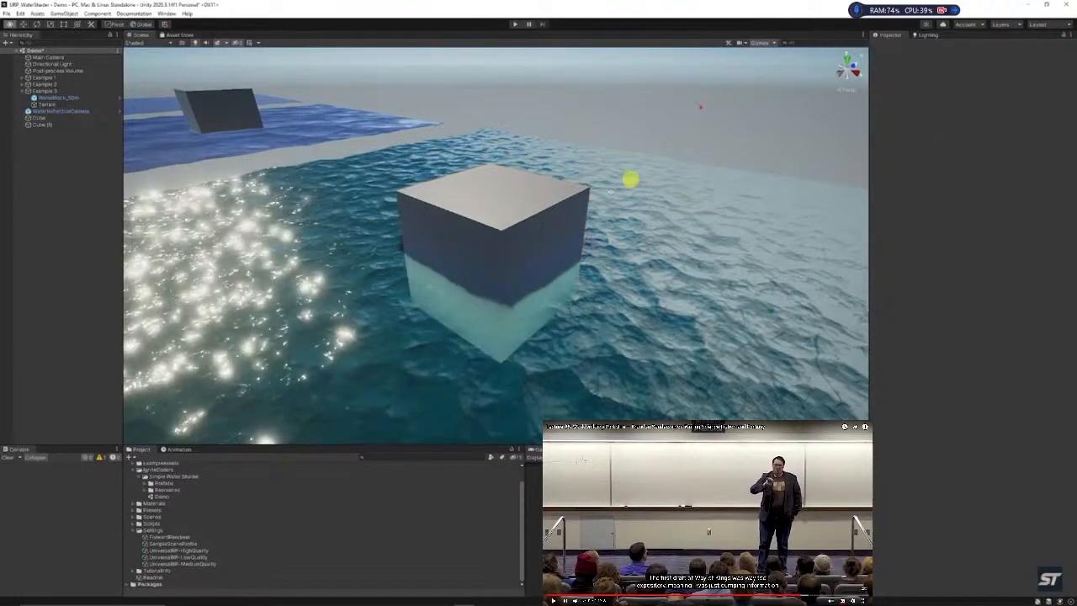
{"action": "key", "text": "space"}
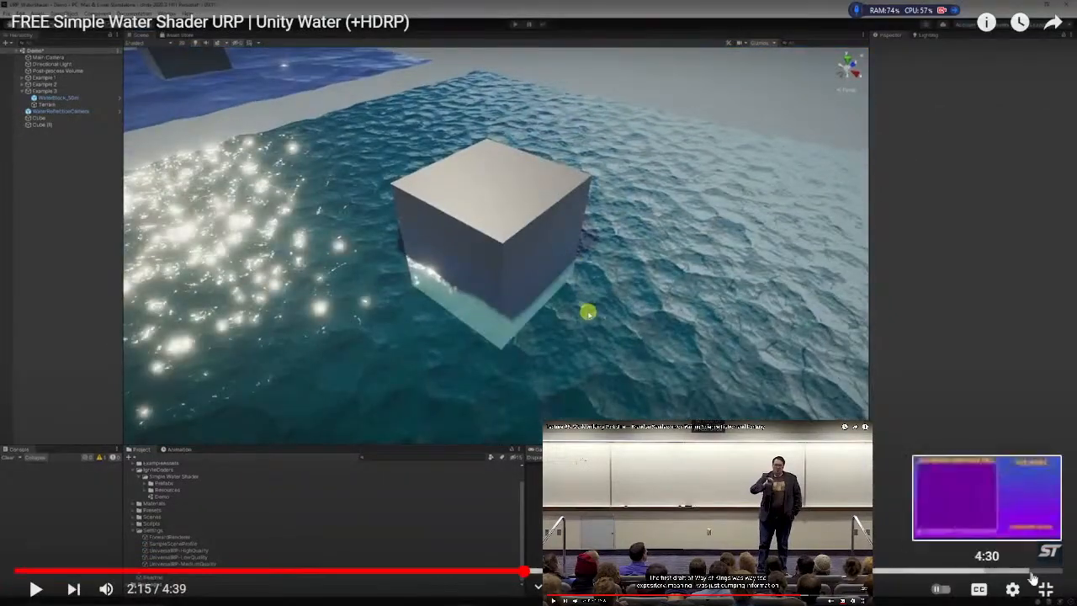
{"action": "left_click", "coordinate": [1045, 588]}
{"action": "left_click", "coordinate": [1014, 7]}
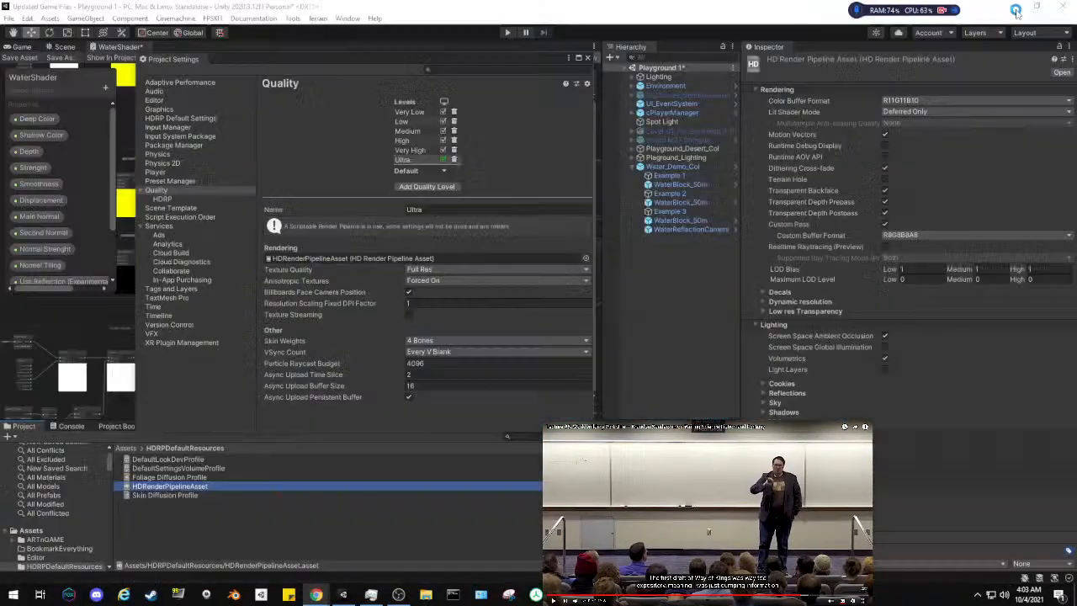
Close the Project Settings window, save the WaterShader graph asset and close its graph editor
{"action": "left_click", "coordinate": [590, 59]}
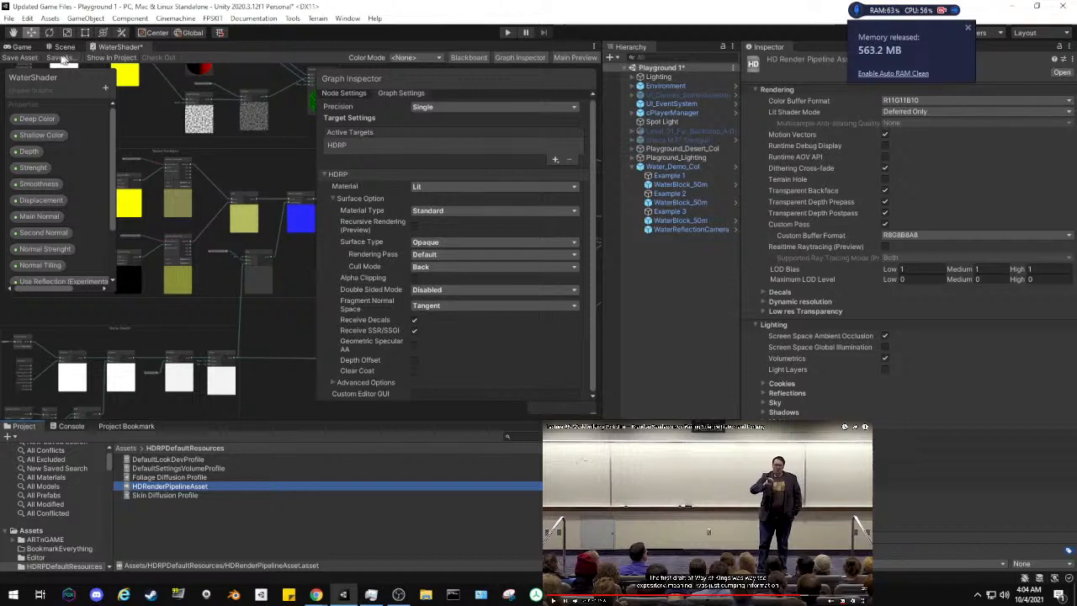
{"action": "left_click", "coordinate": [21, 57]}
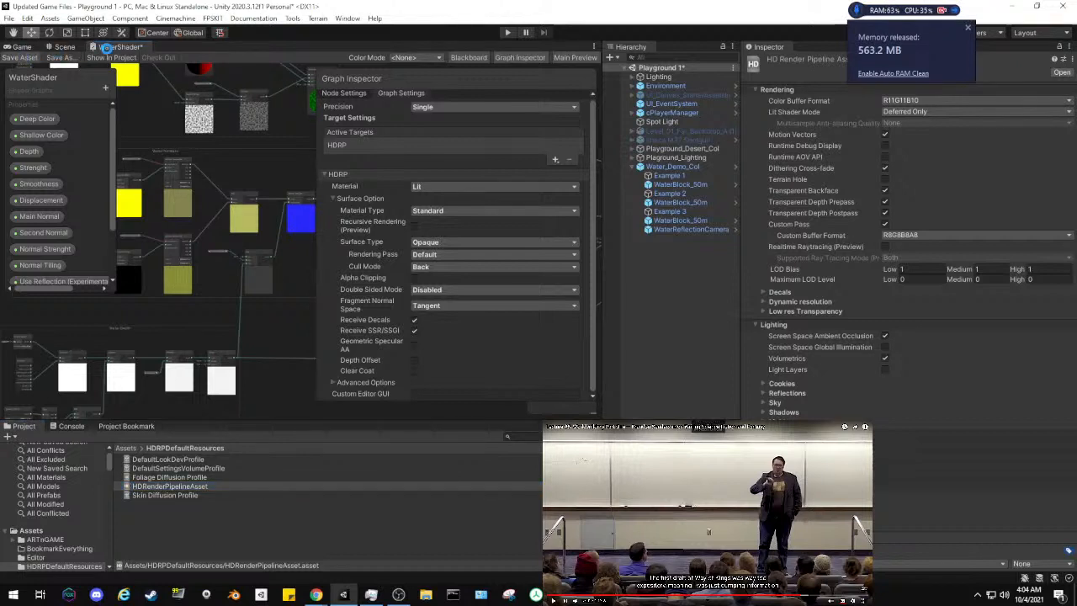
{"action": "right_click", "coordinate": [111, 48]}
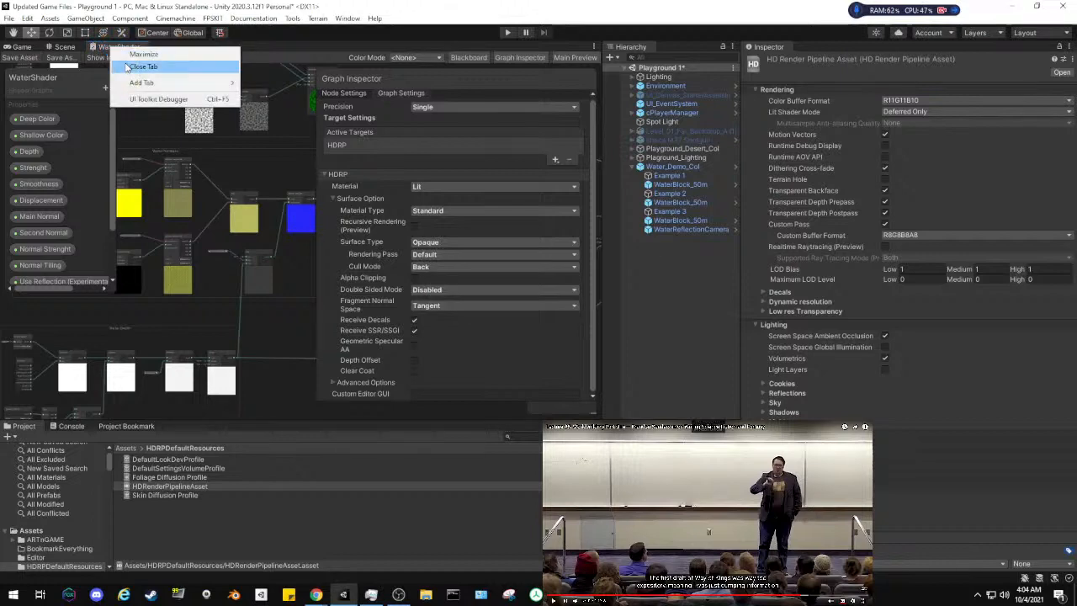
{"action": "left_click", "coordinate": [139, 66]}
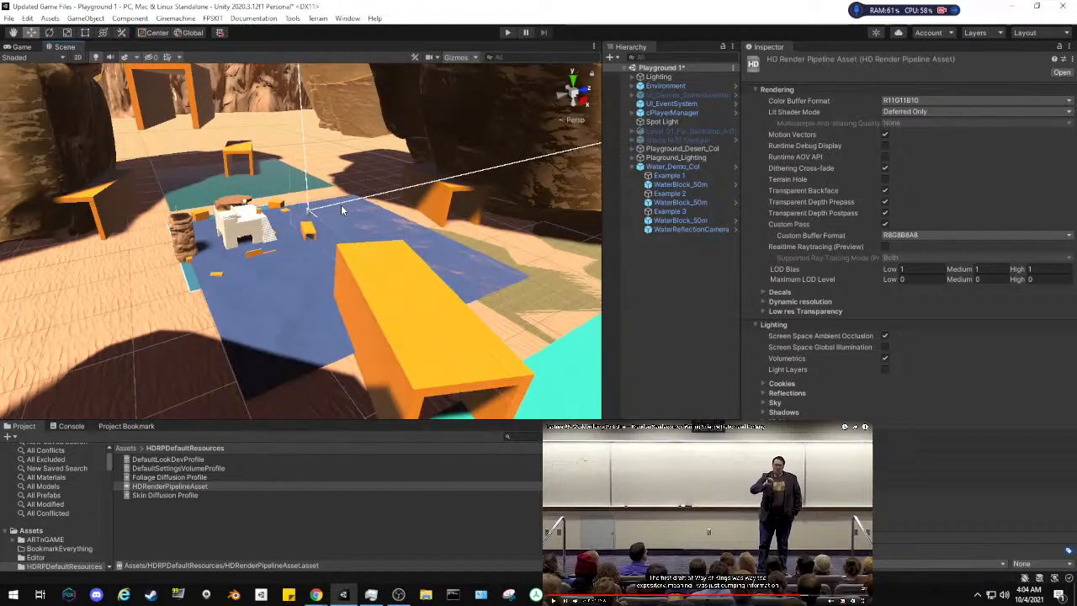
Expand Playground_Lighting and set the Directional Light's X rotation to 106.54, checking the effect on the turquoise water
{"action": "right_click_drag", "start_coordinate": [341, 204], "coordinate": [380, 267]}
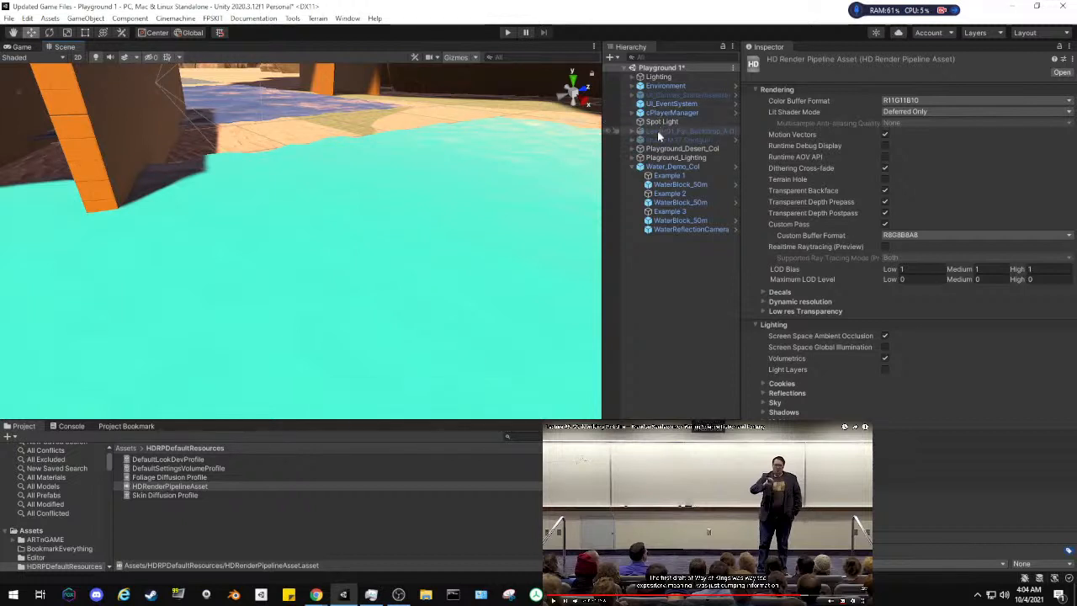
{"action": "left_click", "coordinate": [633, 157]}
{"action": "left_click", "coordinate": [656, 167]}
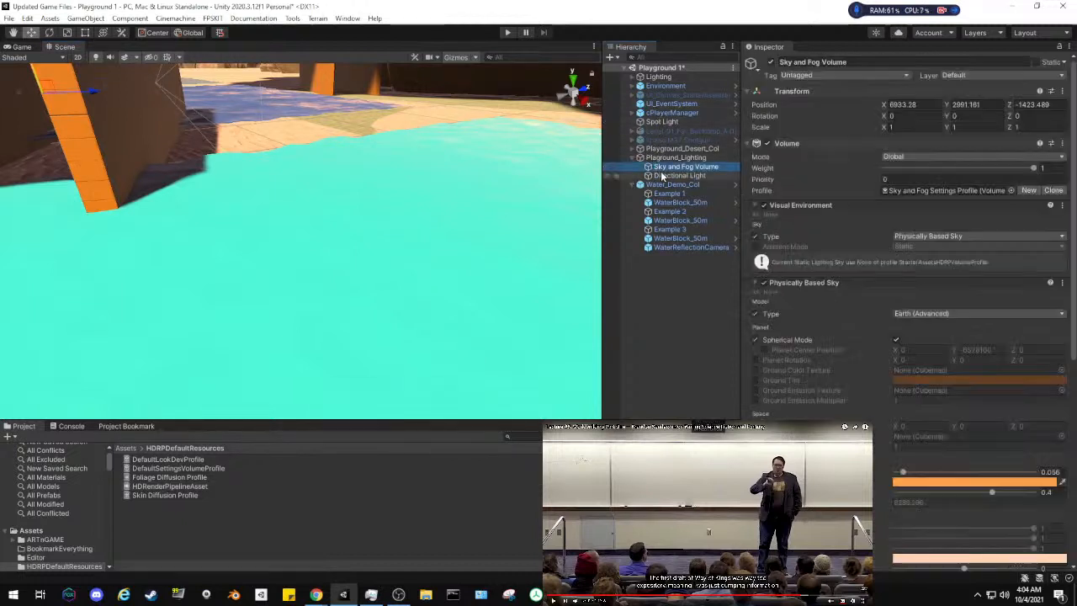
{"action": "left_click", "coordinate": [677, 175]}
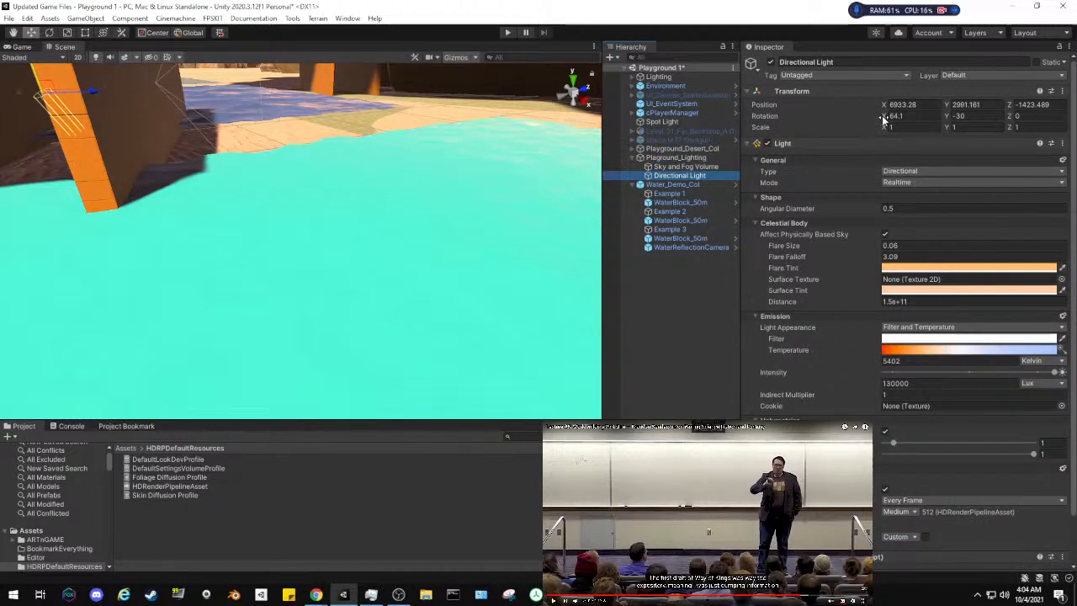
{"action": "left_click", "coordinate": [886, 117]}
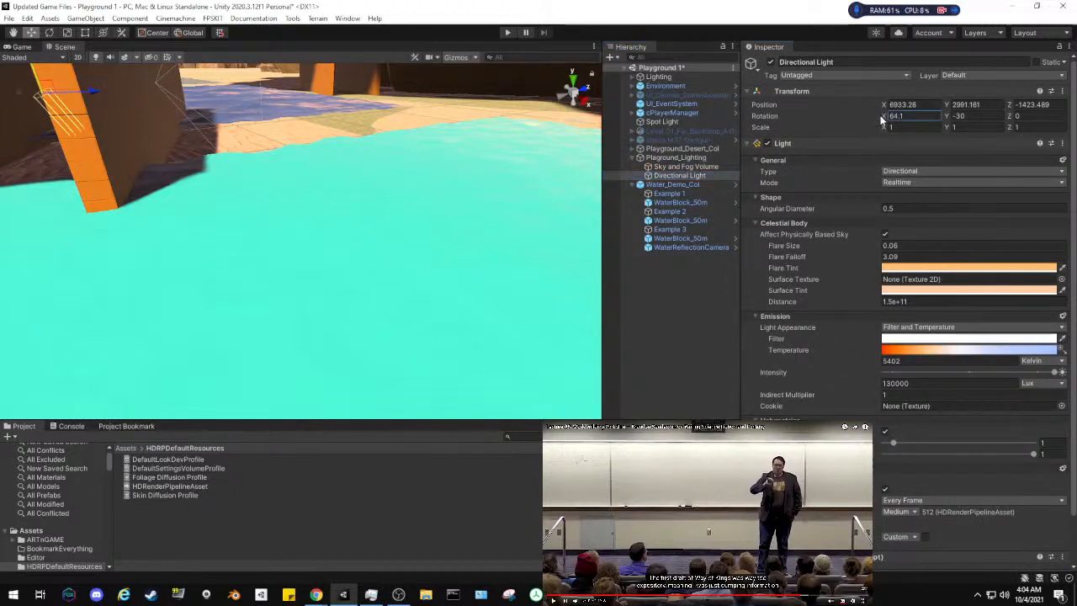
{"action": "left_click_drag", "start_coordinate": [873, 116], "coordinate": [313, 179]}
{"action": "right_click_drag", "start_coordinate": [319, 205], "coordinate": [359, 230]}
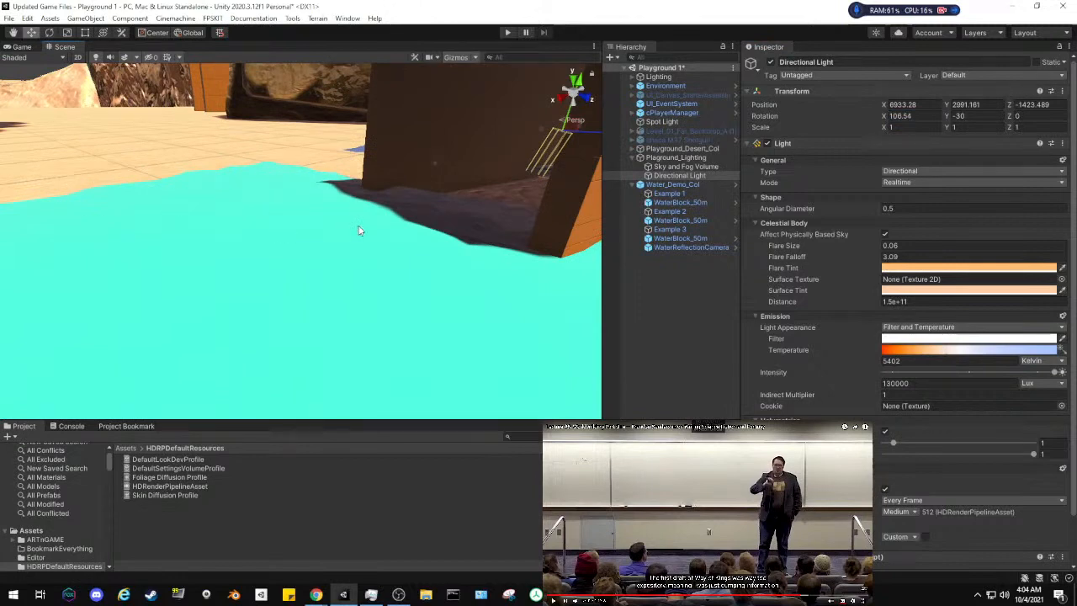
Lower the Directional Light's intensity to 80657.91 Lux and set its X rotation to 71.8
{"action": "left_click_drag", "start_coordinate": [1062, 372], "coordinate": [1038, 372]}
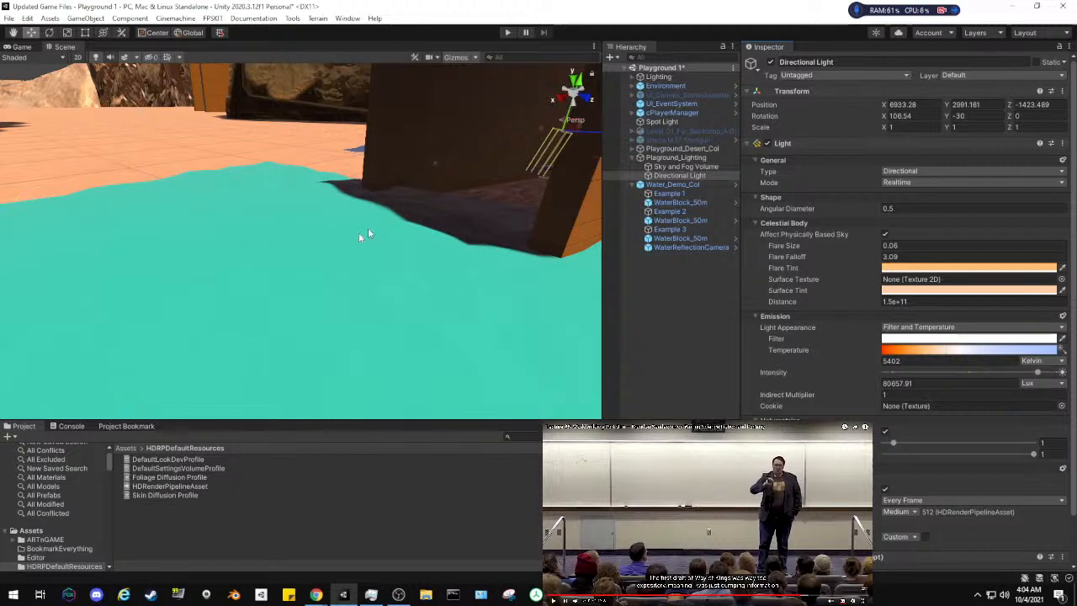
{"action": "left_click_drag", "start_coordinate": [740, 301], "coordinate": [853, 301]}
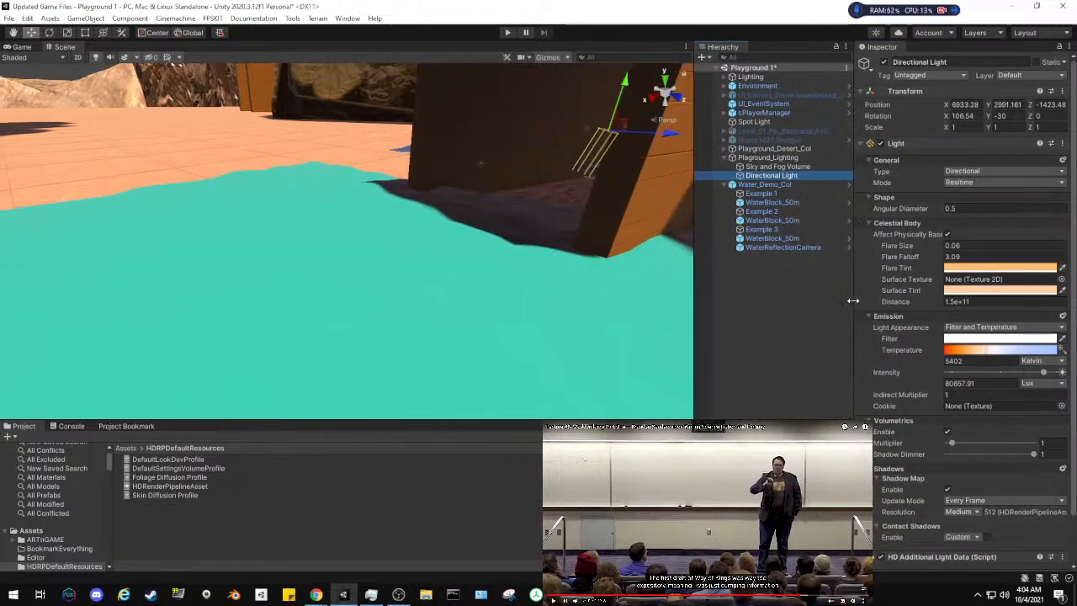
{"action": "right_click_drag", "start_coordinate": [314, 252], "coordinate": [732, 263]}
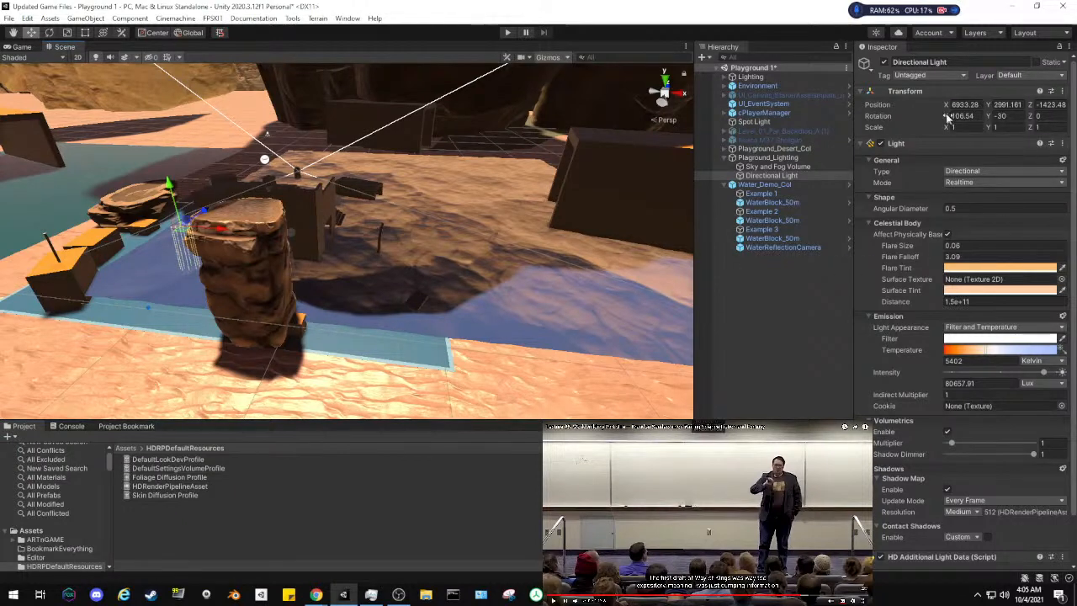
{"action": "left_click_drag", "start_coordinate": [947, 118], "coordinate": [863, 131]}
{"action": "right_click_drag", "start_coordinate": [560, 225], "coordinate": [233, 247]}
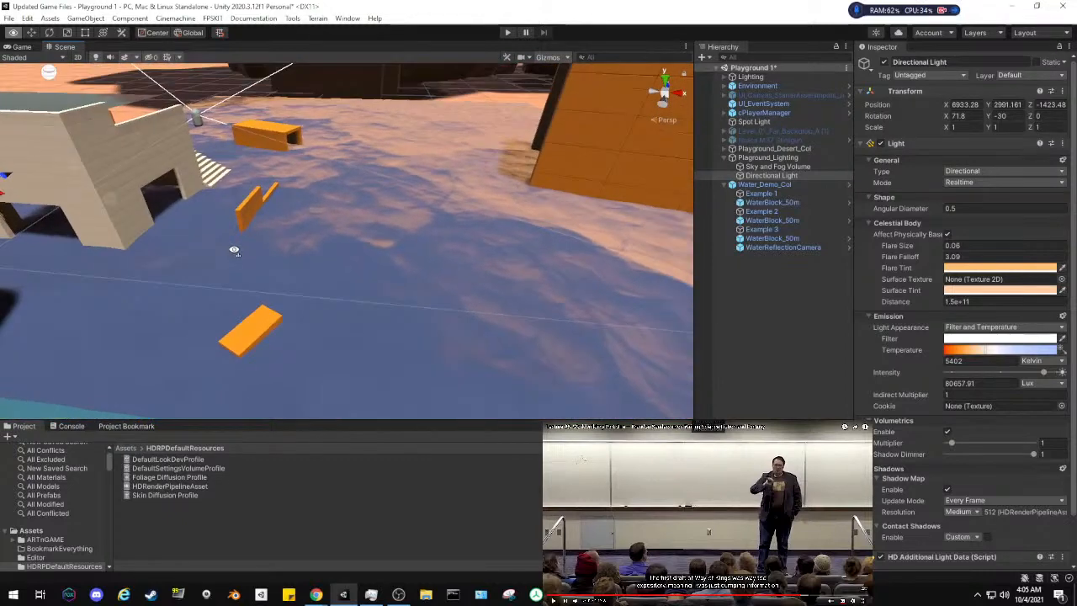
Select the blue WaterBlock_50m, locate Water_mat_02's reflection texture in the project, and toggle Use Reflection on and back off
{"action": "left_click", "coordinate": [375, 266]}
{"action": "left_click", "coordinate": [466, 233]}
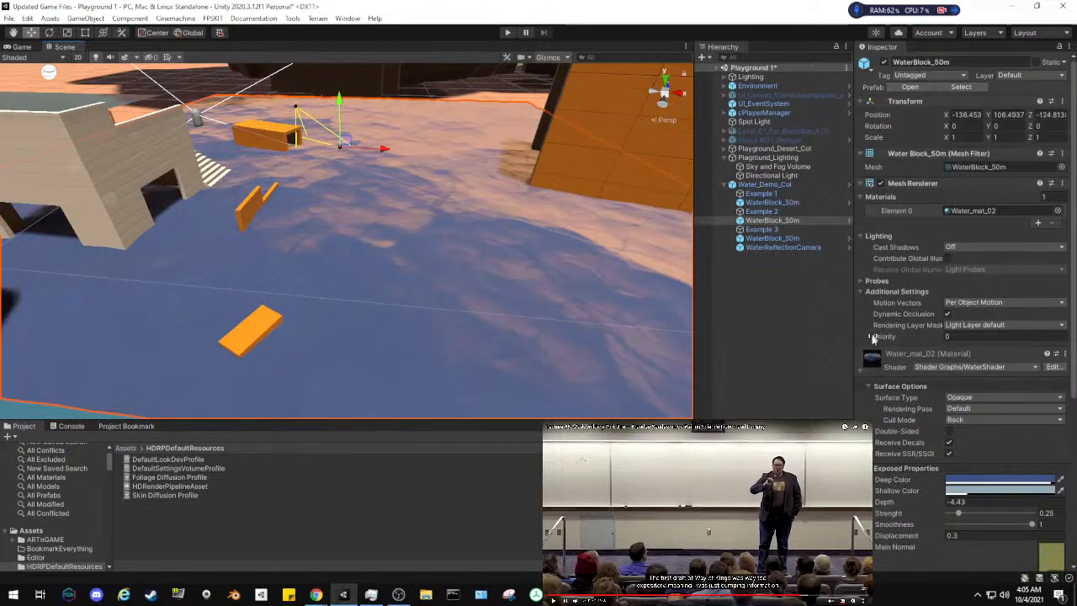
{"action": "scroll", "coordinate": [873, 341], "scroll_direction": "down", "scroll_amount": 5}
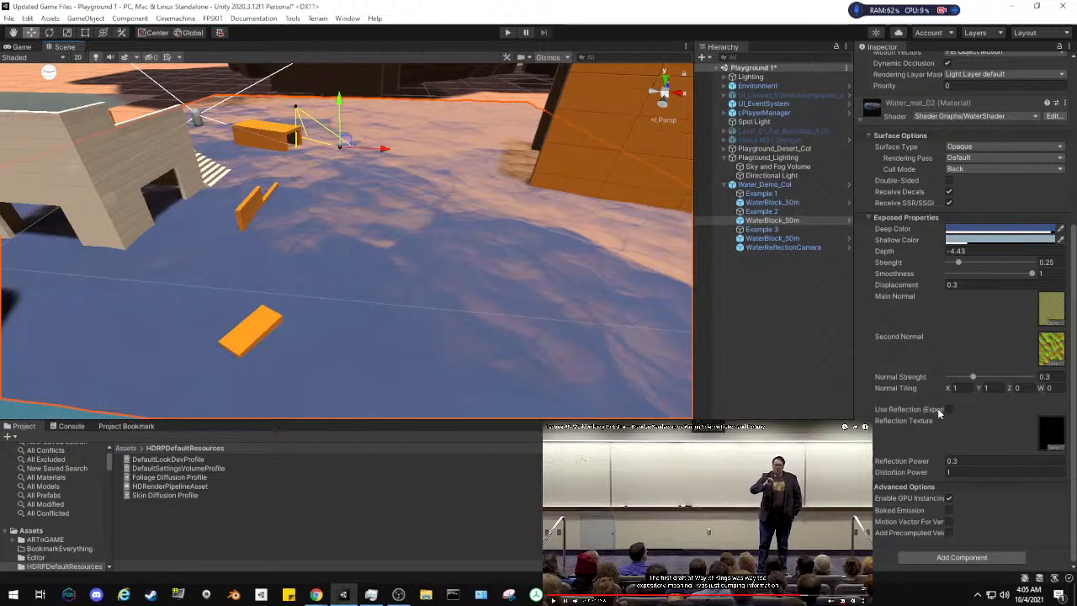
{"action": "left_click", "coordinate": [1044, 436]}
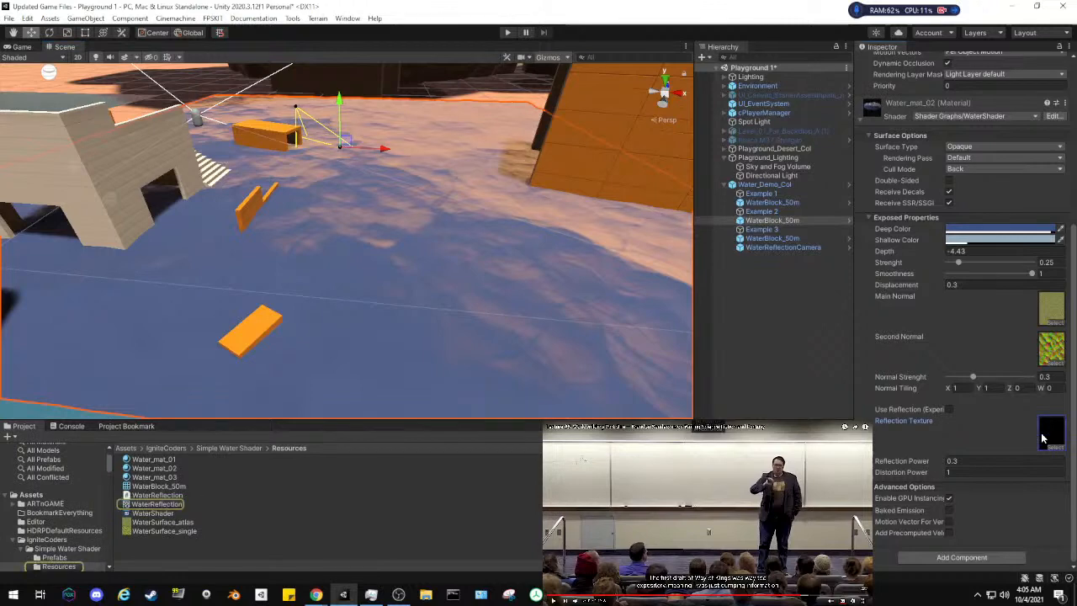
{"action": "left_click", "coordinate": [950, 411]}
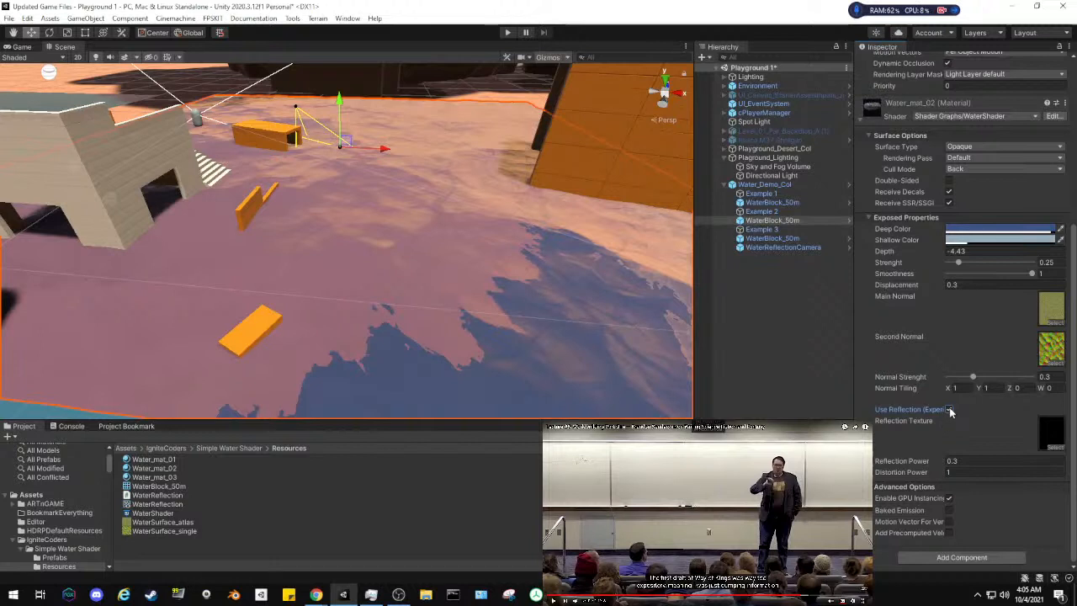
{"action": "left_click", "coordinate": [950, 410]}
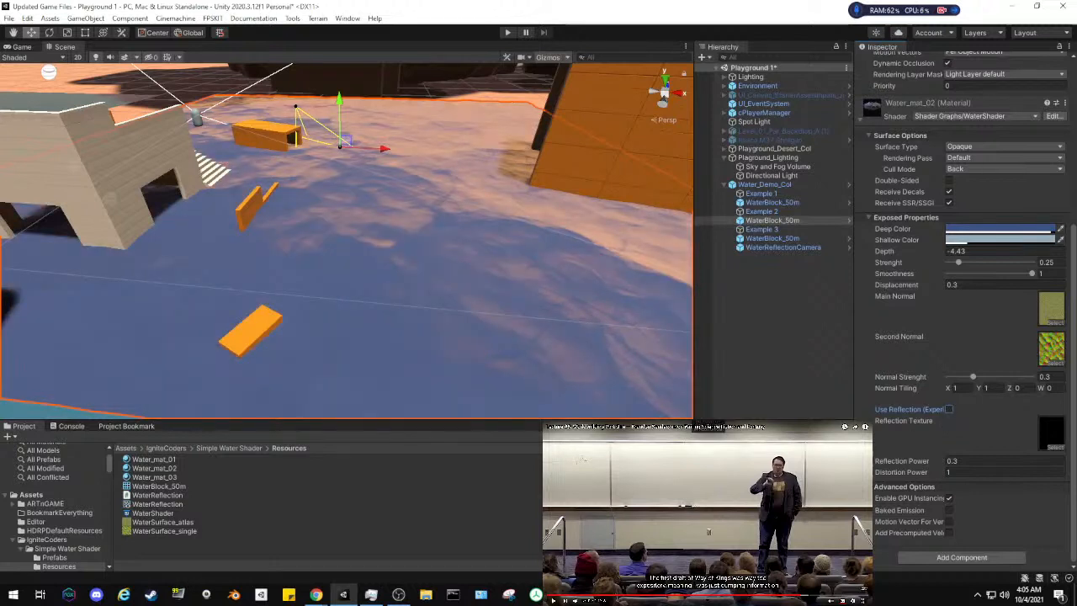
Try positive and negative Depth values on Water_mat_02 and settle on -3.45
{"action": "mouse_move", "coordinate": [855, 404]}
{"action": "left_mouse_down"}
{"action": "mouse_move", "coordinate": [808, 404]}
{"action": "mouse_move", "coordinate": [858, 404]}
{"action": "left_mouse_up"}
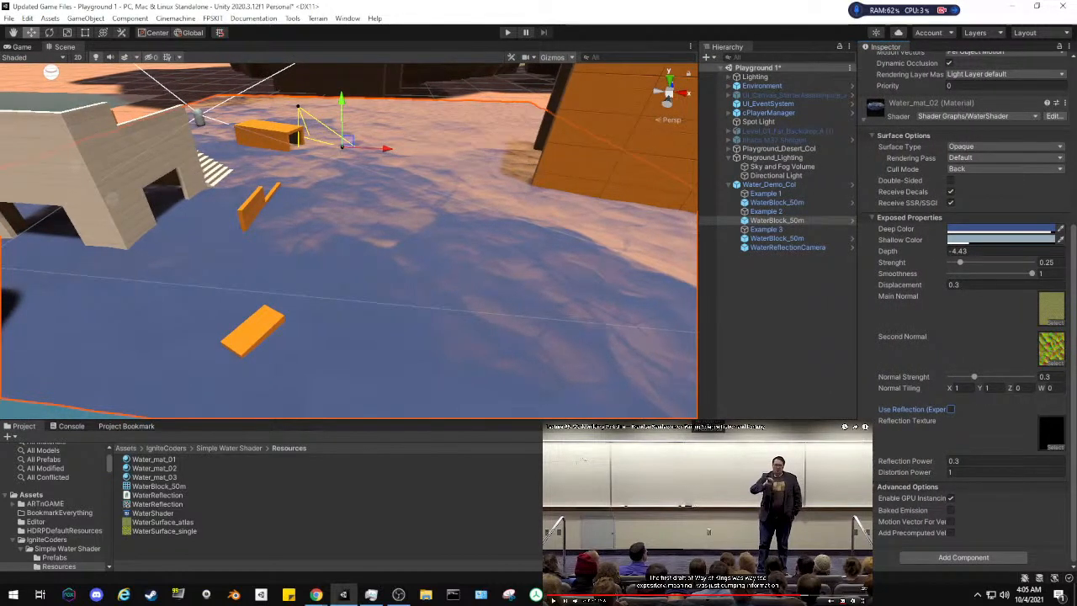
{"action": "right_click_drag", "start_coordinate": [457, 329], "coordinate": [342, 317]}
{"action": "left_click", "coordinate": [963, 252]}
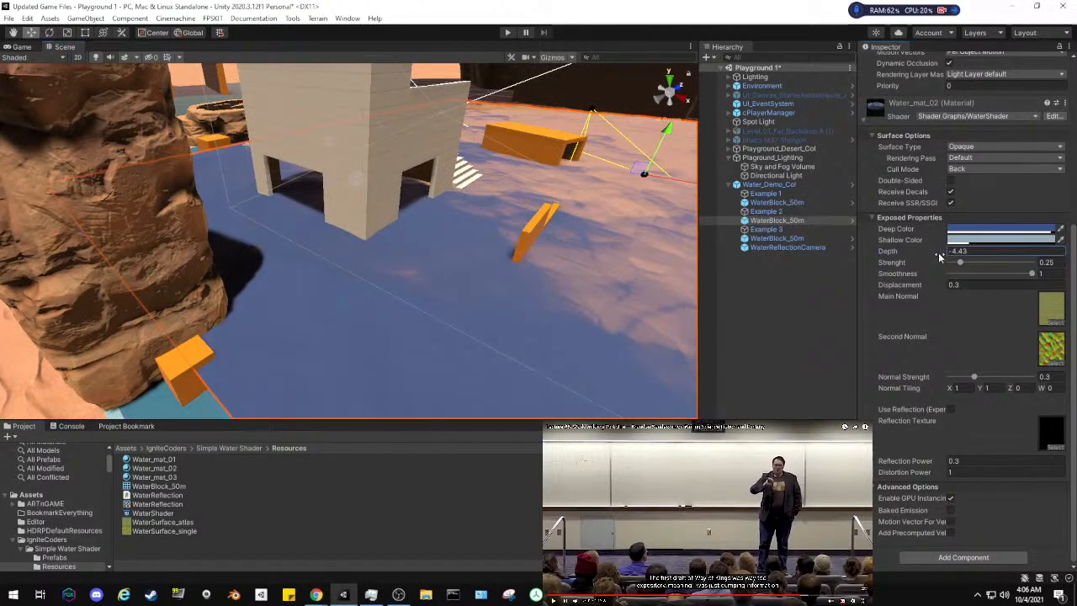
{"action": "type", "text": "1.9"}
{"action": "key", "text": "Left"}
{"action": "key", "text": "Left"}
{"action": "type", "text": "80"}
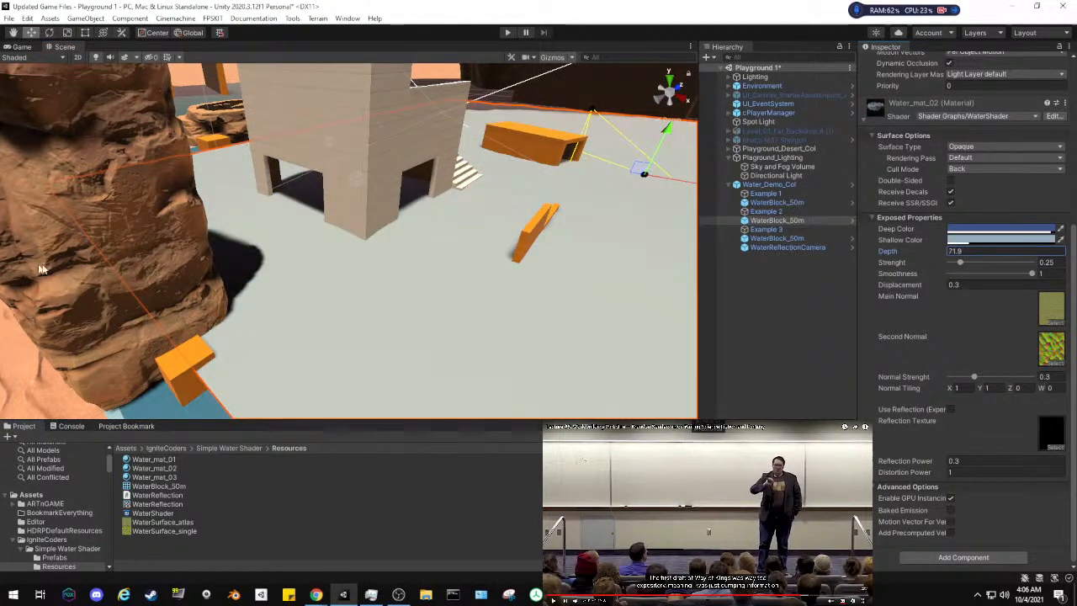
{"action": "key", "text": "BackSpace"}
{"action": "key", "text": "BackSpace"}
{"action": "type", "text": "5"}
{"action": "key", "text": "Home"}
{"action": "type", "text": "-"}
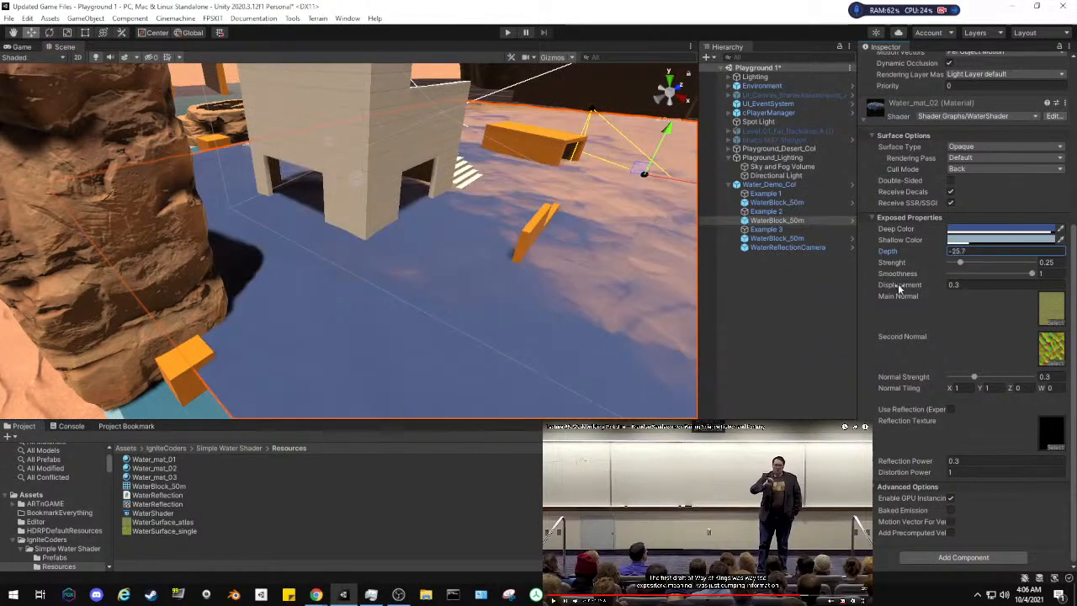
{"action": "key", "text": "End"}
{"action": "key", "text": "BackSpace"}
{"action": "key", "text": "BackSpace"}
{"action": "key", "text": "BackSpace"}
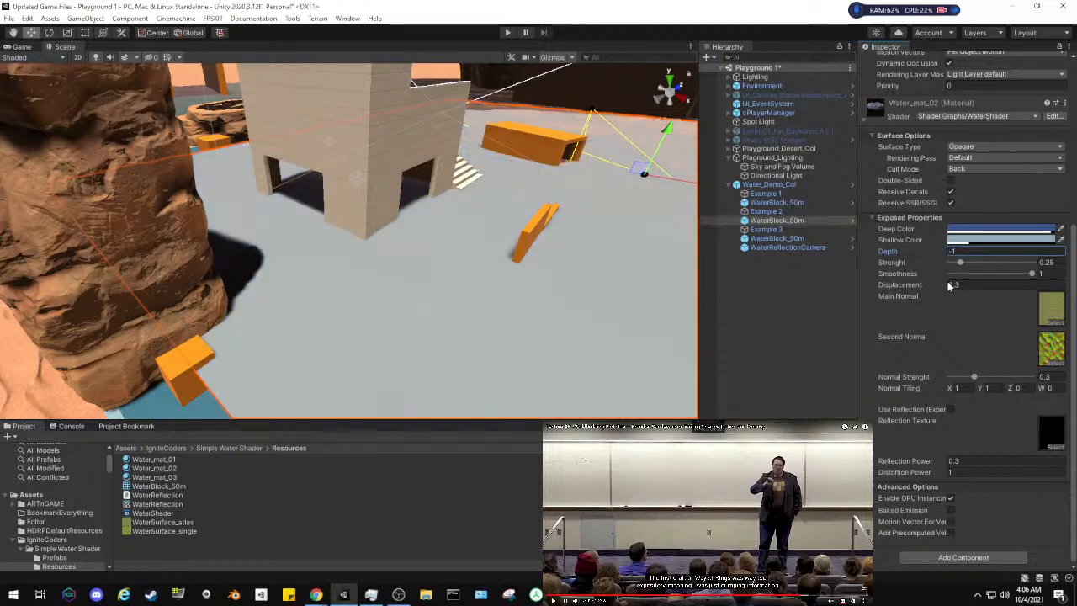
{"action": "type", "text": ".2"}
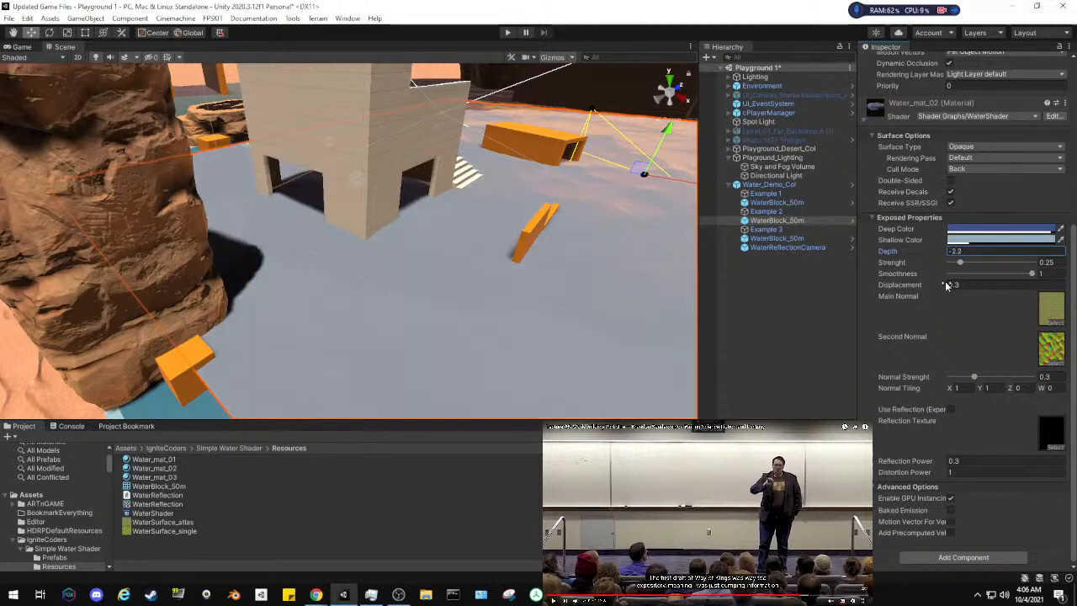
{"action": "key", "text": "BackSpace"}
{"action": "key", "text": "BackSpace"}
{"action": "key", "text": "BackSpace"}
{"action": "type", "text": "4"}
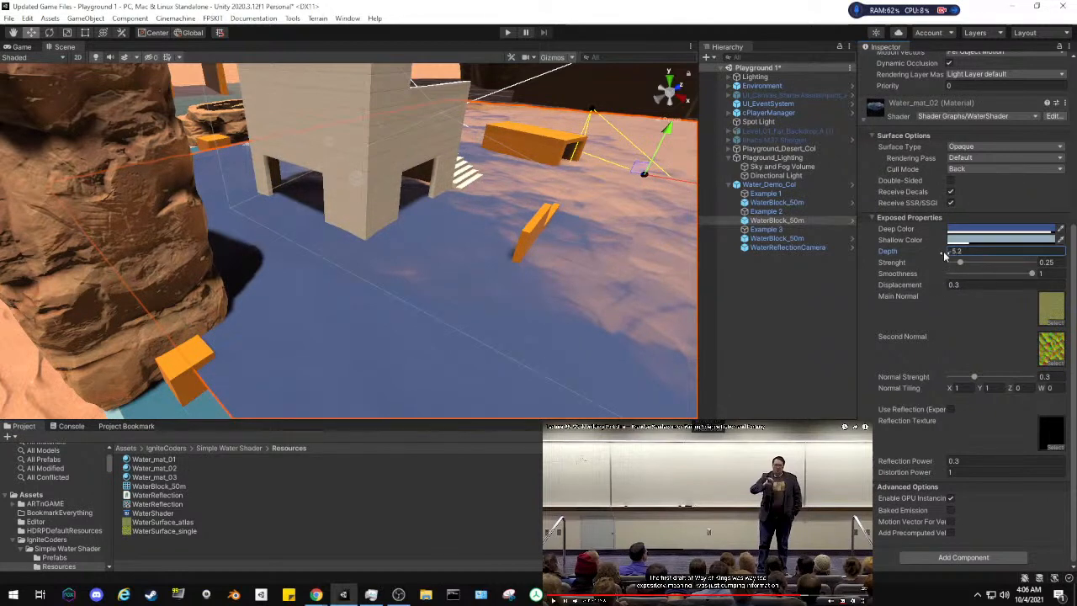
{"action": "left_click_drag", "start_coordinate": [947, 255], "coordinate": [965, 260]}
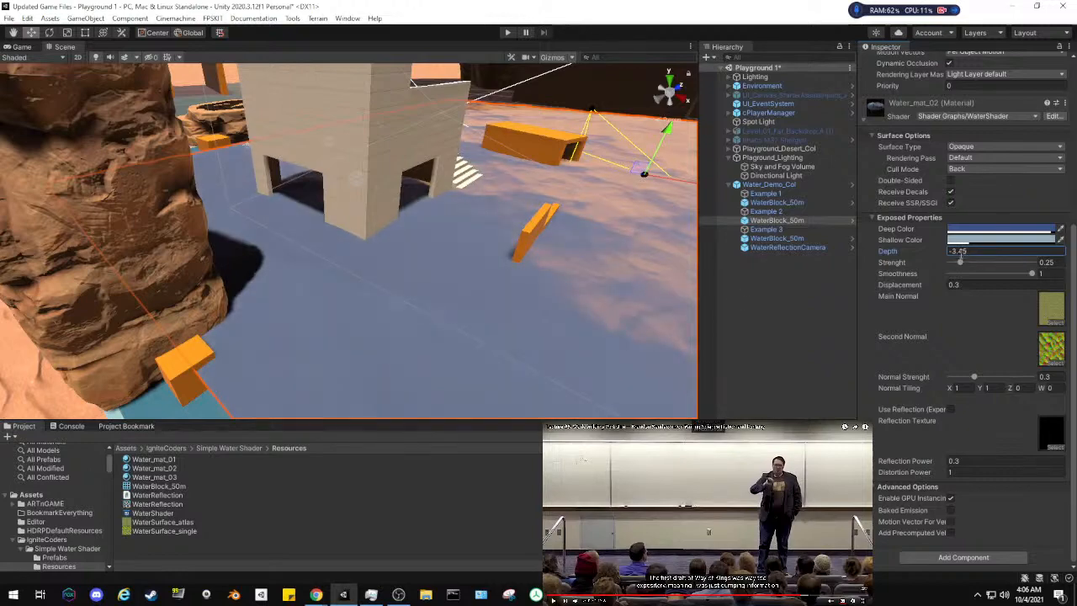
Examine WaterReflectionCamera's camera and Water Reflection script settings, and locate and frame its reflection plane, the WaterBlock_50m with Water_mat_03
{"action": "right_click_drag", "start_coordinate": [392, 229], "coordinate": [518, 215]}
{"action": "key", "text": "w"}
{"action": "left_click", "coordinate": [775, 248]}
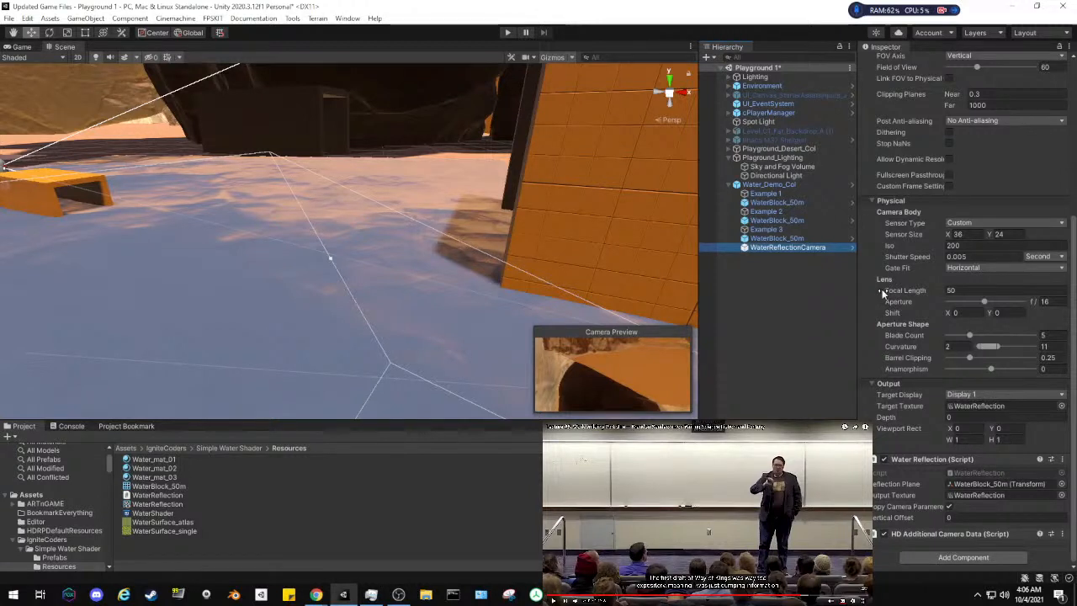
{"action": "left_click", "coordinate": [984, 485]}
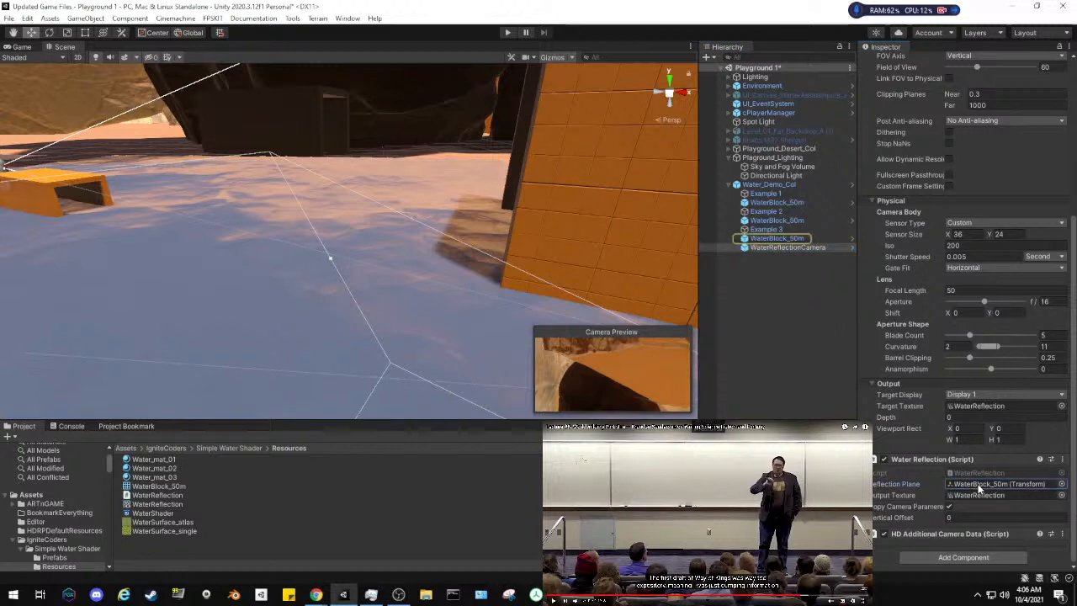
{"action": "left_click", "coordinate": [764, 240]}
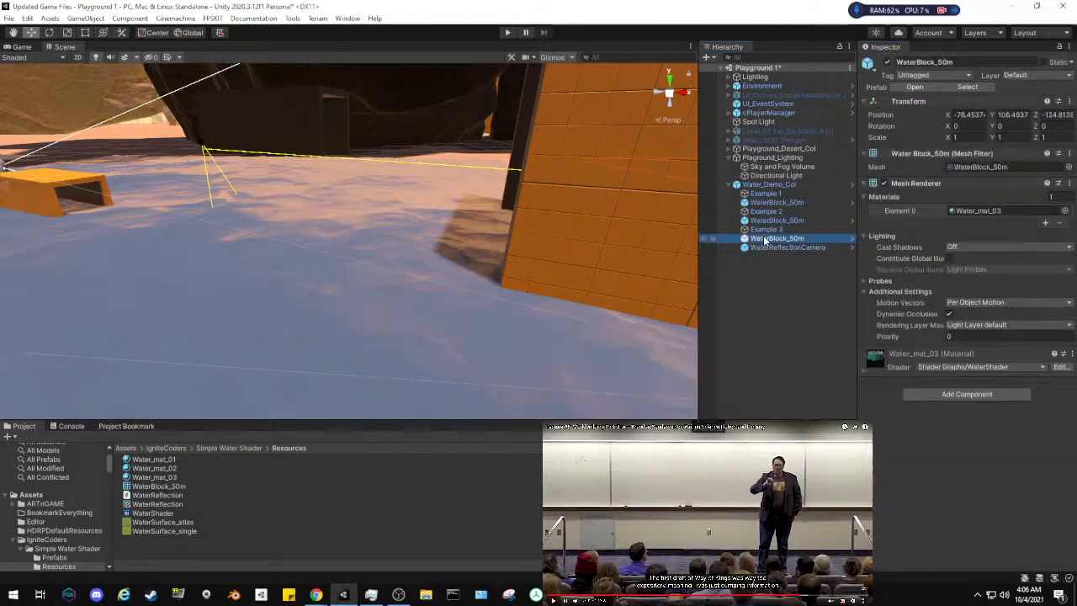
{"action": "double_click", "coordinate": [765, 240]}
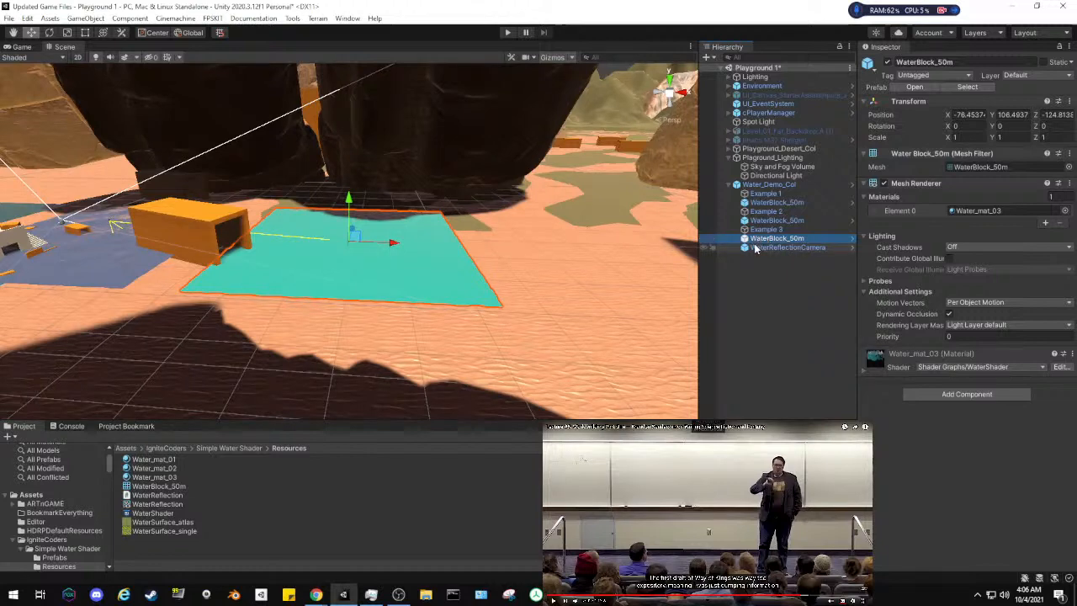
{"action": "left_click", "coordinate": [754, 247]}
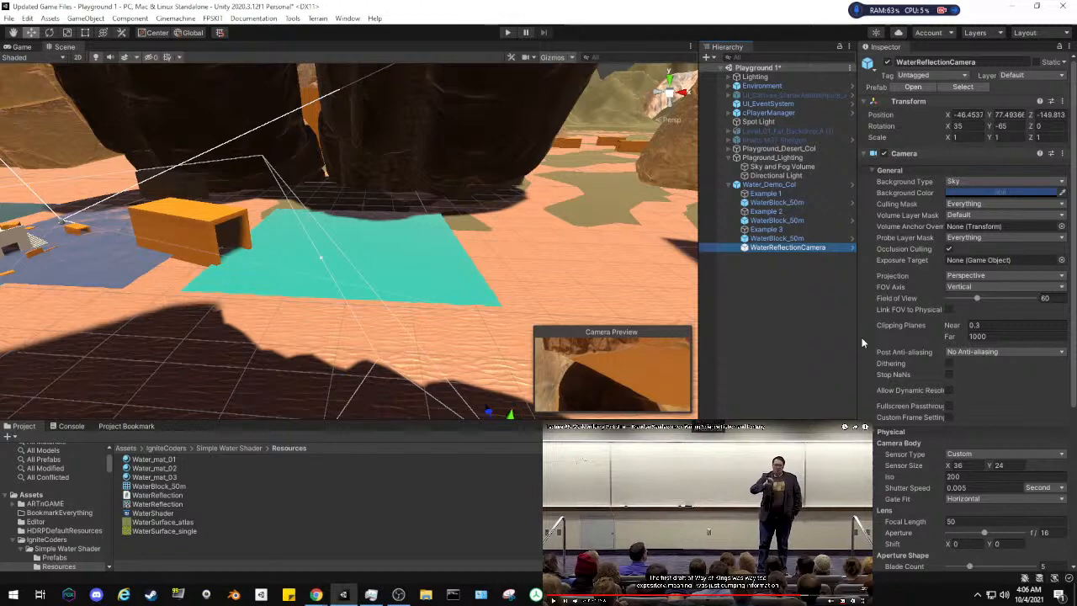
{"action": "scroll", "coordinate": [863, 342], "scroll_direction": "down", "scroll_amount": 6}
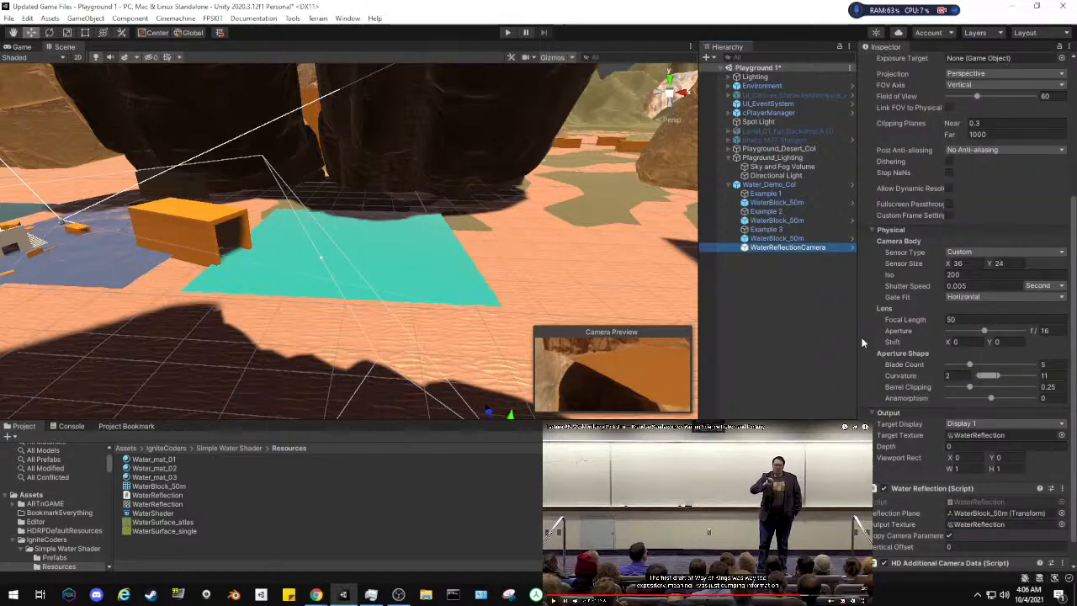
Inspect the turquoise water block from several angles while checking WaterReflectionCamera's output depth and output texture
{"action": "scroll", "coordinate": [863, 343], "scroll_direction": "down", "scroll_amount": 1}
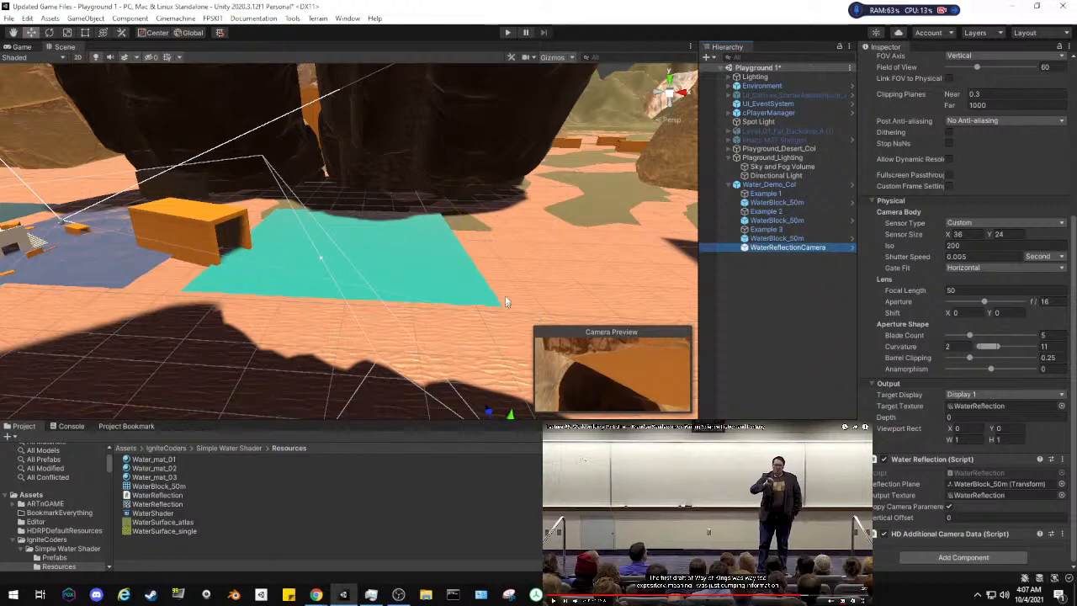
{"action": "right_click_drag", "start_coordinate": [506, 286], "coordinate": [199, 272]}
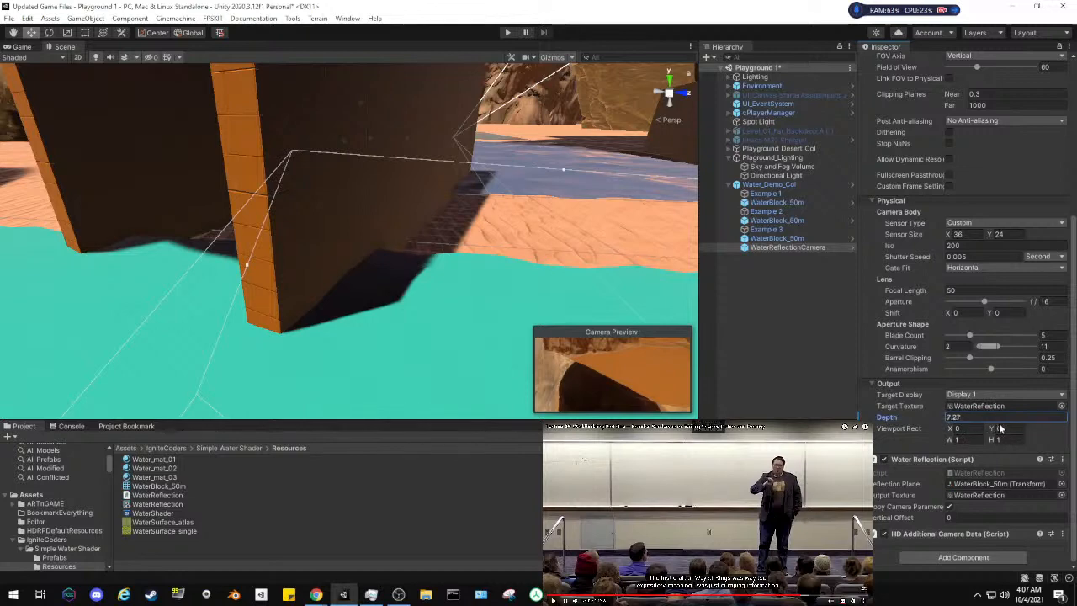
{"action": "right_click_drag", "start_coordinate": [357, 274], "coordinate": [319, 263]}
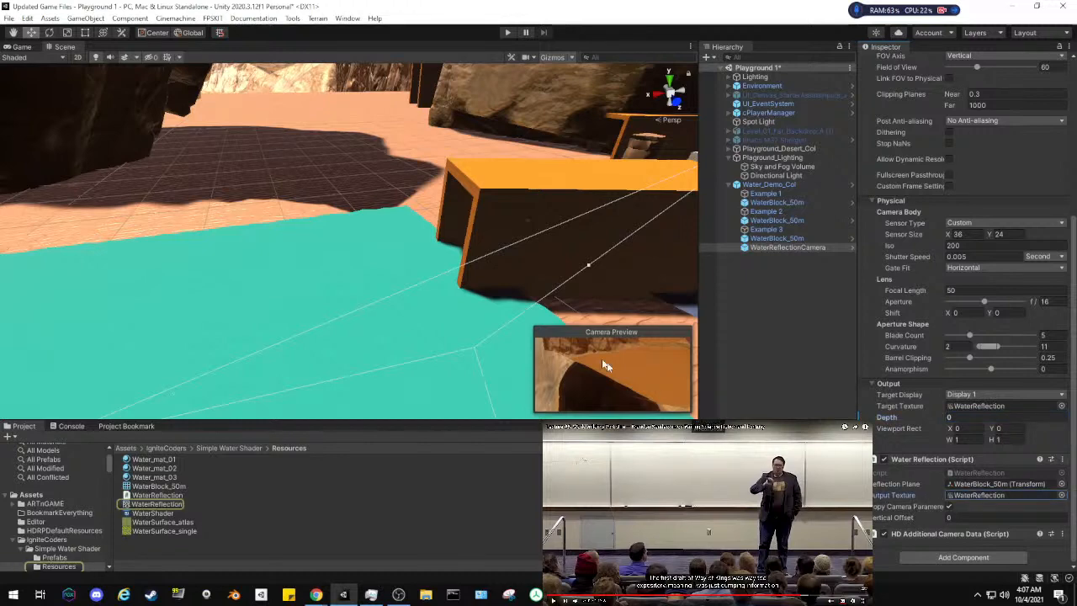
{"action": "right_click_drag", "start_coordinate": [606, 362], "coordinate": [446, 235]}
Run the scene in Play mode and walk across the blue water, inspecting its surface around the orange blocks and the staircase
{"action": "left_click", "coordinate": [21, 47]}
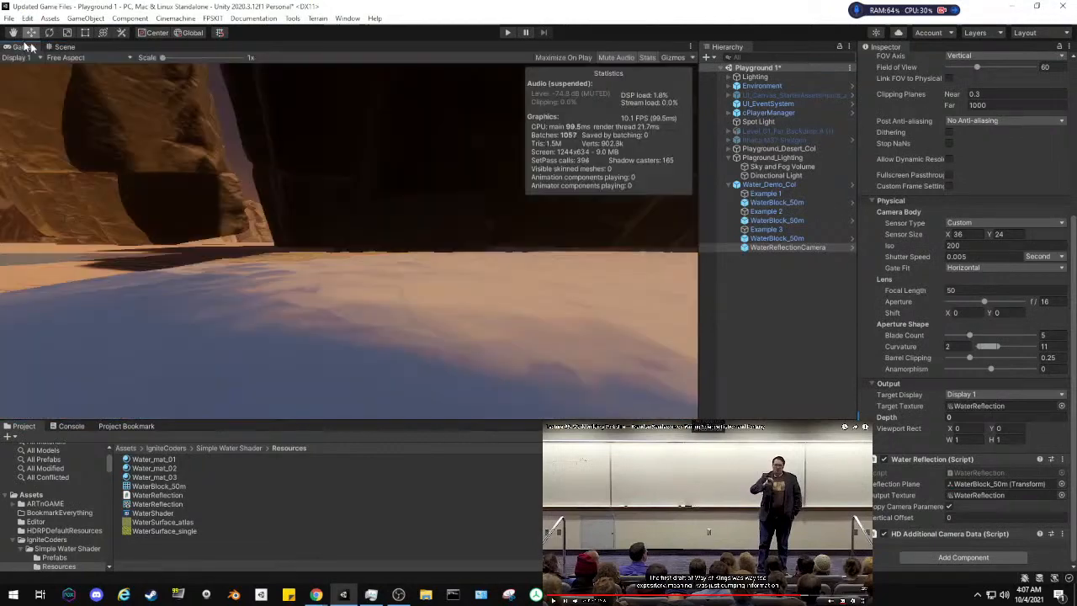
{"action": "left_click", "coordinate": [506, 33]}
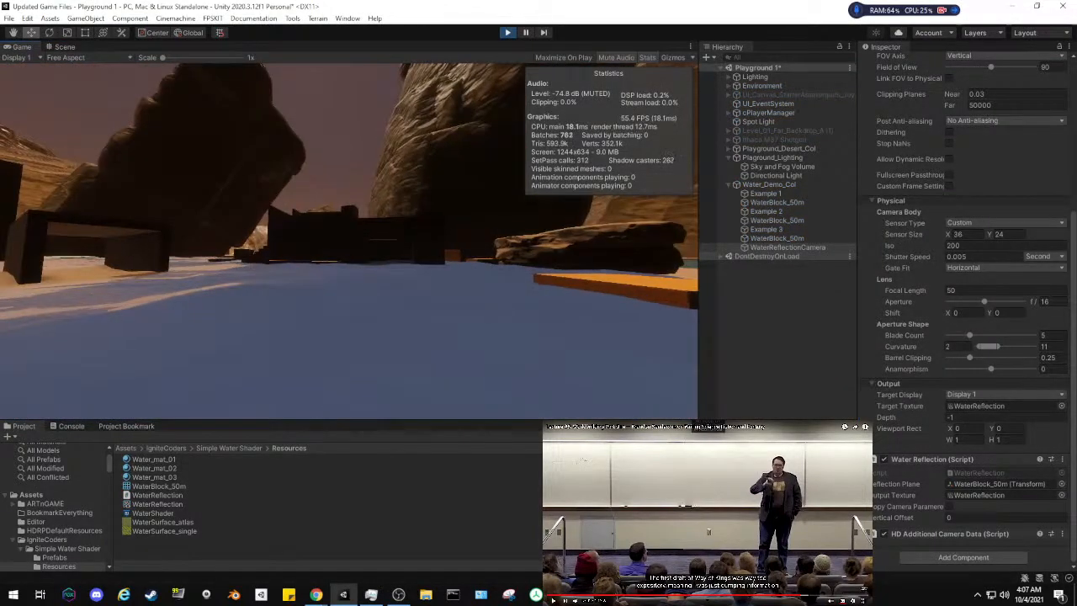
{"action": "key", "text": "w"}
{"action": "key", "text": "w"}
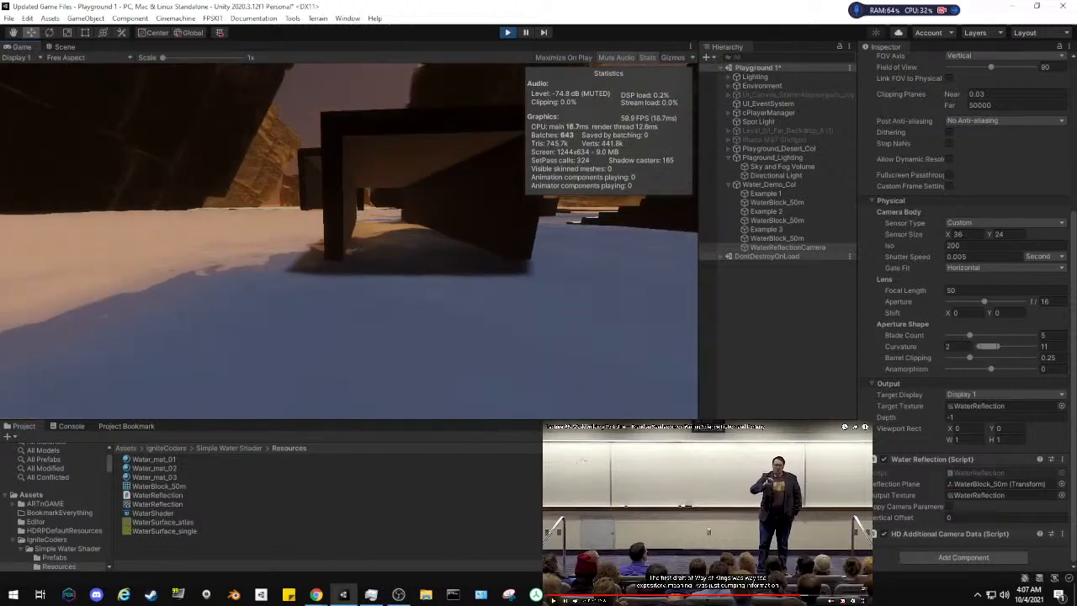
{"action": "key", "text": "w"}
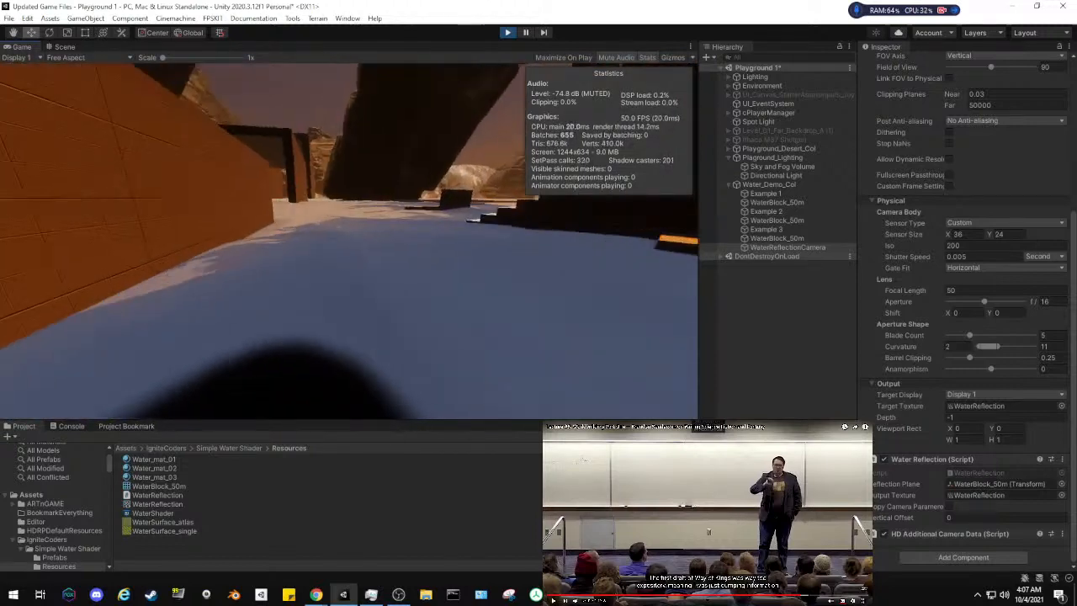
{"action": "key", "text": "w"}
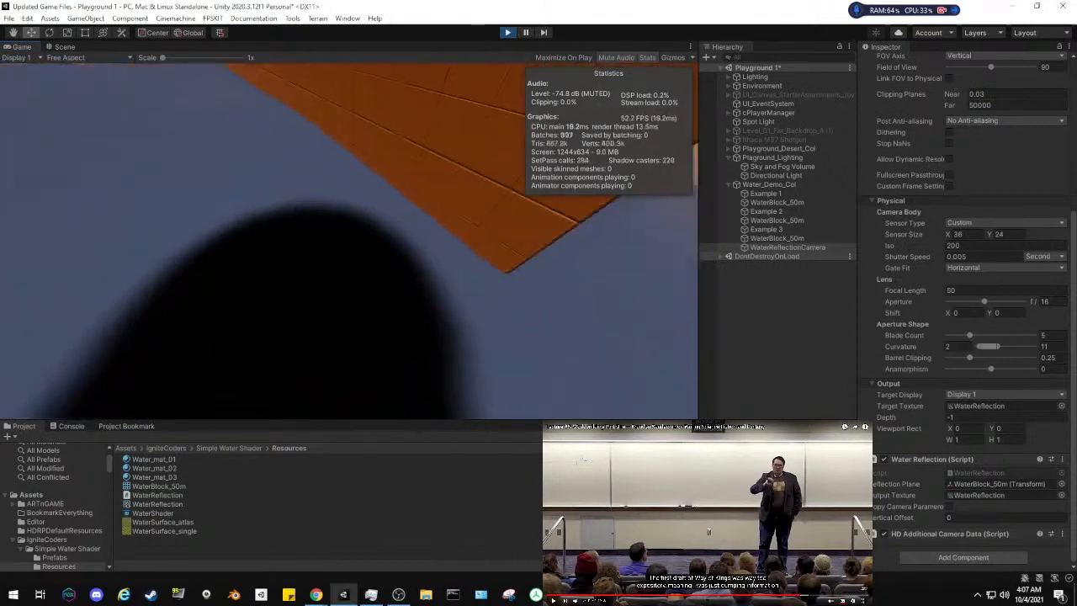
{"action": "key", "text": "w"}
{"action": "key", "text": "w"}
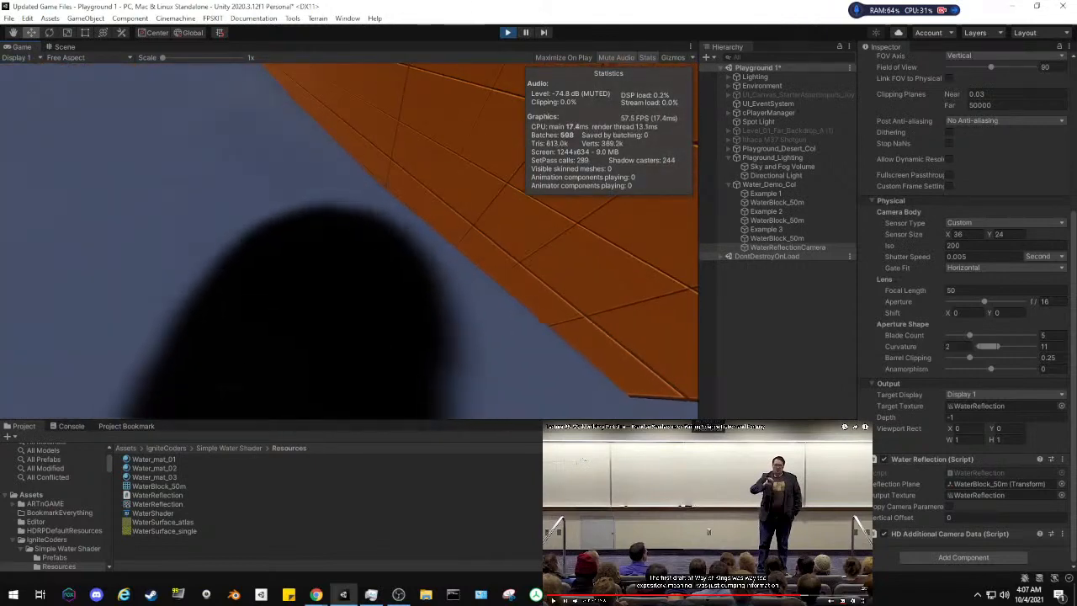
{"action": "key", "text": "w"}
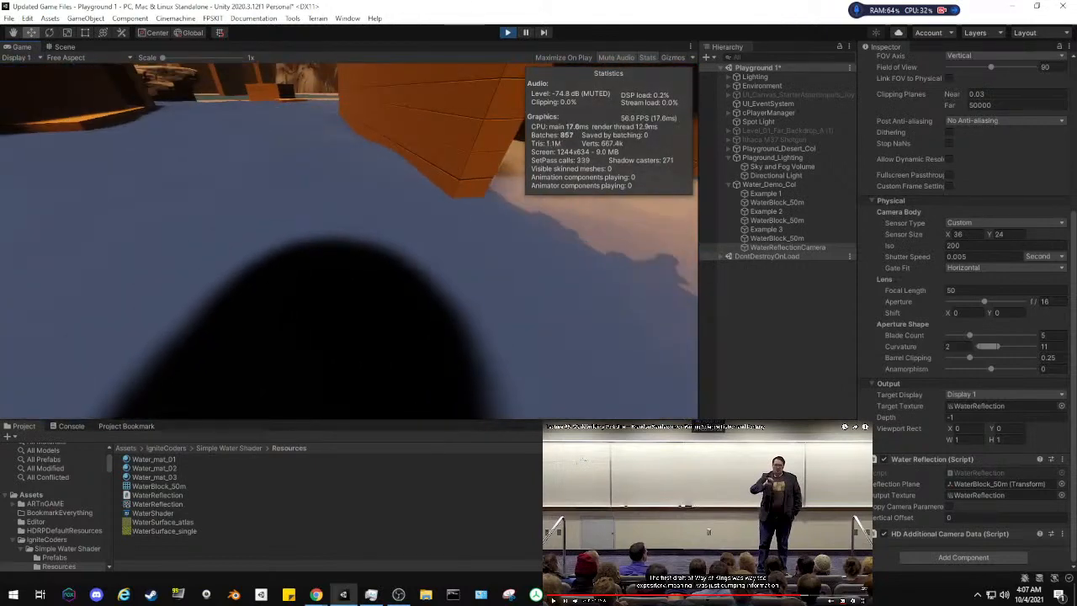
{"action": "key", "text": "w"}
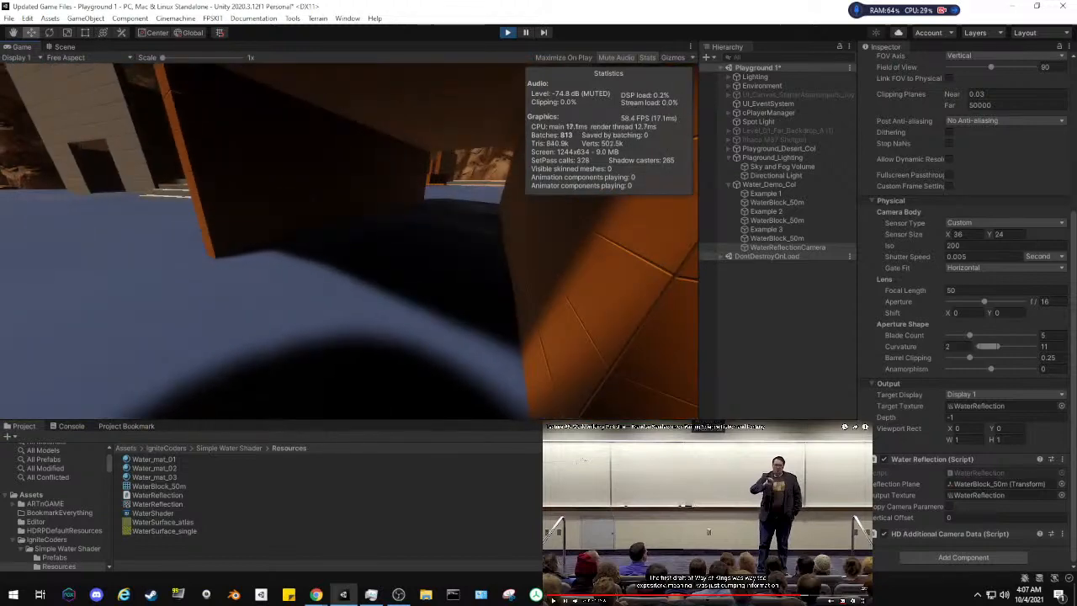
{"action": "key", "text": "w"}
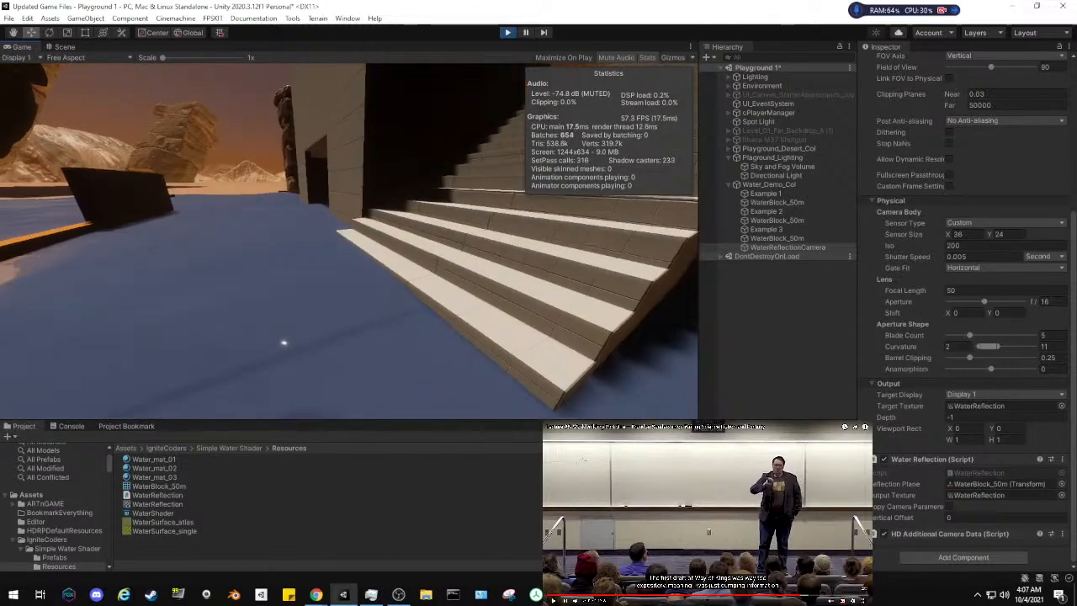
{"action": "key", "text": "w"}
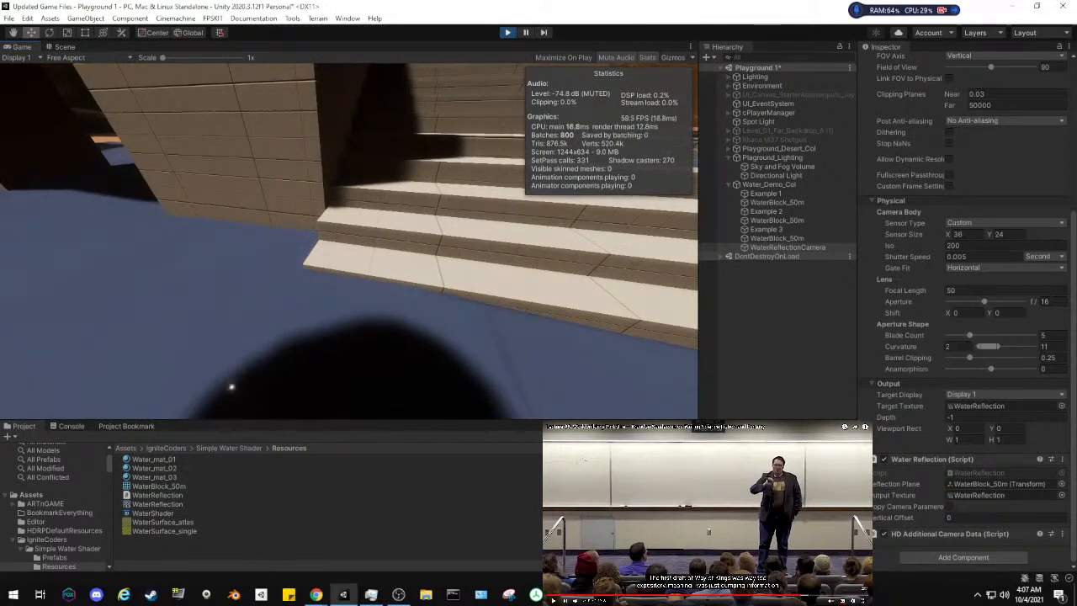
Walk through the dark tunnel to the turquoise water and inspect its surface from player height
{"action": "key", "text": "w"}
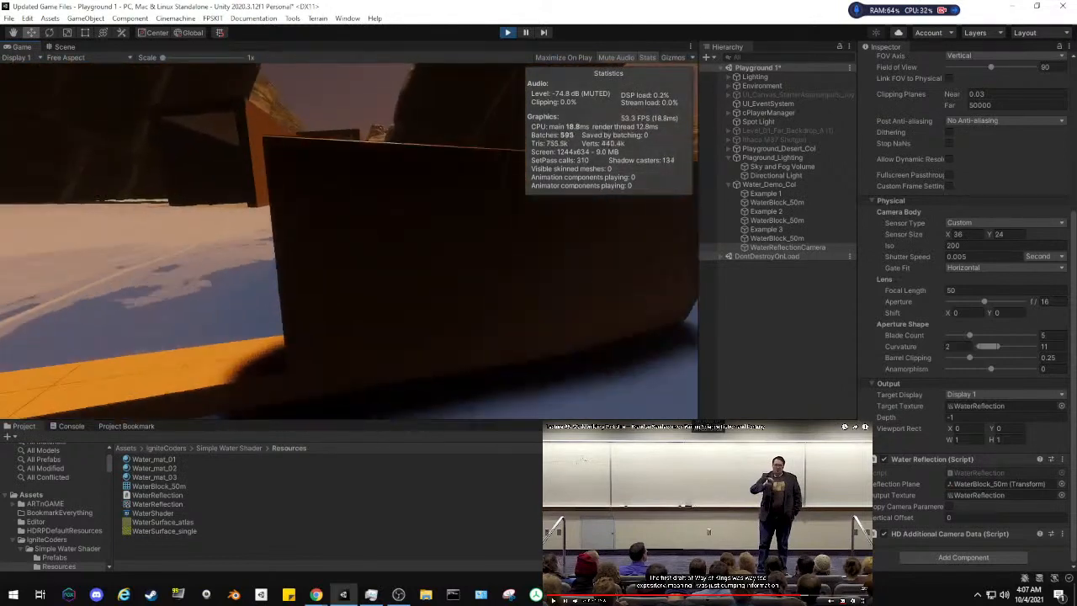
{"action": "key", "text": "w"}
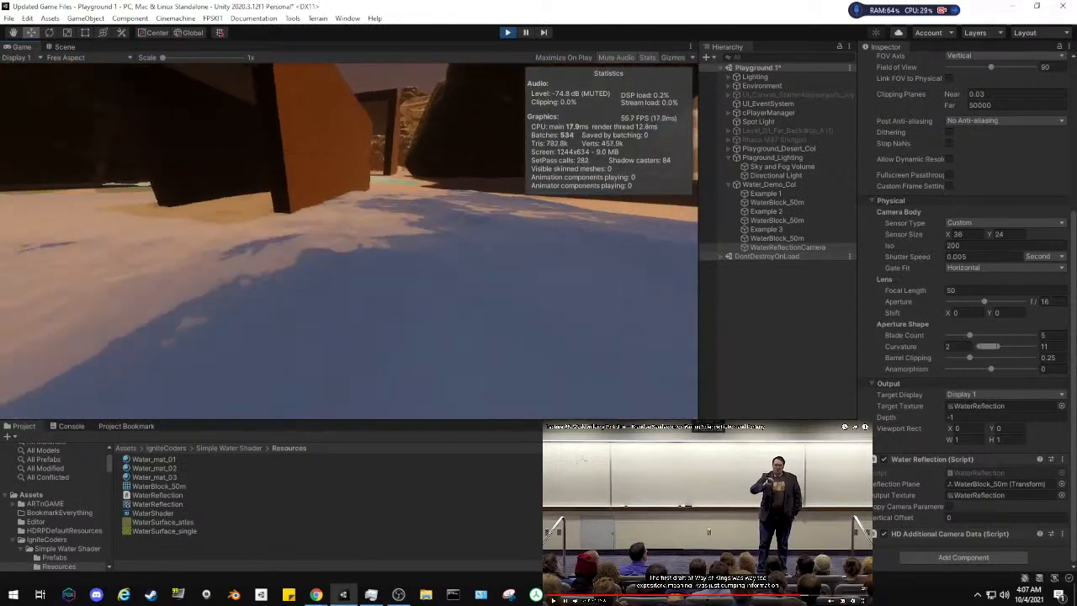
{"action": "key", "text": "w"}
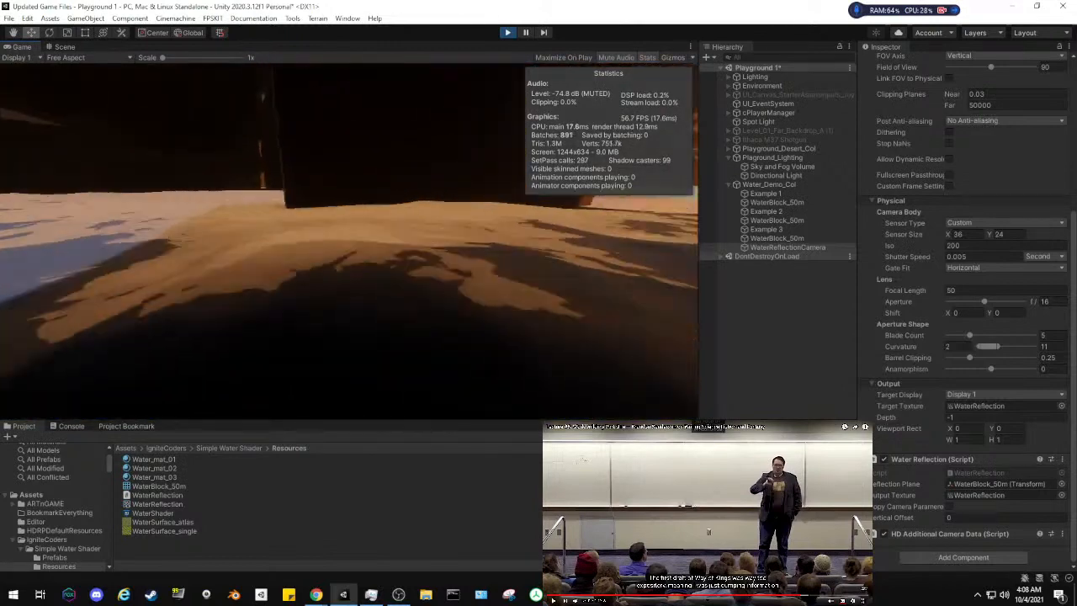
{"action": "key", "text": "w"}
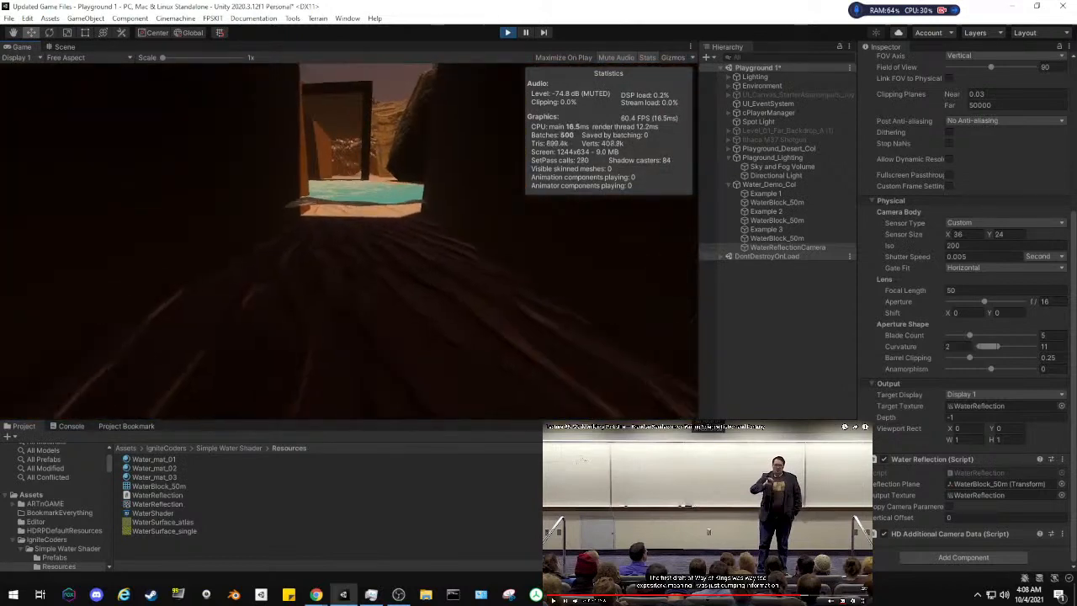
{"action": "key", "text": "w"}
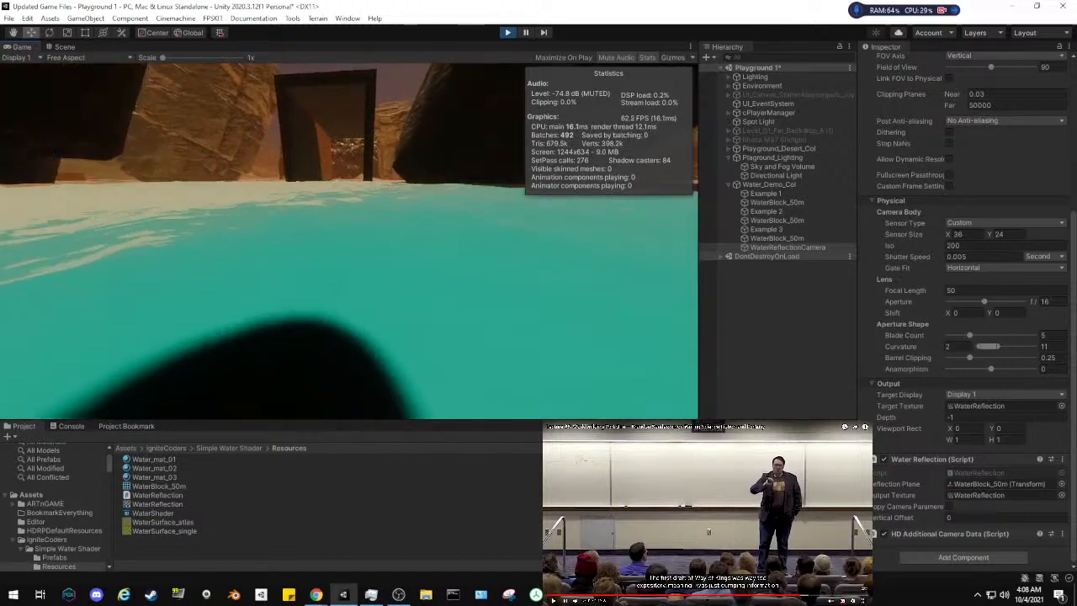
{"action": "key", "text": "w"}
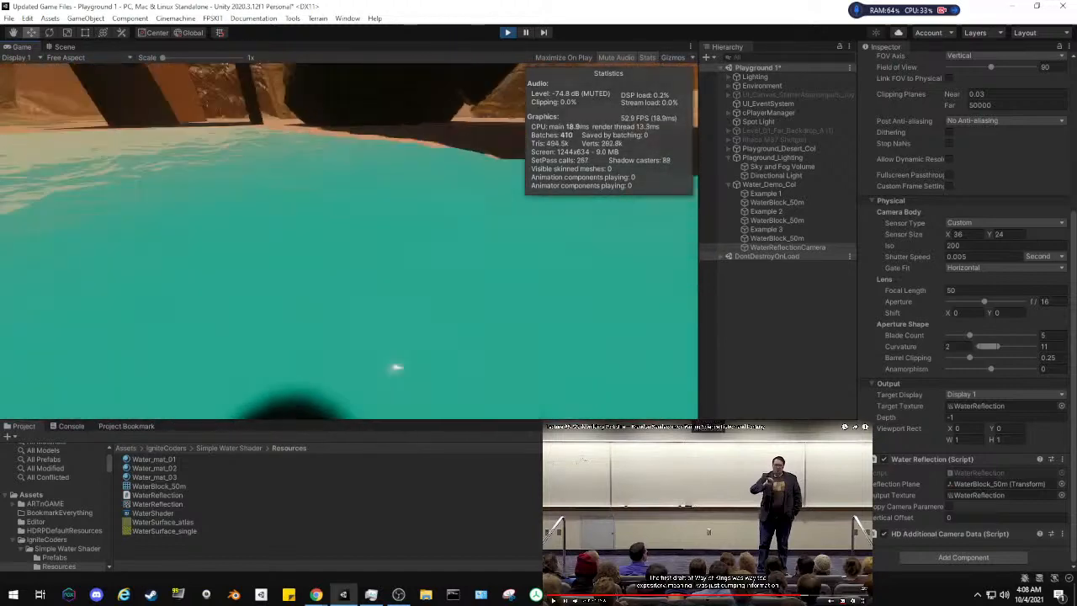
{"action": "key", "text": "w"}
{"action": "key", "text": "w"}
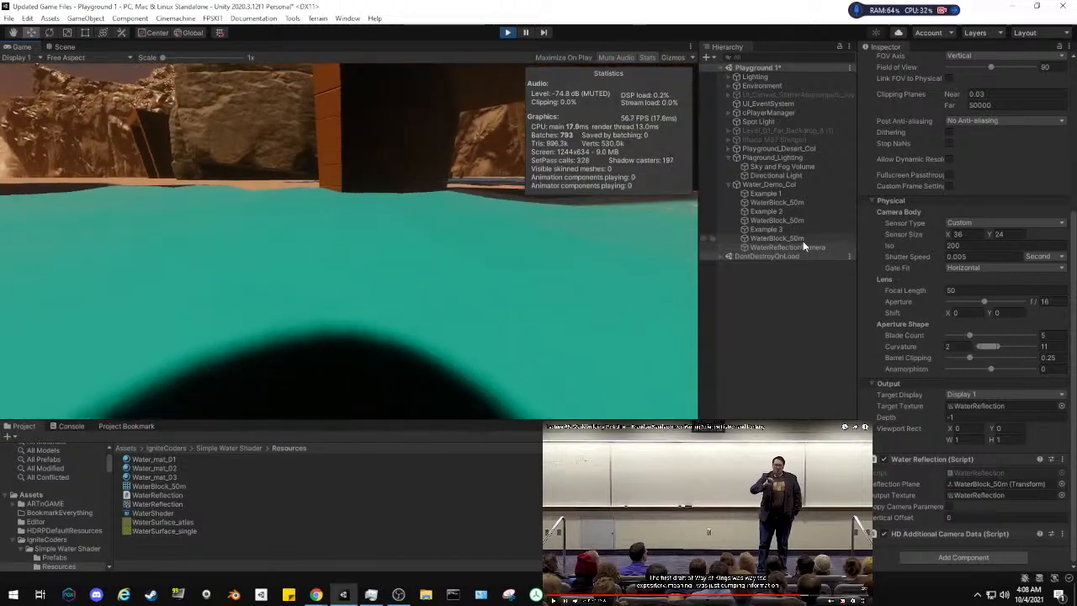
Enable Use Reflection on Water_mat_03 of the turquoise WaterBlock_50m while the scene is playing, and deselect the block
{"action": "left_click", "coordinate": [802, 238]}
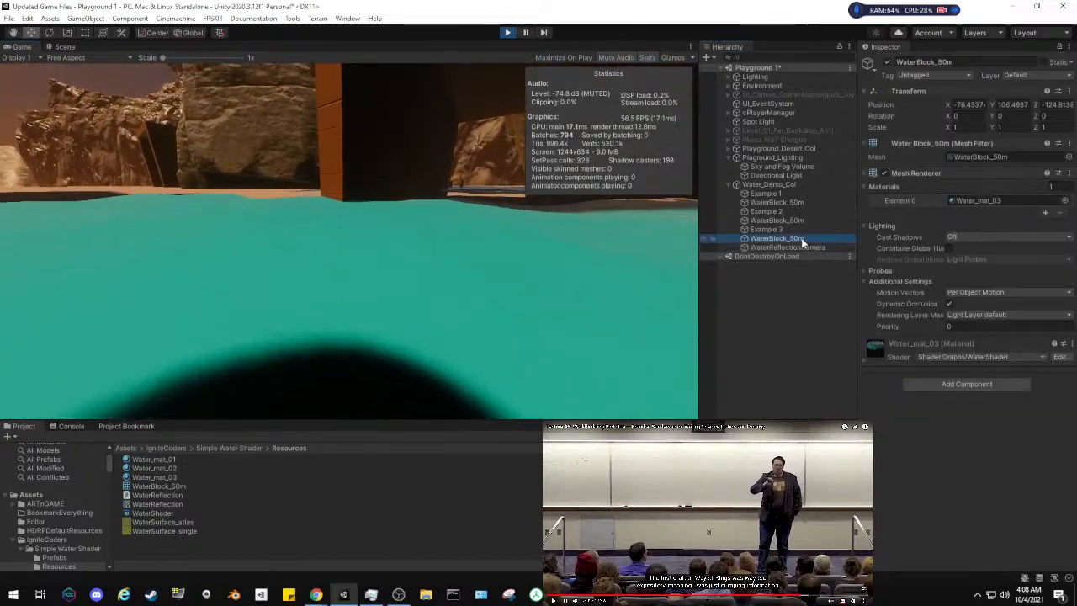
{"action": "left_click", "coordinate": [862, 361]}
{"action": "scroll", "coordinate": [898, 398], "scroll_direction": "down", "scroll_amount": 5}
{"action": "scroll", "coordinate": [898, 404], "scroll_direction": "down", "scroll_amount": 1}
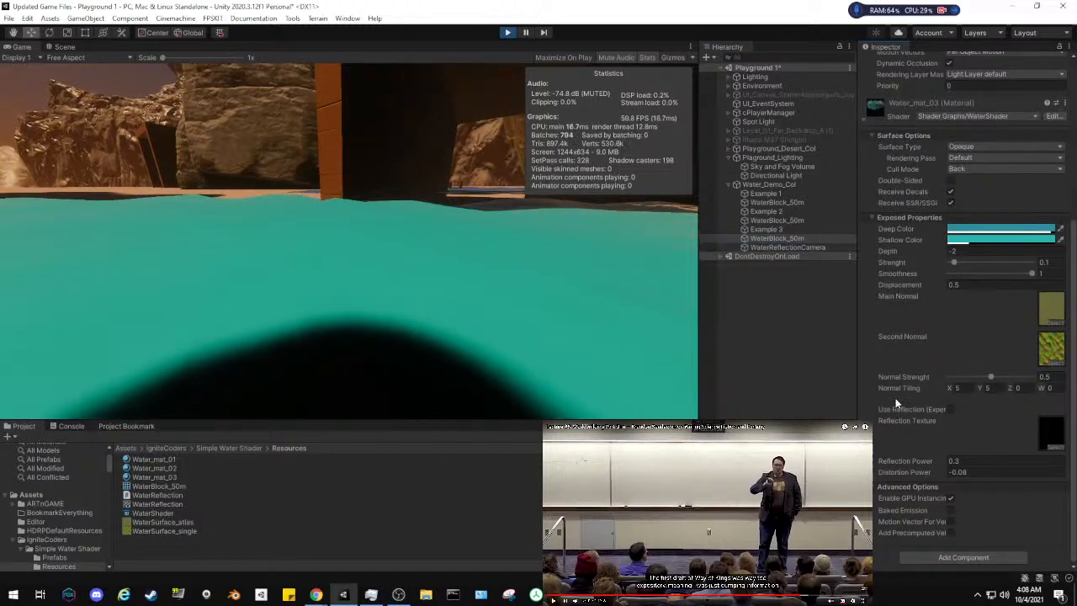
{"action": "left_click", "coordinate": [948, 409]}
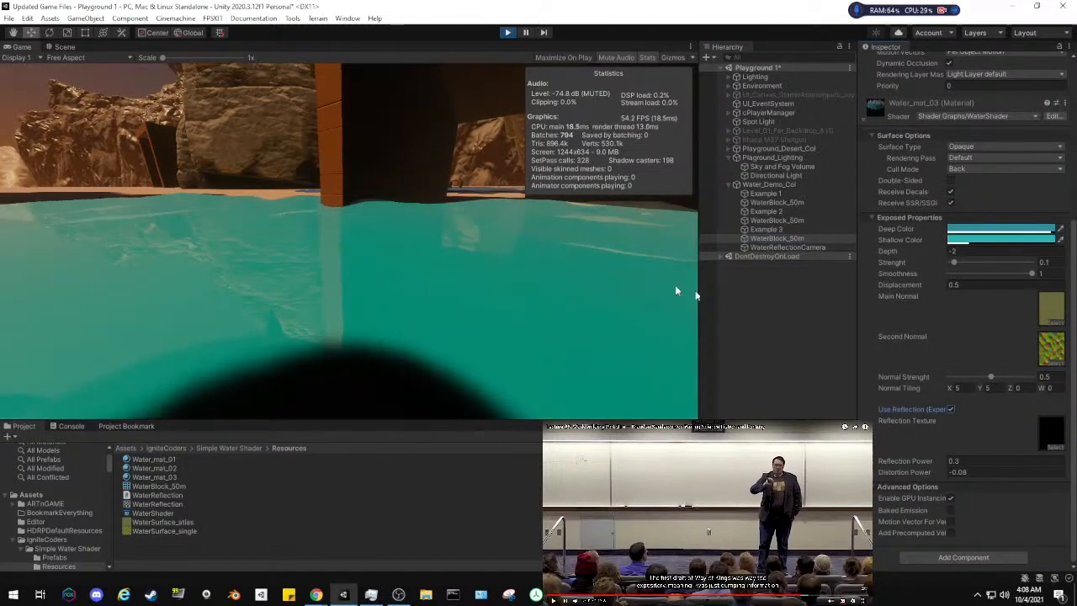
{"action": "left_click", "coordinate": [733, 301]}
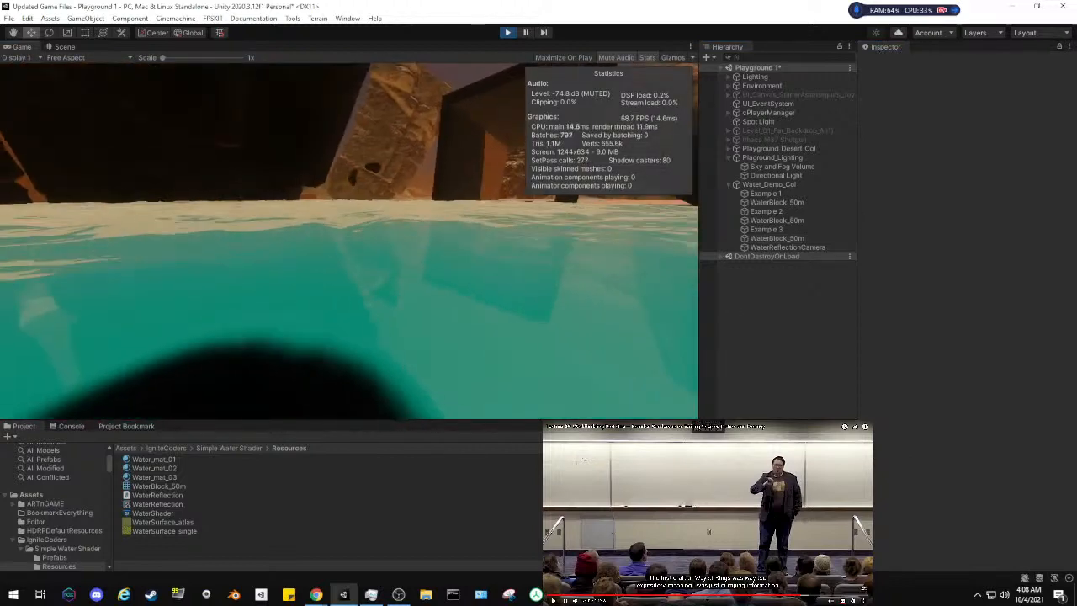
Walk around the turquoise water and examine how the orange frame, rocks and tunnel opening reflect in it
{"action": "key", "text": "w"}
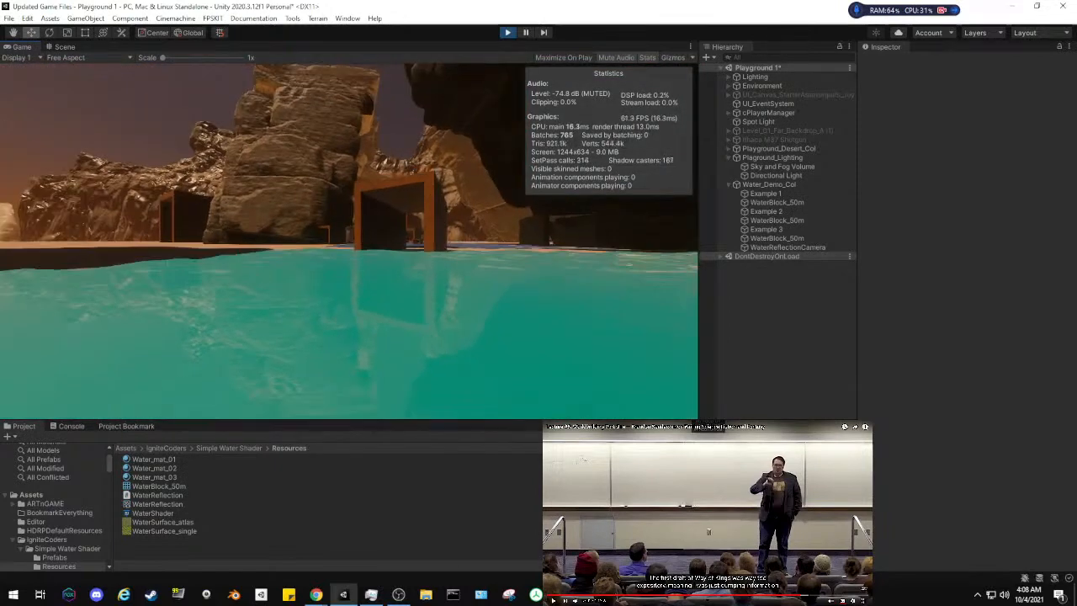
{"action": "key", "text": "w"}
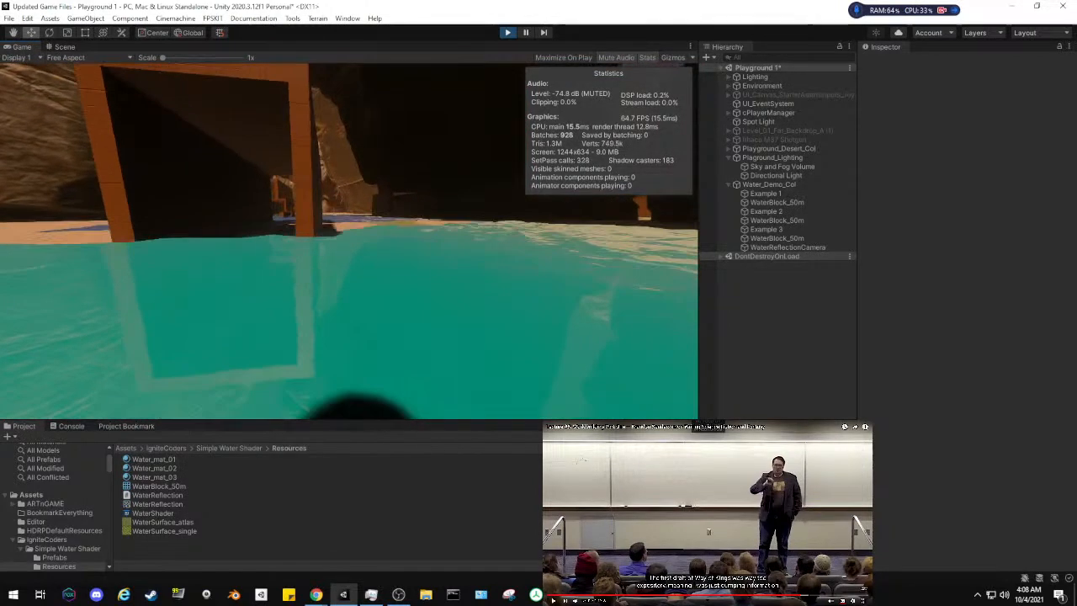
{"action": "key", "text": "w"}
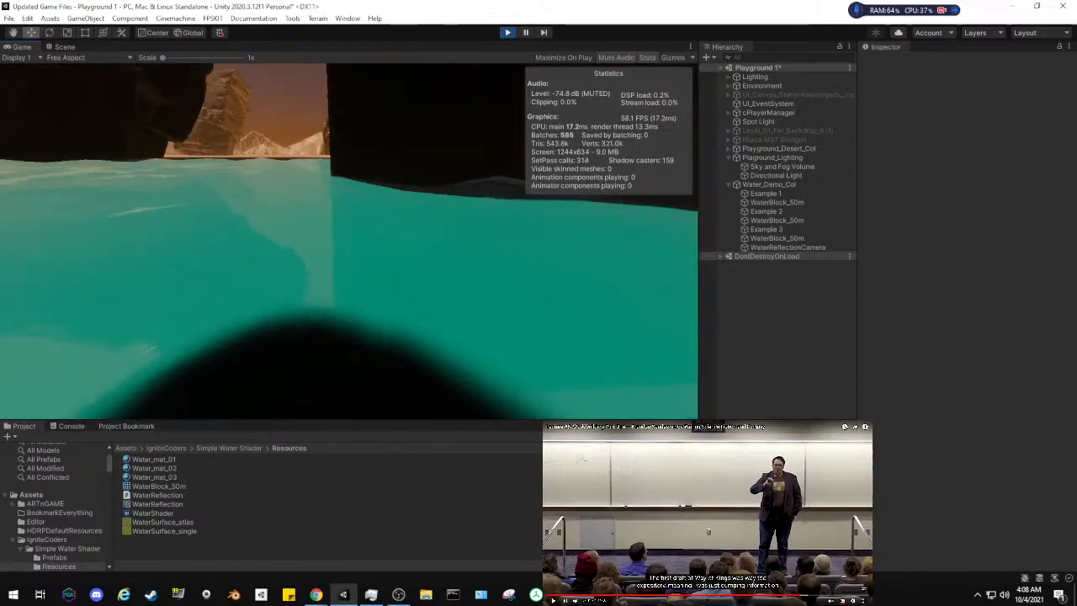
{"action": "key", "text": "w"}
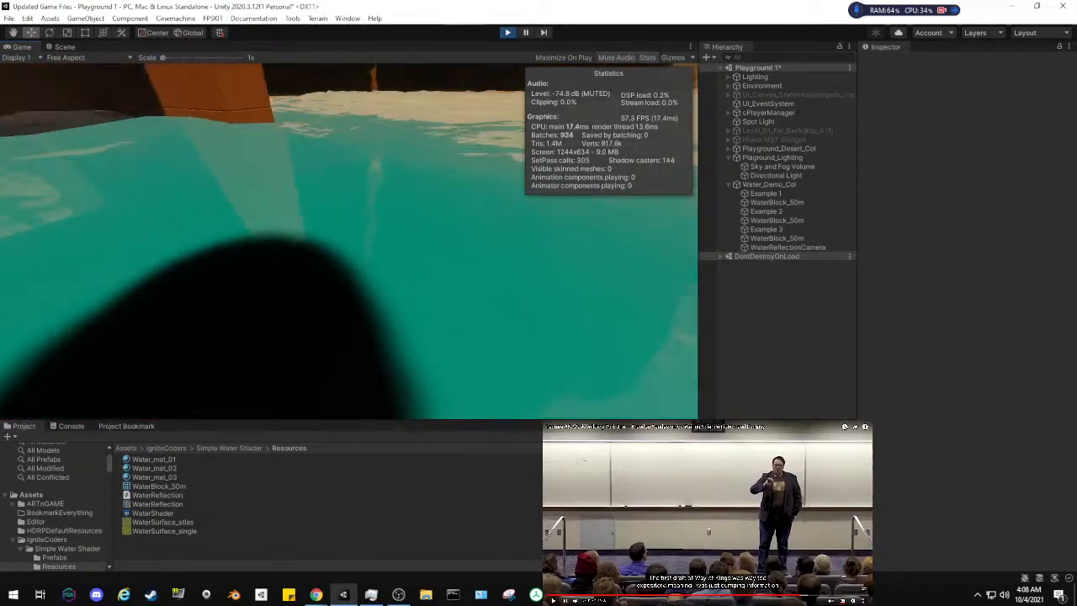
{"action": "key", "text": "w"}
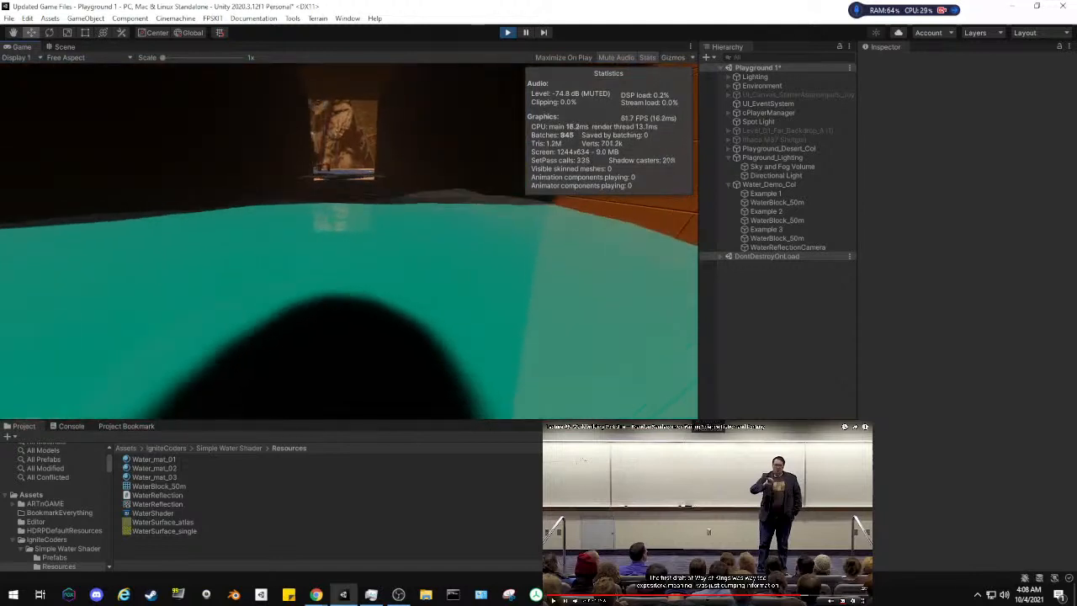
{"action": "key", "text": "s"}
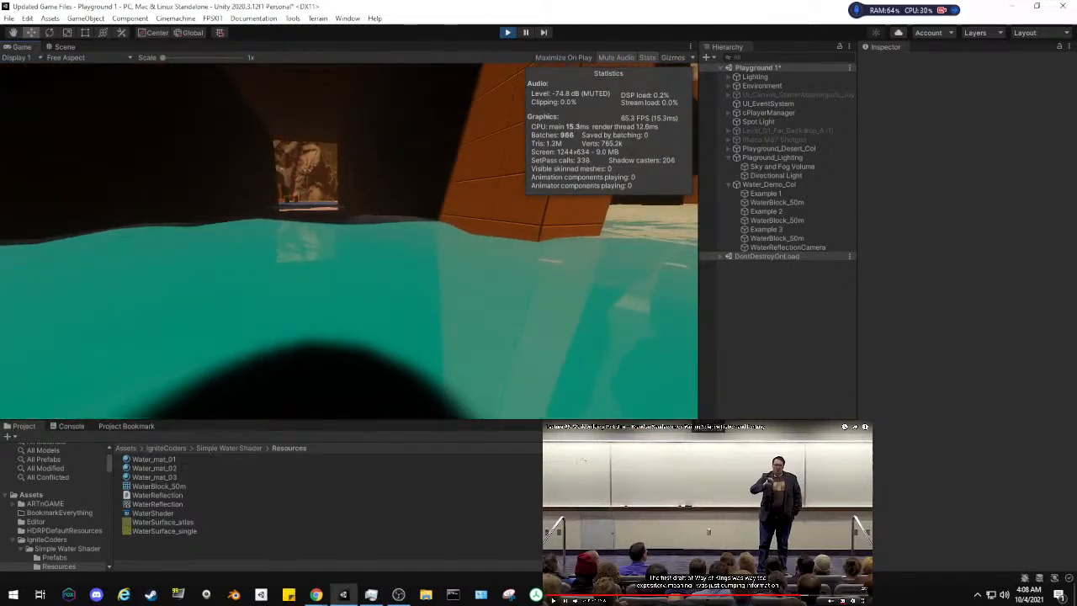
{"action": "key", "text": "w"}
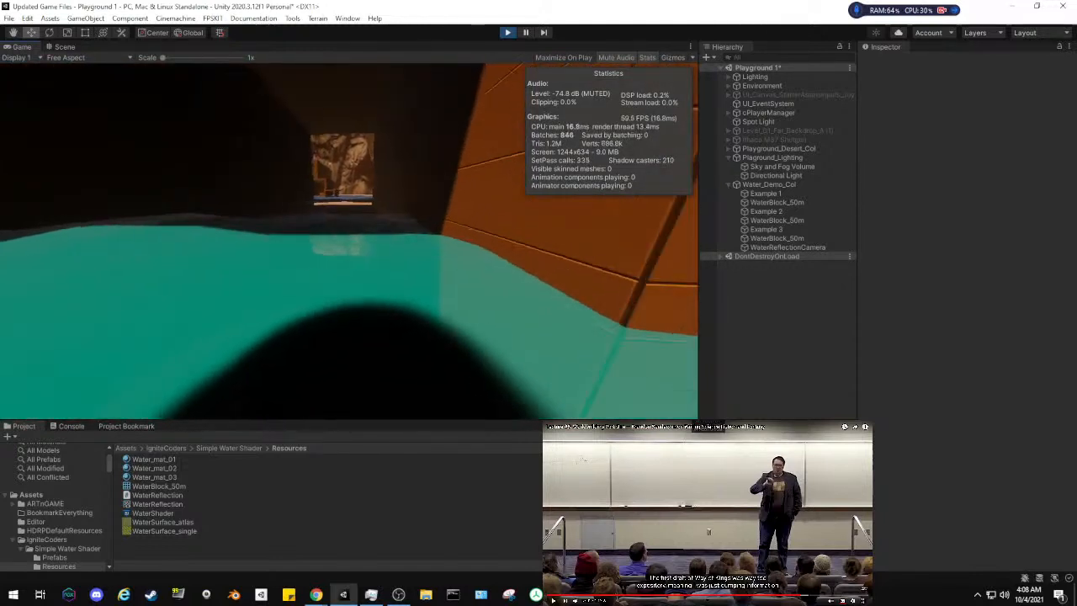
{"action": "key", "text": "w"}
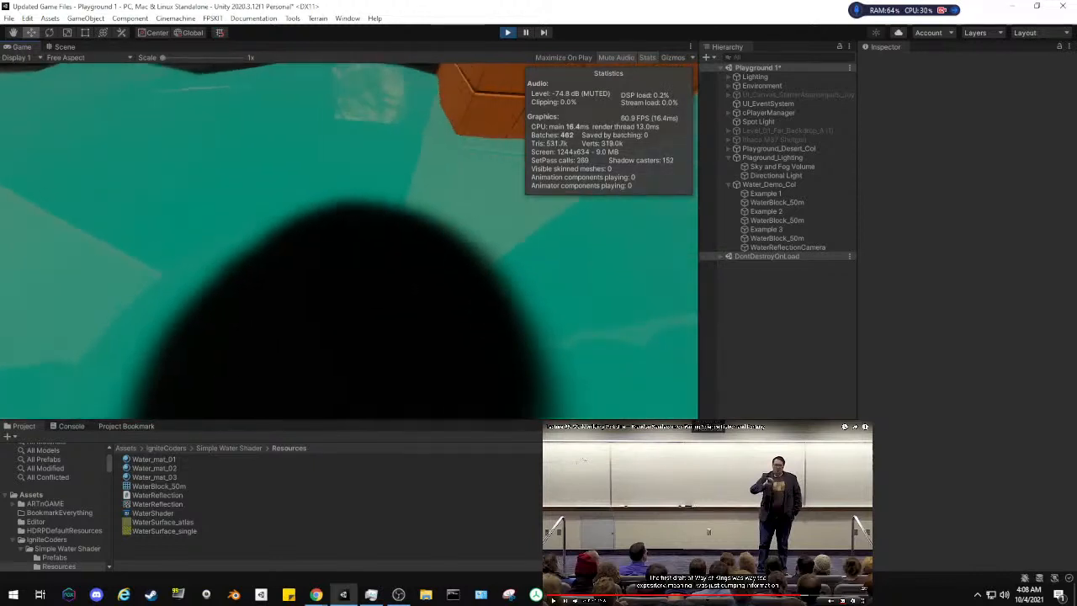
Walk back through the dark tunnel to the blue water and examine its surface around the orange block
{"action": "key", "text": "w"}
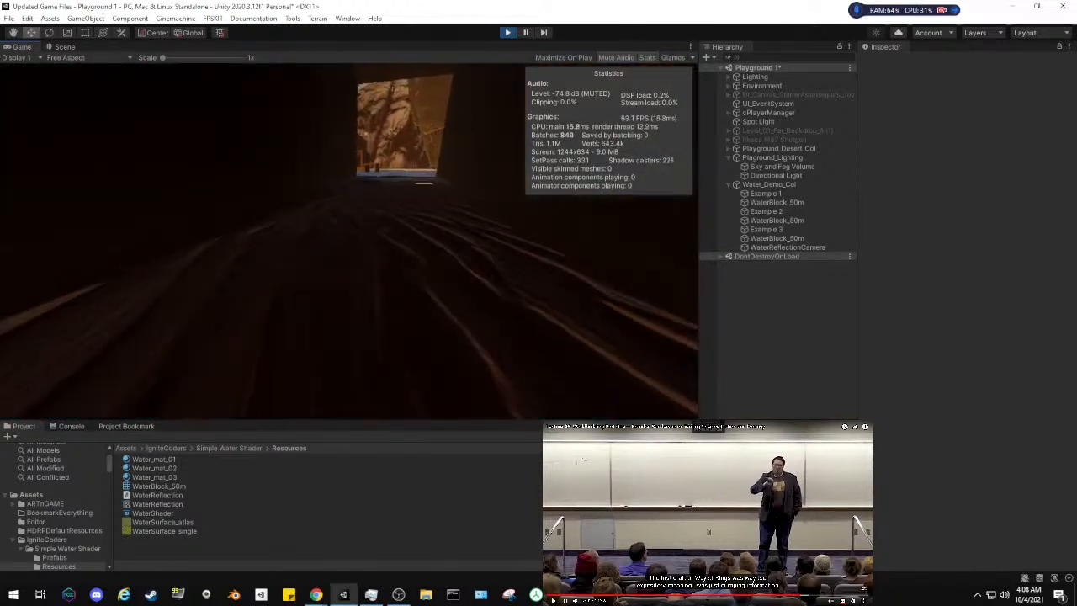
{"action": "key", "text": "w"}
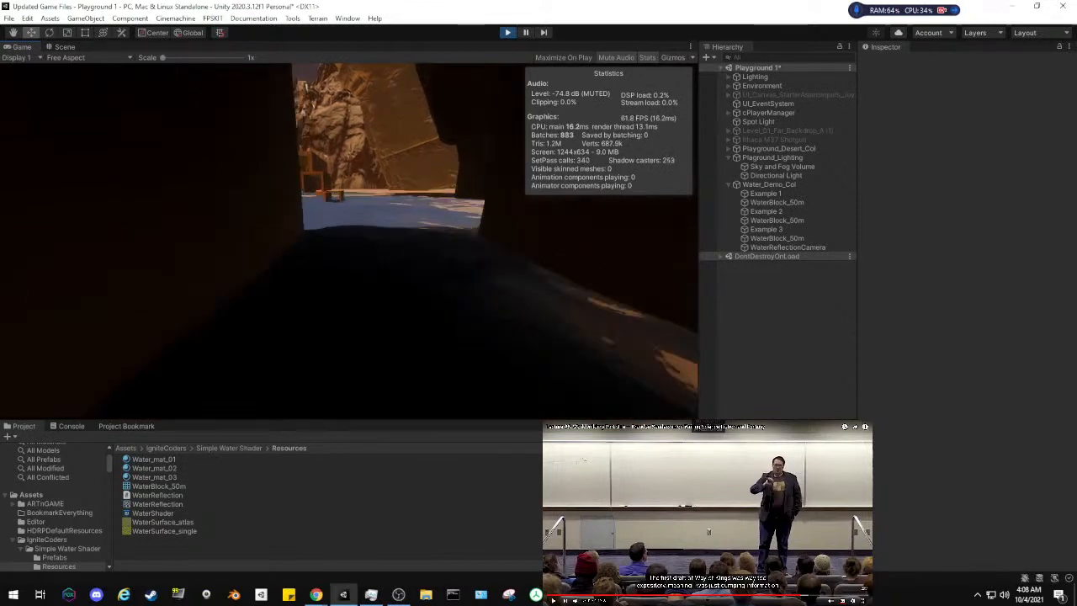
{"action": "key", "text": "w"}
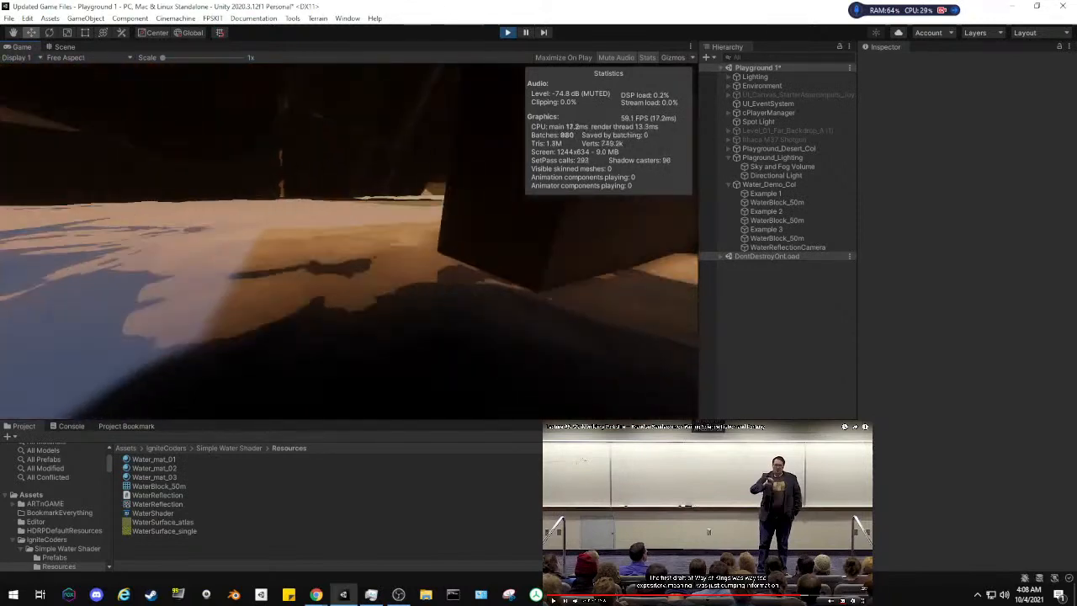
{"action": "key", "text": "w"}
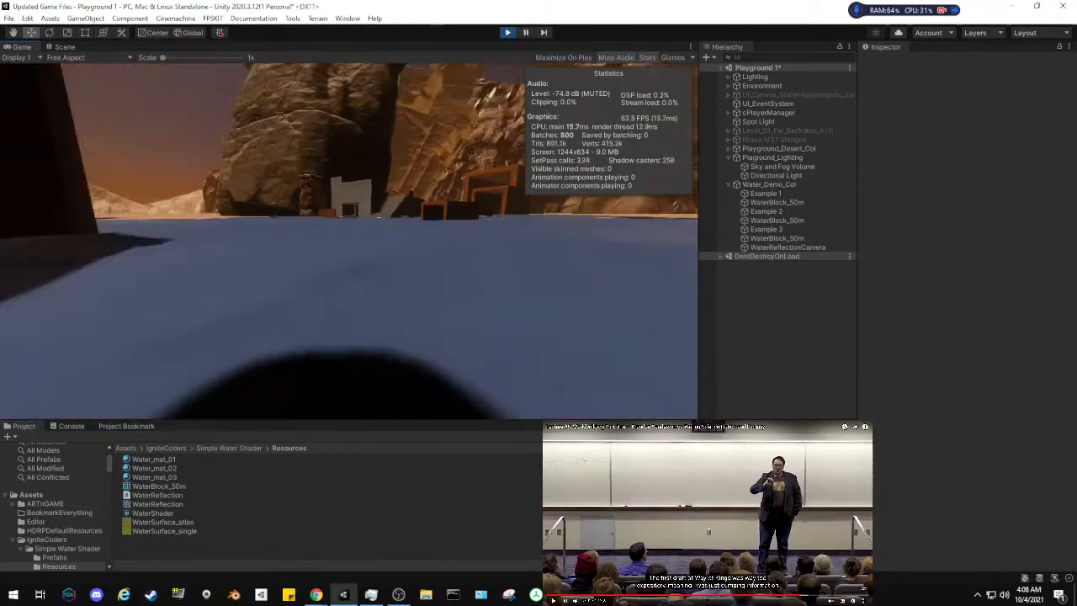
{"action": "key", "text": "w"}
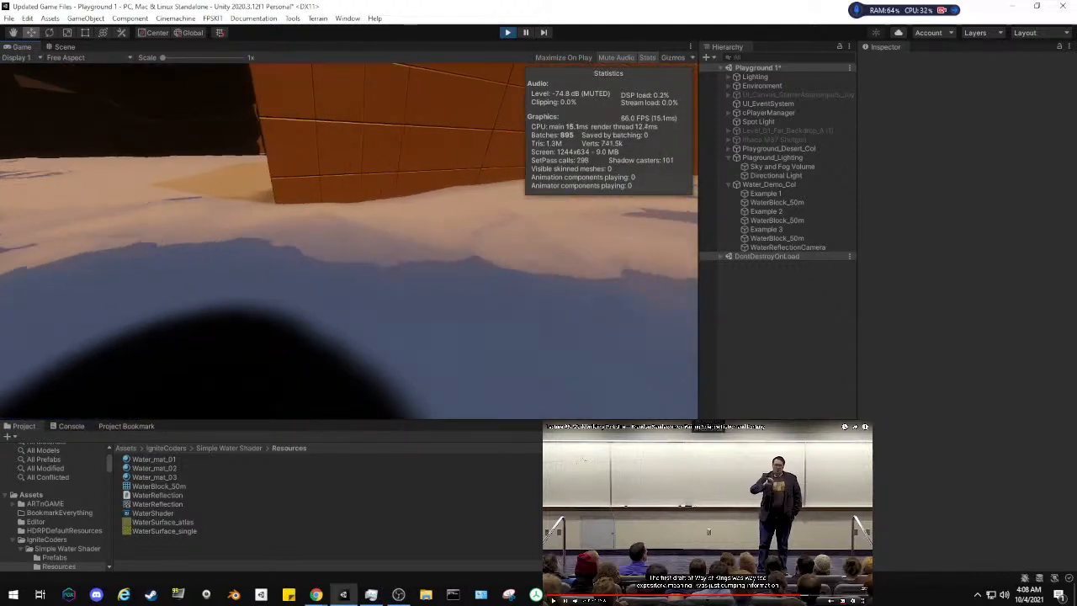
{"action": "key", "text": "w"}
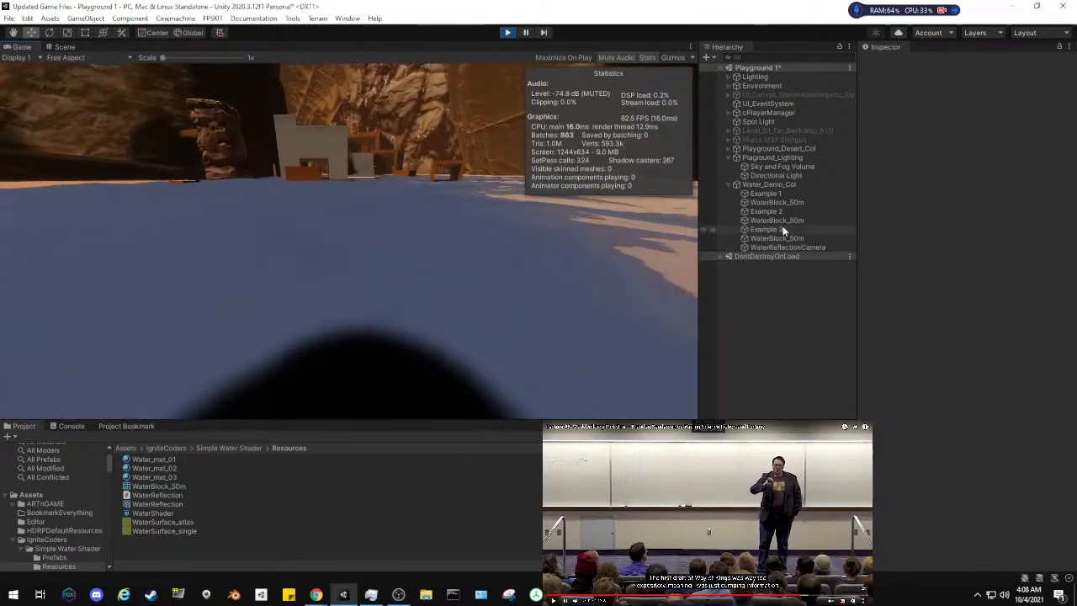
{"action": "left_click", "coordinate": [786, 222]}
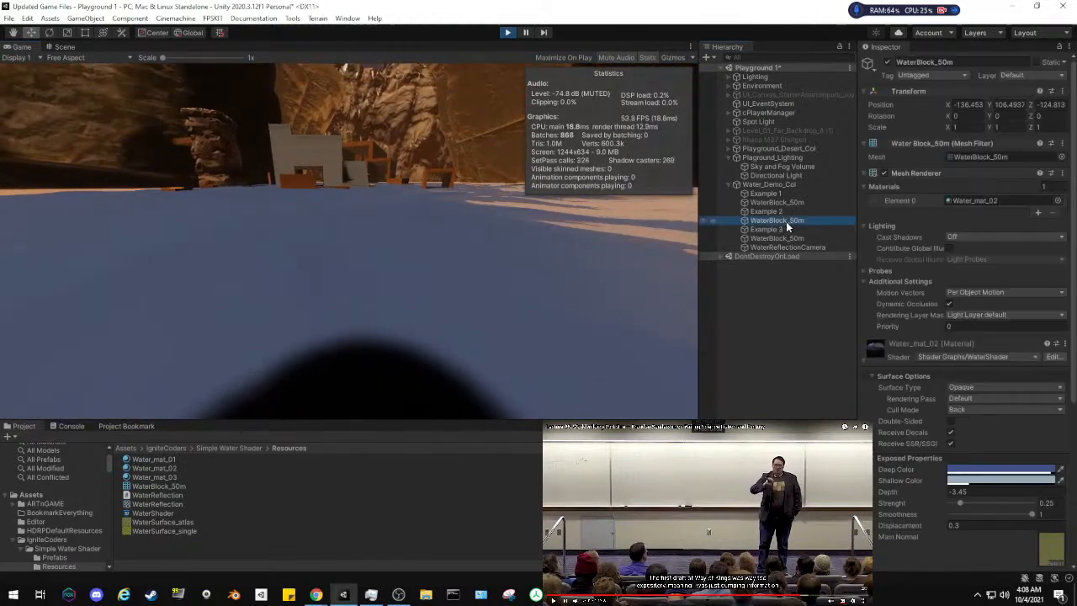
{"action": "left_click", "coordinate": [541, 296]}
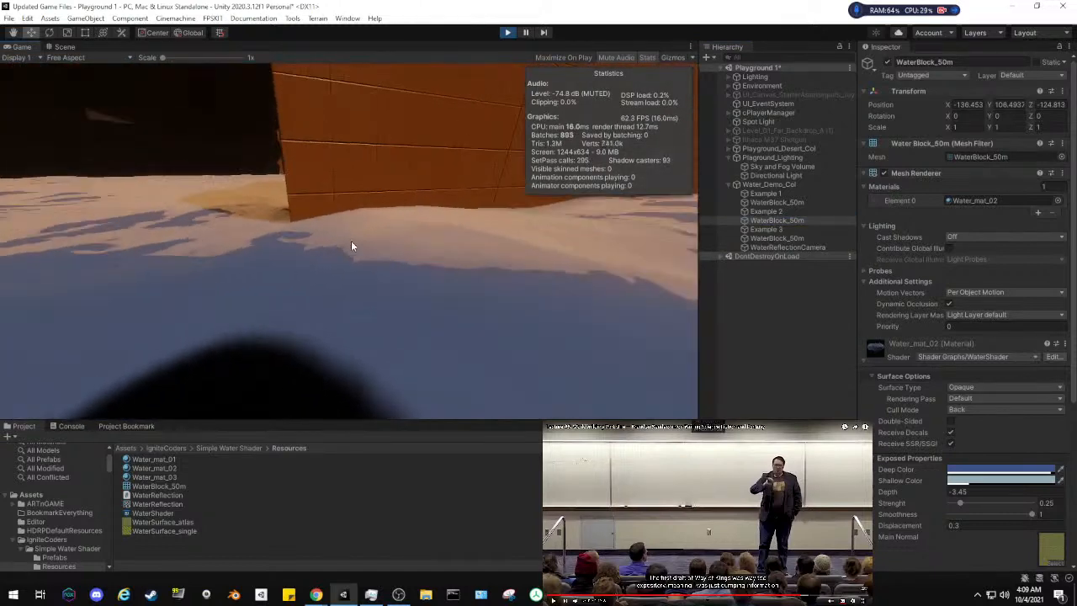
Try a Depth of -6.07 and a Strenght of 2 on Water_mat_02 of the blue WaterBlock_50m while the scene is playing
{"action": "key", "text": "super"}
{"action": "left_click", "coordinate": [791, 325]}
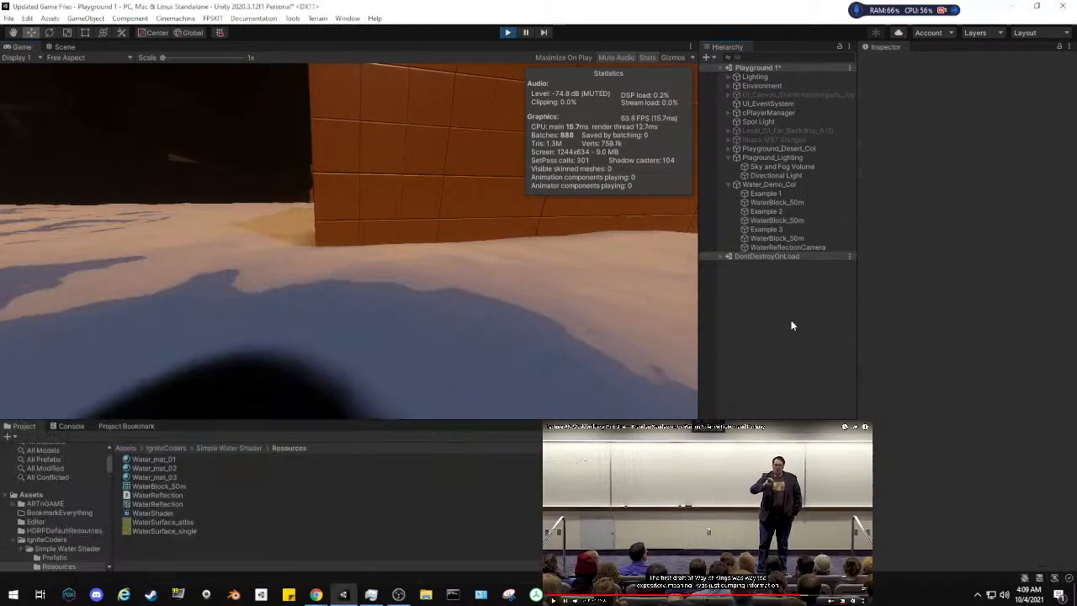
{"action": "left_click", "coordinate": [761, 219]}
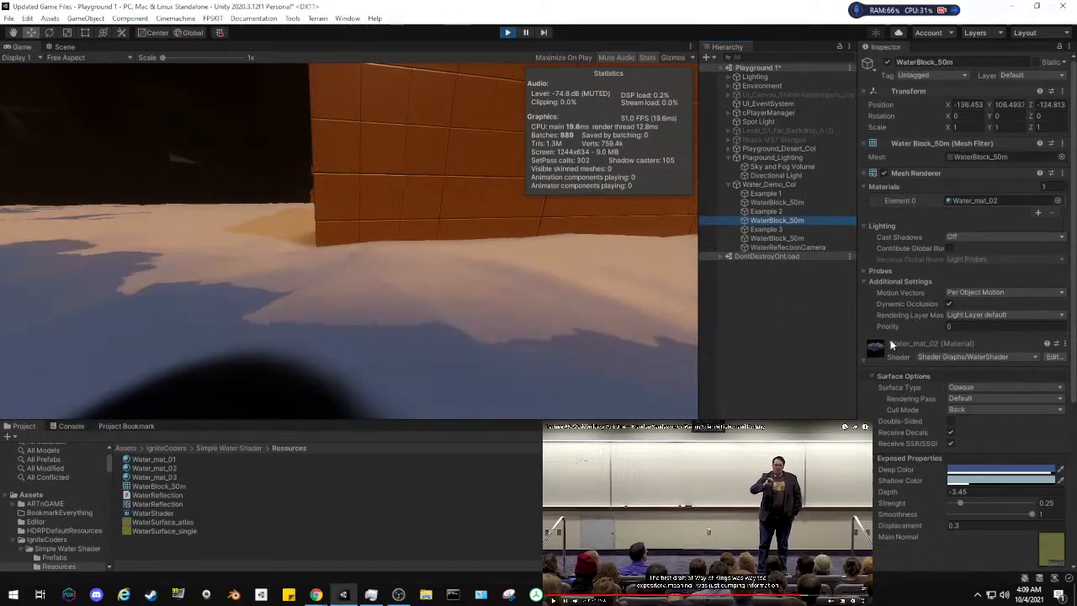
{"action": "scroll", "coordinate": [891, 345], "scroll_direction": "down", "scroll_amount": 5}
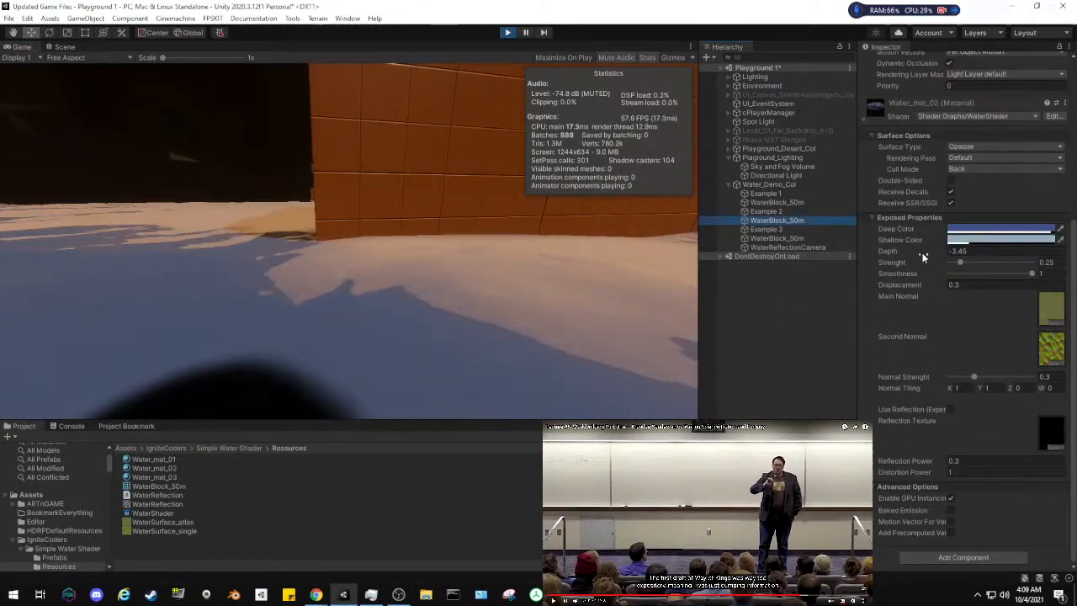
{"action": "mouse_move", "coordinate": [922, 253]}
{"action": "left_mouse_down"}
{"action": "mouse_move", "coordinate": [911, 248]}
{"action": "mouse_move", "coordinate": [968, 248]}
{"action": "mouse_move", "coordinate": [864, 251]}
{"action": "left_mouse_up"}
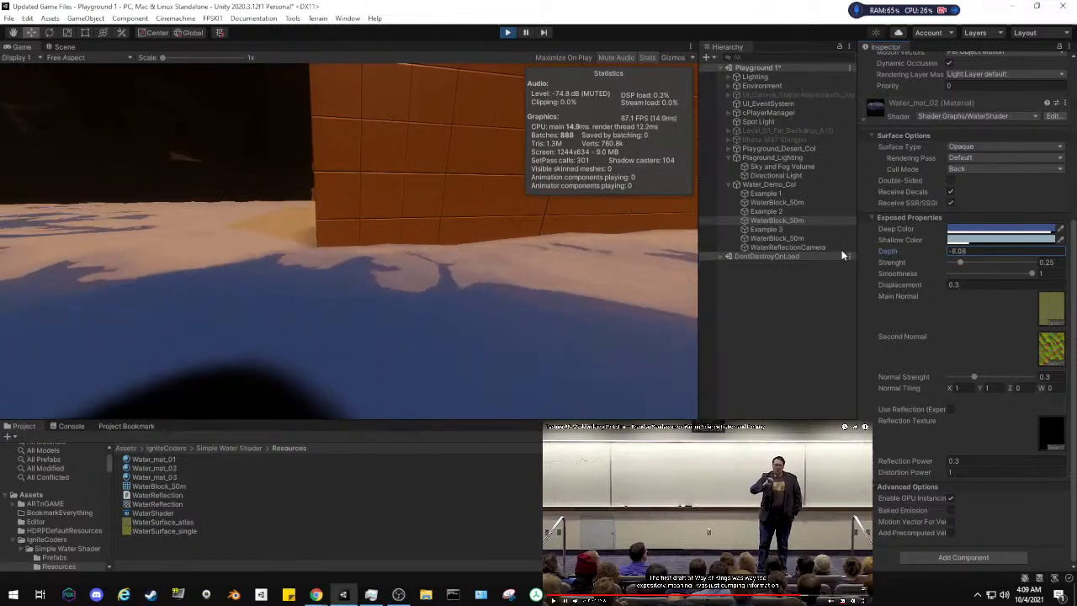
{"action": "mouse_move", "coordinate": [890, 253]}
{"action": "left_mouse_down"}
{"action": "mouse_move", "coordinate": [942, 250]}
{"action": "mouse_move", "coordinate": [885, 251]}
{"action": "left_mouse_up"}
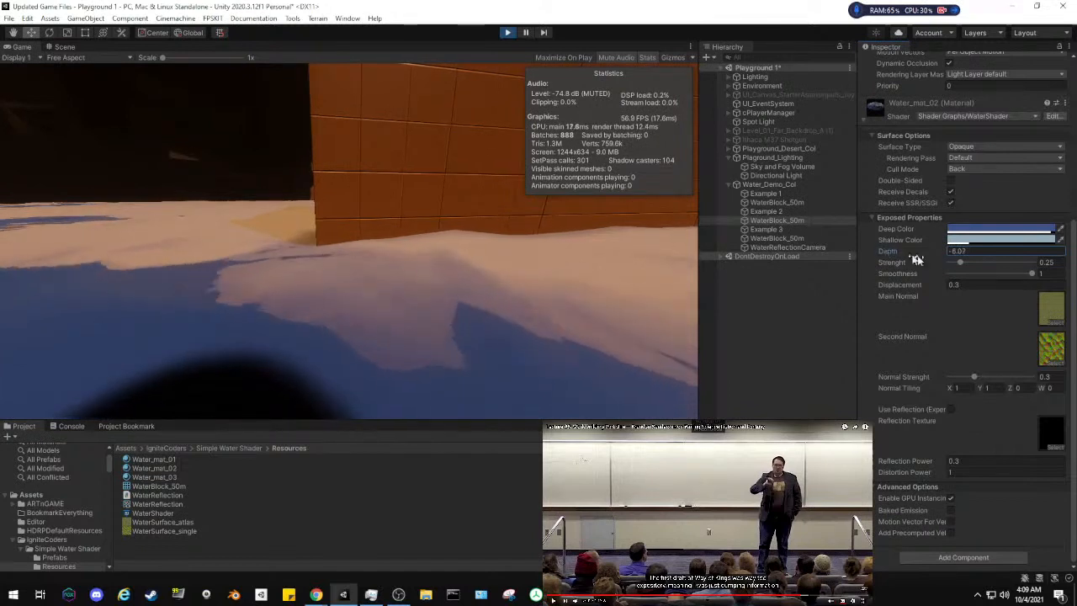
{"action": "mouse_move", "coordinate": [959, 264]}
{"action": "left_mouse_down"}
{"action": "mouse_move", "coordinate": [977, 266]}
{"action": "mouse_move", "coordinate": [941, 264]}
{"action": "mouse_move", "coordinate": [983, 263]}
{"action": "left_mouse_up"}
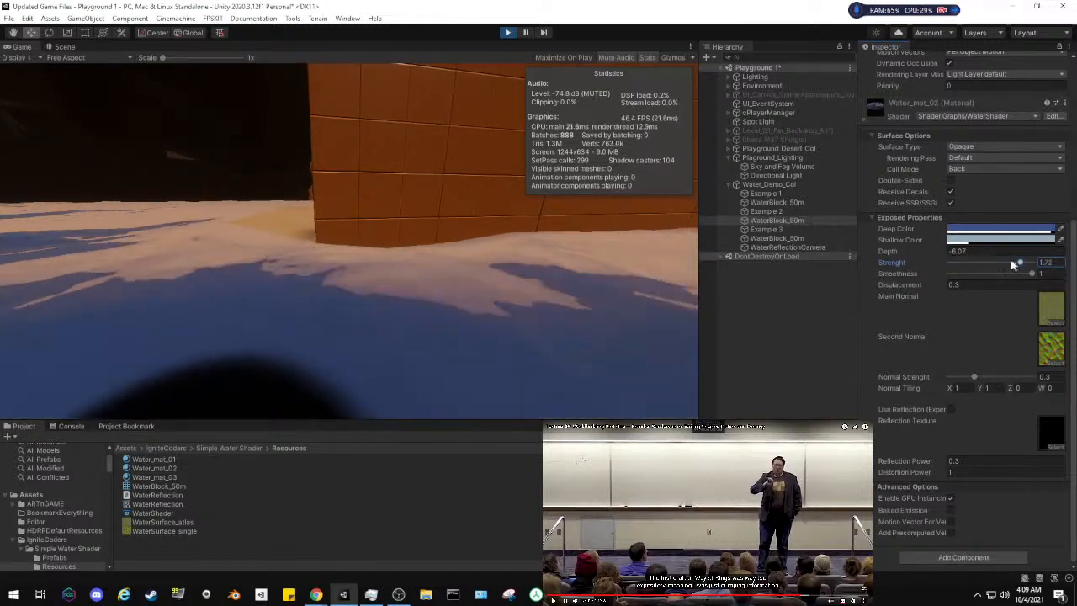
Walk across the blue water and up the white staircase, examining the water's color and waves from player height and from above
{"action": "left_click", "coordinate": [321, 259]}
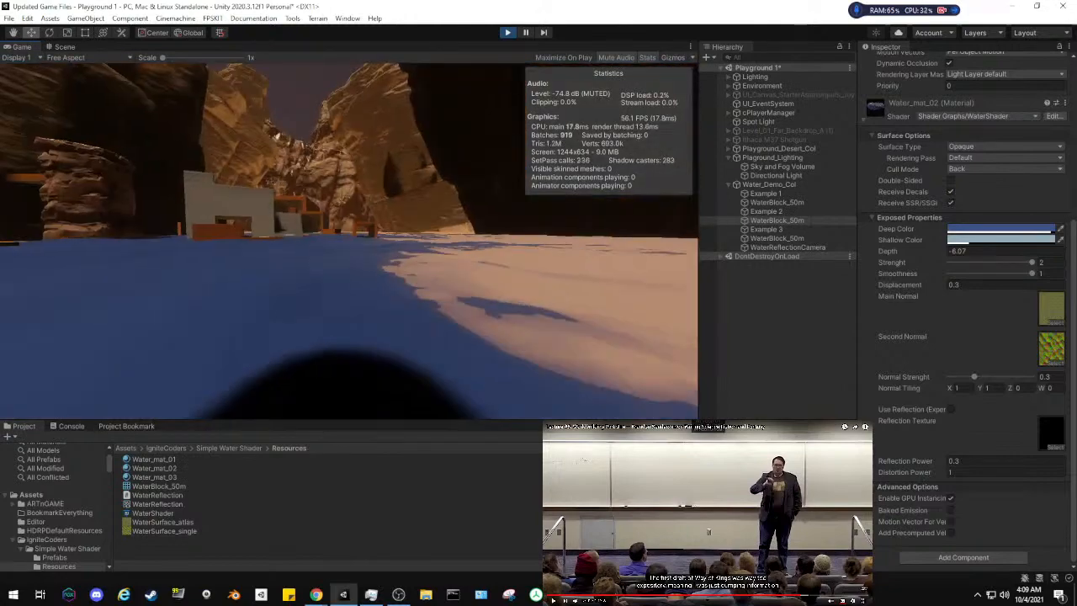
{"action": "key", "text": "w"}
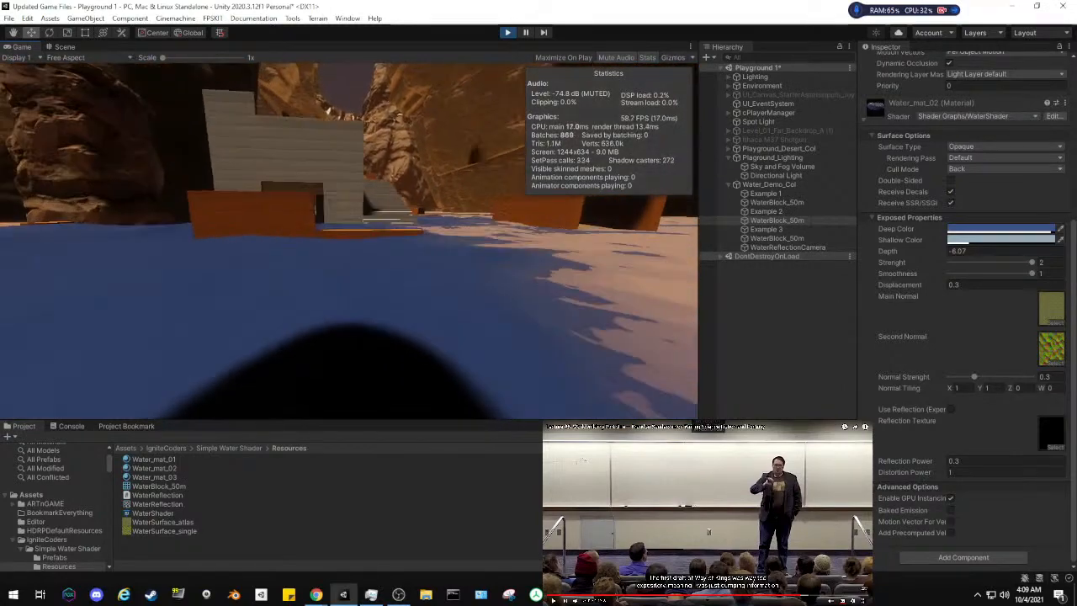
{"action": "key", "text": "w"}
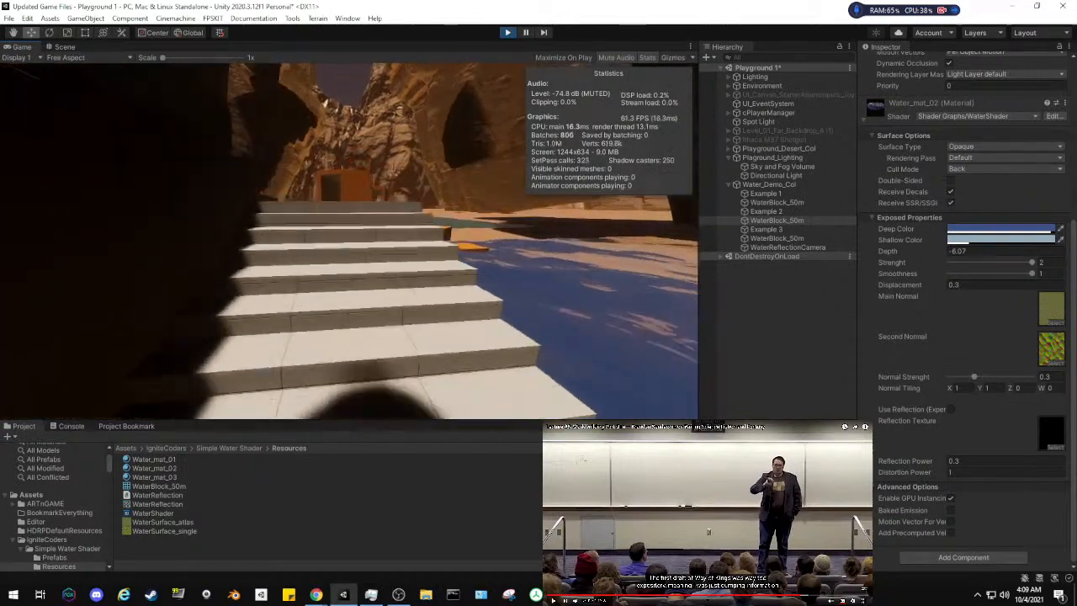
{"action": "key", "text": "w"}
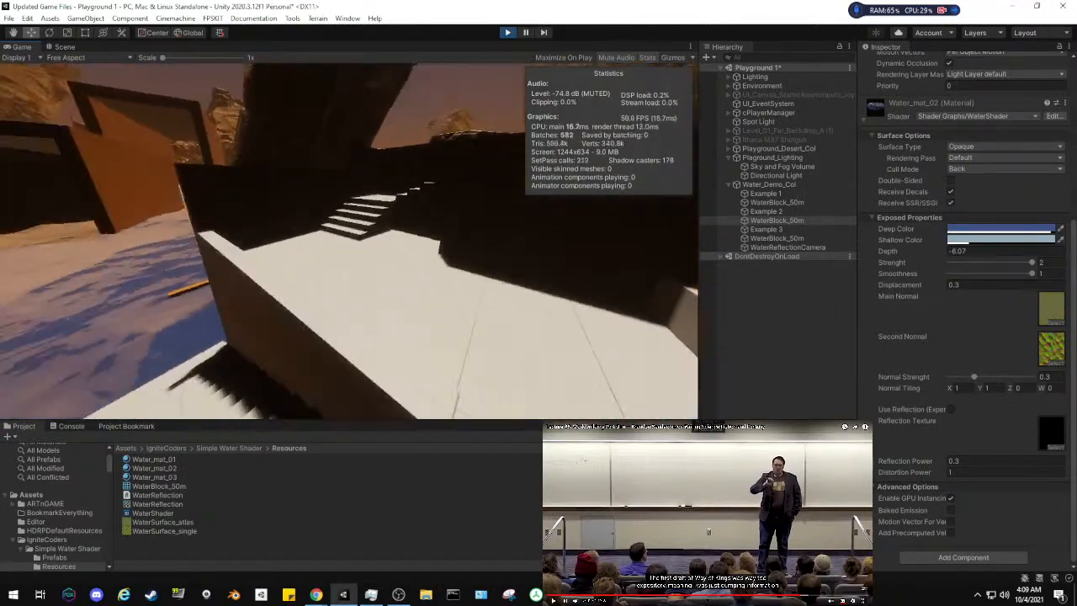
{"action": "key", "text": "w"}
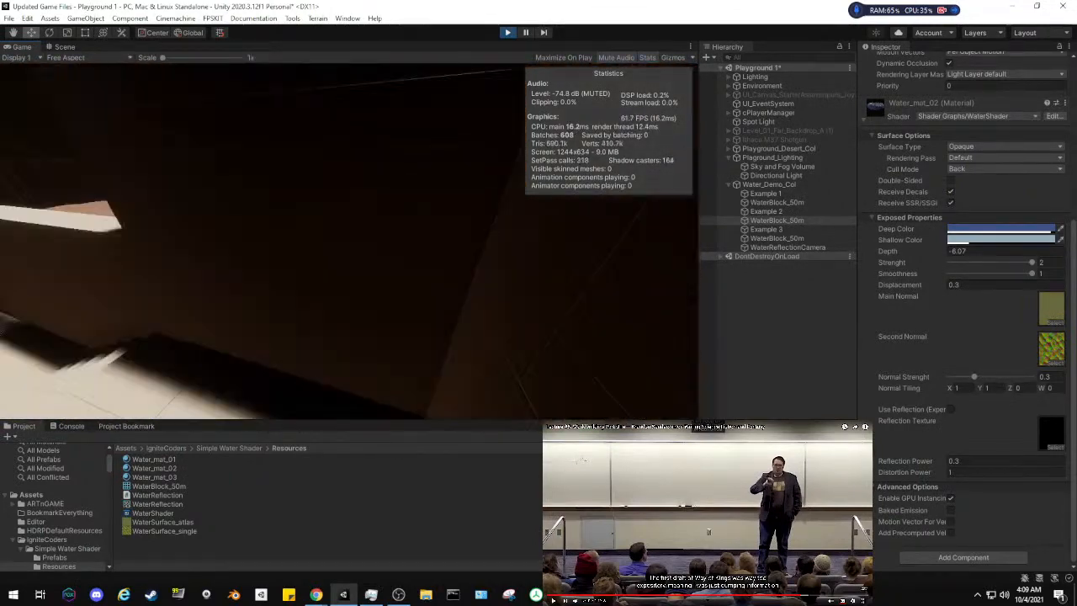
{"action": "key", "text": "w"}
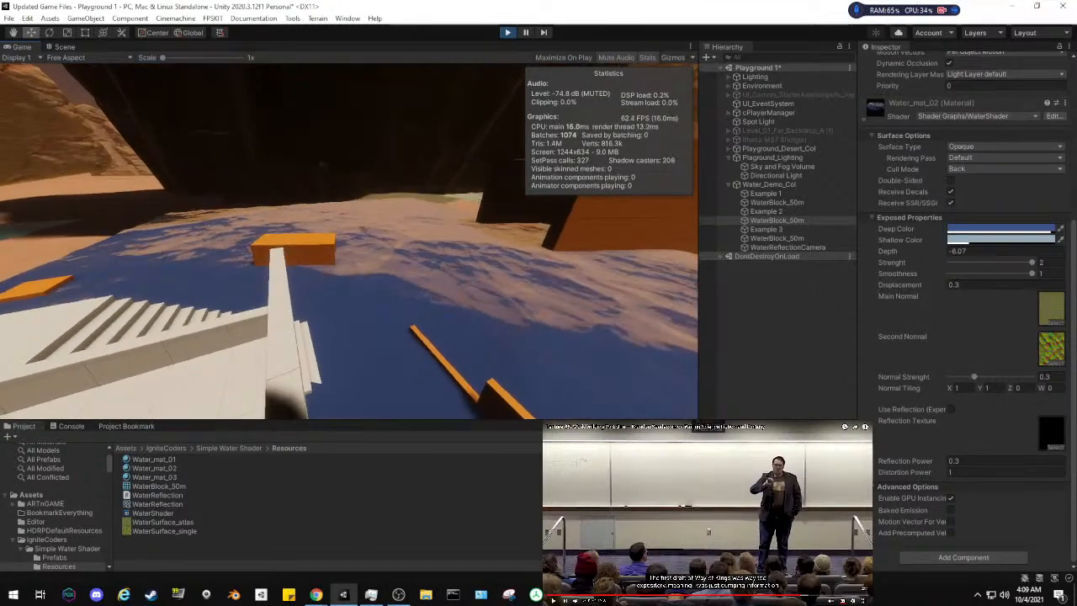
{"action": "key", "text": "w"}
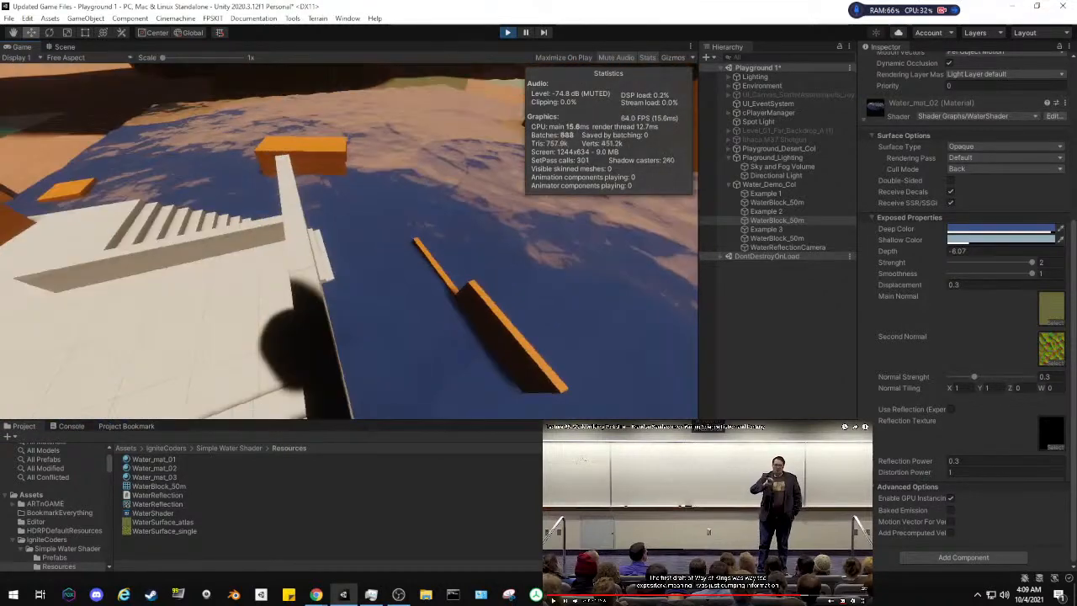
{"action": "key", "text": "w"}
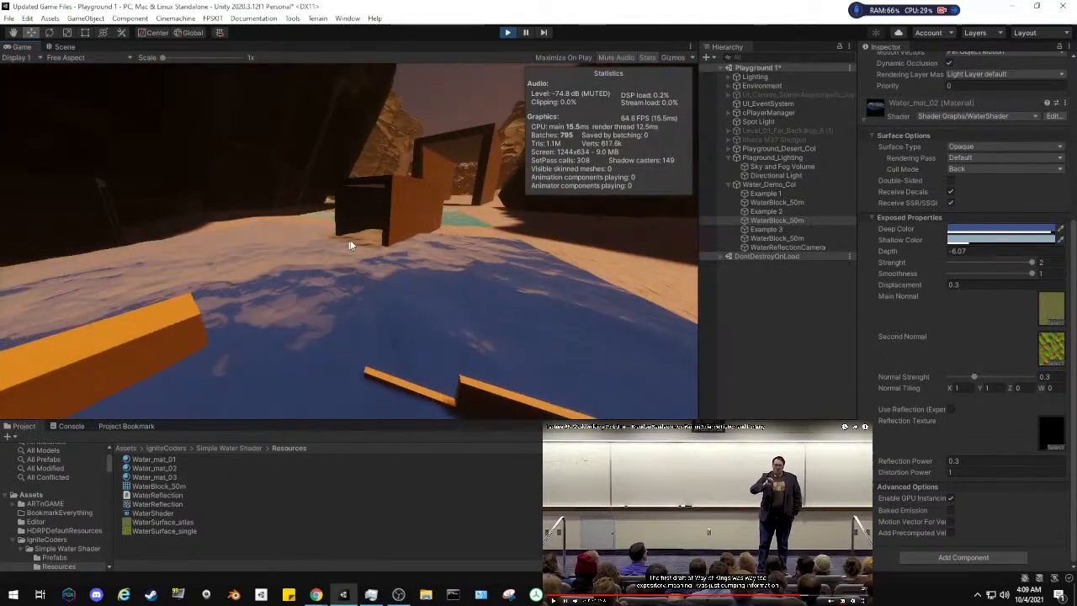
{"action": "key", "text": "w"}
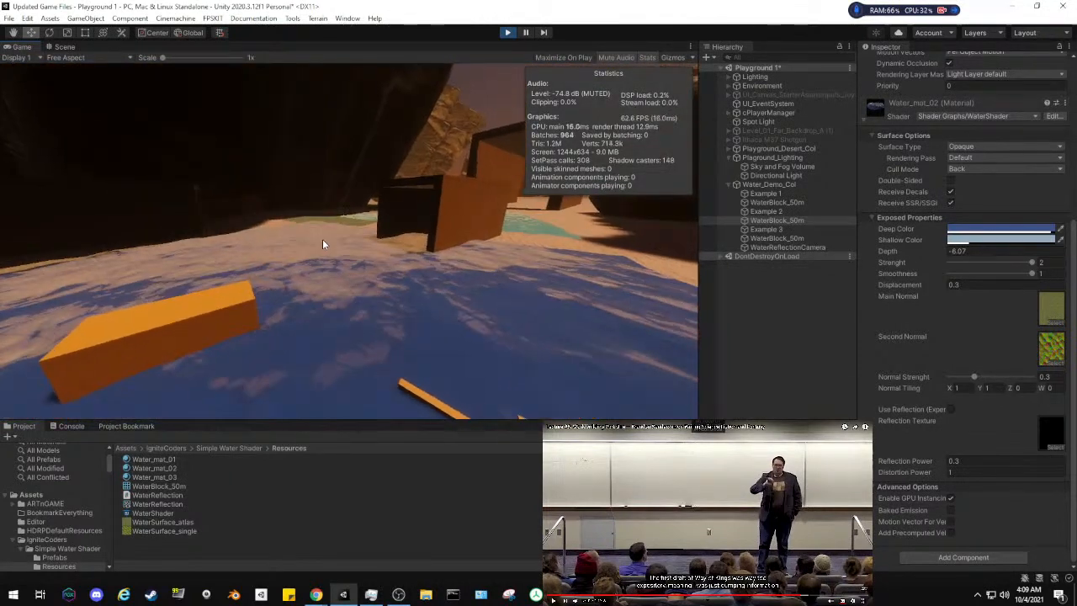
Try a Depth of -1.58 and a Strenght of 1.08 on Water_mat_02 of the blue WaterBlock_50m
{"action": "key", "text": "super"}
{"action": "left_click", "coordinate": [817, 323]}
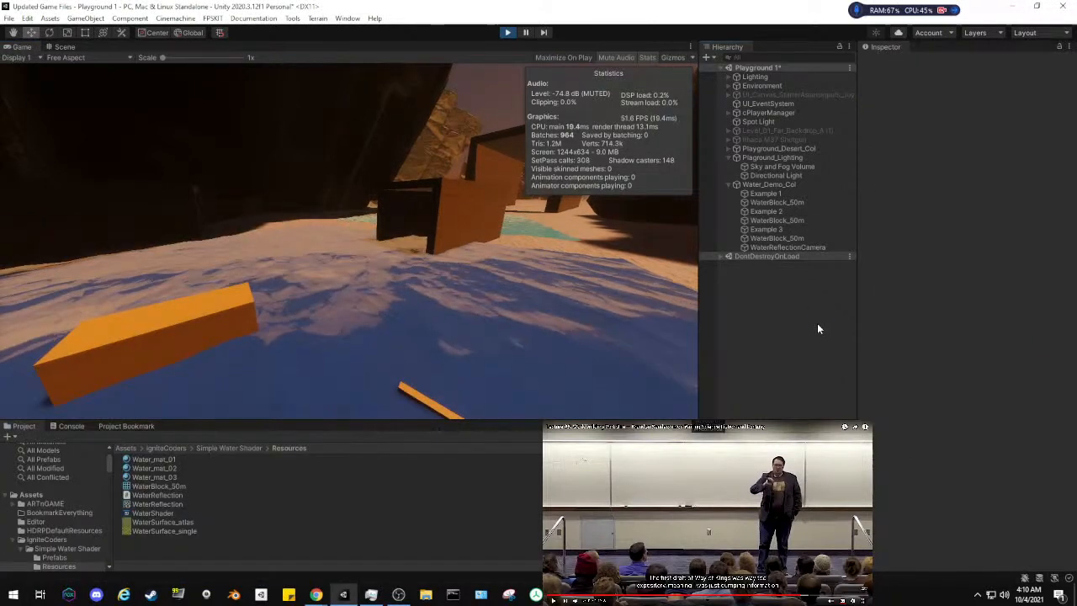
{"action": "left_click", "coordinate": [772, 222]}
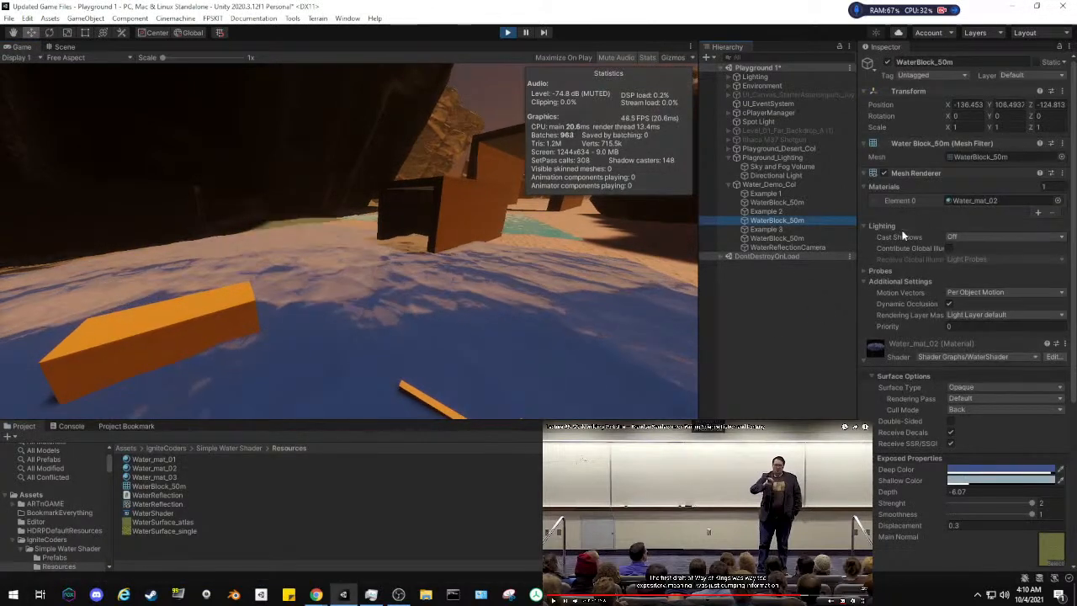
{"action": "scroll", "coordinate": [895, 298], "scroll_direction": "down", "scroll_amount": 5}
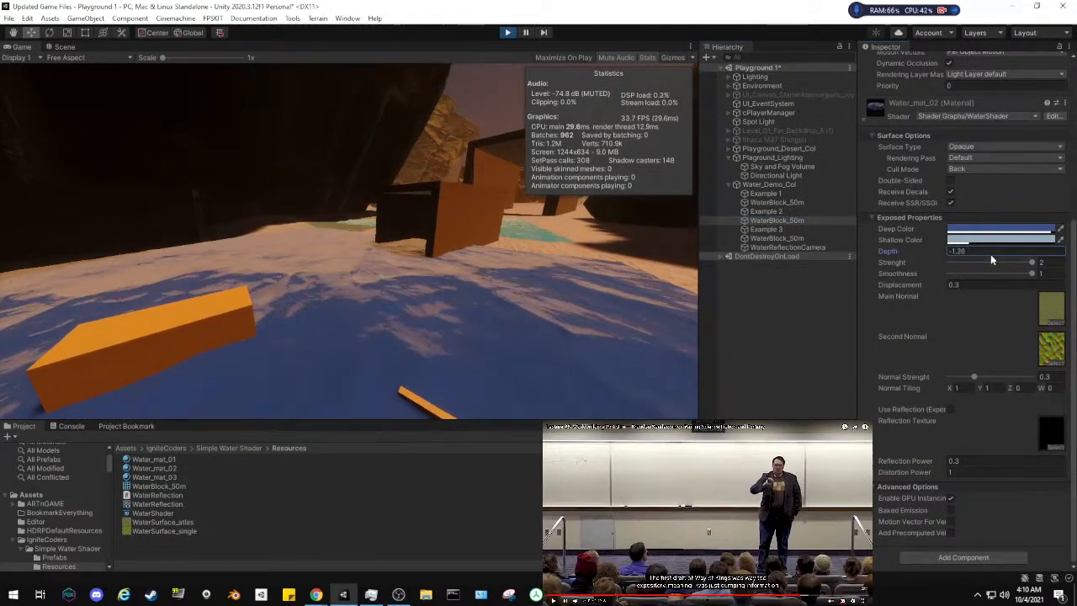
{"action": "type", "text": "0.12"}
{"action": "left_click_drag", "start_coordinate": [1002, 257], "coordinate": [992, 257]}
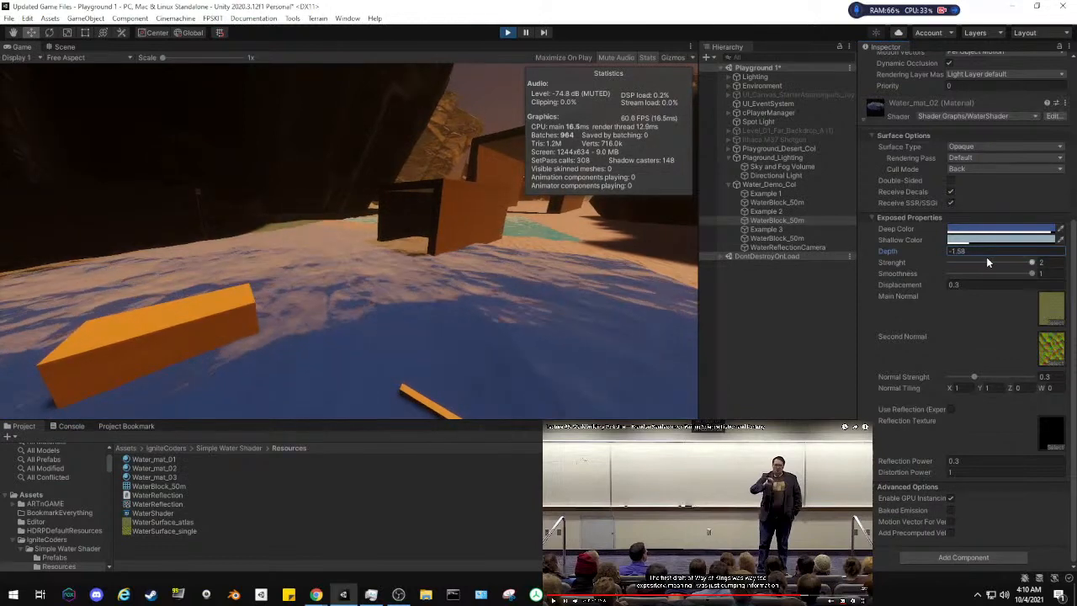
{"action": "left_click", "coordinate": [956, 262]}
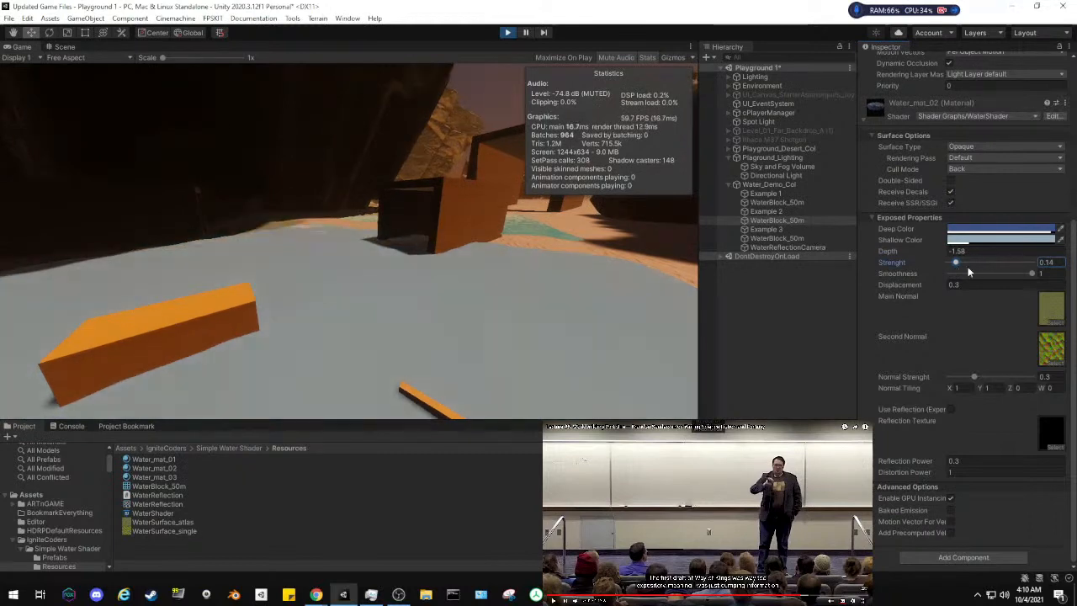
{"action": "left_click_drag", "start_coordinate": [969, 269], "coordinate": [975, 271]}
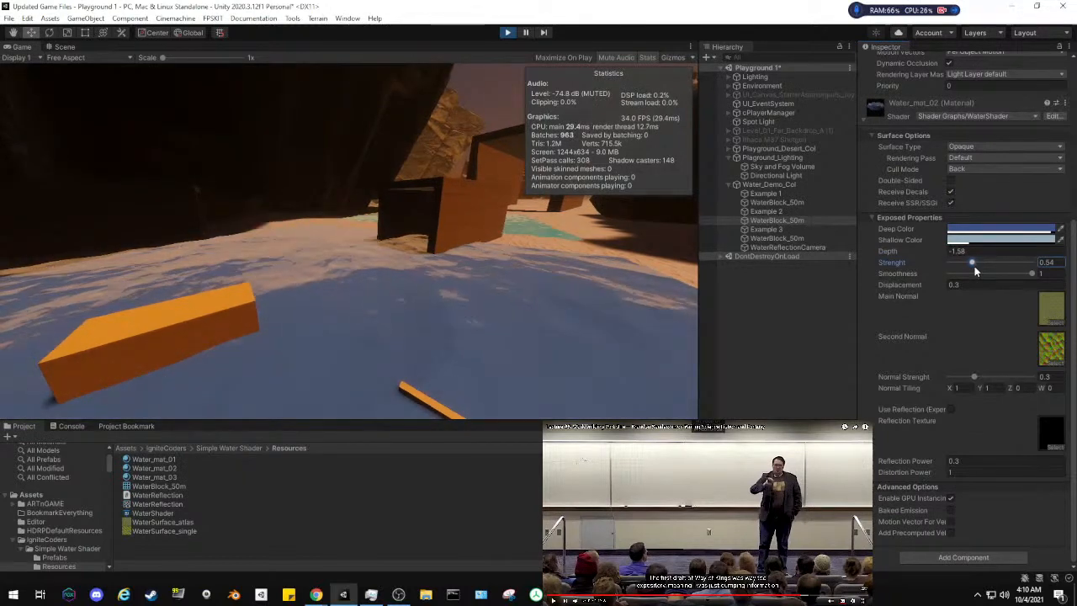
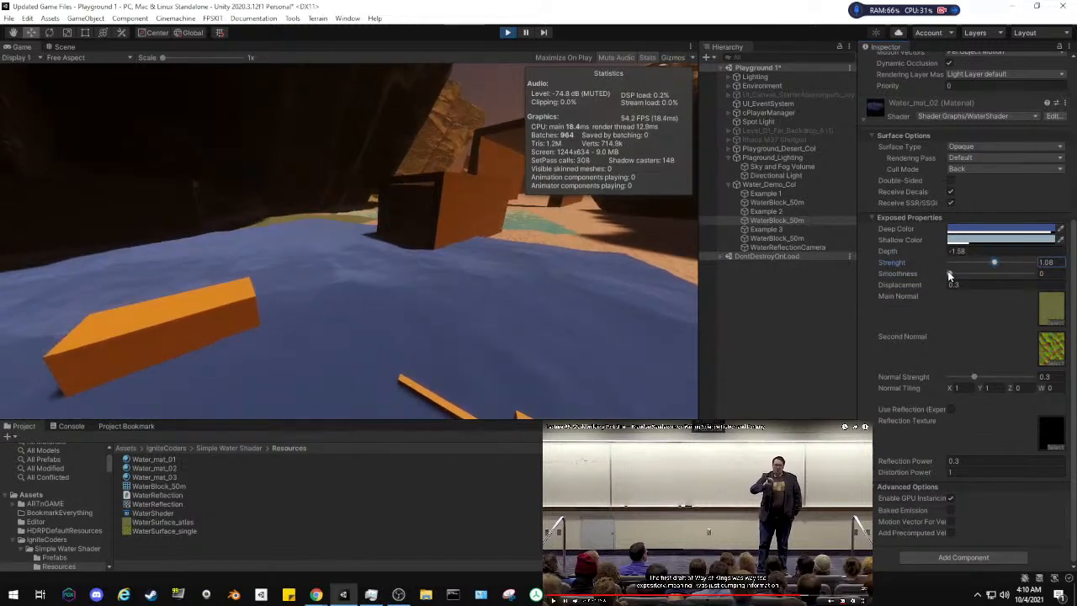
Set Smoothness to 0.843, Strenght to 2 and Depth to -5.73 on Water_mat_02
{"action": "left_click_drag", "start_coordinate": [1024, 274], "coordinate": [1043, 275]}
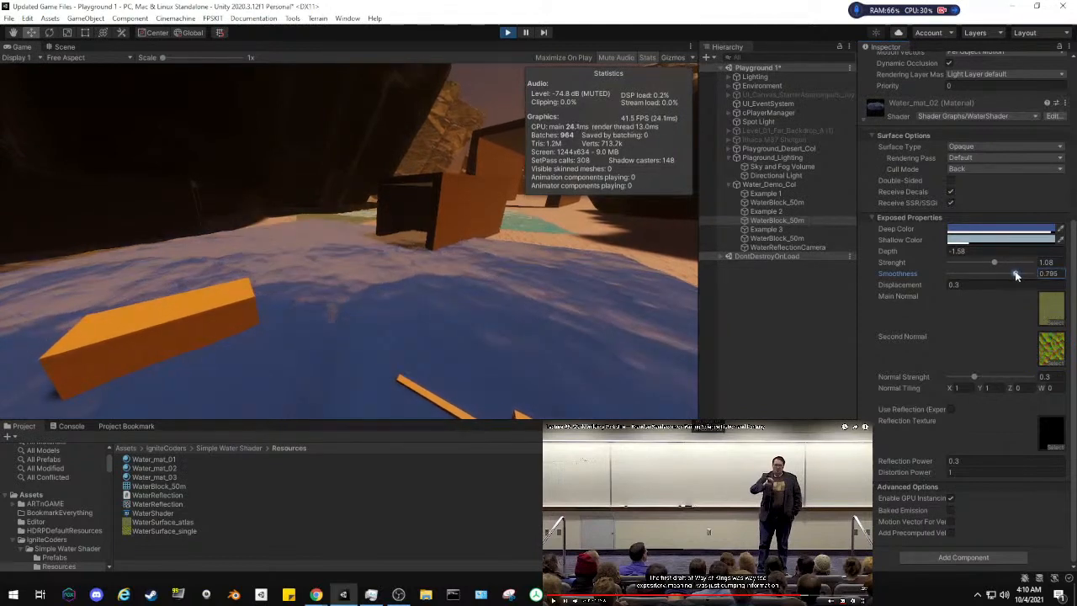
{"action": "mouse_move", "coordinate": [1017, 275]}
{"action": "left_mouse_down"}
{"action": "mouse_move", "coordinate": [965, 263]}
{"action": "mouse_move", "coordinate": [985, 264]}
{"action": "left_mouse_up"}
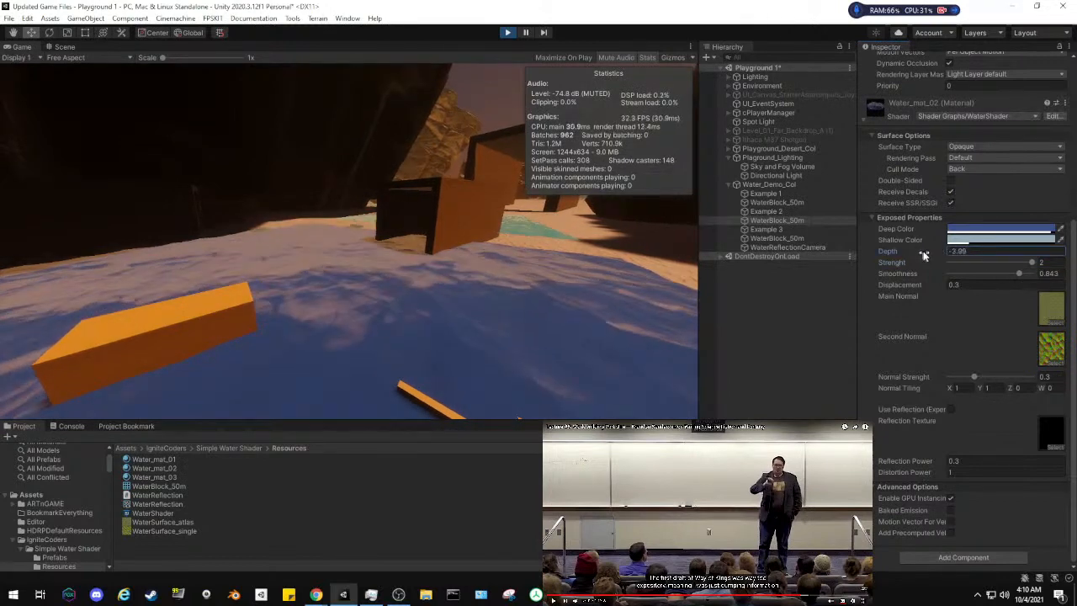
{"action": "mouse_move", "coordinate": [924, 255]}
{"action": "left_mouse_down"}
{"action": "mouse_move", "coordinate": [965, 252]}
{"action": "mouse_move", "coordinate": [931, 254]}
{"action": "left_mouse_up"}
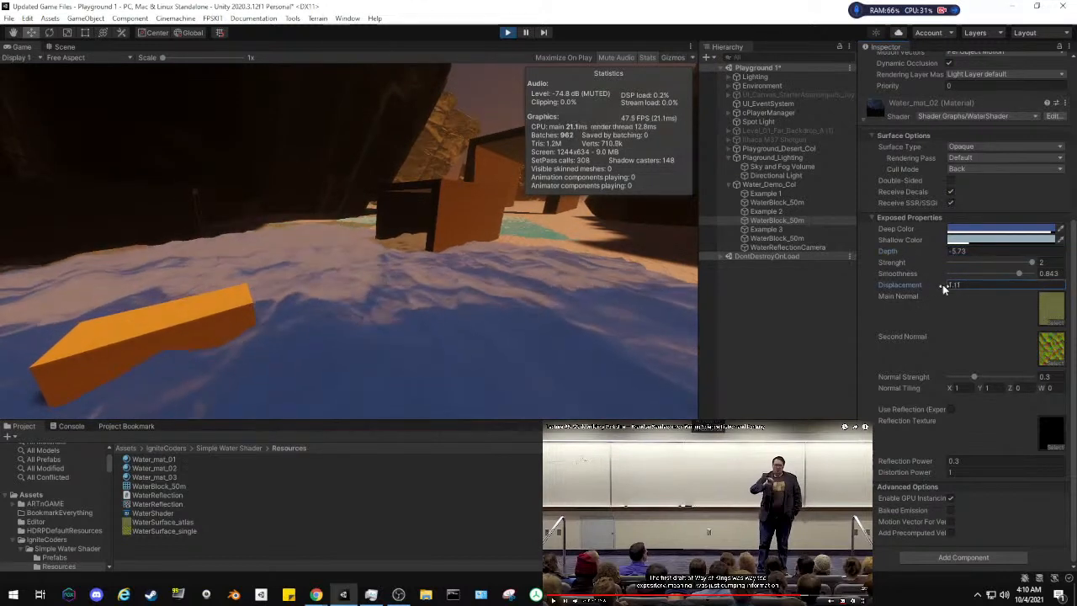
Set the Displacement of Water_mat_02 to 1.01 and enable Use Reflection
{"action": "mouse_move", "coordinate": [943, 287]}
{"action": "left_mouse_down"}
{"action": "mouse_move", "coordinate": [958, 287]}
{"action": "mouse_move", "coordinate": [942, 286]}
{"action": "left_mouse_up"}
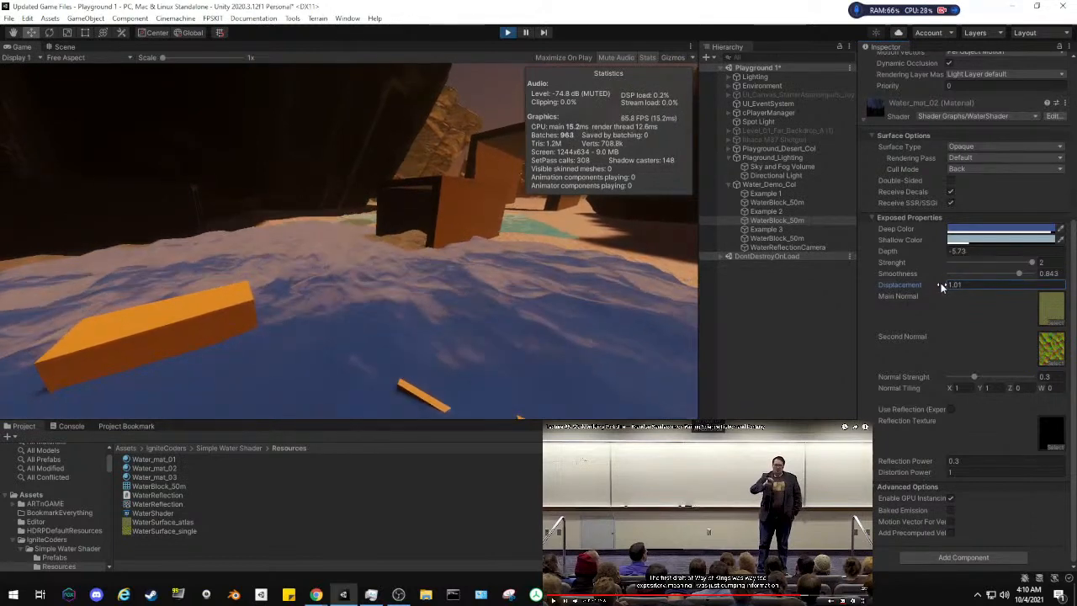
{"action": "left_click", "coordinate": [949, 410]}
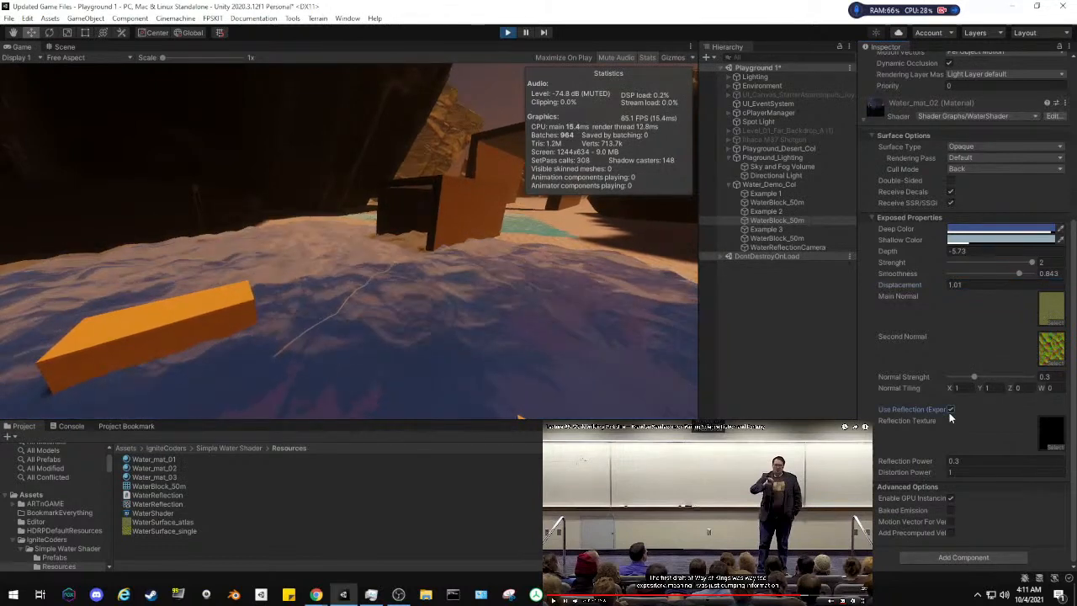
Dock the Inspector in the same group as the Hierarchy and widen the Game view
{"action": "left_click", "coordinate": [796, 335]}
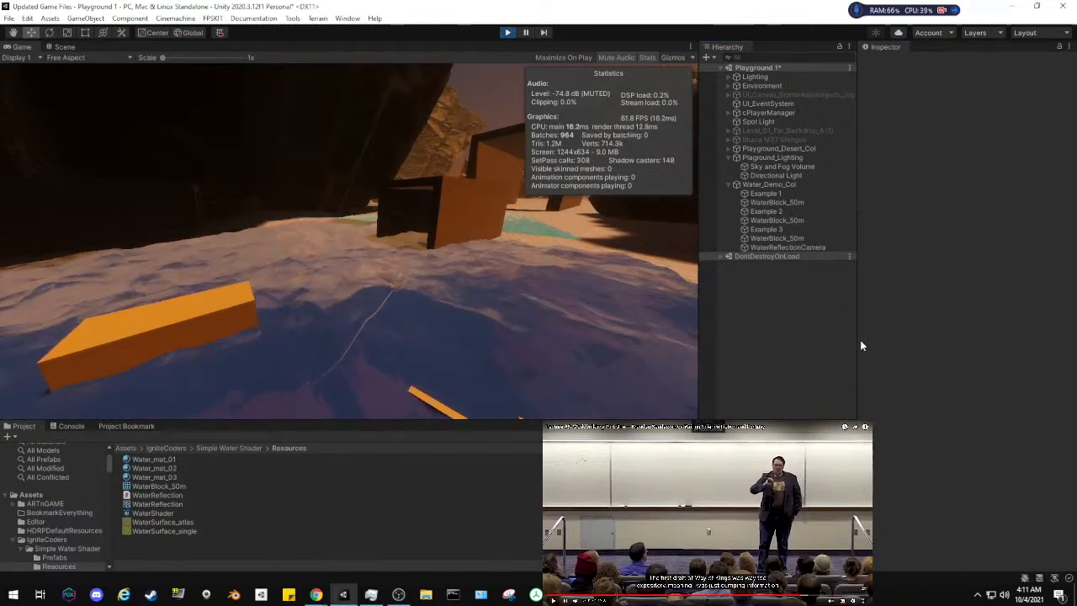
{"action": "left_click_drag", "start_coordinate": [855, 340], "coordinate": [923, 340]}
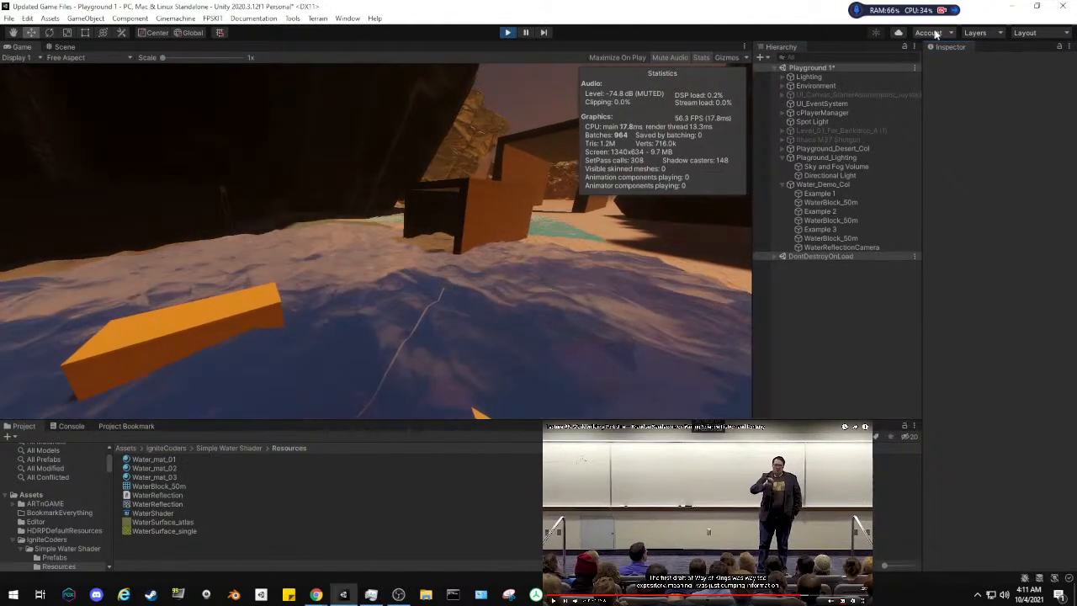
{"action": "left_click_drag", "start_coordinate": [754, 59], "coordinate": [880, 59]}
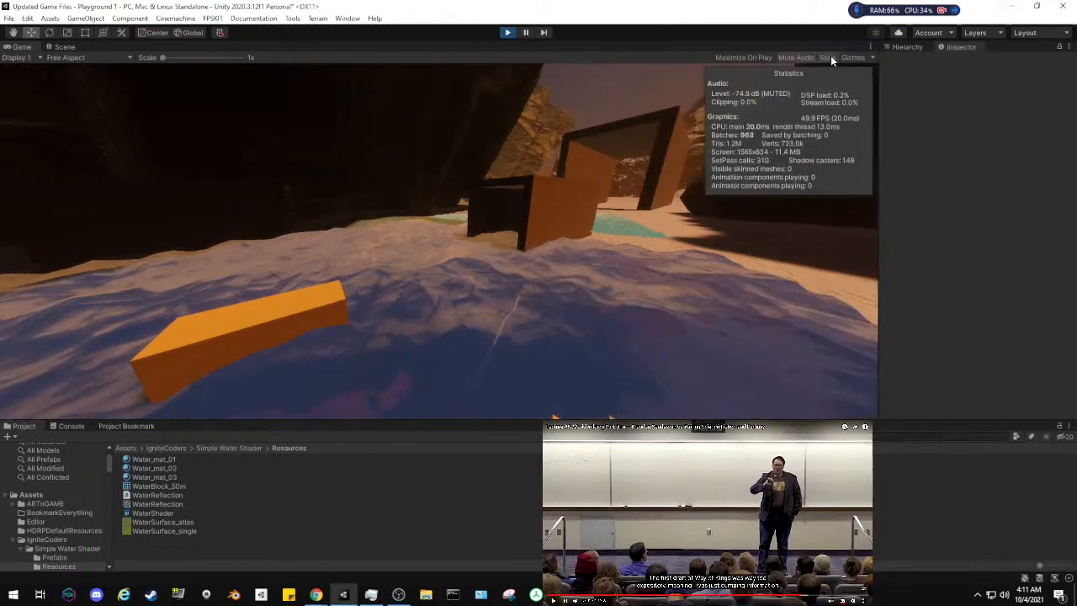
Try a Directional Light Intensity of 130000 Lux while the scene is playing
{"action": "left_click", "coordinate": [907, 46]}
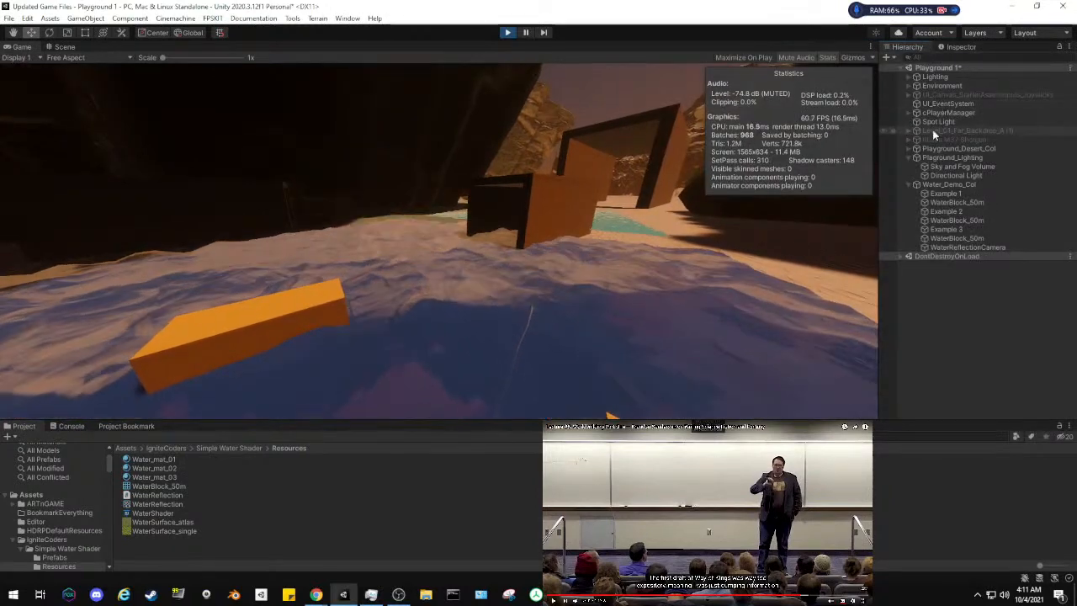
{"action": "left_click", "coordinate": [936, 175]}
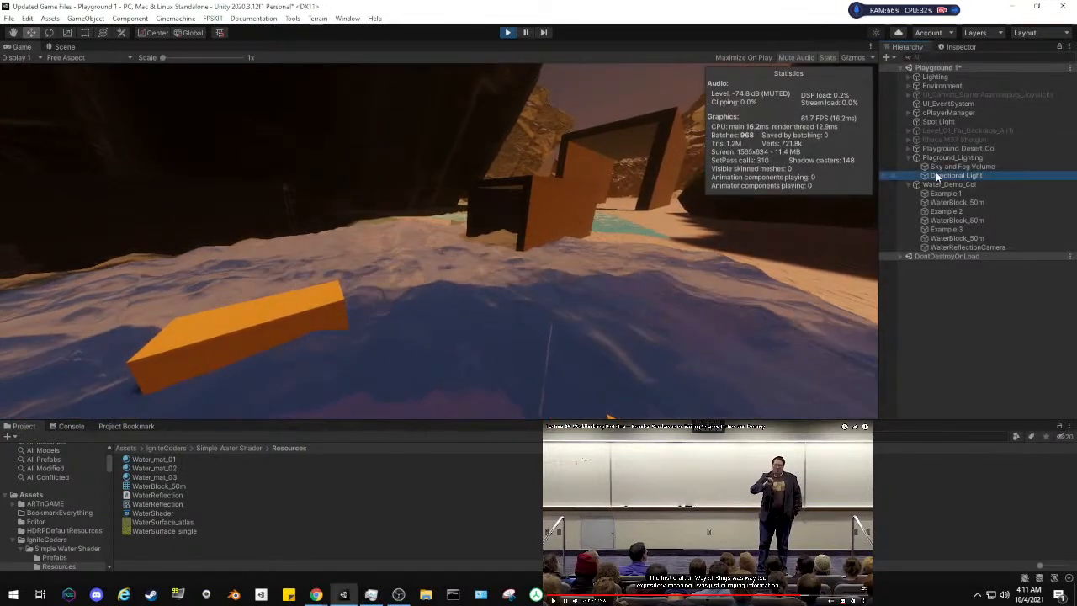
{"action": "left_click", "coordinate": [960, 46]}
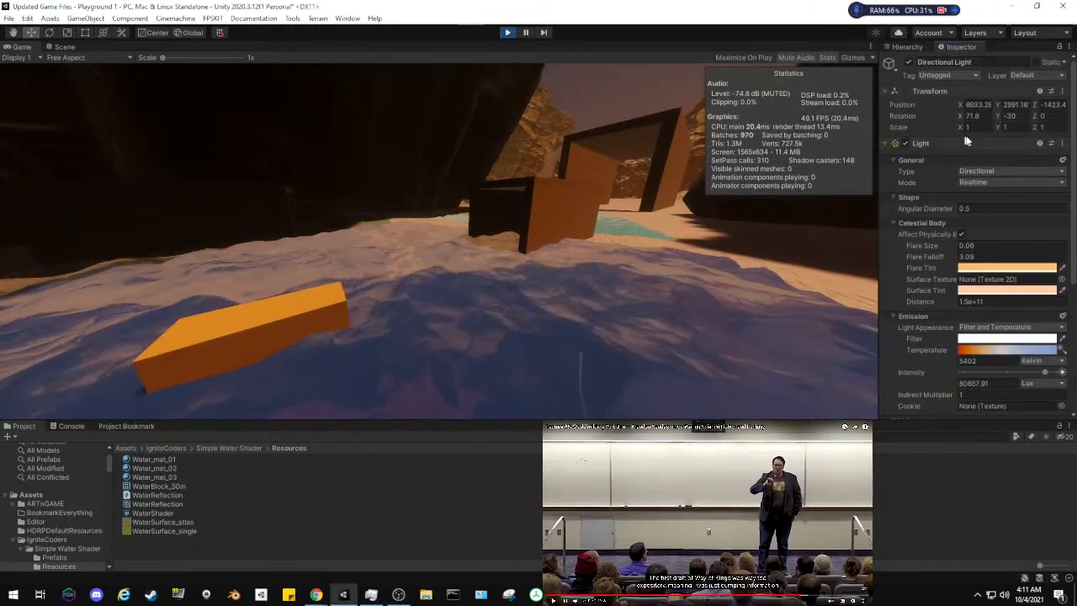
{"action": "left_click_drag", "start_coordinate": [1044, 372], "coordinate": [1059, 374]}
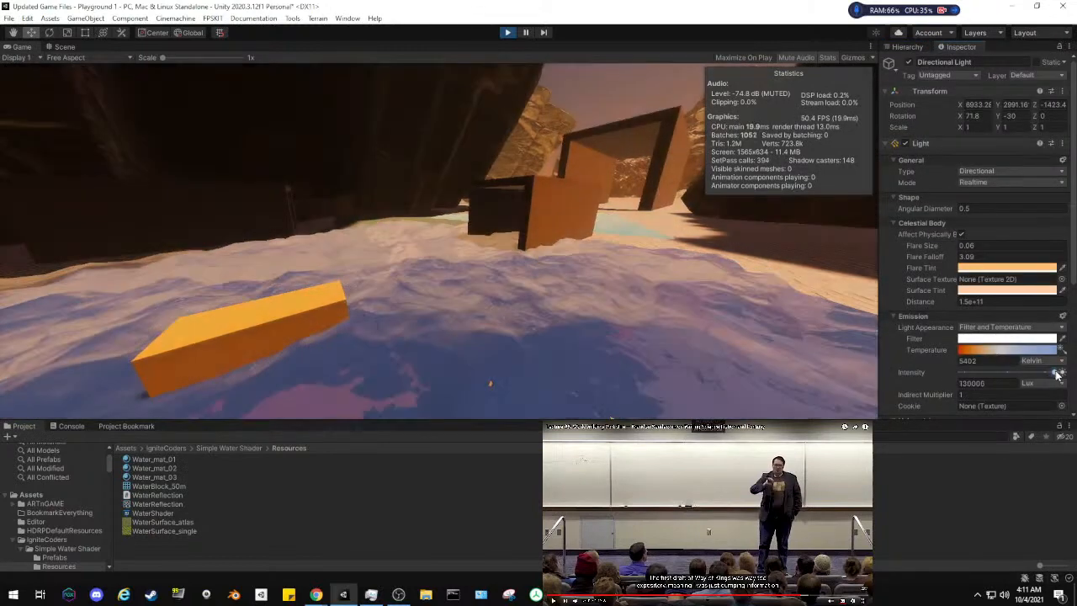
Walk down the white staircase and through the blue water, examining its reflections and highlights under the brighter light
{"action": "left_click", "coordinate": [809, 416]}
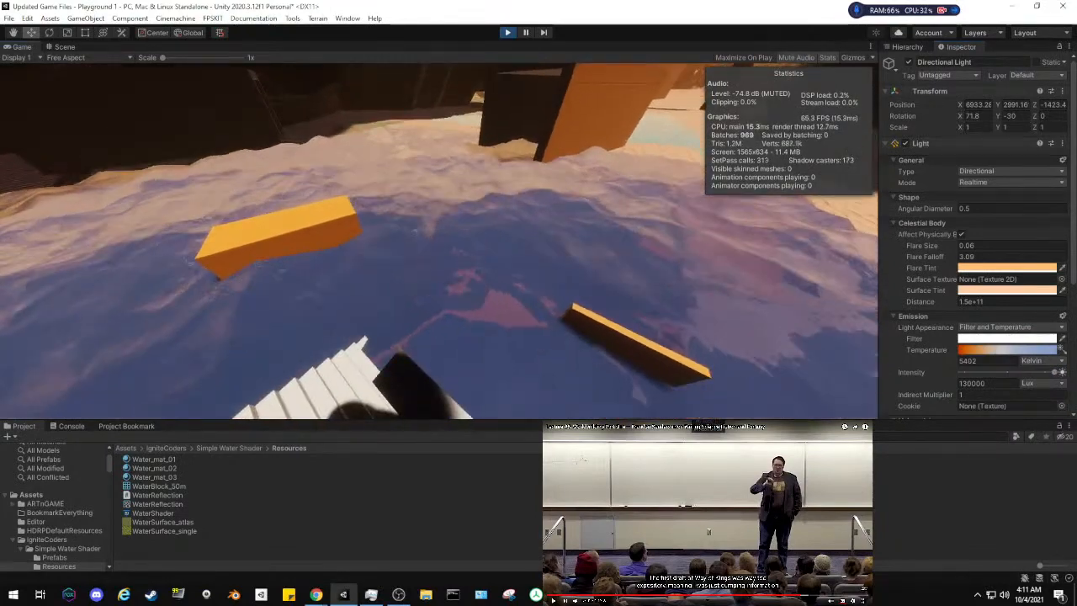
{"action": "key", "text": "w"}
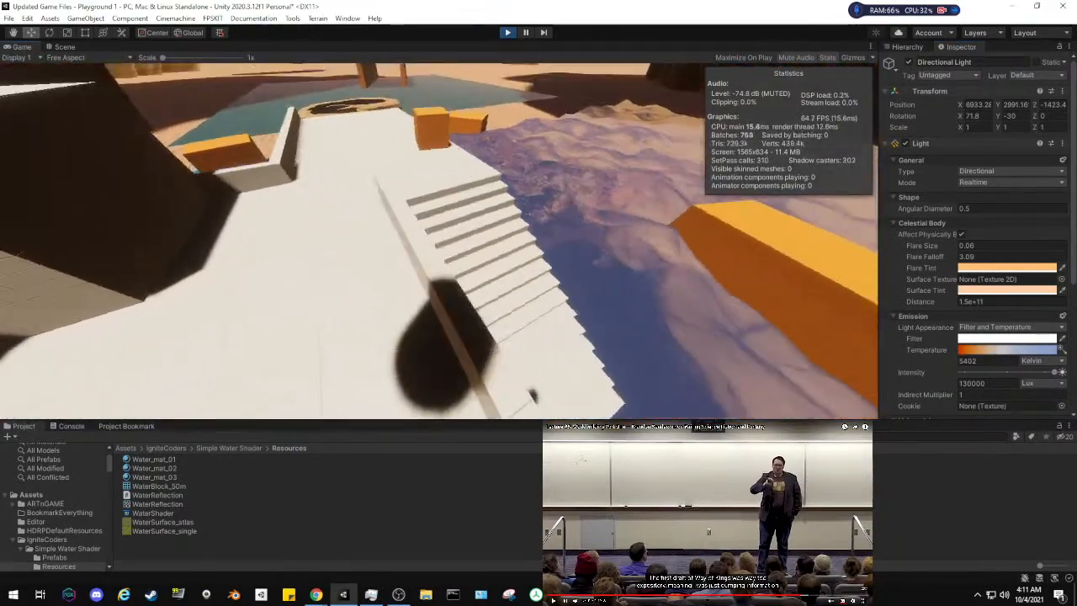
{"action": "key", "text": "w"}
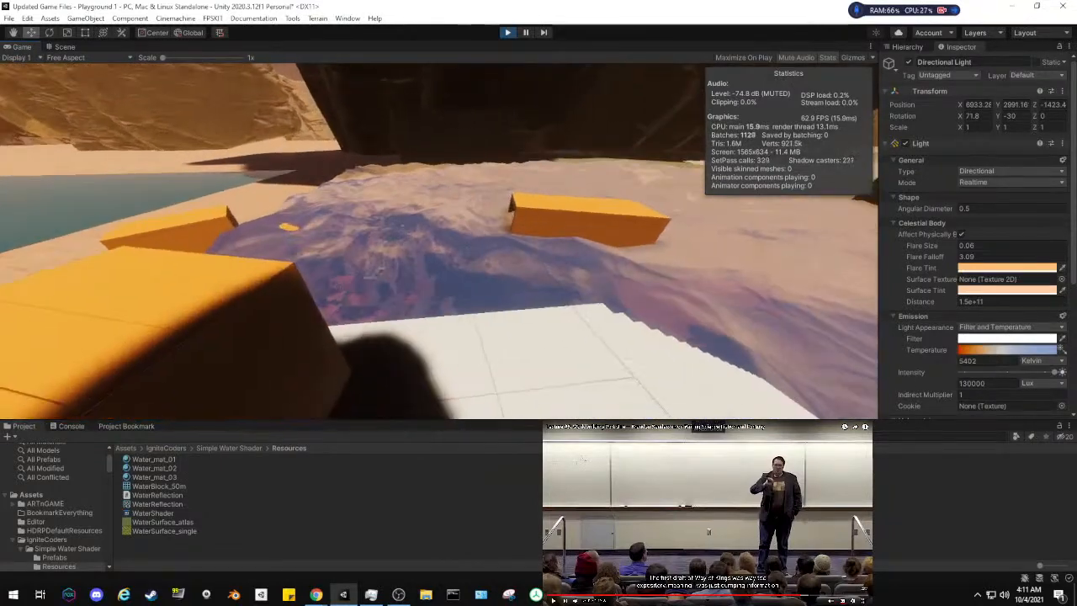
{"action": "key", "text": "w"}
{"action": "key", "text": "w"}
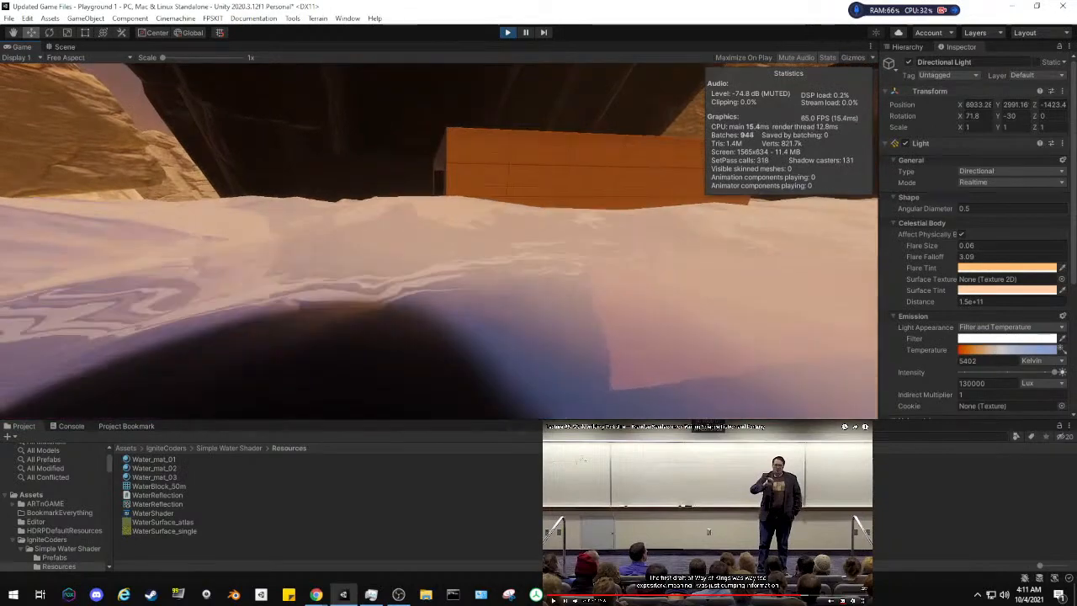
{"action": "key", "text": "w"}
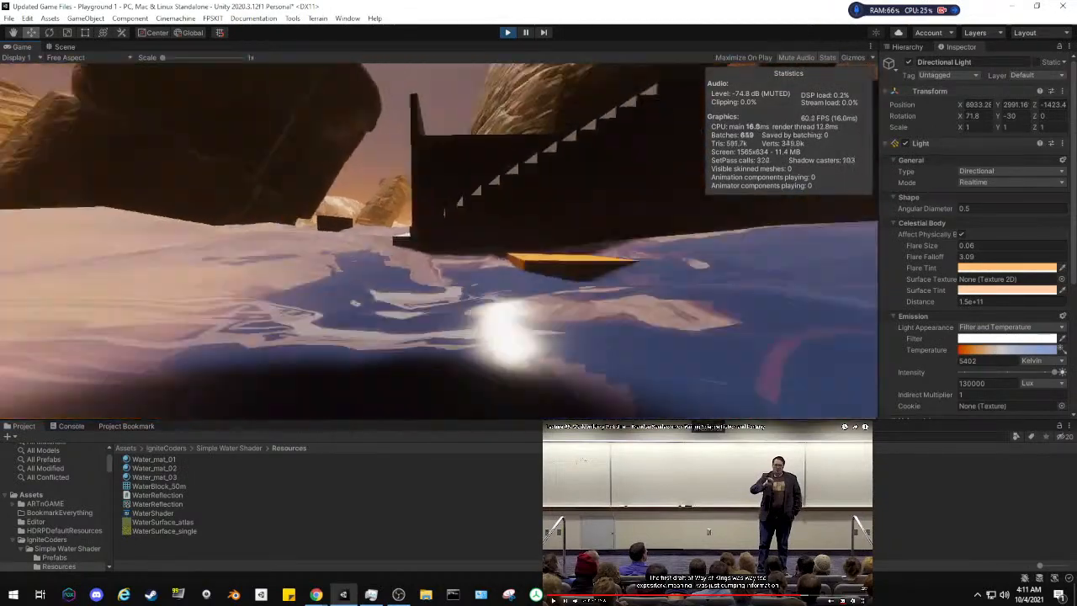
{"action": "key", "text": "w"}
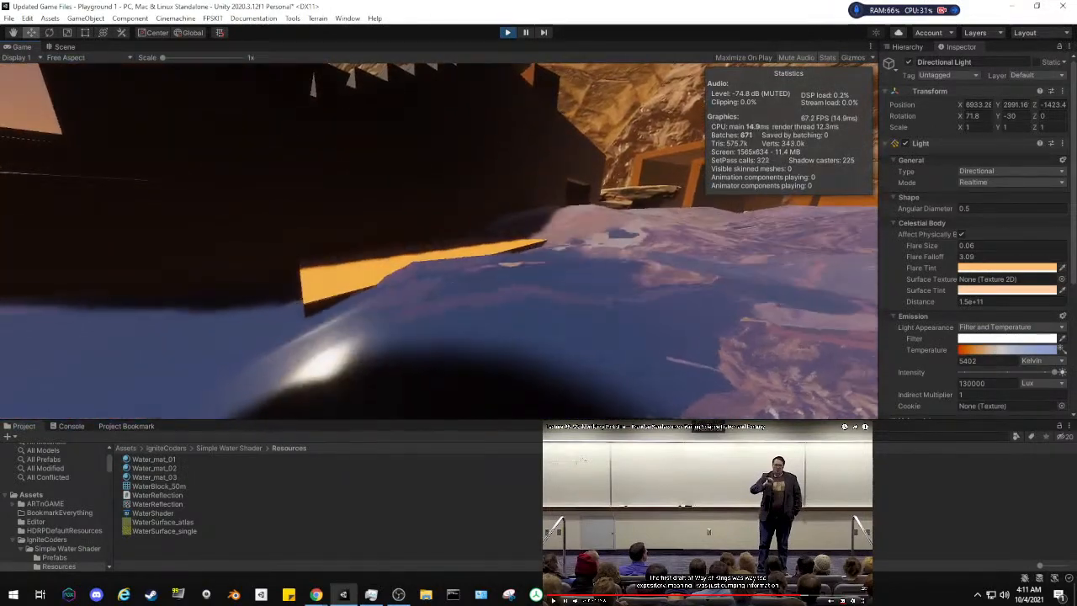
{"action": "key", "text": "w"}
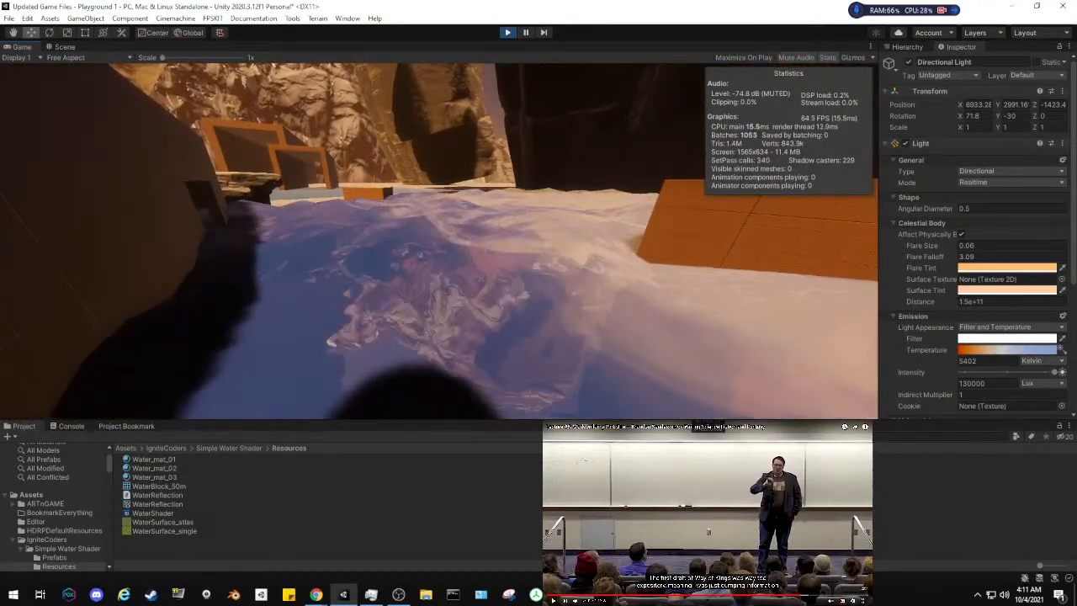
{"action": "key", "text": "w"}
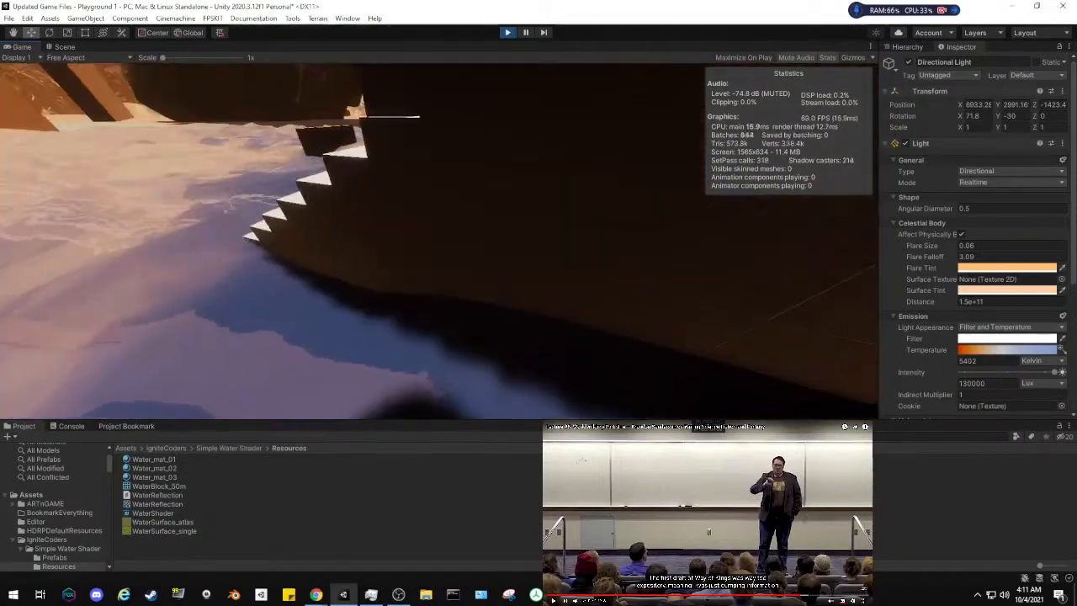
{"action": "key", "text": "w"}
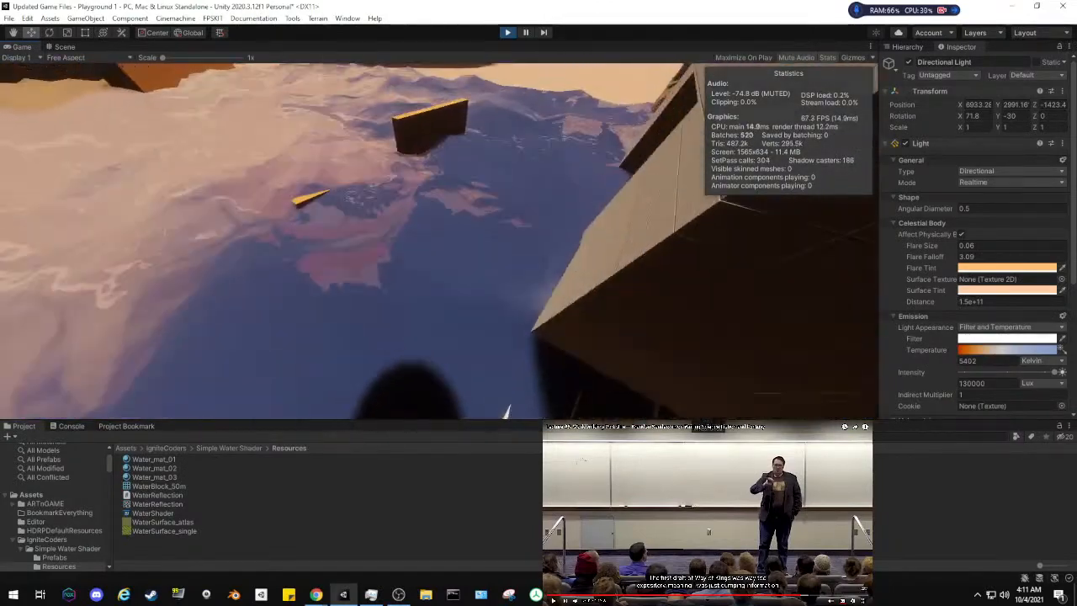
{"action": "key", "text": "w"}
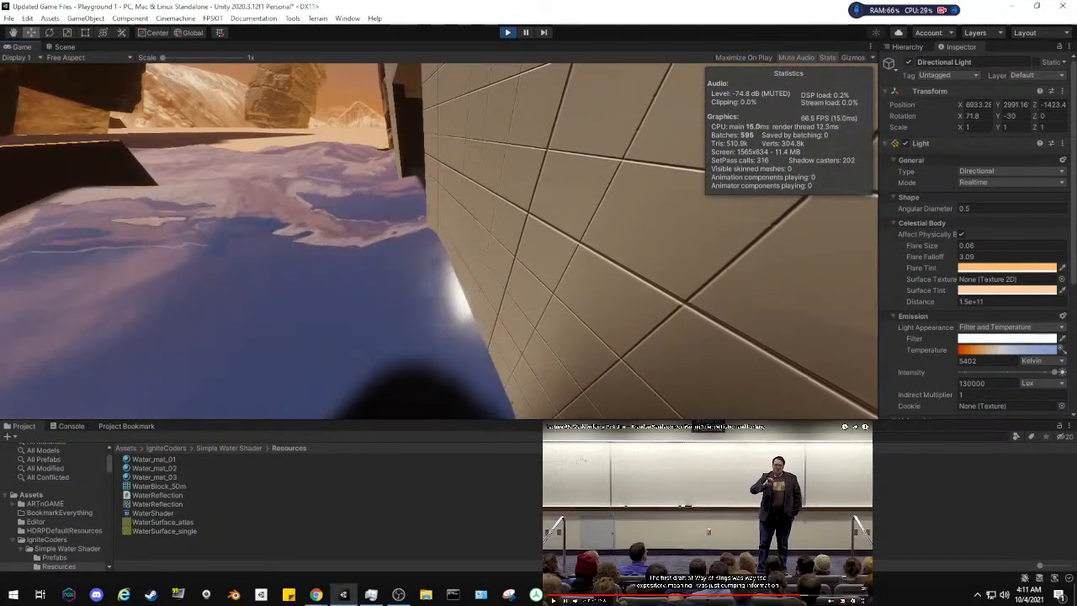
{"action": "key", "text": "s"}
{"action": "key", "text": "s"}
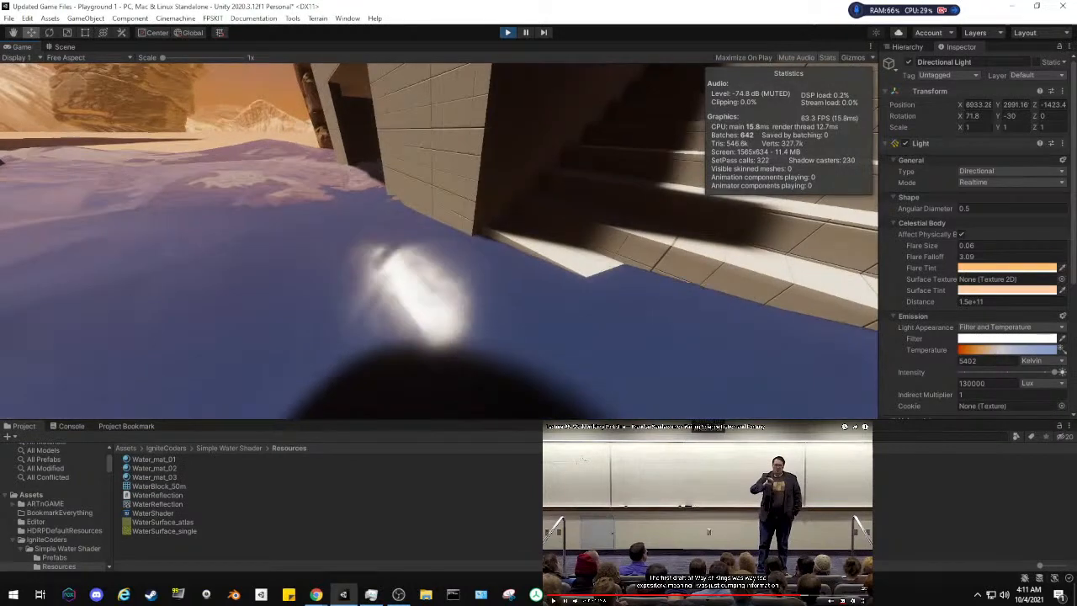
Stop the play test and dock the Inspector beside the Project browser
{"action": "key", "text": "super"}
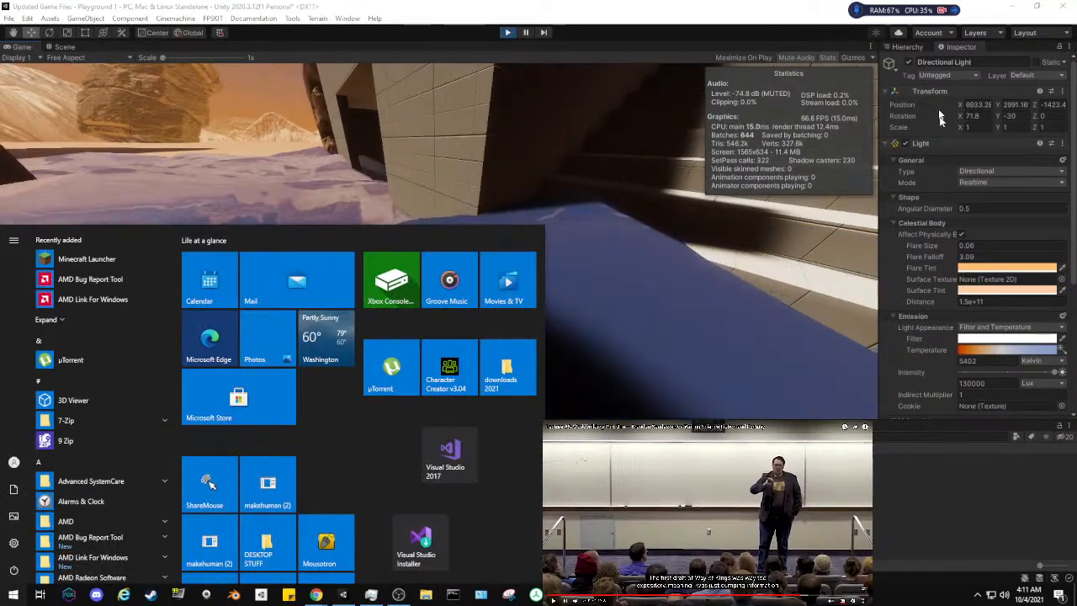
{"action": "left_click", "coordinate": [905, 47]}
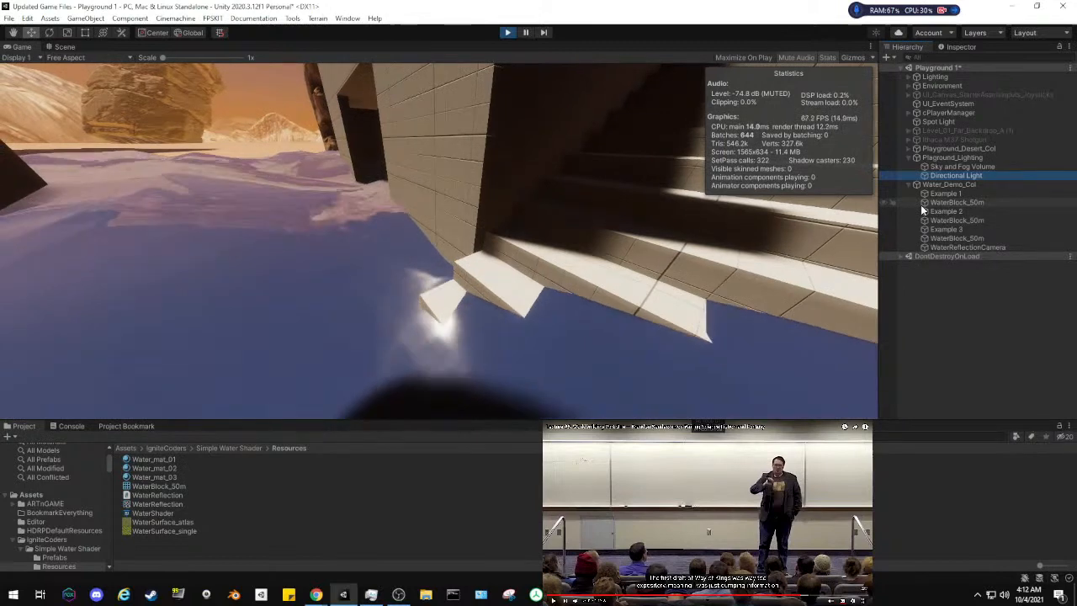
{"action": "left_click", "coordinate": [504, 35]}
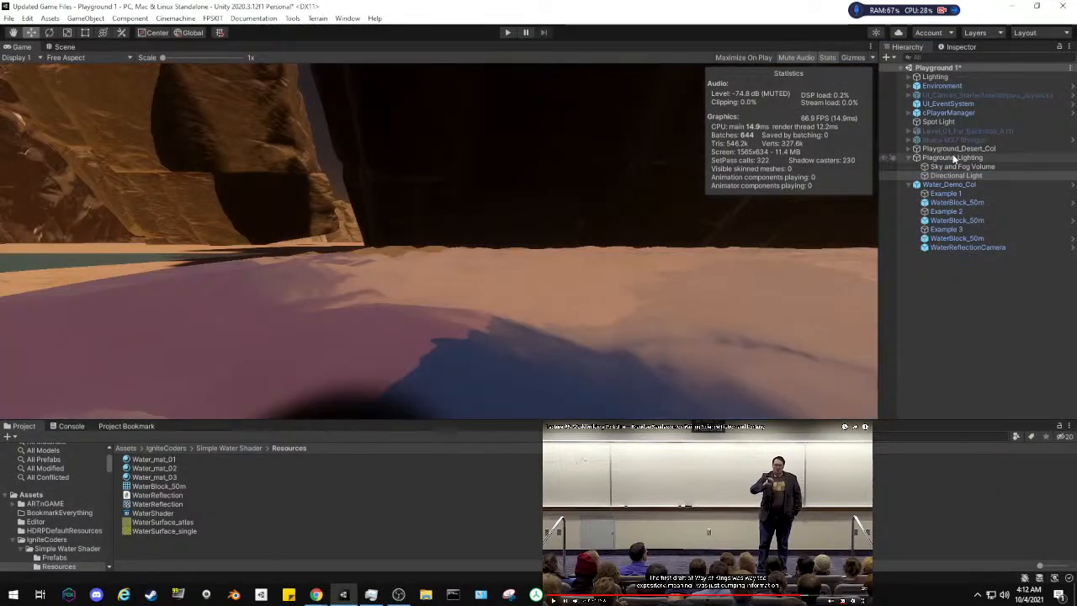
{"action": "left_click", "coordinate": [957, 47]}
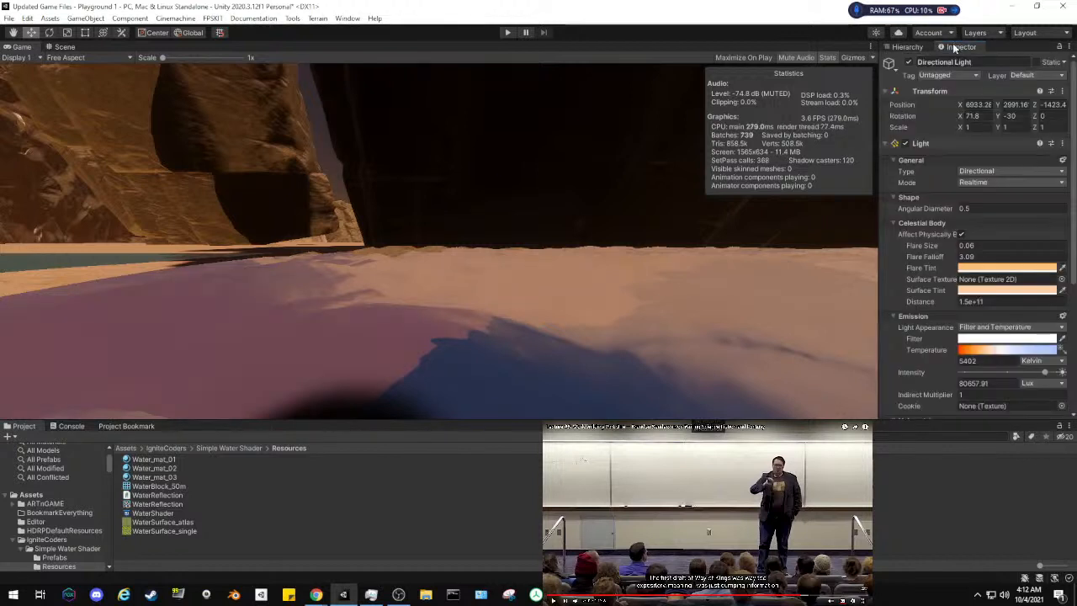
{"action": "left_click_drag", "start_coordinate": [946, 491], "coordinate": [940, 497]}
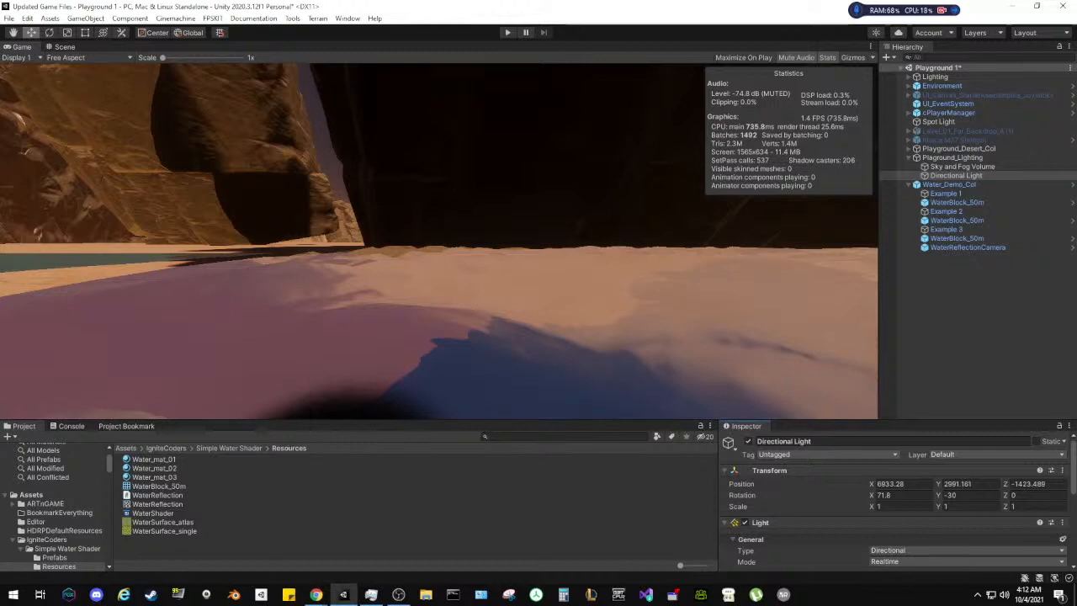
Set the Directional Light's Intensity to 89860.37 Lux and deselect the light
{"action": "scroll", "coordinate": [756, 506], "scroll_direction": "down", "scroll_amount": 5}
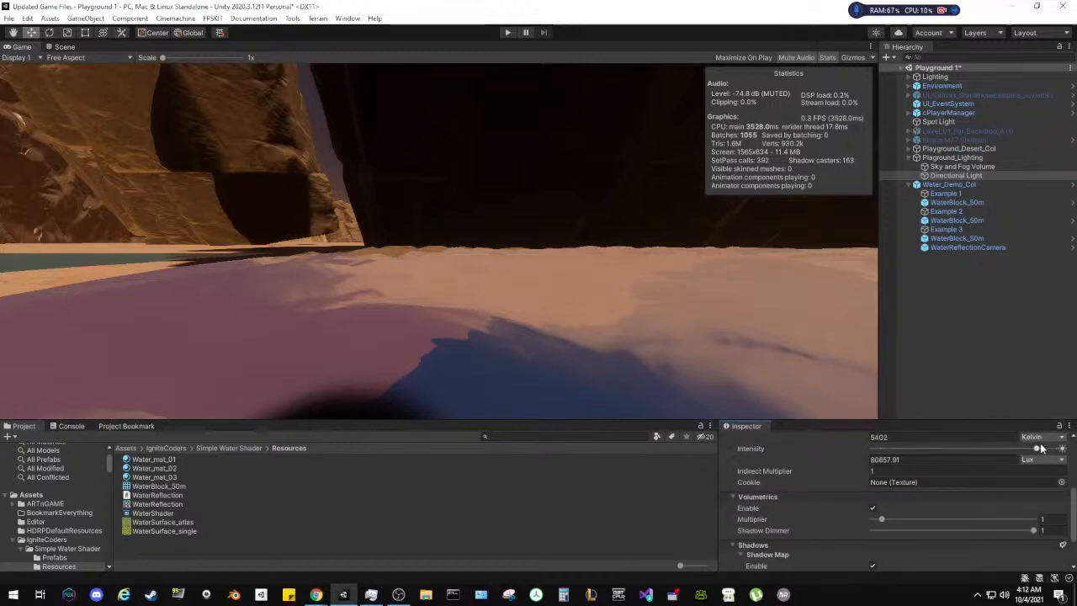
{"action": "left_click_drag", "start_coordinate": [1041, 451], "coordinate": [1043, 451]}
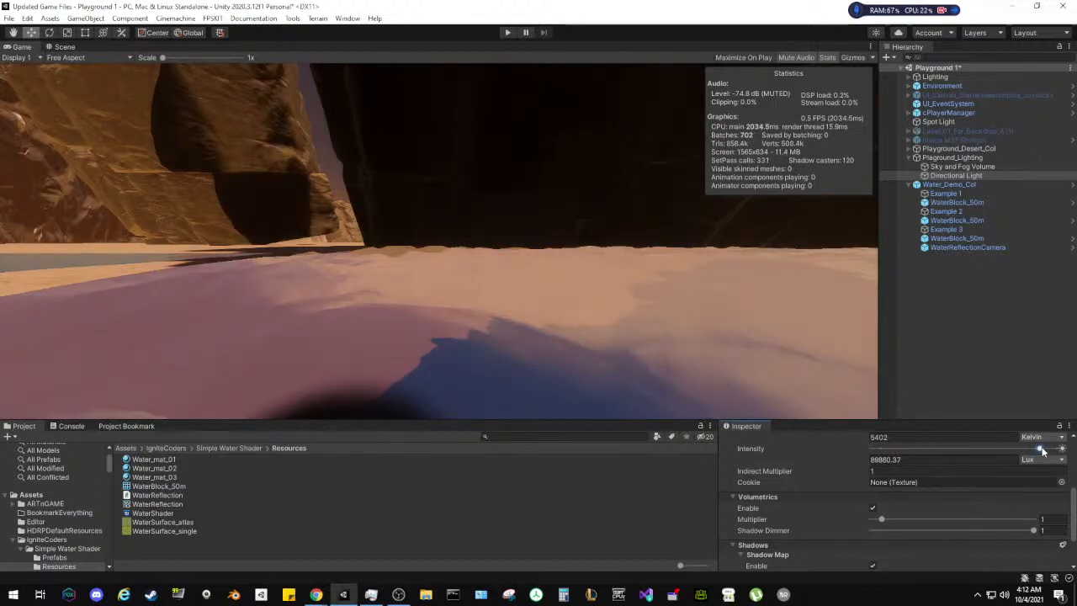
{"action": "left_click", "coordinate": [985, 292]}
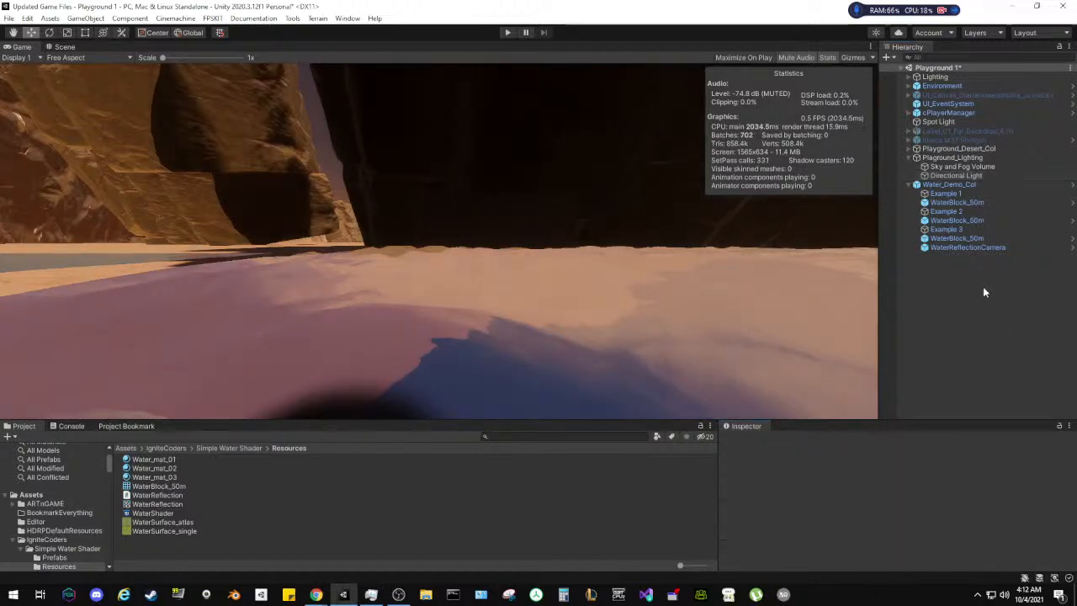
Enable Use Reflection on the teal WaterBlock_50m under Example 1 in the Scene view and inspect its surface near the orange arch
{"action": "left_click", "coordinate": [65, 47]}
{"action": "mouse_move", "coordinate": [620, 289]}
{"action": "right_mouse_down"}
{"action": "mouse_move", "coordinate": [529, 360]}
{"action": "mouse_move", "coordinate": [565, 233]}
{"action": "mouse_move", "coordinate": [678, 281]}
{"action": "mouse_move", "coordinate": [638, 298]}
{"action": "right_mouse_up"}
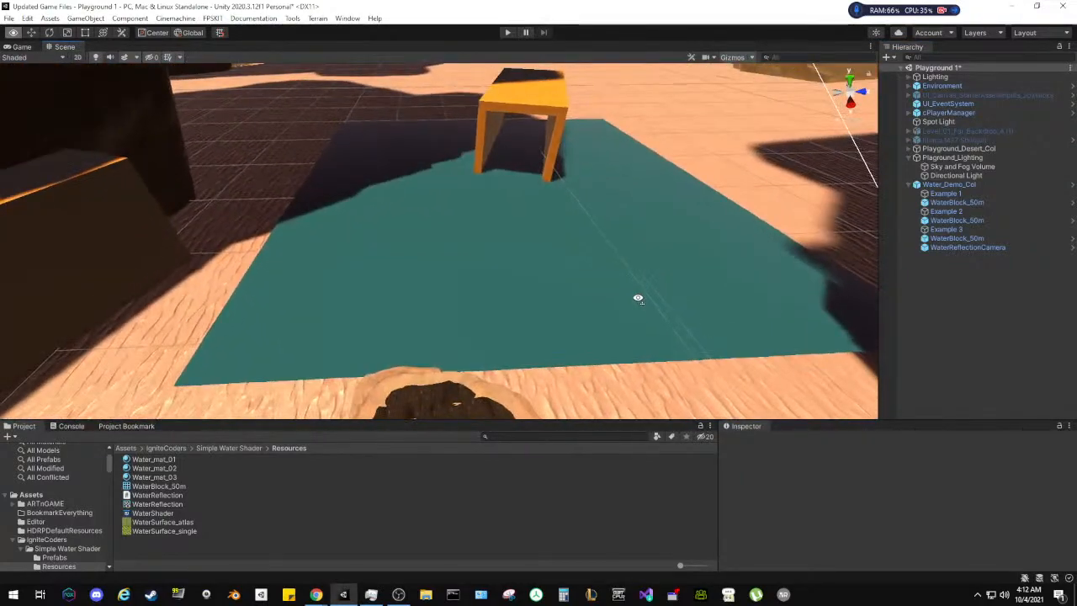
{"action": "left_click", "coordinate": [941, 202]}
{"action": "scroll", "coordinate": [753, 497], "scroll_direction": "down", "scroll_amount": 10}
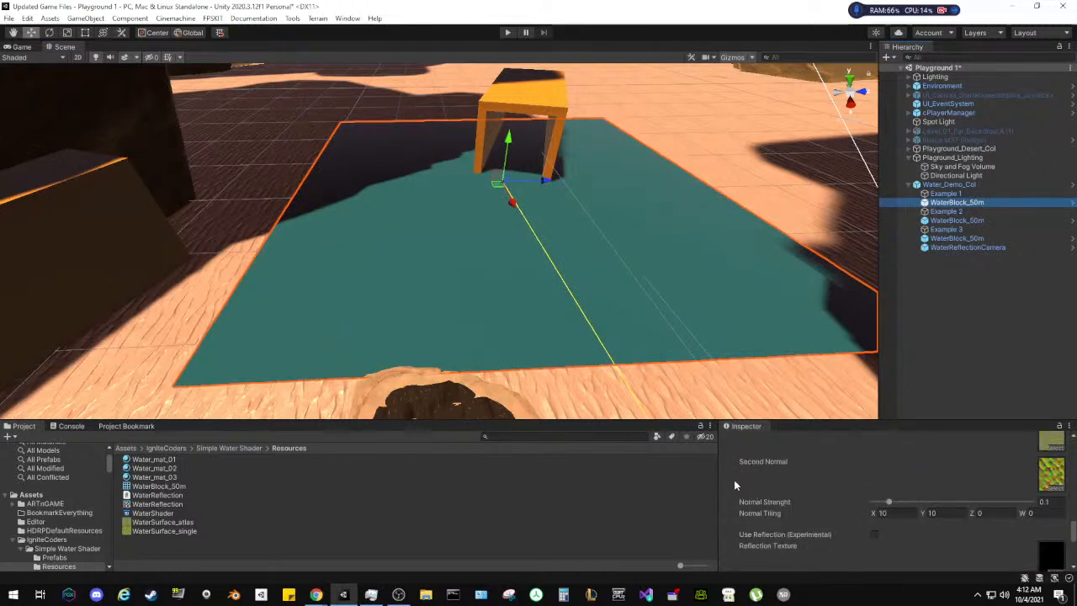
{"action": "left_click", "coordinate": [876, 535]}
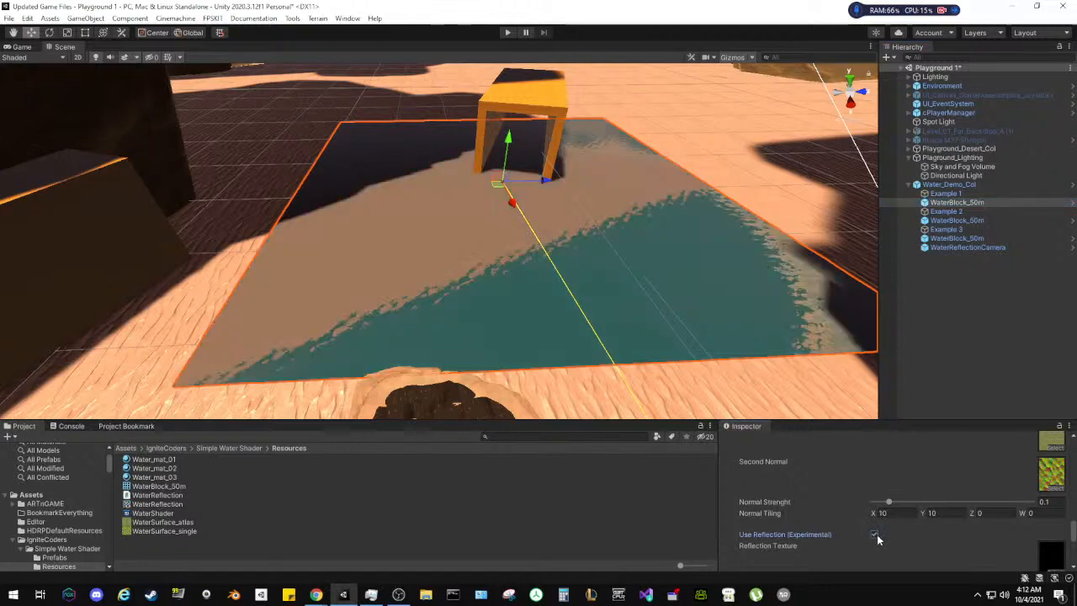
{"action": "right_click_drag", "start_coordinate": [513, 285], "coordinate": [381, 242]}
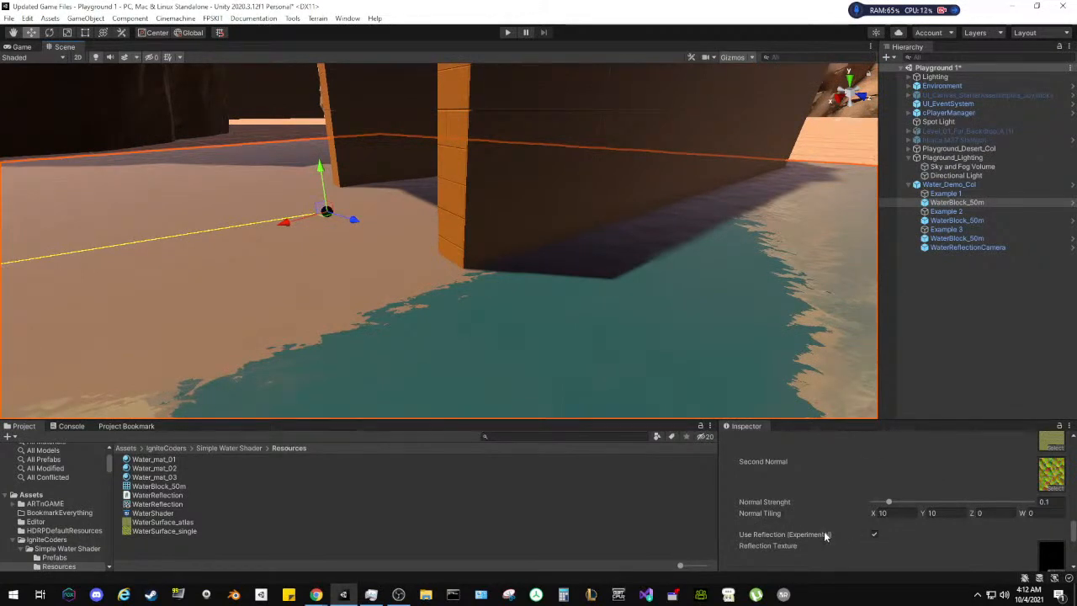
Look through the Resources and Prefabs folders of the Simple Water Shader asset, returning to its main folder
{"action": "left_click", "coordinate": [244, 449]}
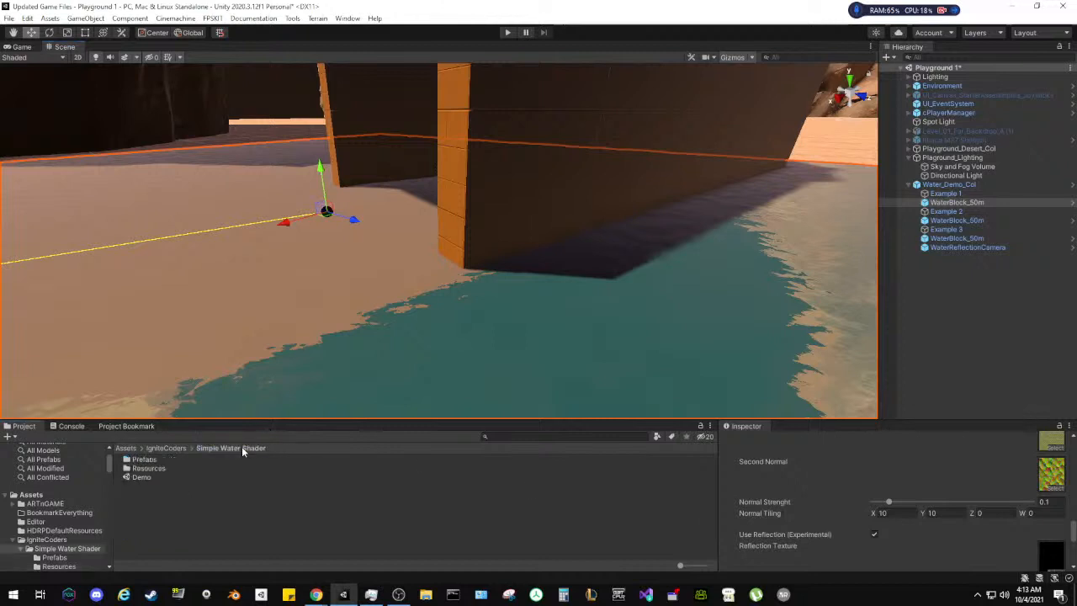
{"action": "double_click", "coordinate": [154, 470]}
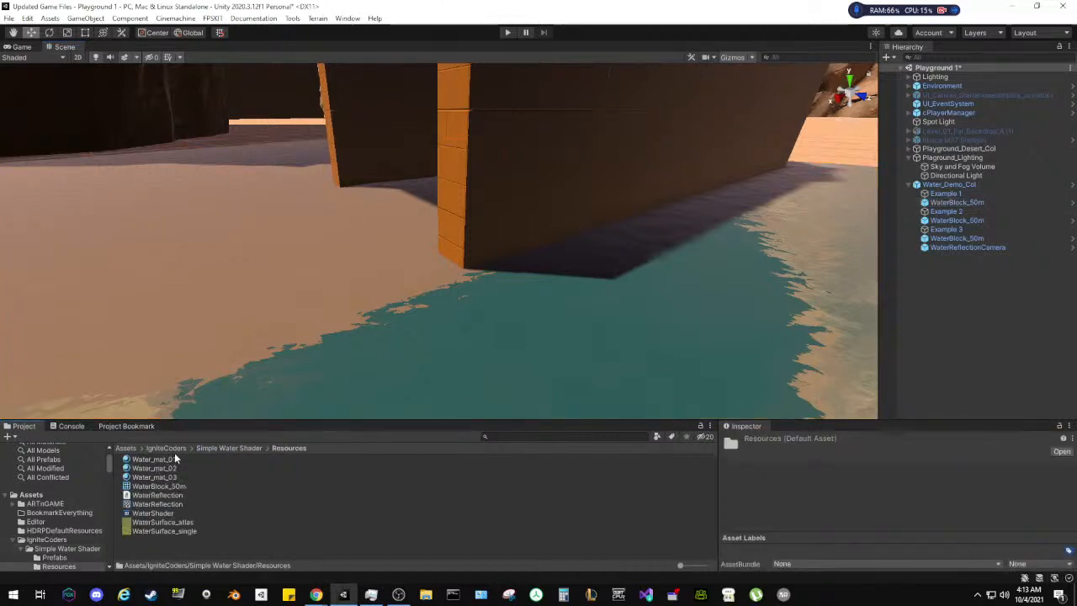
{"action": "left_click", "coordinate": [207, 448]}
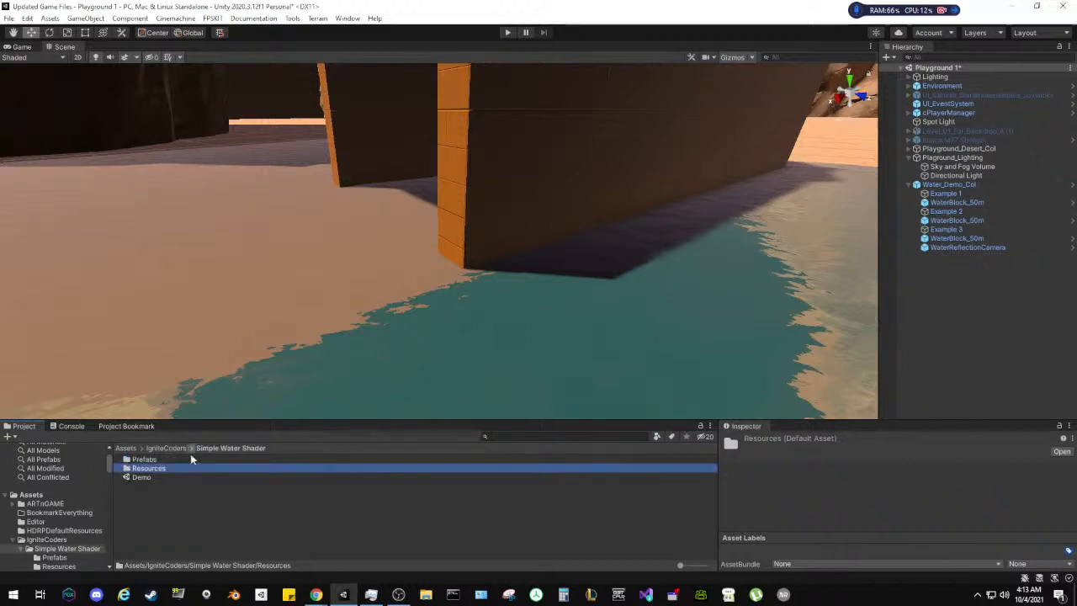
{"action": "double_click", "coordinate": [166, 462]}
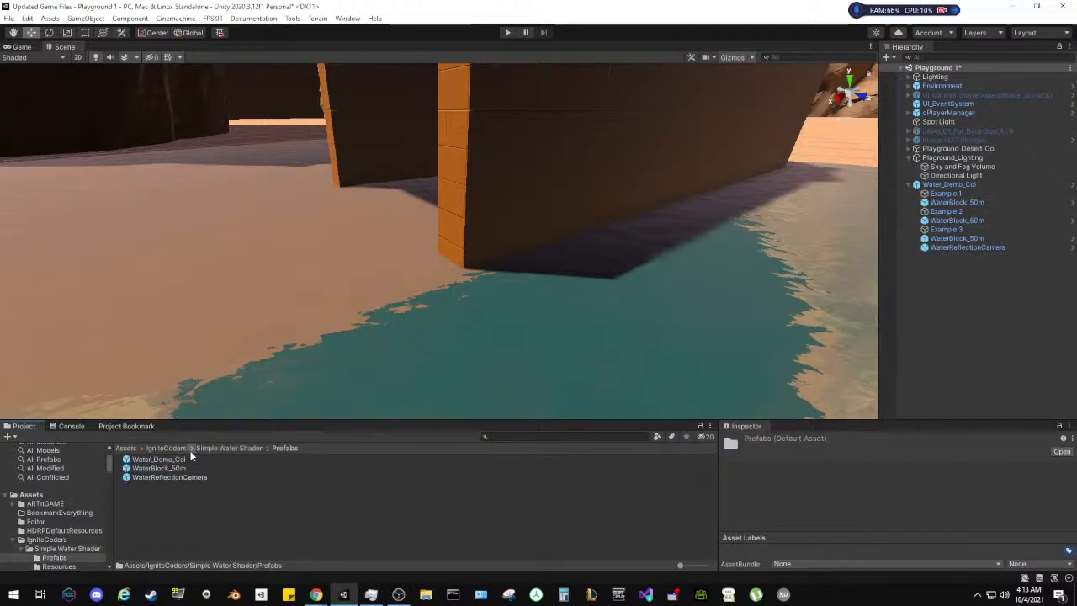
{"action": "left_click", "coordinate": [218, 450]}
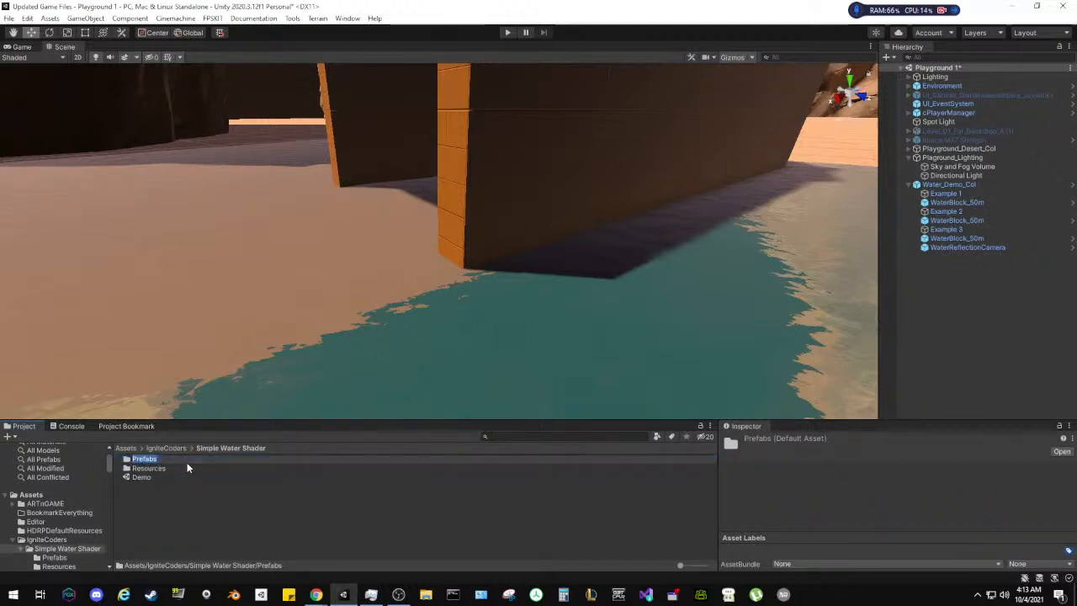
Review the exposed water properties of Example 1's WaterBlock_50m and look over the neighbouring blue water in the Scene view
{"action": "left_click", "coordinate": [945, 325]}
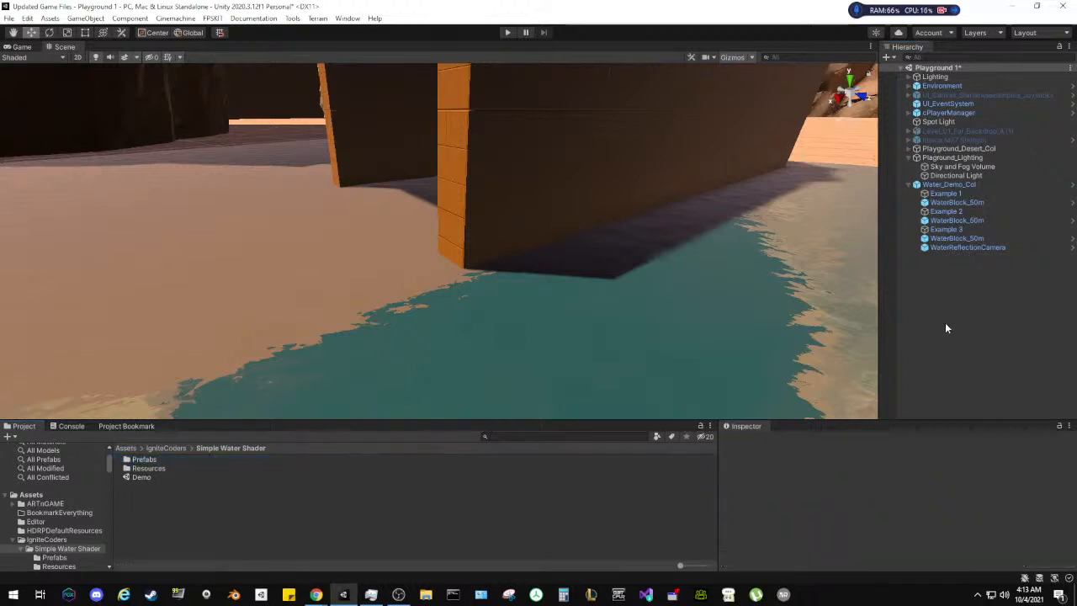
{"action": "left_click", "coordinate": [934, 205]}
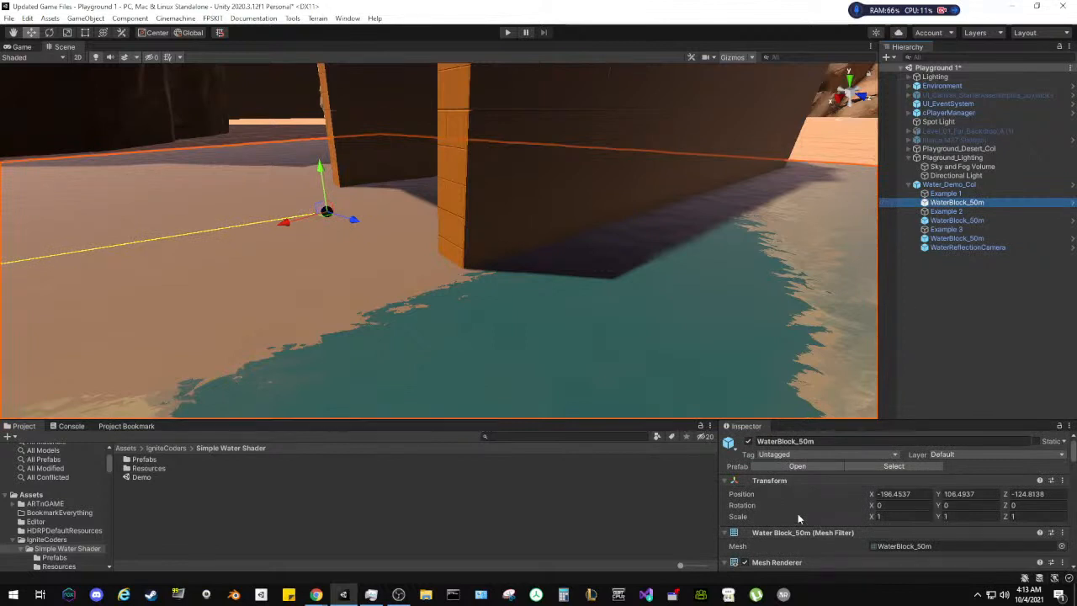
{"action": "scroll", "coordinate": [798, 518], "scroll_direction": "down", "scroll_amount": 10}
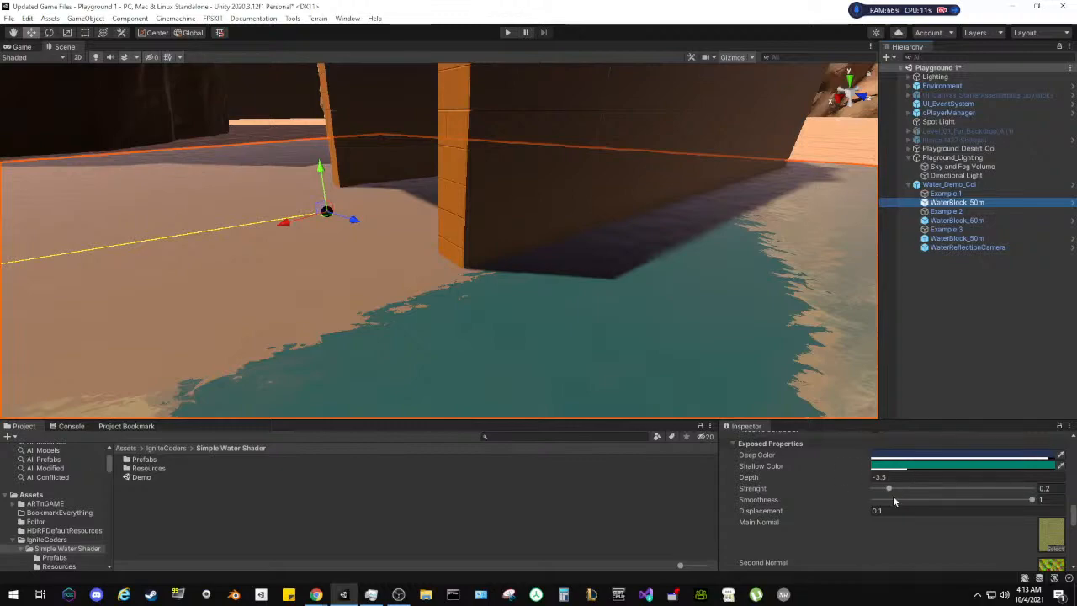
{"action": "right_click_drag", "start_coordinate": [579, 271], "coordinate": [376, 274]}
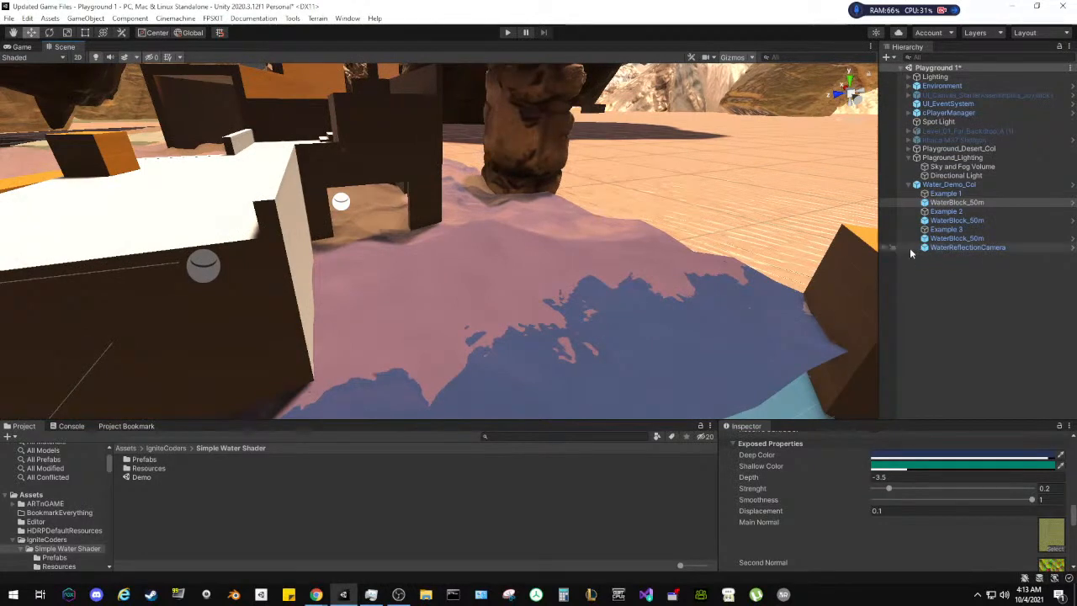
Select the WaterBlock_50m under Example 2 and enlarge the Inspector and Project area upward
{"action": "left_click", "coordinate": [960, 221]}
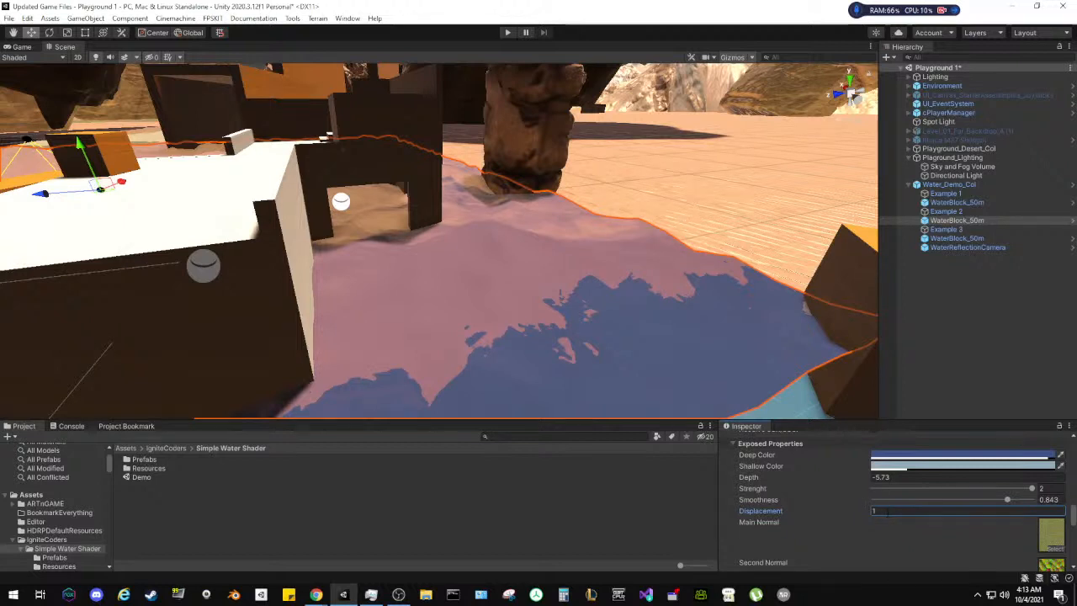
{"action": "left_click", "coordinate": [965, 295]}
{"action": "left_click", "coordinate": [964, 220]}
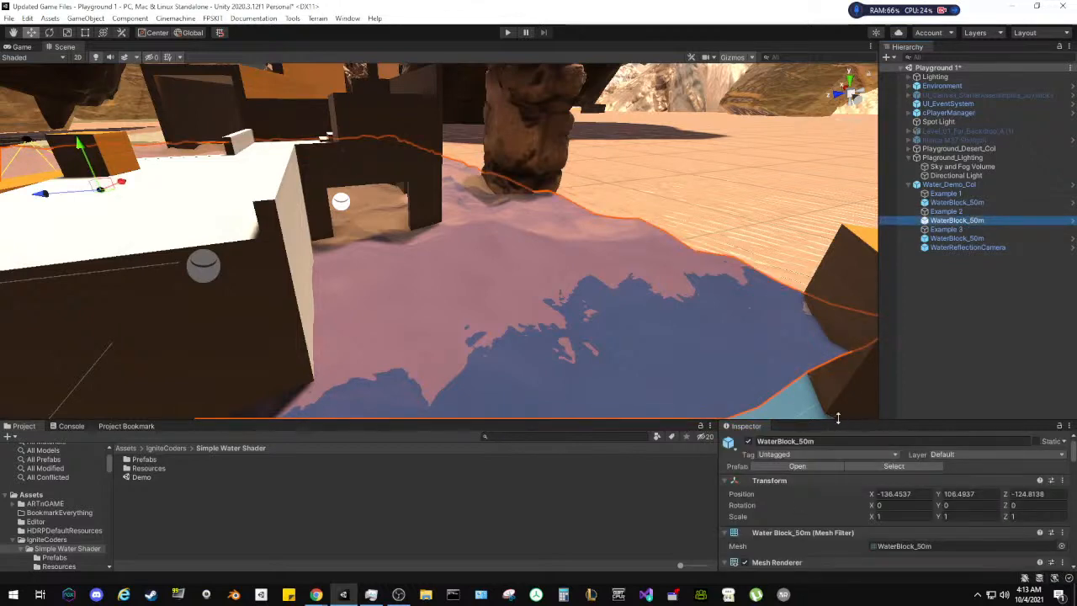
{"action": "left_click_drag", "start_coordinate": [838, 419], "coordinate": [846, 351]}
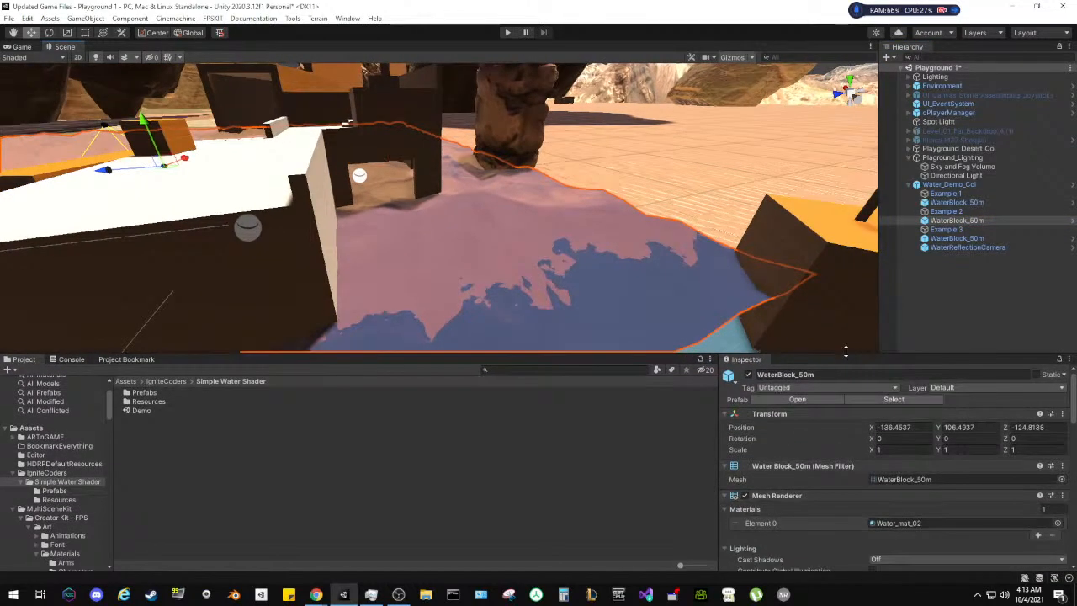
Set both the Strenght and Smoothness of Example 2's water material to 1
{"action": "scroll", "coordinate": [830, 459], "scroll_direction": "down", "scroll_amount": 10}
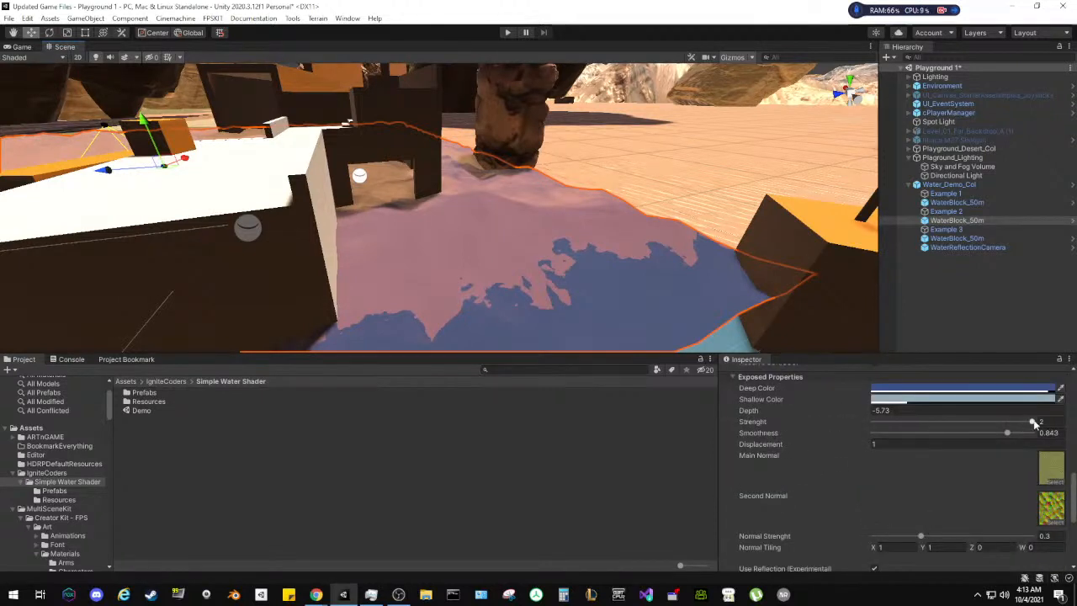
{"action": "left_click_drag", "start_coordinate": [1032, 421], "coordinate": [955, 421]}
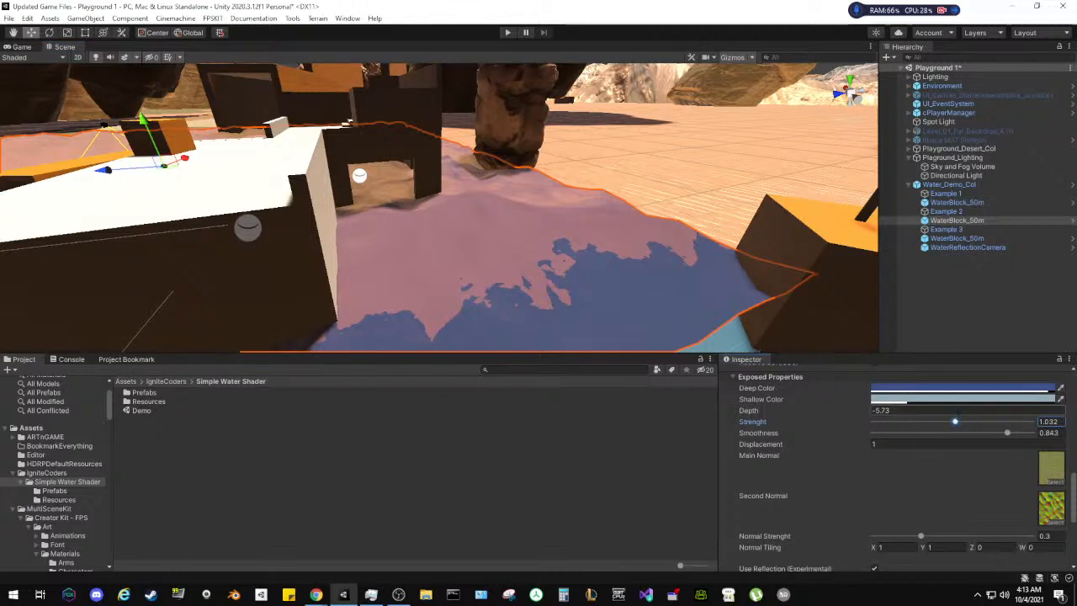
{"action": "type", "text": "1"}
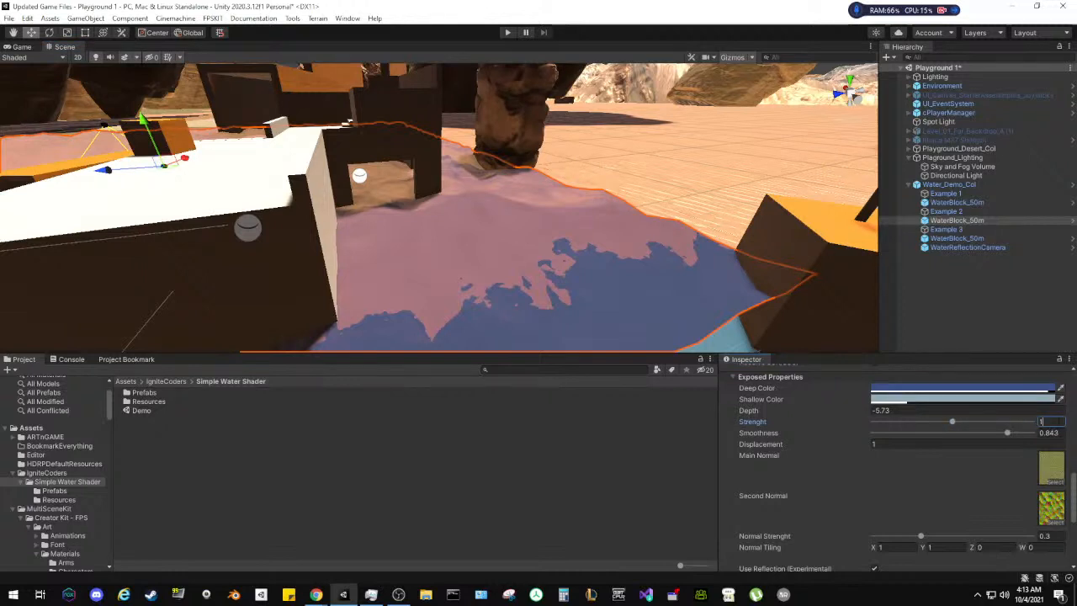
{"action": "left_click", "coordinate": [1048, 433]}
{"action": "type", "text": "1"}
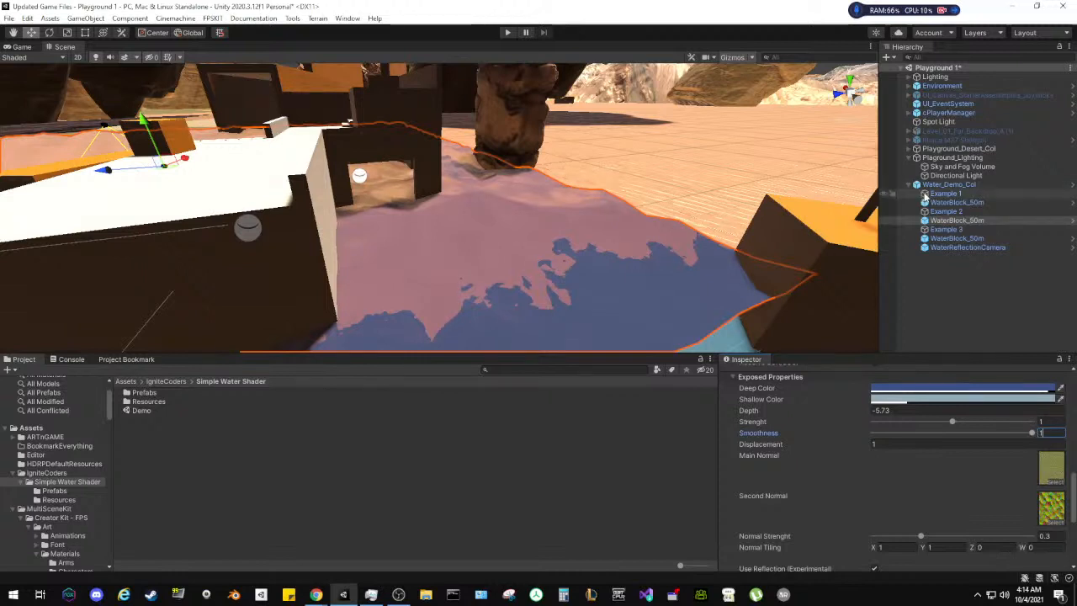
Compare Example 3's water settings, try a lower Strenght on Example 2's water and restore it to 1
{"action": "left_click", "coordinate": [952, 238]}
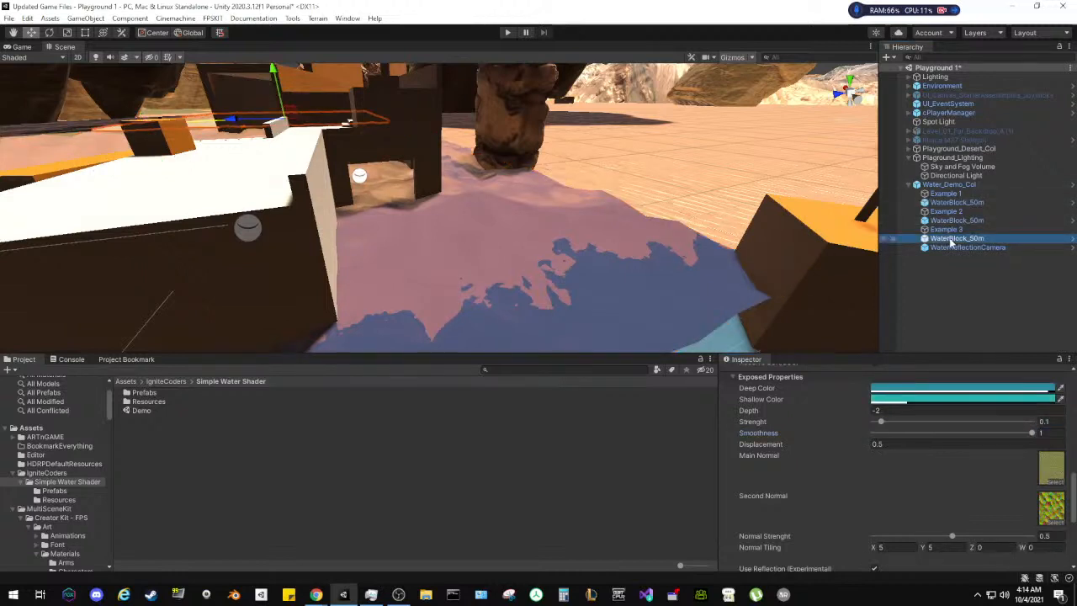
{"action": "left_click", "coordinate": [955, 221]}
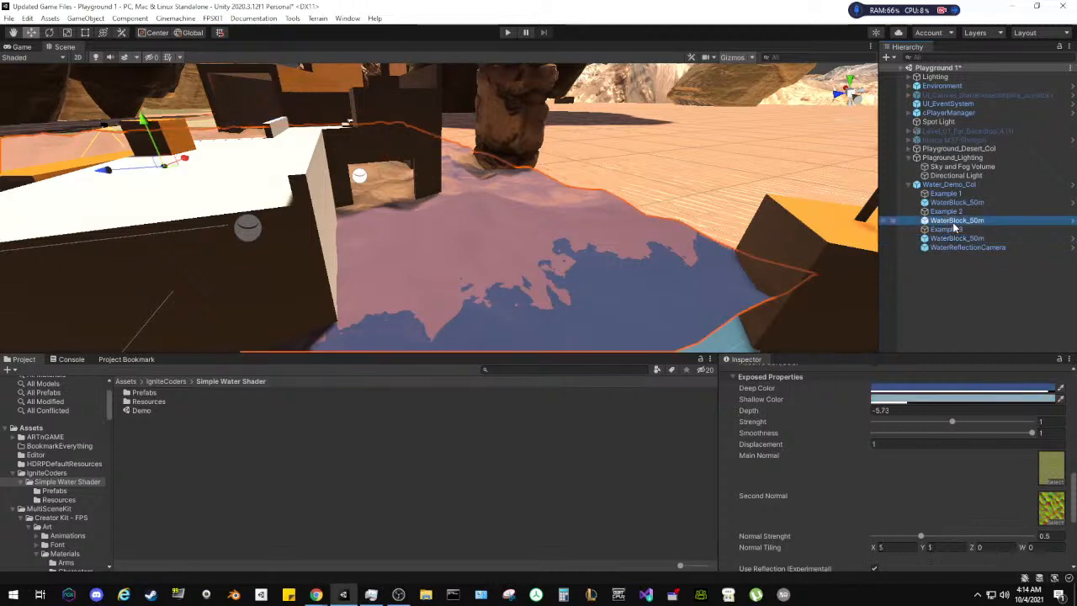
{"action": "left_click_drag", "start_coordinate": [951, 421], "coordinate": [911, 423]}
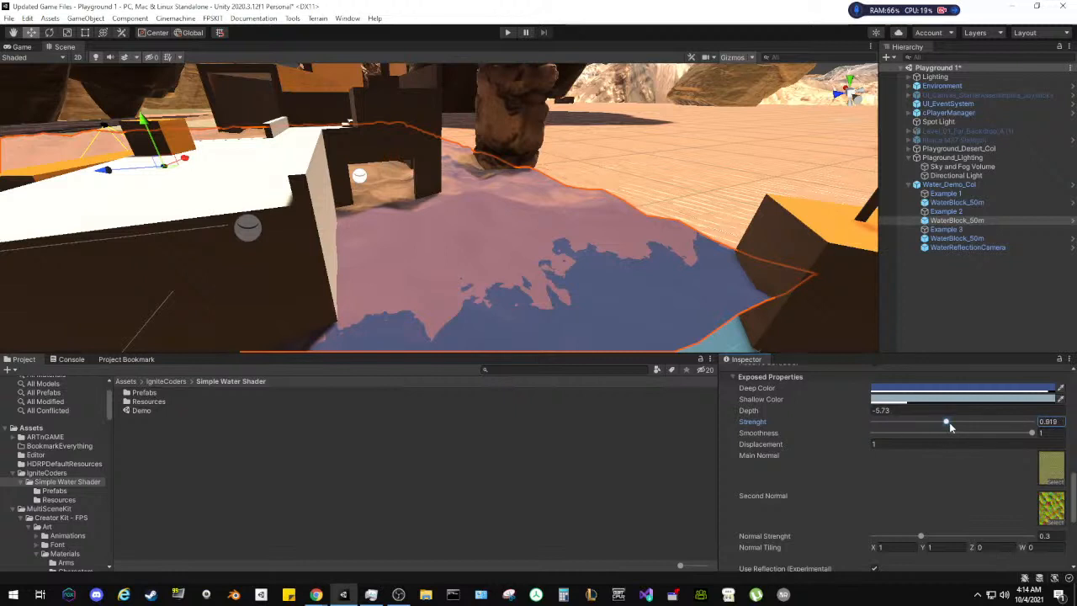
{"action": "type", "text": "1"}
Raise the Depth of Example 2's water to about -1.24 and disable Use Reflection (Experimental)
{"action": "left_click_drag", "start_coordinate": [762, 412], "coordinate": [847, 421]}
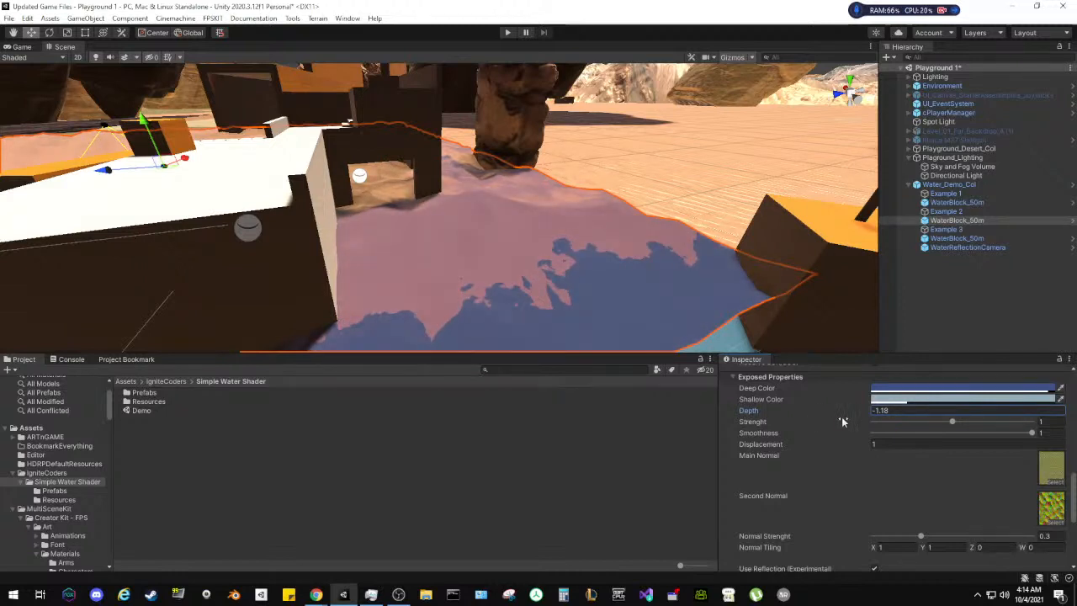
{"action": "key", "text": "s"}
{"action": "right_click_drag", "start_coordinate": [652, 286], "coordinate": [630, 335]}
{"action": "key", "text": "w"}
{"action": "scroll", "coordinate": [787, 490], "scroll_direction": "down", "scroll_amount": 5}
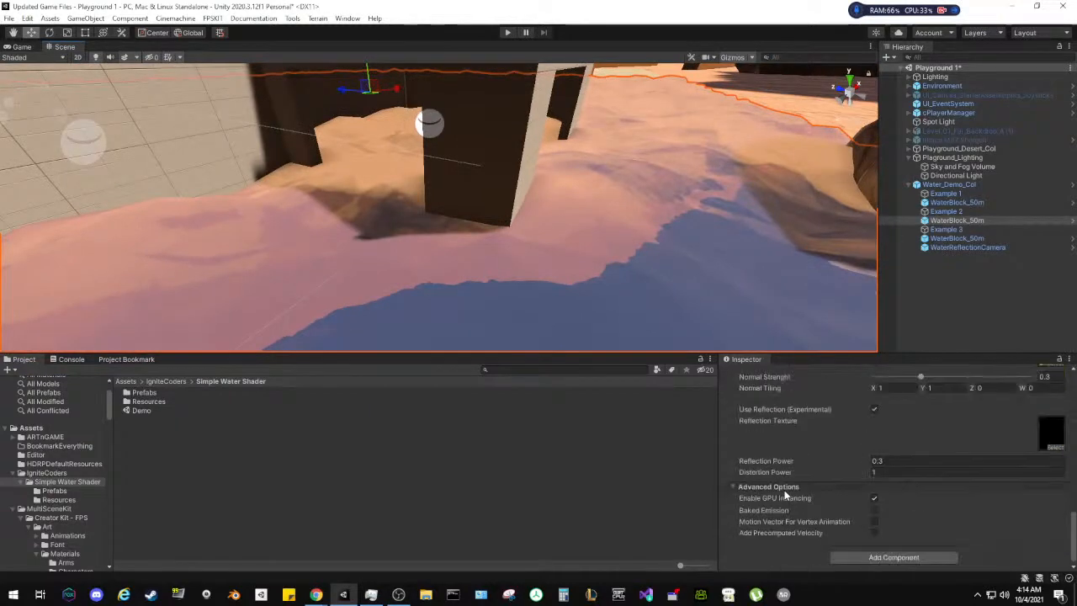
{"action": "left_click", "coordinate": [875, 410]}
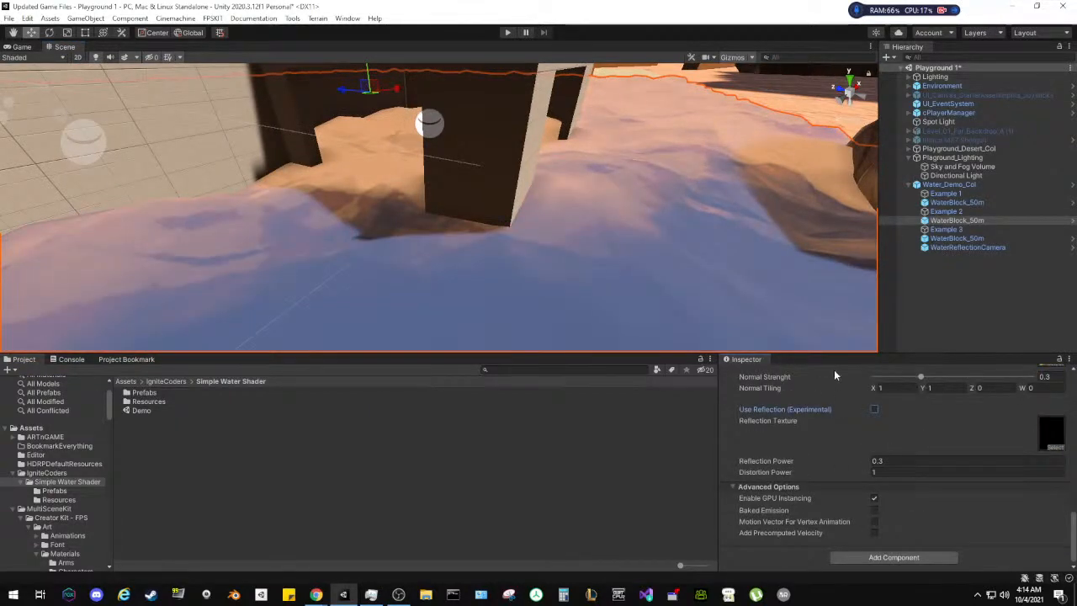
Adjust the Depth of Example 2's water to -1.45 and set its Shallow Color to light blue 6FAFD7
{"action": "scroll", "coordinate": [772, 441], "scroll_direction": "up", "scroll_amount": 4}
{"action": "scroll", "coordinate": [774, 441], "scroll_direction": "down", "scroll_amount": 3}
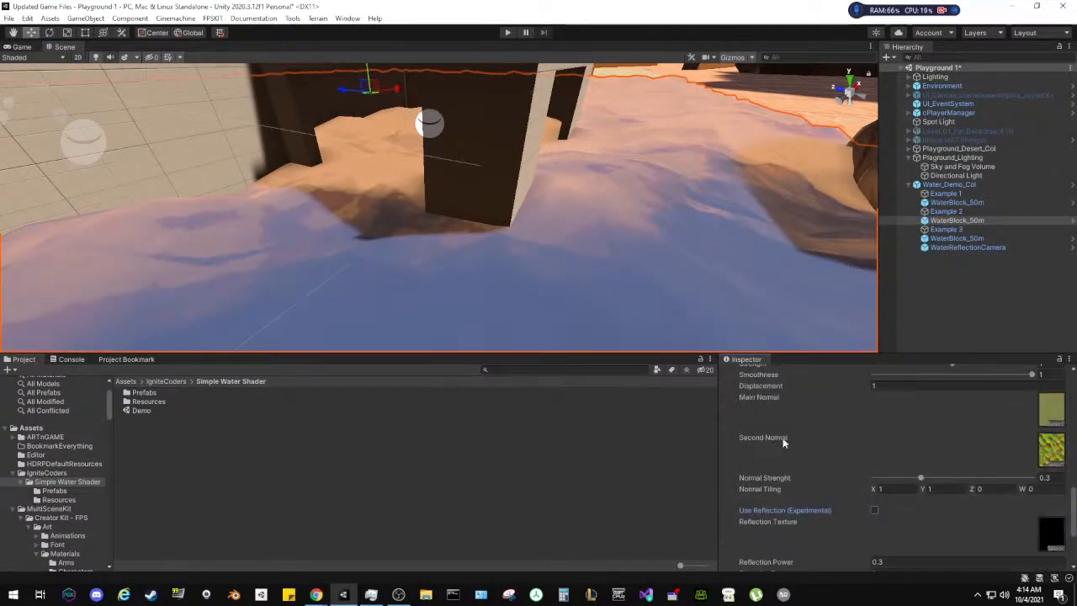
{"action": "scroll", "coordinate": [781, 437], "scroll_direction": "up", "scroll_amount": 3}
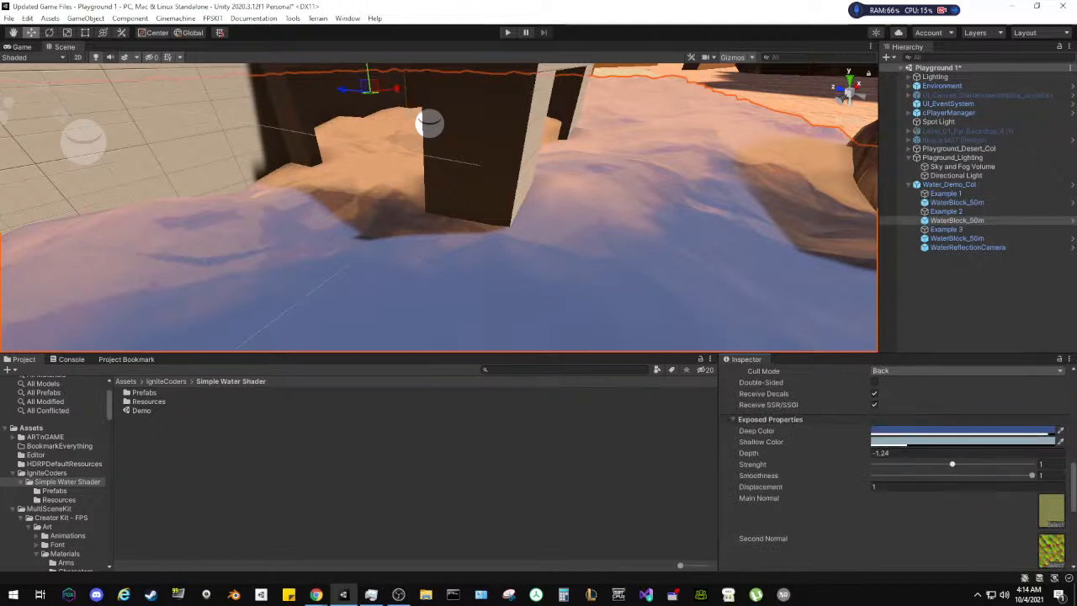
{"action": "mouse_move", "coordinate": [866, 451]}
{"action": "left_mouse_down"}
{"action": "mouse_move", "coordinate": [439, 444]}
{"action": "mouse_move", "coordinate": [320, 427]}
{"action": "mouse_move", "coordinate": [680, 457]}
{"action": "mouse_move", "coordinate": [919, 460]}
{"action": "mouse_move", "coordinate": [846, 462]}
{"action": "mouse_move", "coordinate": [859, 462]}
{"action": "left_mouse_up"}
{"action": "left_click", "coordinate": [903, 439]}
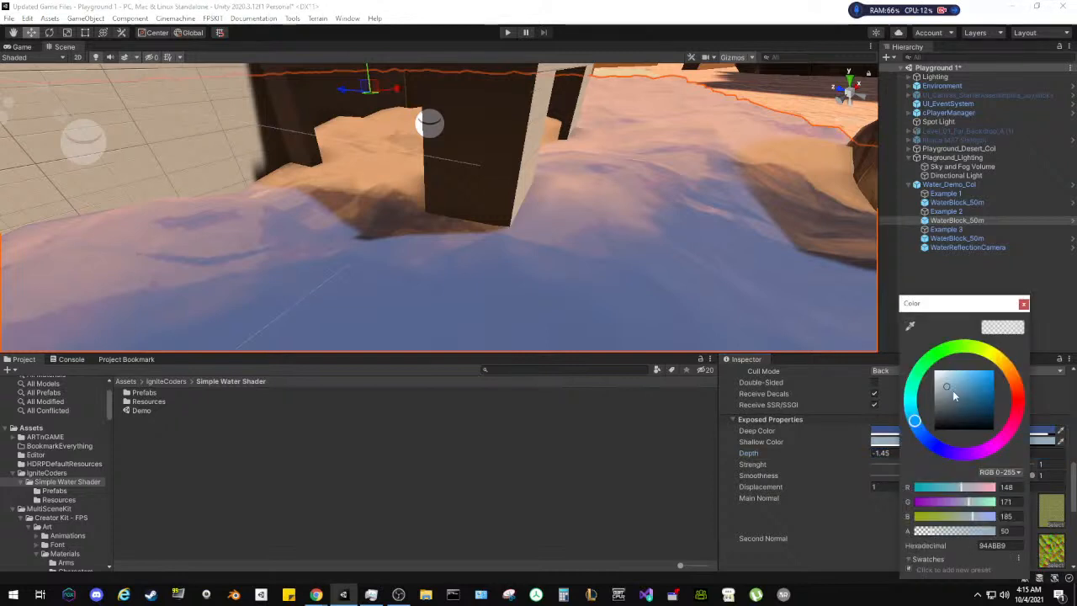
{"action": "mouse_move", "coordinate": [948, 387]}
{"action": "left_mouse_down"}
{"action": "mouse_move", "coordinate": [1003, 391]}
{"action": "mouse_move", "coordinate": [949, 392]}
{"action": "mouse_move", "coordinate": [966, 383]}
{"action": "left_mouse_up"}
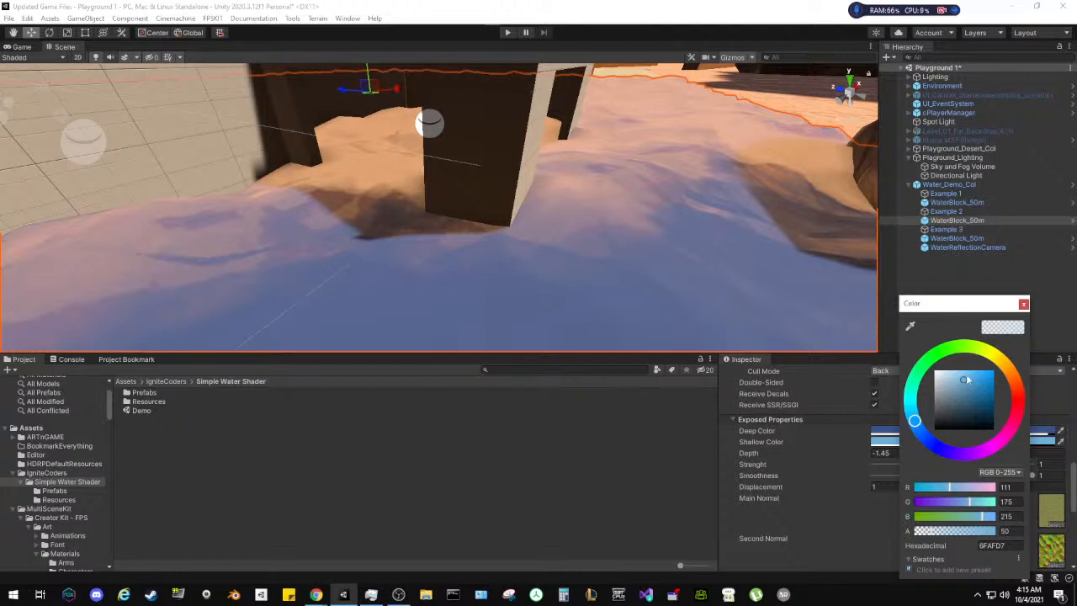
{"action": "left_click", "coordinate": [1023, 305]}
Look through Water_mat_02's settings, select the shader asset it uses in the project, and save the scene
{"action": "scroll", "coordinate": [749, 429], "scroll_direction": "up", "scroll_amount": 10}
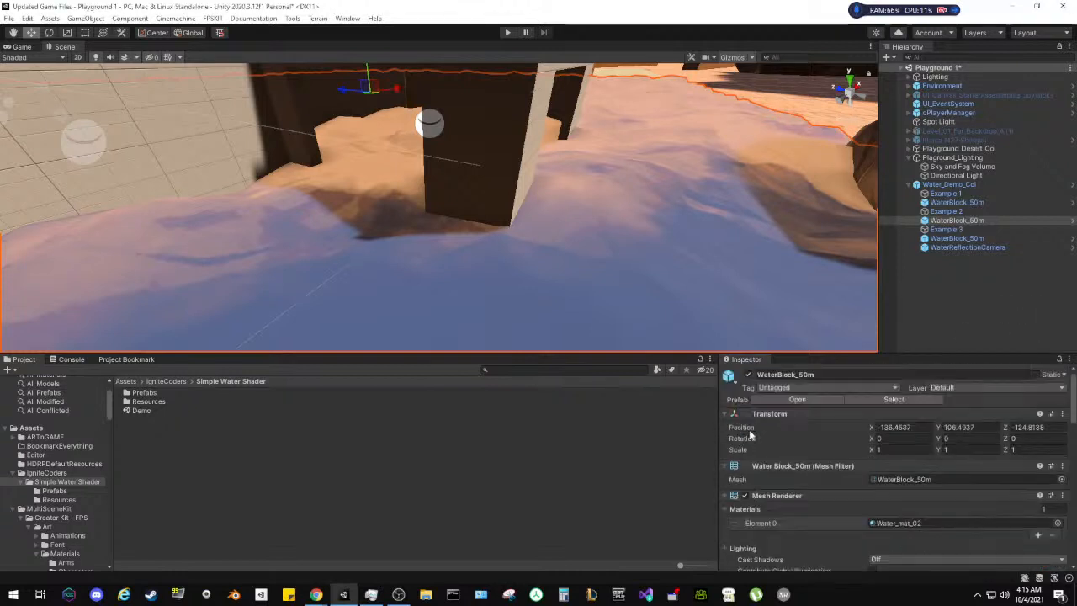
{"action": "scroll", "coordinate": [750, 478], "scroll_direction": "down", "scroll_amount": 10}
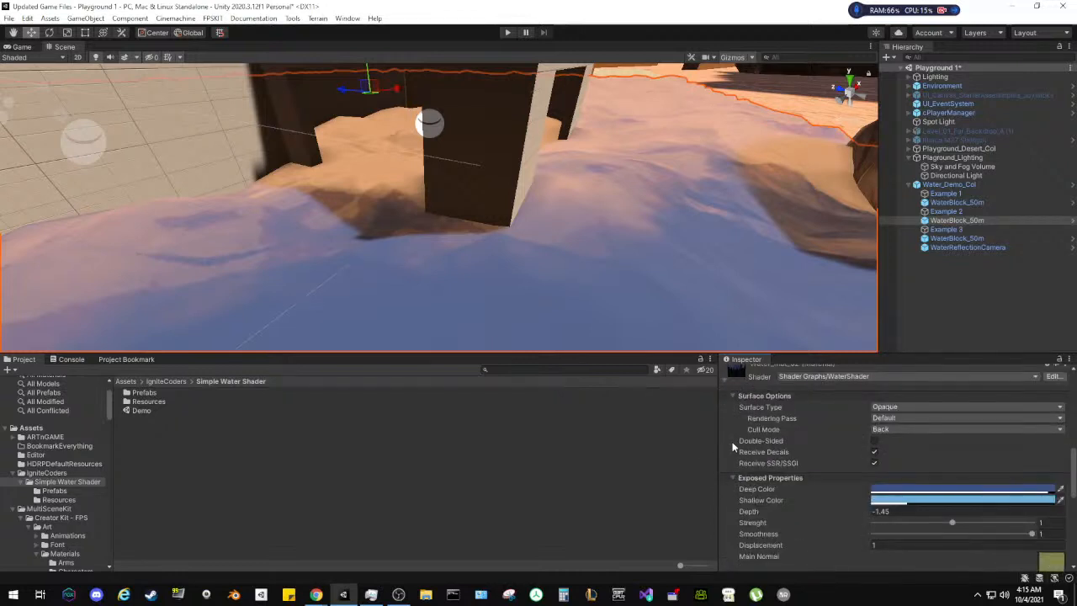
{"action": "scroll", "coordinate": [732, 446], "scroll_direction": "down", "scroll_amount": 6}
{"action": "scroll", "coordinate": [732, 446], "scroll_direction": "up", "scroll_amount": 4}
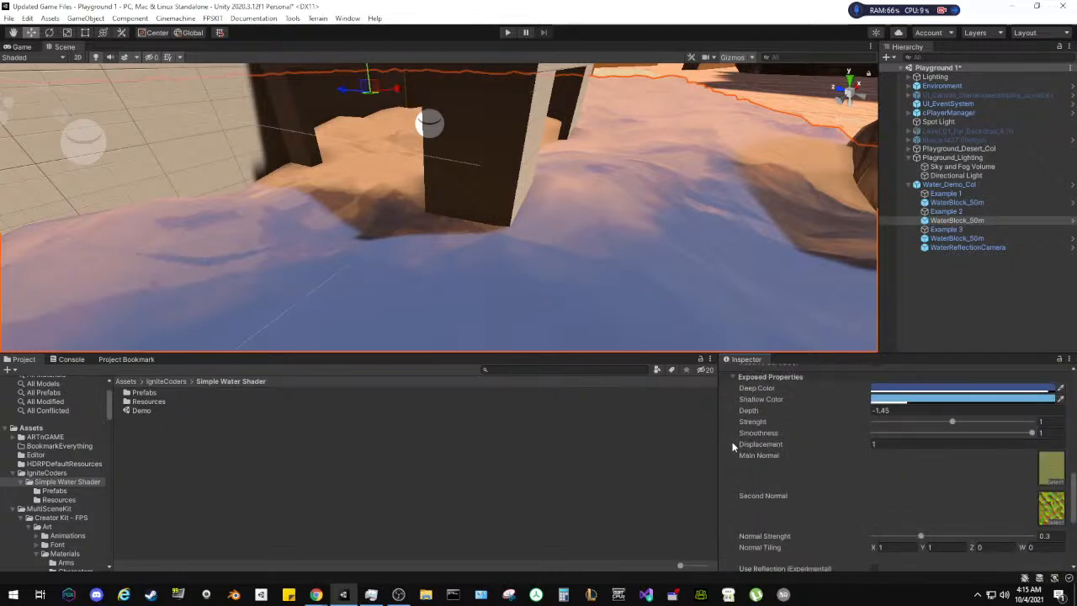
{"action": "scroll", "coordinate": [721, 431], "scroll_direction": "down", "scroll_amount": 6}
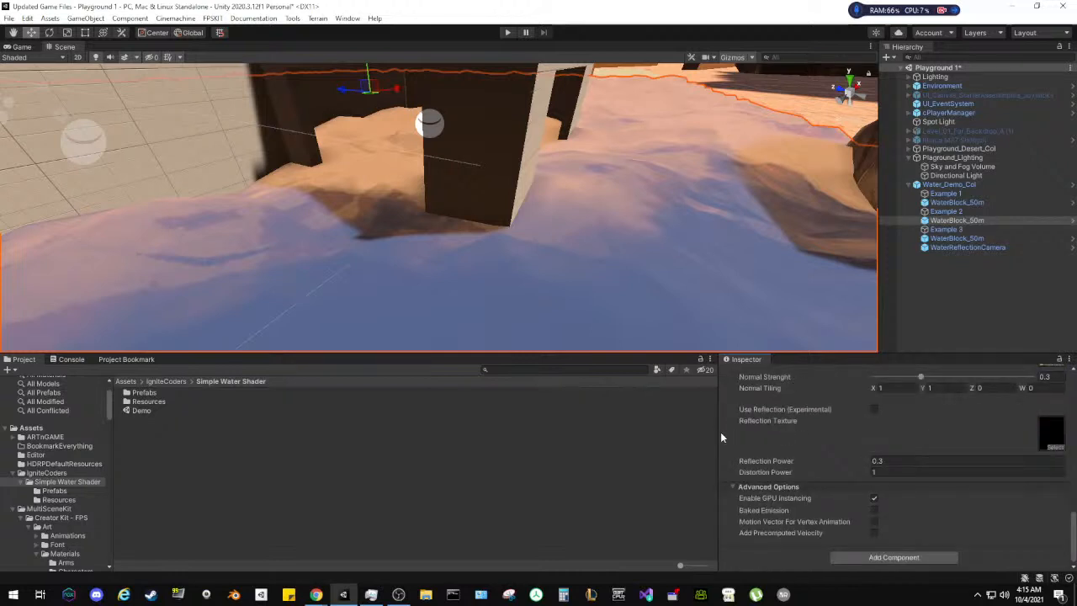
{"action": "scroll", "coordinate": [721, 432], "scroll_direction": "up", "scroll_amount": 10}
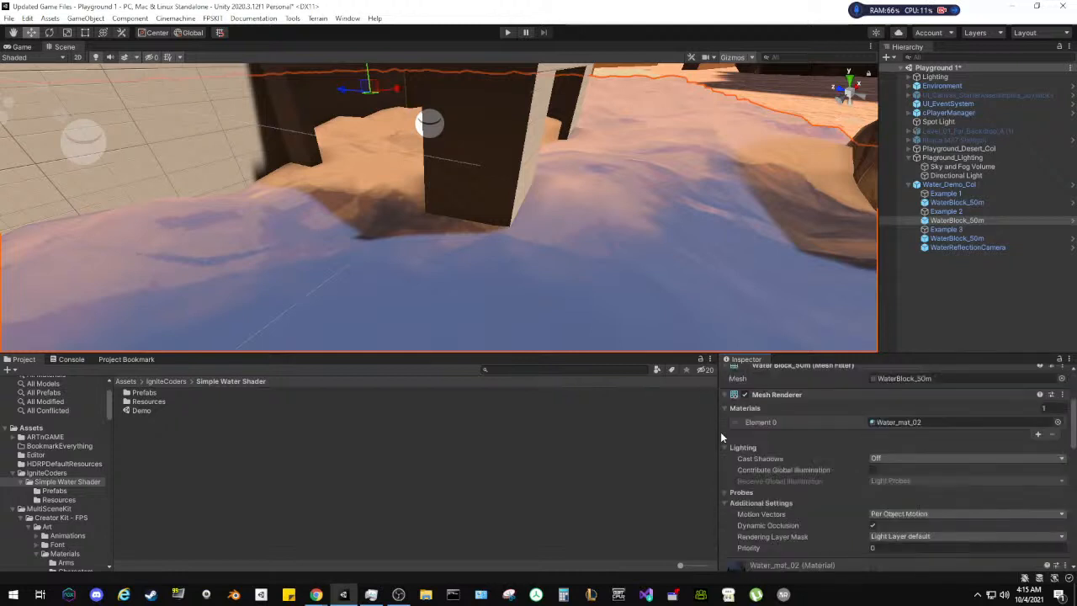
{"action": "right_click", "coordinate": [779, 466]}
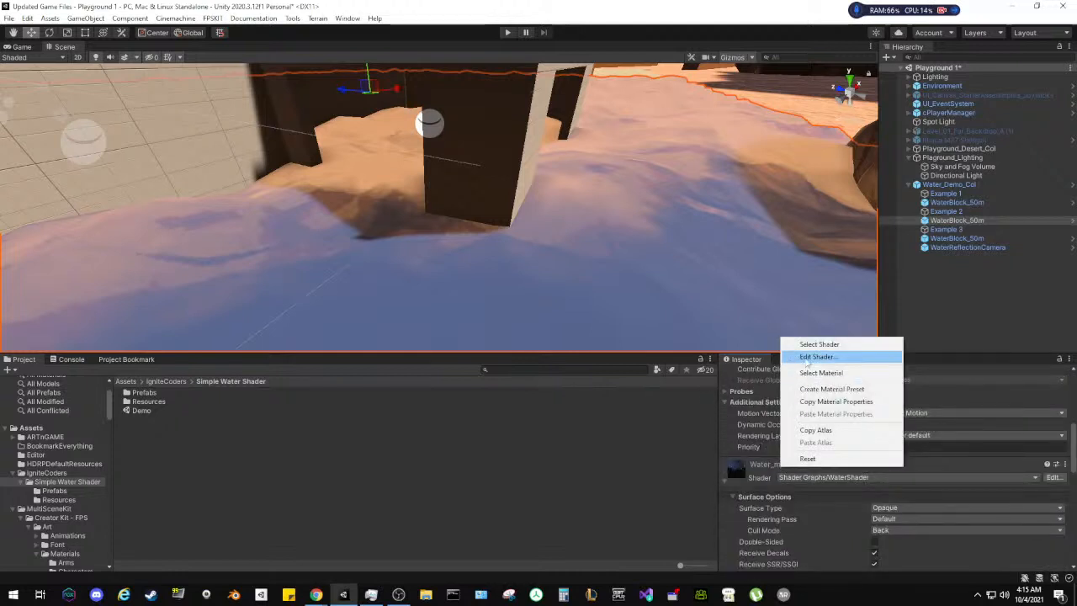
{"action": "left_click", "coordinate": [816, 344]}
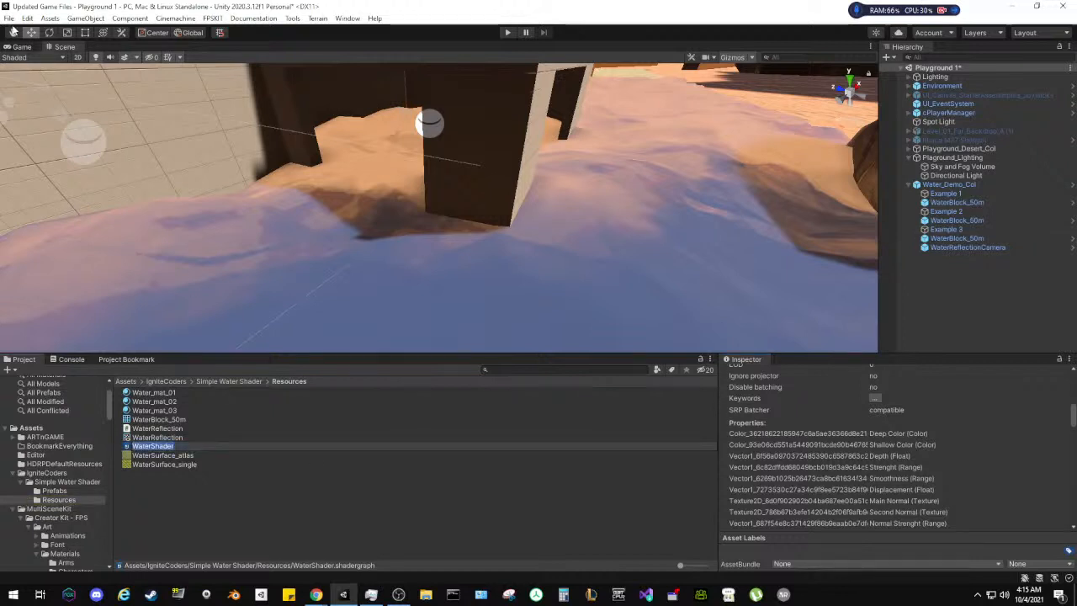
{"action": "left_click", "coordinate": [9, 18]}
{"action": "left_click", "coordinate": [23, 72]}
Open WaterShader in the shader editor with a taller graph area and check its Surface Type options, keeping Opaque
{"action": "scroll", "coordinate": [725, 461], "scroll_direction": "up", "scroll_amount": 10}
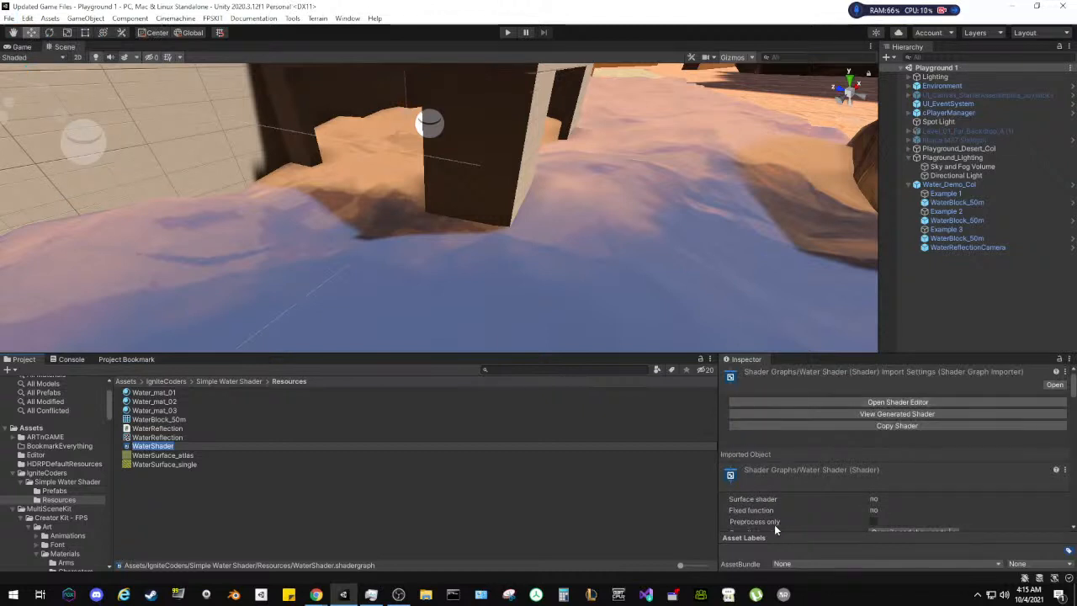
{"action": "scroll", "coordinate": [775, 524], "scroll_direction": "down", "scroll_amount": 6}
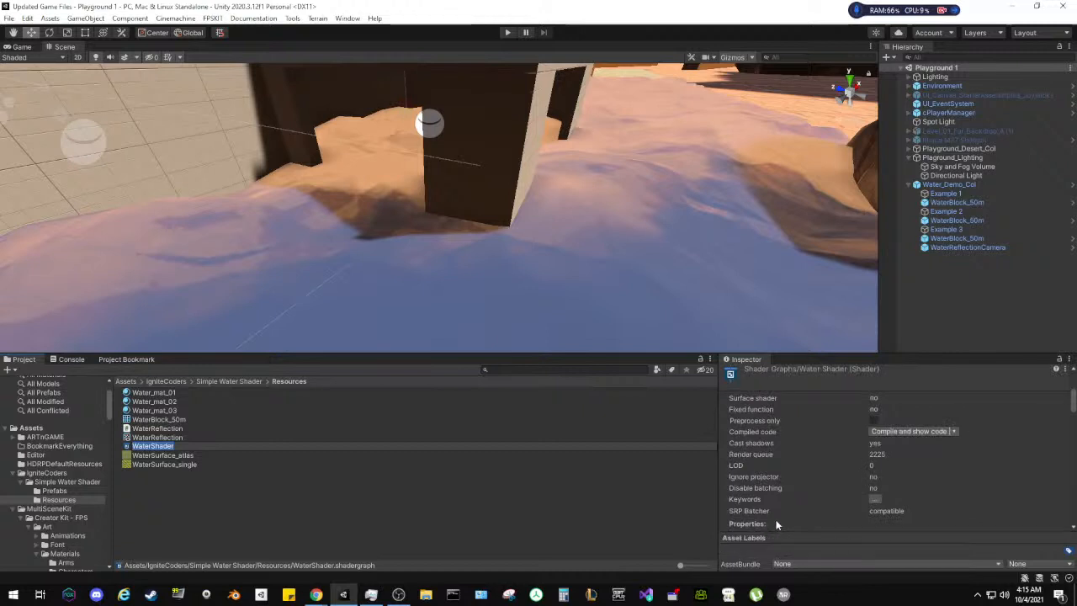
{"action": "scroll", "coordinate": [777, 524], "scroll_direction": "up", "scroll_amount": 5}
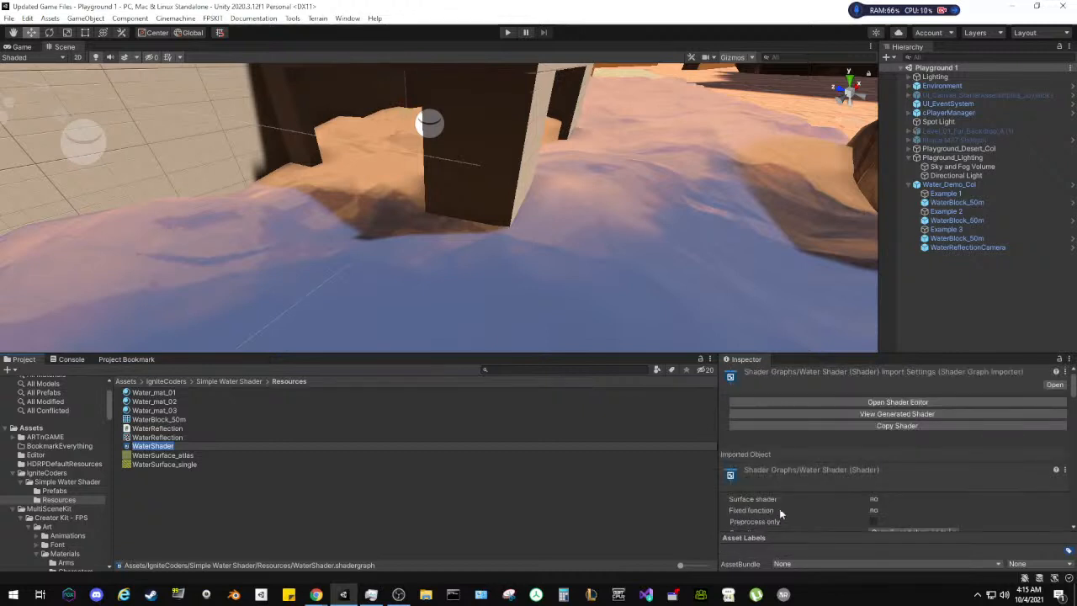
{"action": "left_click", "coordinate": [845, 404]}
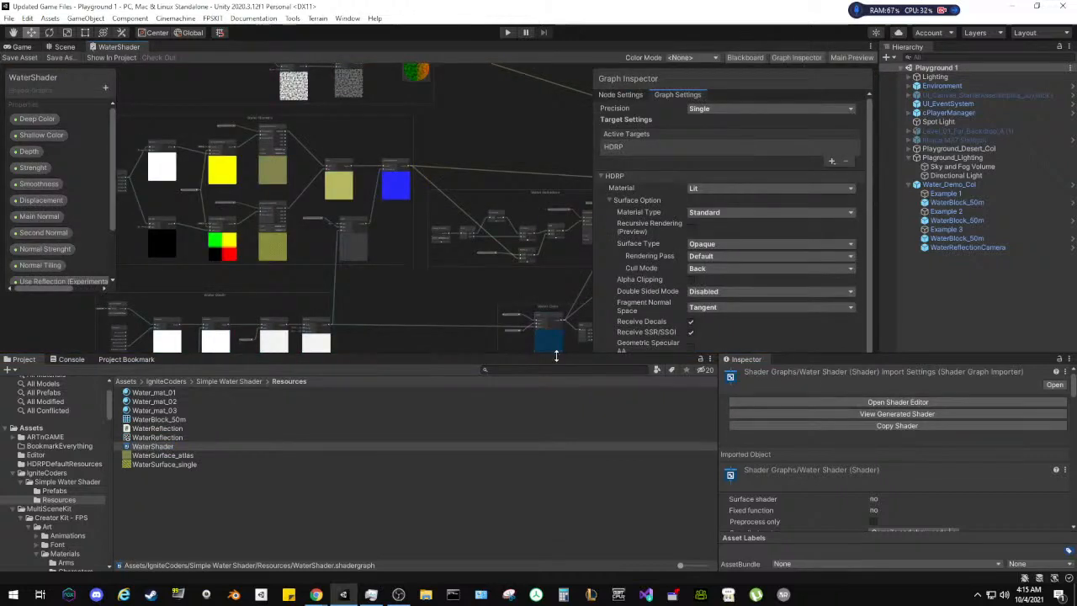
{"action": "left_click_drag", "start_coordinate": [474, 354], "coordinate": [474, 488]}
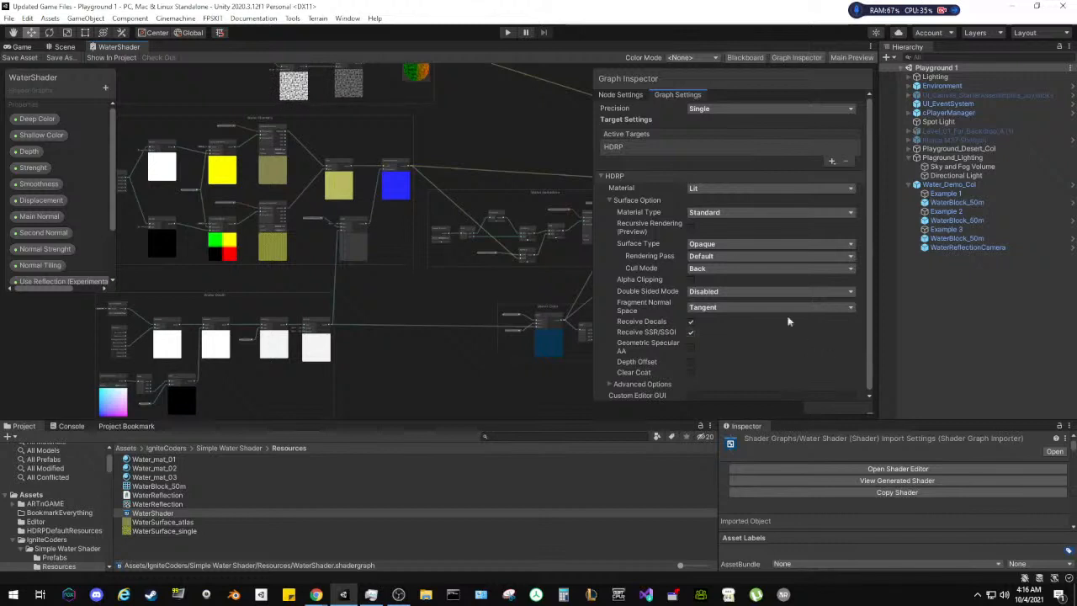
{"action": "left_click", "coordinate": [767, 243]}
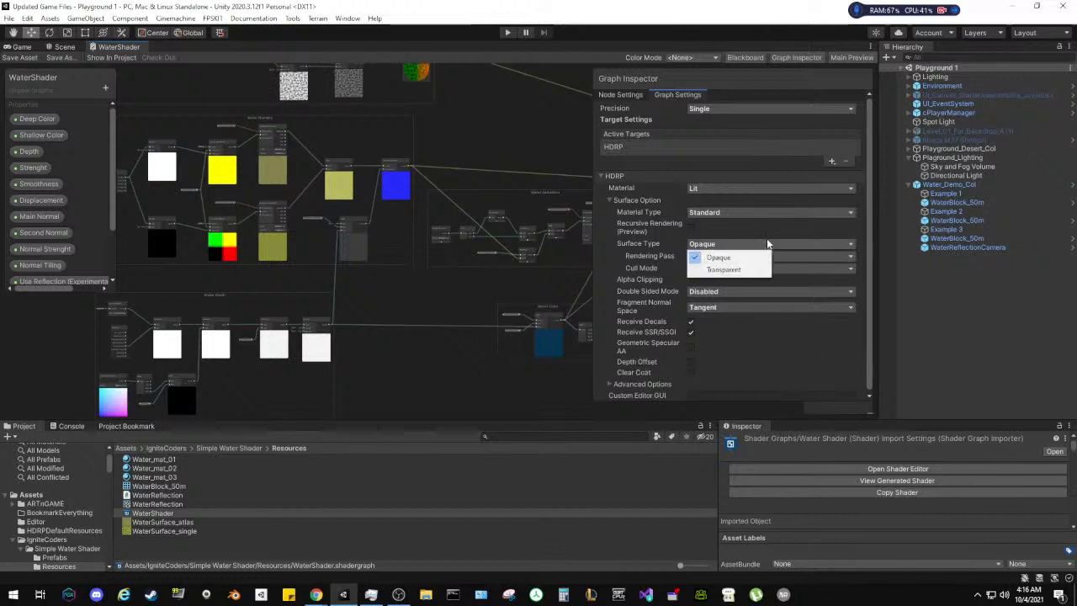
{"action": "left_click", "coordinate": [787, 242]}
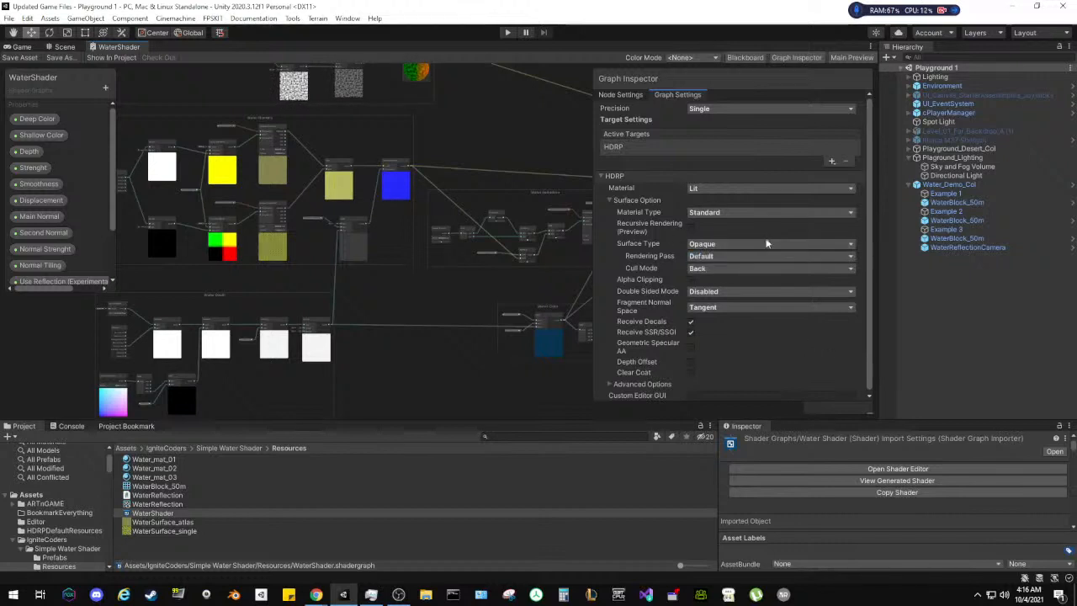
Set WaterShader's Surface Type to Transparent and save the shader asset
{"action": "left_click", "coordinate": [752, 244]}
{"action": "left_click", "coordinate": [725, 270]}
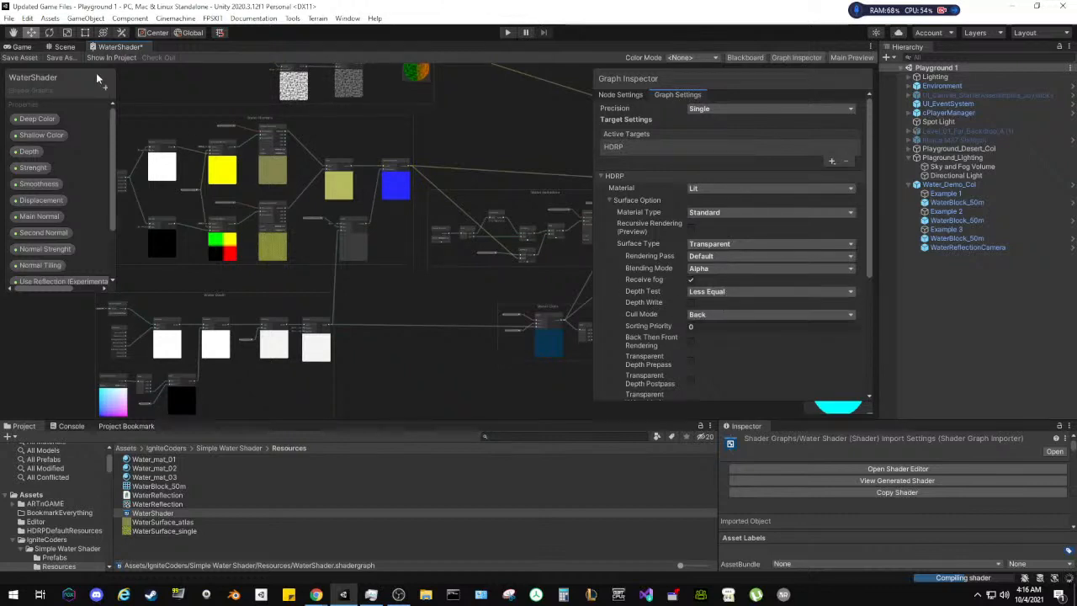
{"action": "left_click", "coordinate": [16, 56]}
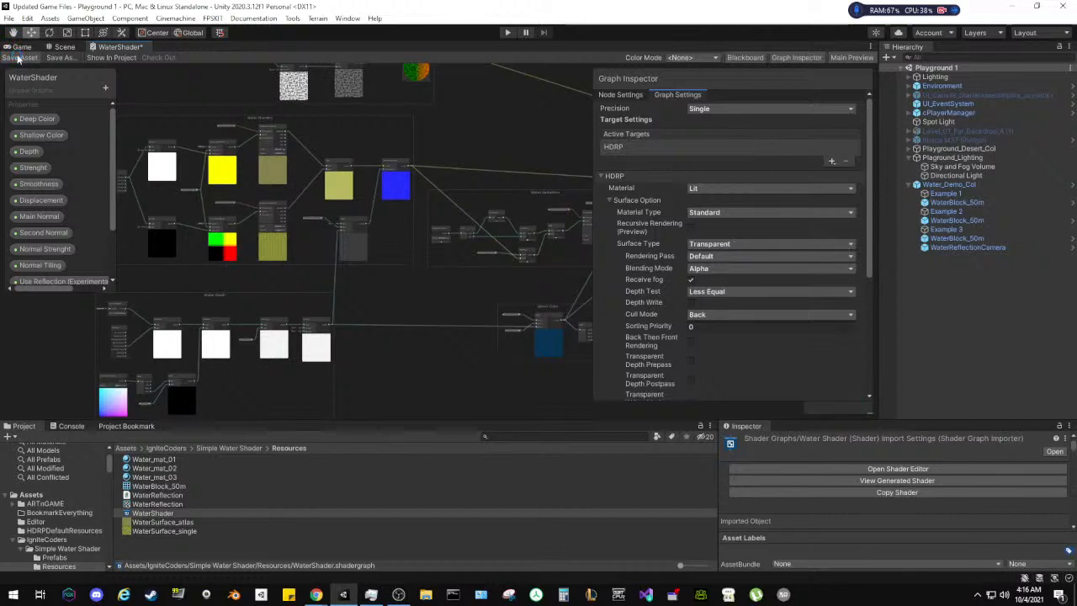
Run the game and examine the wavy dark blue water from around the white stairs and platform
{"action": "left_click", "coordinate": [57, 48]}
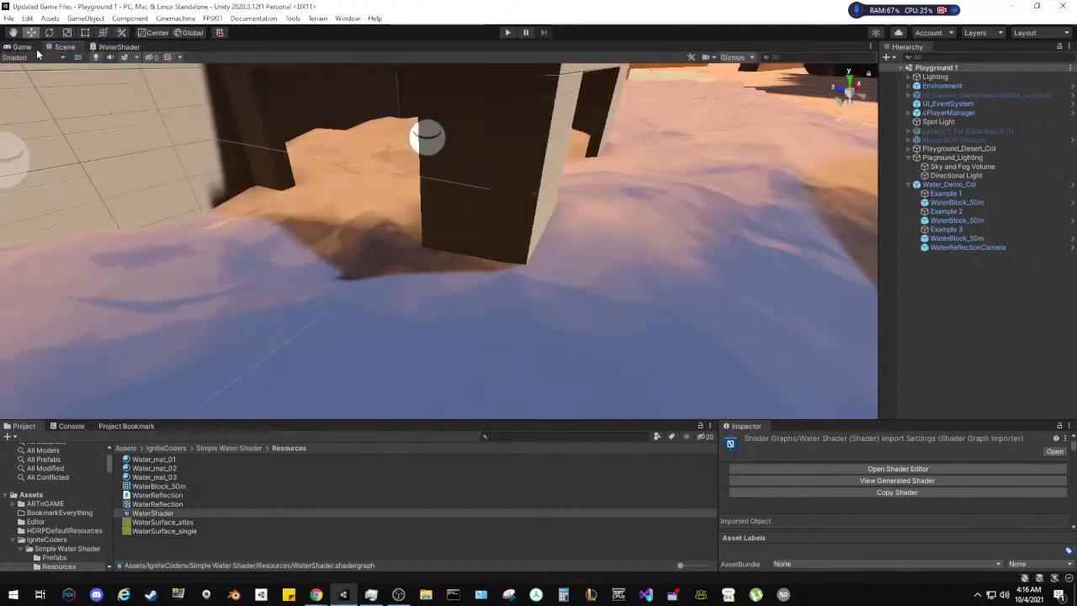
{"action": "left_click", "coordinate": [22, 47]}
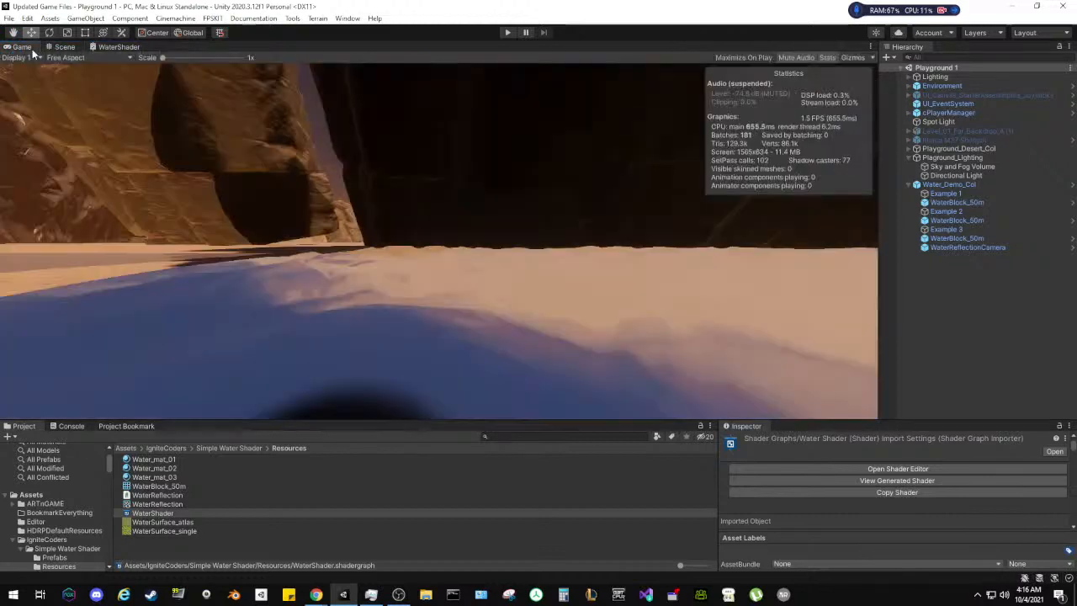
{"action": "left_click", "coordinate": [507, 33]}
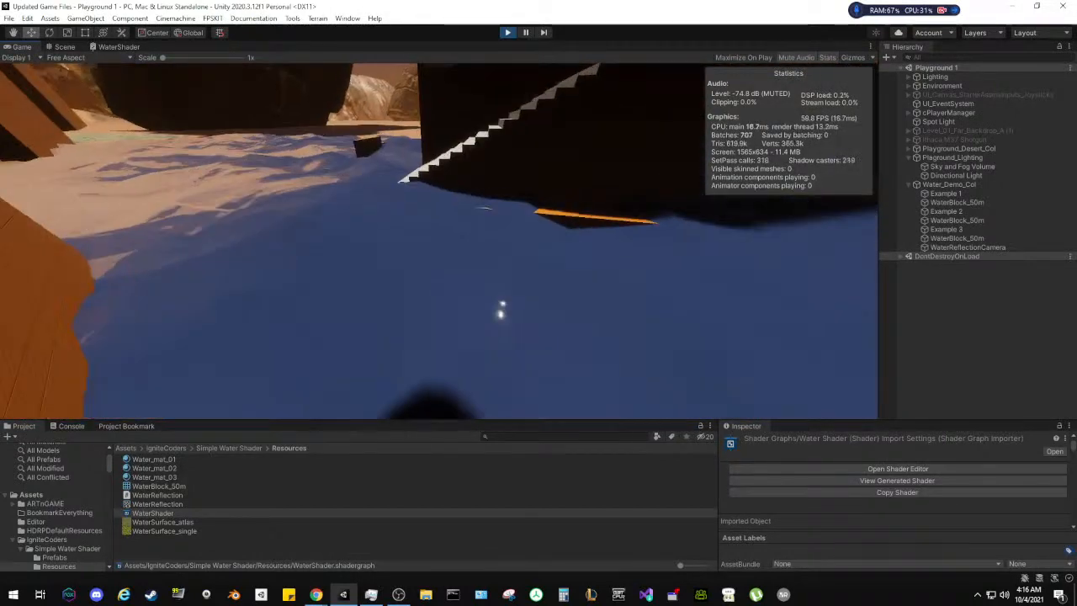
{"action": "key", "text": "w"}
{"action": "key", "text": "space"}
{"action": "key", "text": "space"}
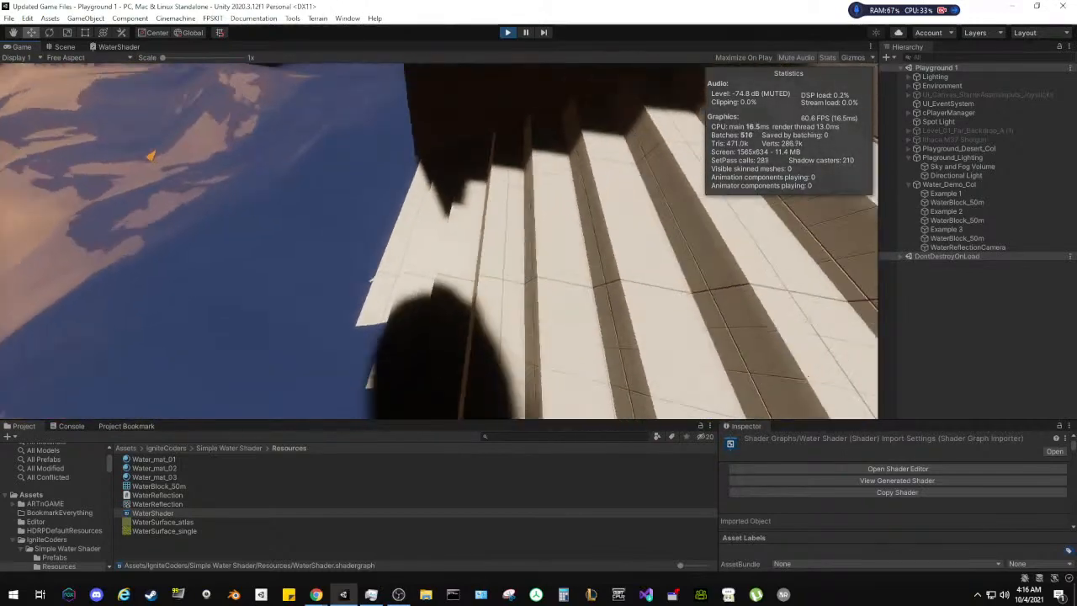
{"action": "key", "text": "w"}
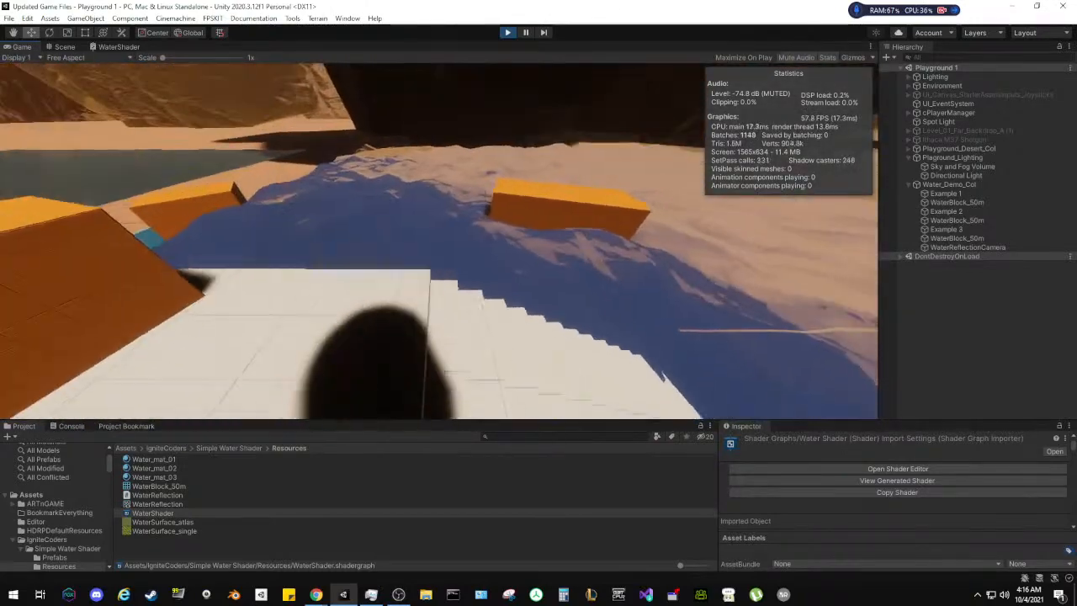
{"action": "key", "text": "w"}
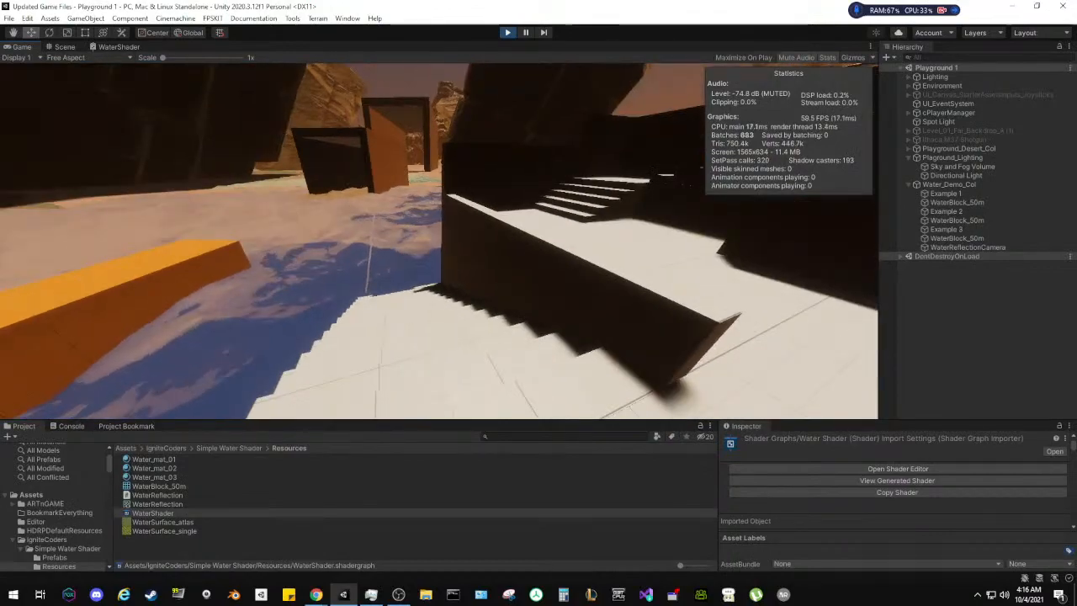
{"action": "key", "text": "space"}
{"action": "key", "text": "w"}
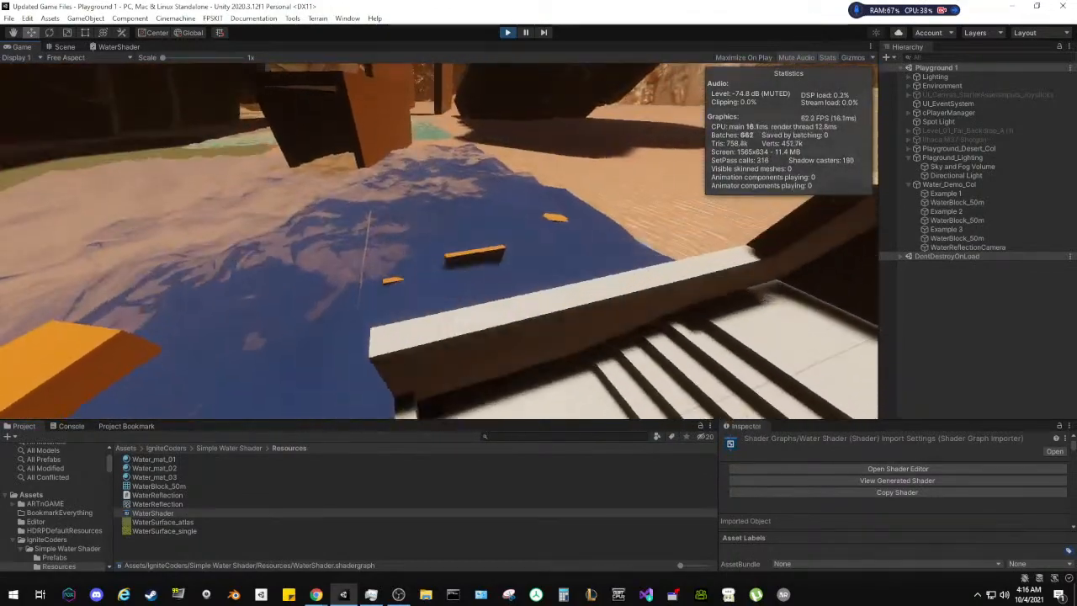
{"action": "key", "text": "w"}
{"action": "key", "text": "w"}
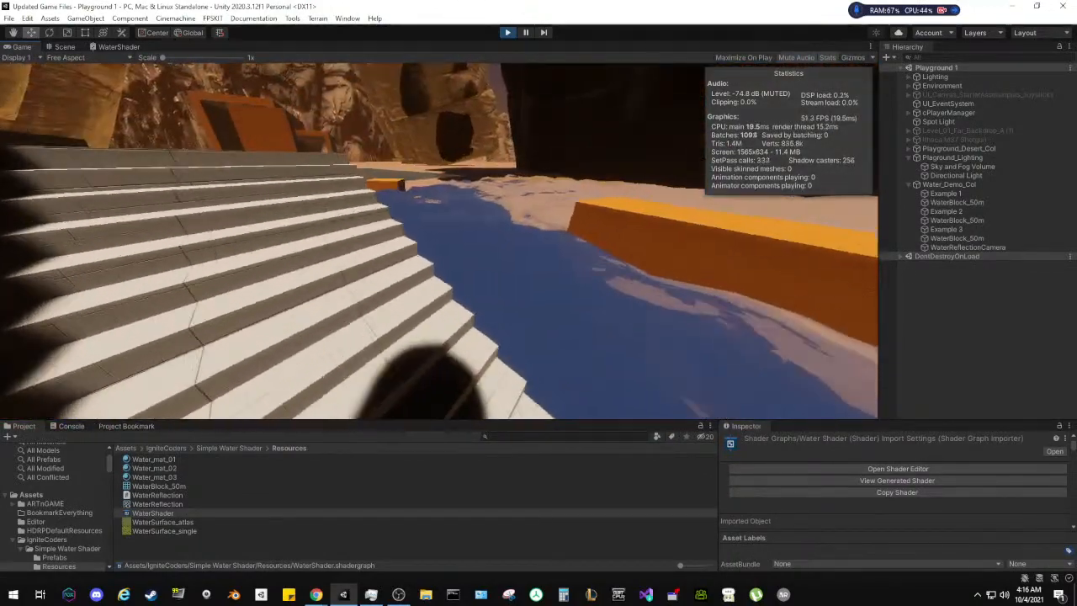
{"action": "key", "text": "w"}
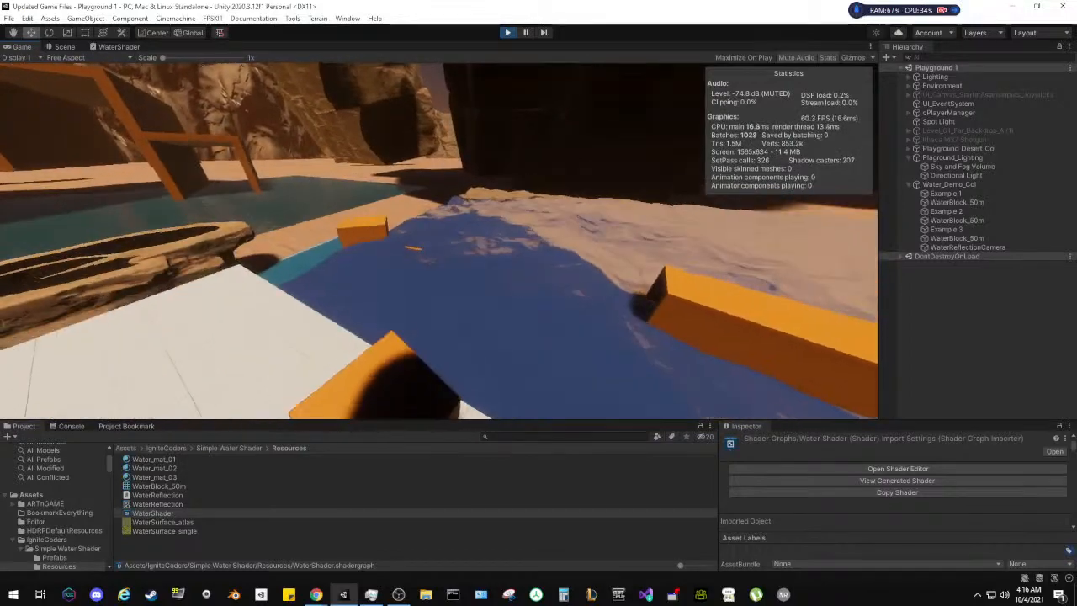
{"action": "key", "text": "w"}
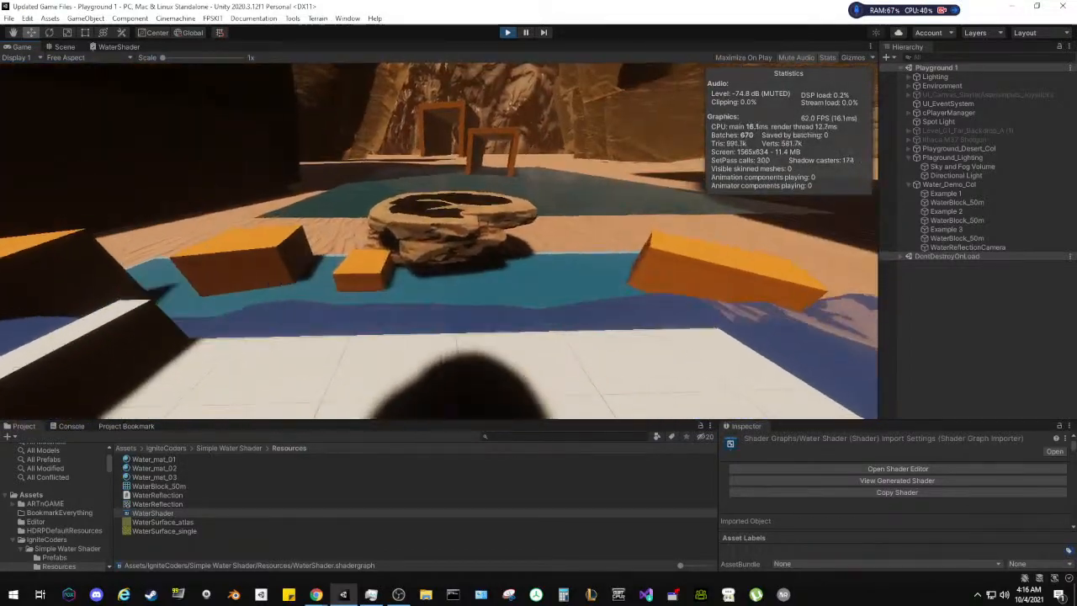
Cross the light blue water to the teal pool and examine its surface and reflections from several sides
{"action": "key", "text": "w"}
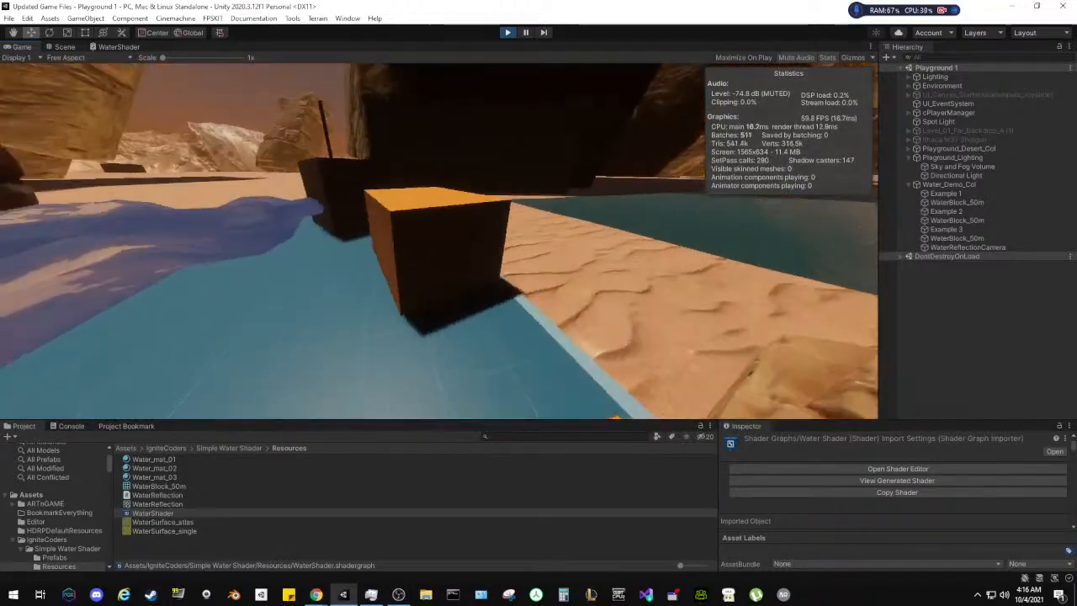
{"action": "key", "text": "w"}
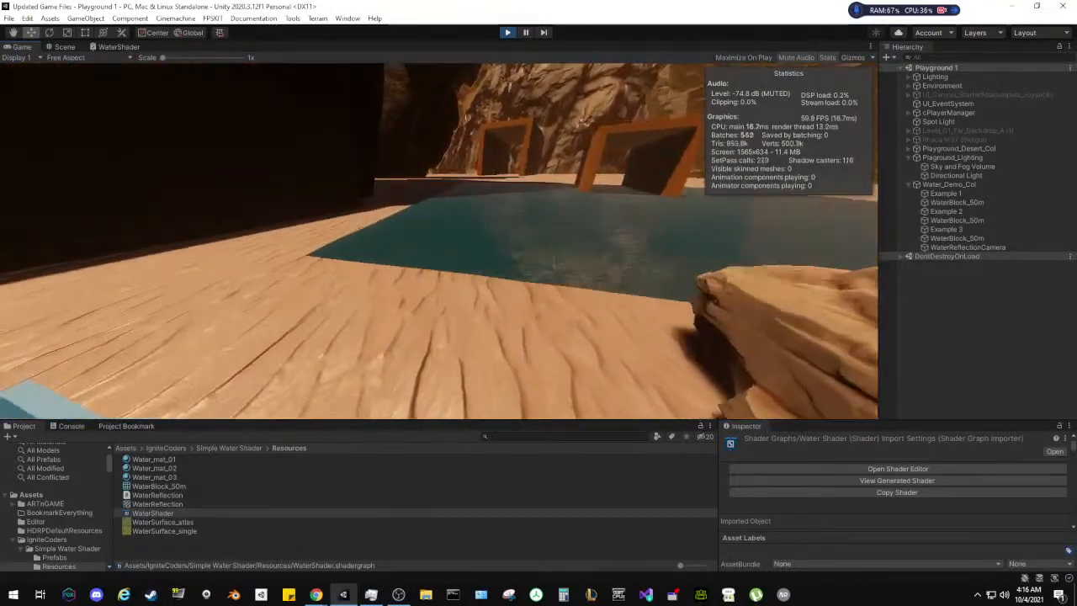
{"action": "key", "text": "w"}
{"action": "key", "text": "w"}
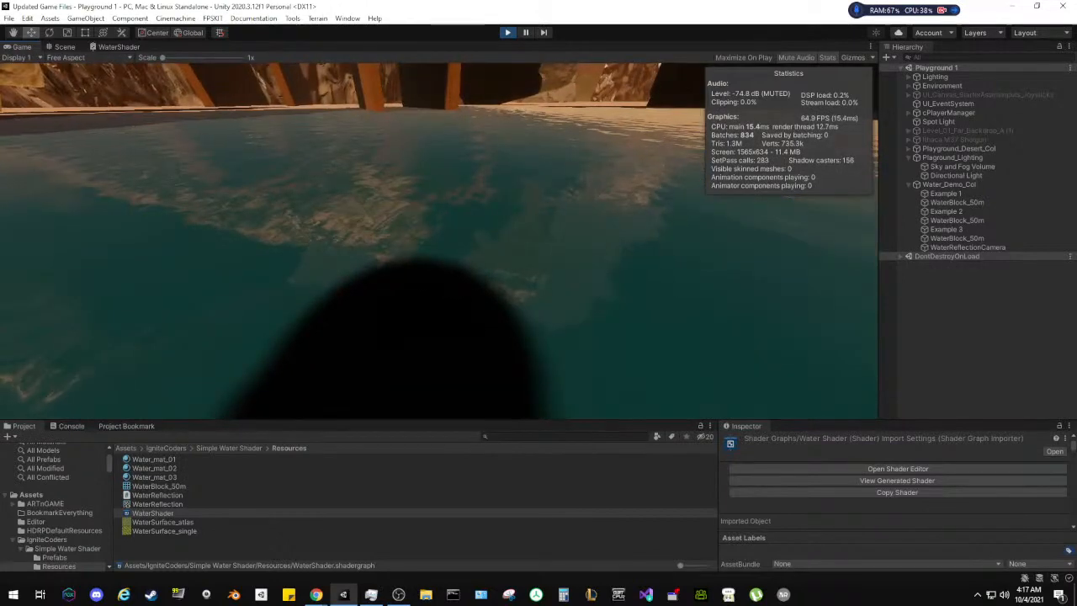
{"action": "key", "text": "w"}
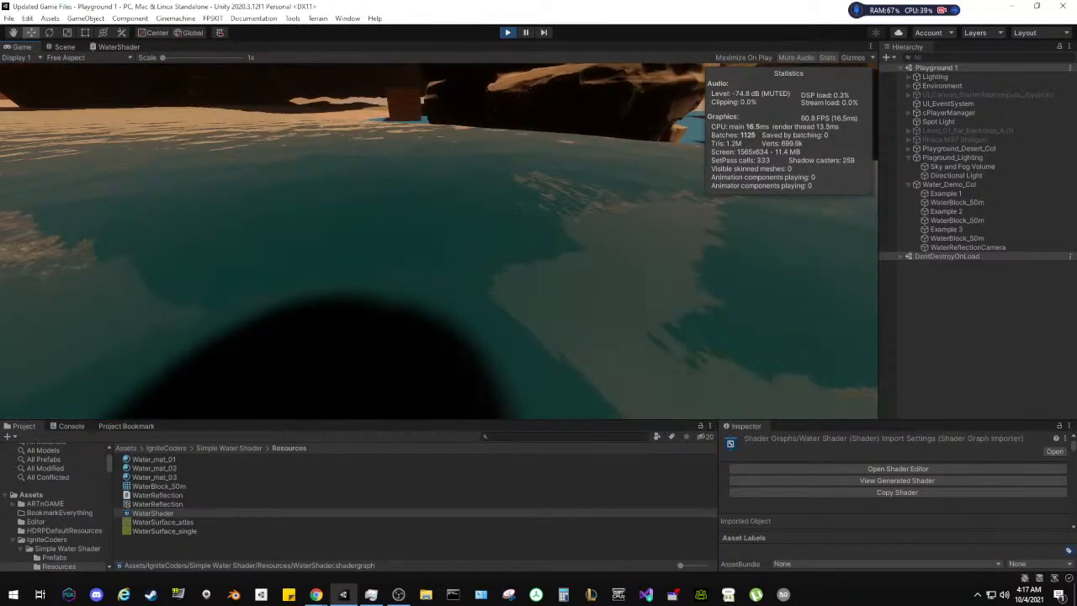
{"action": "key", "text": "w"}
{"action": "key", "text": "w"}
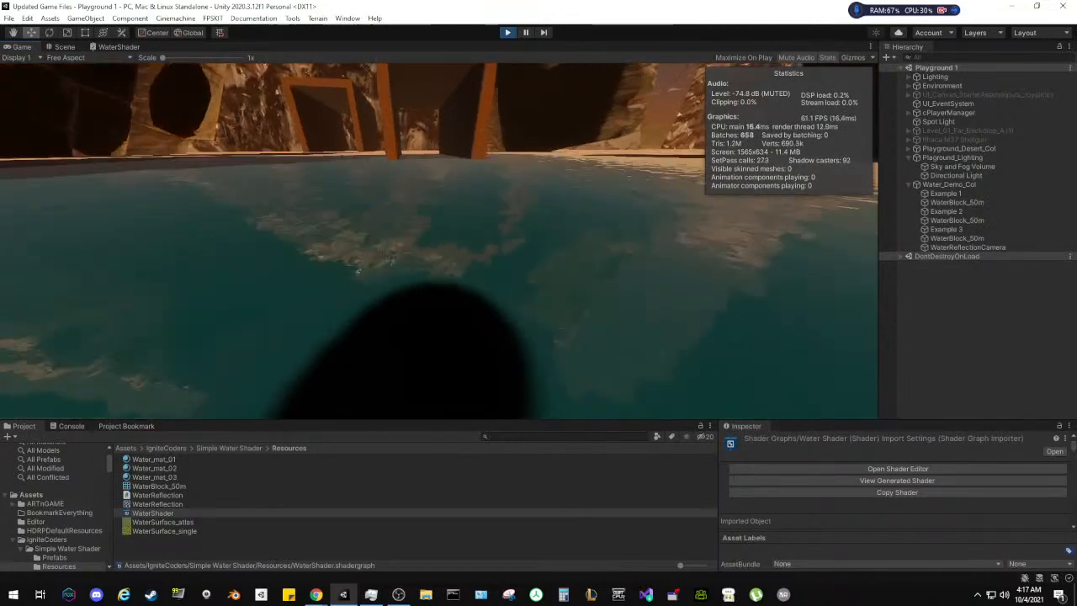
{"action": "key", "text": "w"}
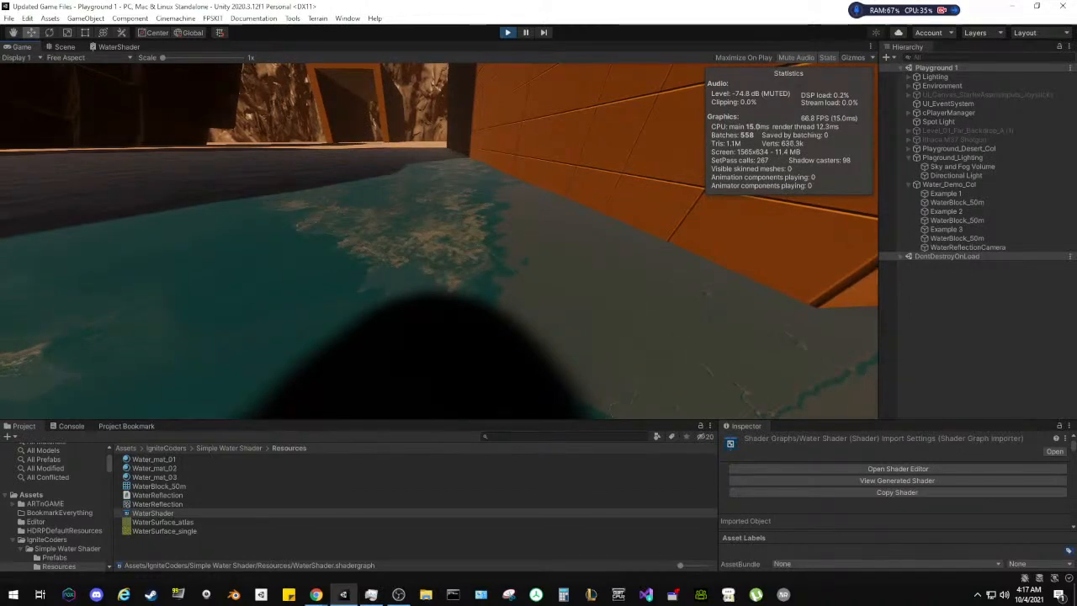
{"action": "key", "text": "w"}
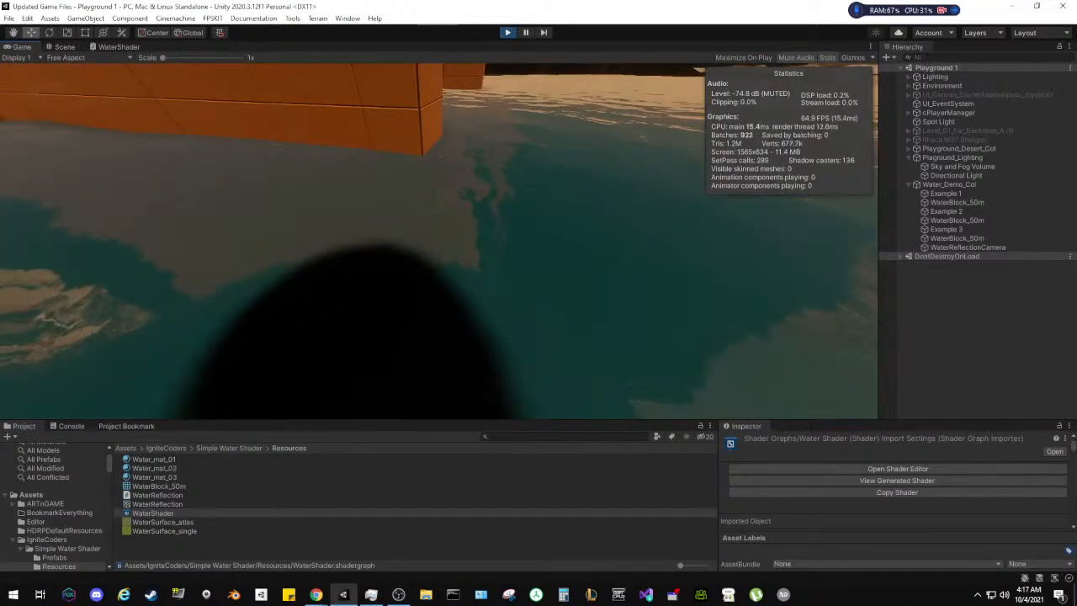
{"action": "key", "text": "w"}
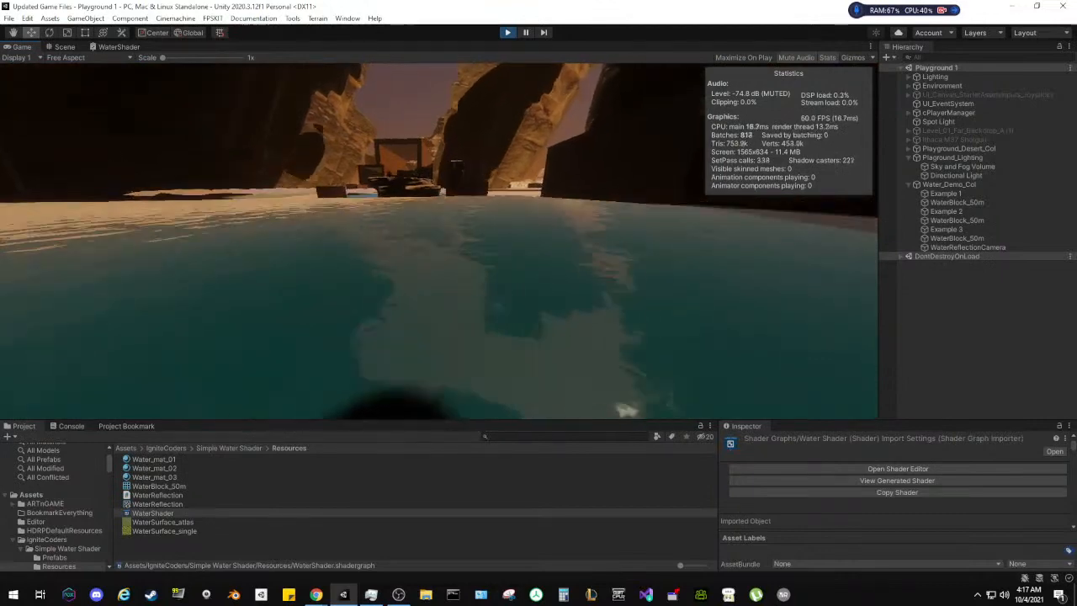
{"action": "key", "text": "w"}
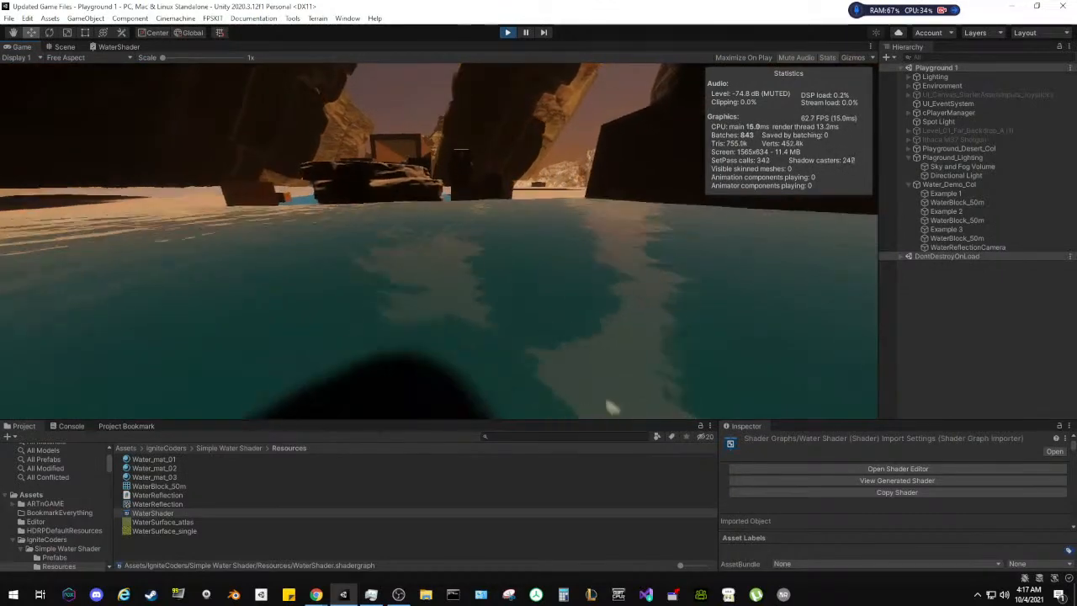
{"action": "key", "text": "w"}
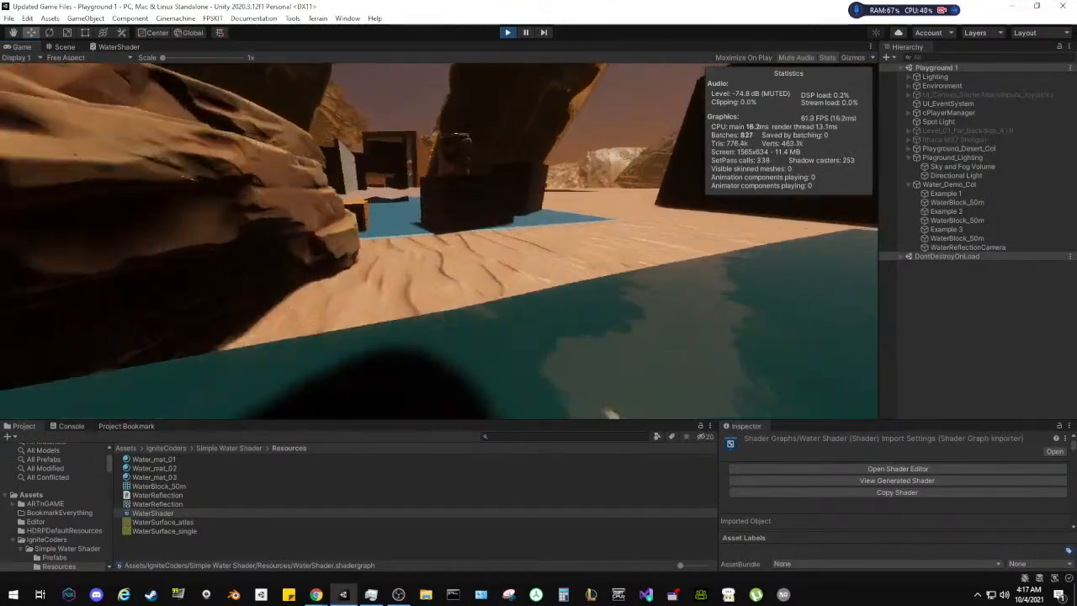
Walk back through the light blue and dark blue water to the stairs, inspecting both surfaces, and release the cursor from the game
{"action": "key", "text": "w"}
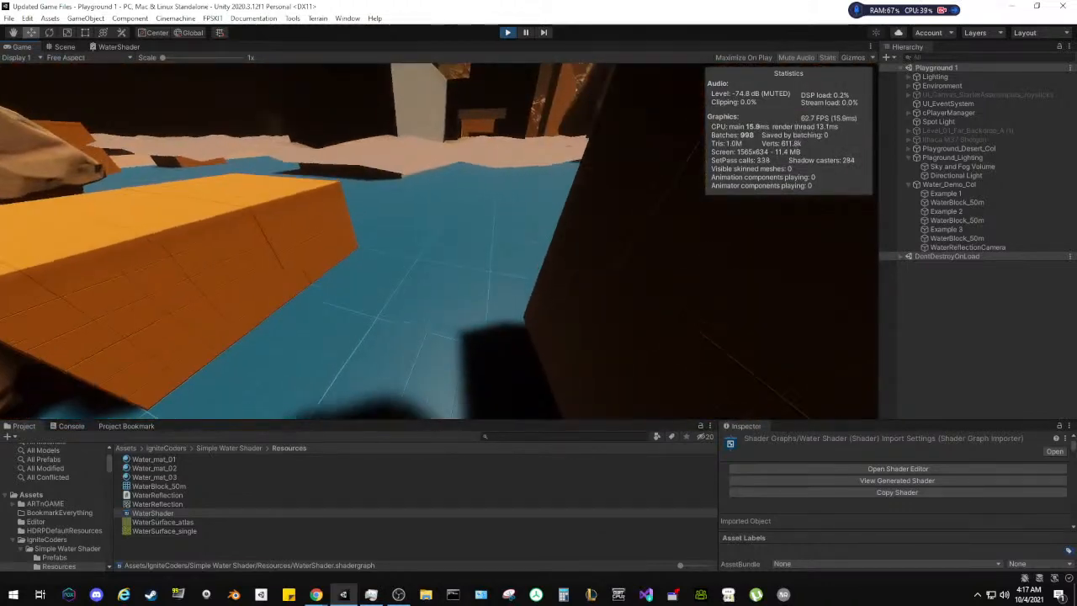
{"action": "key", "text": "w"}
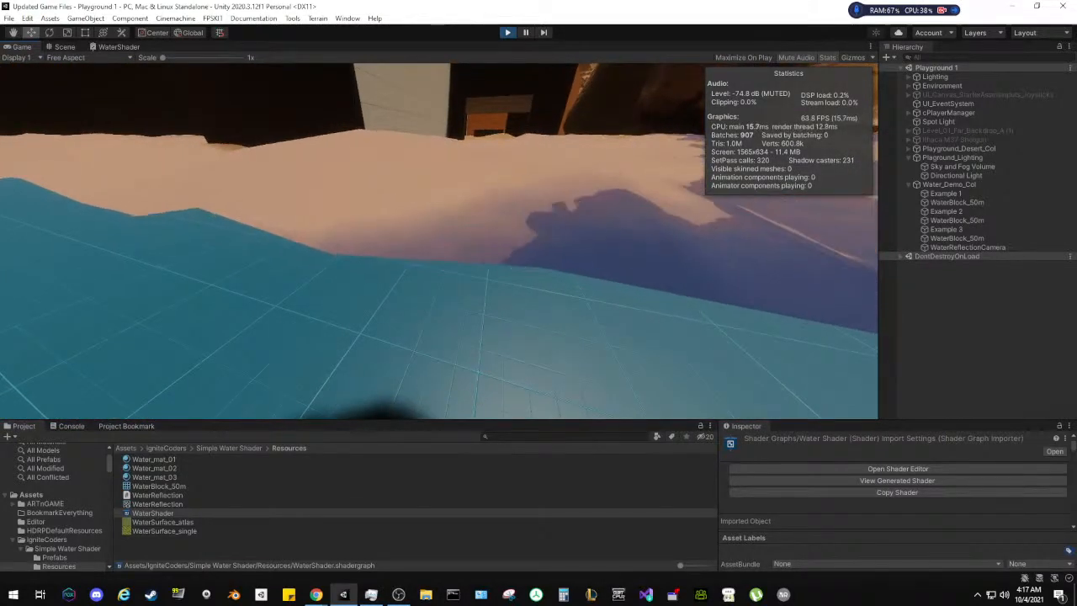
{"action": "key", "text": "w"}
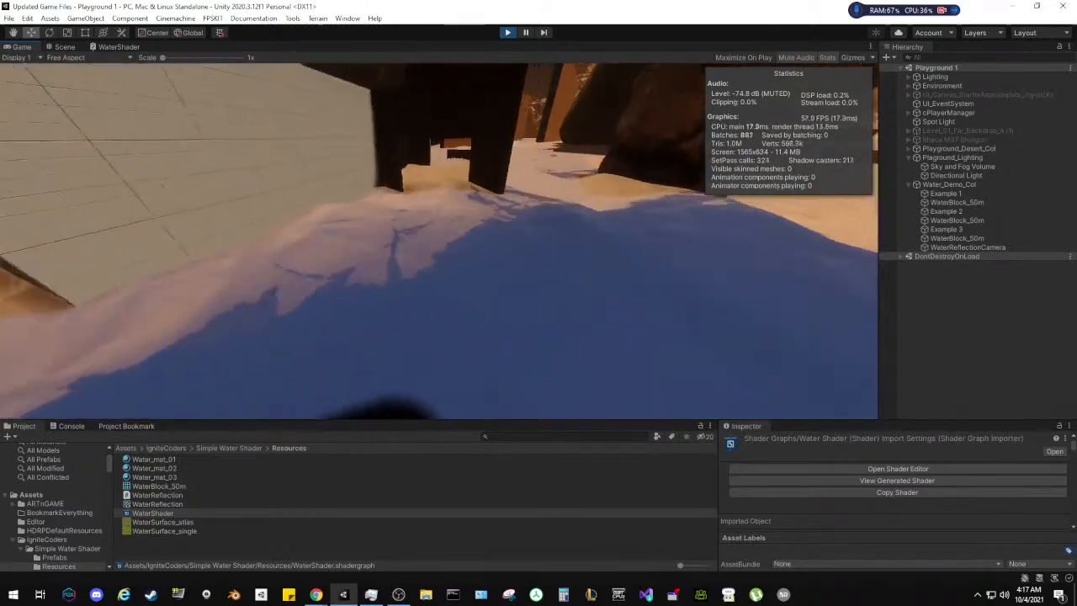
{"action": "key", "text": "w"}
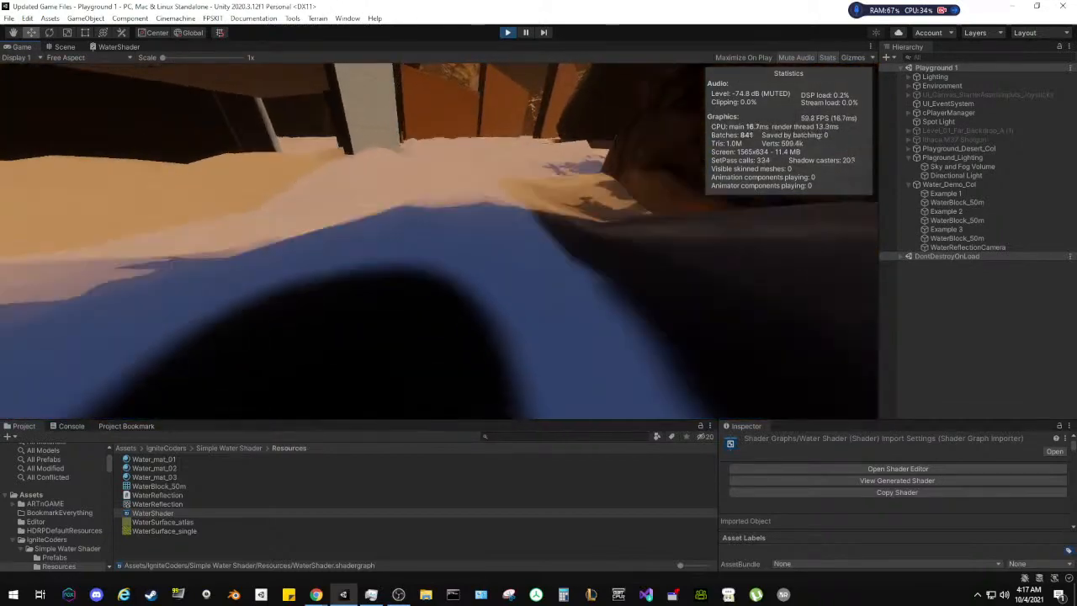
{"action": "key", "text": "w"}
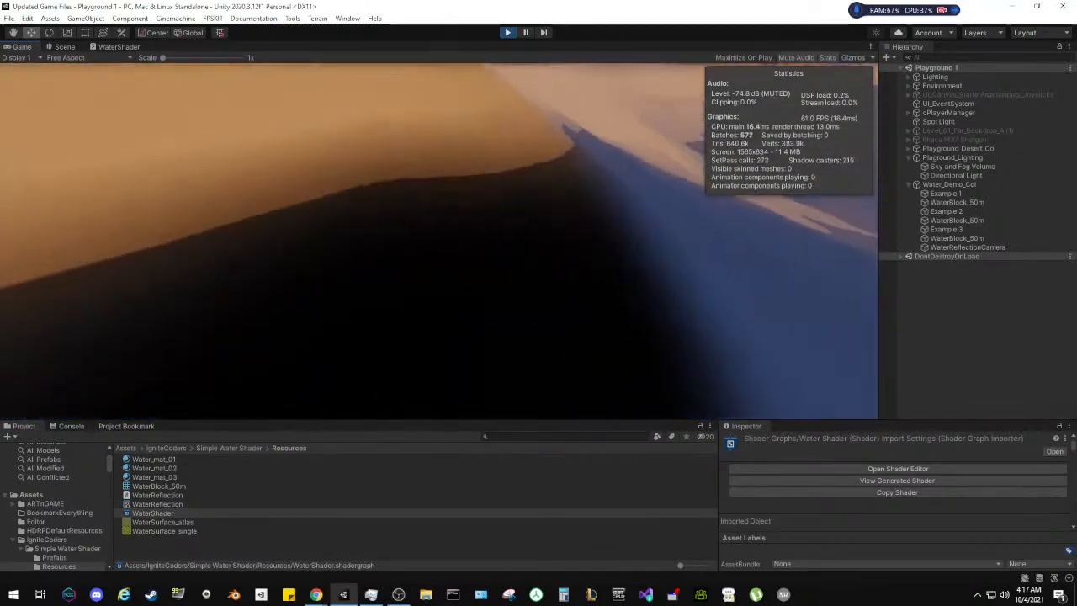
{"action": "key", "text": "w"}
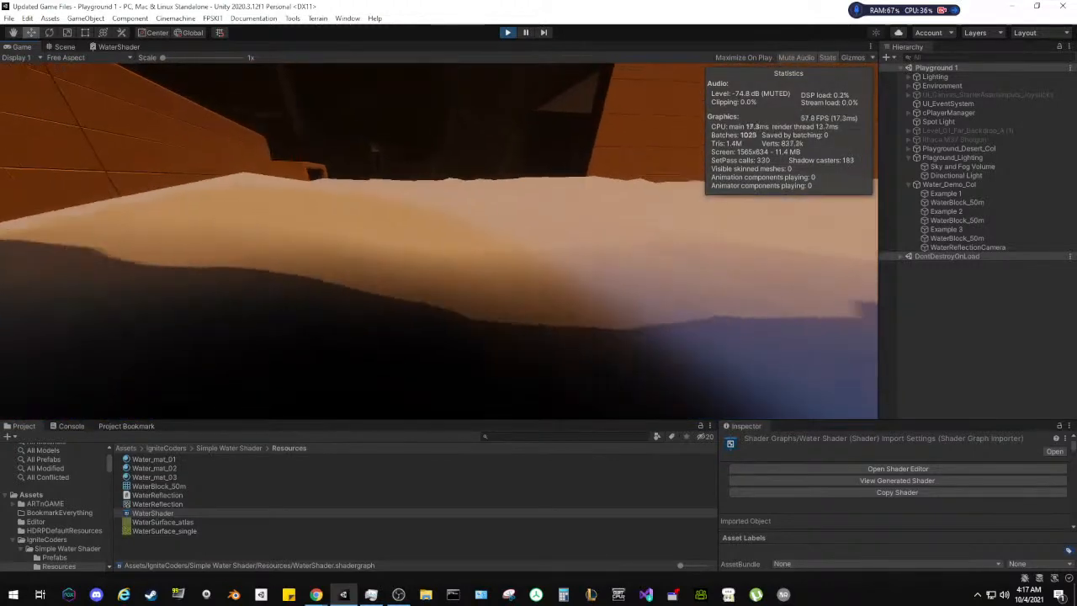
{"action": "key", "text": "w"}
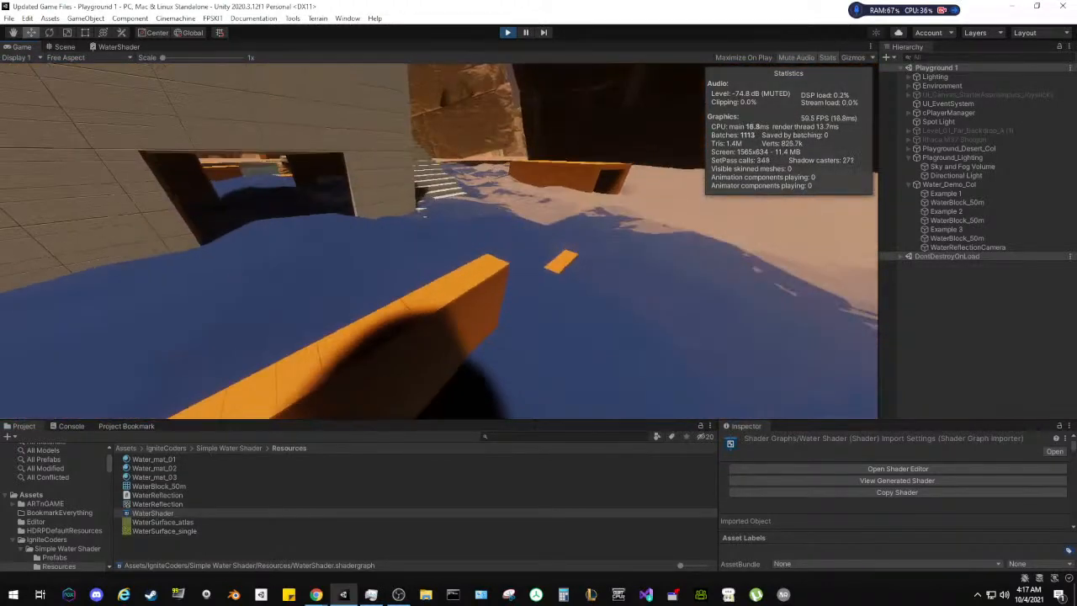
{"action": "key", "text": "w"}
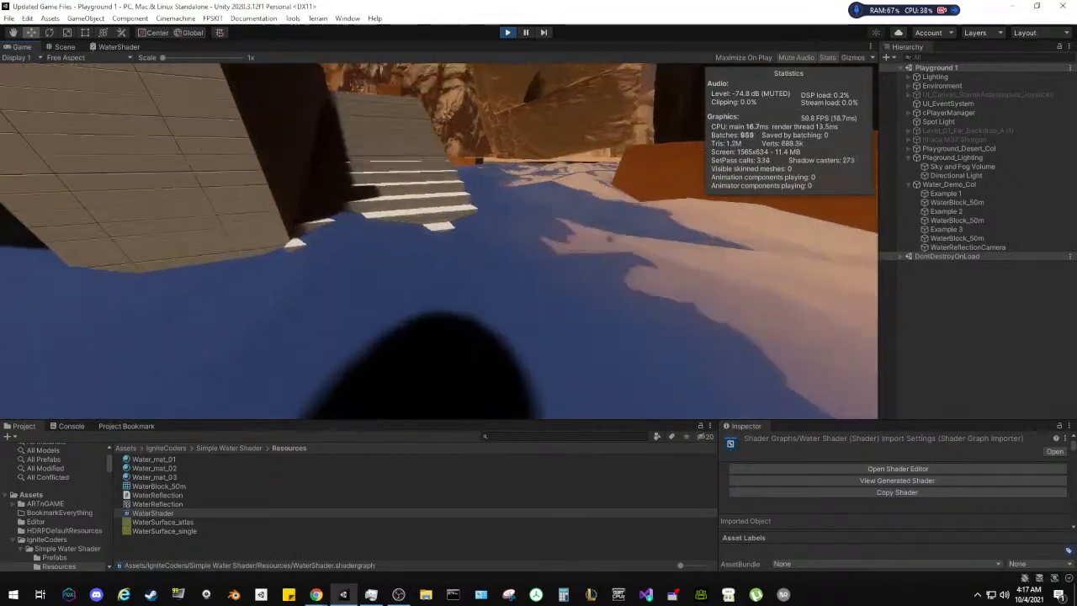
{"action": "key", "text": "w"}
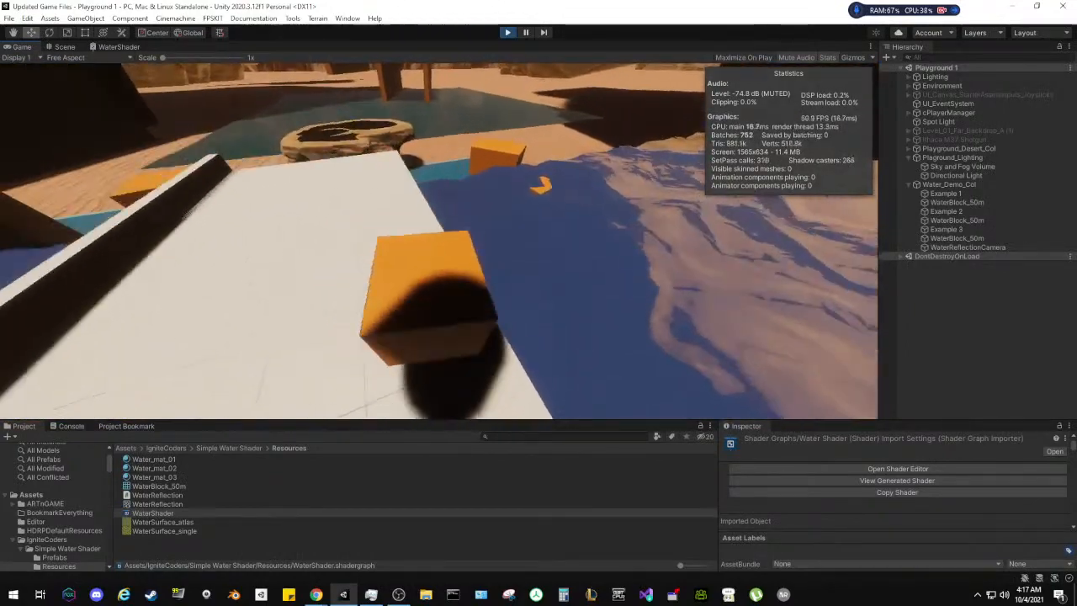
{"action": "key", "text": "w"}
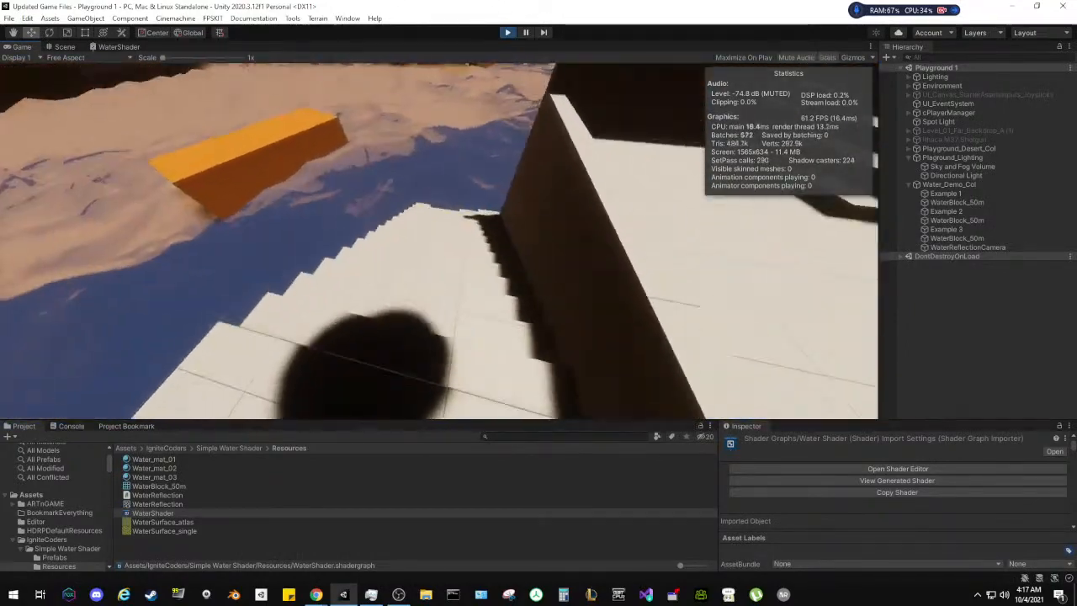
{"action": "key", "text": "w"}
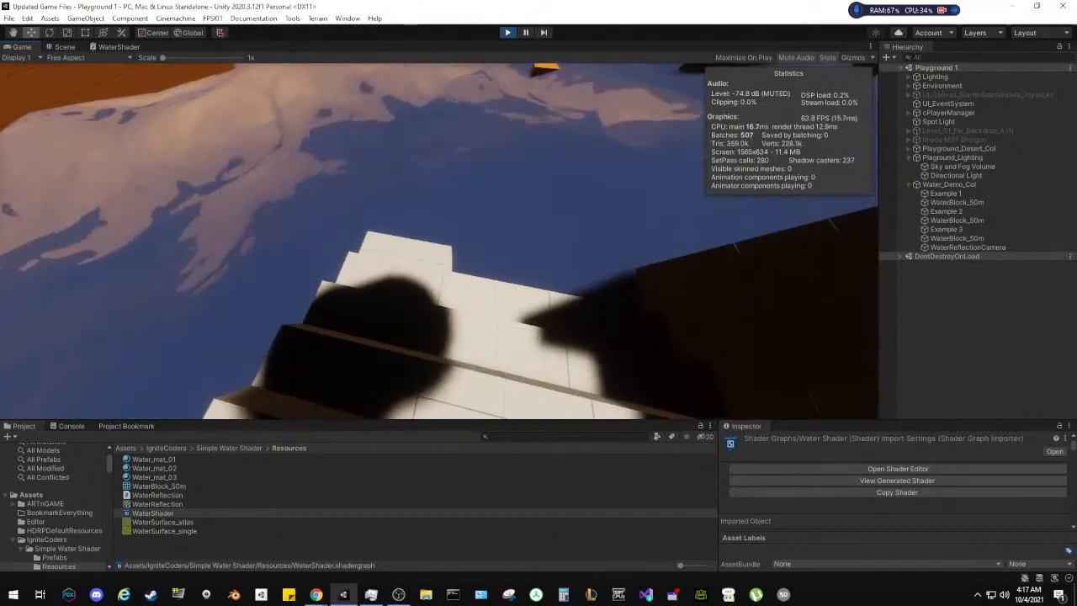
{"action": "key", "text": "w"}
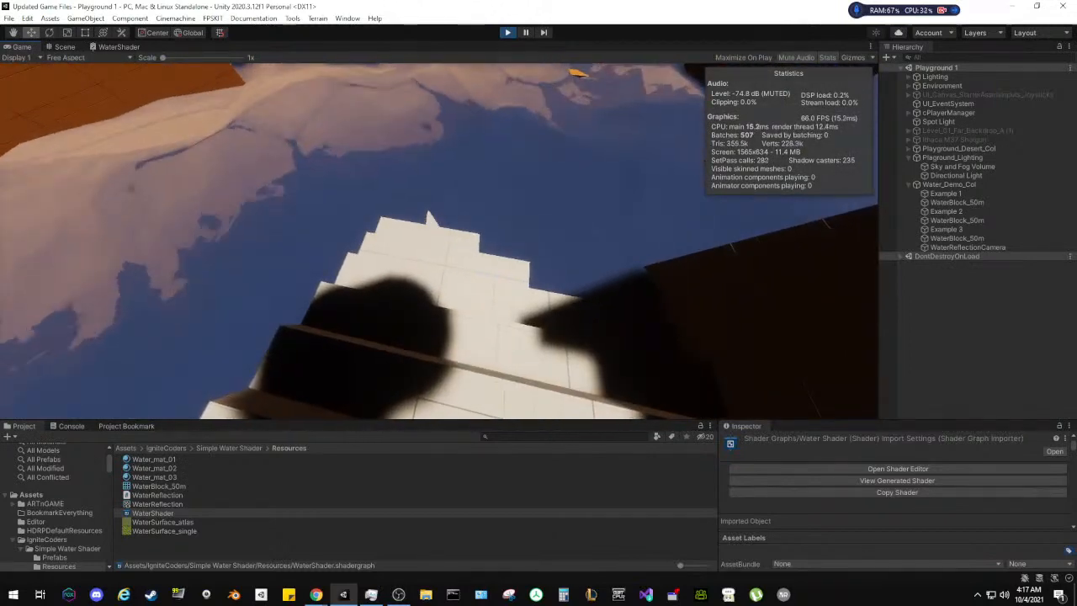
{"action": "key", "text": "Escape"}
{"action": "key", "text": "super"}
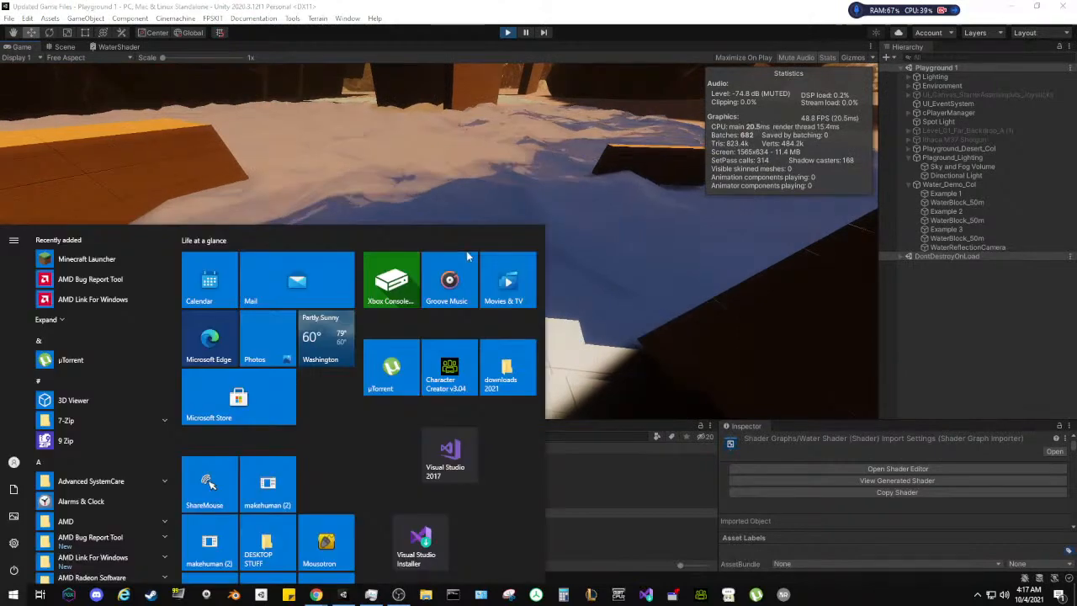
Select the WaterBlock_50m listed below Example 2 and set its Water_mat_02 Depth to -3.3 while the game runs
{"action": "left_click", "coordinate": [948, 305]}
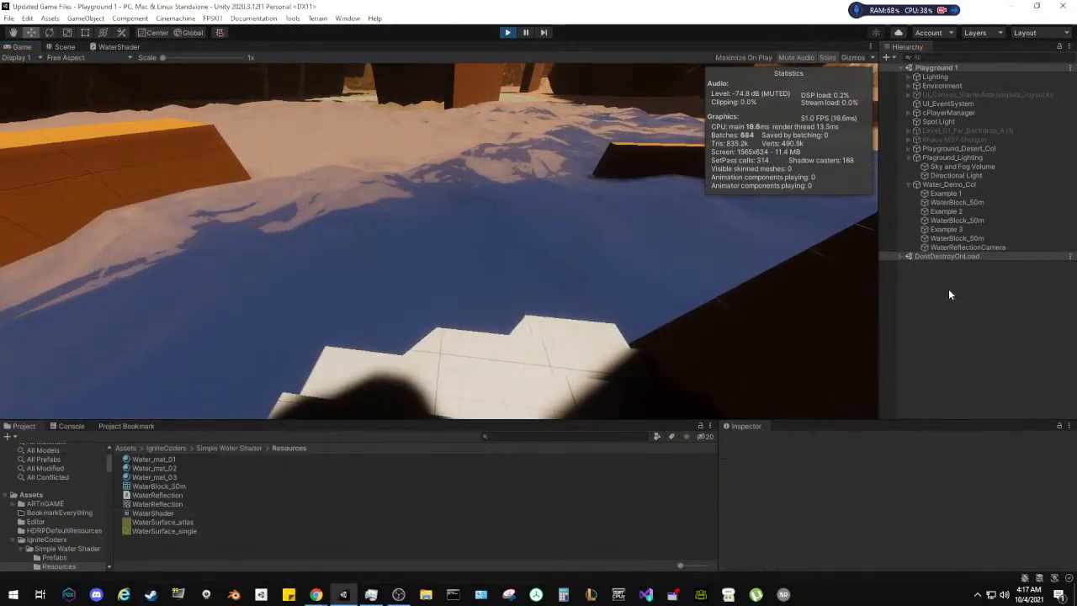
{"action": "left_click", "coordinate": [946, 221]}
{"action": "scroll", "coordinate": [756, 470], "scroll_direction": "down", "scroll_amount": 3}
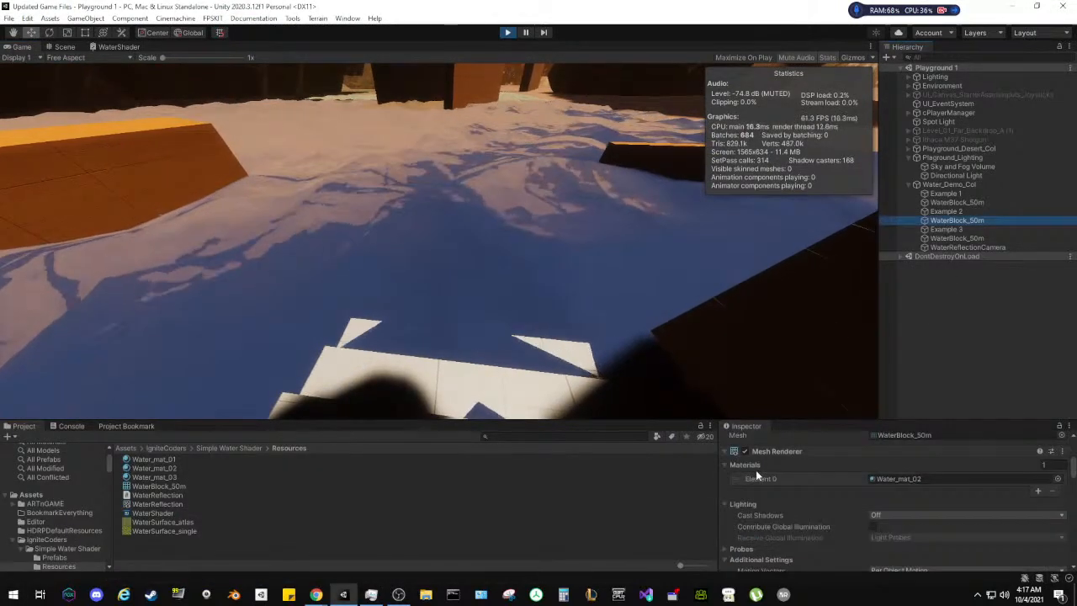
{"action": "scroll", "coordinate": [723, 487], "scroll_direction": "down", "scroll_amount": 8}
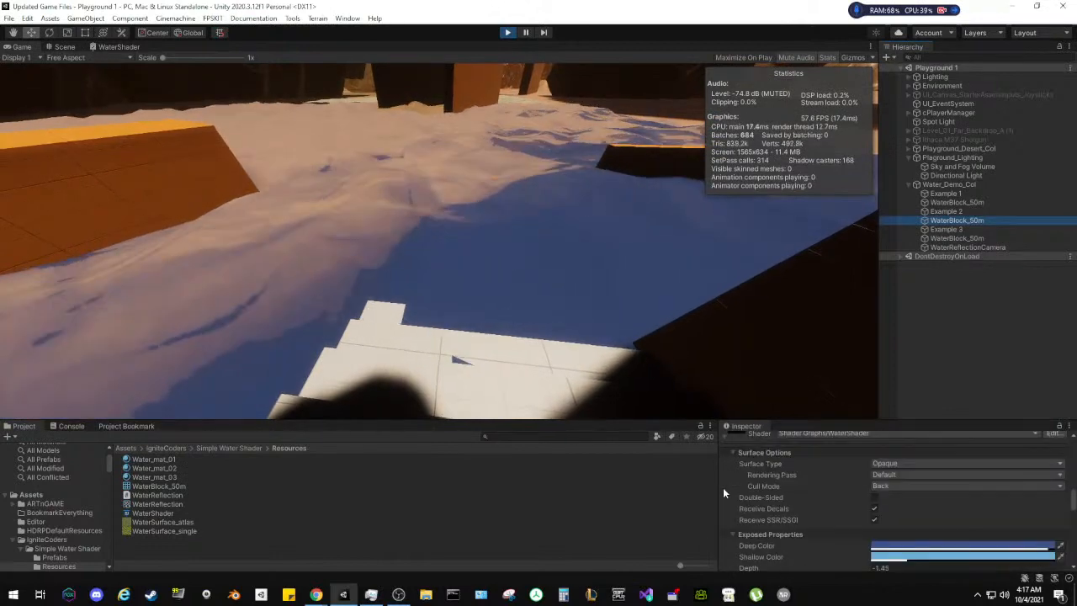
{"action": "left_click_drag", "start_coordinate": [857, 468], "coordinate": [889, 466]}
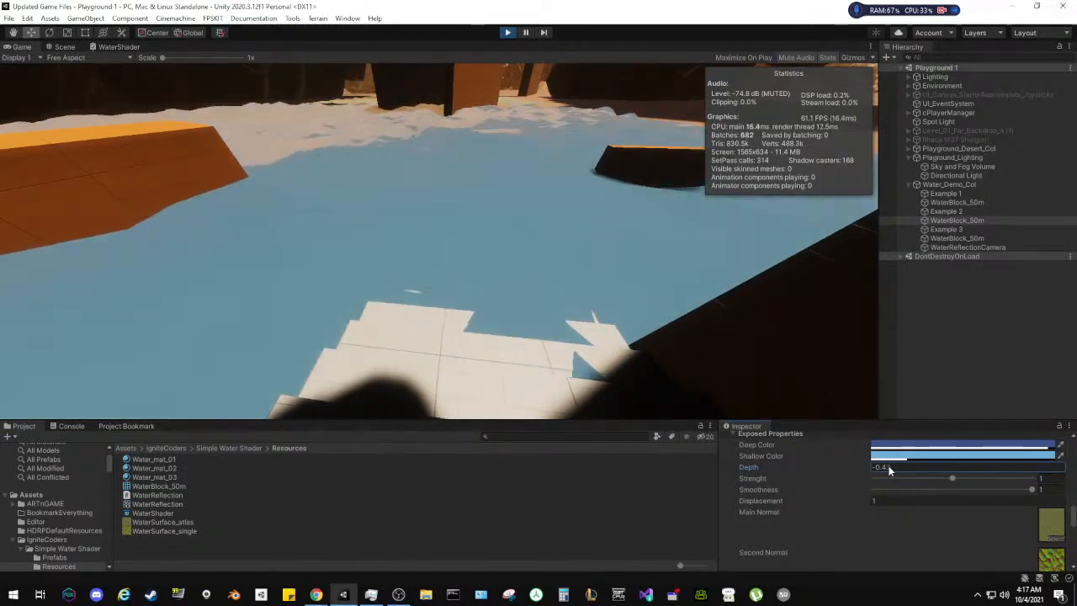
{"action": "left_click_drag", "start_coordinate": [889, 469], "coordinate": [848, 472]}
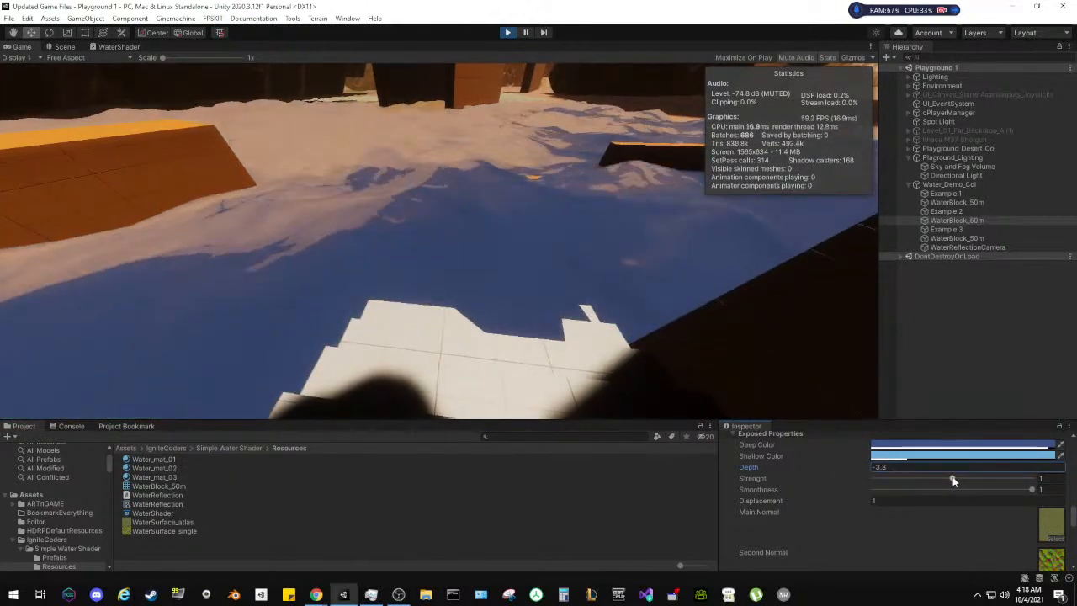
Set Water_mat_02's Strenght to 0.435 and Depth to -3.52, and stop the game
{"action": "left_click_drag", "start_coordinate": [932, 478], "coordinate": [888, 480]}
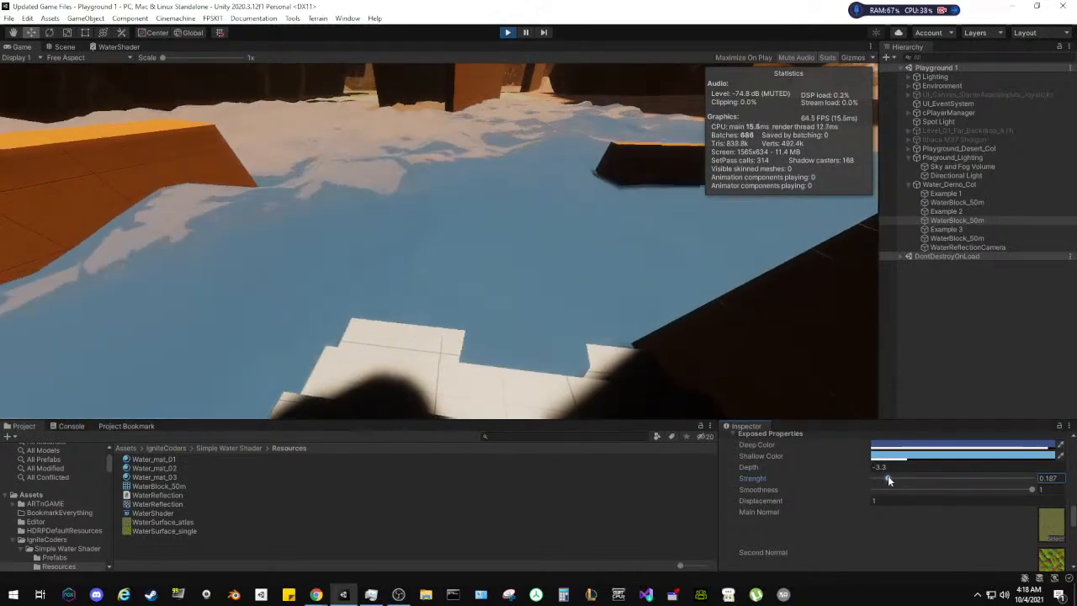
{"action": "left_click_drag", "start_coordinate": [888, 479], "coordinate": [855, 467]}
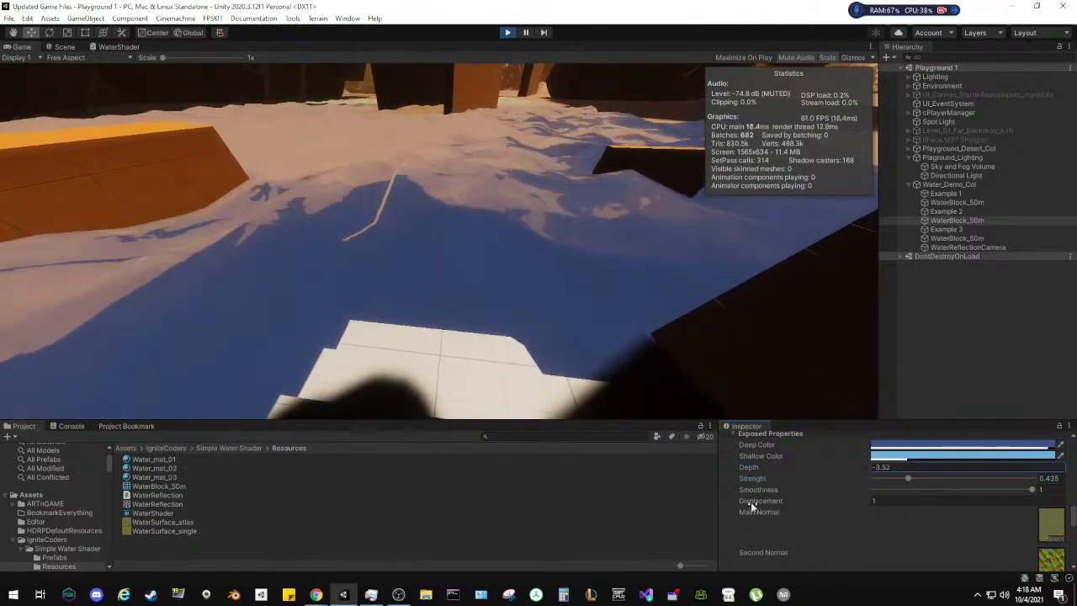
{"action": "scroll", "coordinate": [728, 503], "scroll_direction": "down", "scroll_amount": 5}
{"action": "scroll", "coordinate": [728, 502], "scroll_direction": "up", "scroll_amount": 3}
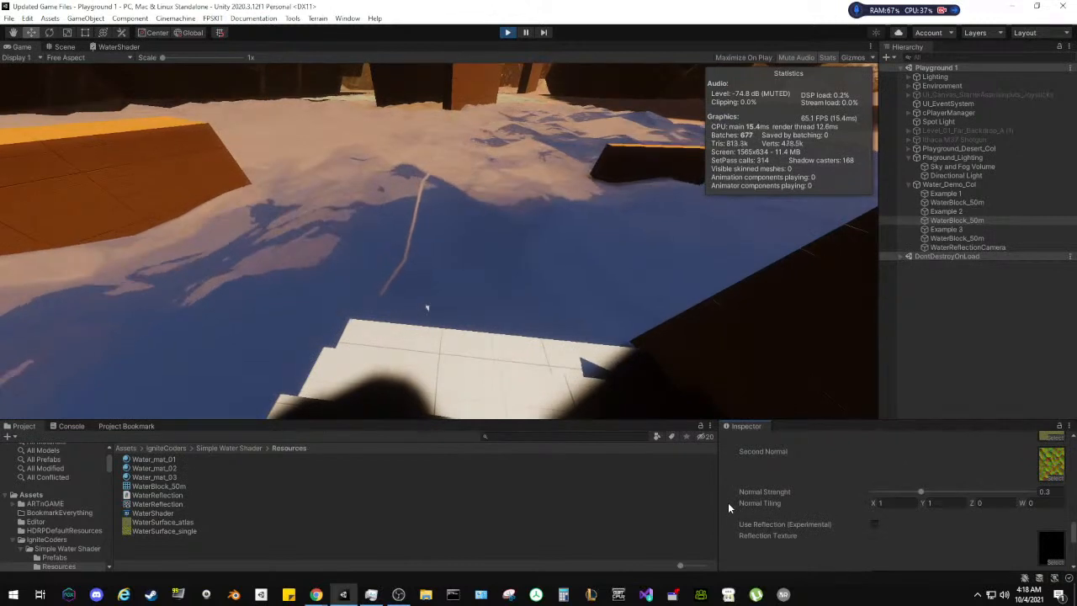
{"action": "scroll", "coordinate": [728, 502], "scroll_direction": "down", "scroll_amount": 3}
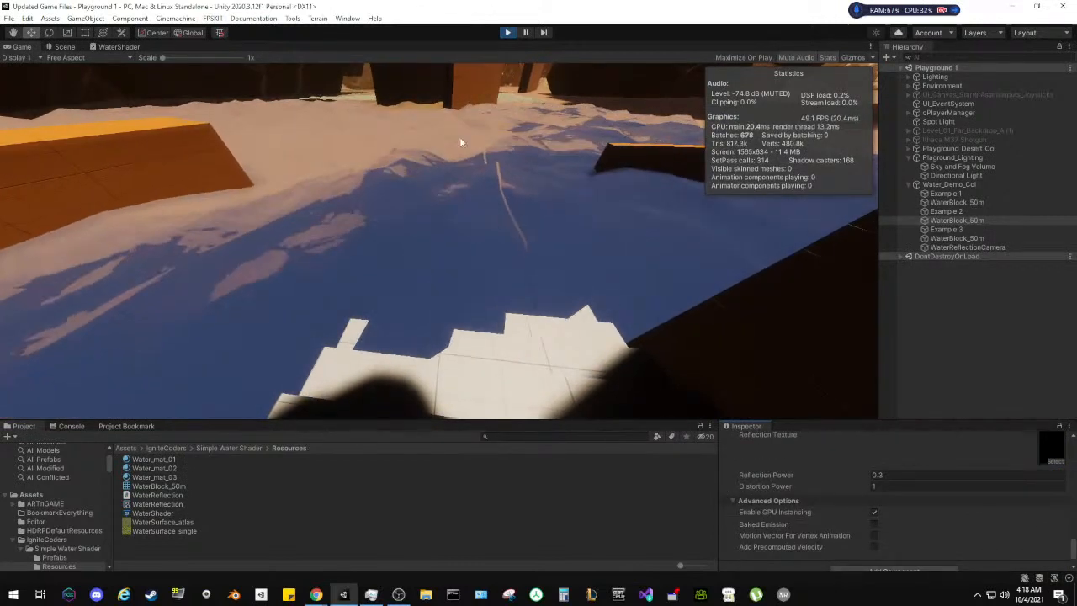
{"action": "left_click", "coordinate": [508, 34]}
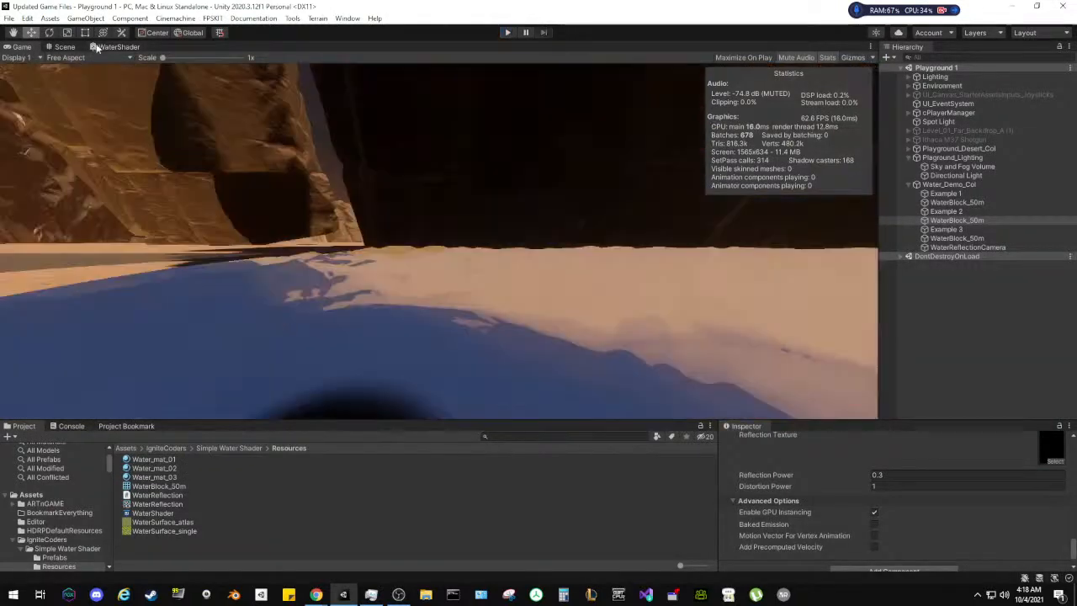
Enable Depth Write in WaterShader's graph surface options, keeping Standard material type and Alpha blending, and save the asset
{"action": "left_click", "coordinate": [93, 47]}
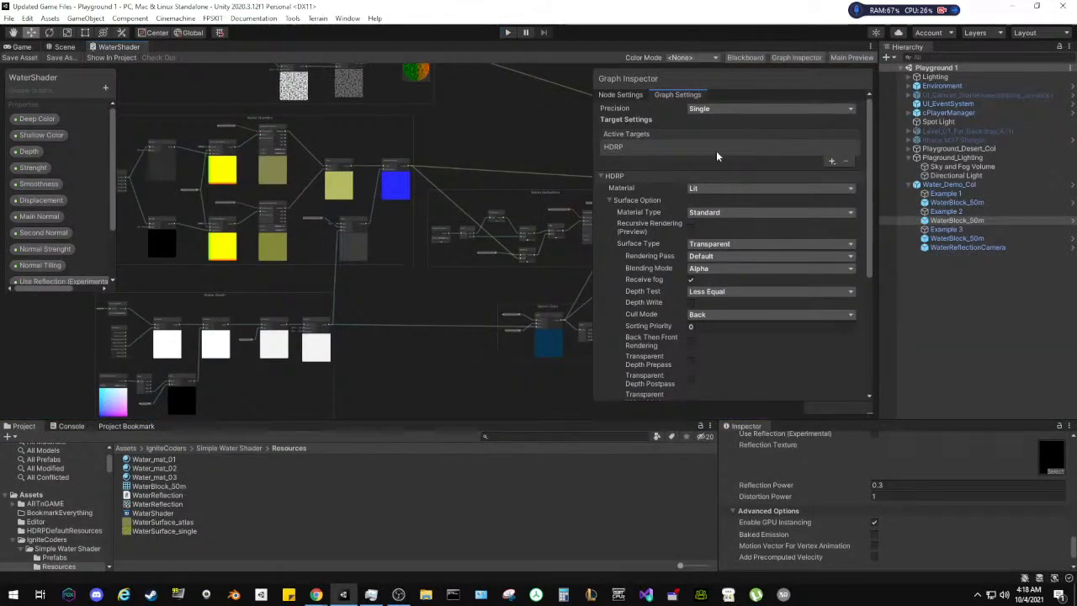
{"action": "left_click", "coordinate": [720, 214]}
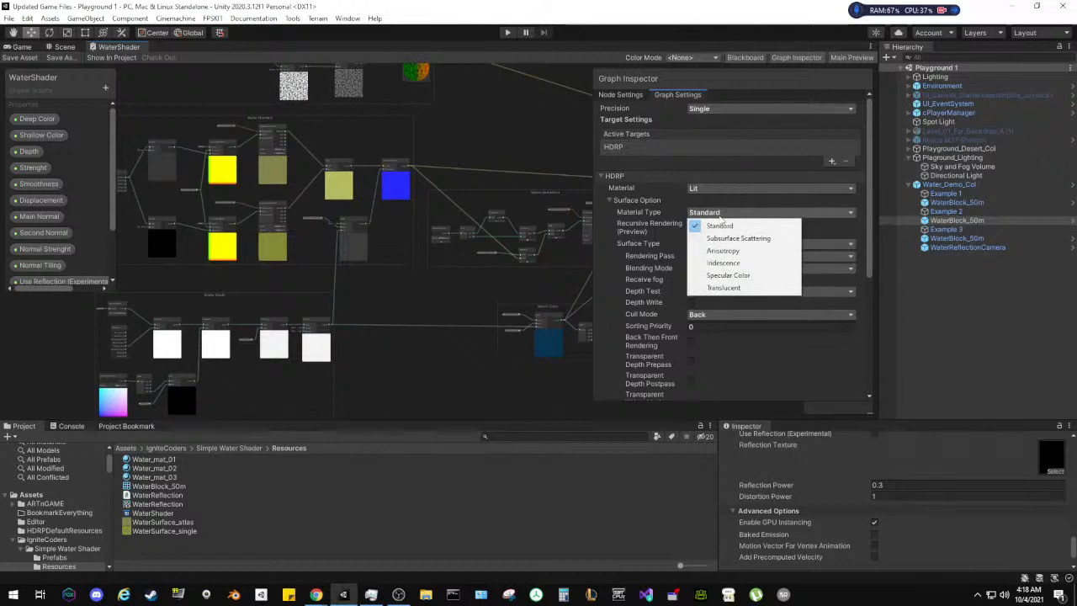
{"action": "left_click", "coordinate": [659, 216]}
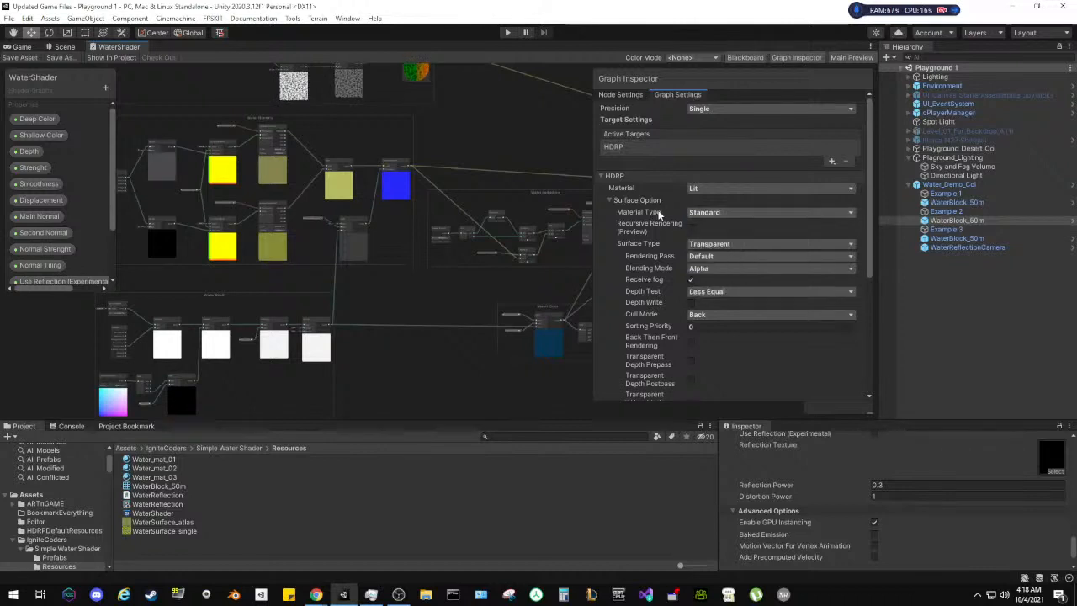
{"action": "left_click", "coordinate": [707, 258]}
{"action": "left_click", "coordinate": [665, 258]}
{"action": "left_click", "coordinate": [707, 268]}
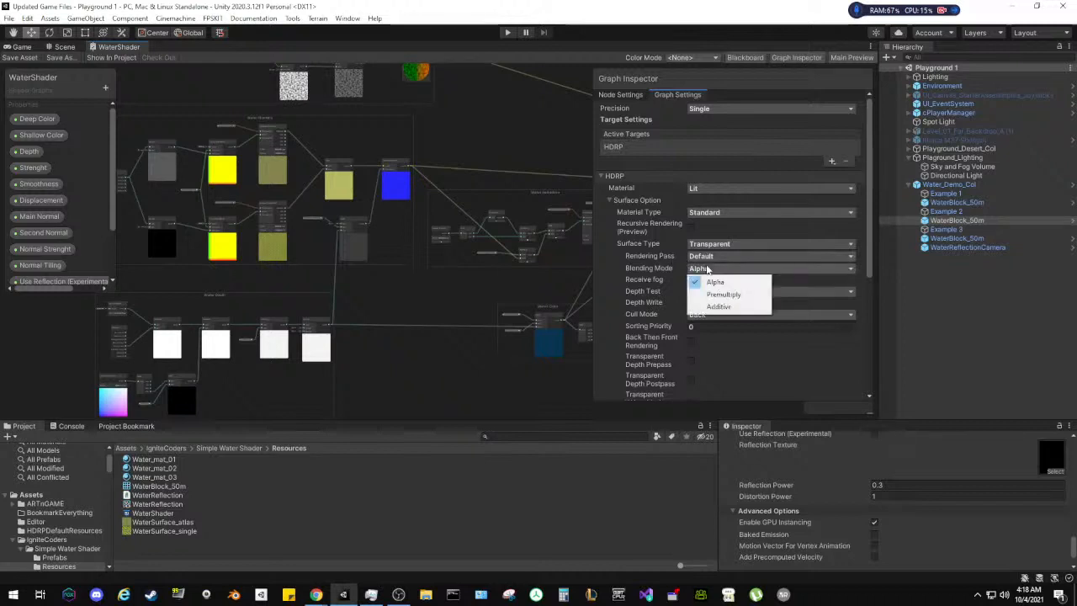
{"action": "left_click", "coordinate": [658, 267]}
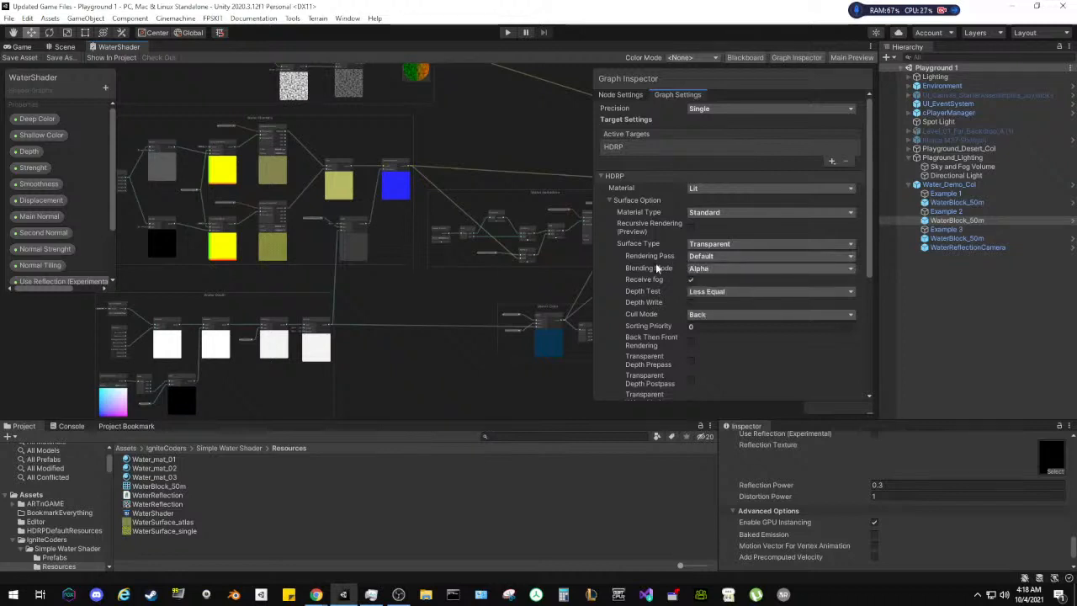
{"action": "left_click", "coordinate": [692, 303]}
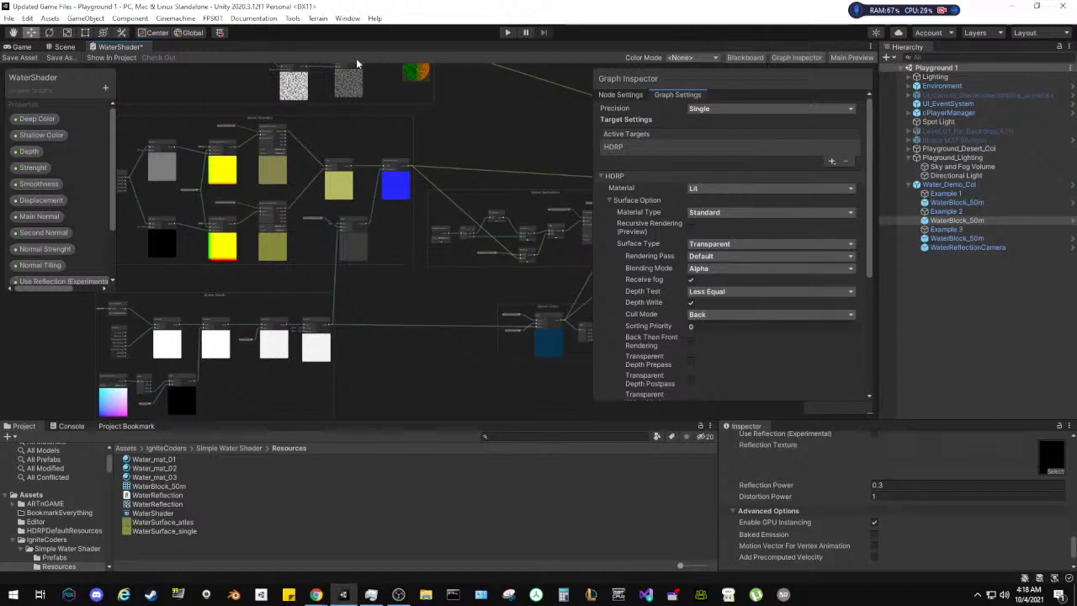
{"action": "left_click", "coordinate": [61, 47]}
Run the game briefly from the Game view to test the shader, and stop it
{"action": "left_click", "coordinate": [19, 47]}
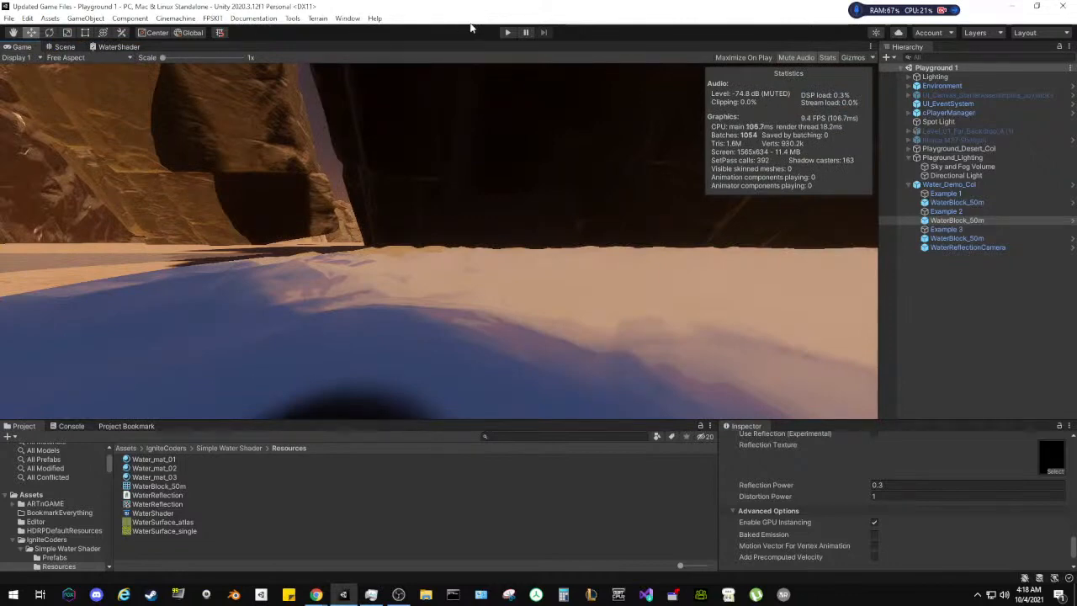
{"action": "left_click", "coordinate": [505, 32]}
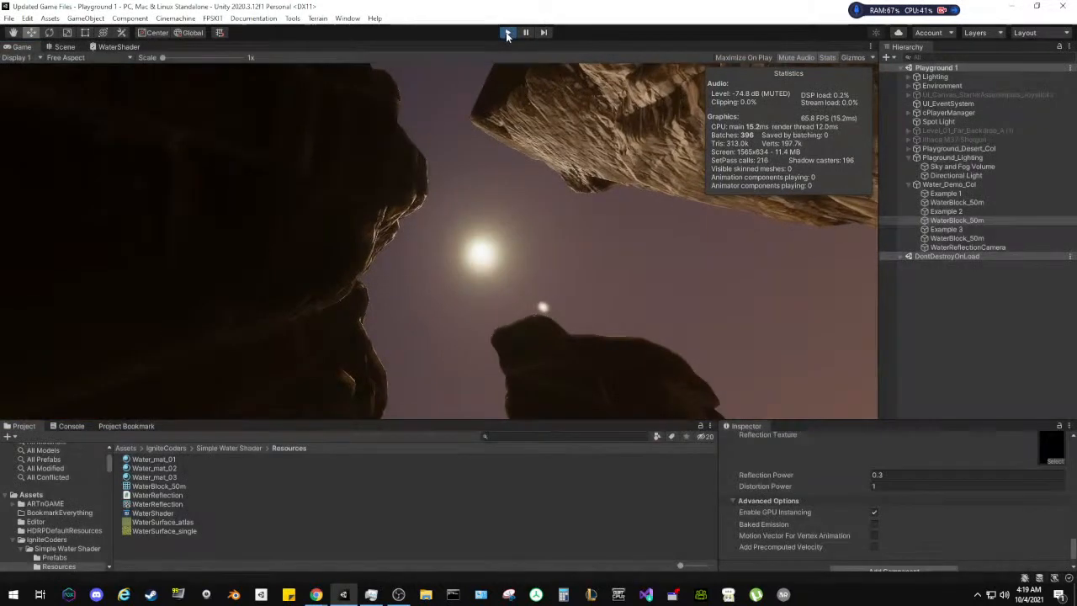
{"action": "key", "text": "ctrl+p"}
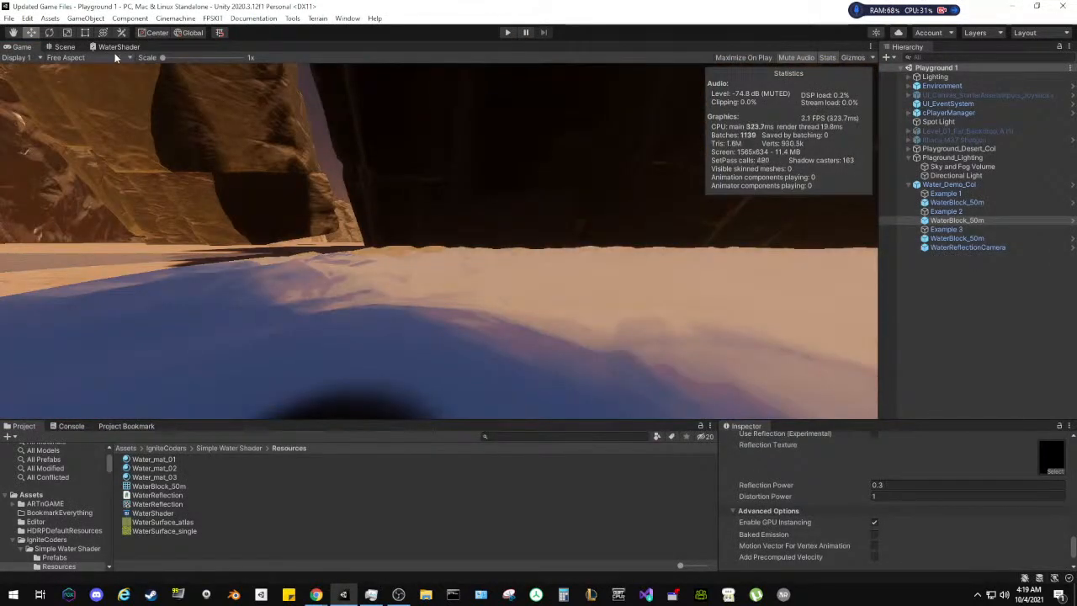
Set WaterShader's Surface Type to Opaque, enable Depth Offset and save the shader asset
{"action": "left_click", "coordinate": [119, 47]}
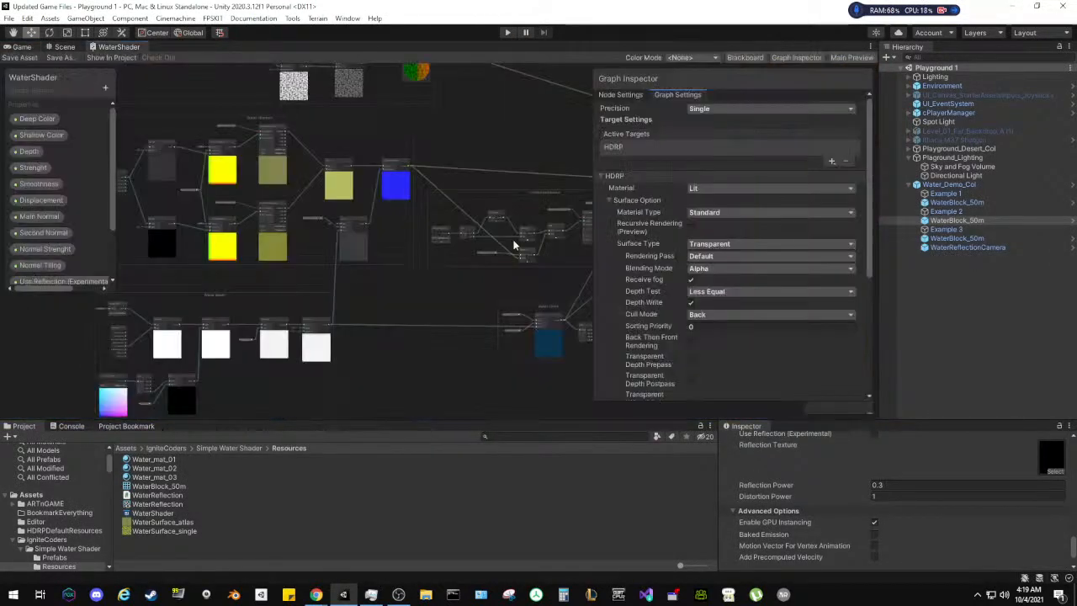
{"action": "left_click", "coordinate": [728, 245]}
{"action": "left_click", "coordinate": [729, 255]}
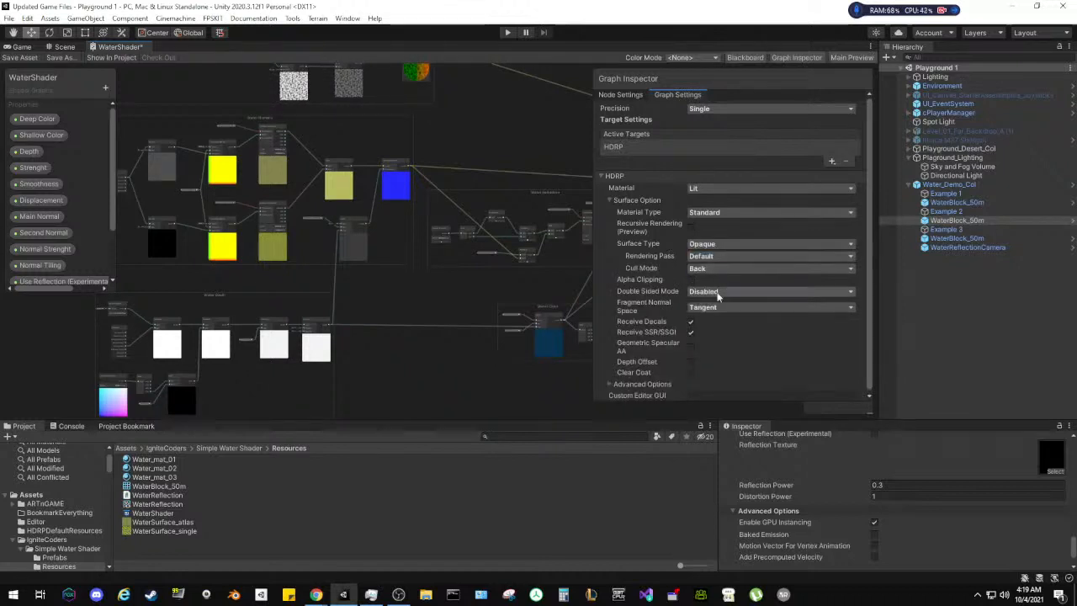
{"action": "left_click", "coordinate": [690, 366]}
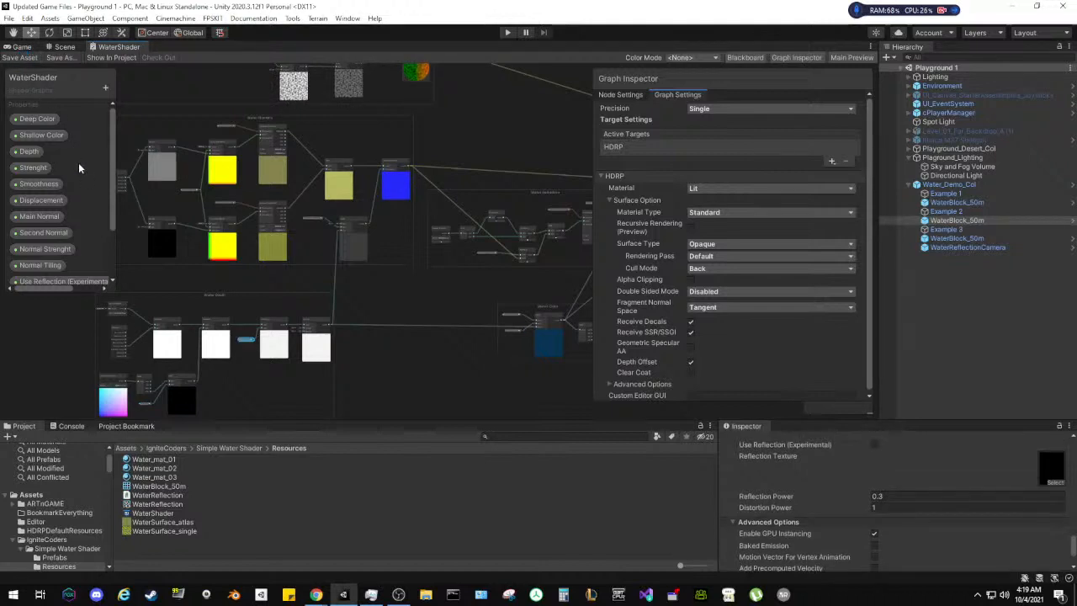
Inspect the Depth property's node settings in WaterShader, including its Mode and Precision options
{"action": "left_click", "coordinate": [28, 152]}
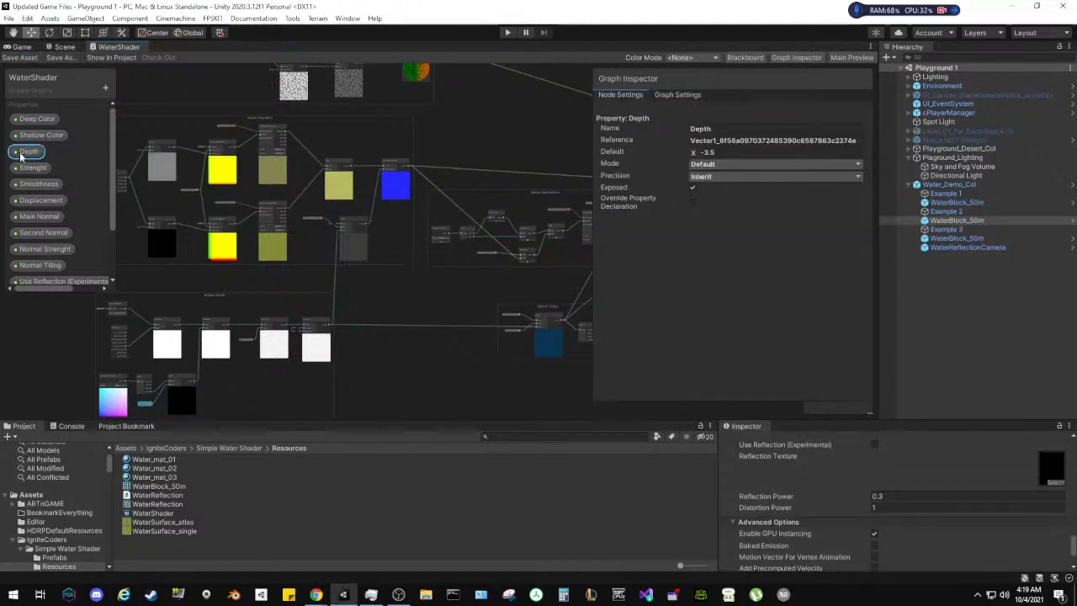
{"action": "left_click", "coordinate": [714, 166]}
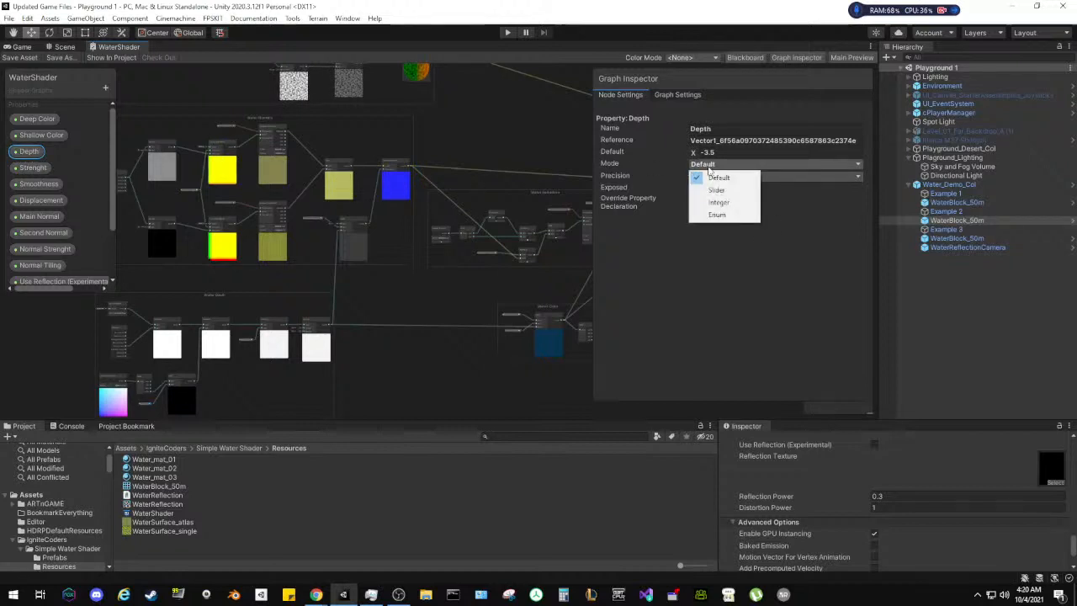
{"action": "left_click", "coordinate": [674, 171]}
{"action": "left_click", "coordinate": [714, 178]}
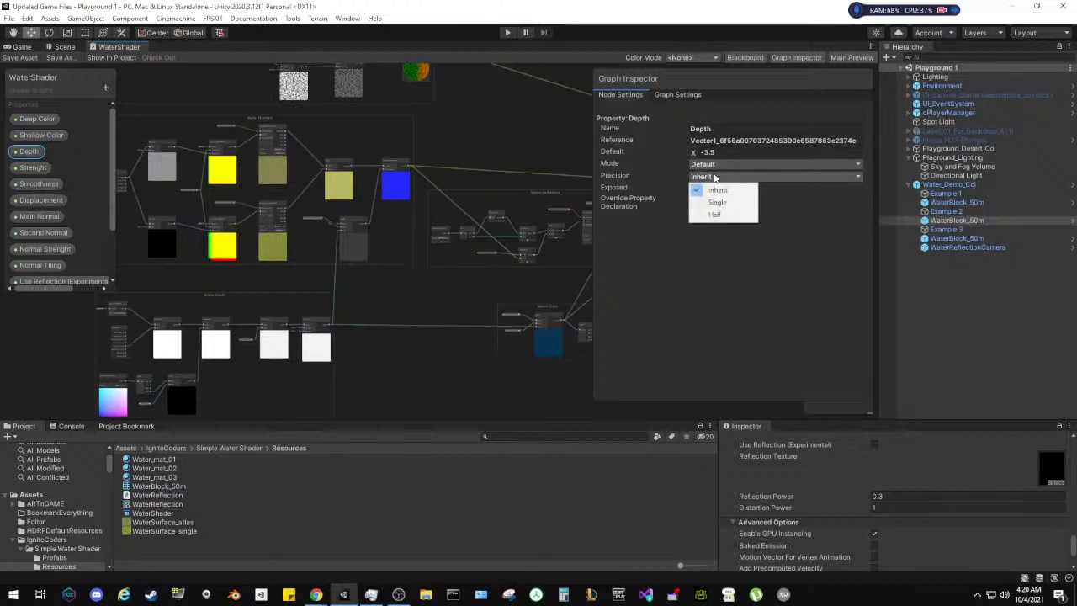
{"action": "left_click", "coordinate": [649, 173]}
{"action": "left_click", "coordinate": [675, 94]}
{"action": "left_click", "coordinate": [613, 94]}
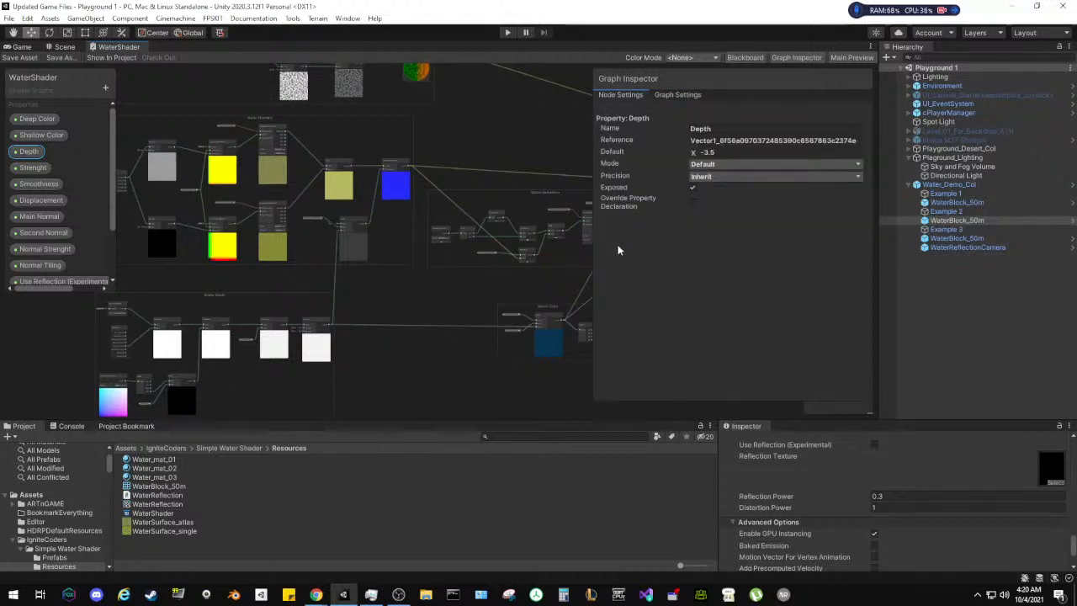
Examine the Water Depth node group, following the Scene Depth, Camera, Screen Position and Depth connections into the Subtract node
{"action": "middle_click_drag", "start_coordinate": [226, 395], "coordinate": [401, 297]}
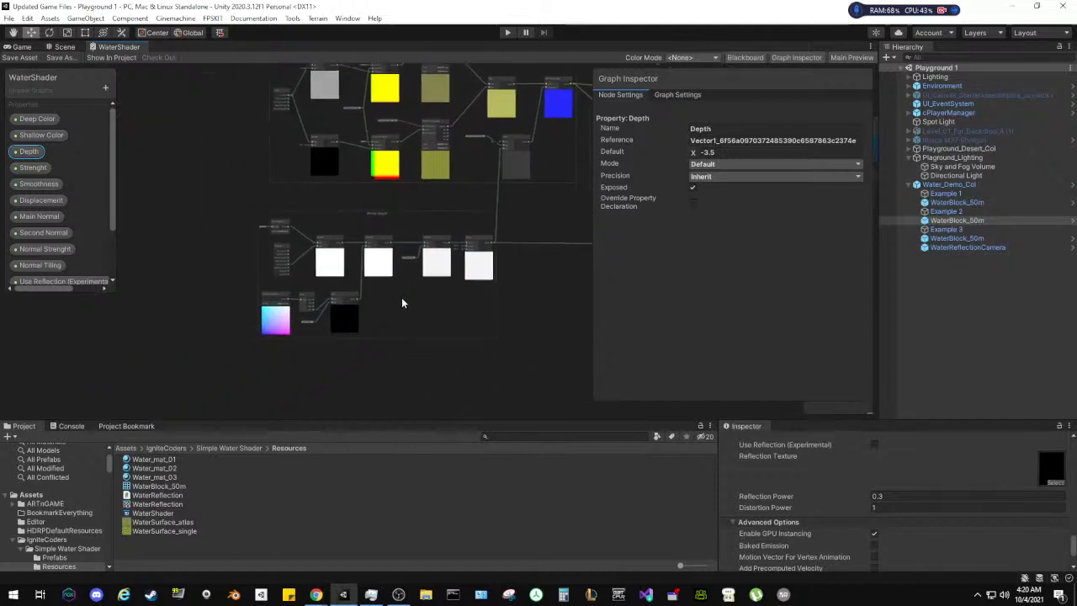
{"action": "scroll", "coordinate": [426, 260], "scroll_direction": "up", "scroll_amount": 3}
{"action": "scroll", "coordinate": [404, 268], "scroll_direction": "up", "scroll_amount": 3}
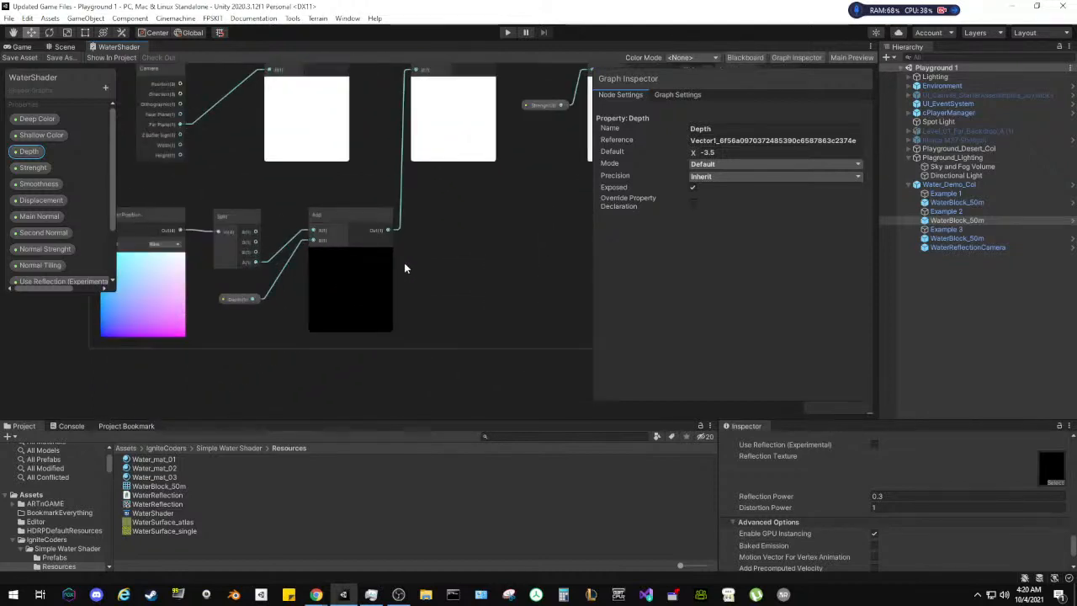
{"action": "middle_click_drag", "start_coordinate": [452, 205], "coordinate": [532, 341]}
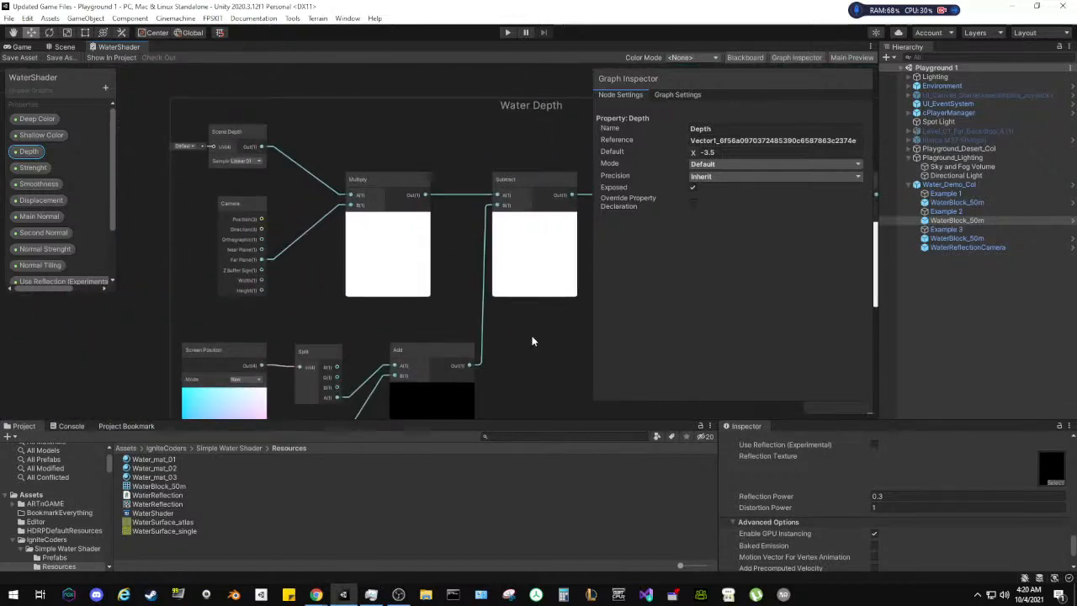
{"action": "middle_click_drag", "start_coordinate": [239, 231], "coordinate": [398, 228]}
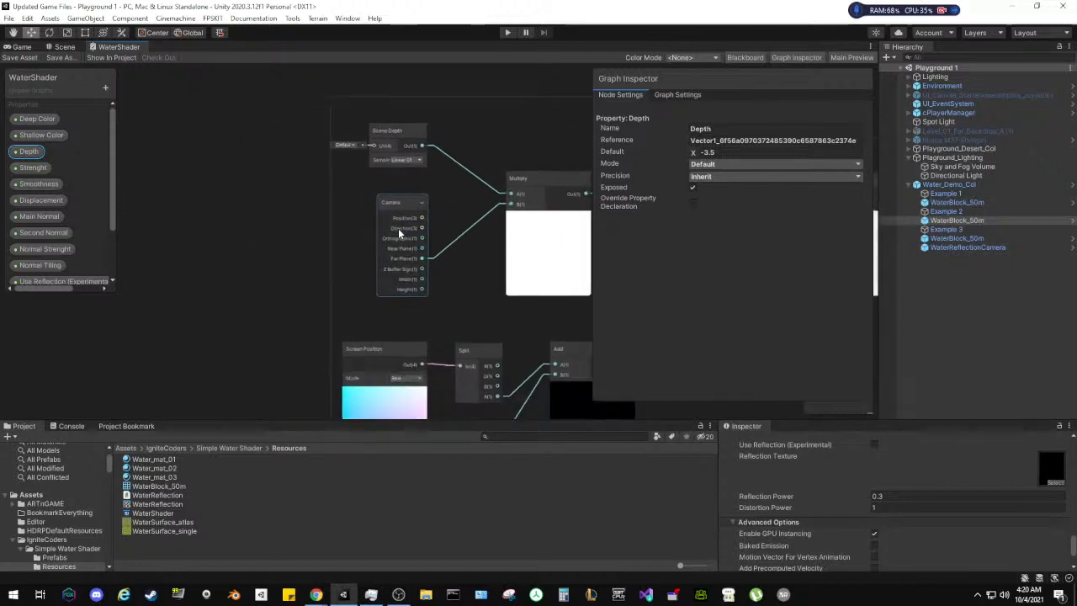
{"action": "scroll", "coordinate": [399, 232], "scroll_direction": "up", "scroll_amount": 2}
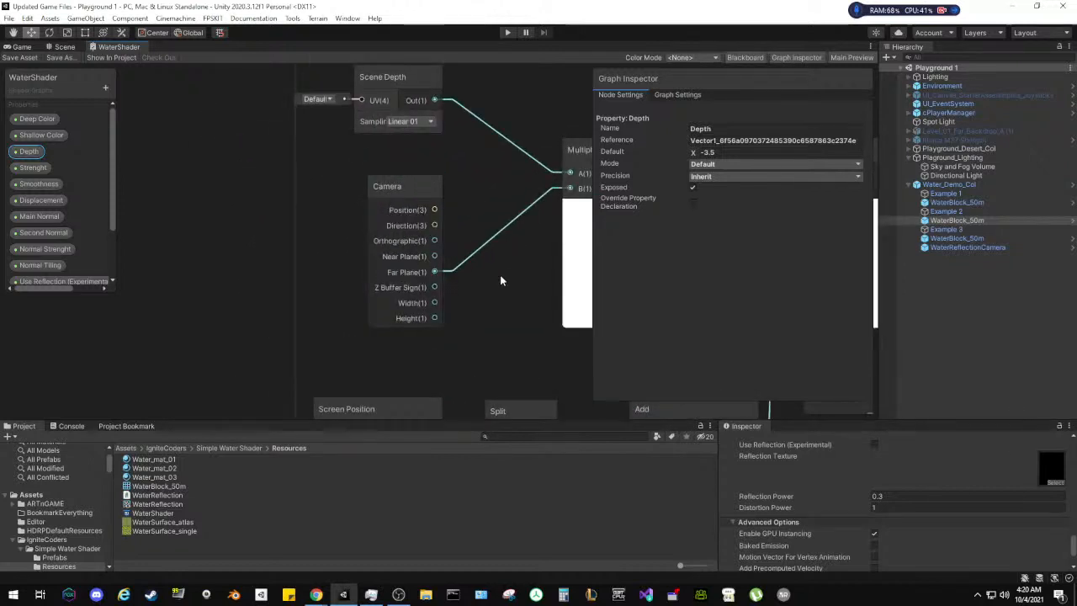
{"action": "middle_click_drag", "start_coordinate": [501, 276], "coordinate": [482, 285]}
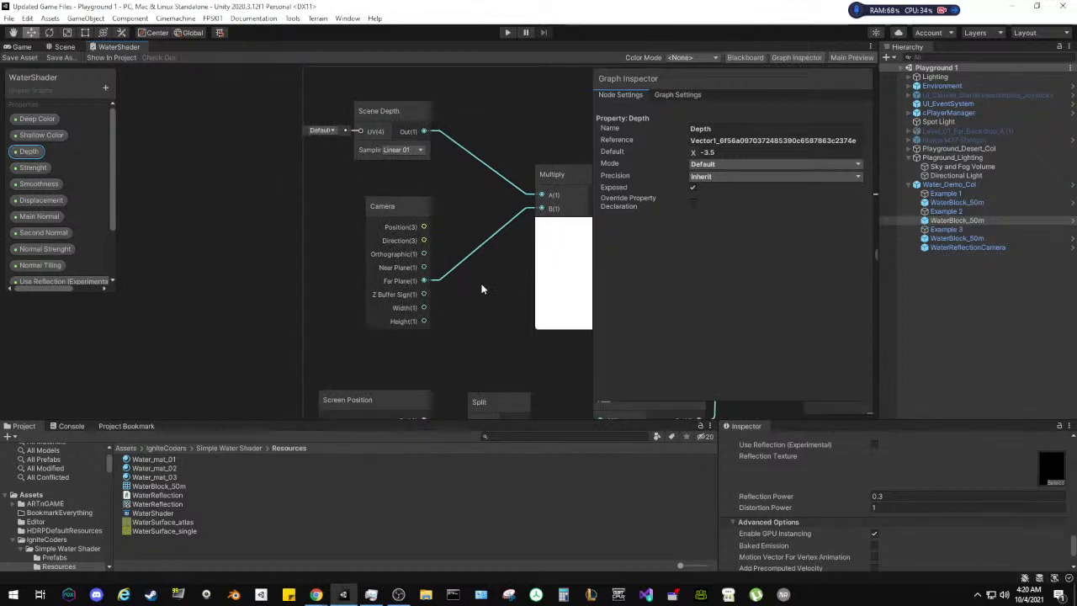
{"action": "middle_click_drag", "start_coordinate": [481, 288], "coordinate": [325, 139]}
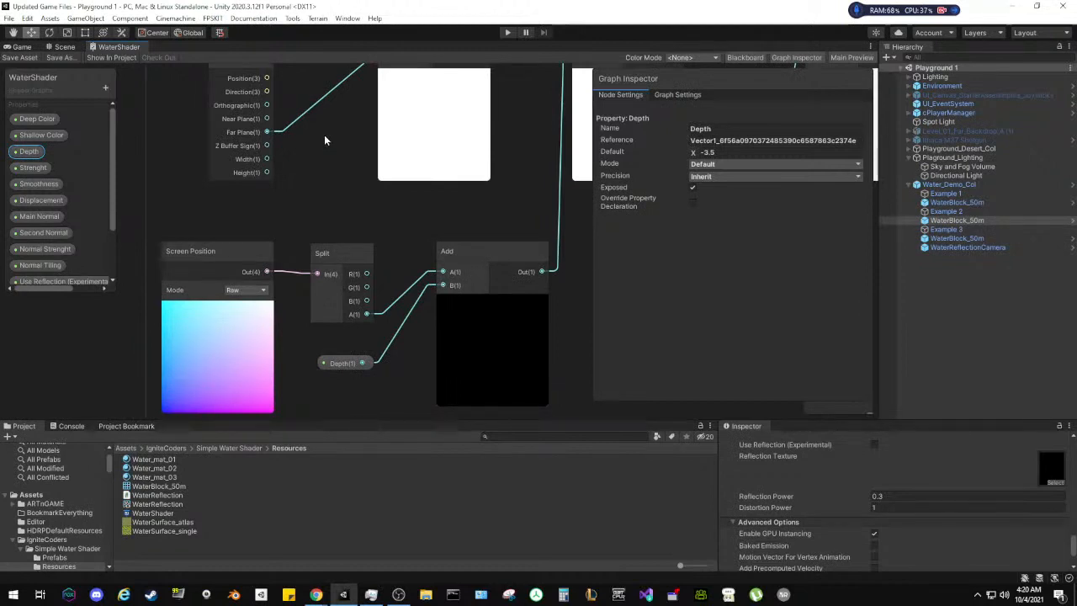
{"action": "scroll", "coordinate": [324, 140], "scroll_direction": "down", "scroll_amount": 1}
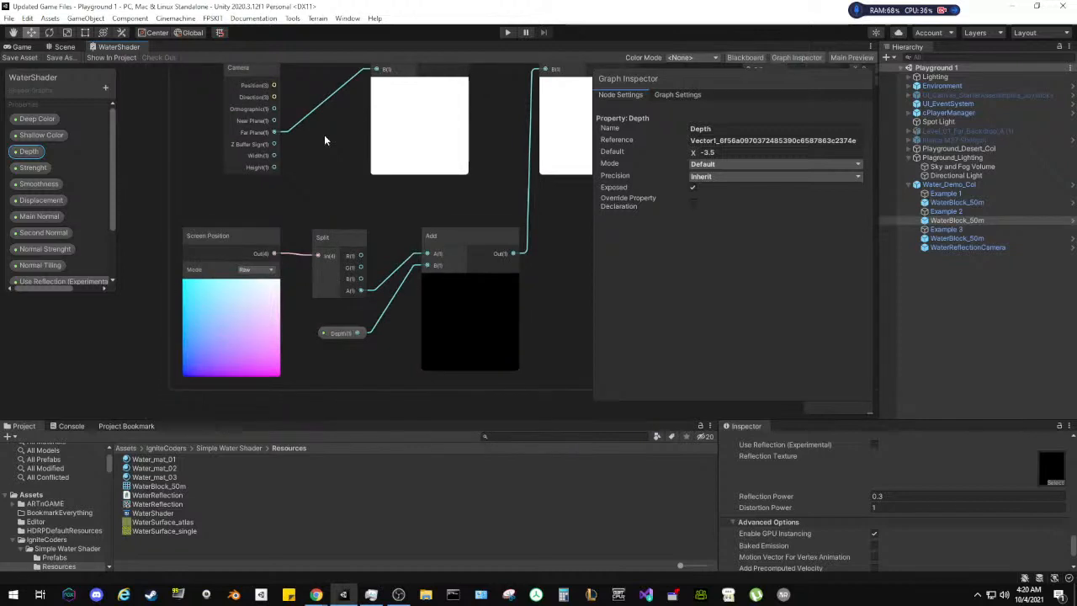
{"action": "scroll", "coordinate": [339, 182], "scroll_direction": "down", "scroll_amount": 1}
{"action": "middle_click_drag", "start_coordinate": [340, 182], "coordinate": [295, 245]}
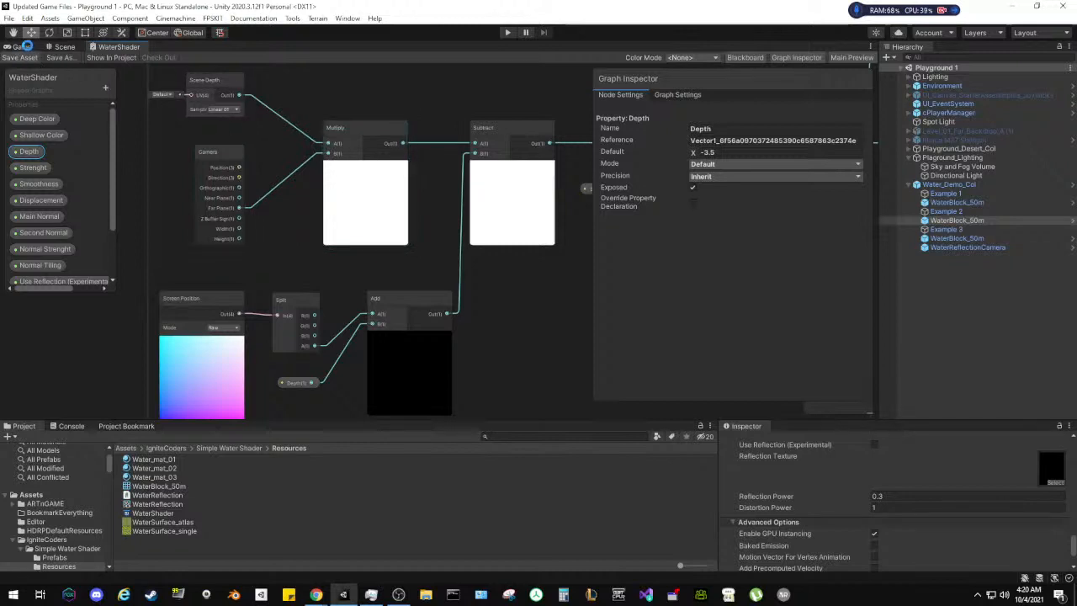
Open the Demo scene from the Simple Water Shader folder
{"action": "left_click", "coordinate": [21, 47]}
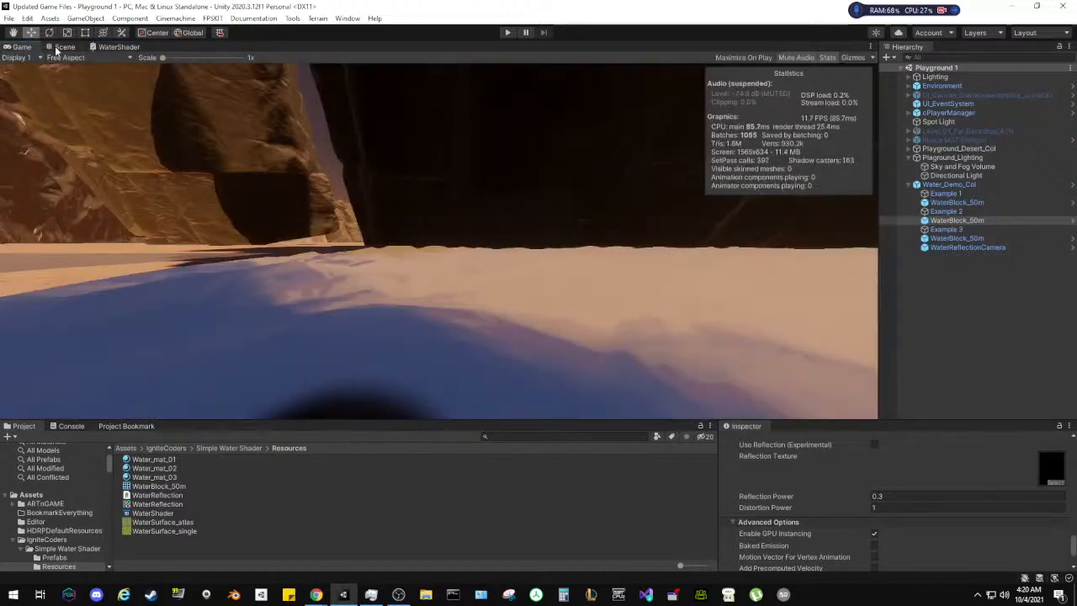
{"action": "left_click", "coordinate": [81, 48]}
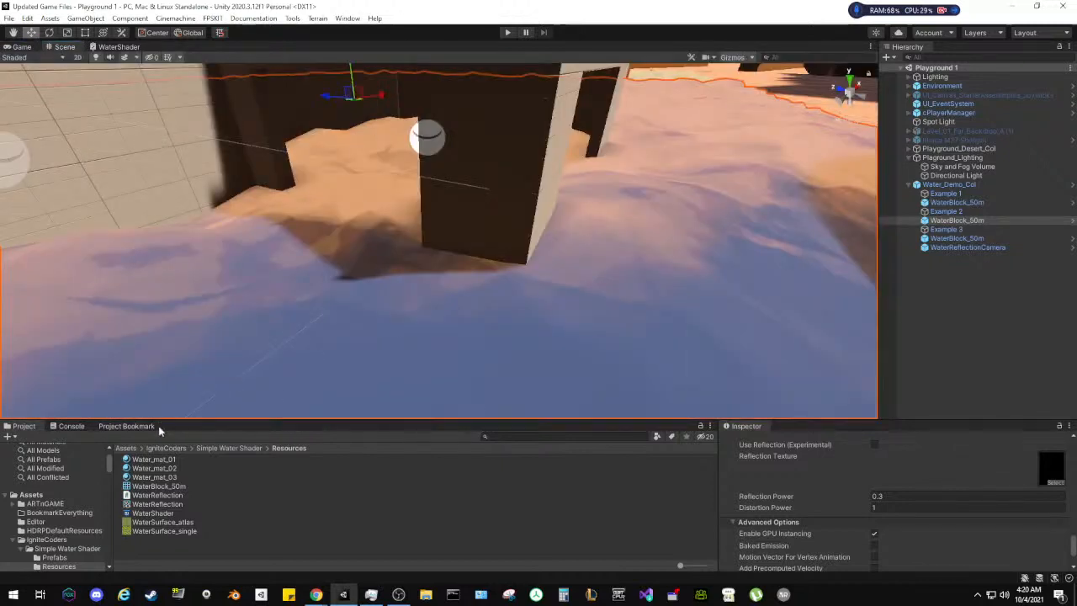
{"action": "left_click", "coordinate": [216, 448]}
{"action": "double_click", "coordinate": [139, 477]}
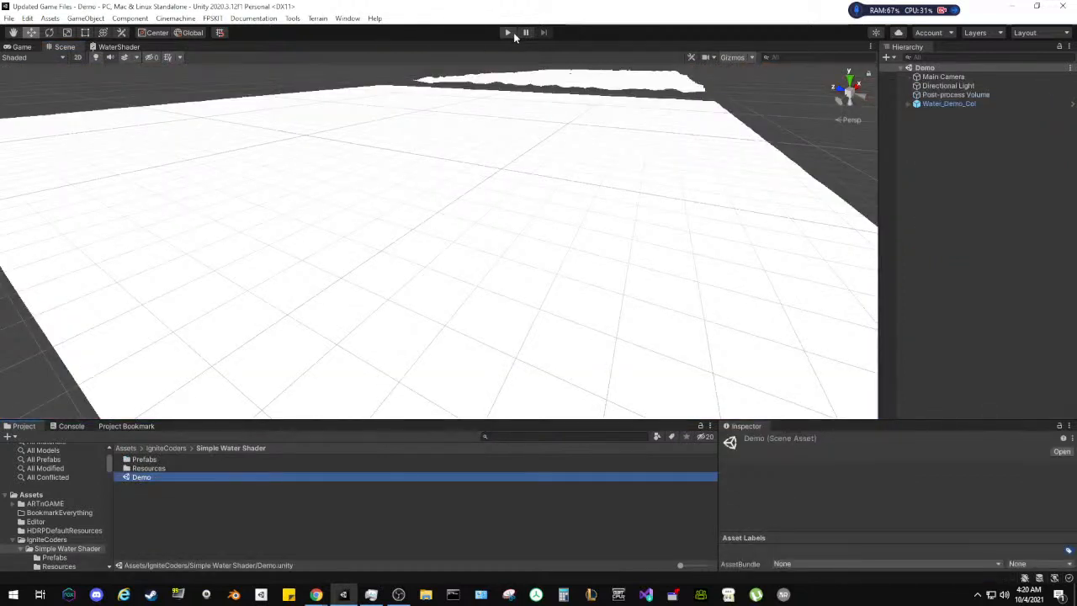
Dock the Inspector between the scene view and the Hierarchy, and examine the Main Camera's components down to its scripts
{"action": "left_click", "coordinate": [947, 86]}
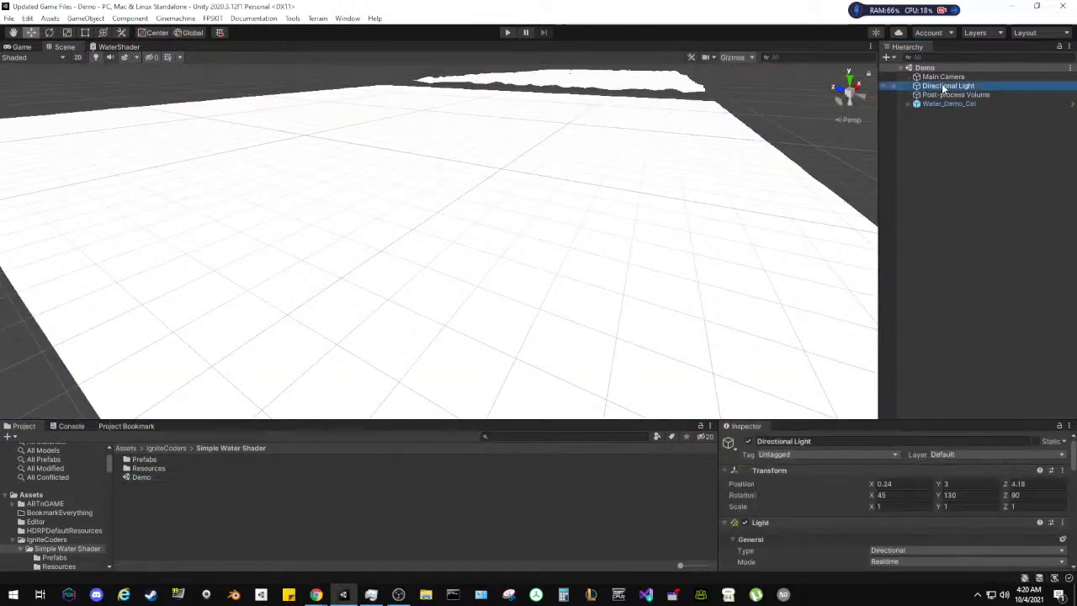
{"action": "left_click", "coordinate": [942, 77]}
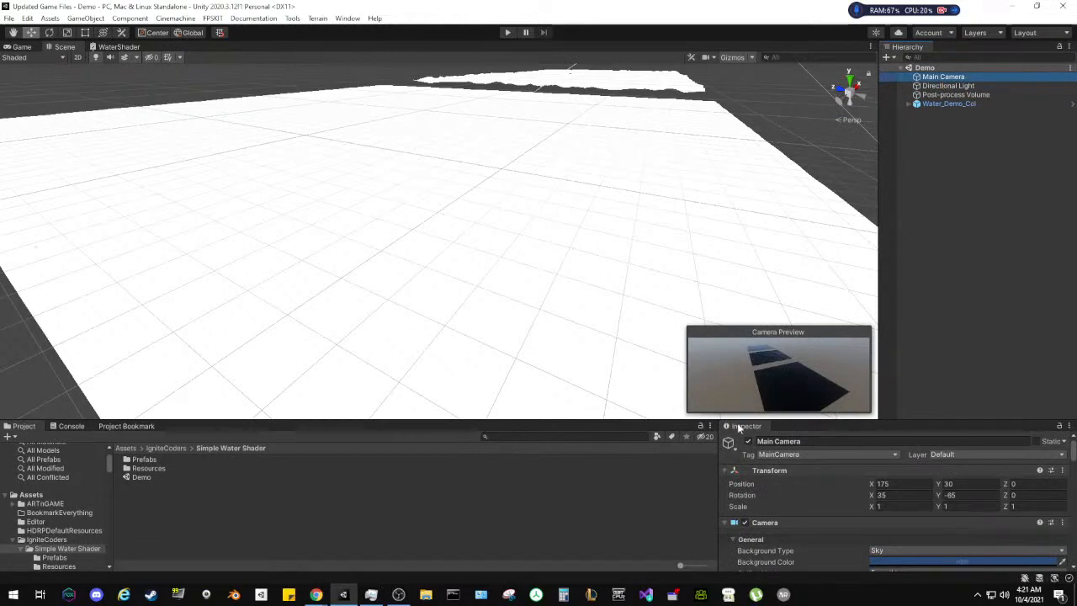
{"action": "left_click_drag", "start_coordinate": [745, 426], "coordinate": [803, 210]}
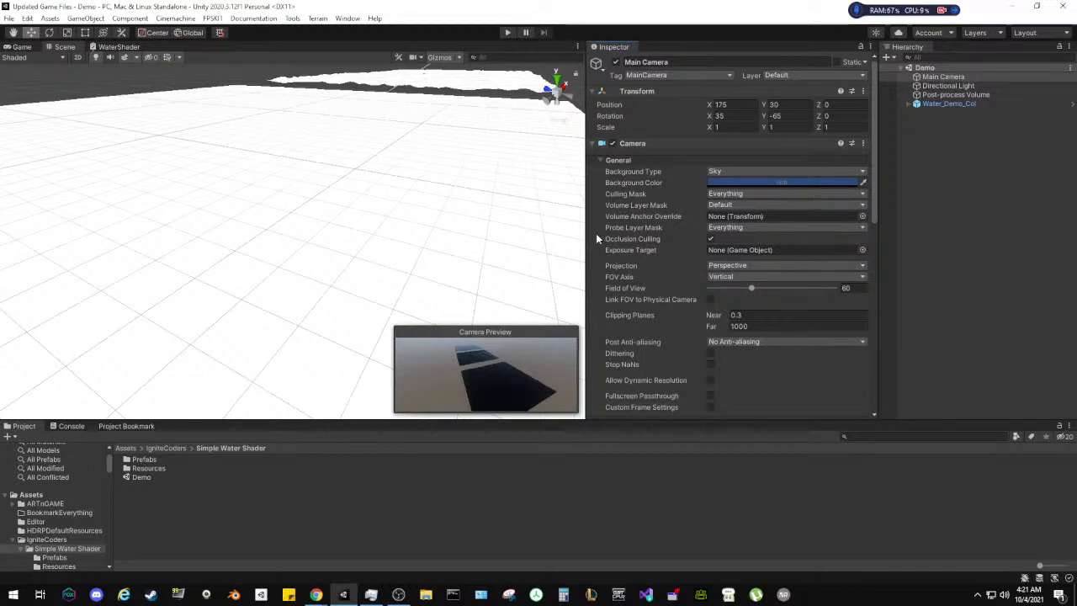
{"action": "scroll", "coordinate": [596, 233], "scroll_direction": "down", "scroll_amount": 2}
{"action": "scroll", "coordinate": [596, 233], "scroll_direction": "down", "scroll_amount": 3}
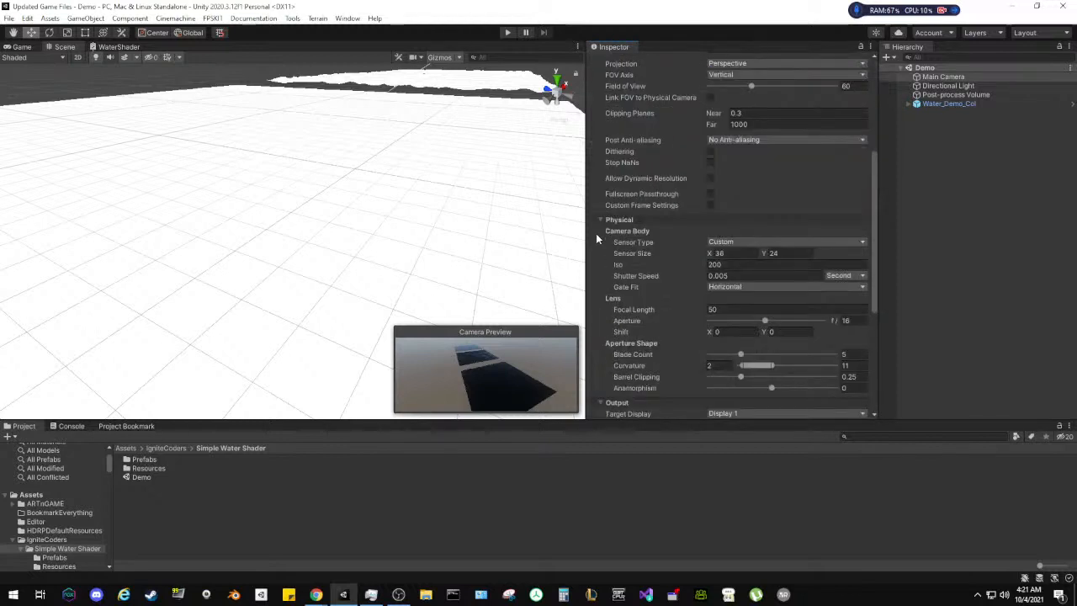
{"action": "scroll", "coordinate": [596, 238], "scroll_direction": "down", "scroll_amount": 2}
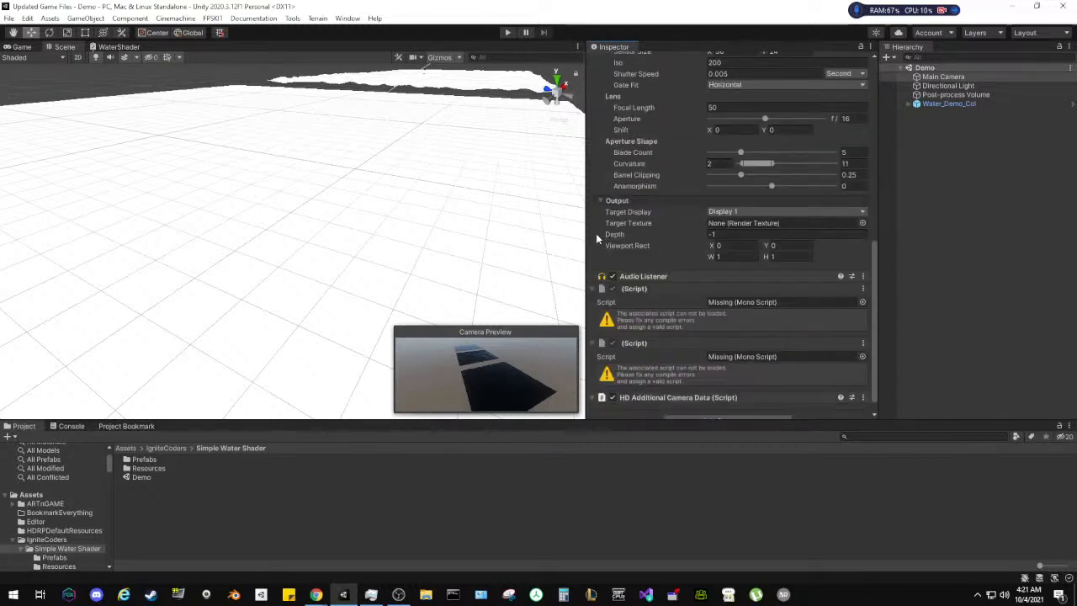
{"action": "scroll", "coordinate": [596, 238], "scroll_direction": "down", "scroll_amount": 1}
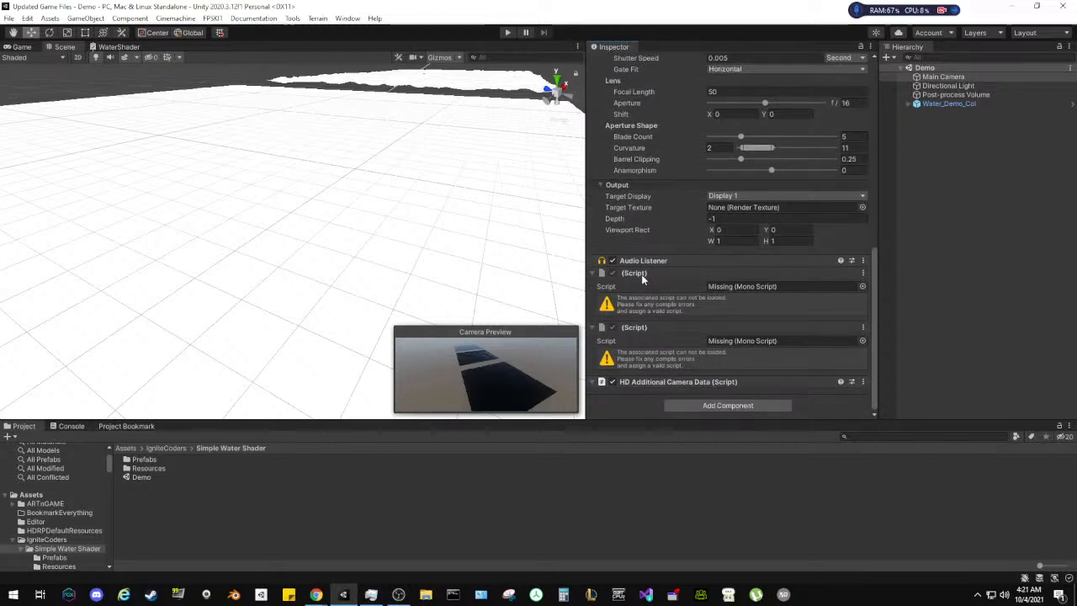
Check the Directional Light and Water_Demo_Col settings, and expand Water_Demo_Col to see its child objects
{"action": "left_click", "coordinate": [949, 87]}
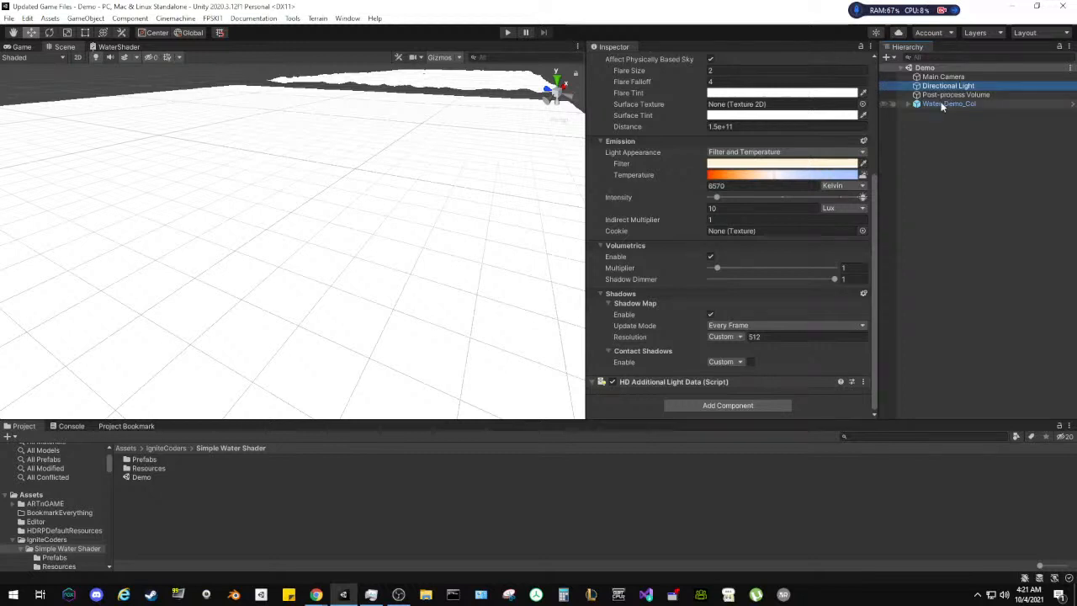
{"action": "left_click", "coordinate": [942, 104]}
{"action": "left_click", "coordinate": [931, 96]}
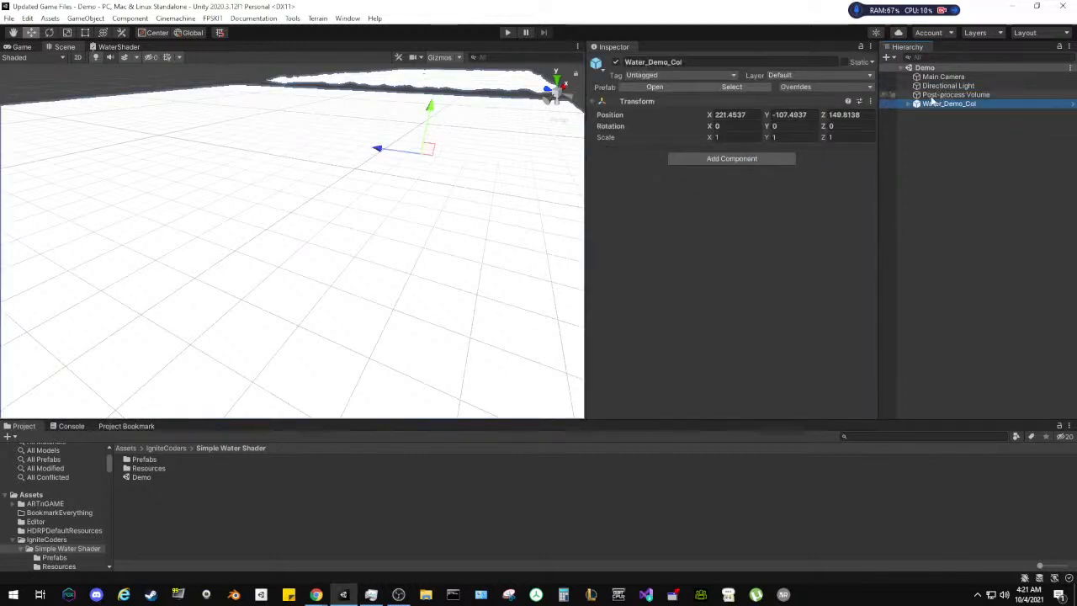
{"action": "left_click", "coordinate": [934, 104]}
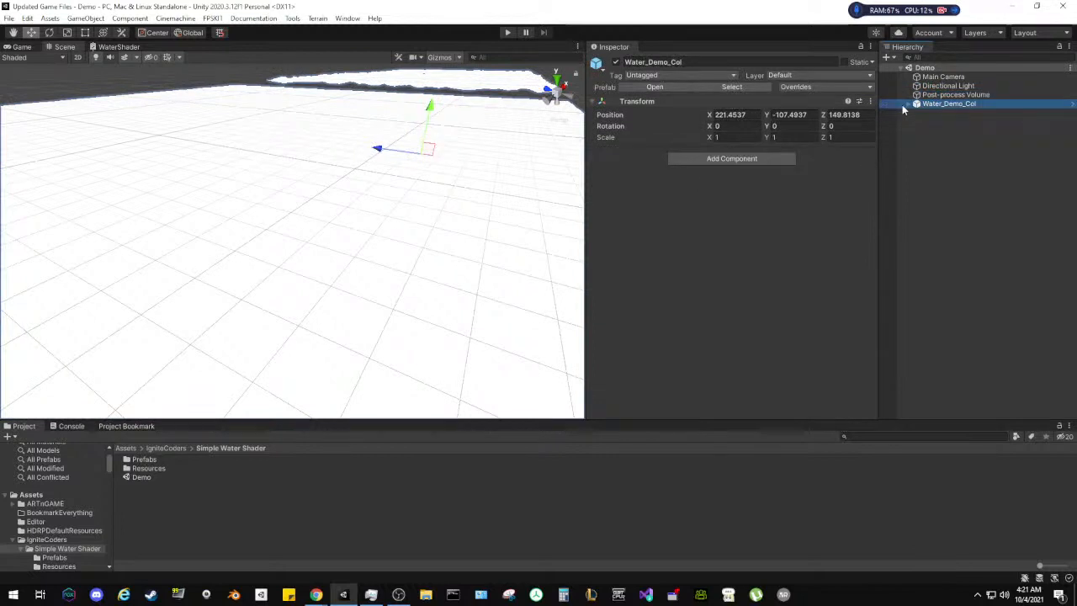
{"action": "left_click", "coordinate": [908, 104]}
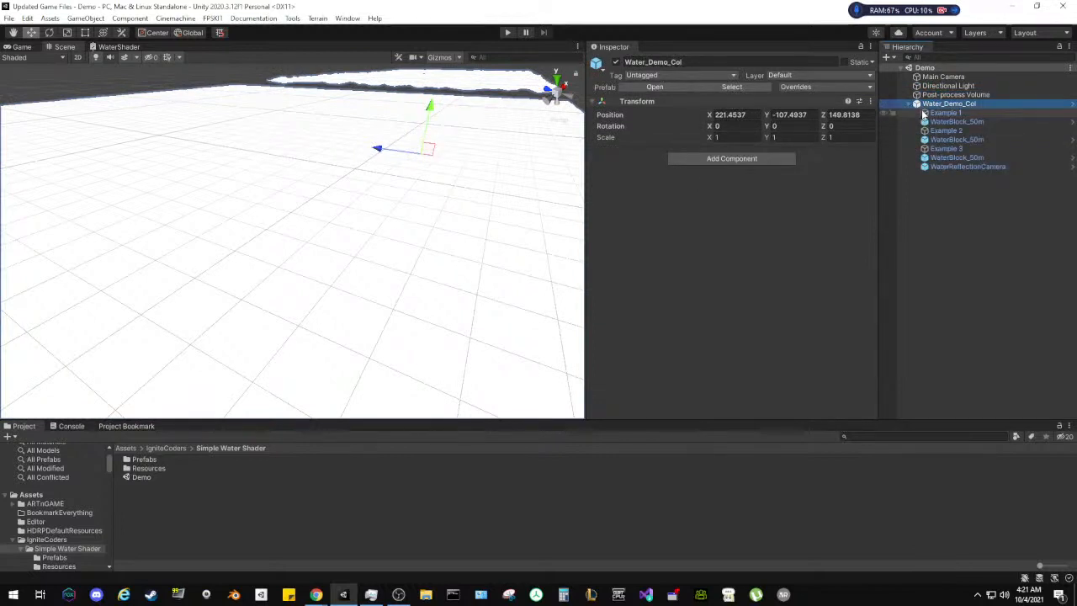
{"action": "left_click", "coordinate": [945, 262]}
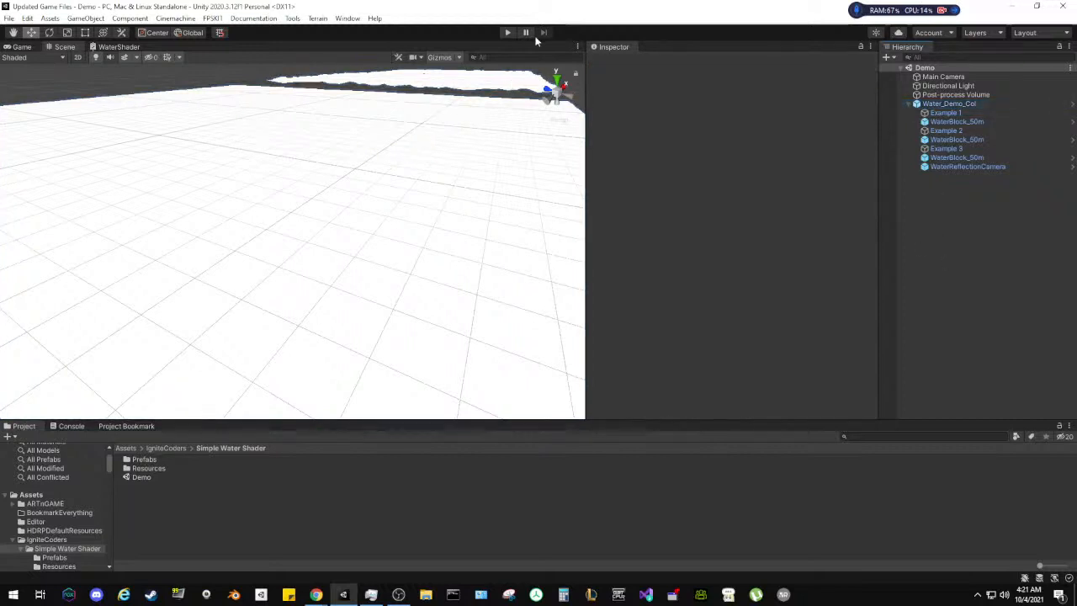
Run the Demo scene, compare the water in the Game and Scene views, and stop it
{"action": "left_click", "coordinate": [506, 33]}
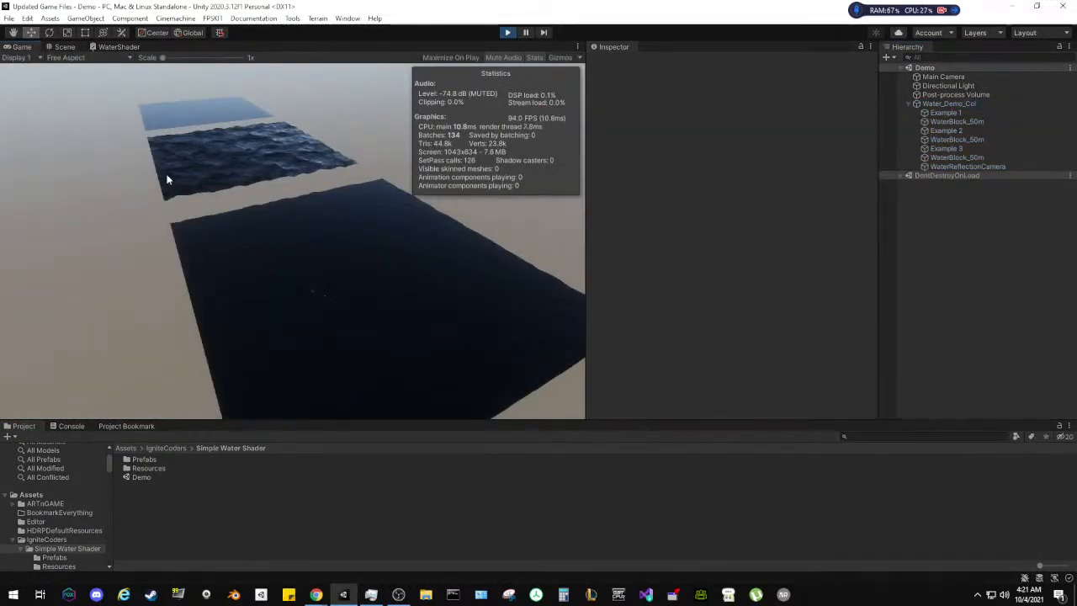
{"action": "left_click", "coordinate": [59, 46]}
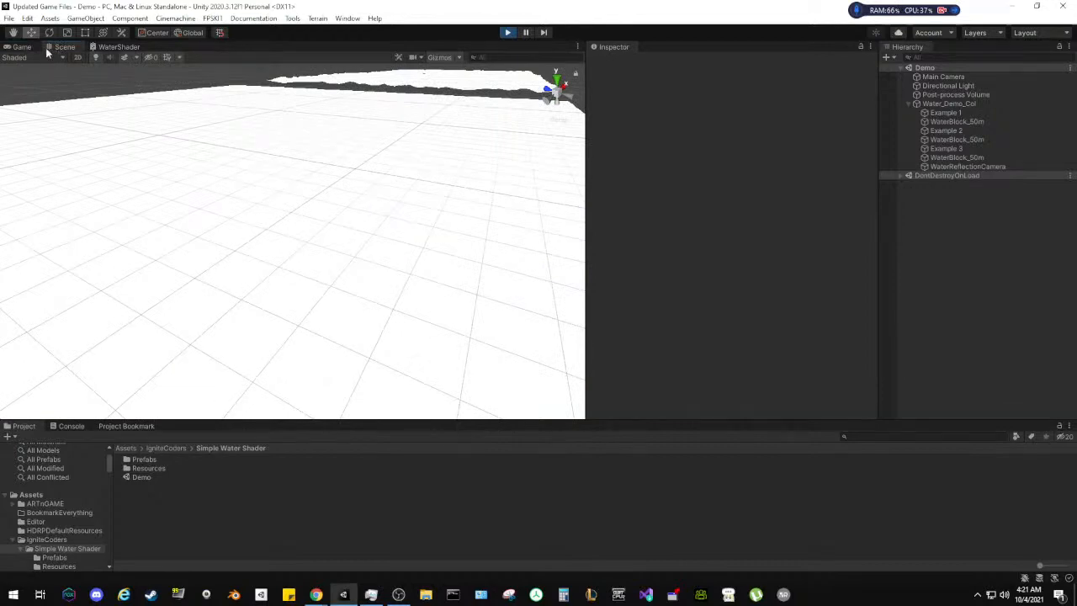
{"action": "left_click", "coordinate": [23, 47]}
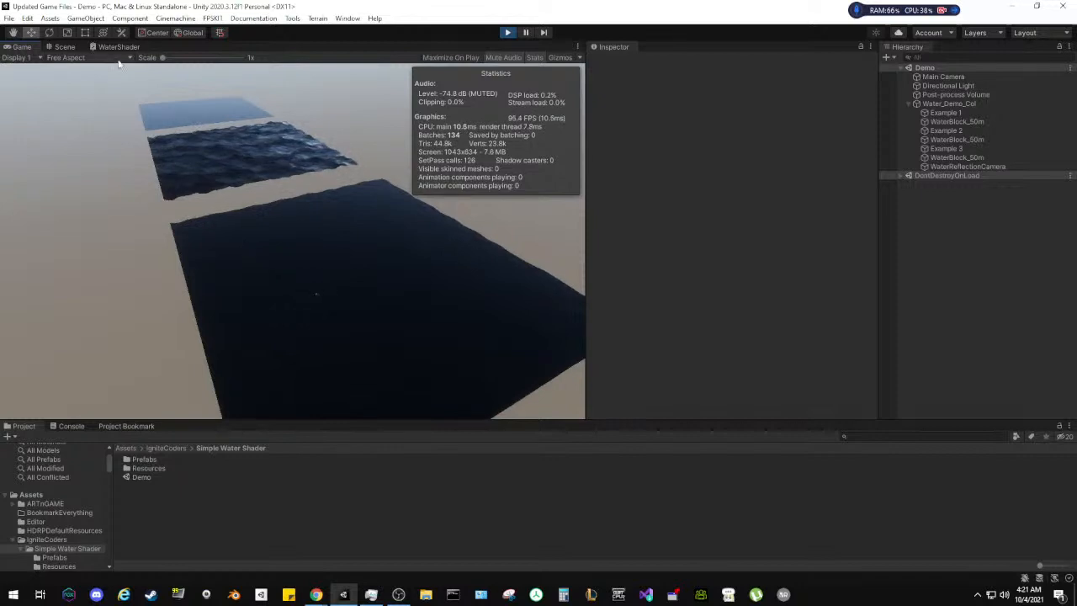
{"action": "left_click", "coordinate": [64, 47]}
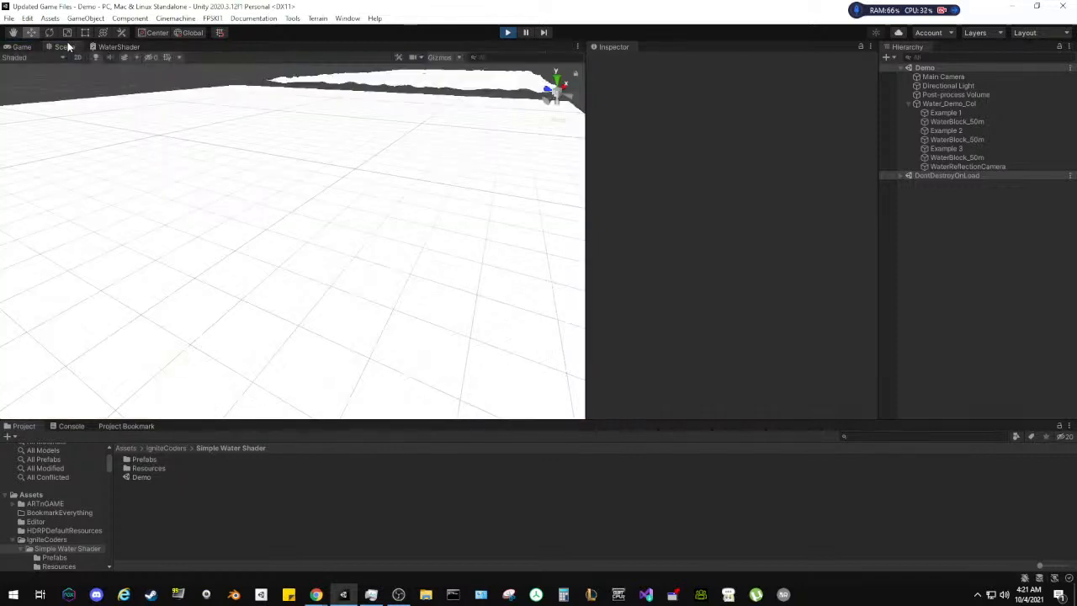
{"action": "left_click", "coordinate": [505, 32]}
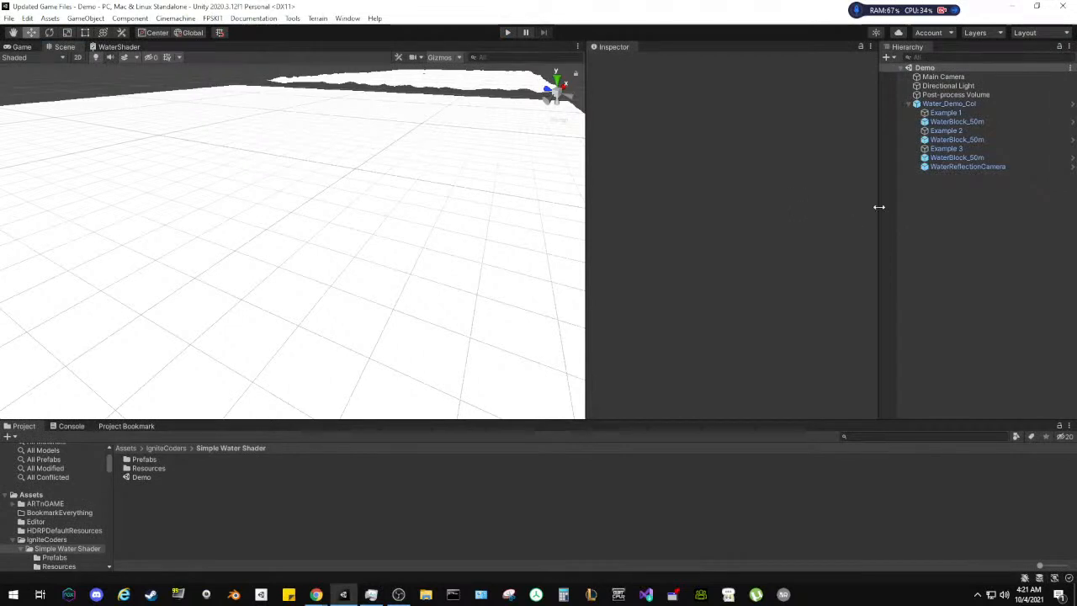
Move the Main Camera low over the middle water block, at about X 91, Y 6.9, Z 21.4, and rotate it to about -6 on Y
{"action": "right_click_drag", "start_coordinate": [284, 205], "coordinate": [389, 157]}
{"action": "left_click", "coordinate": [942, 77]}
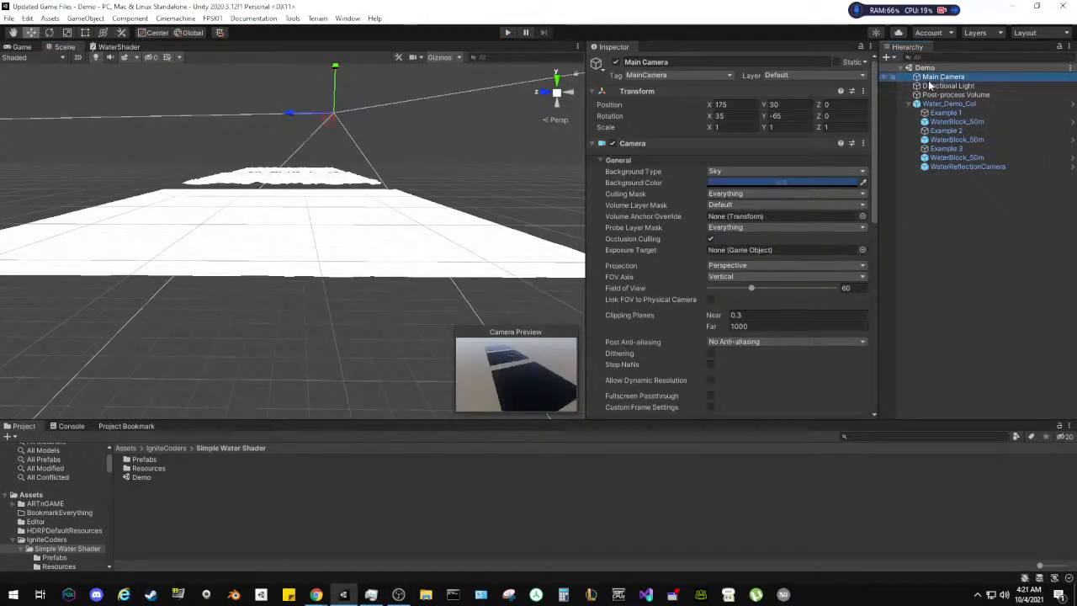
{"action": "right_click_drag", "start_coordinate": [368, 93], "coordinate": [303, 231]}
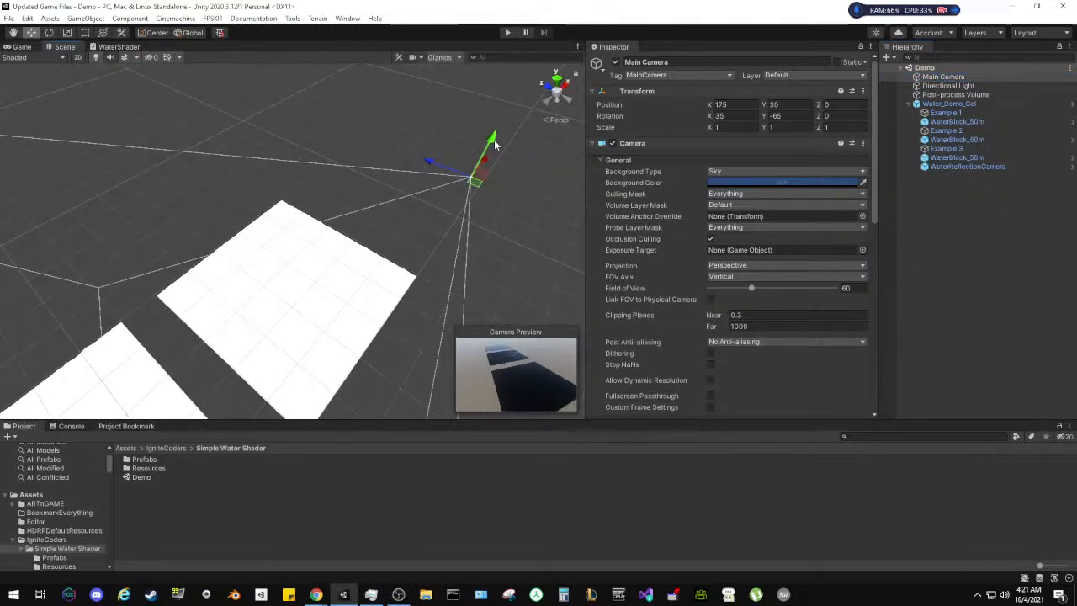
{"action": "left_click_drag", "start_coordinate": [495, 140], "coordinate": [269, 257]}
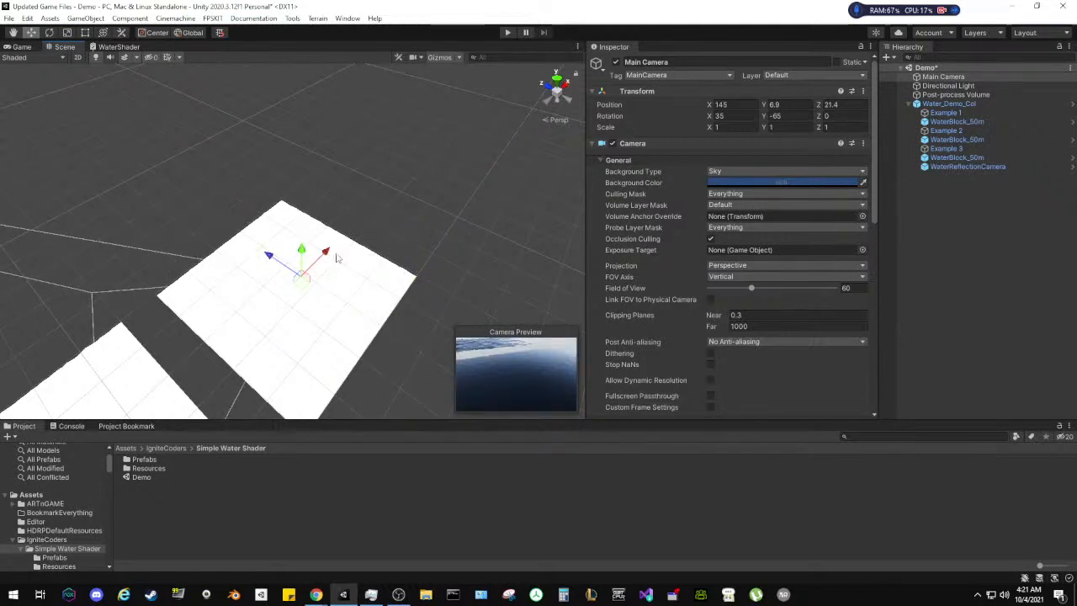
{"action": "left_click_drag", "start_coordinate": [337, 258], "coordinate": [38, 351]}
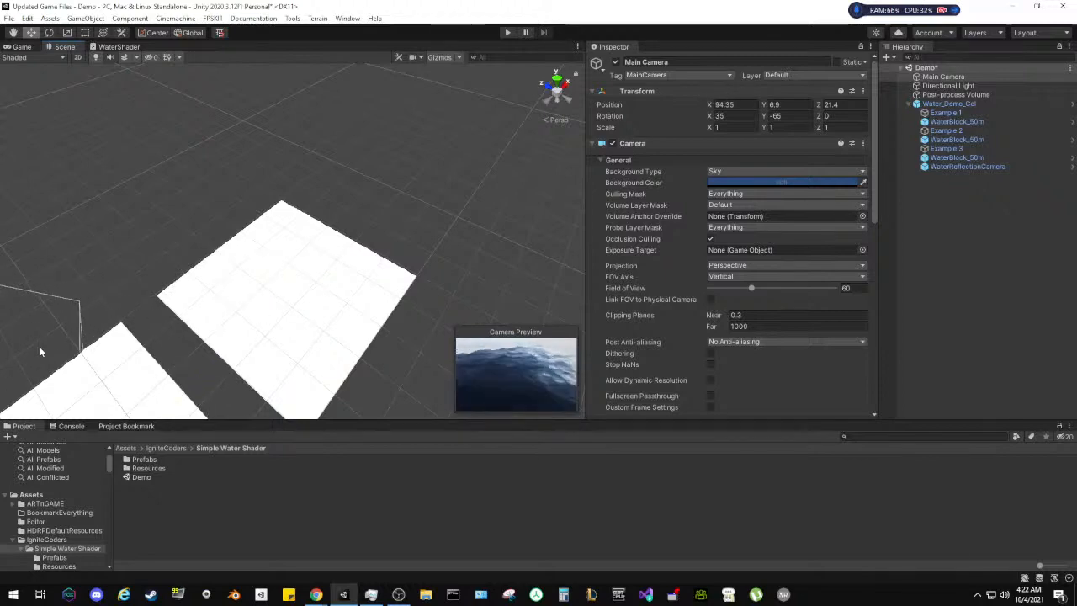
{"action": "right_click_drag", "start_coordinate": [164, 308], "coordinate": [353, 290]}
{"action": "key", "text": "e"}
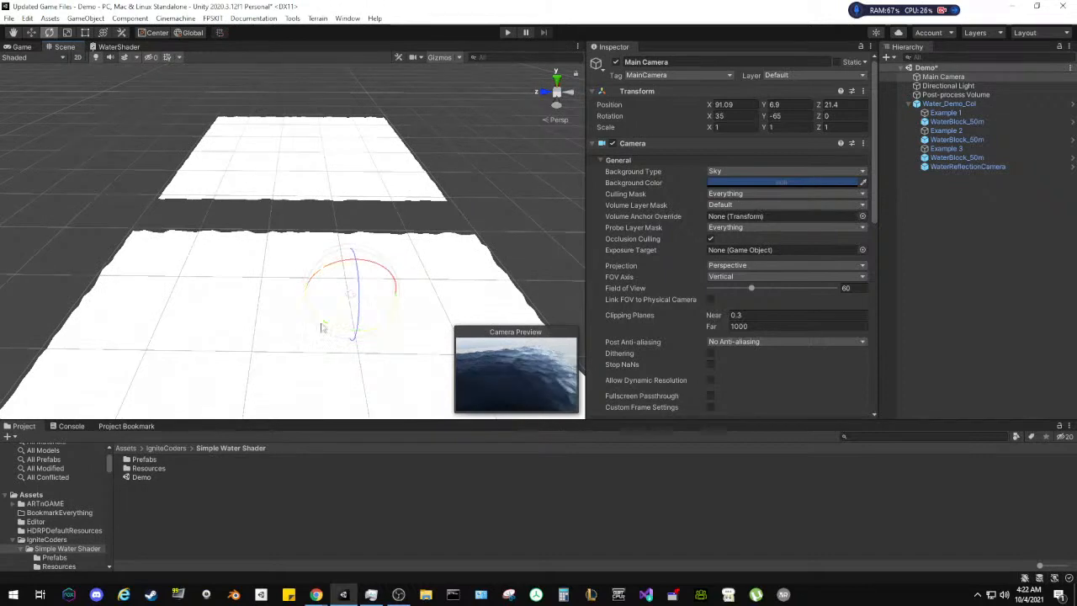
{"action": "left_click_drag", "start_coordinate": [322, 329], "coordinate": [239, 313]}
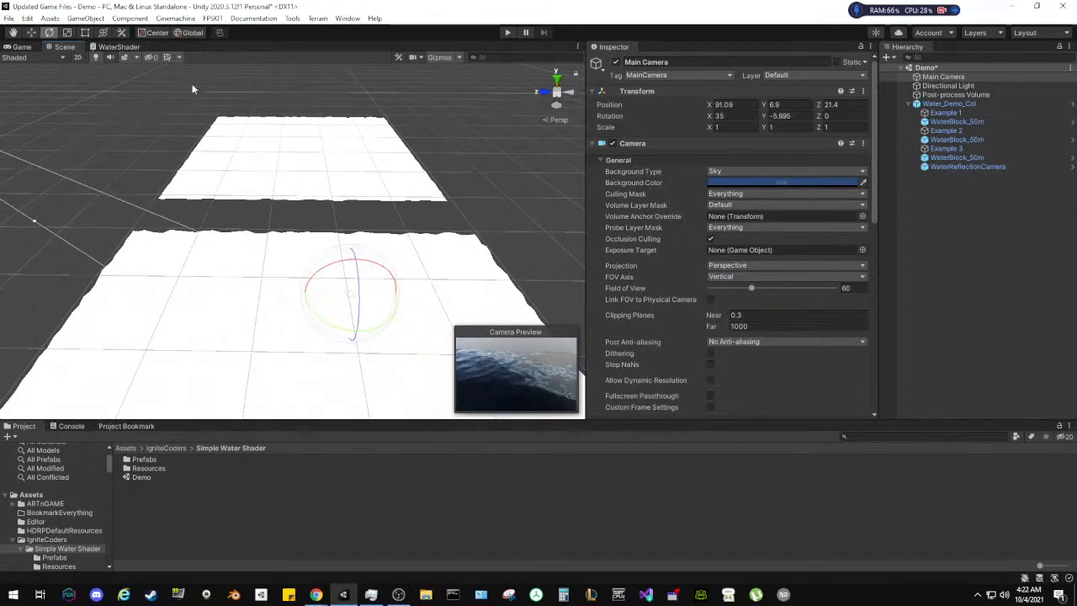
Float the Scene view as a separate window clear of the Game view, and tilt the Main Camera to about 30 degrees on X
{"action": "left_click_drag", "start_coordinate": [63, 46], "coordinate": [308, 84]}
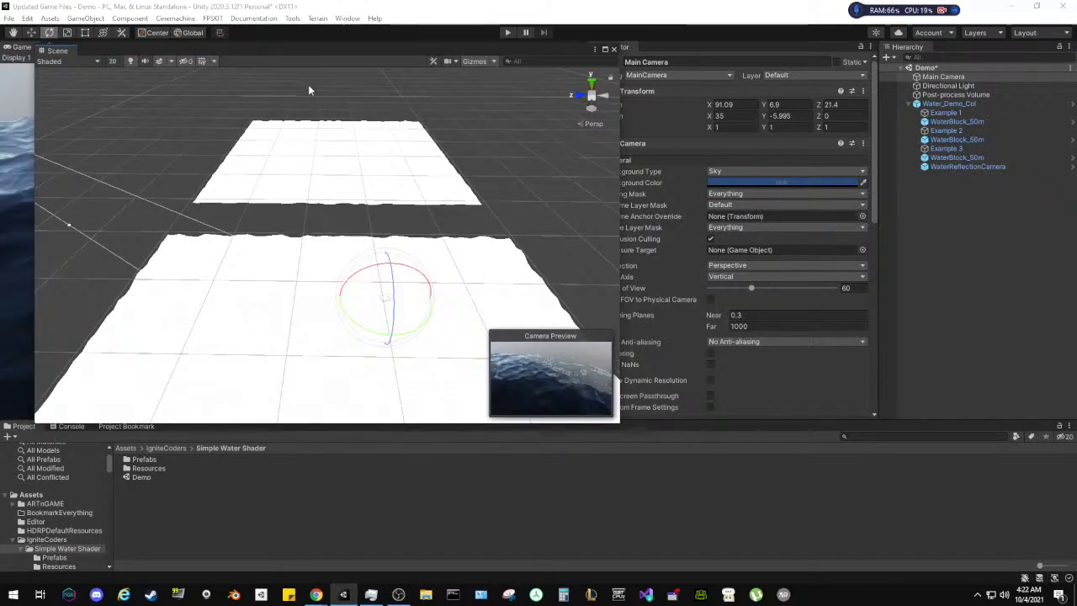
{"action": "left_click_drag", "start_coordinate": [252, 49], "coordinate": [693, 192]}
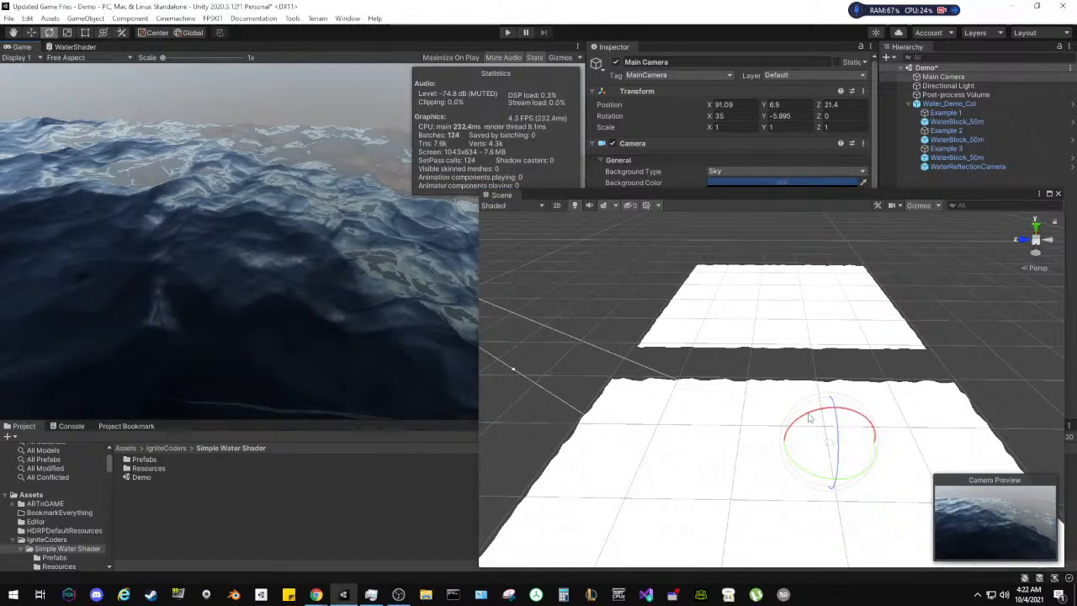
{"action": "mouse_move", "coordinate": [810, 419]}
{"action": "left_mouse_down"}
{"action": "mouse_move", "coordinate": [826, 399]}
{"action": "mouse_move", "coordinate": [803, 400]}
{"action": "left_mouse_up"}
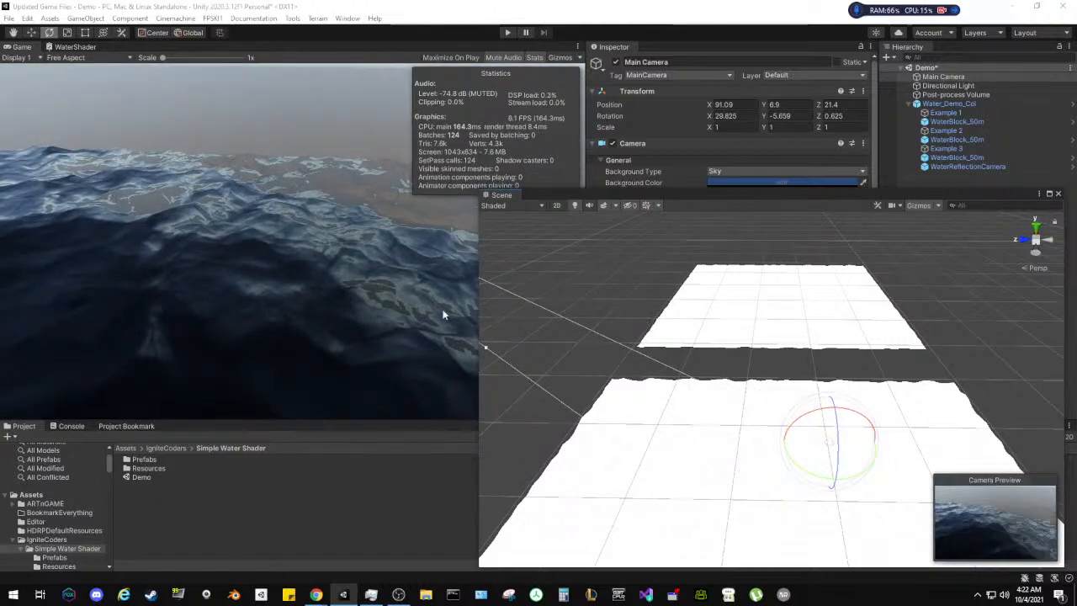
In play mode, set the Main Camera's rotation to X 20.21 and Y -43, and its Y position to 2.01
{"action": "left_click", "coordinate": [508, 33]}
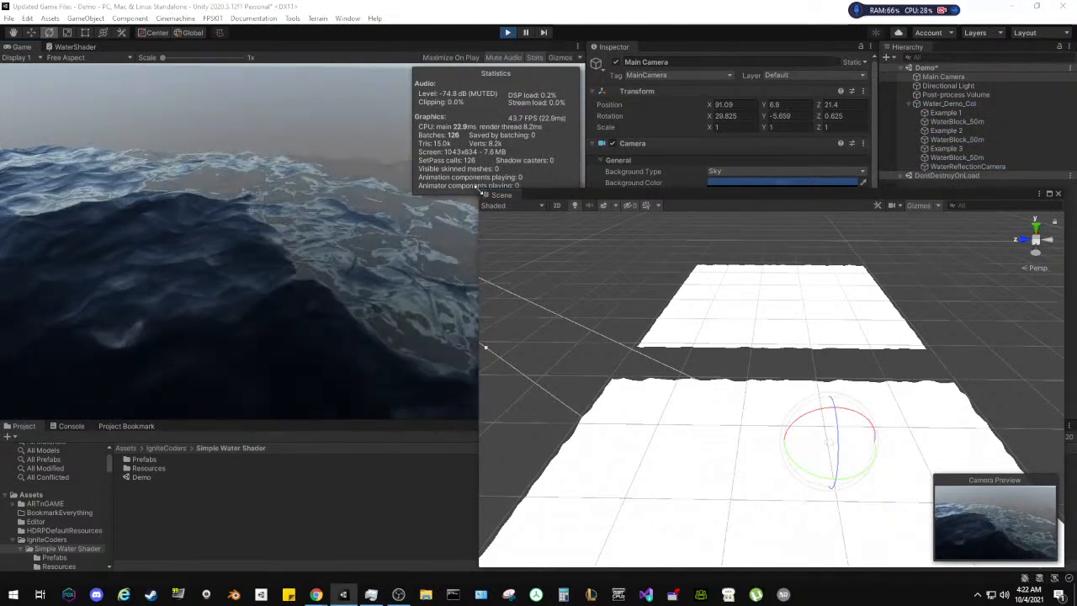
{"action": "left_click_drag", "start_coordinate": [496, 194], "coordinate": [741, 396]}
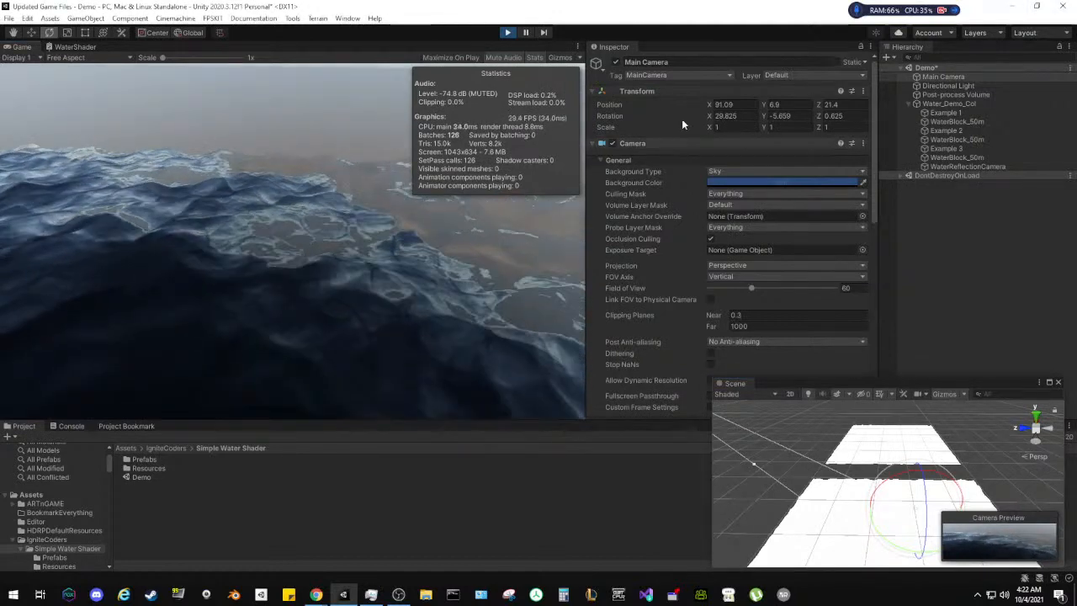
{"action": "left_click_drag", "start_coordinate": [710, 116], "coordinate": [615, 112]}
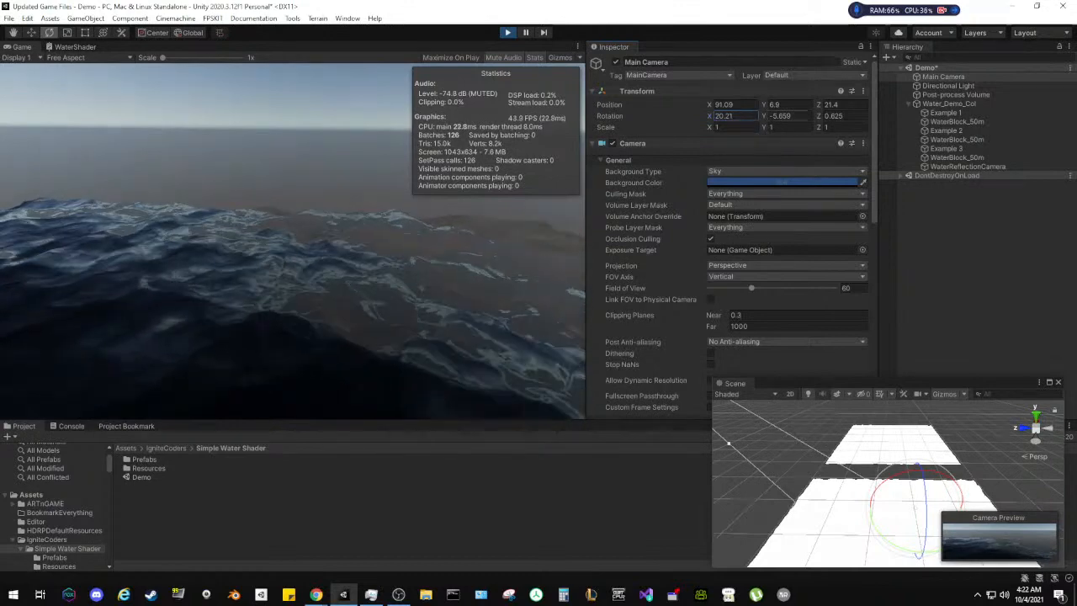
{"action": "left_click_drag", "start_coordinate": [764, 112], "coordinate": [623, 157]}
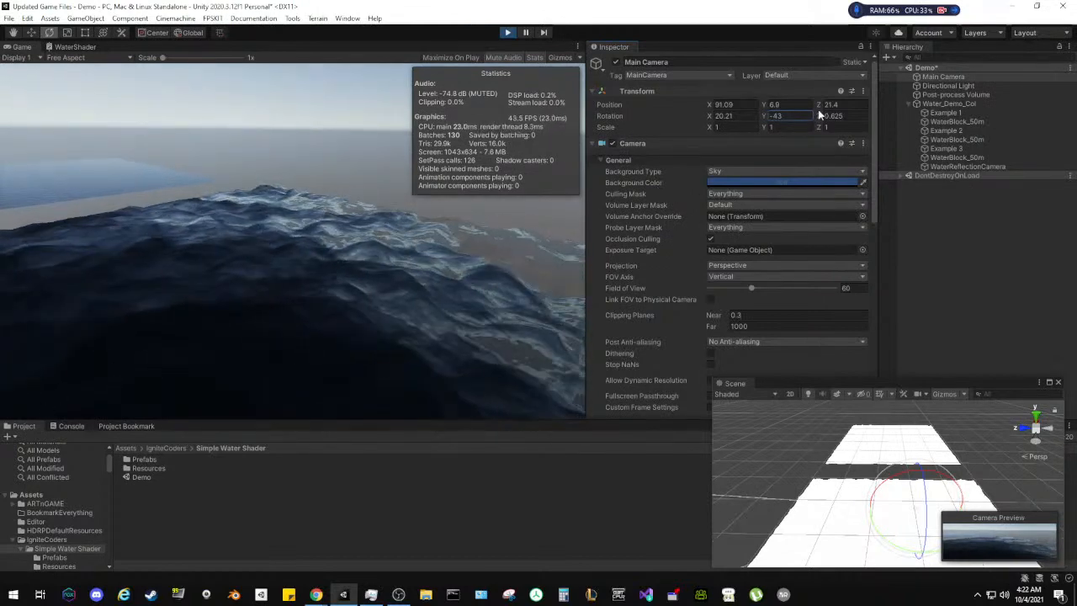
{"action": "left_click_drag", "start_coordinate": [767, 103], "coordinate": [722, 107]}
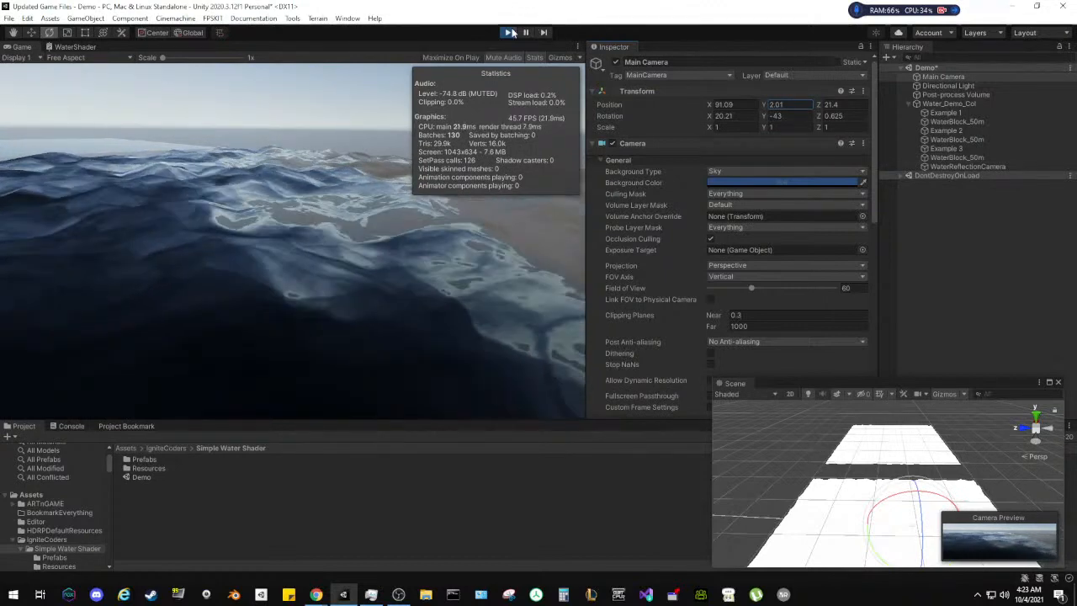
Set the Depth of Water_mat_02 on the middle WaterBlock_50m to -1.02
{"action": "left_click", "coordinate": [939, 140]}
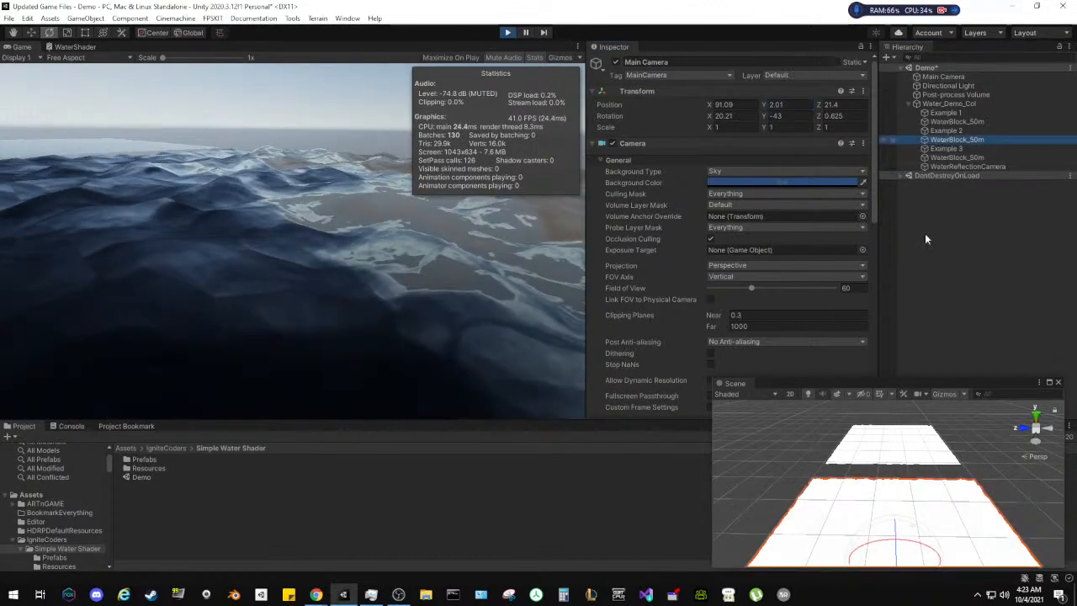
{"action": "scroll", "coordinate": [649, 225], "scroll_direction": "down", "scroll_amount": 5}
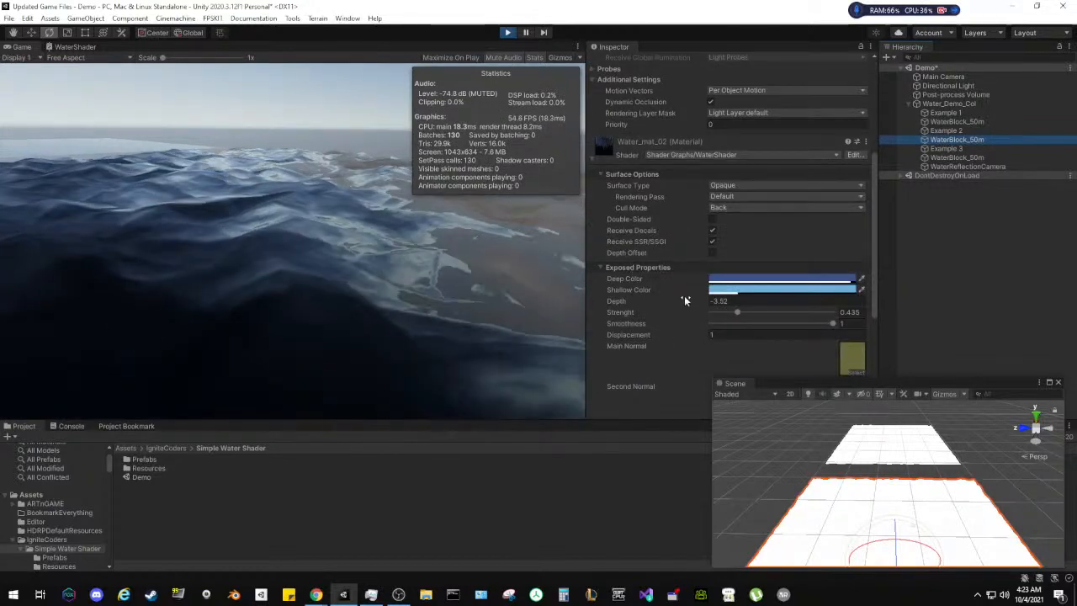
{"action": "mouse_move", "coordinate": [688, 302]}
{"action": "left_mouse_down"}
{"action": "mouse_move", "coordinate": [740, 310]}
{"action": "mouse_move", "coordinate": [705, 311]}
{"action": "left_mouse_up"}
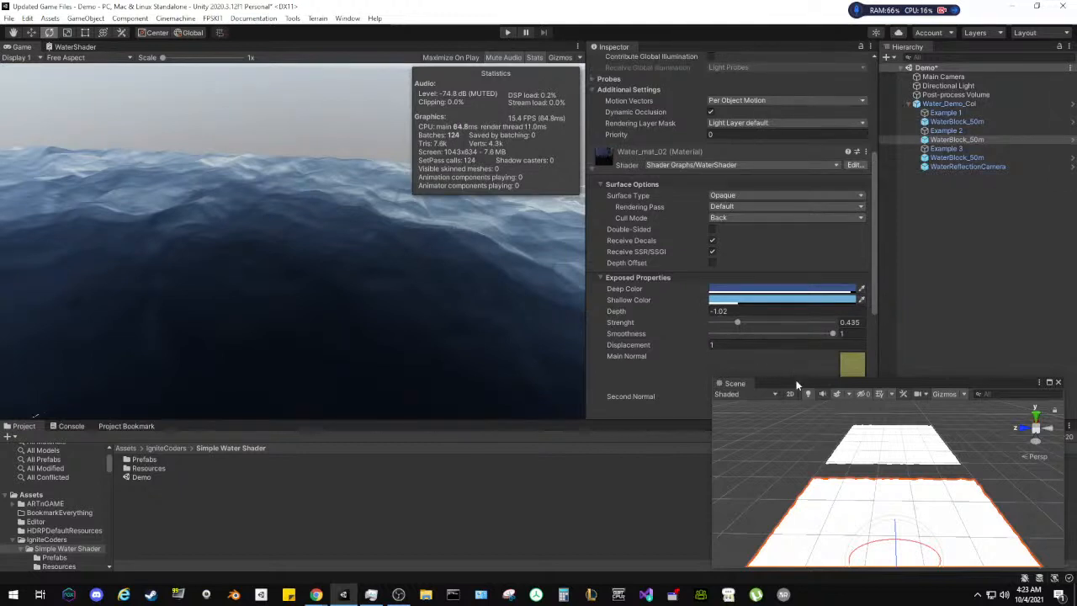
Add a cube to the Demo scene and dock the floating Scene view back between the Game and WaterShader views
{"action": "left_click_drag", "start_coordinate": [797, 387], "coordinate": [485, 213]}
{"action": "left_click", "coordinate": [943, 229]}
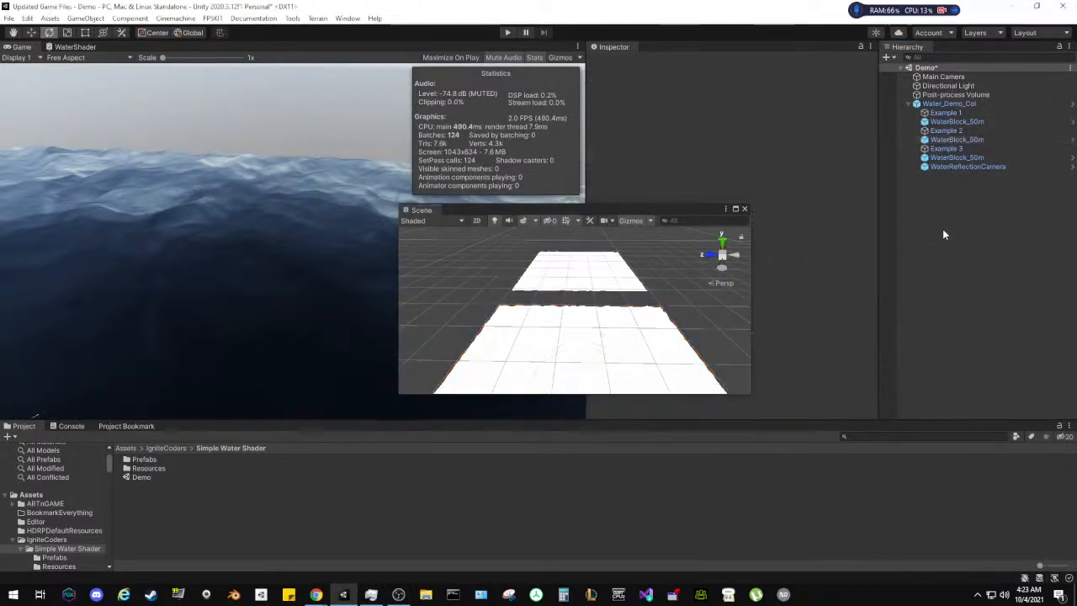
{"action": "right_click", "coordinate": [943, 229]}
{"action": "mouse_move", "coordinate": [983, 376]}
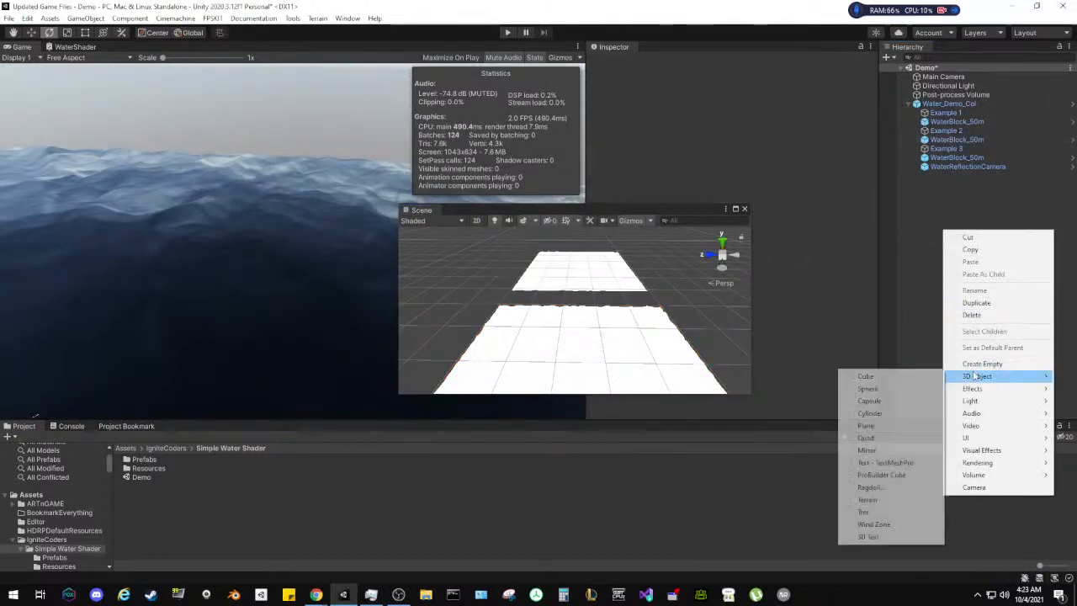
{"action": "left_click", "coordinate": [876, 376]}
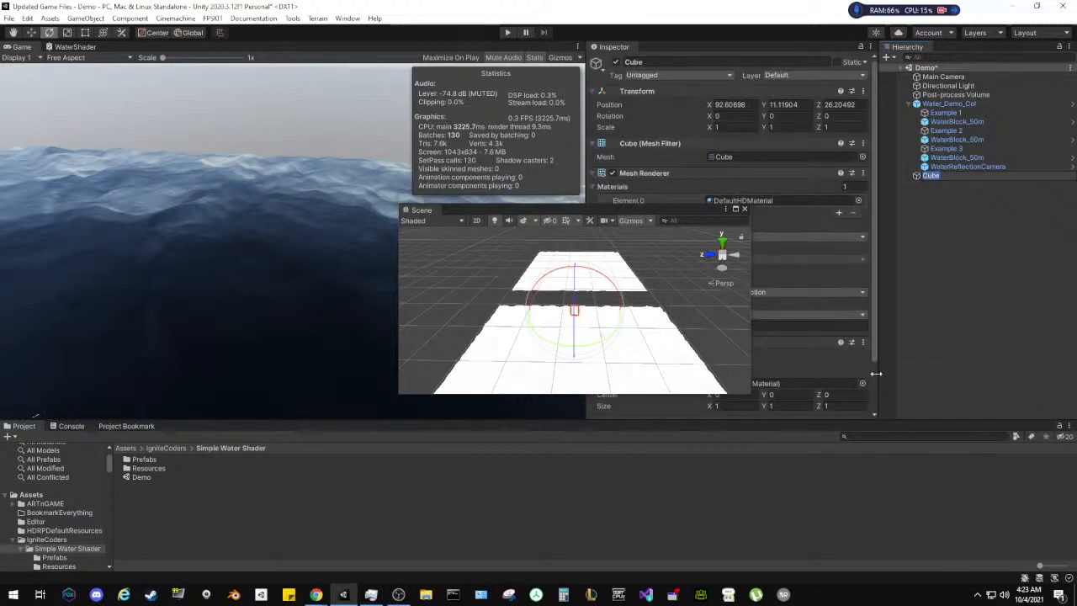
{"action": "left_click_drag", "start_coordinate": [521, 212], "coordinate": [156, 66]}
{"action": "left_click_drag", "start_coordinate": [71, 51], "coordinate": [76, 48]}
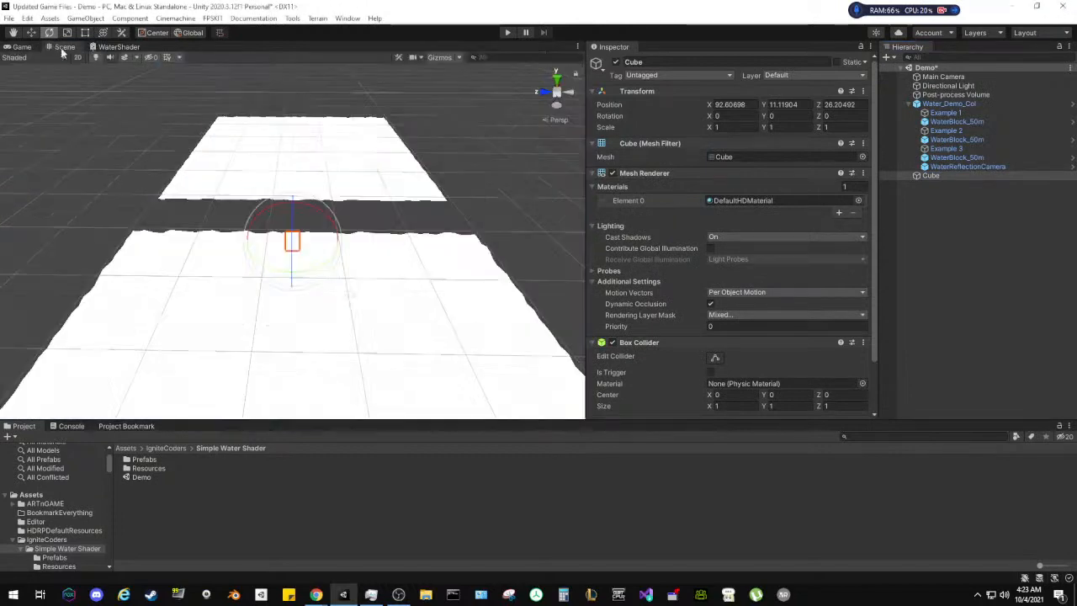